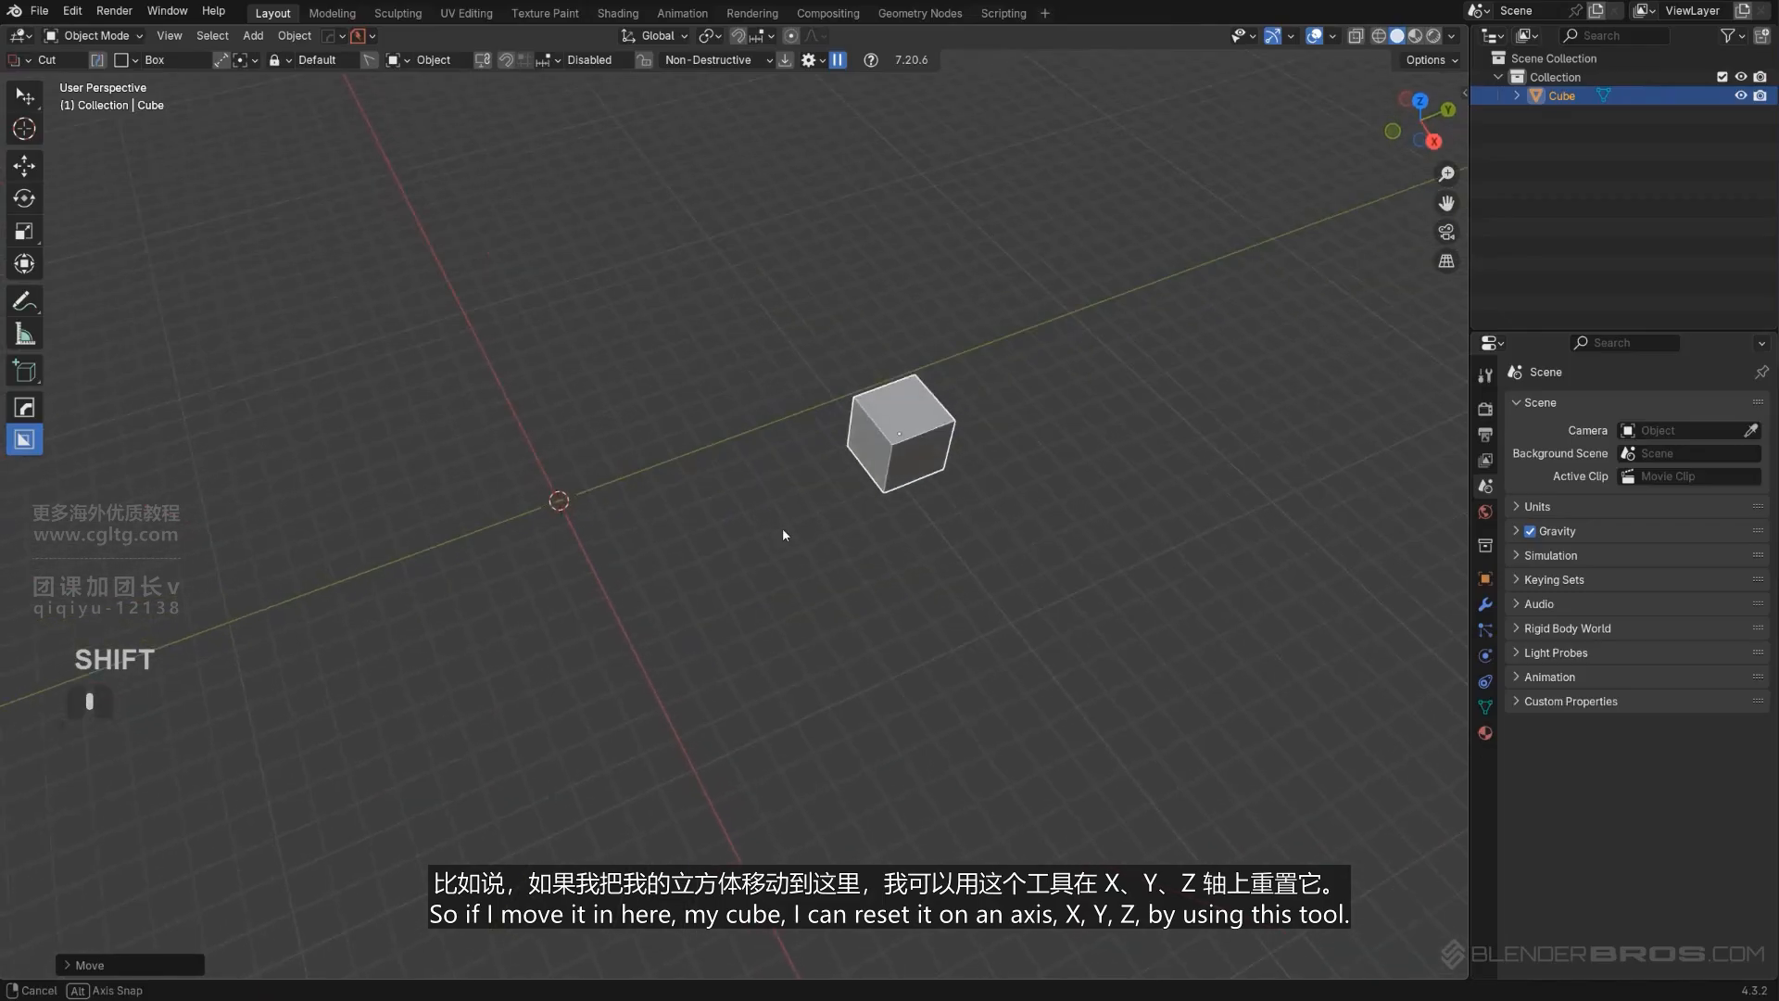
Try Hard Ops Reset Axis on the offset cube, cycling the reset through the X, Y and Z axes.
middle_click_drag(616, 518, 819, 447)
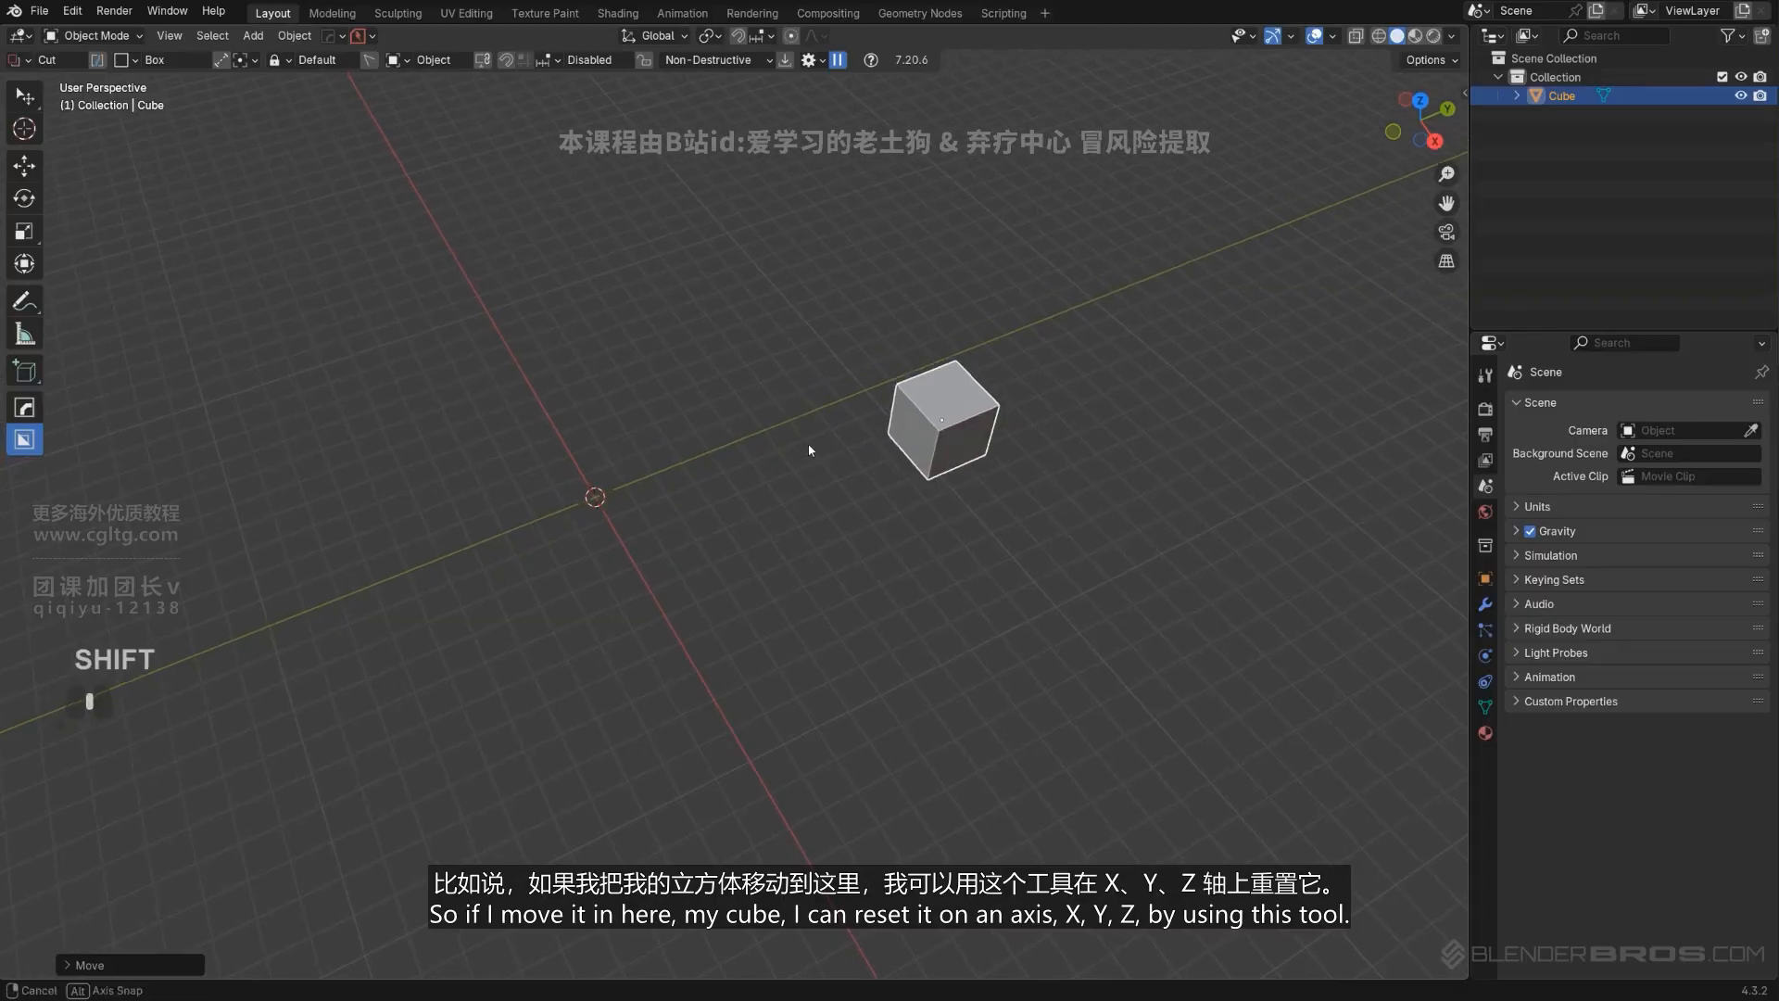
key("q")
mouse_move(806, 441)
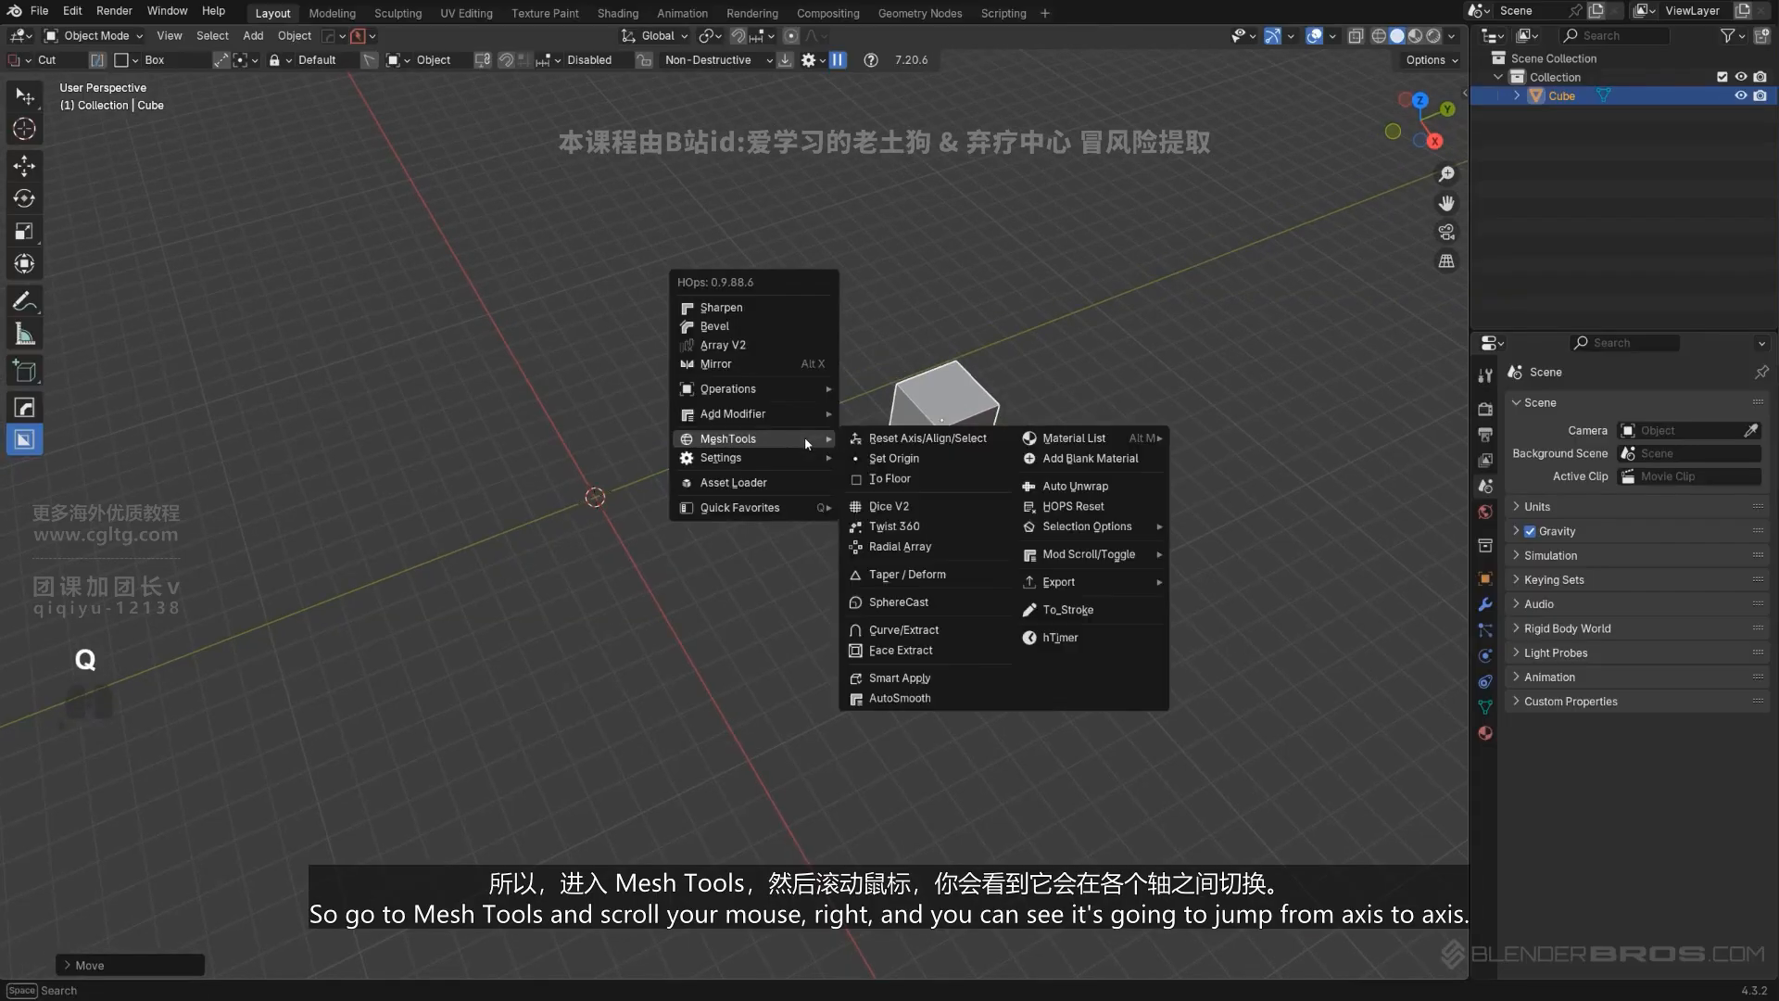
left_click(917, 437)
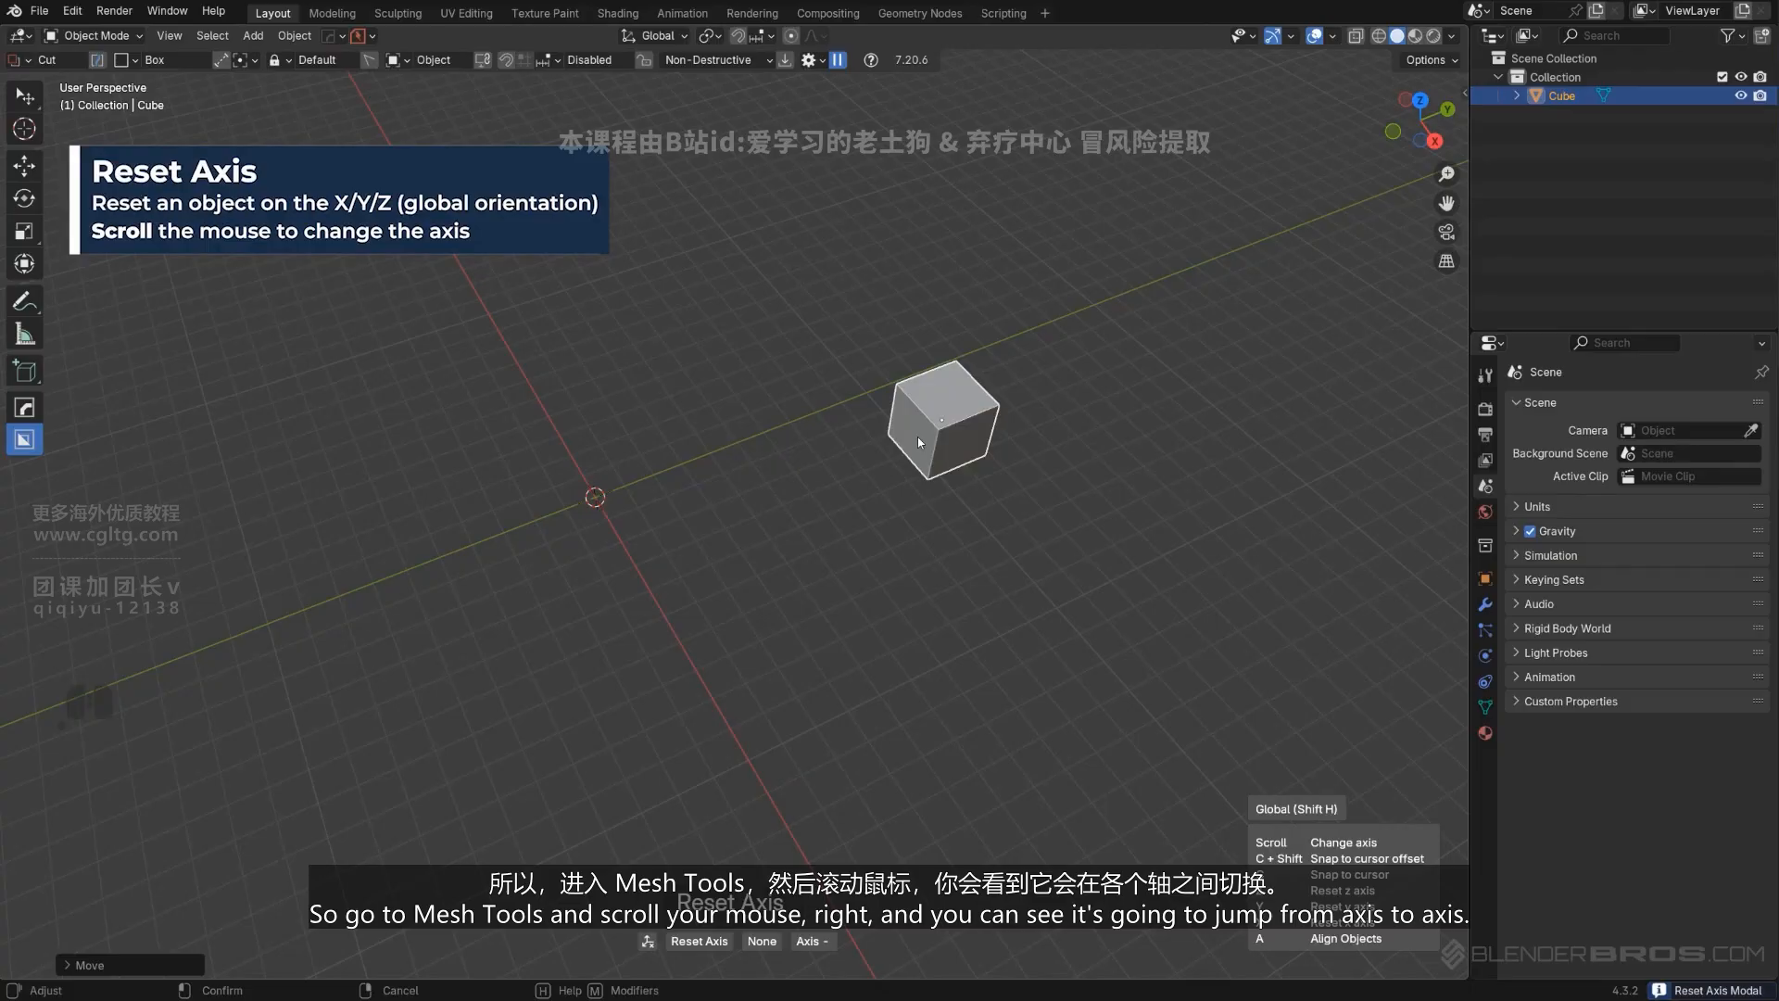
scroll(916, 436, "down", 5)
scroll(916, 440, "down", 6)
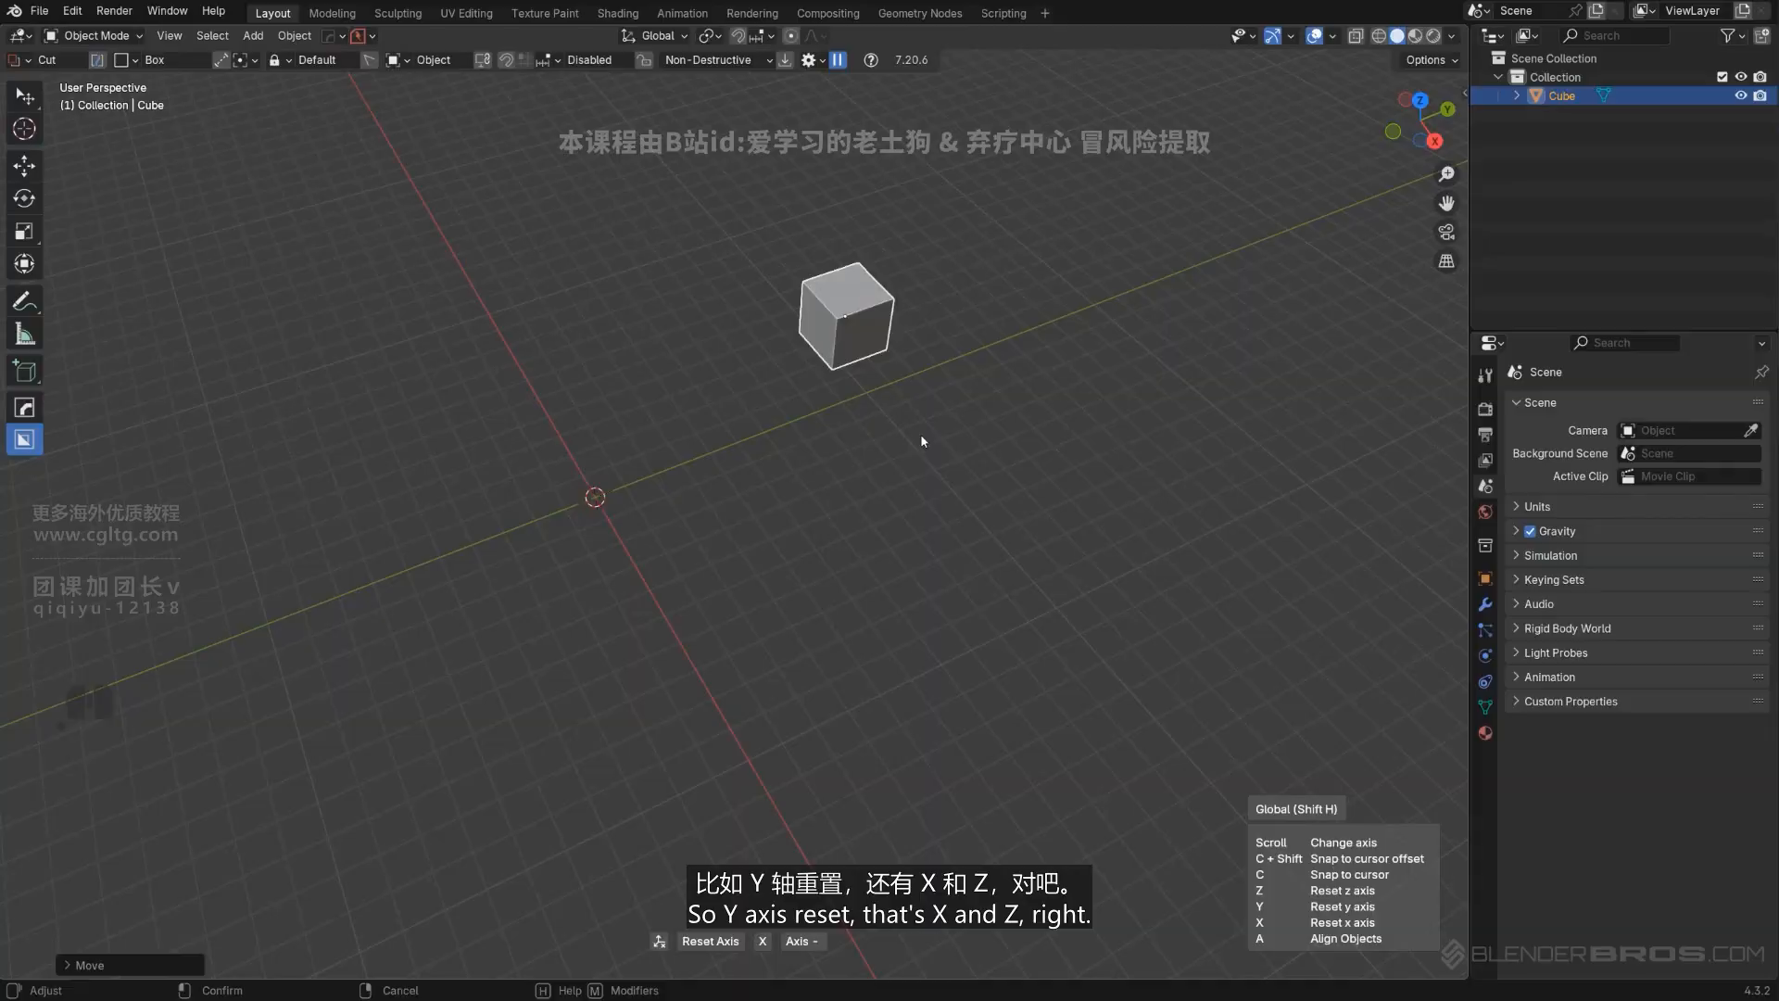
middle_click_drag(918, 442, 892, 402)
scroll(892, 404, "down", 1)
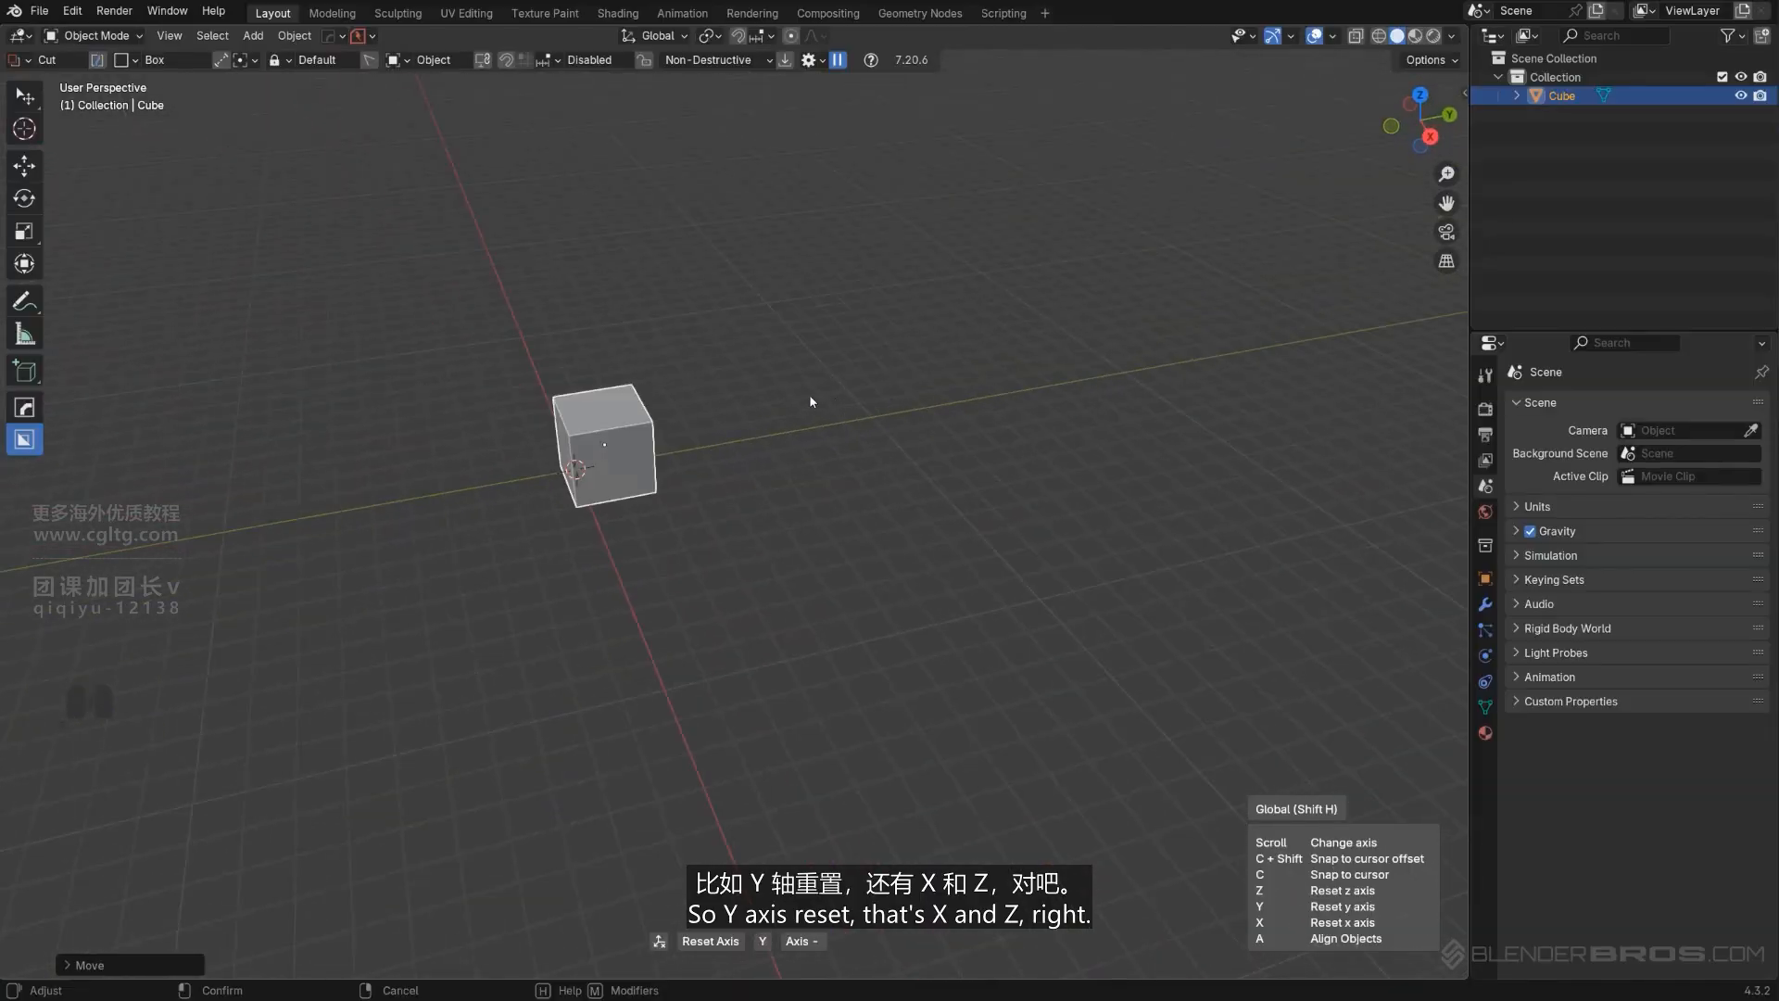
scroll(812, 401, "down", 1)
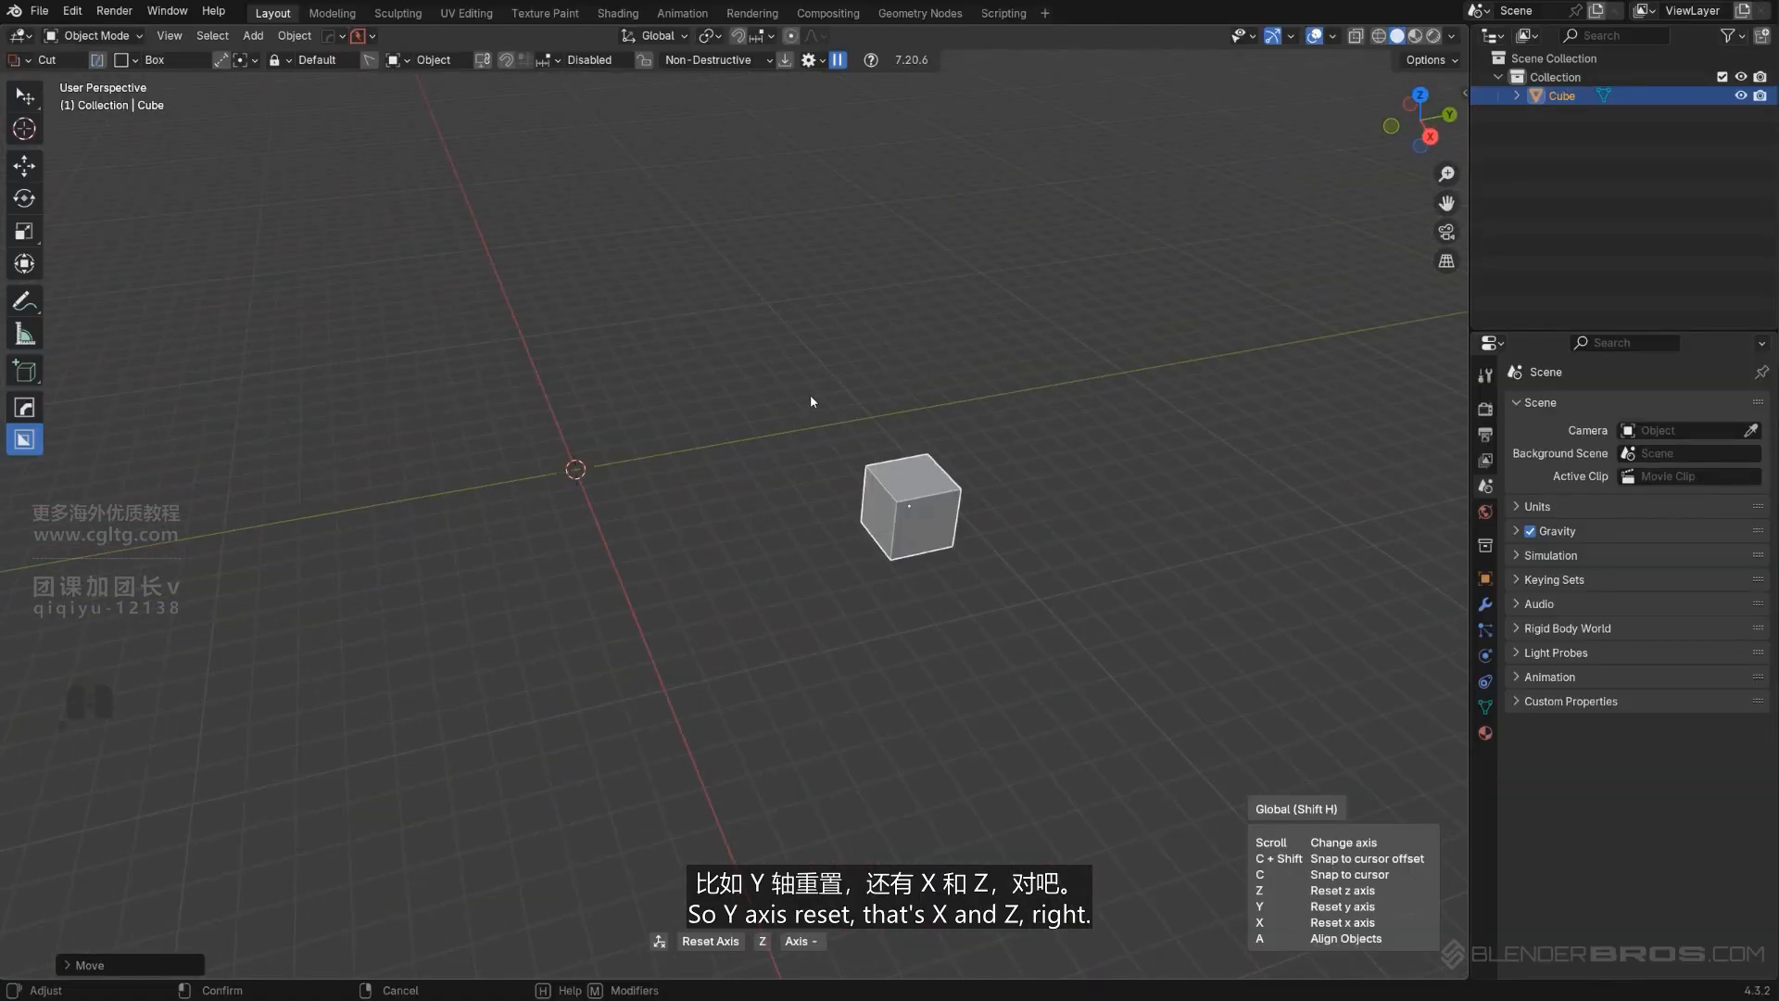
scroll(811, 398, "down", 1)
middle_click_drag(811, 398, 901, 429)
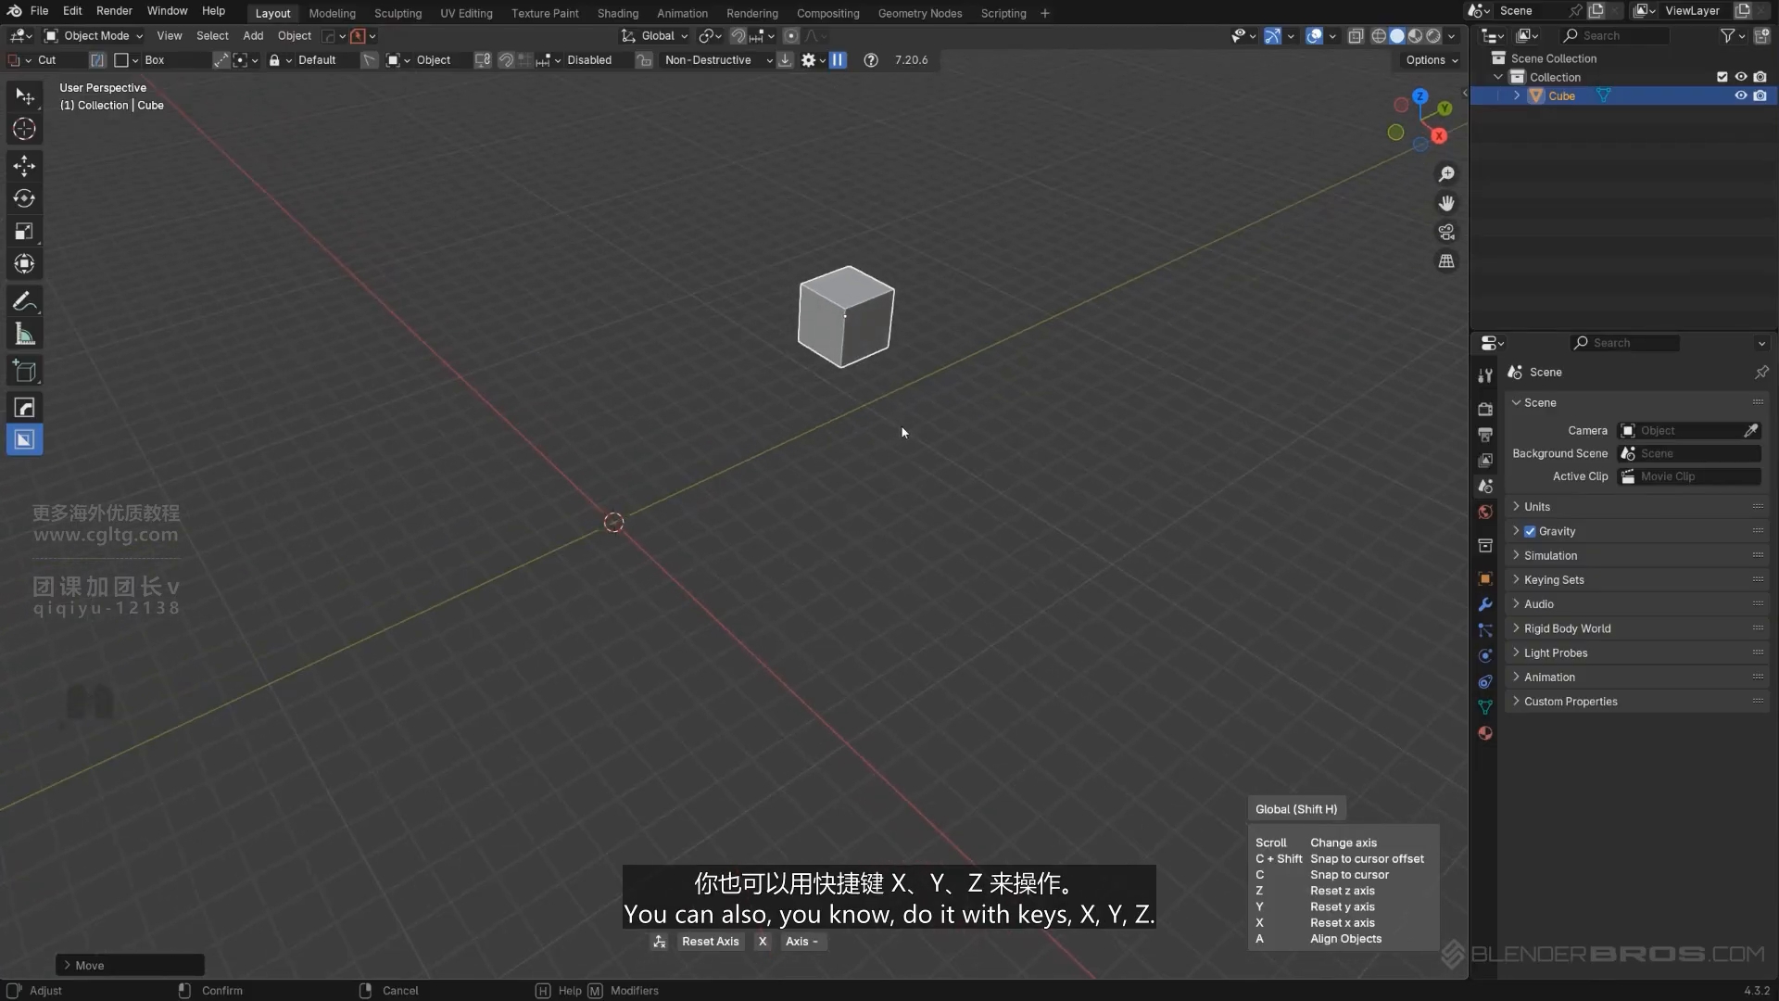
Try Reset Axis's direct X, Y and Z resets and its cursor offset snap on the cube, and cancel the operation.
key("x")
key("y")
key("z")
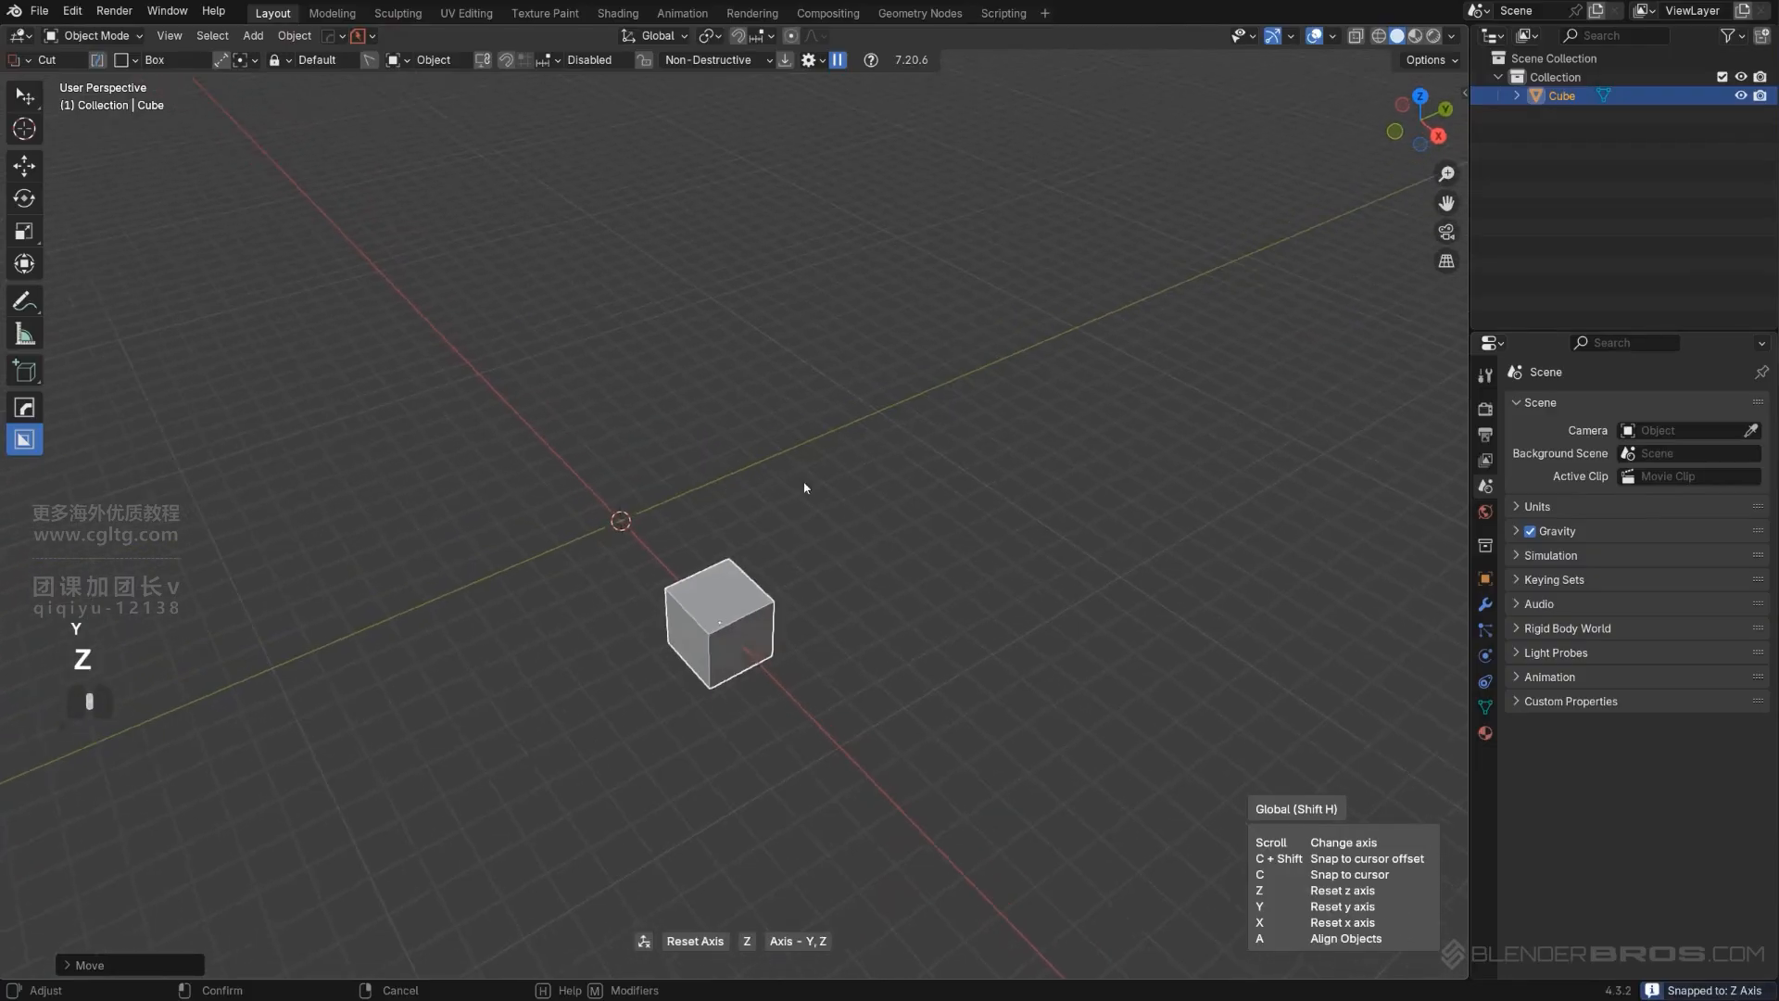
key("shift+c")
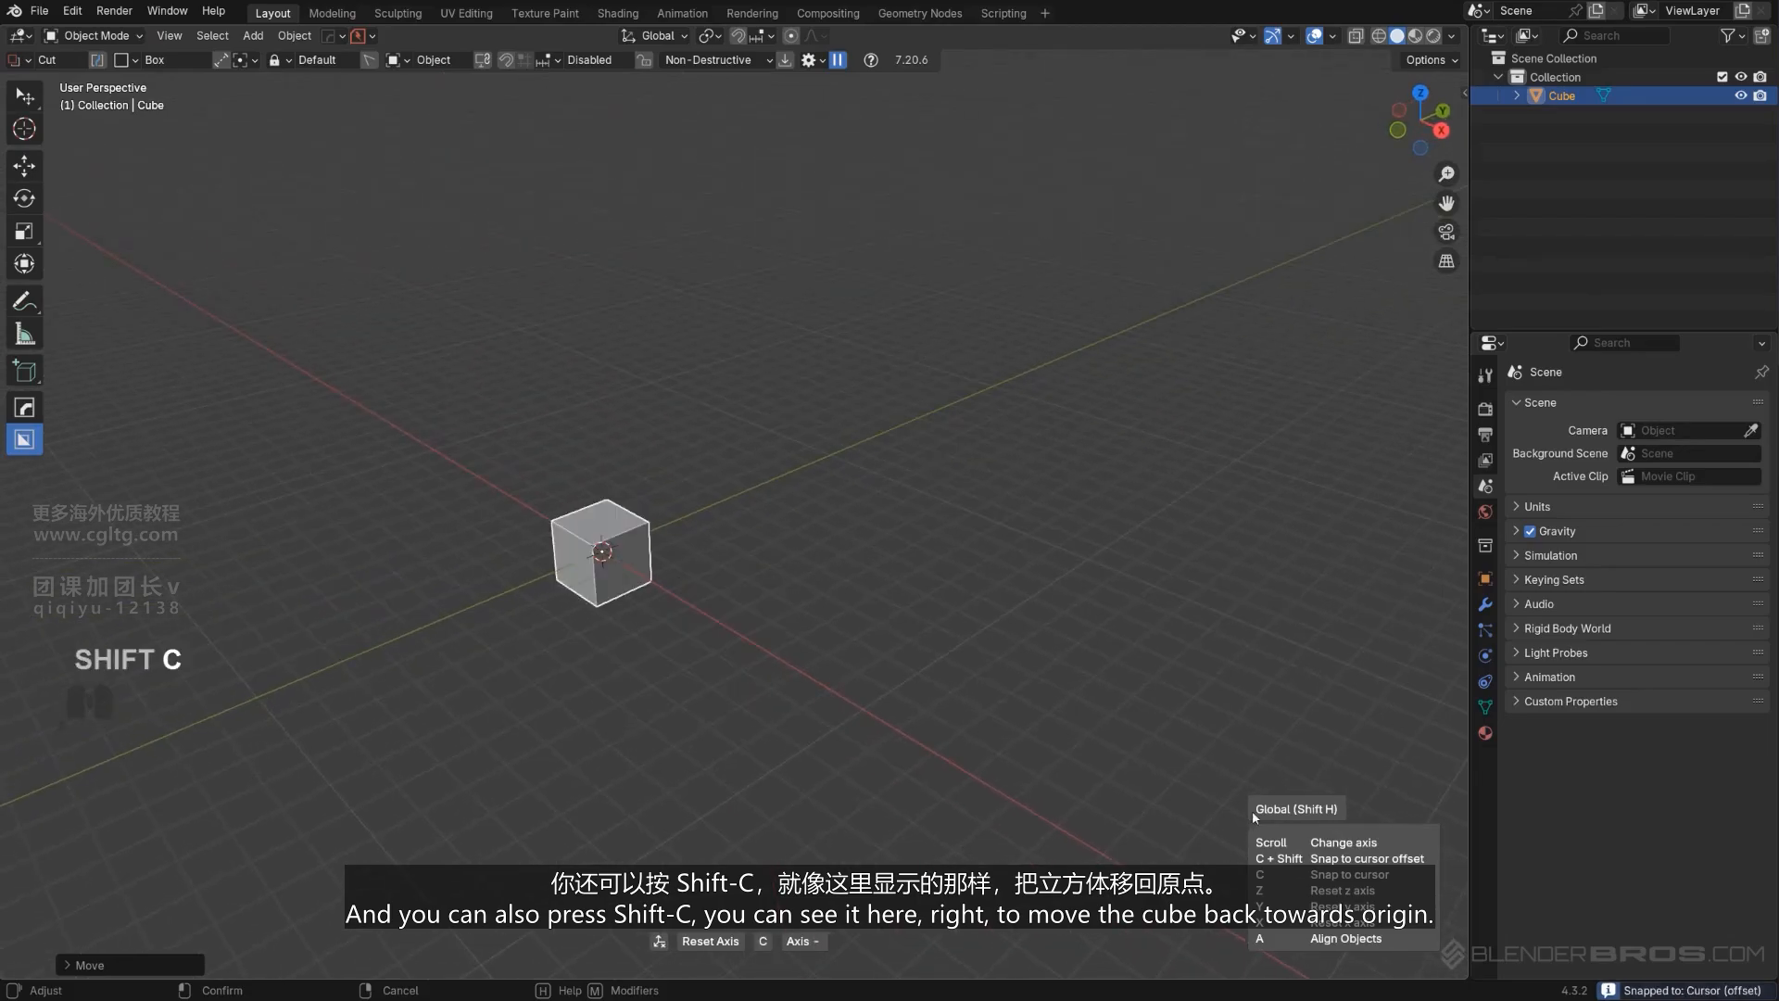
key("shift+c")
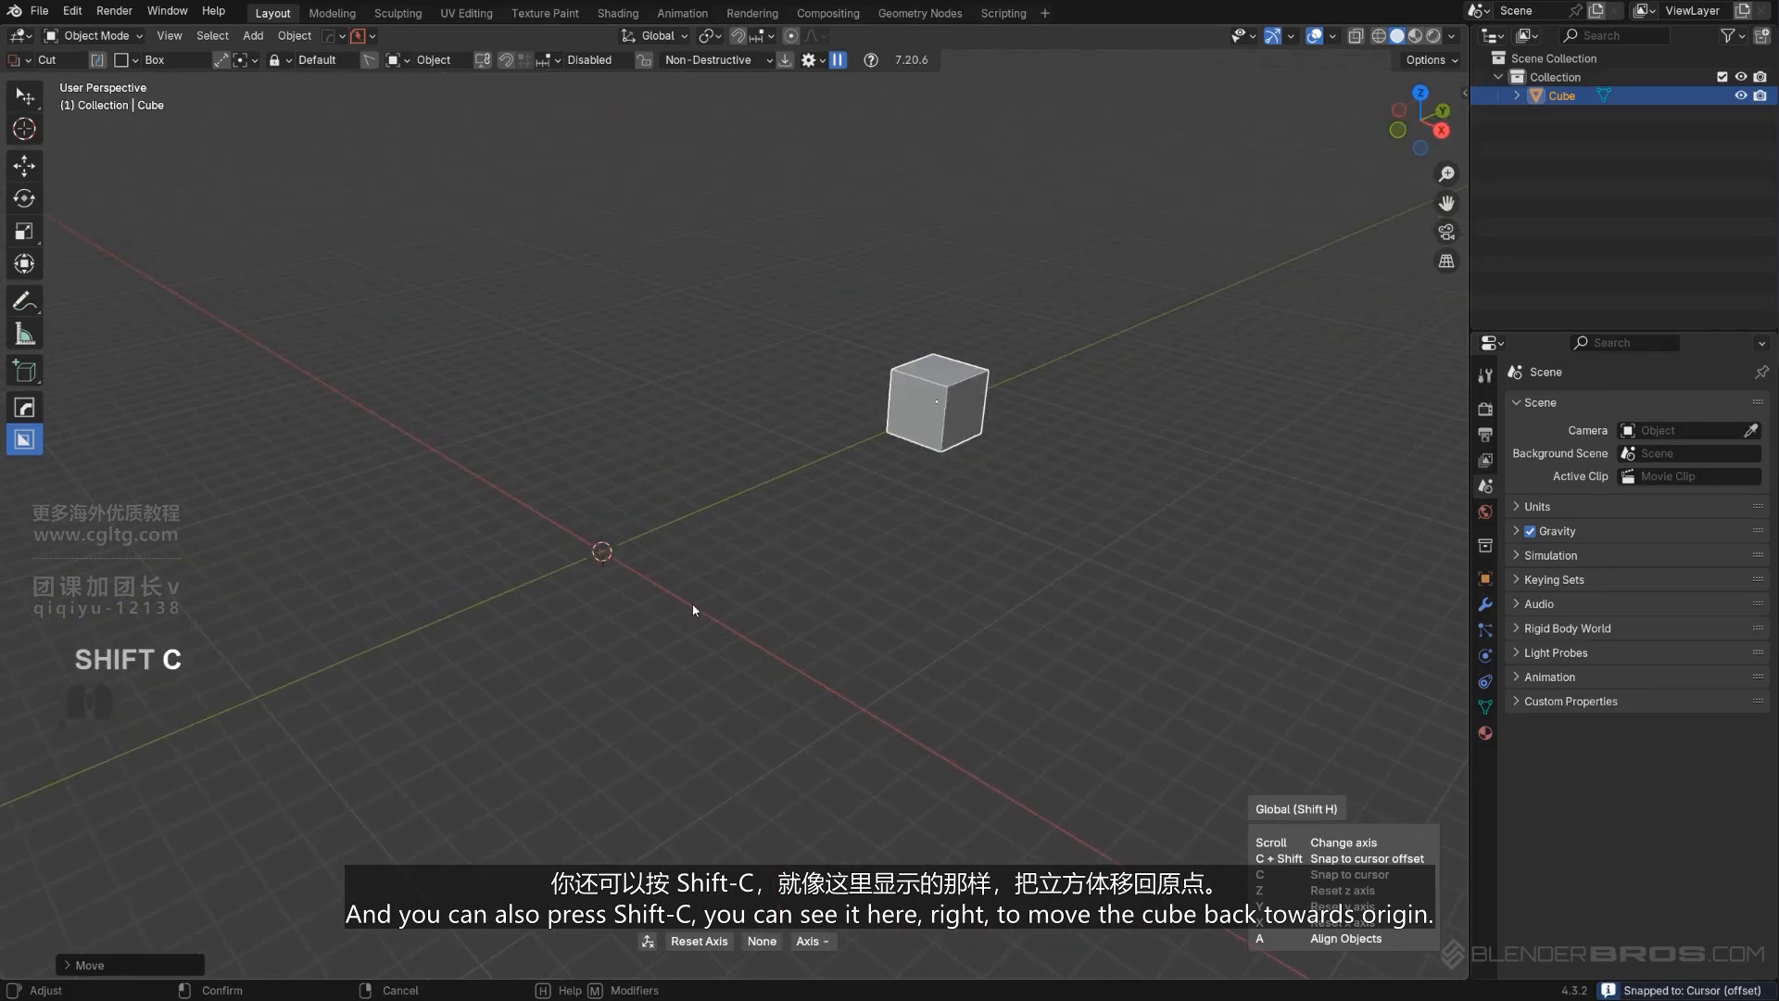
scroll(854, 562, "up", 1)
right_click(854, 562)
Clear the cube's location to return it to the world origin.
scroll(892, 531, "up", 1)
middle_click_drag(893, 531, 965, 528, "shift")
key("alt+g")
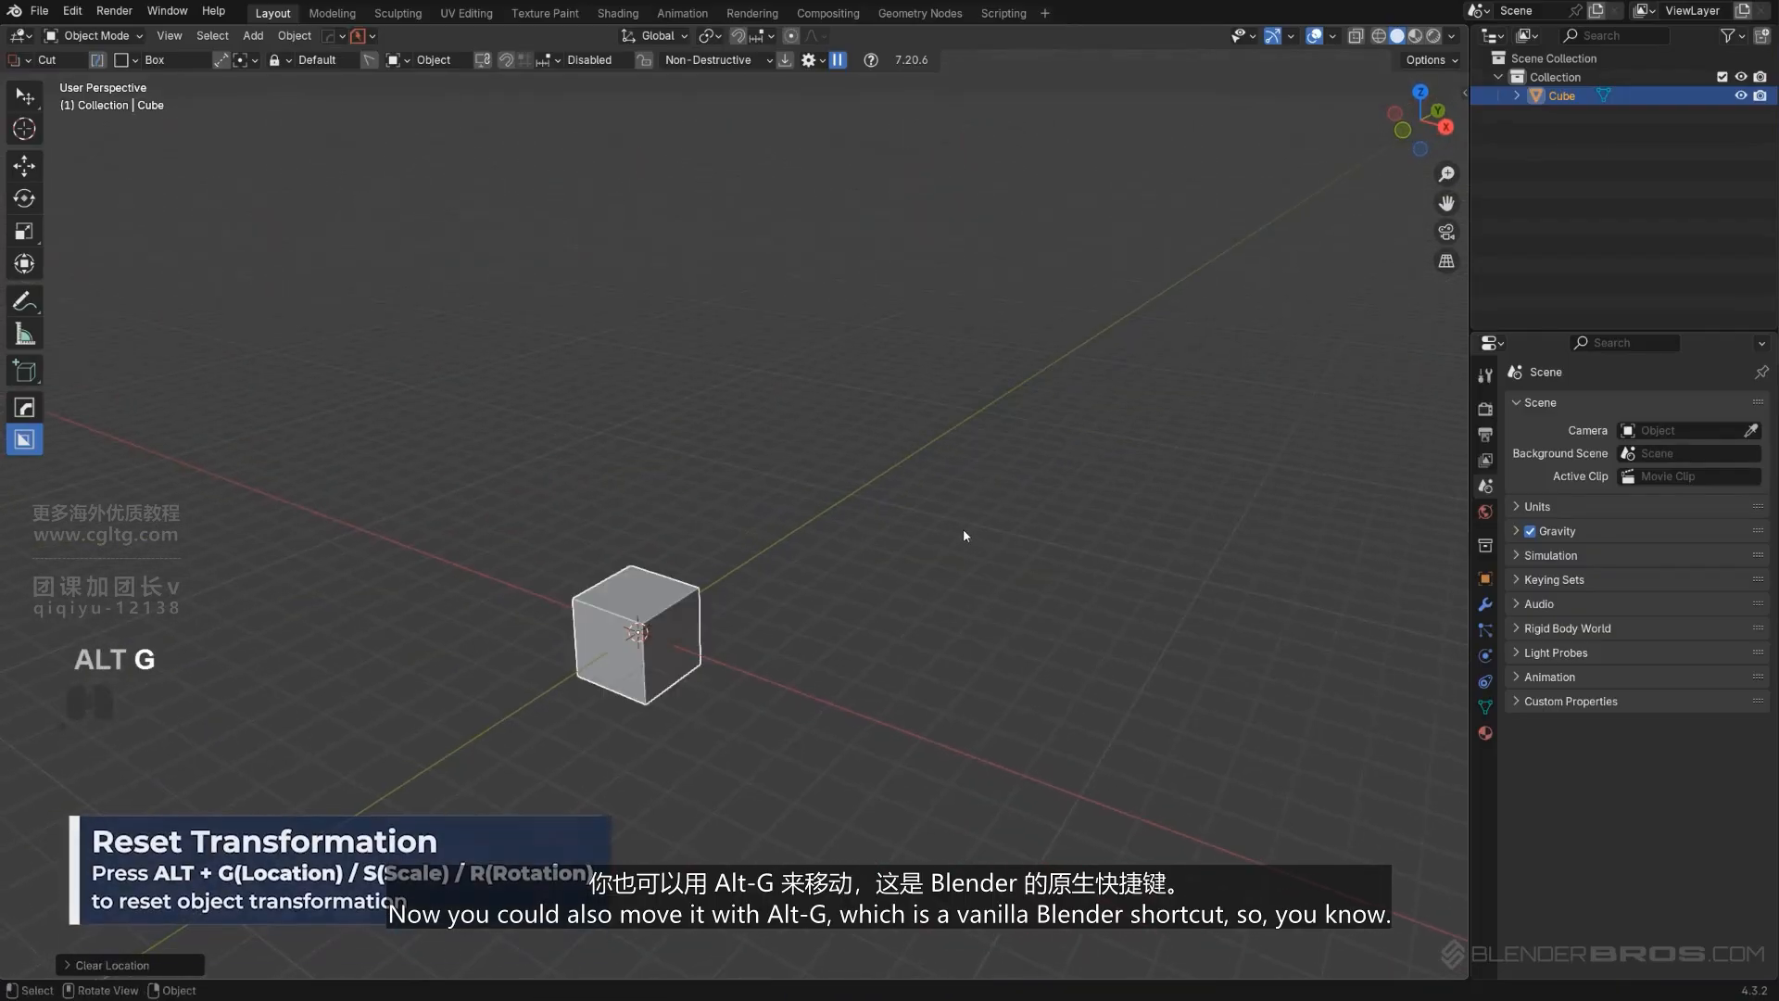
middle_click_drag(793, 606, 871, 494, "shift")
scroll(896, 515, "up", 5)
scroll(864, 571, "down", 3)
scroll(908, 503, "up", 2)
middle_click_drag(783, 507, 900, 478, "shift")
scroll(833, 466, "down", 4)
scroll(832, 498, "up", 2)
middle_click_drag(856, 556, 858, 501, "shift")
key("alt+g")
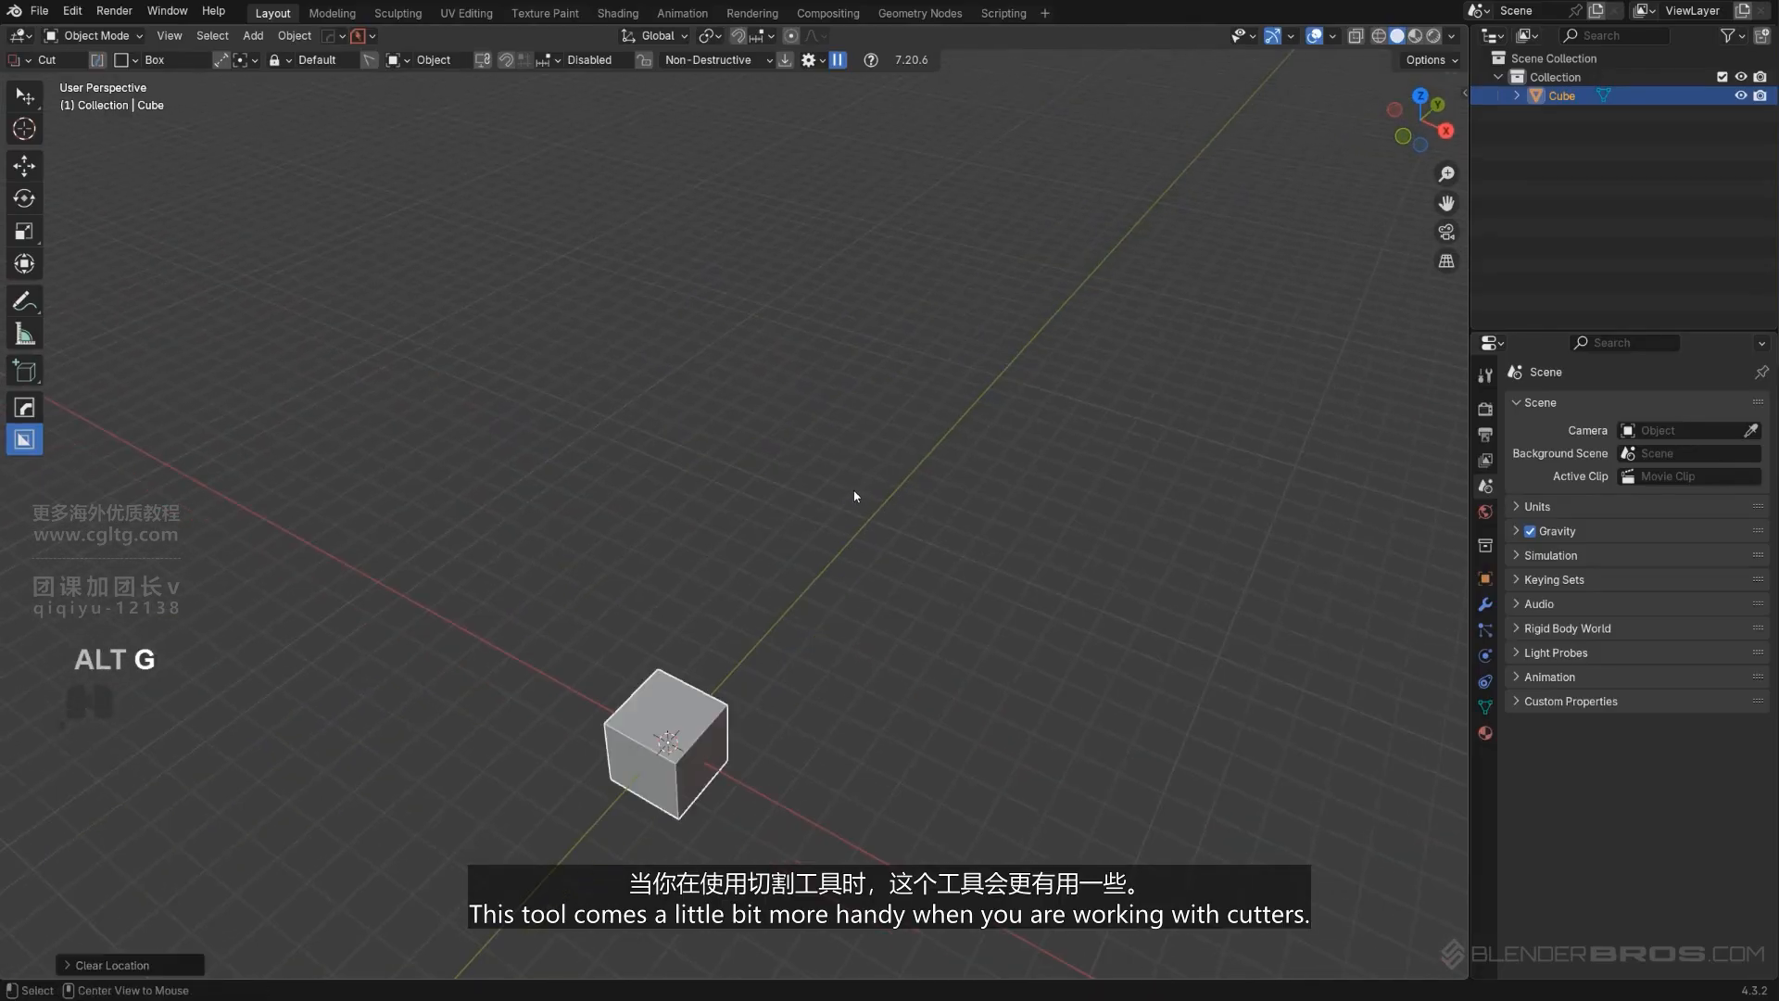
Cut a box notch from the cube's top face through its front side, extruded about 1.554, keeping the cutter live.
middle_click_drag(747, 635, 821, 489, "shift")
scroll(821, 490, "up", 6)
scroll(798, 482, "up", 2)
middle_click_drag(838, 558, 771, 421, "shift")
scroll(804, 436, "down", 1)
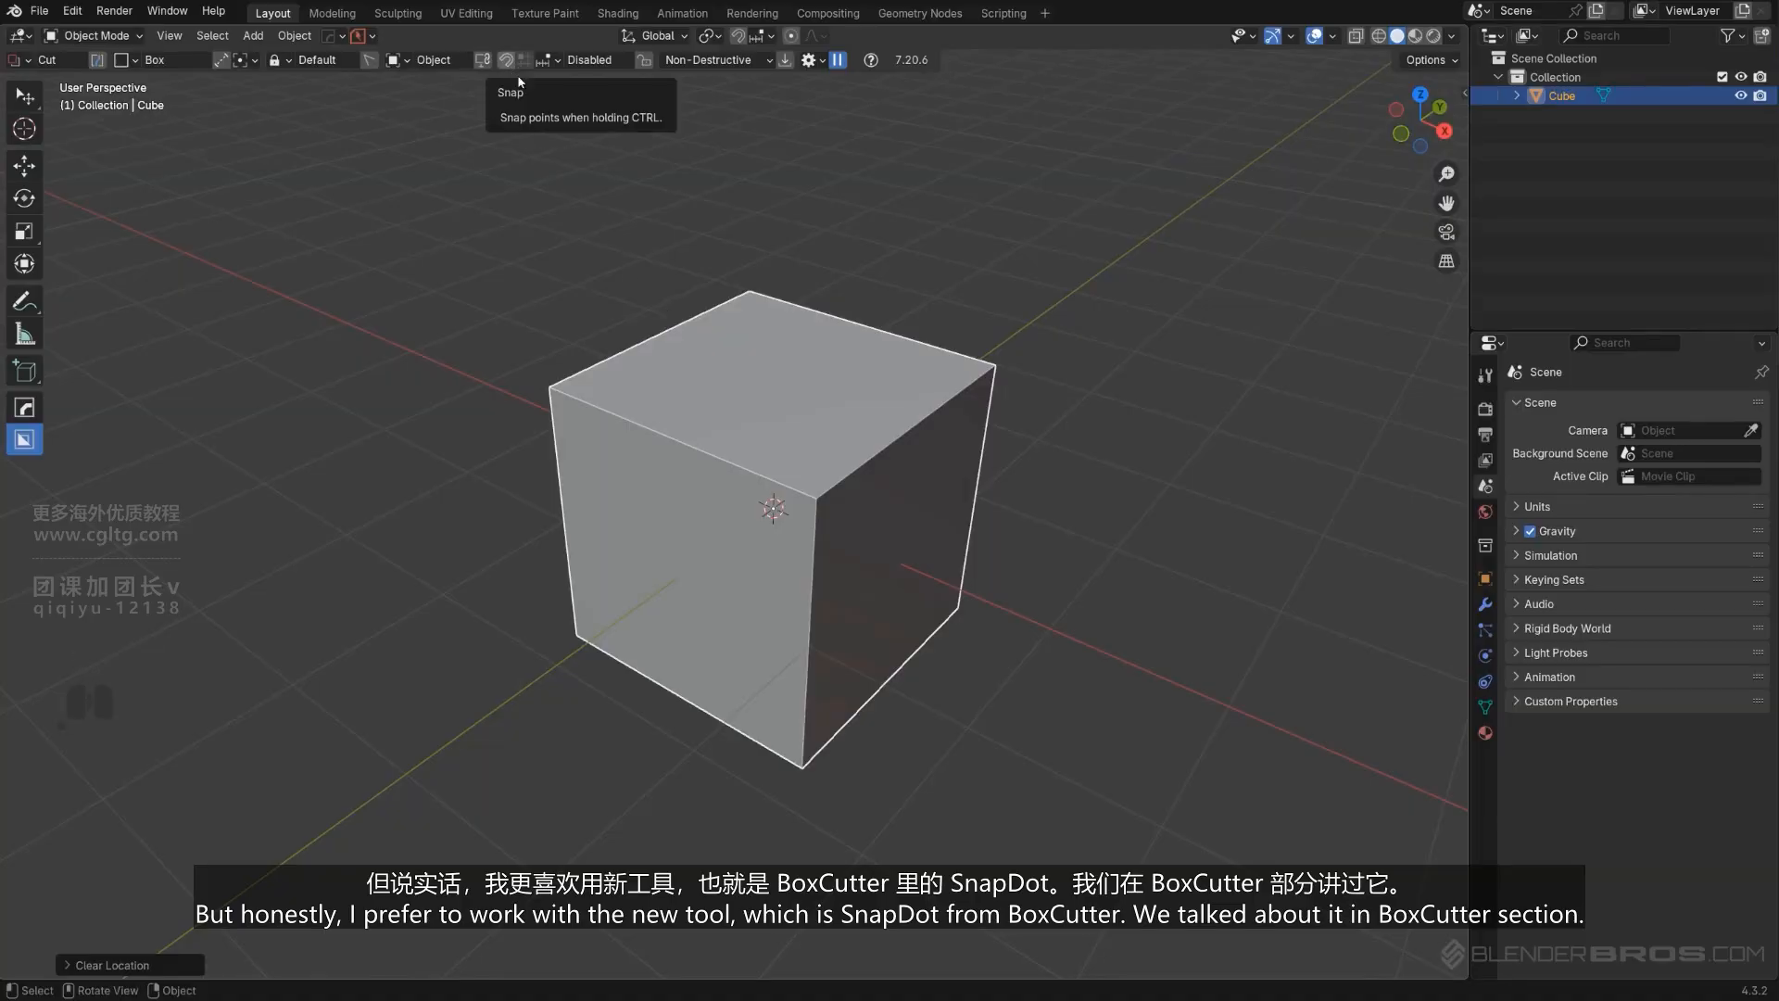
scroll(769, 414, "up", 1)
middle_click_drag(847, 437, 515, 152, "shift")
scroll(804, 481, "down", 1)
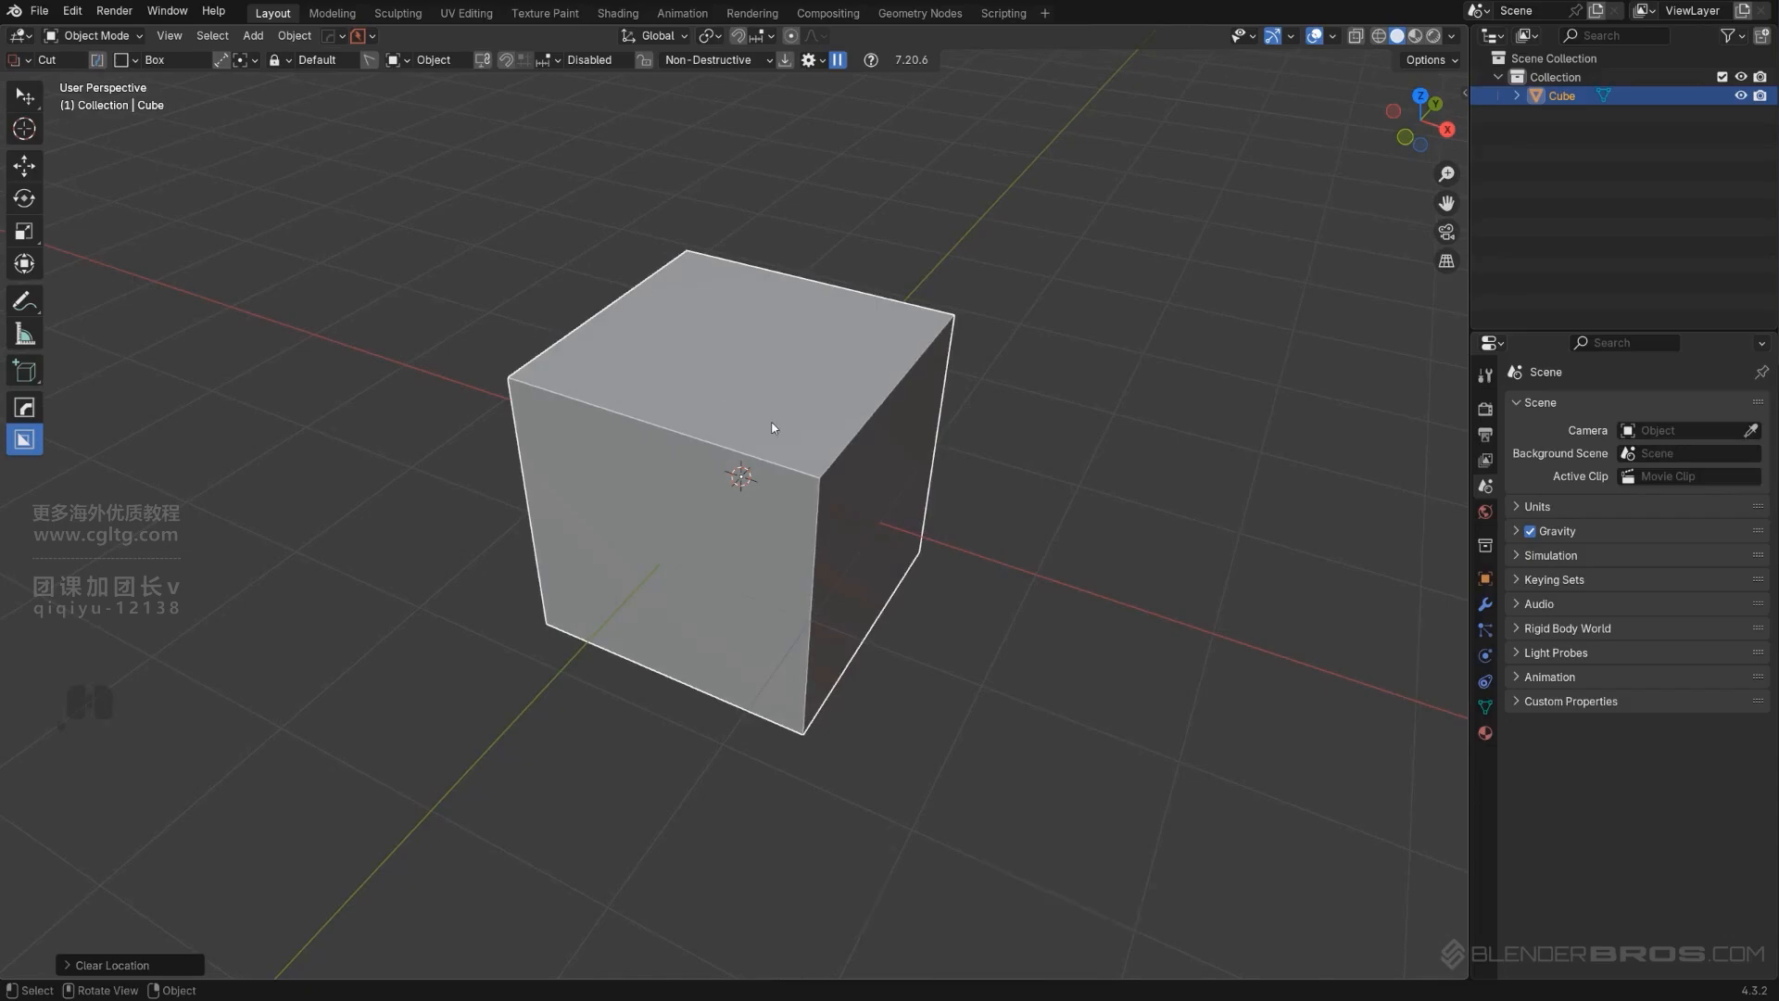
middle_click_drag(770, 430, 757, 449)
mouse_move(724, 385)
left_mouse_down()
mouse_move(758, 508)
mouse_move(730, 553)
left_mouse_up()
left_click(699, 704, "shift")
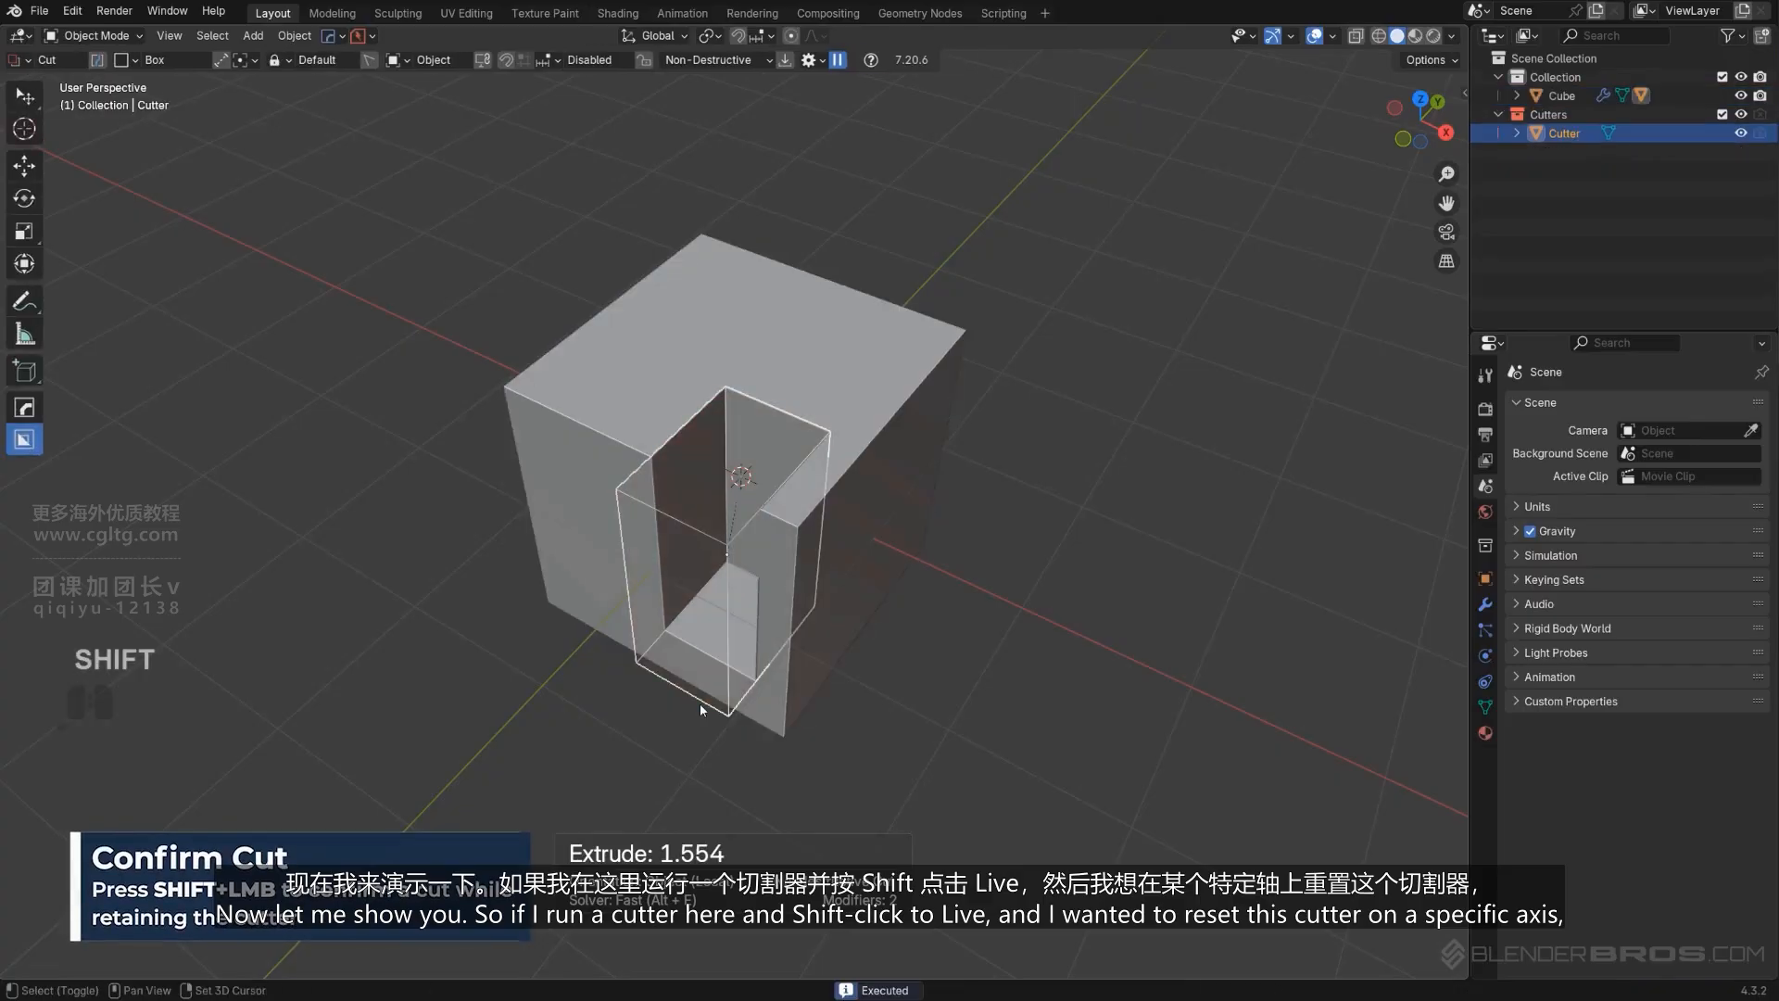
Try Reset Axis on the cutter relative to the cube, cycling its alignment through the X, Y and Z axes.
middle_click_drag(699, 703, 808, 528)
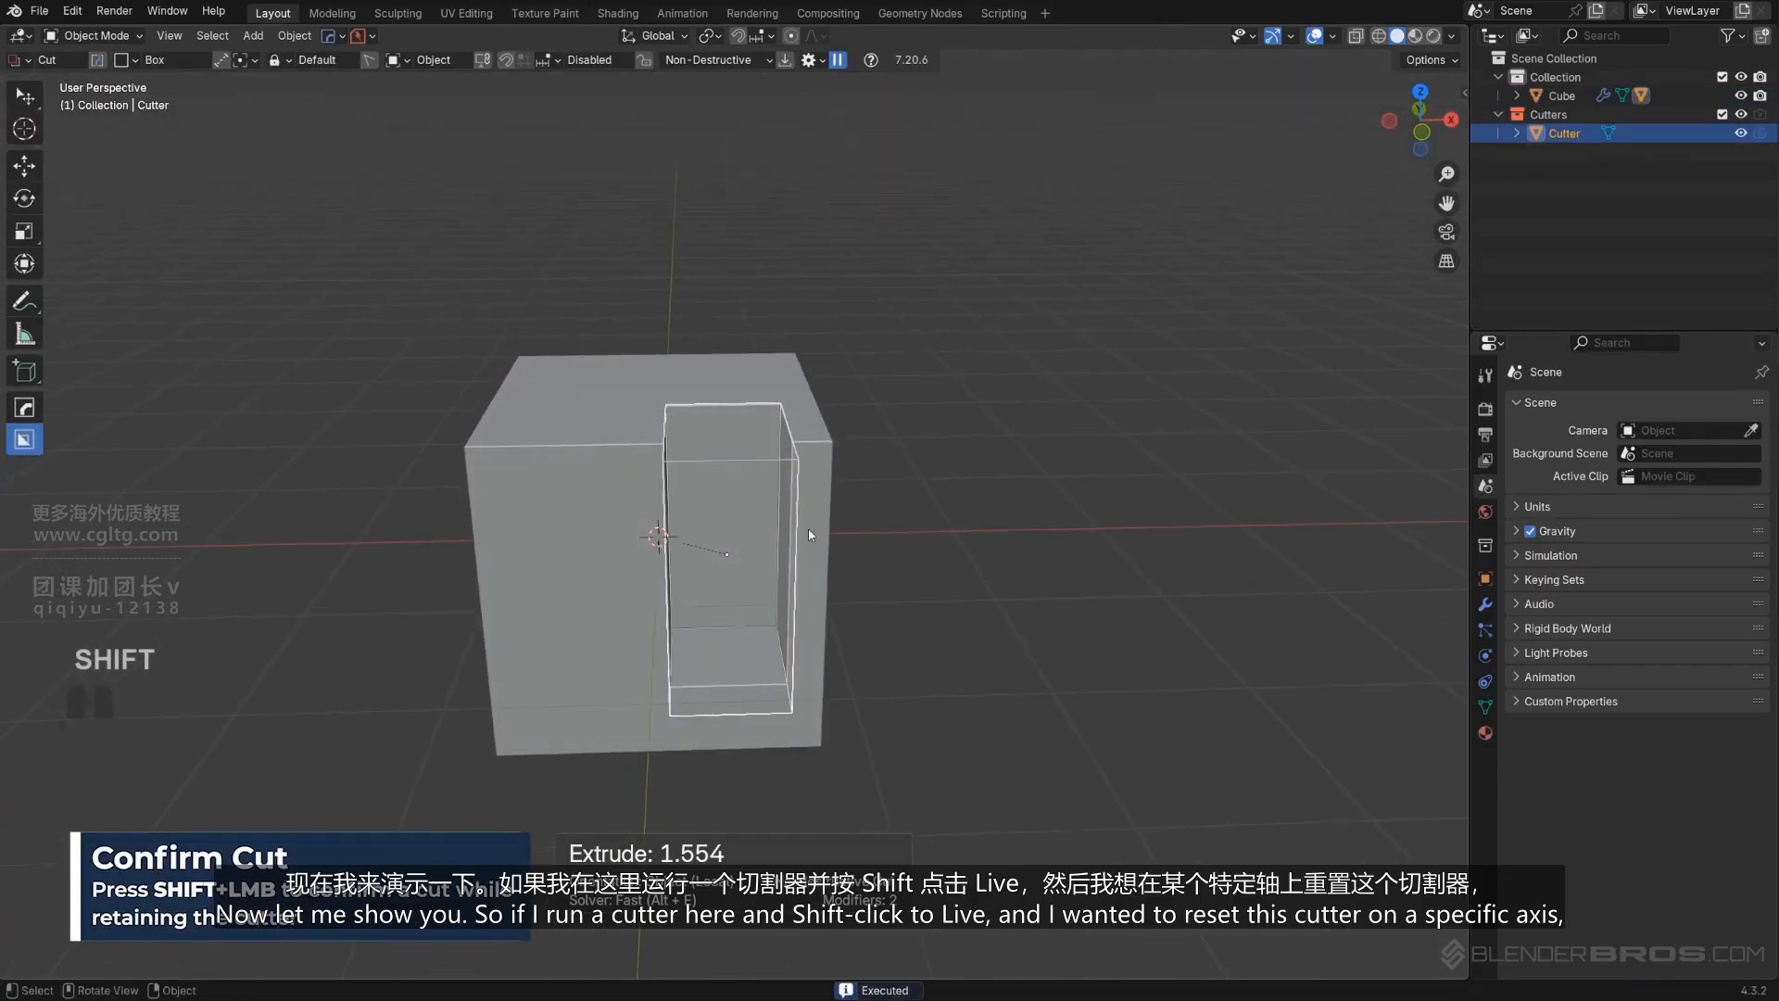
middle_click_drag(765, 469, 830, 458)
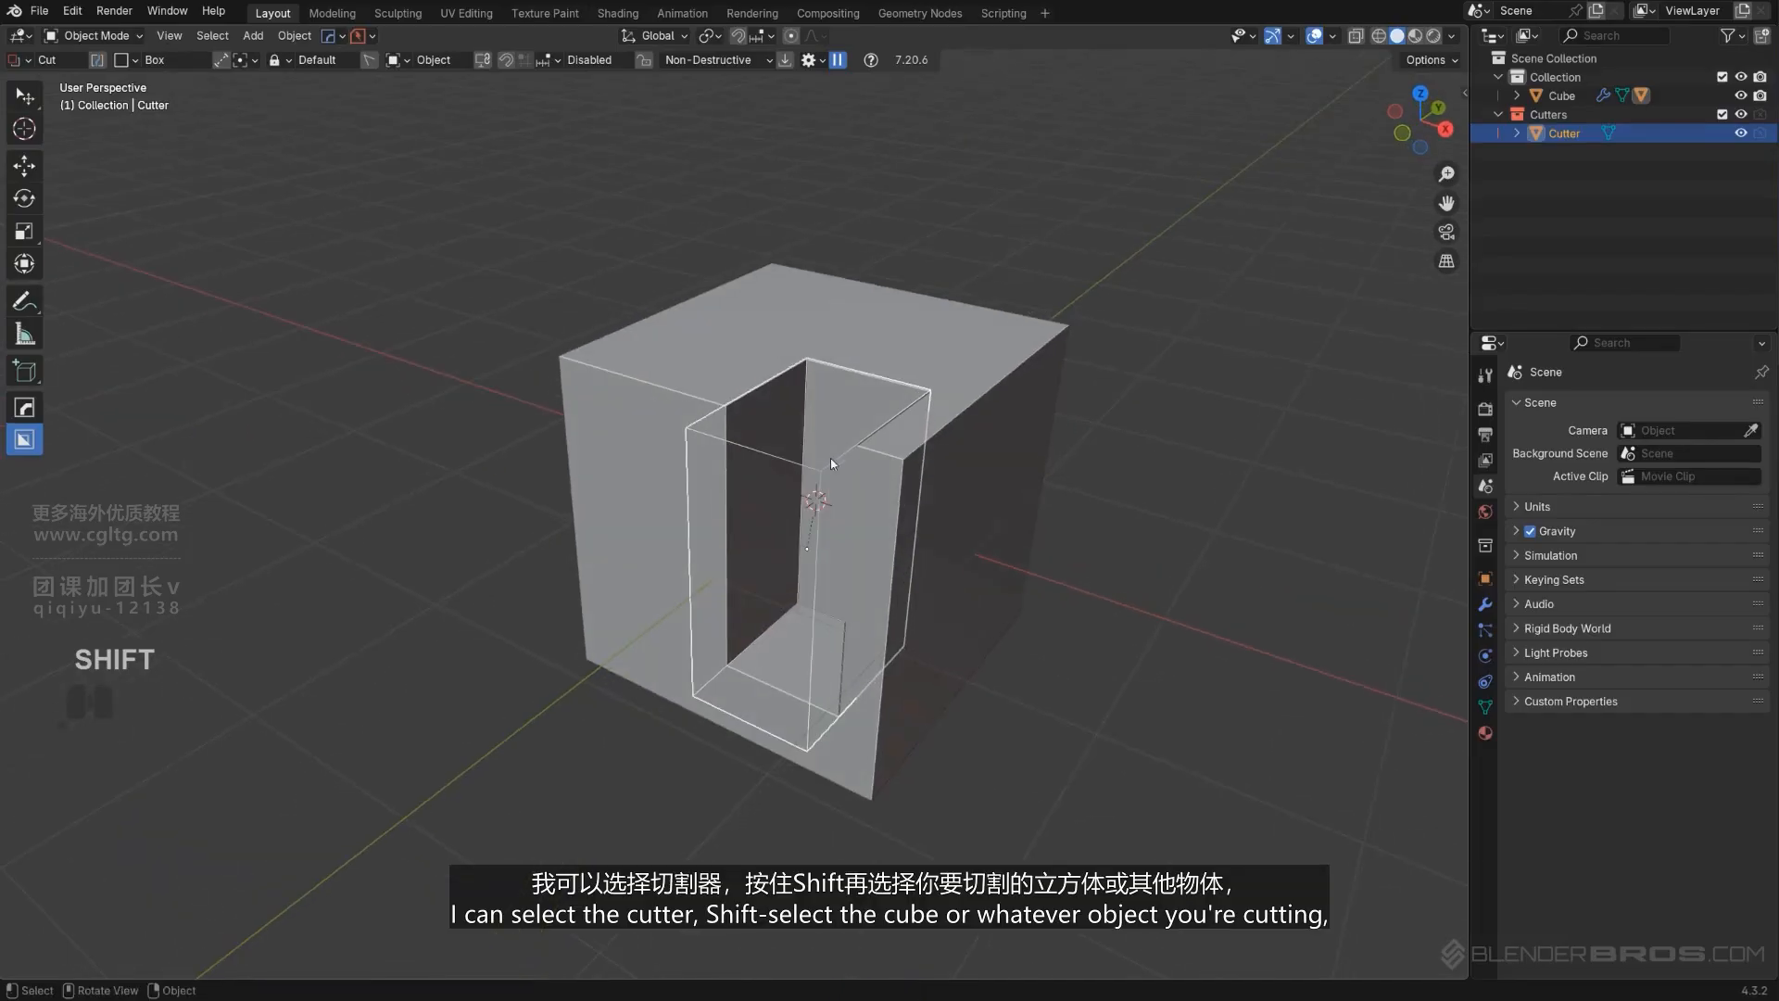
left_click(962, 364, "shift")
middle_click_drag(962, 365, 871, 442)
key("q")
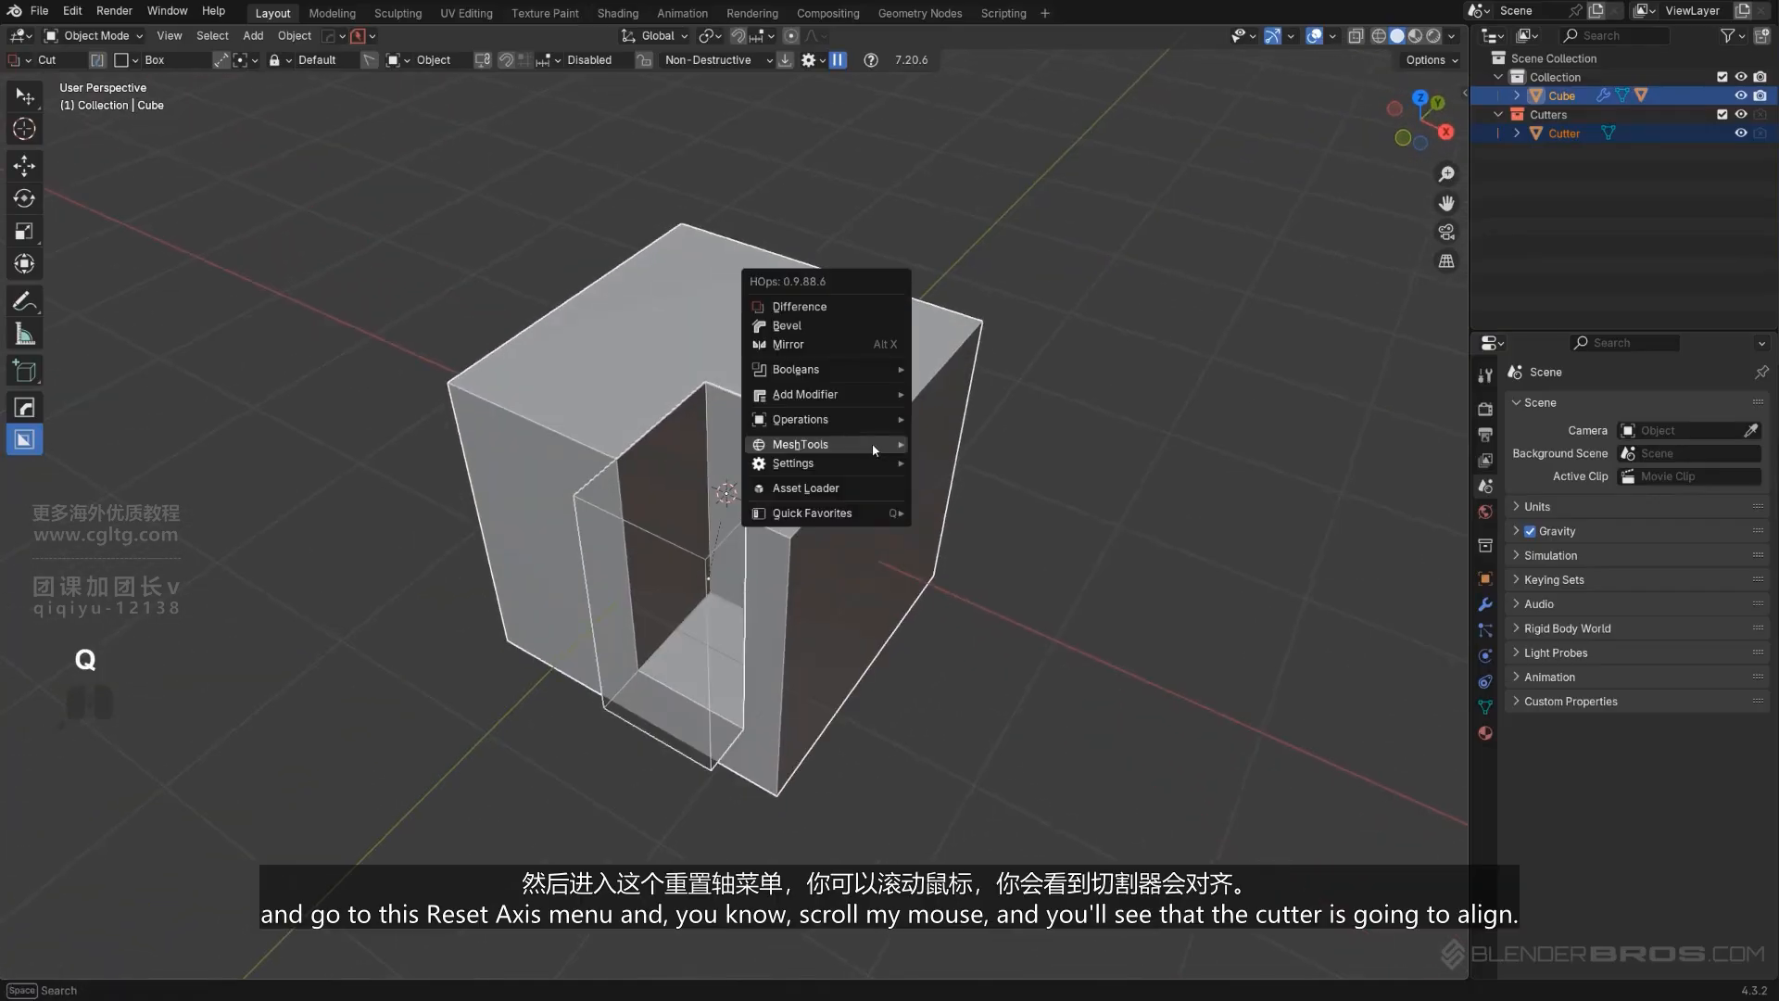
mouse_move(876, 449)
left_click(1026, 446)
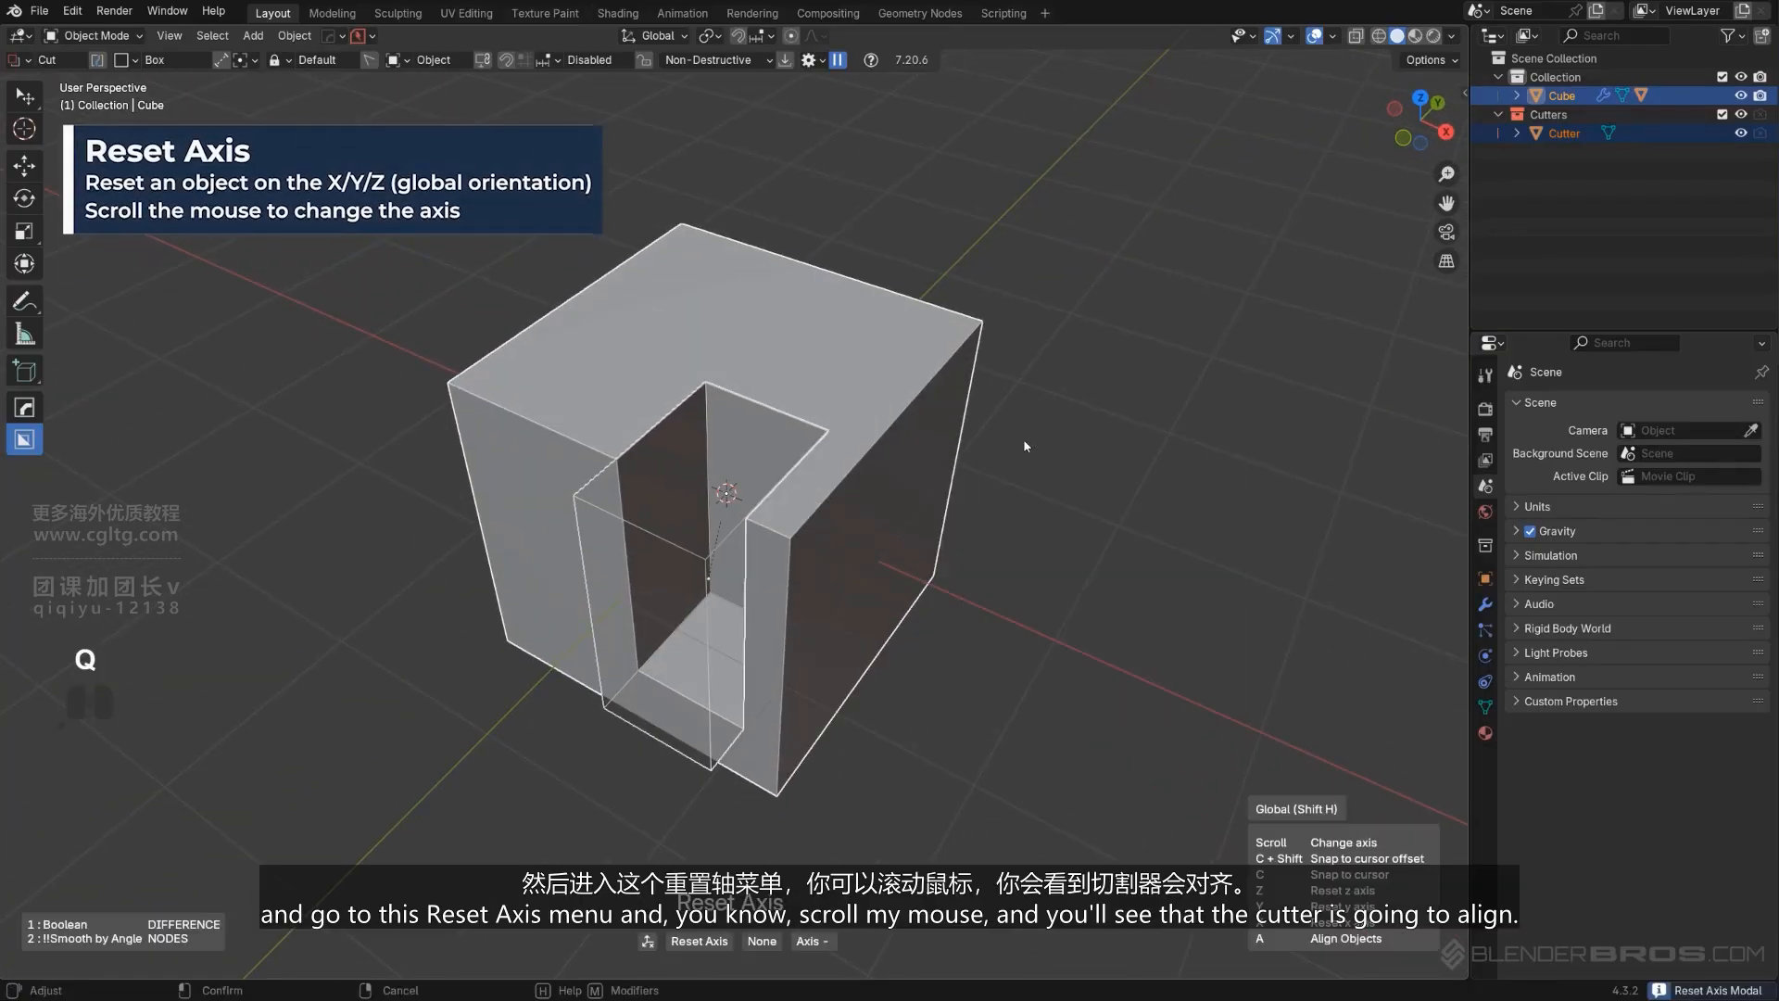
scroll(1026, 446, "down", 2)
scroll(1025, 445, "down", 4)
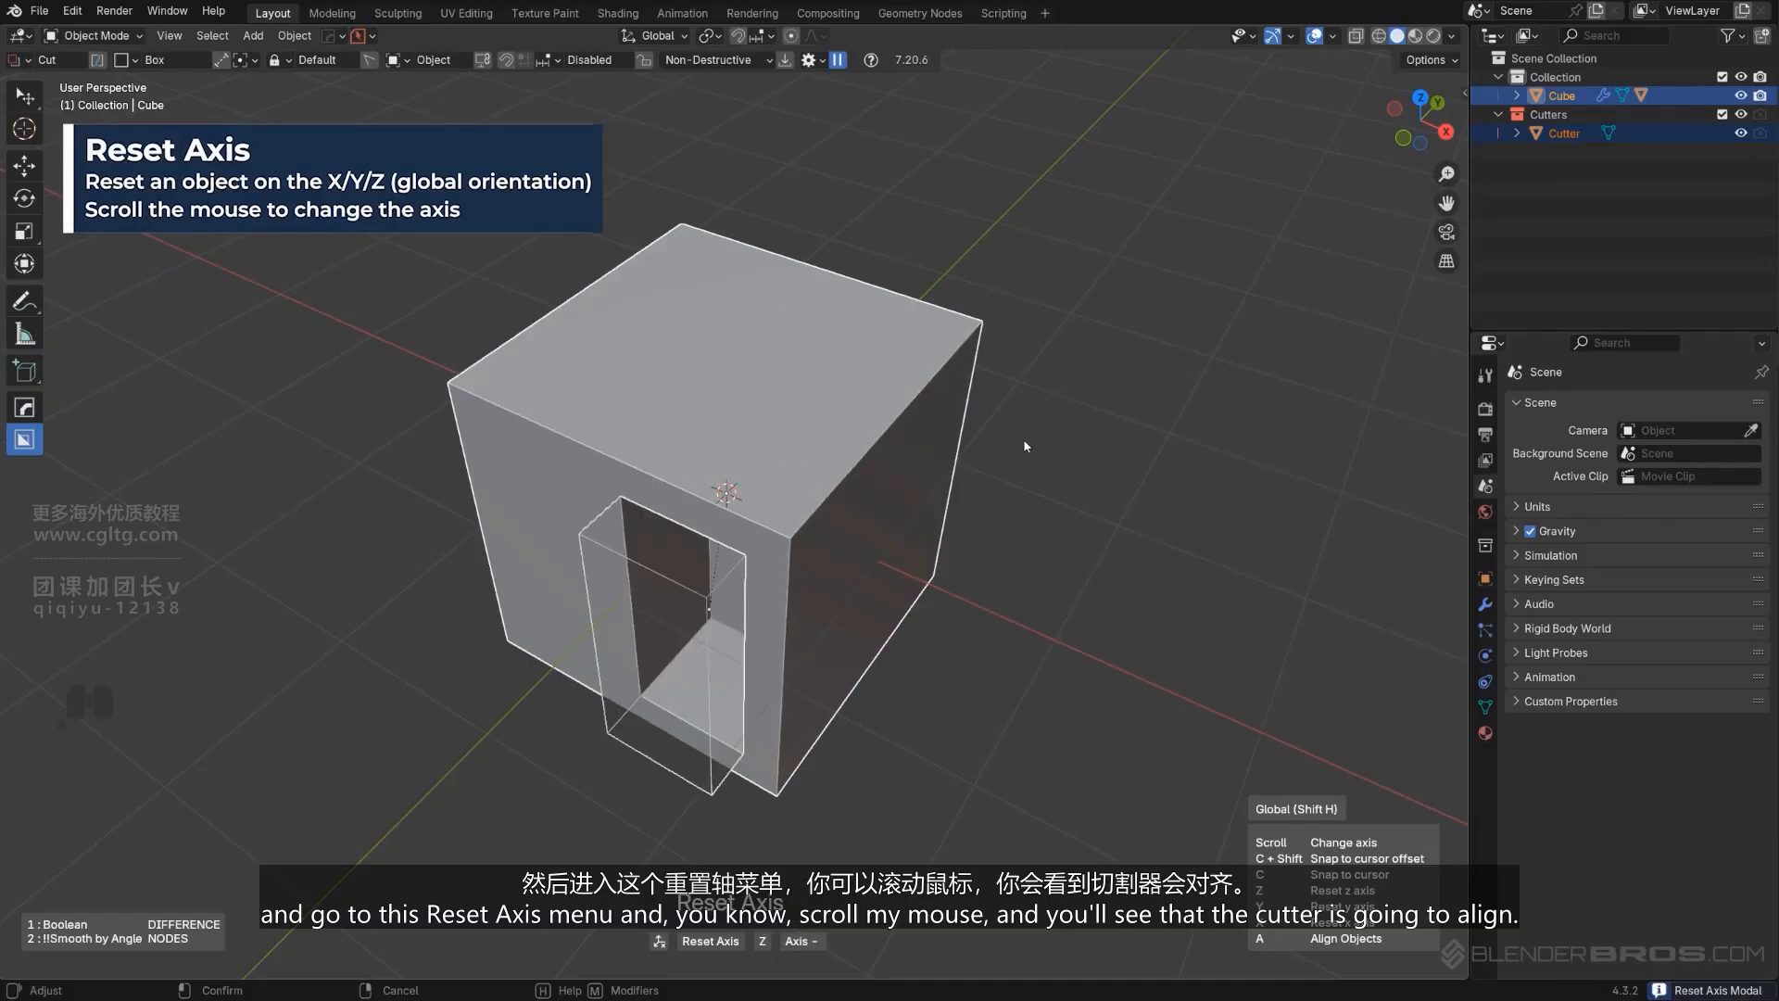
scroll(1025, 445, "down", 5)
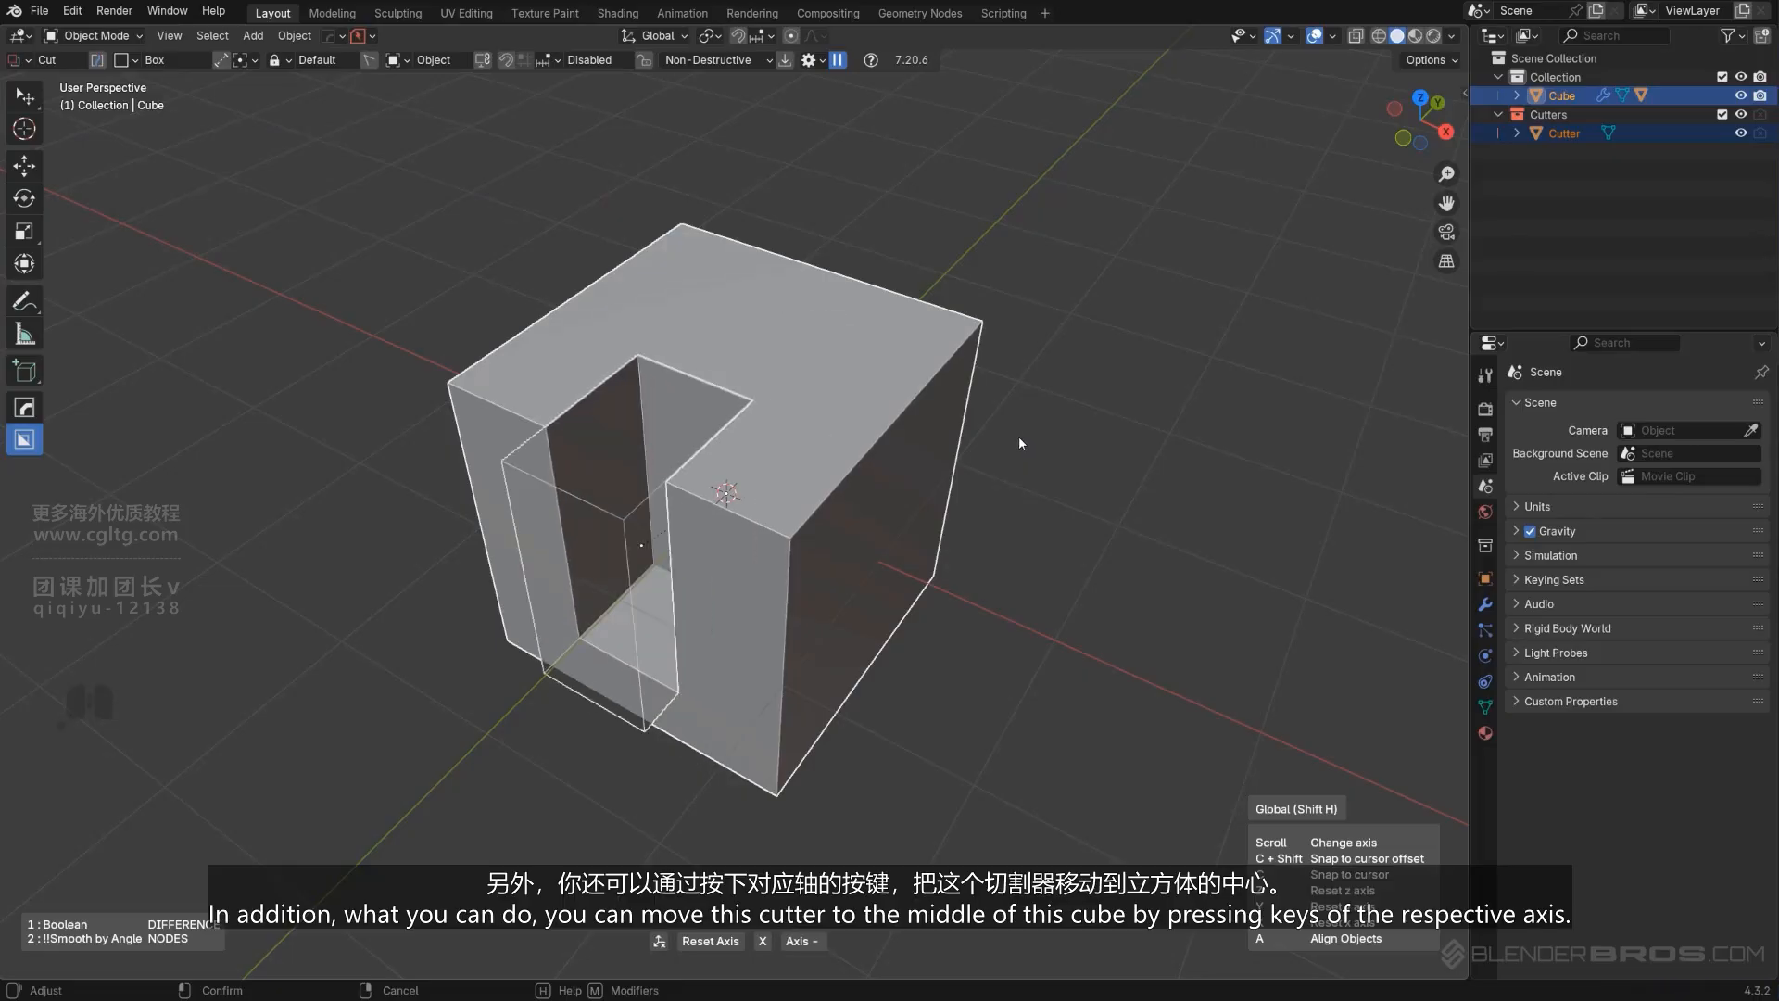
middle_click_drag(1019, 443, 988, 416)
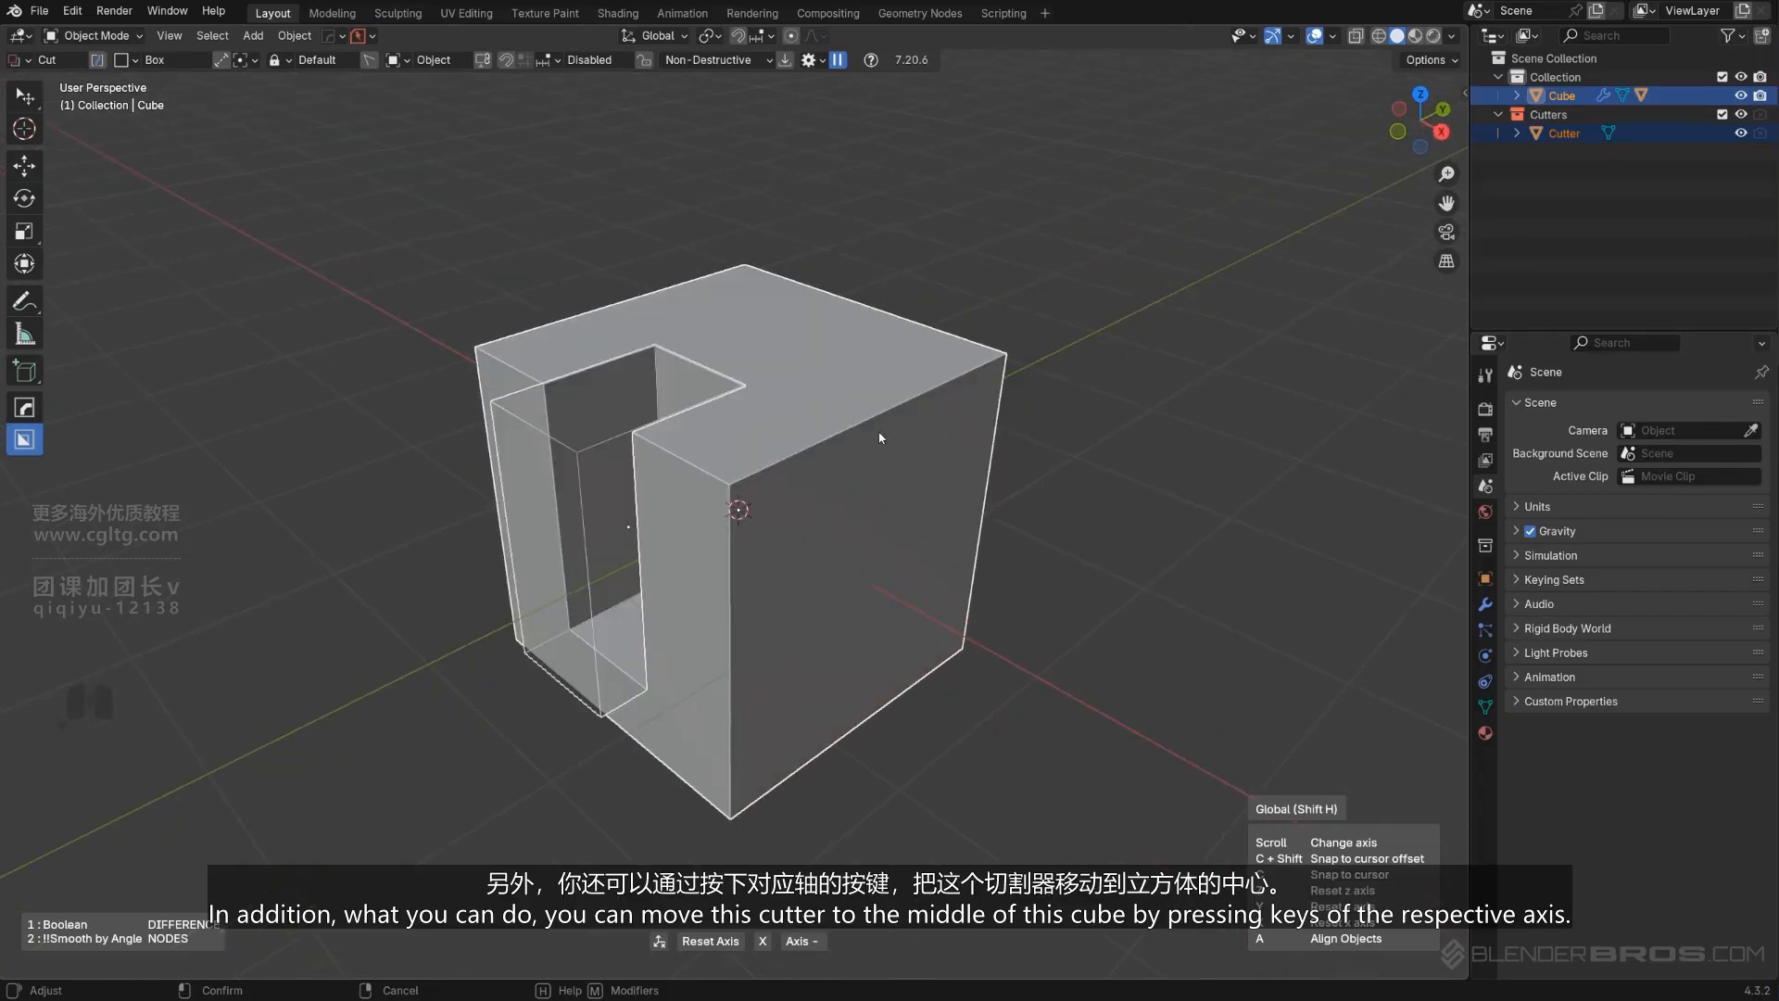
key("x")
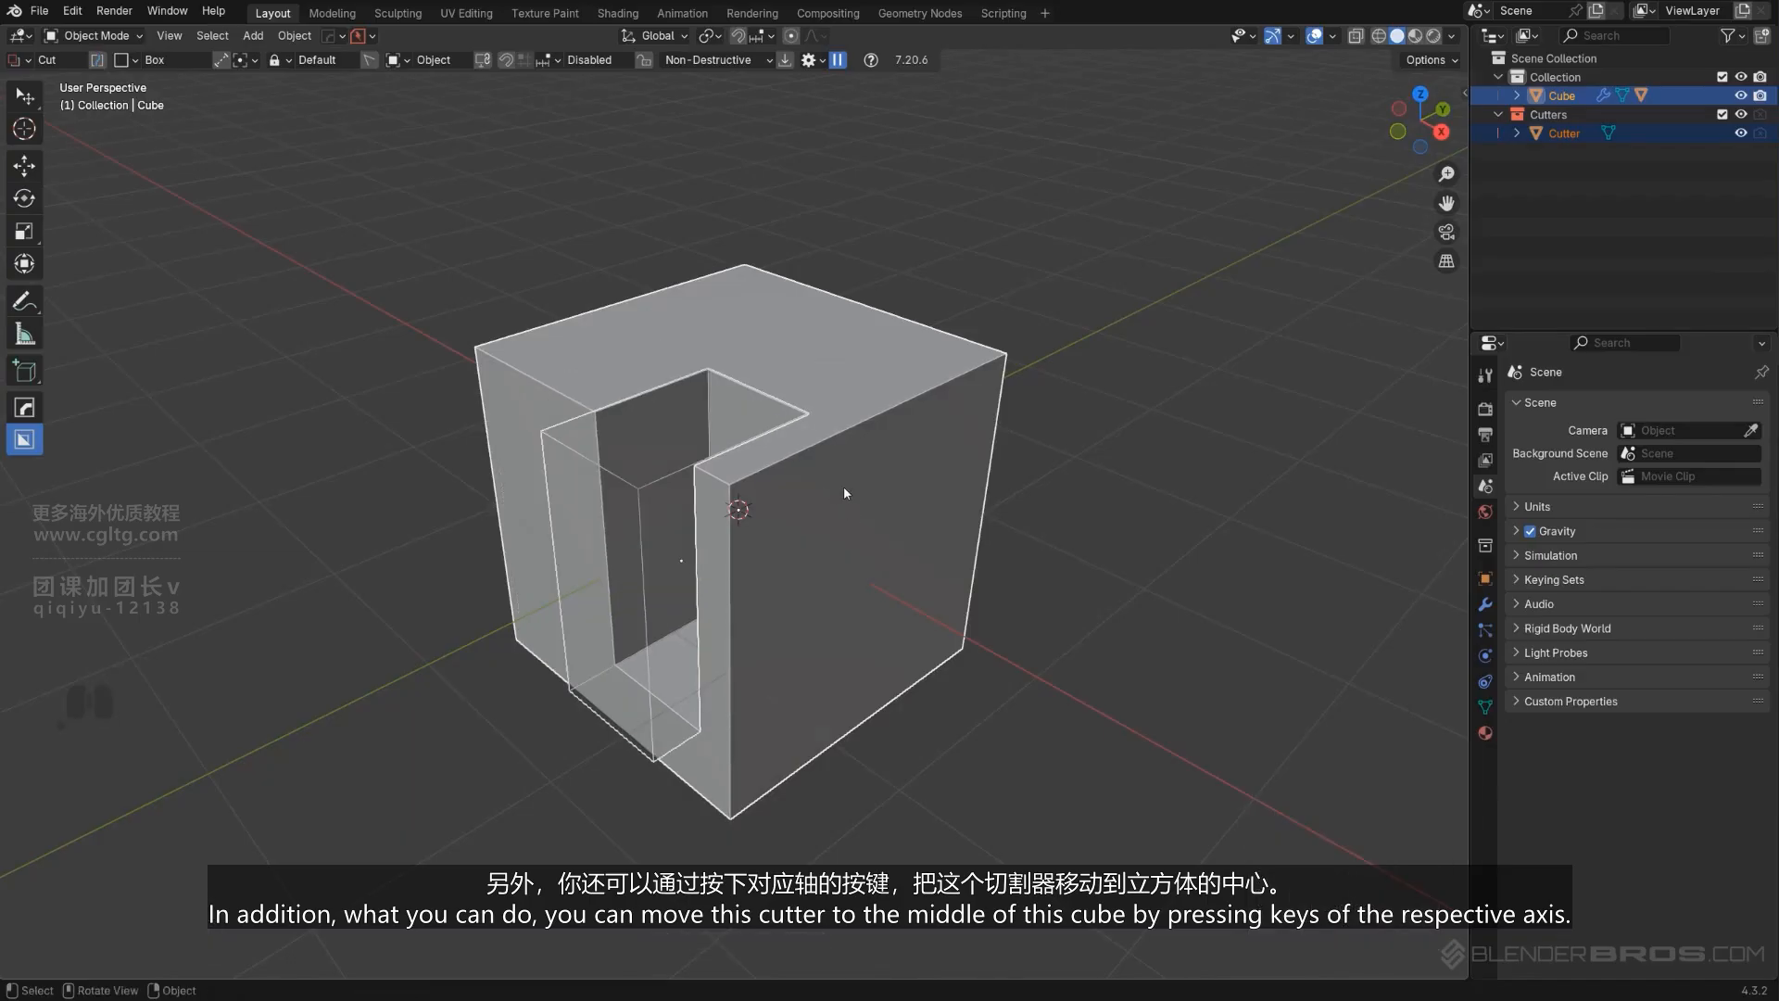
Select only the cube and assign it a blank Glass material from the Hard Ops material list.
middle_click_drag(845, 488, 869, 459)
left_click(871, 444)
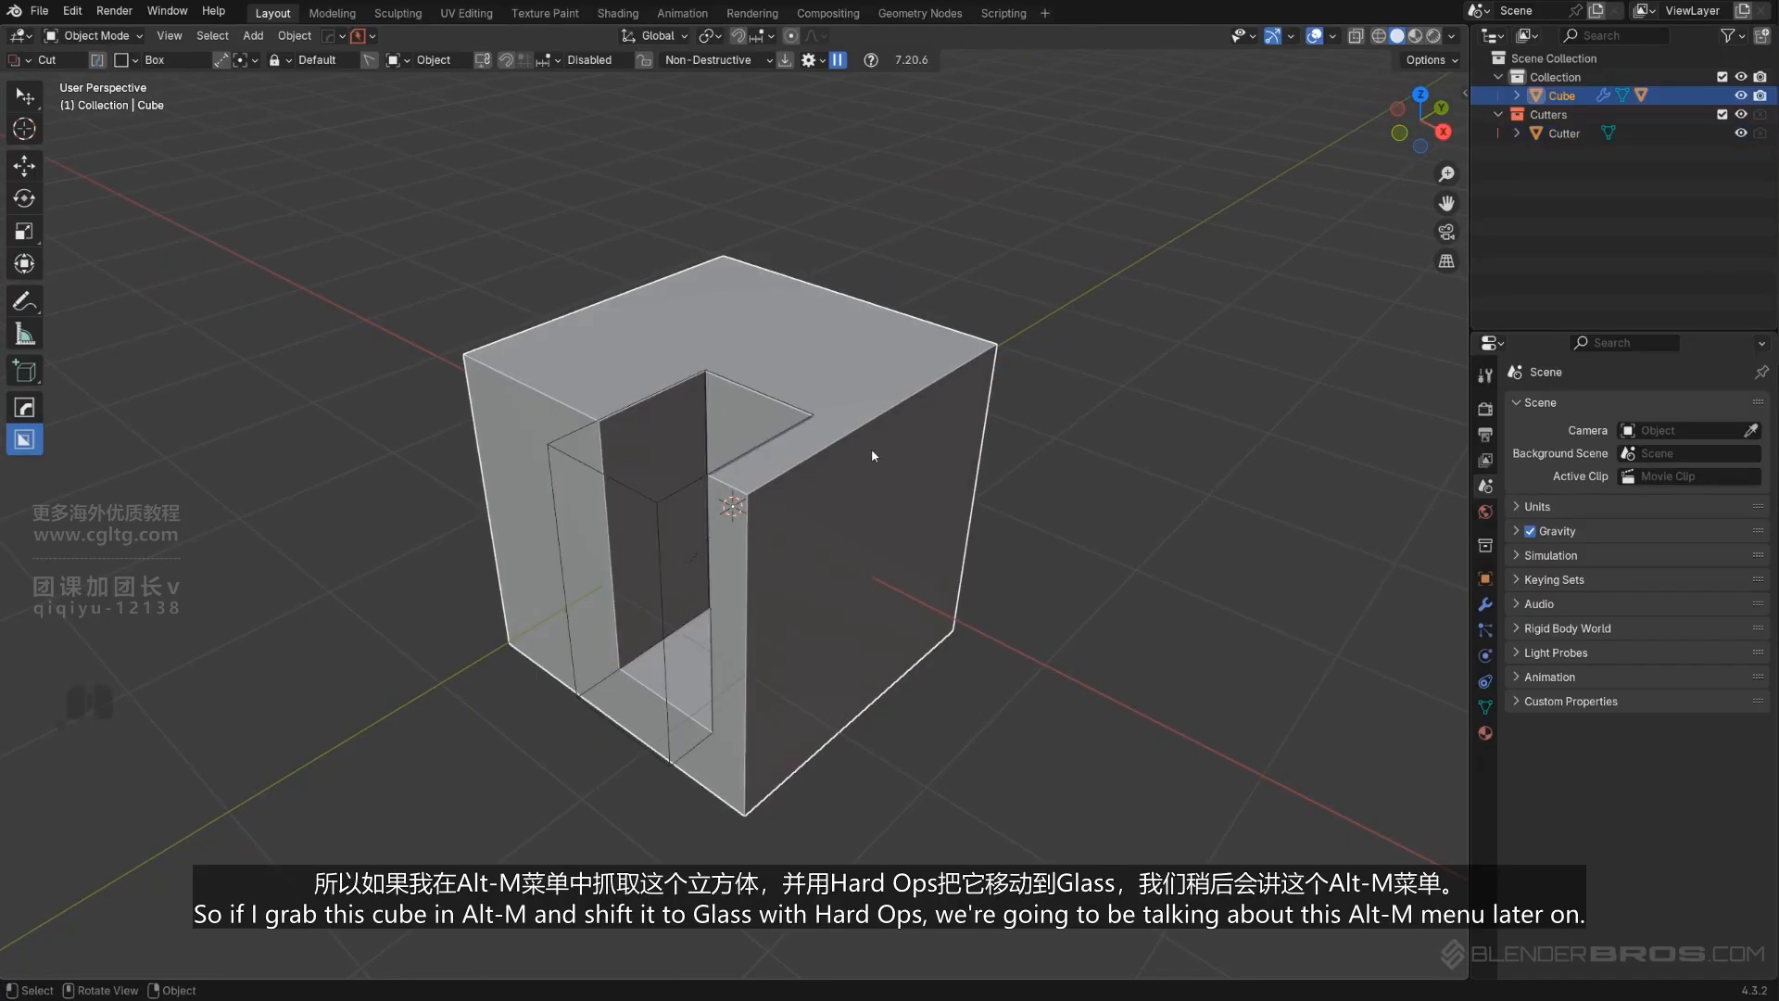
key("alt+m")
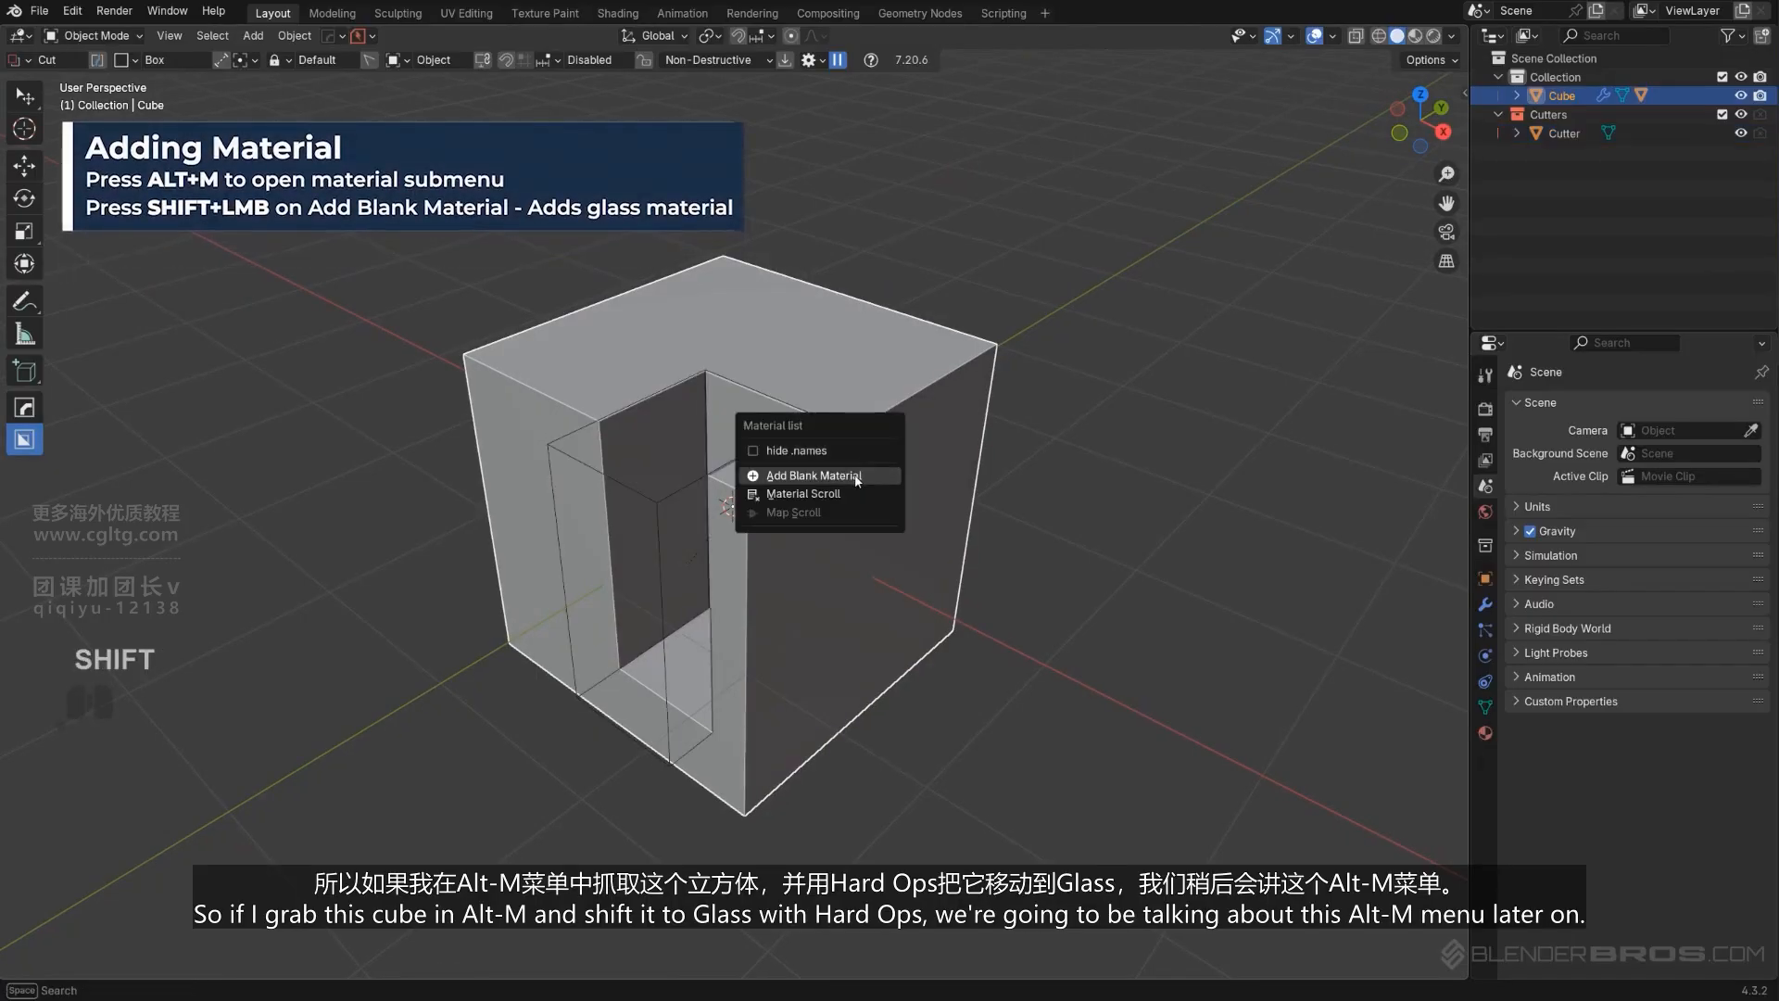
left_click(857, 476, "shift")
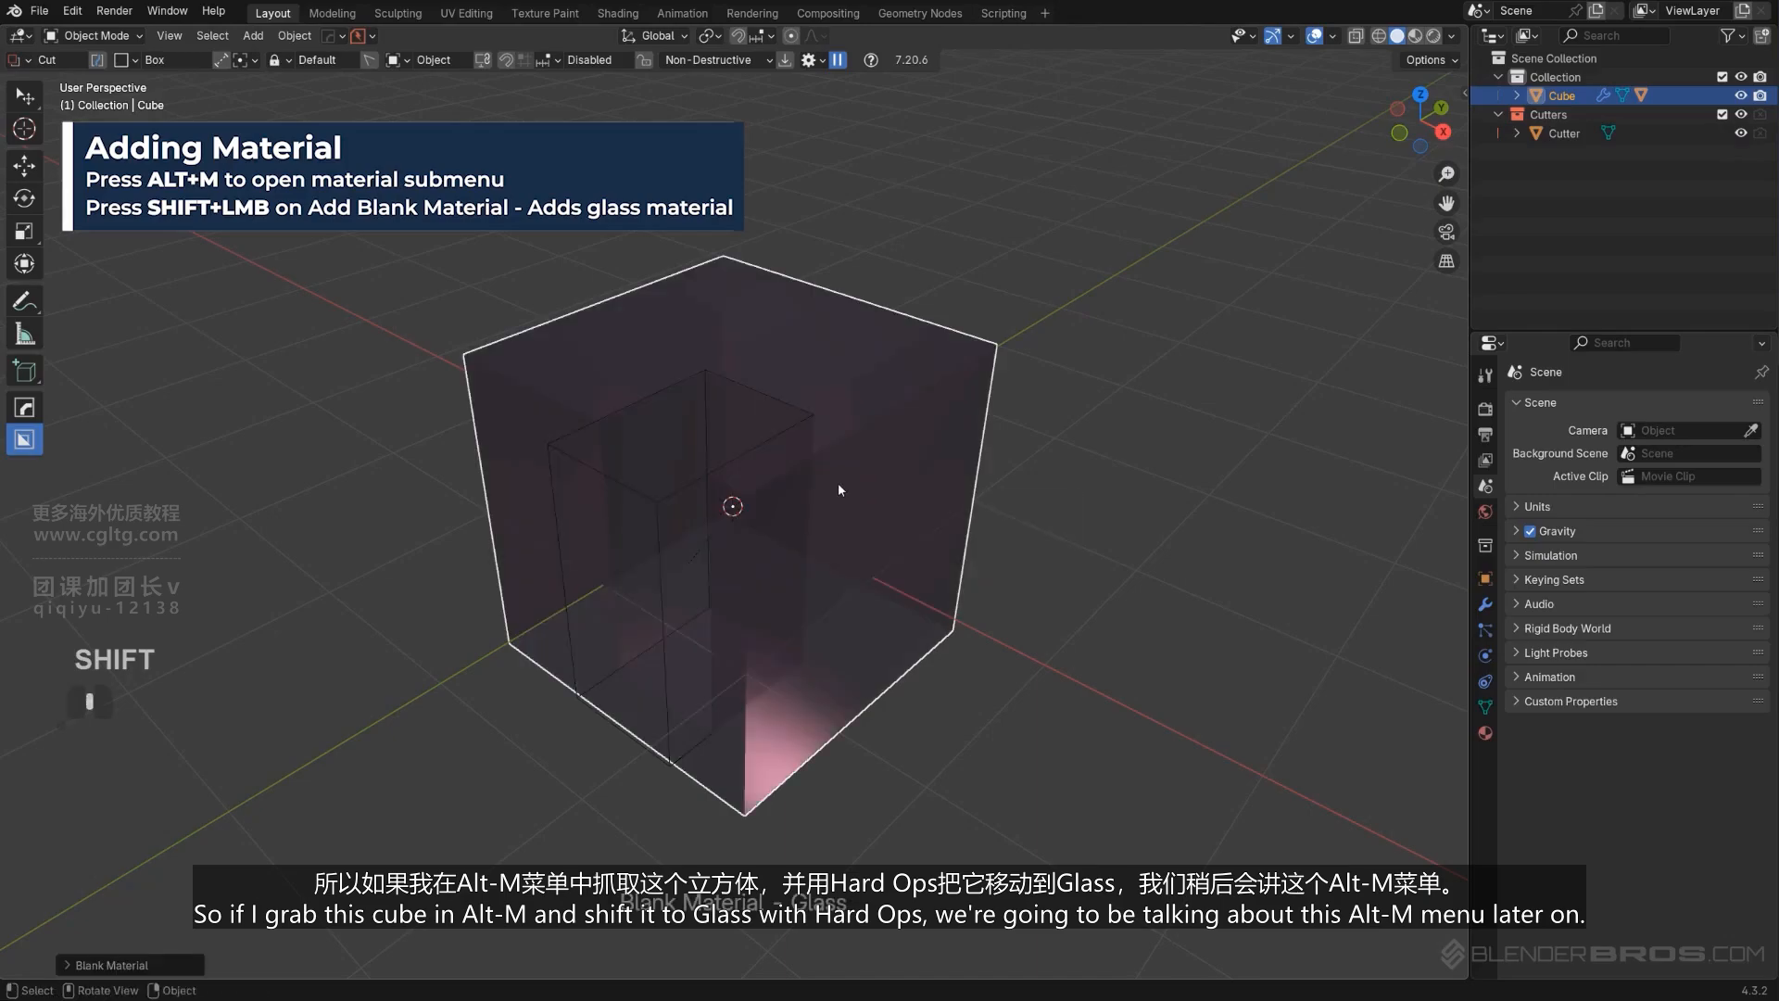
Select the cutter and the cube and use Reset Axis to center the cutter on the cube, trying X, Y and Z.
mouse_move(838, 483)
middle_mouse_down()
mouse_move(619, 474)
mouse_move(824, 455)
middle_mouse_up()
left_click(640, 485)
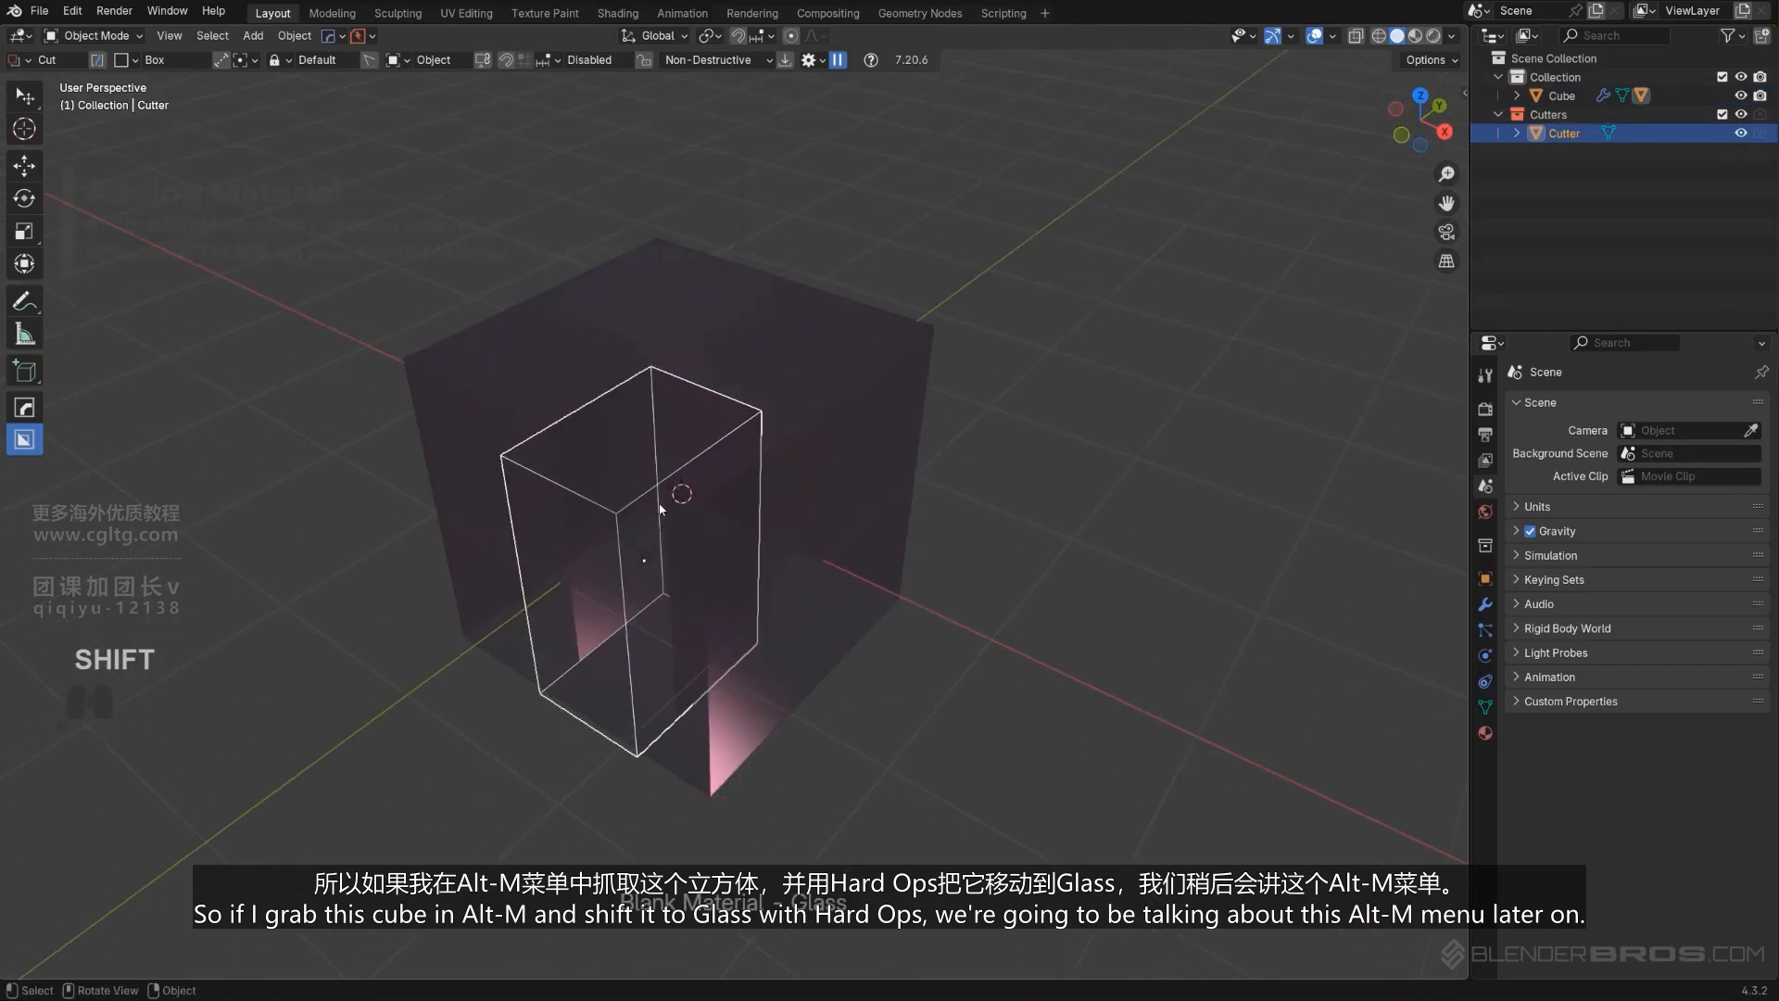
middle_click_drag(660, 509, 735, 427)
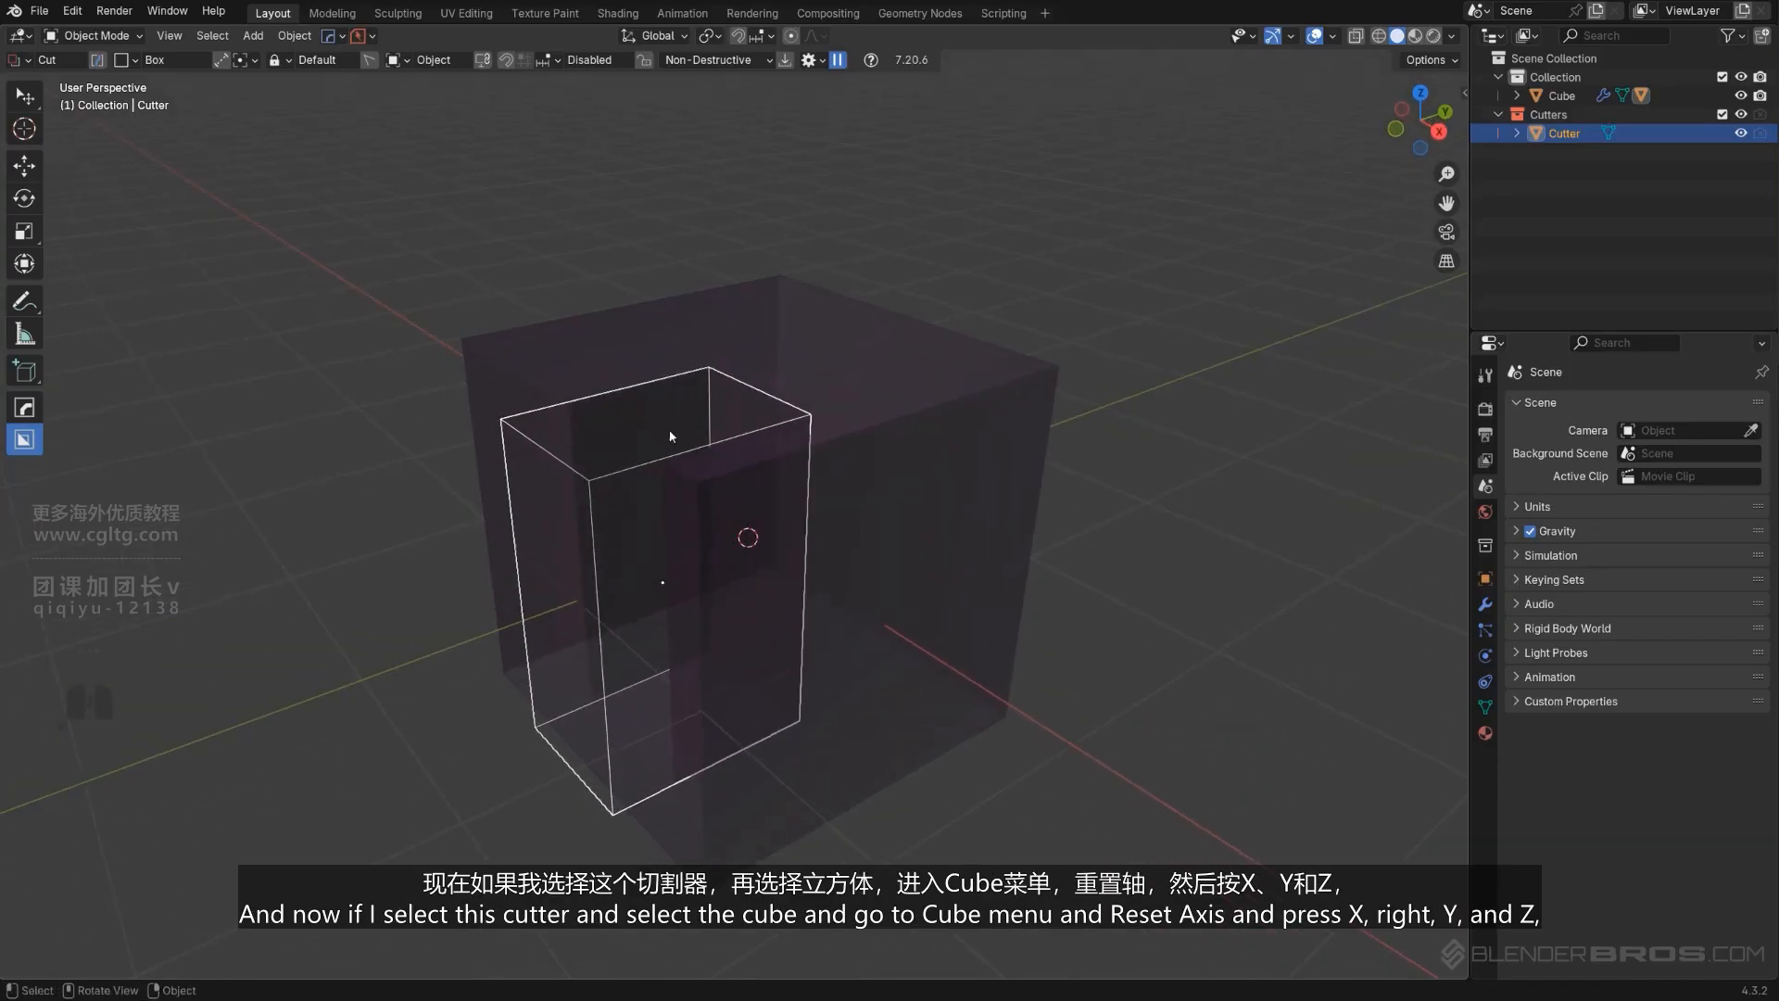
left_click(858, 437, "shift")
middle_click_drag(875, 458, 771, 443)
key("q")
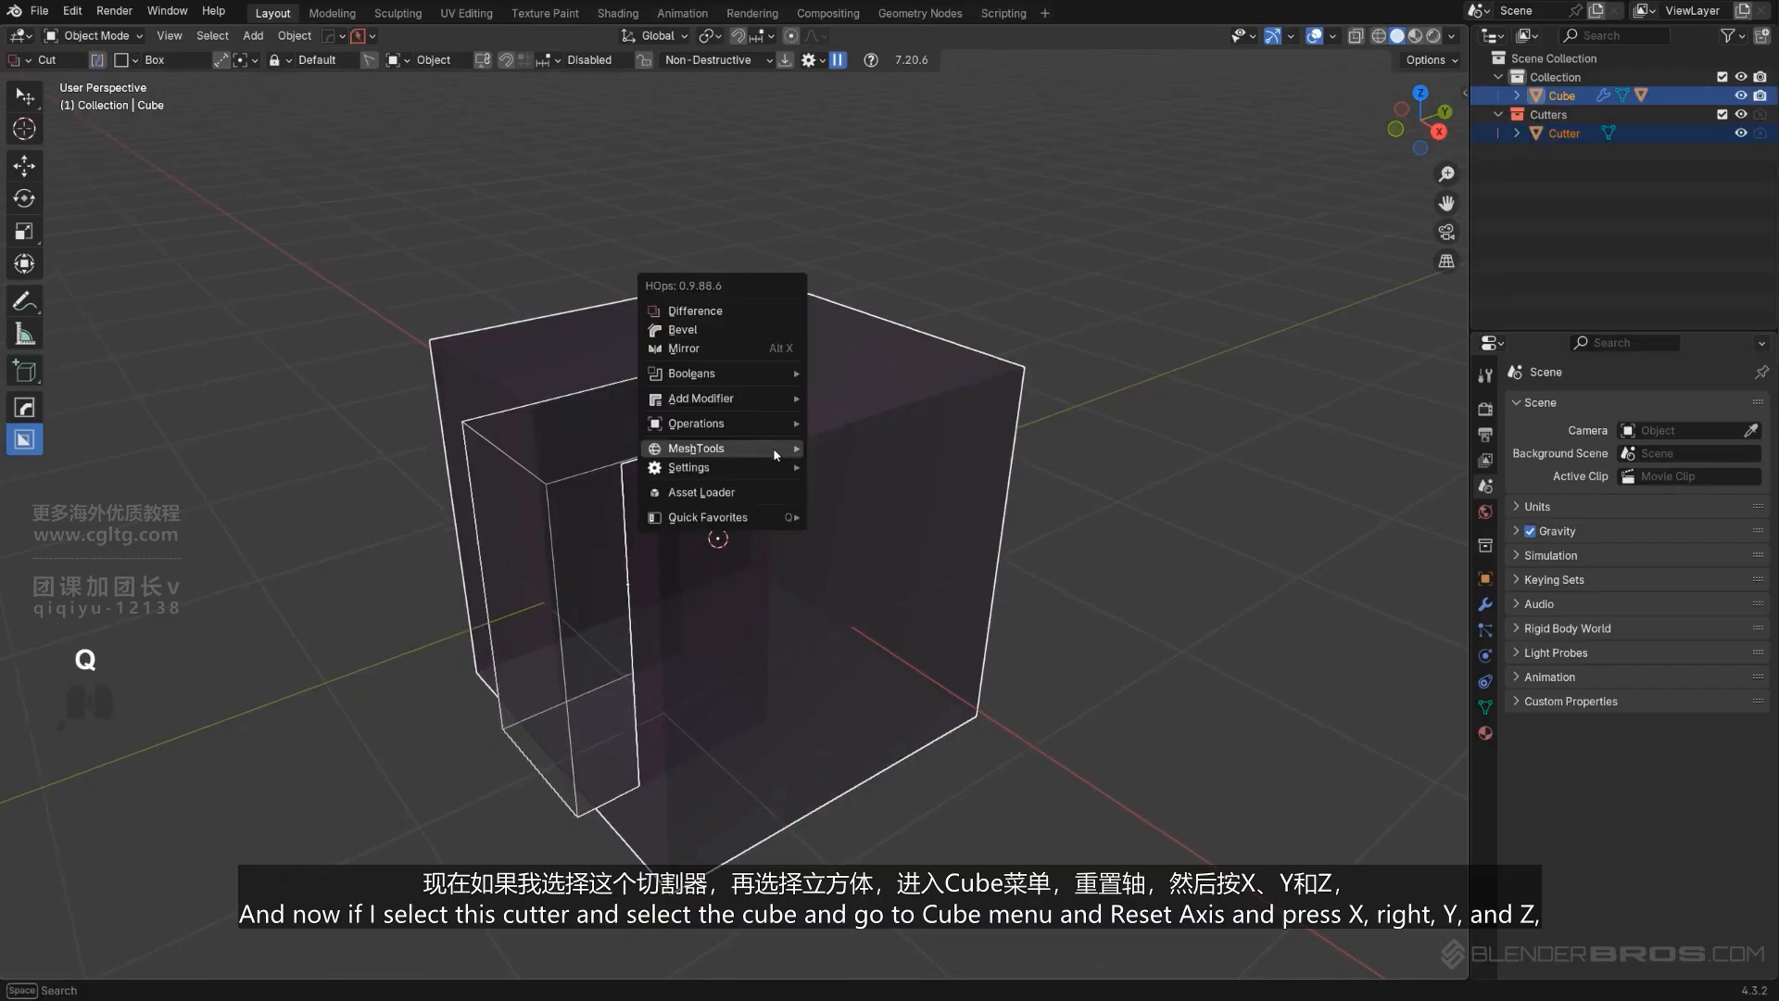
mouse_move(799, 452)
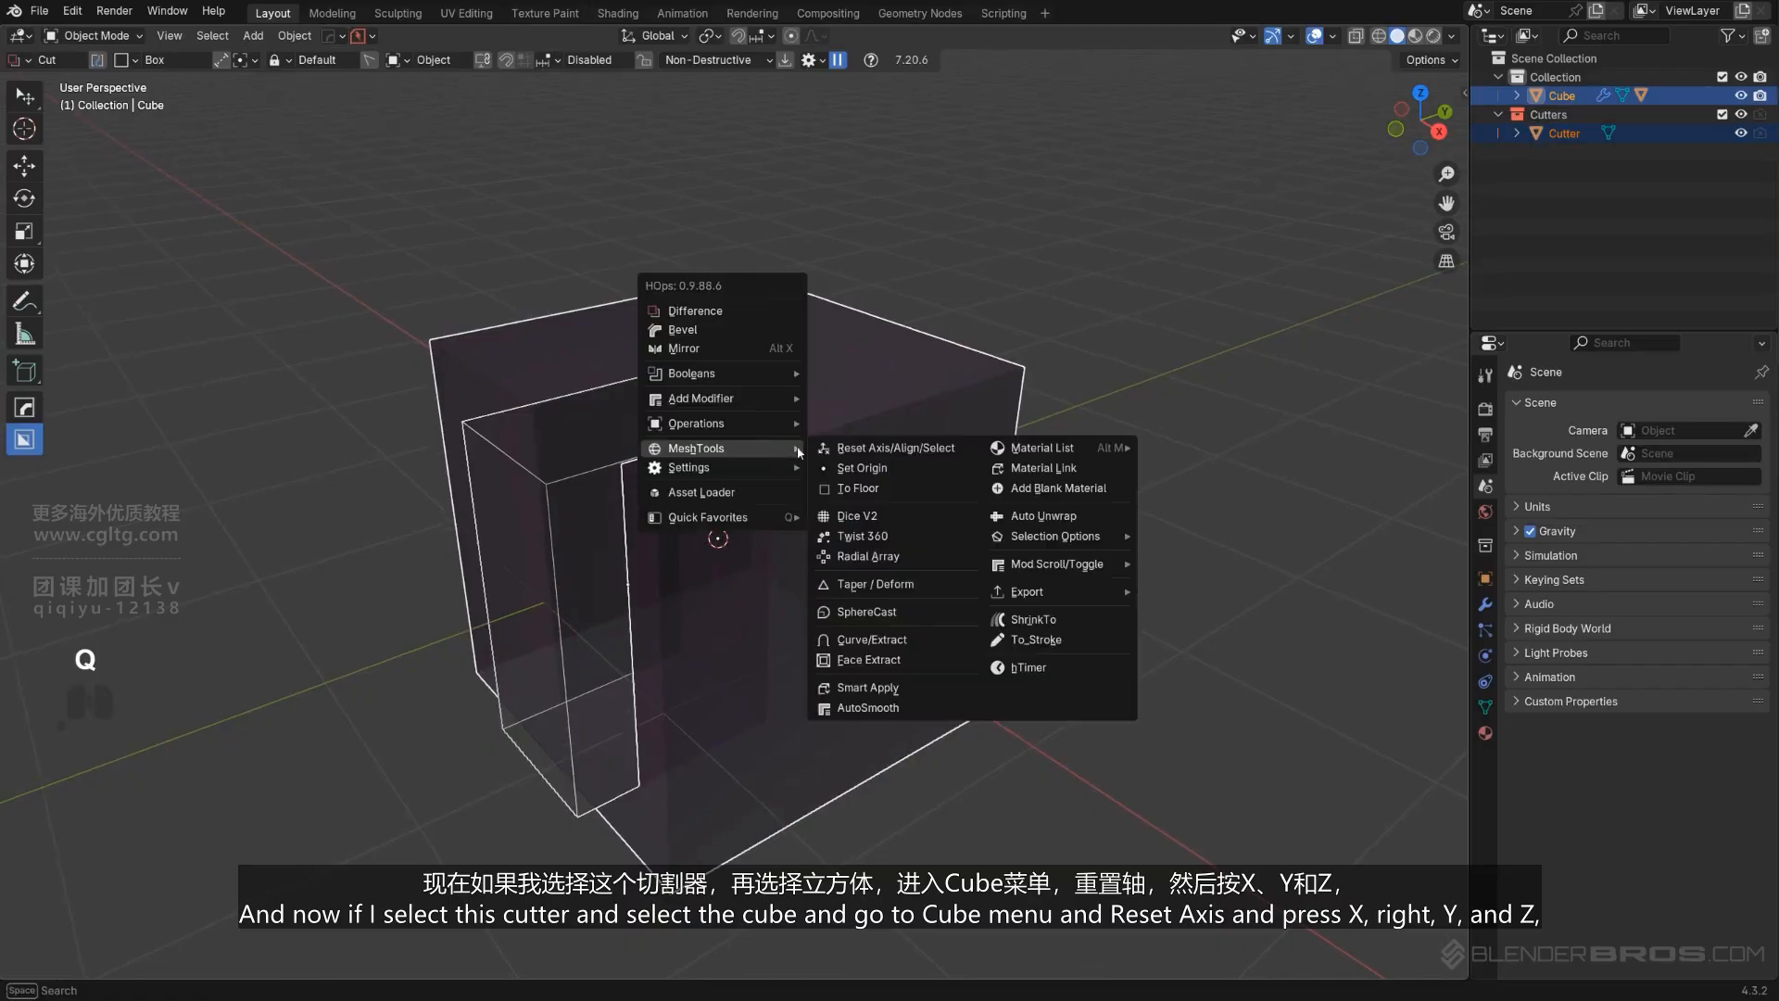
left_click(931, 448)
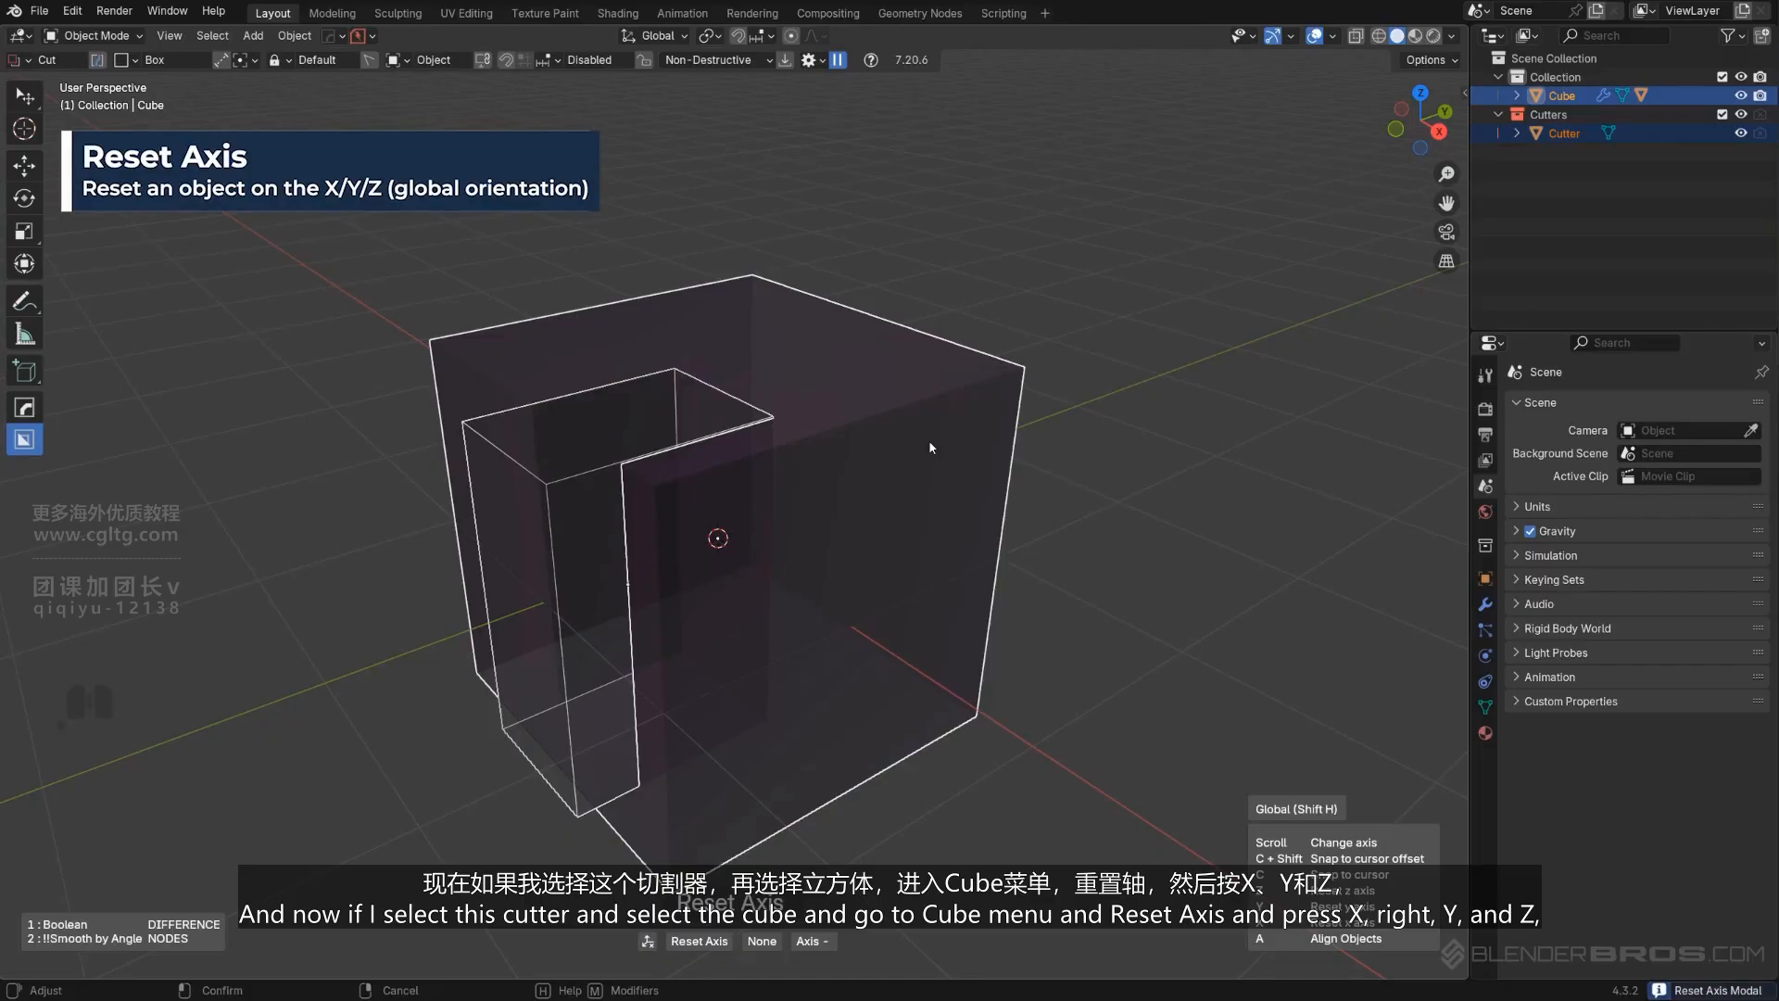
key("x")
middle_click_drag(929, 440, 1062, 443)
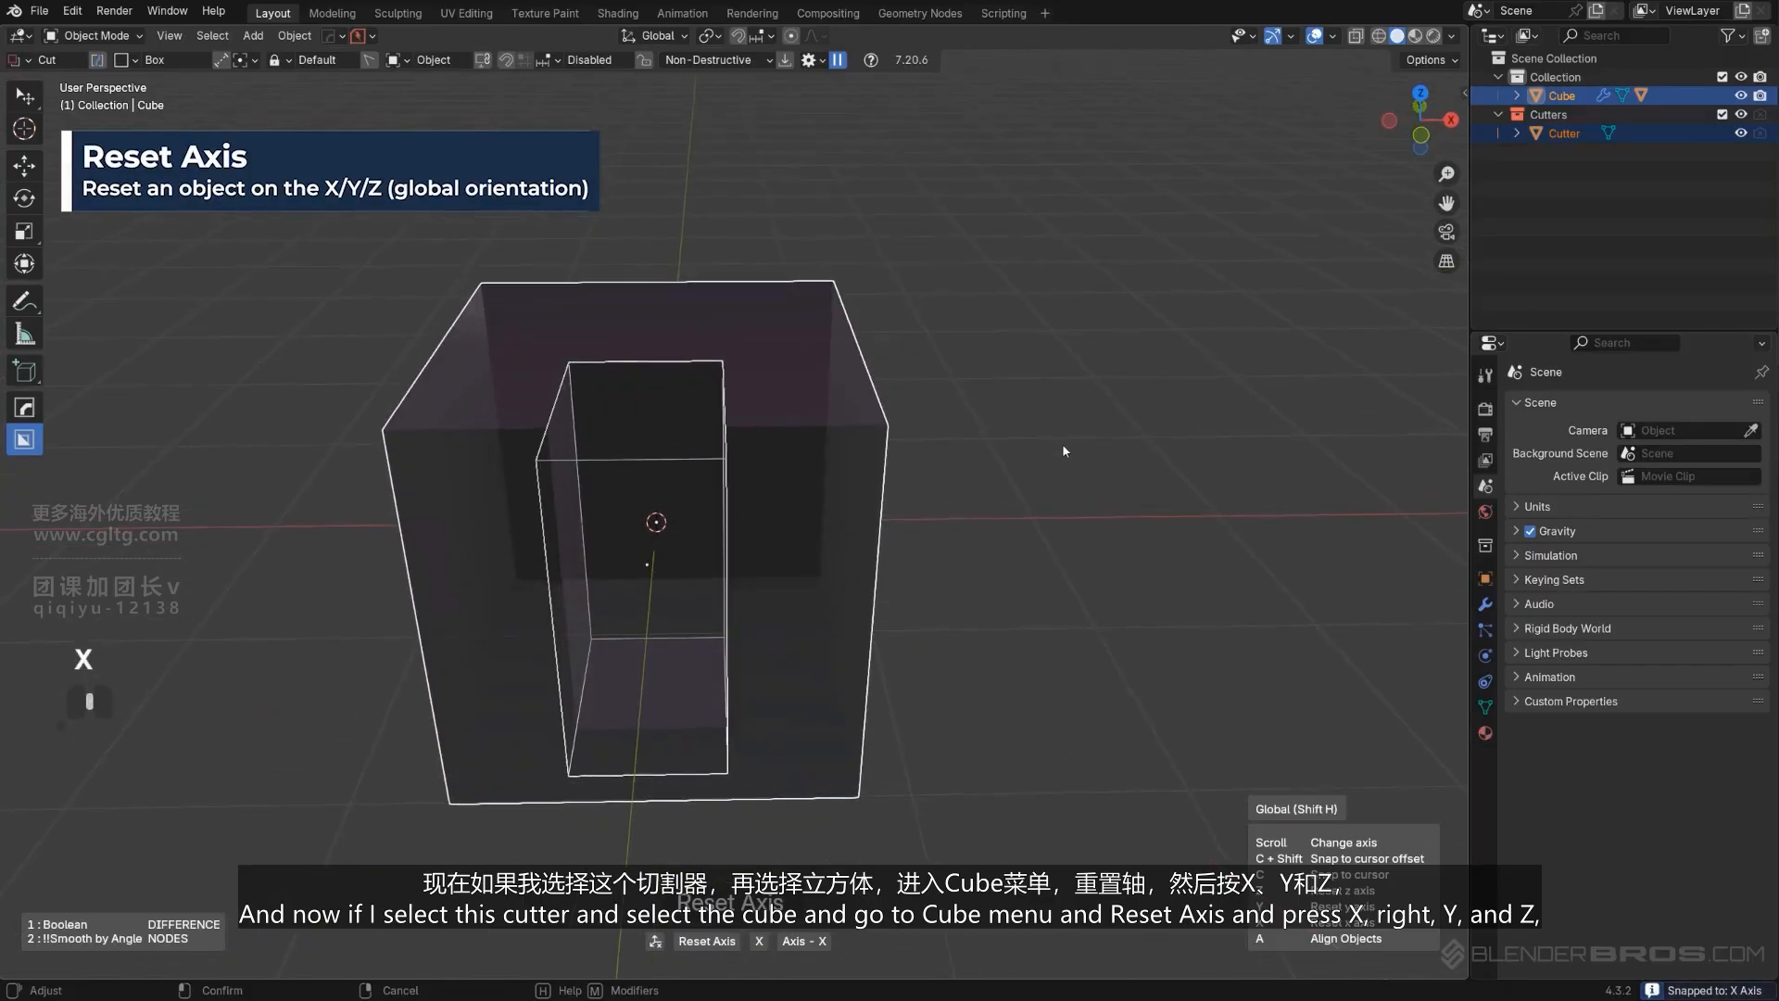
key("y")
middle_click_drag(826, 460, 892, 458)
key("z")
key("x")
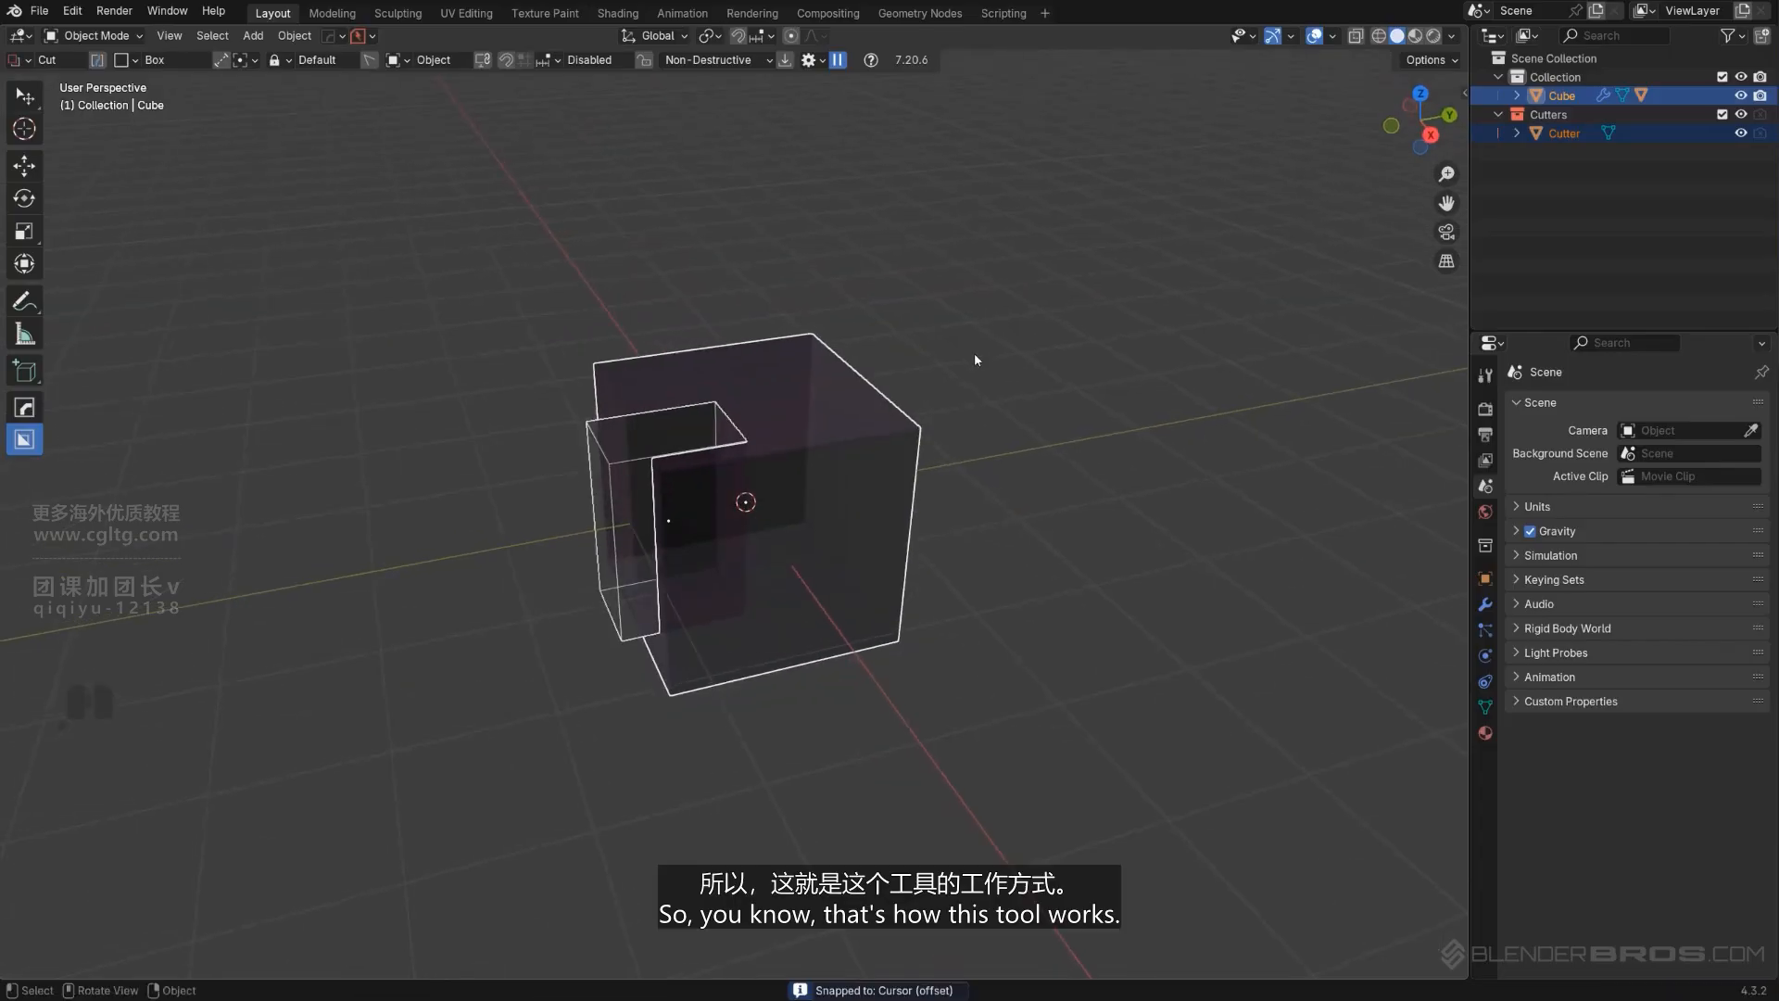
Delete the glass cube and its cutter from the scene.
left_click(942, 362)
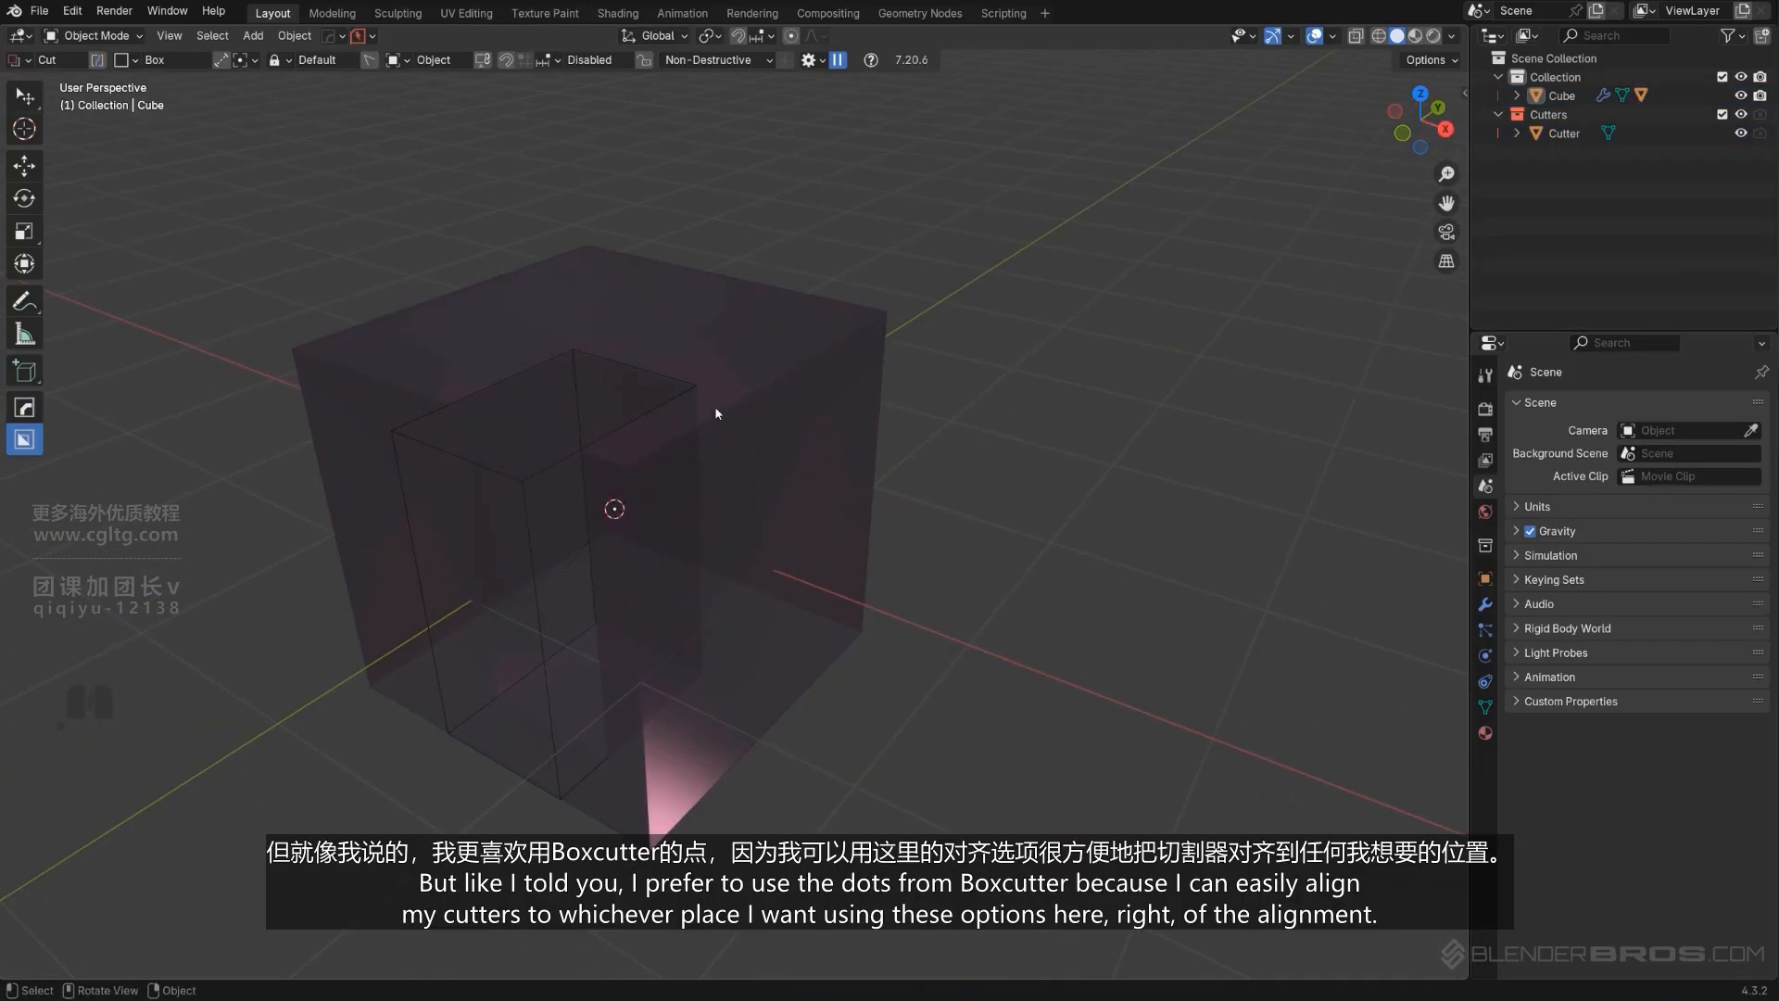
left_click(627, 437)
key("x")
left_click(594, 437)
key("x")
left_click(619, 441)
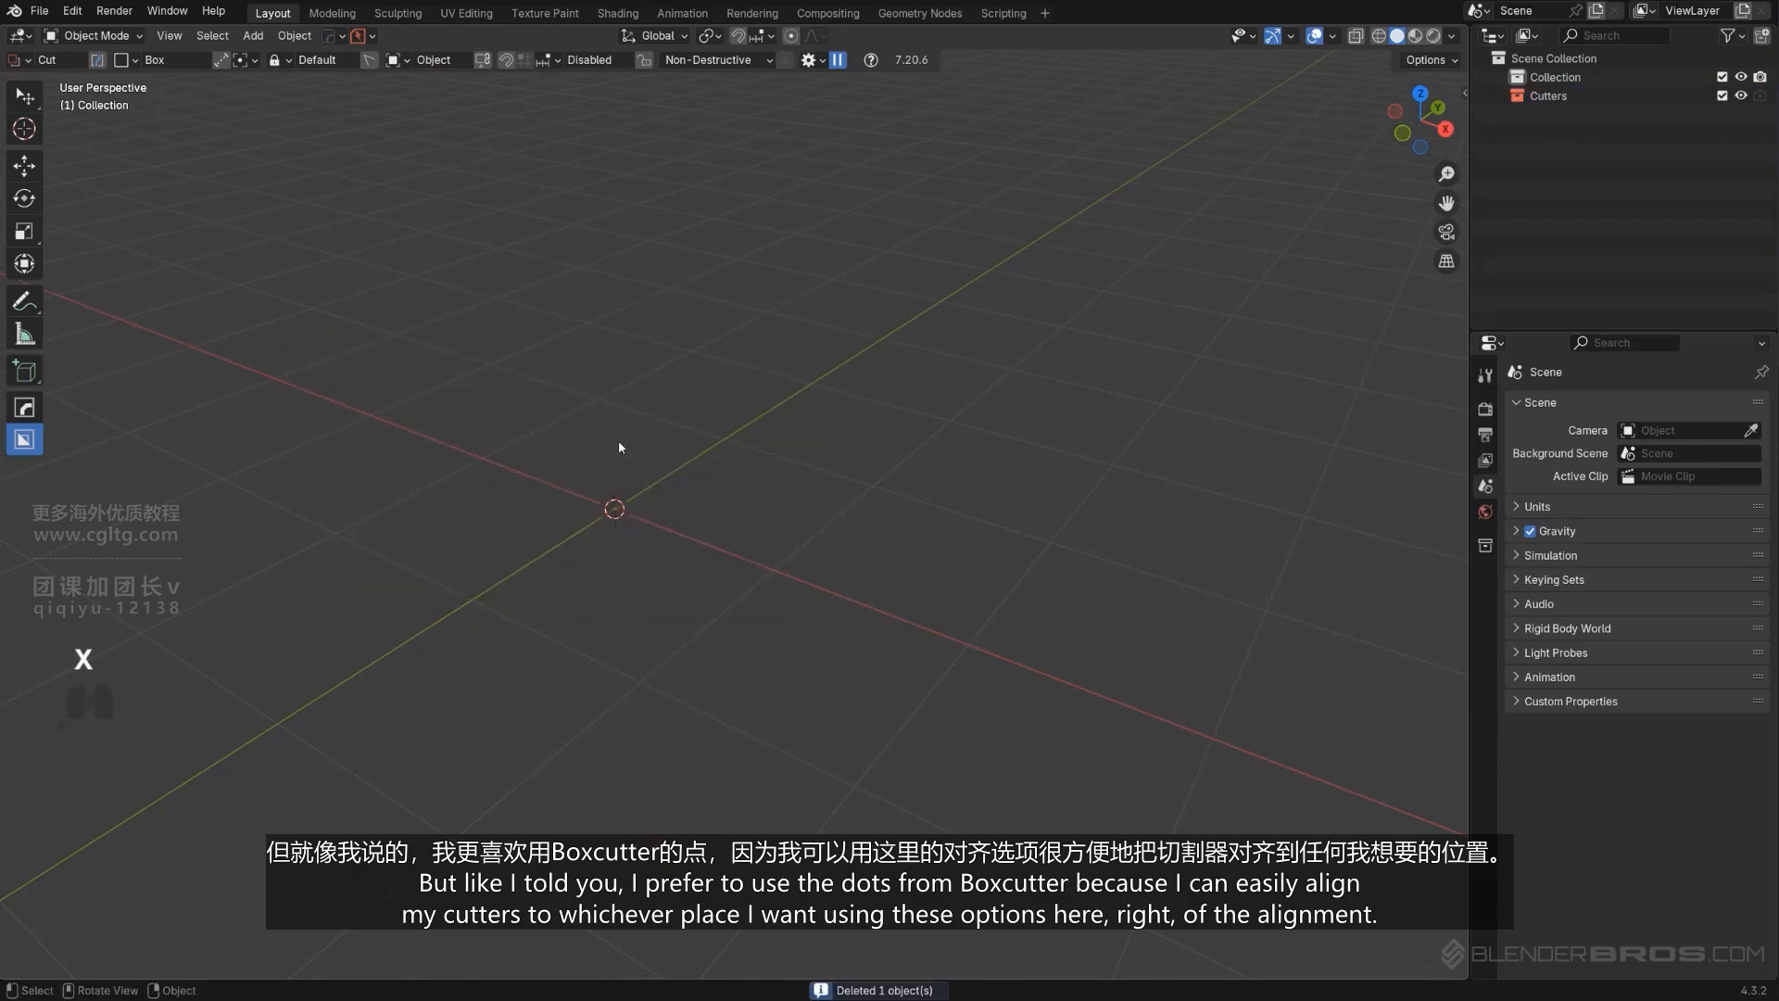
Add a new cube mesh and set BoxCutter's snapping to Dots.
key("shift+a")
mouse_move(708, 456)
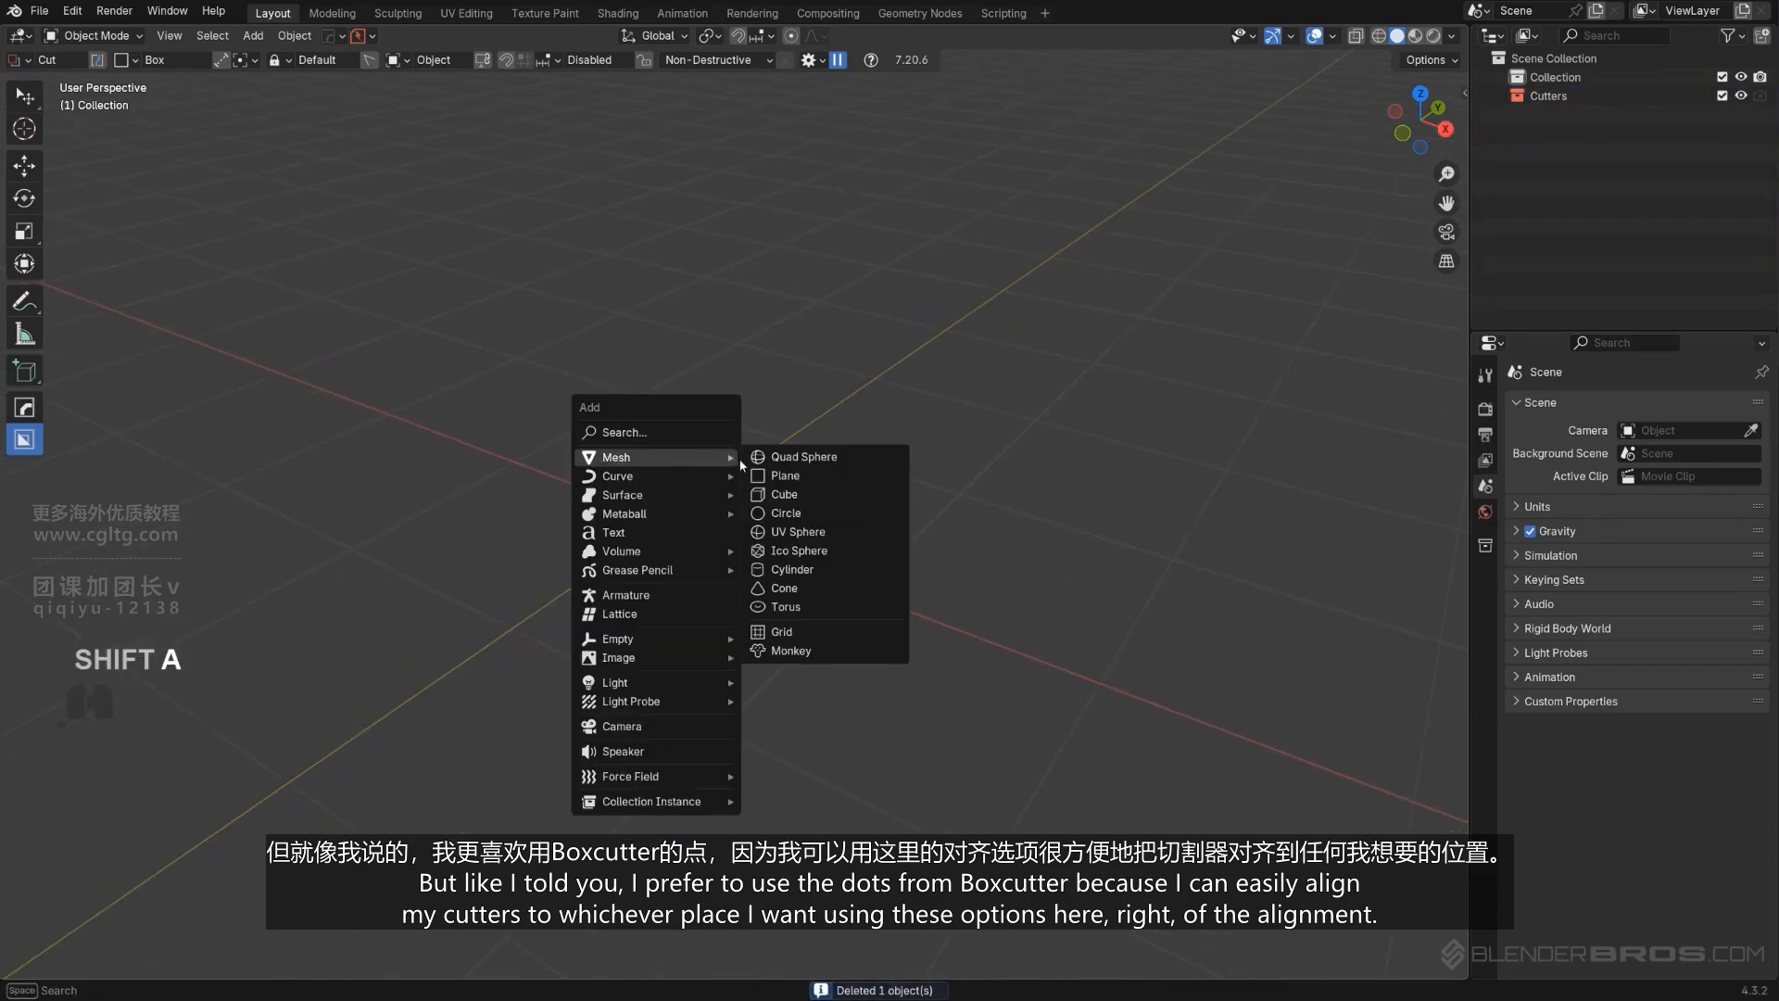
left_click(761, 481)
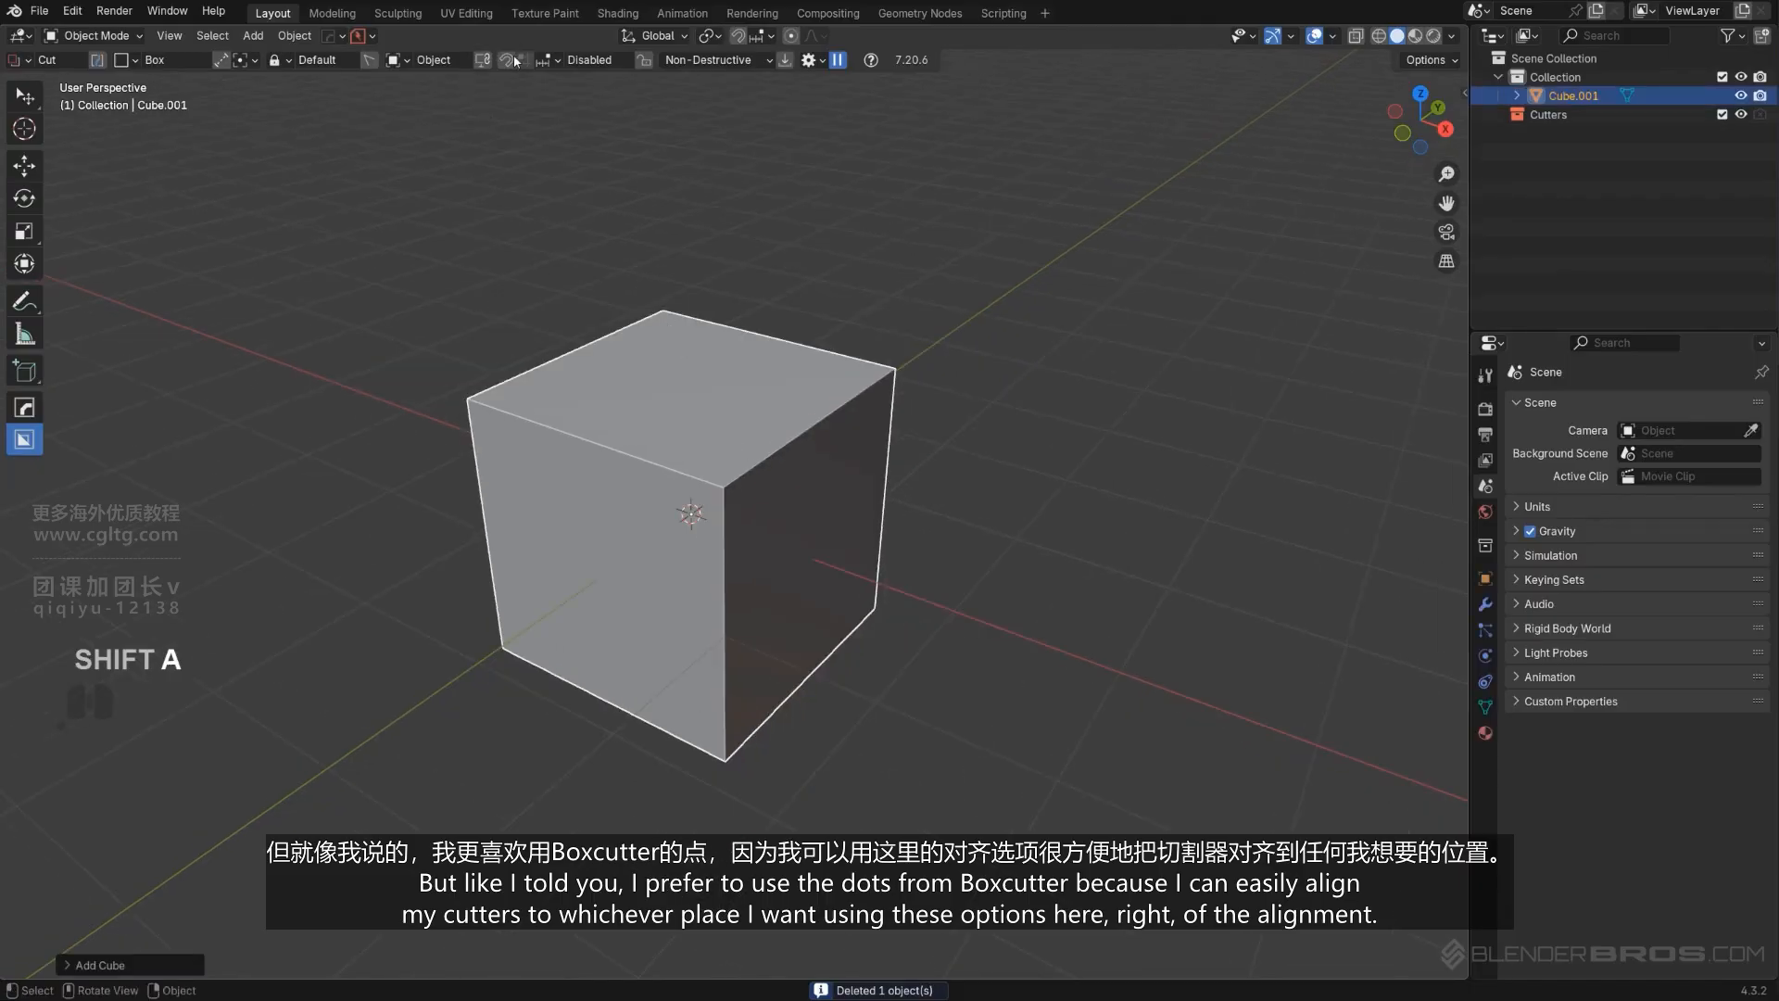
middle_click_drag(682, 359, 788, 406)
scroll(667, 370, "up", 2)
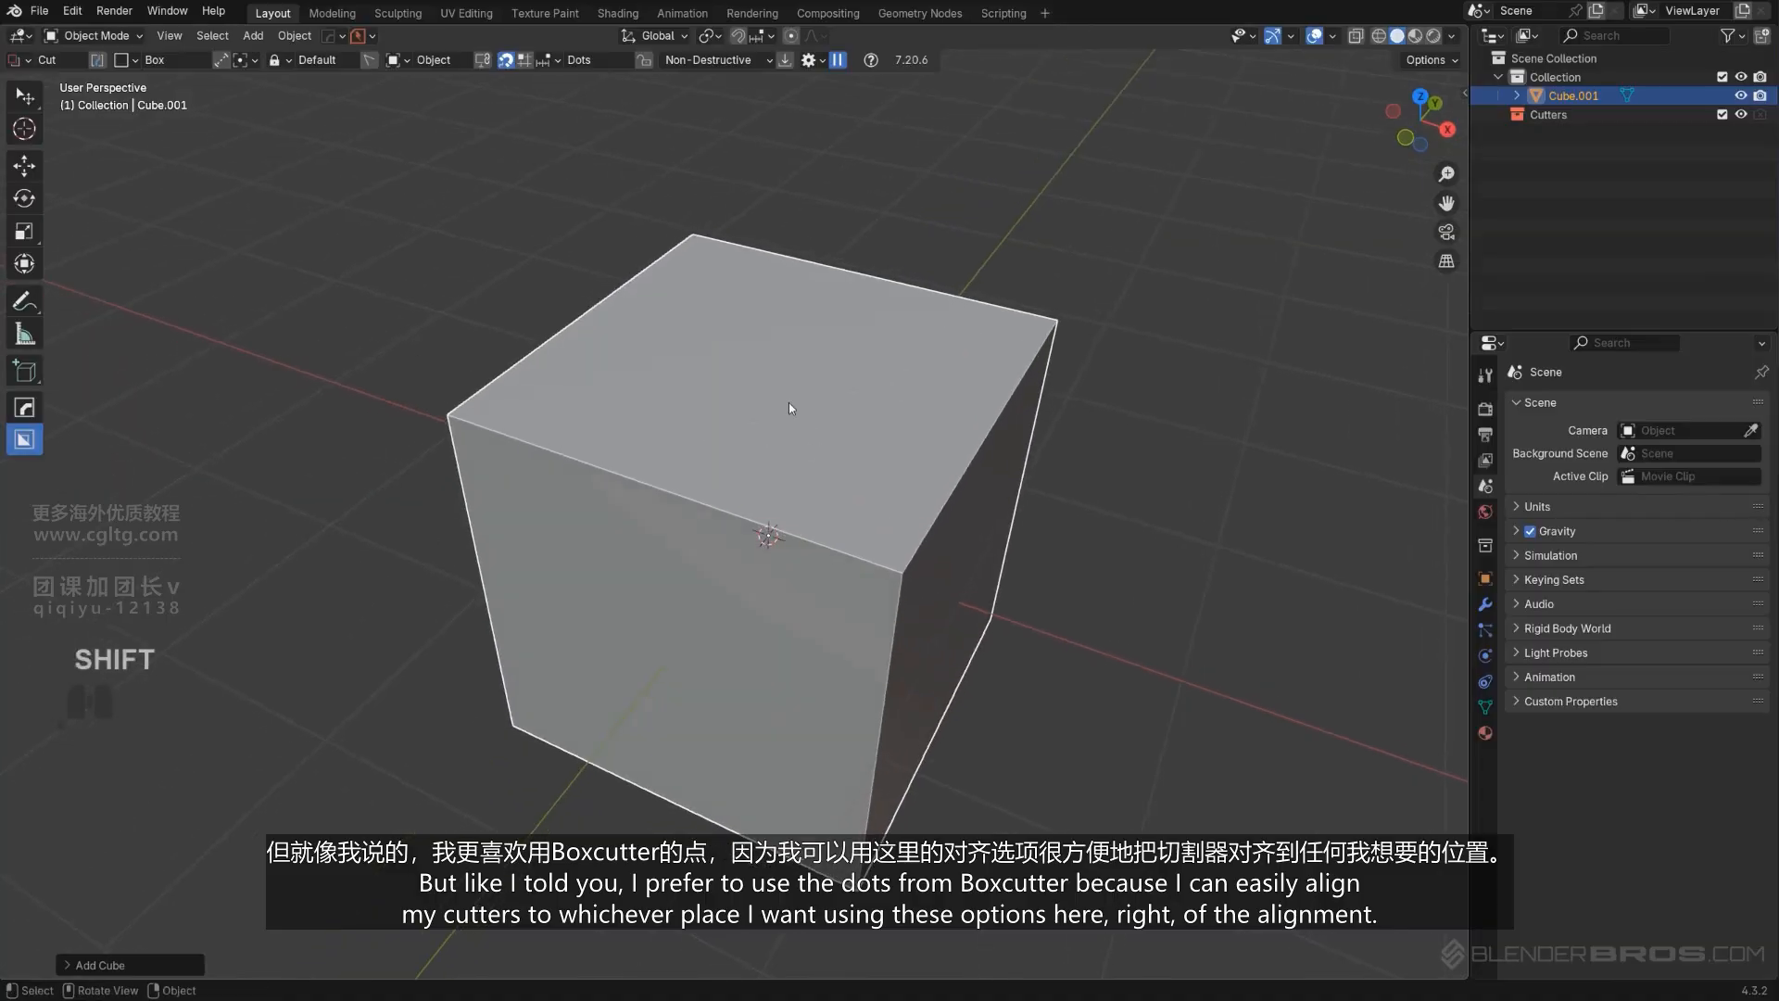
left_click(556, 59)
middle_click_drag(783, 465, 689, 487)
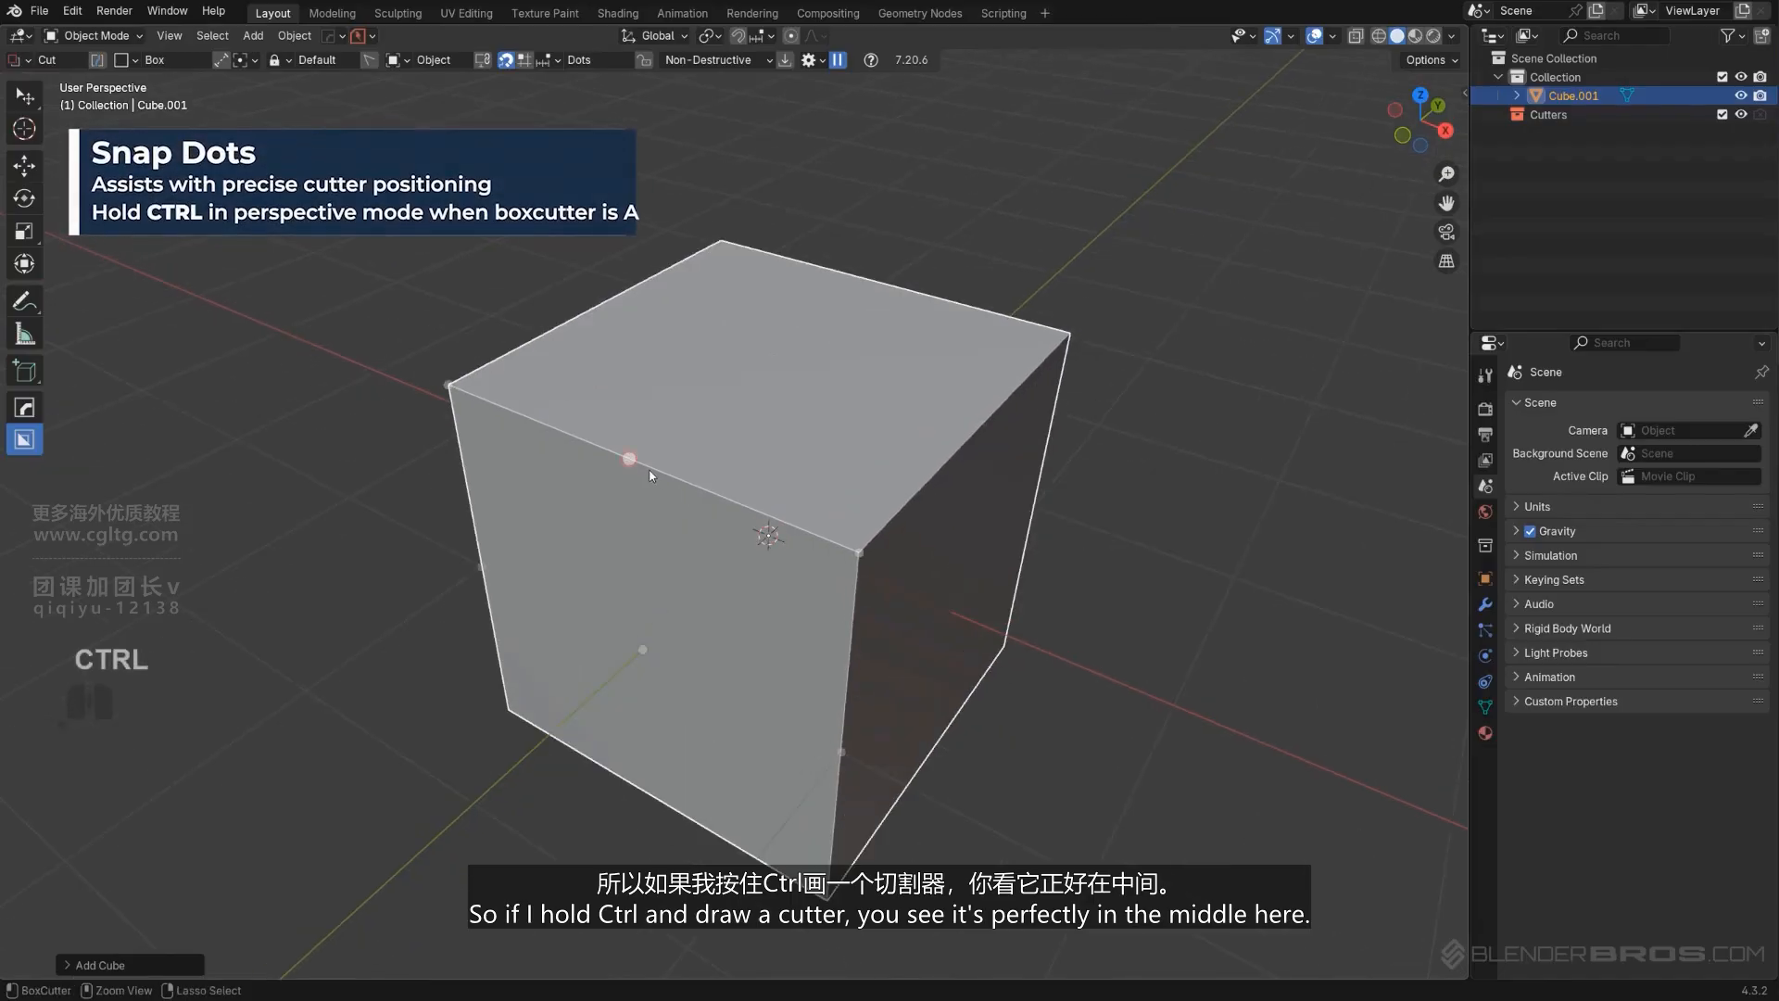
Try box cuts snapped to the midpoint dot of the cube's upper front edge and to the top face's center dot.
left_click_drag(623, 454, 686, 541, "ctrl")
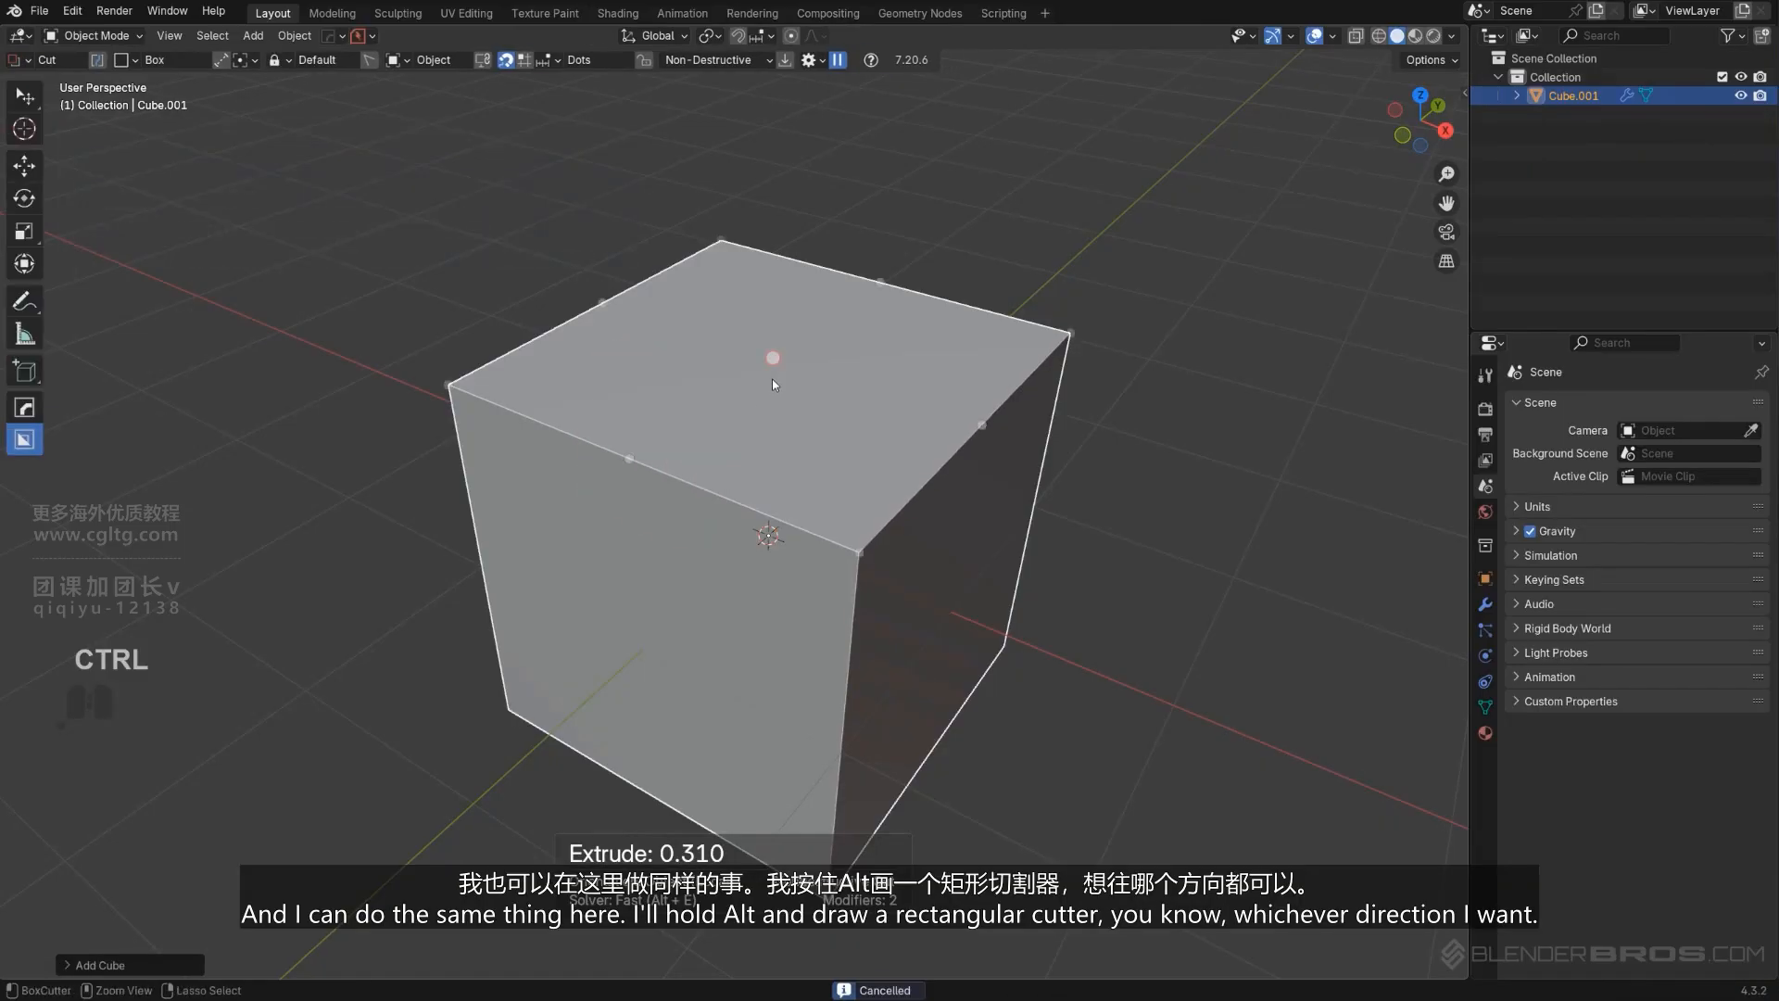
left_click_drag(771, 380, 887, 366, "ctrl")
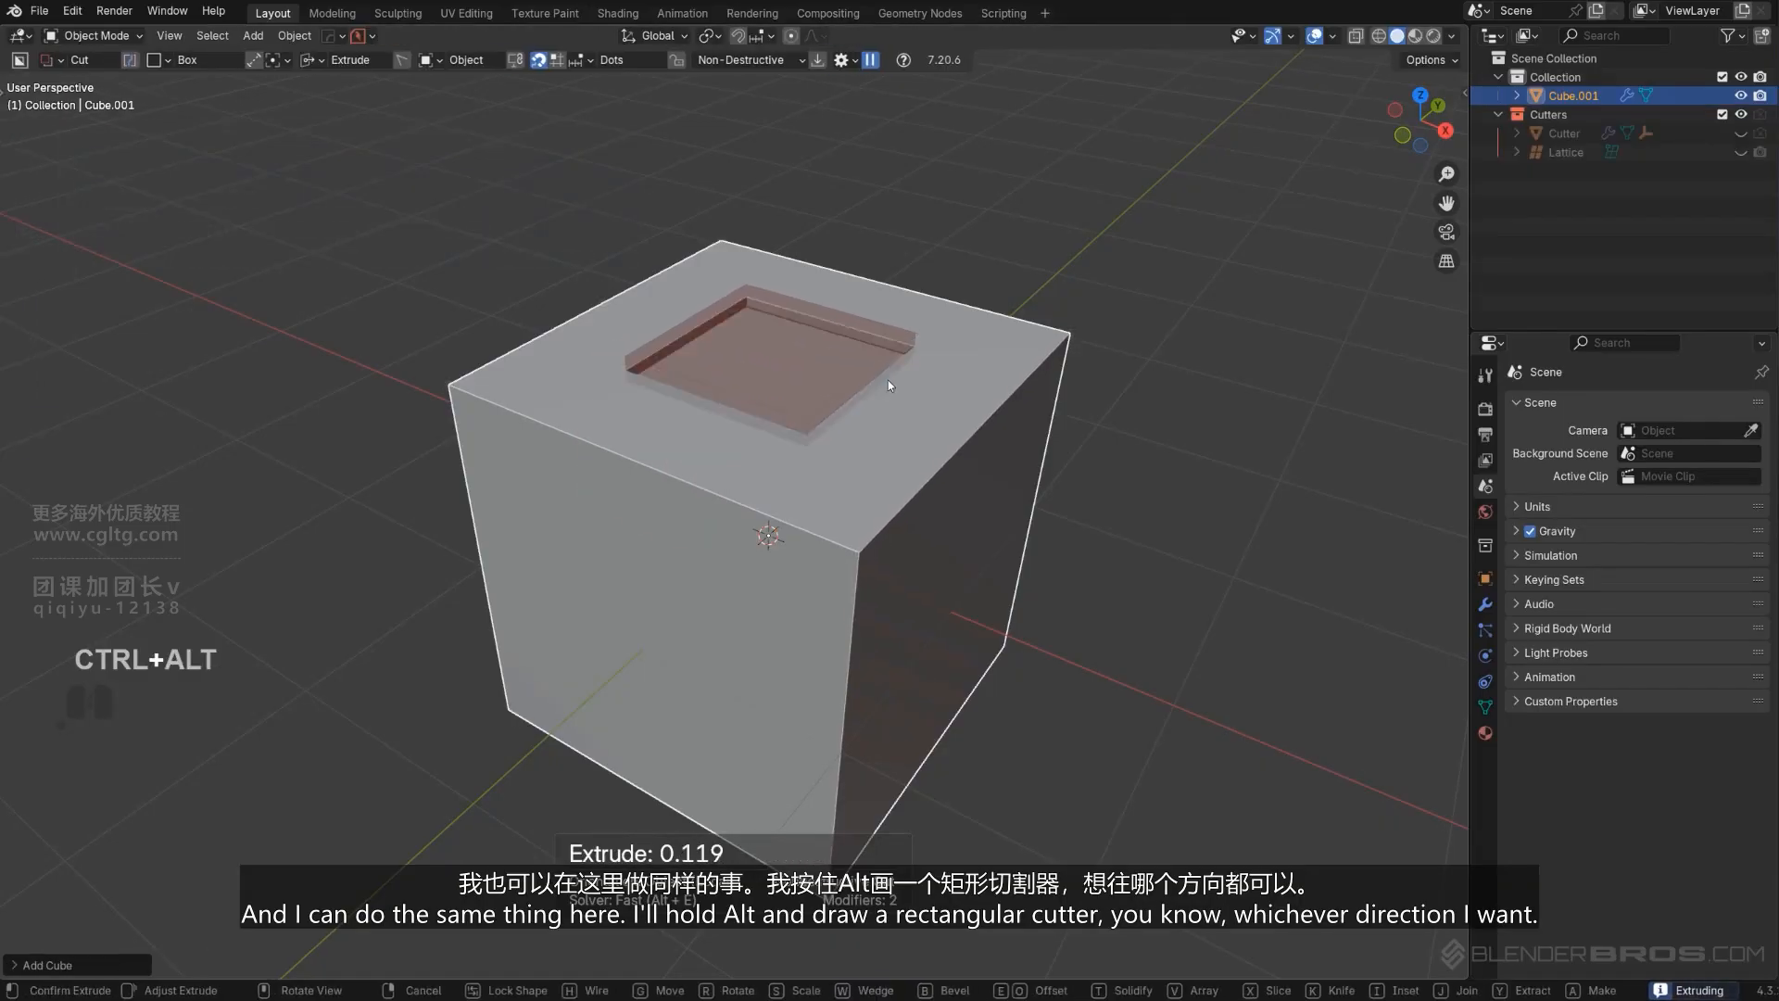
right_click(837, 401, "ctrl+alt")
Try a narrow rectangular cut about 0.54 deep, centered on the top face's middle dot, and undo it.
mouse_move(773, 358)
left_mouse_down("ctrl")
mouse_move(751, 397)
mouse_move(851, 391)
mouse_move(717, 437)
left_mouse_up("ctrl")
left_click(703, 525)
scroll(862, 483, "down", 4)
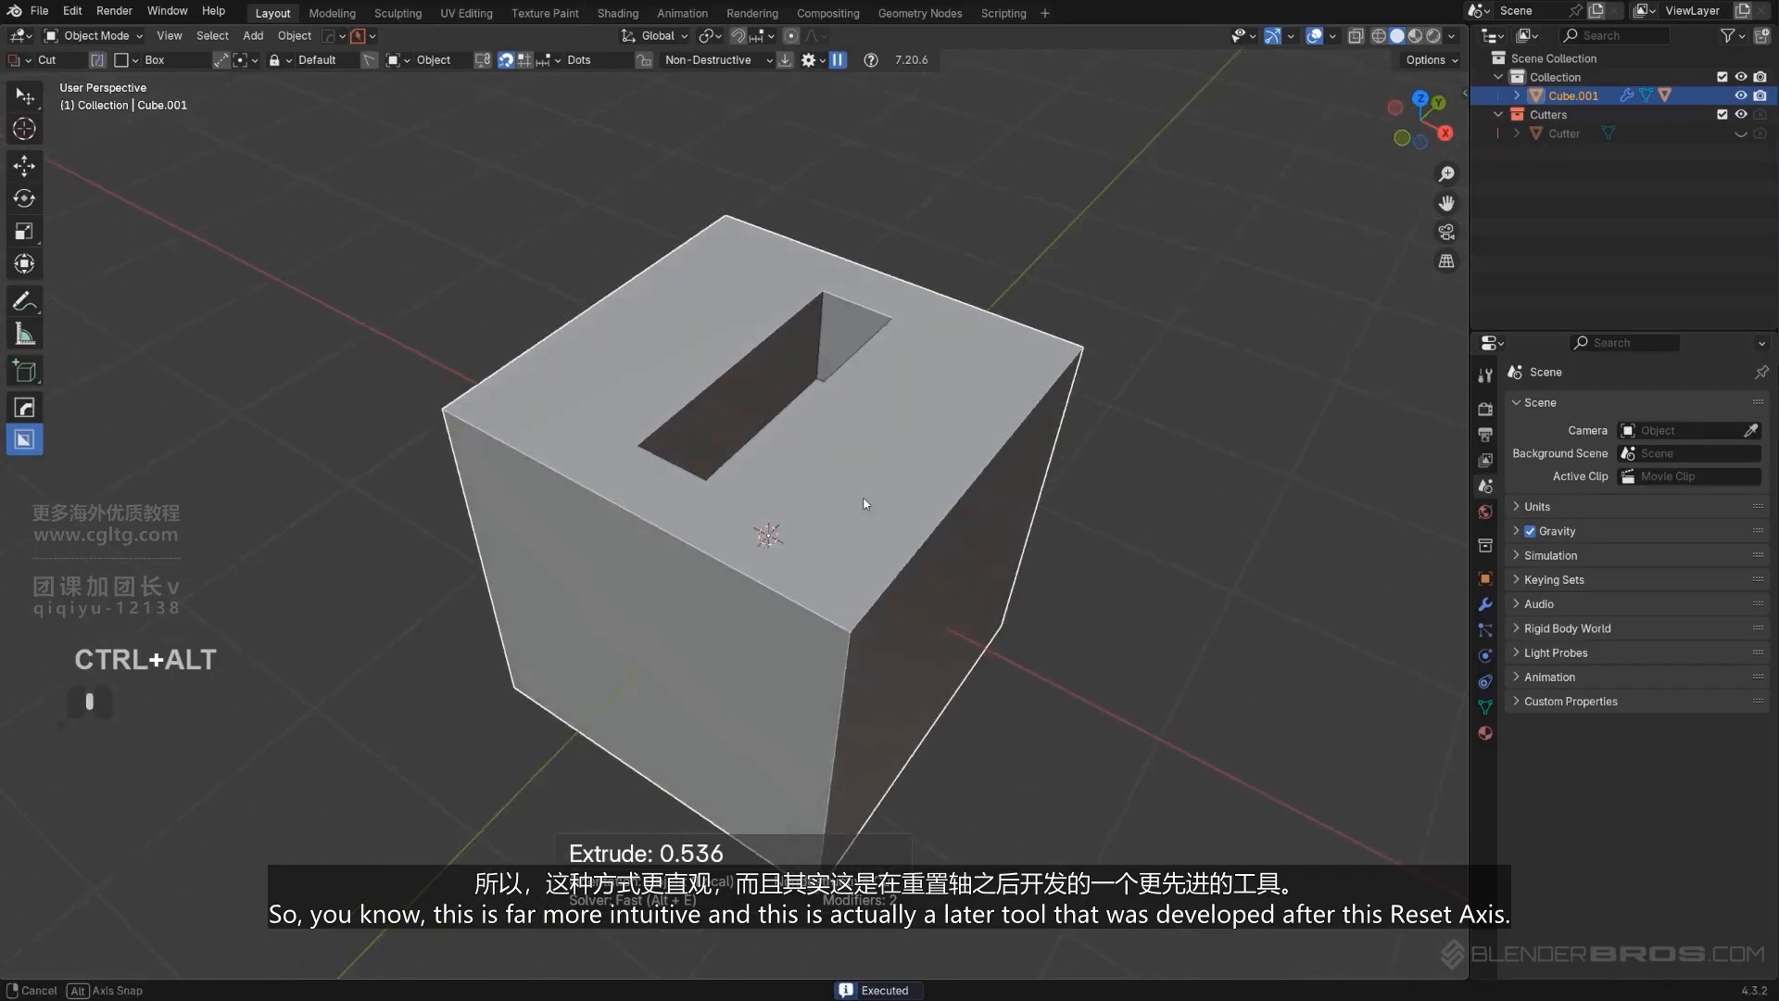
scroll(802, 480, "up", 3)
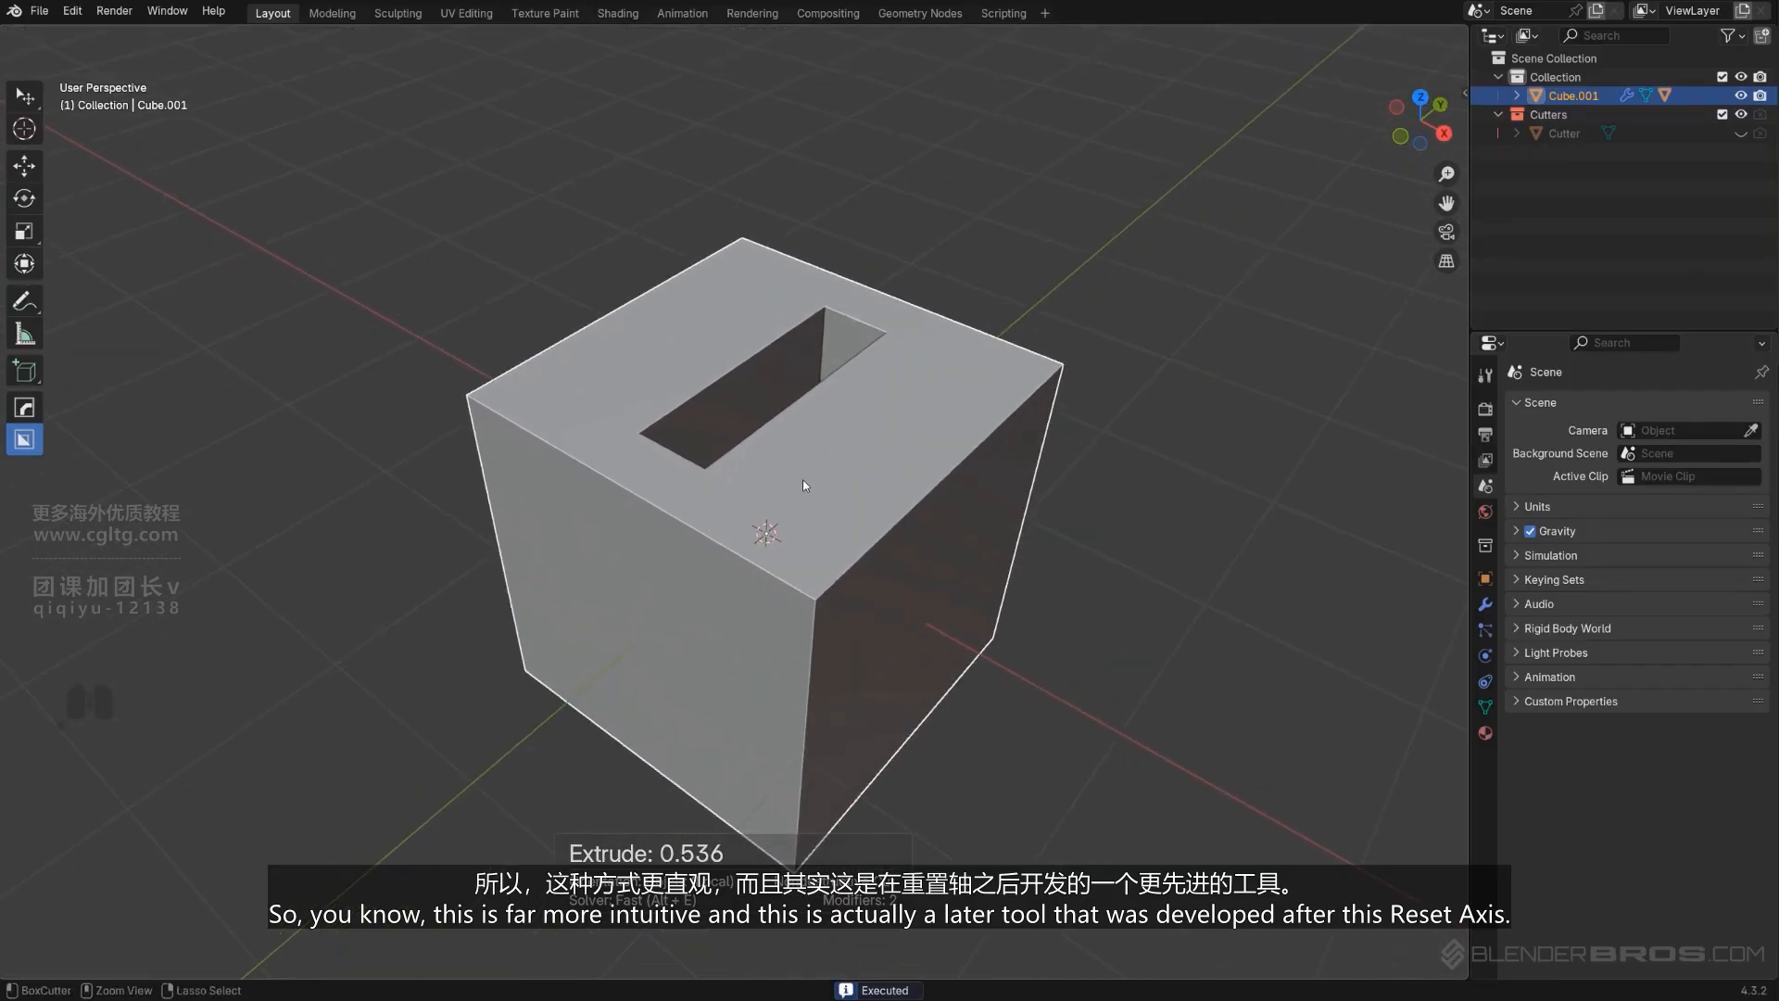
key("ctrl+z")
Run the View Align variant of Reset Axis on the cube, rotate the aligned view in both directions and restore perspective view.
middle_click_drag(772, 370, 723, 349, "shift")
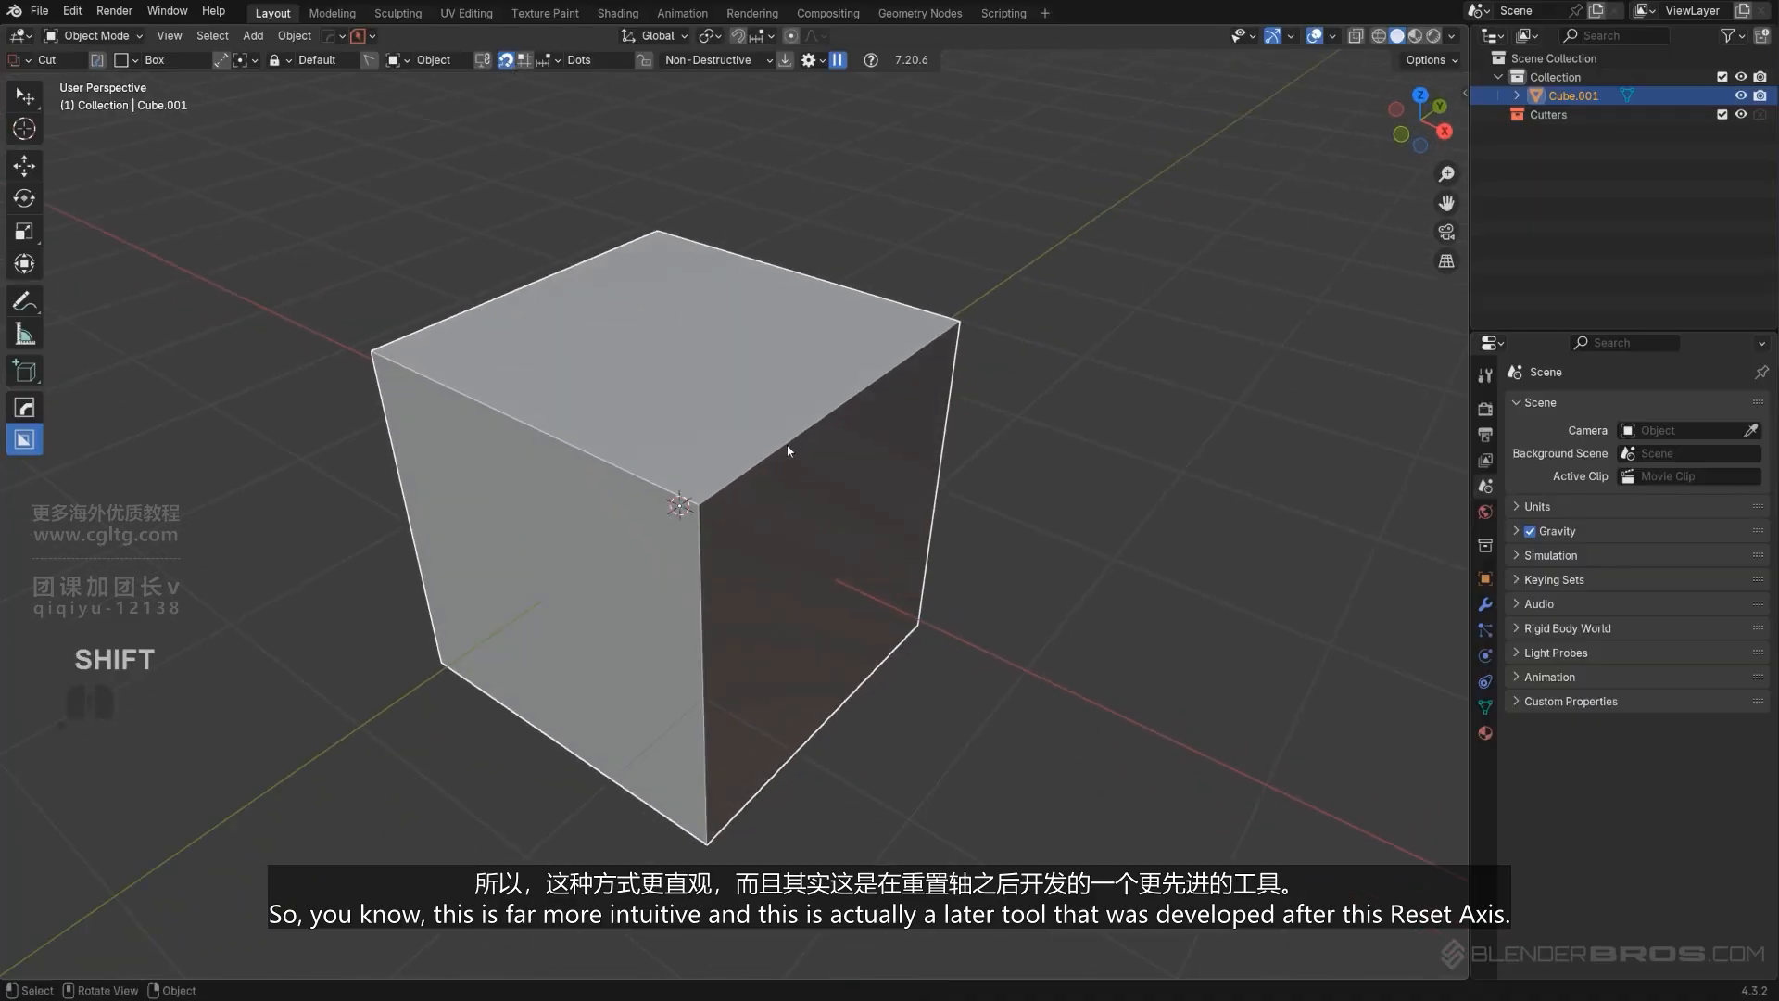
key("q")
mouse_move(785, 443)
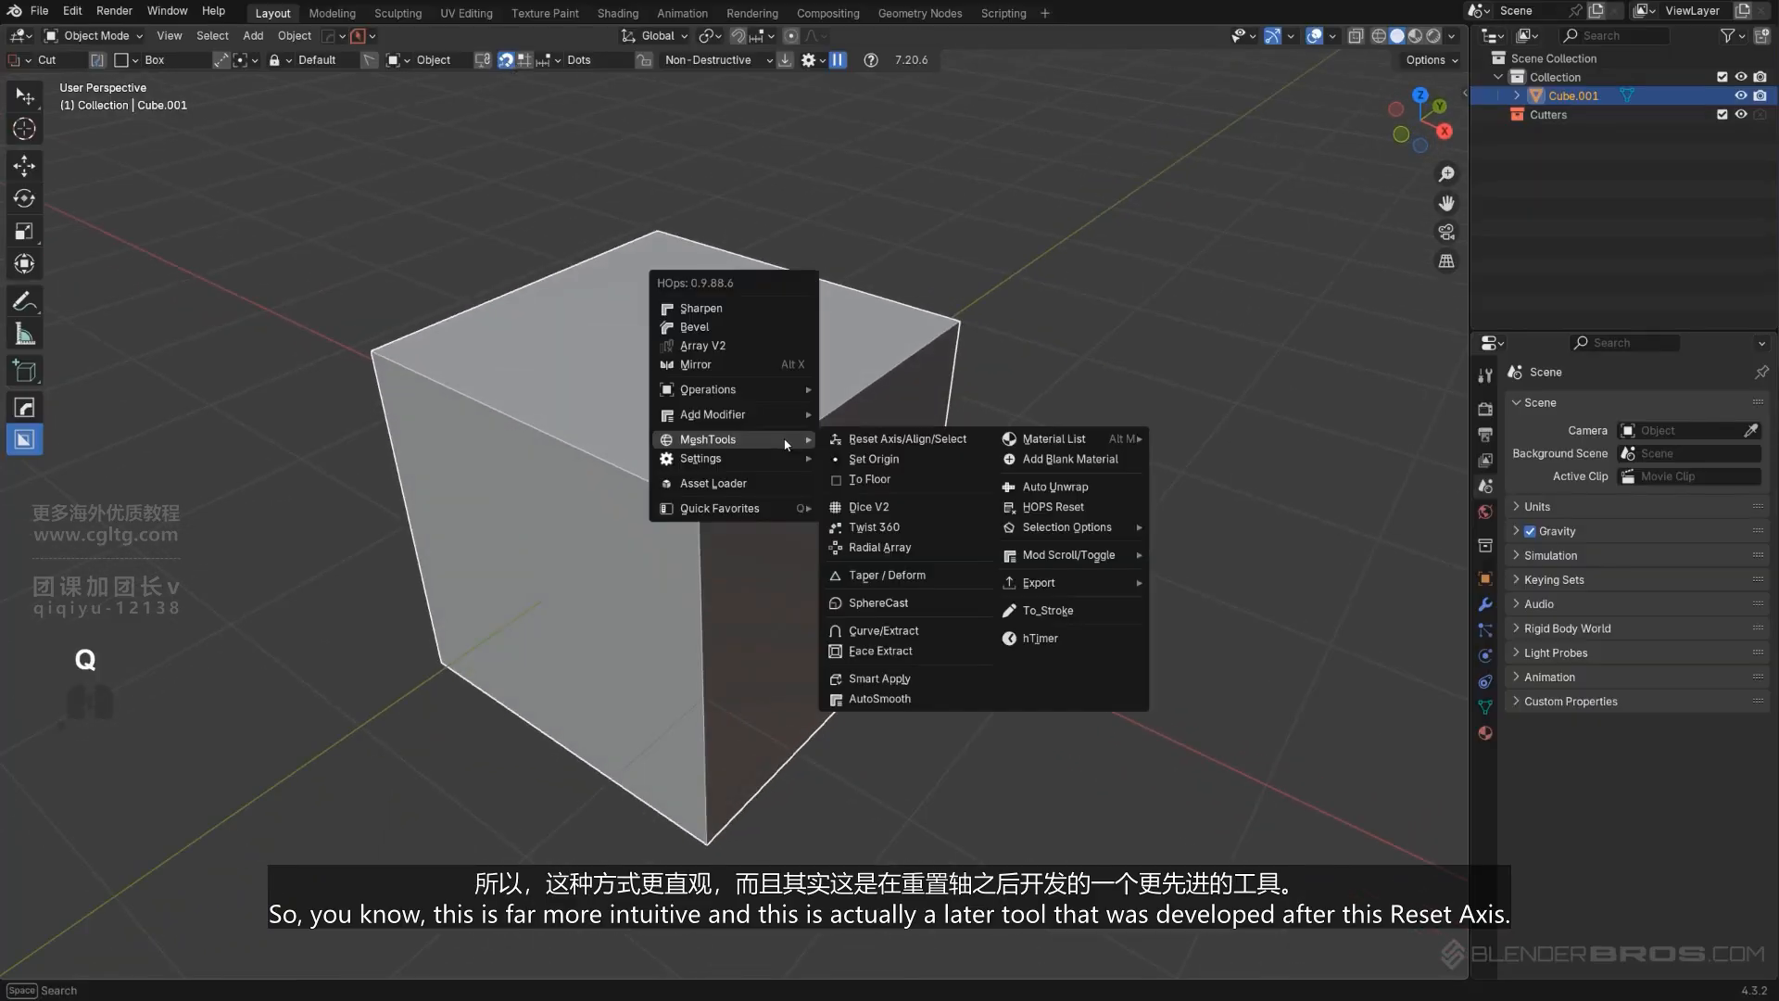
left_click(898, 448, "ctrl")
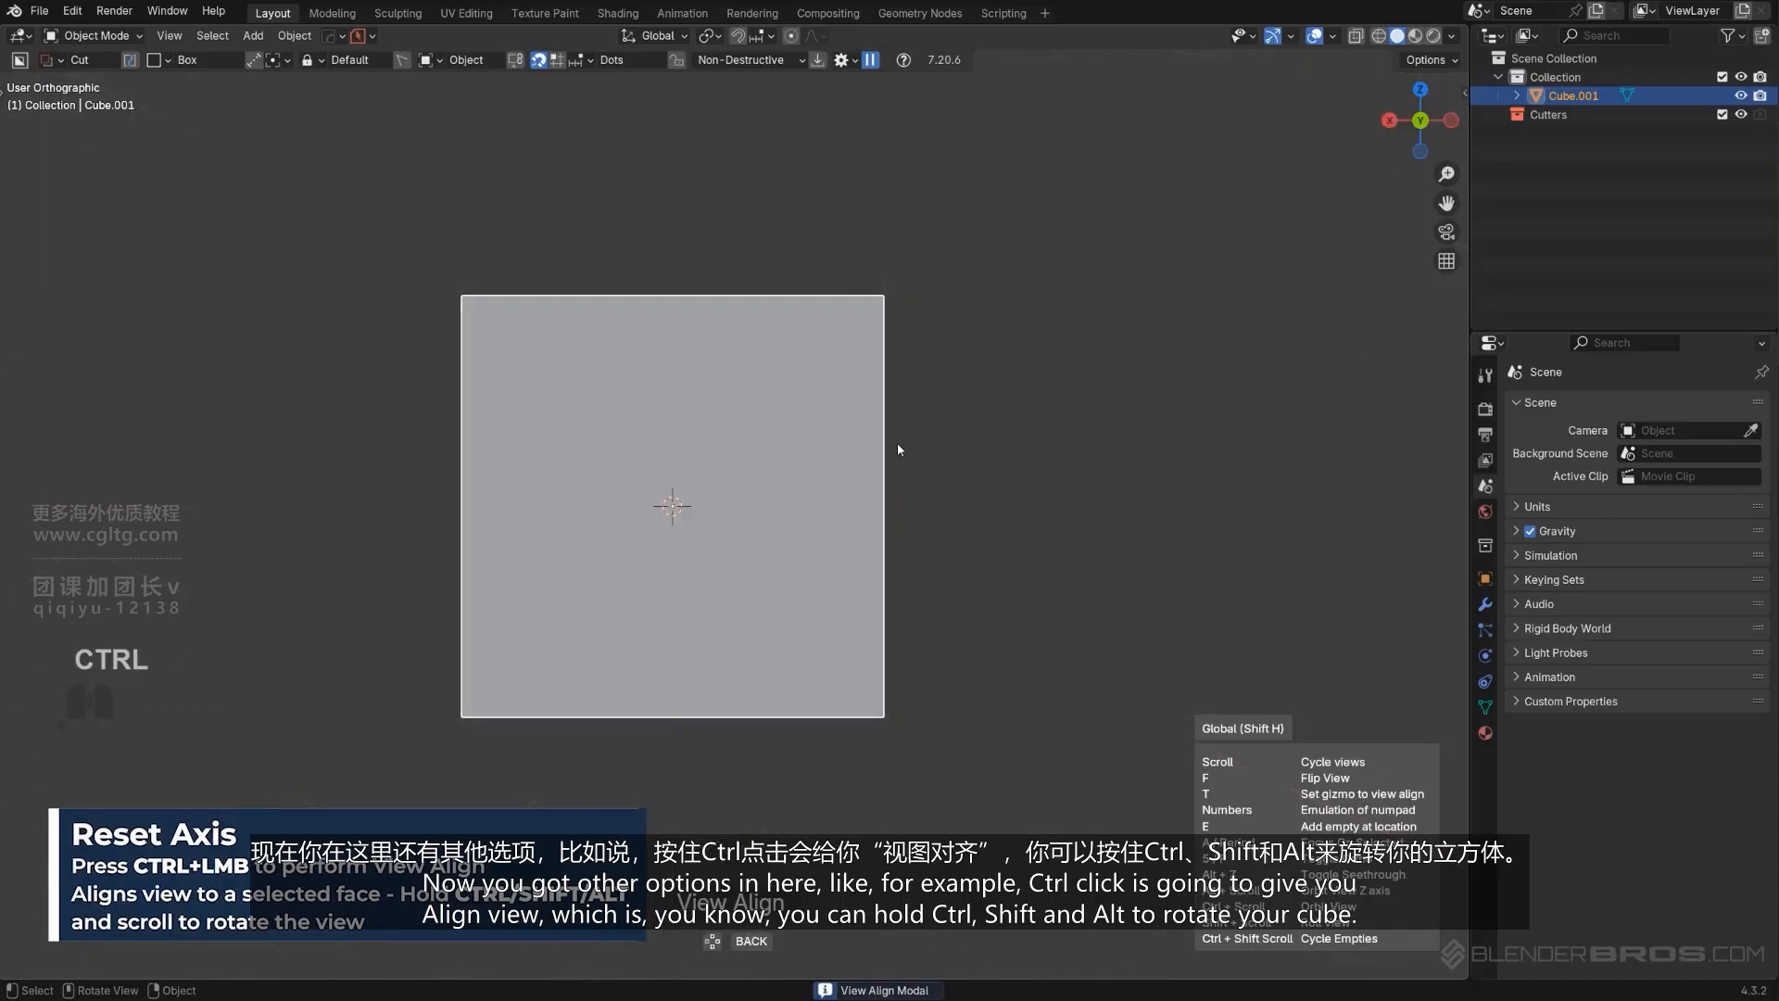
scroll(897, 443, "up", 11, "alt")
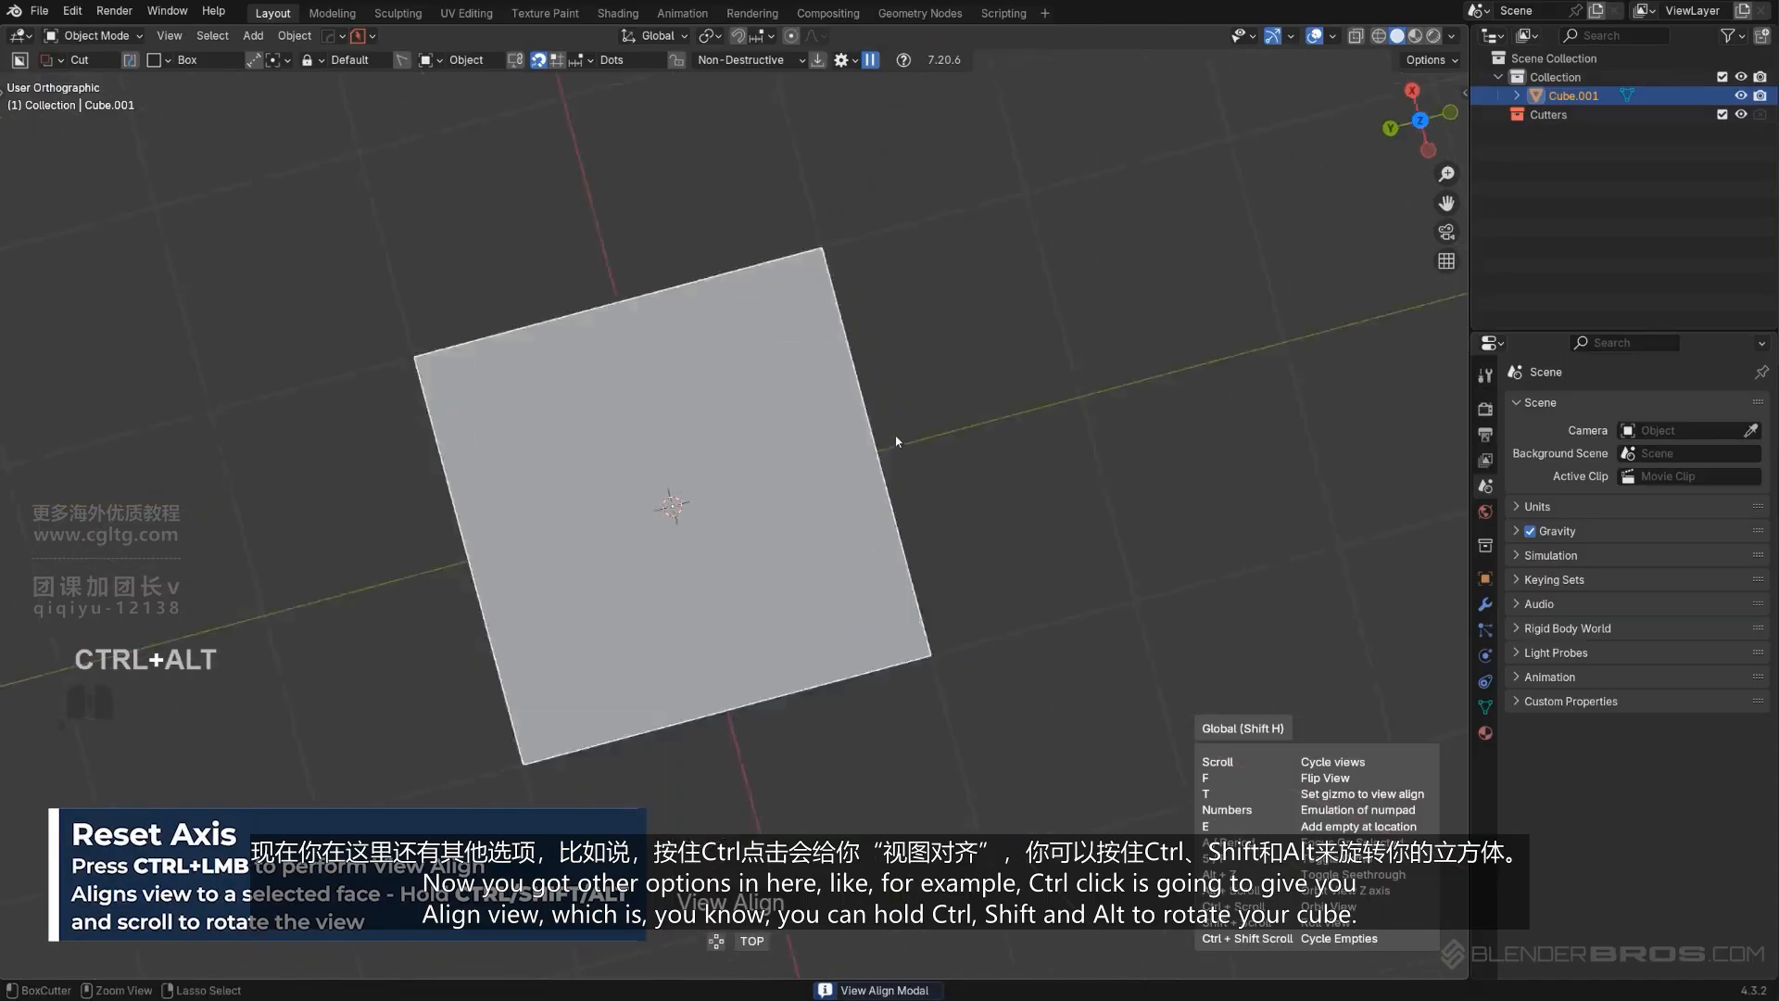
scroll(895, 433, "down", 6, "shift")
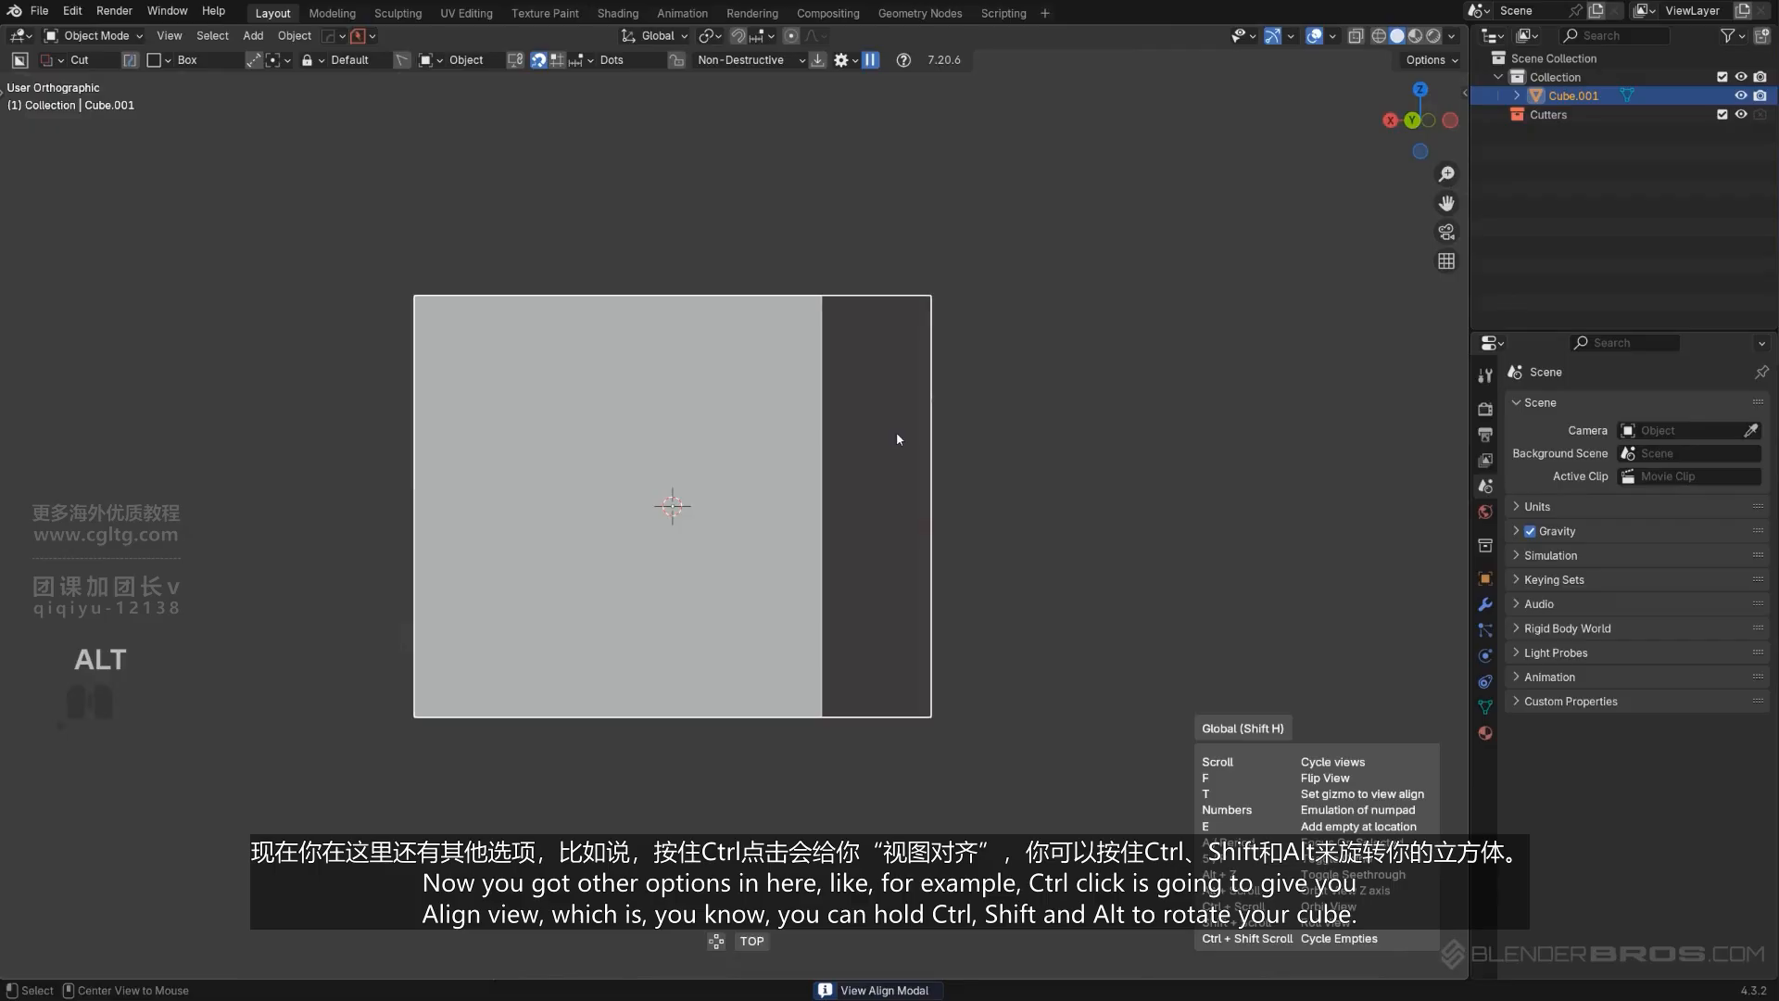
scroll(1010, 543, "up", 19, "alt")
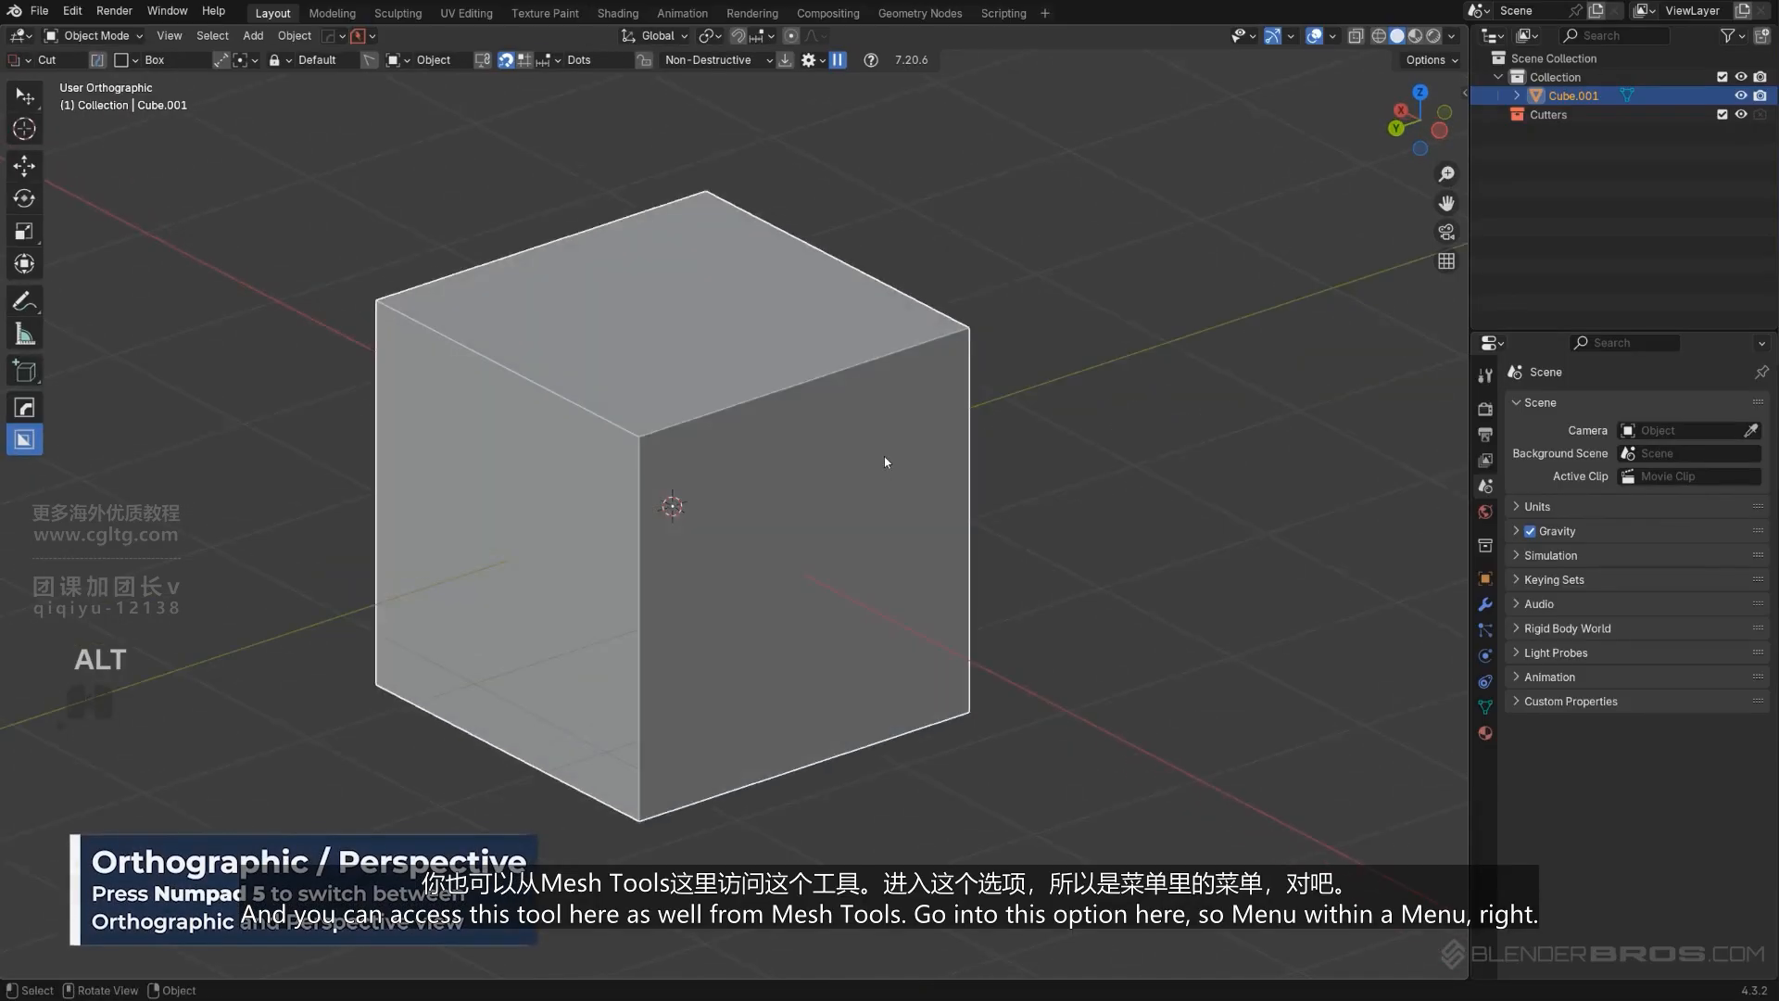
key("KP_5")
key("q")
mouse_move(793, 460)
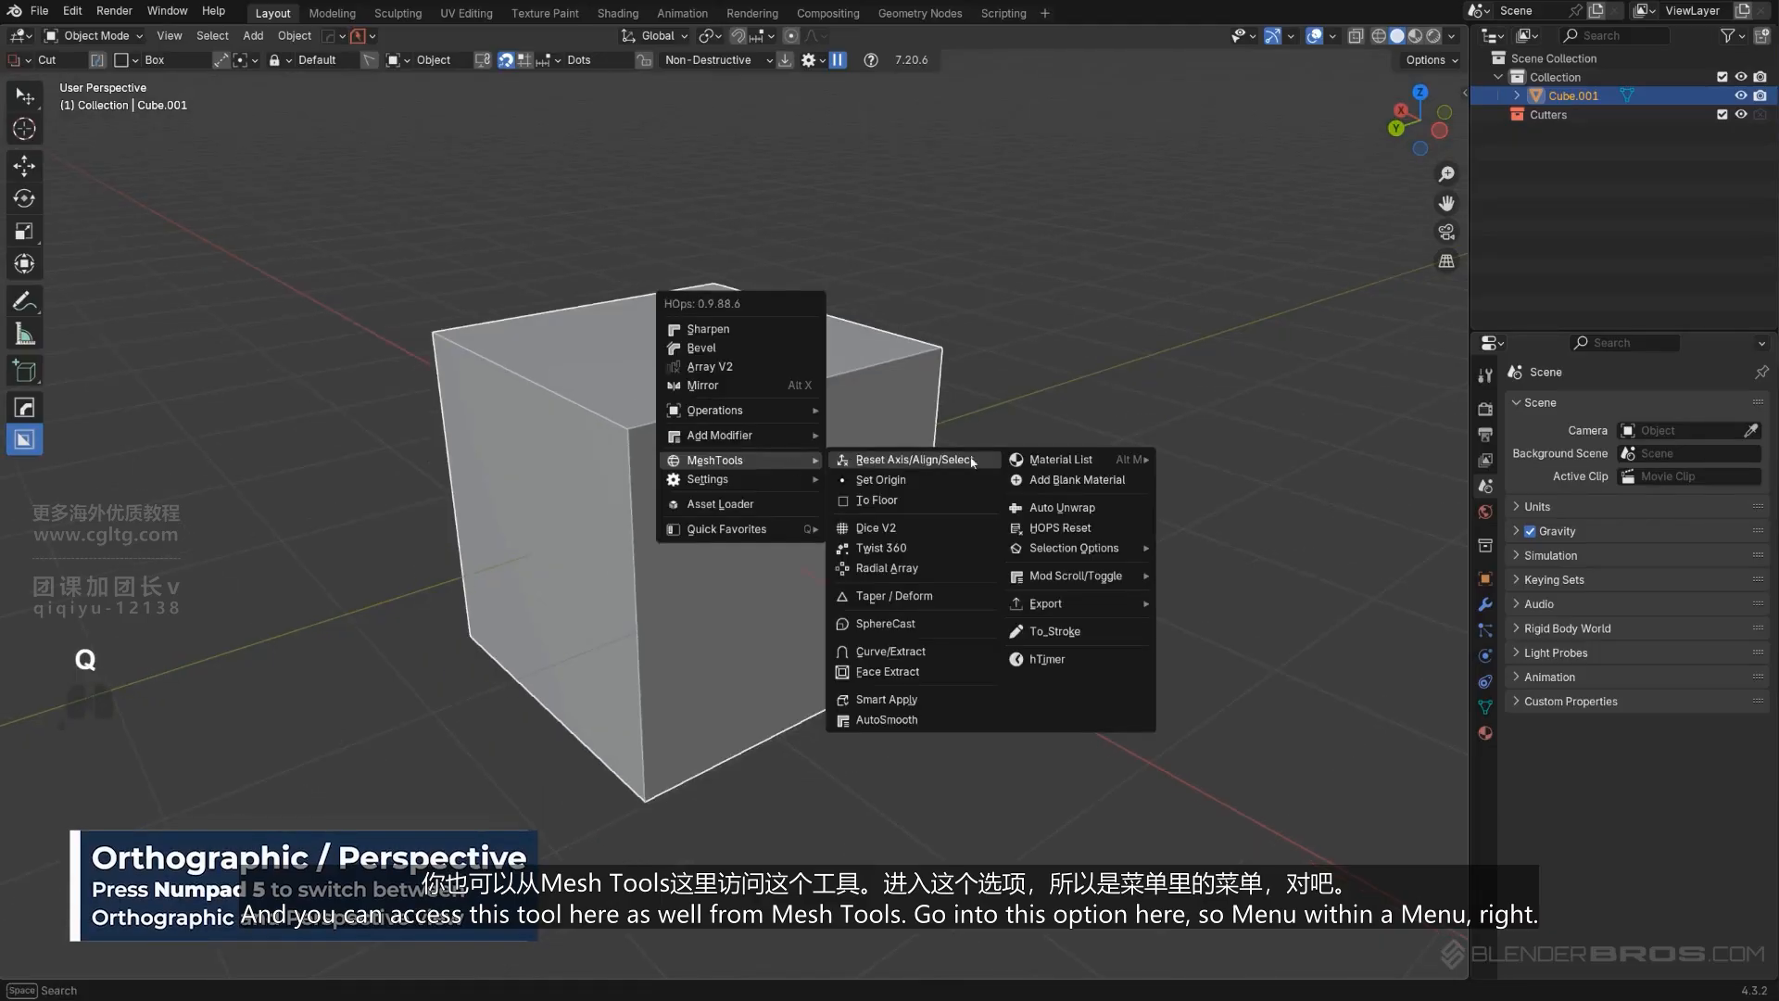
mouse_move(1070, 576)
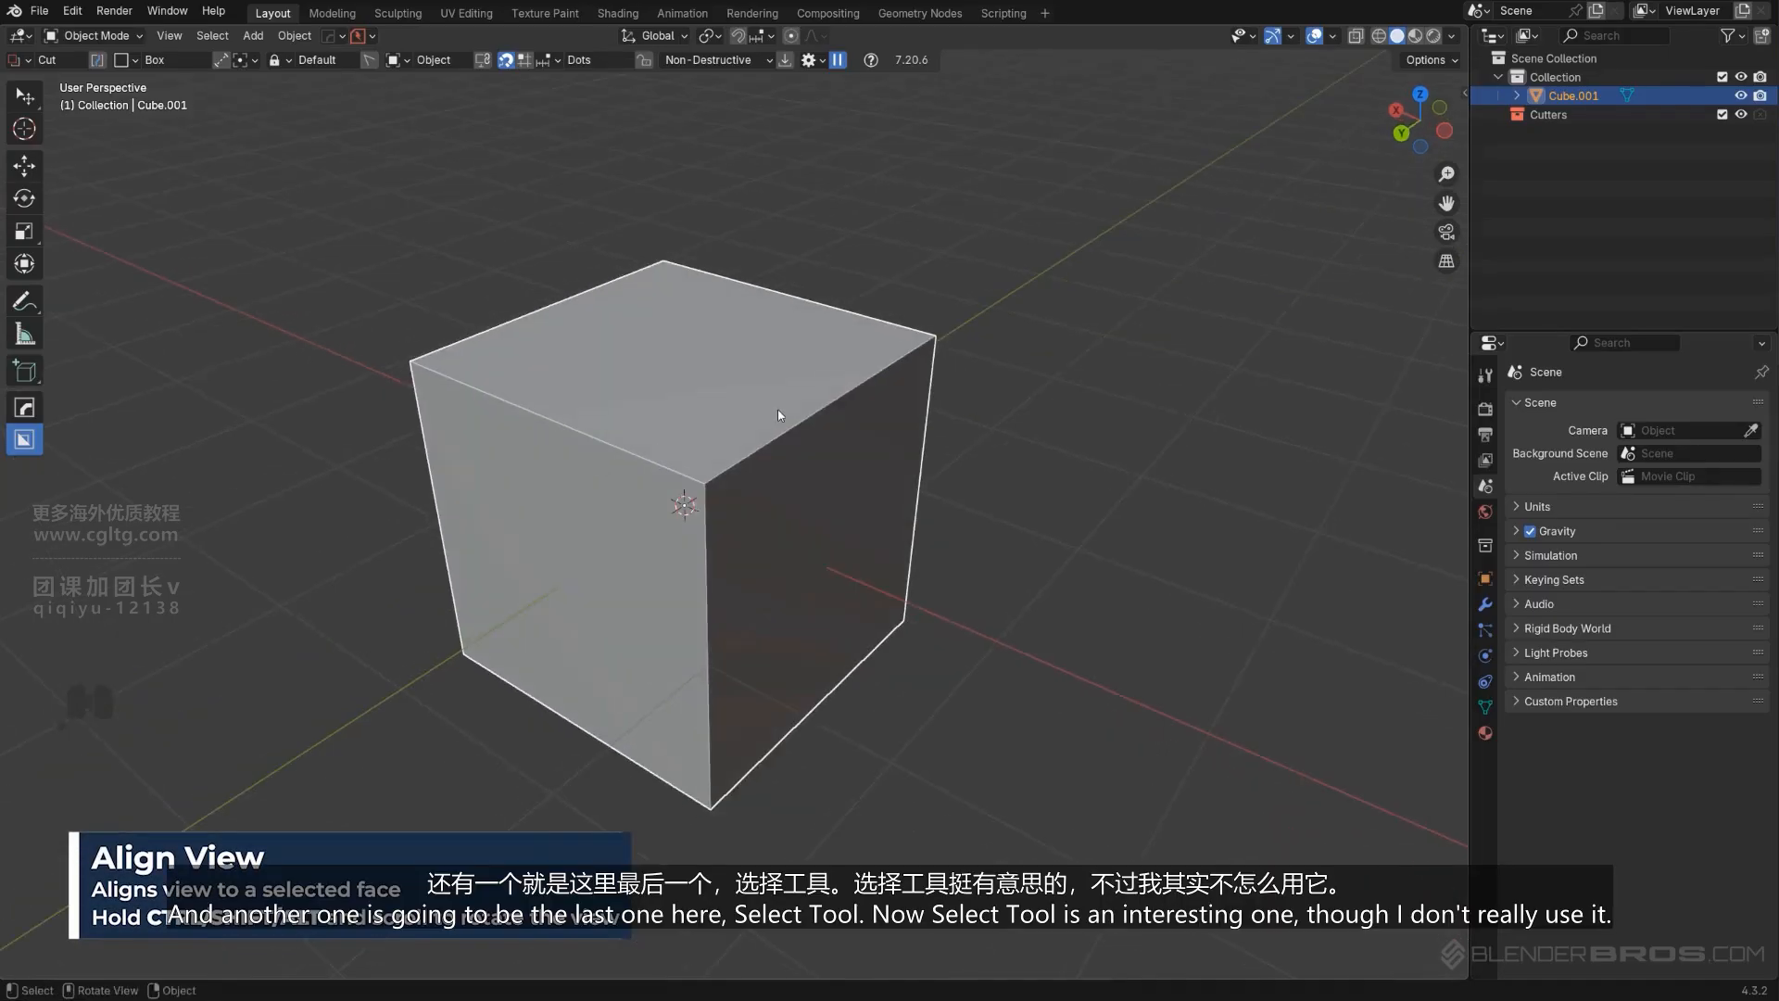
Launch the Select variant of Reset Axis on the cube, adjust its brush size and select upper corner vertices.
key("q")
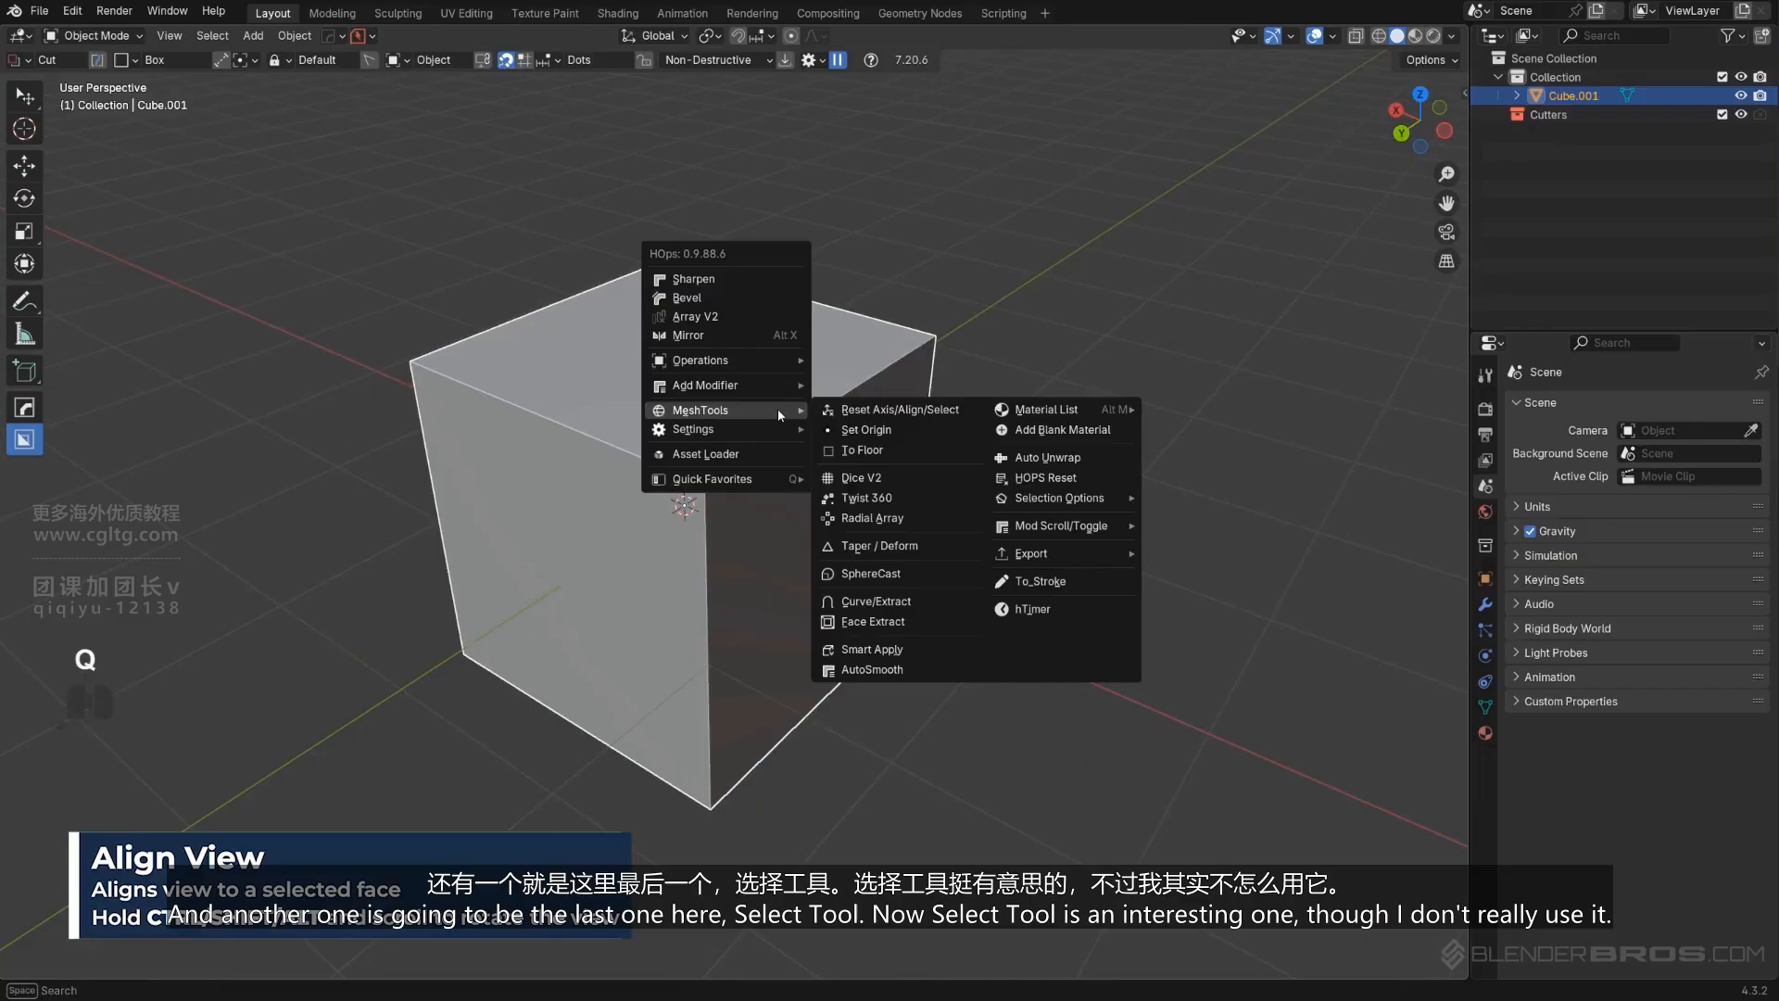
left_click(880, 410, "shift")
middle_click_drag(806, 560, 740, 511)
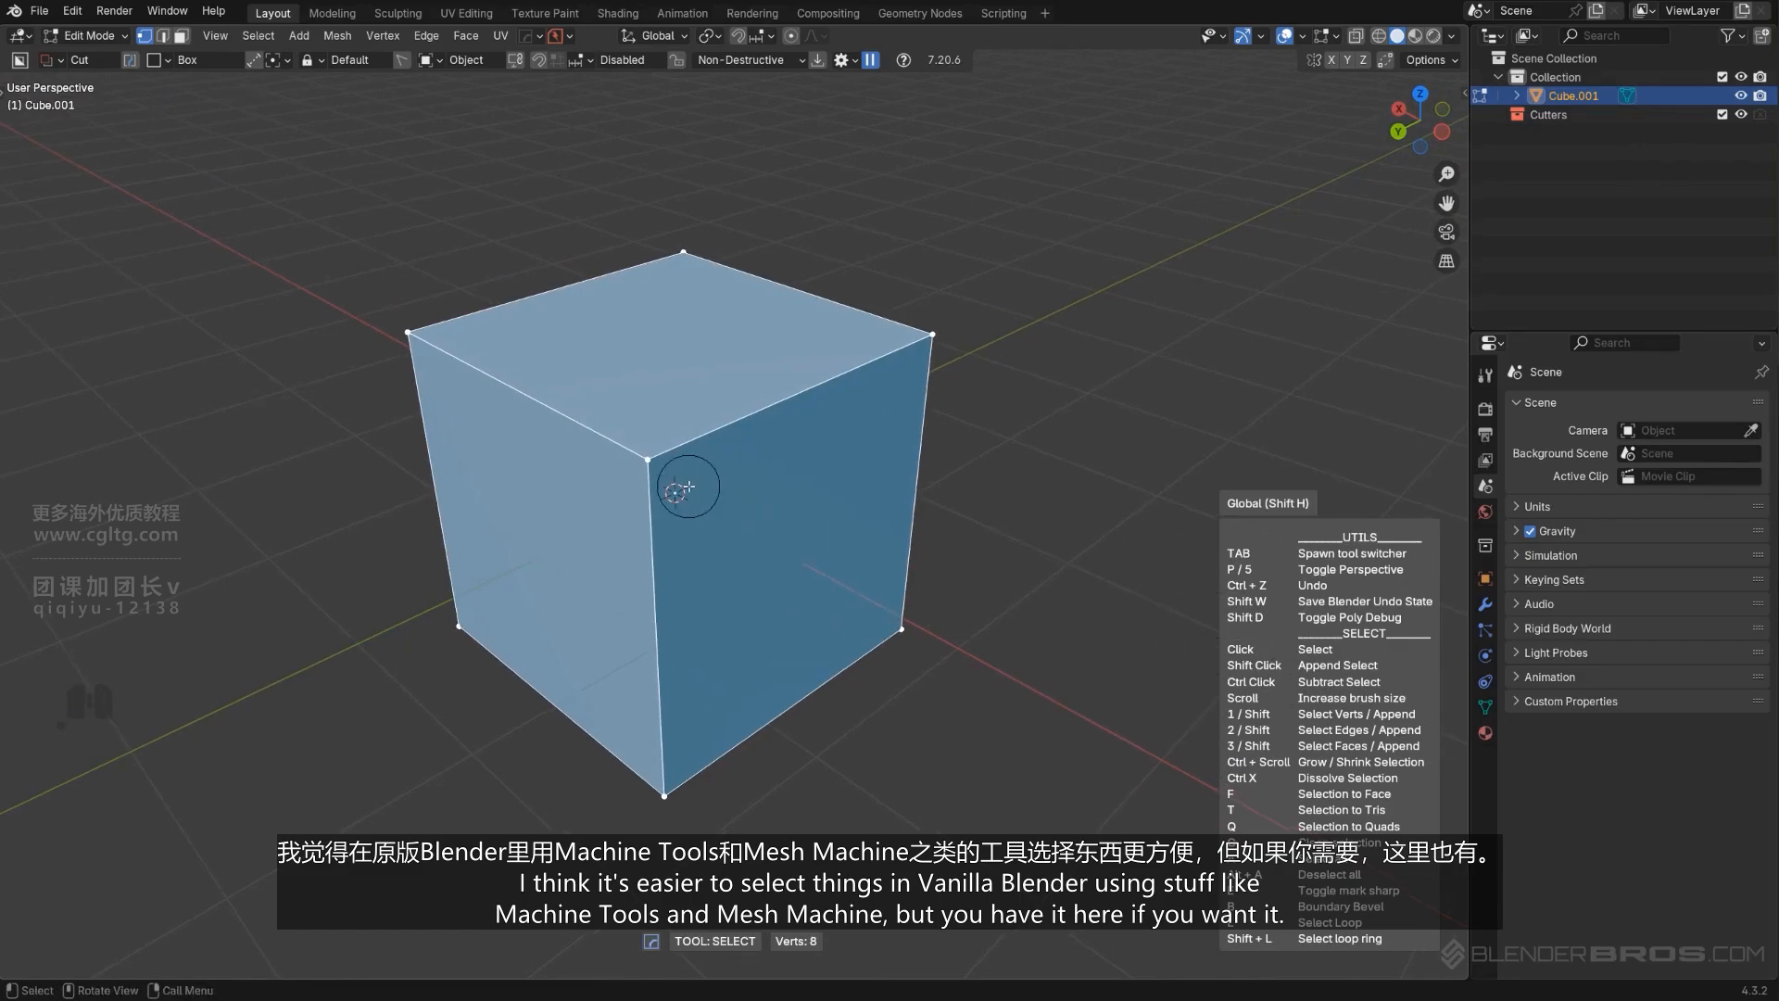
scroll(685, 463, "down", 1)
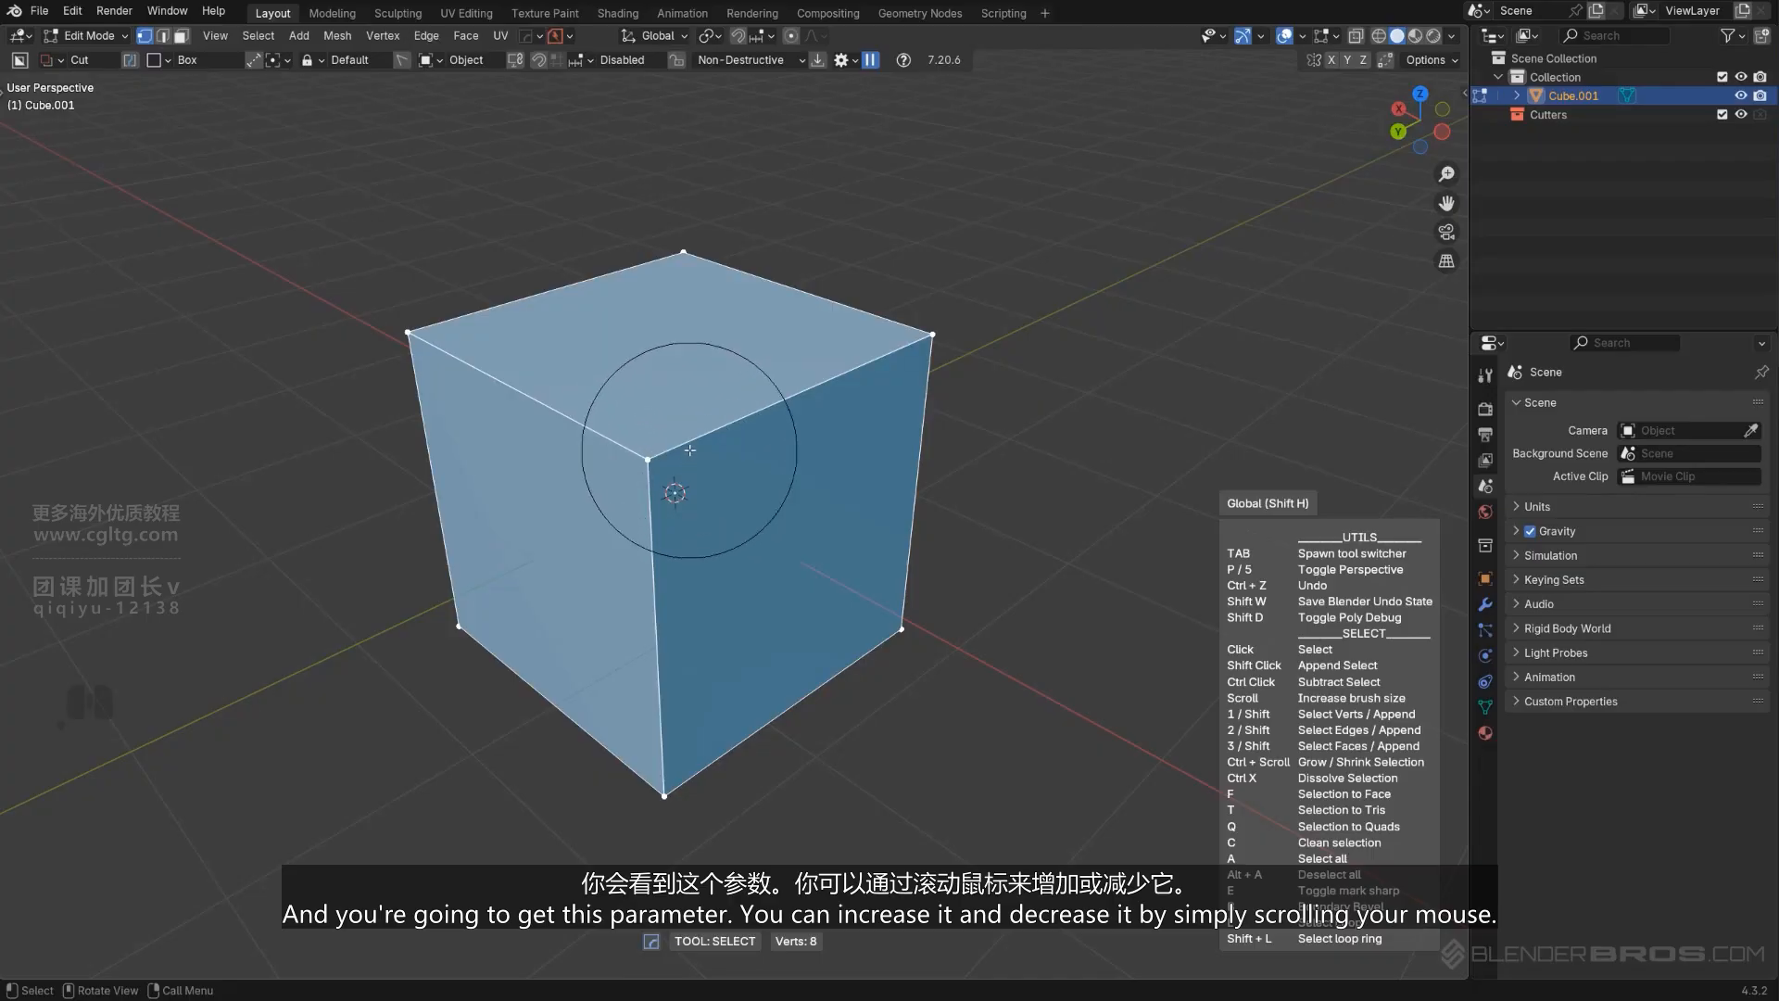
scroll(684, 452, "up", 2)
left_click(678, 455)
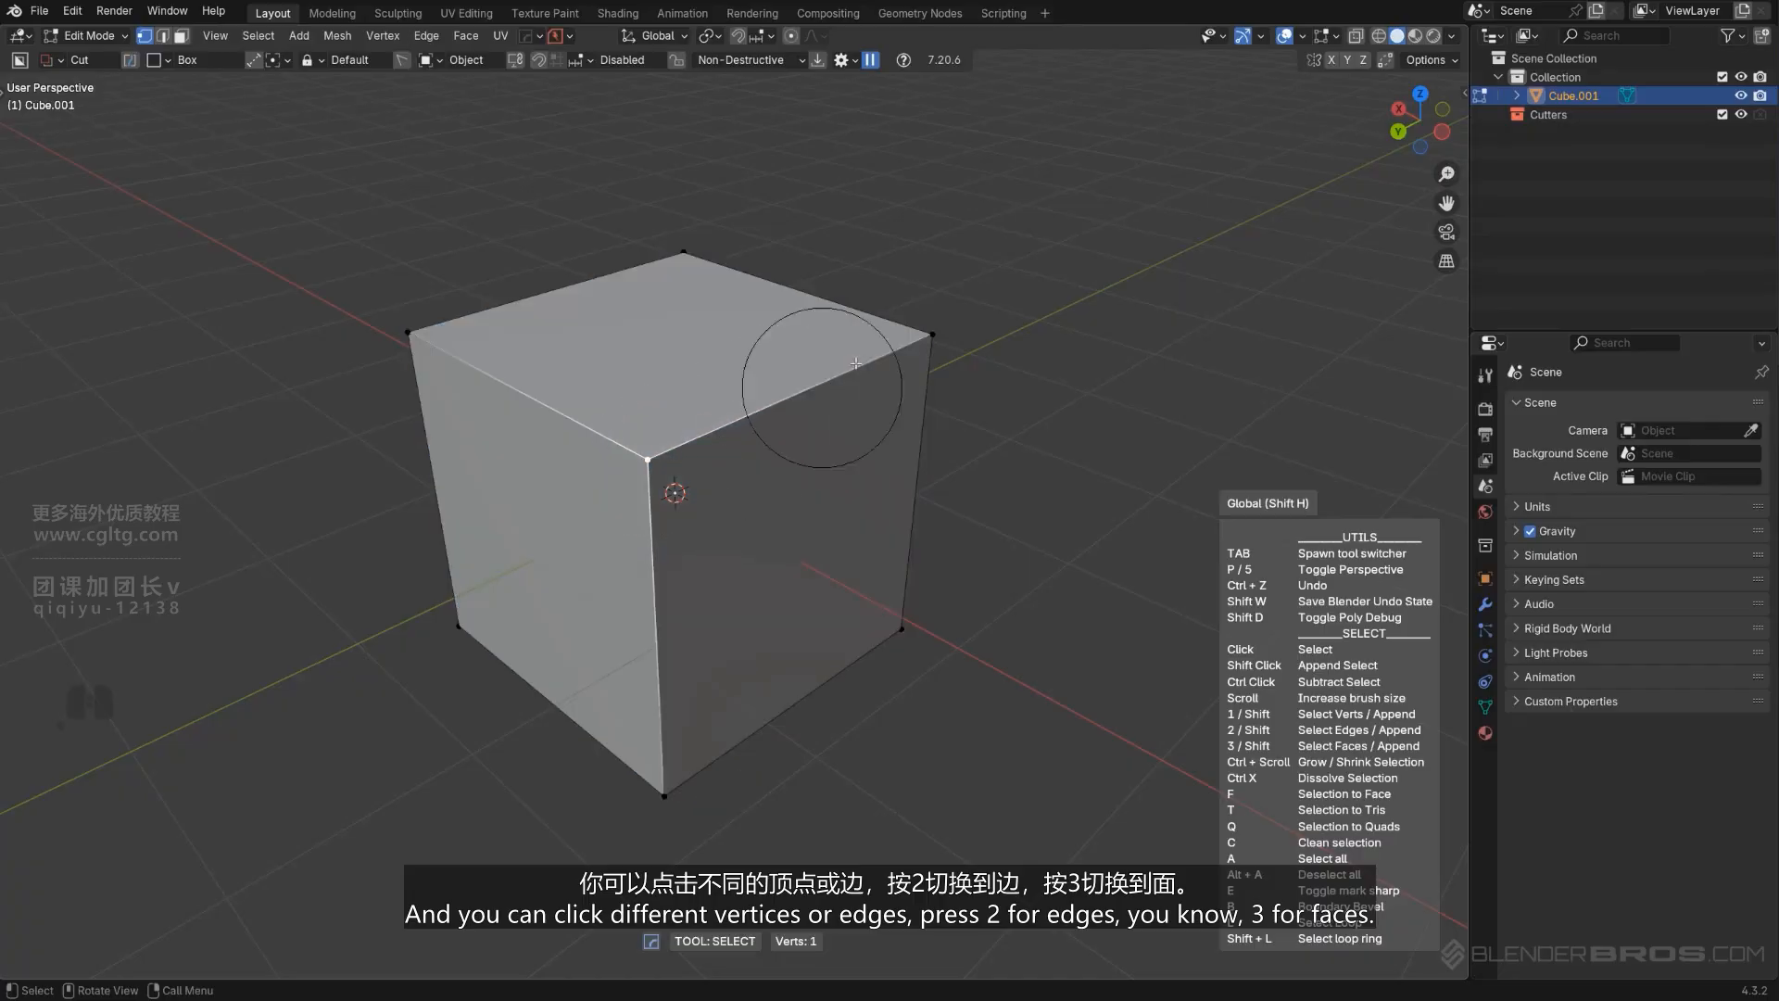
left_click(915, 347)
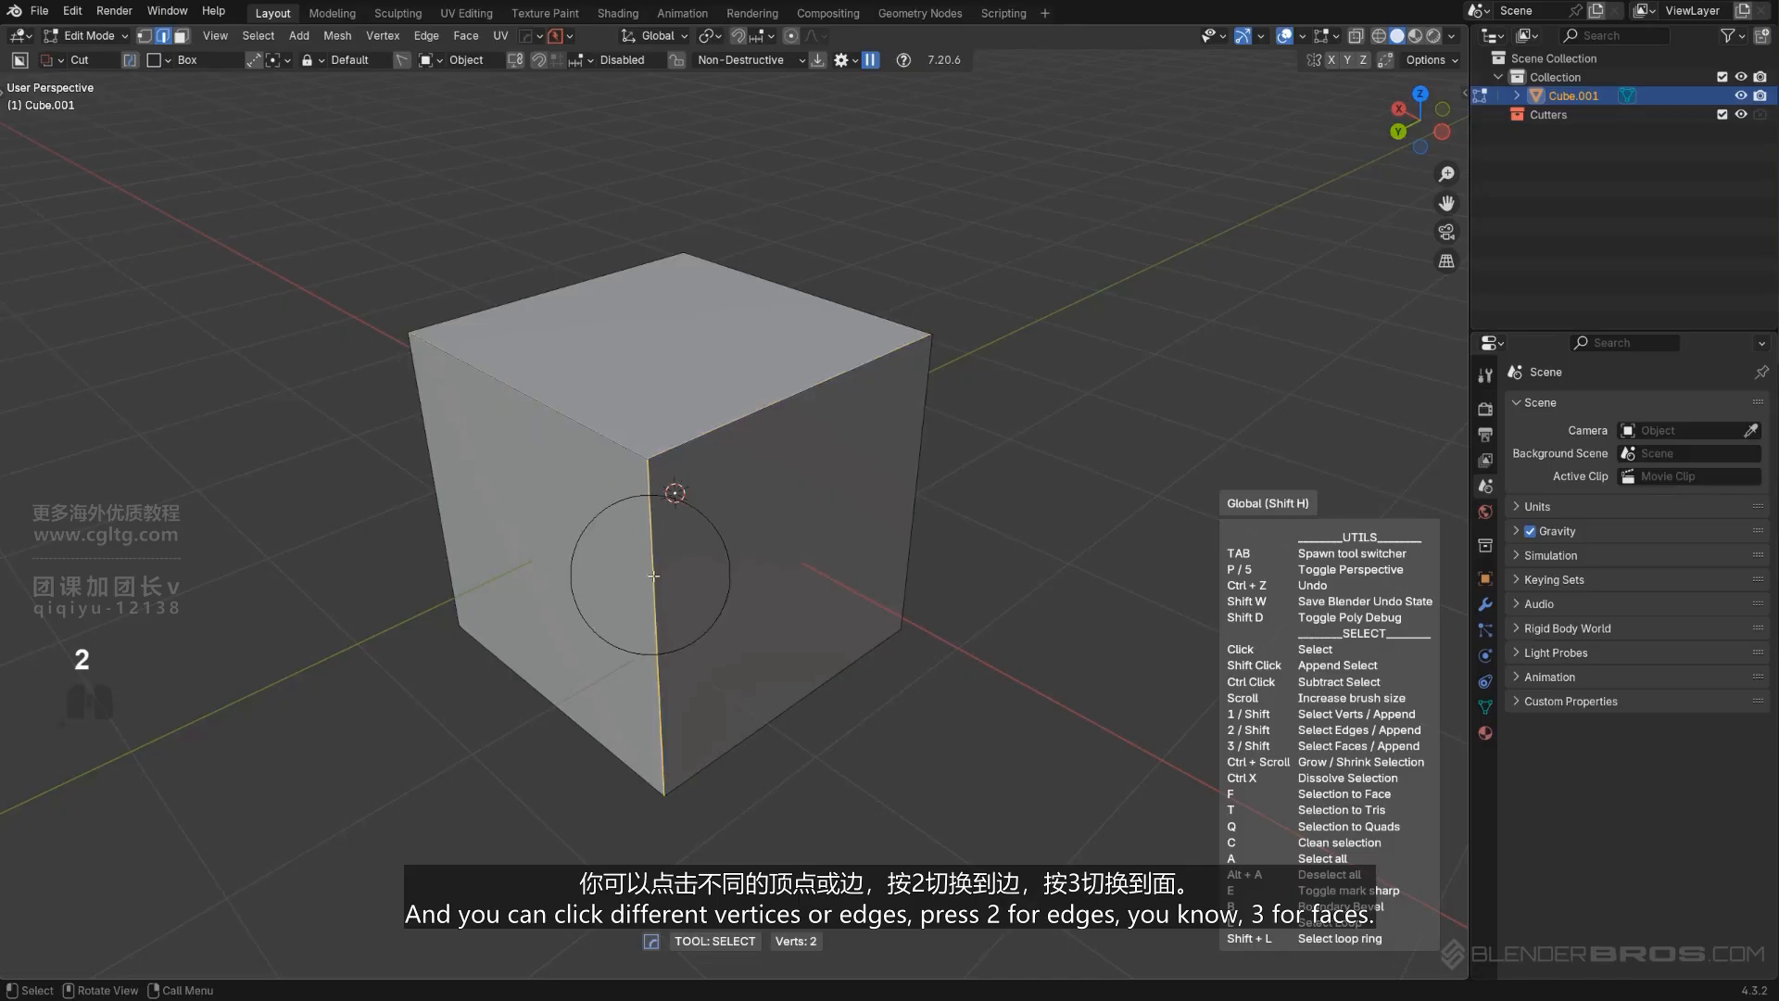
Brush-select cube faces in face mode, then paint over the cube's edges in edge mode and exit the Select tool.
key("3")
mouse_move(768, 573)
left_mouse_down()
mouse_move(735, 285)
mouse_move(668, 485)
left_mouse_up()
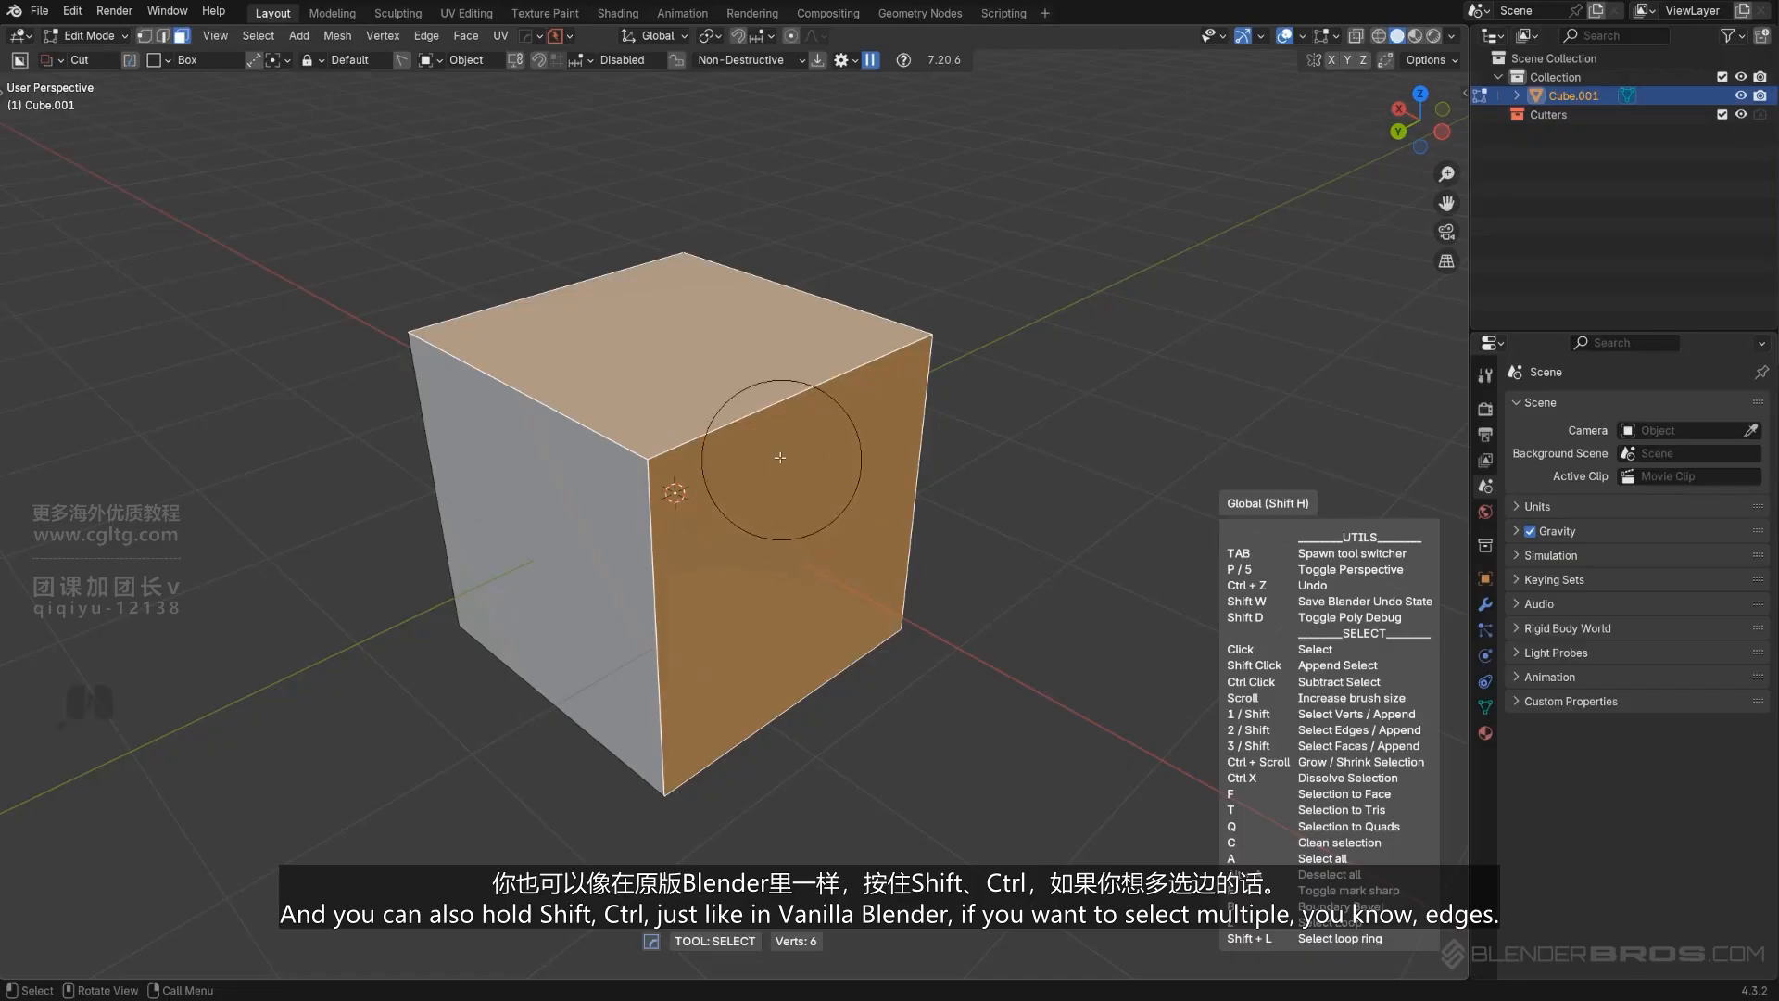
key("2")
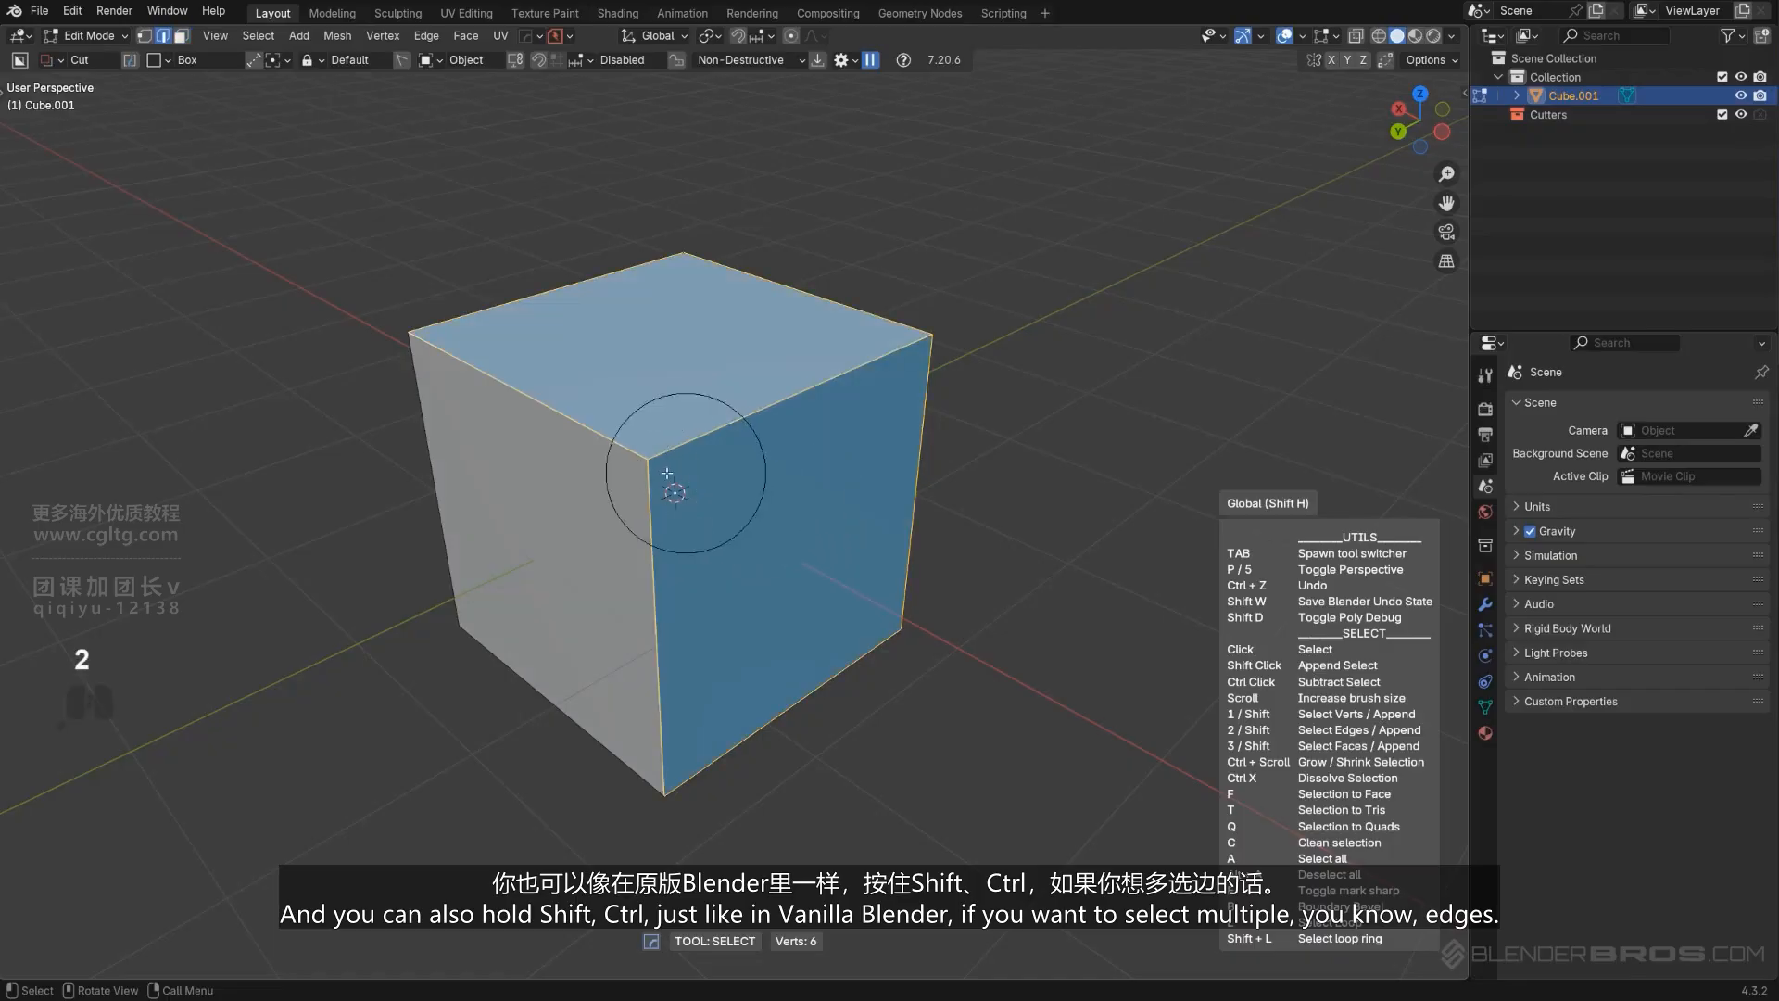
left_click(621, 459)
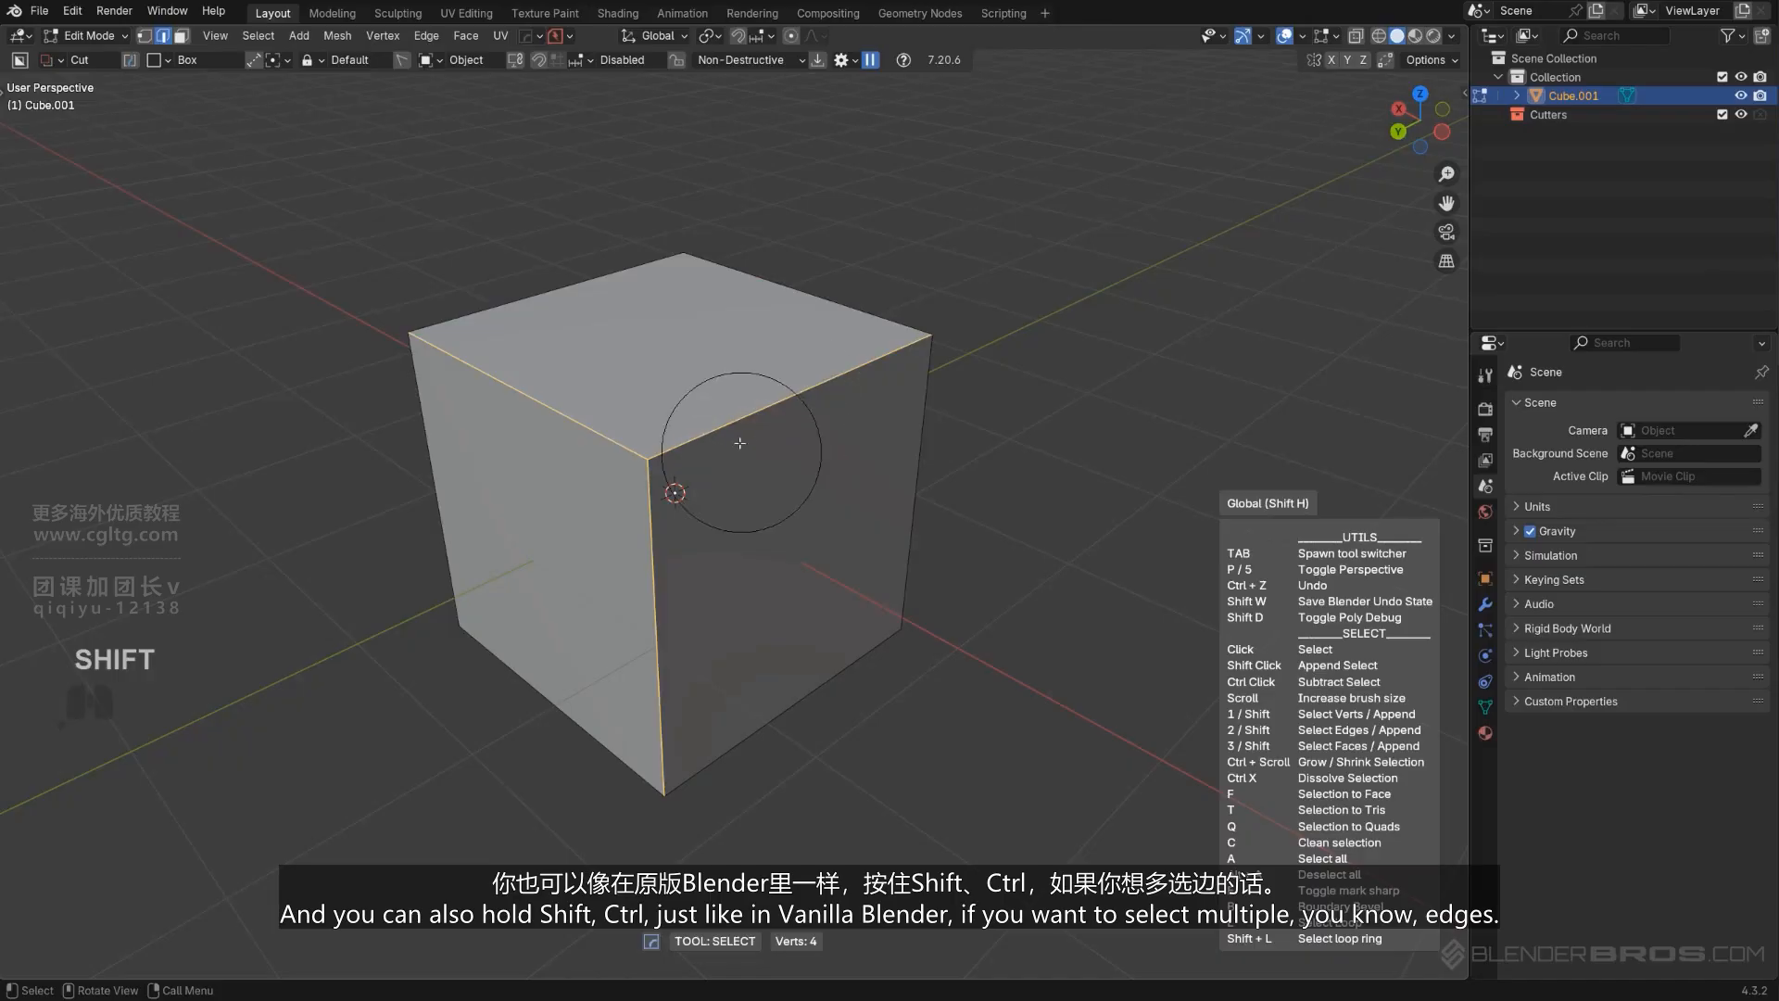
mouse_move(740, 442)
left_mouse_down("shift")
mouse_move(846, 326)
mouse_move(537, 398)
mouse_move(614, 790)
left_mouse_up("shift")
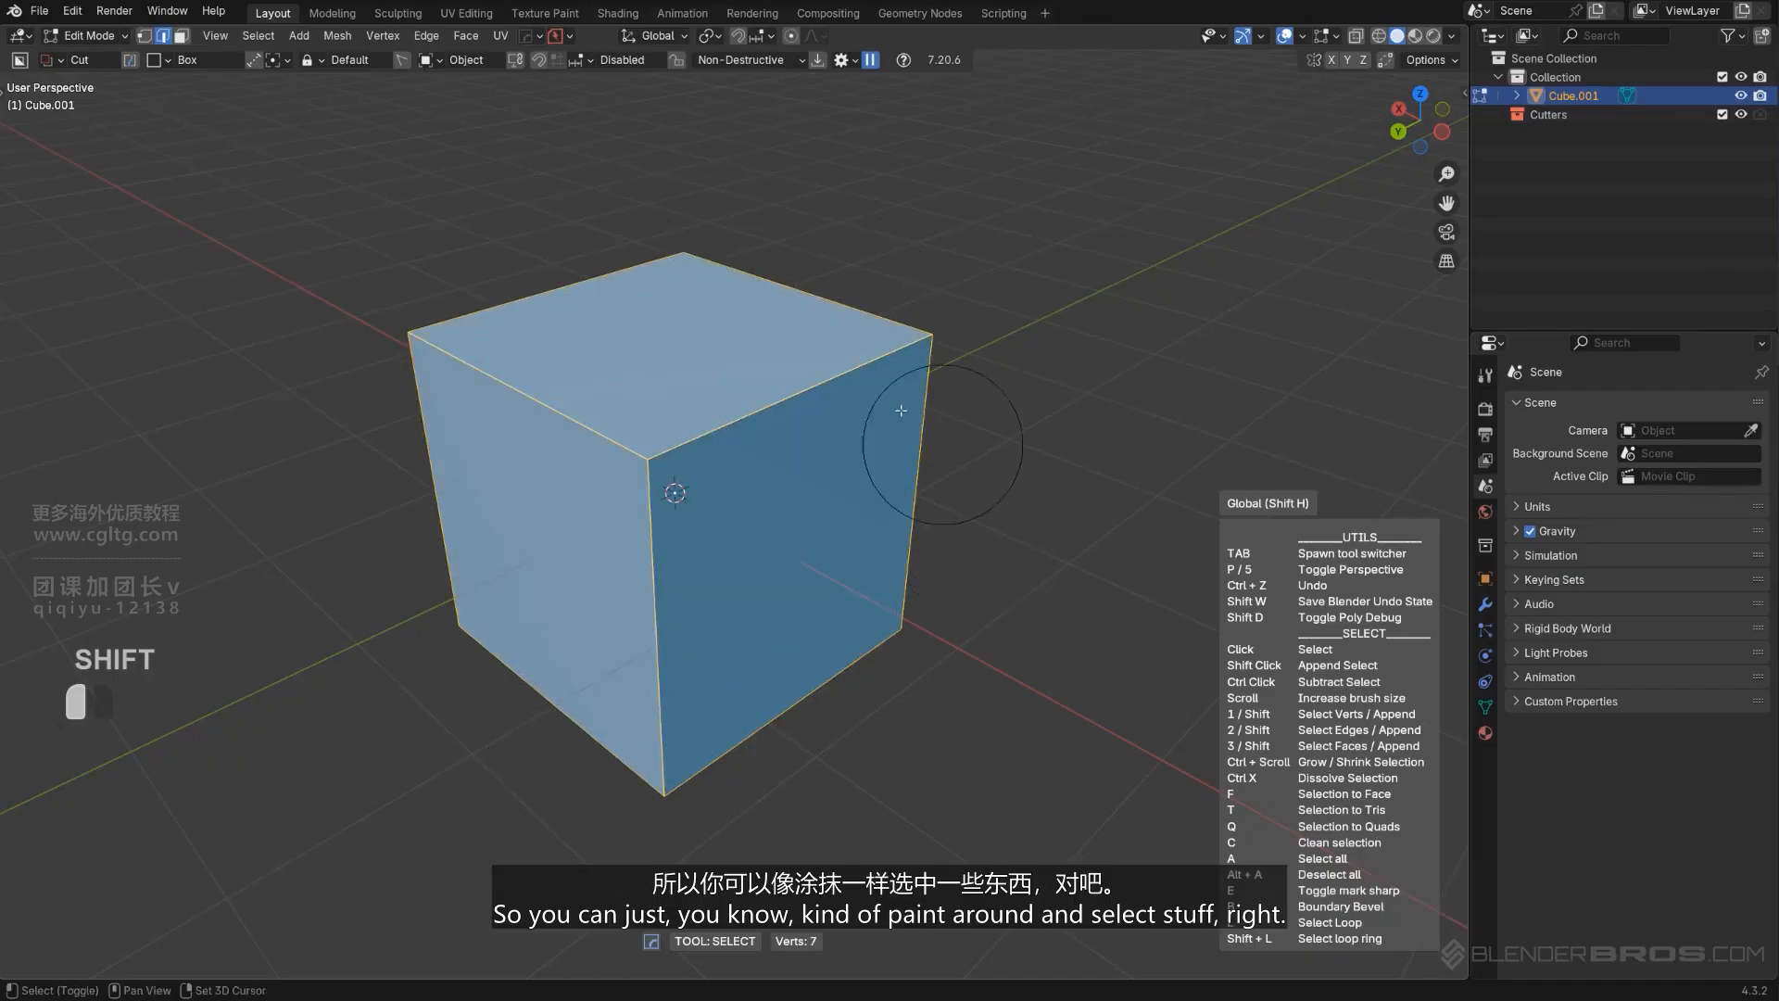
mouse_move(649, 582)
middle_mouse_down()
mouse_move(890, 533)
mouse_move(762, 583)
mouse_move(653, 580)
middle_mouse_up()
key("Escape")
Cycle to Blender's Circle Select with radius 25 and paint-select the cube's edges.
middle_click_drag(777, 552, 834, 547)
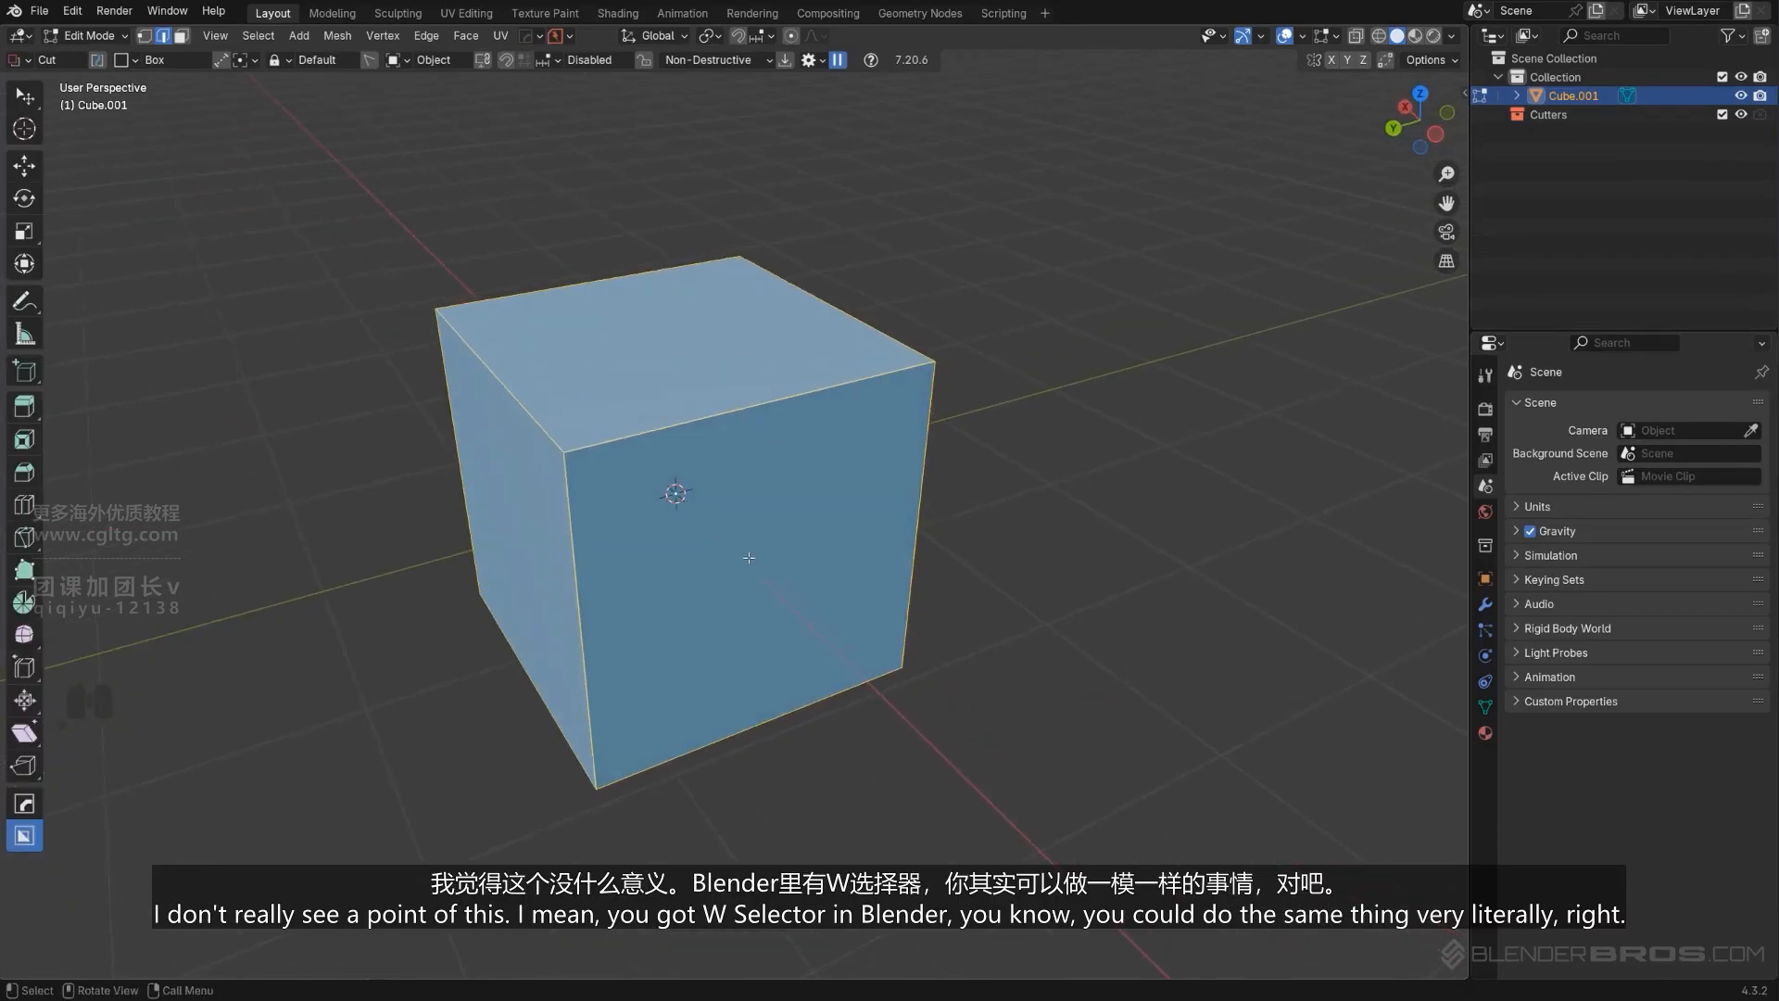
key("w")
key("w")
key("w")
left_click(628, 451)
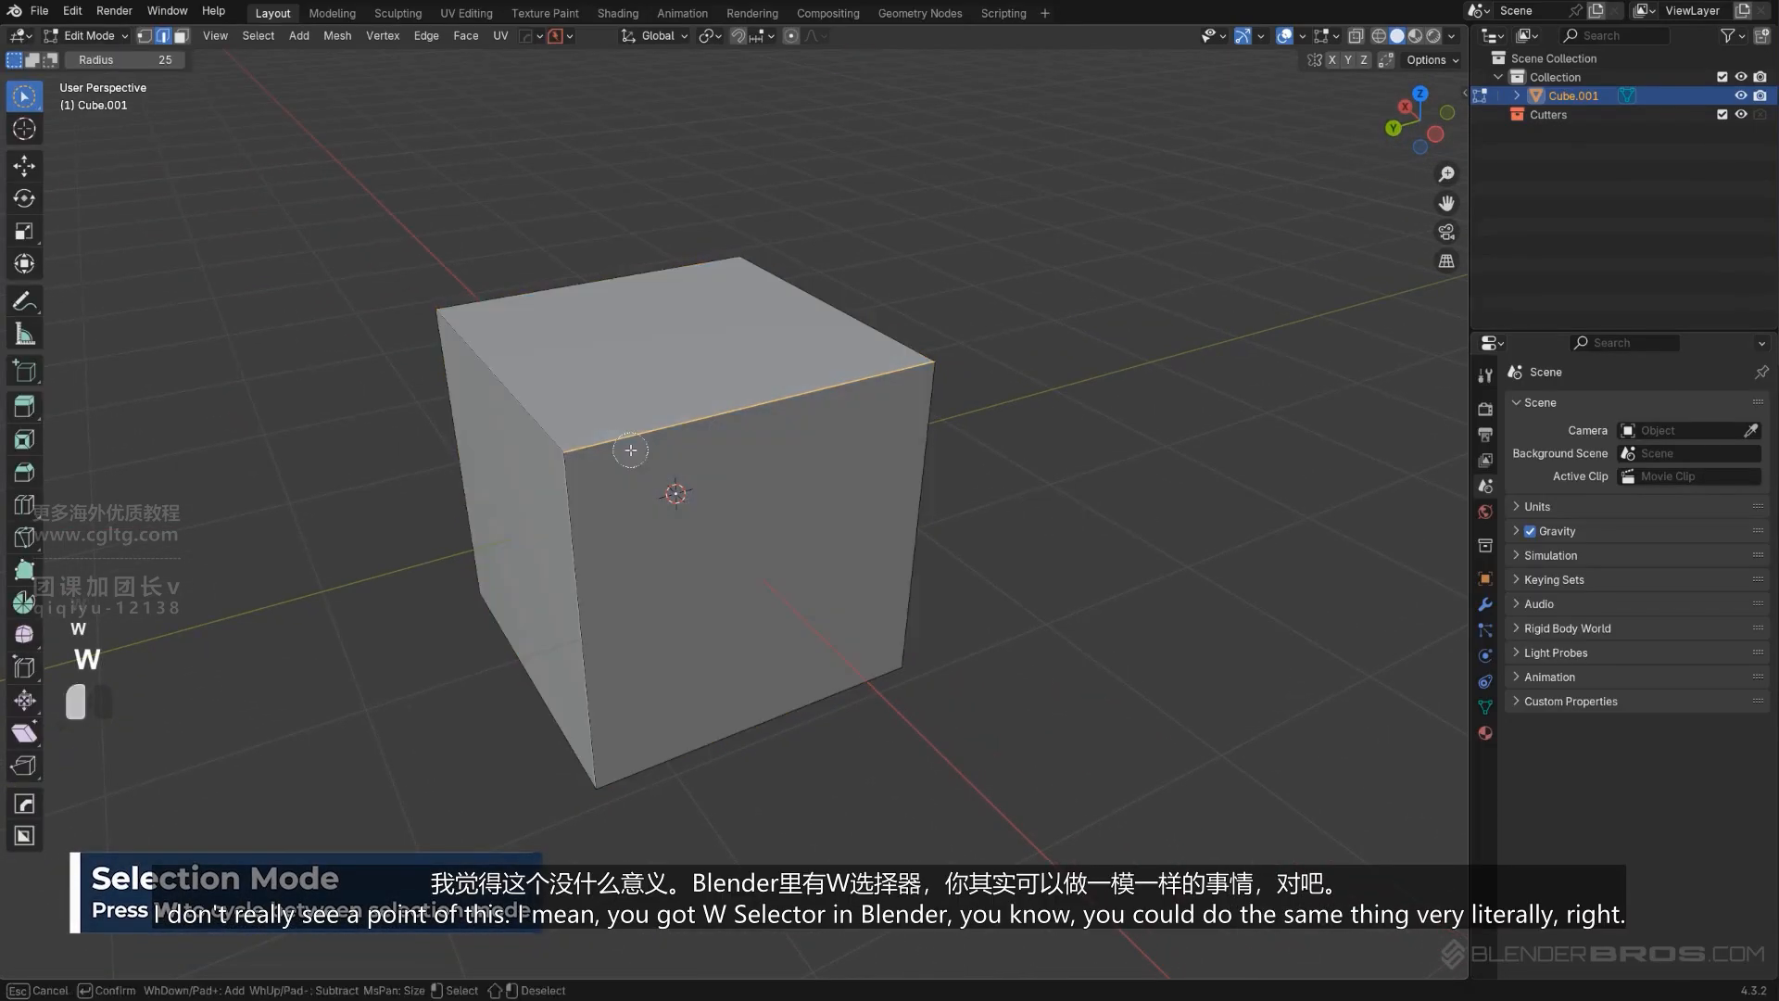
mouse_move(547, 453)
left_mouse_down("shift")
mouse_move(609, 564)
mouse_move(822, 611)
mouse_move(231, 501)
left_mouse_up("shift")
middle_click_drag(917, 588, 1017, 564)
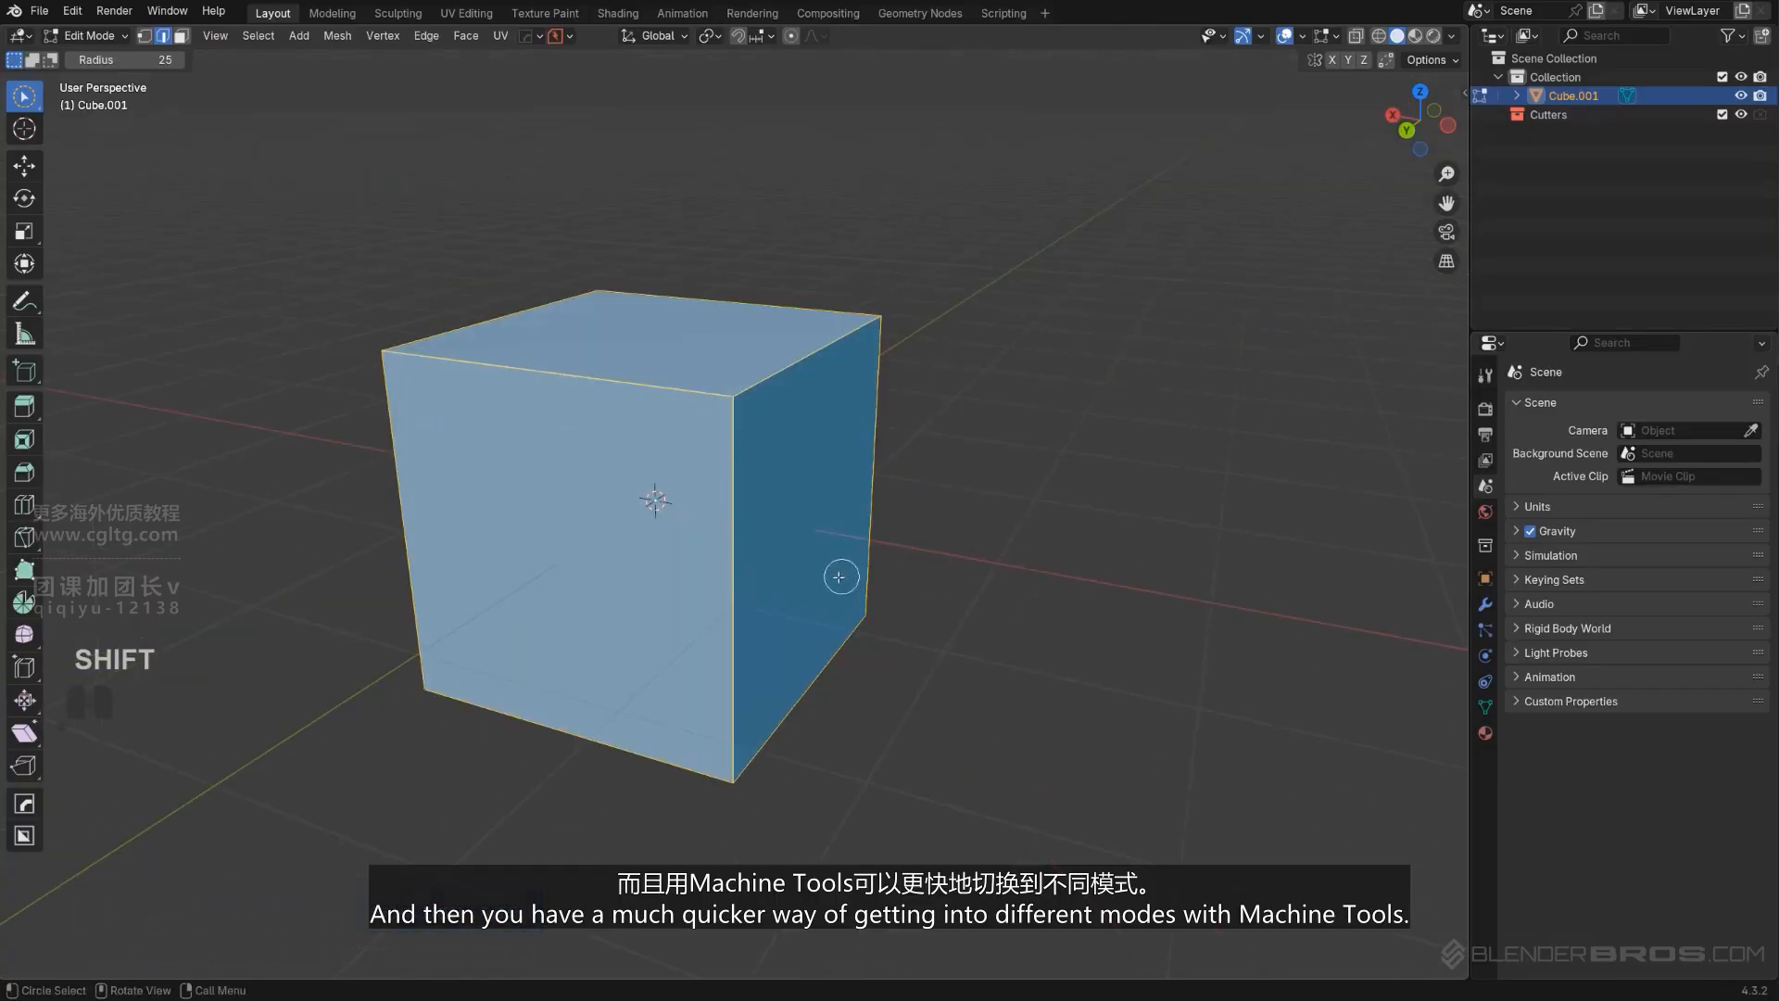
Toggle the cube between Edit Mode and Object Mode, ending in Object Mode.
key("Tab")
key("Tab")
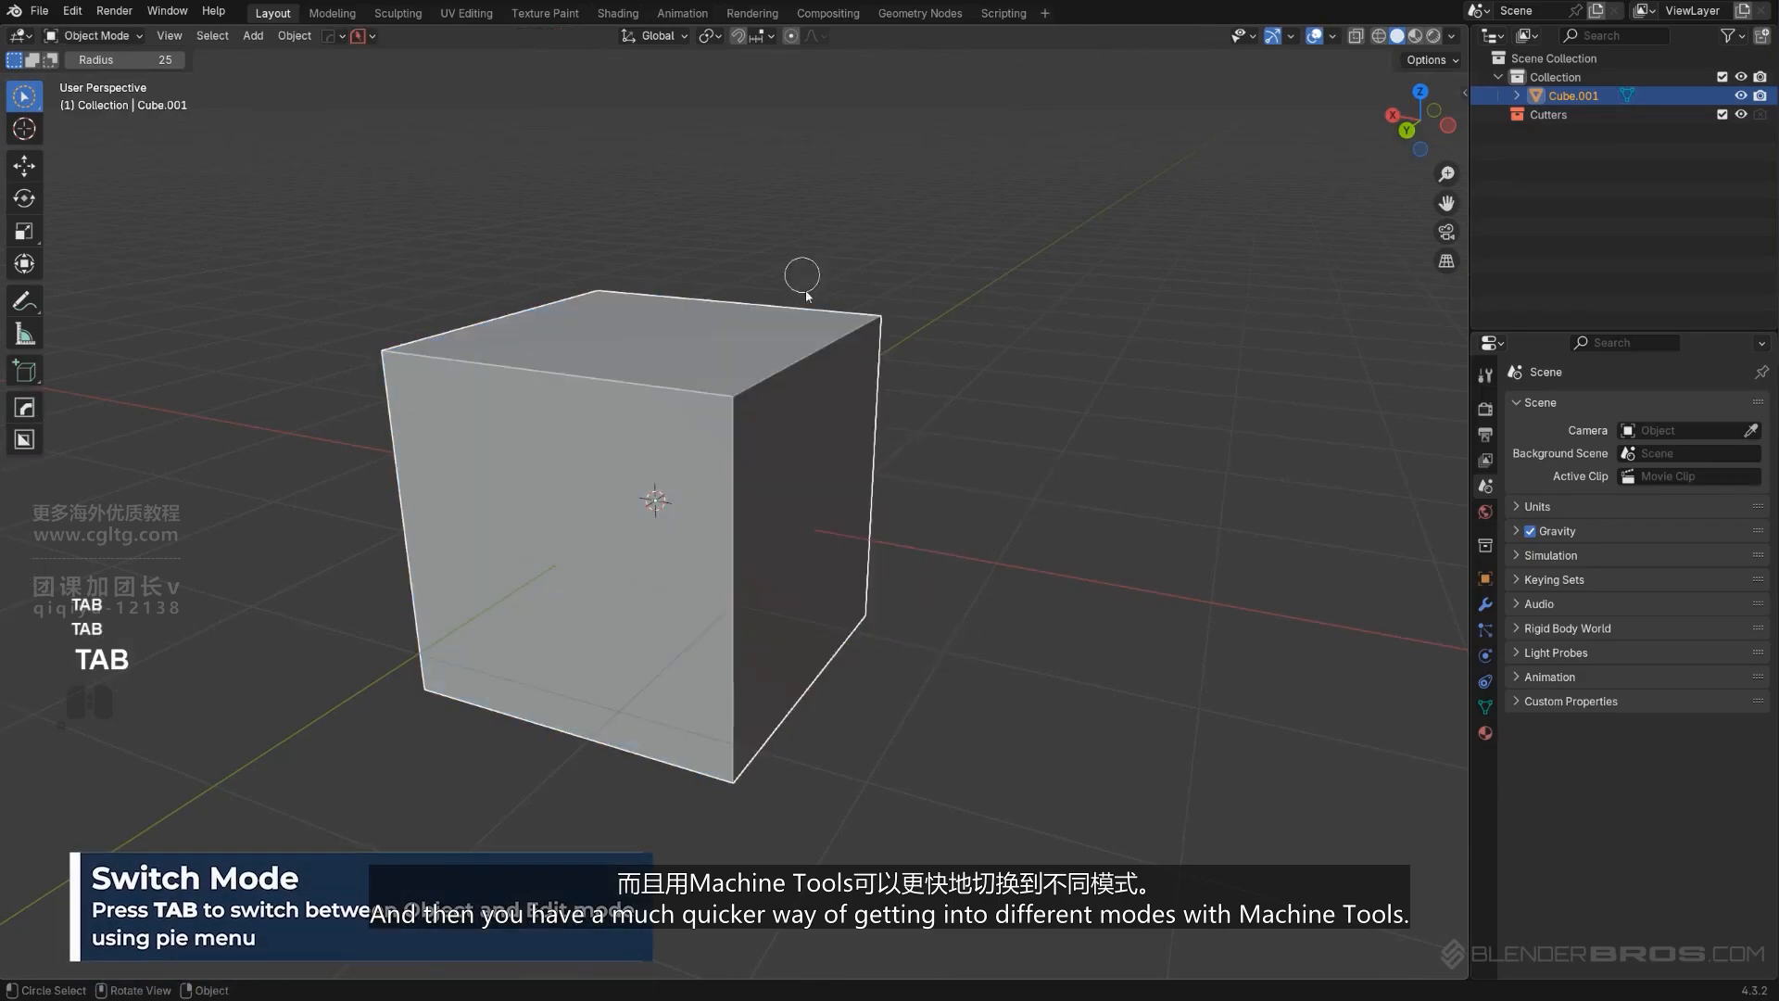
mouse_move(778, 570)
middle_mouse_down()
mouse_move(668, 557)
mouse_move(766, 559)
middle_mouse_up()
key("Tab")
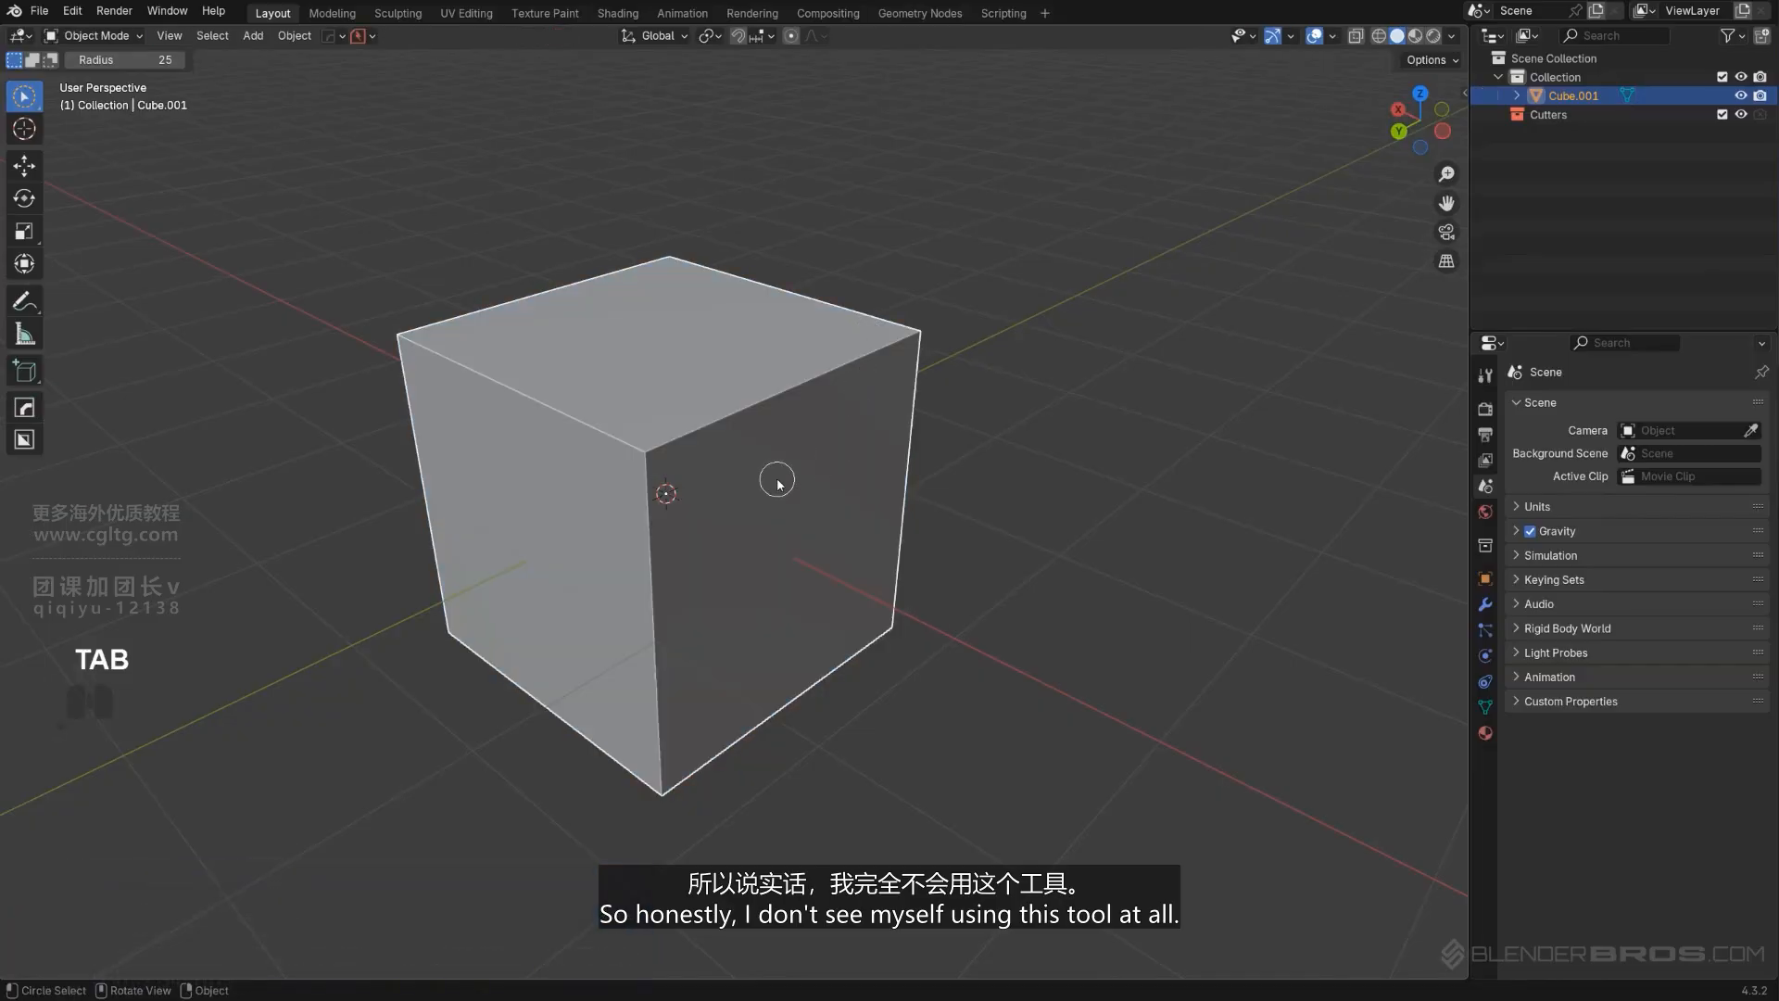
Launch the Hard Ops Select tool on the cube again, toggle Poly Debug, inspect the cube and return to Object Mode.
key("w")
key("q")
mouse_move(778, 481)
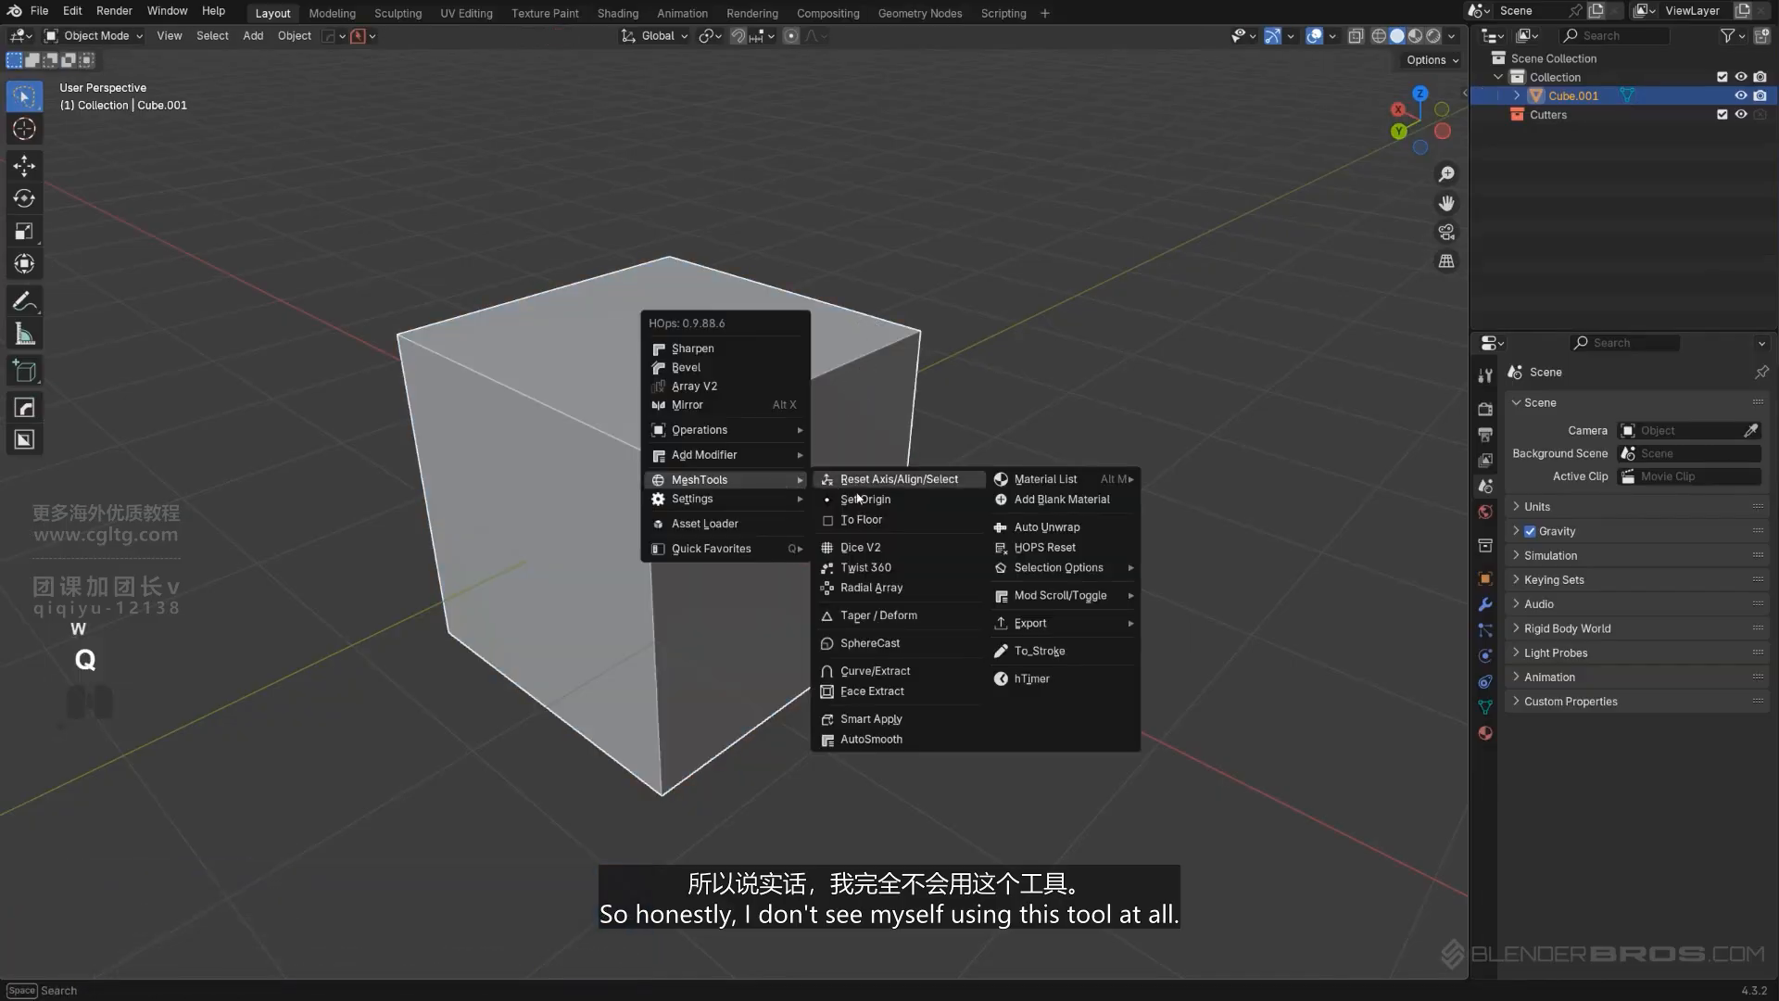
left_click(904, 479, "shift")
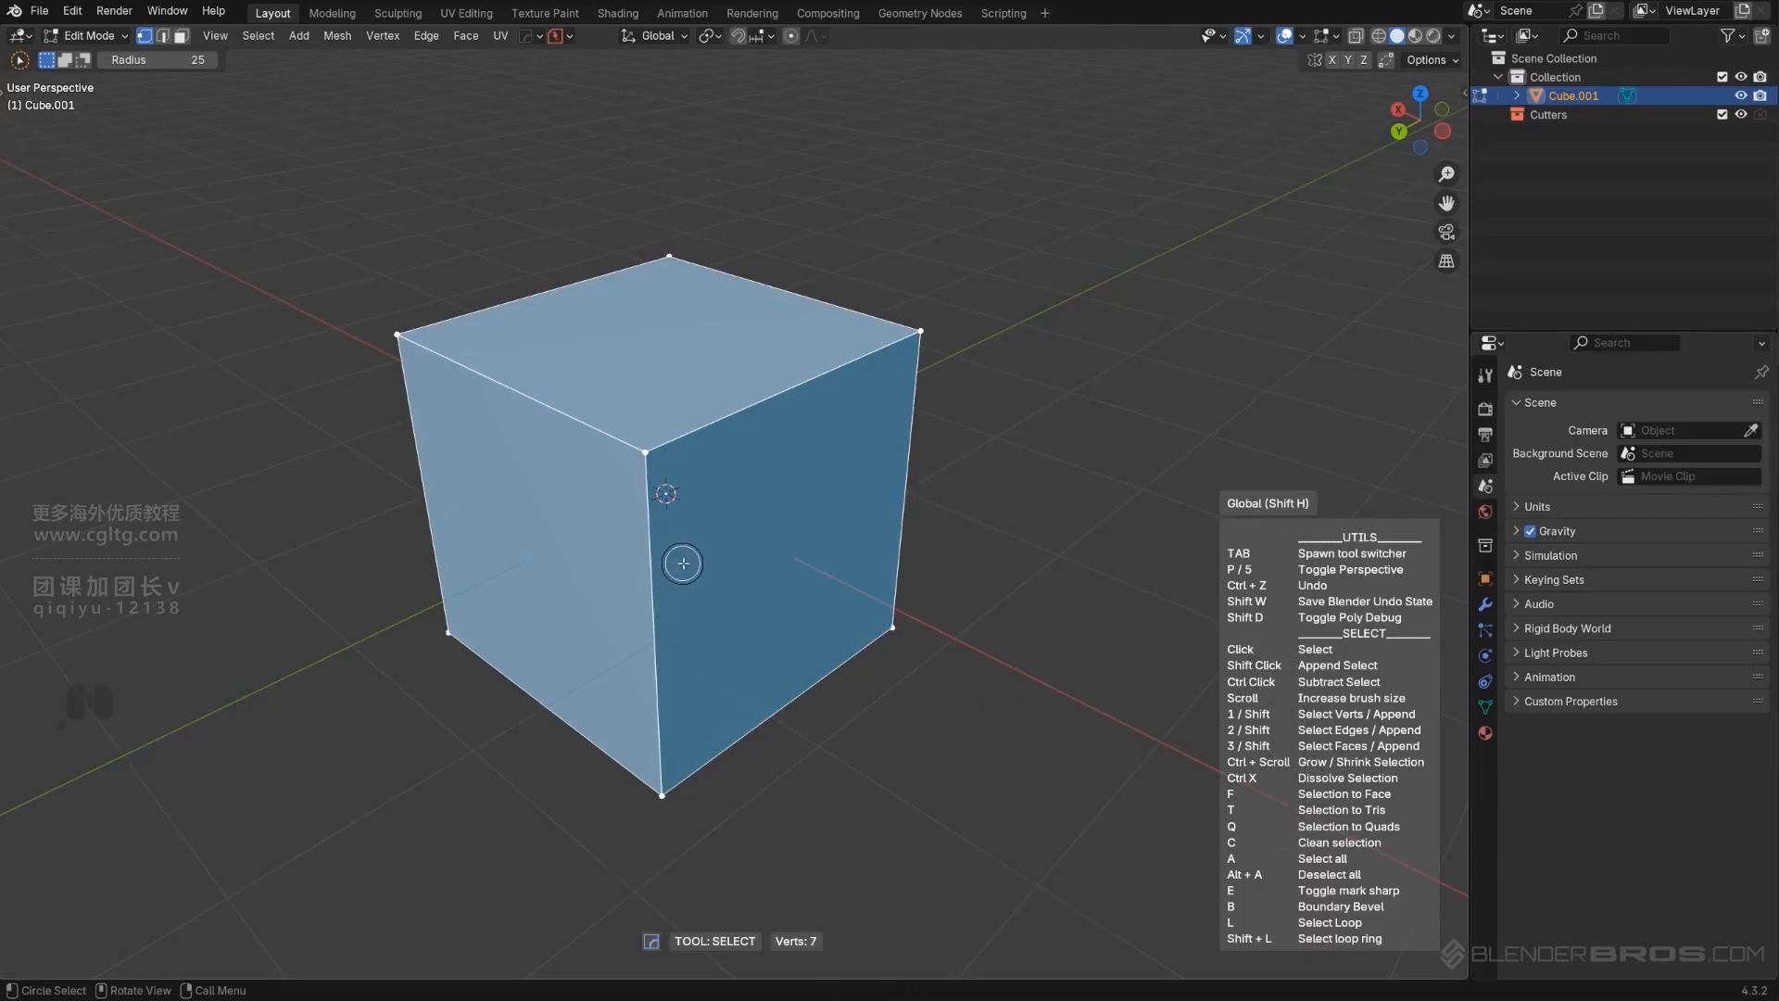
key("shift+d")
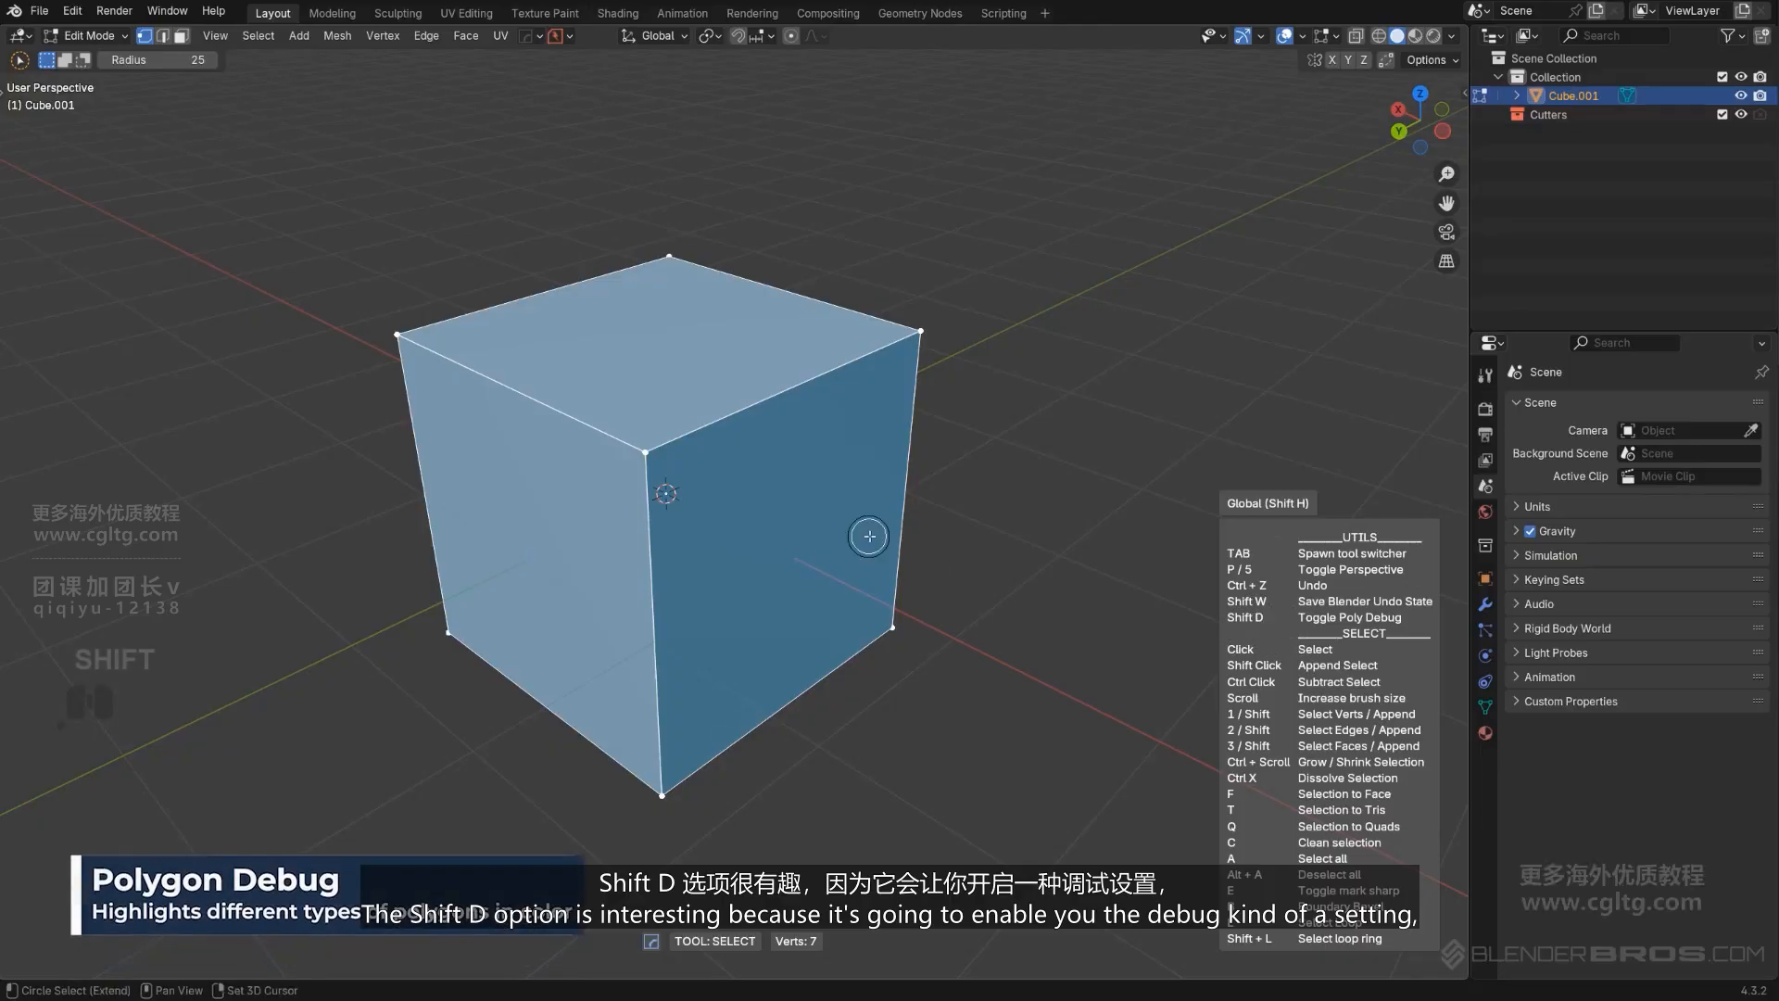
middle_click_drag(762, 554, 650, 497)
middle_click_drag(759, 542, 786, 547)
right_click(787, 549)
key("Tab")
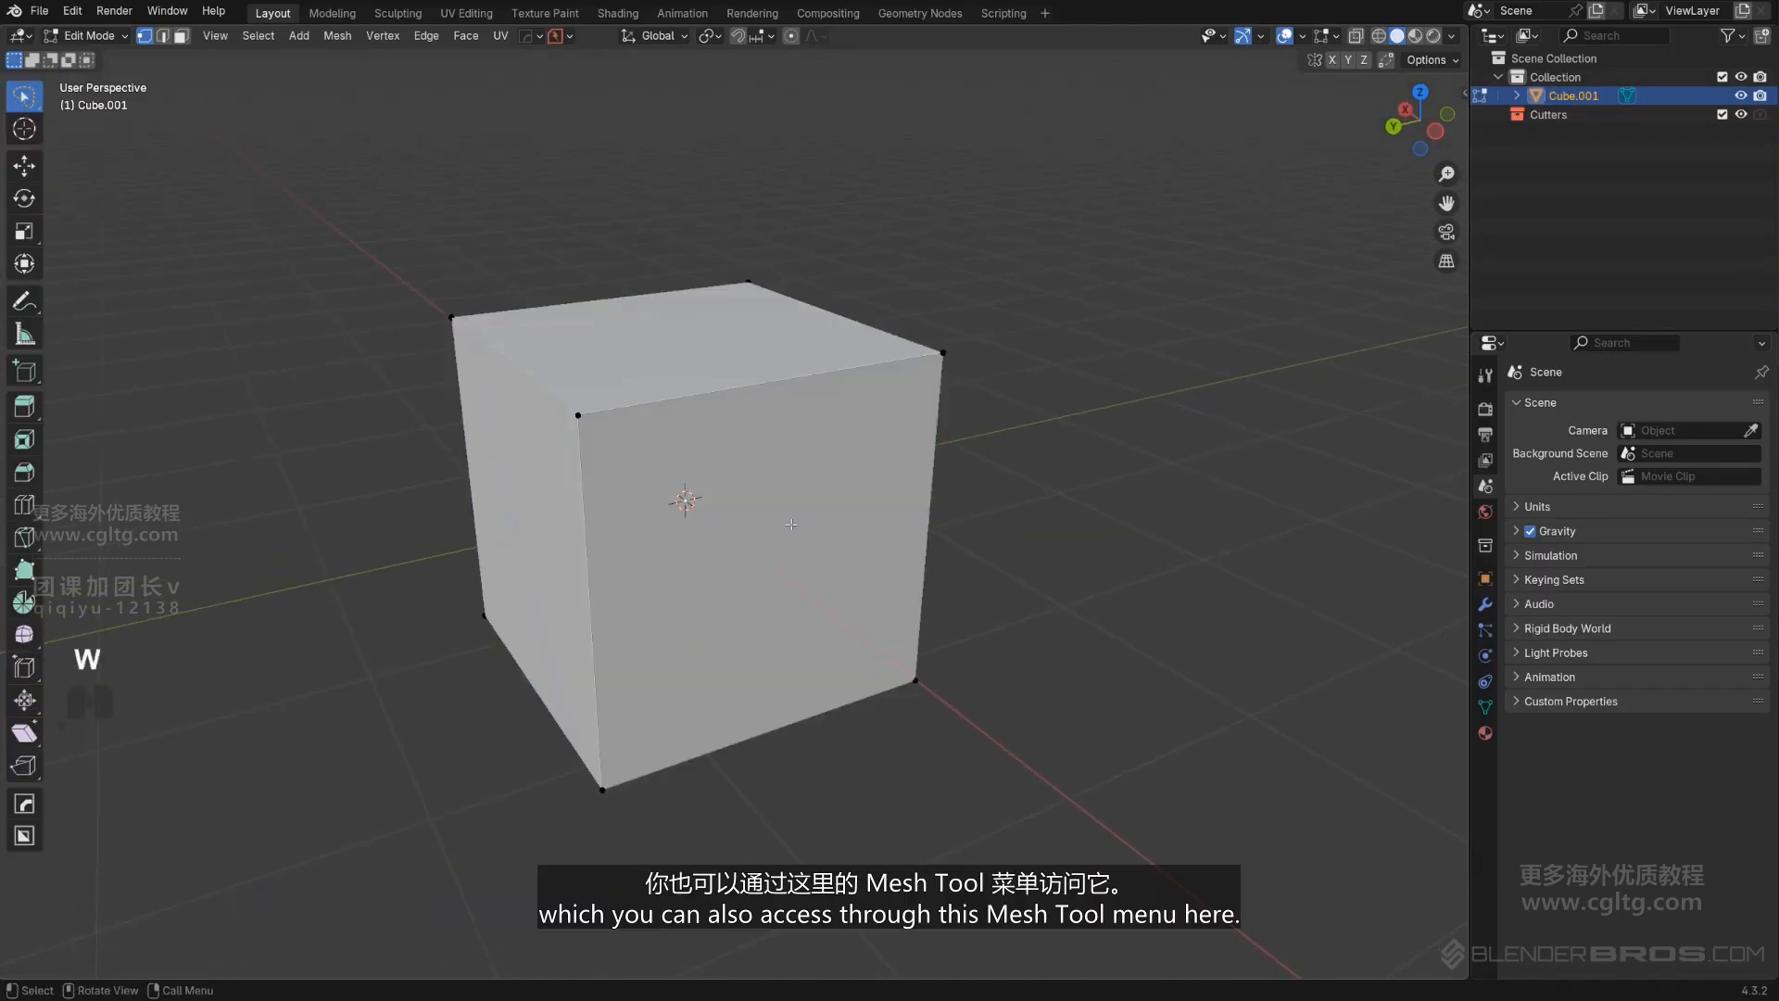
Toggle Hard Ops Polygon Debug off and back on for the cube.
key("q")
mouse_move(809, 496)
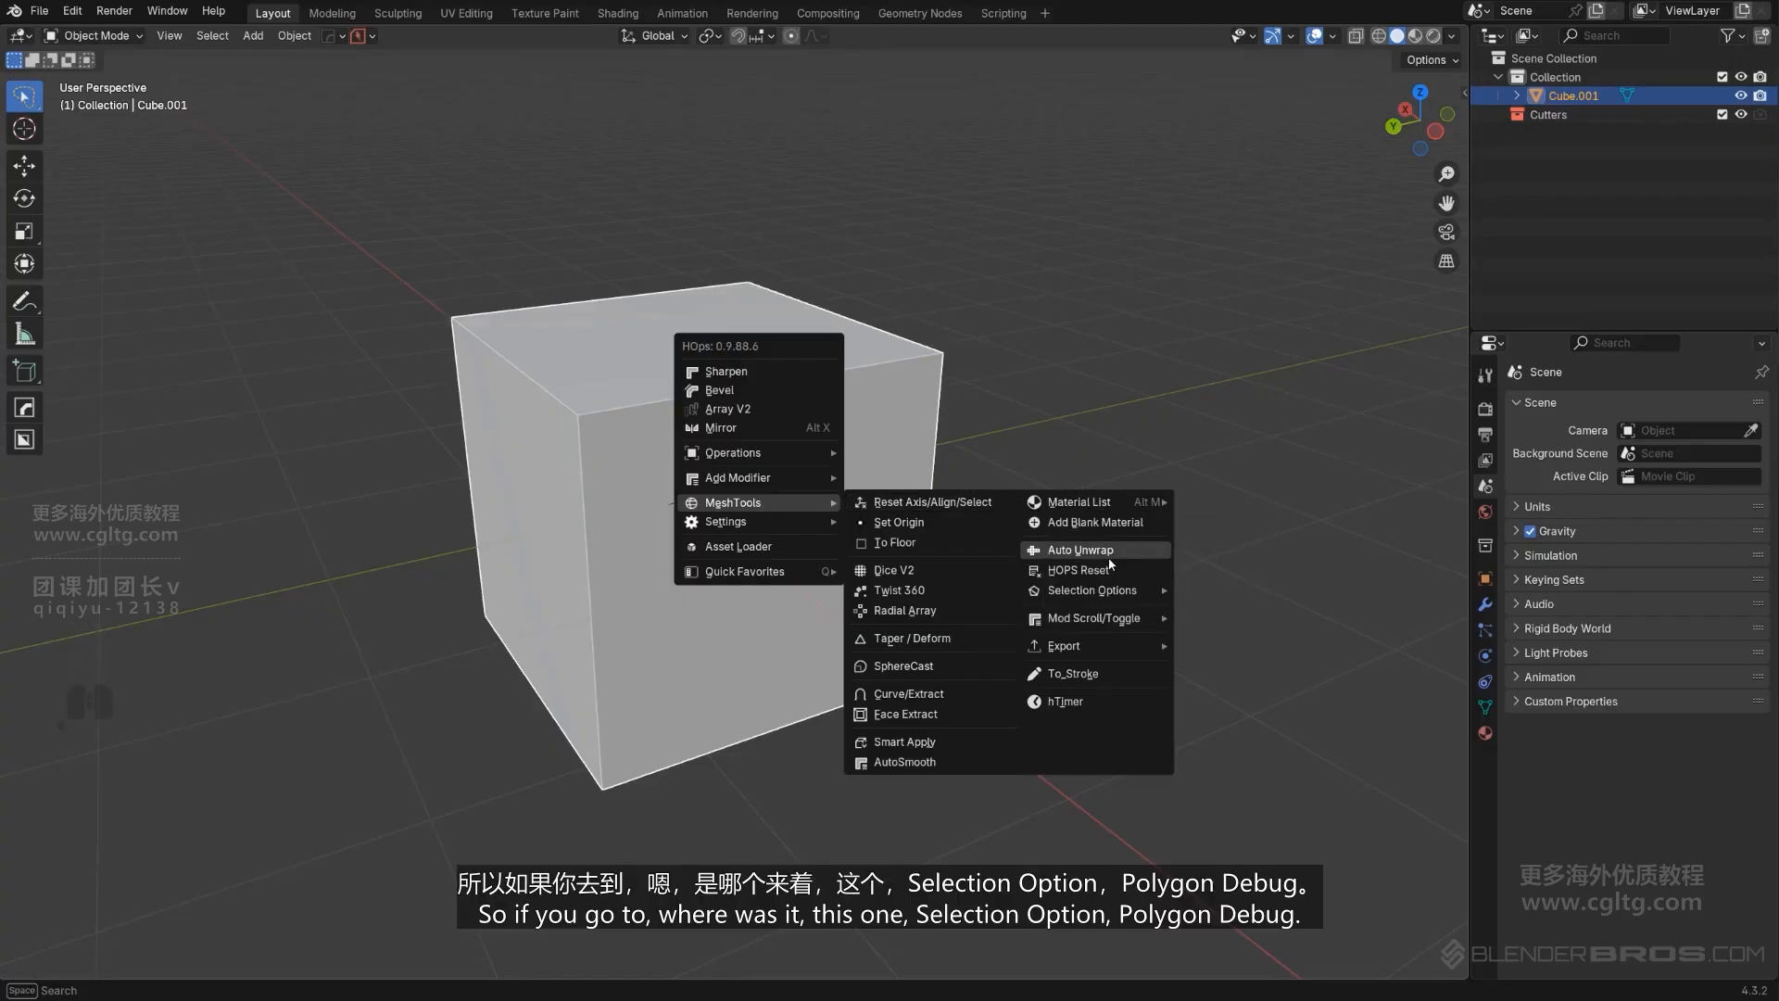
mouse_move(1119, 598)
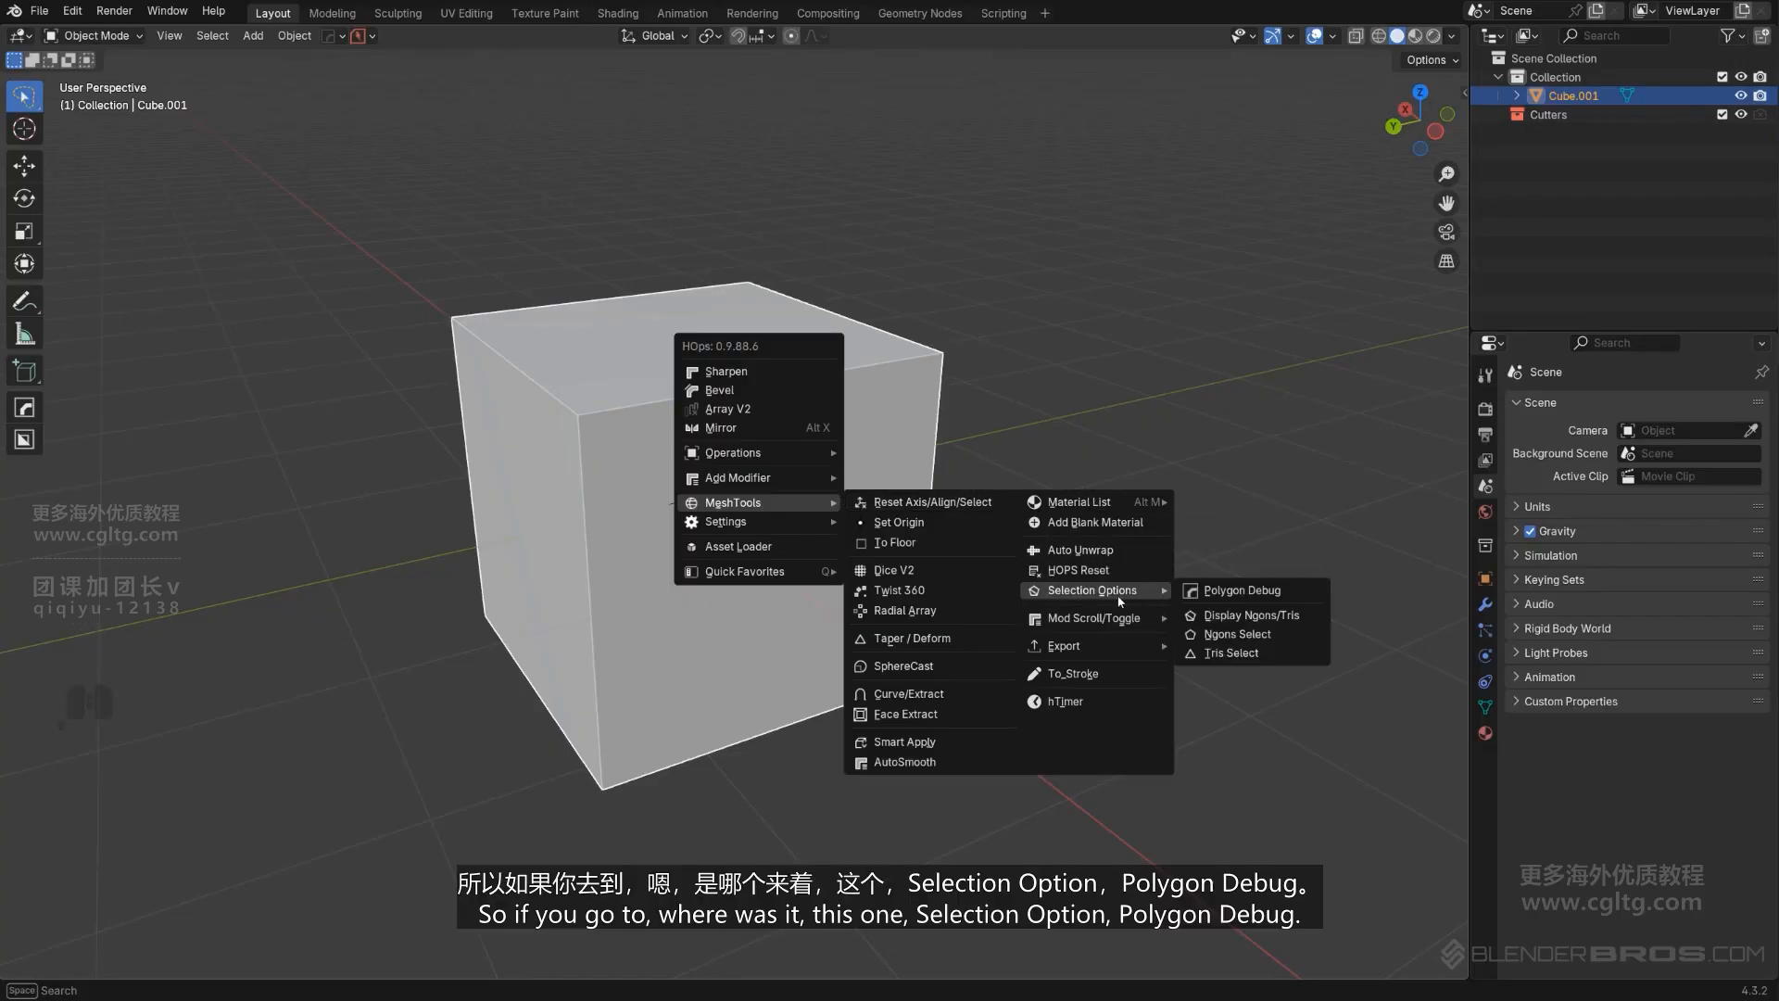
left_click(1259, 592)
key("q")
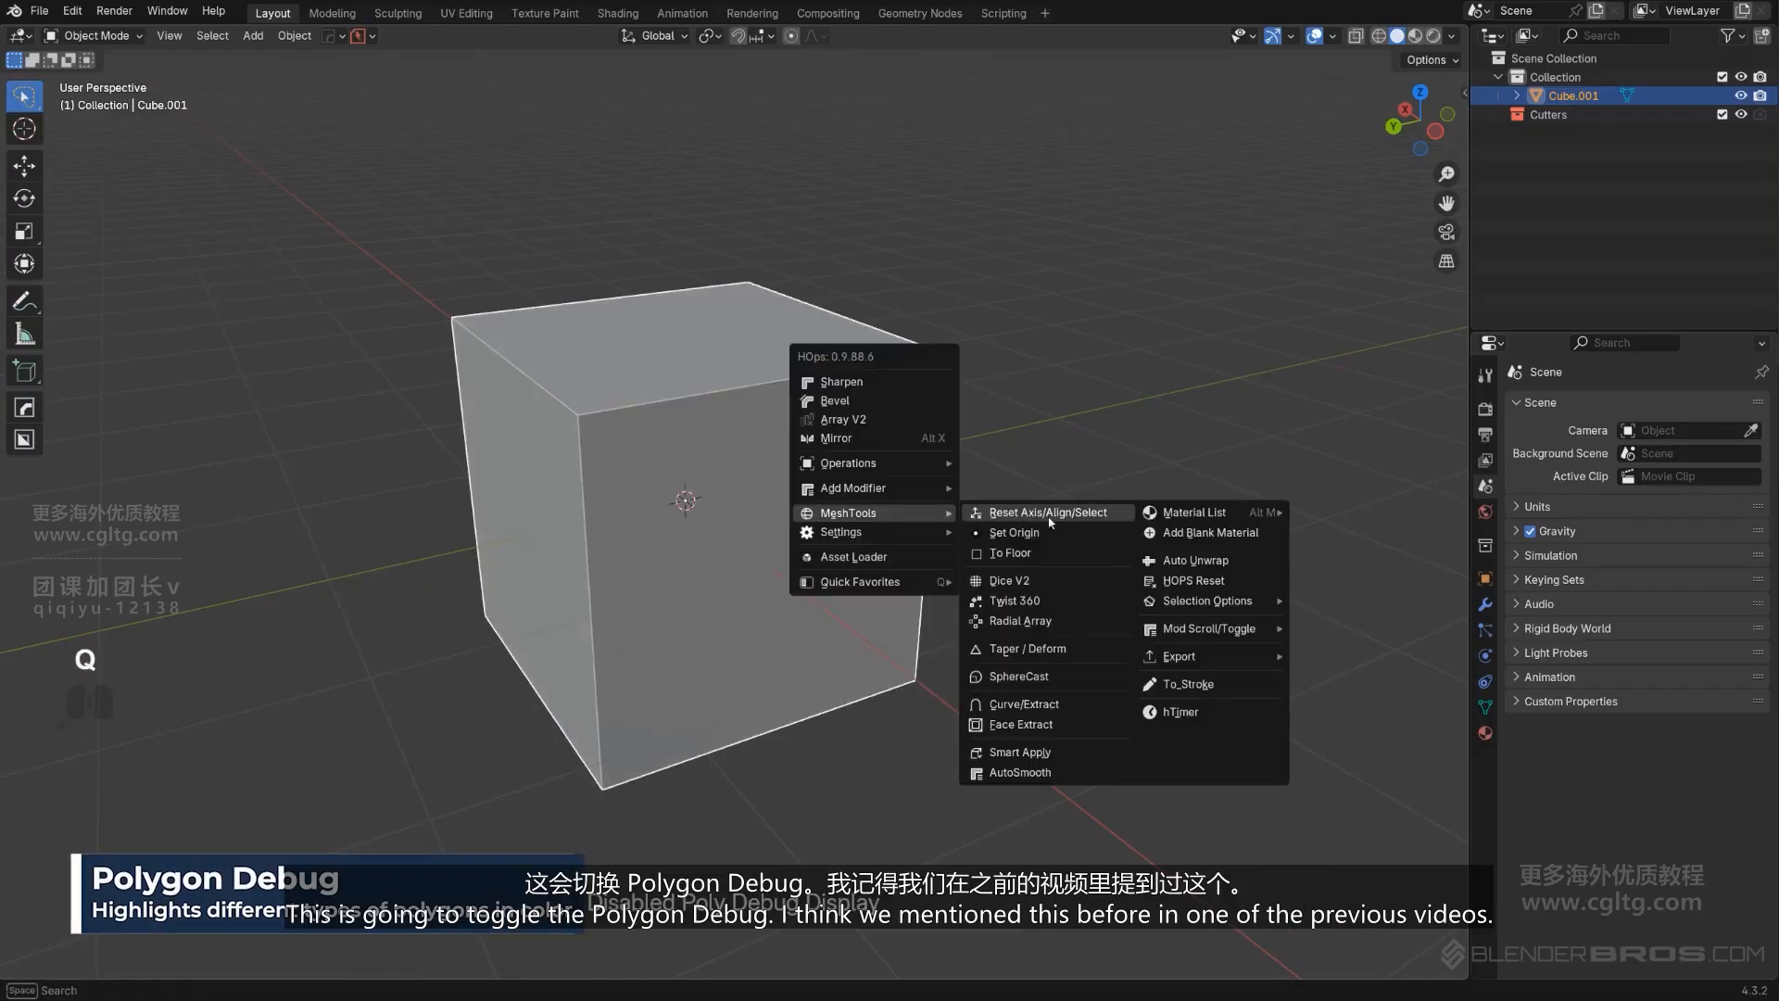
mouse_move(1234, 610)
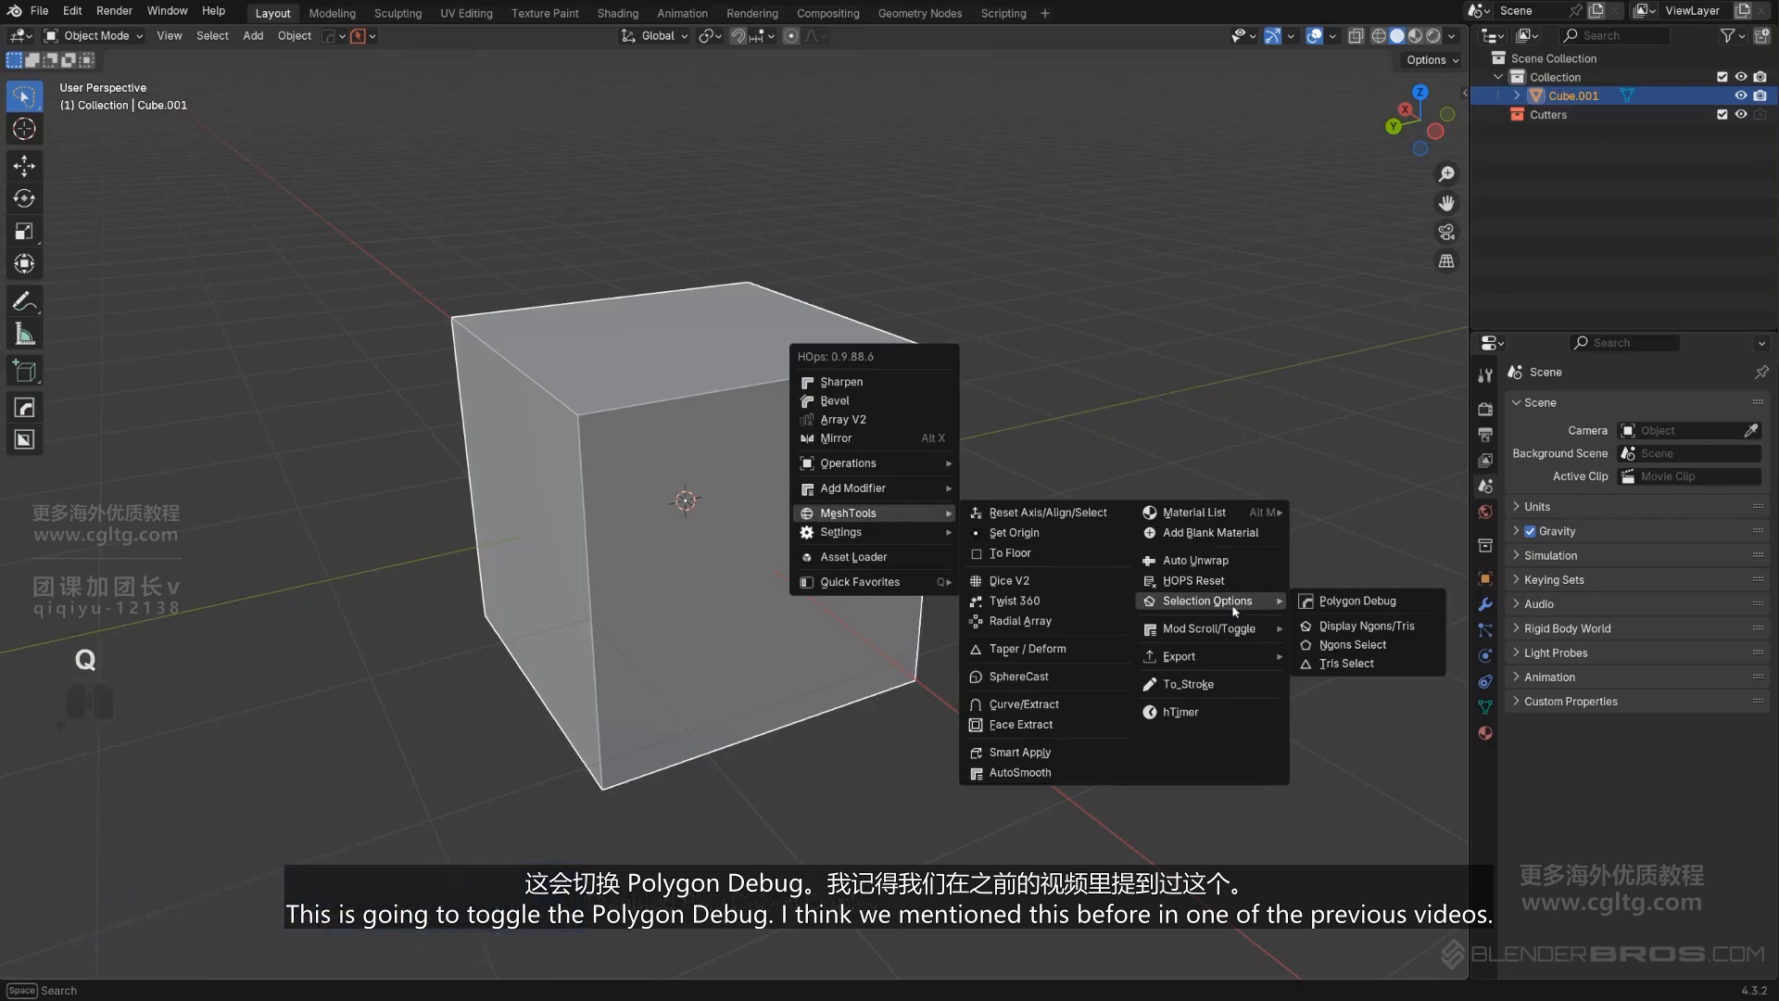
left_click(1353, 602)
middle_click_drag(740, 544, 809, 509)
scroll(786, 623, "up", 1)
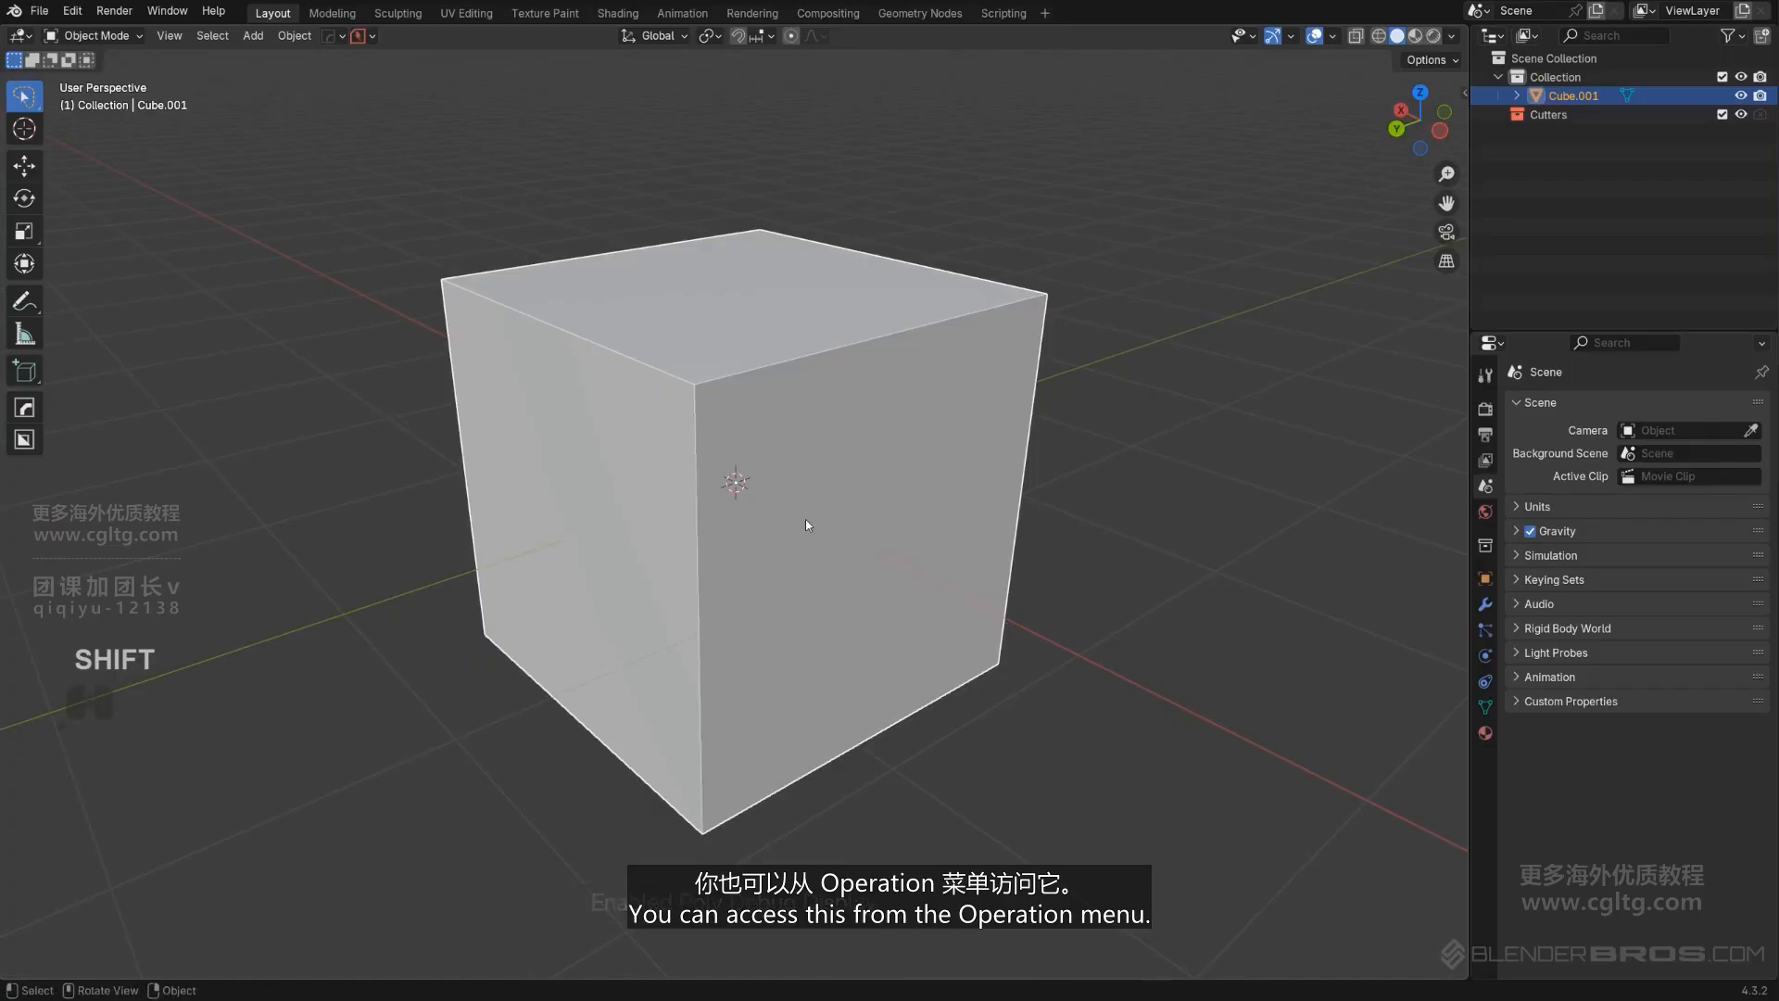
scroll(812, 517, "up", 1)
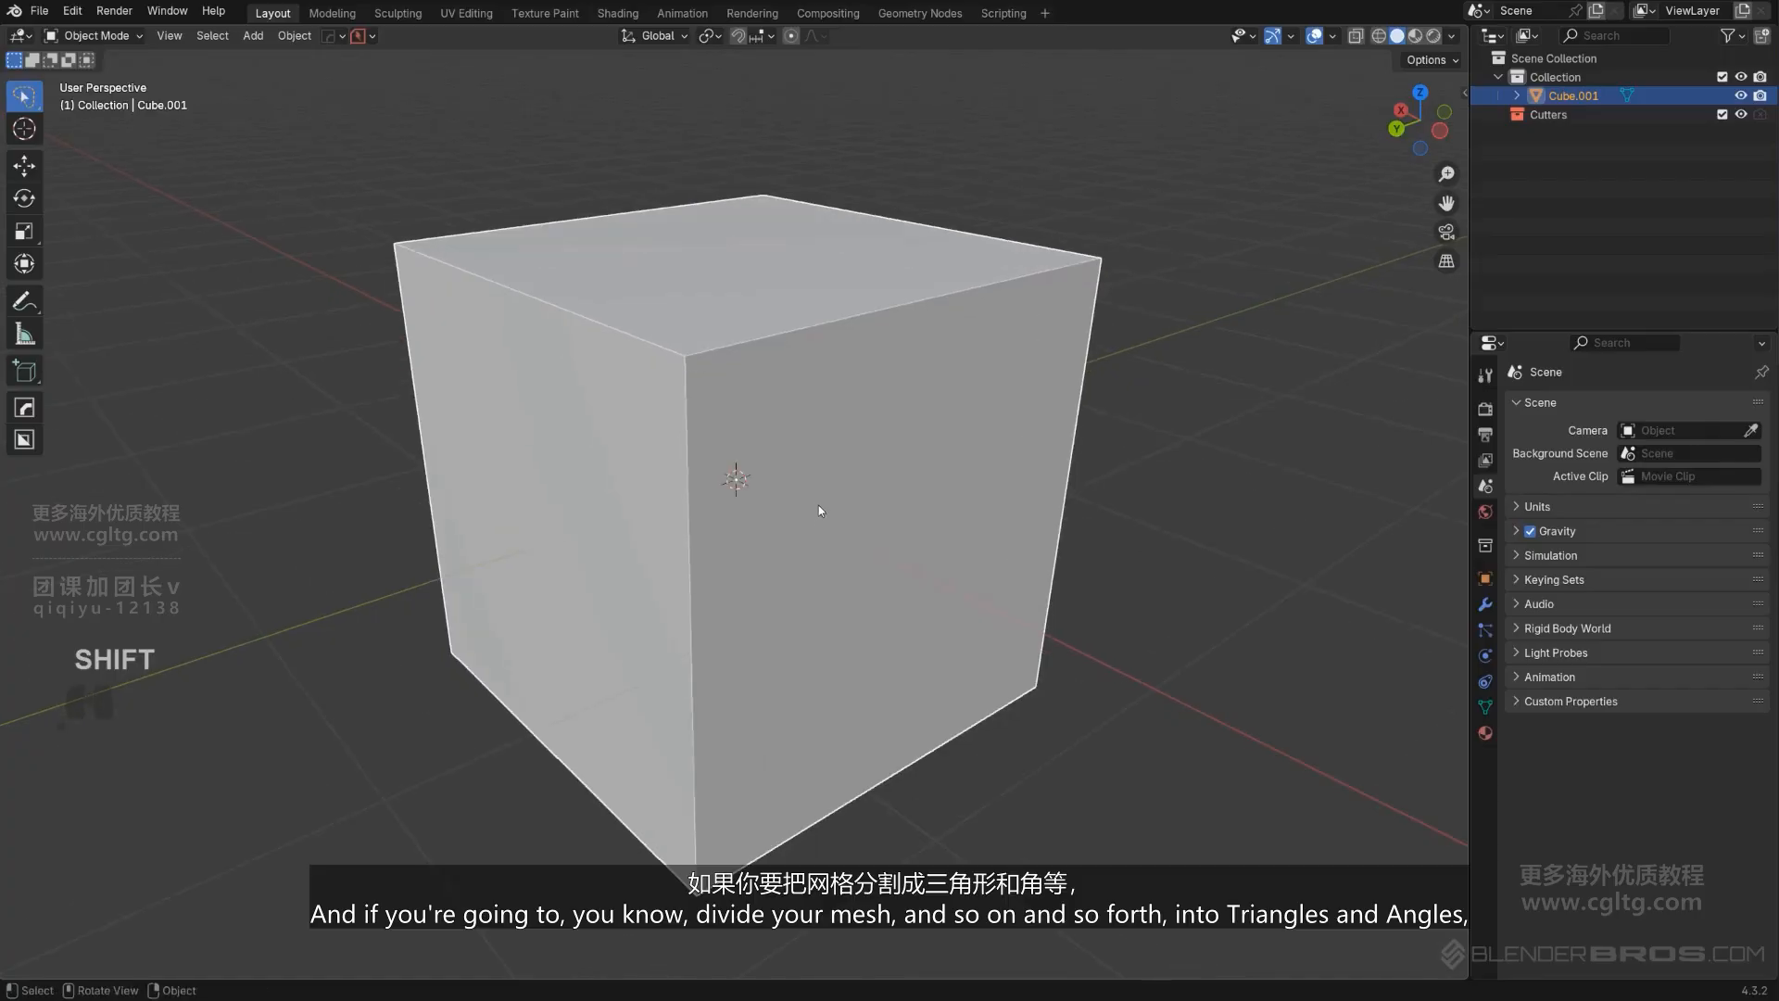
Connect two diagonally opposite vertices of the cube's front side face in Edit Mode to split it into two triangles.
key("Tab")
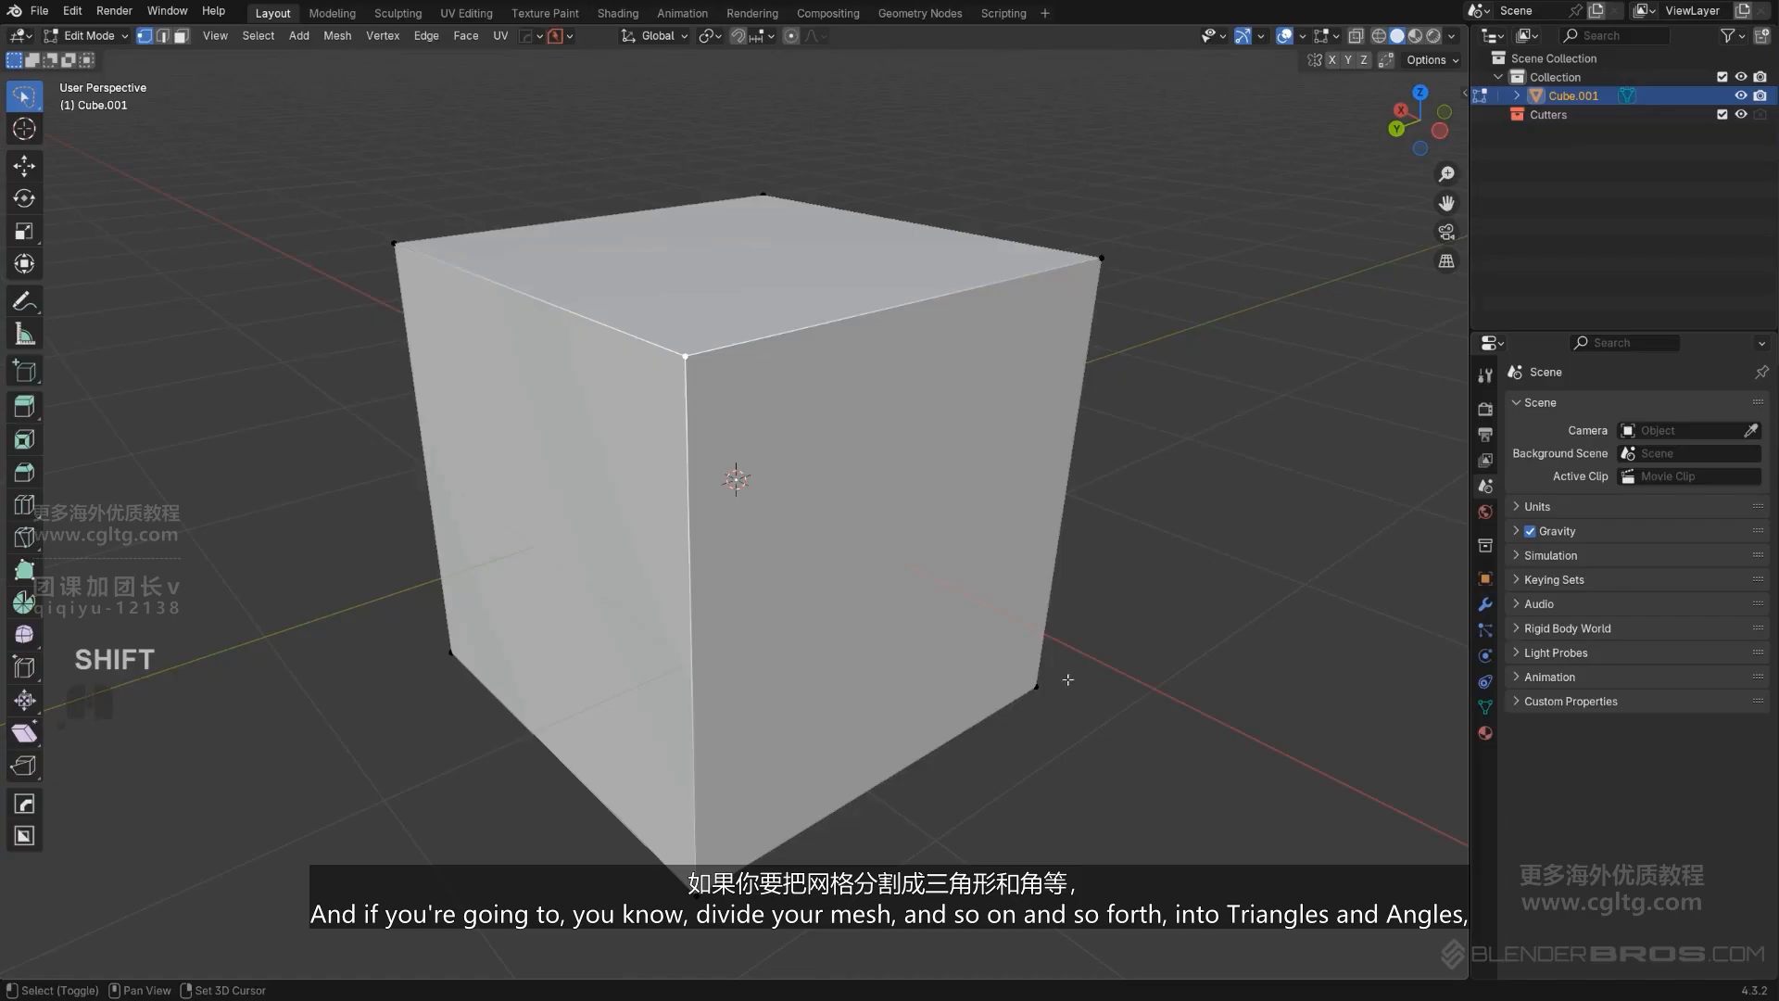
key("j")
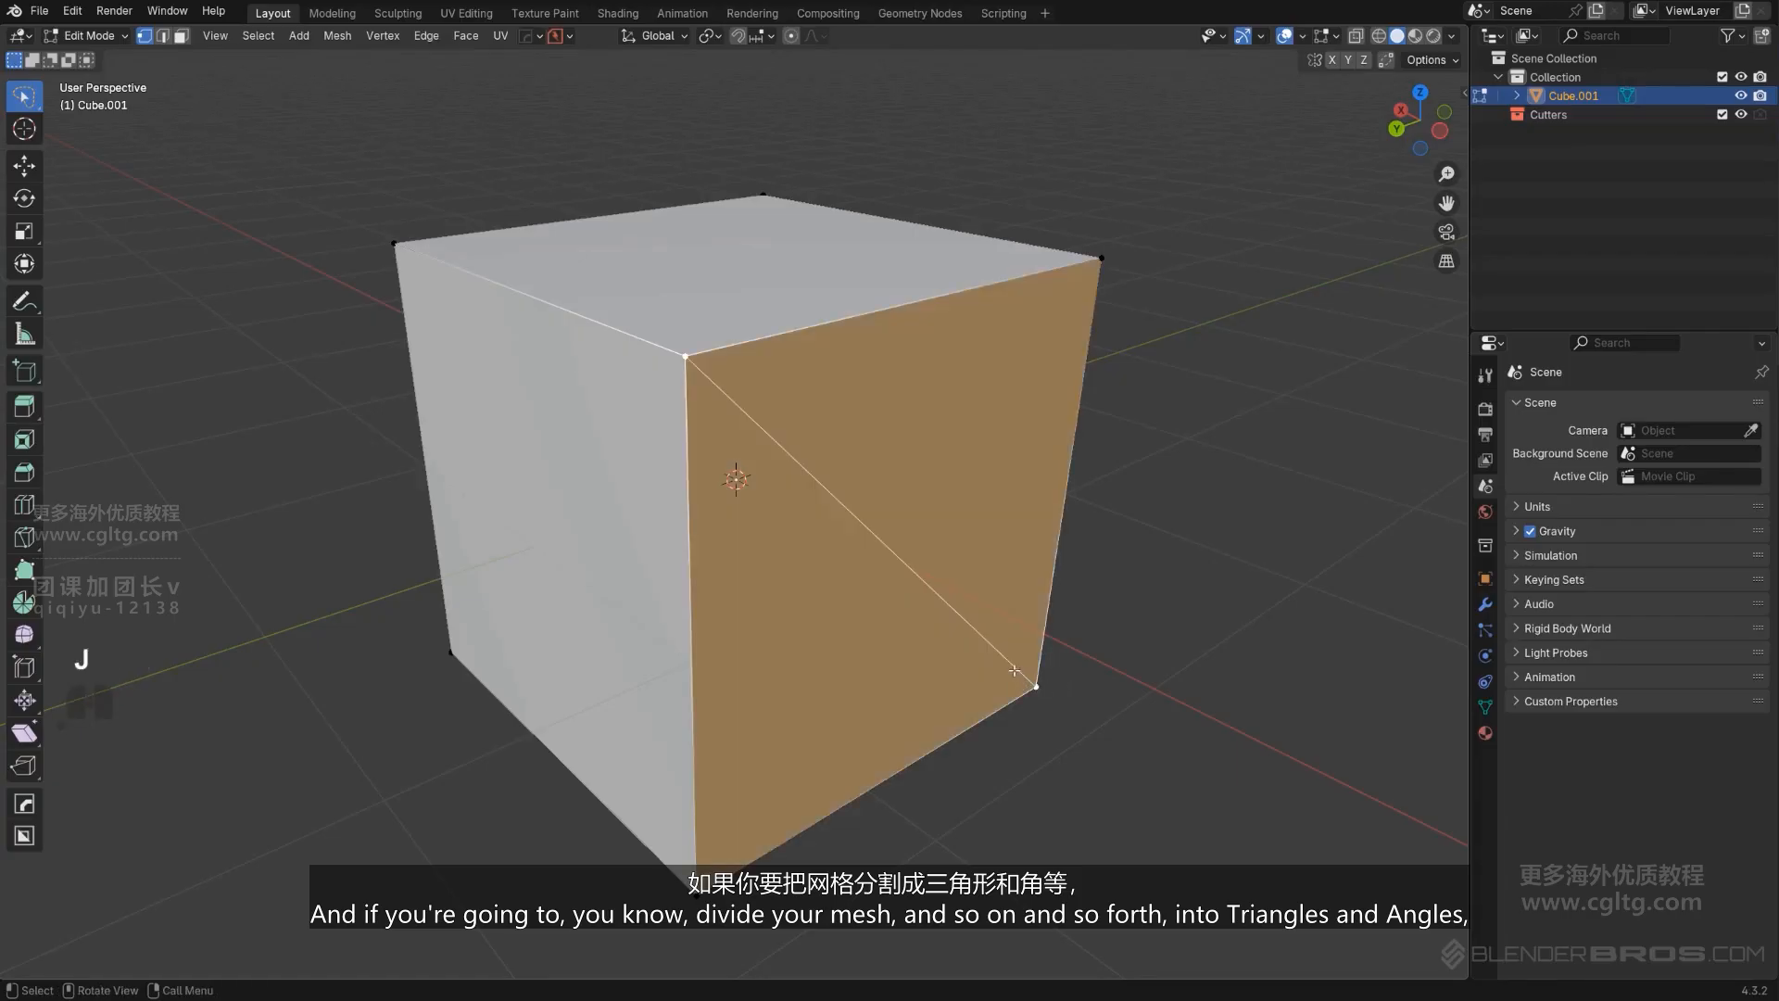
mouse_move(900, 547)
middle_mouse_down()
mouse_move(869, 533)
mouse_move(858, 574)
mouse_move(887, 561)
middle_mouse_up()
scroll(886, 560, "up", 1)
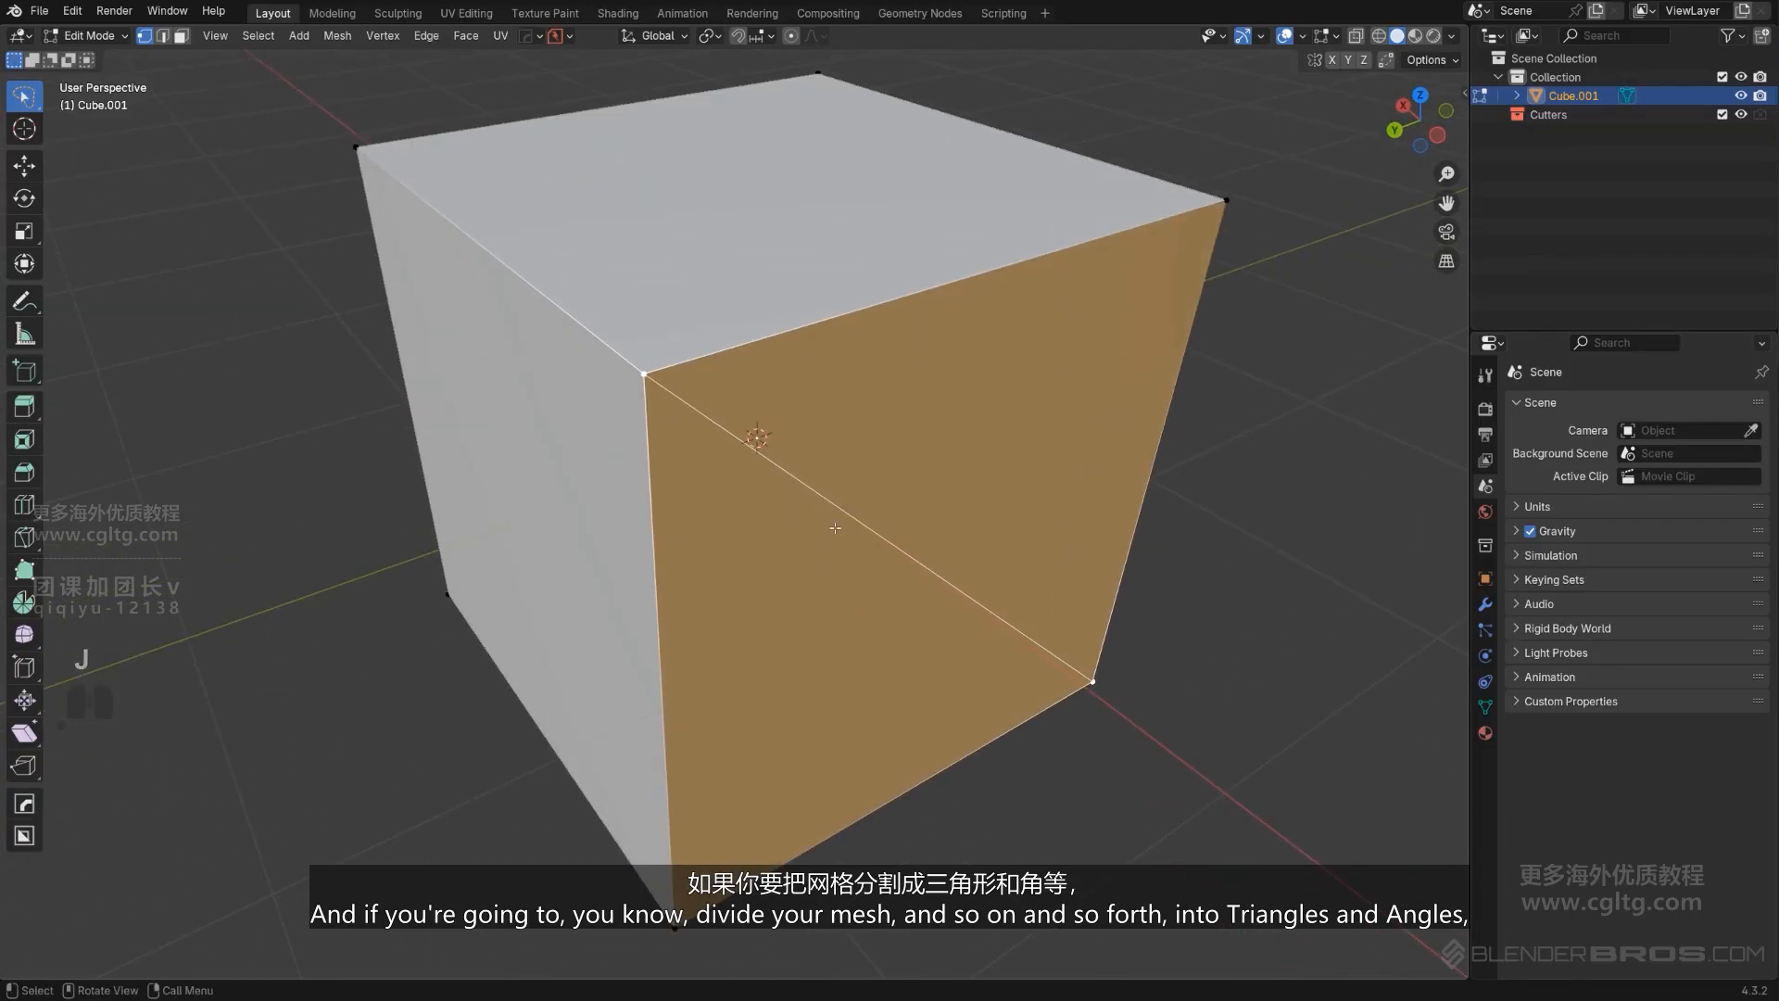
Subdivide the top face's edge along the other side face, inspect the Polygon Debug colors, and select the top face.
key("Tab")
right_click(590, 331)
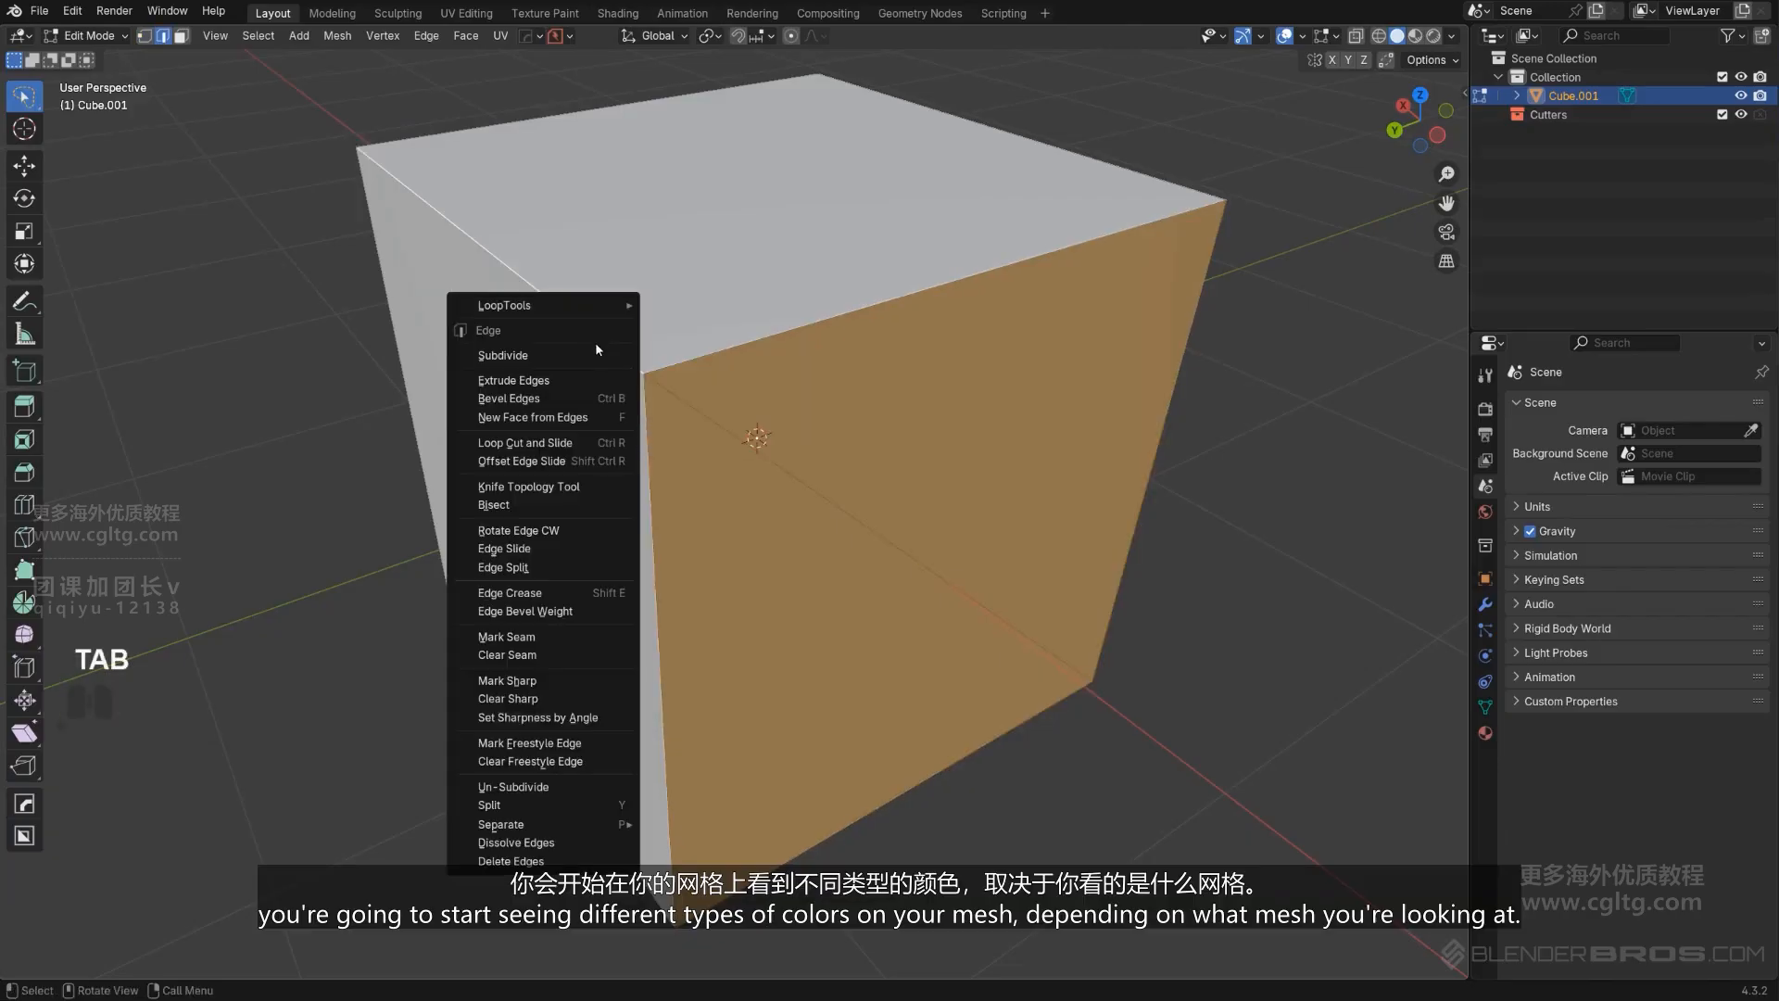
left_click(595, 352)
scroll(640, 403, "down", 2)
middle_click_drag(822, 413, 728, 448)
key("1")
scroll(831, 469, "up", 2)
middle_click_drag(830, 469, 798, 412)
scroll(798, 412, "down", 3)
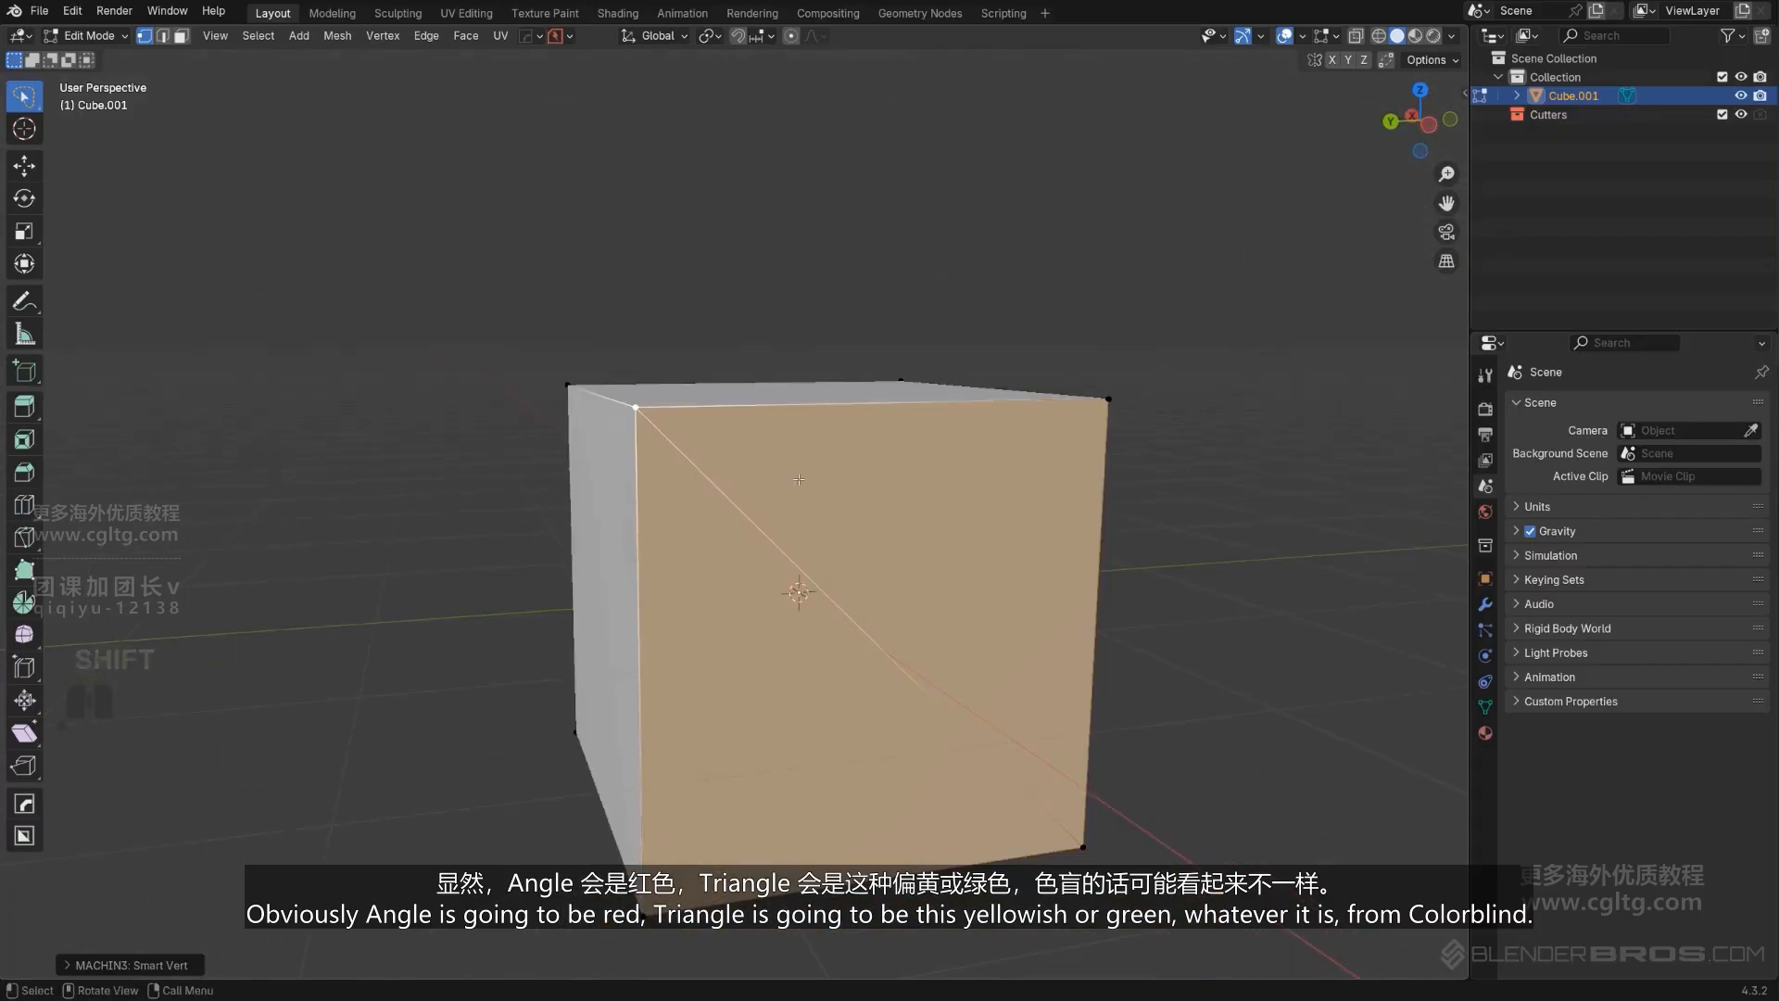
middle_click_drag(836, 478, 711, 477)
key("Tab")
left_click(675, 362)
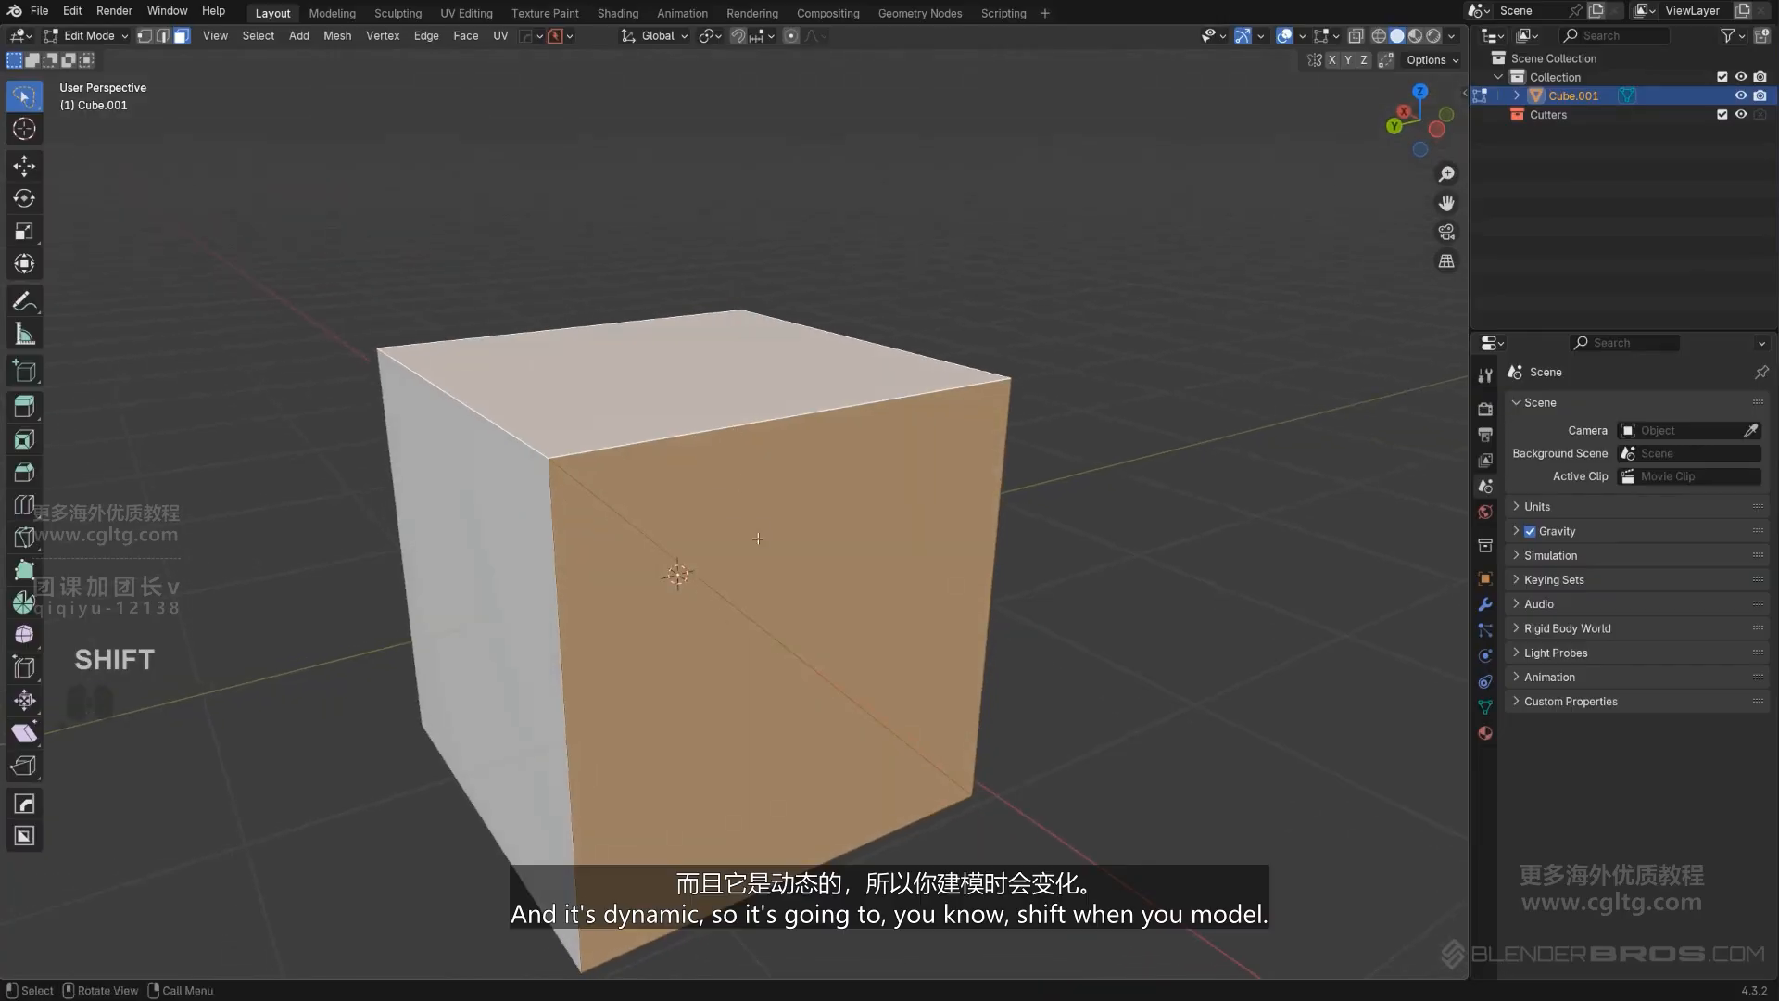
Delete the edited cube in Object Mode and add a fresh mesh cube.
key("Tab")
key("x")
key("shift+a")
mouse_move(815, 508)
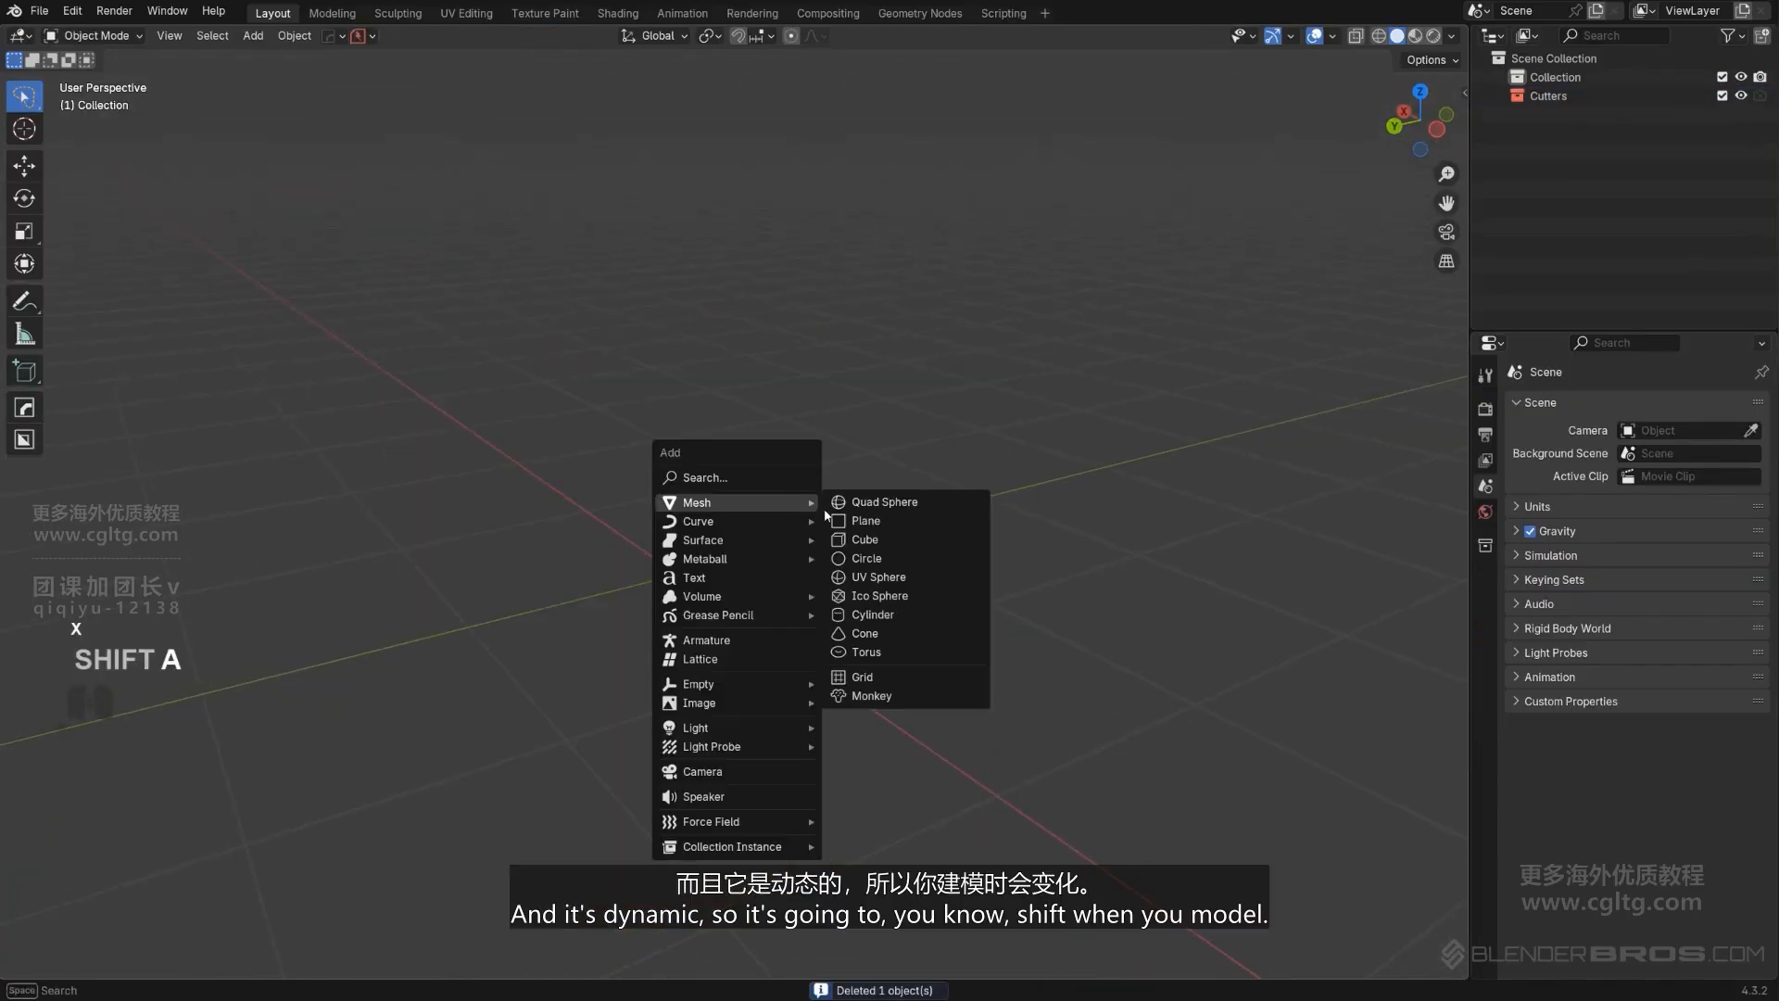
left_click(864, 539)
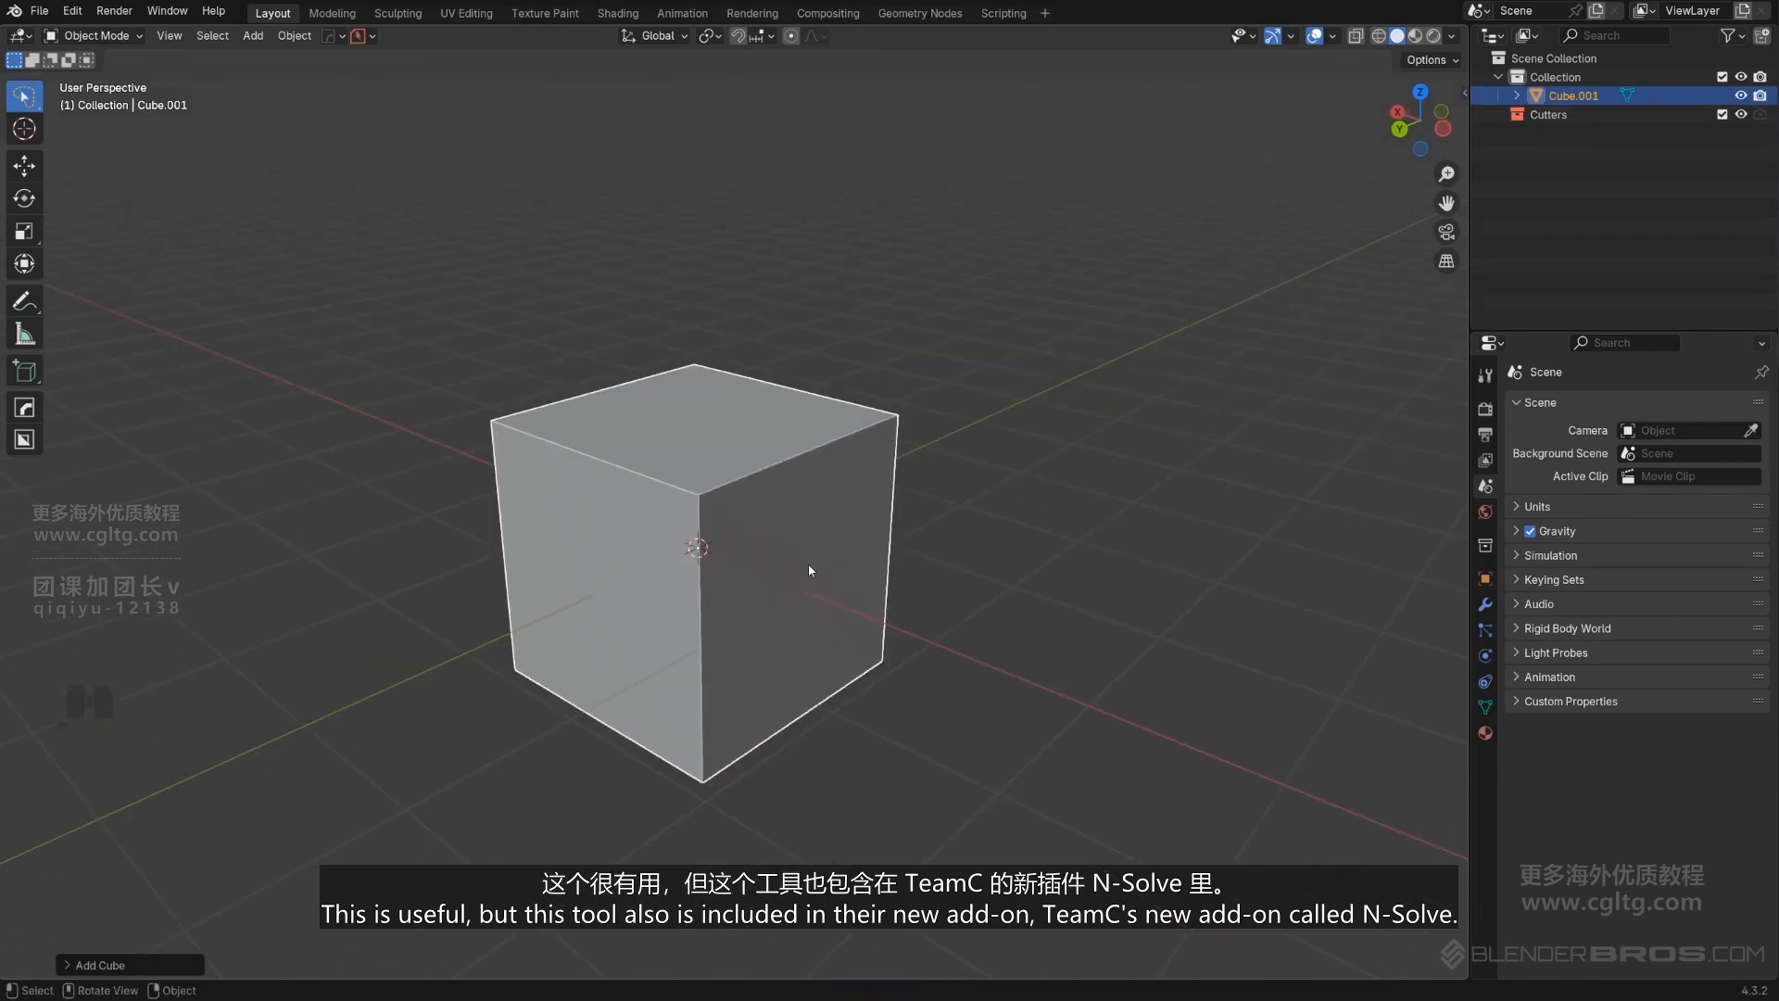
middle_click_drag(797, 586, 802, 575, "shift")
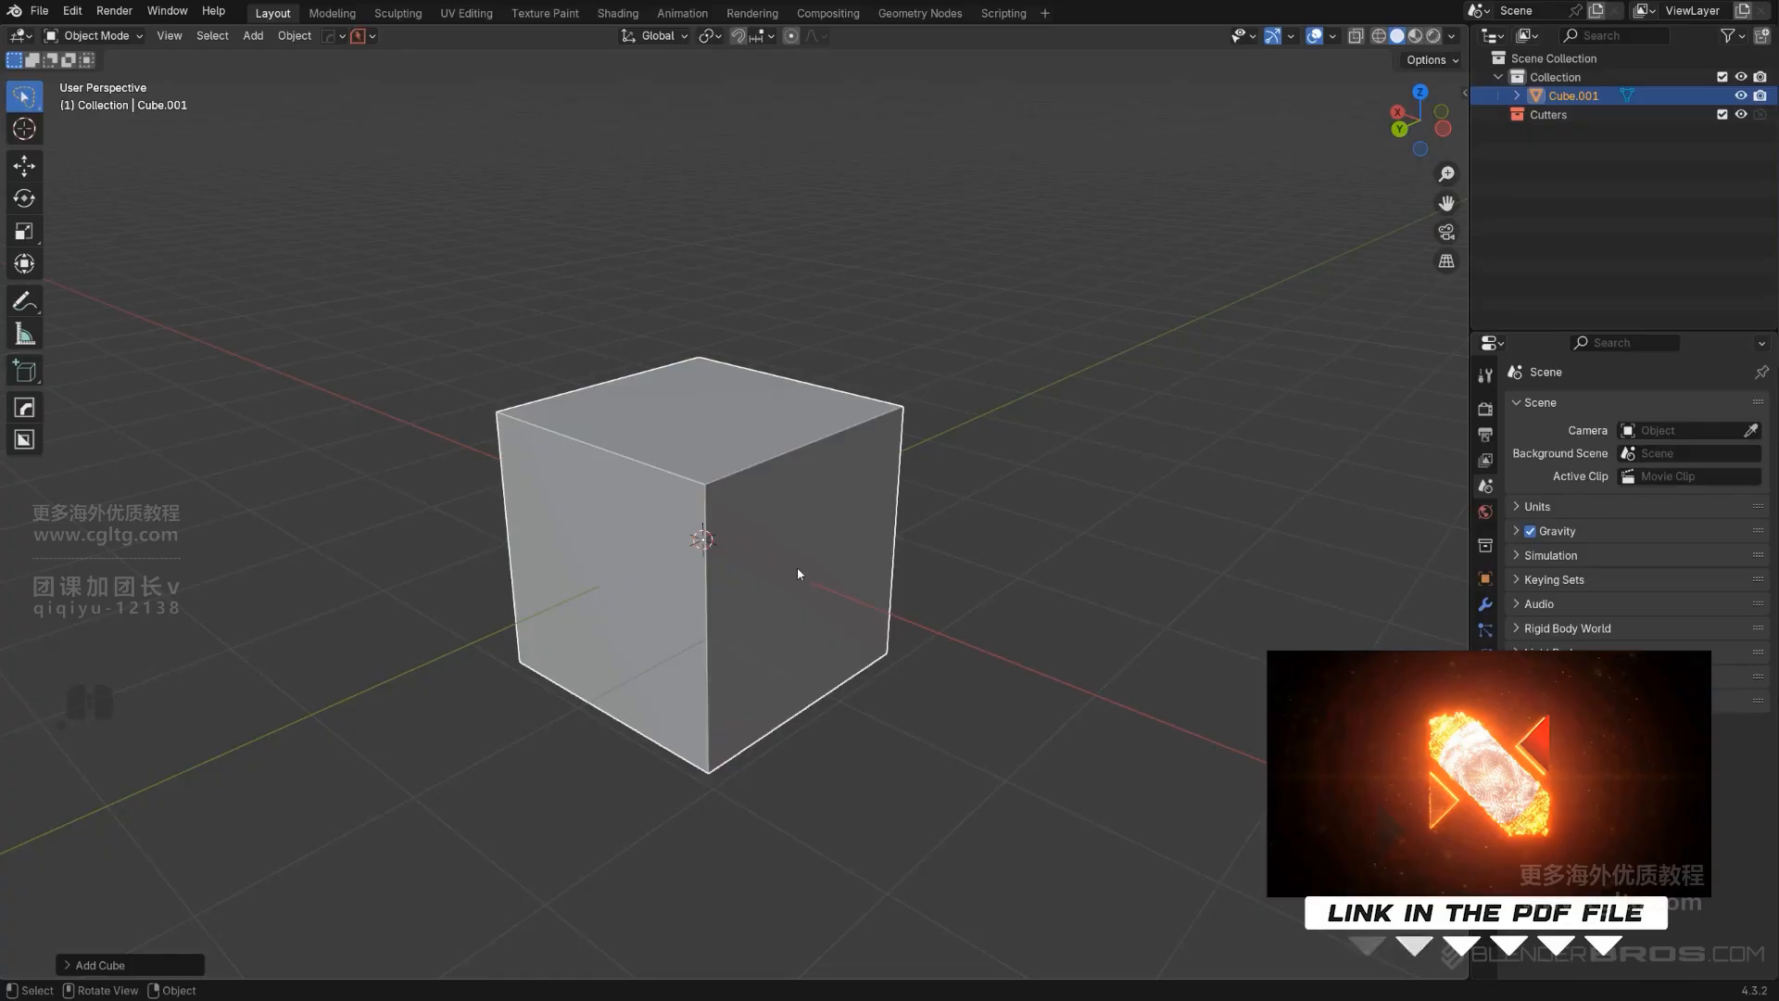
mouse_move(801, 586)
middle_mouse_down()
mouse_move(753, 576)
mouse_move(784, 568)
middle_mouse_up()
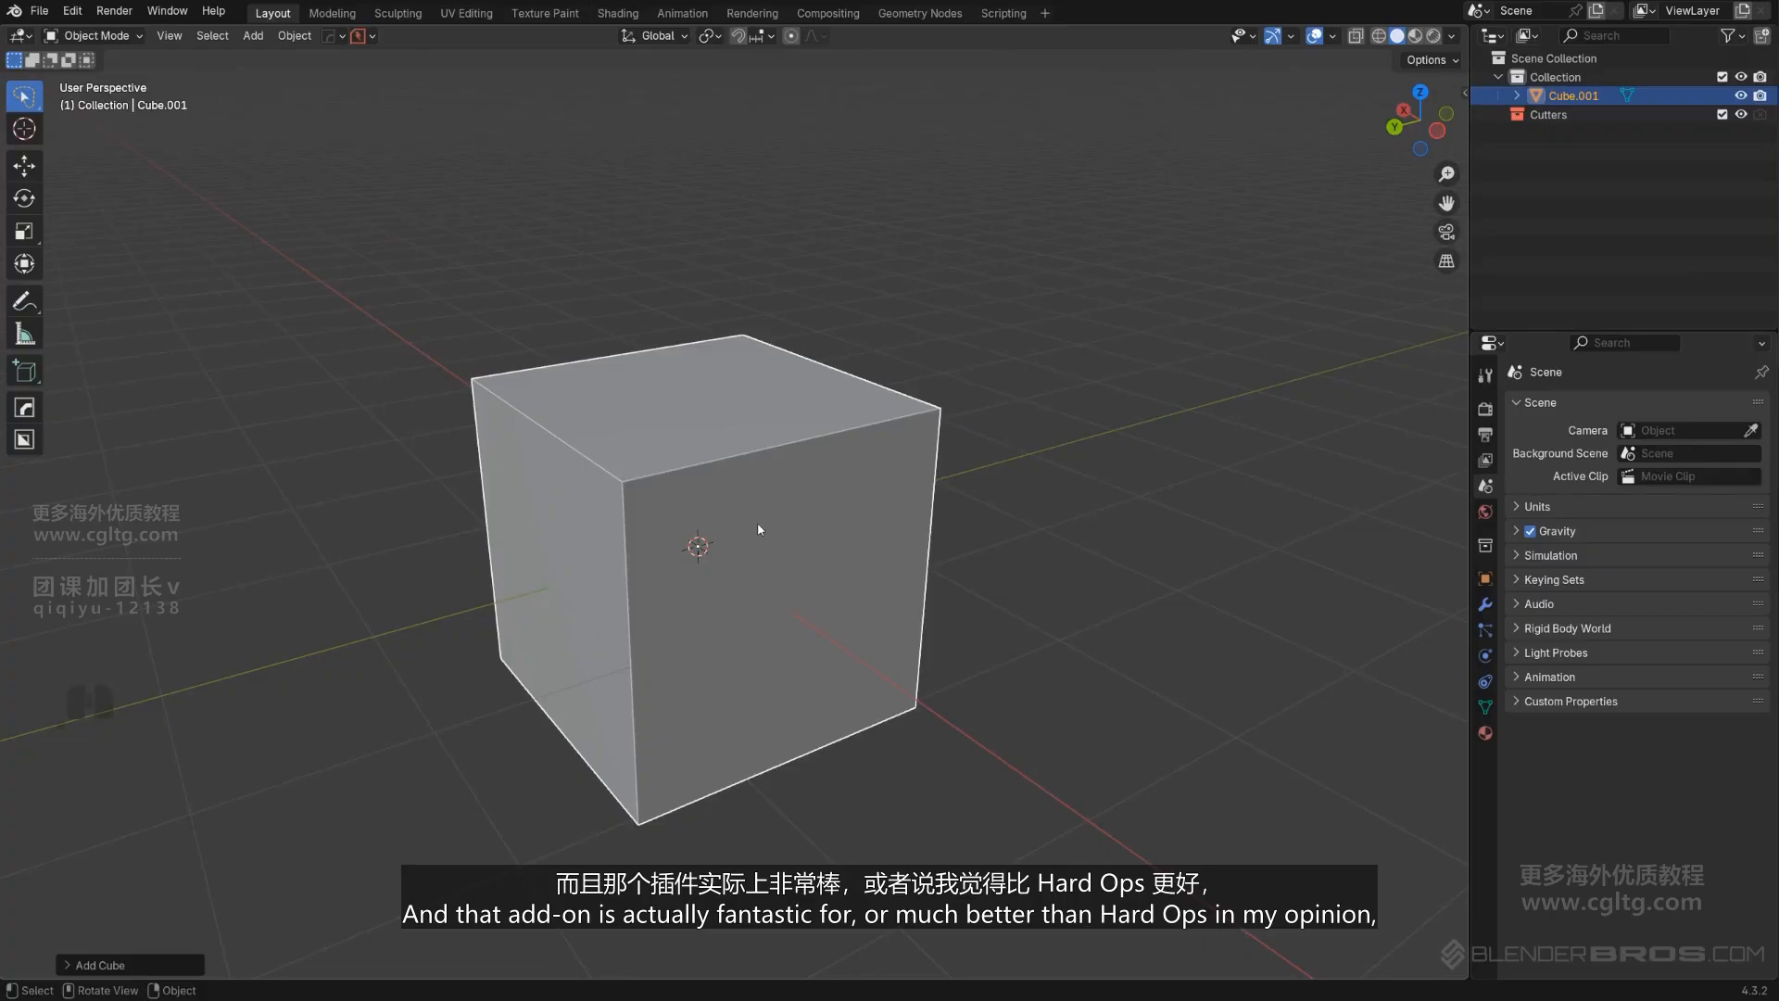
key("Tab")
middle_click_drag(790, 590, 772, 504)
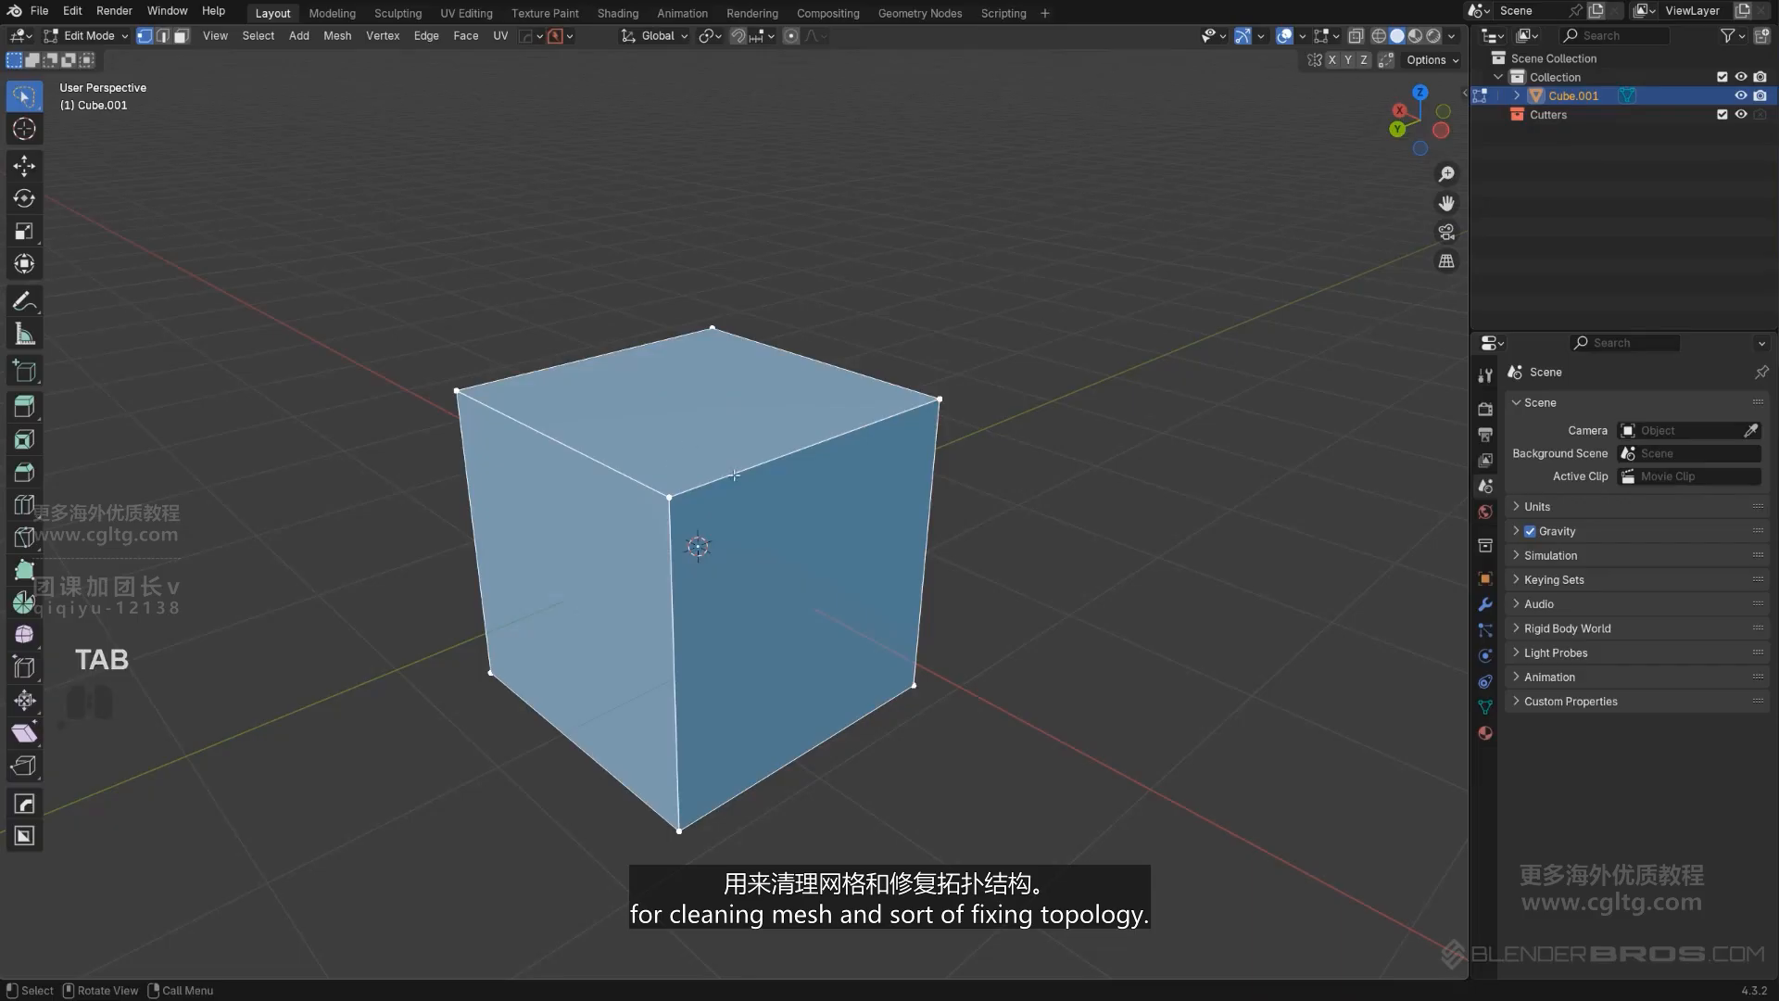
key("Tab")
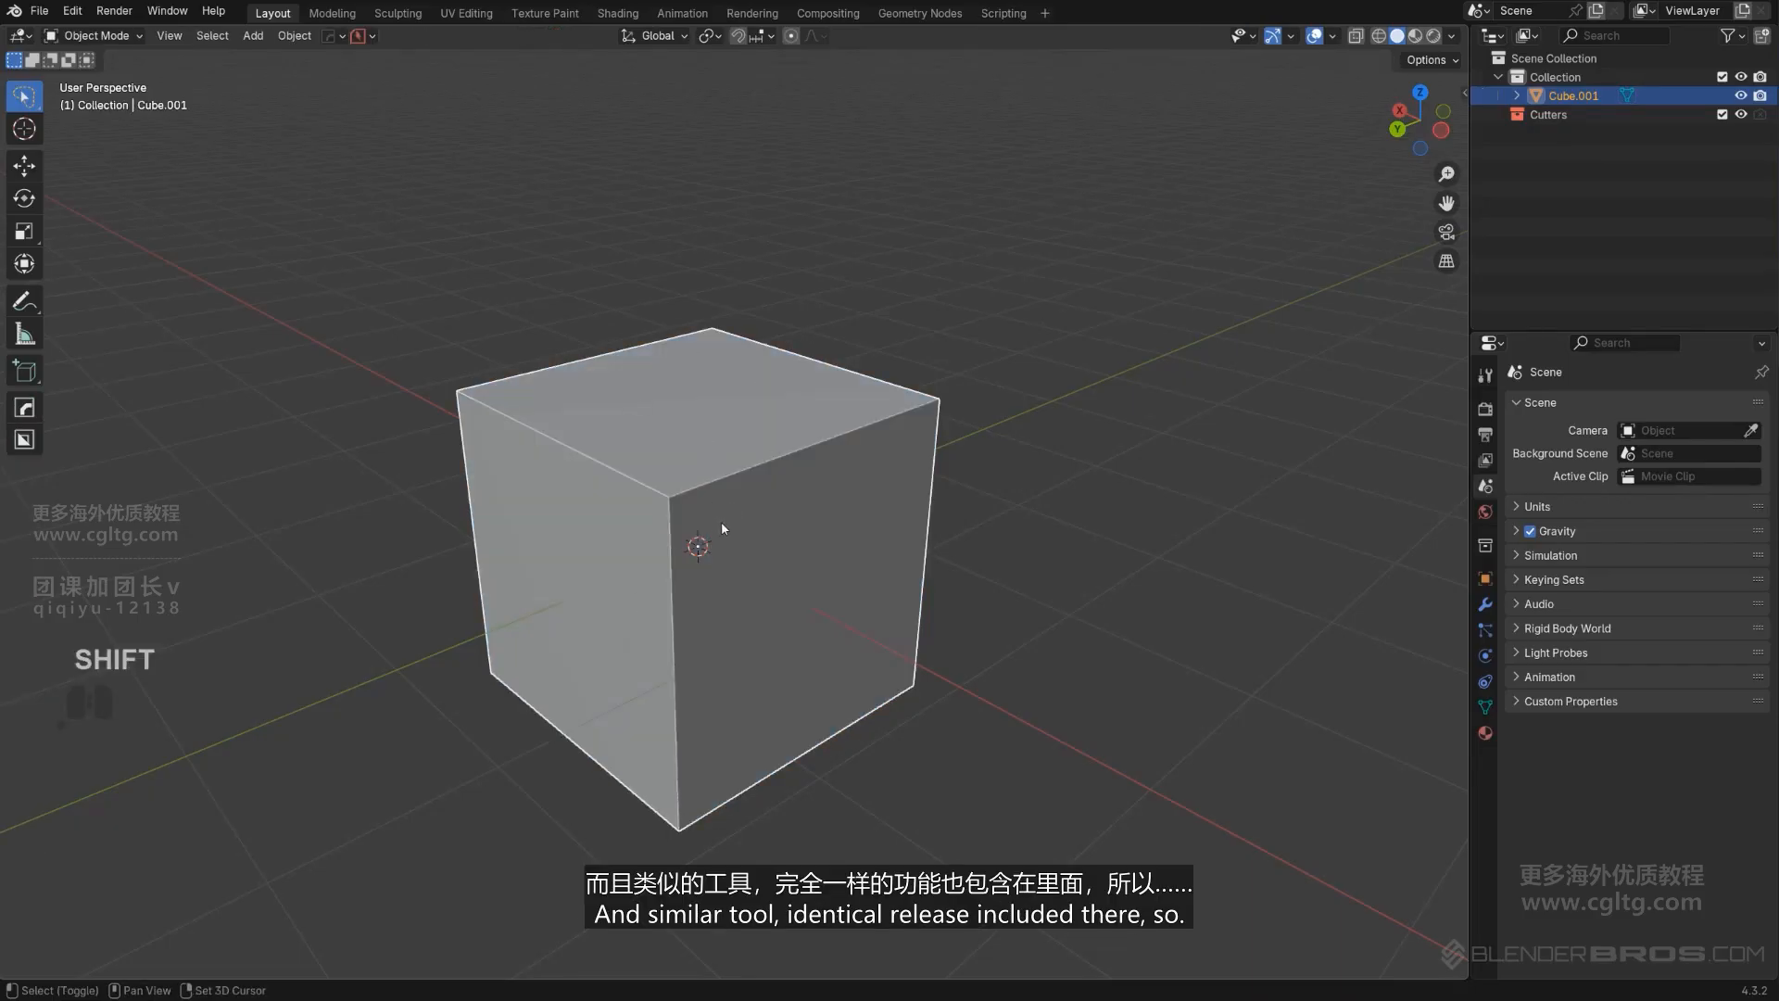
scroll(721, 519, "up", 2)
mouse_move(745, 500)
middle_mouse_down()
mouse_move(776, 502)
mouse_move(755, 496)
middle_mouse_up()
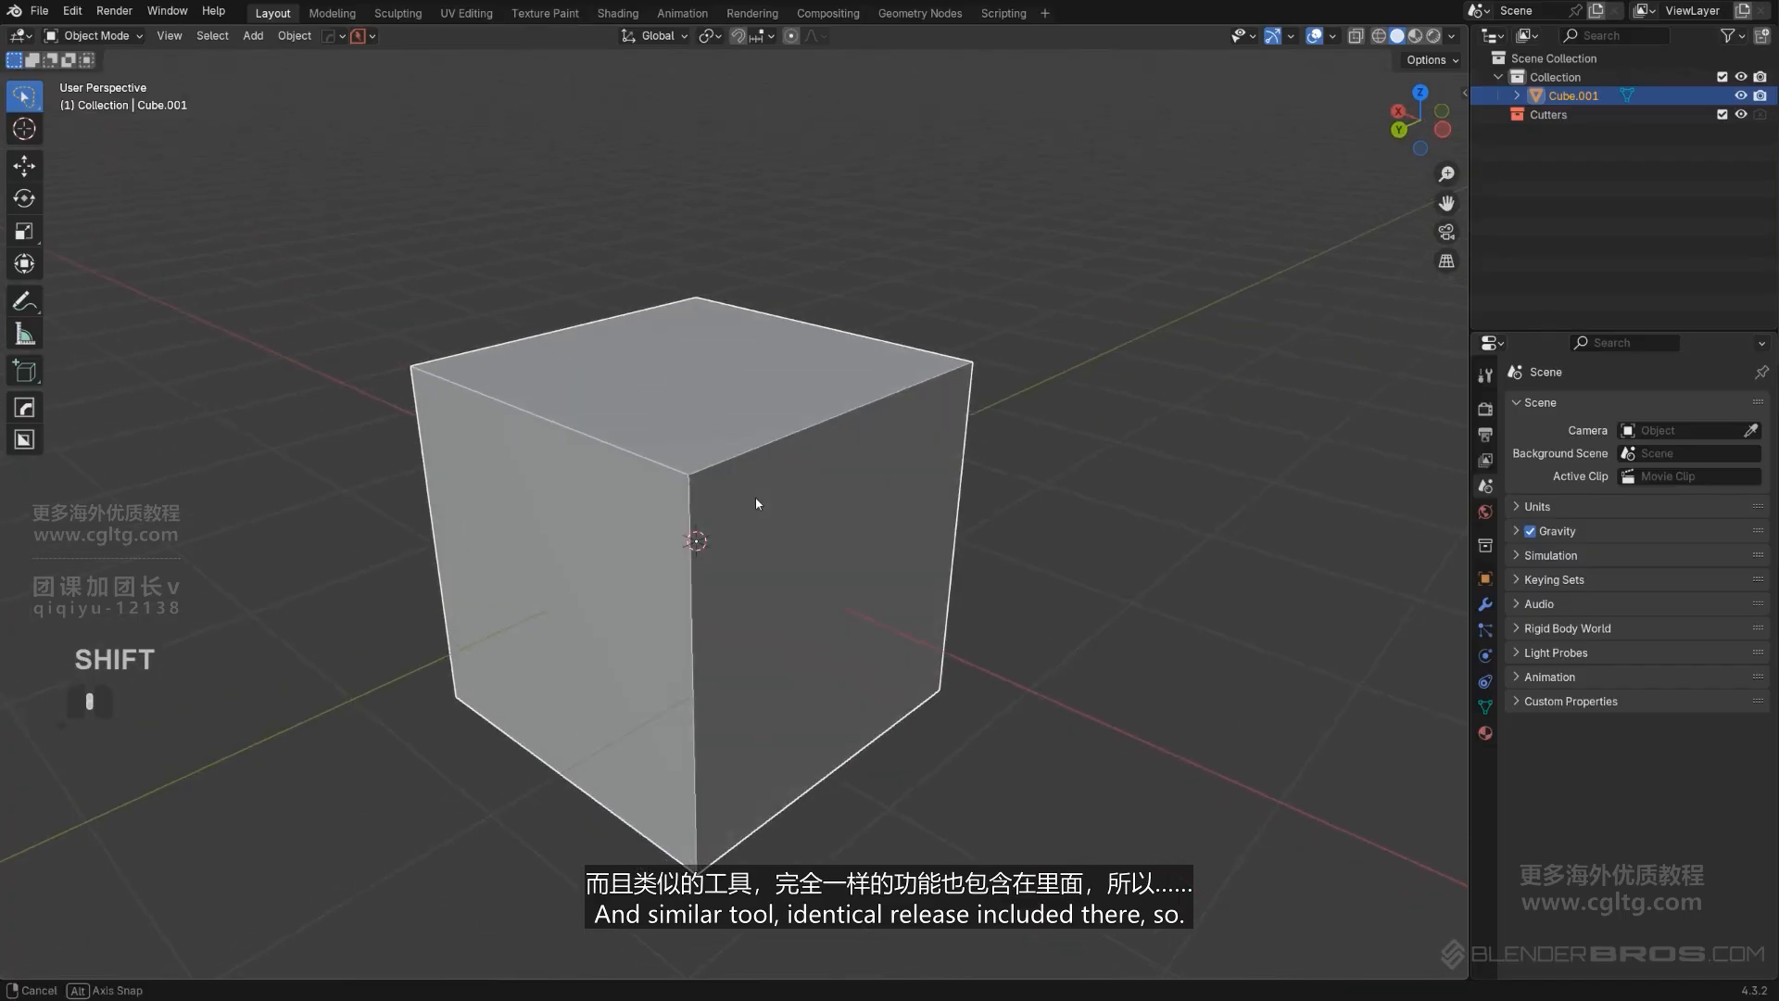
scroll(754, 497, "down", 1)
Look up the Set Origin tool and its description among the Hard Ops mesh tools.
key("q")
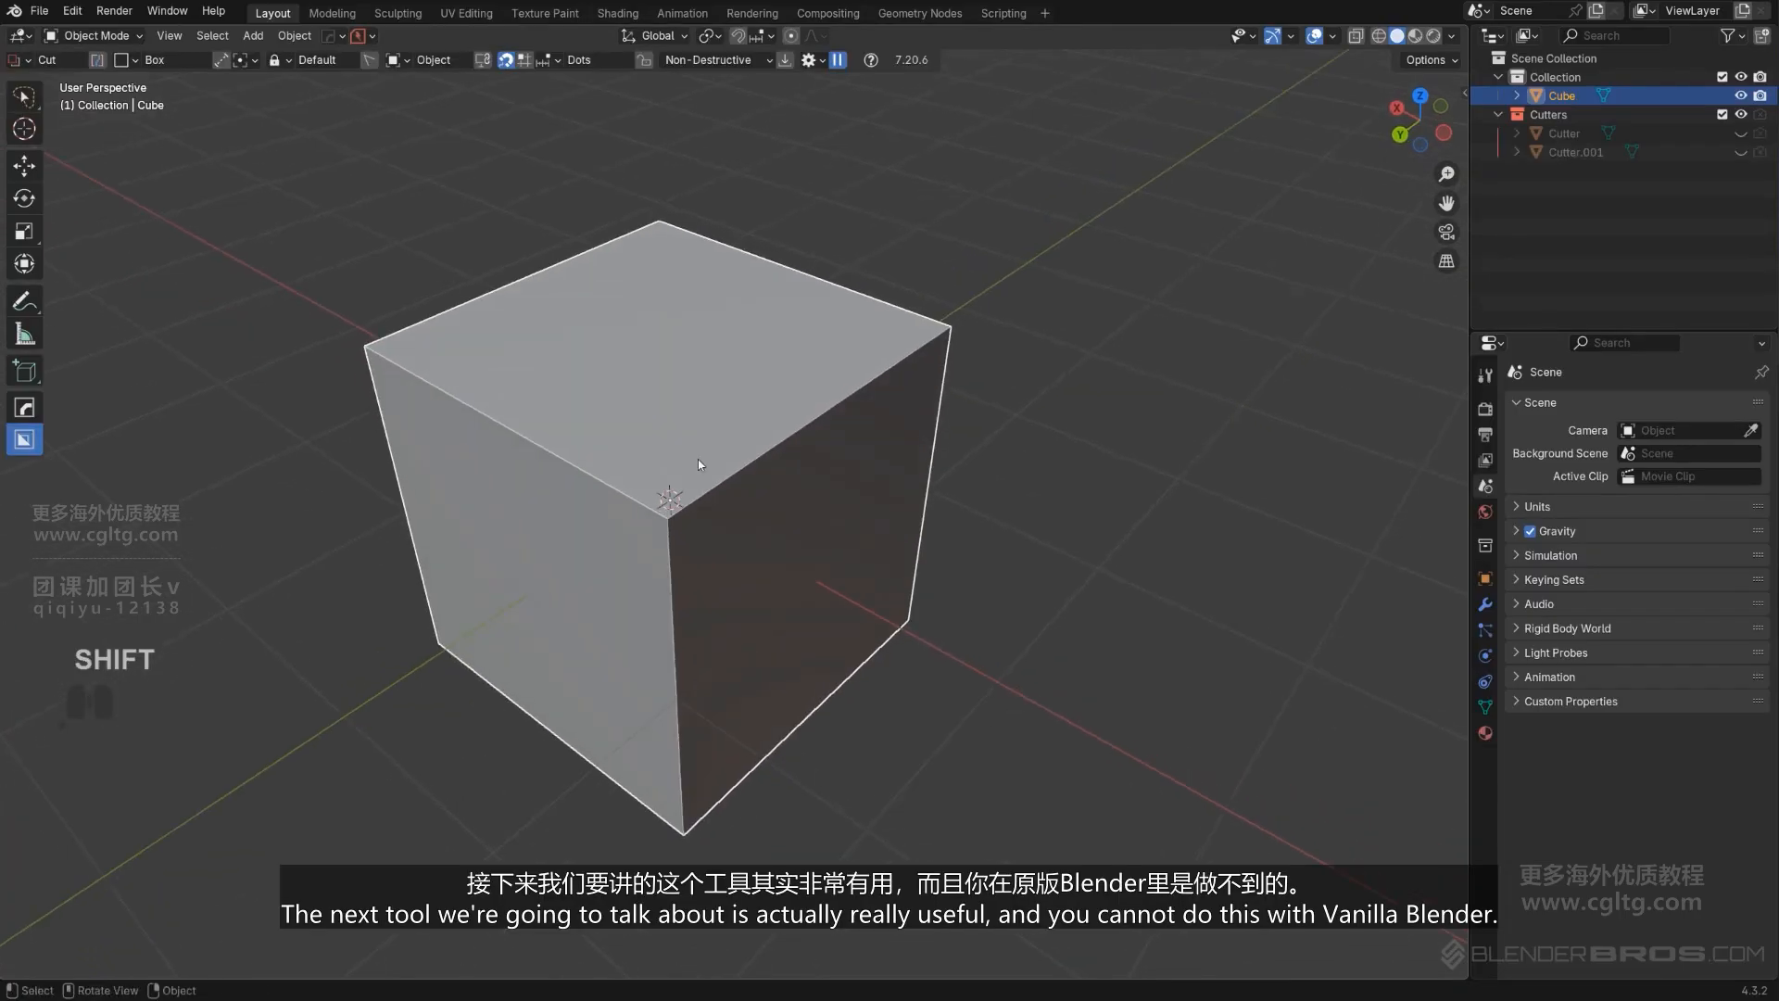
key("q")
mouse_move(716, 446)
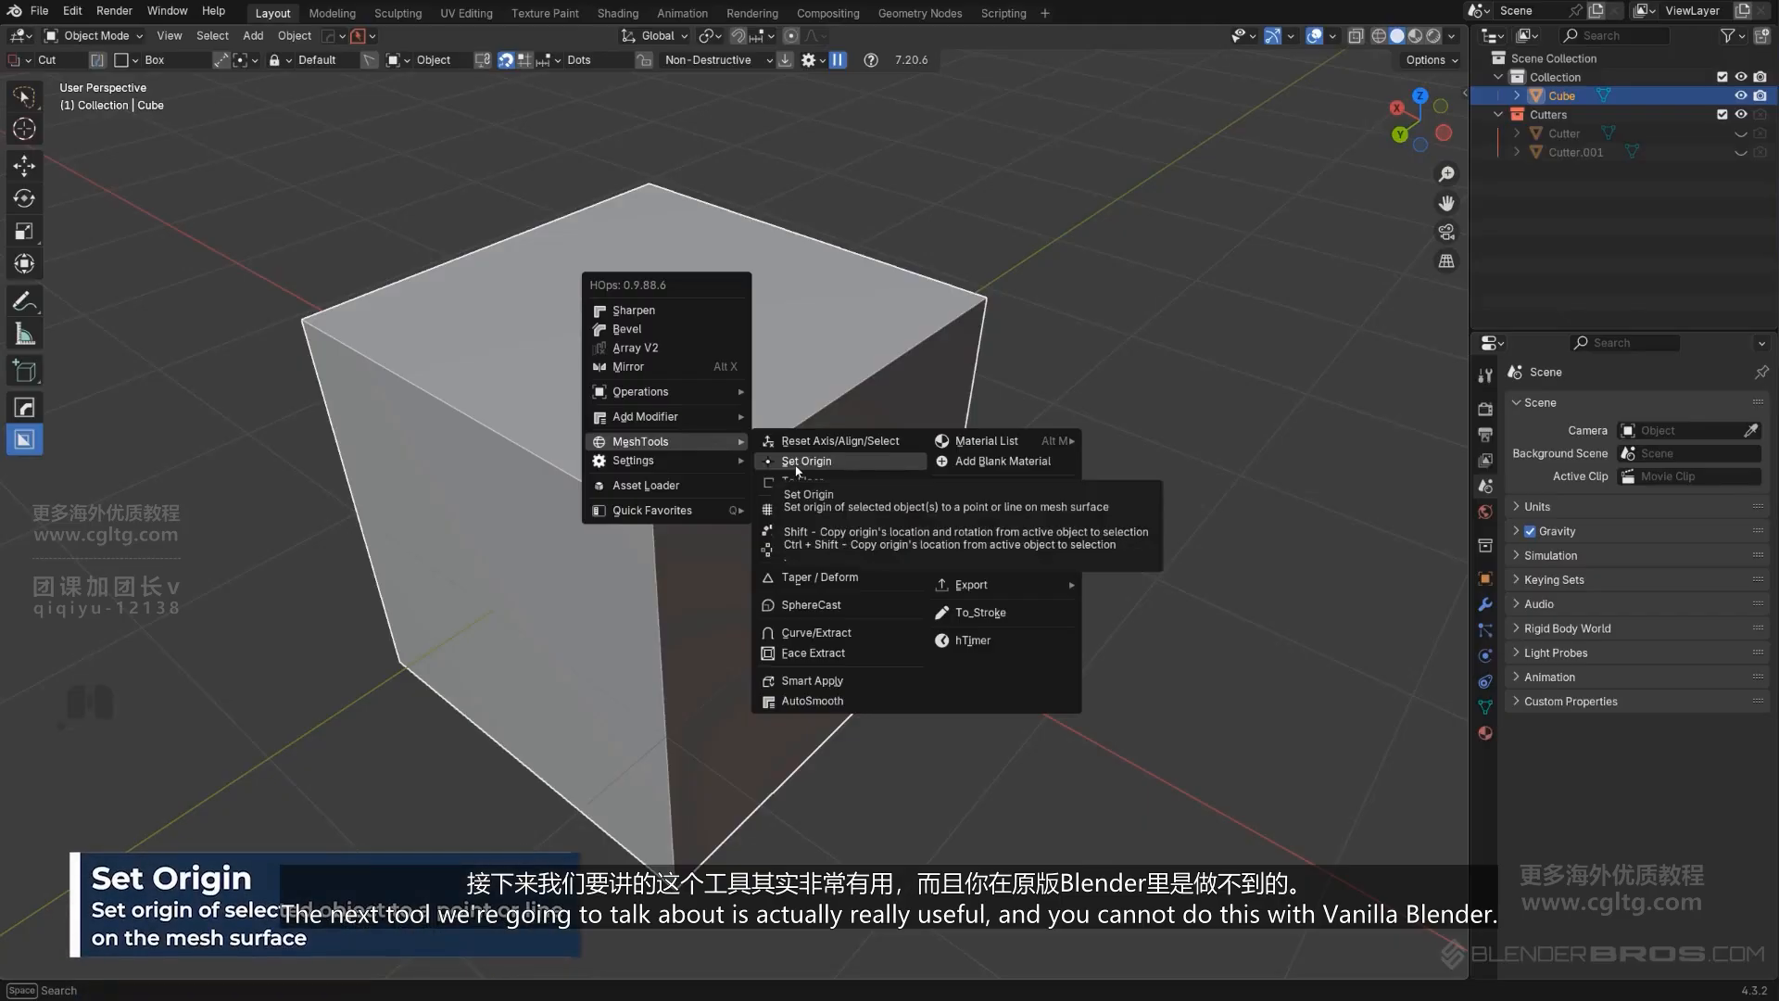
key("Escape")
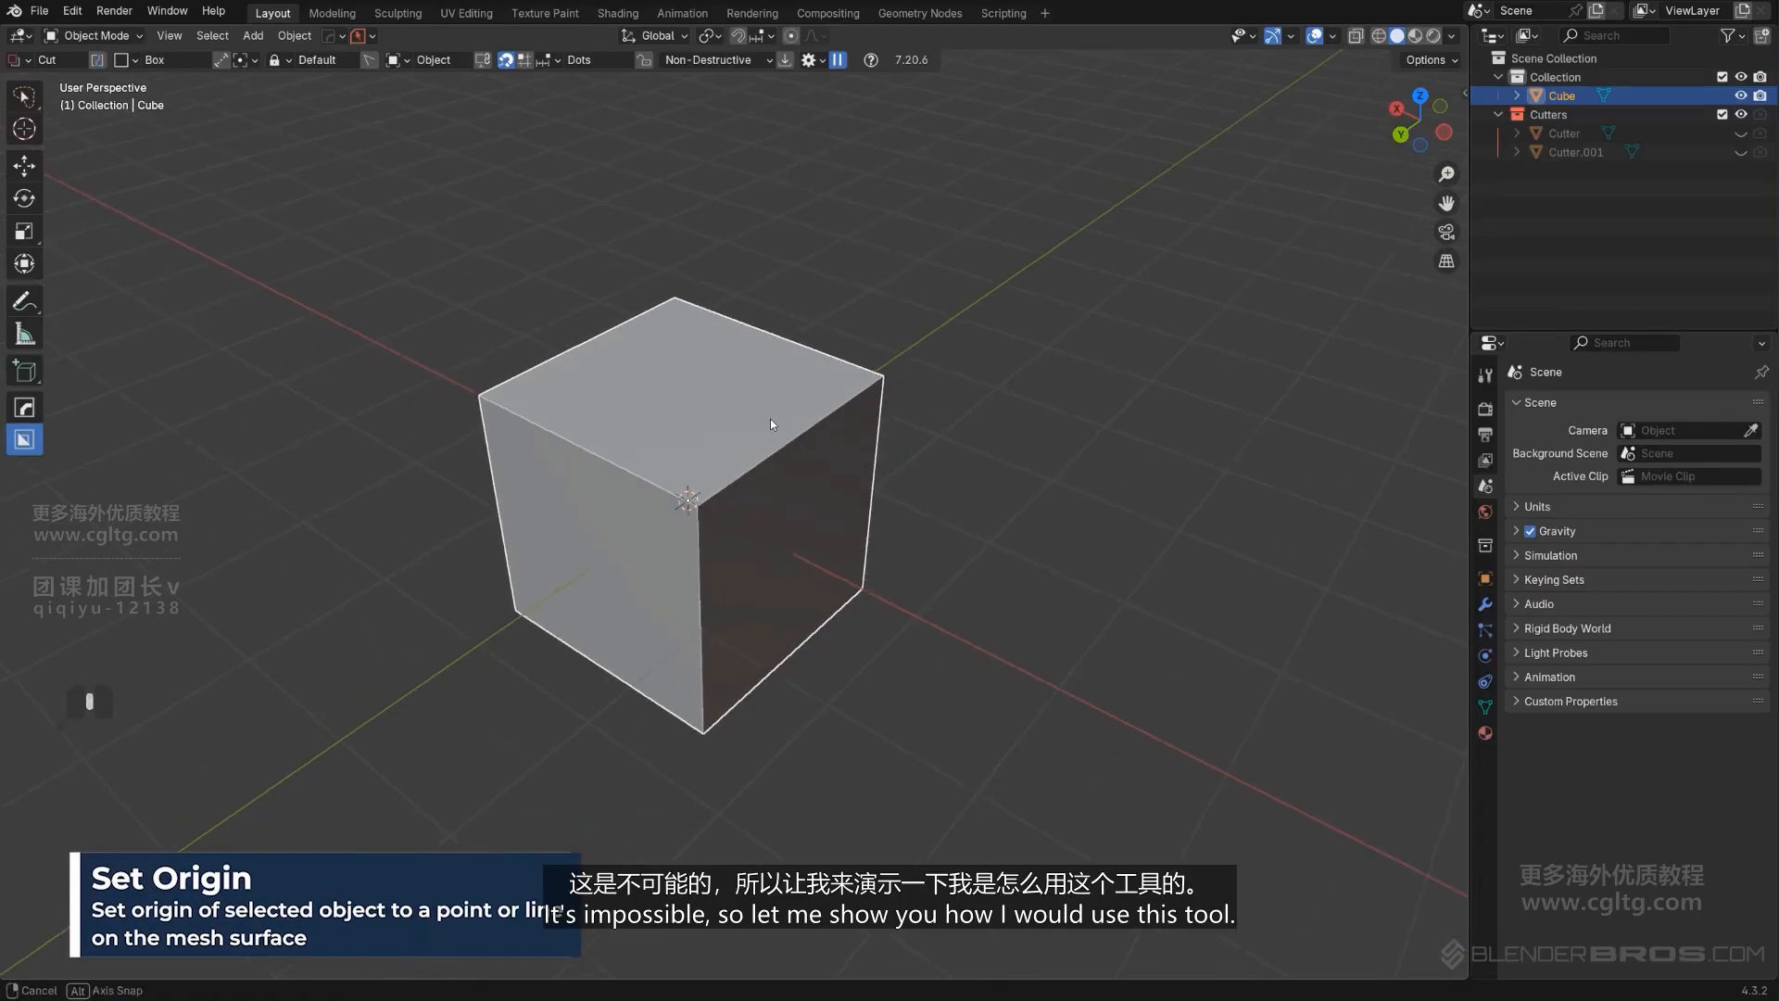
Move the cube away from the world origin and rotate it to an arbitrary tilted angle.
middle_click_drag(770, 418, 761, 466)
key("g")
left_click(1060, 380)
key("shift+c")
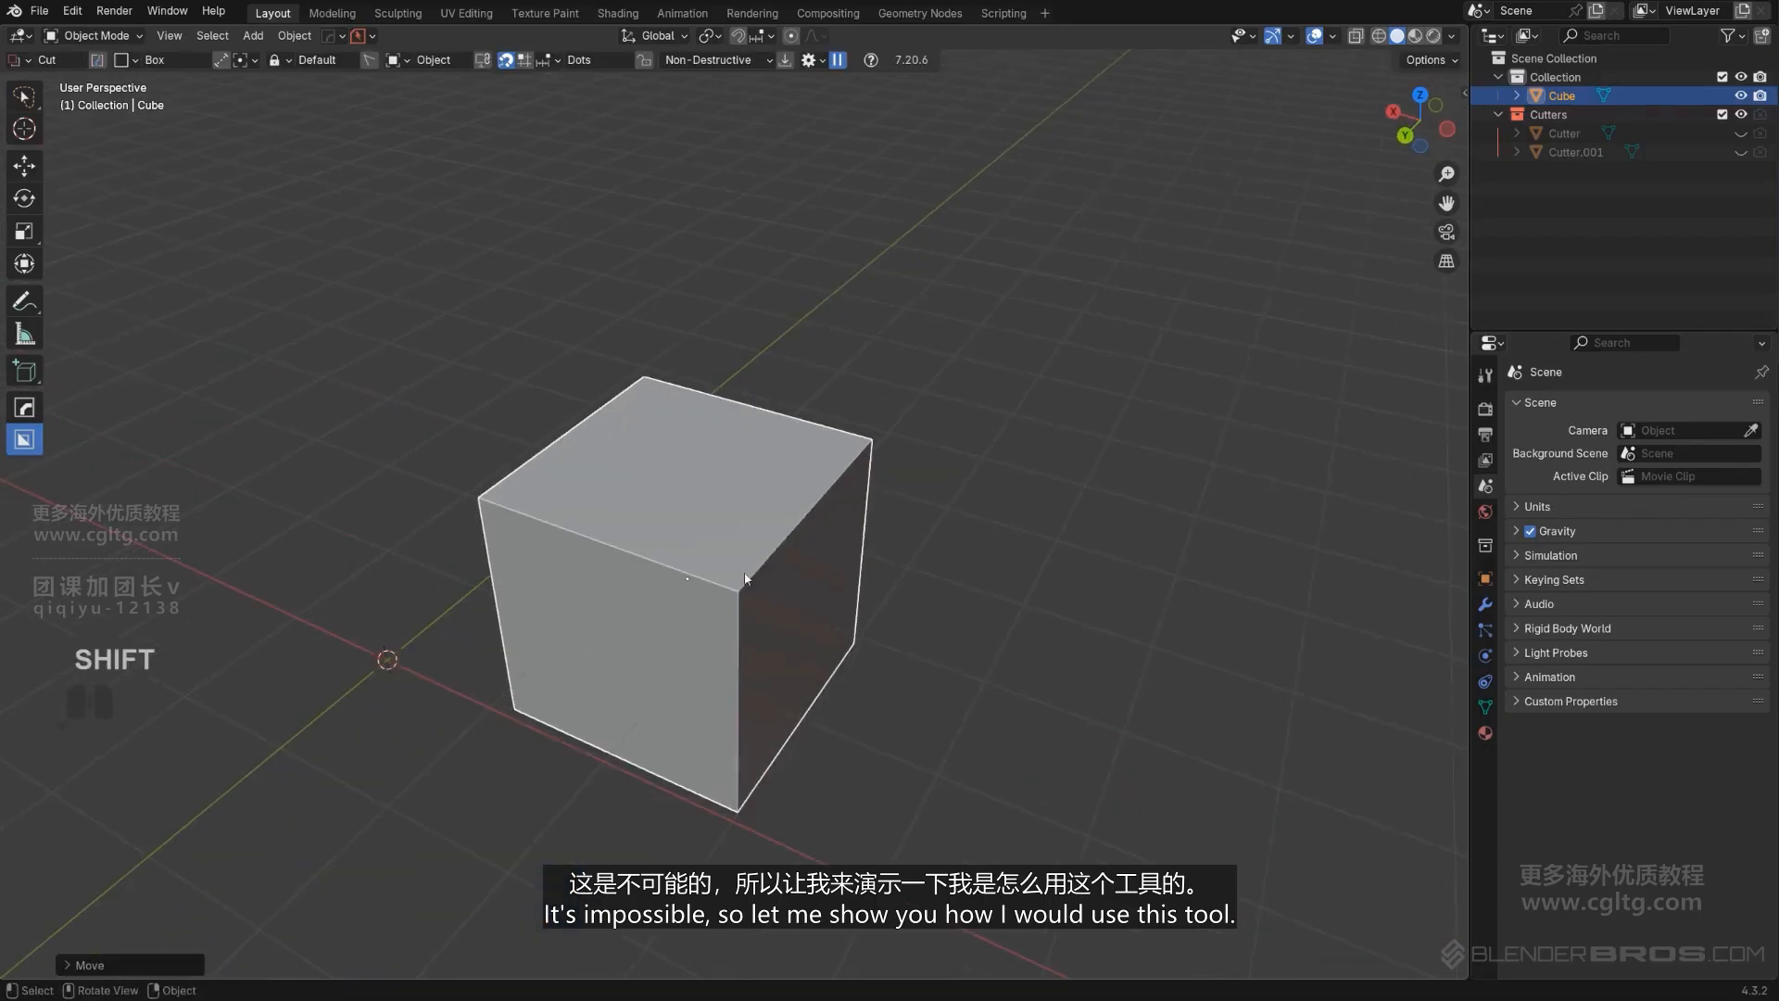
key("r")
left_click(916, 600)
scroll(728, 577, "up", 2)
middle_click_drag(630, 494, 710, 509, "shift")
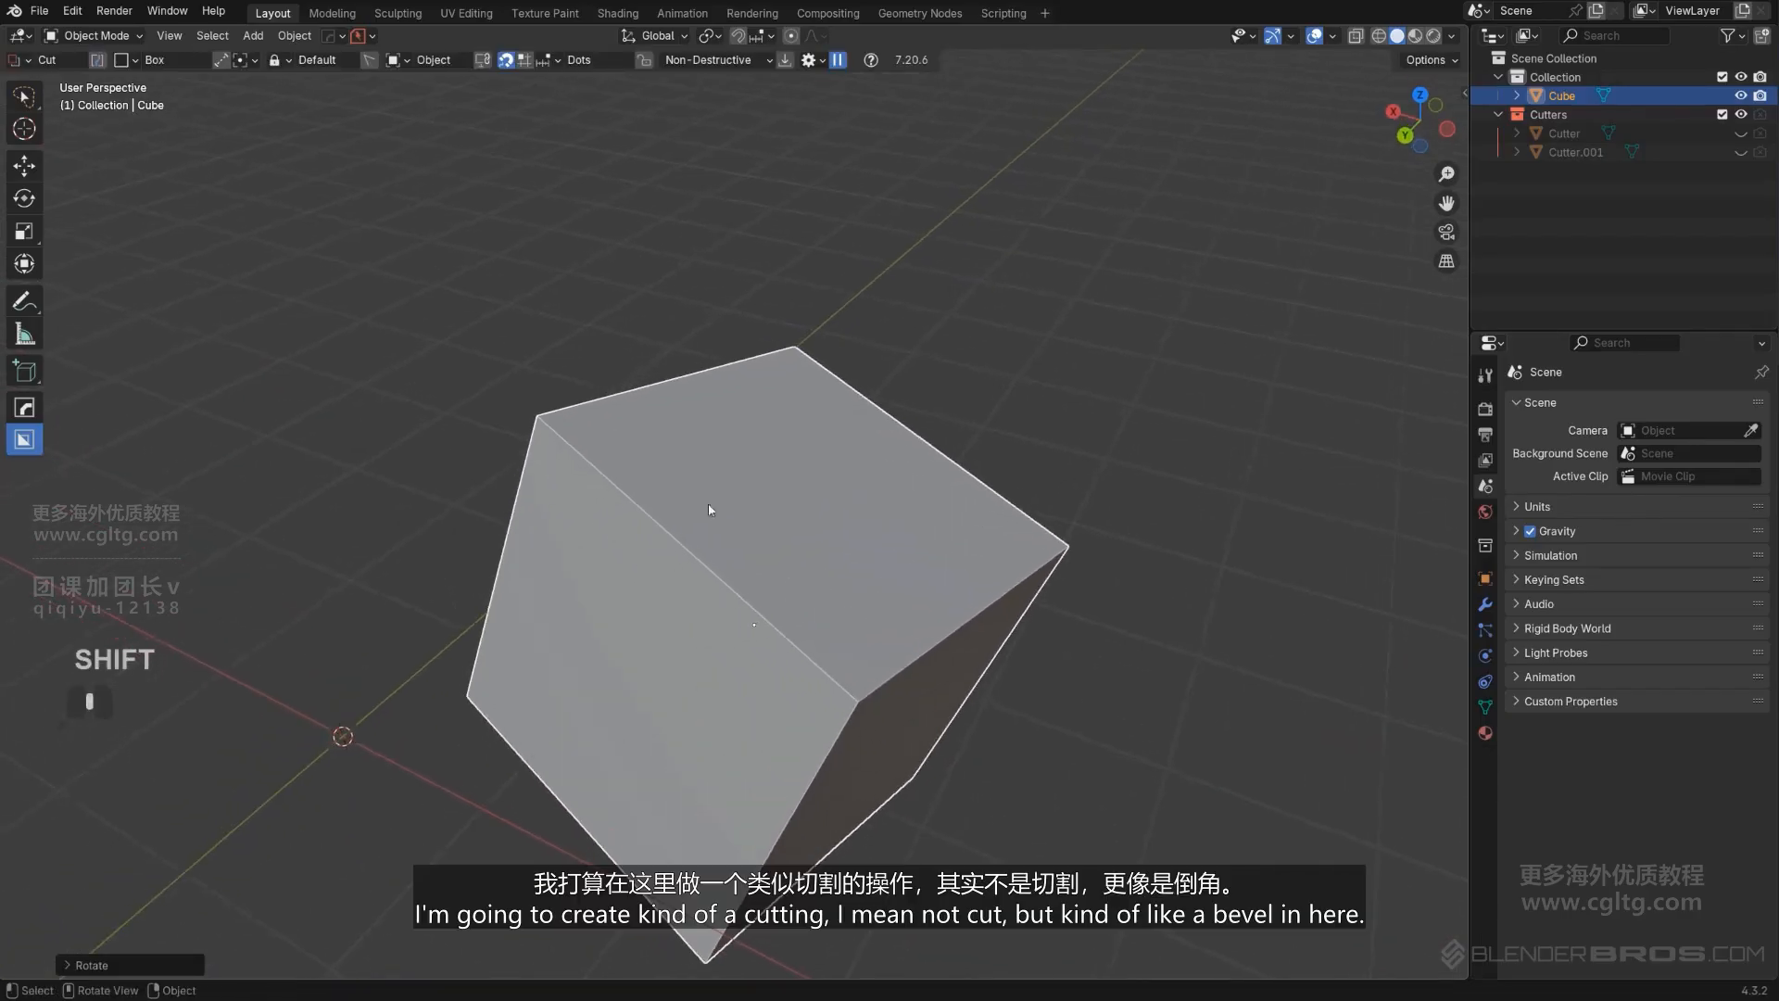
Vertex-bevel one upper corner of the cube into a triangular face and return to Object Mode.
middle_click_drag(325, 583, 461, 585)
key("Tab")
left_click(650, 531)
key("ctrl+shift+b")
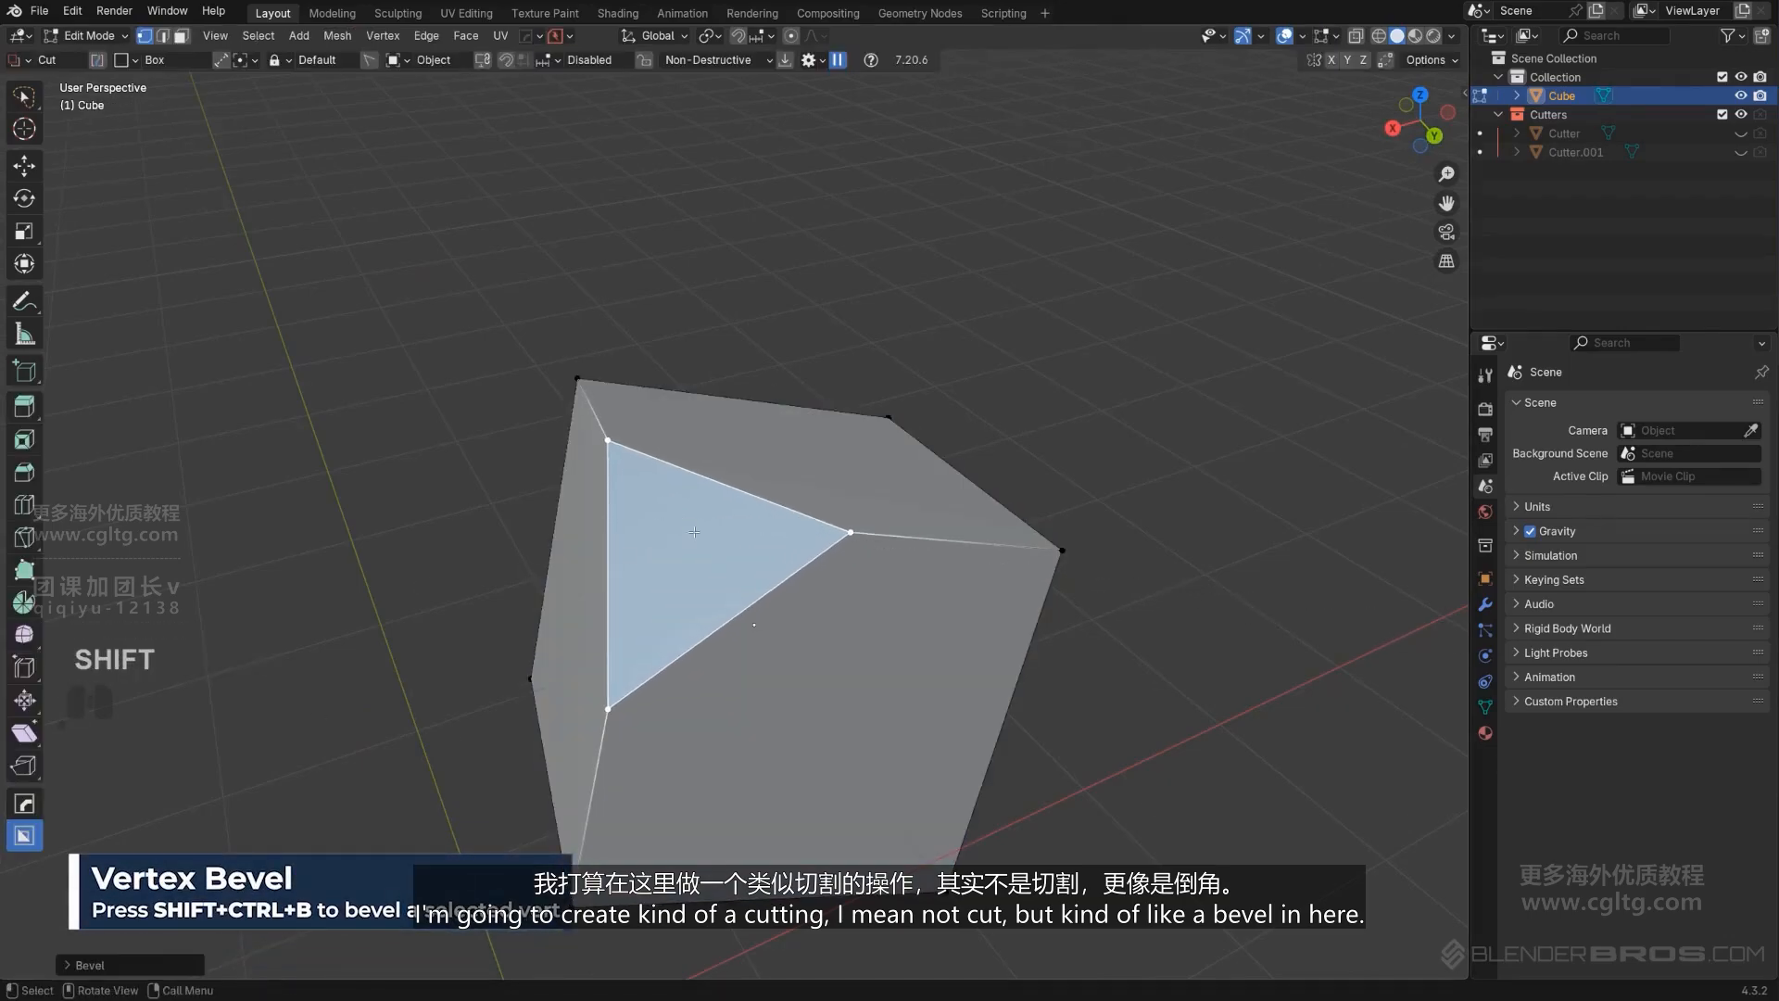
key("Tab")
Set BoxCutter's Object orientation method to Local and then to Nearest Edge.
scroll(769, 474, "up", 3)
middle_click_drag(780, 538, 732, 656)
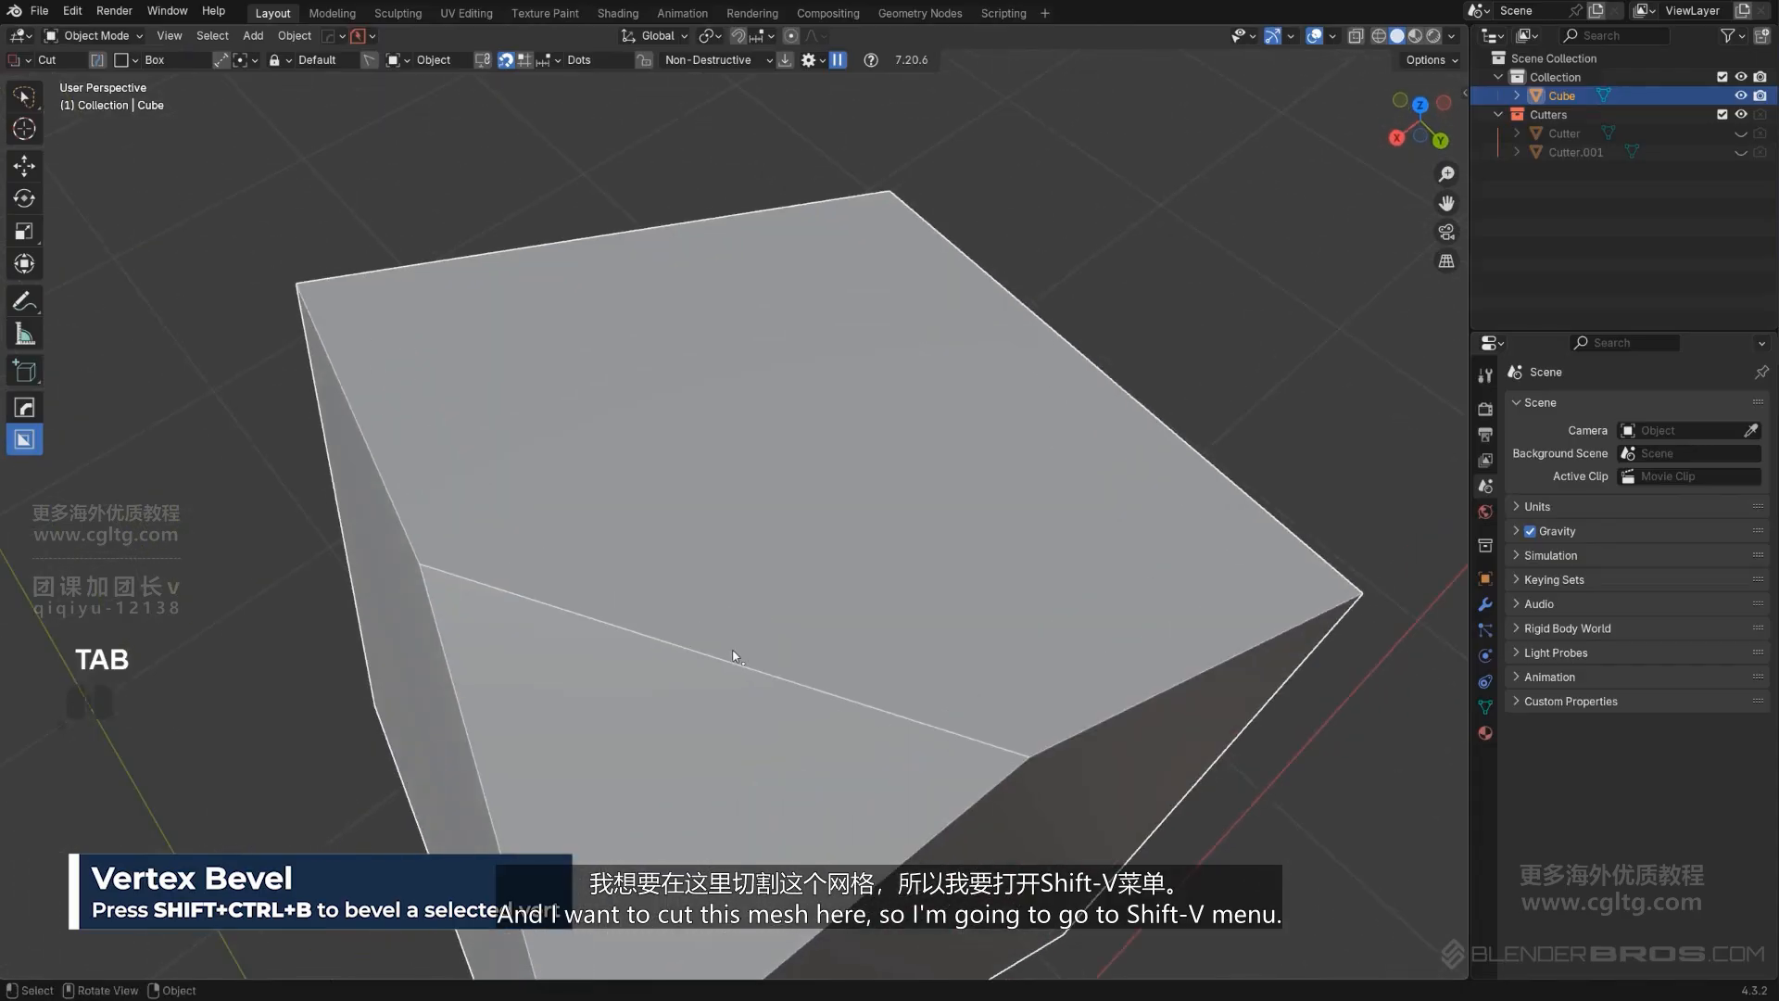
key("ctrl")
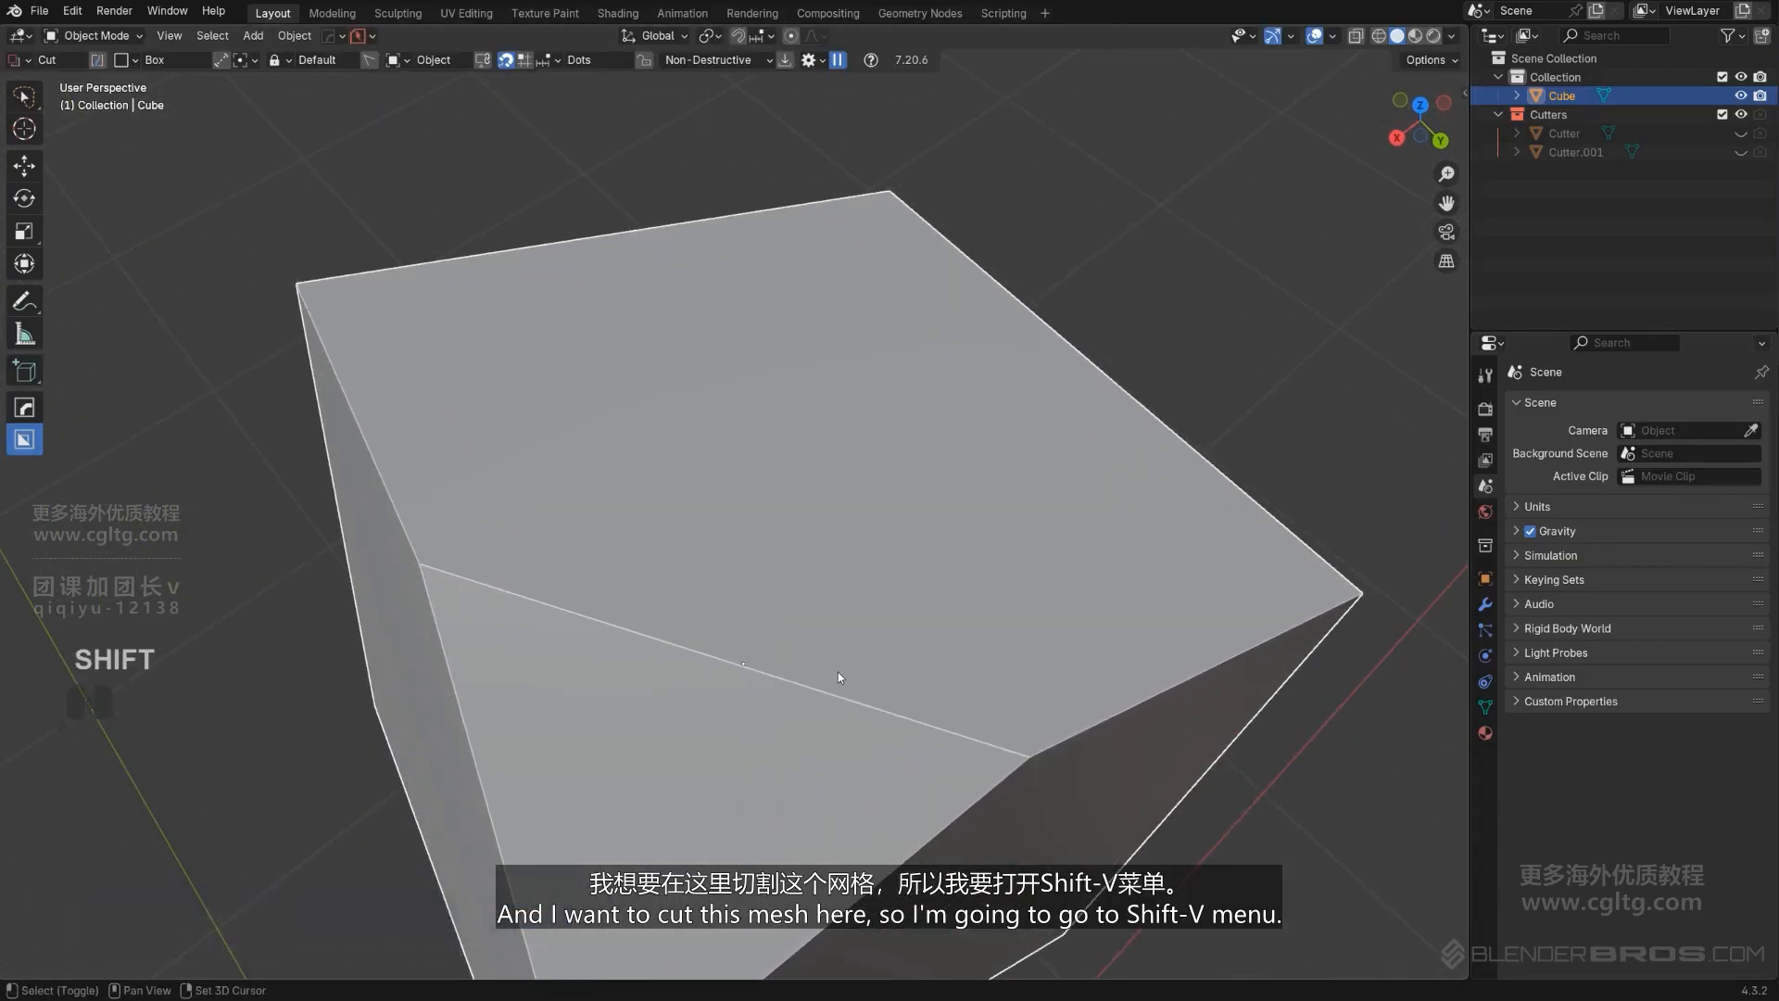
key("shift+v")
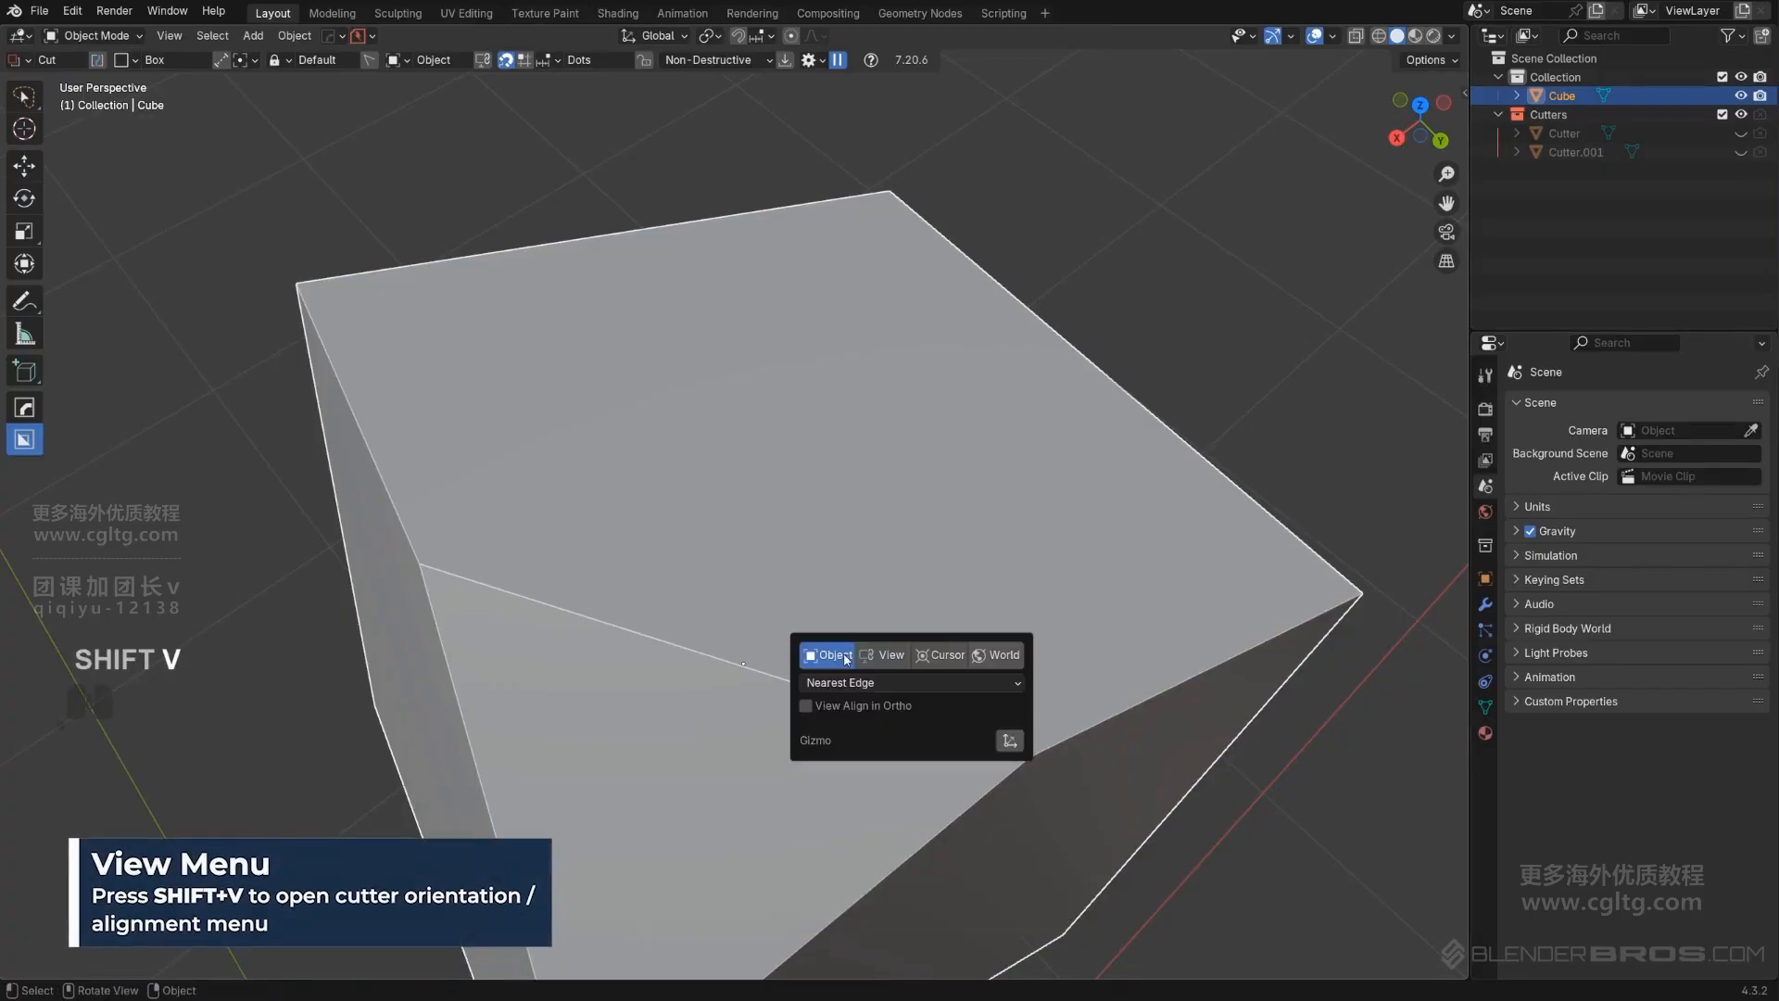
left_click(906, 683)
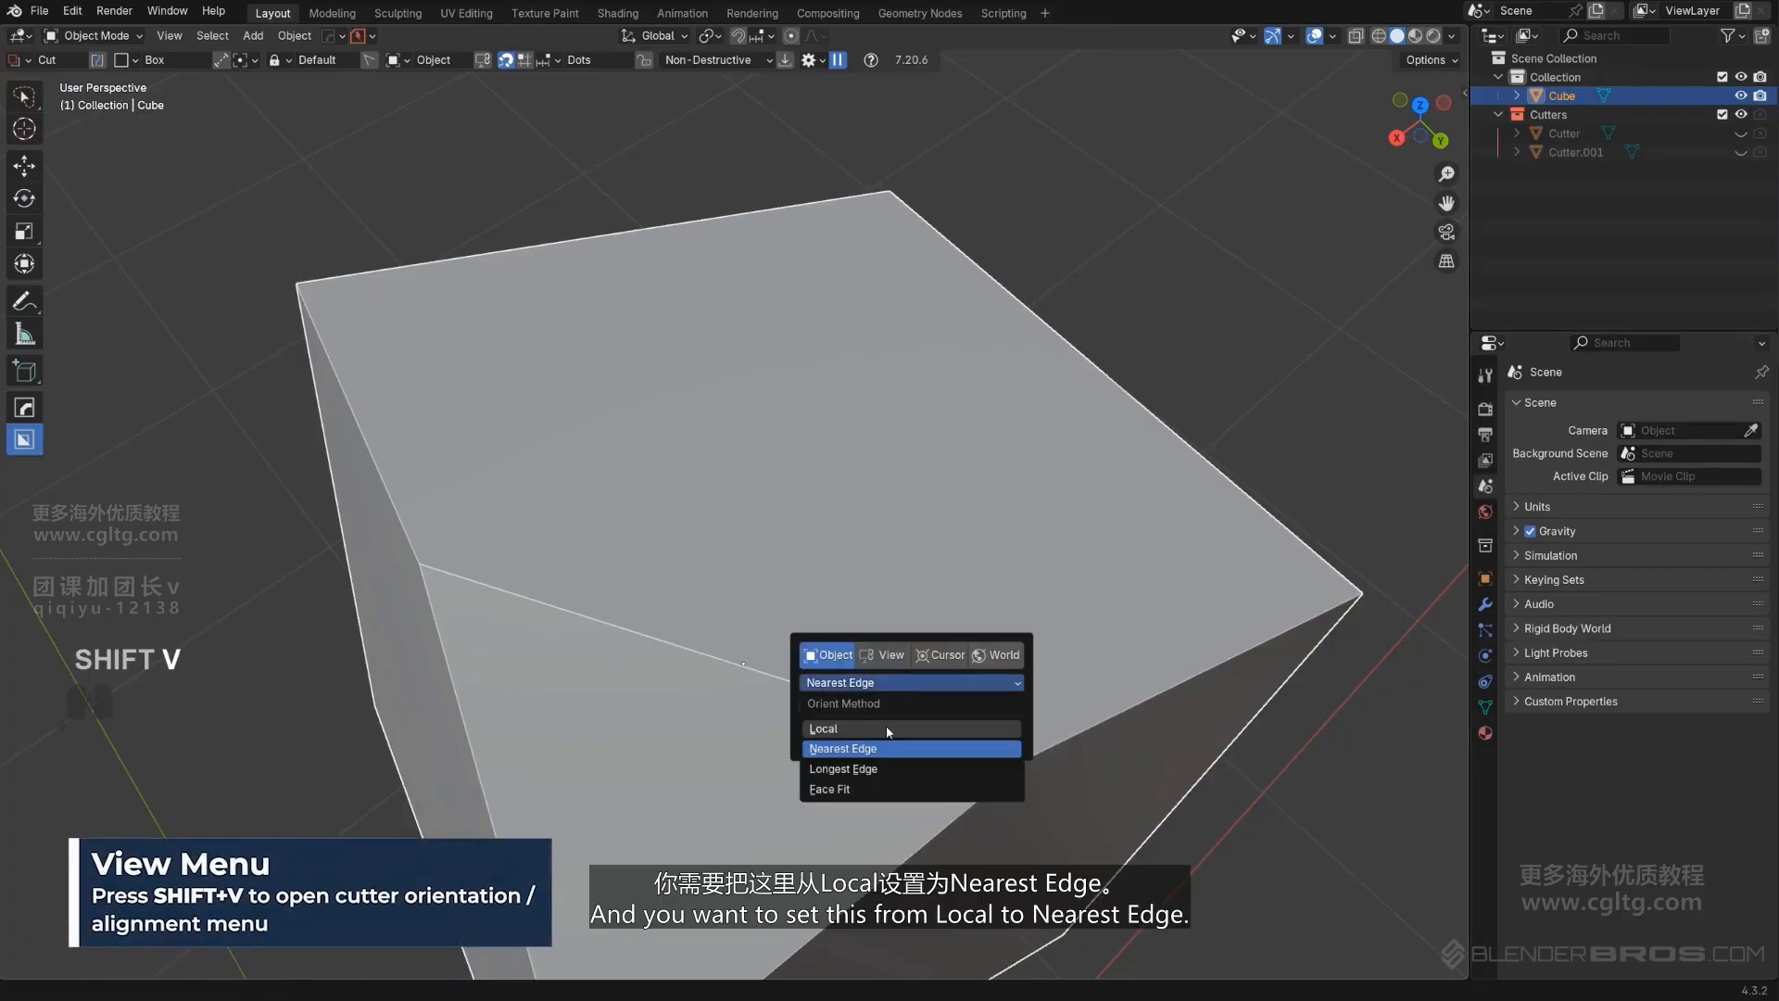
left_click(886, 725)
left_click(882, 686)
left_click(871, 749)
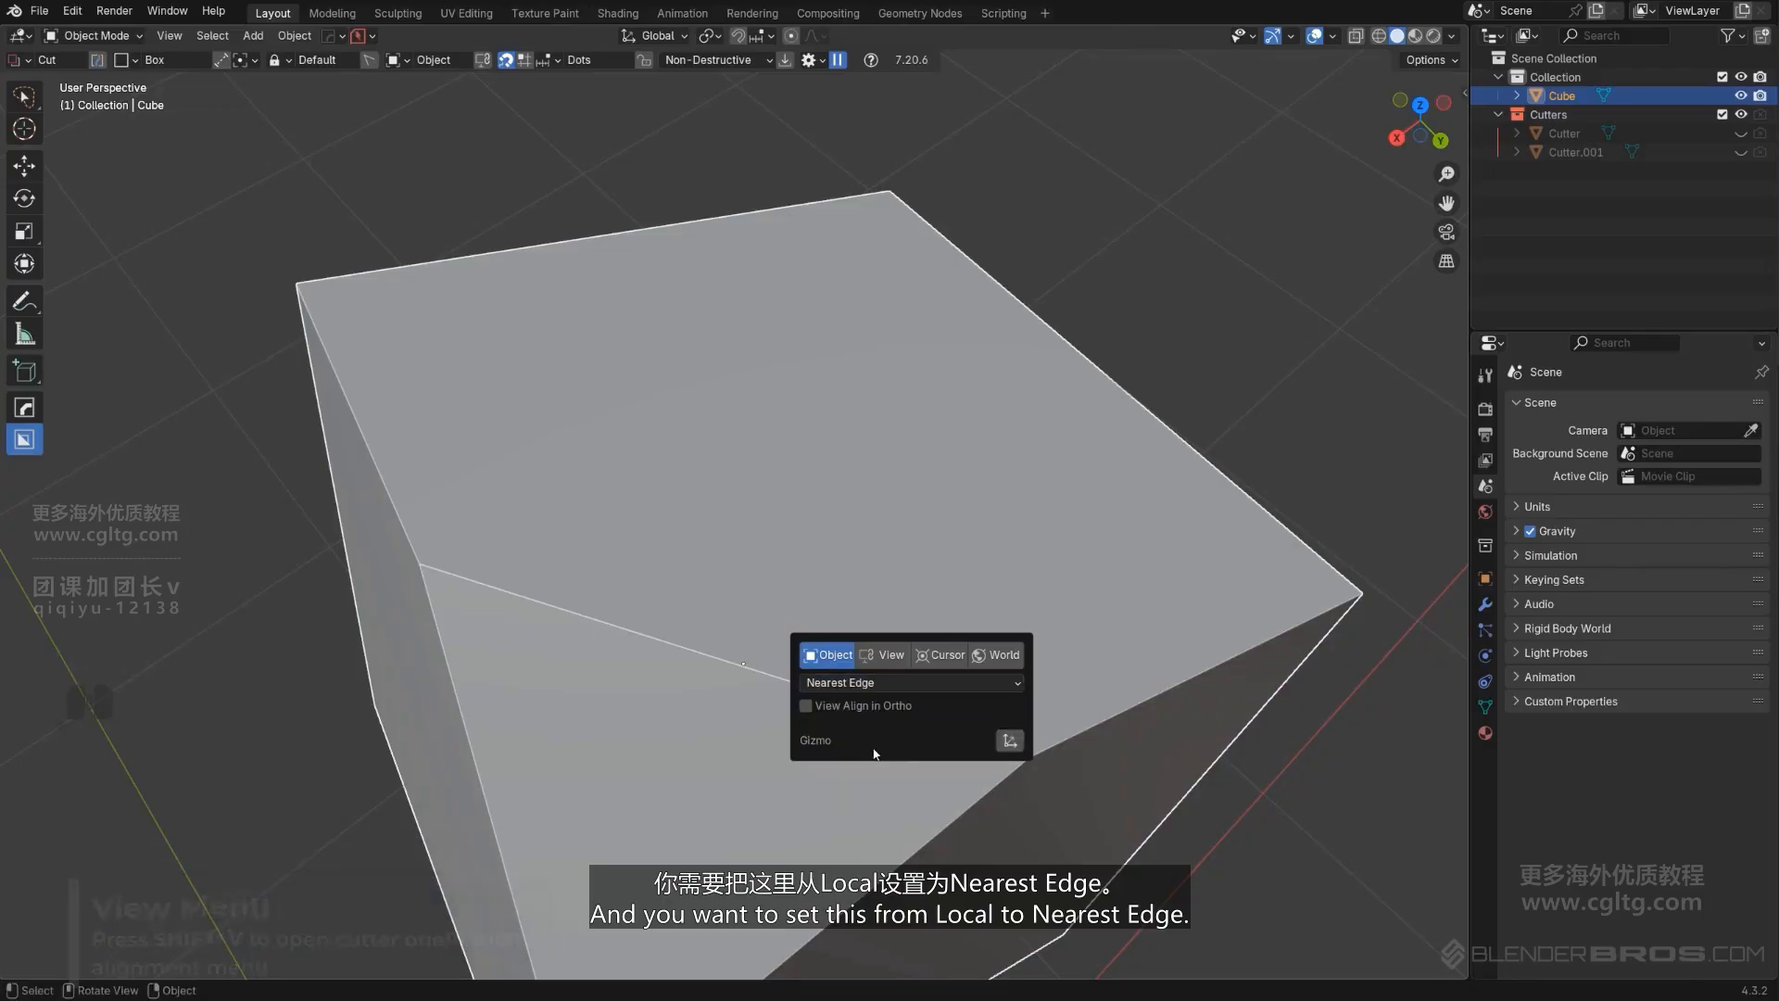
left_click_drag(921, 636, 843, 375)
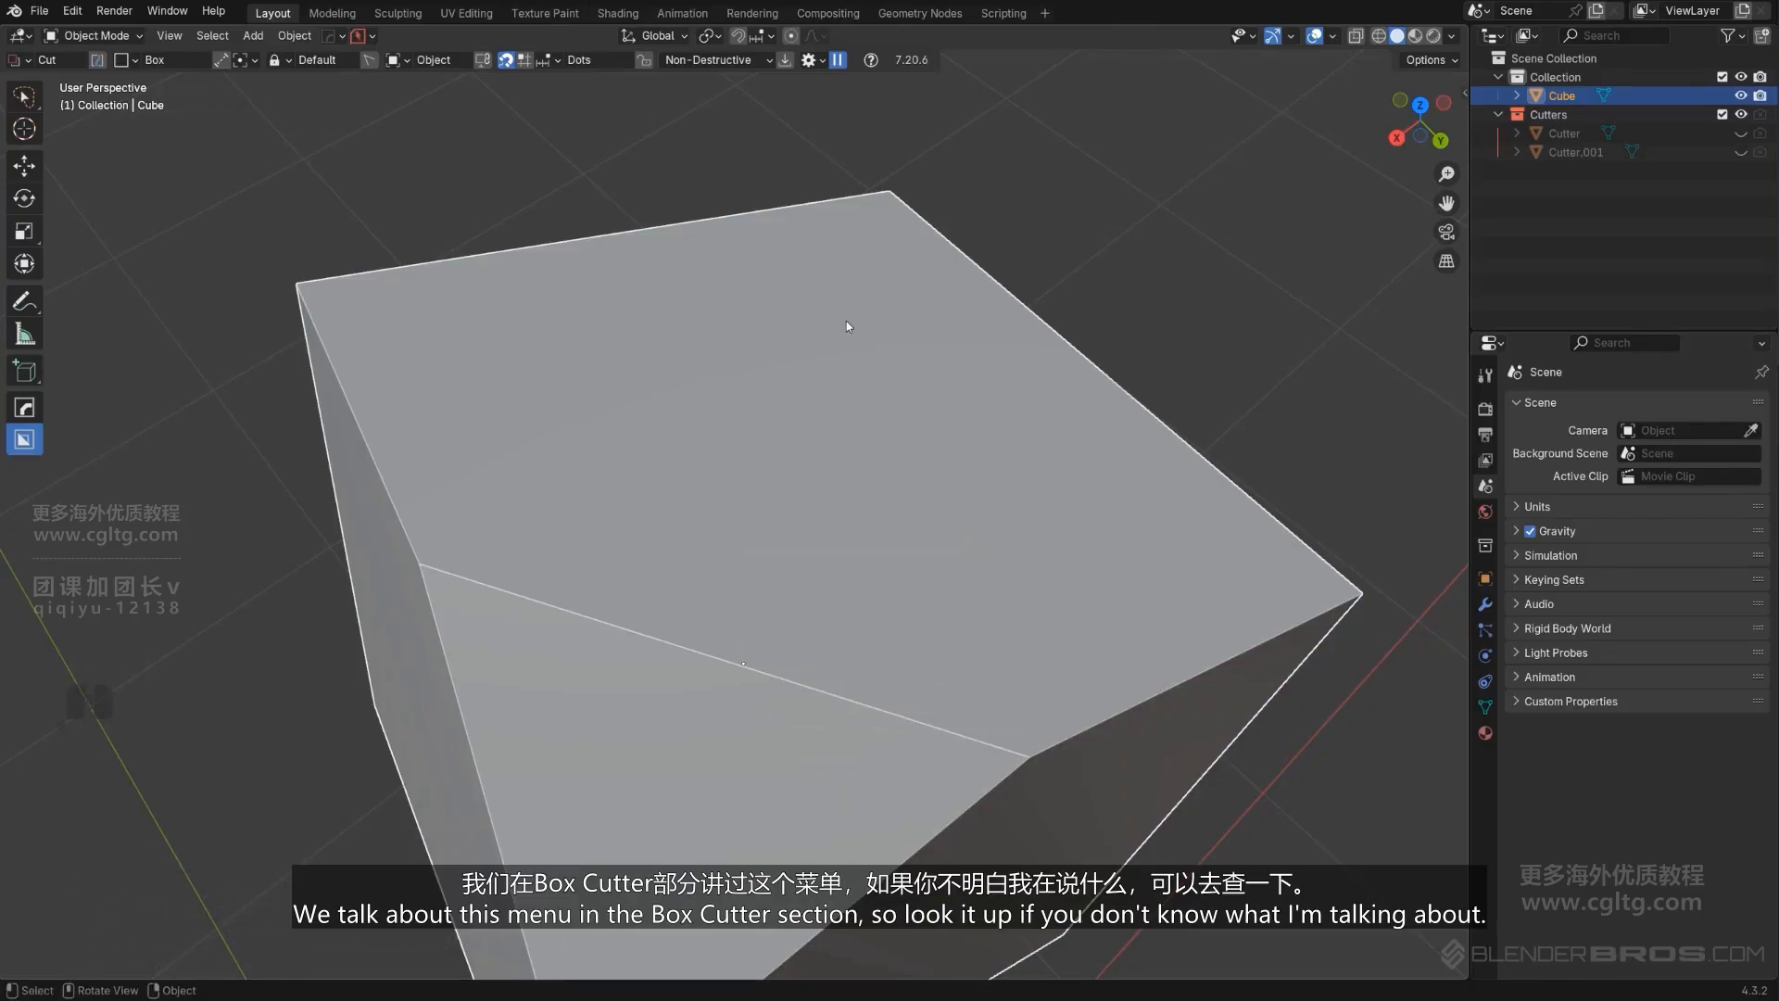
Slice the cube with a box about 0.32 × 0.25 × 0.27 centered on the beveled edge's midpoint snap dot, and hide the Cutters collection.
mouse_move(831, 627)
middle_mouse_down("shift")
mouse_move(759, 425)
mouse_move(805, 465)
mouse_move(760, 439)
mouse_move(715, 493)
middle_mouse_up("shift")
left_click(505, 60)
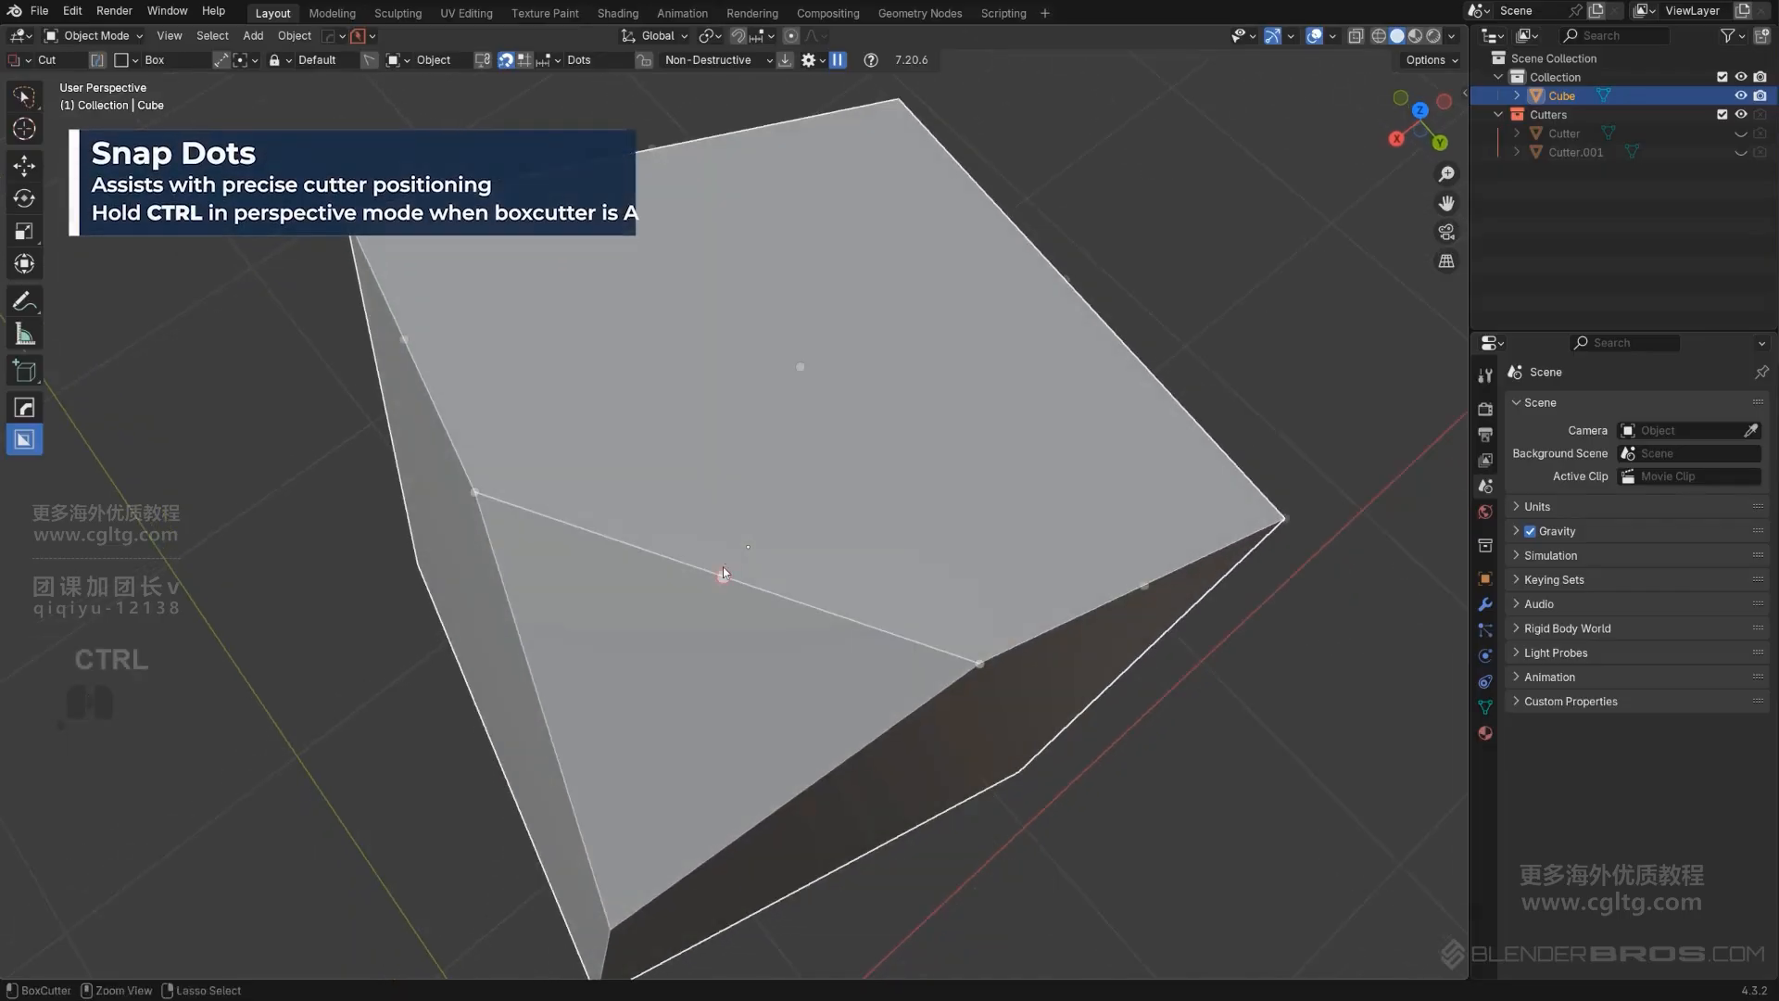
mouse_move(721, 580)
left_mouse_down("ctrl")
mouse_move(719, 624)
mouse_move(754, 651)
mouse_move(749, 671)
left_mouse_up("ctrl")
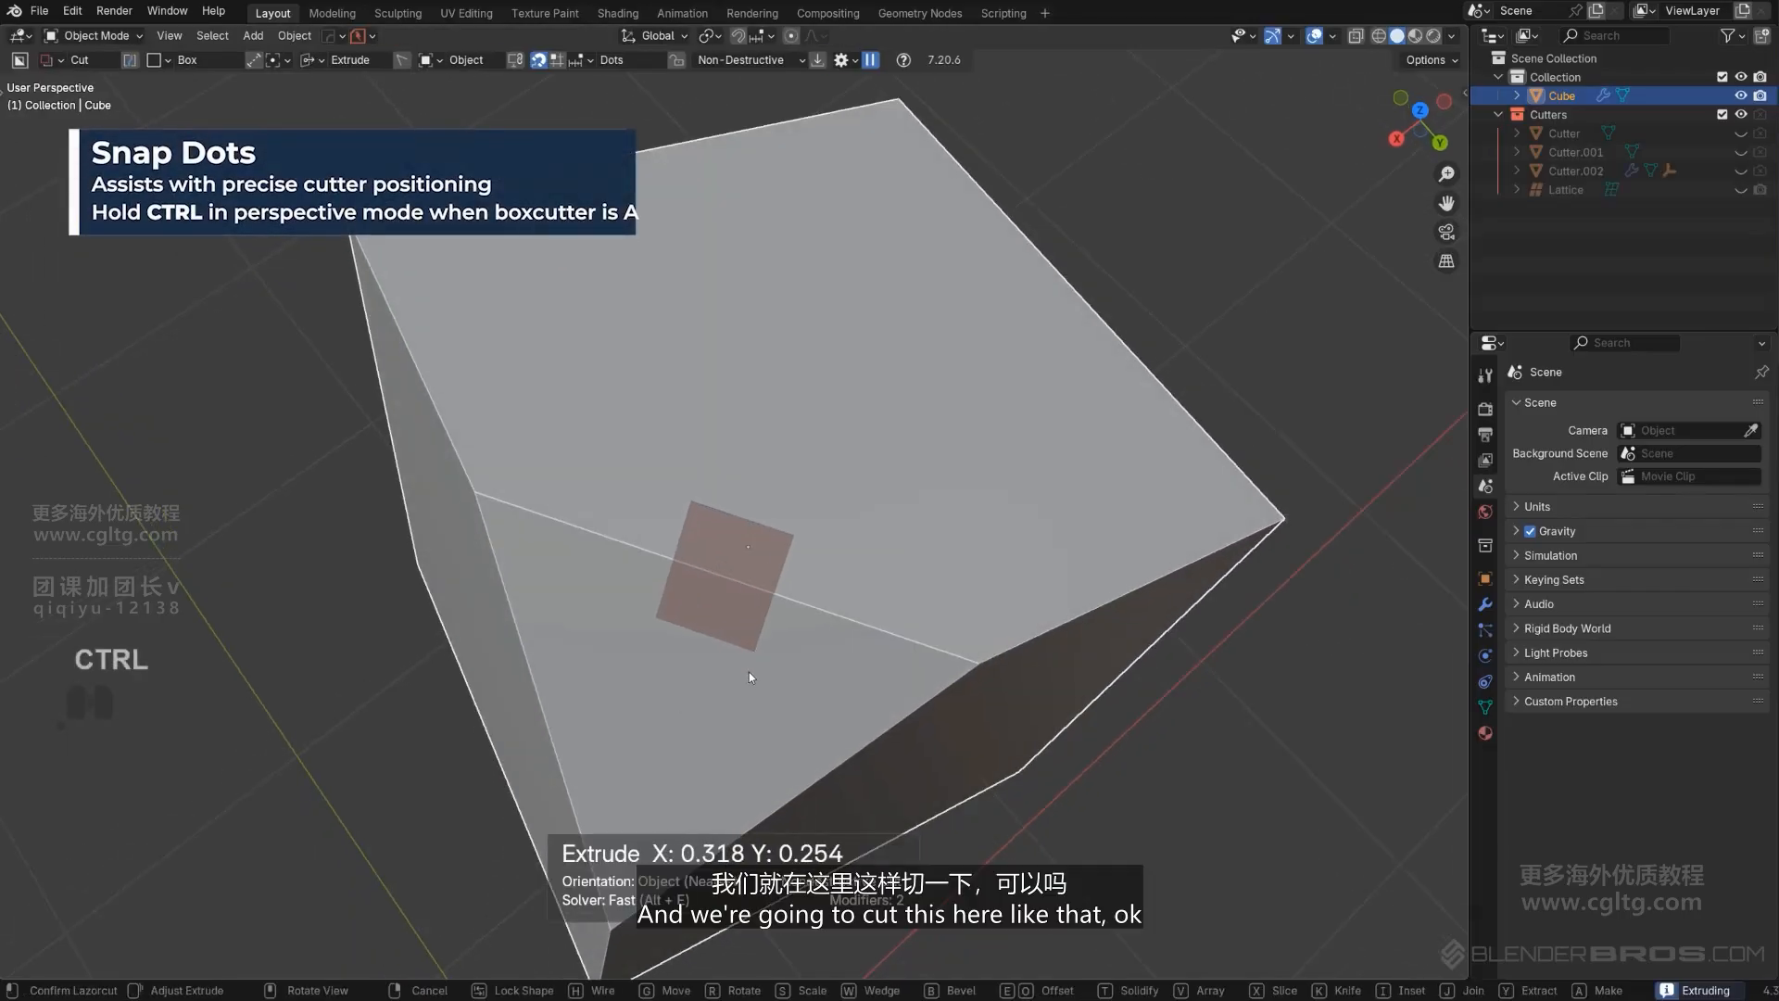
key("x")
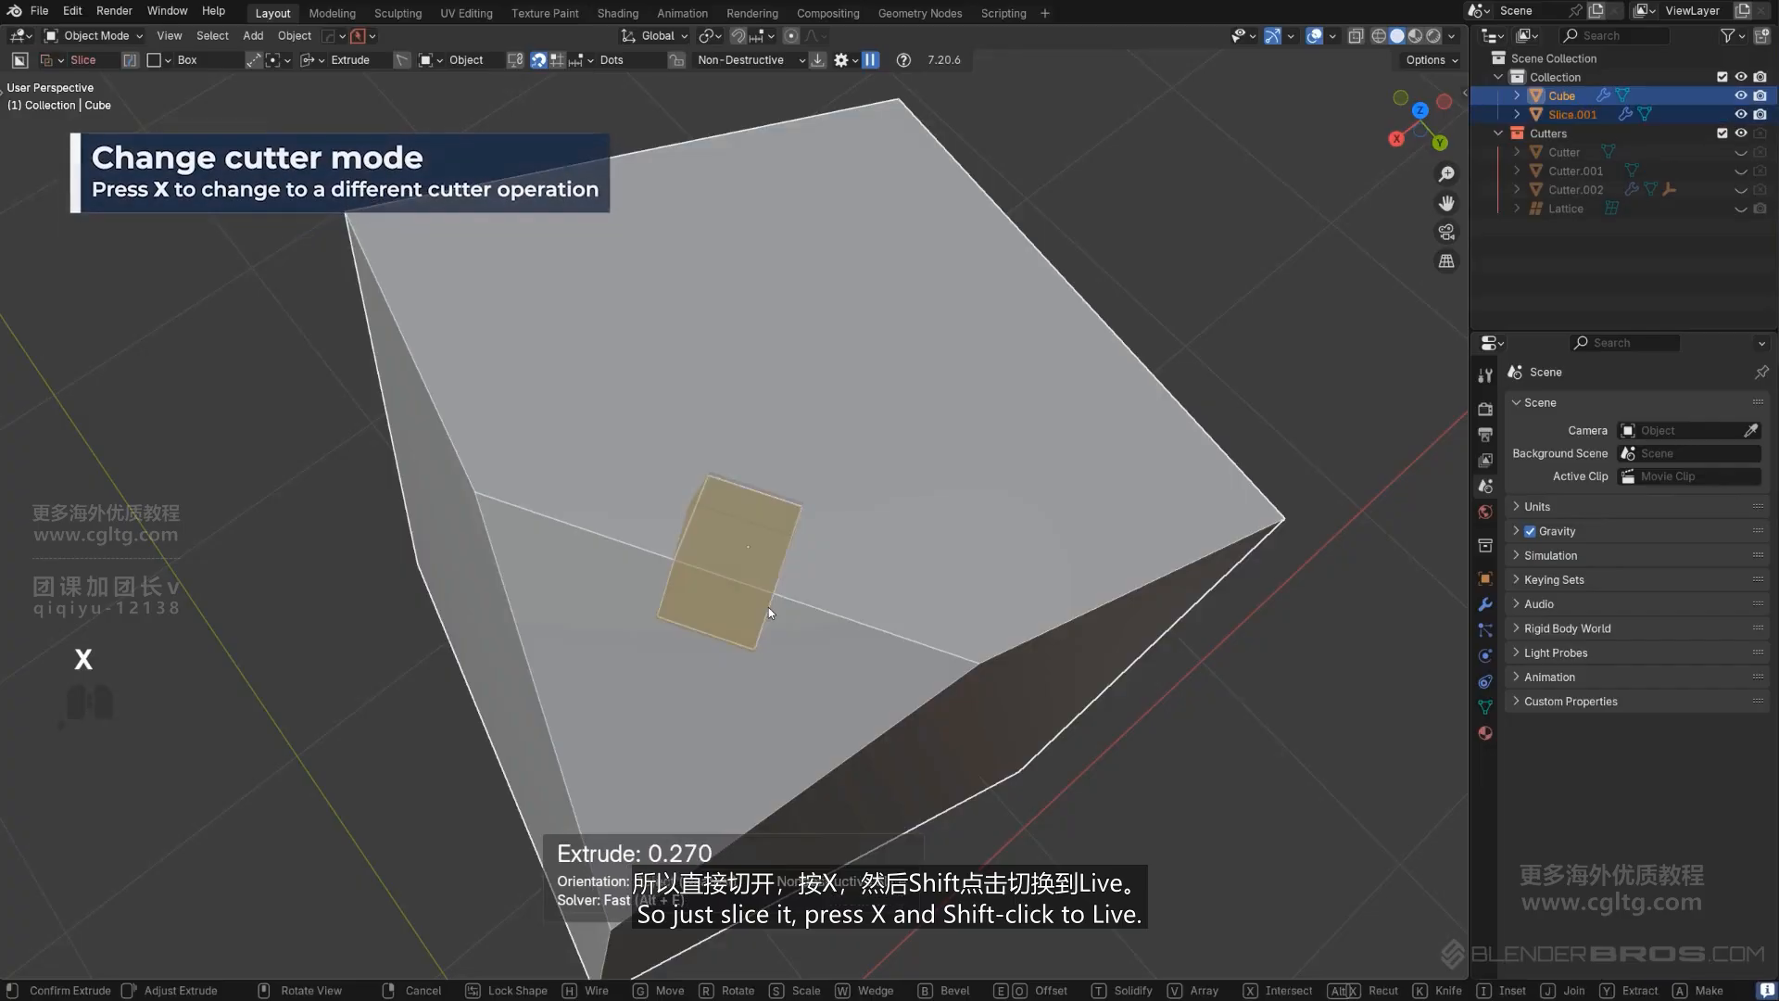
left_click(769, 615, "shift")
middle_click_drag(836, 645, 791, 460)
key("shift+2")
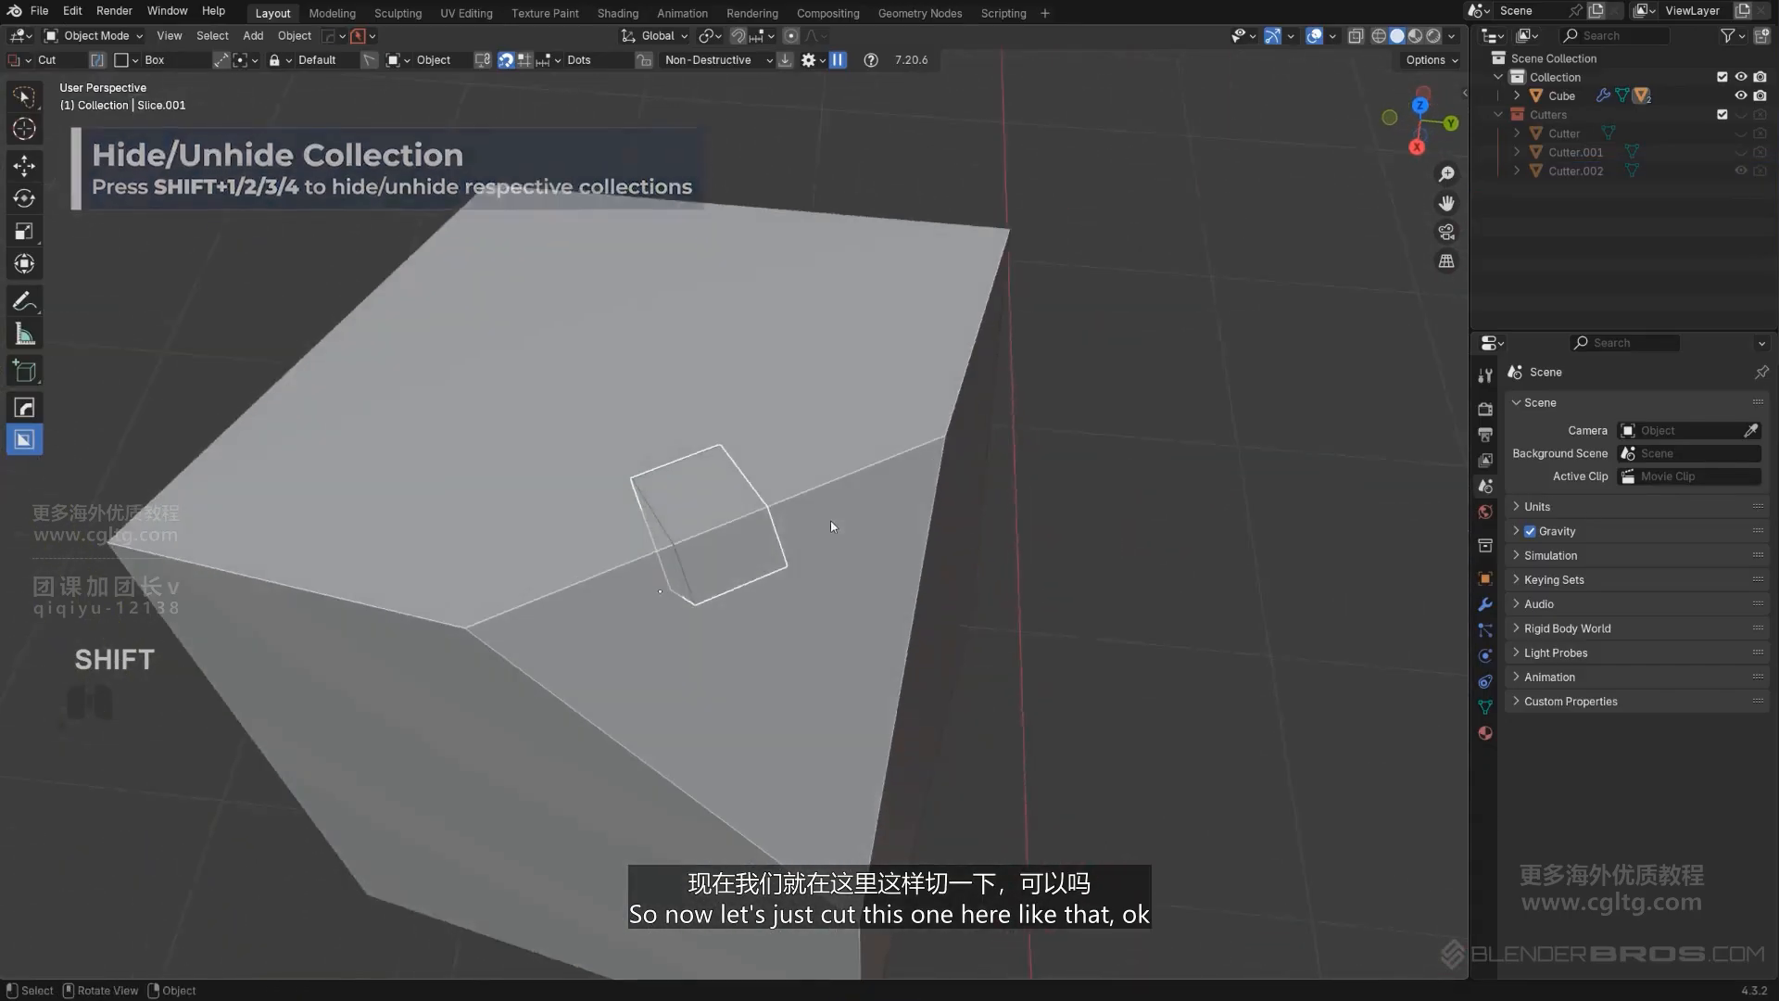
Cut a small box notch into the side edge of the sliced block's upper face.
scroll(644, 508, "up", 4)
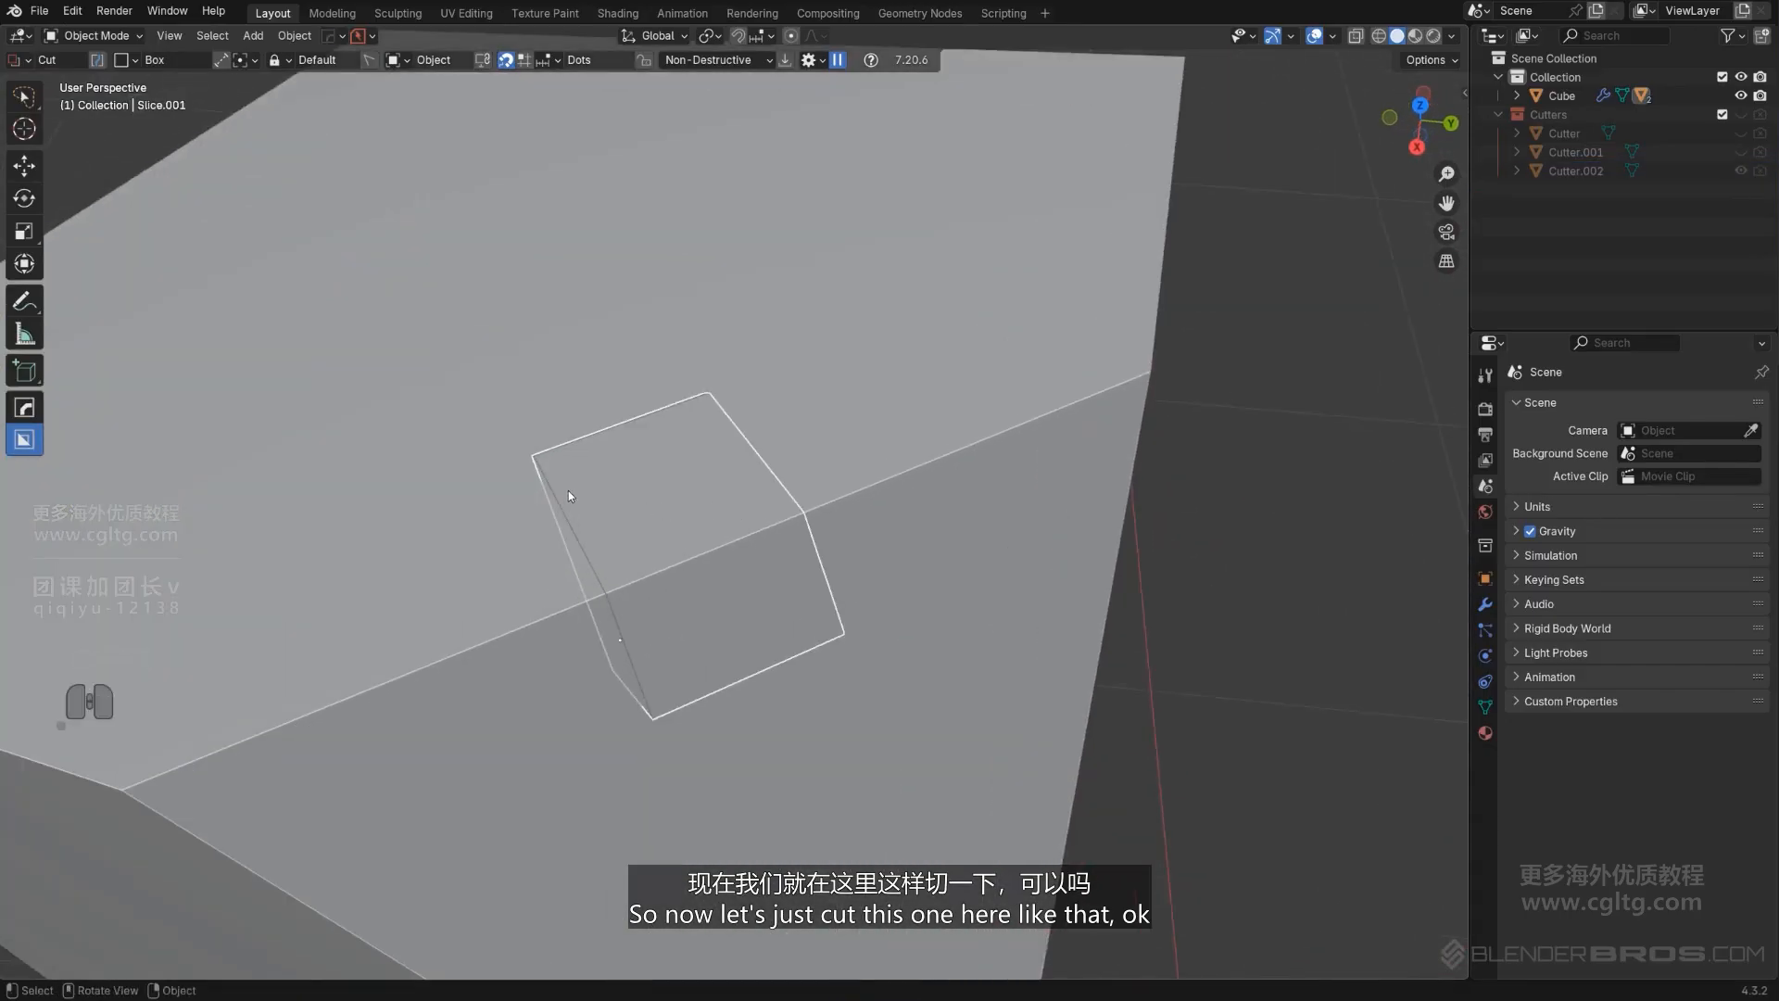
mouse_move(569, 494)
left_mouse_down()
mouse_move(581, 530)
mouse_move(558, 540)
left_mouse_up()
left_click(569, 573)
mouse_move(637, 576)
middle_mouse_down()
mouse_move(568, 543)
mouse_move(590, 594)
middle_mouse_up()
middle_click_drag(597, 519, 646, 450)
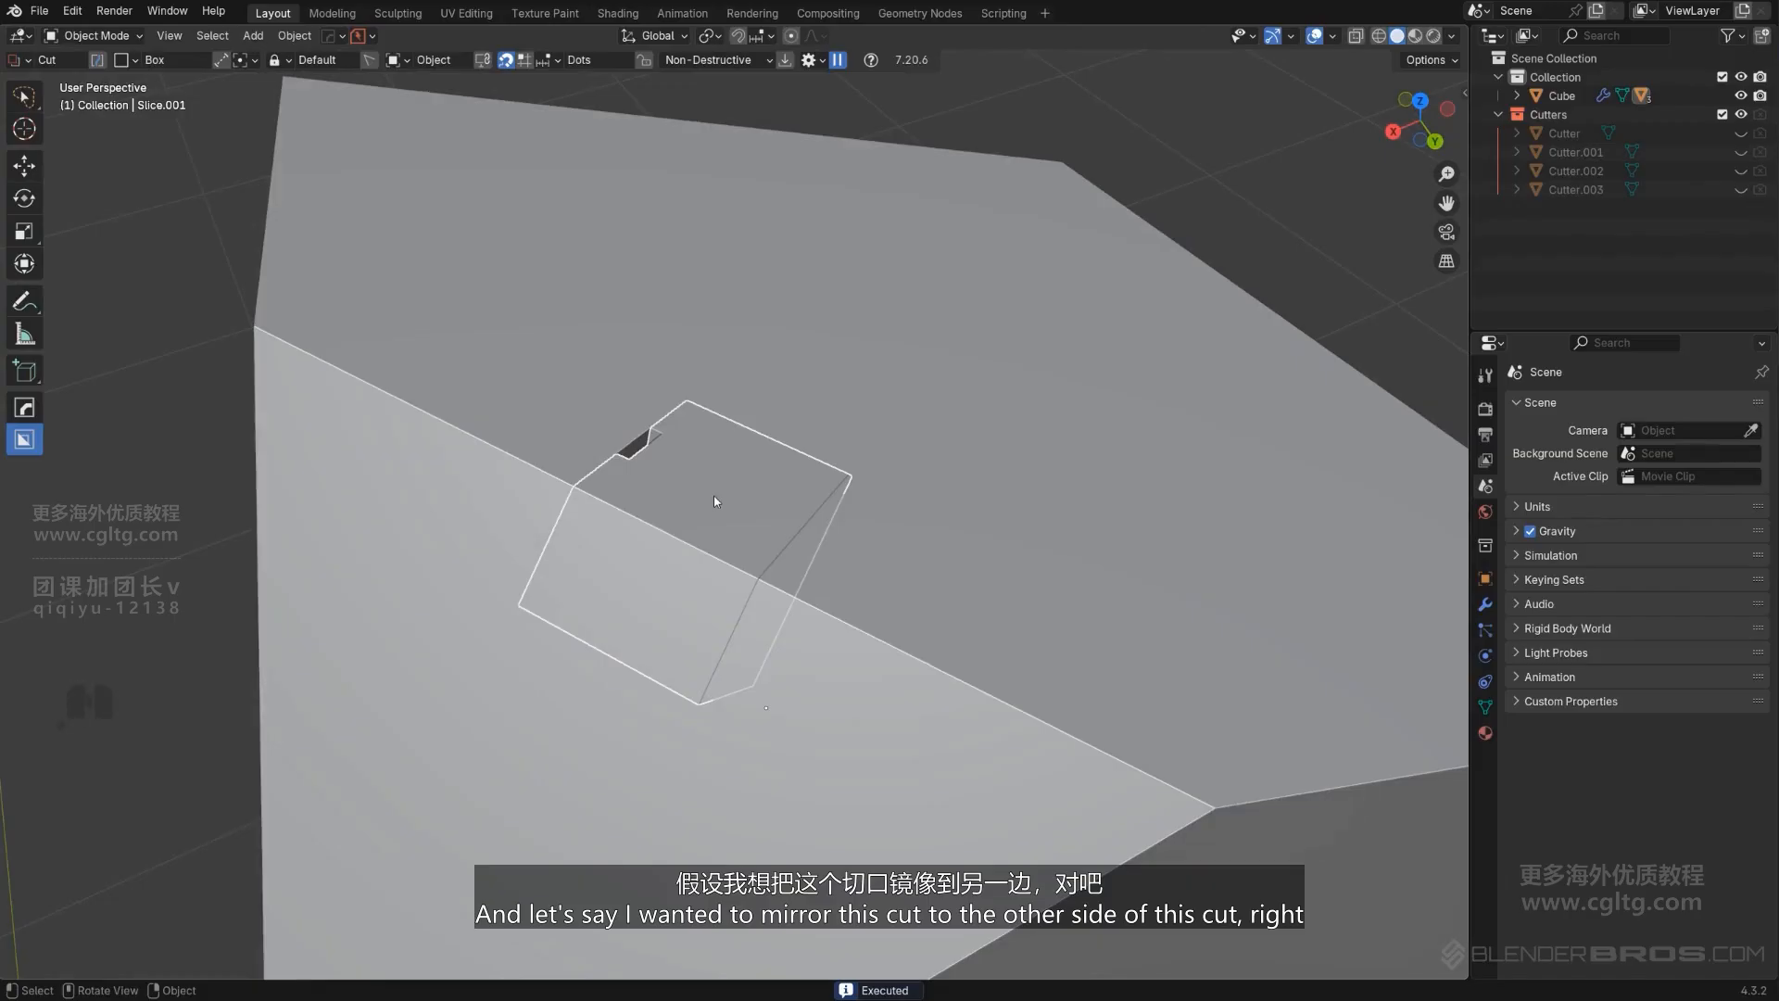
Examine the notched block's position on the beveled edge and the location of its shared origin point.
middle_click_drag(775, 598, 766, 497)
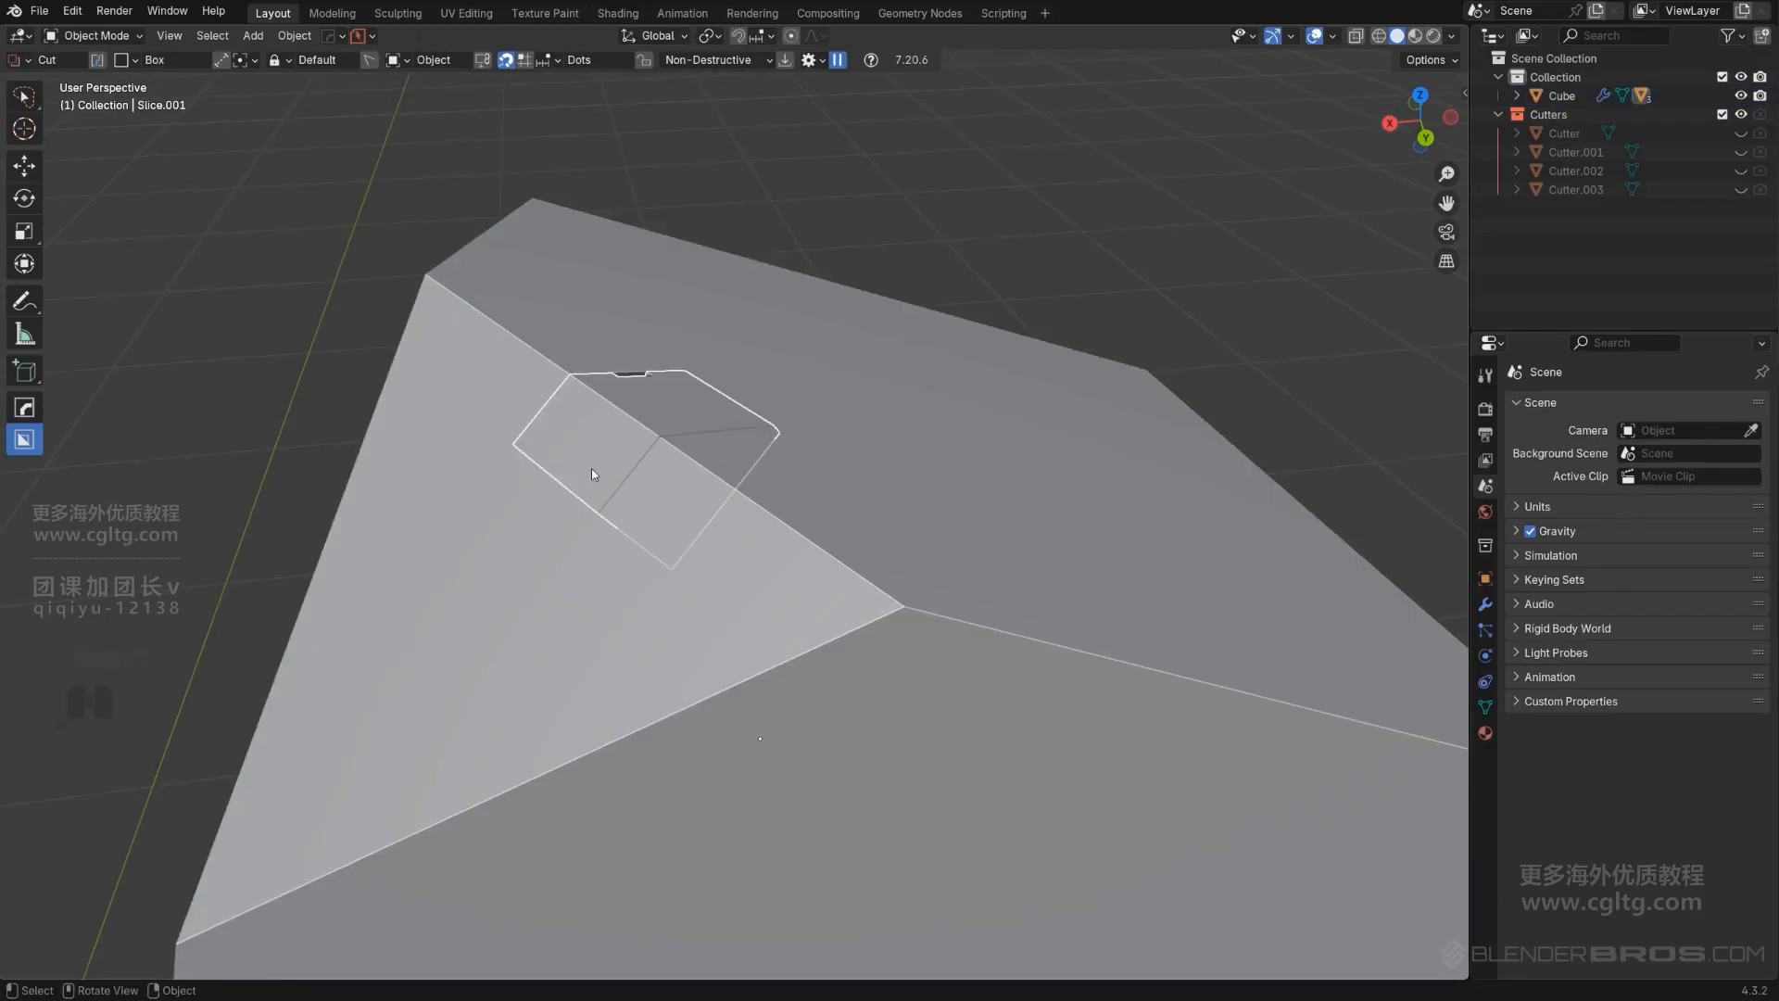
middle_click_drag(798, 501, 863, 505)
left_click(674, 422)
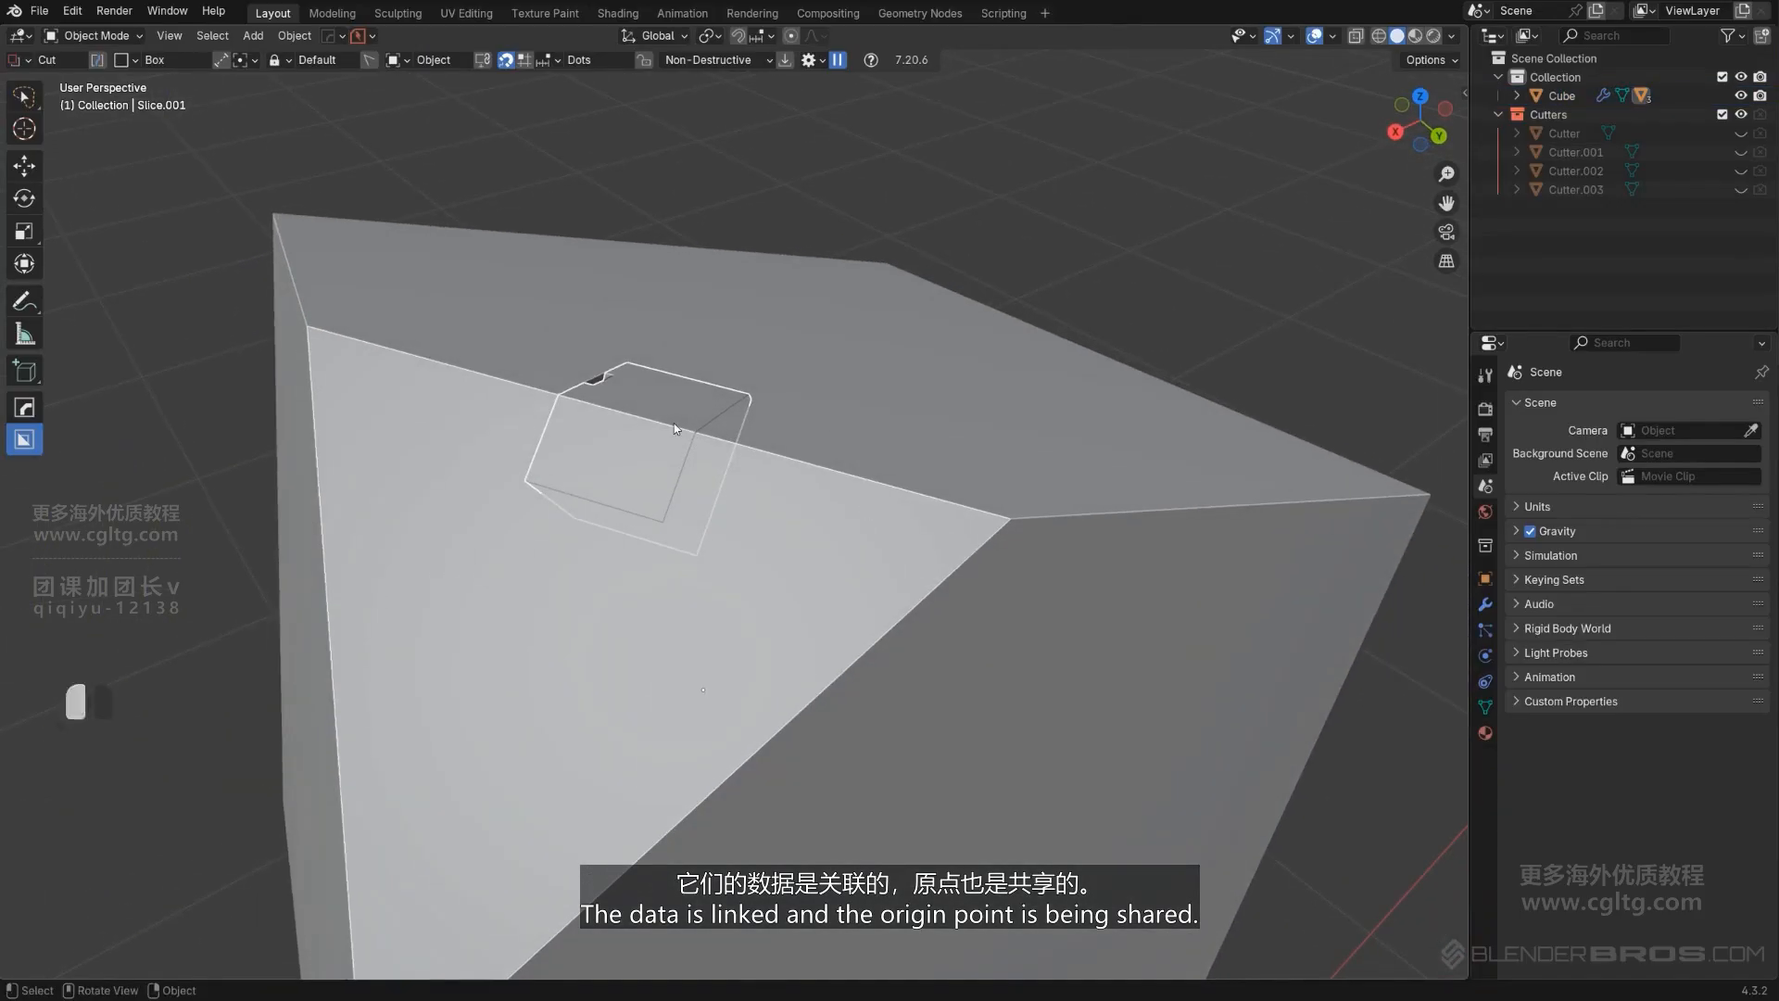
middle_click_drag(675, 423, 666, 427)
middle_click_drag(859, 565, 814, 538)
middle_click_drag(830, 542, 758, 399, "shift")
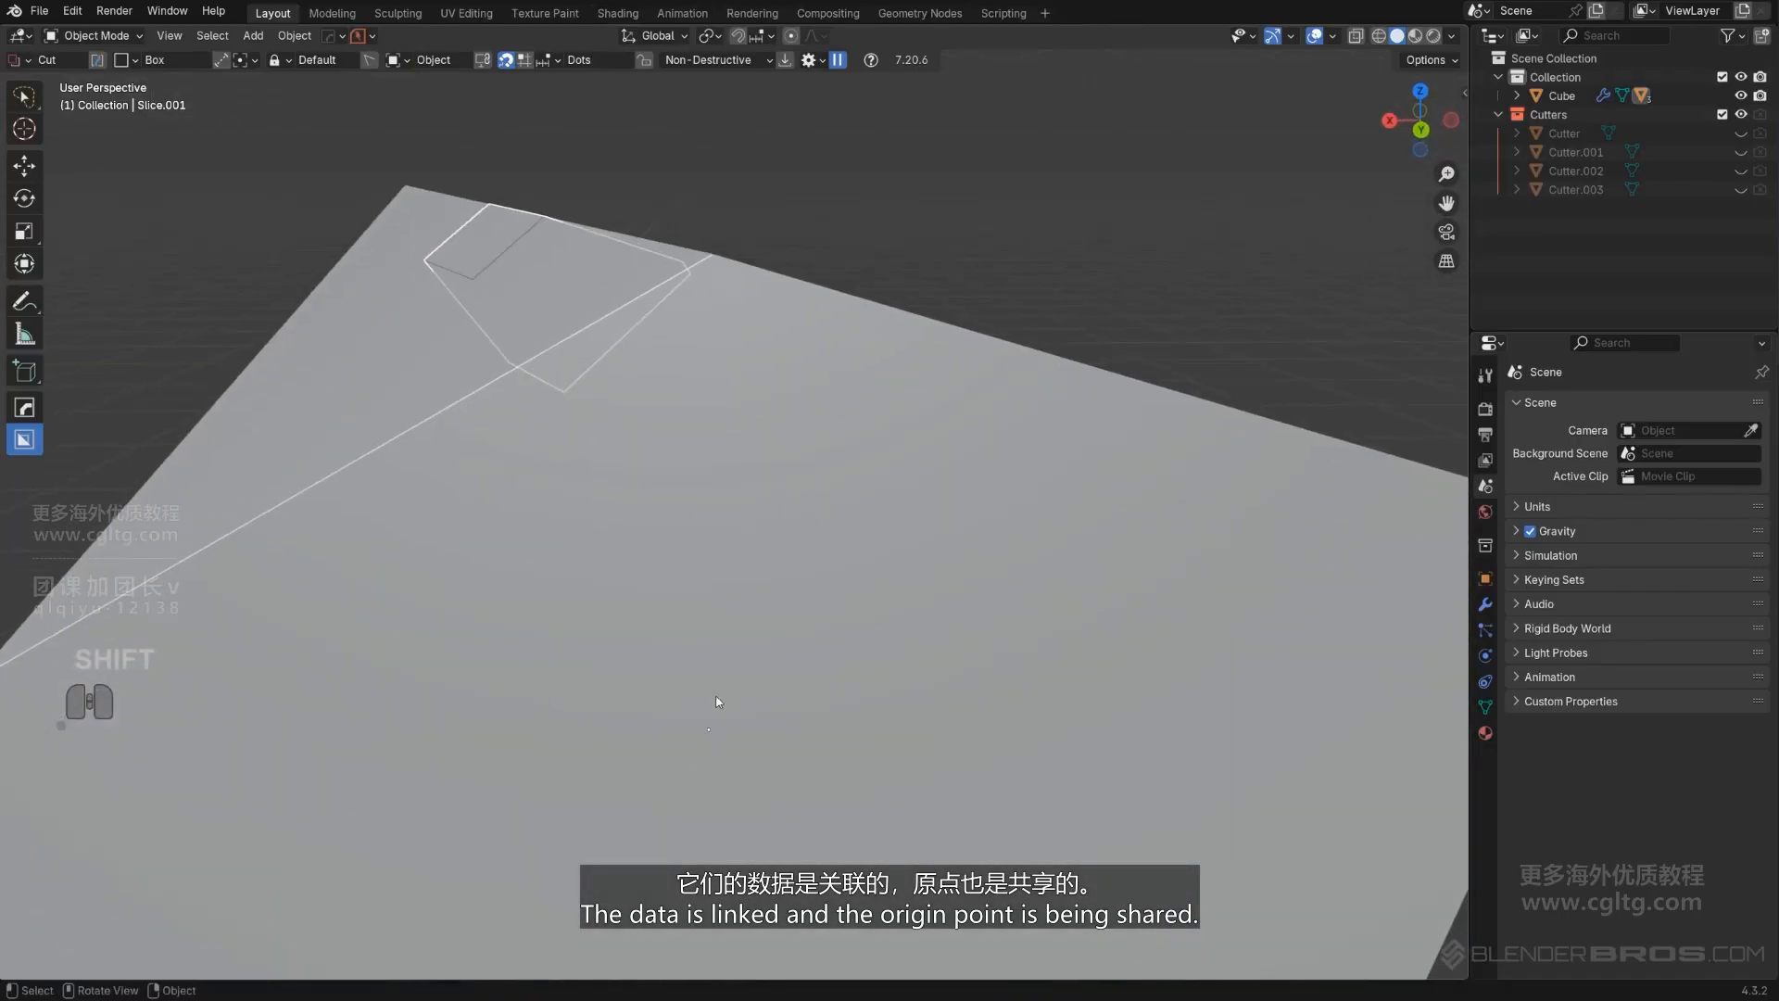
scroll(714, 667, "down", 3)
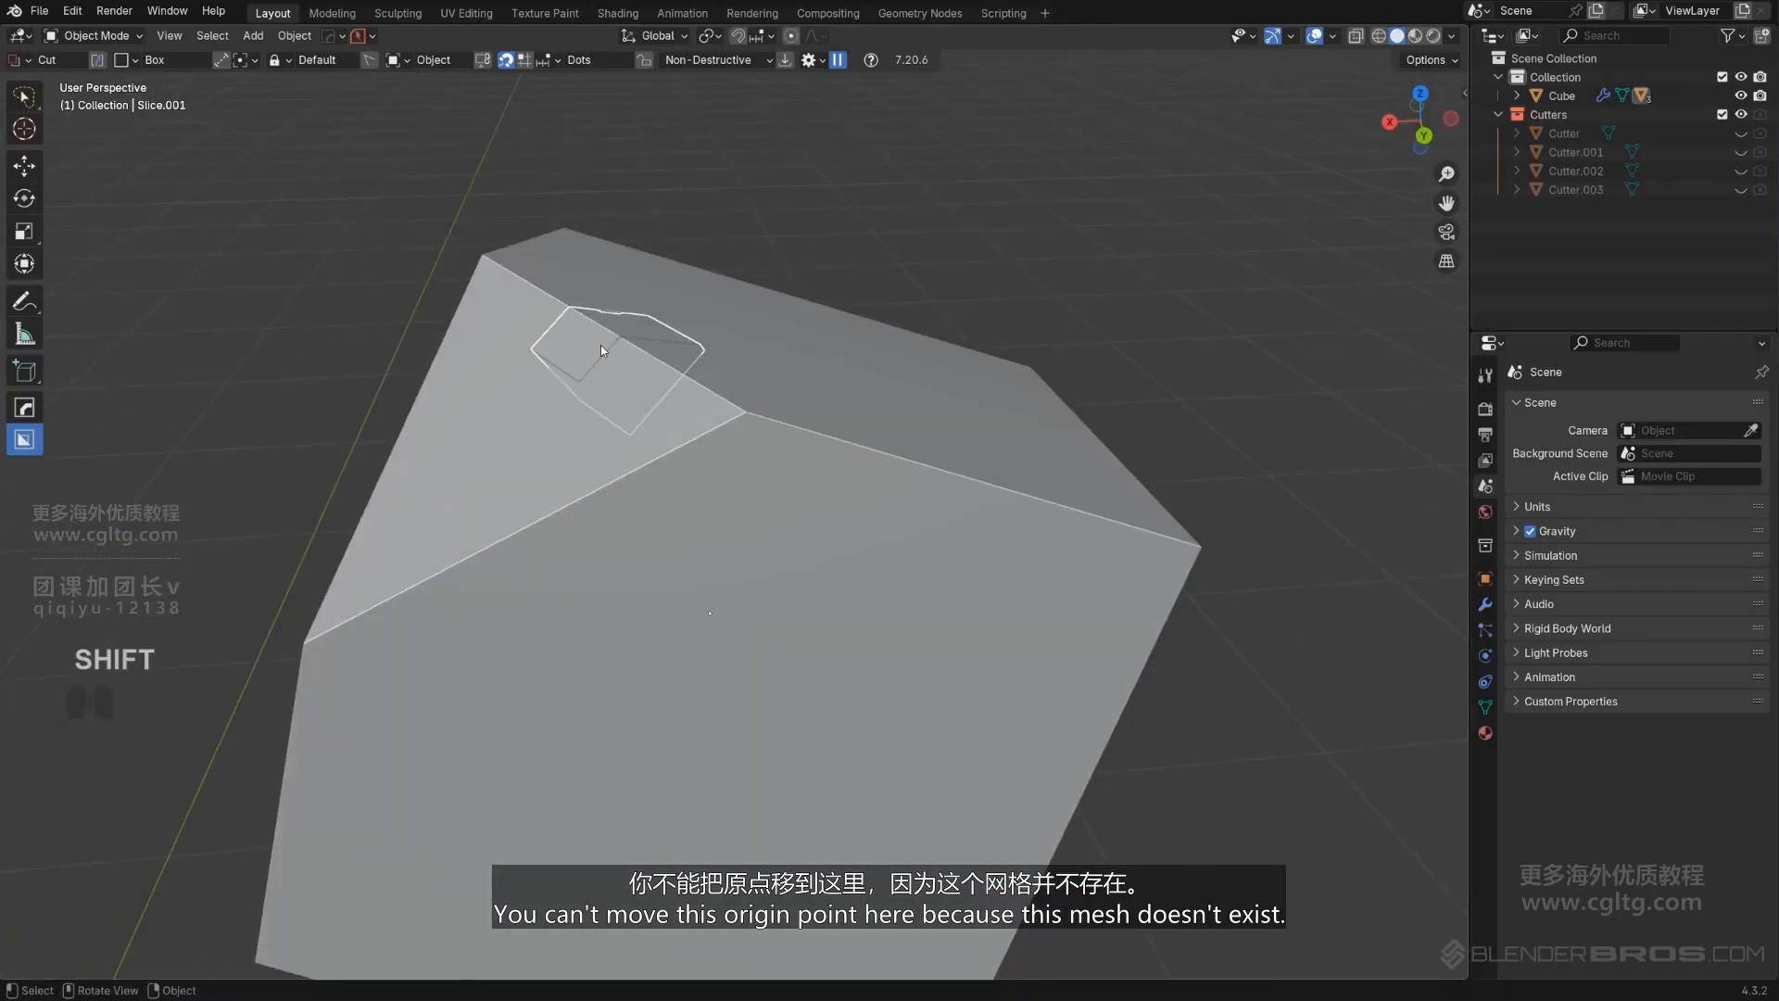
middle_click_drag(650, 412, 767, 558, "shift")
scroll(749, 556, "up", 2)
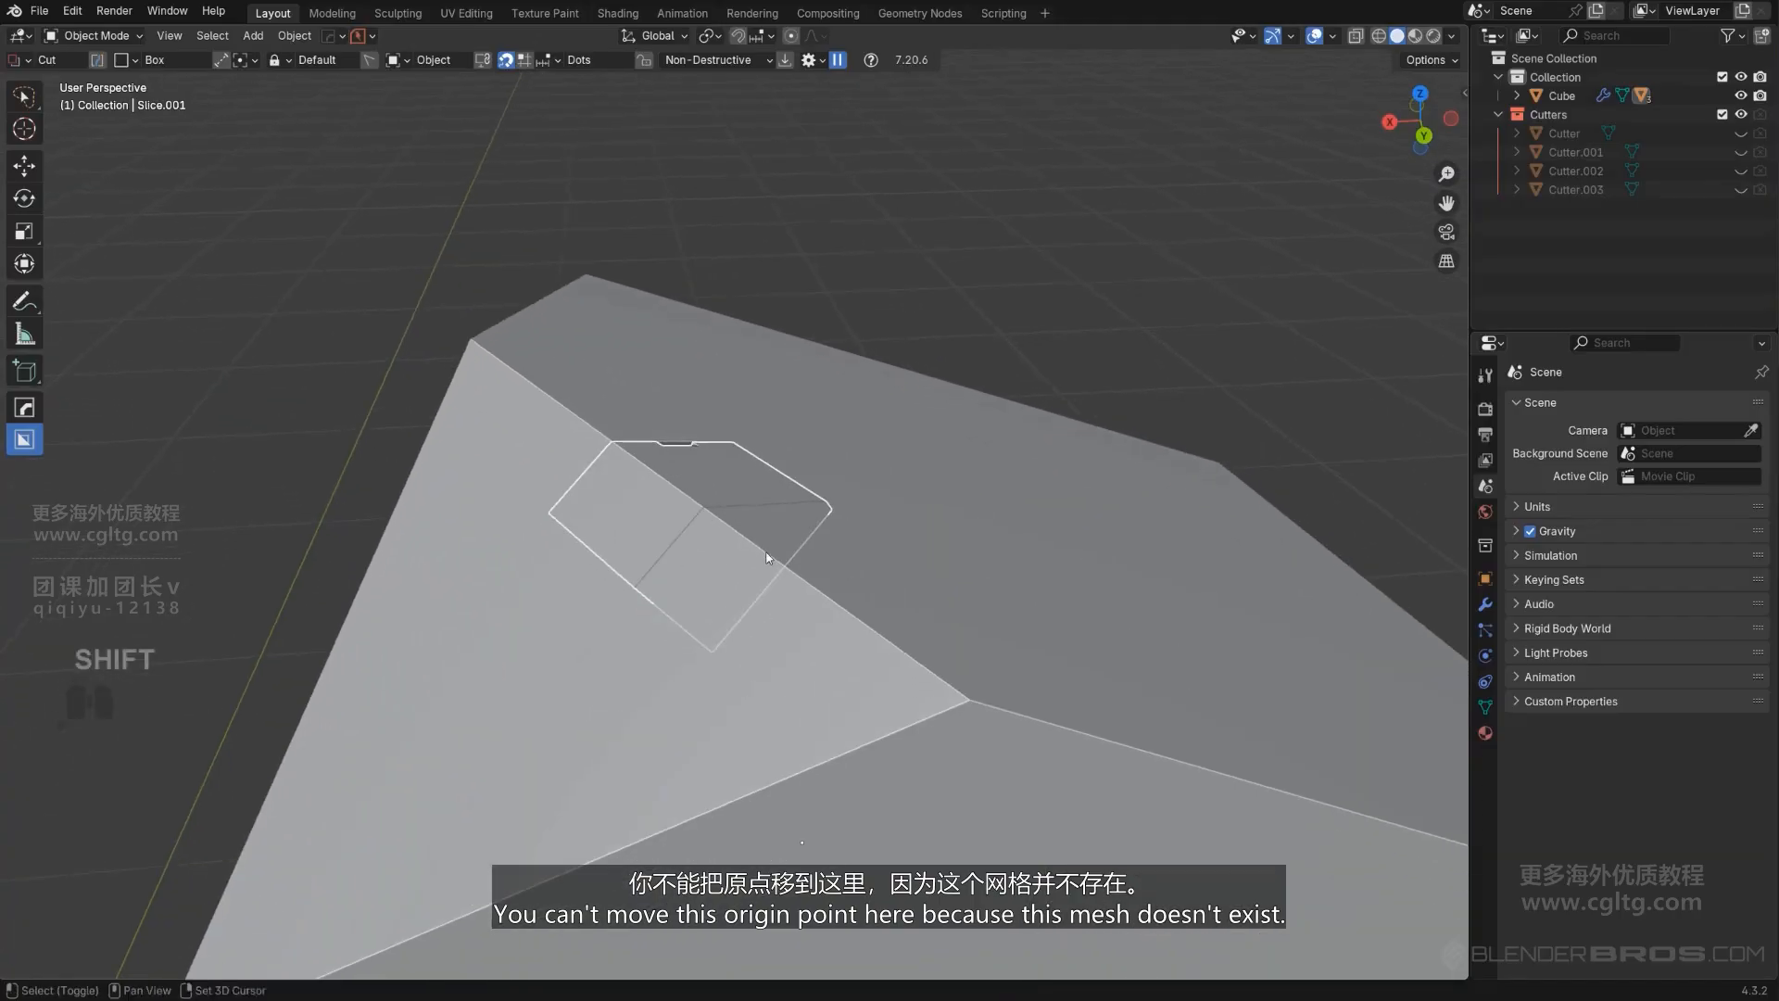
Compare the notched block in Edit Mode and Object Mode, and view the main cube's modifier stack.
key("Tab")
scroll(949, 595, "down", 3)
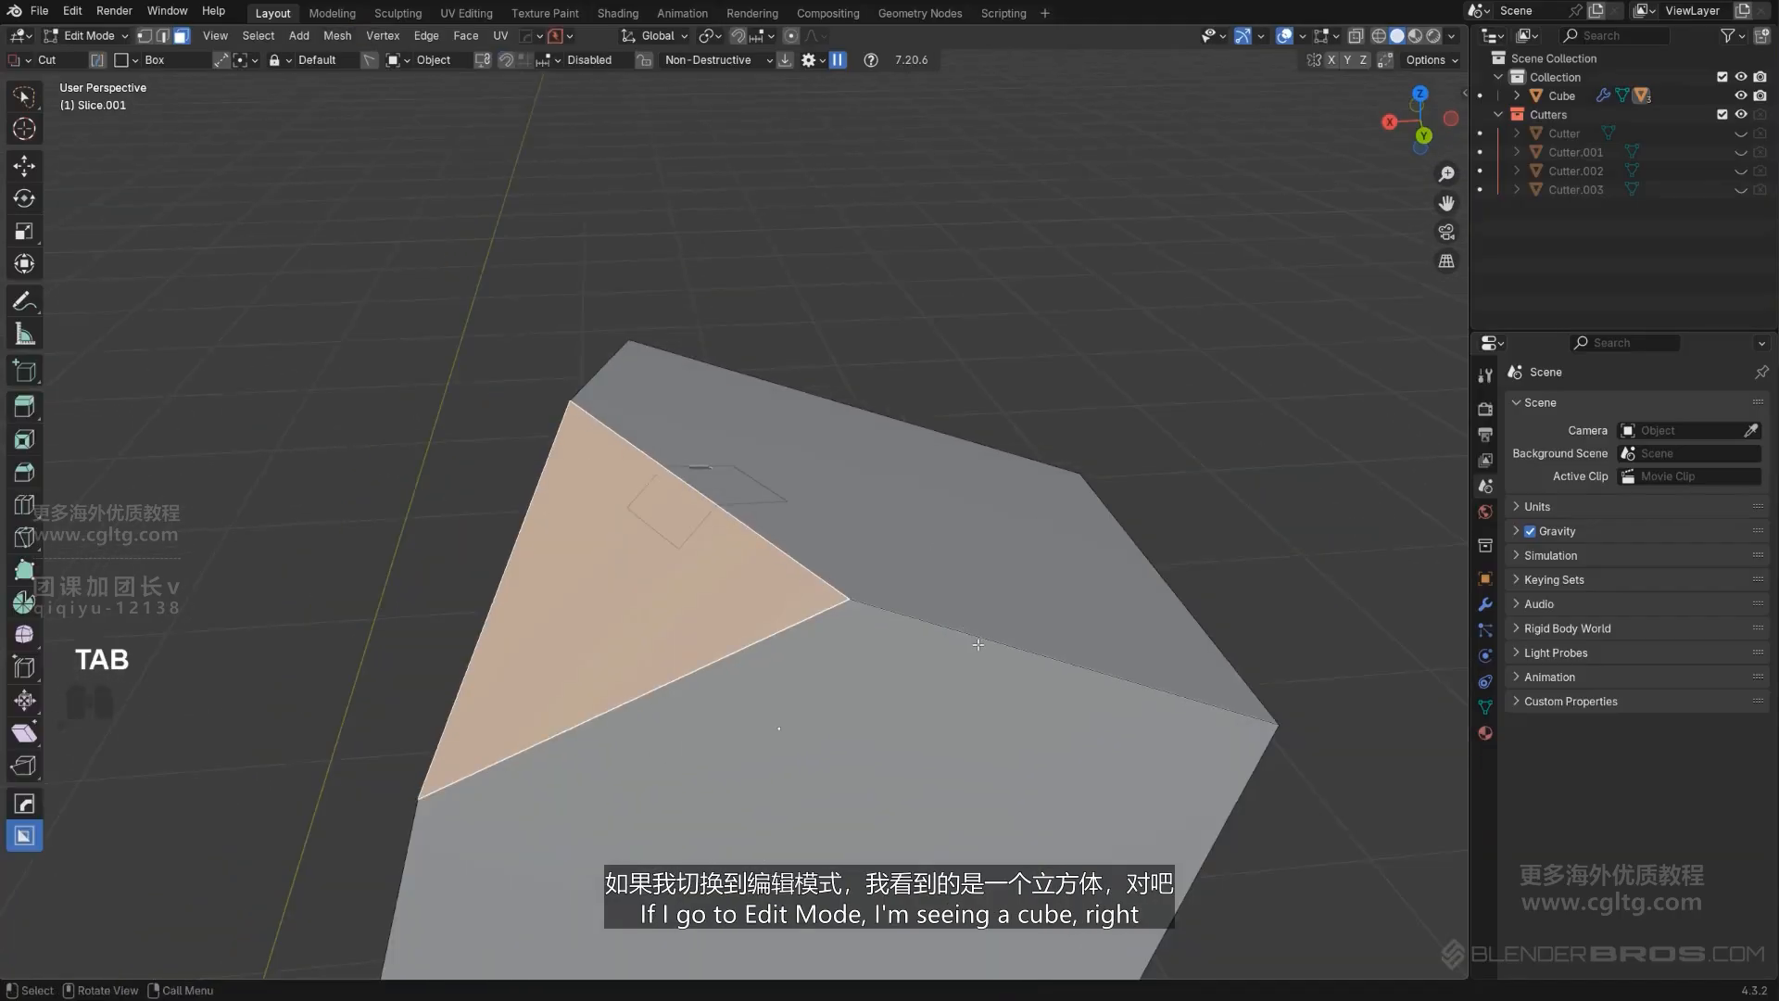
key("Tab")
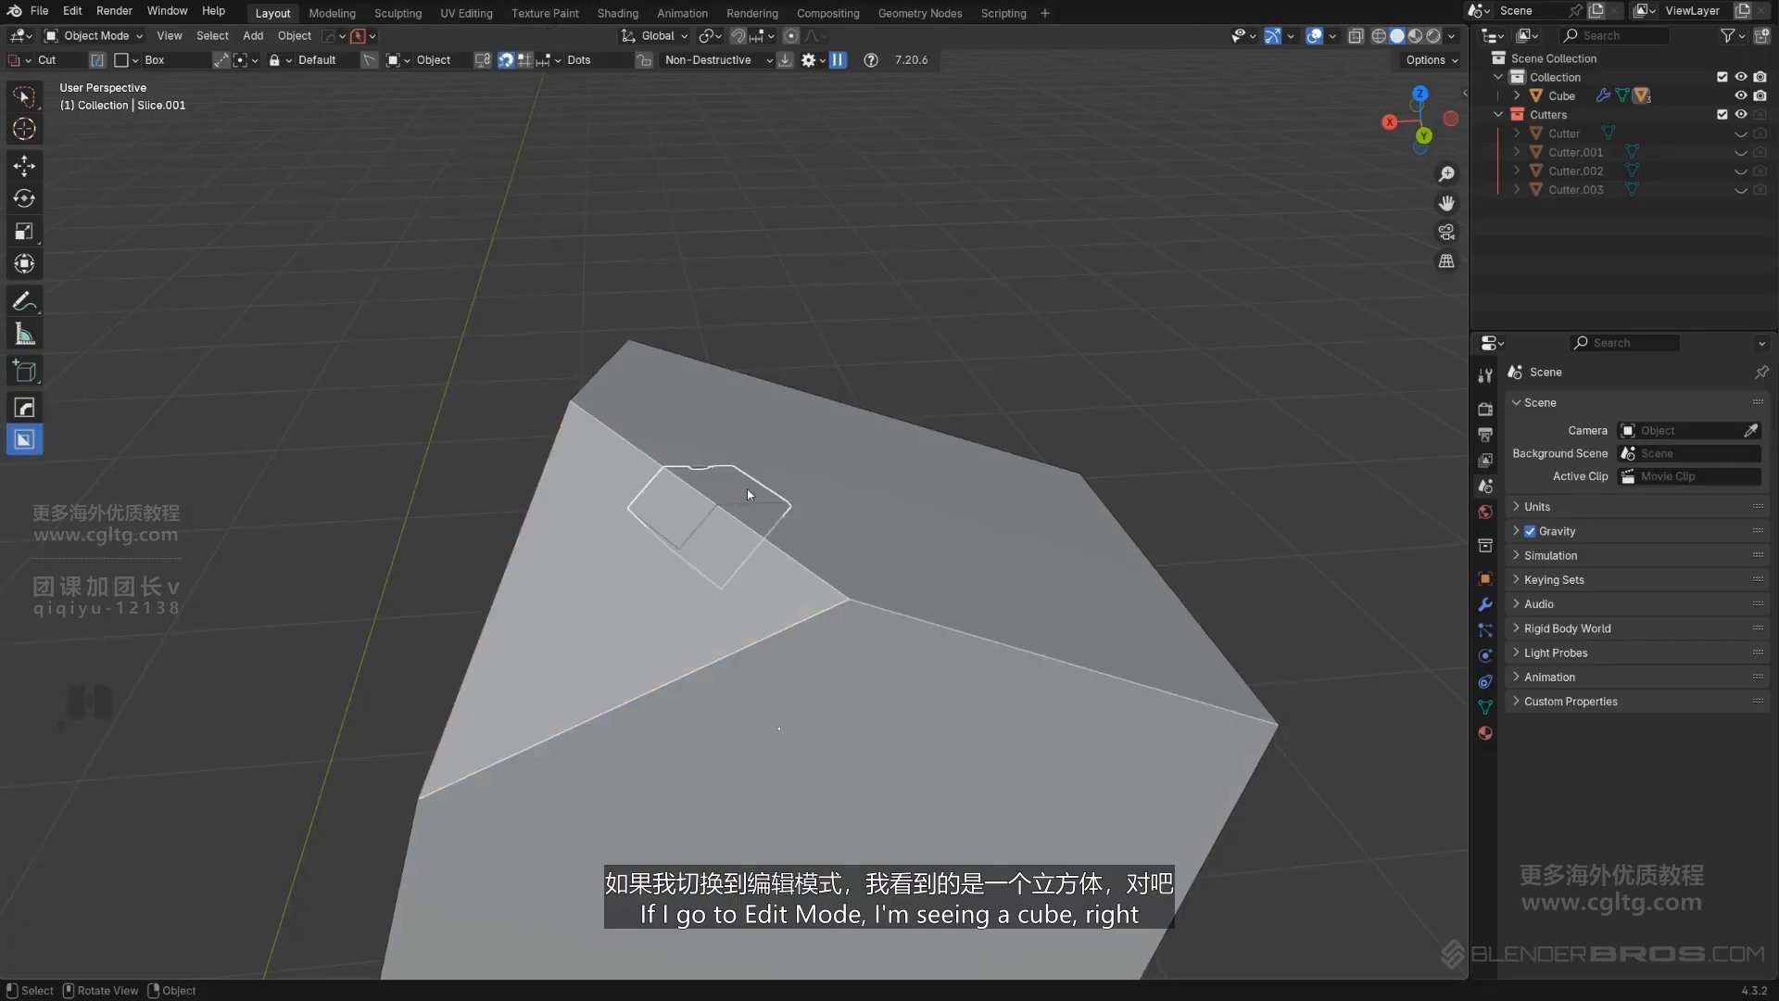
middle_click_drag(747, 487, 799, 576)
key("Tab")
scroll(795, 570, "up", 2)
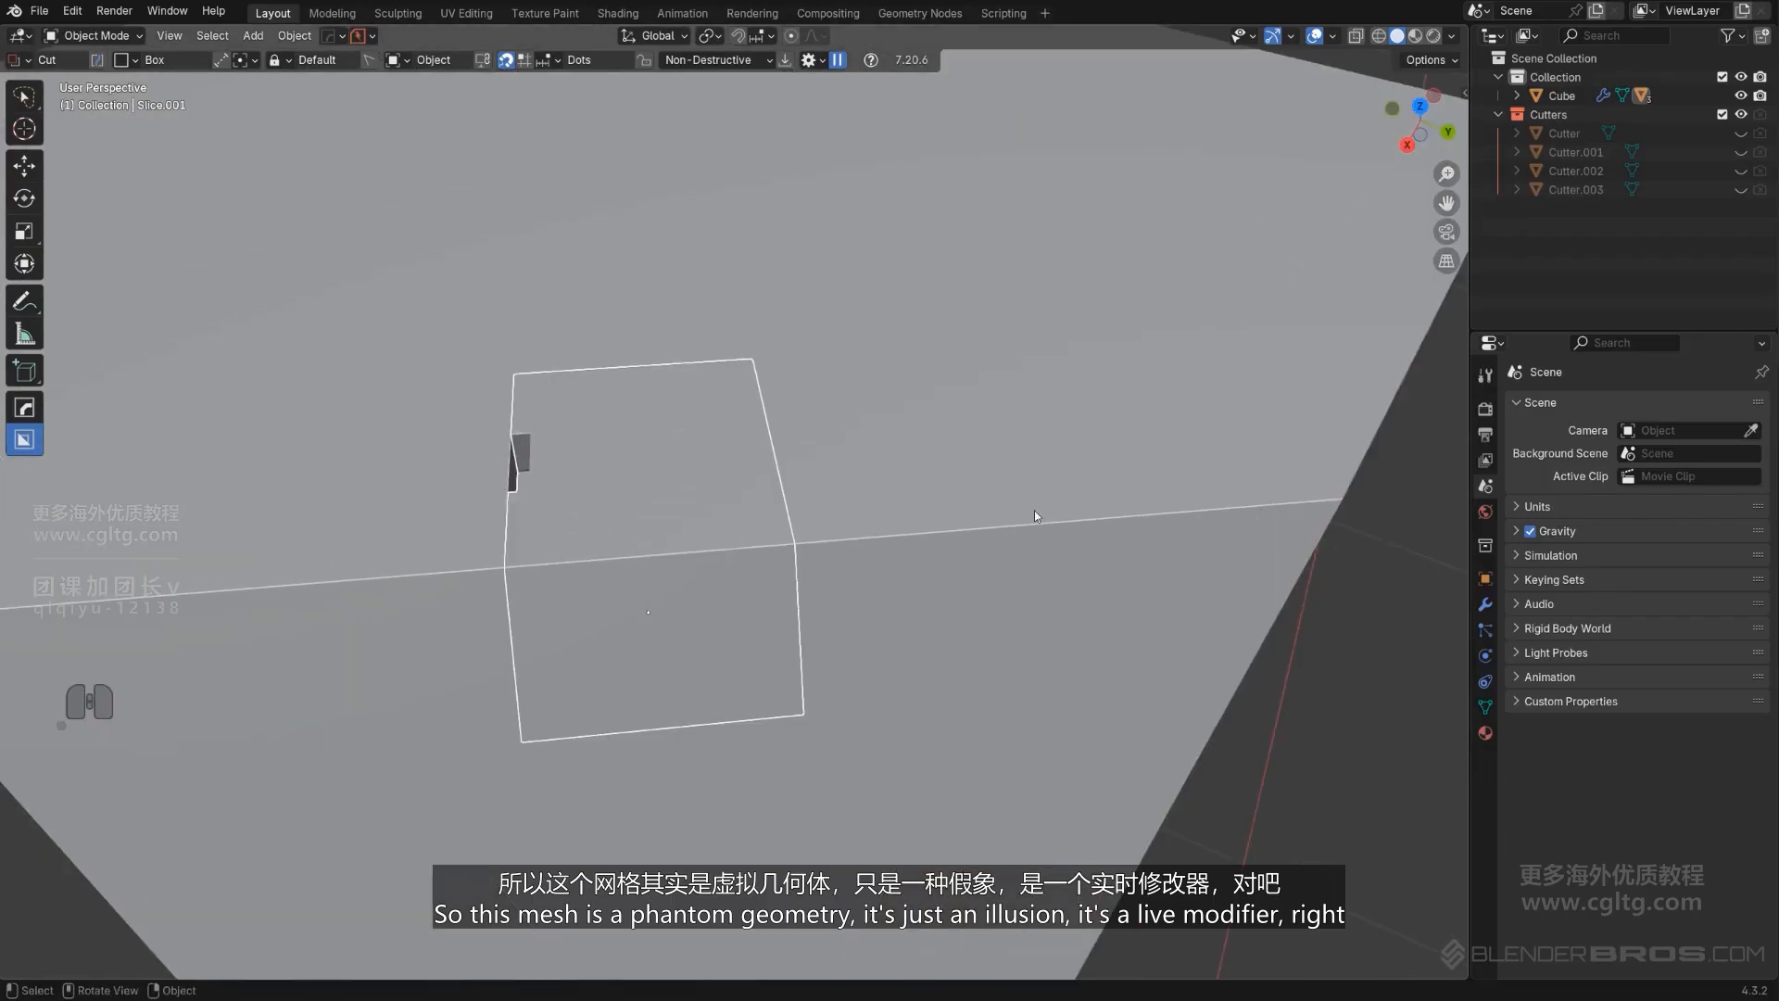
left_click(1006, 507)
left_click(1487, 605)
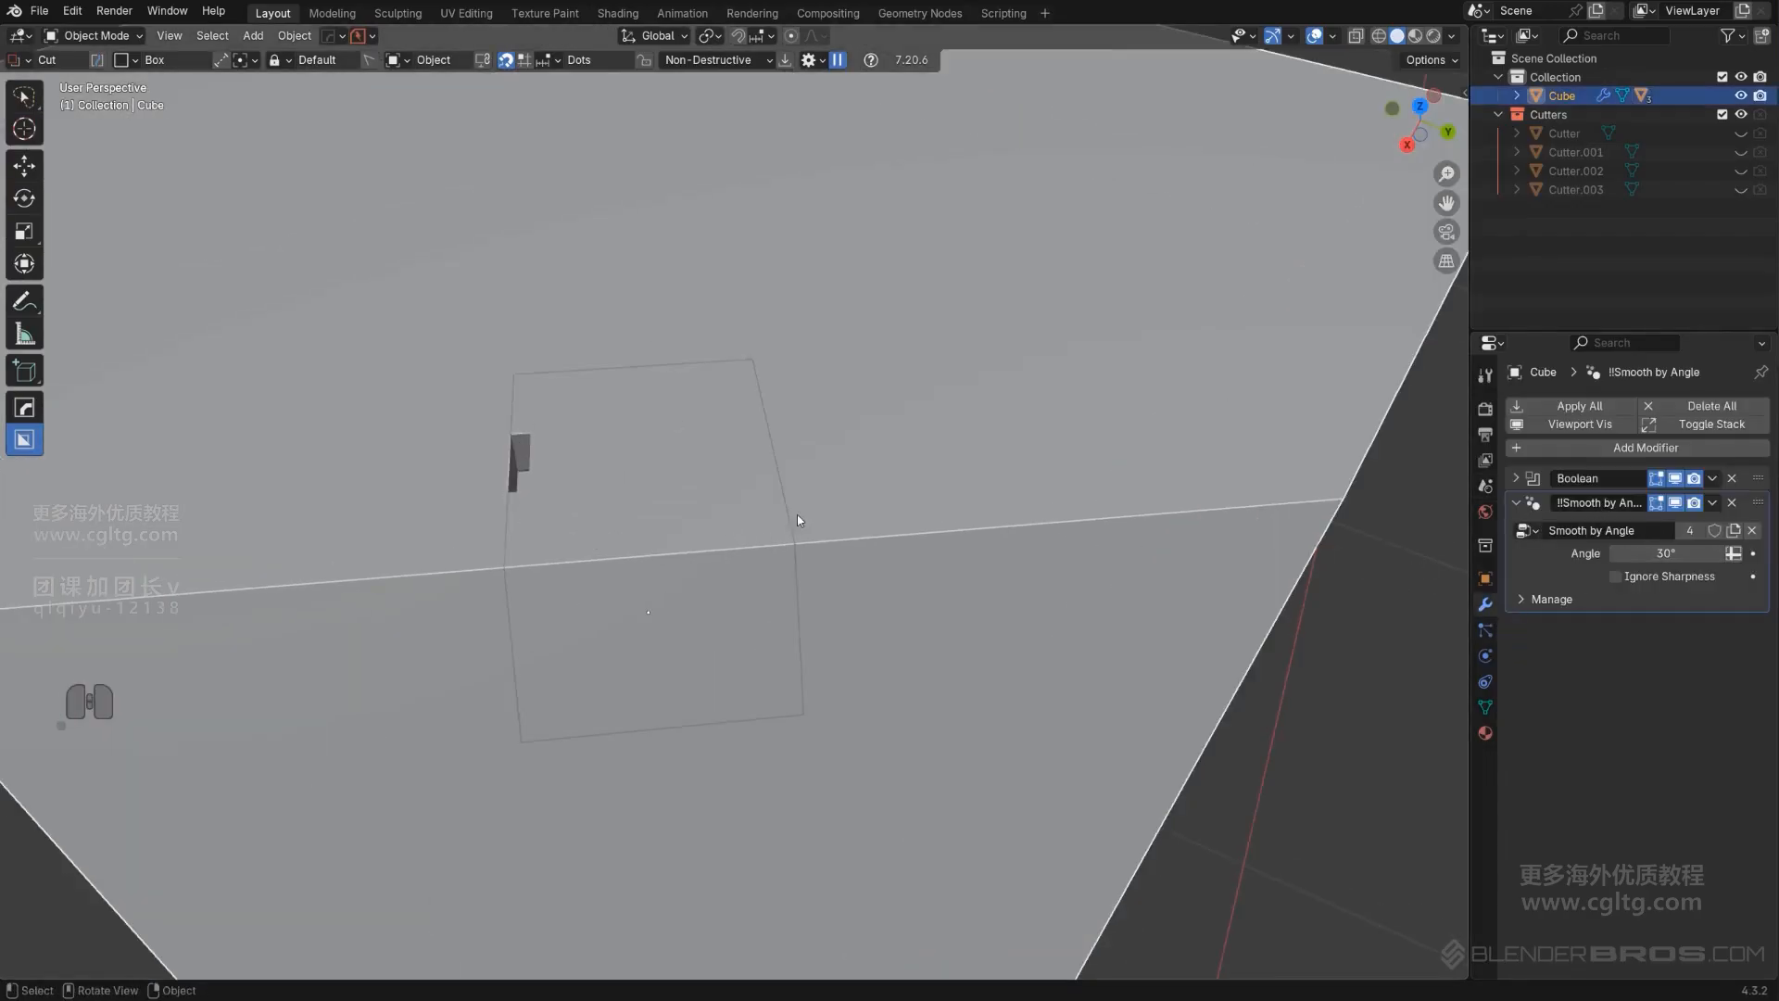
Select the notched block and check how the Hard Ops mirror gizmo is oriented on it, leaving it unmirrored.
middle_click_drag(797, 519, 684, 416)
left_click(575, 406)
middle_click_drag(592, 473, 119, 466)
key("alt+x")
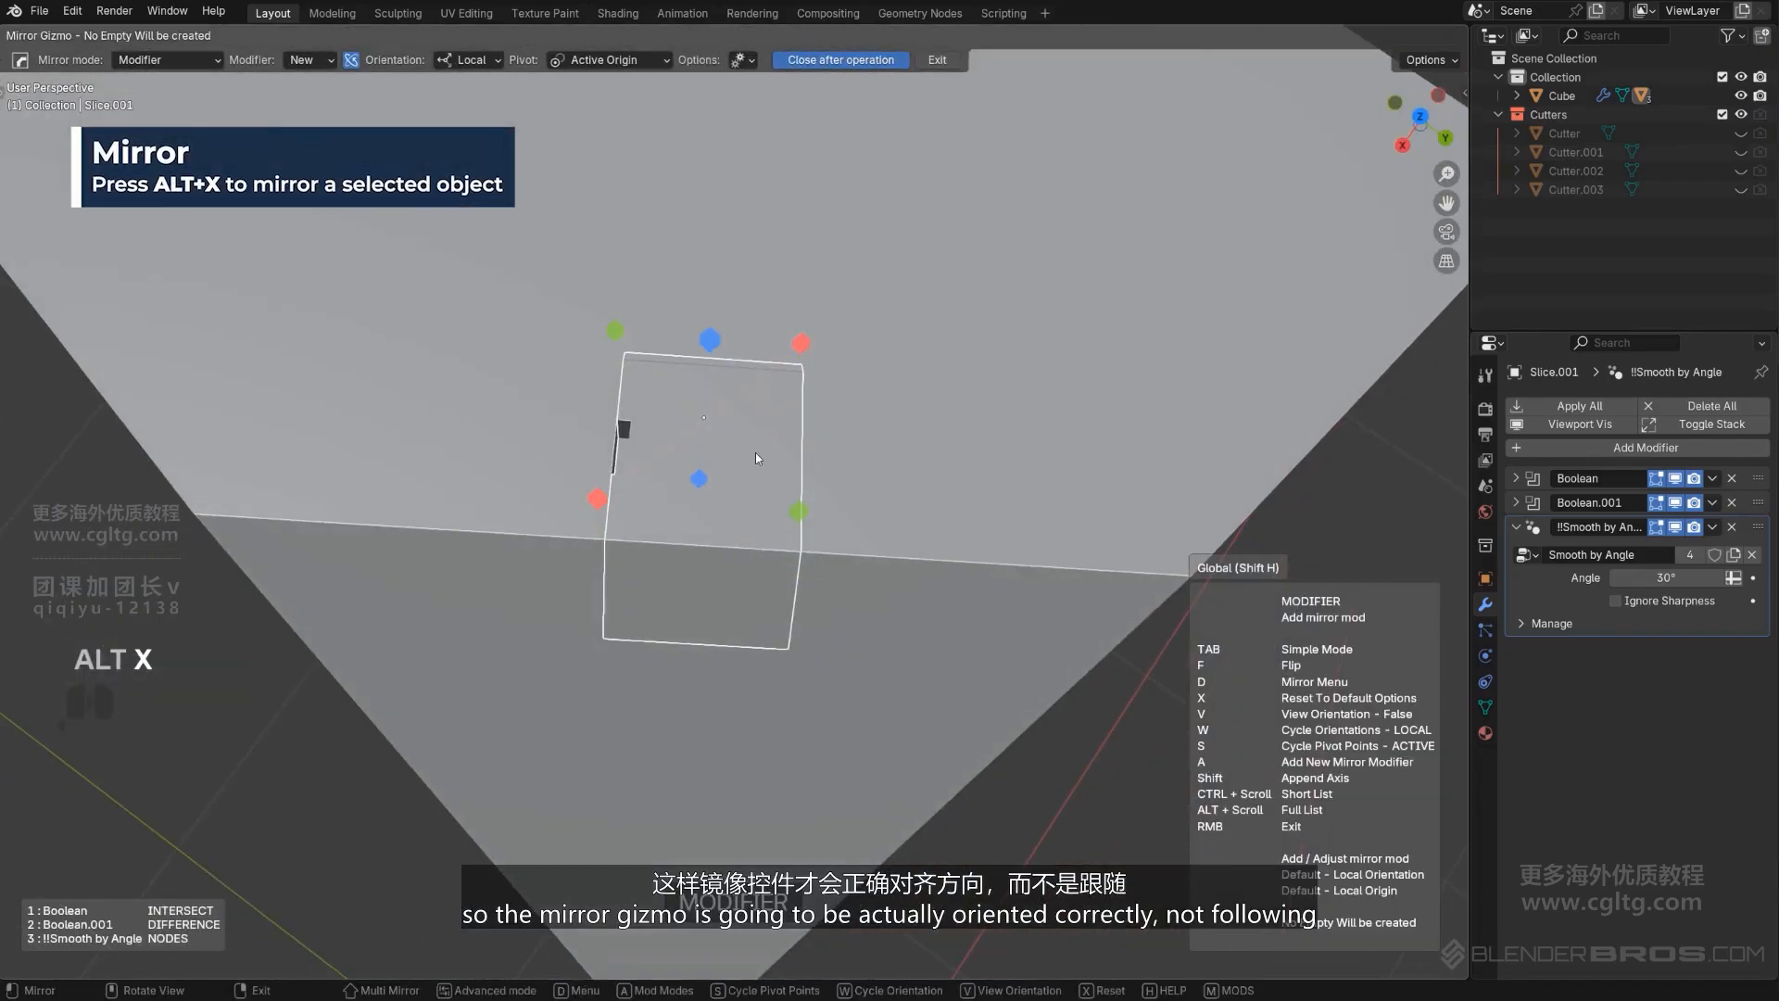
middle_click_drag(756, 459, 538, 408)
middle_click_drag(881, 527, 782, 429)
key("Tab")
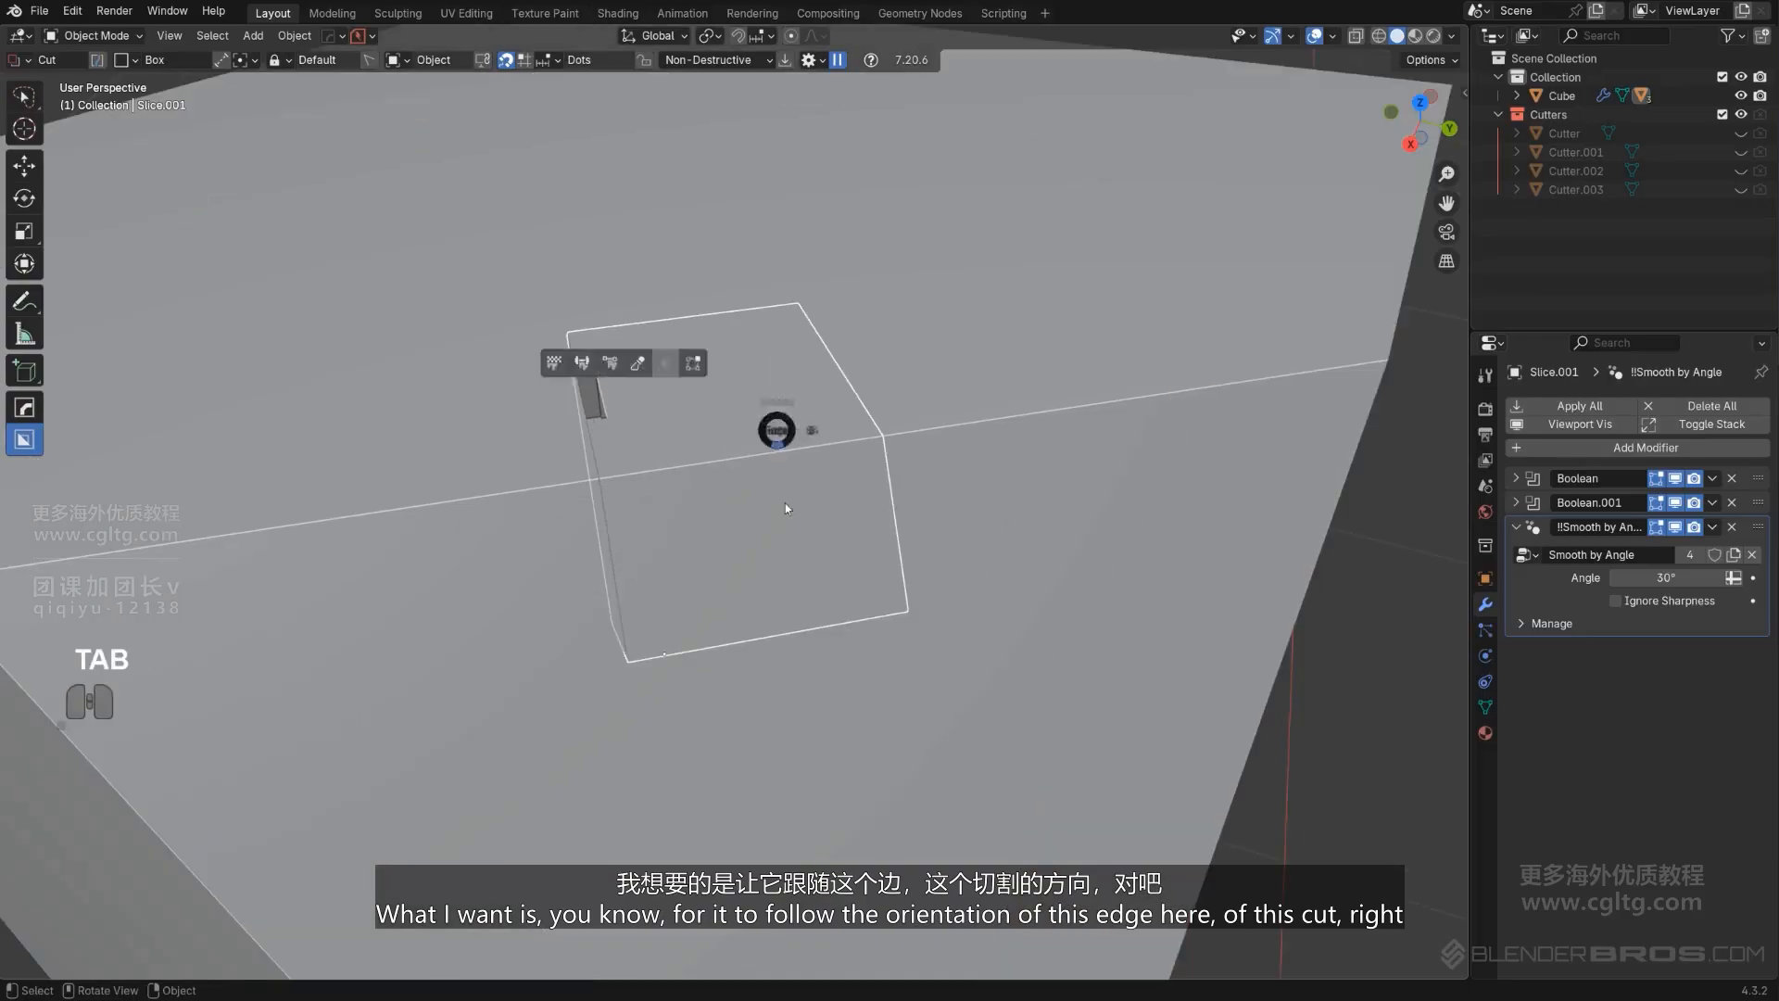
key("Tab")
key("Tab")
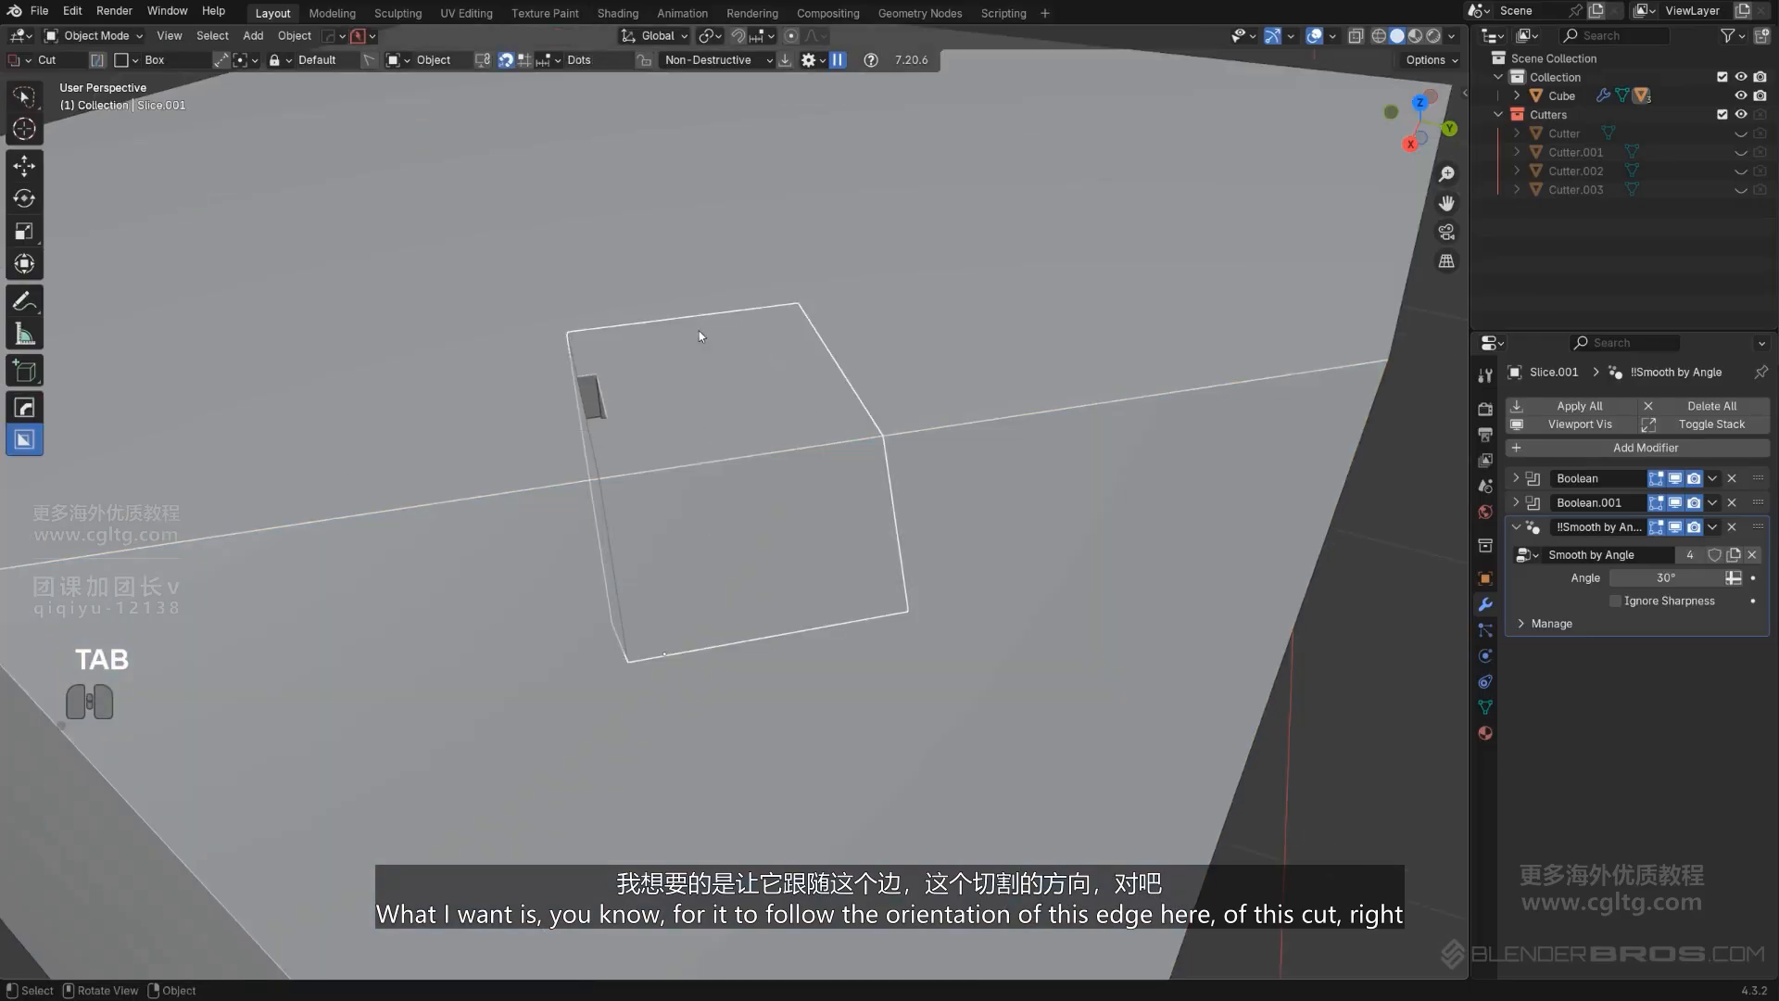
Run the Hard Ops Set Origin tool on the notched block.
middle_click_drag(699, 330, 747, 441)
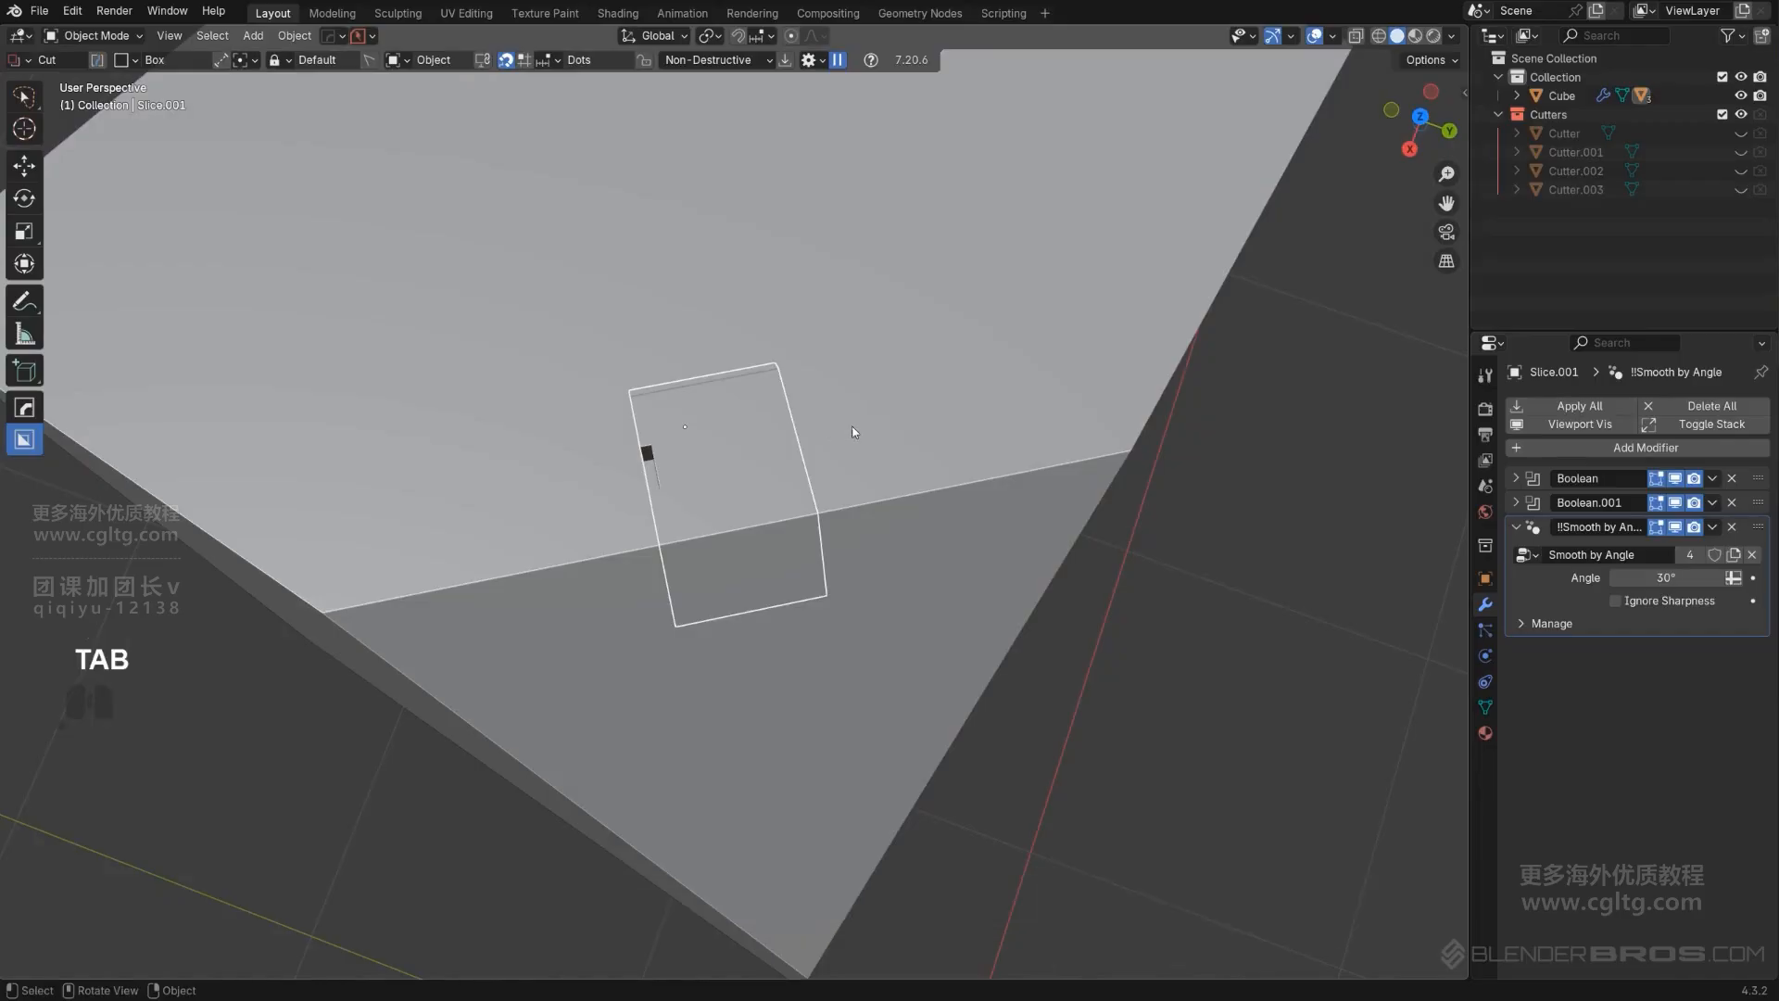
middle_click_drag(846, 429, 732, 500)
key("g")
right_click(791, 454)
key("q")
mouse_move(732, 500)
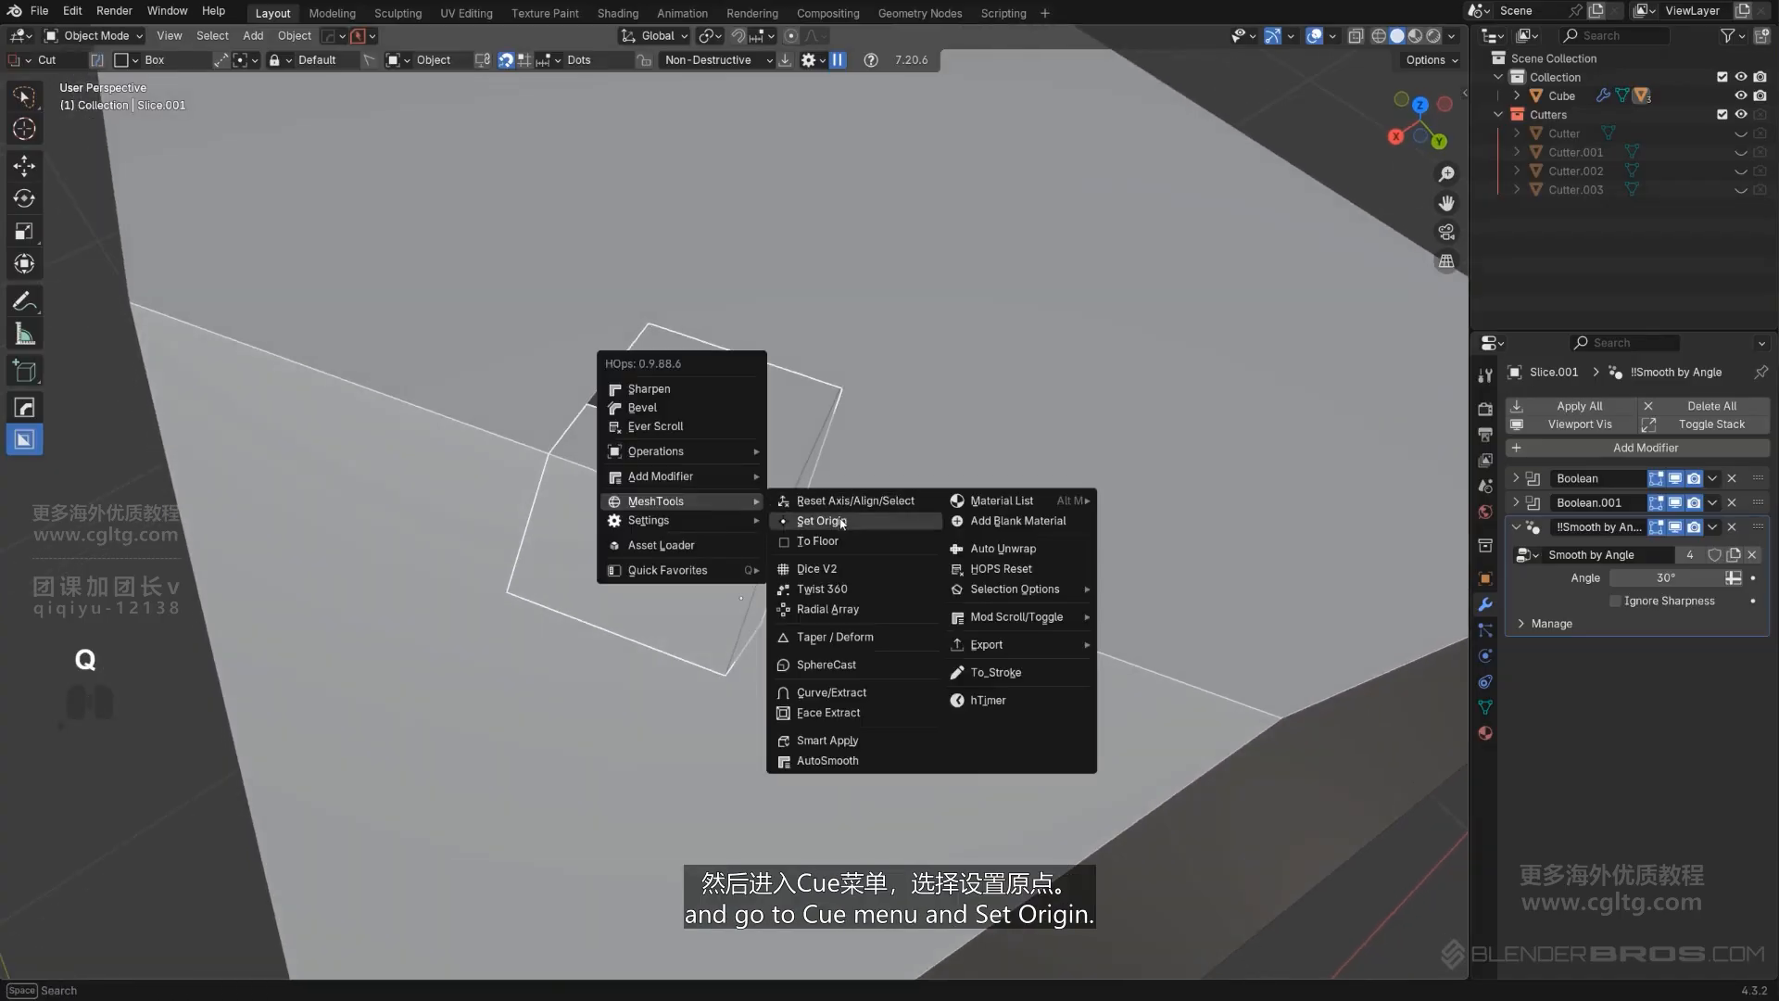
left_click(821, 521)
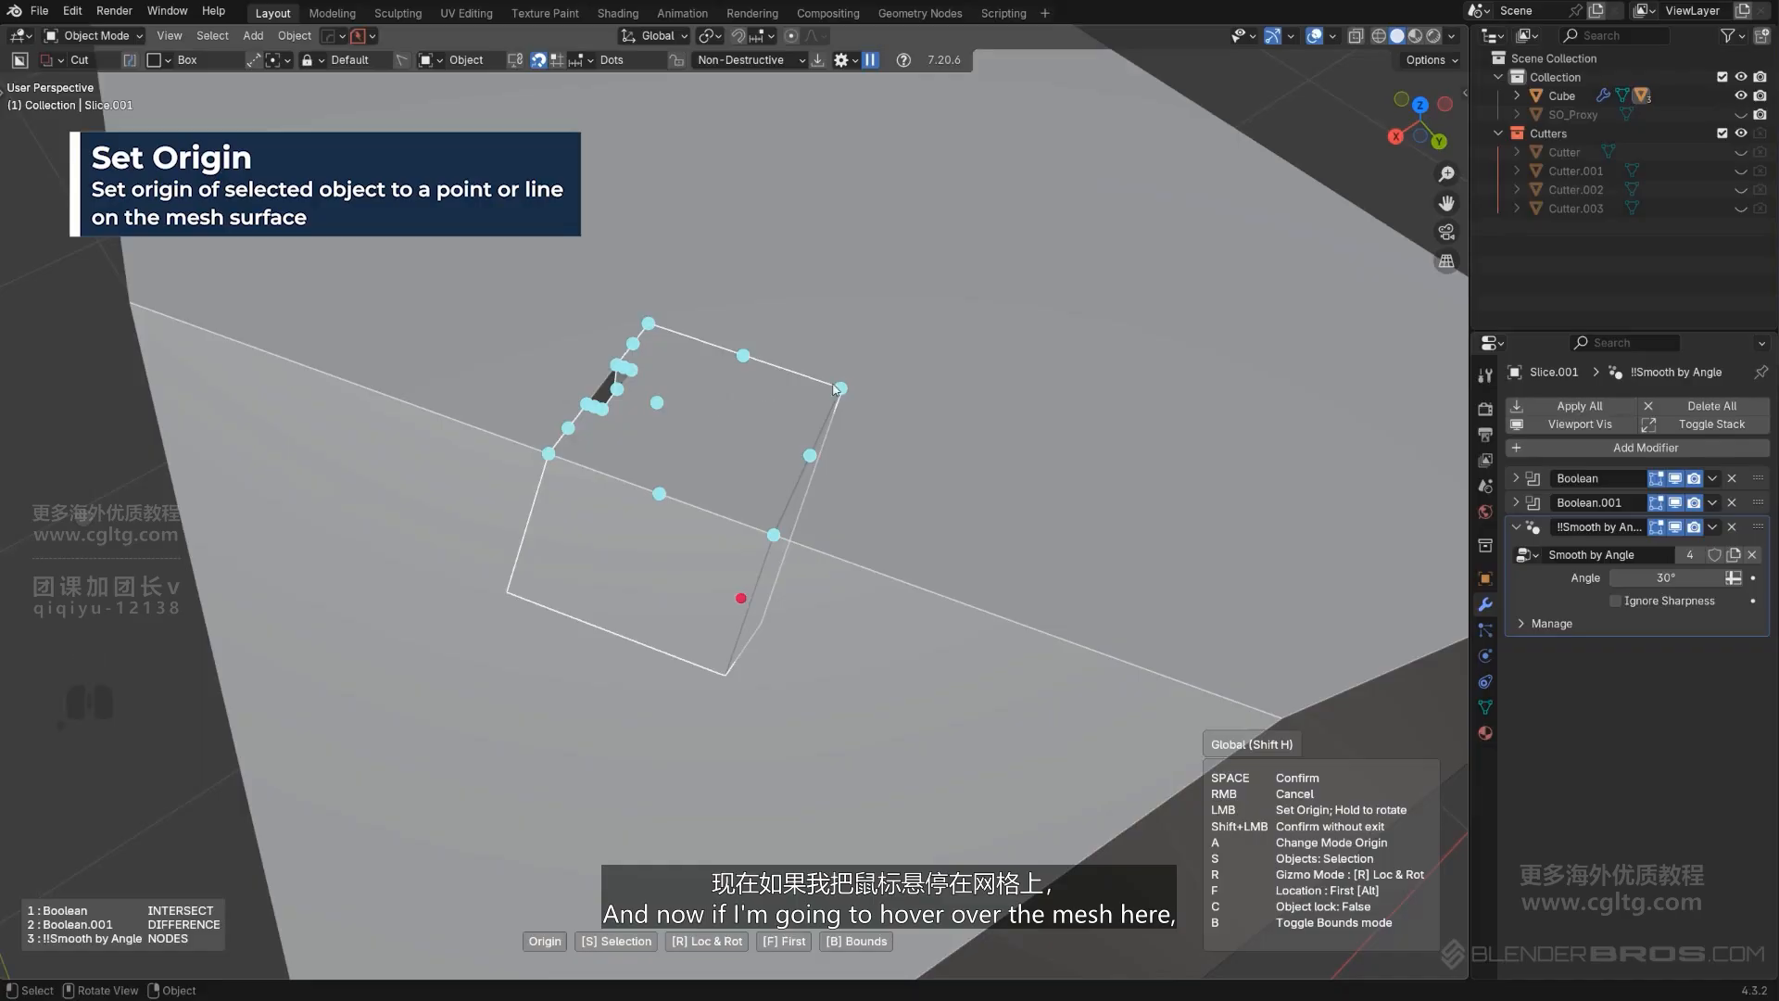
Set the block's origin halfway between the upper face's far corner and the diagonally opposite lower front corner, using Median location.
middle_click_drag(853, 452, 746, 487)
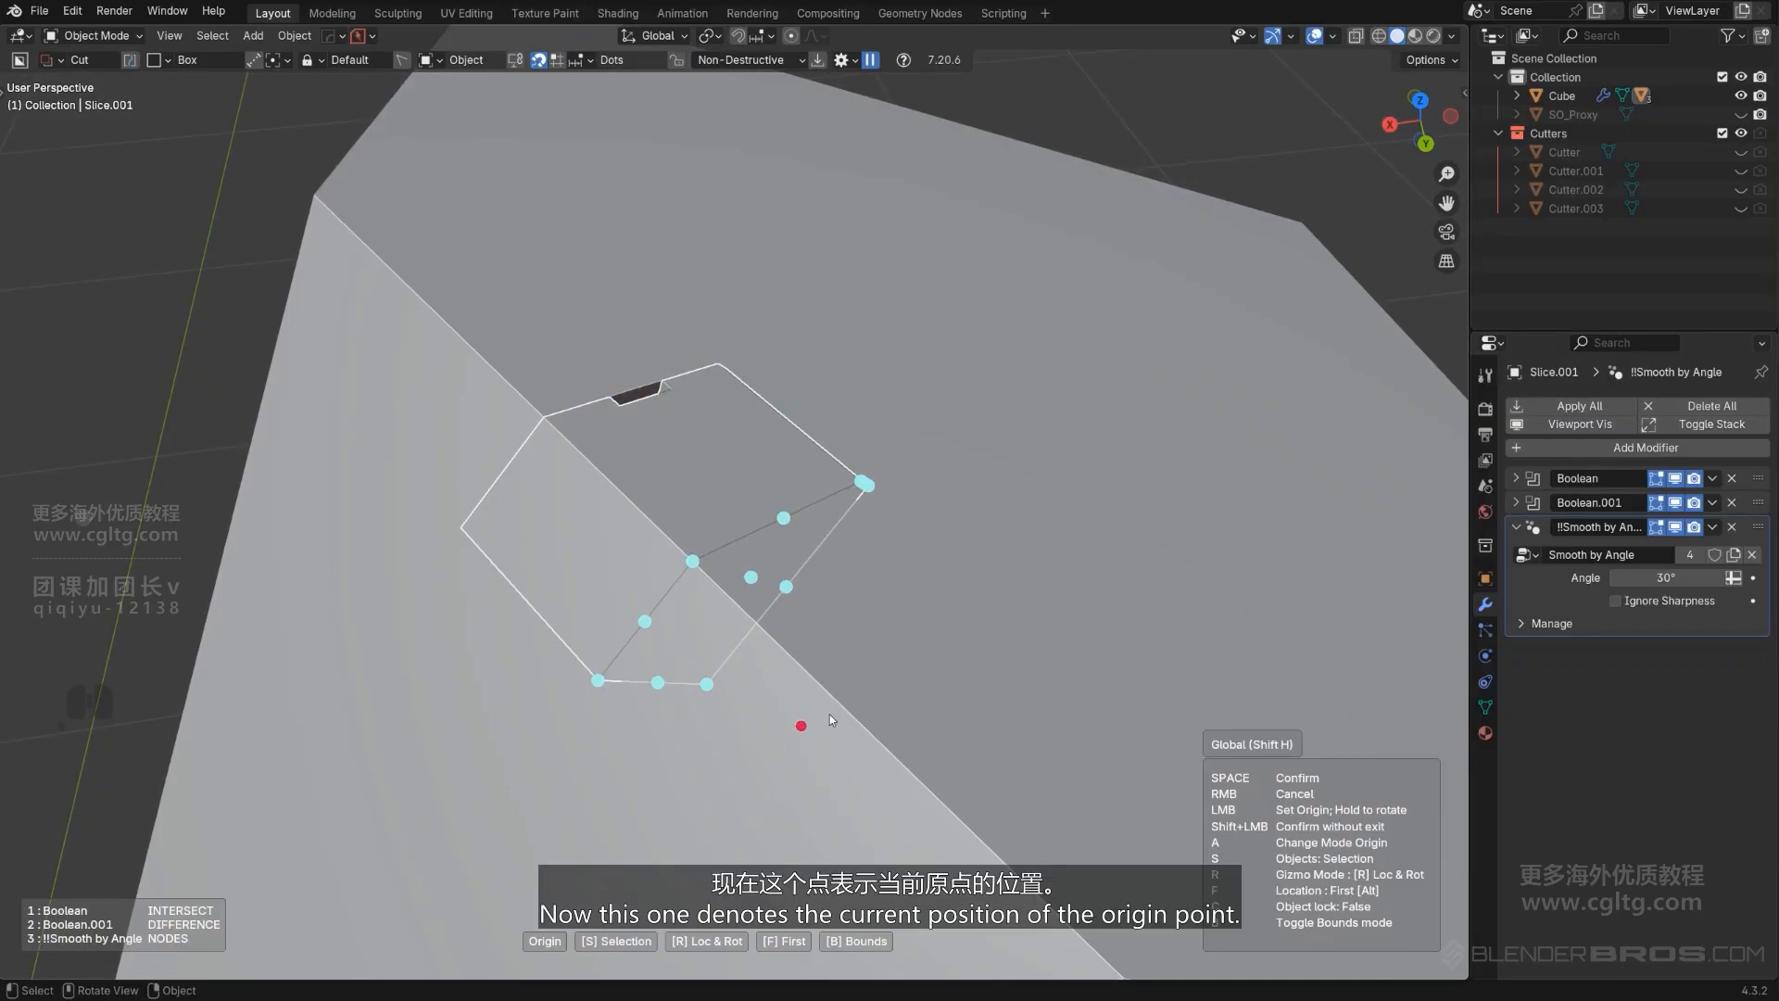
middle_click_drag(913, 754, 937, 743)
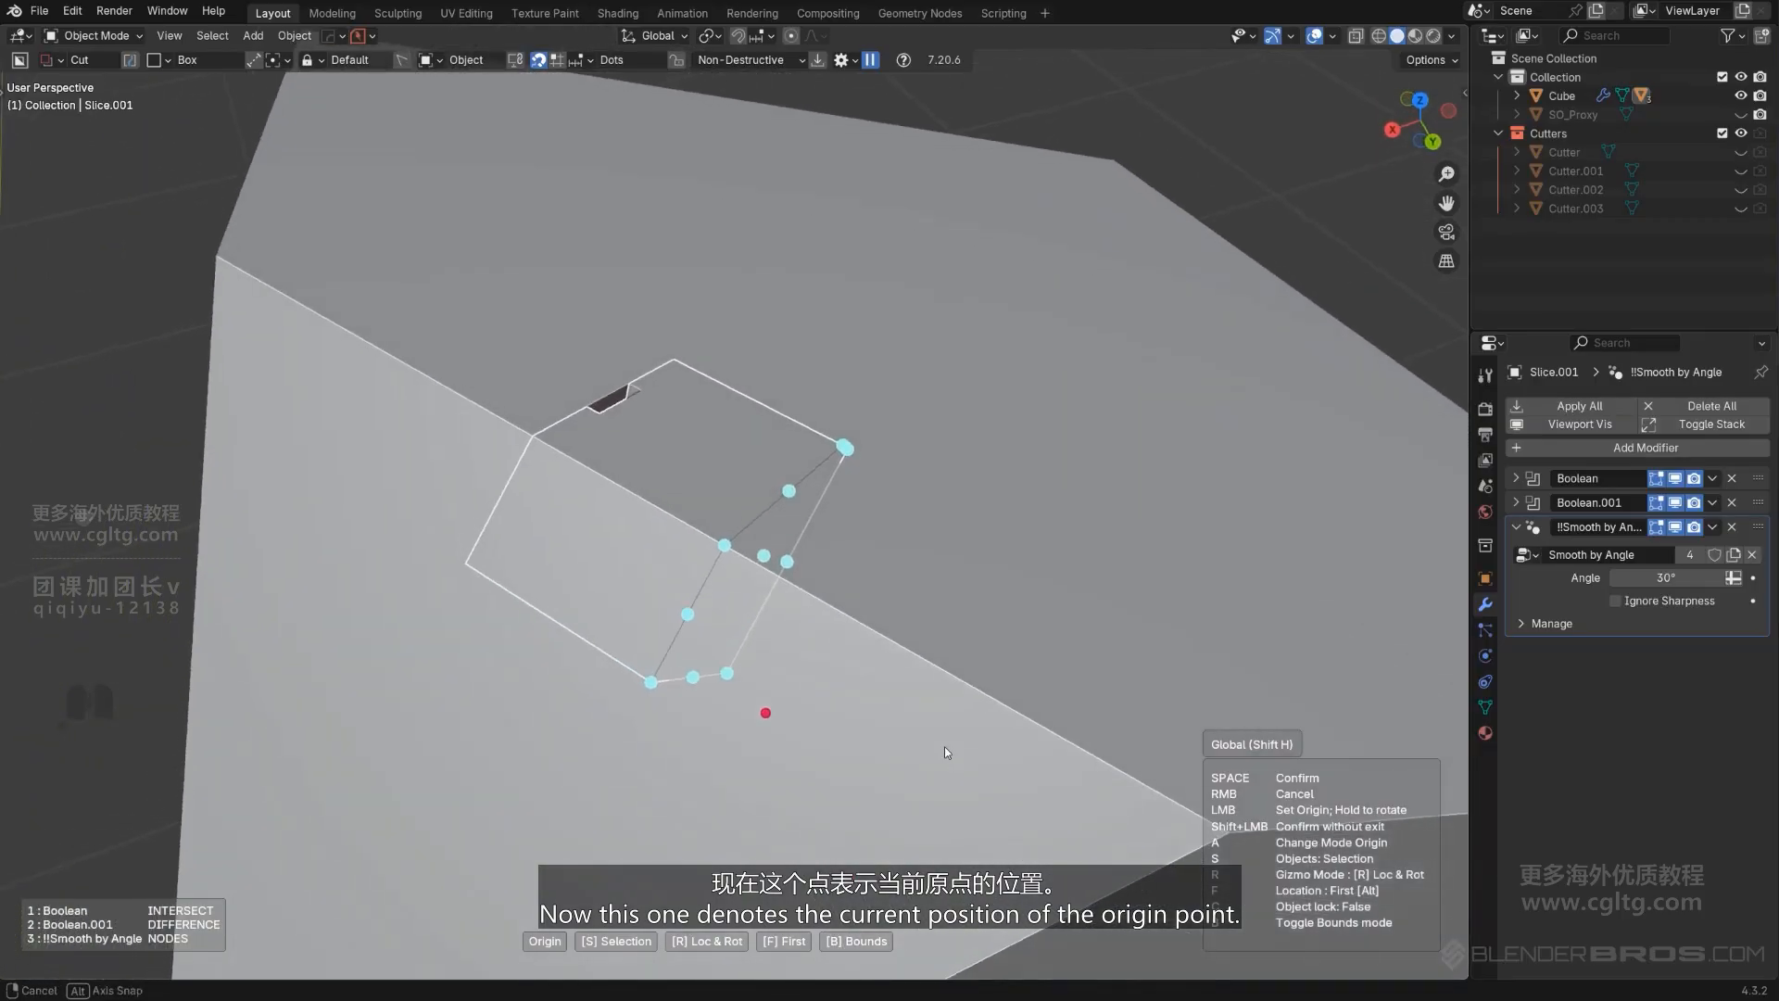
middle_click_drag(762, 541, 882, 565)
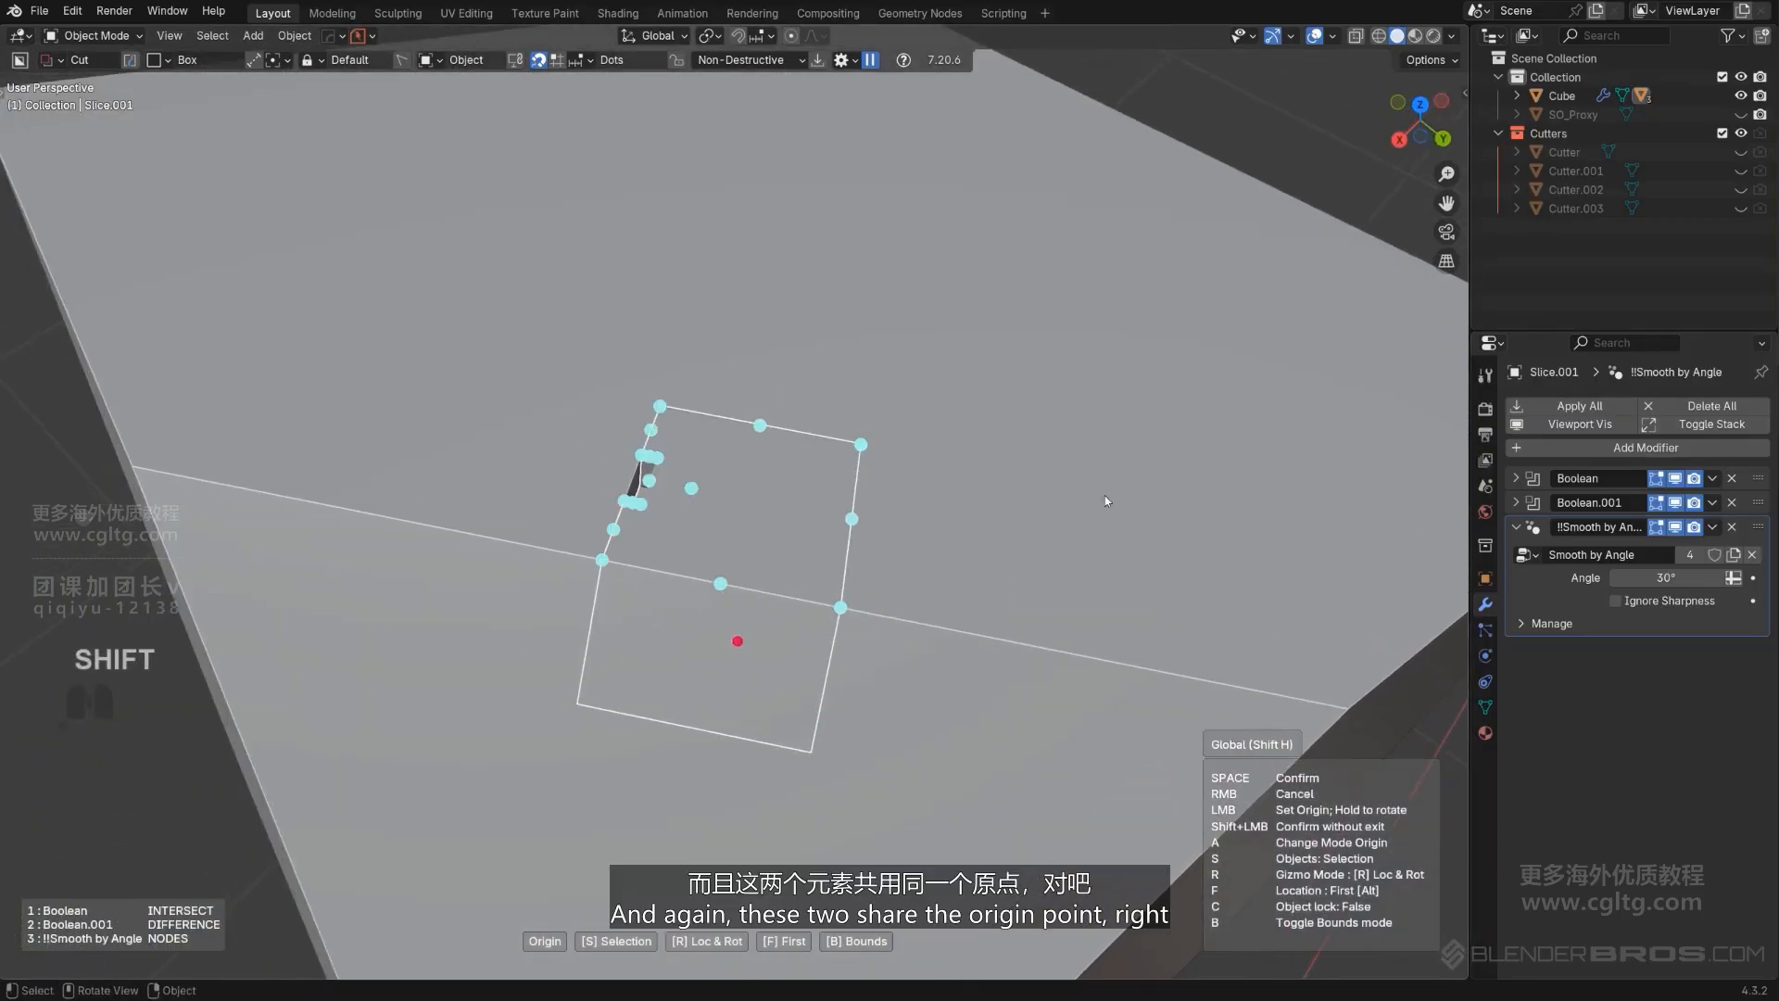
middle_click_drag(1106, 501, 907, 571)
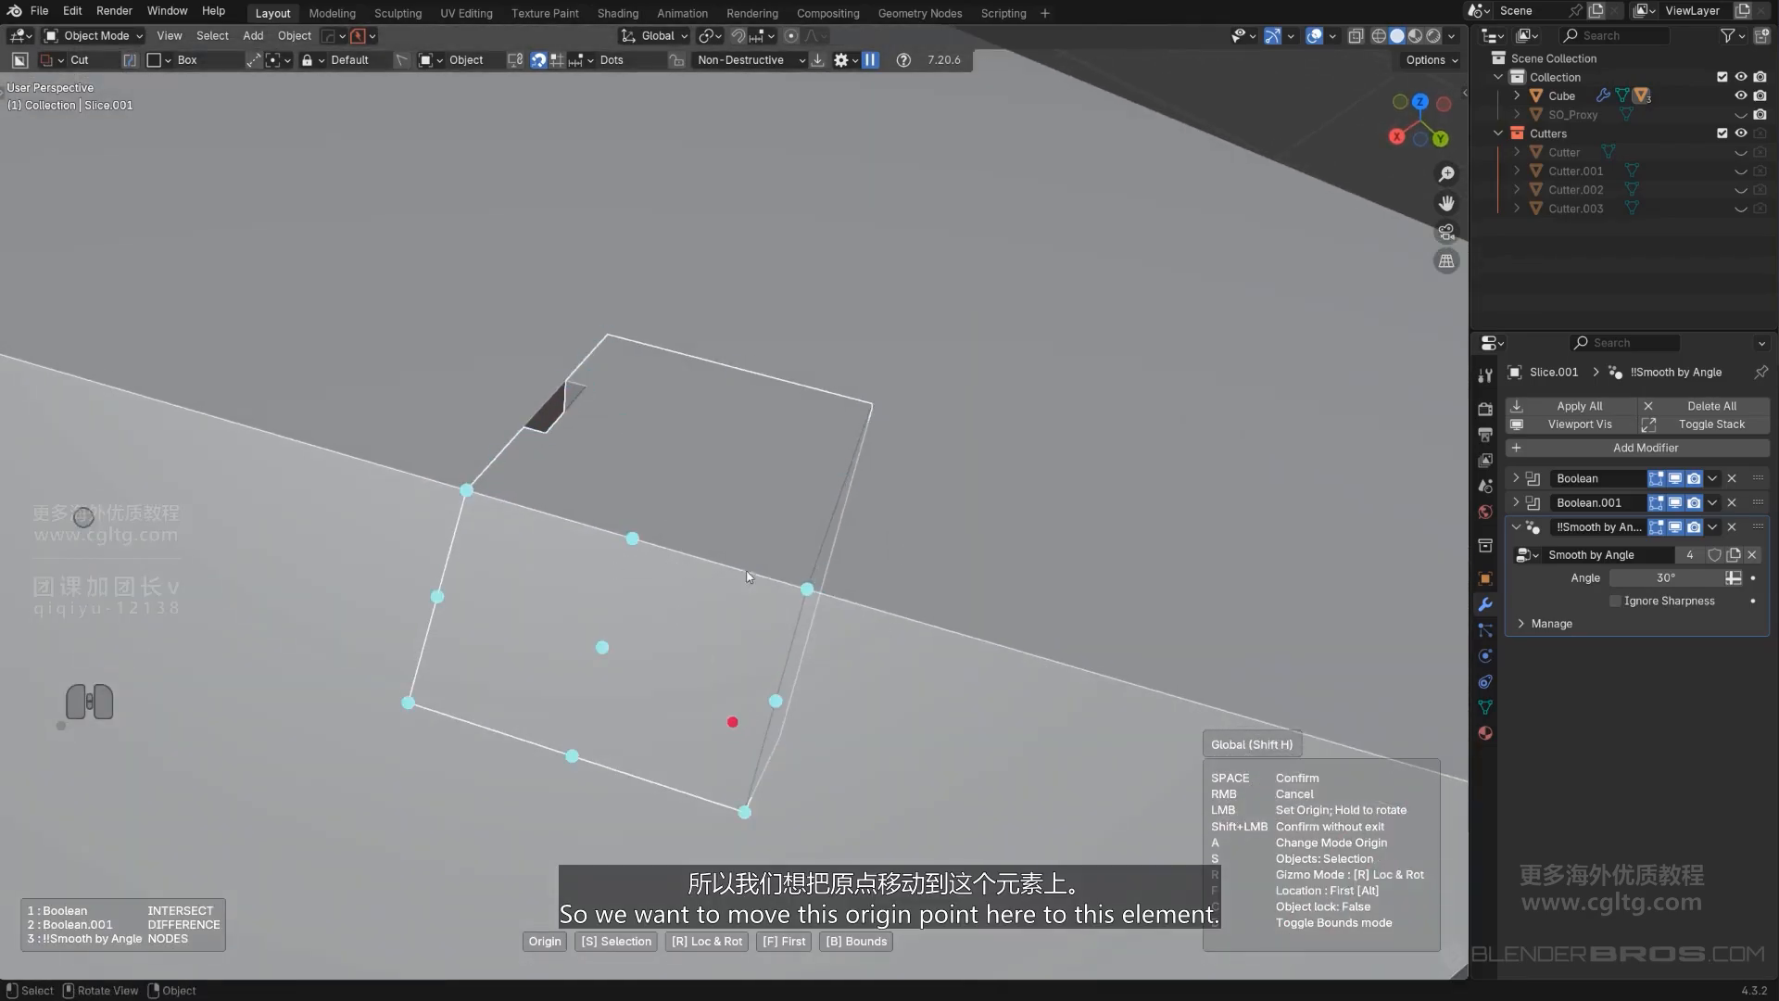
middle_click_drag(749, 576, 952, 521)
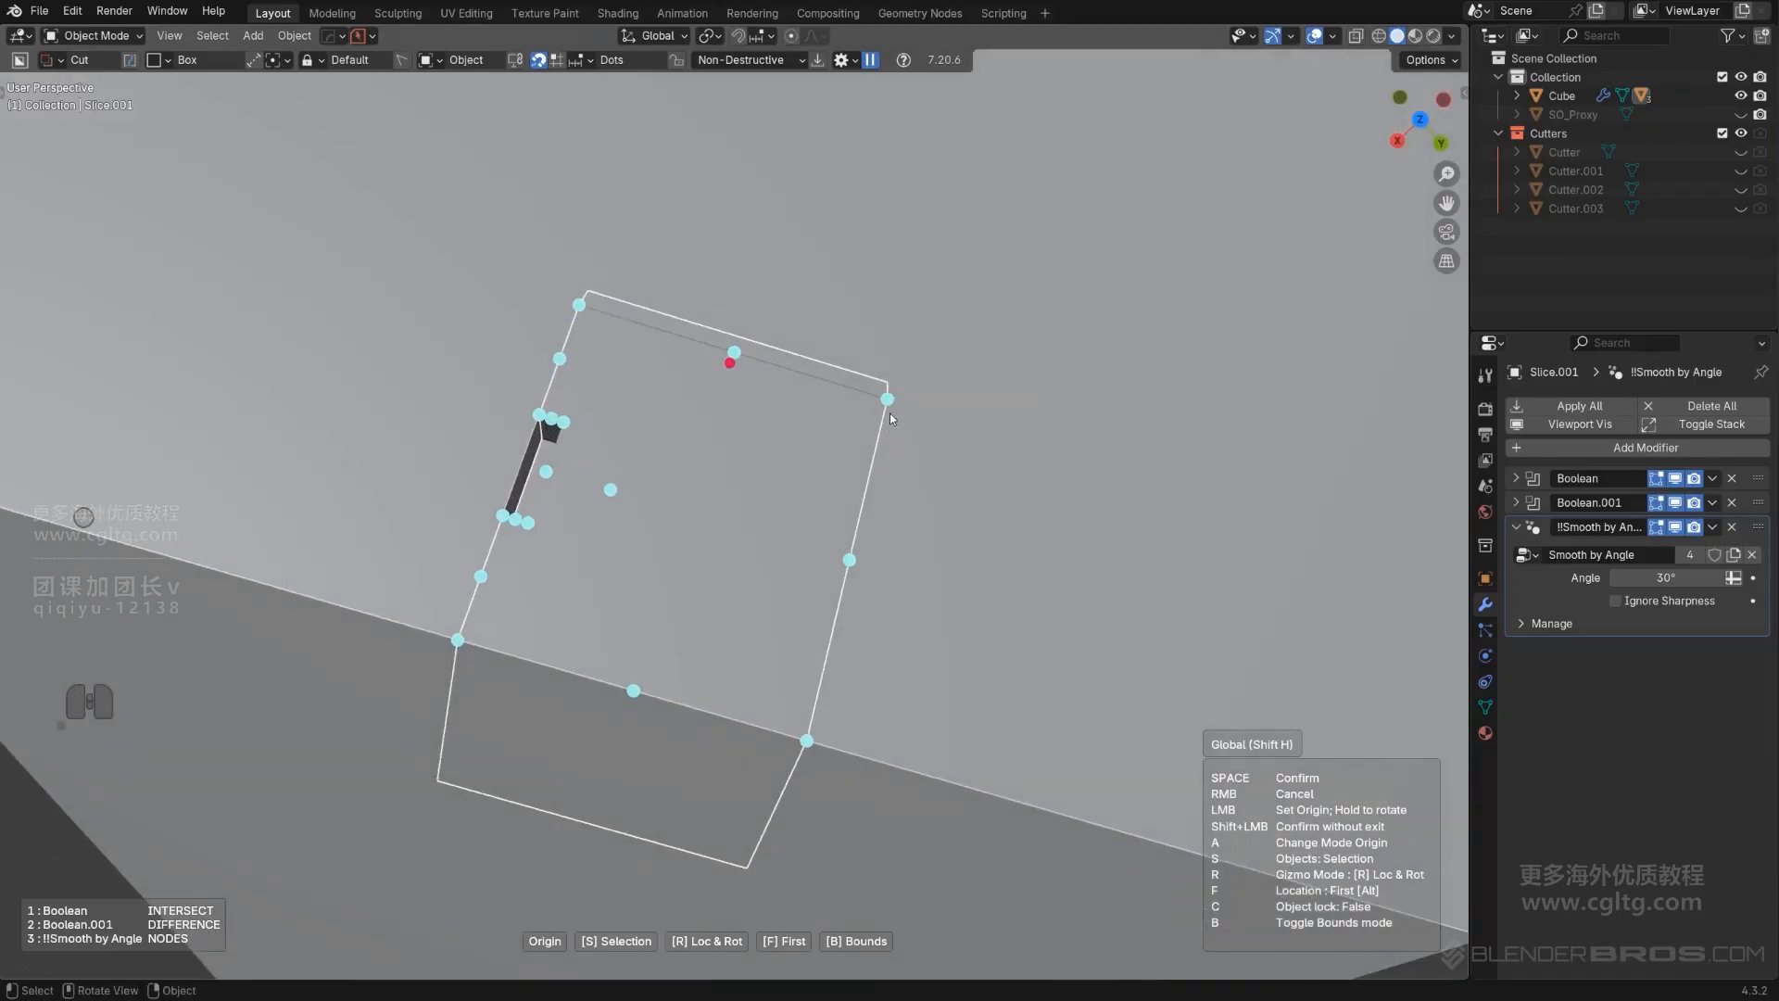
left_click_drag(886, 401, 595, 693)
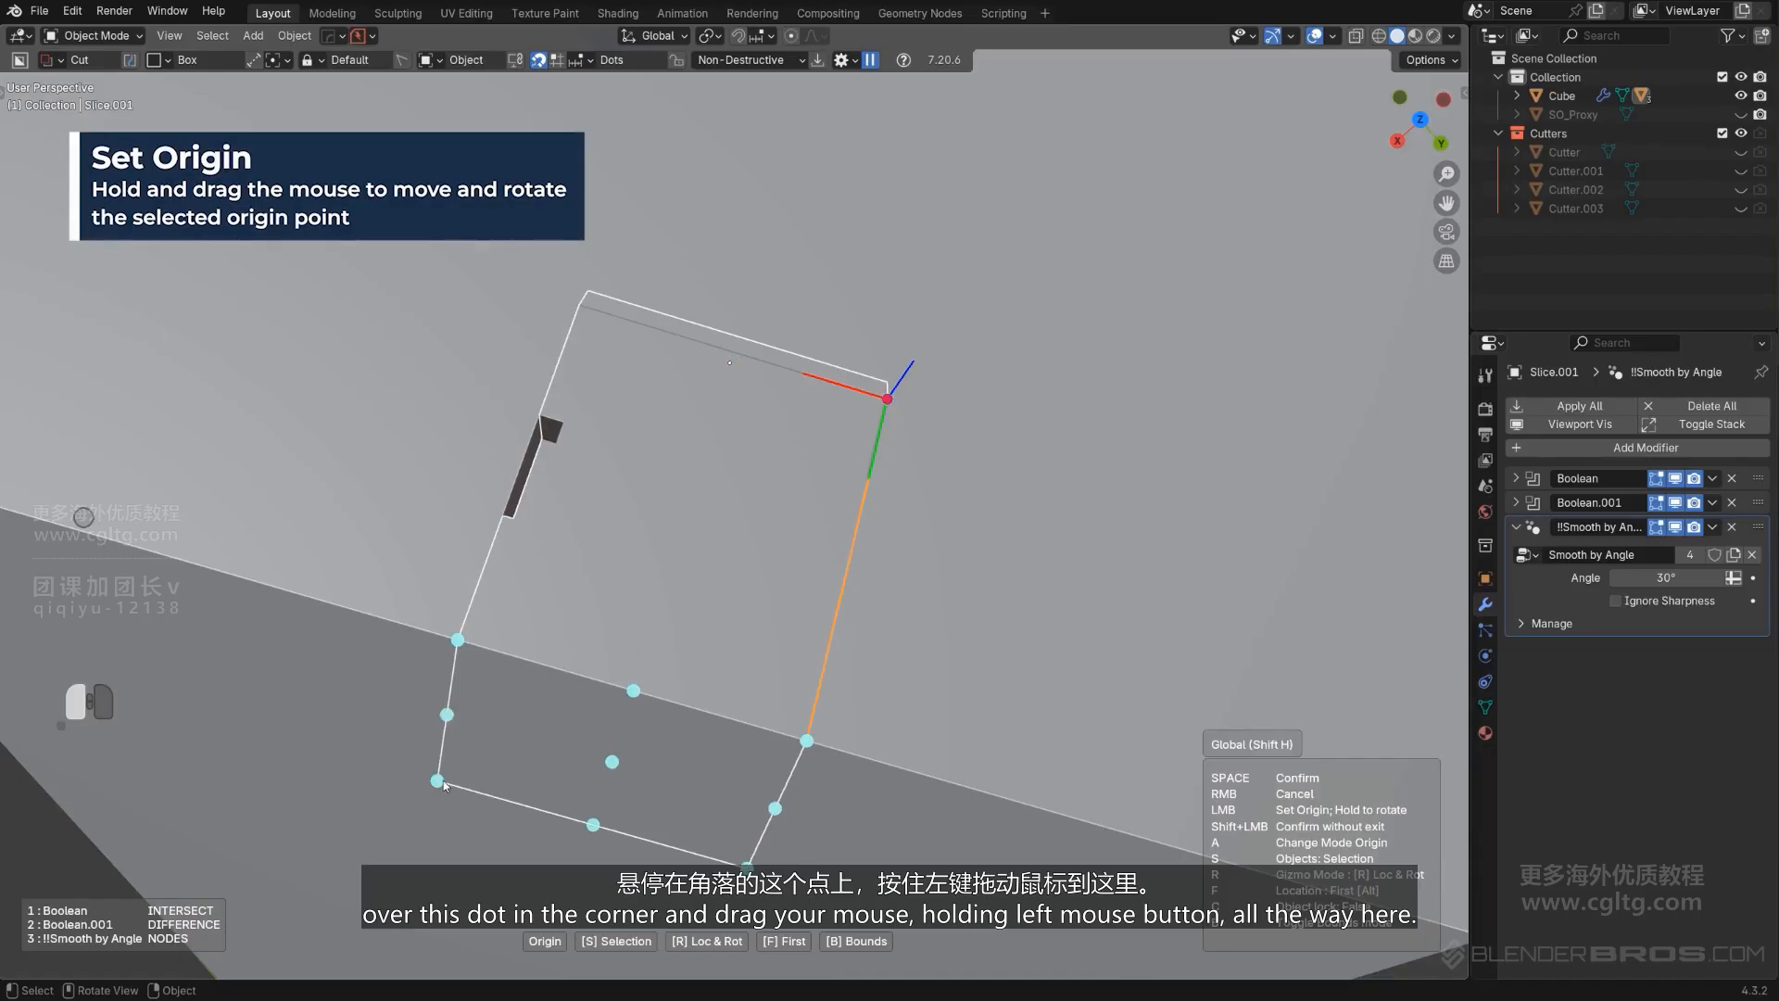
left_click_drag(442, 785, 443, 785)
key("h")
key("h")
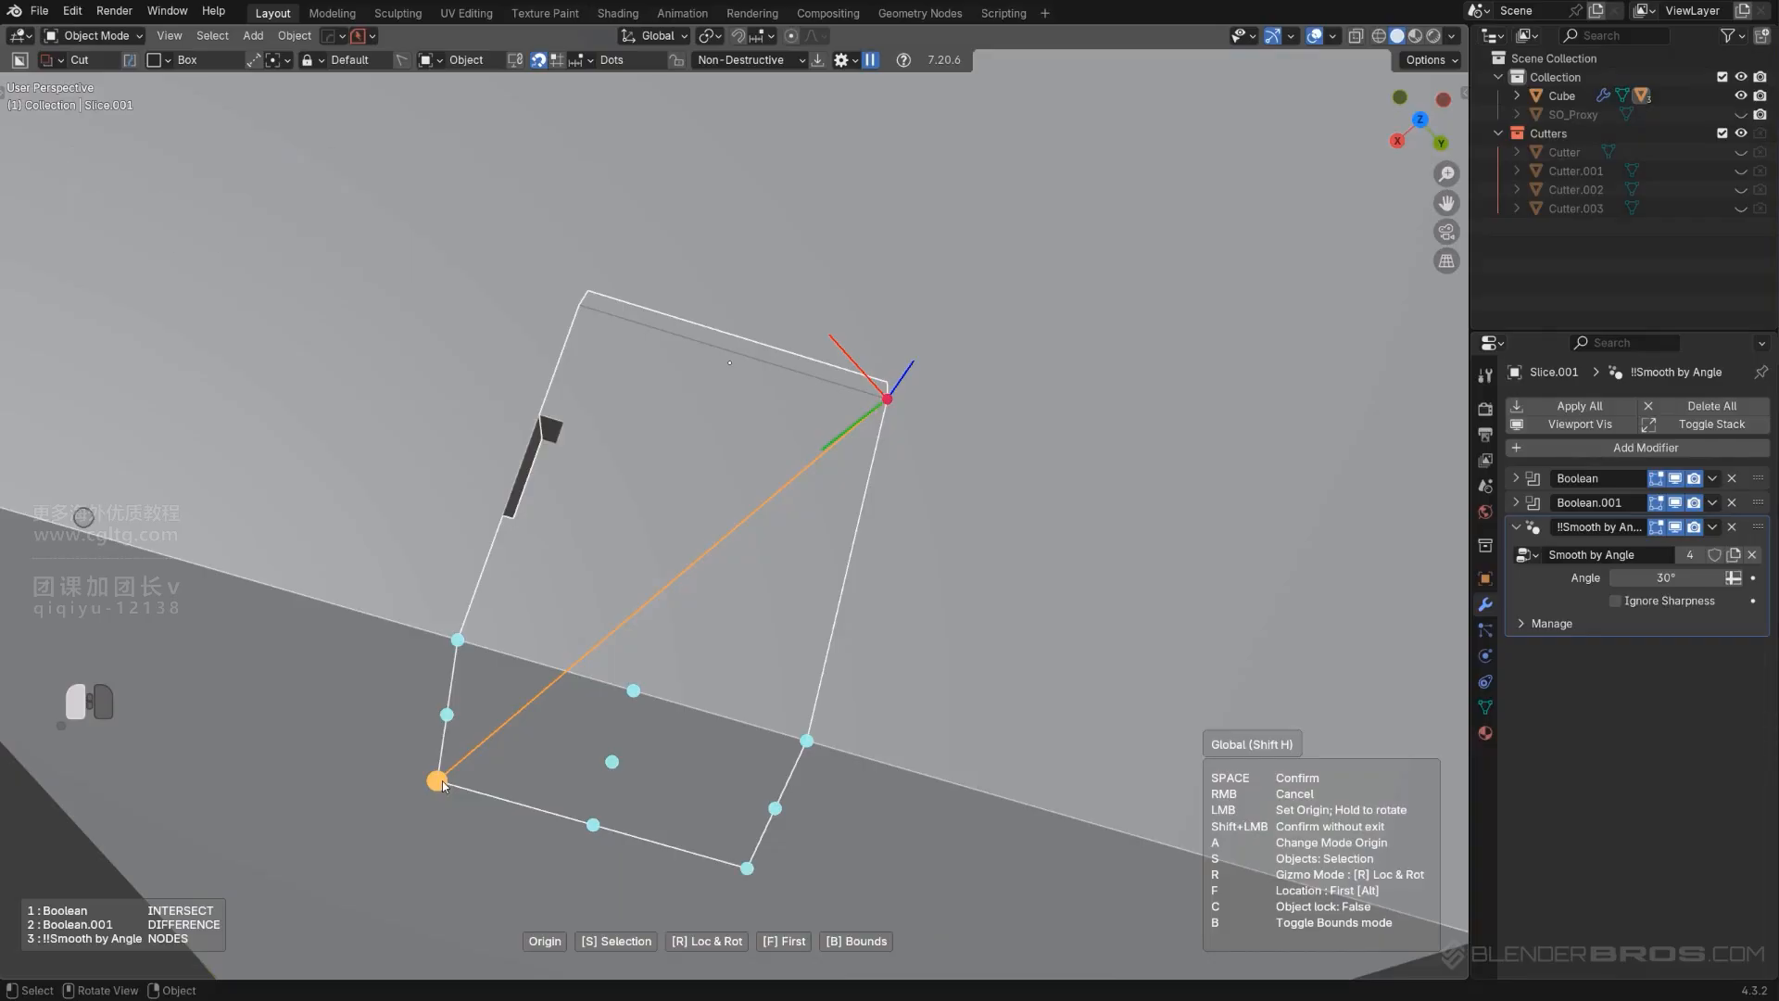
key("f")
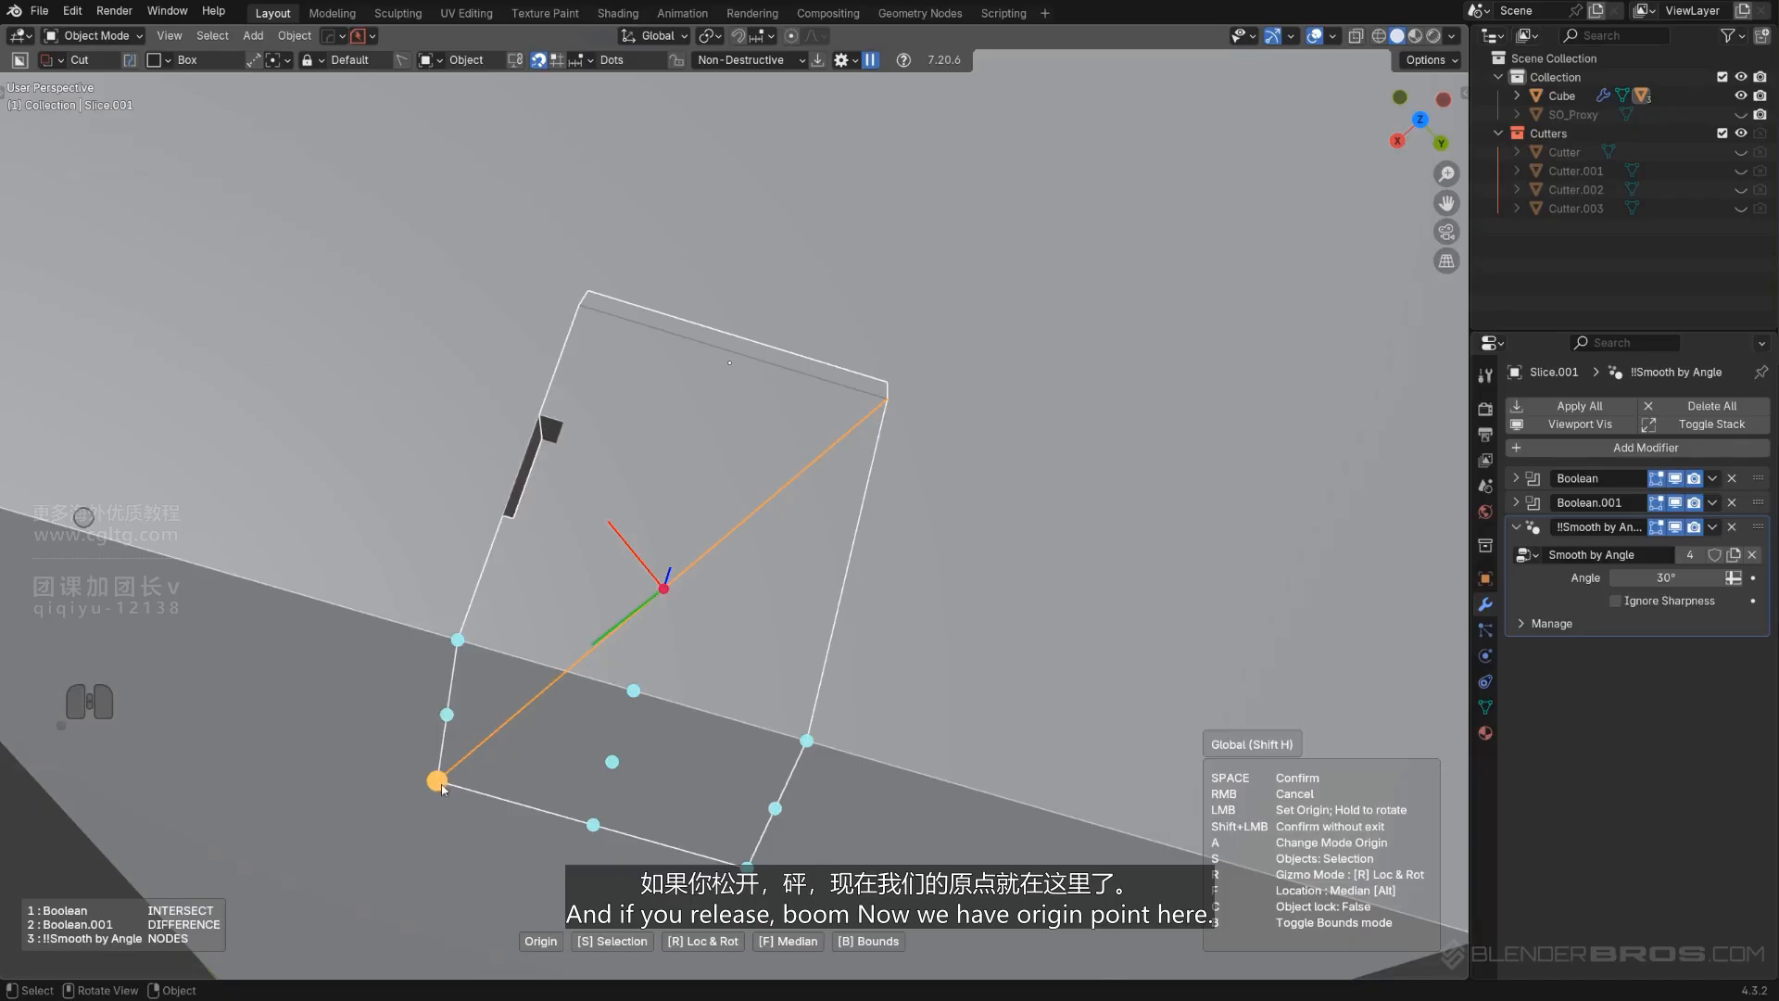
left_click(441, 788)
Check the mirror gizmo's orientation at the block's centered origin without mirroring.
middle_click_drag(673, 625, 738, 470)
key("alt+x")
right_click(805, 554)
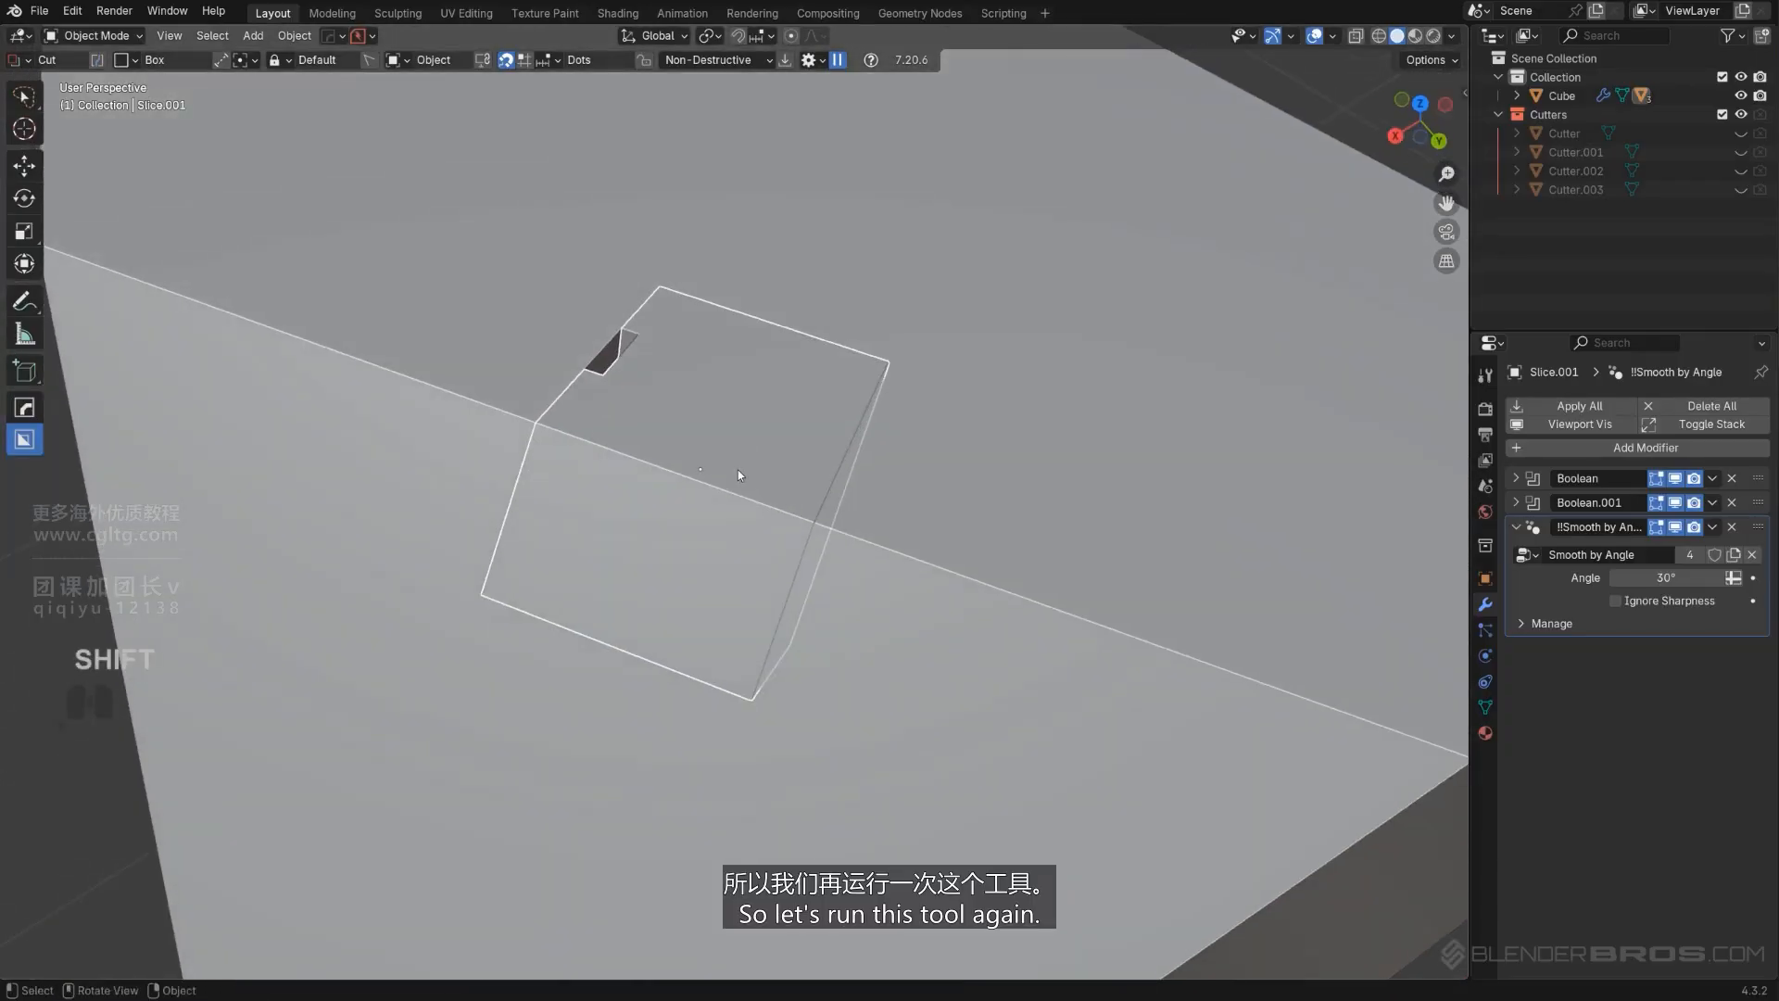
Run Set Origin in Rotation mode, aligning the origin from the upper face's back edge midpoint to the beveled edge's midpoint.
key("q")
mouse_move(738, 470)
left_click(803, 489)
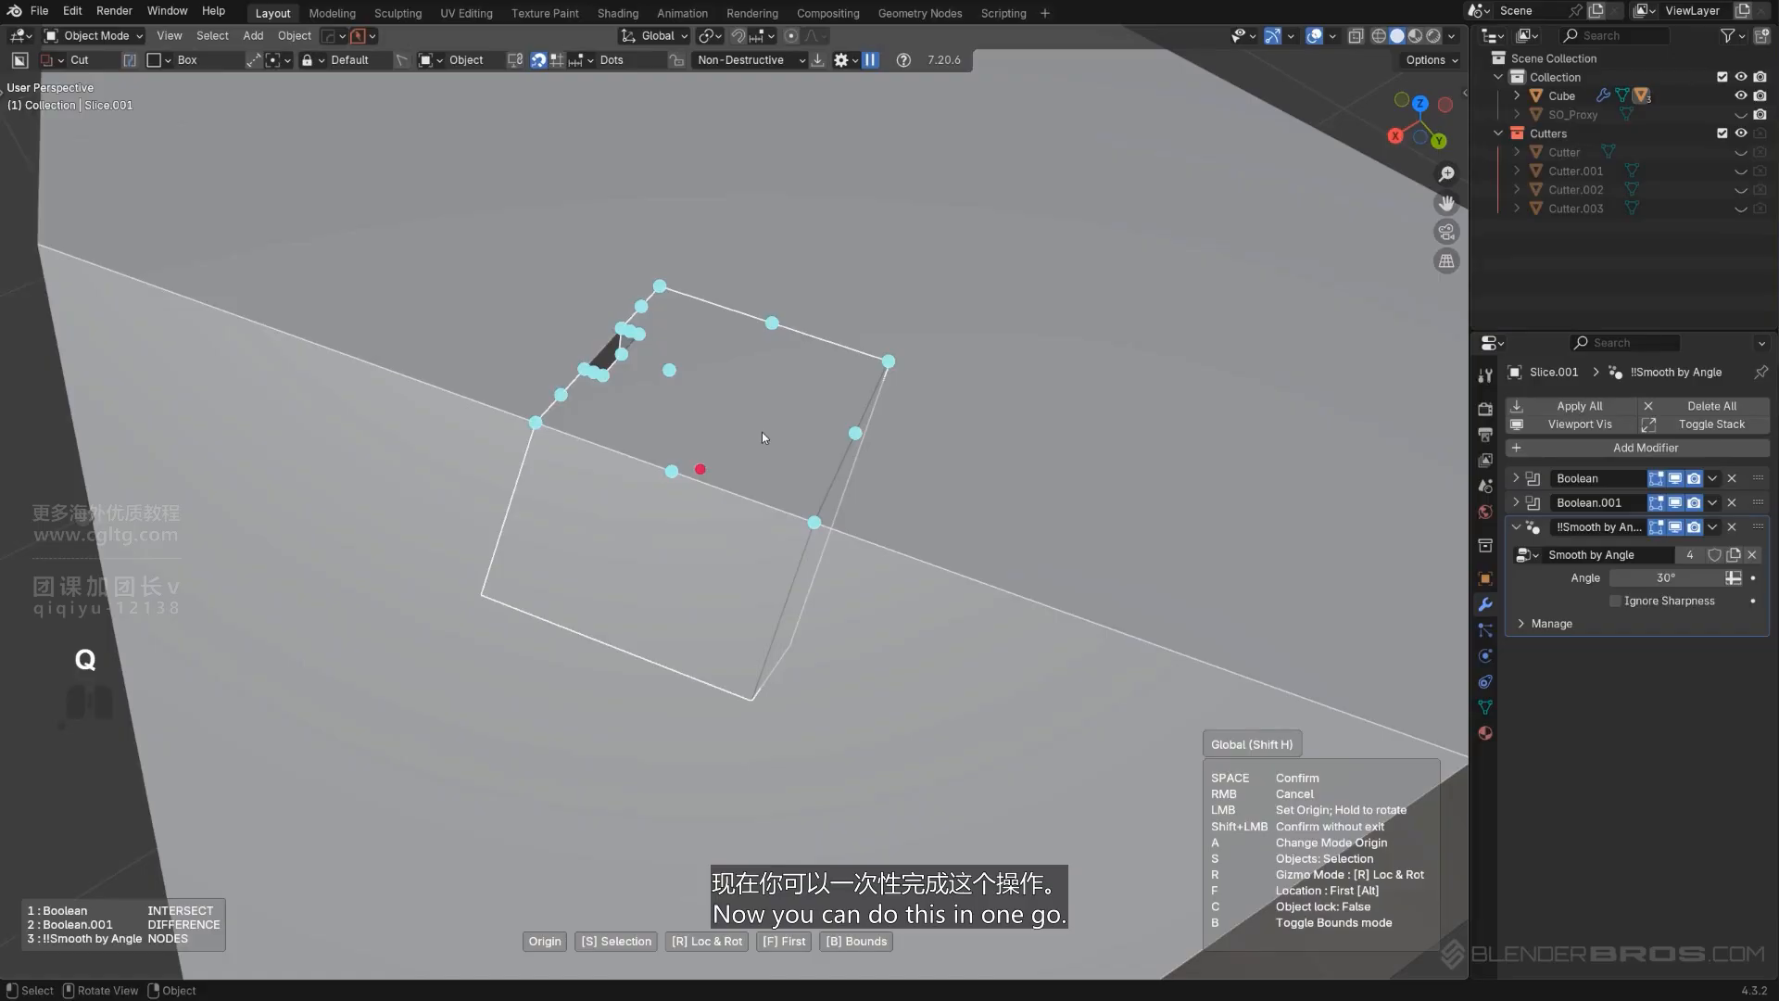
middle_click_drag(761, 432, 811, 471, "shift")
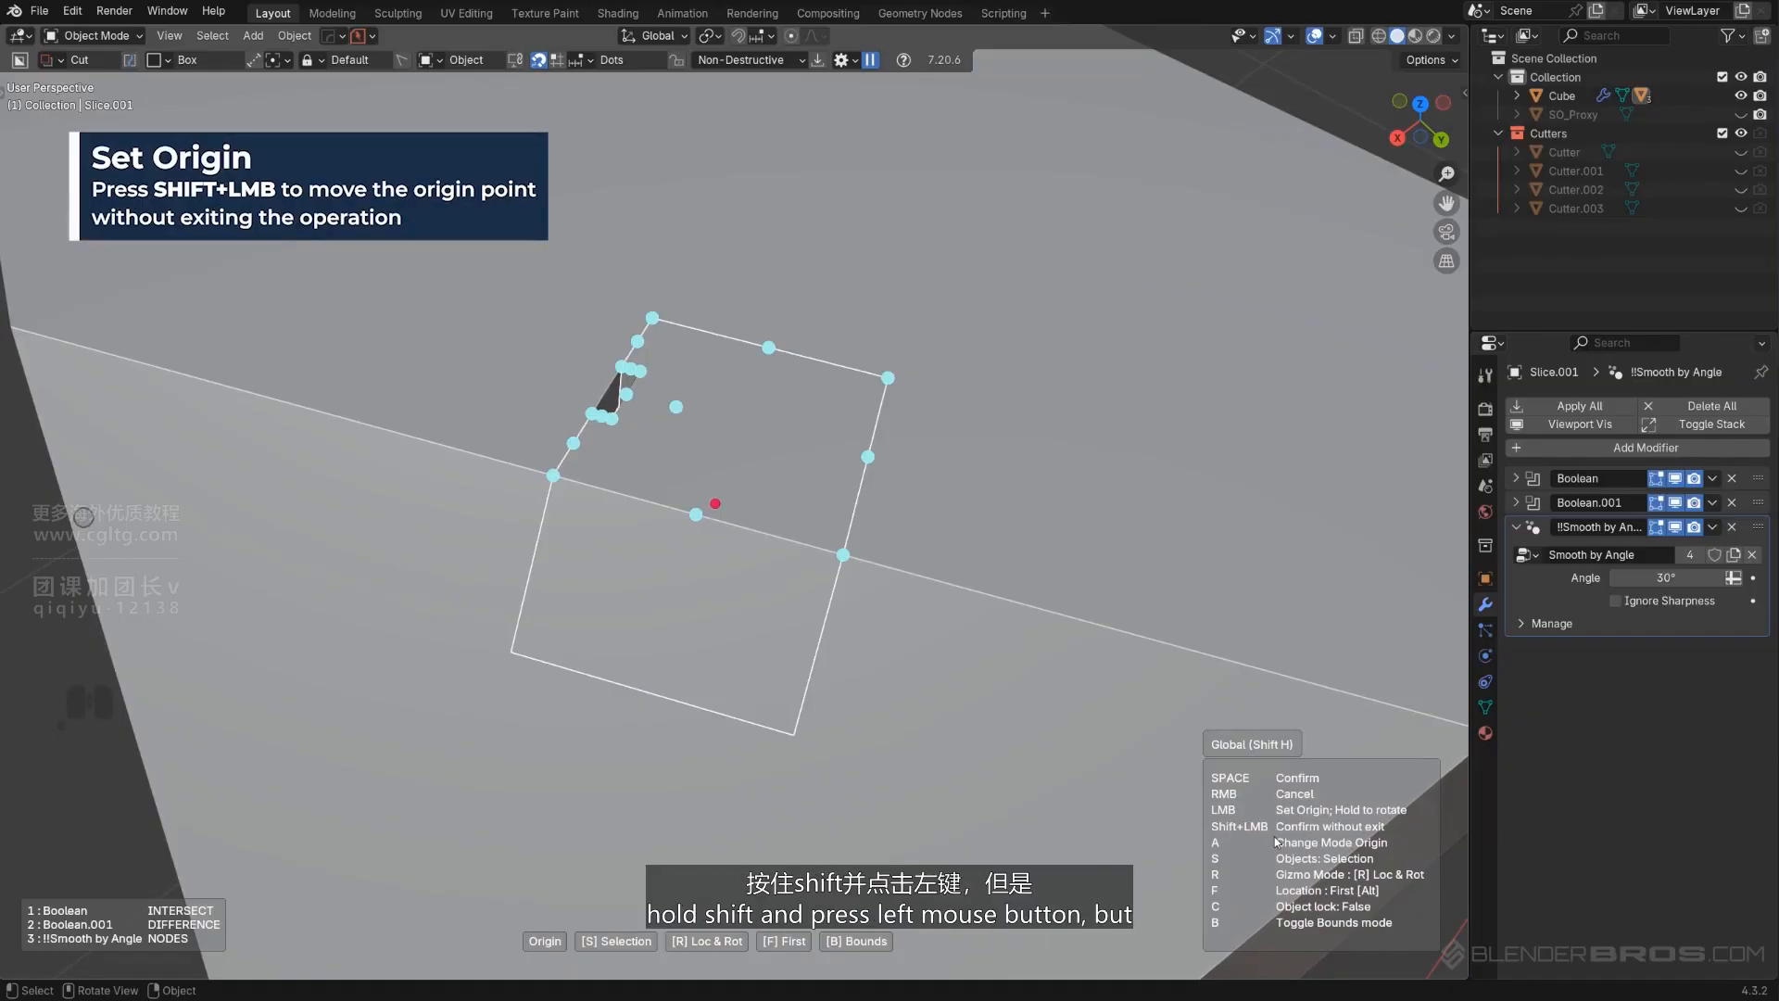
middle_click_drag(834, 538, 792, 460)
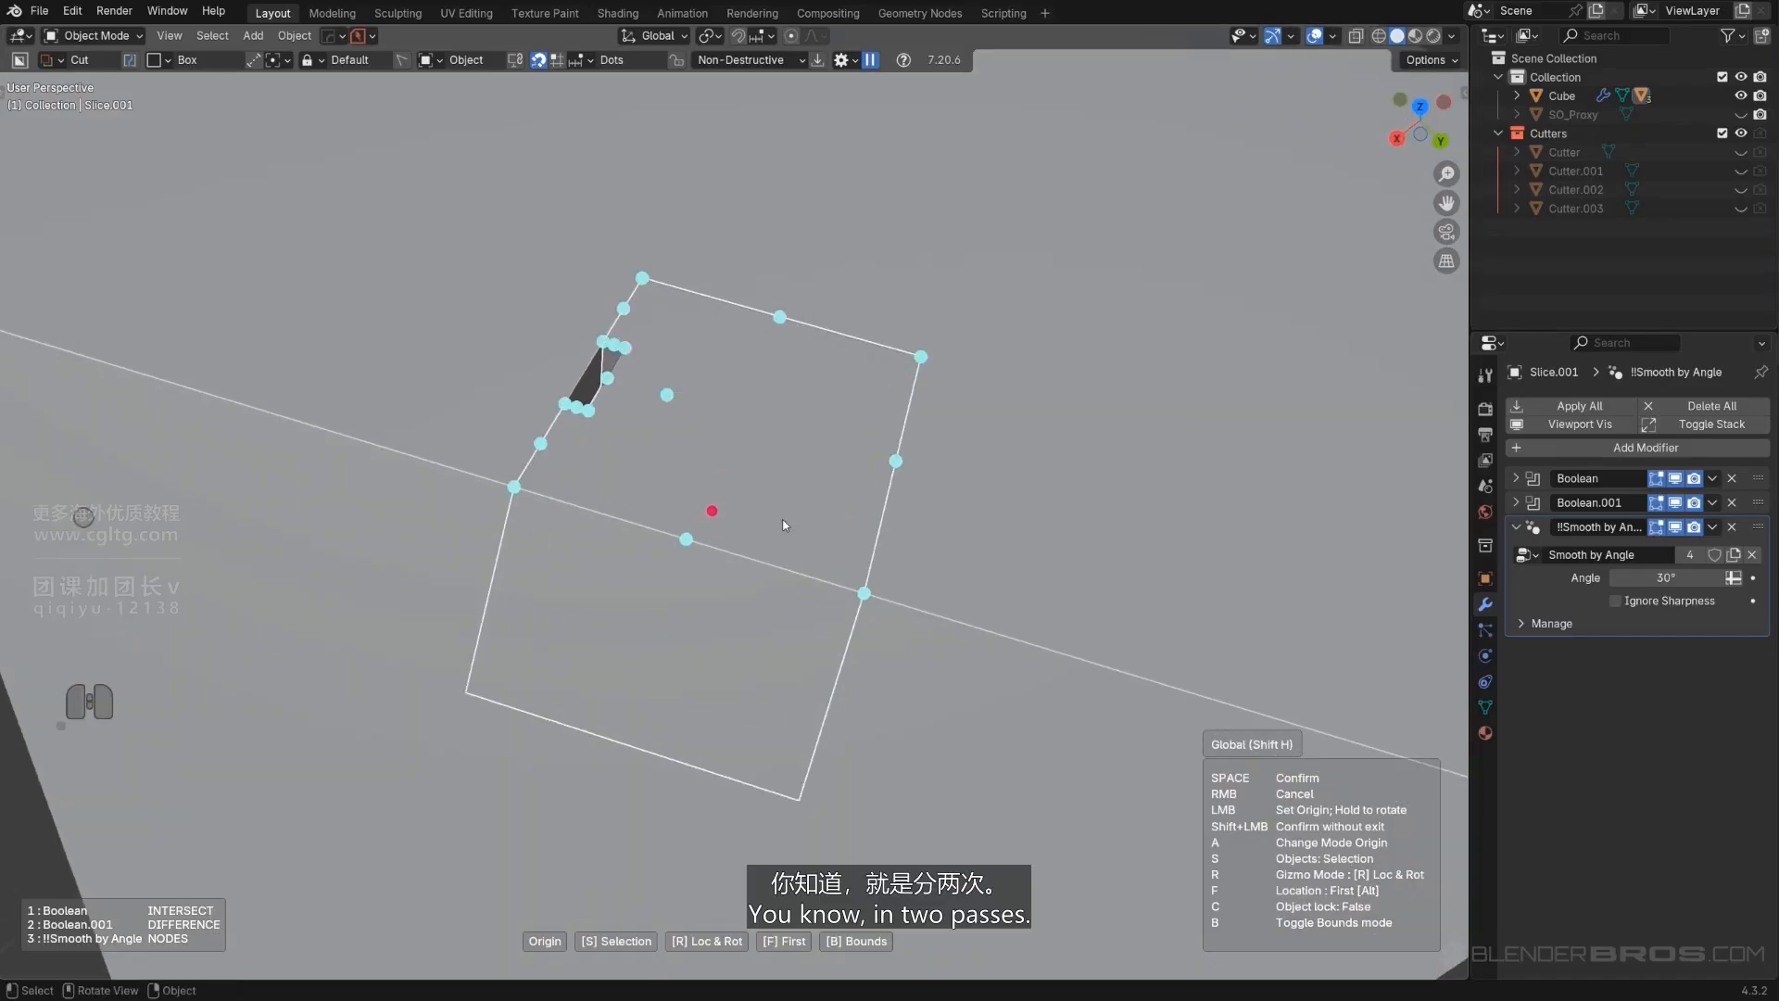
middle_click_drag(764, 525, 743, 520)
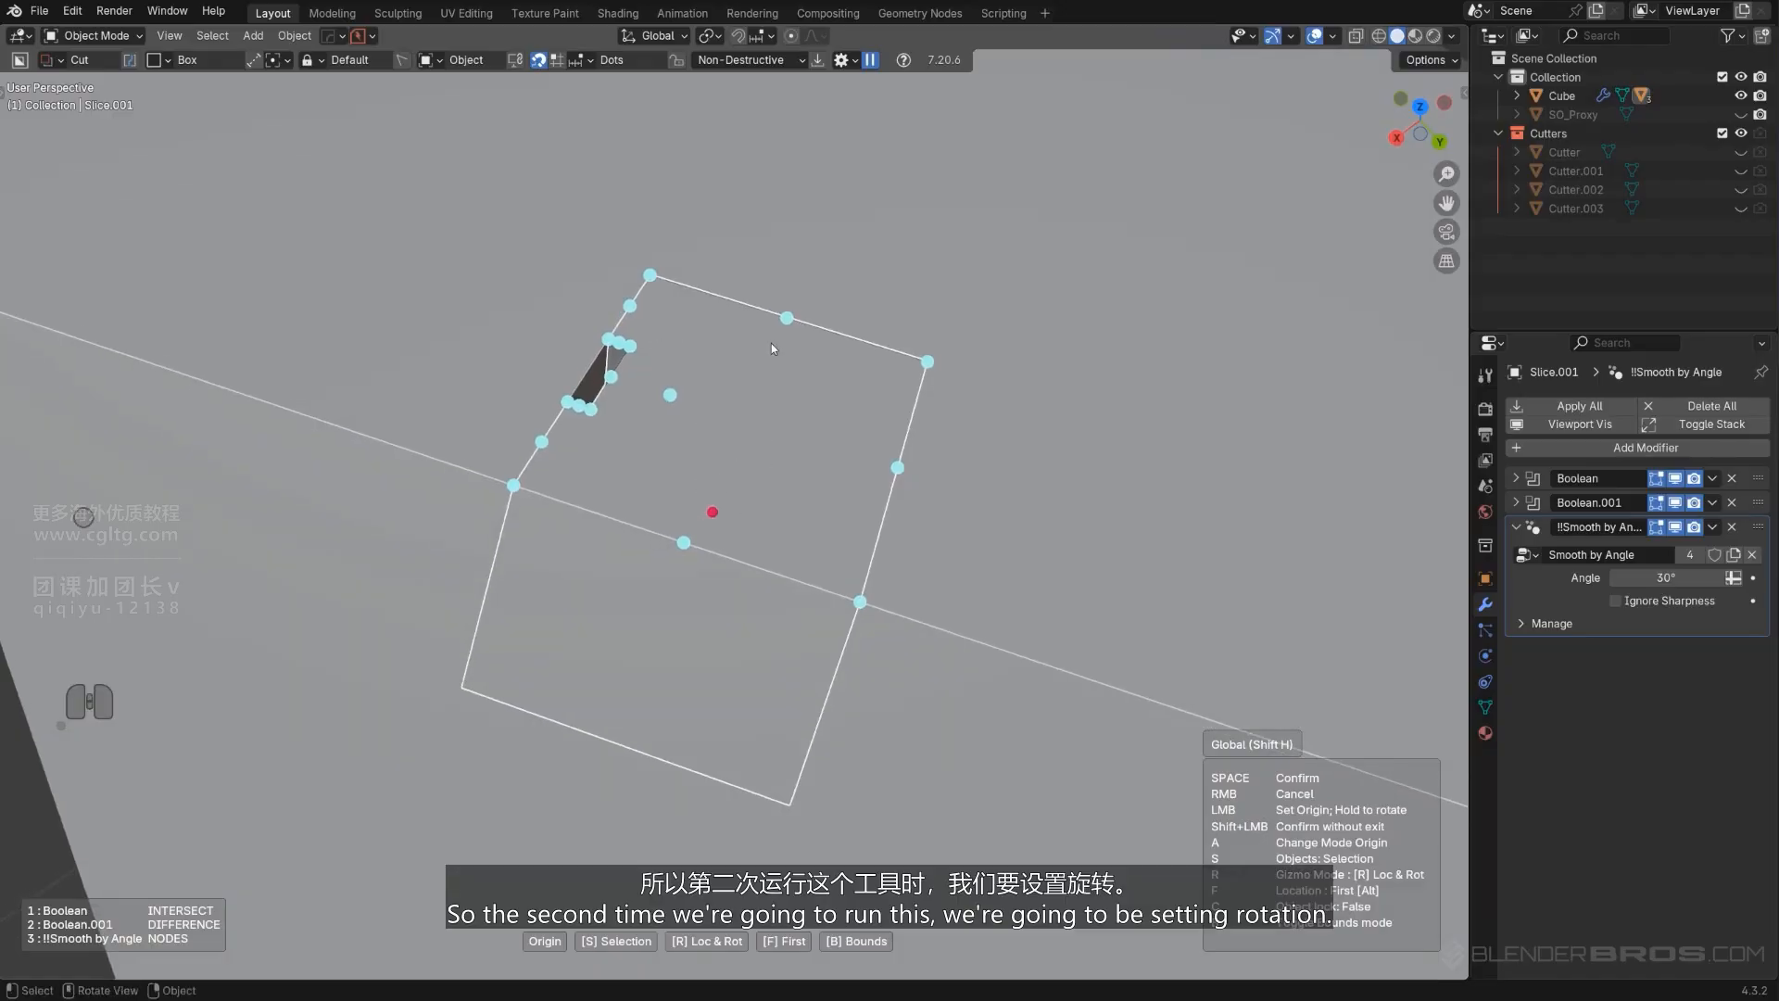
middle_click_drag(865, 507, 744, 425)
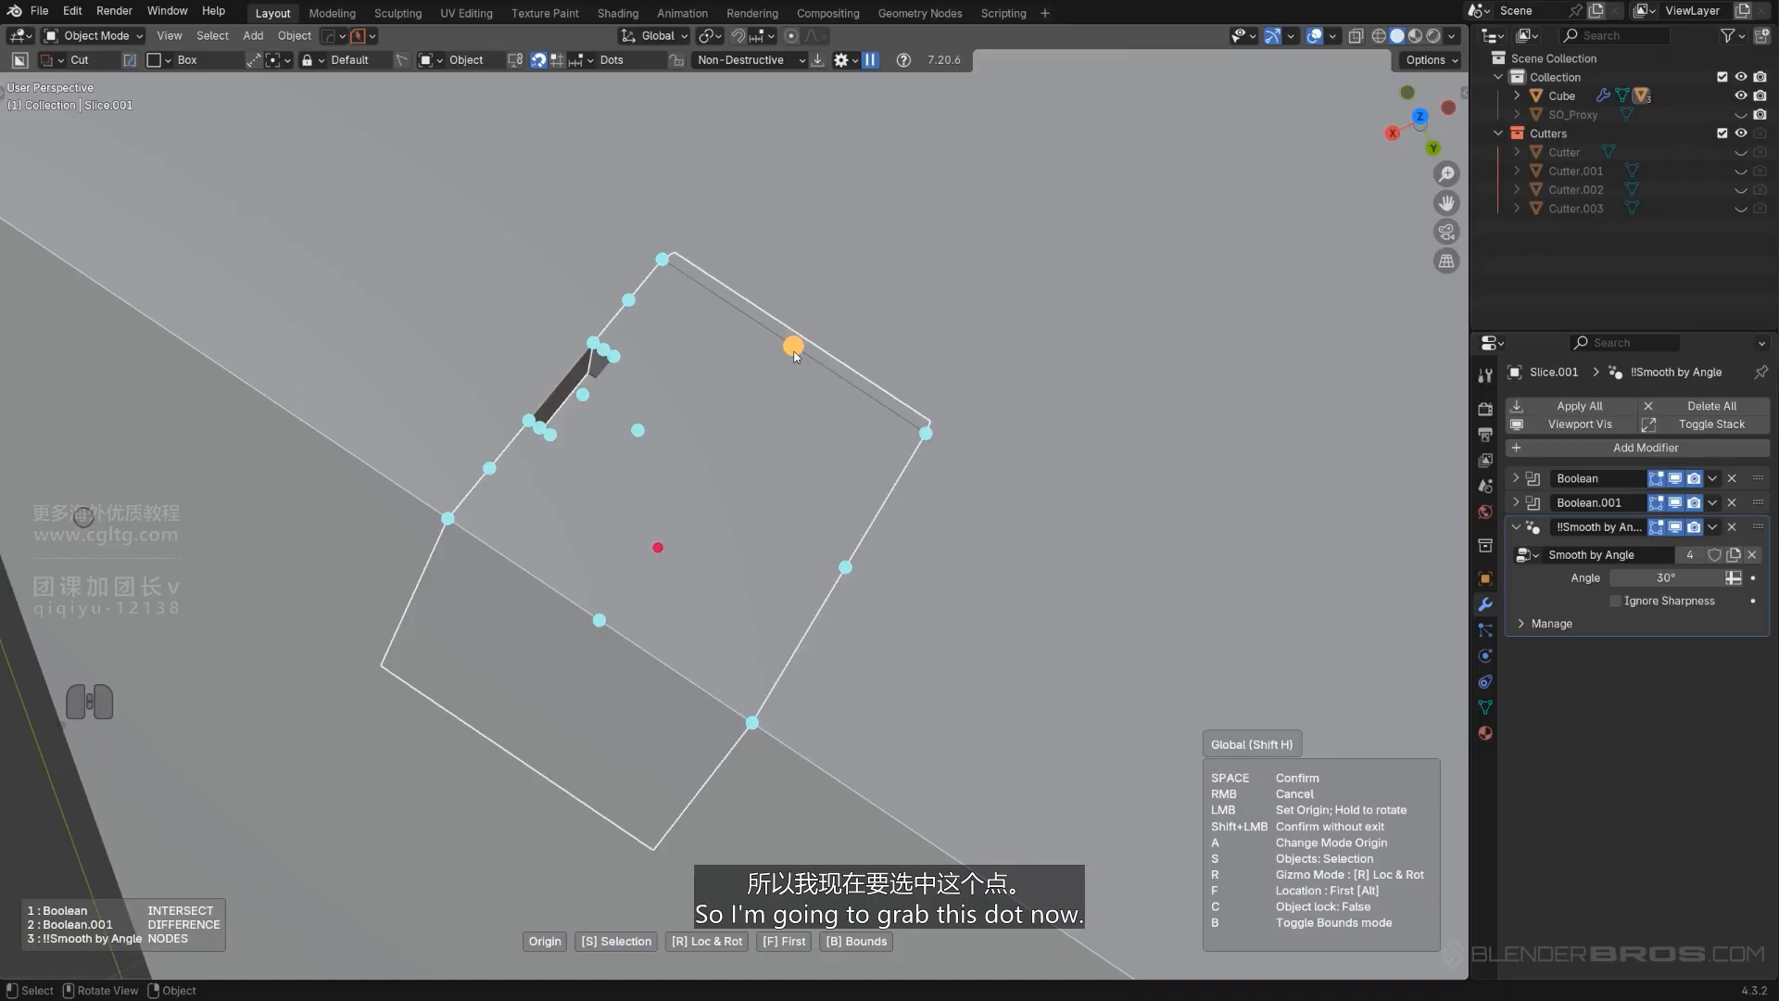
left_click_drag(795, 355, 583, 591)
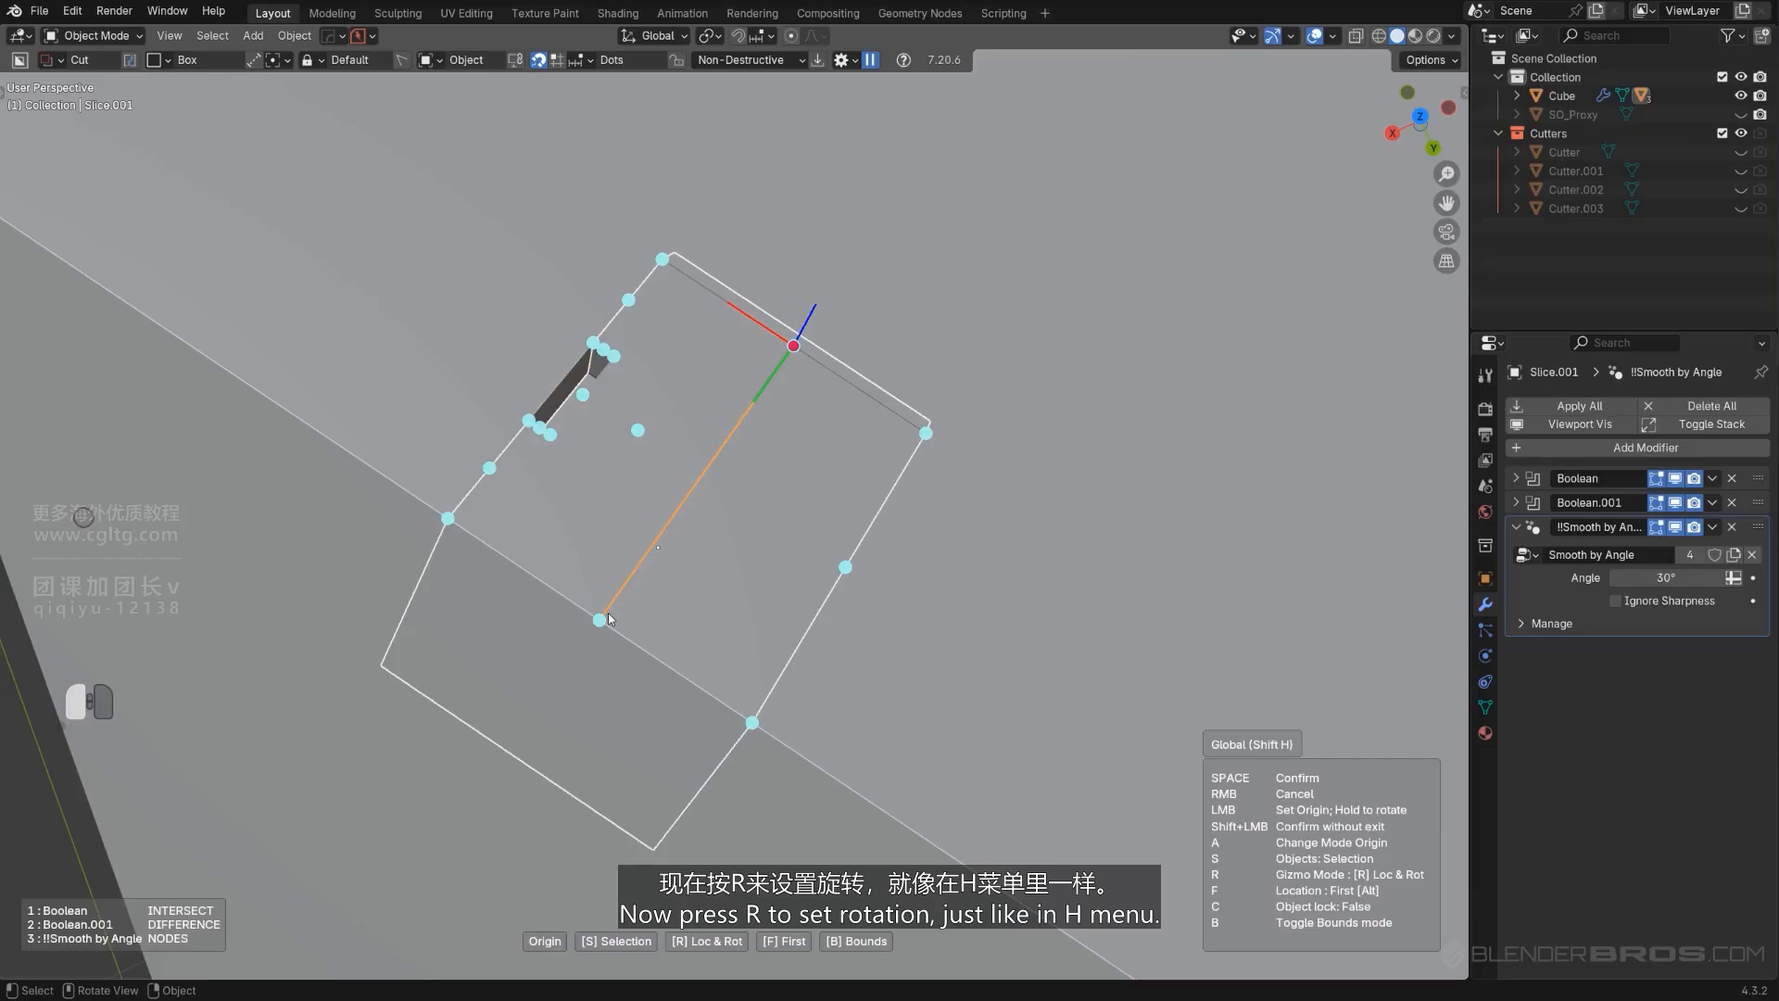
key("r")
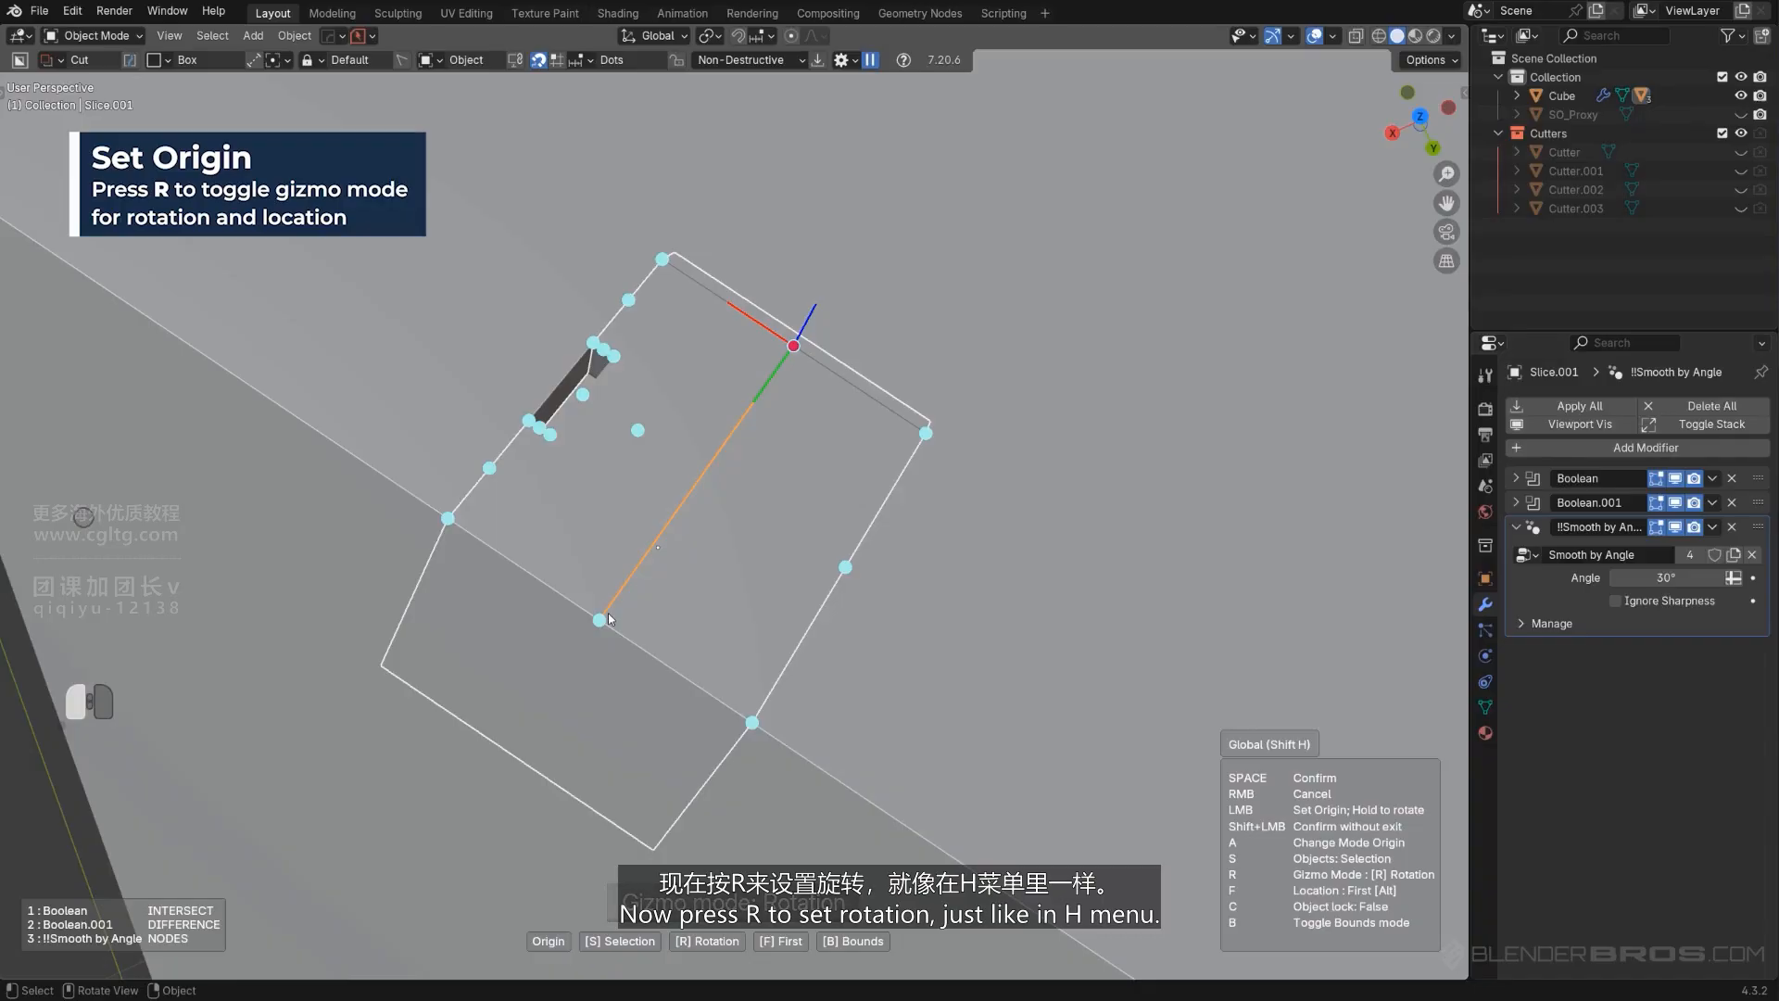
left_click(608, 615)
Mirror the notch across the block's local X axis with Hard Ops Mirror, and inspect it in orthographic view.
middle_click_drag(615, 616, 739, 408)
key("alt+x")
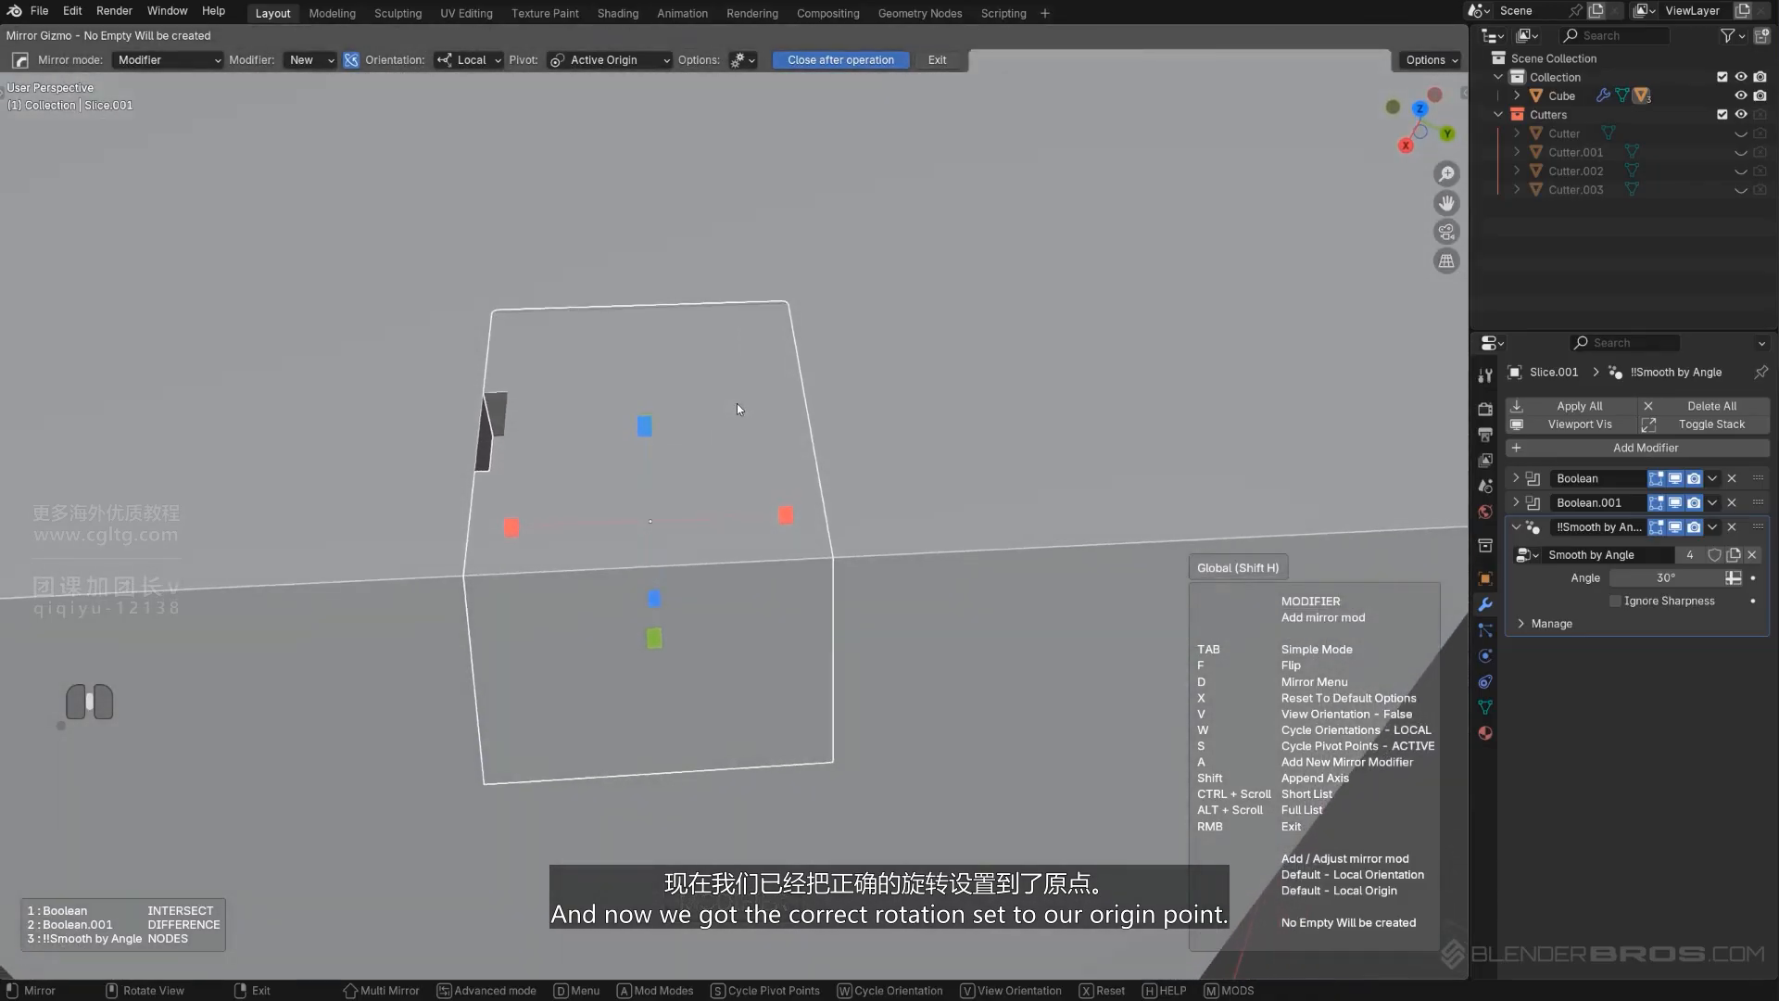
left_click(512, 526)
scroll(840, 542, "down", 8)
middle_click_drag(837, 534, 773, 505)
scroll(774, 506, "up", 4)
key("KP_5")
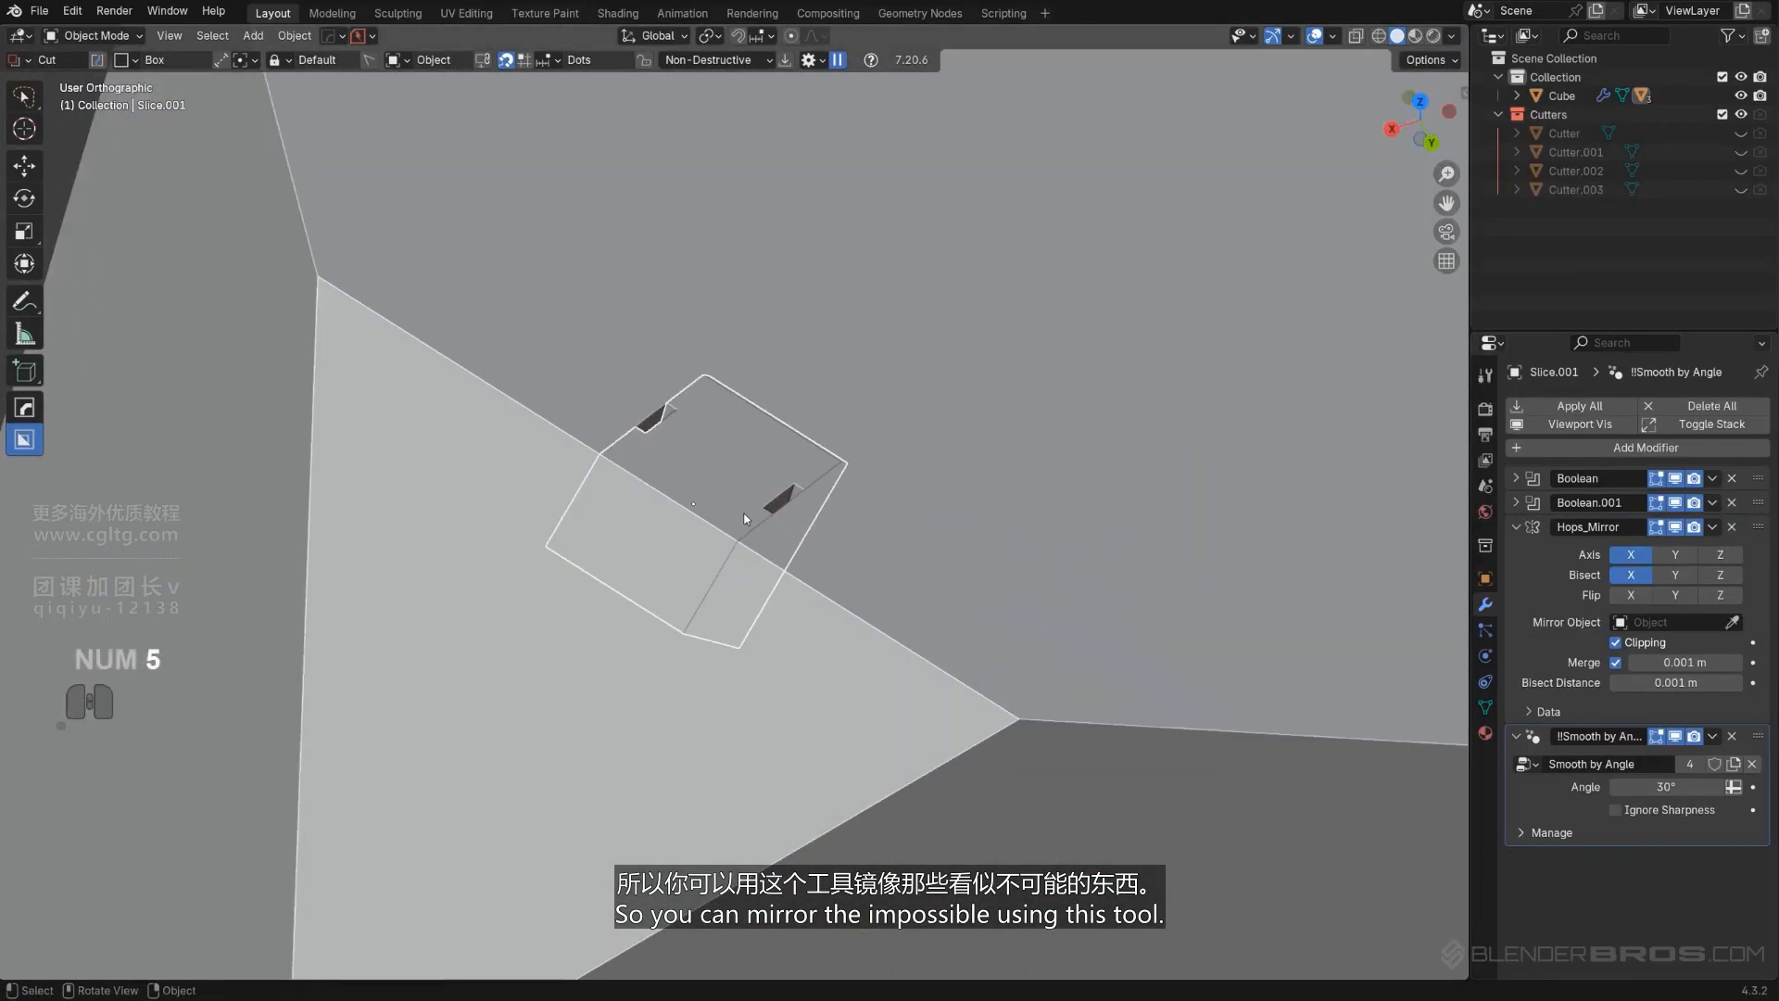
scroll(753, 521, "down", 3)
key("shift")
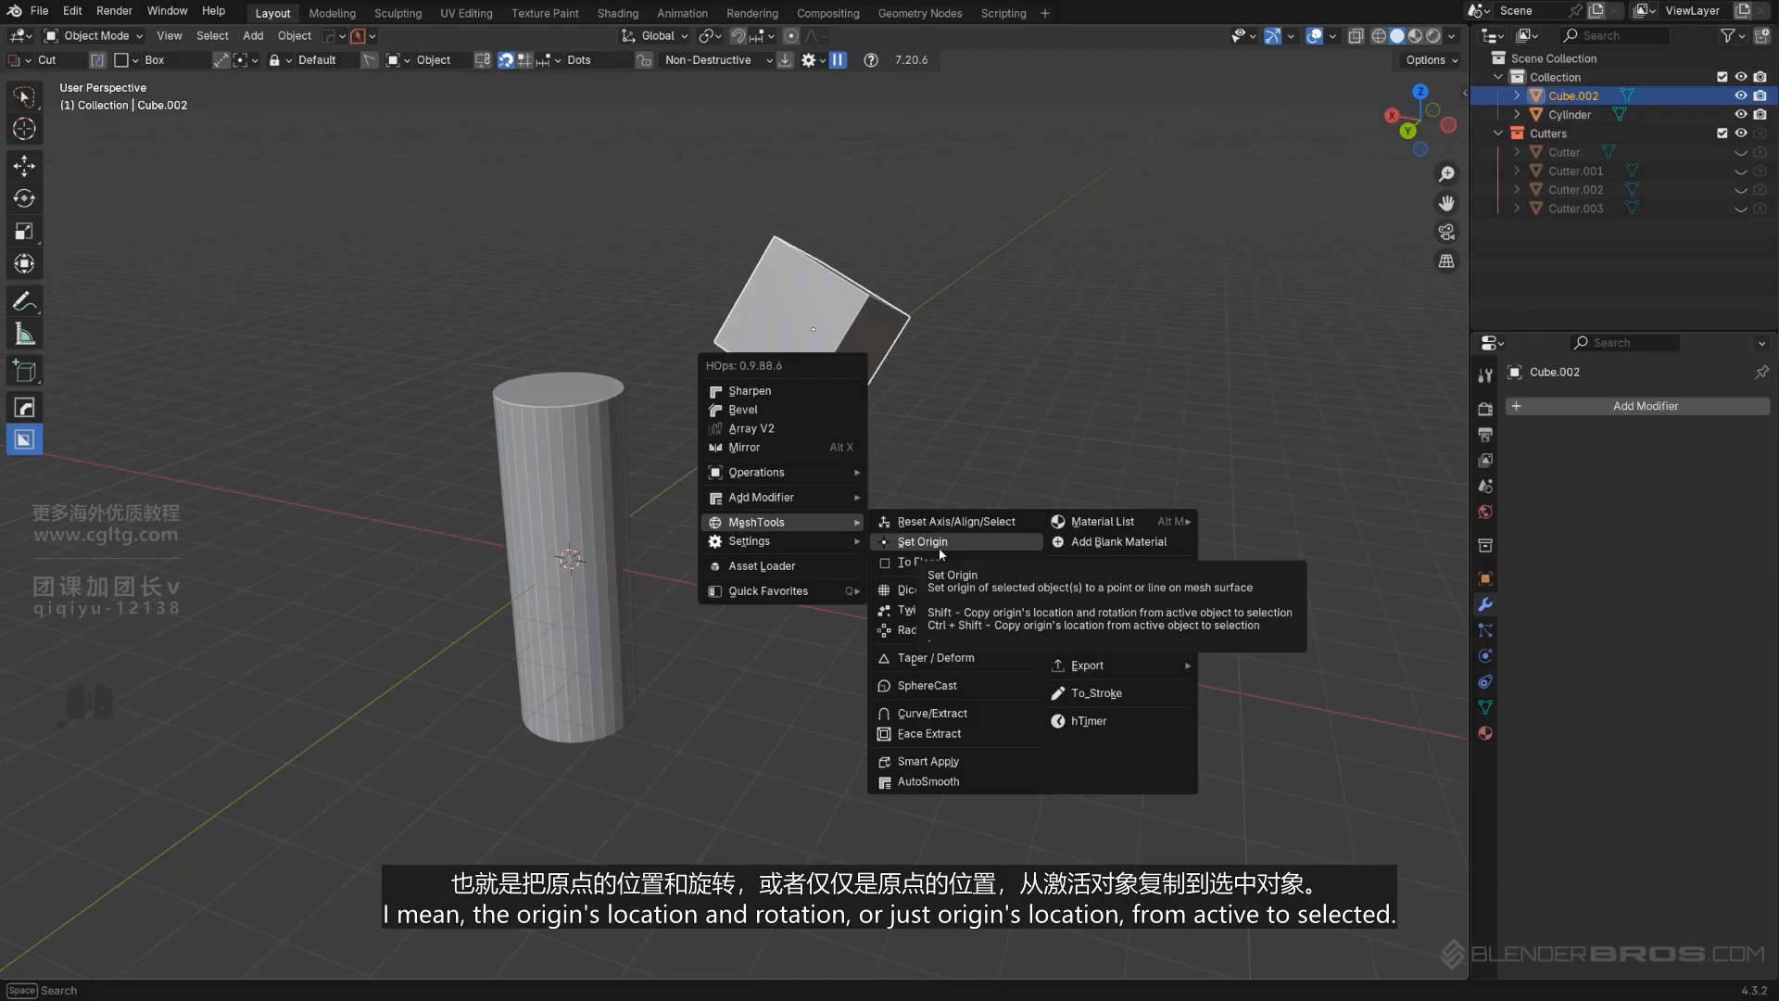
left_click_drag(812, 508, 841, 526, "shift")
middle_click_drag(841, 527, 820, 509)
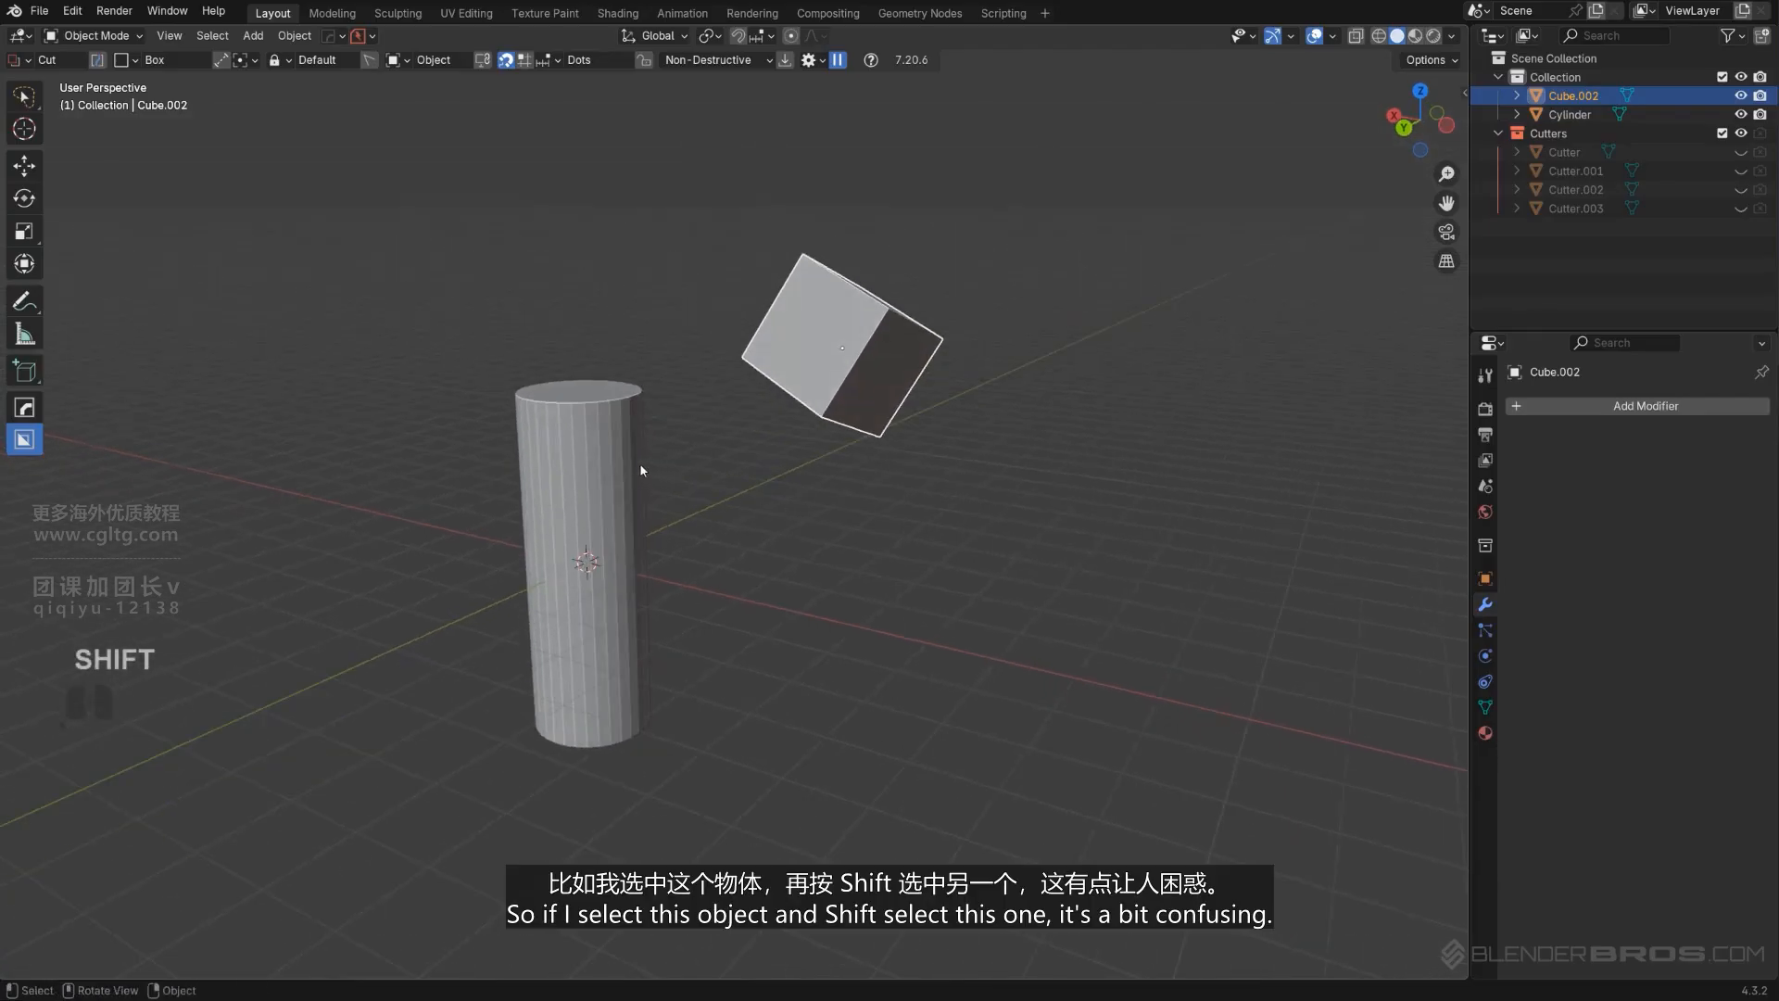
Copy the cube's origin location and rotation to the cylinder with Set Origin, keeping the cube as the active object.
left_click(636, 481)
mouse_move(649, 496)
middle_mouse_down()
mouse_move(697, 505)
mouse_move(653, 498)
middle_mouse_up()
left_click(838, 377, "shift")
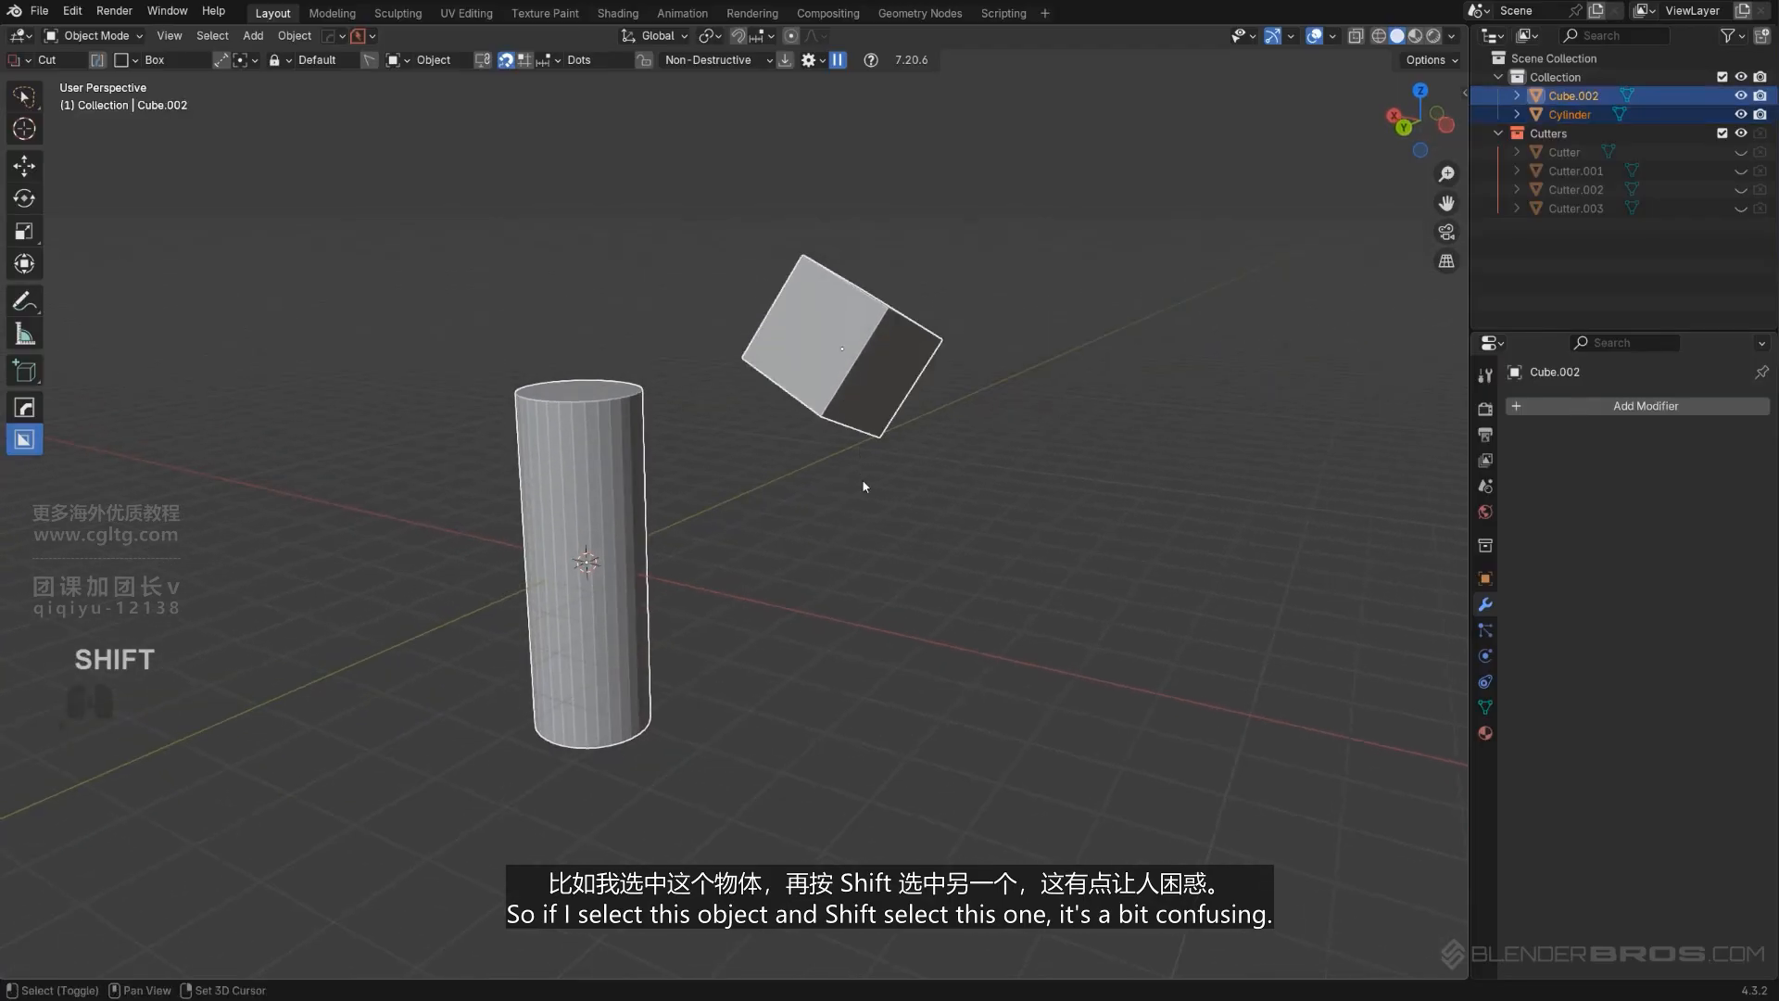
middle_click_drag(840, 486, 819, 504)
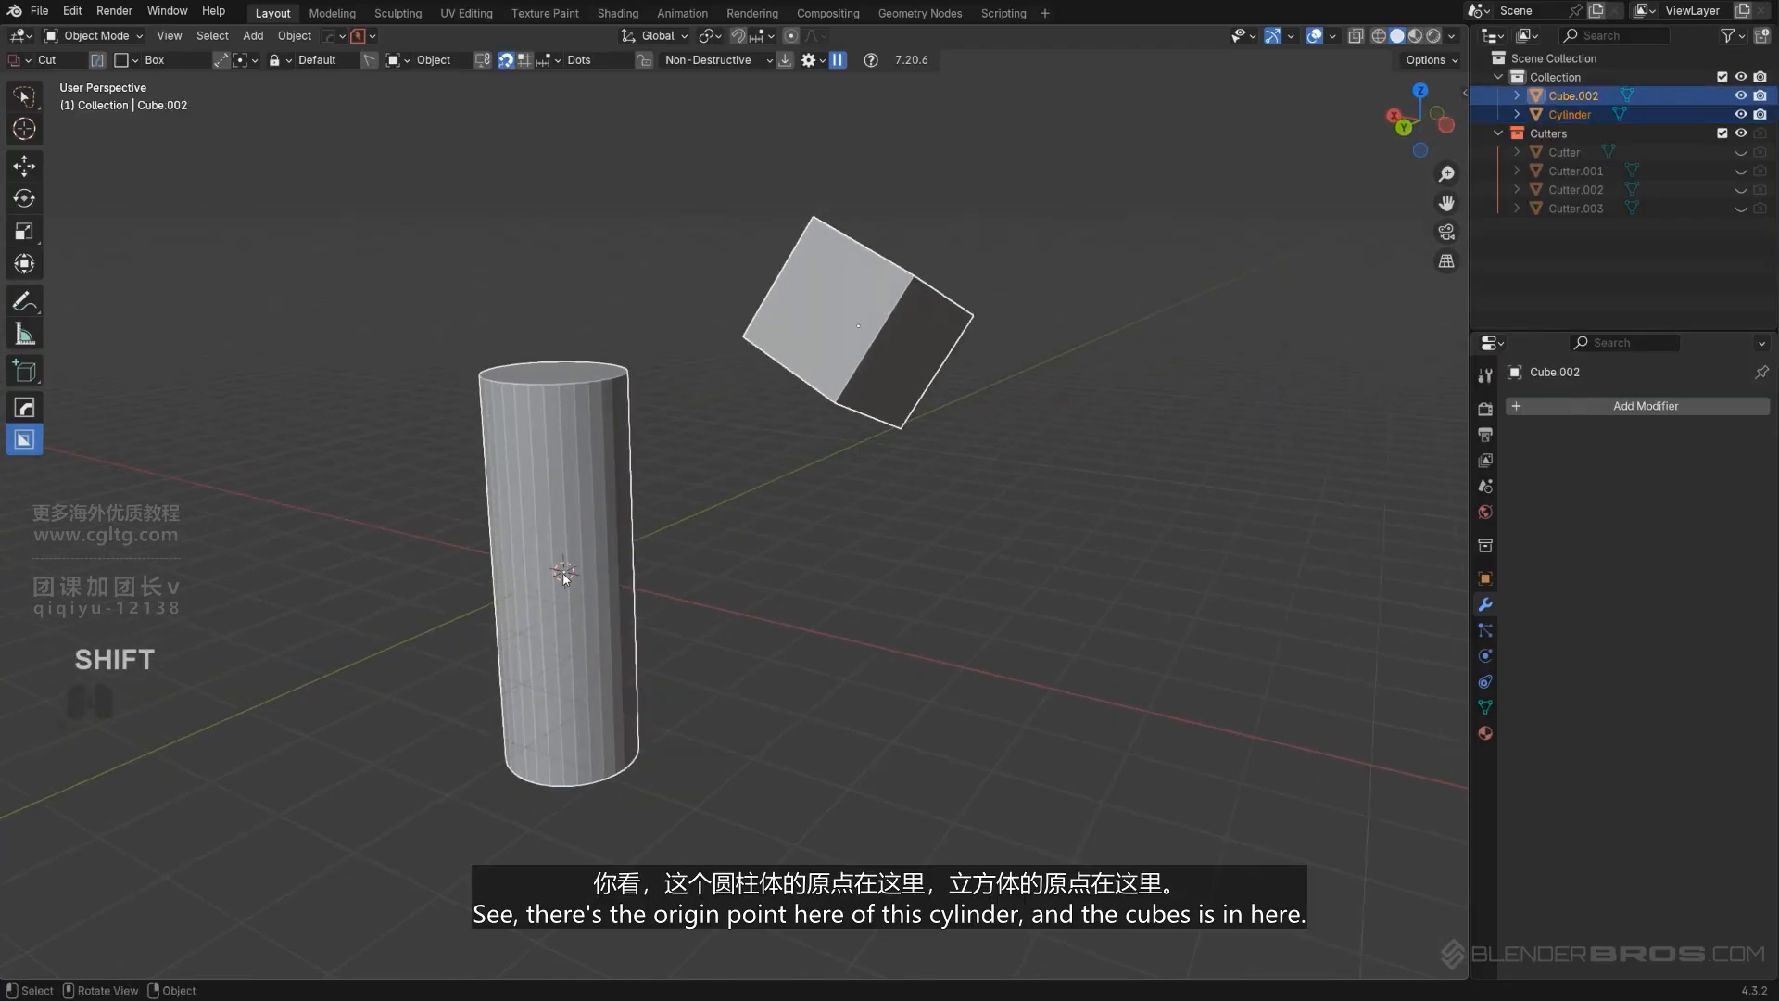
scroll(564, 576, "up", 1)
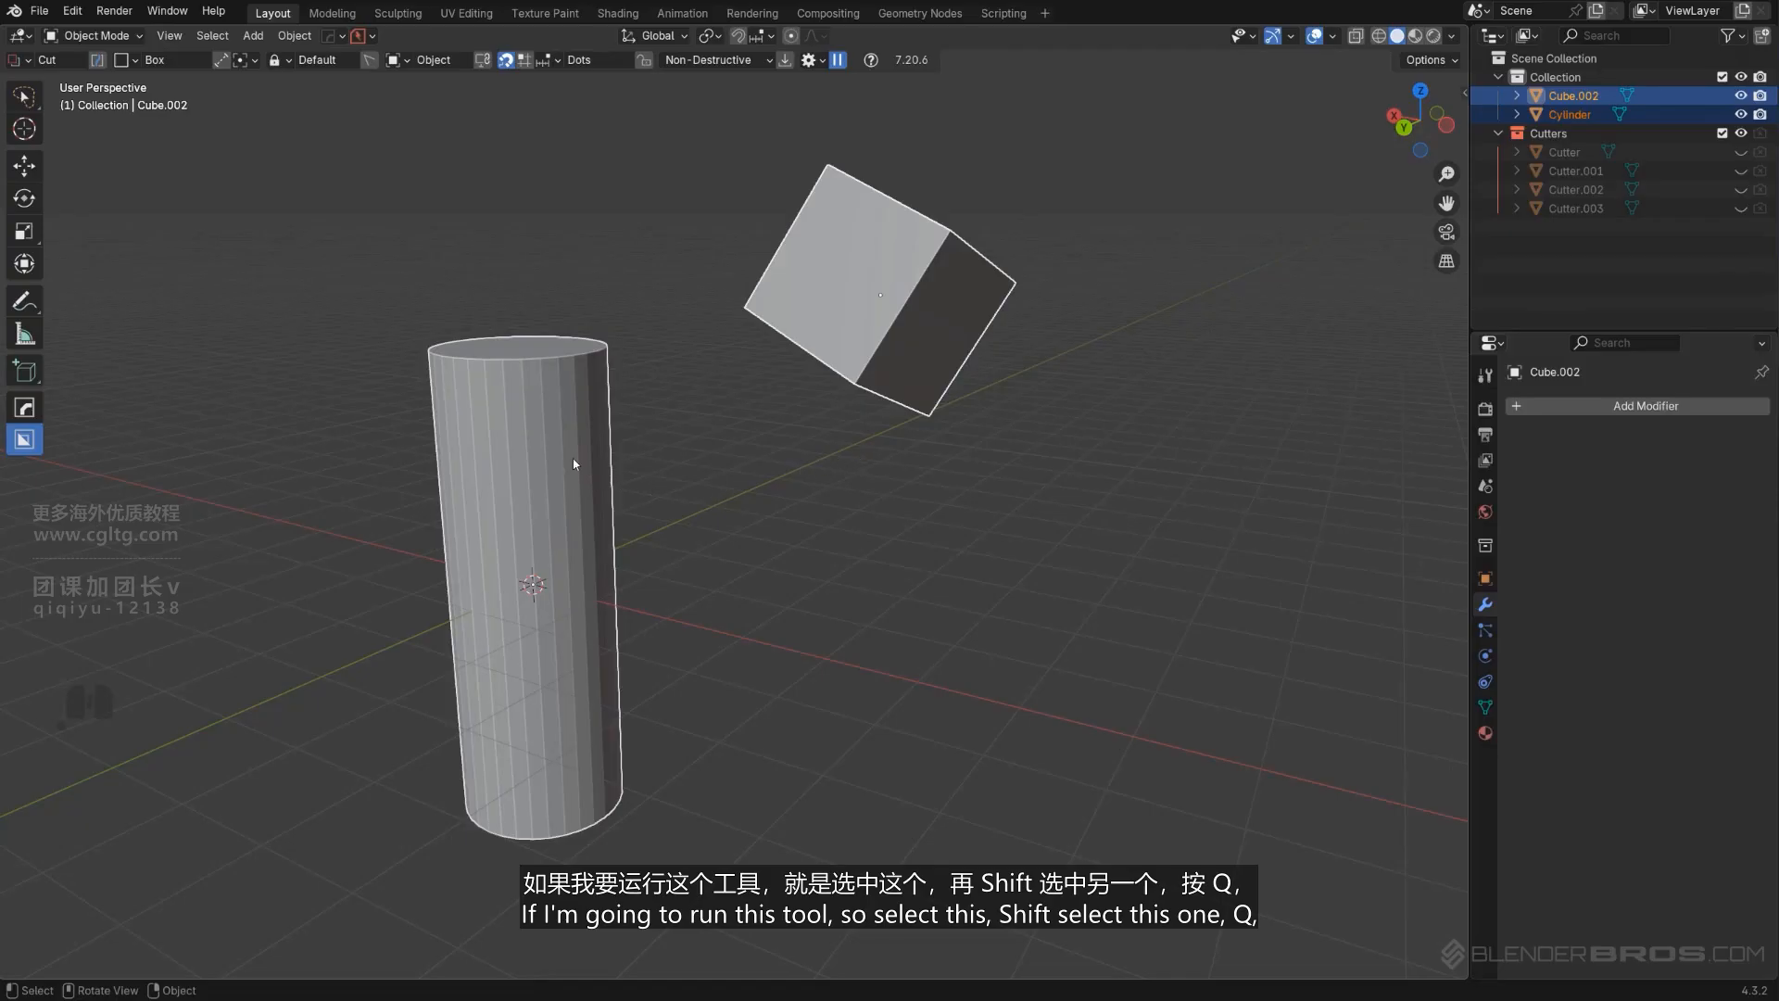
left_click(571, 454)
left_click(881, 324, "shift")
key("q")
mouse_move(864, 474)
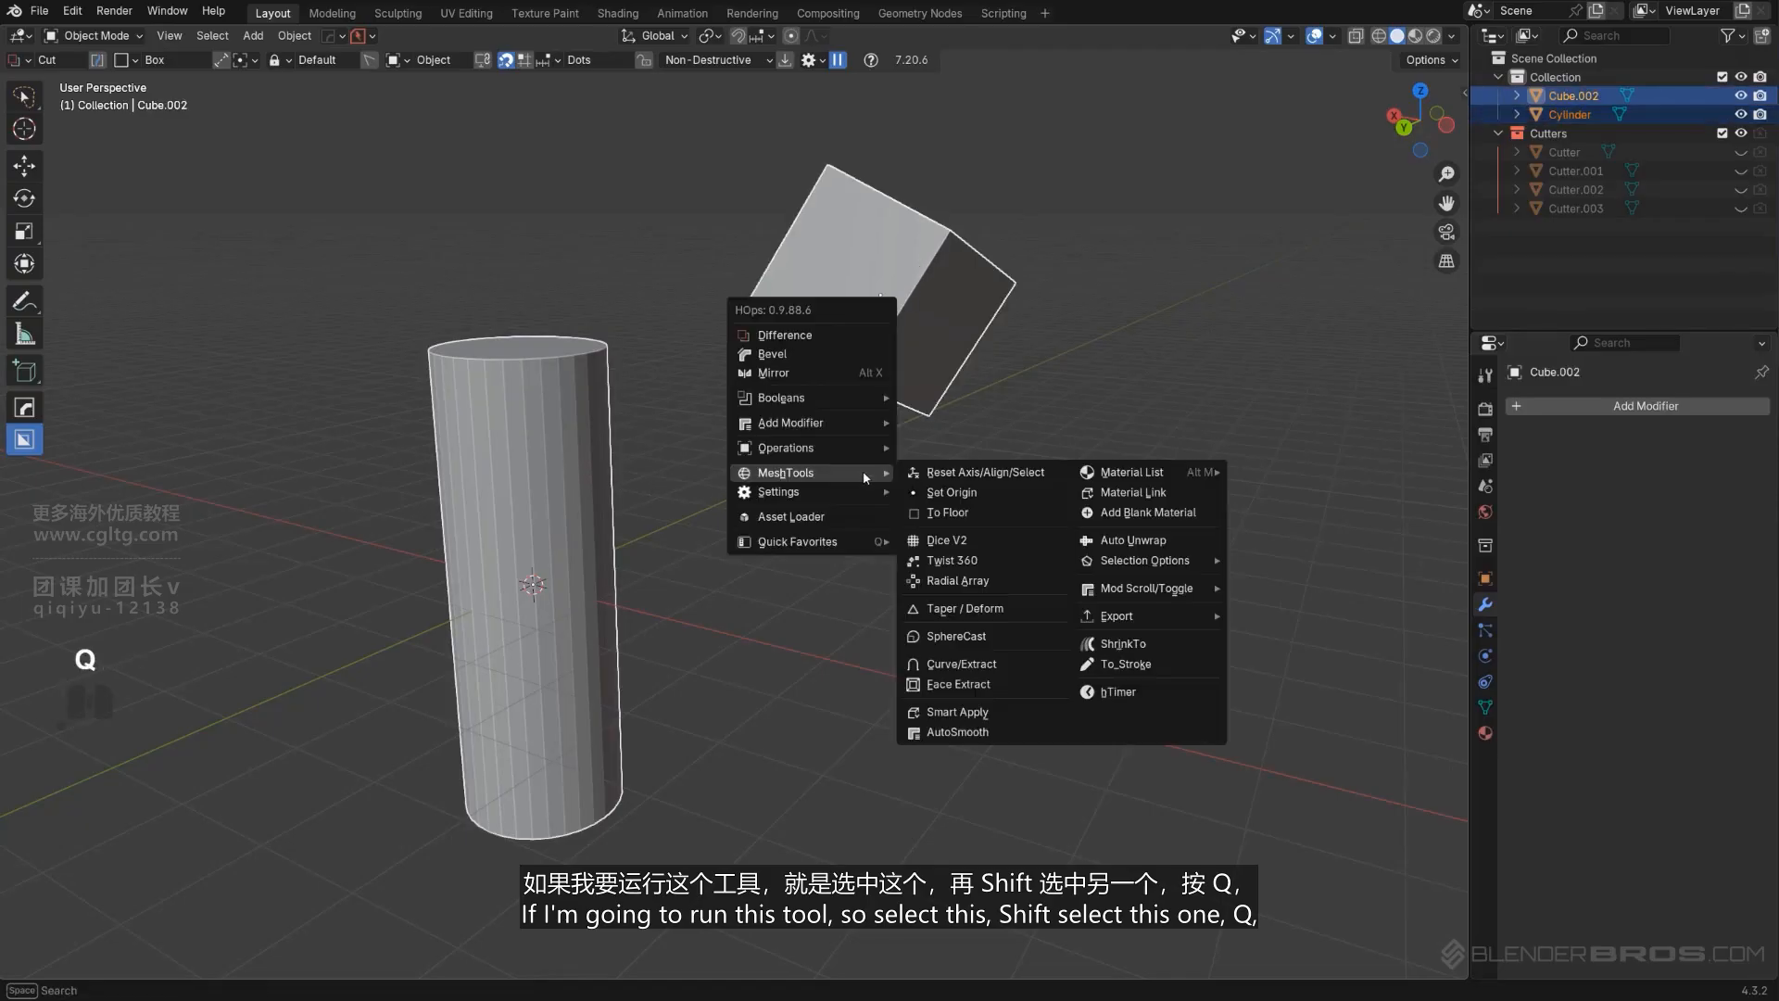
left_click(968, 494, "shift")
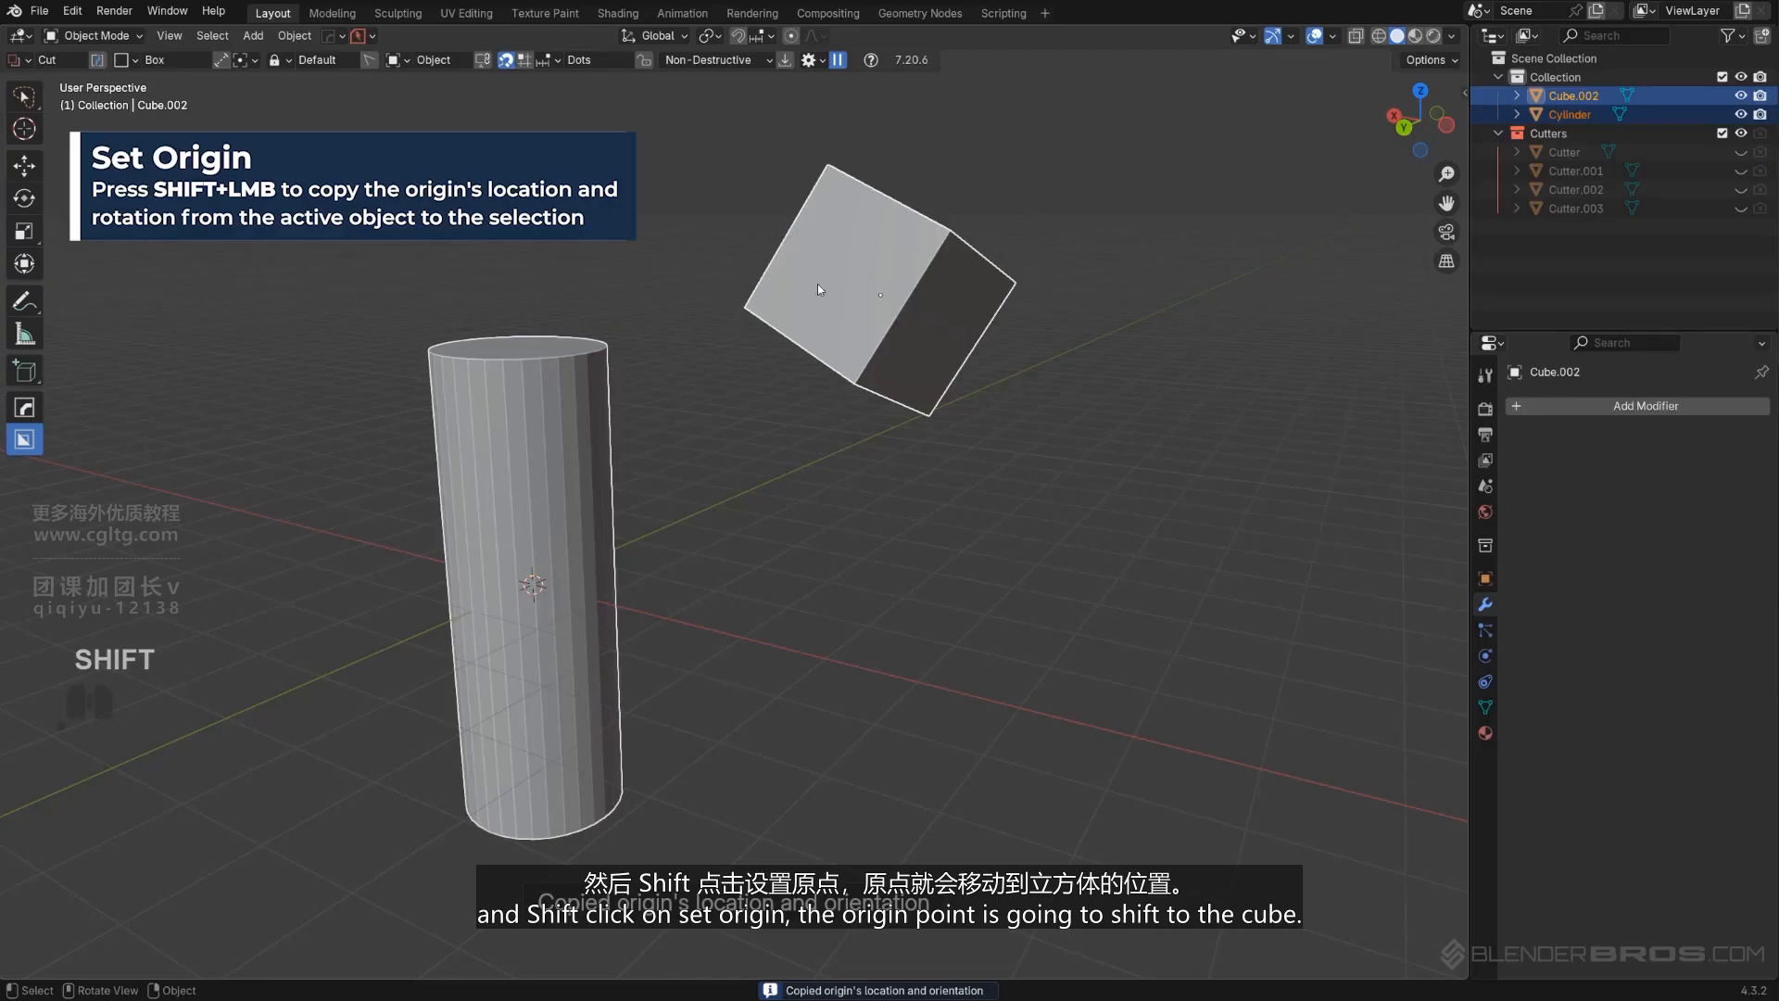
Mirror only the cylinder across its local X axis with Hard Ops Mirror to test the copied origin orientation.
left_click(548, 509)
scroll(581, 515, "down", 3)
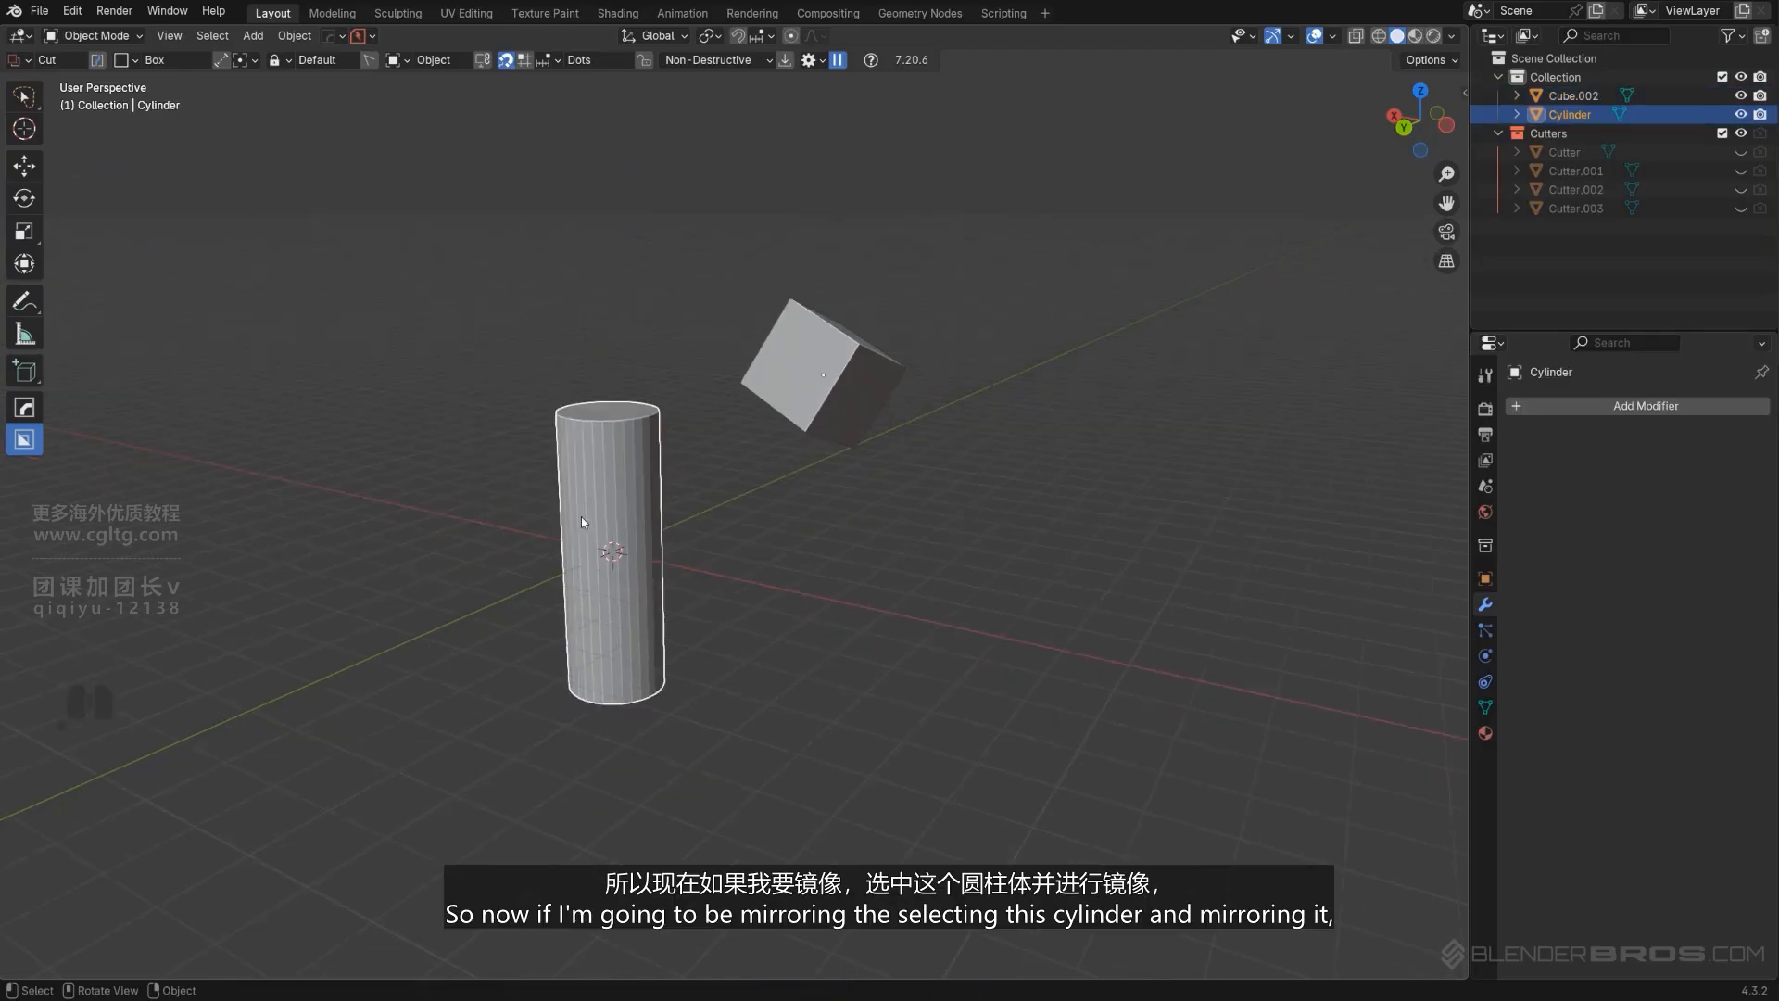
left_click(791, 514)
left_click(628, 481)
key("alt+x")
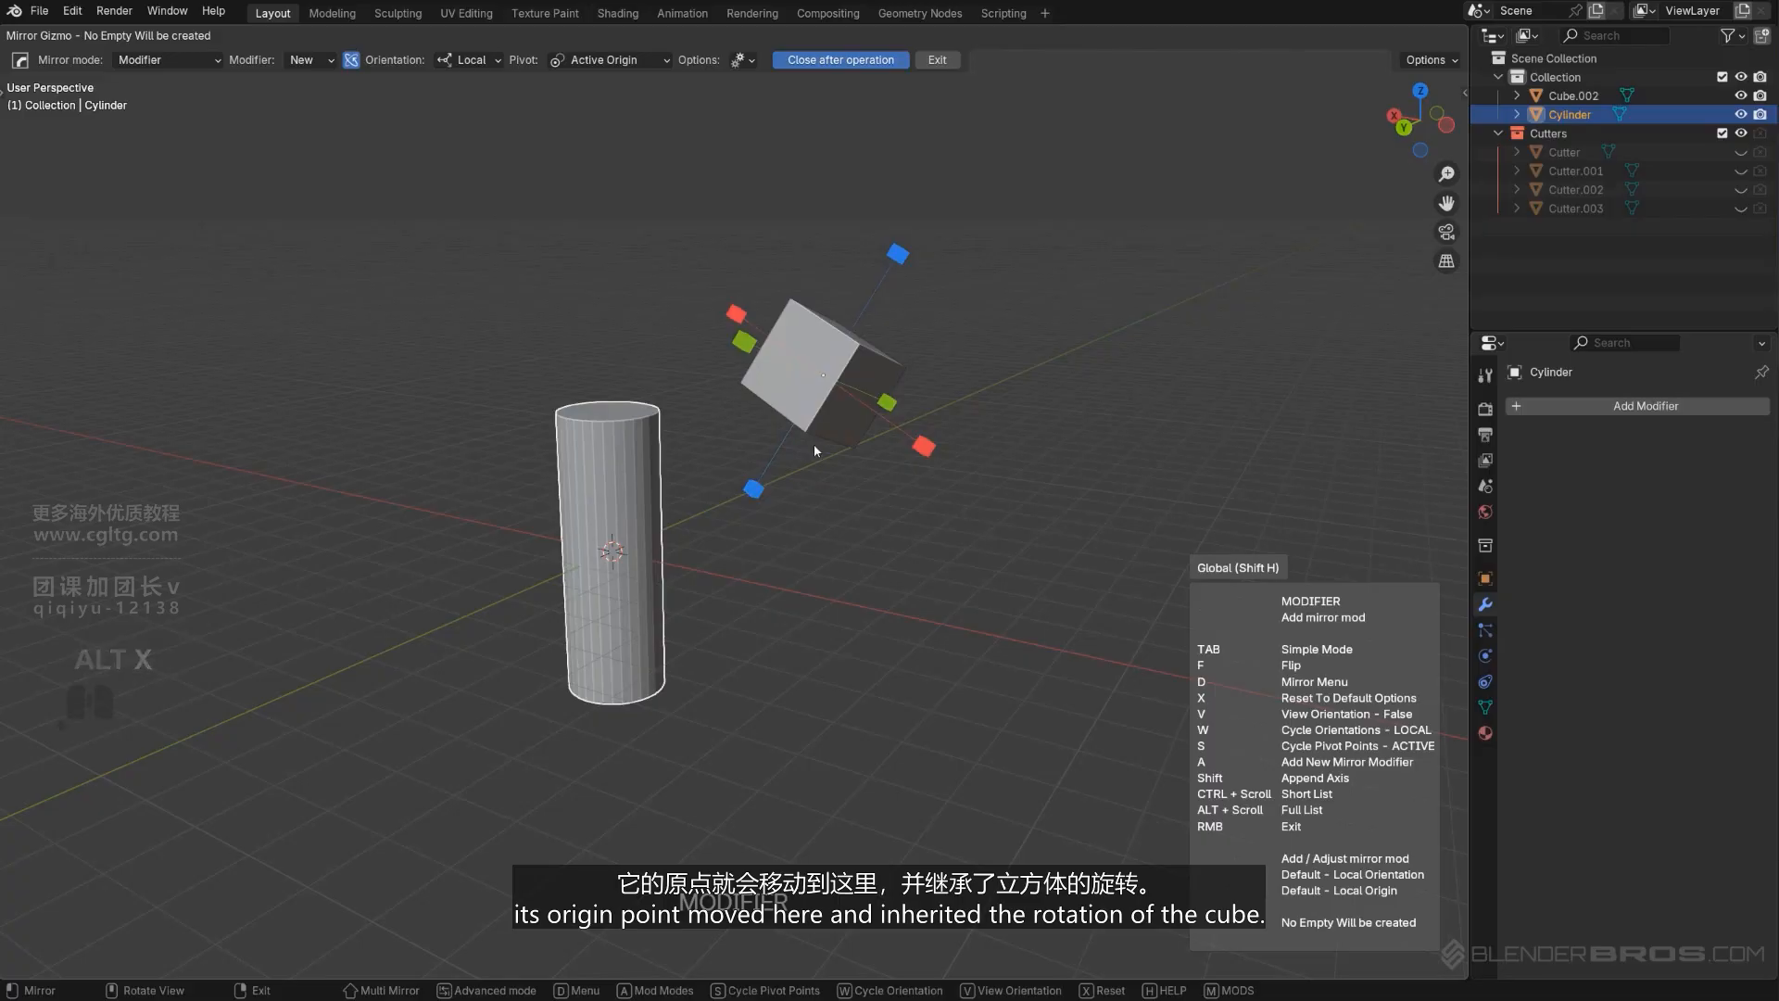
mouse_move(813, 443)
middle_mouse_down()
mouse_move(934, 463)
mouse_move(829, 454)
middle_mouse_up()
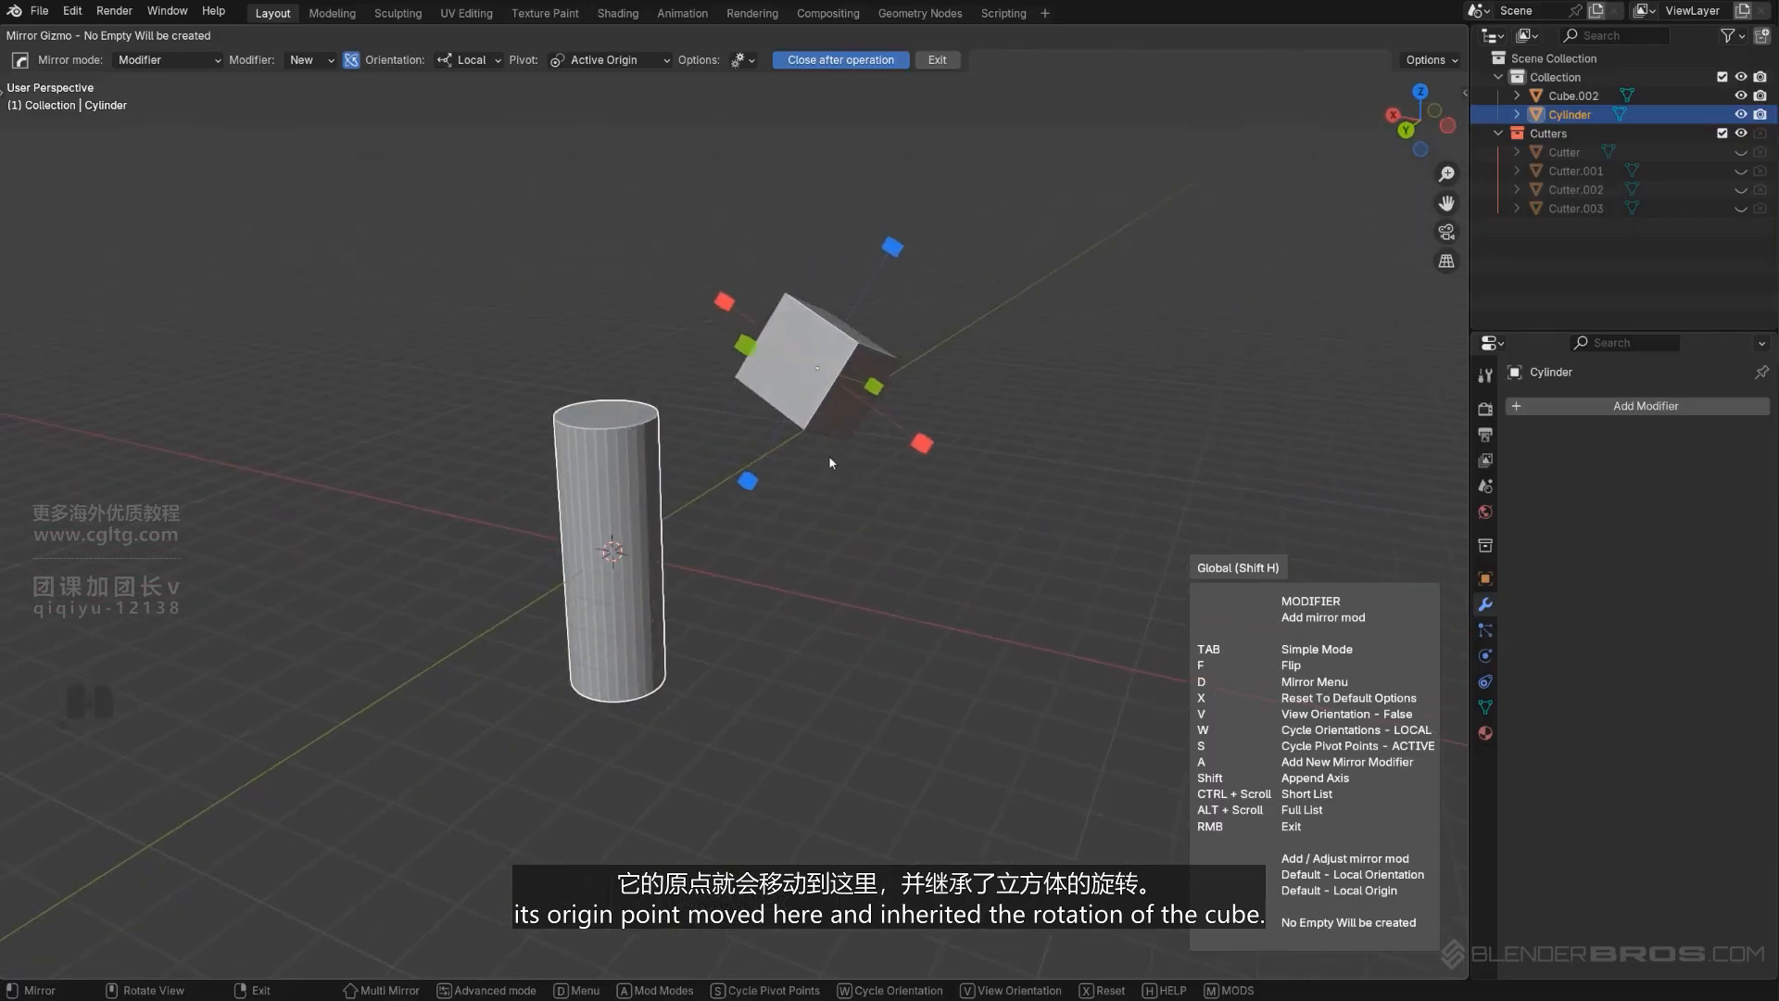
left_click(728, 303)
Undo the cylinder's mirror and the copied origin location and rotation.
key("ctrl+z")
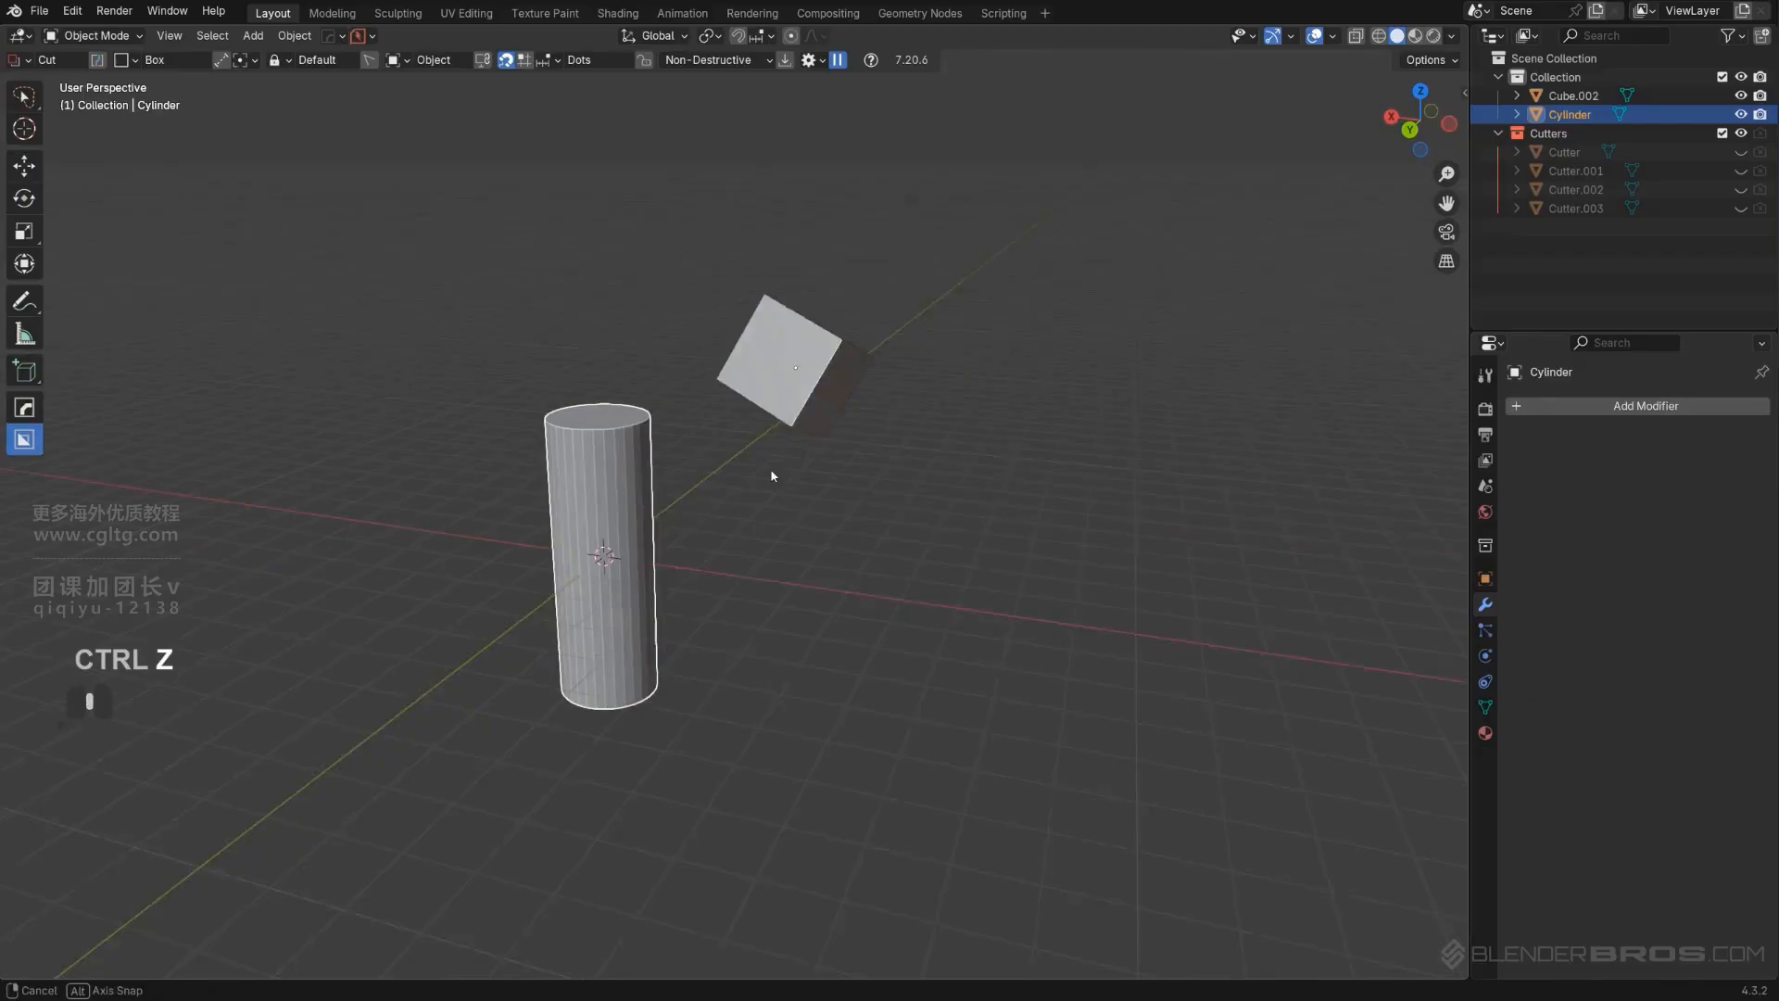
middle_click_drag(773, 476, 758, 473)
key("ctrl+z")
key("ctrl+z")
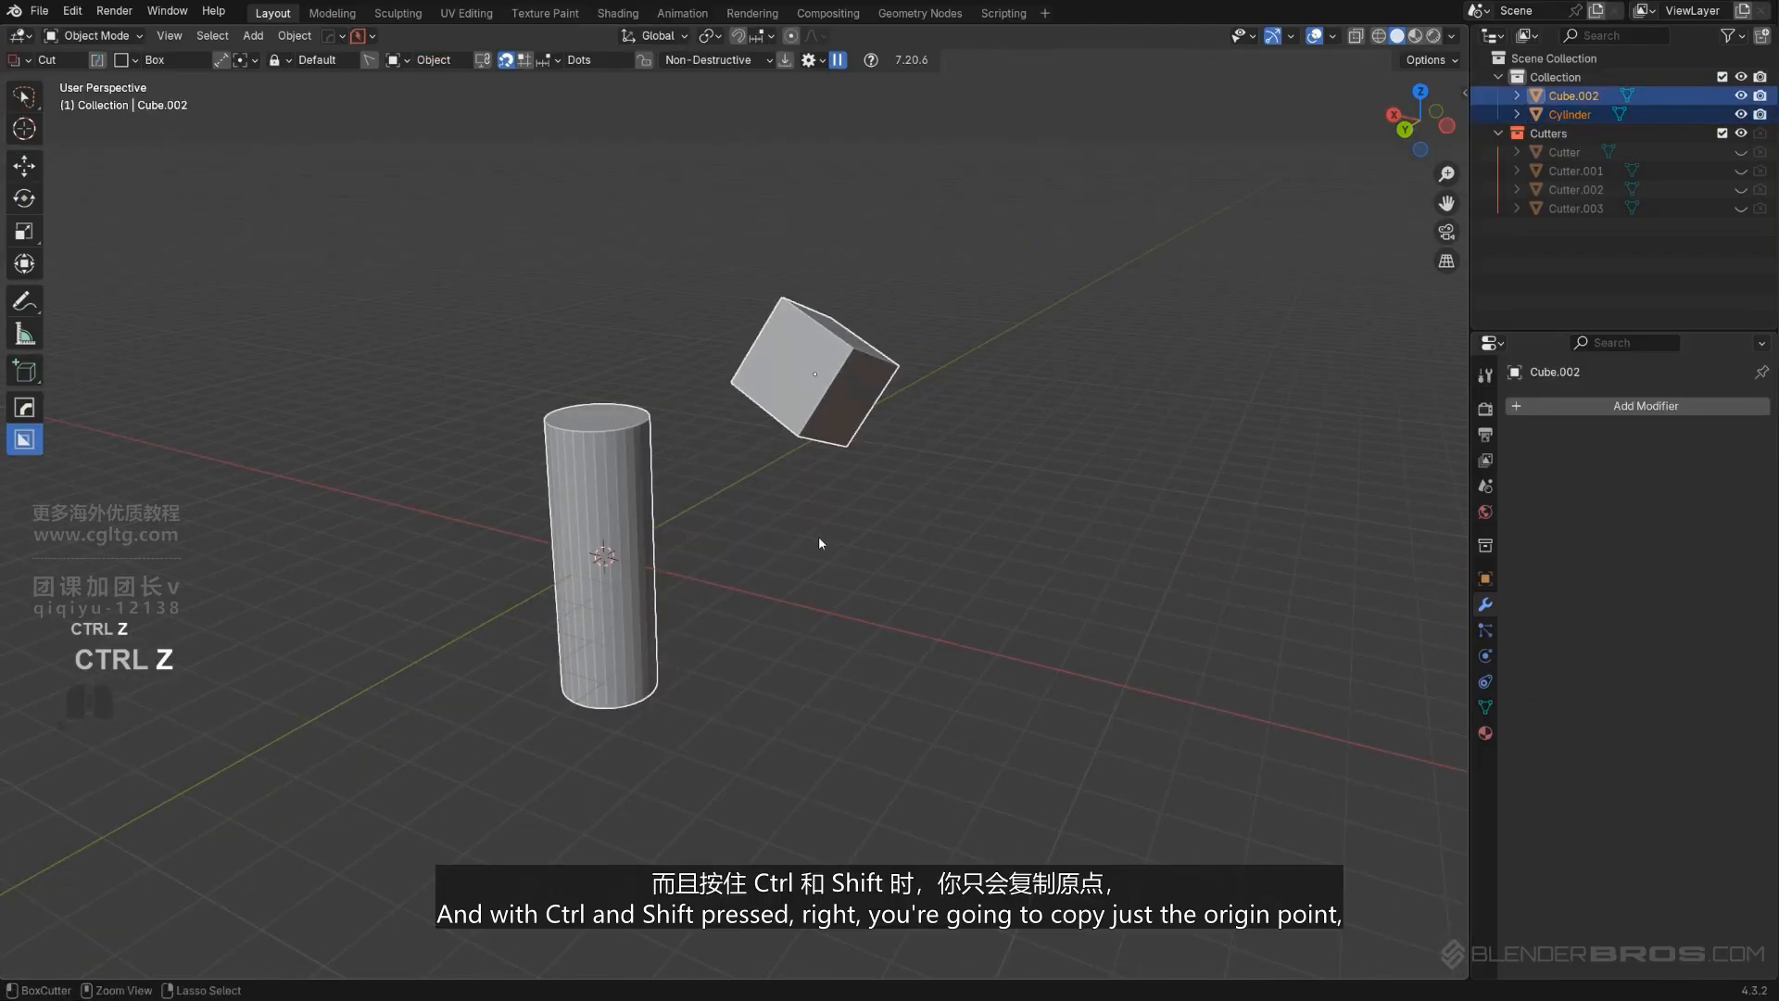
Select the cylinder with the cube active, and copy only the cube's origin location to it with Set Origin.
middle_click_drag(819, 536, 744, 425)
left_click(857, 357, "shift")
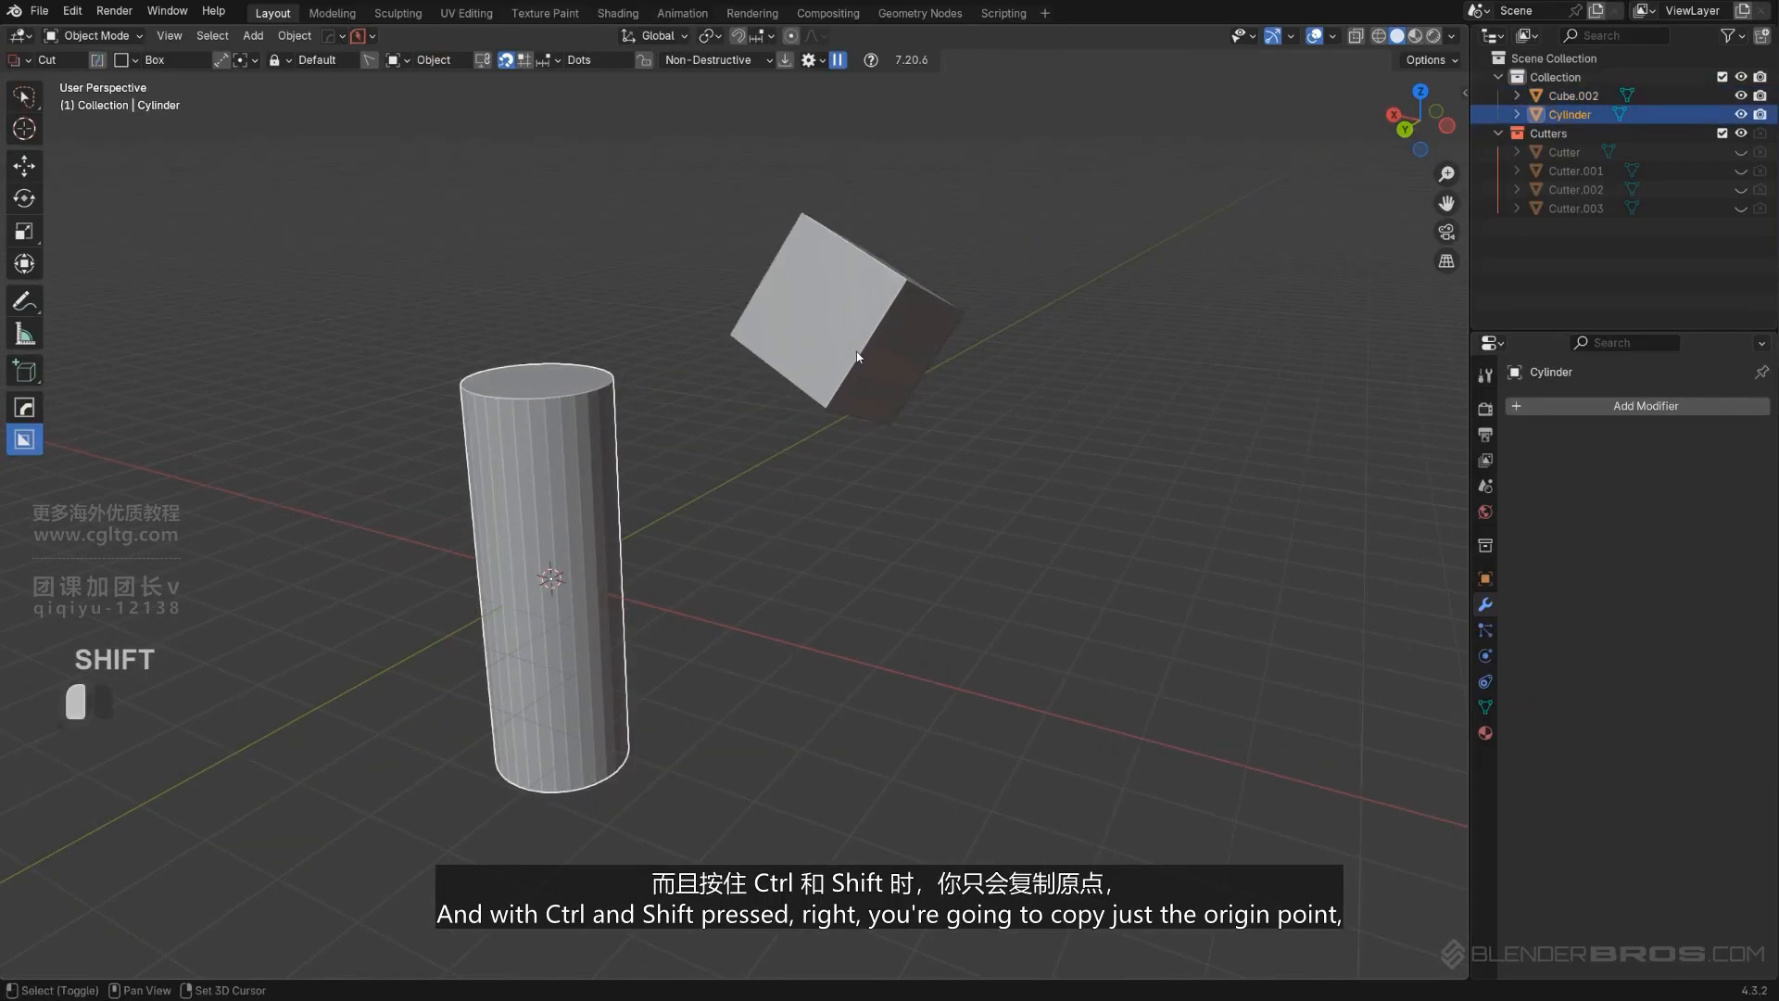
left_click(857, 356, "shift")
key("q")
mouse_move(867, 463)
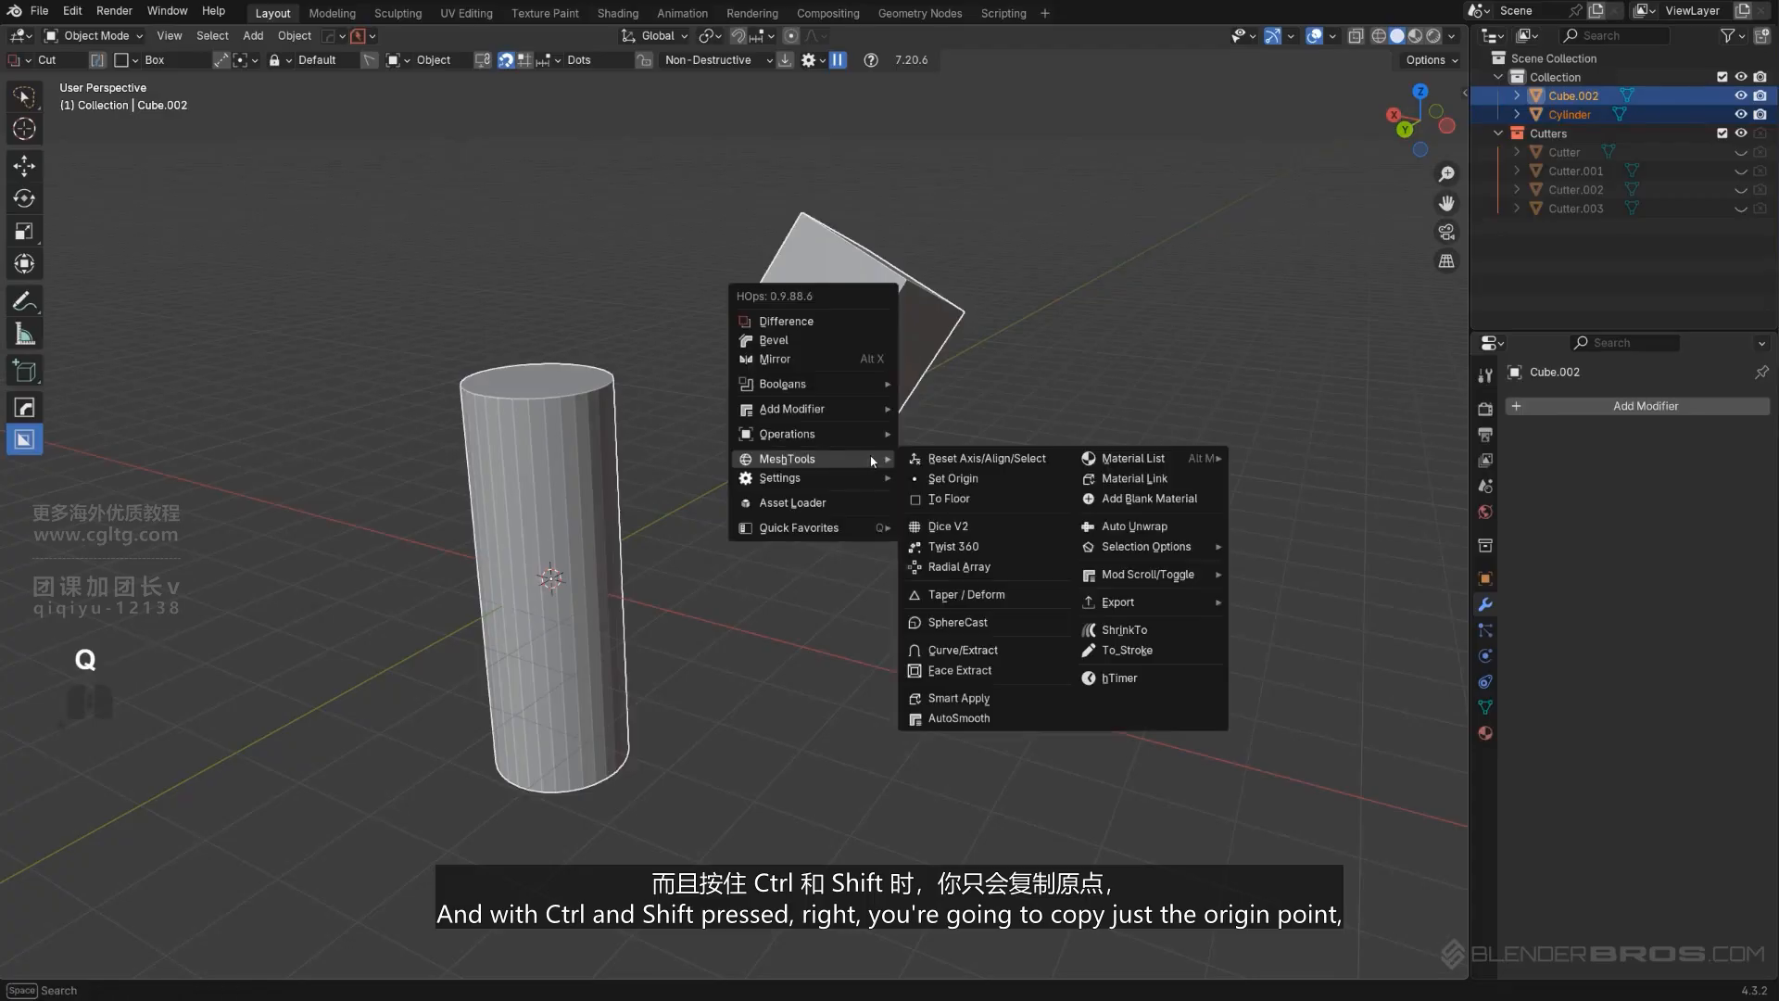
left_click(983, 480, "ctrl+shift")
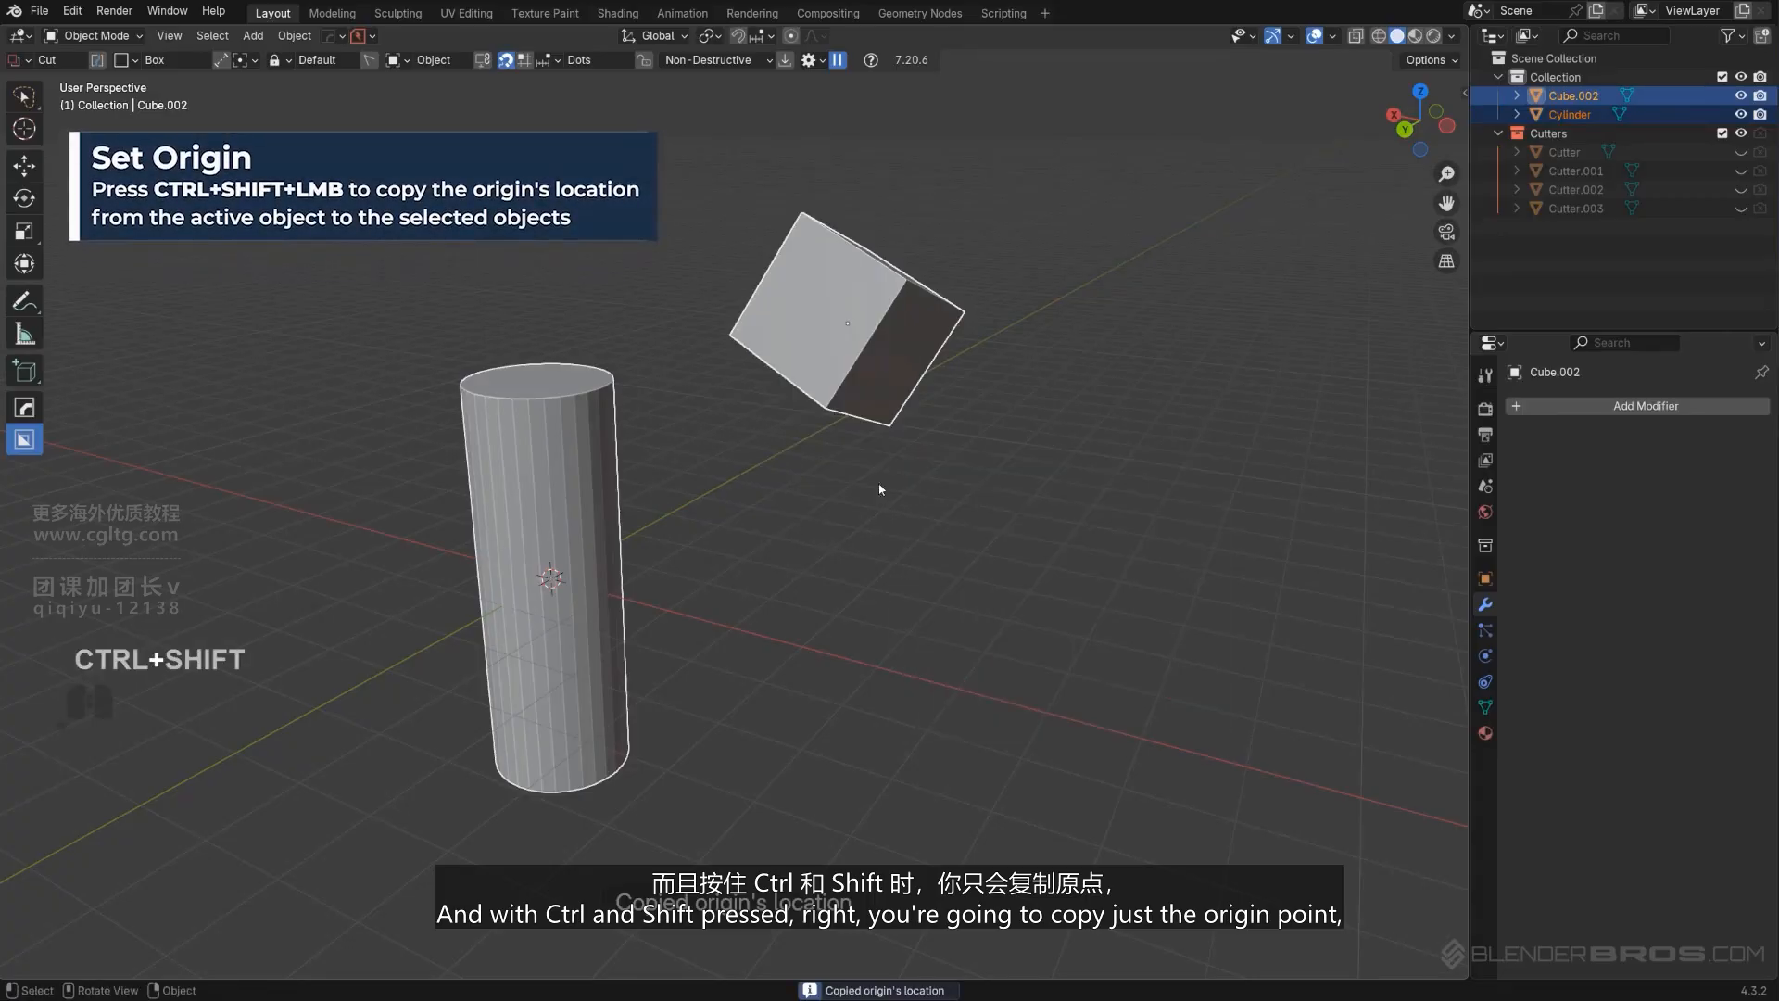
Mirror the cylinder alone across its local X axis with Hard Ops Mirror, using the Active Origin pivot.
left_click(575, 532)
middle_click_drag(574, 532, 749, 492)
key("alt+x")
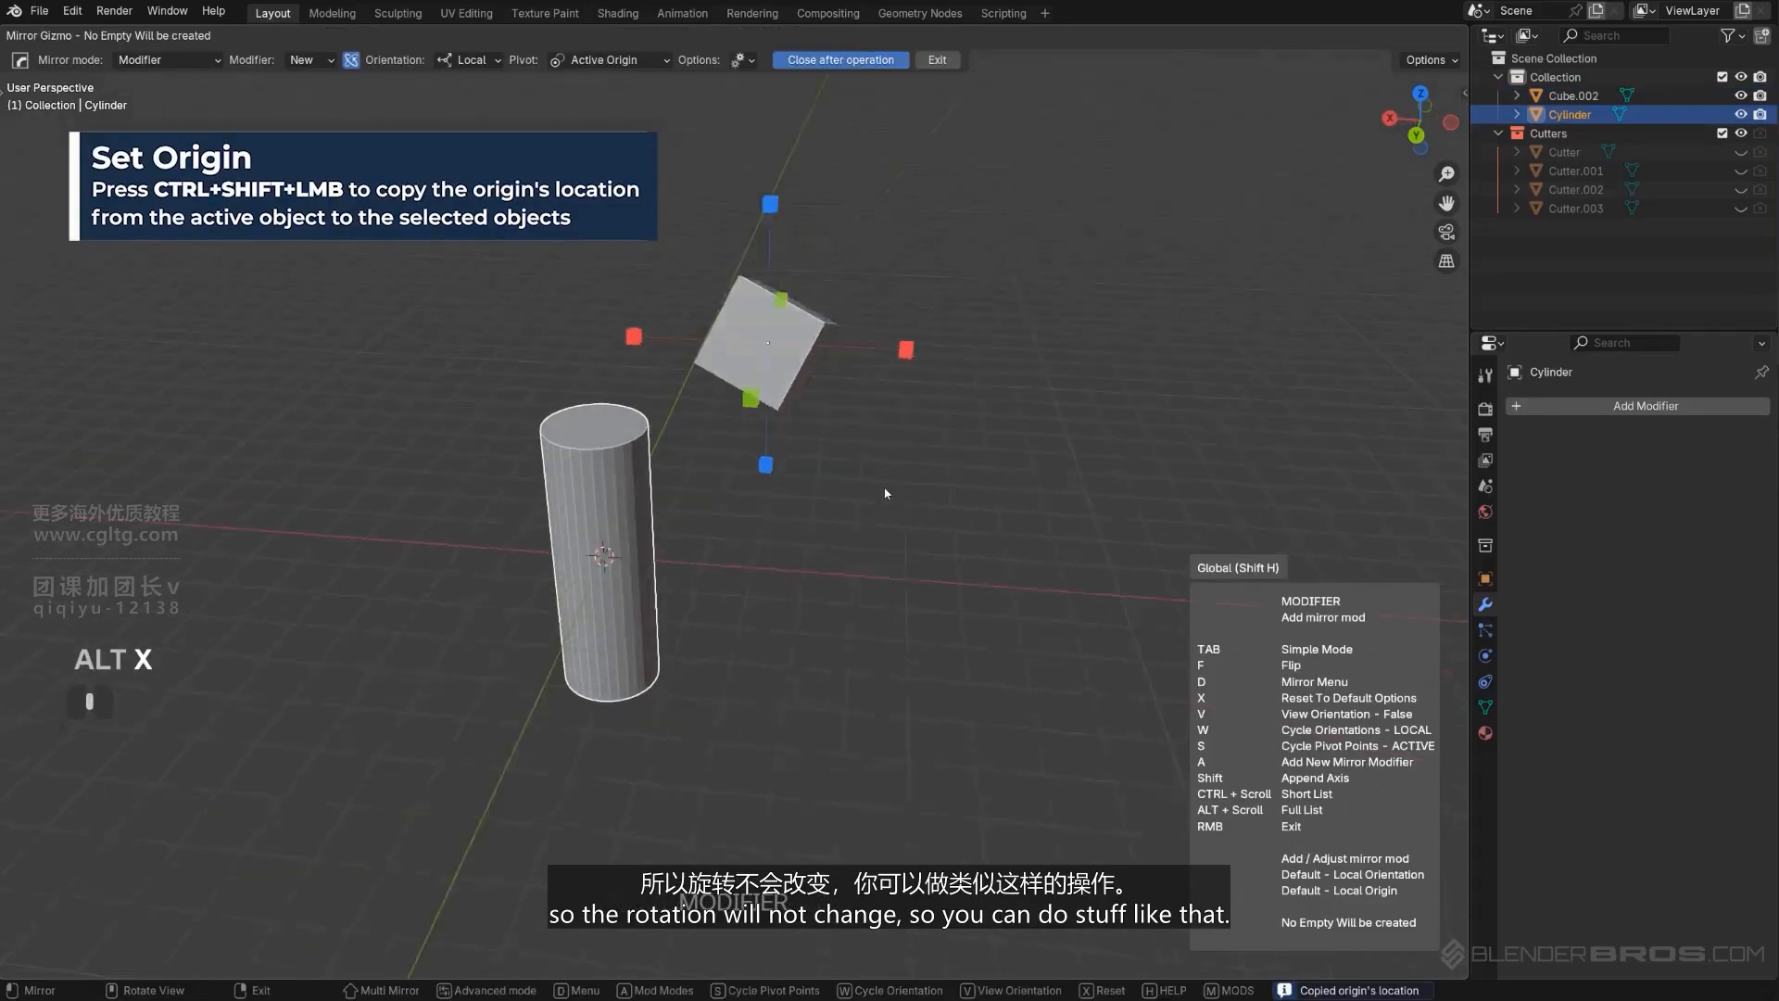
left_click(634, 336)
middle_click_drag(771, 393, 915, 426)
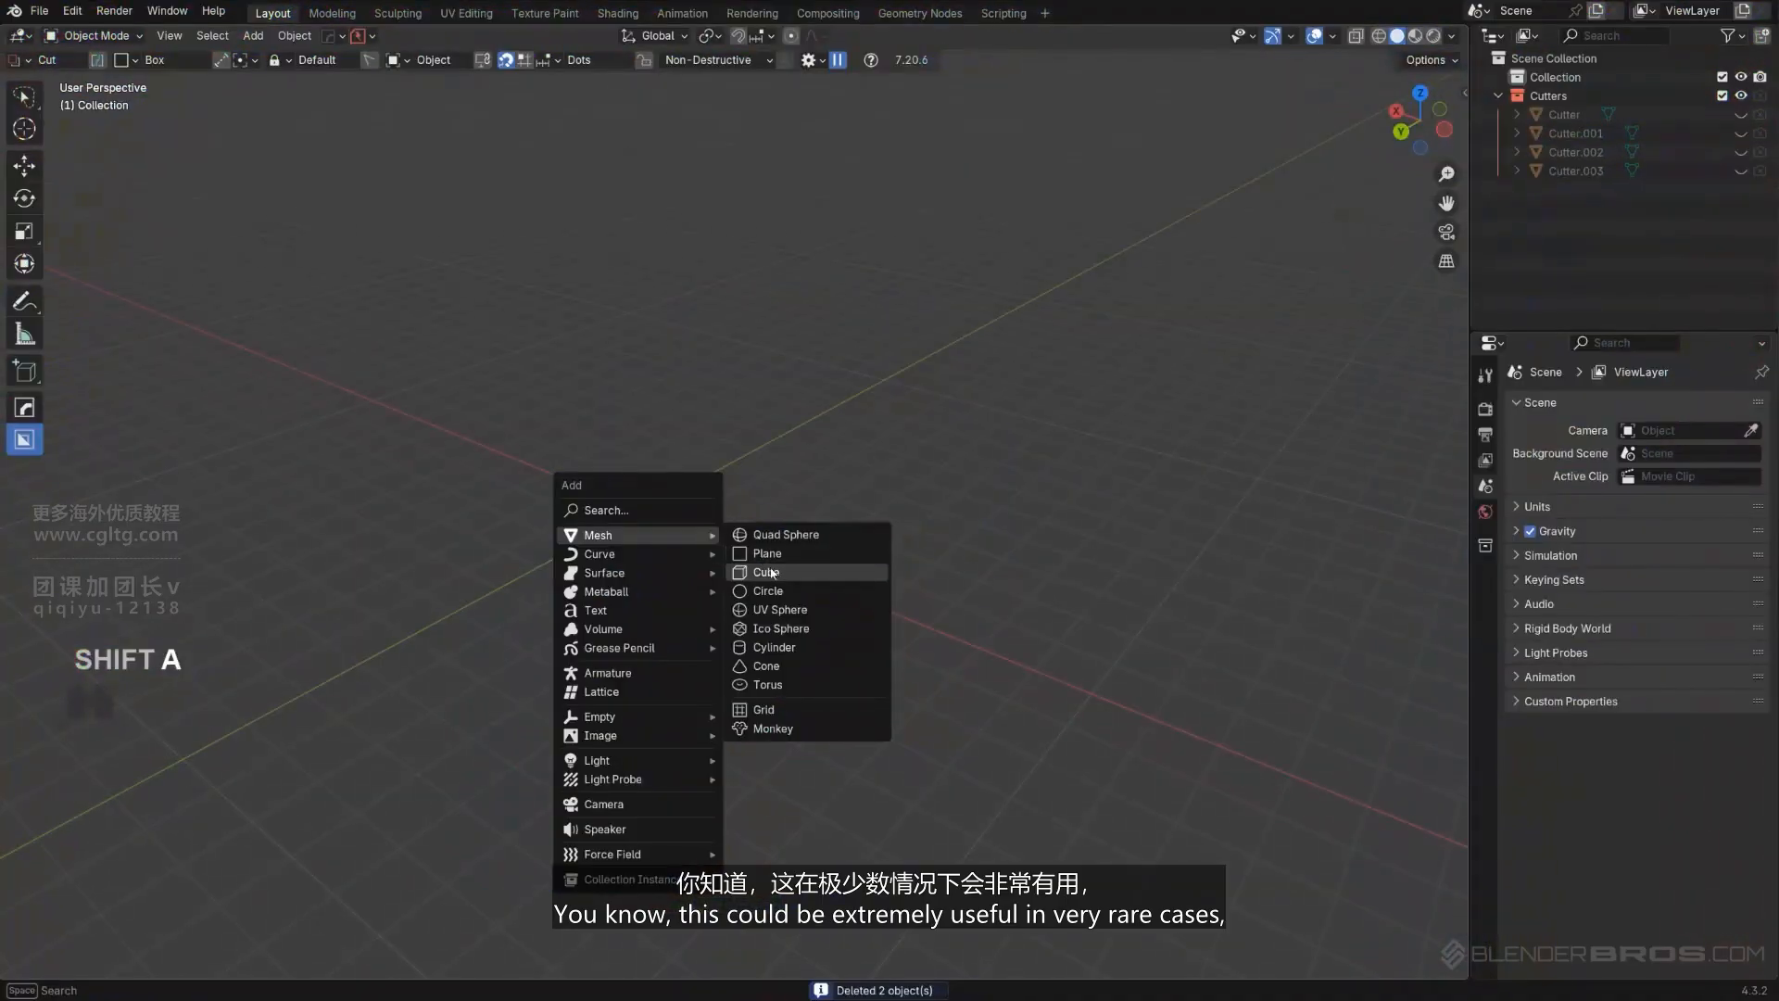
Add a new mesh cube at the world origin of the emptied scene.
left_click(775, 461)
scroll(636, 562, "up", 5)
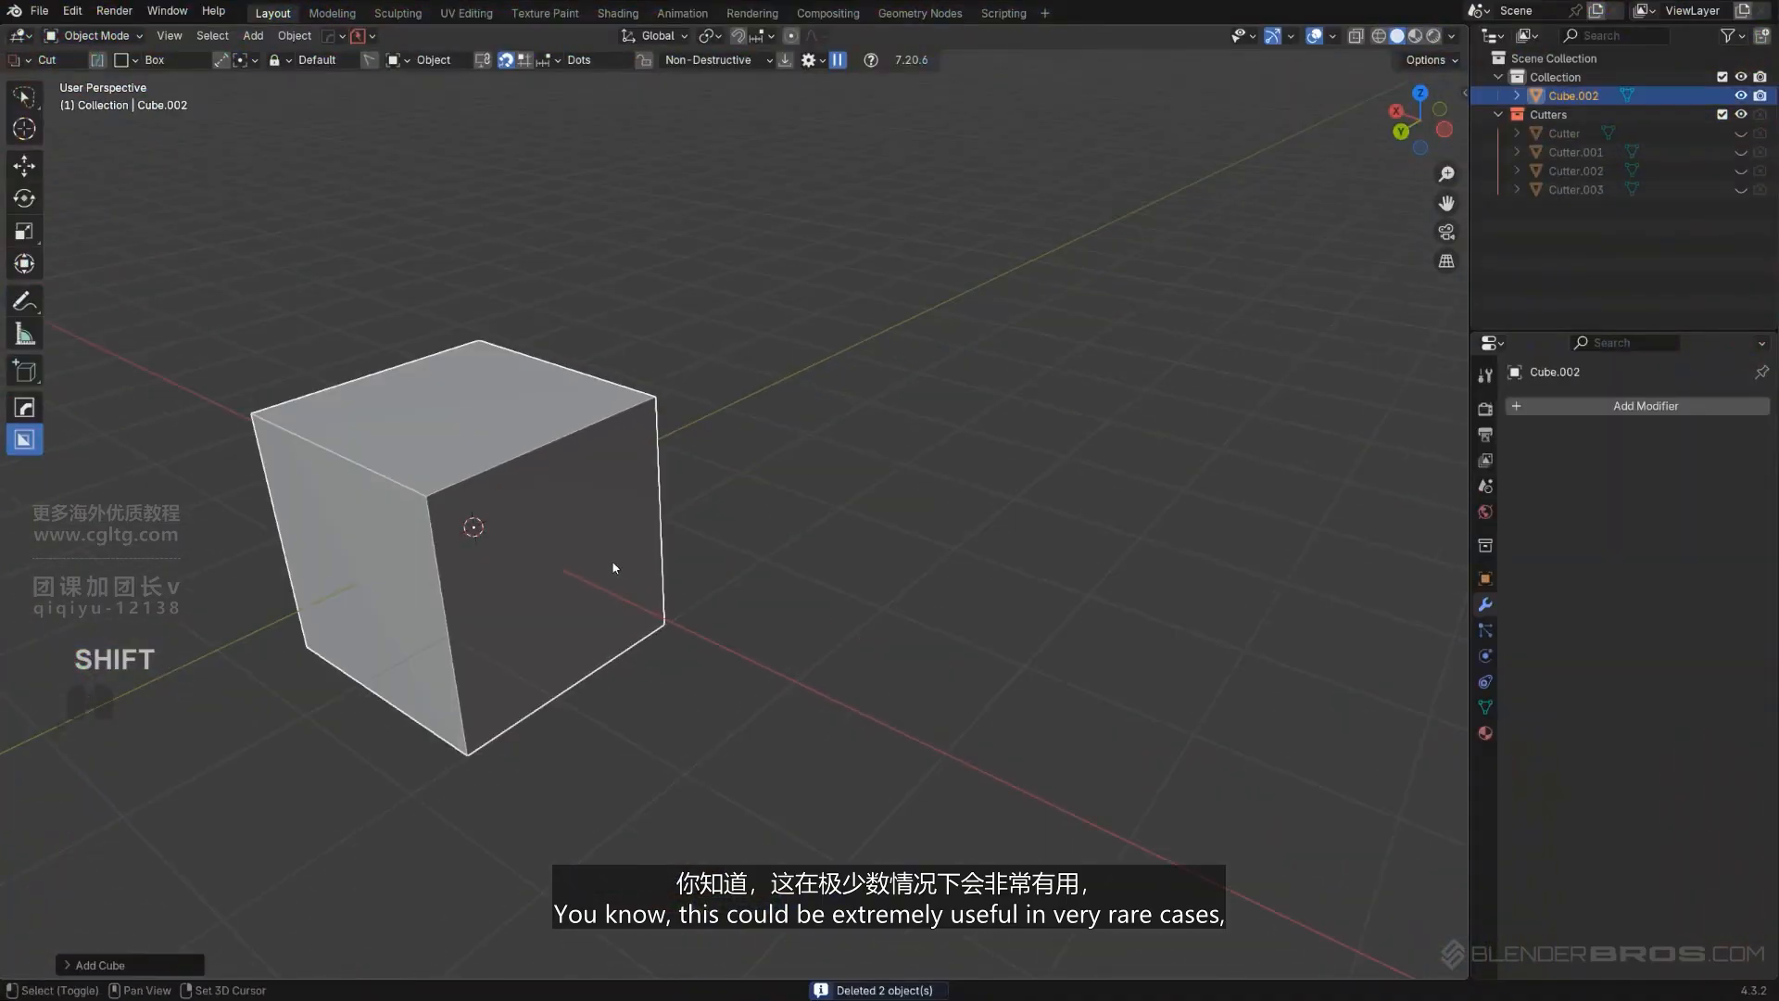
middle_click_drag(613, 567, 823, 542, "shift")
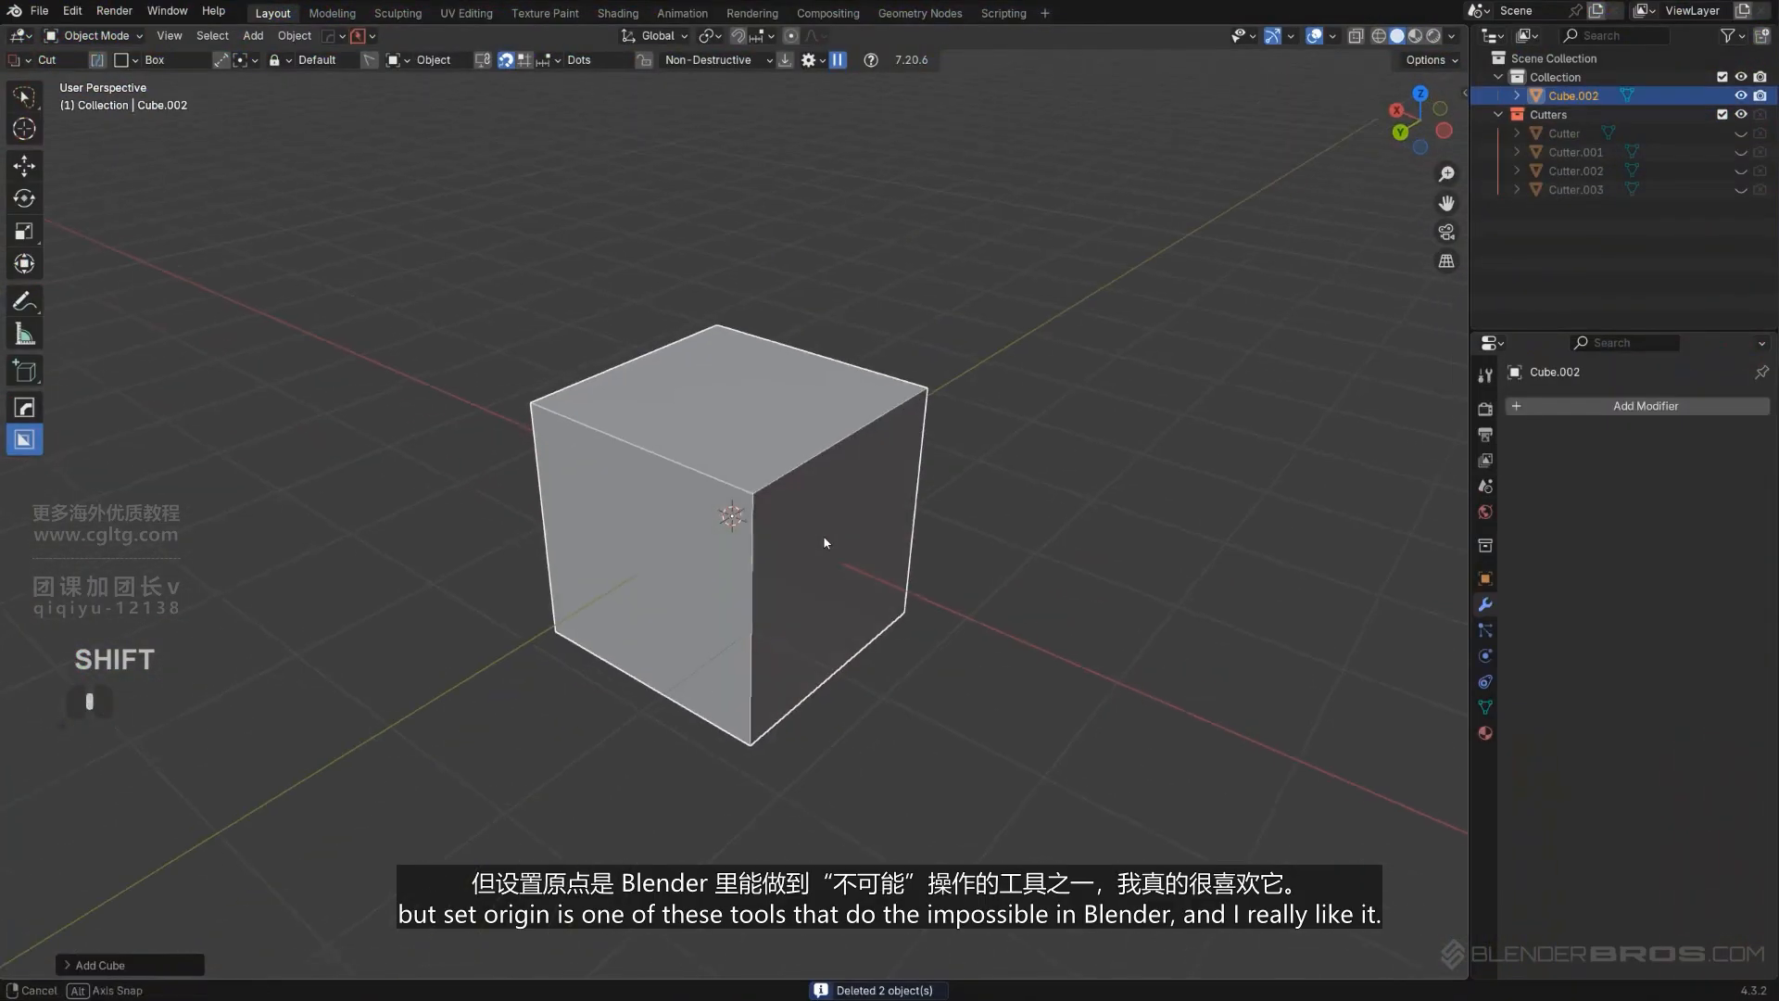
key("q")
mouse_move(839, 508)
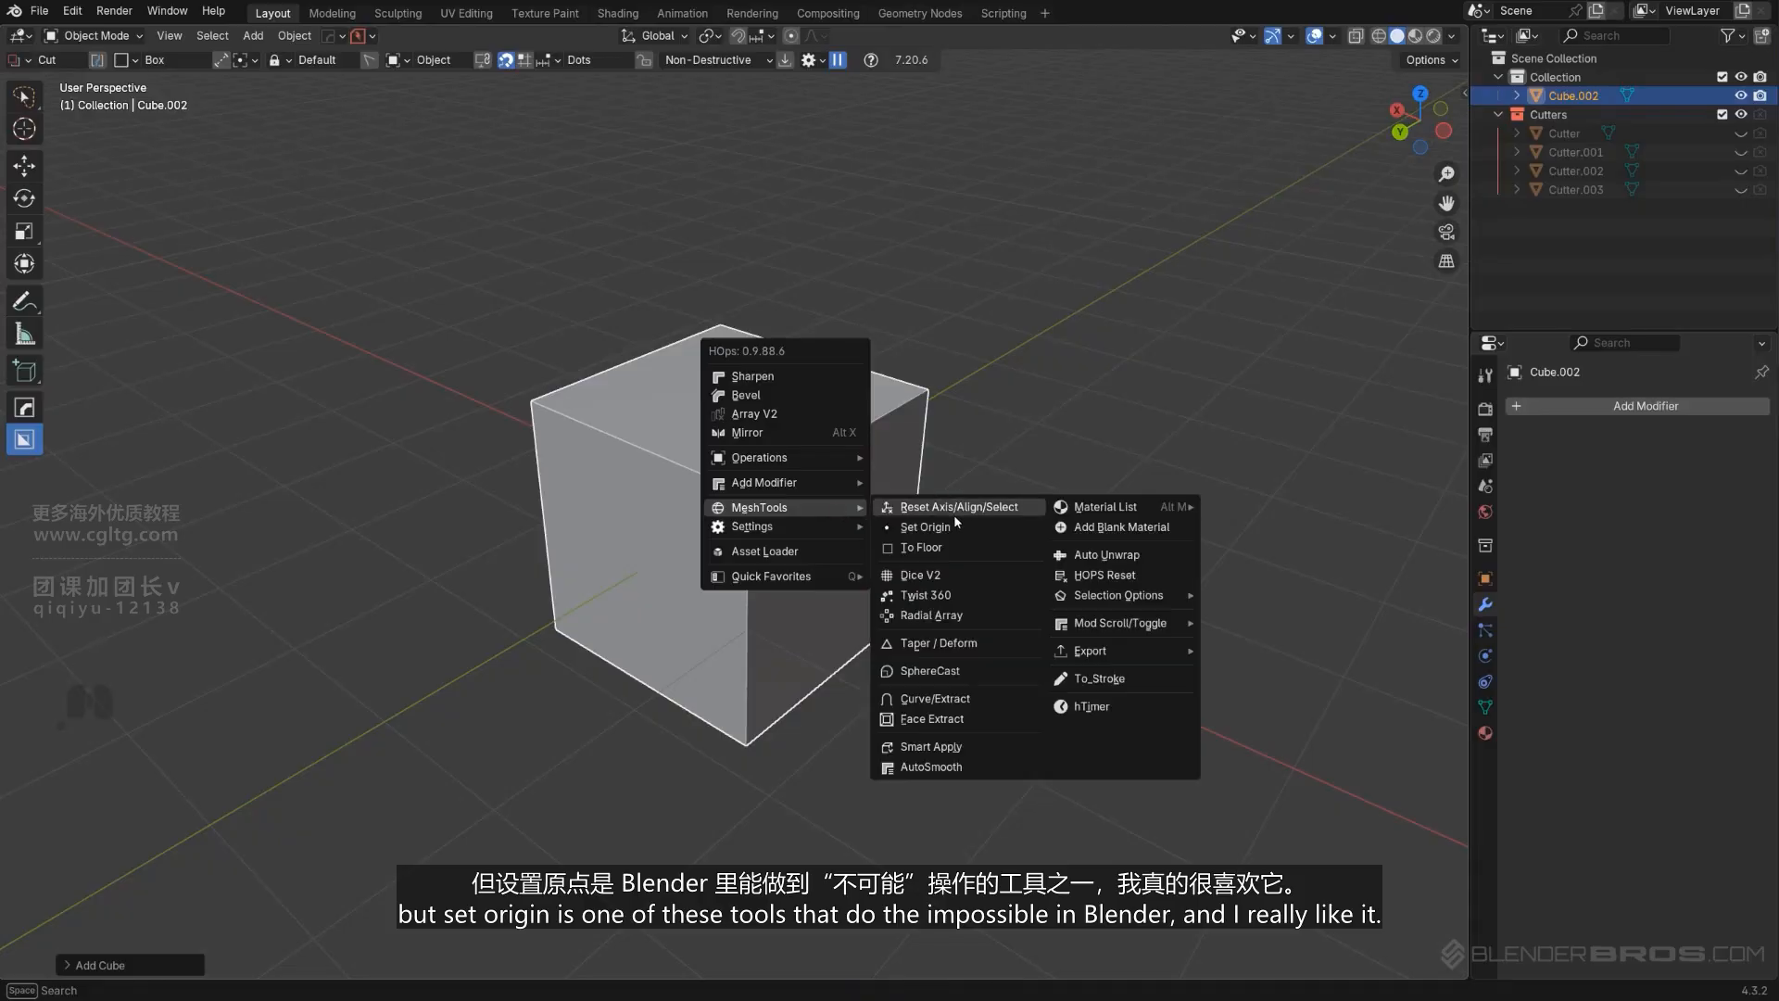
Move the cube freehand away from the world origin so it hovers above the grid floor.
scroll(639, 675, "down", 6)
middle_click_drag(774, 691, 608, 627, "shift")
key("g")
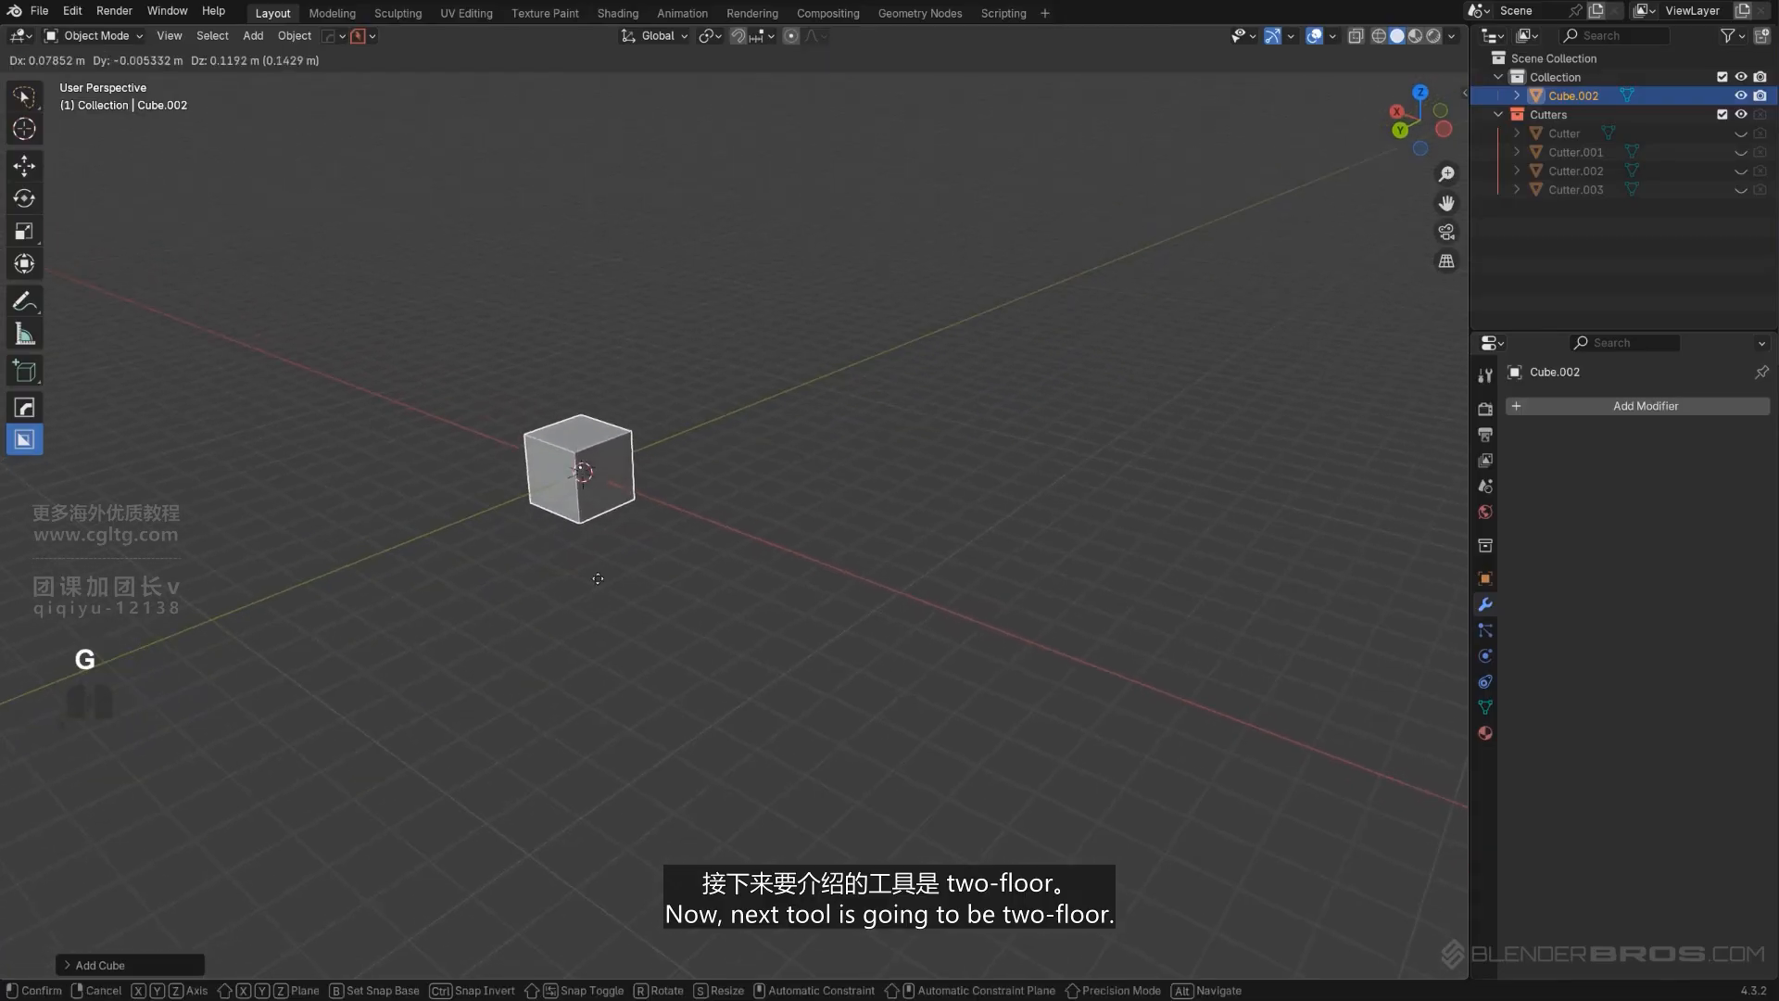
left_click(960, 362)
middle_click_drag(895, 387, 792, 499, "shift")
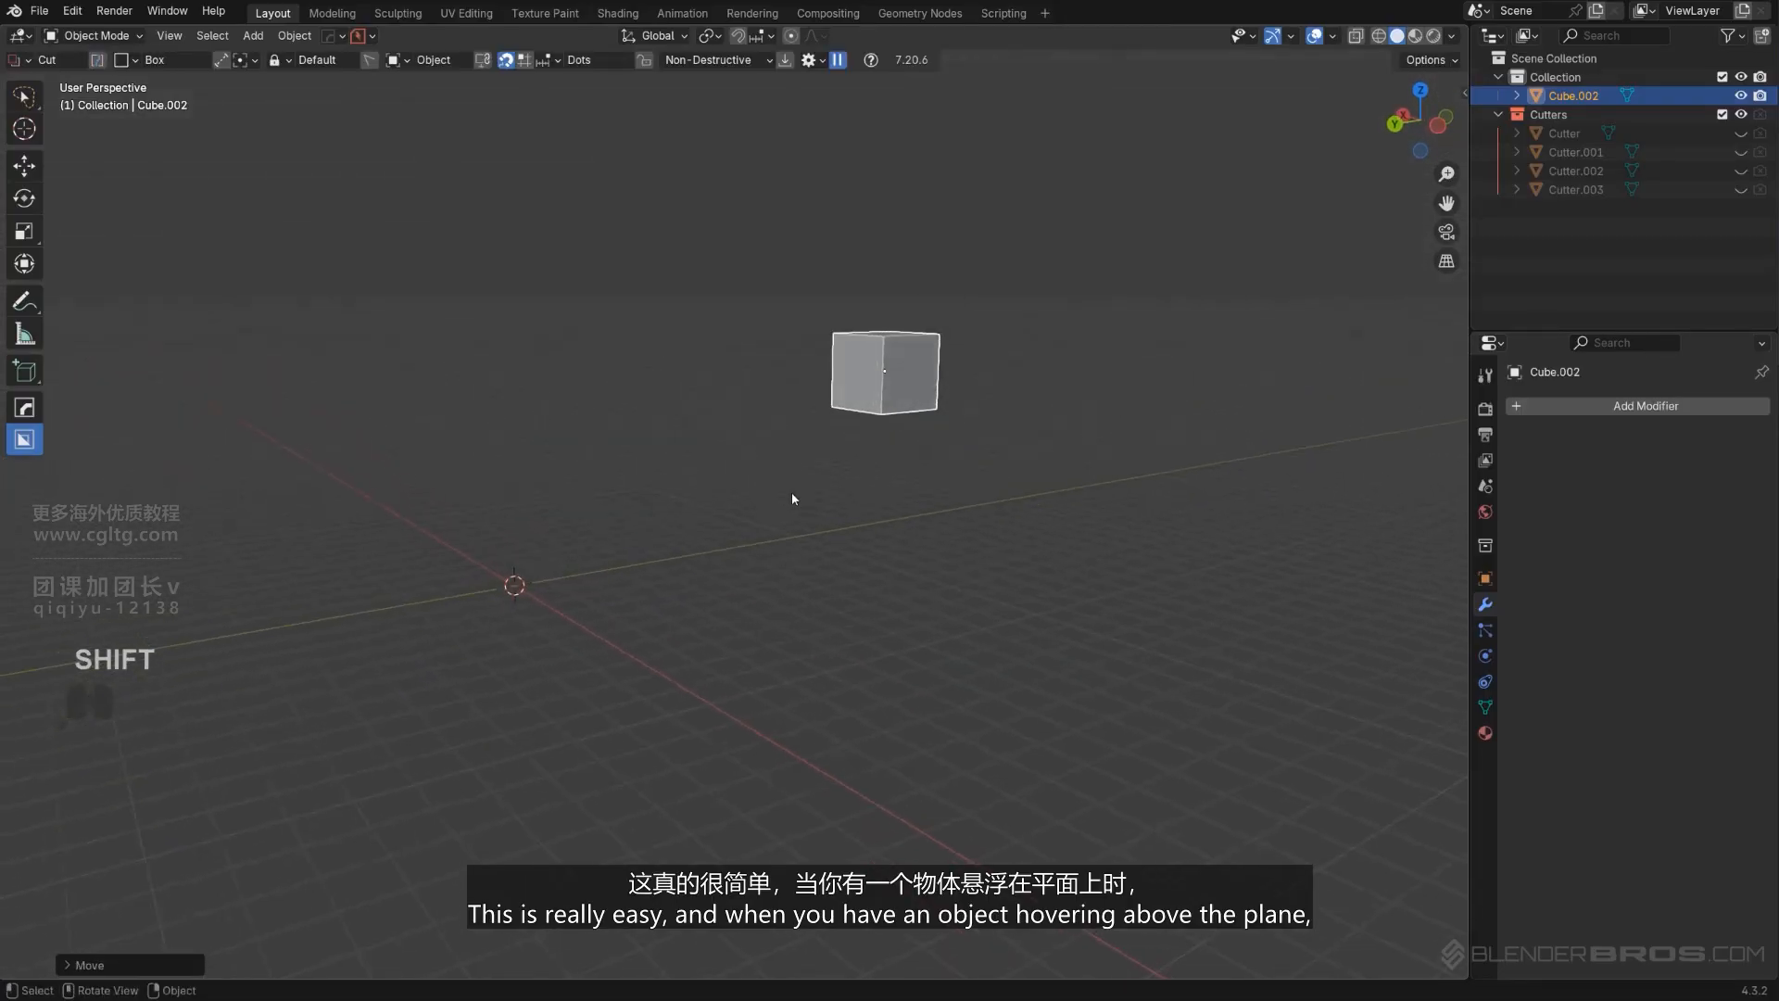
scroll(803, 497, "up", 3)
middle_click_drag(1002, 328, 708, 602)
middle_click_drag(862, 643, 862, 497)
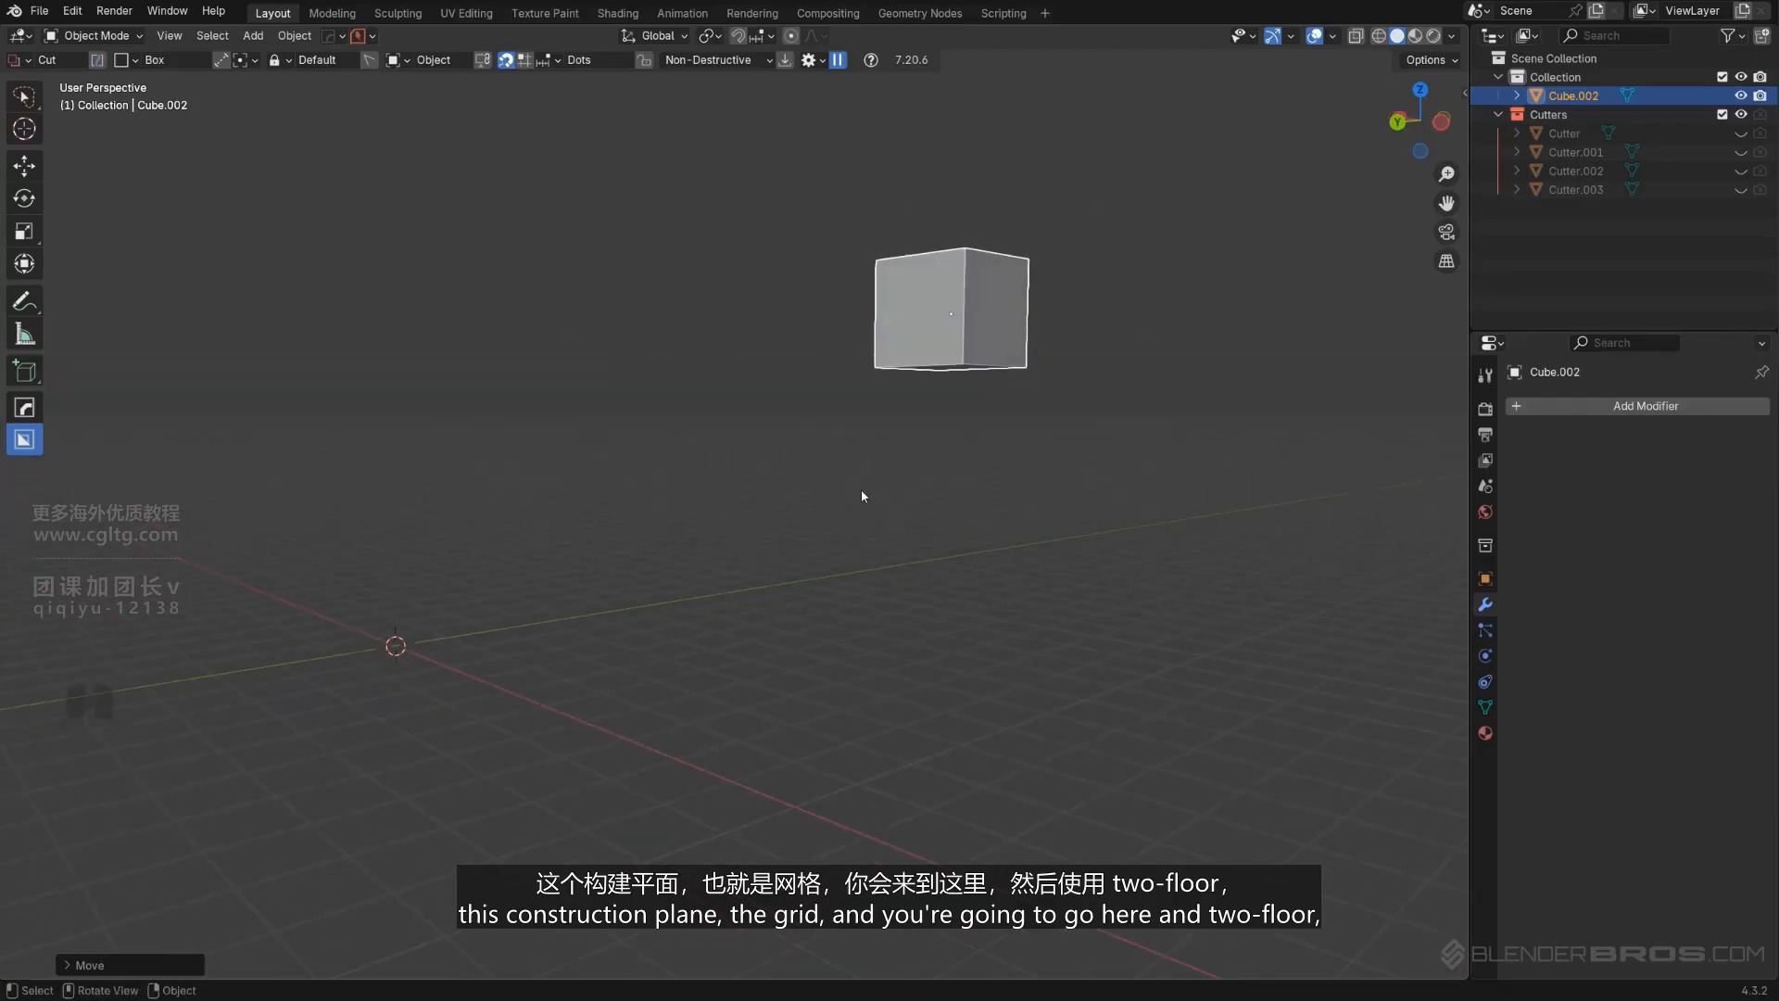
Drop the hovering cube onto the grid with To Floor and inspect its bottom face from below.
key("q")
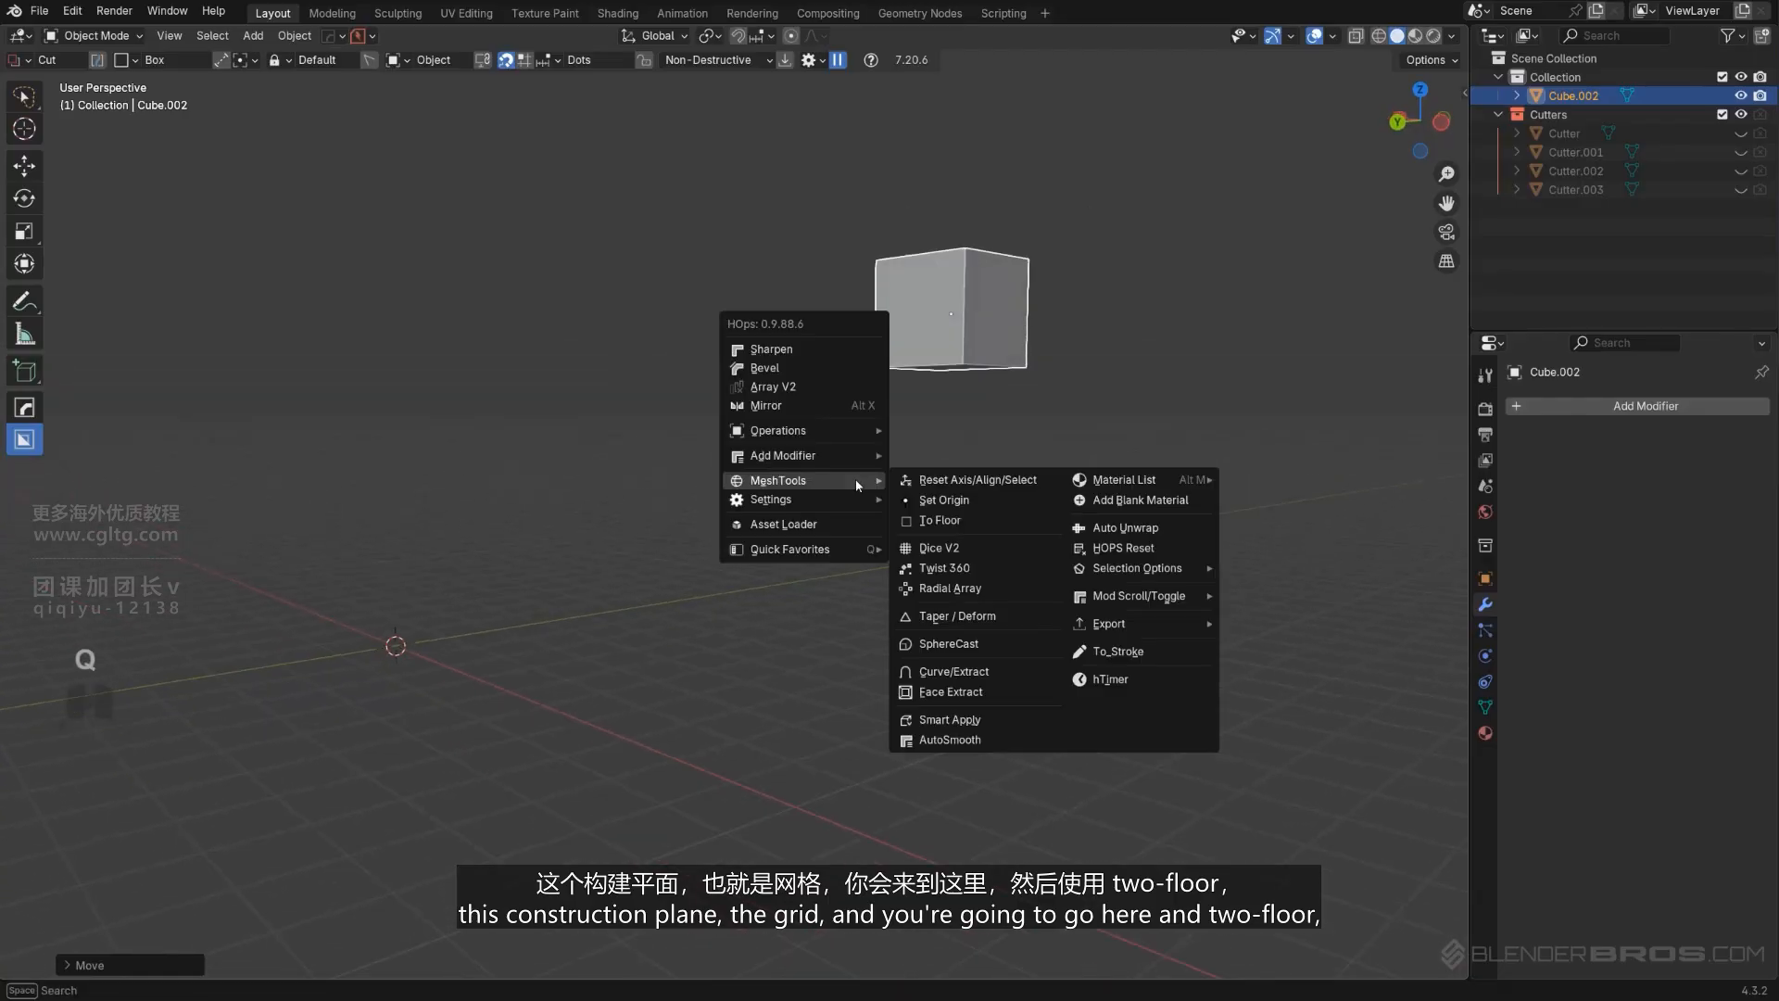
left_click(936, 524)
middle_click_drag(947, 646, 938, 610)
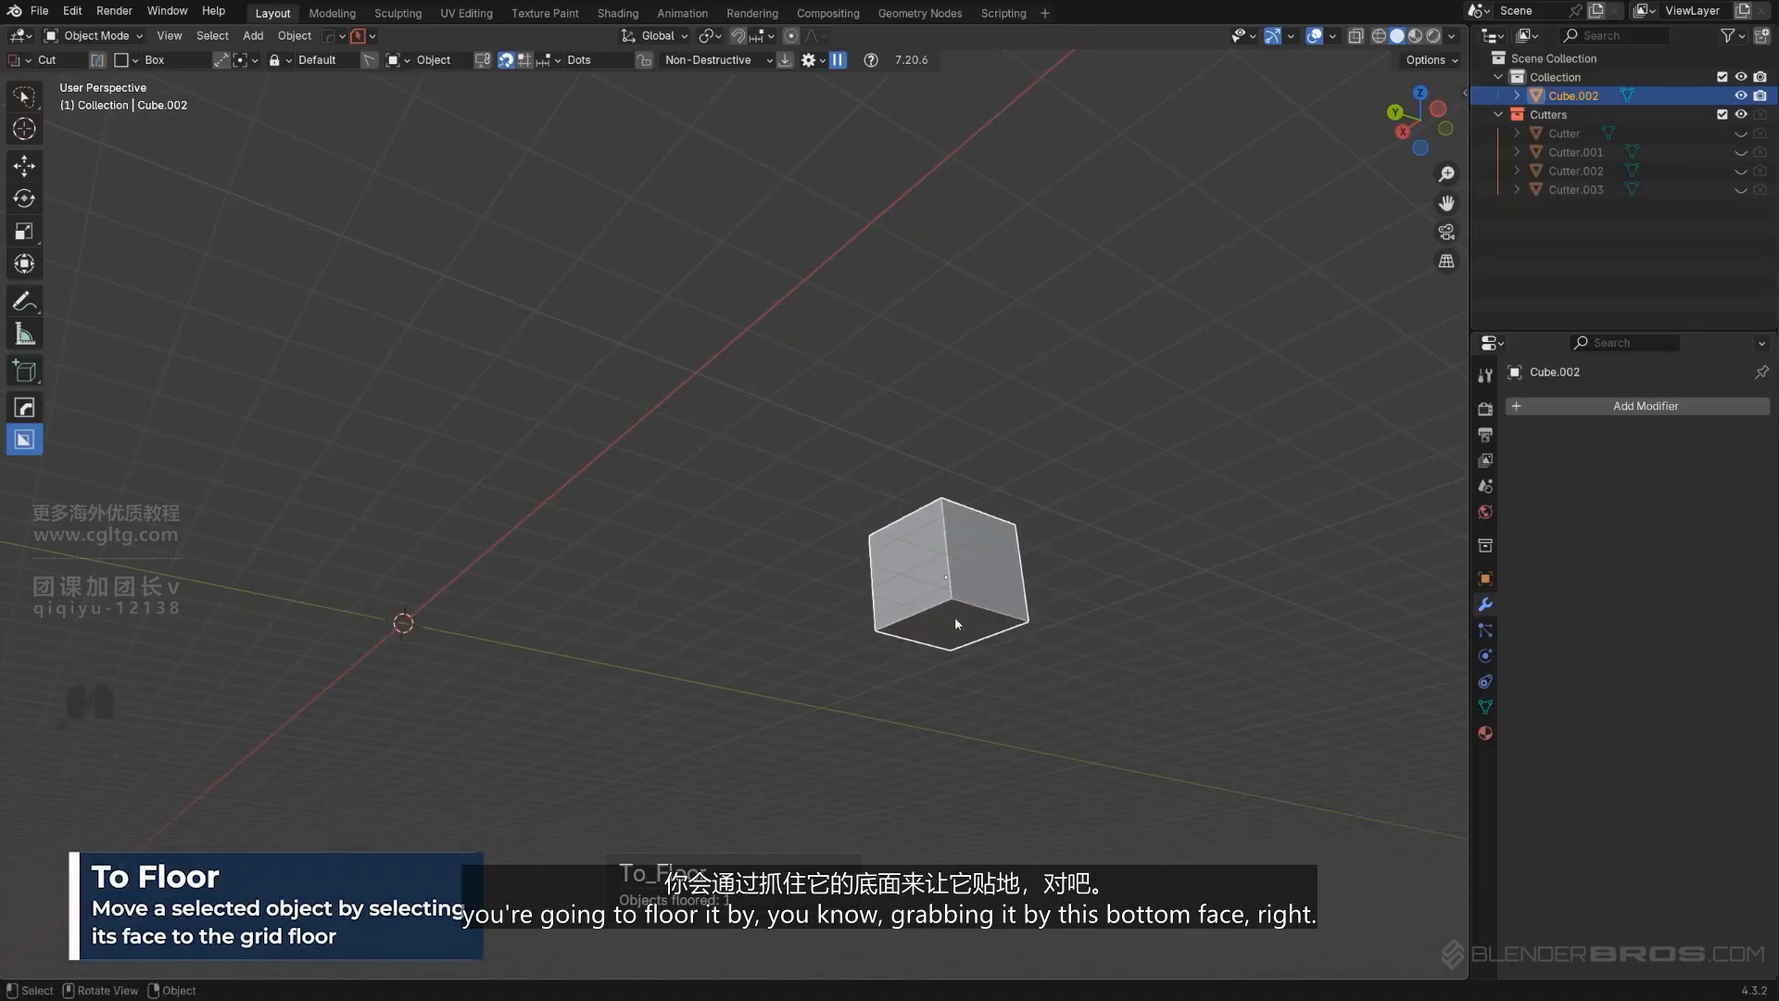
Raise the floored cube straight up along the Z axis so it hovers above the grid again.
middle_click_drag(857, 462, 904, 520)
scroll(882, 579, "down", 1)
key("g")
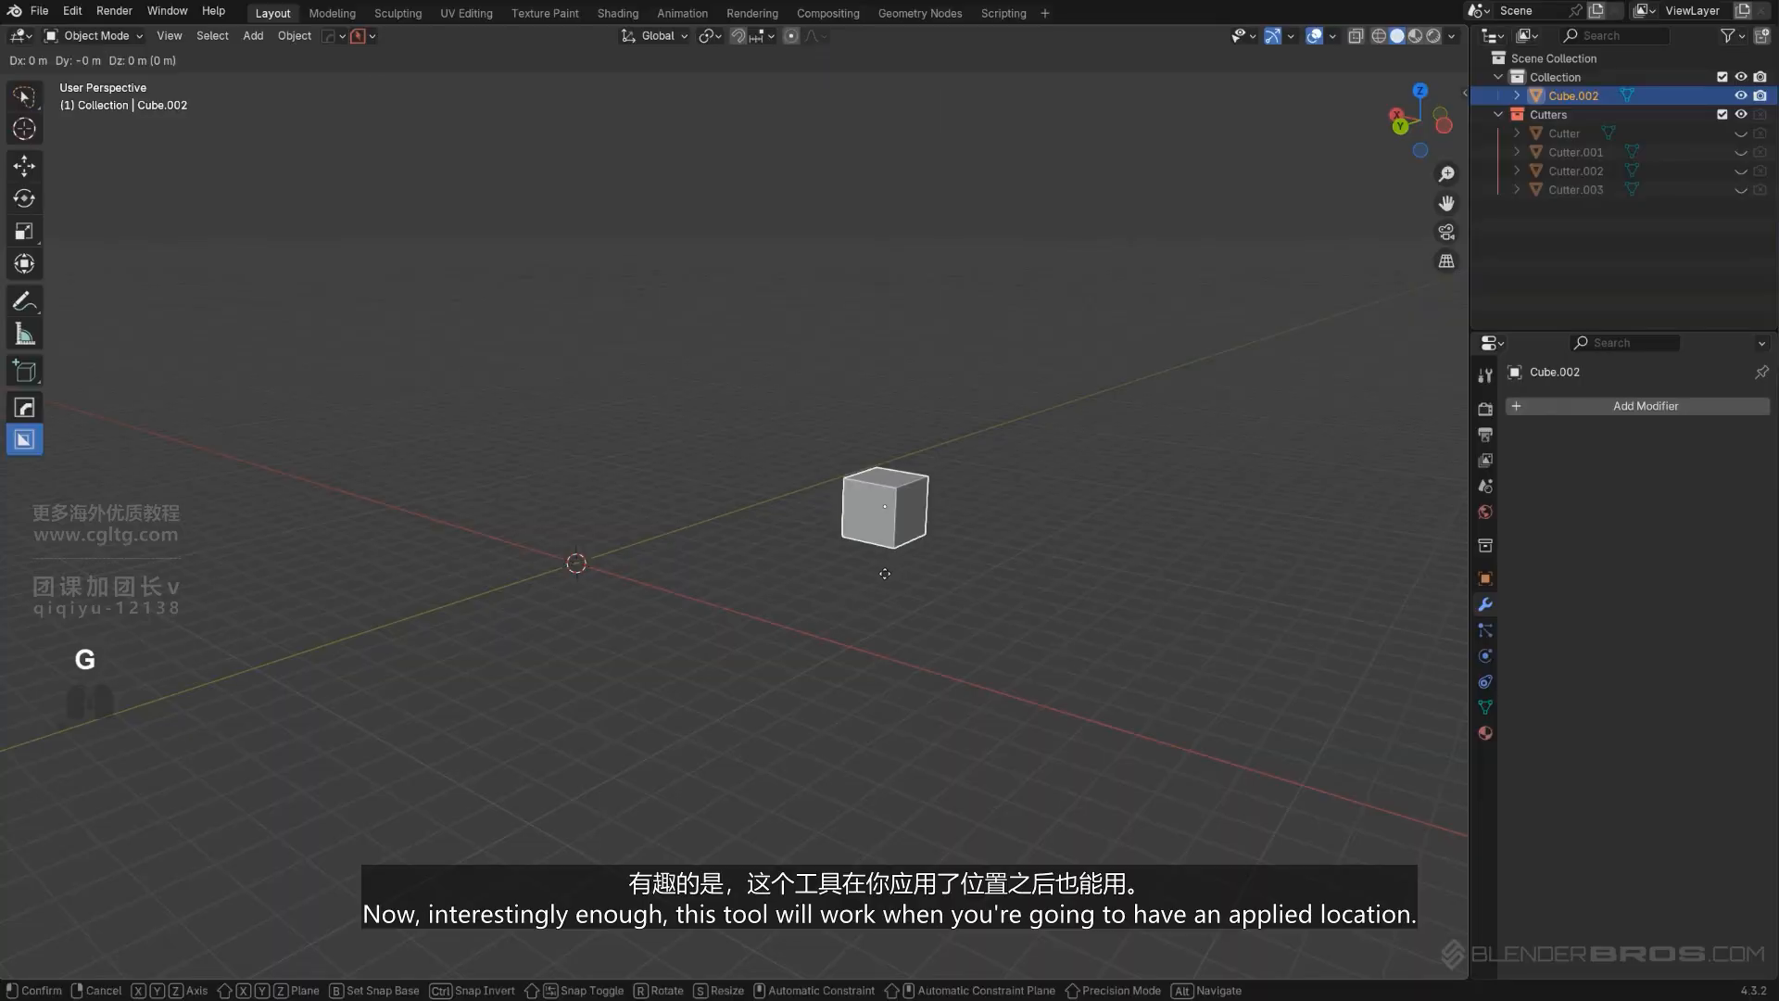
key("z")
left_click(877, 365)
middle_click_drag(877, 365, 803, 553, "shift")
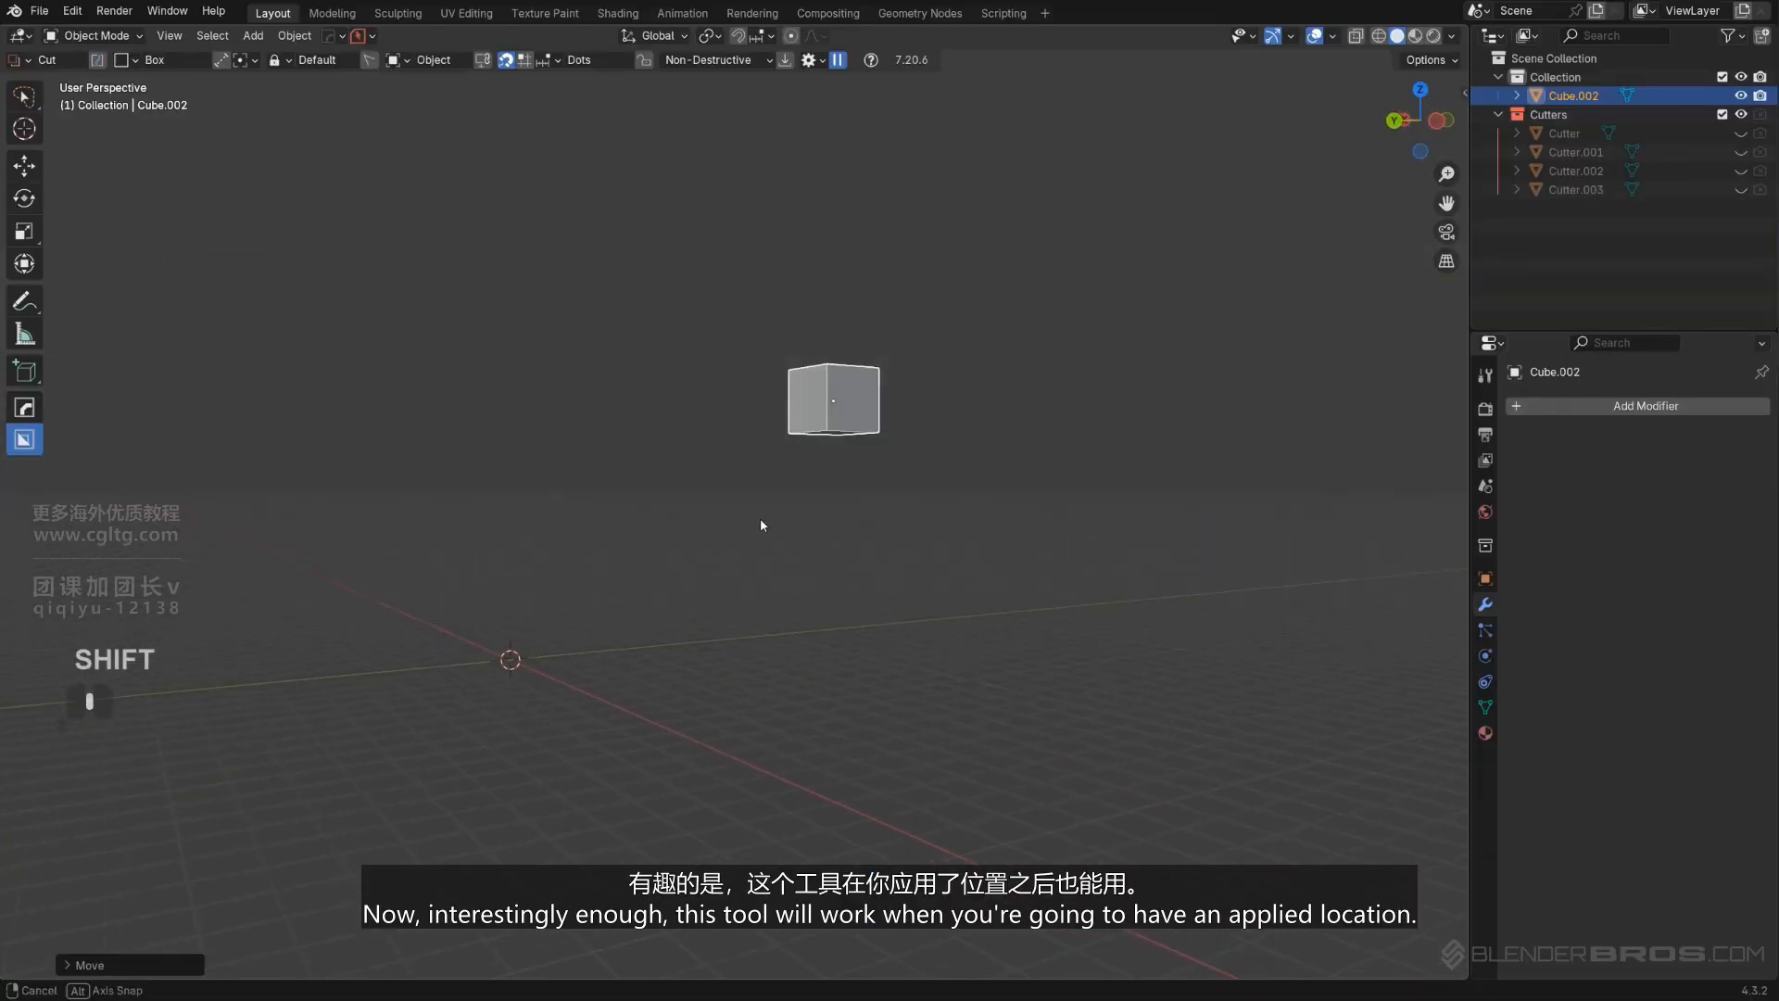
Apply the raised cube's location so its origin moves to the world origin.
scroll(760, 519, "up", 3)
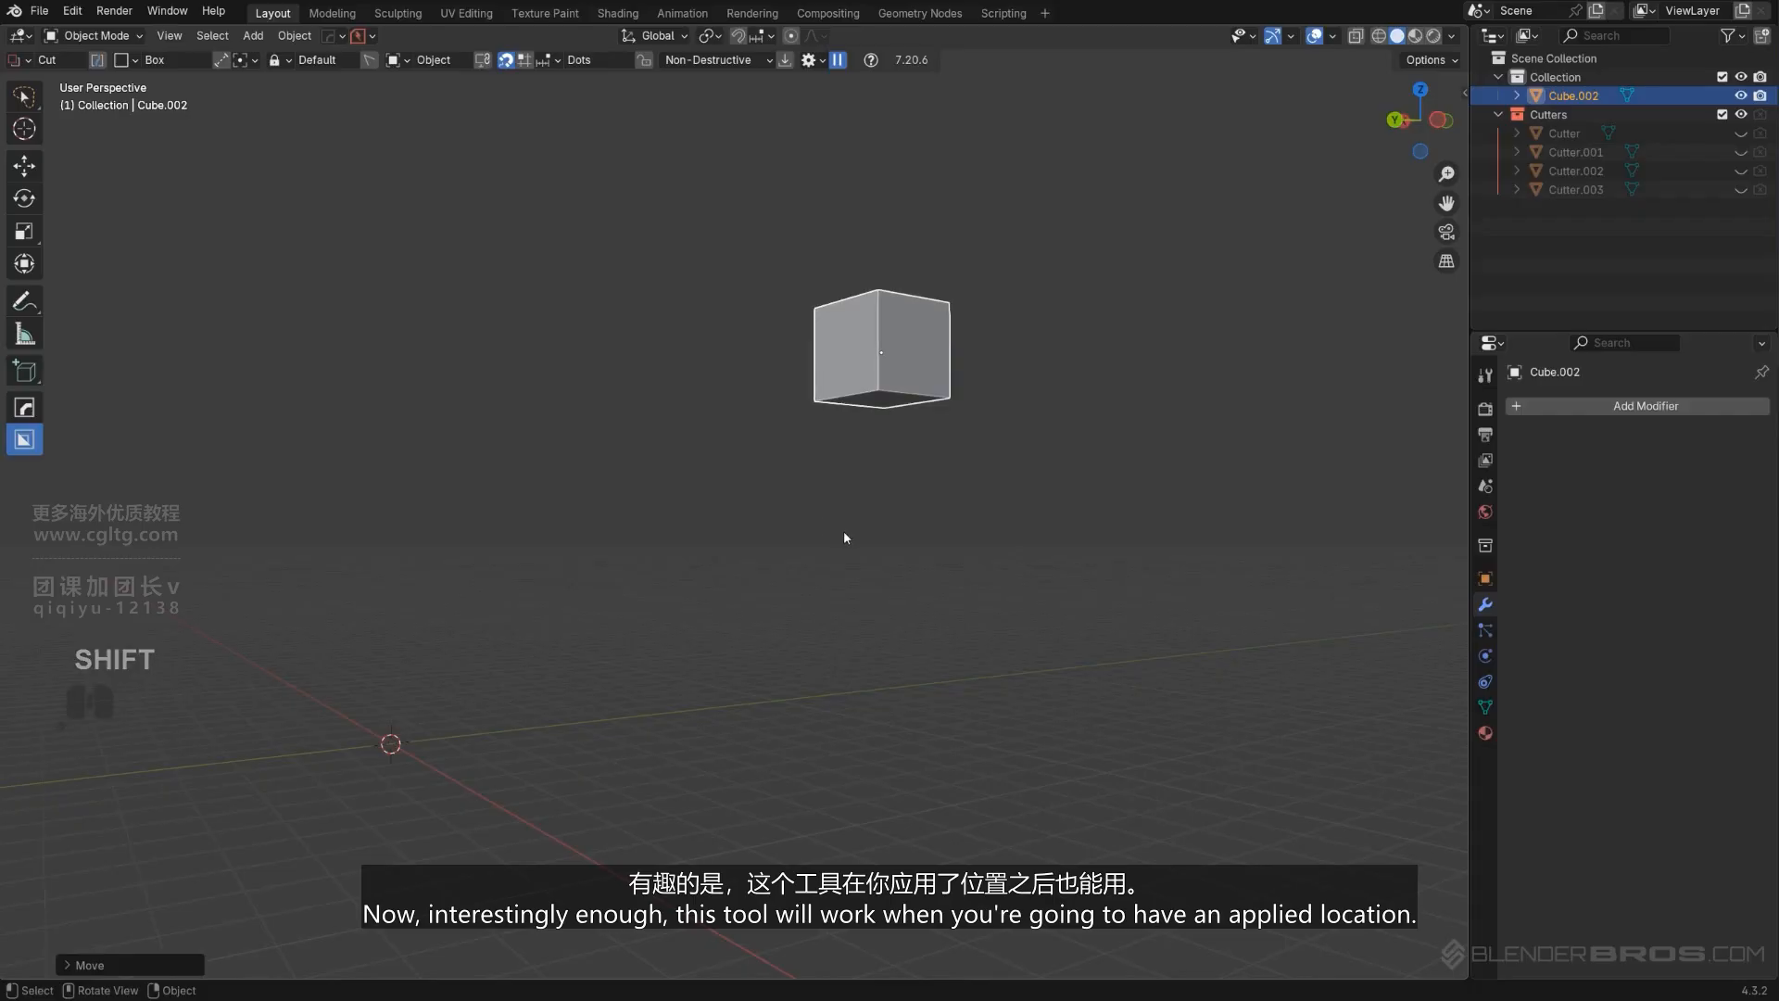
key("ctrl+a")
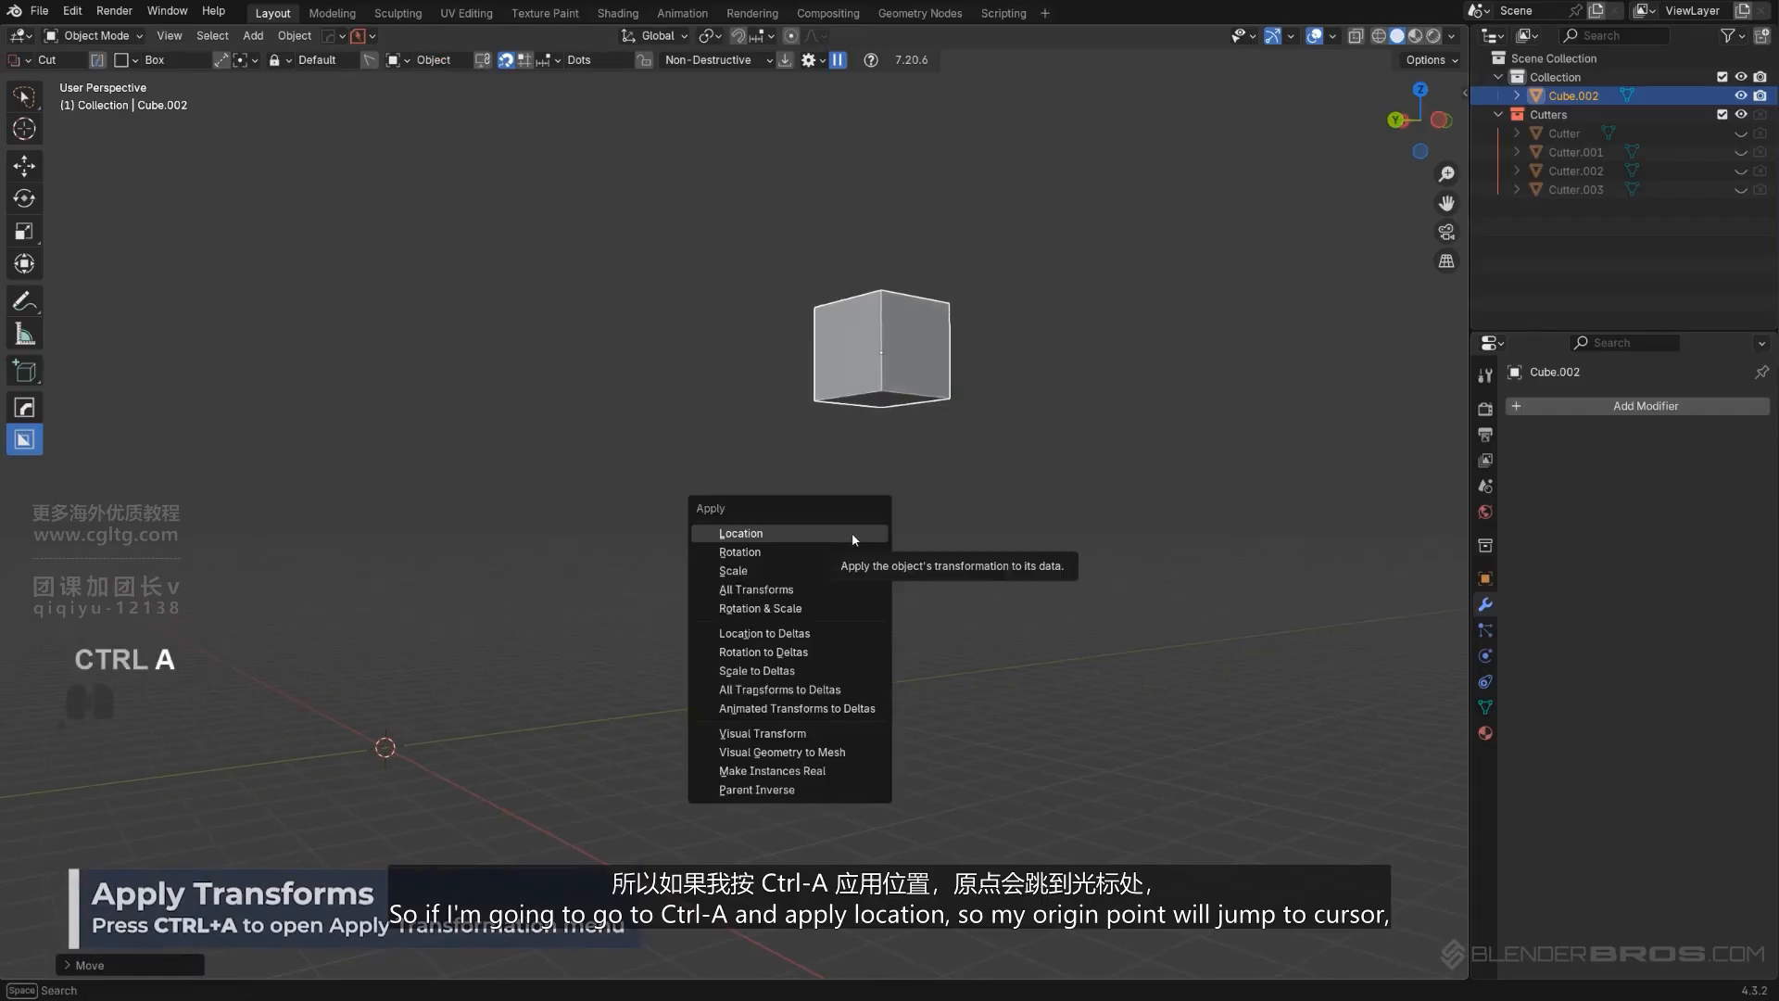
left_click(852, 533)
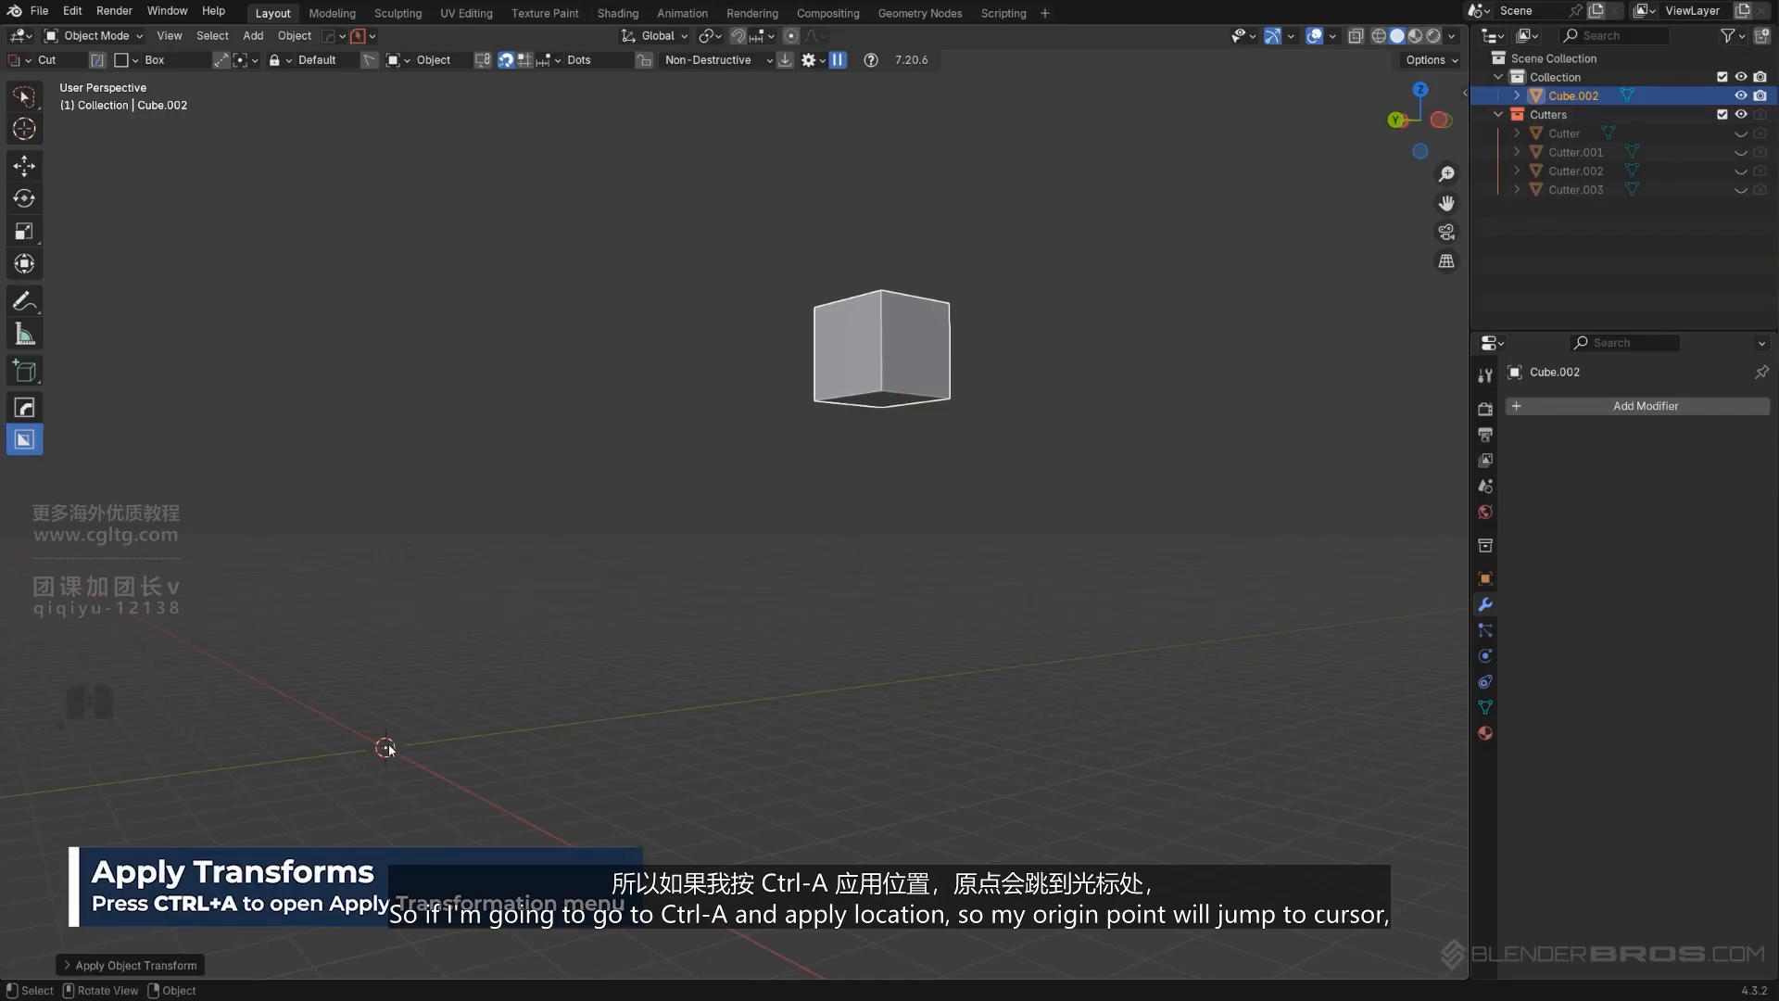
Run To Floor on the cube with its applied location, and undo the drop.
key("q")
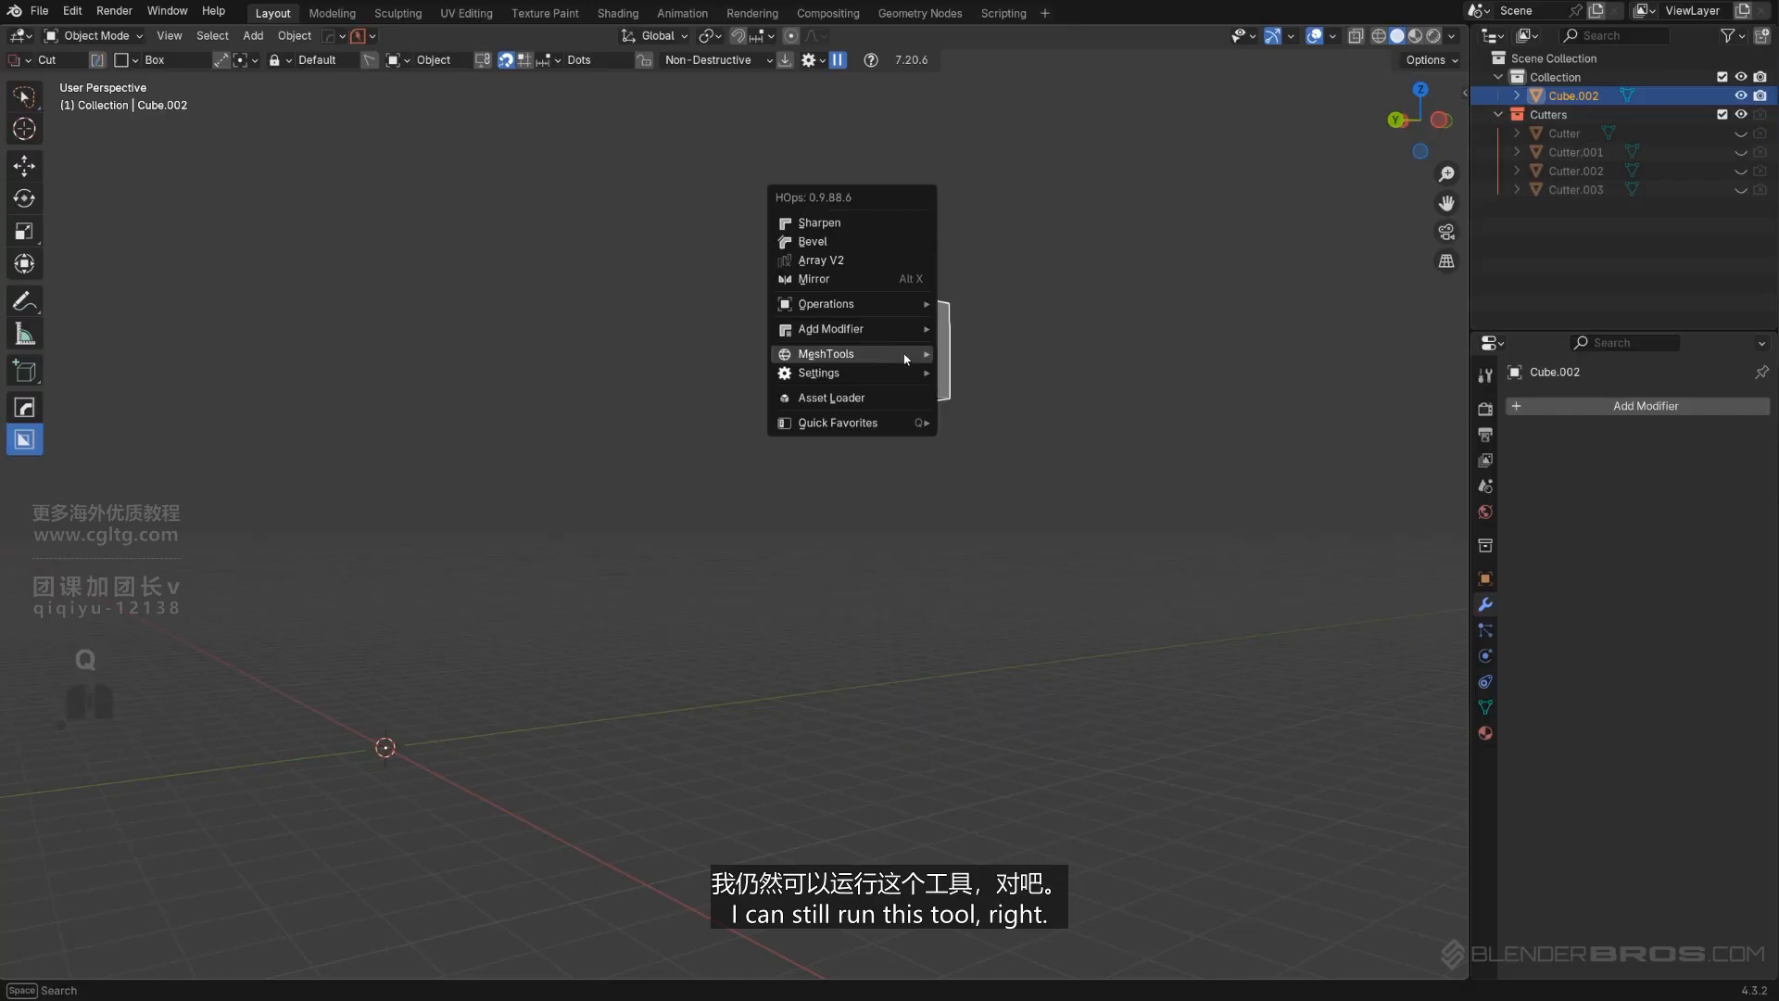
mouse_move(906, 360)
left_click(1030, 400)
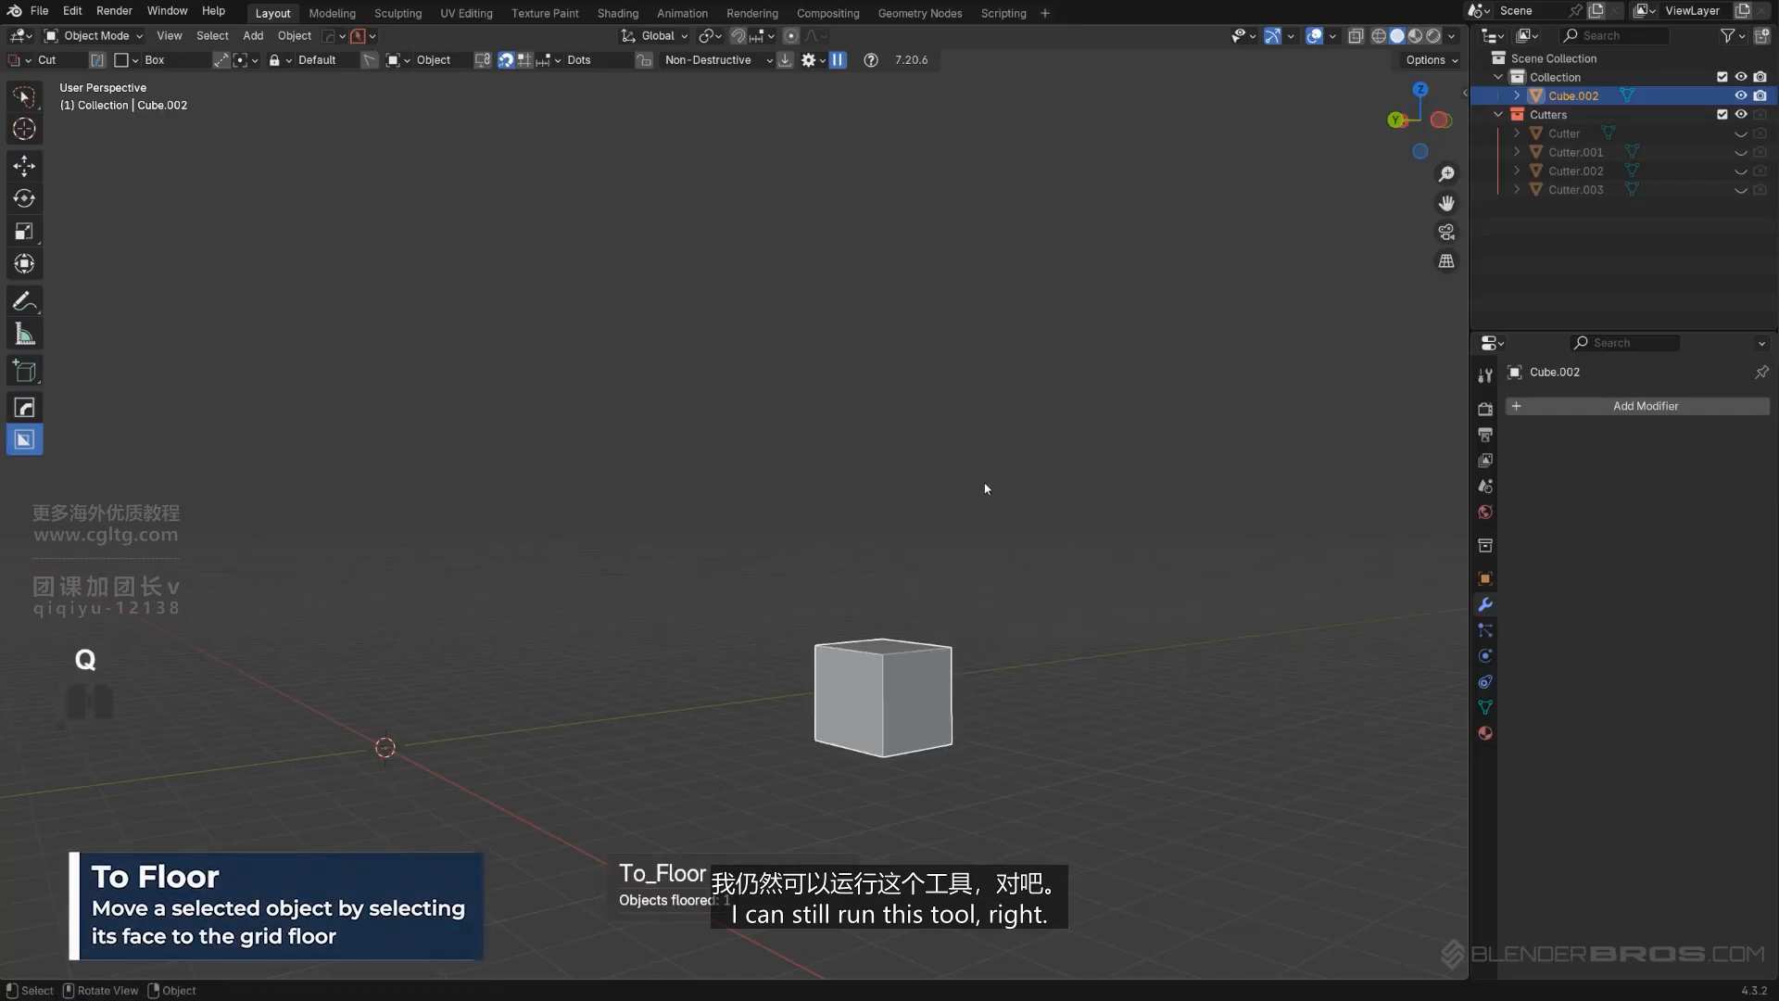
key("ctrl+z")
Start Reset Axis on the hovering cube and cancel it without resetting any axis.
key("q")
mouse_move(853, 485)
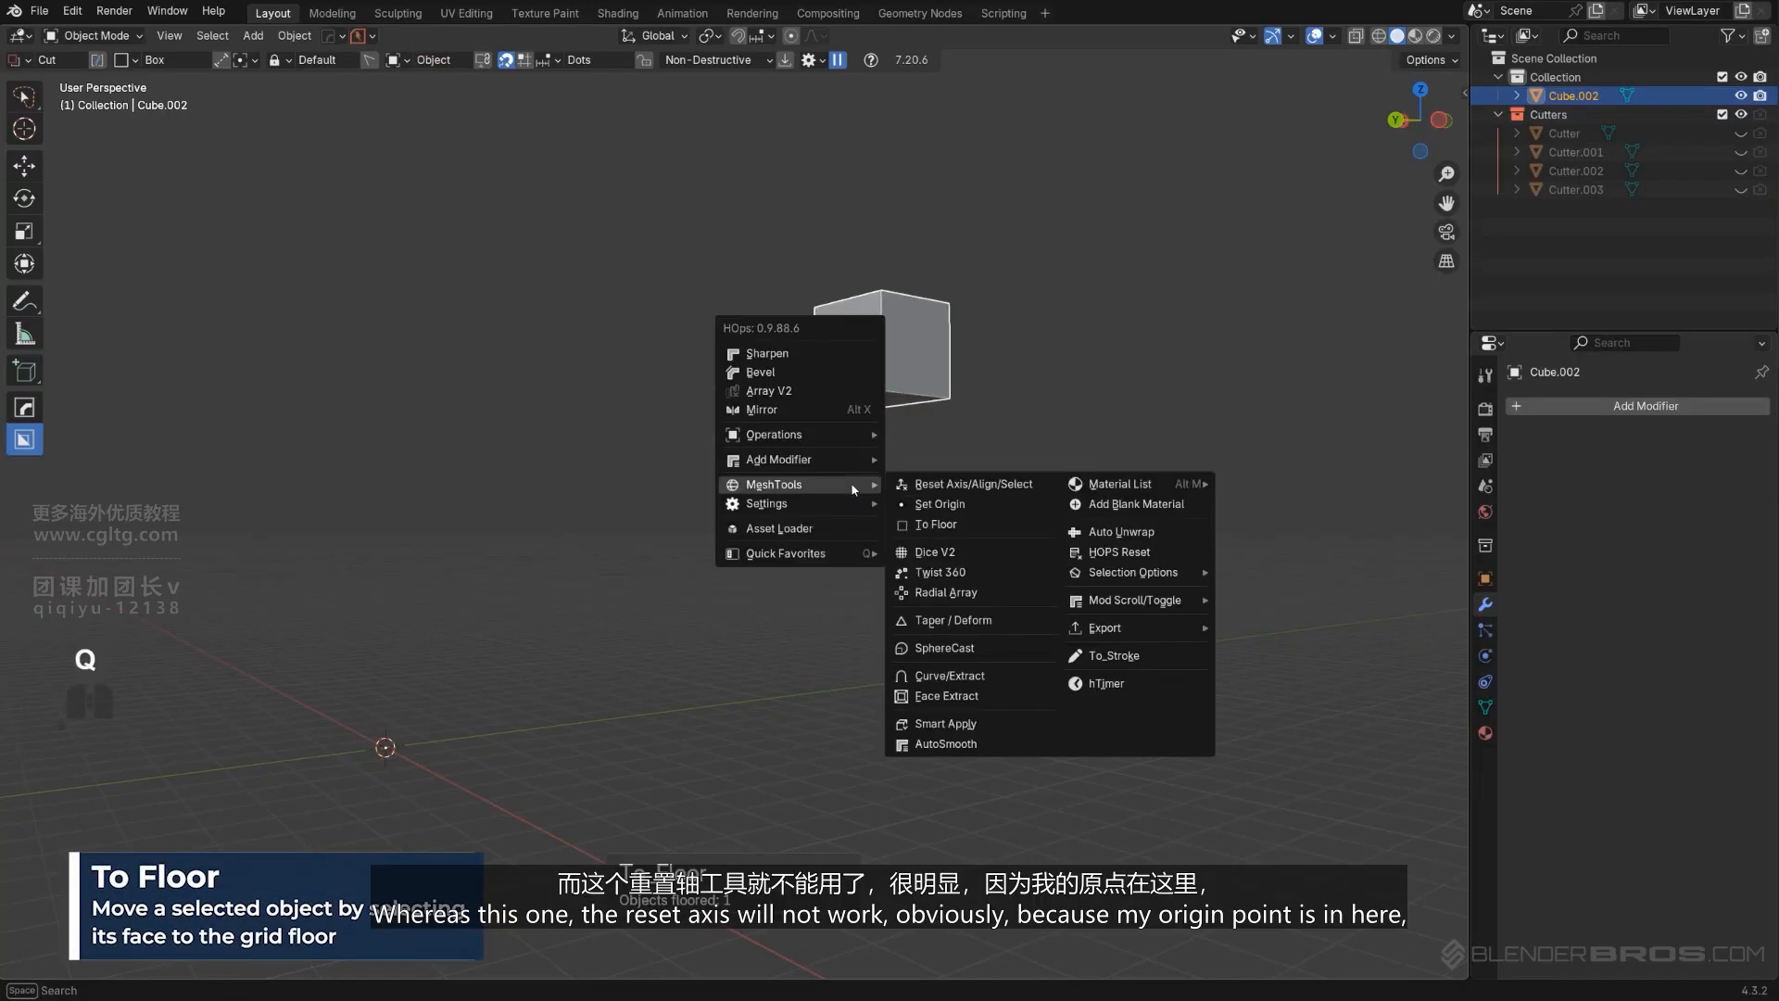
left_click(943, 483)
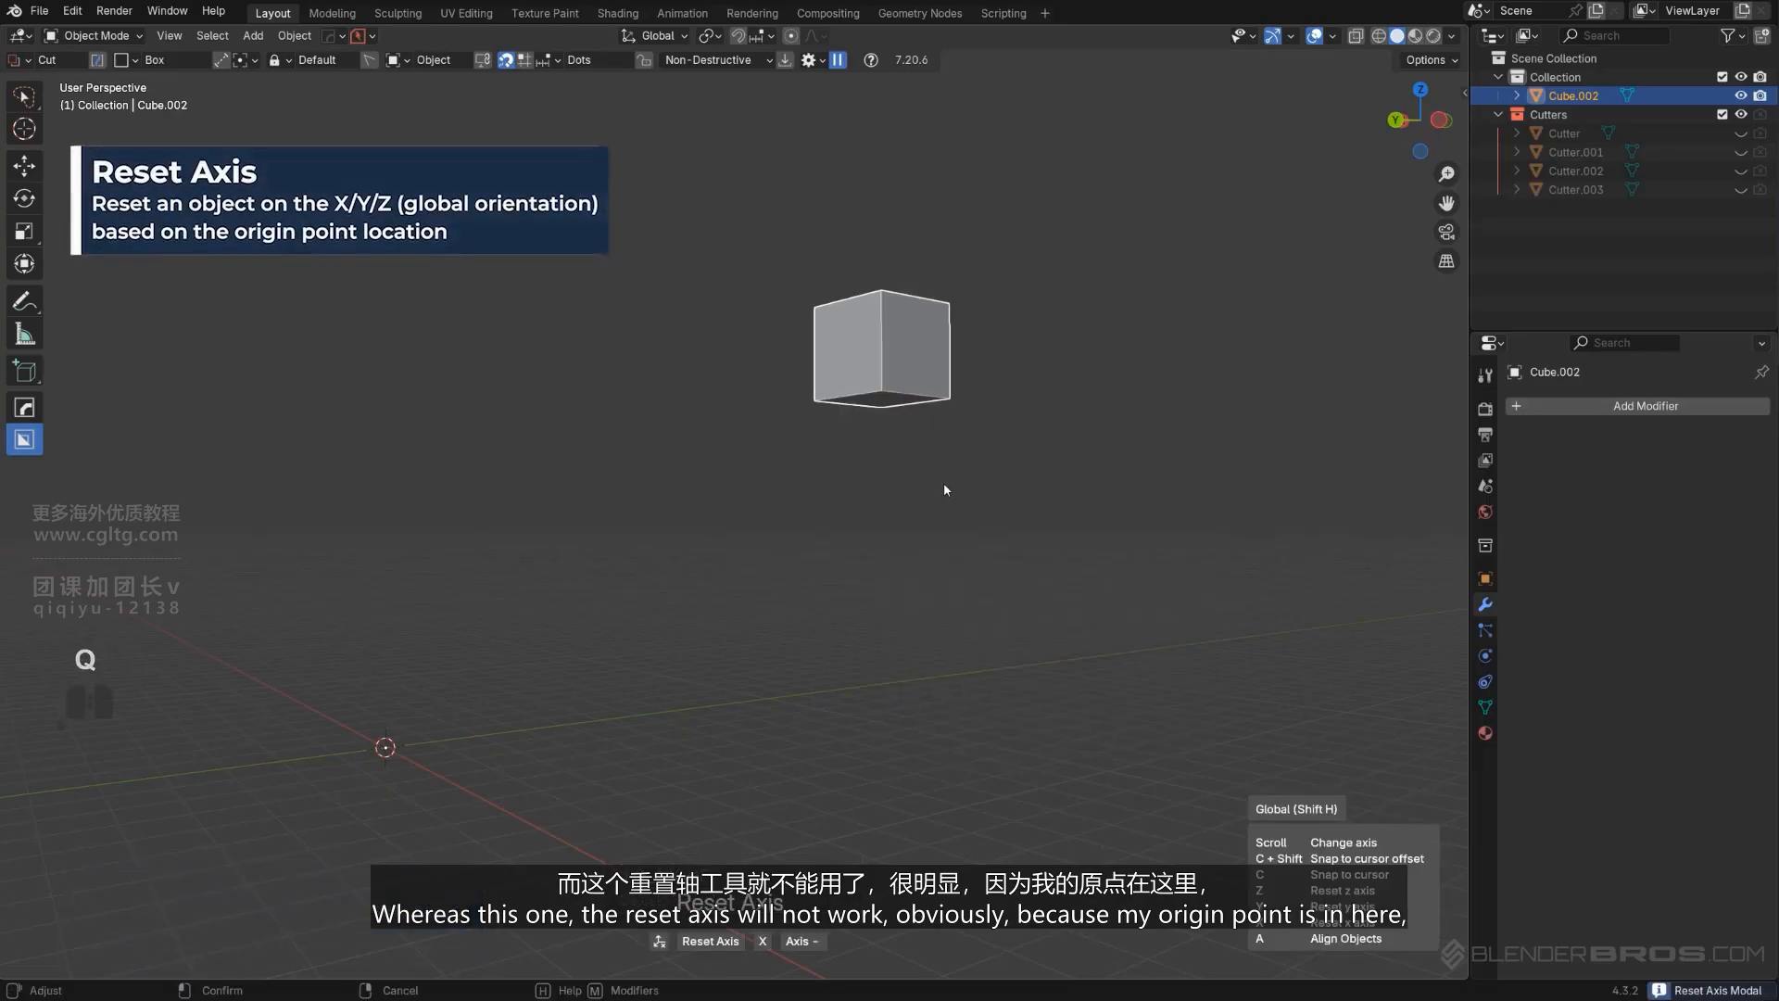
key("Escape")
middle_click_drag(325, 746, 542, 646, "shift")
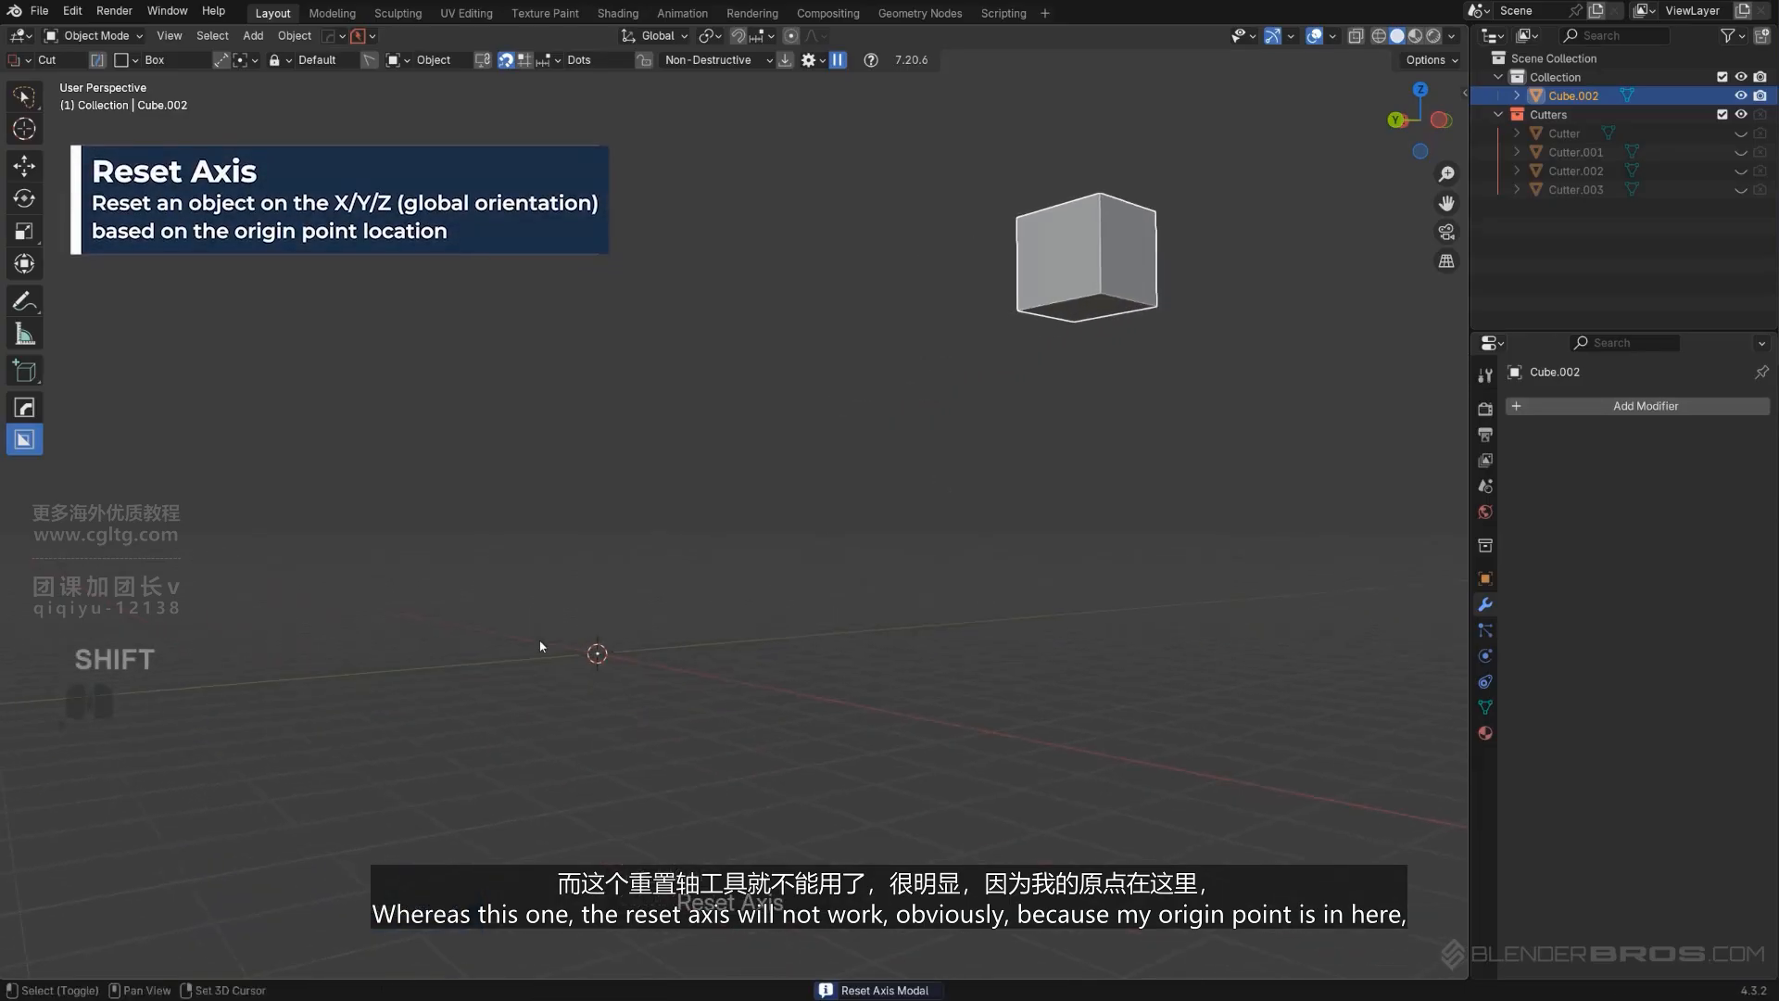
Examine the hovering cube's bottom face in Edit Mode and its position relative to the world origin.
middle_click_drag(857, 534, 1171, 396, "shift")
middle_click_drag(1038, 454, 903, 481)
middle_click_drag(874, 473, 565, 598, "shift")
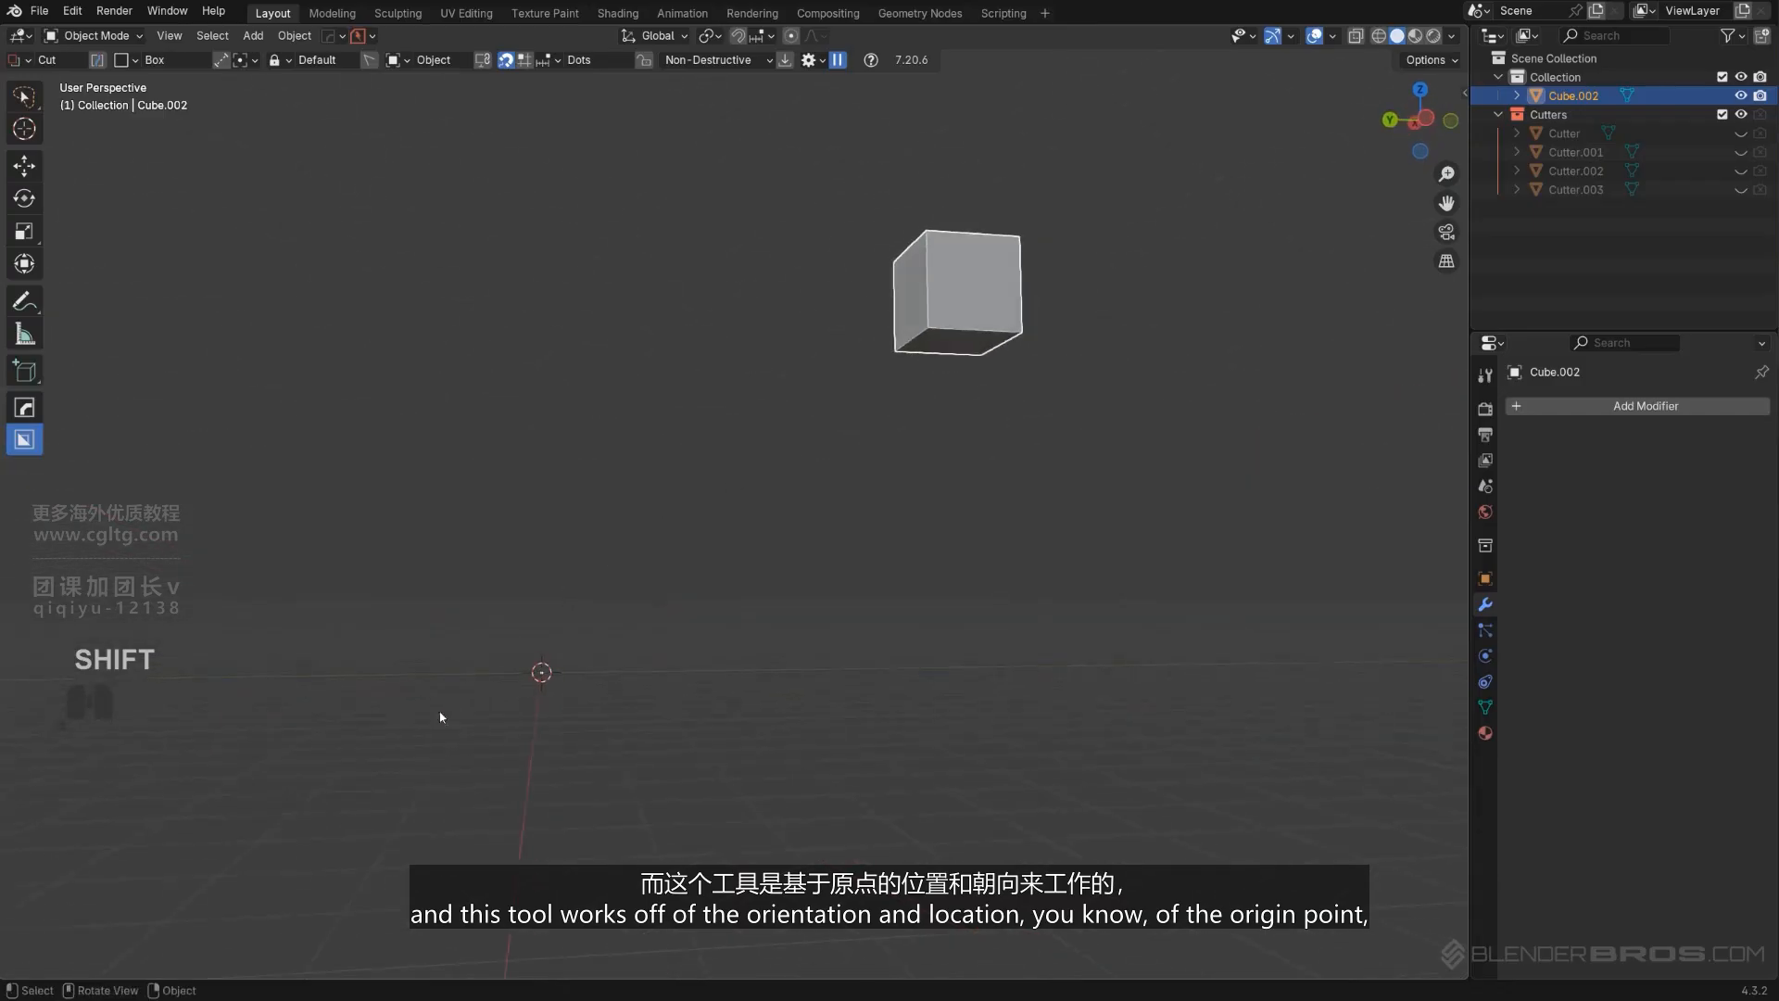
middle_click_drag(729, 577, 957, 346)
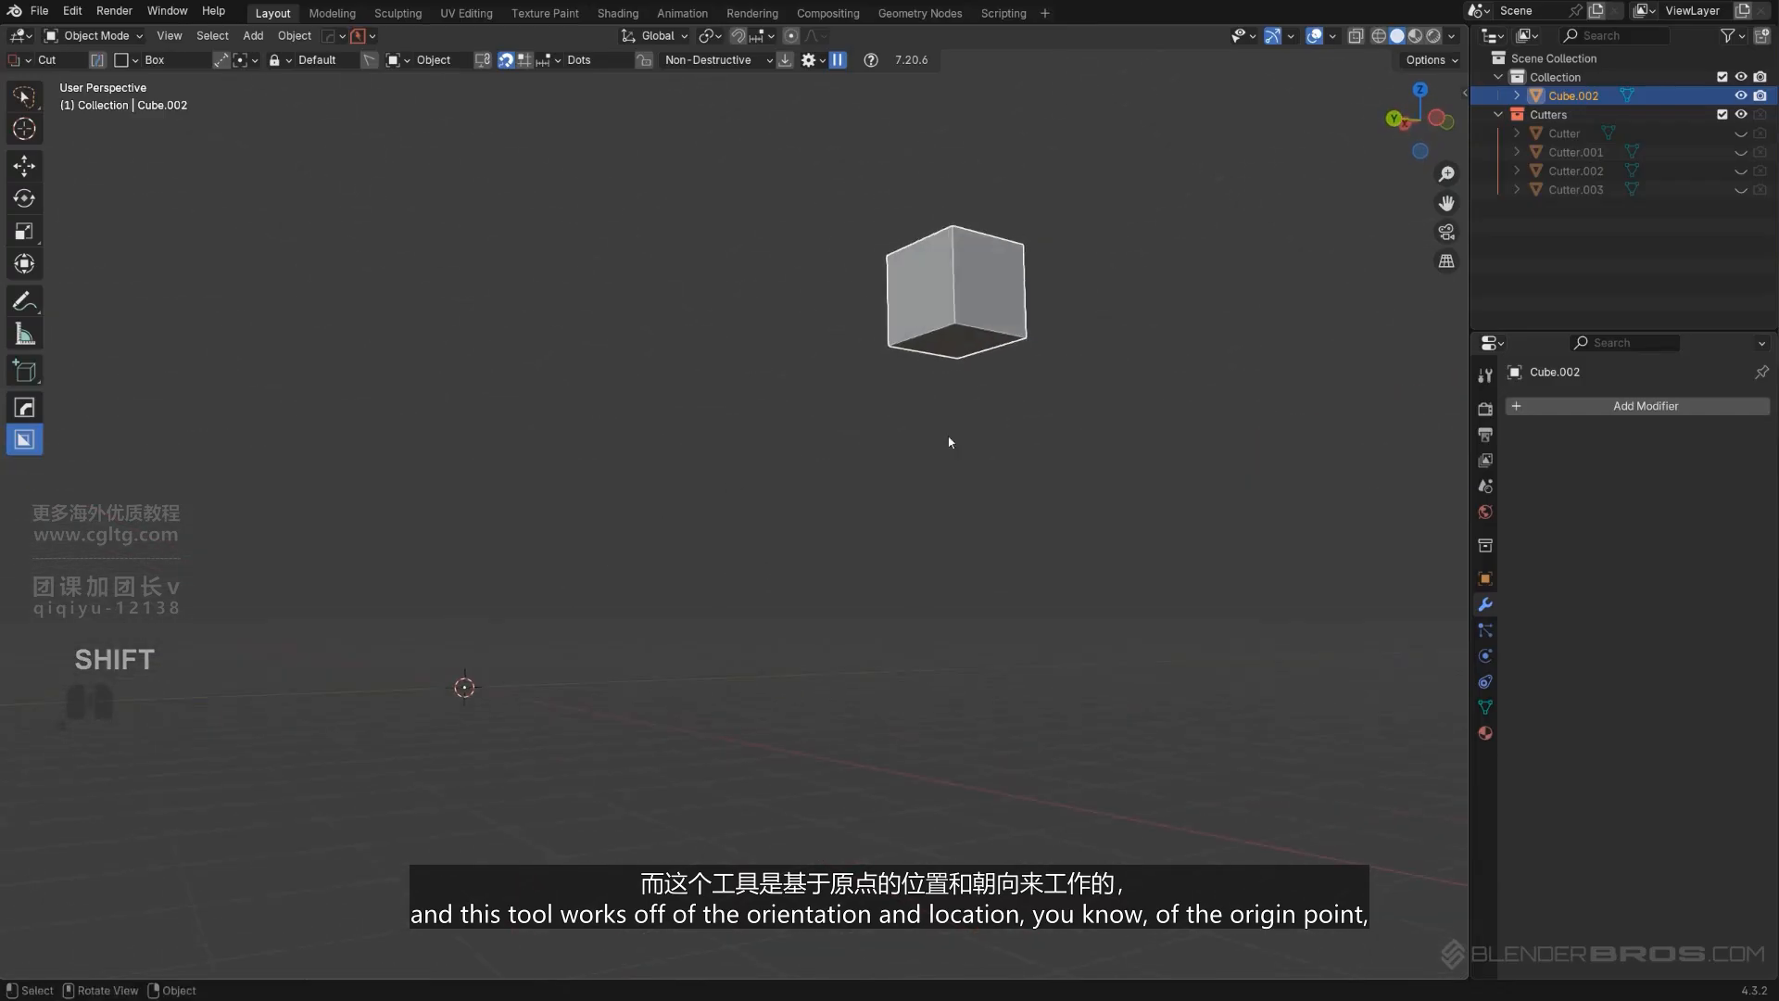
key("Tab")
left_click(948, 337)
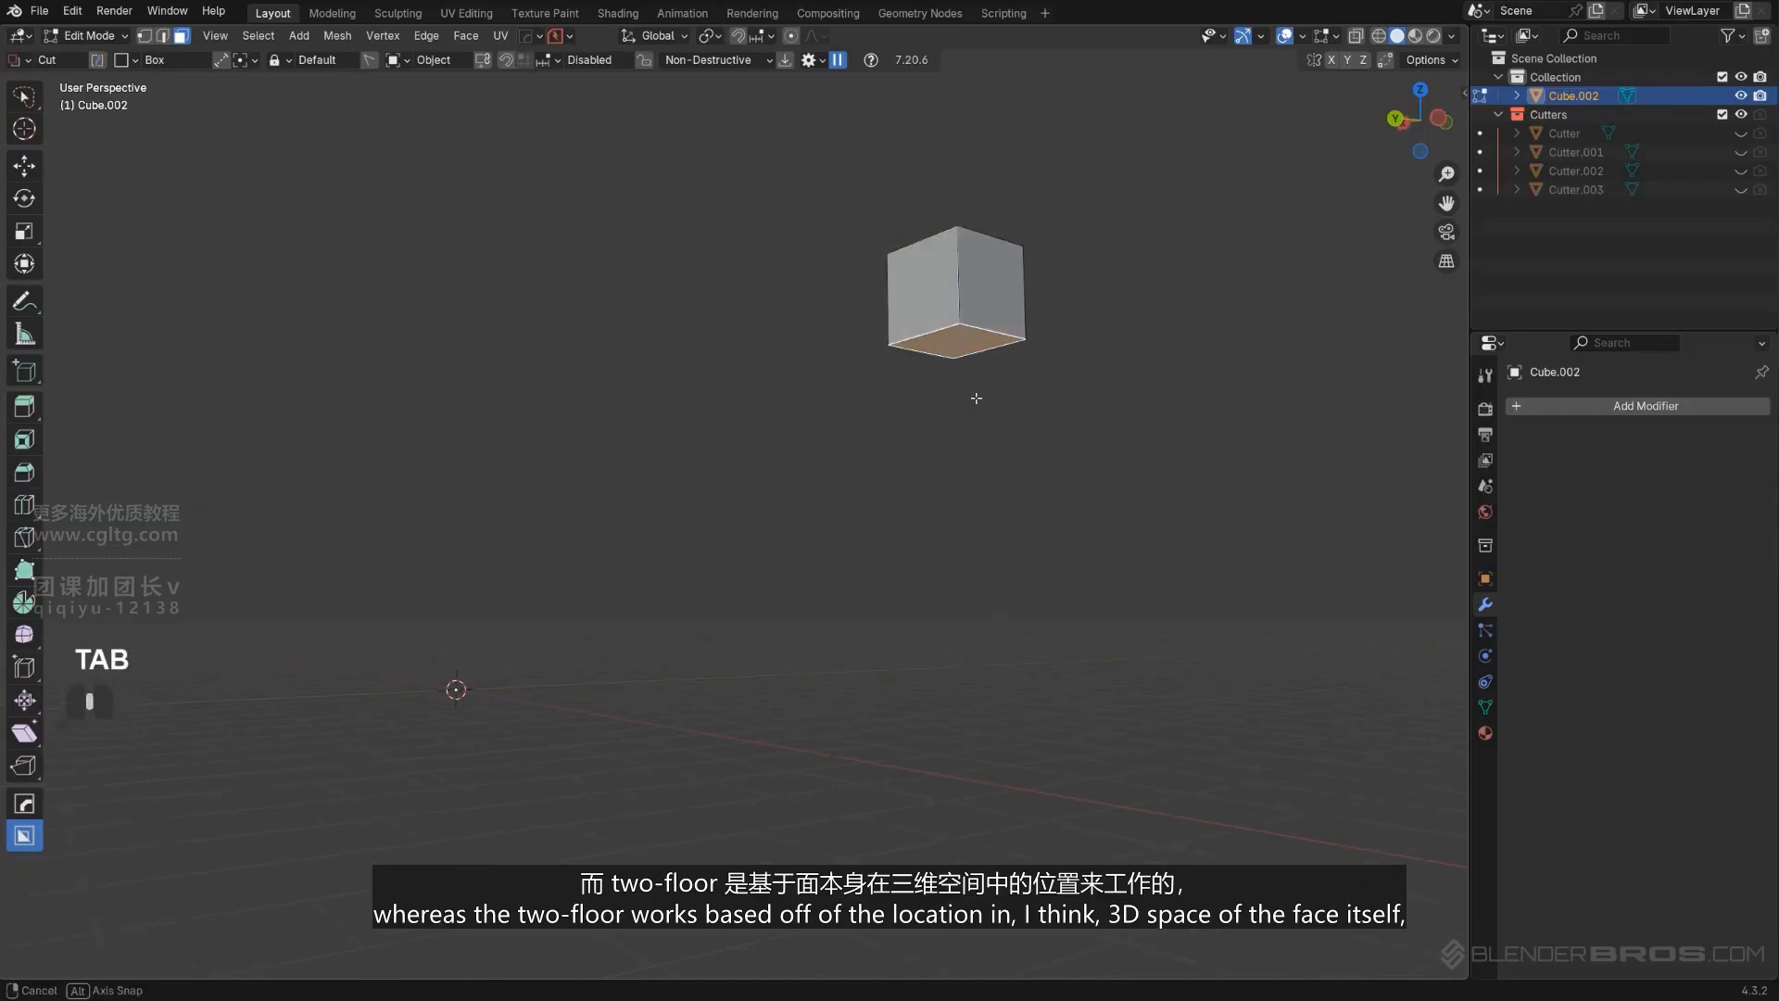
middle_click_drag(976, 398, 961, 338)
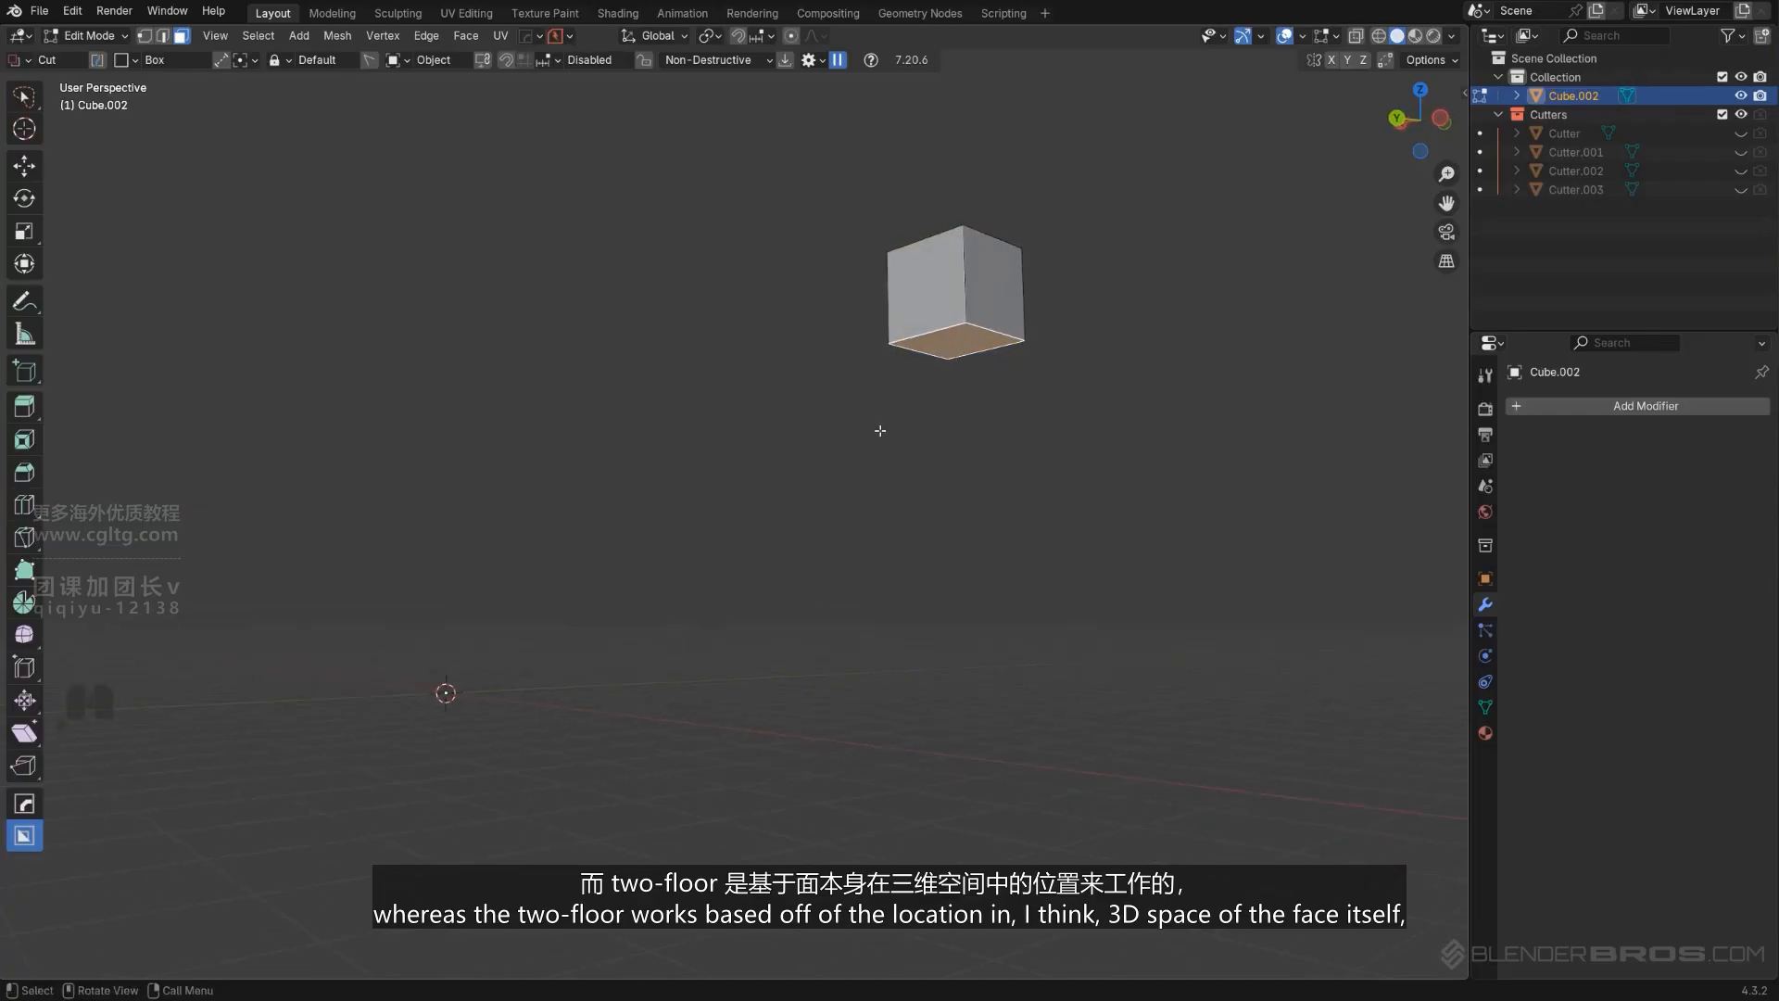
middle_click_drag(880, 431, 860, 453)
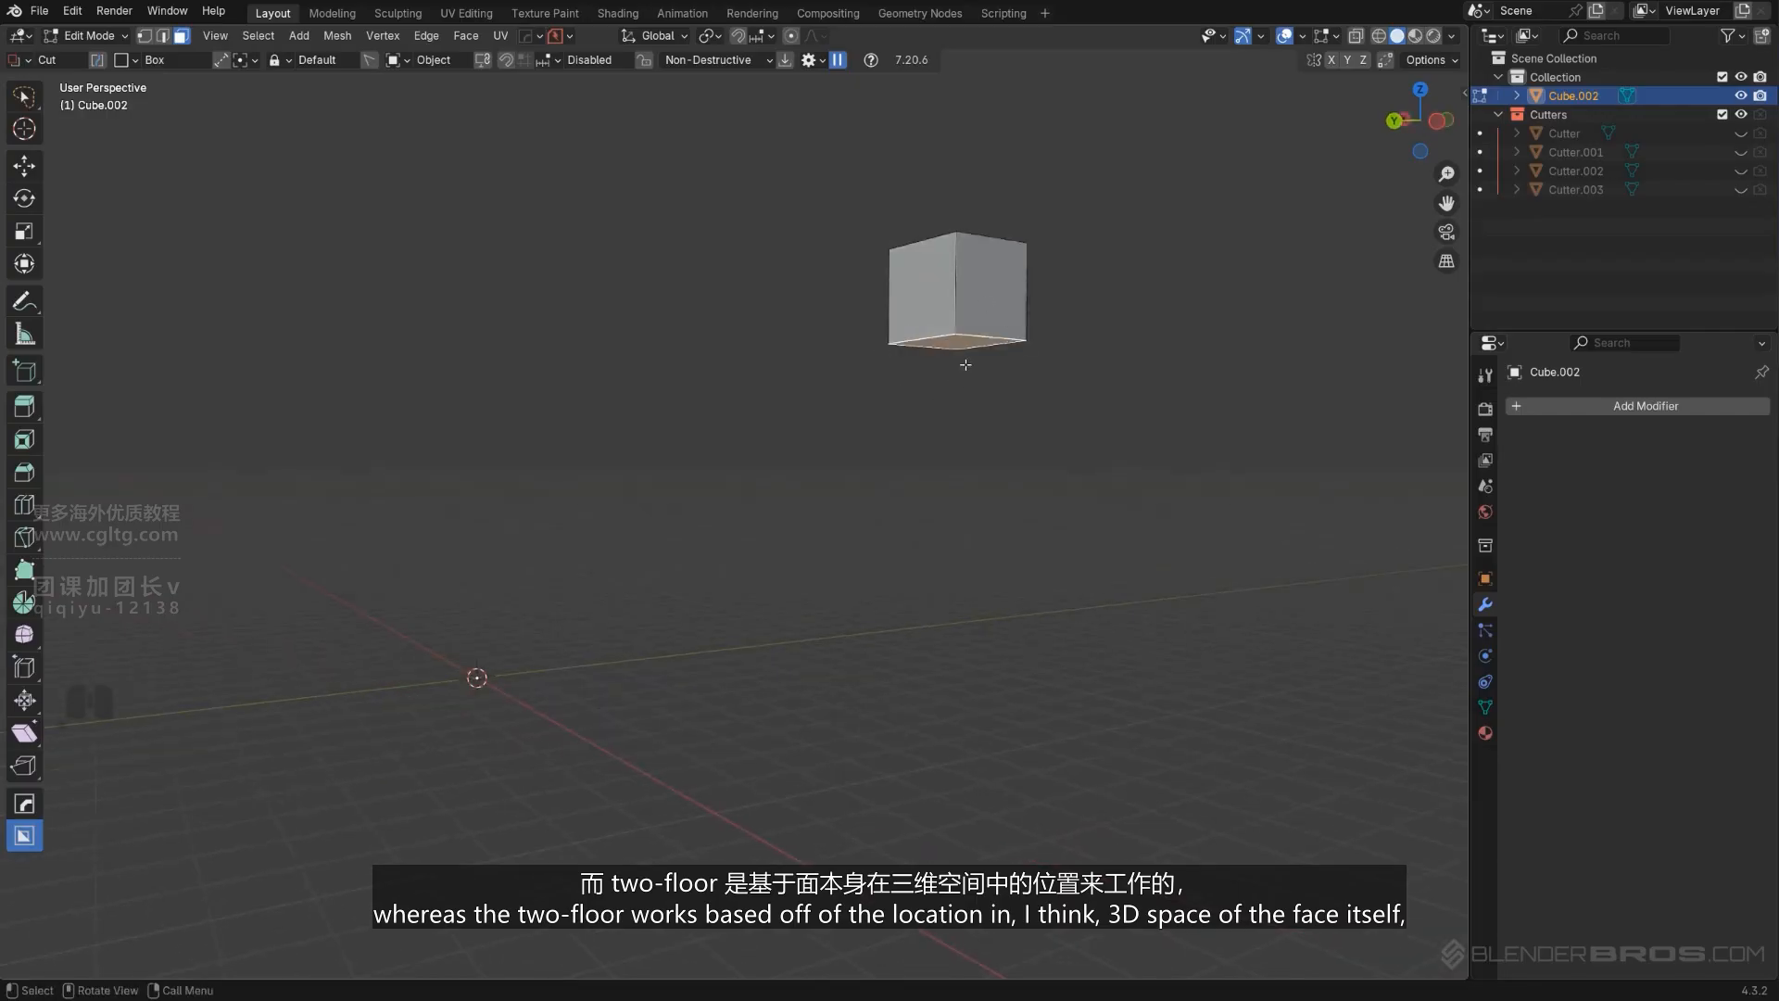
key("Tab")
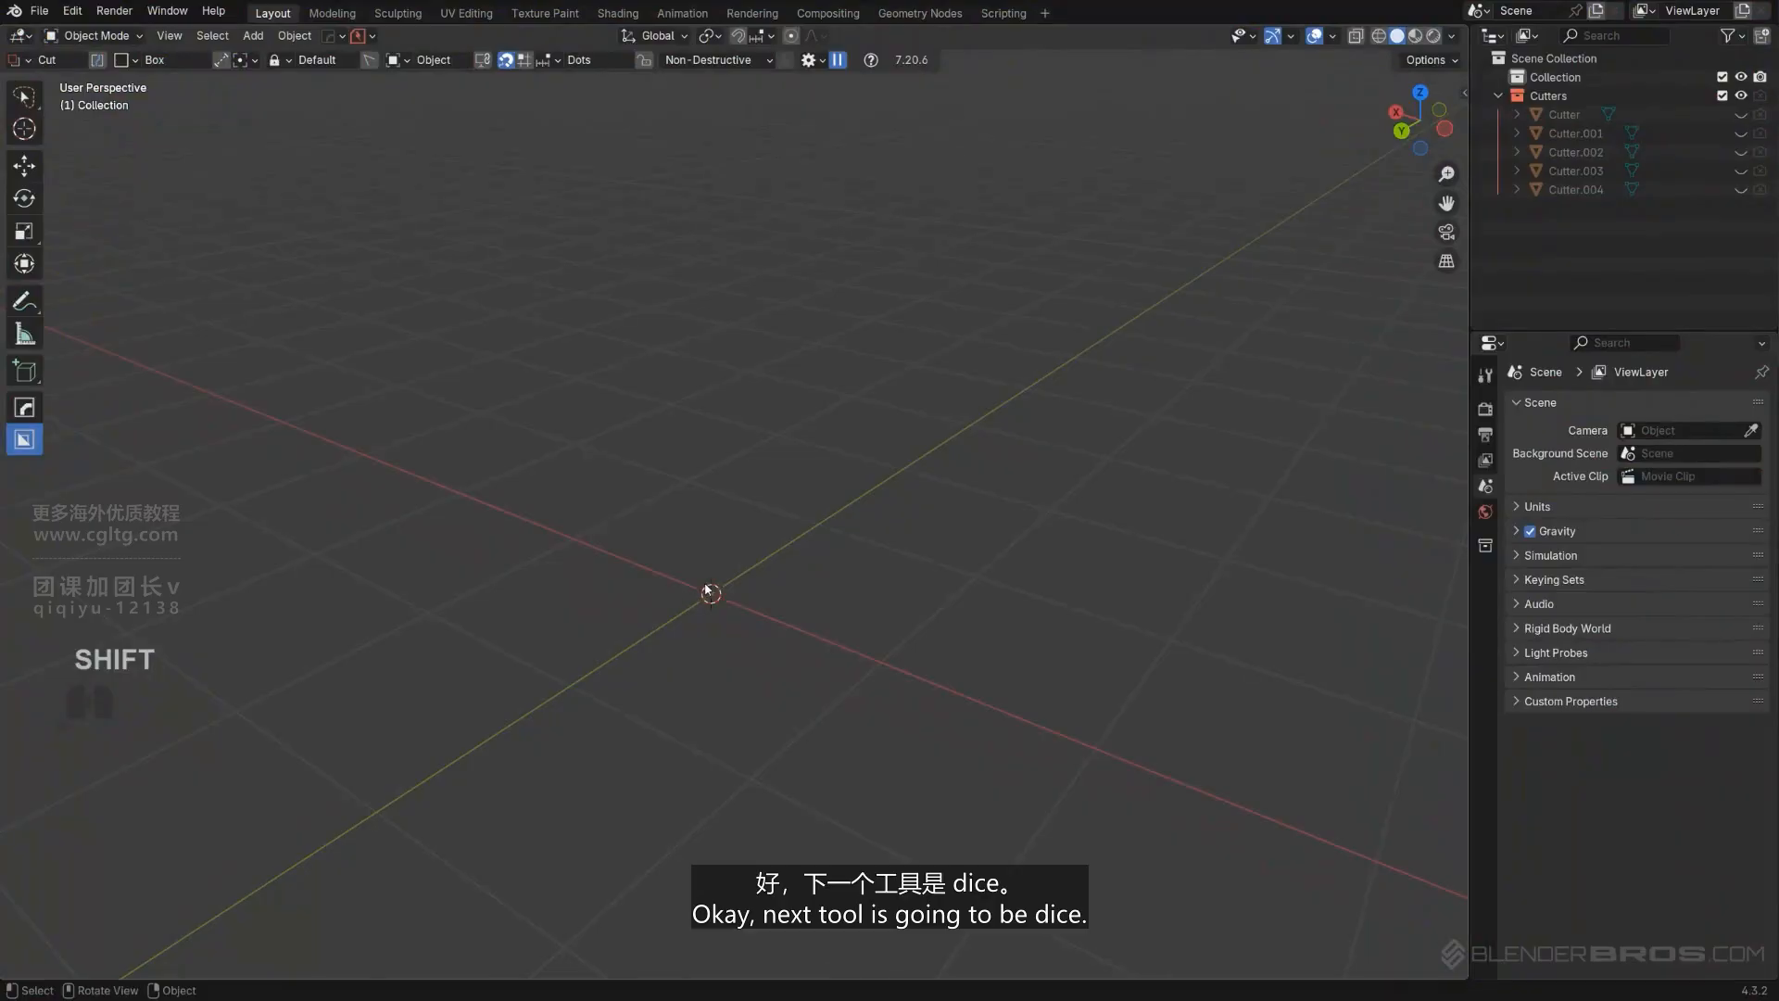
Add a new mesh cube at the world origin.
key("shift+a")
mouse_move(707, 588)
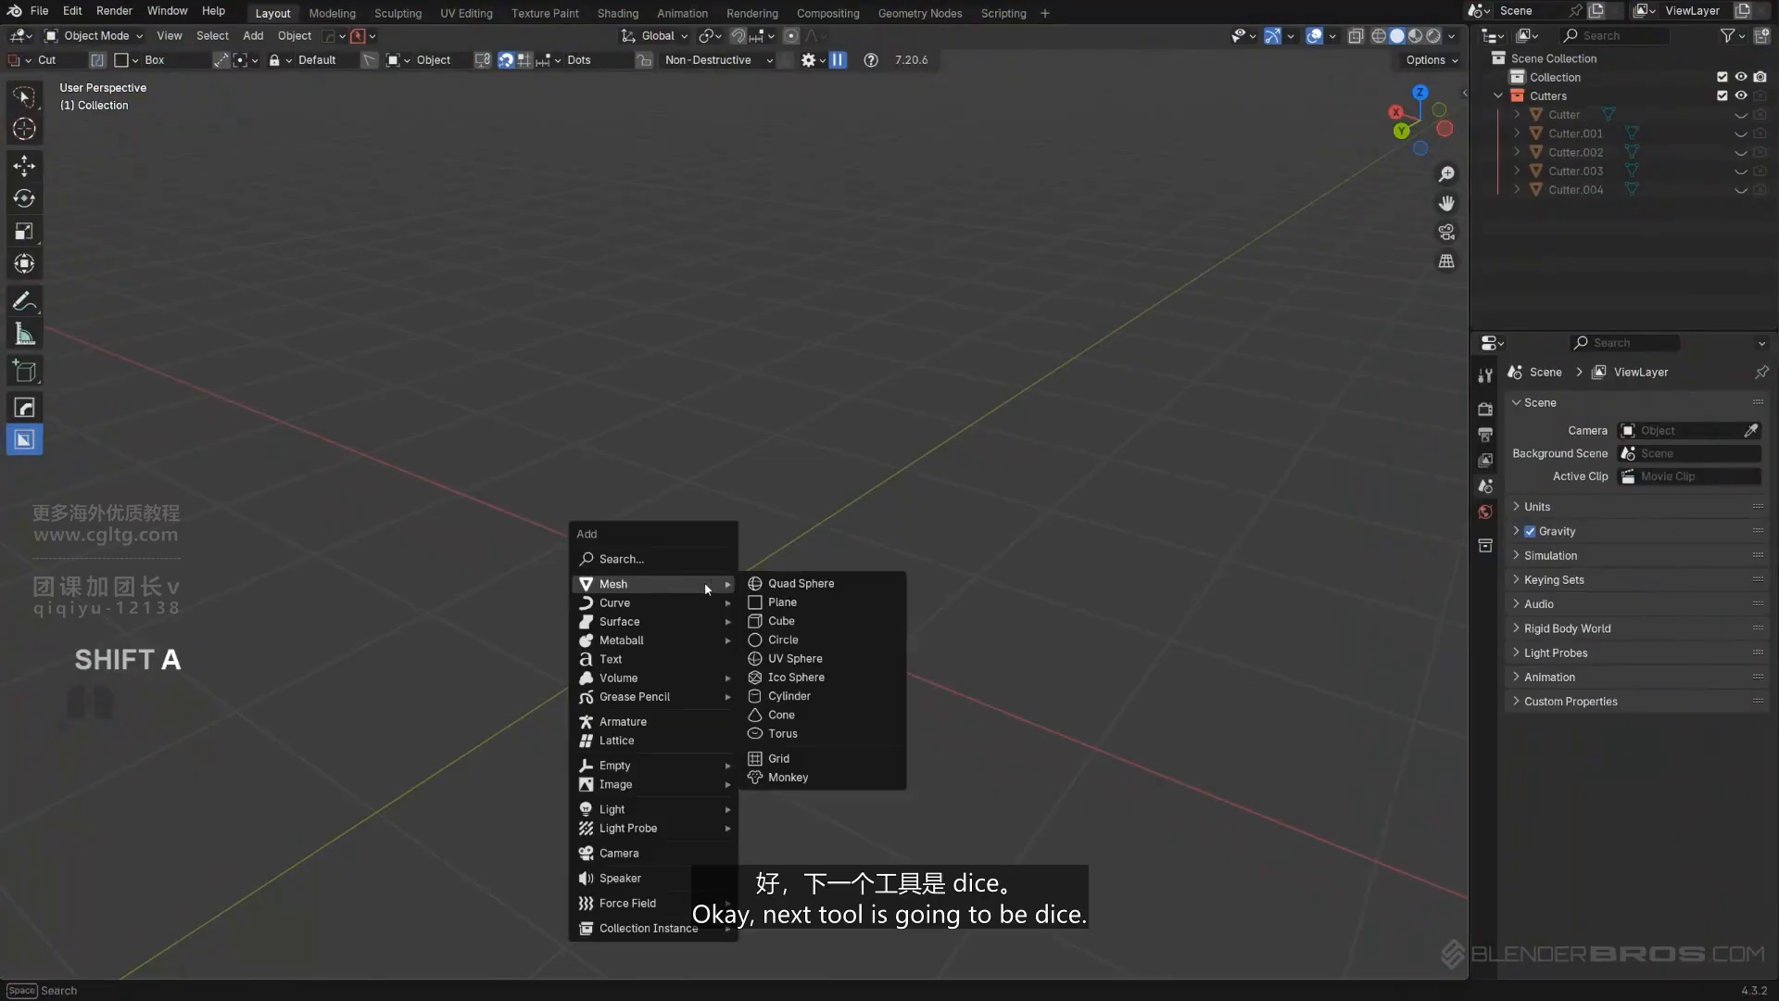
left_click(779, 621)
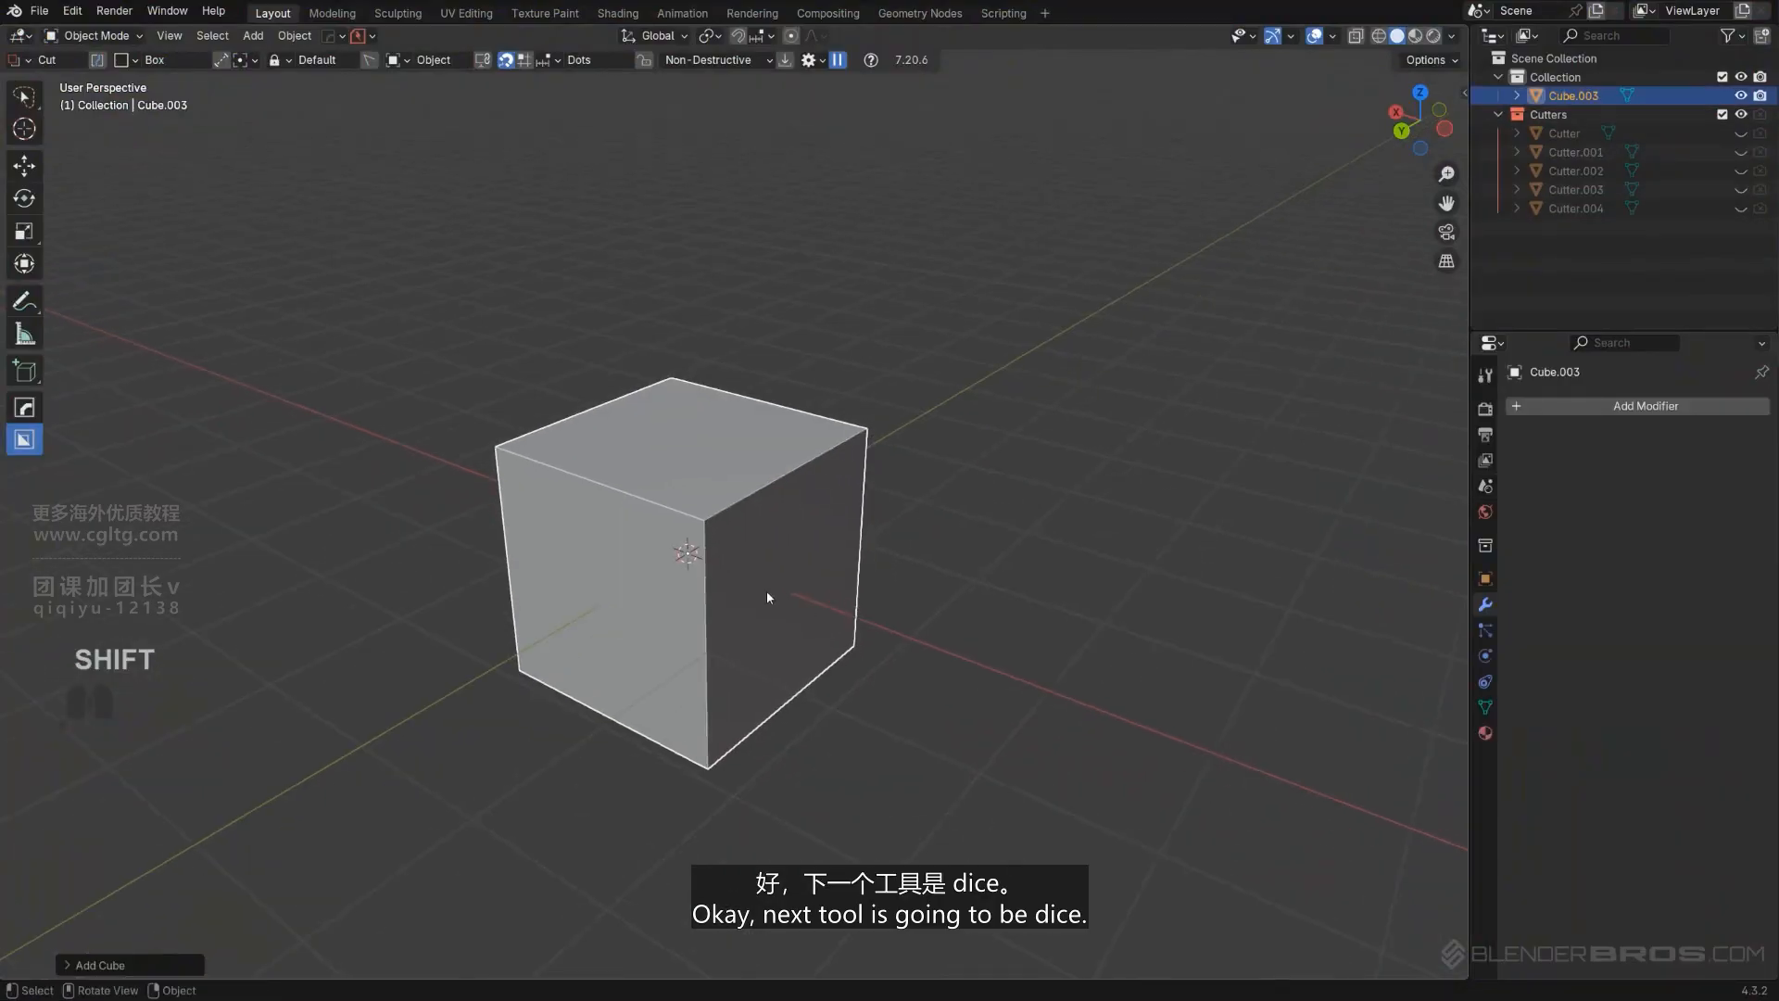
Cut a rectangular notch down into the cube's top face, open through one side, with a BoxCutter box.
scroll(742, 477, "up", 2)
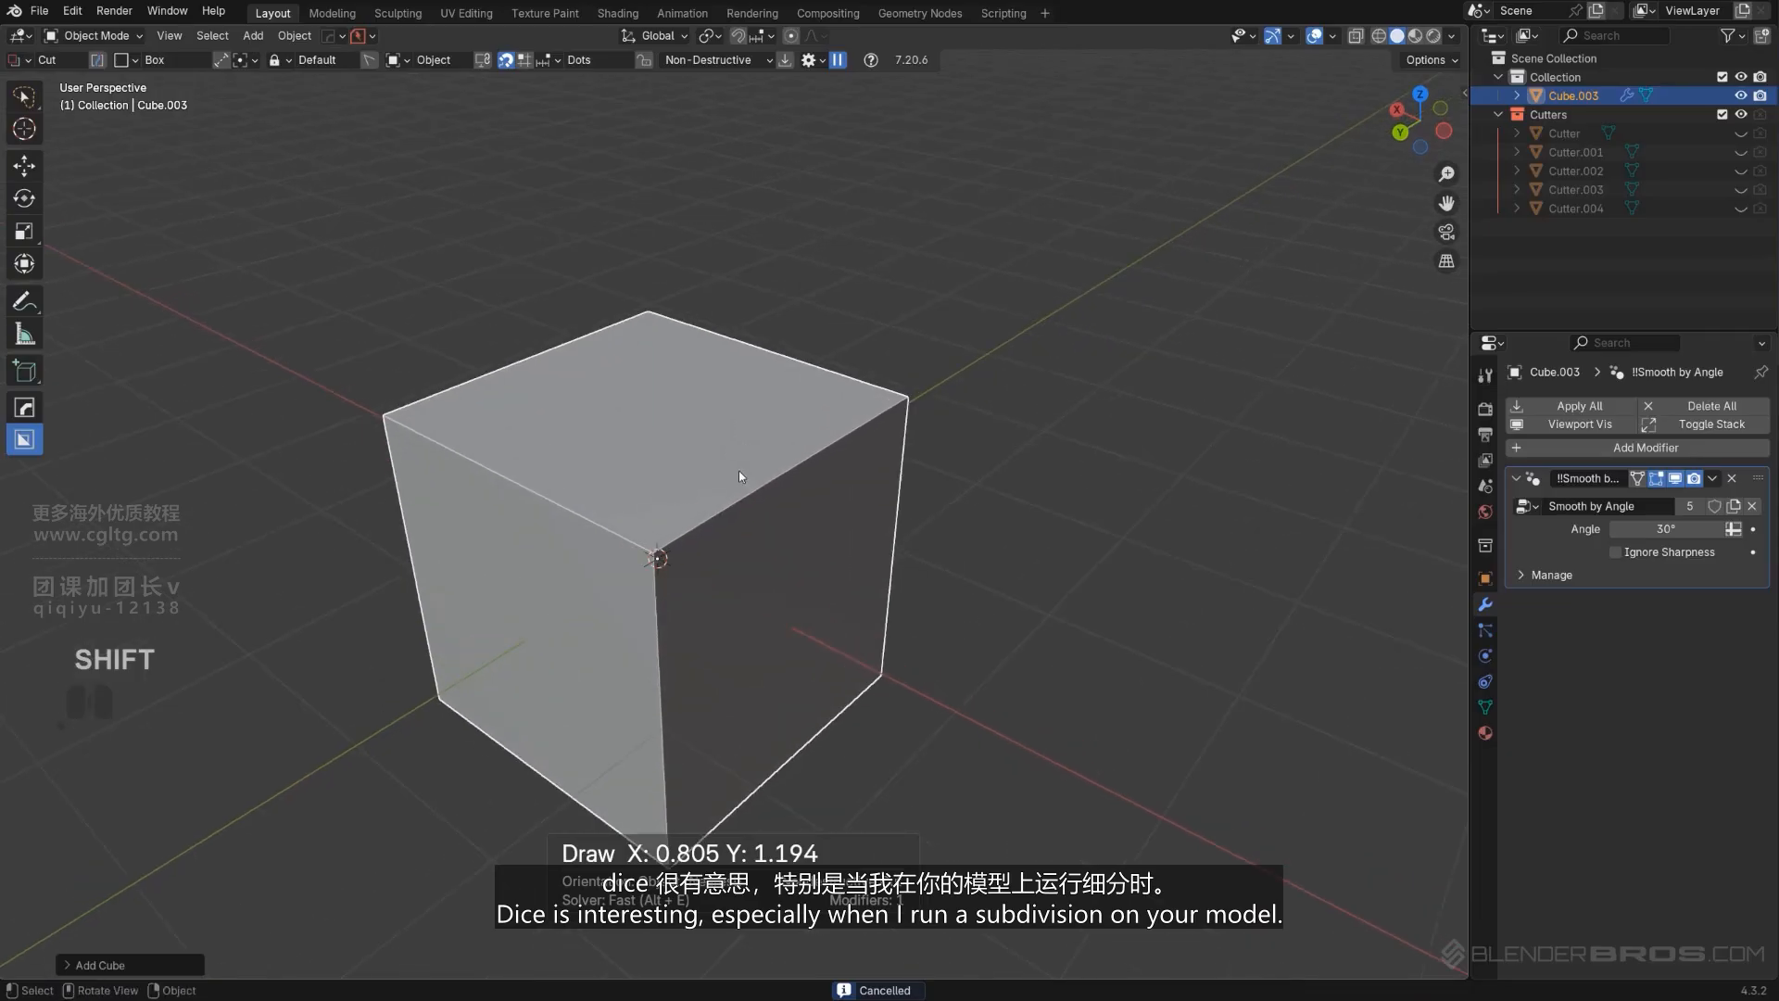
left_click_drag(686, 389, 738, 445)
left_click_drag(816, 526, 817, 529)
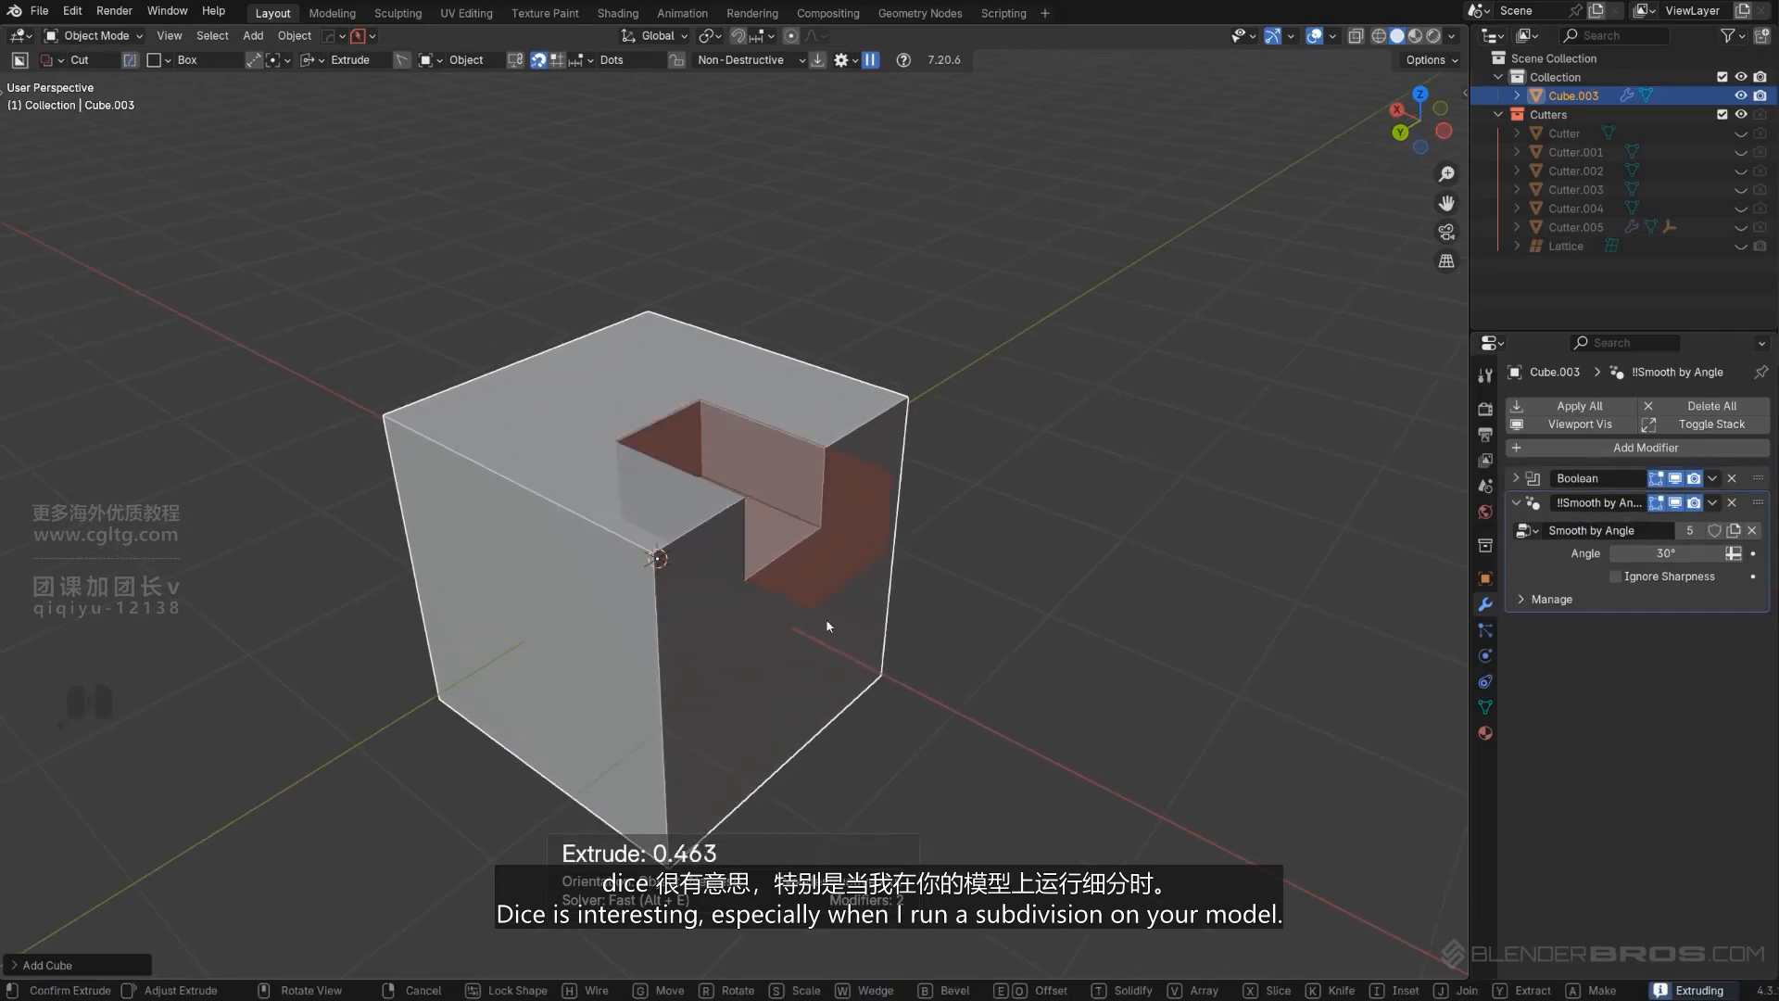
left_click(835, 733)
Sharpen the notched cube with Csharp to apply the boolean cut, and check the mesh in Edit Mode.
key("q")
left_click(779, 341, "ctrl")
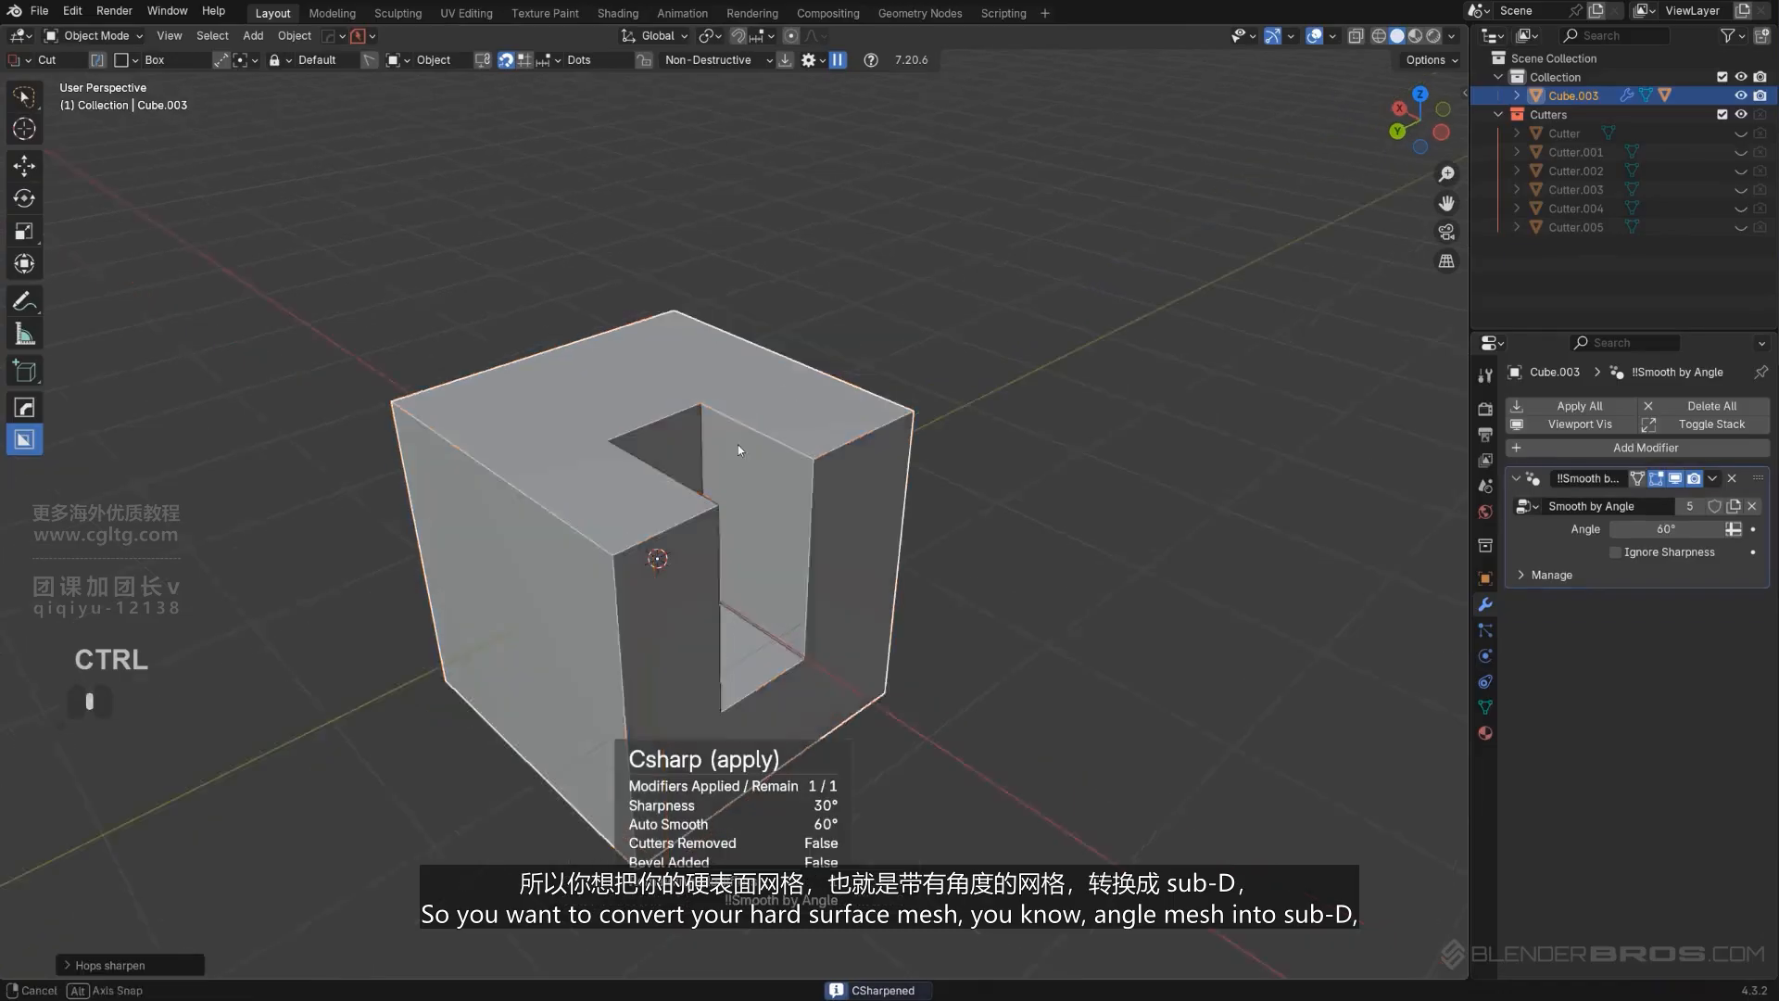
middle_click_drag(738, 444, 763, 470)
key("Tab")
key("Tab")
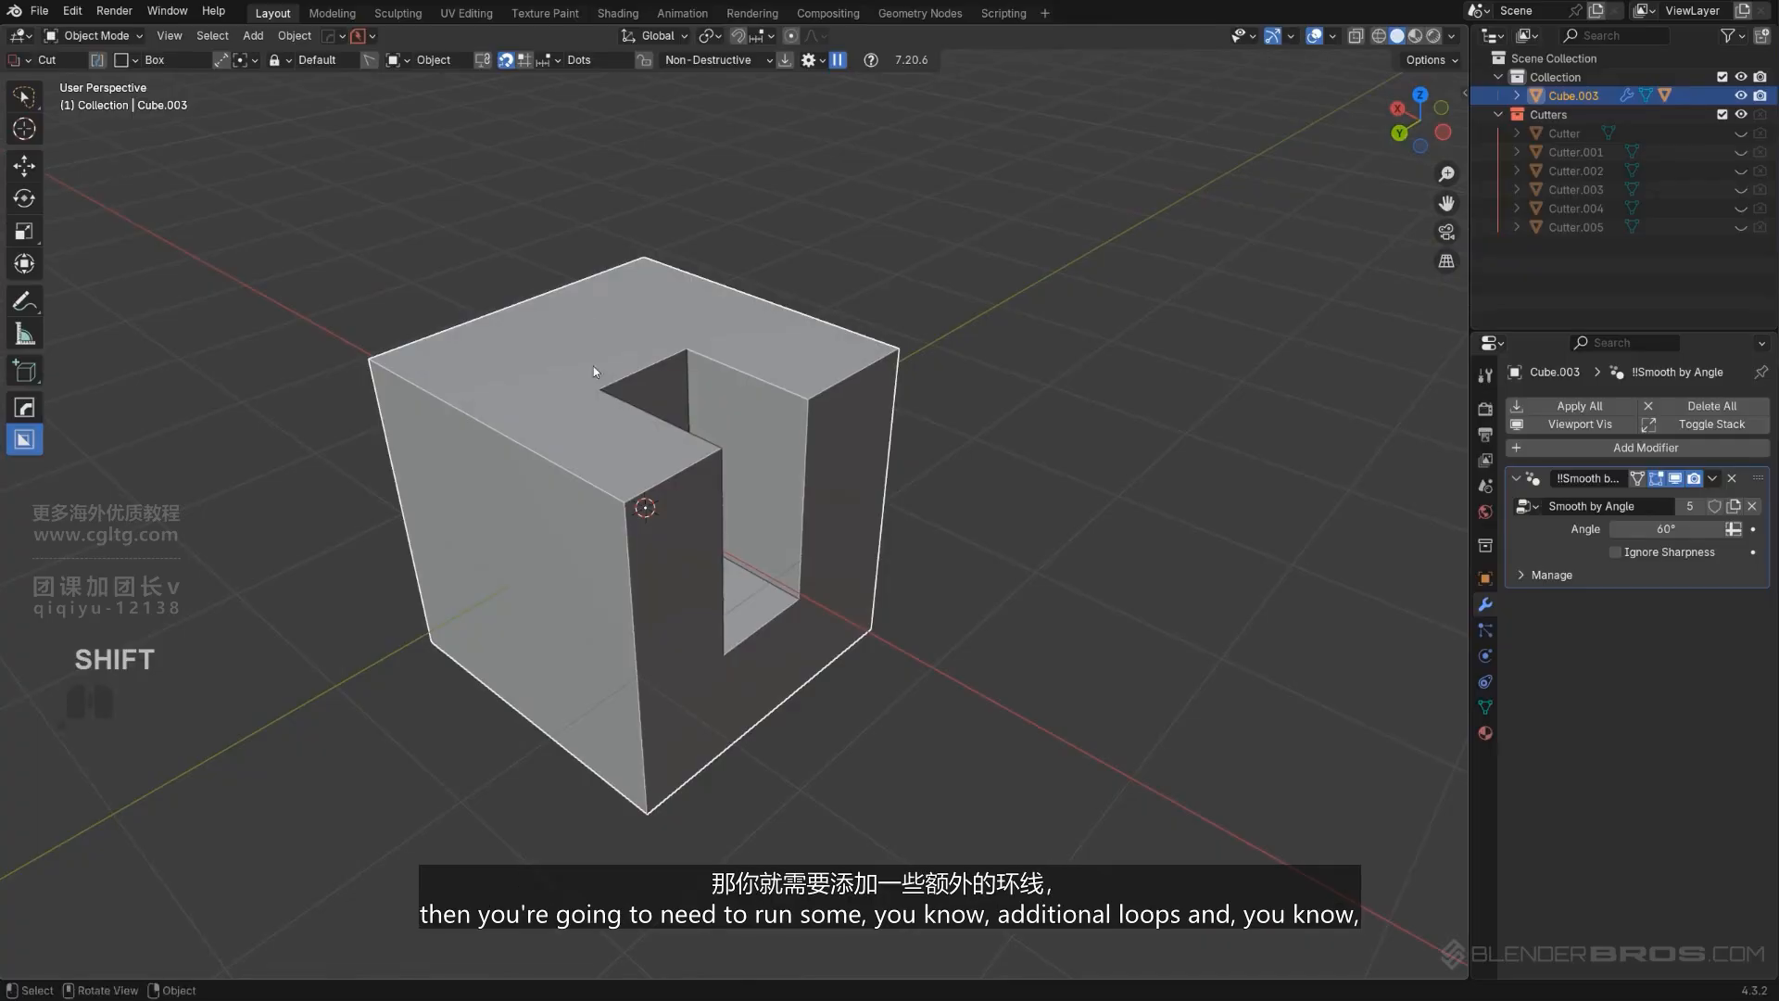
middle_click_drag(697, 385, 772, 448)
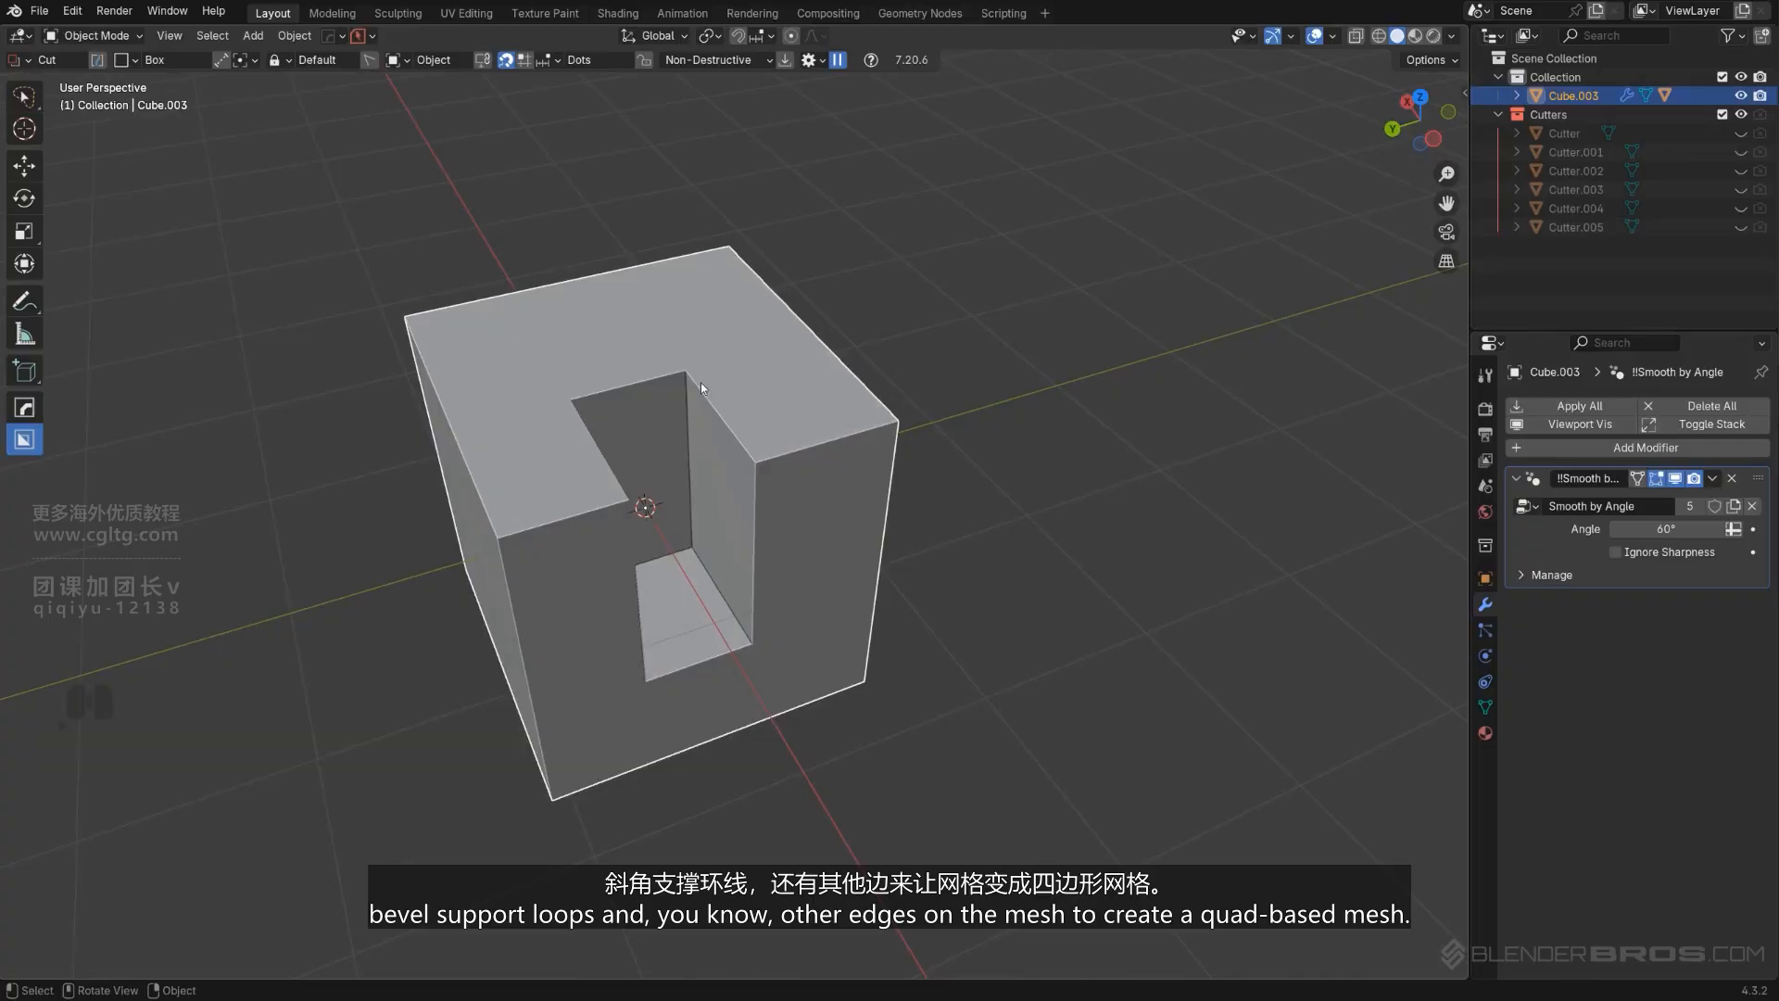
middle_click_drag(707, 397, 747, 408)
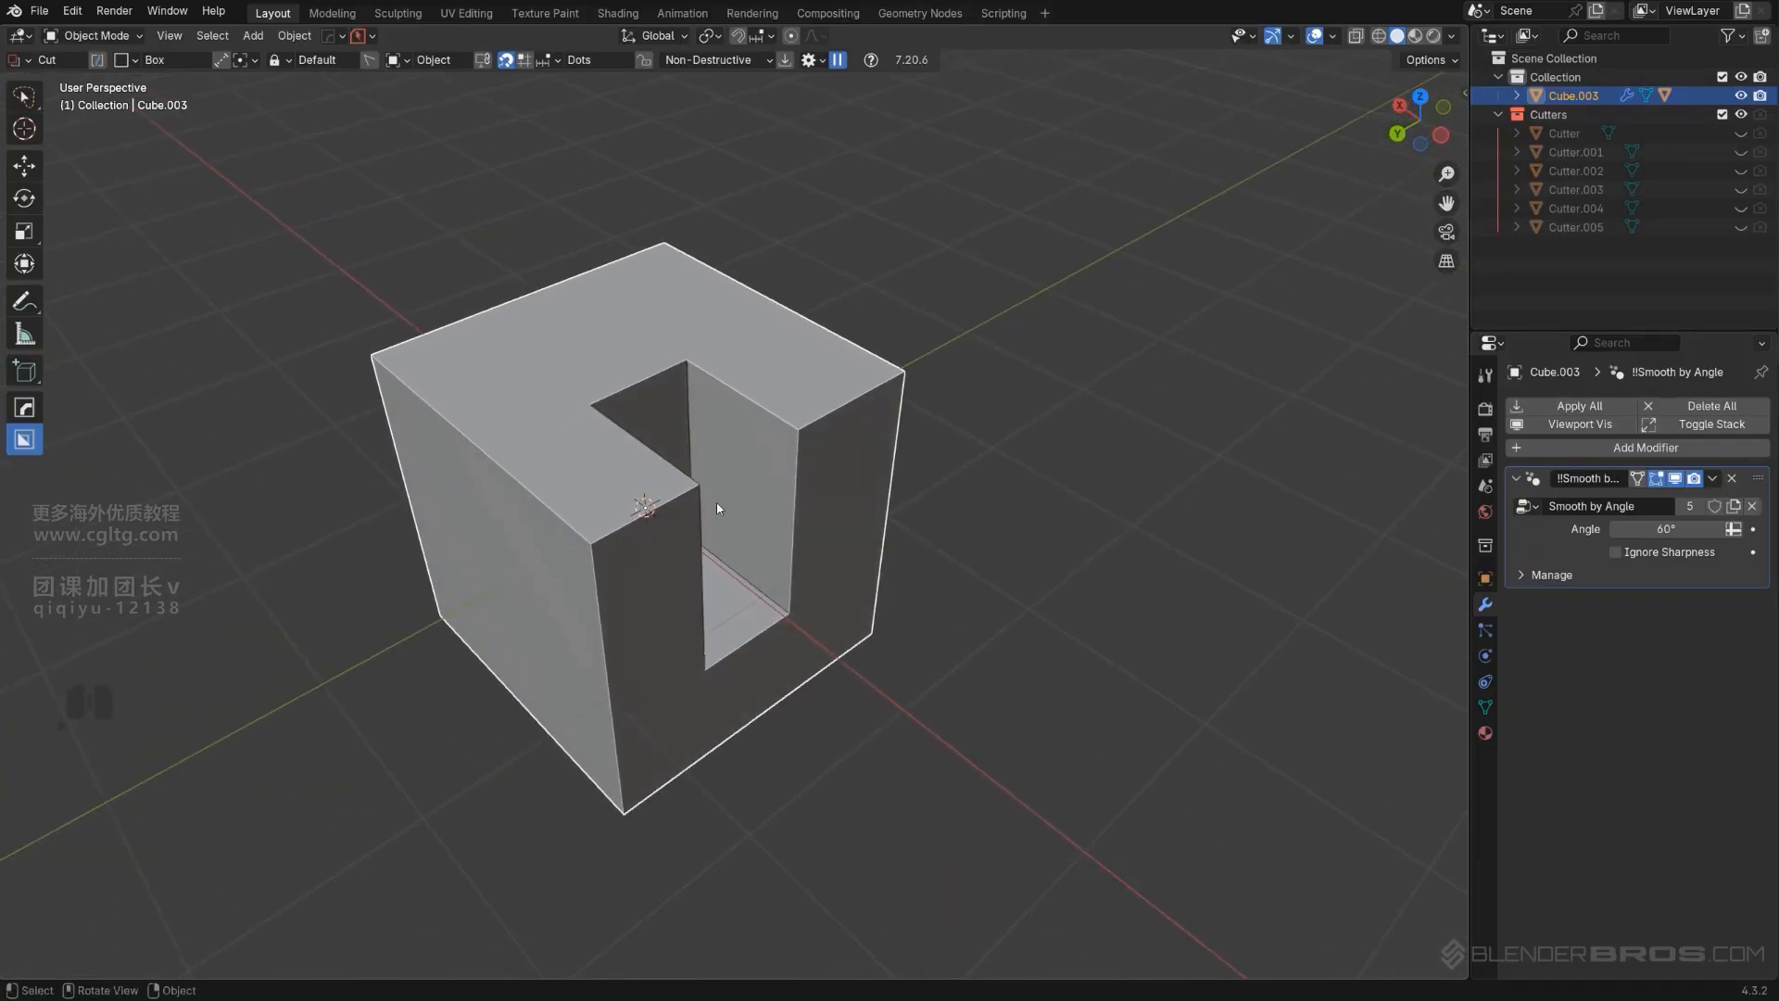
middle_click_drag(717, 508, 731, 455)
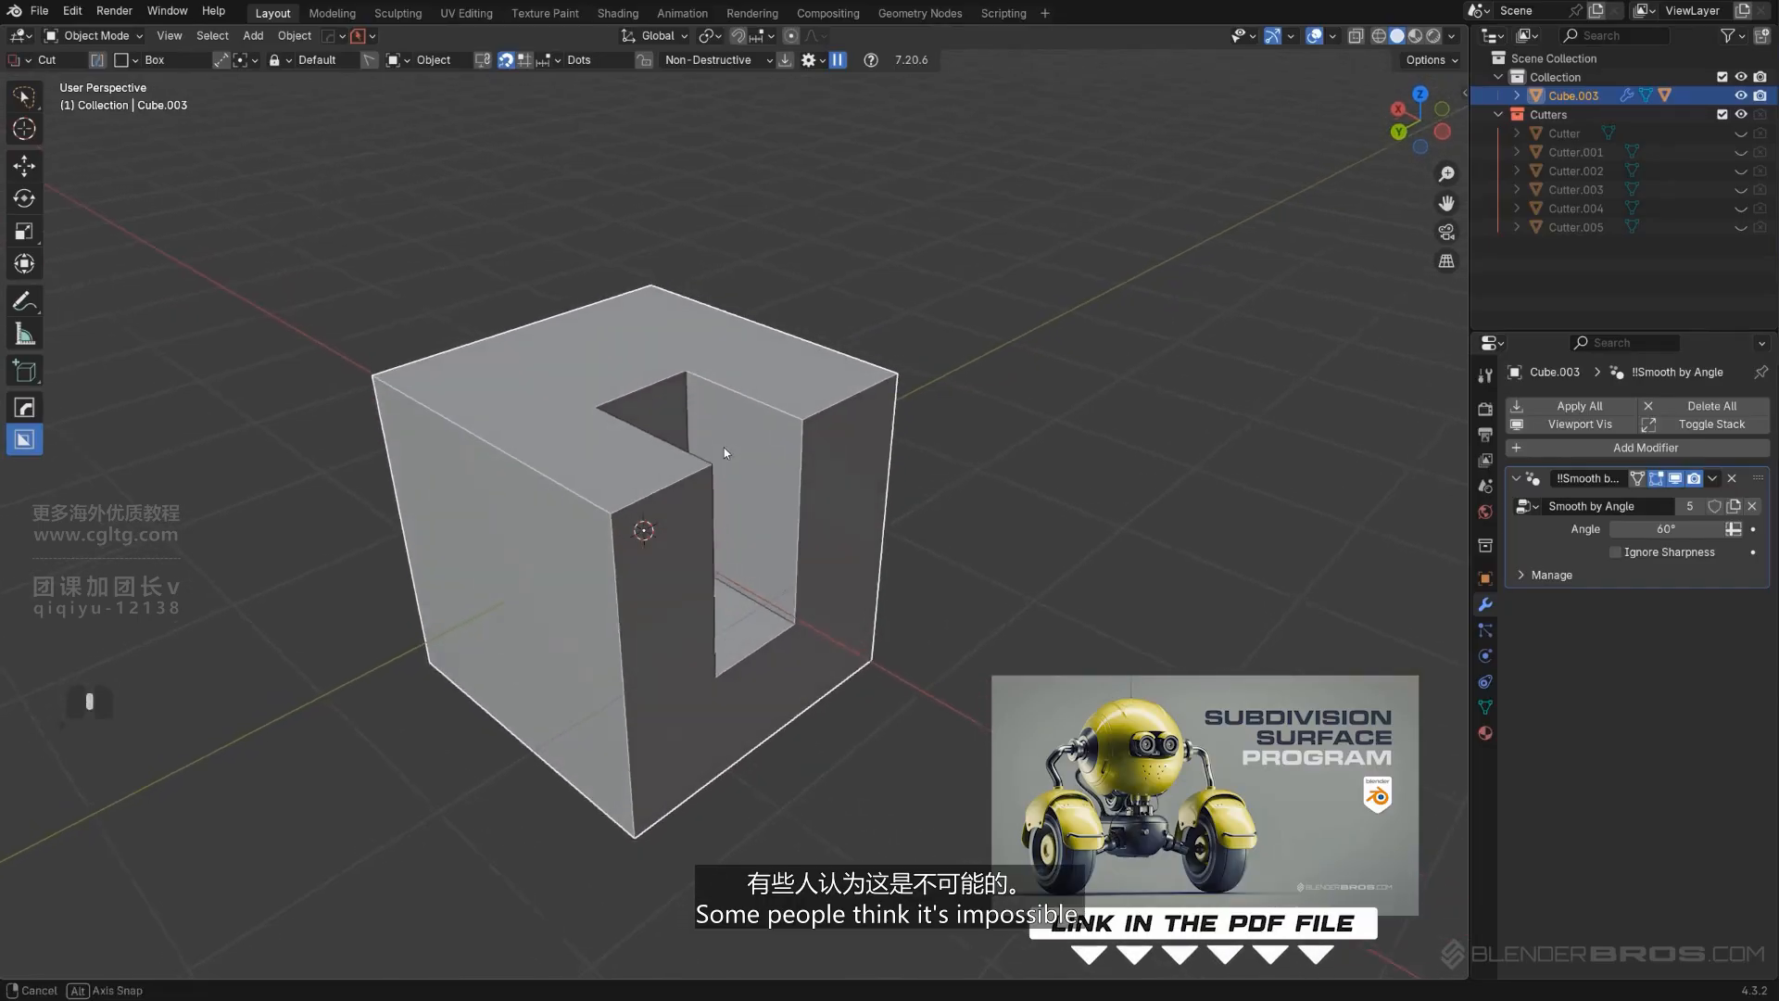
mouse_move(725, 452)
middle_mouse_down()
mouse_move(726, 474)
mouse_move(718, 406)
mouse_move(727, 430)
mouse_move(644, 461)
mouse_move(736, 426)
mouse_move(712, 470)
middle_mouse_up()
Start Dice V2 on the notched cube and toggle its X, Y and Z projection axes to compare the cut lines.
key("q")
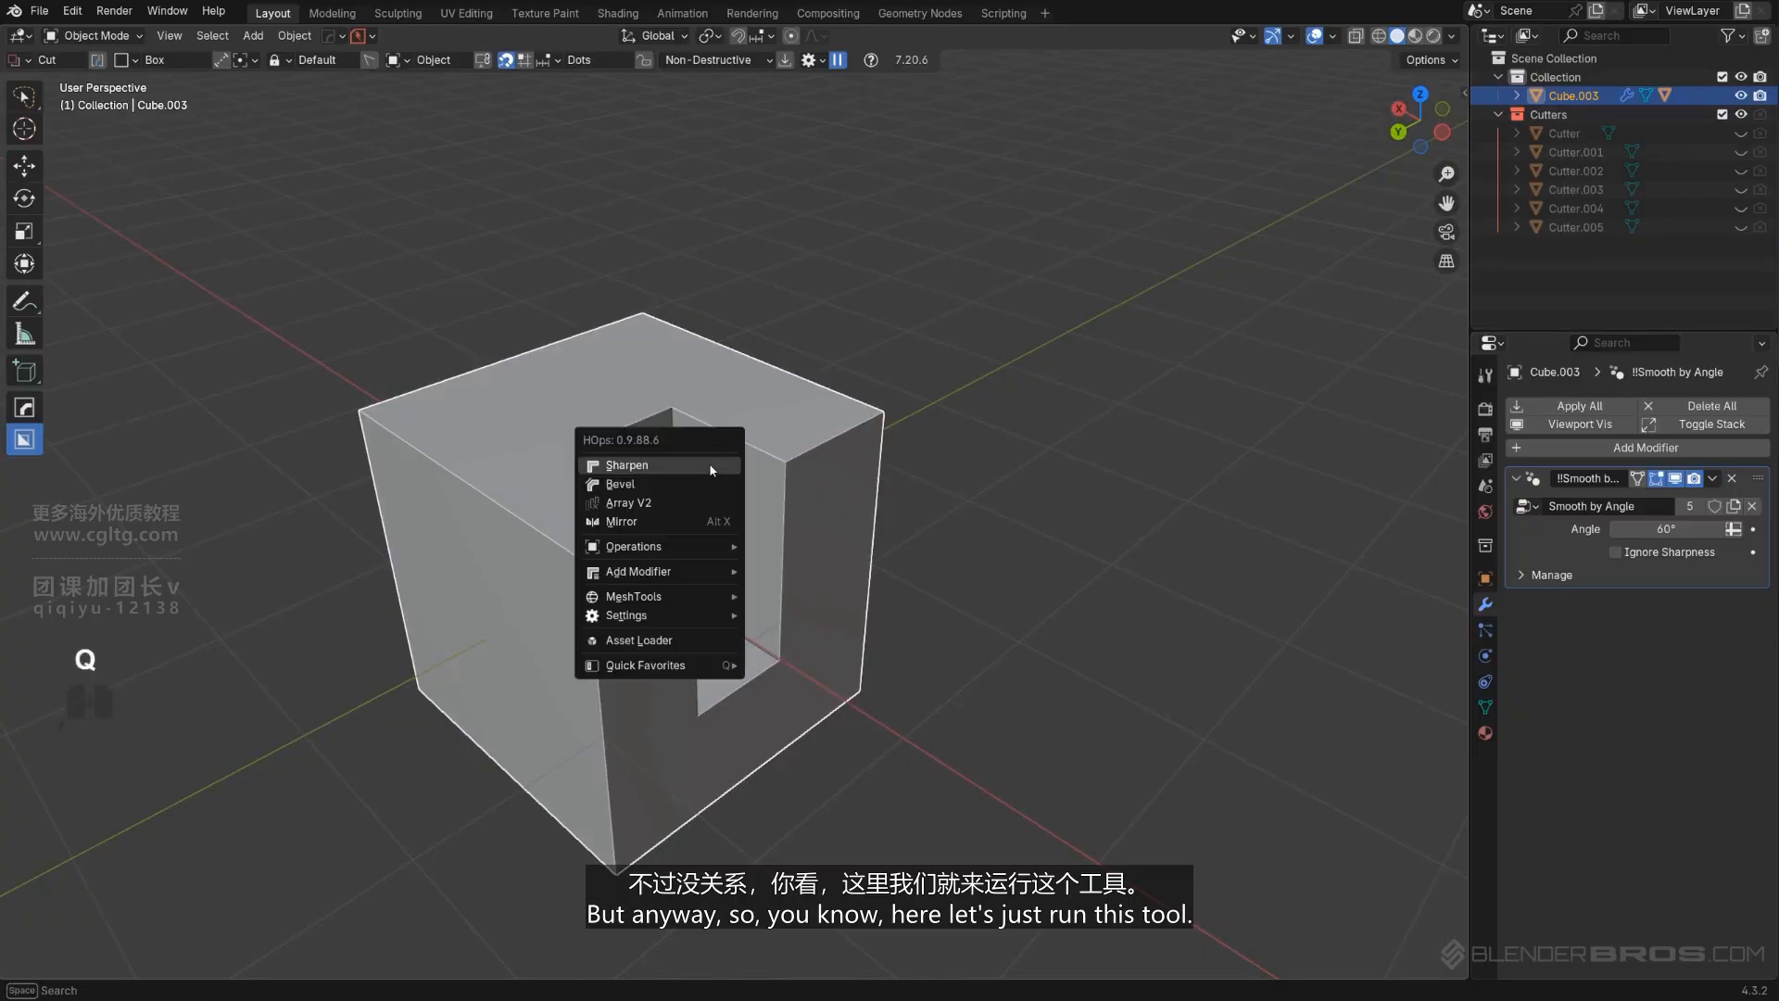
mouse_move(681, 553)
mouse_move(671, 594)
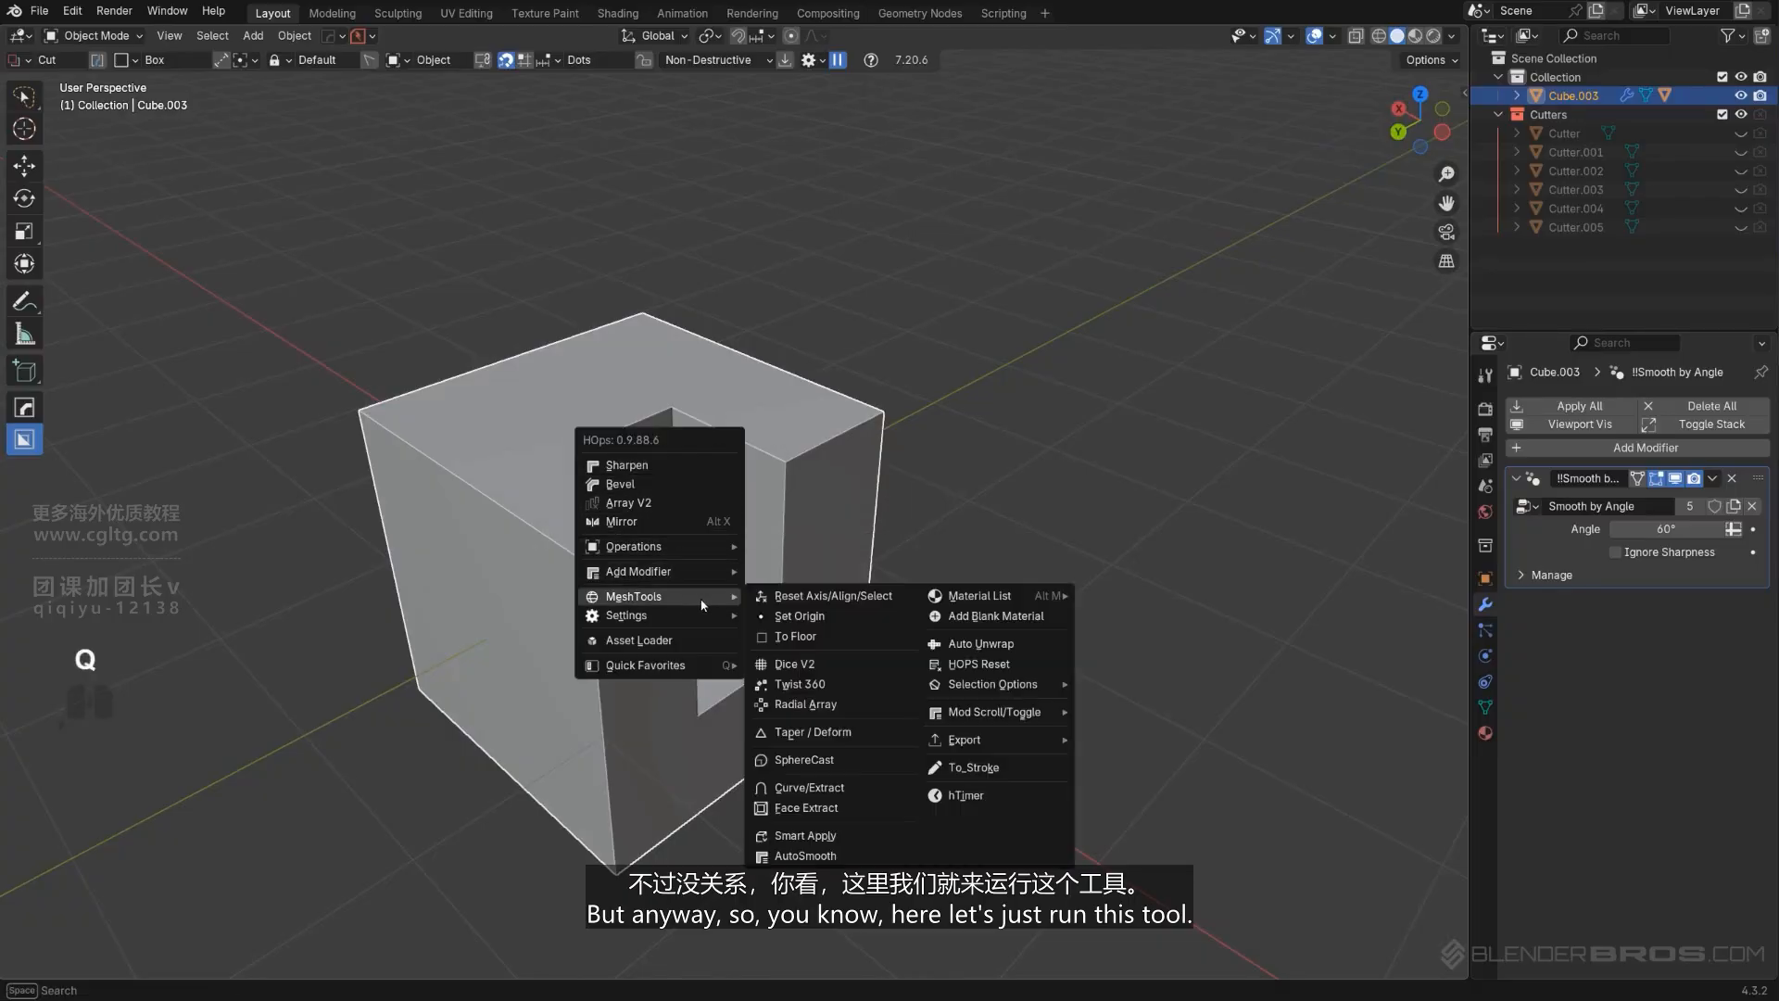
left_click(842, 666)
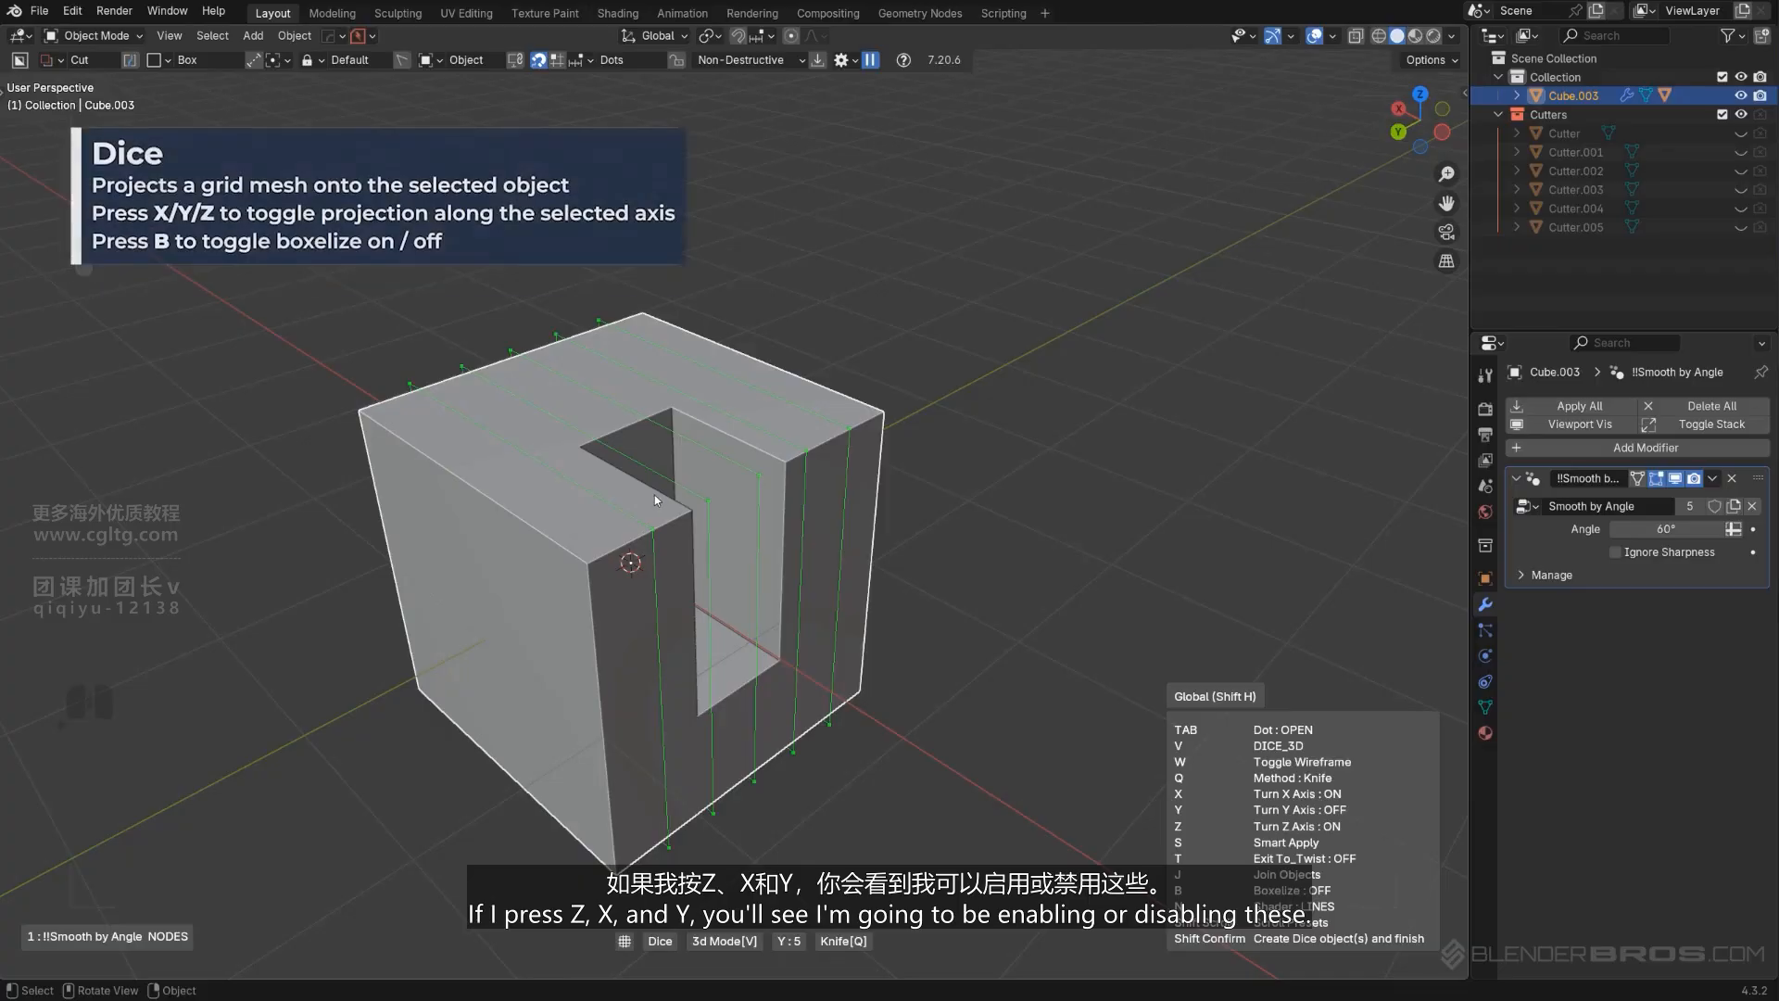
key("z")
key("x")
key("y")
key("y")
key("y")
key("y")
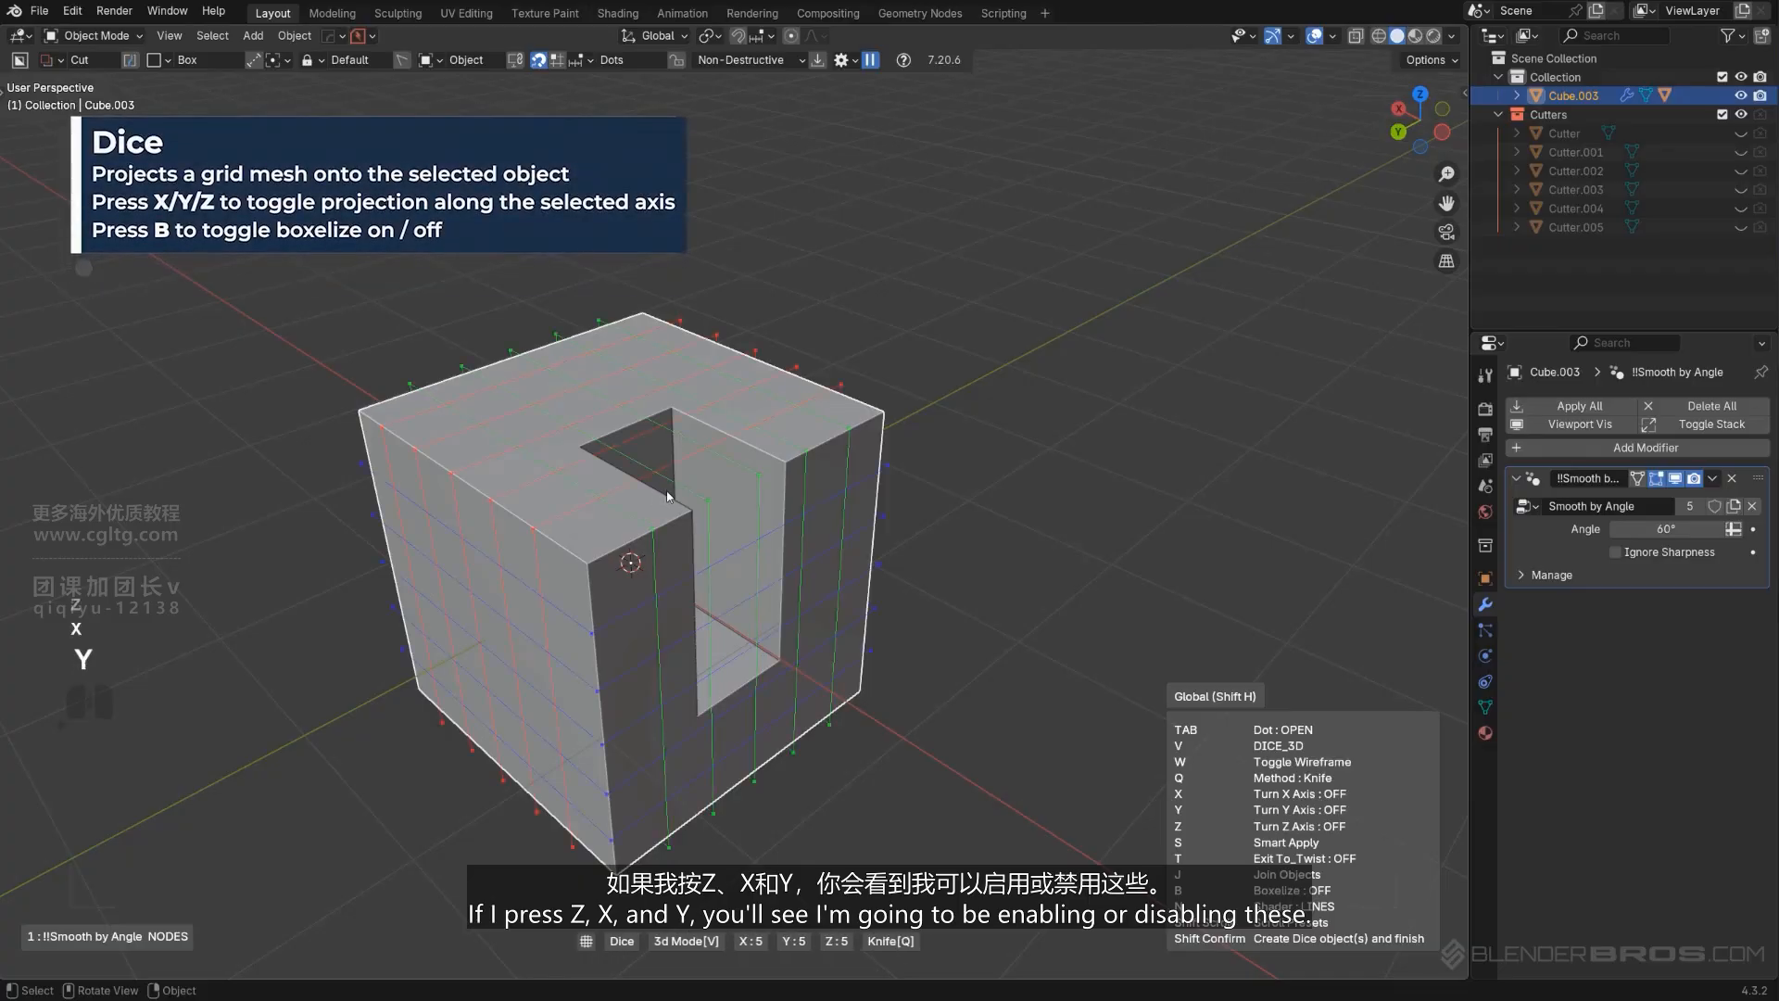
key("z")
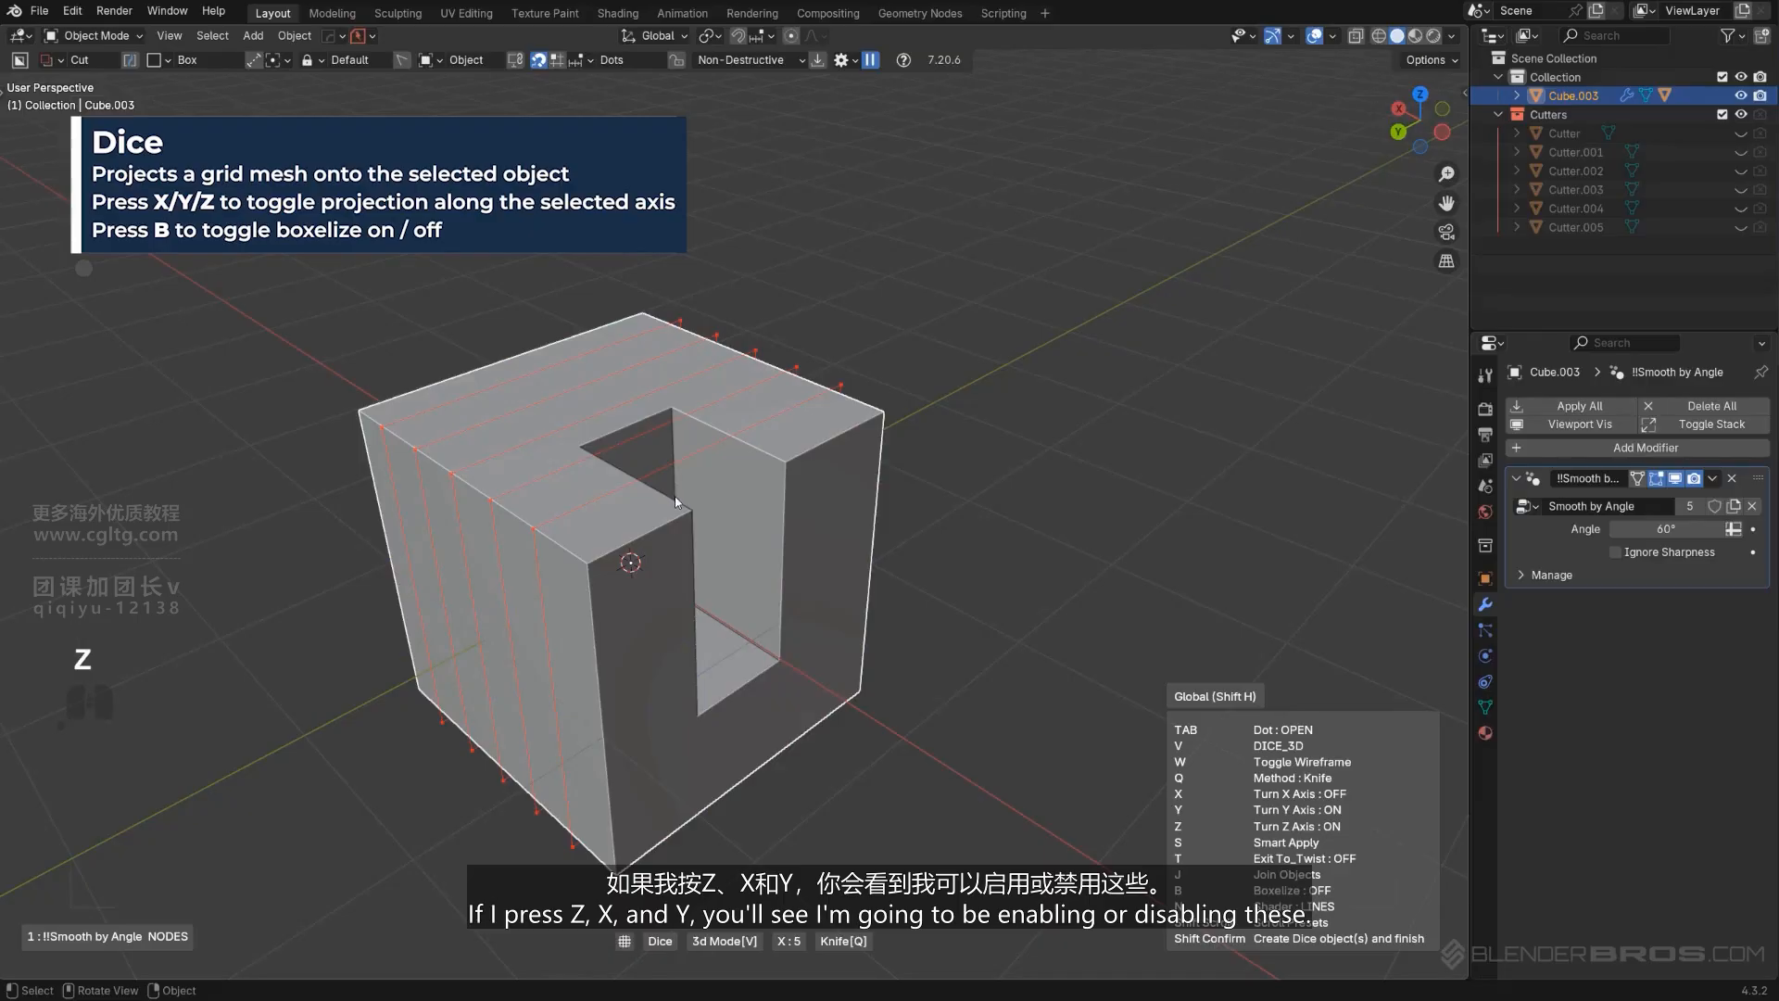
Turn on Boxelize, increase the segments, apply the knife grid on all axes, and inspect the diced mesh in Edit Mode.
key("b")
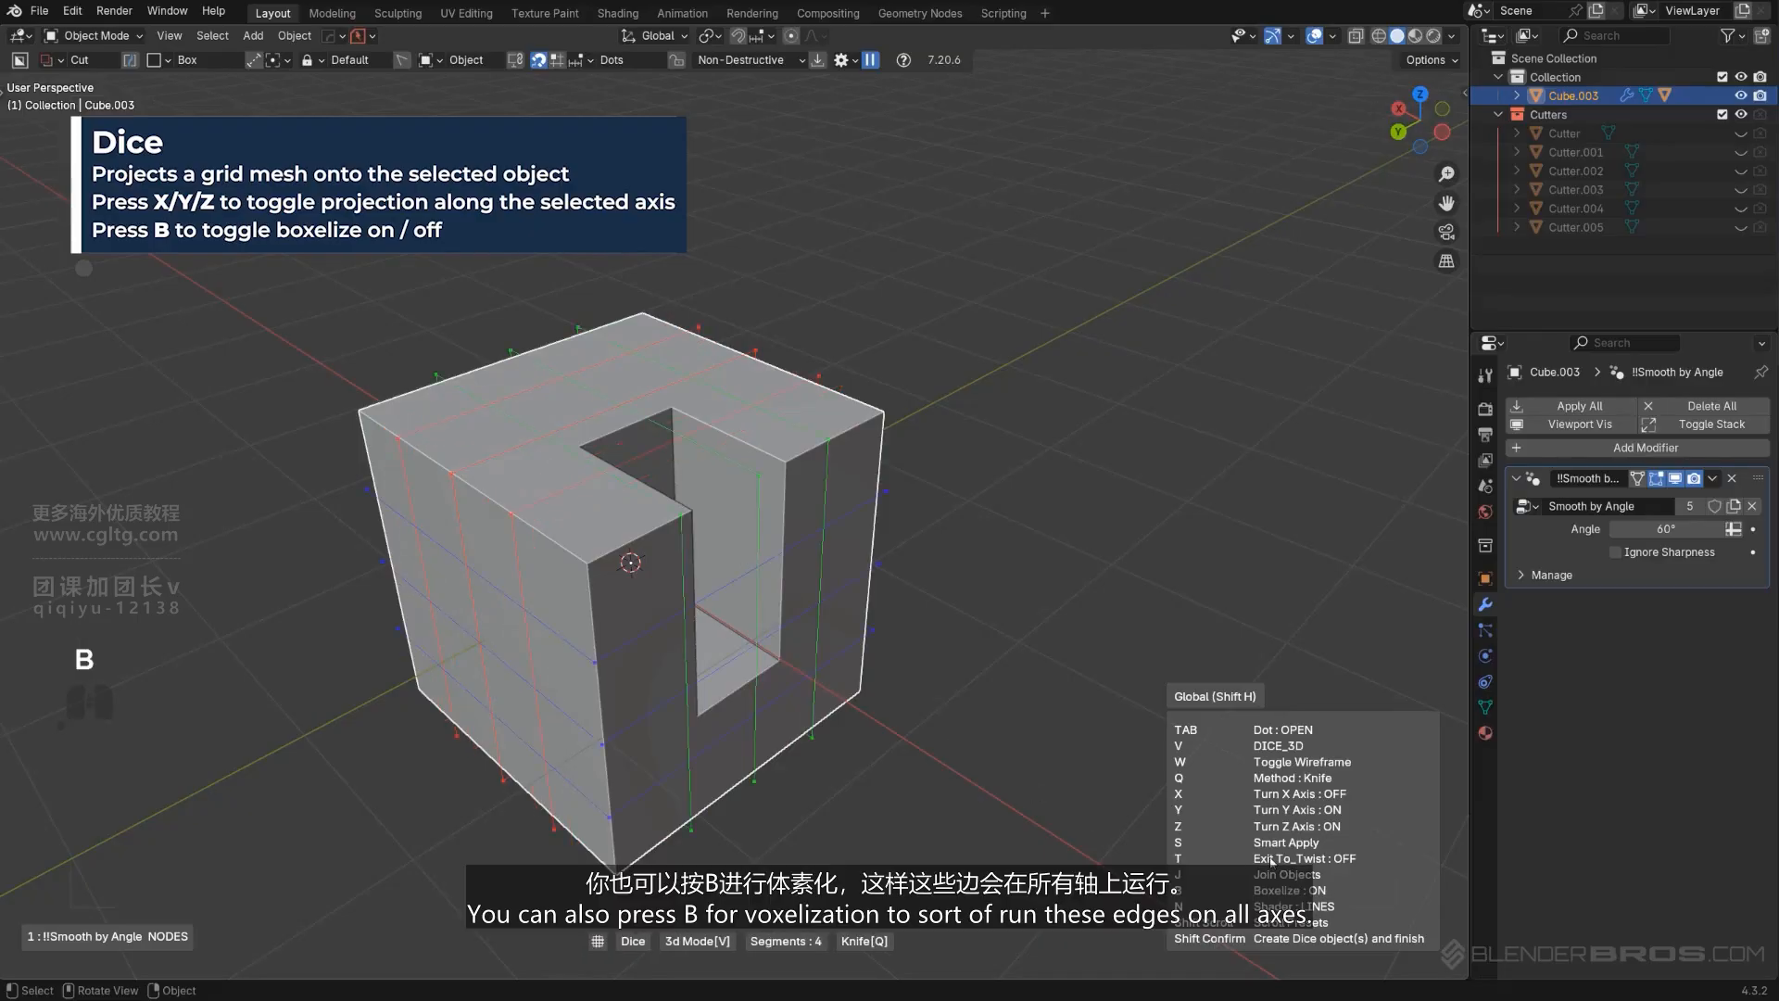
scroll(698, 574, "up", 1)
left_click(698, 570)
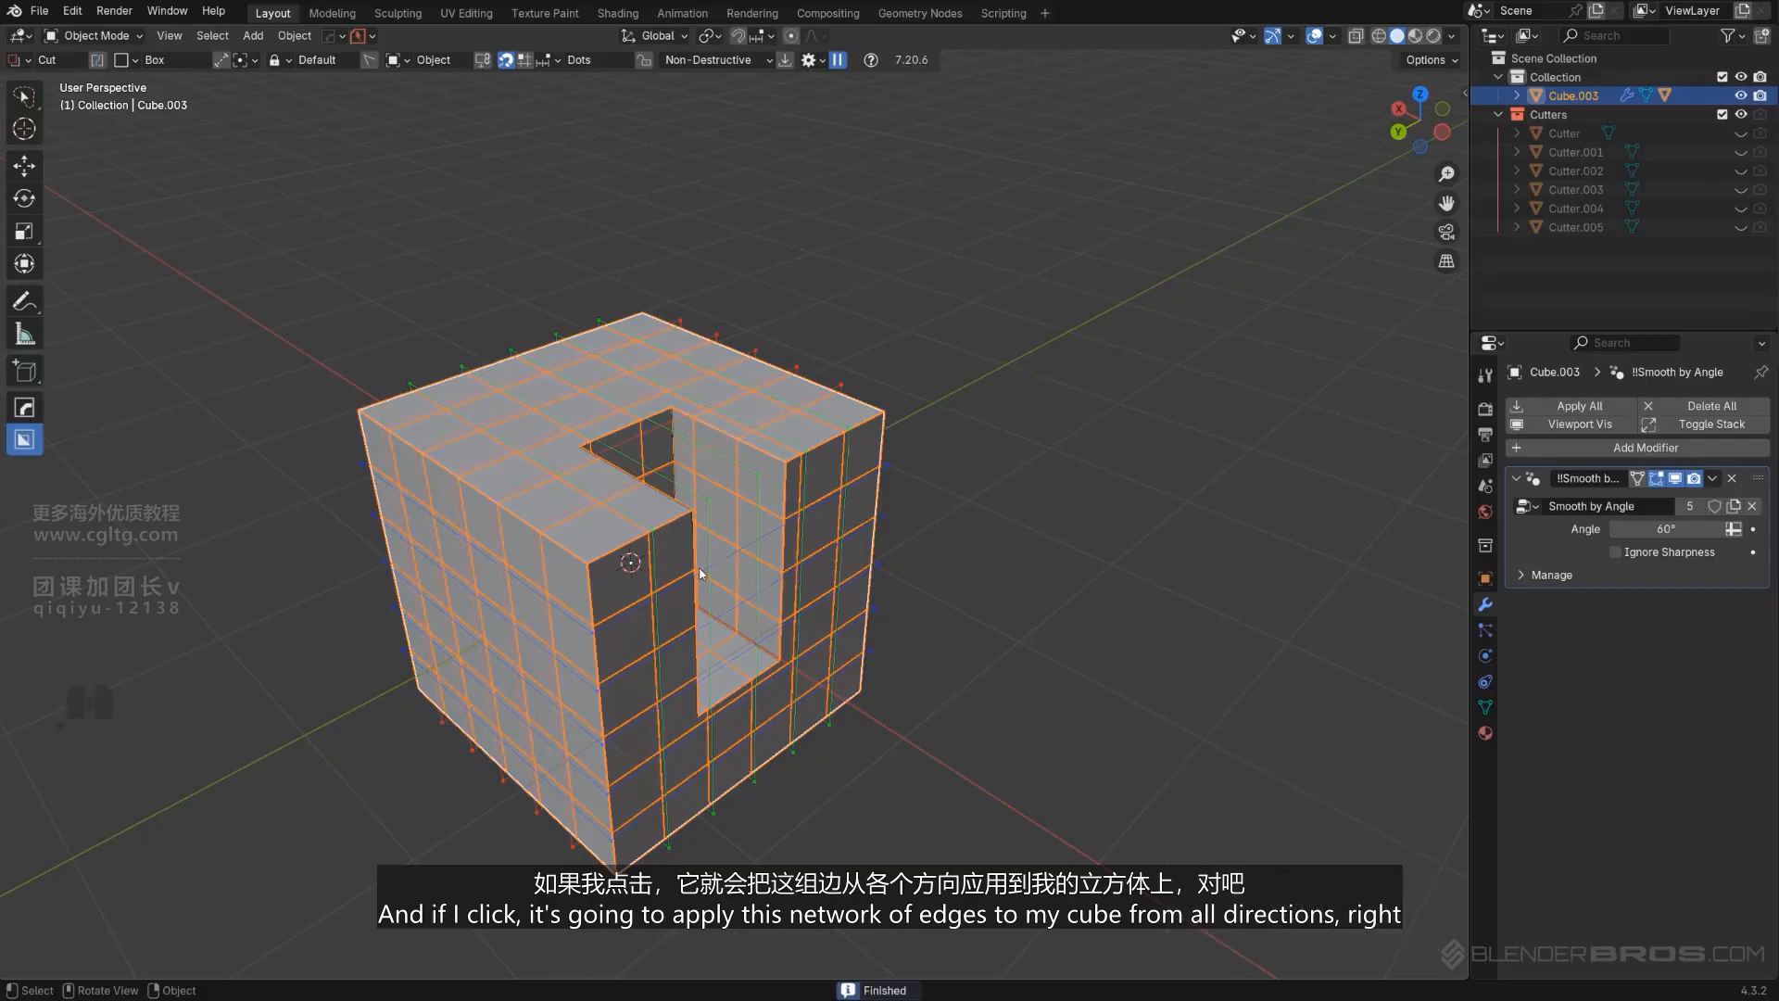
key("Tab")
middle_click_drag(702, 489, 700, 588)
key("Tab")
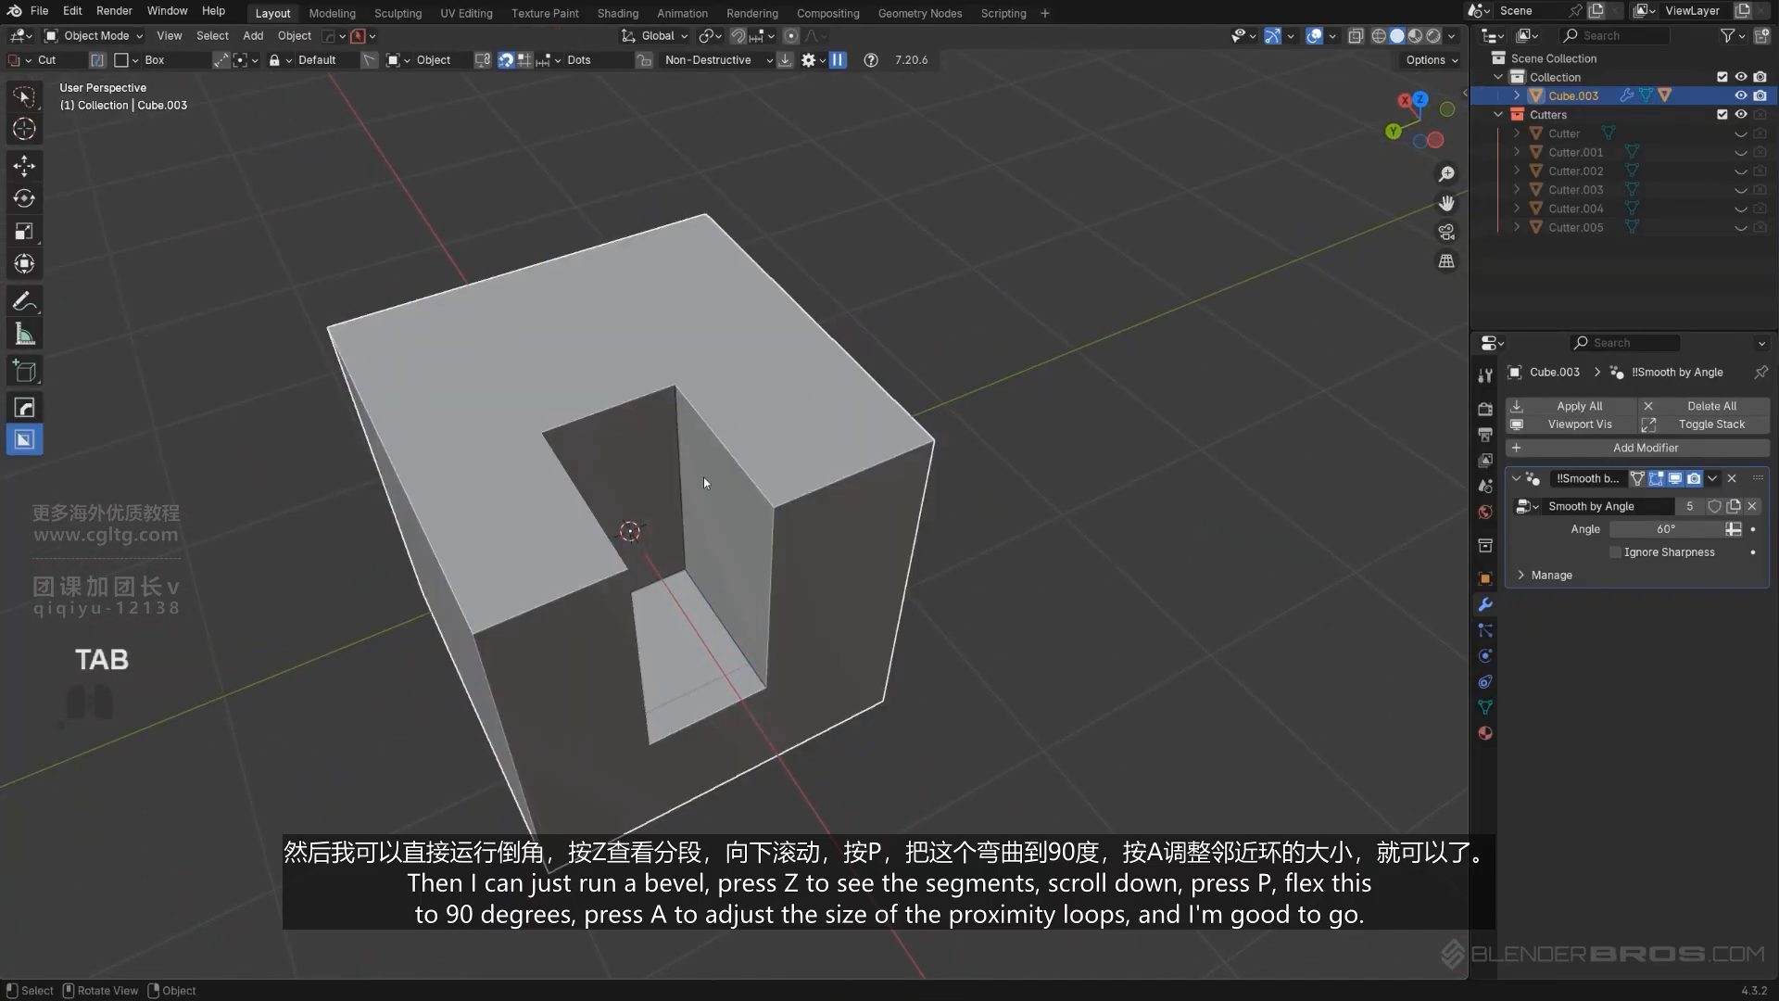
Add a Hard Ops bevel to the diced cube with wireframe display, 2 segments, profile 1.00 and width about 0.064.
key("q")
left_click(675, 365)
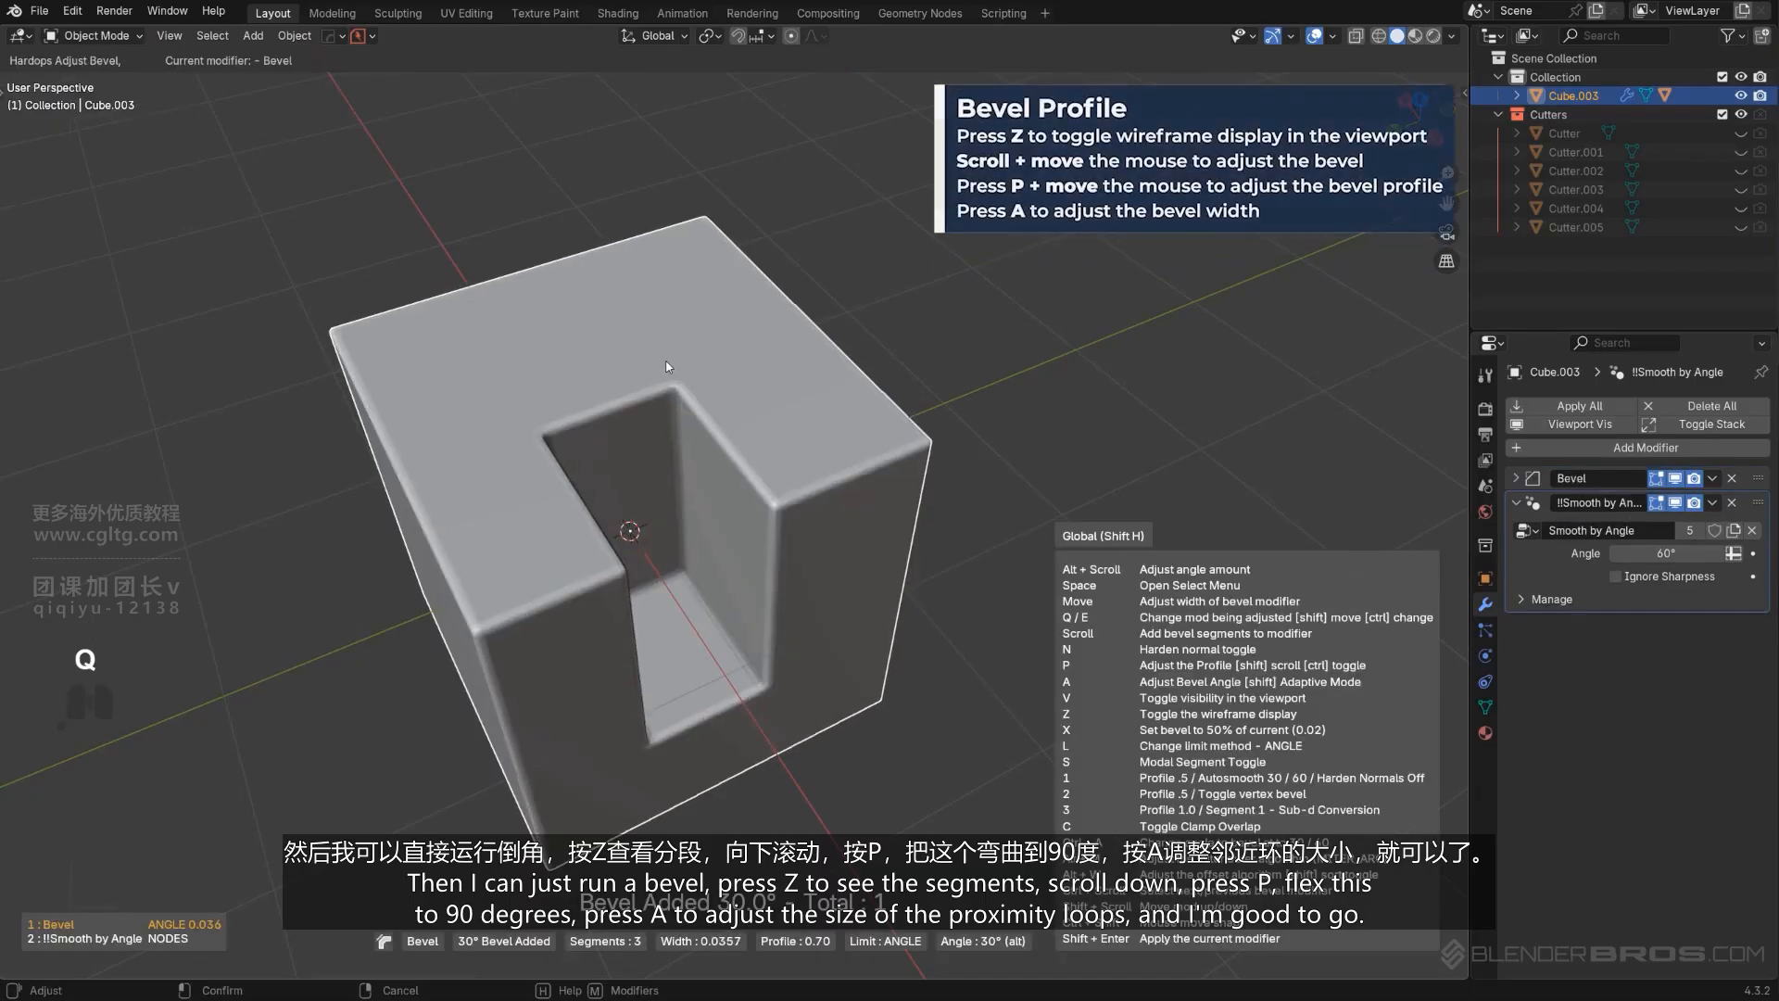
key("z")
scroll(663, 363, "down", 1)
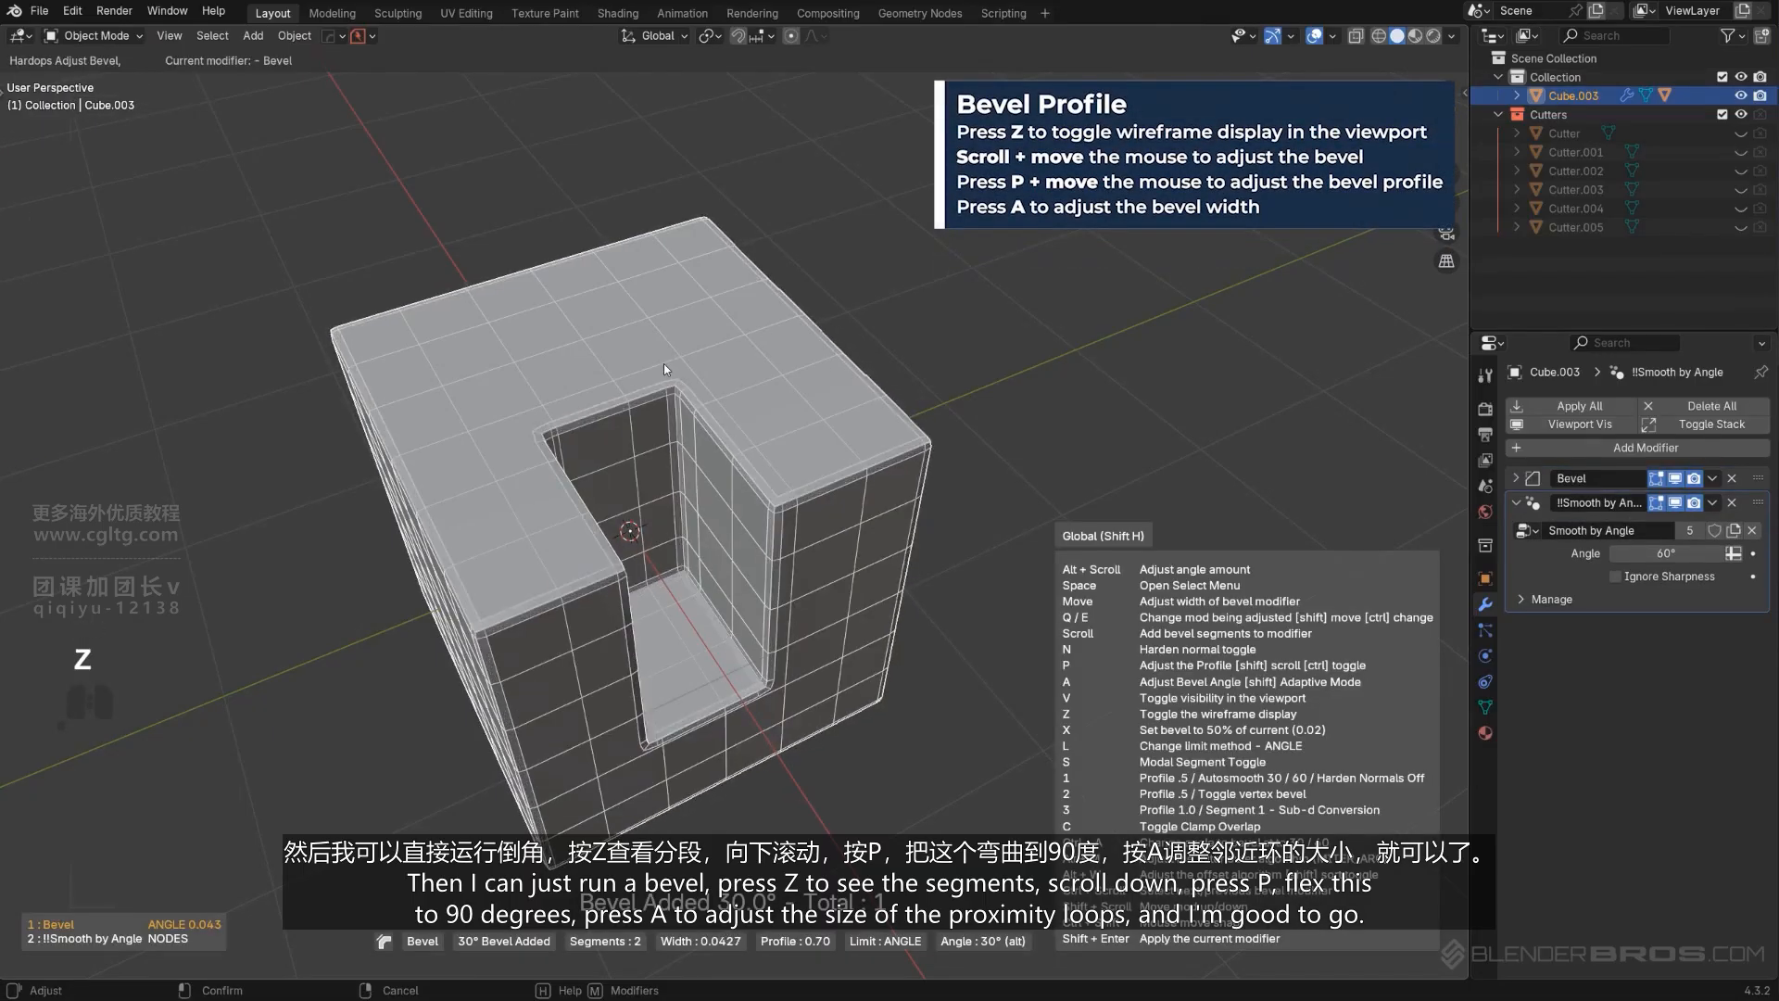
key("p")
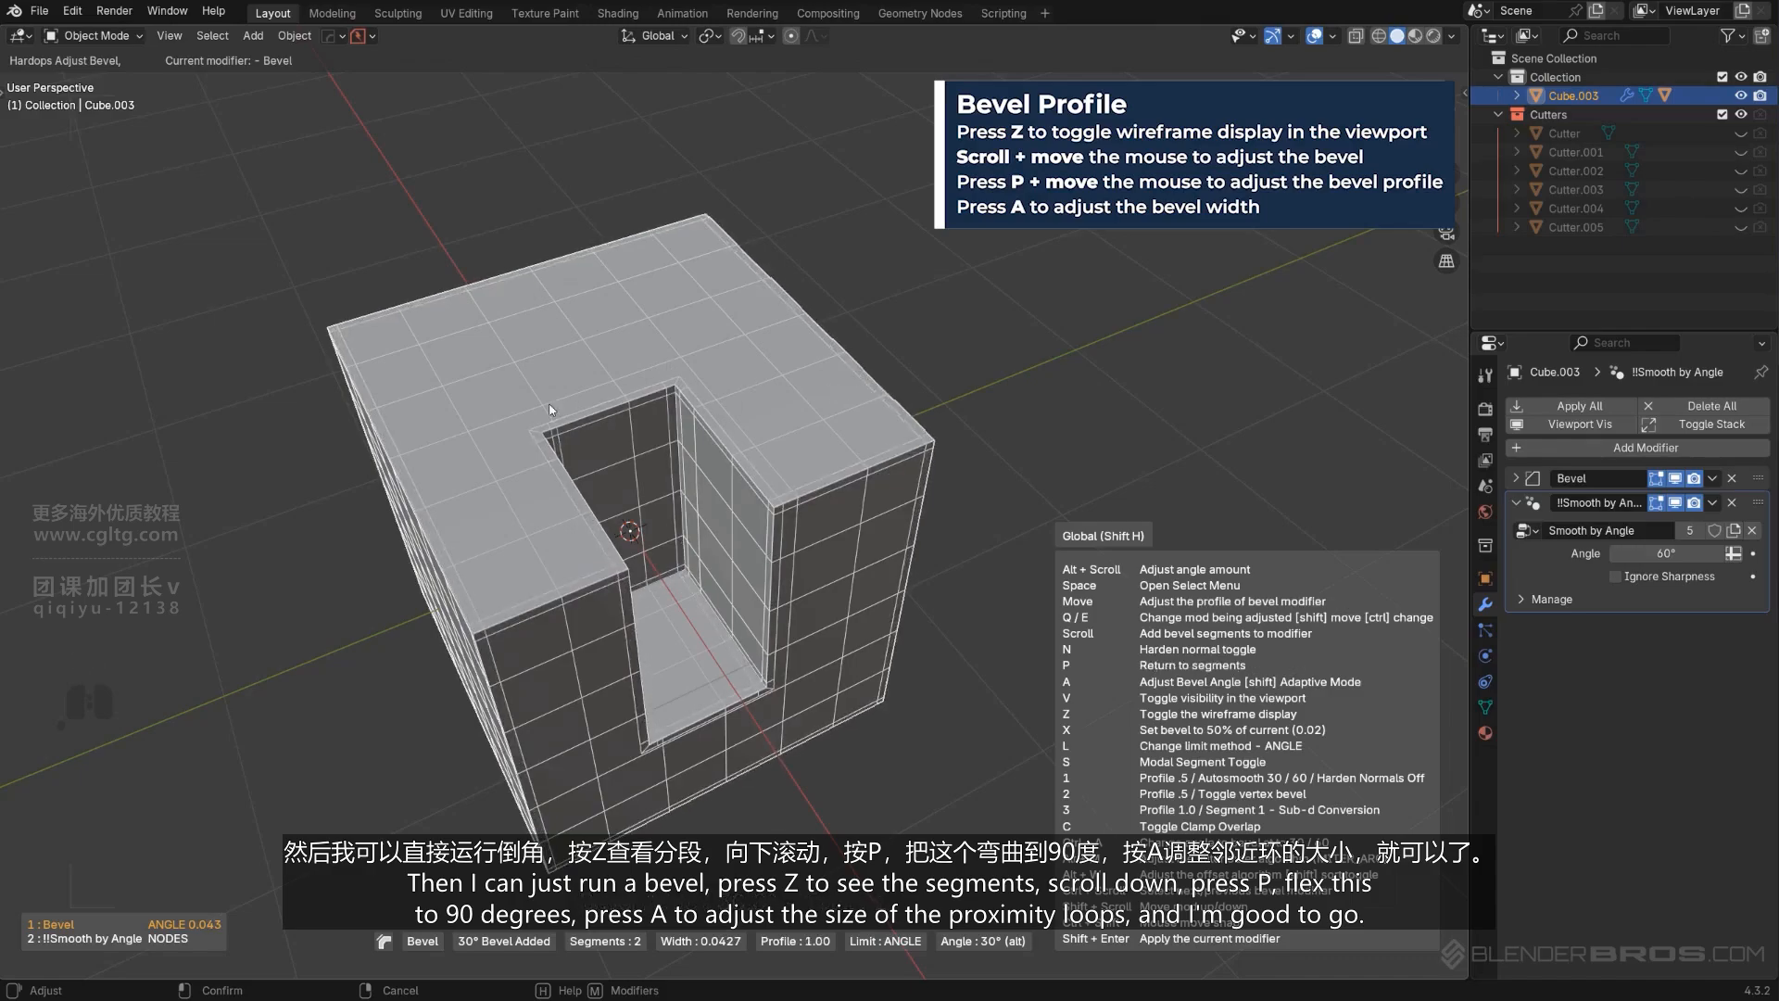
key("a")
key("a")
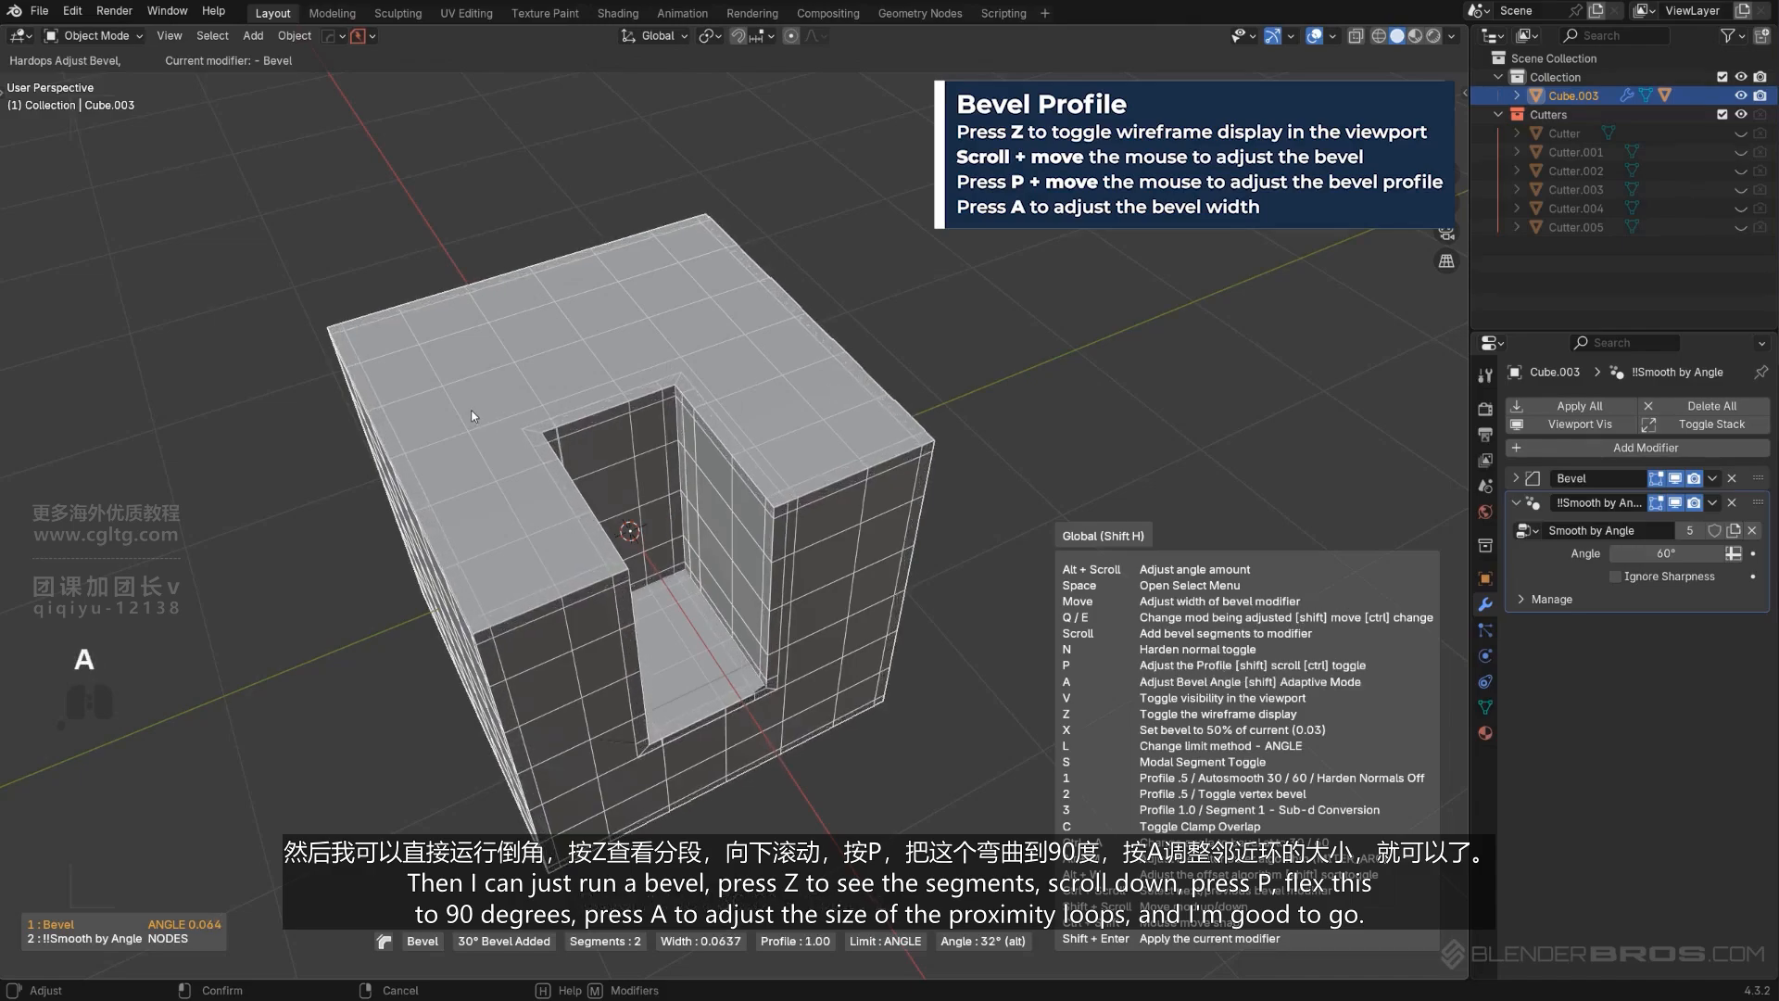
left_click(472, 409)
Apply the cube's Bevel and Smooth by Angle modifiers in Object Mode.
key("Tab")
scroll(821, 476, "up", 4)
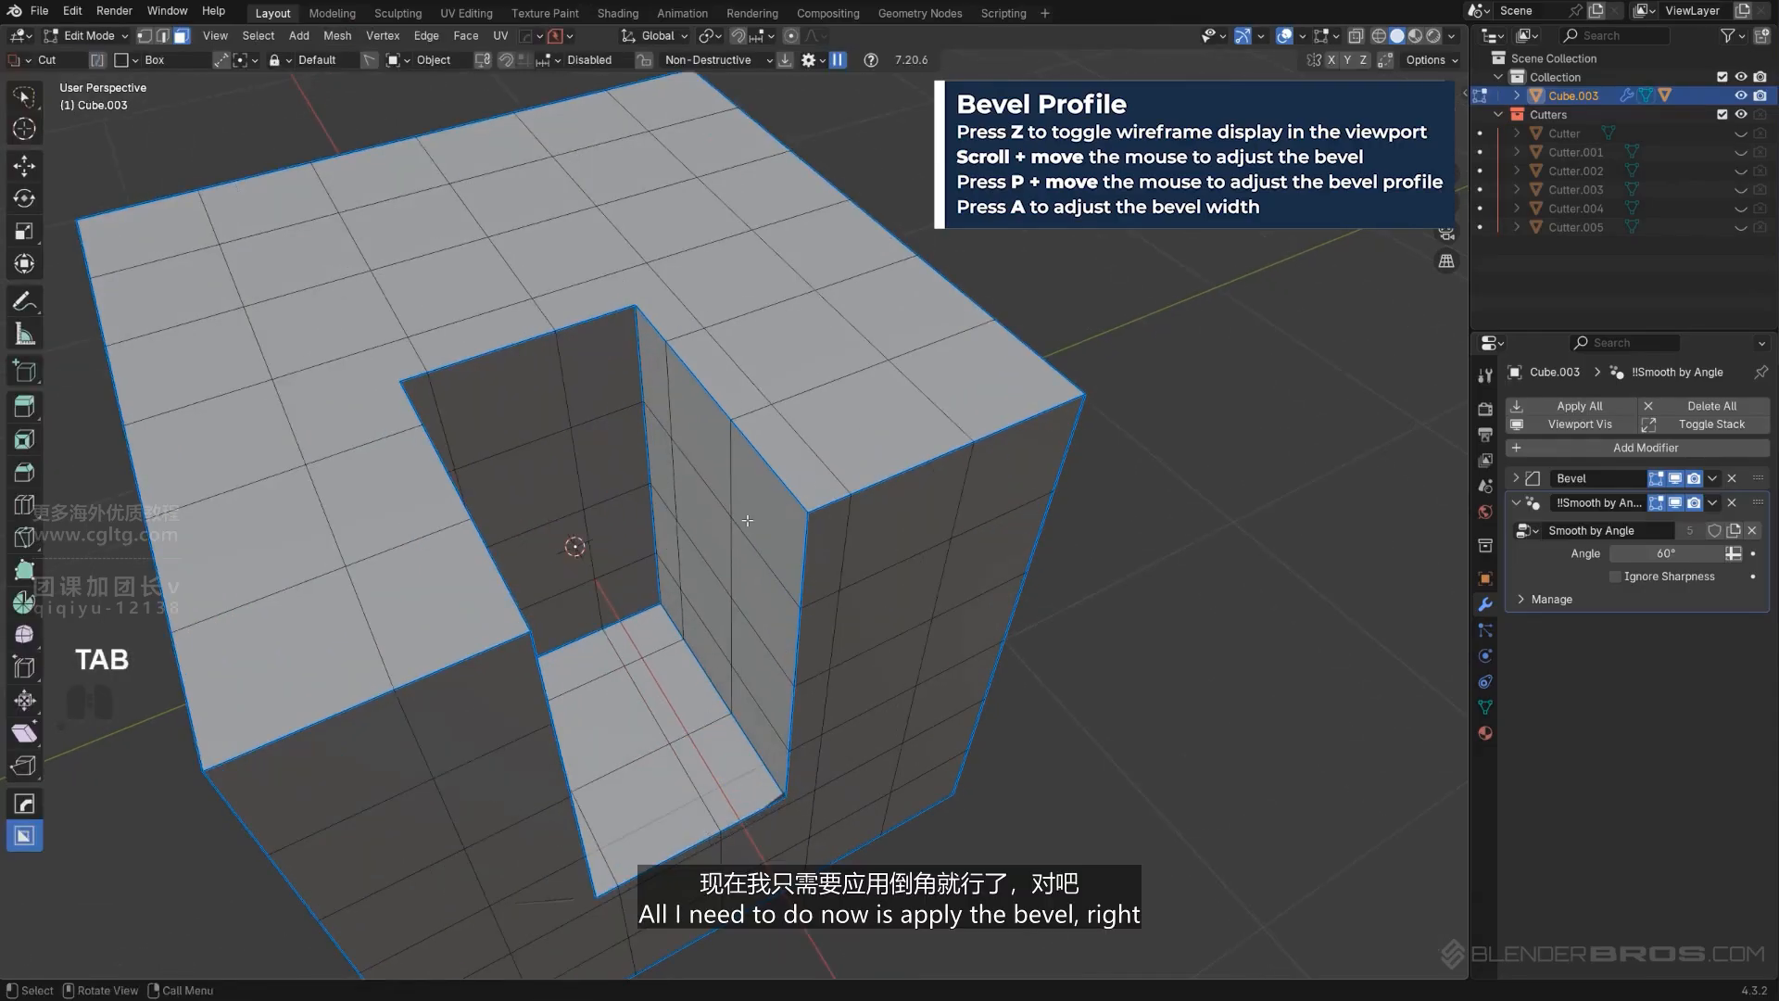
left_click(1714, 479)
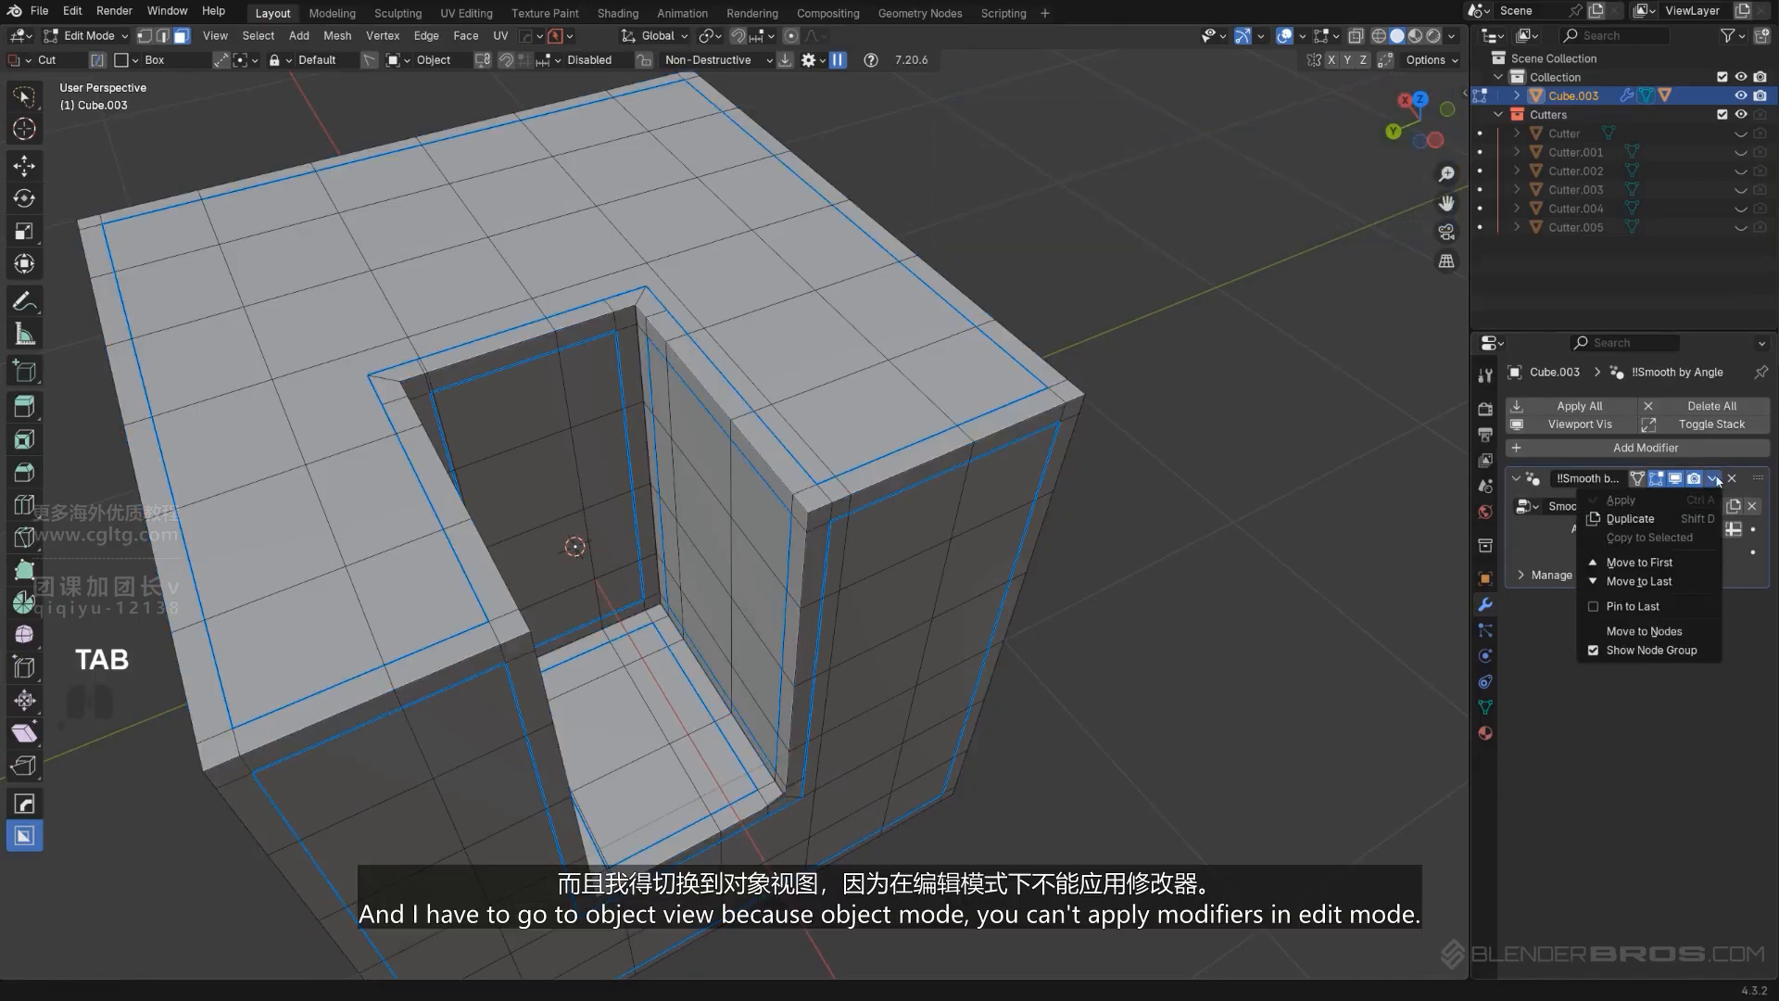
key("Tab")
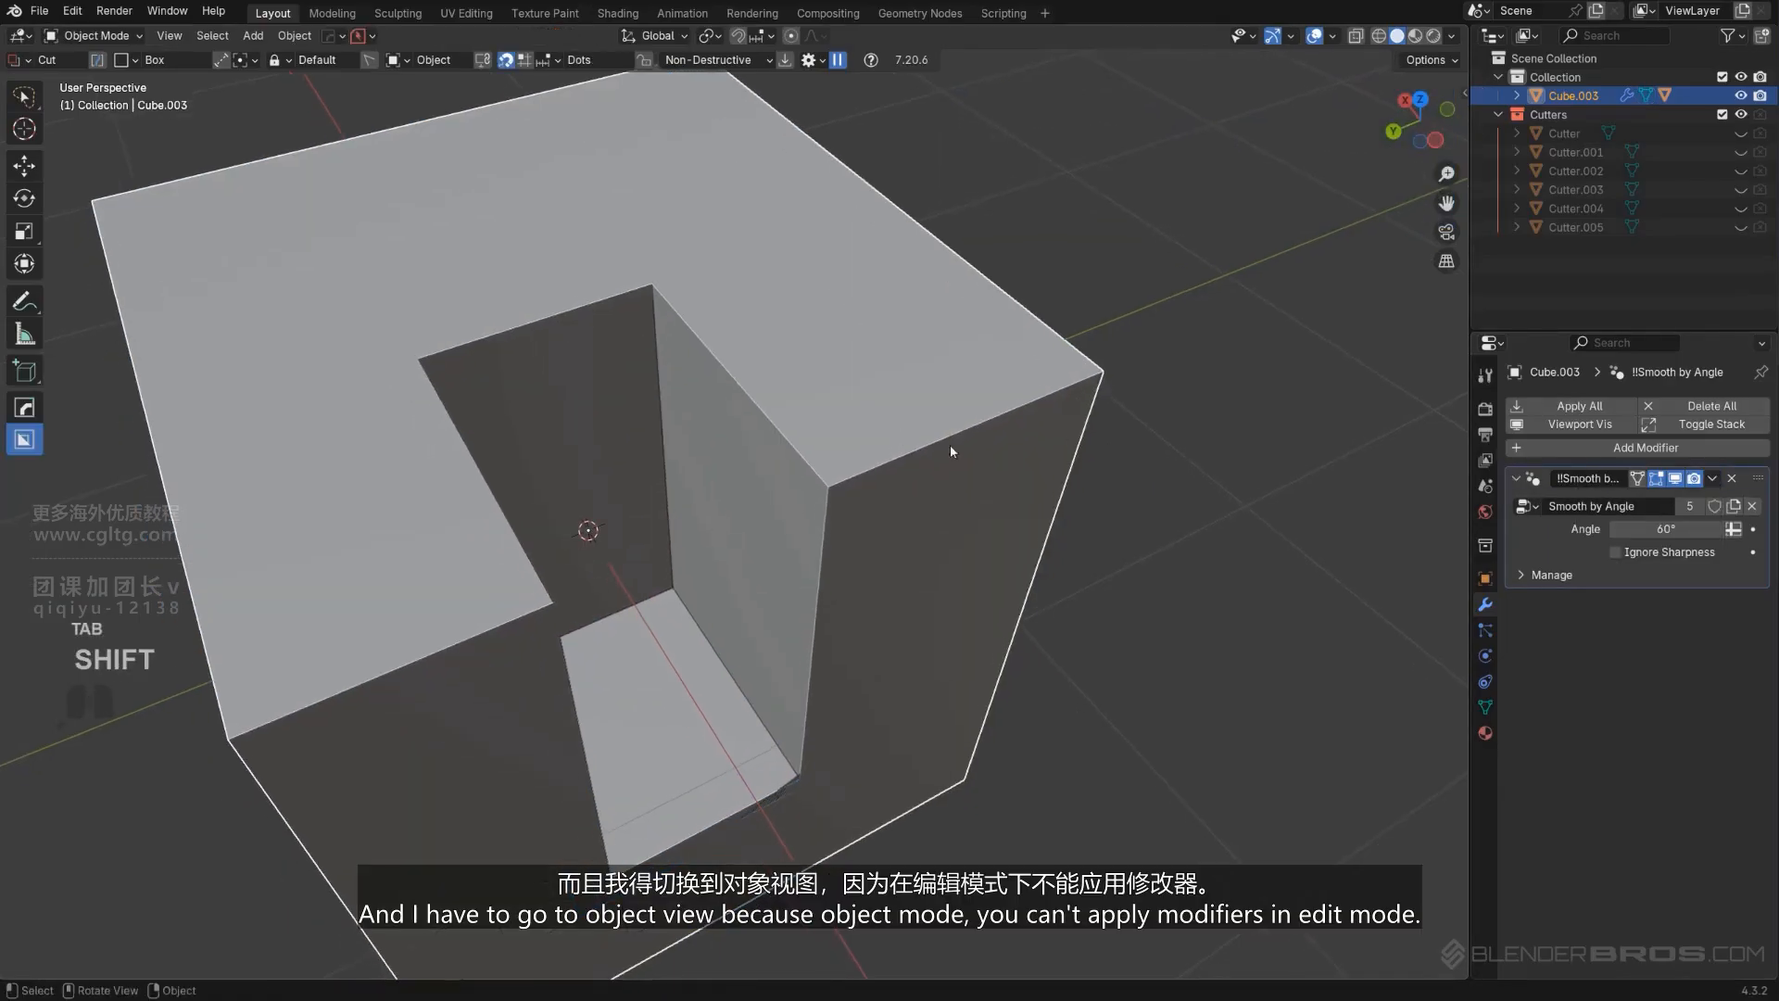
left_click(1714, 478)
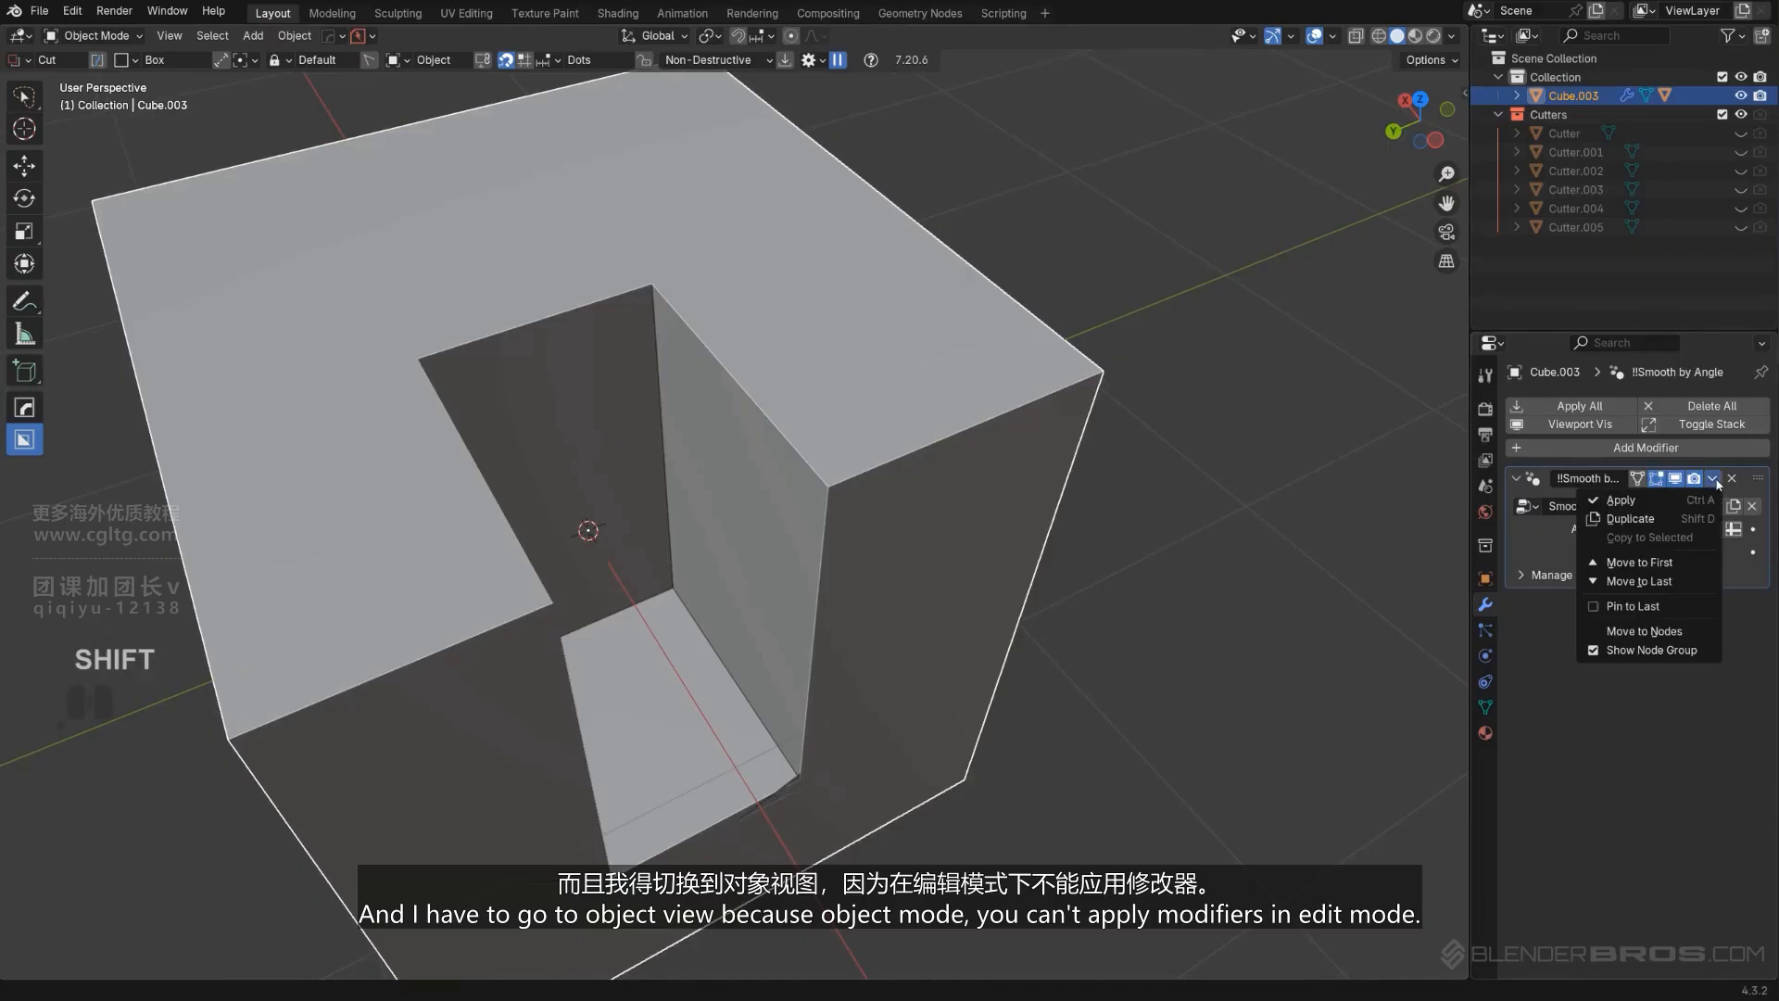
left_click(1662, 505)
Select the whole mesh in Edit Mode and clear its marked sharp edges with Hard Ops Mark.
key("Tab")
scroll(894, 486, "down", 3)
mouse_move(880, 496)
middle_mouse_down()
mouse_move(898, 477)
mouse_move(887, 501)
mouse_move(853, 496)
middle_mouse_up()
scroll(896, 480, "up", 2)
key("a")
key("q")
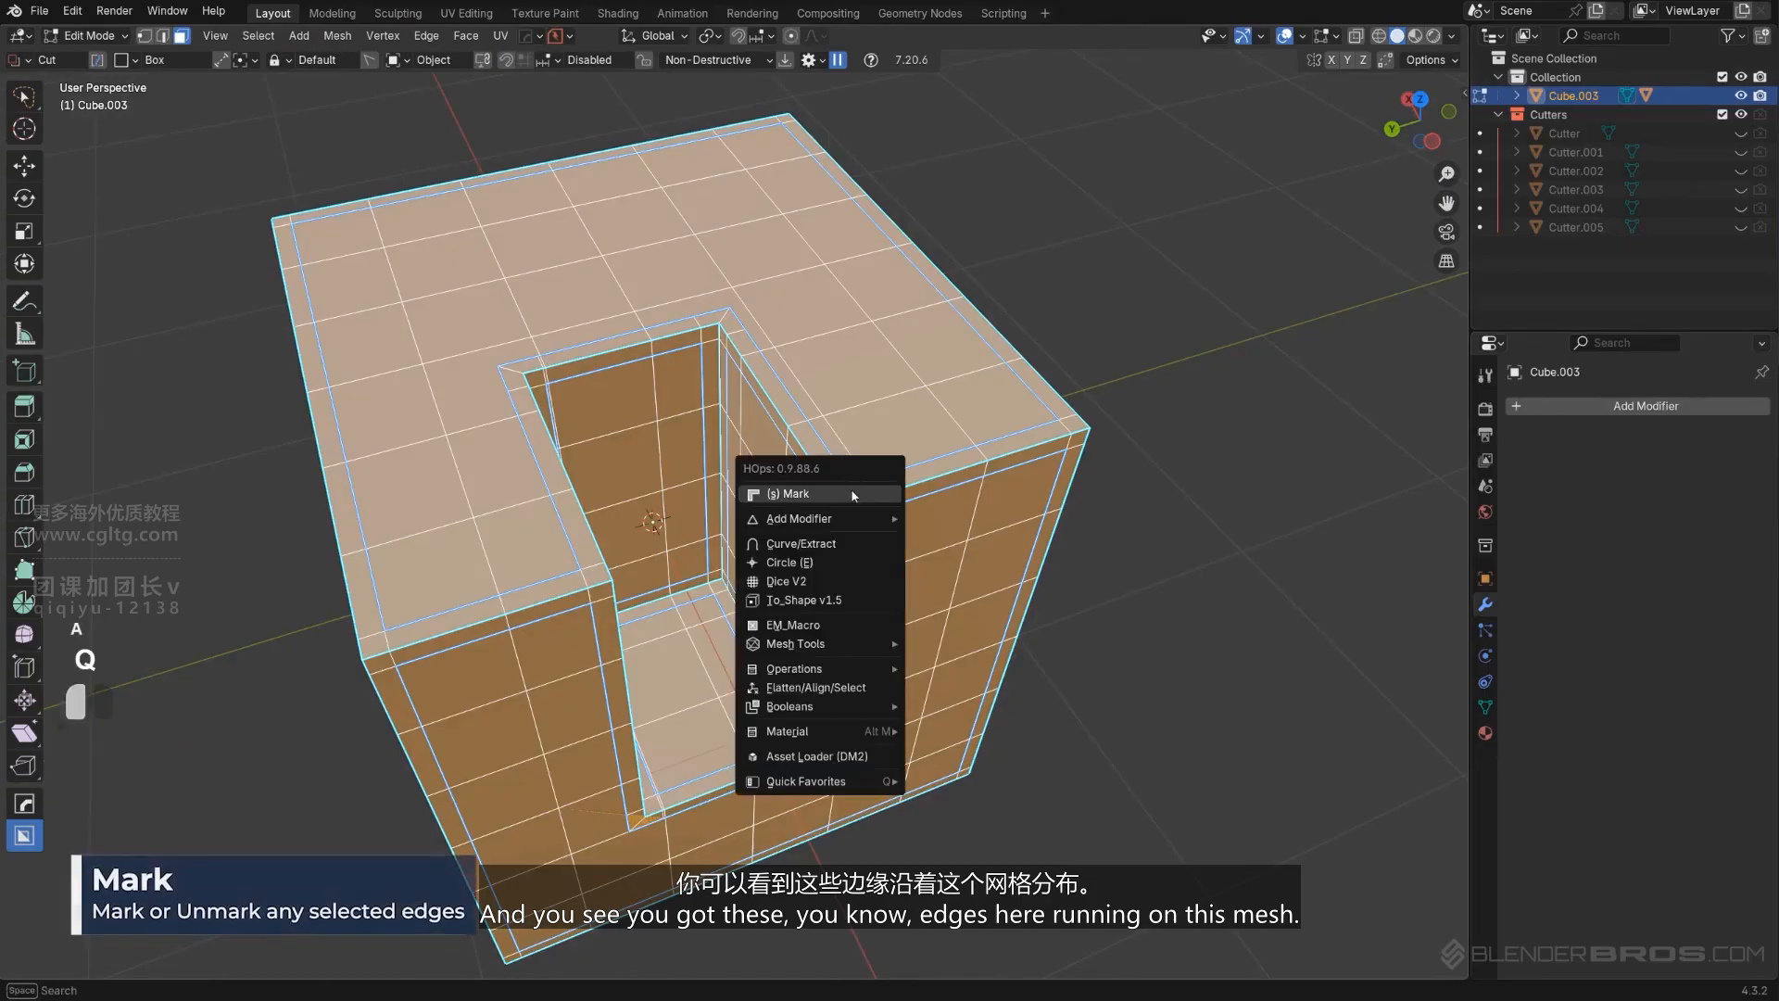
left_click(853, 495)
key("Tab")
scroll(837, 486, "up", 2)
Check the unmarked mesh's edge loops and add a Subdivision modifier with viewport level 1 in Object Mode.
key("Tab")
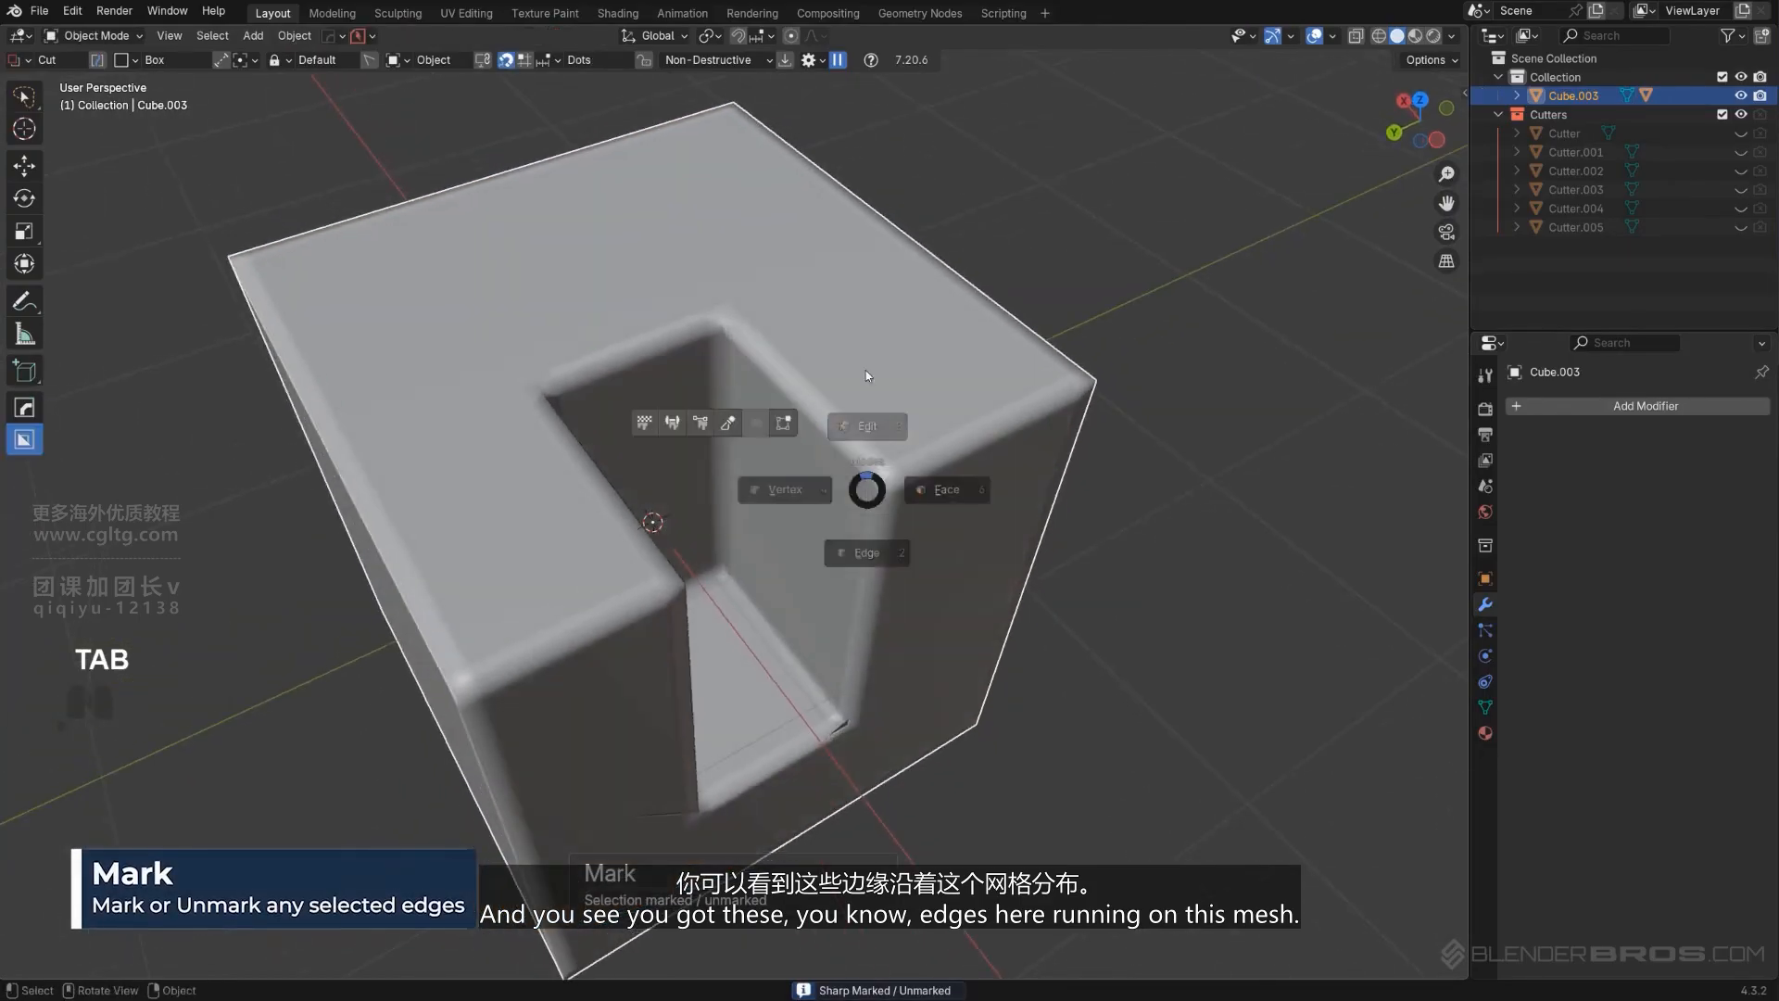
middle_click_drag(944, 545, 905, 540)
scroll(881, 523, "up", 1)
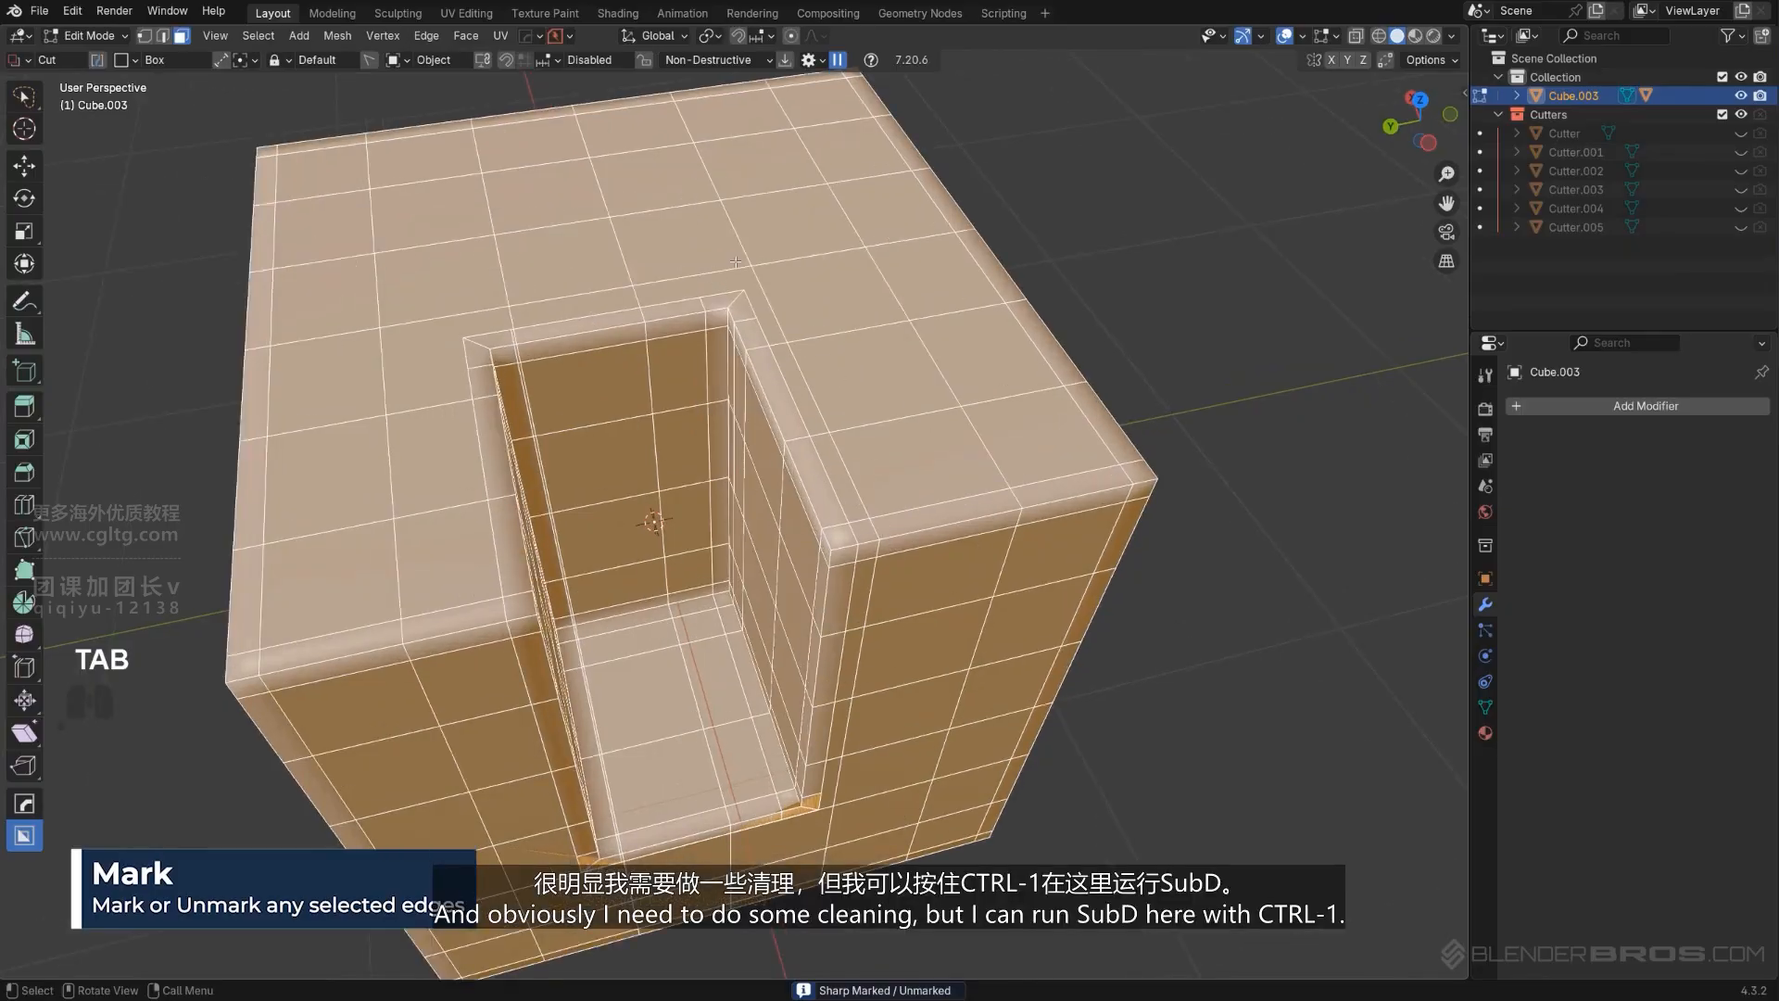
key("Tab")
scroll(871, 306, "down", 3)
key("ctrl+1")
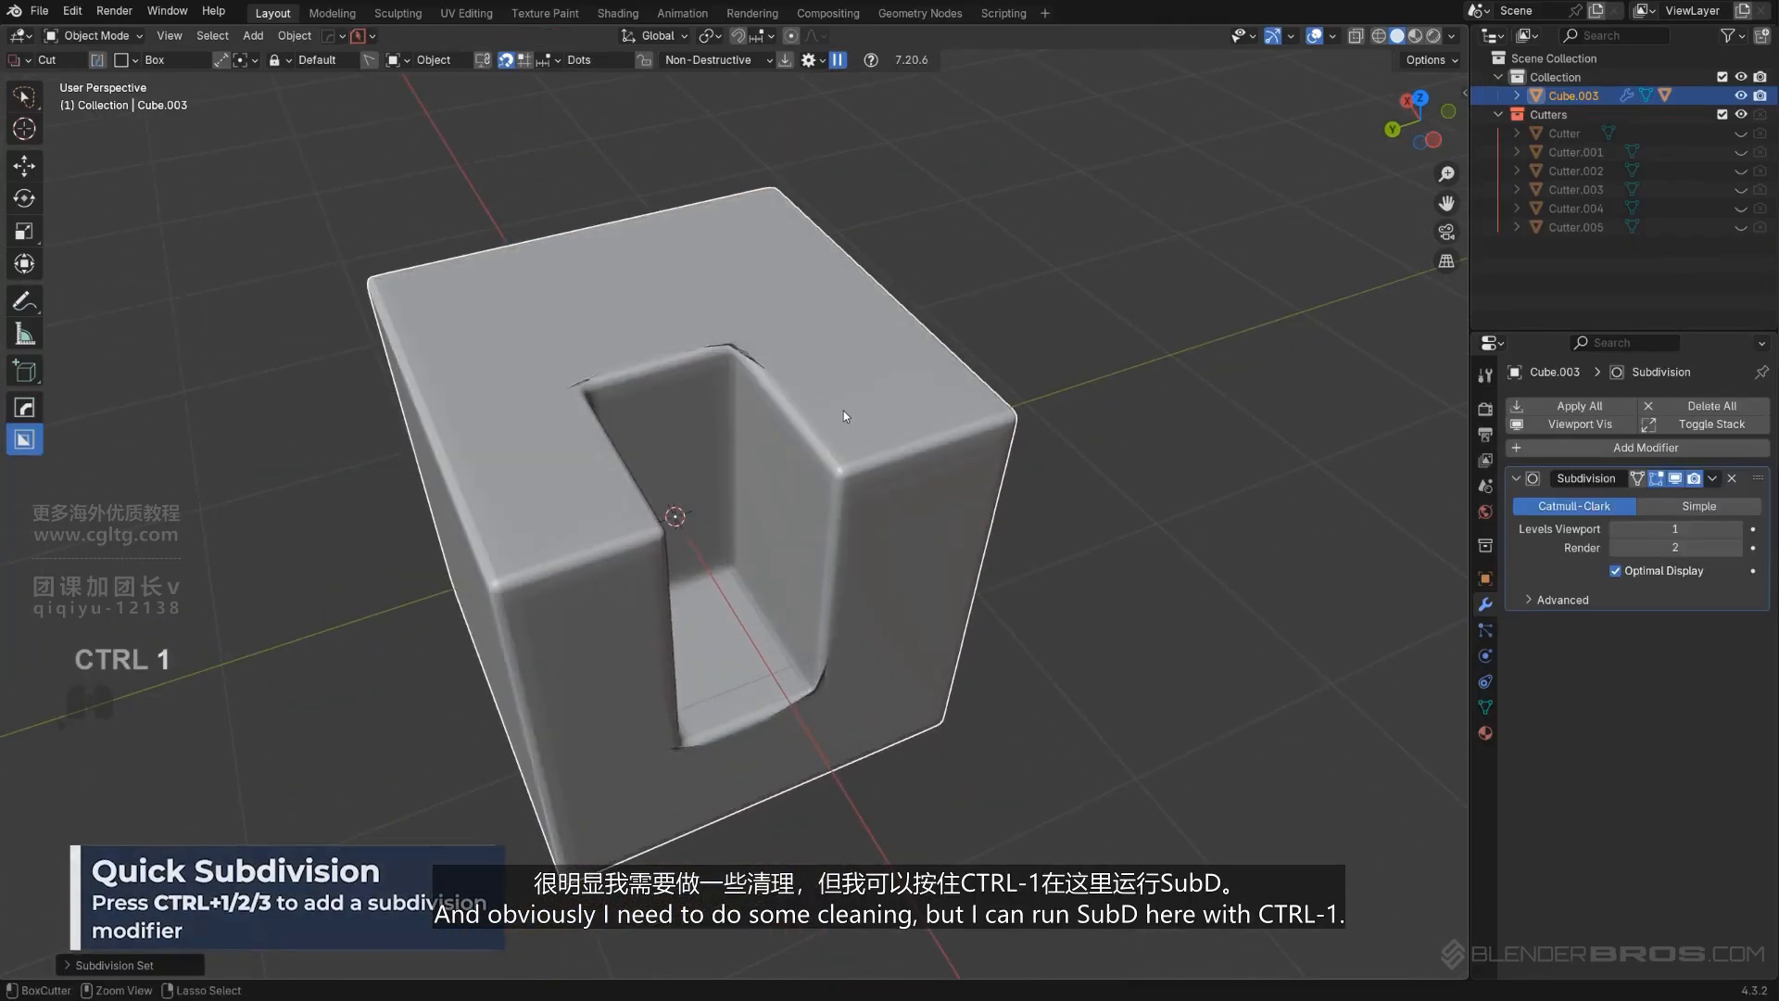
In Edit Mode, slide the vertex beside the cutout's lower corner down along its vertical edge.
middle_click_drag(797, 472, 774, 422)
scroll(775, 464, "up", 1)
middle_click_drag(783, 542, 739, 492, "shift")
key("Tab")
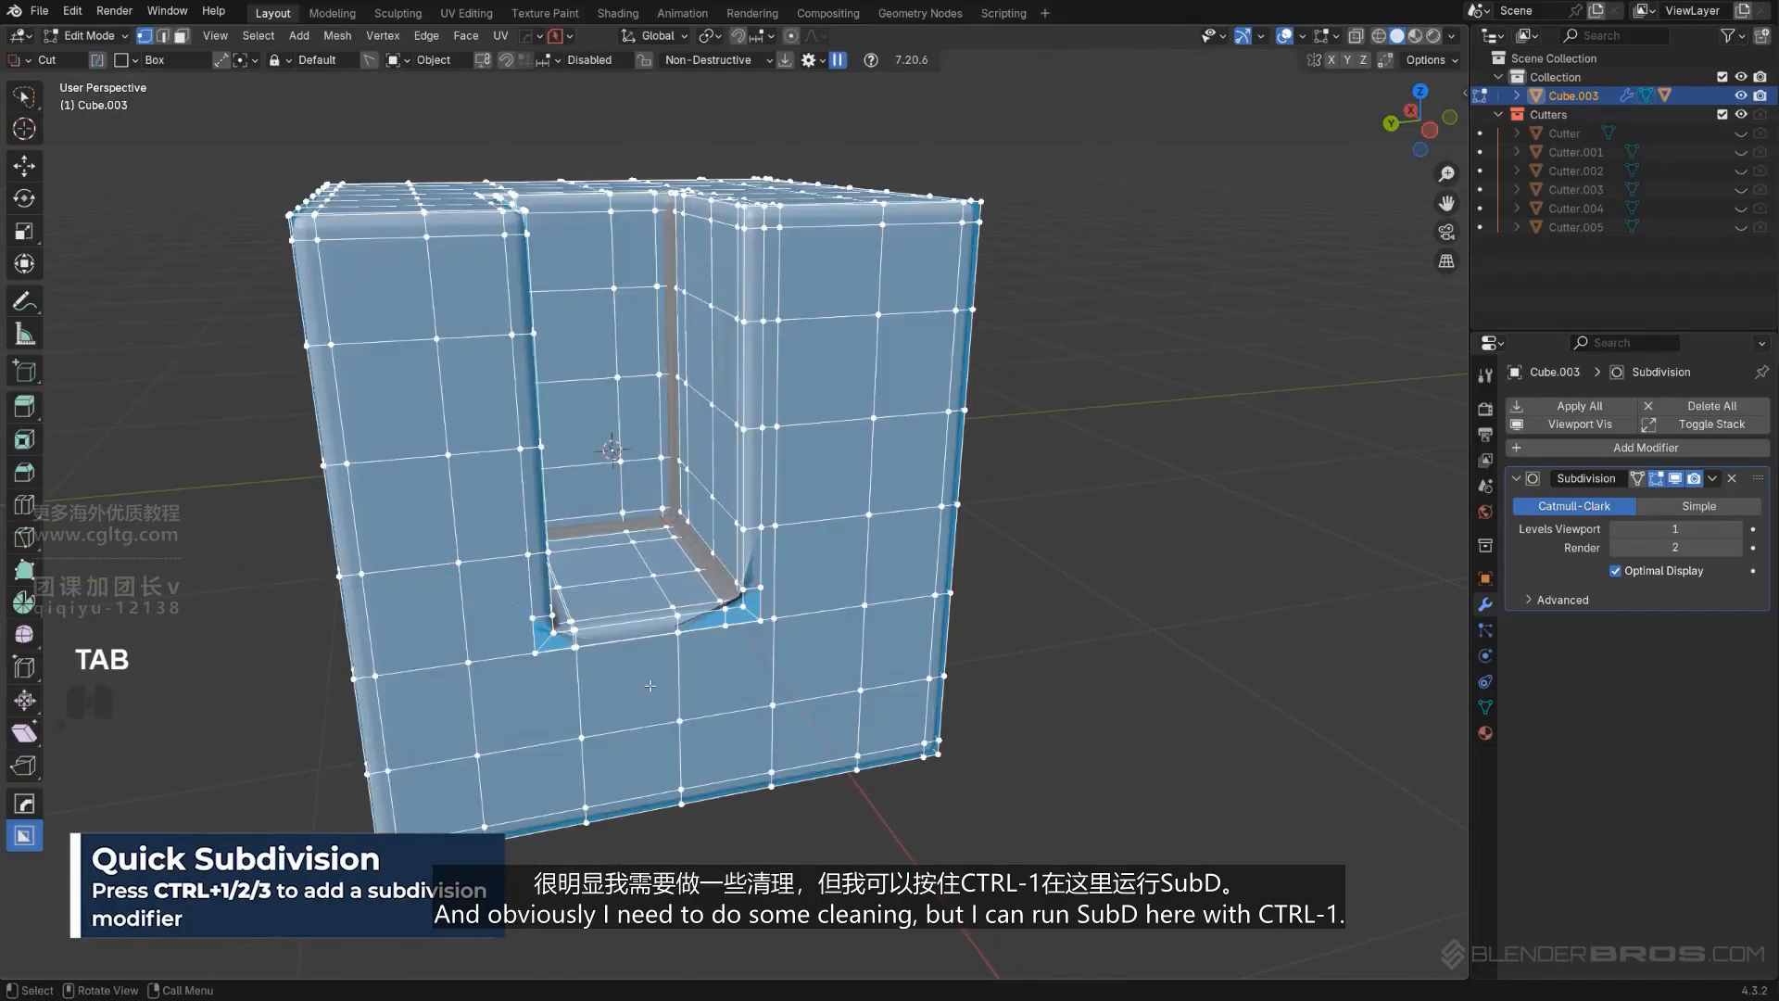
scroll(748, 593, "up", 3)
middle_click_drag(752, 635, 764, 669)
left_click(762, 657)
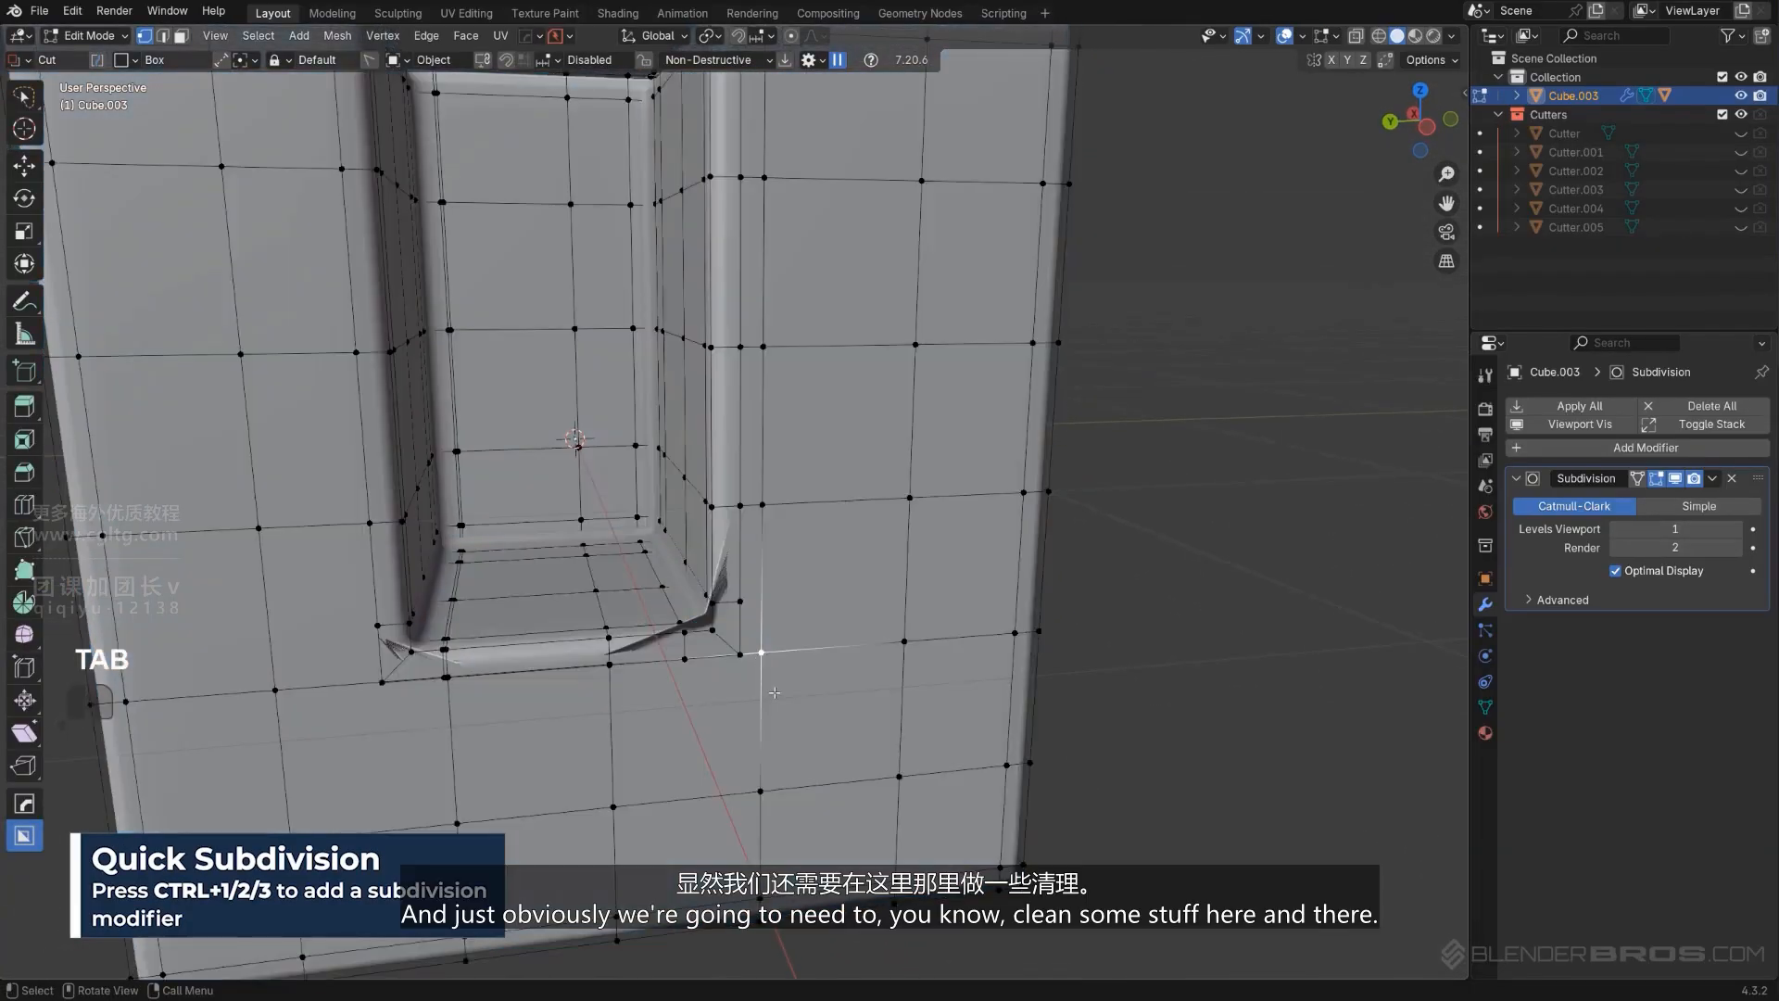
key("g")
key("g")
left_click(795, 722)
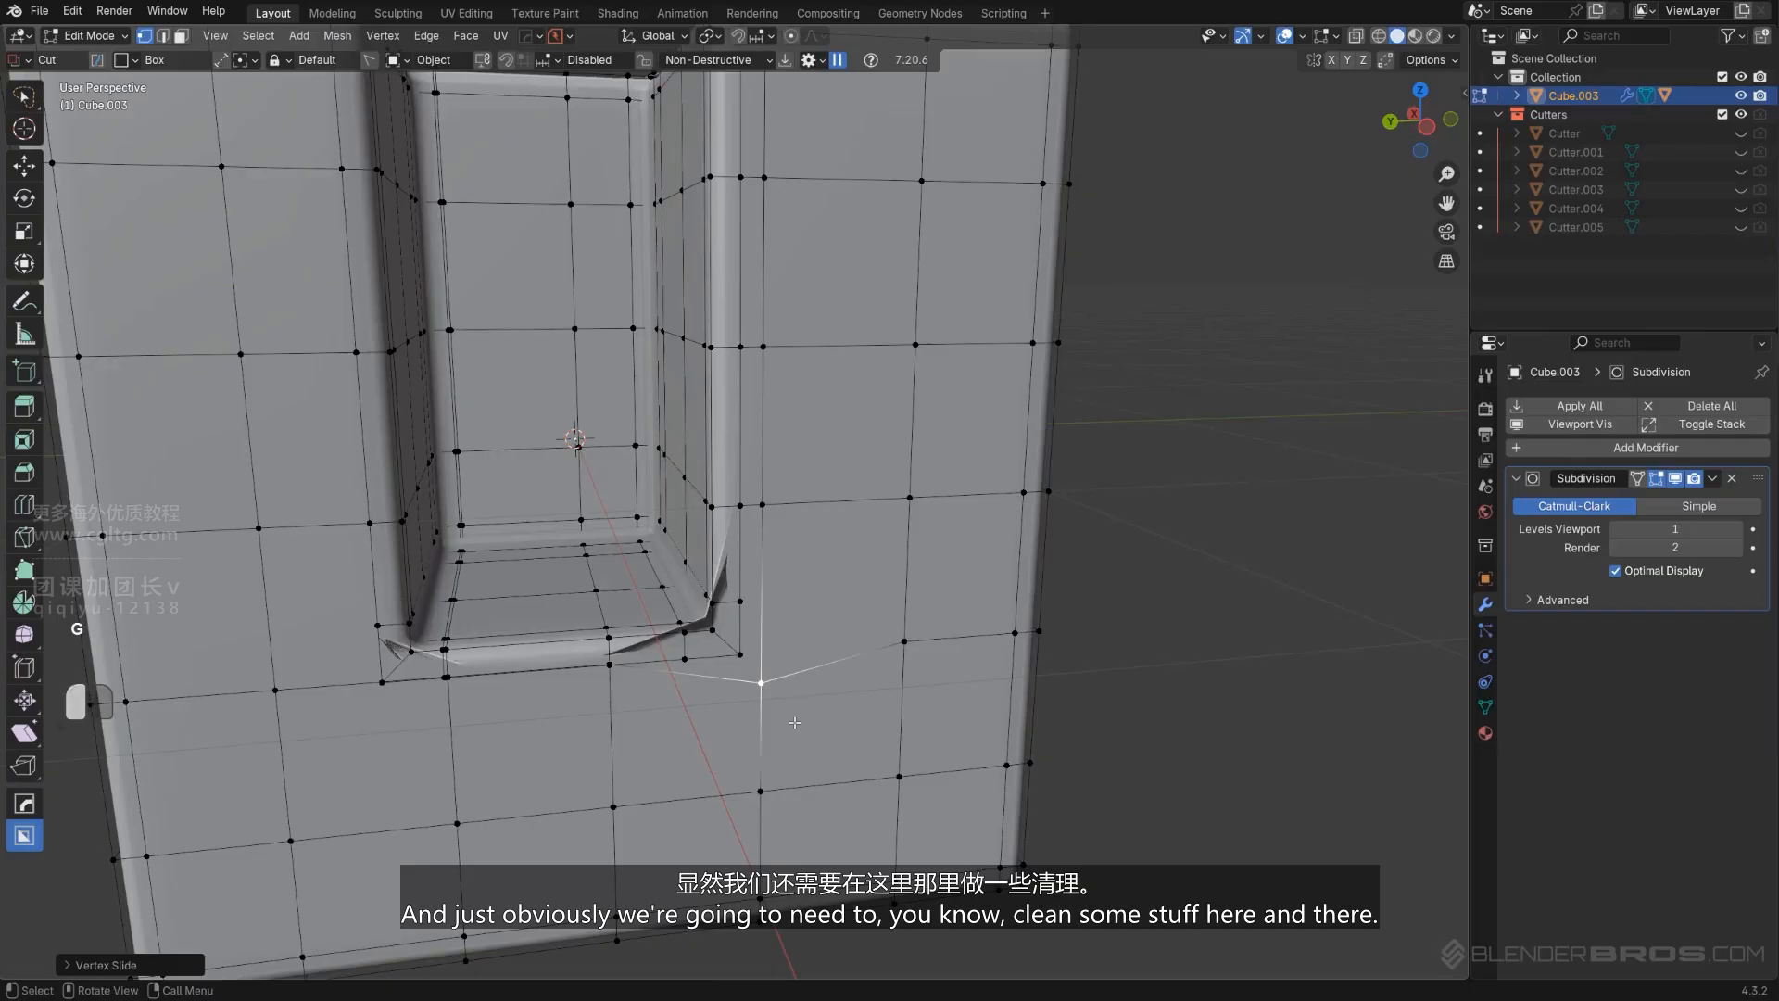
Connect the cutout's corner vertex to the slid vertex with an edge and start sliding an edge loop on the cutout's other side.
middle_click_drag(754, 656, 762, 657)
left_click(740, 656)
left_click(764, 690, "shift")
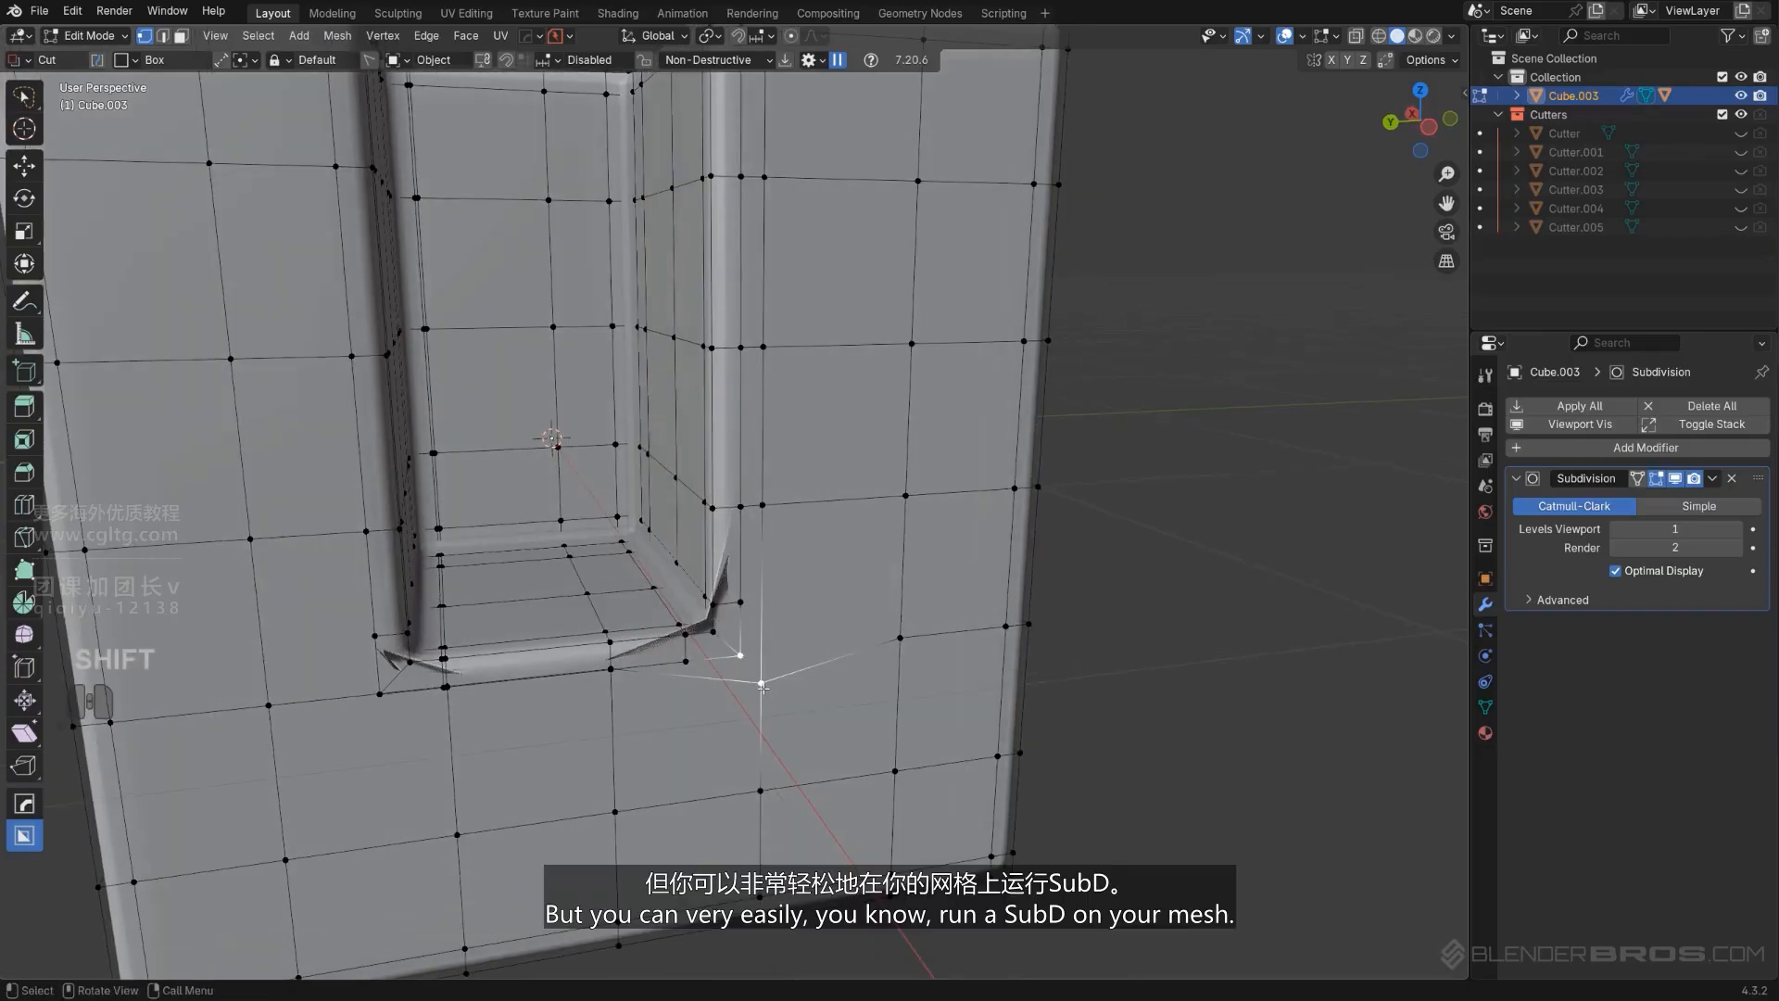
key("j")
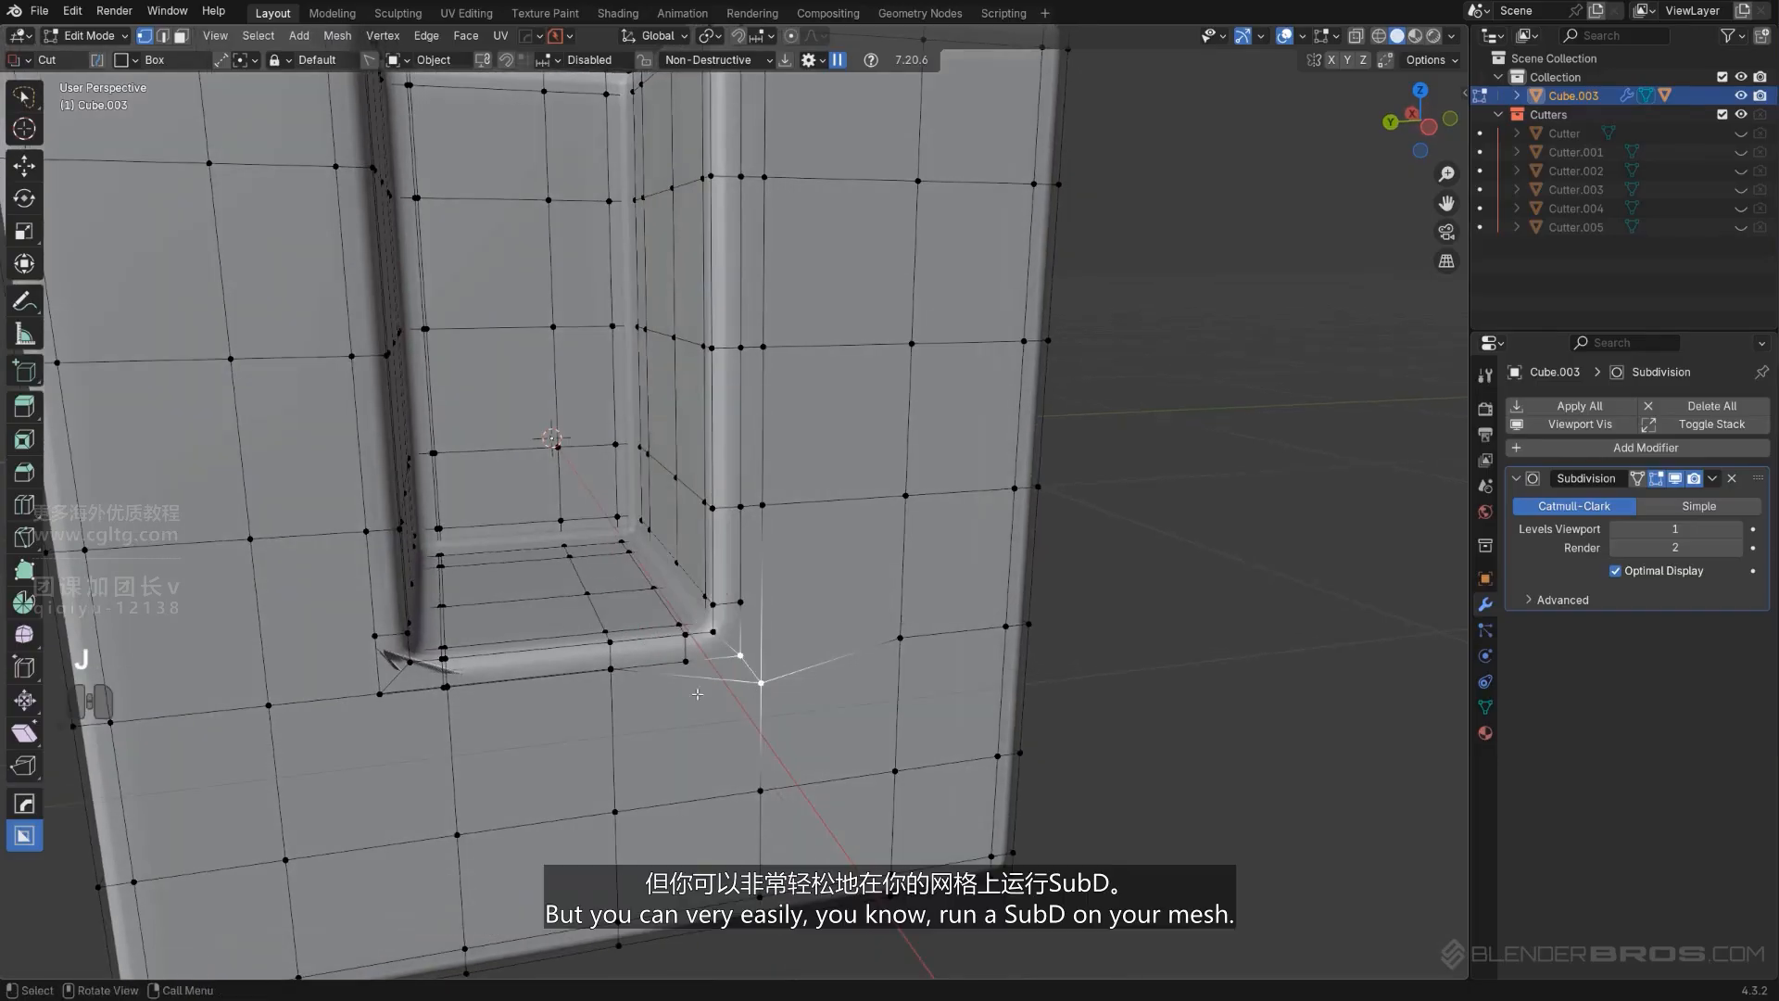
left_click(268, 709, "alt")
key("g")
key("g")
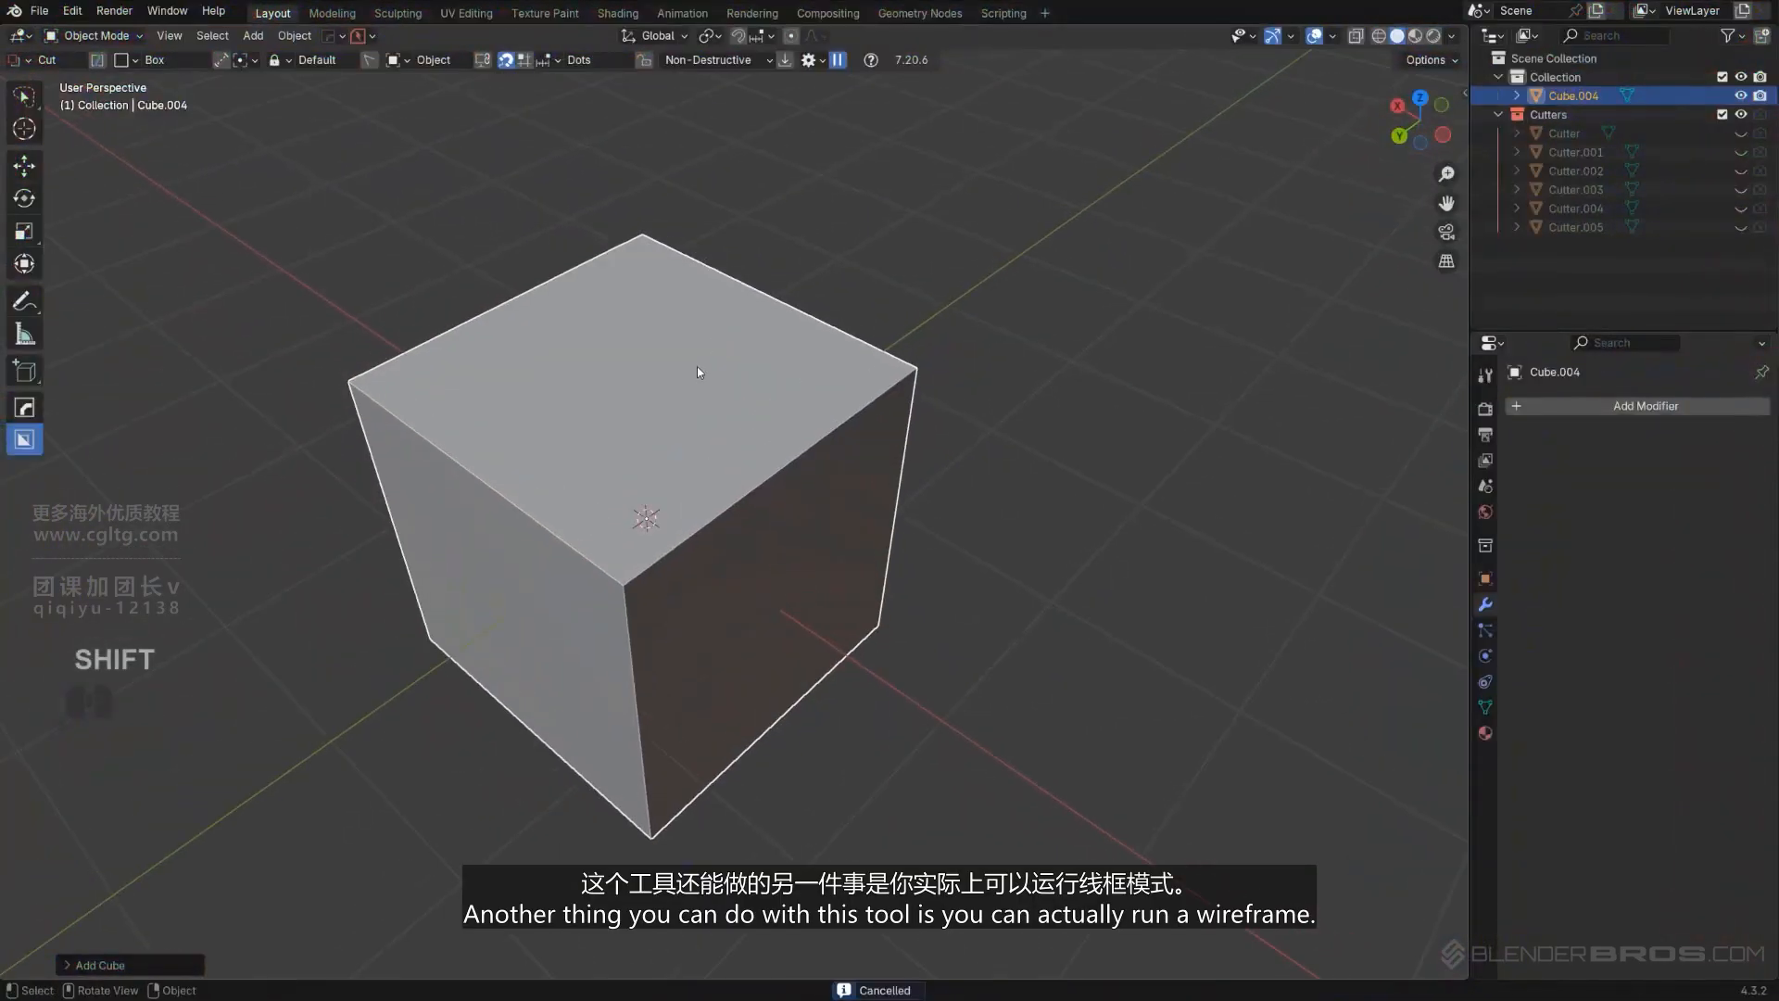
Box-cut a notch about 1.12 deep into the new cube's top edge and apply the boolean with Hard Ops Sharpen.
left_click_drag(696, 365, 787, 542)
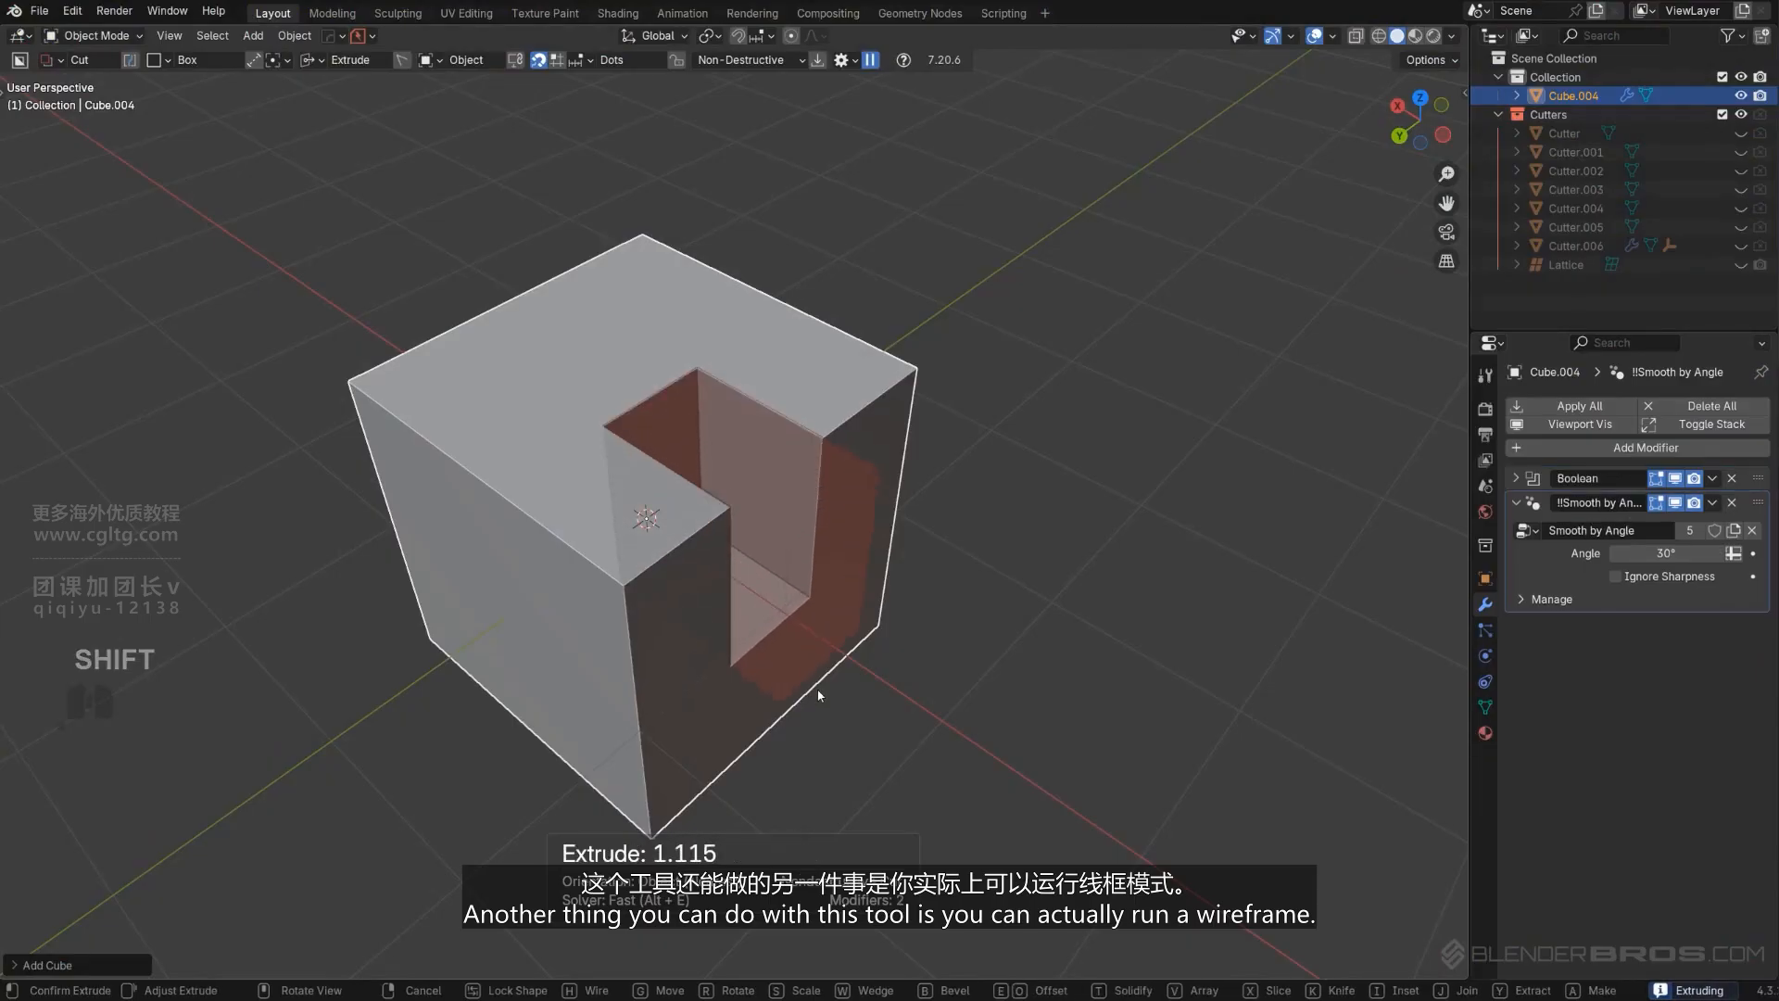
left_click_drag(820, 695, 819, 690)
key("q")
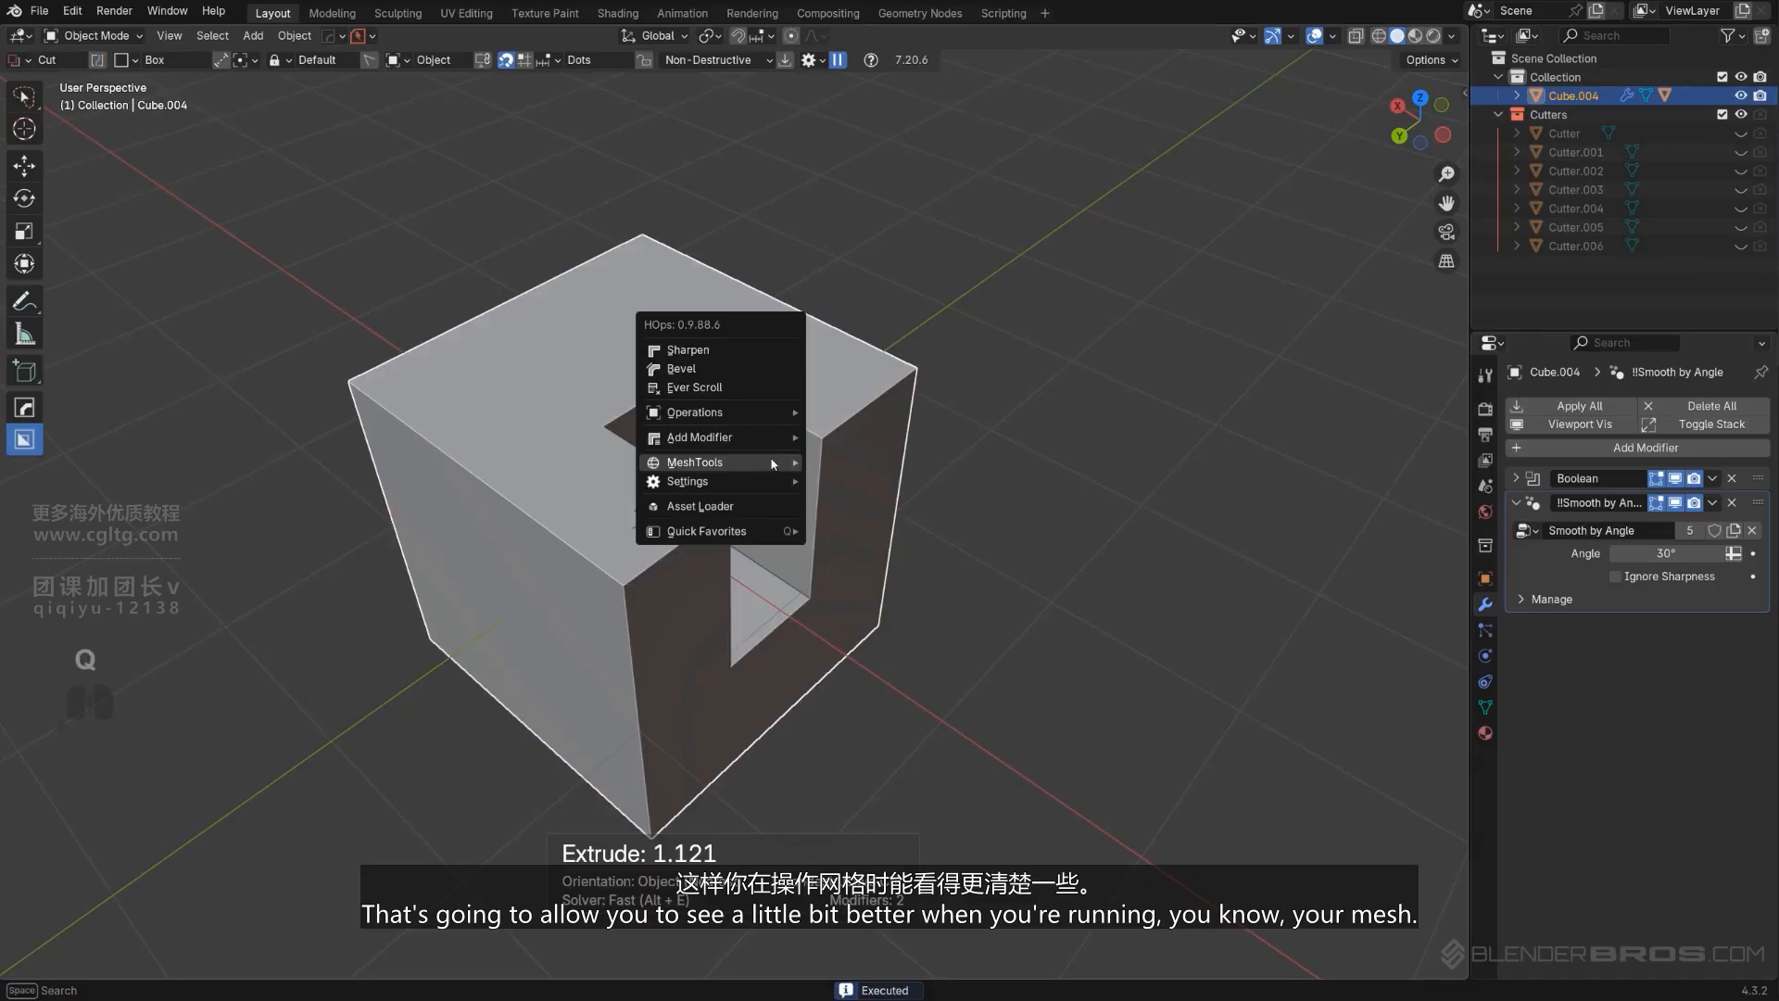
left_click(753, 350, "ctrl")
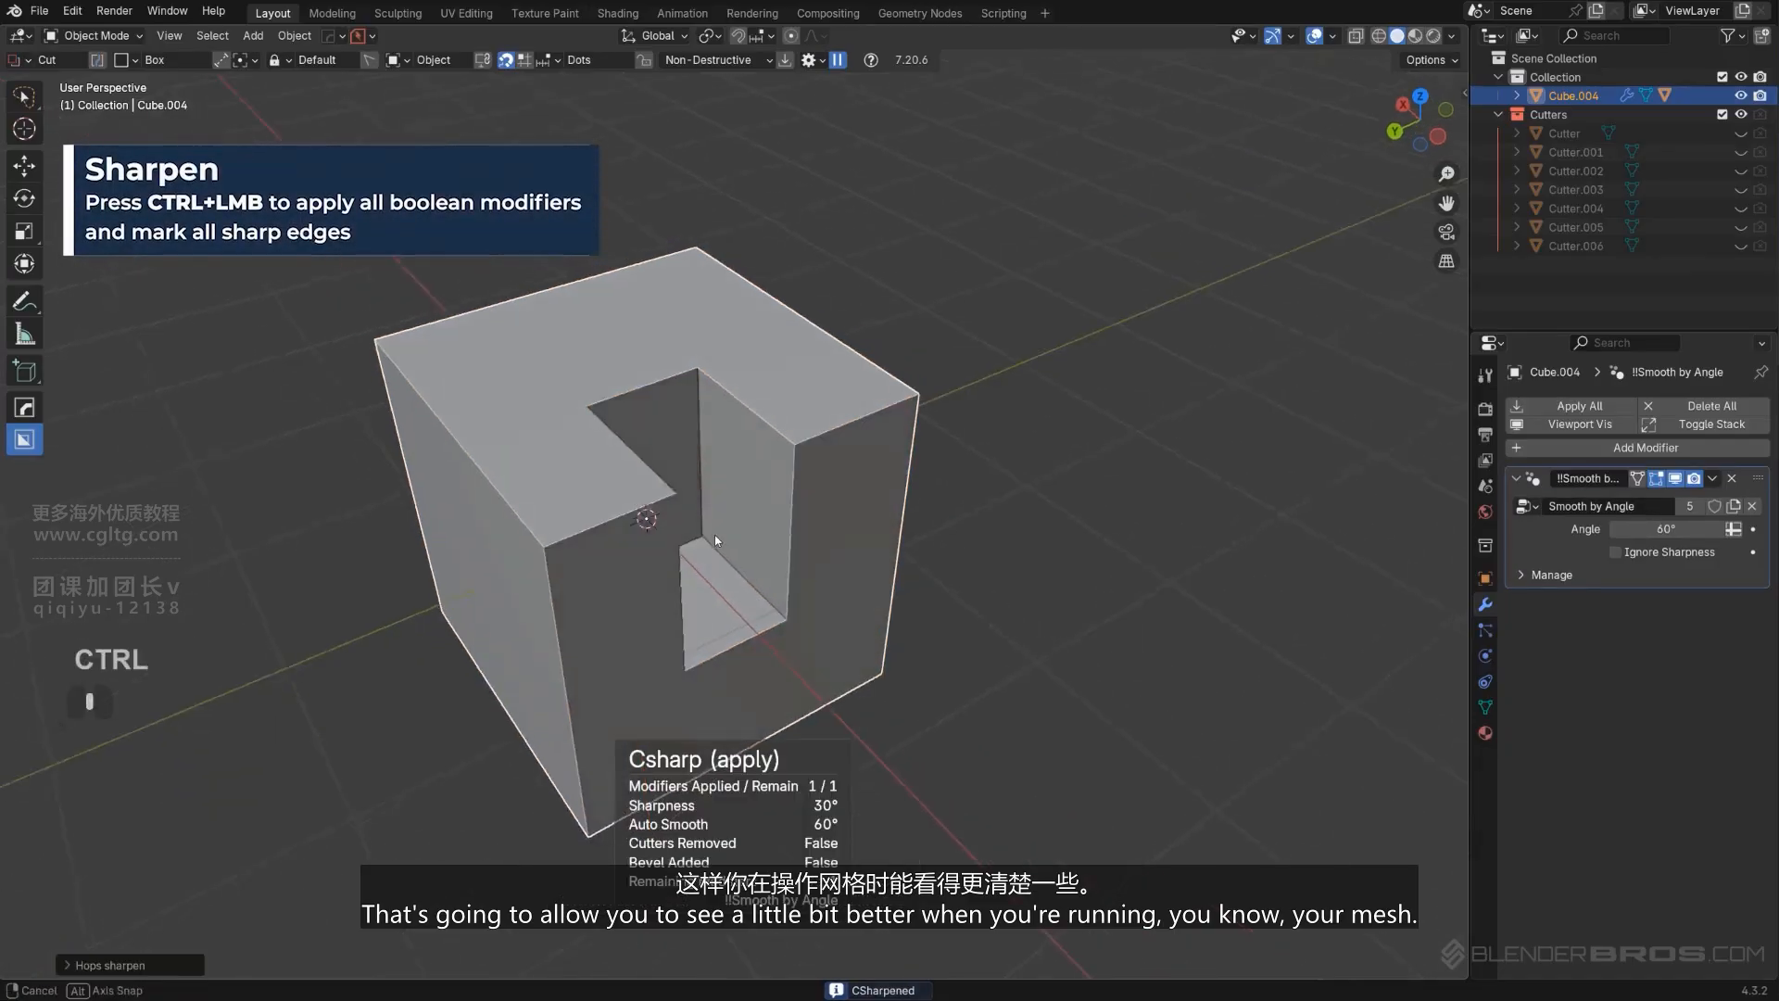
Add two parallel loop cuts across the notched cube, one near its solid side and one near the notch.
key("q")
middle_click_drag(496, 474, 584, 496)
key("Tab")
key("ctrl+r")
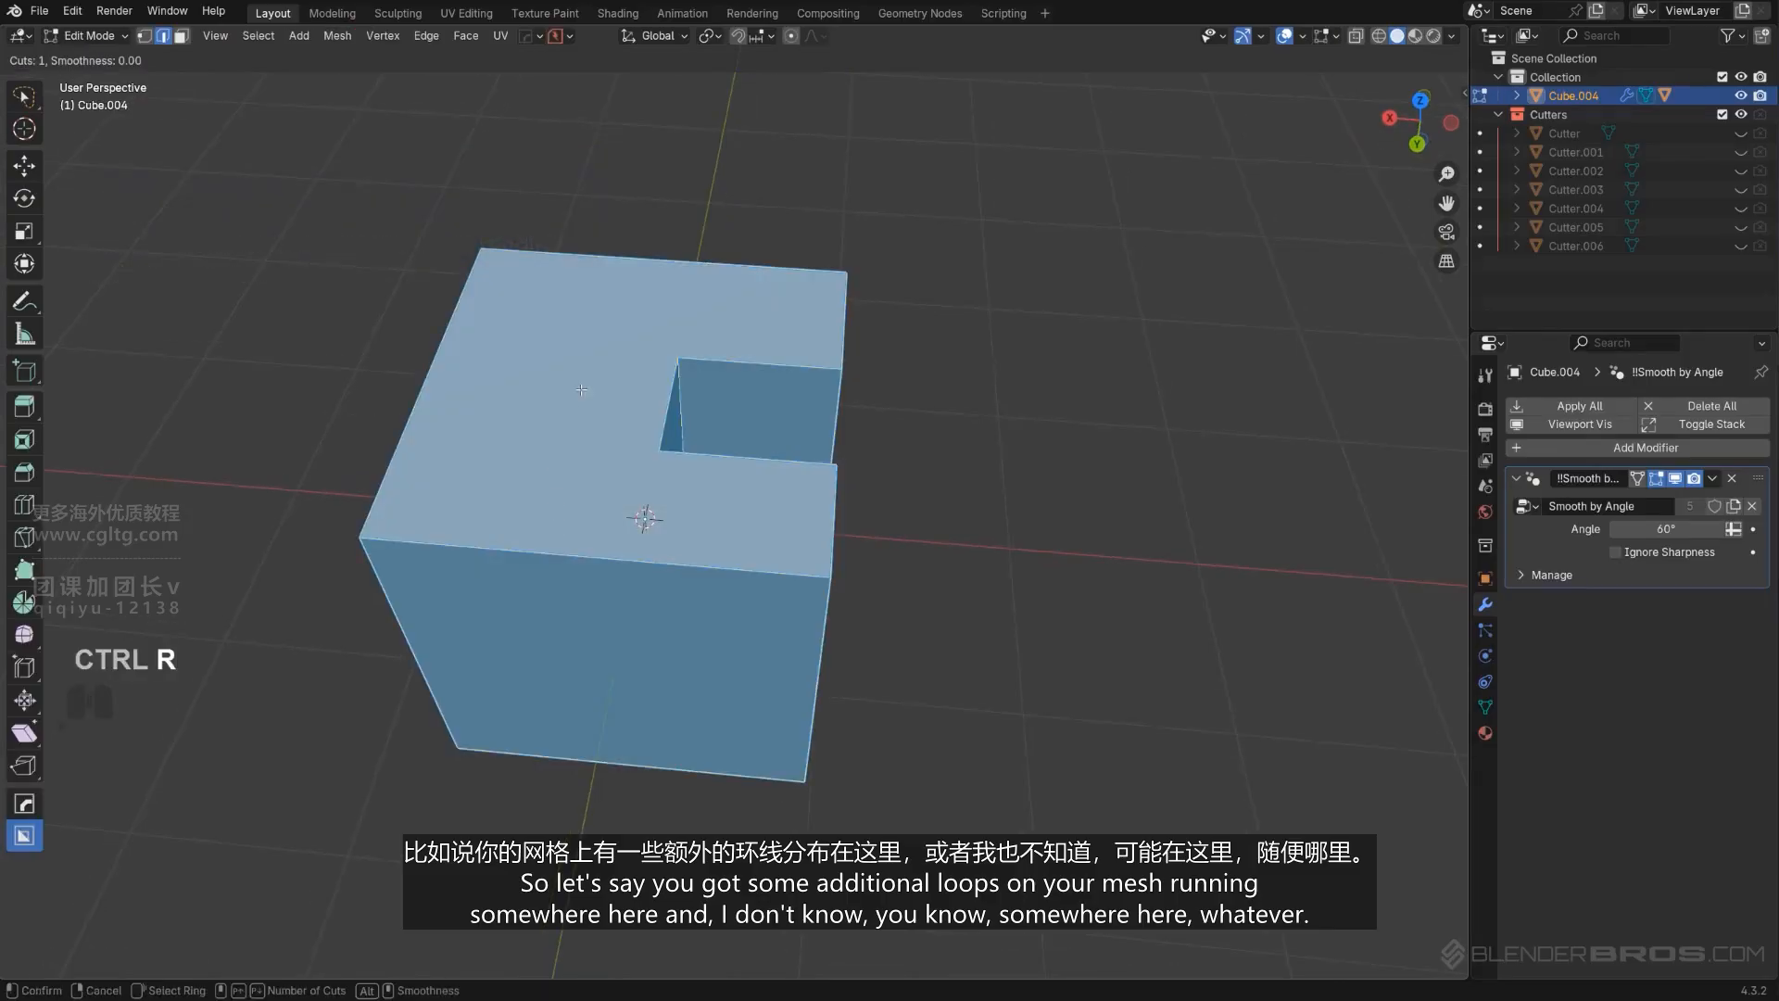
left_click(626, 270)
left_click(525, 276)
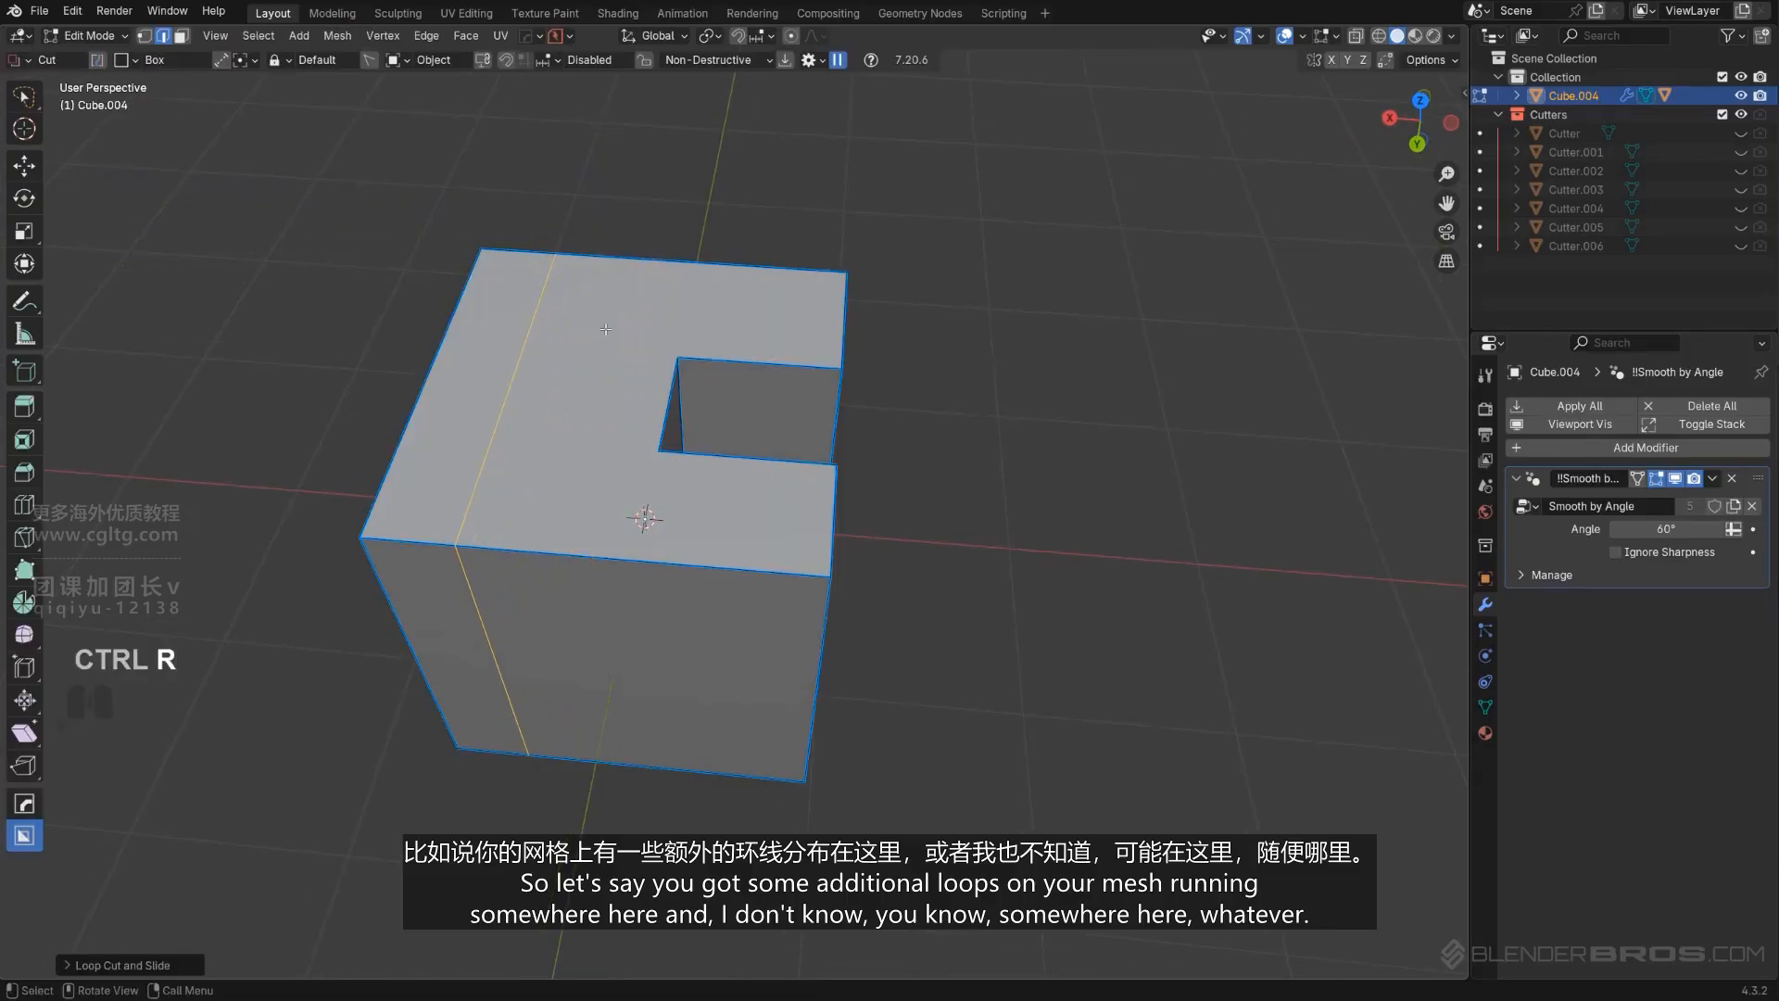
key("ctrl+r")
left_click(657, 279)
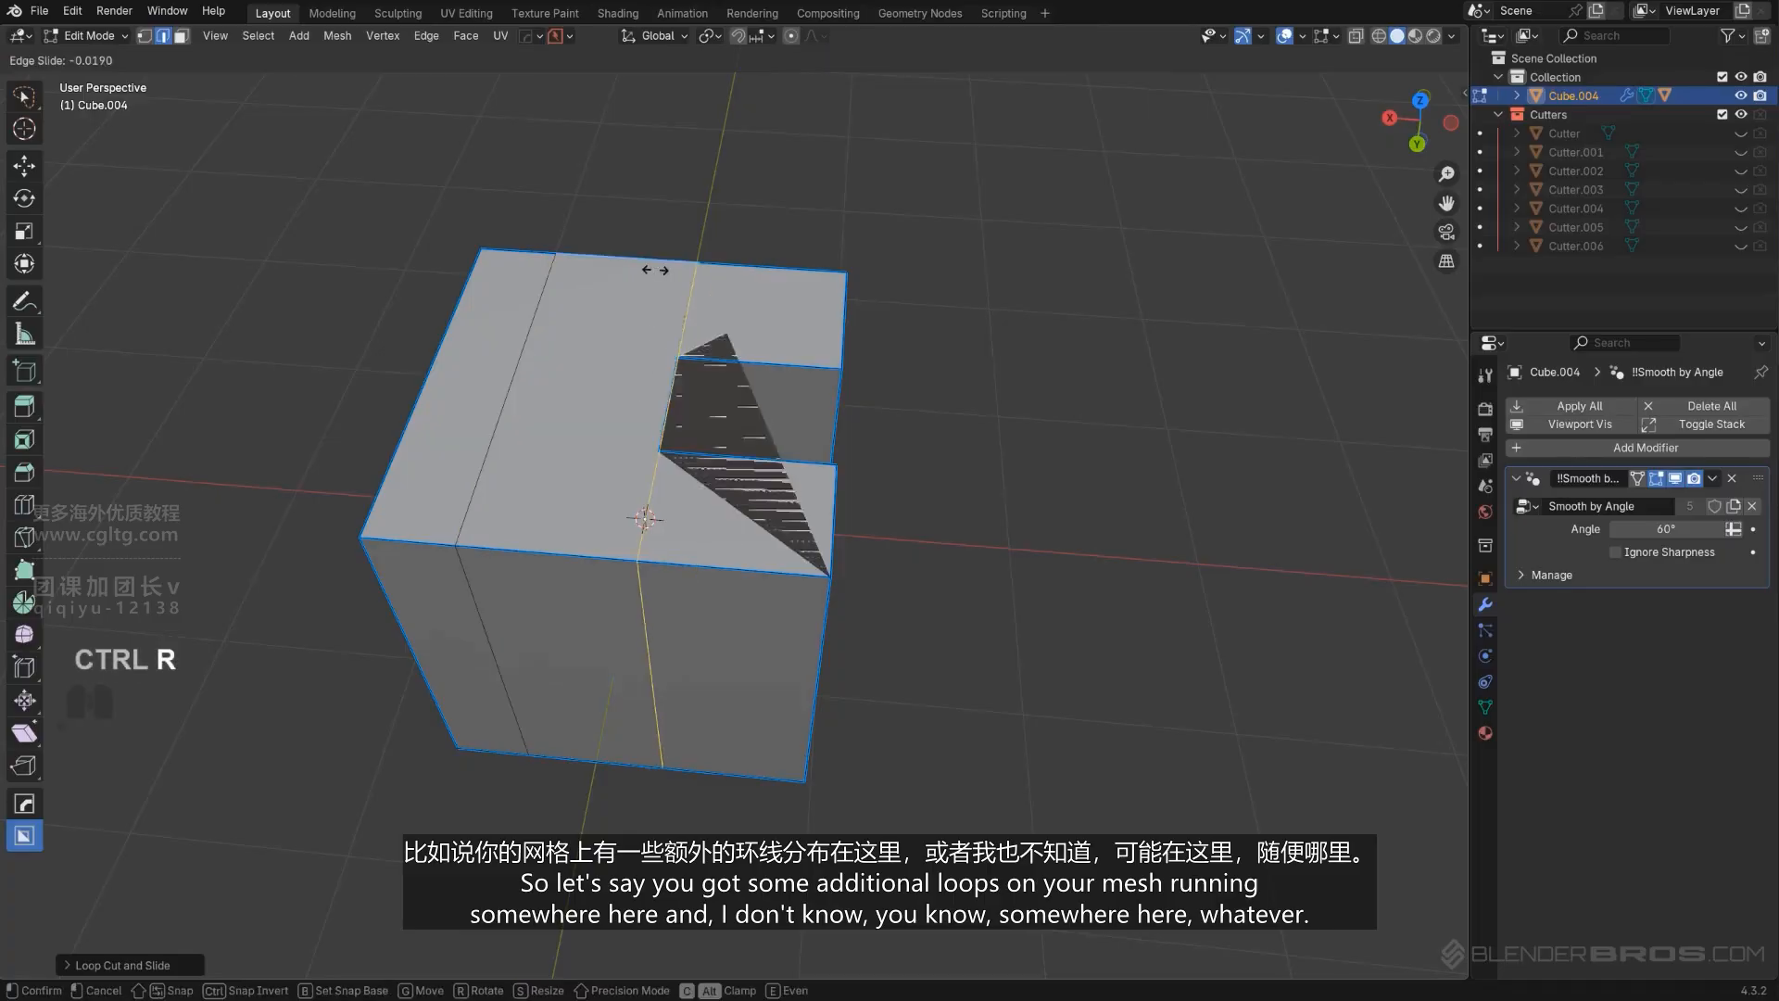
left_click(623, 270)
Compare how the added edge loops display in Edit Mode and Object Mode.
middle_click_drag(804, 452, 719, 387)
key("Tab")
key("Tab")
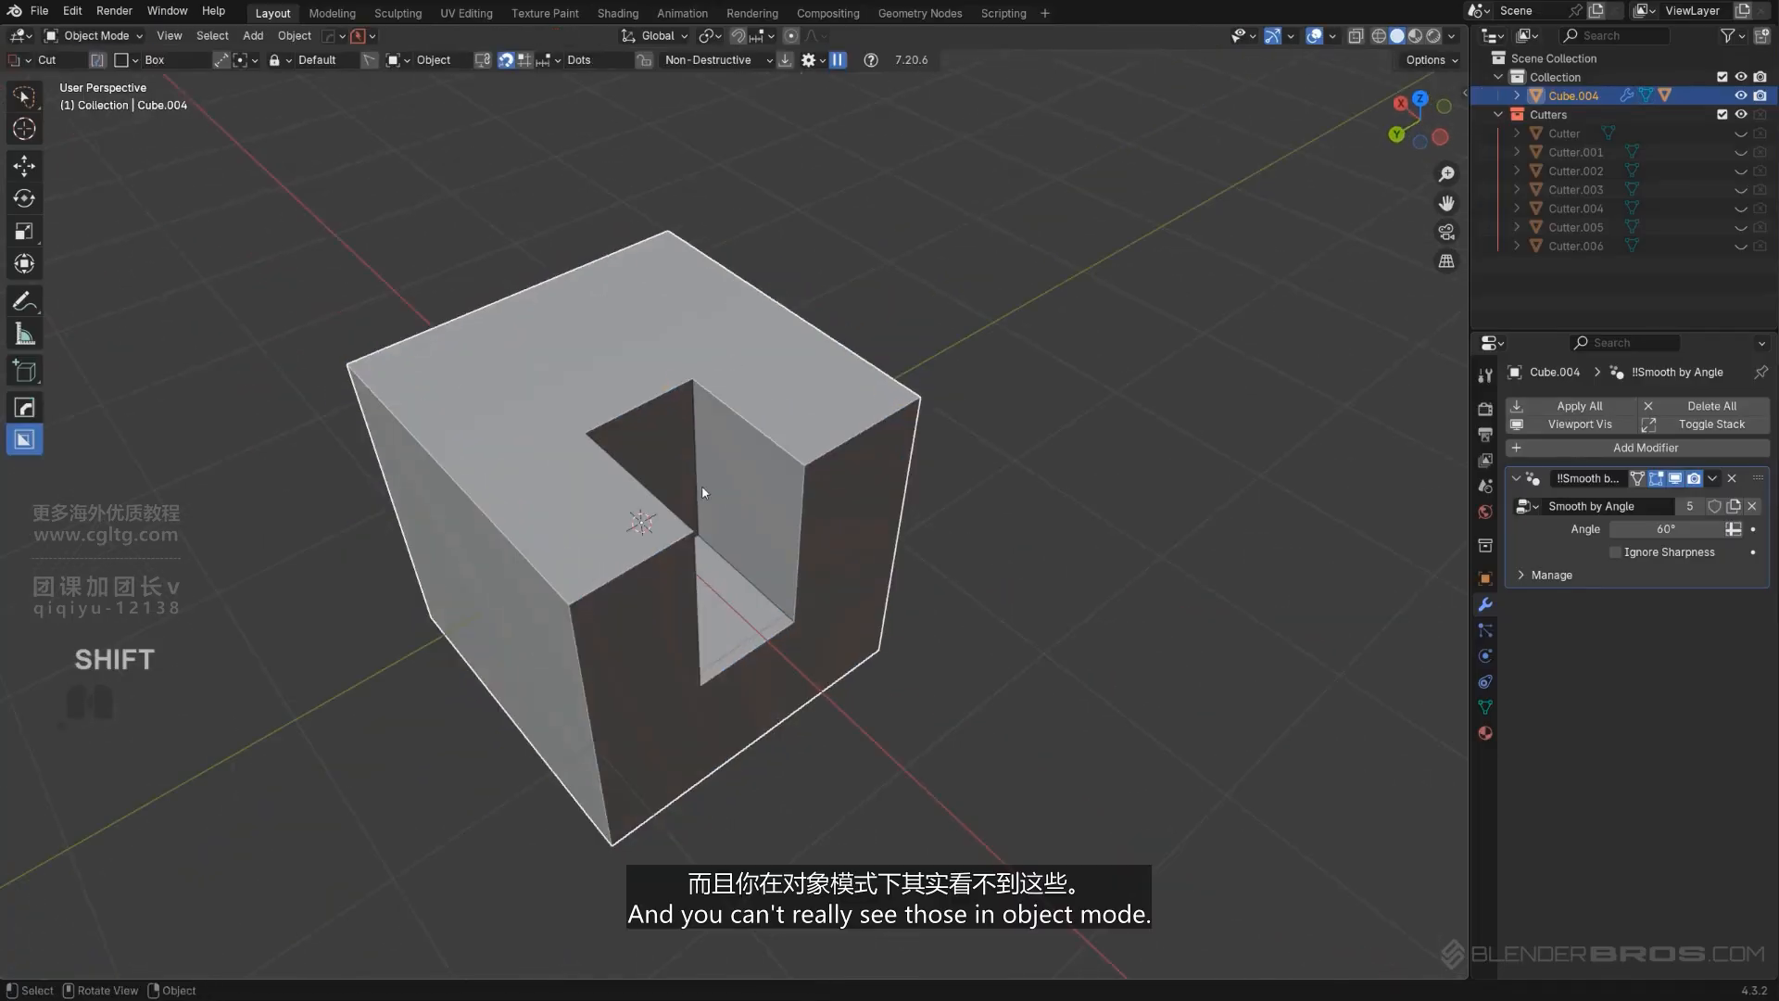
key("Tab")
middle_click_drag(702, 486, 728, 448)
key("Tab")
Start Dice V2 on the notched cube with Boxelize on and 5 segments, and enable its wireframe display.
key("q")
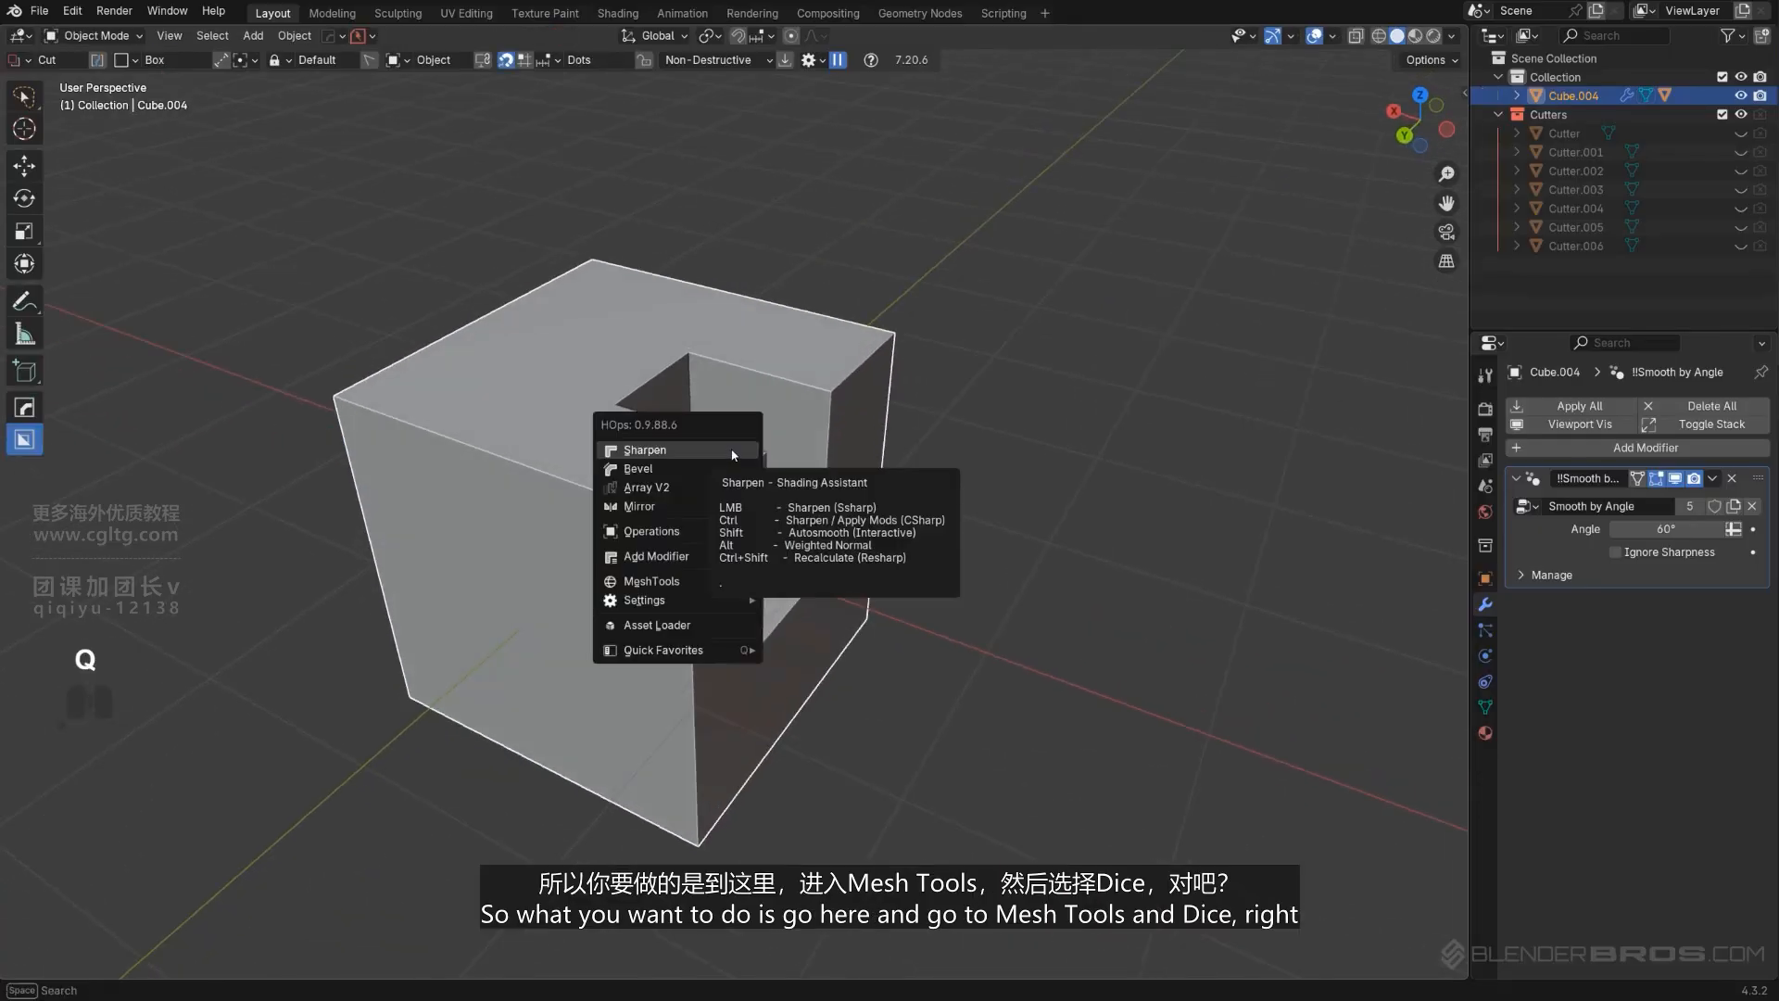
mouse_move(725, 588)
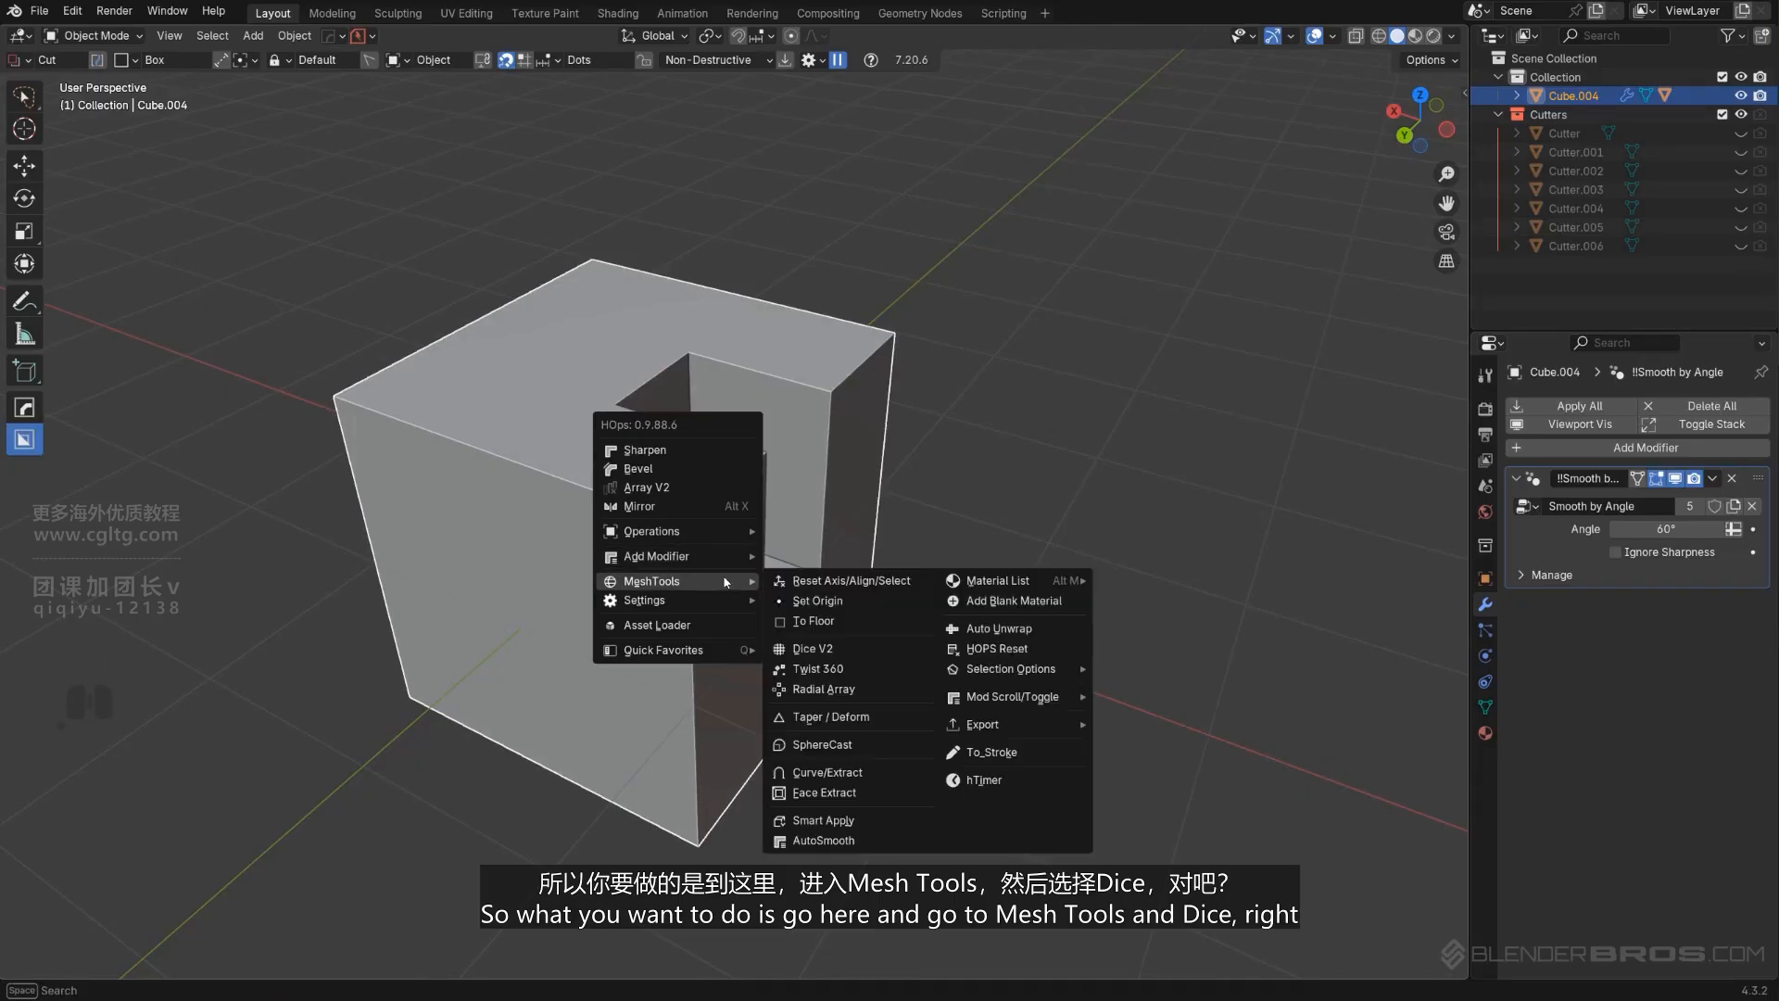
left_click(813, 648)
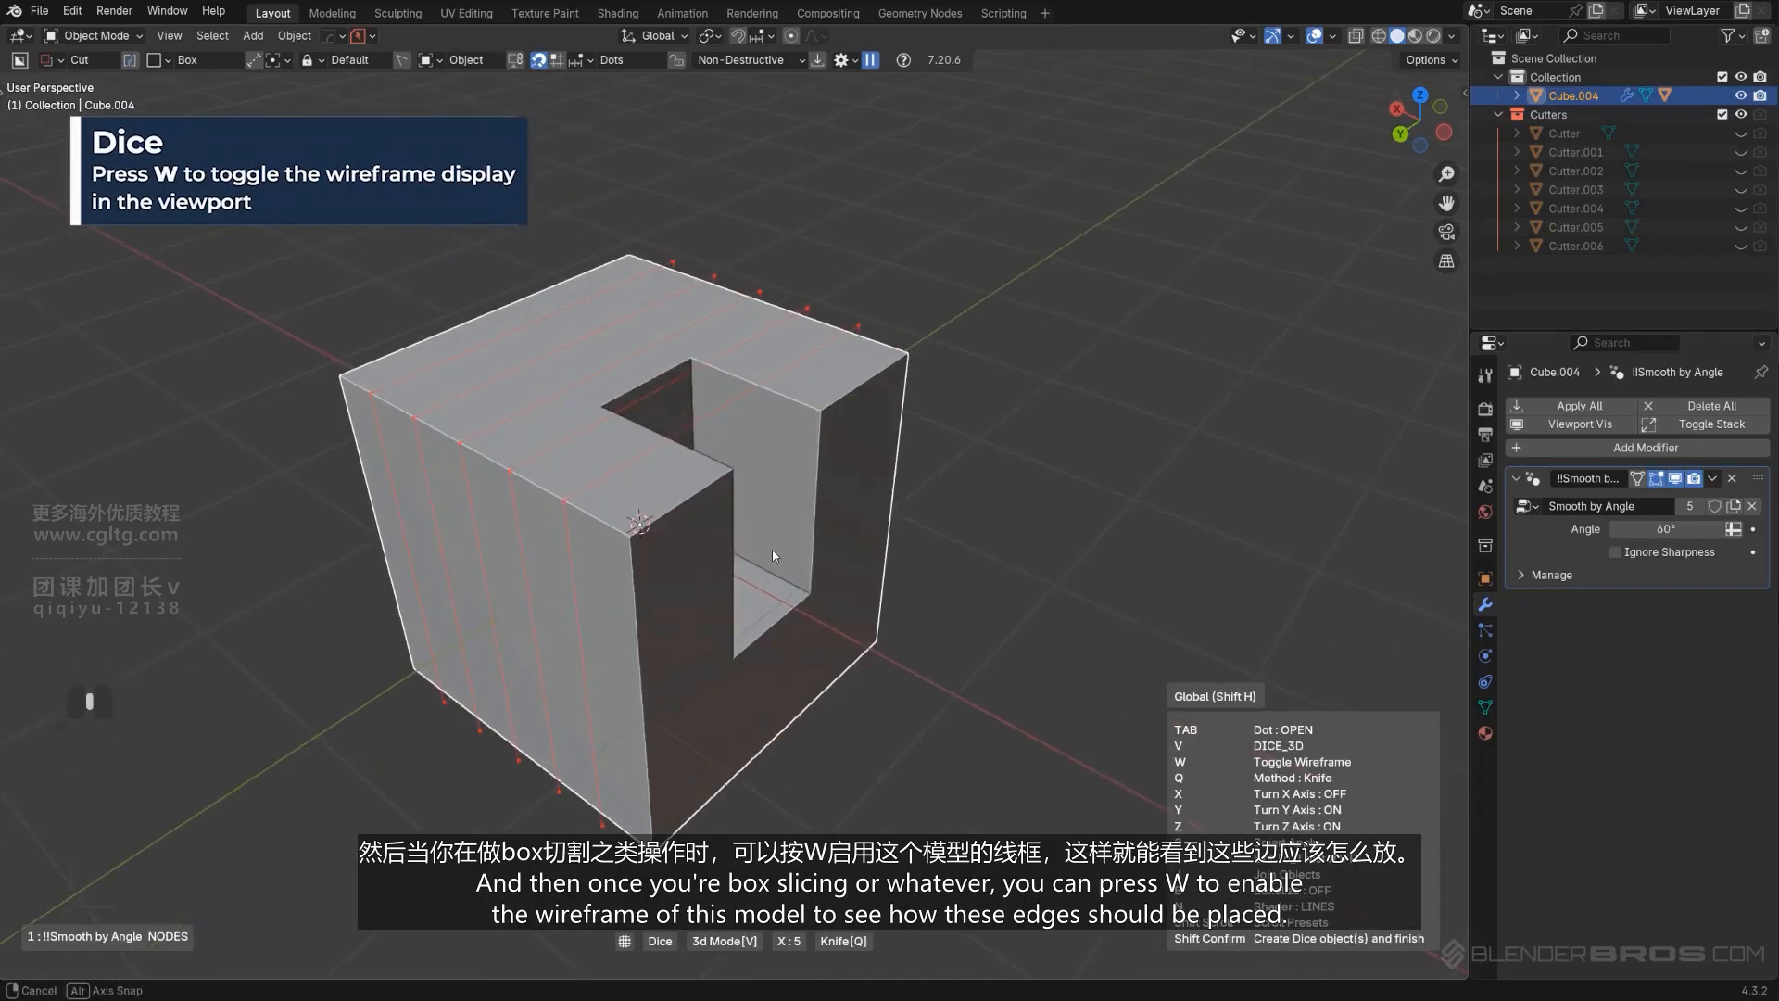
key("b")
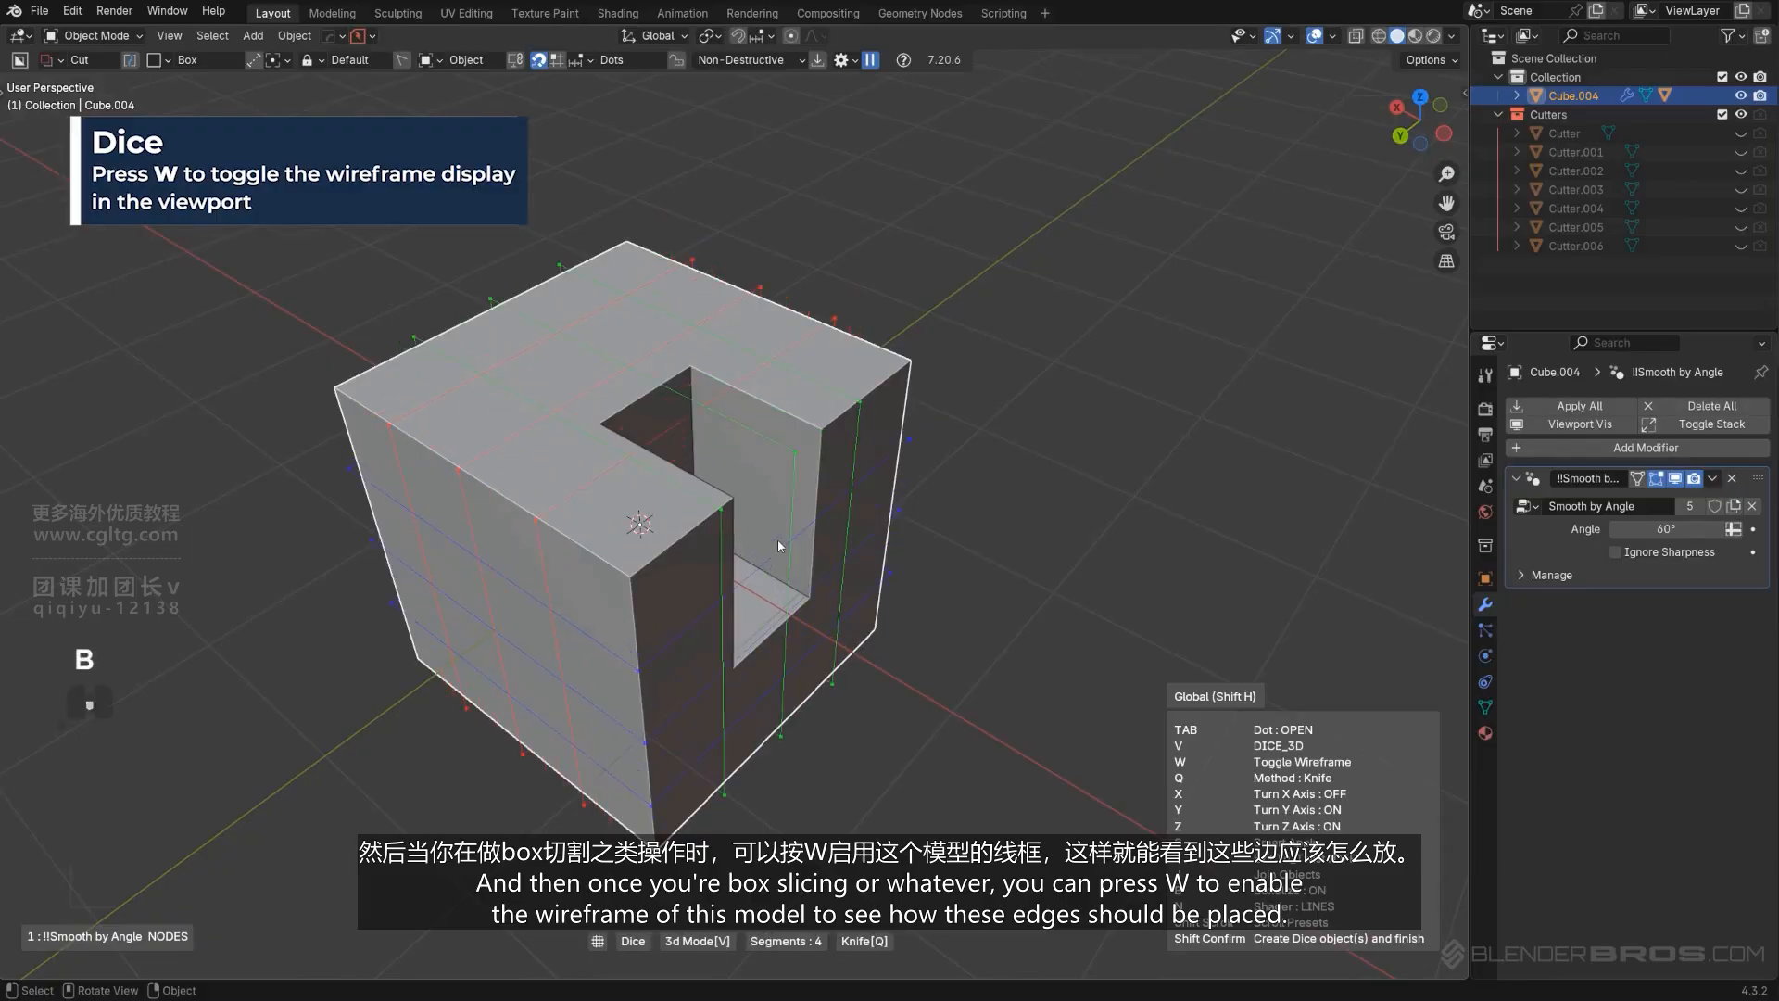
key("w")
middle_click_drag(780, 540, 738, 536)
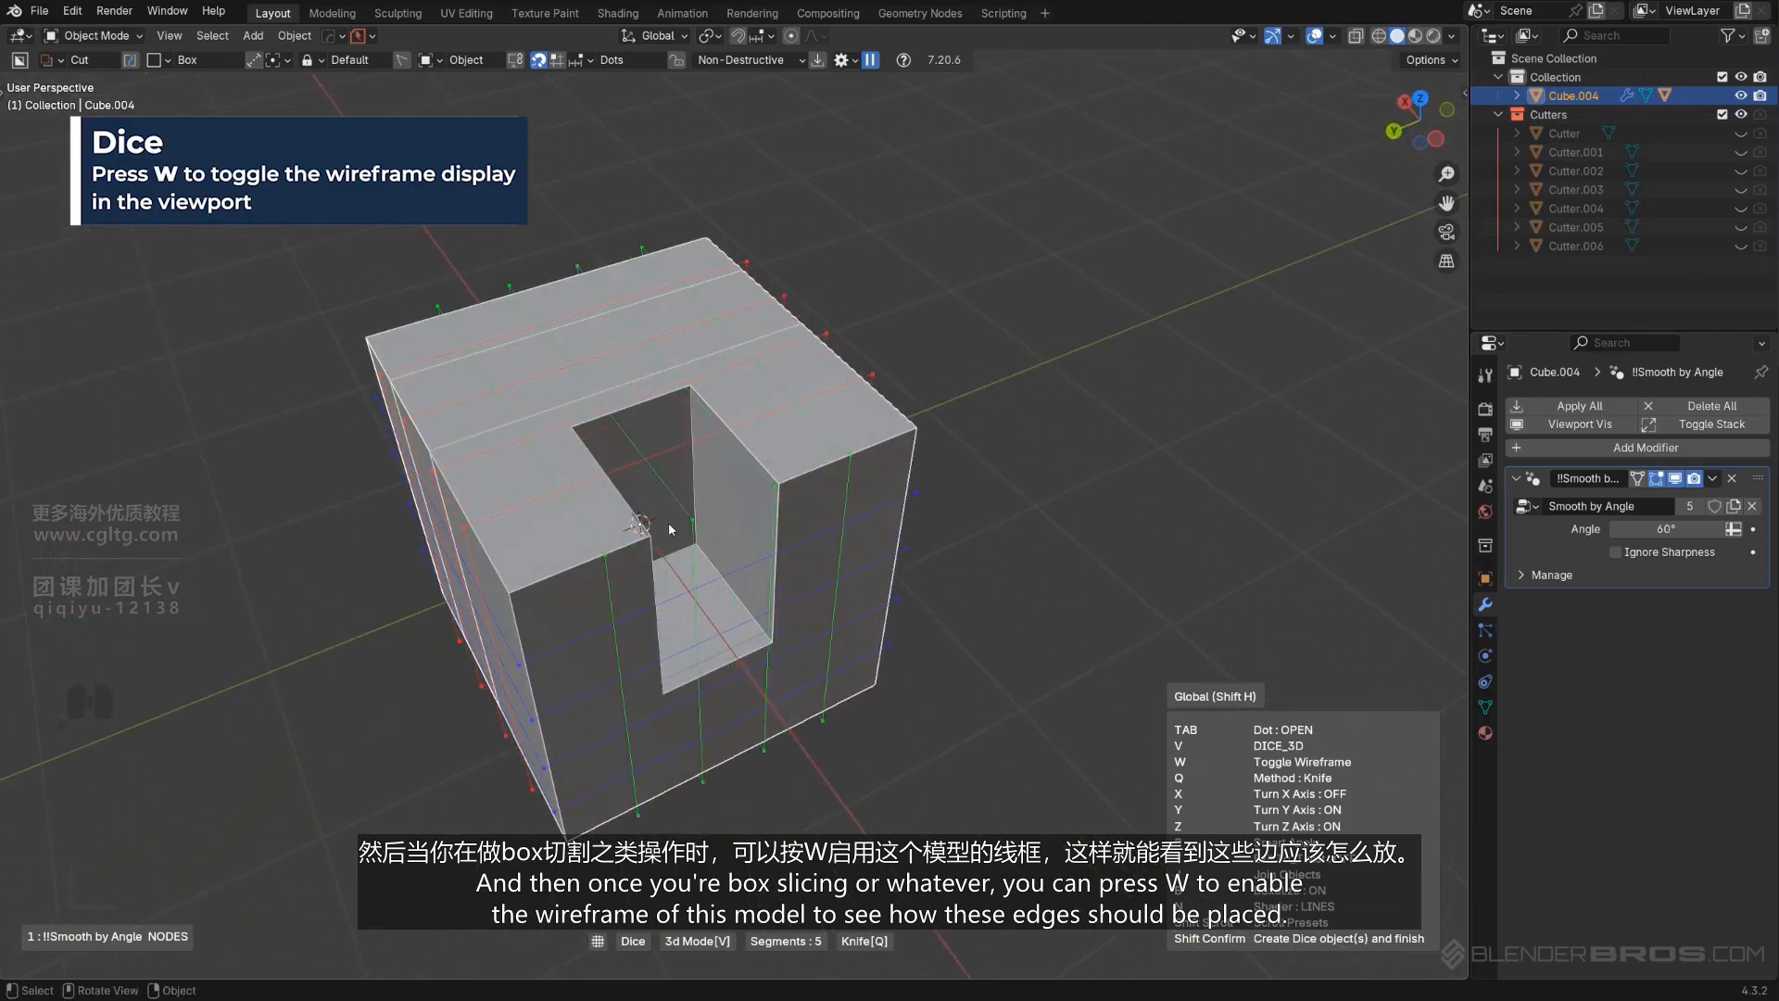
middle_click_drag(750, 585, 849, 501)
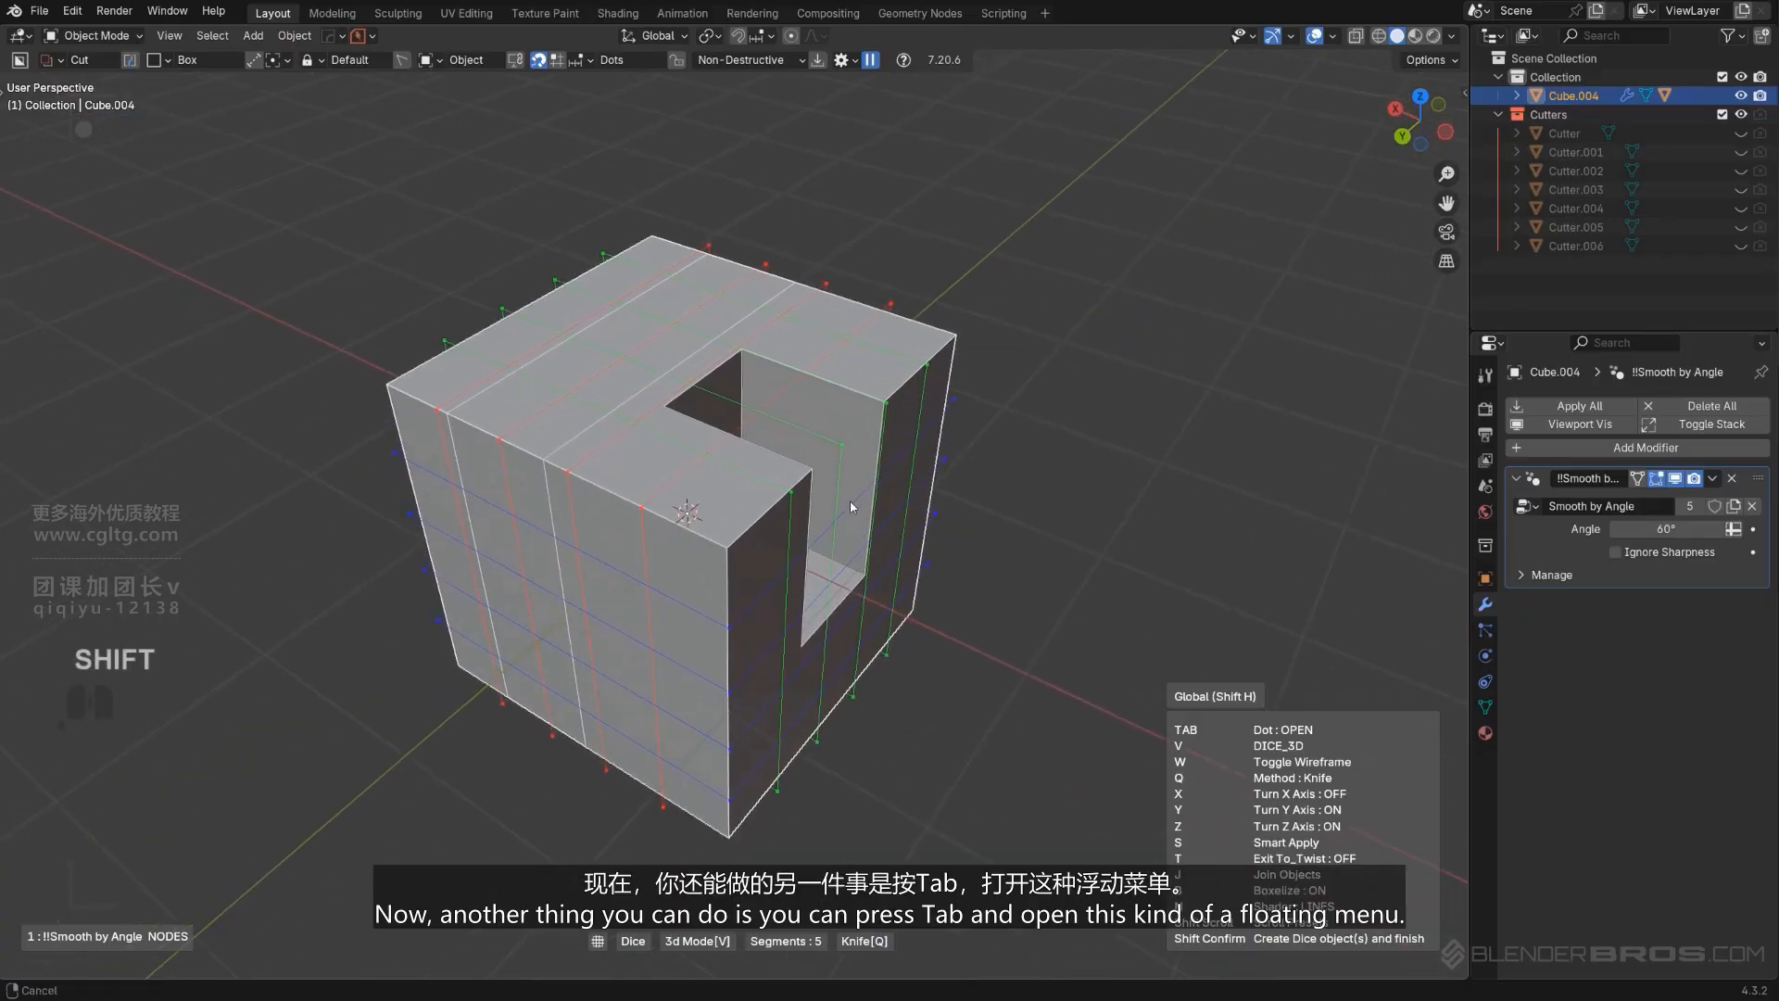
Open the Dice floating menu and try 3 segments before setting the count back to 5.
key("Tab")
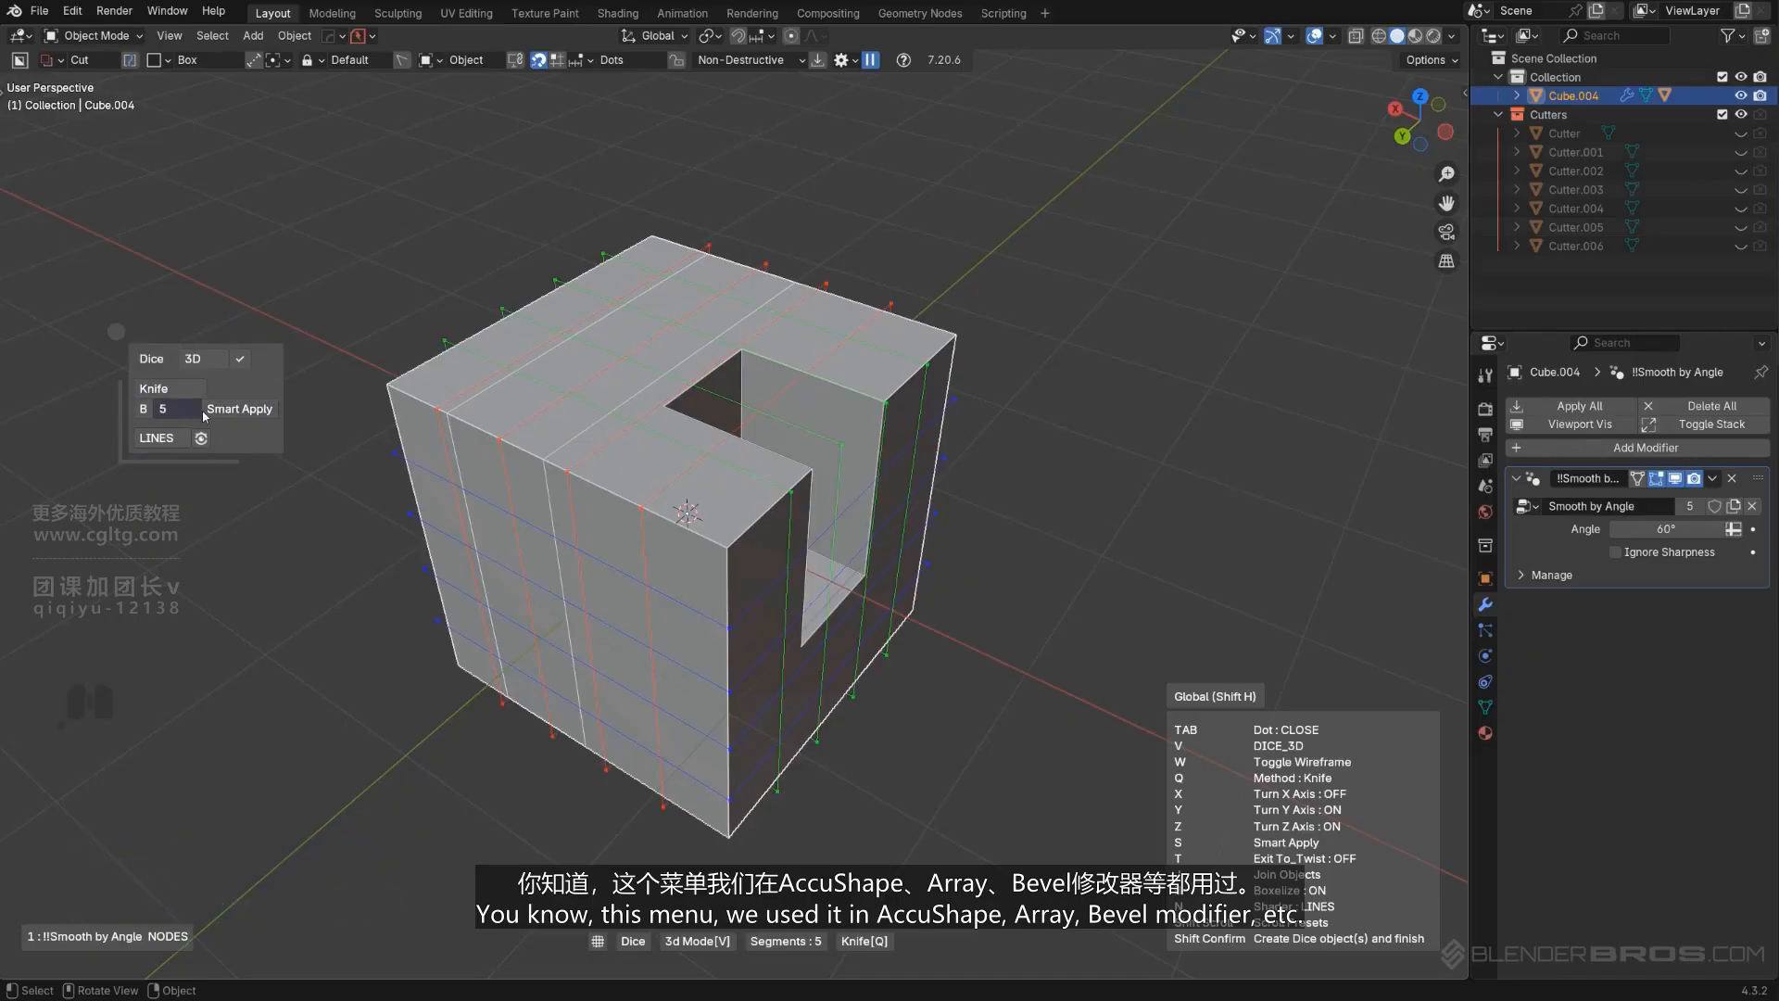
middle_click_drag(225, 415, 713, 384)
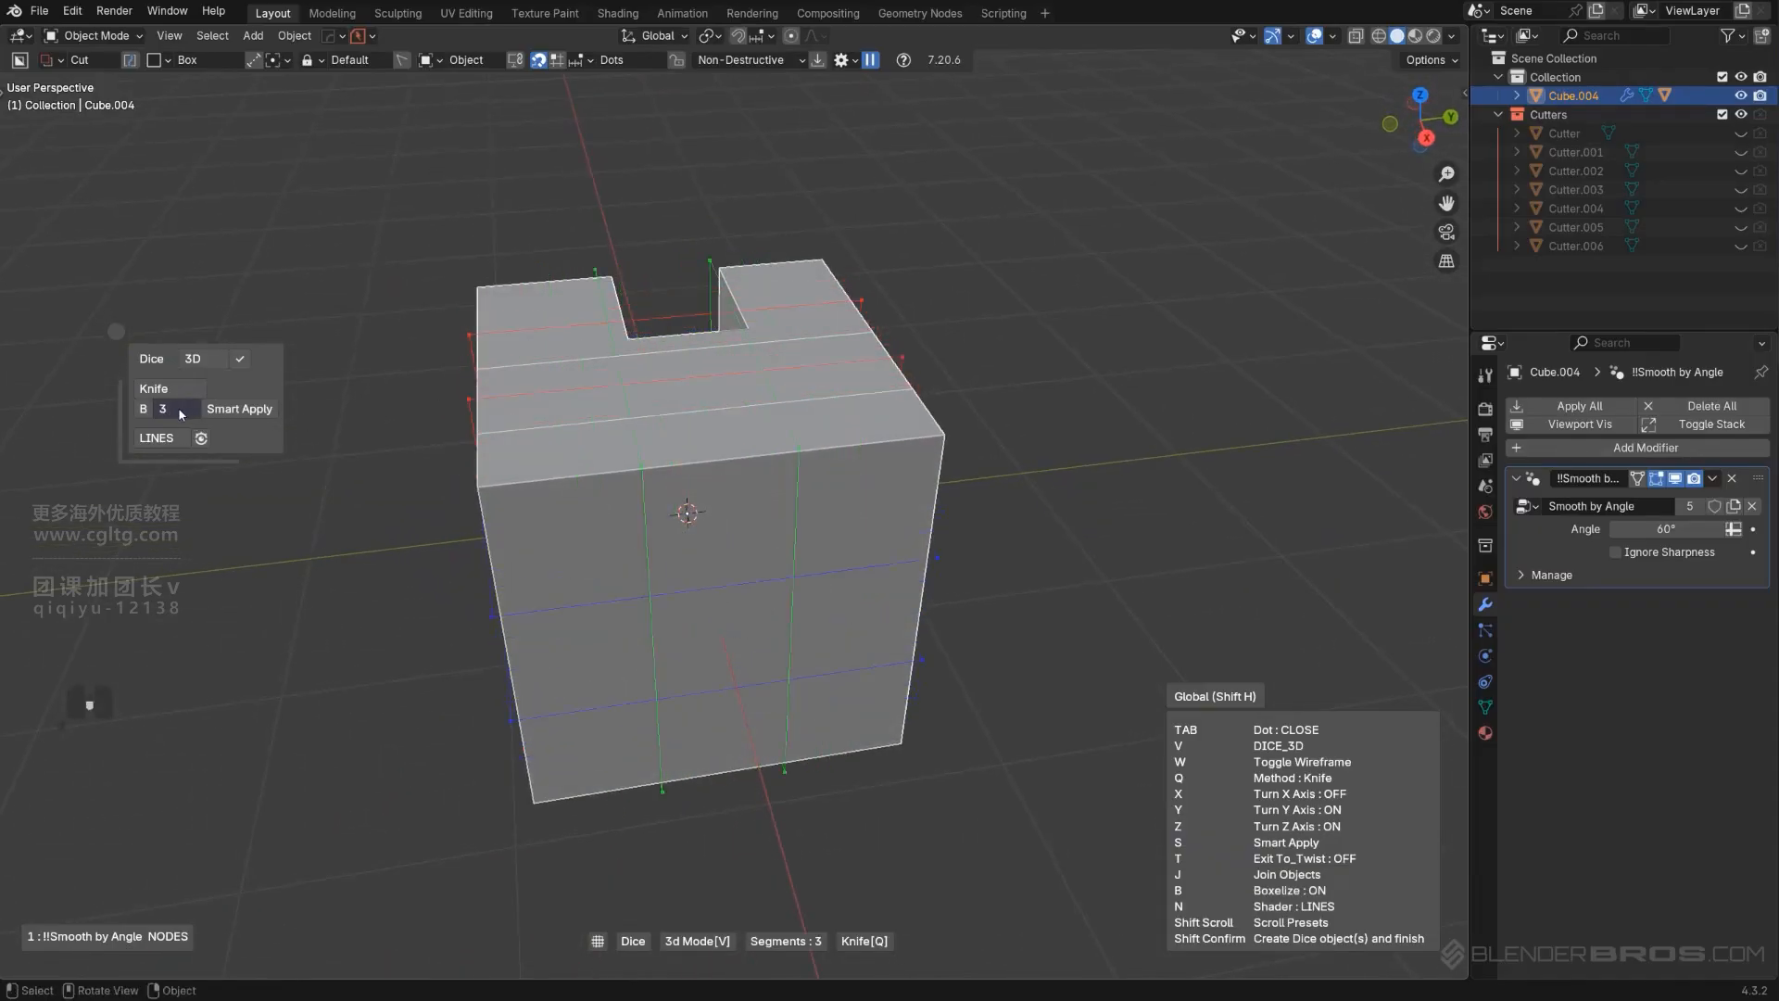
scroll(180, 410, "up", 1)
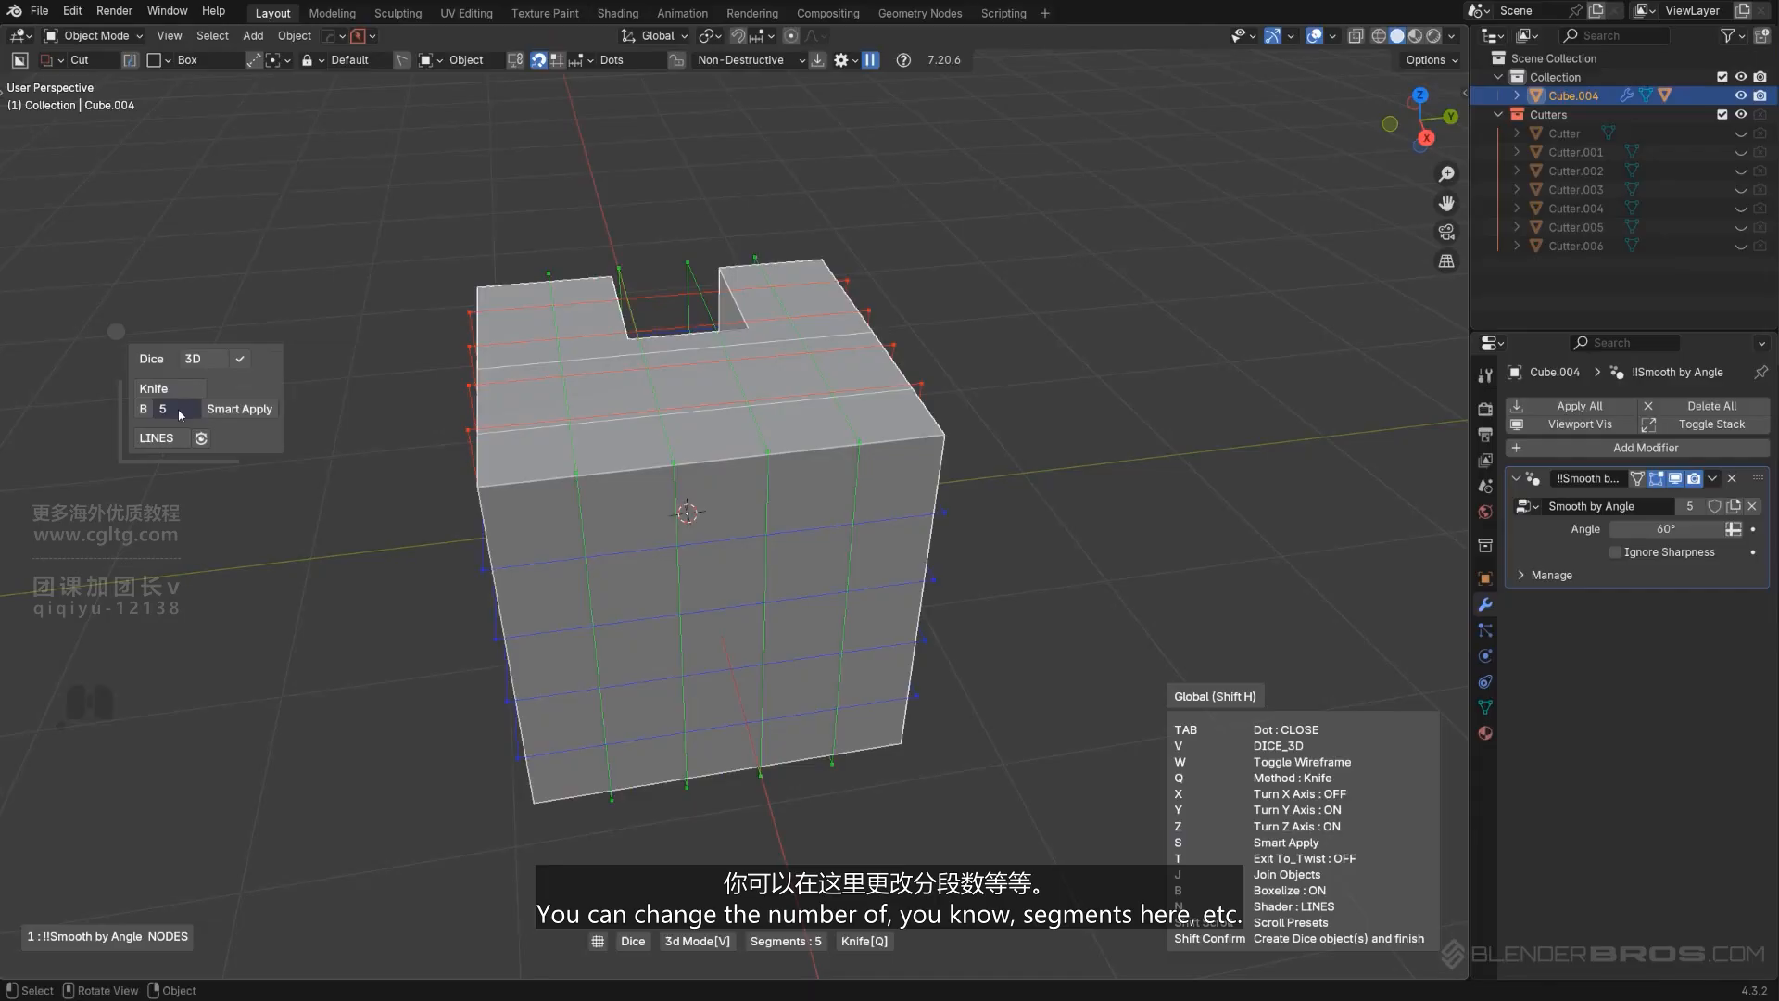
scroll(174, 441, "down", 1)
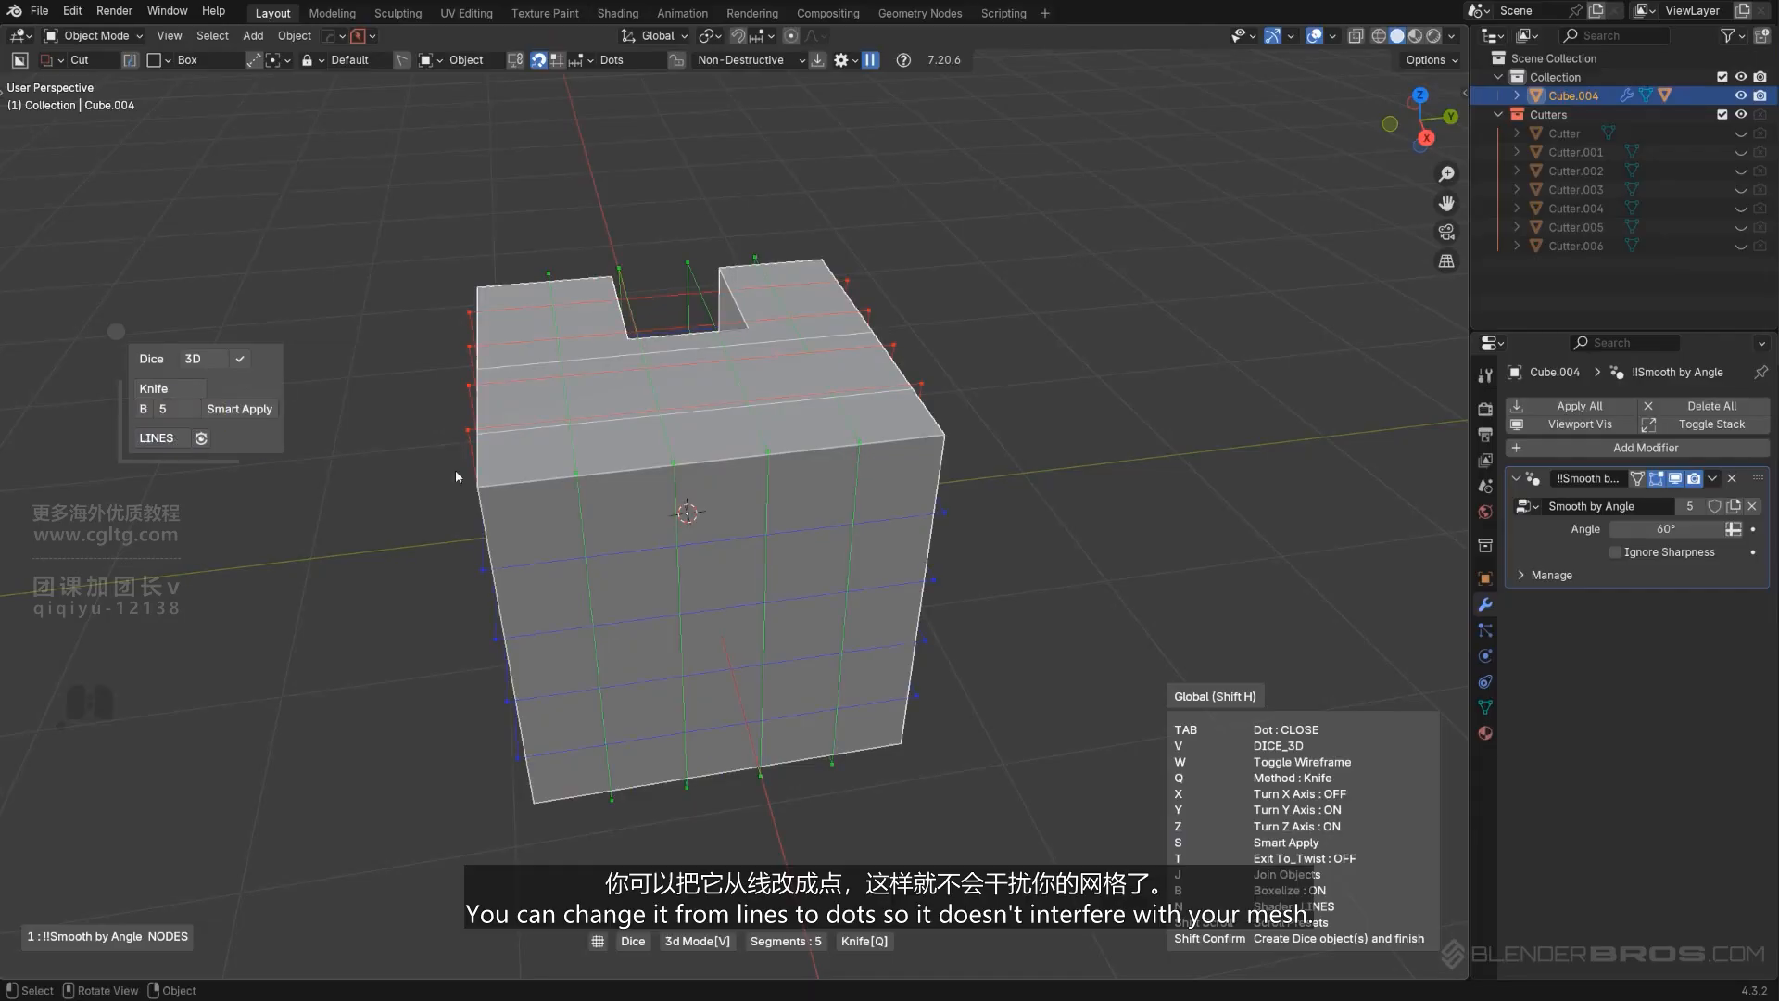
middle_click_drag(454, 469, 676, 292)
middle_click_drag(550, 400, 361, 401)
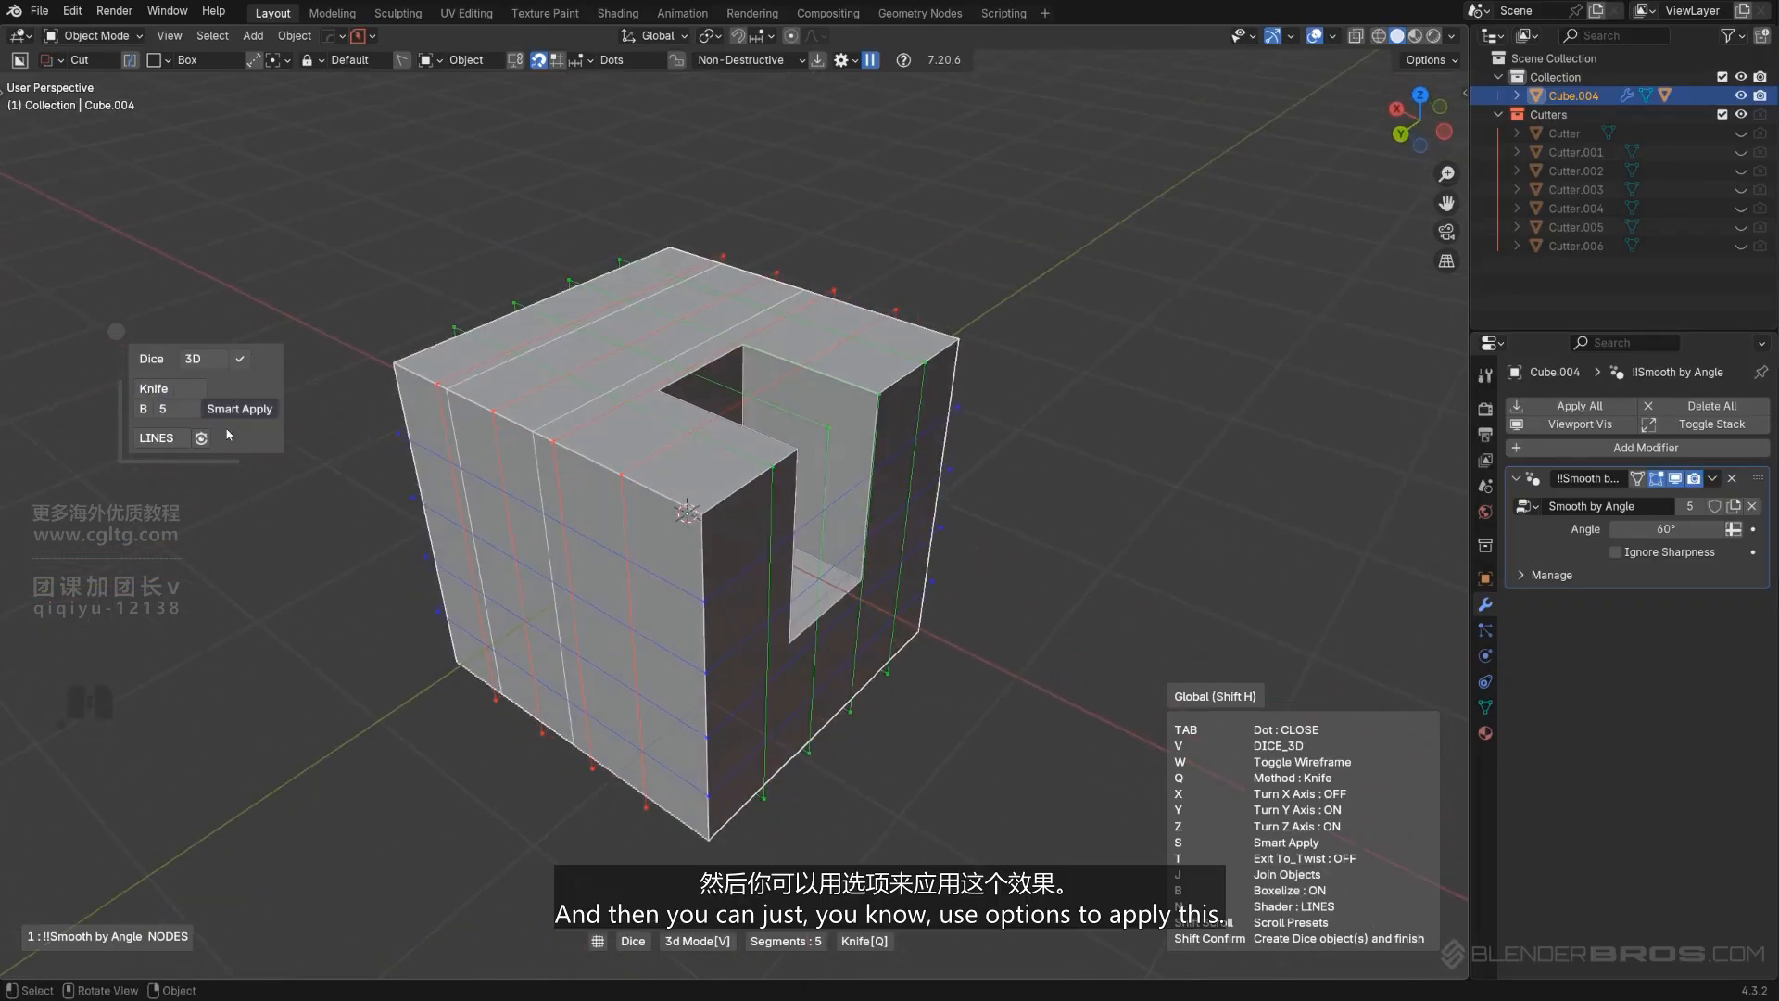
Switch the Dice cut projection to 2D, finish the operation from an angled view and check the mesh in Edit Mode.
left_click(208, 362)
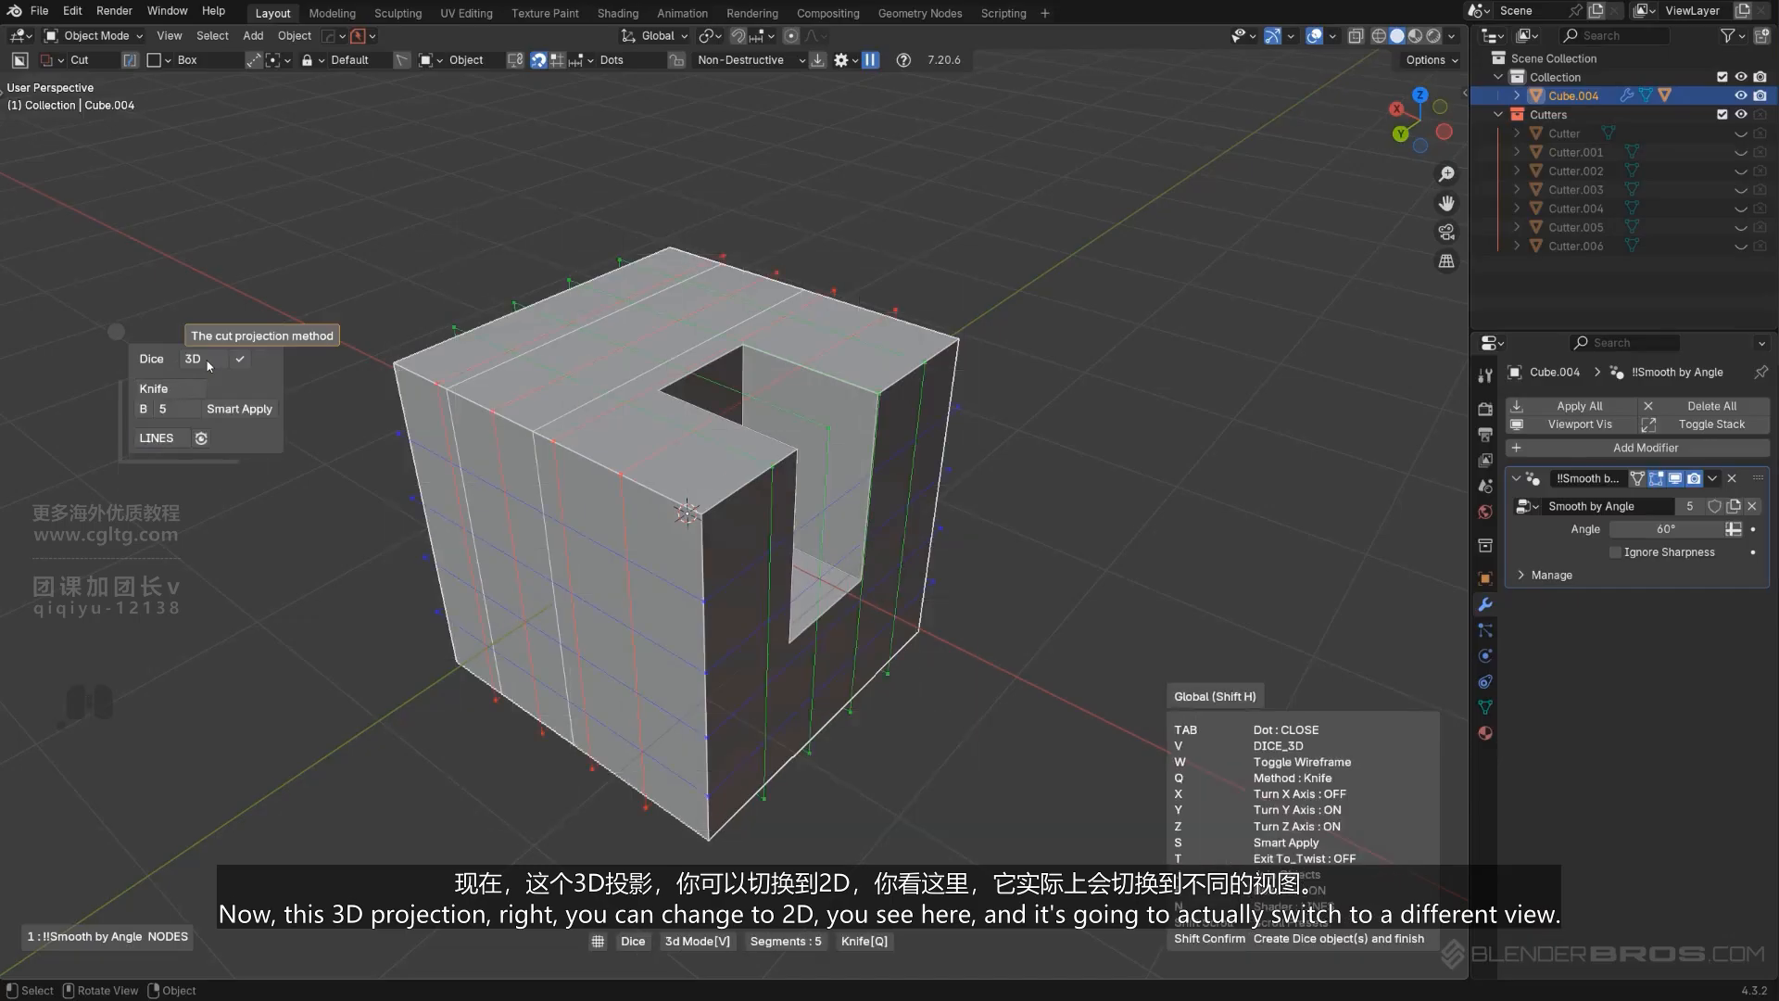
middle_click_drag(497, 358, 609, 413)
left_click(609, 413)
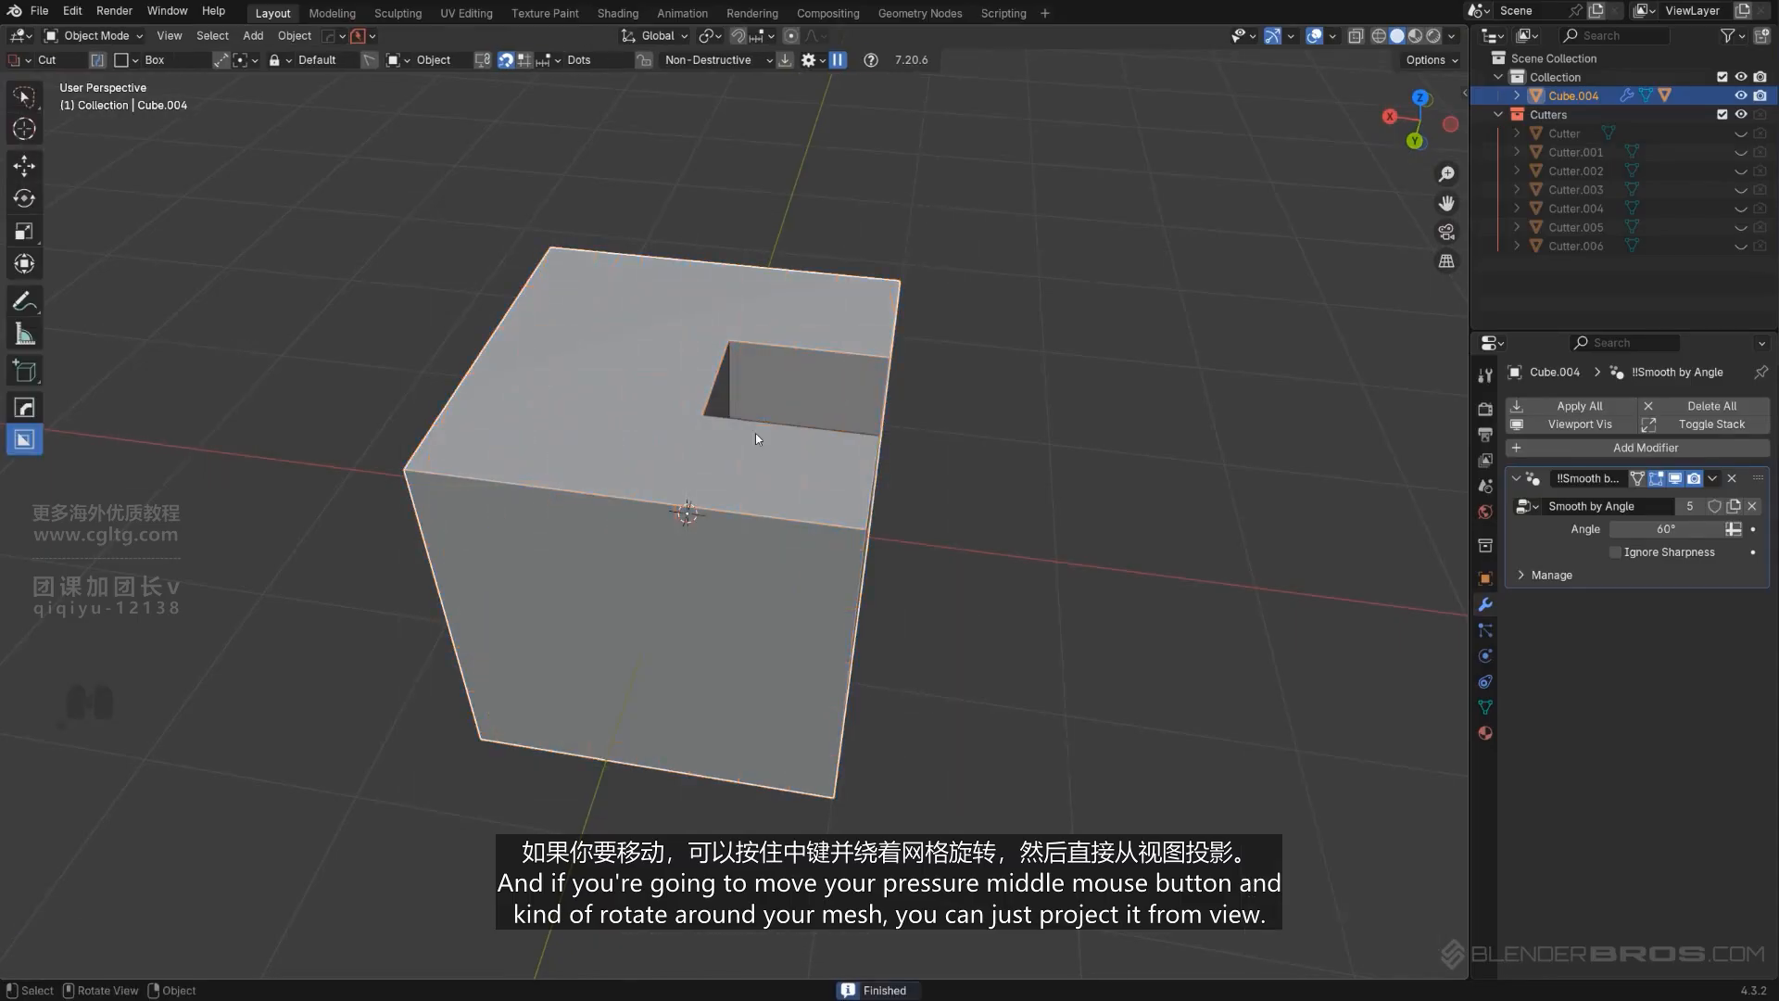
key("Tab")
key("Tab")
Delete the notched cube and add a fresh mesh cube.
key("x")
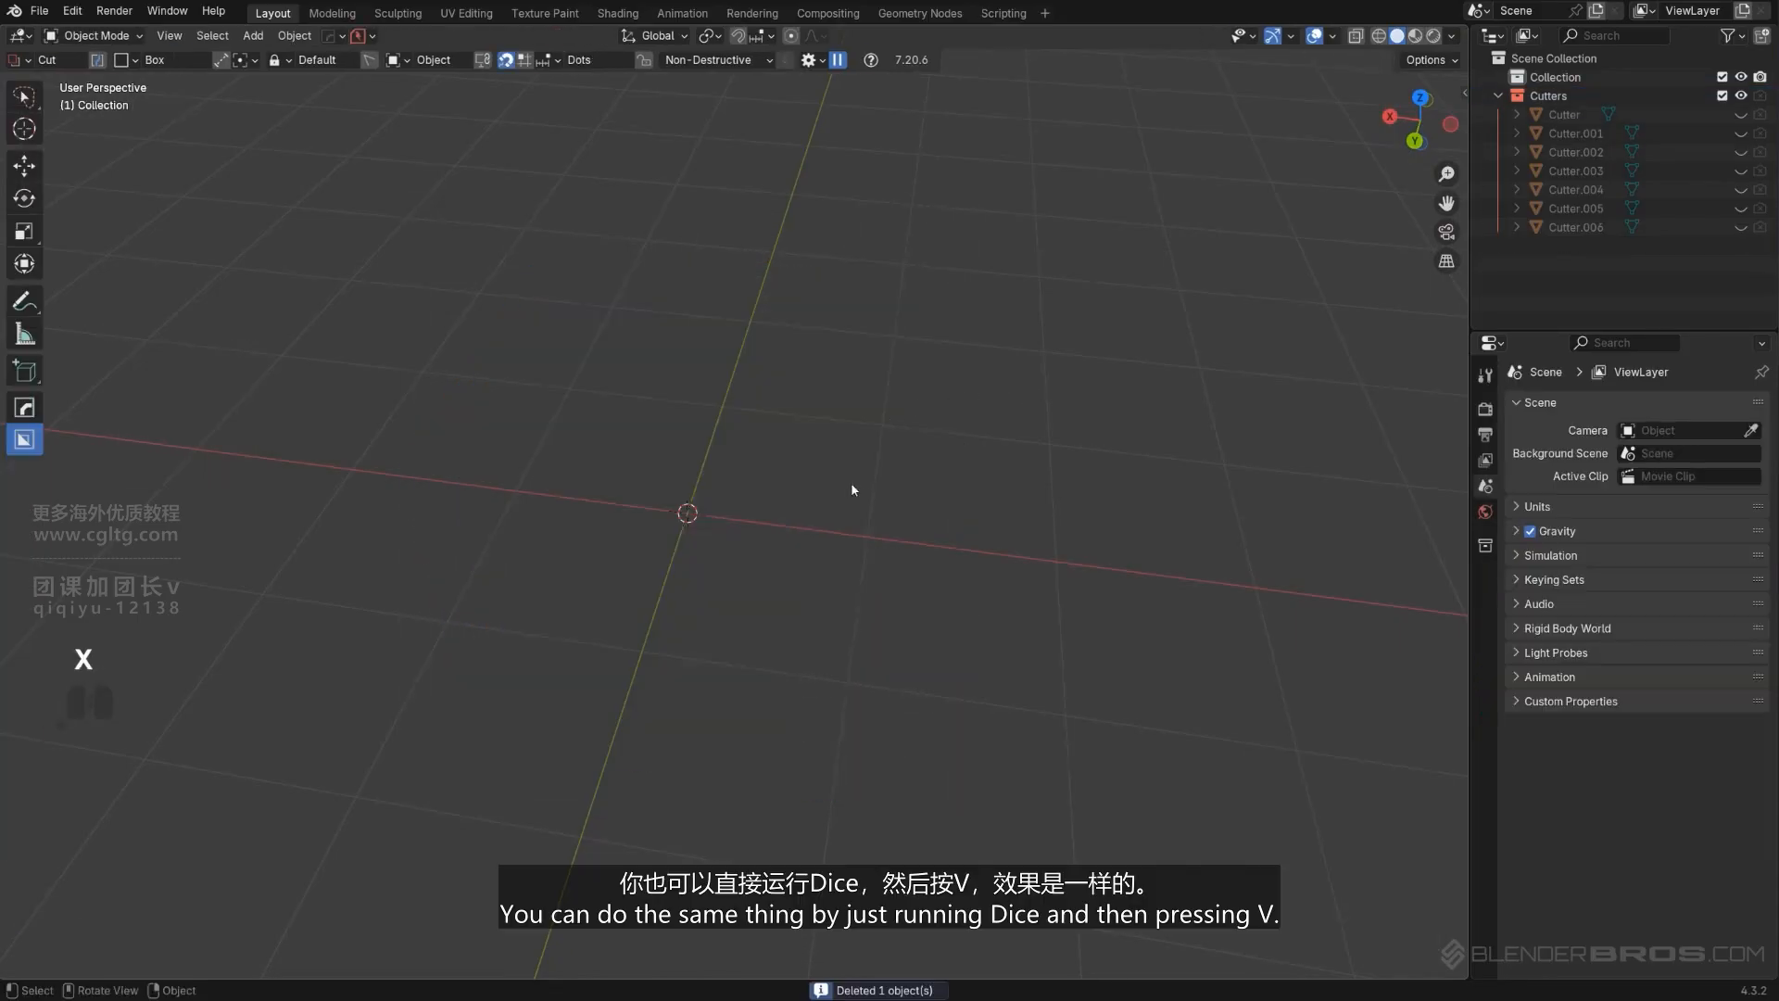
key("shift+a")
mouse_move(850, 478)
left_click(916, 517)
key("q")
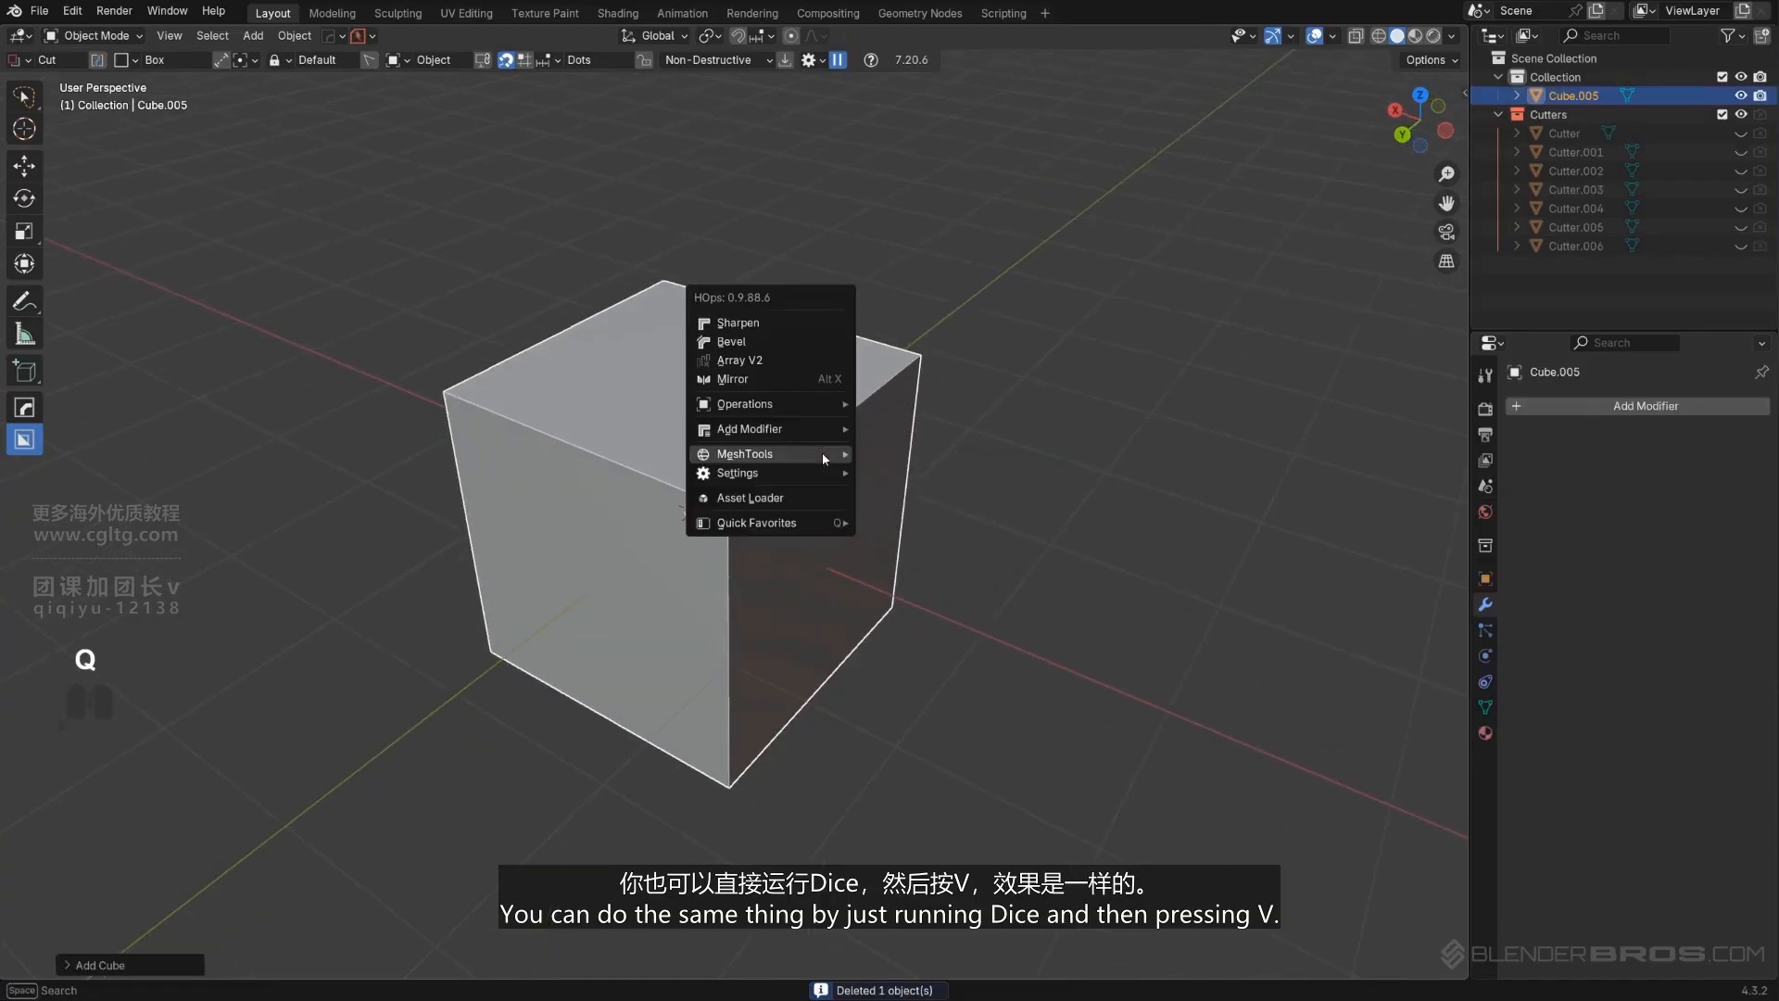
mouse_move(821, 453)
left_click(926, 521)
key("v")
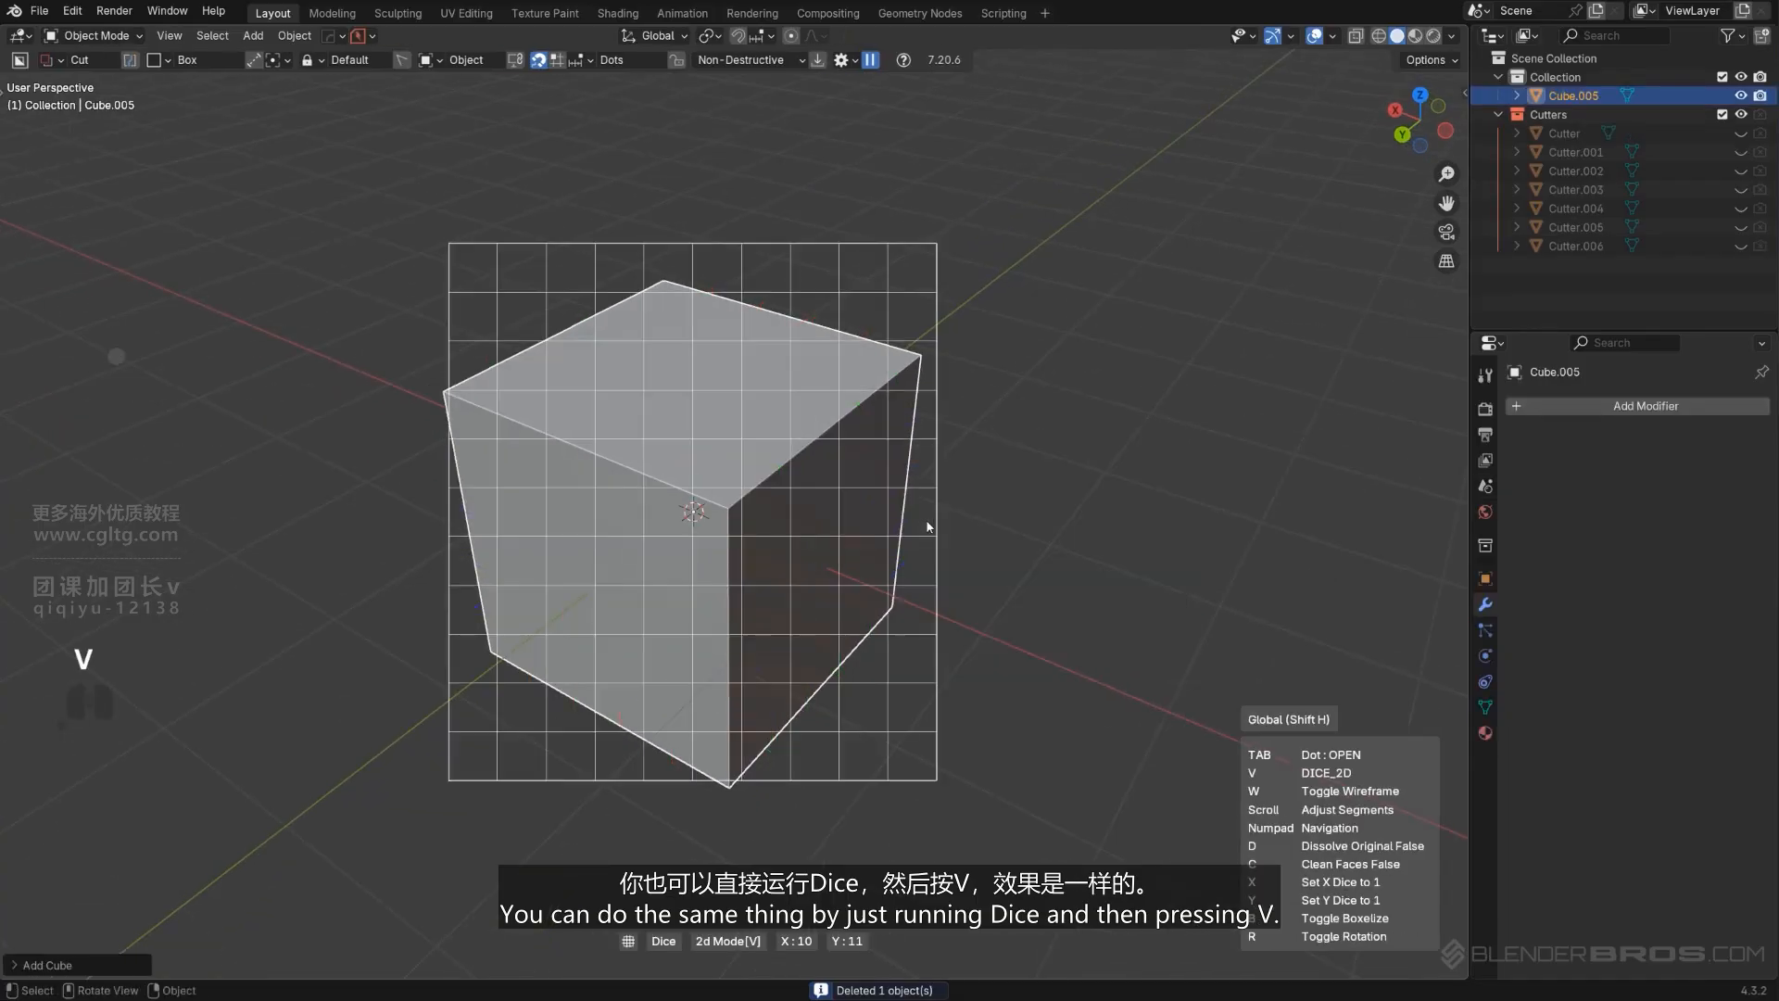
right_click(902, 501)
From the left orthographic view, dice the cube with Dice V2 in 2D mode using a 4 by 4 grid.
middle_click_drag(880, 503, 719, 484)
middle_click_drag(821, 464, 780, 429, "alt")
key("KP_5")
scroll(741, 467, "up", 3)
scroll(783, 423, "down", 1)
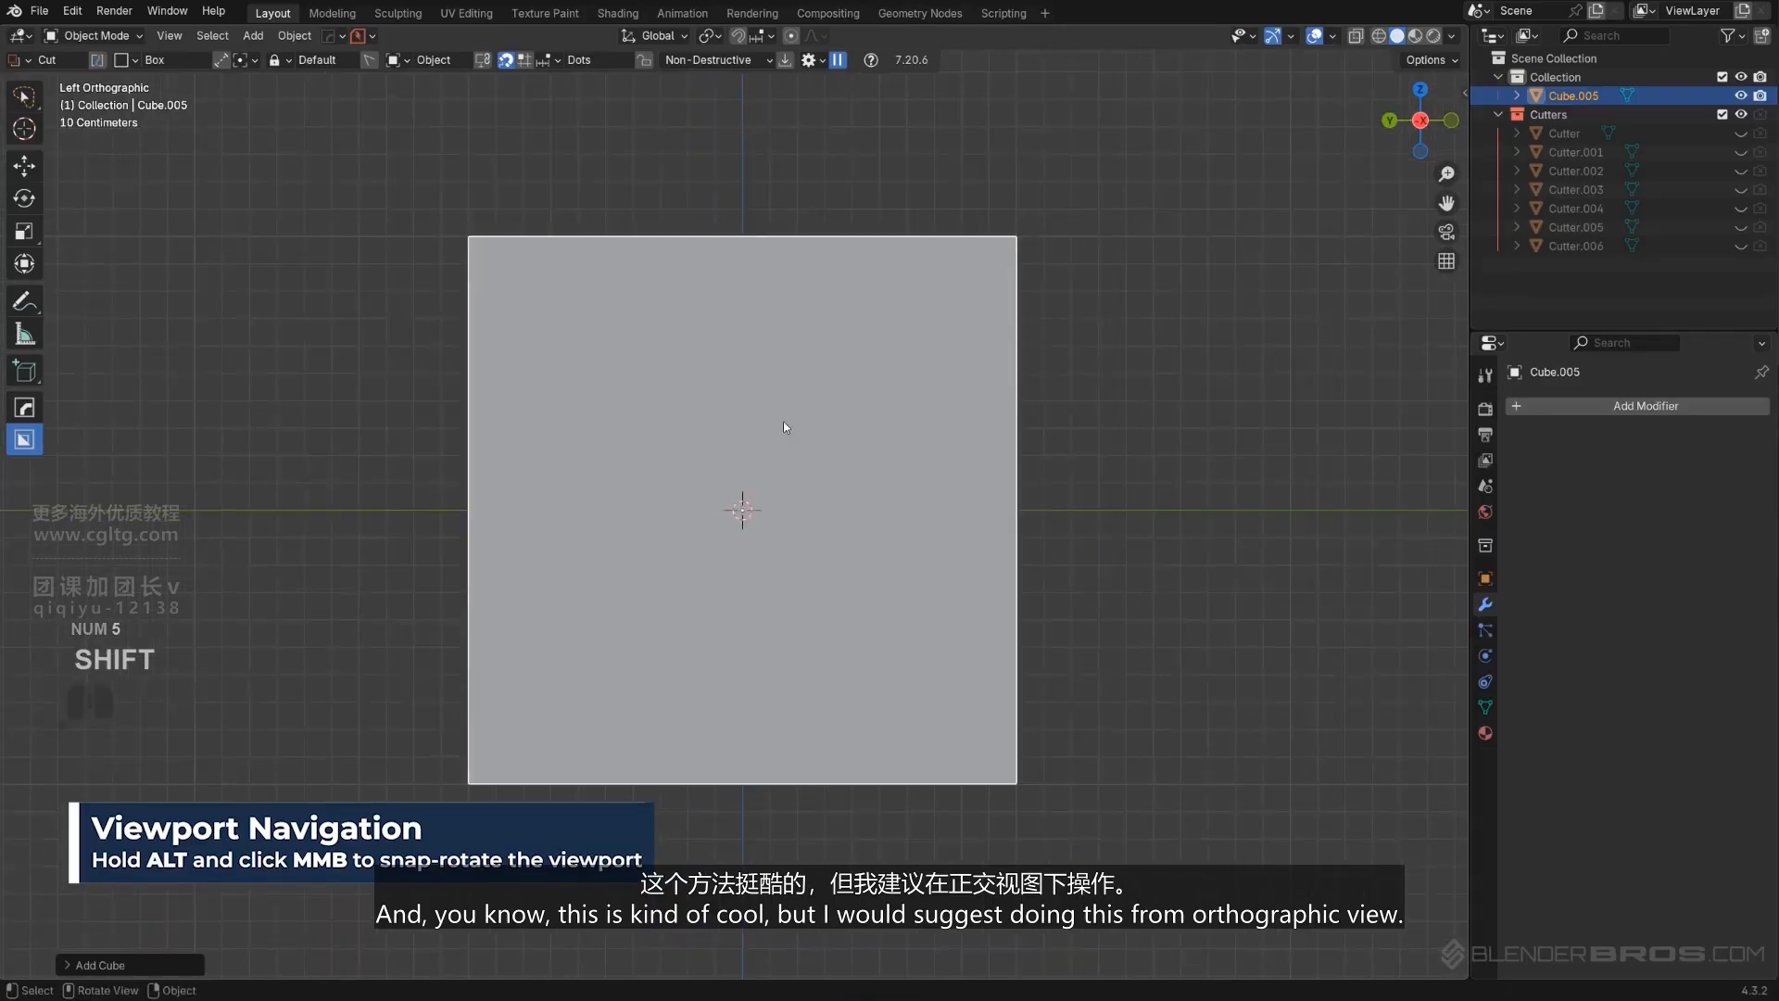
key("q")
mouse_move(758, 391)
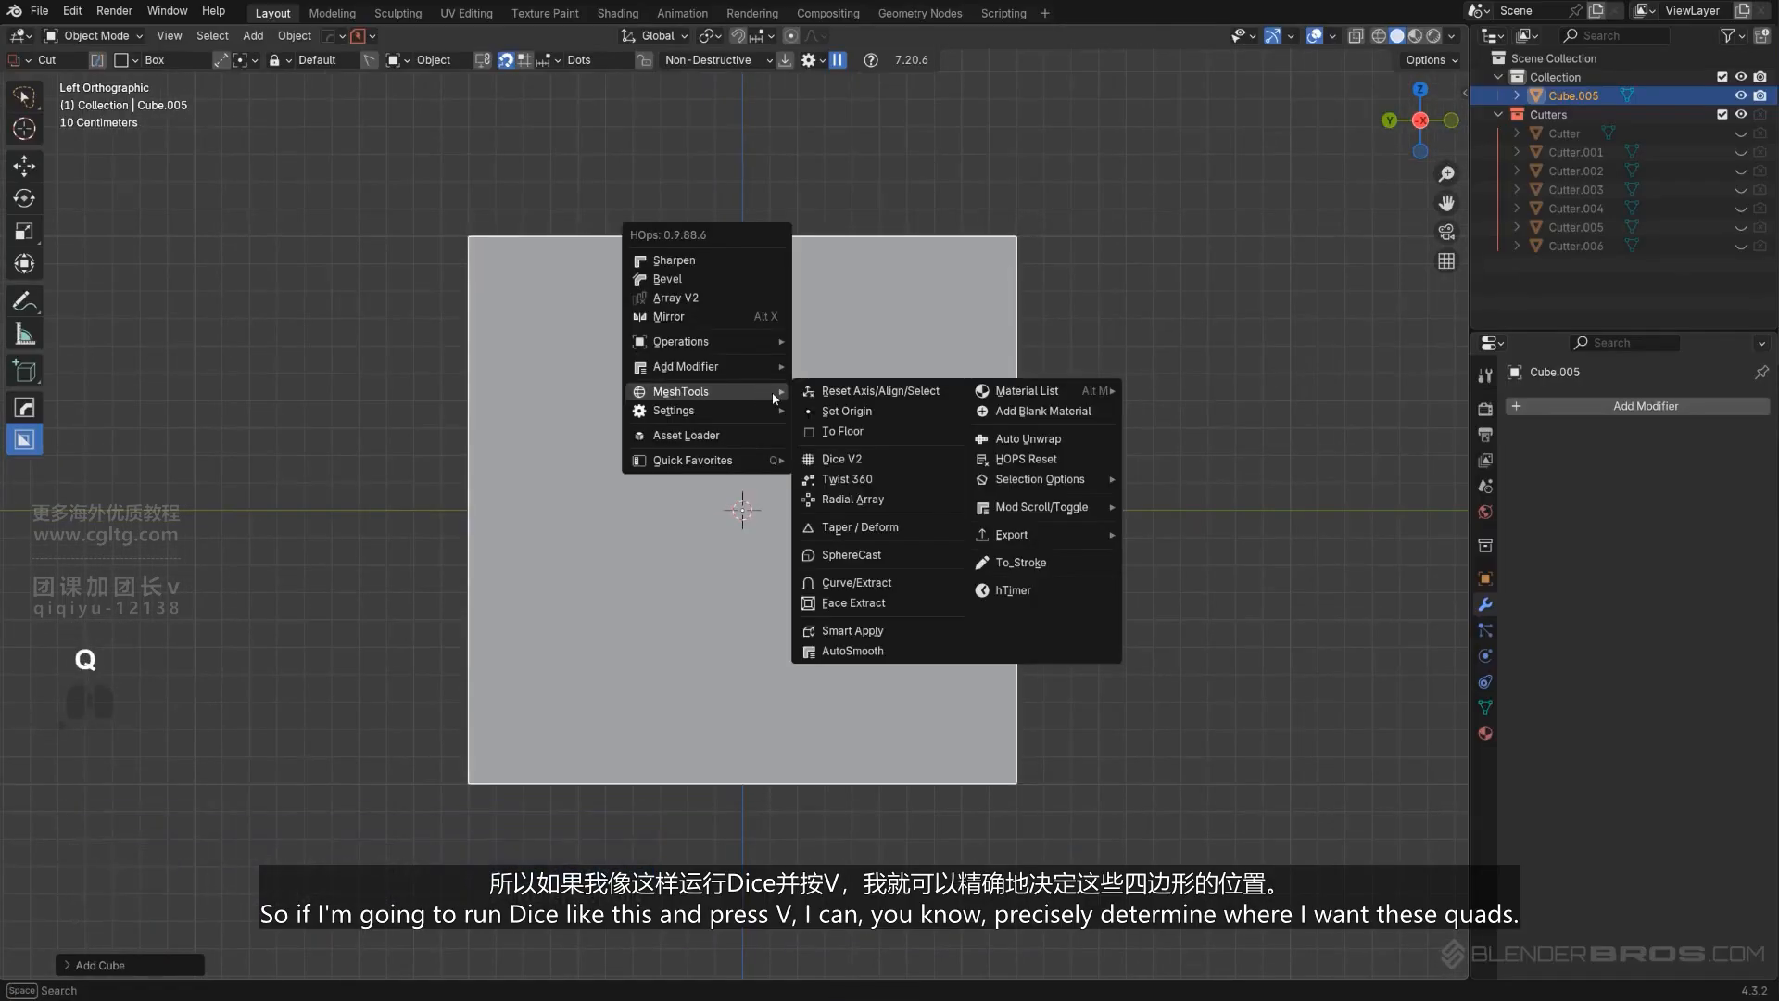
left_click(846, 459)
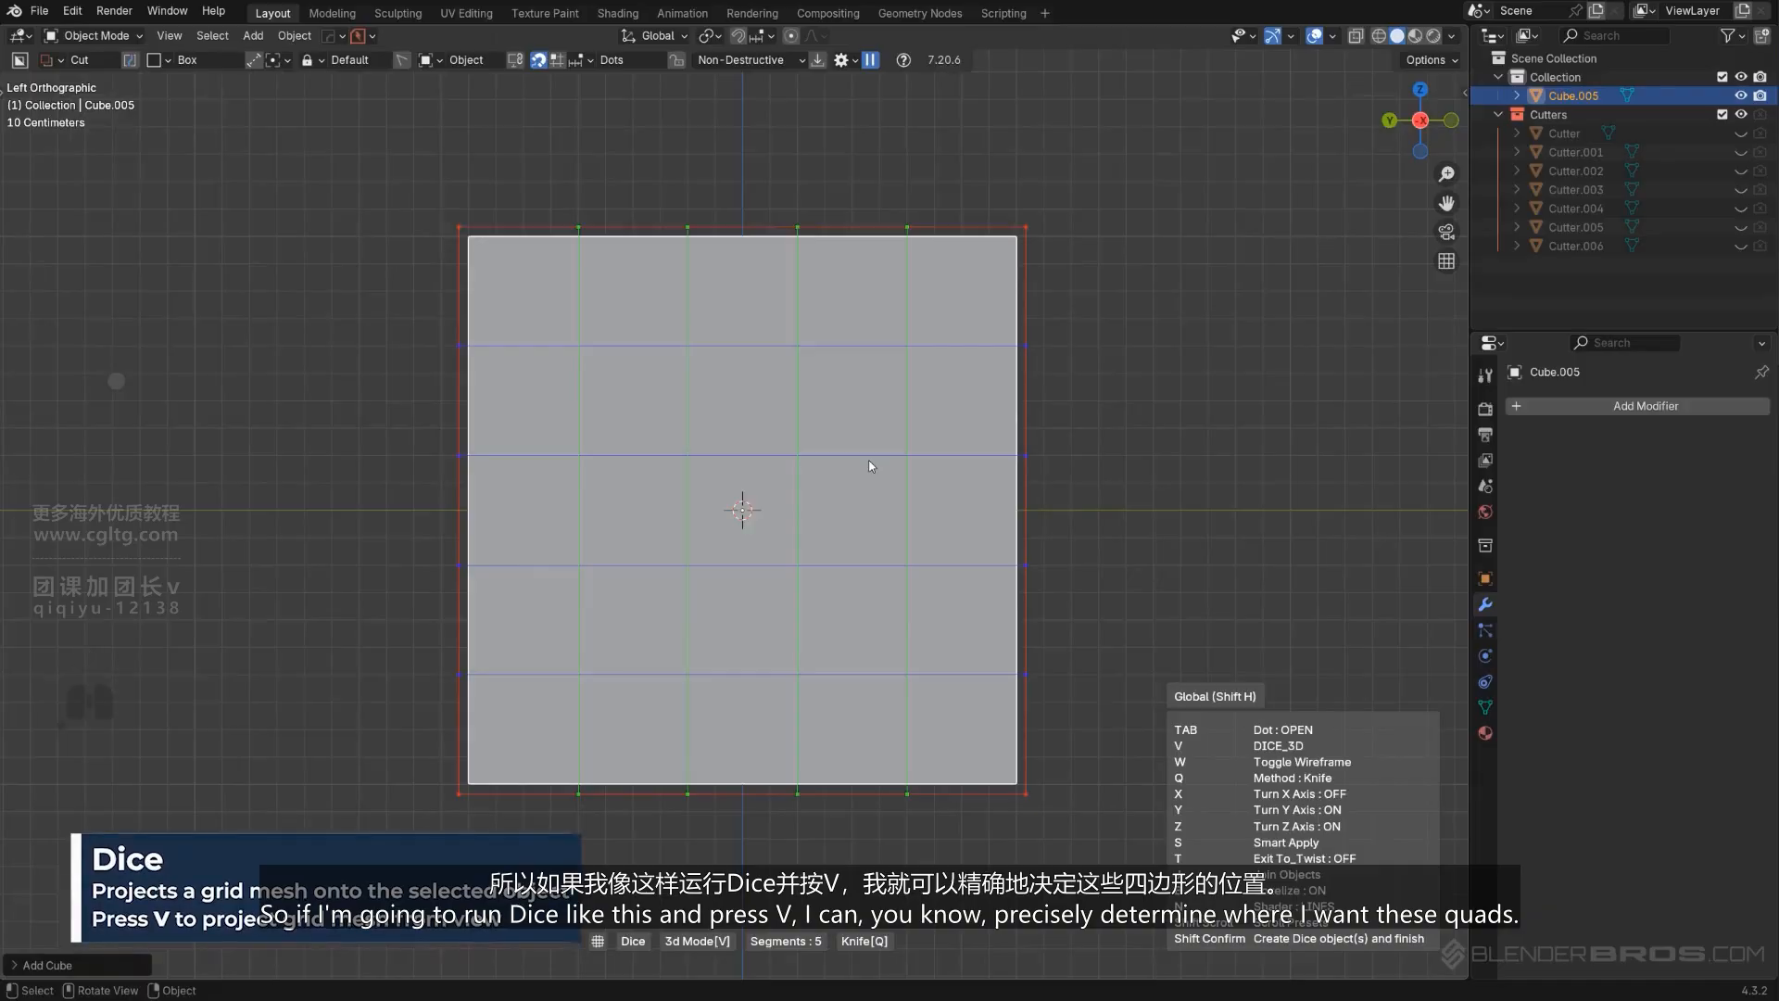
key("c")
key("v")
scroll(873, 465, "down", 7)
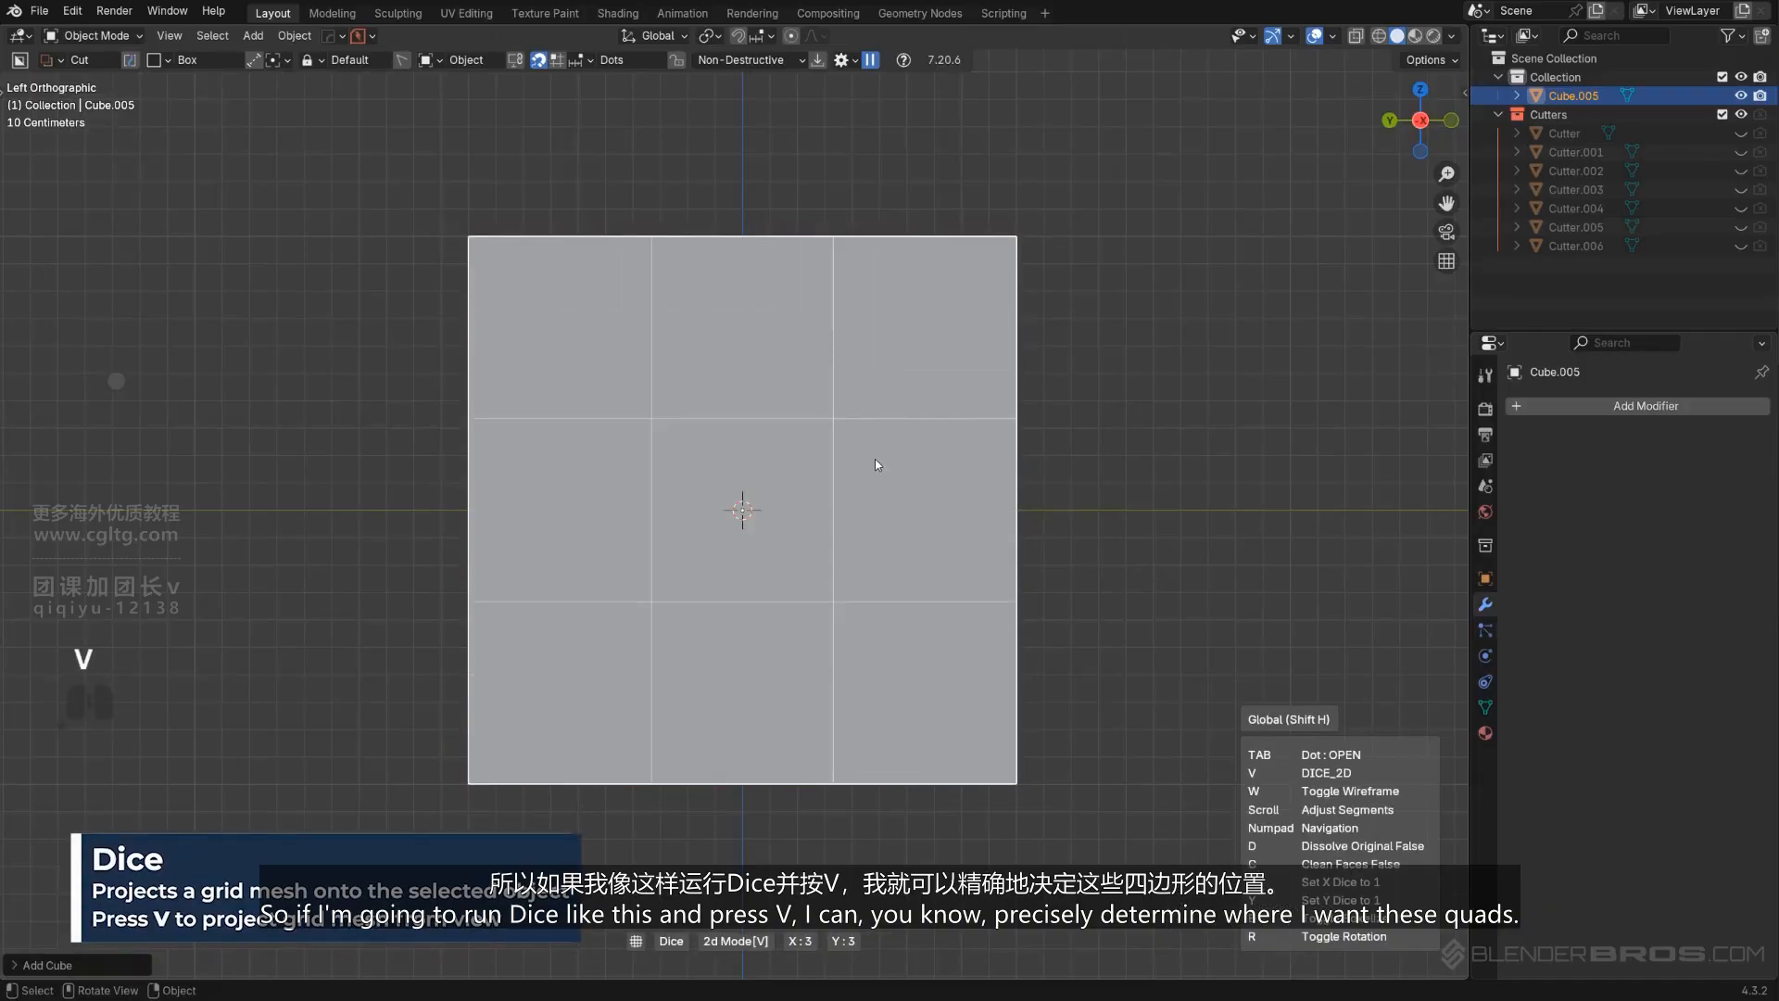
scroll(877, 464, "up", 1)
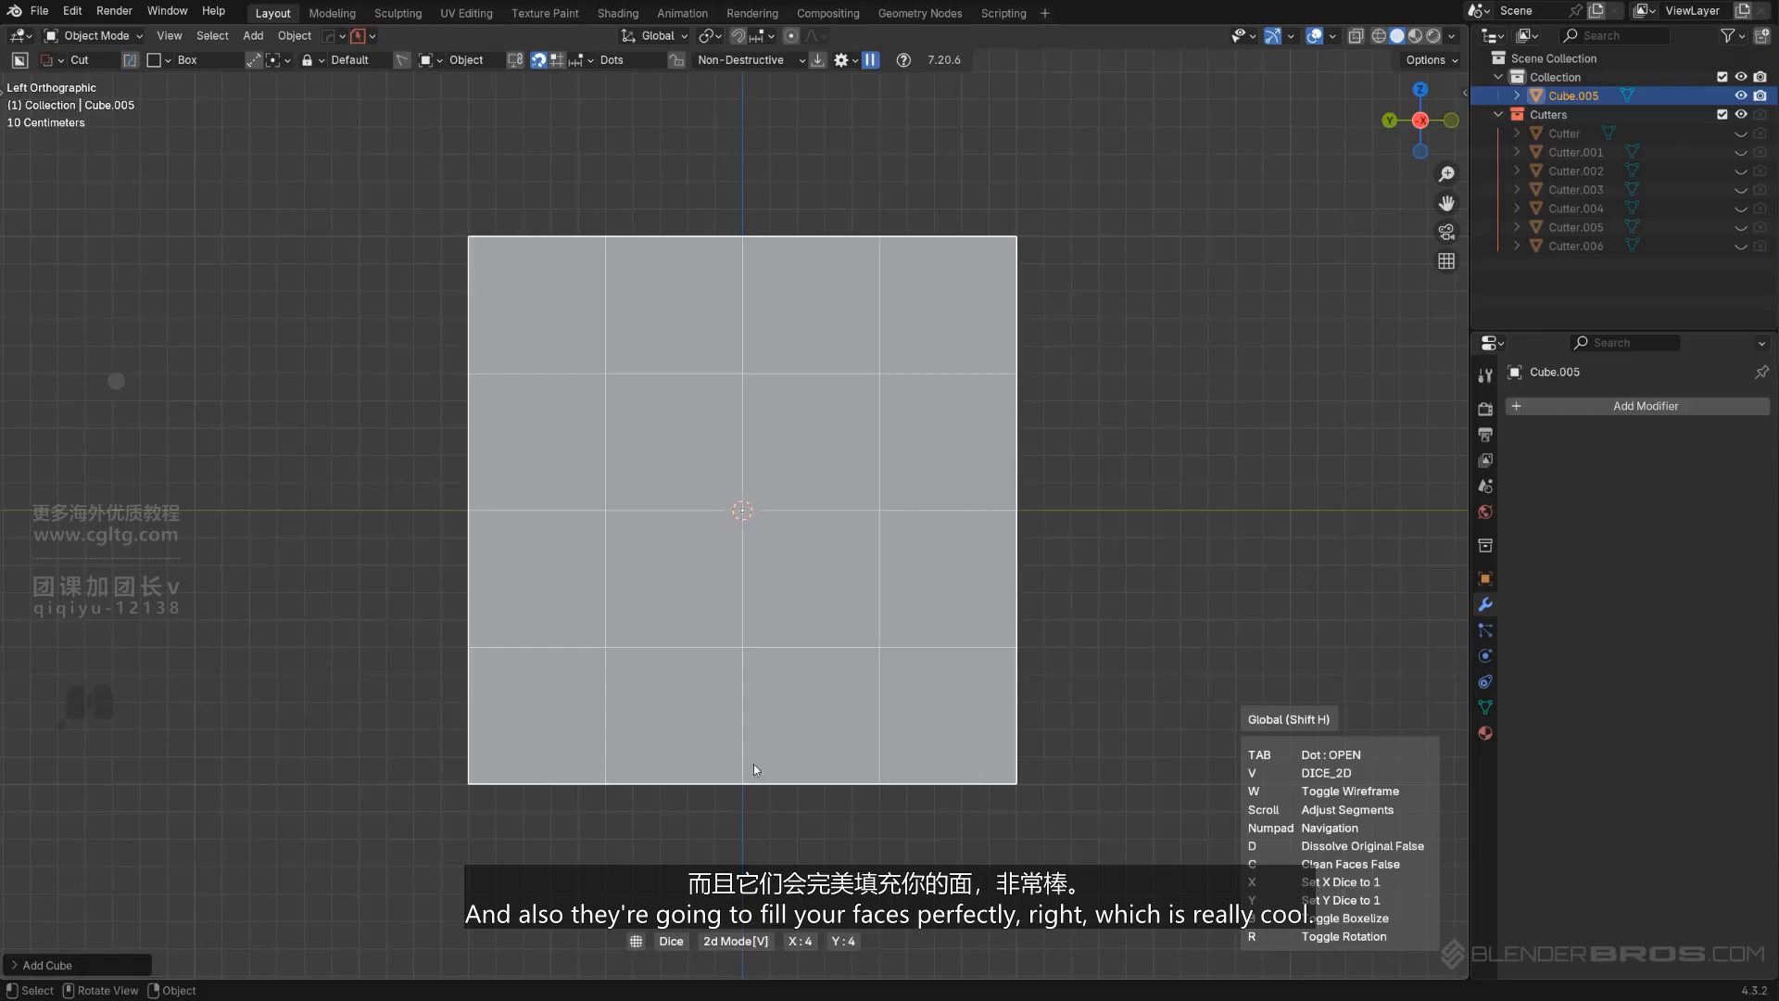
left_click(877, 432)
Examine the diced cube's edges on all sides in Edit Mode from a perspective view.
scroll(809, 419, "down", 3)
middle_click_drag(809, 418, 946, 477)
key("KP_5")
key("Tab")
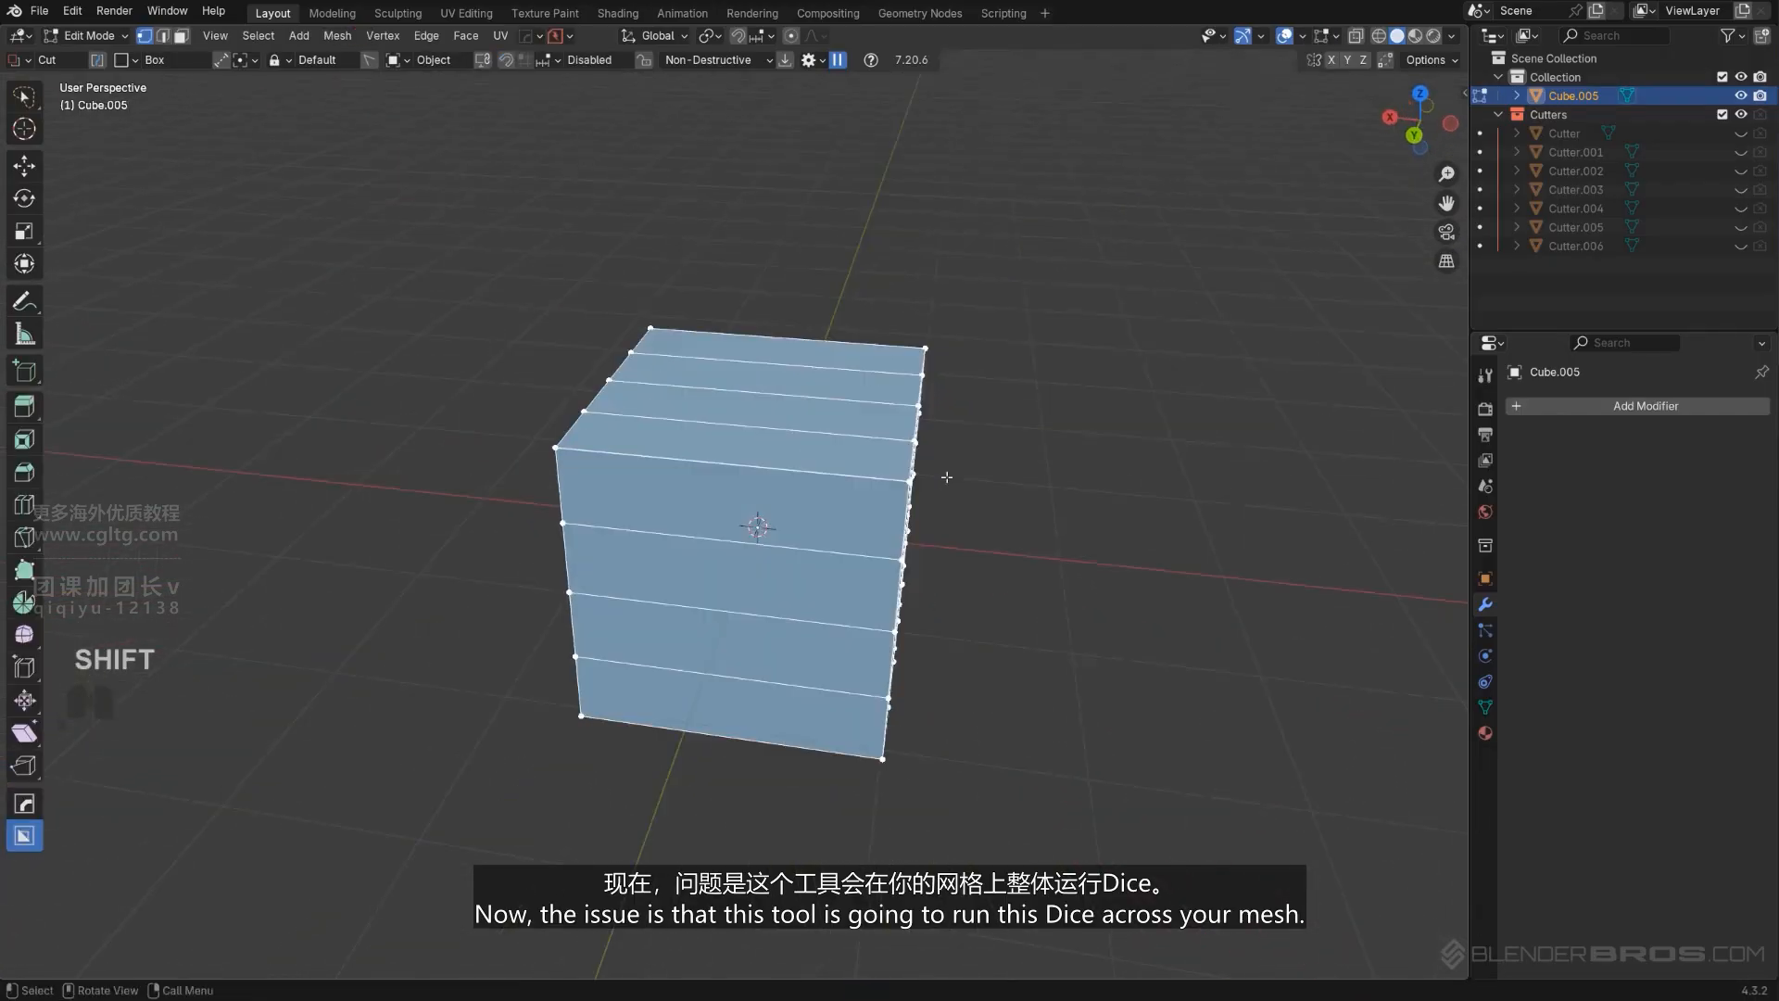
Delete the diced cube and add a fresh mesh cube.
middle_click_drag(470, 442, 799, 406)
key("Tab")
key("x")
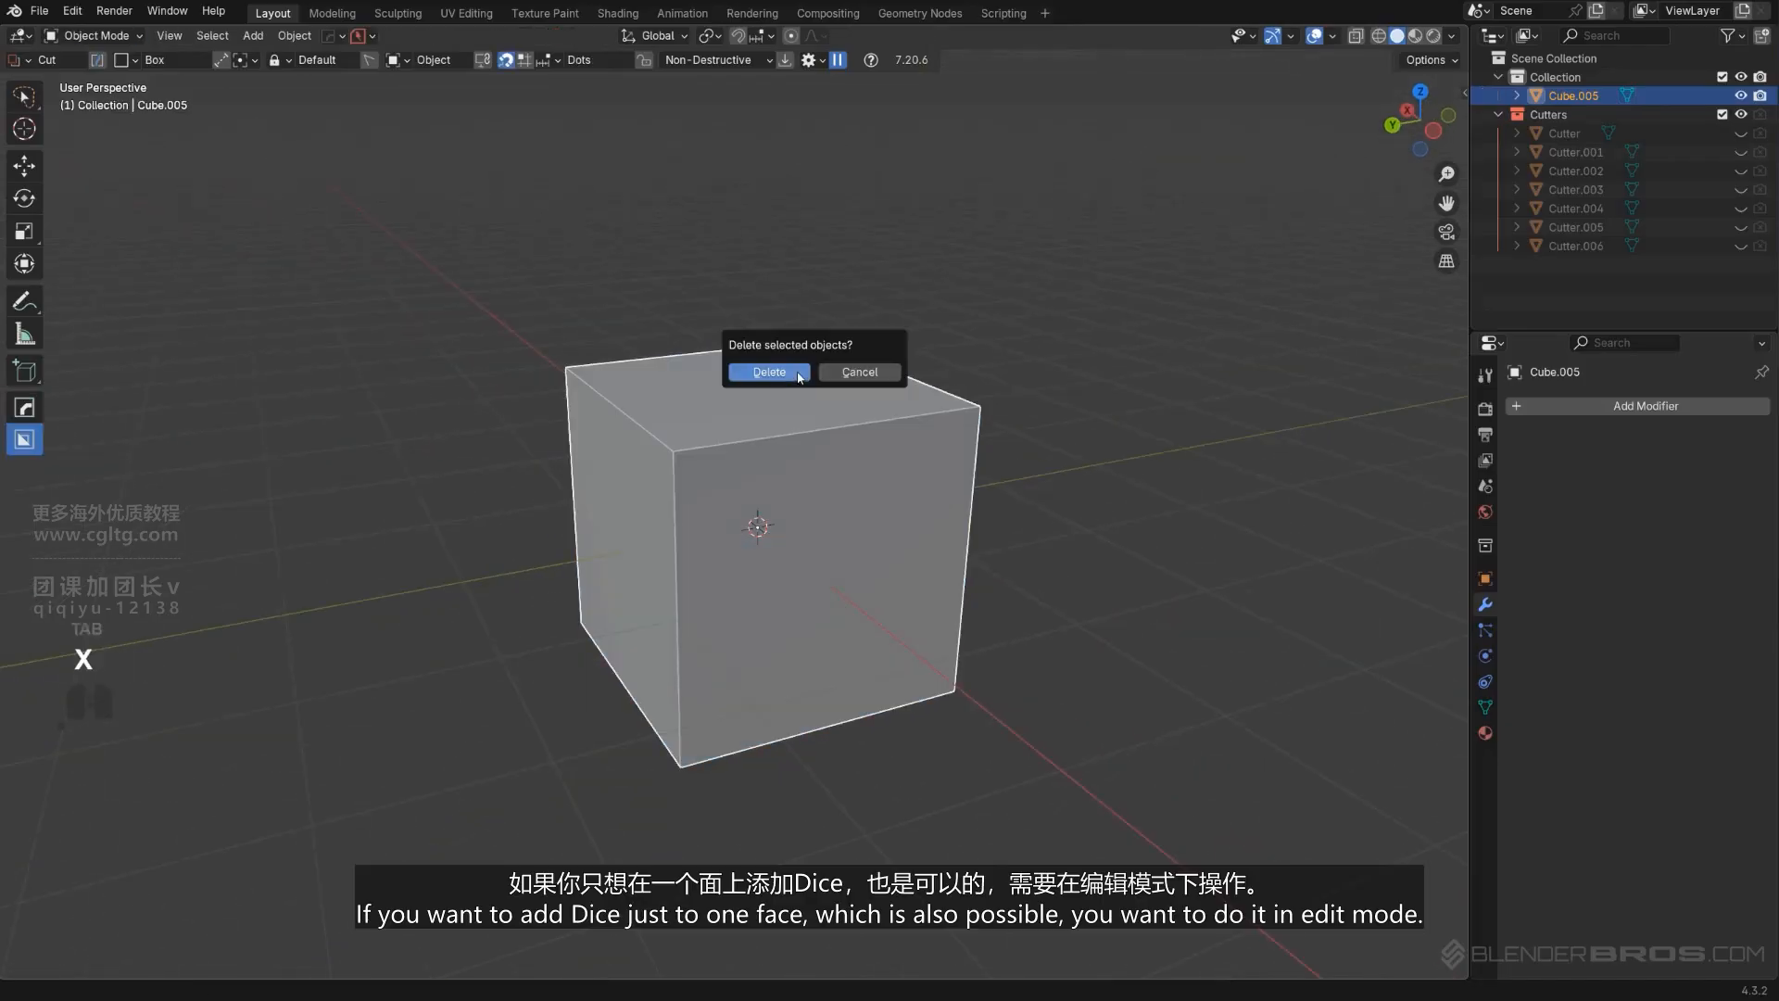
left_click(802, 380)
key("shift+a")
mouse_move(815, 379)
left_click(871, 417)
In Edit Mode, dice only the cube face seen in left orthographic view, using Dice V2 in 2D mode with a 4 by 4 grid.
middle_click_drag(770, 443, 877, 476, "alt")
key("KP_5")
key("Tab")
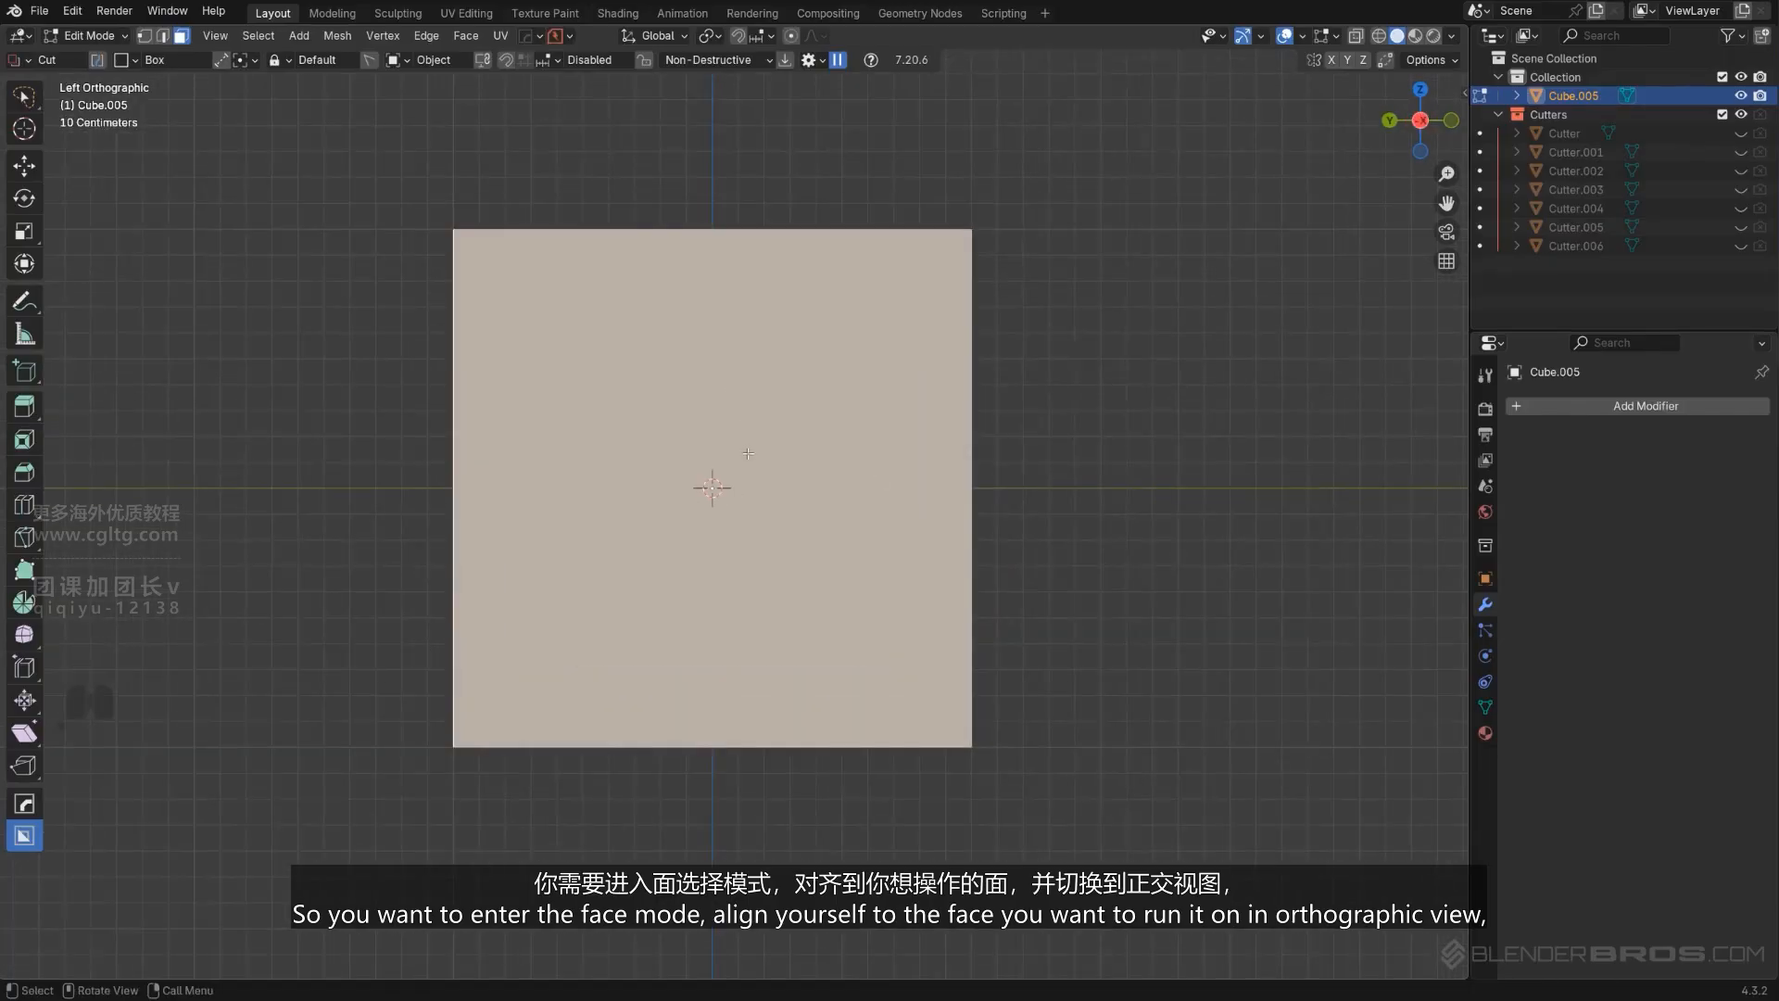
middle_click_drag(768, 484, 784, 461, "shift")
key("q")
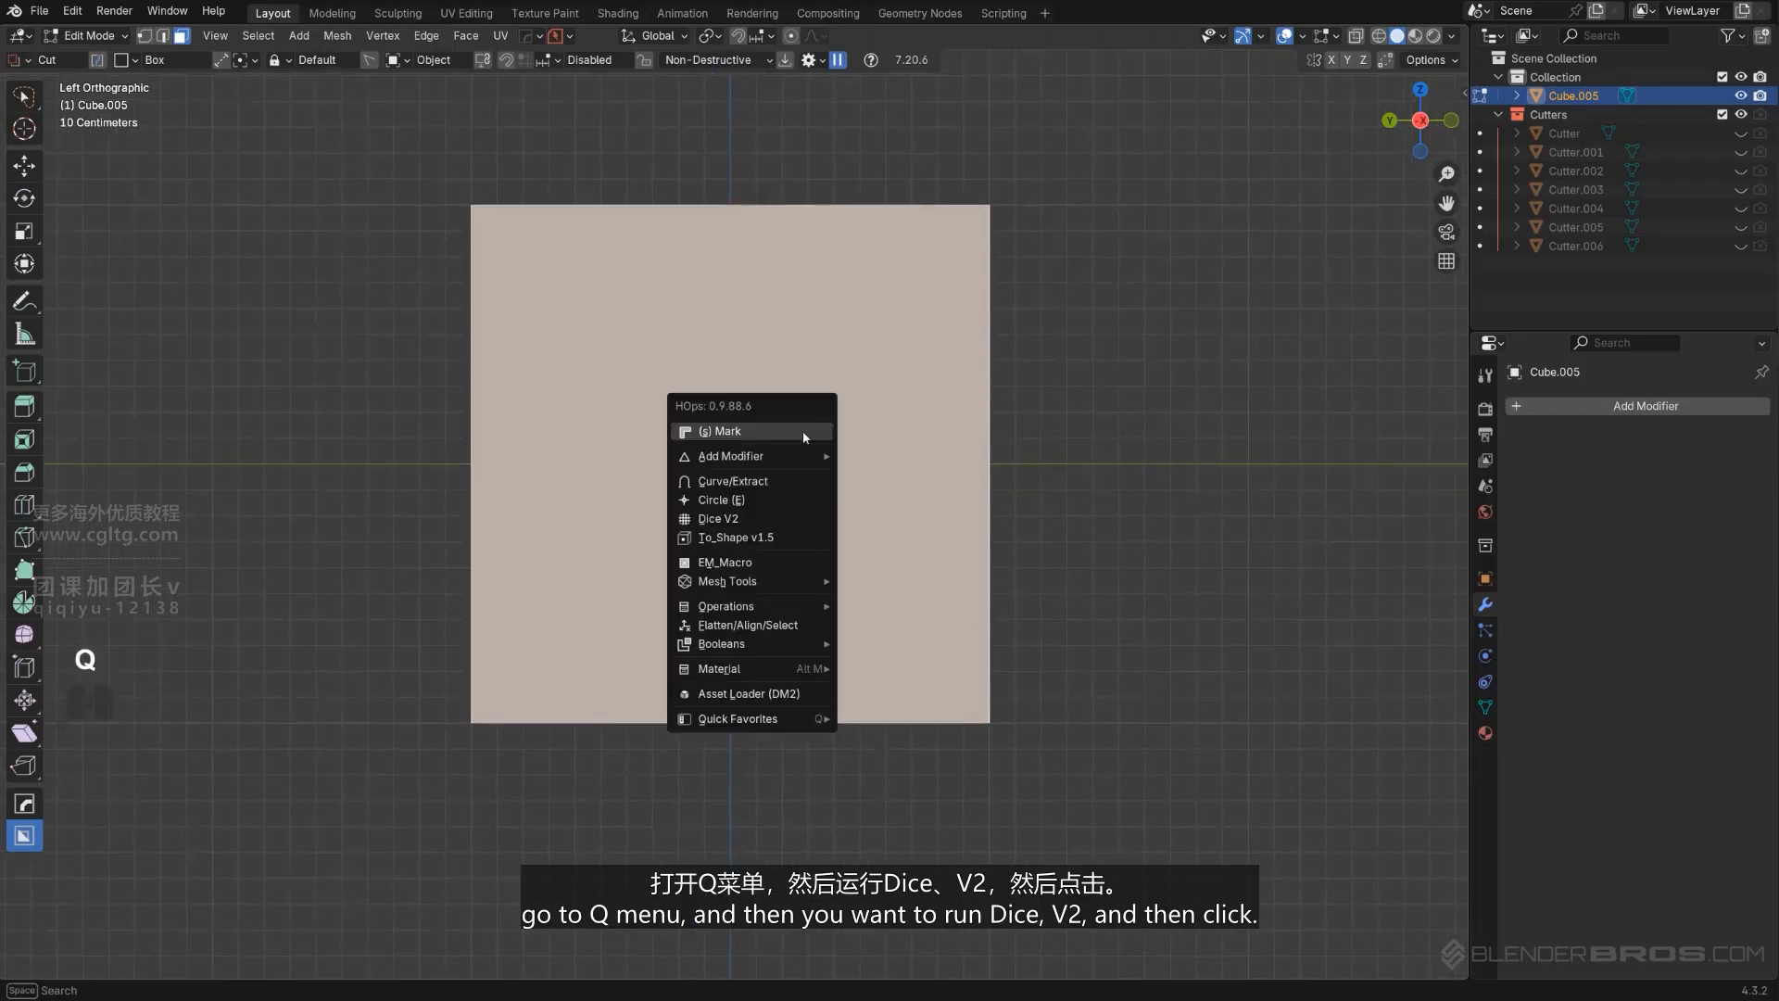
left_click(778, 525)
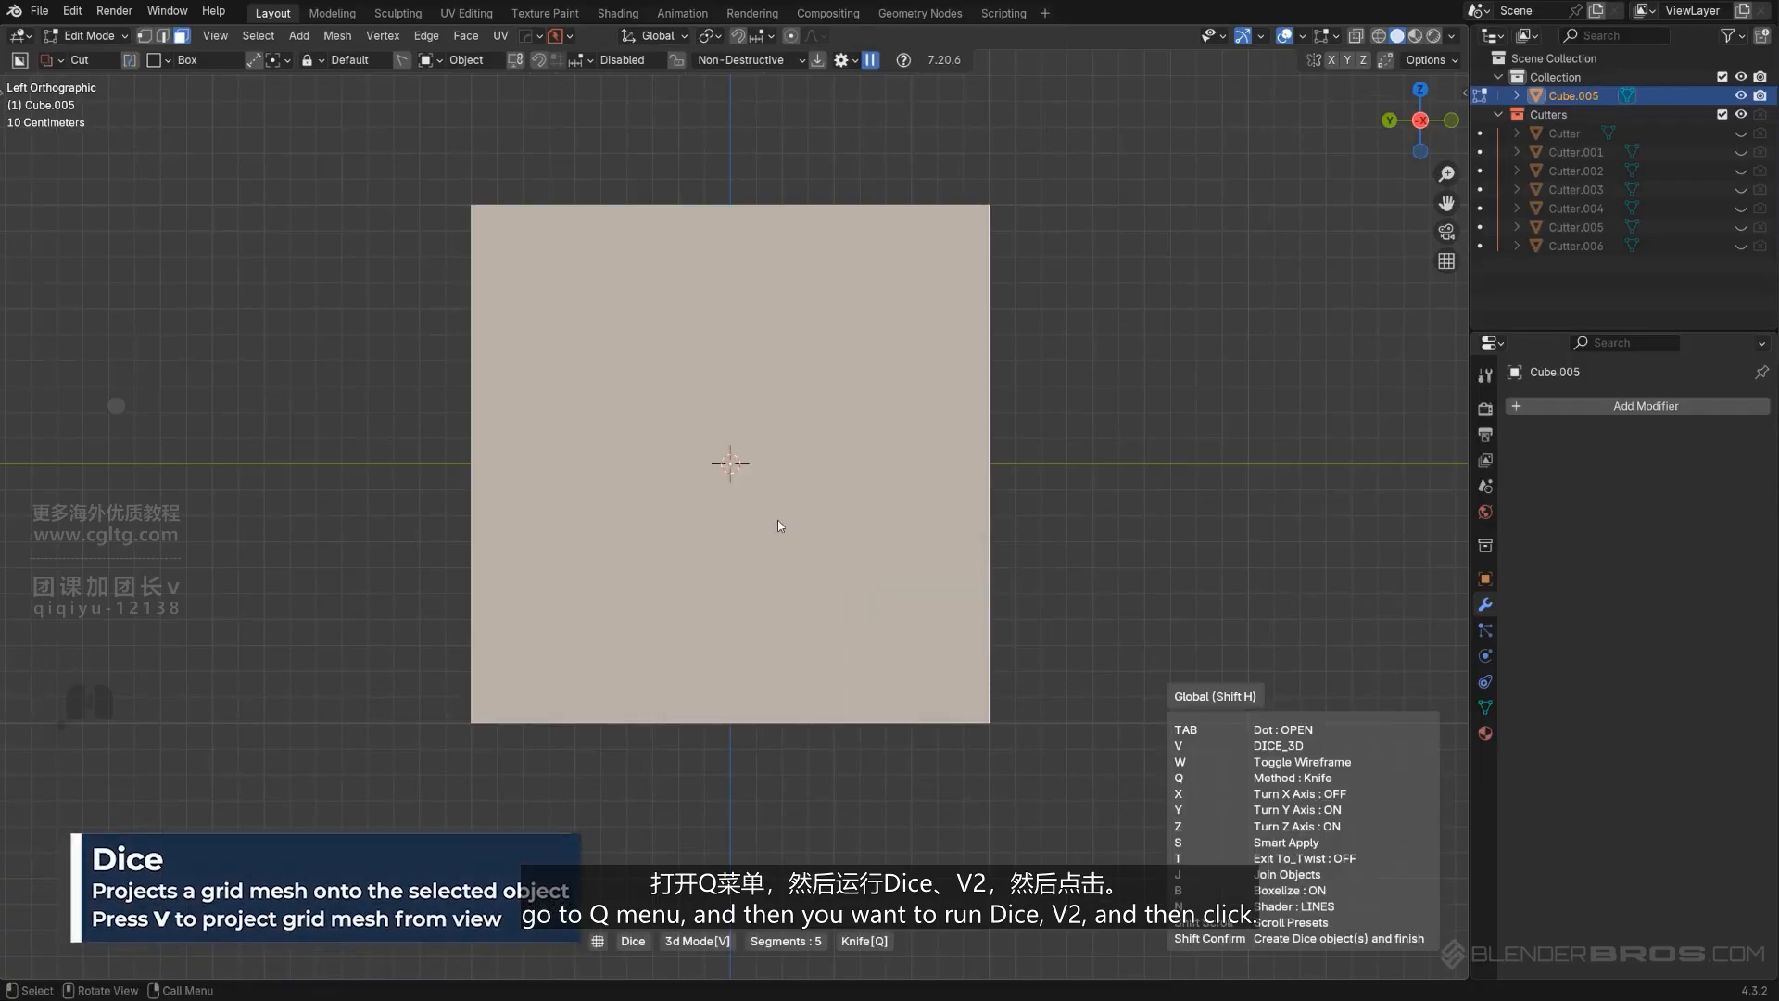
key("v")
left_click(777, 513)
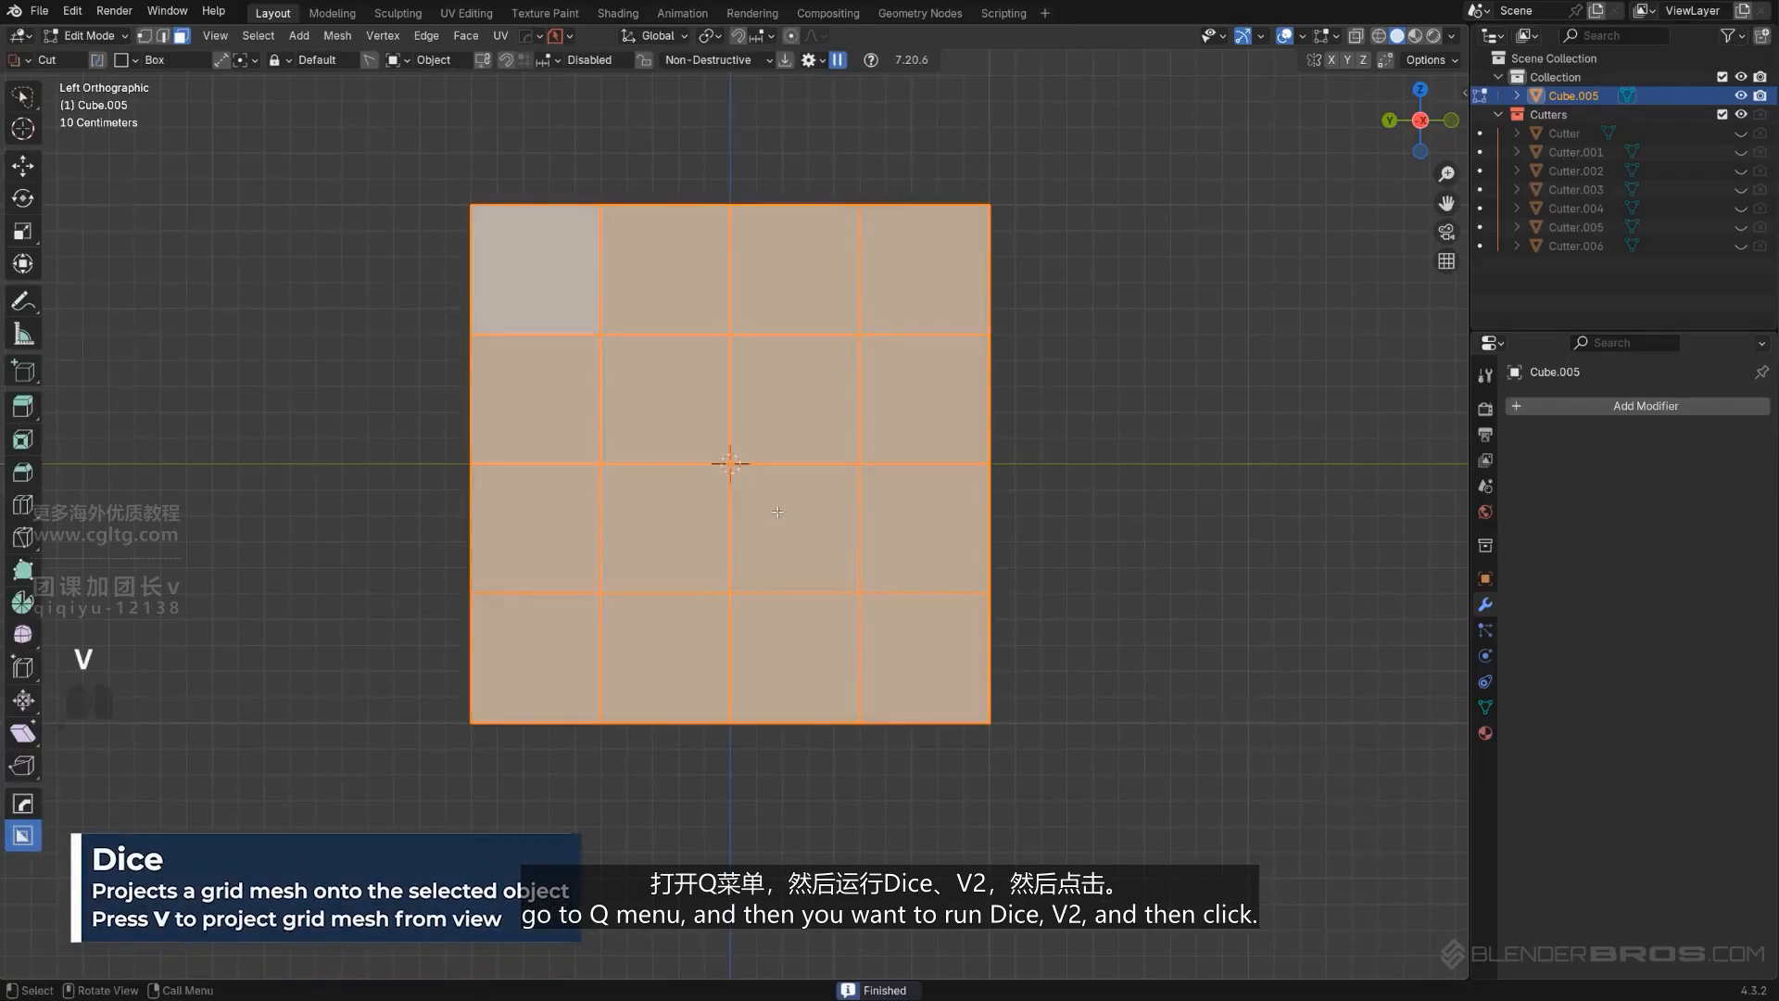
Examine the single diced face from a perspective view and select individual quads on it.
scroll(777, 512, "down", 3)
middle_click_drag(777, 512, 889, 492)
key("KP_5")
key("Tab")
middle_click_drag(787, 362, 802, 374)
middle_click_drag(834, 435, 821, 532, "shift")
key("Tab")
left_click(653, 470)
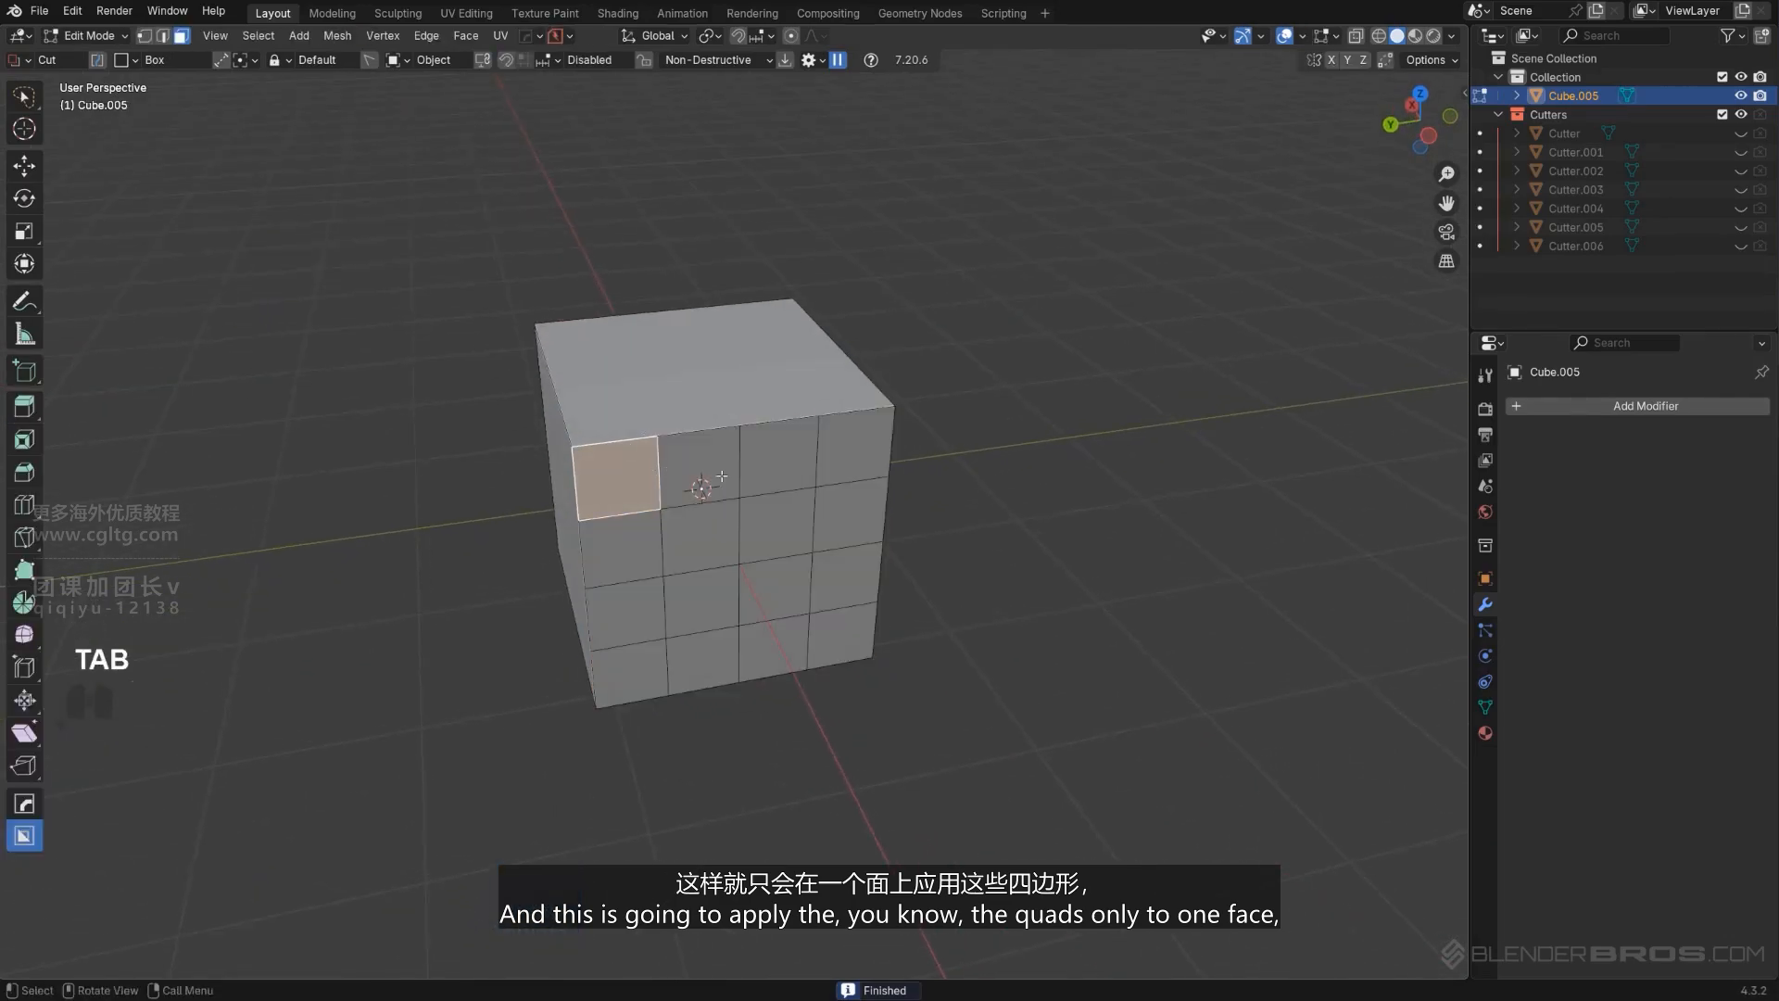
left_click(802, 478)
middle_click_drag(770, 526, 826, 488)
Remove the cube with the single diced face and add another mesh cube.
key("Tab")
key("x")
left_click(741, 445)
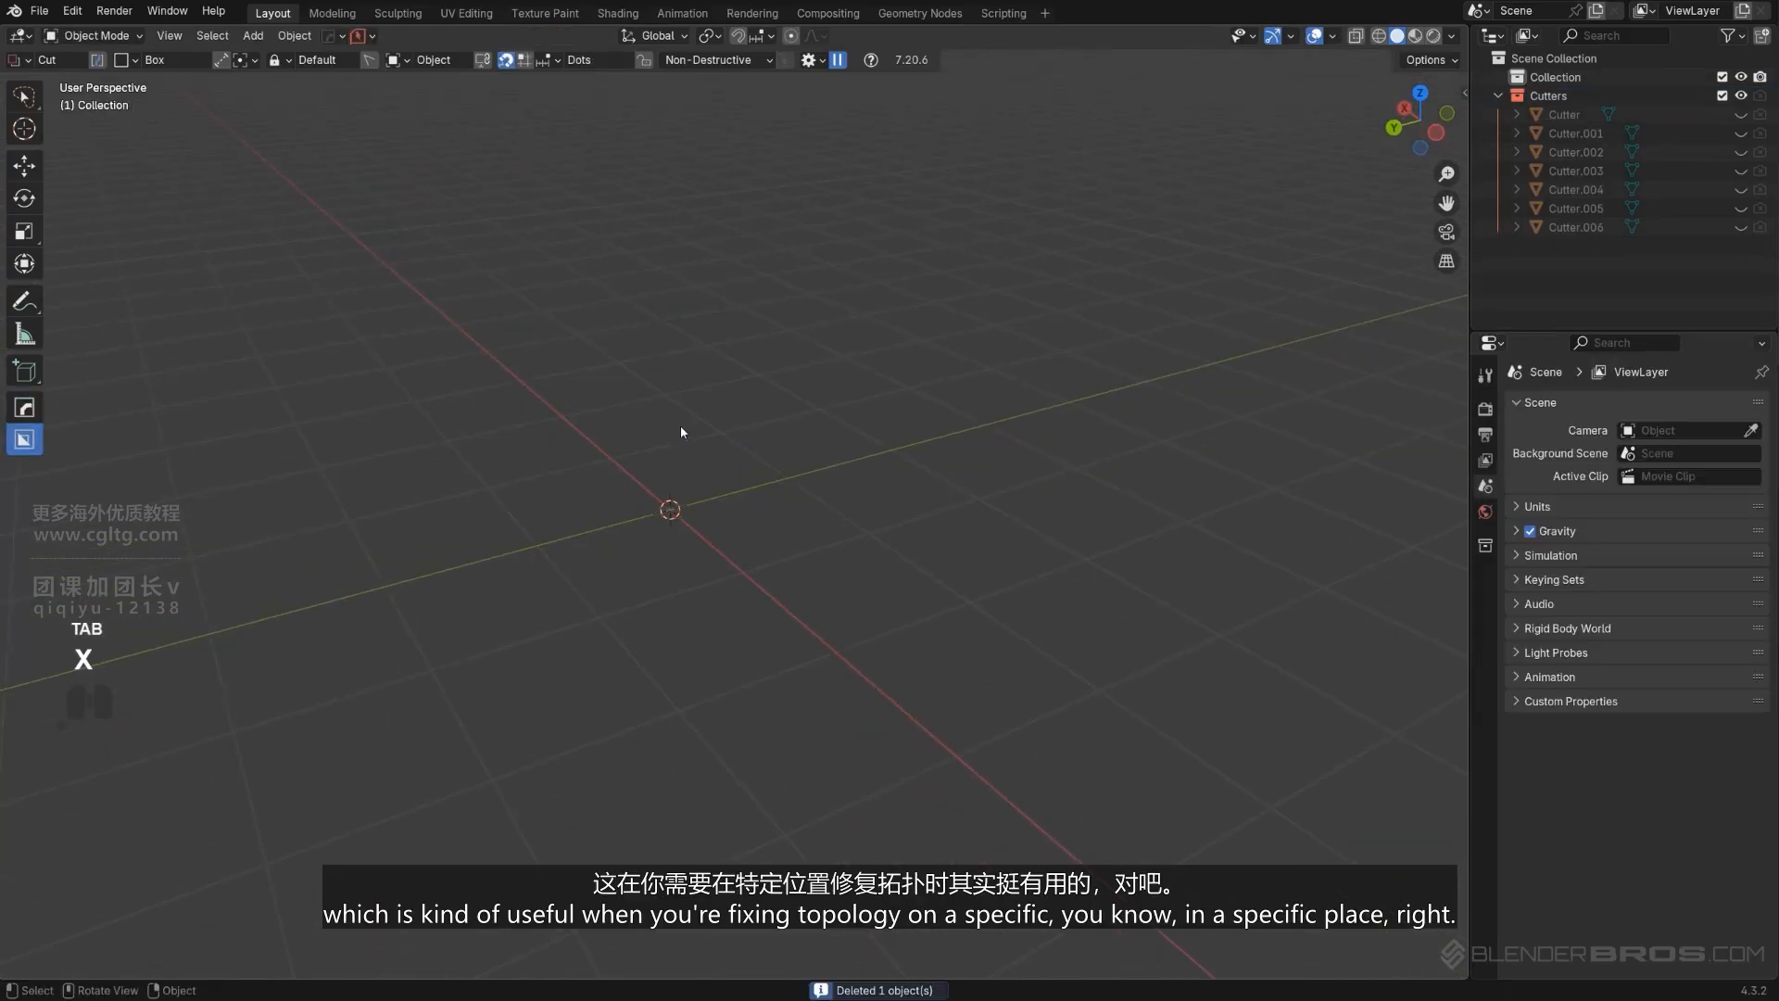
key("shift+a")
mouse_move(782, 526)
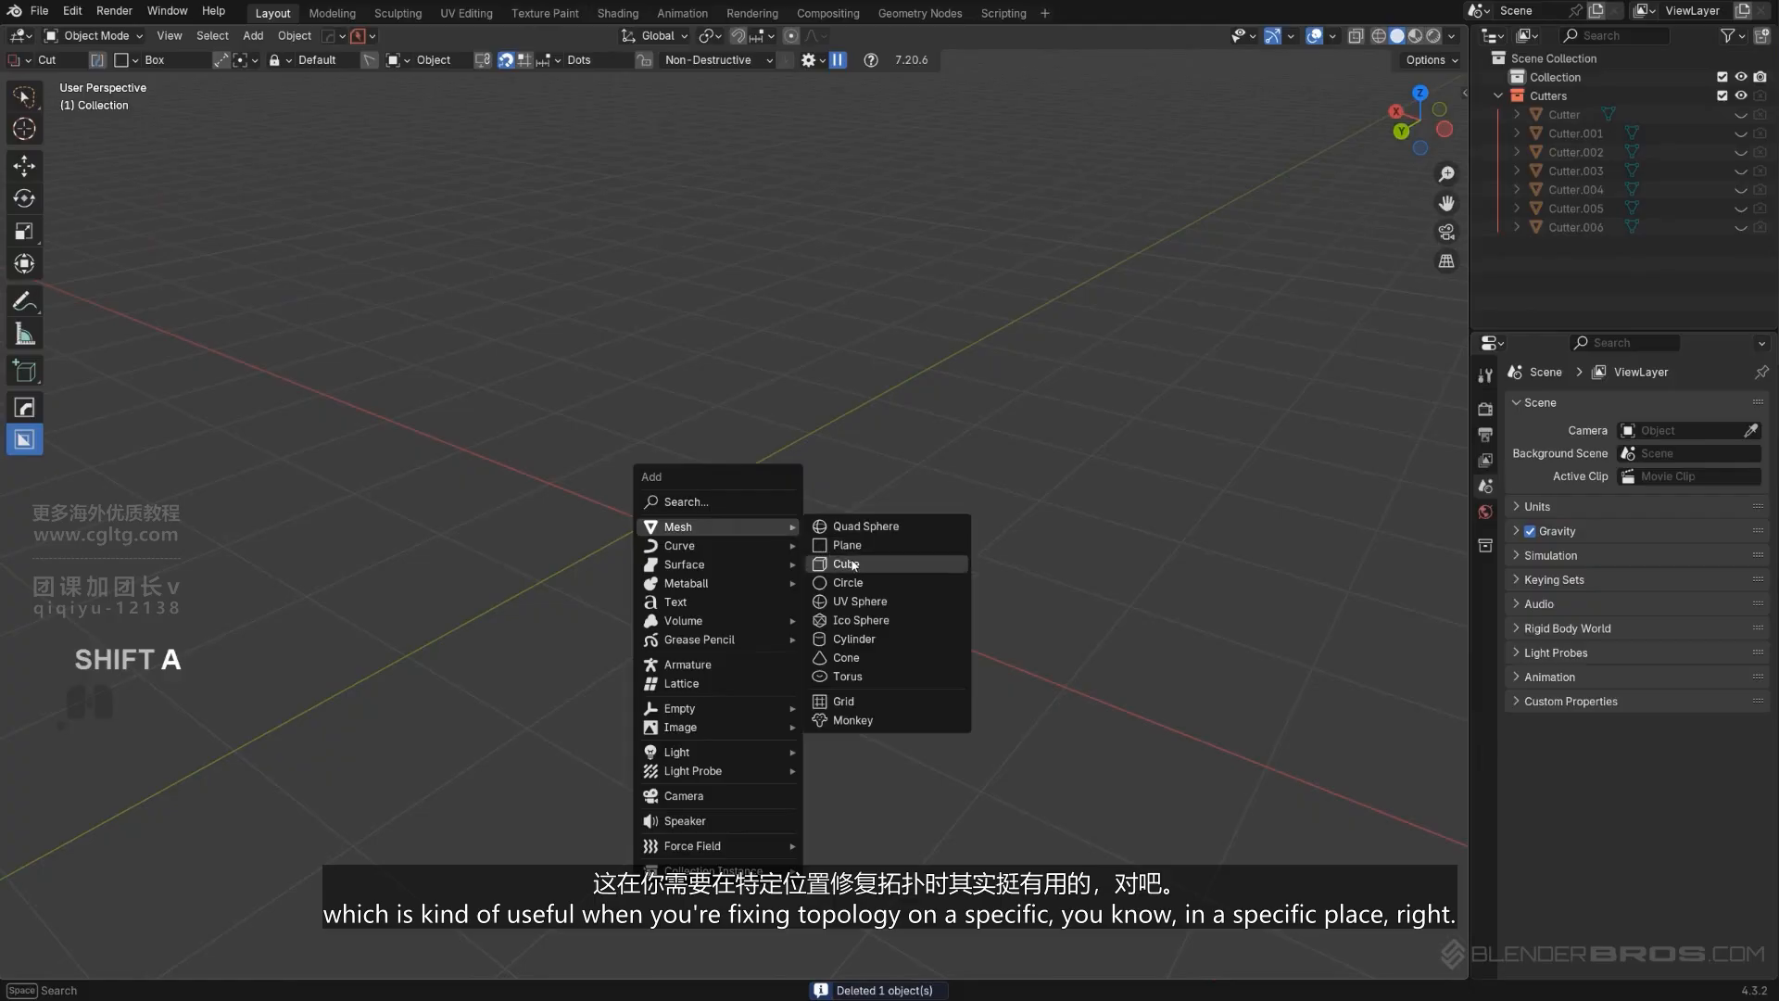
left_click(841, 563)
Try cycling through the Dice V2 presets on the new cube, then cancel the operation.
key("q")
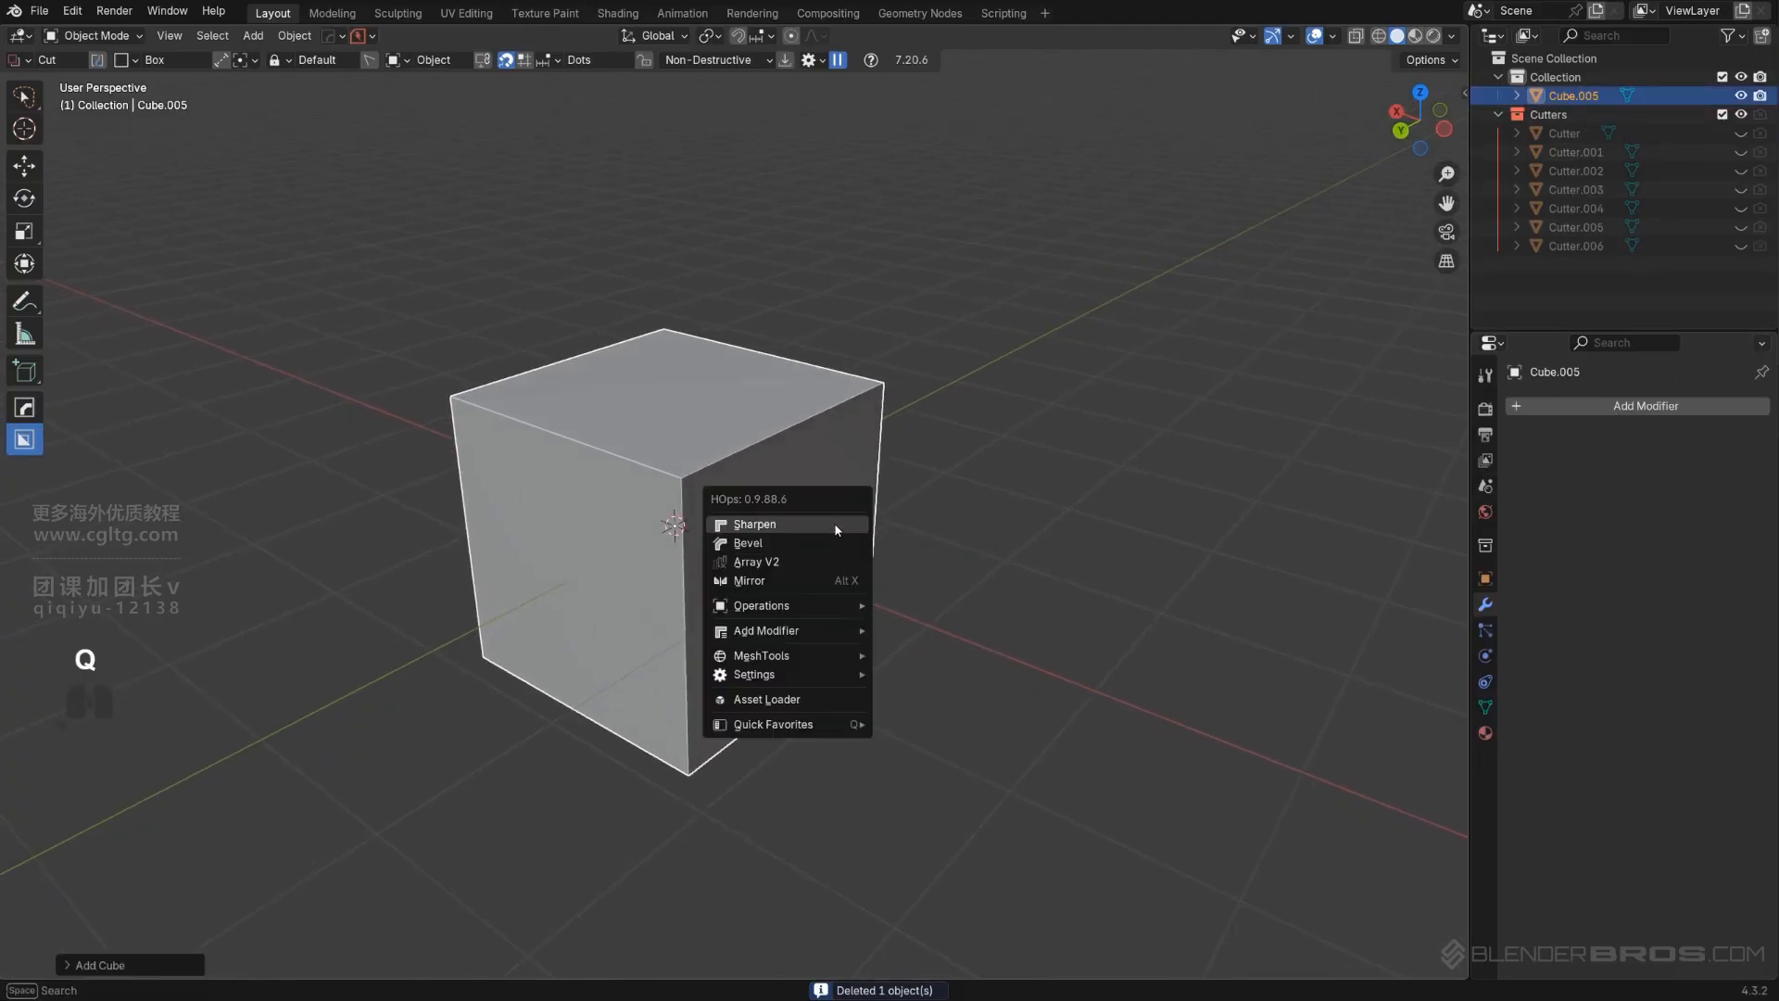
mouse_move(840, 656)
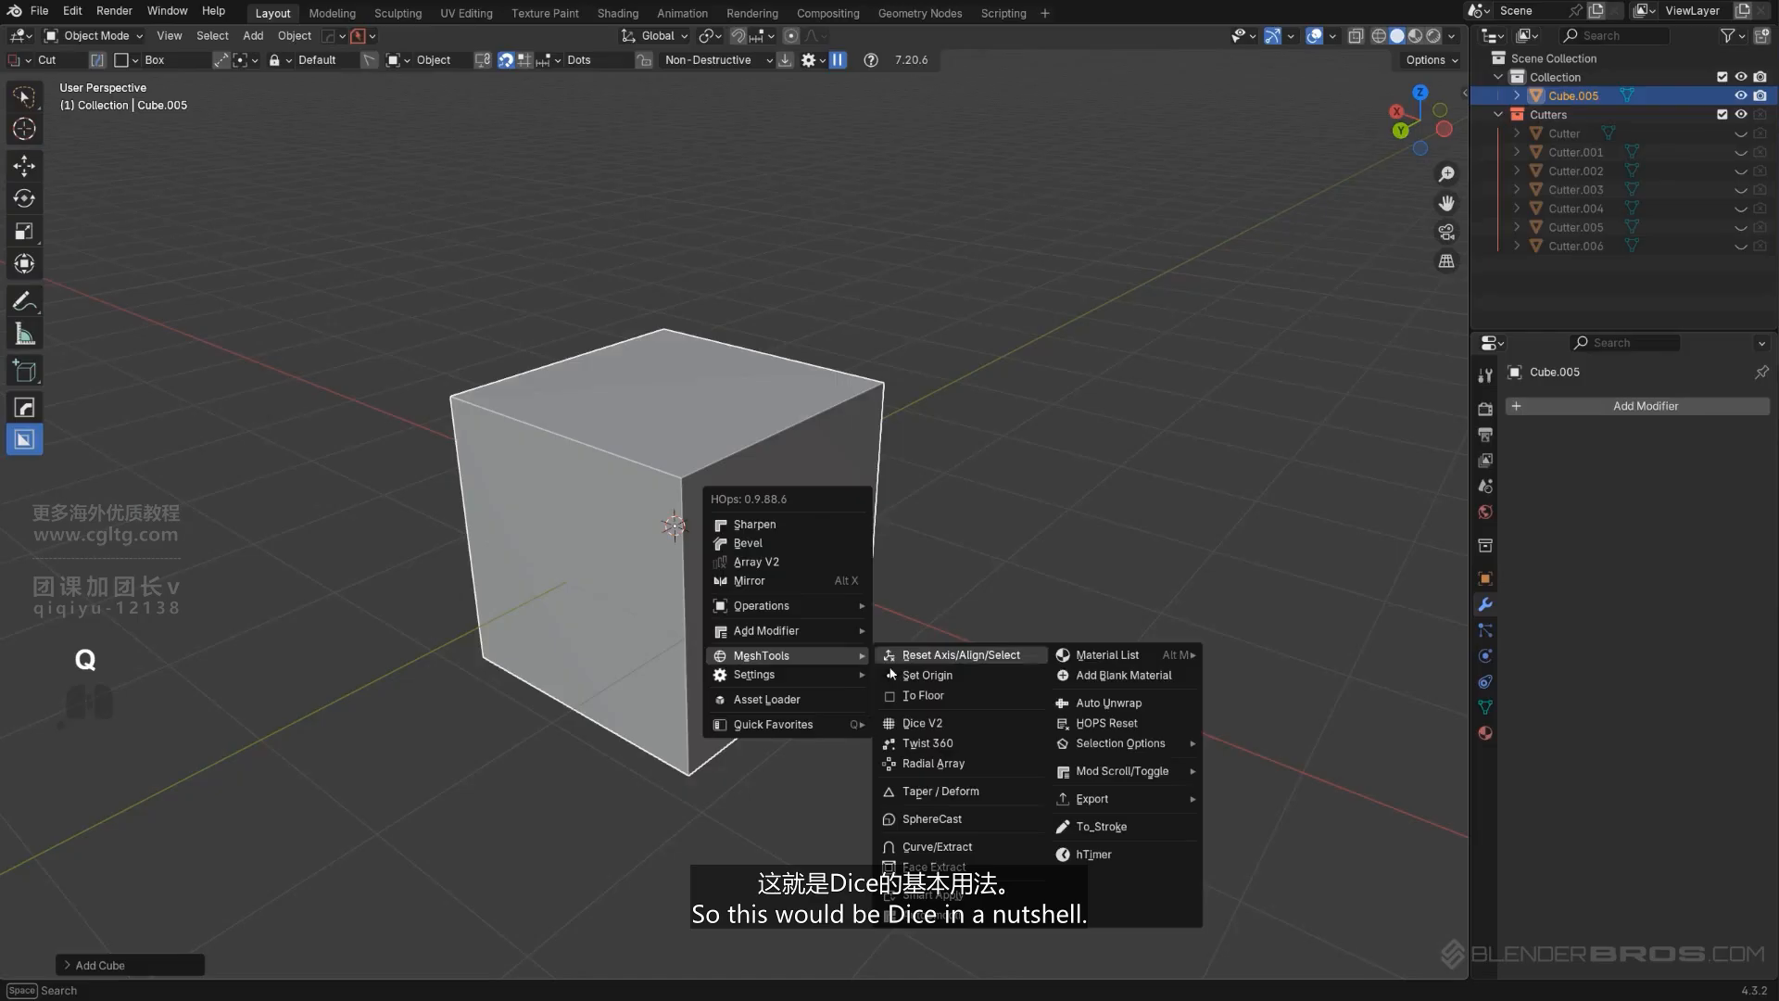
left_click(941, 724)
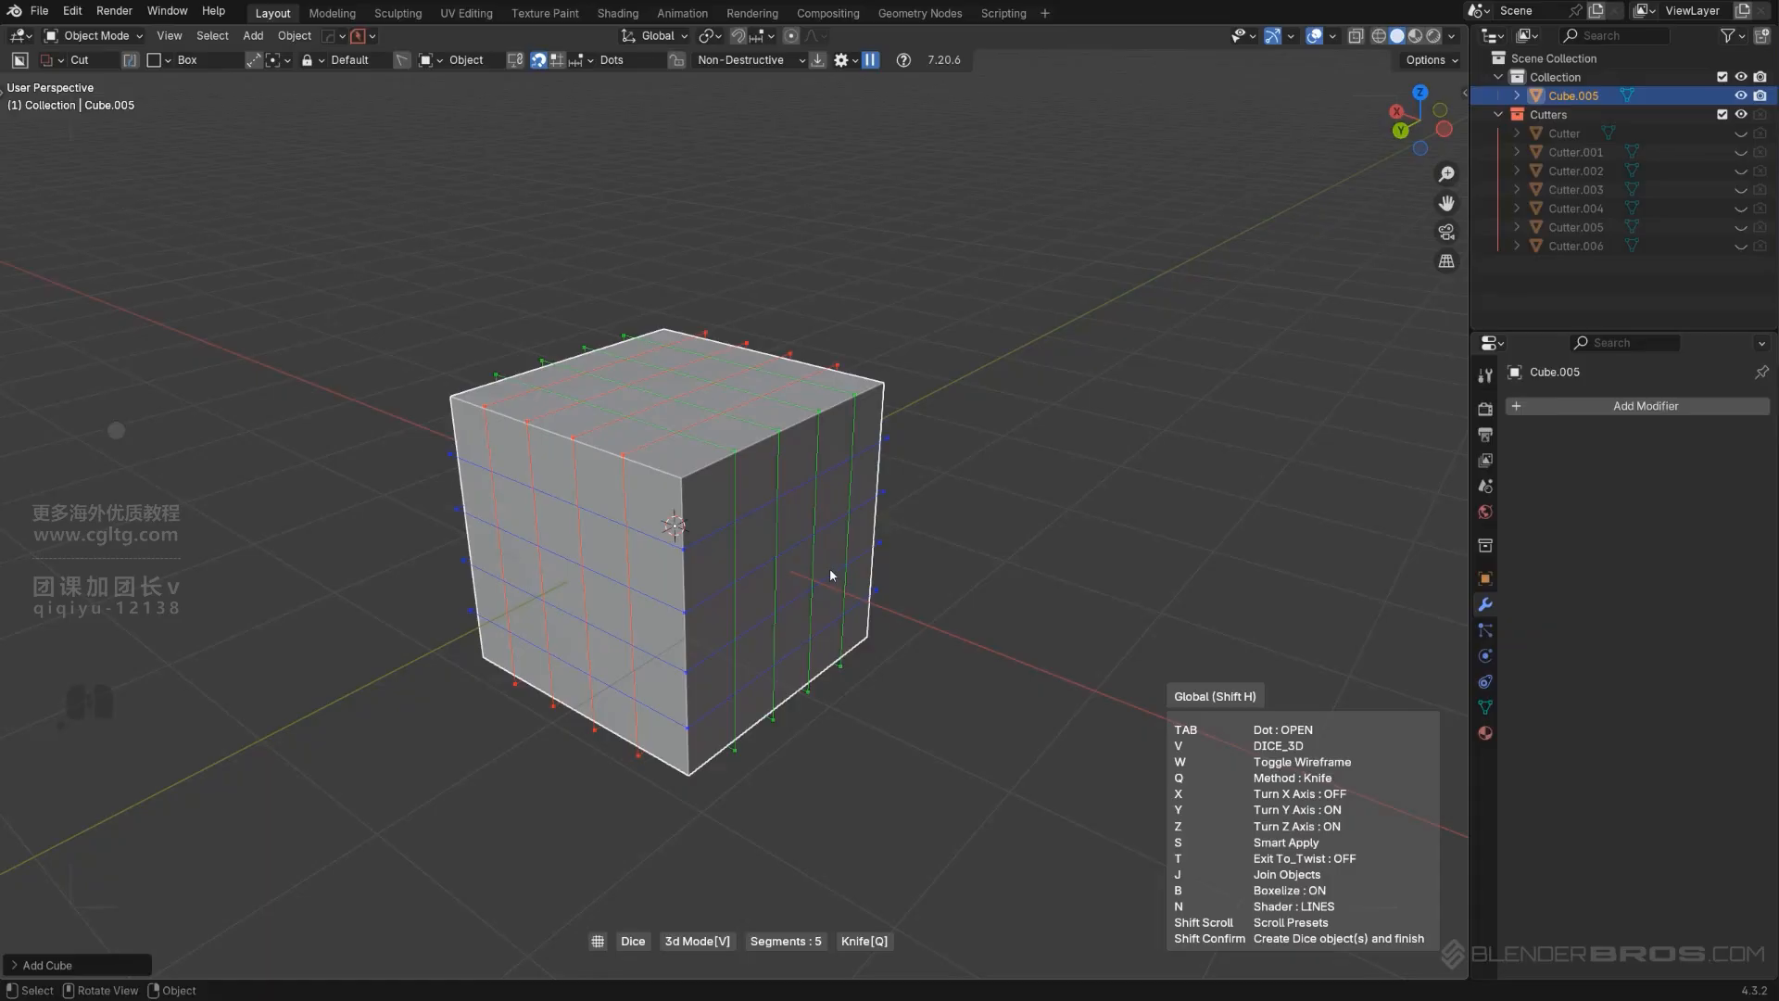
scroll(831, 569, "down", 3, "shift")
scroll(828, 565, "up", 2, "shift")
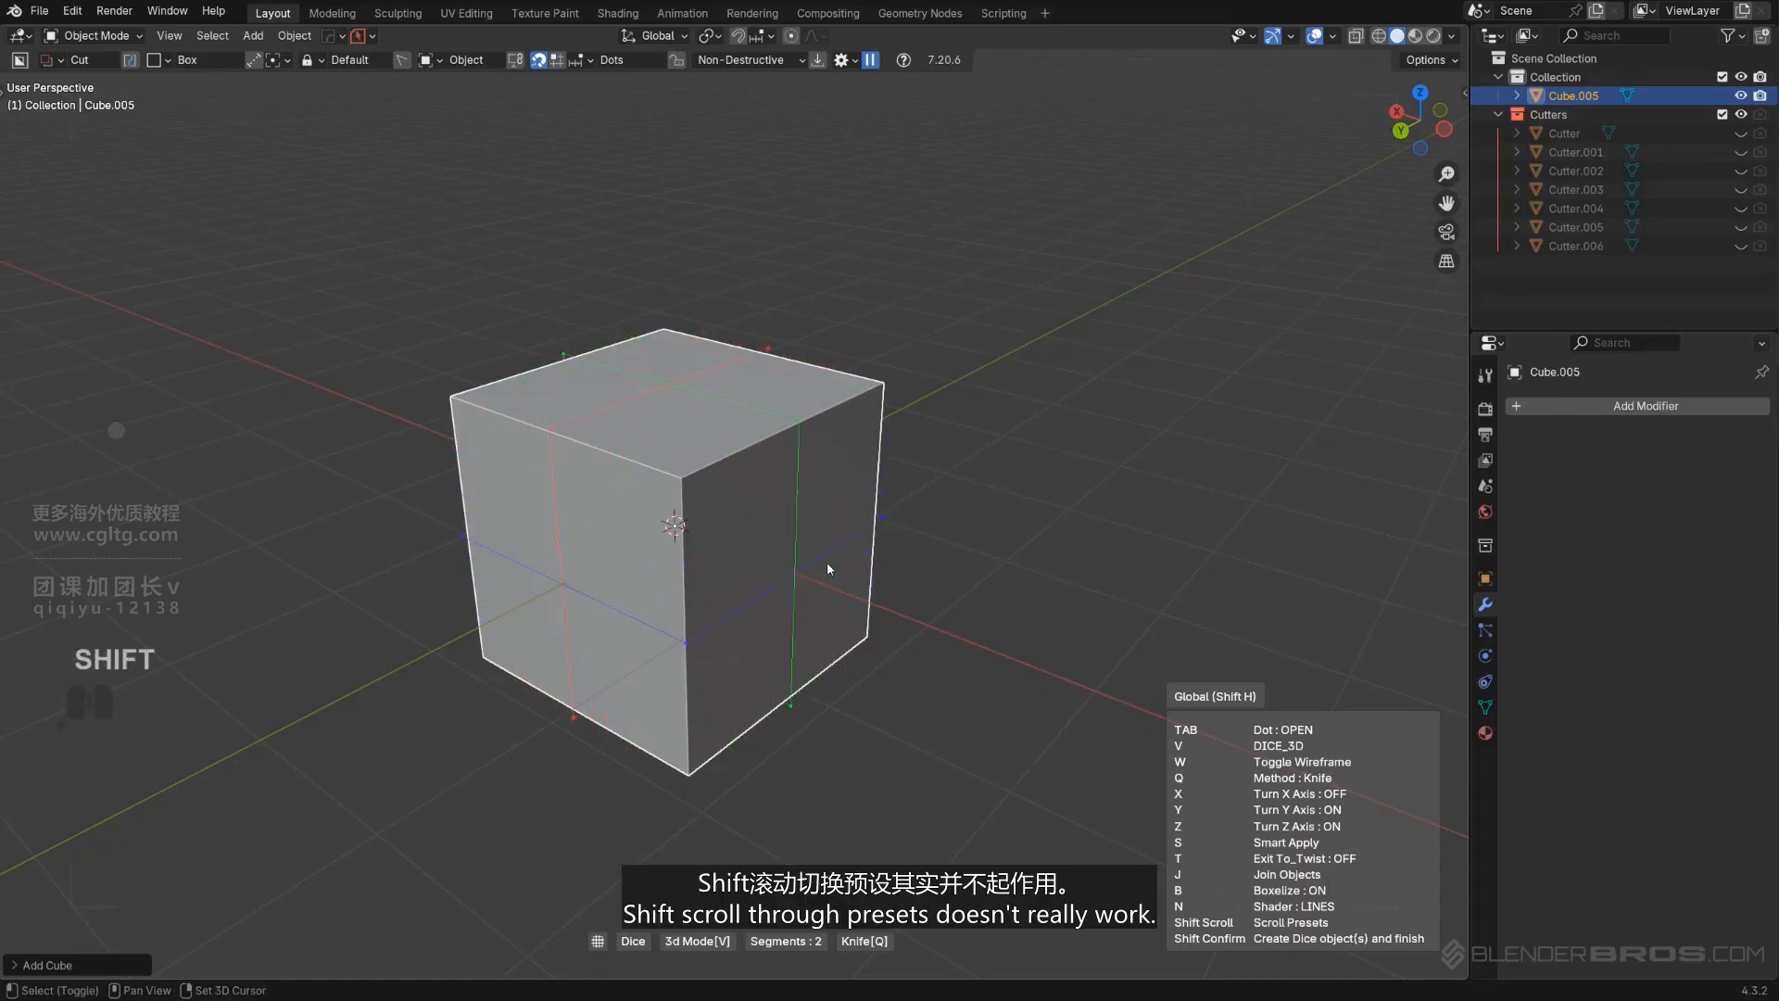
scroll(828, 559, "down", 1, "shift")
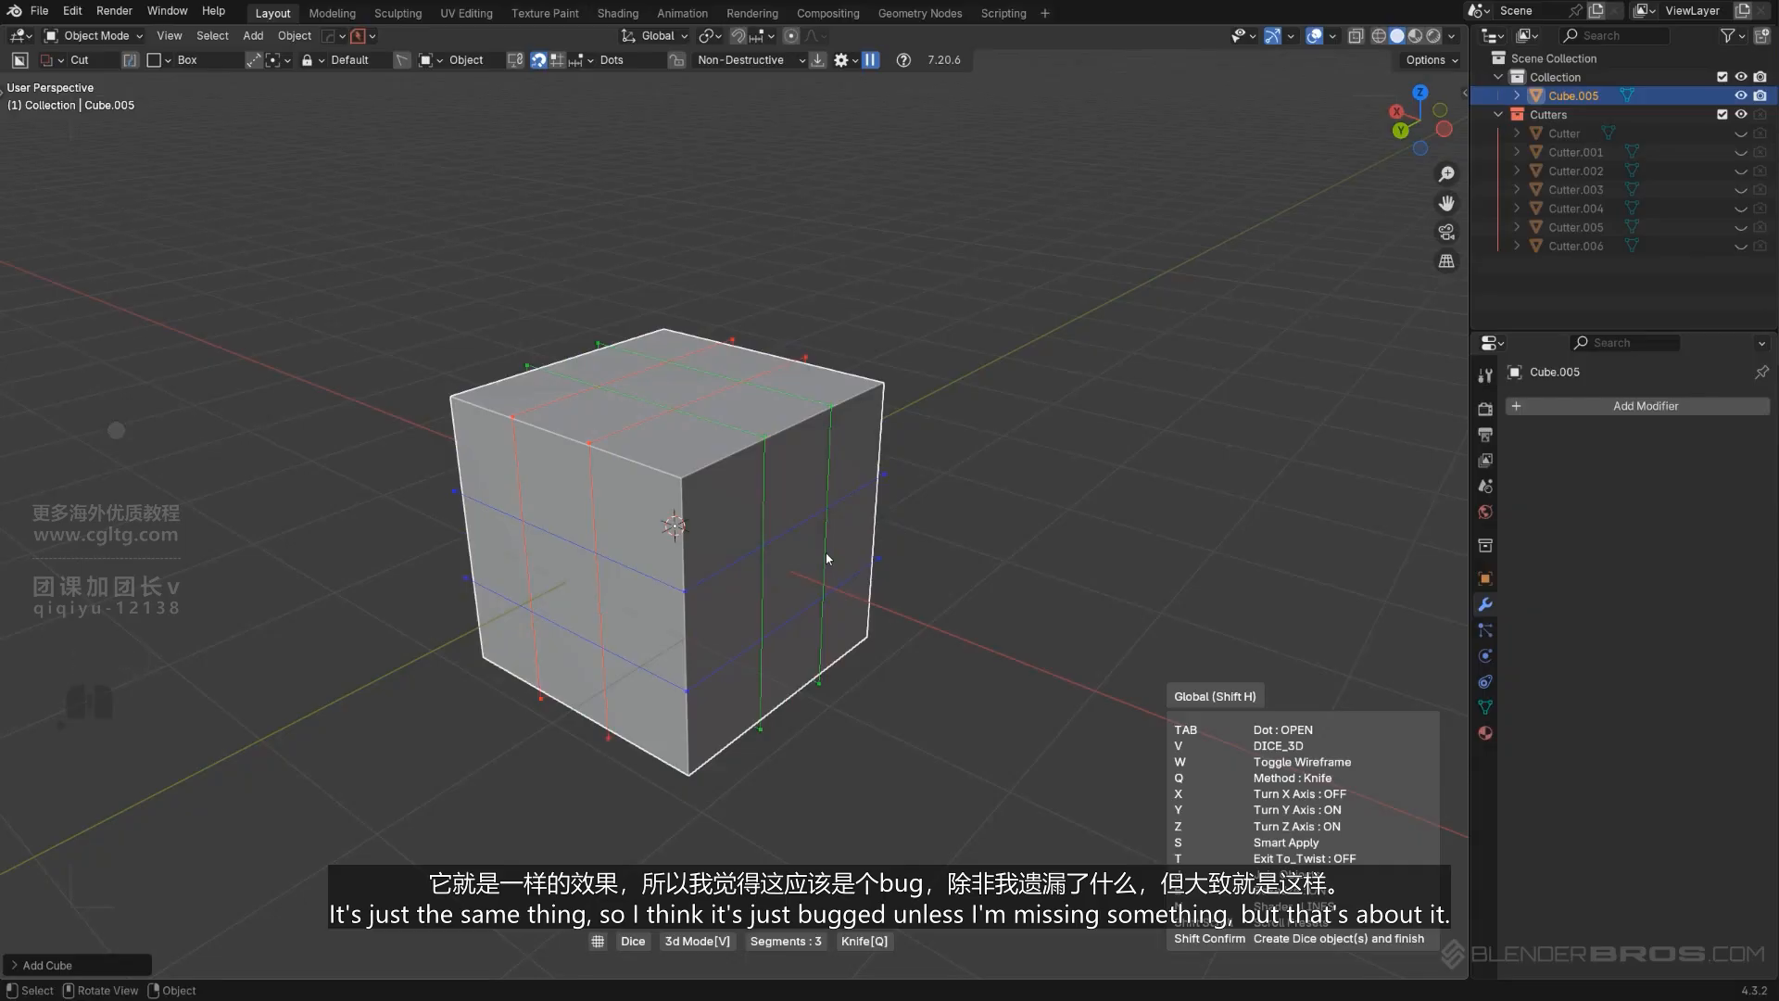
key("Escape")
Start Dice V2 directly on all axes and dice the cube with 4 segments.
key("q")
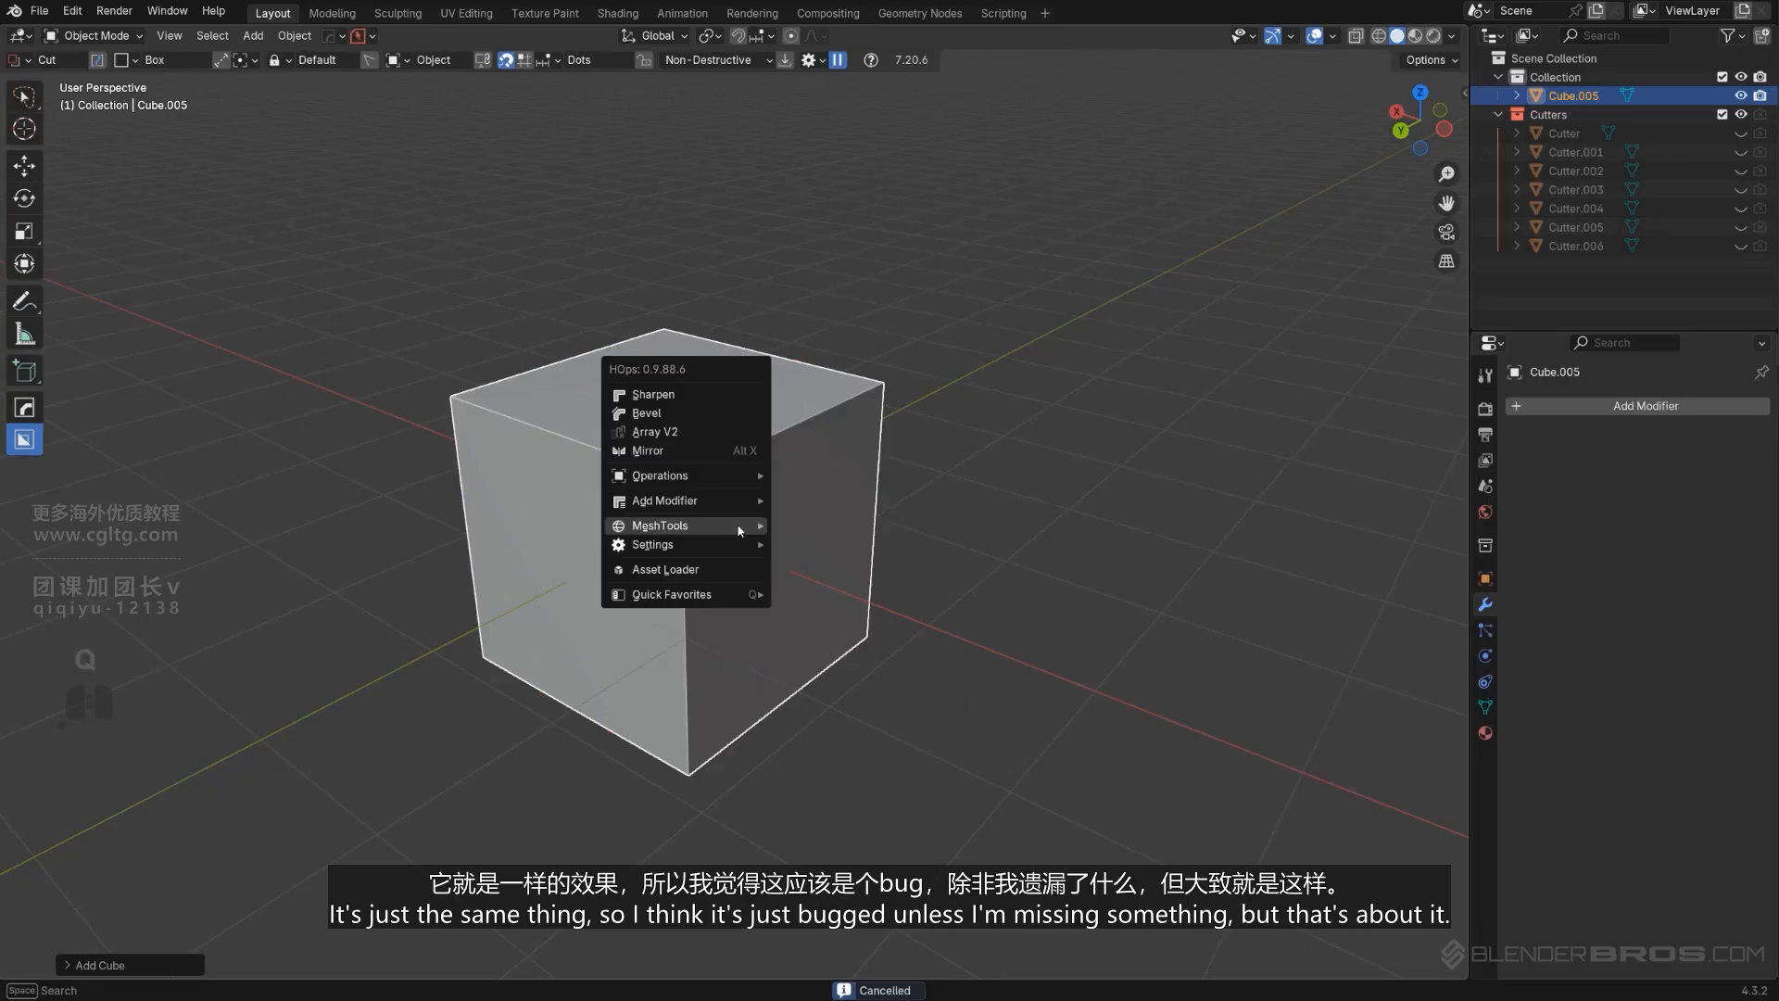
mouse_move(686, 525)
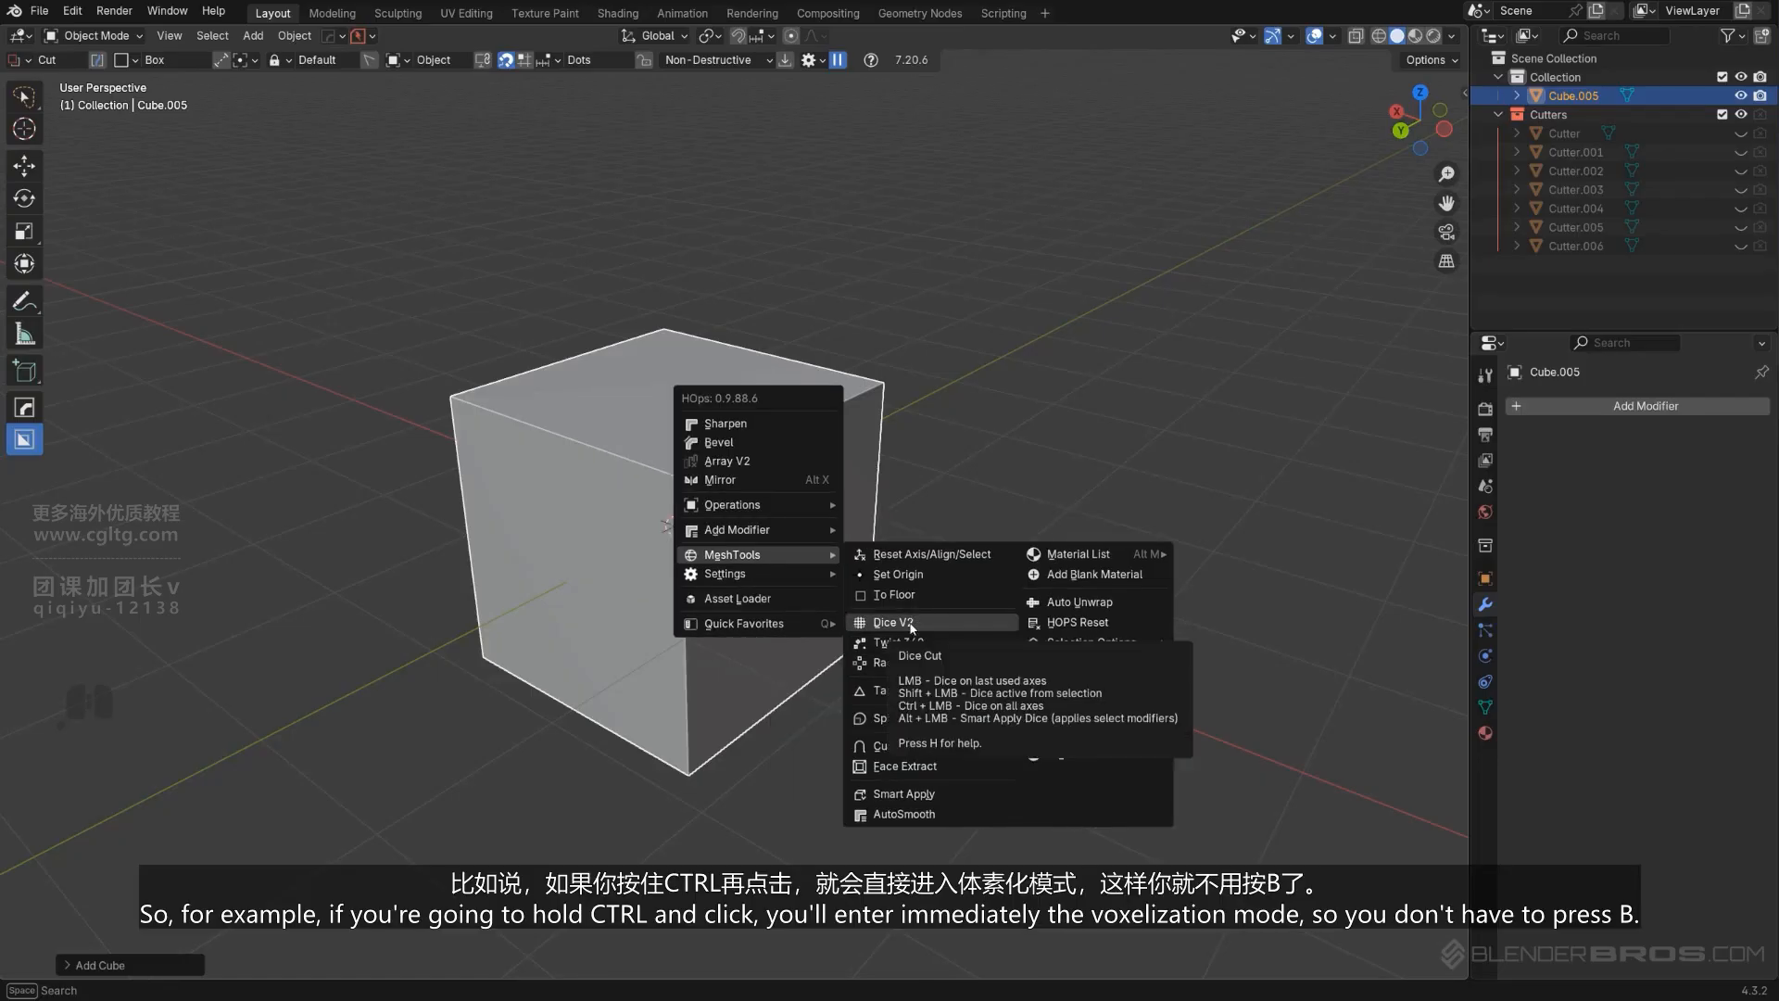
left_click(911, 624, "ctrl")
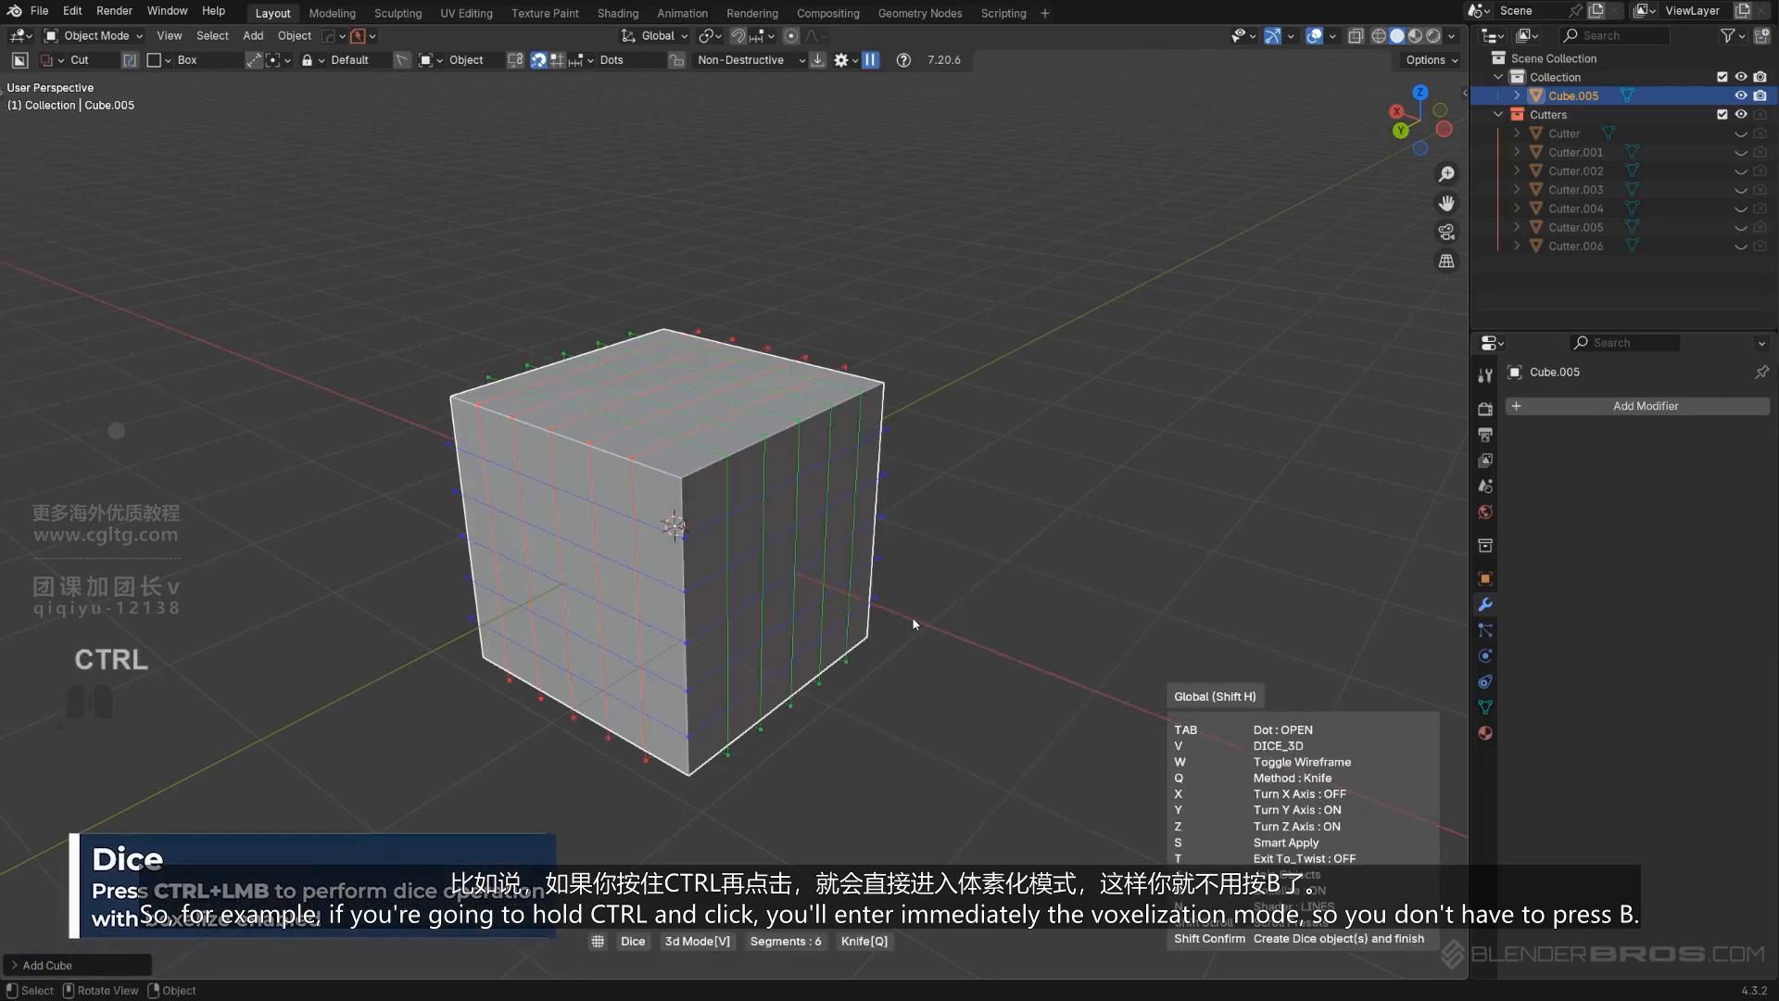
scroll(913, 624, "down", 7)
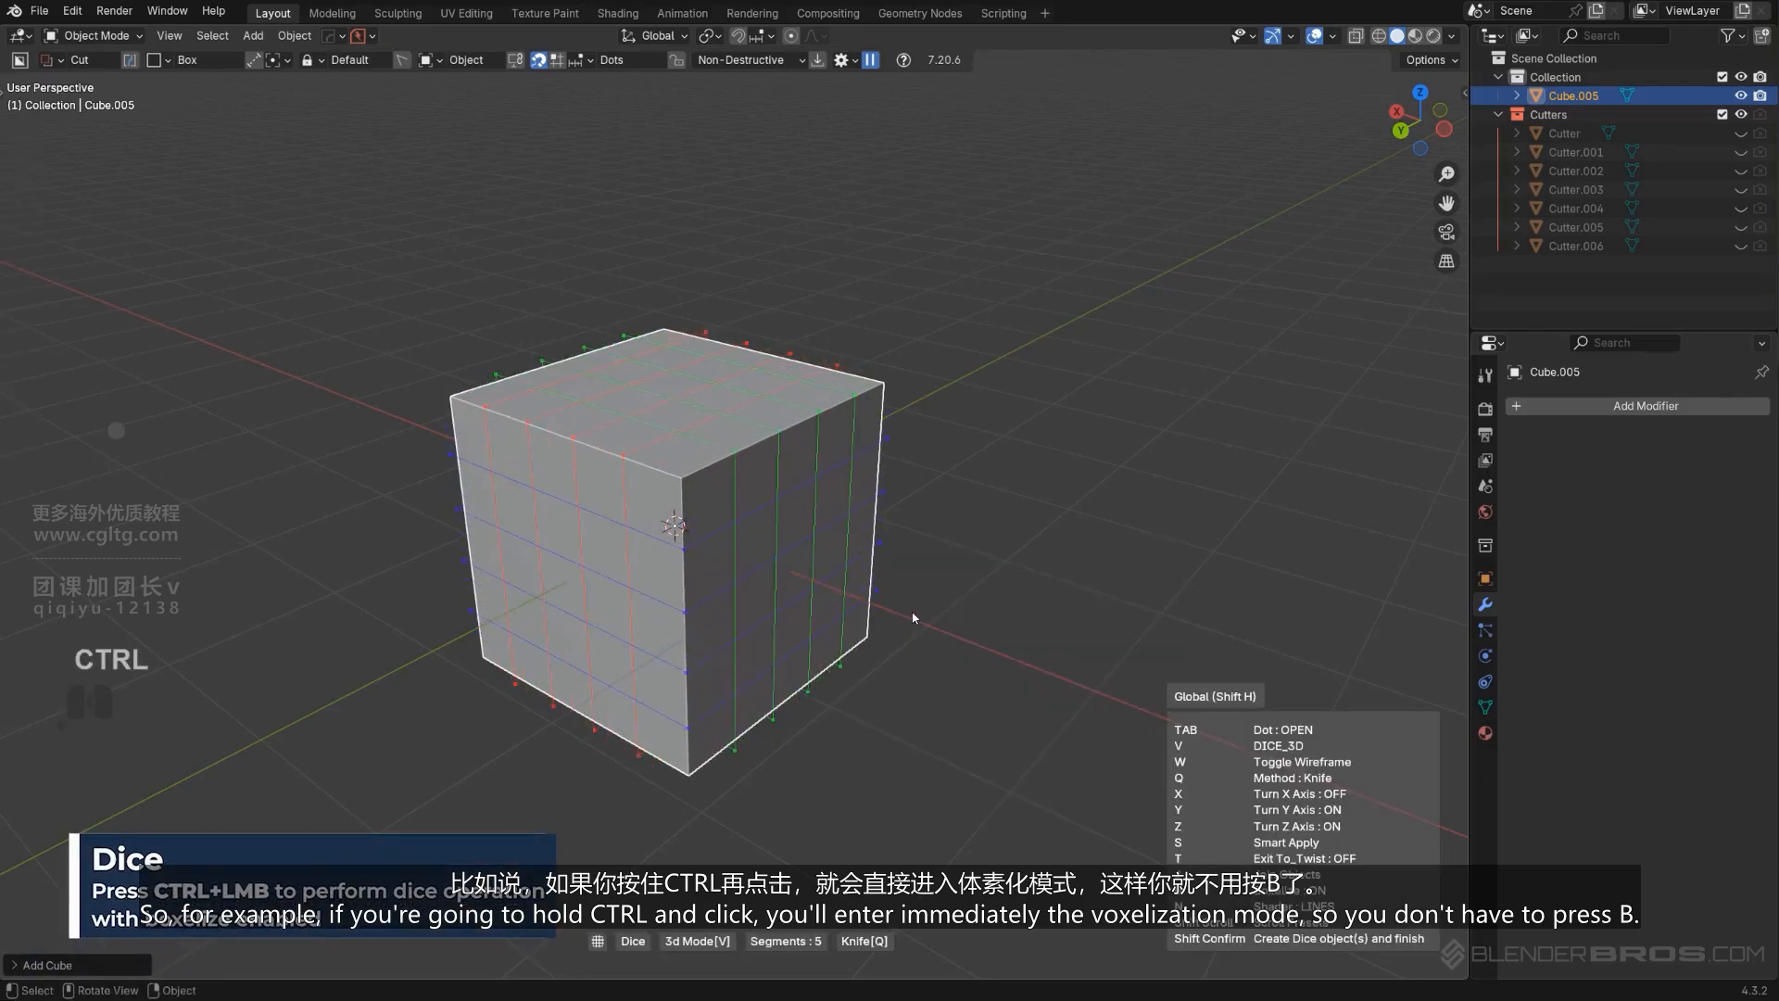
scroll(914, 618, "up", 1)
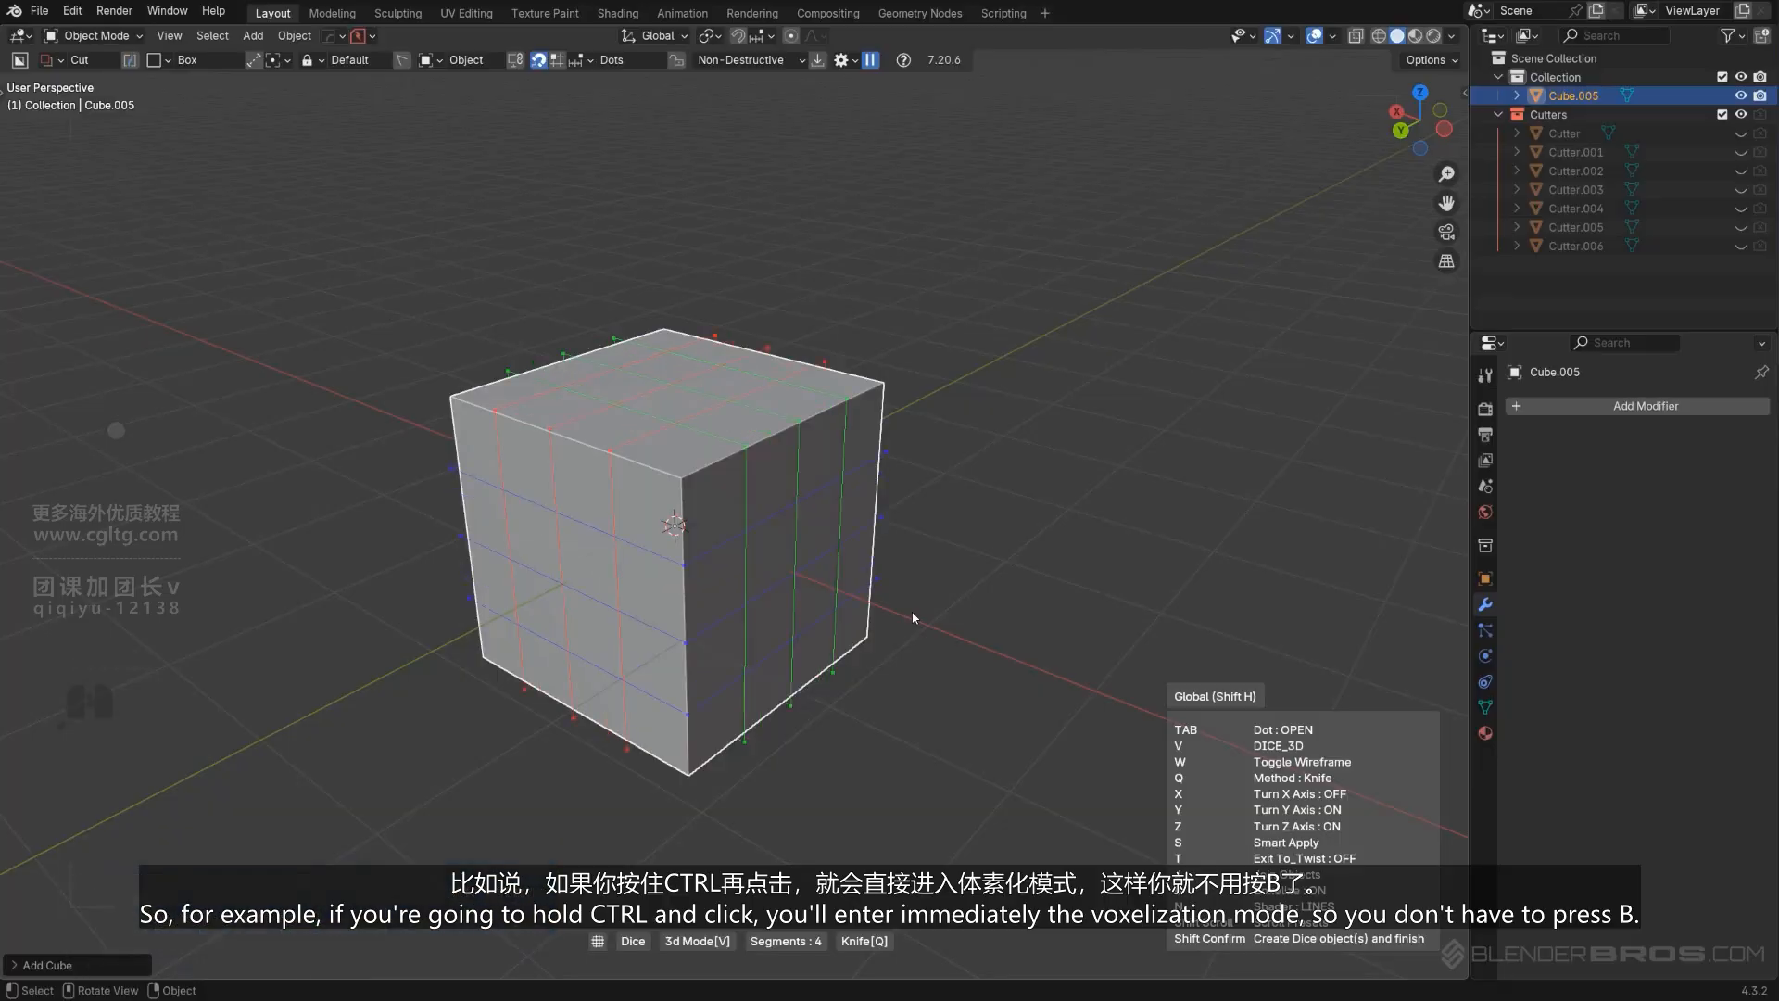
left_click(914, 611)
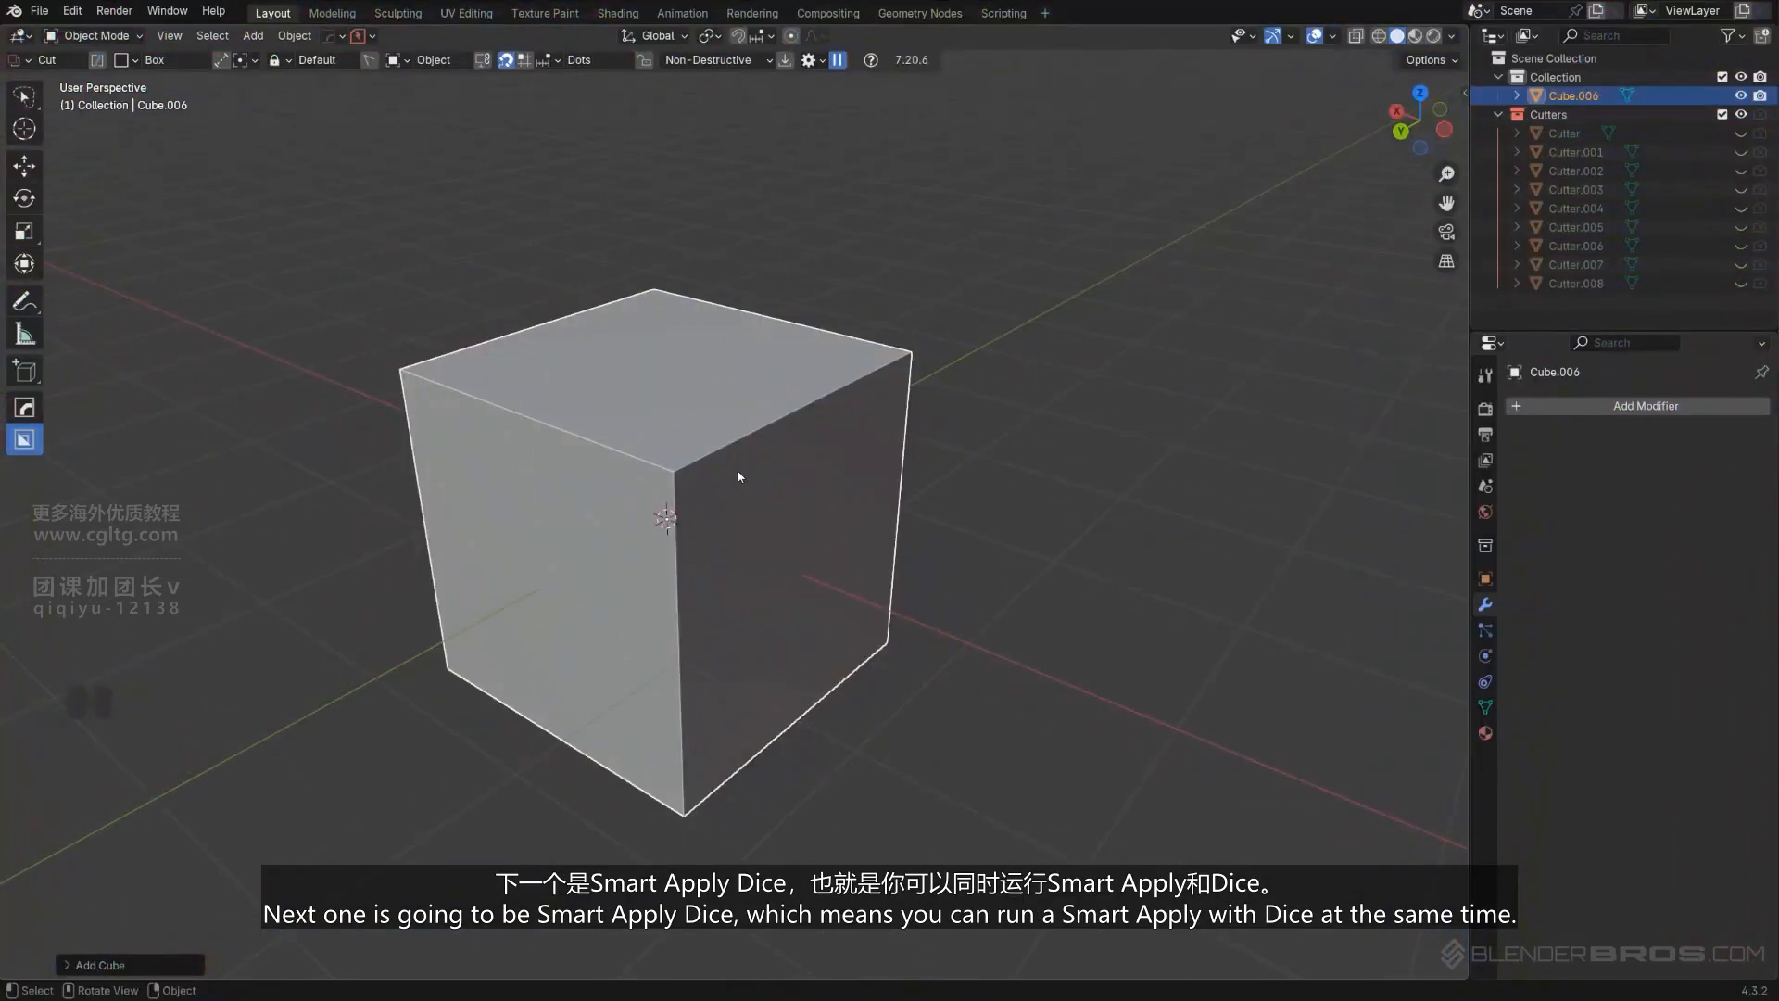
Cut two box notches into the cube, one about 1.07 deep from the top face and one horizontally into the front side.
left_click_drag(723, 370, 811, 451)
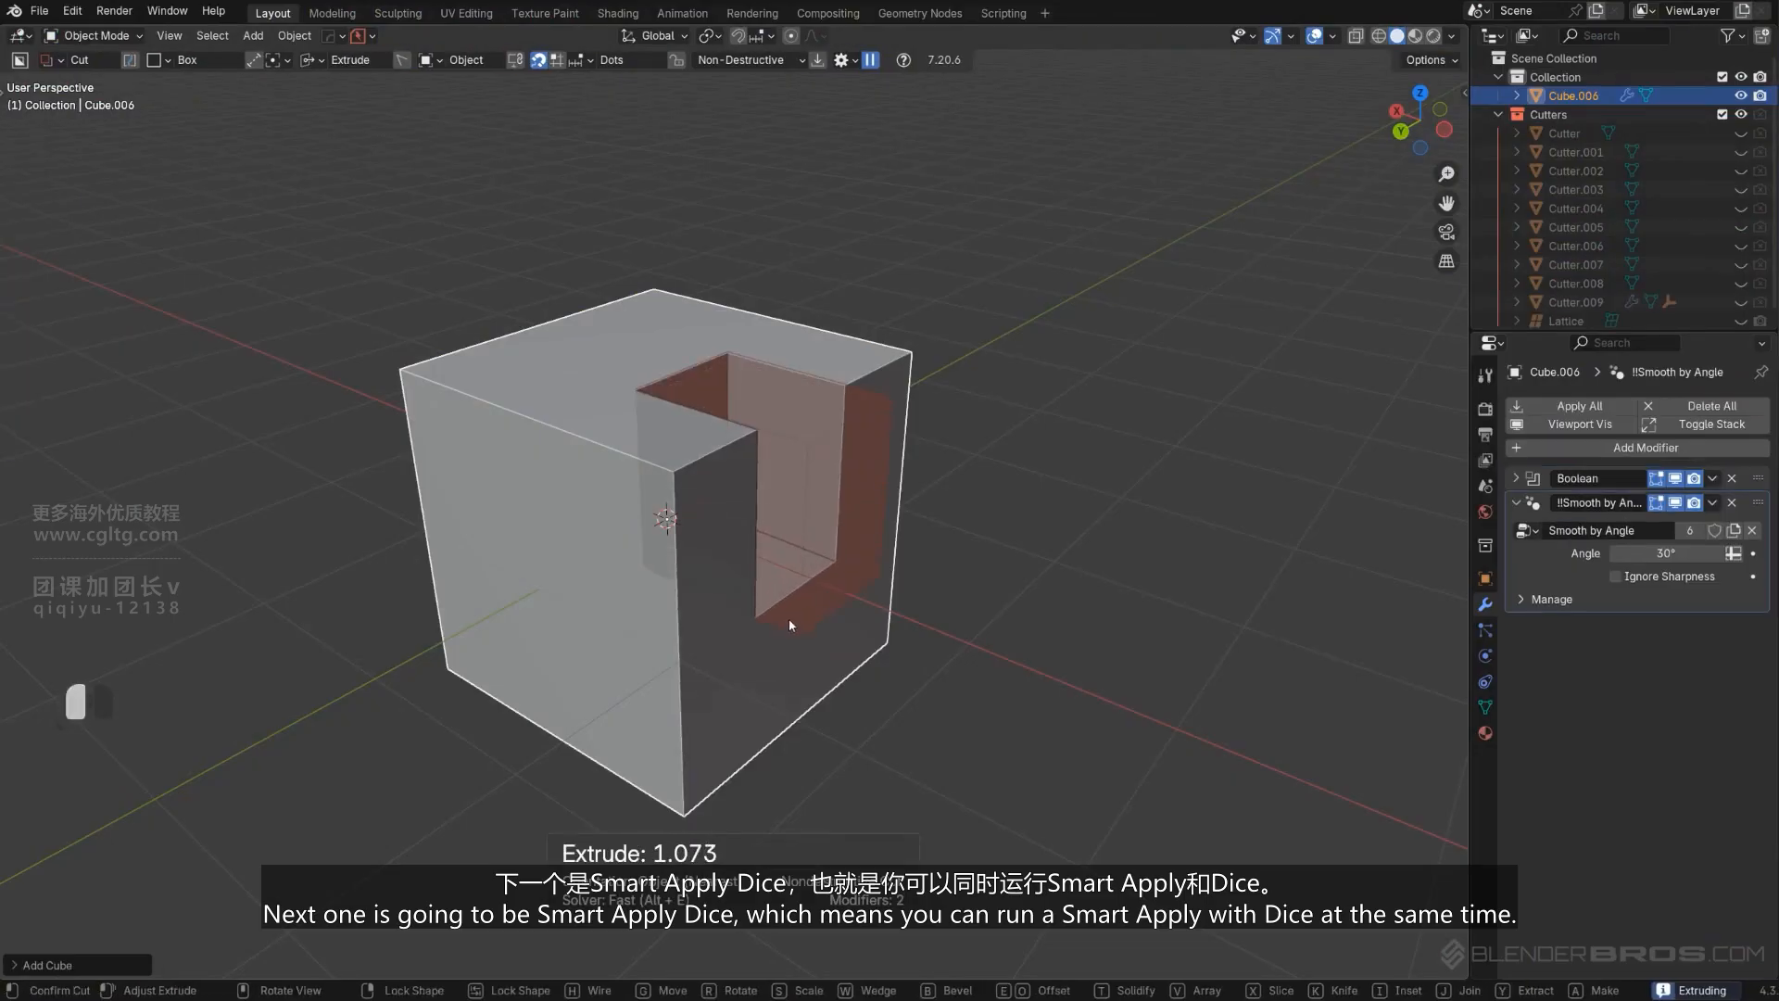
left_click(789, 620)
left_click_drag(604, 495, 693, 582)
left_click(1025, 508)
Mirror the notched cube across its X axis with a Hard Ops mirror modifier.
key("alt+x")
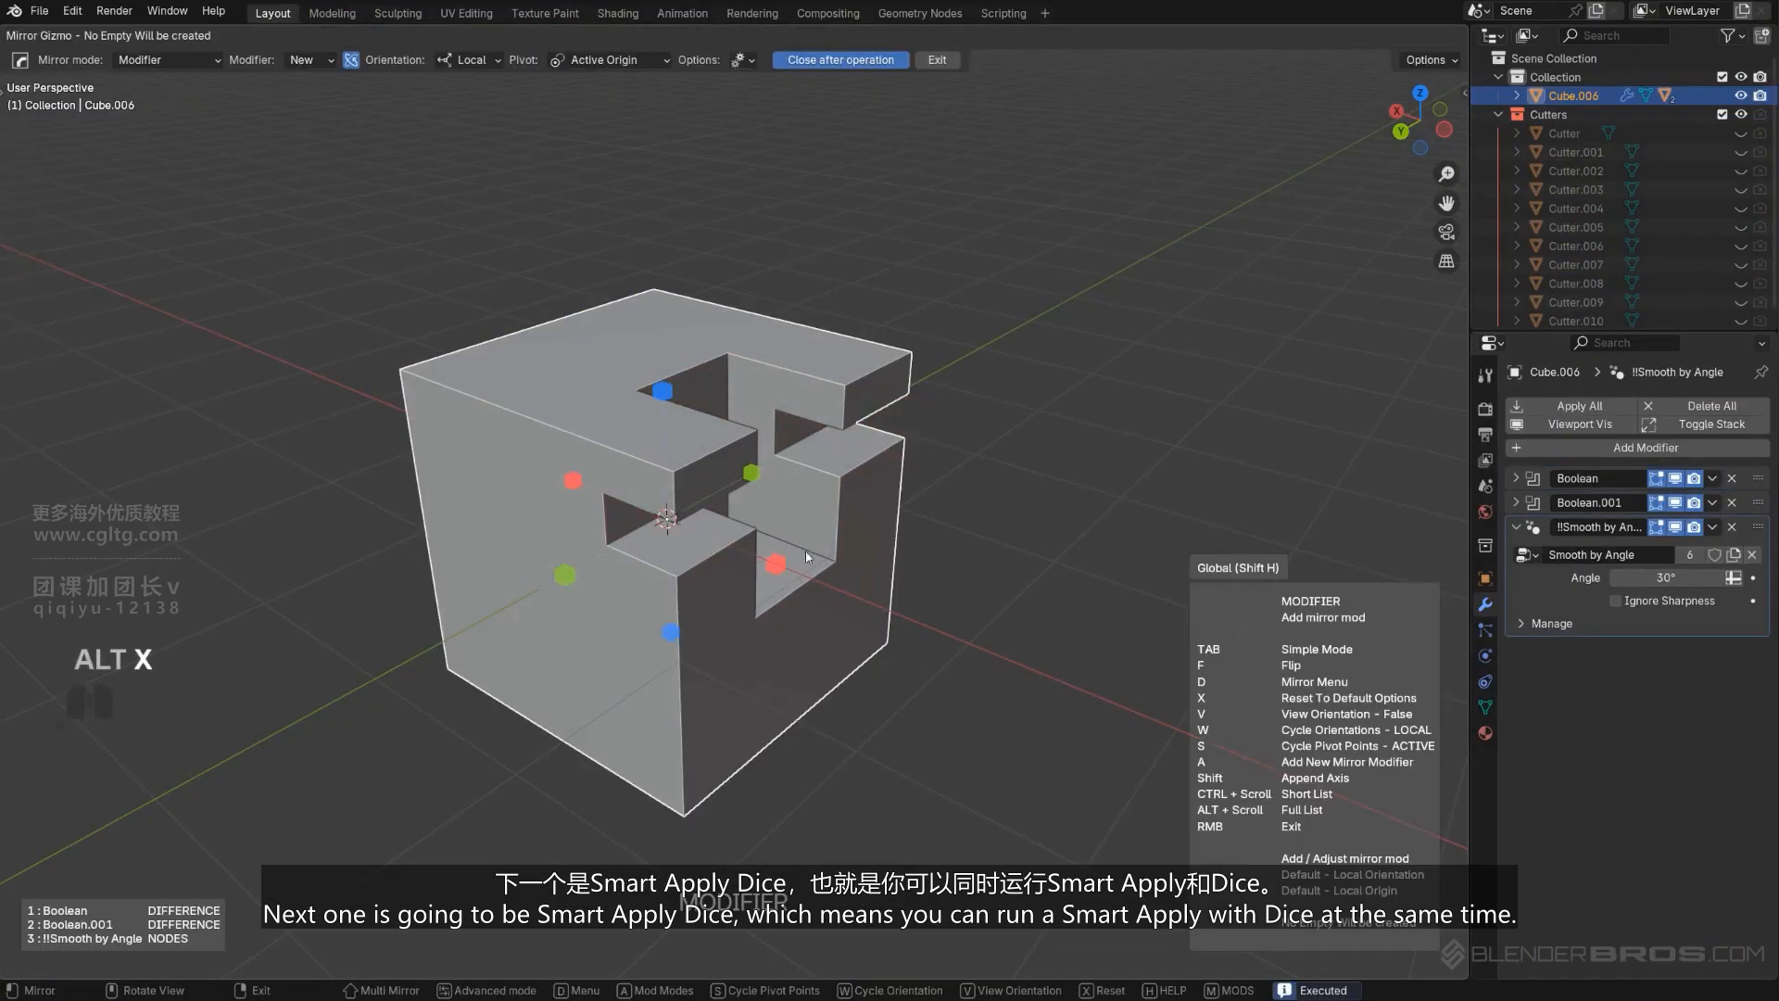
left_click(776, 564)
mouse_move(762, 507)
middle_mouse_down()
mouse_move(743, 503)
mouse_move(786, 511)
middle_mouse_up()
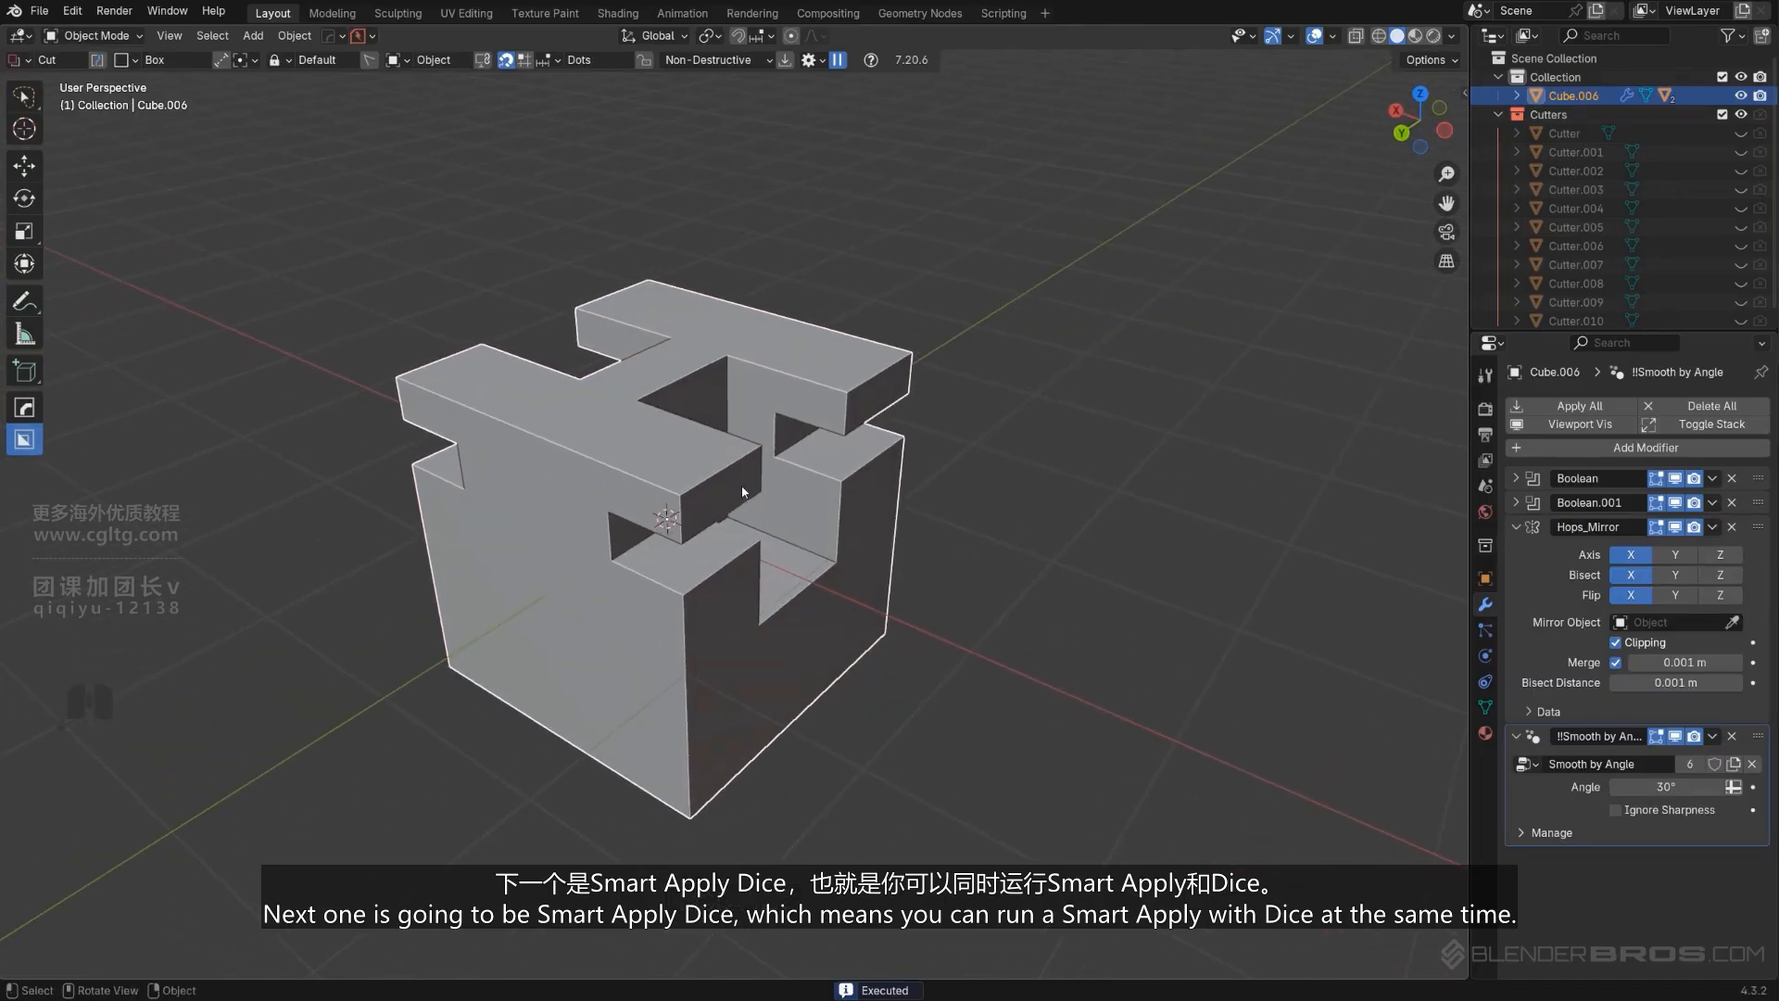
Run Dice V2 with Smart Apply on the mirrored cube and dice it along X with a value of 3.
key("q")
mouse_move(743, 489)
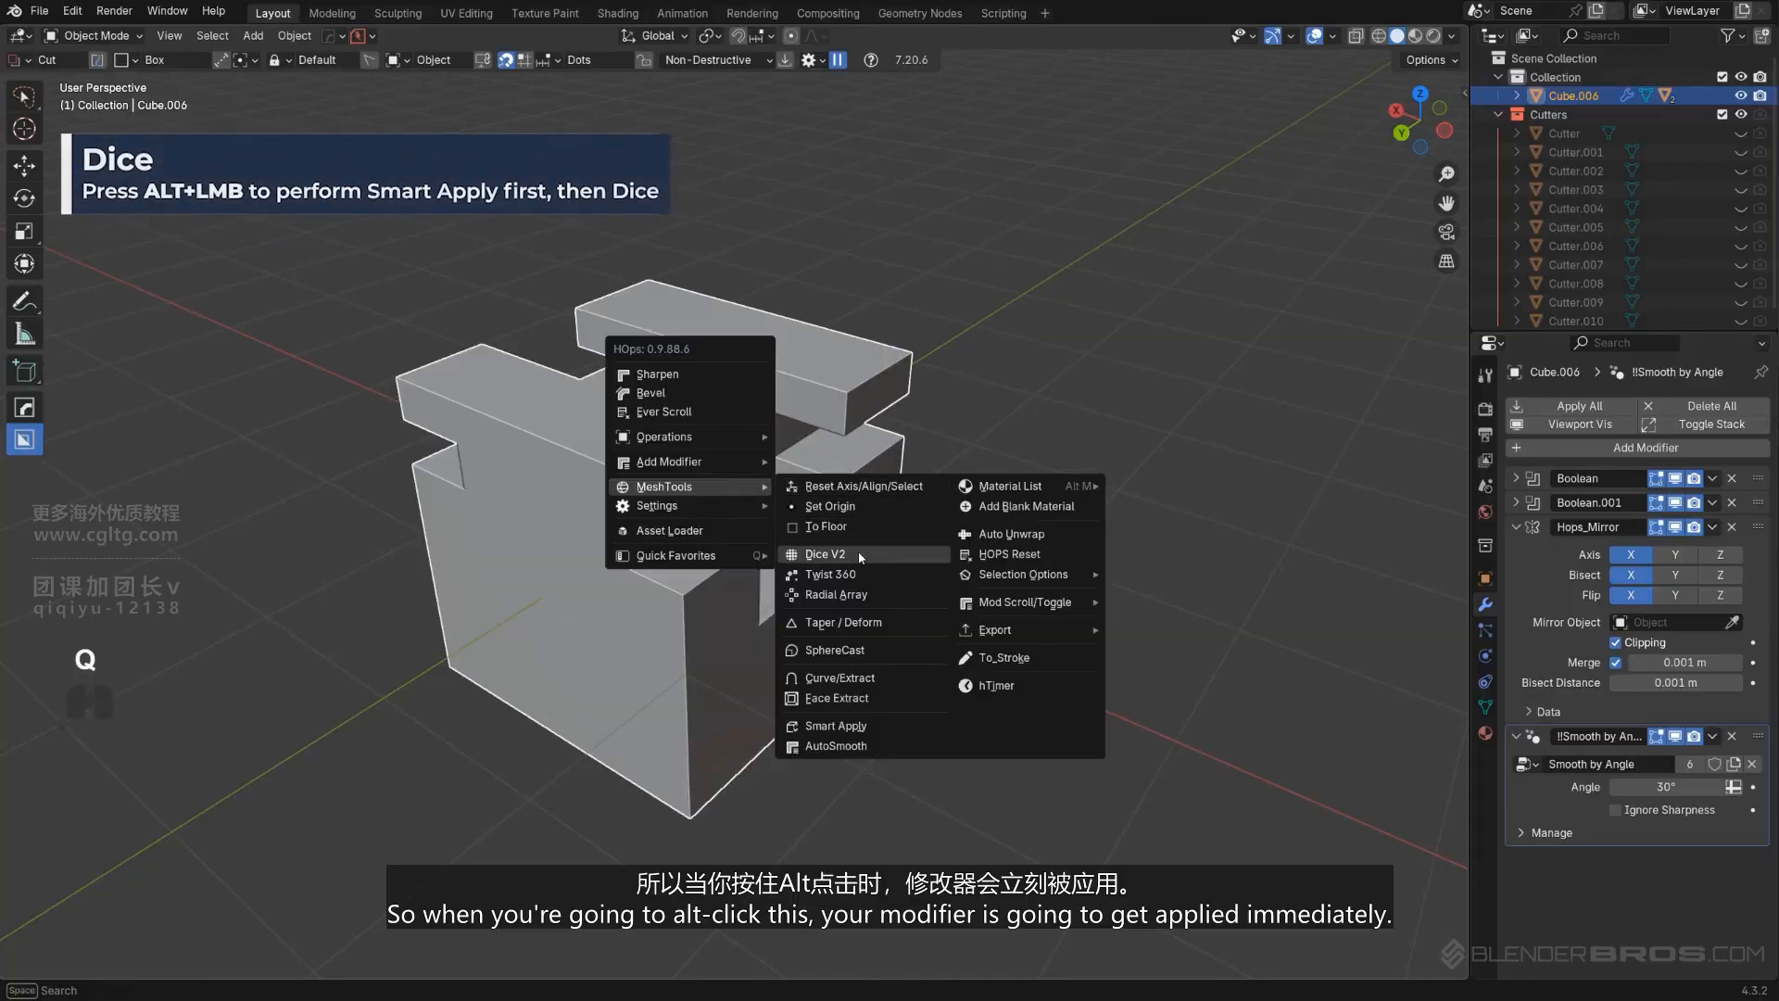
key("q")
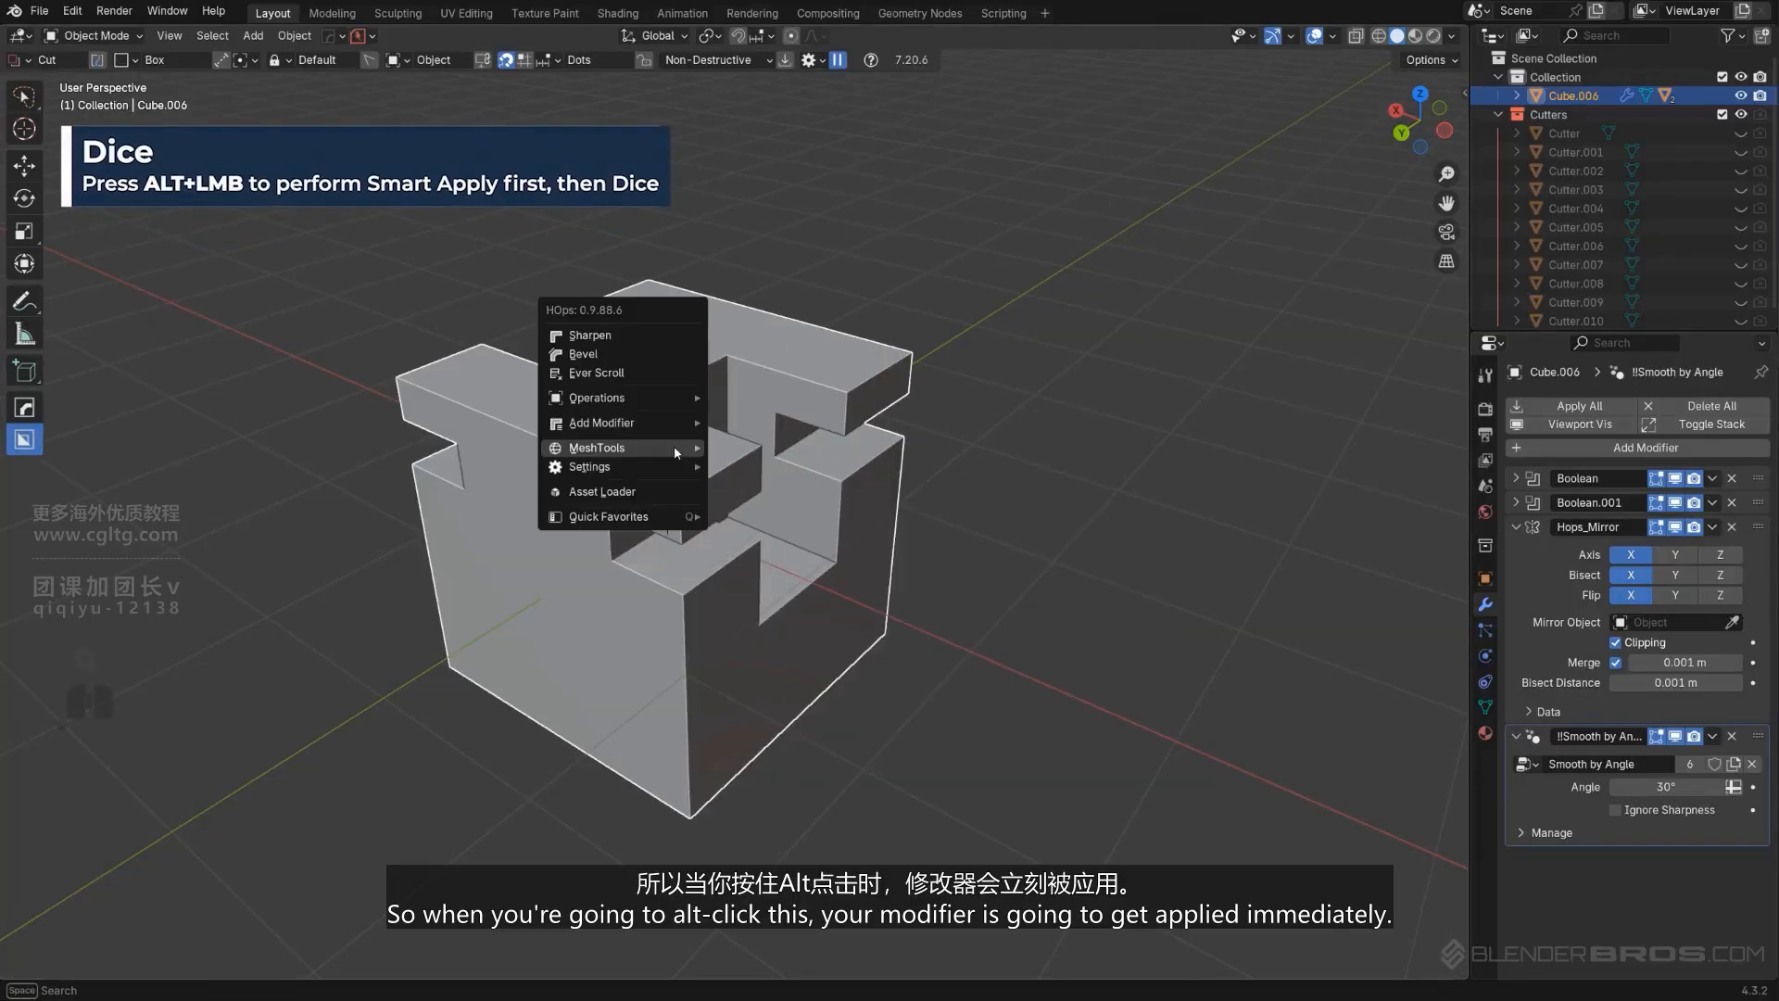
mouse_move(674, 445)
left_click(789, 521, "alt")
scroll(787, 525, "up", 1)
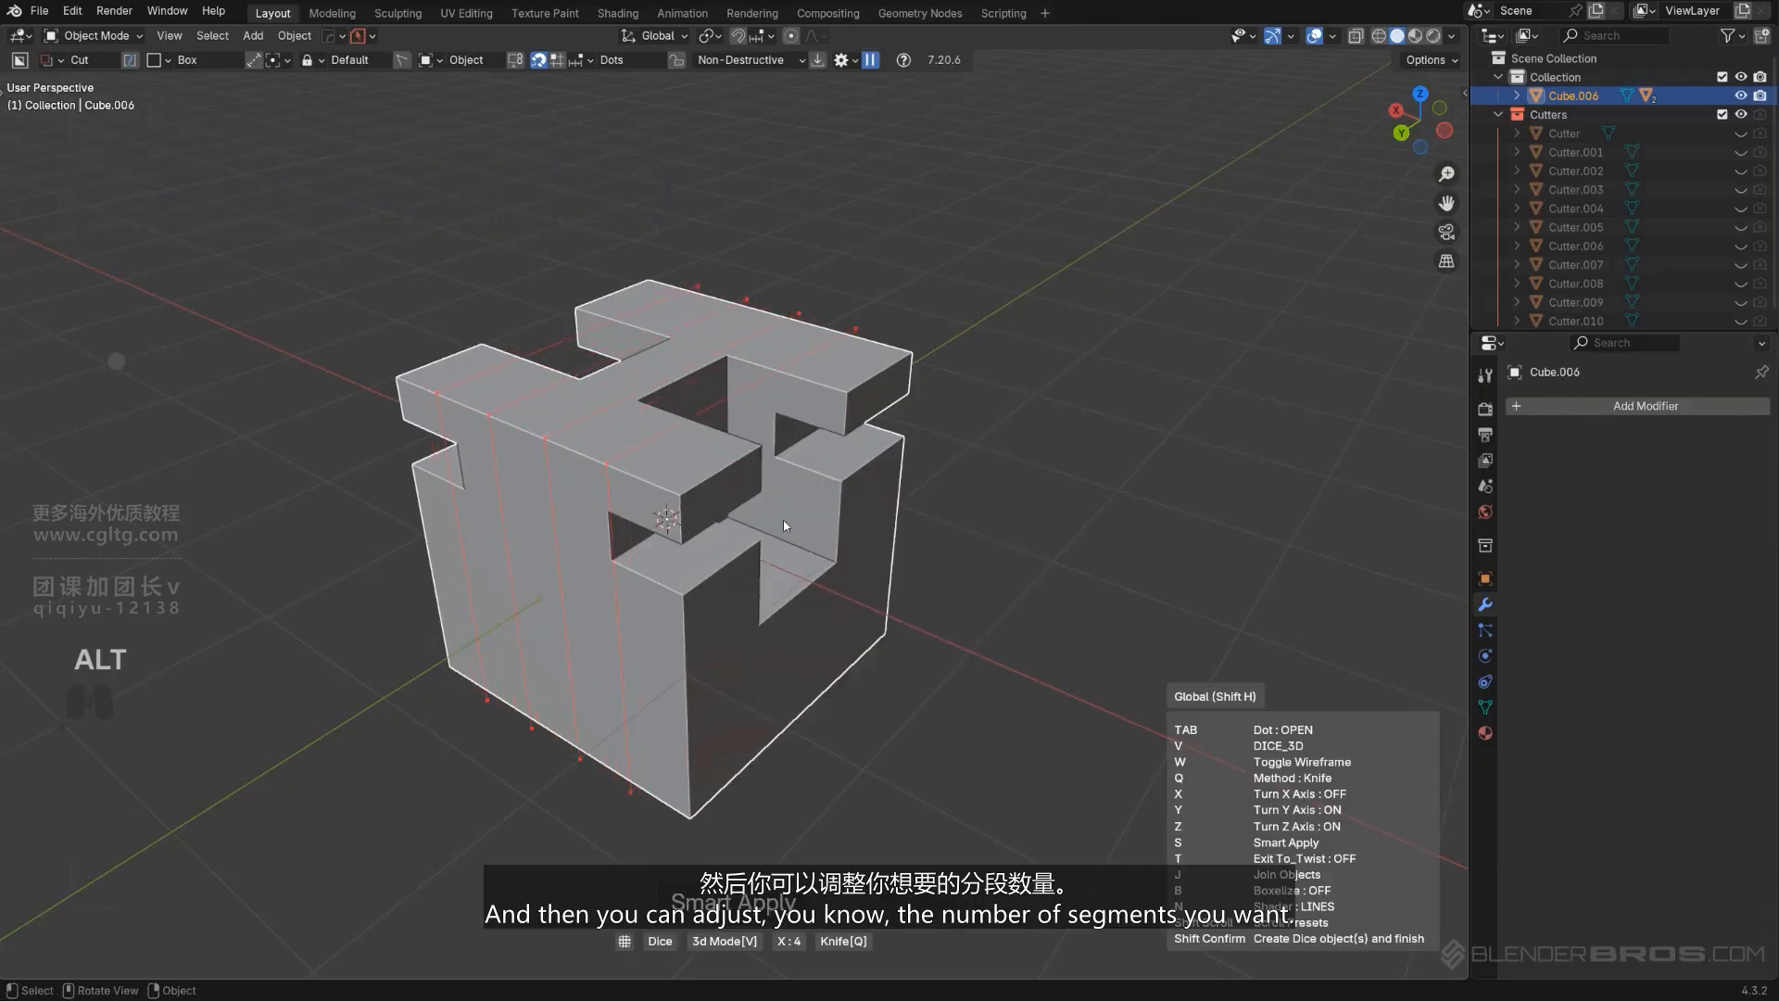
scroll(782, 525, "down", 2)
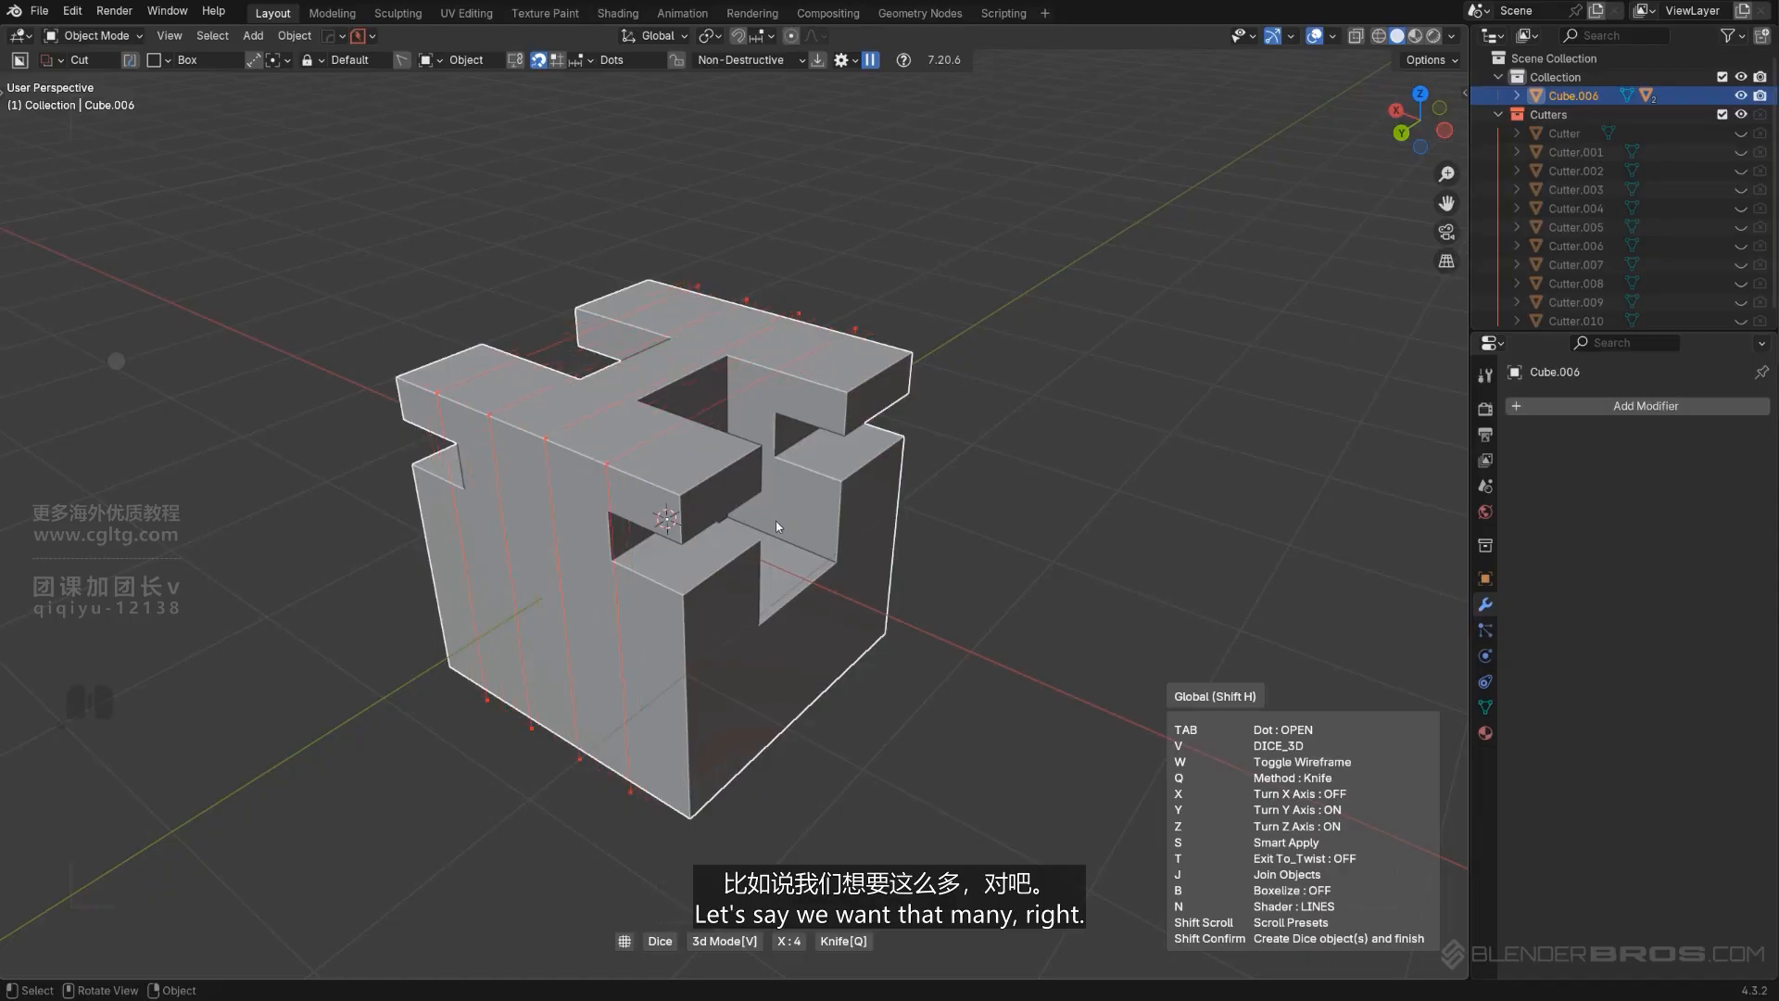
scroll(776, 526, "down", 1)
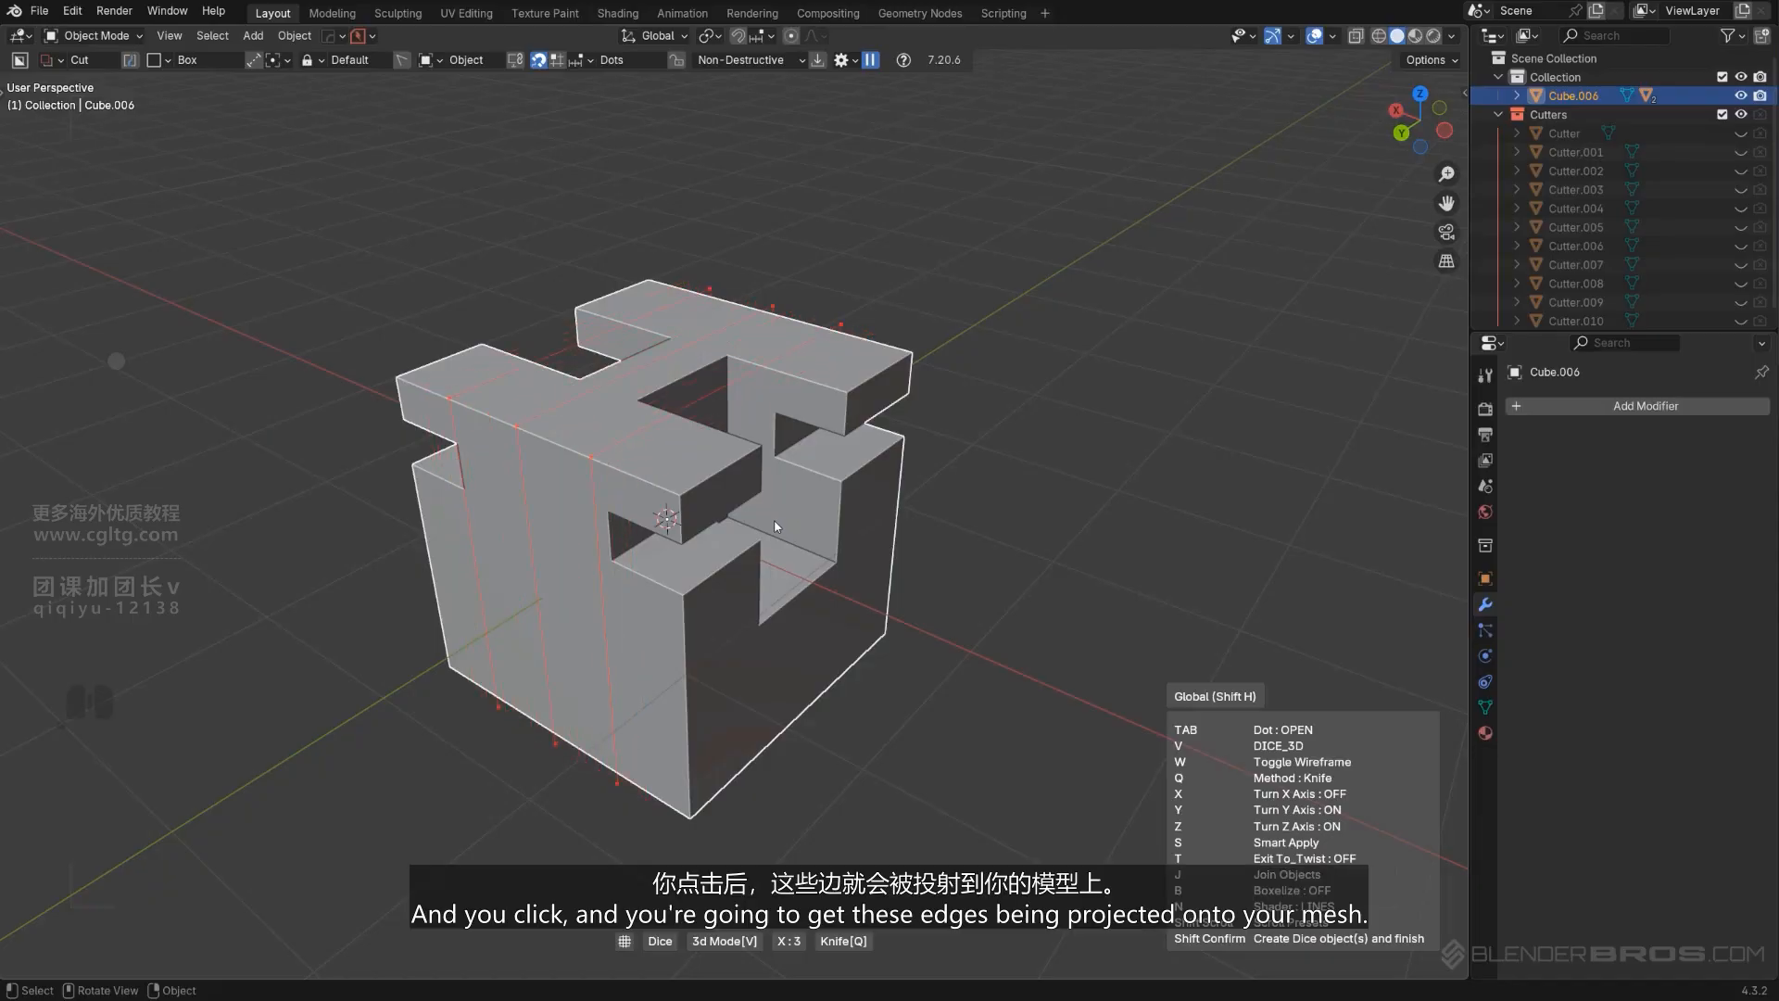
left_click(774, 525)
In Edit Mode, select the outer vertical diced edge loop on the front side and slide it along the surface.
key("Tab")
middle_click_drag(770, 503, 649, 500)
key("Tab")
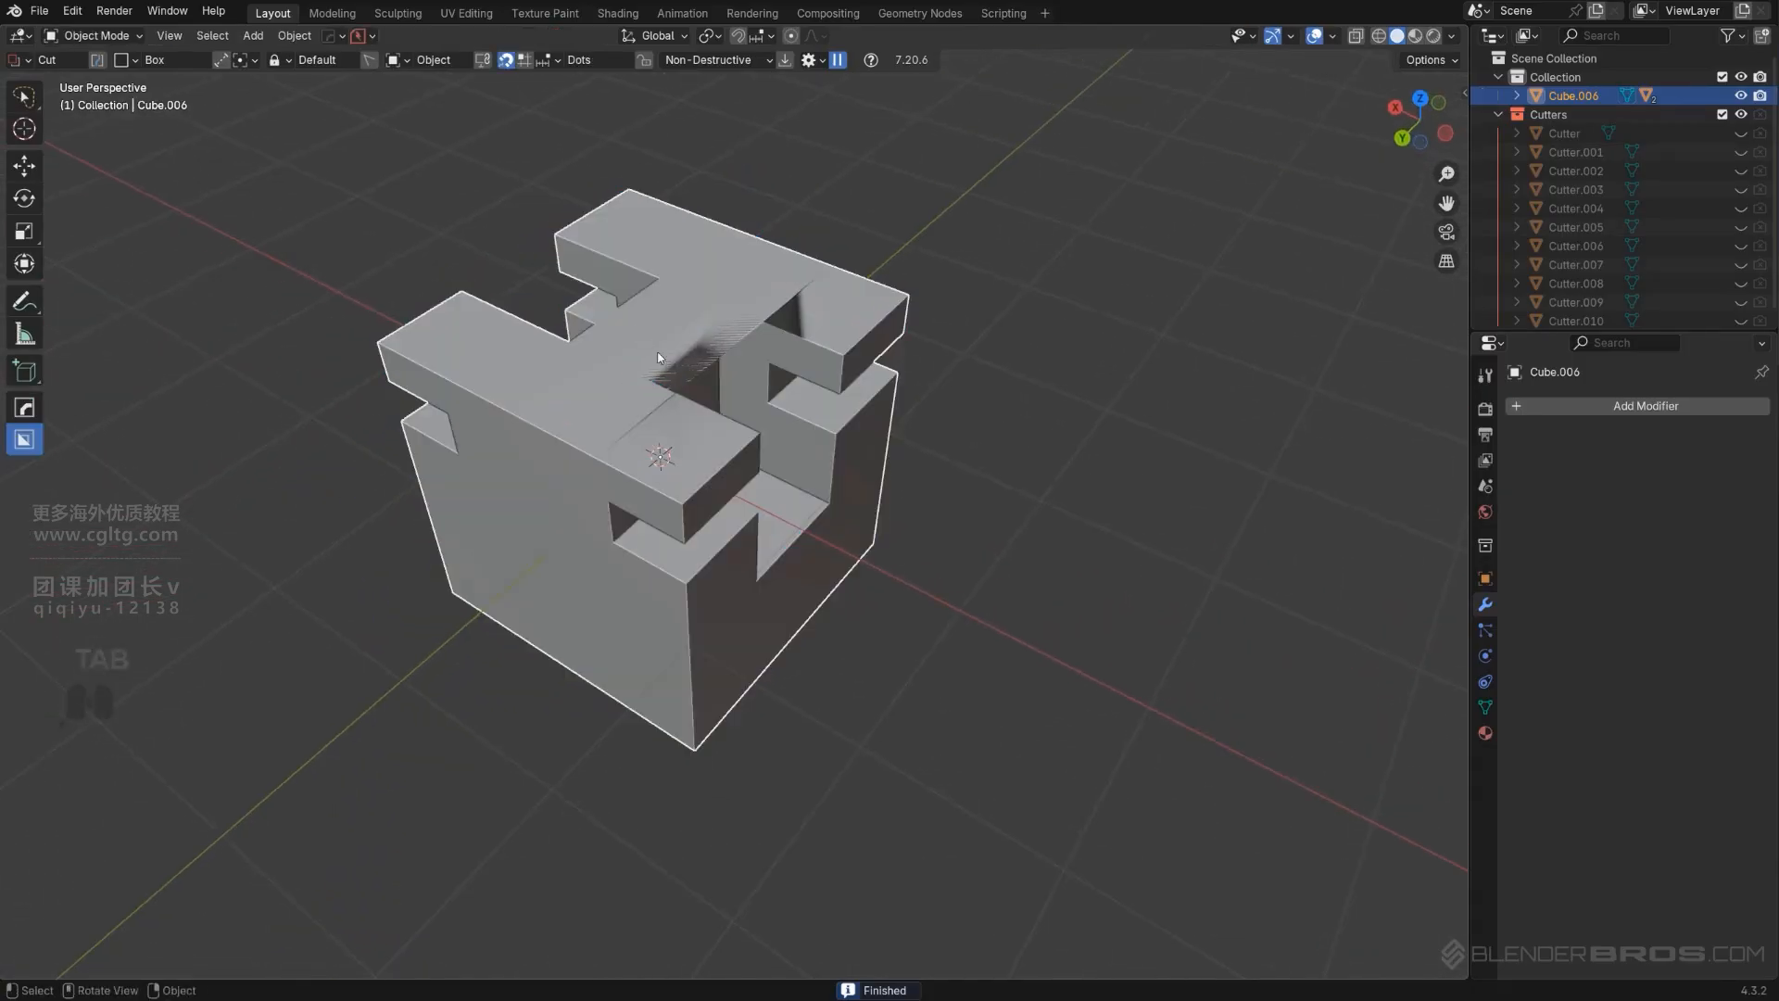
key("Tab")
middle_click_drag(663, 435, 700, 466)
left_click(537, 616, "alt")
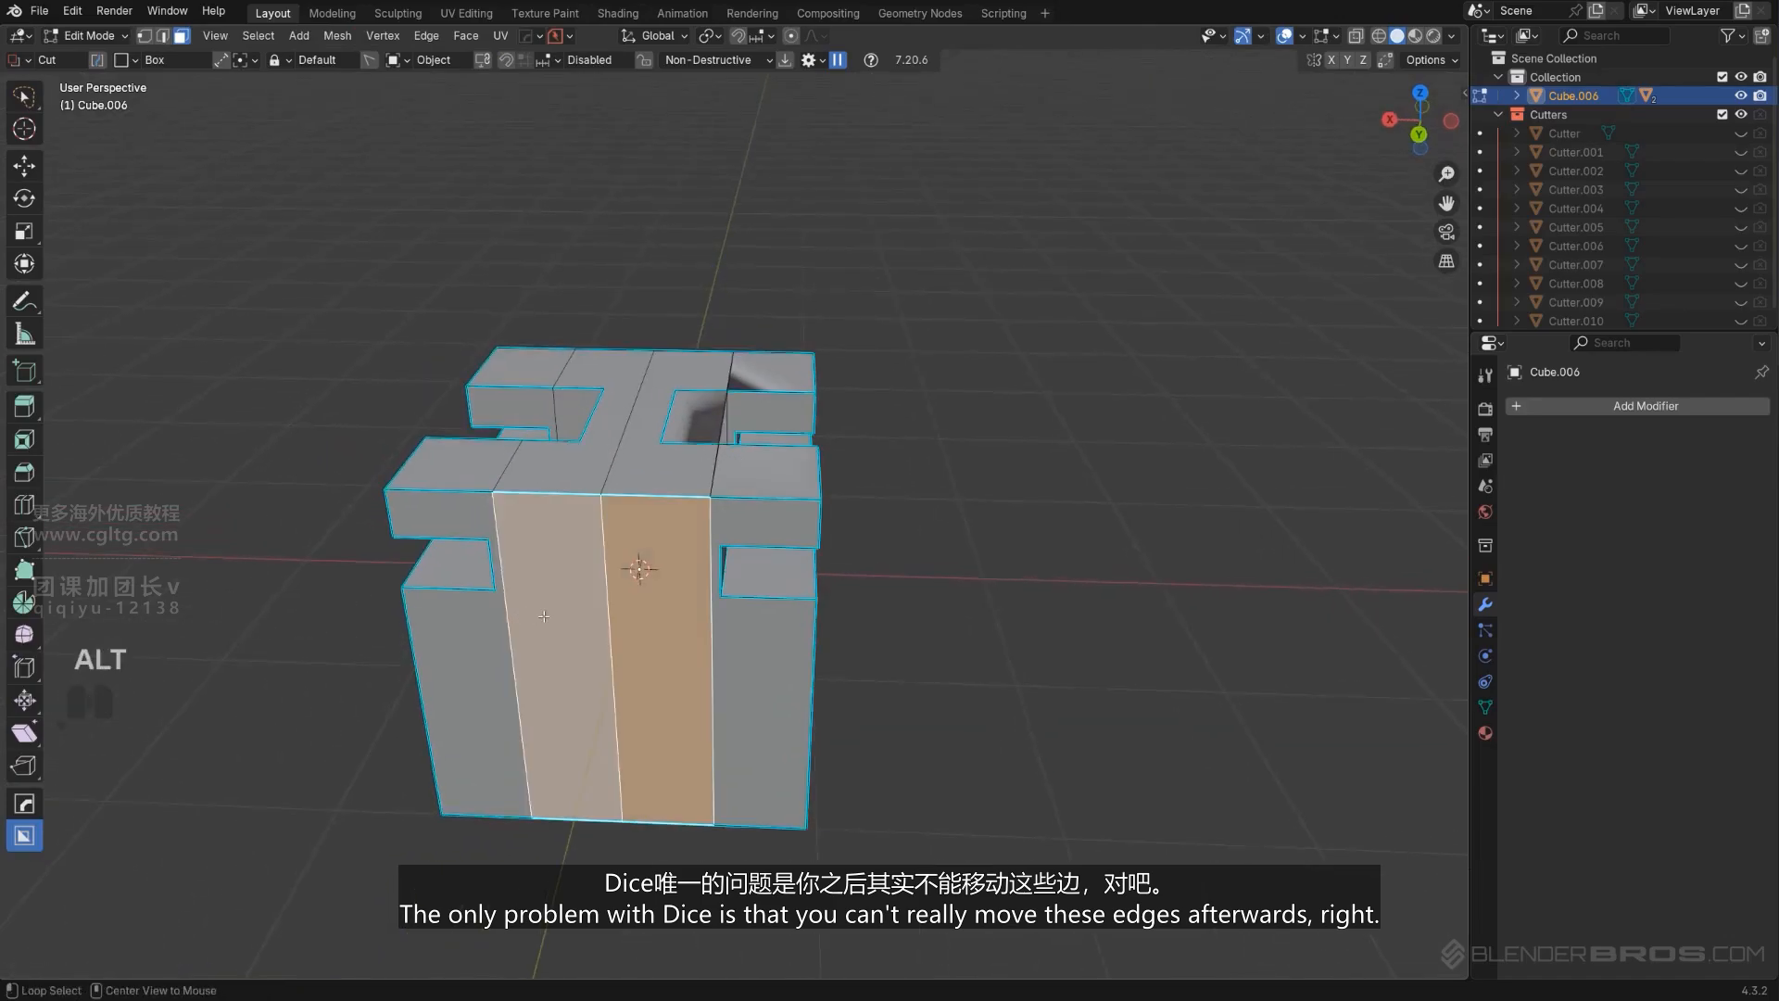
key("Tab")
left_click(516, 471, "alt")
key("g")
key("g")
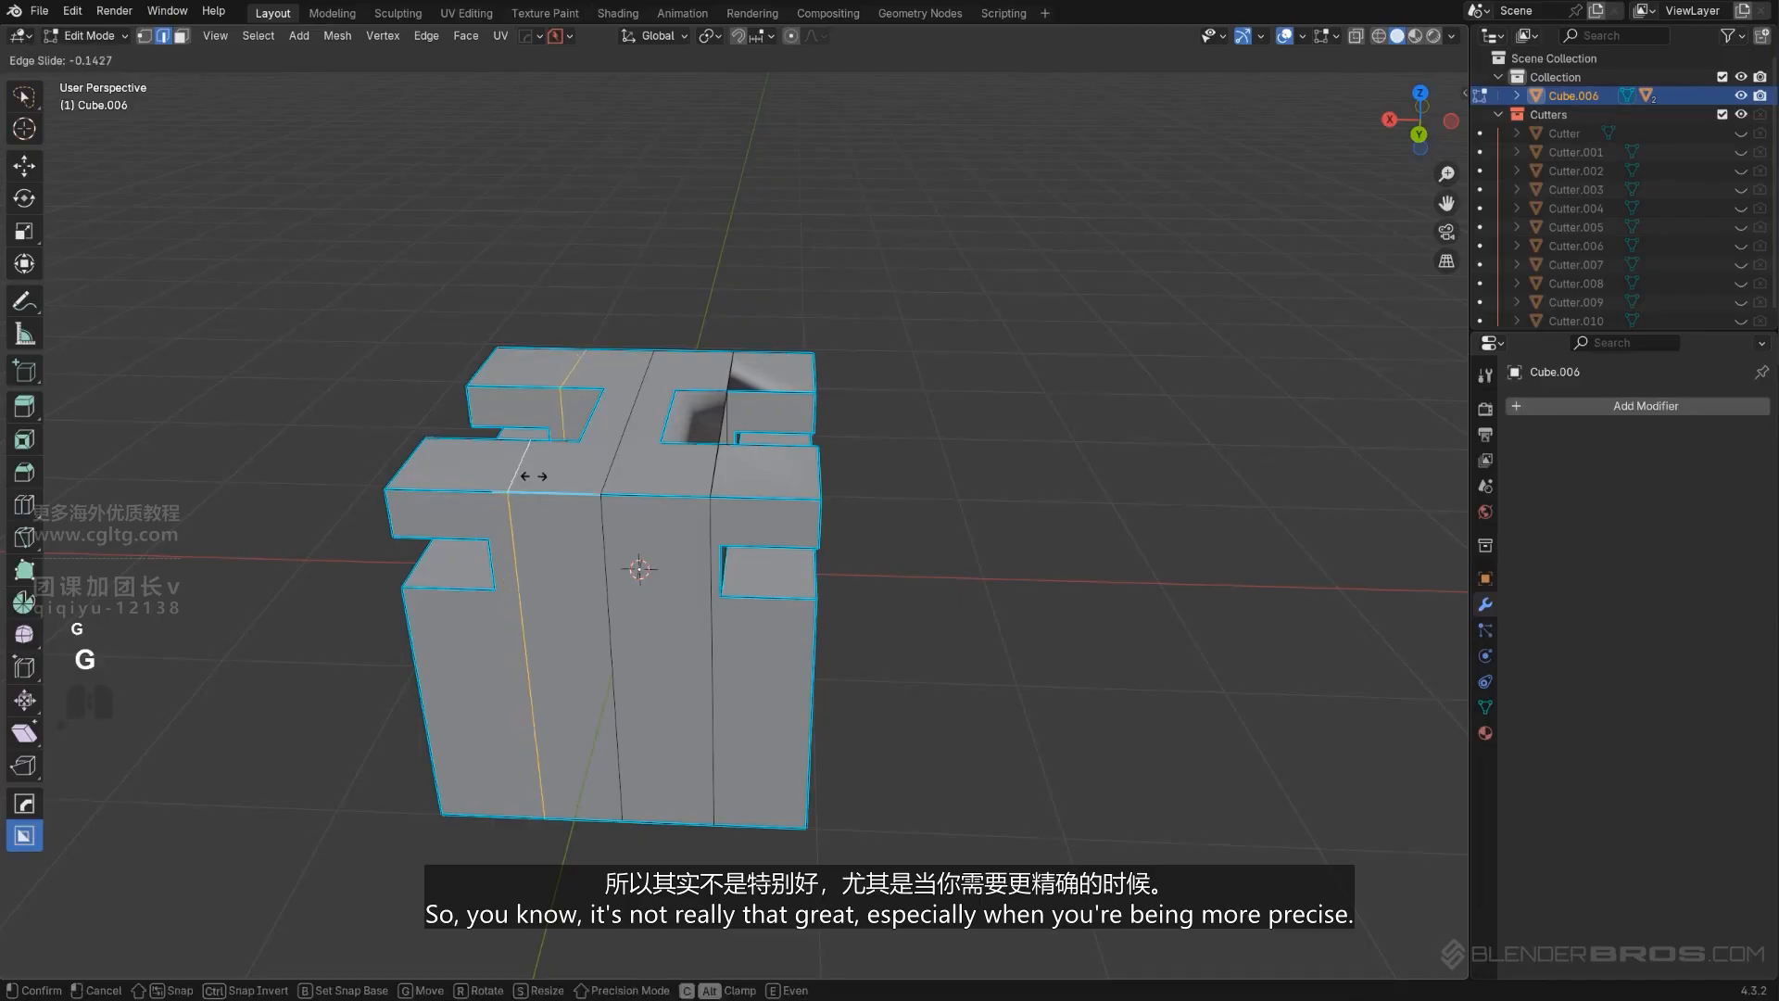
left_click(561, 484)
Delete the mirrored, diced cube and add a plain mesh cube in its place.
key("Tab")
middle_click_drag(717, 441, 672, 459)
key("x")
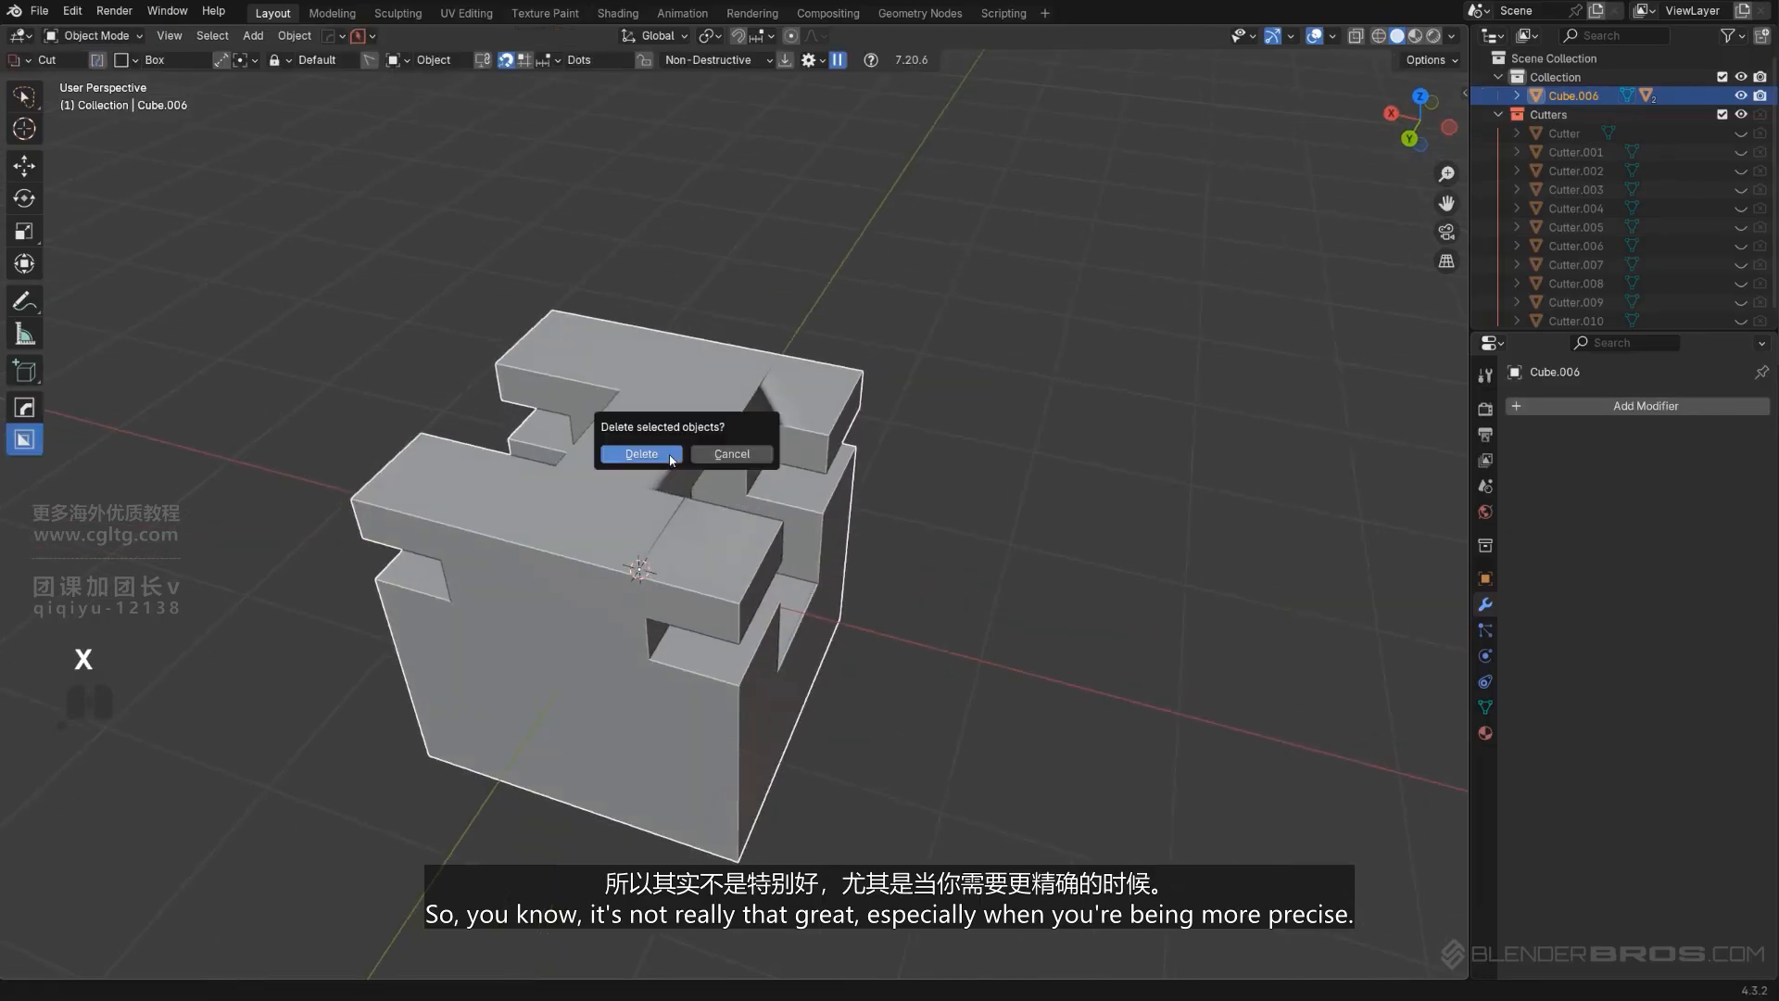
left_click(642, 454)
key("shift+a")
mouse_move(669, 454)
left_click(741, 493)
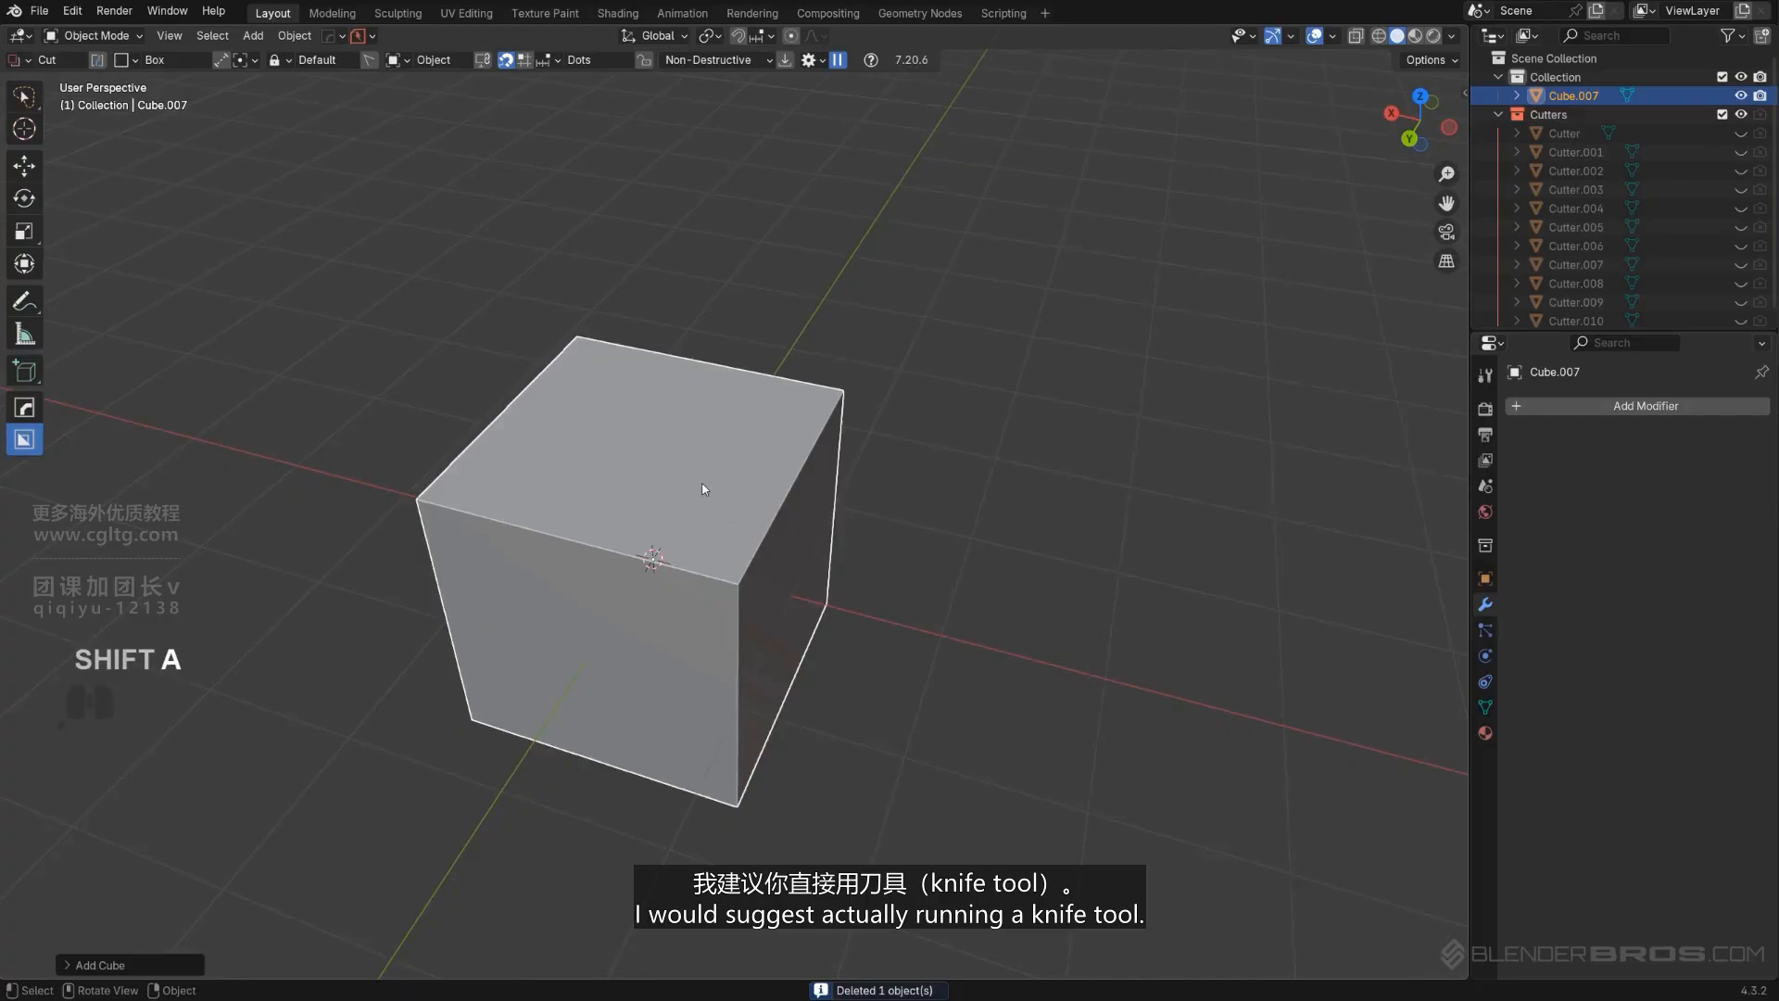
From the top orthographic view, draw a box about 3.06 by 1.23 across the cube and apply it as a knife cut.
middle_click_drag(647, 474, 781, 626)
key("KP_5")
mouse_move(582, 553)
left_mouse_down()
mouse_move(674, 784)
mouse_move(692, 784)
left_mouse_up()
mouse_move(691, 784)
middle_mouse_down()
mouse_move(654, 653)
mouse_move(704, 585)
middle_mouse_up()
left_click(649, 669)
left_click_drag(400, 439, 914, 651)
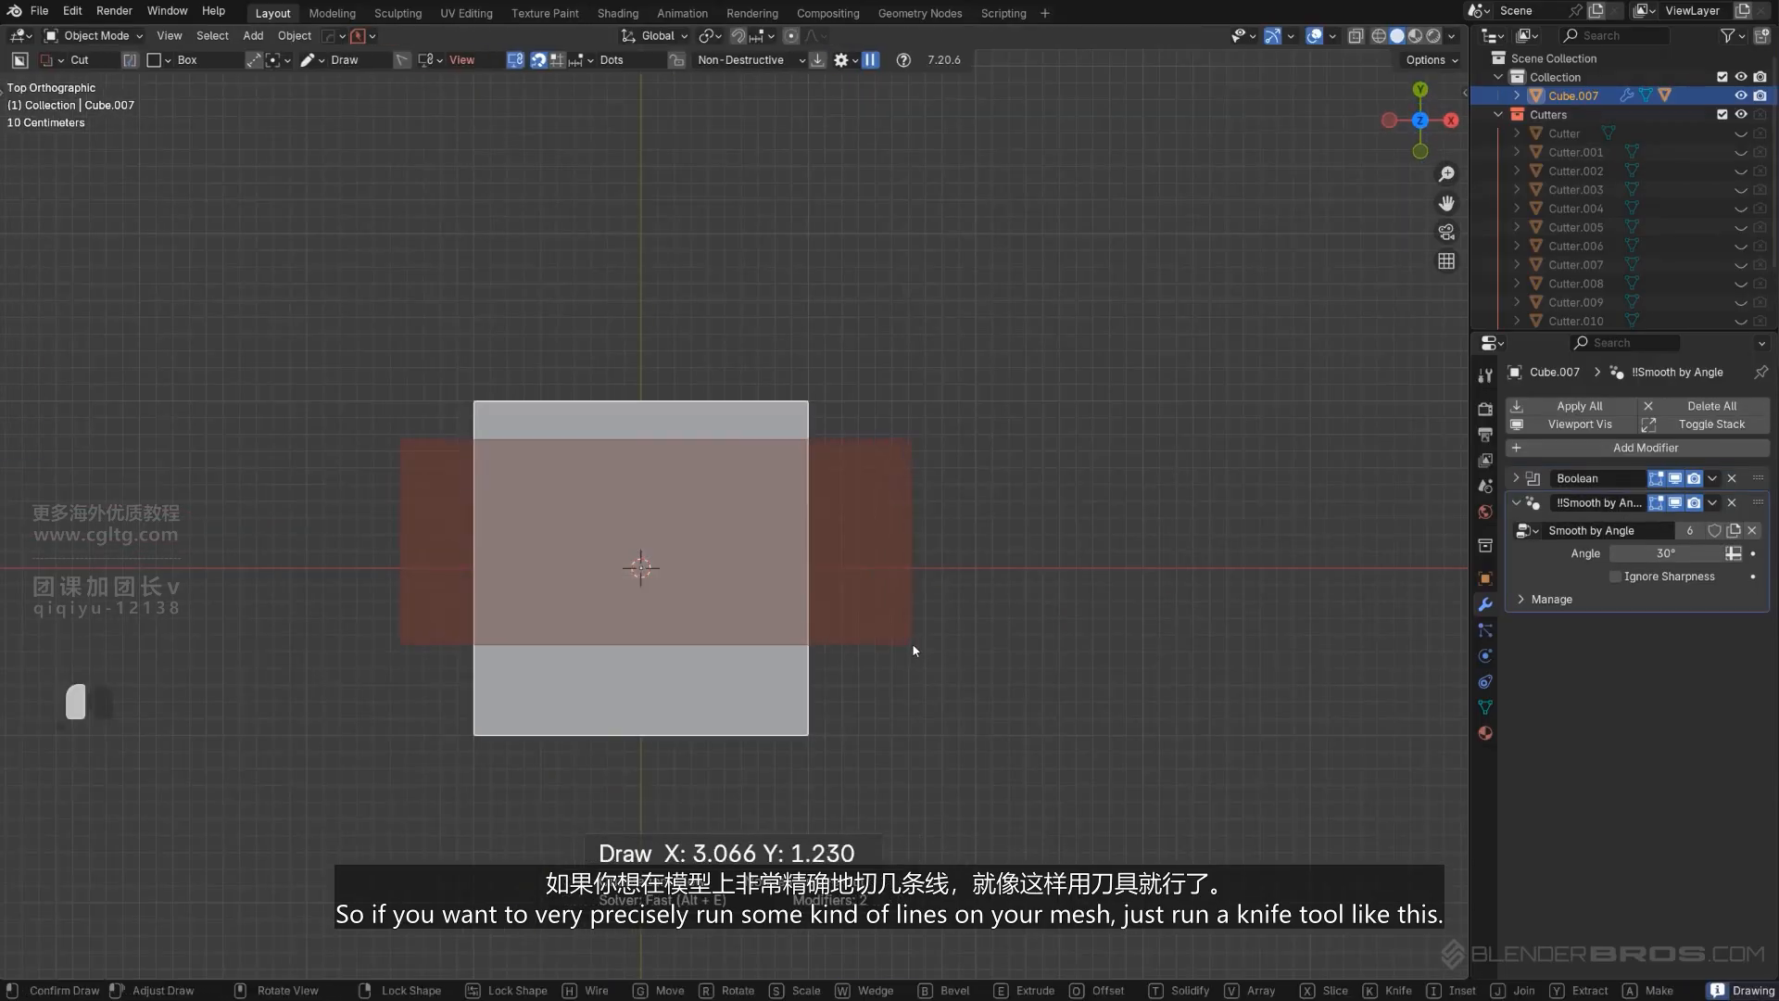
key("k")
key("space")
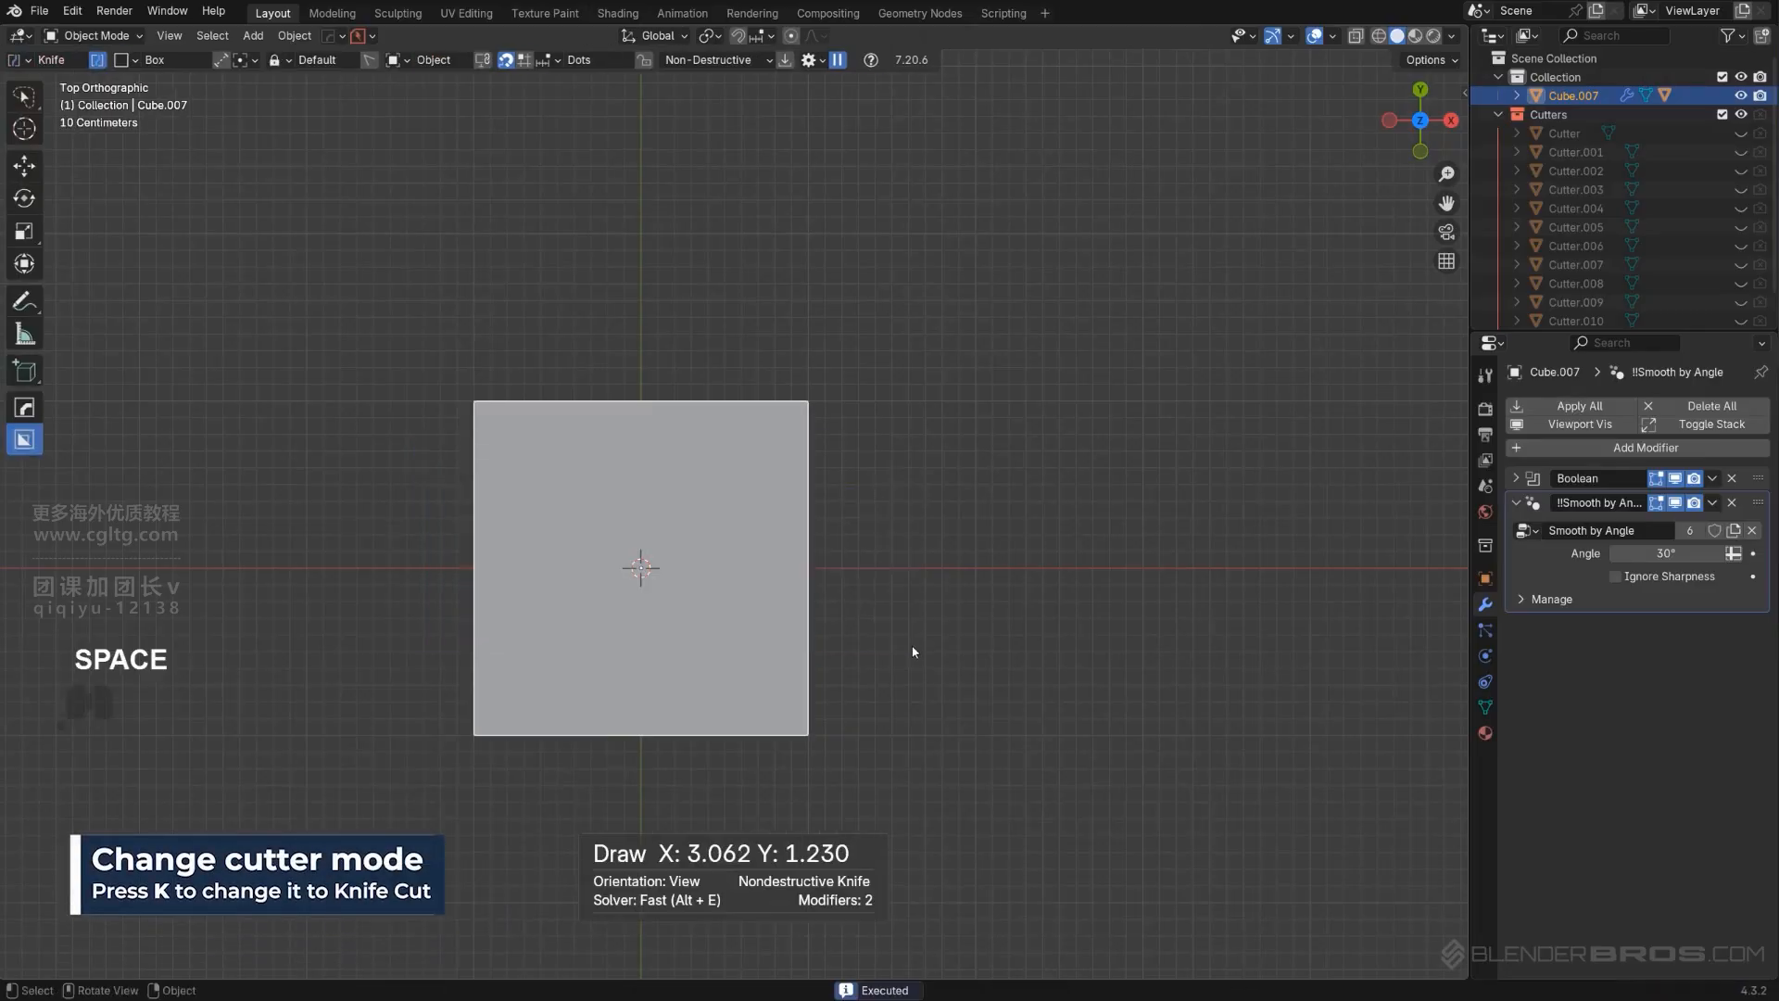
From the top orthographic view, draw a knife box about 3.02 by 1.12 across the cube and lock the live cutter shape.
middle_click_drag(914, 648, 752, 506)
key("KP_5")
key("KP_5")
scroll(752, 506, "up", 2)
mouse_move(456, 403)
left_mouse_down()
mouse_move(1122, 566)
mouse_move(1186, 676)
left_mouse_up()
key("Tab")
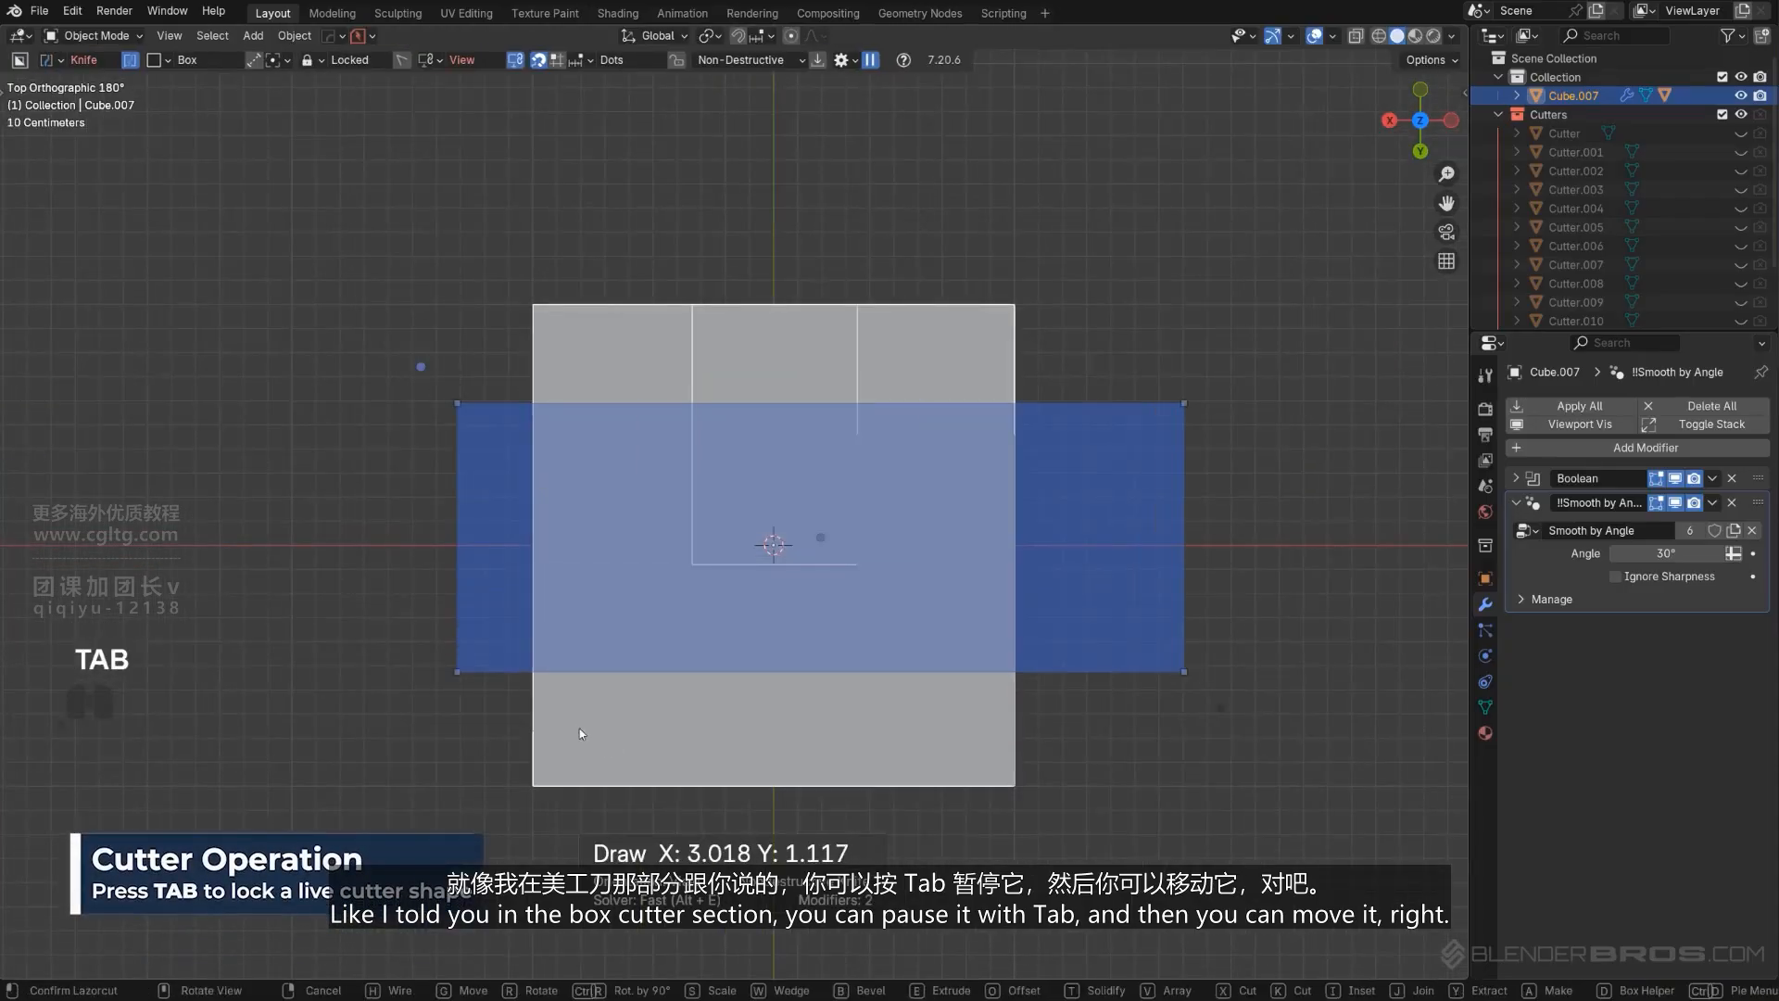
Move and narrow the locked cutter along Y, and apply it as a knife cut through the cube.
middle_click_drag(582, 732, 791, 613)
key("g")
key("x")
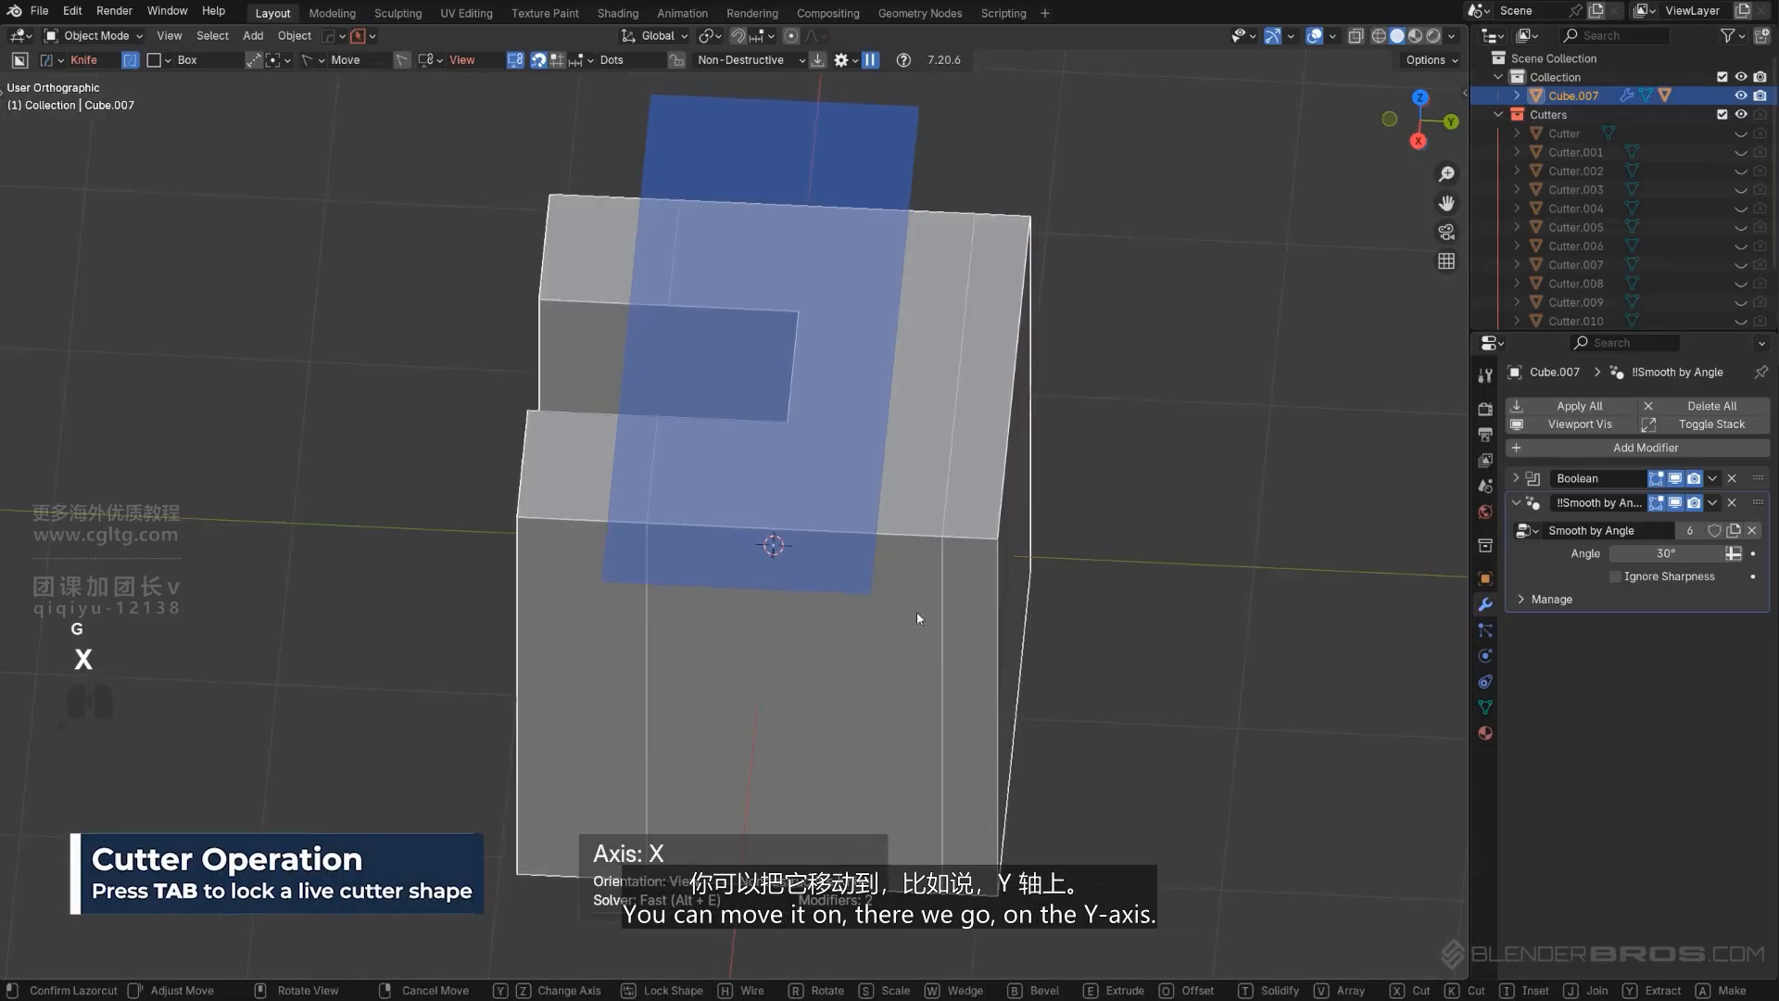
key("y")
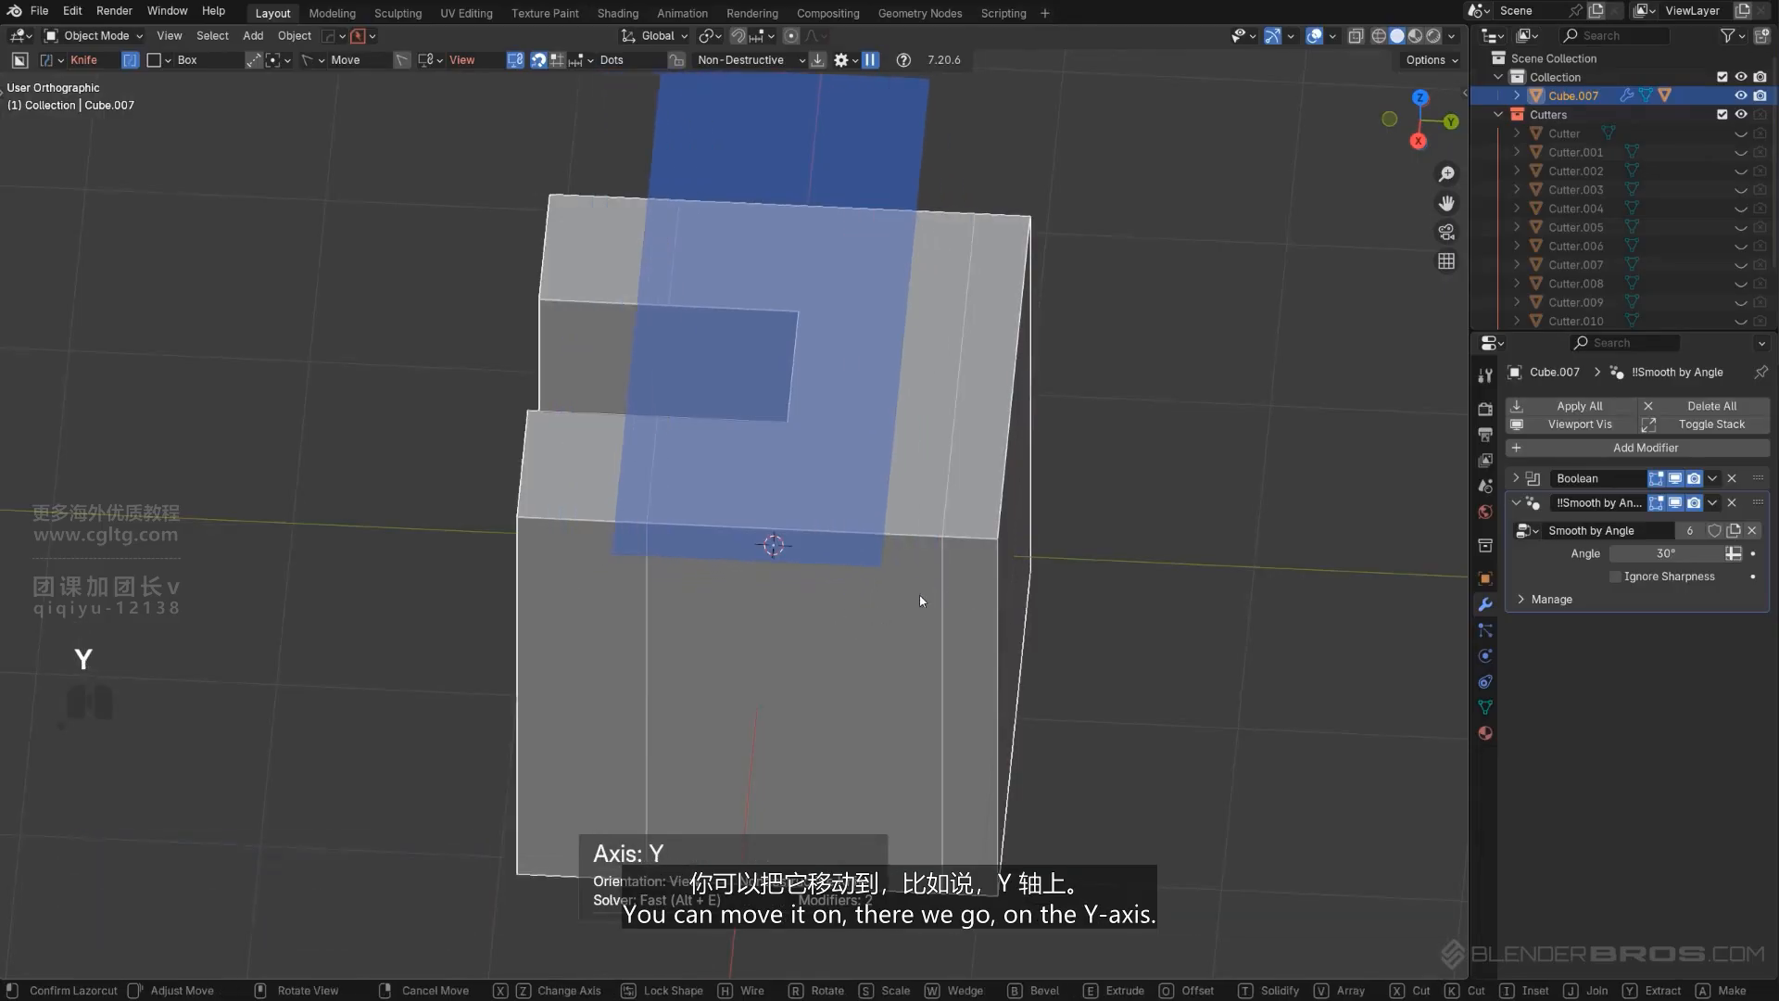
key("s")
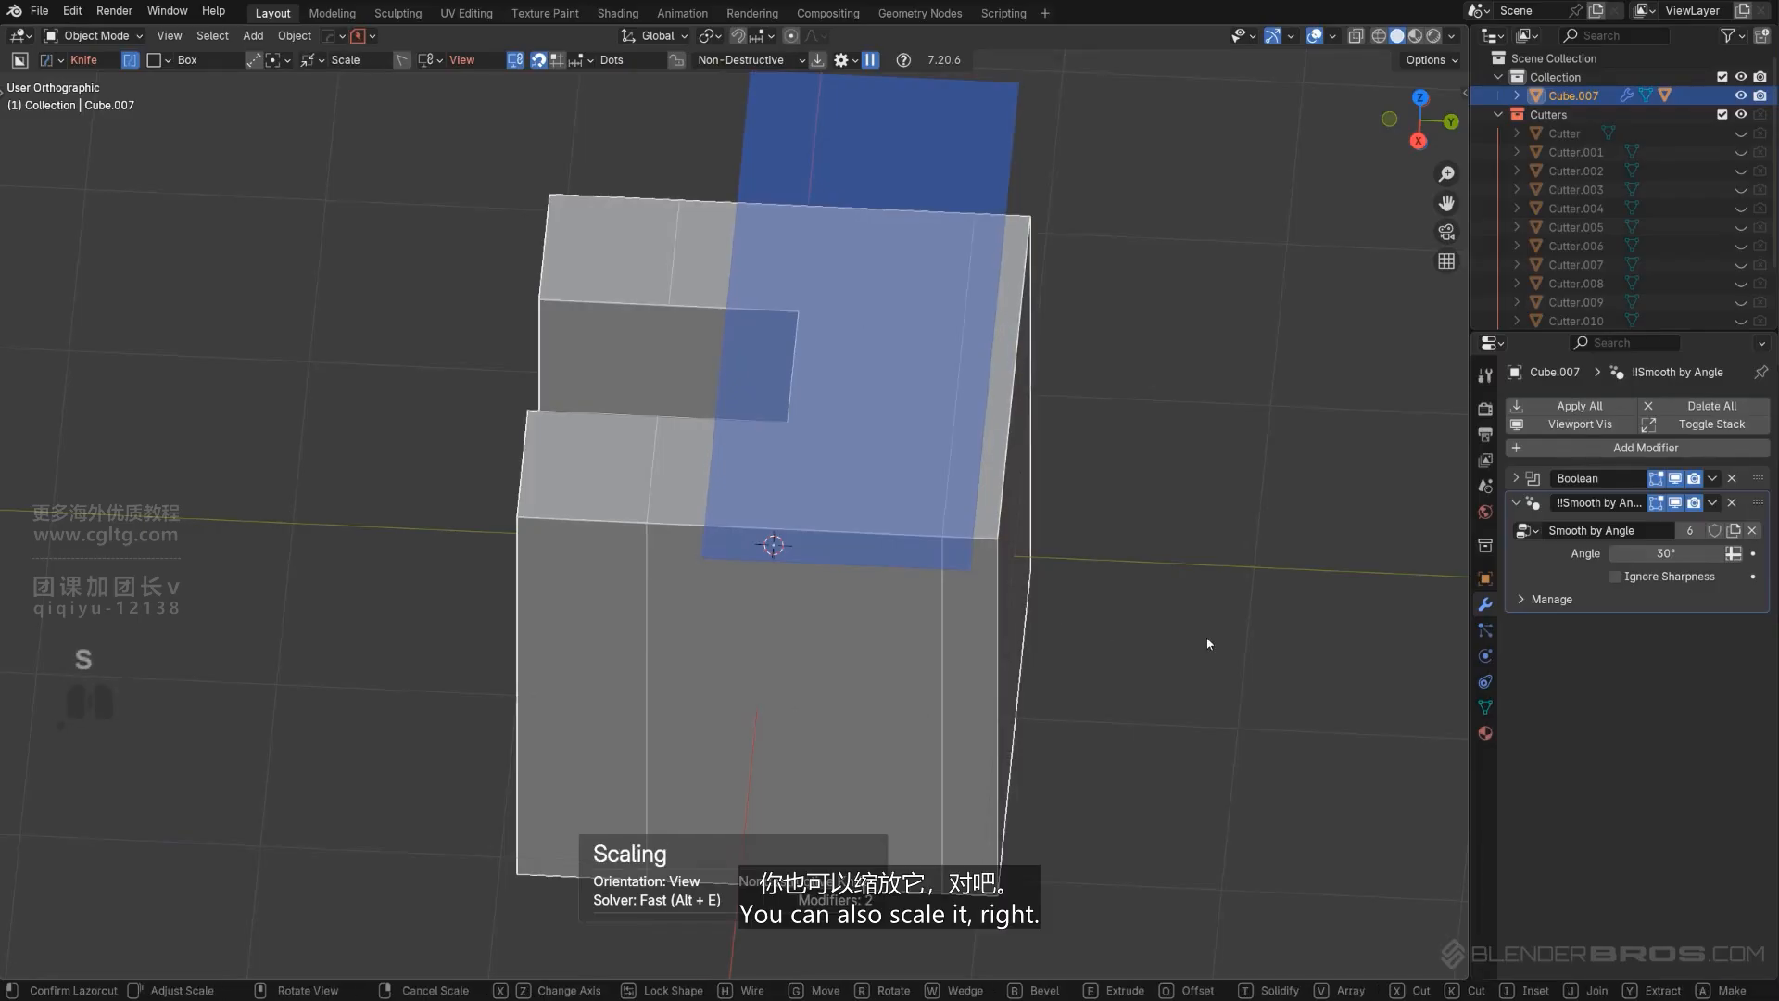
key("g")
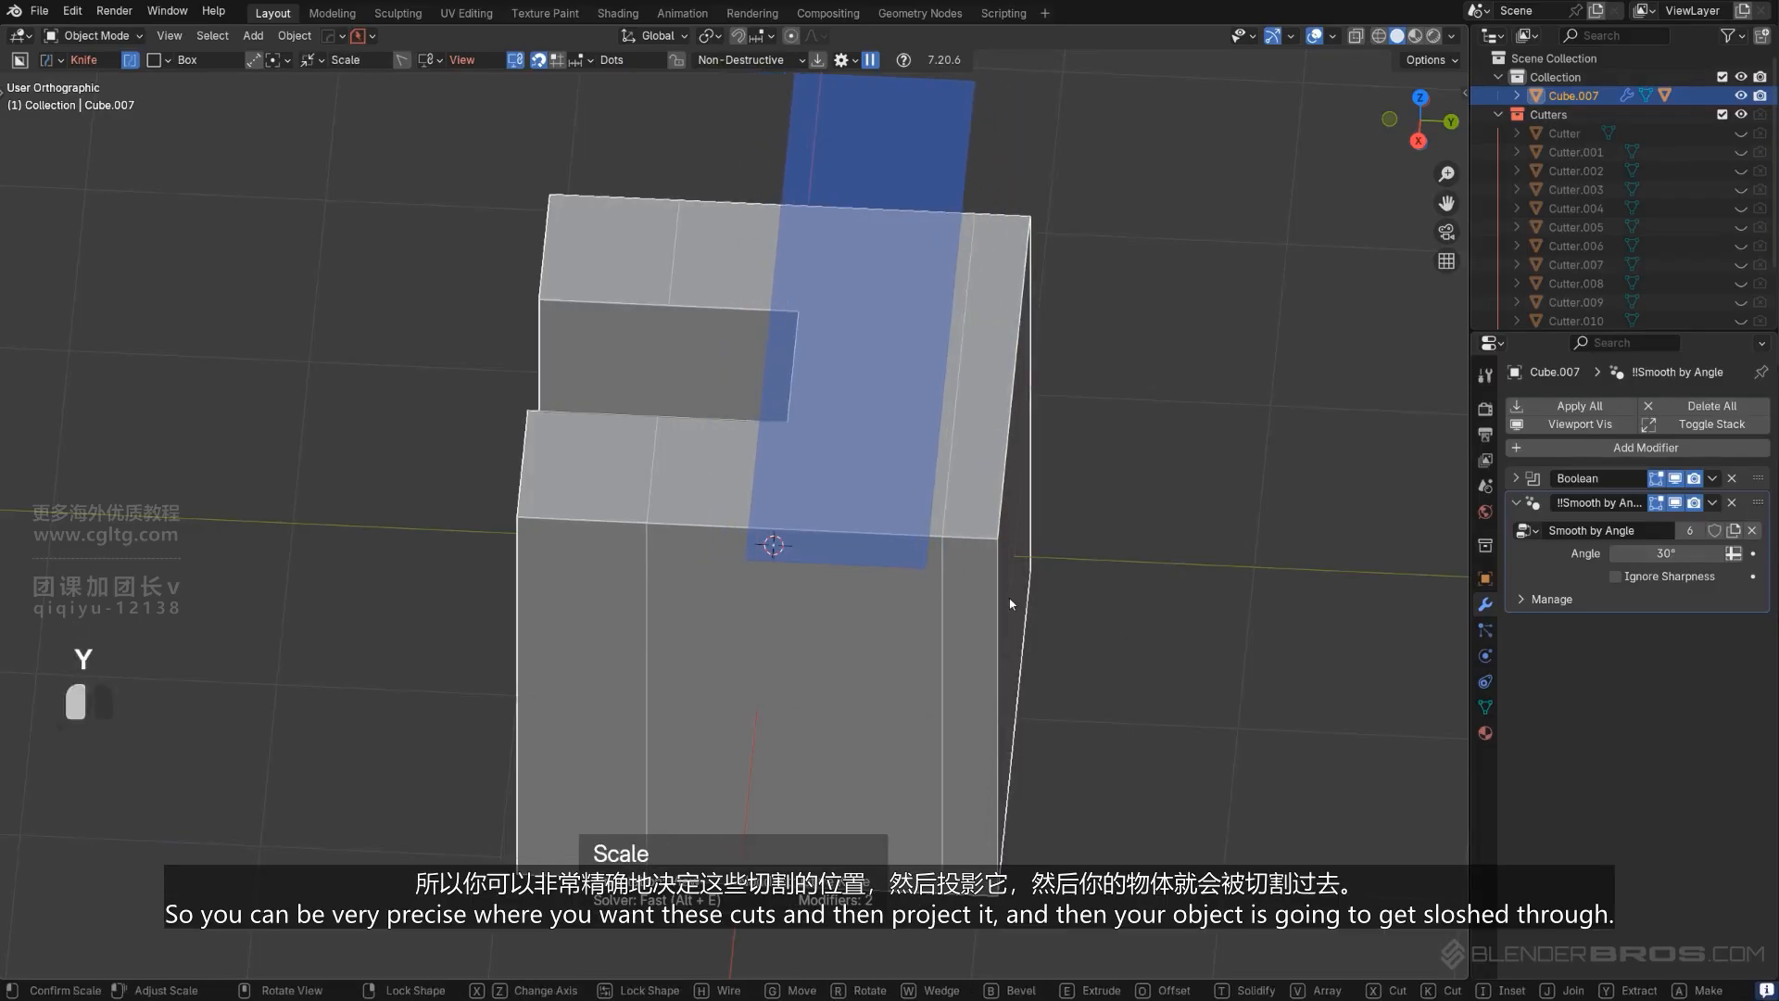
key("y")
left_click(951, 601)
left_click(1325, 517)
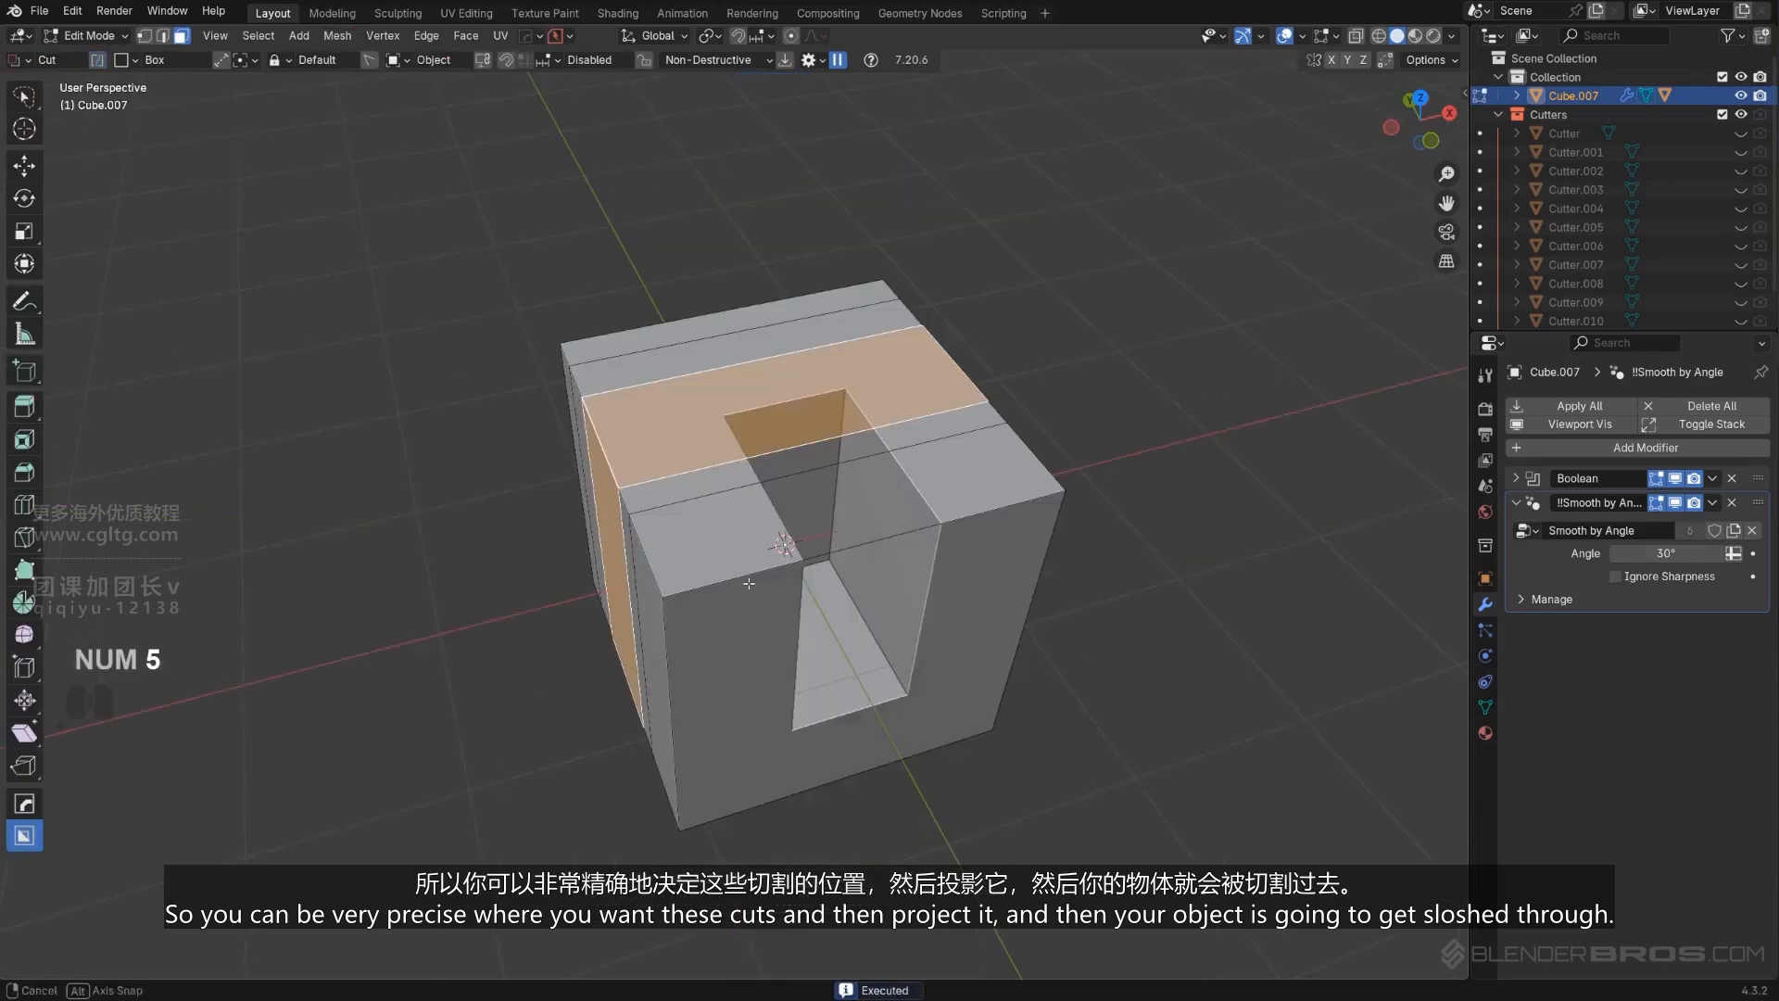
Delete the knife-cut cube and add a plain mesh cube in its place.
middle_click_drag(748, 583, 819, 569)
key("Tab")
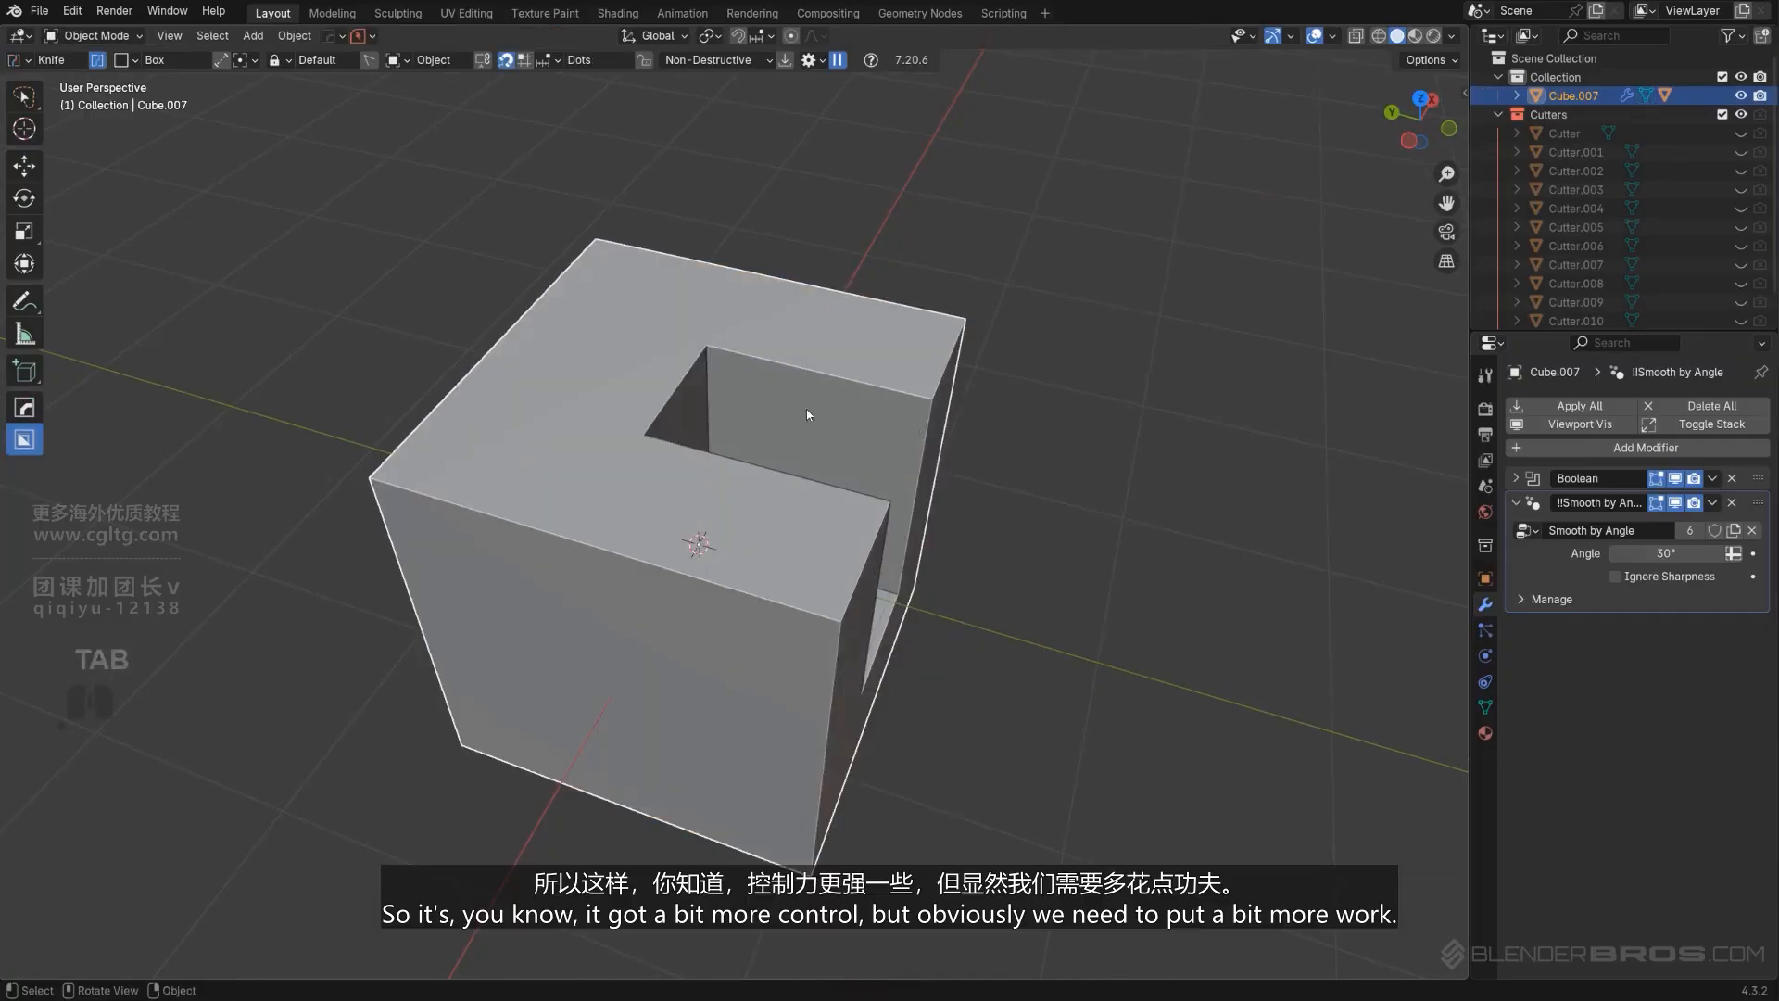
key("x")
middle_click_drag(860, 486, 766, 473, "shift")
key("shift+a")
mouse_move(765, 469)
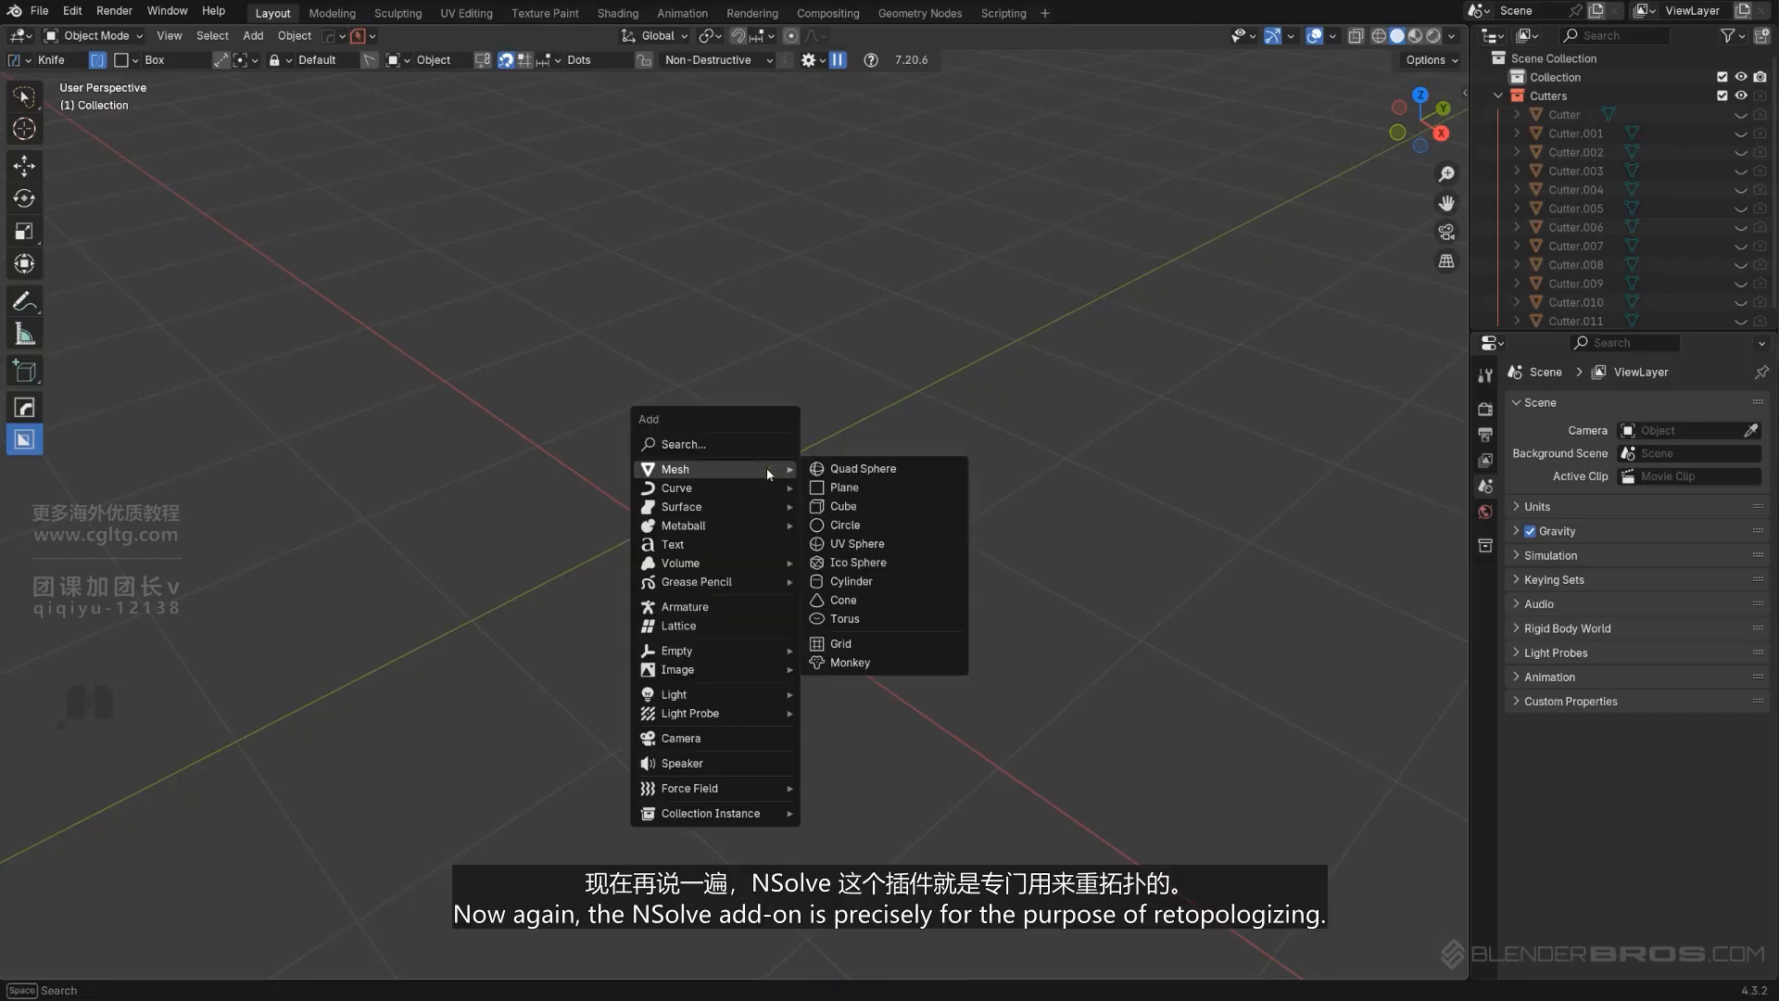
left_click(844, 506)
scroll(808, 502, "down", 3)
key("q")
mouse_move(794, 452)
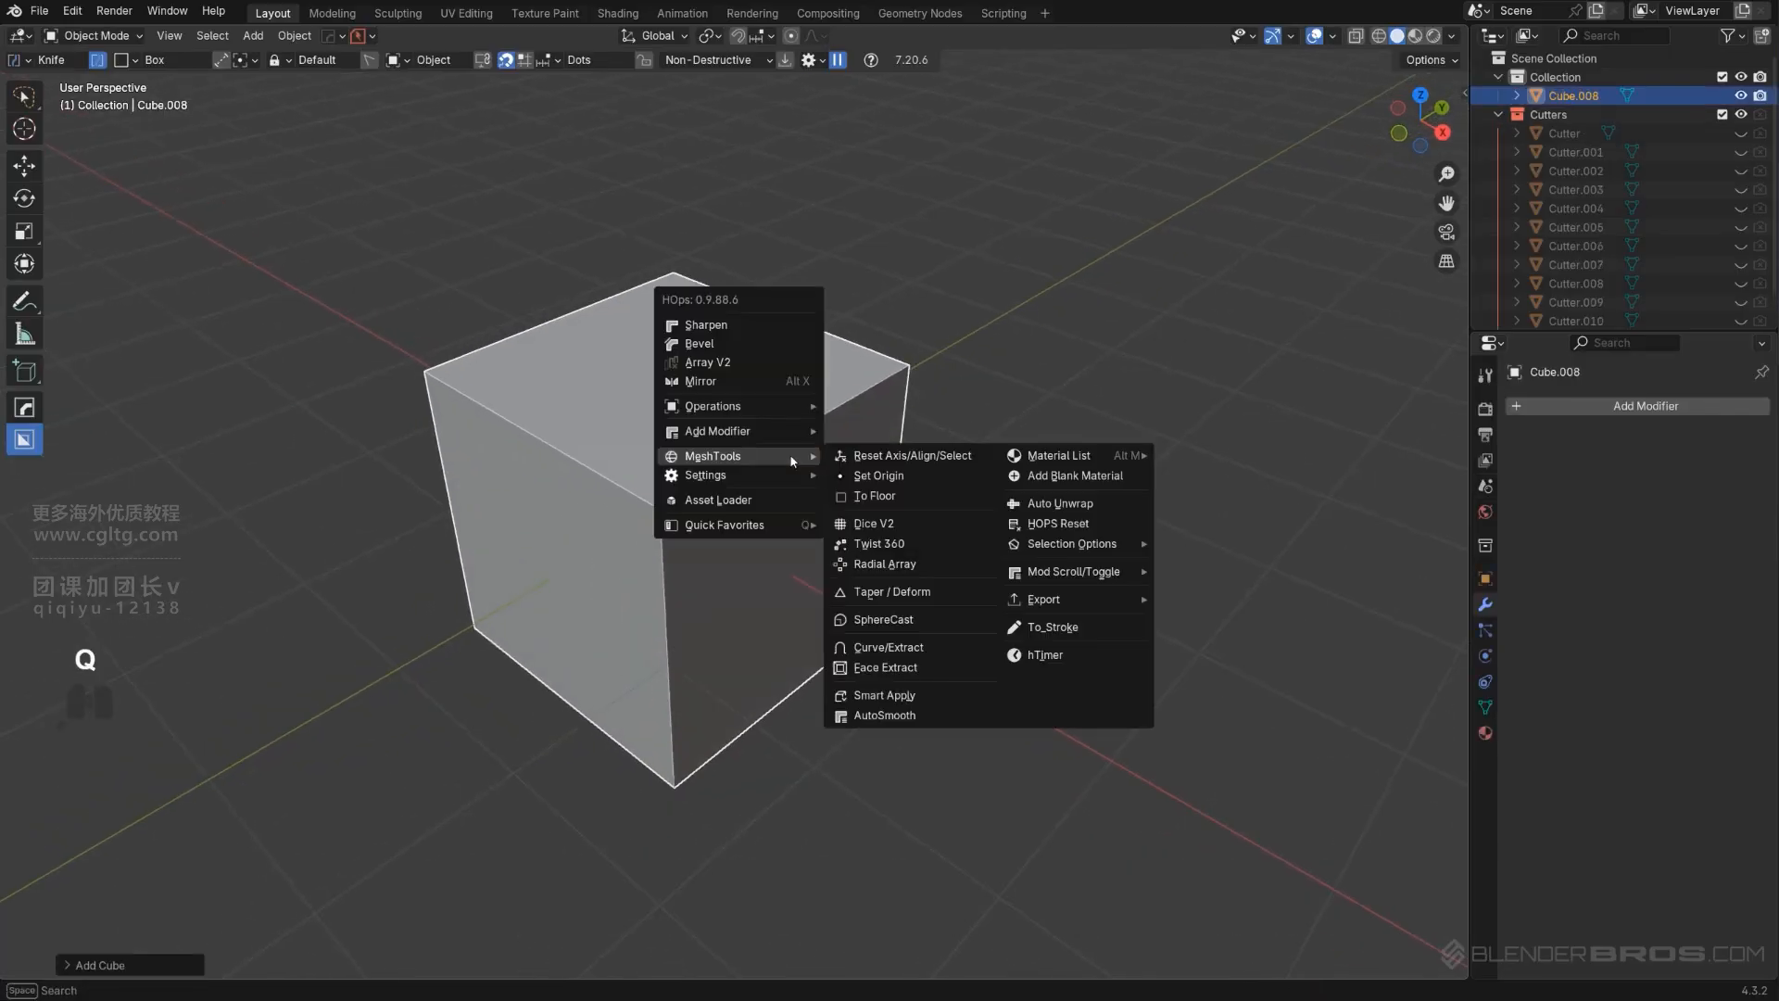
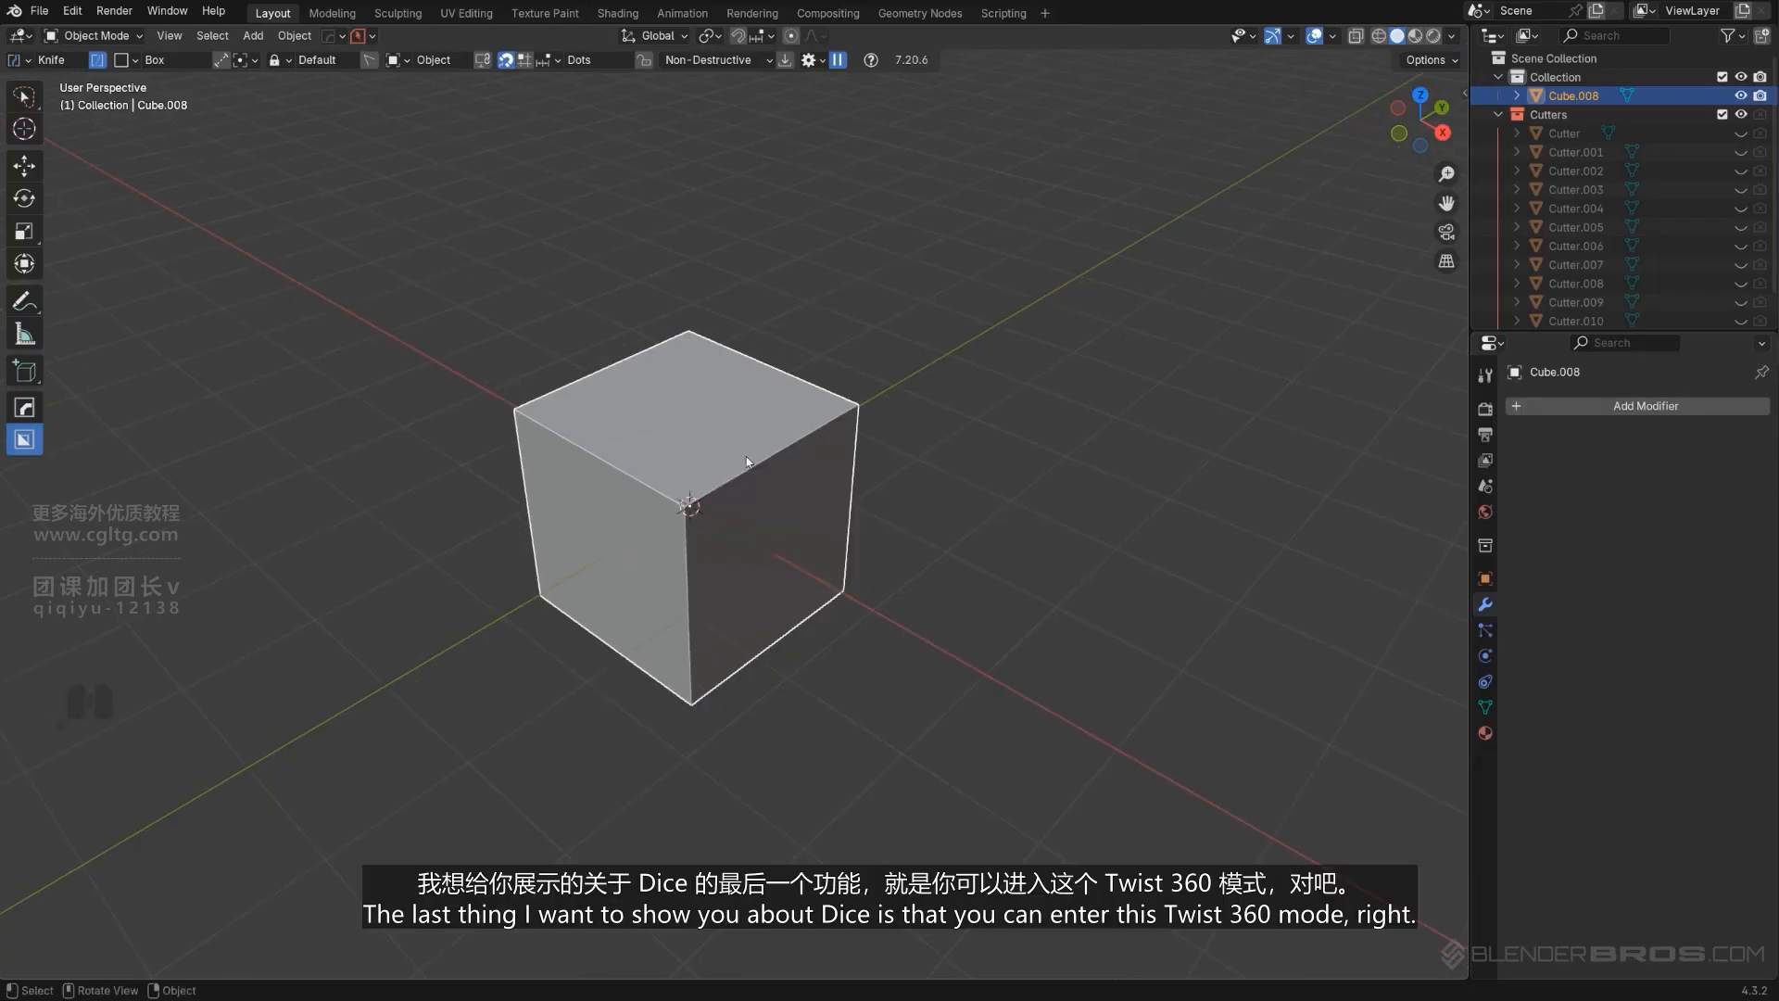
key("q")
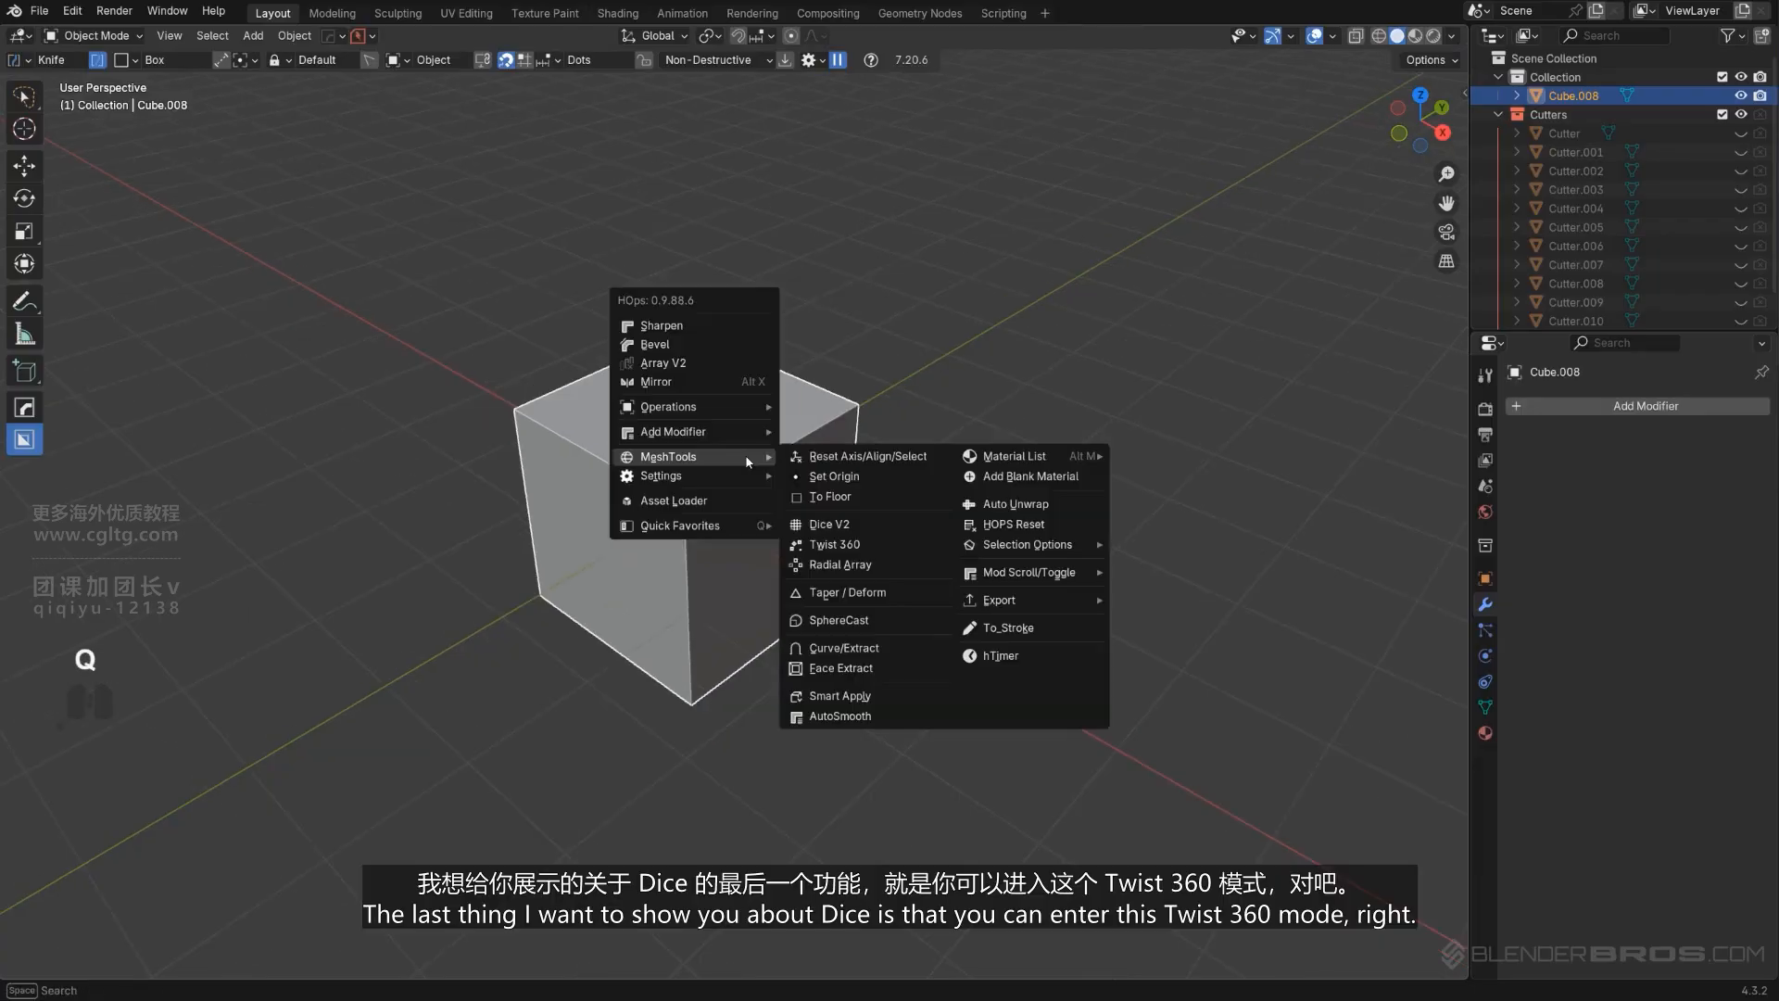
left_click(891, 531)
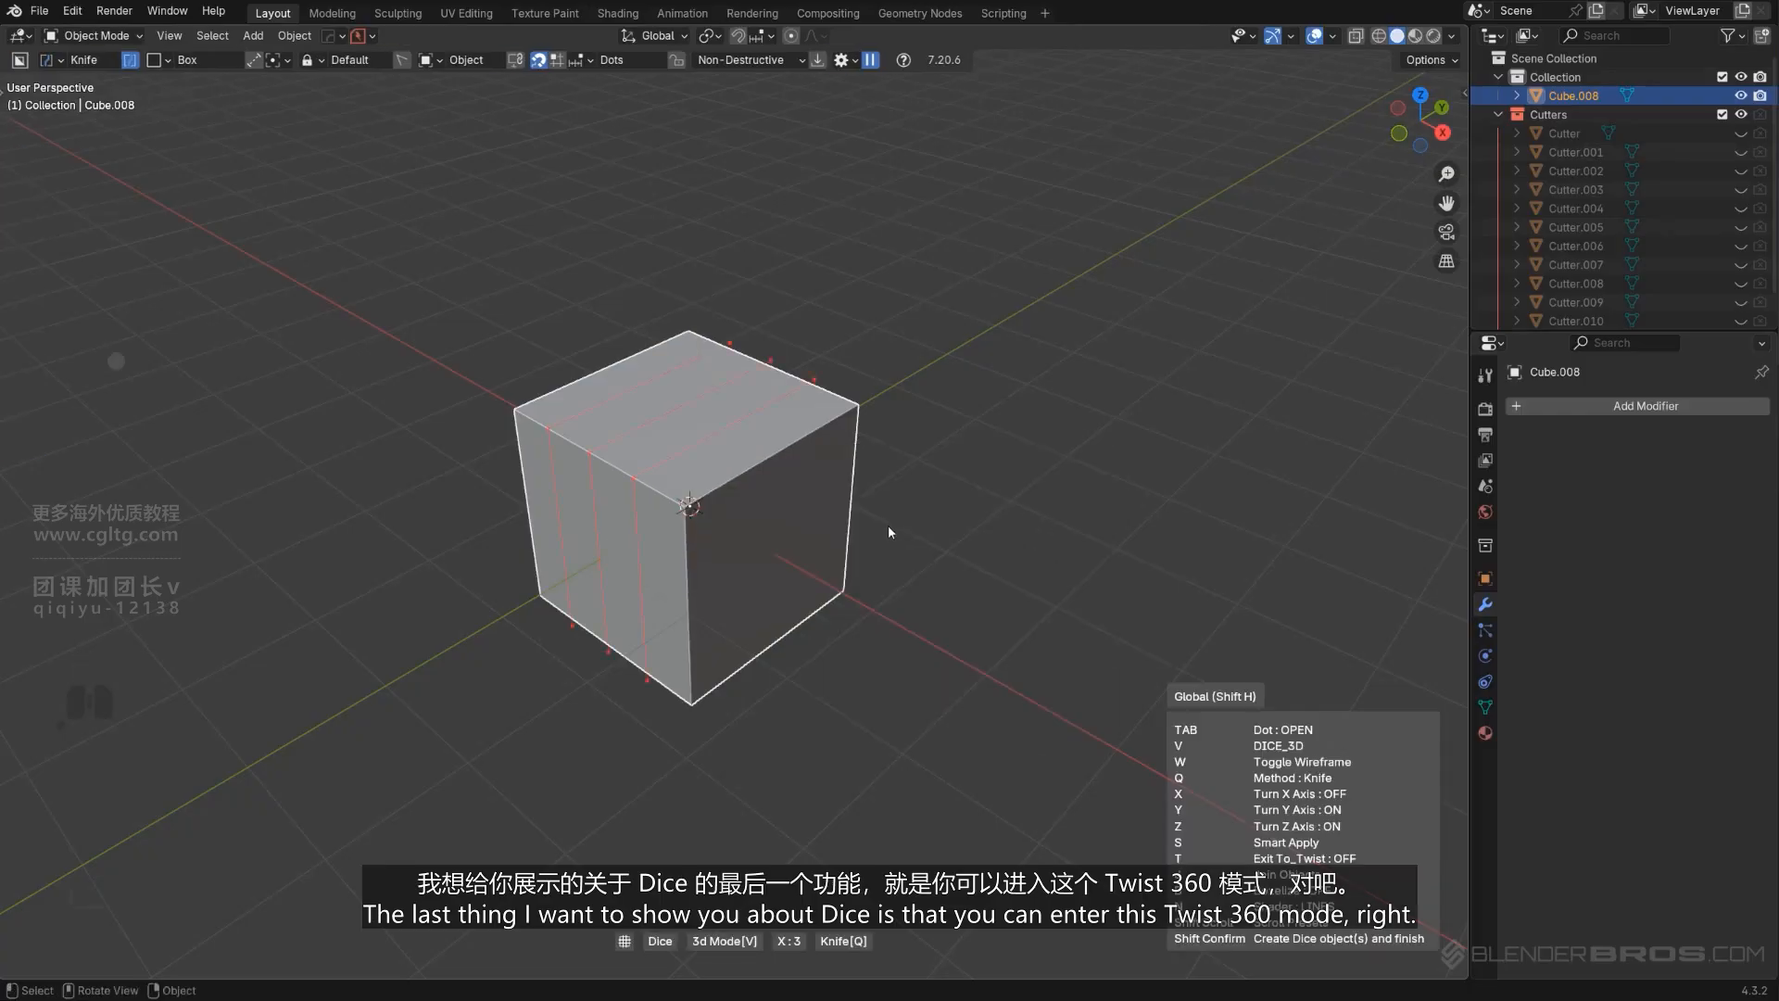
middle_click_drag(888, 524, 1029, 533)
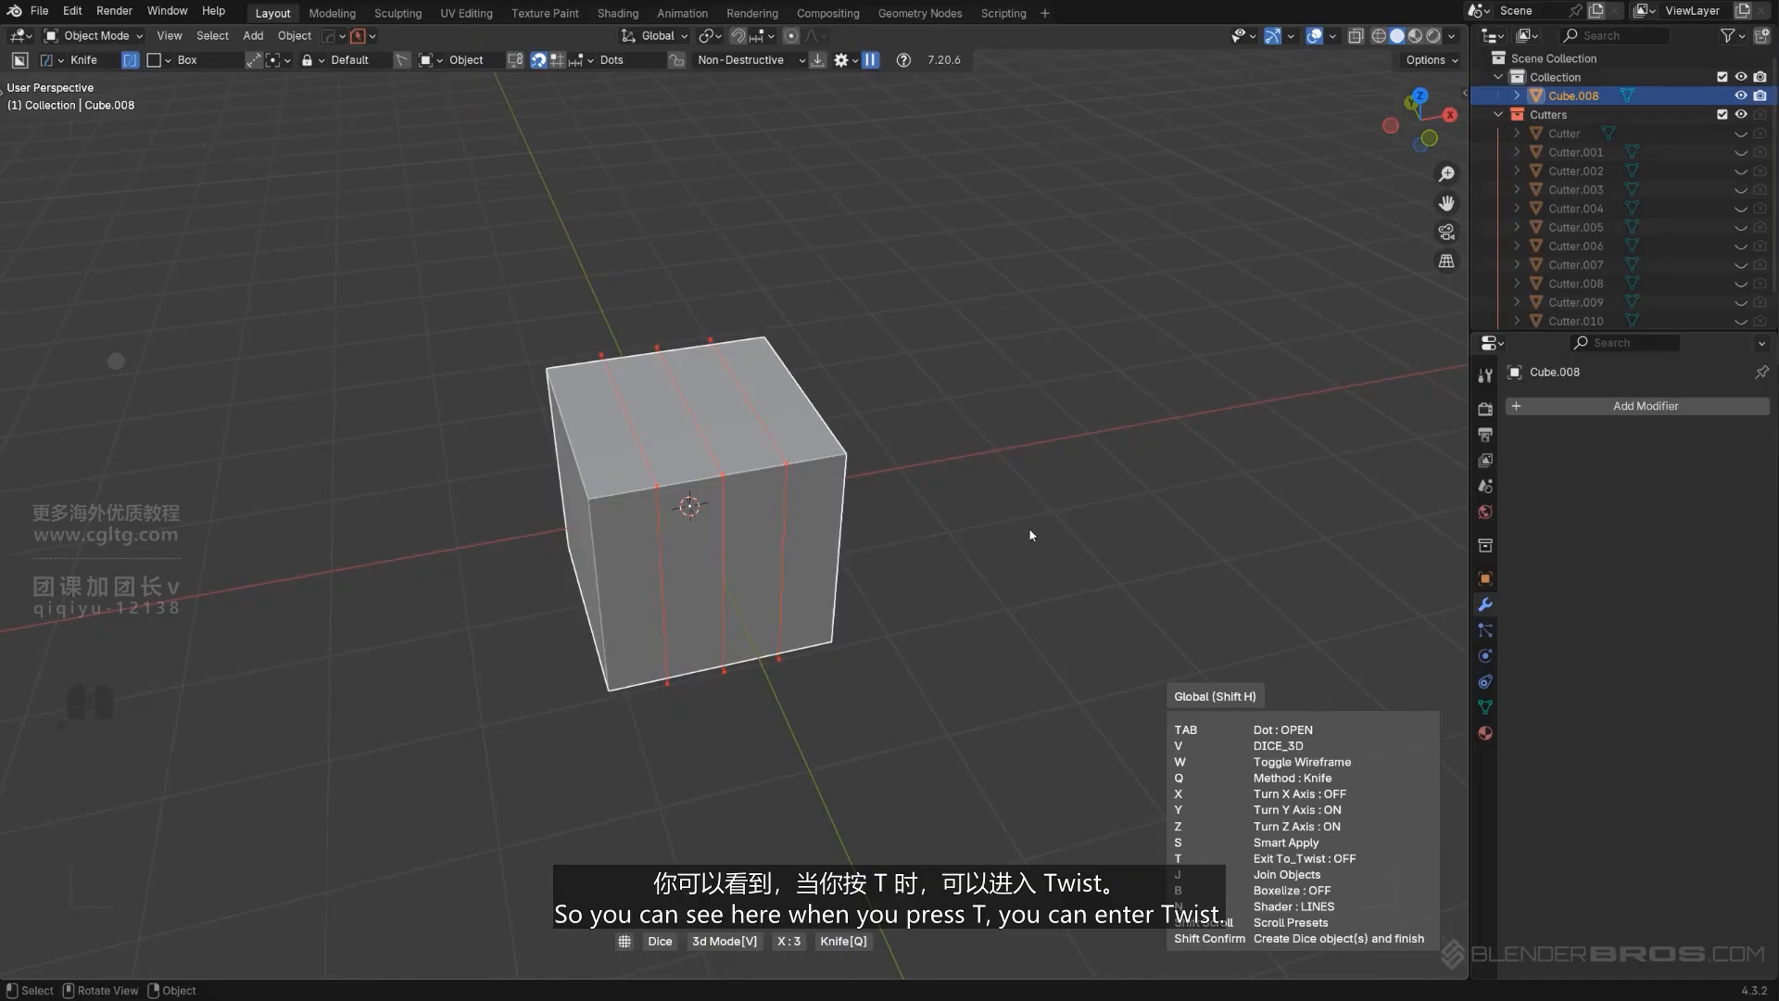
middle_click_drag(1030, 535, 981, 530, "shift")
right_click(818, 492)
Dice the new cube along X with a value of 5 using Dice V2, with Exit To_Twist turned on to enter Twist 360.
key("q")
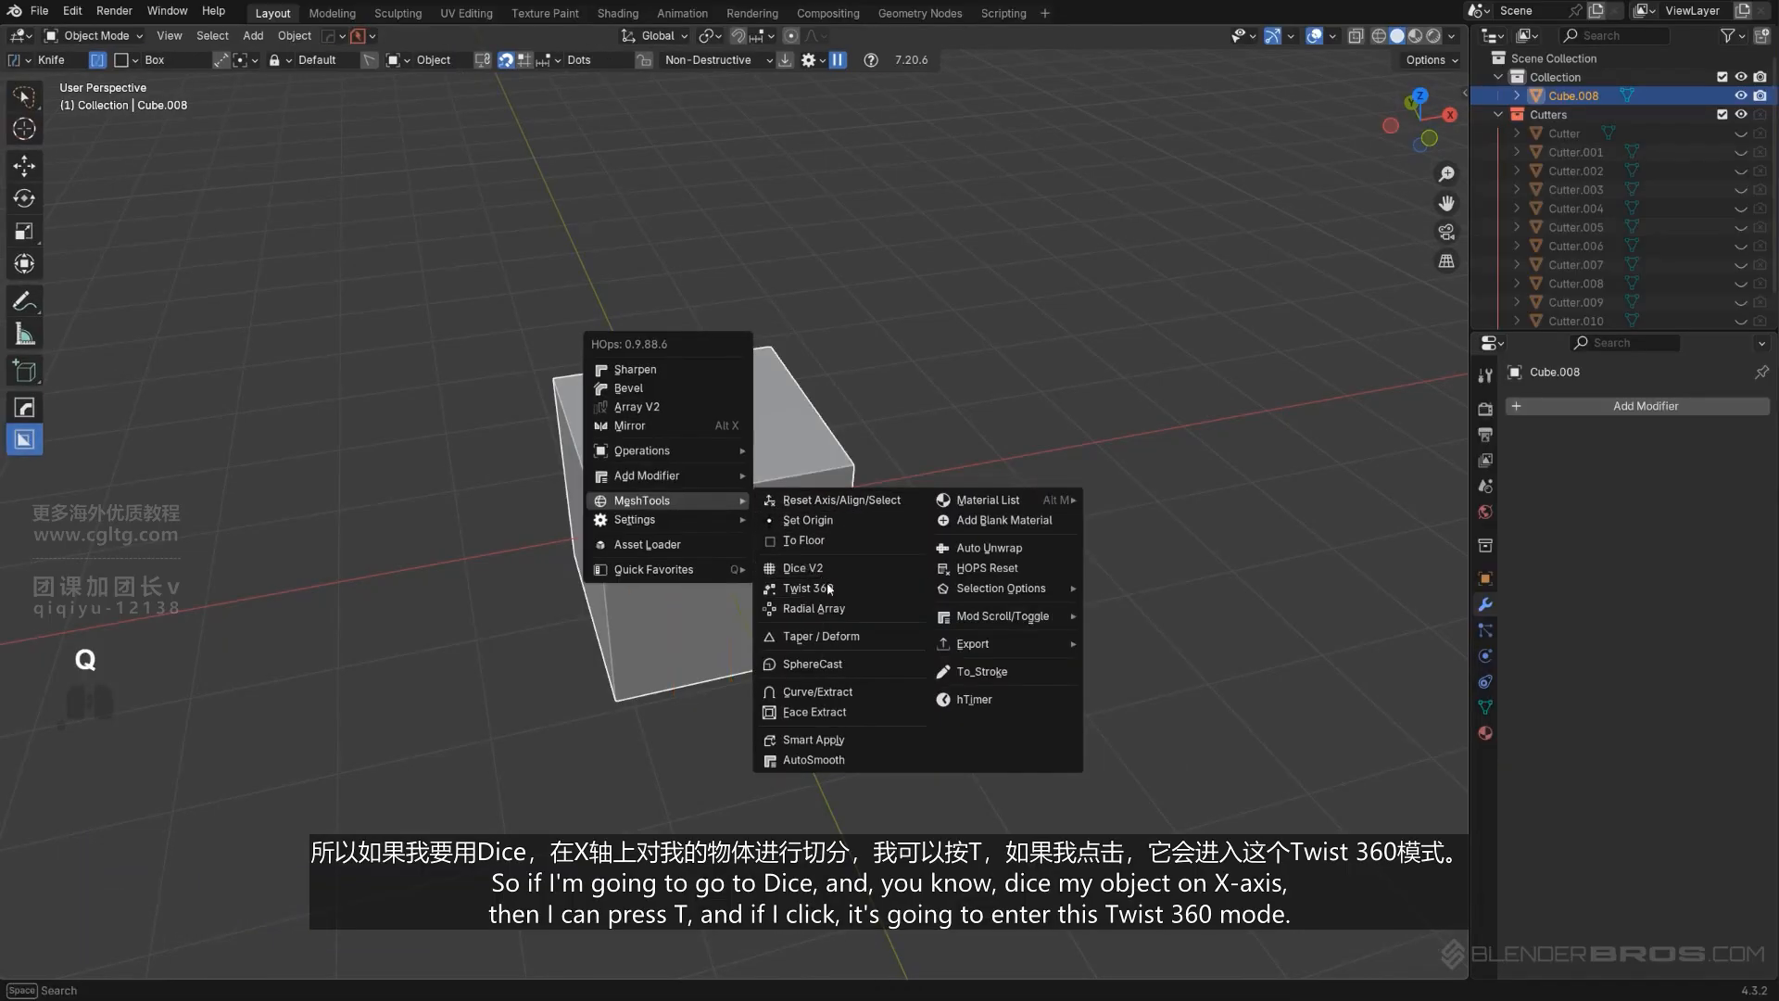
left_click(834, 567)
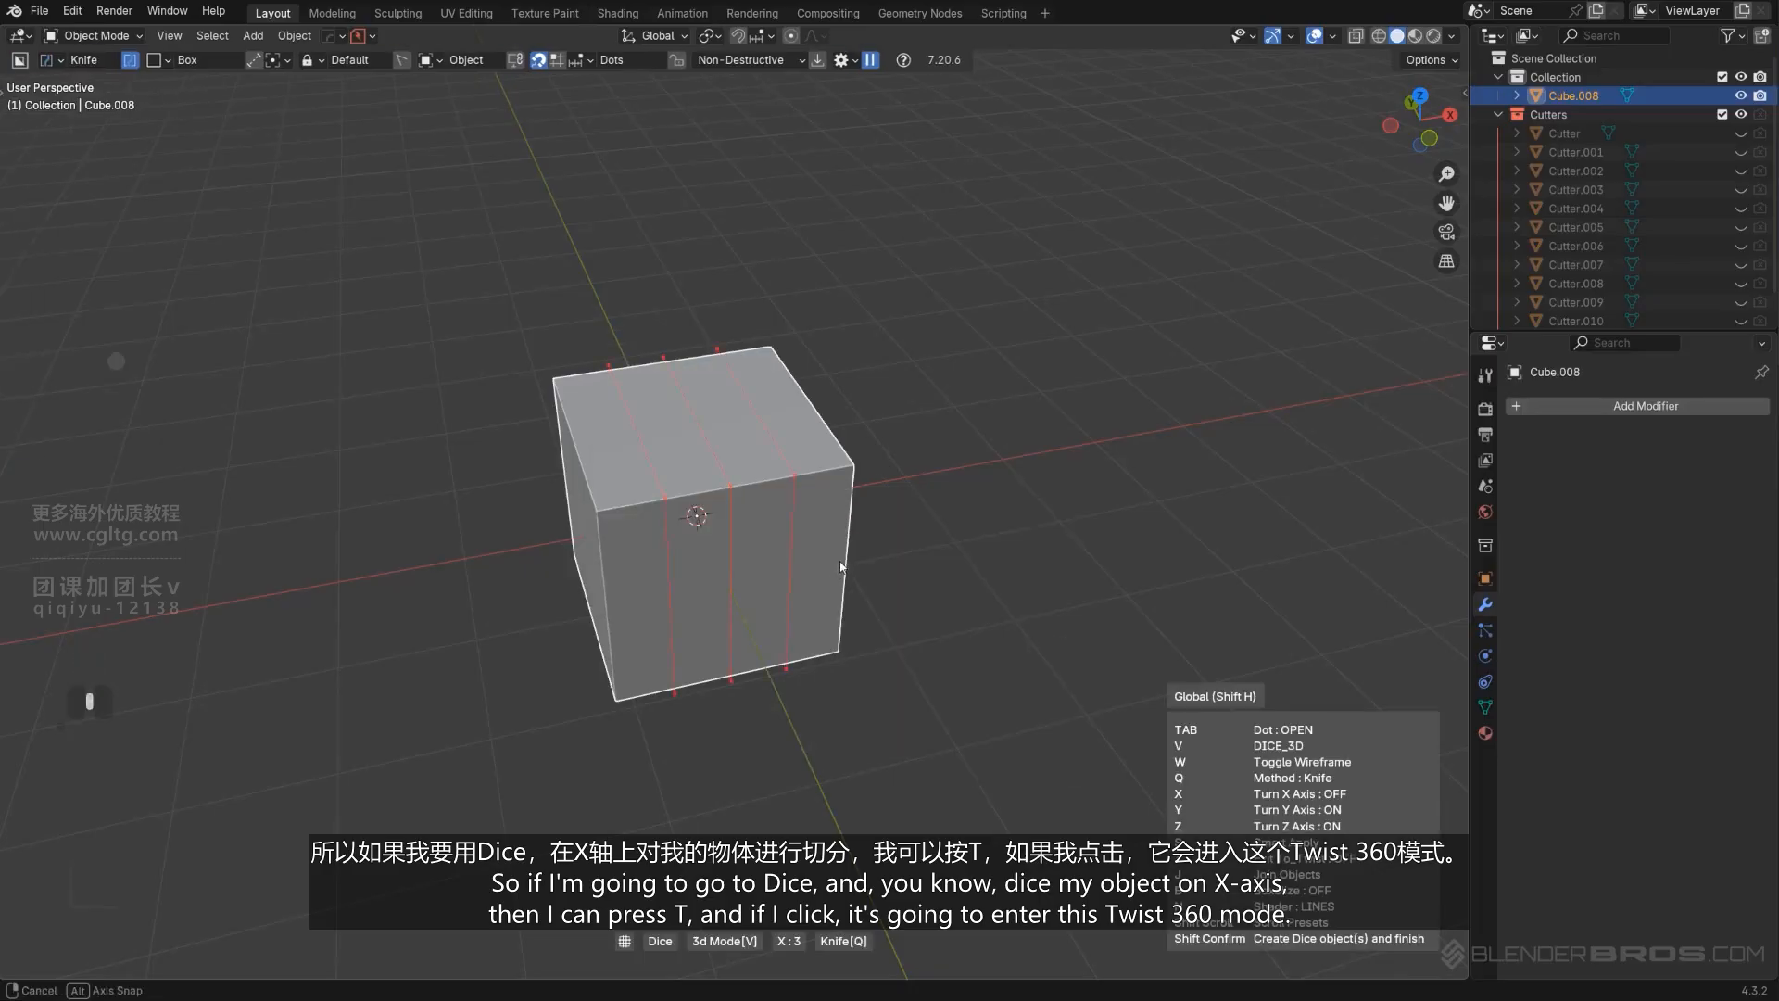
middle_click_drag(840, 567, 866, 542)
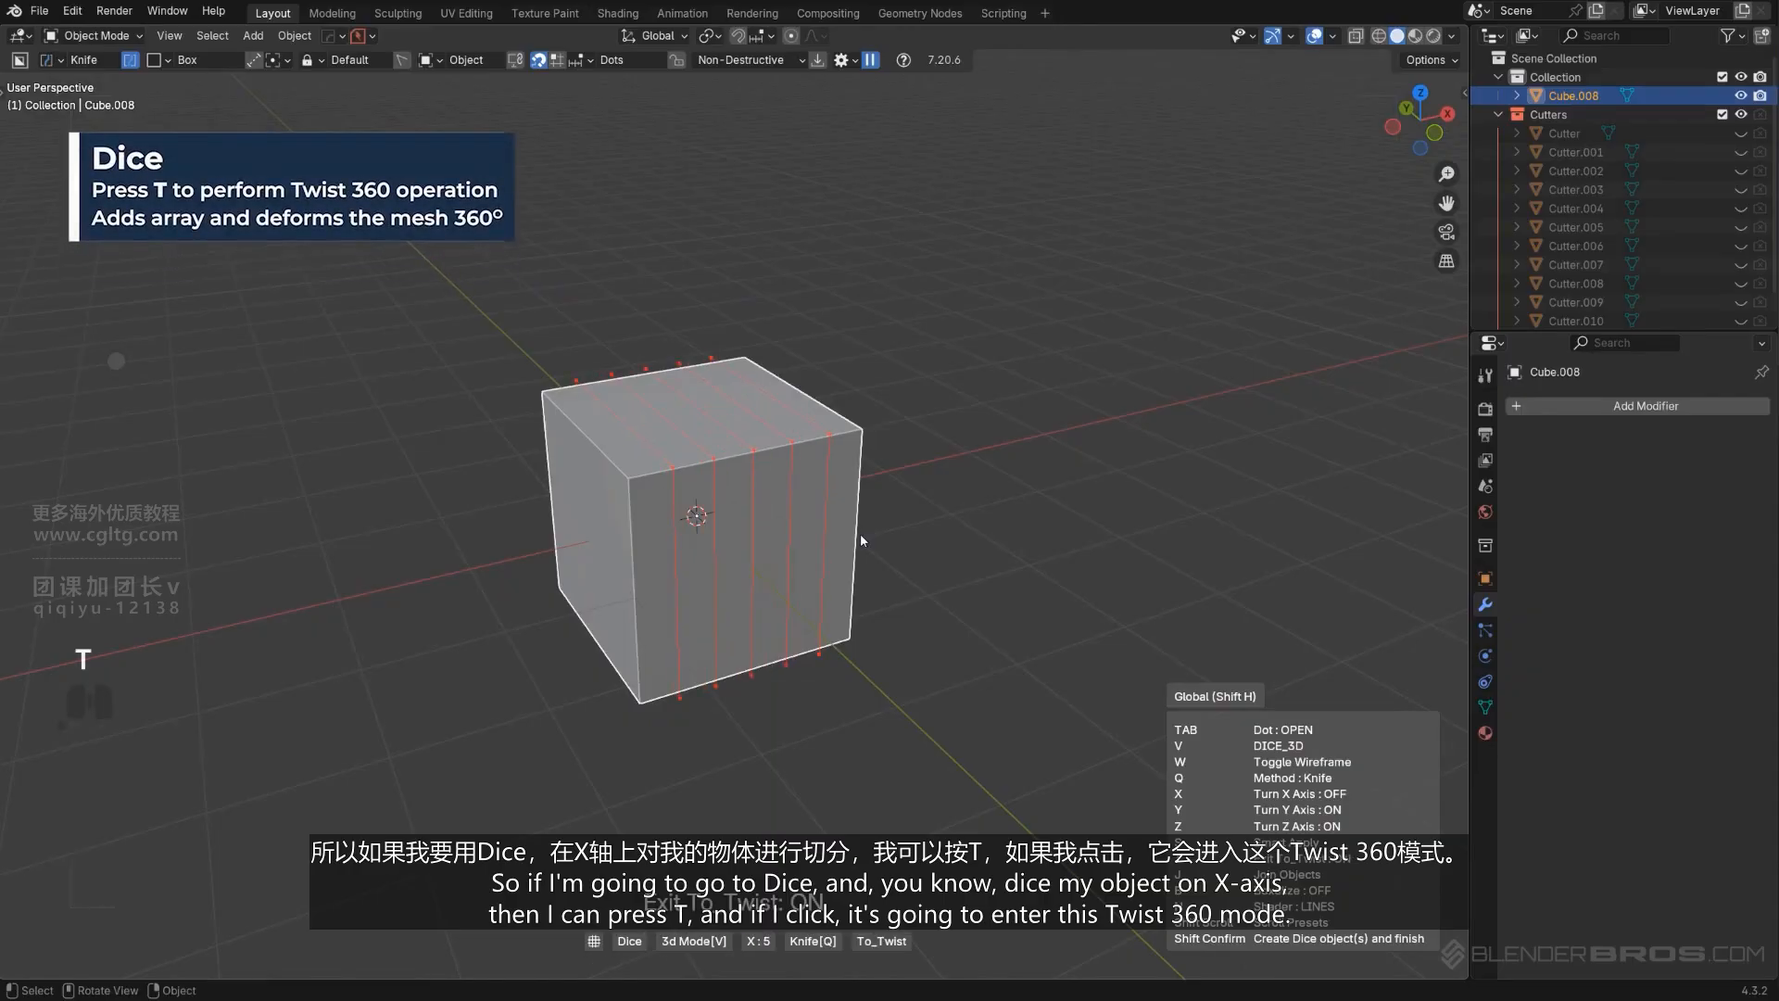
key("t")
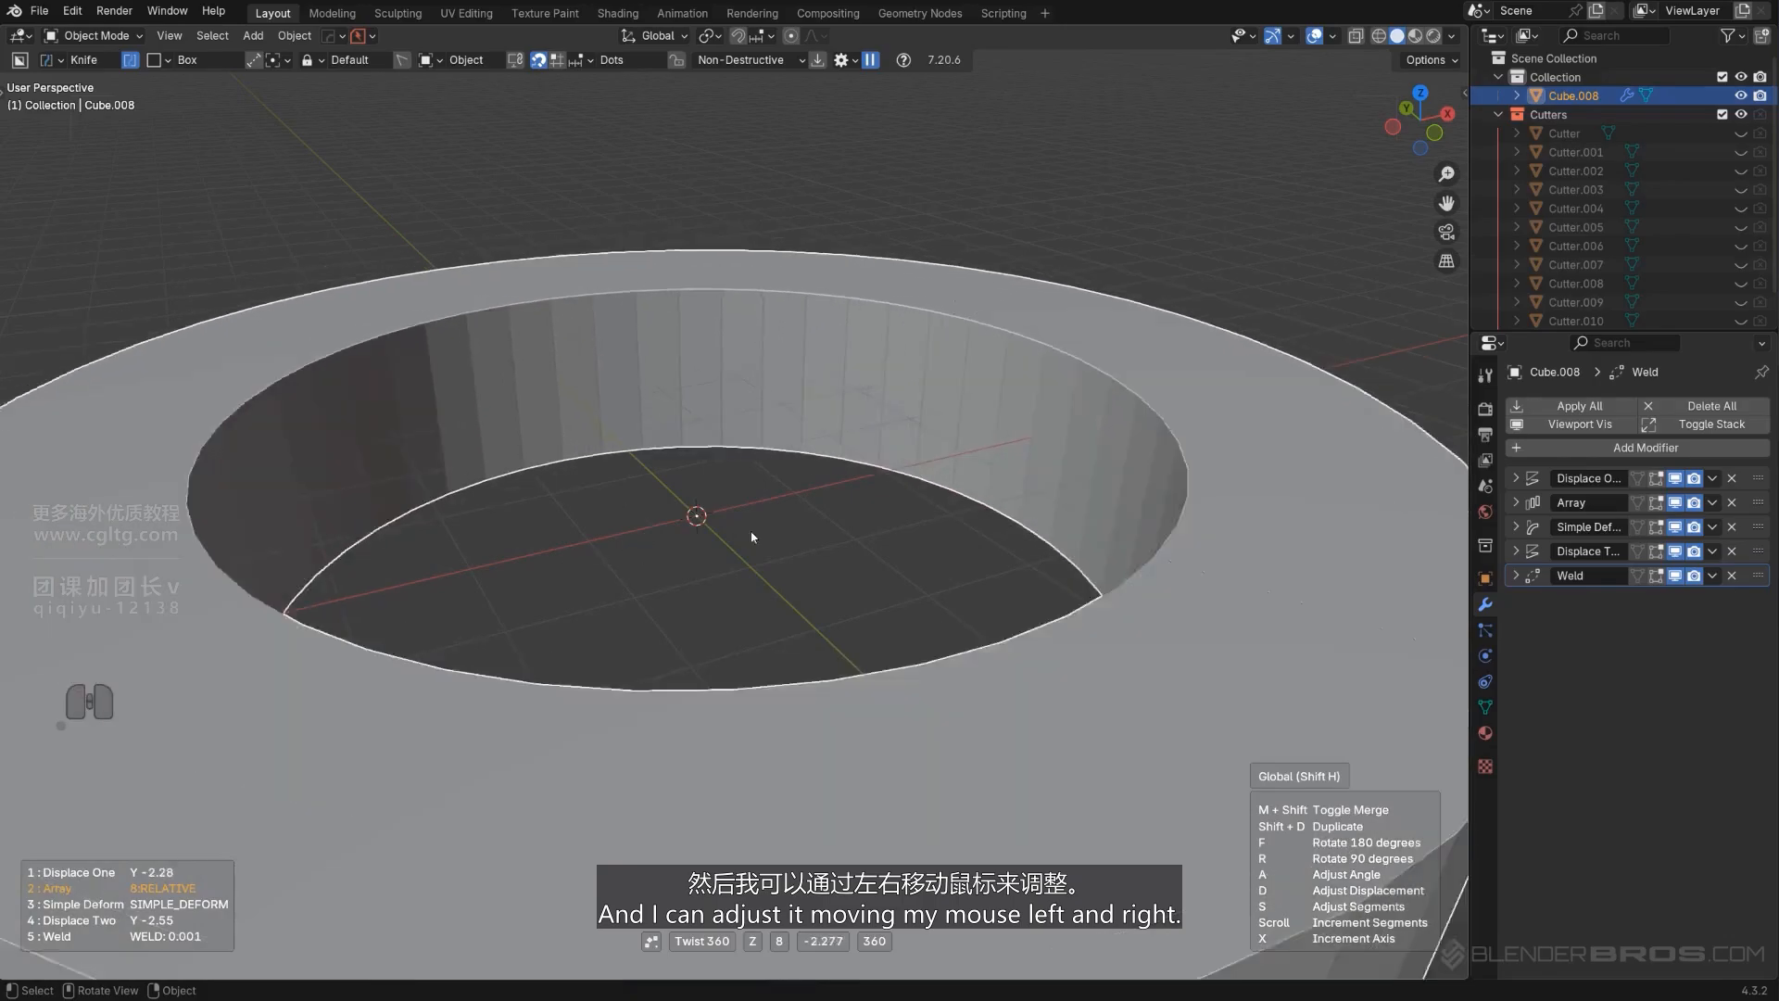
Adjust the Twist 360 displacement and set the segment count to 12.
key("d")
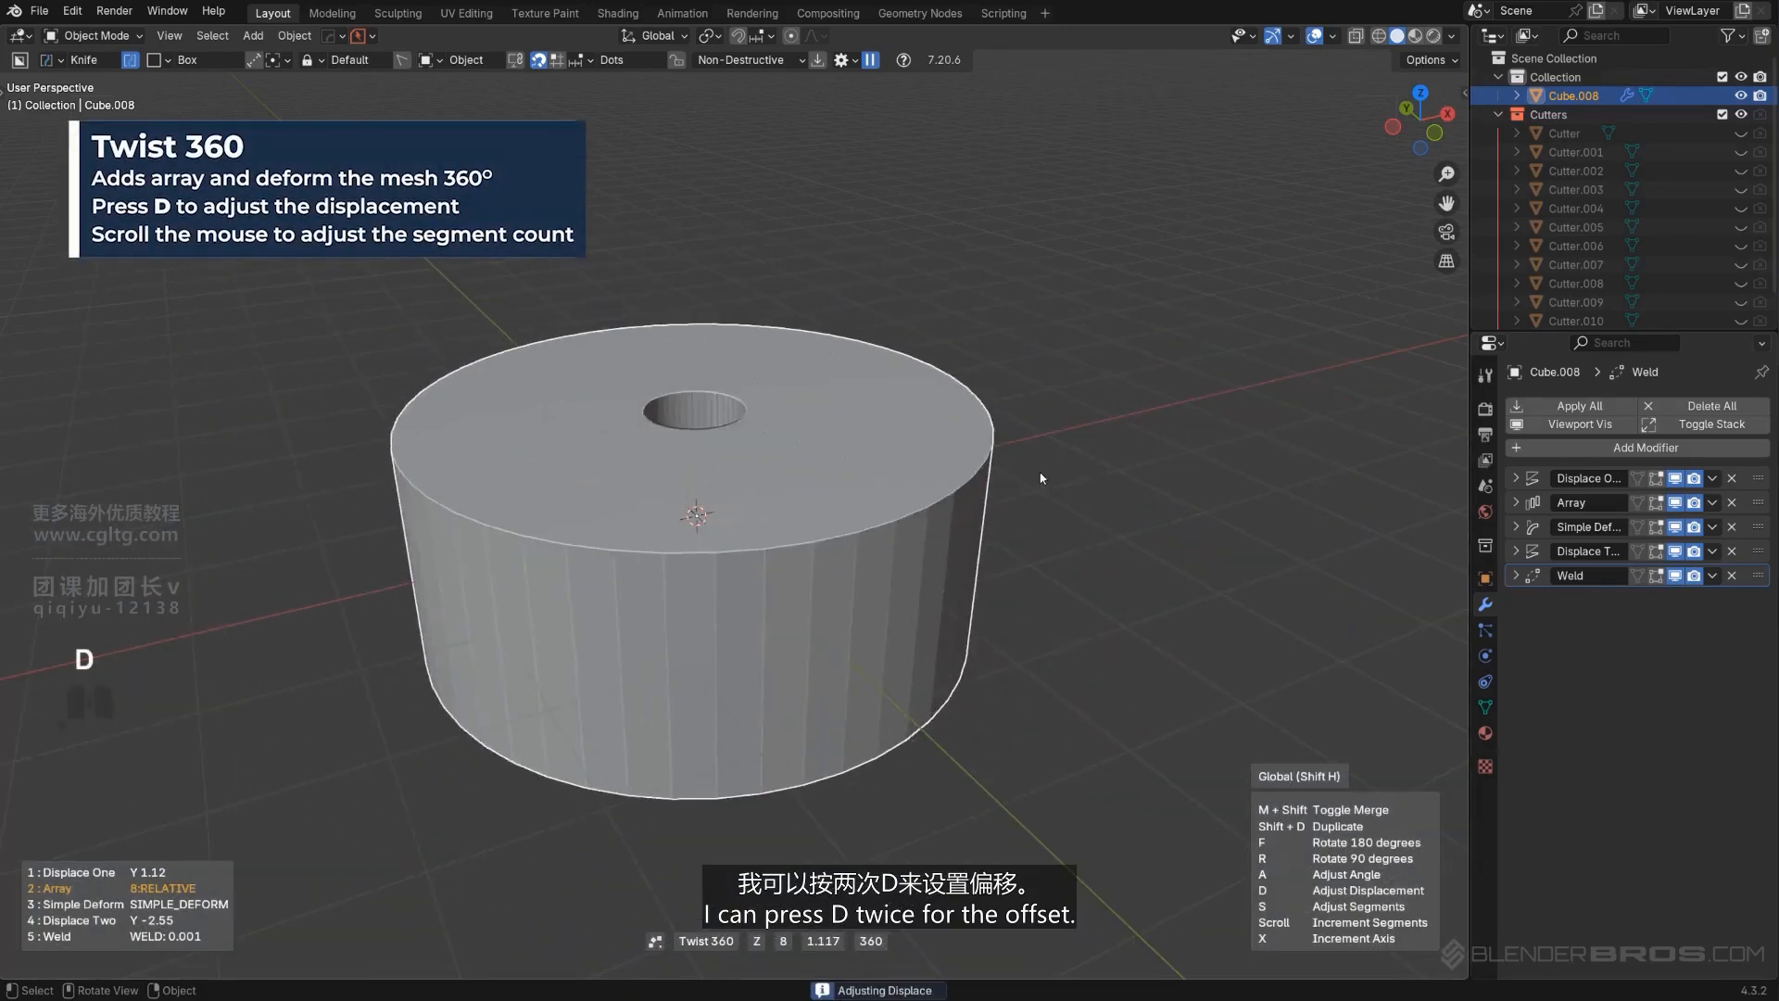
scroll(729, 511, "up", 1)
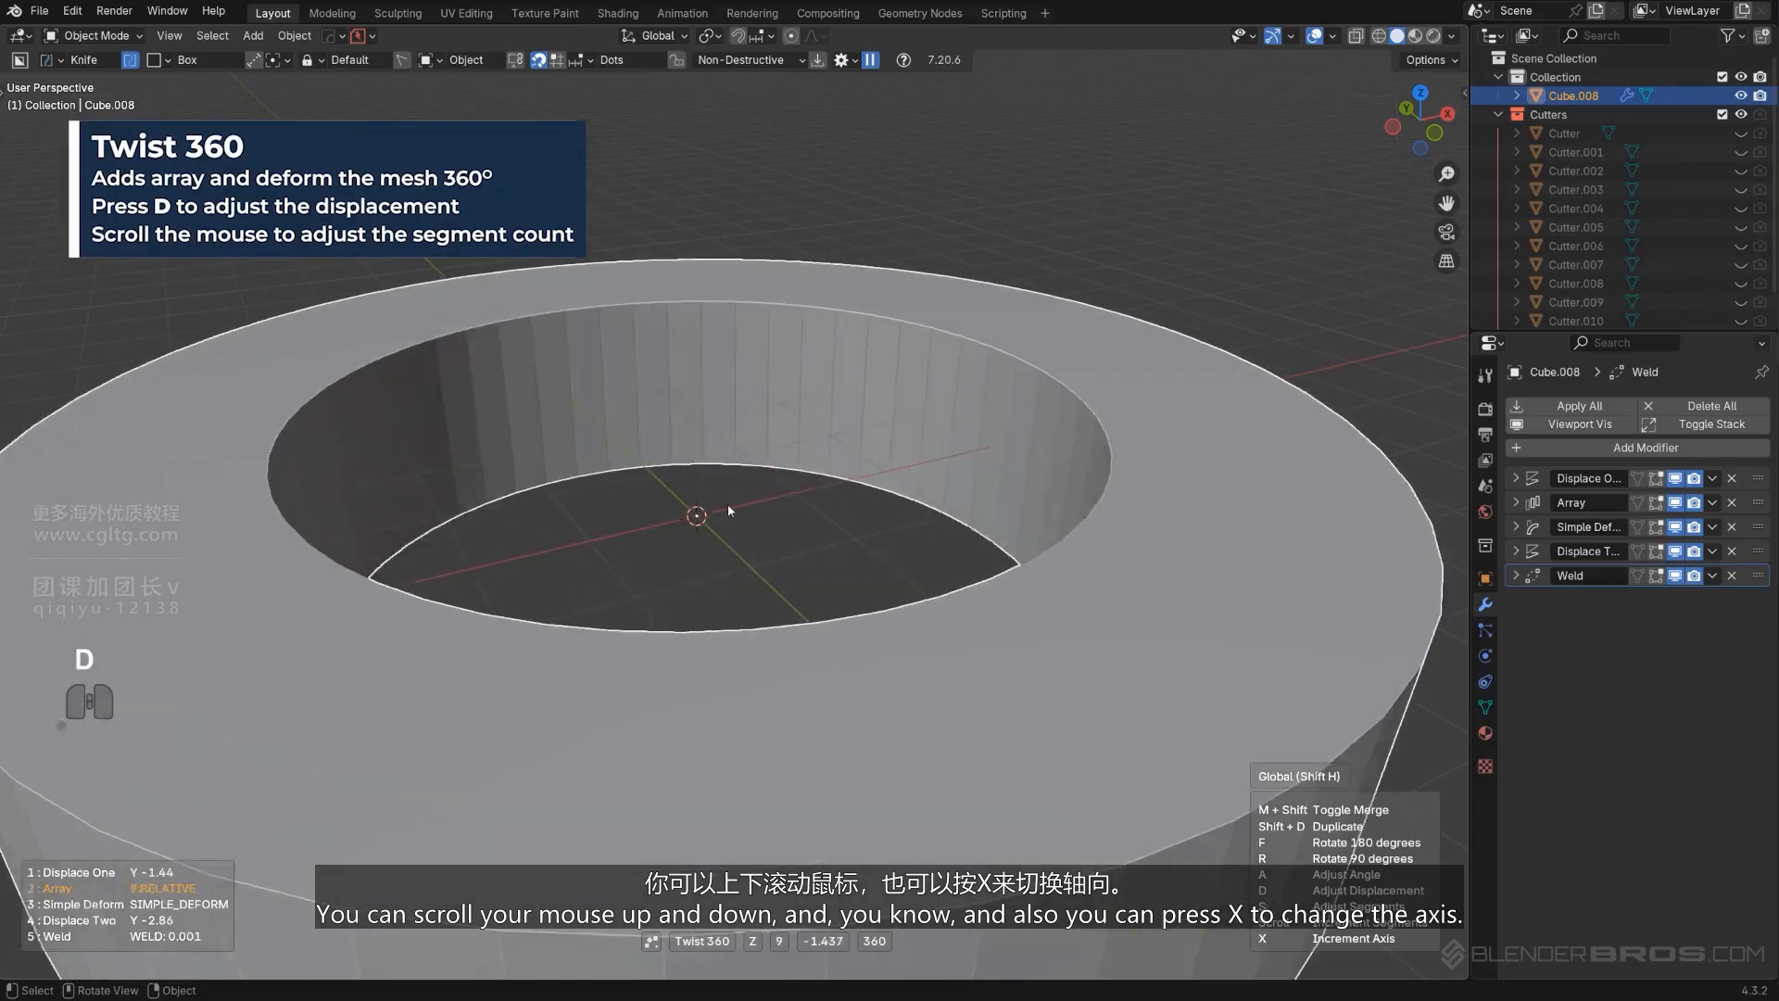
scroll(742, 500, "down", 2)
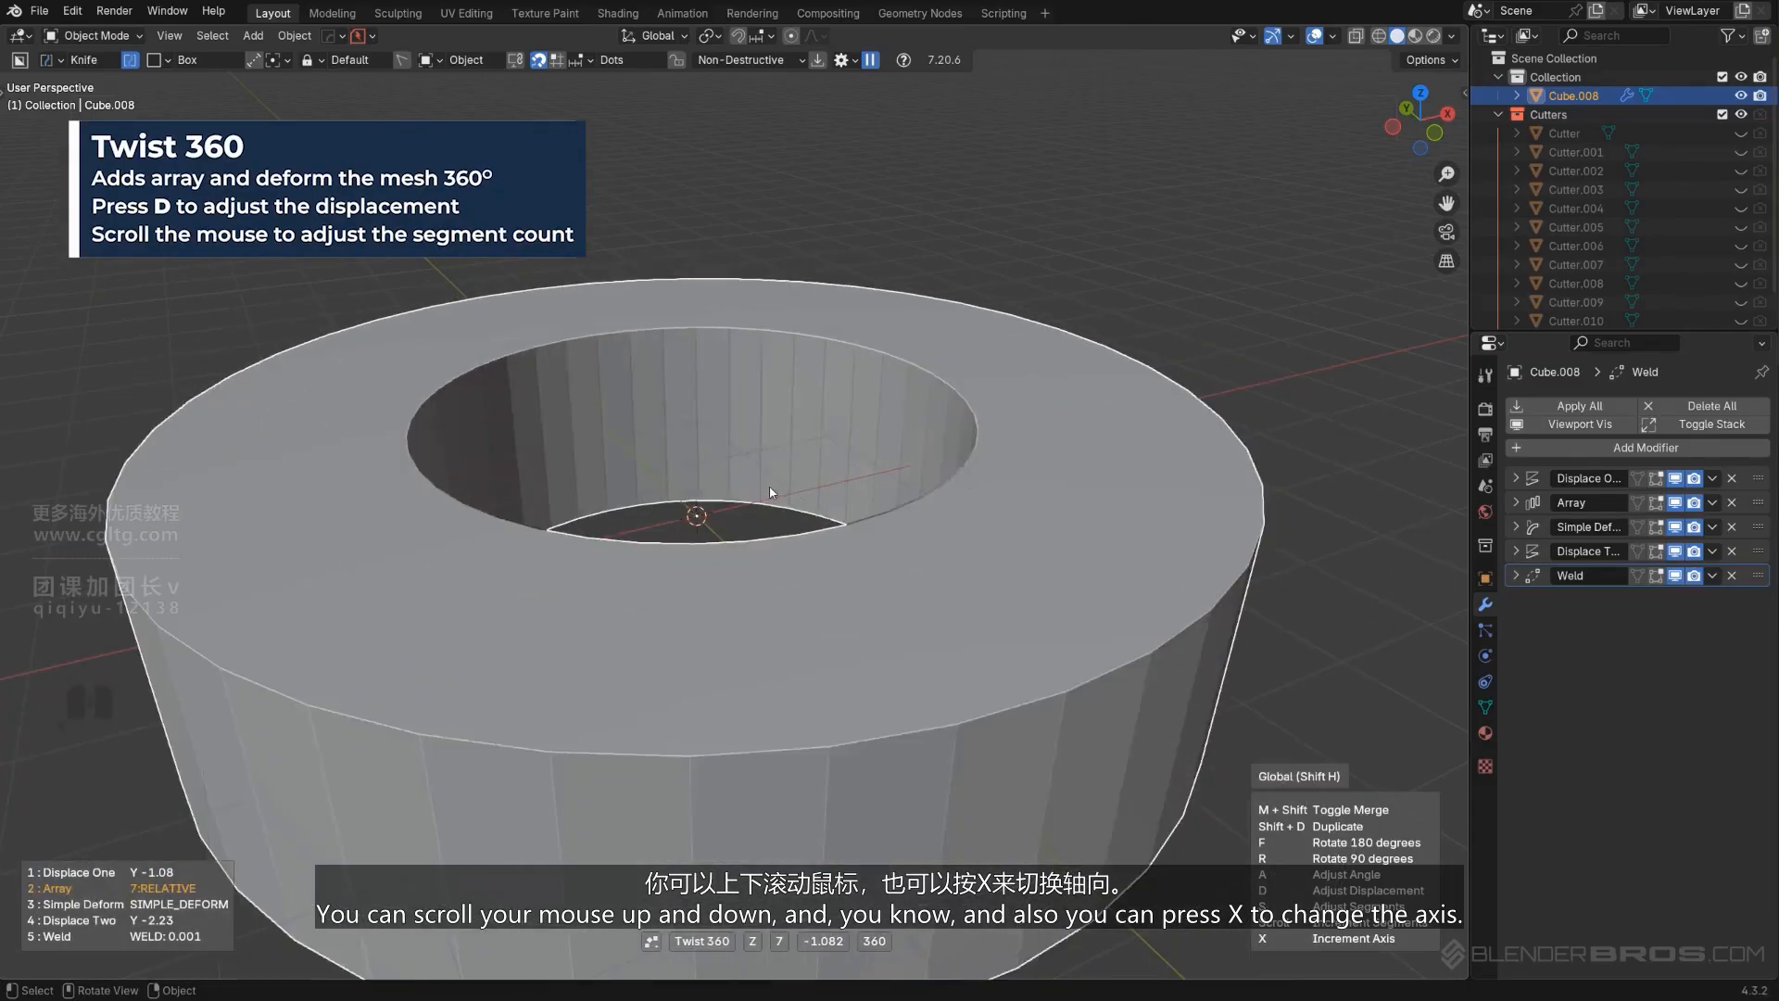
scroll(769, 485, "up", 5)
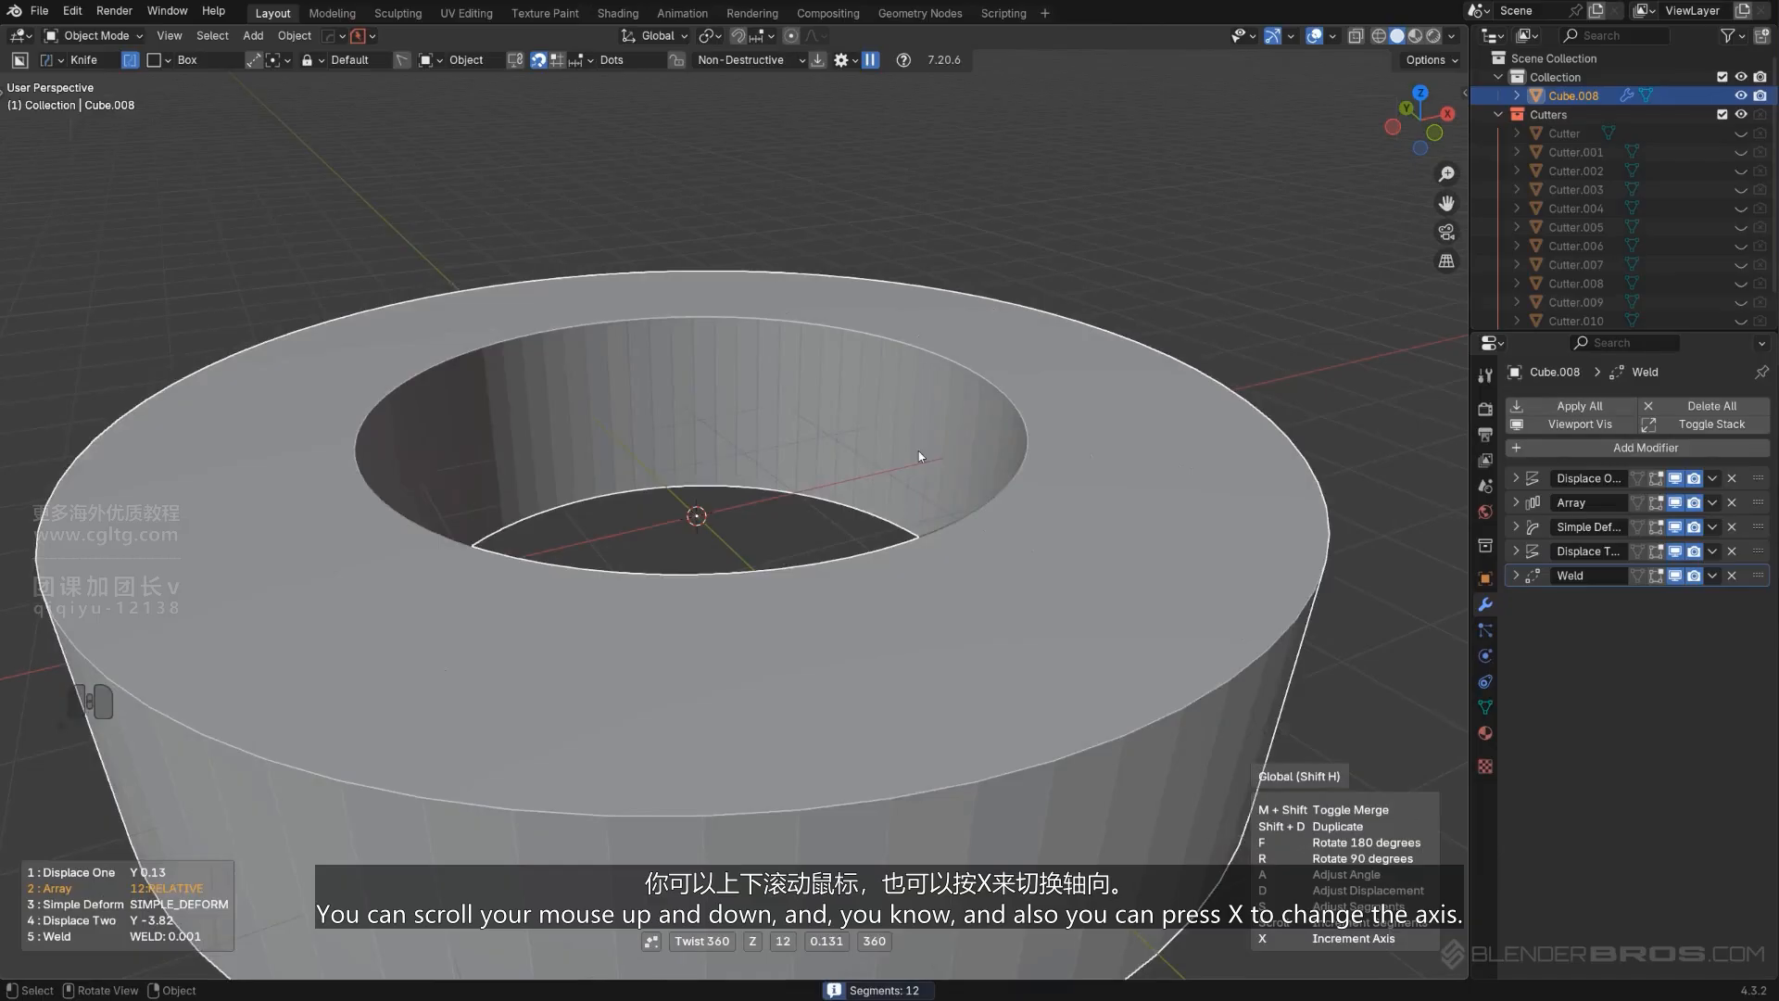
Cycle the twist axis round to Z, try the 90° and 180° mesh rotations, and confirm the twist with a displacement of about 1.21.
key("x")
key("x")
key("x")
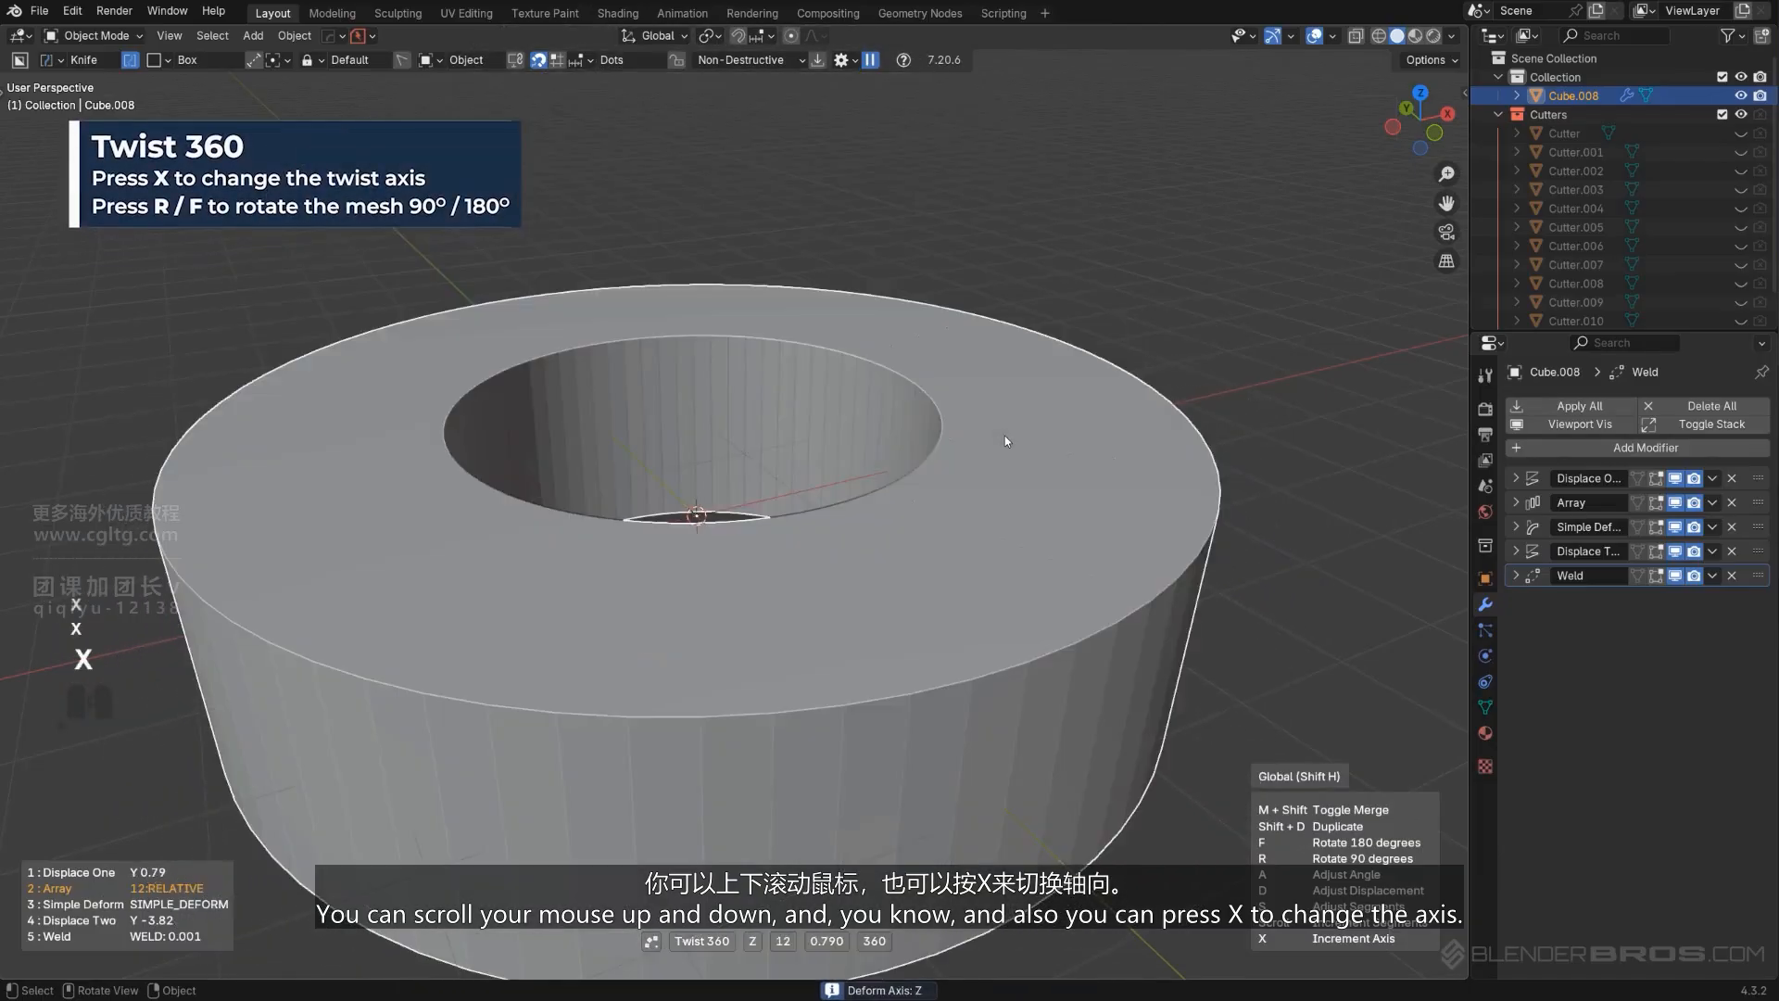
key("r")
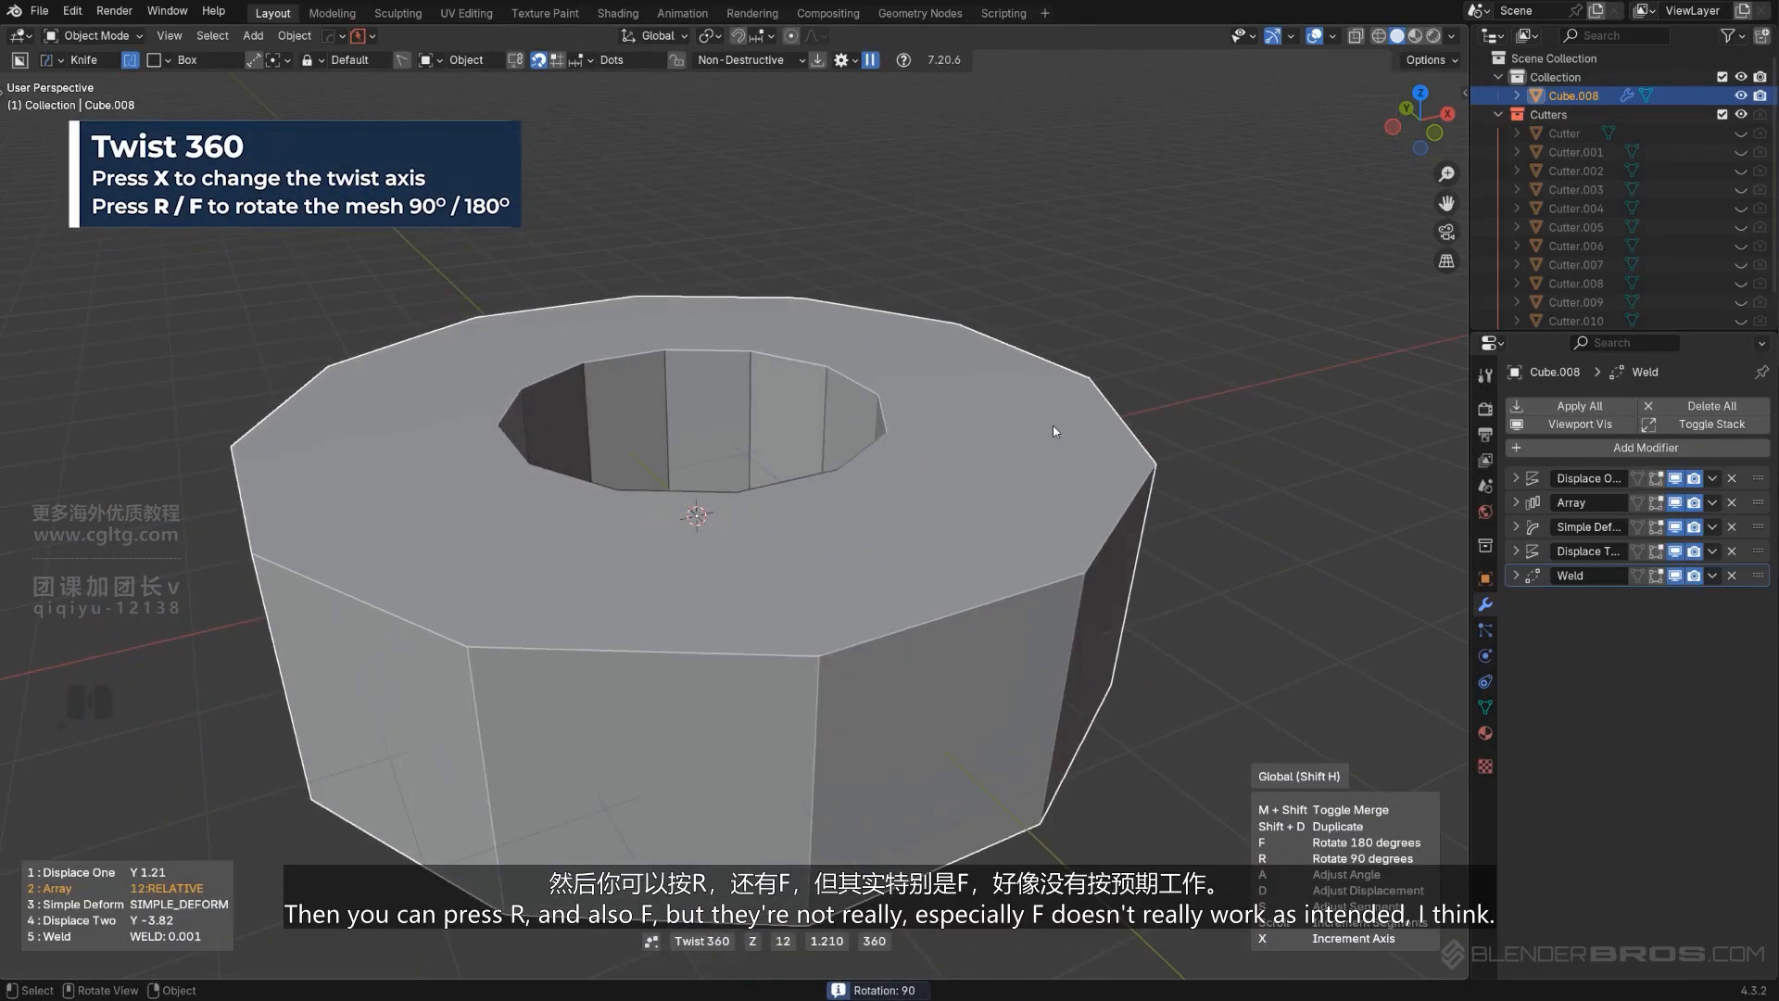
key("r")
key("r")
key("f")
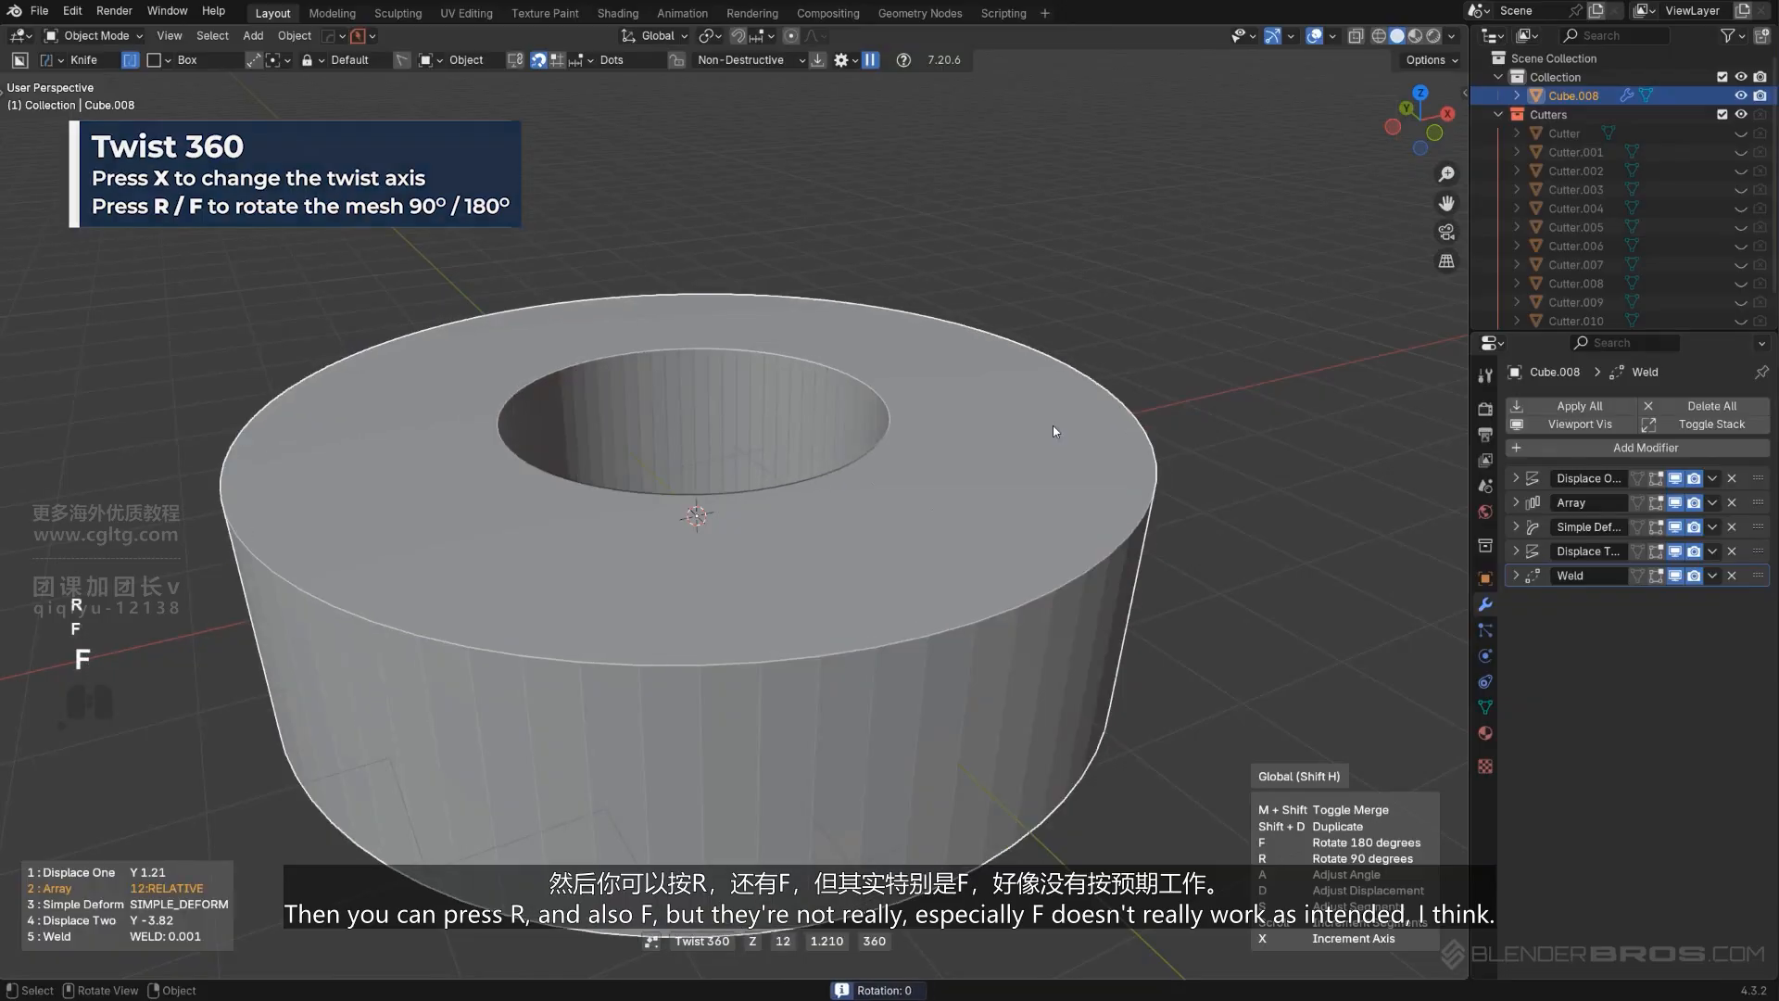
key("f")
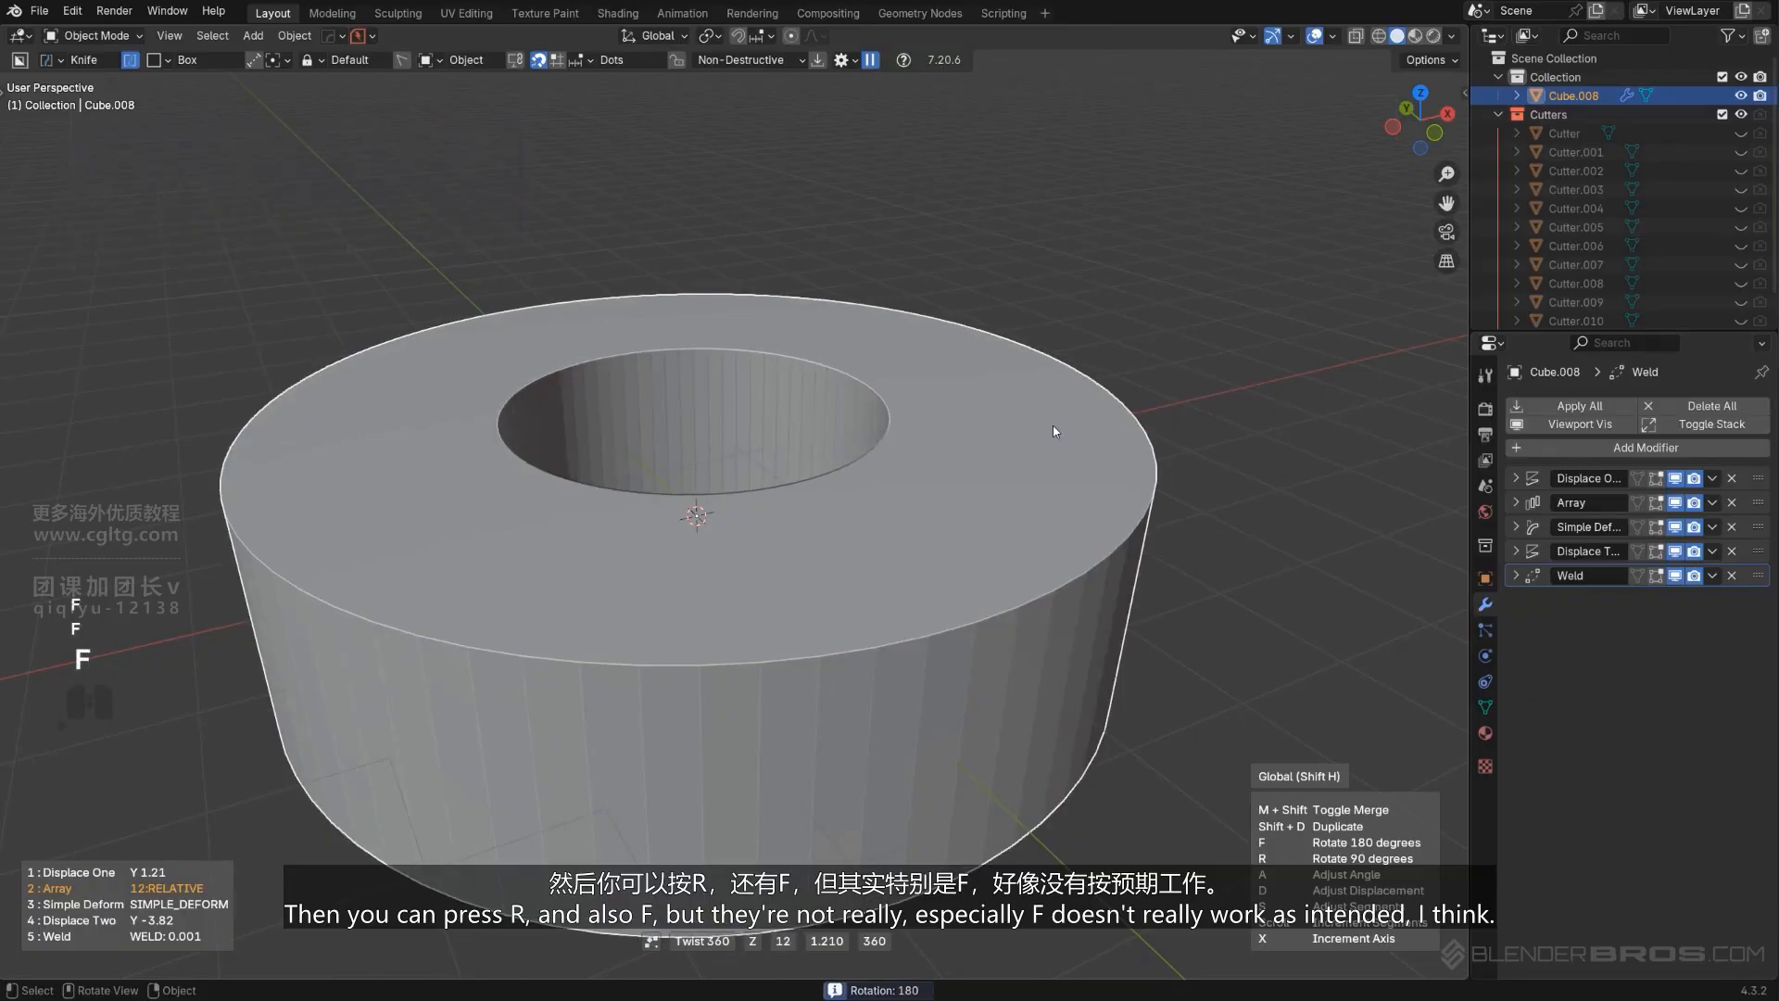
key("f")
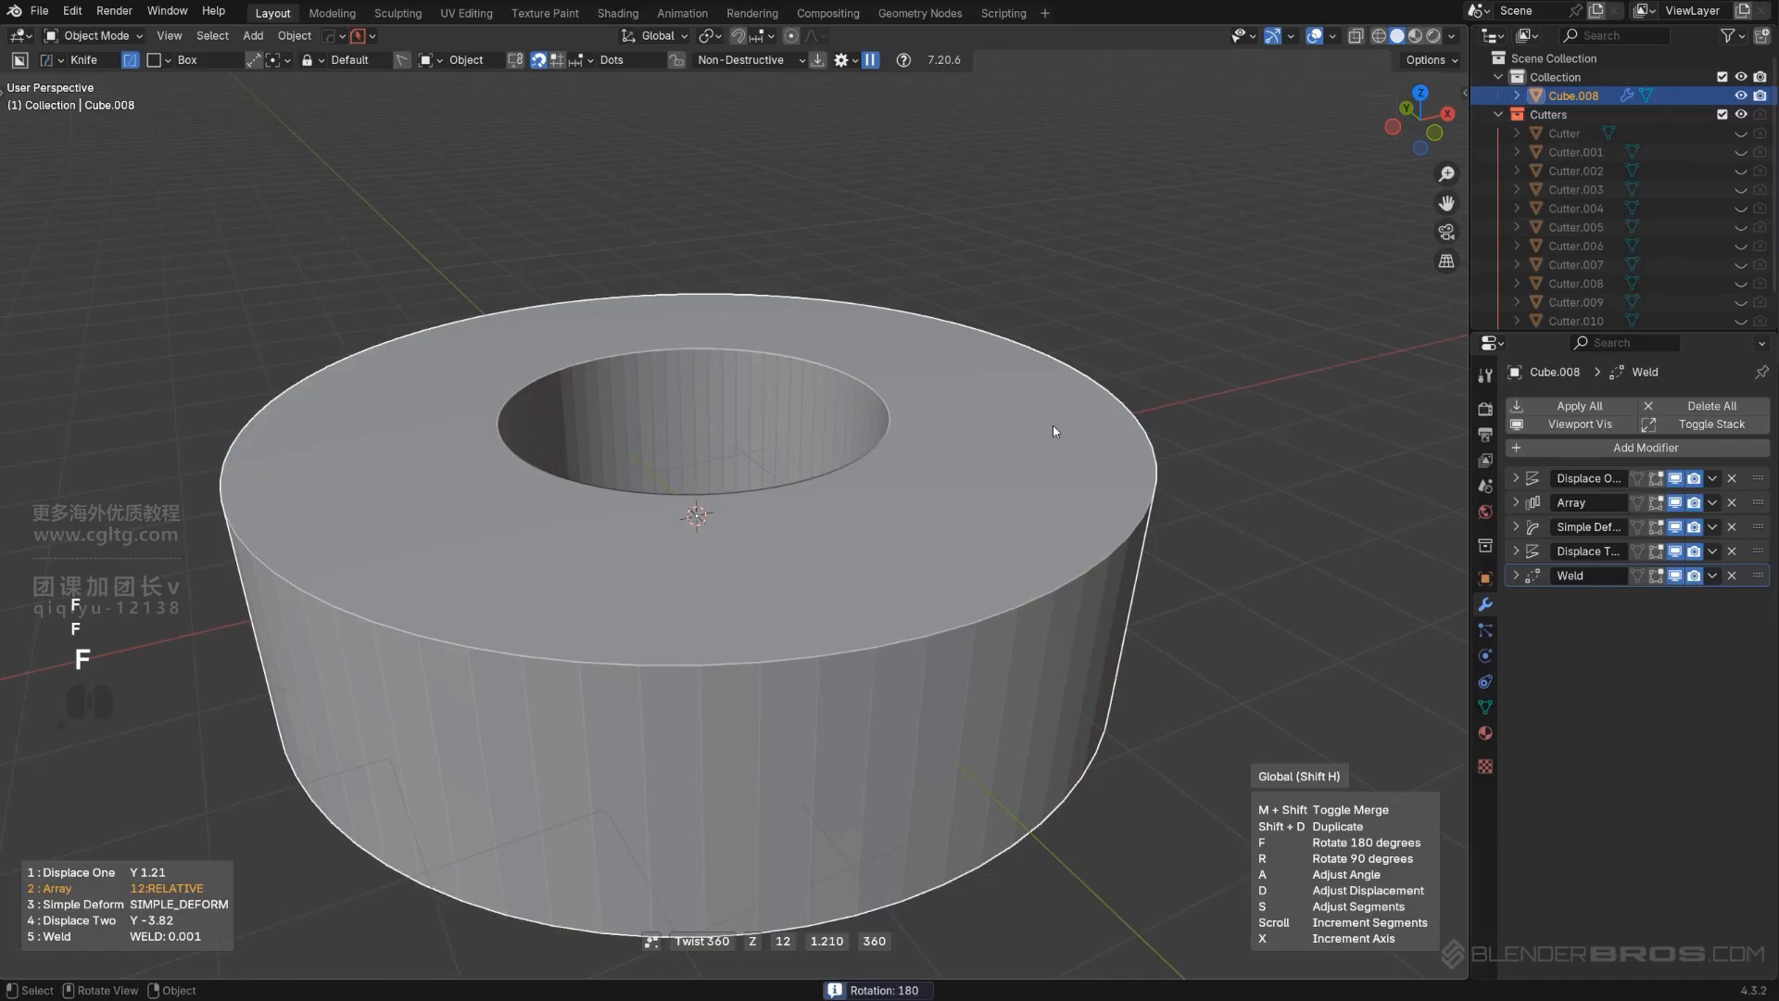
left_click(1027, 437)
In Edit Mode, bevel the top front edge of the diced base cube into a wide chamfer and return to Object Mode.
scroll(1027, 436, "down", 3)
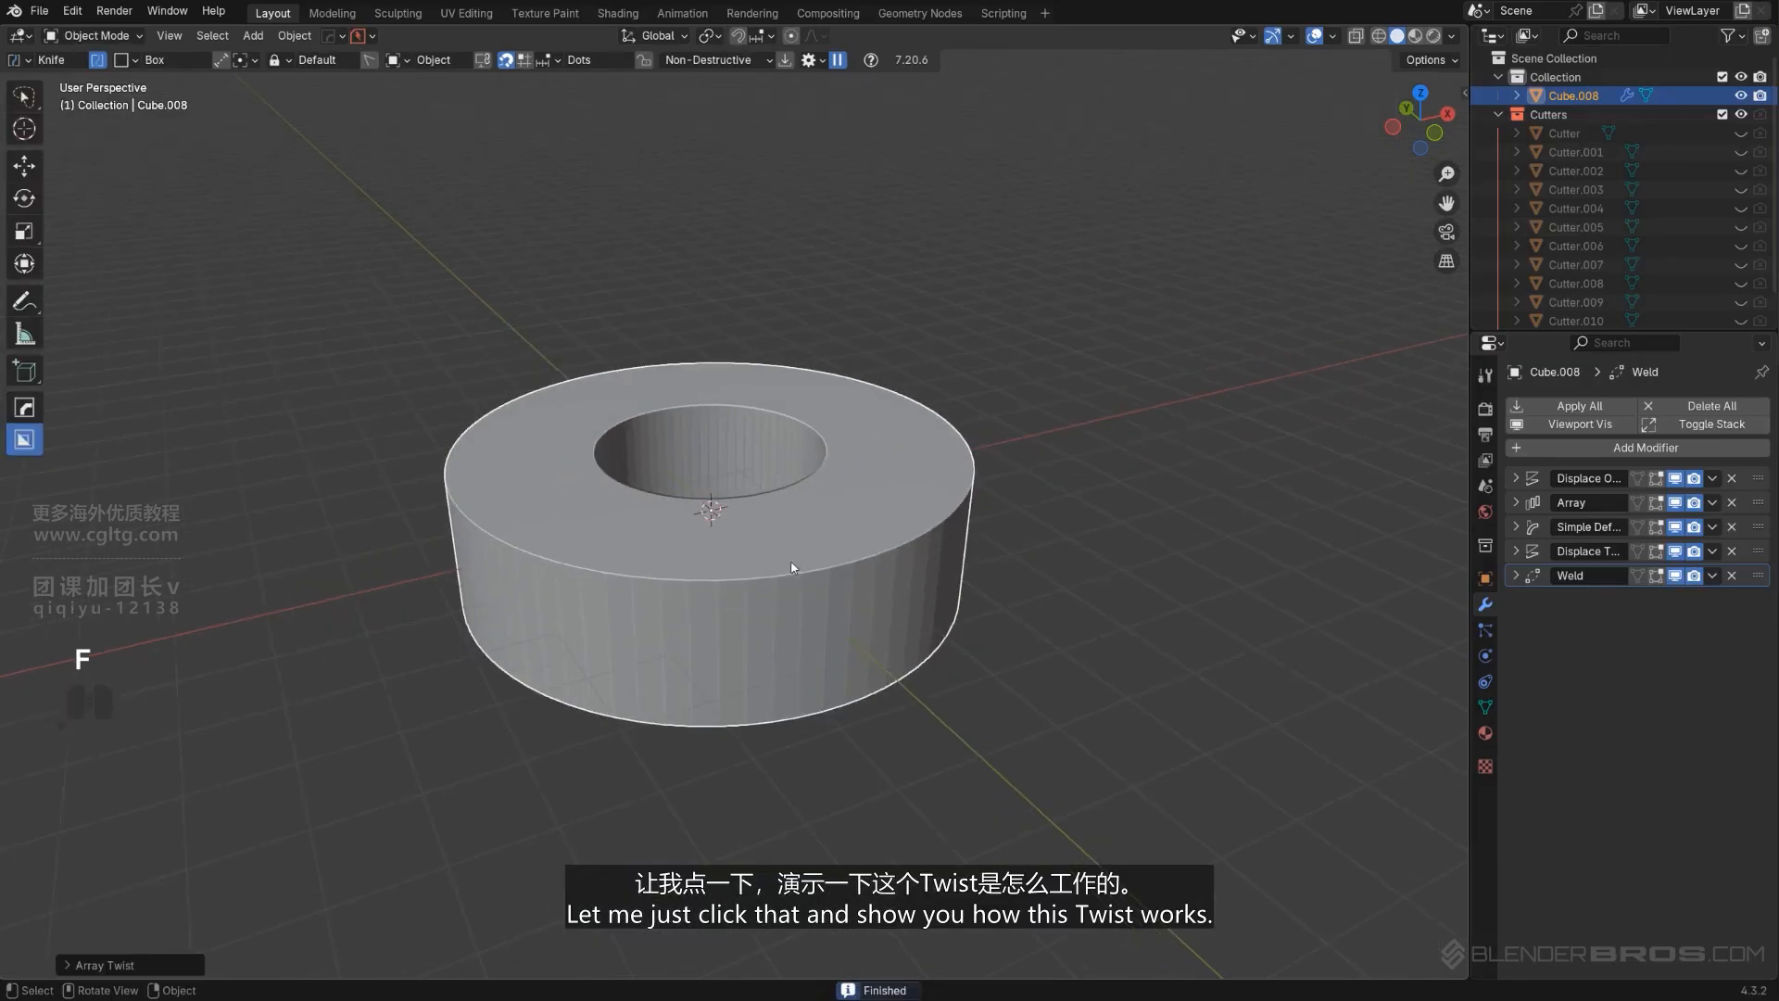
middle_click_drag(792, 609, 886, 502)
key("Tab")
middle_click_drag(669, 566, 764, 580)
scroll(829, 556, "up", 2)
key("2")
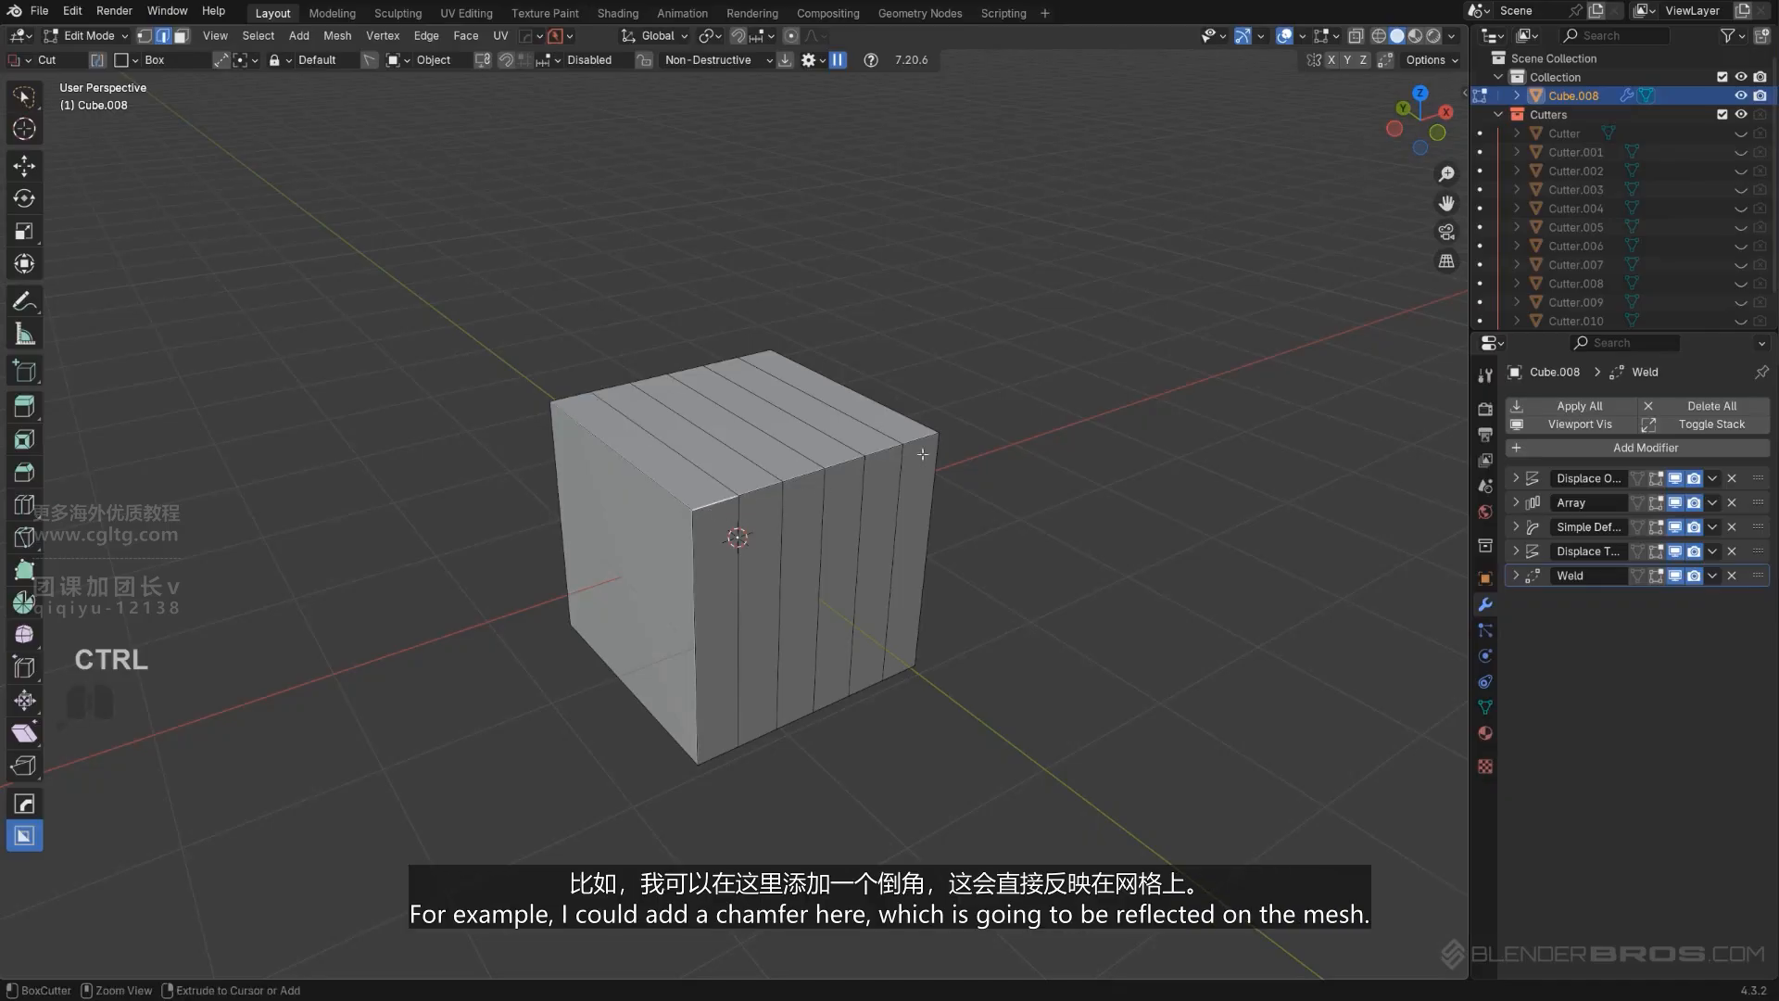
left_click(710, 511, "ctrl")
key("ctrl+b")
left_click(1123, 428)
key("Tab")
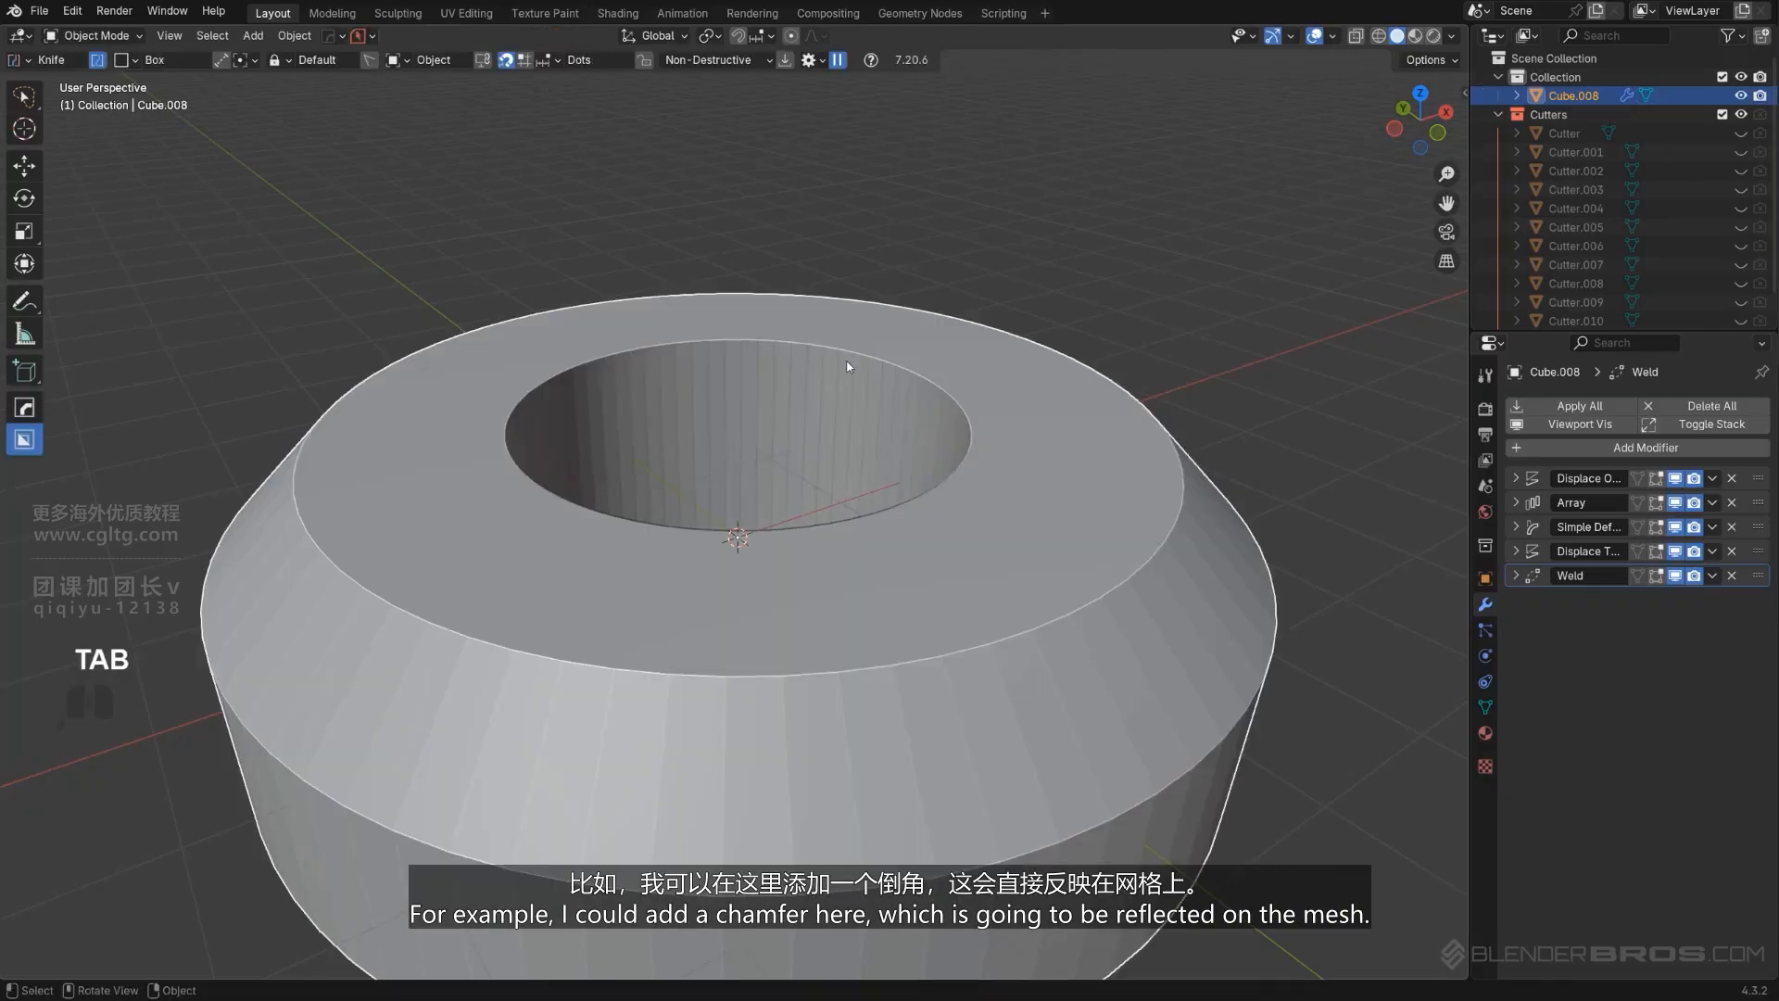
Examine the chamfered Twist 360 ring and the diced segments of its base cube in Edit Mode.
middle_click_drag(895, 457, 952, 460)
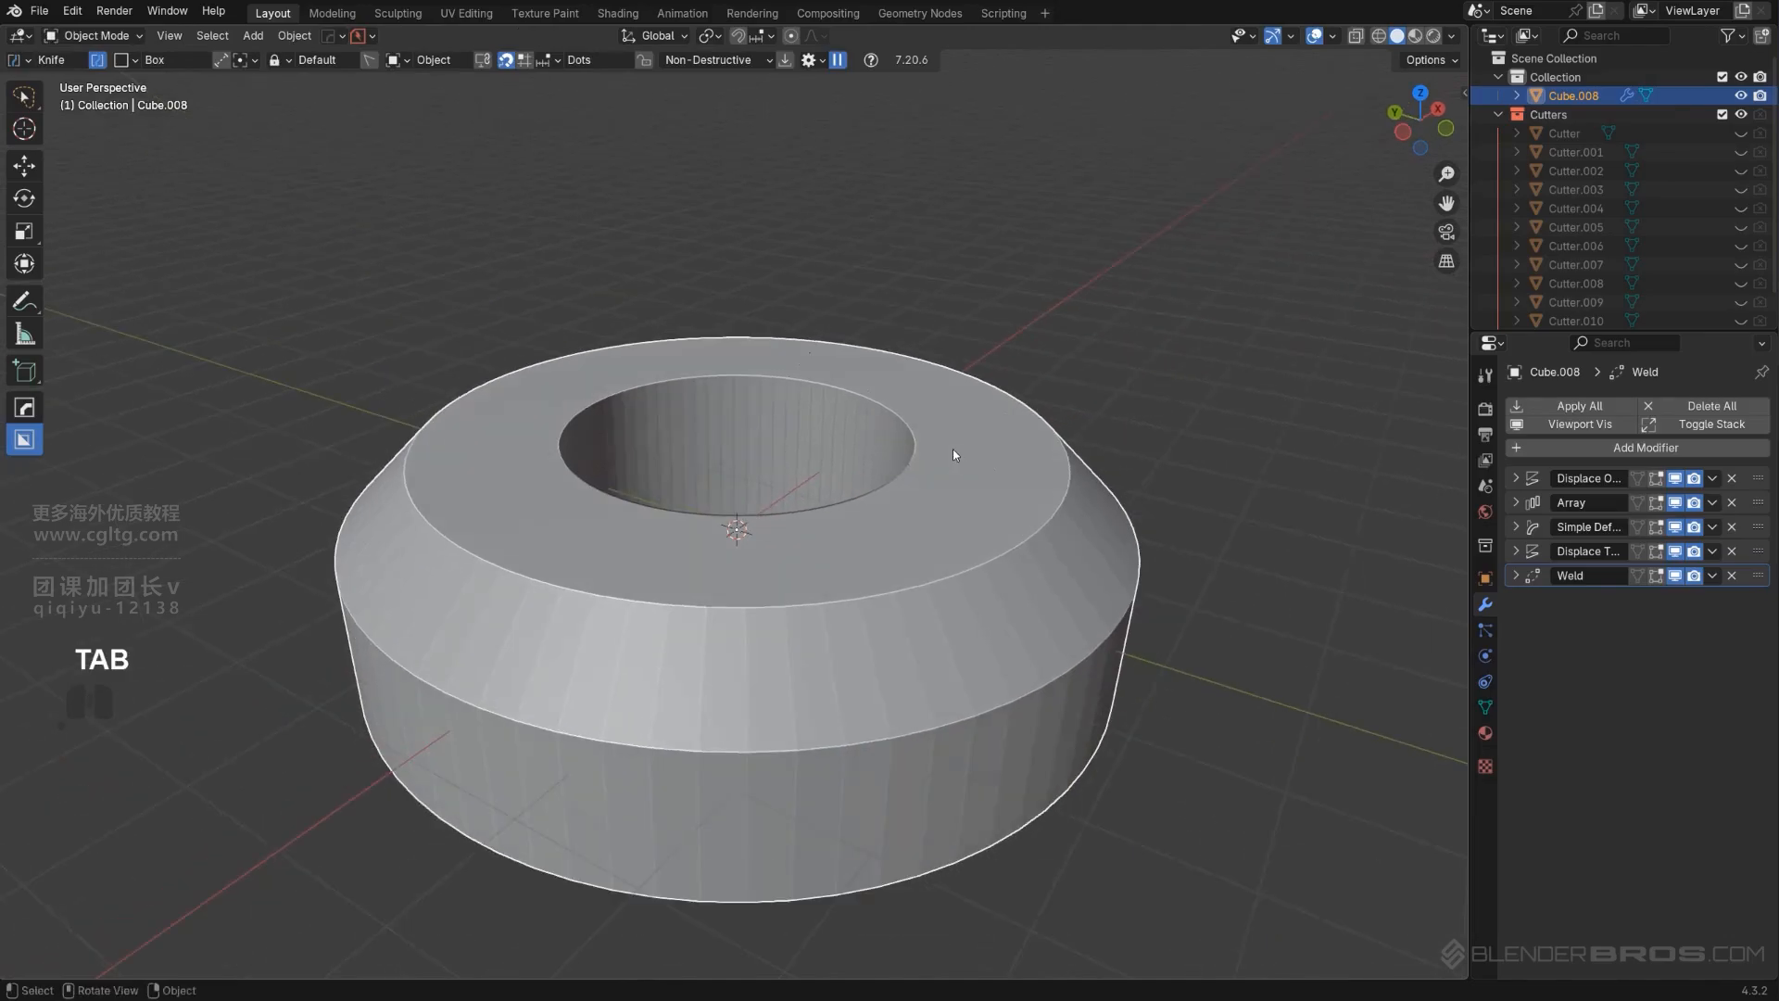
key("q")
mouse_move(858, 497)
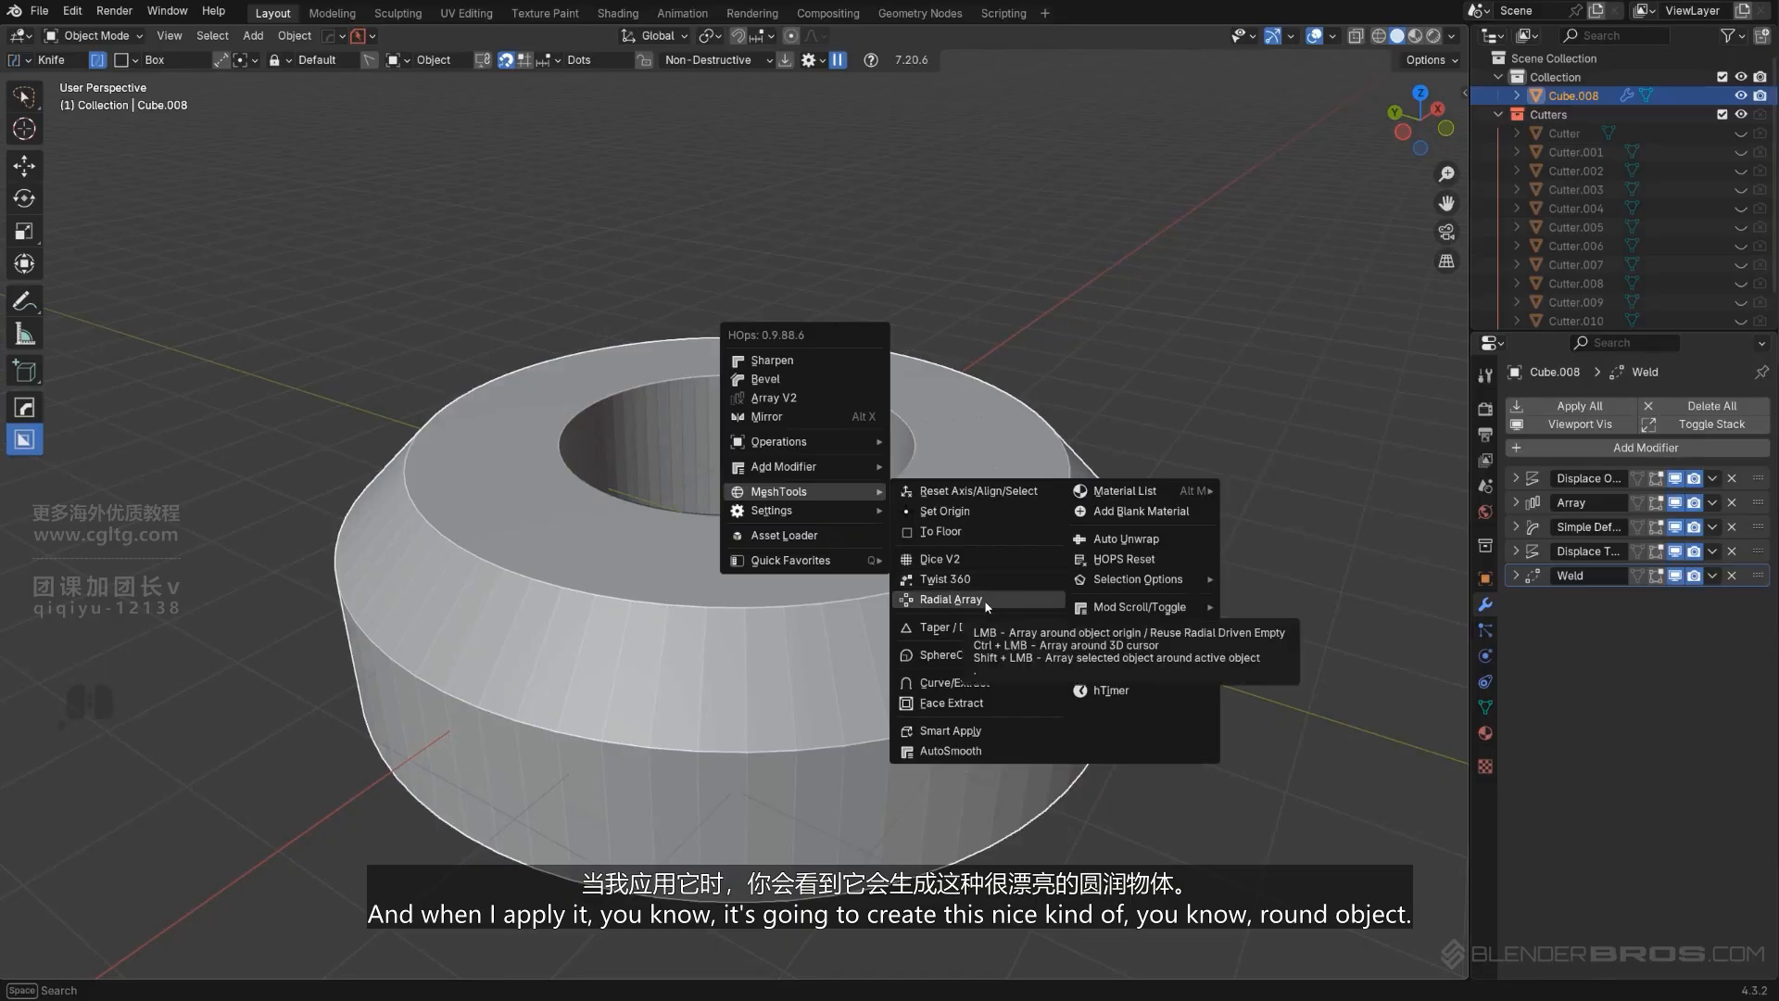
key("q")
mouse_move(939, 548)
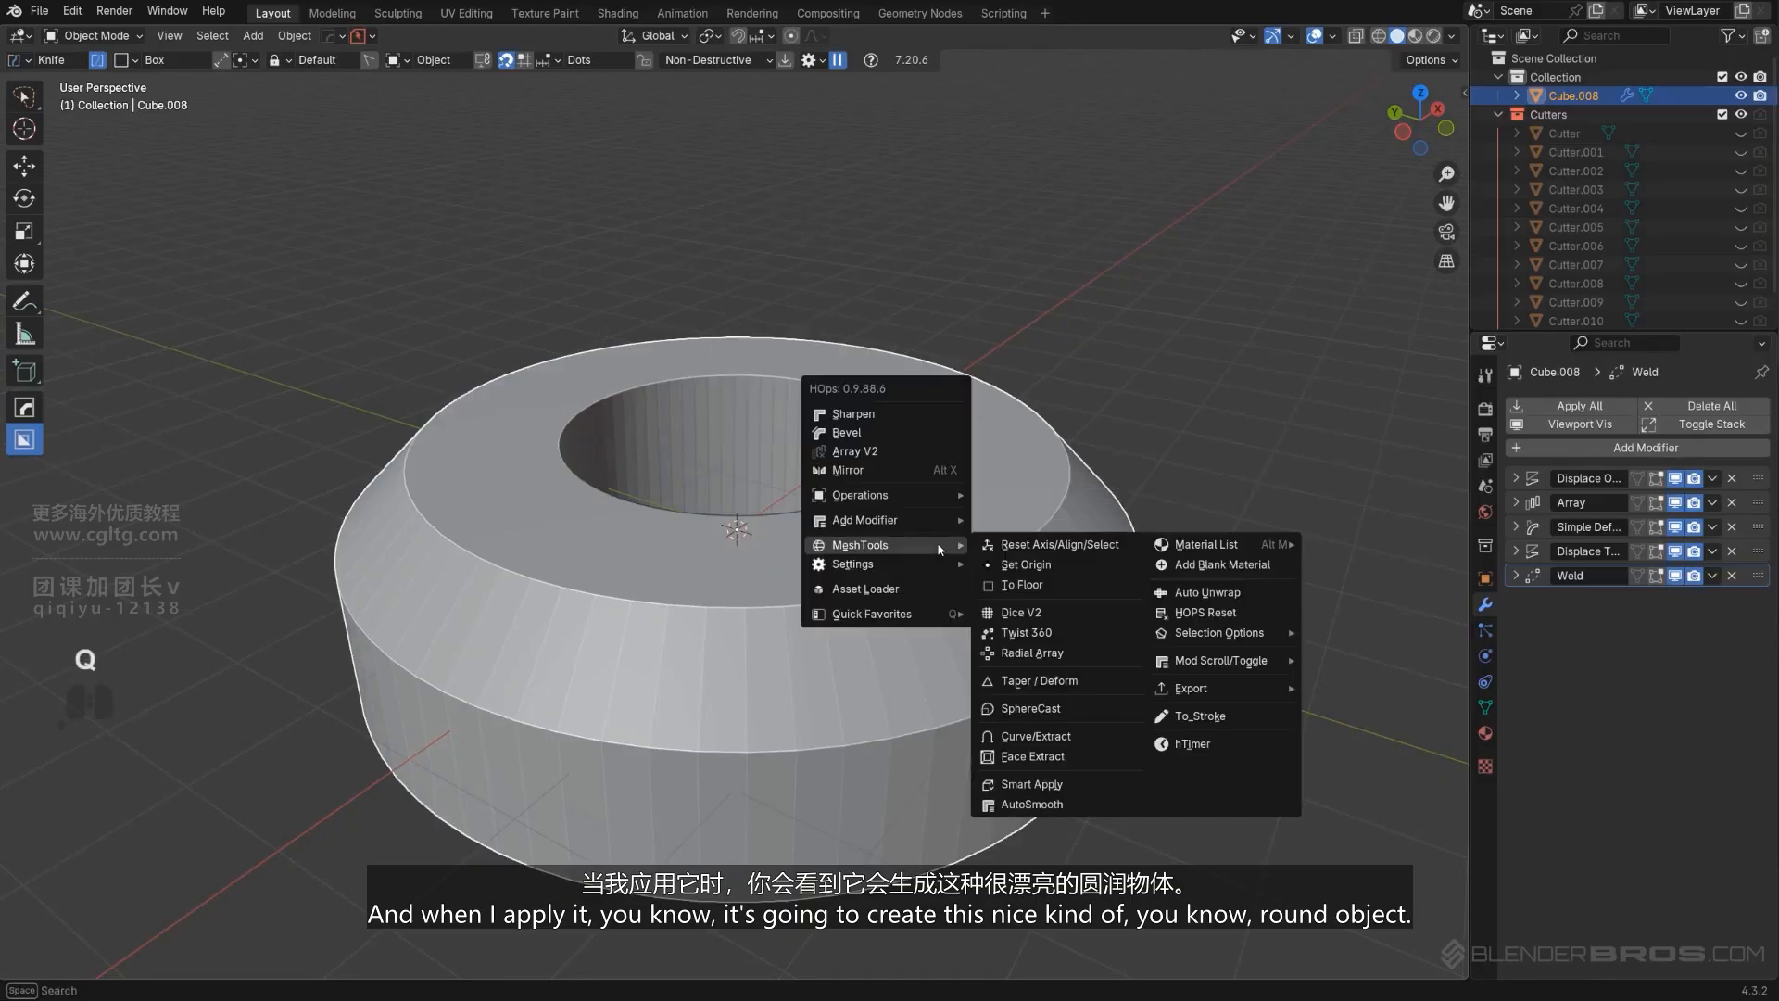
key("Tab")
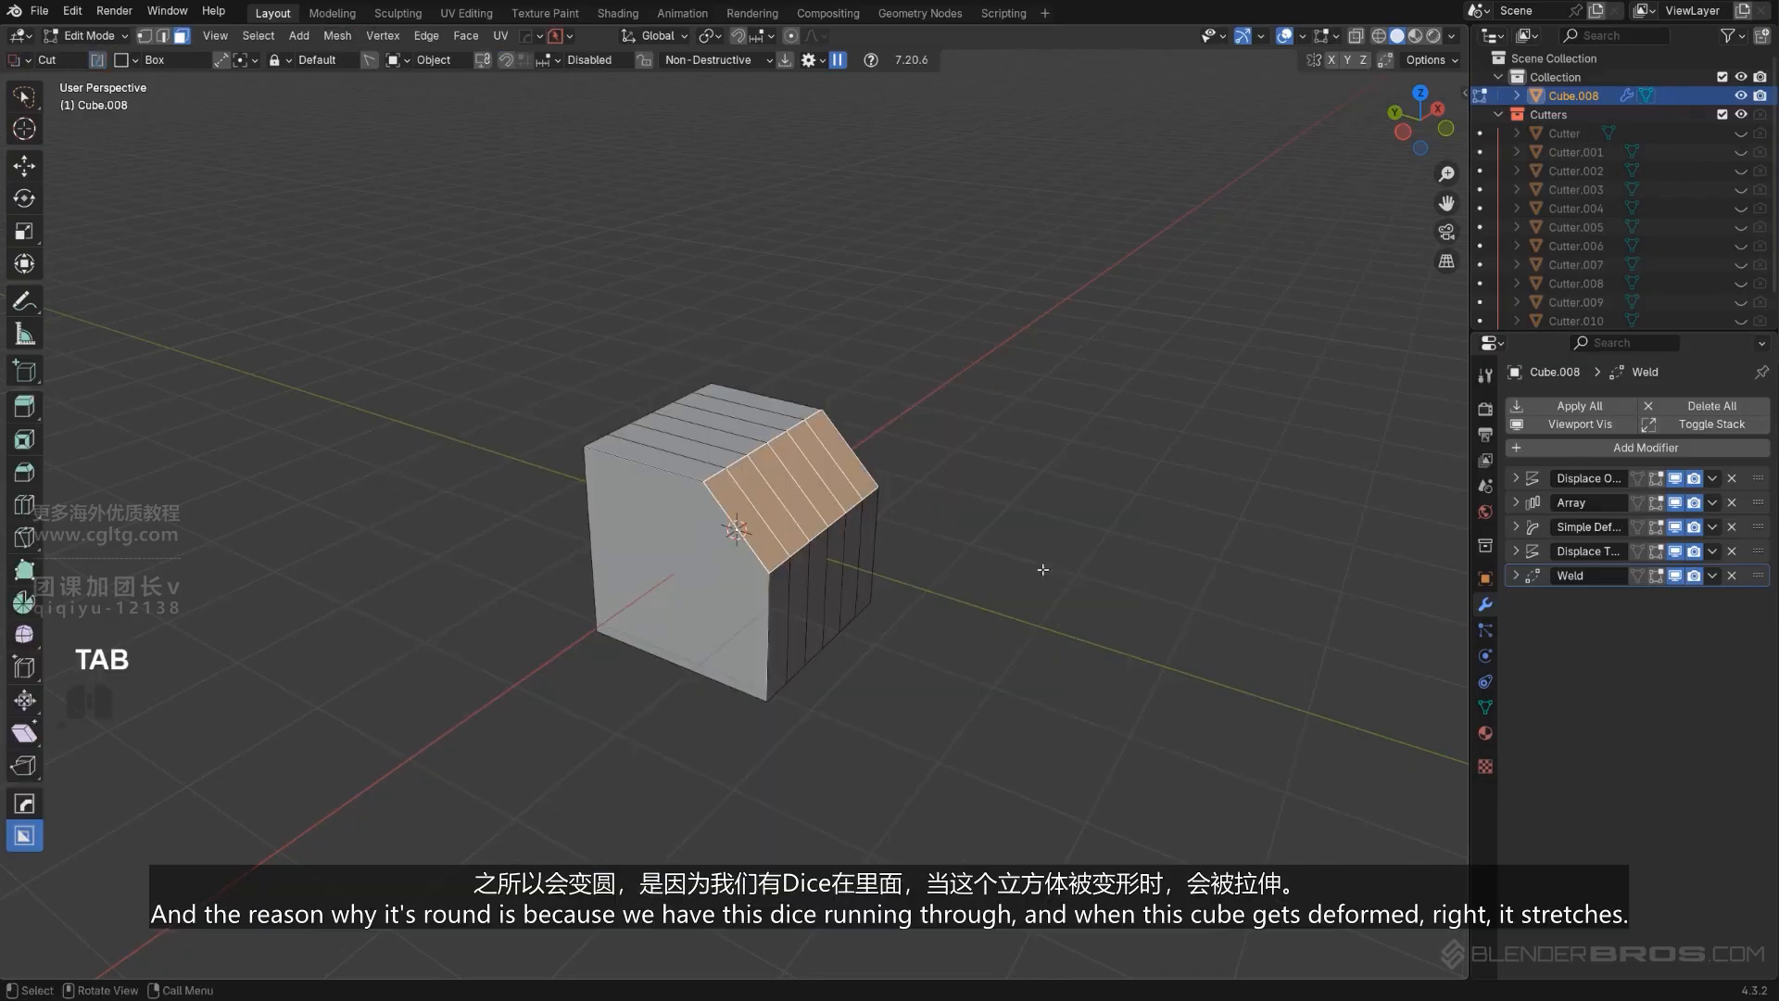
middle_click_drag(956, 568, 764, 555)
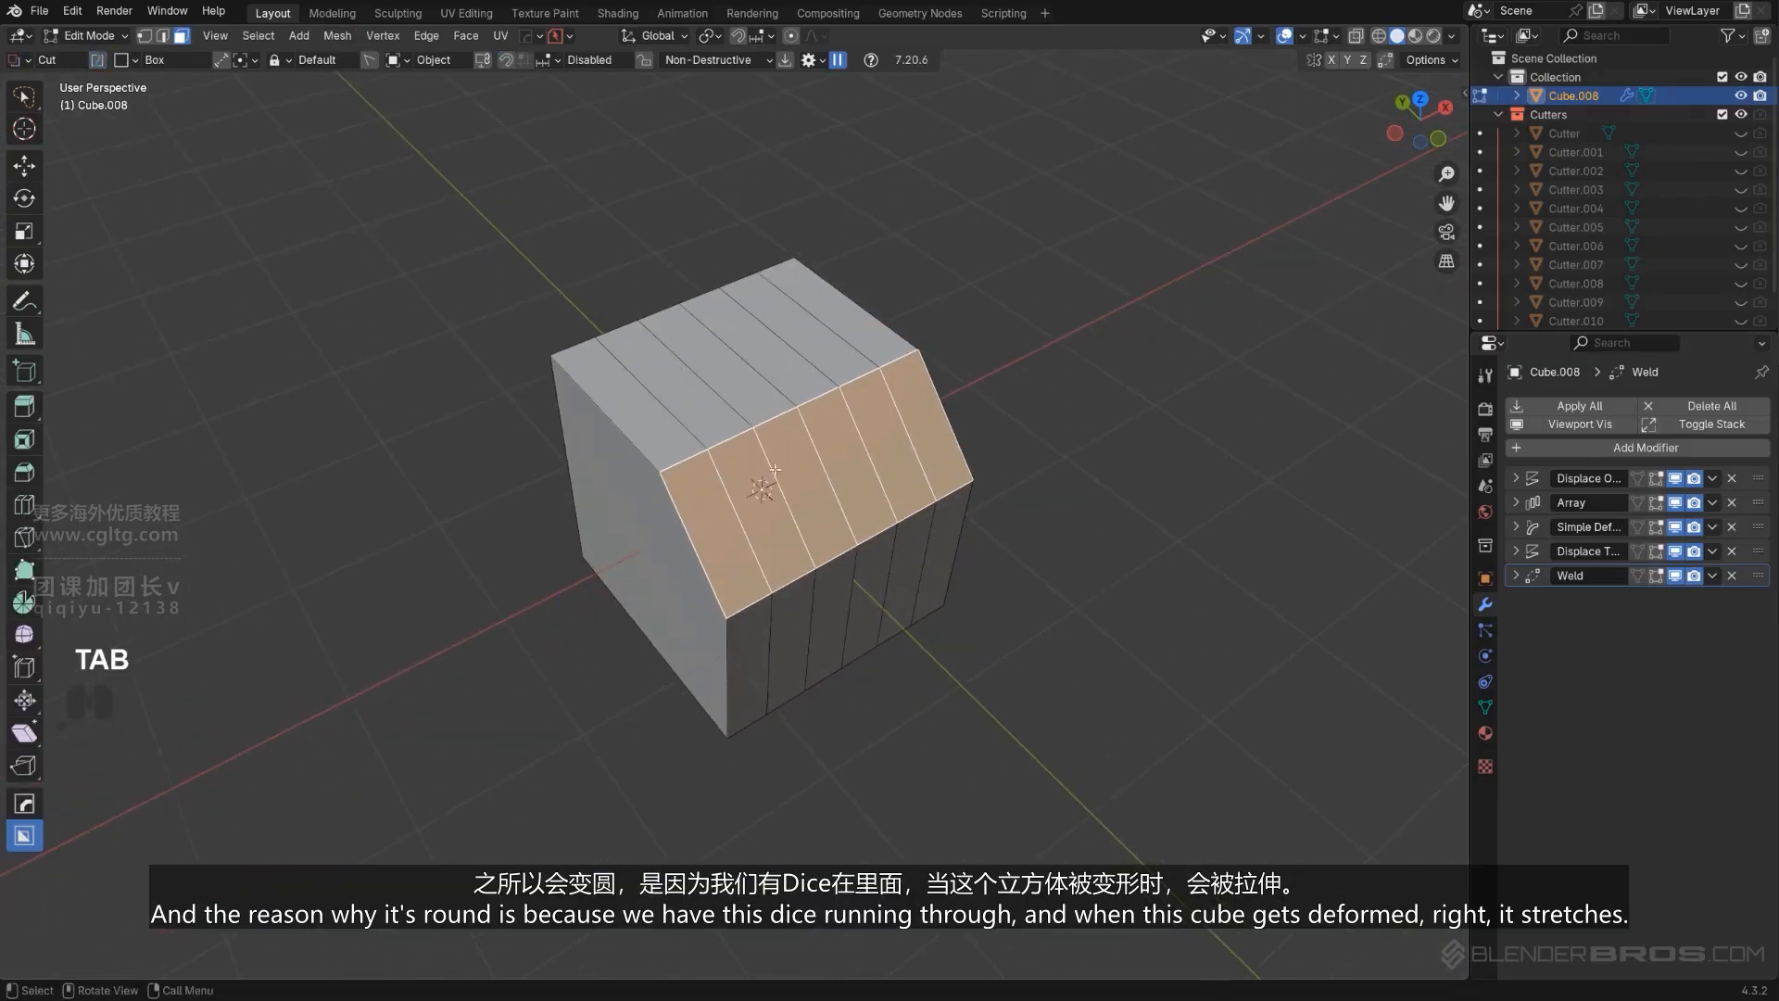
scroll(866, 396, "down", 3)
middle_click_drag(867, 396, 929, 494)
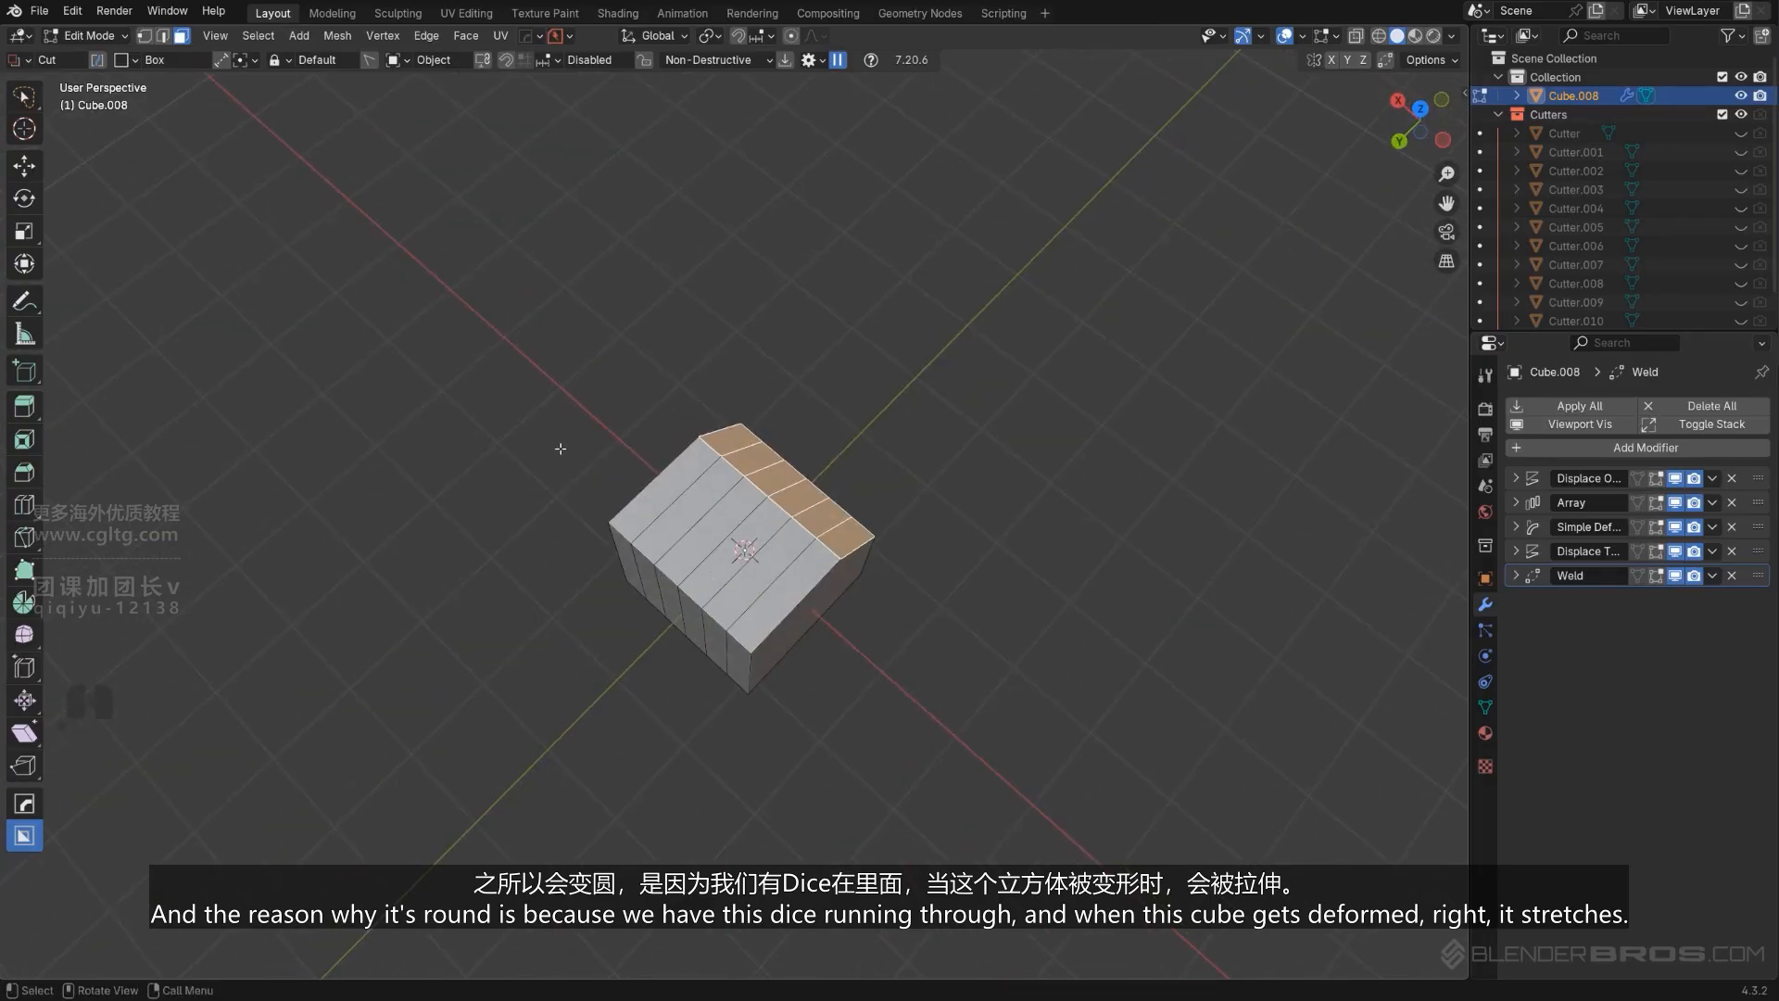
Return to Object Mode, add a new cube, and move it along the Y axis clear of the chamfered ring.
middle_click_drag(588, 456, 296, 742)
key("Tab")
scroll(795, 654, "down", 2)
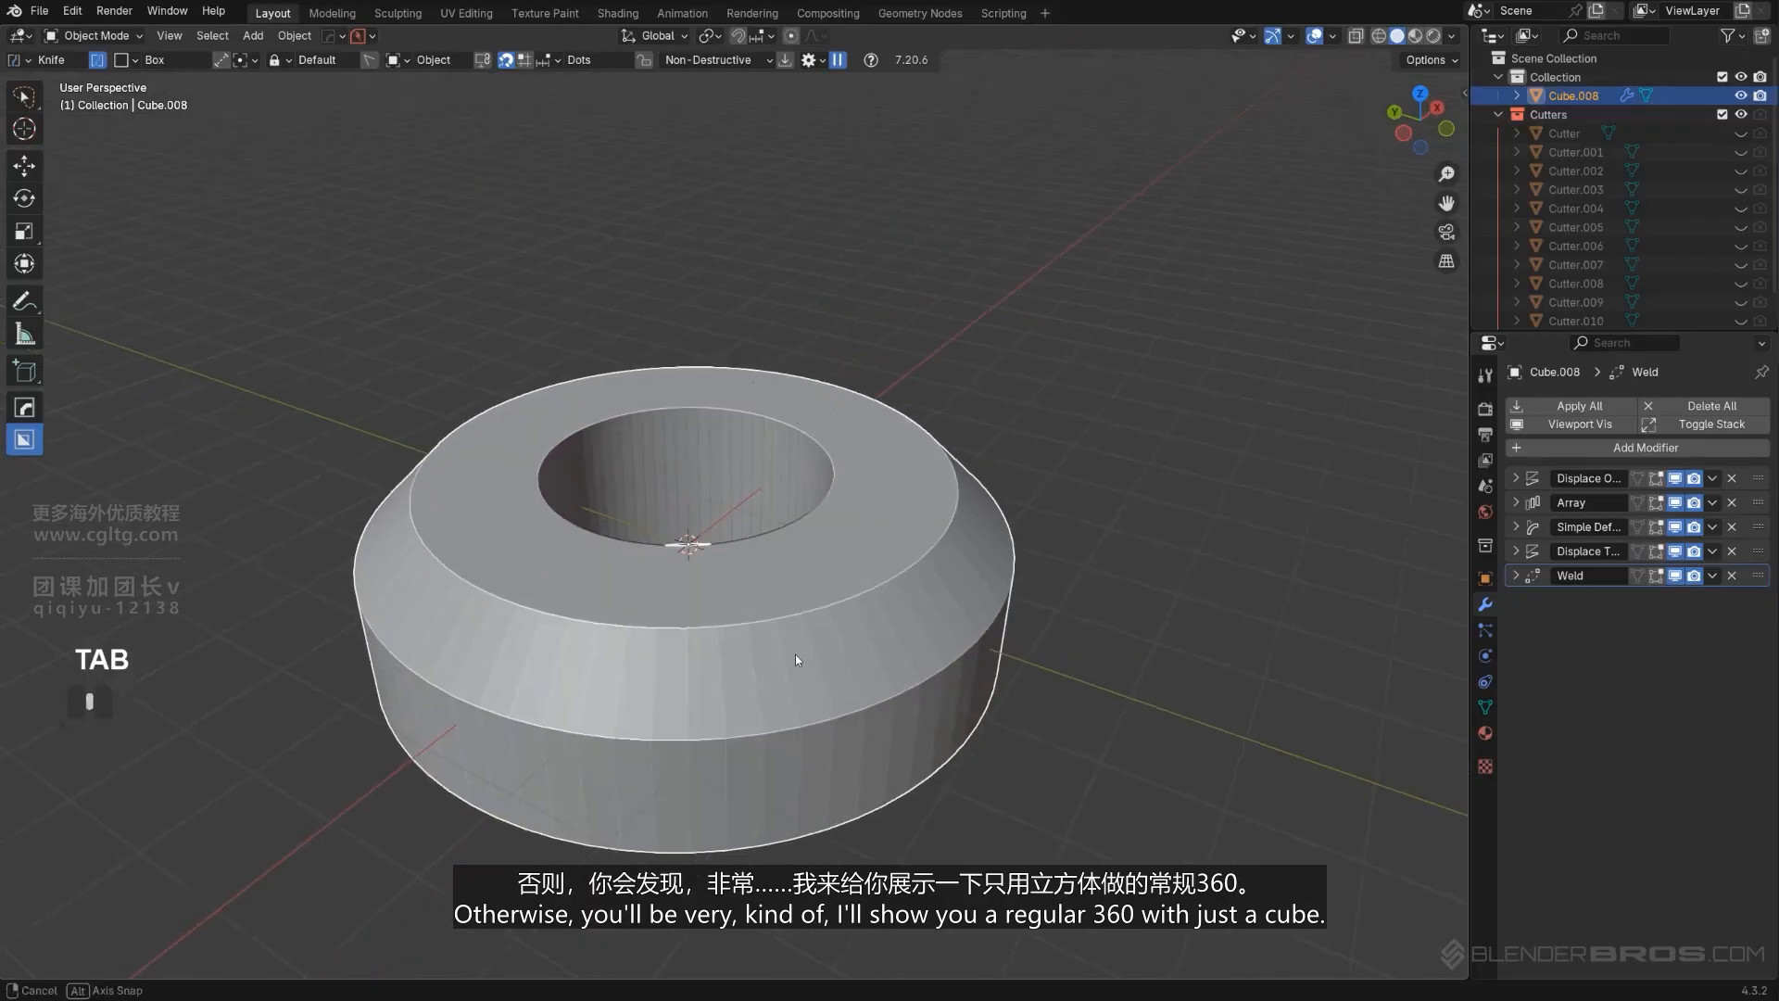
scroll(866, 645, "down", 3)
middle_click_drag(1128, 664, 825, 515, "shift")
left_click(825, 516)
key("shift+a")
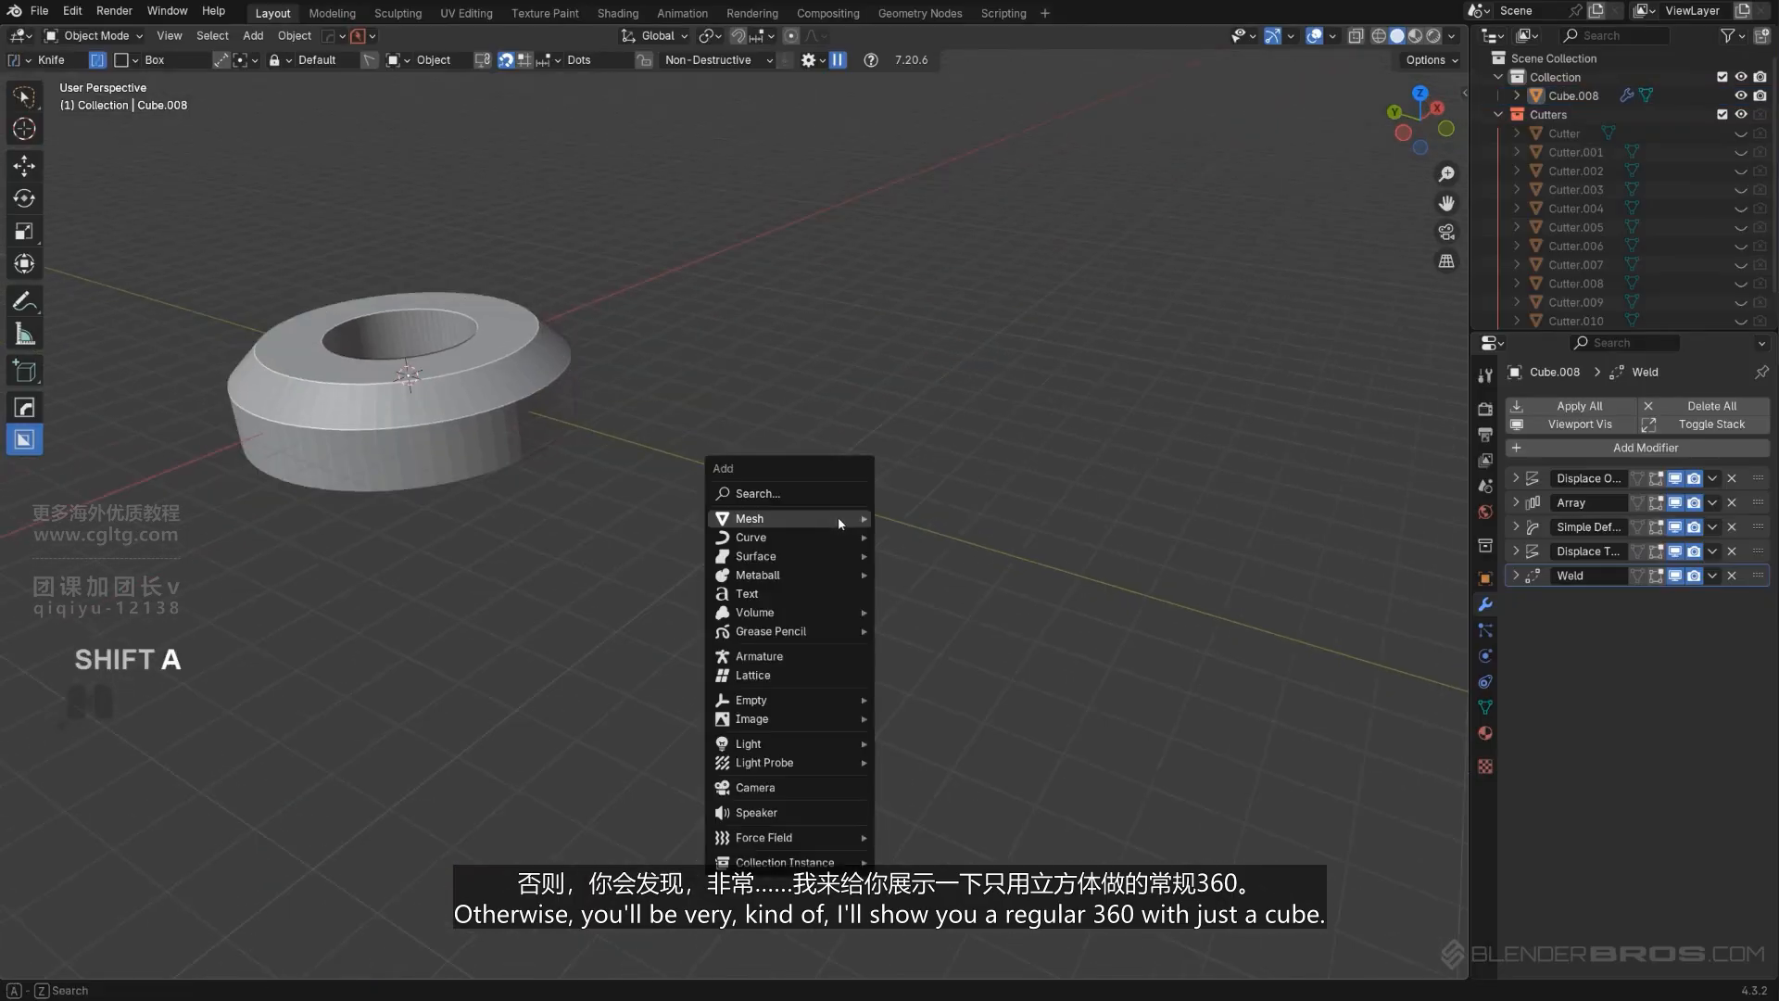
mouse_move(860, 525)
left_click(918, 555)
key("g")
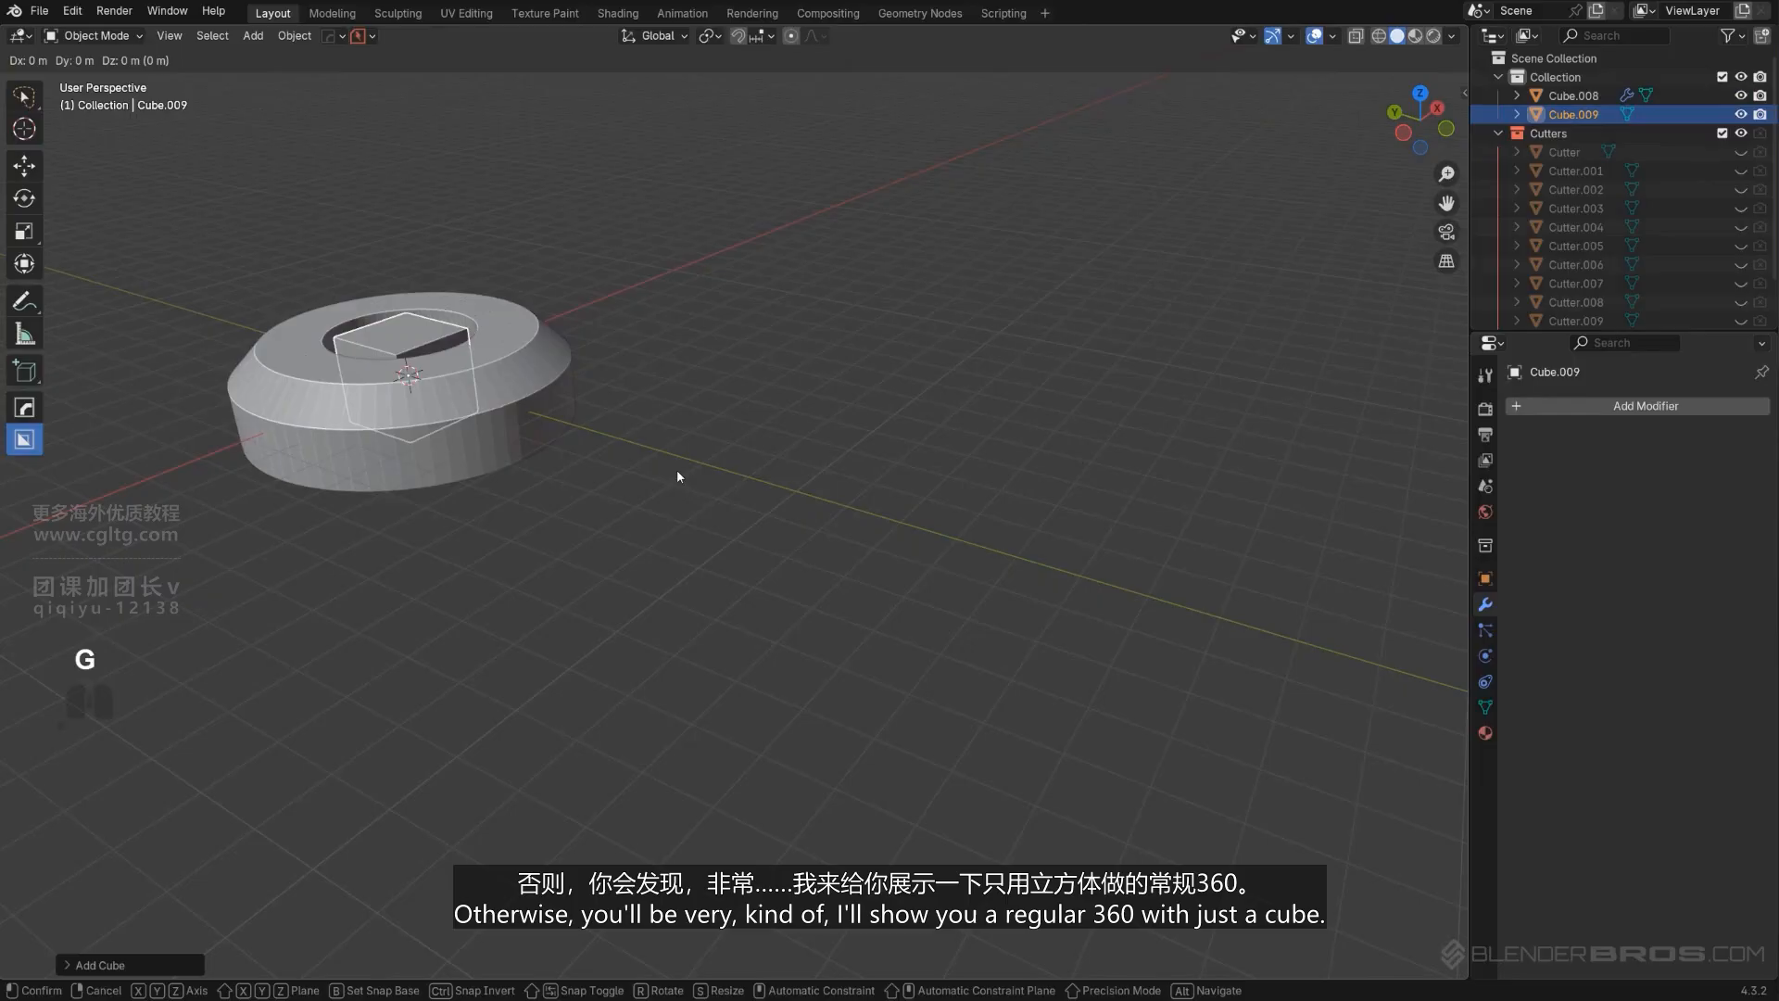
key("y")
left_click(1199, 575)
Run Twist 360 on the new plain cube and confirm it with the default settings.
middle_click_drag(1199, 575, 1096, 556)
middle_click_drag(1096, 556, 775, 506, "shift")
scroll(806, 501, "down", 1)
scroll(775, 506, "up", 3)
key("q")
mouse_move(775, 504)
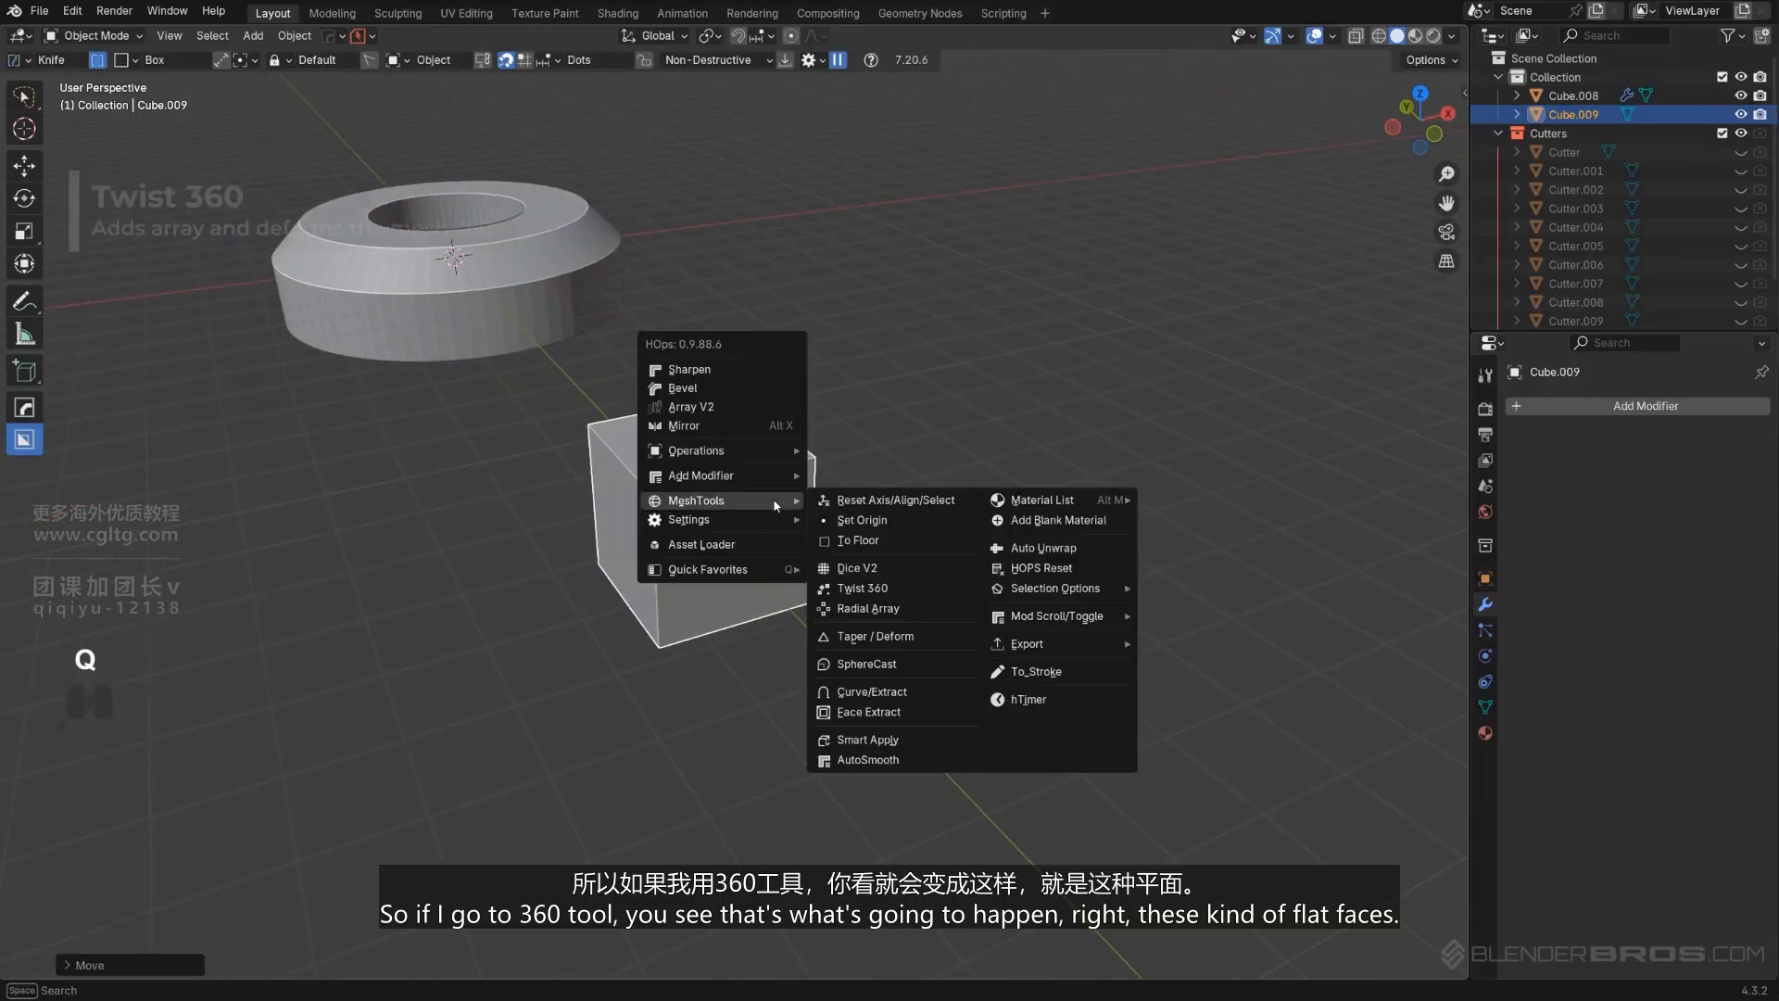
left_click(903, 594)
left_click(904, 599)
middle_click_drag(906, 604, 730, 682)
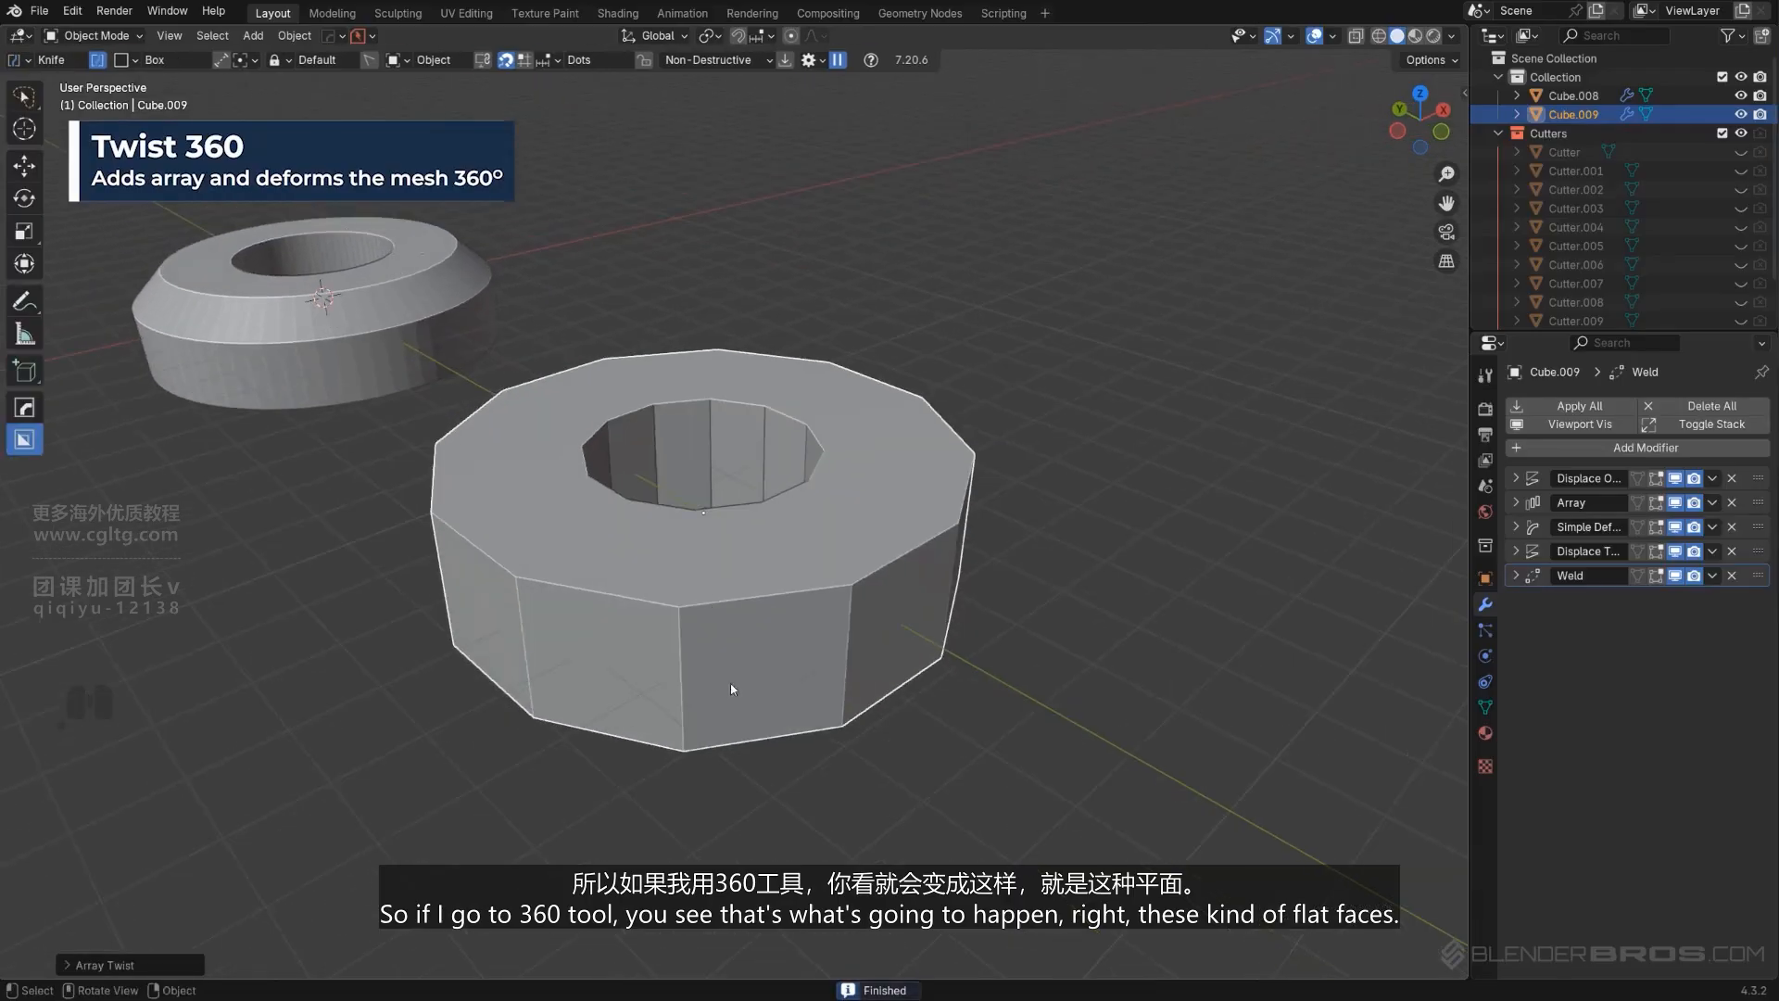
Add a Hard Ops bevel with 3 segments and a width of about 0.026 to the chamfered ring.
scroll(607, 457, "down", 1)
middle_click_drag(399, 388, 681, 567, "shift")
scroll(871, 543, "up", 3)
left_click(903, 597)
scroll(602, 554, "up", 1)
key("q")
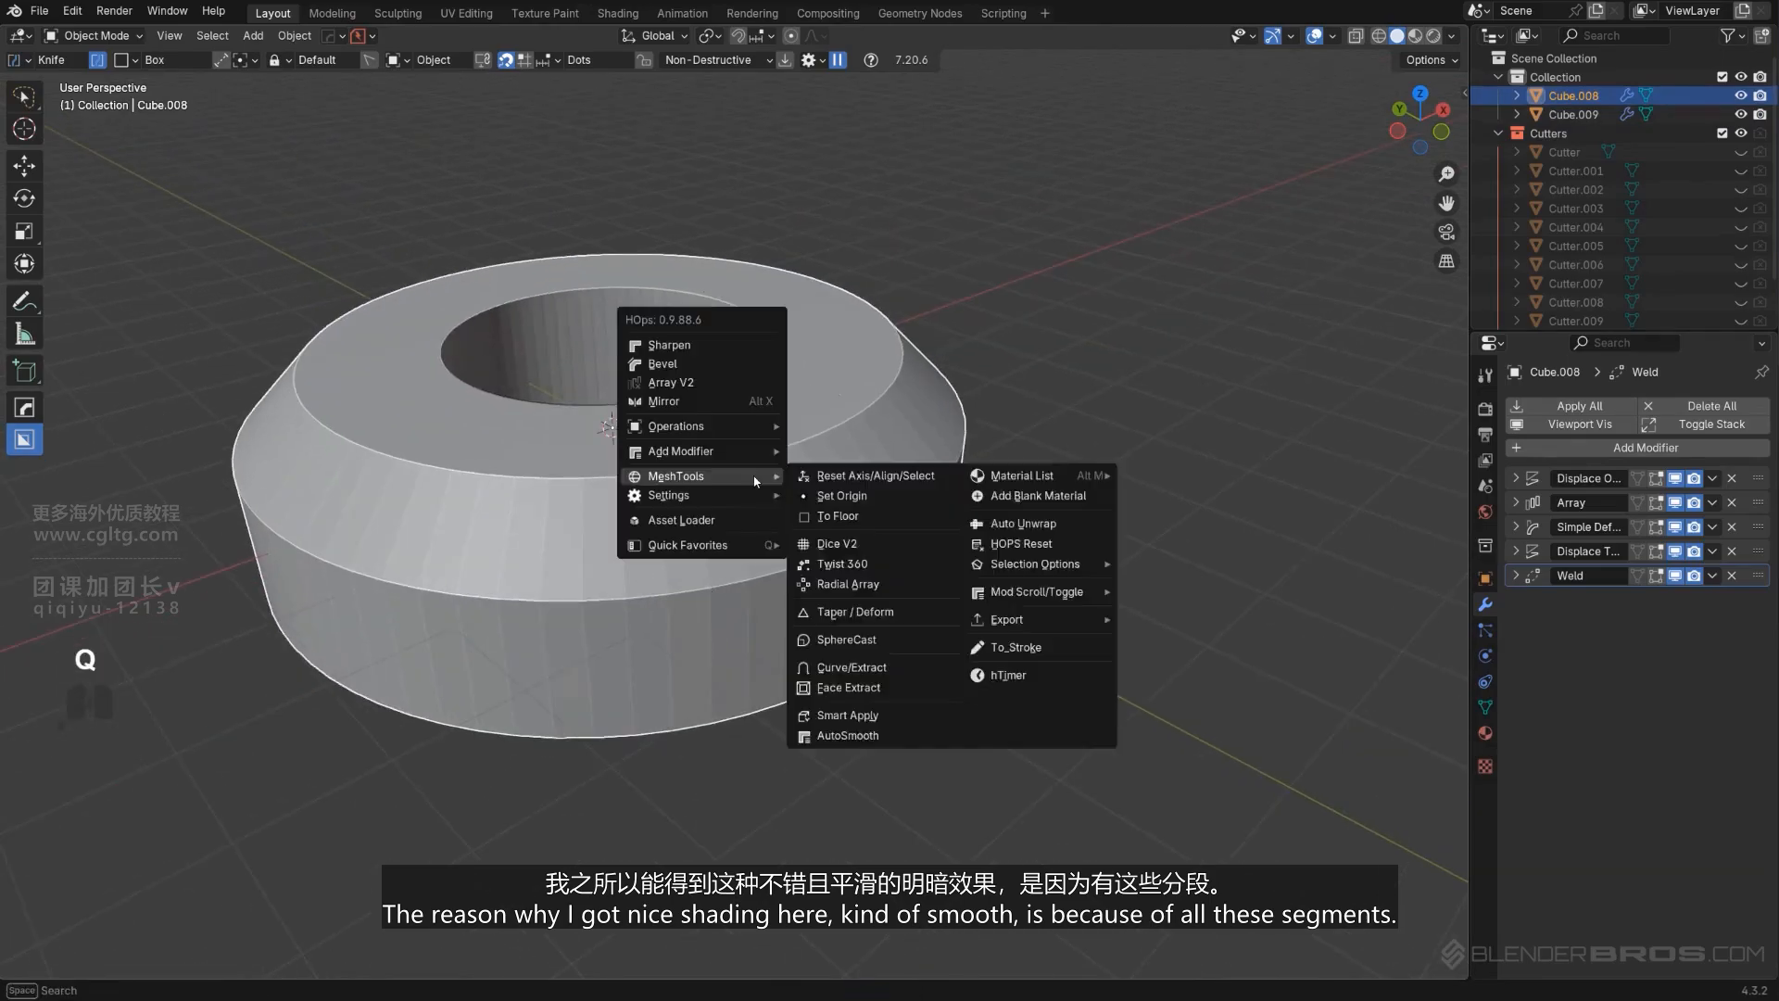
left_click(719, 357)
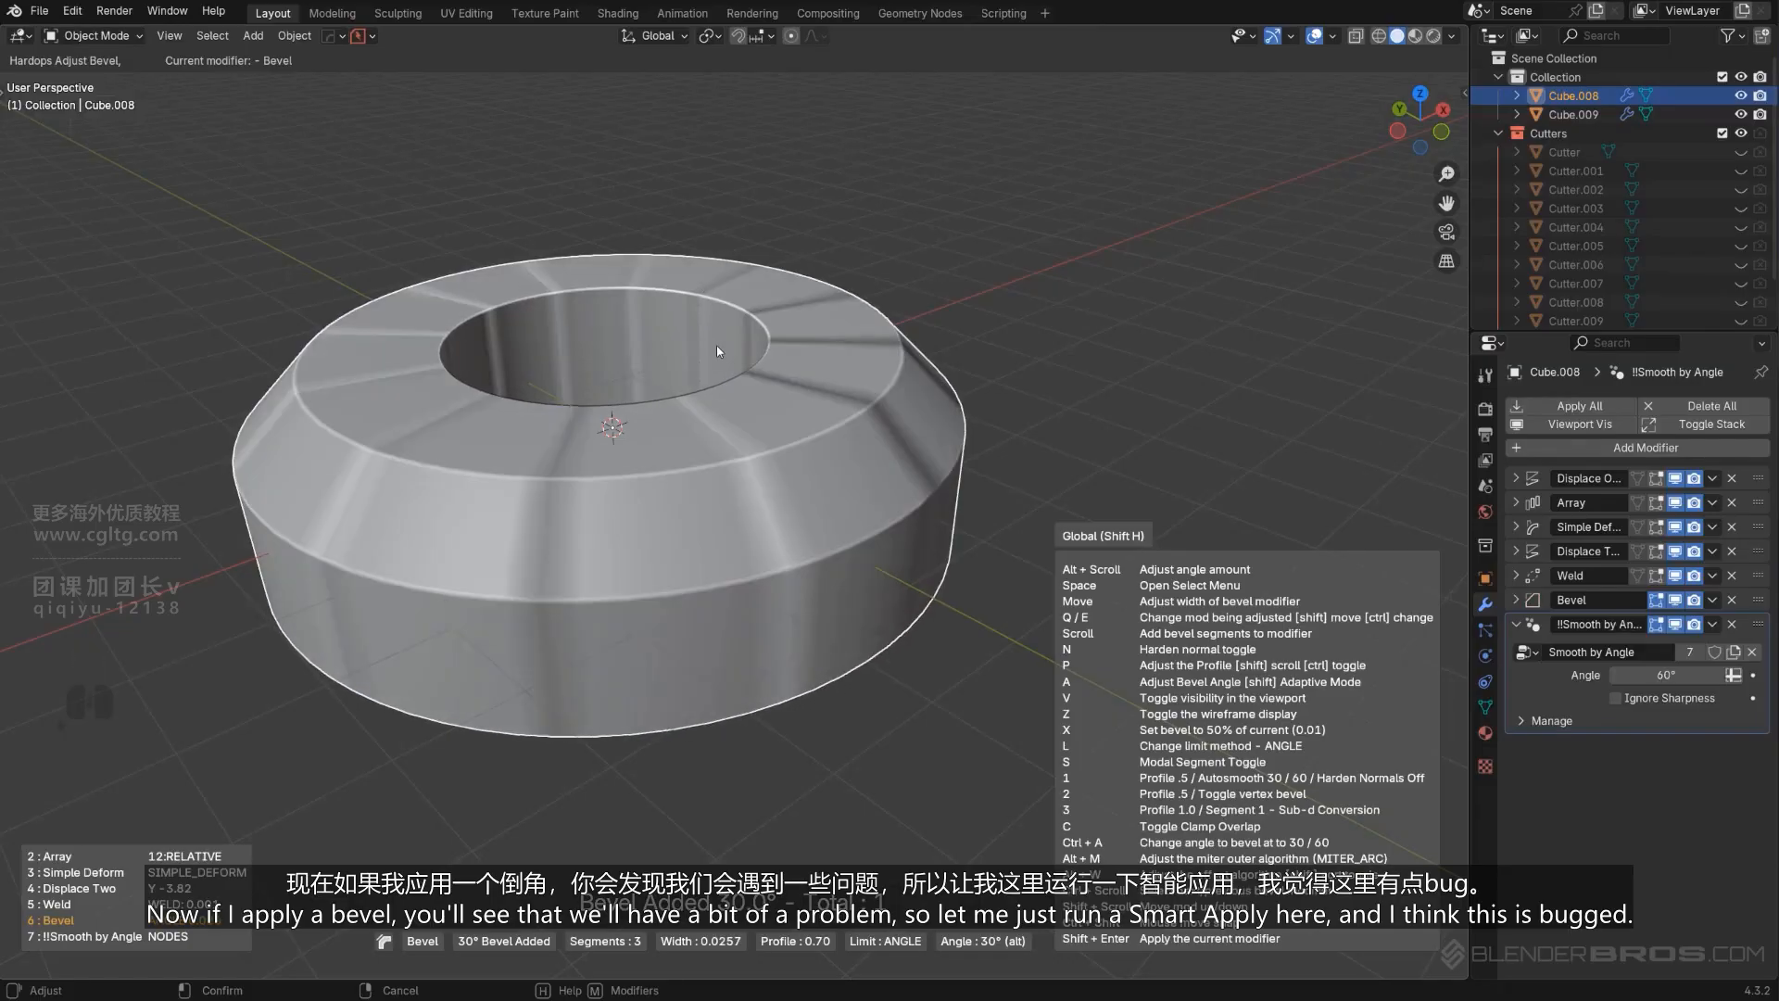
left_click(716, 345)
scroll(710, 463, "up", 3)
key("q")
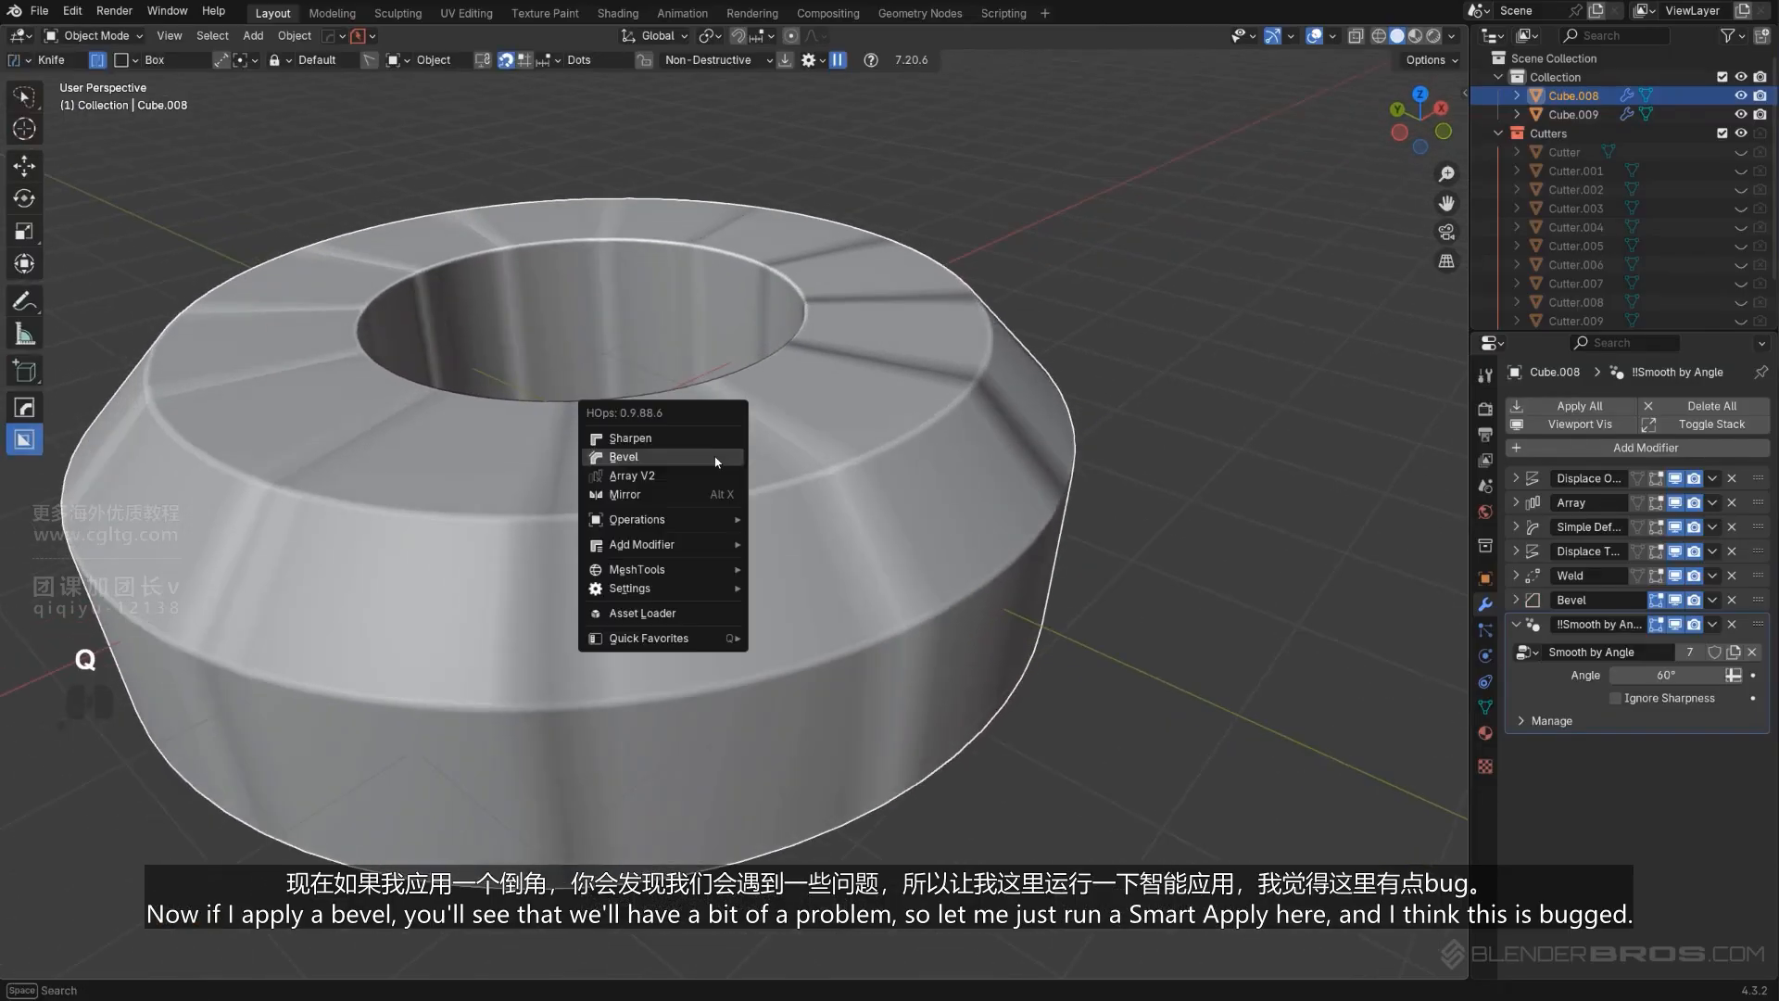
mouse_move(695, 544)
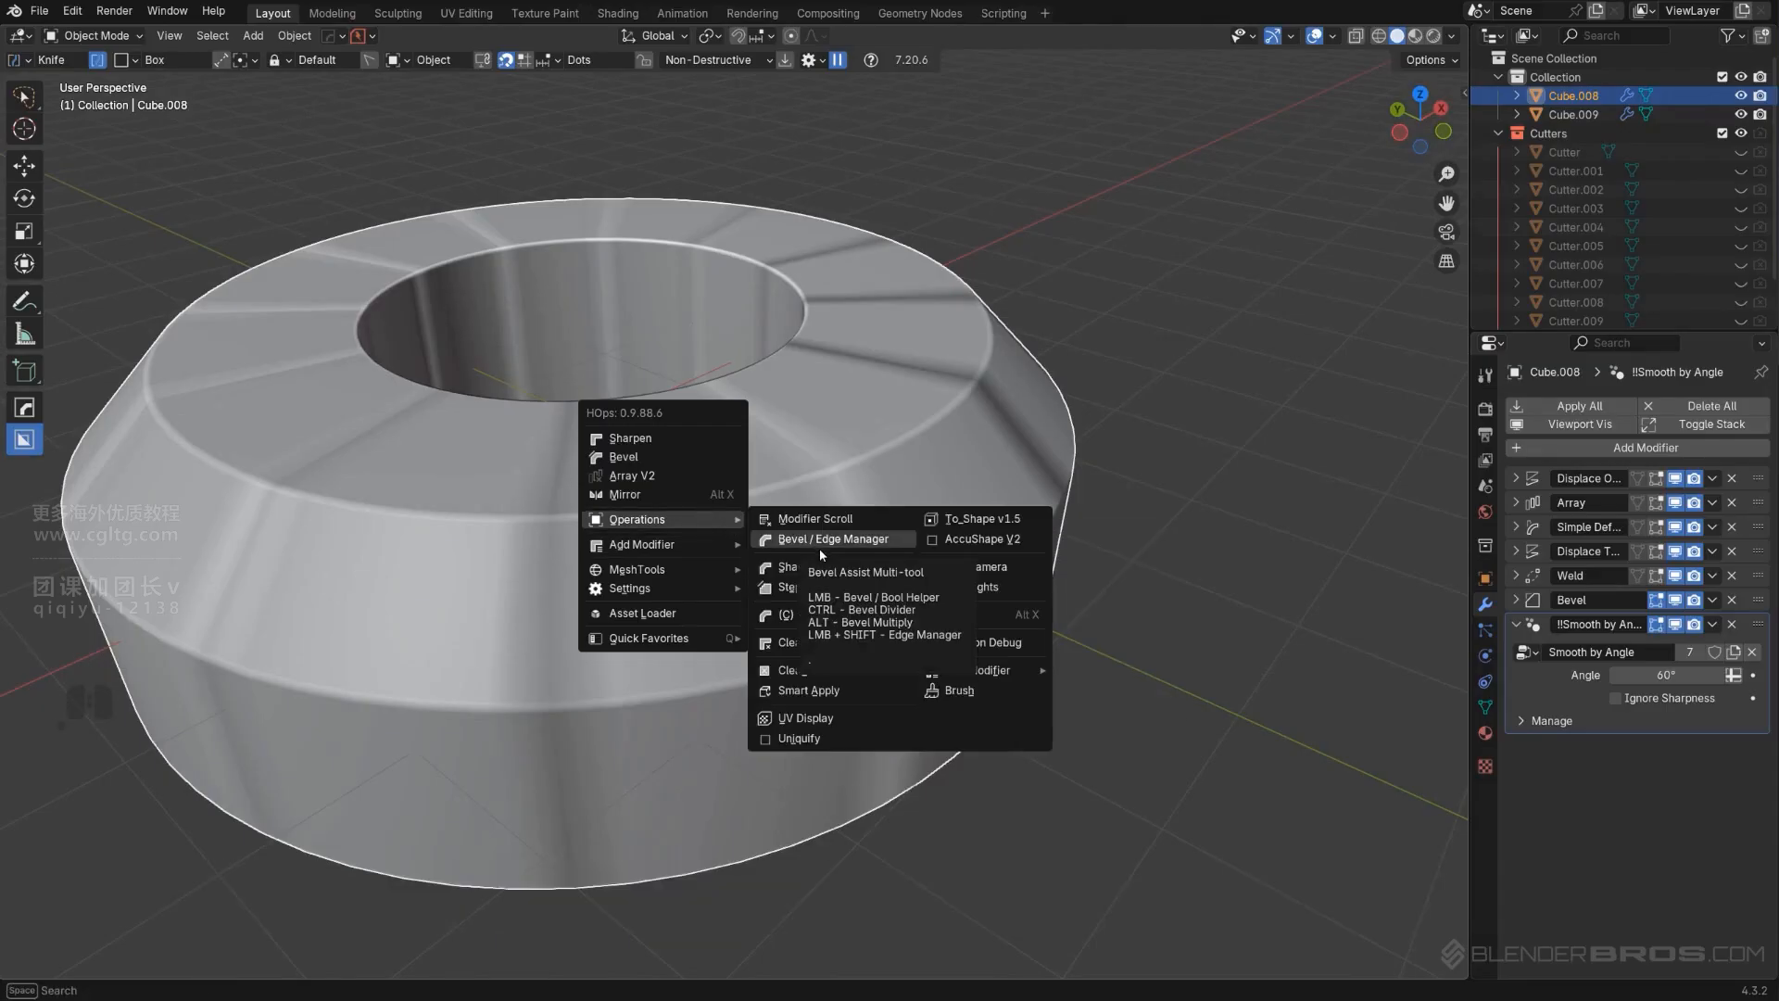
mouse_move(663, 575)
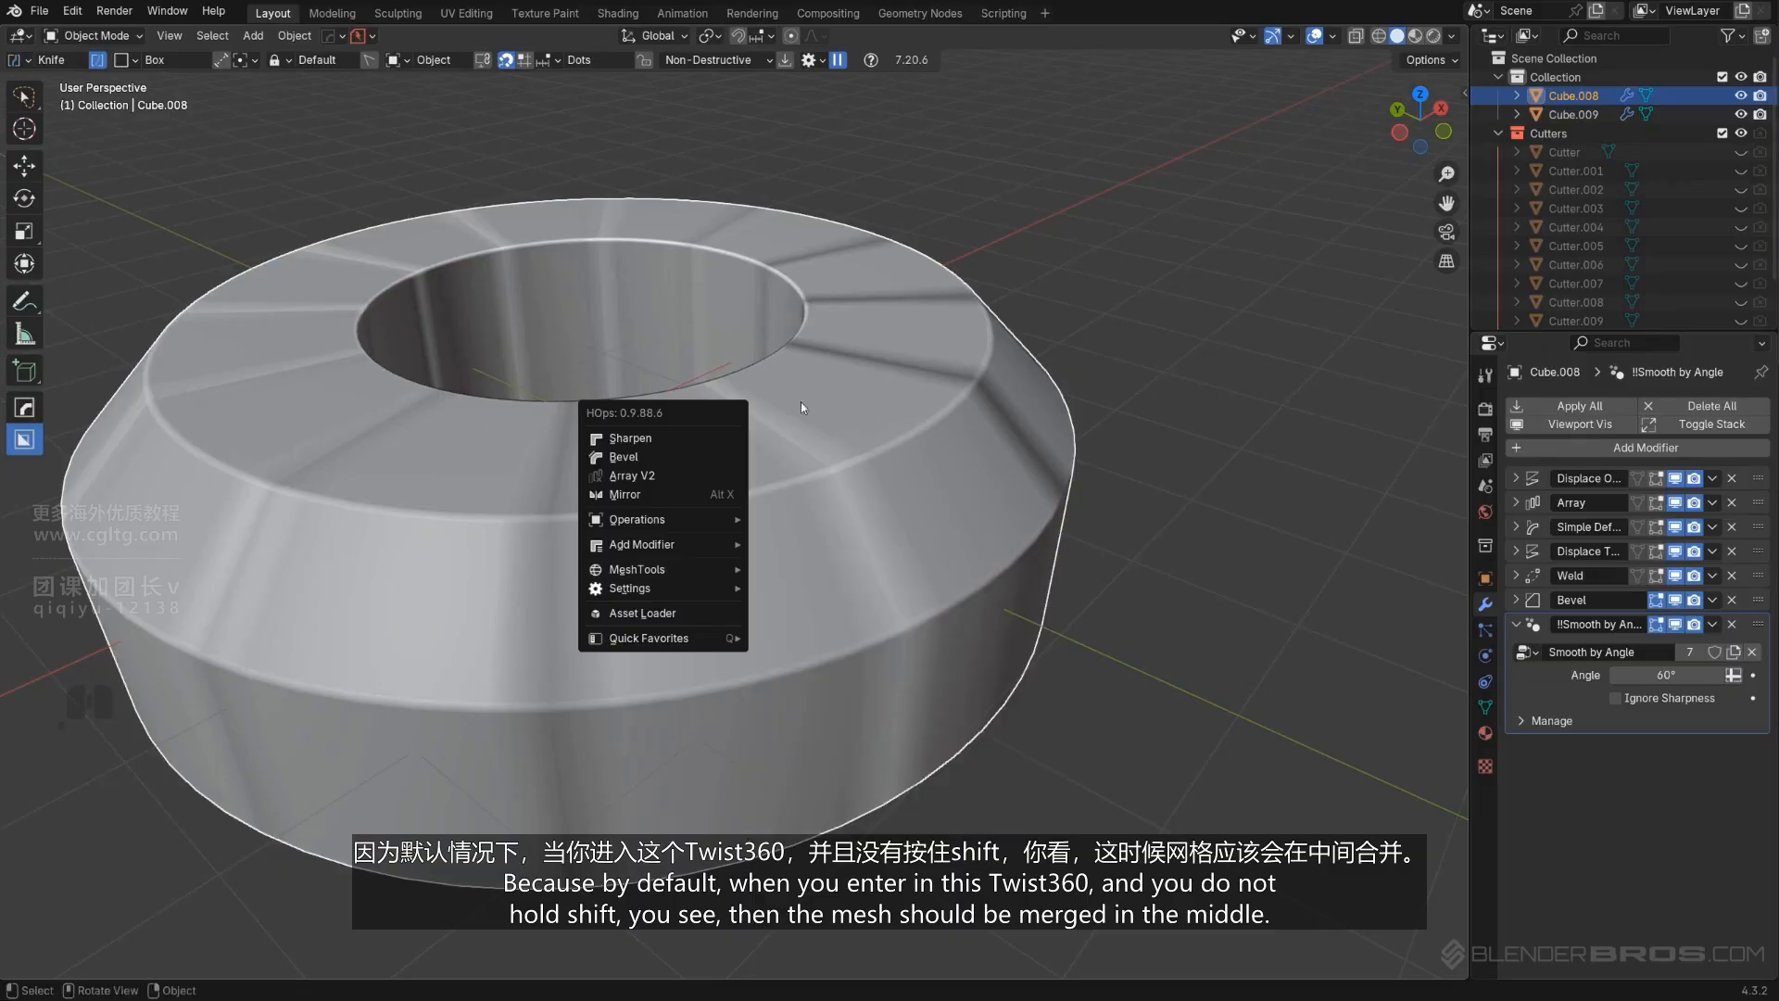
In Edit Mode, delete two opposite side faces of the plain ring's base cube and return to Object Mode.
scroll(671, 467, "down", 3)
scroll(671, 467, "down", 3)
middle_click_drag(965, 697, 707, 576, "shift")
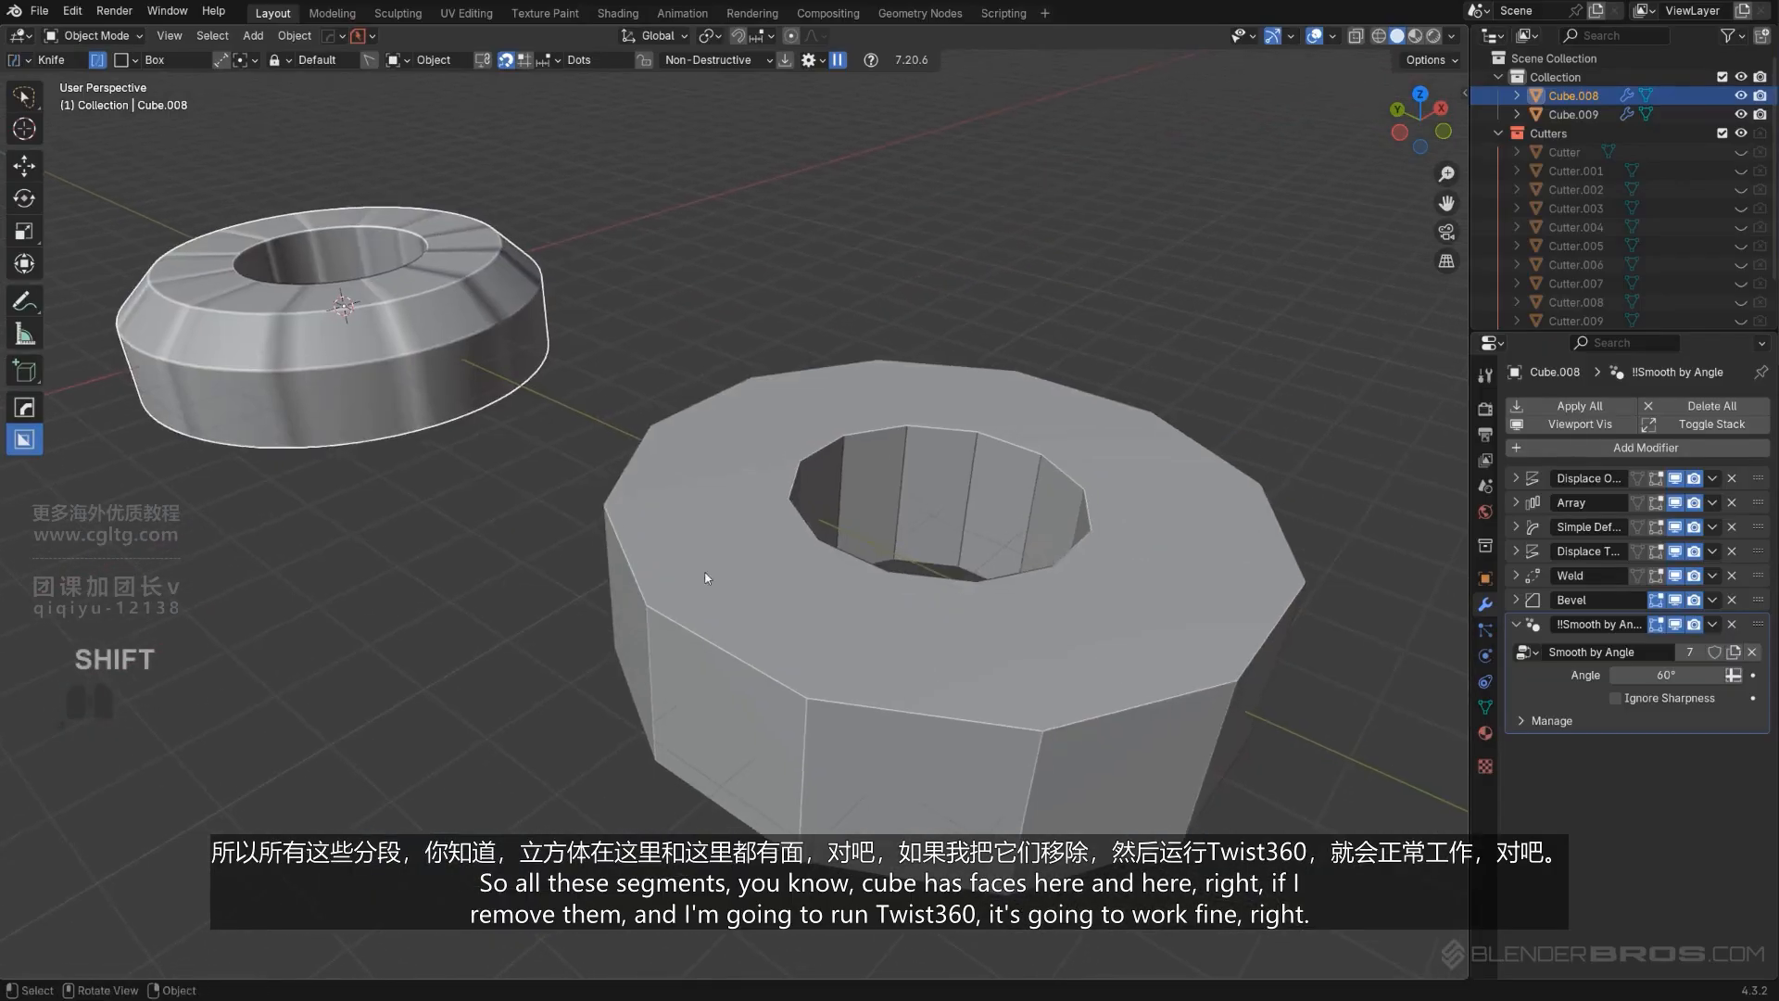
left_click(707, 576)
key("Tab")
left_click(875, 590)
middle_click_drag(874, 591, 663, 469)
left_click(916, 622, "shift")
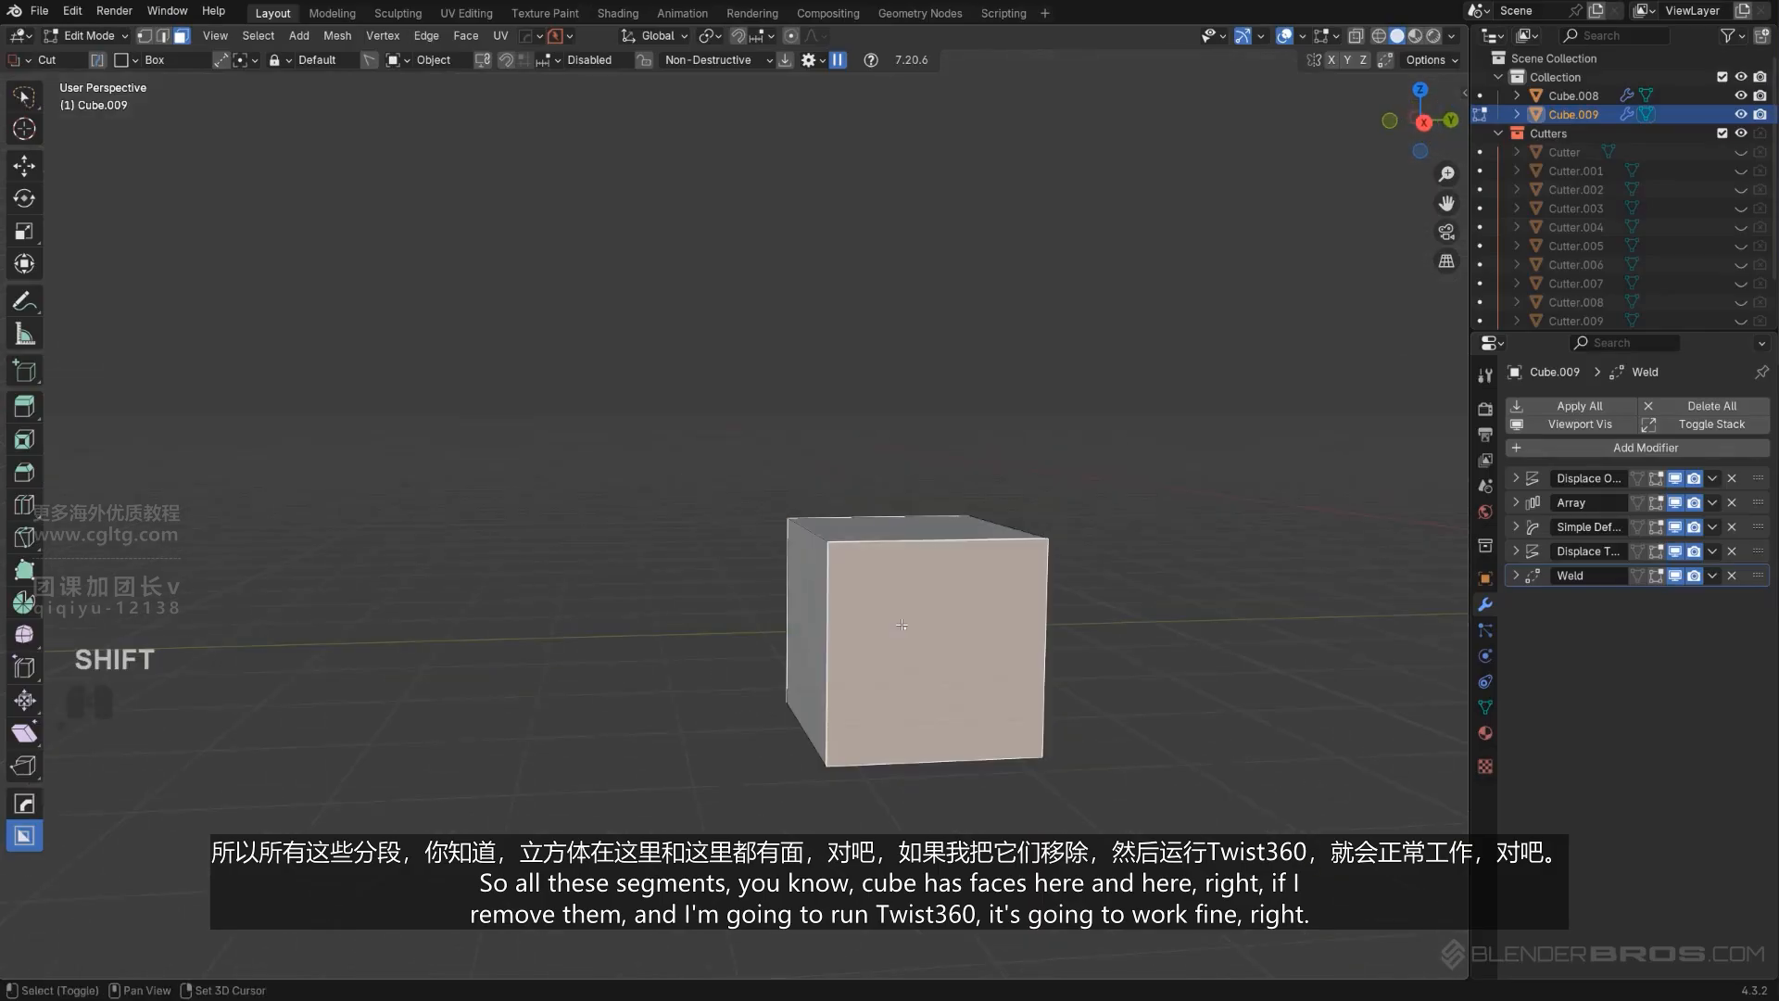
middle_click_drag(915, 623, 1068, 679)
key("x")
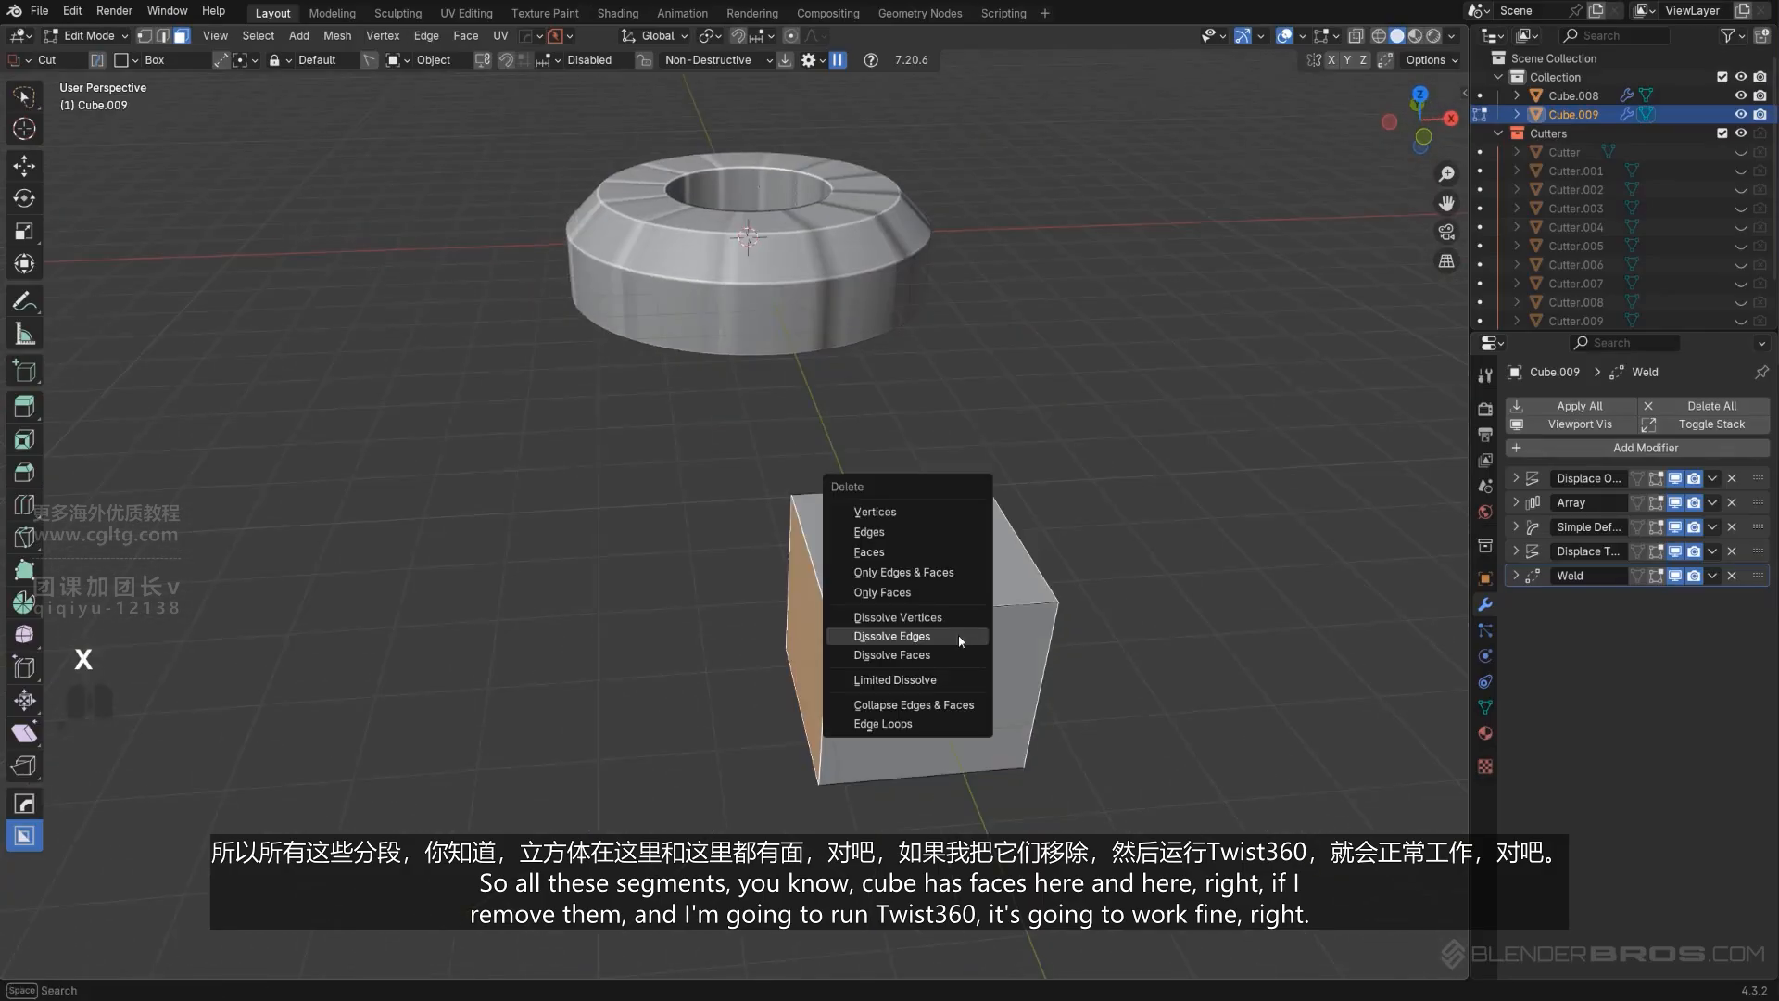
left_click(936, 548)
middle_click_drag(936, 549, 834, 565)
key("Tab")
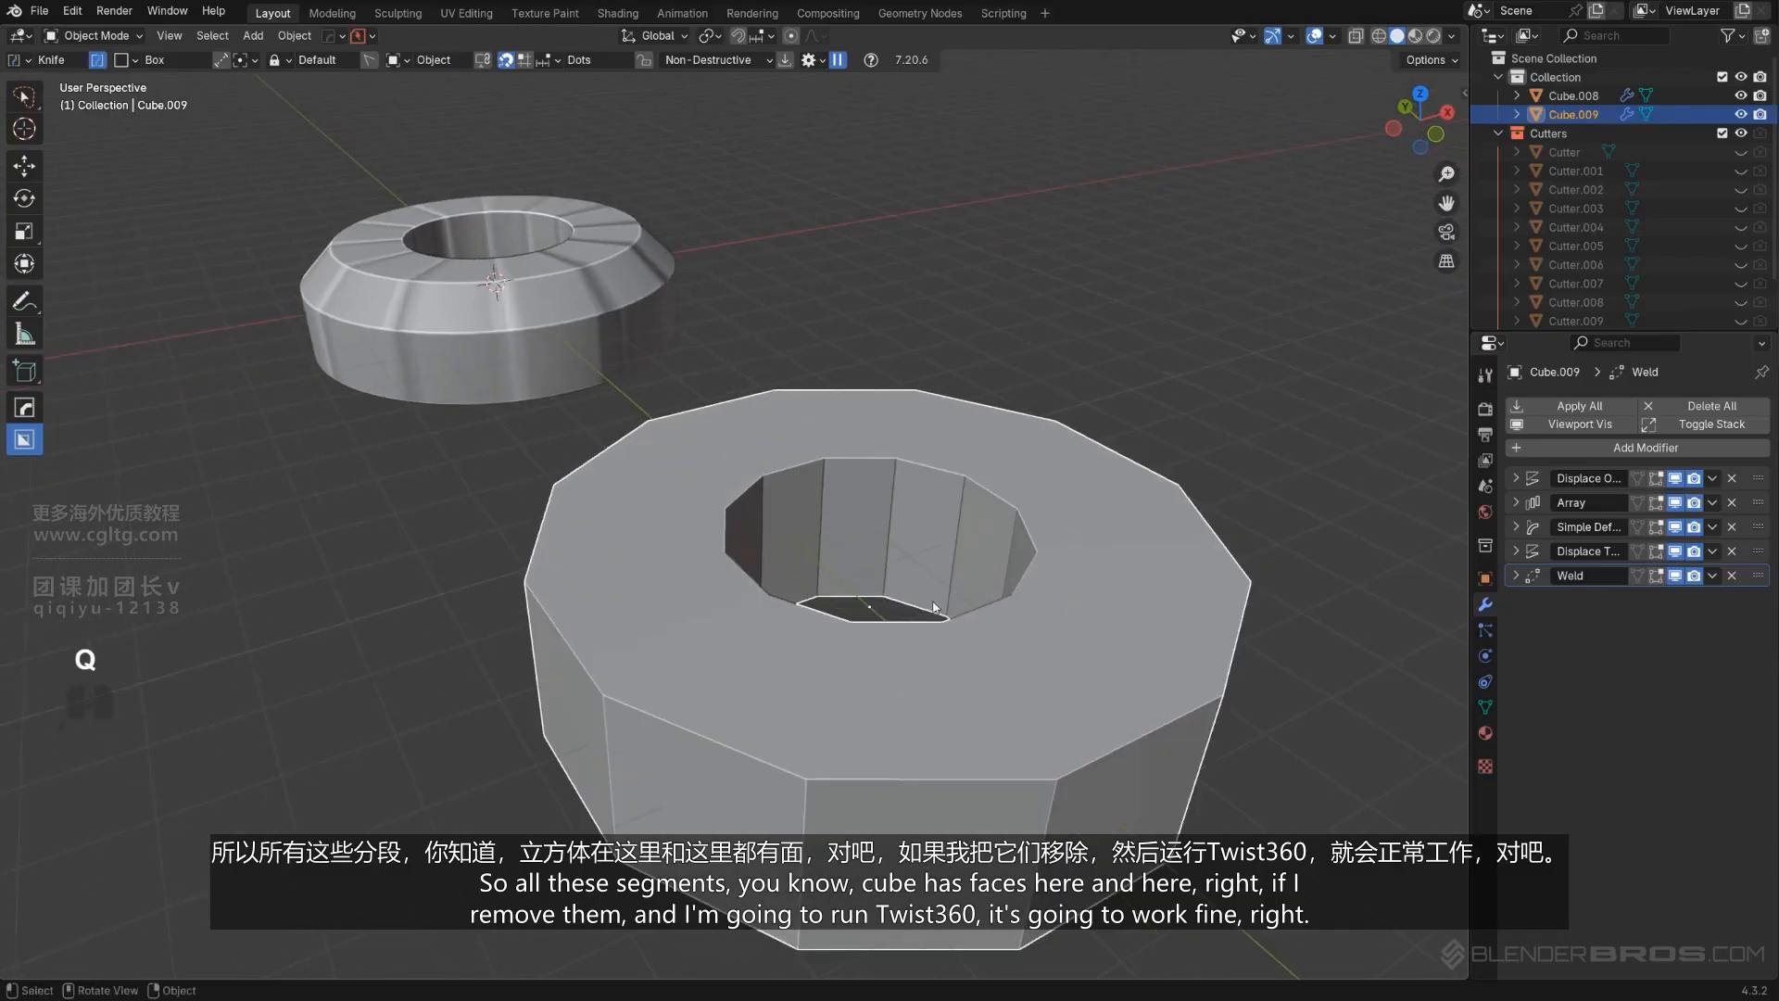
Add a 6-segment Hard Ops bevel about 0.22 wide to the plain ring, with profile 0.50 and 30° autosmooth.
key("q")
left_click(916, 609)
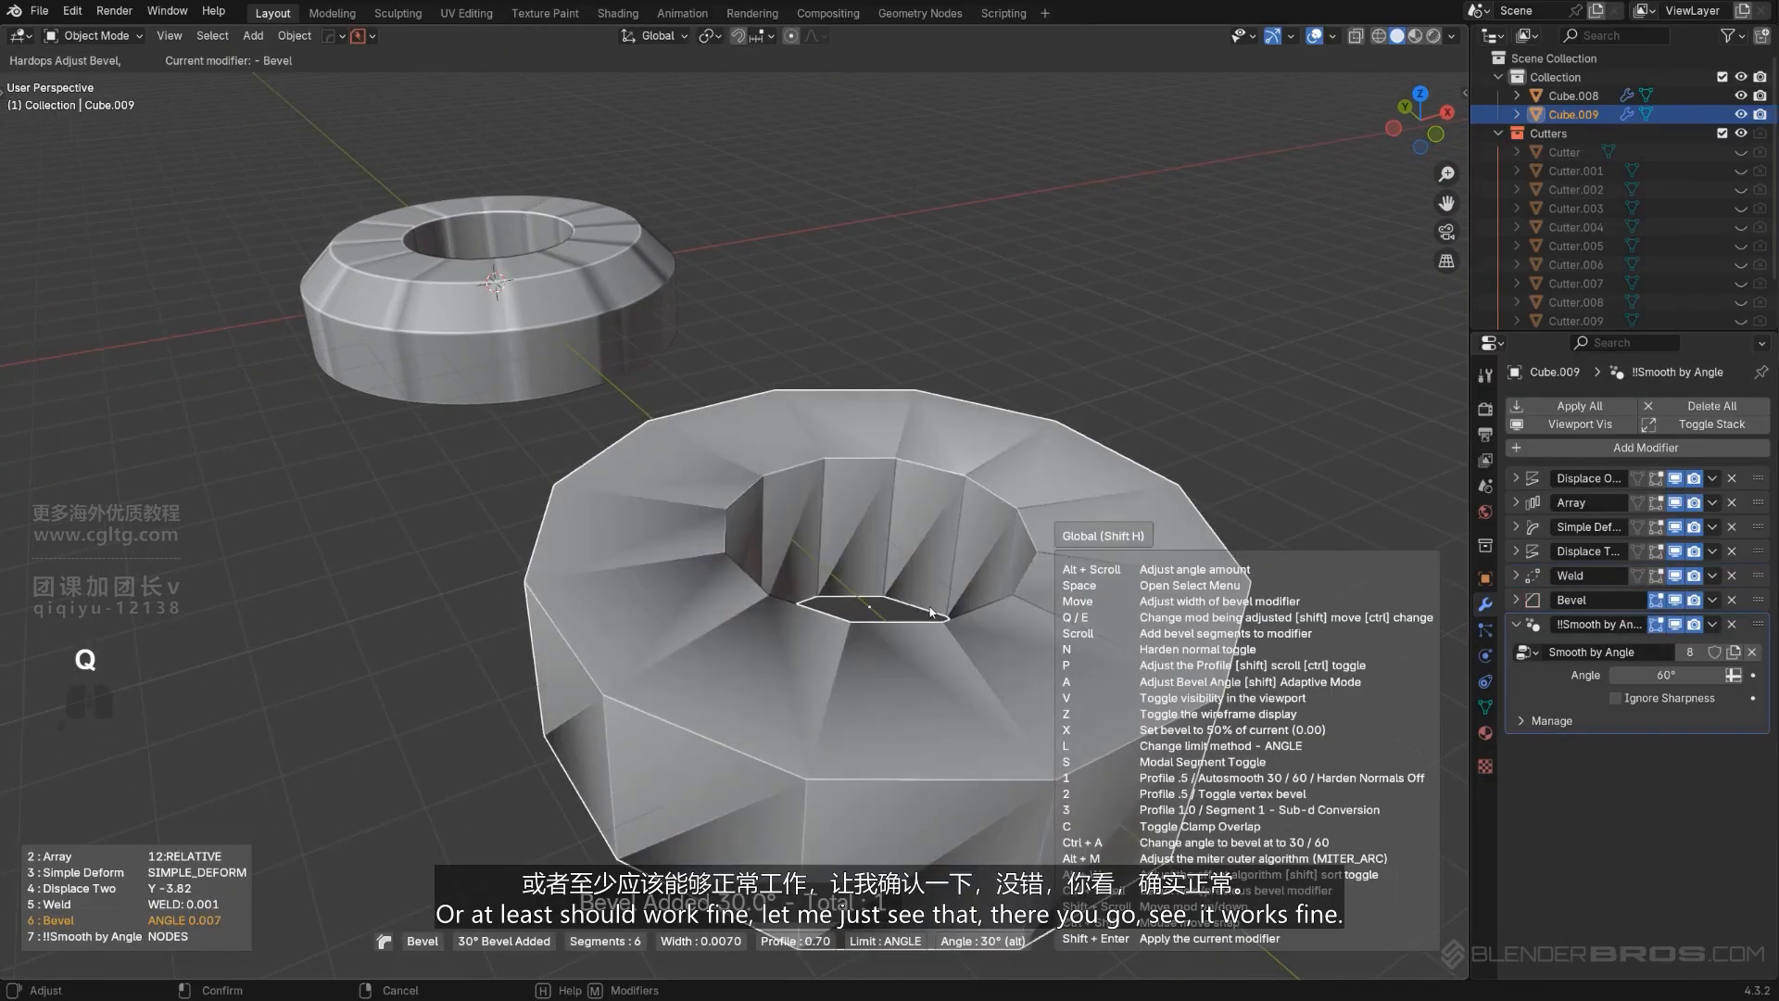
key("1")
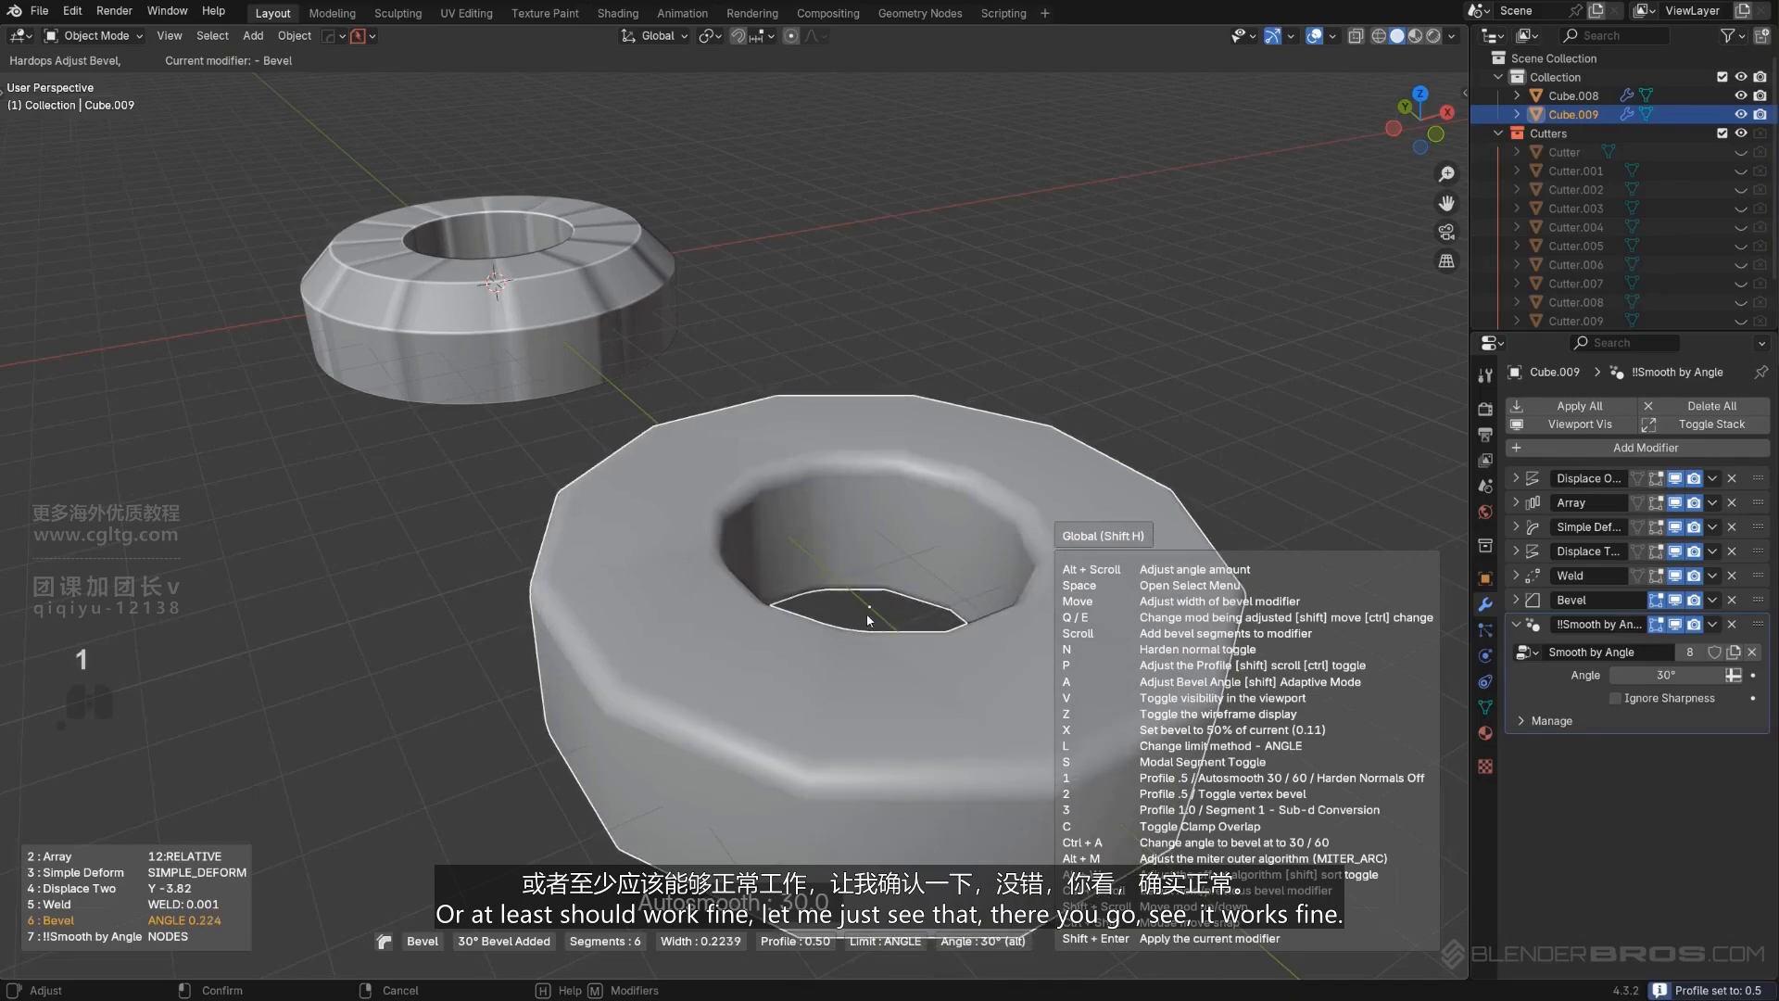
left_click(910, 620)
Open the Hard Ops menu for the chamfered ring.
key("q")
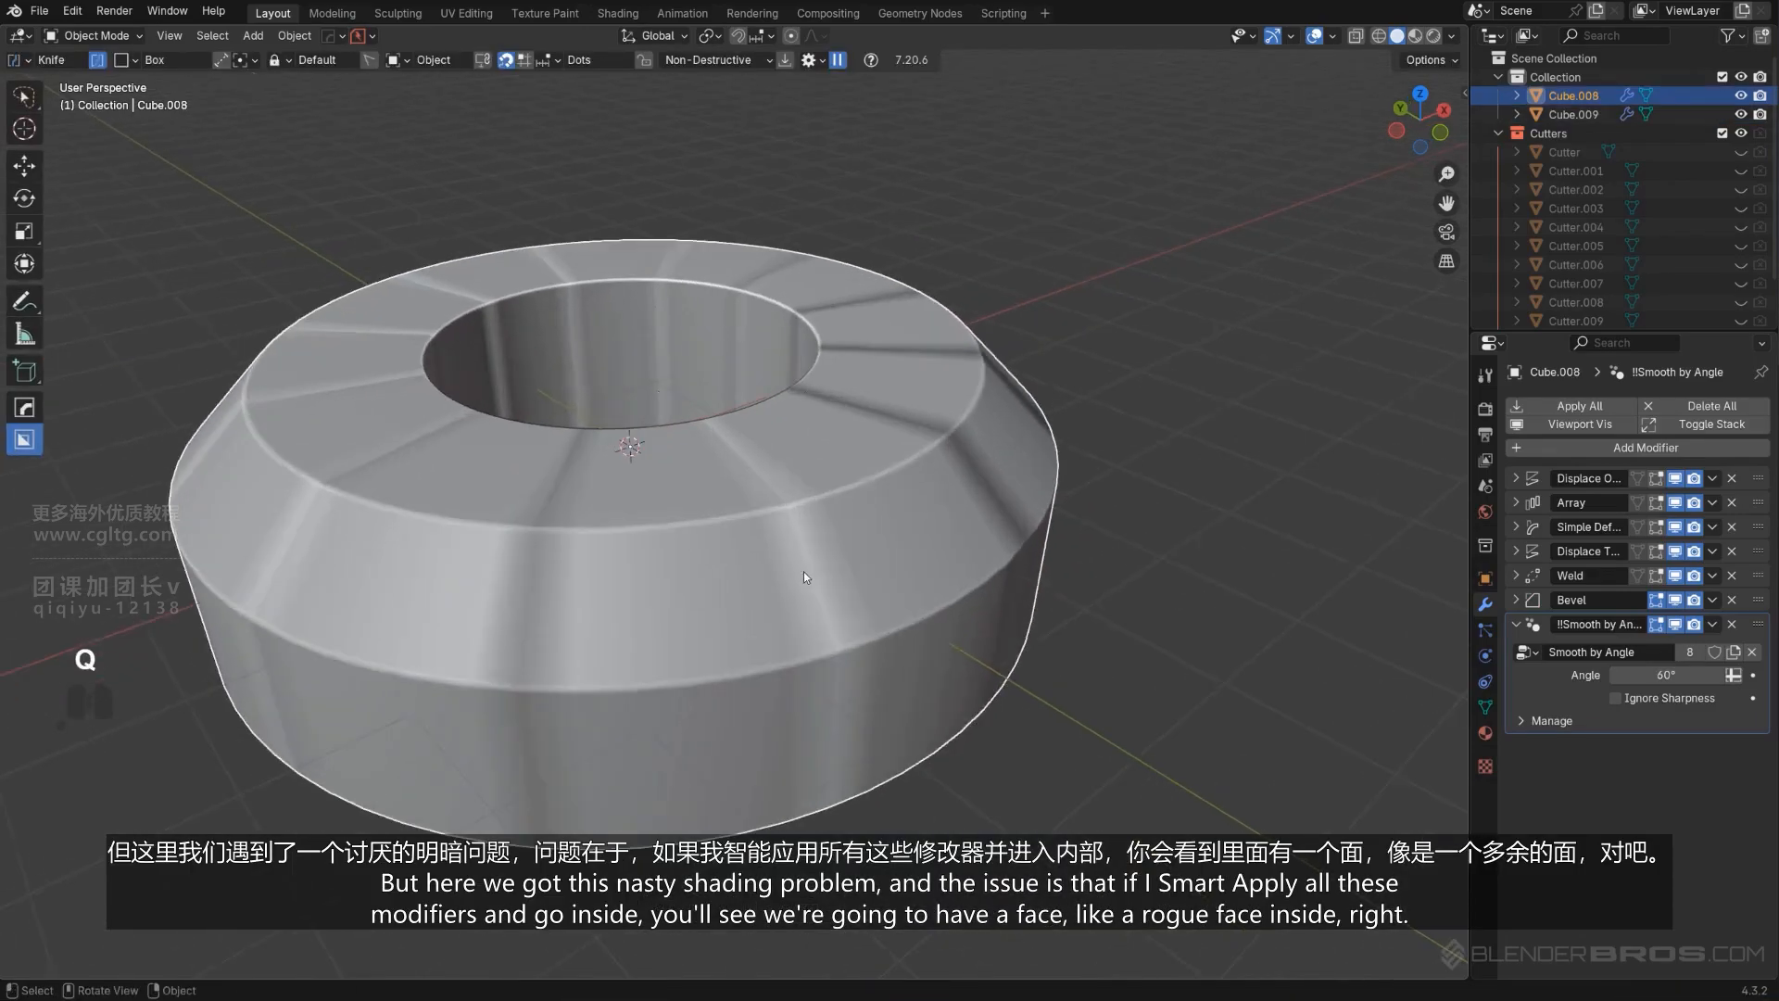
Smart Apply the modifier stack on the ring, keeping only its Bevel modifier live.
scroll(803, 571, "up", 4)
middle_click_drag(807, 571, 844, 569)
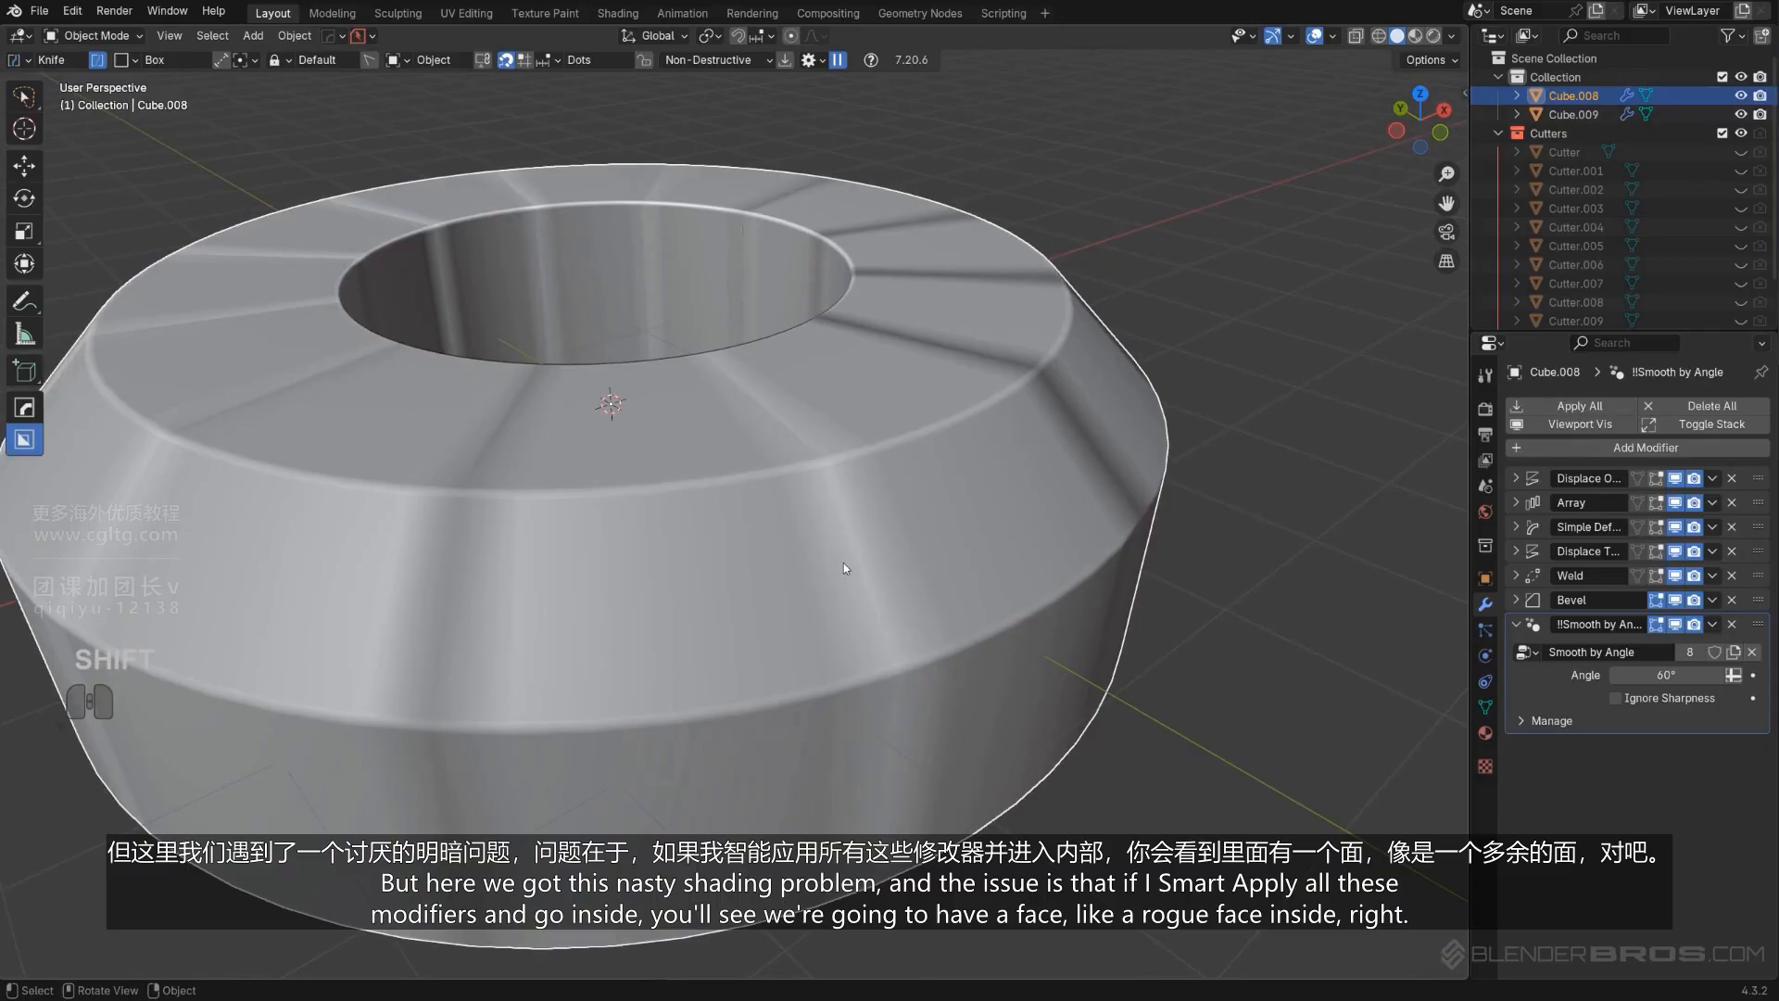
key("q")
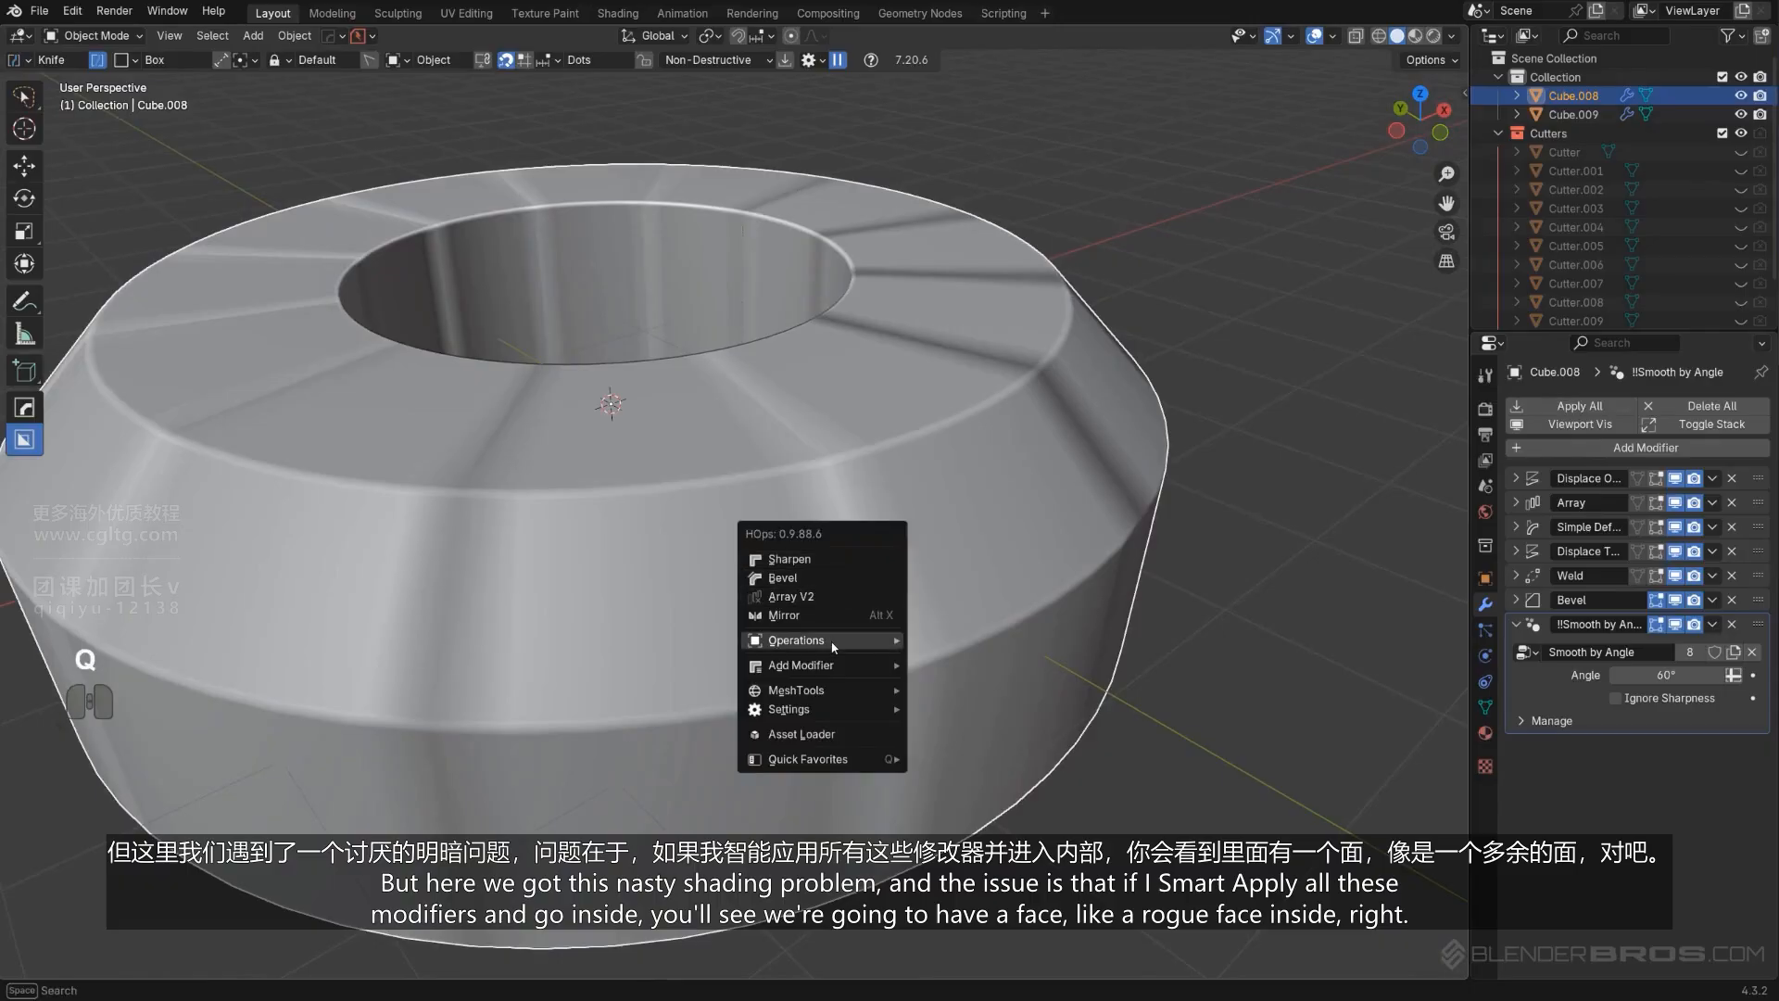
mouse_move(832, 642)
left_click(989, 815)
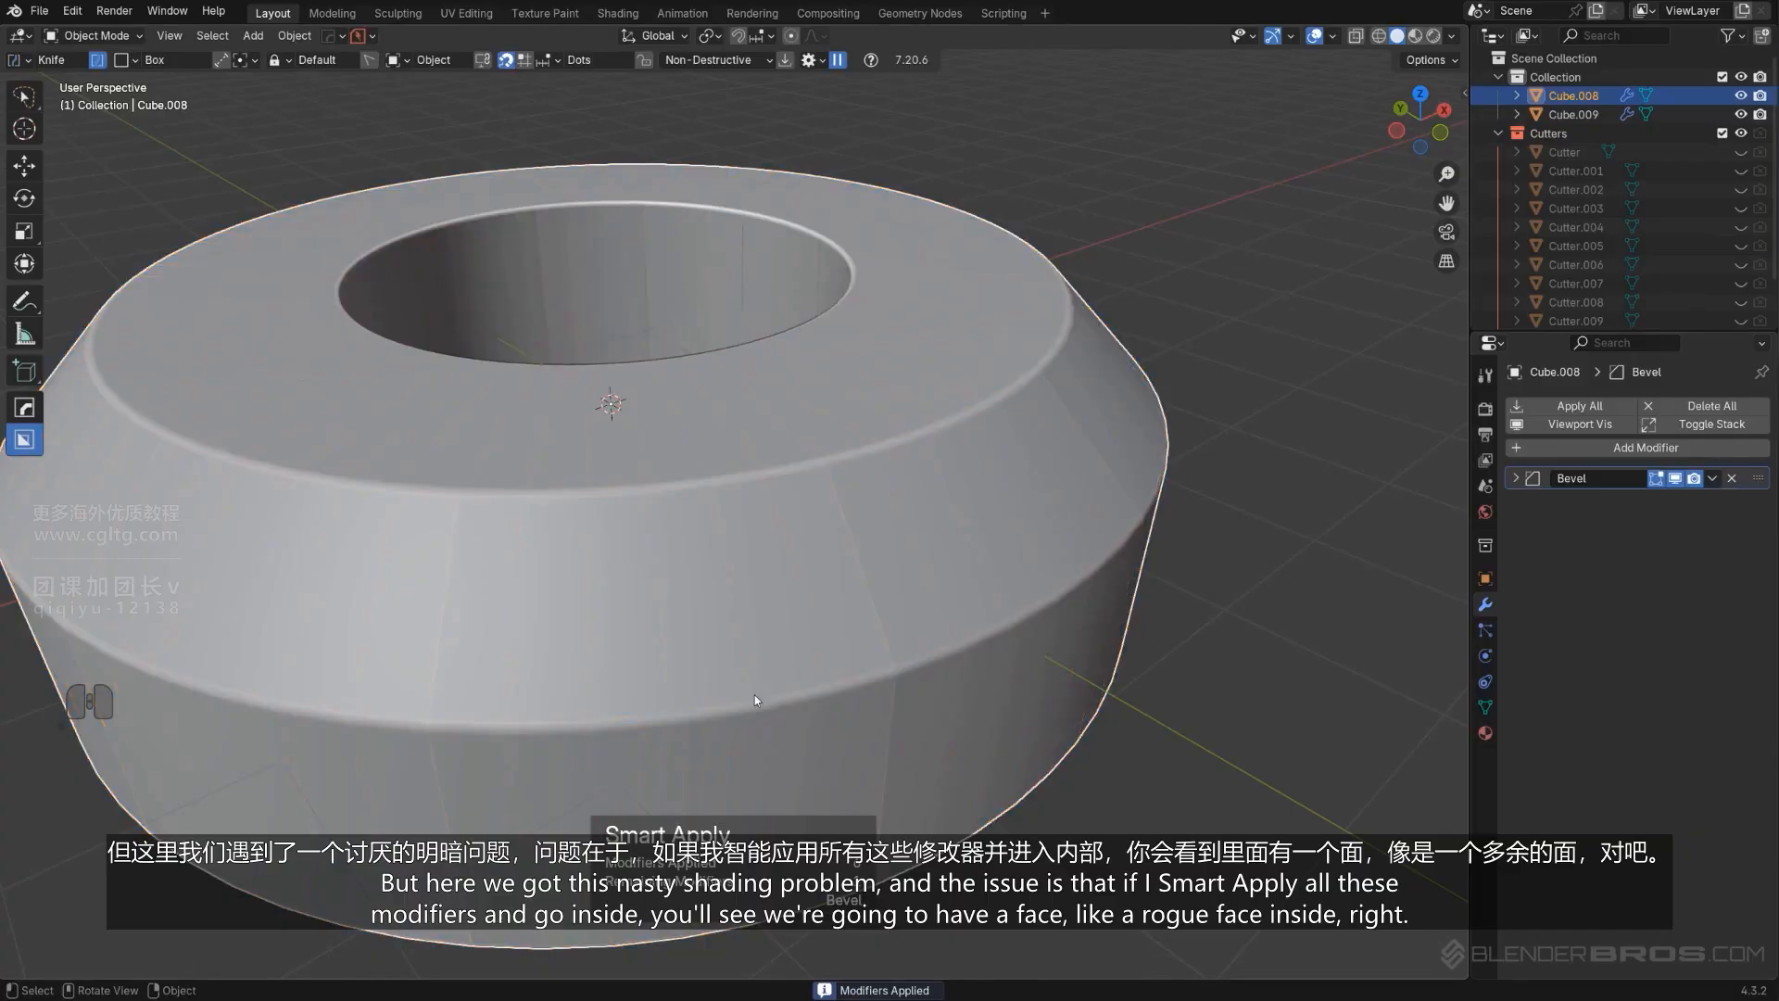
In Edit Mode, delete one sloped outer face of the ring to look inside its mesh.
scroll(754, 695, "down", 1)
middle_click_drag(684, 618, 722, 615)
key("Tab")
left_click(927, 533)
middle_click_drag(961, 546, 816, 589, "shift")
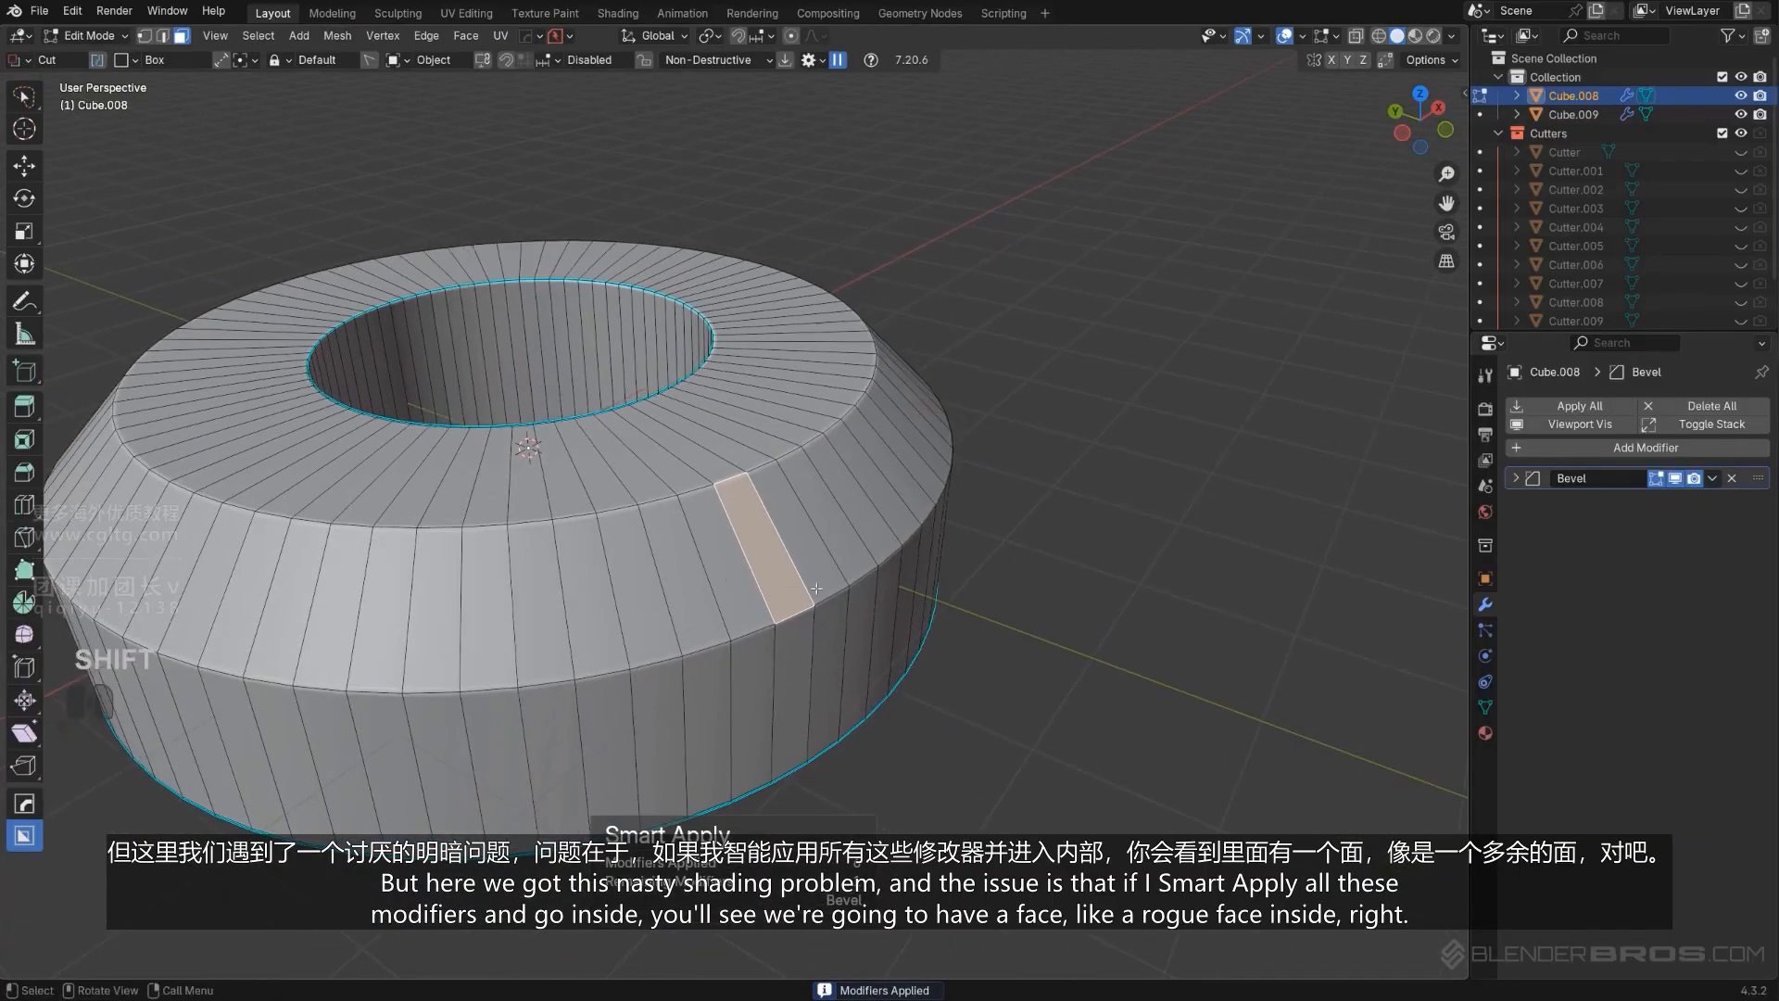
key("x")
left_click(816, 591)
scroll(815, 602, "up", 3)
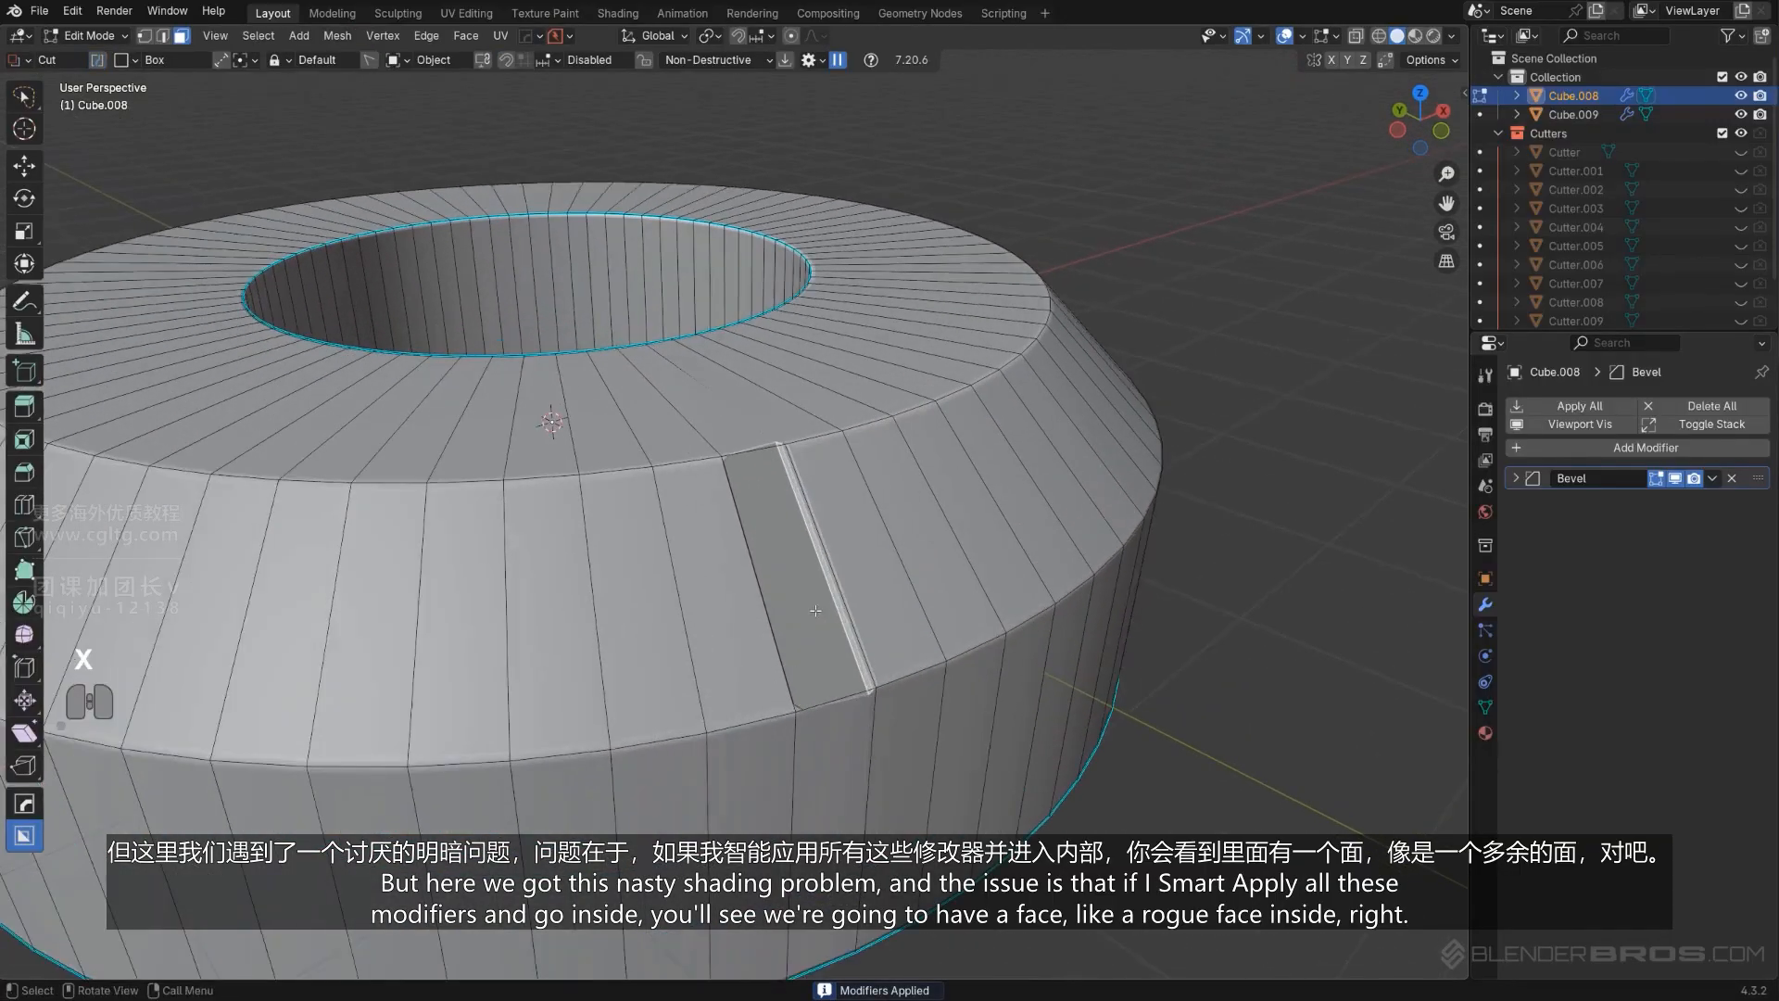
Delete the stray inner face seen through the opening, undo the face deletions and return to Object Mode.
scroll(815, 612, "up", 1)
middle_click_drag(879, 785, 931, 603, "shift")
left_click(930, 605)
key("x")
left_click(907, 617)
key("ctrl+z")
key("ctrl+z")
key("ctrl+z")
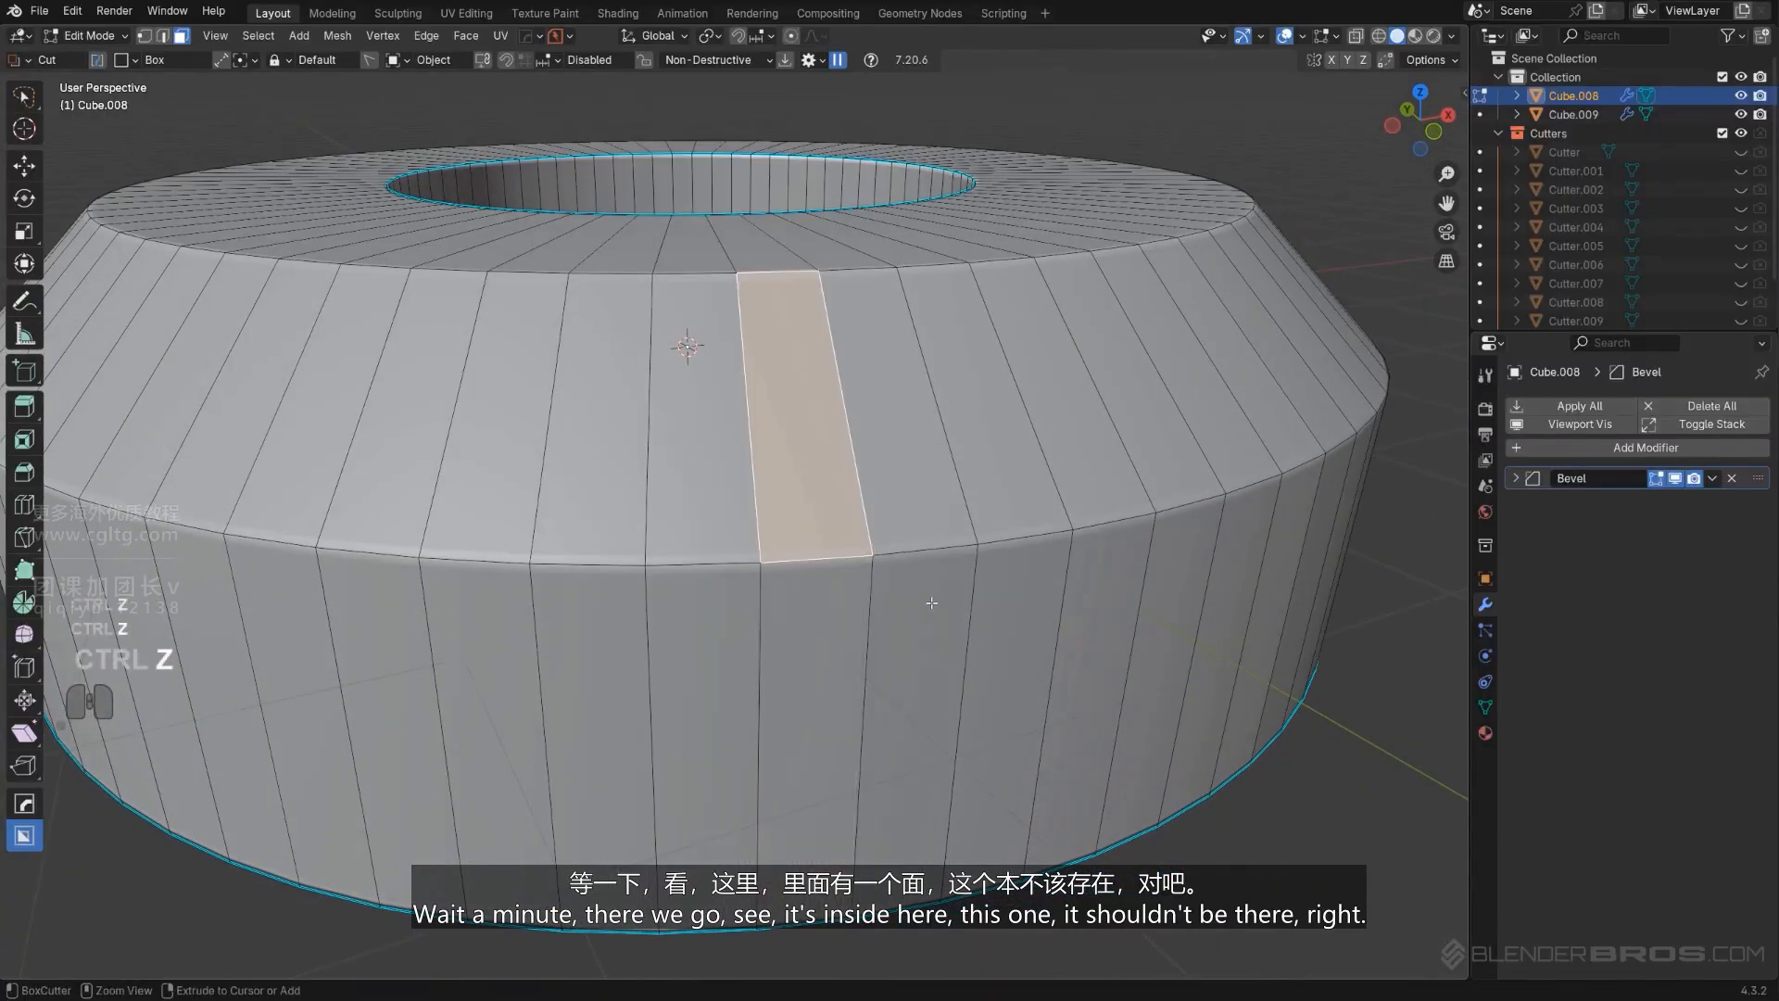
scroll(931, 604, "down", 5)
key("Tab")
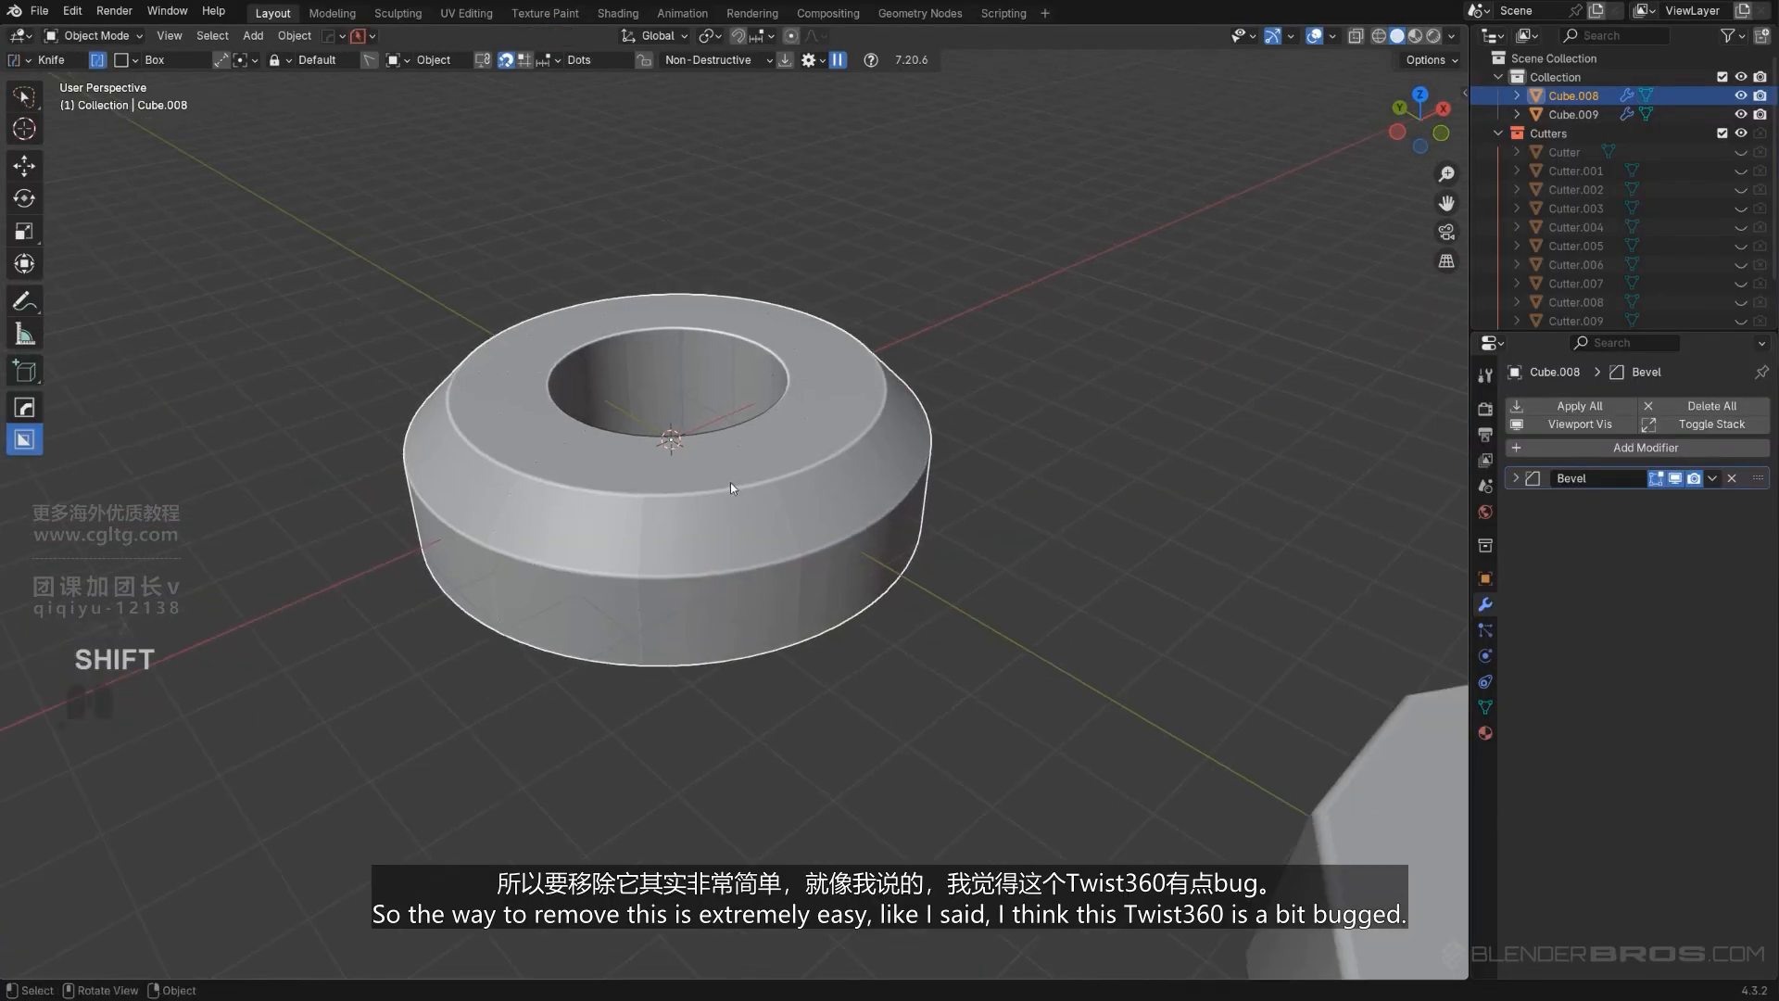
Run the MACHIN3tools Clean Up on the ring in Edit Mode with loose Faces removal enabled.
scroll(775, 487, "up", 5)
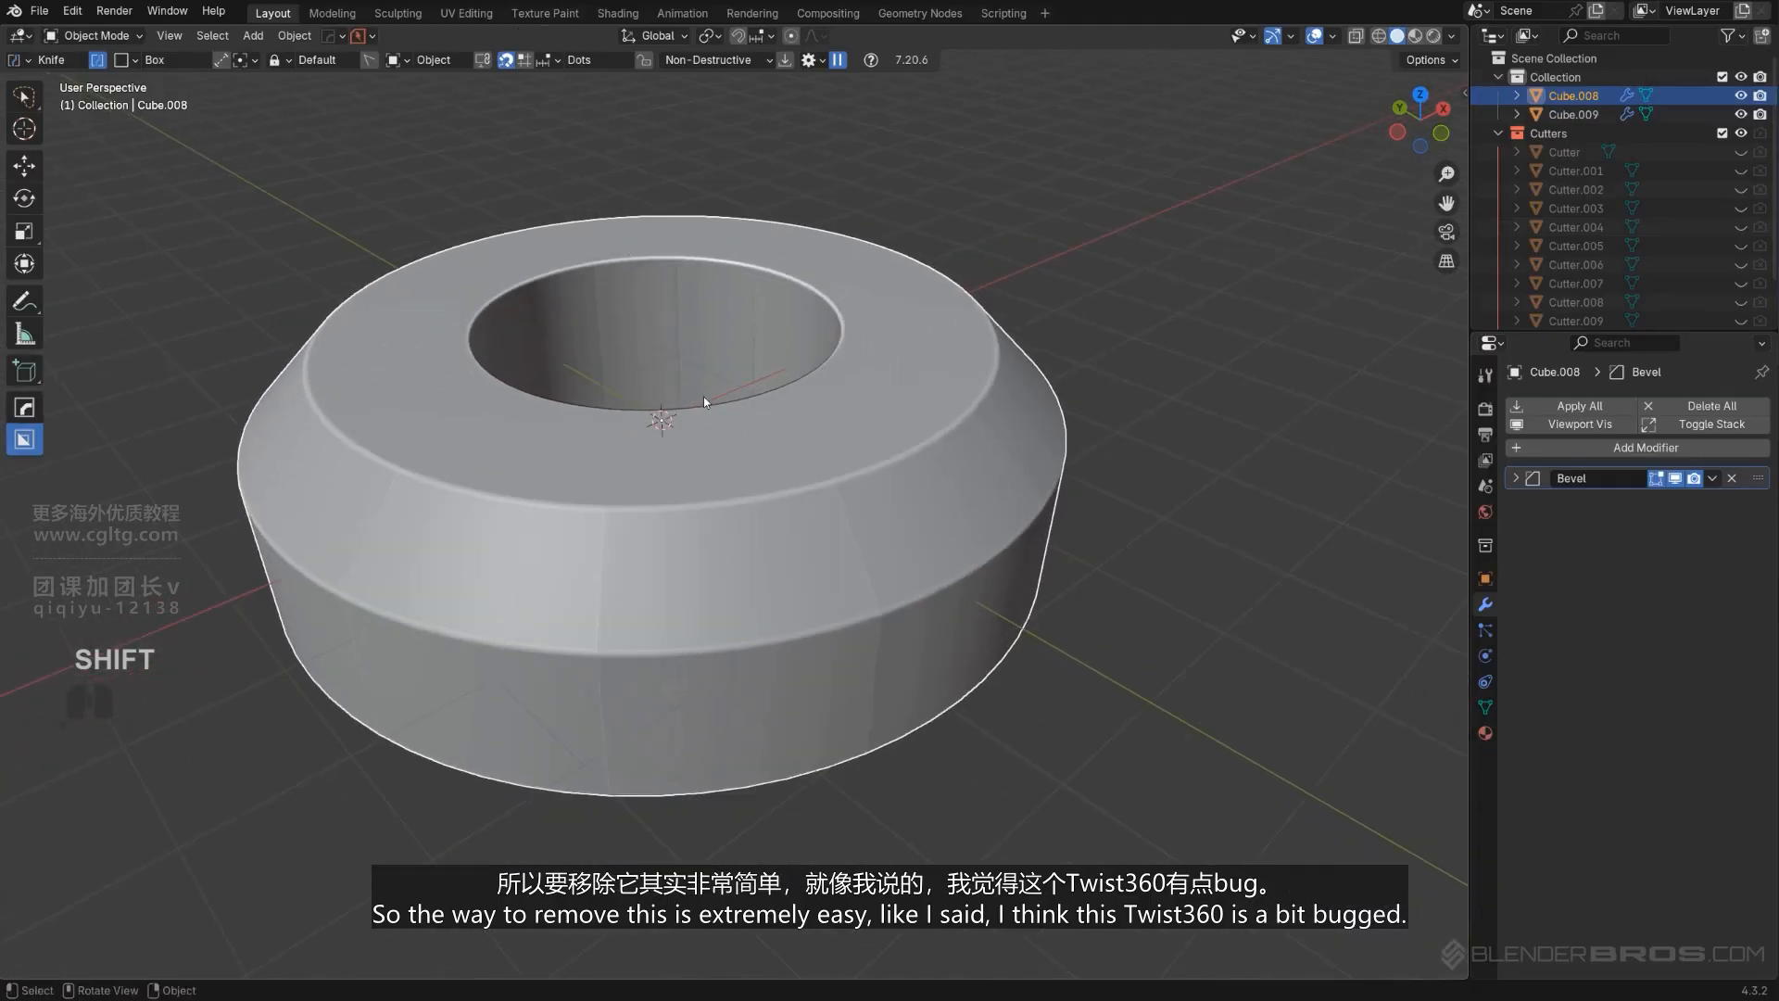
scroll(703, 397, "down", 6)
scroll(670, 513, "up", 7)
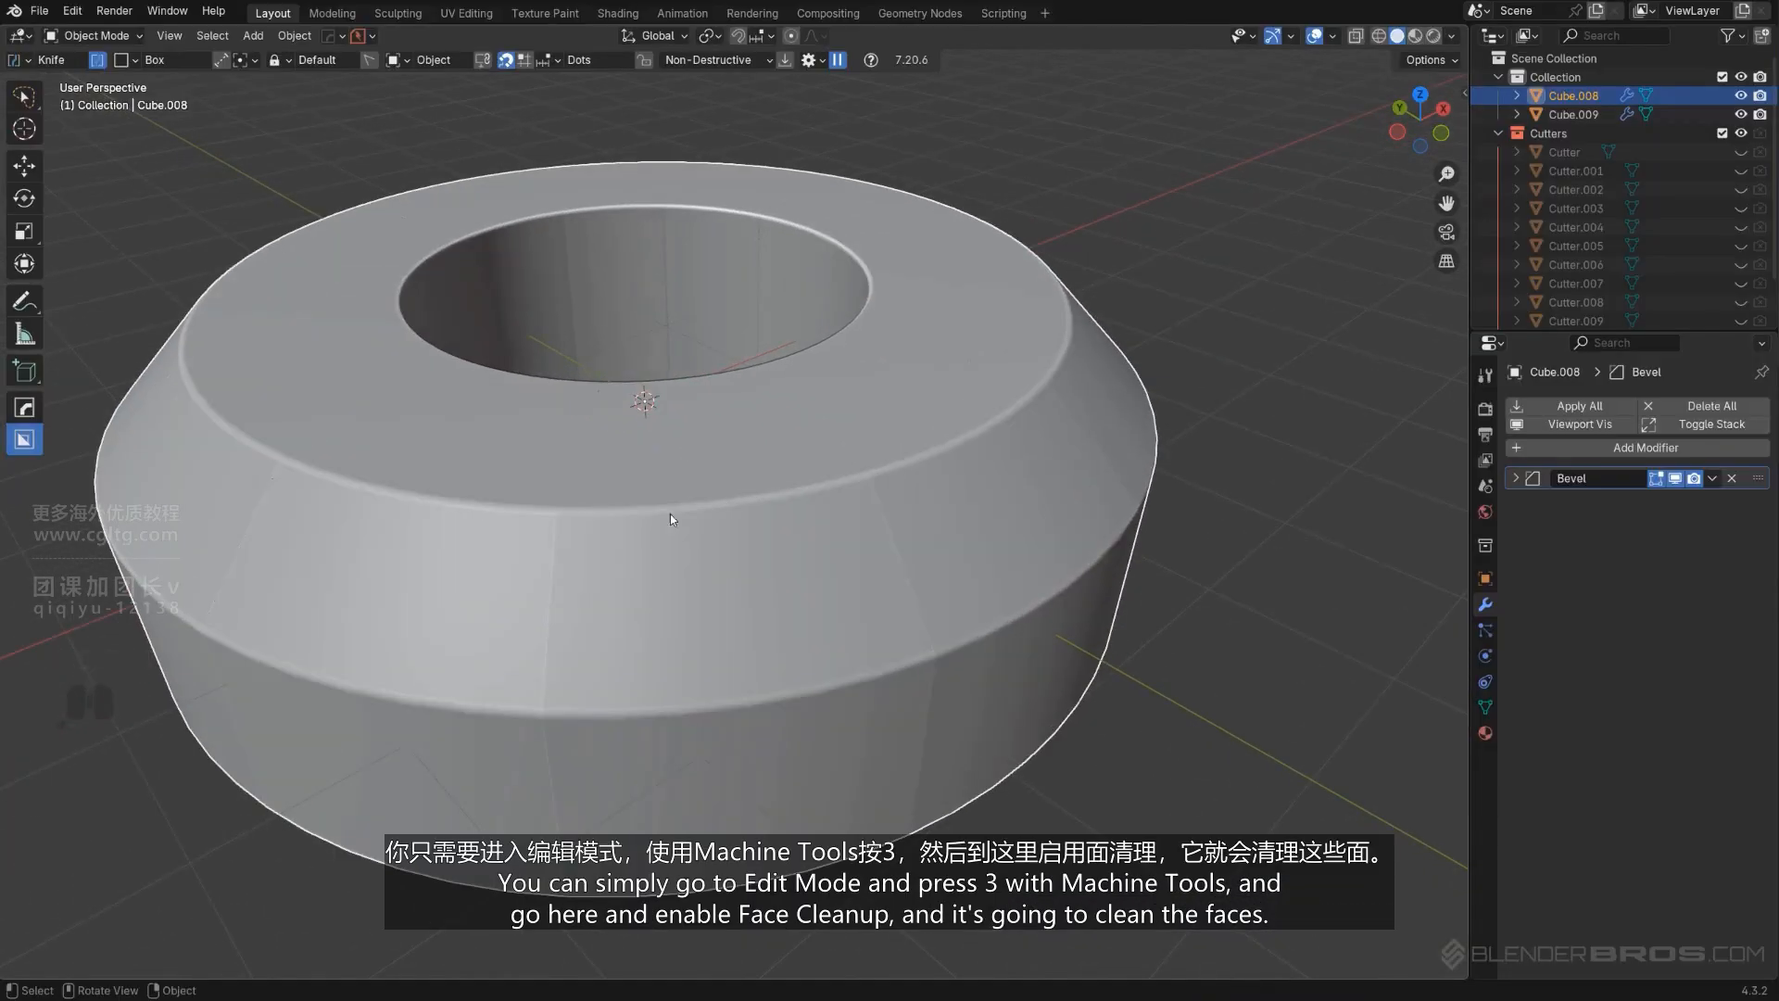
key("Tab")
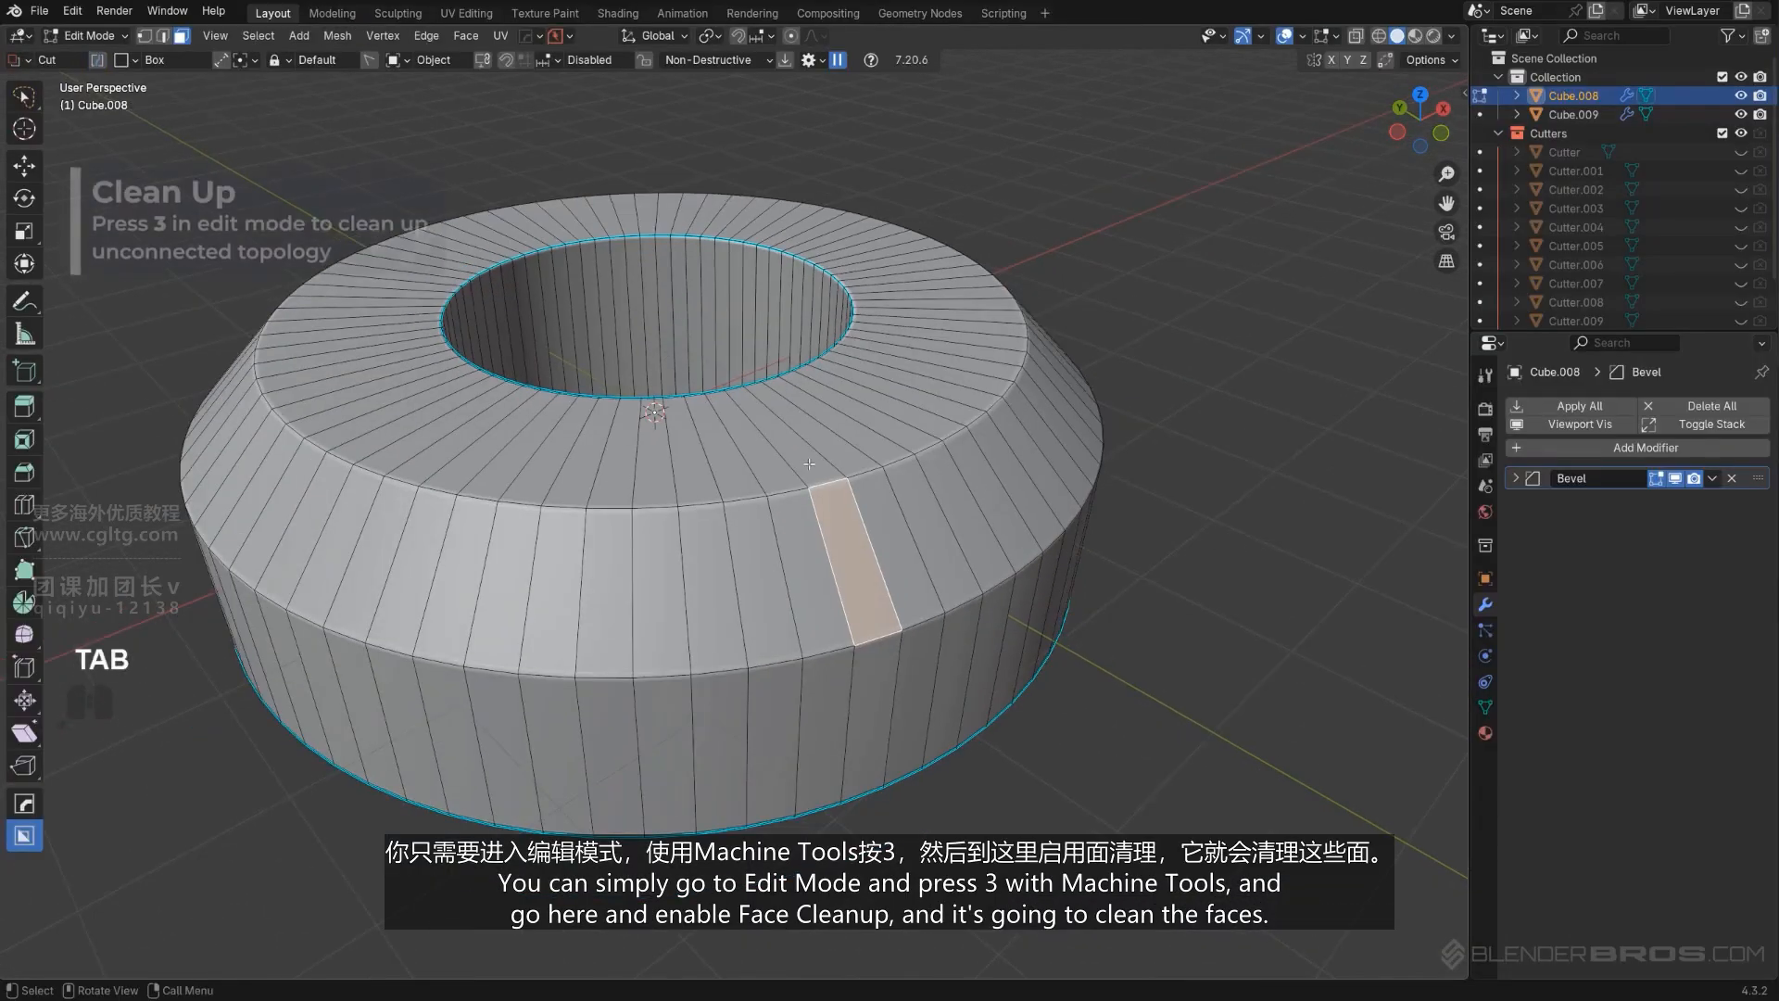
key("3")
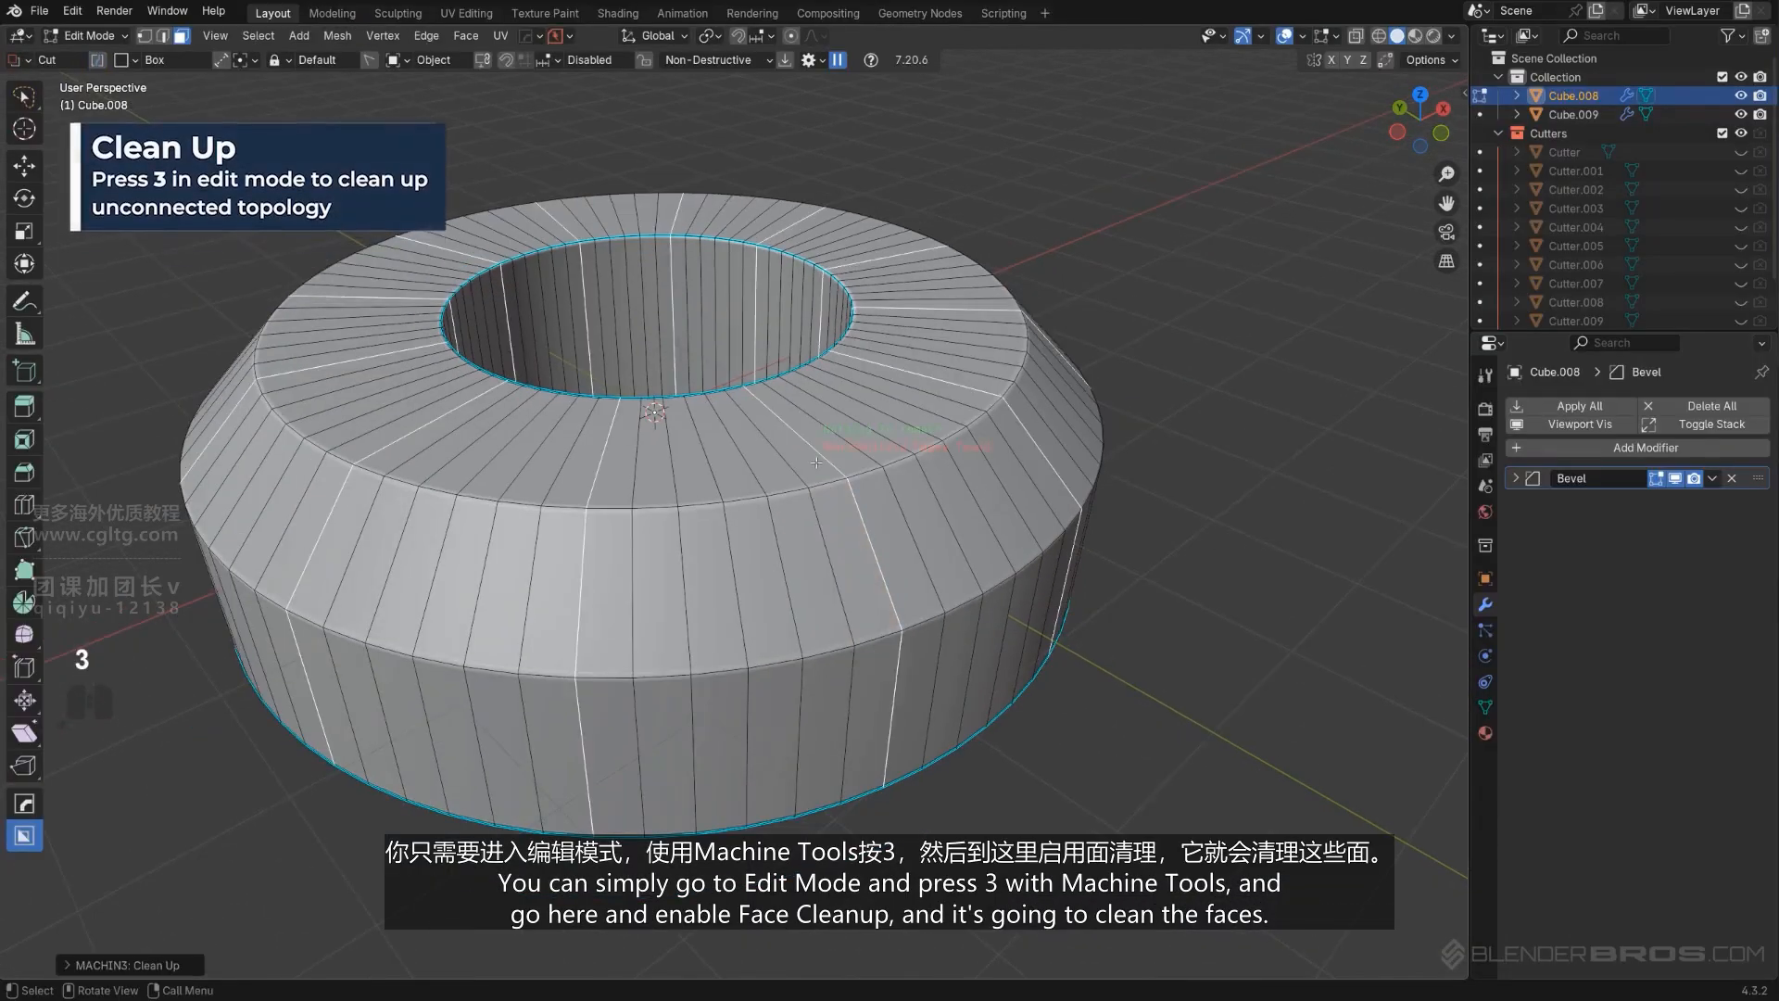
left_click(124, 965)
left_click(301, 866)
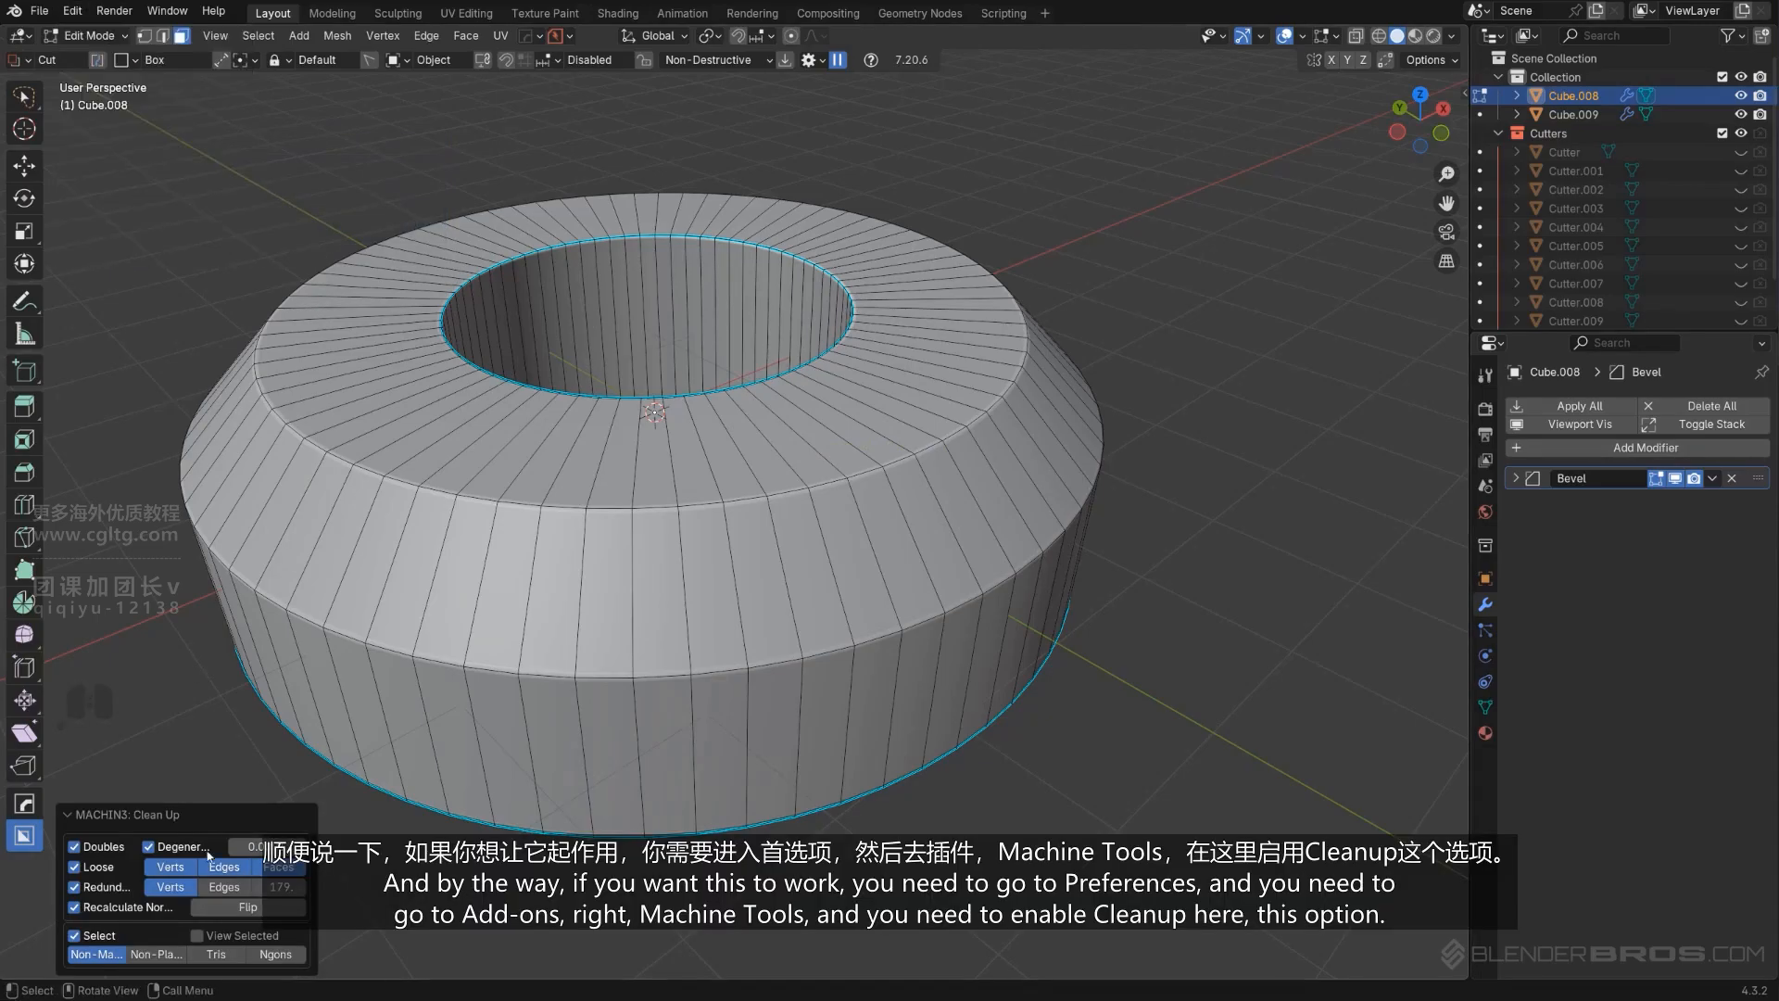
Check in the add-on preferences of MACHIN3tools, found by searching "mach", that the Clean Up tool is activated.
left_click(73, 11)
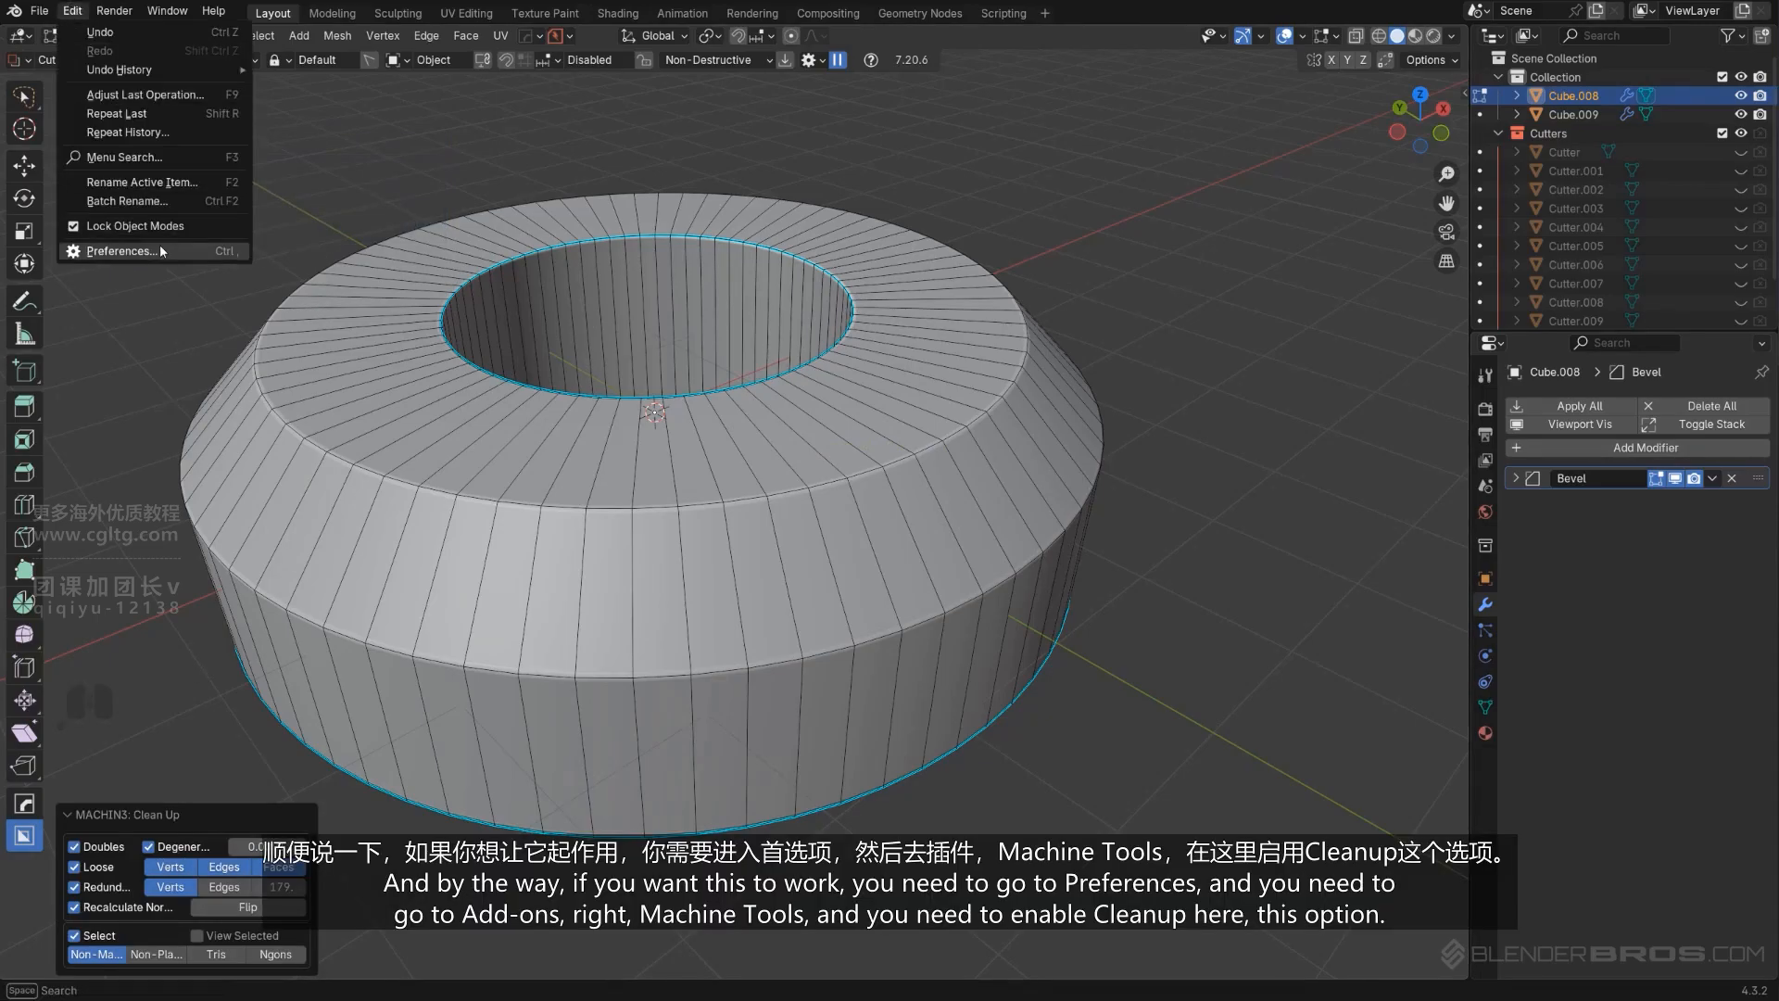
left_click(111, 250)
left_click(417, 318)
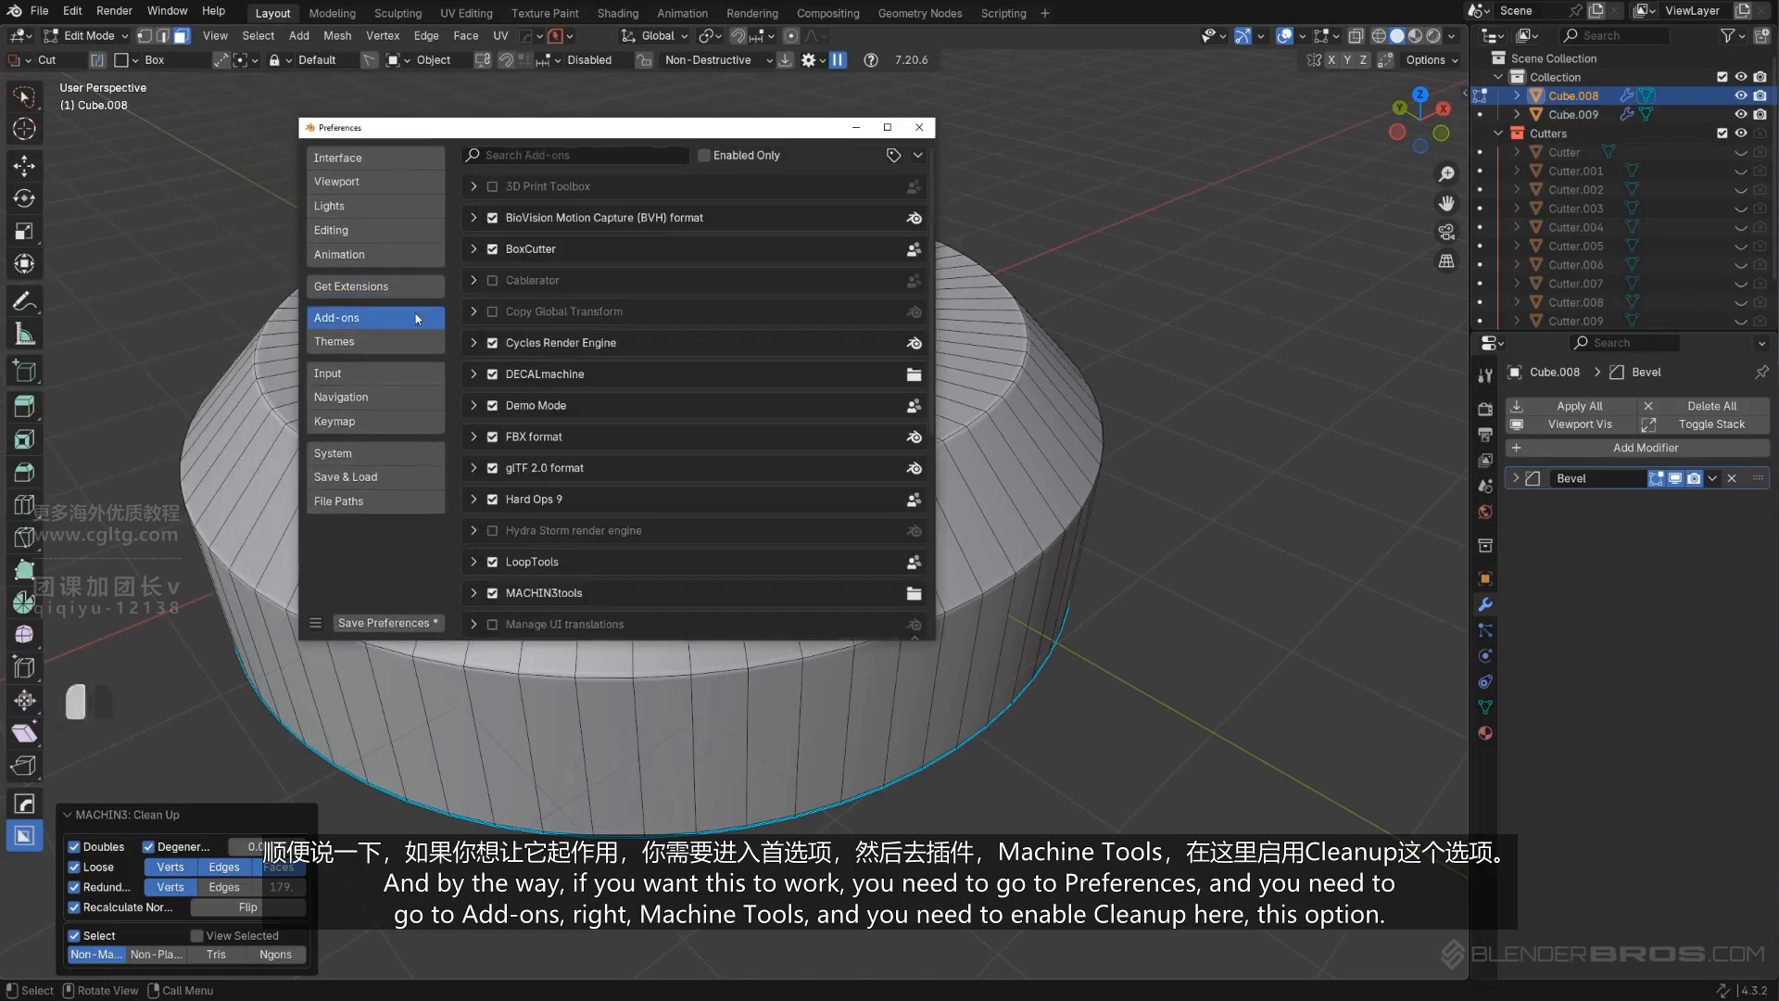
type("mach")
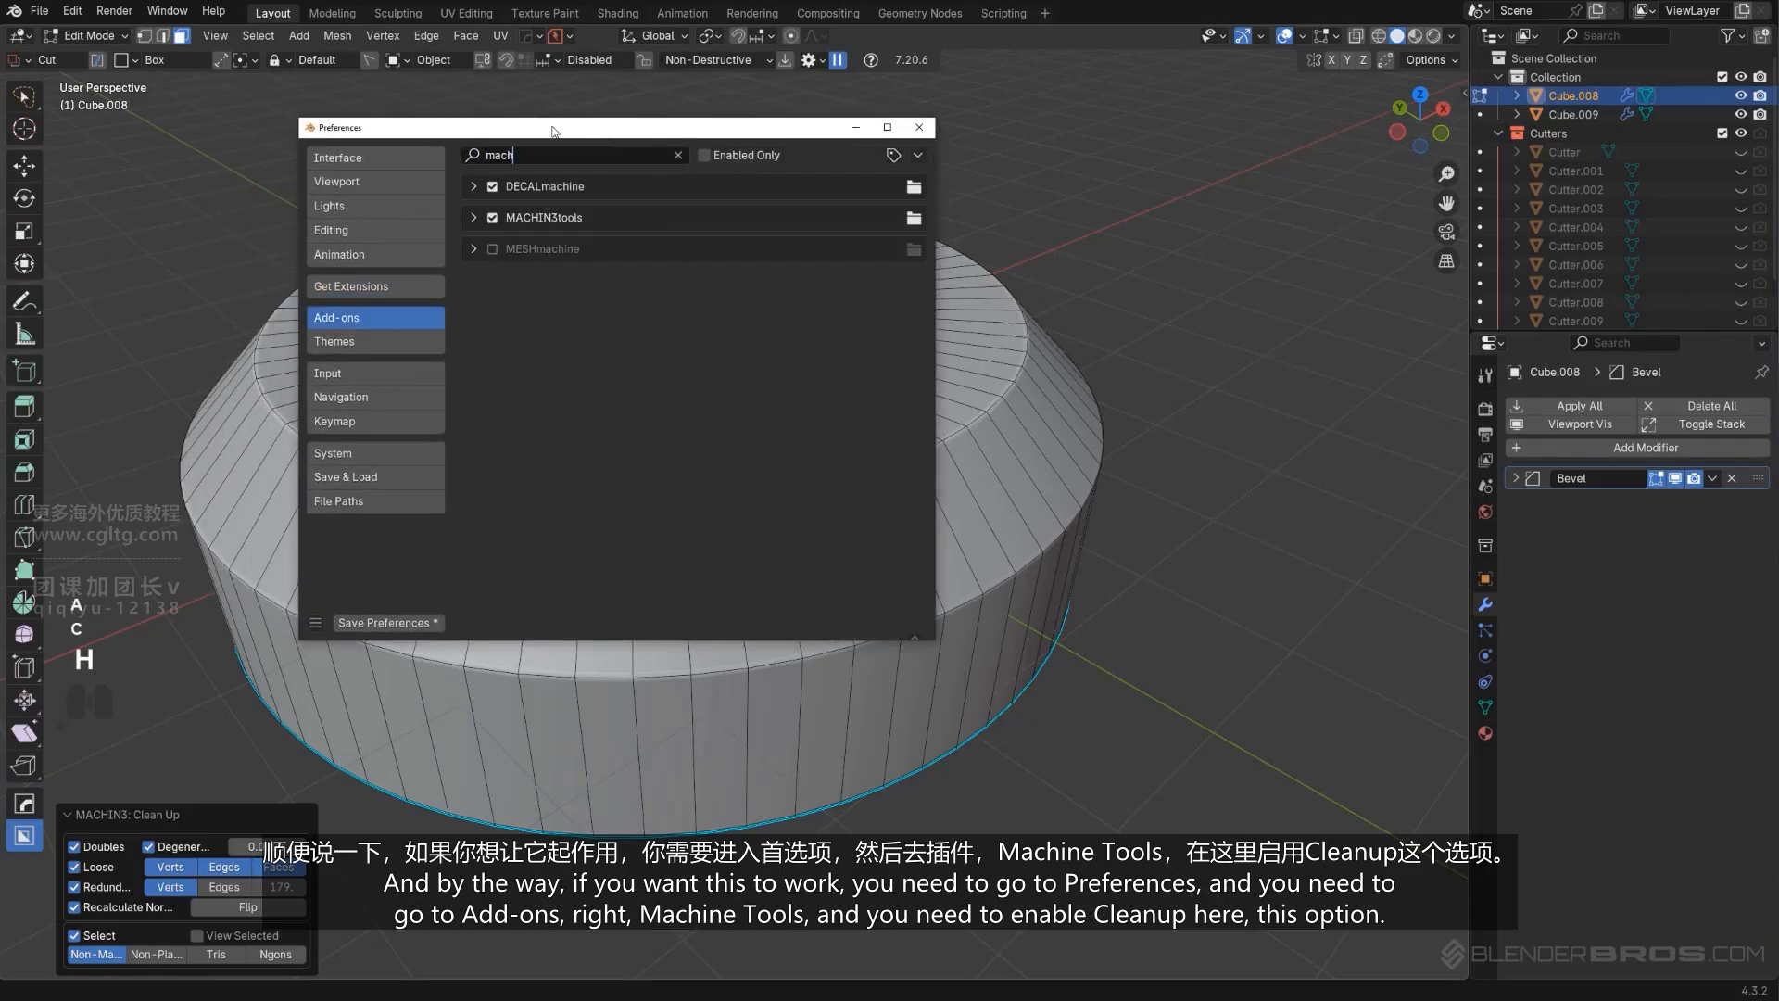
left_click(473, 217)
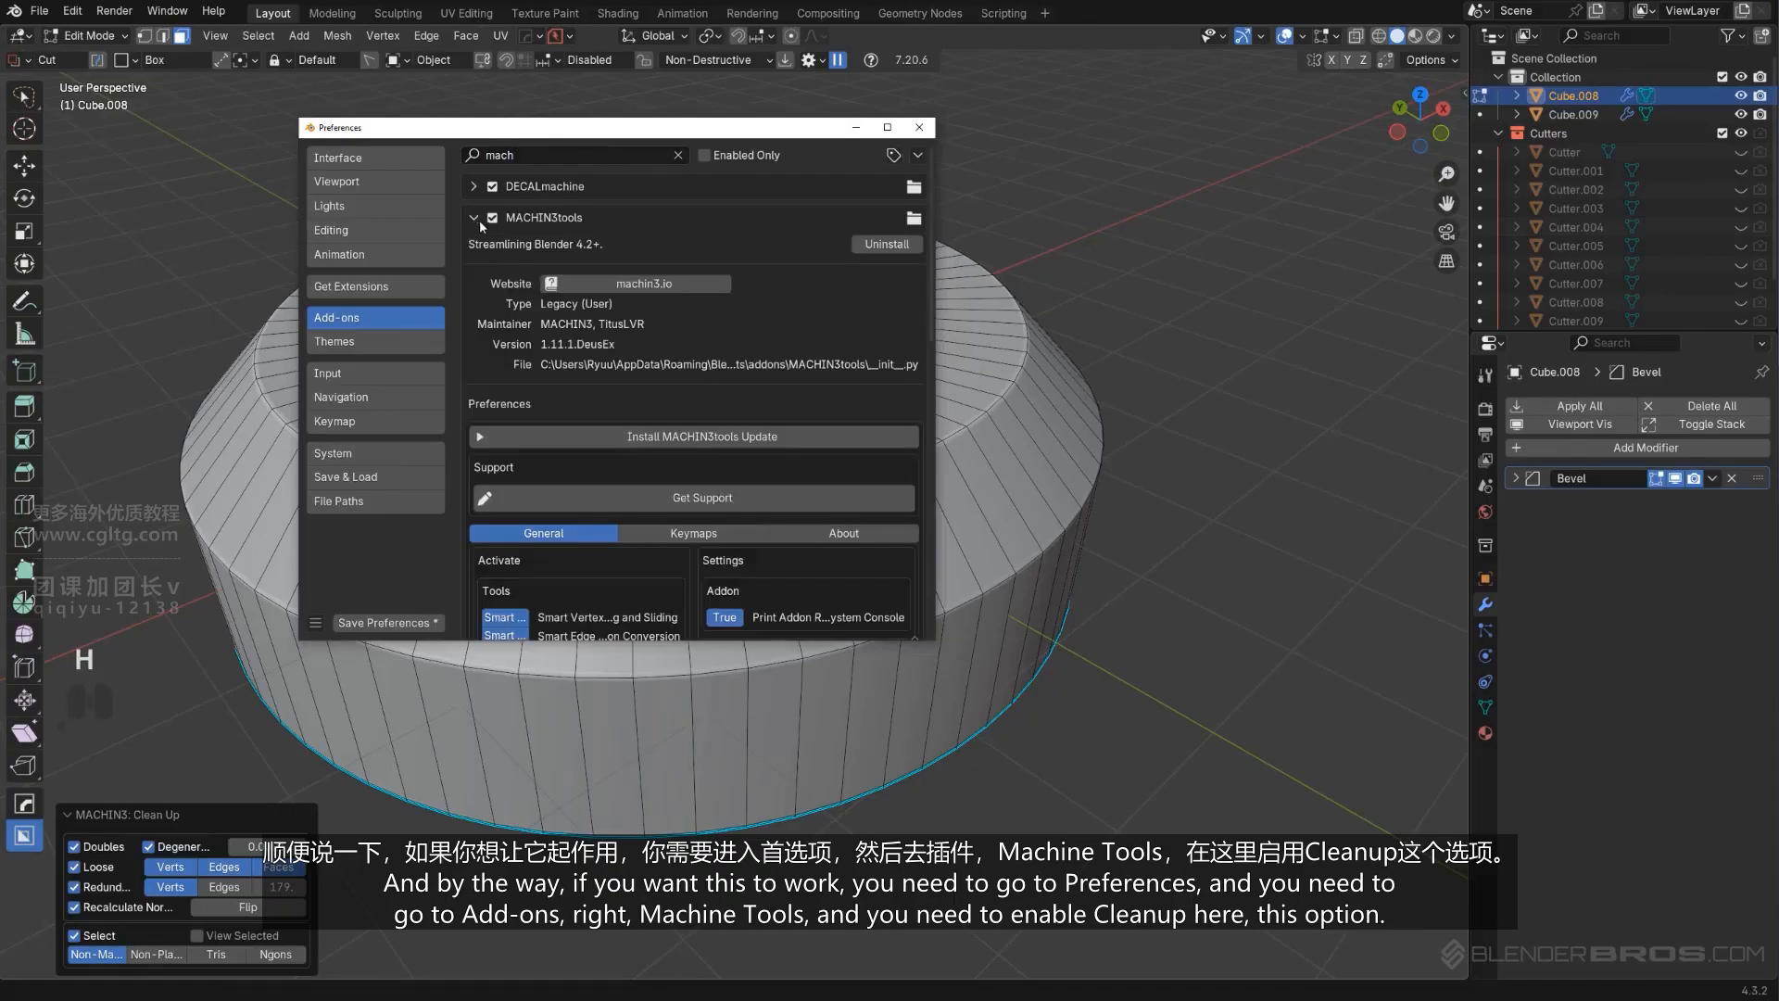
scroll(590, 547, "down", 6)
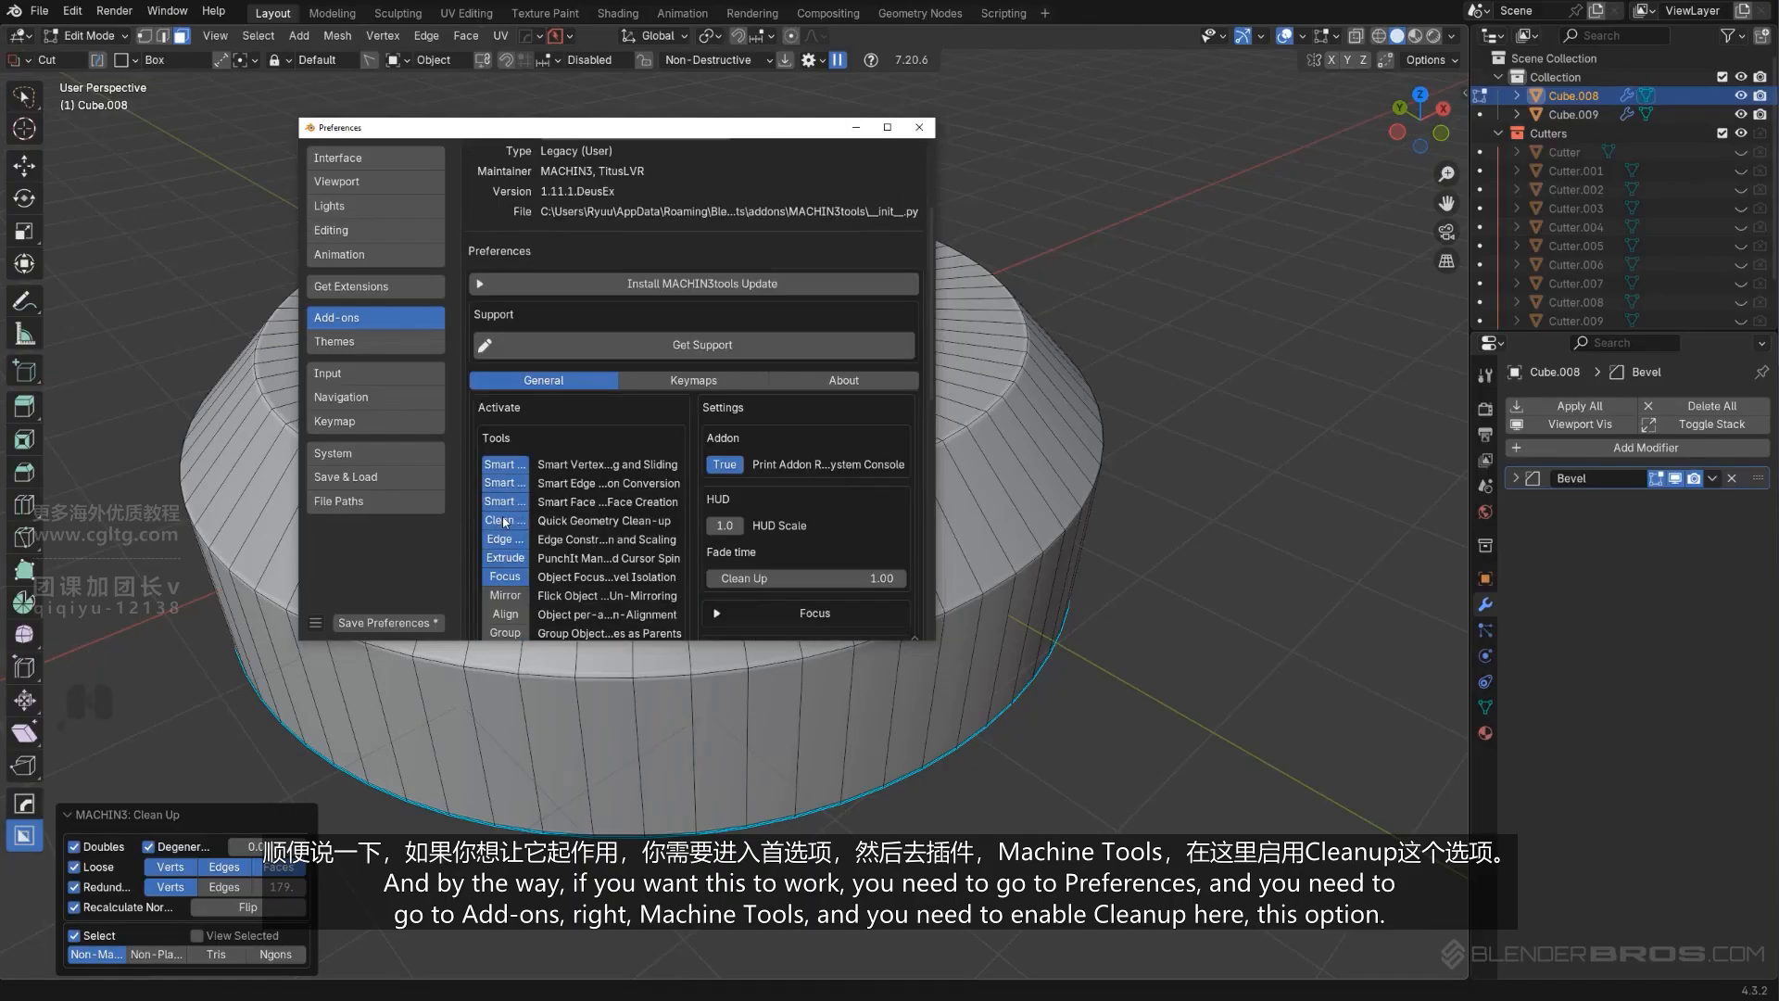
left_click(919, 128)
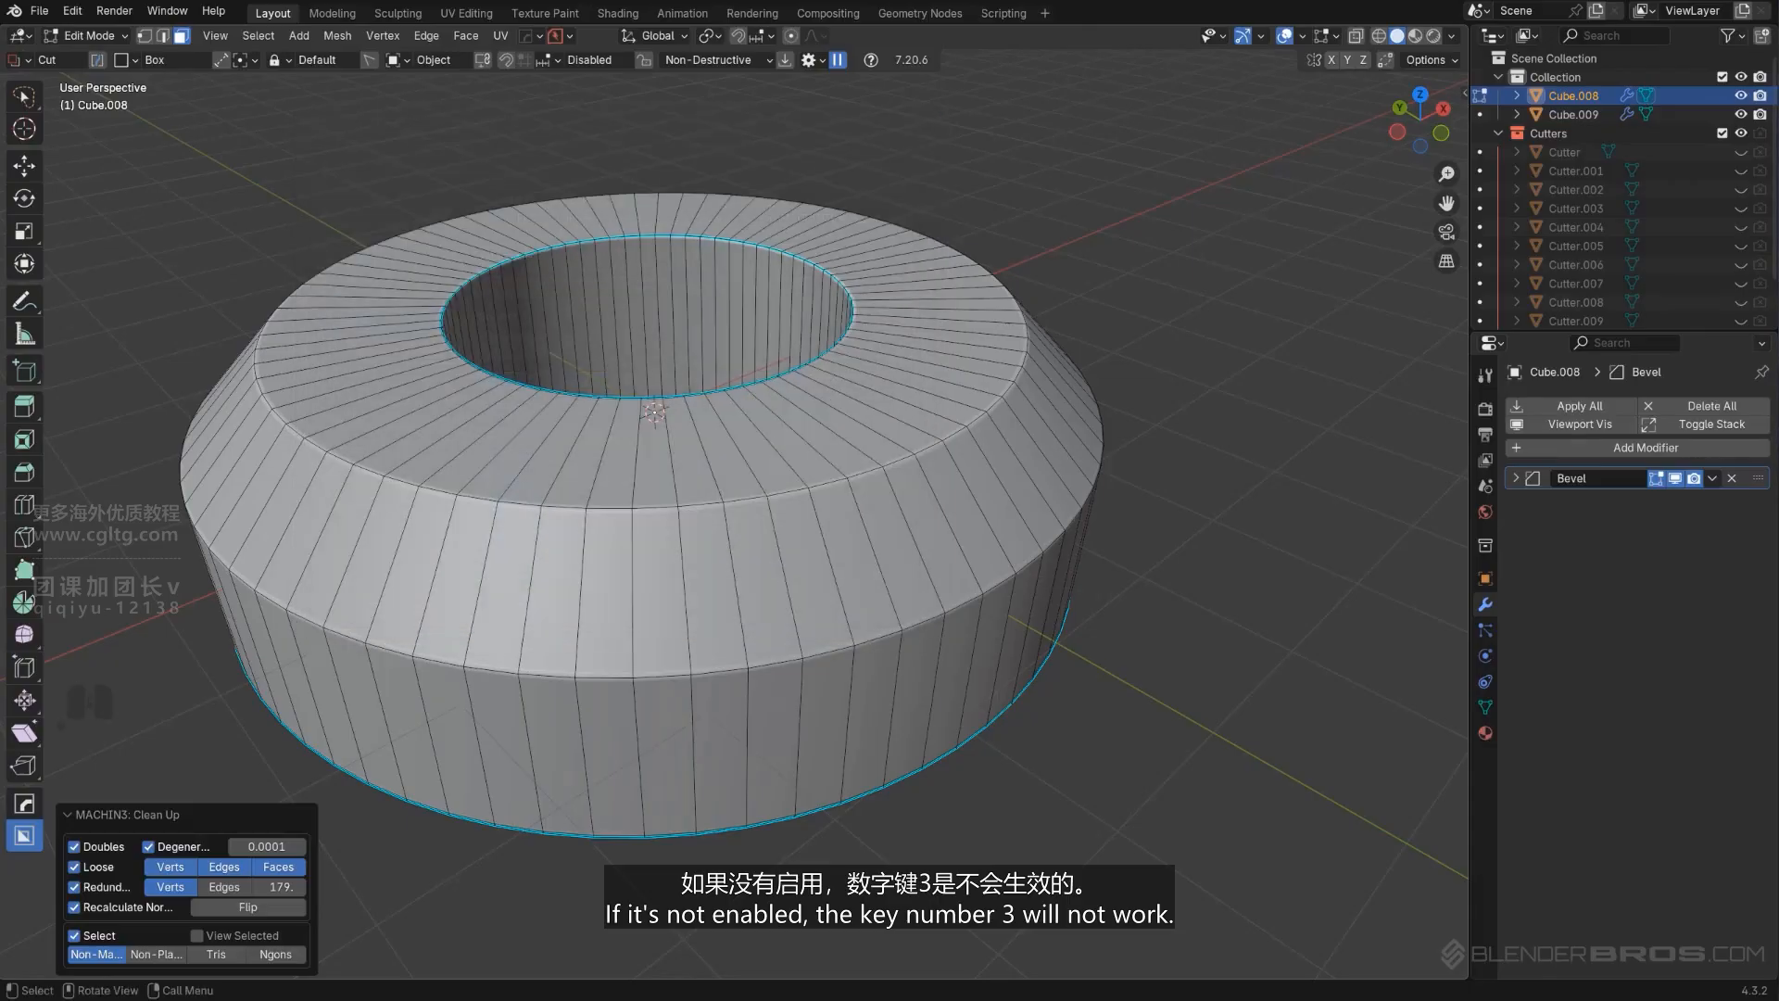
Return the cleaned ring to Object Mode and inspect its shading.
middle_click_drag(785, 524, 833, 571)
scroll(834, 584, "down", 2)
scroll(885, 602, "down", 2)
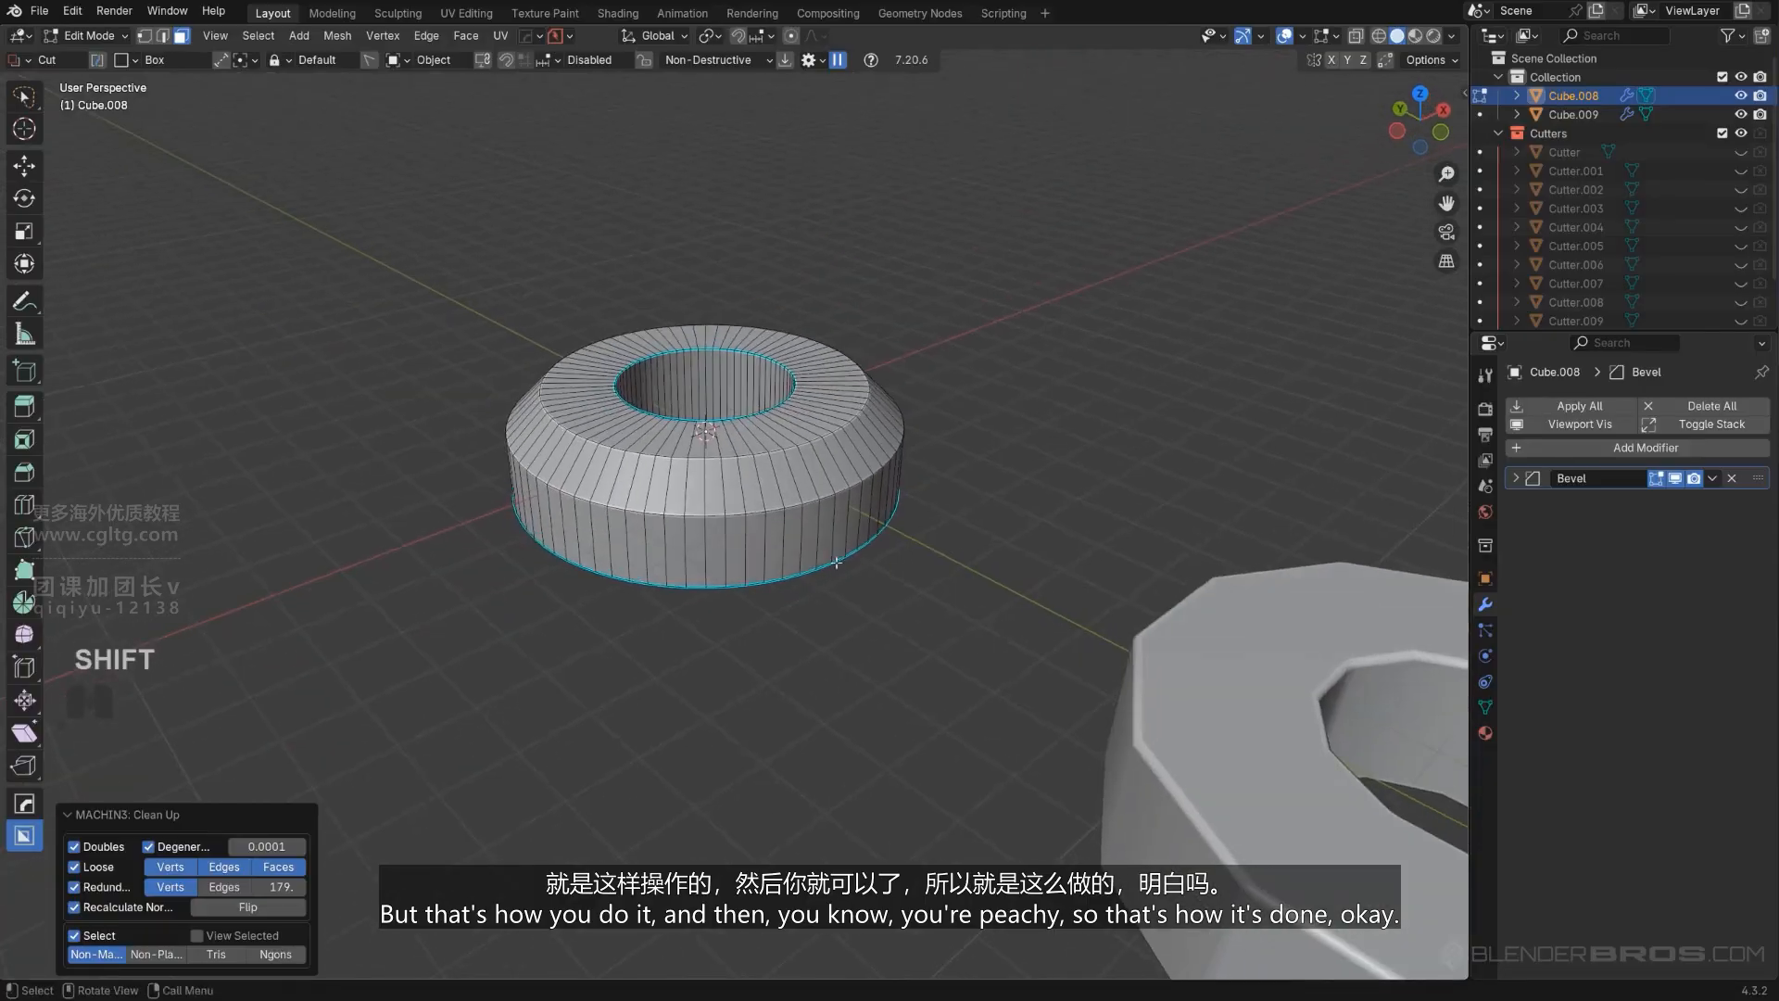
key("Tab")
scroll(849, 348, "up", 5)
scroll(685, 459, "down", 5)
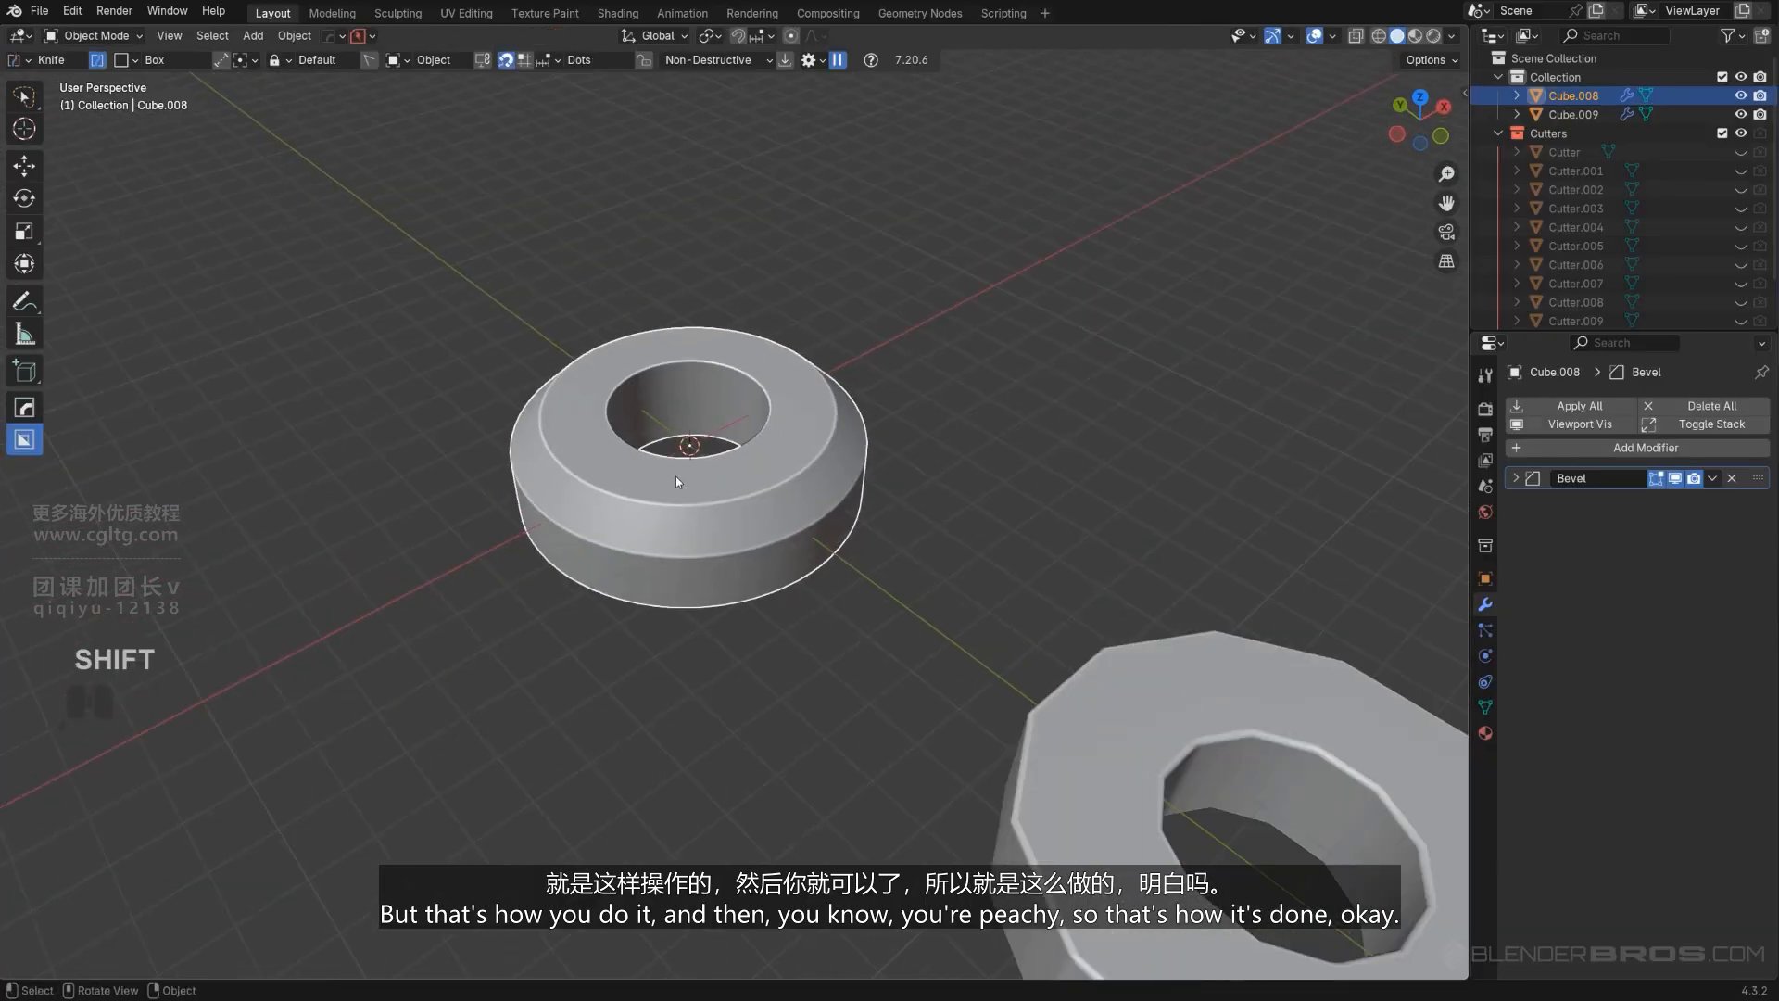
Delete both ring objects and add a new 2 m cube at the world origin.
key("x")
left_click(673, 506)
left_click(1192, 730)
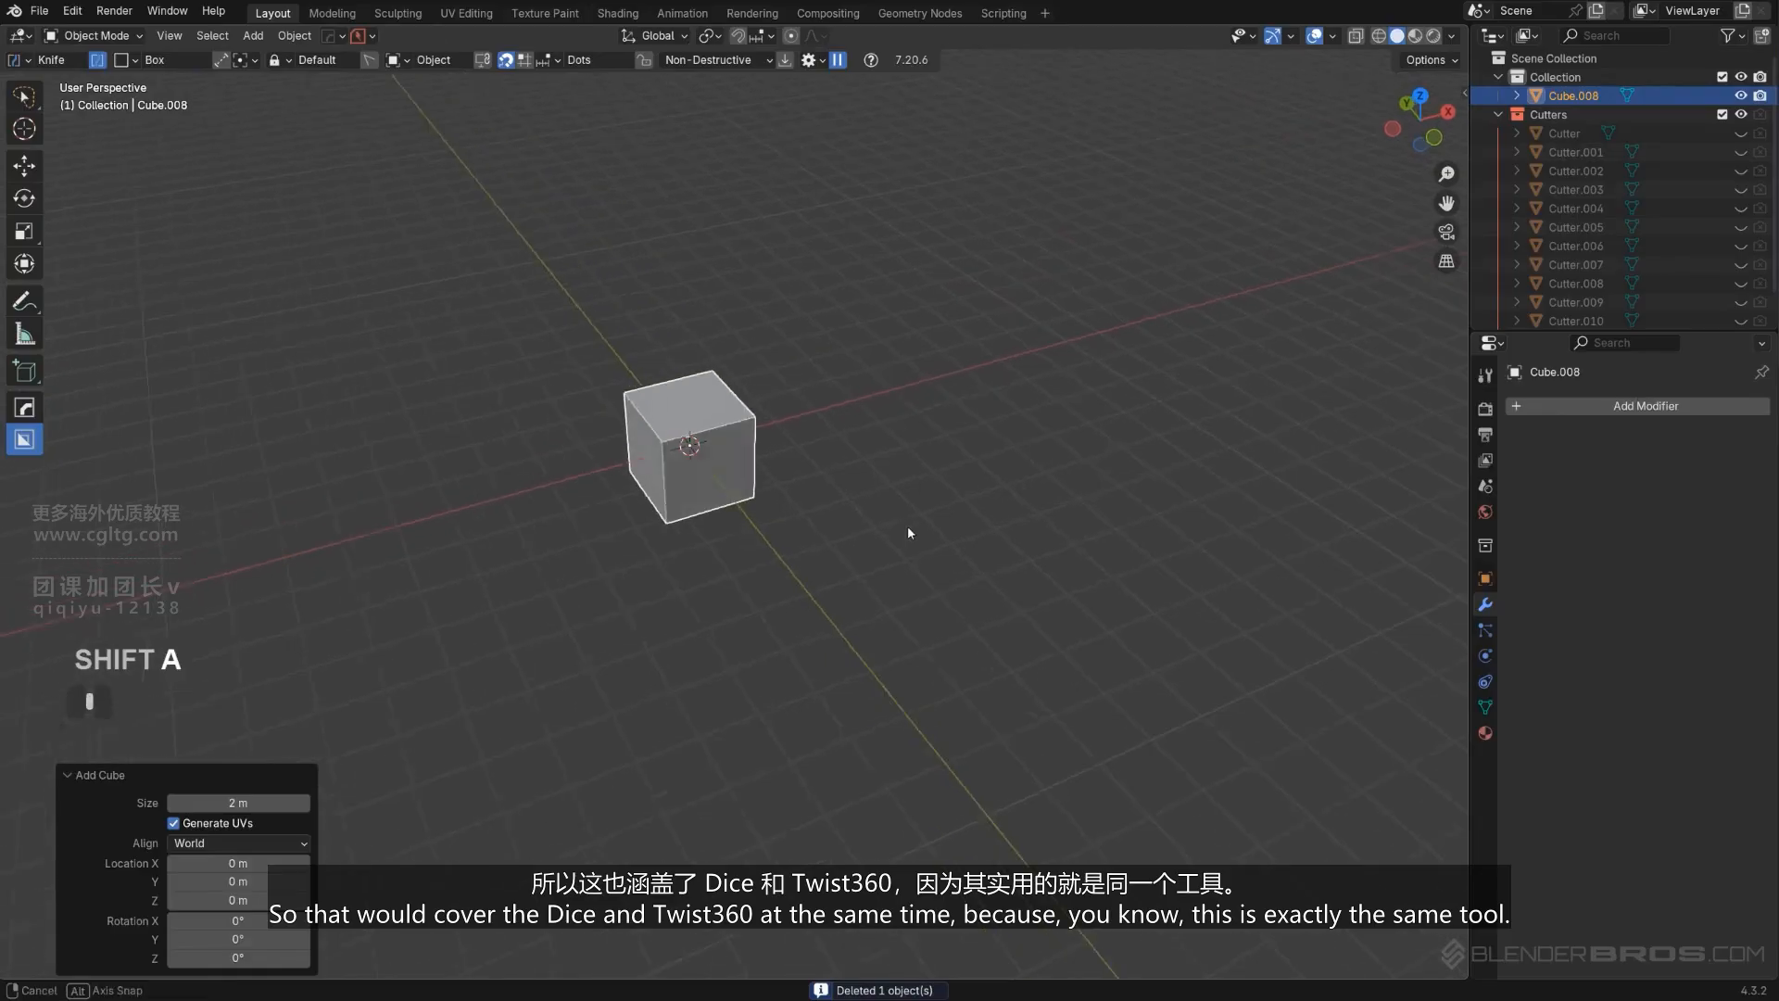
scroll(908, 525, "up", 4)
scroll(868, 523, "up", 1)
middle_click_drag(806, 446, 895, 476, "shift")
key("q")
mouse_move(895, 477)
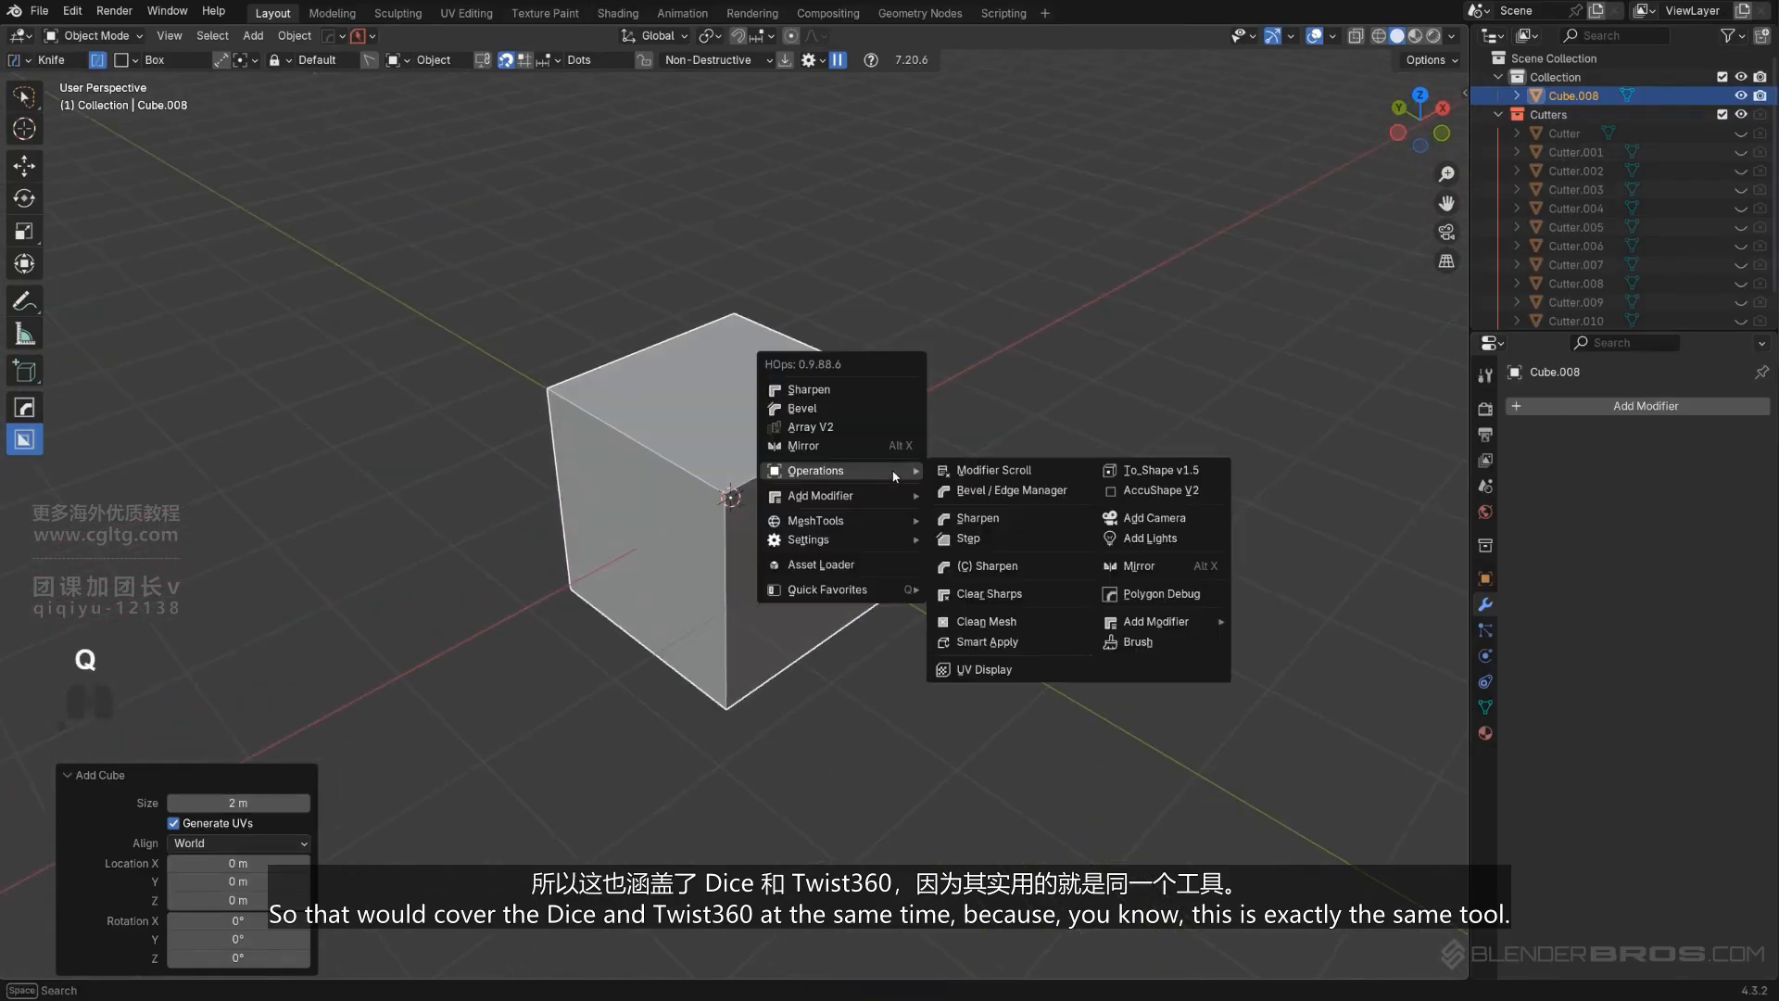
mouse_move(887, 525)
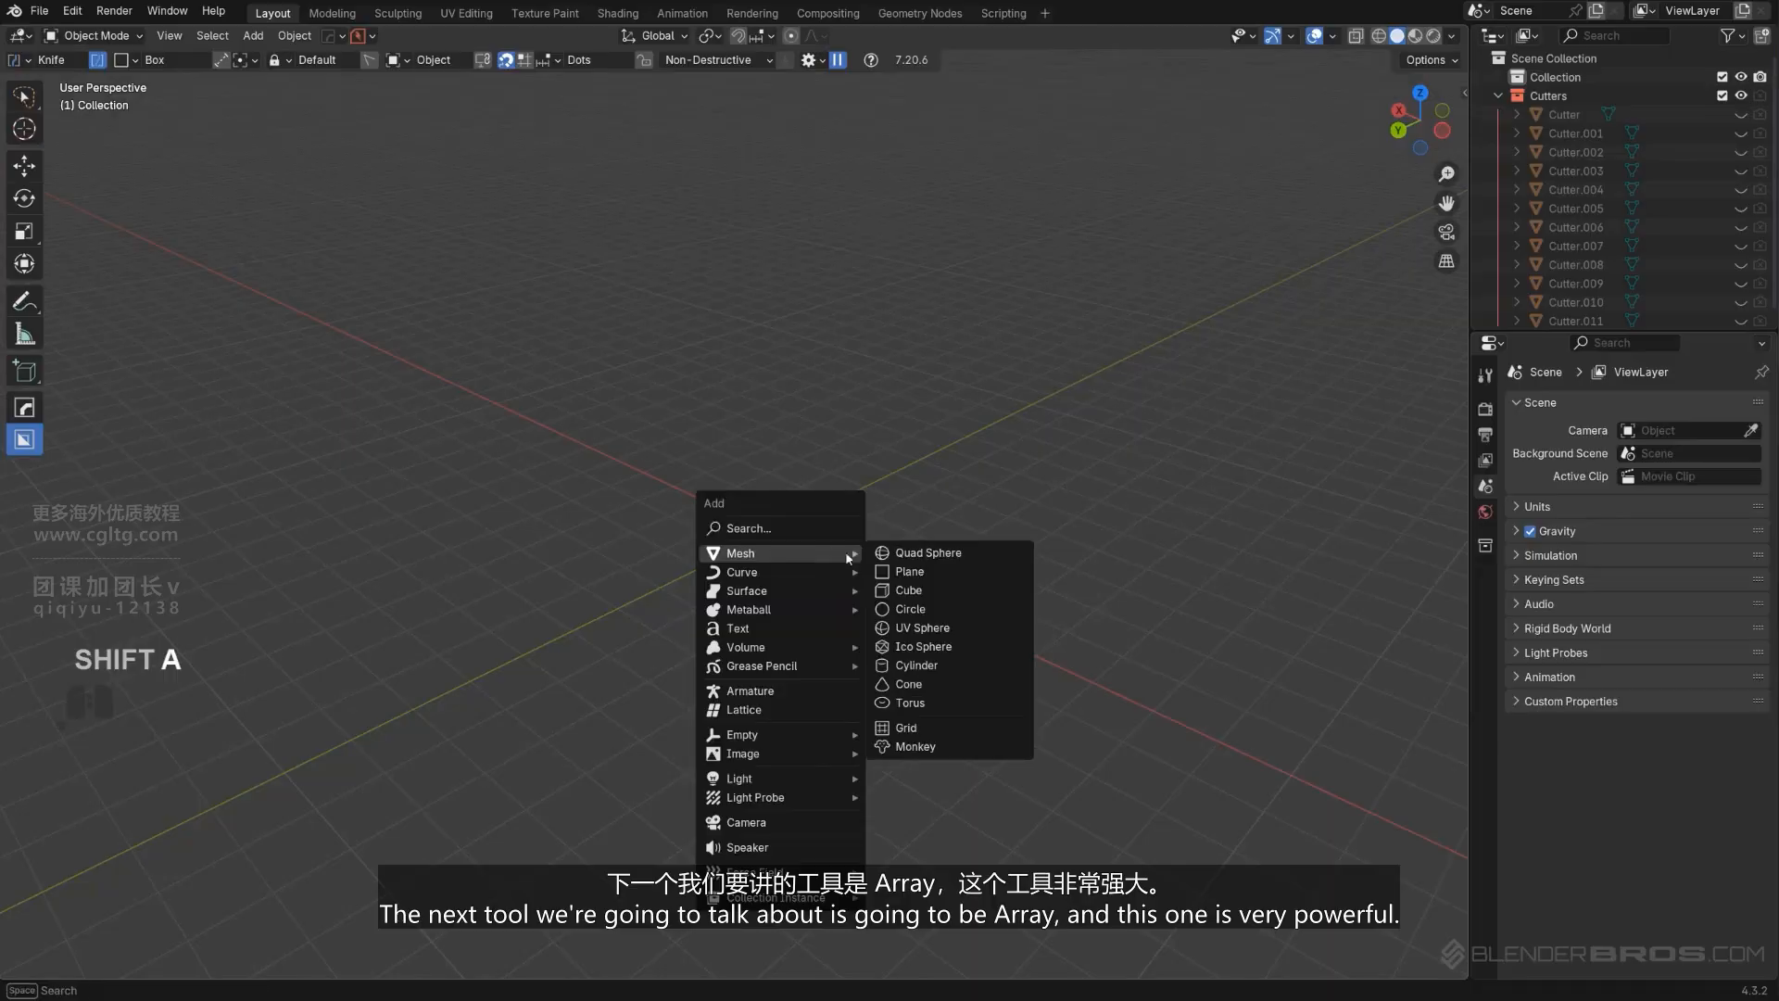
Add a 2 m cube at the origin and start a Hard Ops Radial Array on it.
left_click(908, 591)
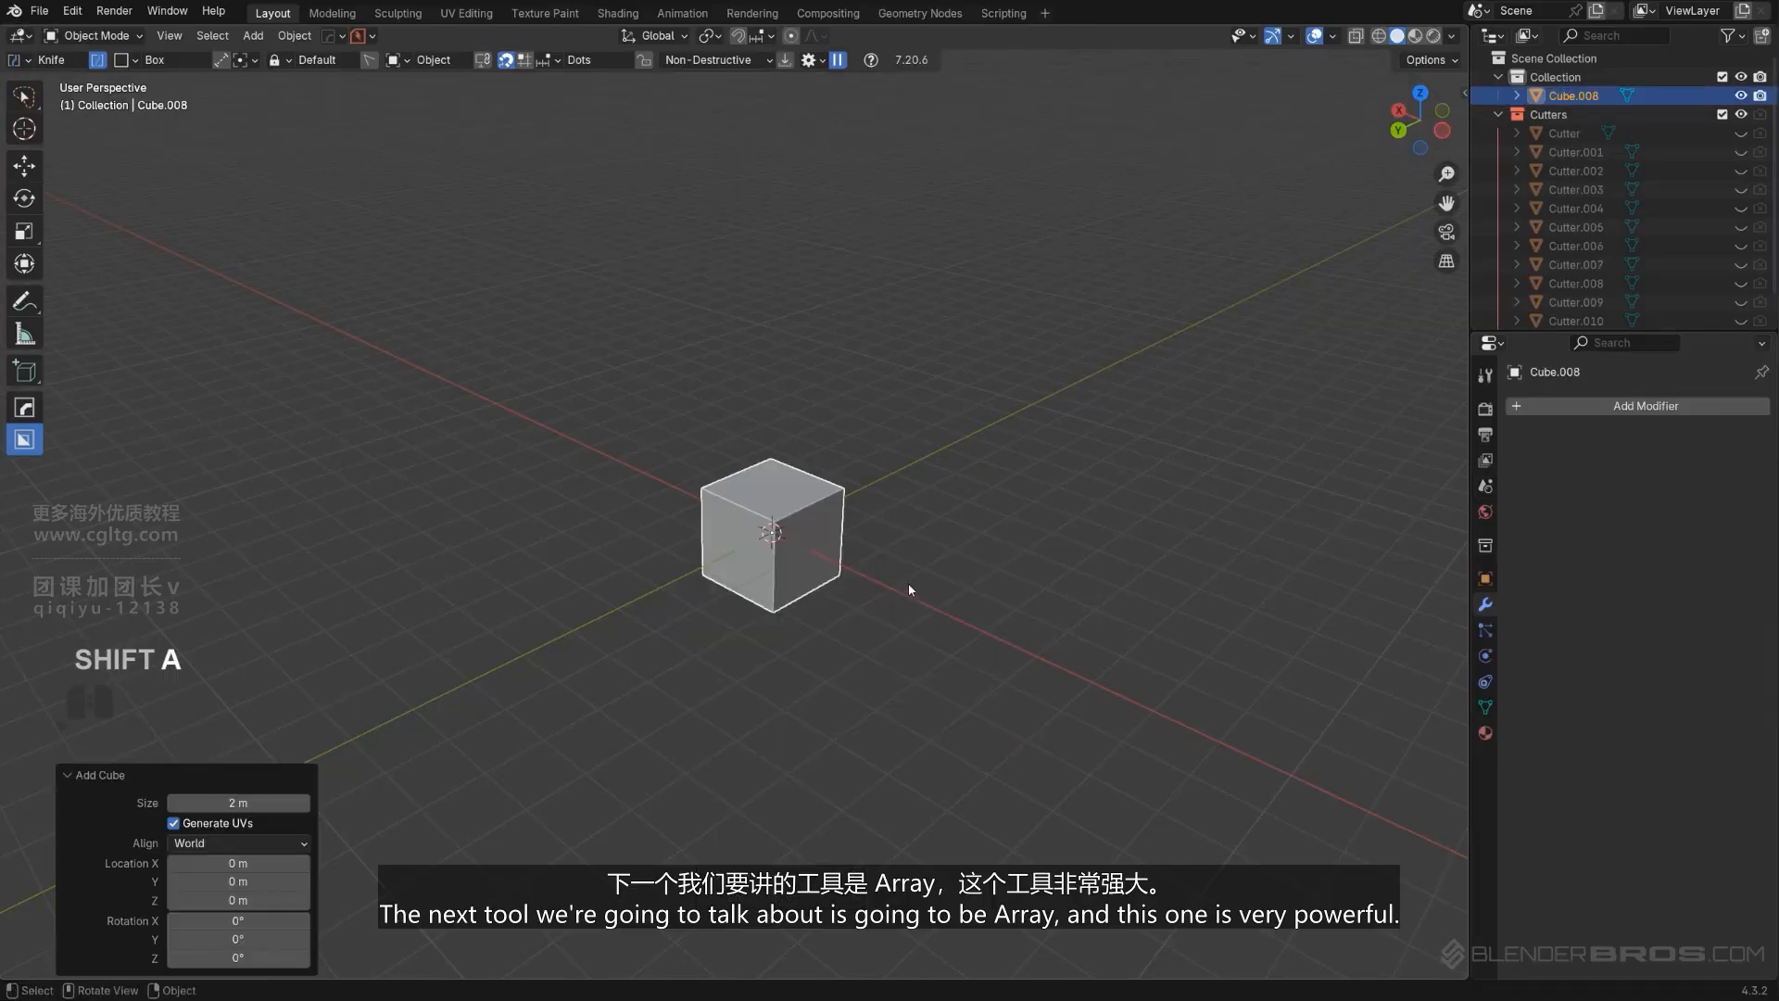
key("q")
mouse_move(866, 552)
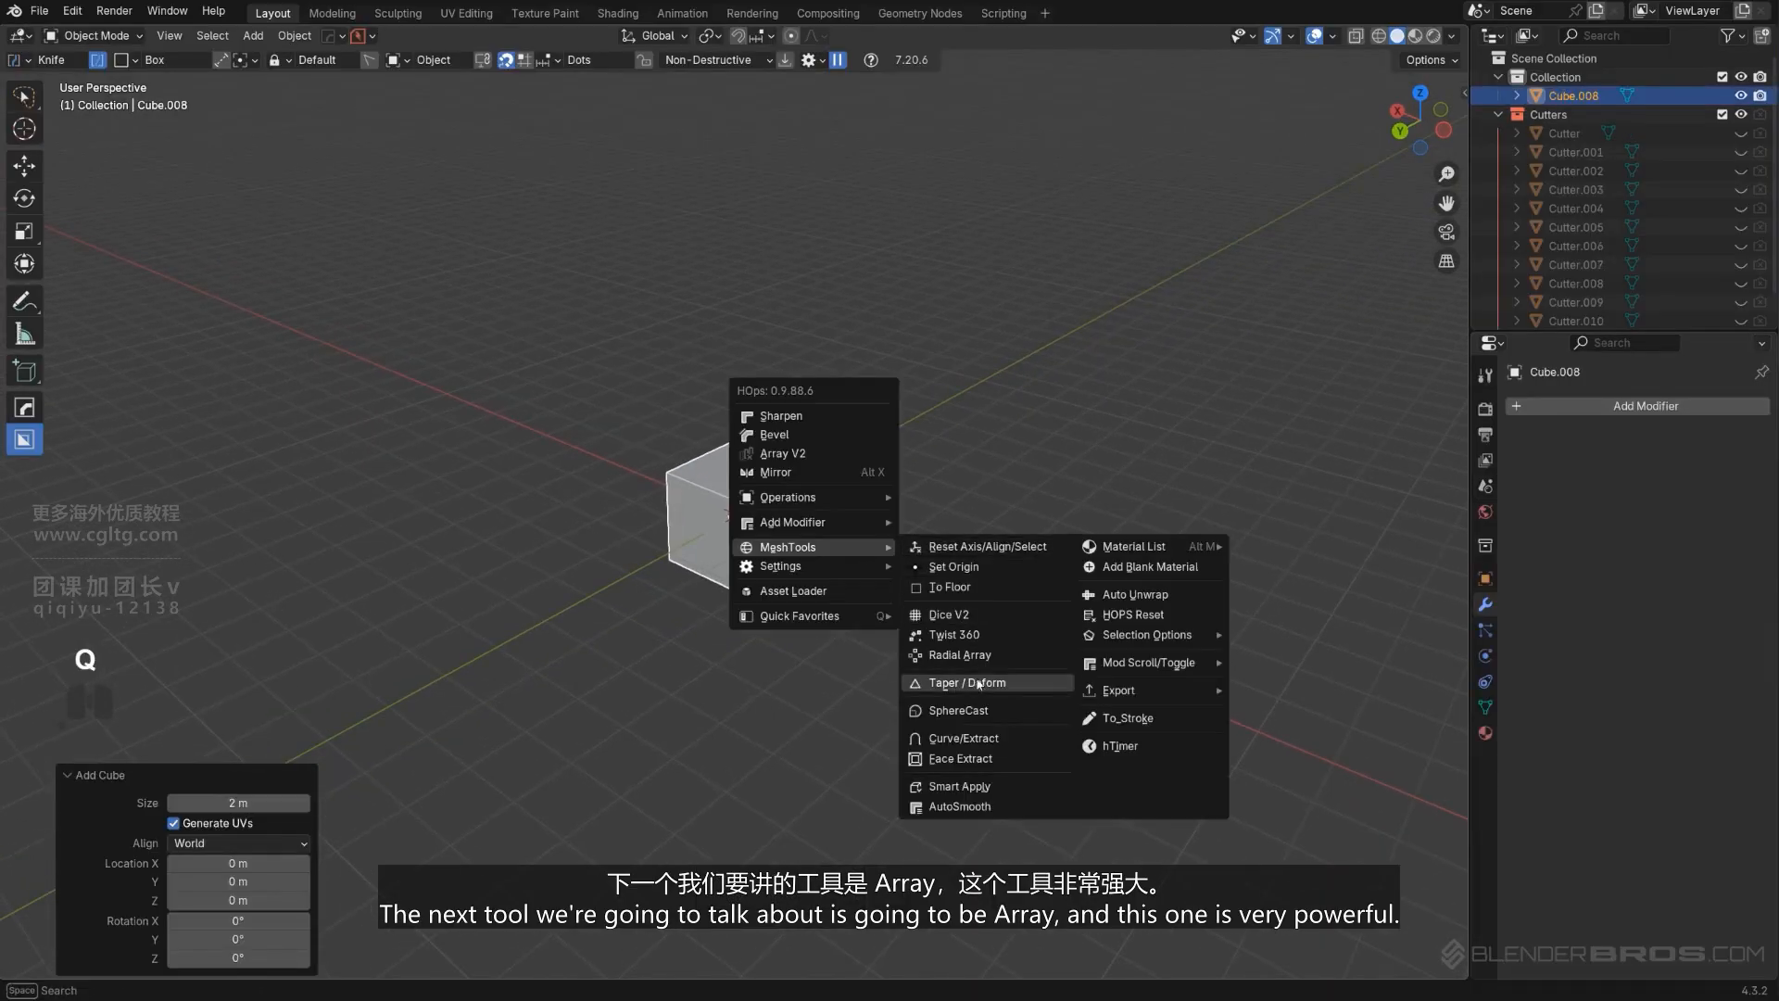
left_click(960, 655)
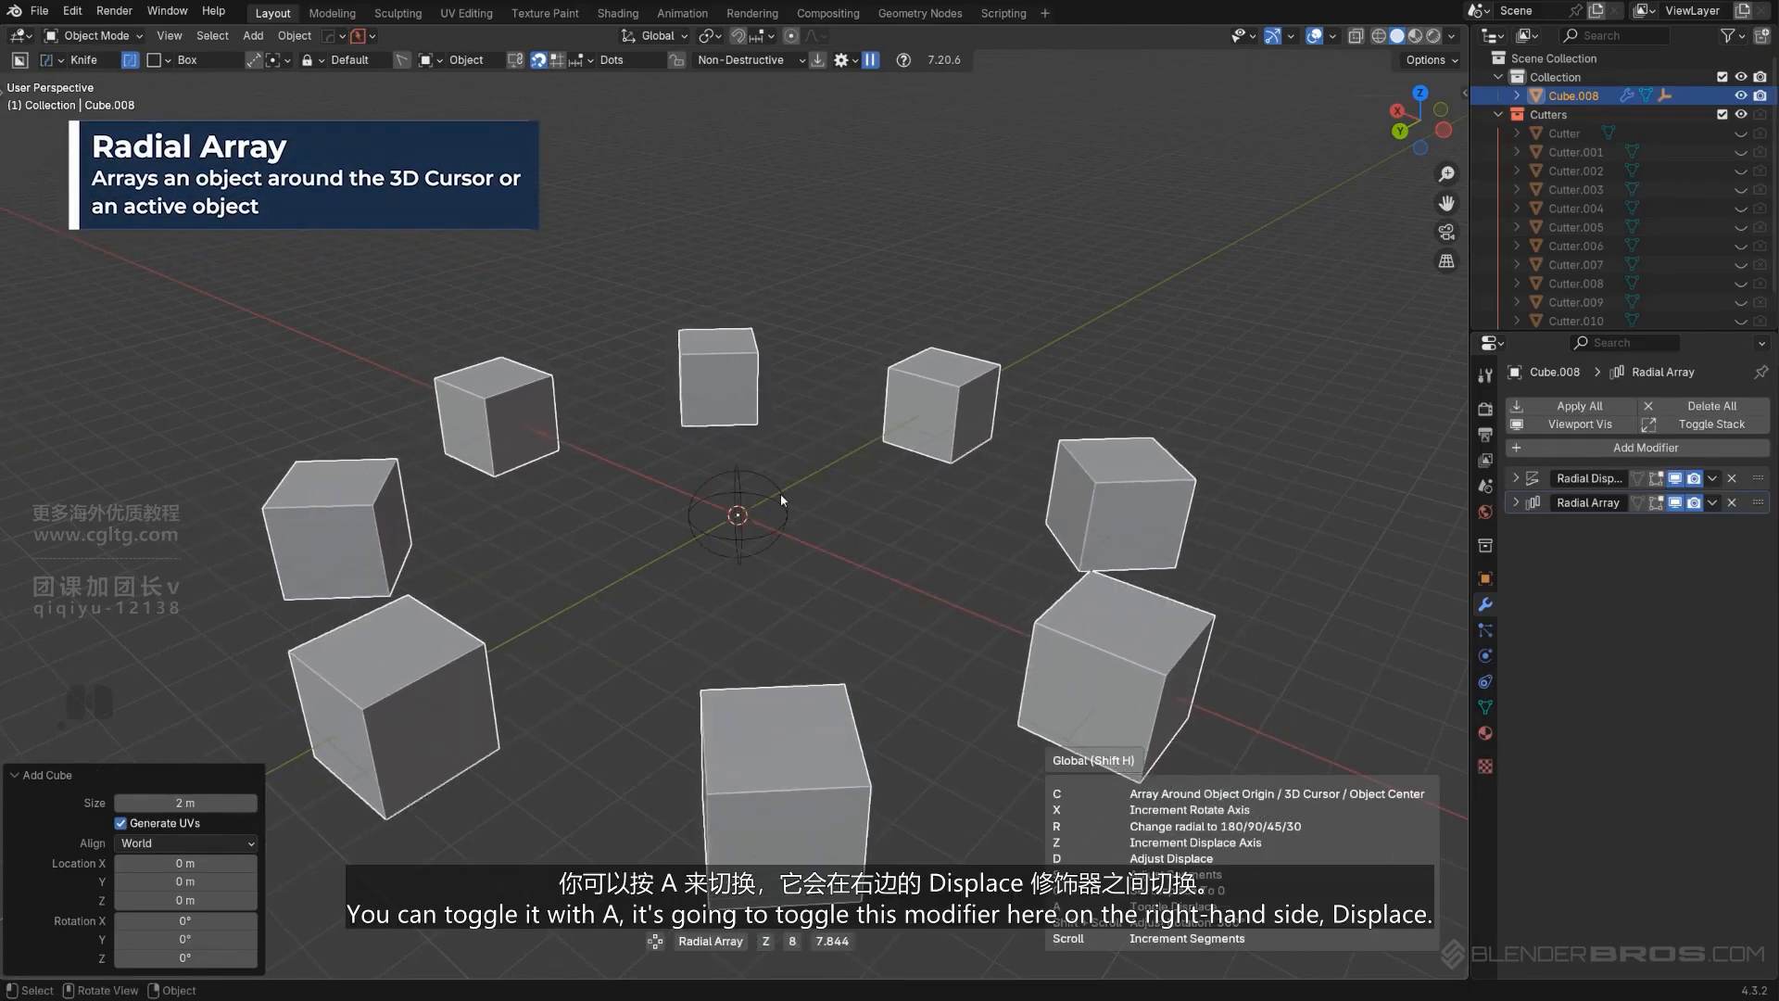
Toggle the radial array's displacement off and on, and vary its segment count, ending at 7.
key("a")
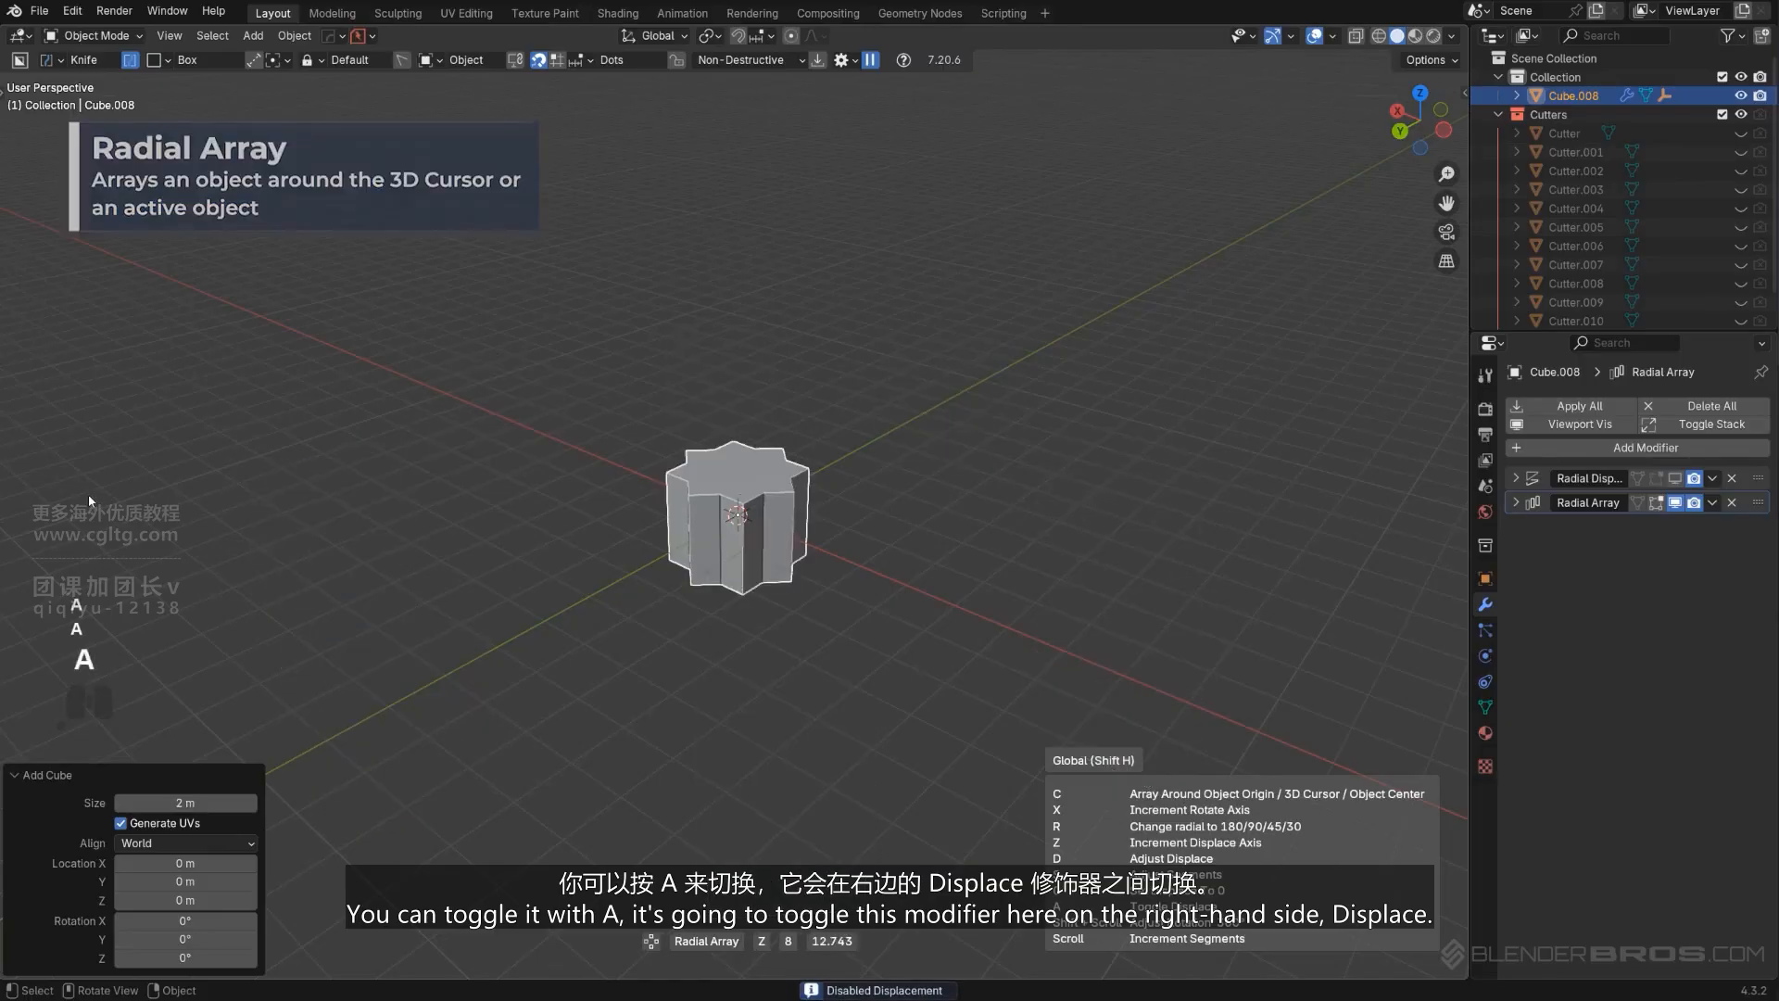
key("a")
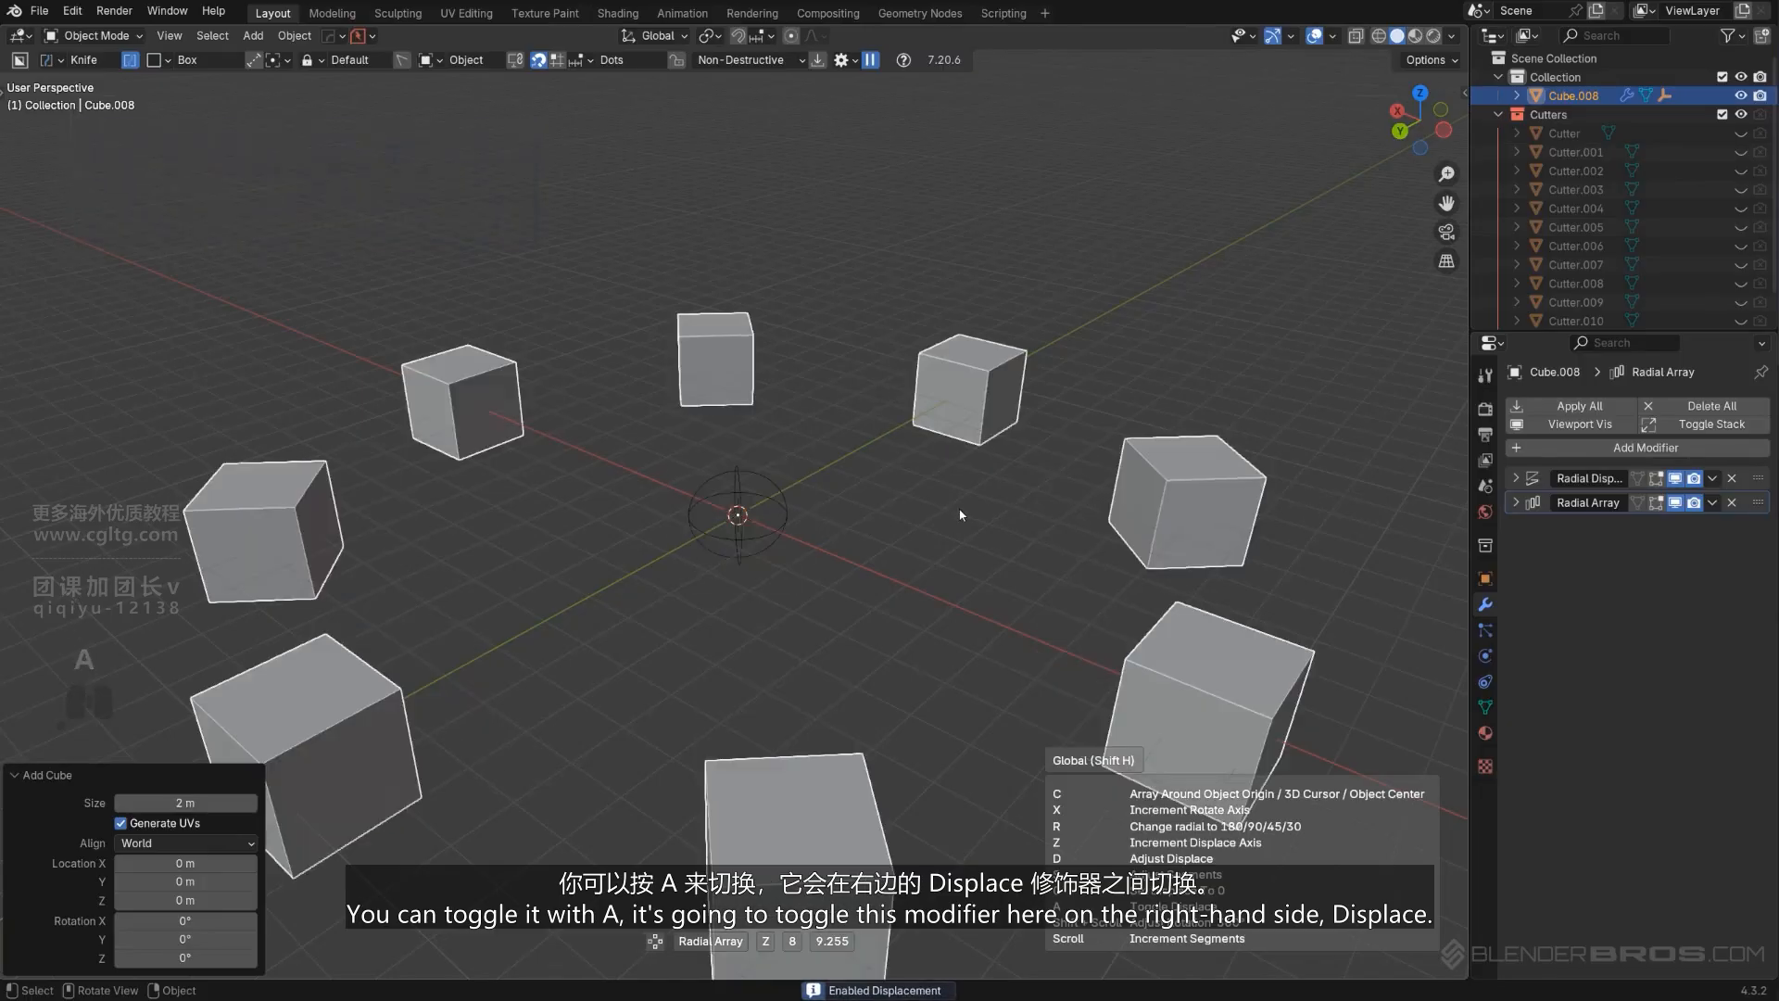
scroll(816, 524, "down", 3)
scroll(832, 513, "up", 19)
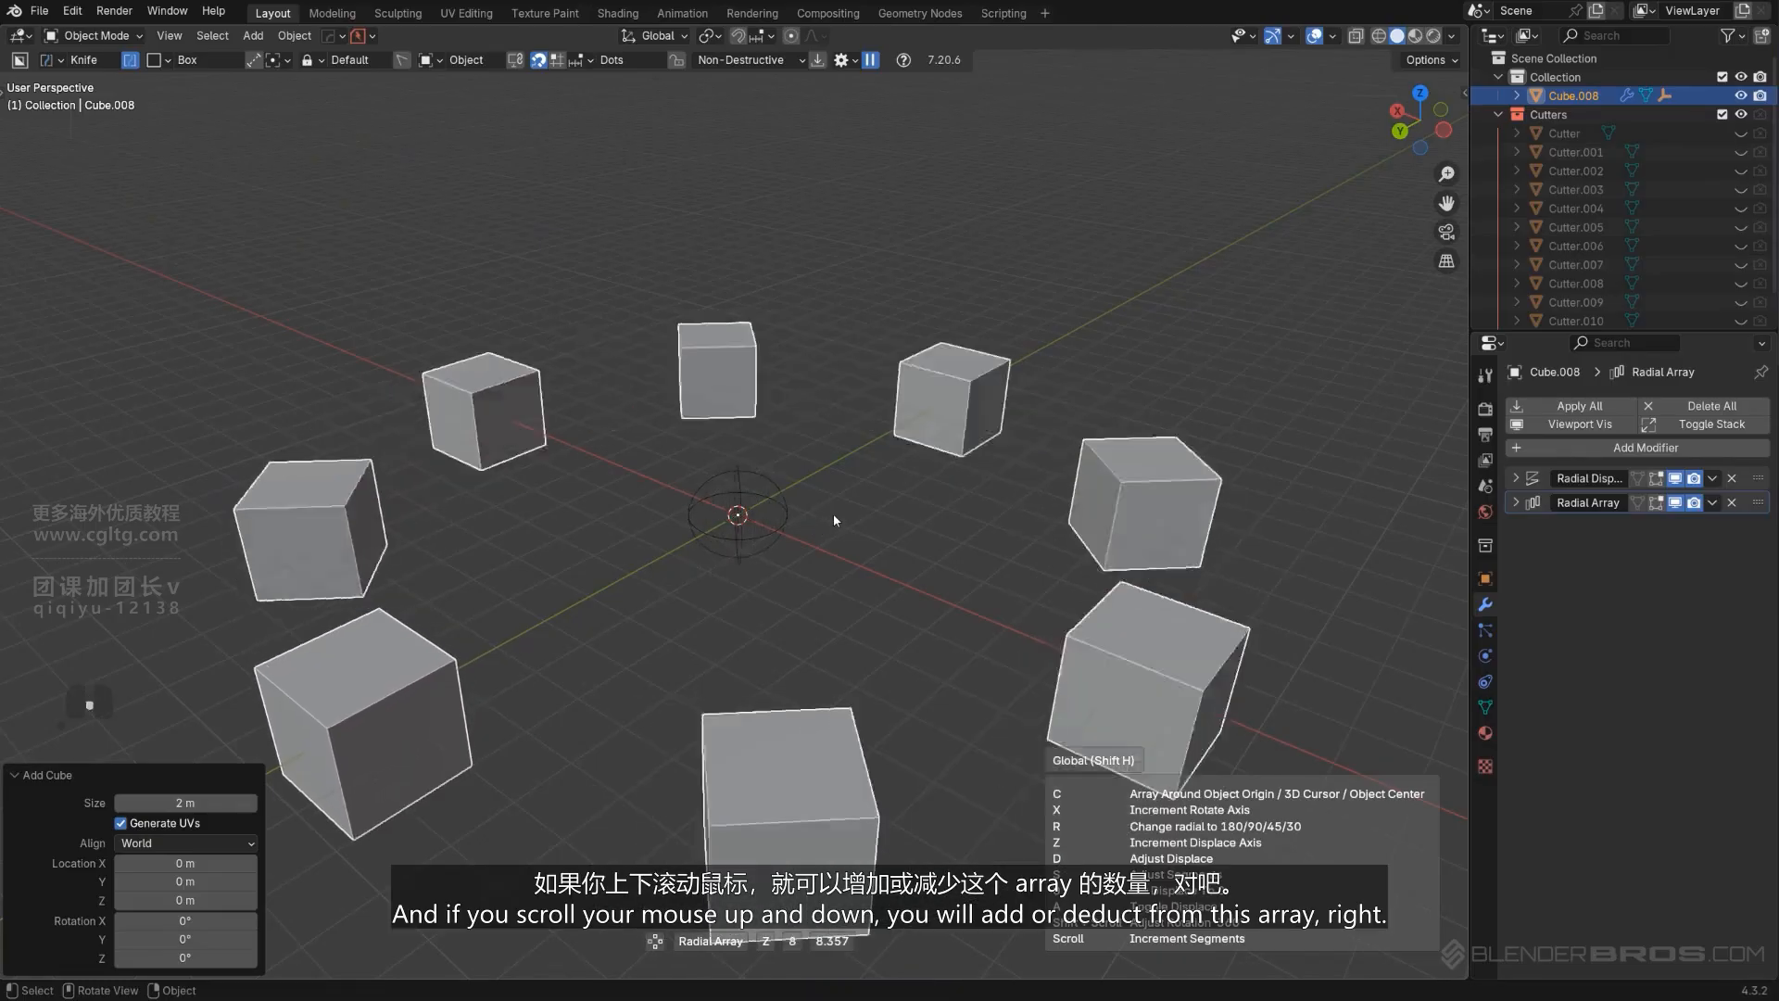
scroll(866, 482, "down", 16)
scroll(876, 463, "down", 7)
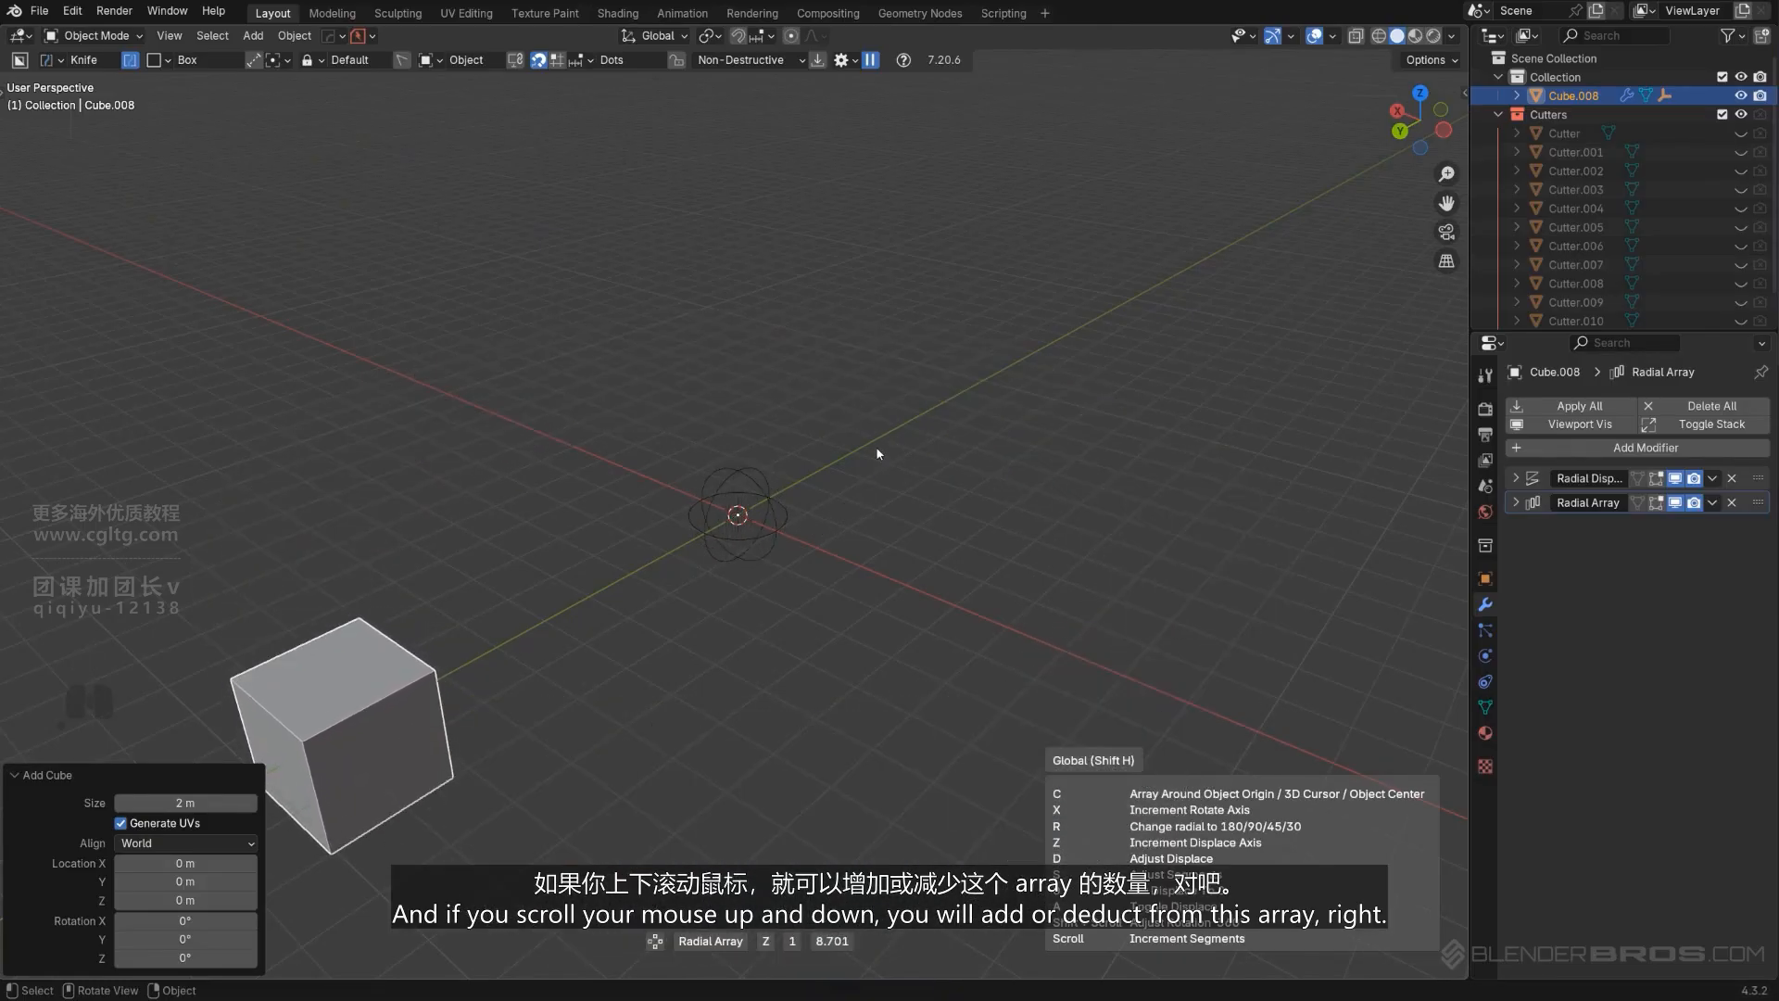
scroll(875, 440, "up", 7)
scroll(780, 602, "down", 1)
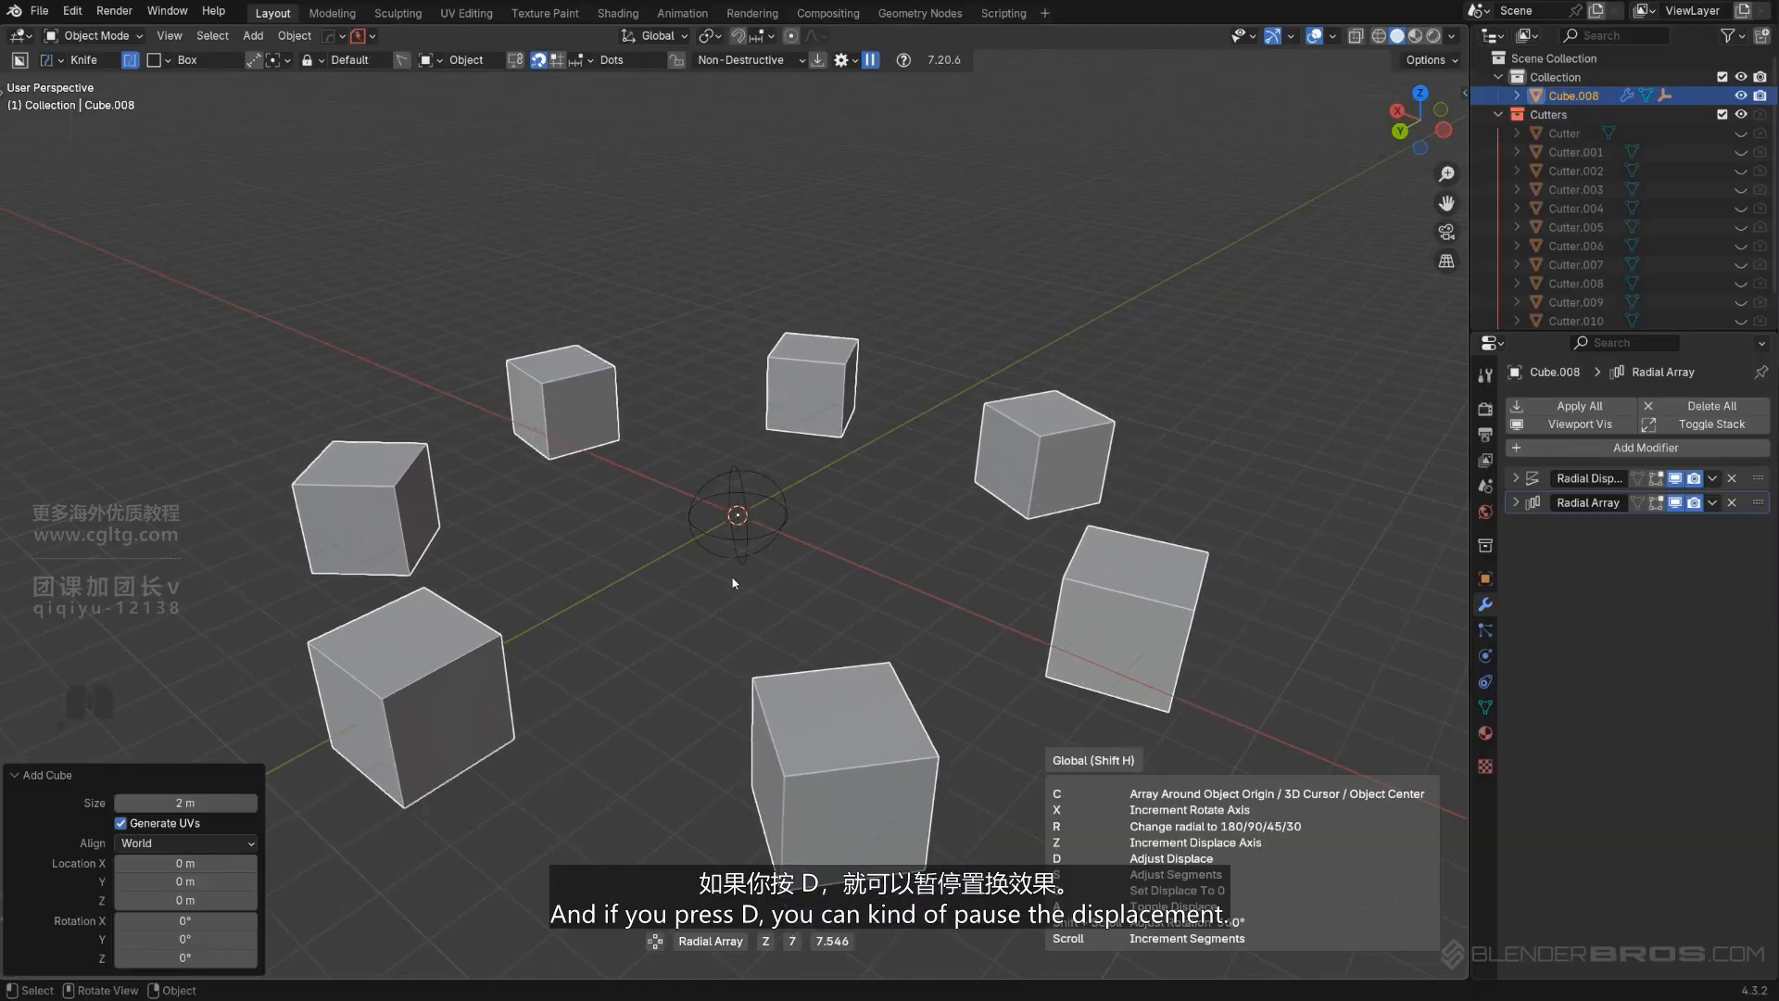
Reset the radial array's displacement to 0 and set its segment count to 8.
middle_click_drag(706, 538, 1065, 538)
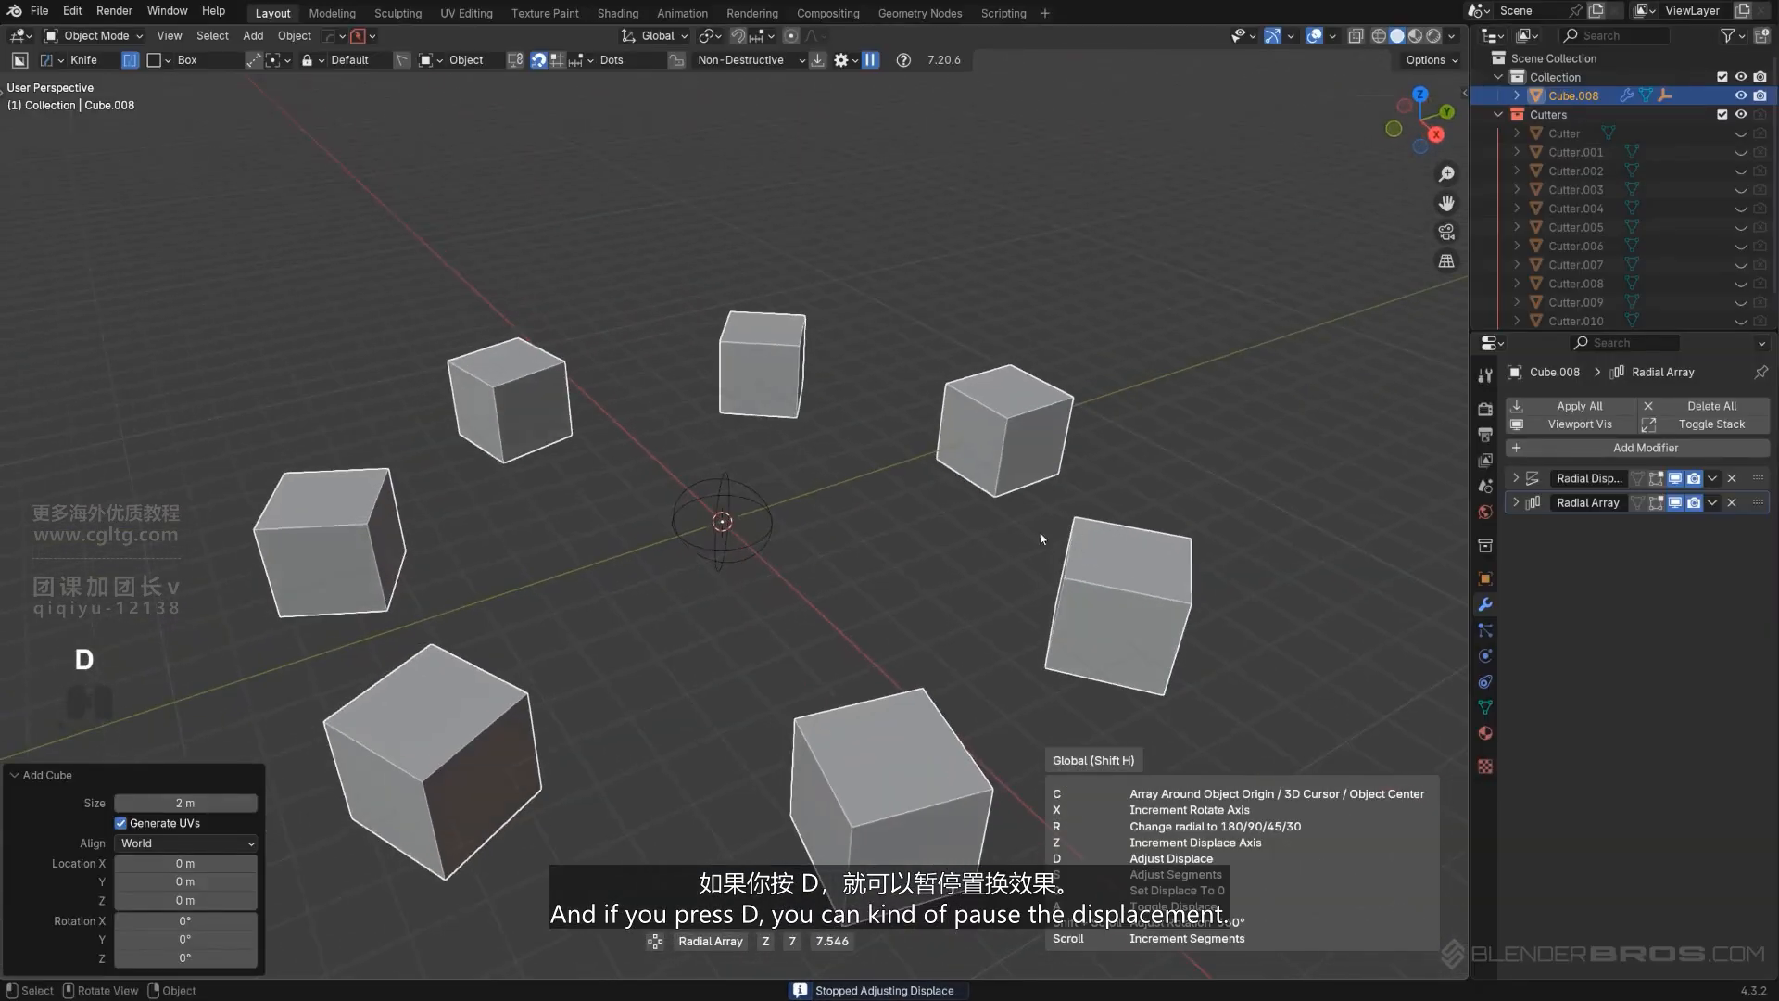
middle_click_drag(782, 505, 837, 487, "shift")
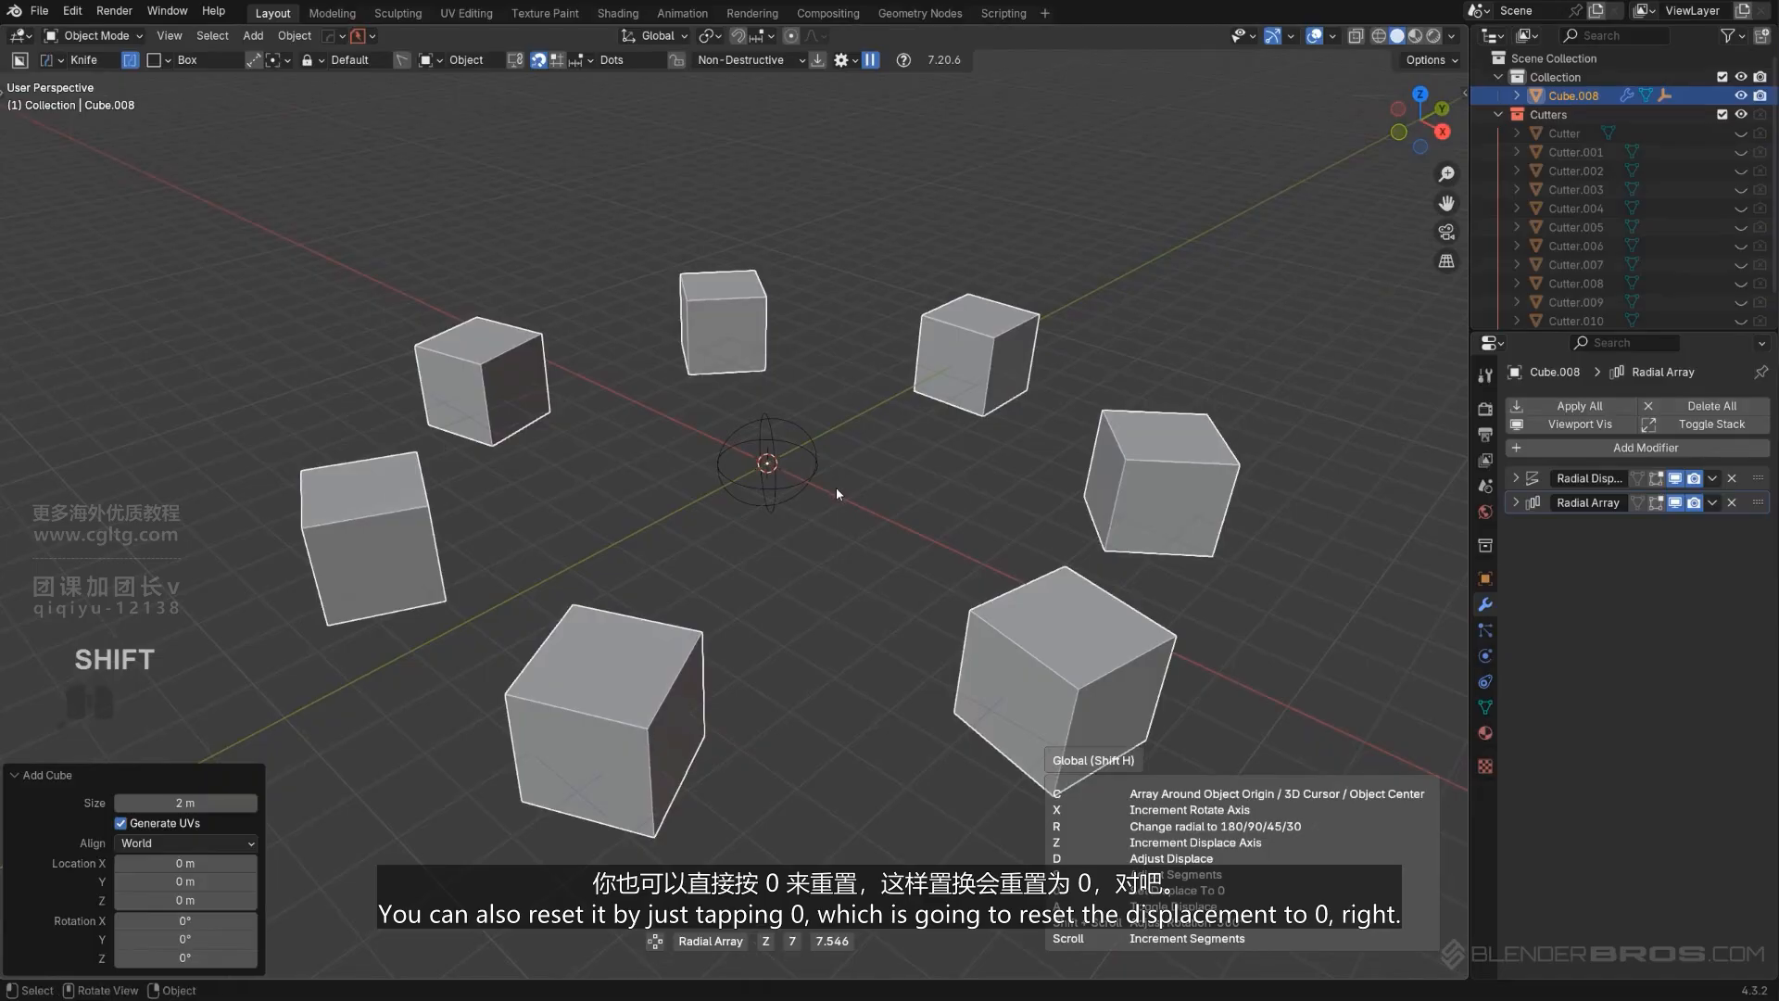
key("0")
scroll(1166, 378, "up", 2)
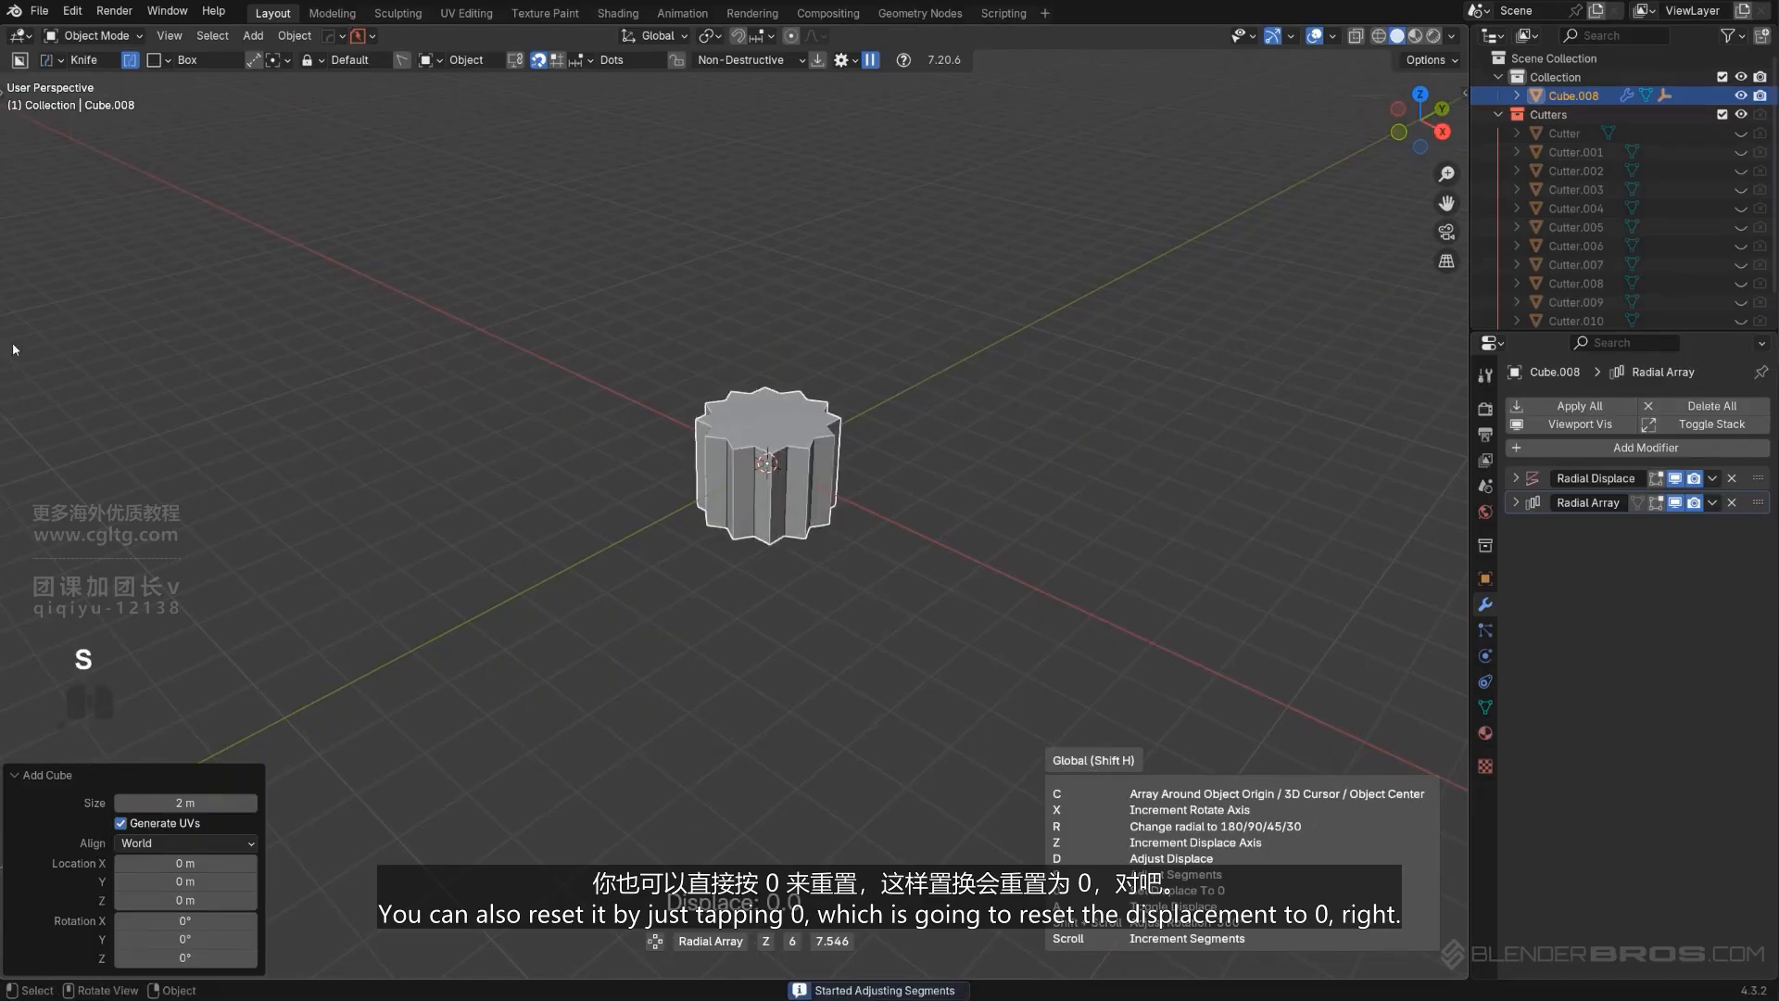
scroll(915, 288, "down", 1)
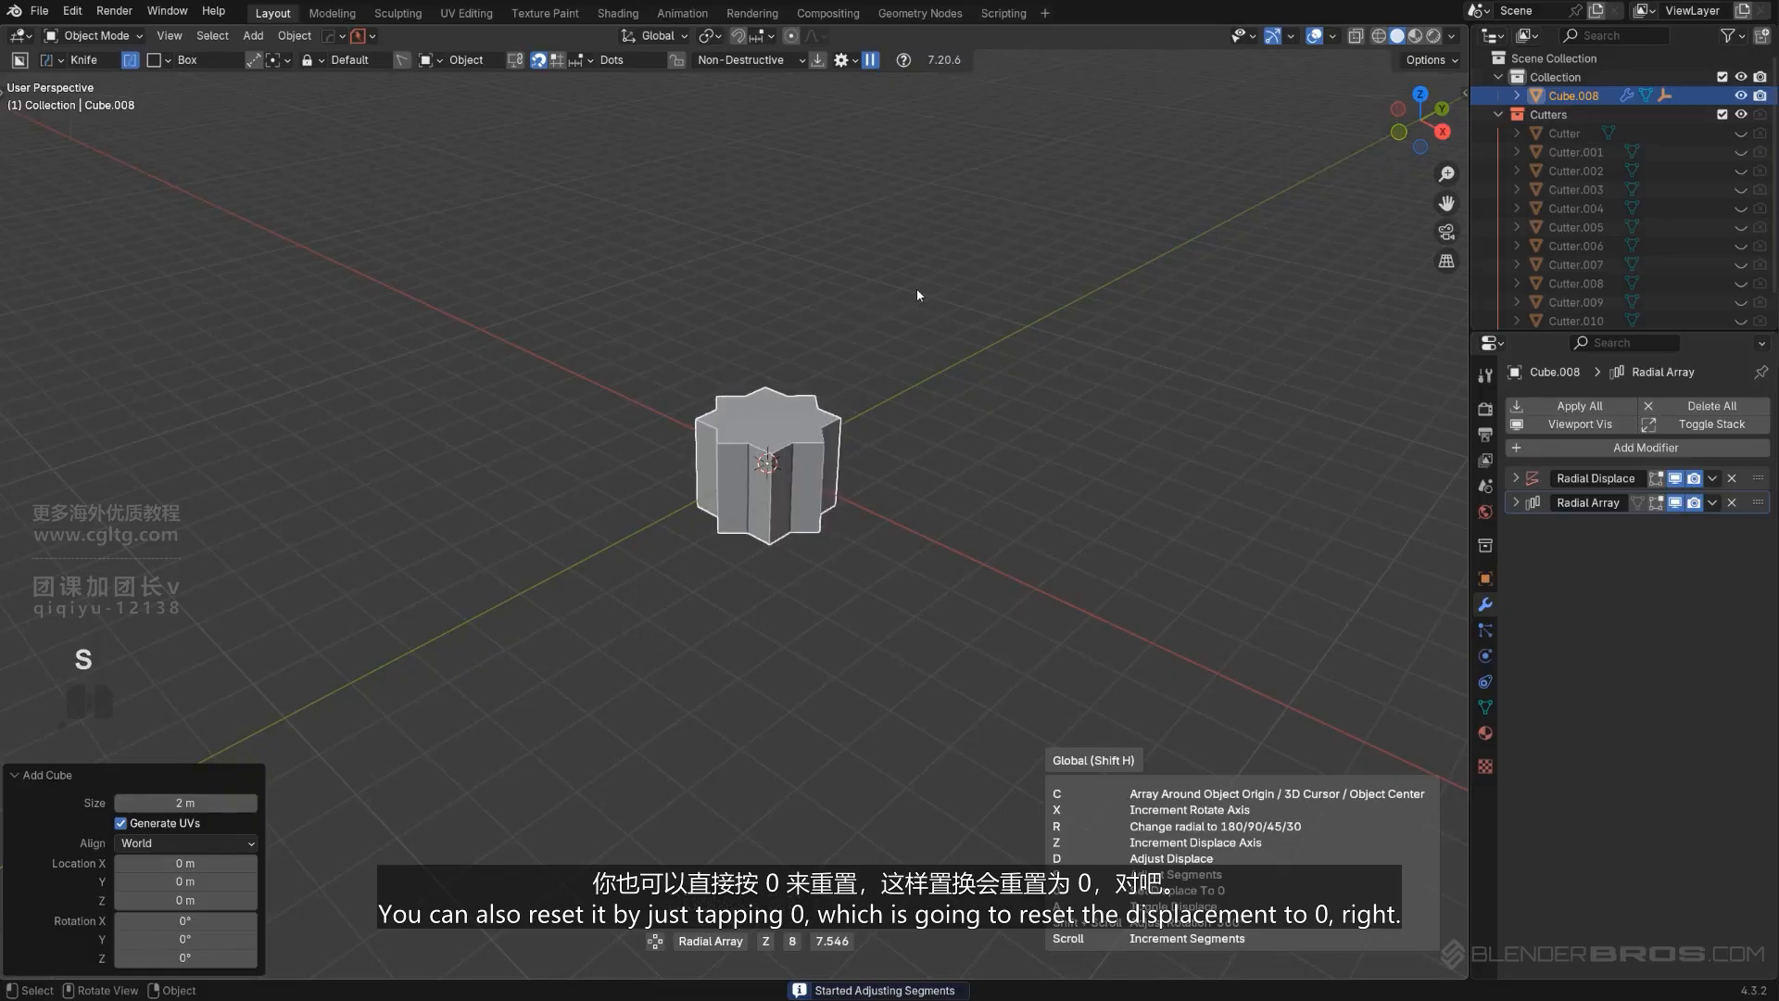
Set the radial array's displacement to about 7.4 and cycle its rotation axis around to Z.
key("d")
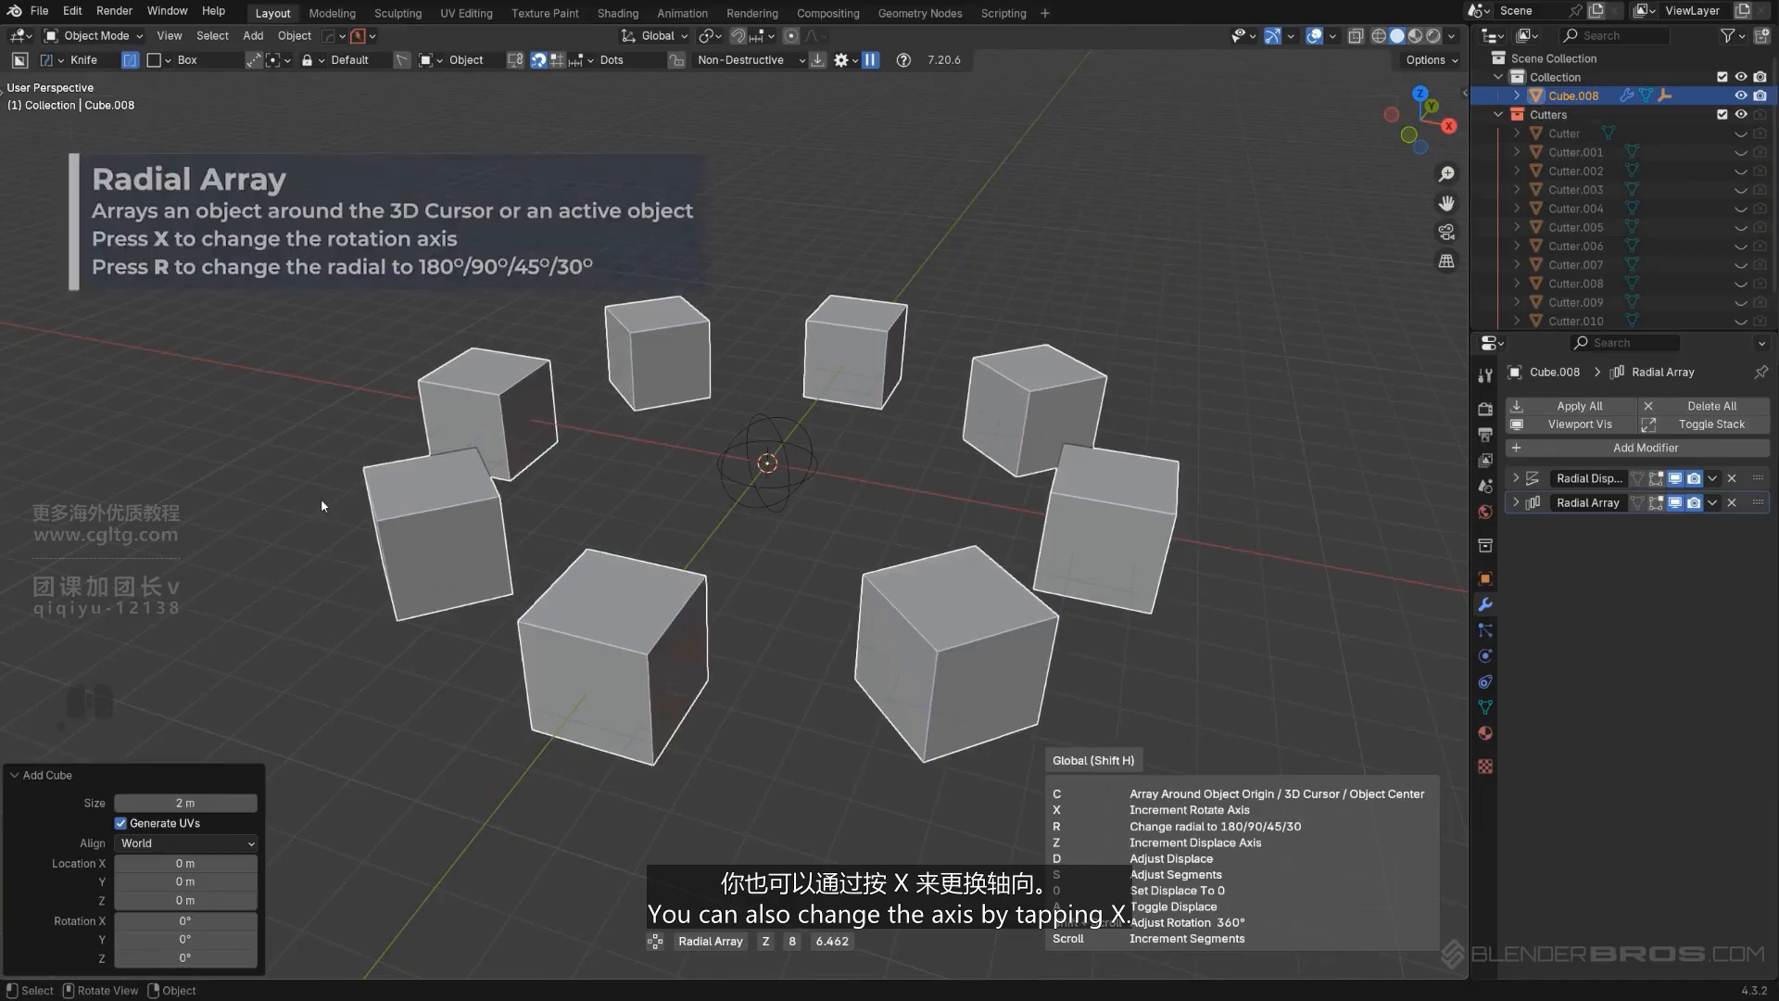
key("x")
key("x")
key("x")
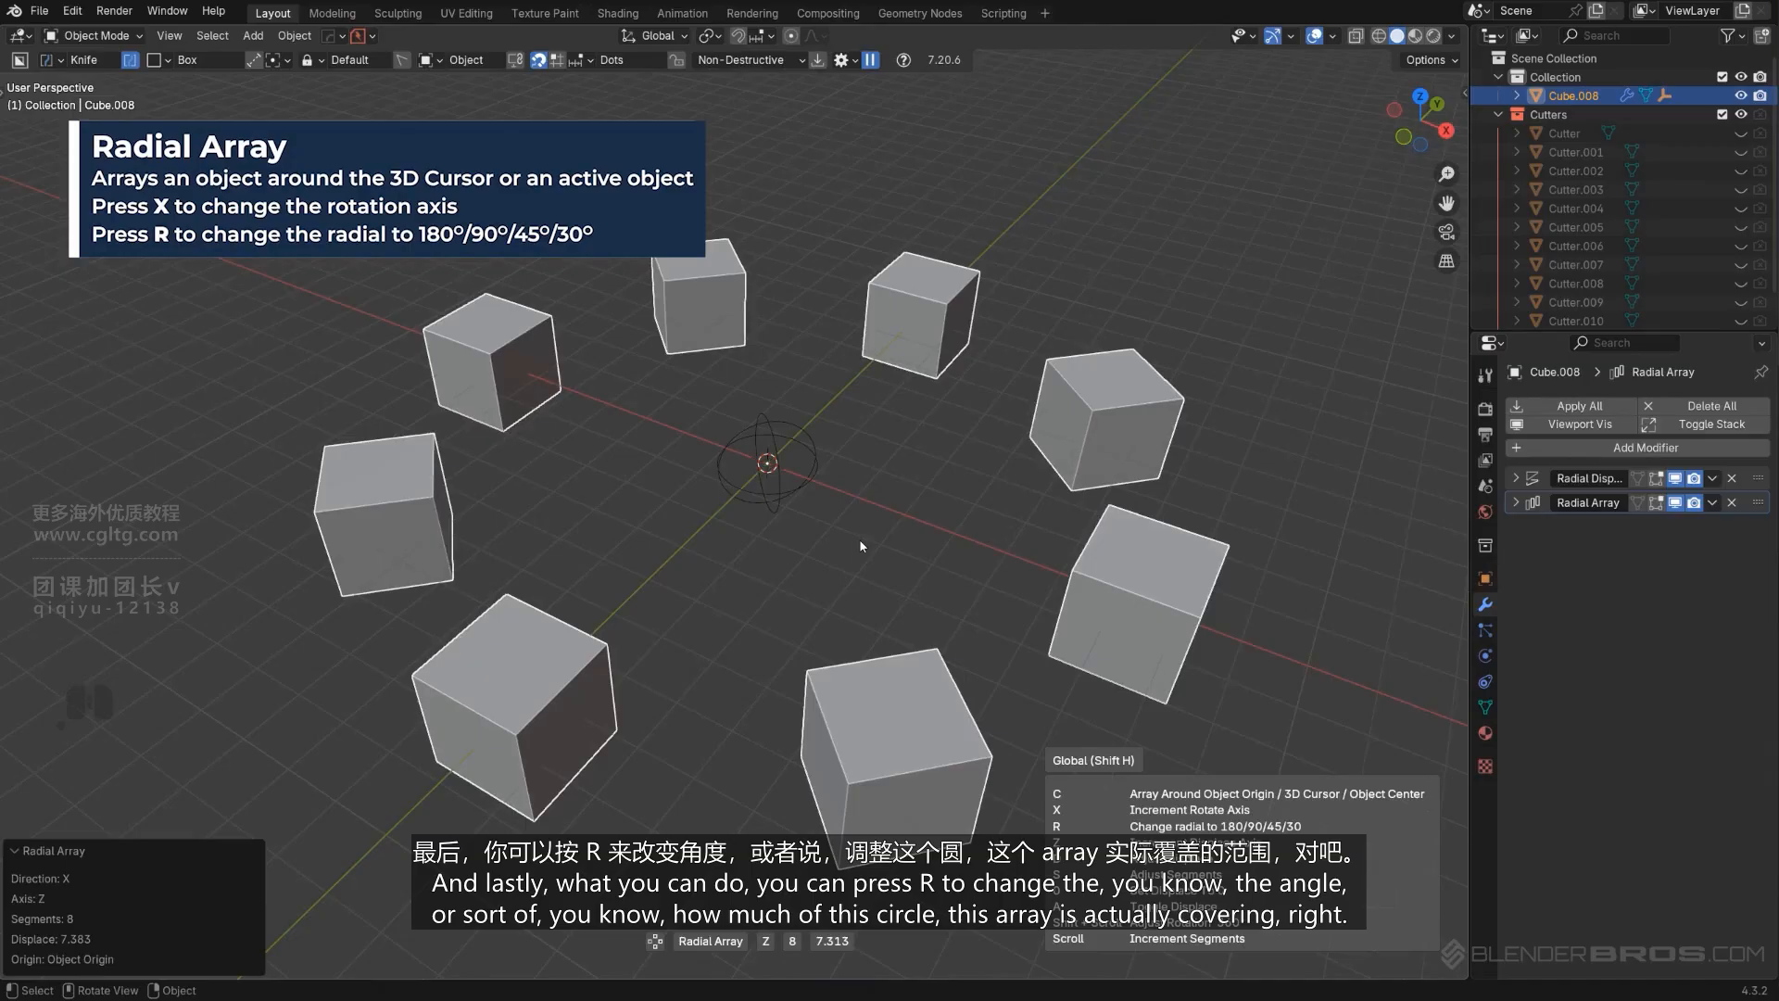
Cycle the radial array's coverage angle repeatedly through its presets, including 90° and the full 360° circle.
key("r")
key("r")
key("r")
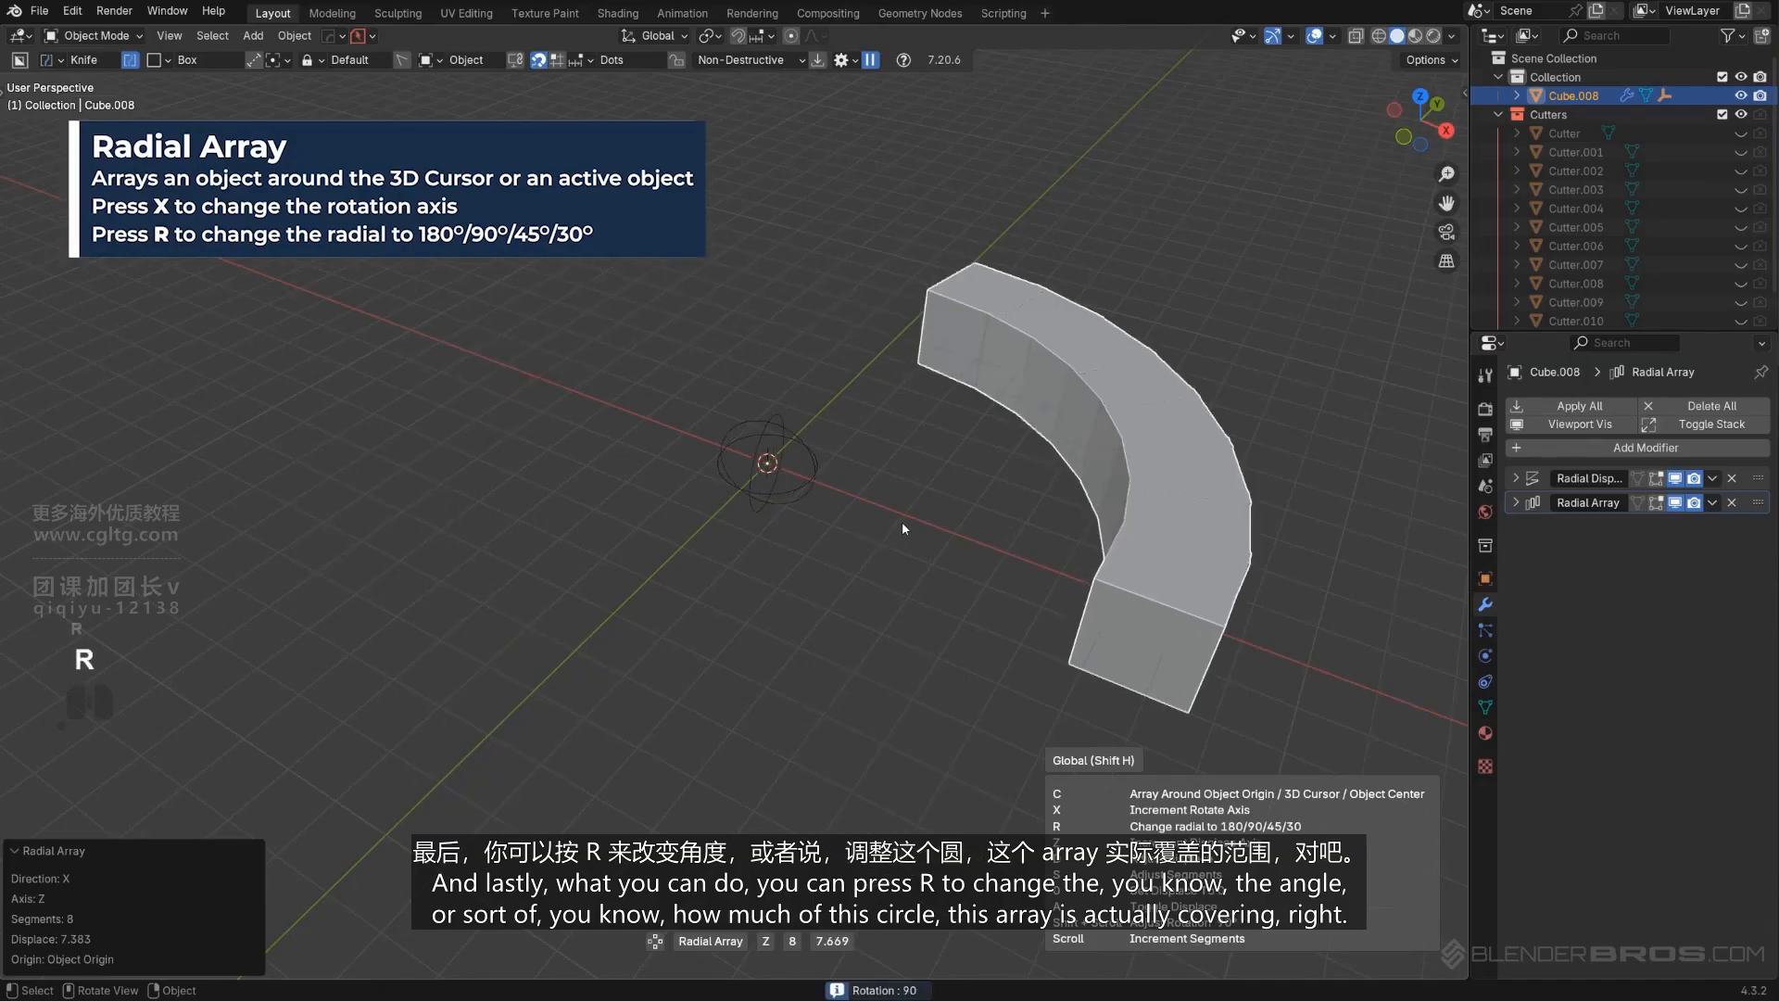
key("r")
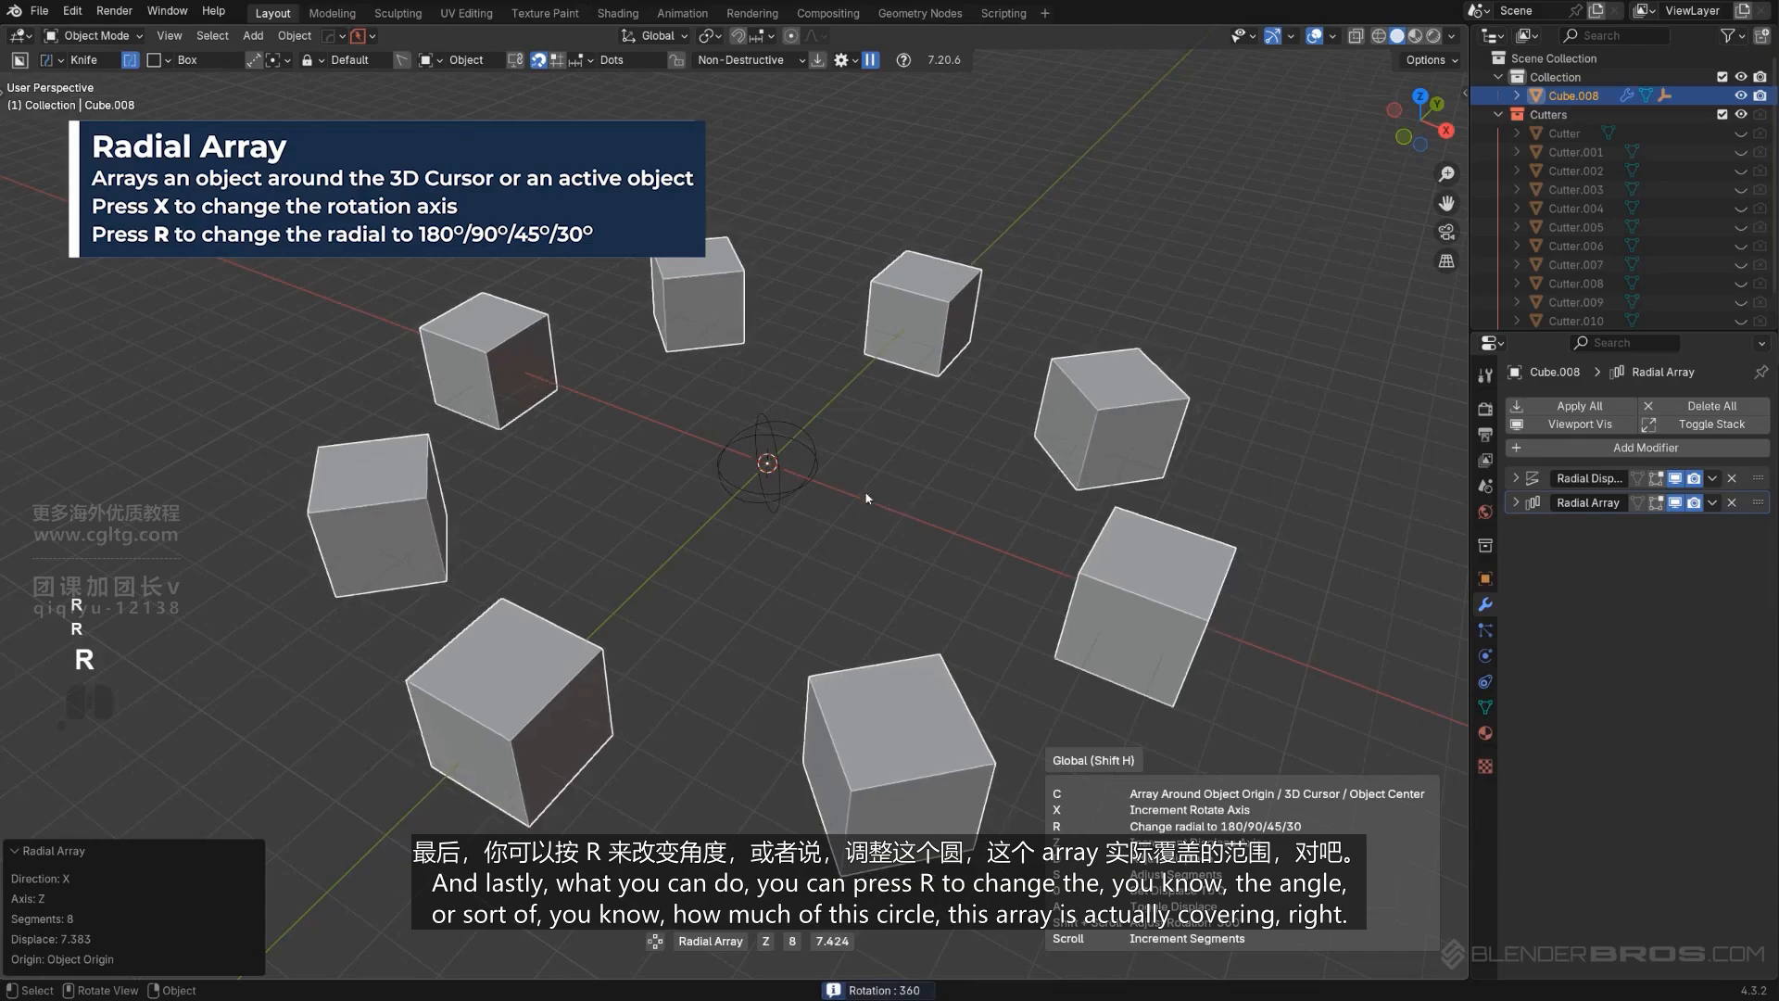
key("r")
key("r")
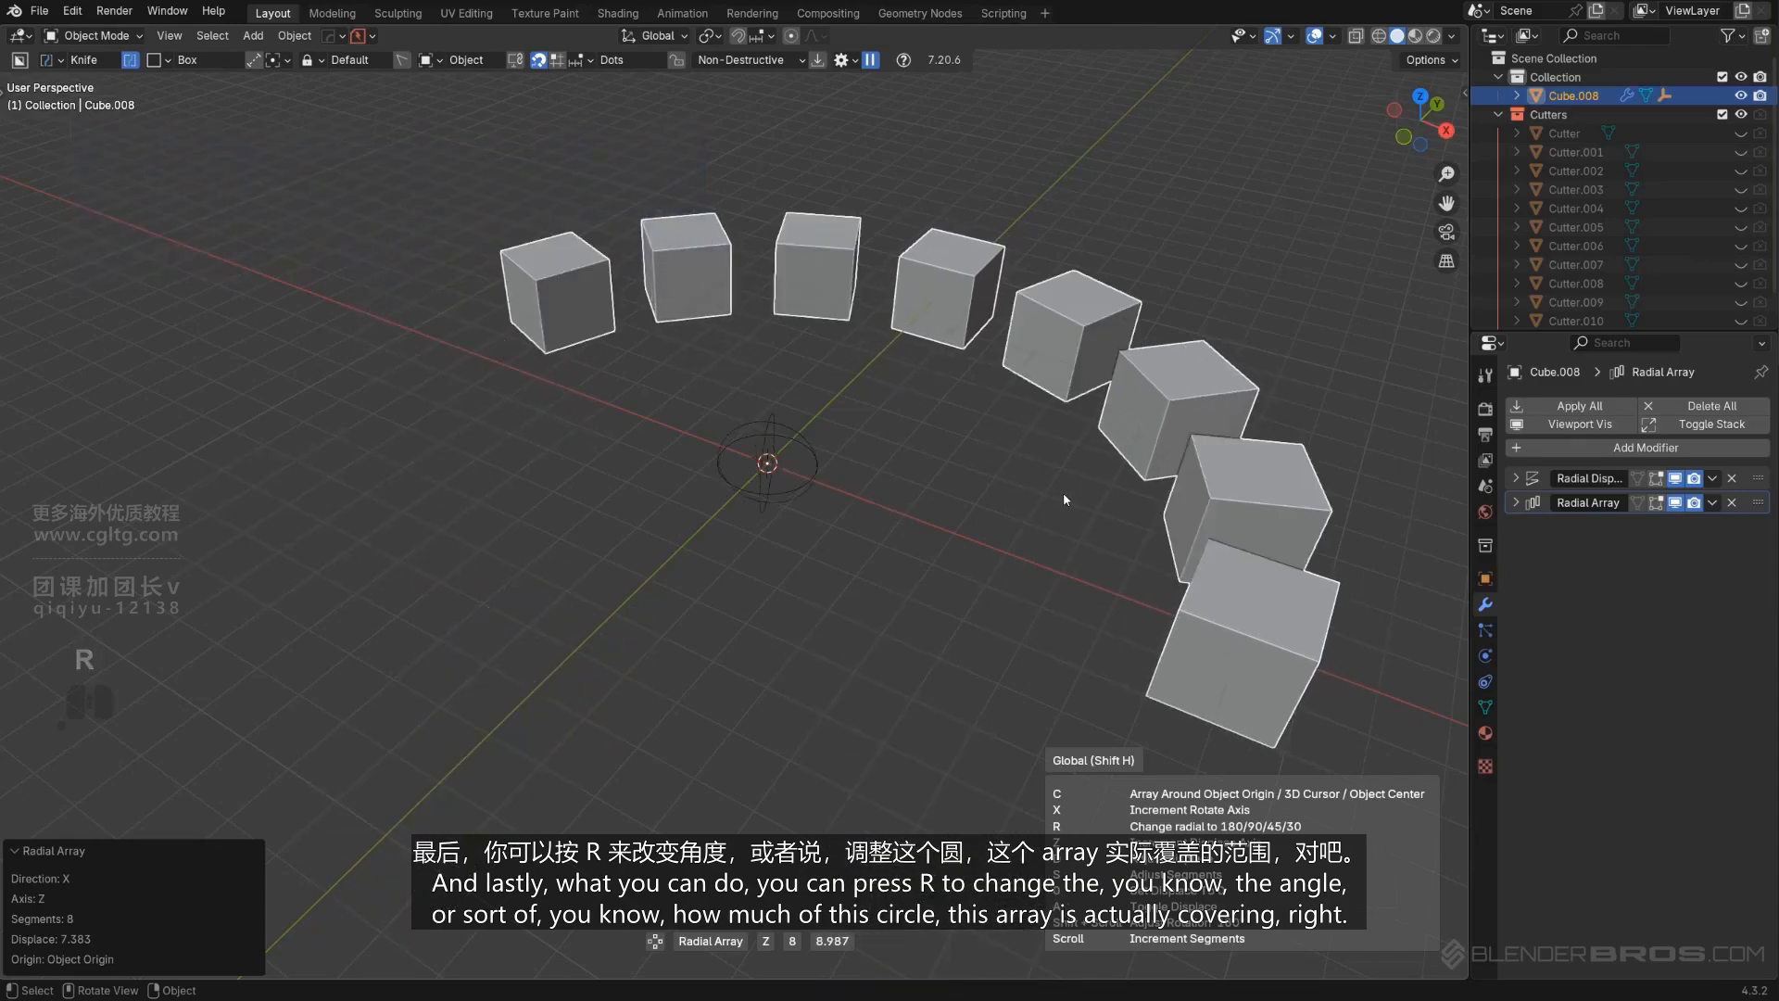
key("r")
key("r")
key("r")
key("r")
key("r")
key("r")
key("r")
key("r")
key("r")
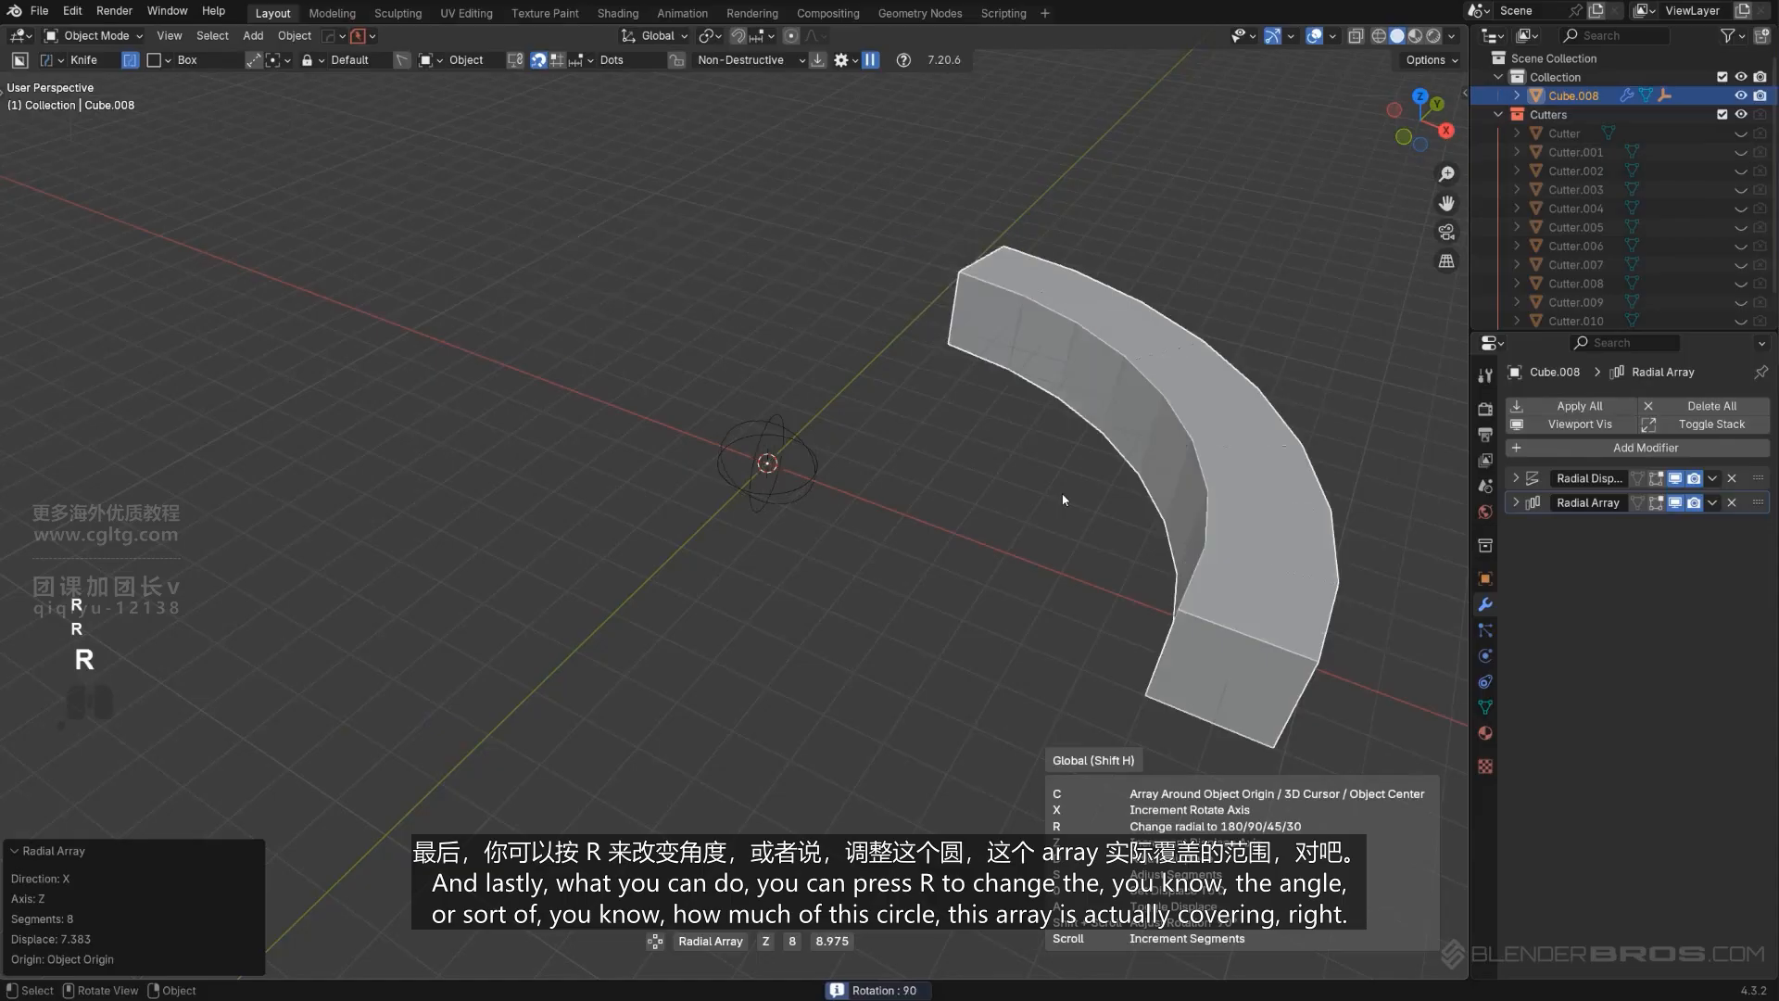
key("r")
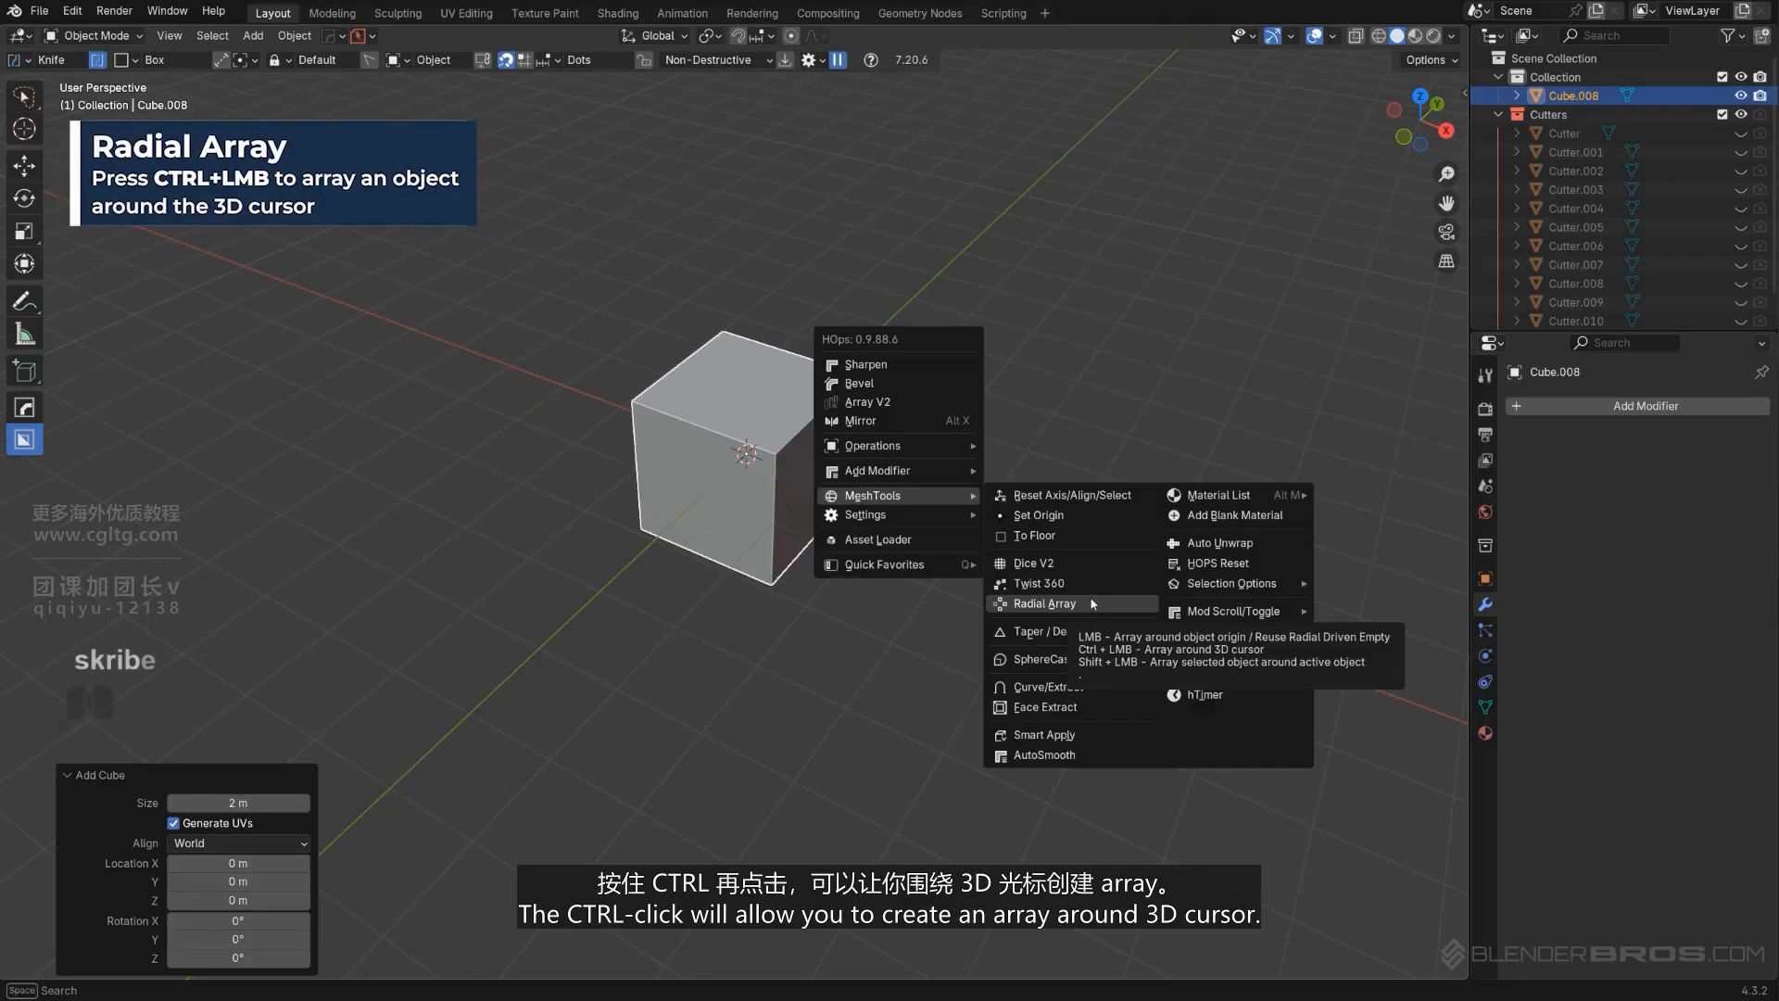
Move the cube away from the world origin by about 9.15 m in X, 11.5 m in Y and 5.95 m in Z.
left_click(1044, 604, "ctrl")
middle_click_drag(850, 519, 730, 520, "shift")
scroll(779, 510, "down", 2)
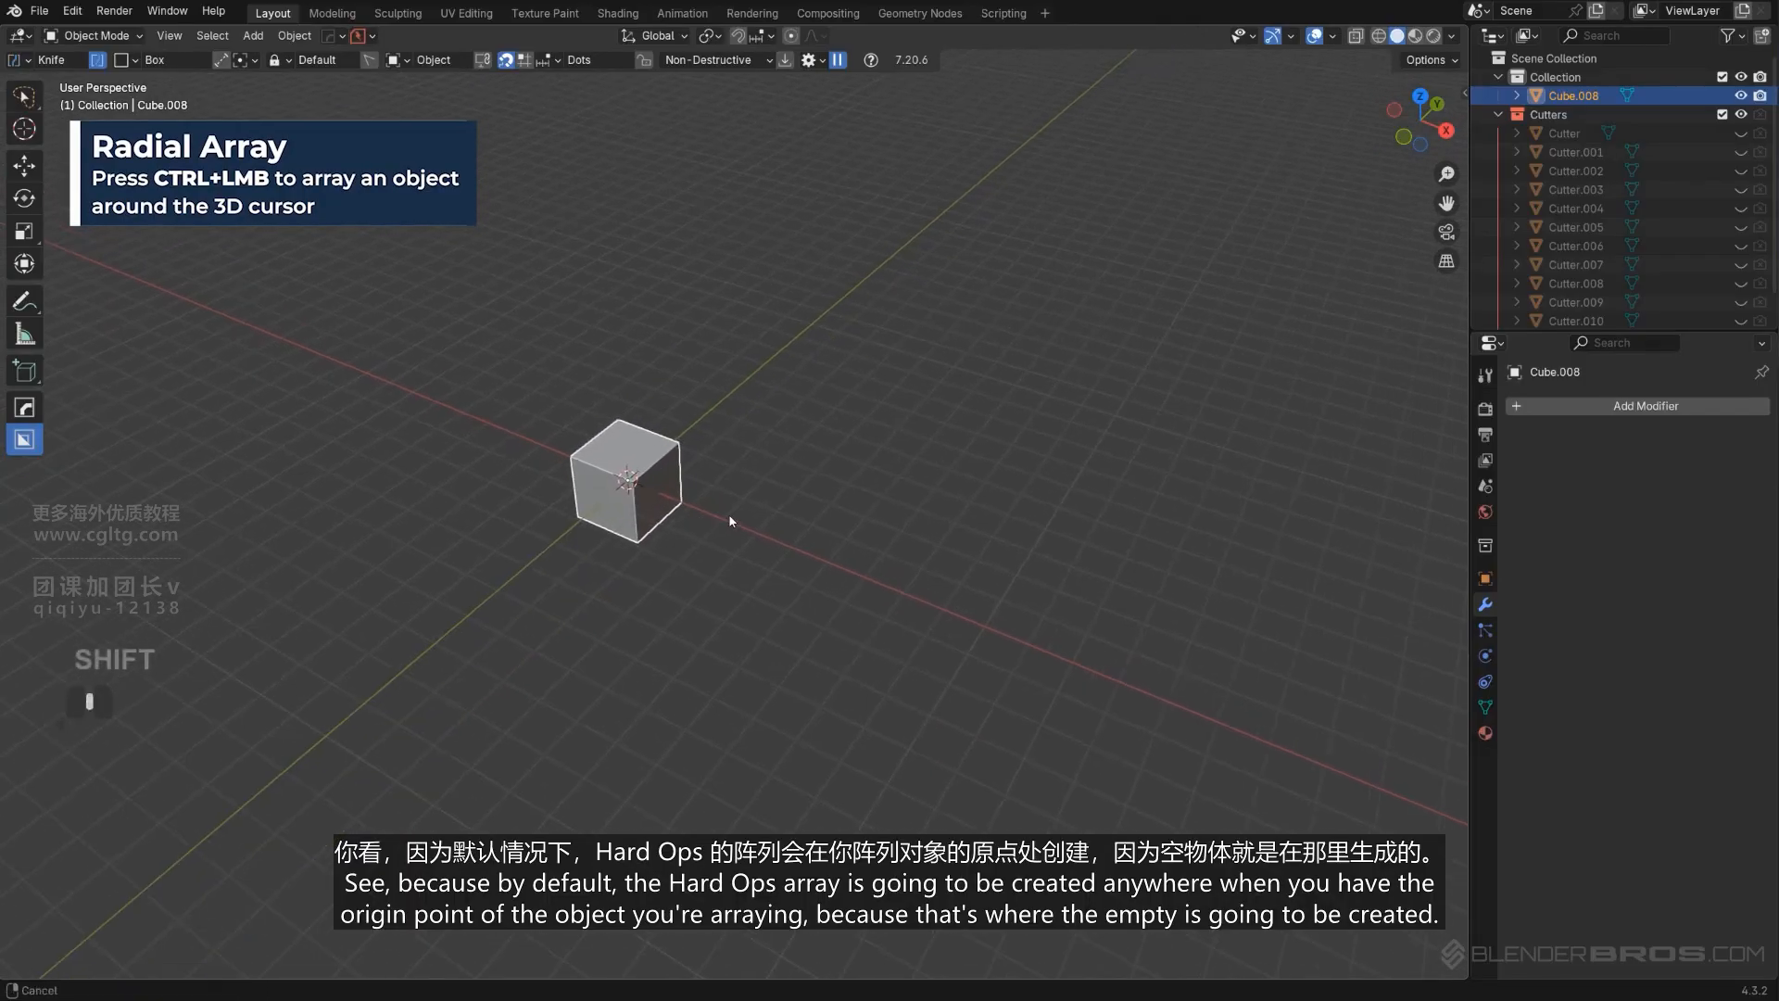
key("g")
left_click(1240, 278)
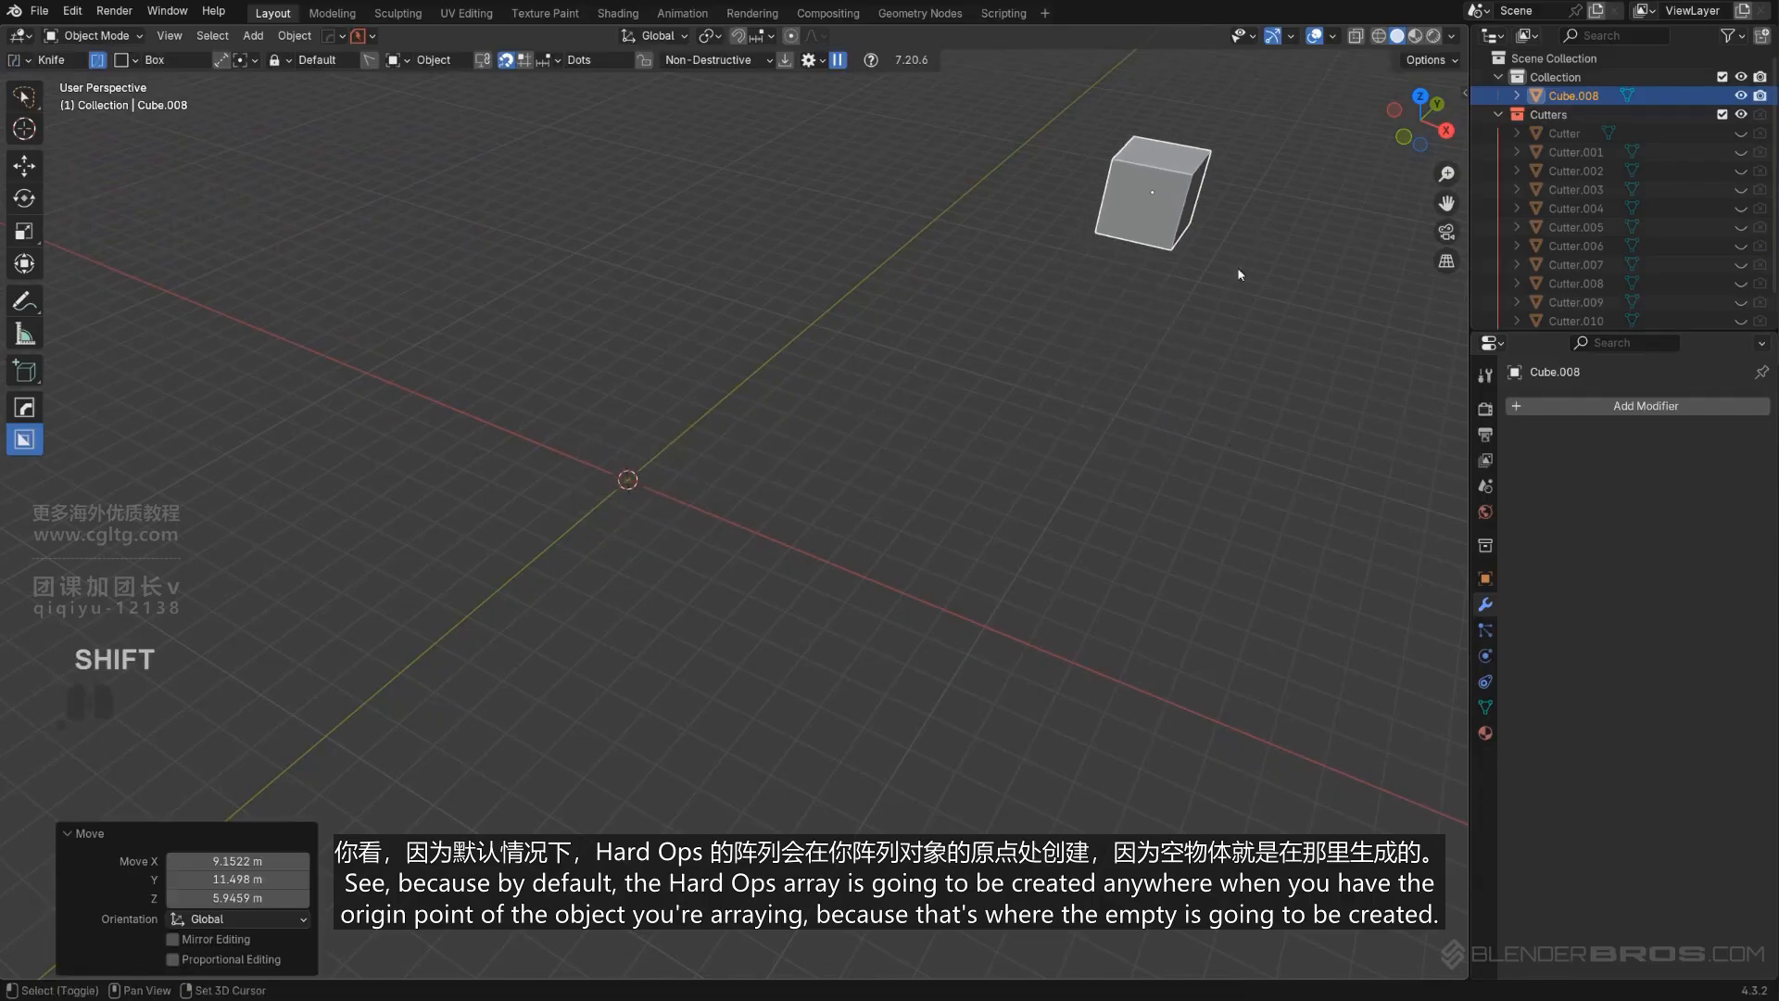
middle_click_drag(1239, 278, 890, 445, "shift")
Rotate the cube about 50.5° around the view axis.
key("q")
mouse_move(1035, 463)
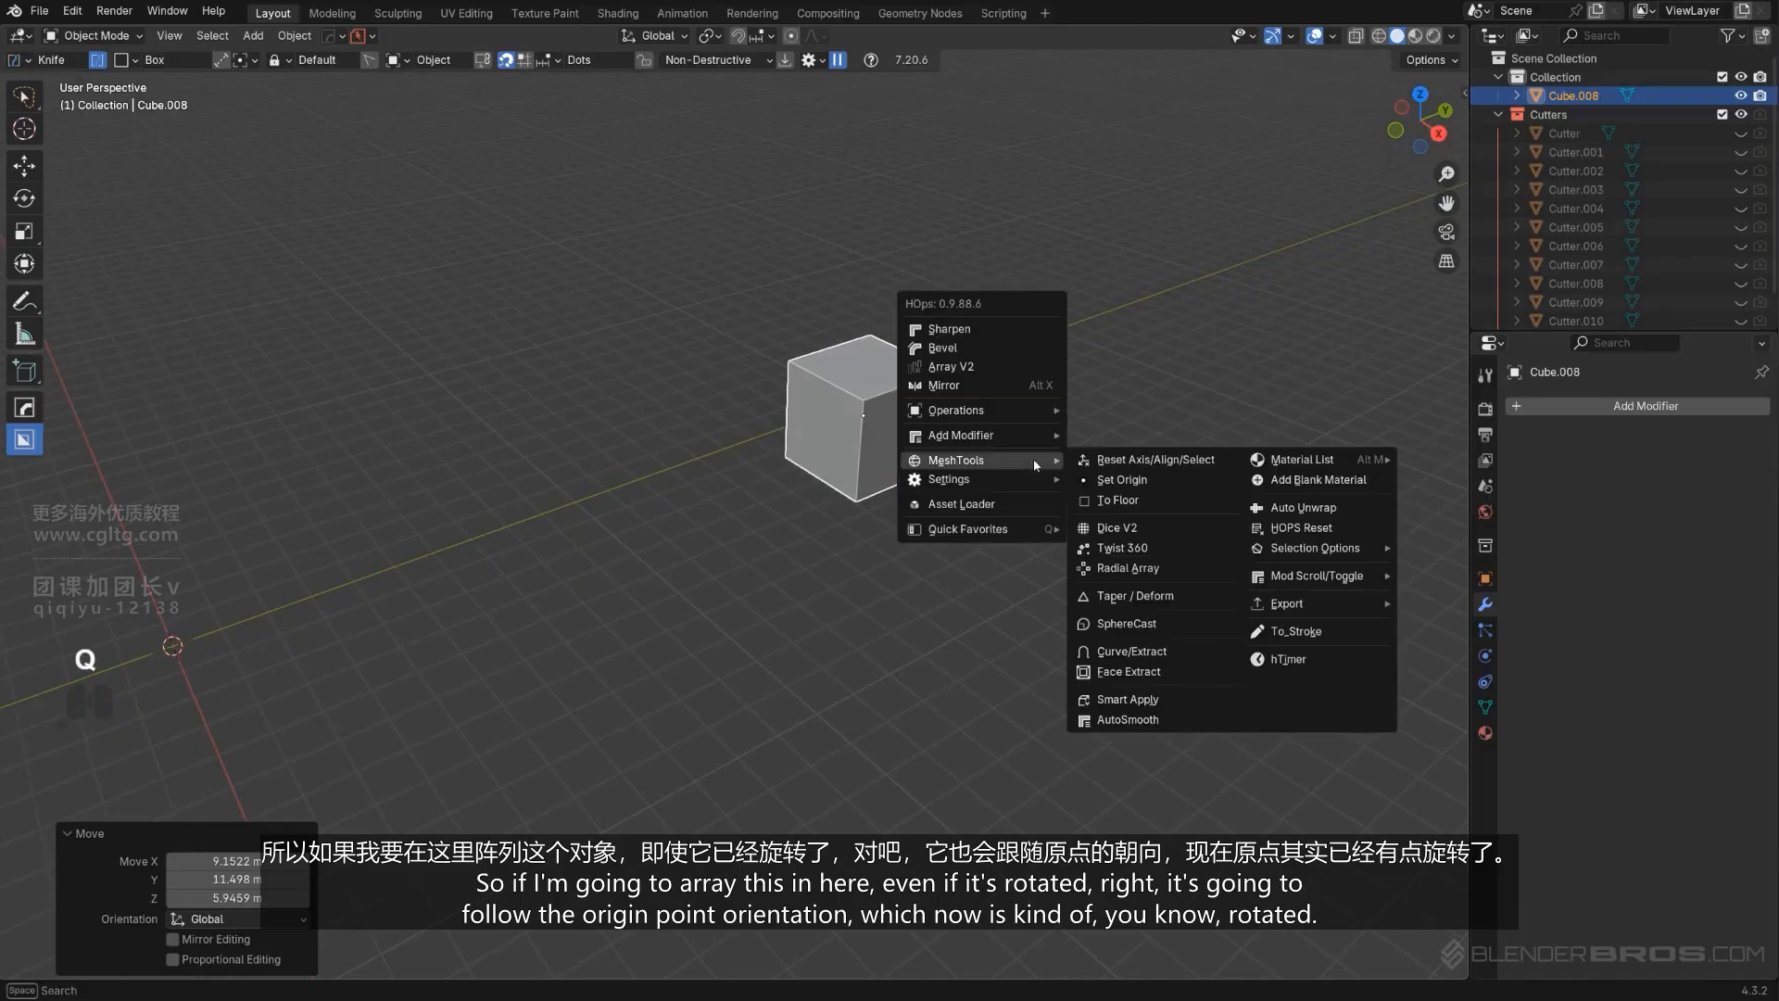
key("r")
left_click(1030, 591)
Try a Hard Ops Radial Array around the rotated cube's origin, cycling the rotation axis to Z, and cancel it.
key("q")
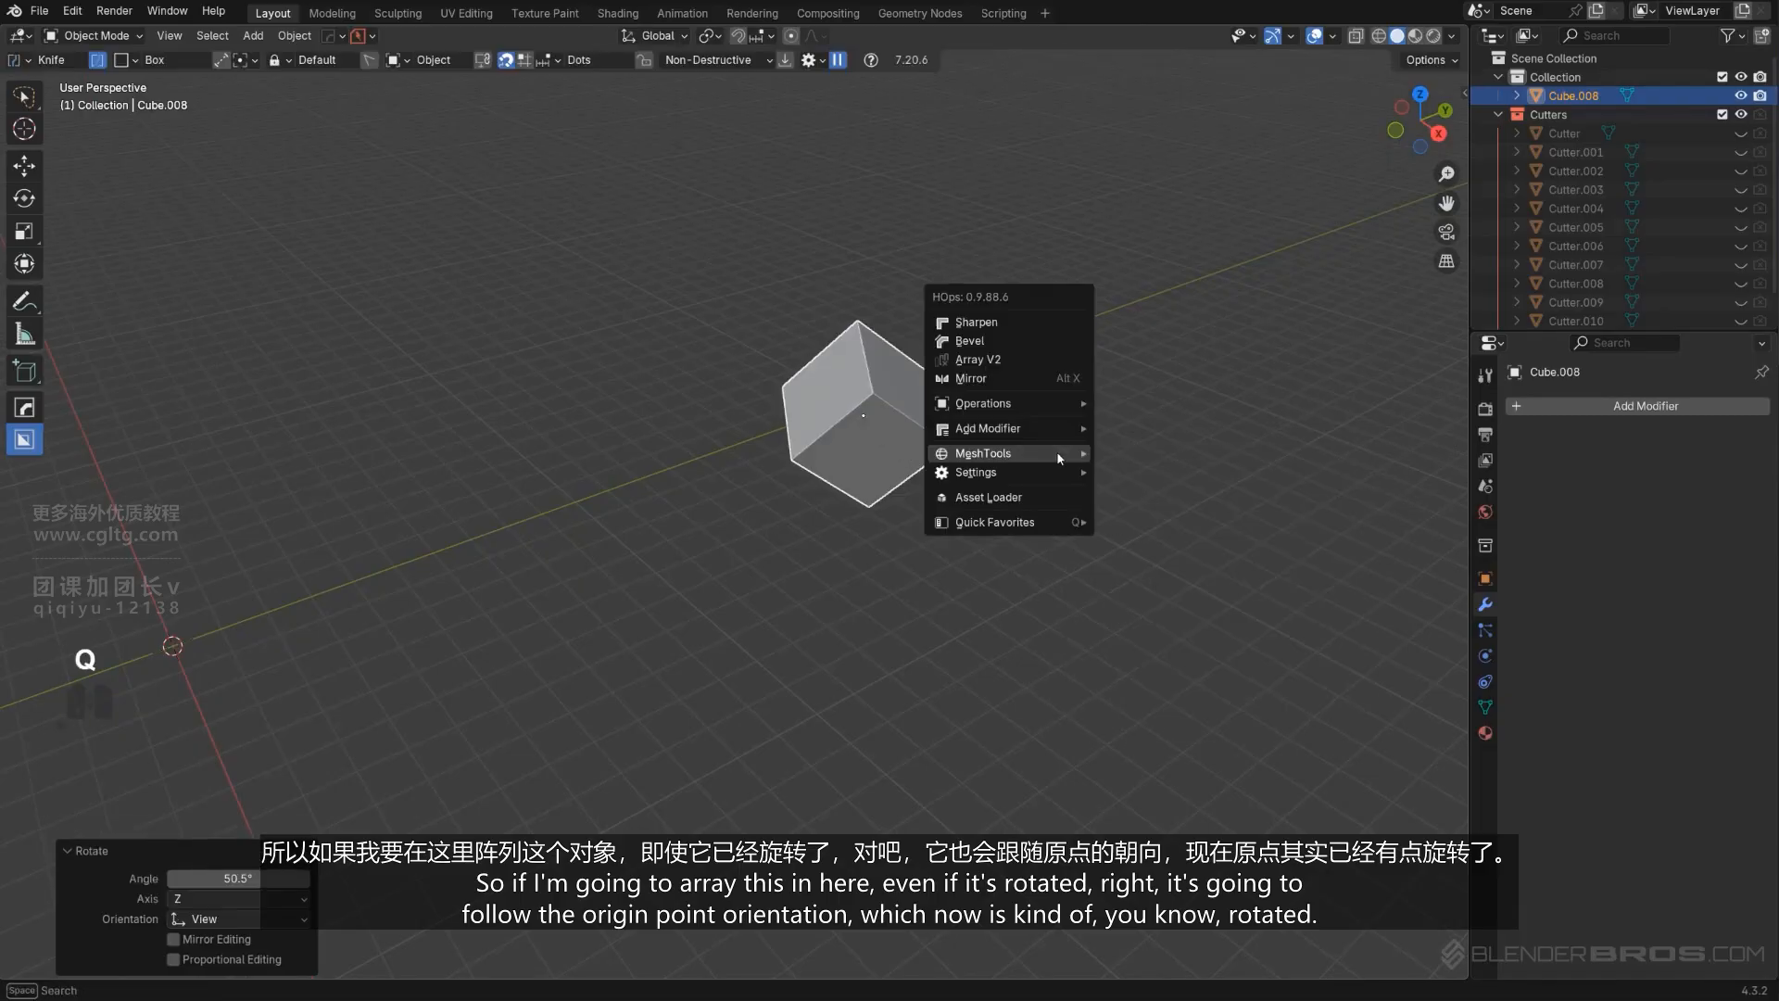
mouse_move(1058, 454)
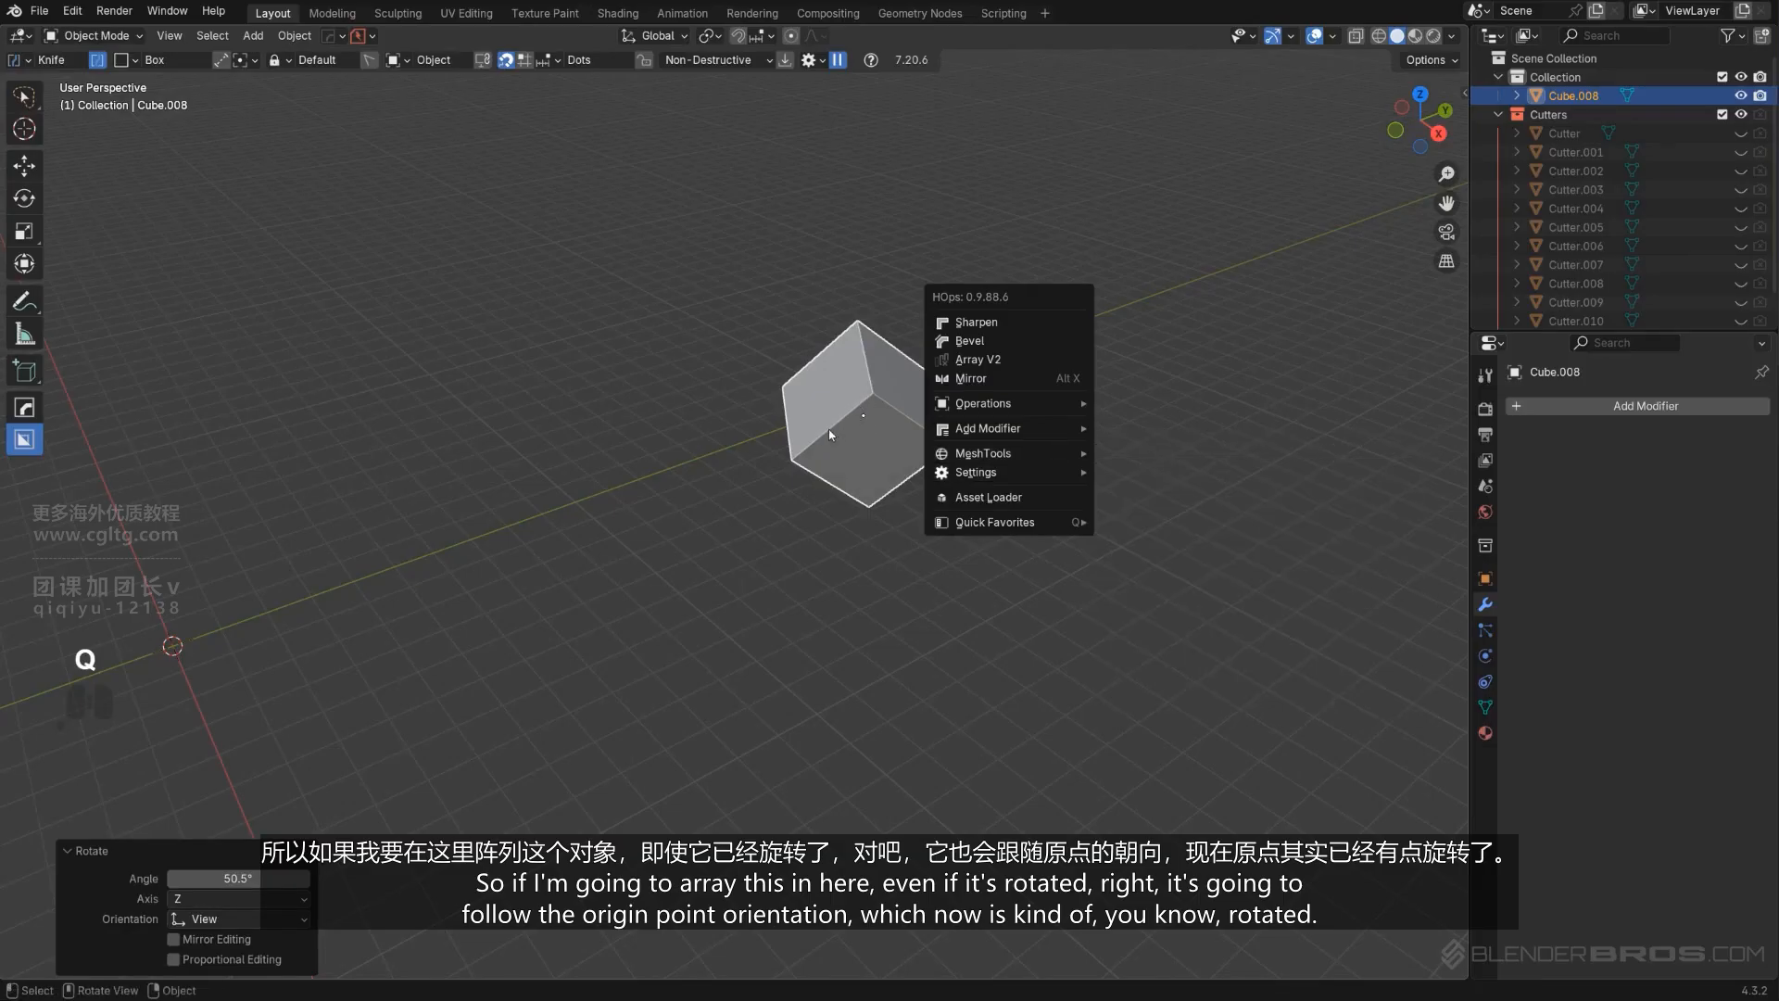
middle_click_drag(954, 387, 983, 495)
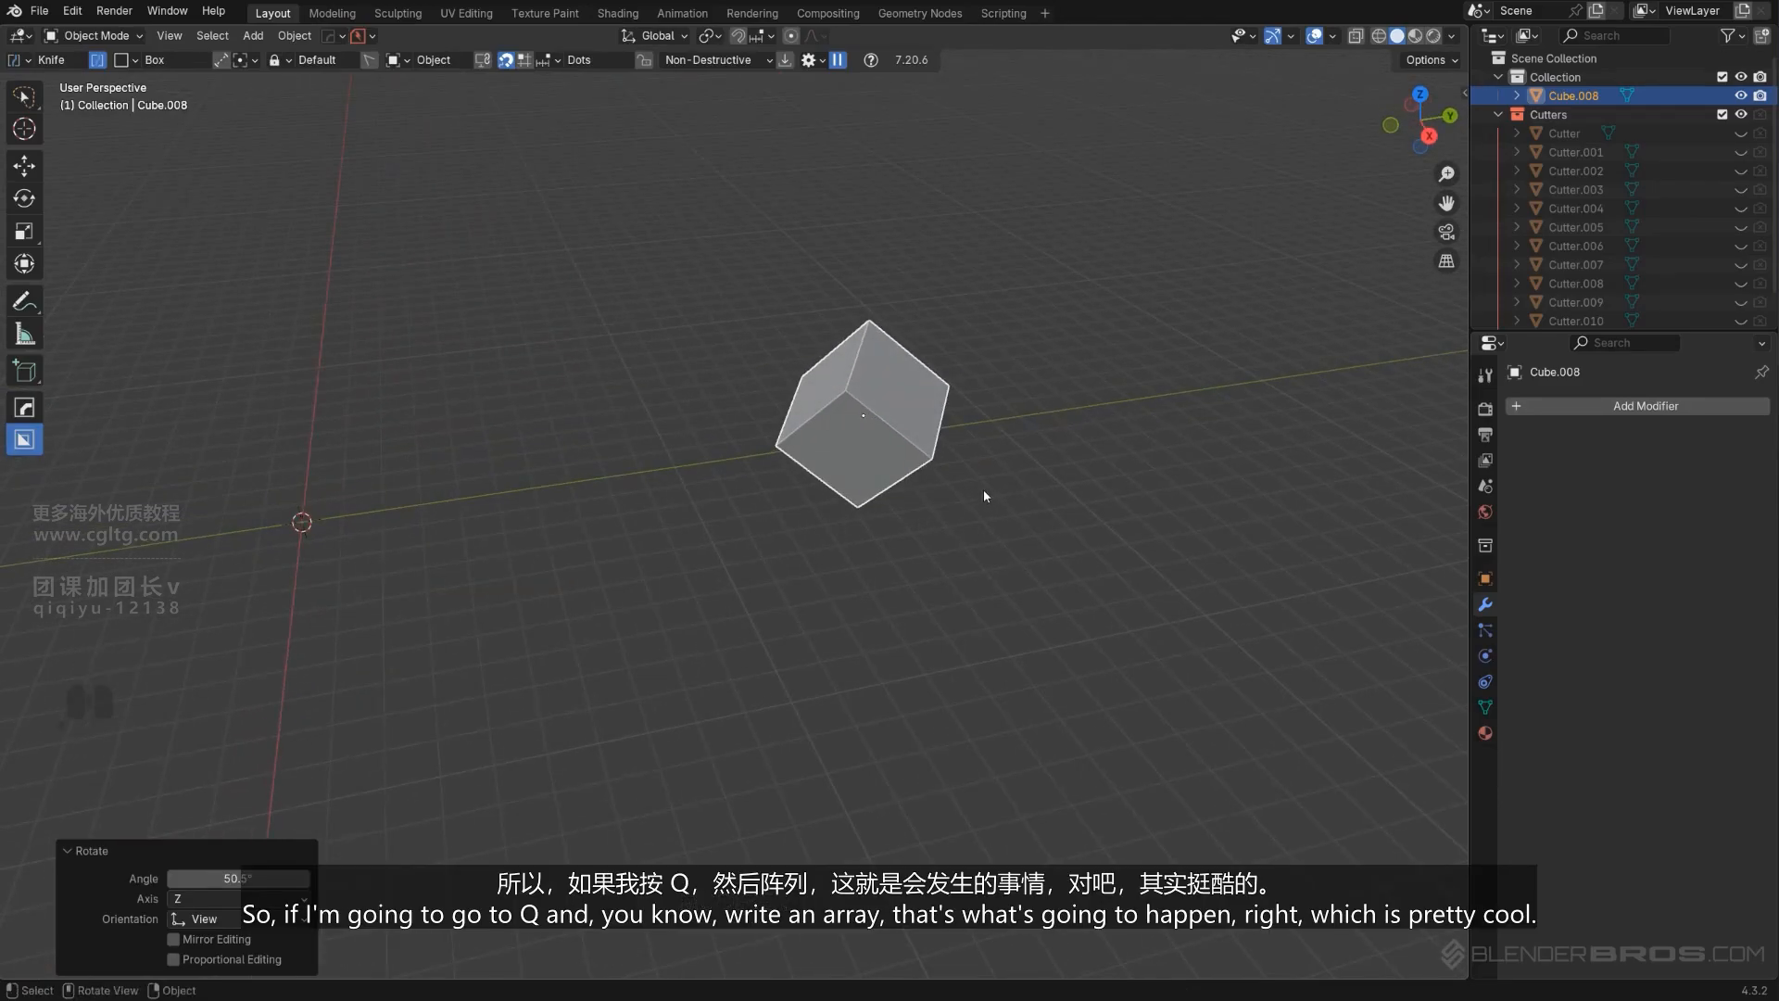
key("q")
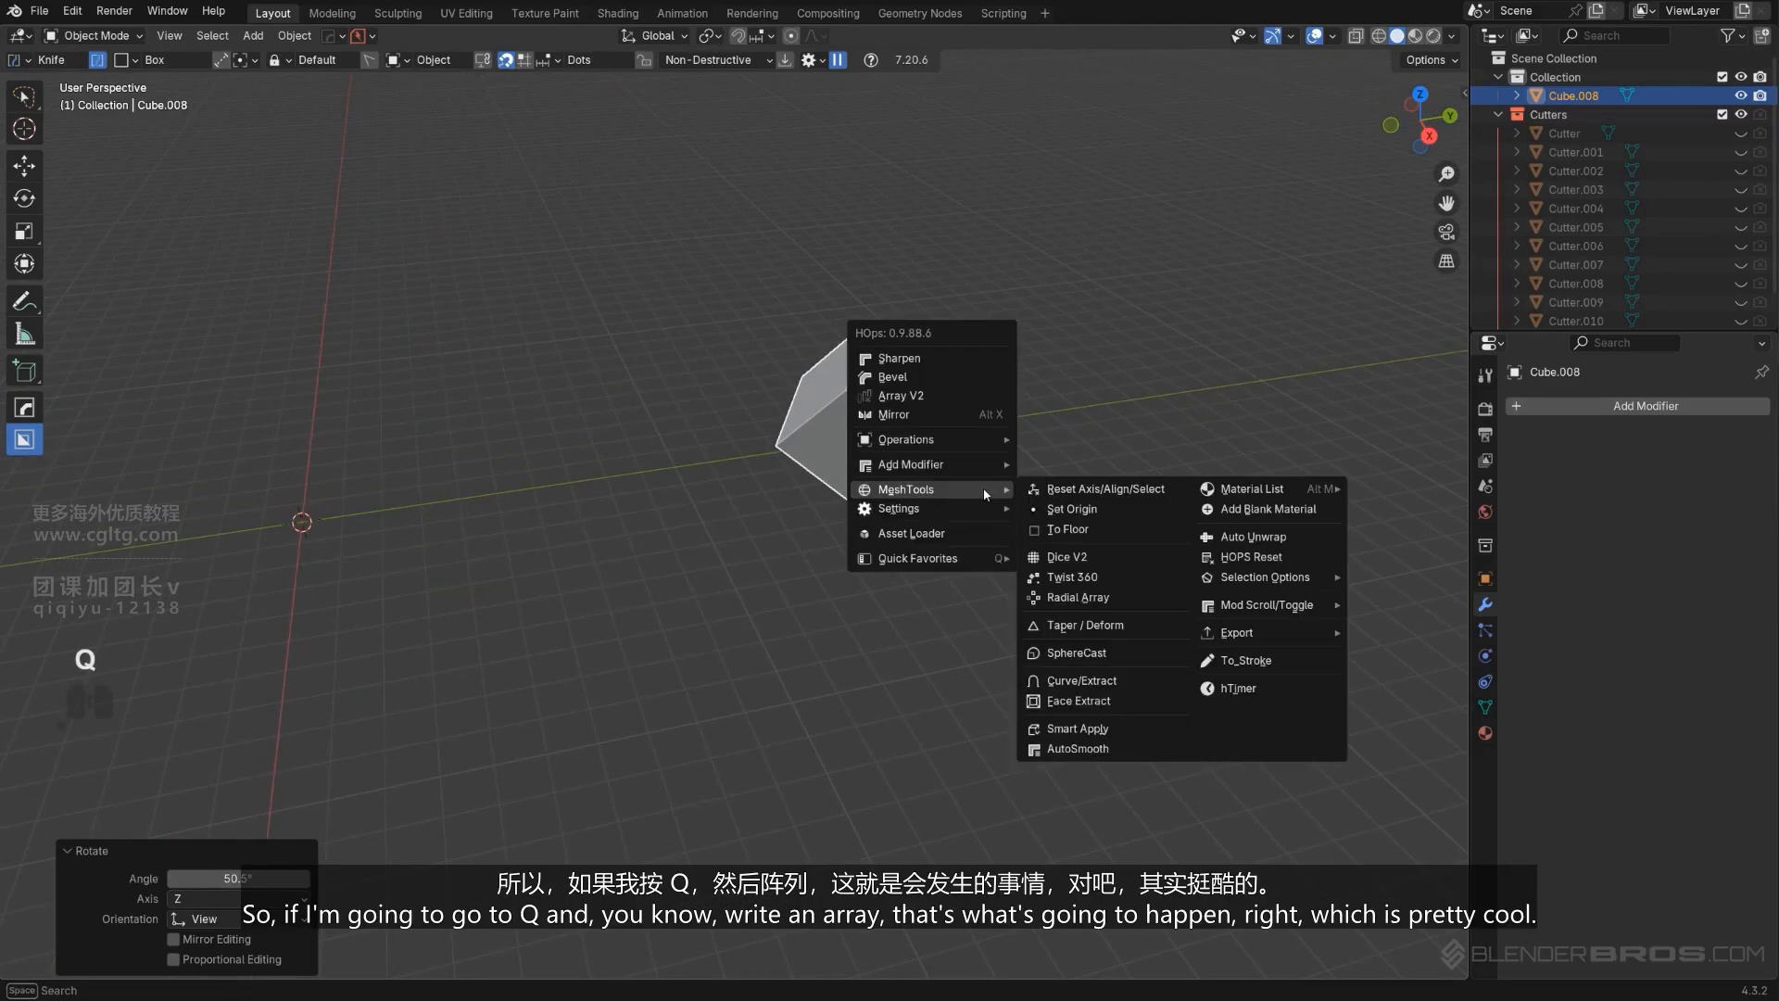
left_click(1112, 599)
key("x")
key("x")
key("x")
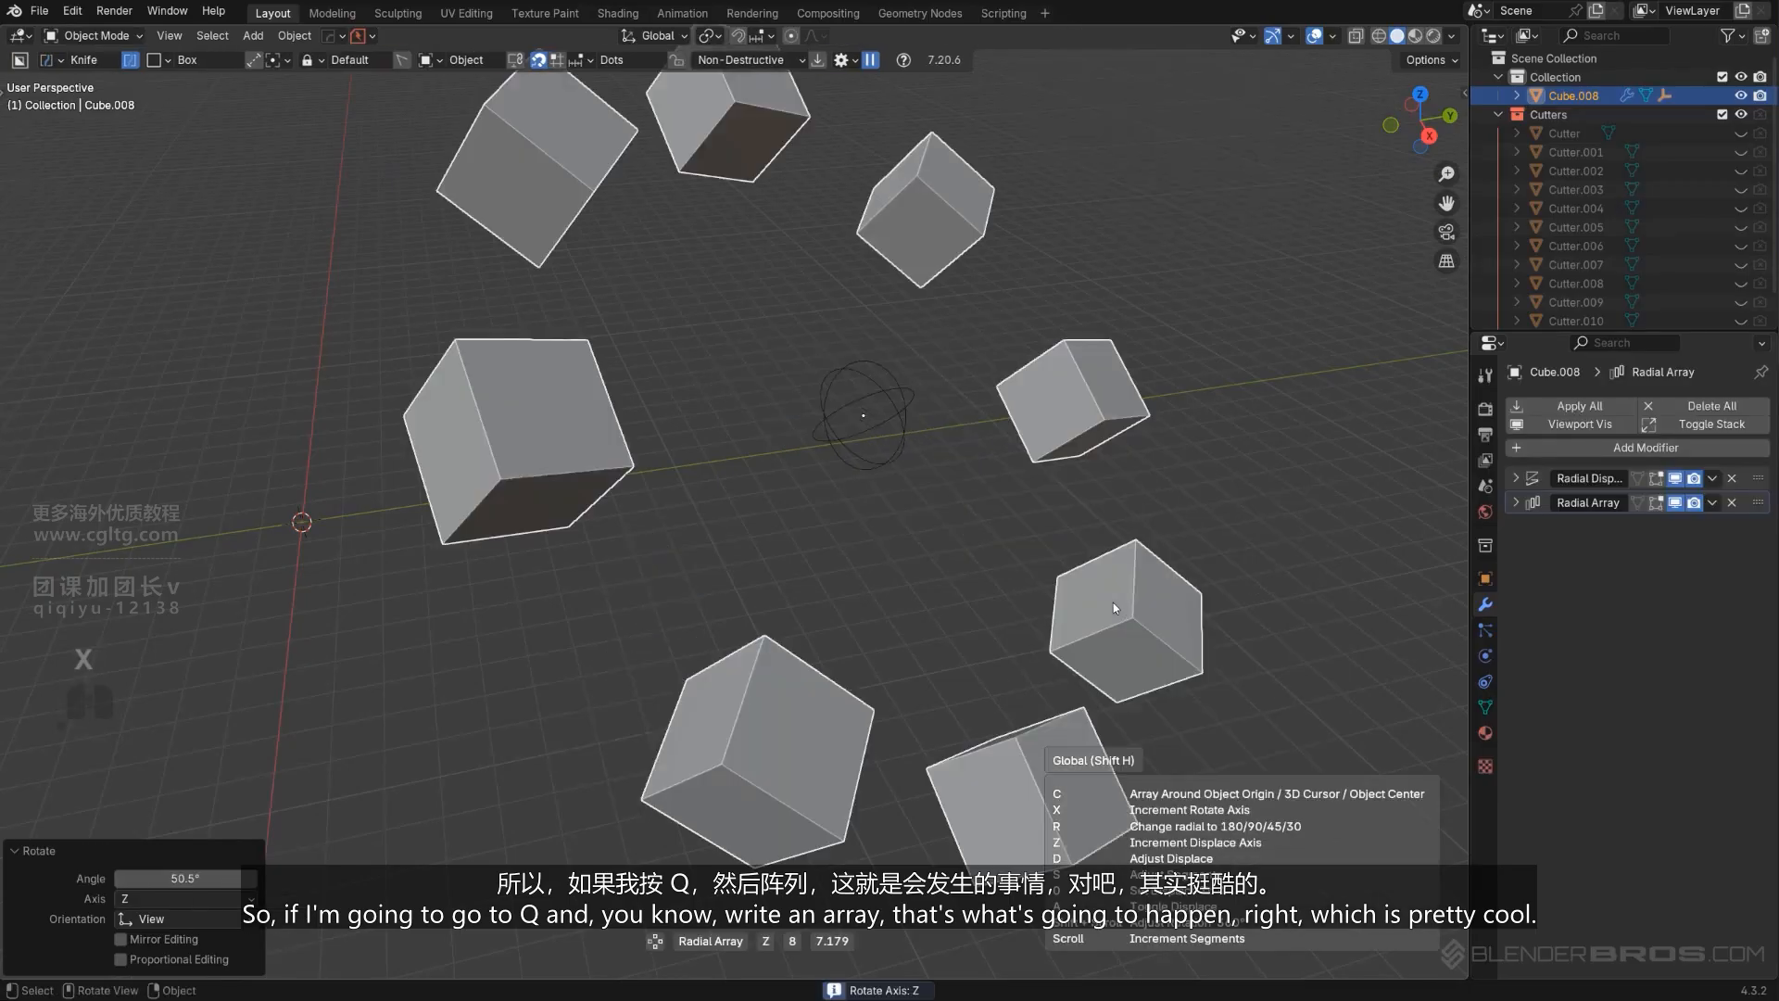
right_click(1114, 602)
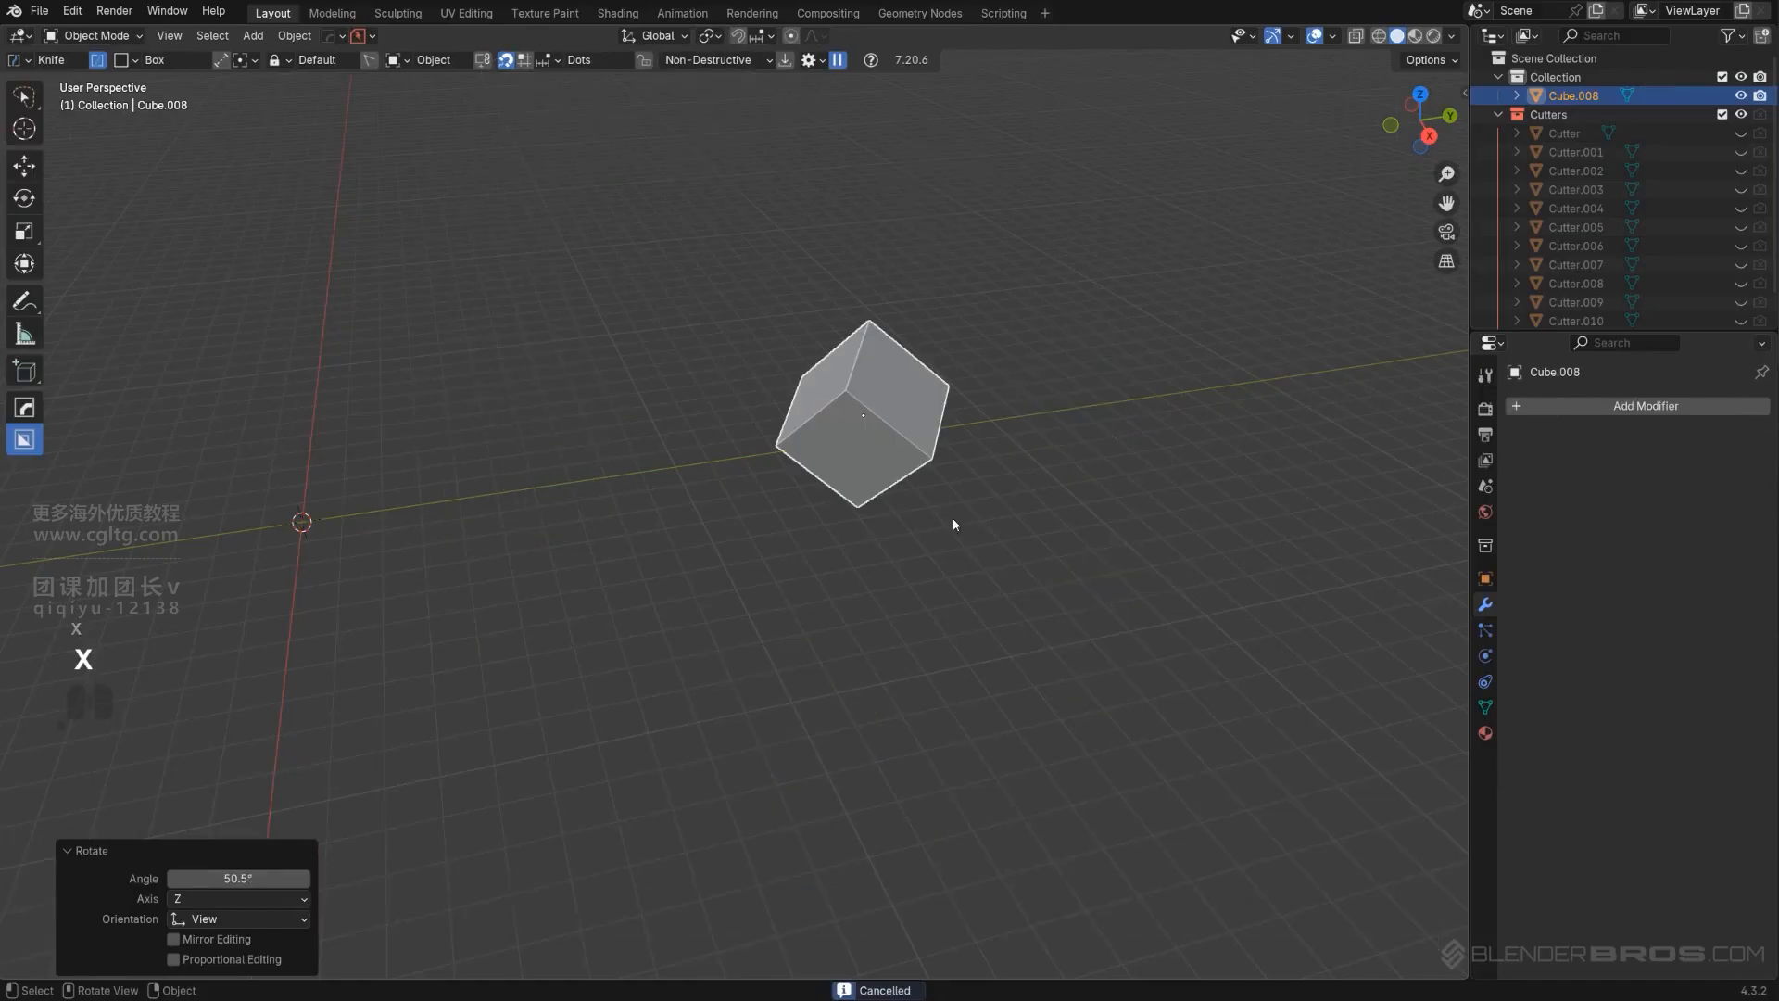
Replace the cube with a new cylinder and move it about 1.73 m in X, 17.3 m in Y and 5.2 m in Z.
key("Delete")
key("shift+a")
mouse_move(824, 466)
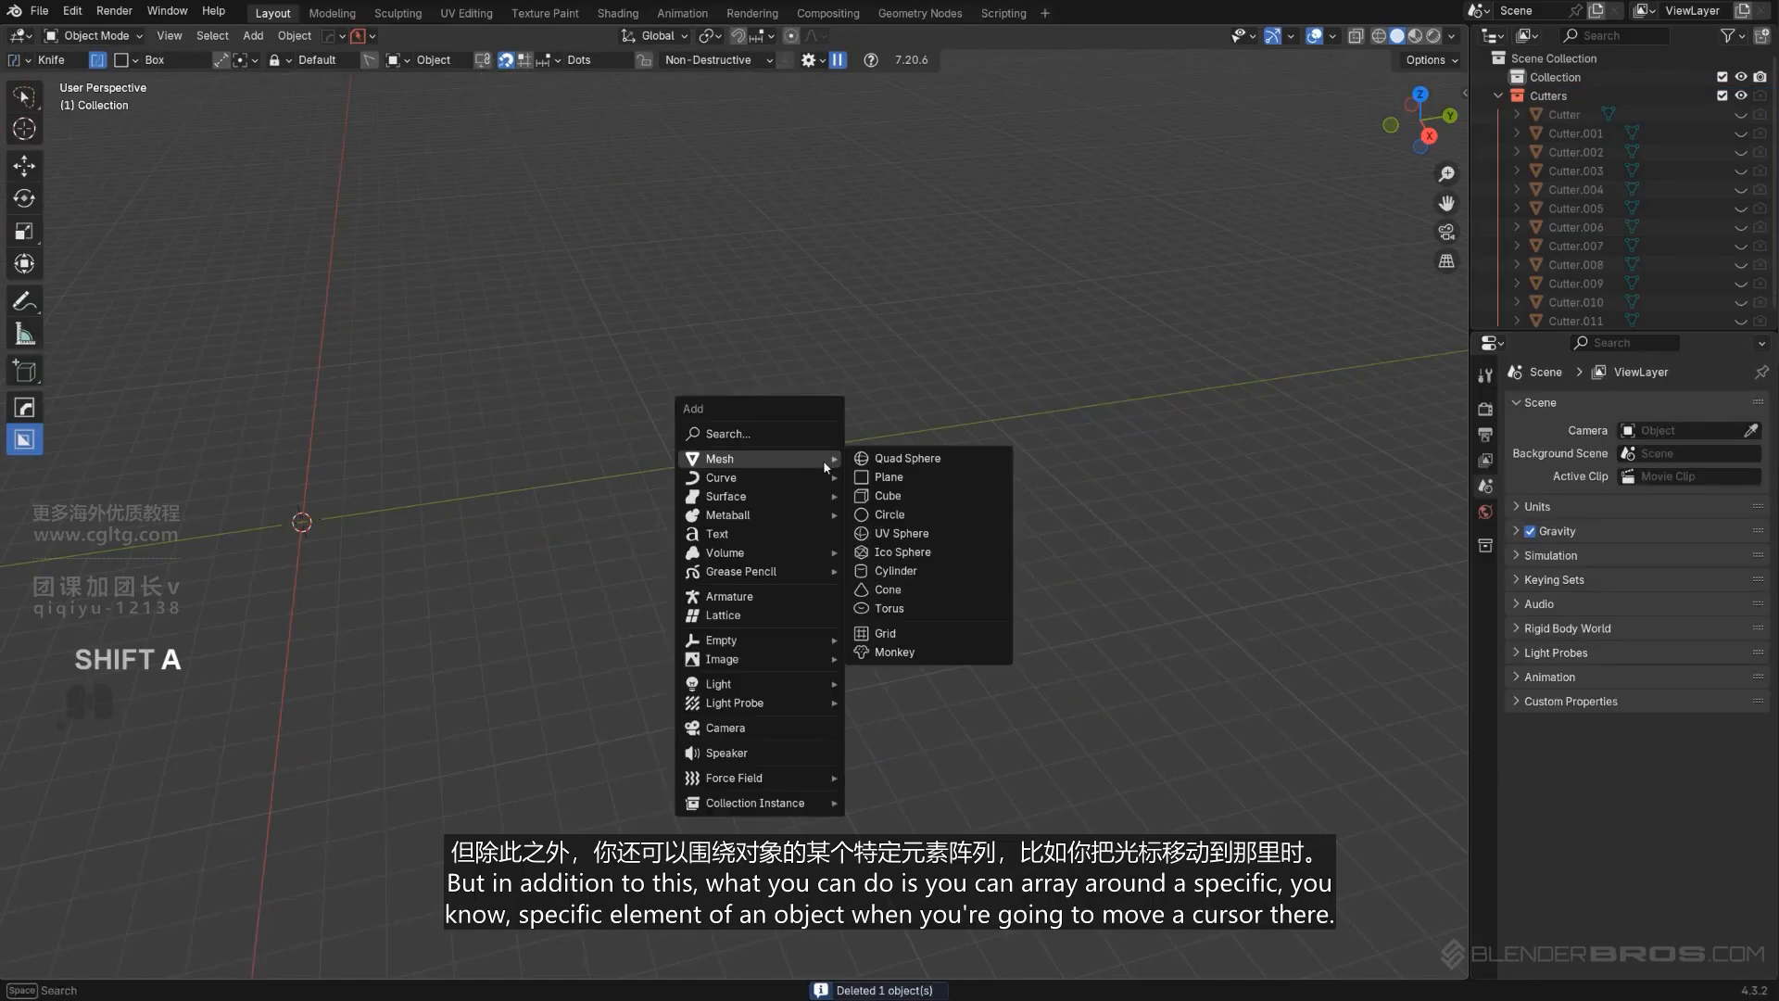
left_click(914, 575)
key("g")
left_click(1212, 326)
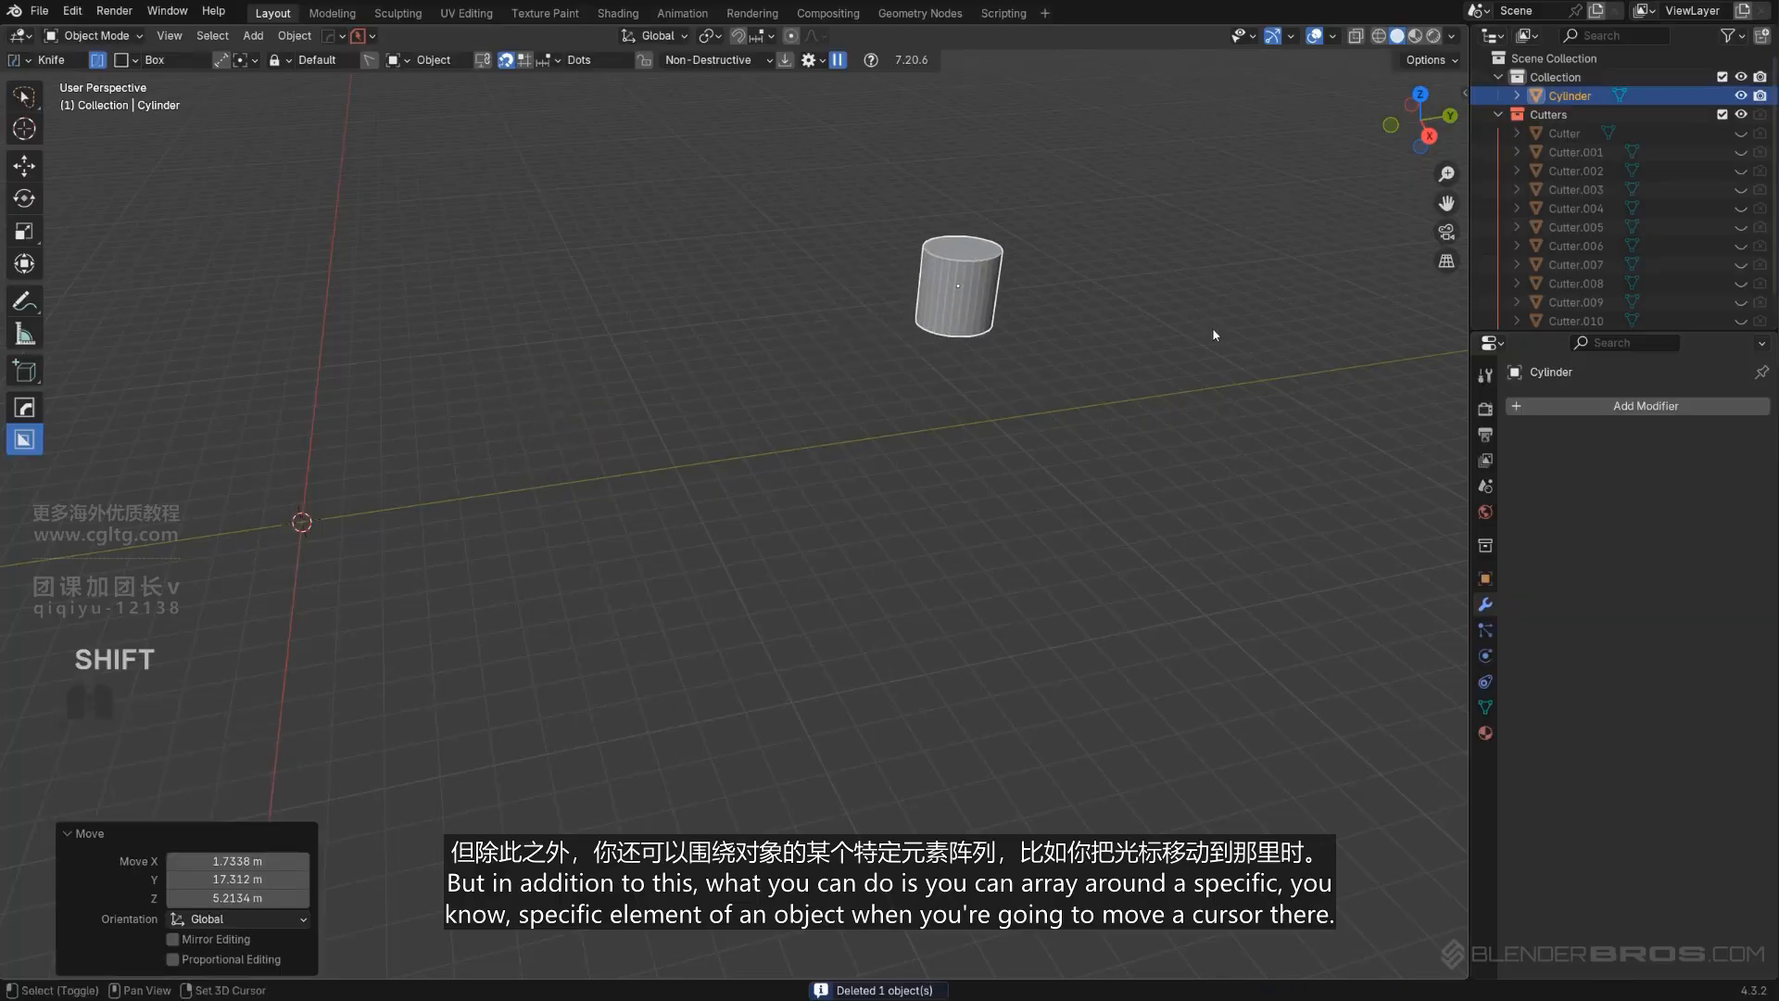
middle_click_drag(1212, 326, 898, 528, "shift")
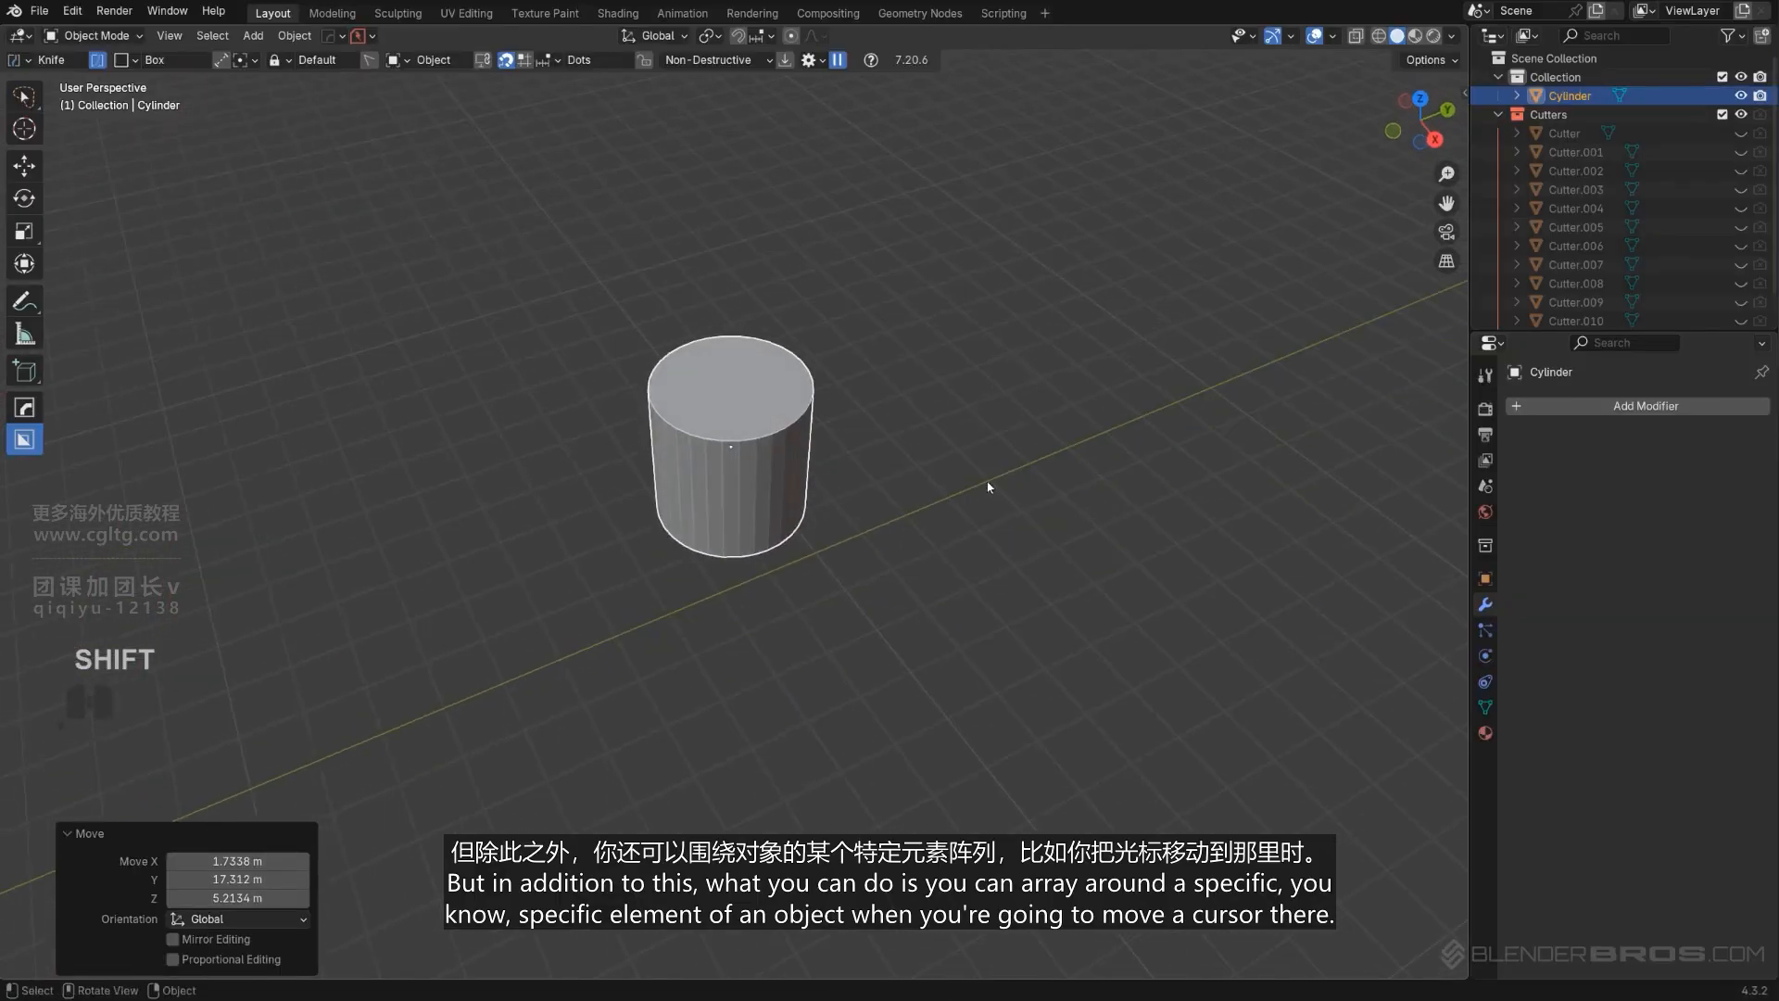
Rotate the cylinder about 94.2° around the view axis and select its end cap face in Edit Mode.
key("r")
left_click(761, 693)
middle_click_drag(760, 693, 743, 611)
scroll(770, 519, "up", 3)
left_click(787, 487)
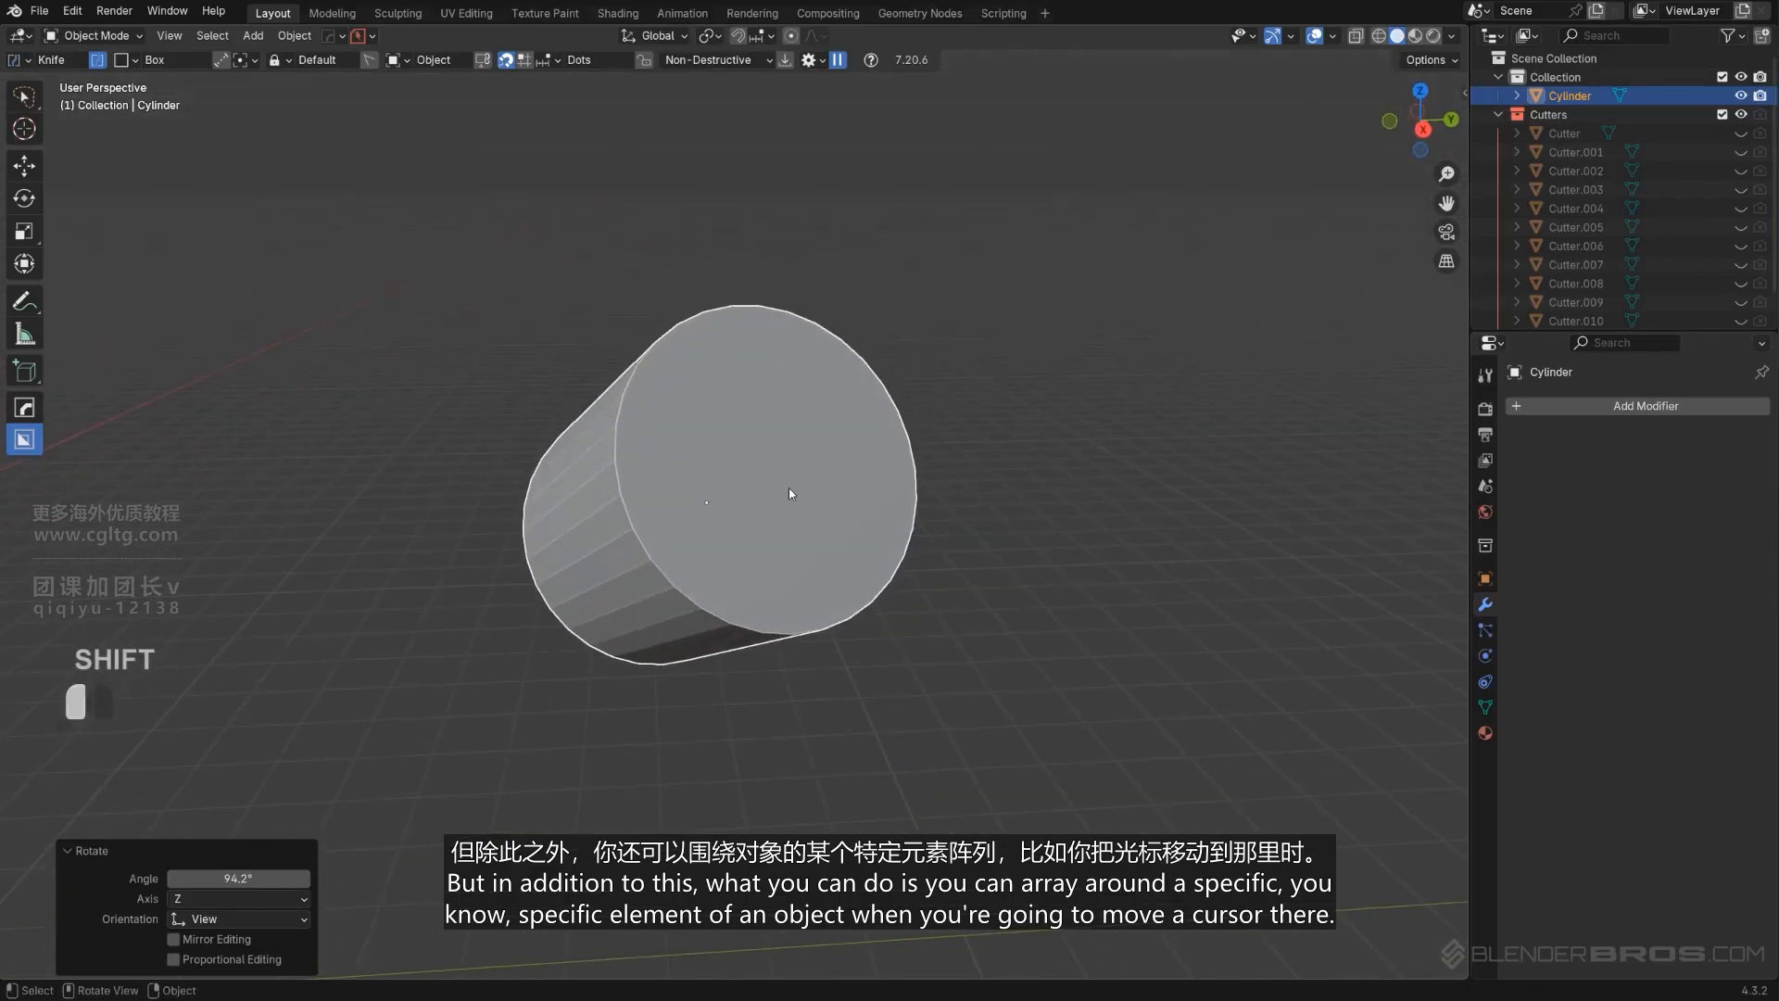
key("Tab")
left_click(817, 492)
Return to Object Mode and add a 2 m plane at the 3D cursor on the world origin.
scroll(817, 492, "down", 5)
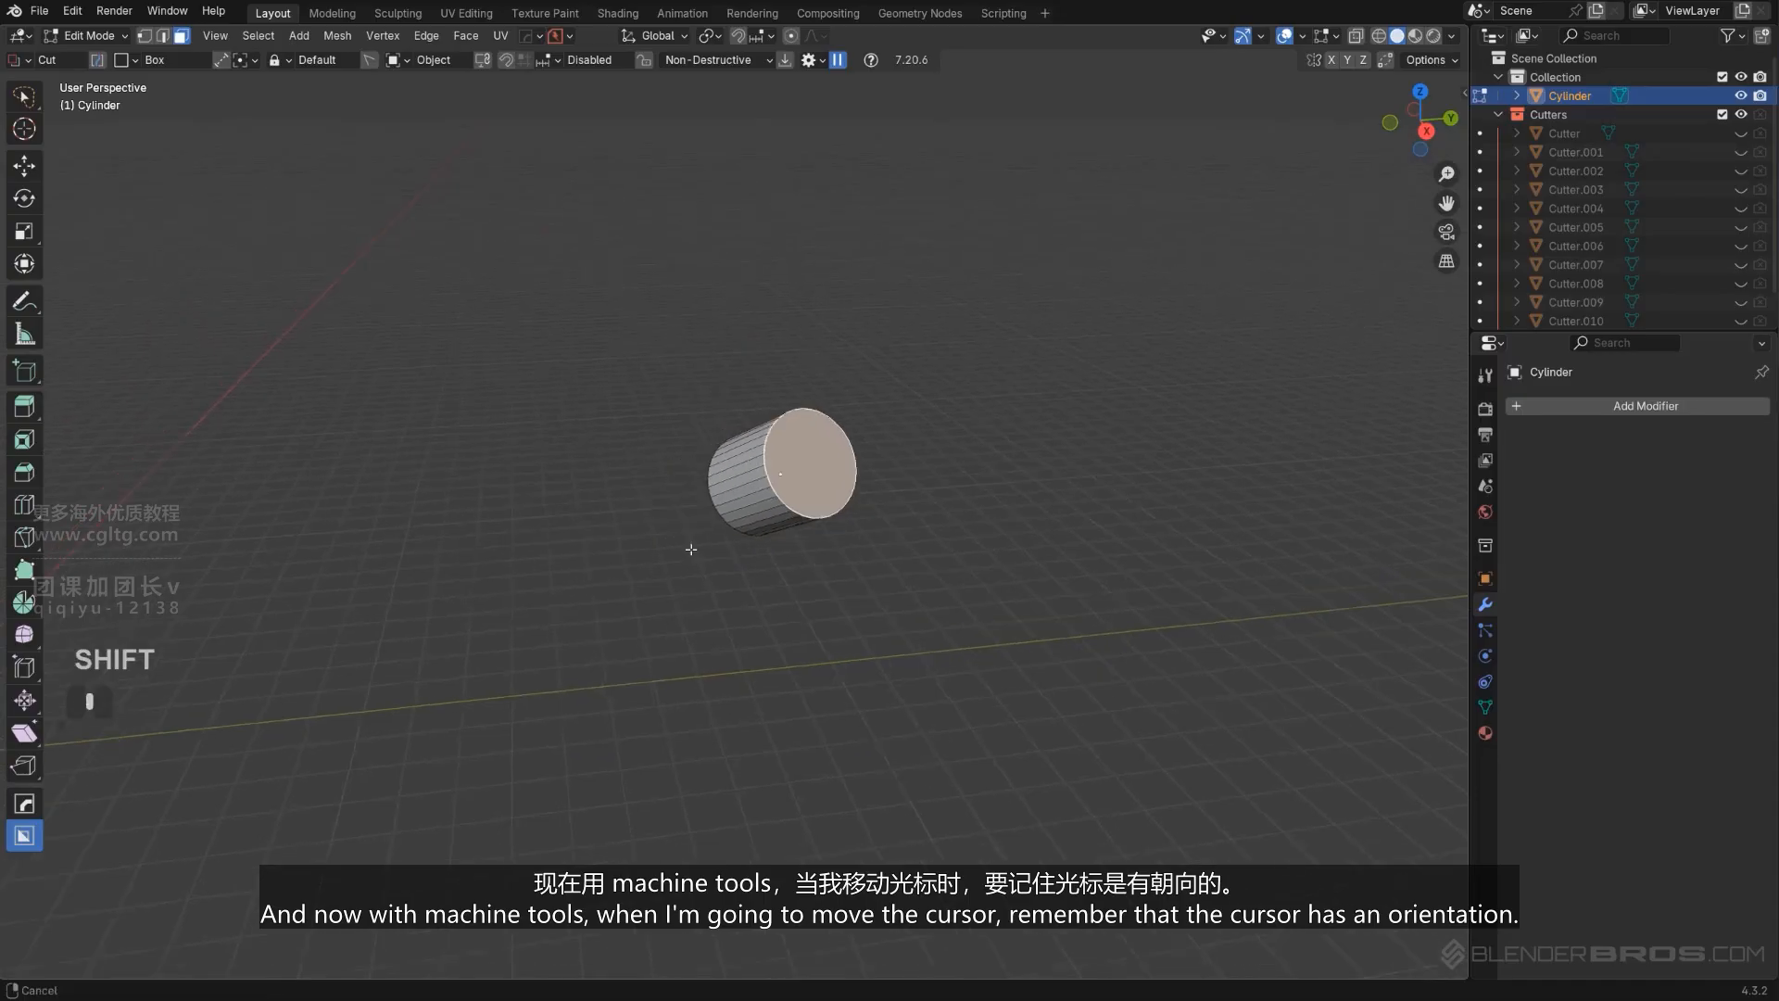
middle_click_drag(691, 544, 1076, 409, "shift")
middle_click_drag(371, 616, 715, 611, "shift")
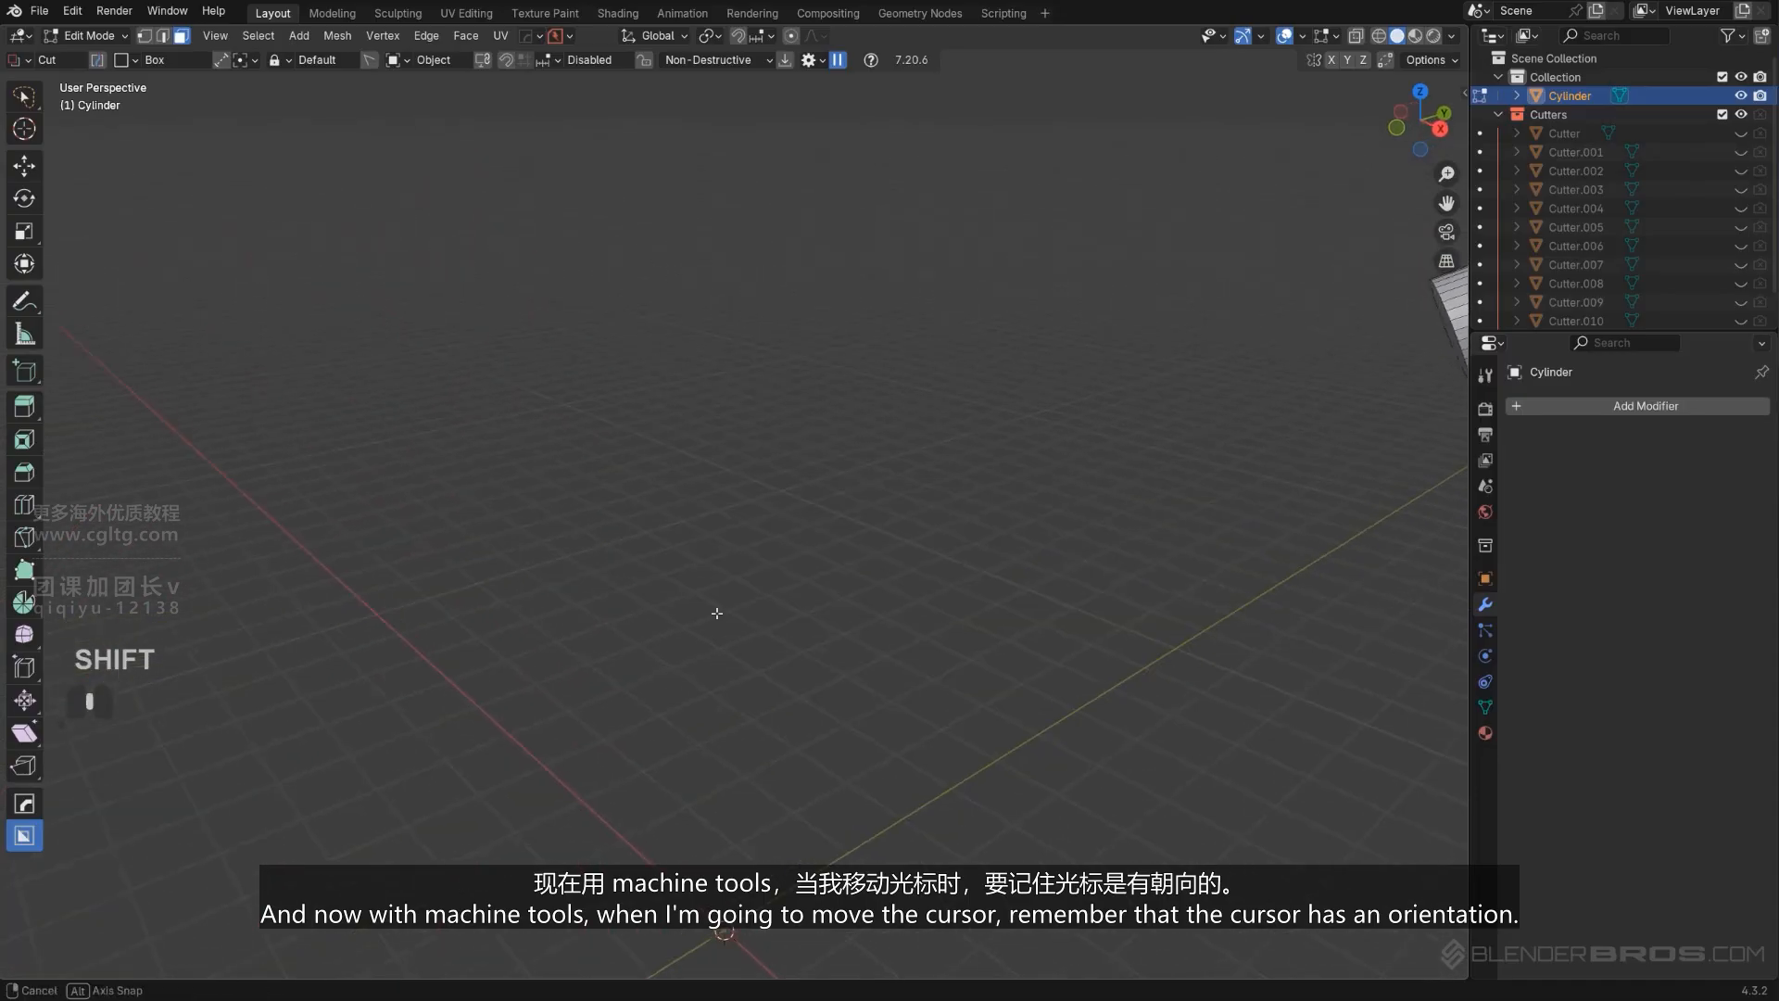
middle_click_drag(727, 686, 757, 510, "shift")
key("Tab")
key("shift+a")
mouse_move(804, 362)
left_click(890, 379)
scroll(754, 502, "up", 5)
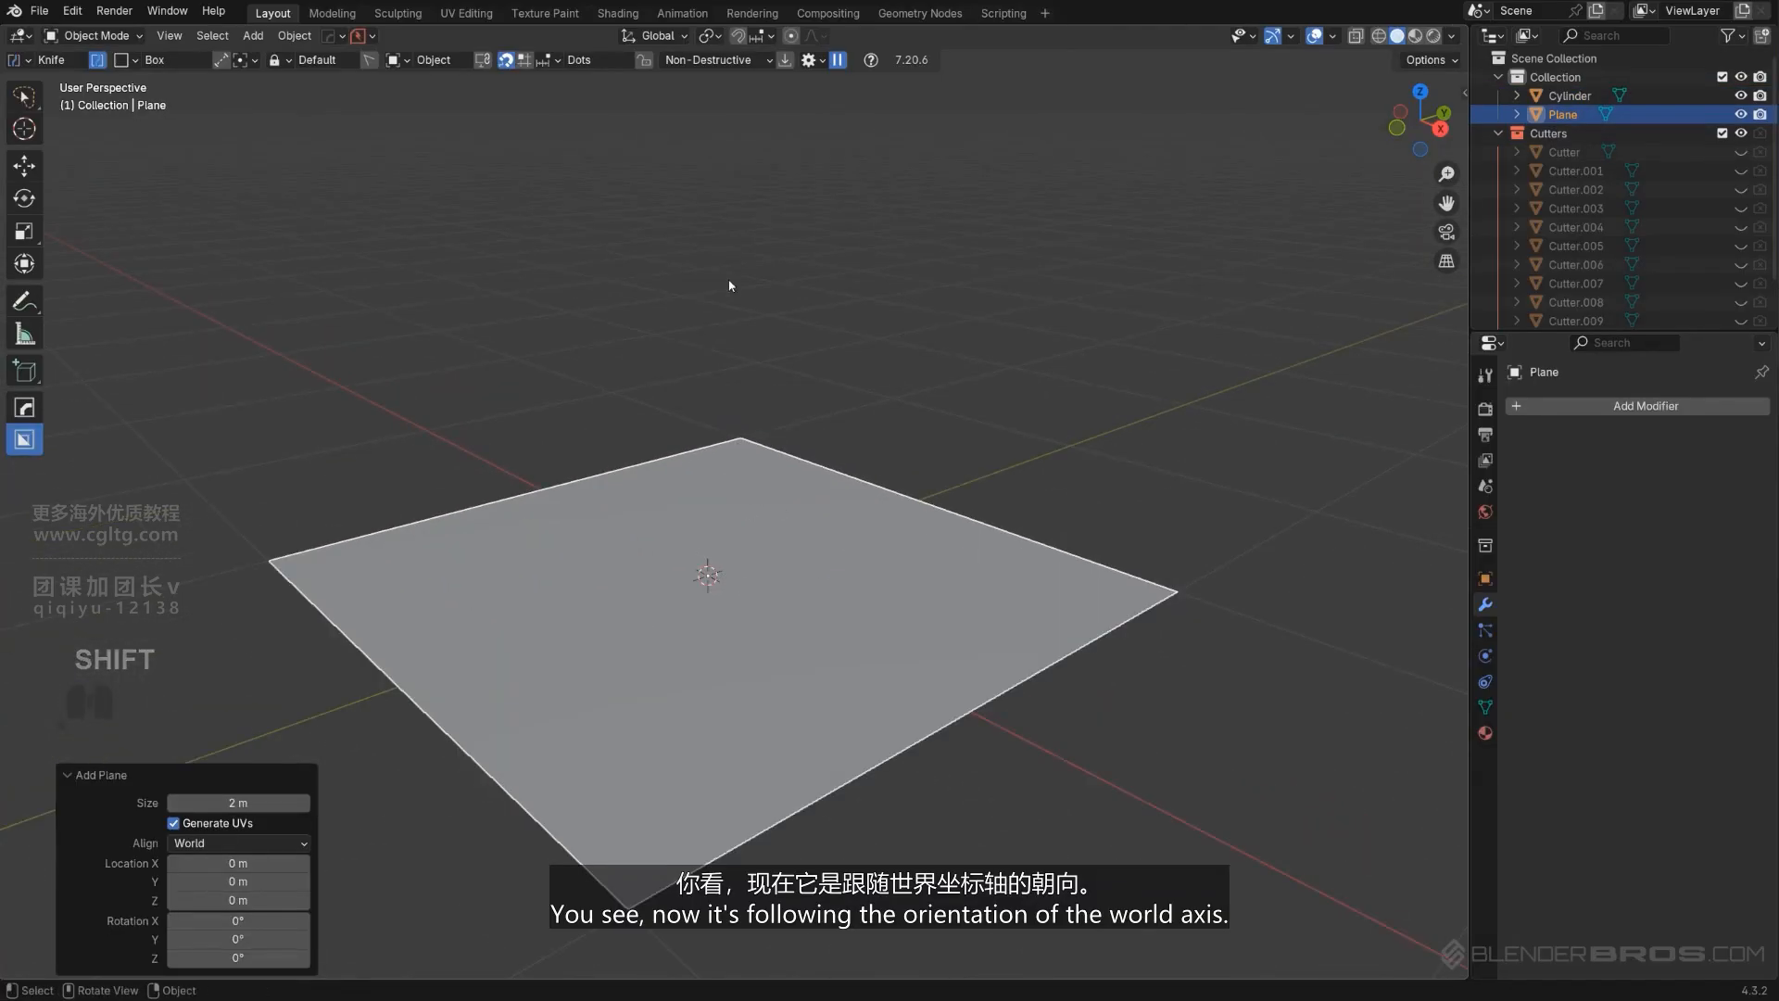
Select the rotated cylinder again and enter Edit Mode in face selection.
scroll(713, 732, "down", 8)
middle_click_drag(752, 560, 148, 954, "shift")
scroll(880, 491, "up", 5)
scroll(888, 486, "up", 3)
left_click(735, 596)
key("Tab")
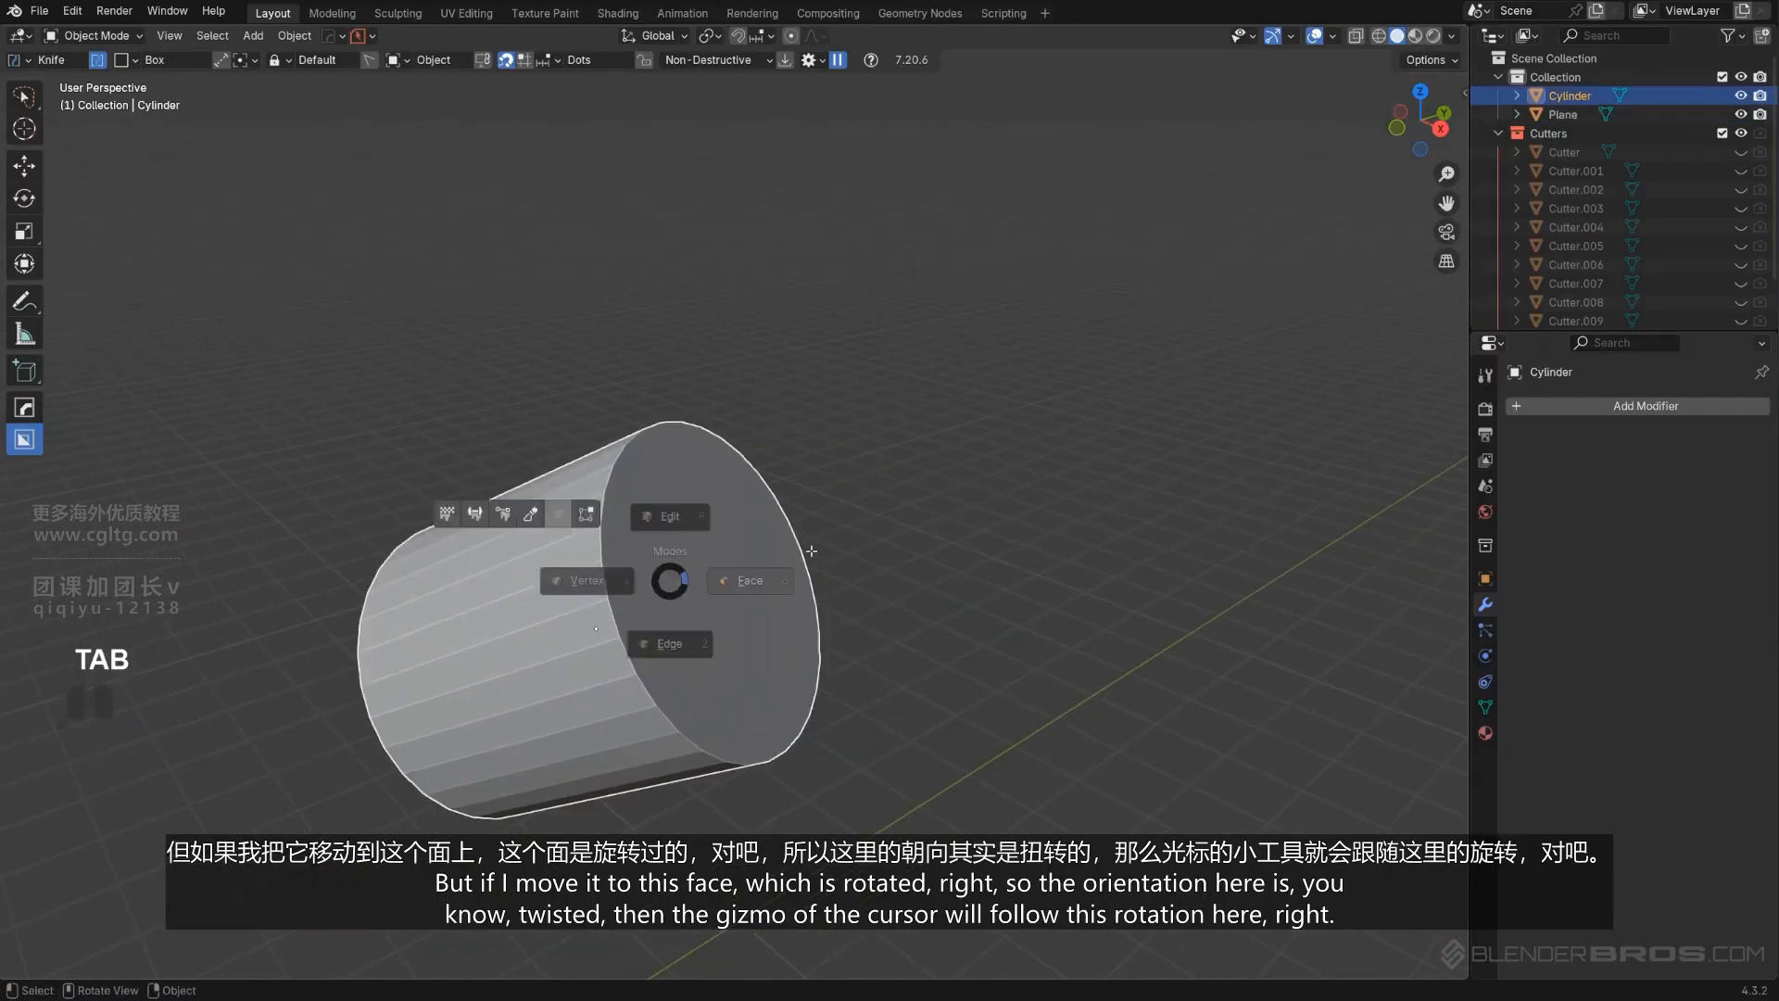
Snap the 3D cursor to the cylinder's selected end face so it takes the face's orientation, and return to Object Mode.
middle_click_drag(800, 674, 816, 523)
key("alt+x")
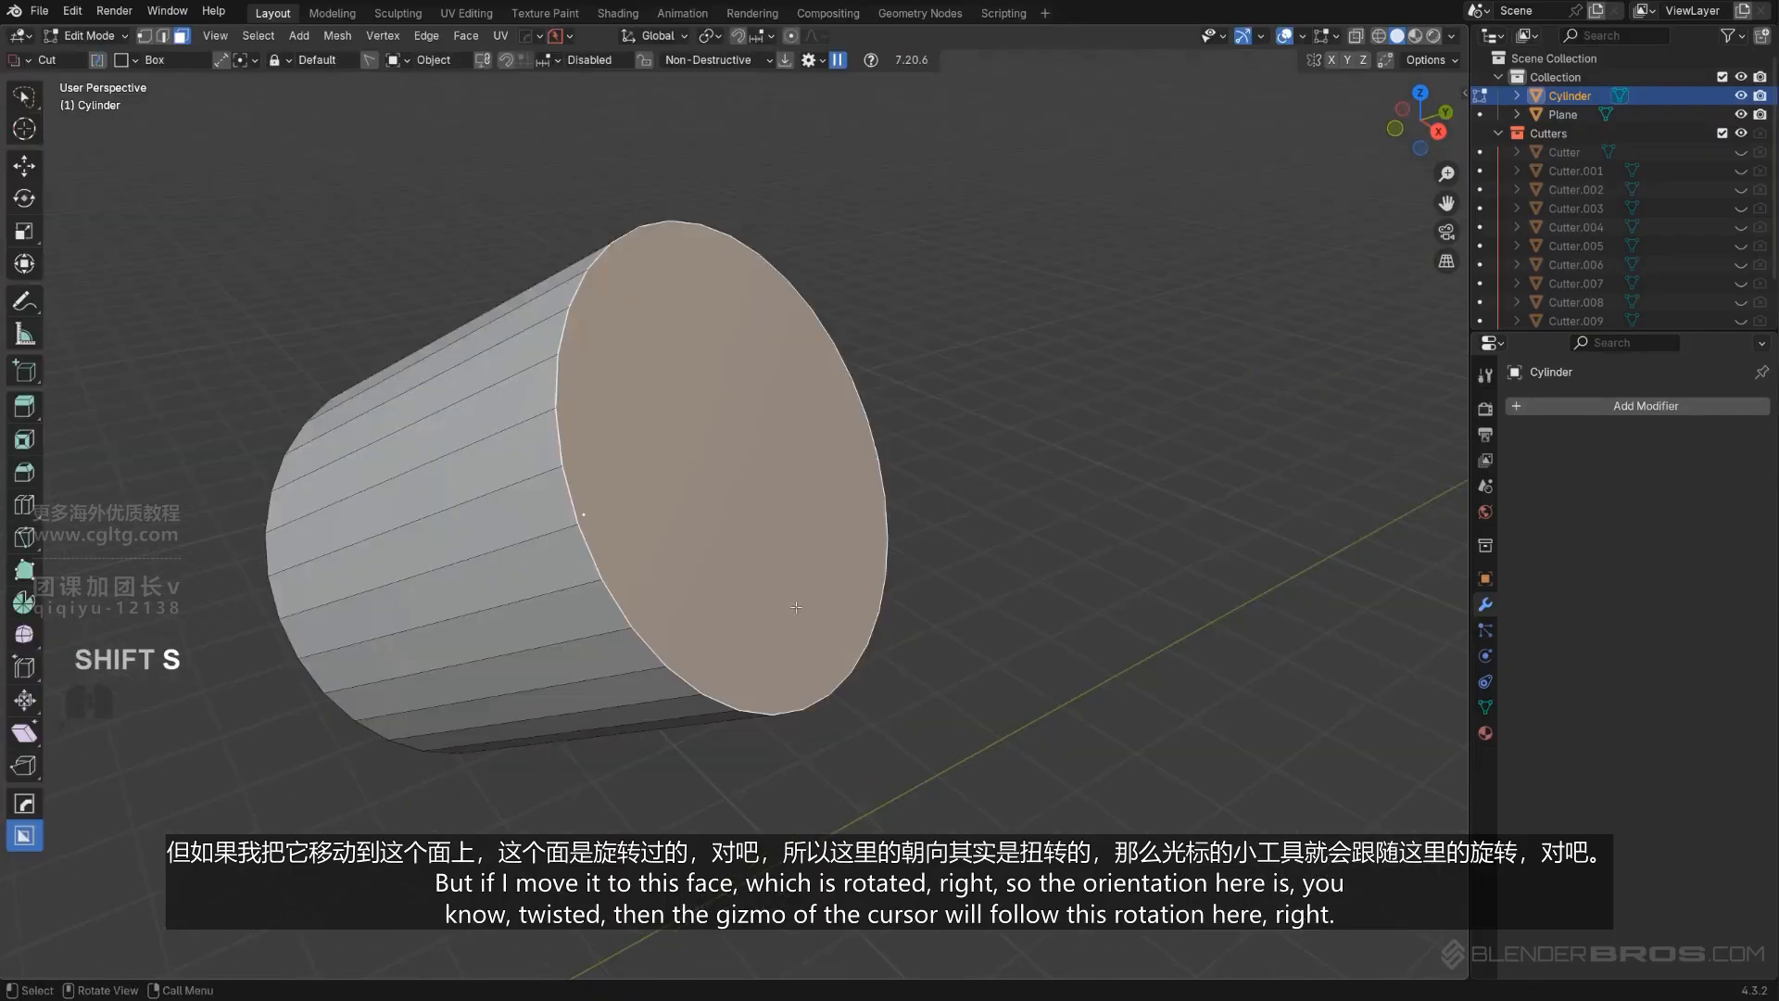
scroll(742, 538, "down", 2)
middle_click_drag(744, 539, 716, 534)
scroll(716, 534, "up", 3)
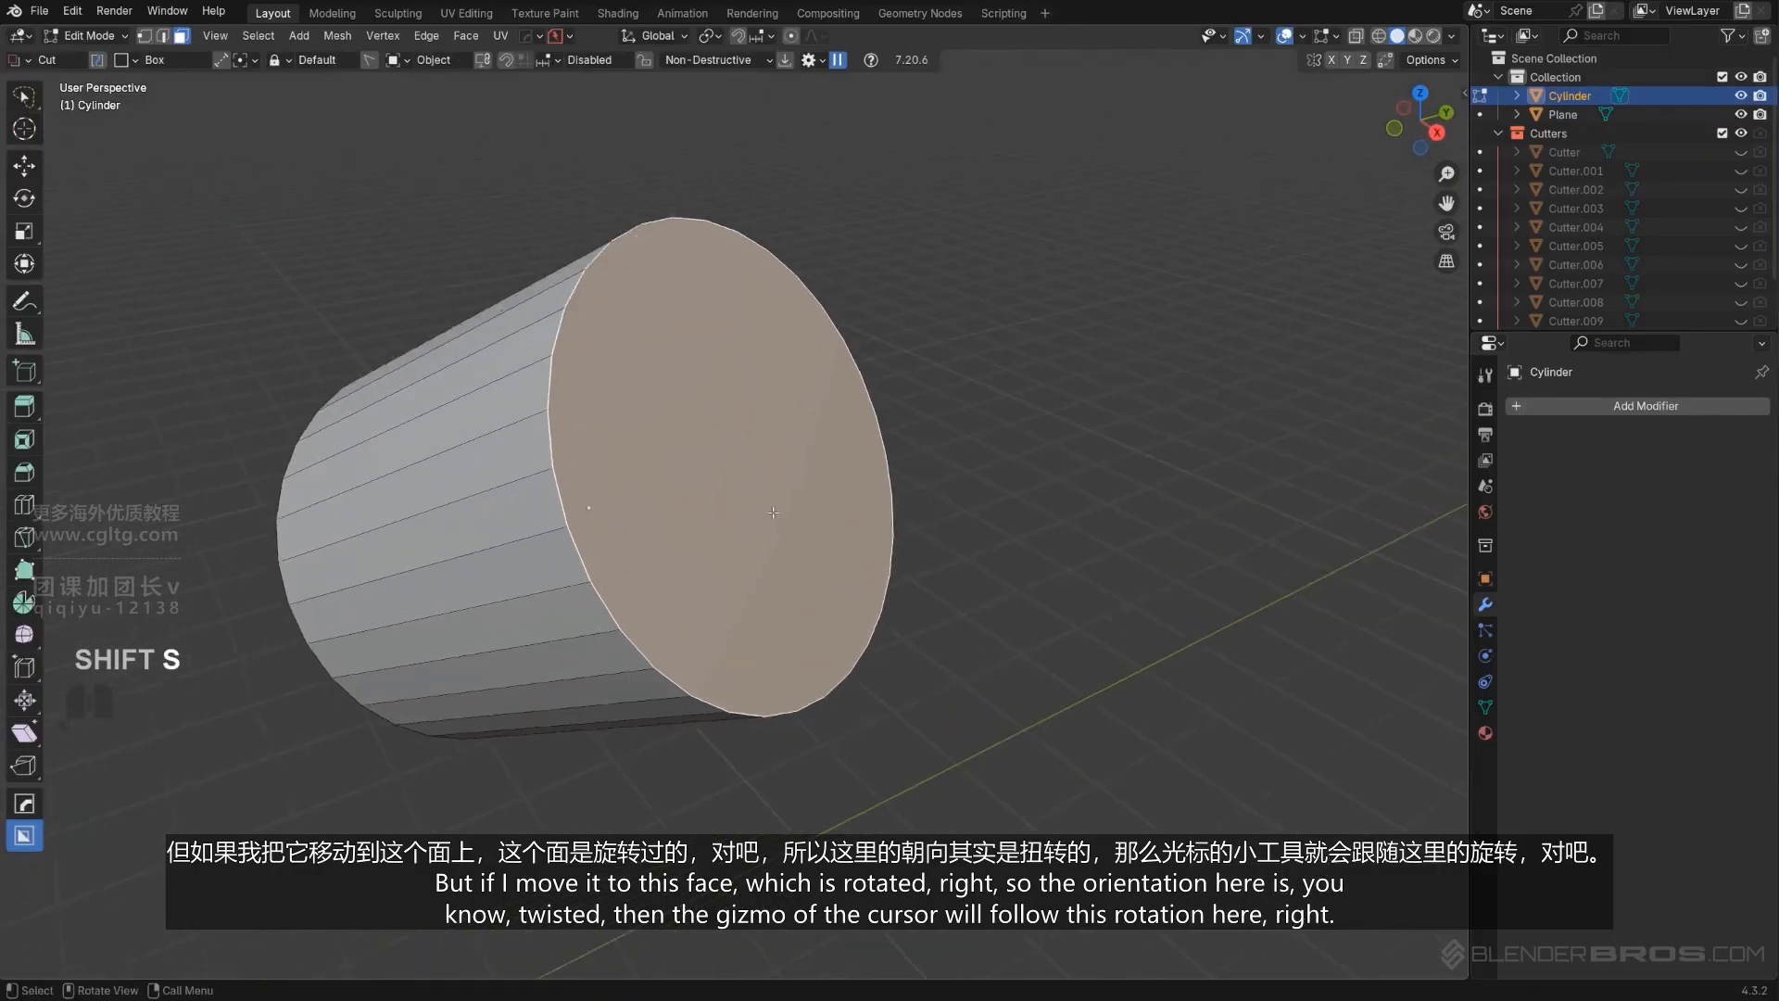
key("shift+s")
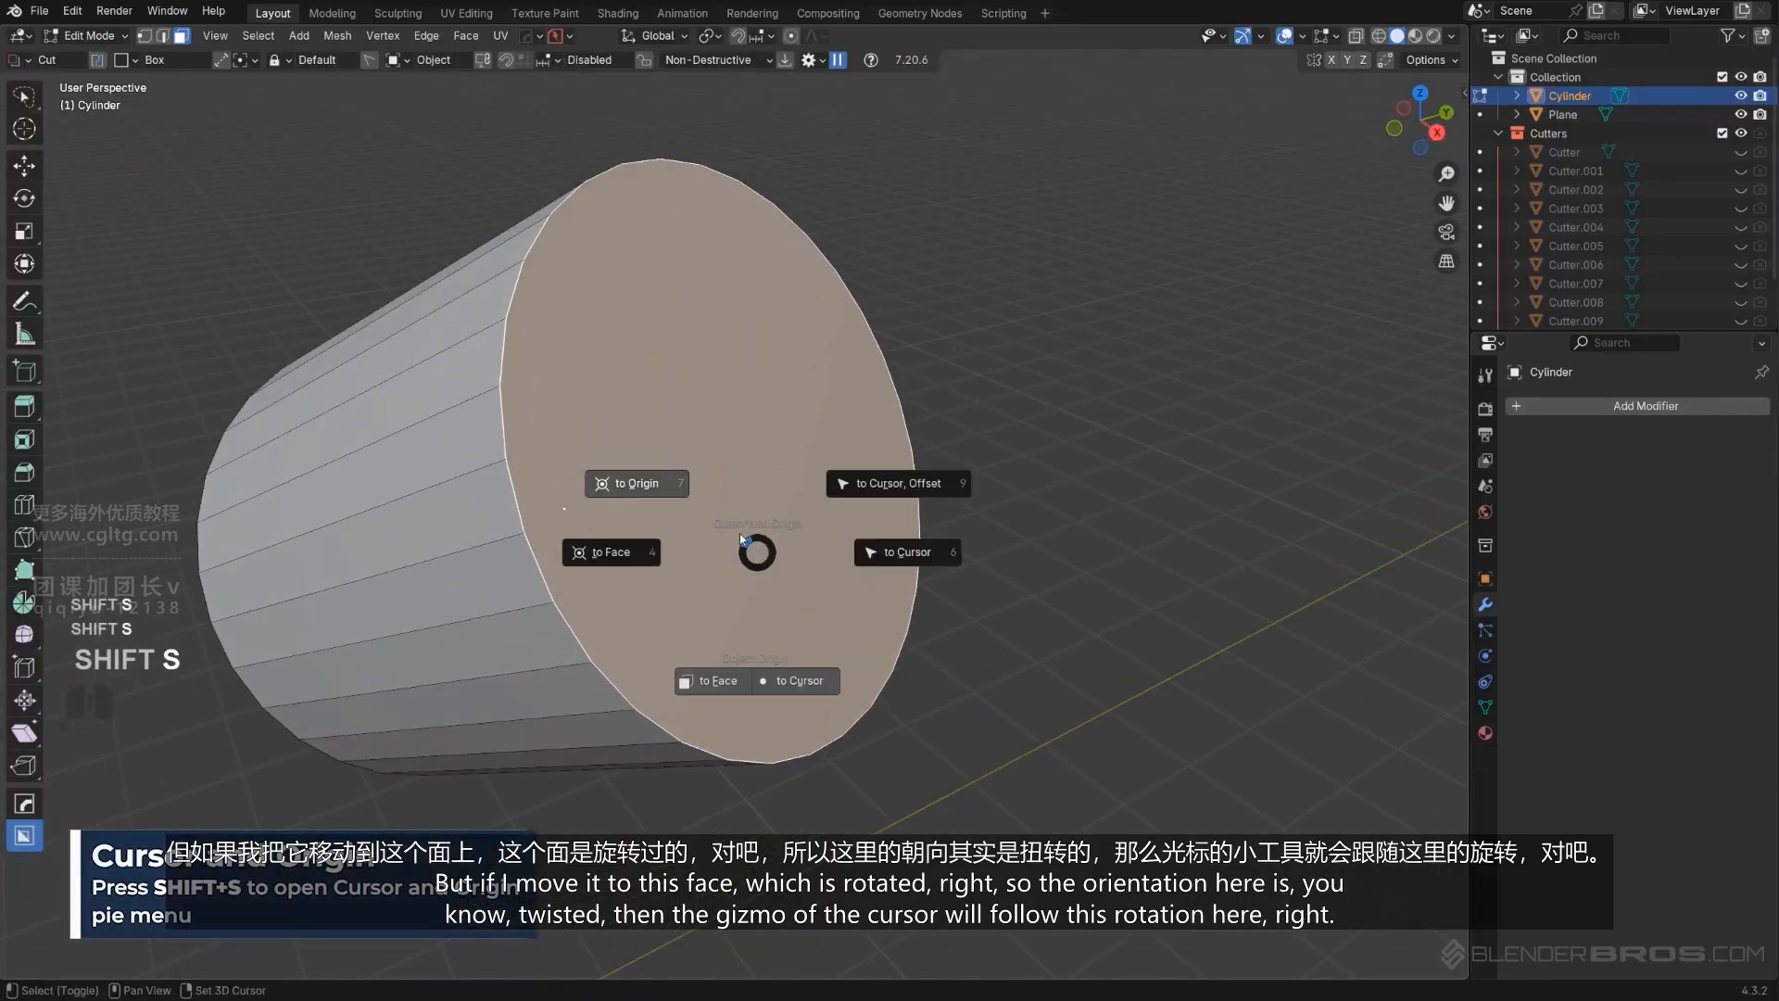
left_click(604, 556)
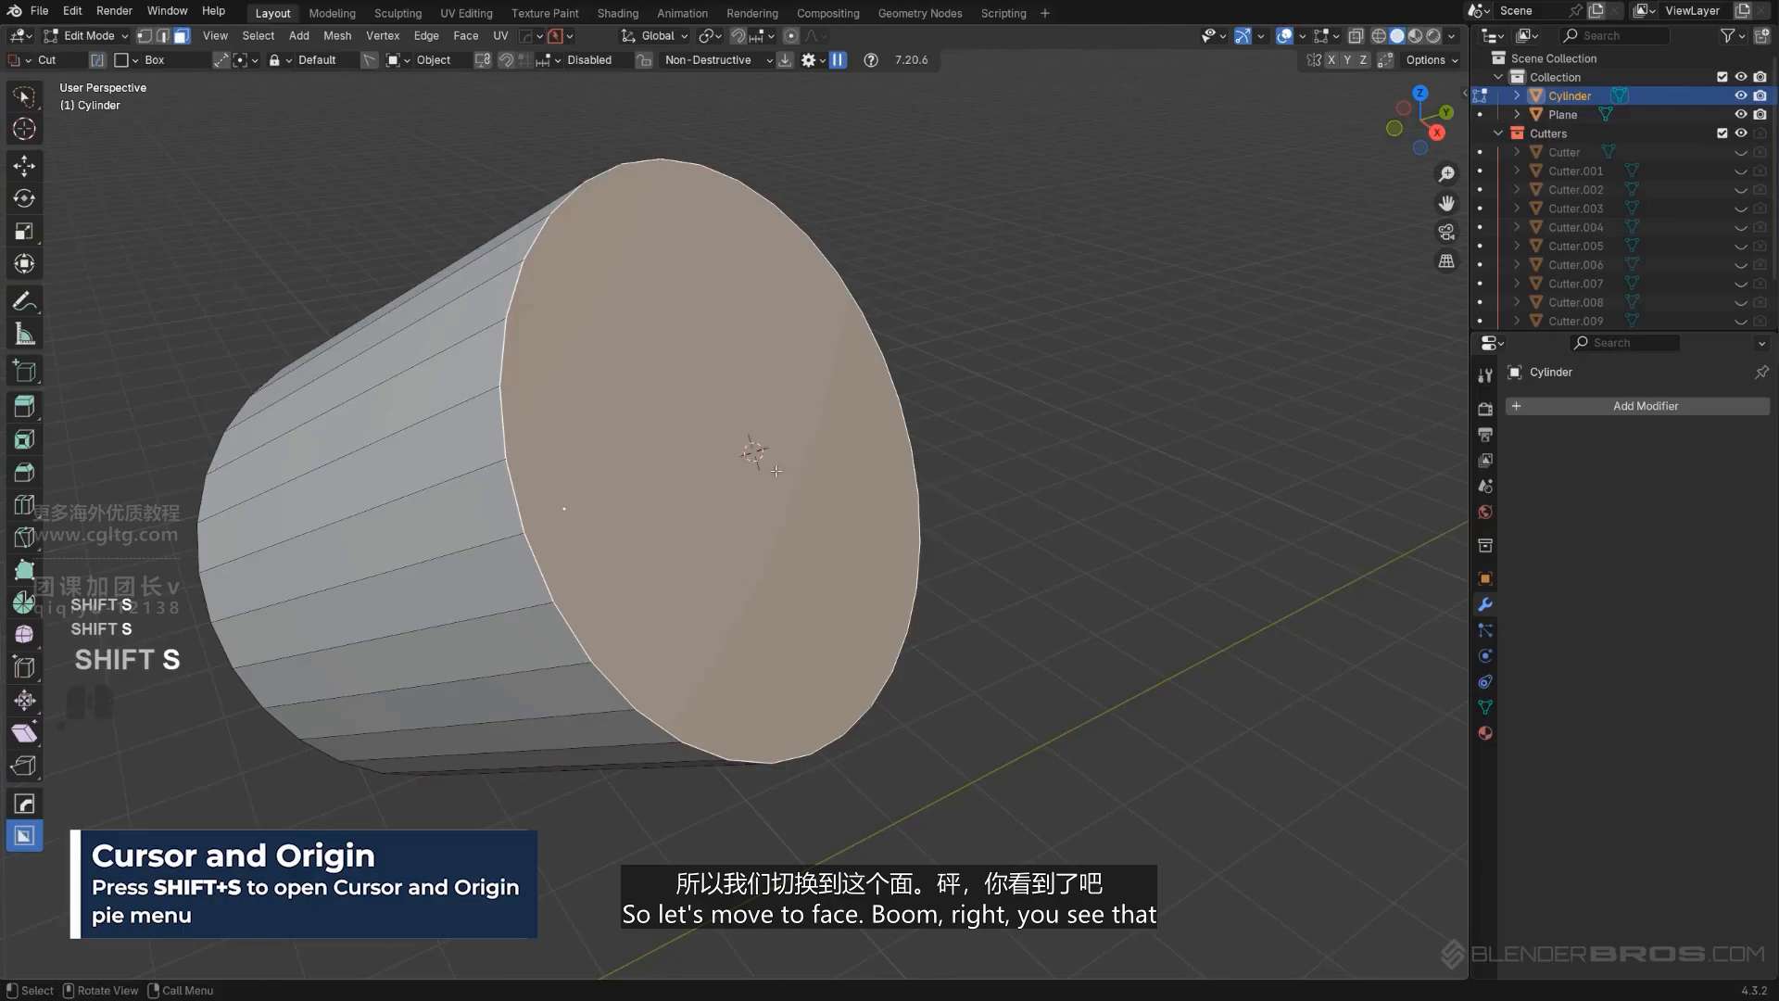
scroll(773, 491, "down", 3)
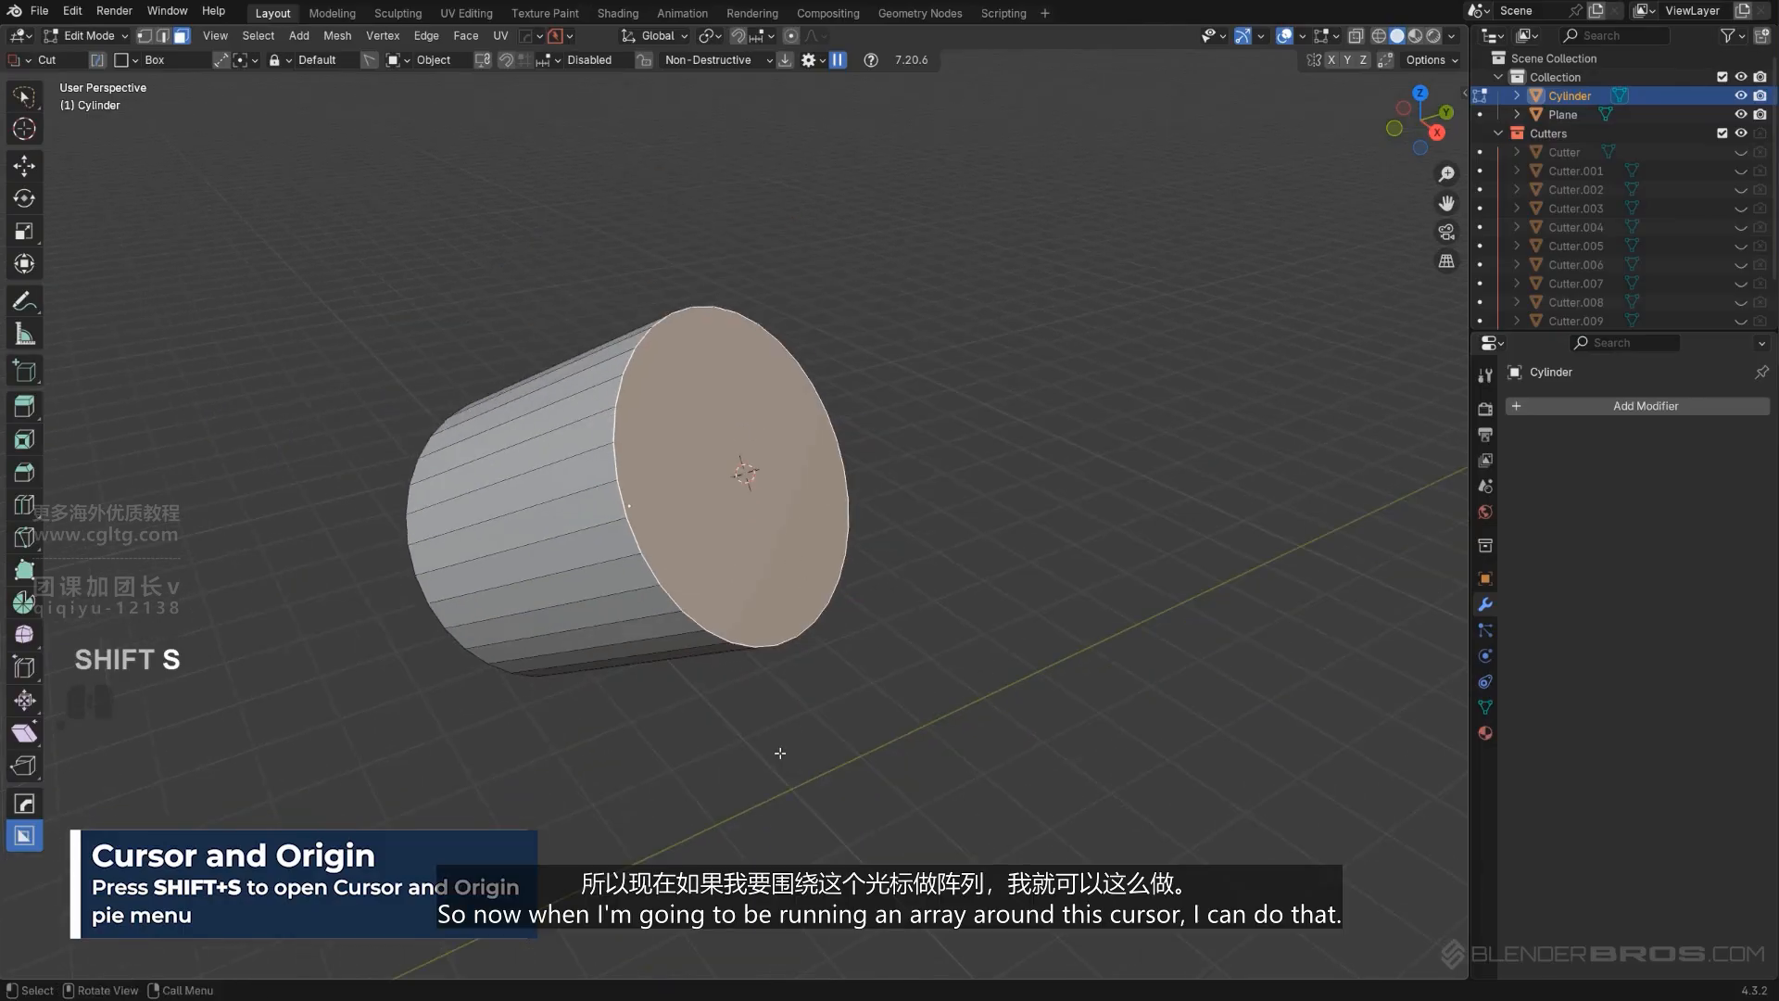
key("Tab")
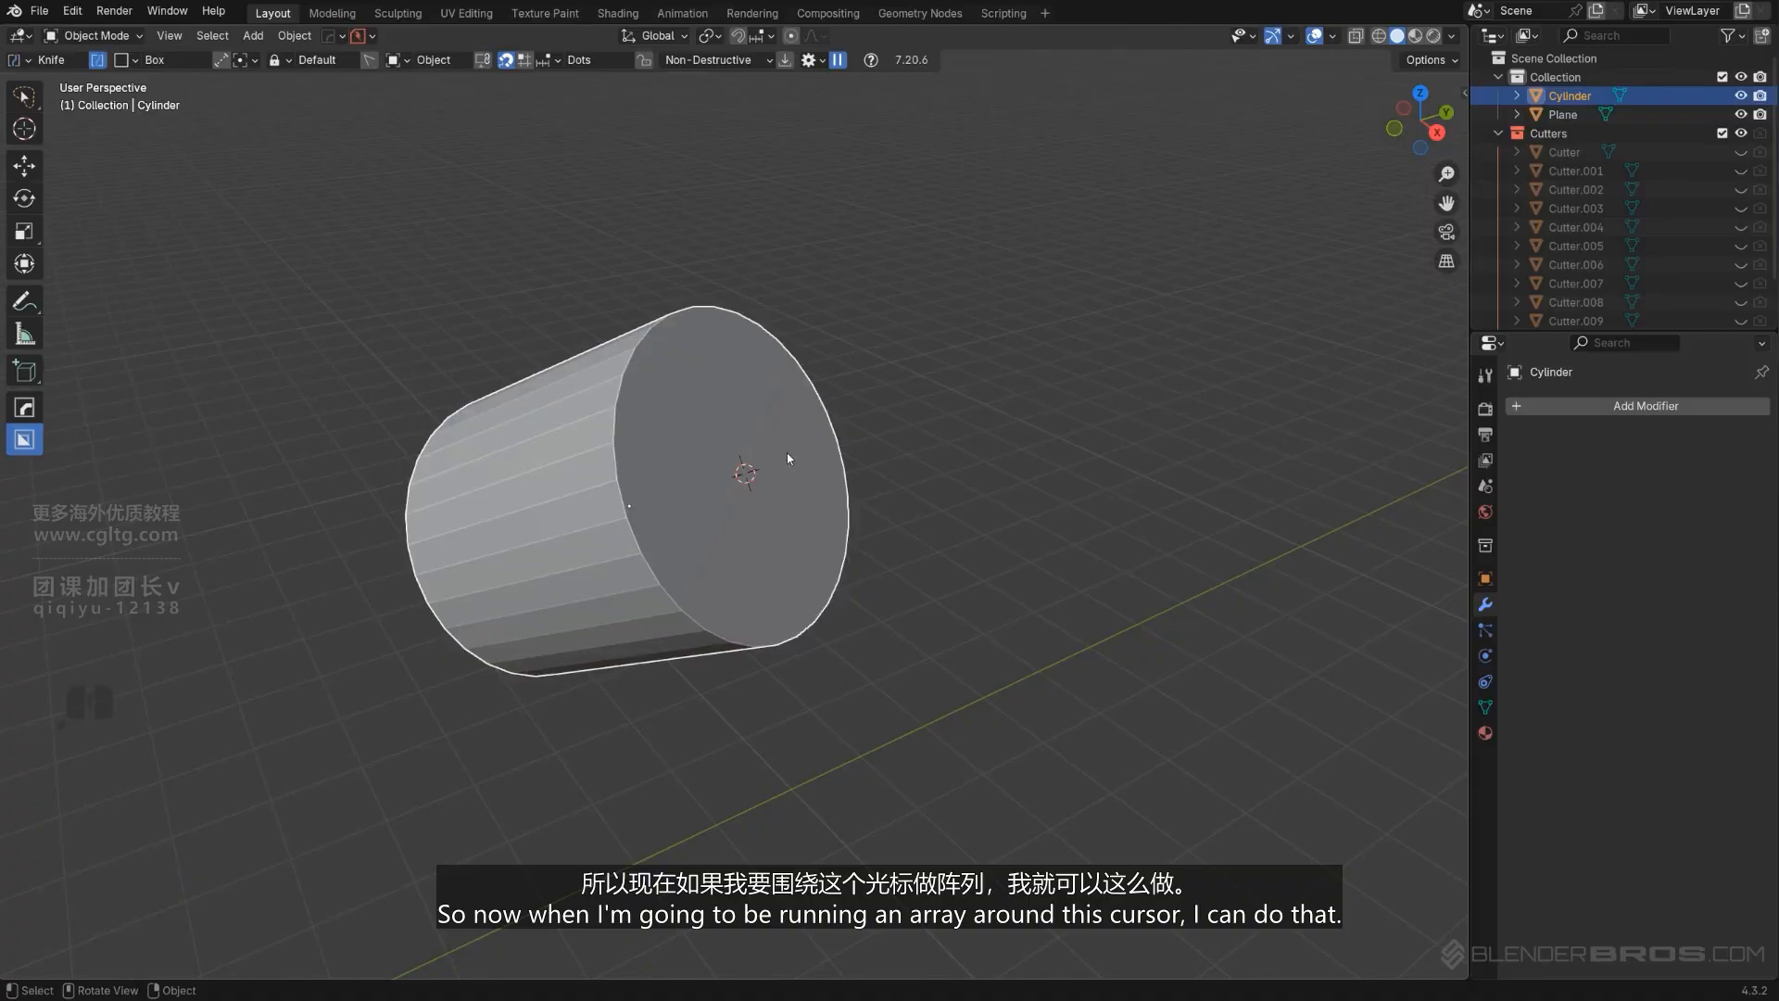
Switch the cutter shape to Circle with Dots snapping enabled.
middle_click_drag(787, 457, 728, 460)
scroll(704, 487, "up", 3)
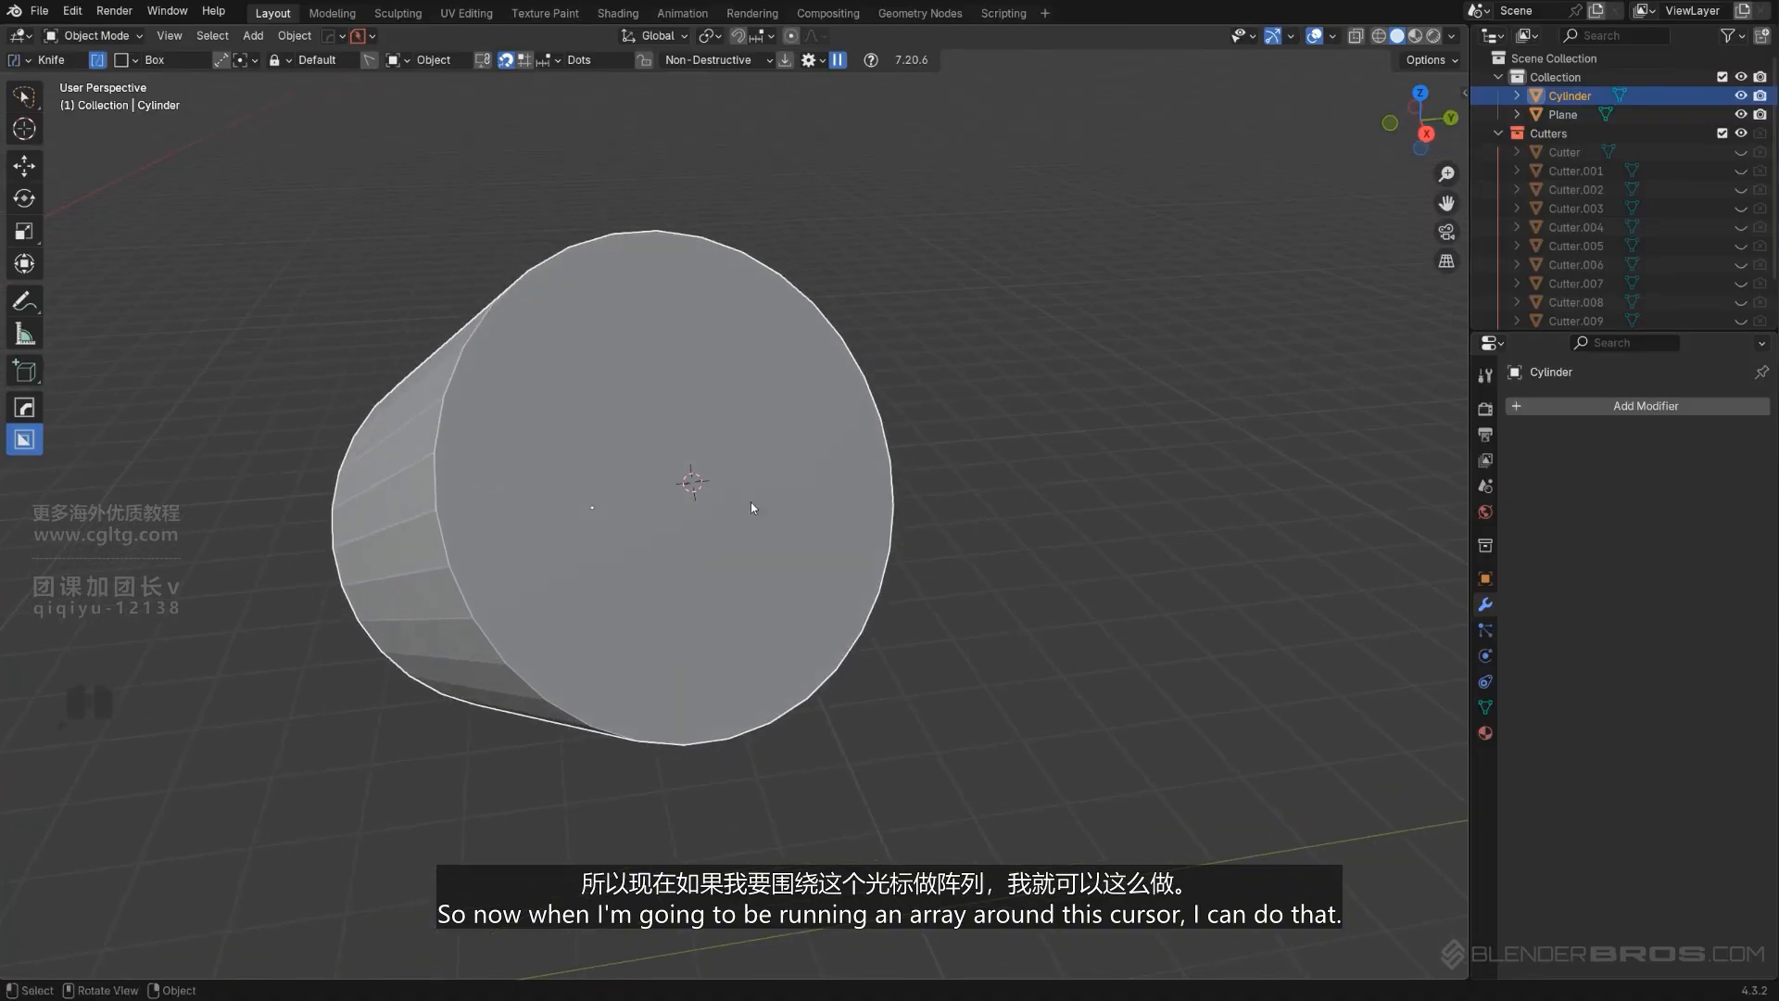
key("q")
mouse_move(748, 501)
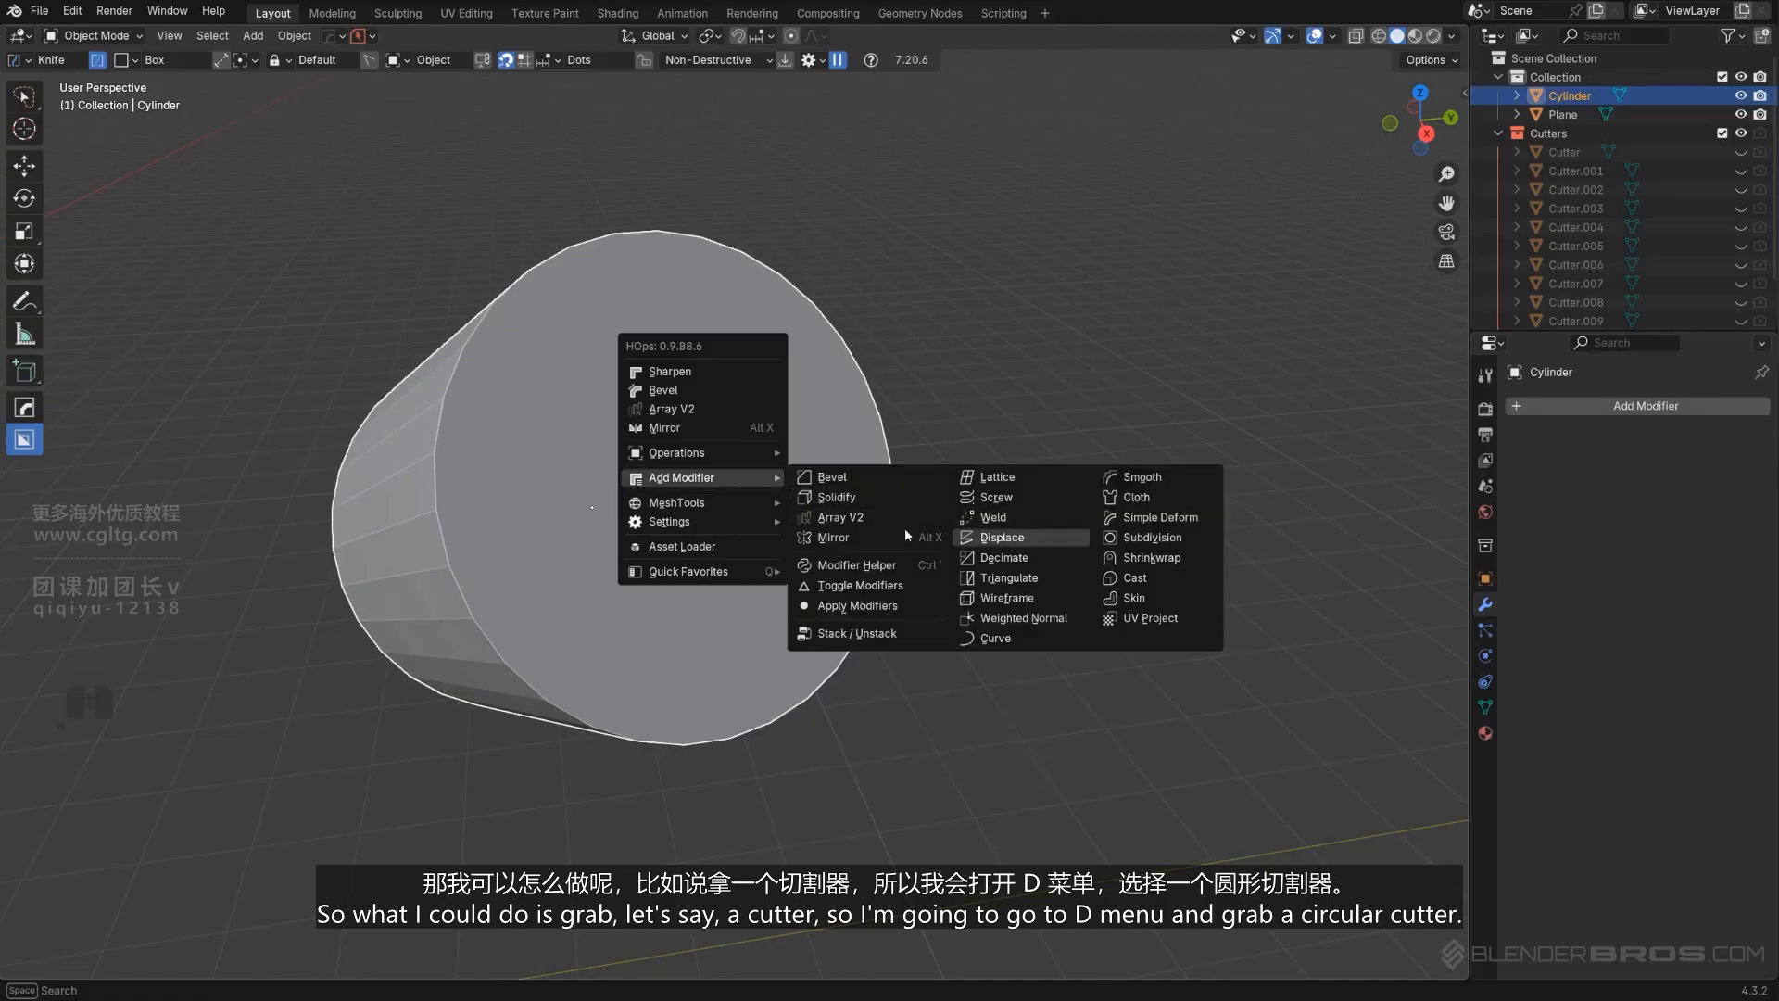
key("d")
left_click(750, 485)
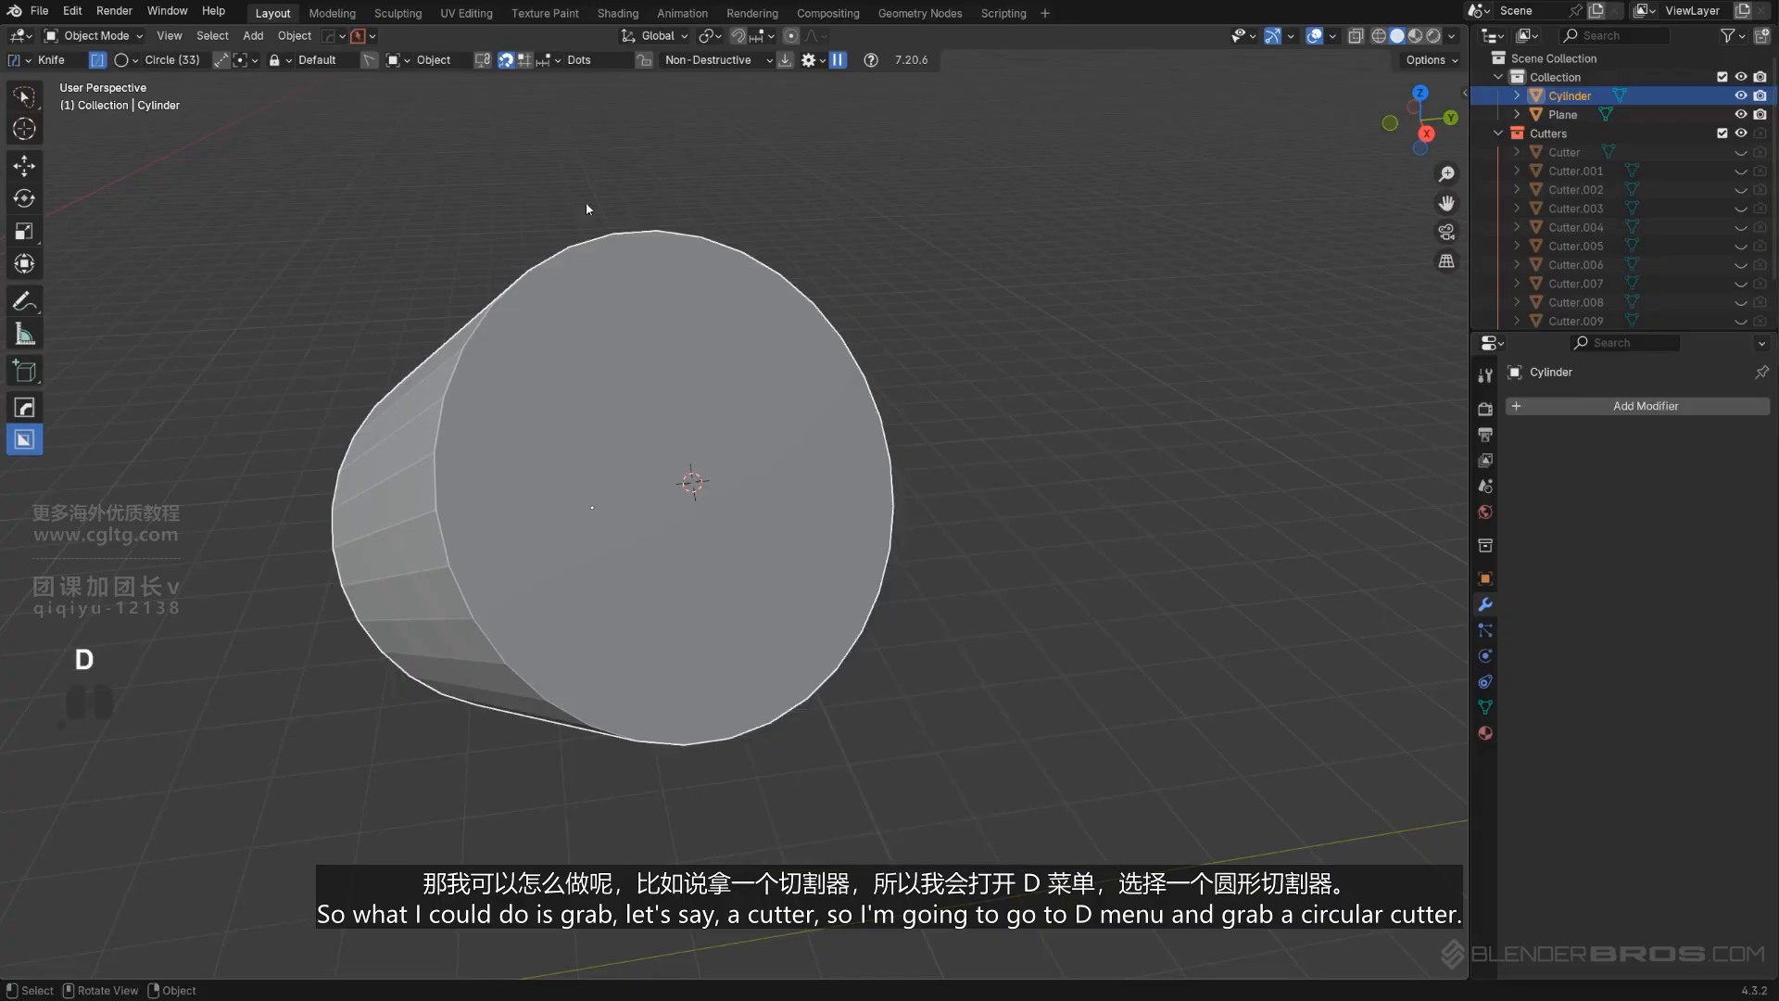
left_click(505, 61)
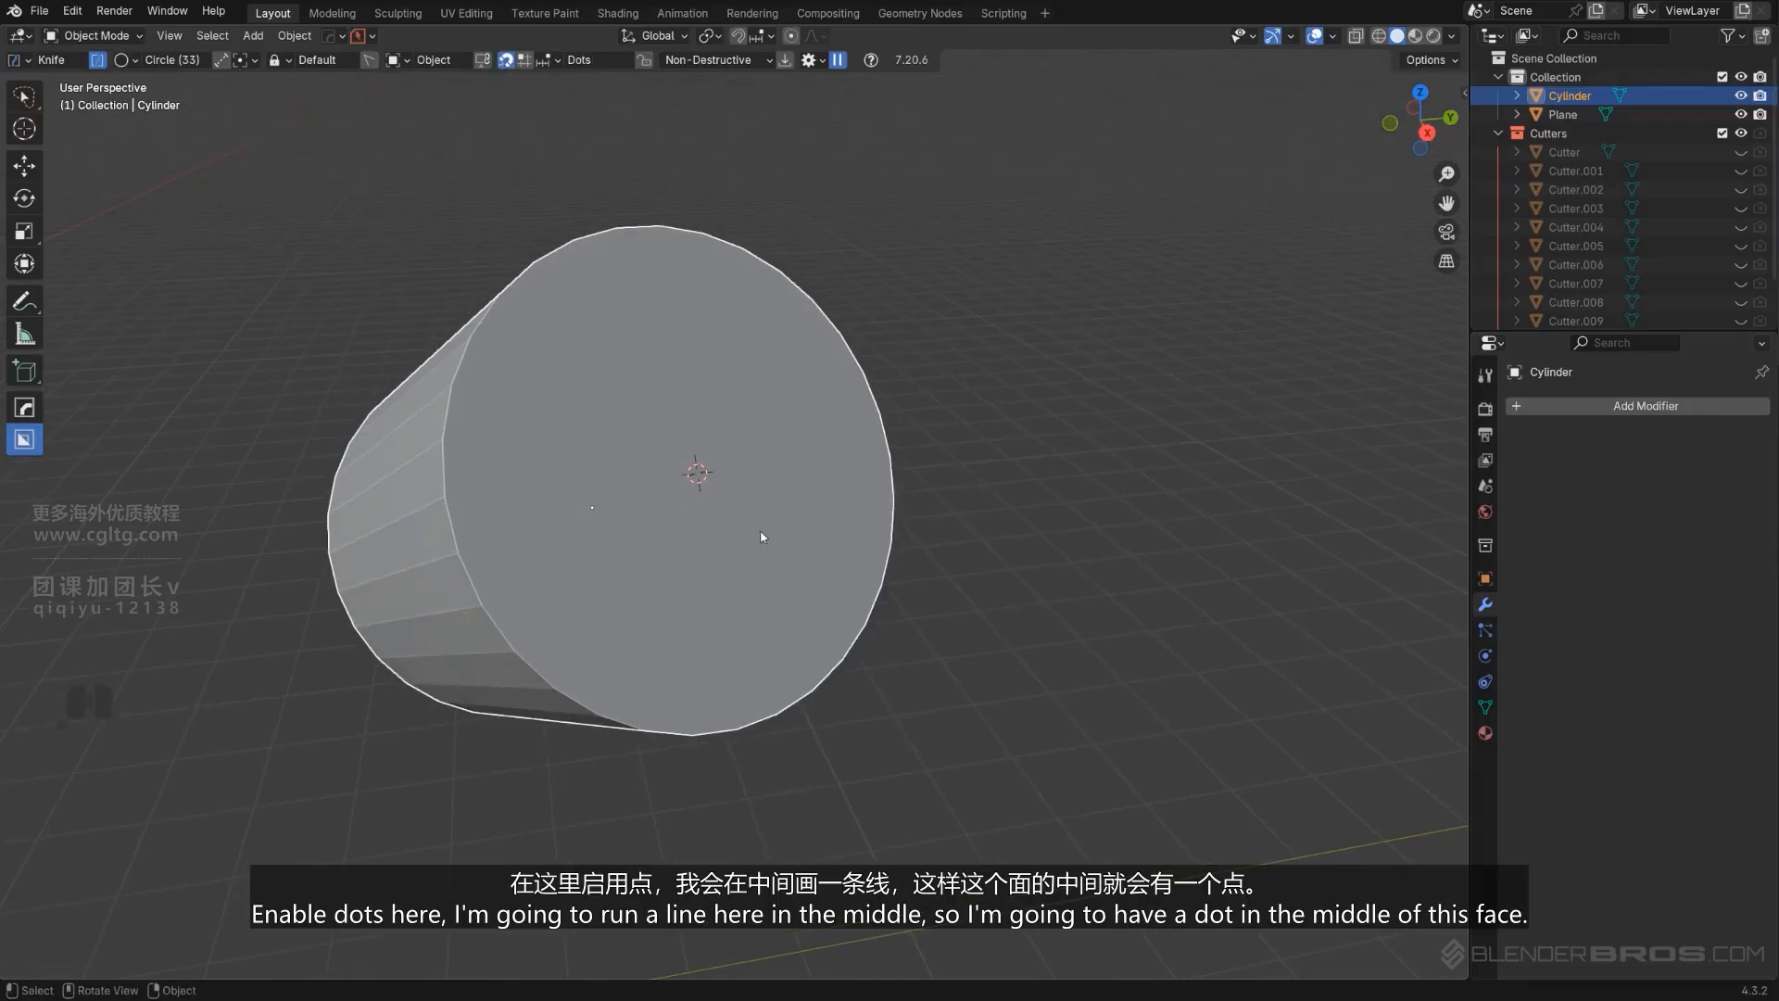
Join two opposite rim vertices of the cylinder's end face with an edge through its middle, and return to Object Mode.
key("Tab")
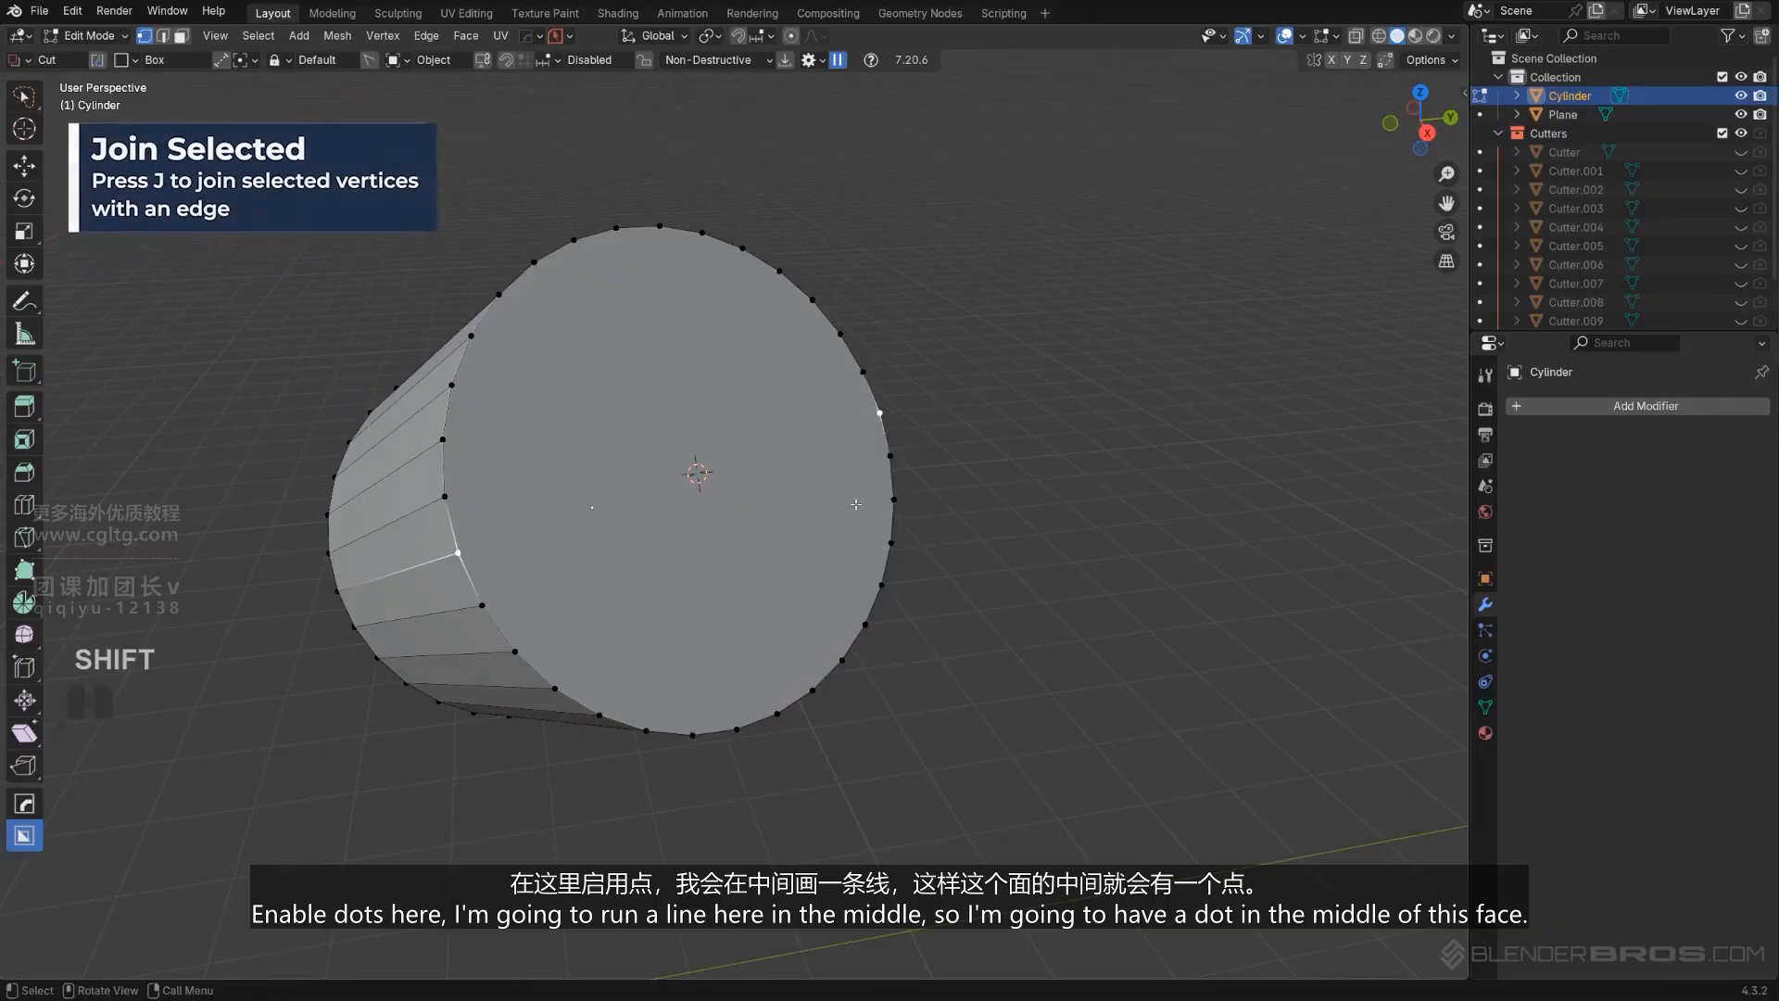
key("j")
mouse_move(834, 480)
middle_mouse_down()
mouse_move(779, 476)
mouse_move(752, 436)
mouse_move(789, 486)
middle_mouse_up()
key("Tab")
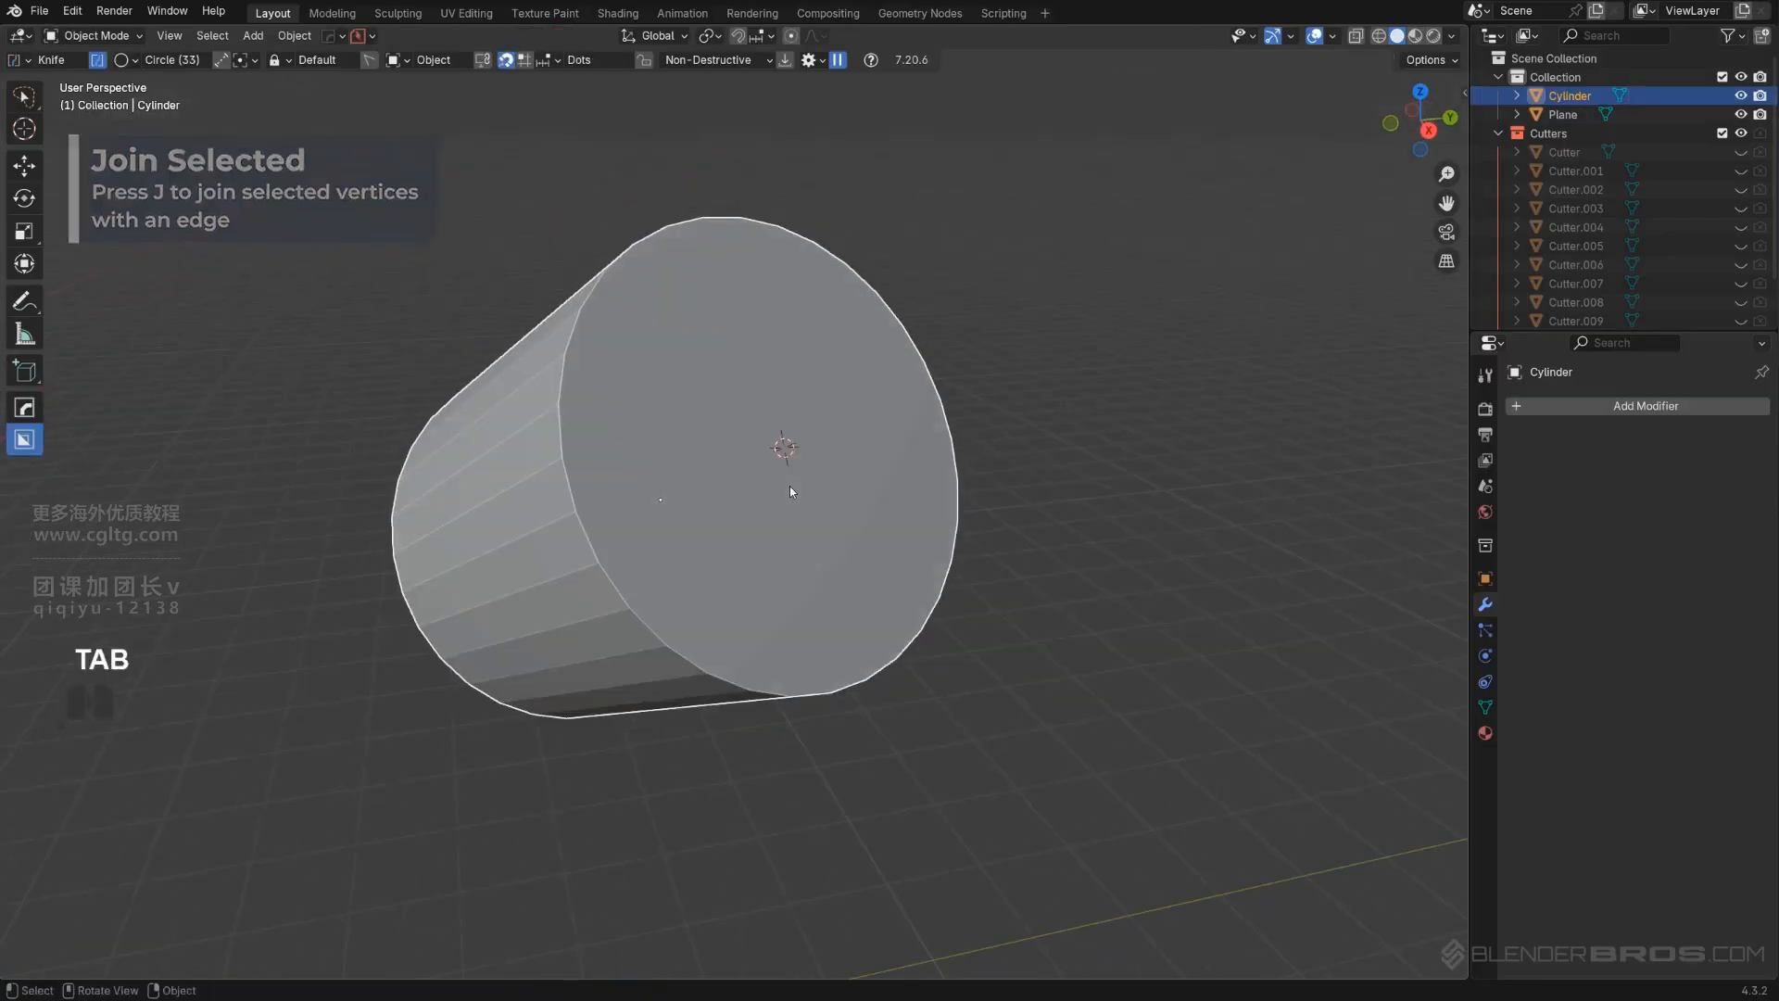
Cut a small tapered circular hole drawn from the face's centre, moved along X toward the rim, keeping the cutter selected.
left_click_drag(787, 451, 848, 456, "ctrl")
key("x")
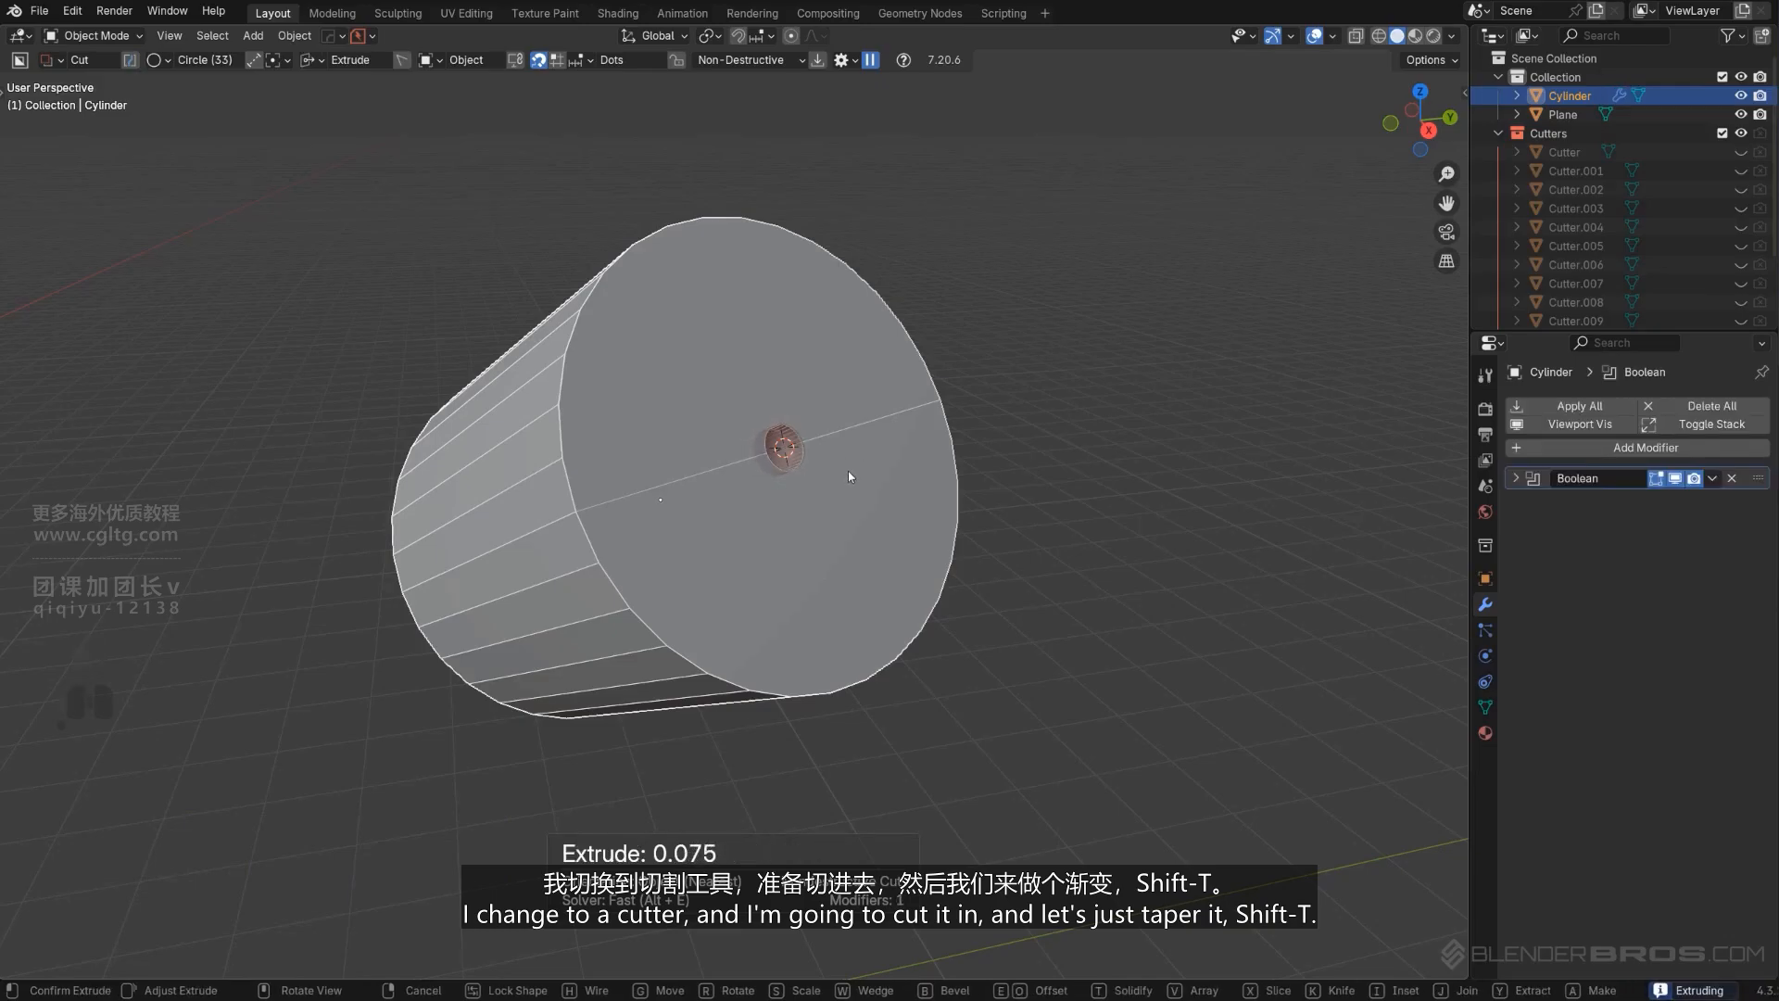
key("shift+t")
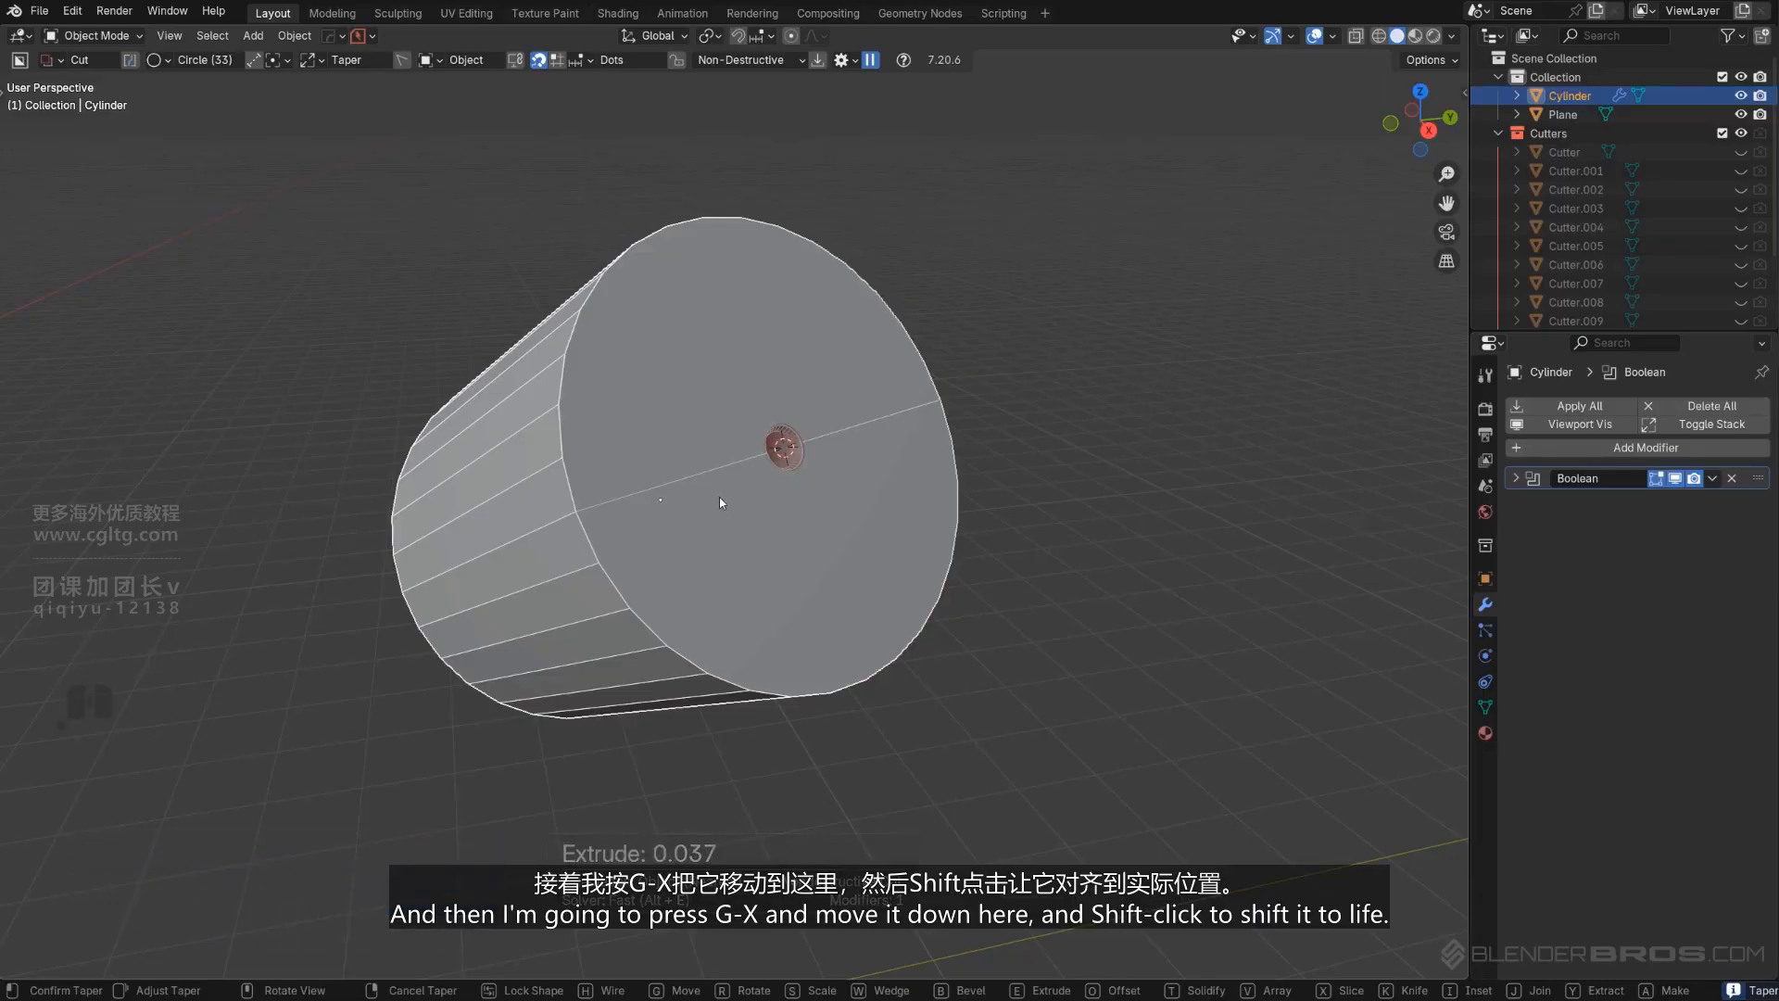
key("g")
key("x")
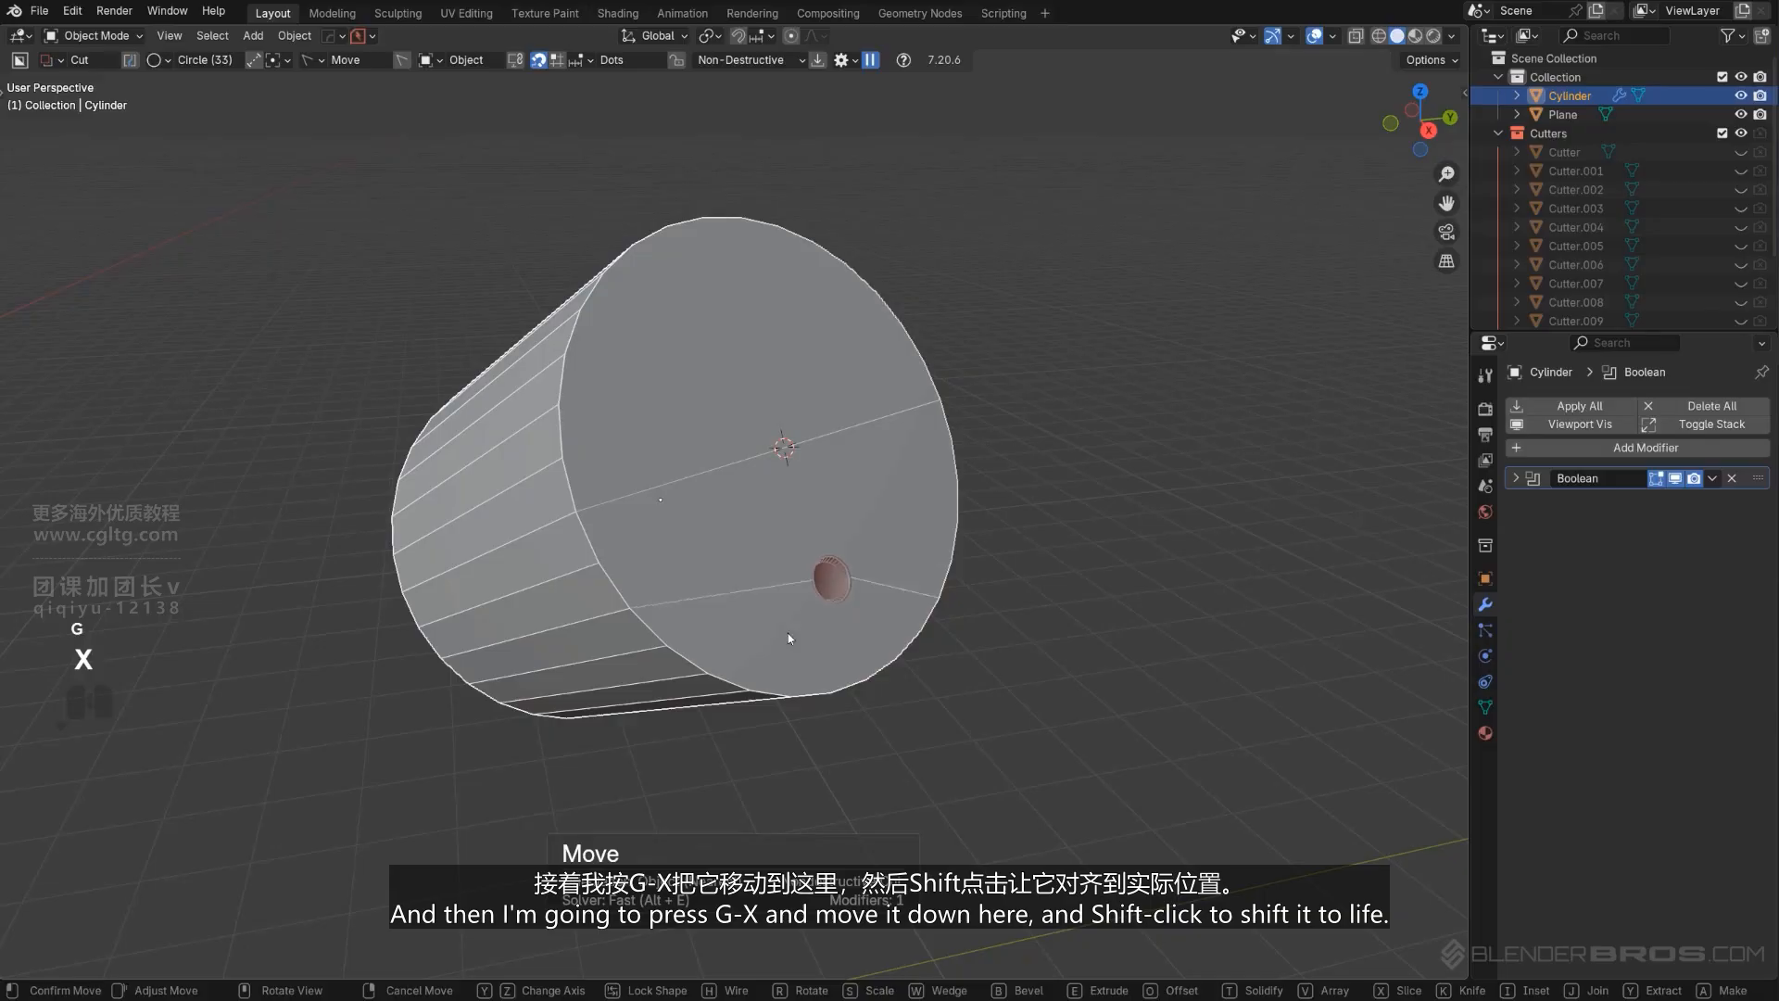
left_click(834, 669, "shift")
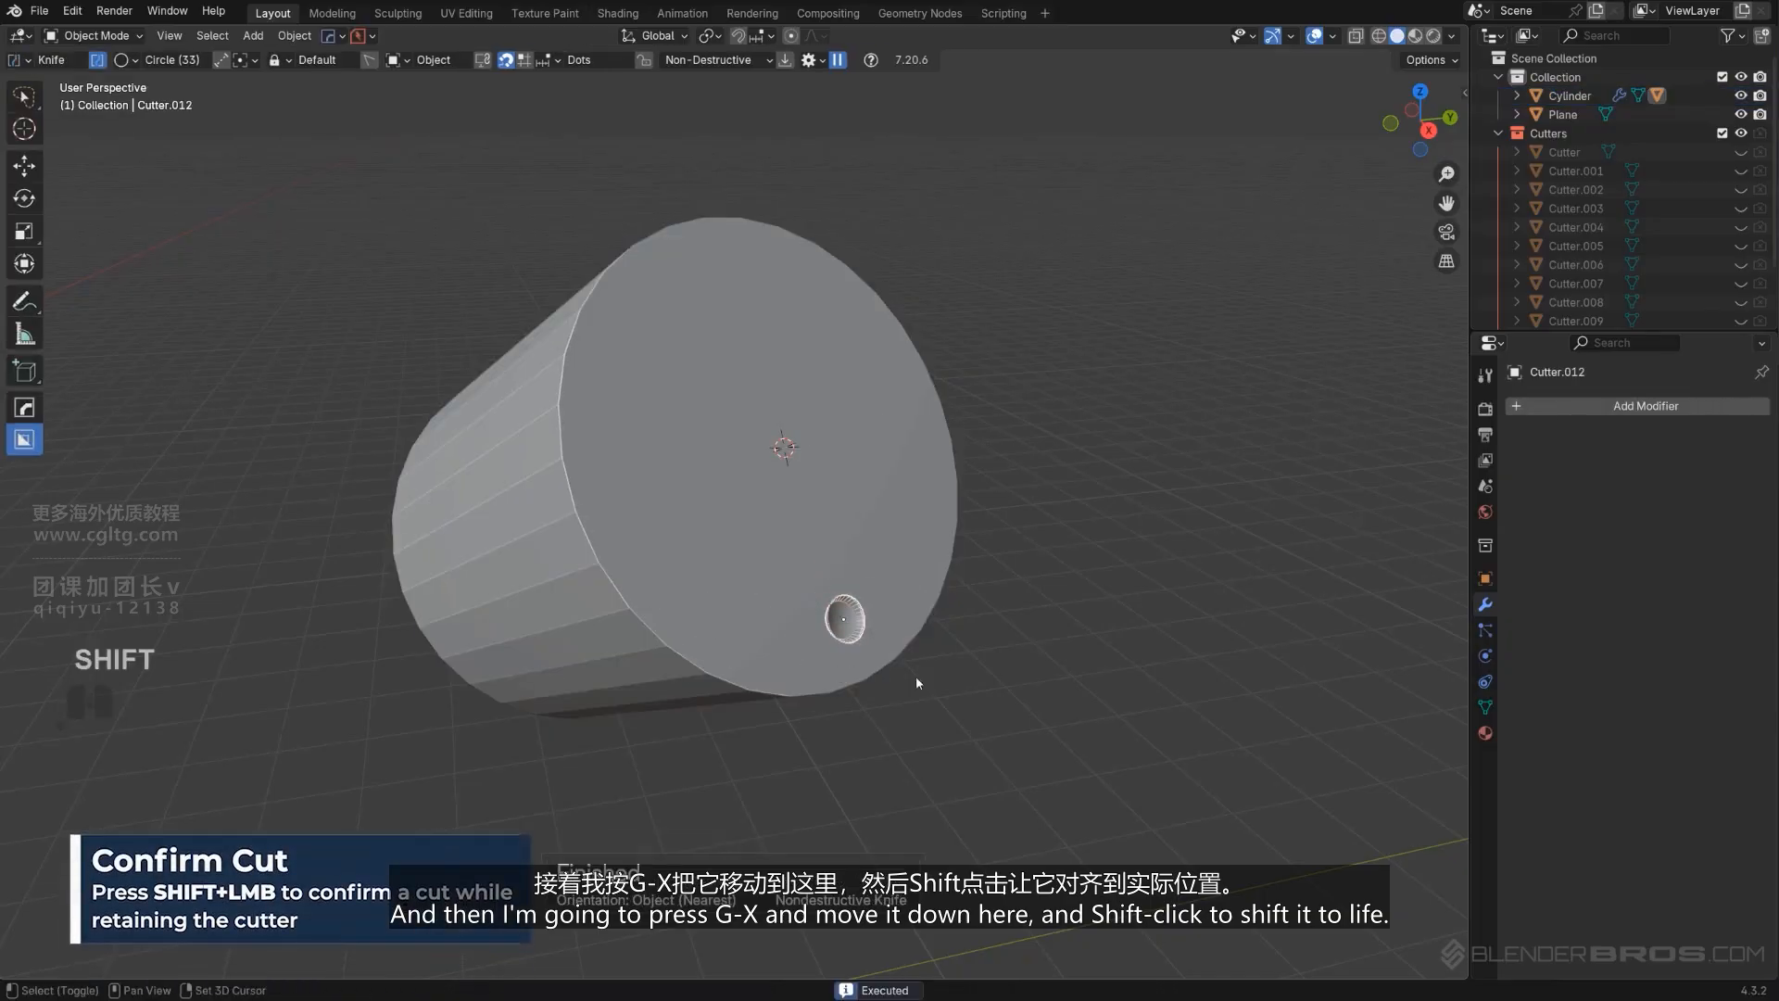
Radial-array the cutter around the 3D cursor with rotation axis Z, 9 segments and a displacement of -0.059.
middle_click_drag(1096, 651, 860, 600)
scroll(798, 591, "up", 2)
scroll(837, 599, "down", 2)
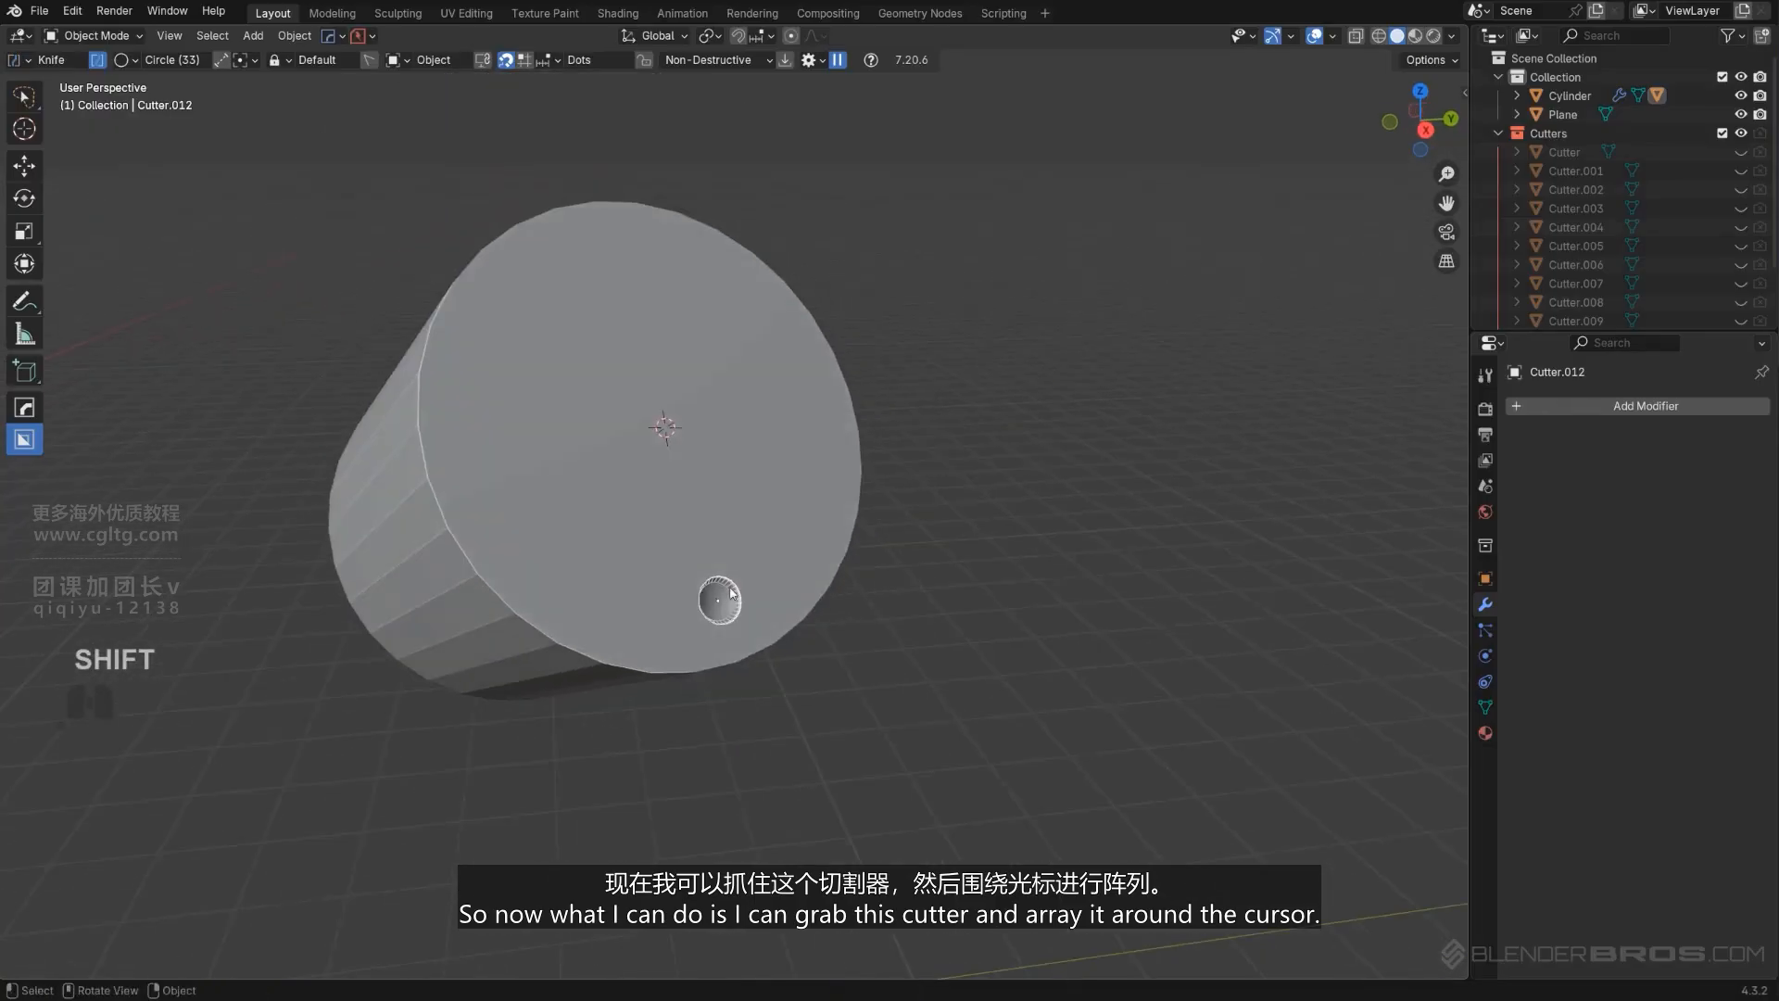
scroll(723, 607, "up", 2)
middle_click_drag(697, 641, 801, 596, "shift")
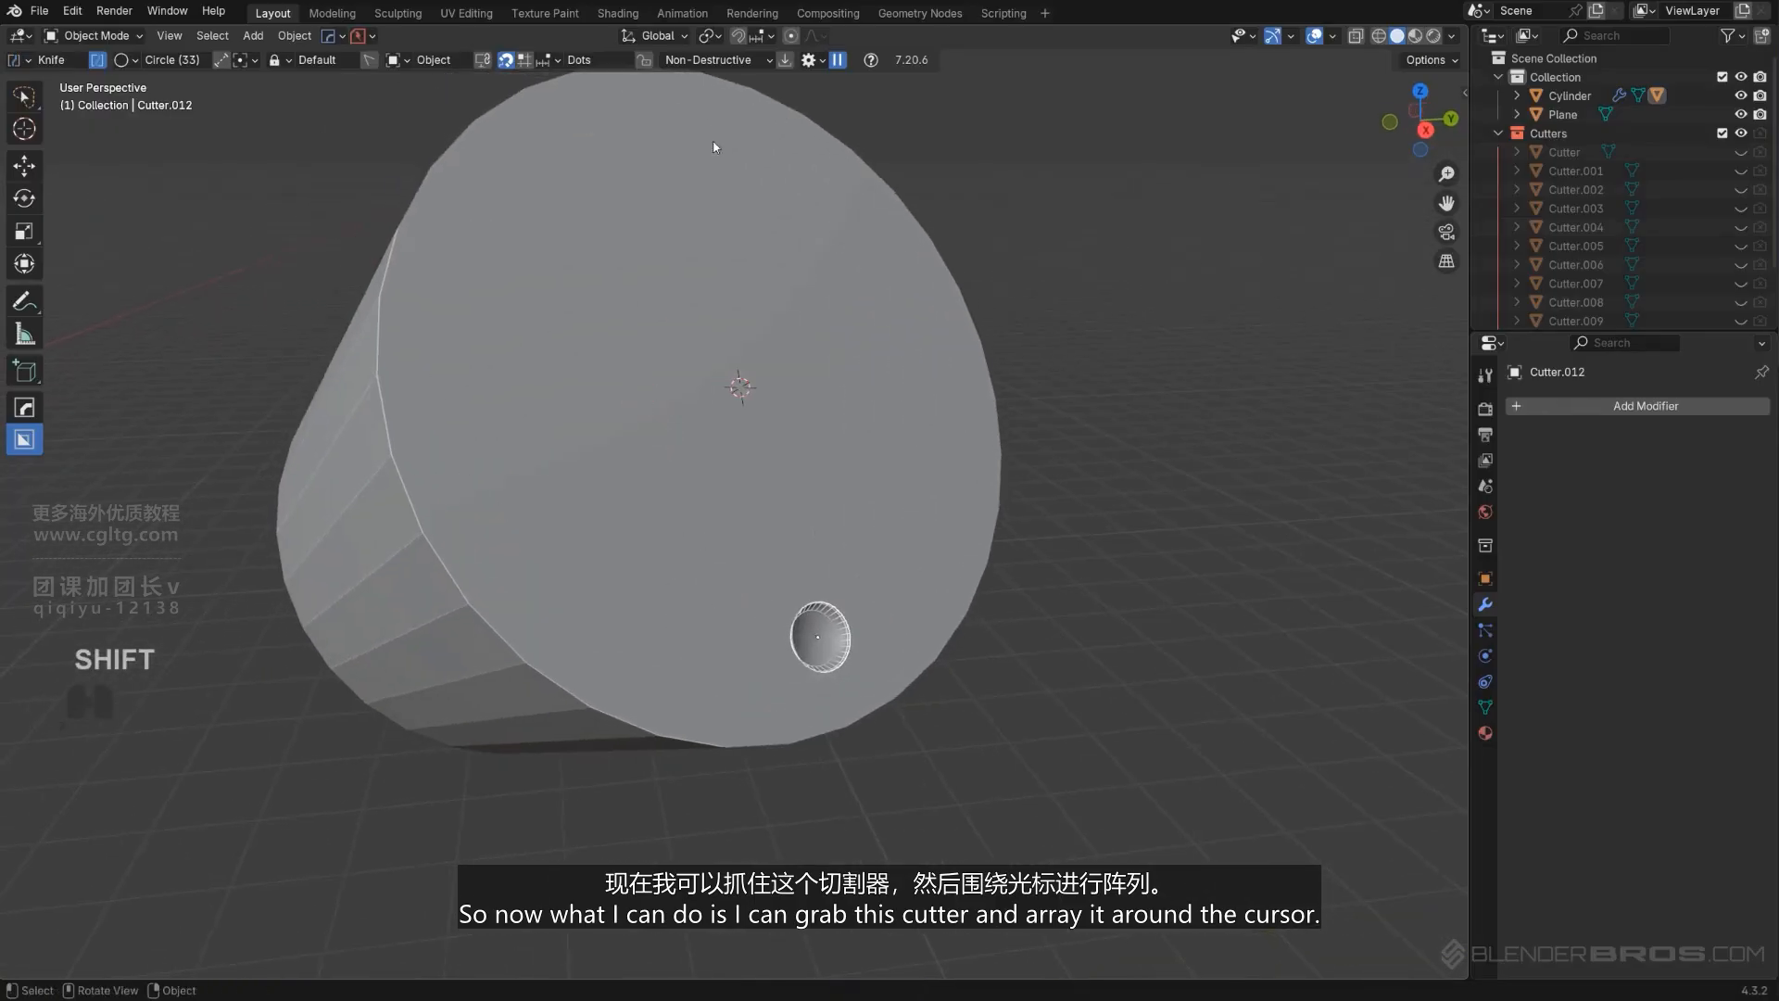
key("q")
mouse_move(908, 432)
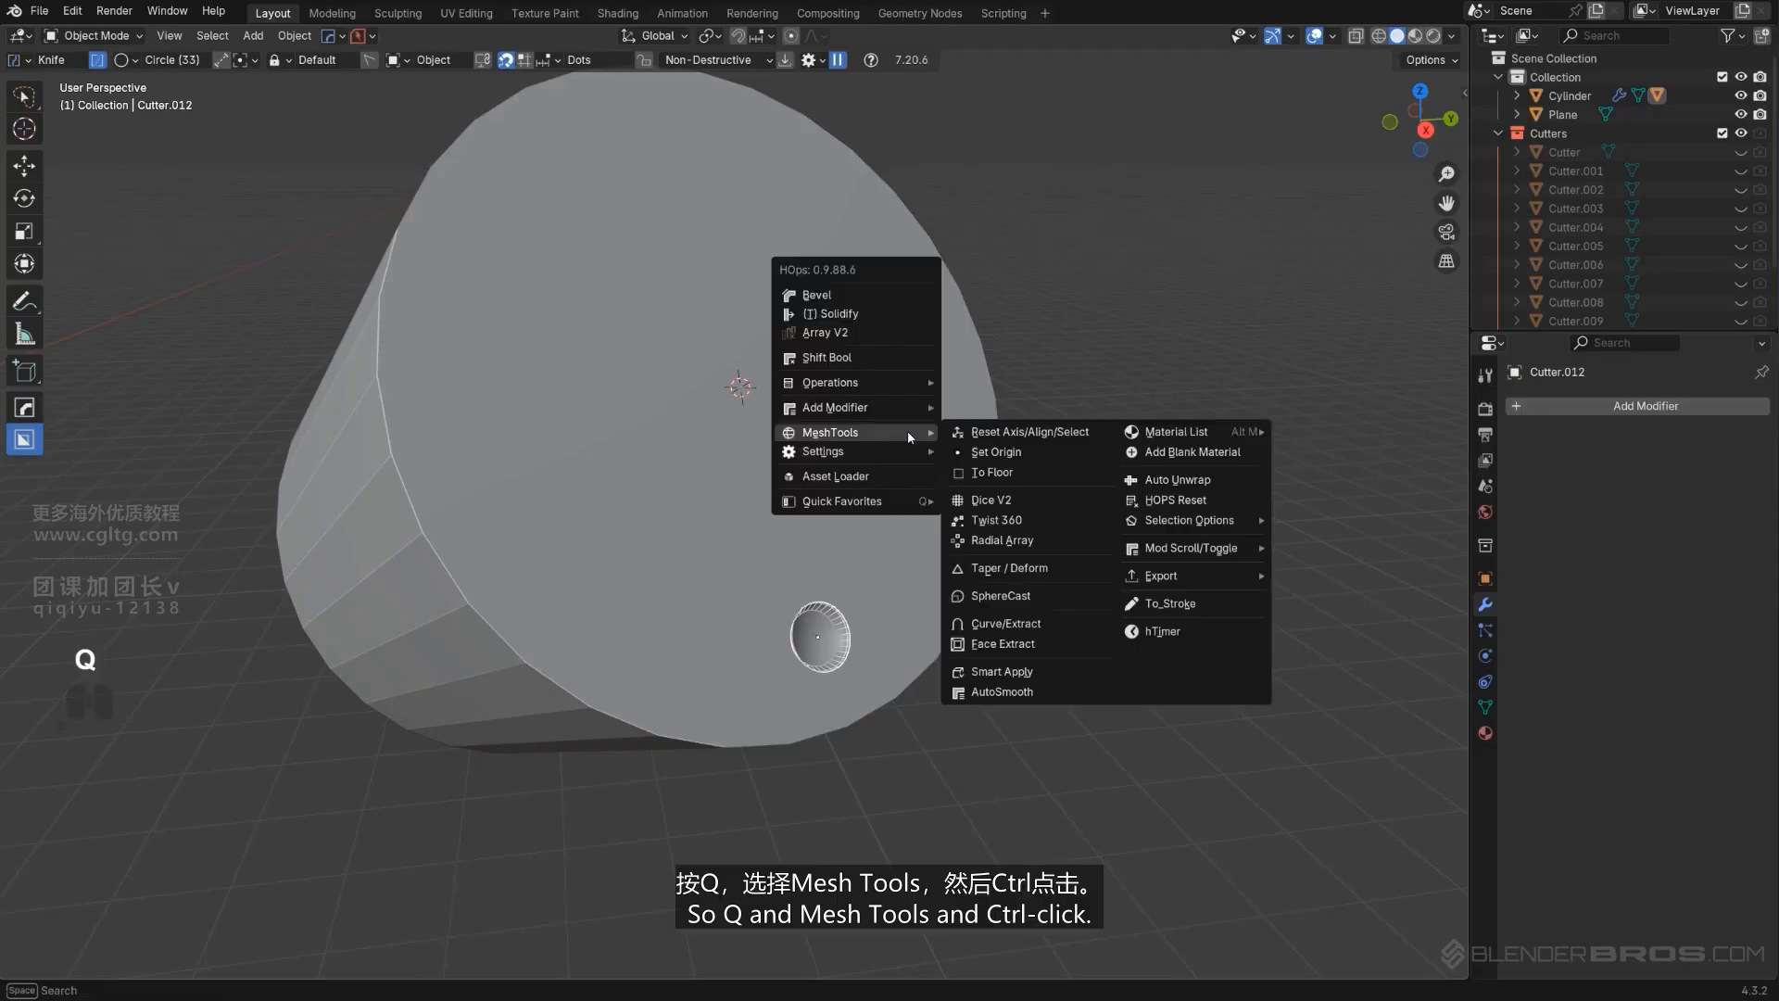
left_click(1040, 545, "ctrl")
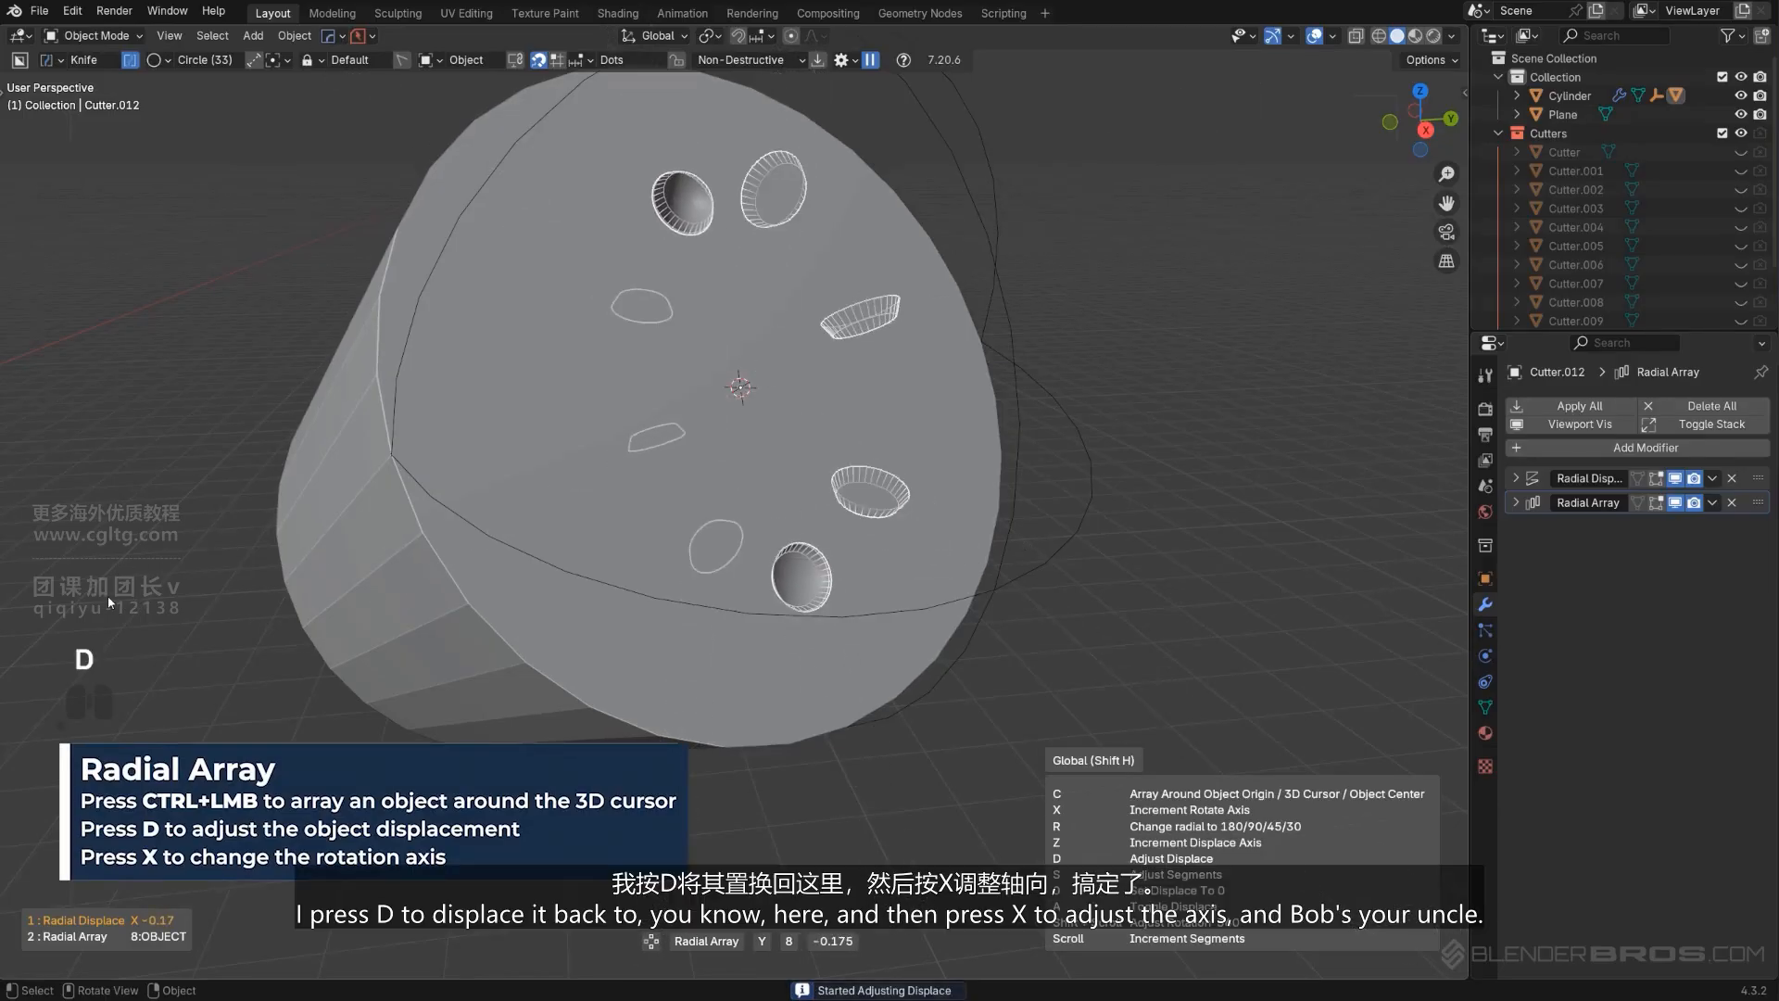
key("x")
key("x")
key("x")
key("x")
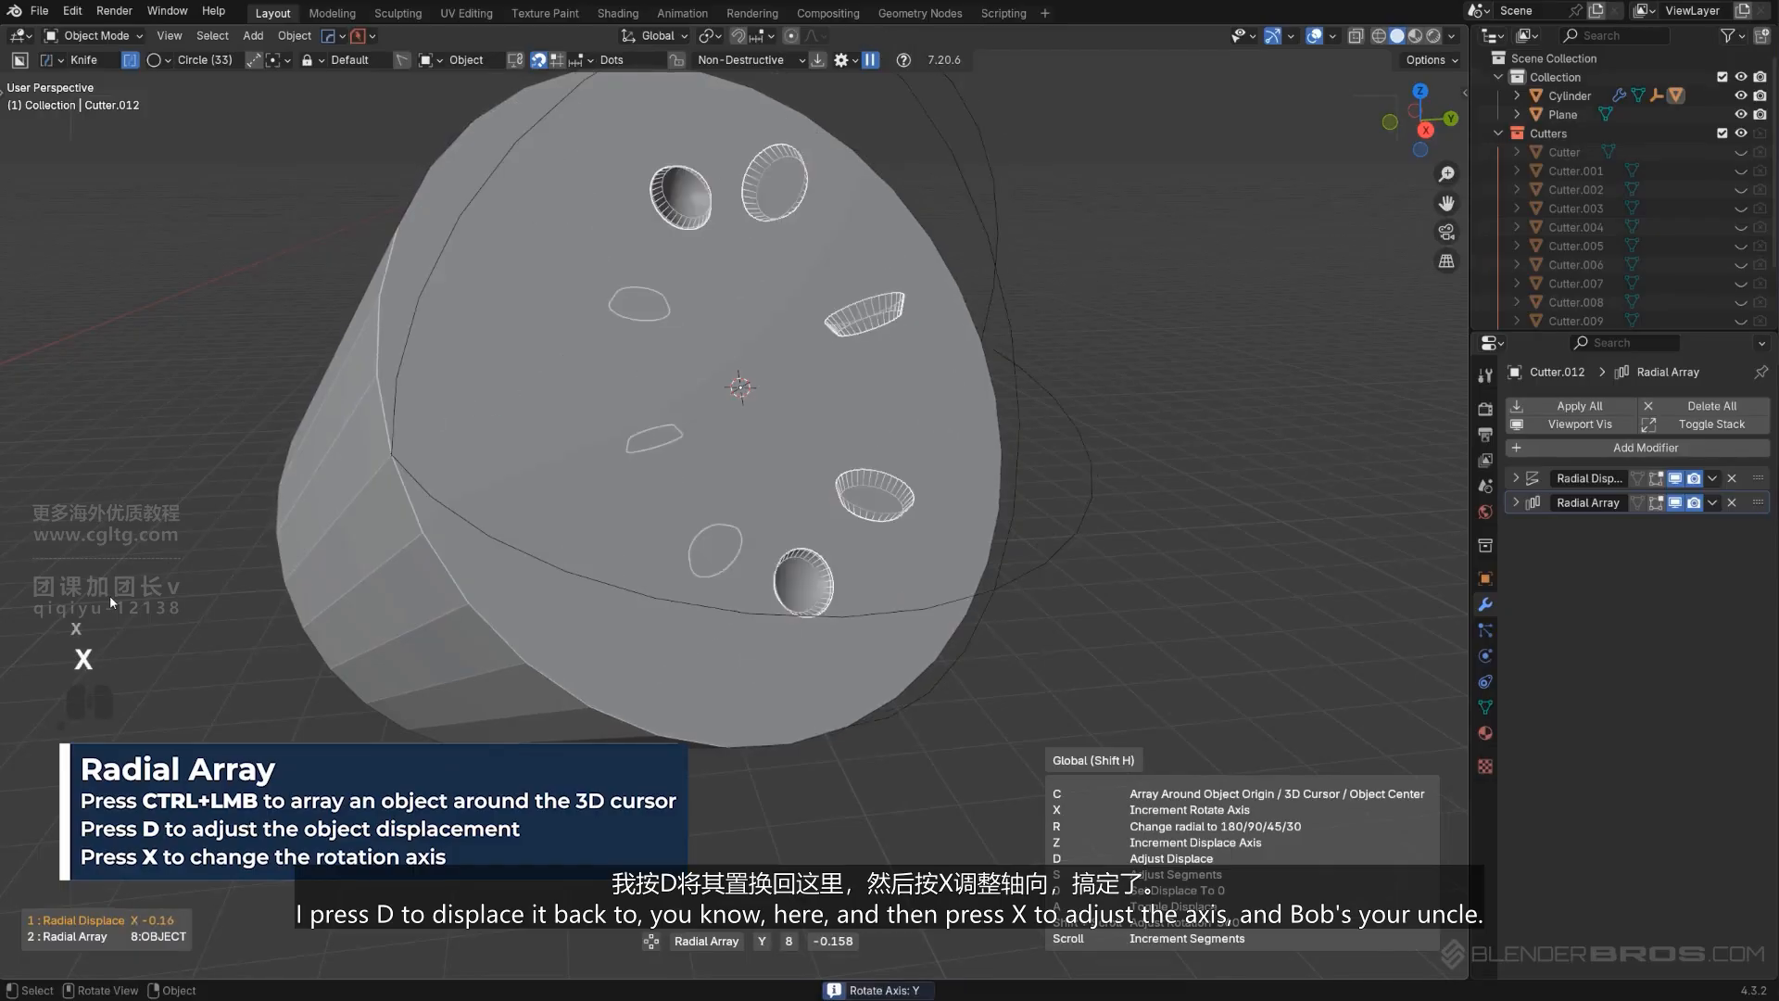
scroll(116, 601, "up", 2)
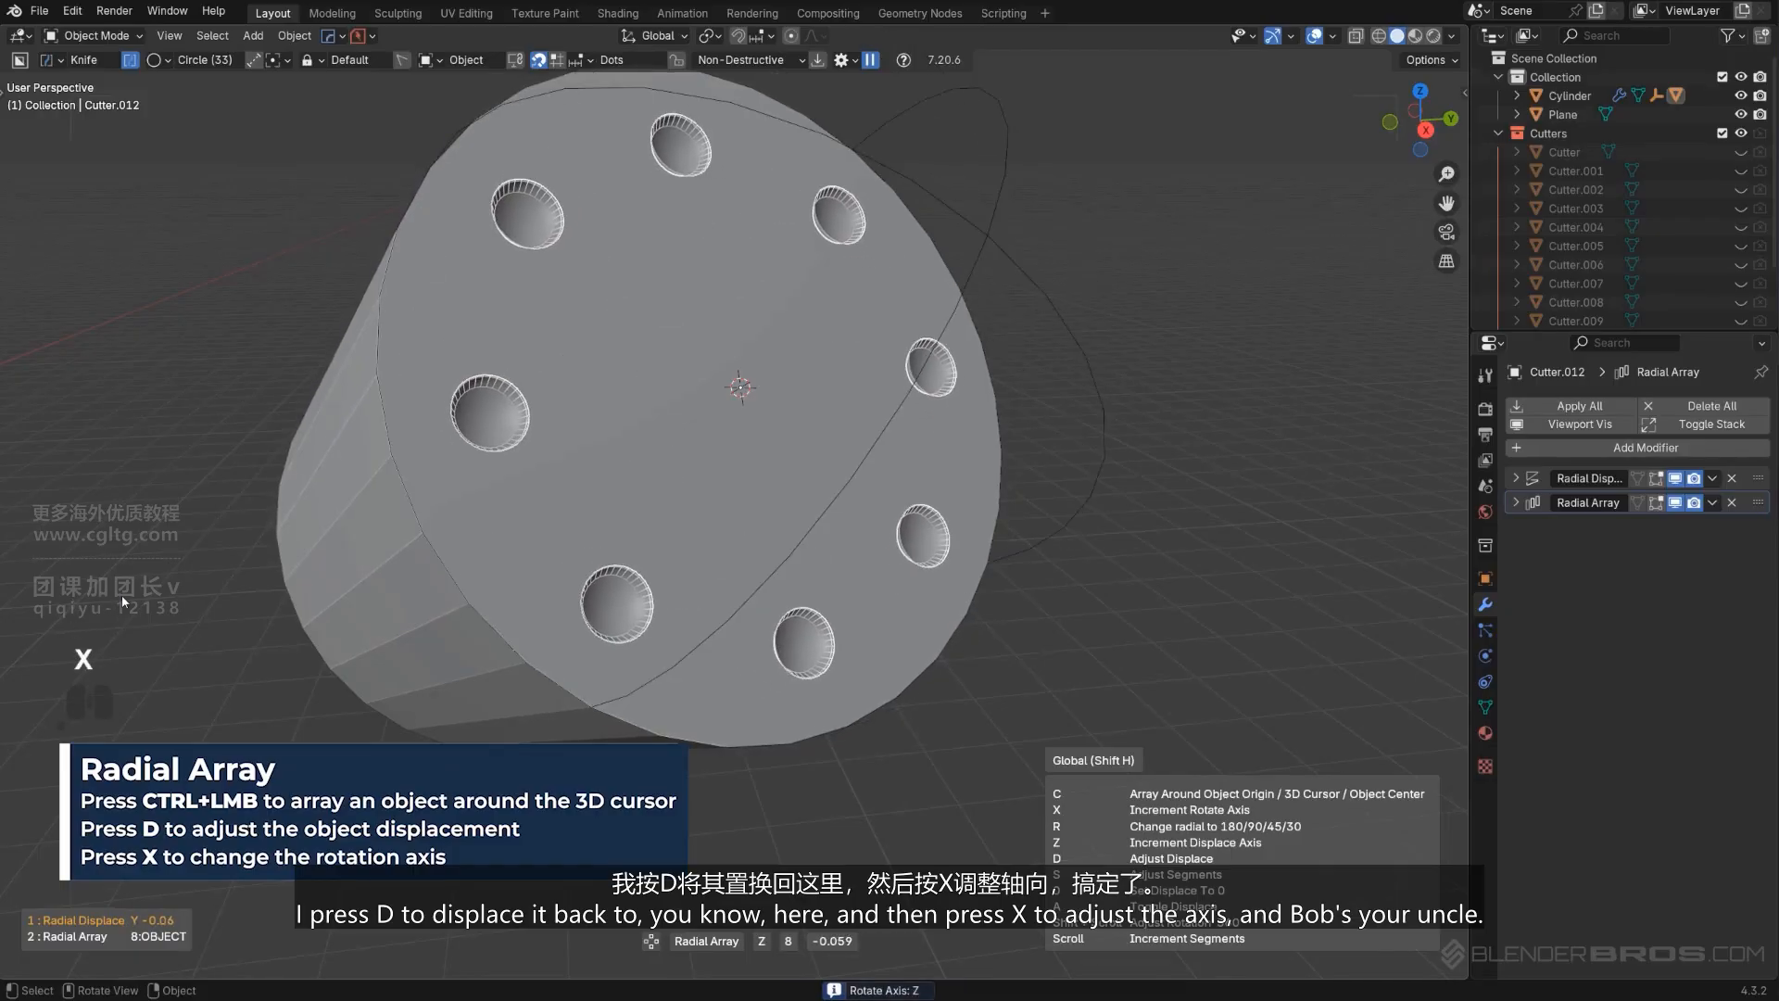
left_click(120, 595)
middle_click_drag(573, 602, 1033, 465)
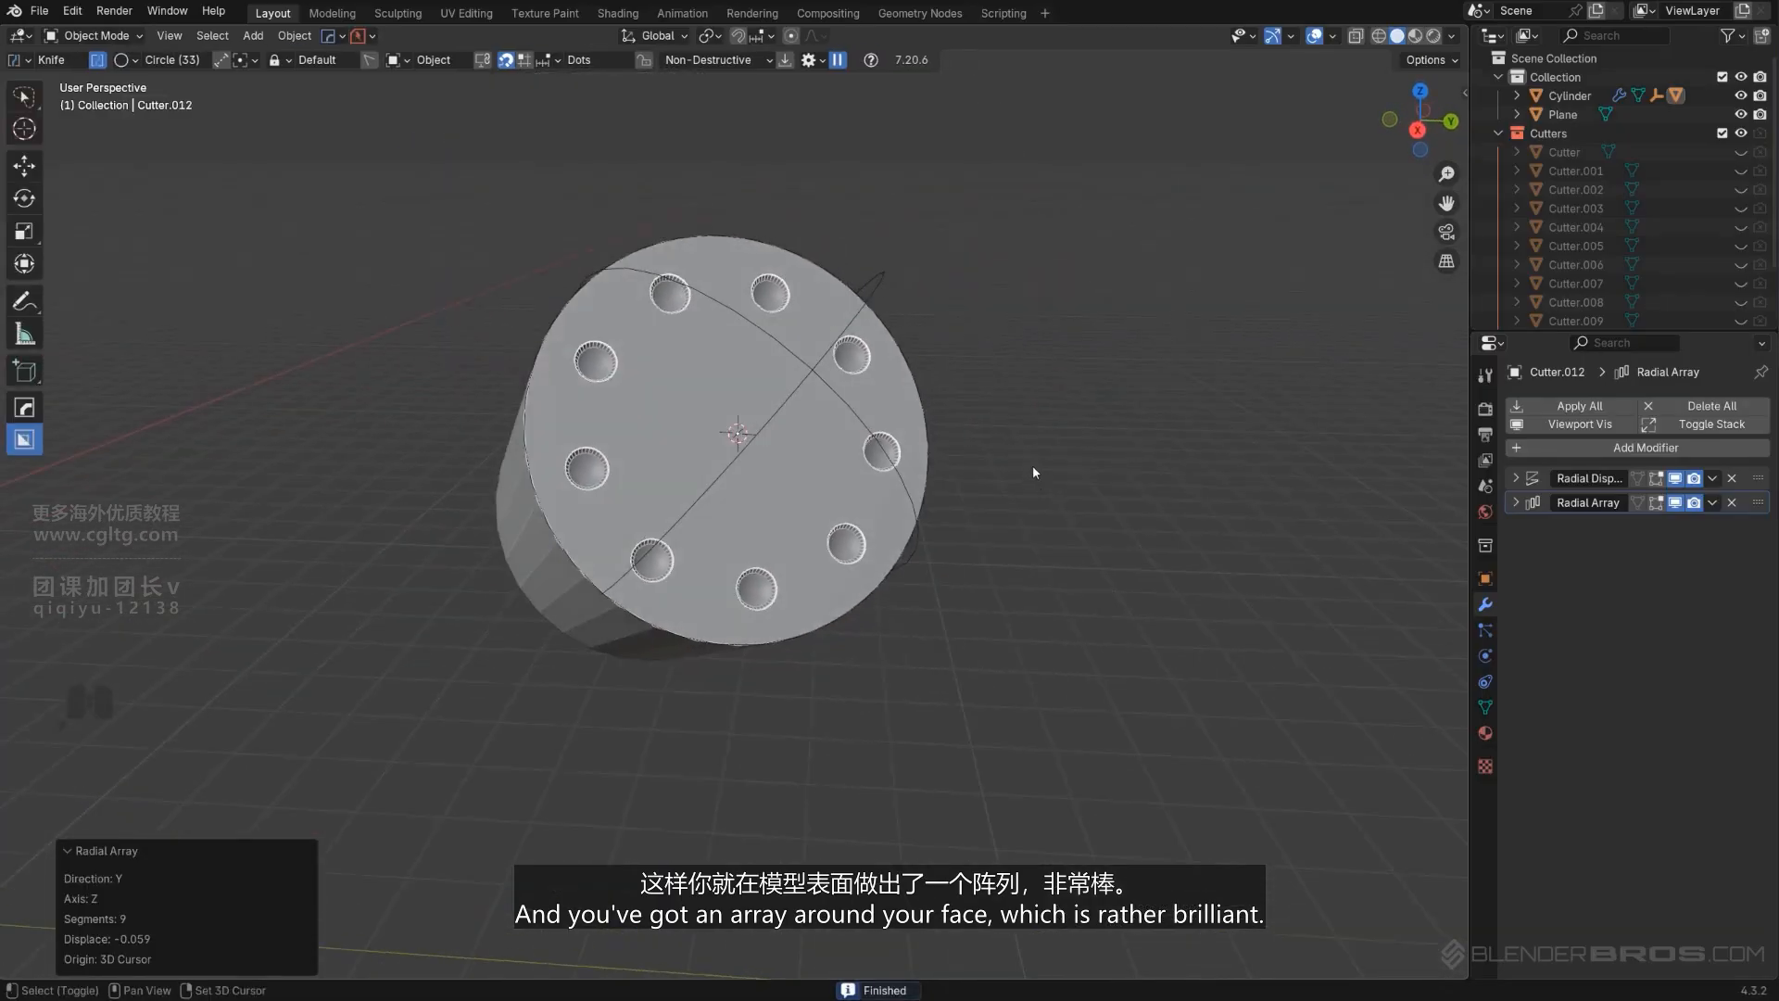
Hide the Cutters collection and select the drilled cylinder.
key("shift+2")
middle_click_drag(707, 473, 826, 481)
scroll(708, 423, "up", 2)
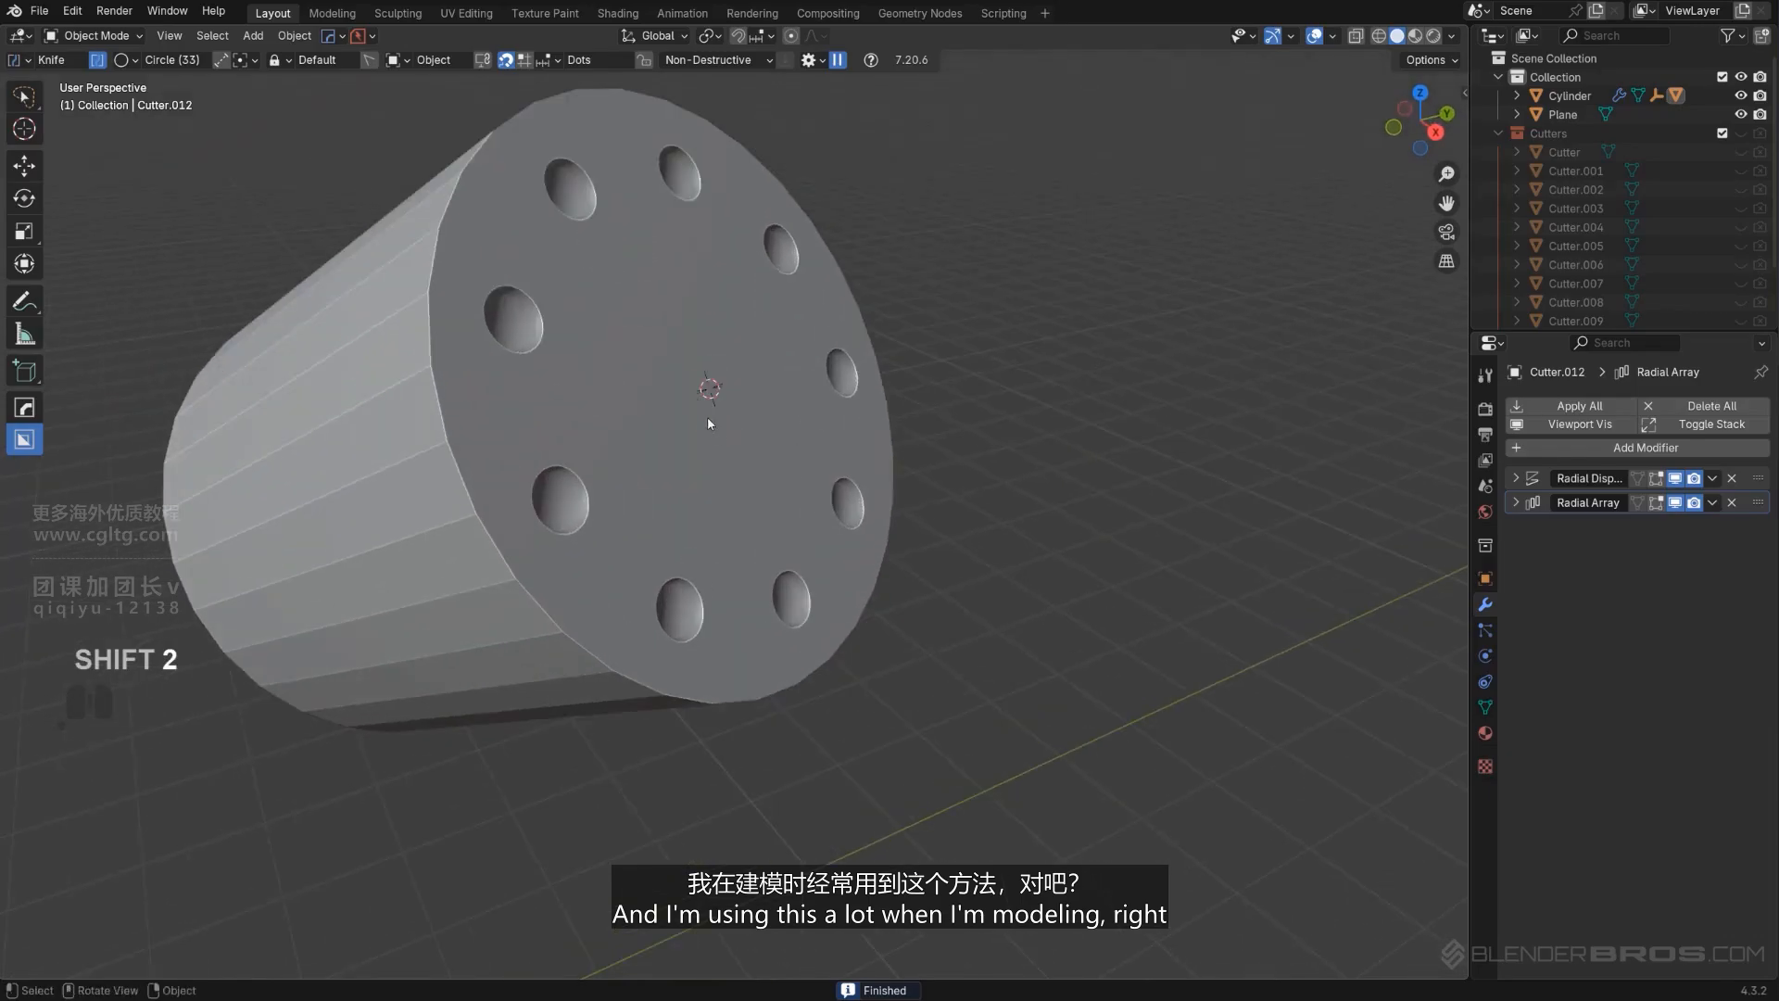
scroll(767, 520, "down", 6)
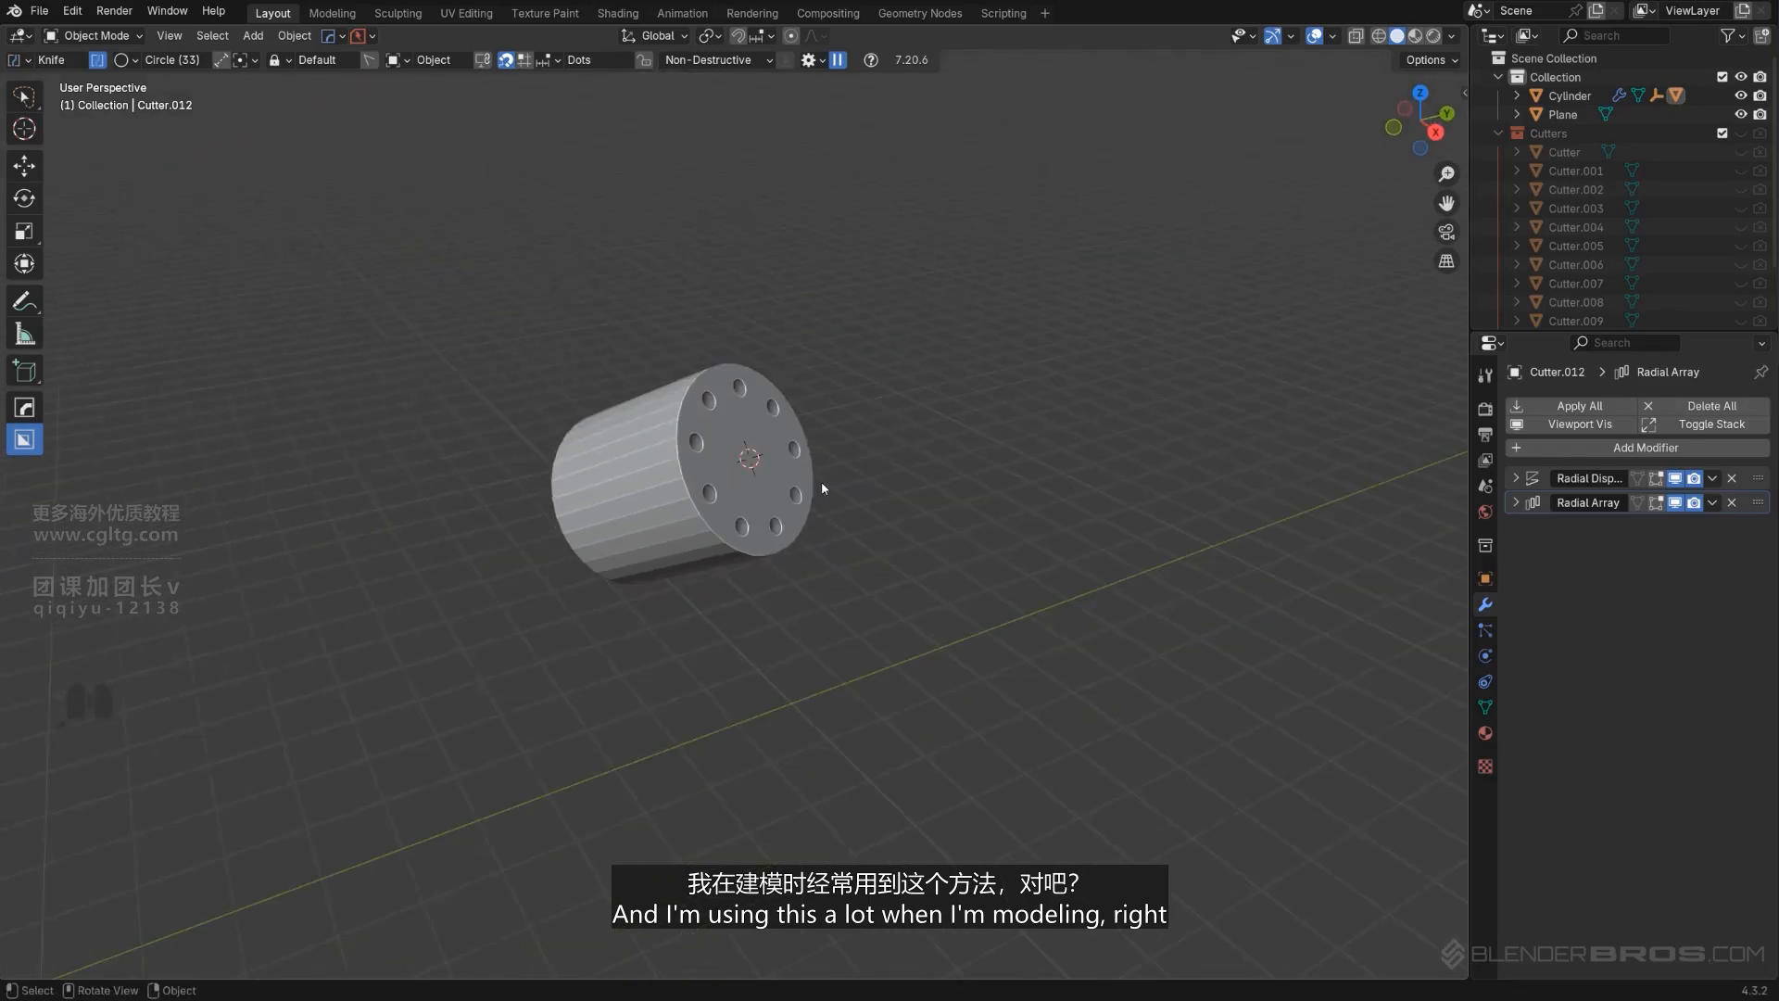
left_click(759, 469)
key("x")
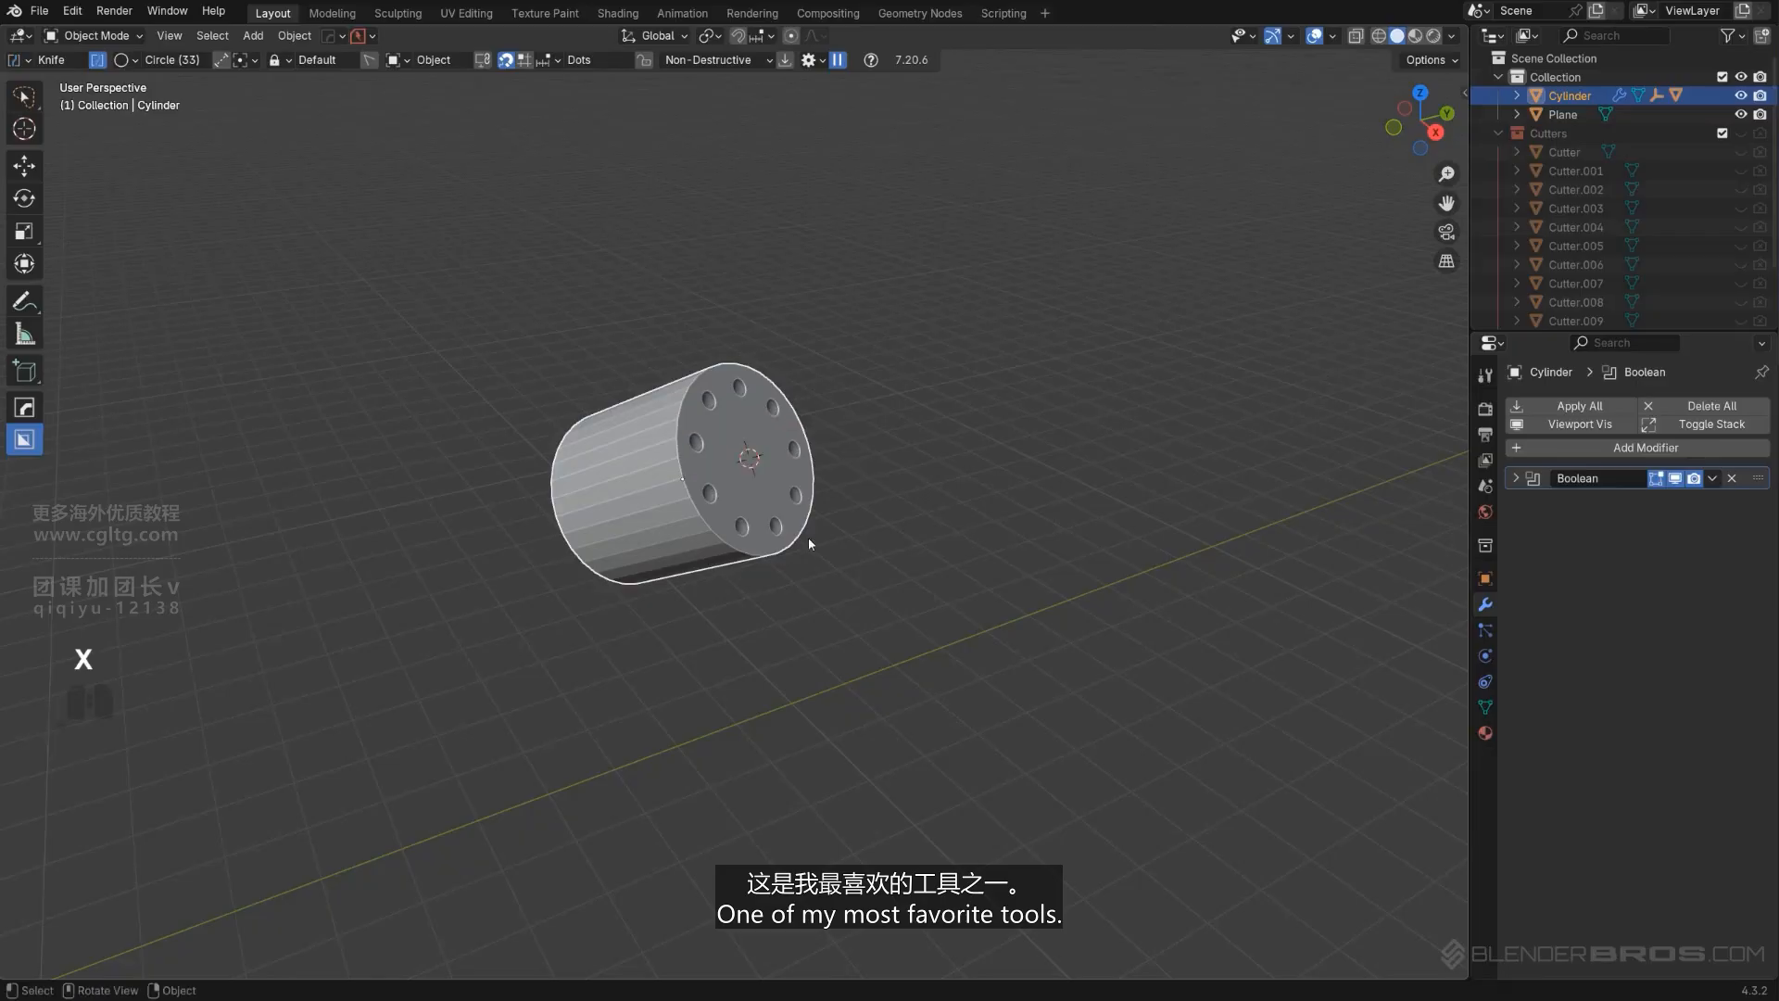
Delete the plane at the world origin.
scroll(910, 523, "up", 1)
scroll(890, 463, "down", 3)
middle_click_drag(788, 537, 885, 512, "shift")
middle_click_drag(772, 525, 909, 374, "shift")
scroll(909, 375, "down", 3)
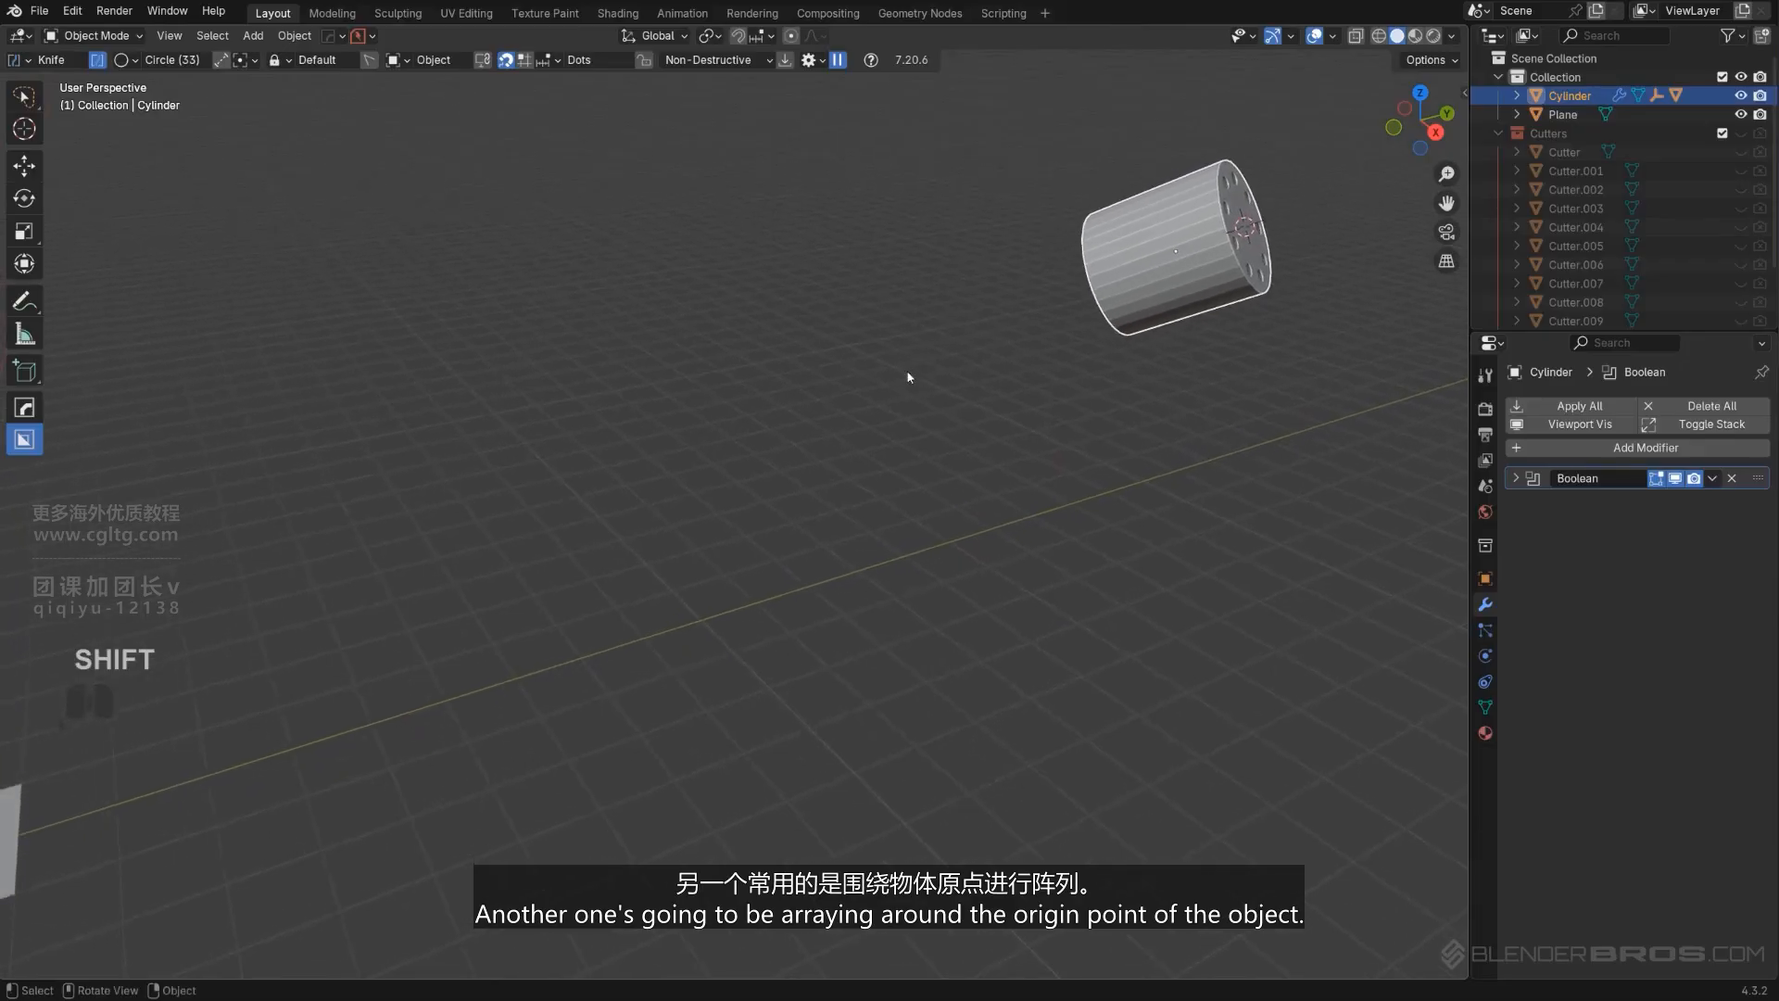
left_click(310, 685)
key("x")
left_click(278, 667)
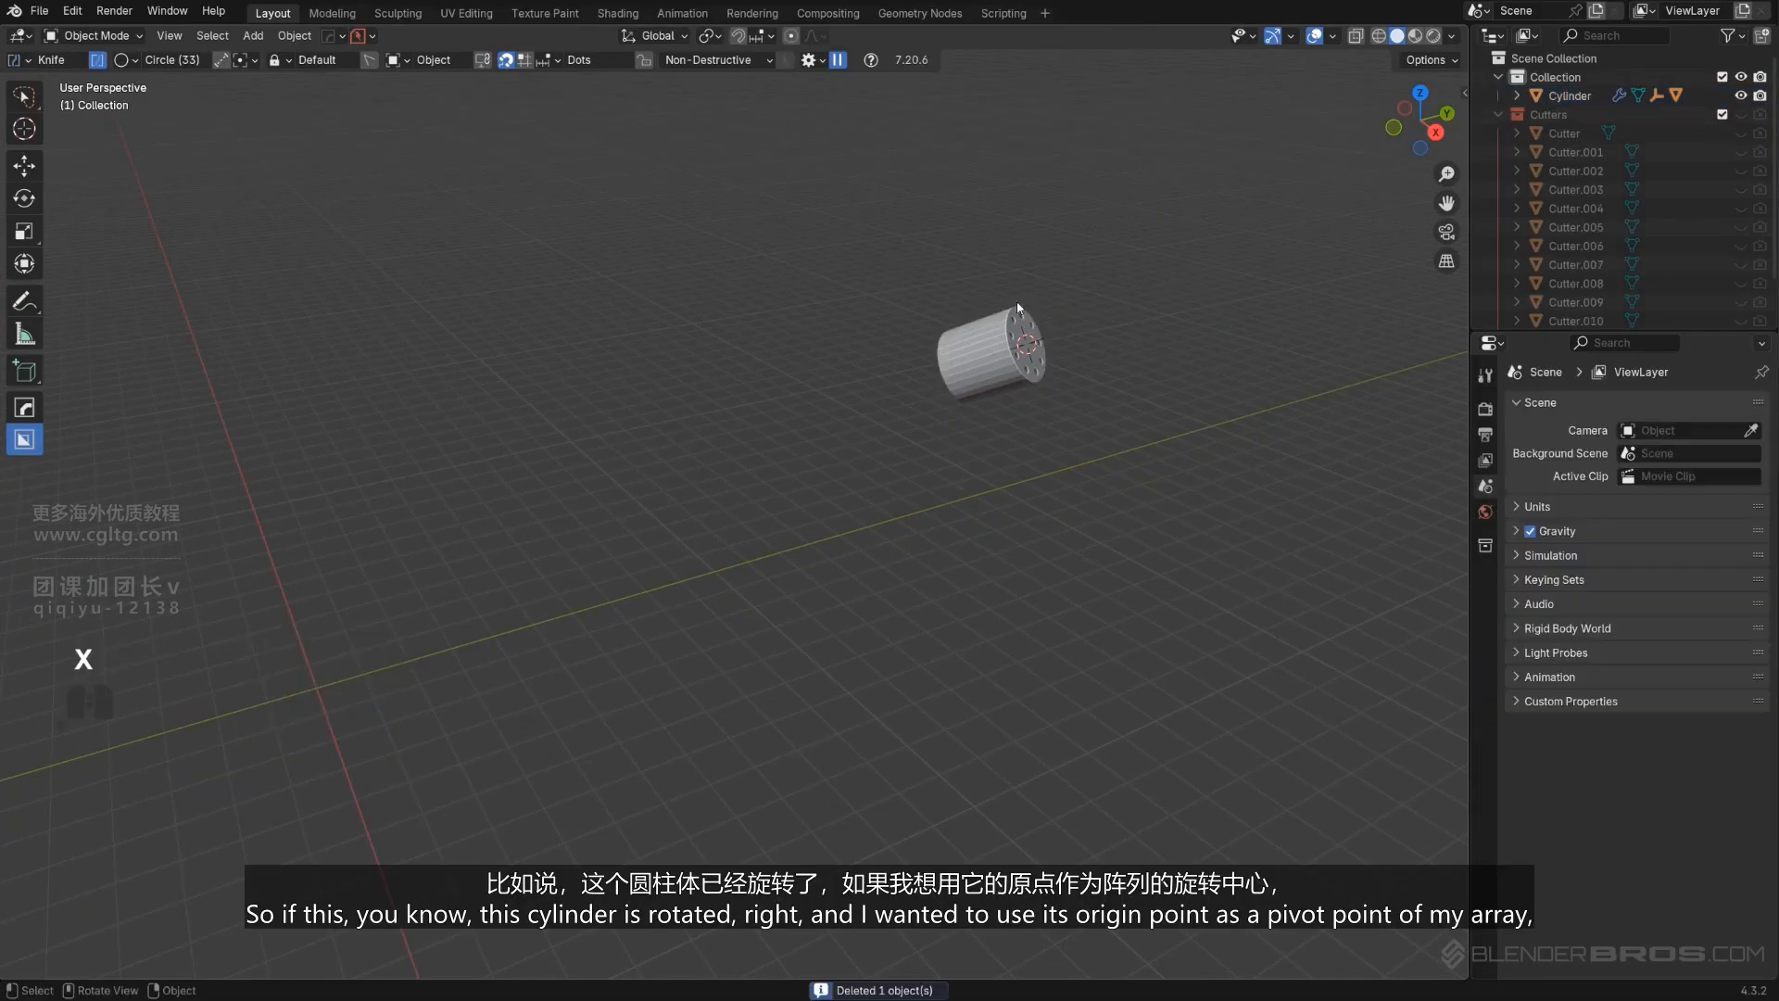
mouse_move(868, 432)
middle_mouse_down()
mouse_move(969, 446)
mouse_move(893, 436)
middle_mouse_up()
scroll(894, 436, "up", 3)
middle_click_drag(1251, 128, 985, 292, "shift")
scroll(511, 541, "down", 2)
middle_click_drag(470, 545, 555, 535, "shift")
scroll(505, 627, "down", 2)
middle_click_drag(552, 614, 754, 485, "shift")
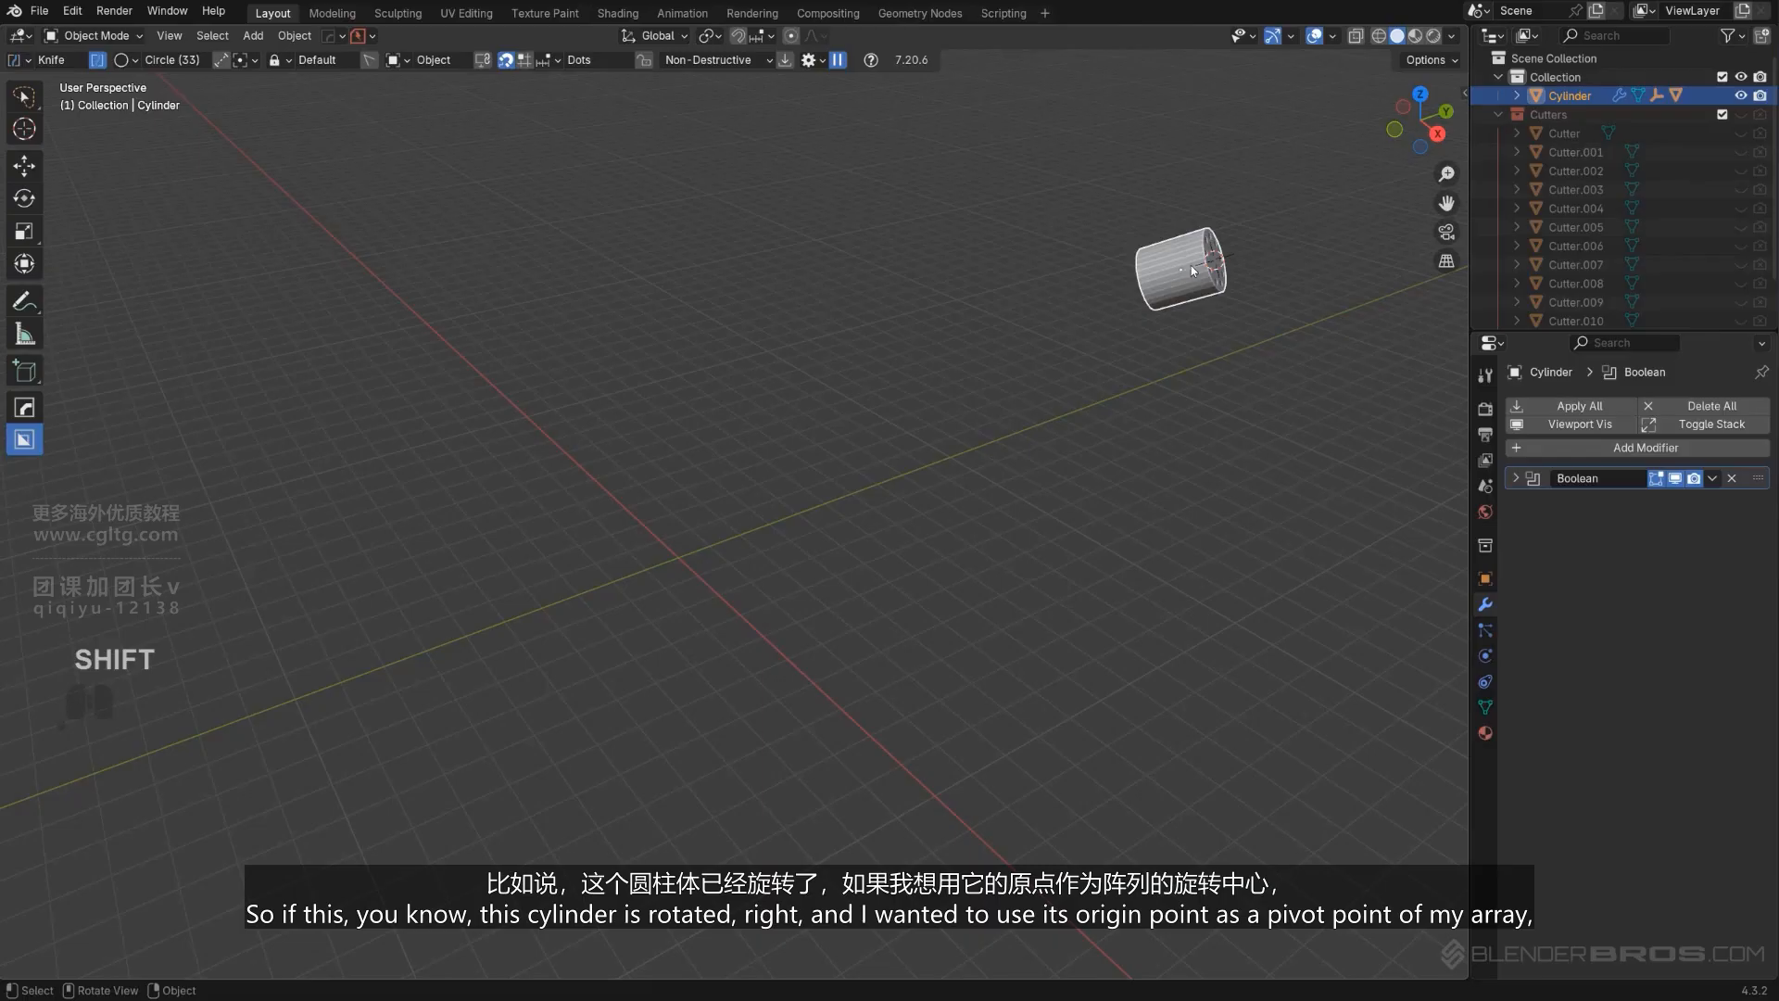
scroll(496, 661, "up", 1)
scroll(496, 661, "down", 2)
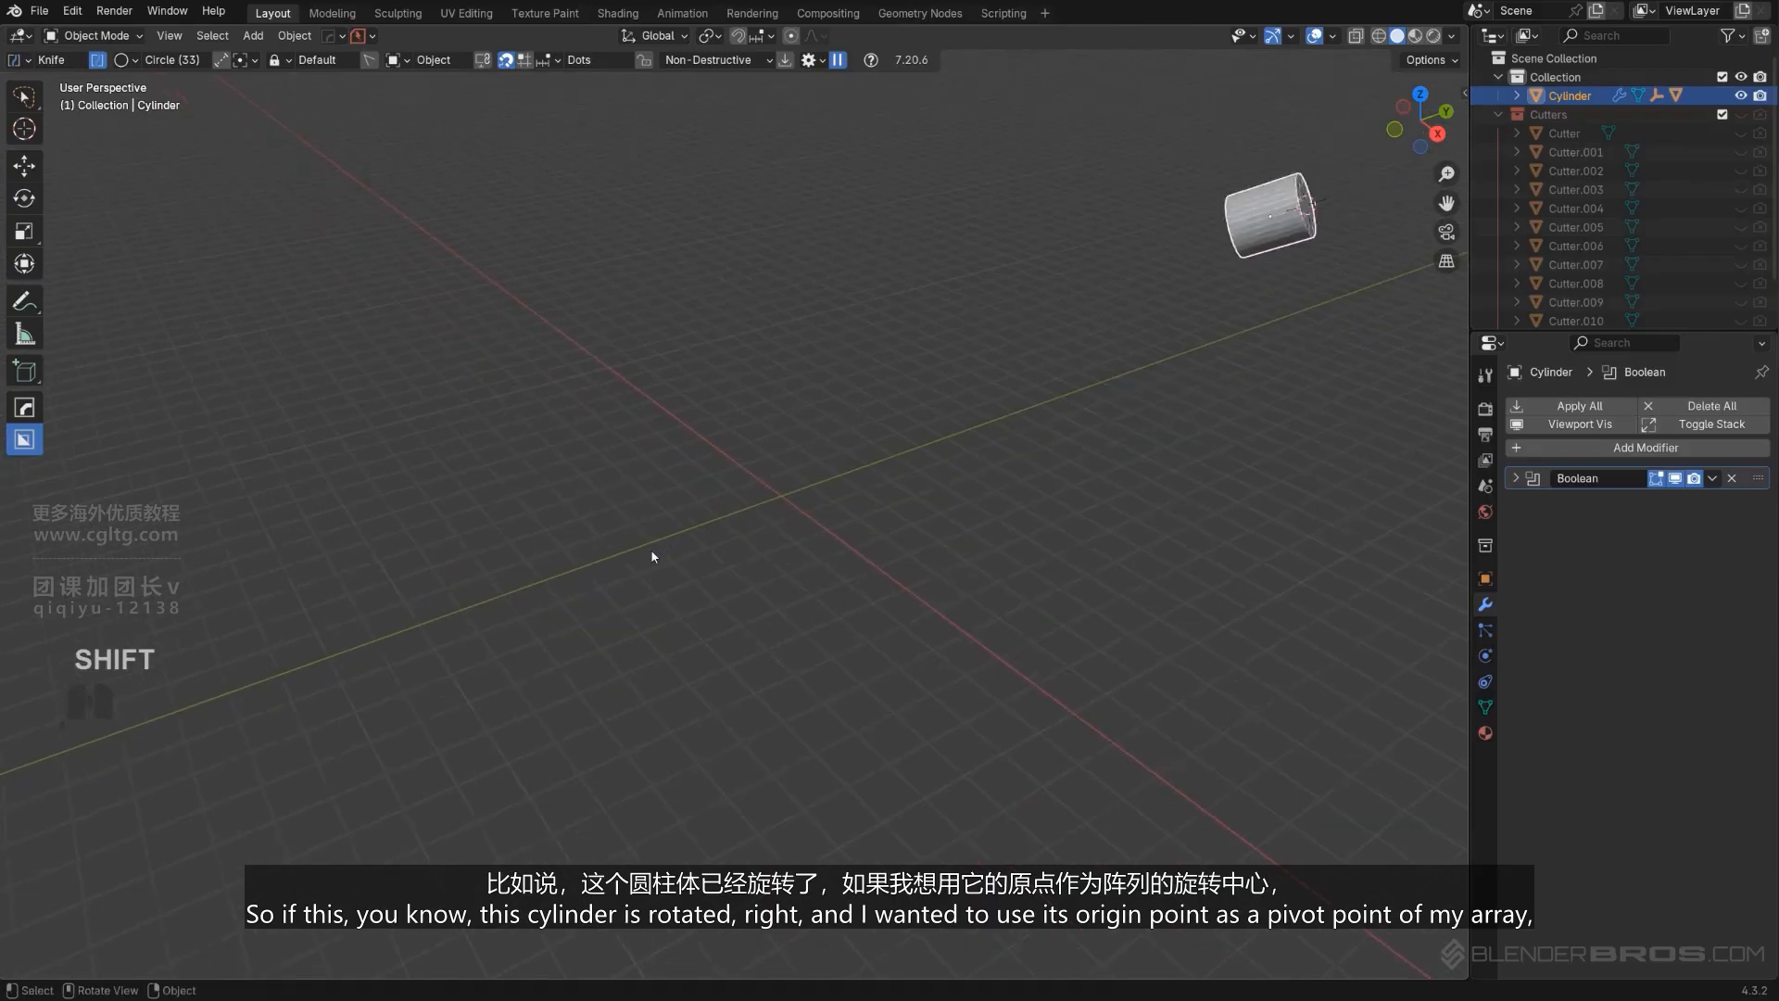
key("shift+a")
mouse_move(688, 525)
middle_click_drag(1046, 325, 540, 543, "shift")
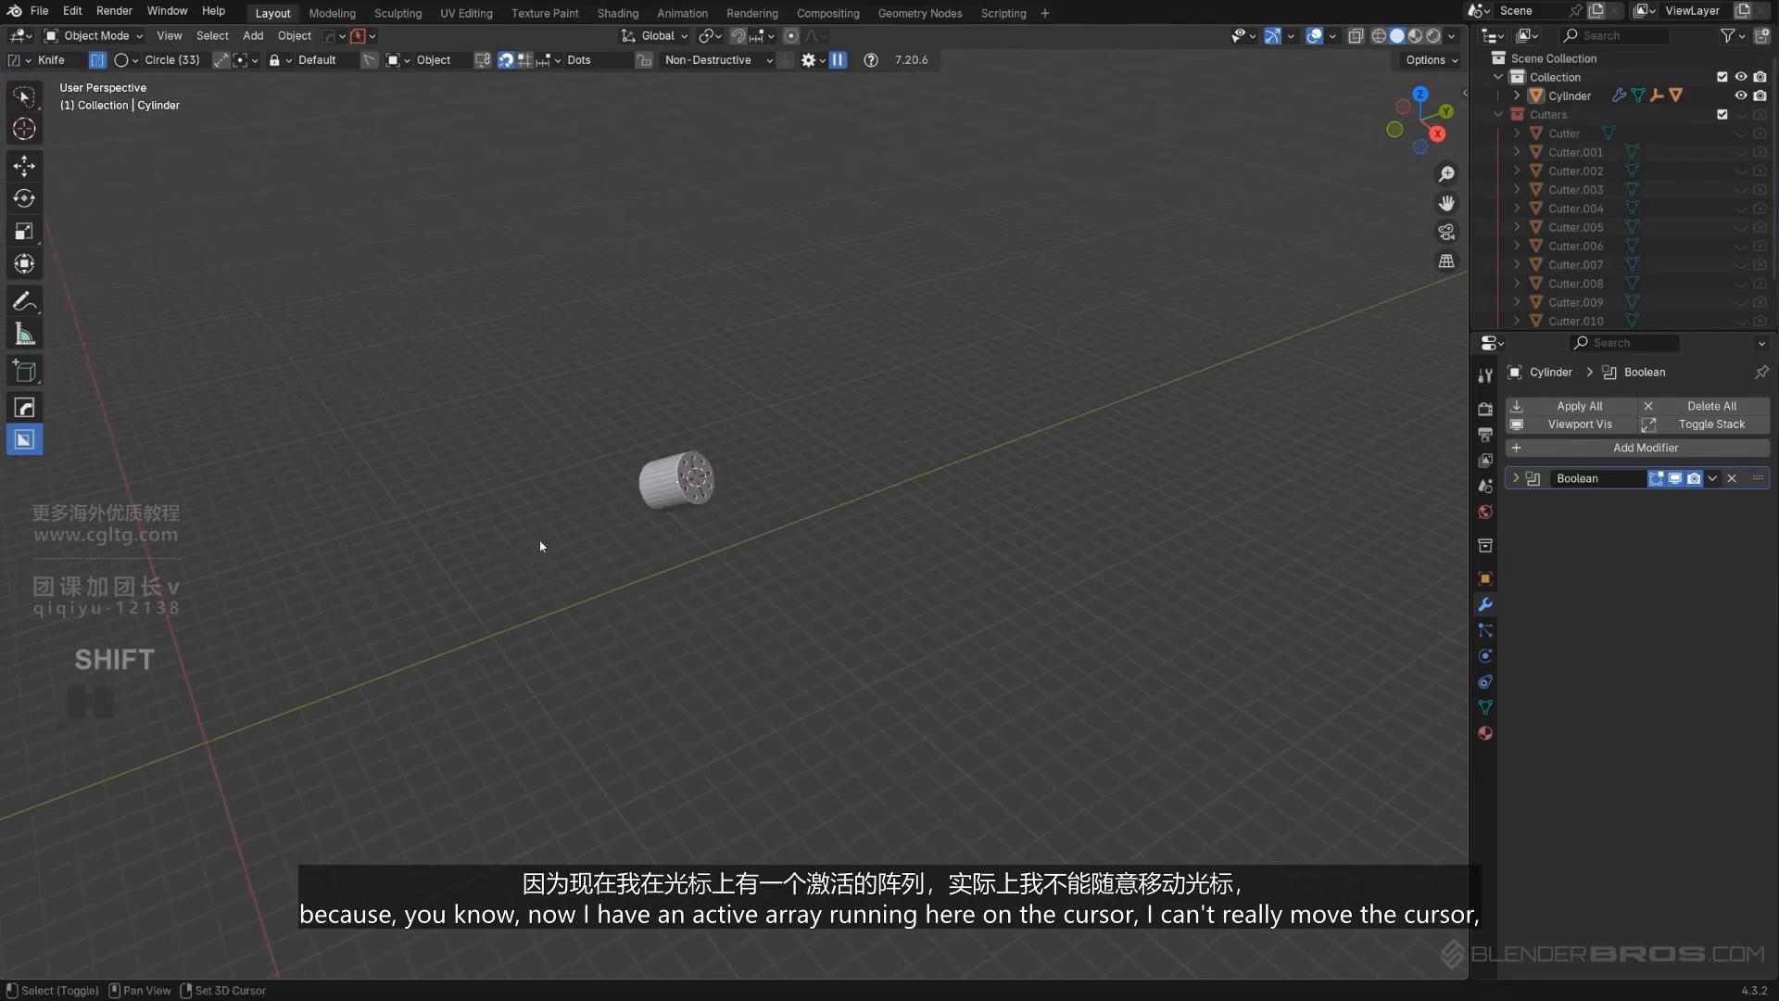
Examine the ring of holes around the 3D cursor on the cylinder's end face and select the cylinder.
scroll(662, 458, "up", 7)
middle_click_drag(648, 445, 755, 551, "shift")
scroll(716, 455, "up", 4)
scroll(716, 455, "up", 2)
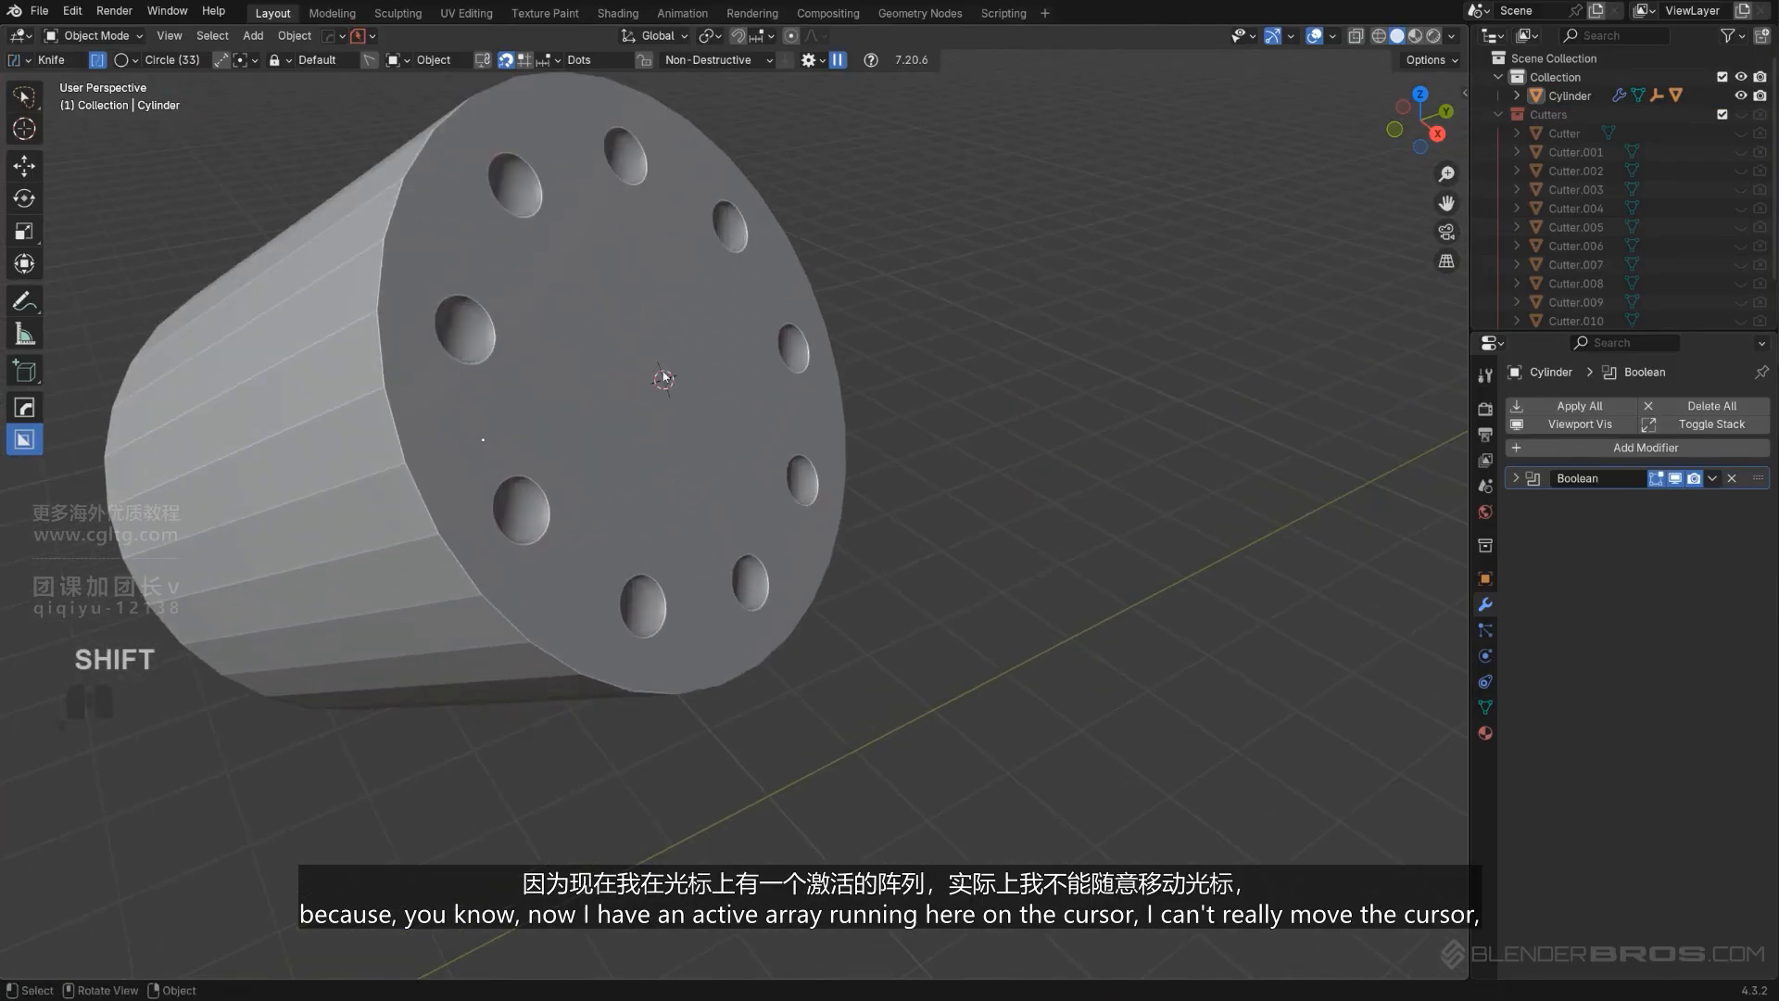
middle_click_drag(652, 388, 776, 442, "shift")
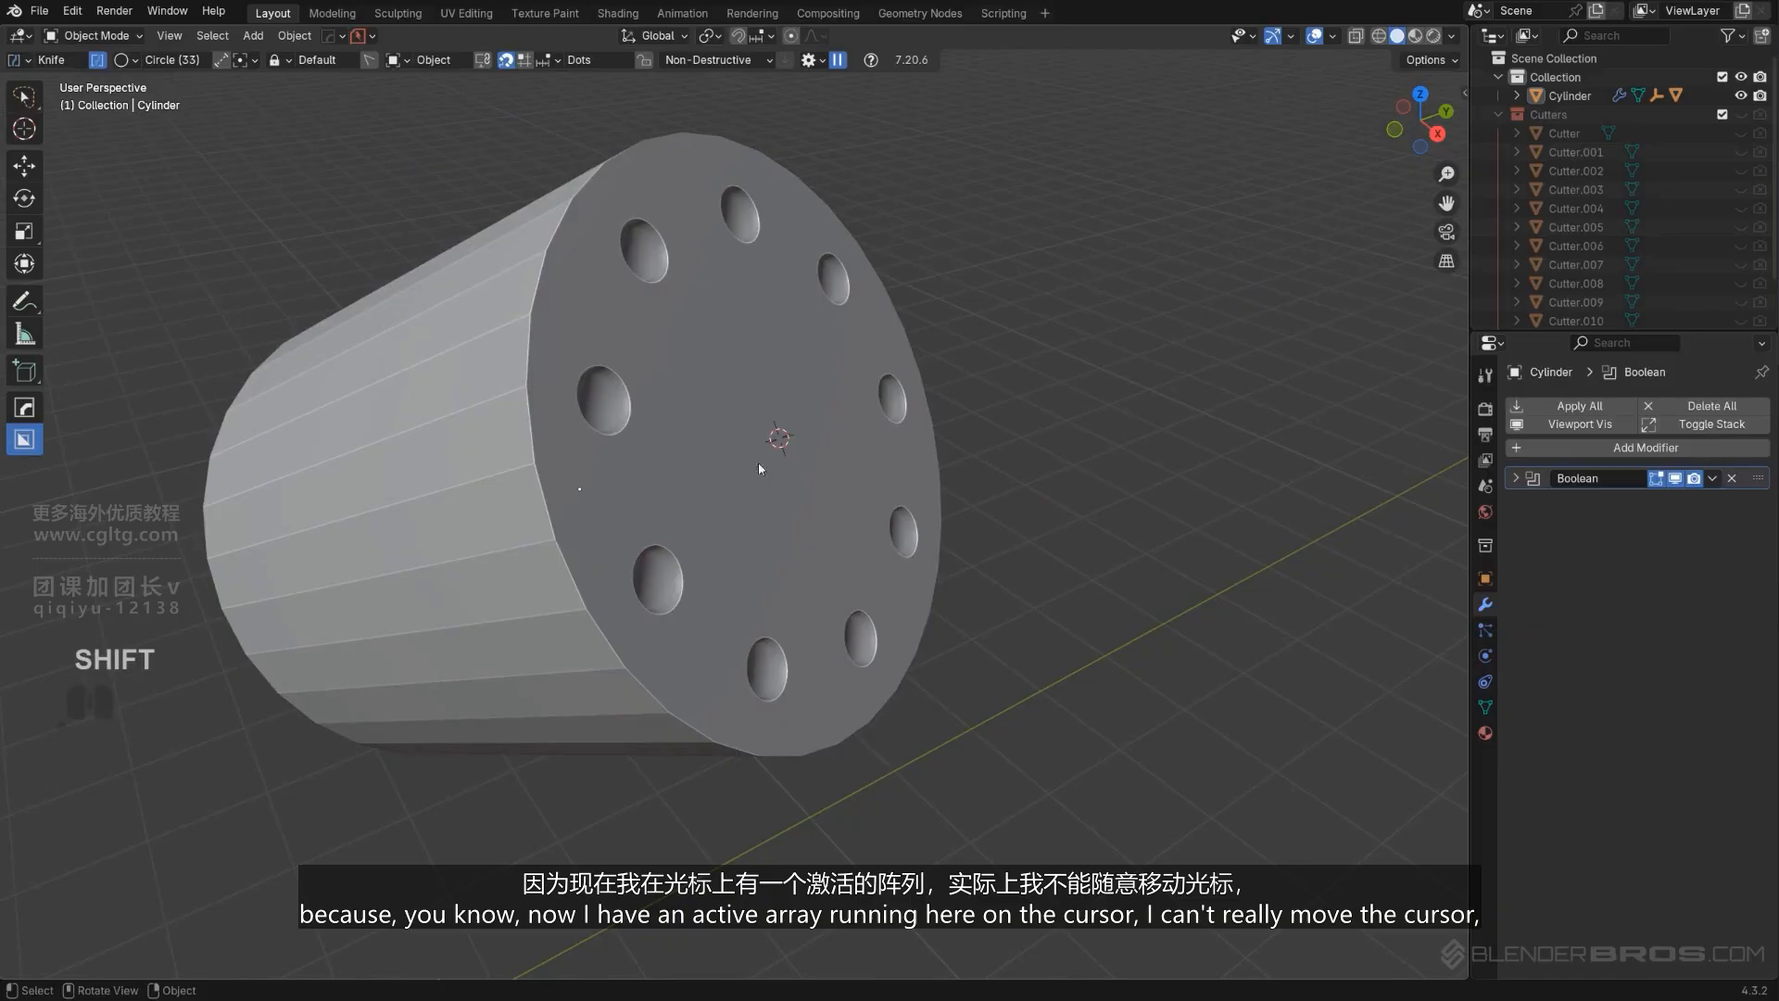
scroll(782, 446, "down", 4)
scroll(769, 454, "up", 4)
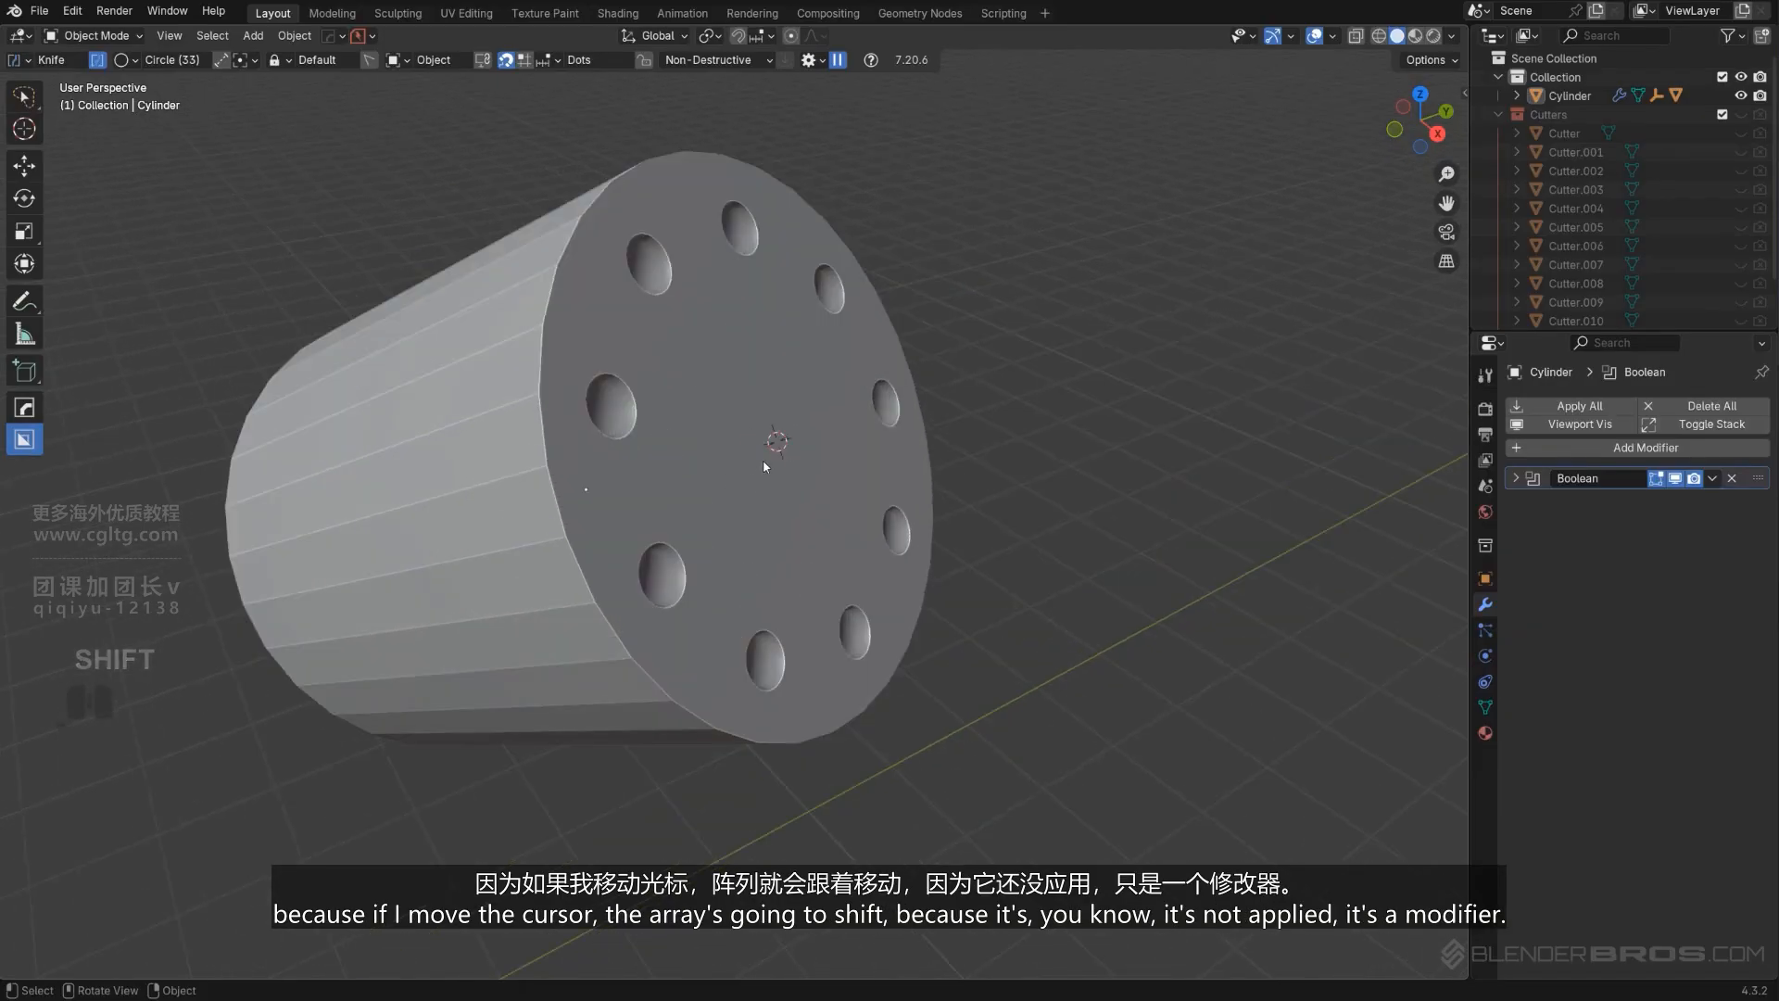
left_click(704, 400)
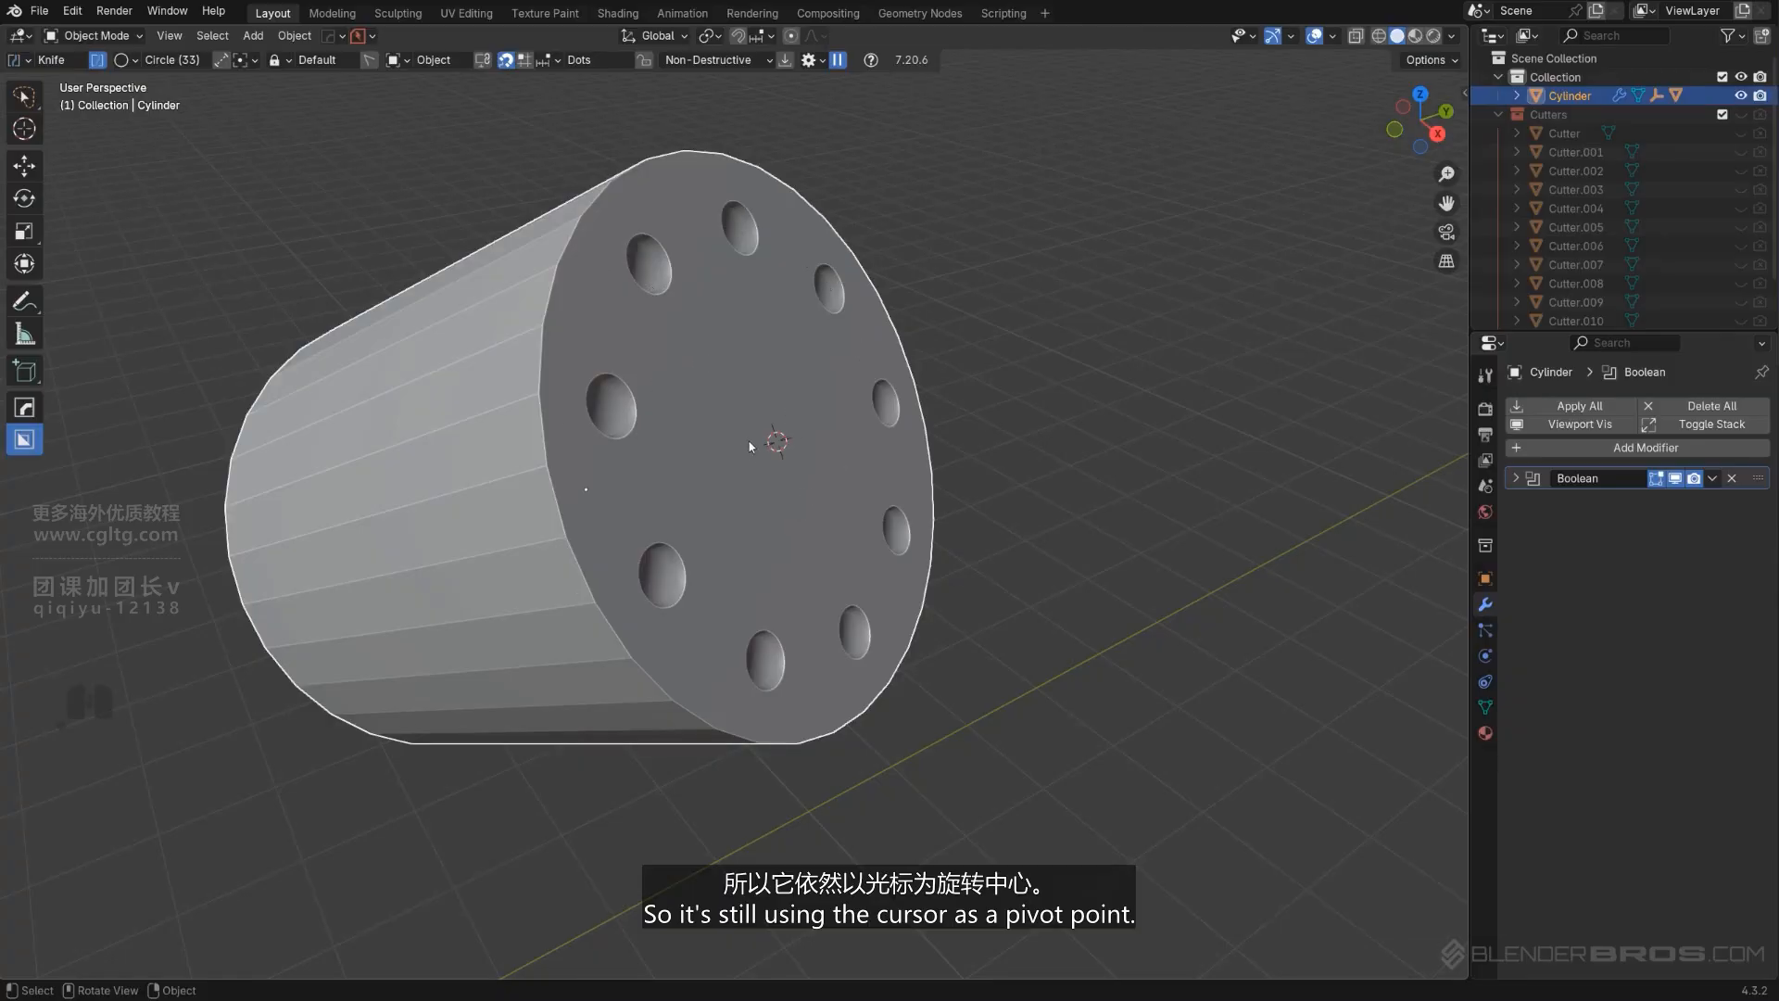
Add a second cylinder (32 vertices, radius 1 m, depth 2 m) and move it about -2.92, -5.80, -1.24 m in X, Y, Z.
scroll(777, 556, "down", 8)
middle_click_drag(500, 656, 730, 454, "shift")
left_click(669, 515)
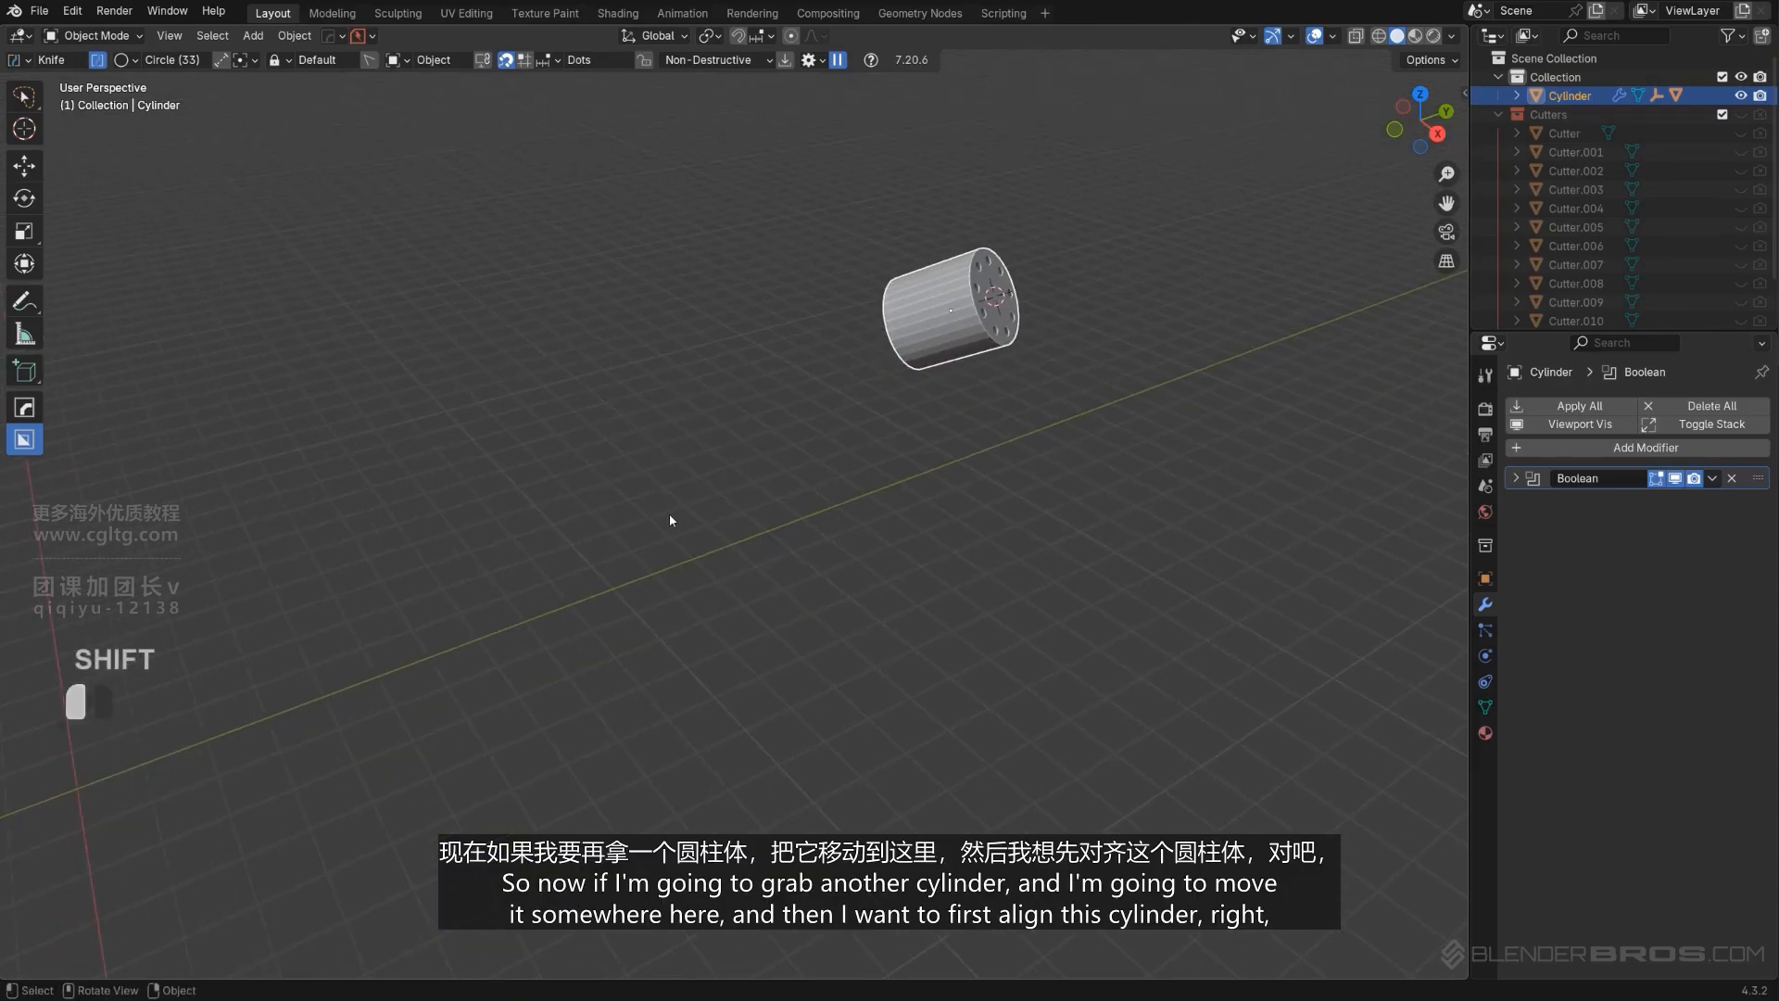
key("shift+a")
mouse_move(664, 515)
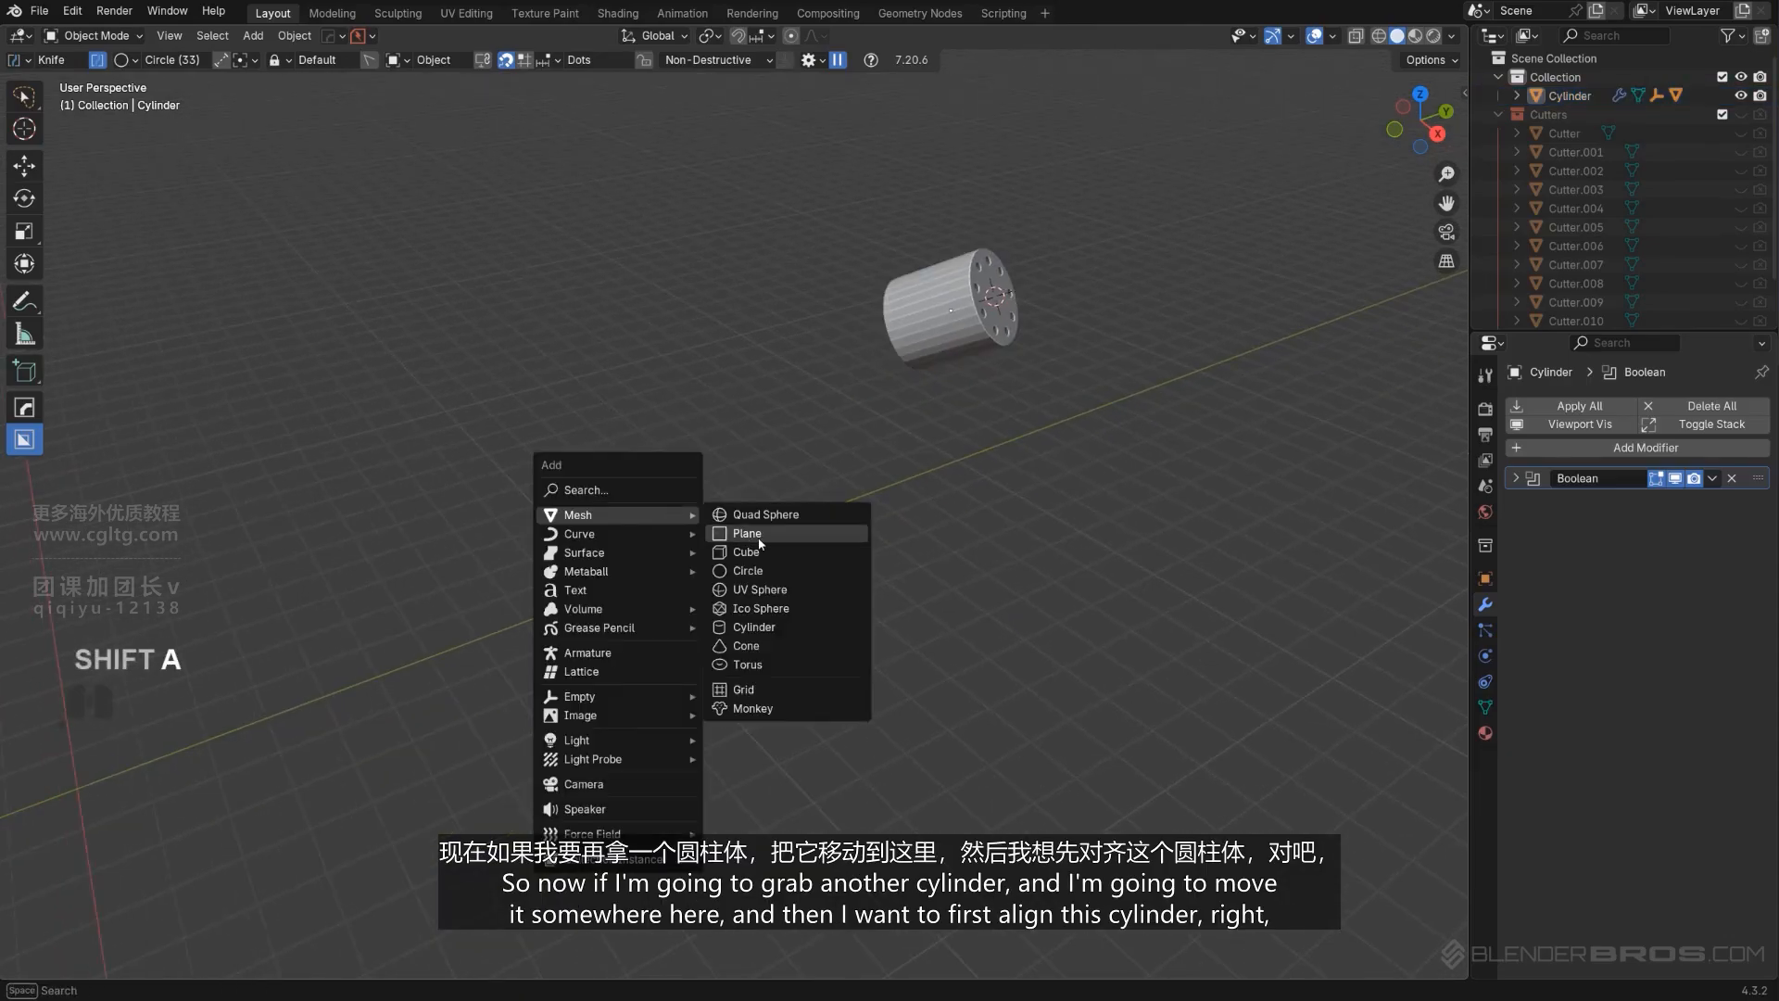
left_click(755, 628)
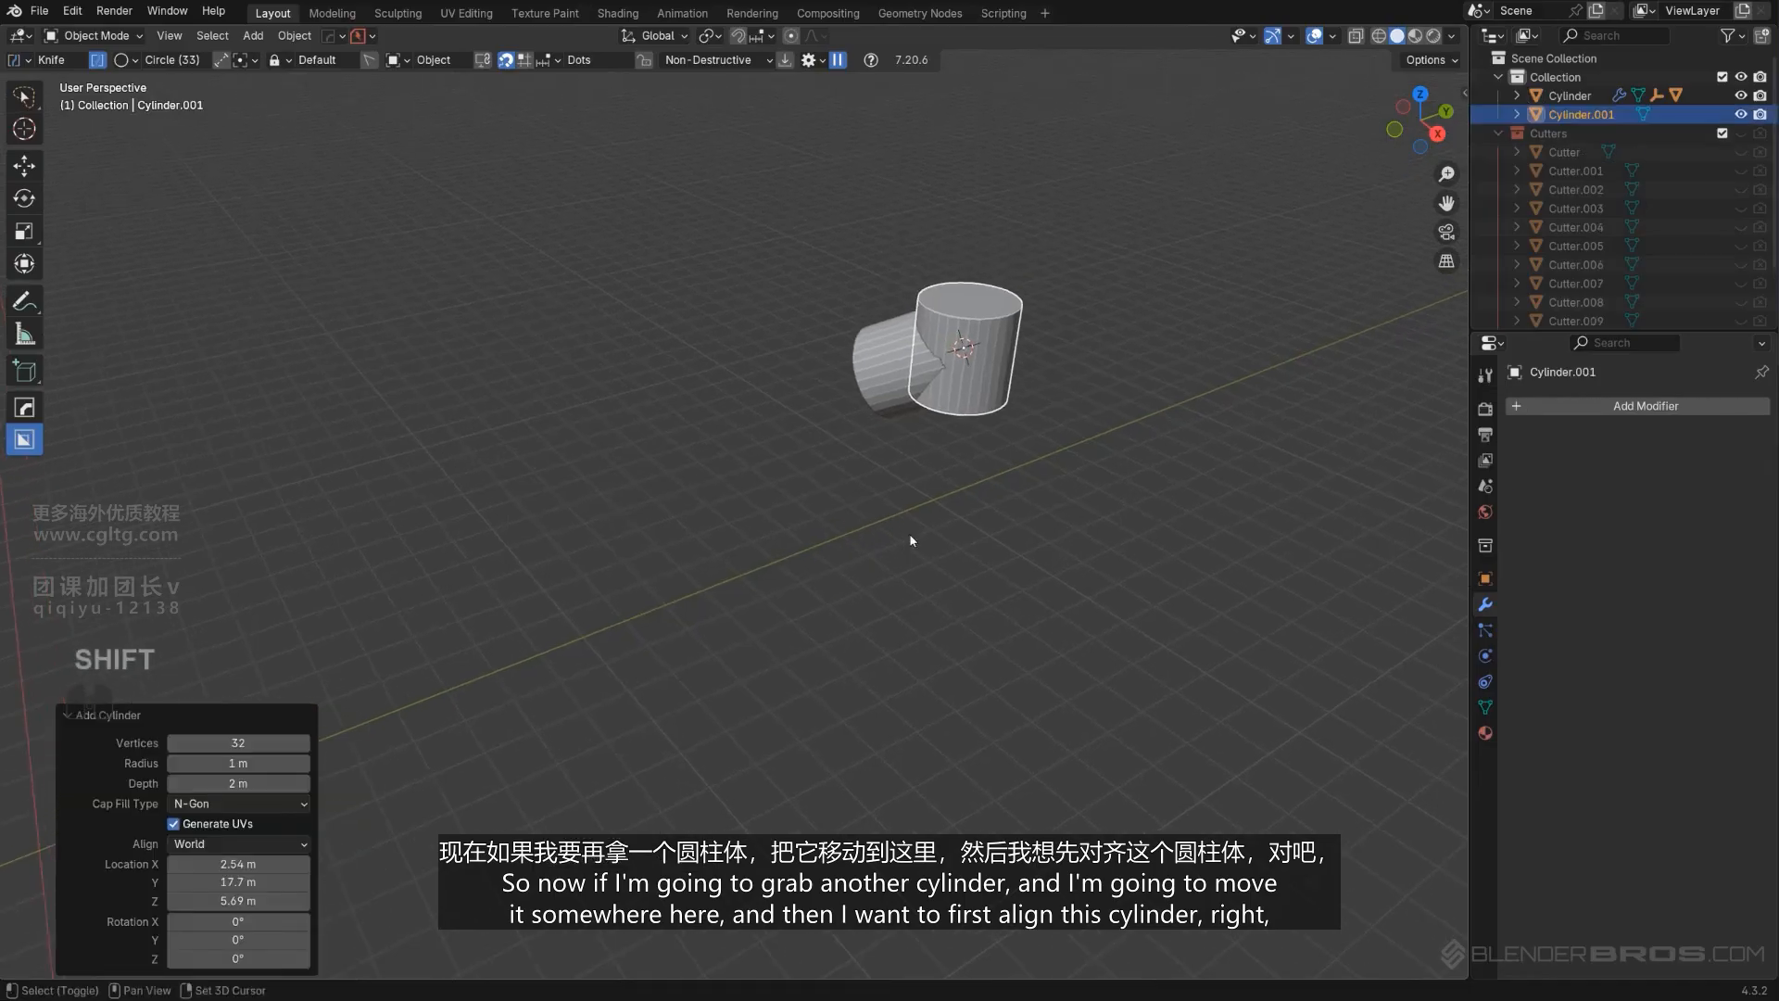
middle_click_drag(1086, 412, 954, 519, "shift")
key("g")
left_click(650, 577)
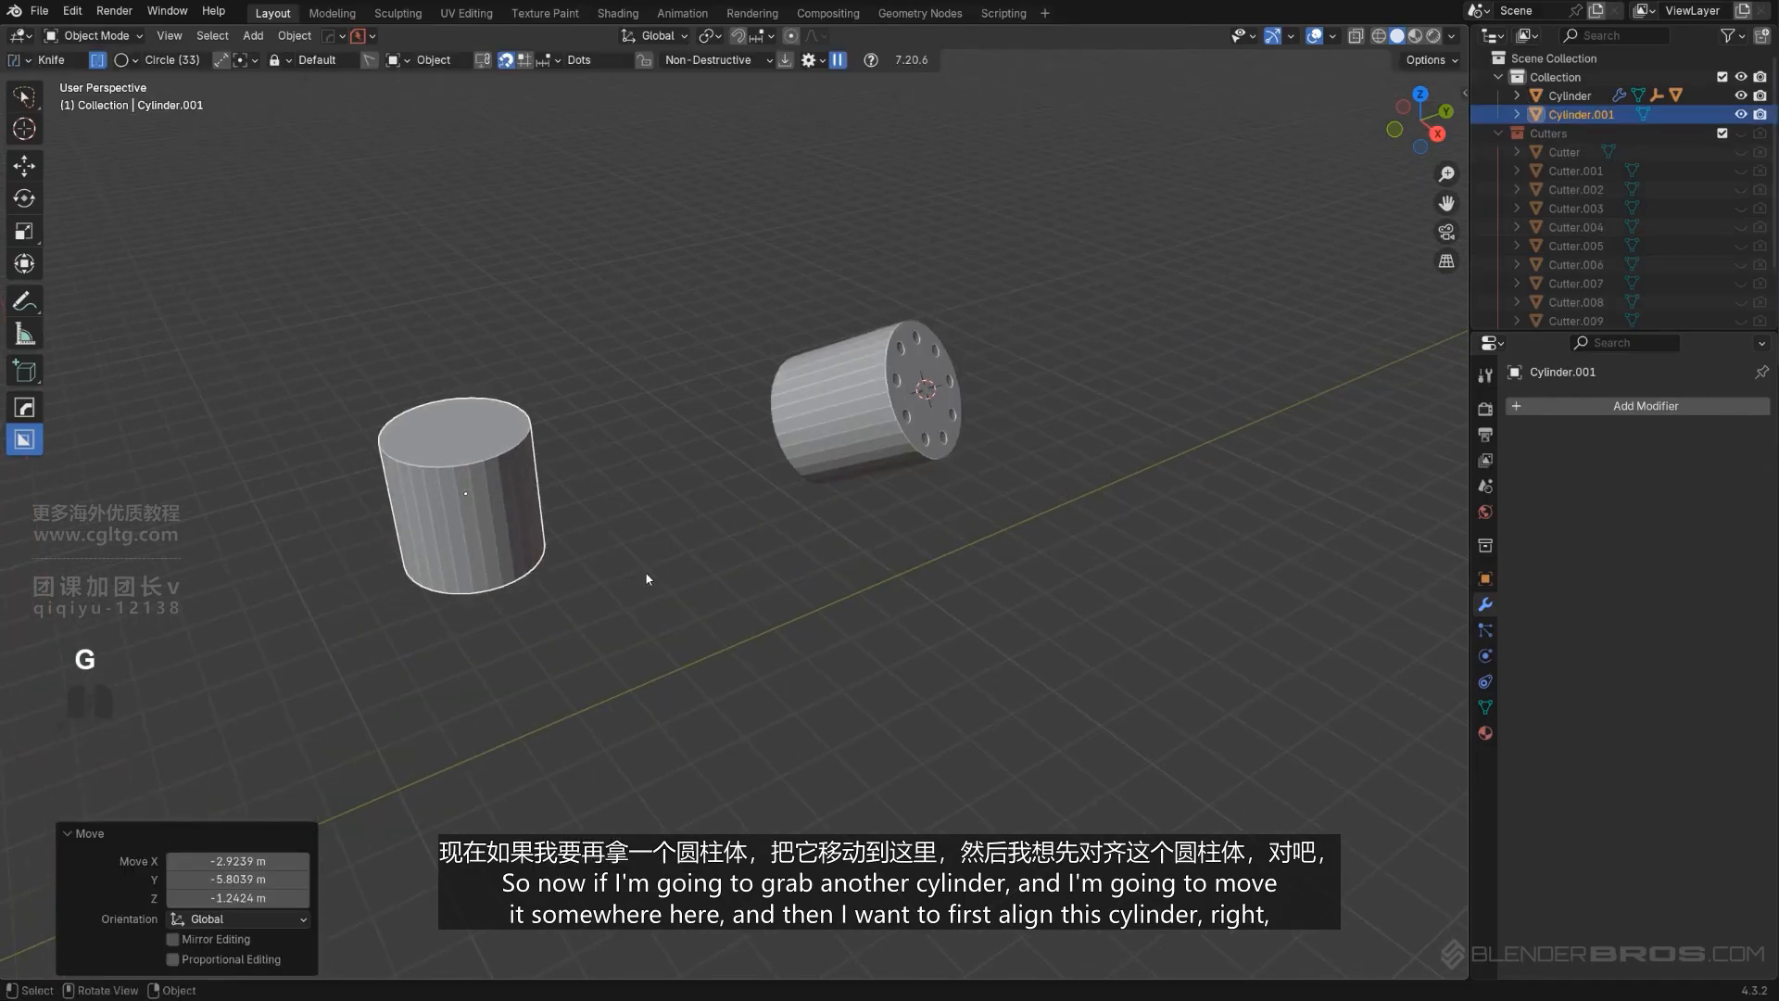
Scale the new cylinder by 3.125 along Z and by 0.476 in X and Y to make it longer and thinner.
scroll(630, 588, "up", 2)
middle_click_drag(626, 598, 389, 540)
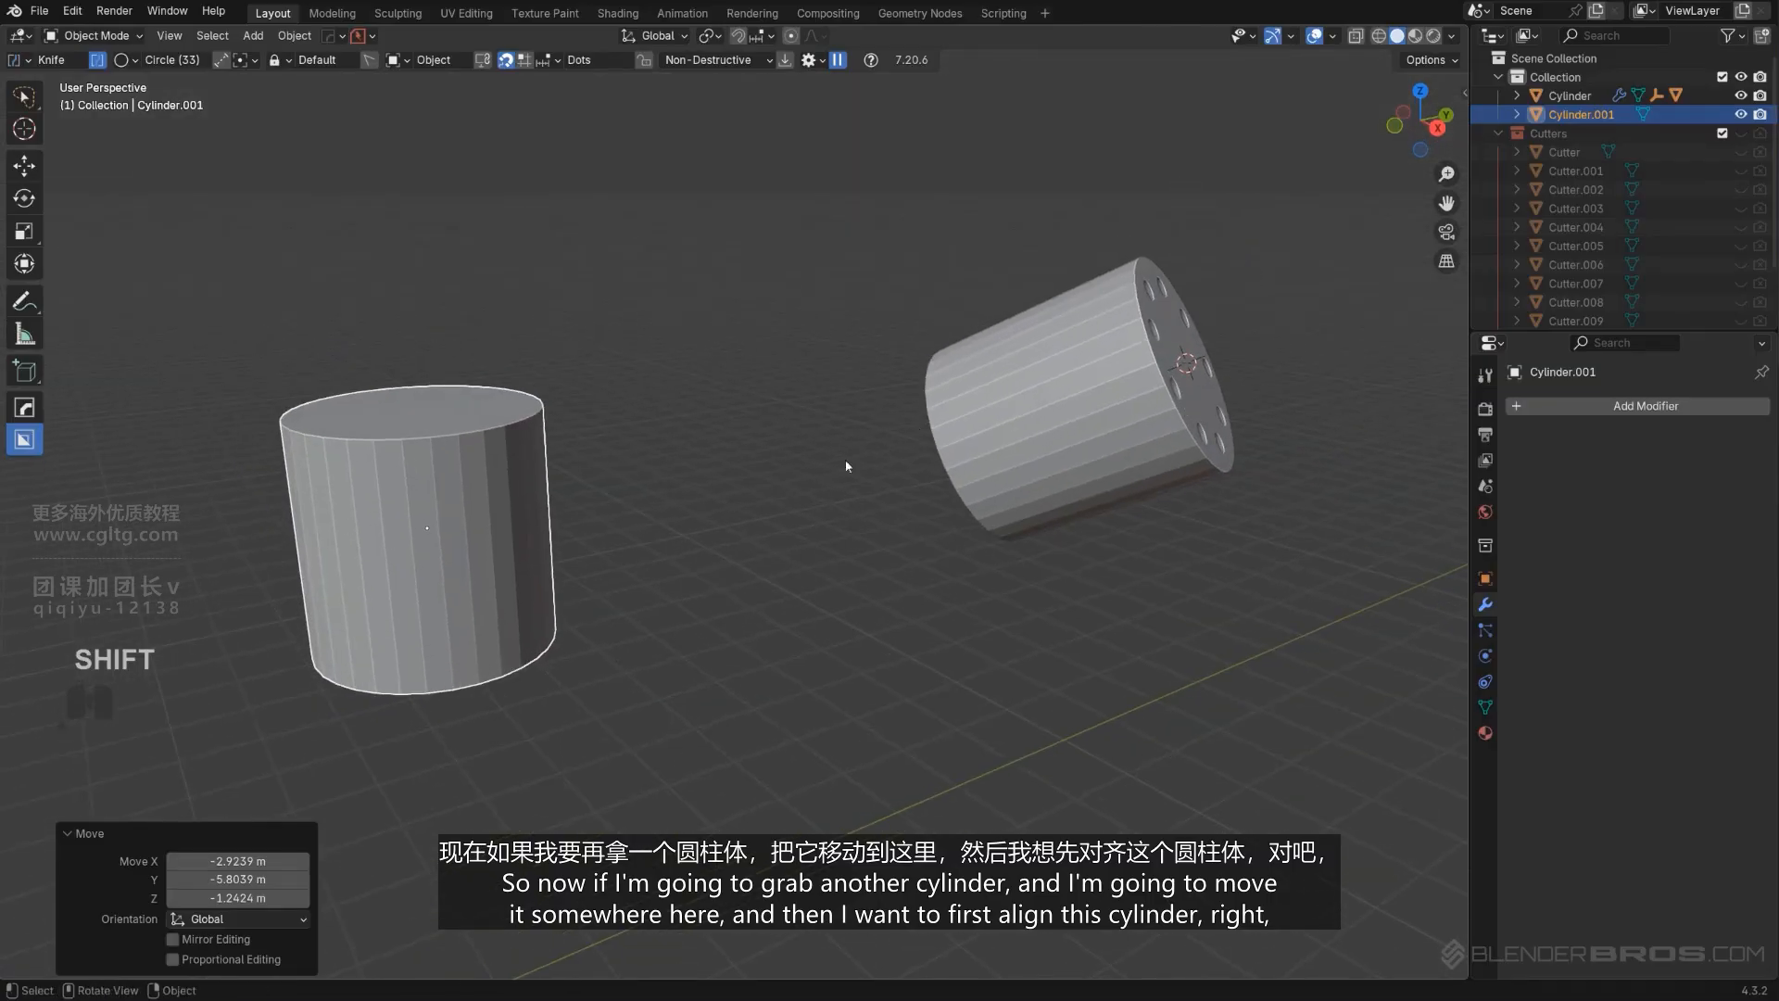
key("s")
key("z")
left_click(1314, 482)
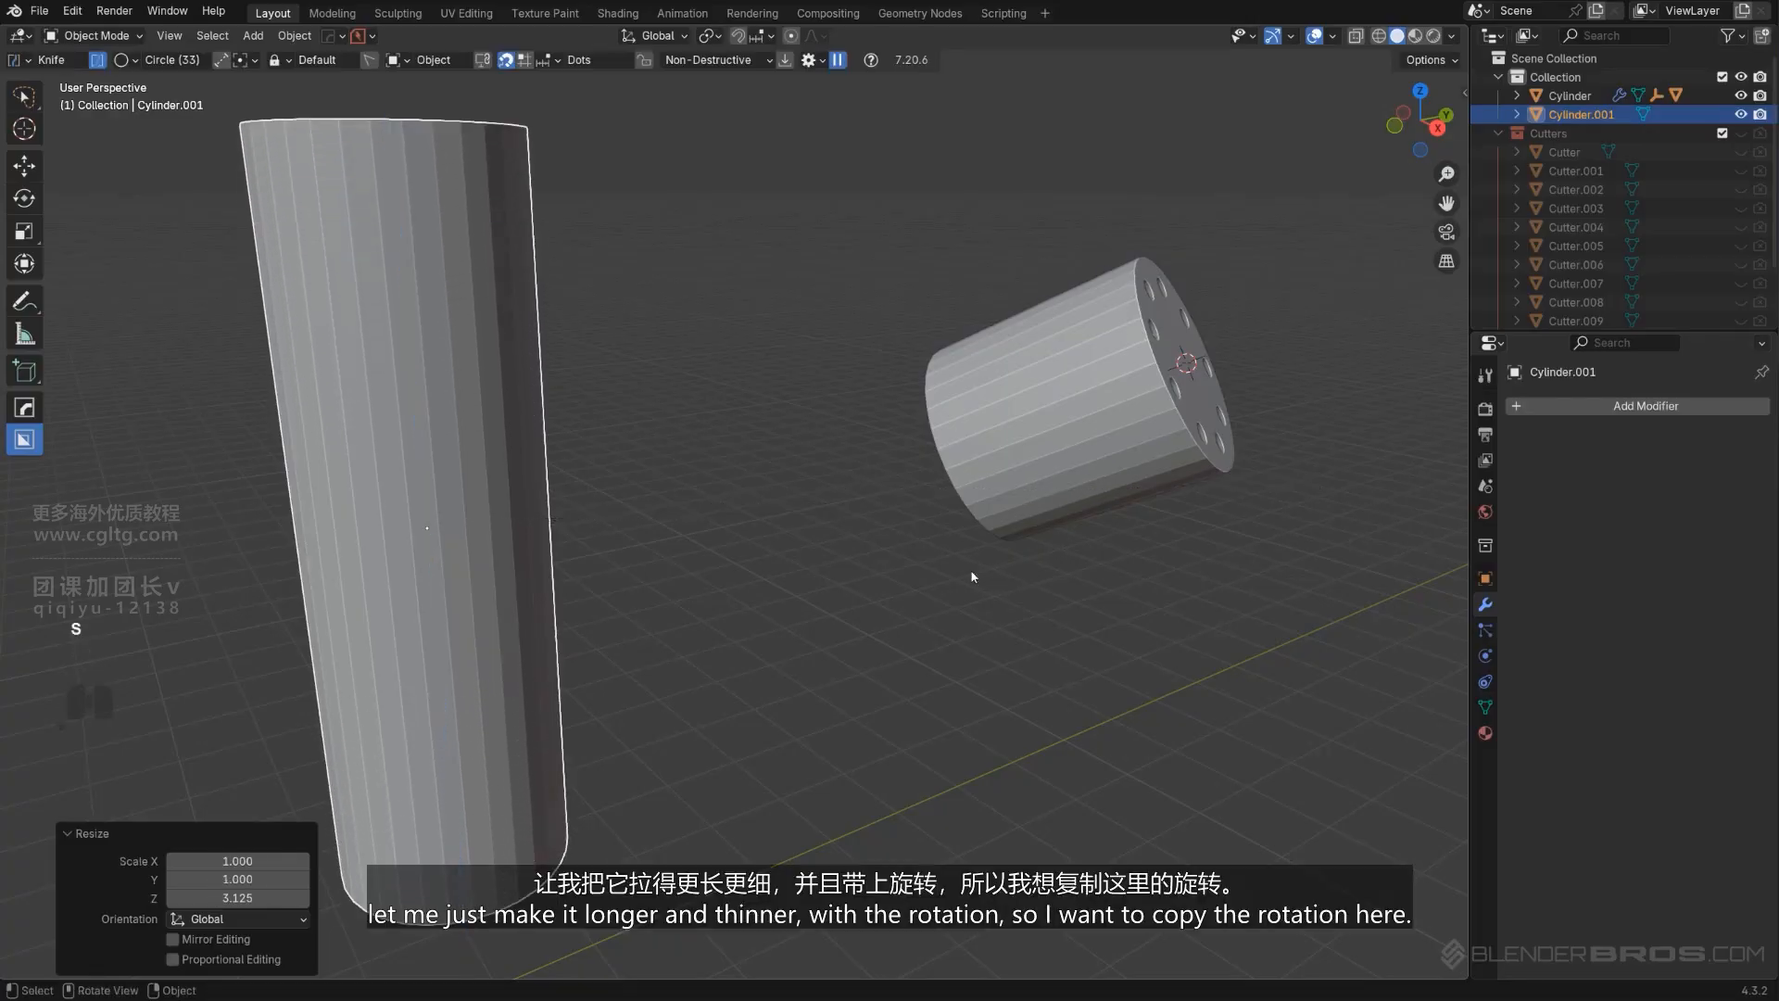
key("s")
key("shift+z")
left_click(643, 575)
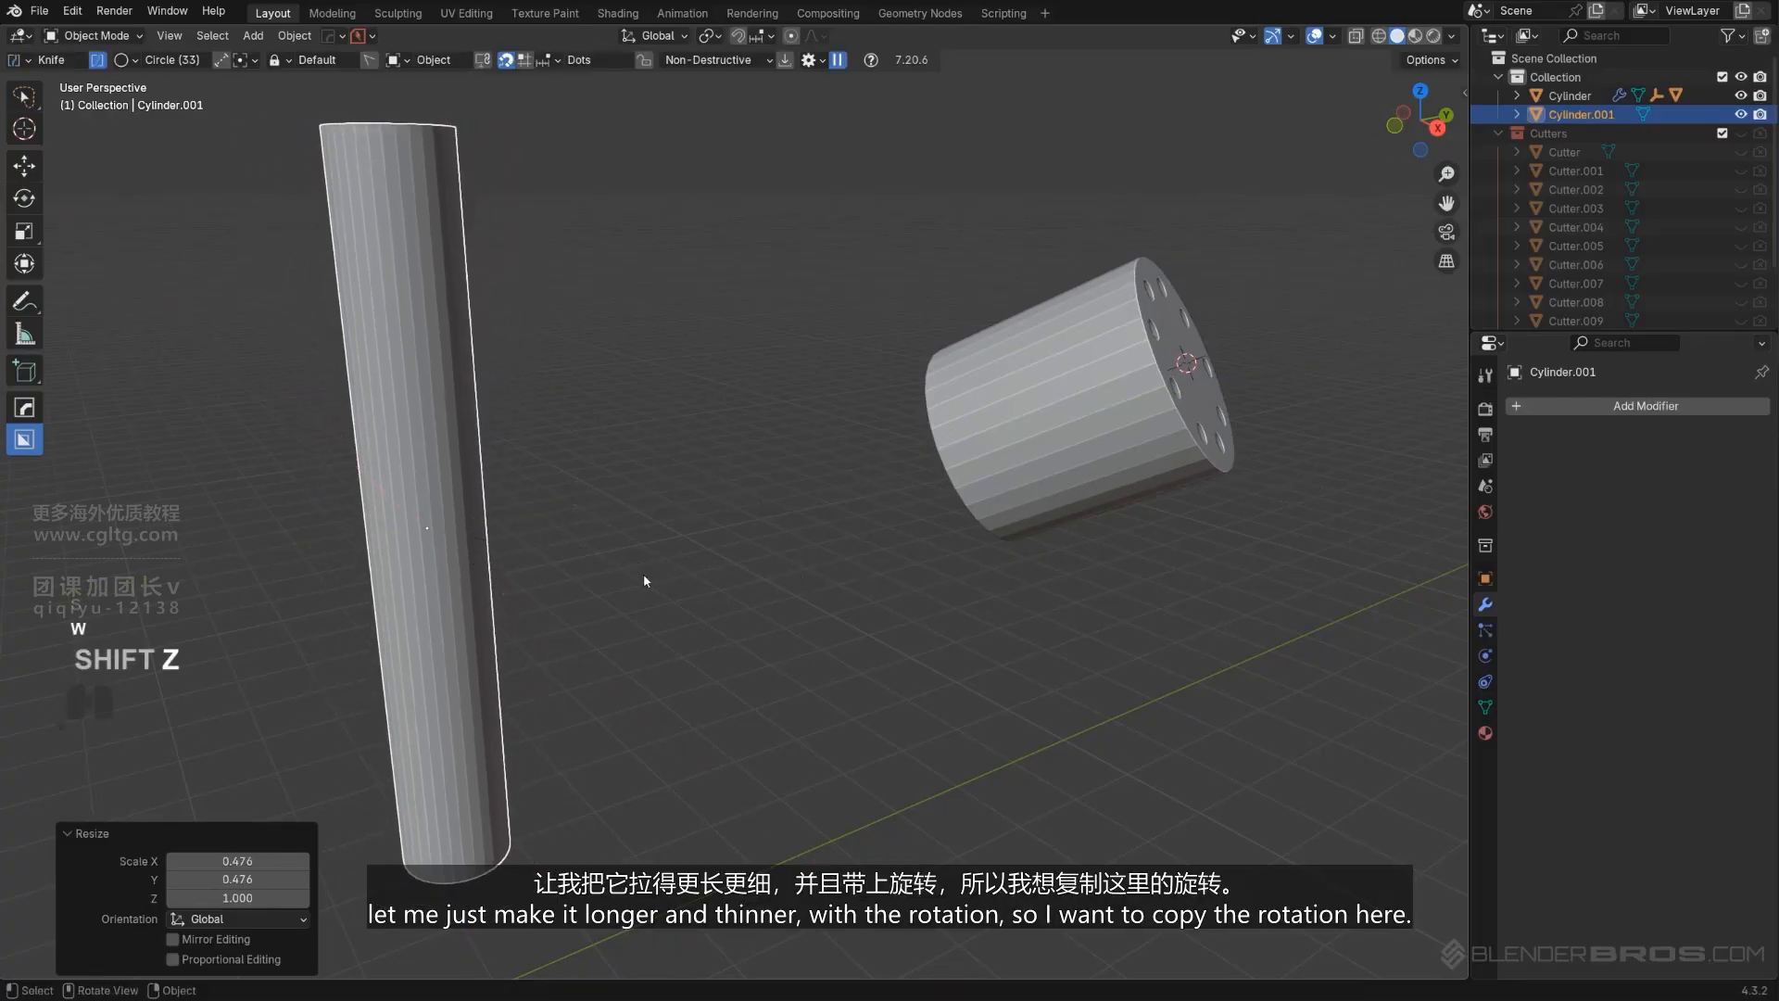
Select the long cylinder with the holed cylinder as the active object and try to copy its attributes.
scroll(827, 508, "down", 2)
middle_click_drag(828, 508, 902, 381)
left_click(847, 429)
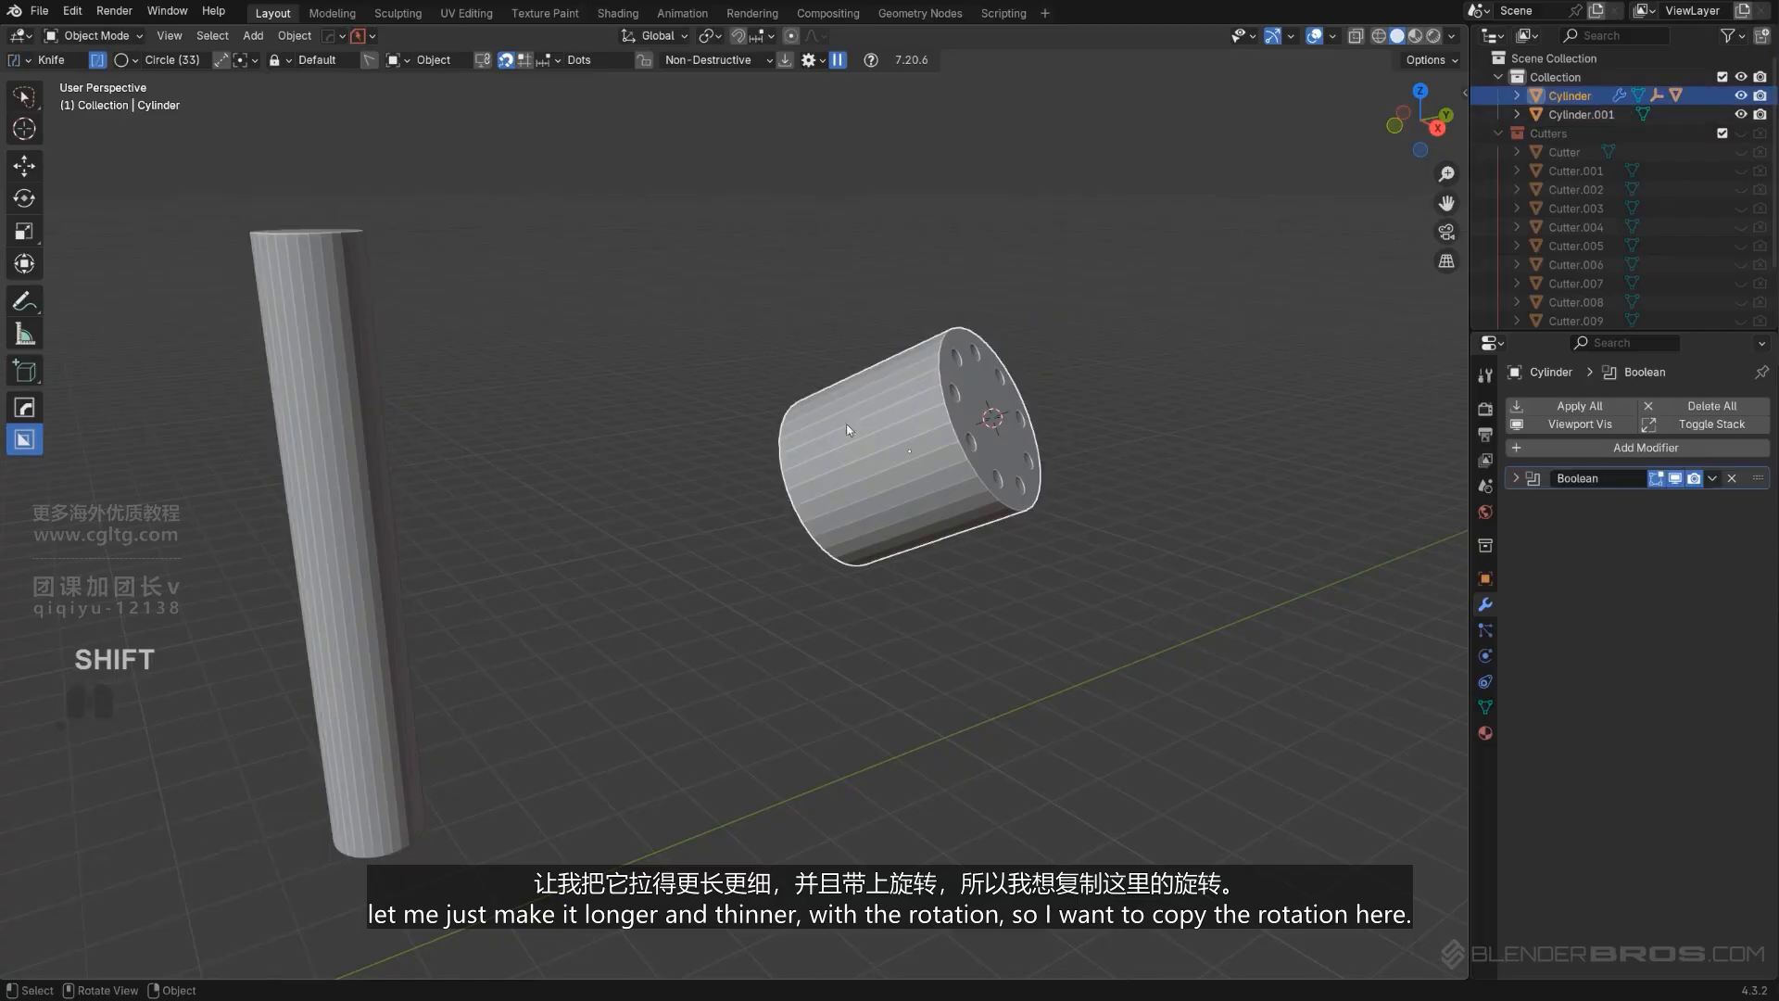
left_click(349, 488)
left_click(869, 476)
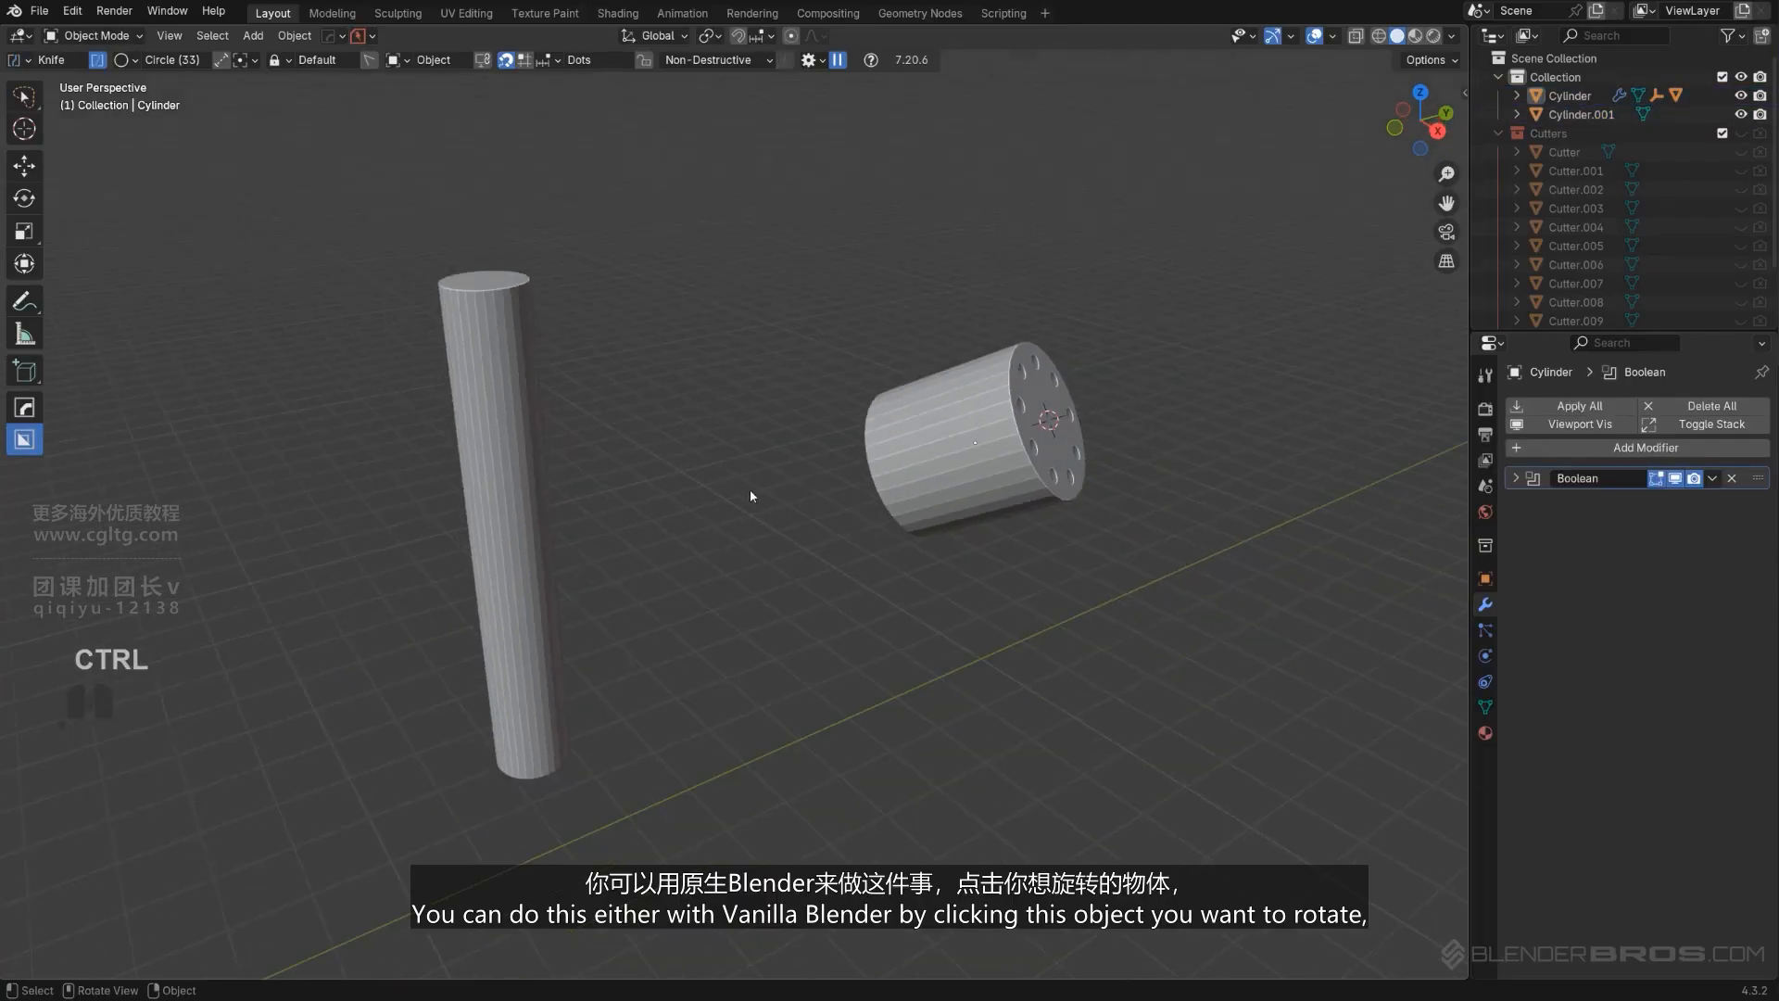
scroll(726, 459, "up", 2)
left_click(430, 482)
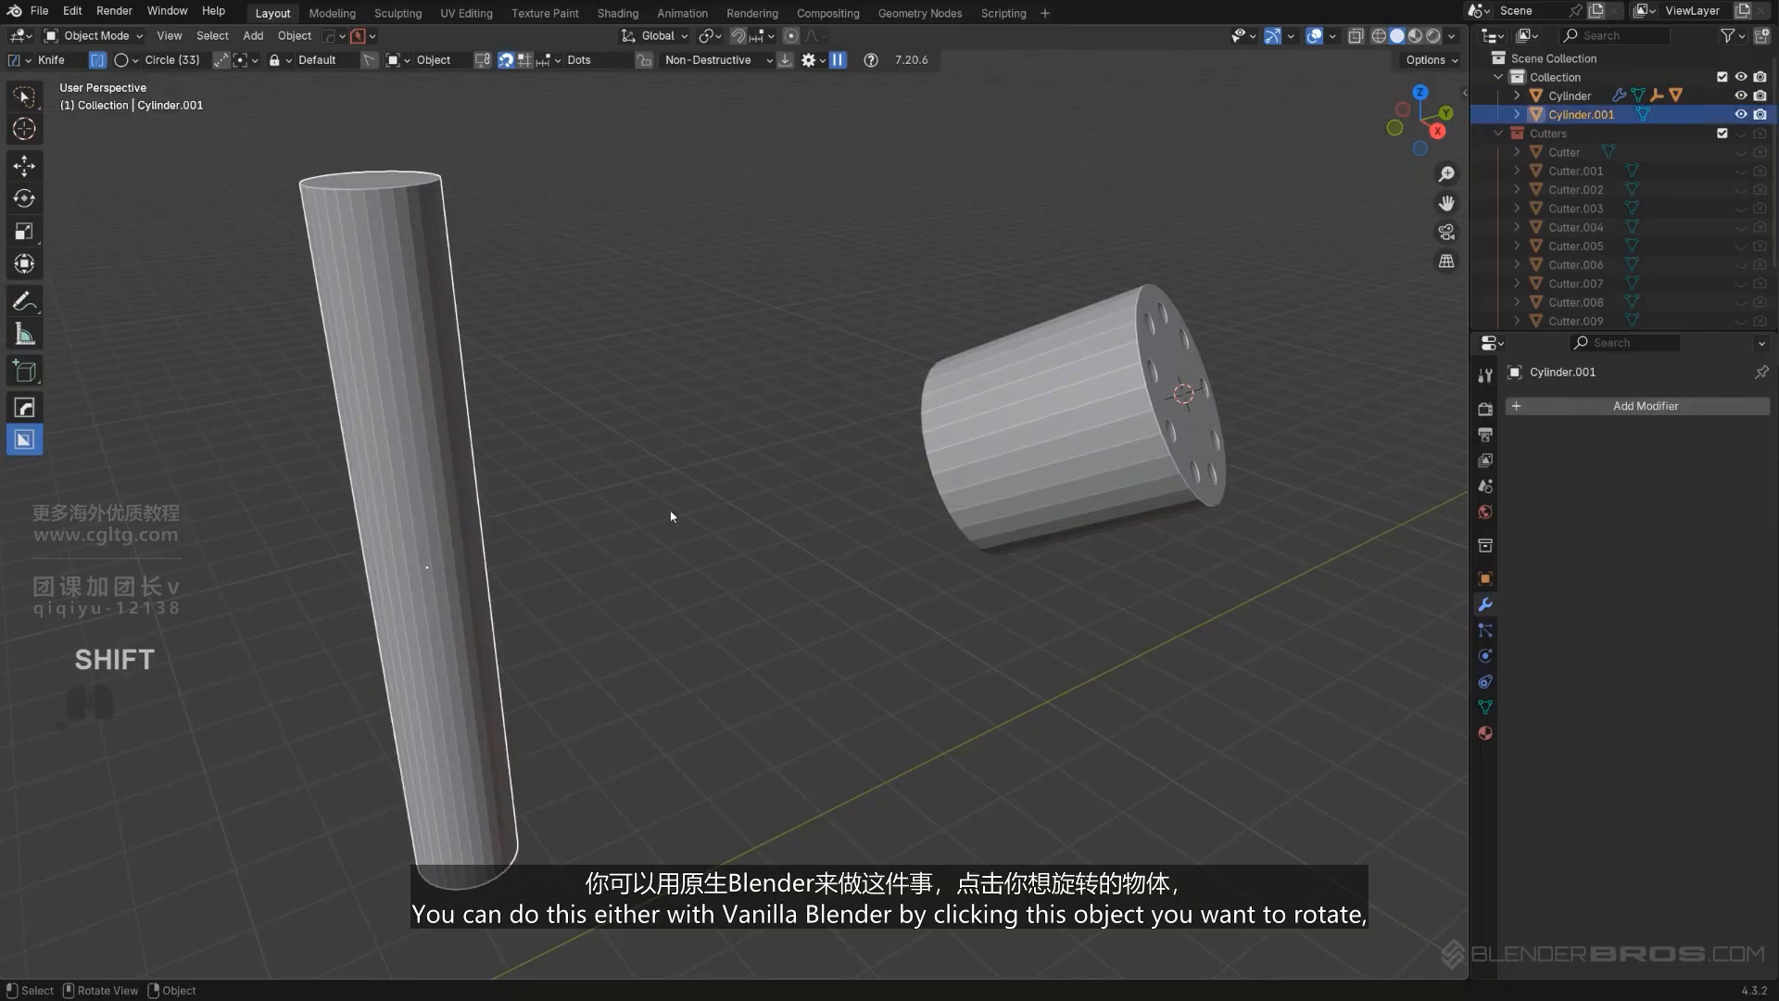
middle_click_drag(616, 424, 932, 455)
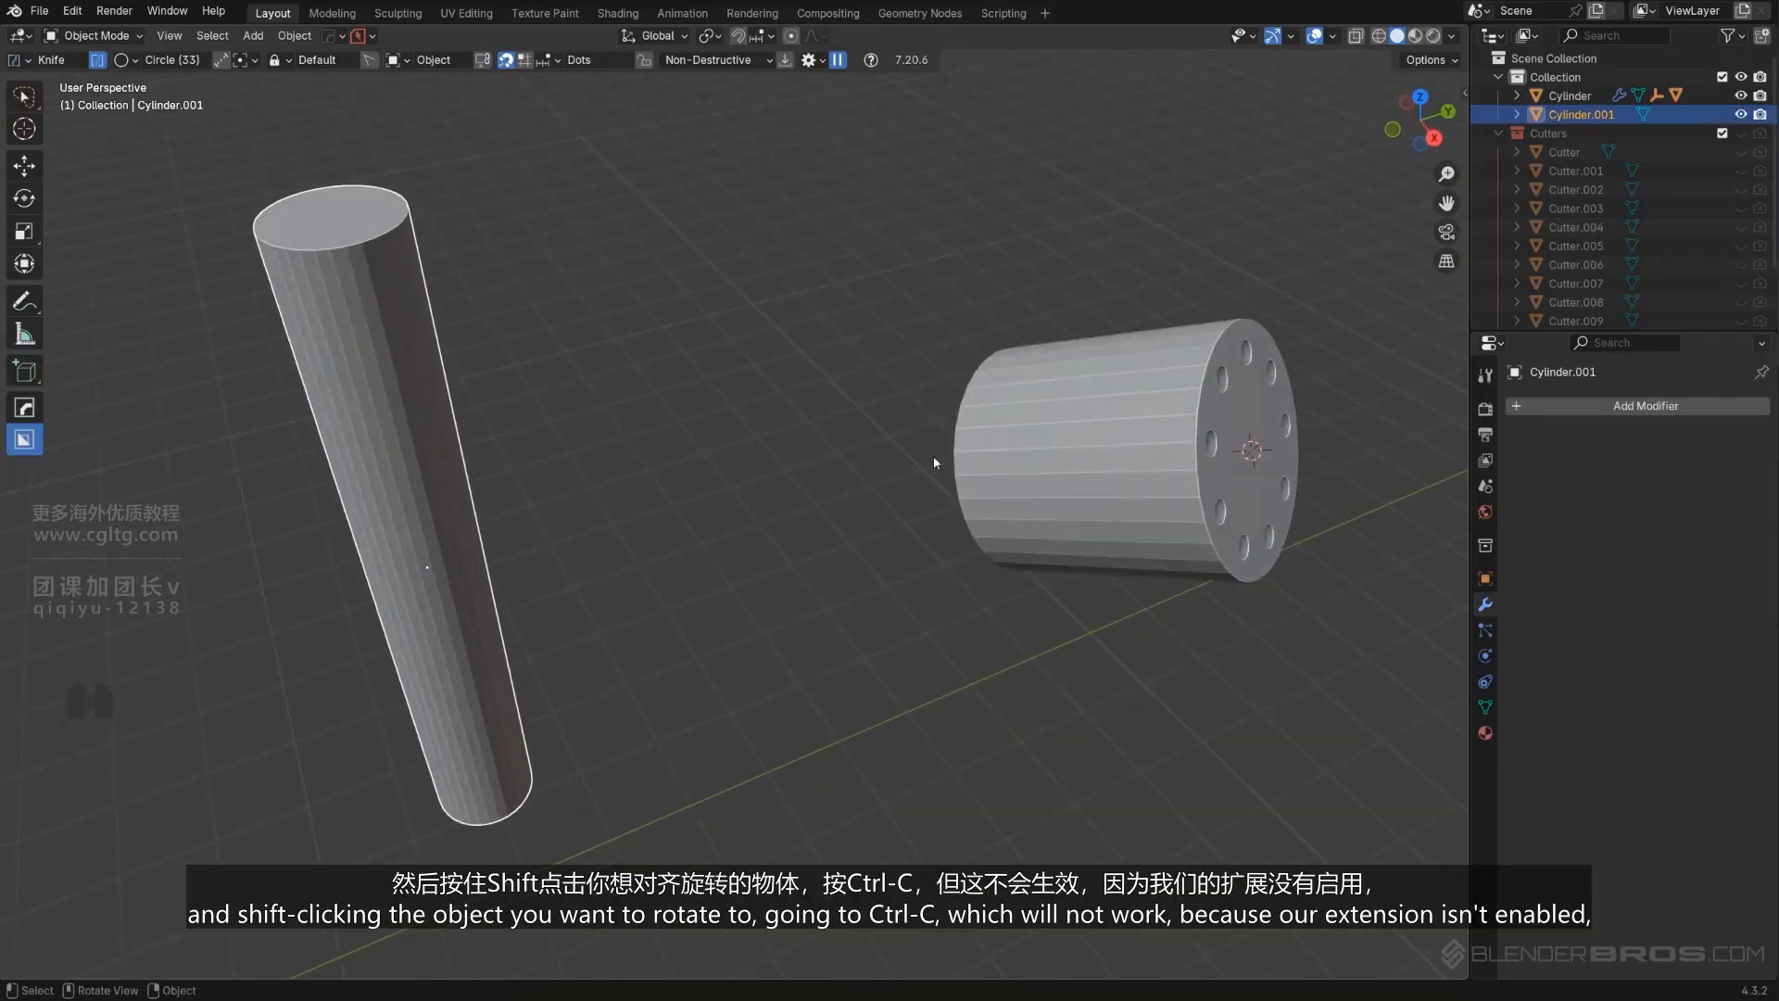
left_click(1058, 425, "shift")
middle_click_drag(1058, 425, 853, 450)
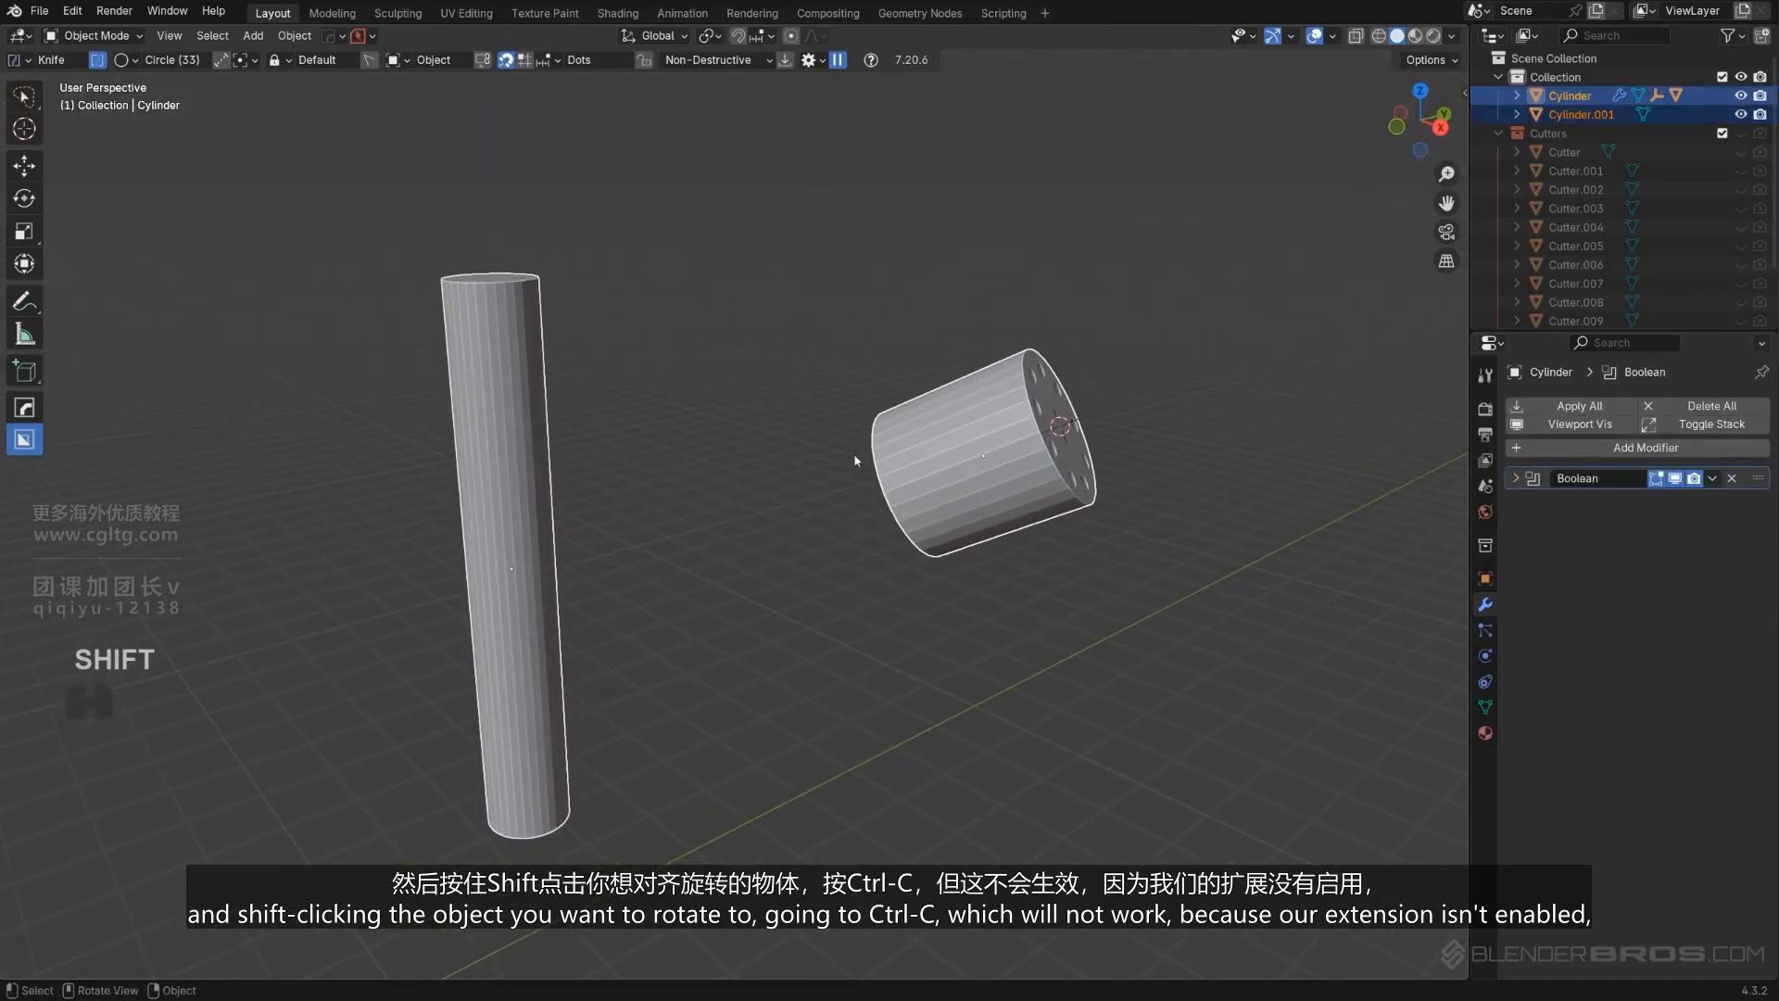
key("ctrl+c")
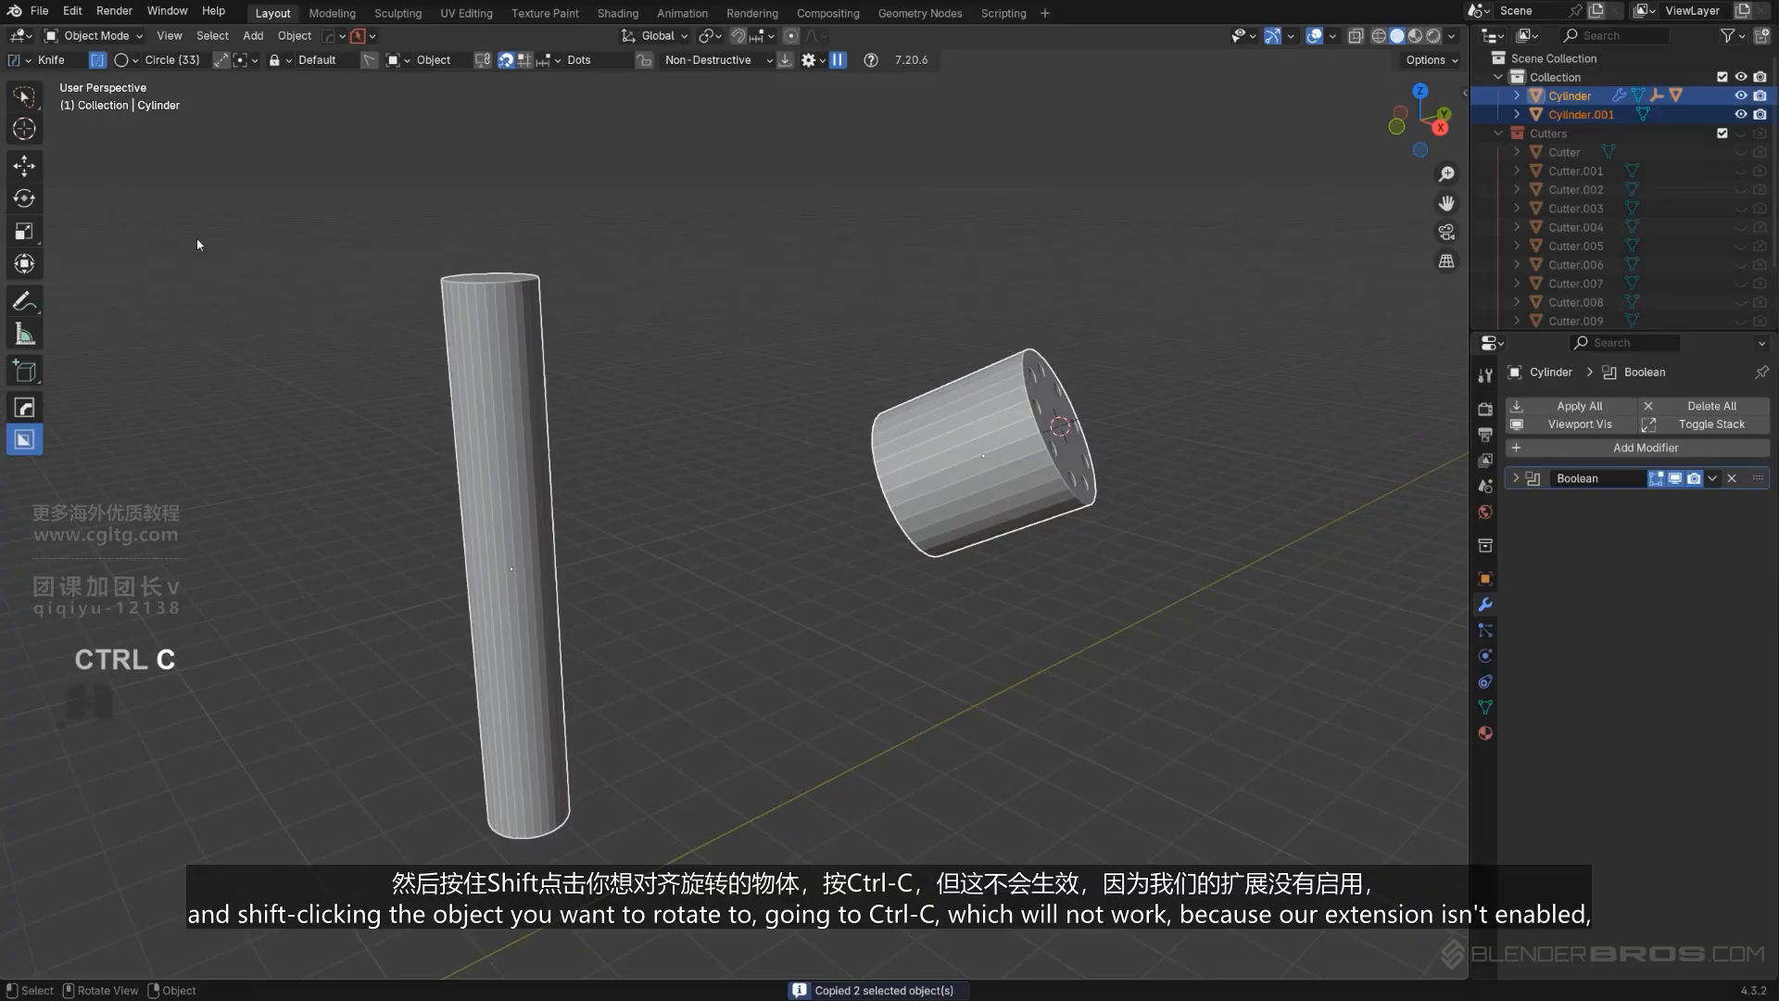
Search the available extensions for "copy" and install Copy Attributes Menu.
left_click(73, 11)
left_click(102, 239)
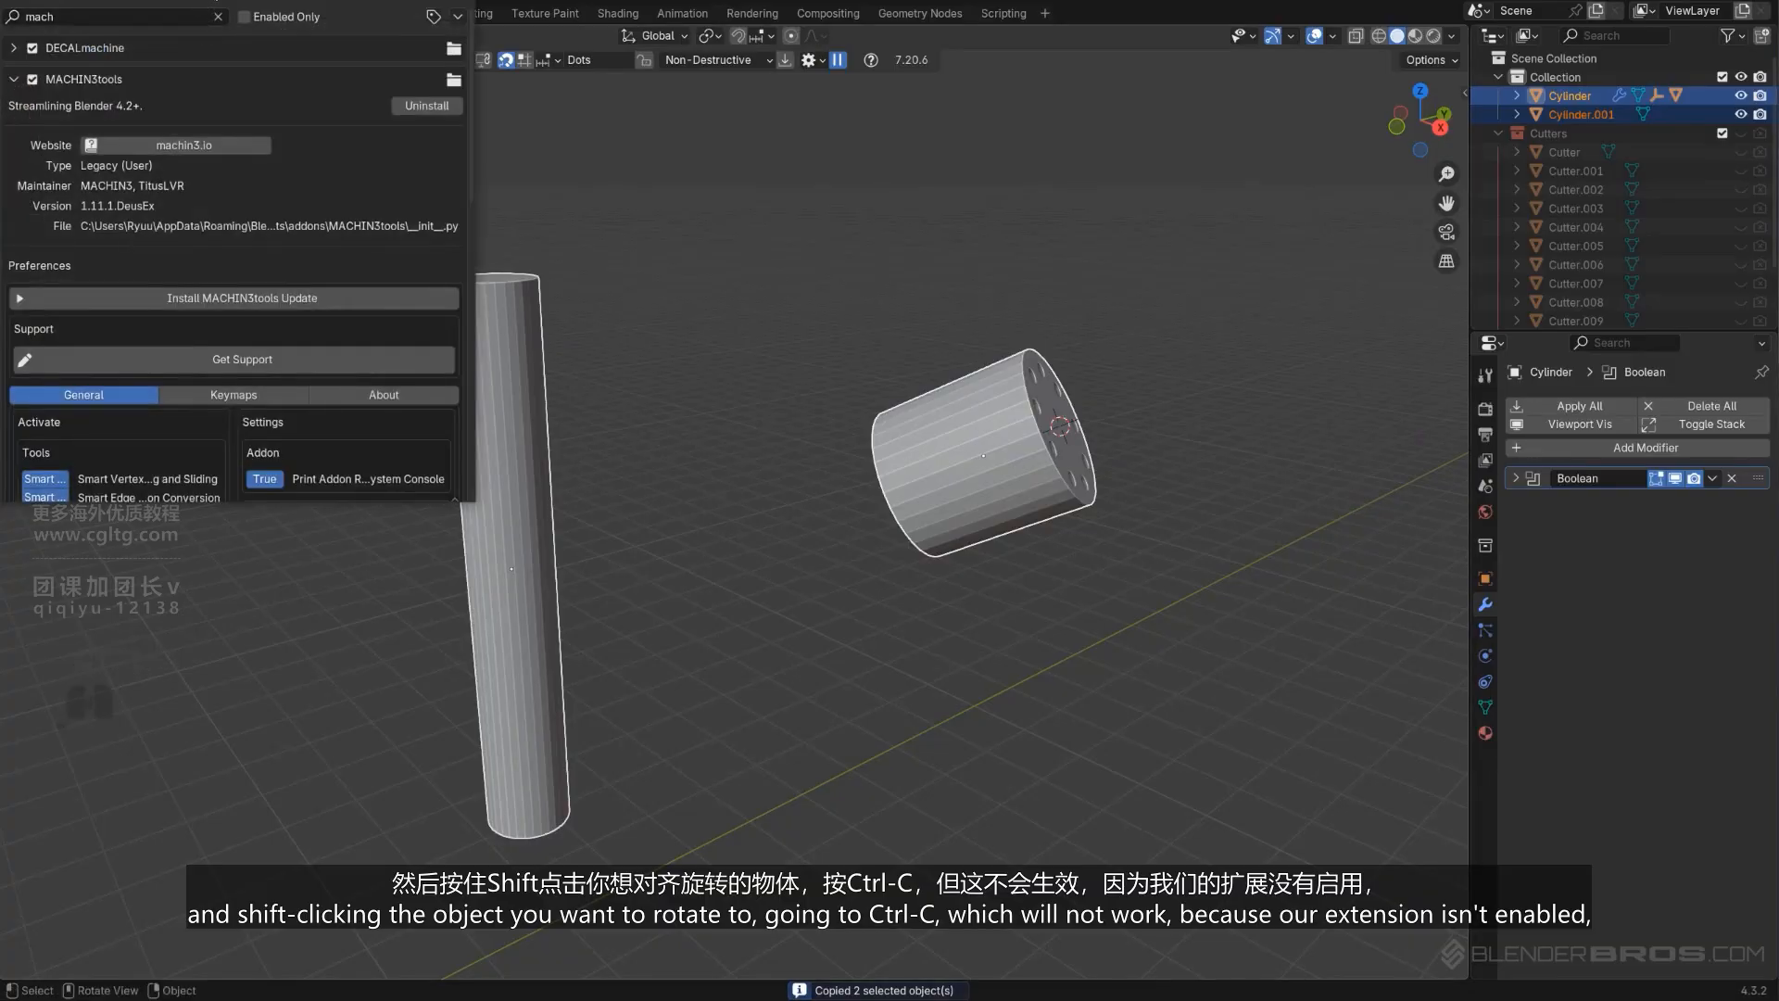
left_click(445, 309)
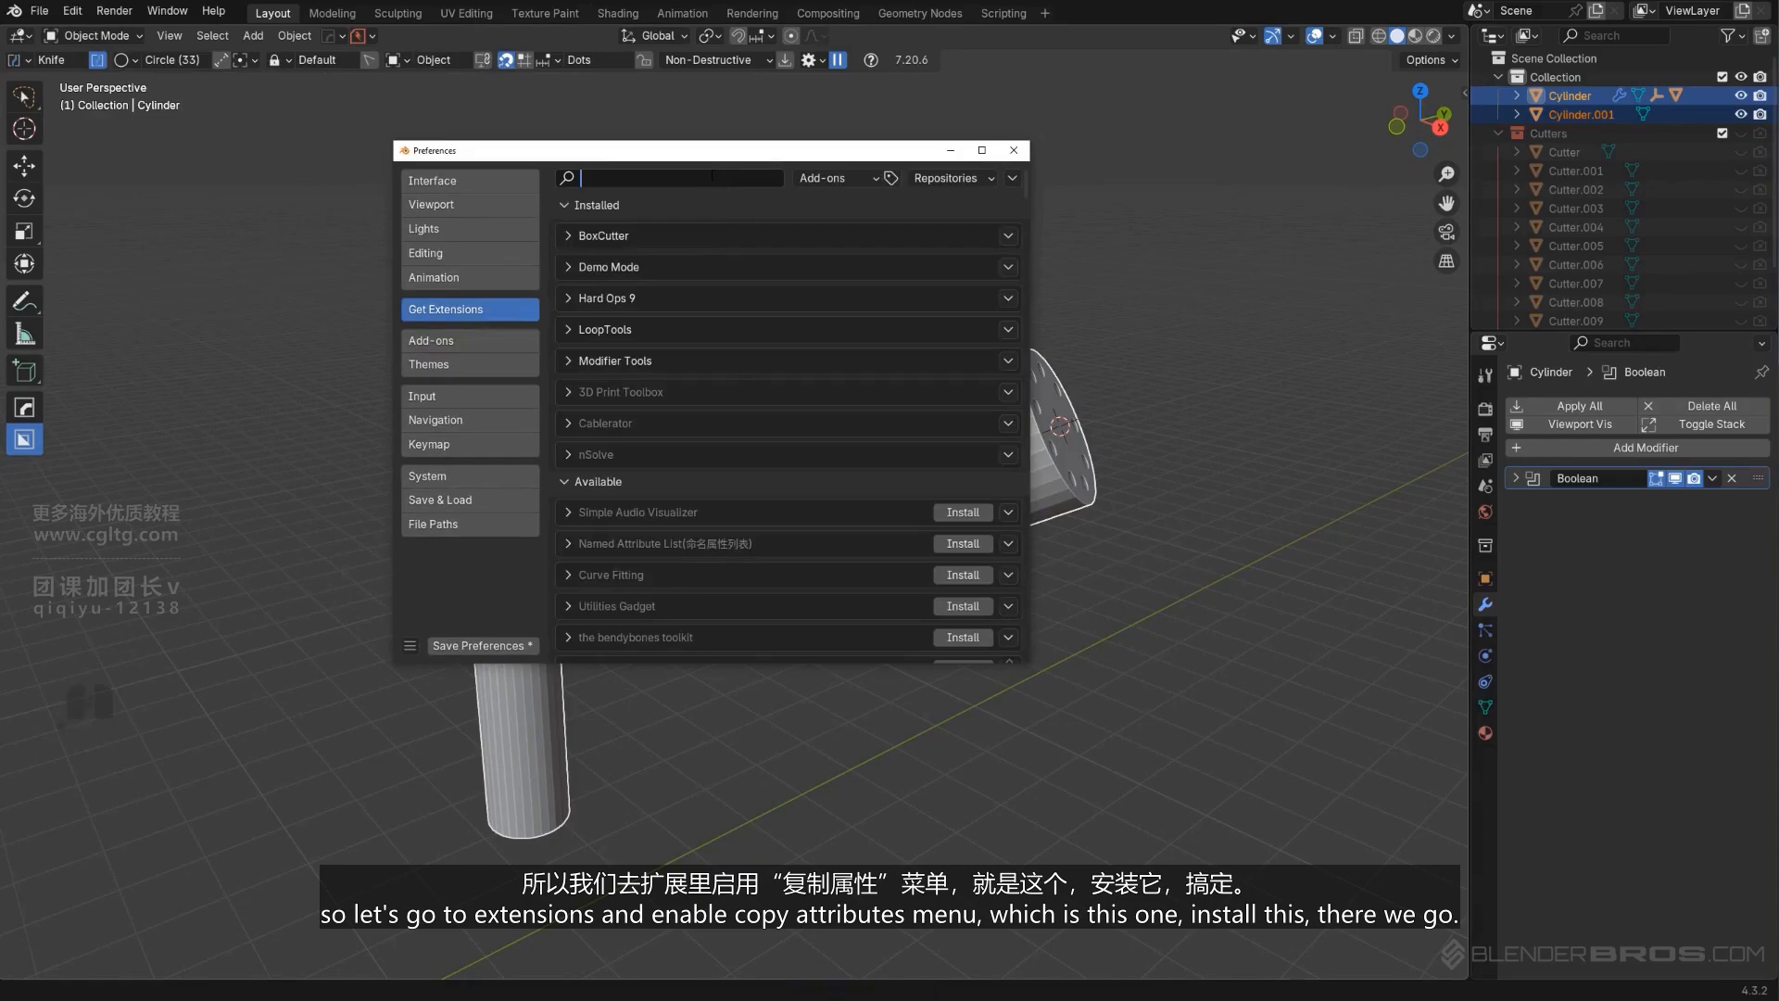
type("copy")
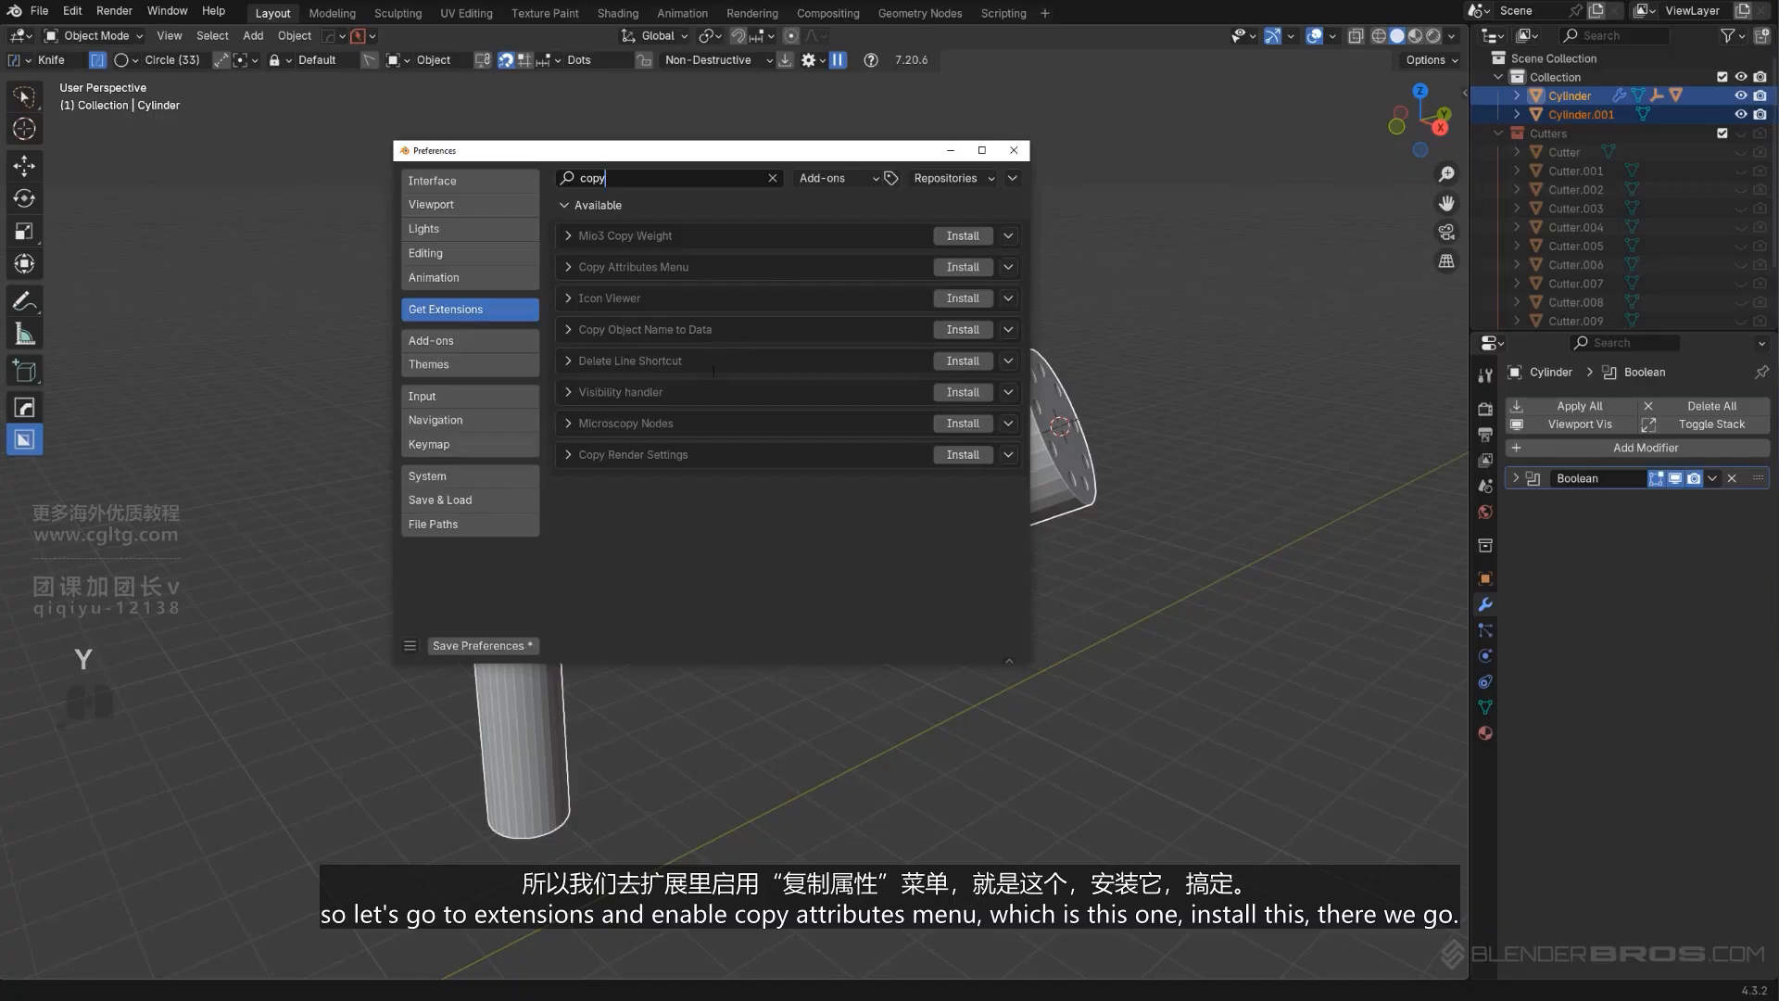
left_click(954, 268)
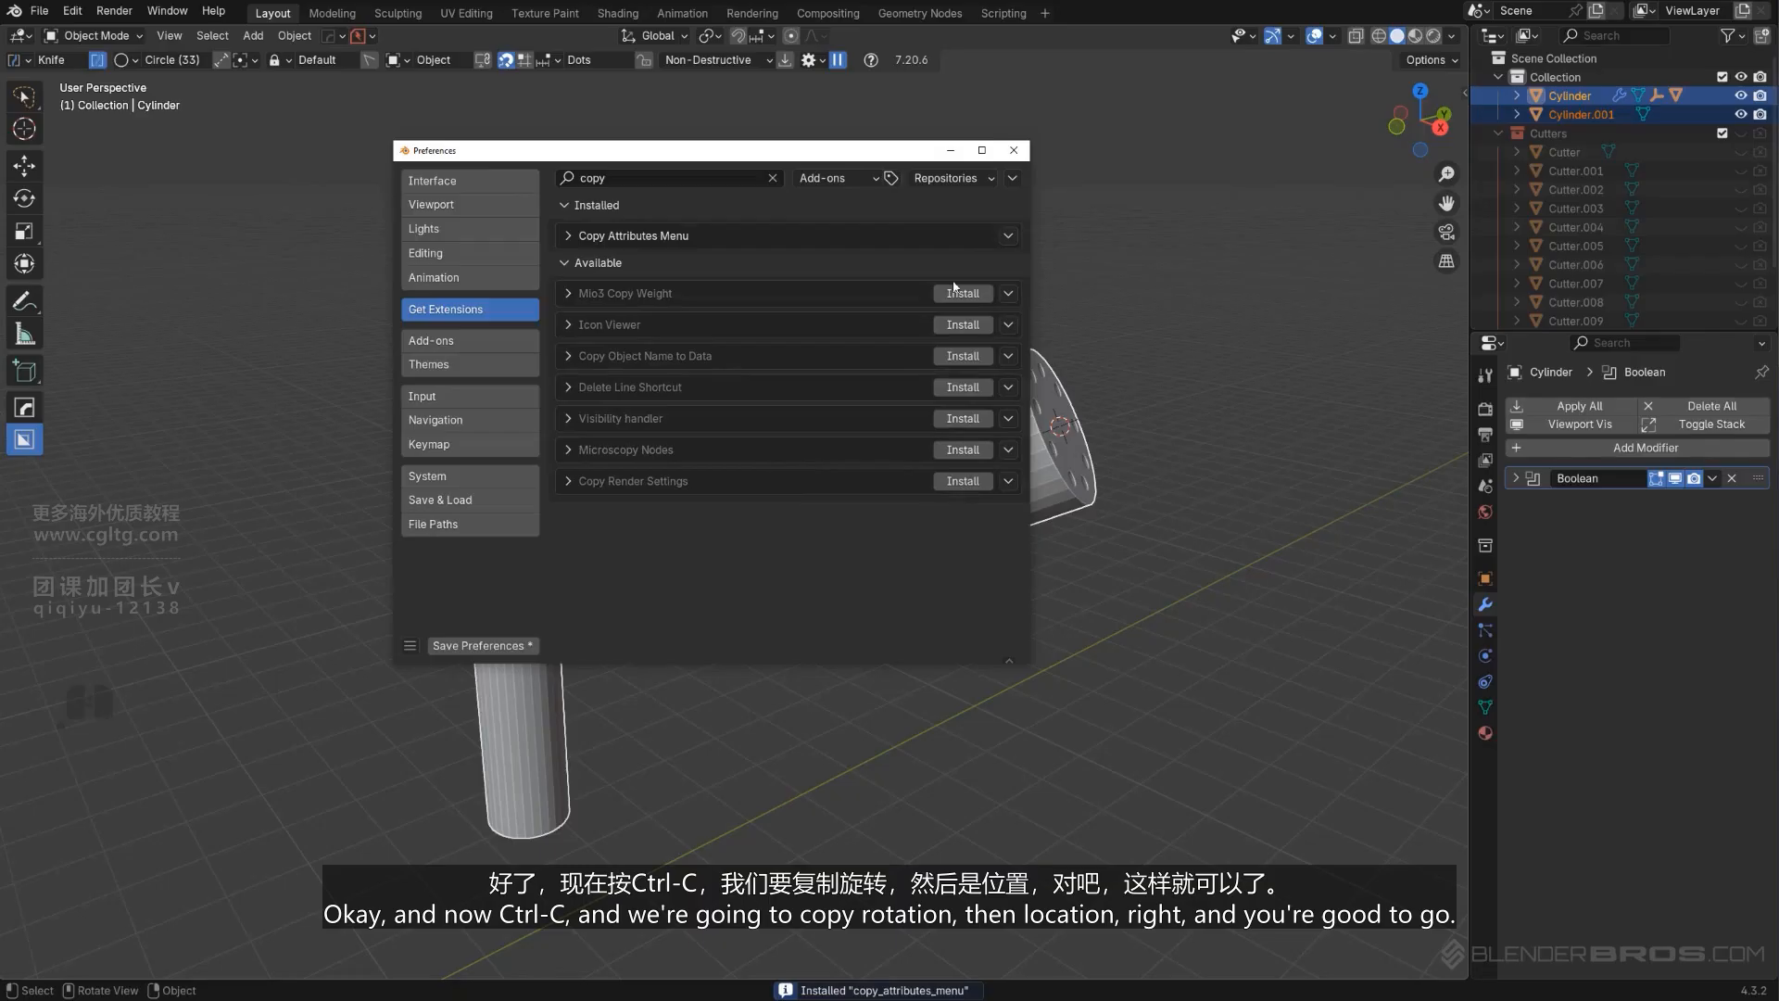
left_click(1019, 151)
Copy the holed cylinder's rotation and location onto the long cylinder, and undo both copies.
key("ctrl+c")
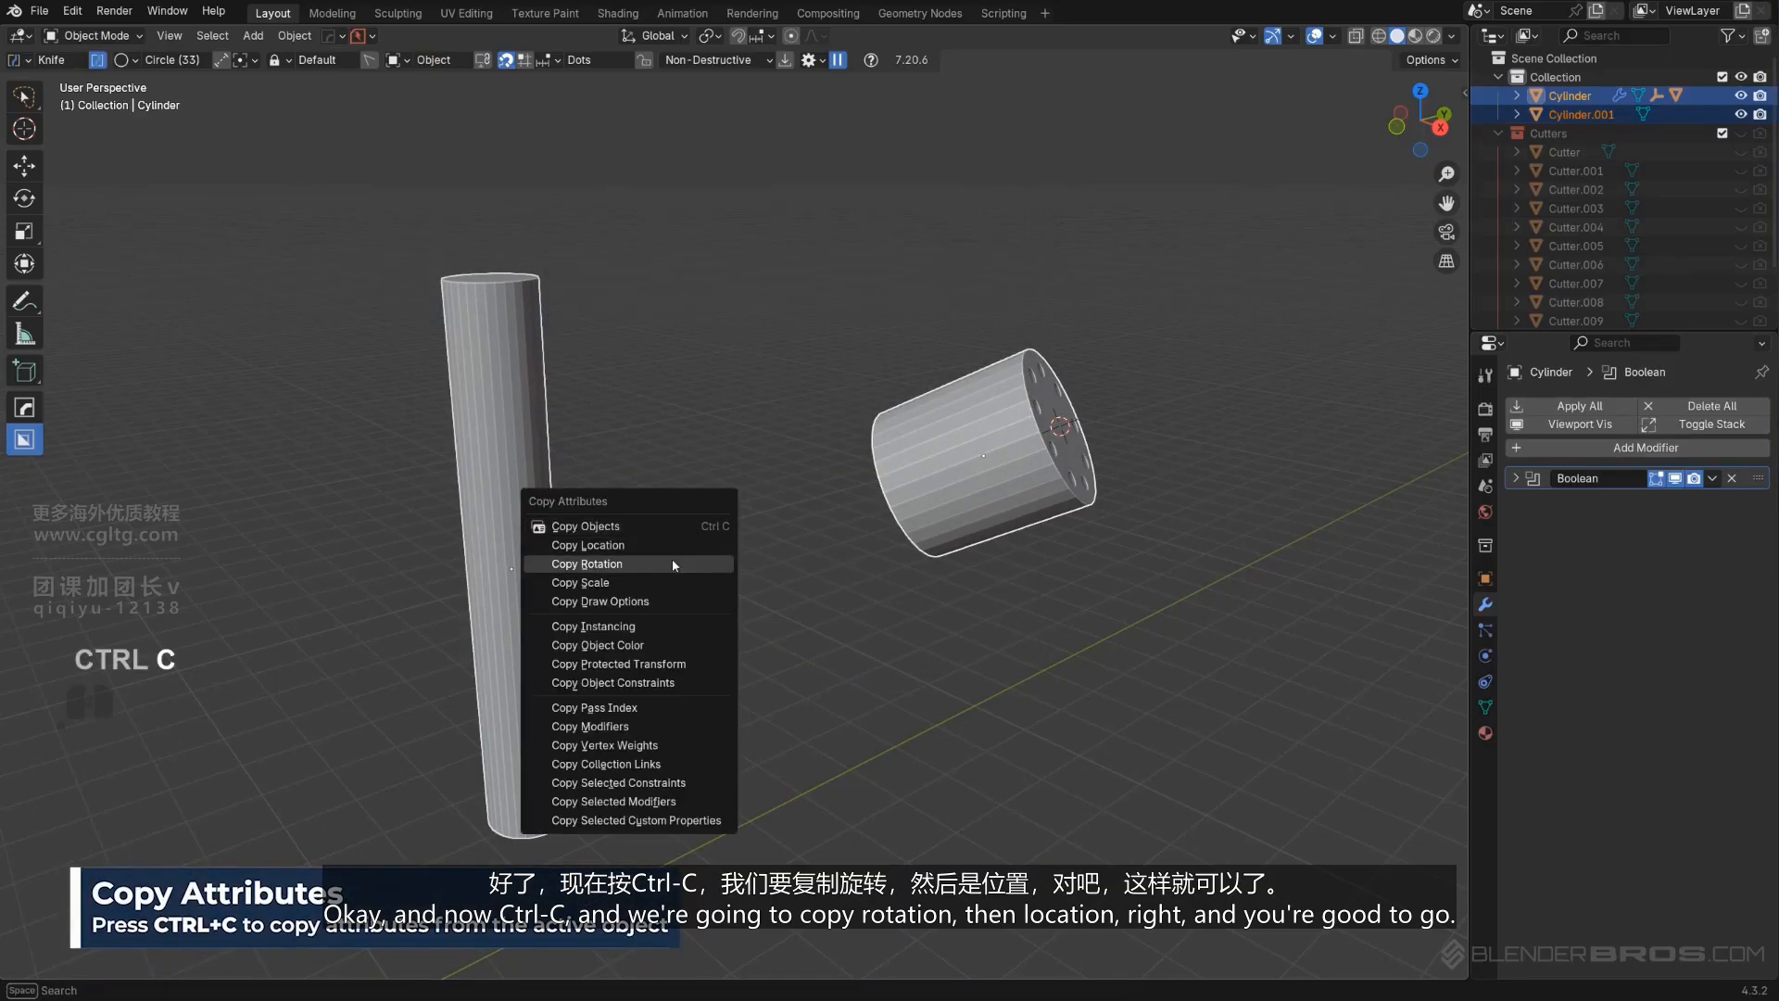
left_click(670, 562)
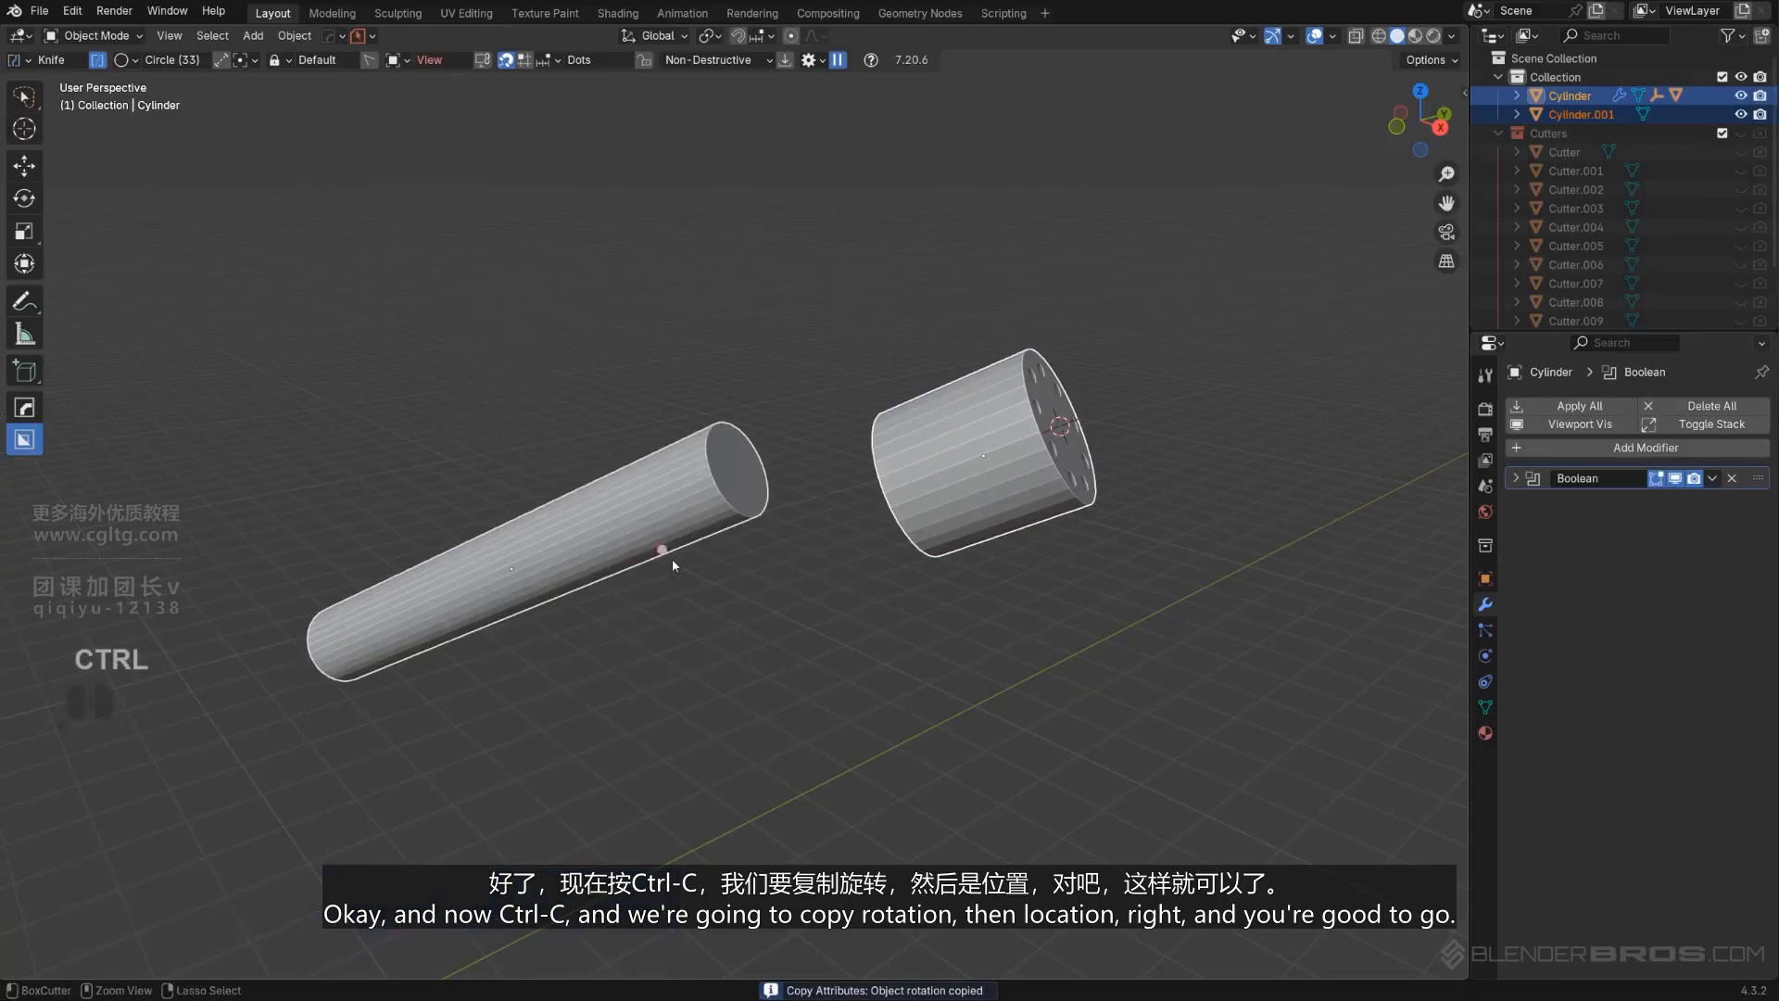
key("ctrl+c")
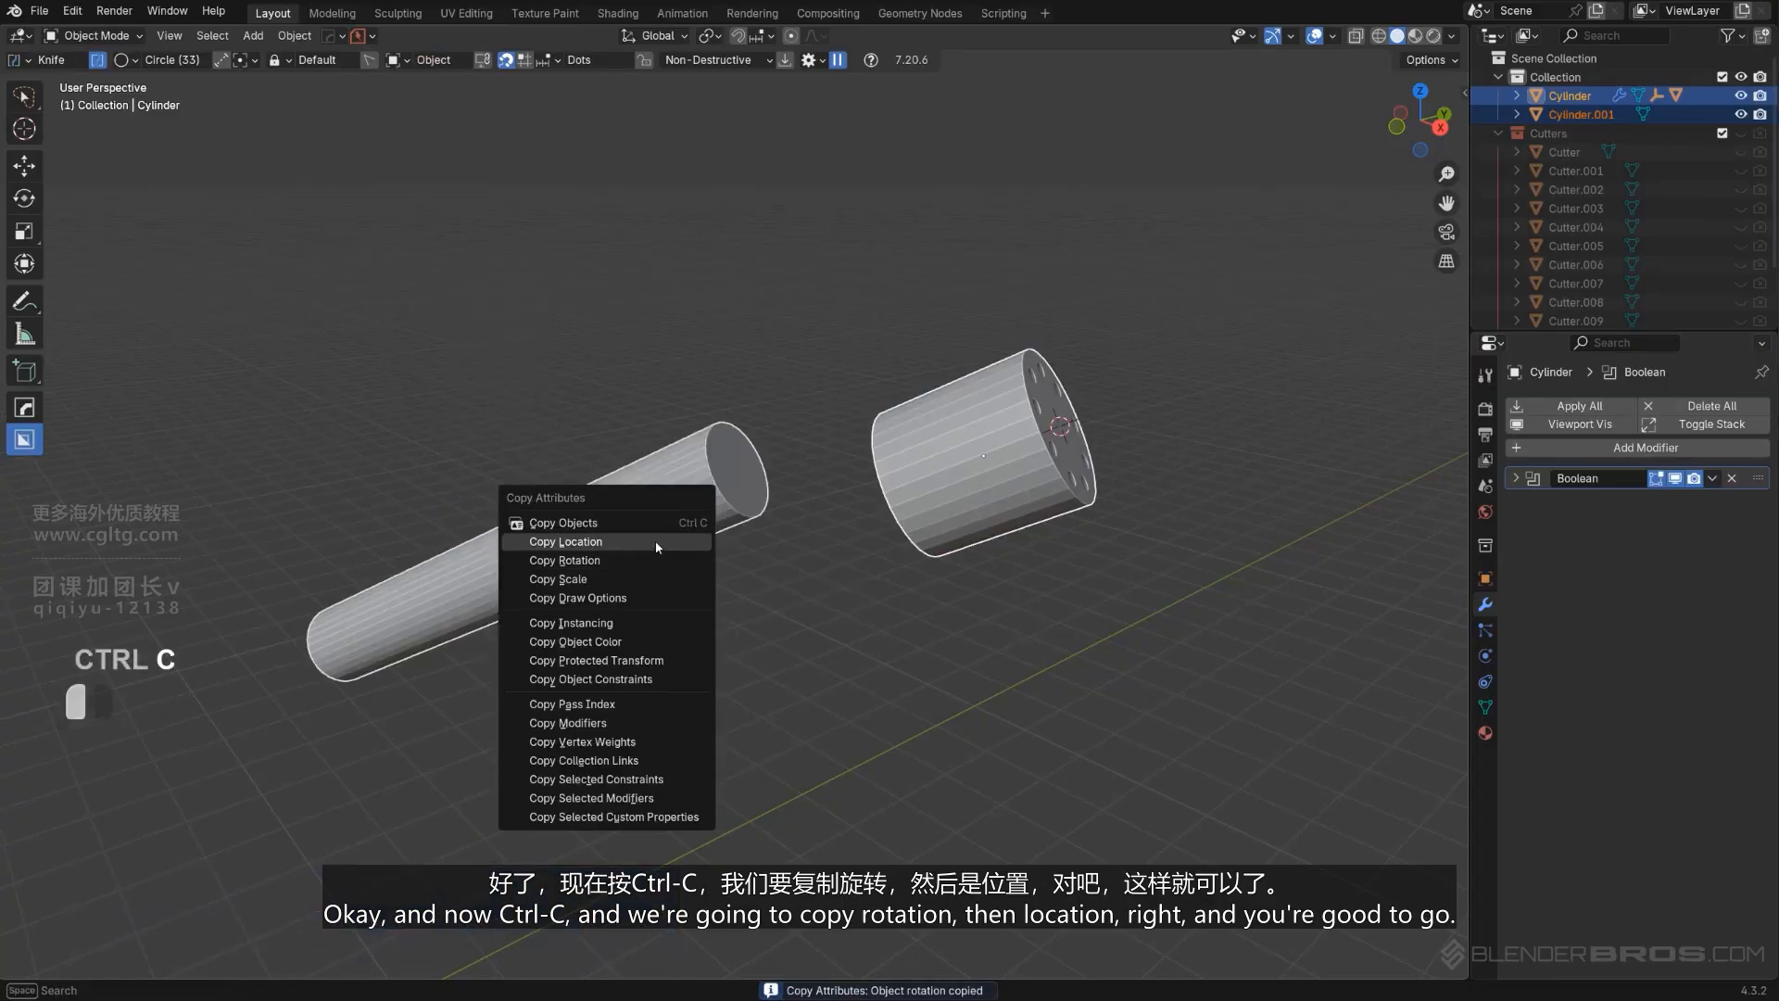
left_click(654, 541)
key("ctrl+z")
key("ctrl+z")
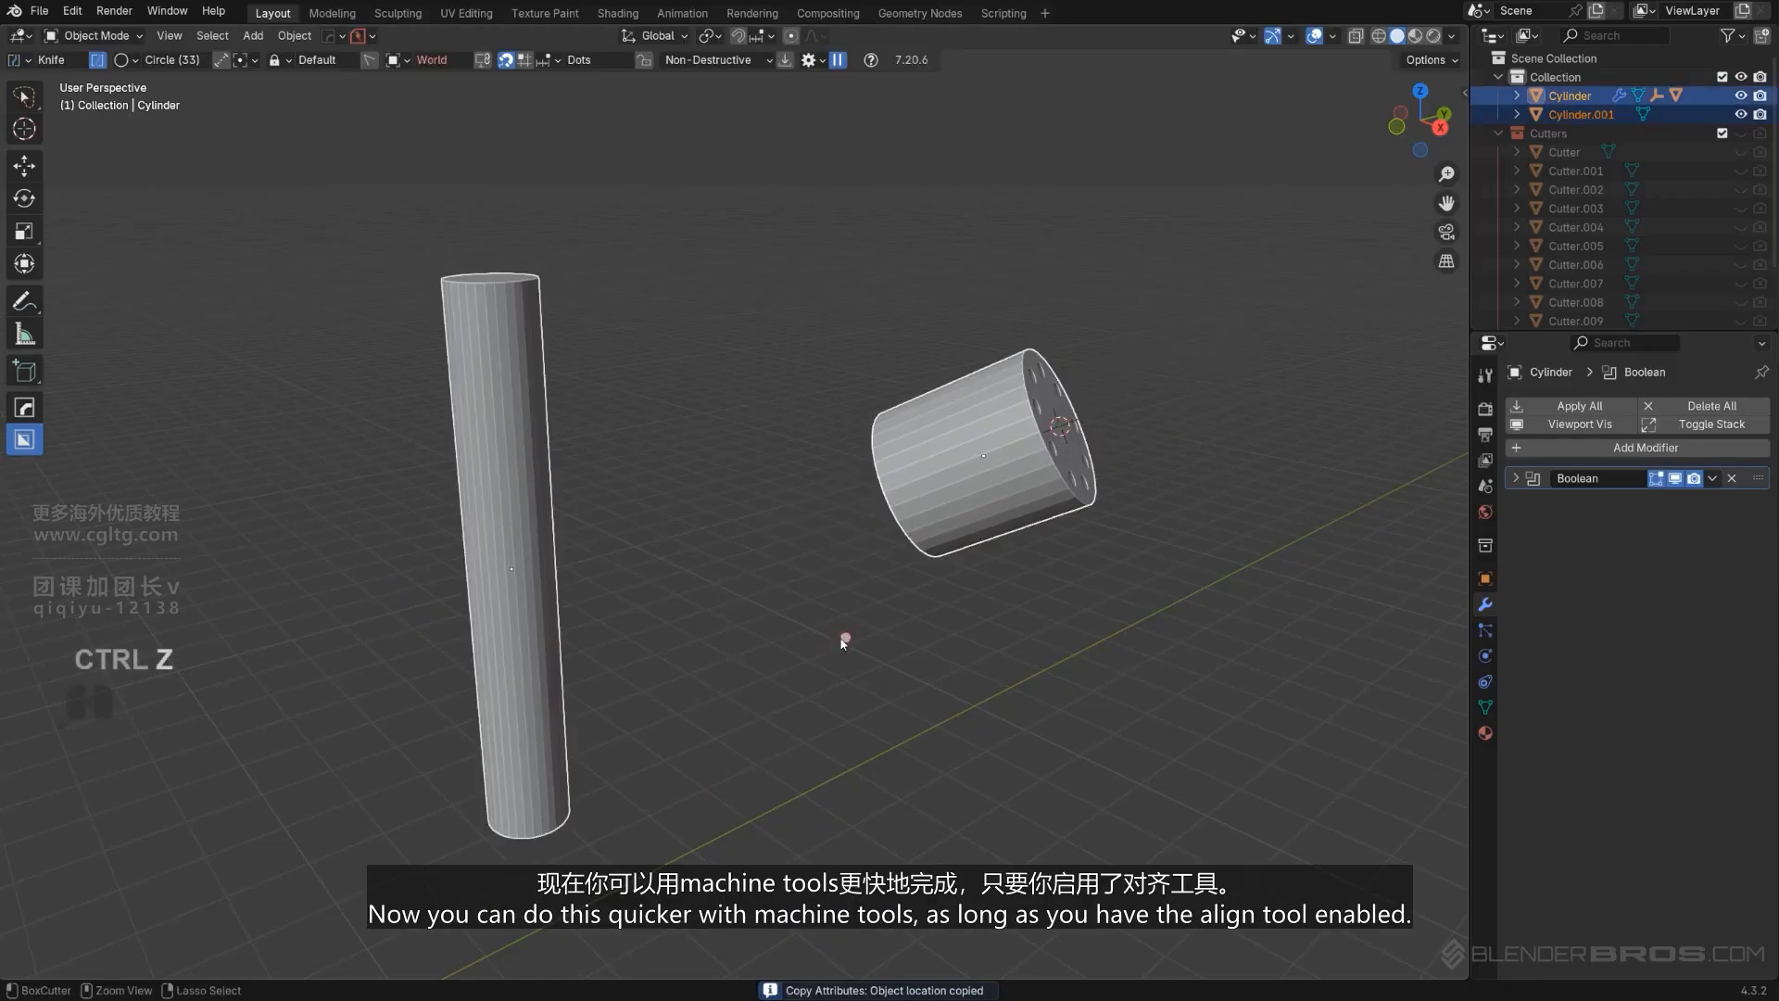
Try to align the long cylinder to the holed cylinder with the MACHIN3tools Align tool.
scroll(665, 661, "down", 2)
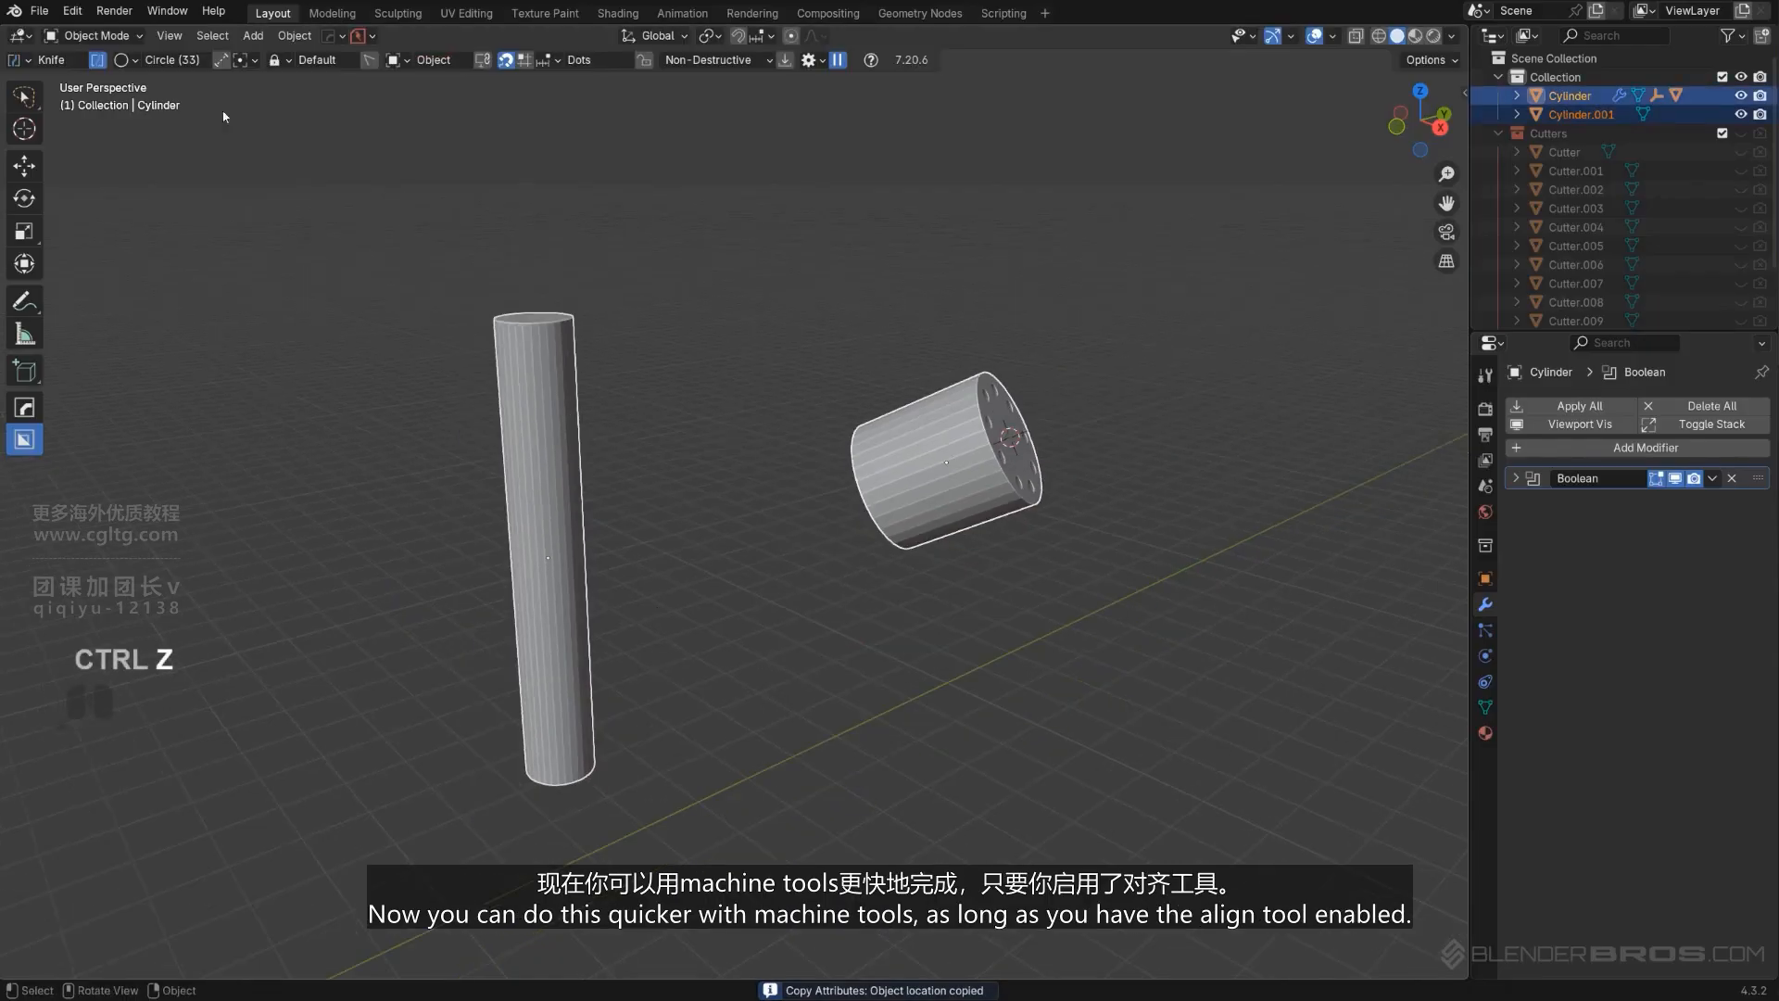
scroll(721, 575, "down", 1)
middle_click_drag(722, 598, 713, 576, "shift")
scroll(660, 586, "up", 2)
scroll(602, 602, "up", 1)
scroll(710, 577, "down", 2)
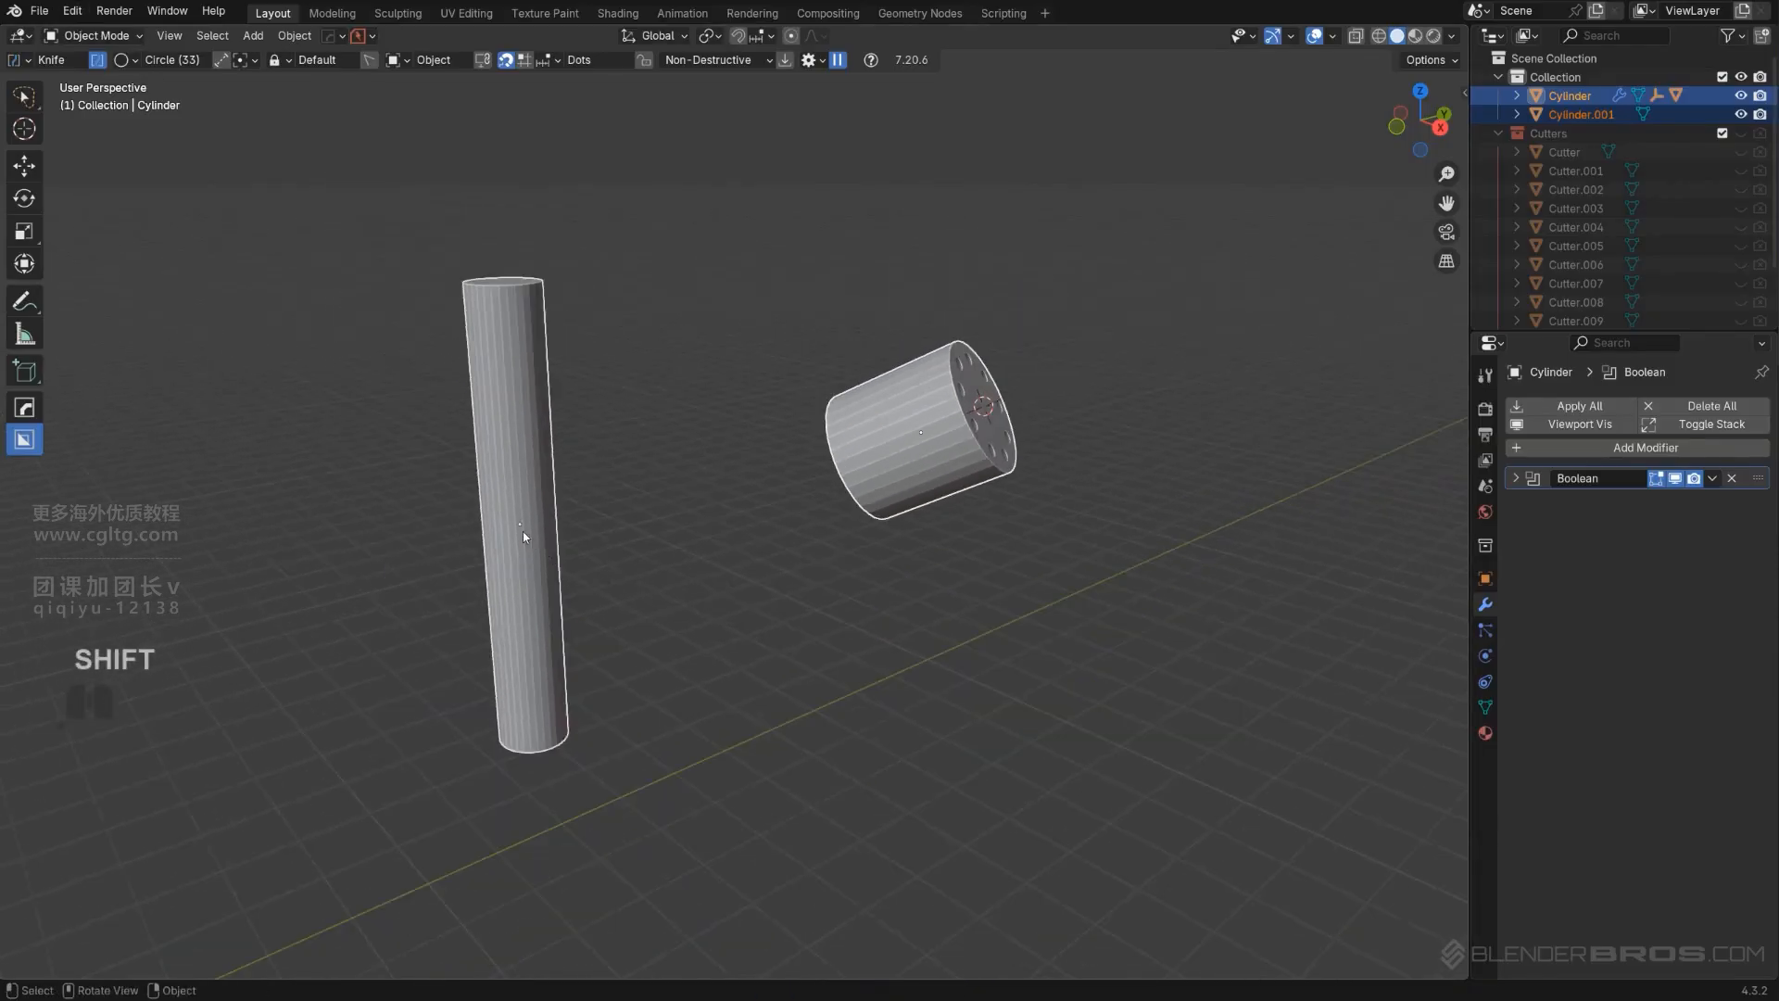
left_click(523, 531)
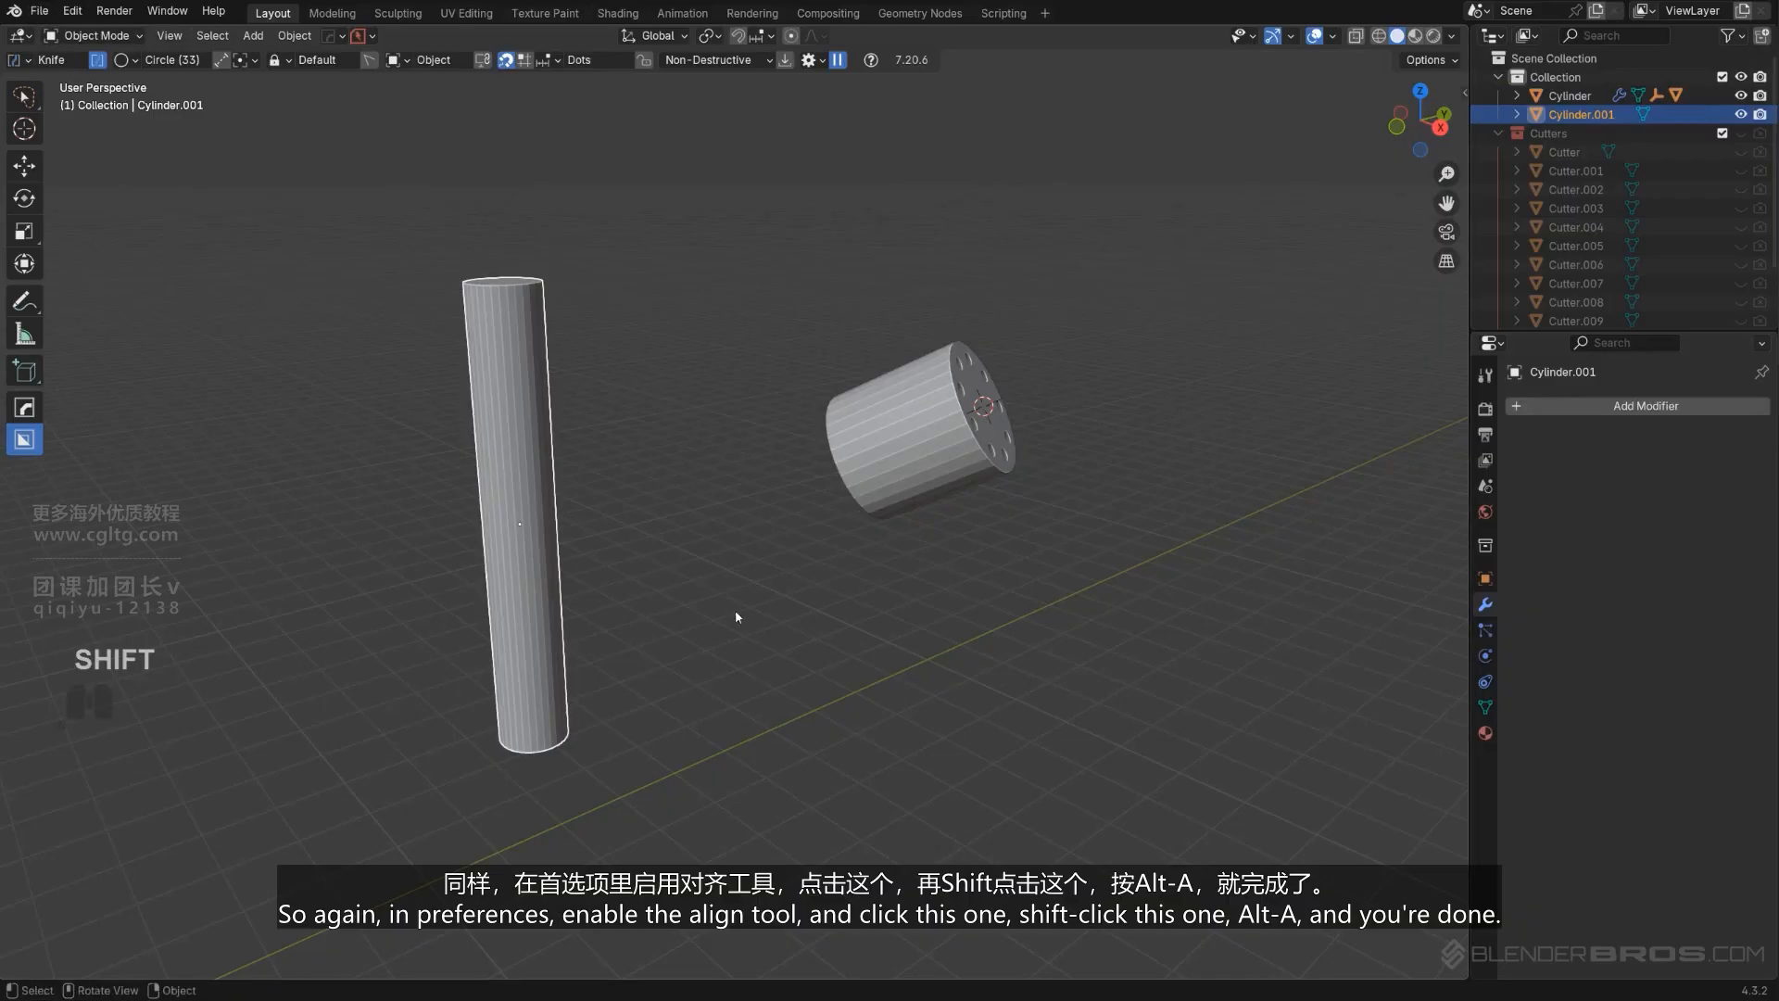
middle_click_drag(737, 615, 728, 623)
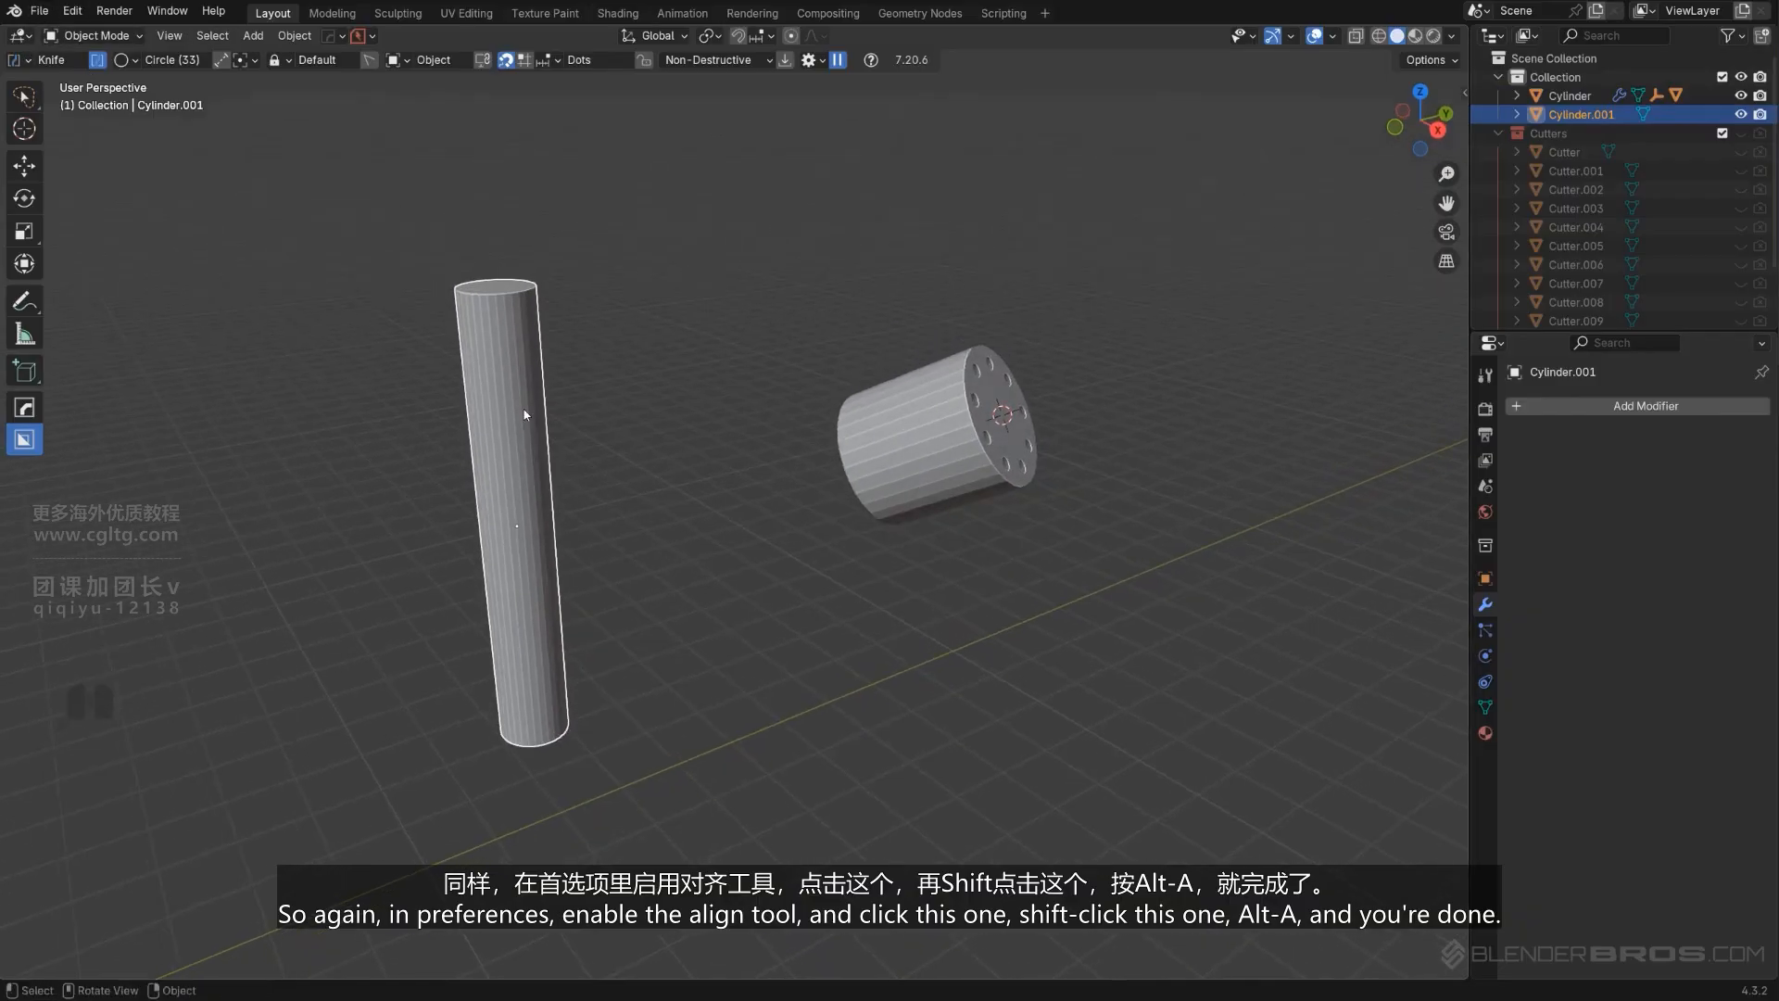
left_click(947, 457, "shift")
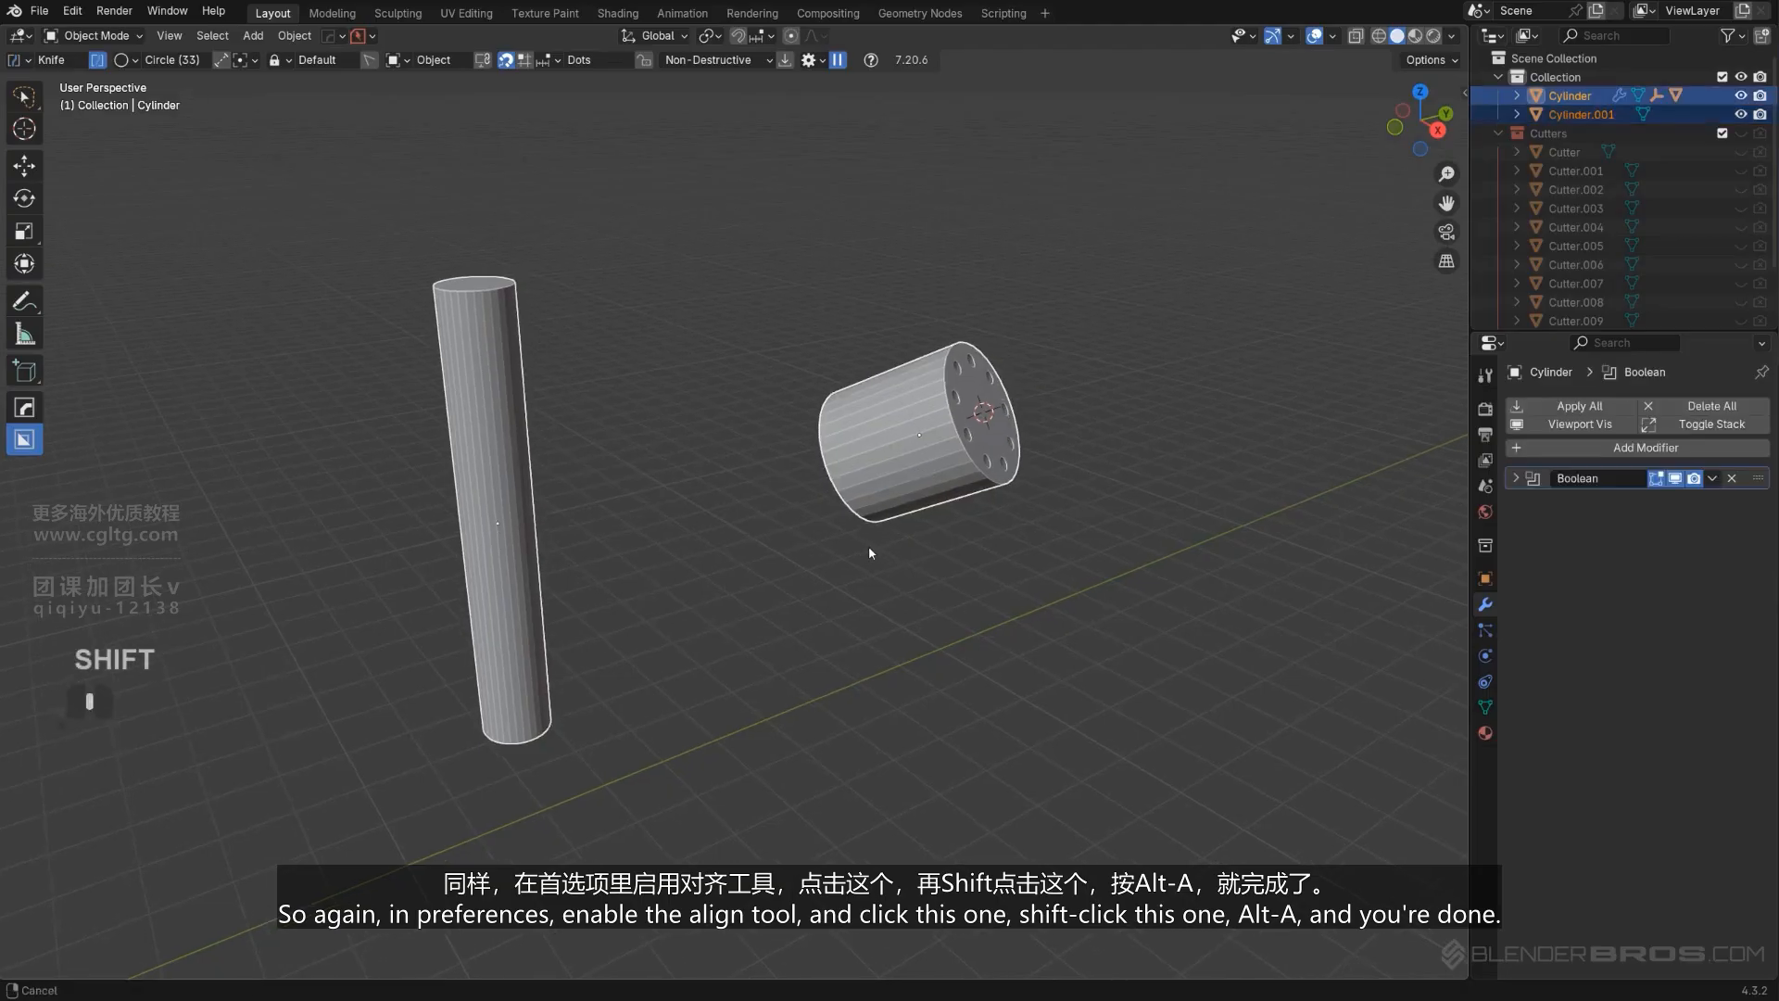
key("alt+a")
Select the long cylinder, enable the Align tool in the MACHIN3tools add-on settings and save the preferences.
left_click(524, 454)
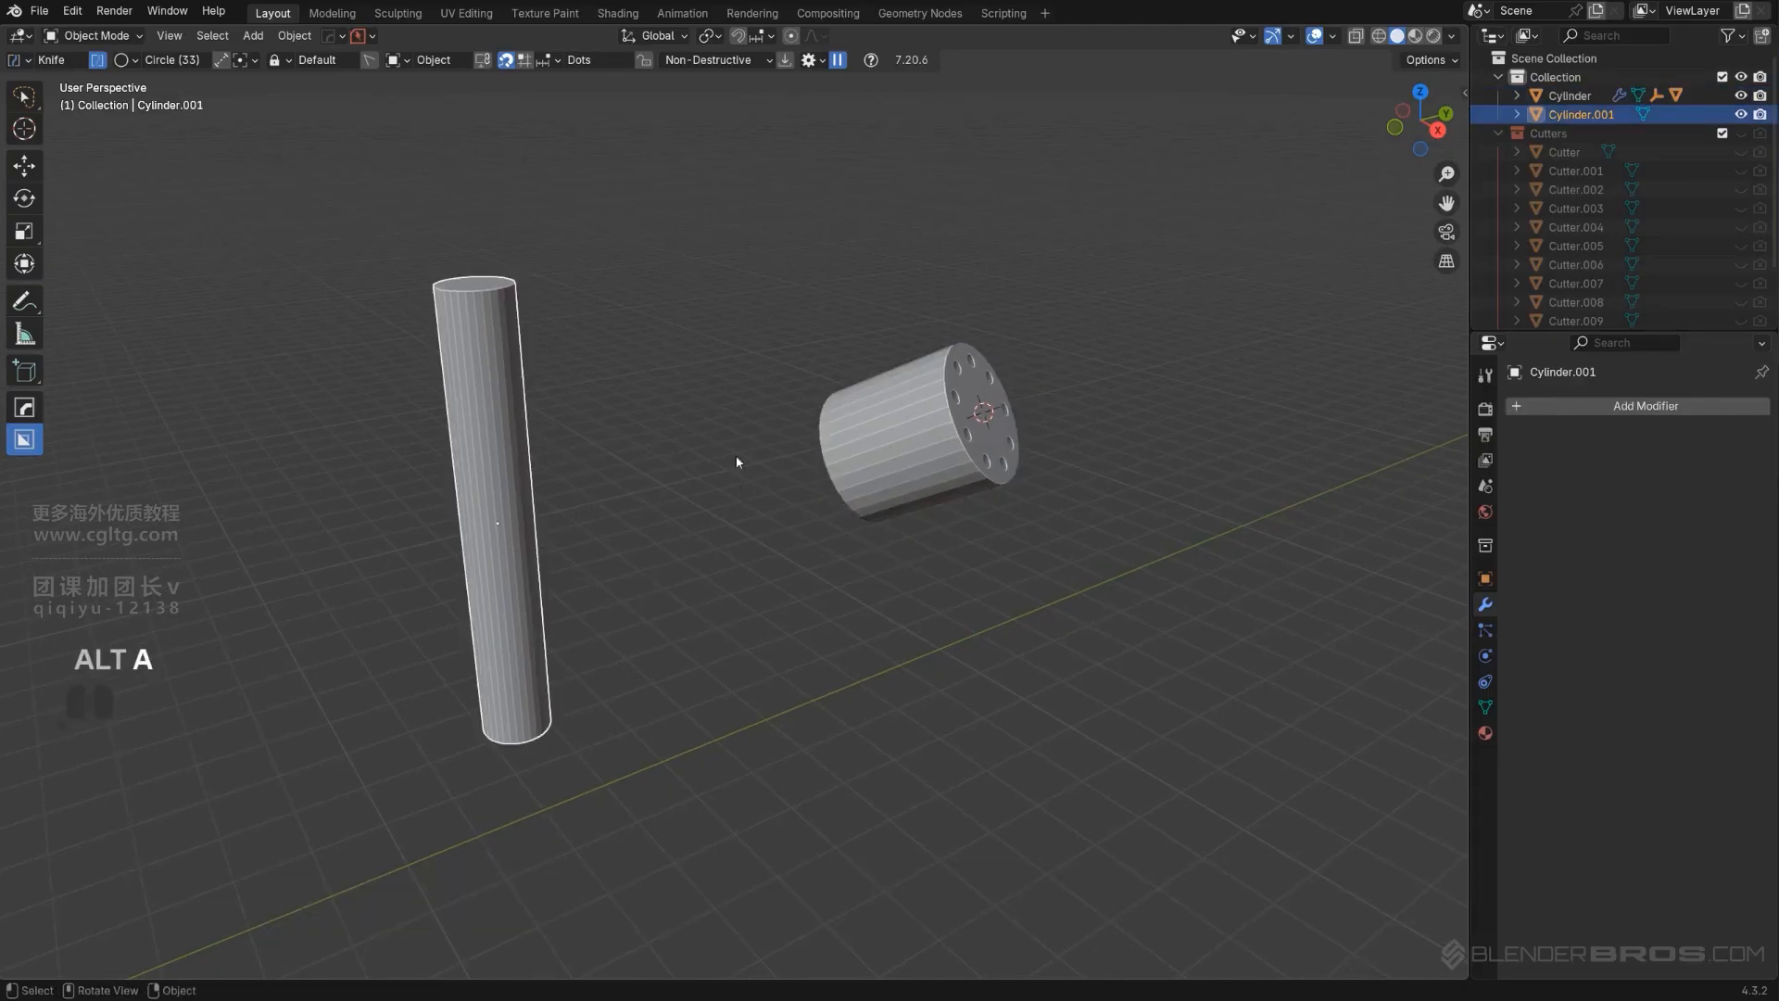
left_click(75, 12)
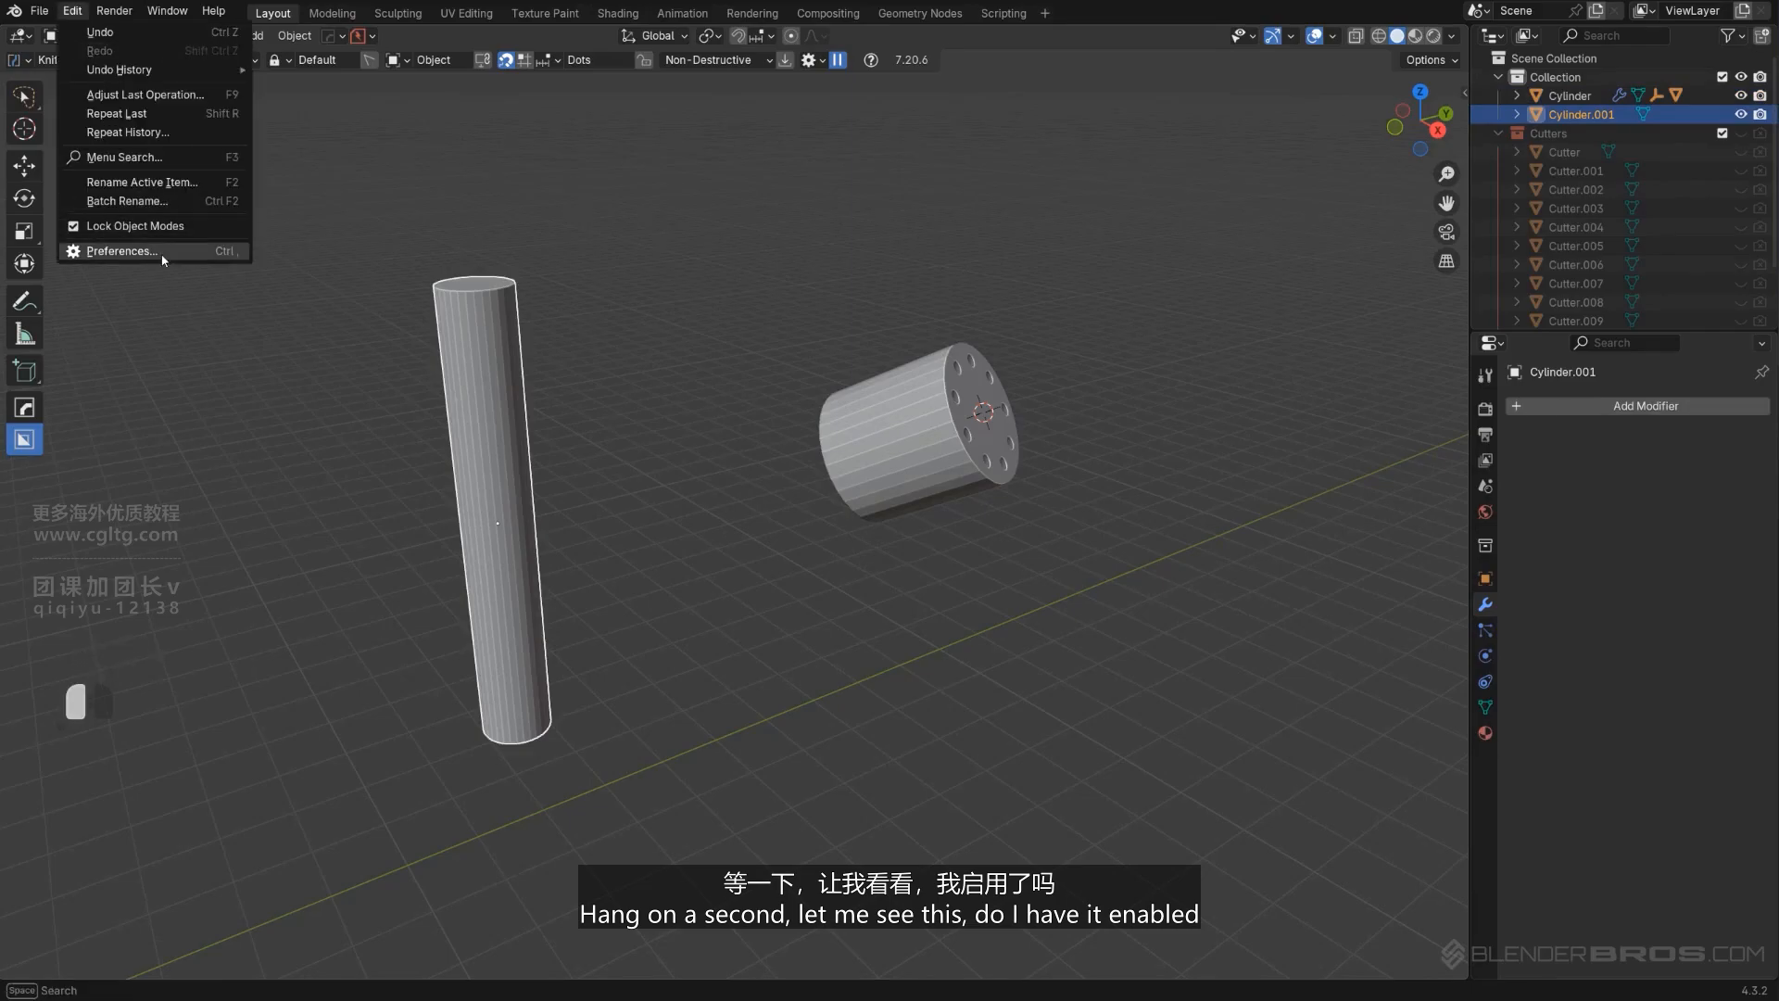
left_click(122, 250)
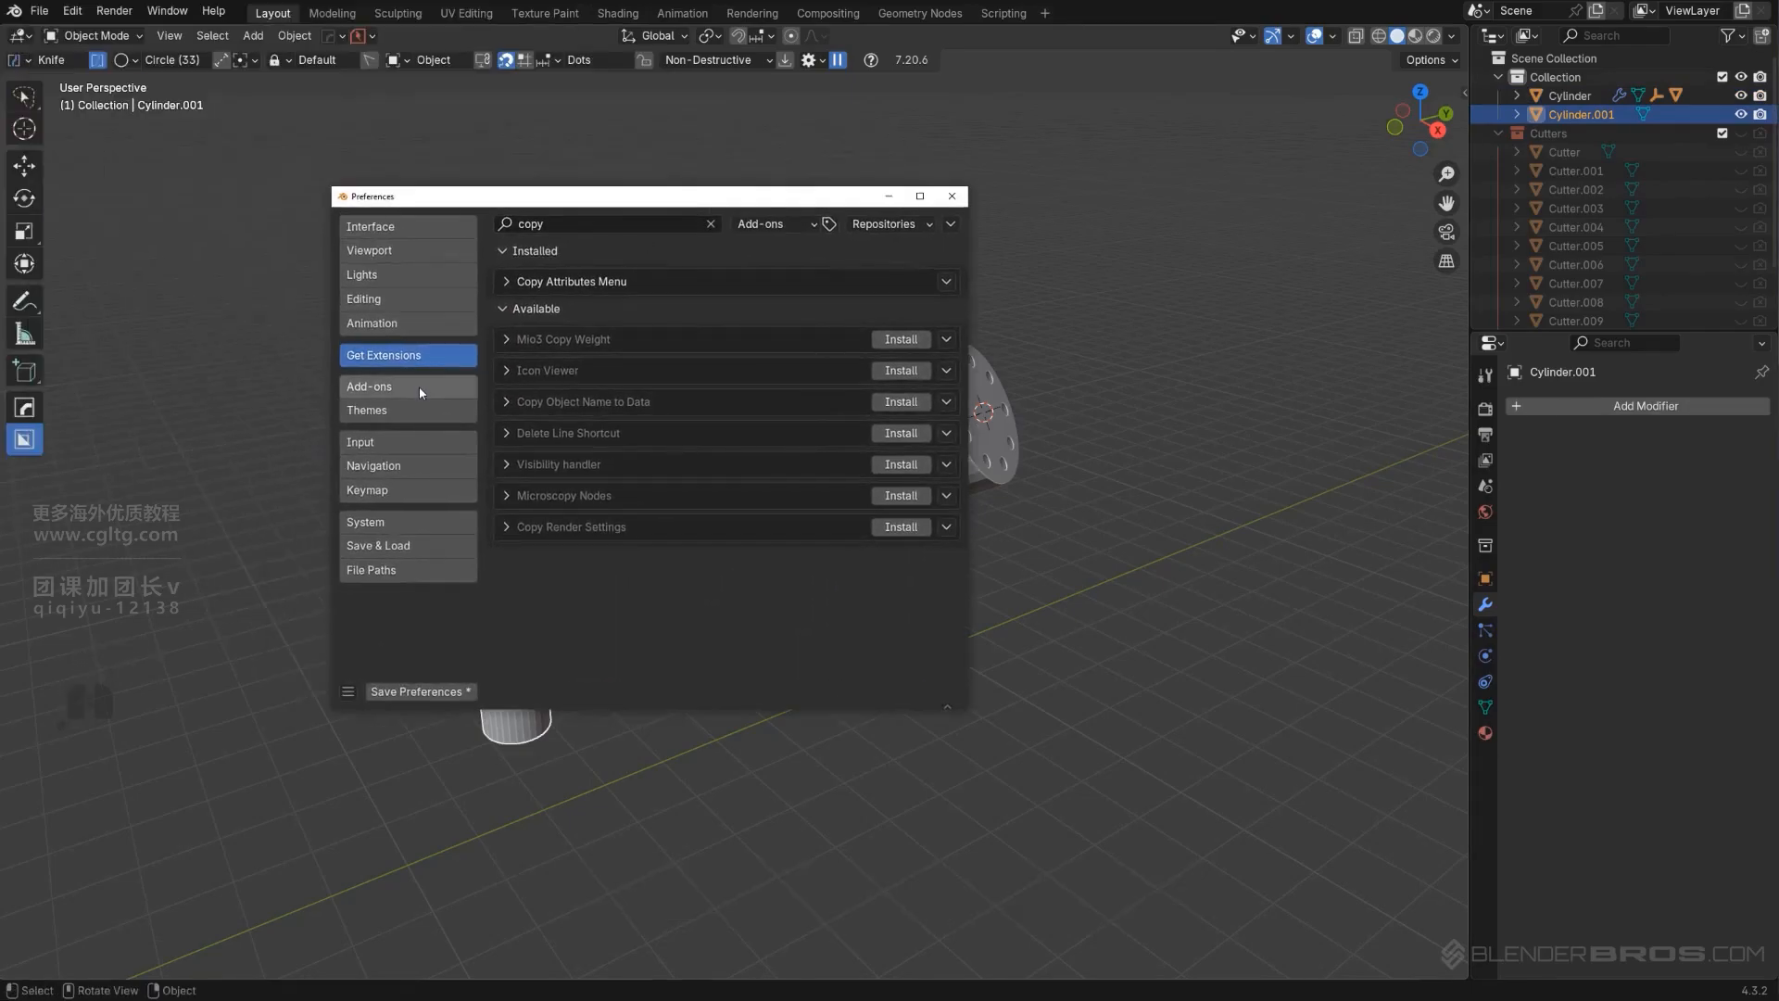
left_click(419, 386)
scroll(738, 522, "down", 4)
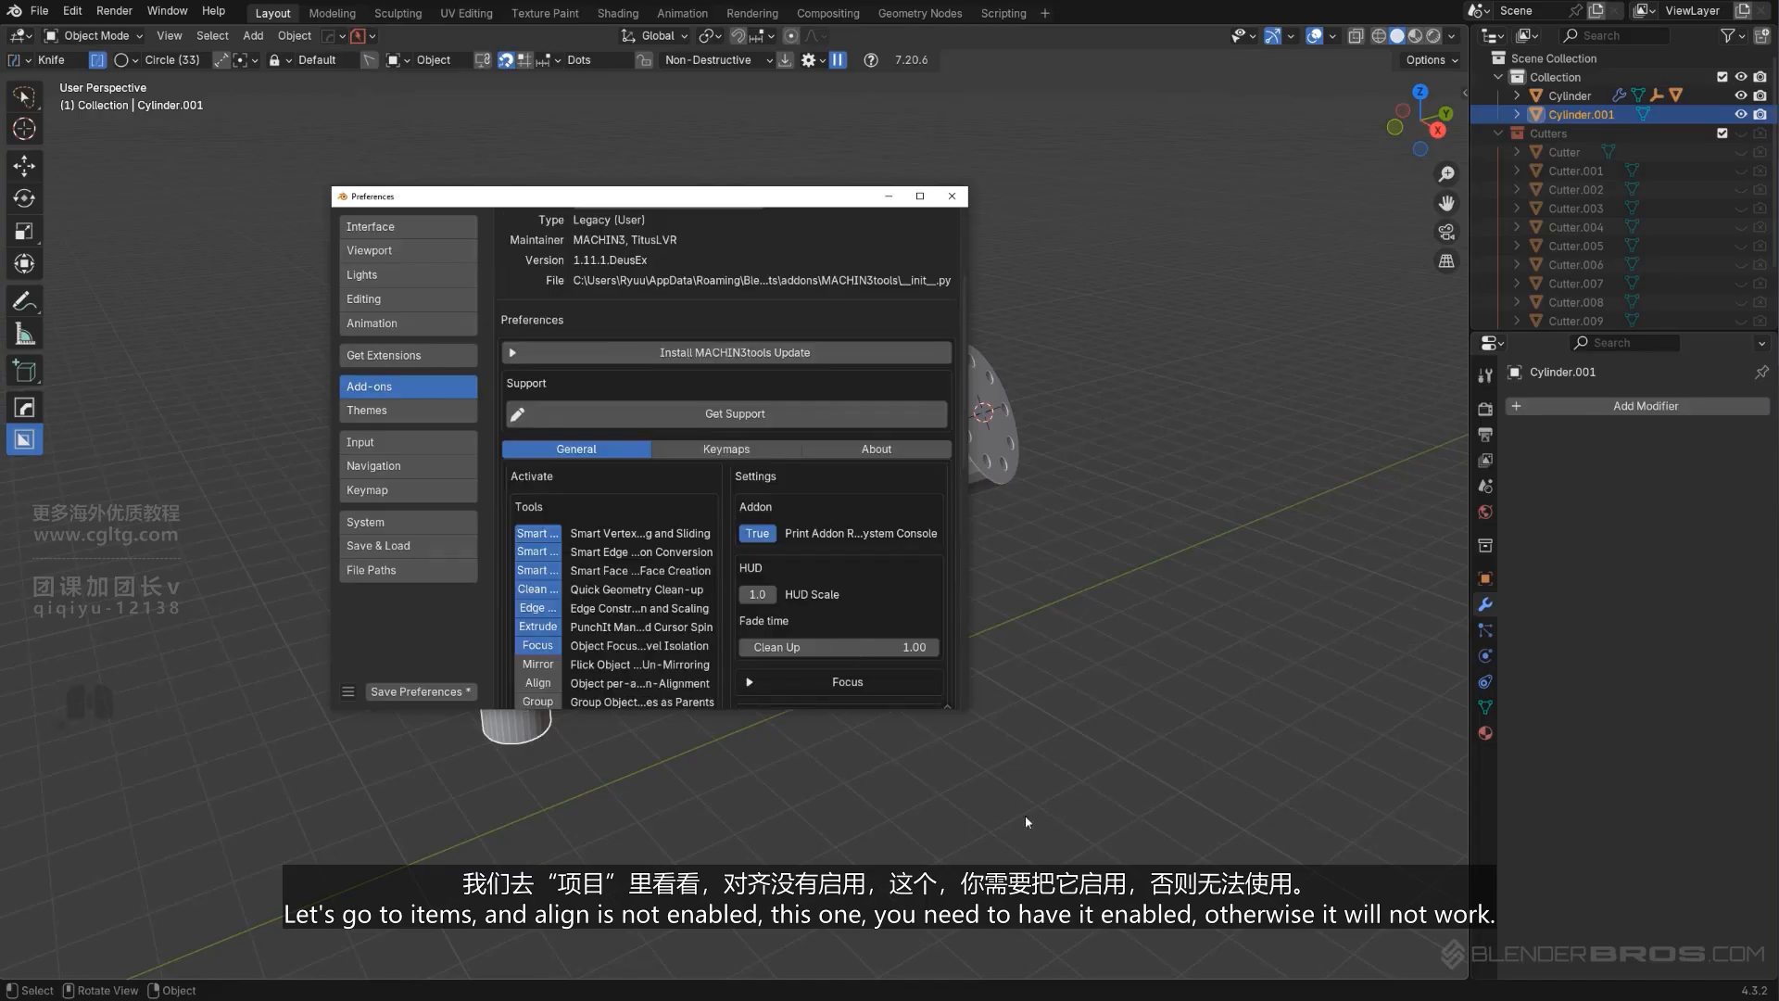
left_click_drag(969, 711, 1417, 915)
scroll(857, 681, "down", 2)
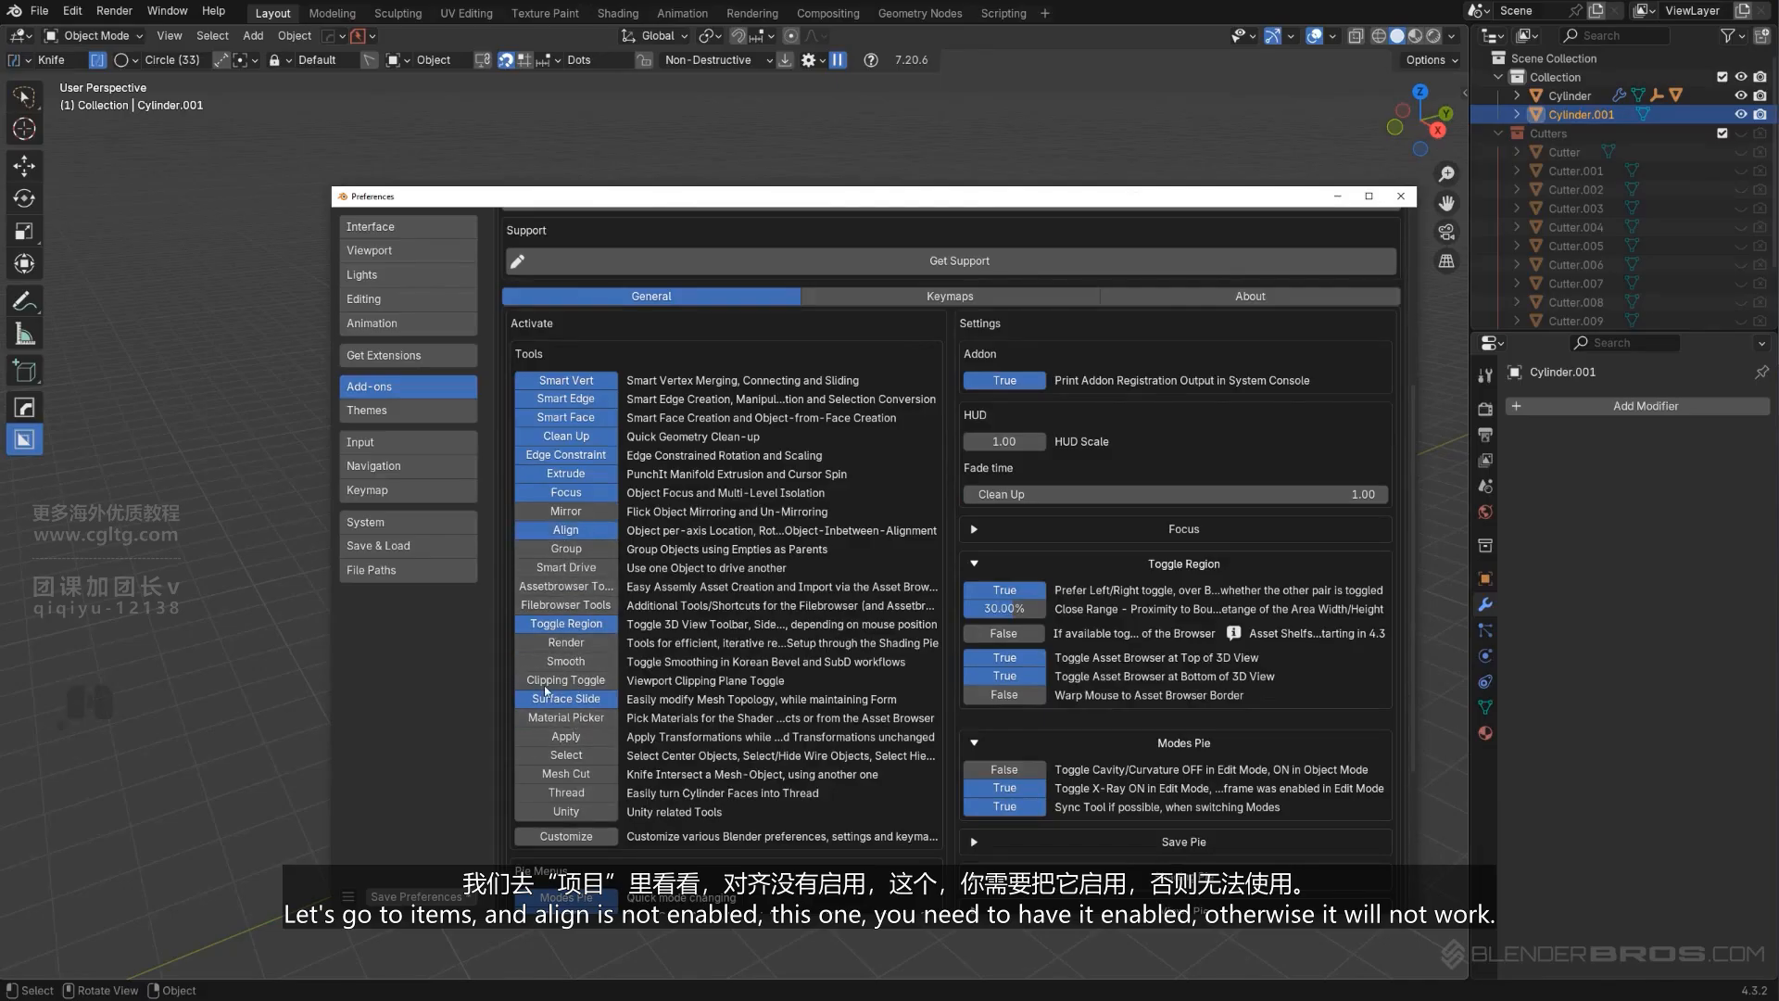
left_click(405, 896)
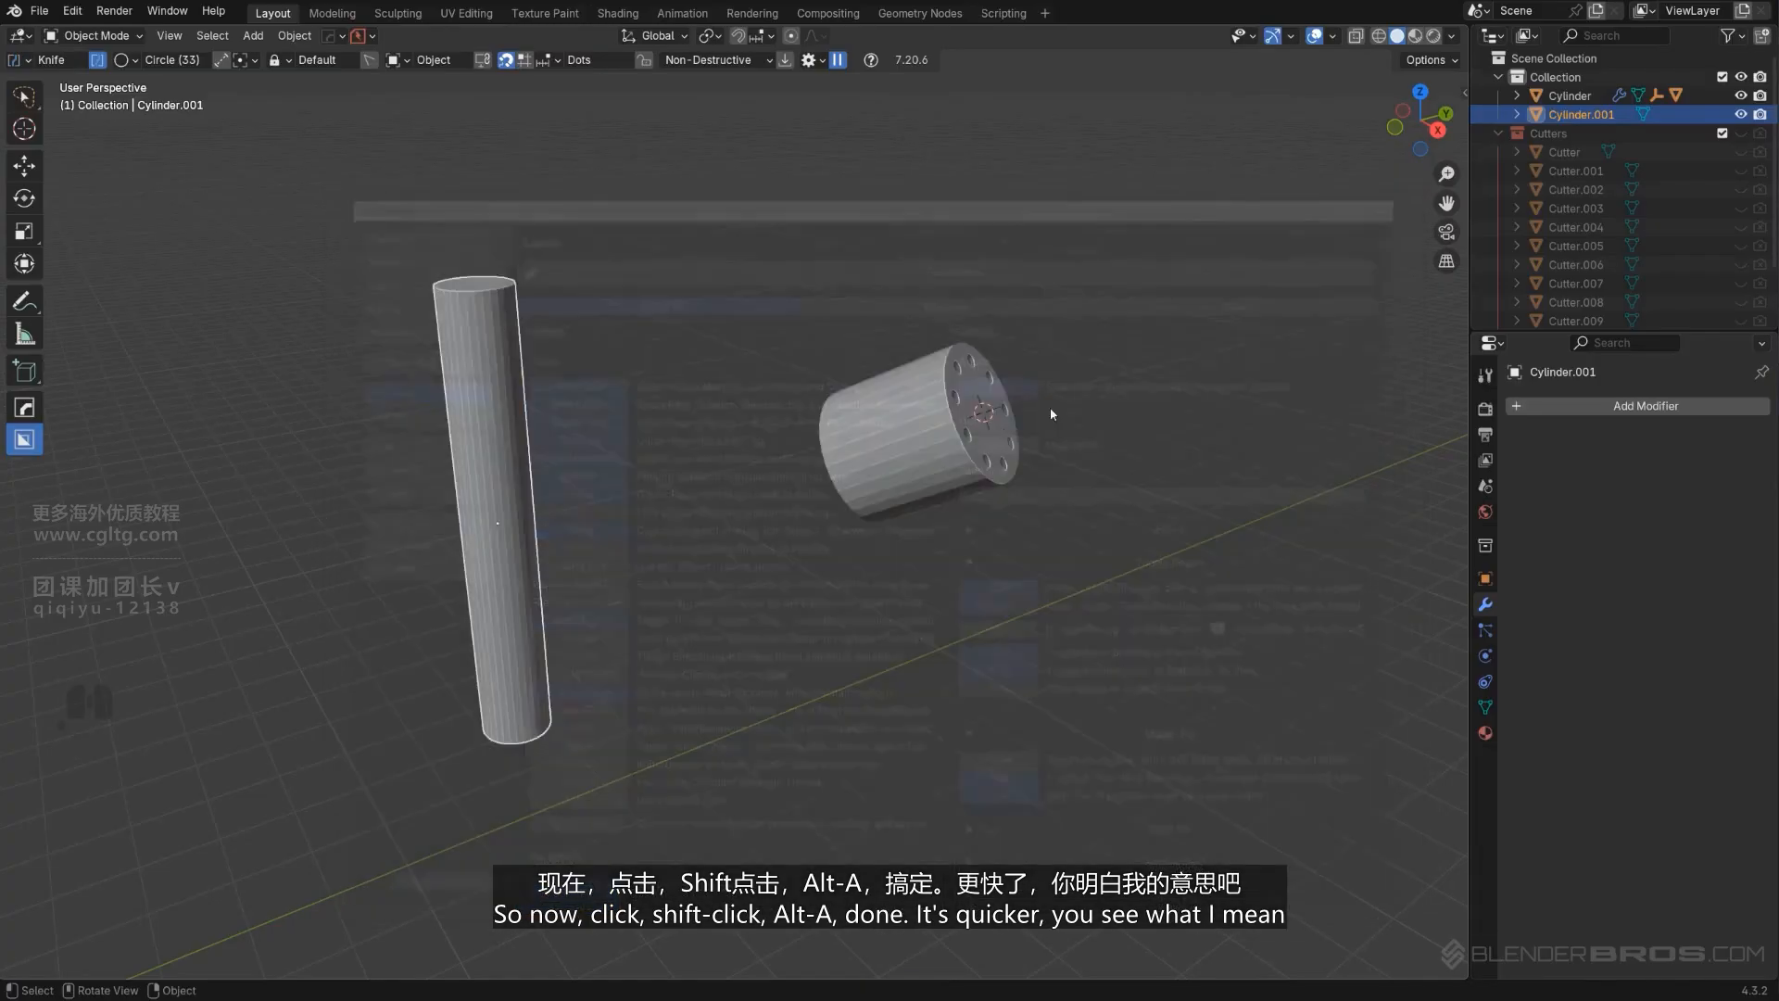
Align the long cylinder to the active holed cylinder in location and rotation using MACHIN3tools Align.
left_click(921, 432, "shift")
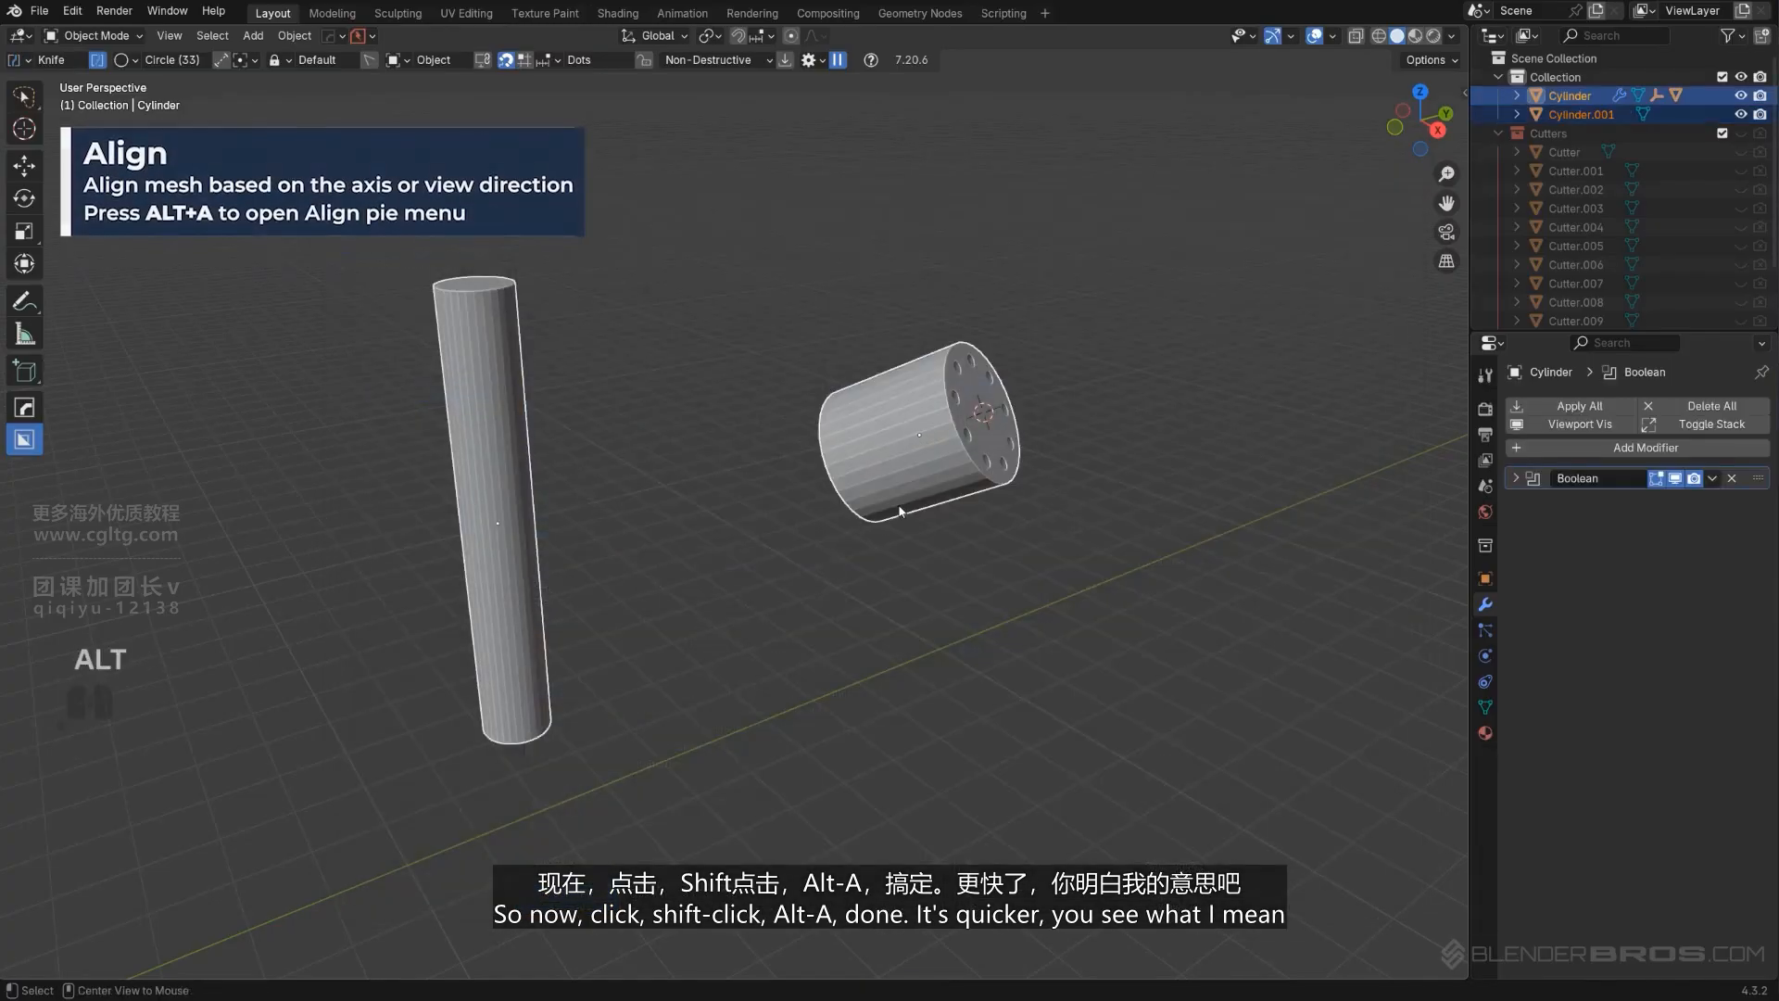
key("alt+a")
scroll(734, 602, "up", 3)
middle_click_drag(907, 569, 747, 604, "shift")
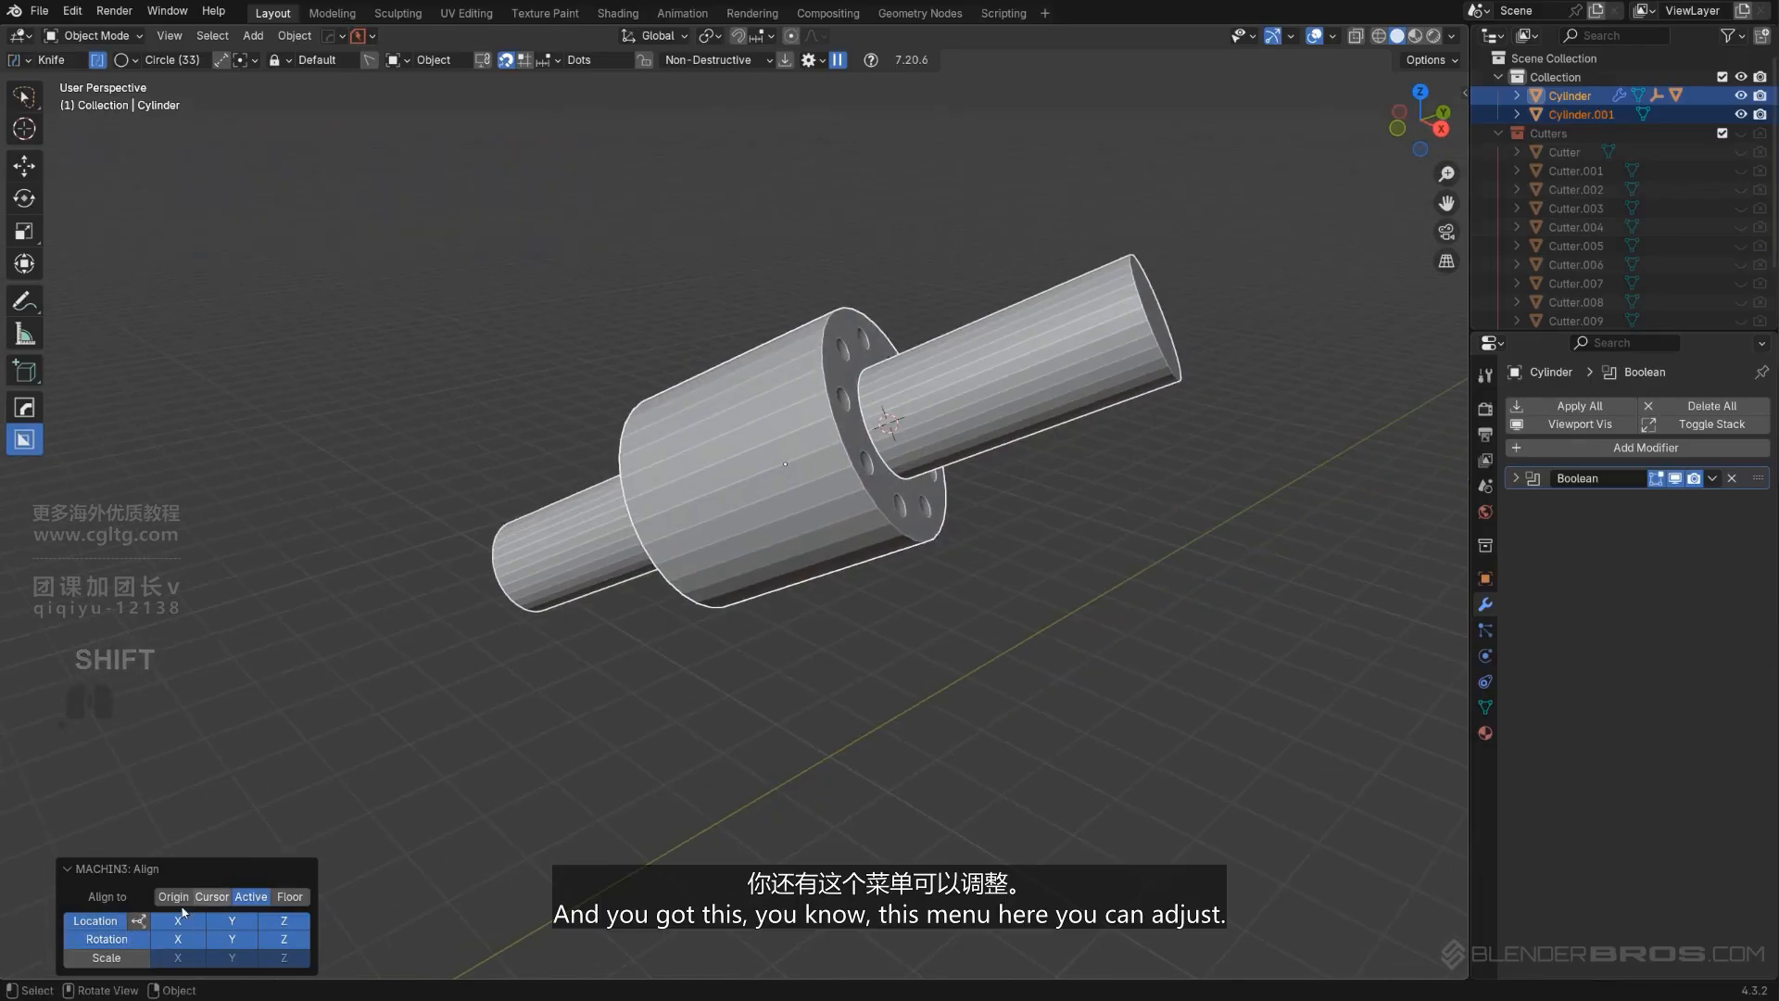
scroll(1040, 477, "up", 2)
middle_click_drag(1038, 479, 925, 589, "shift")
Create a Hard Ops Radial Array of the long cylinder around the holed cylinder's origin on Z with 9 segments and about 2.985 displacement.
left_click(1053, 457)
scroll(1053, 470, "down", 3)
middle_click_drag(1052, 469, 869, 578, "shift")
scroll(860, 593, "up", 3)
mouse_move(676, 569)
middle_mouse_down()
mouse_move(841, 511)
mouse_move(638, 559)
mouse_move(664, 564)
middle_mouse_up()
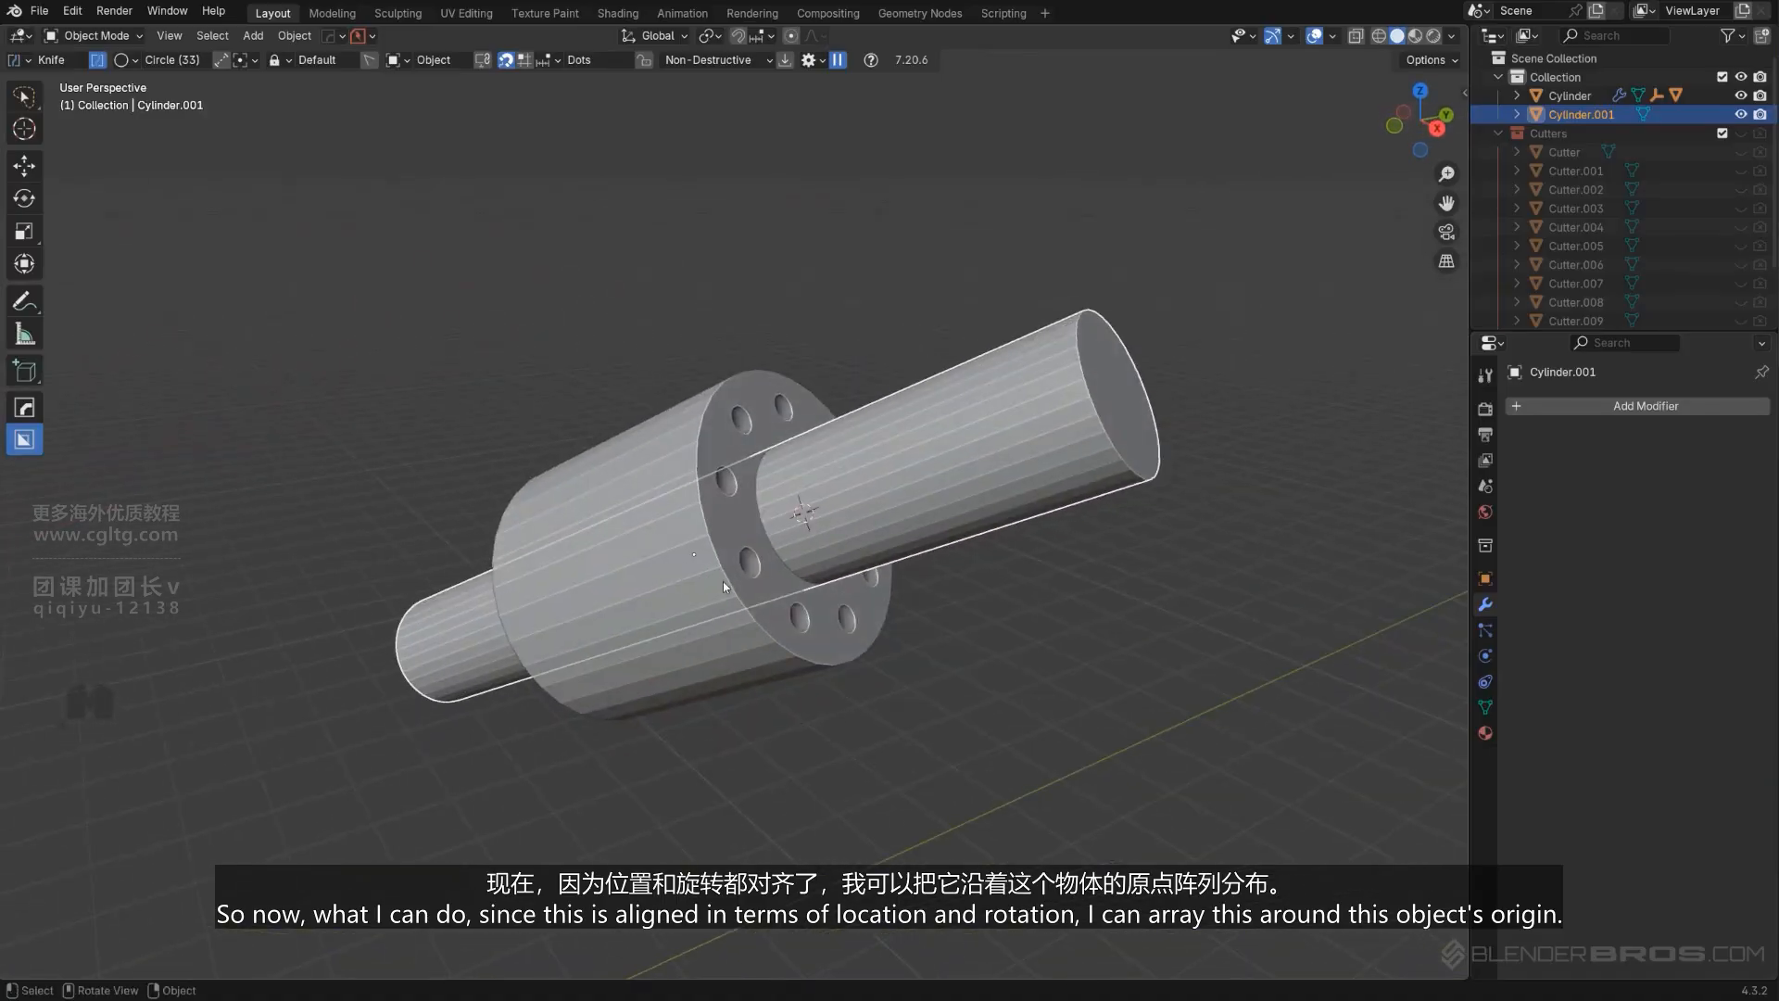
left_click(669, 537)
mouse_move(669, 558)
middle_mouse_down()
mouse_move(741, 549)
mouse_move(661, 541)
middle_mouse_up()
left_click(810, 503)
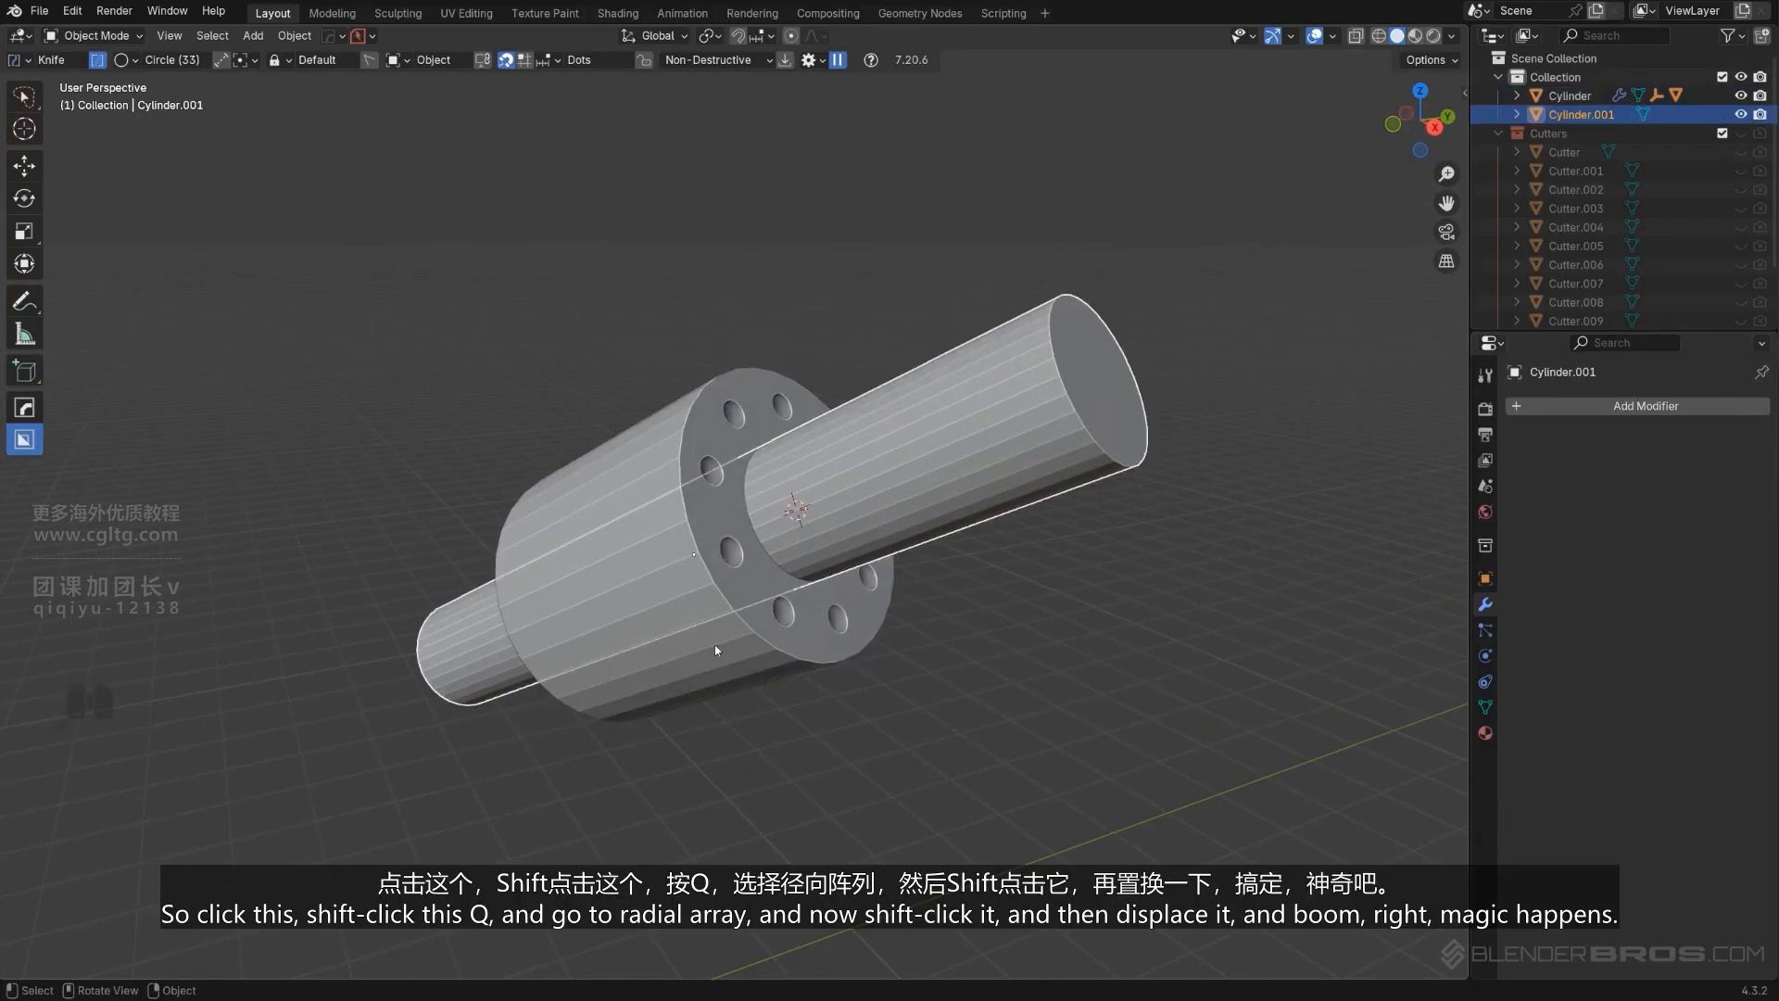
left_click(589, 549, "shift")
key("q")
mouse_move(803, 562)
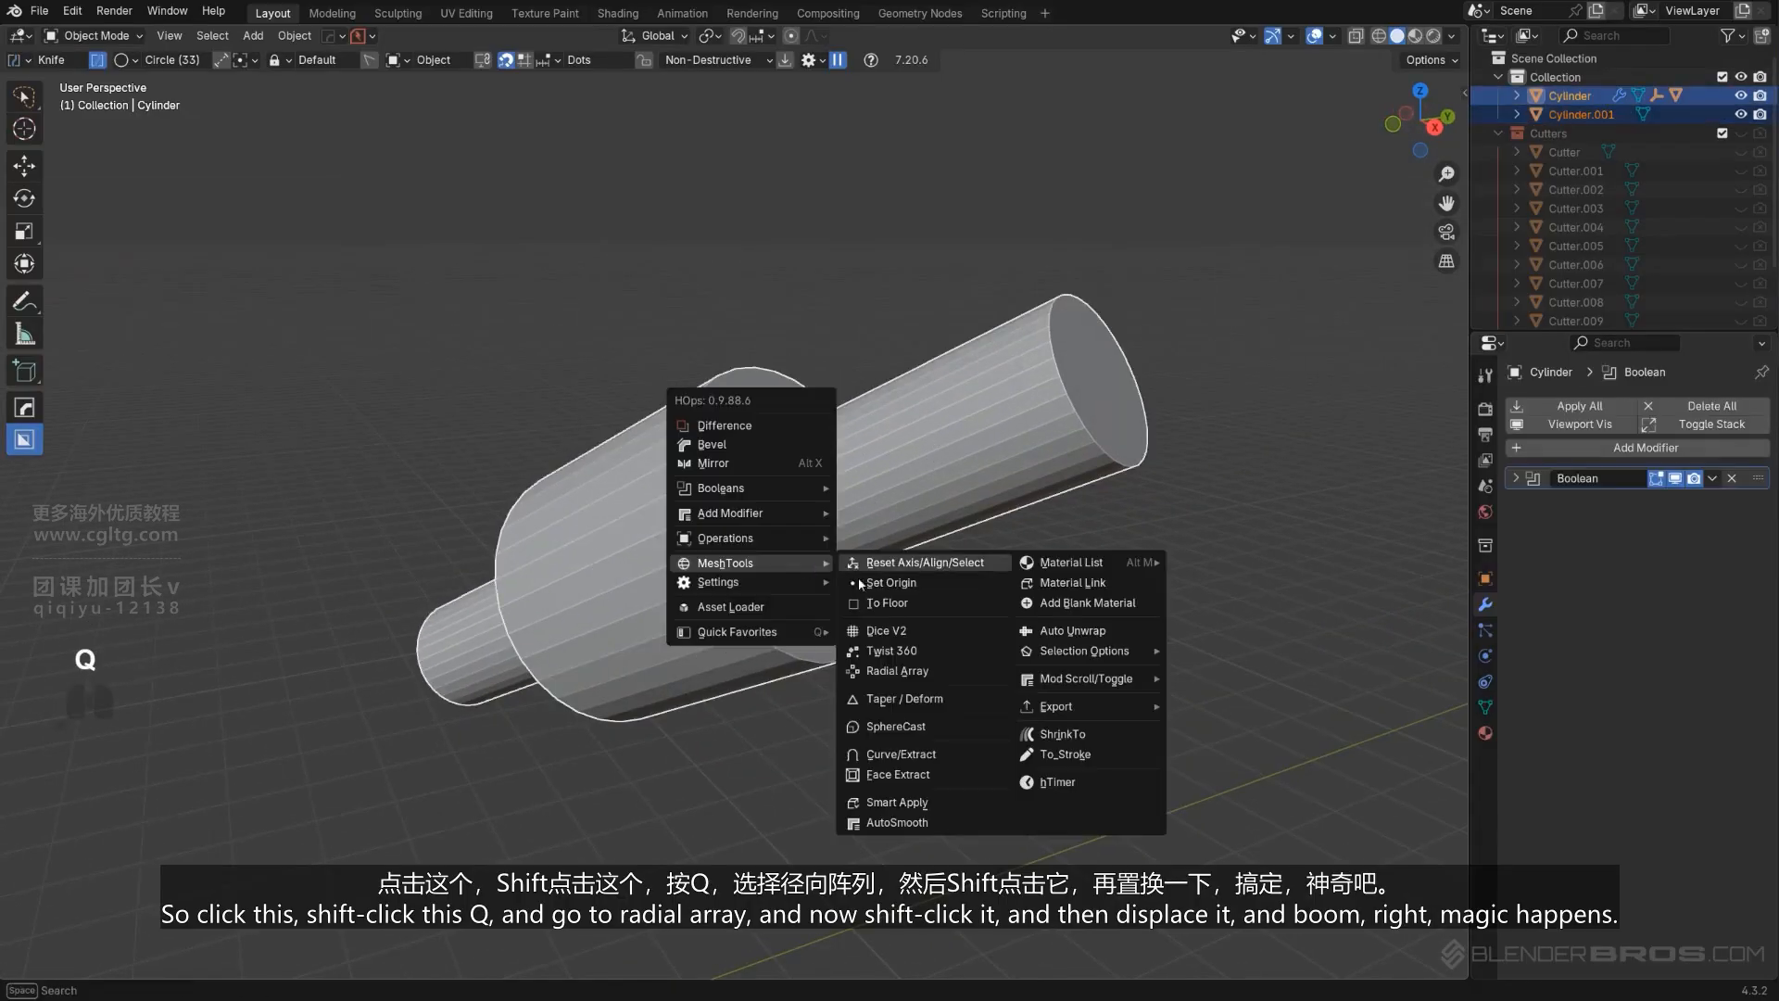
left_click(952, 676, "shift")
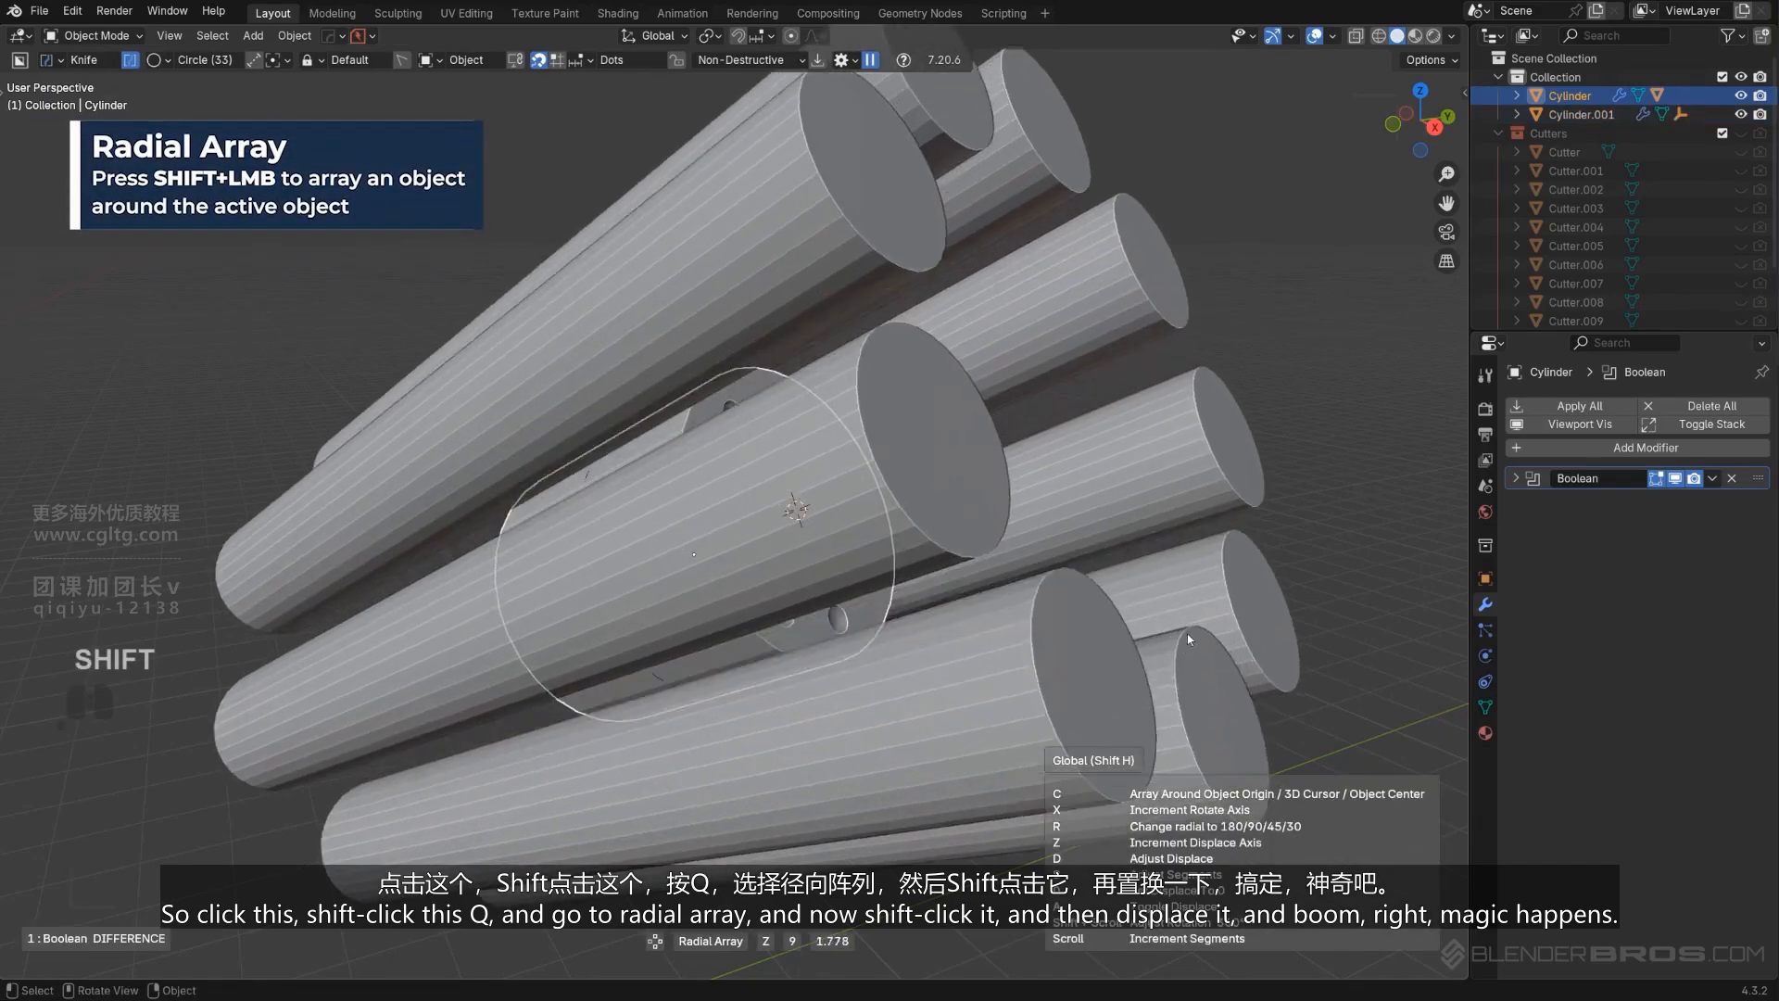
left_click(1326, 604)
scroll(1297, 610, "down", 3)
middle_click_drag(1296, 610, 868, 600)
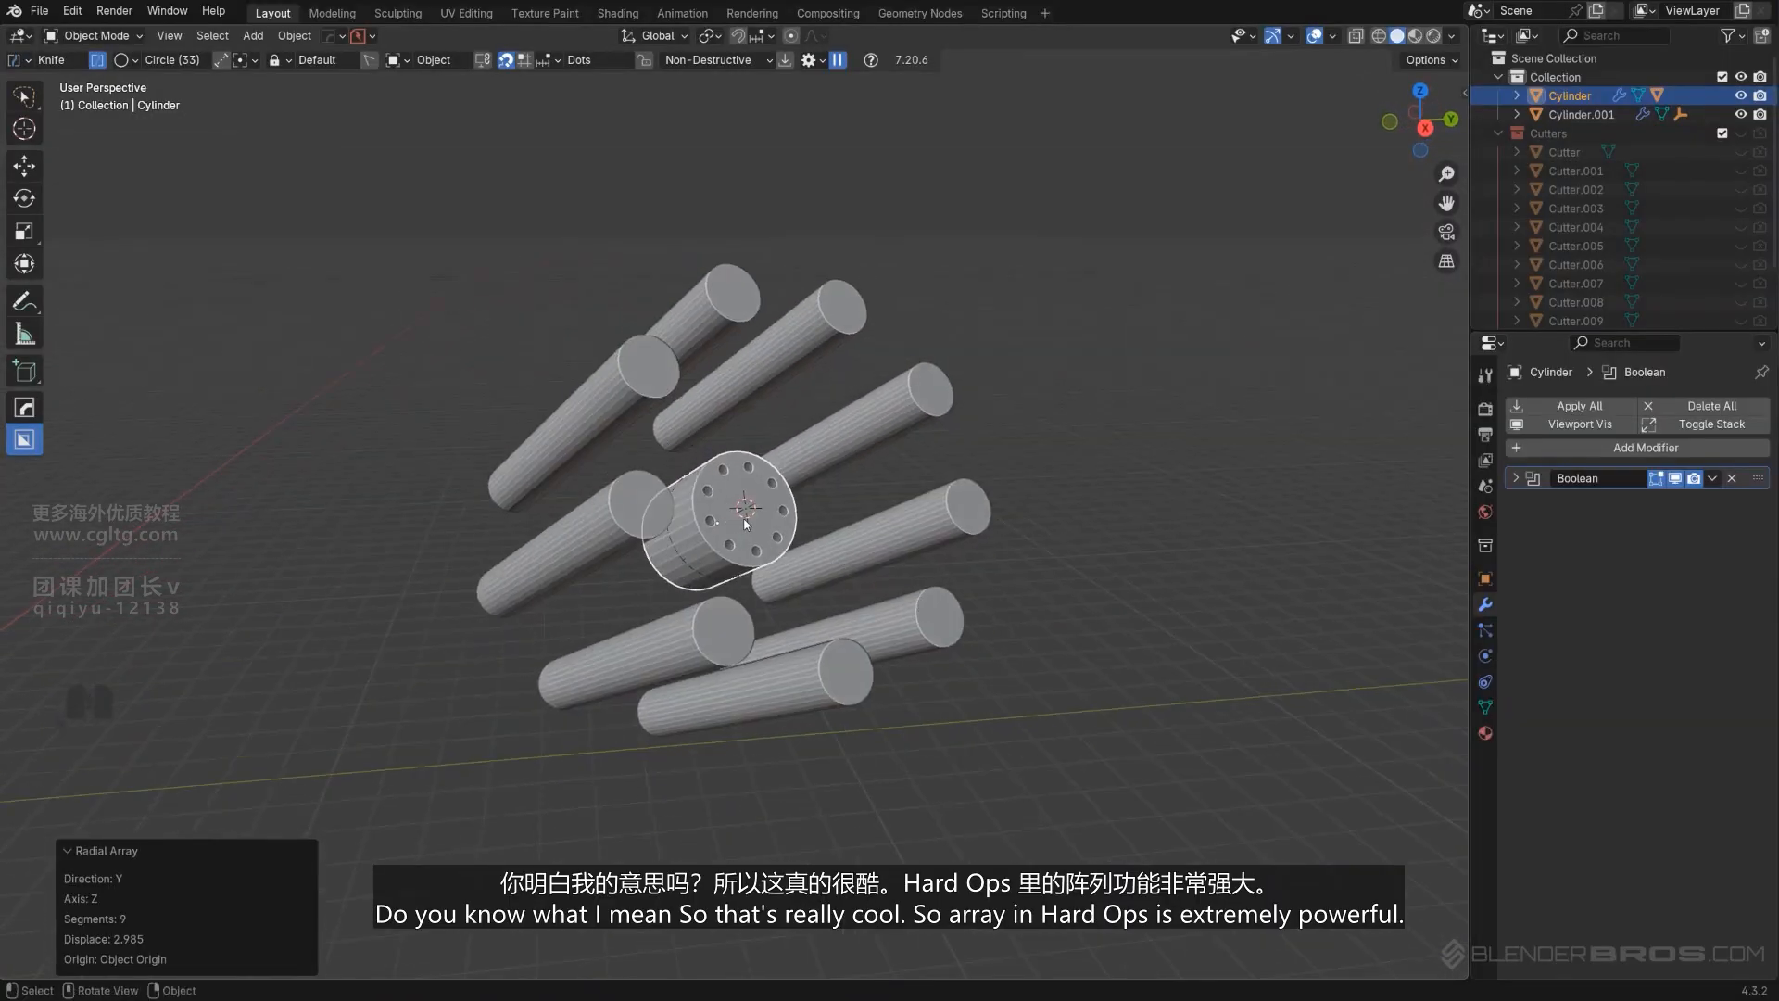
Delete both cylinders and the array's helper object, and reset the 3D cursor to the world origin.
key("x")
left_click(795, 512)
right_click(931, 470, "shift")
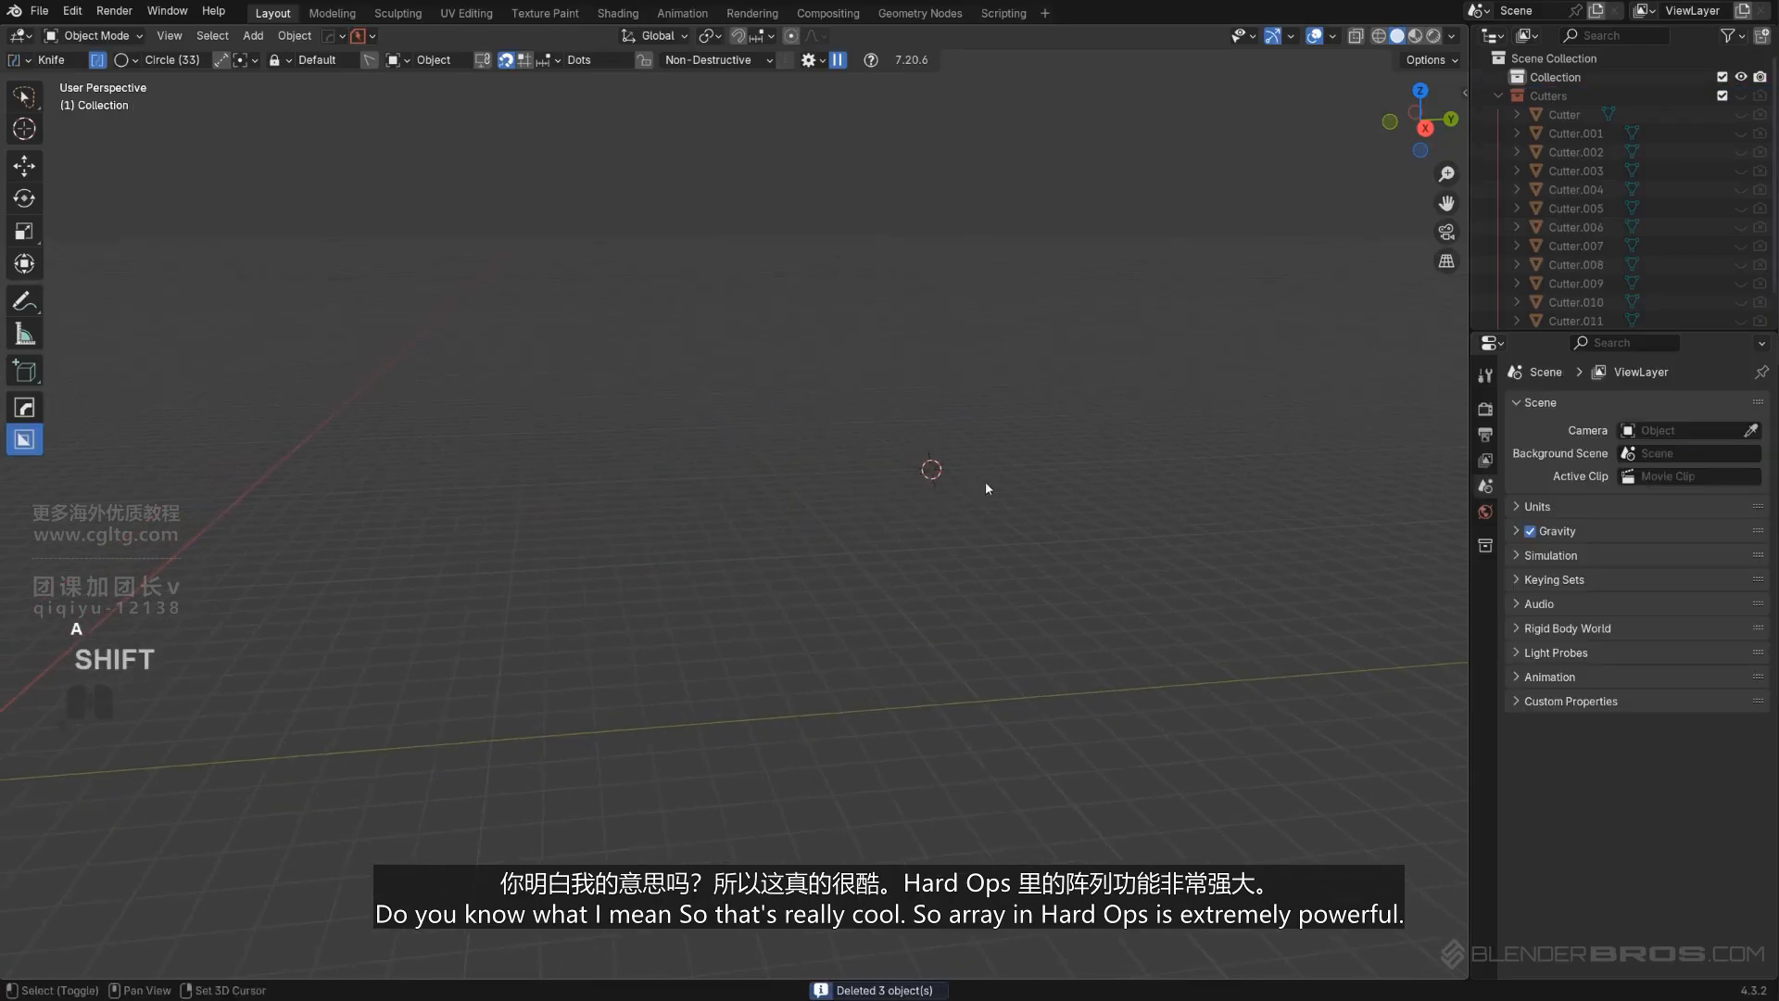
key("shift+s")
left_click(815, 421)
middle_click_drag(815, 426, 862, 431)
middle_click_drag(862, 432, 808, 548, "shift")
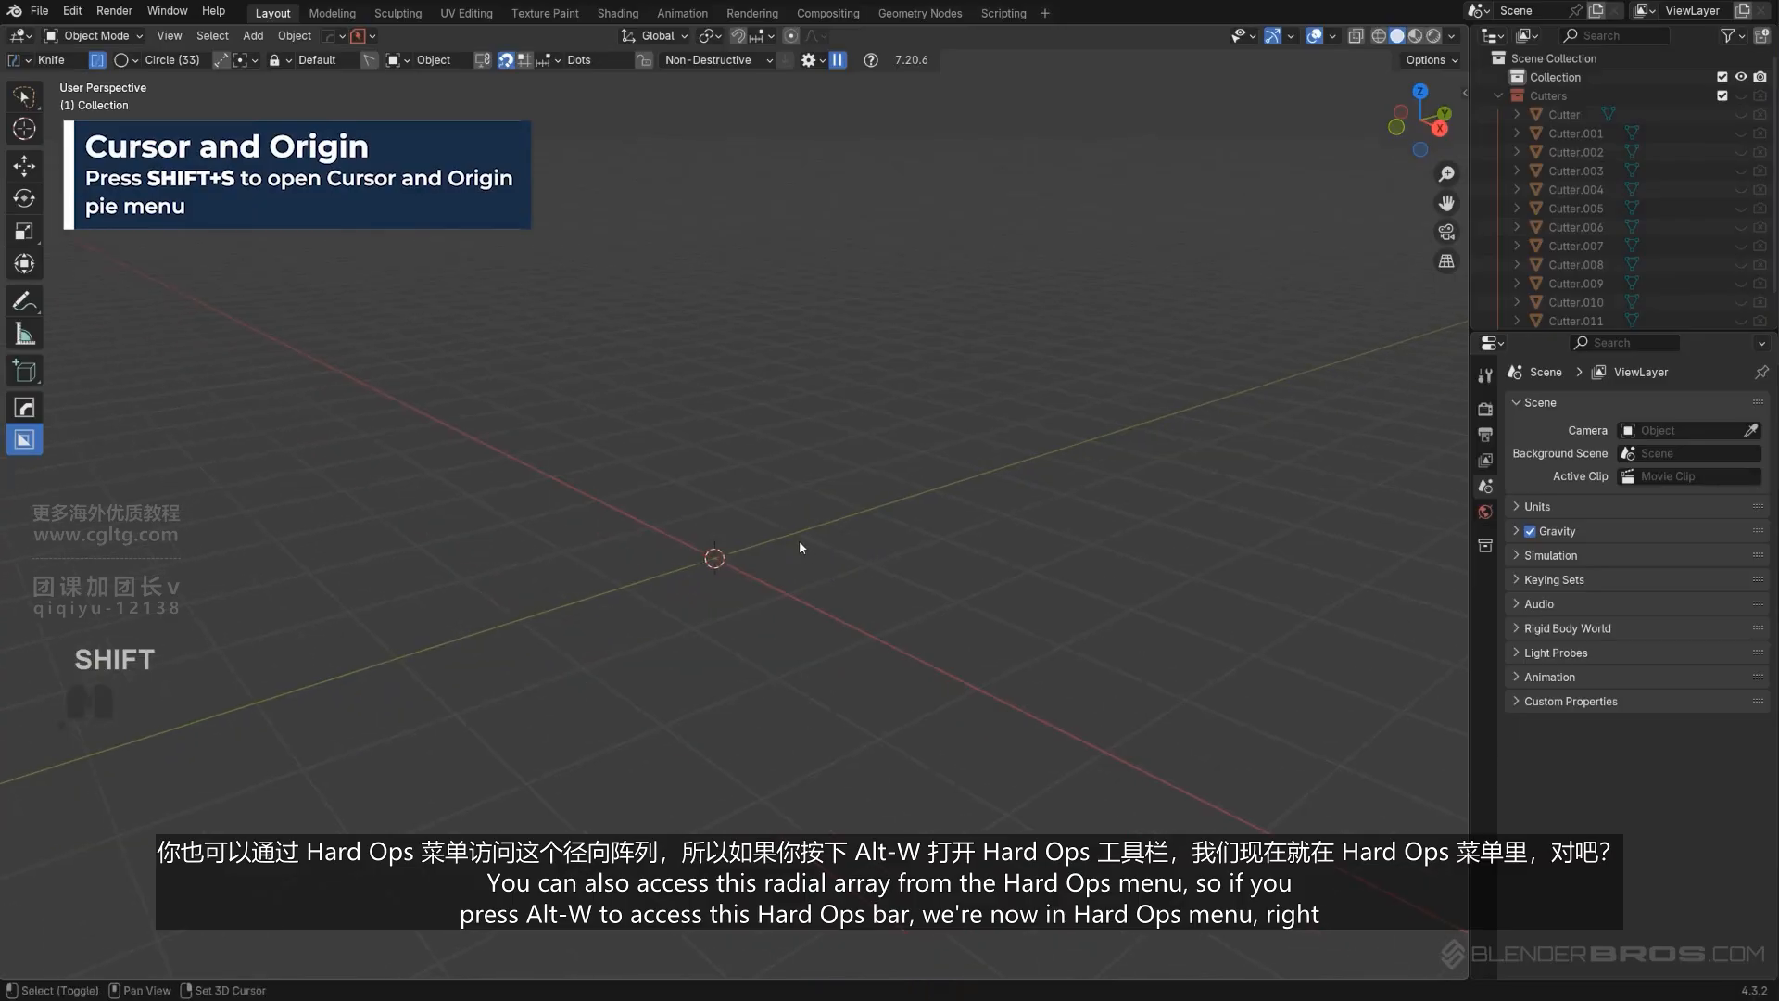
Add a 2 m cube at the world origin and activate the Hard Ops tool.
key("shift+a")
left_click(871, 580)
key("alt+w")
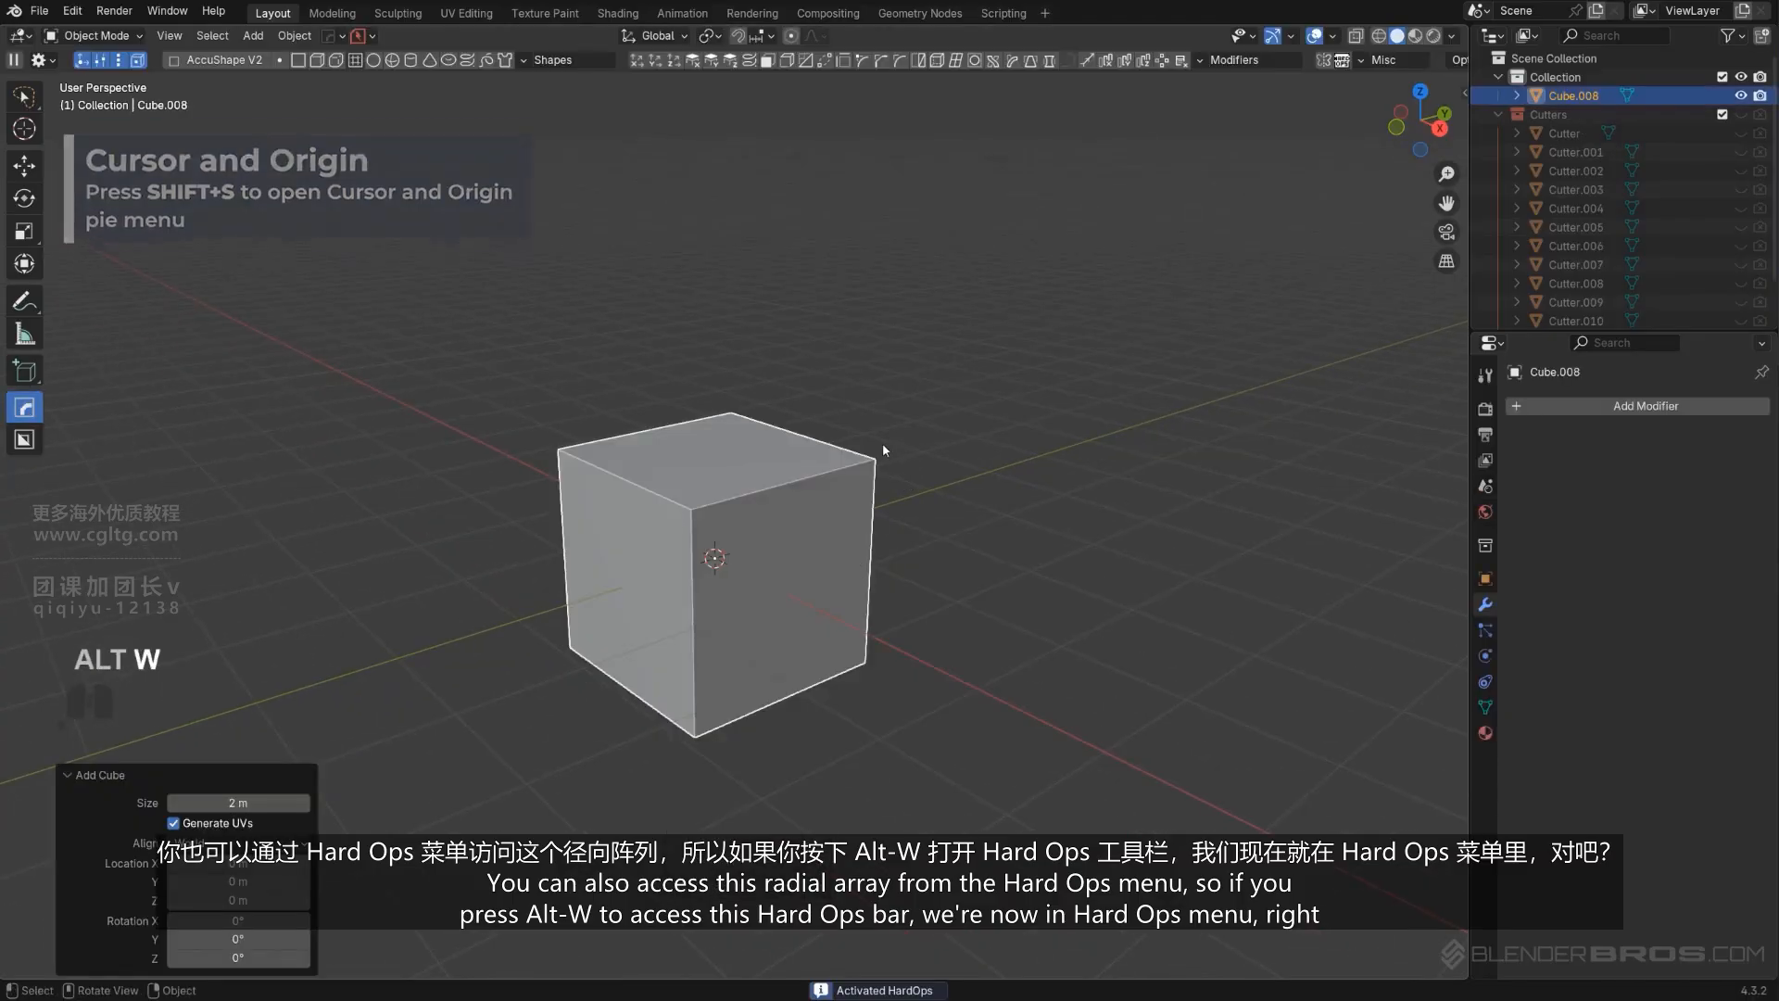
Add a Hard Ops Circle Array to the cube and spread its copies to an offset of about 2.48.
mouse_move(739, 328)
middle_mouse_down()
mouse_move(762, 339)
mouse_move(743, 348)
middle_mouse_up()
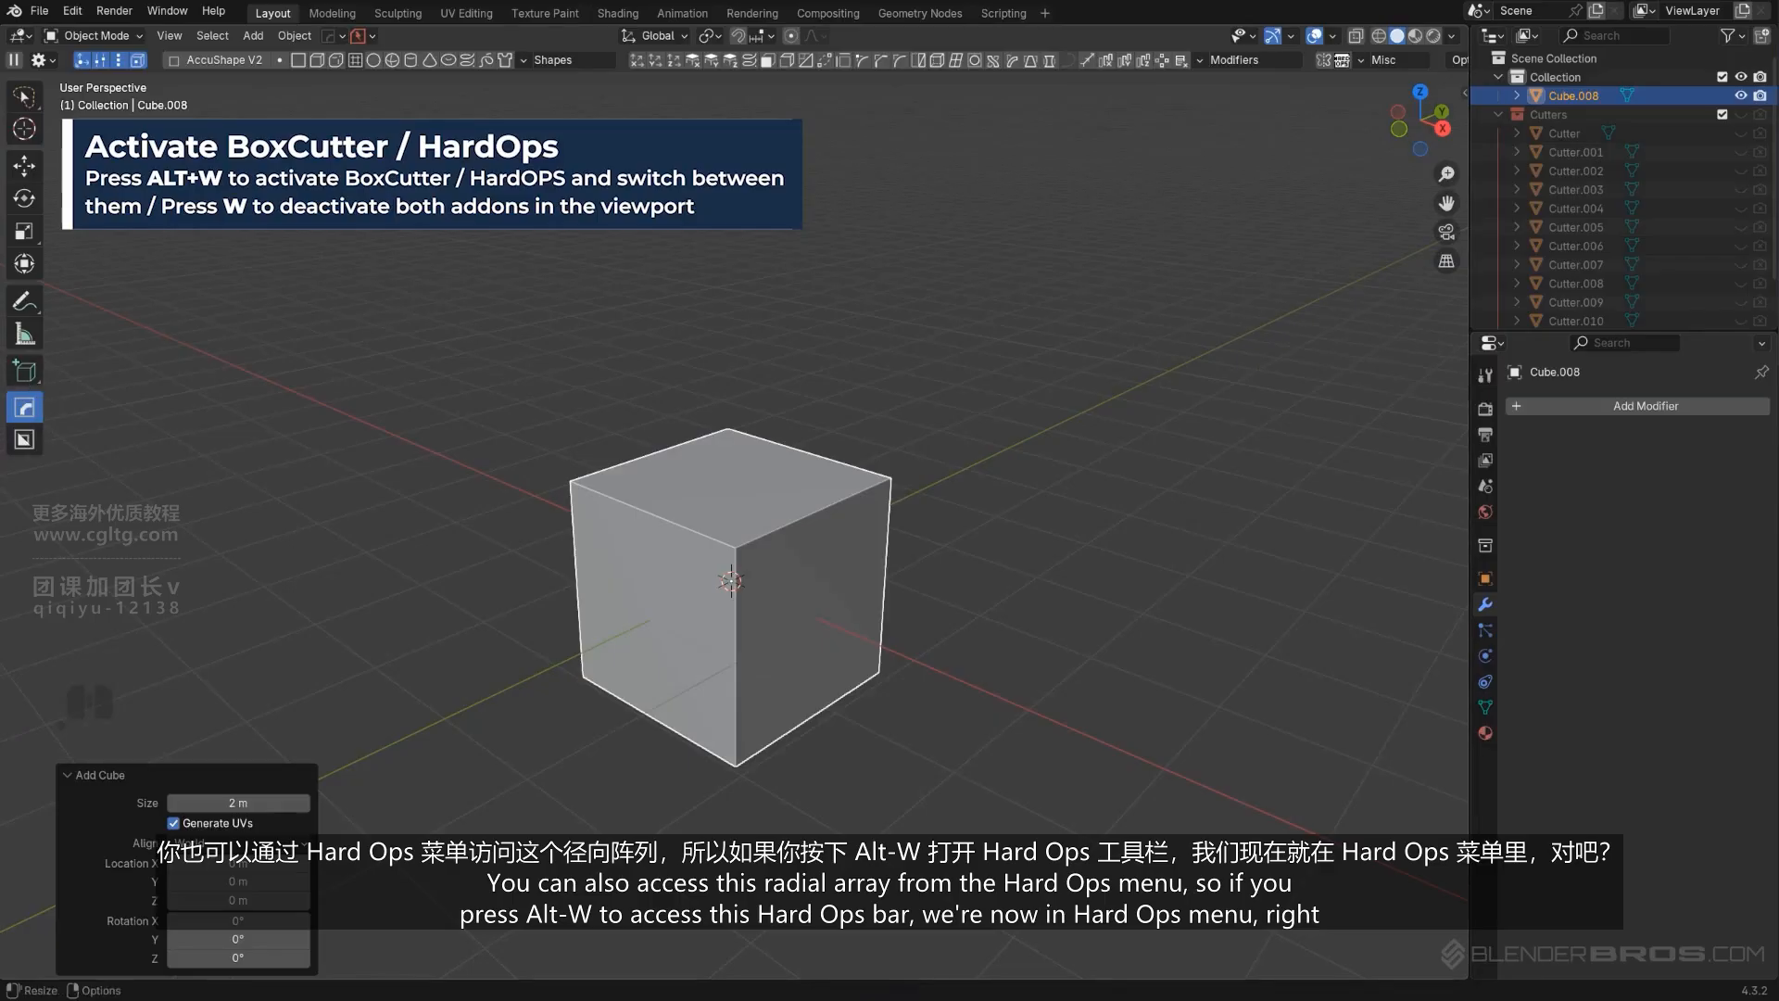
left_click(1175, 61)
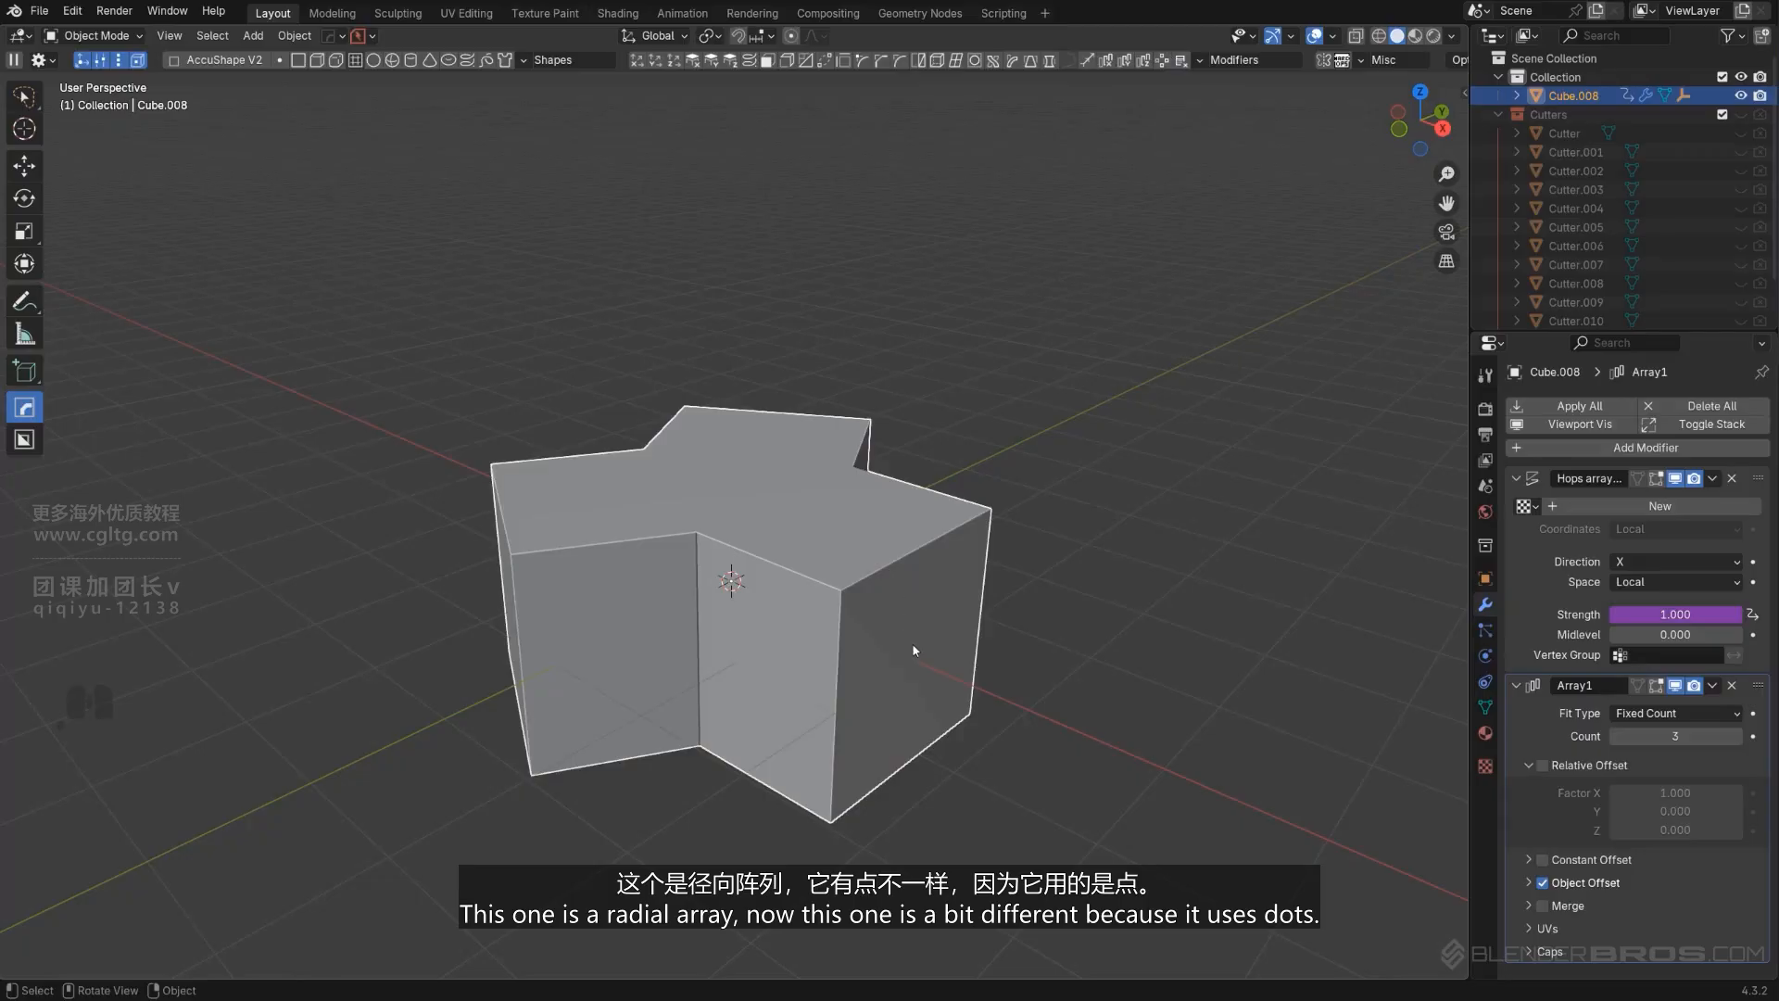
middle_click_drag(944, 525, 948, 534)
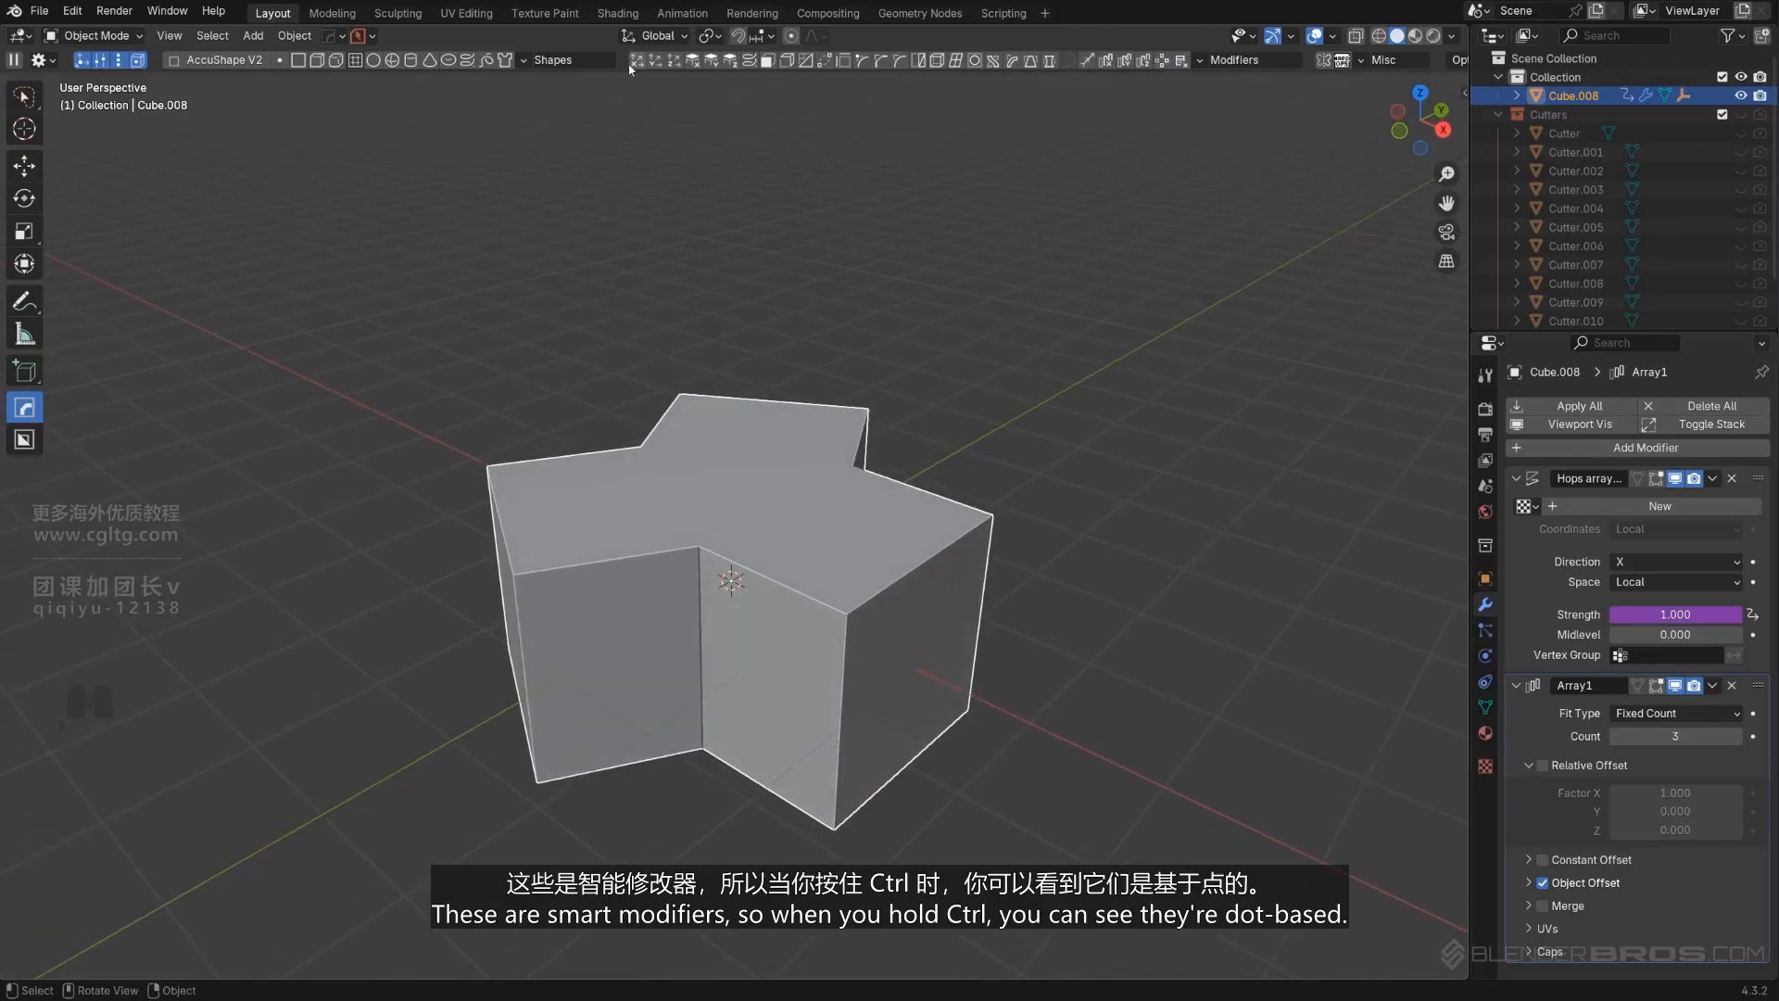
scroll(936, 325, "down", 2)
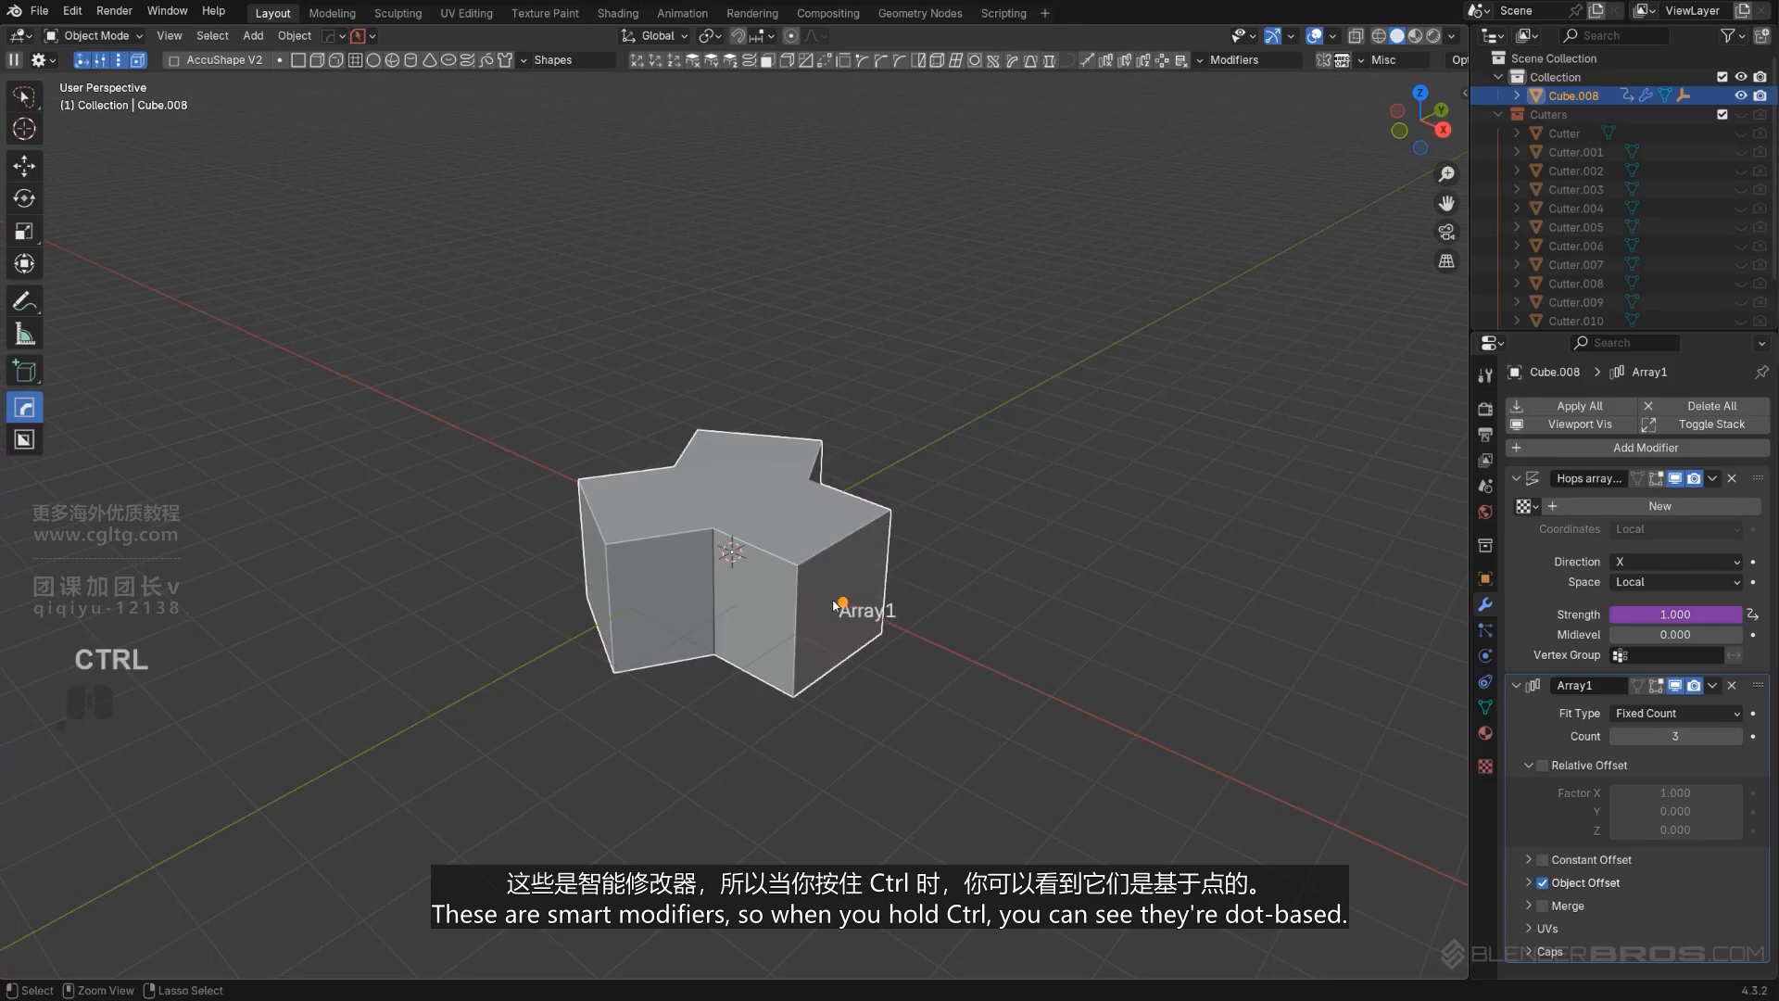
left_click(839, 589, "ctrl")
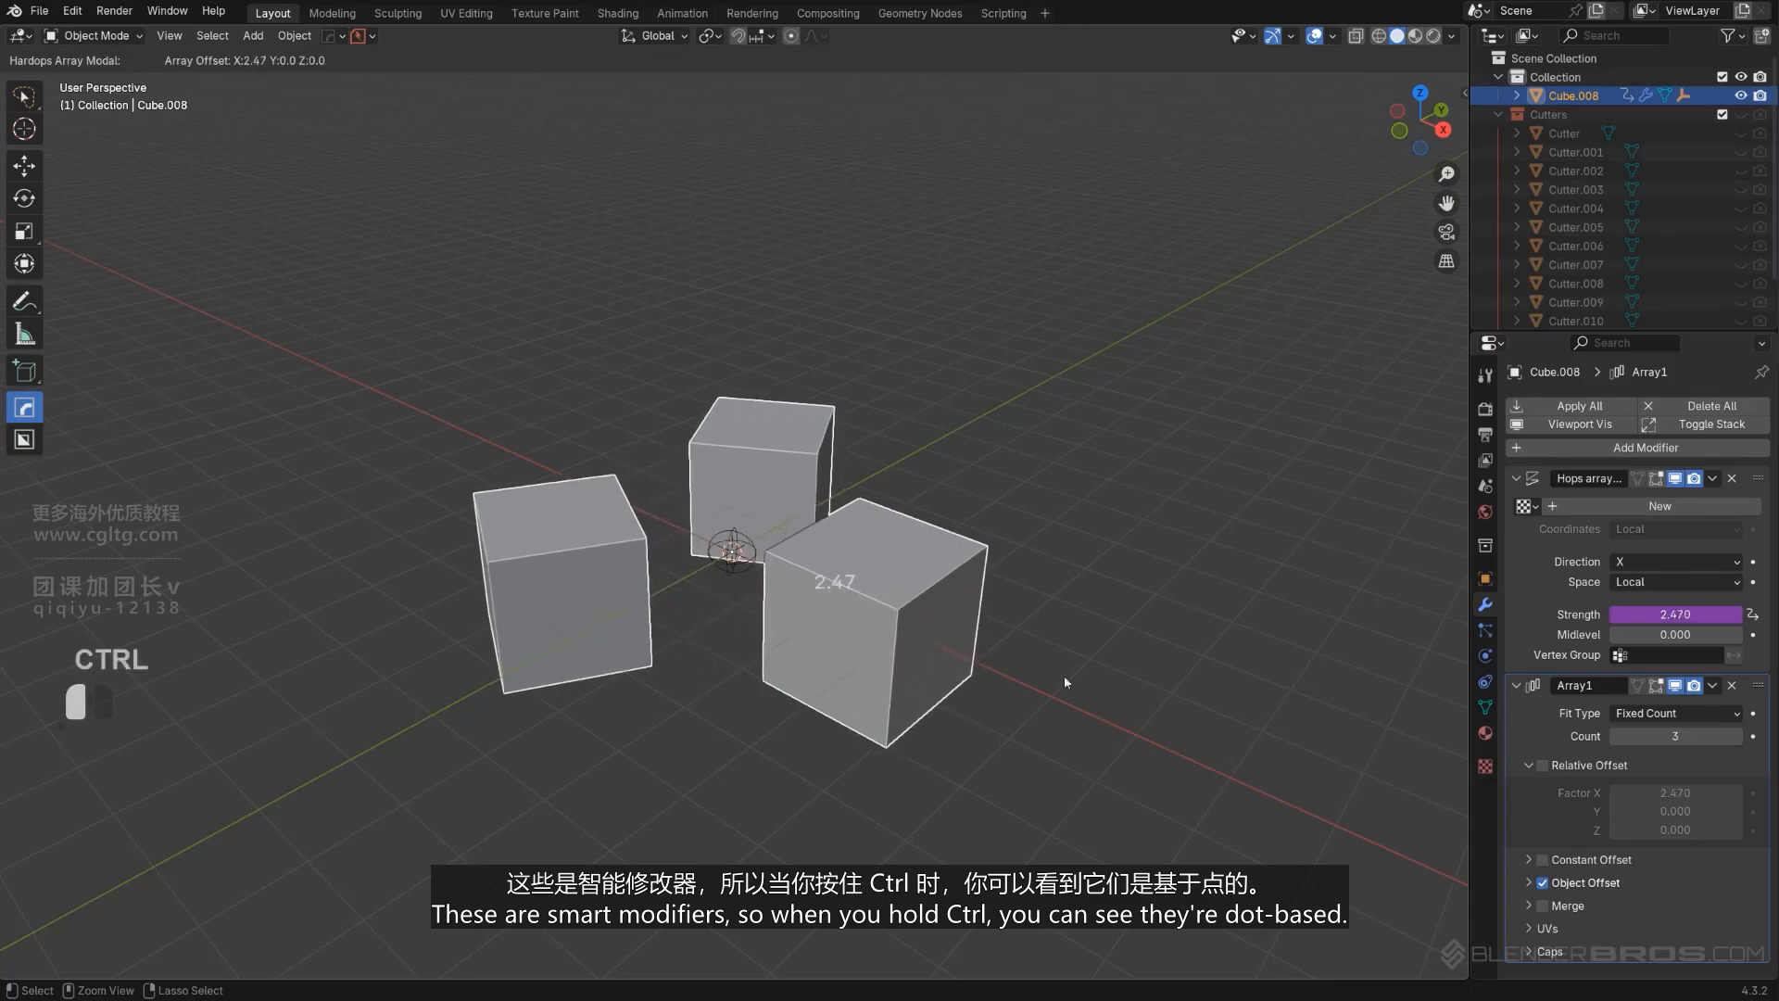
left_click(982, 639)
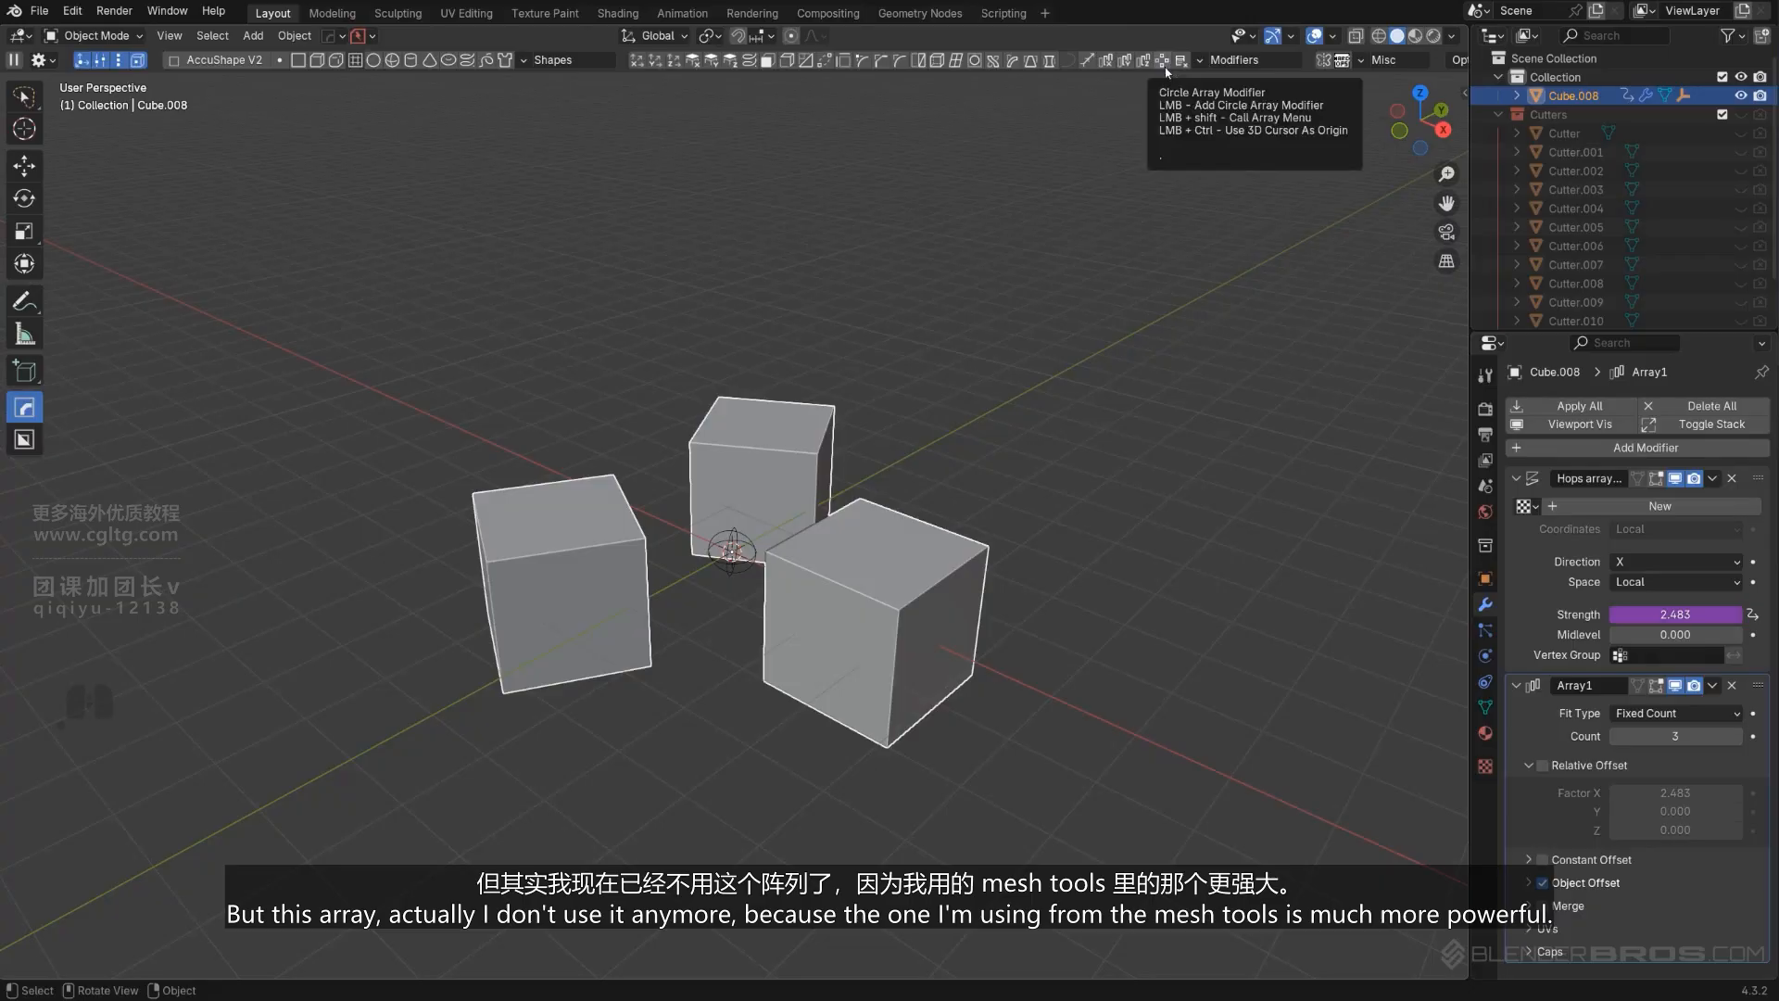
Delete the arrayed cube with its helper object and add a 2 m cube at the world origin.
key("a")
key("x")
left_click(874, 523)
key("shift+a")
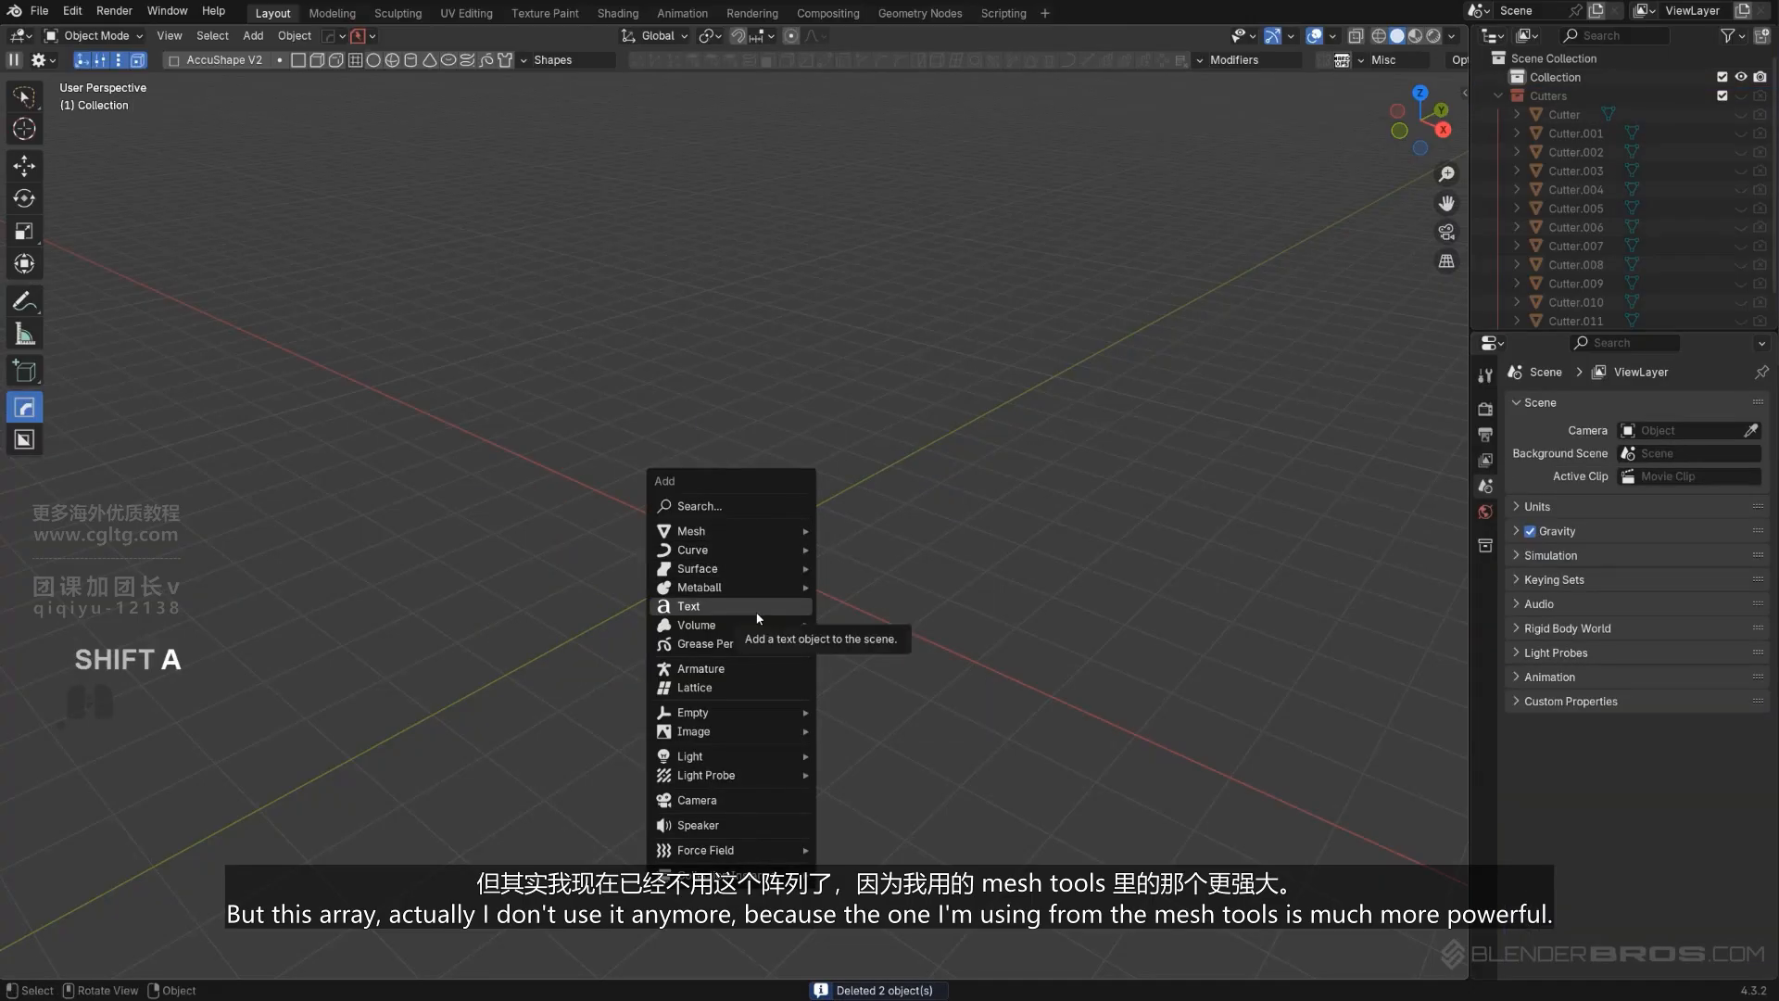
mouse_move(775, 531)
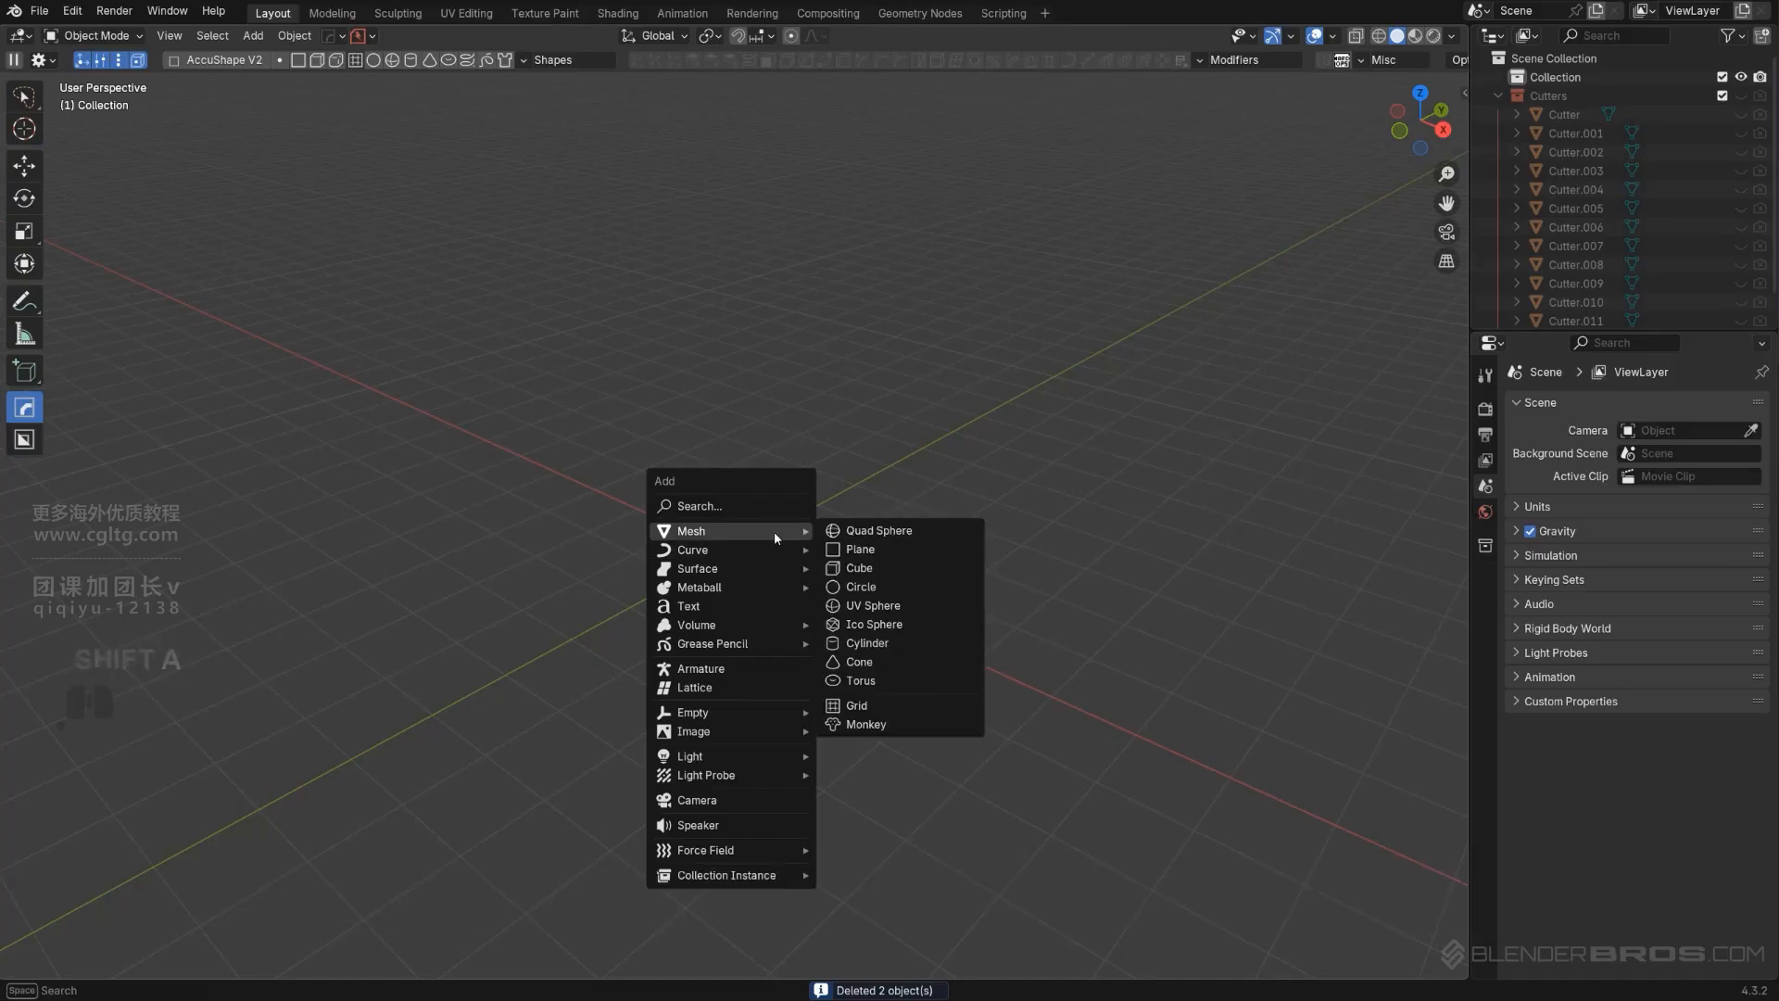
left_click(882, 568)
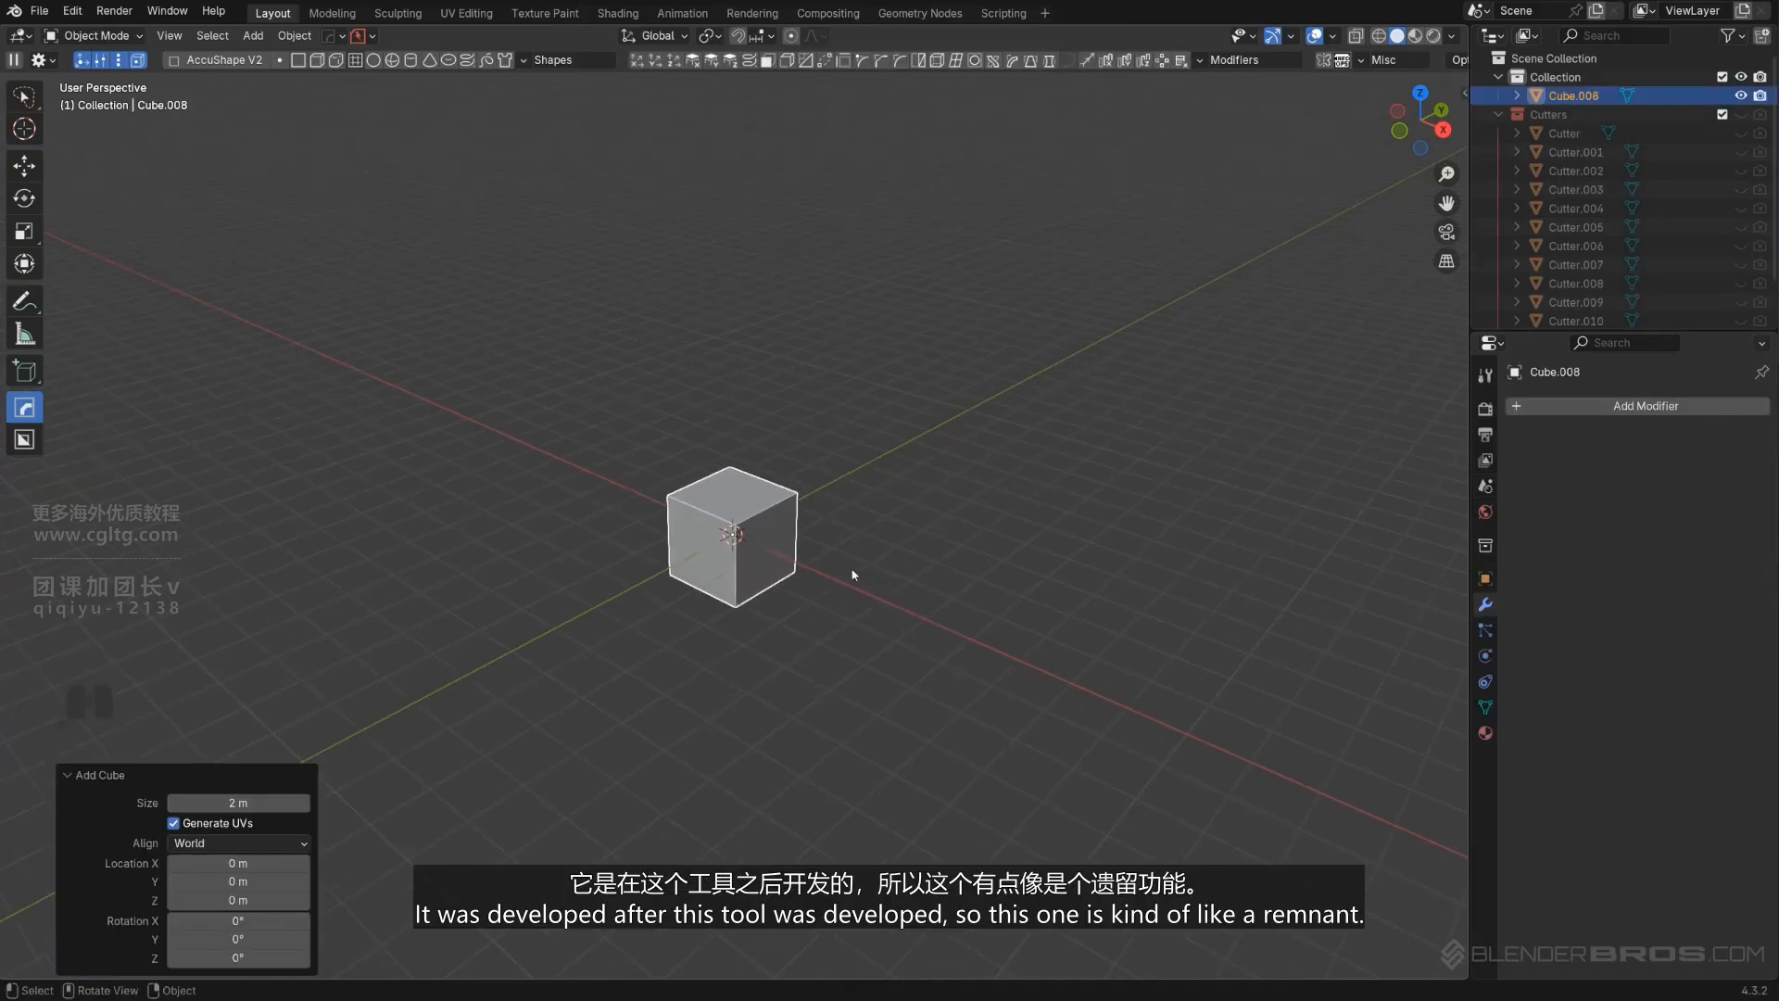
key("s")
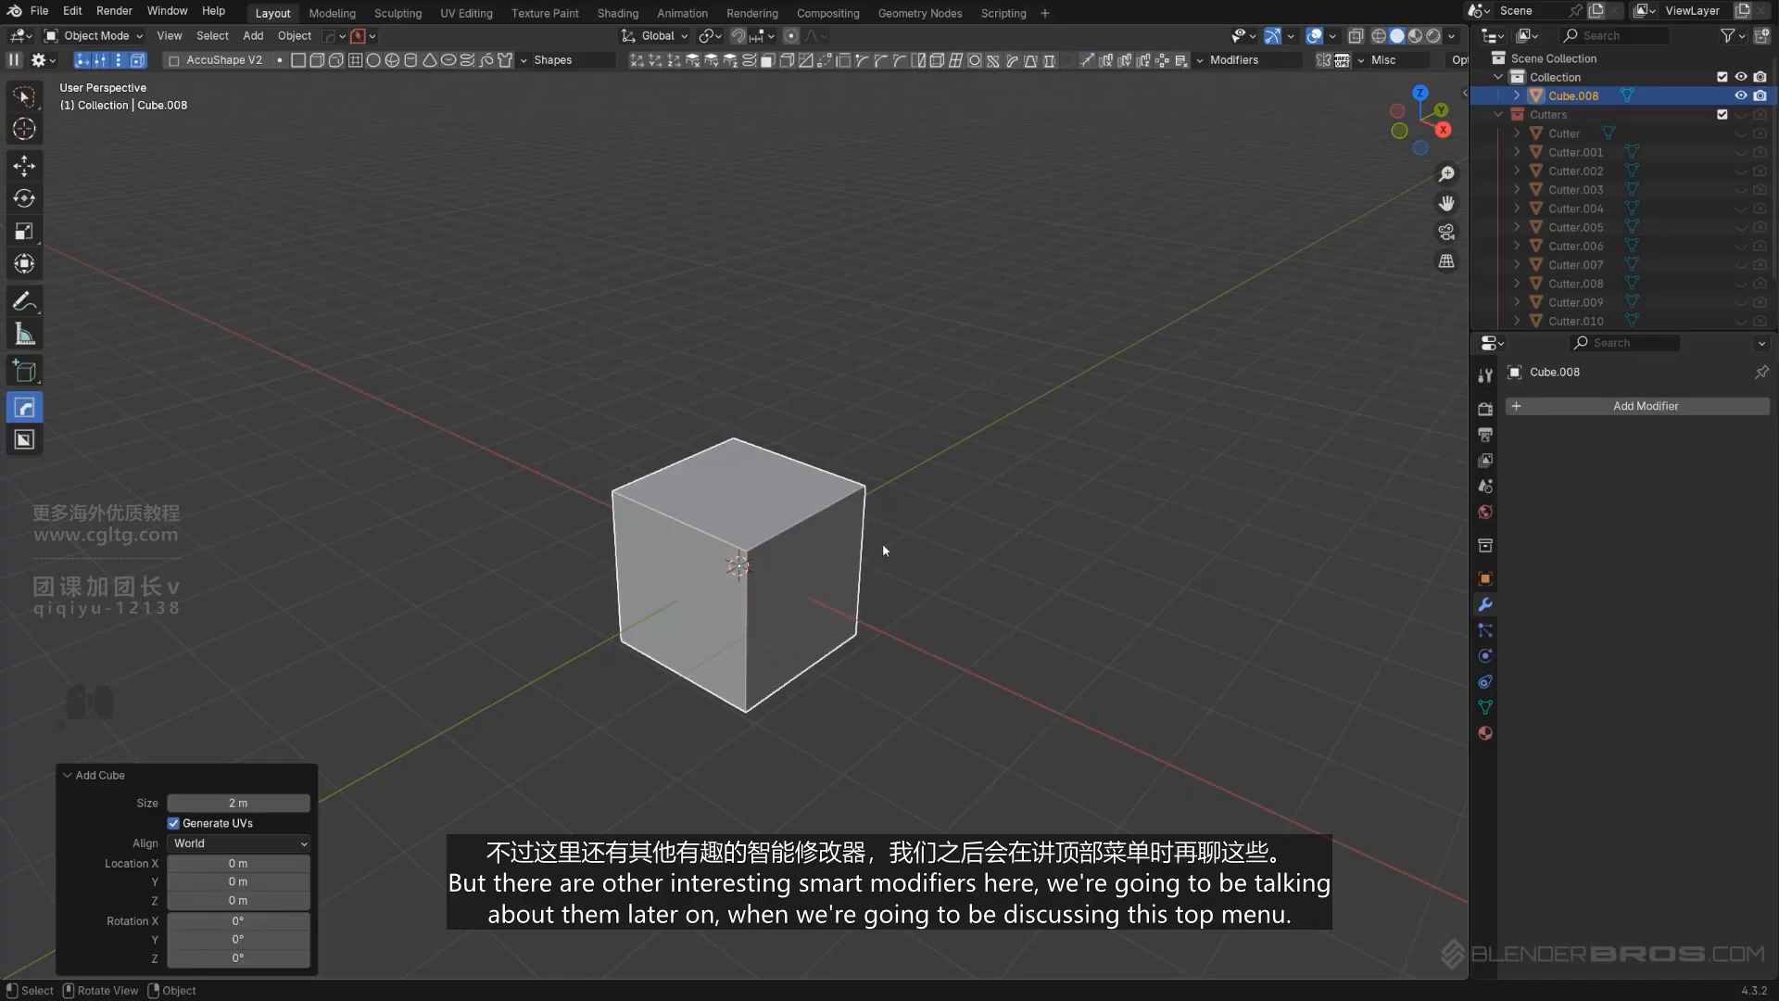
scroll(880, 556, "up", 2)
middle_click_drag(883, 547, 832, 465)
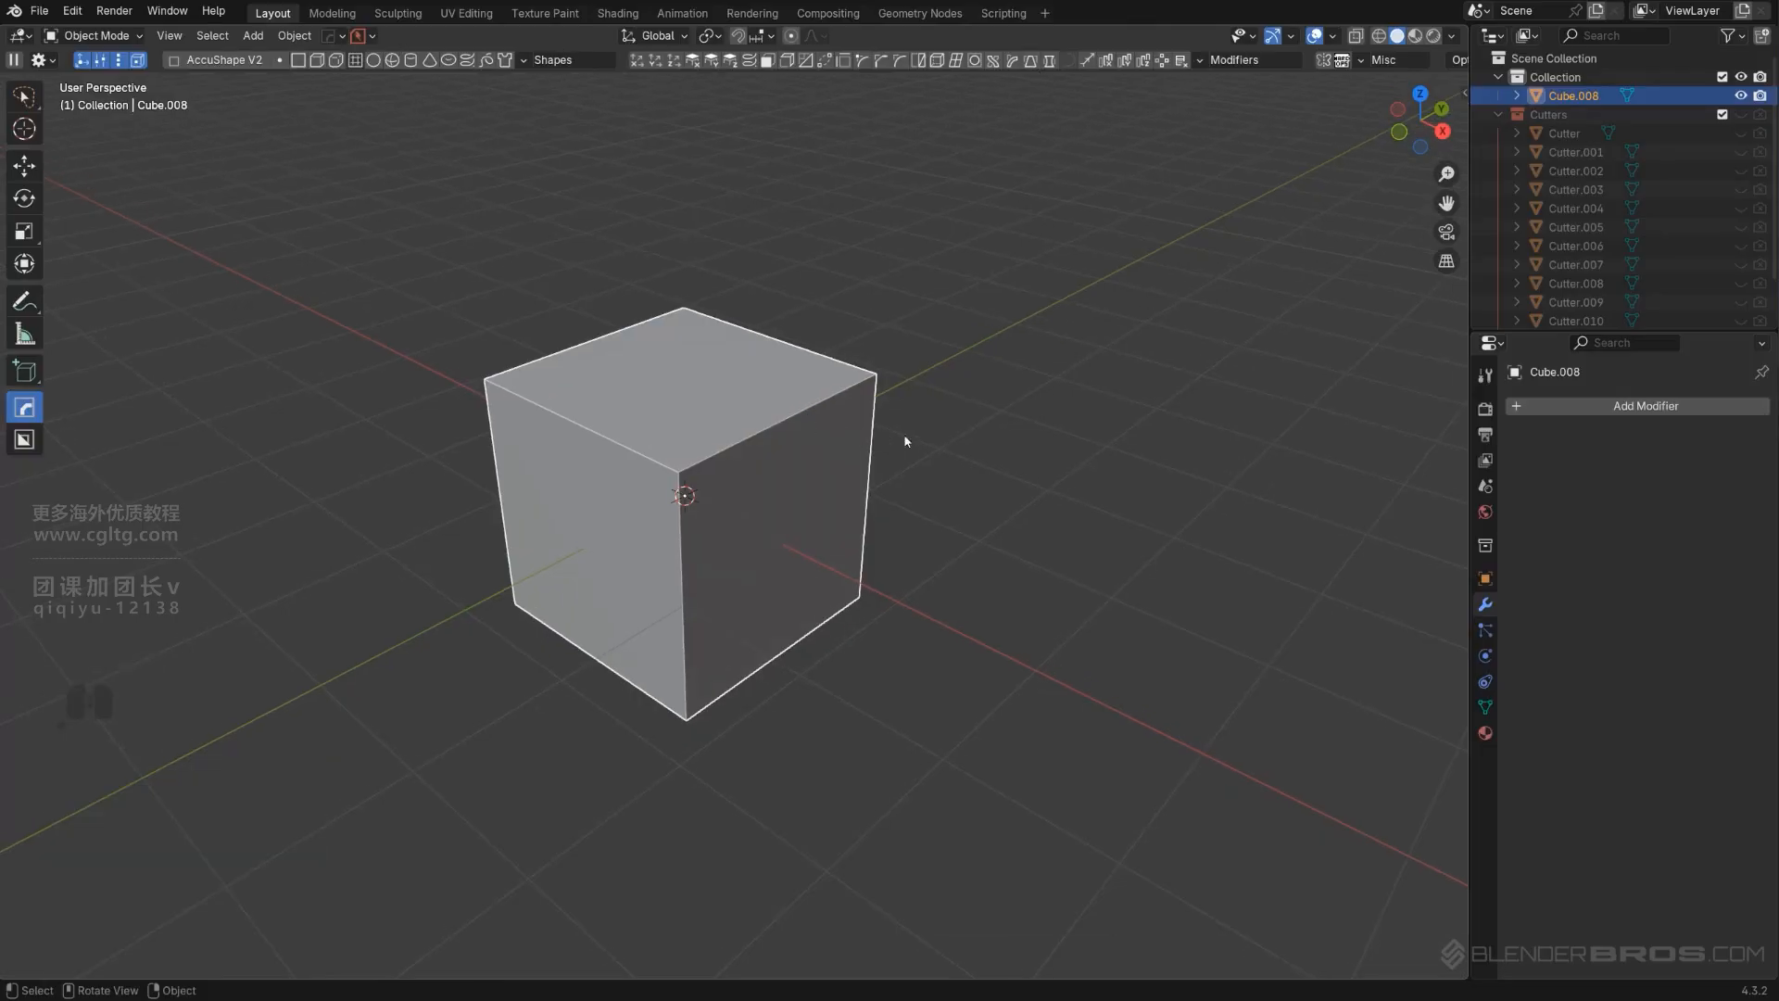
Replace the cube with a new 2 m cube at the world origin, with the BoxCutter tool active.
key("x")
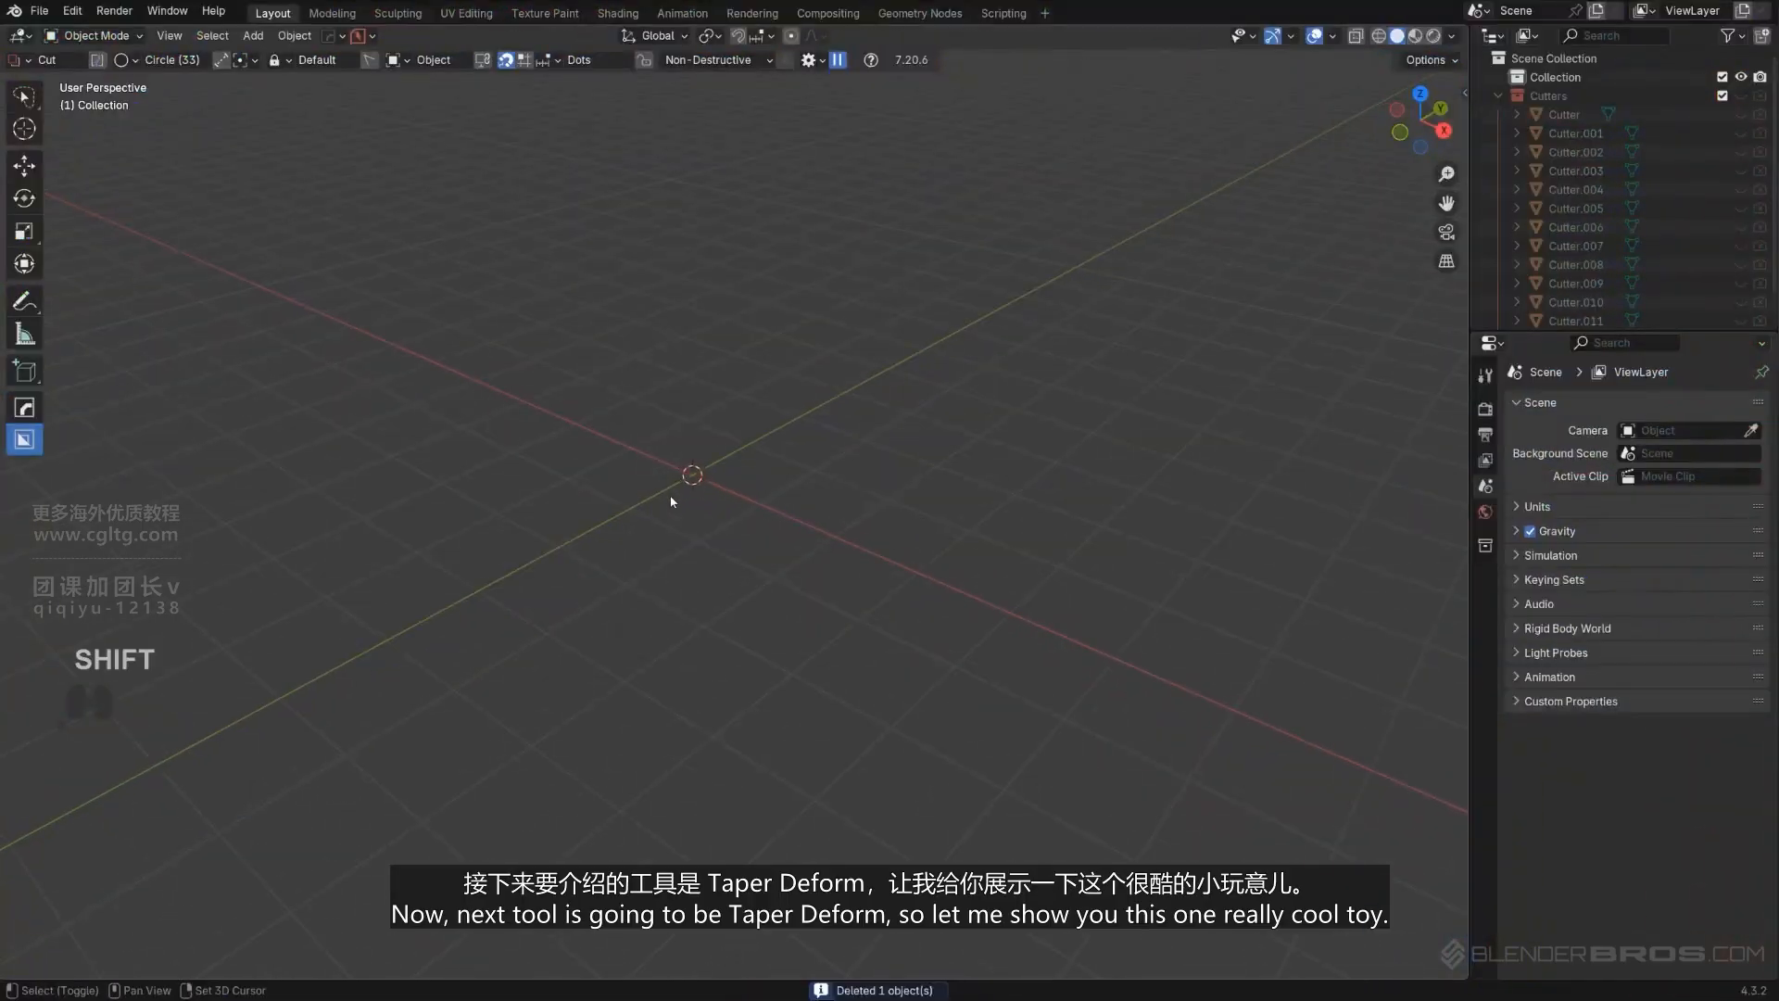
key("shift+a")
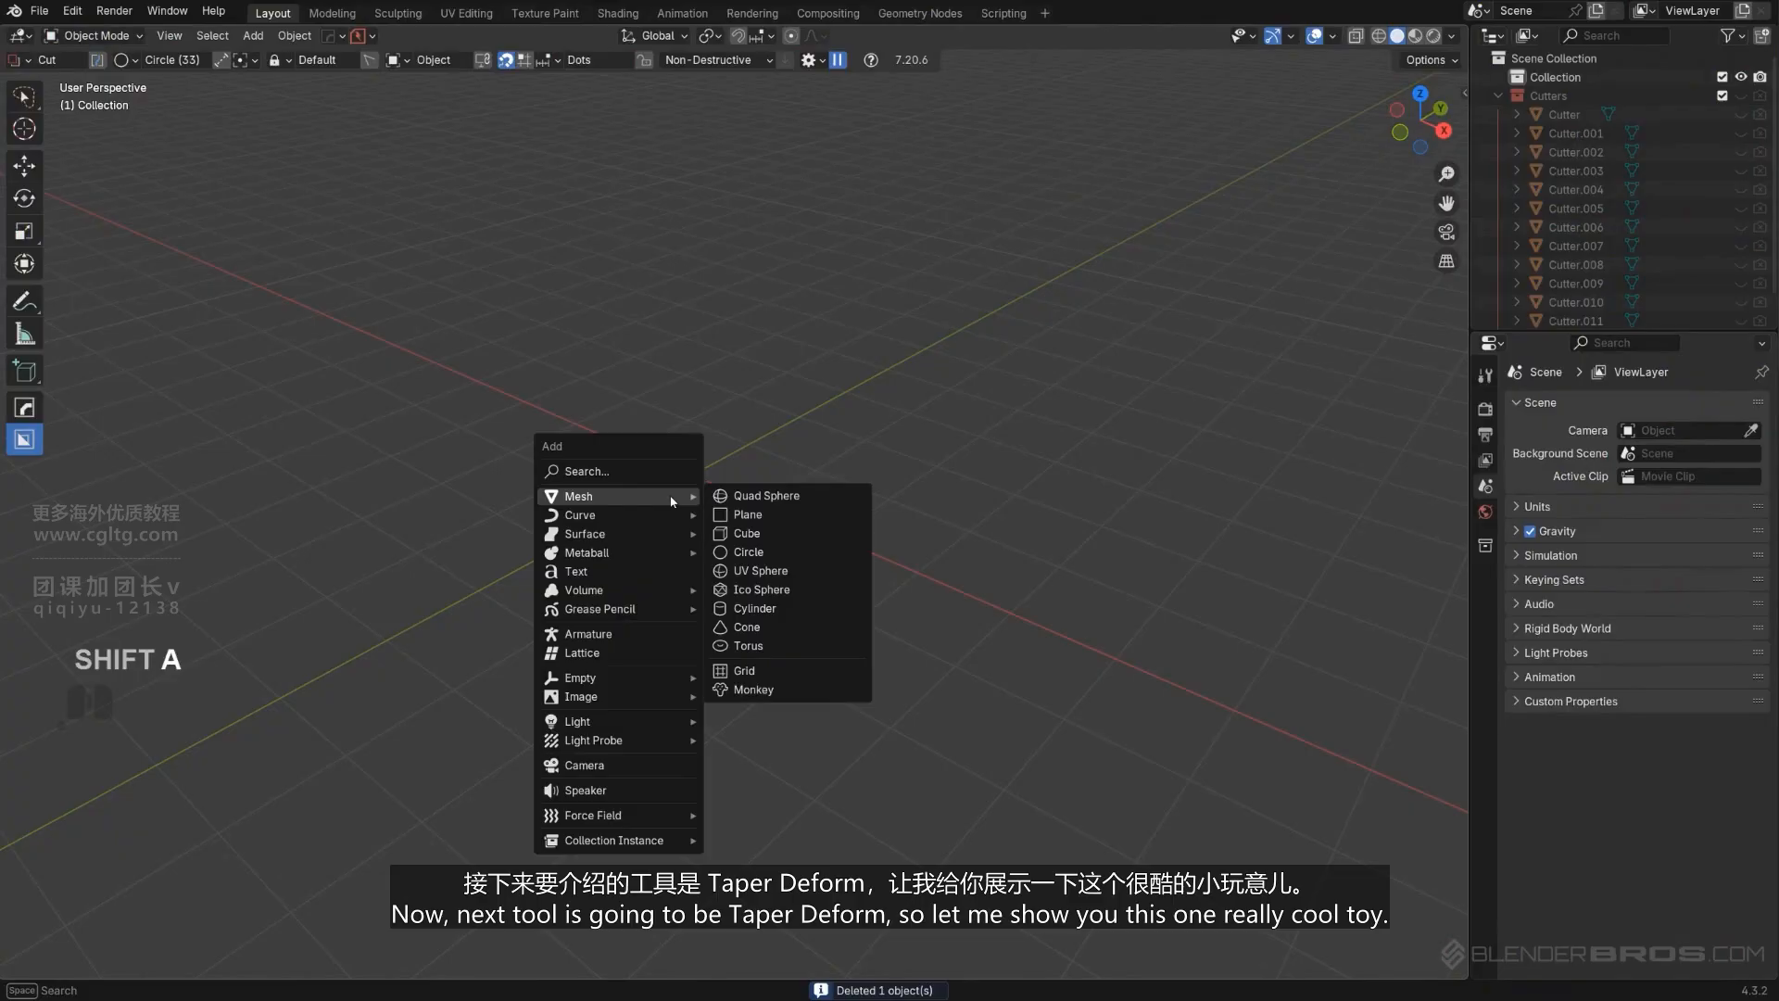
left_click(797, 532)
Start Hard Ops Taper / Deform on the cube and cycle the taper through X, Y and Z, ending on +Z.
key("q")
mouse_move(814, 502)
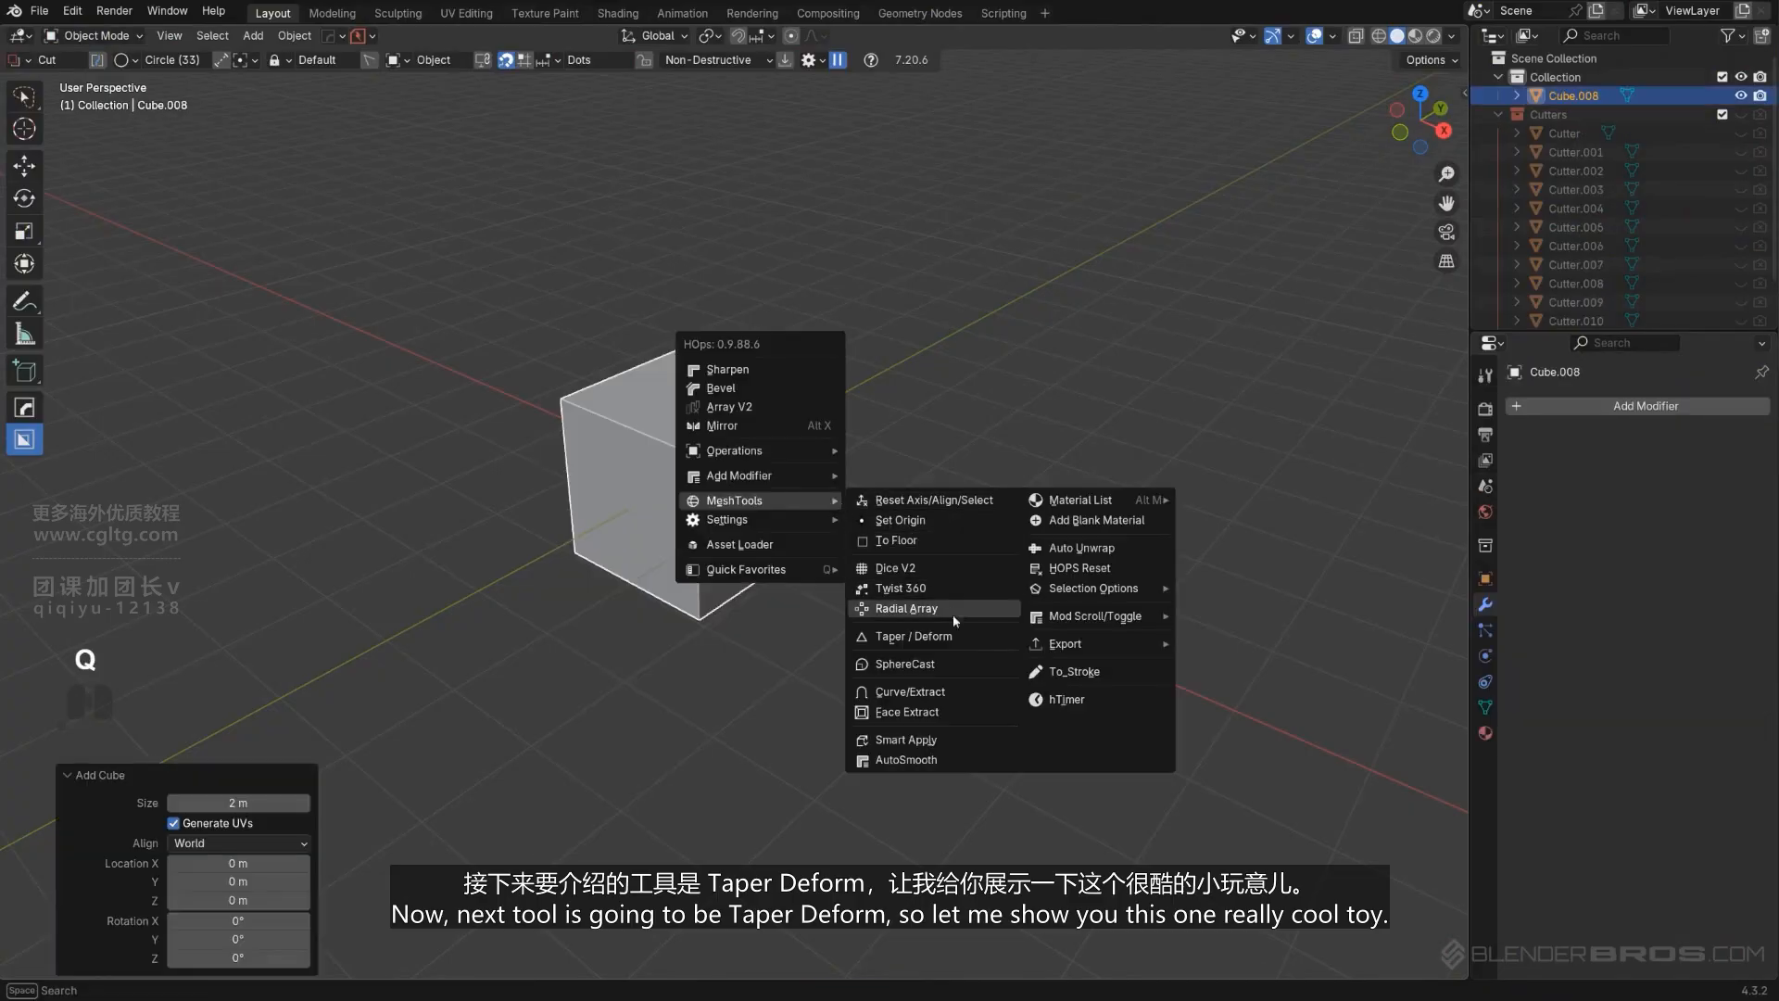
left_click(966, 639)
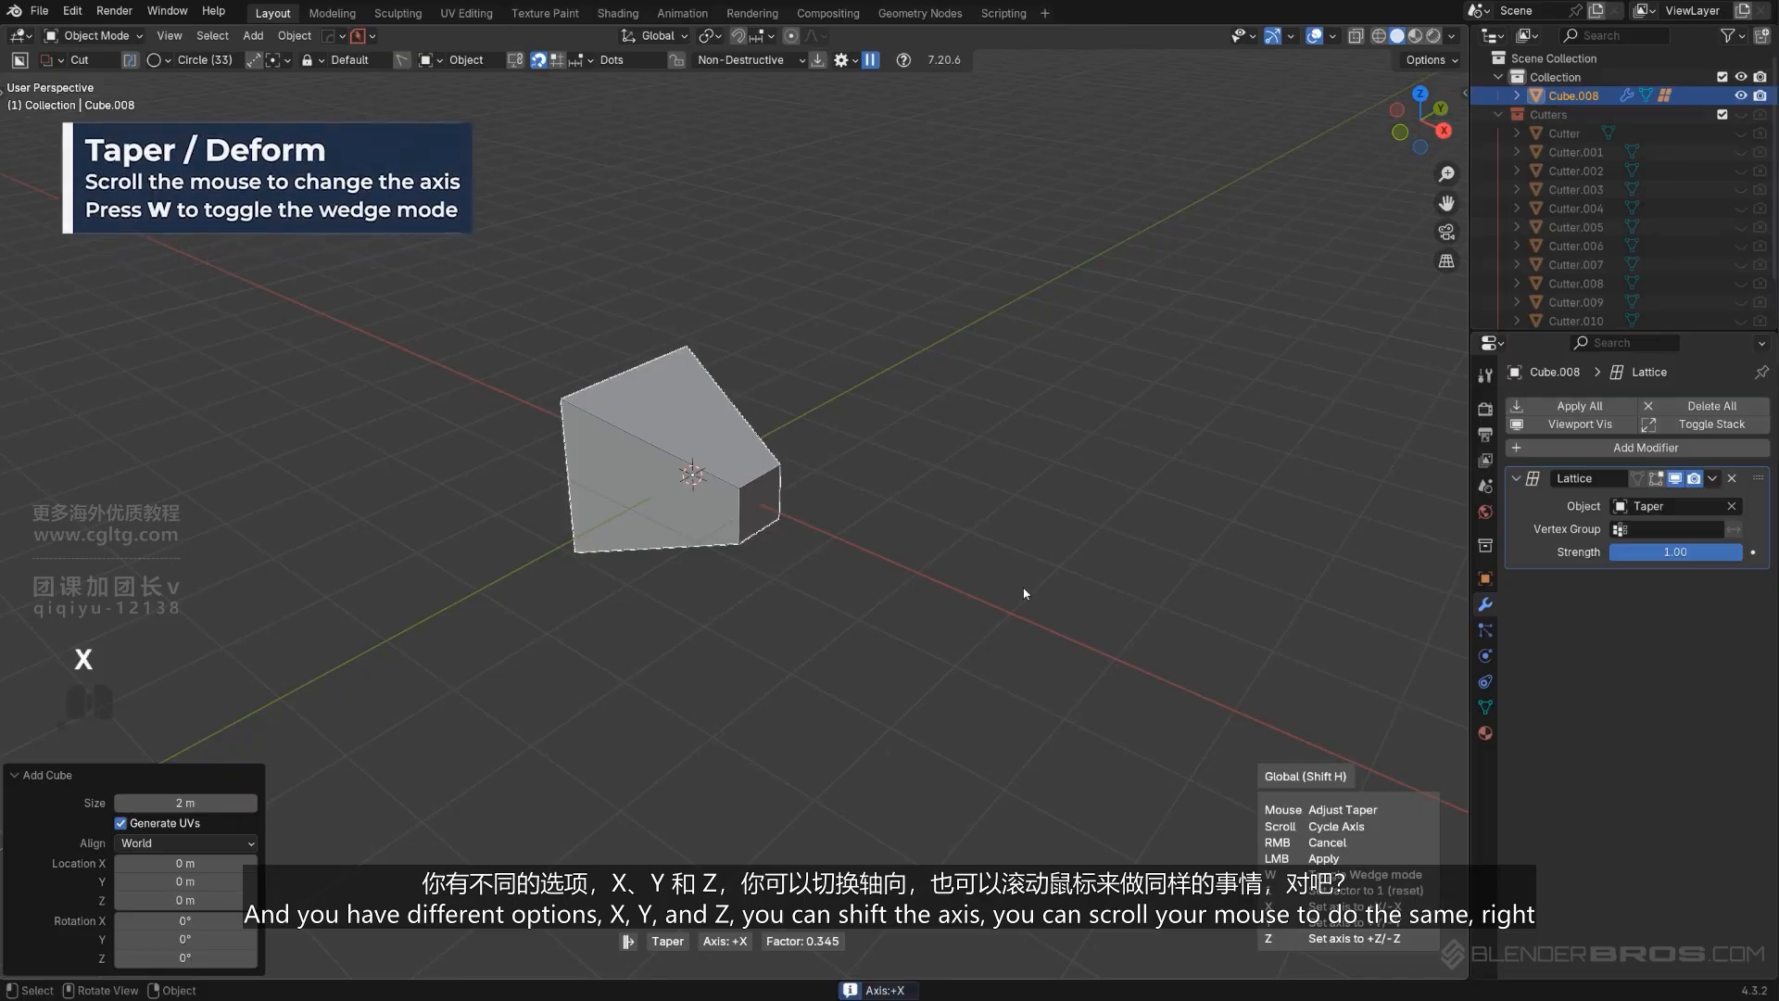
key("y")
key("z")
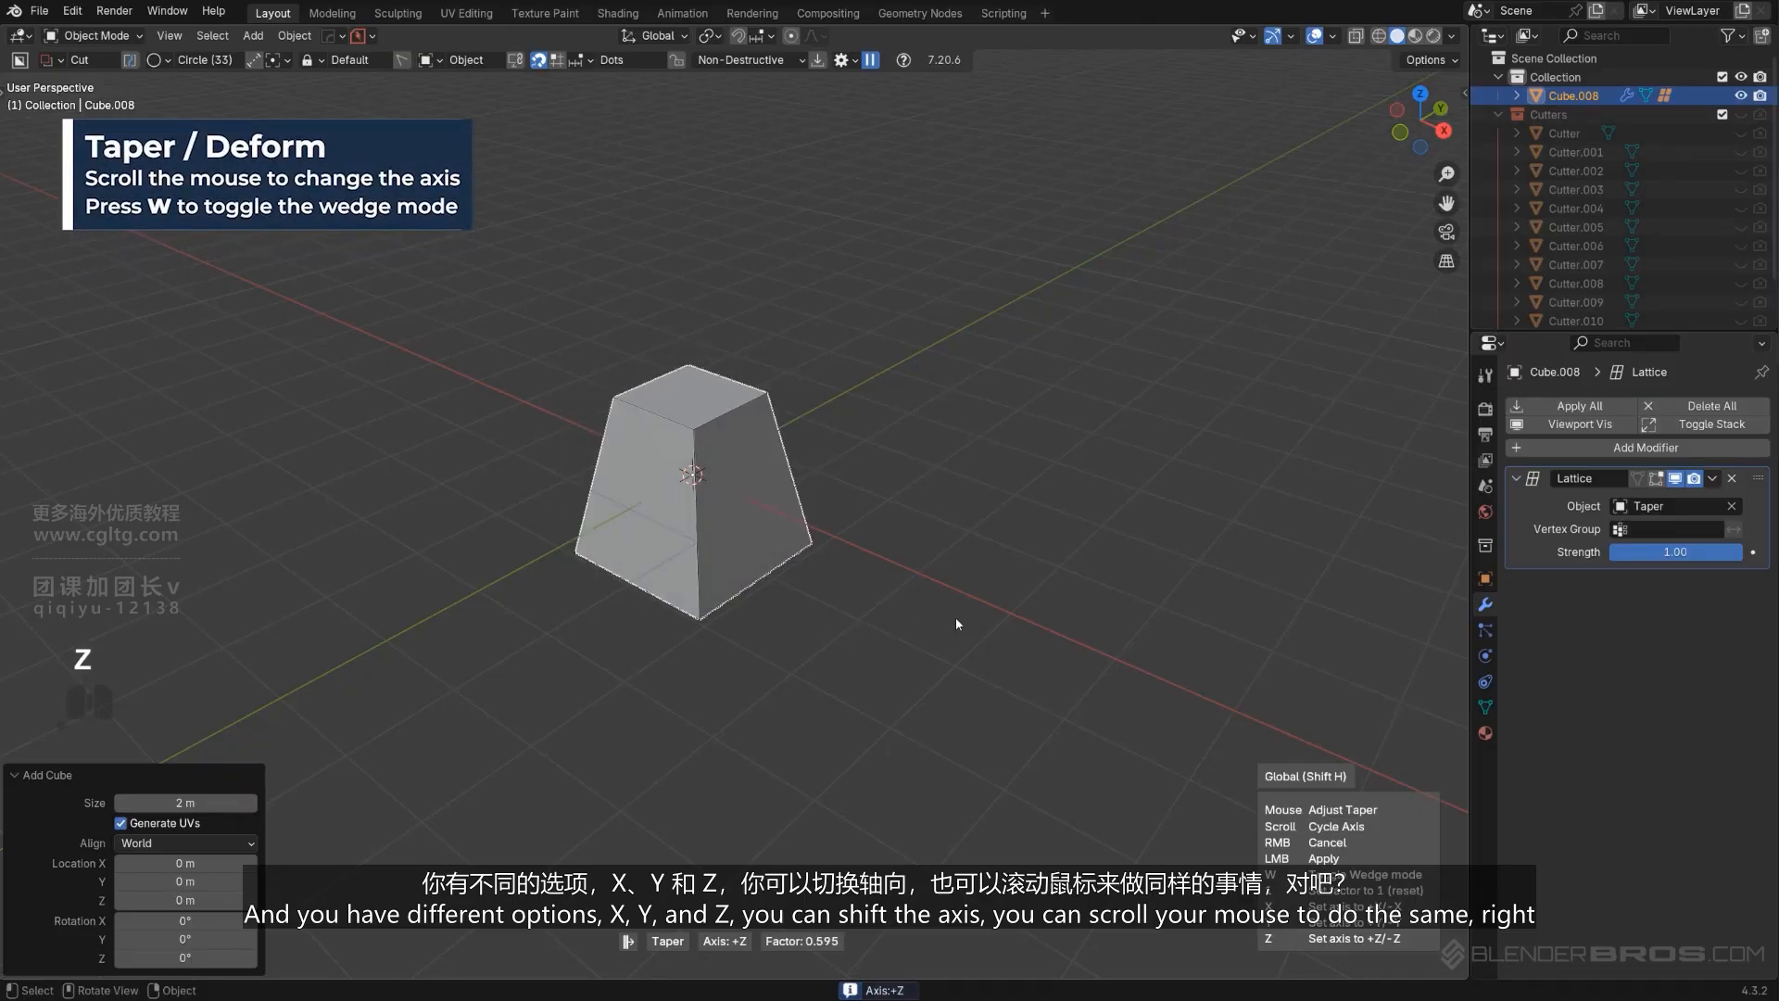
scroll(953, 619, "down", 3)
scroll(943, 617, "down", 3)
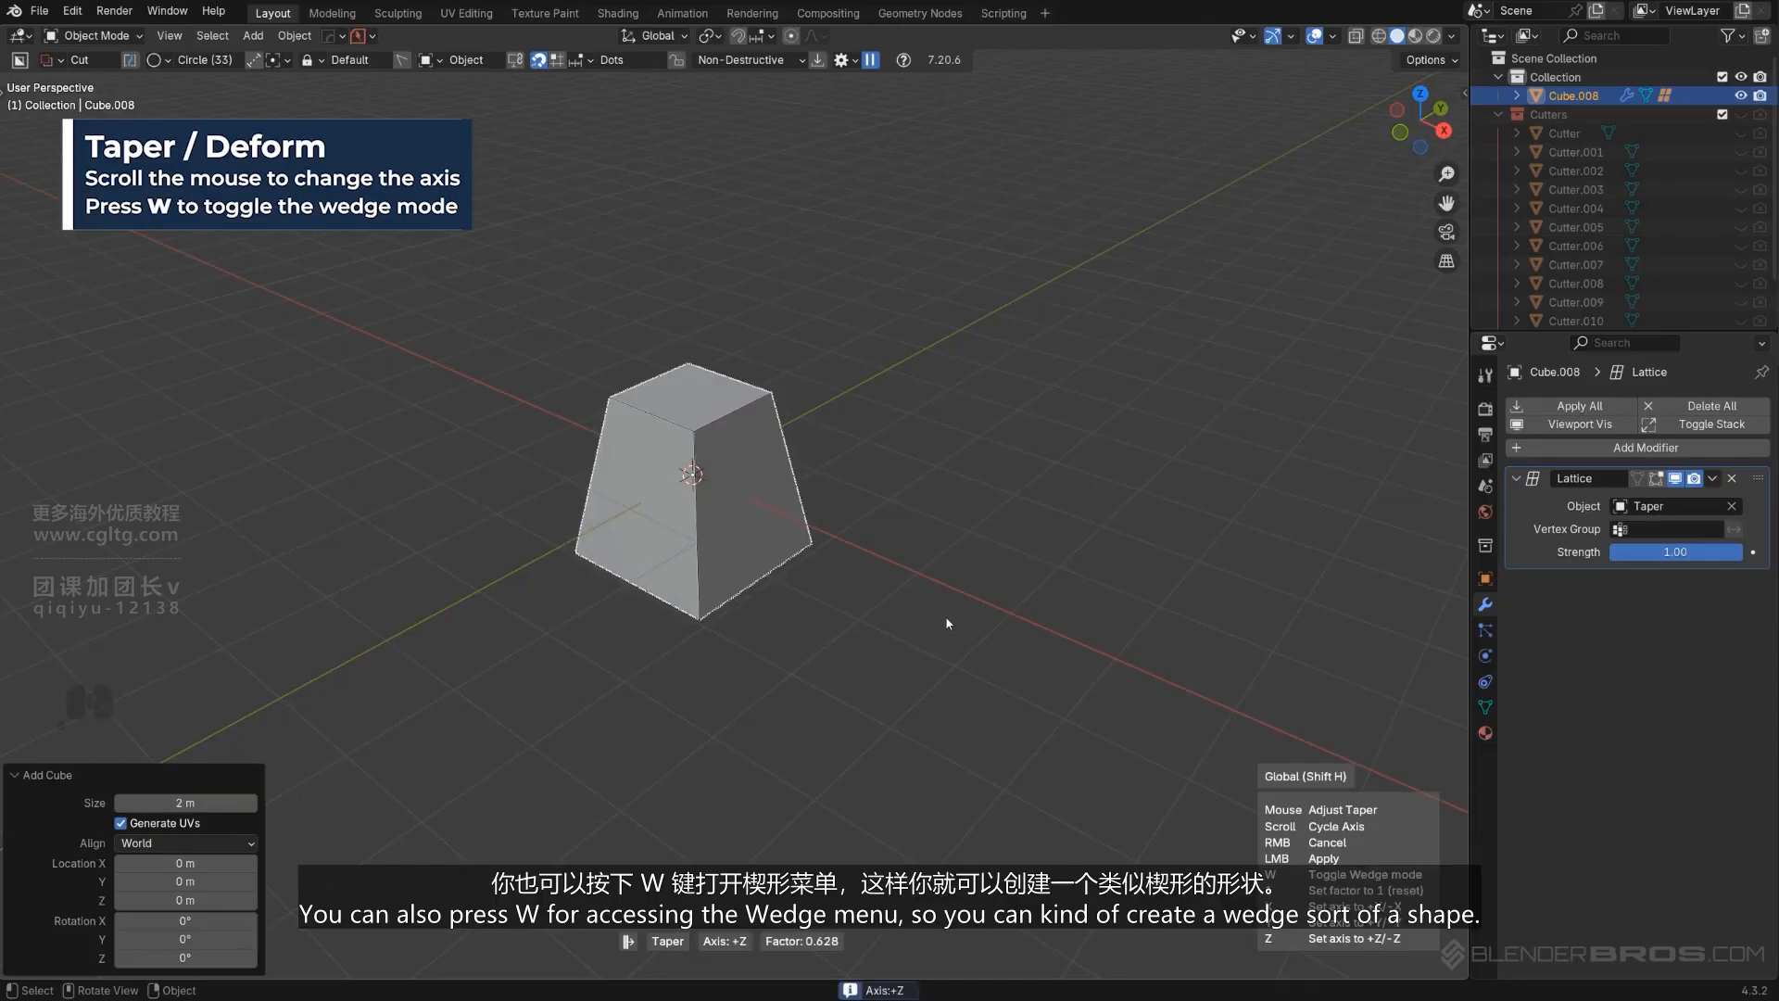
Try wedge mode on the cube, then return to taper mode and apply the taper on +Z.
key("w")
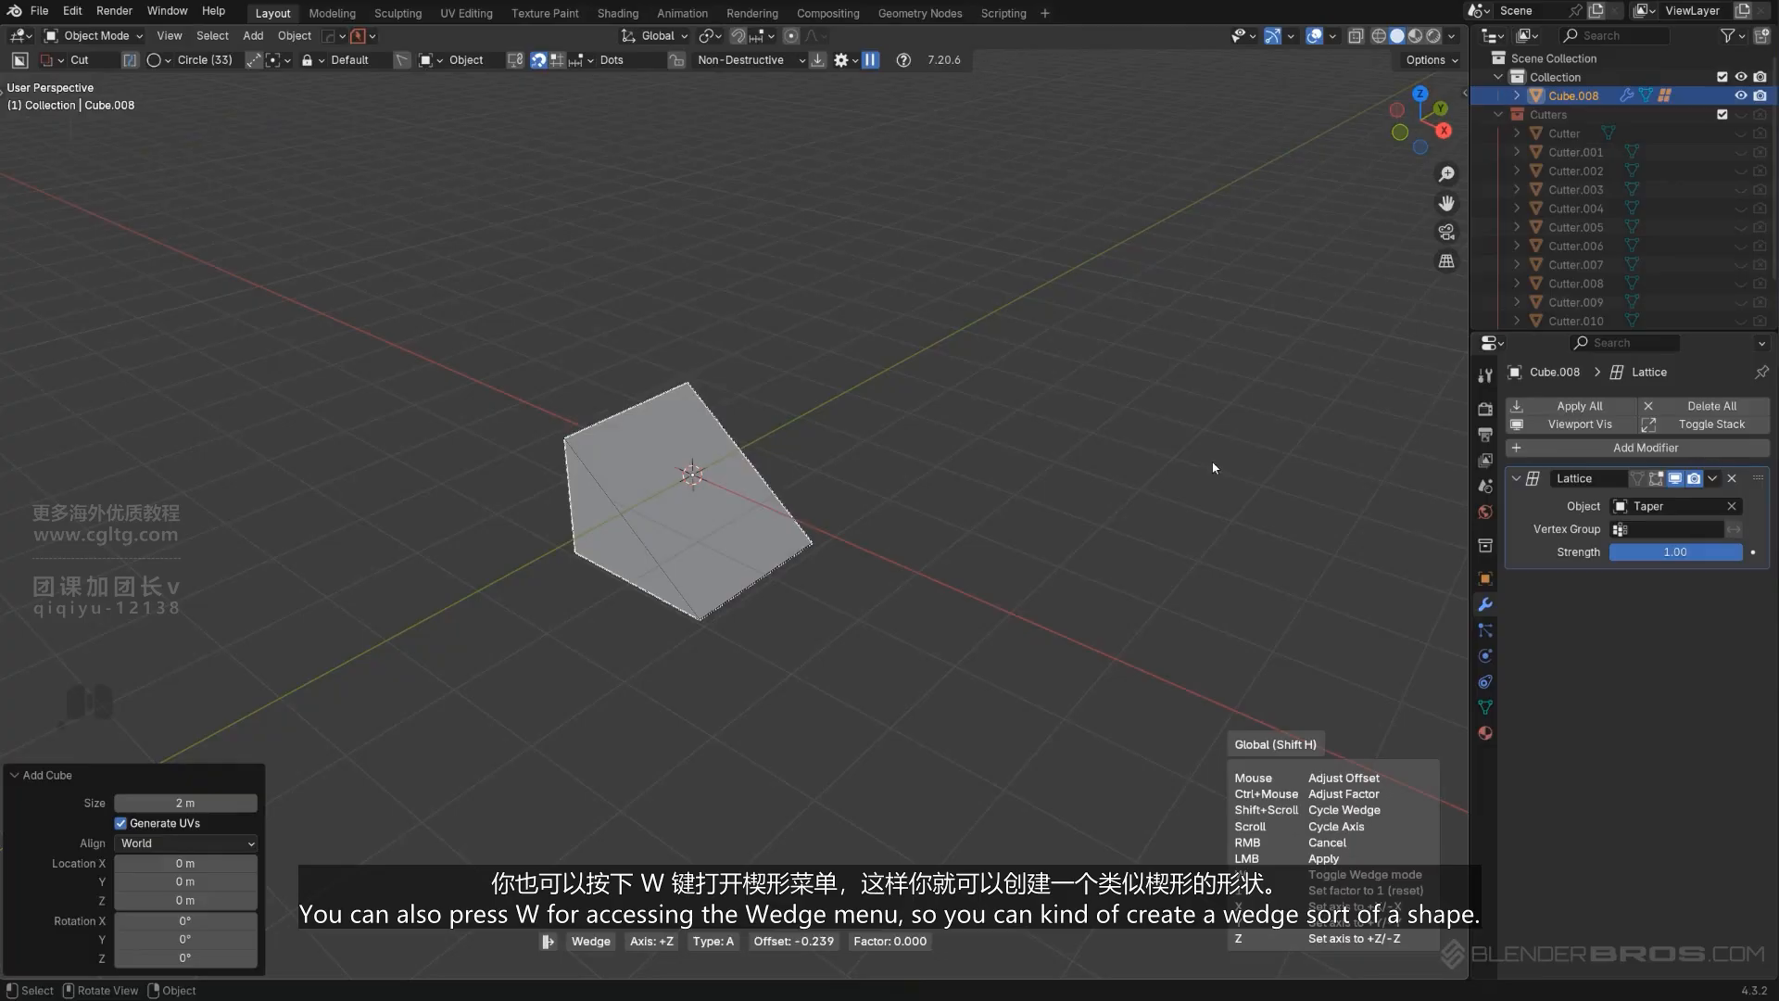
key("w")
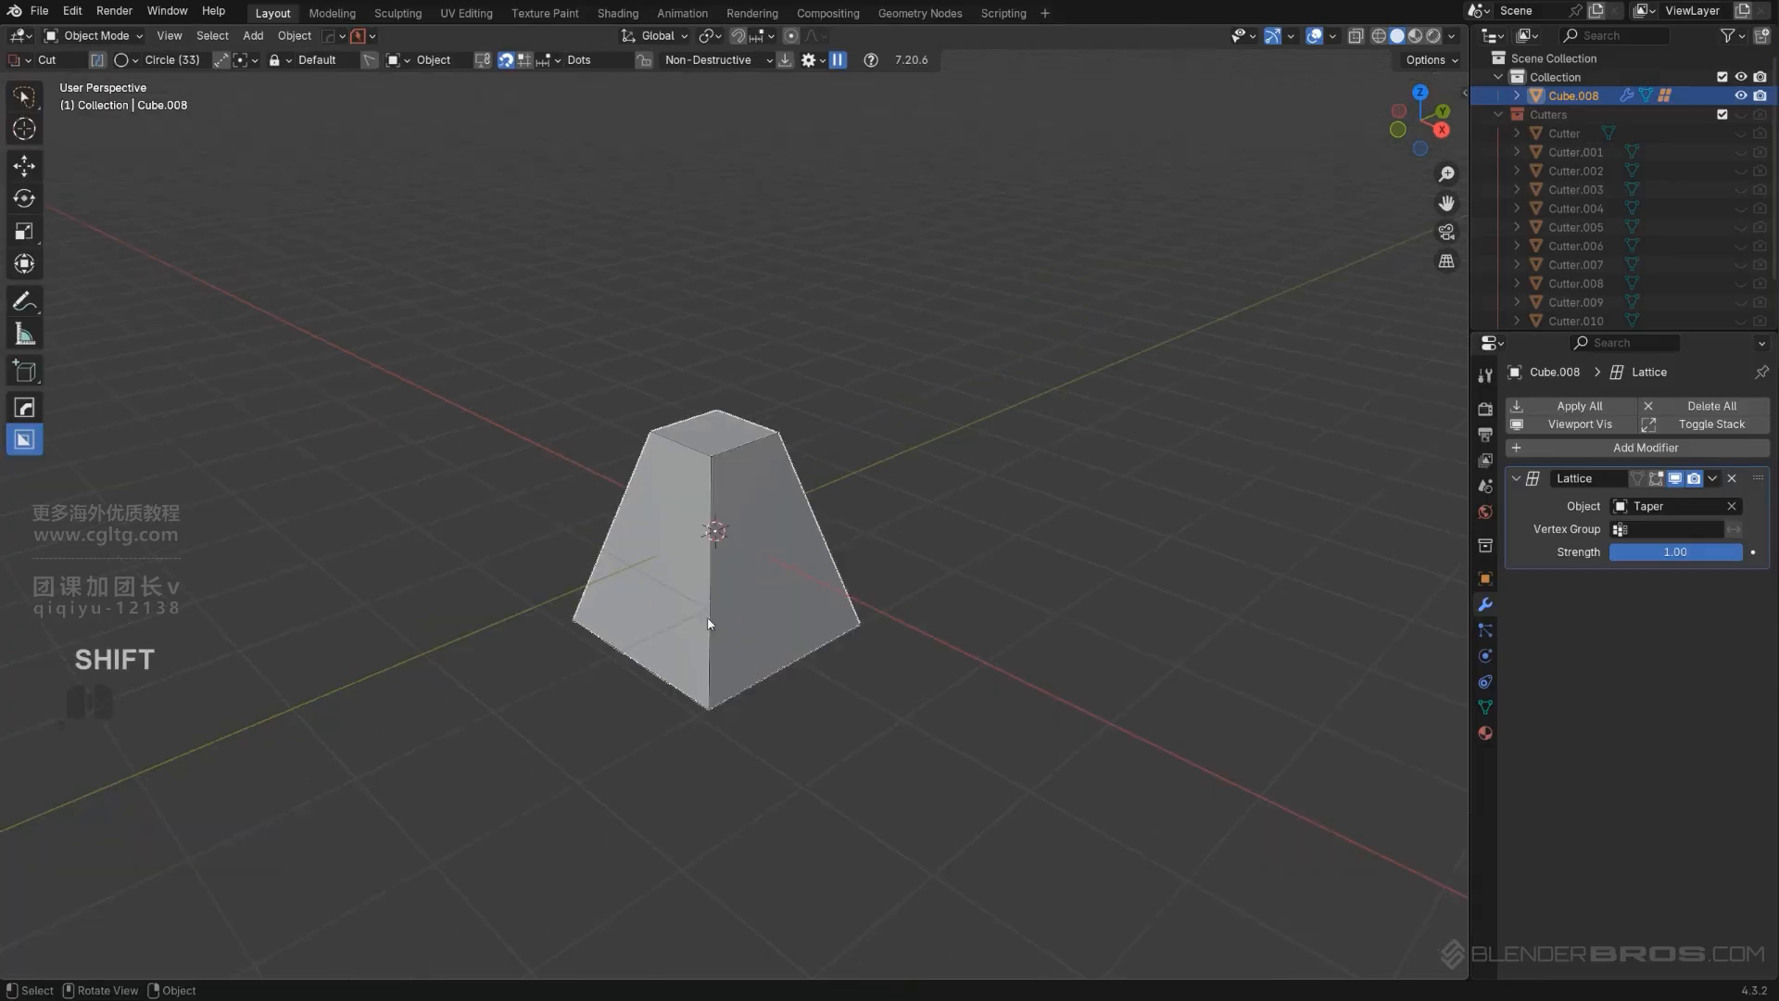
middle_click_drag(744, 556, 809, 556, "shift")
mouse_move(1718, 554)
left_mouse_down()
mouse_move(1612, 554)
mouse_move(1740, 557)
left_mouse_up()
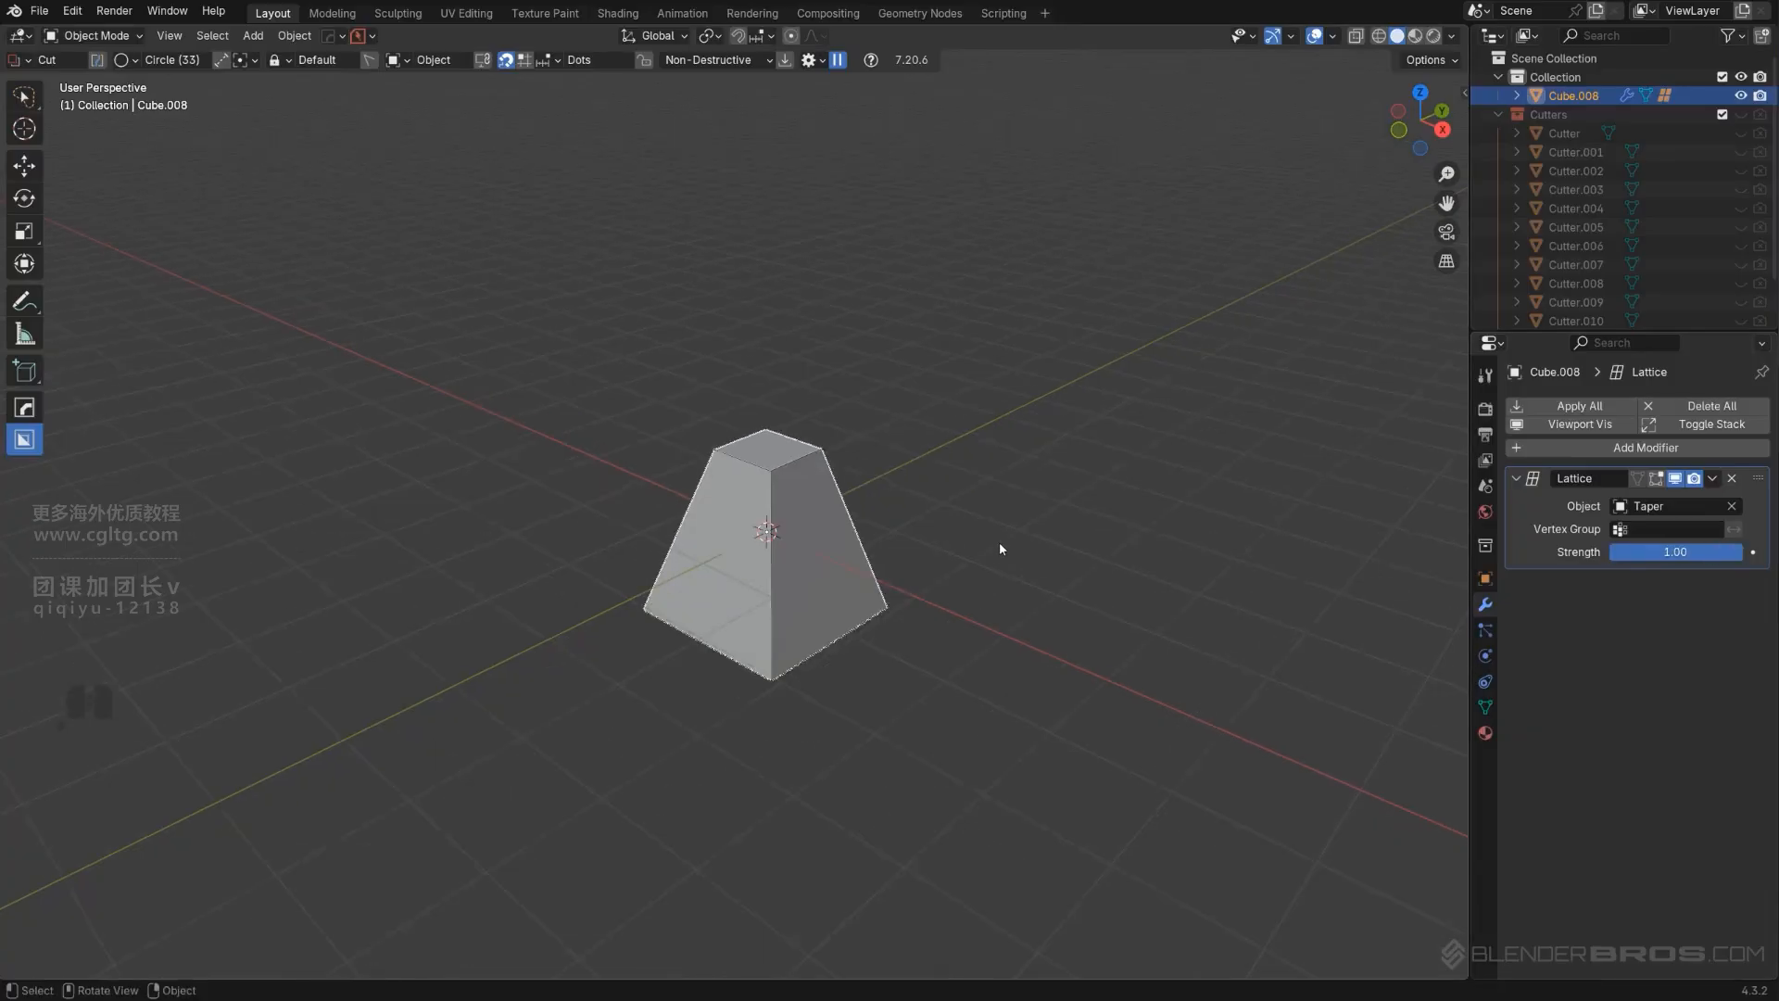
middle_click_drag(999, 541, 975, 491, "shift")
Add a second 2 m cube and move it horizontally about 2.92 m in X and 2.21 m in Y beside the tapered one.
key("q")
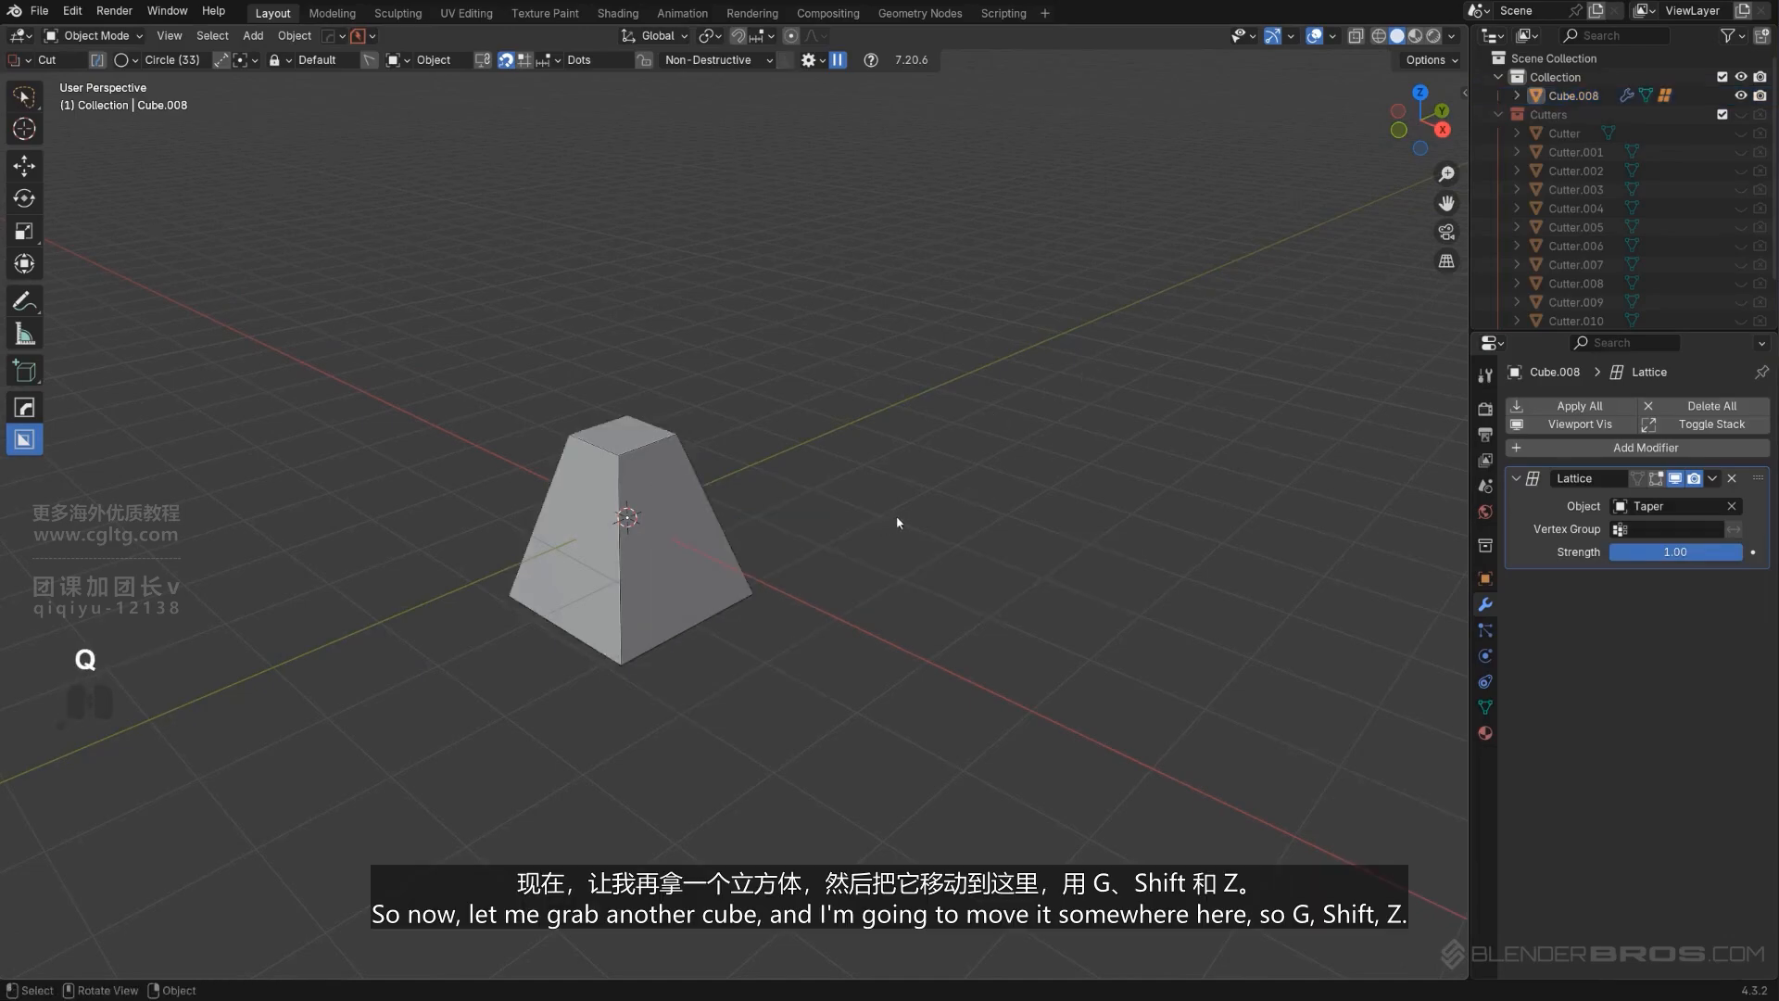
key("shift+a")
mouse_move(909, 517)
left_click(986, 554)
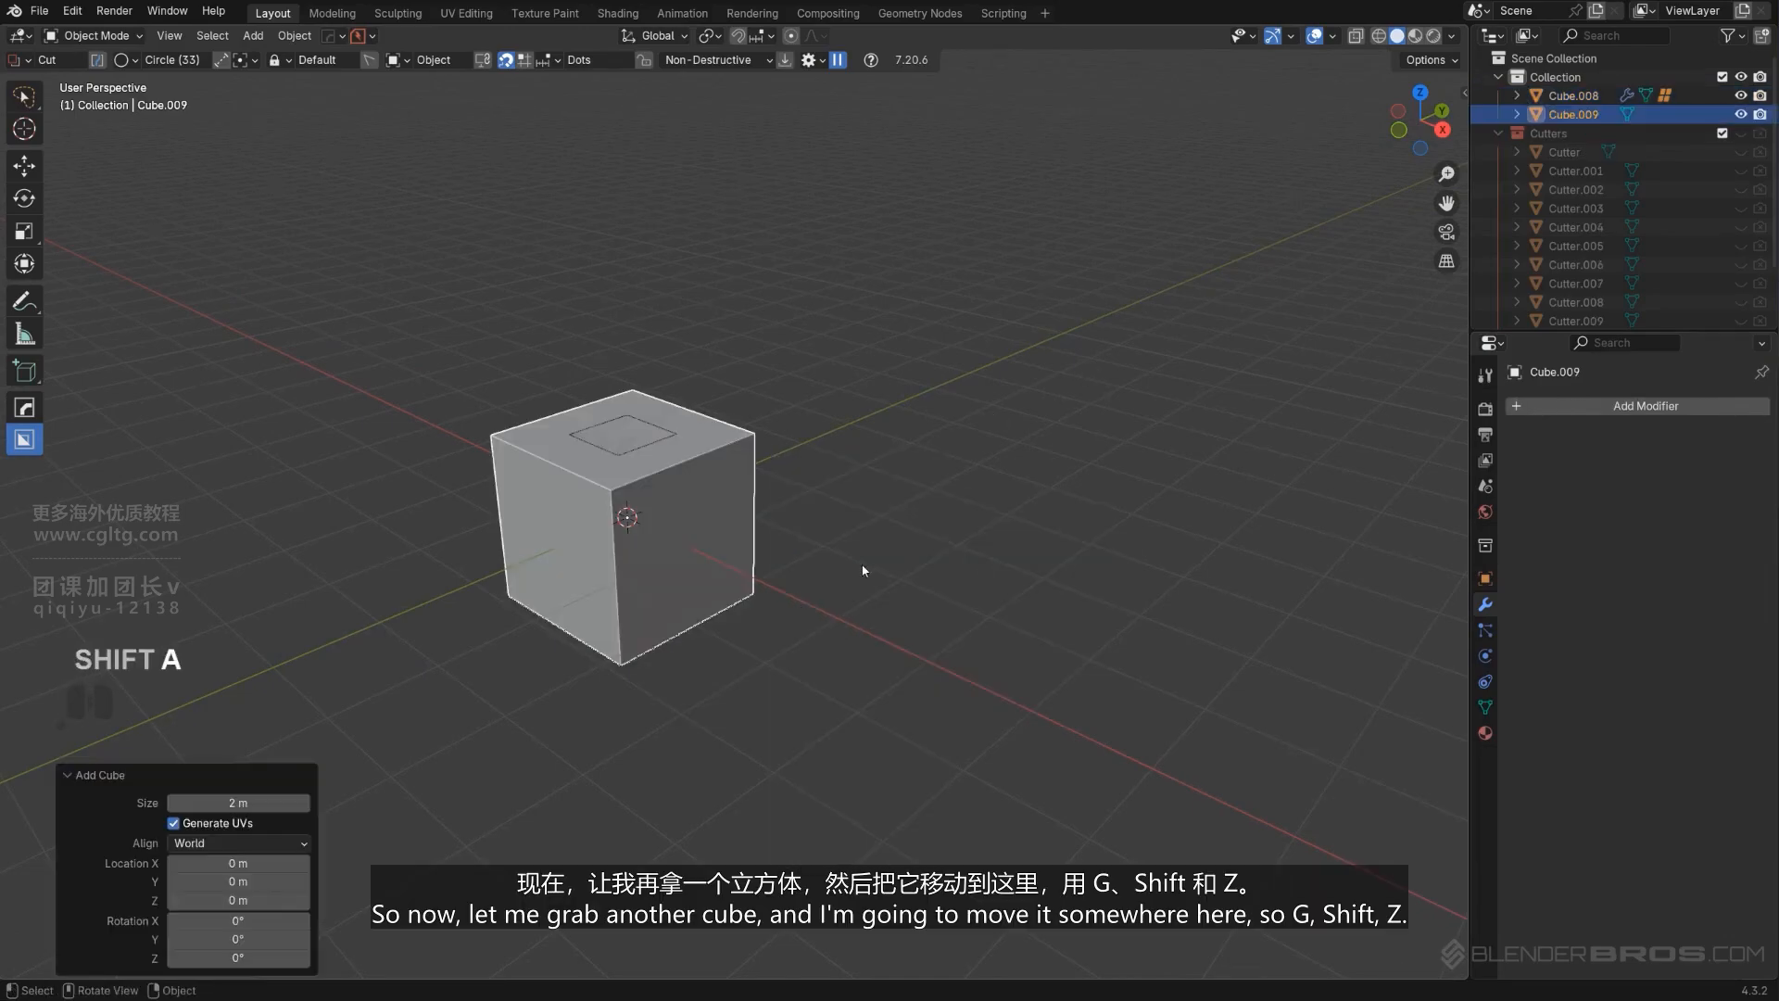
key("g")
key("shift+z")
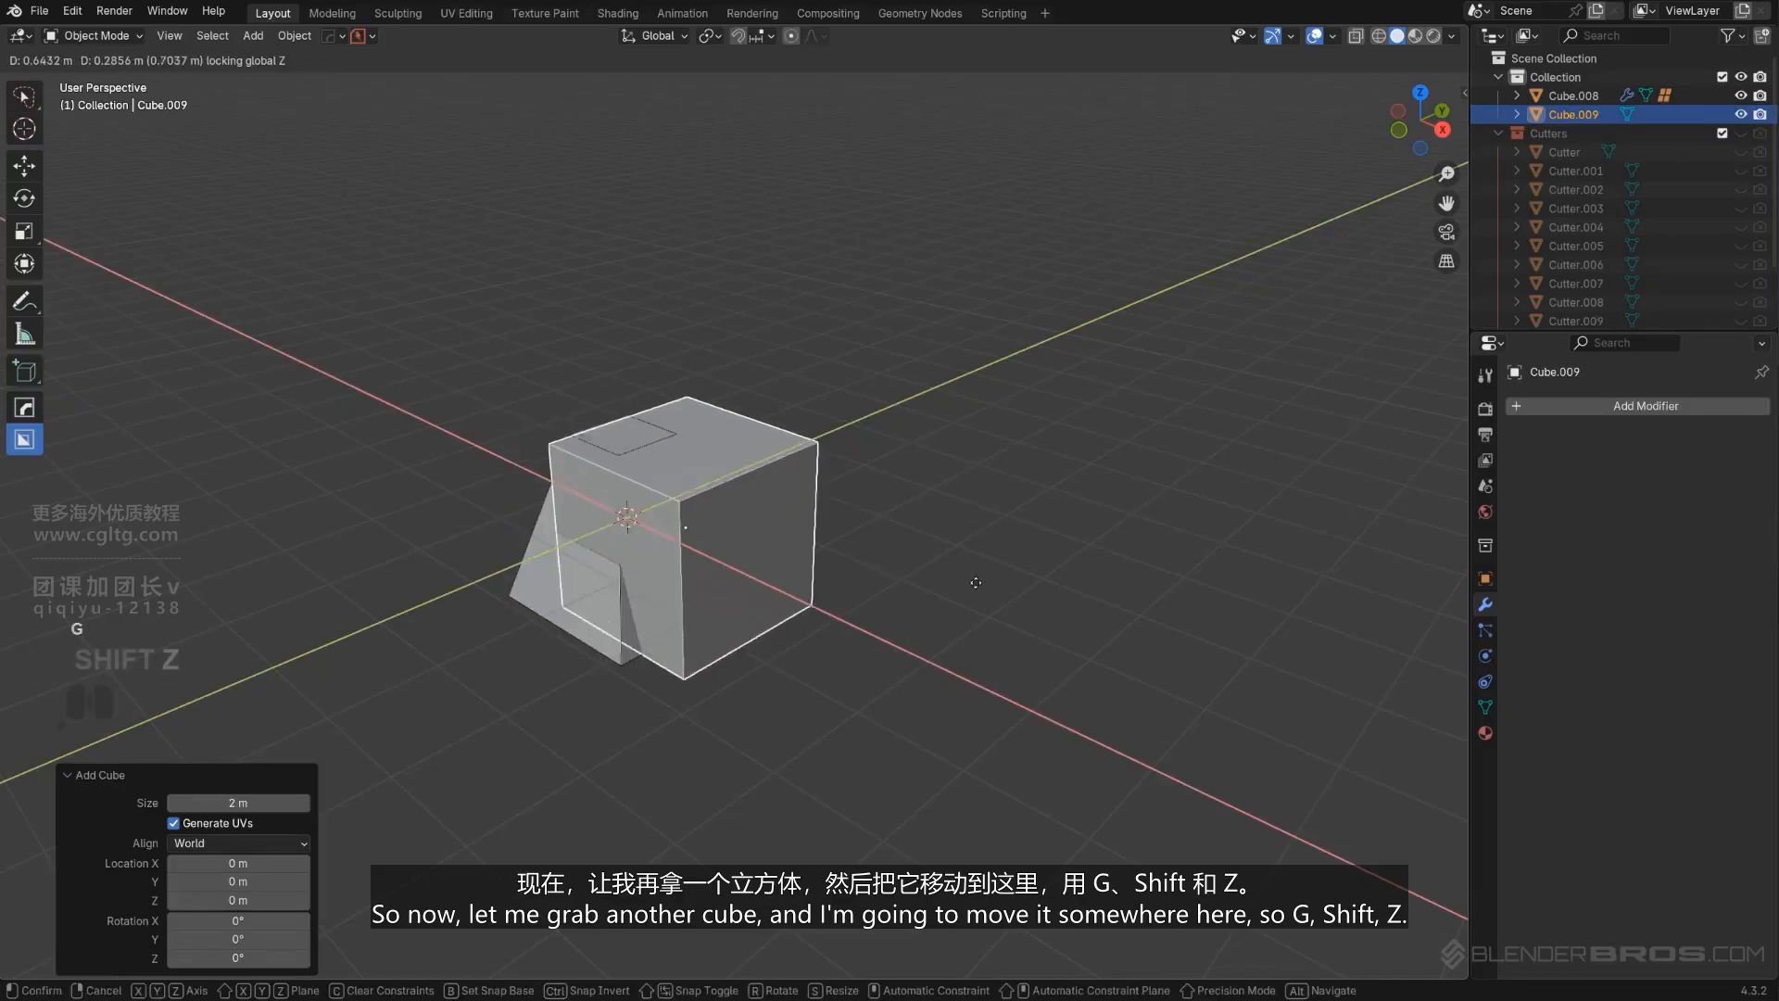
left_click(1111, 593)
Apply Hard Ops Taper / Deform to the second cube on the -Z axis, flaring its base wider than its top.
key("q")
mouse_move(1058, 567)
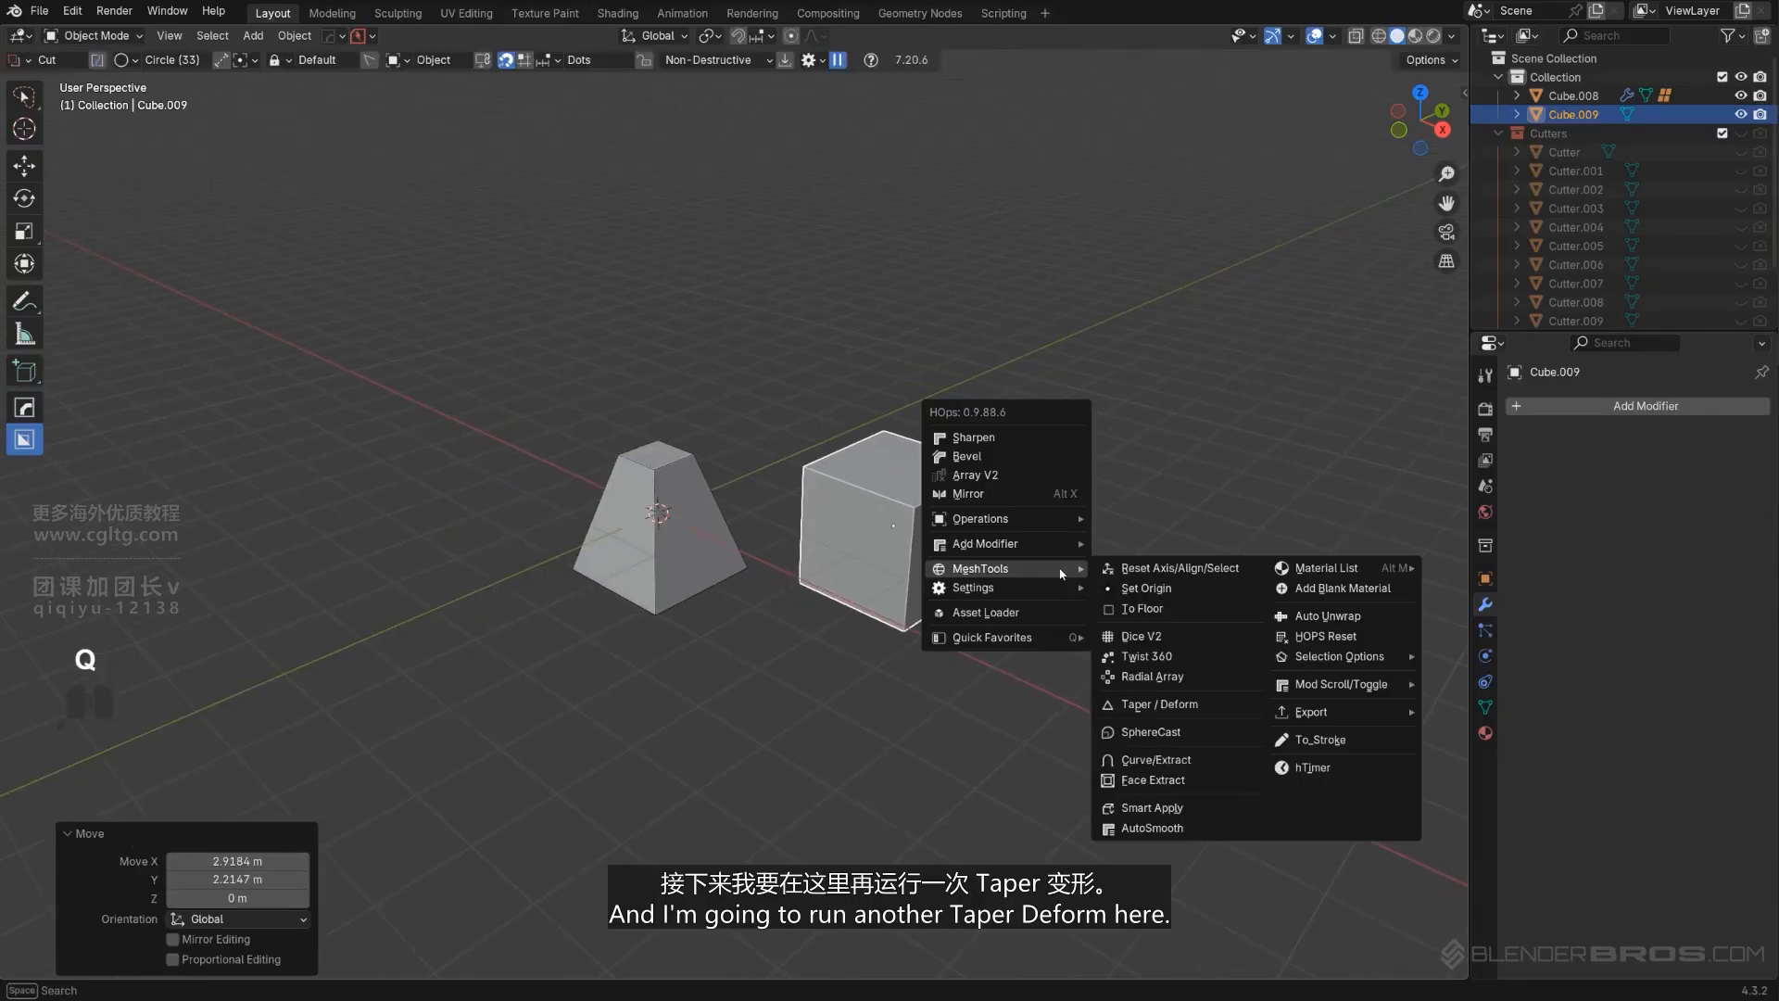
left_click(1204, 706)
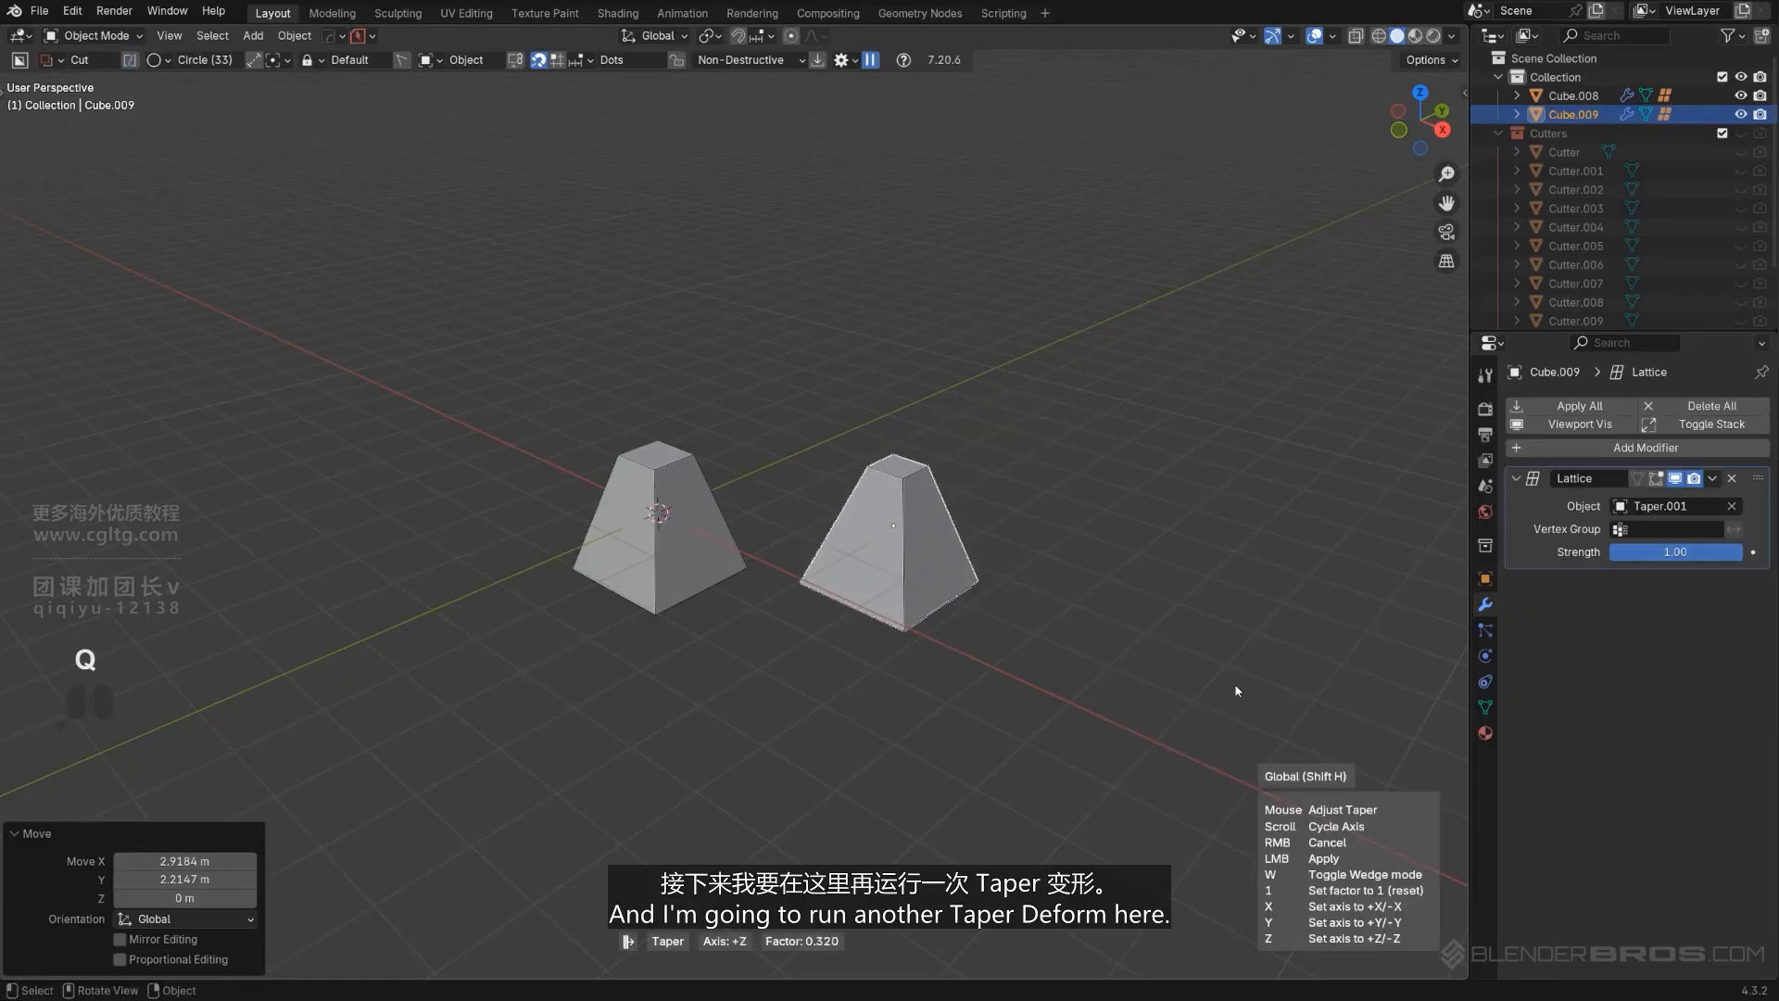
key("z")
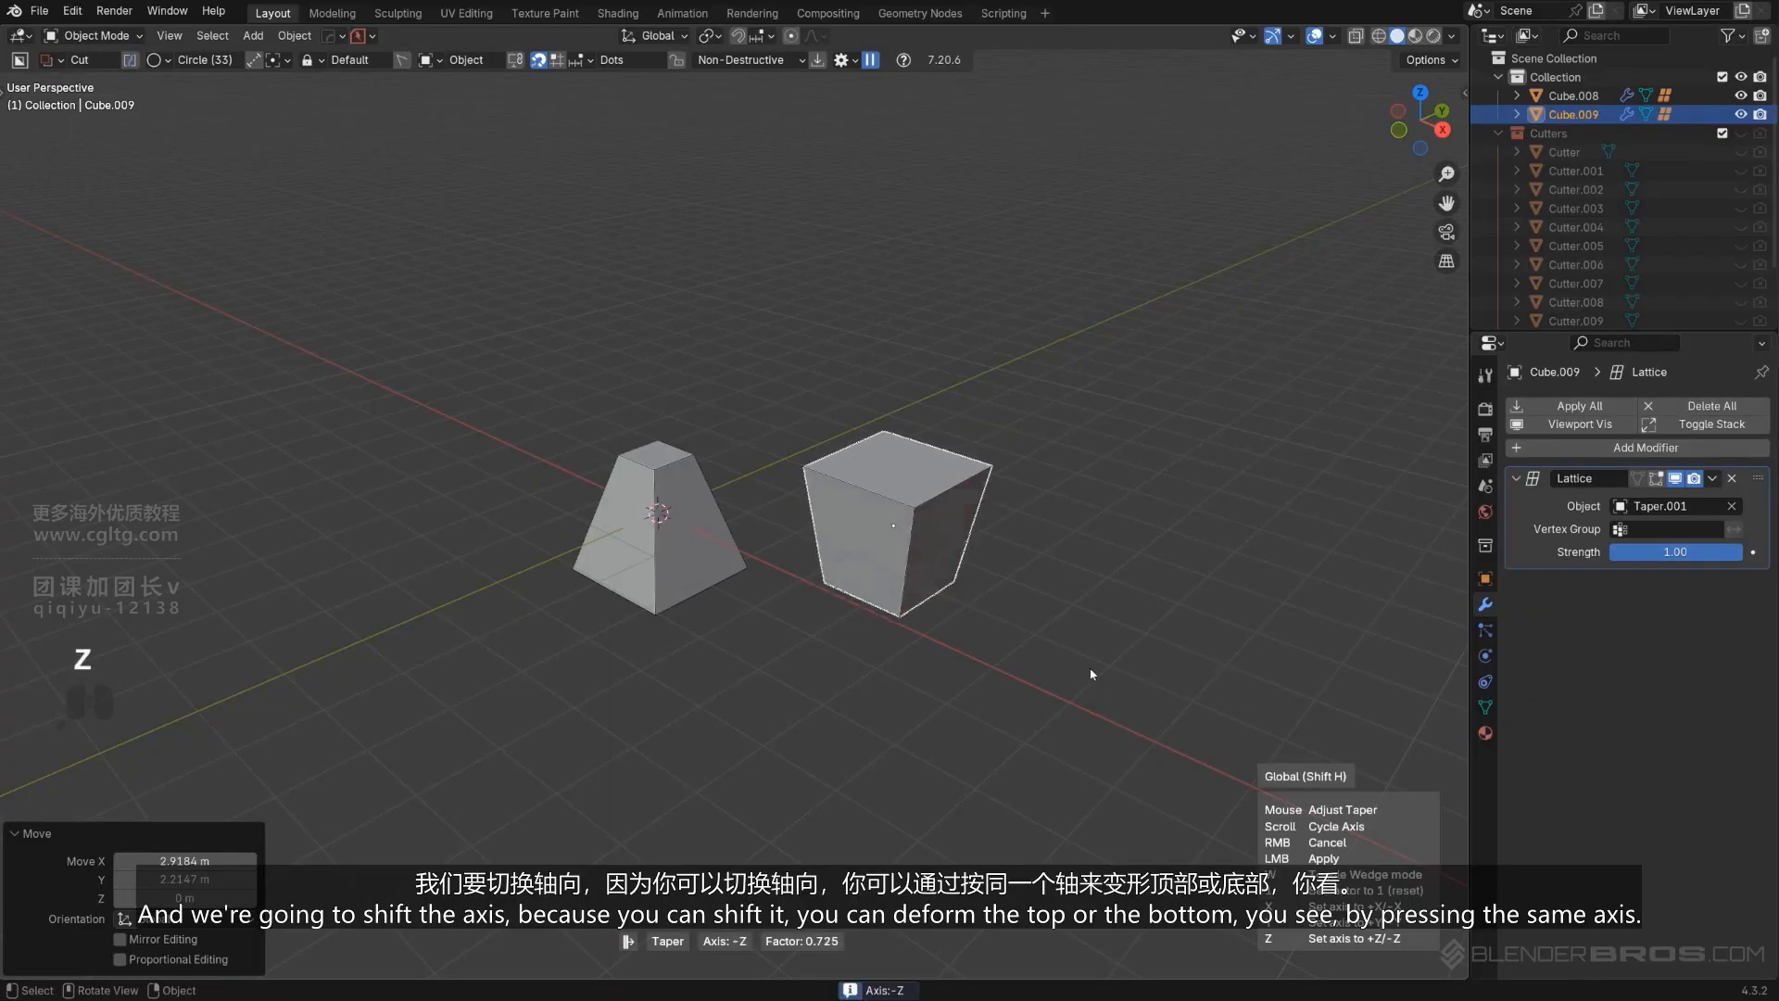
key("z")
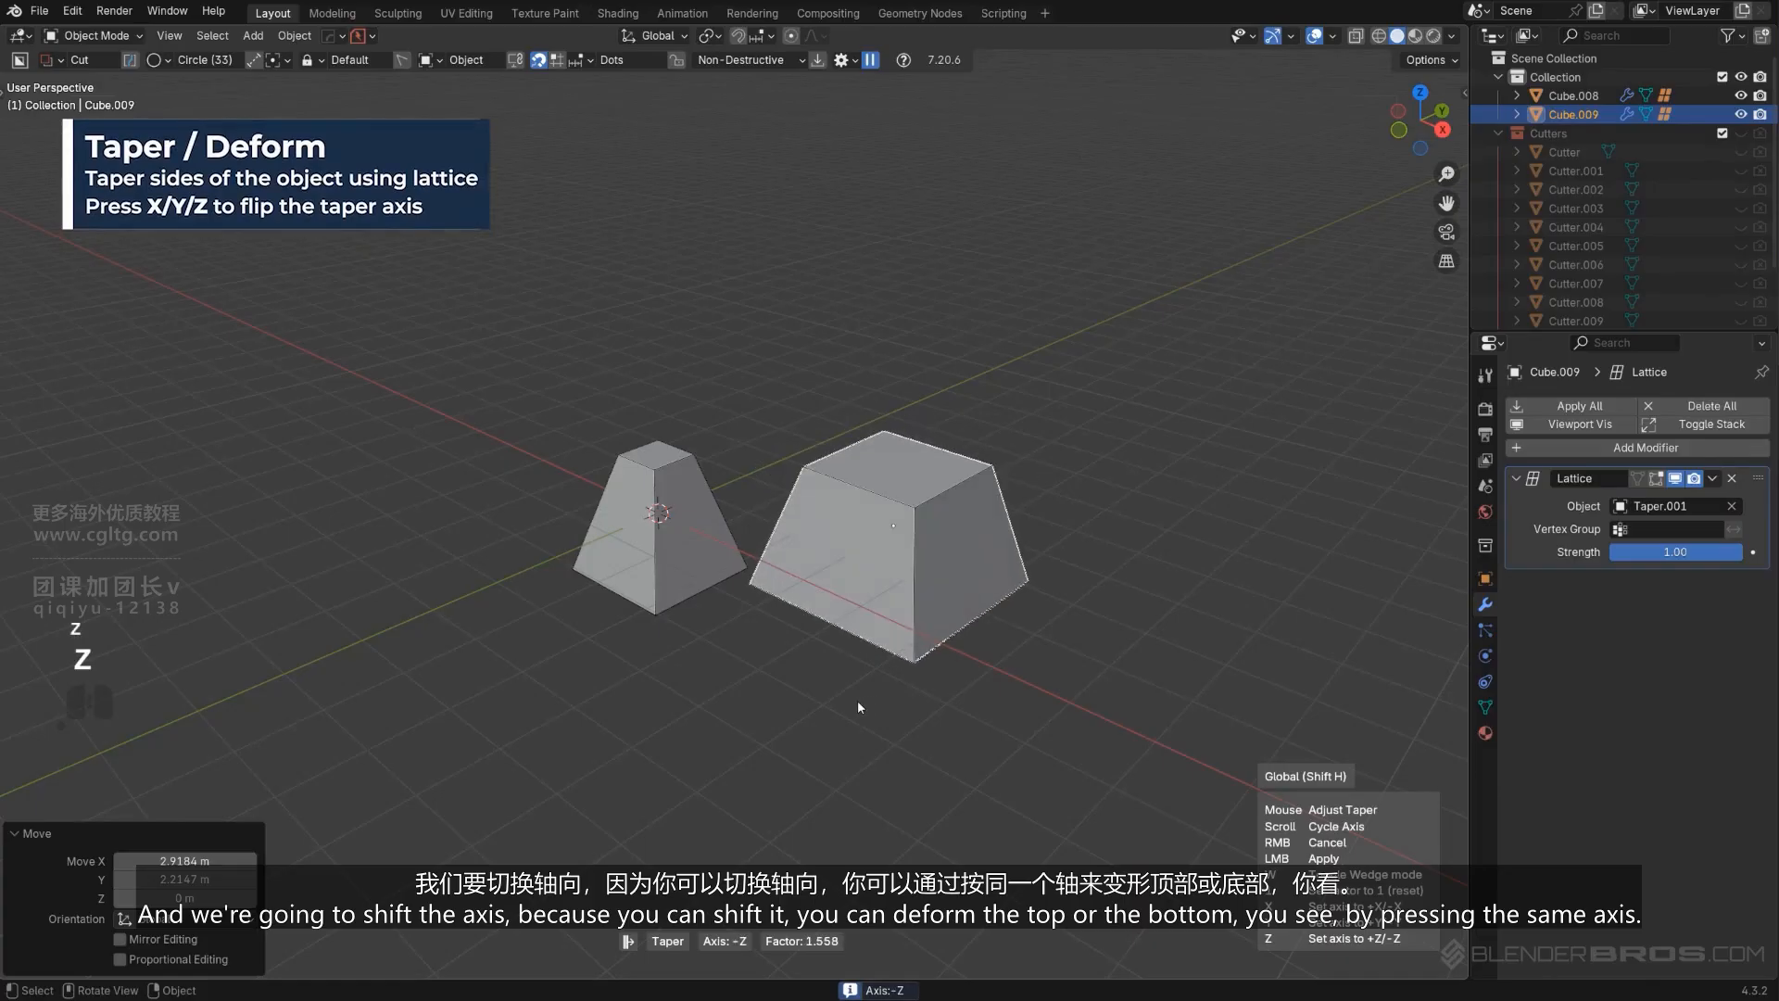
key("z")
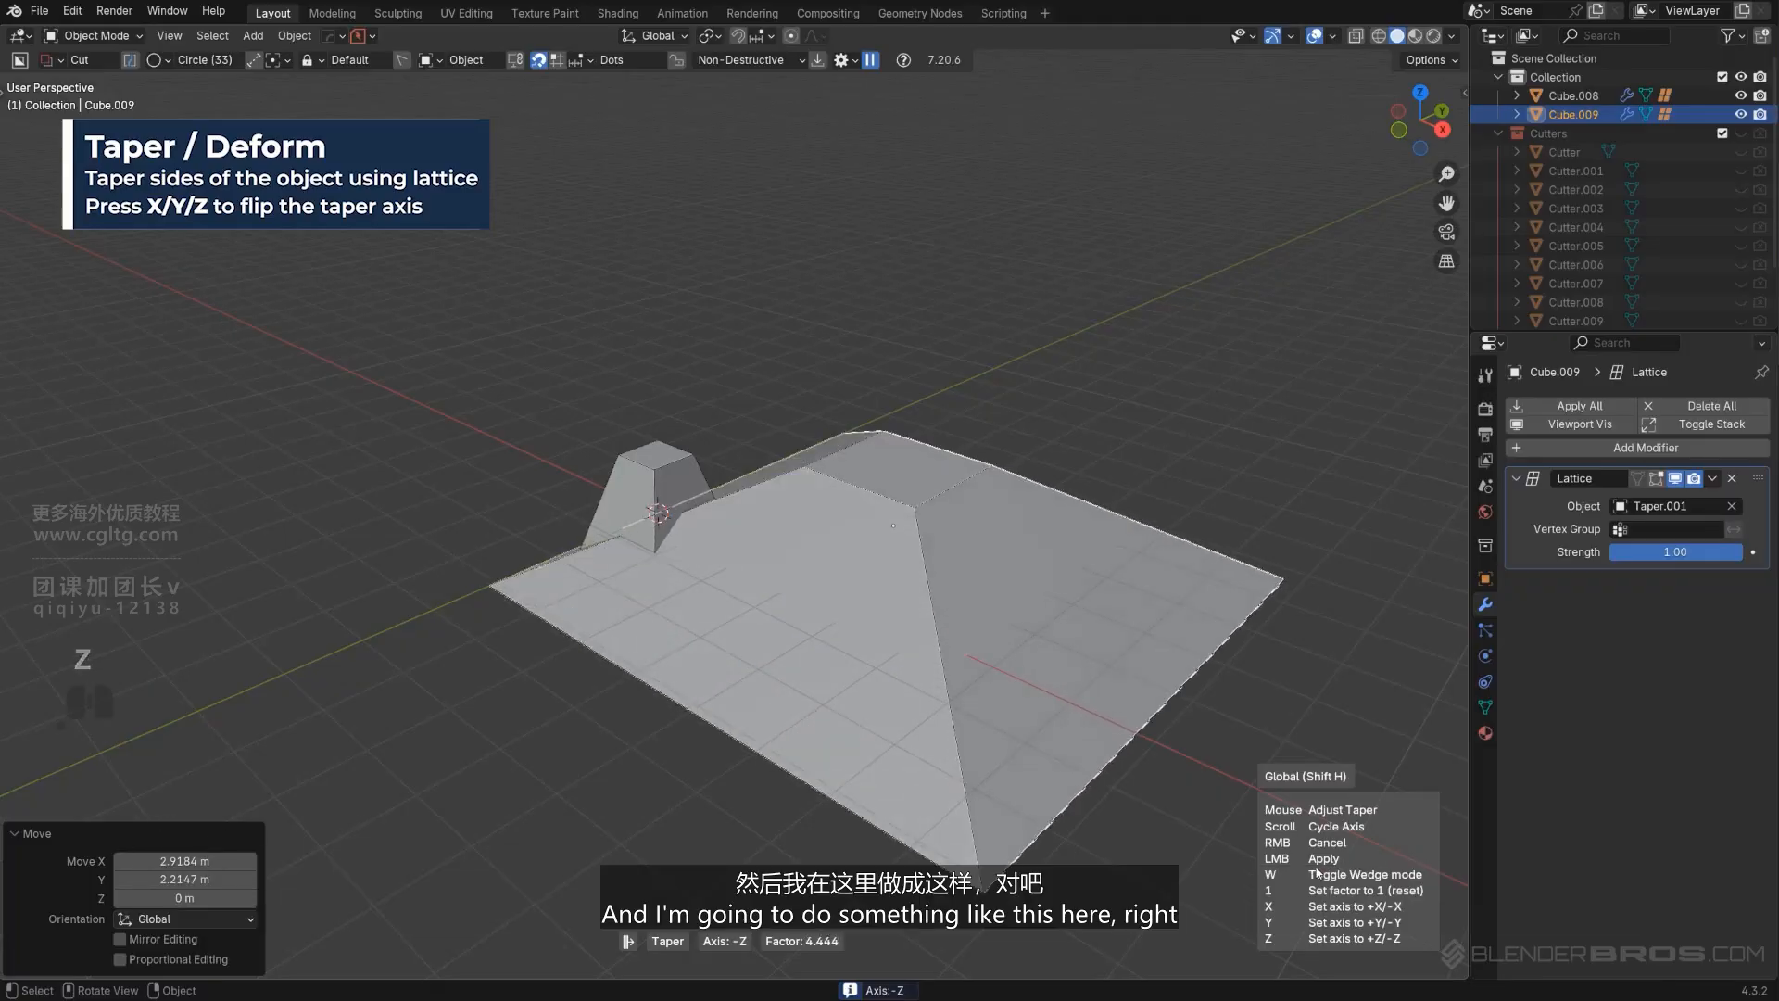
left_click(387, 777)
Delete the first cube's taper lattice and the first cube itself.
key("t")
left_click(653, 503)
key("x")
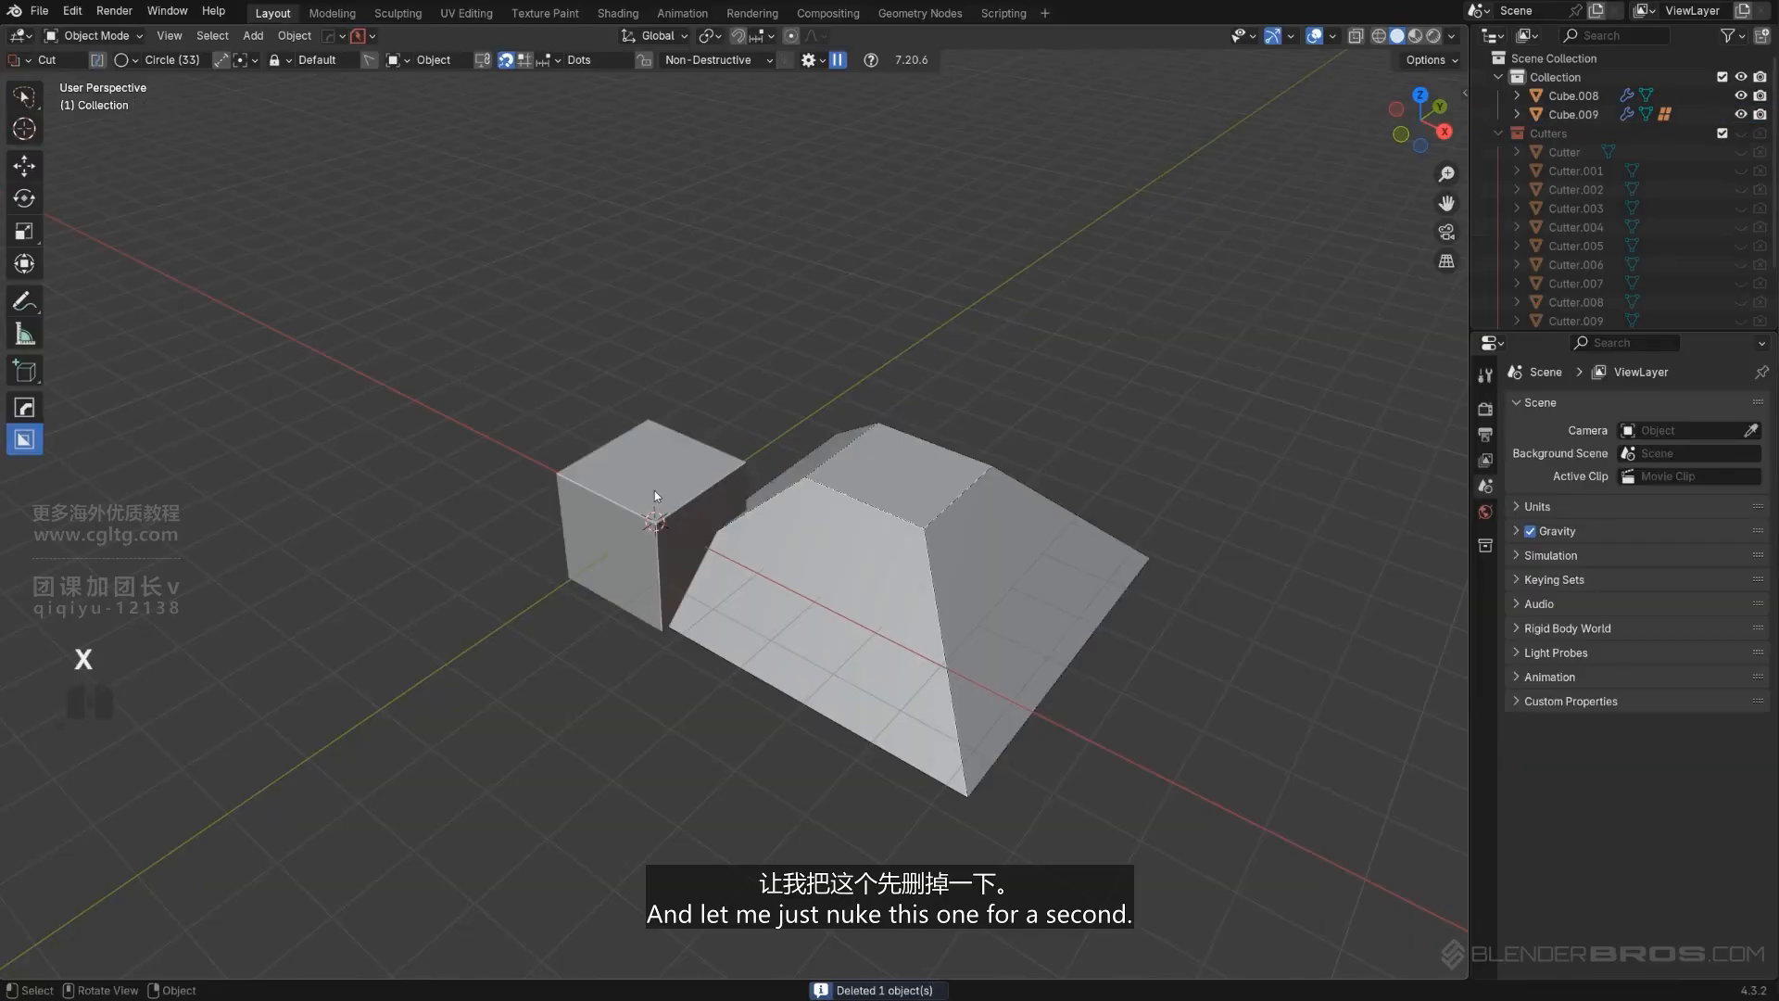
left_click(654, 492)
key("x")
middle_click_drag(759, 542, 758, 580, "shift")
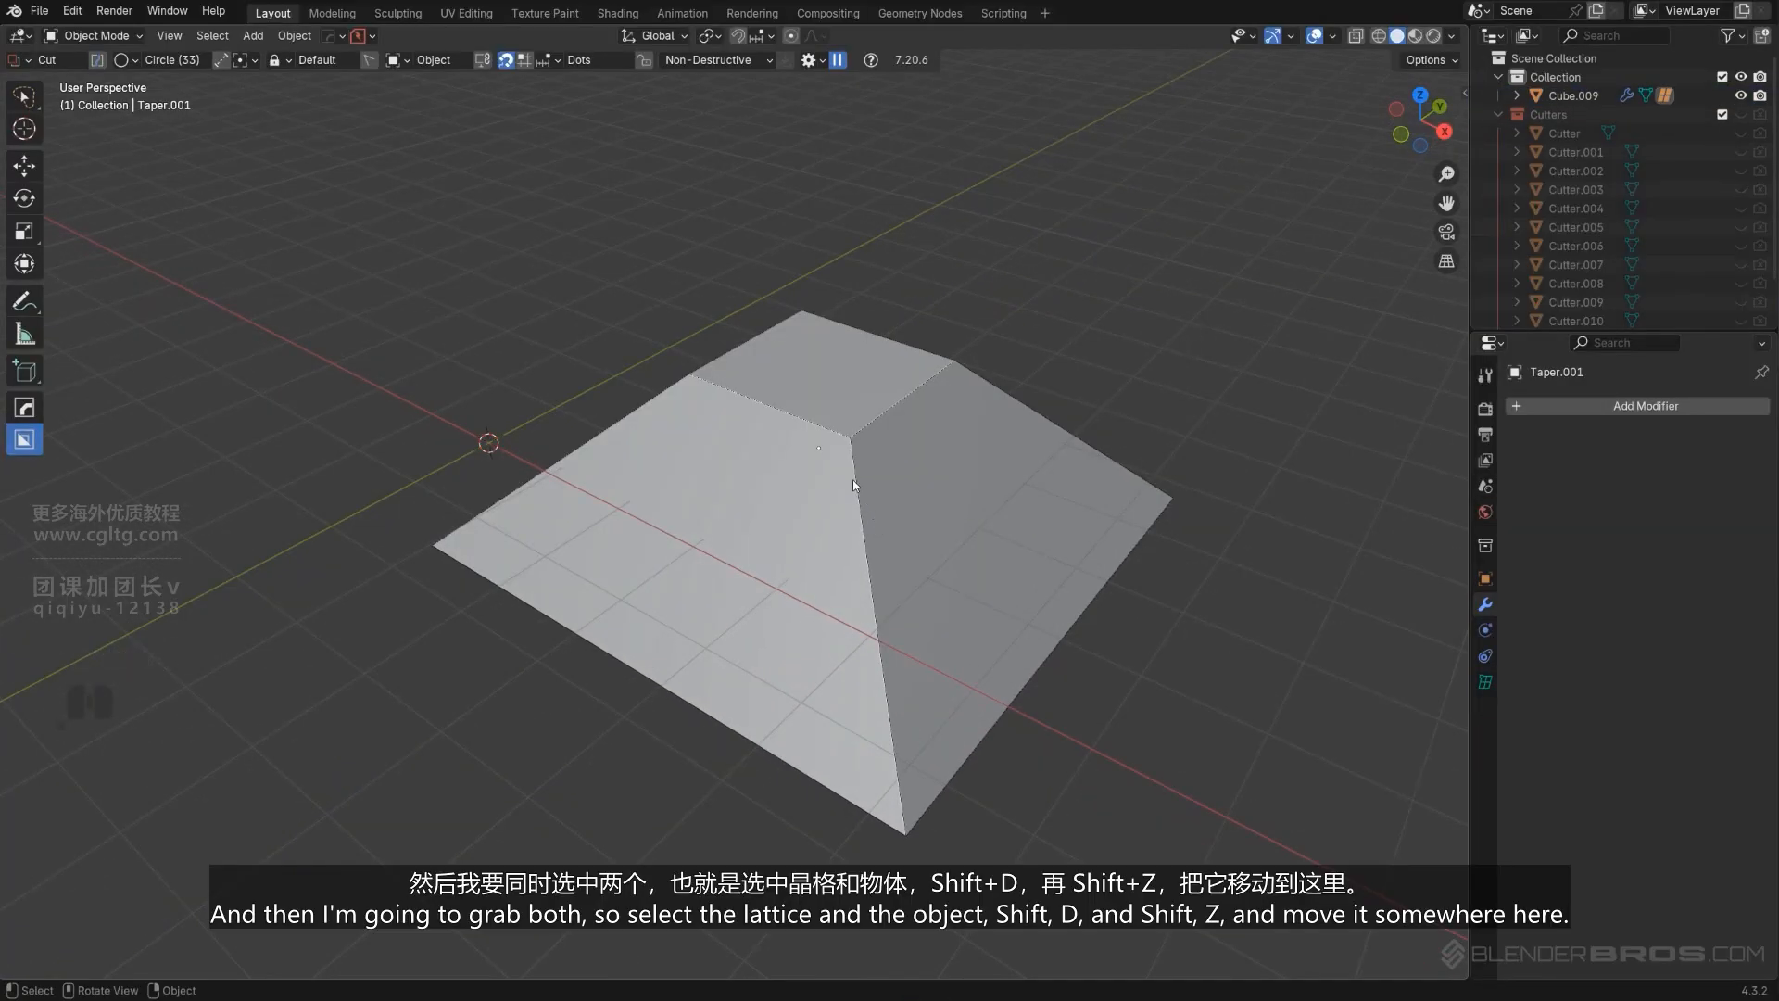
Duplicate the flared cube together with its lattice and move the copy horizontally about -4.66 m in X and -3.00 m in Y.
left_click(857, 480)
left_click(858, 480, "shift")
middle_click_drag(872, 455, 887, 488, "shift")
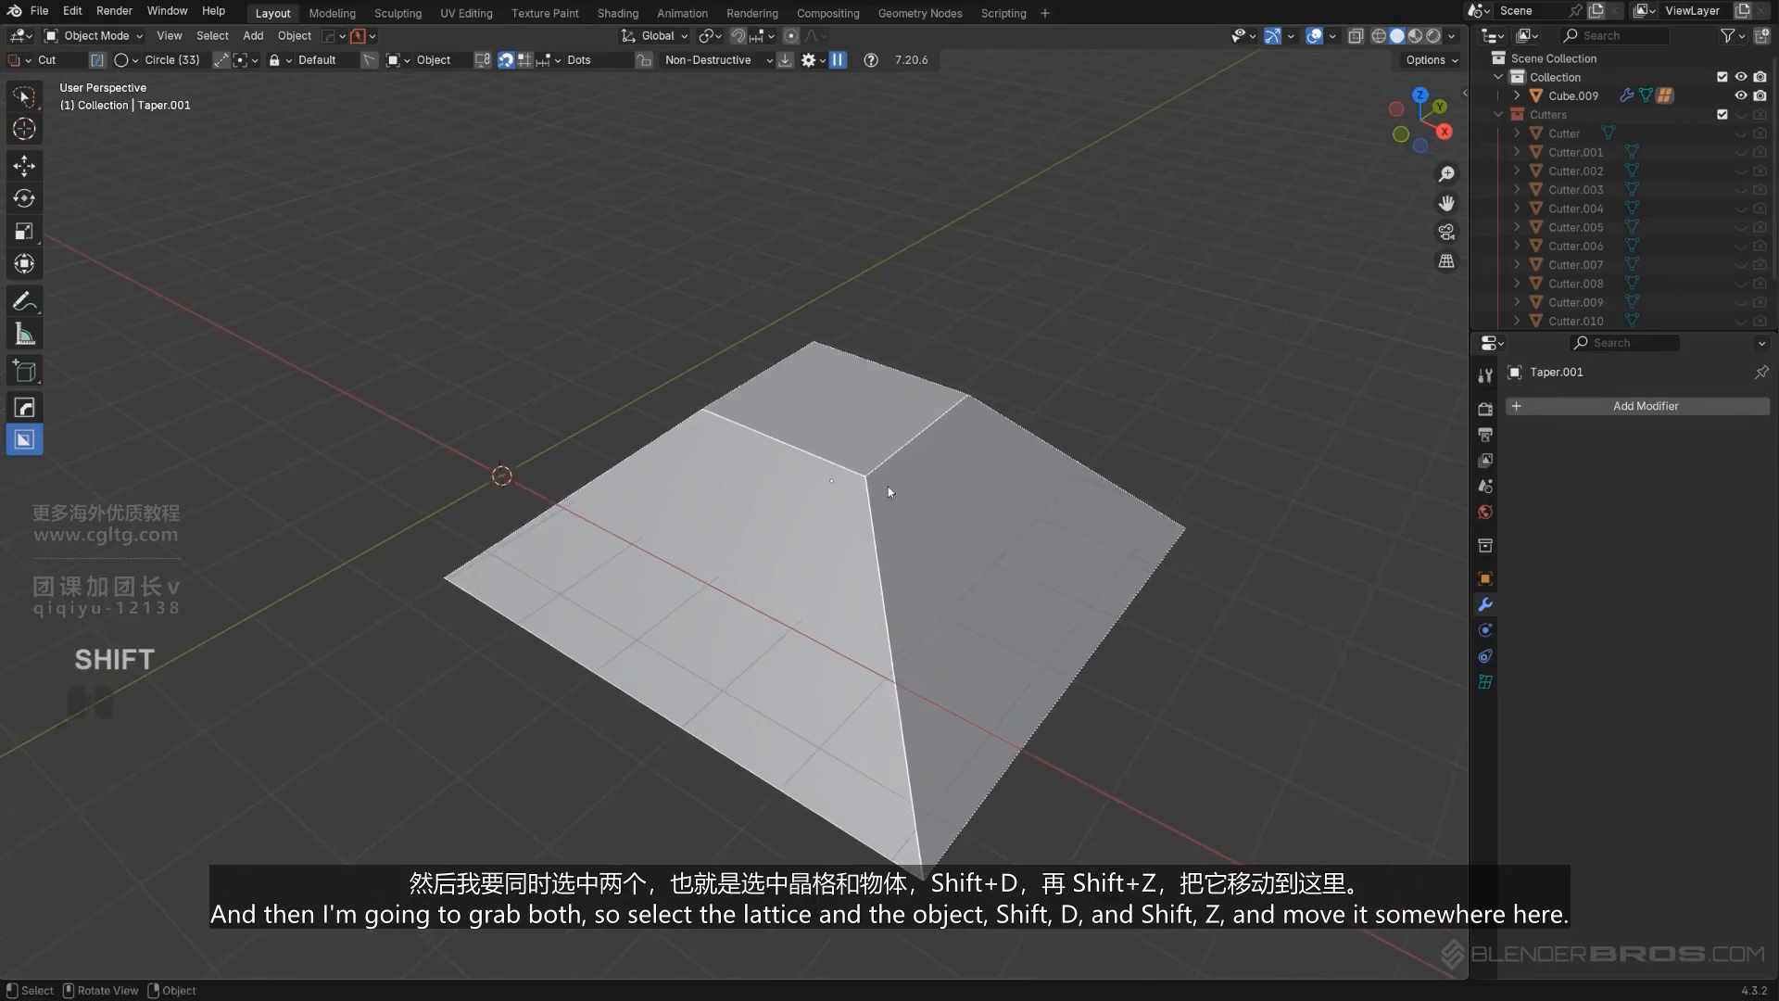
key("shift+d")
scroll(879, 423, "down", 2)
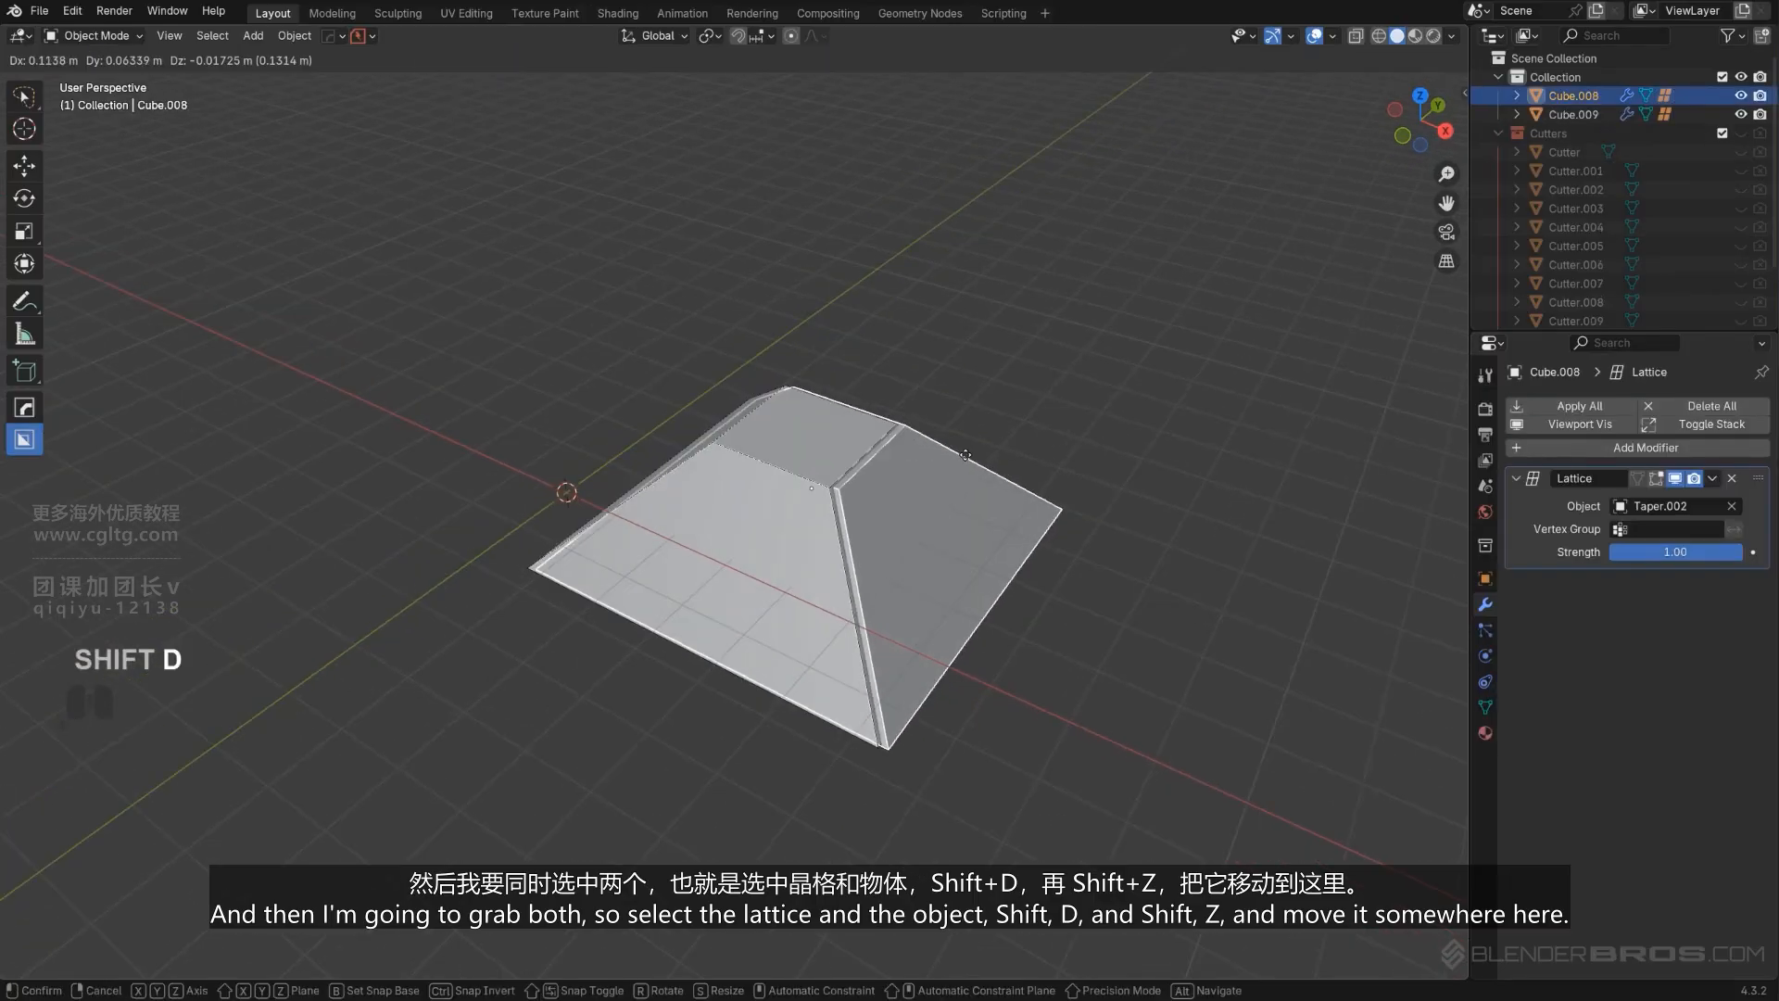
key("shift+z")
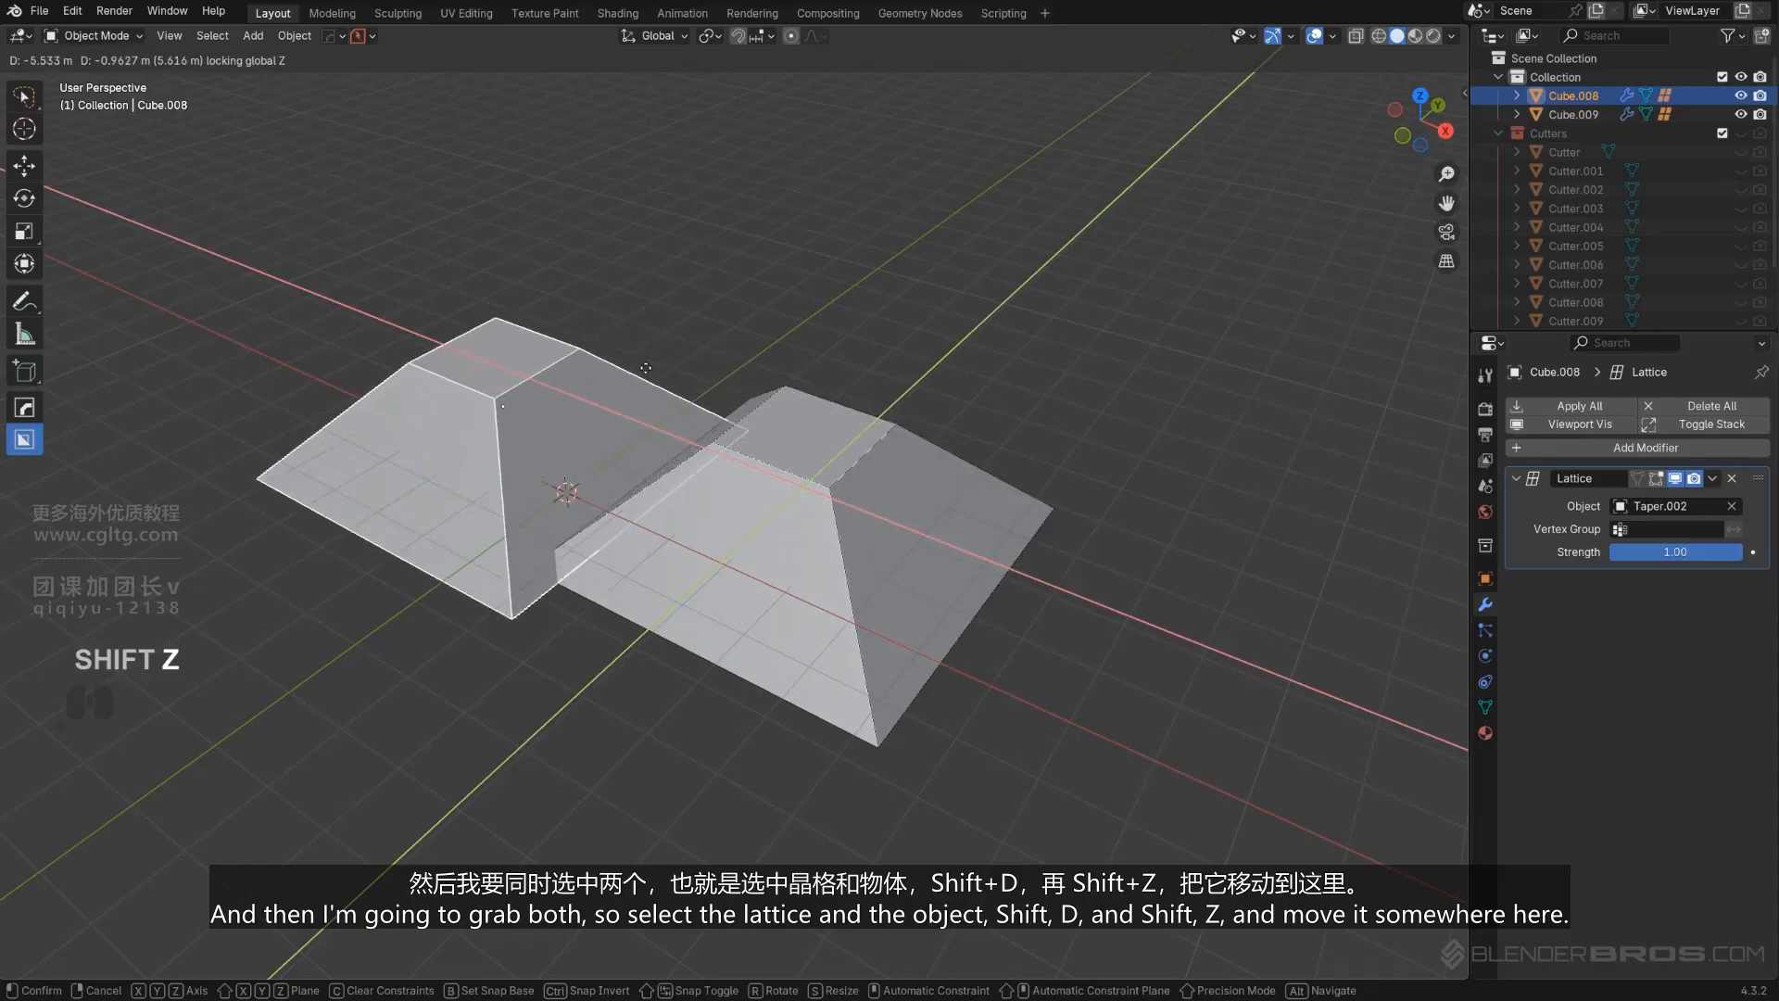
left_click(742, 425)
Duplicate the flared cube together with its lattice and place the copy horizontally behind the other two, mainly along positive Y.
scroll(687, 547, "up", 2)
key("shift+d")
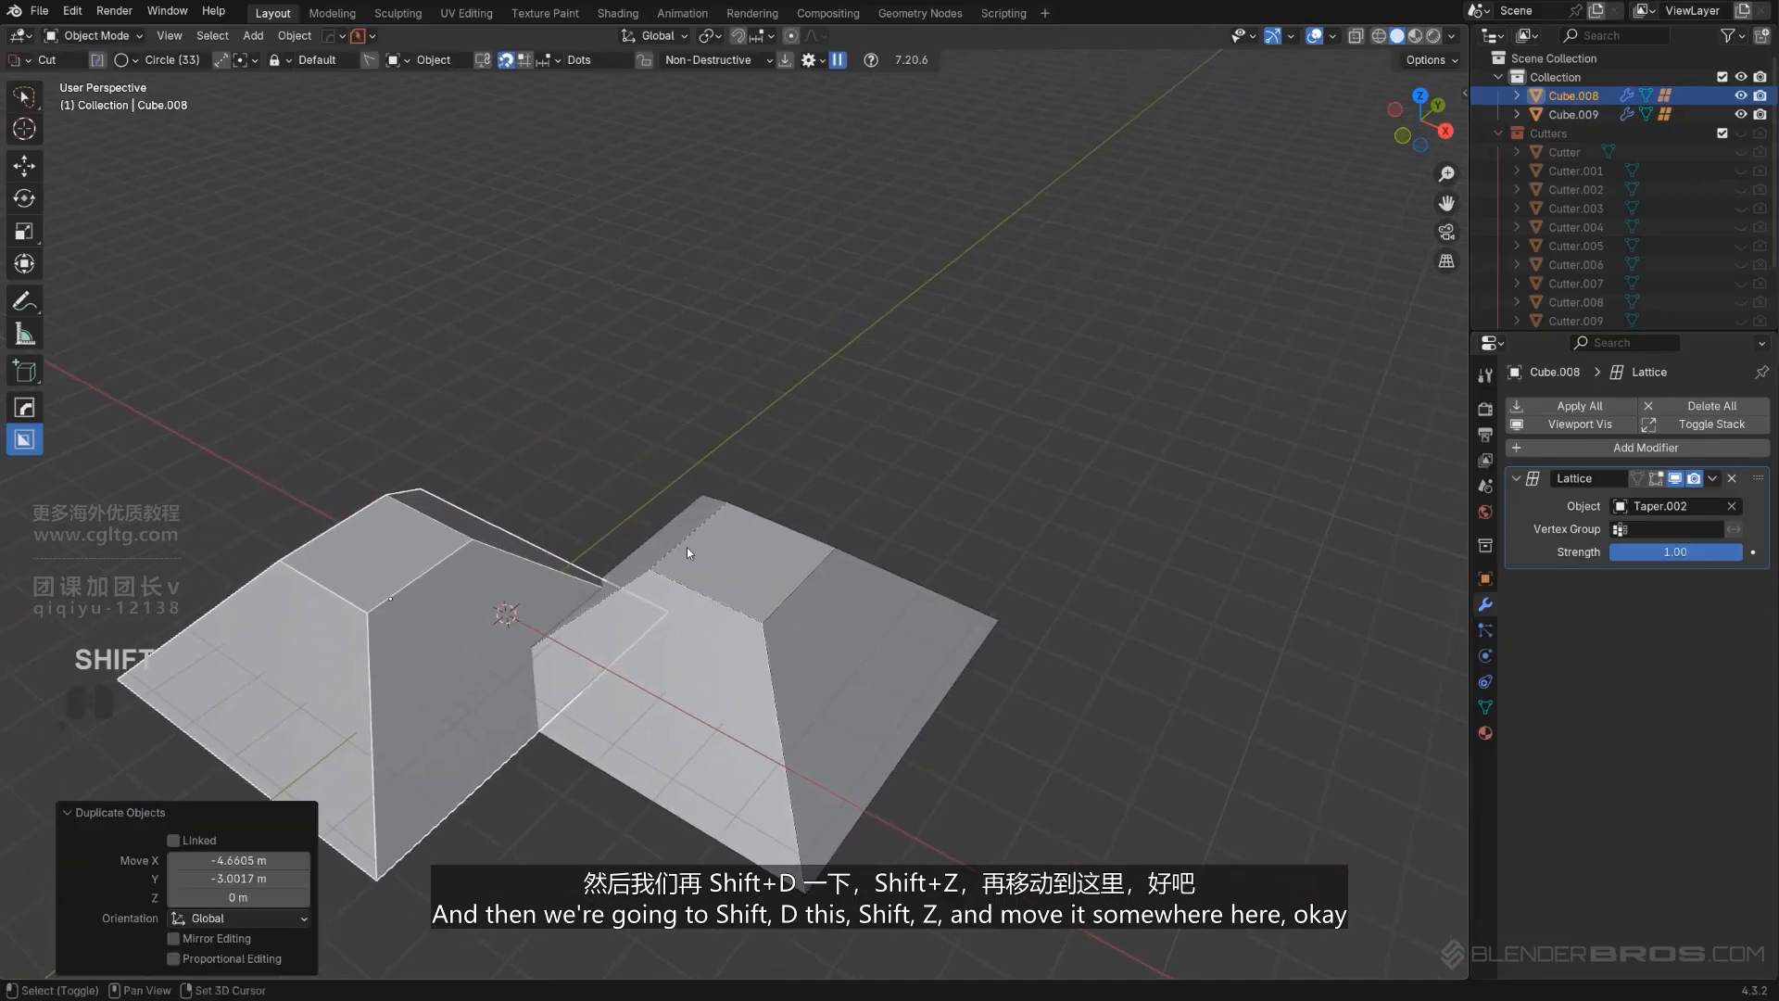
key("shift+z")
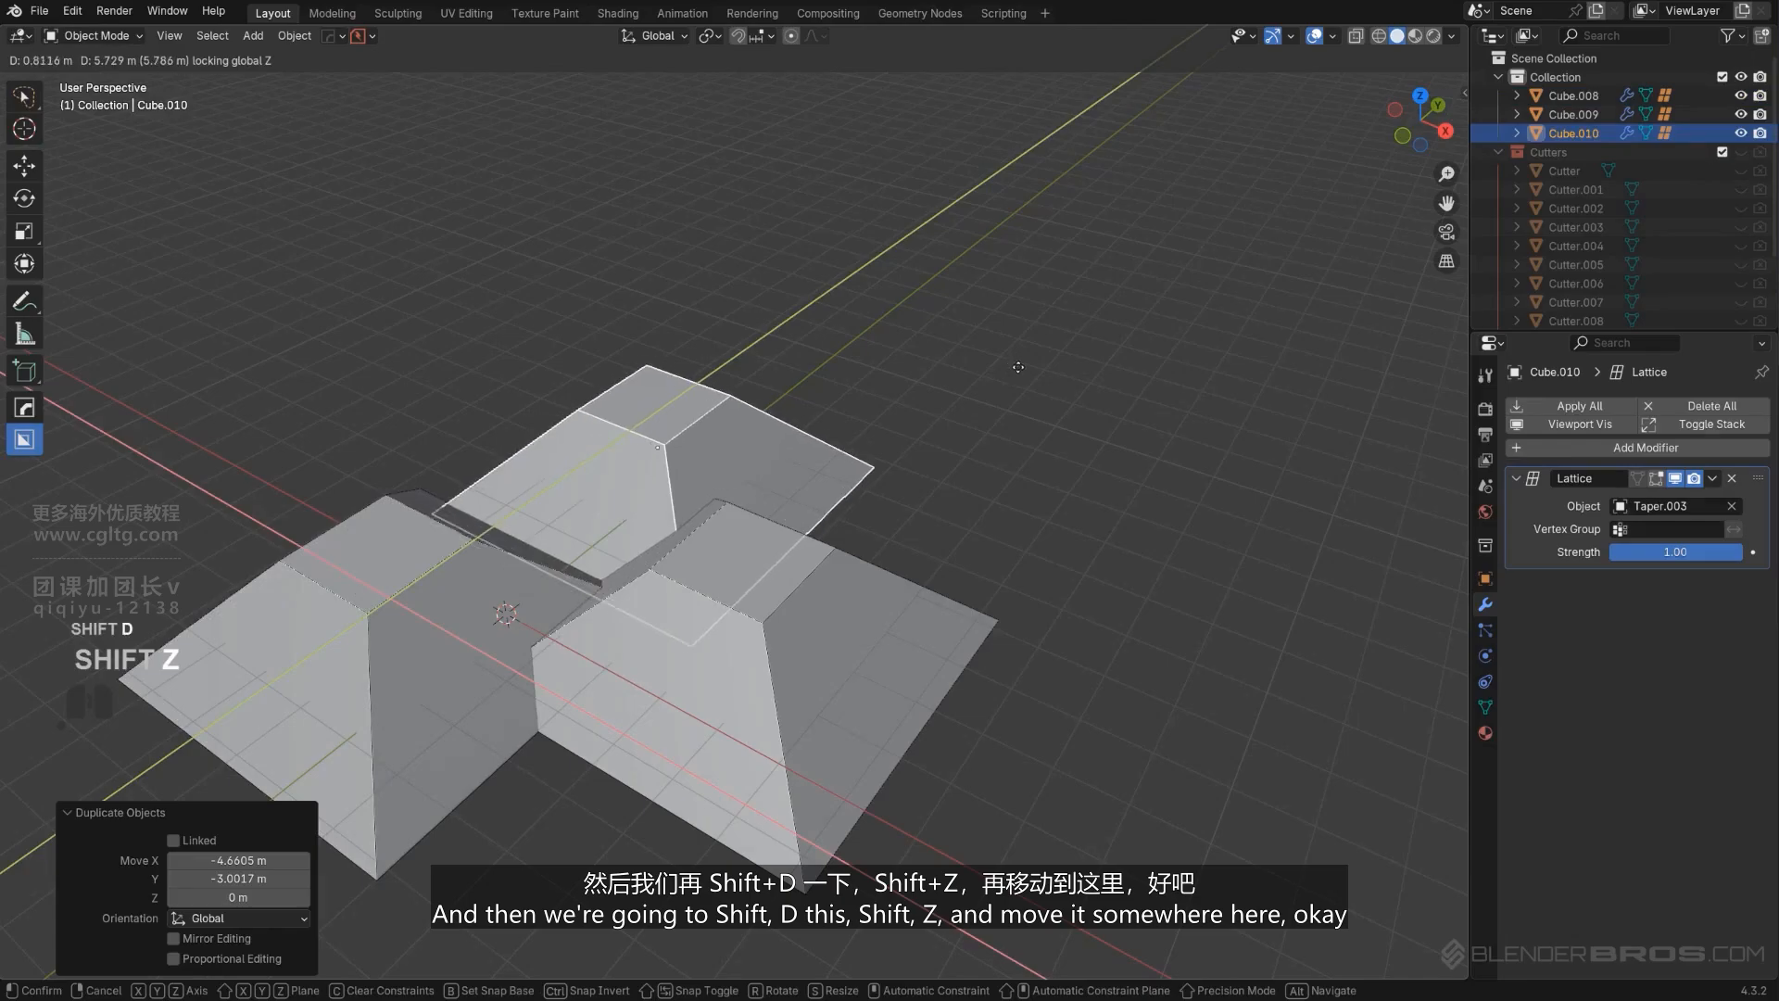
left_click(1124, 354)
Set the Lattice modifier strength of the newest flared copy to 0.62.
middle_click_drag(960, 474, 997, 434)
scroll(964, 445, "up", 2)
left_click(979, 426)
left_click(936, 463)
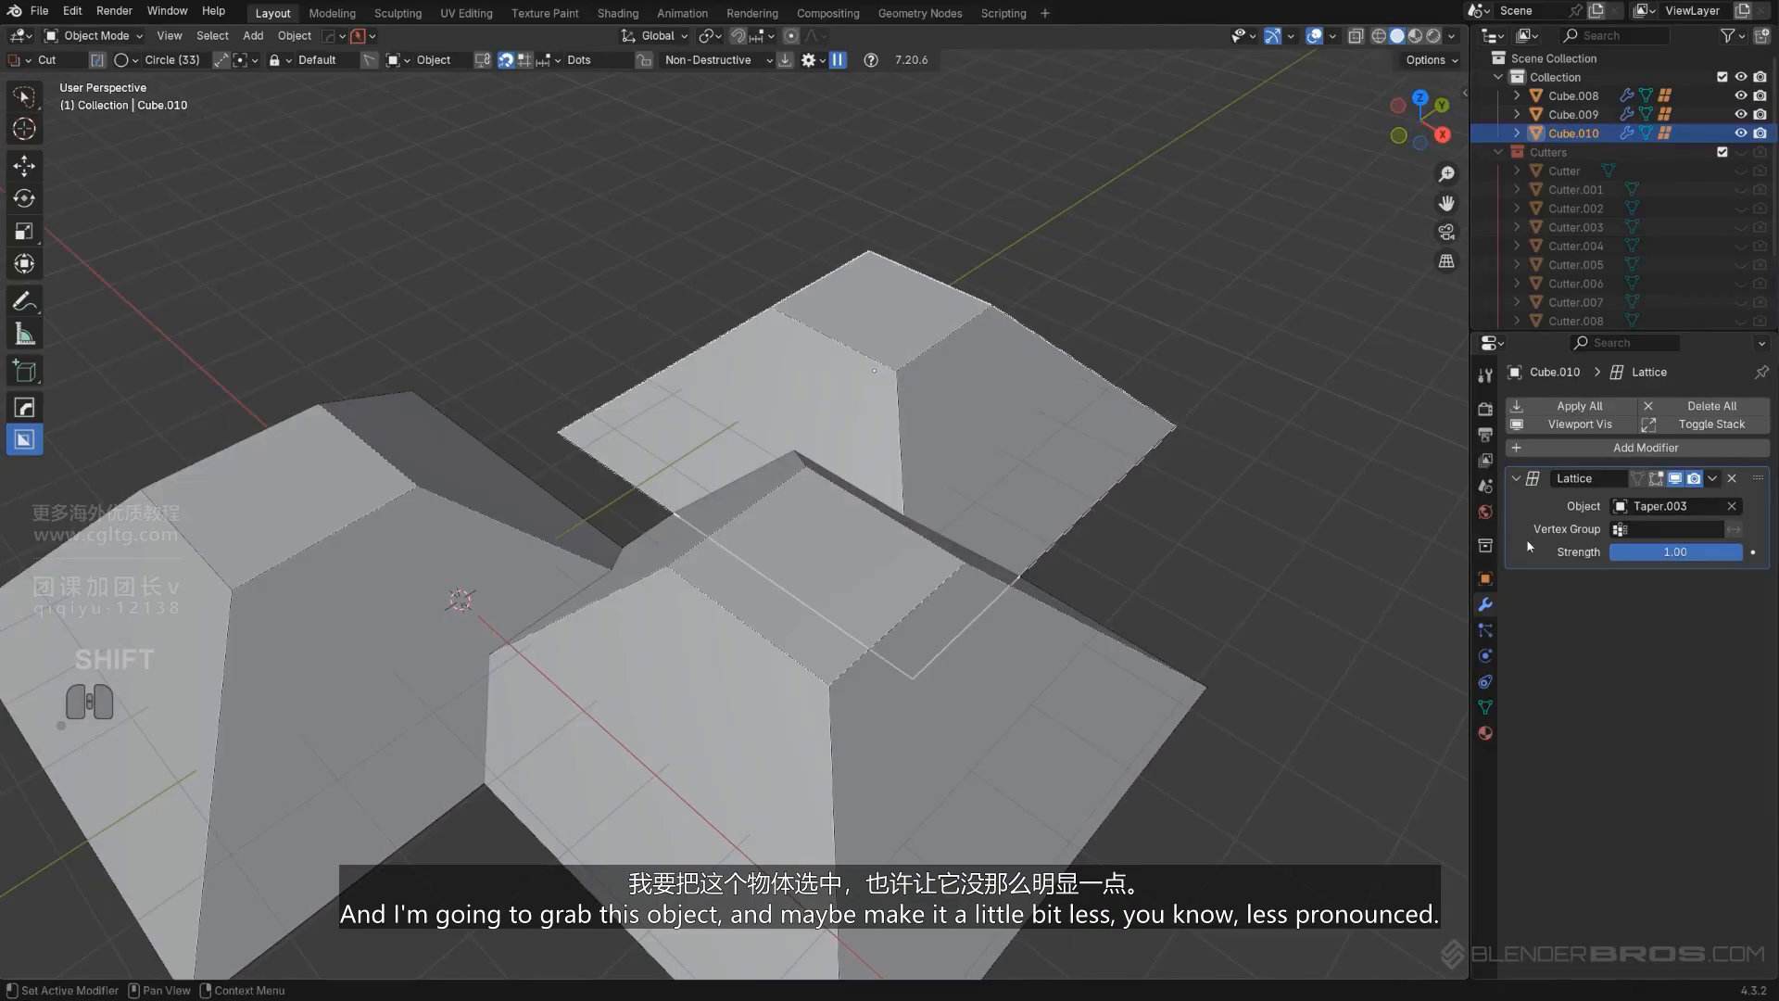
left_click_drag(1738, 552, 1693, 551)
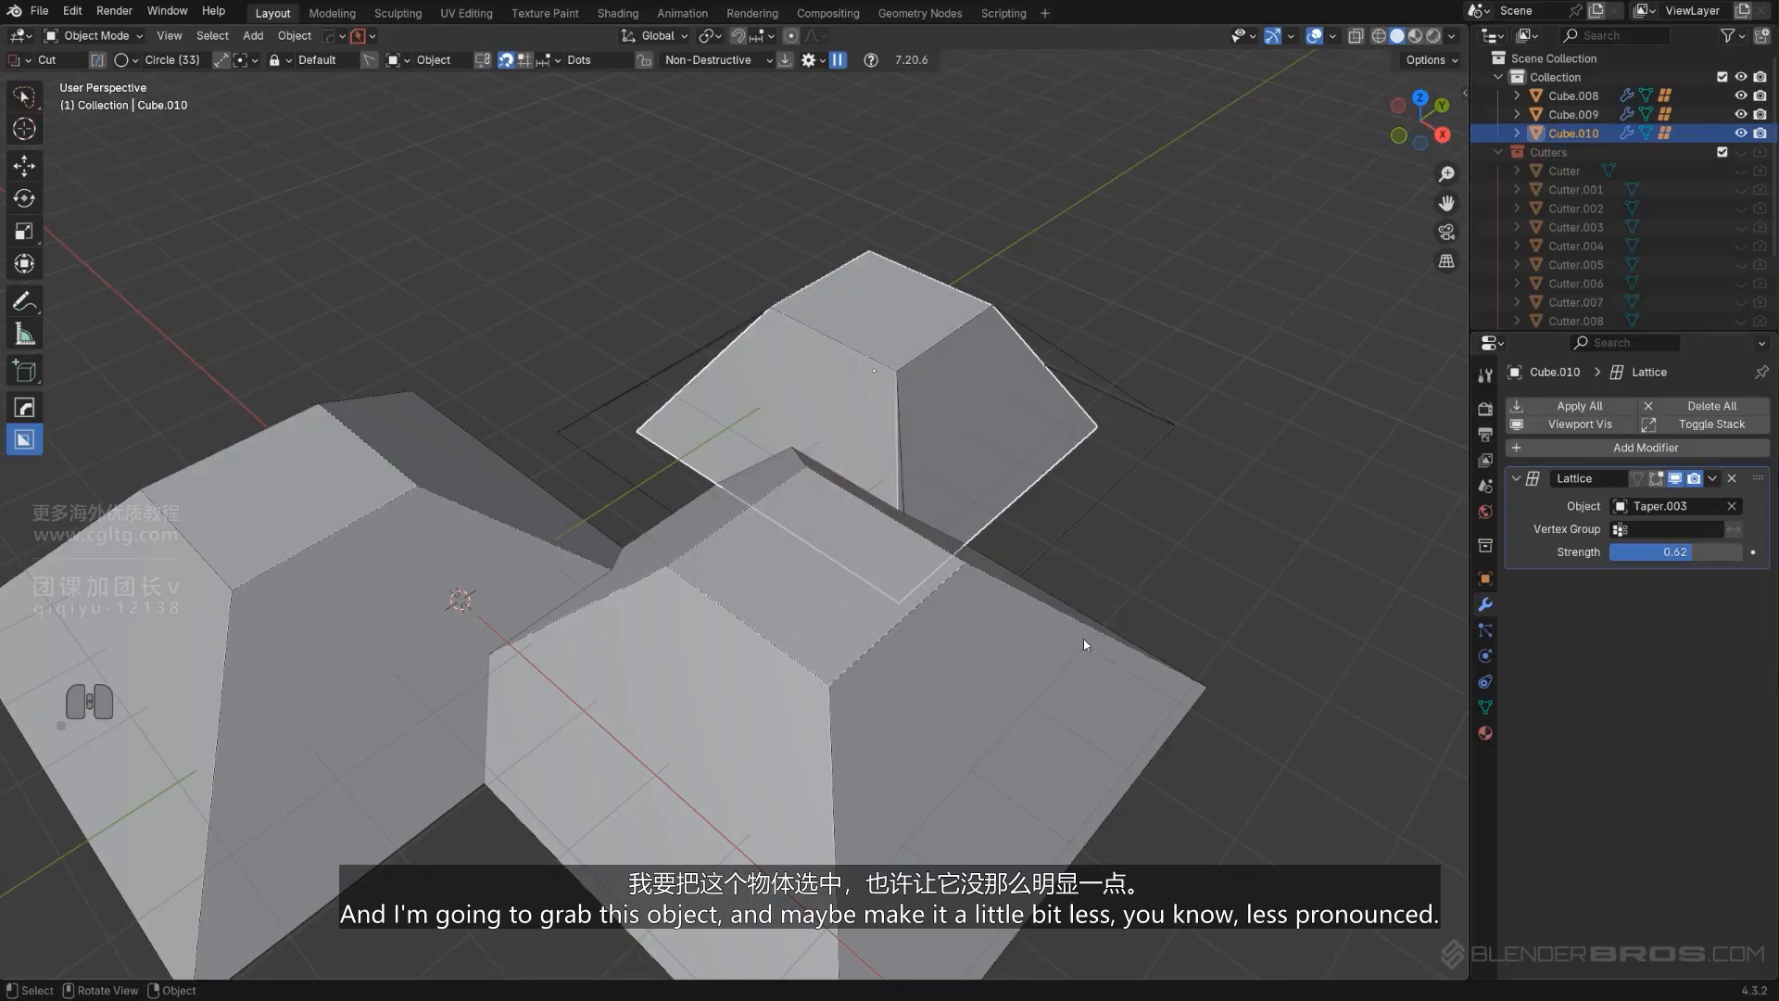
Select the first flared duplicate together with its lattice and scale both down uniformly.
scroll(1084, 645, "down", 2)
middle_click_drag(732, 695, 749, 643, "shift")
left_click(569, 508)
left_click(593, 534, "shift")
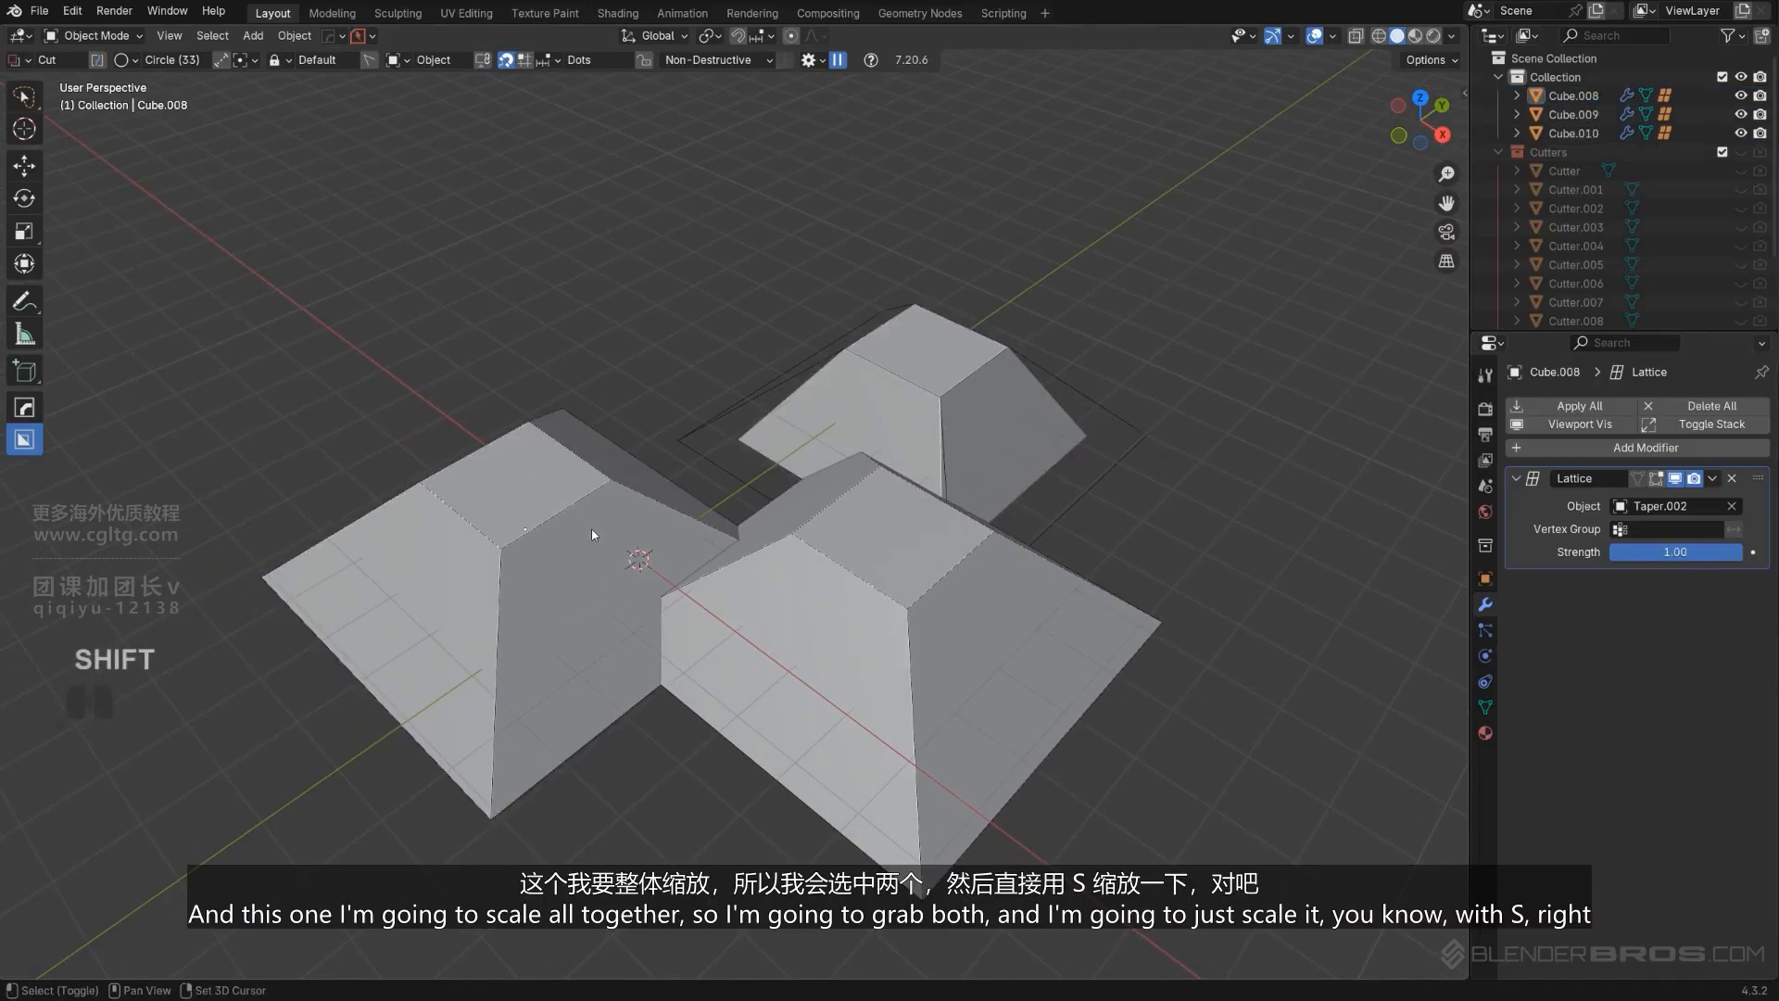
left_click(647, 554, "shift")
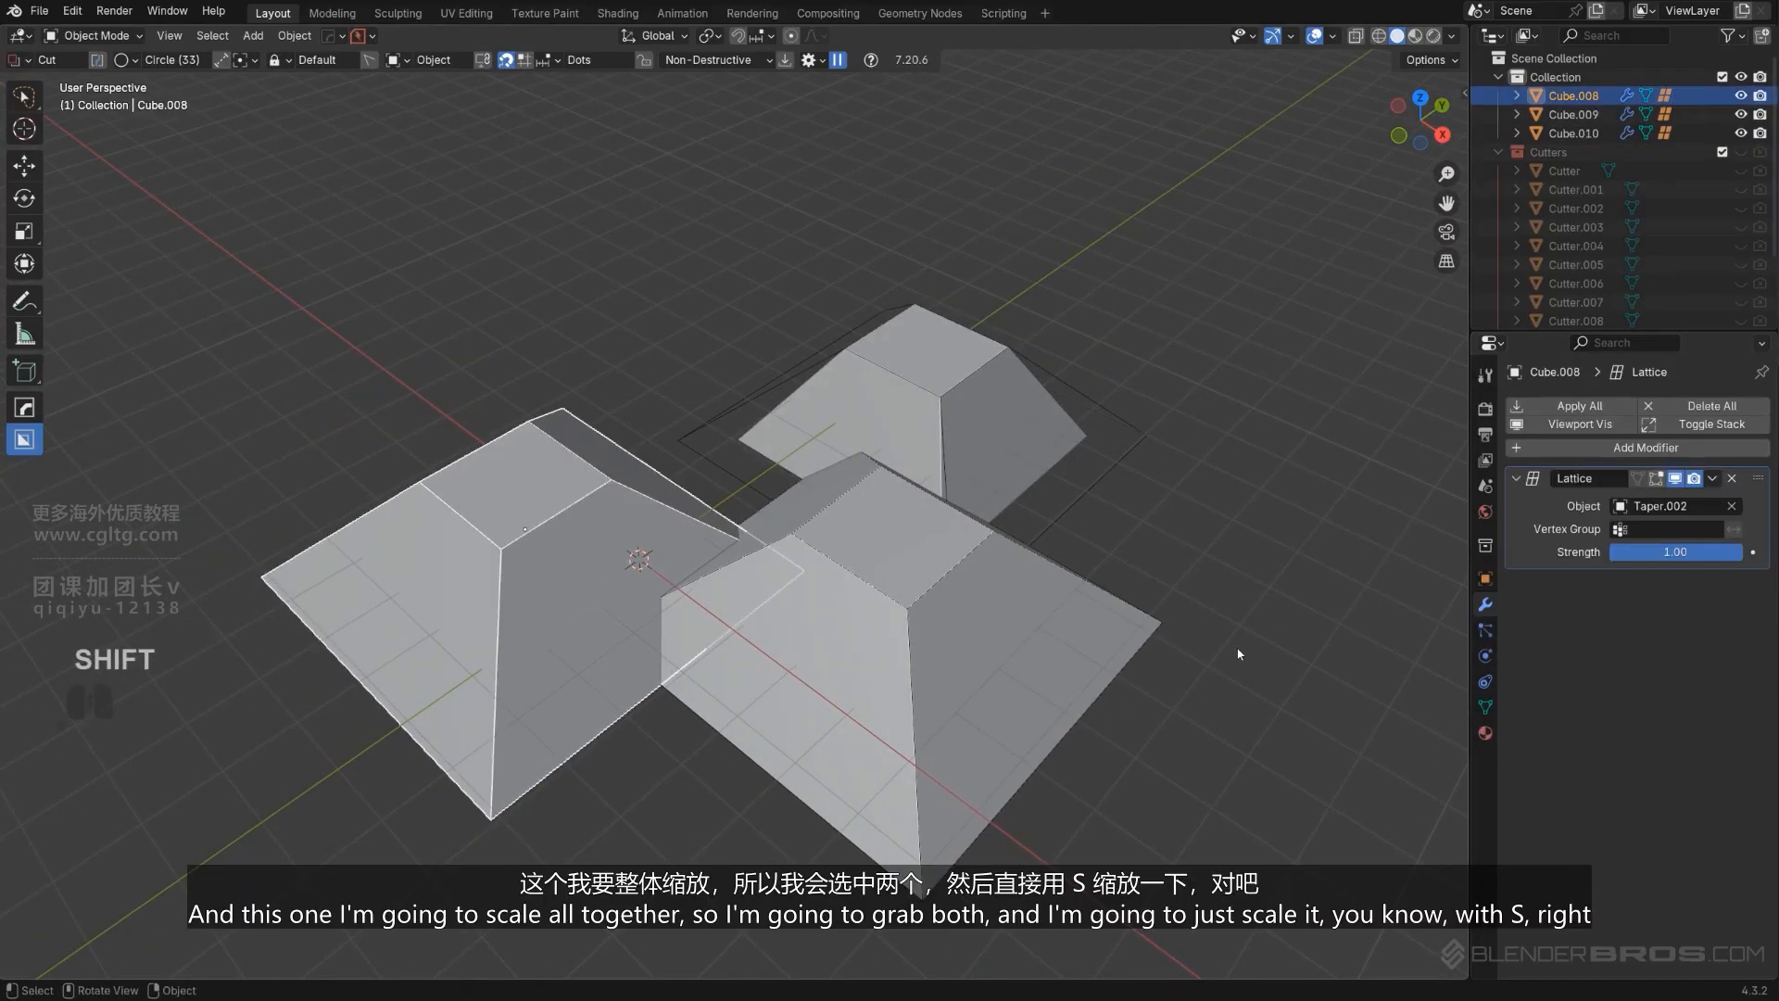
key("s")
left_click(965, 615)
Drop the scaled-down flared cube onto the grid floor with Hard Ops To Floor.
middle_click_drag(964, 615, 913, 463)
left_click(697, 458)
middle_click_drag(697, 459, 649, 520)
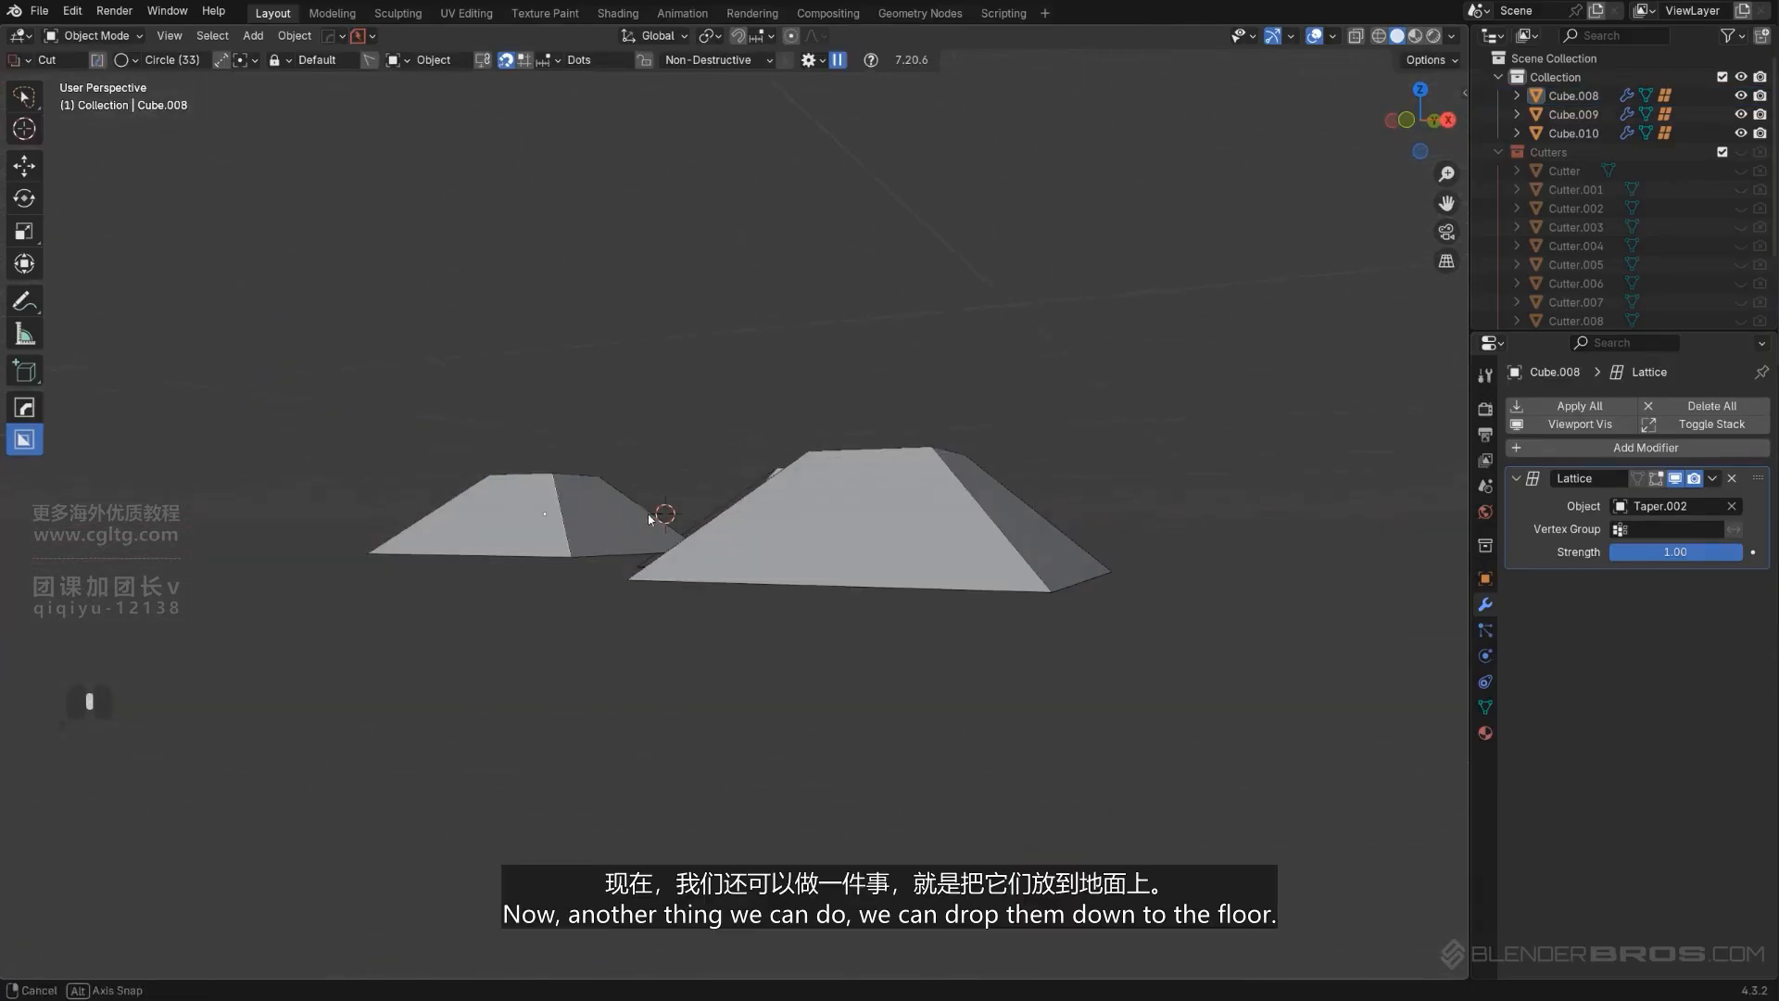
key("q")
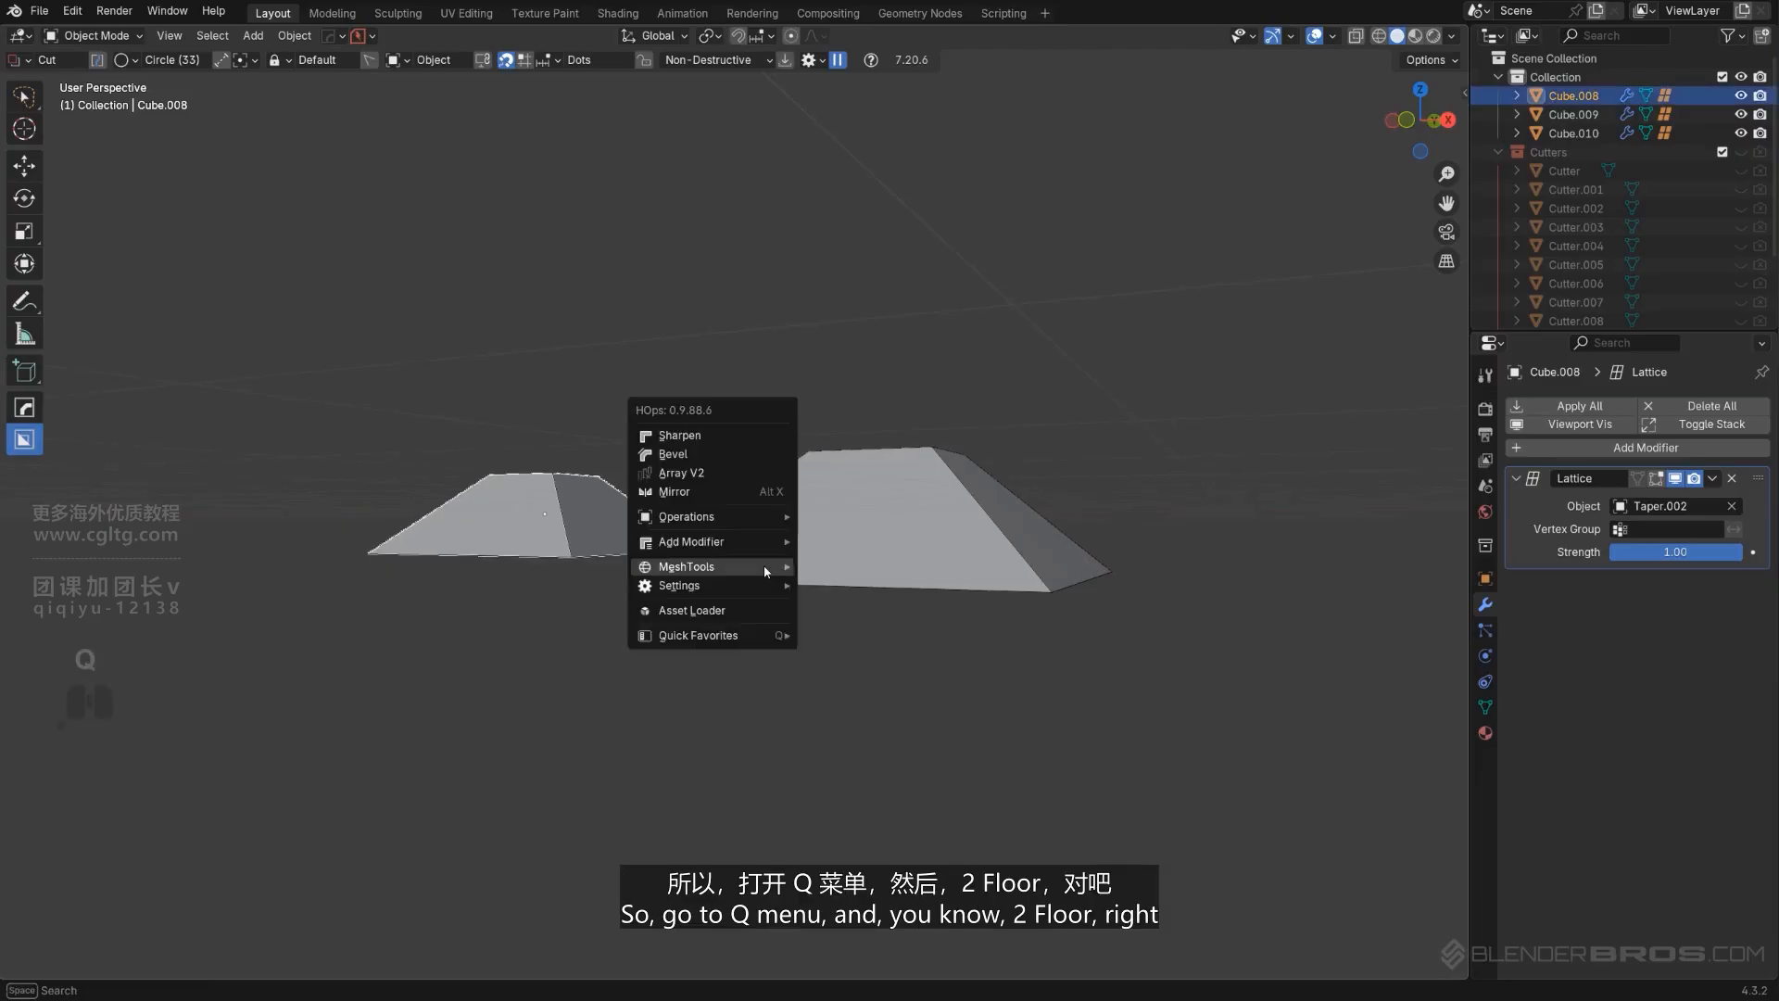
mouse_move(764, 565)
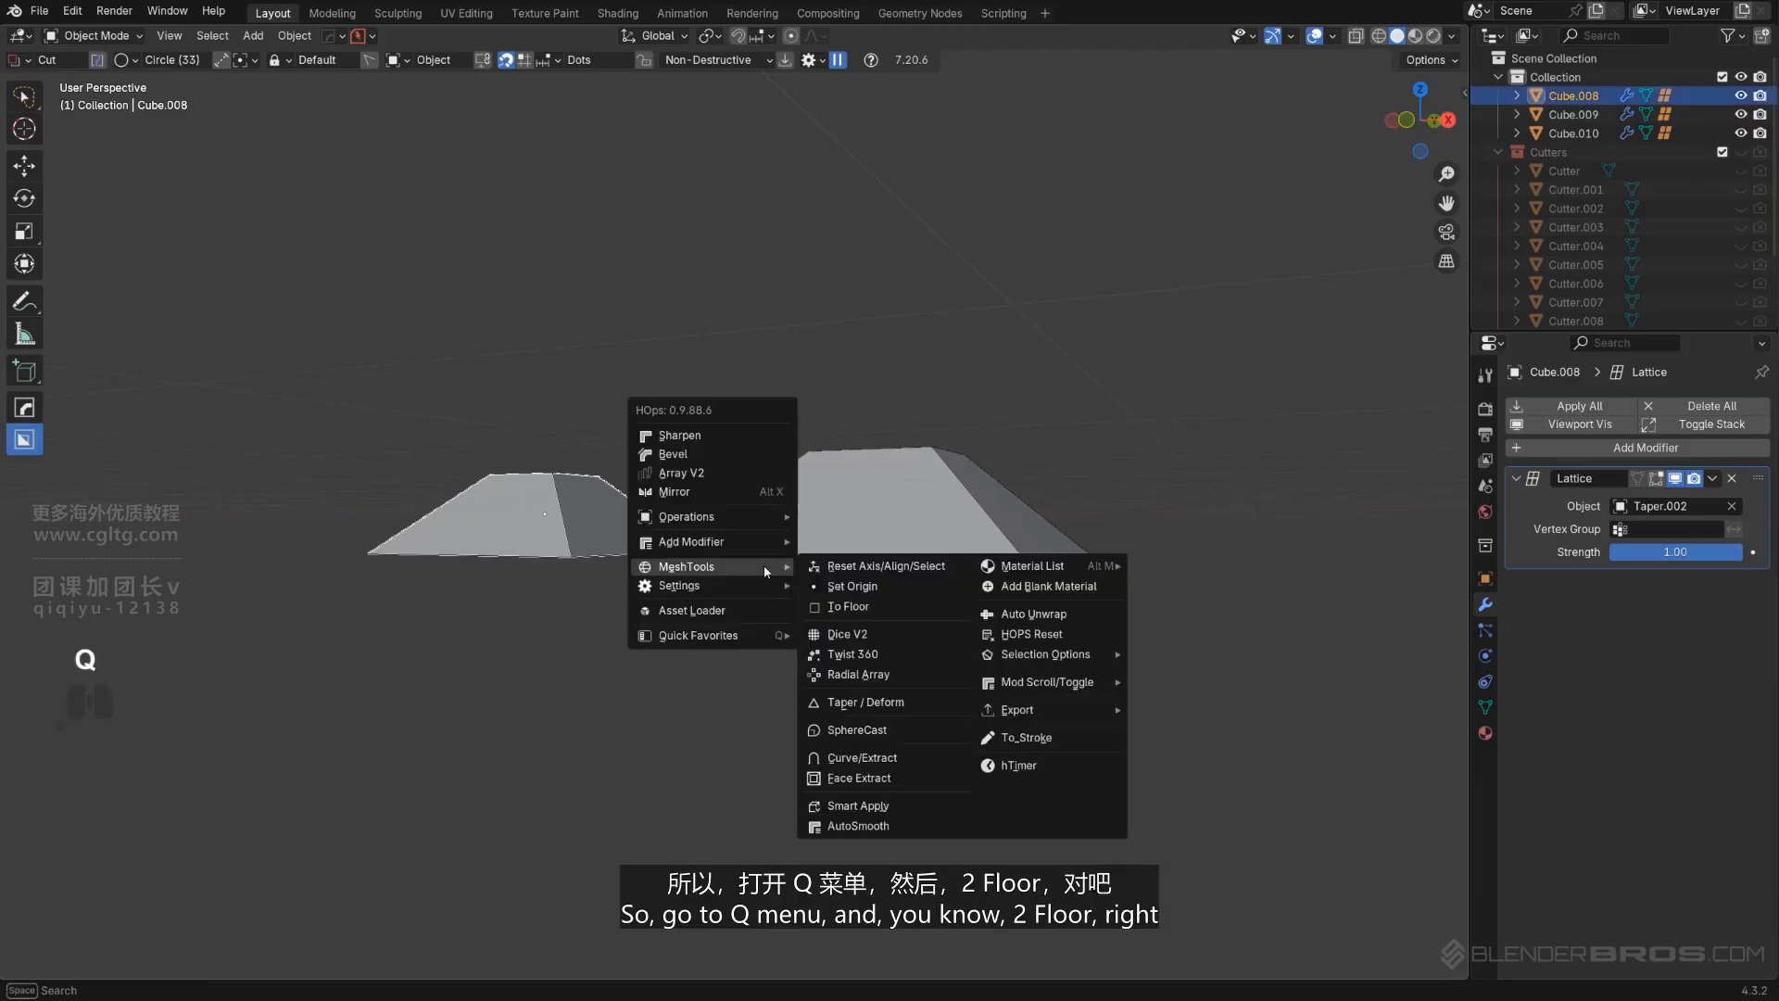
left_click(867, 608)
Apply Hard Ops To Floor to the large flared cube and to the copy with reduced lattice strength, one at a time.
left_click(864, 554)
key("q")
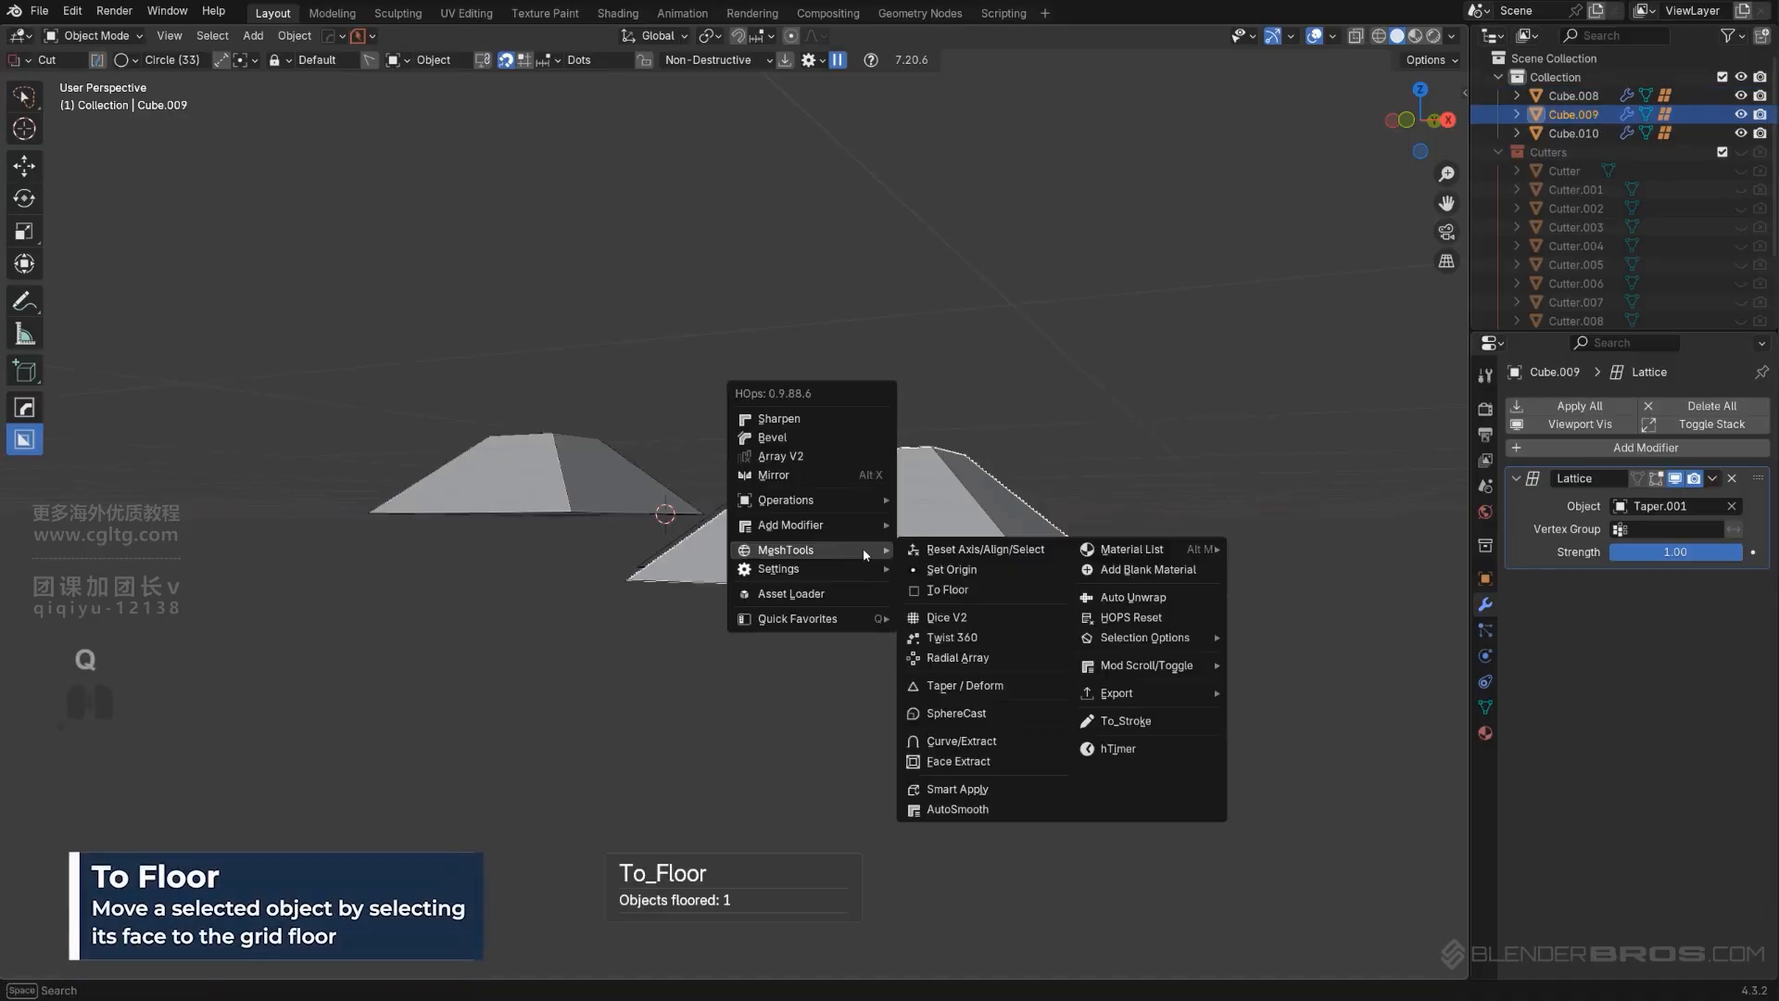
mouse_move(865, 554)
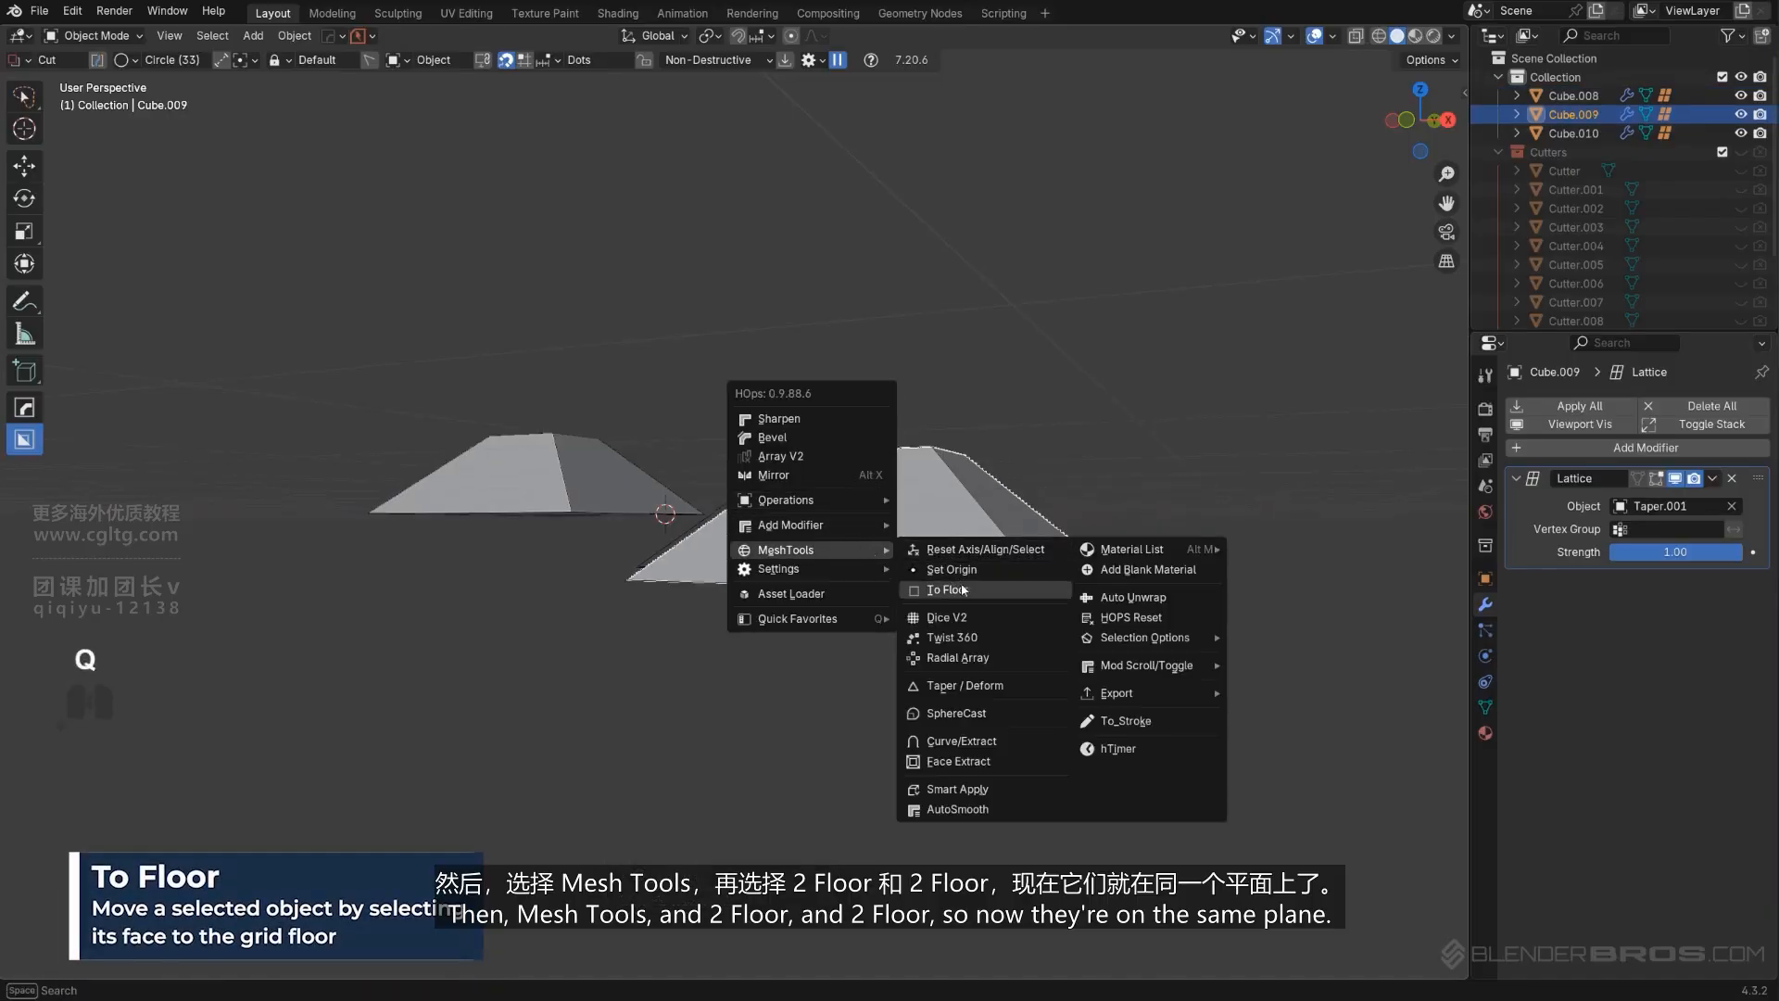
left_click(964, 590)
left_click(862, 533)
key("q")
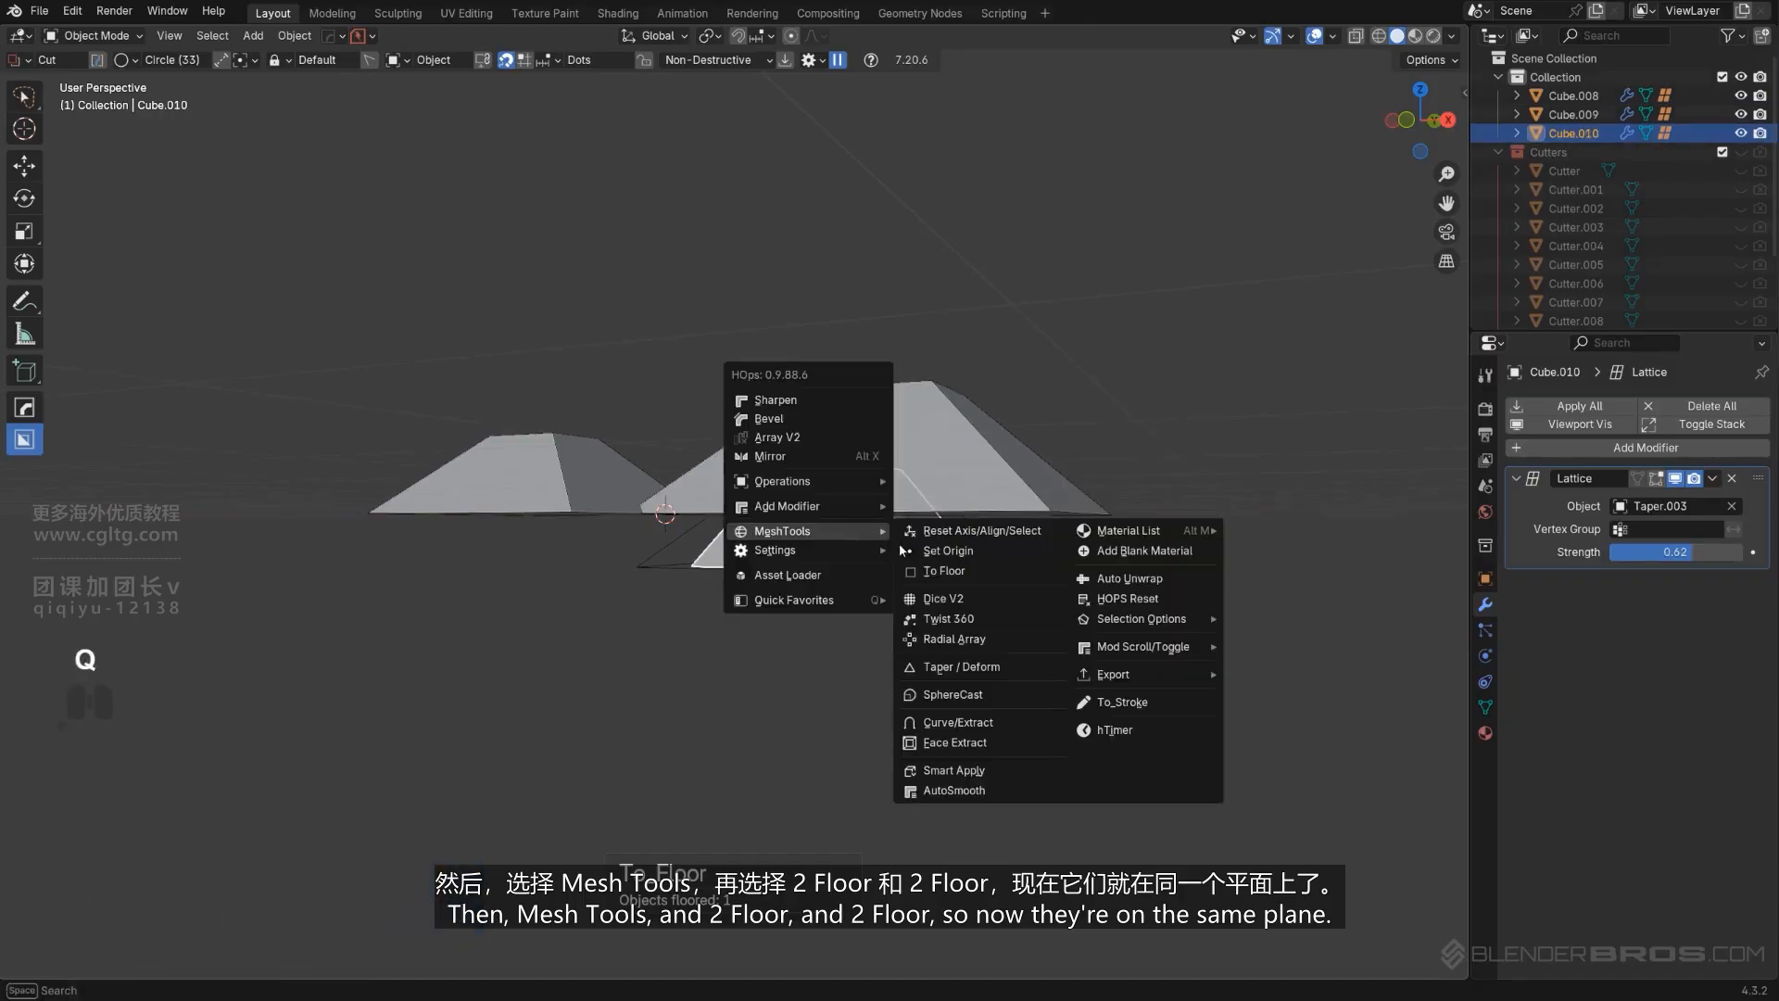
left_click(913, 571)
Select all three flared cubes, keeping the copy with reduced lattice strength as the active object.
middle_click_drag(945, 584, 870, 587)
scroll(725, 626, "up", 2)
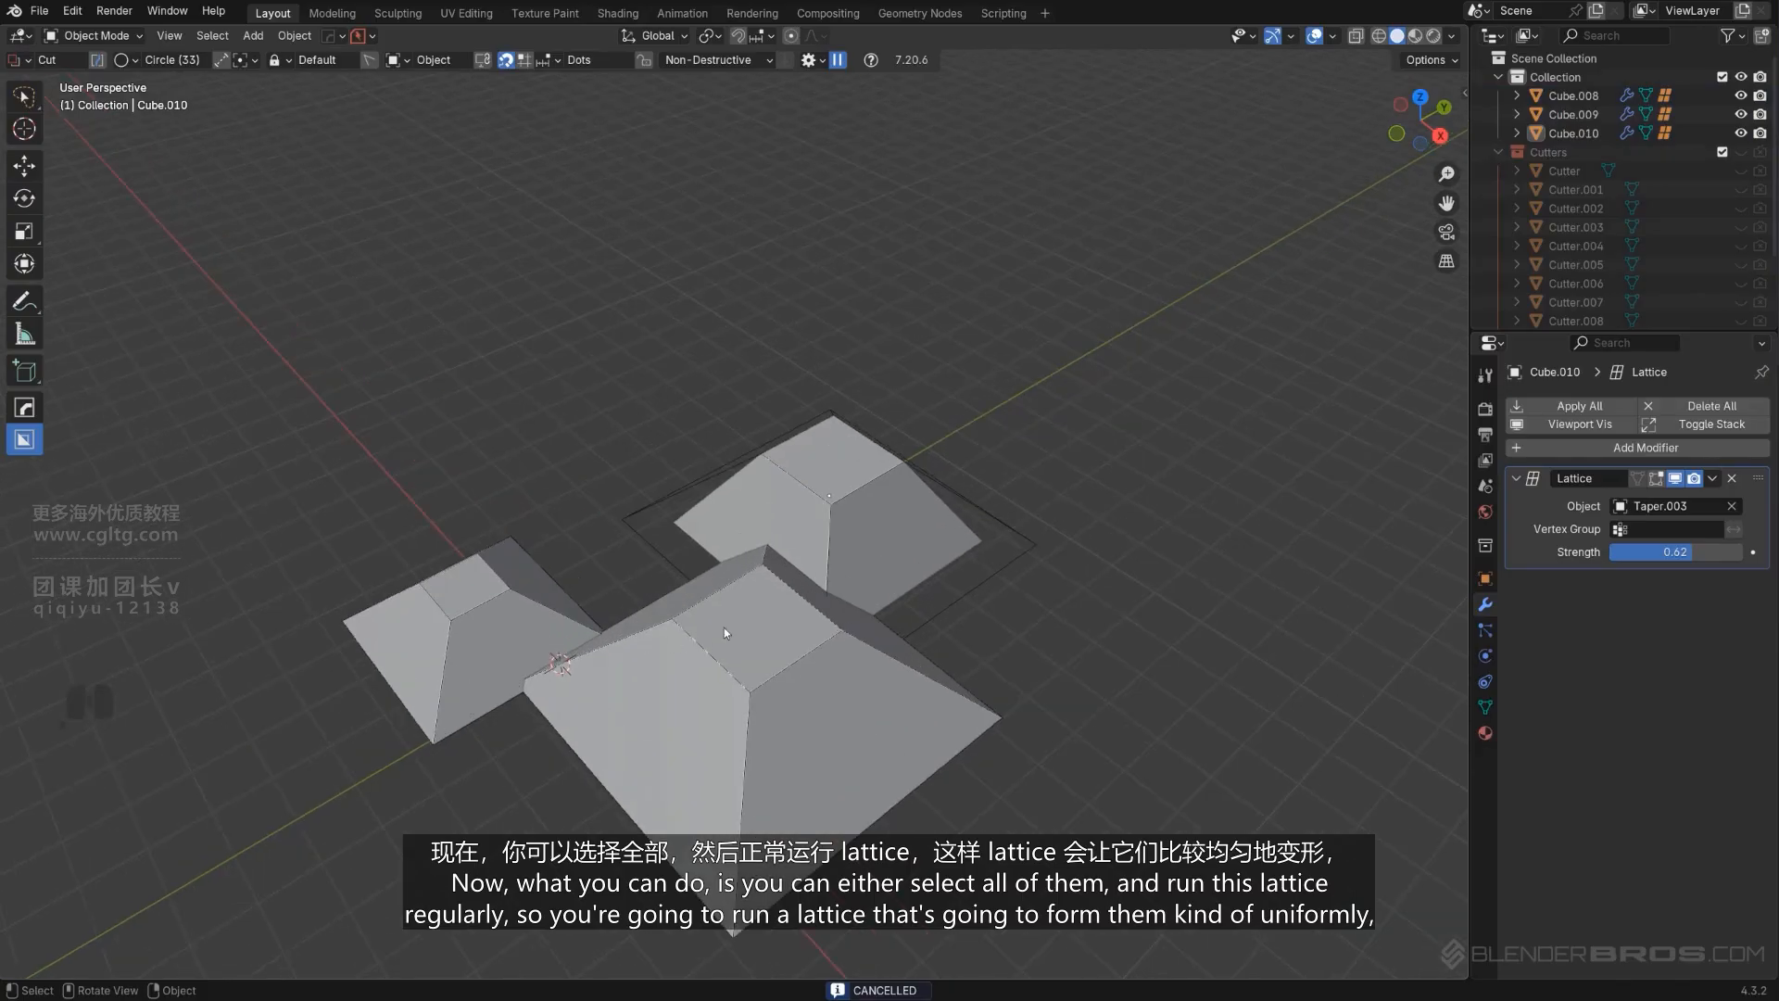
left_click(742, 618)
left_click(469, 597, "shift")
left_click(831, 474, "shift")
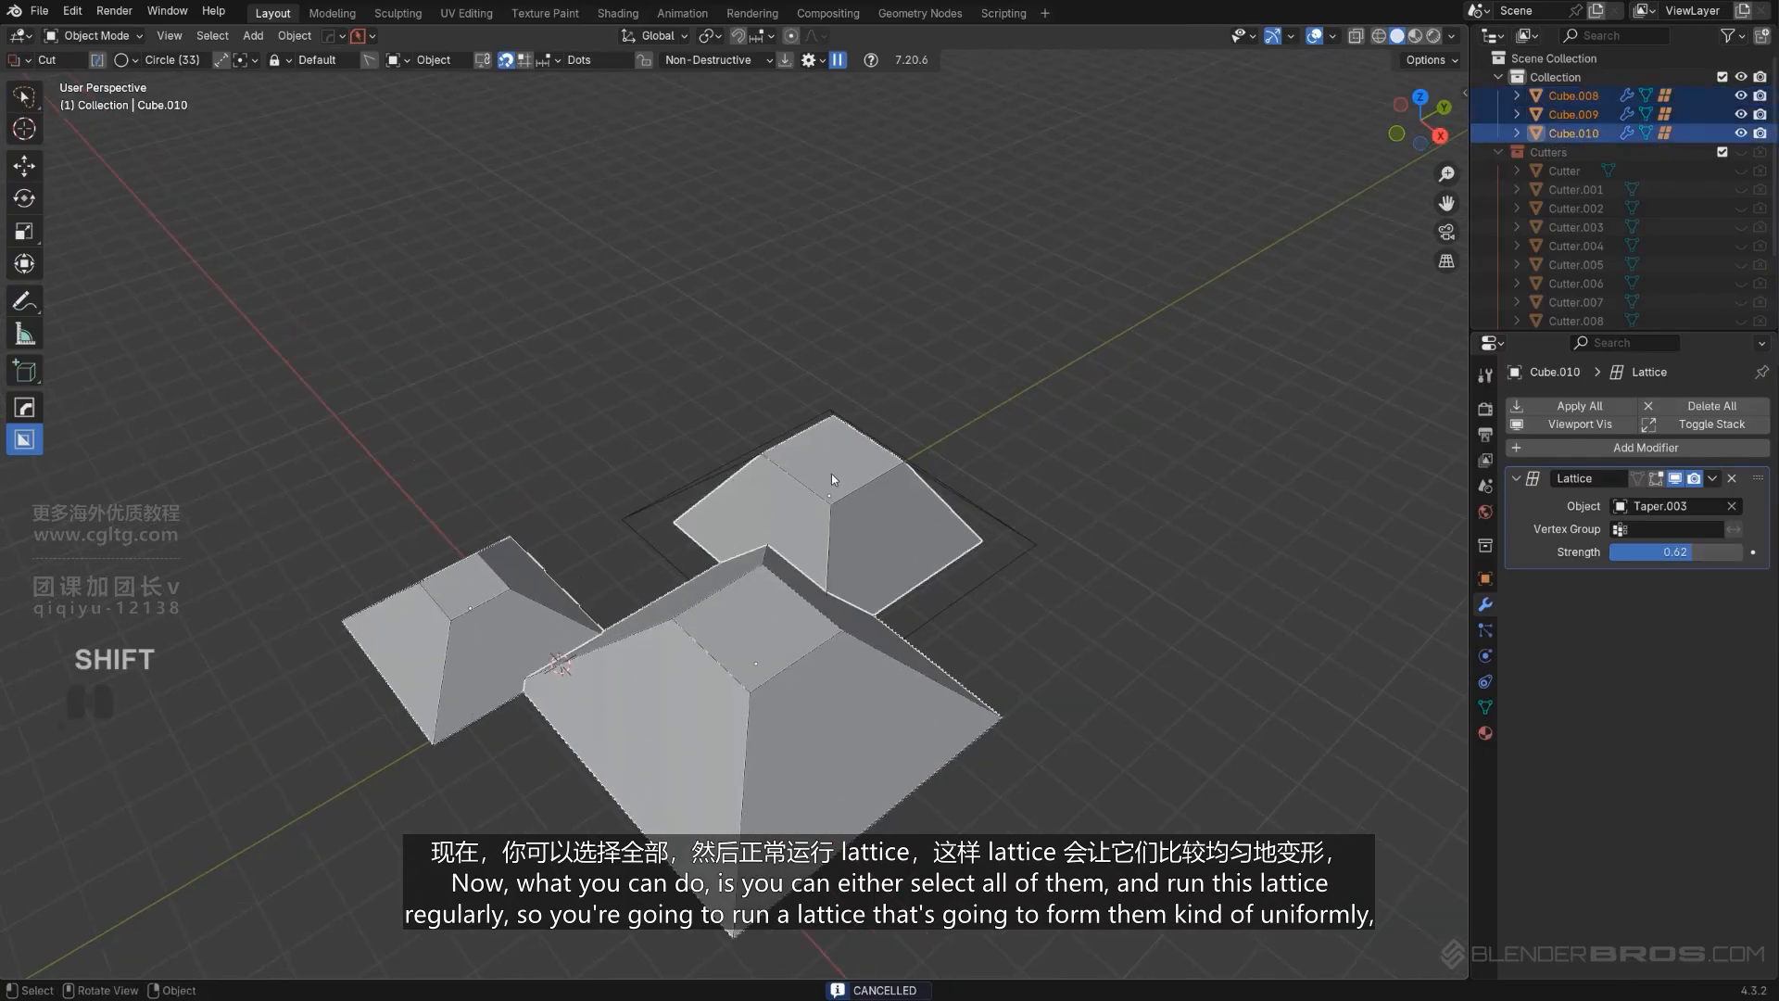
Try Hard Ops Taper / Deform on the three selected cubes on the -Z axis with individual lattices.
key("q")
mouse_move(832, 479)
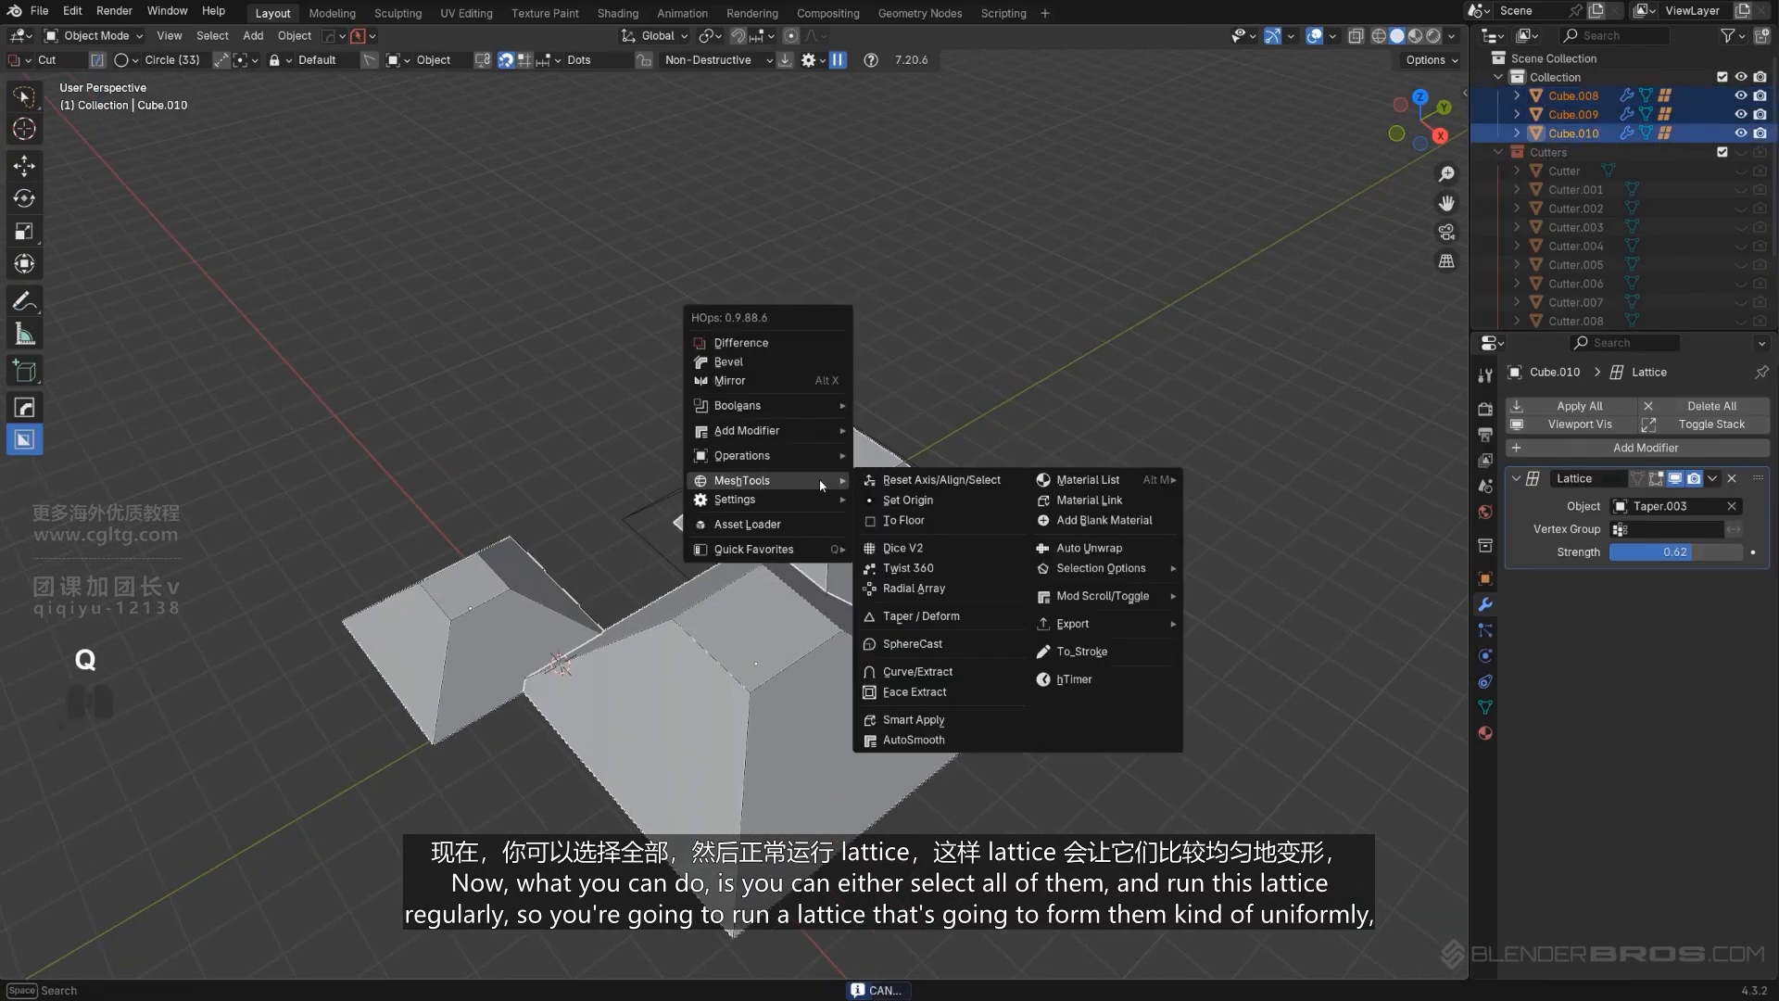
left_click(924, 618)
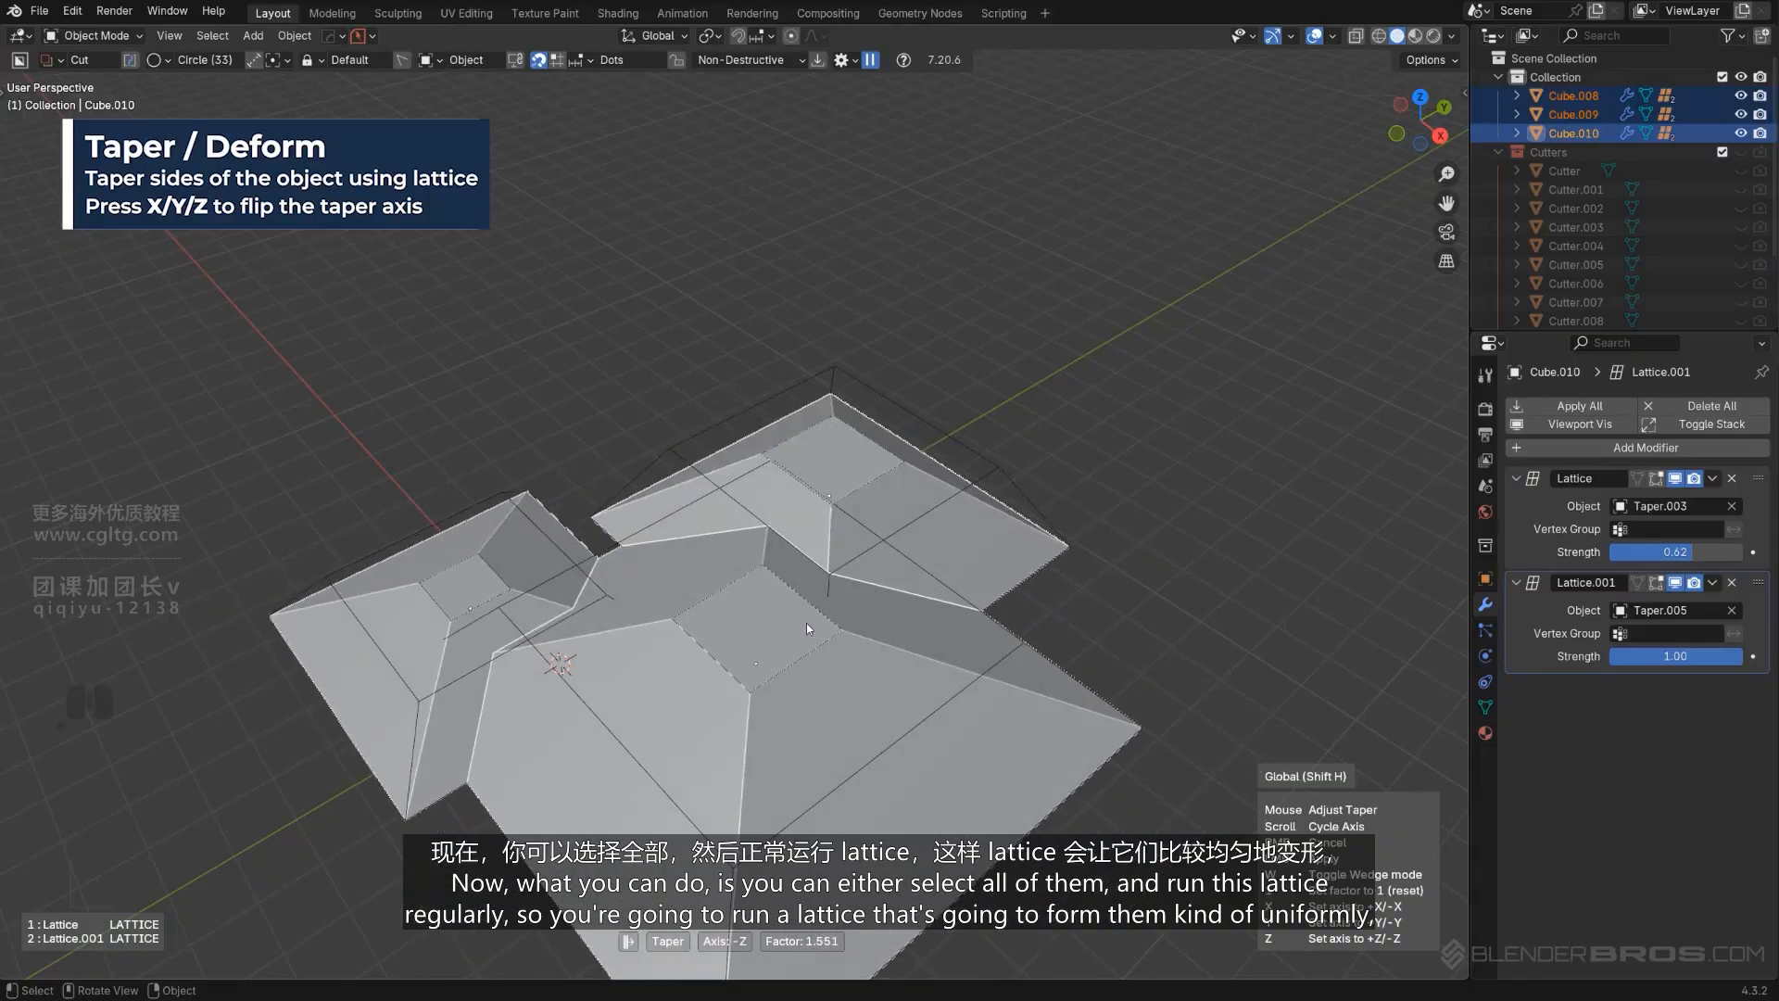
right_click(808, 623)
Taper the three cubes with one shared lattice around their common centre, on the -Z axis with a factor of about 1.87.
key("q")
mouse_move(764, 585)
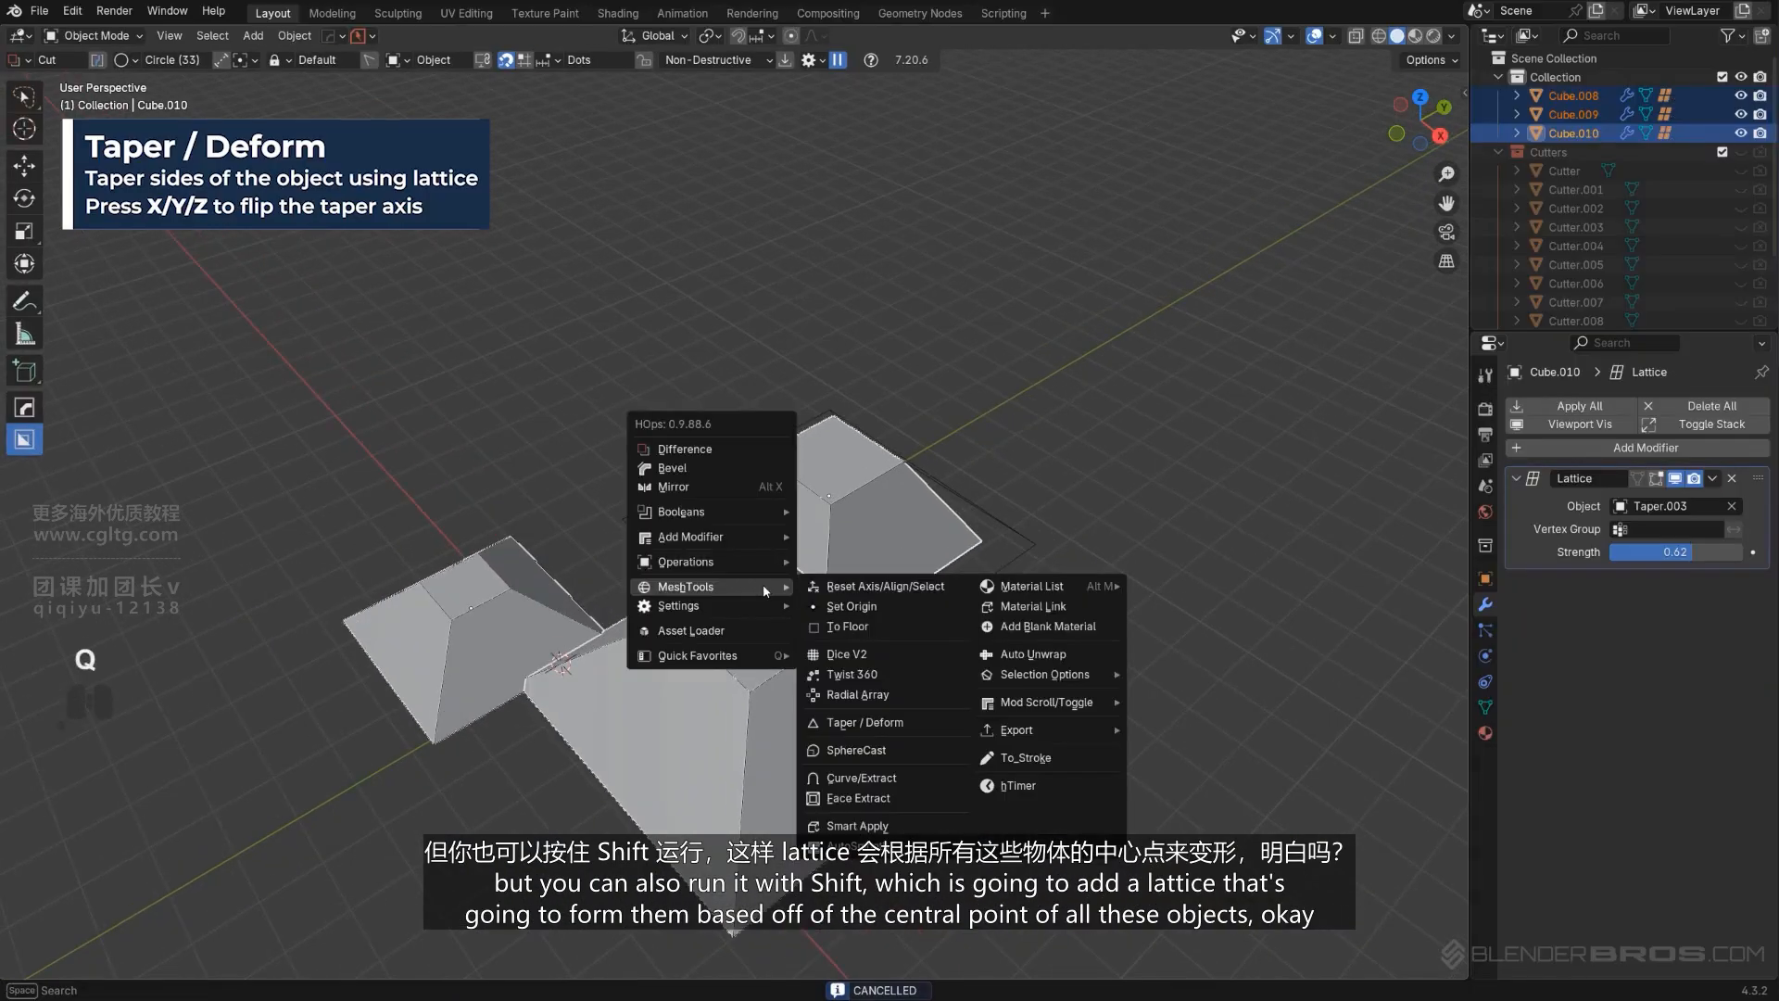
left_click(903, 727, "shift")
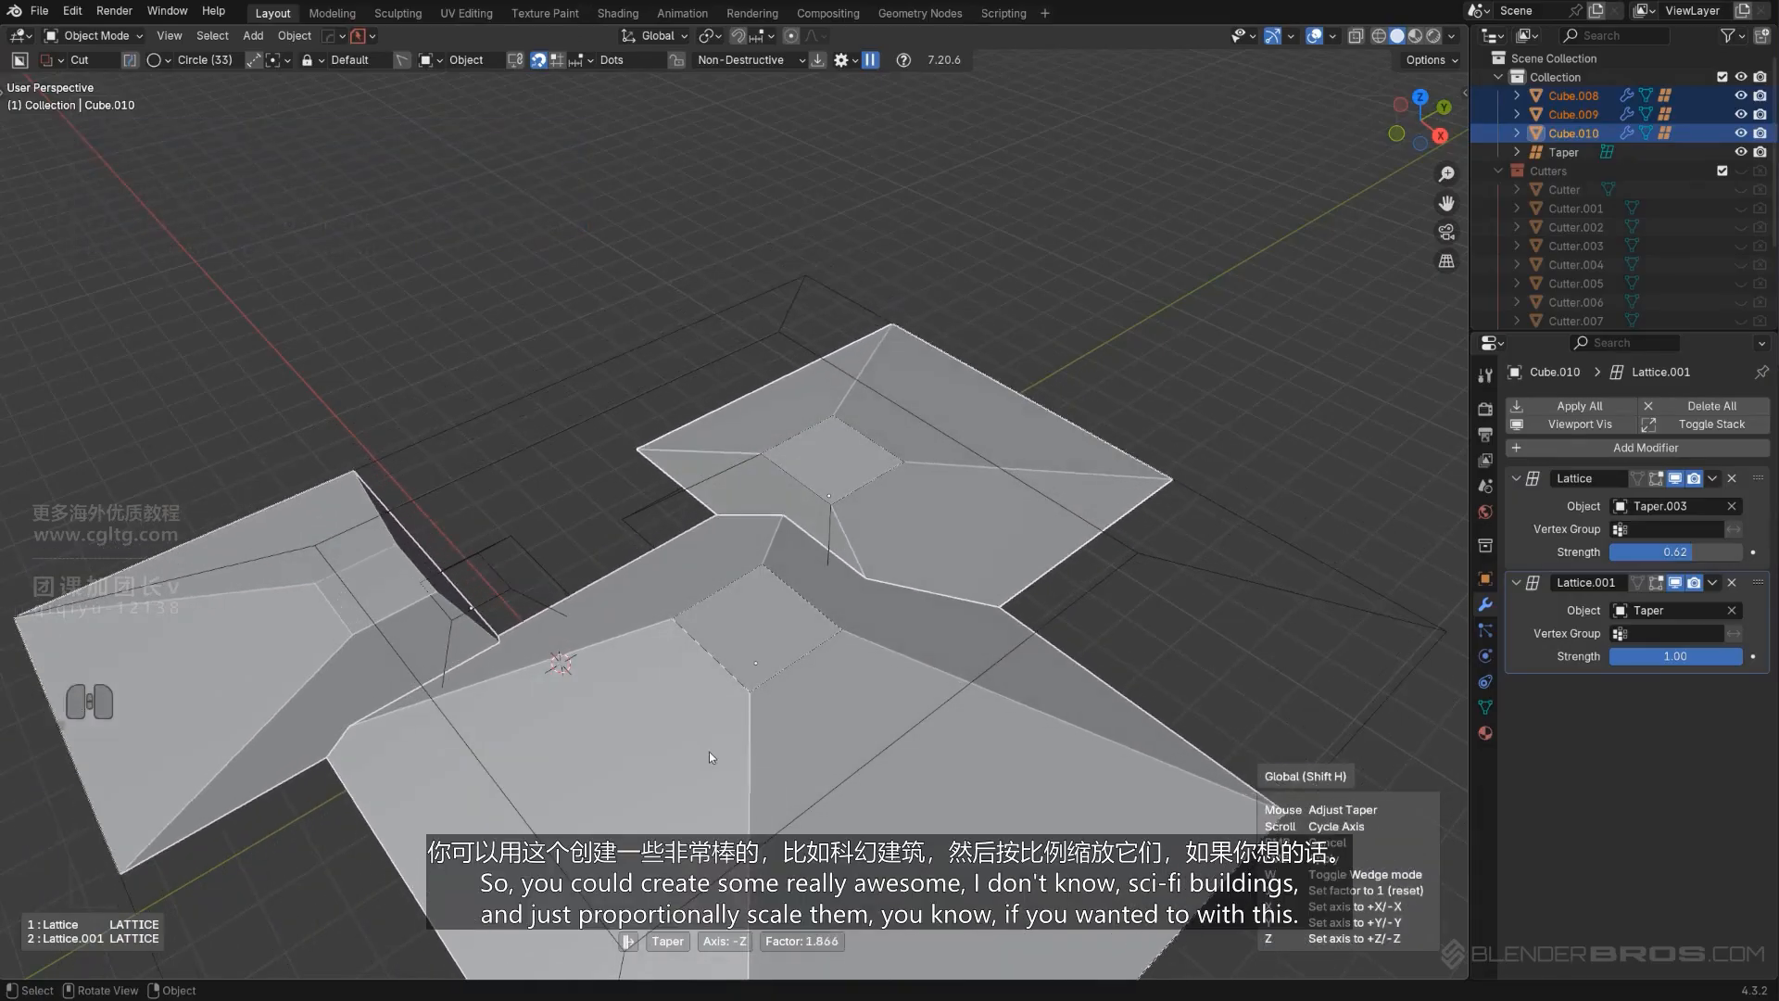
left_click(741, 731)
scroll(737, 718, "down", 3)
middle_click_drag(715, 681, 785, 393)
key("KP_5")
key("KP_5")
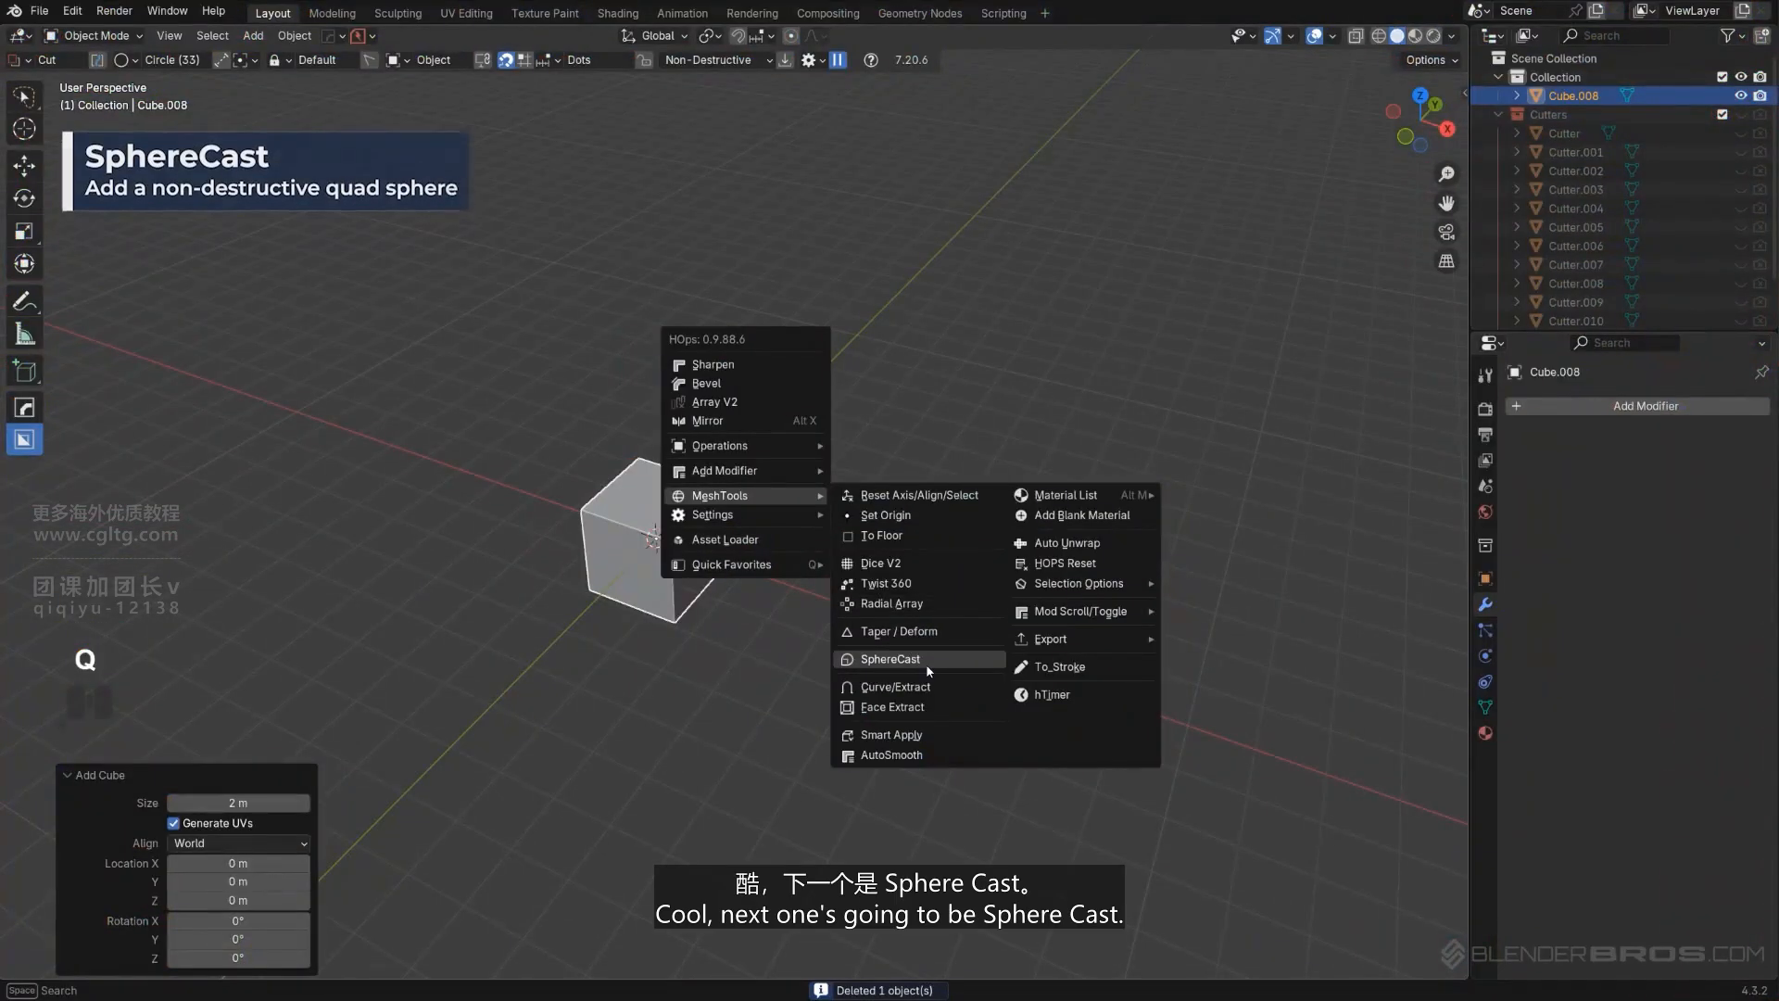
Add a Quad Sphere and move it along the Y axis, clear of the cube.
middle_click_drag(861, 572, 815, 562)
scroll(734, 530, "up", 2)
key("shift+a")
mouse_move(816, 562)
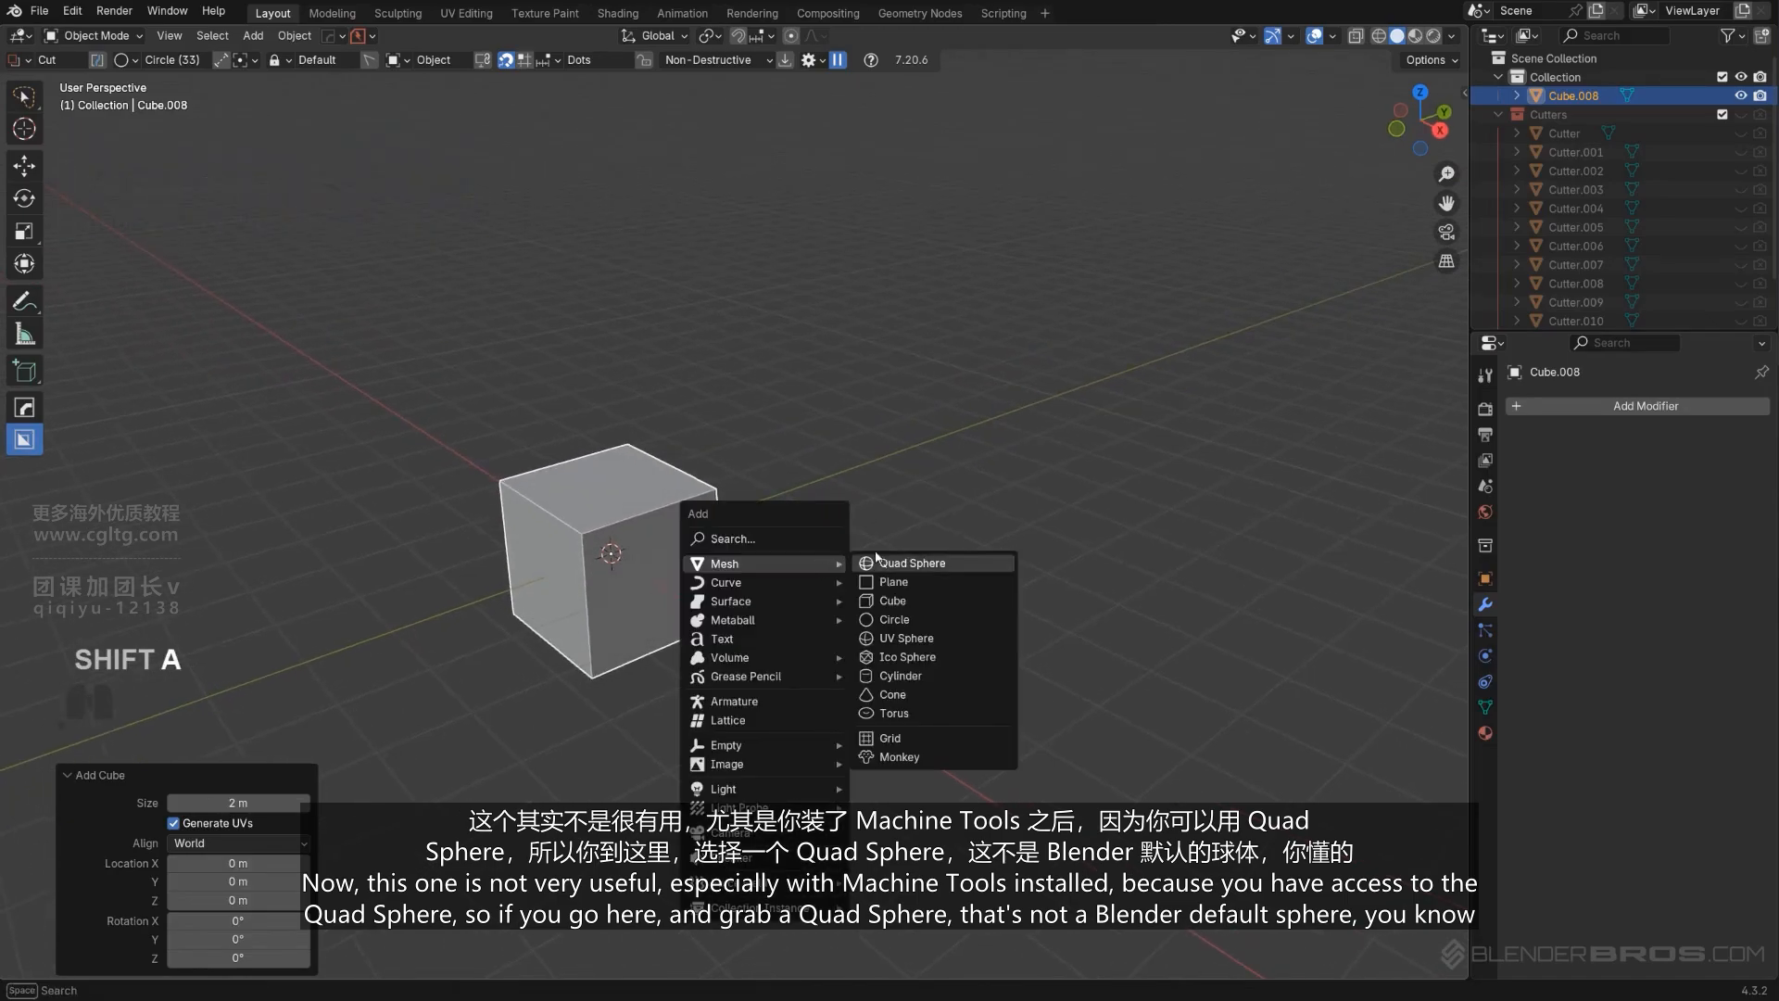
left_click(944, 566)
key("g")
key("y")
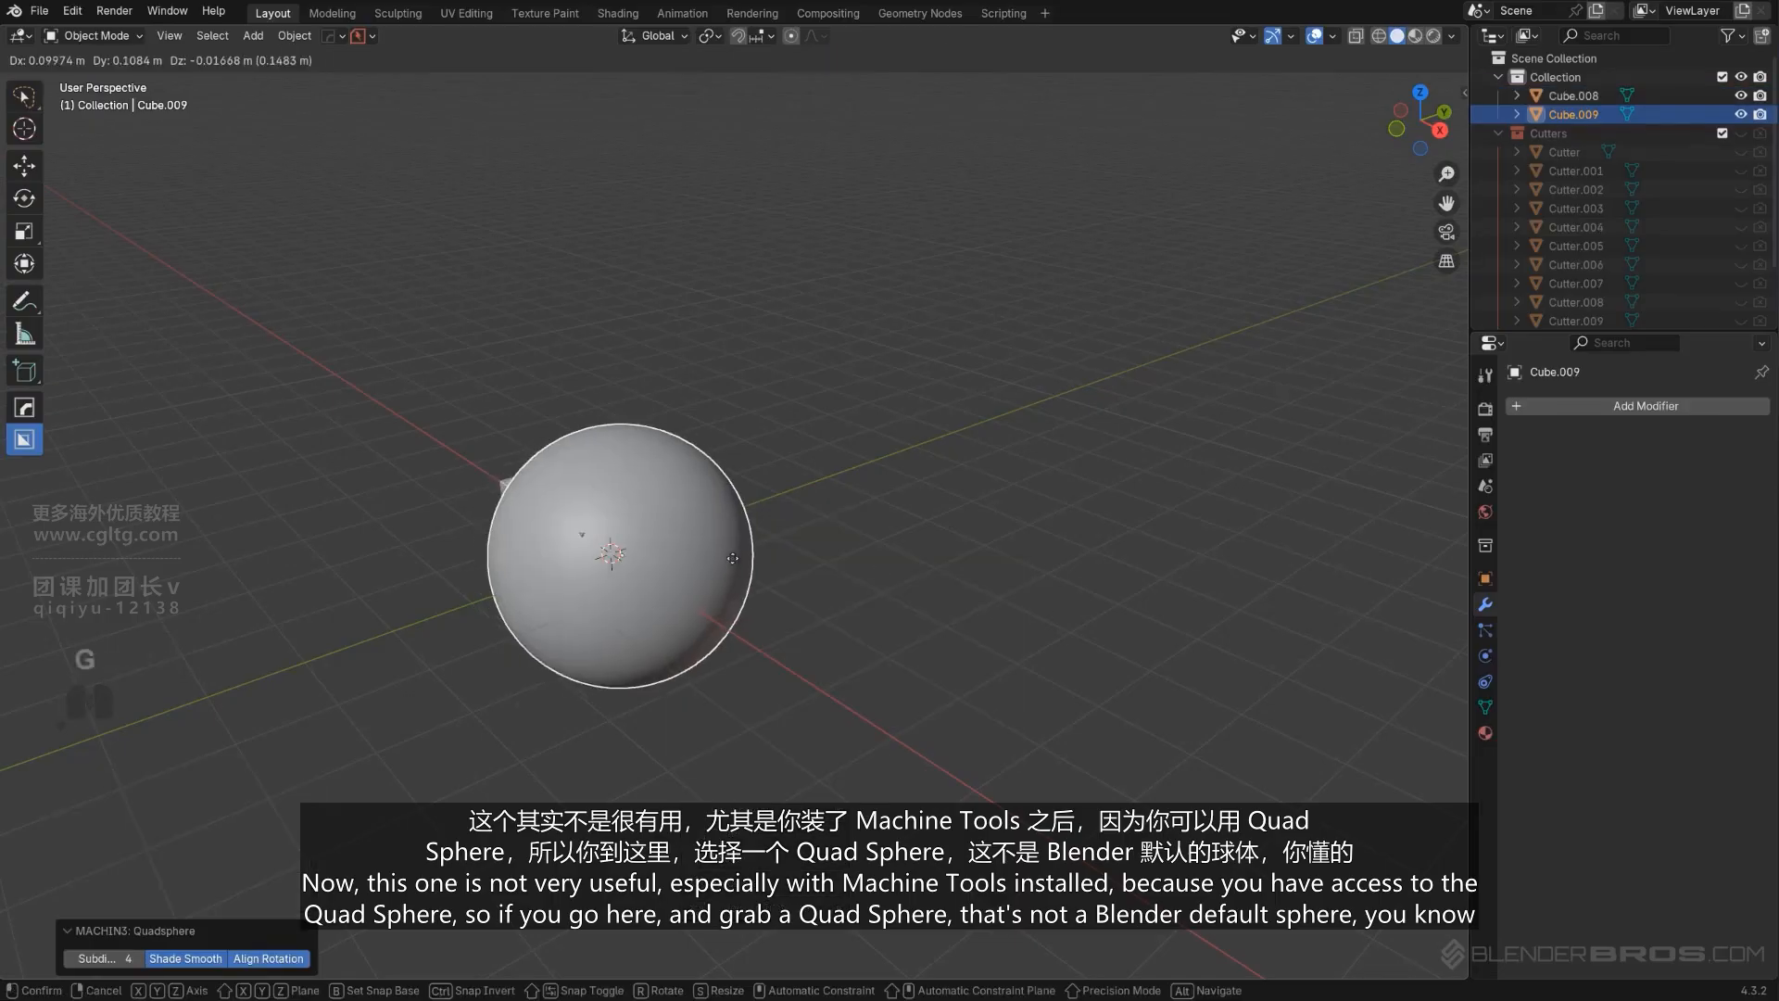
left_click(1469, 622)
Examine the quad sphere's face layout in Edit Mode, then return to Object Mode.
key("Tab")
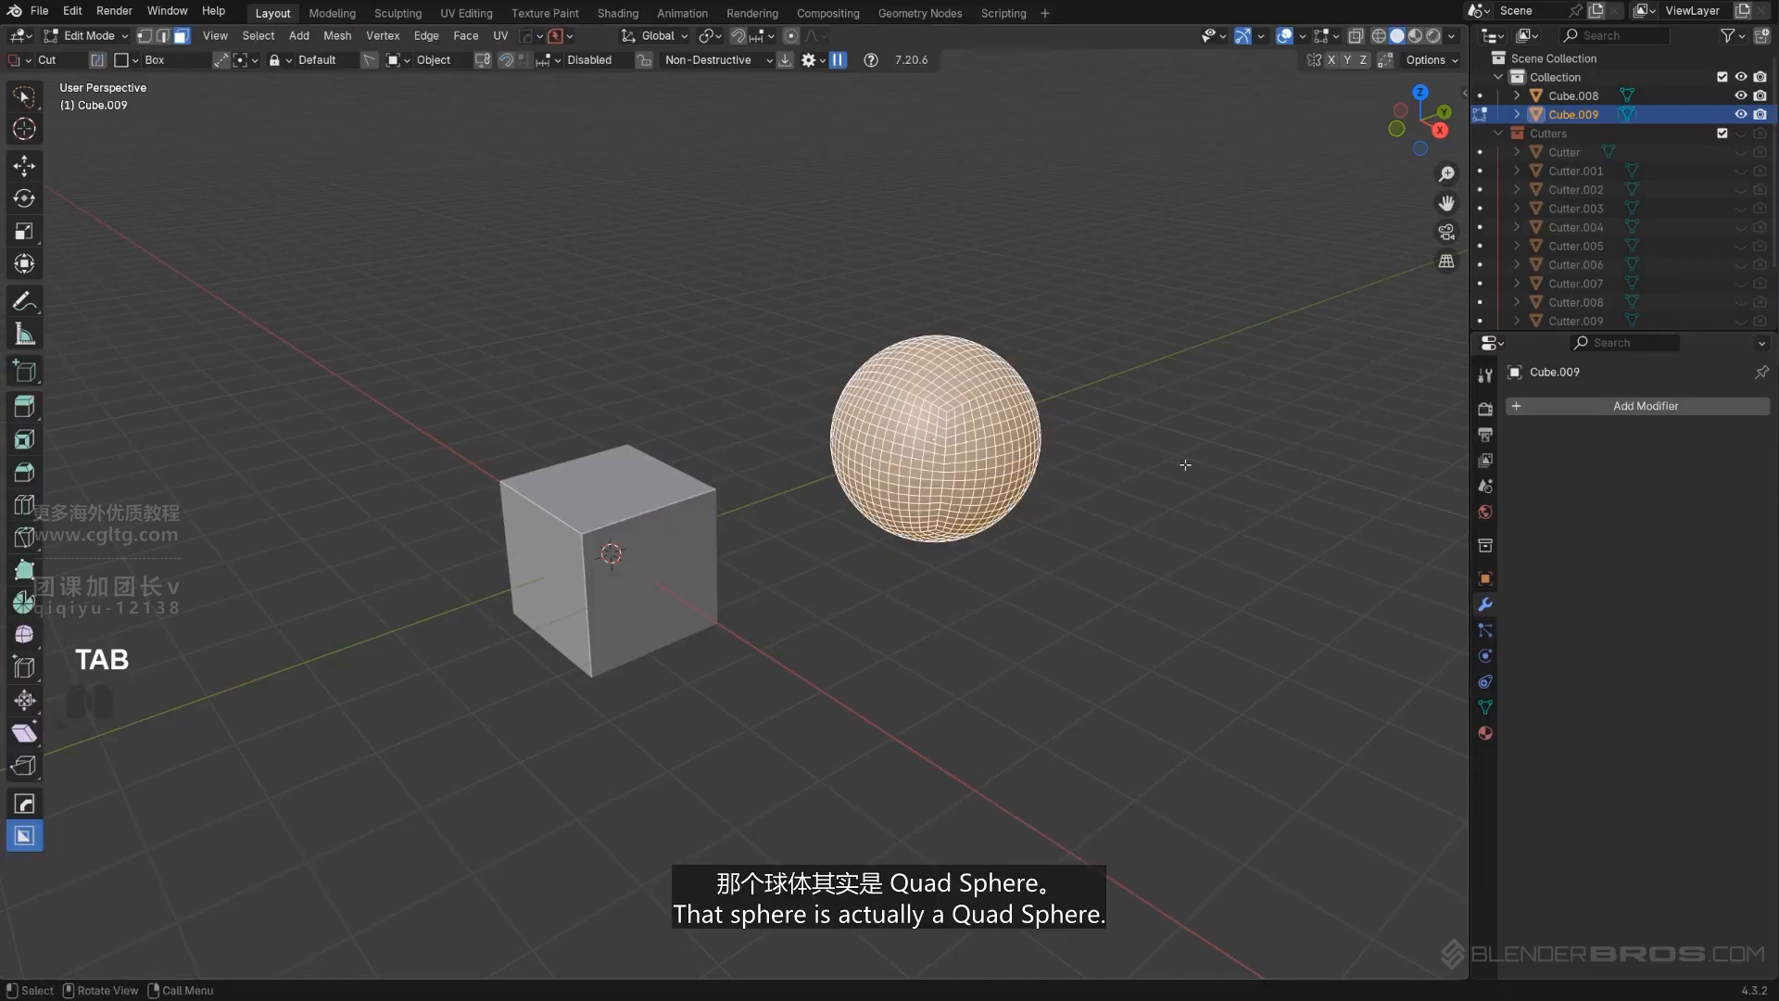
middle_click_drag(1050, 512, 832, 505)
scroll(880, 541, "up", 2)
key("Tab")
Add a UV Sphere with 32 segments, 16 rings and 1 m radius, and move it about 9.7 m along Y.
key("shift+a")
mouse_move(843, 452)
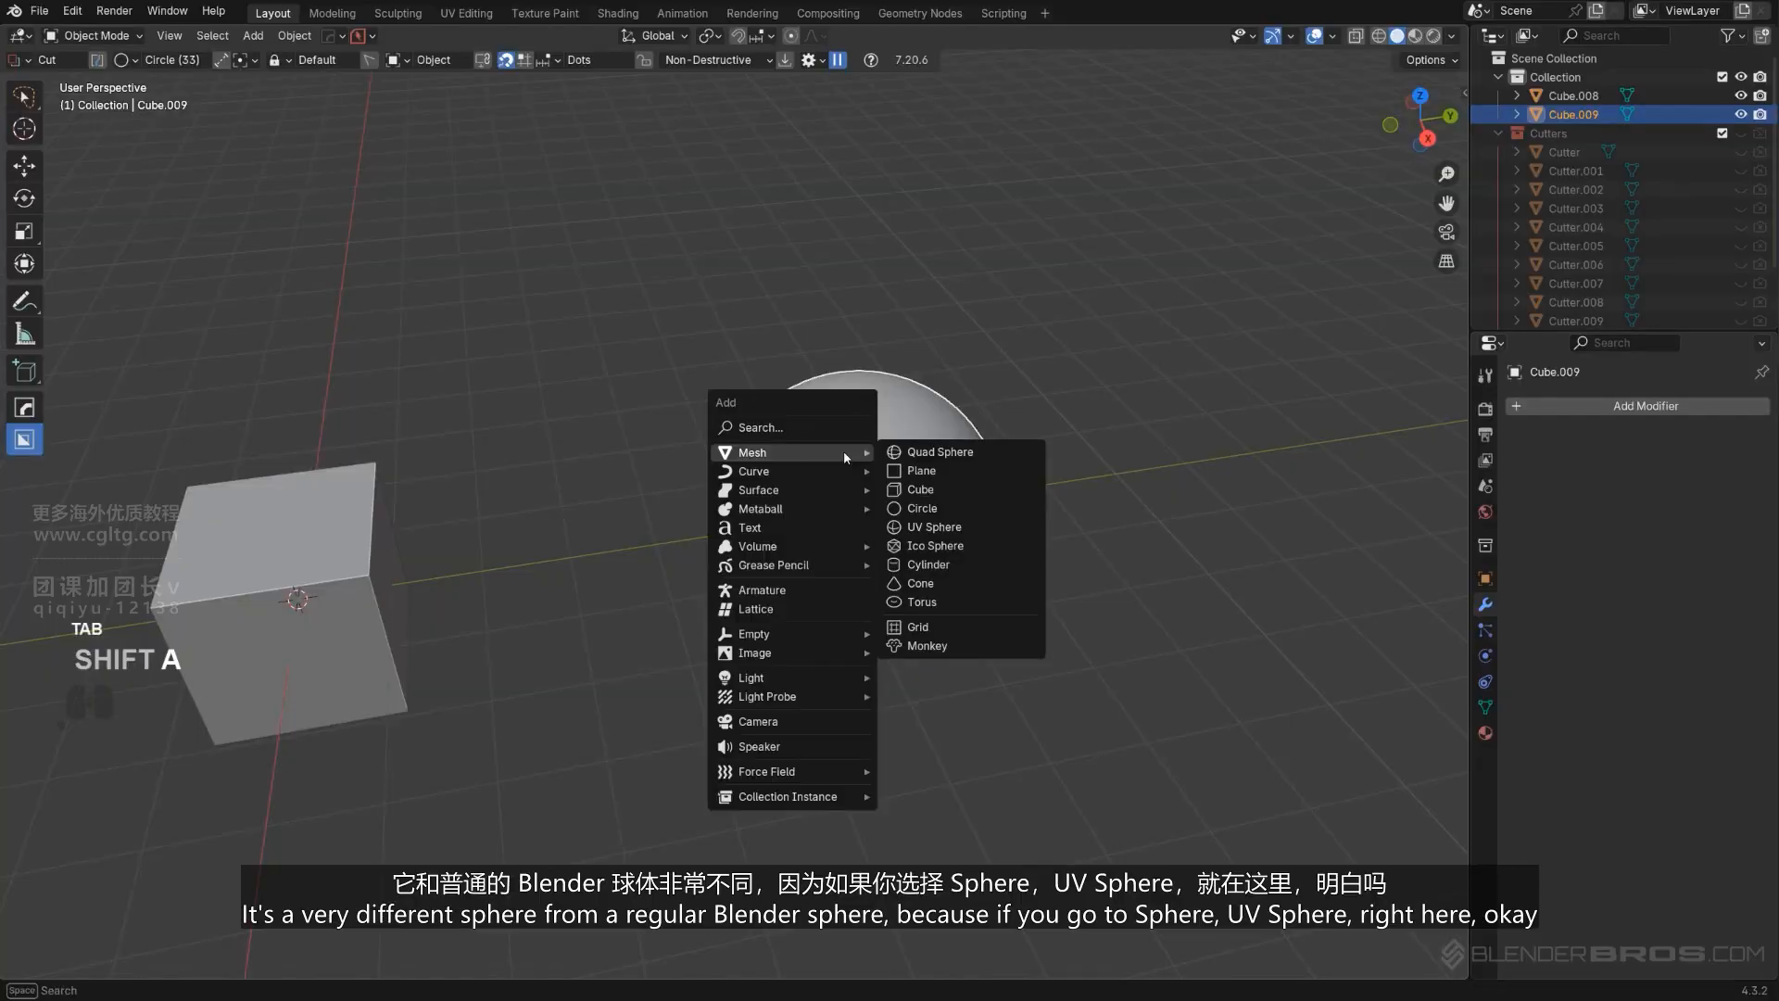
left_click(964, 527)
key("g")
key("y")
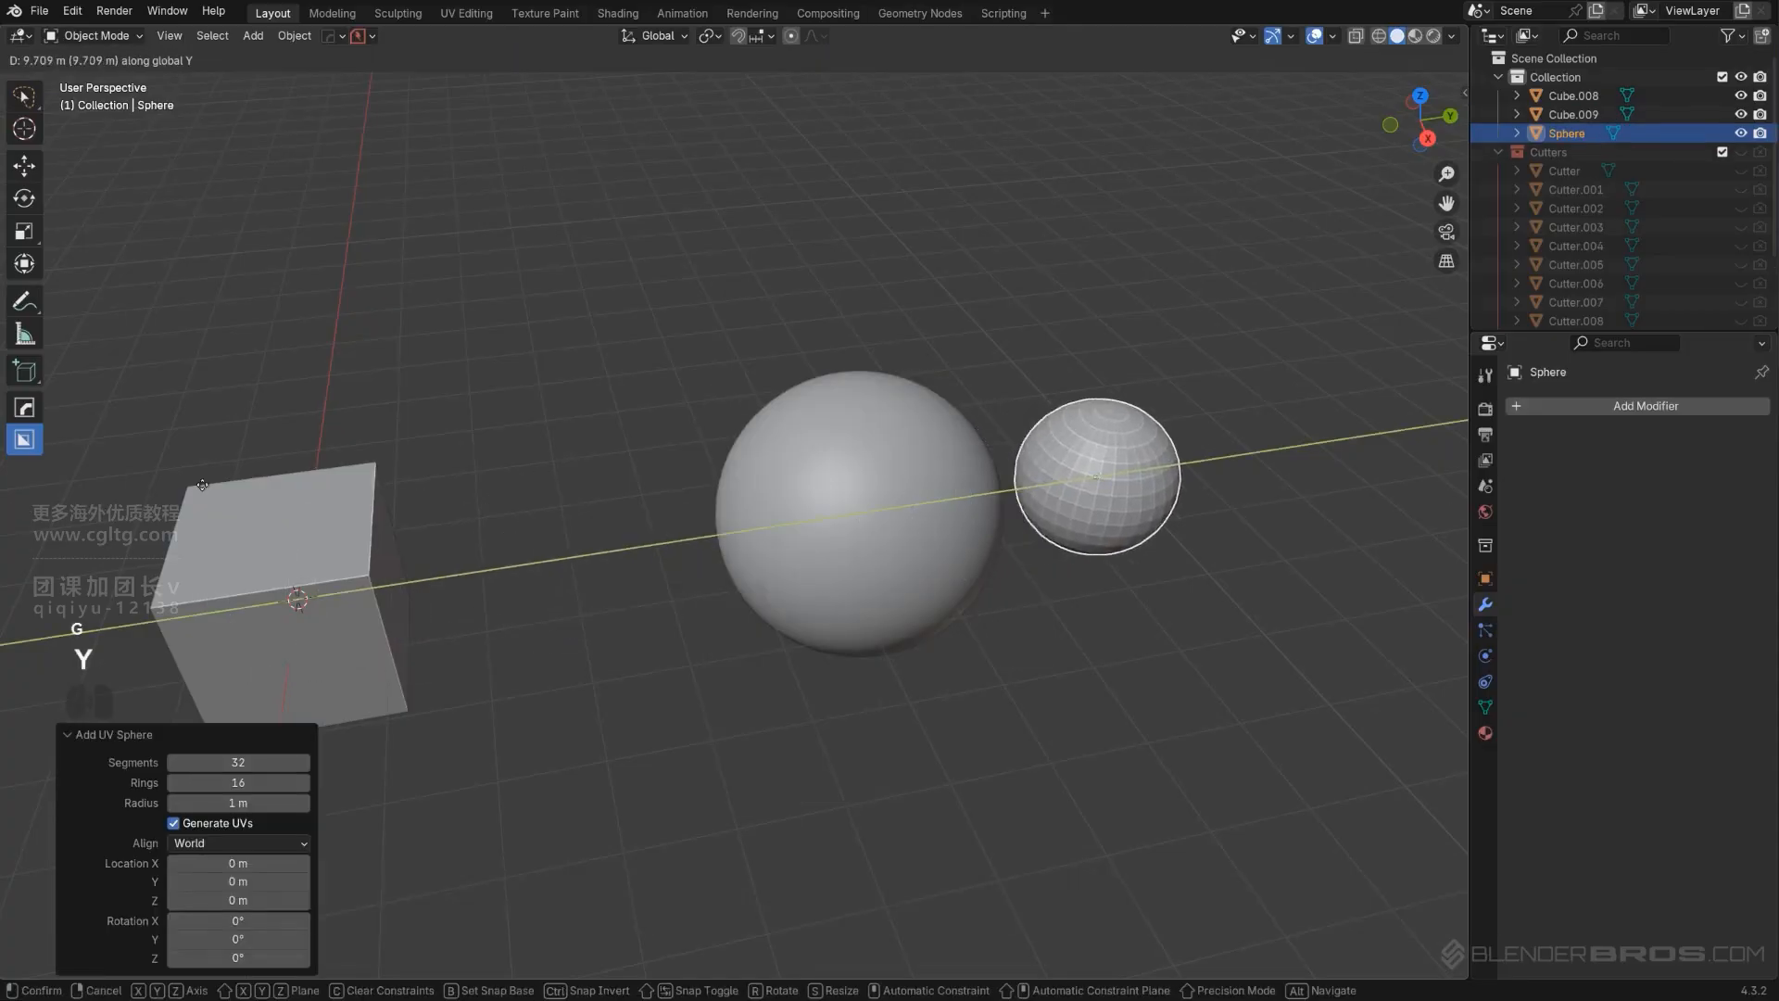
left_click(137, 491)
Compare the quad distribution and poles of the quad sphere and the UV sphere together in Edit Mode.
middle_click_drag(1081, 362, 958, 406, "shift")
left_click(736, 517, "shift")
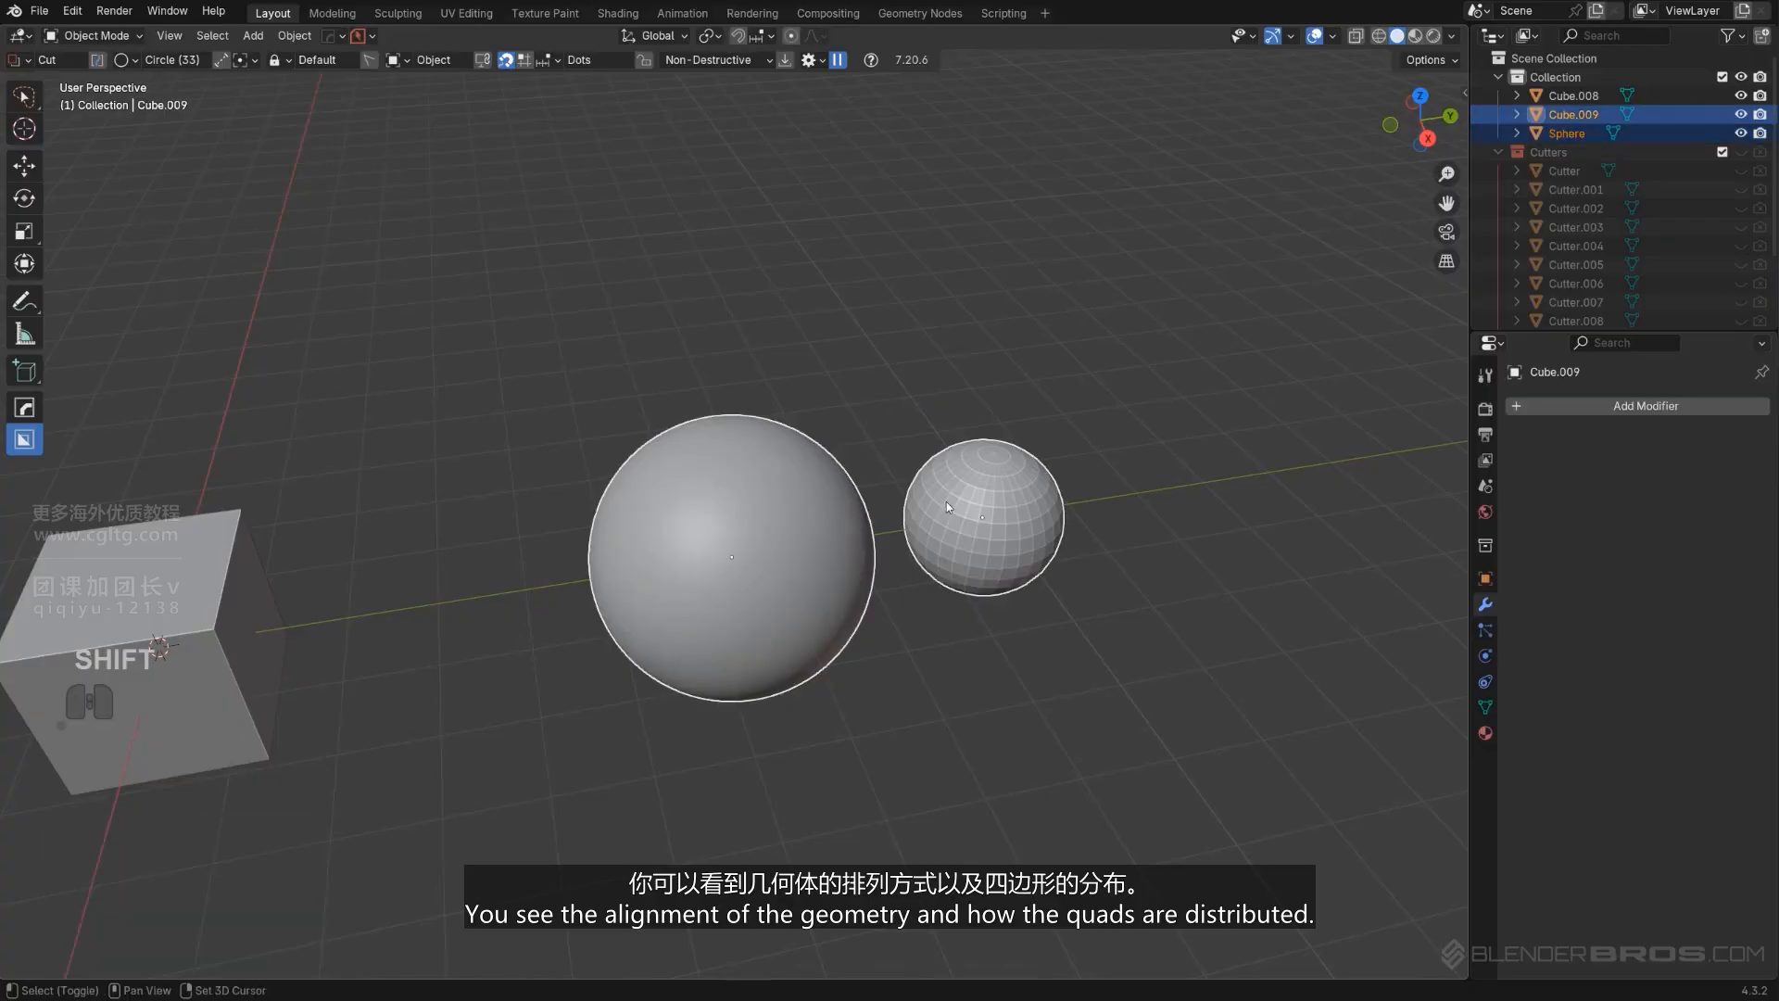
key("Tab")
scroll(1056, 496, "up", 2)
middle_click_drag(1057, 495, 853, 482)
middle_click_drag(638, 543, 735, 438, "shift")
scroll(824, 478, "down", 2)
key("Tab")
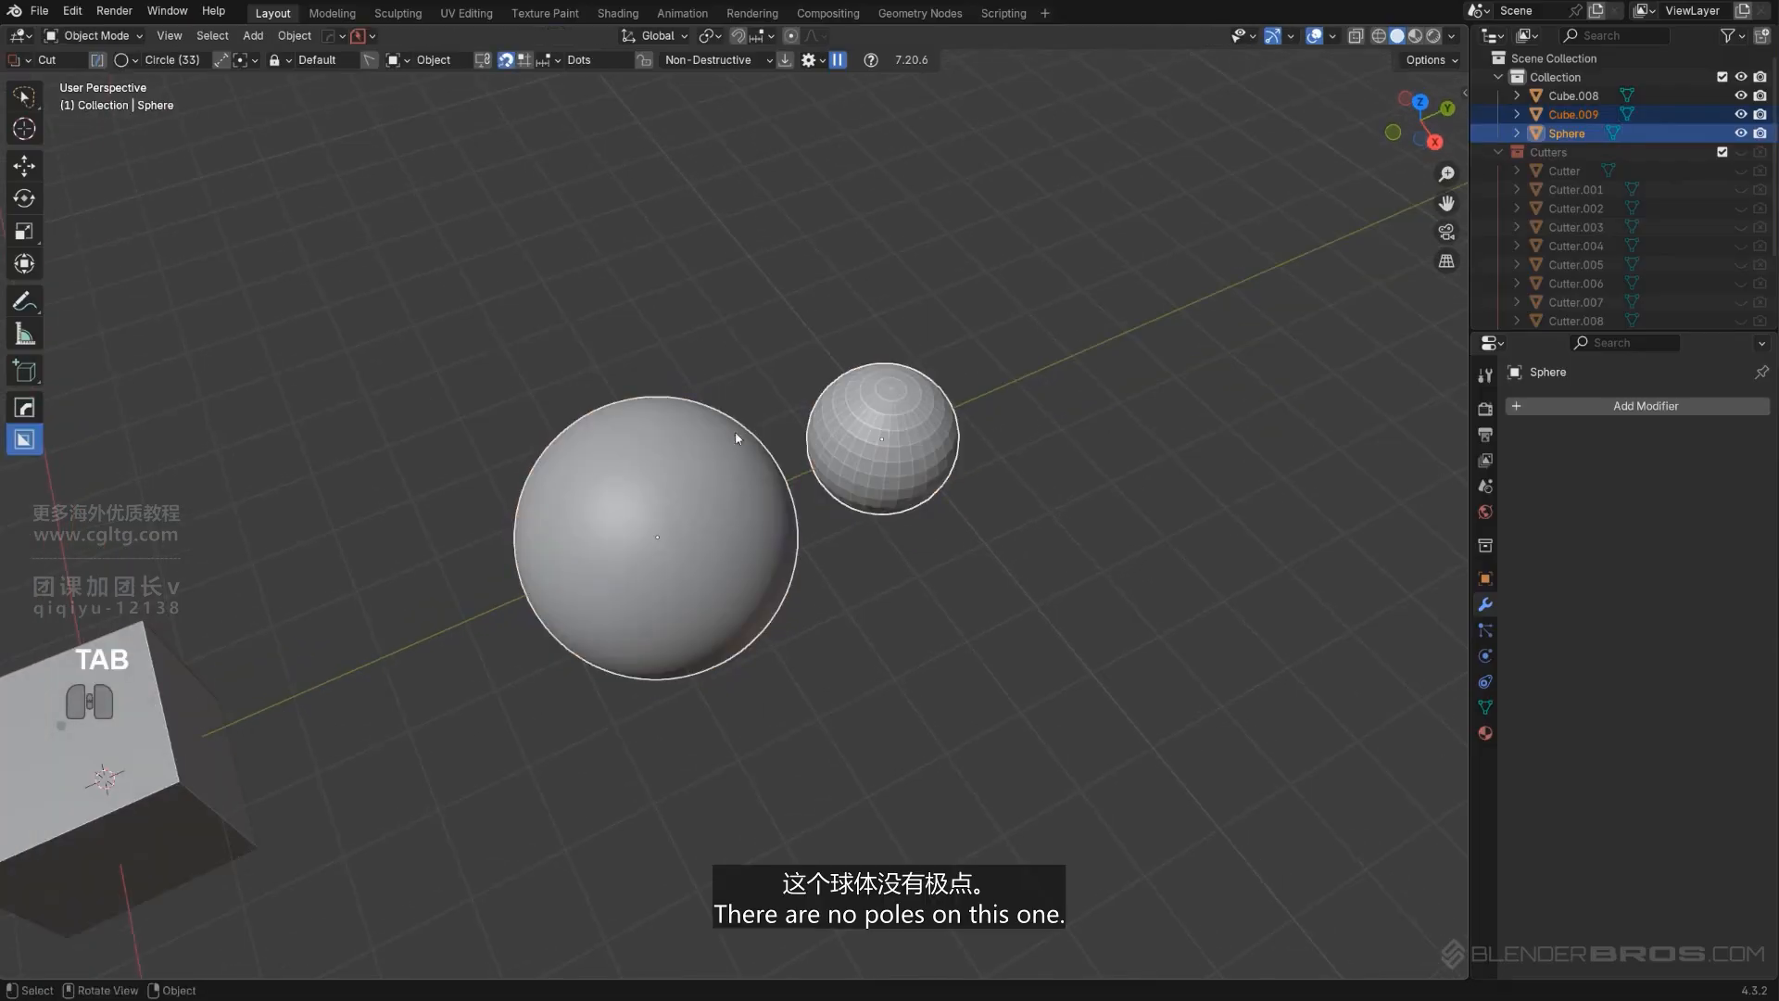
Delete the UV sphere, keeping the cube and the quad sphere.
left_click(900, 421)
key("x")
middle_click_drag(724, 543, 962, 382, "shift")
left_click(936, 394)
Turn the cube into a non-destructive quad sphere with Hard Ops SphereCast.
middle_click_drag(898, 437, 981, 333, "shift")
scroll(980, 333, "down", 2)
left_click(658, 464)
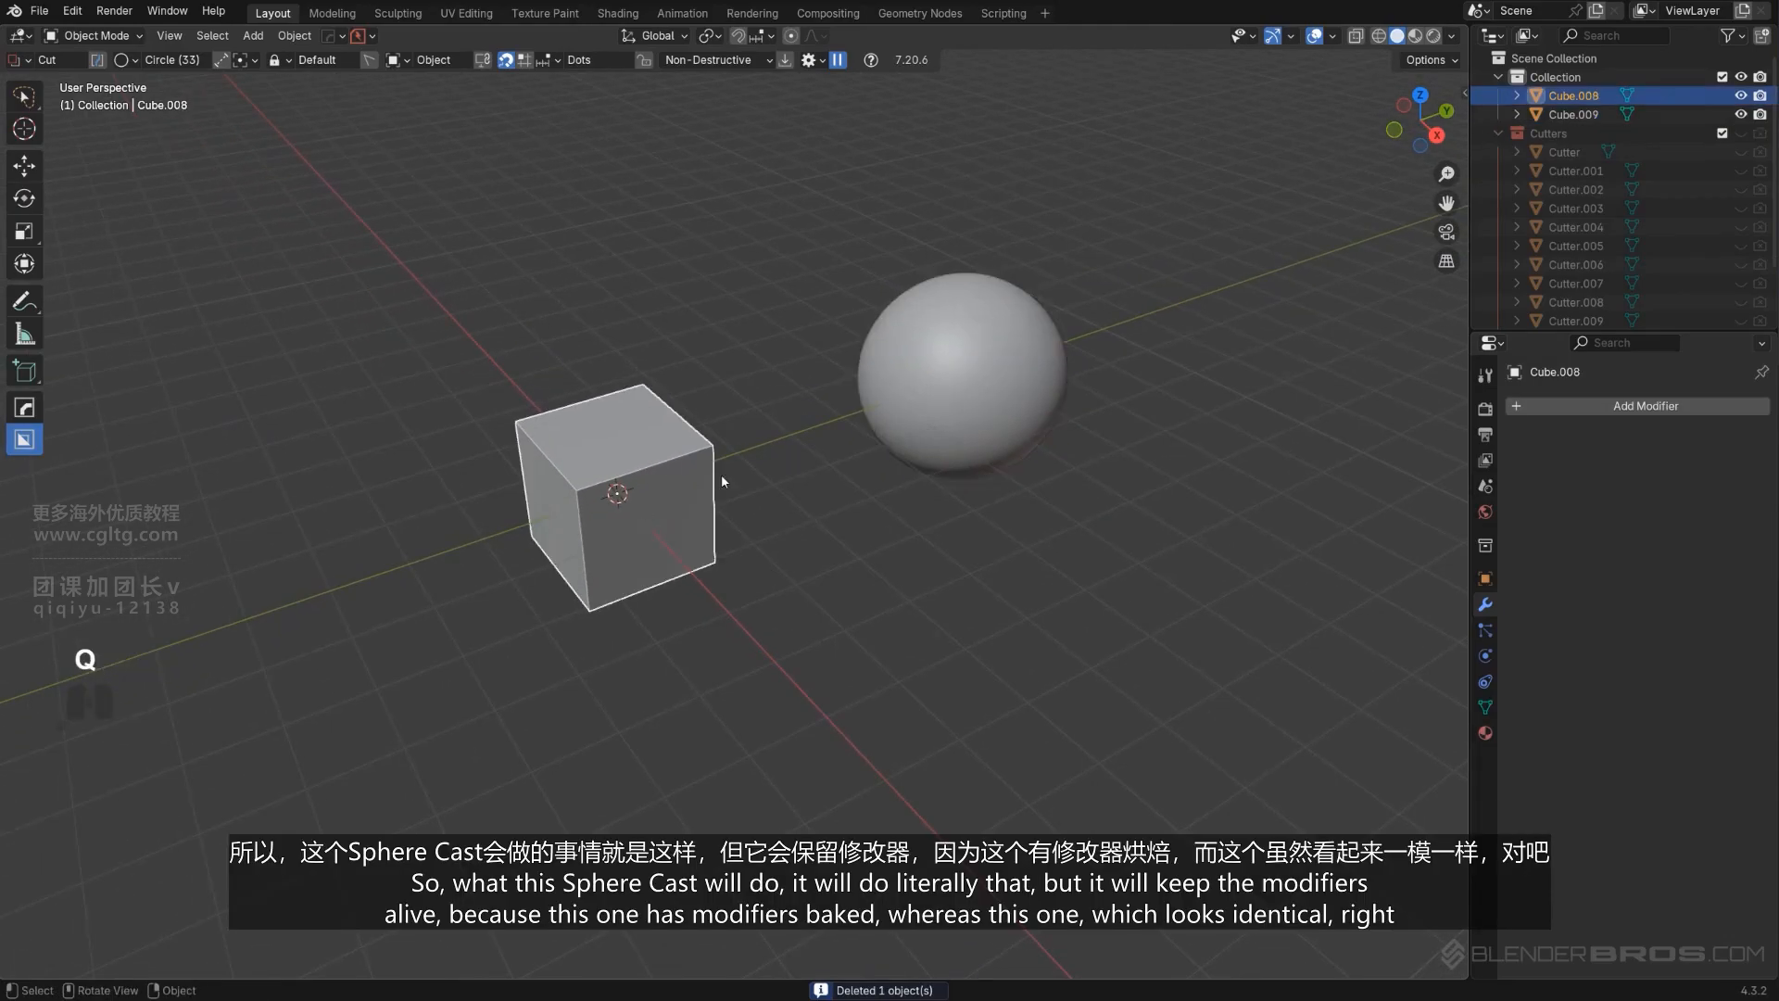
key("q")
mouse_move(721, 476)
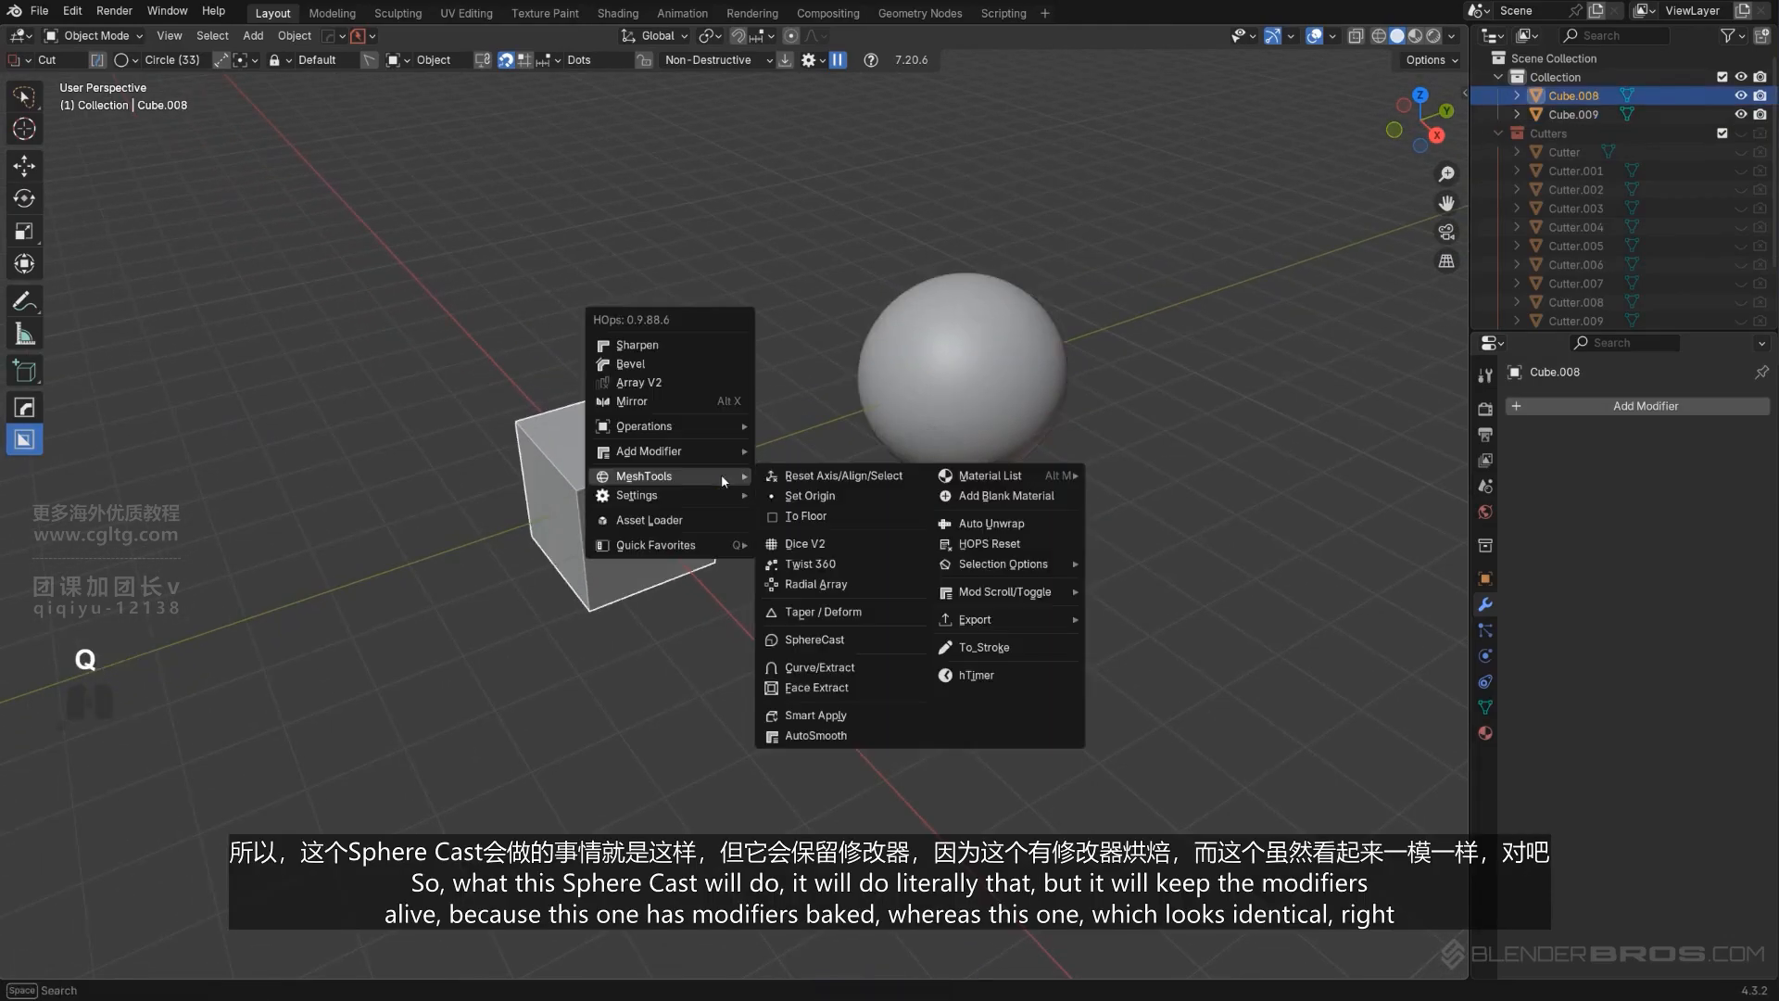
left_click(853, 640)
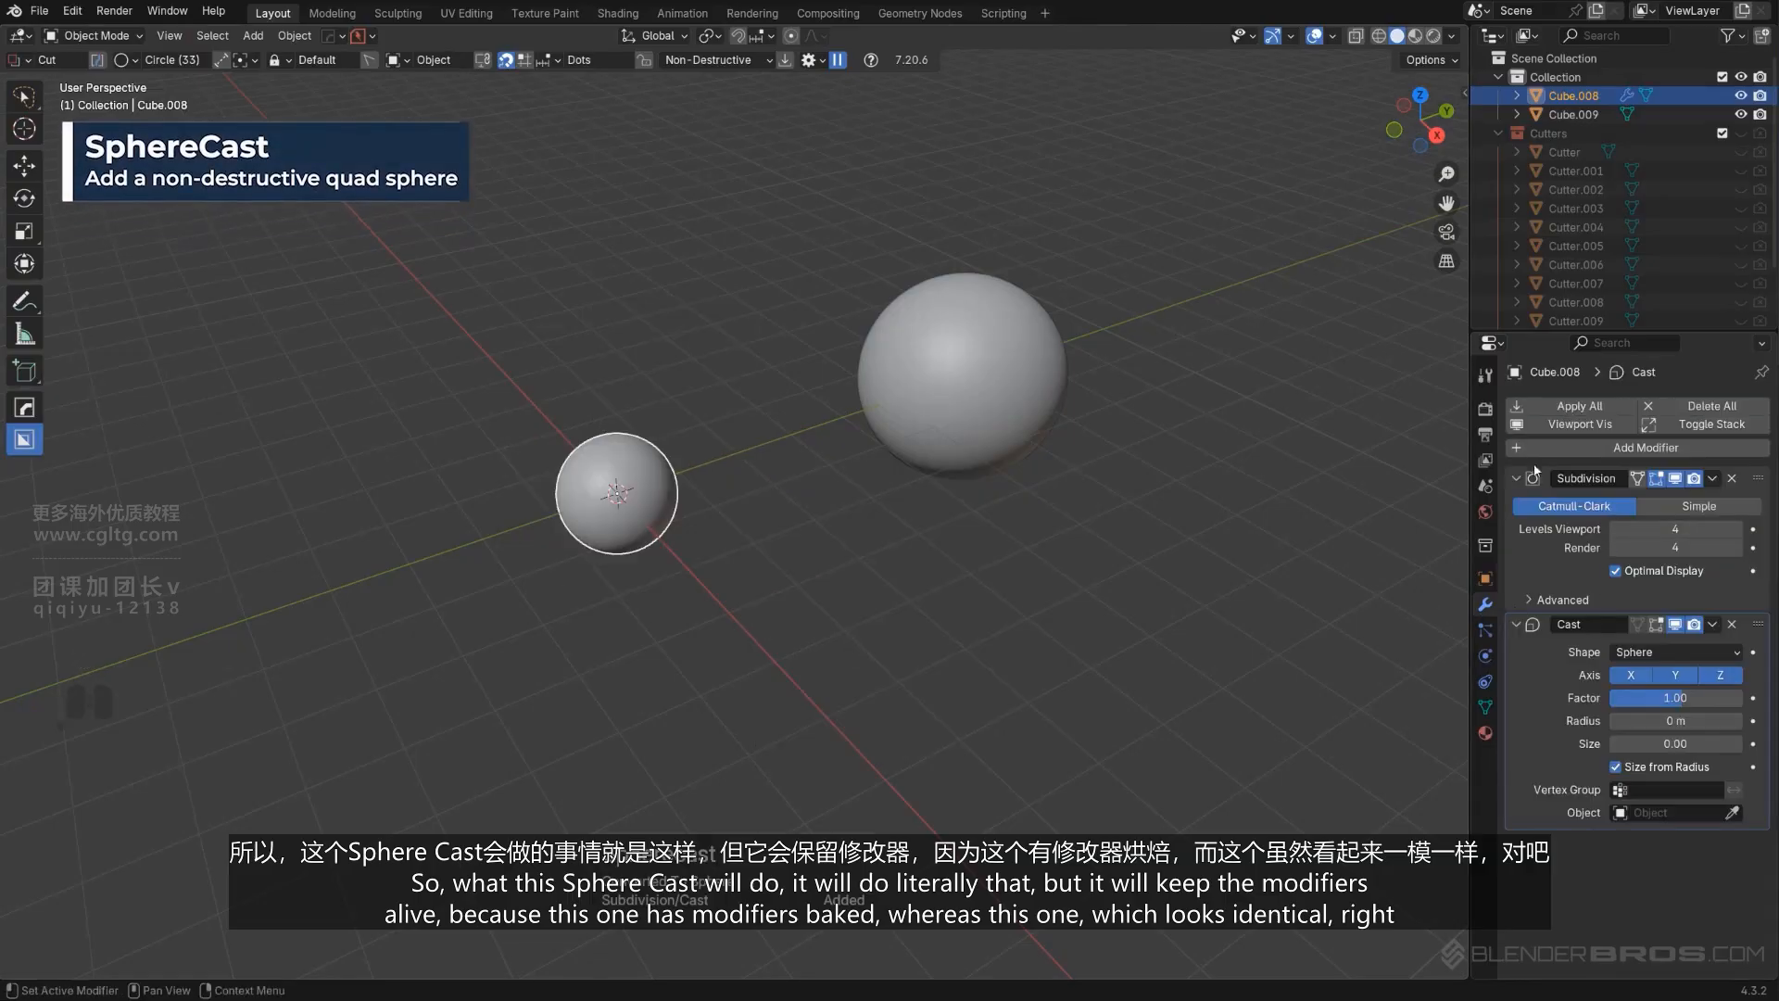
Check the quad sphere's mesh in Edit Mode, then scale the SphereCast sphere up uniformly to about 2 times its size.
left_click(936, 386)
key("Tab")
key("Tab")
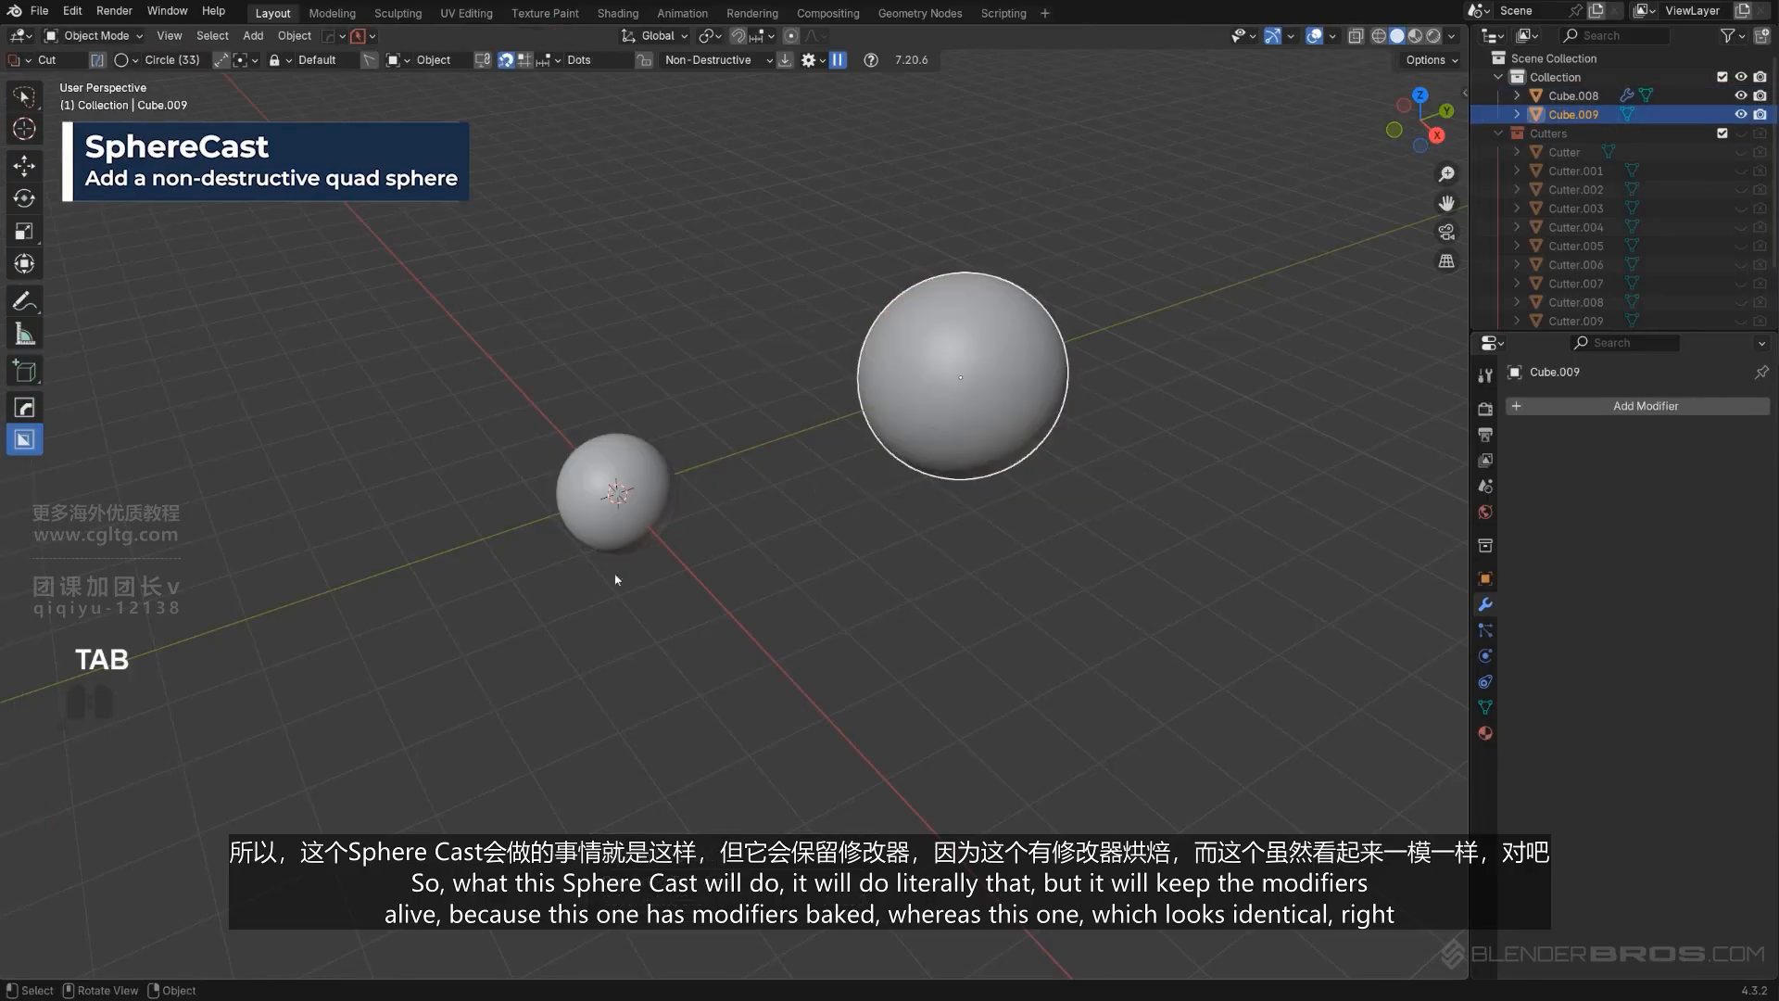
left_click(621, 484)
key("s")
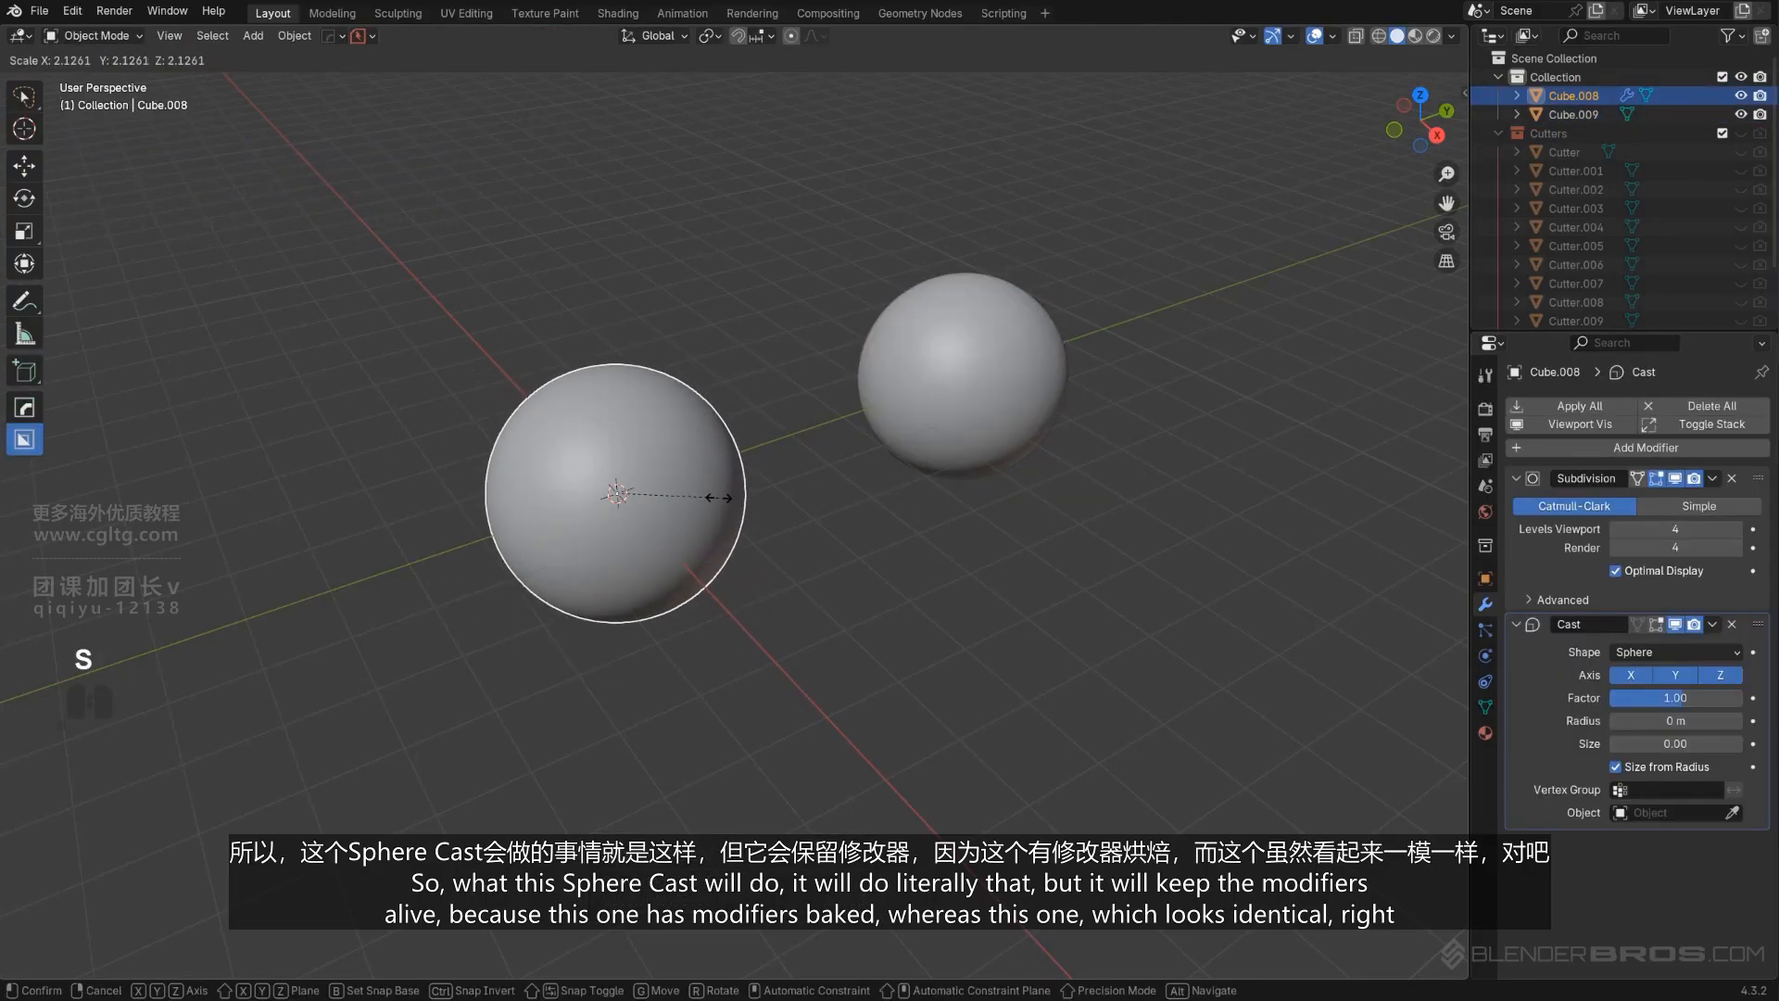
left_click(718, 500)
Compare the base meshes of the SphereCast sphere and the quad sphere together in Edit Mode.
left_click(963, 389, "shift")
key("Tab")
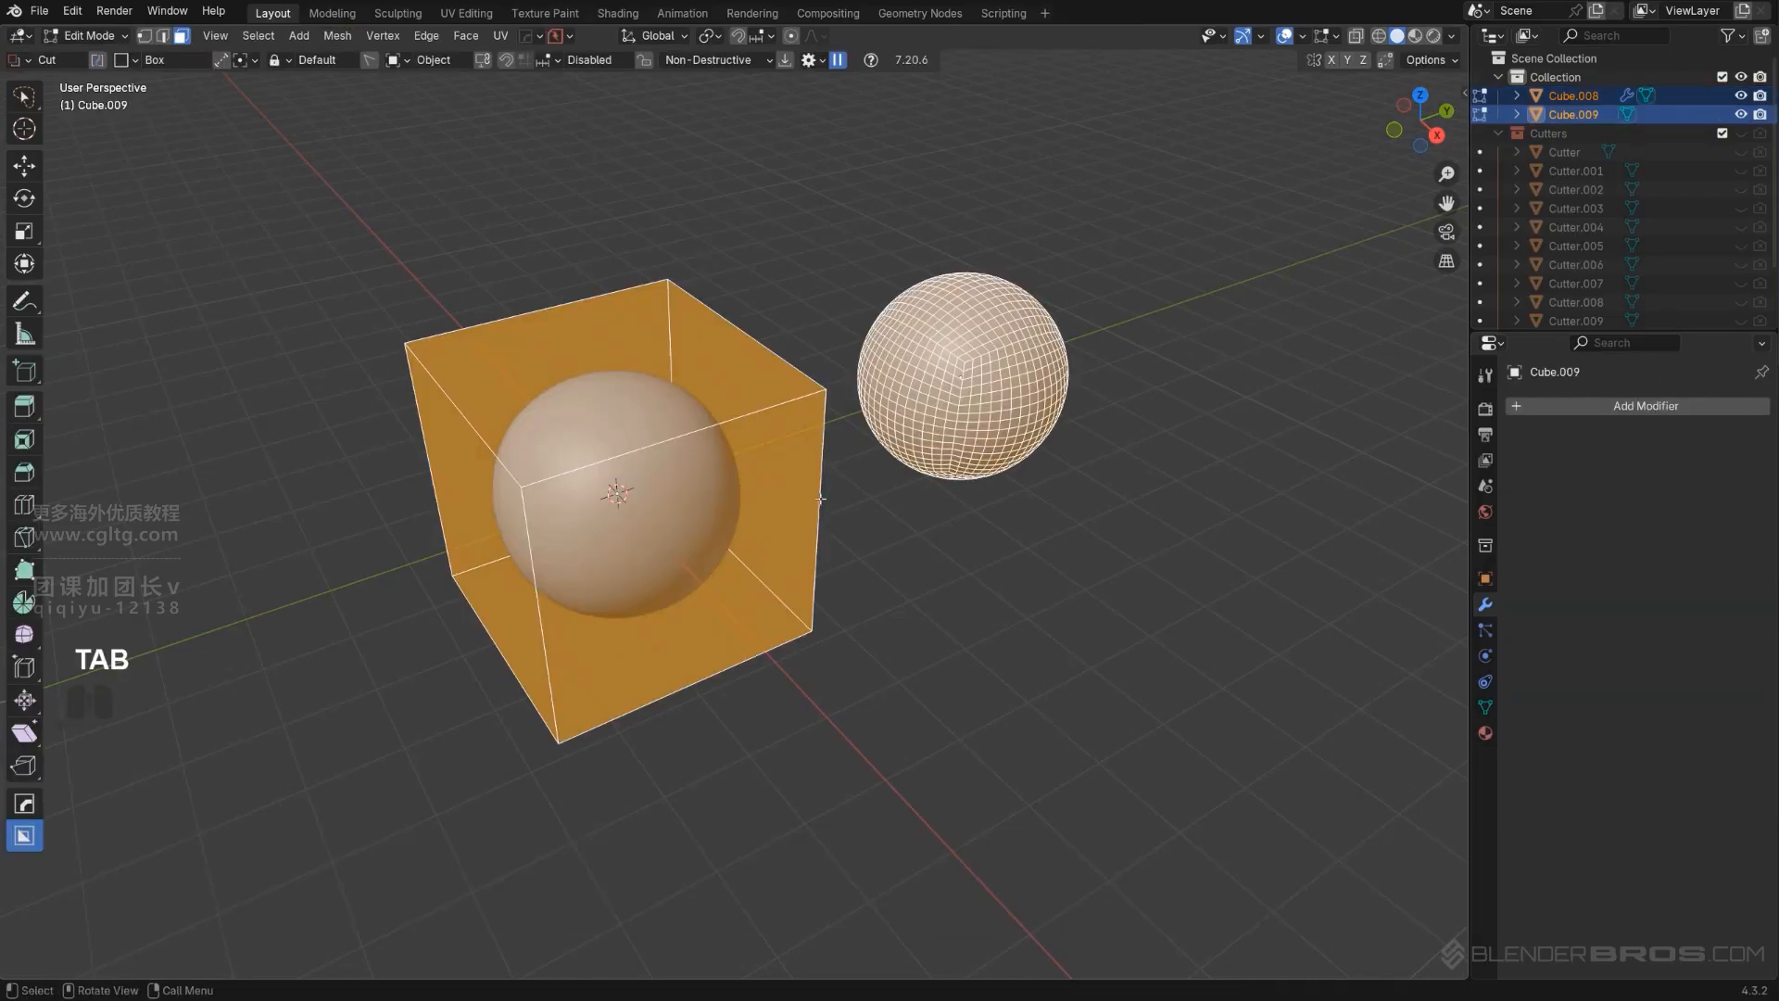
key("Tab")
Apply all modifiers on the SphereCast sphere, baking its Subdivision and Cast into the mesh.
left_click(634, 453)
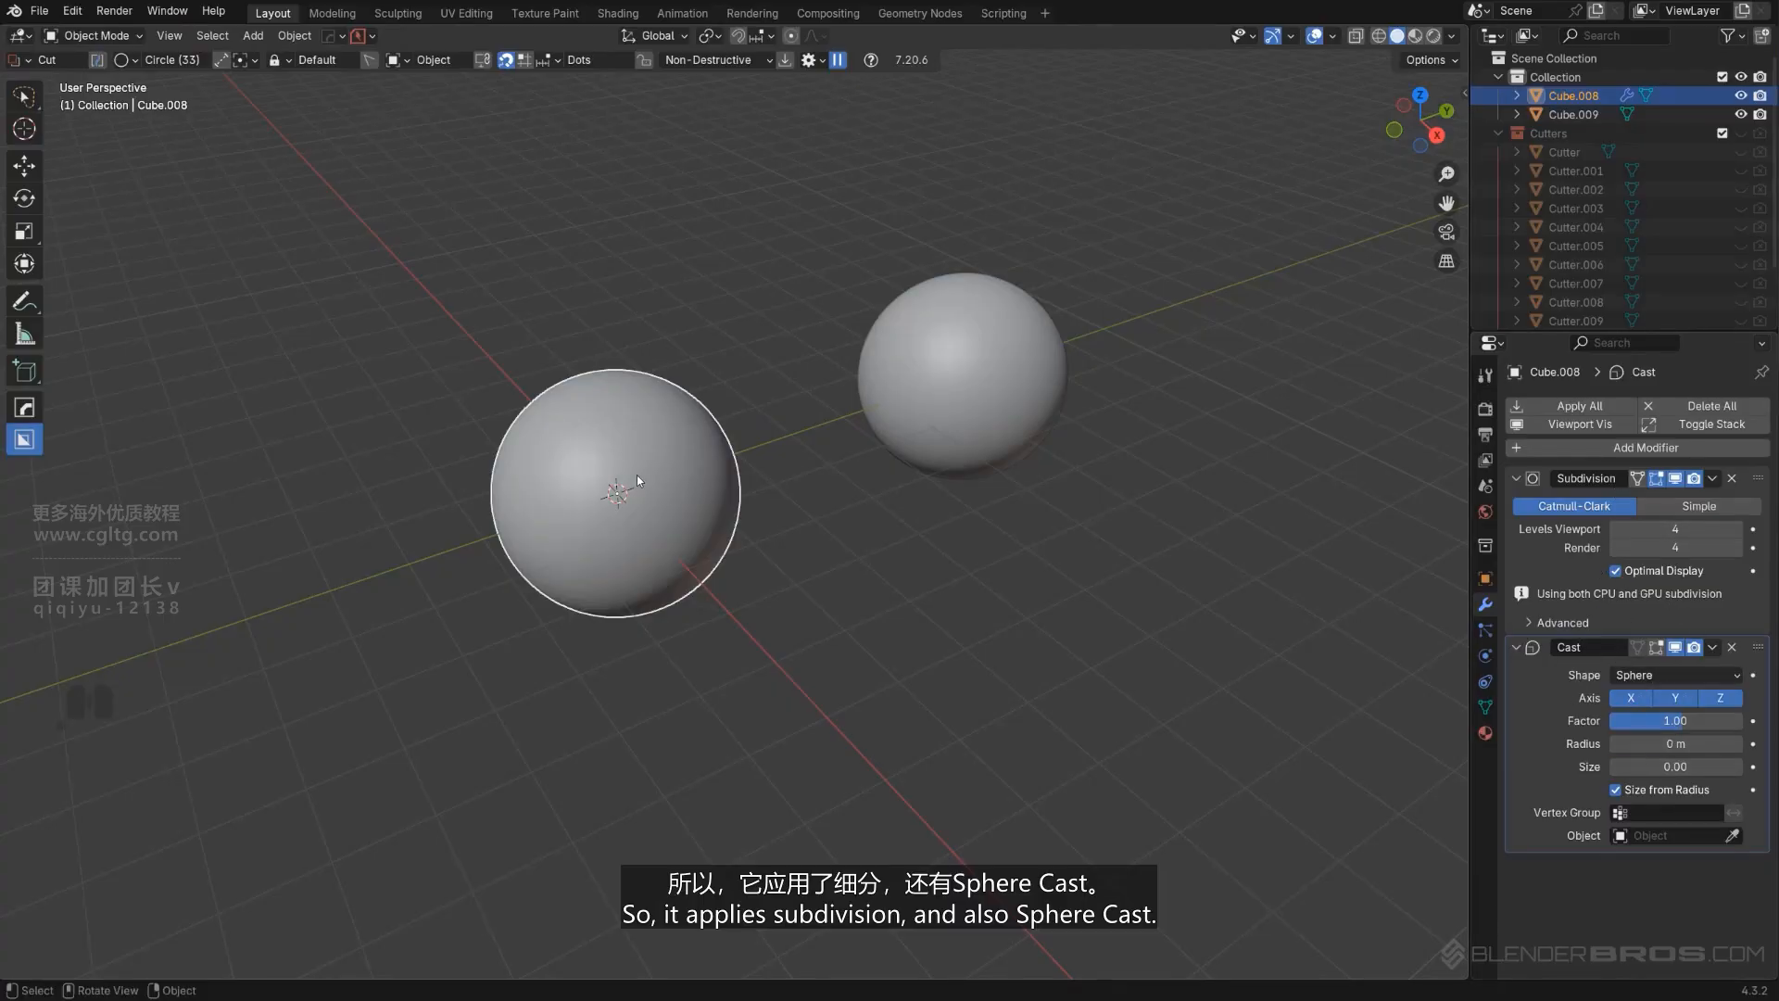
mouse_move(637, 474)
middle_mouse_down()
mouse_move(653, 468)
mouse_move(641, 453)
middle_mouse_up()
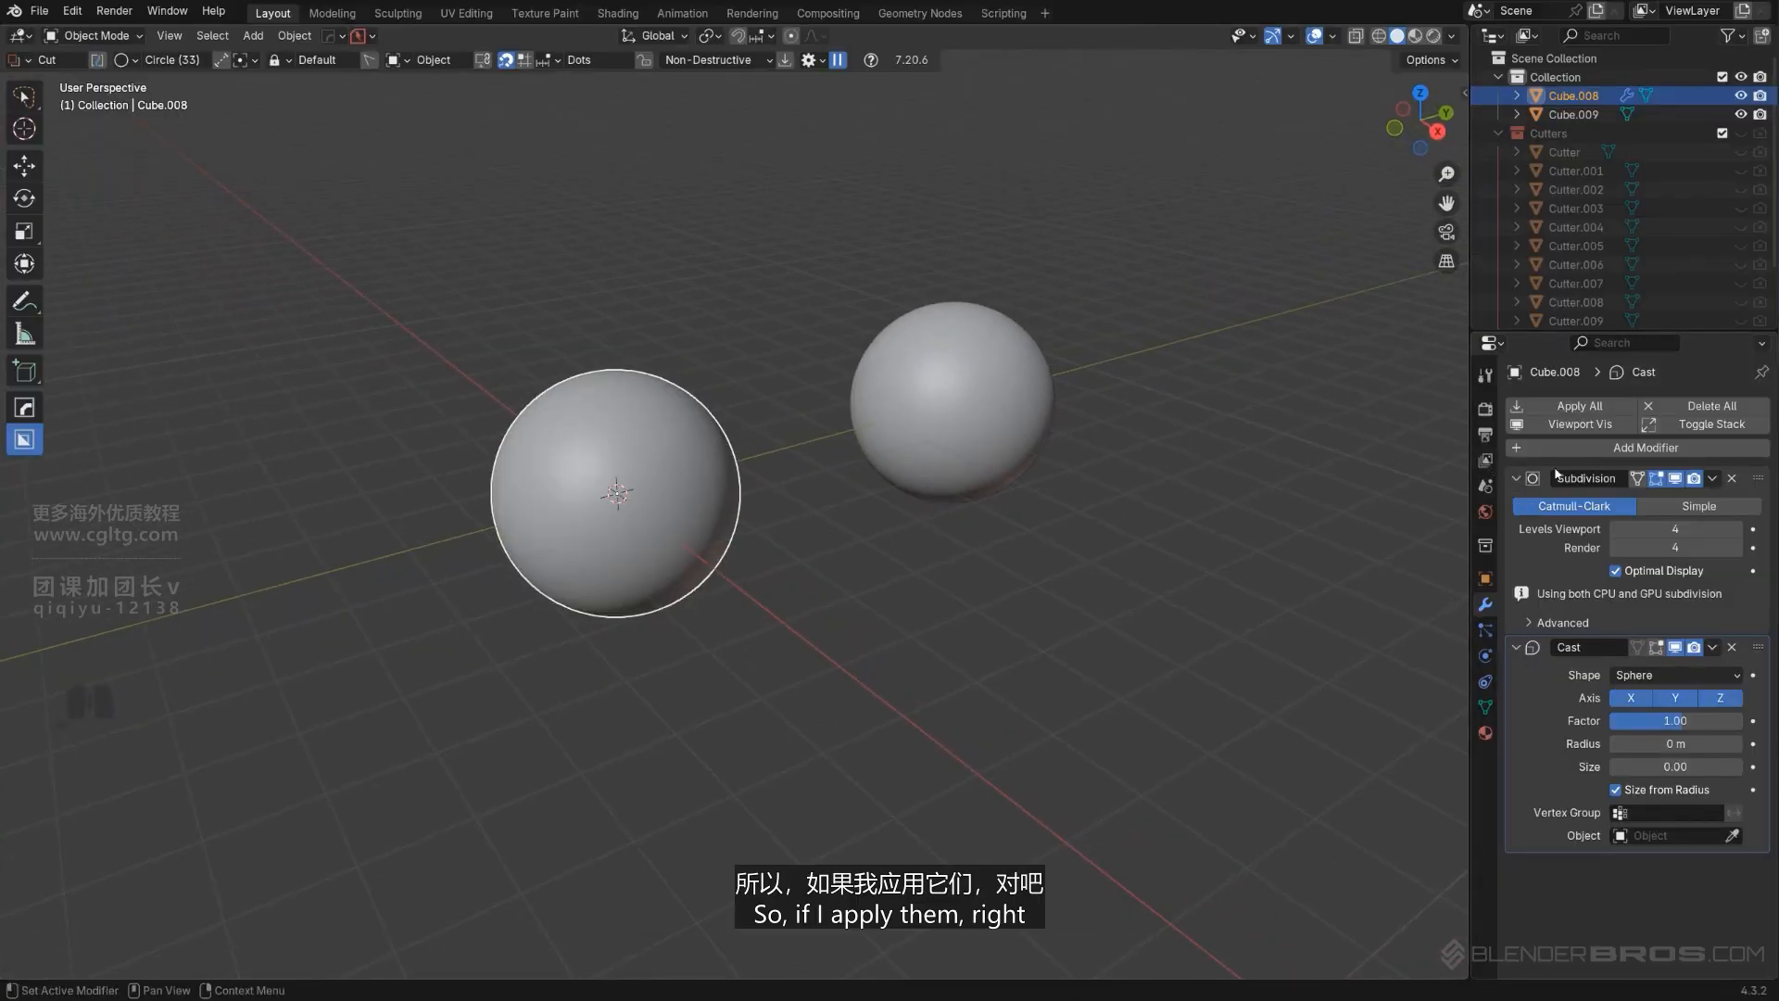
left_click(1580, 405)
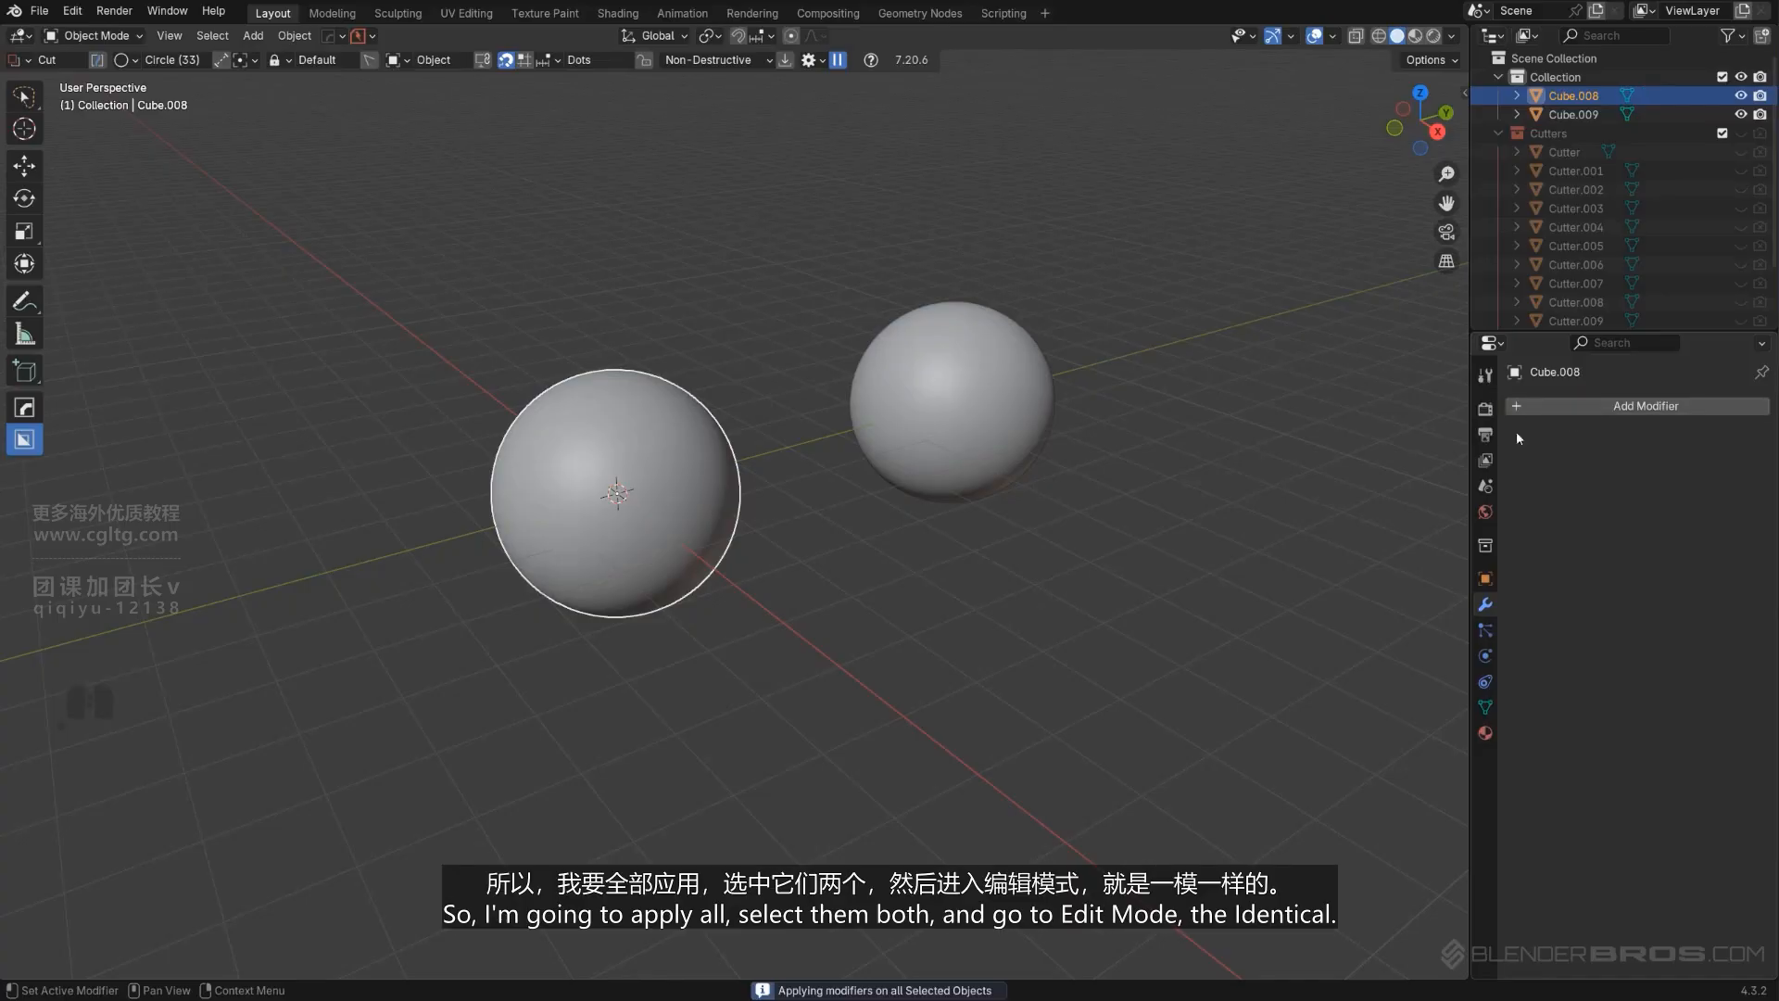
Select both spheres and compare their applied meshes together in Edit Mode, ending back in Object Mode.
left_click(950, 425, "shift")
middle_click_drag(704, 556, 808, 341)
key("Tab")
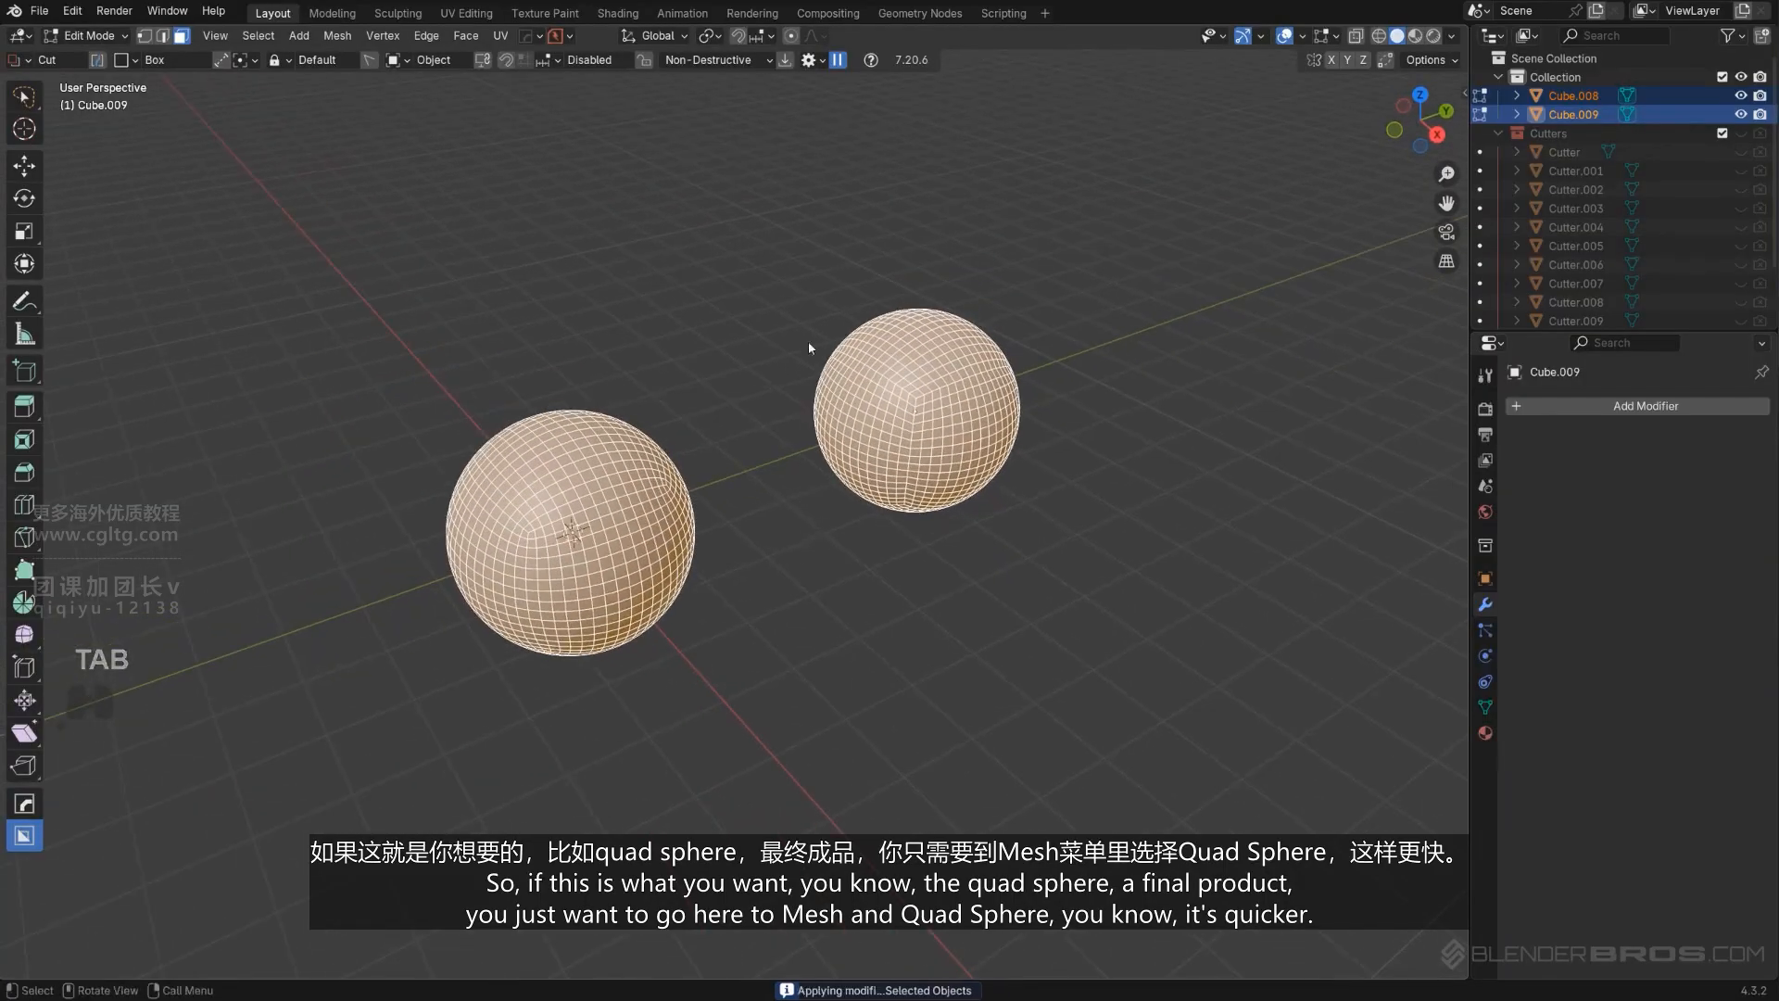
key("Tab")
Delete both spheres from the scene.
key("x")
left_click(736, 476)
middle_click_drag(717, 511, 722, 491)
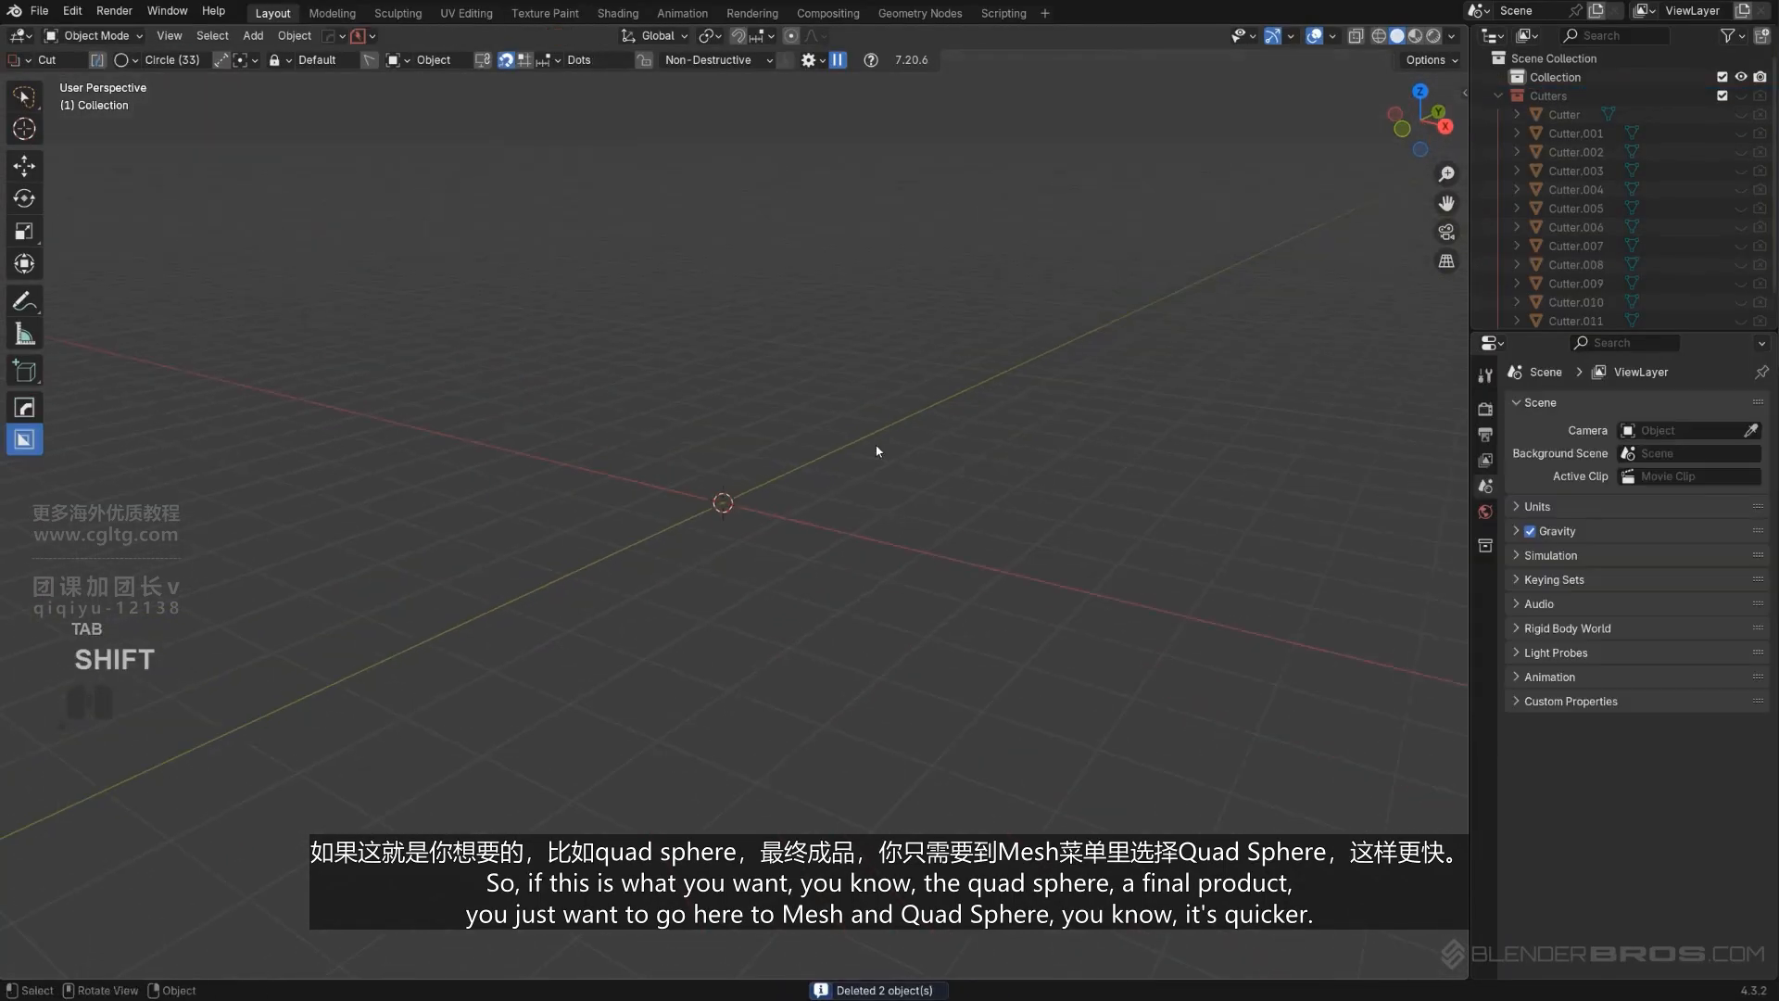
Add a Quad Sphere mesh at the origin and delete it again, twice, to demonstrate the quick primitive.
key("shift+a")
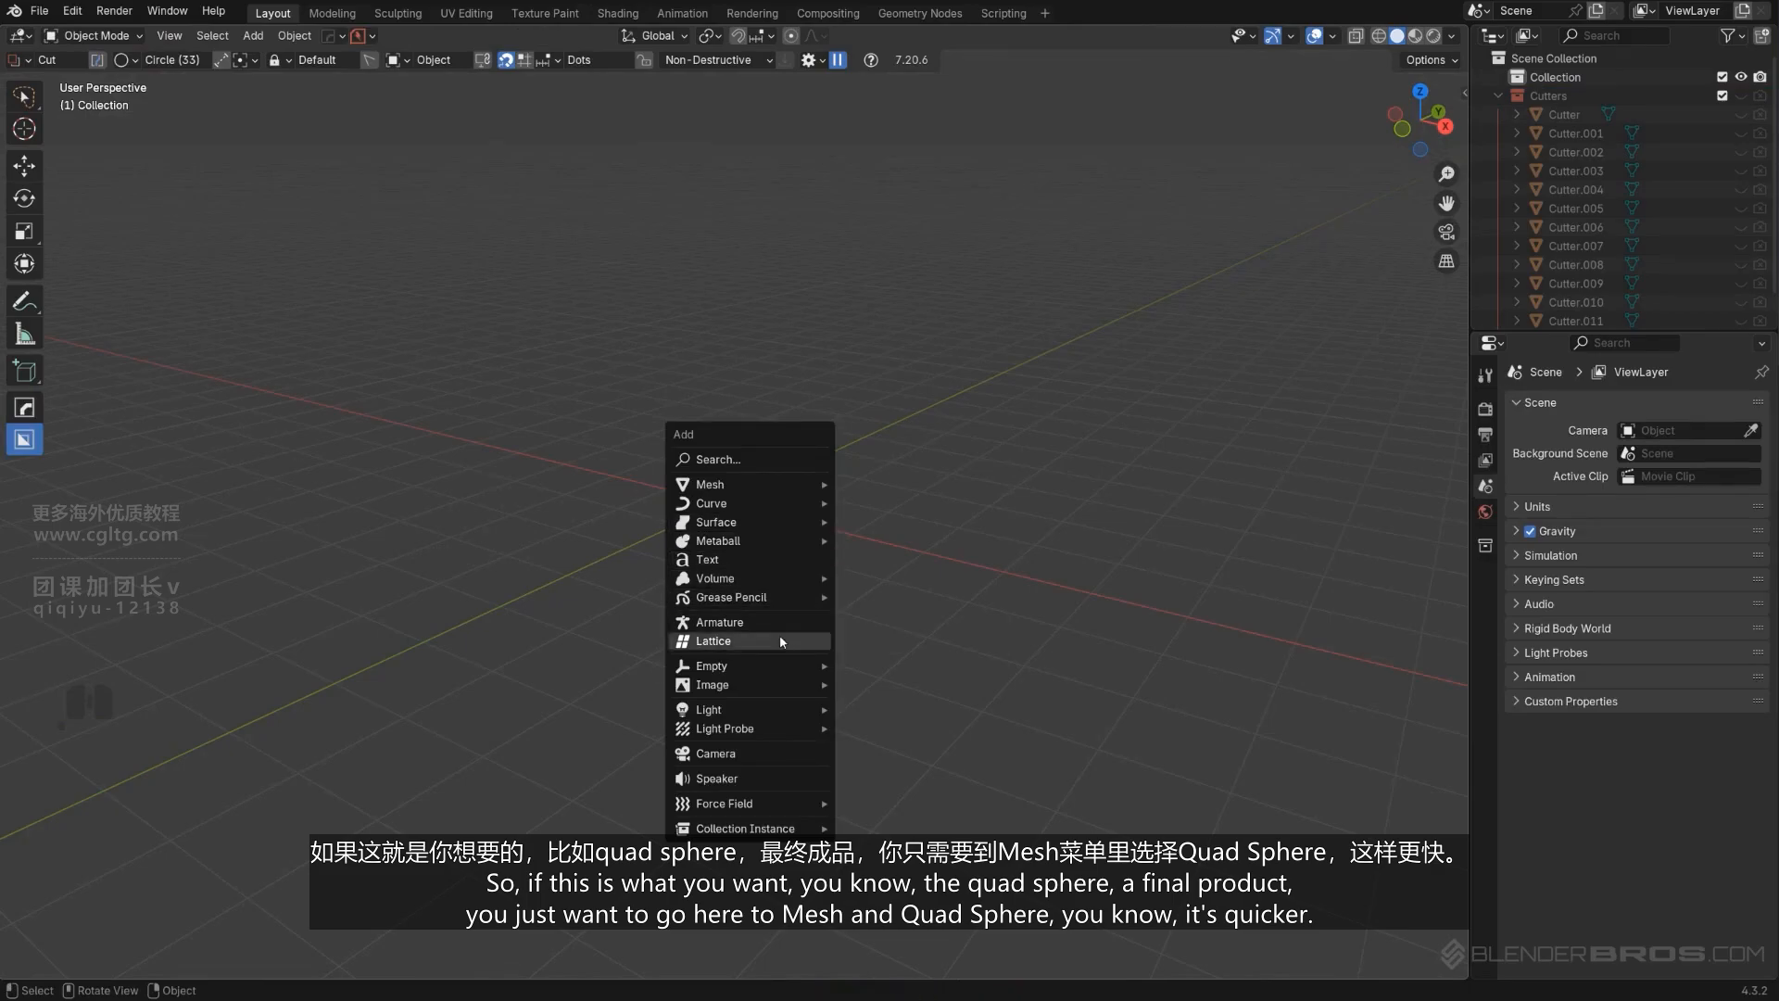
mouse_move(797, 484)
left_click(939, 483)
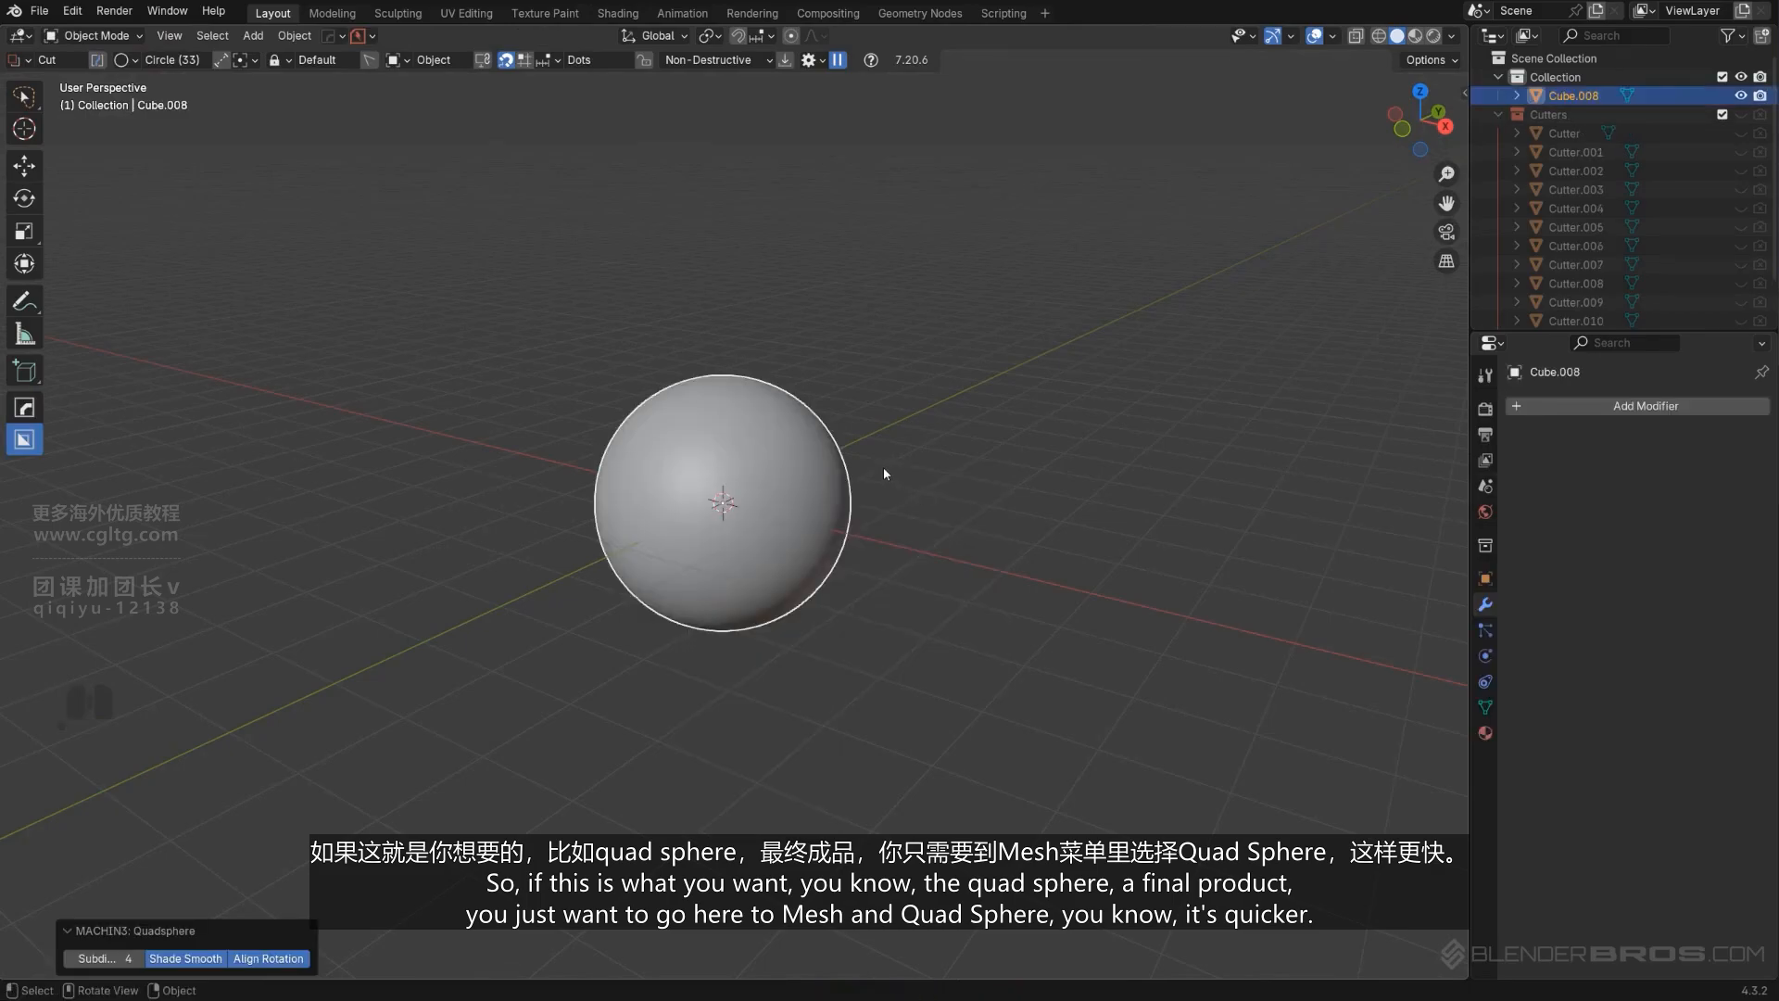
key("x")
left_click(867, 484)
key("shift+a")
mouse_move(755, 504)
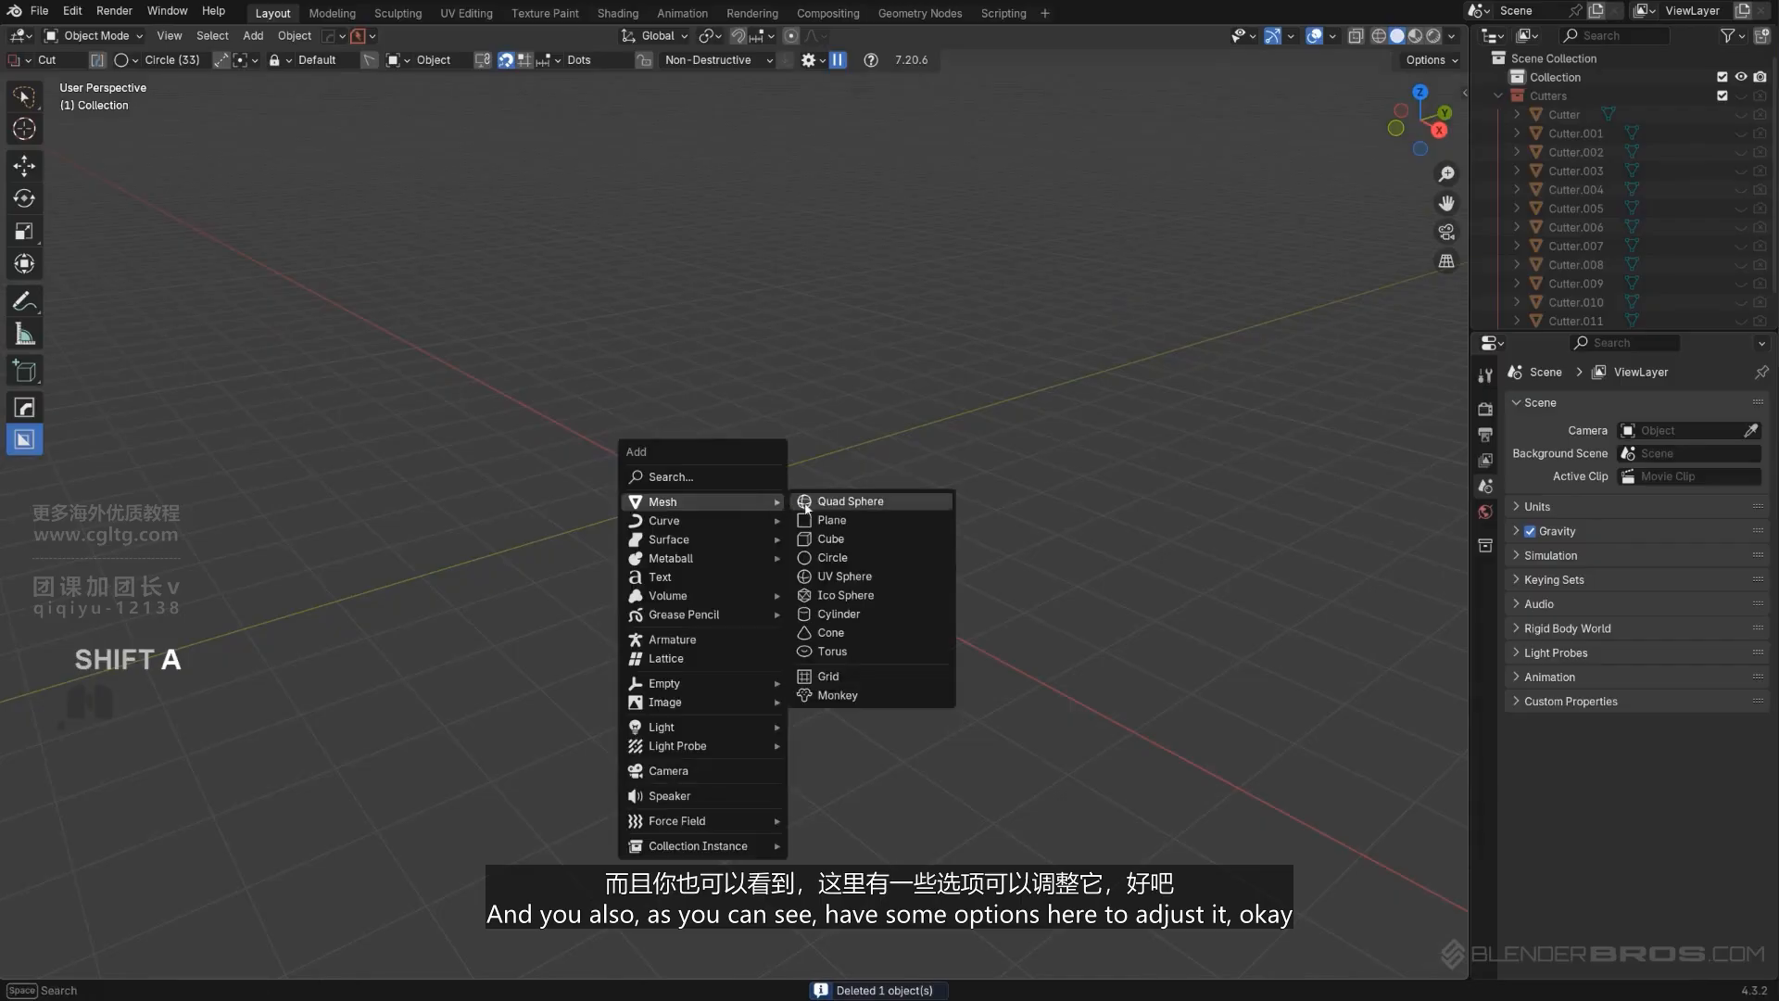
left_click(832, 506)
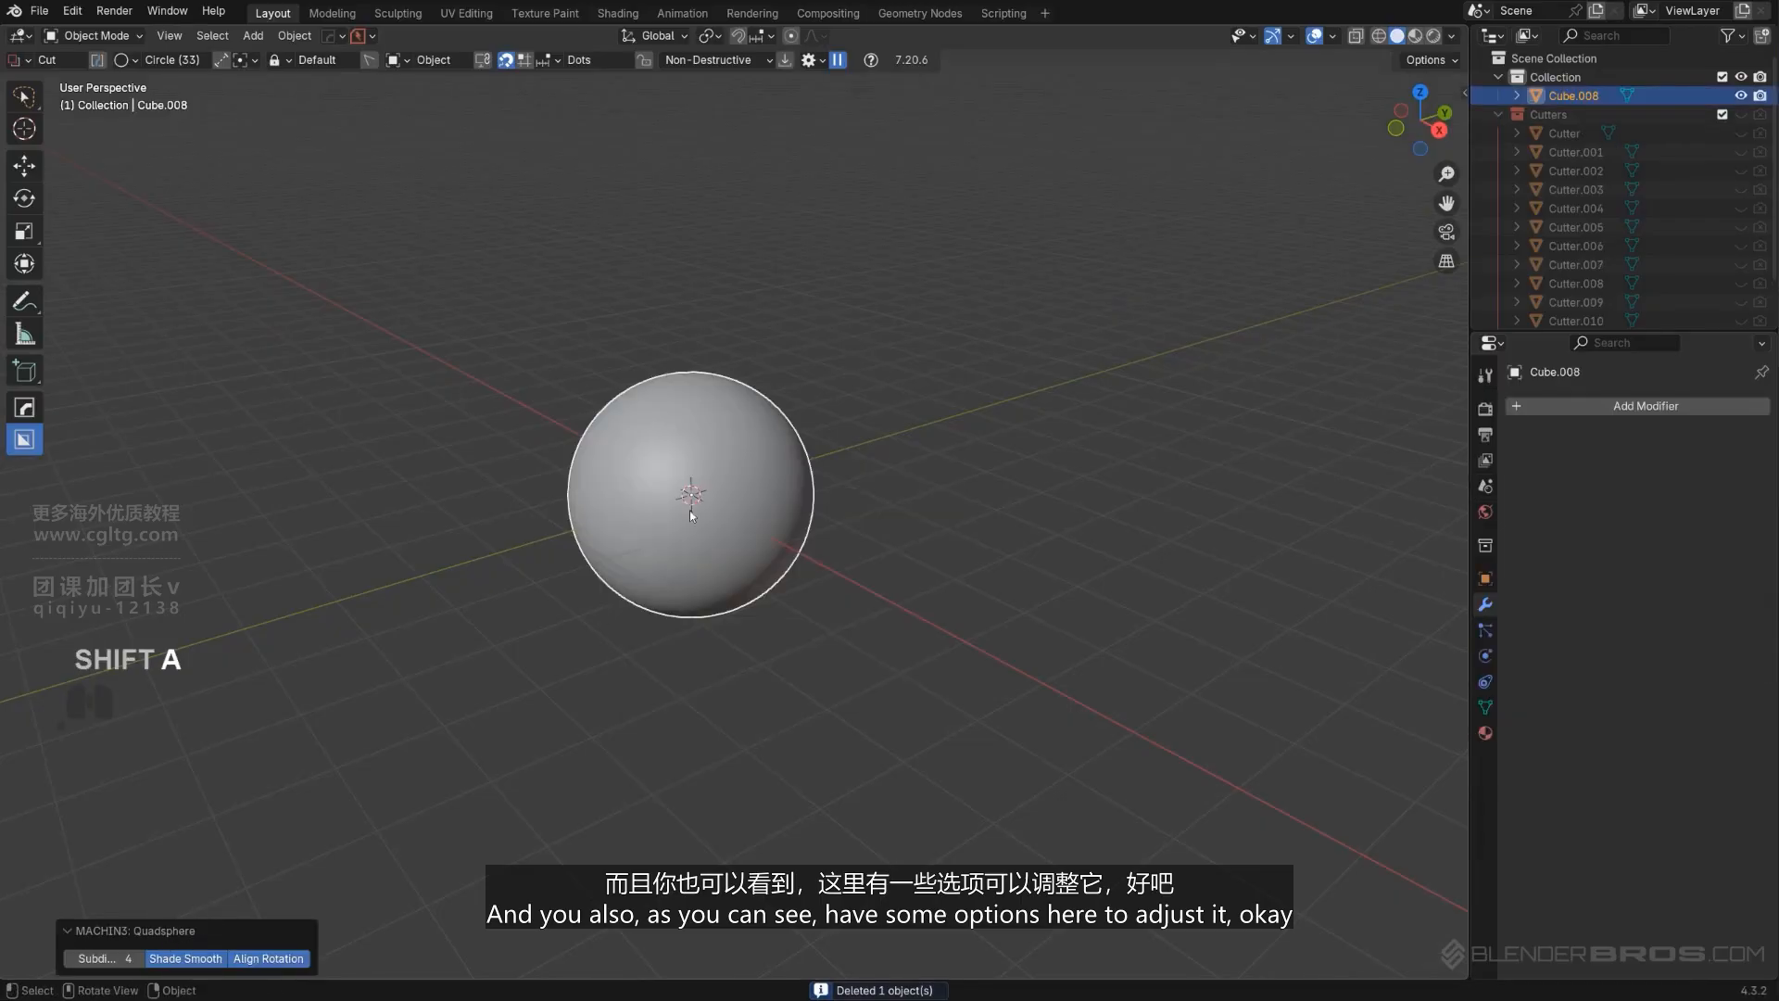
key("x")
left_click(707, 470)
key("shift+a")
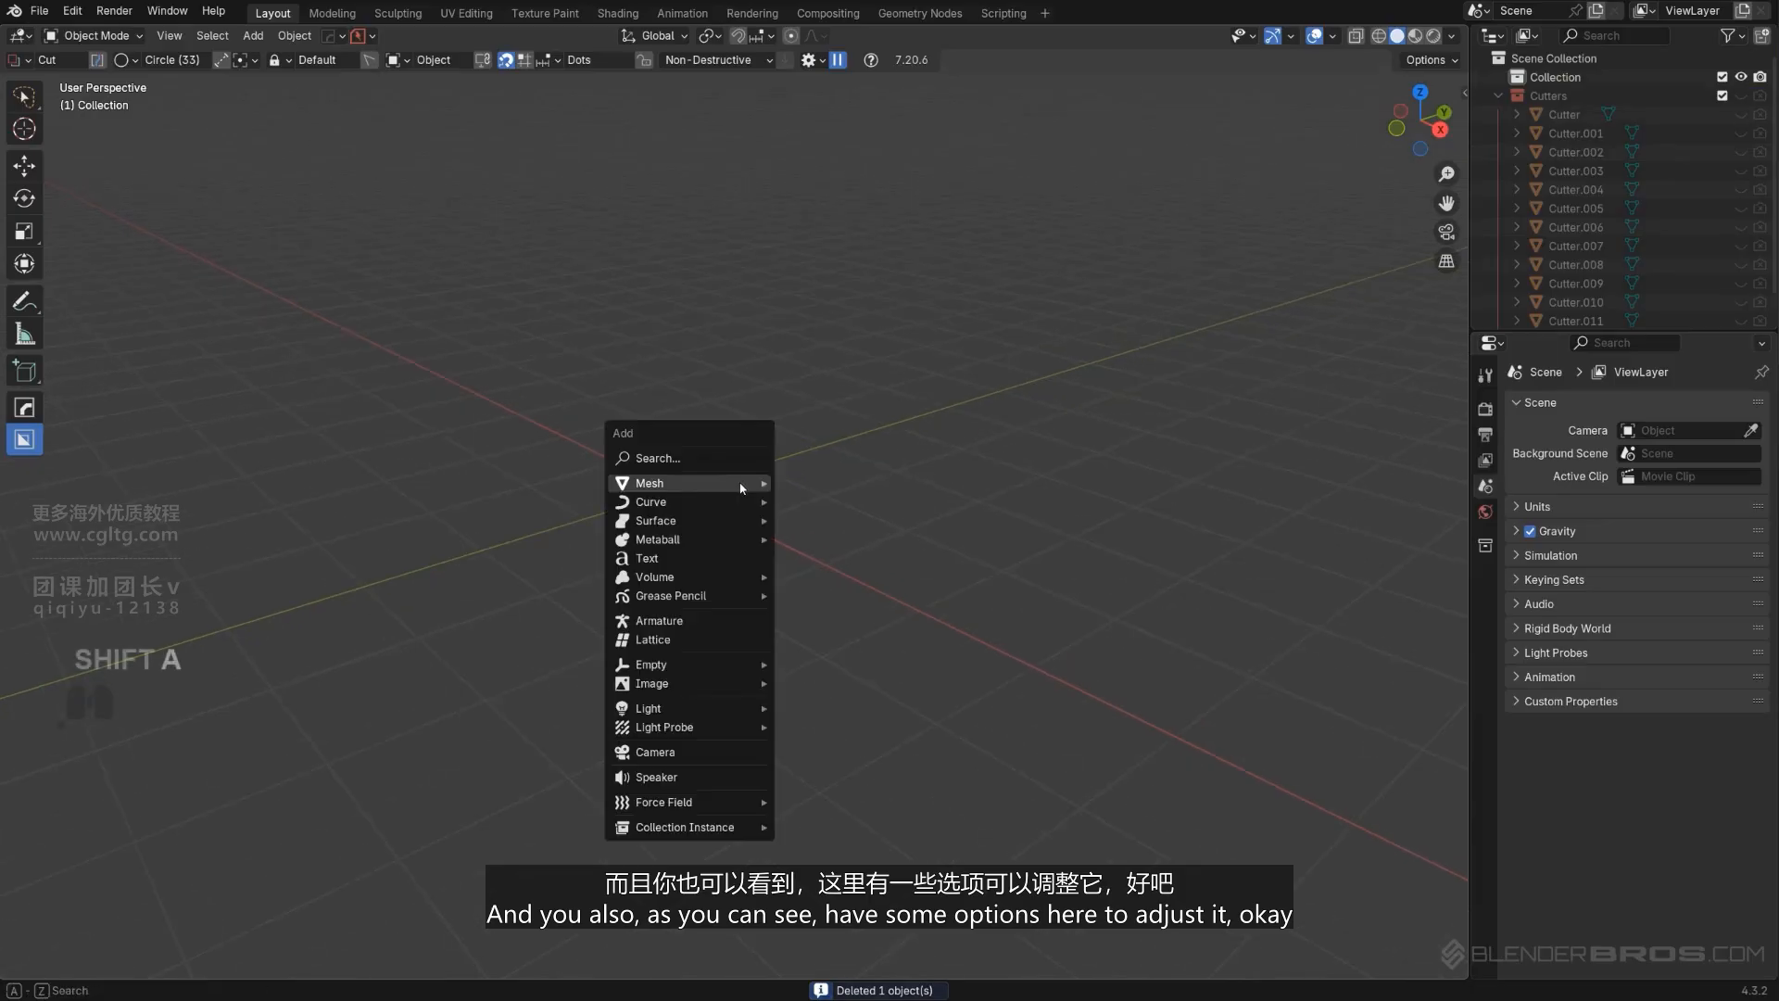
mouse_move(741, 489)
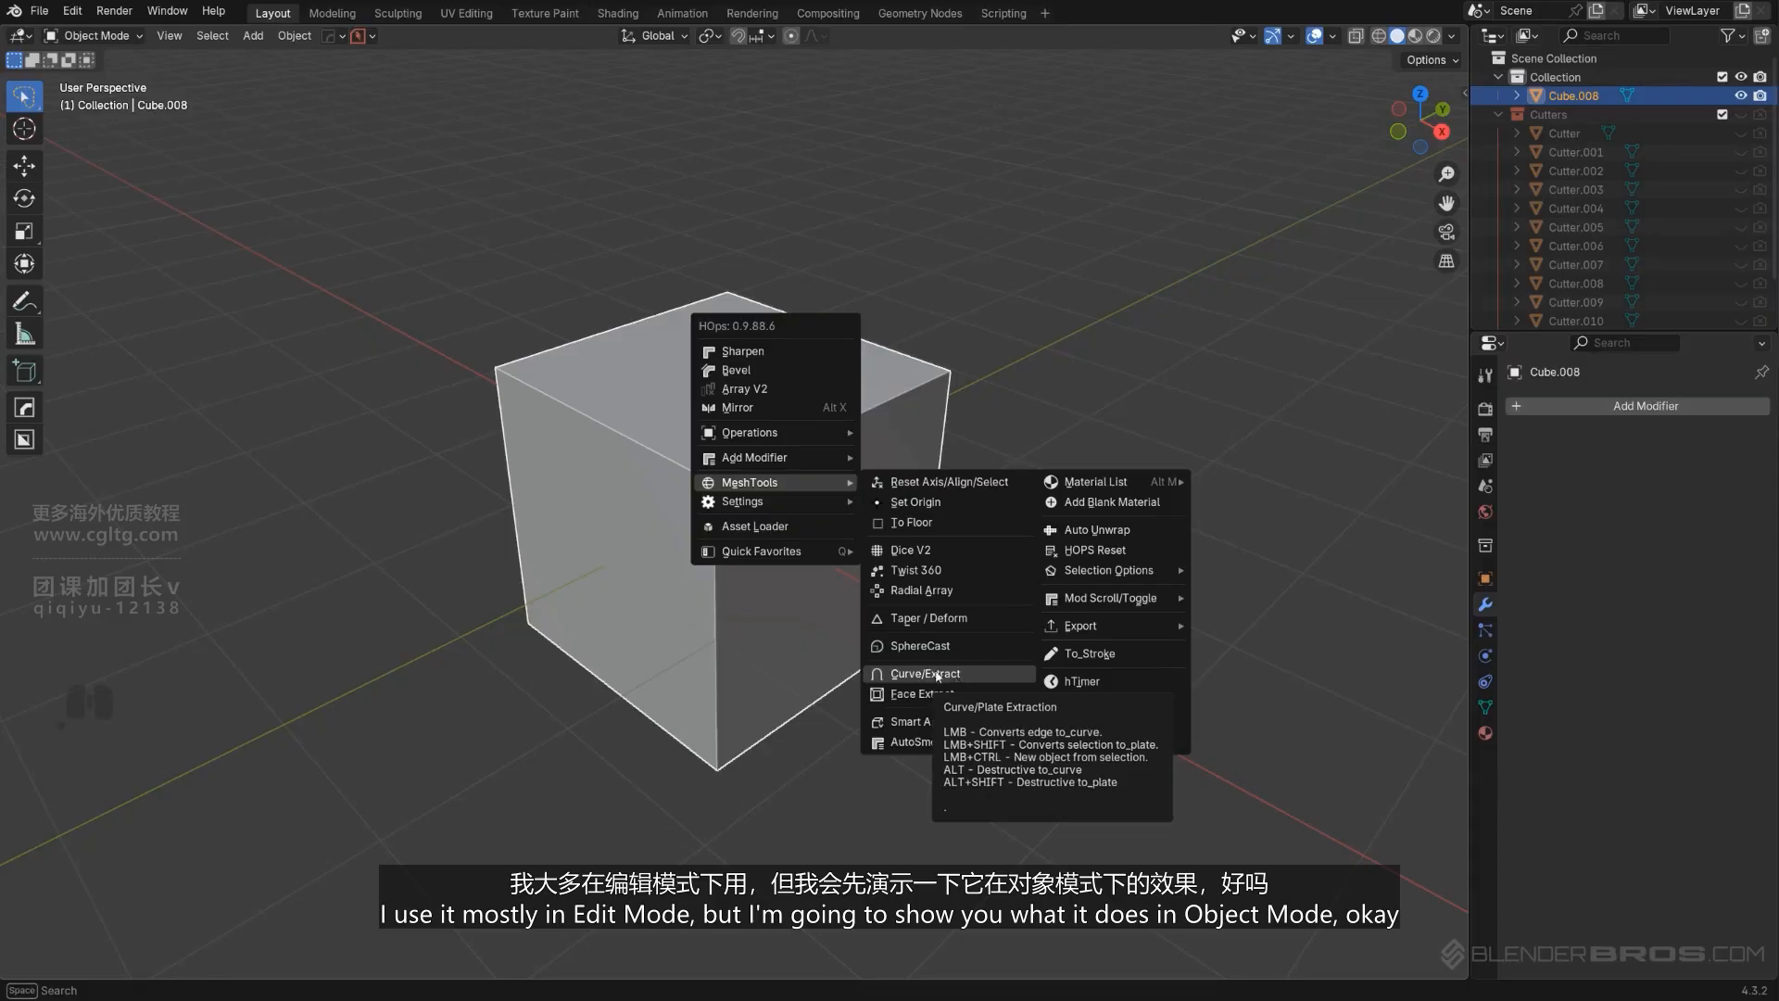
Try Hard Ops Curve/Extract on the whole cube with a width of about -0.187.
scroll(769, 586, "down", 2)
key("shift+q")
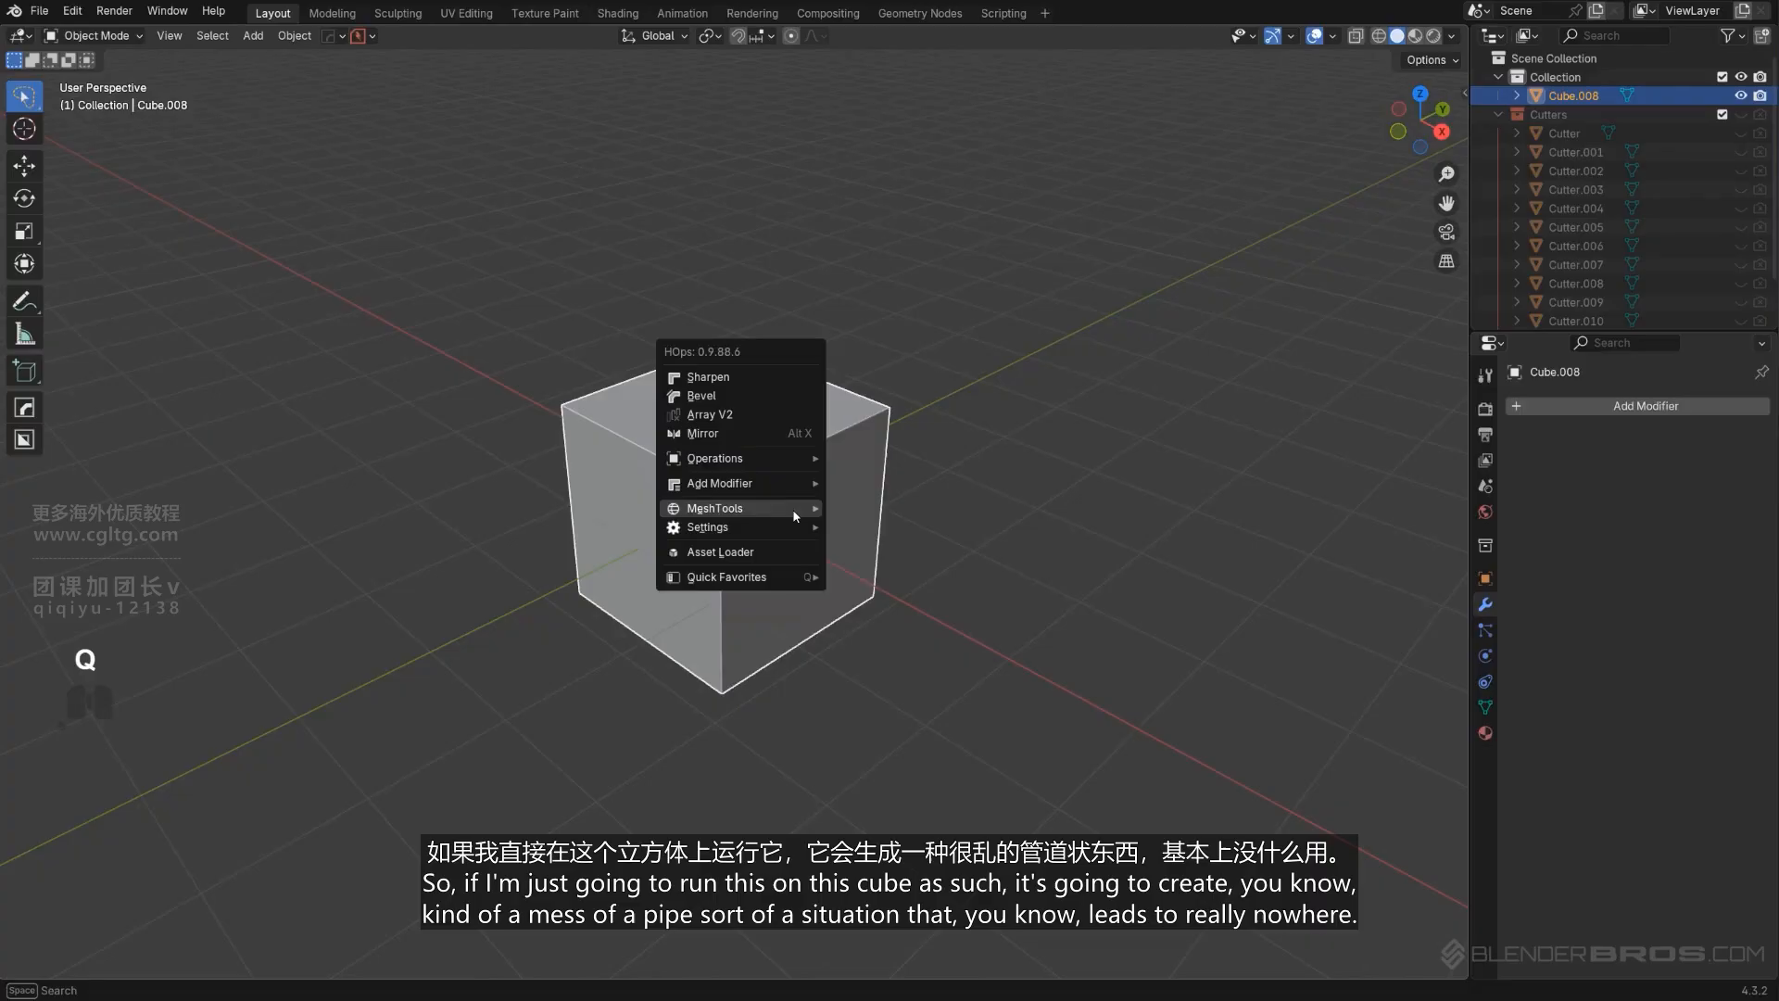
mouse_move(802, 516)
left_click(889, 699)
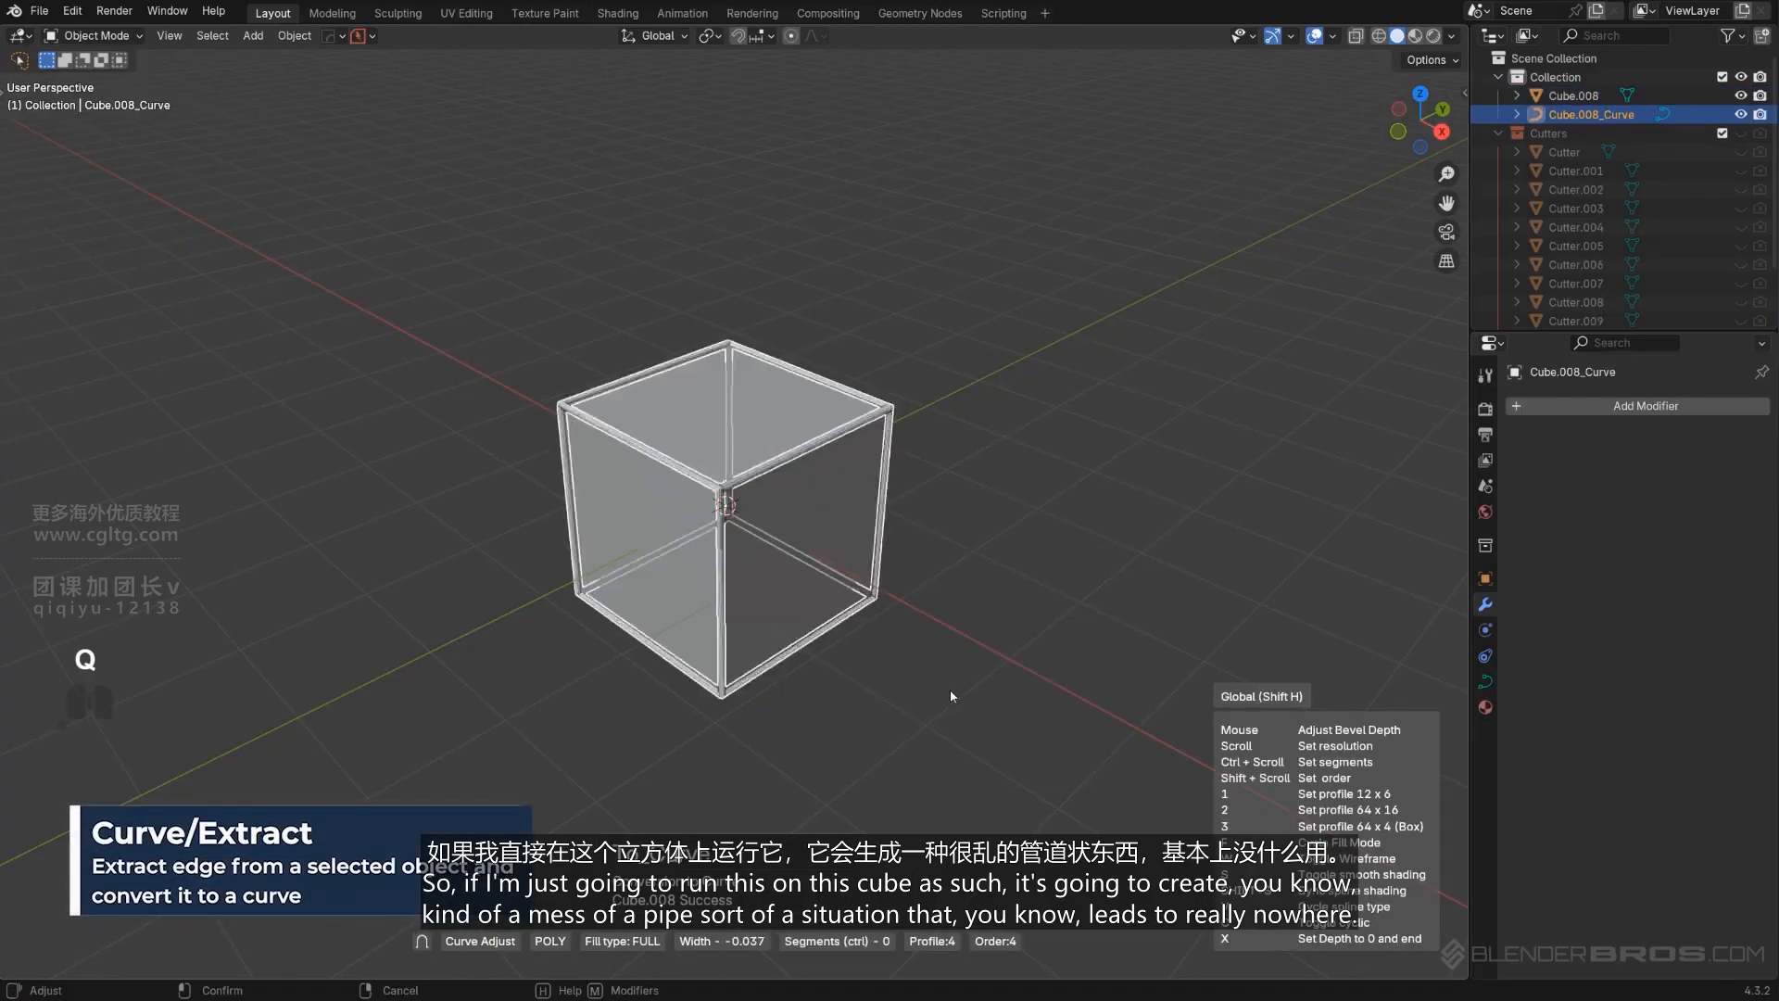
mouse_move(1001, 635)
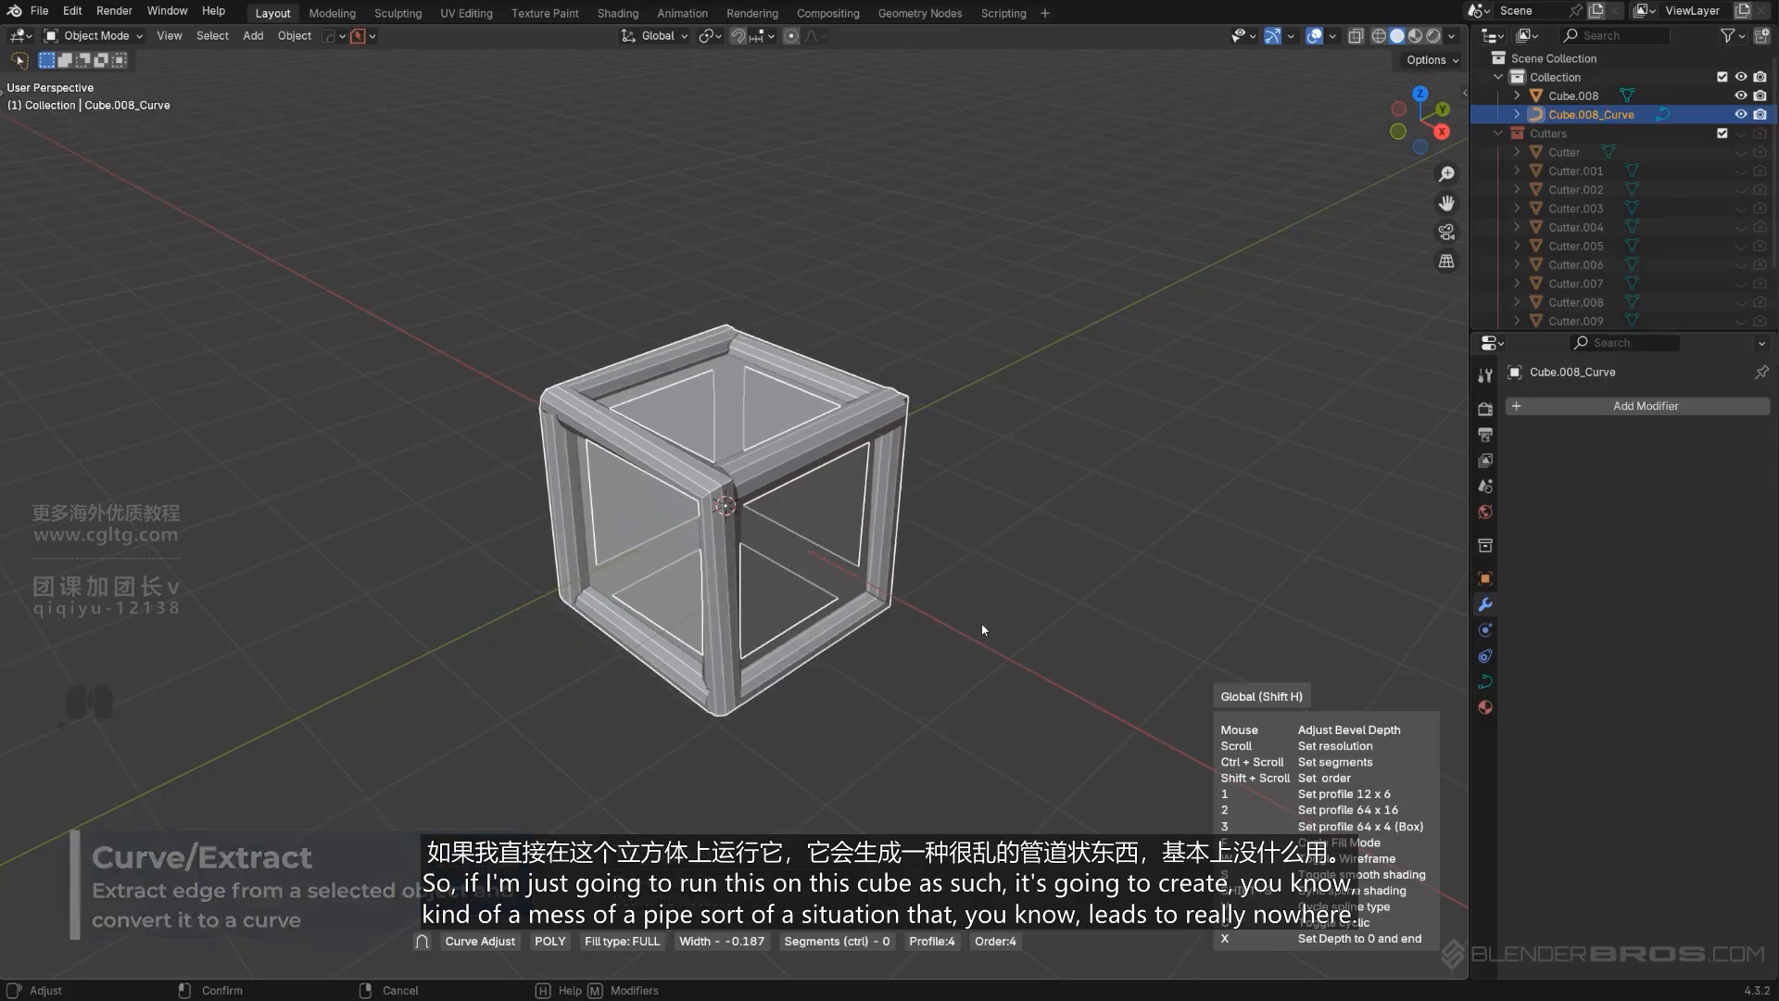
left_click(984, 629)
Inspect the pipe curve extracted around the cube's edges and delete it.
middle_click_drag(984, 629, 790, 401)
key("x")
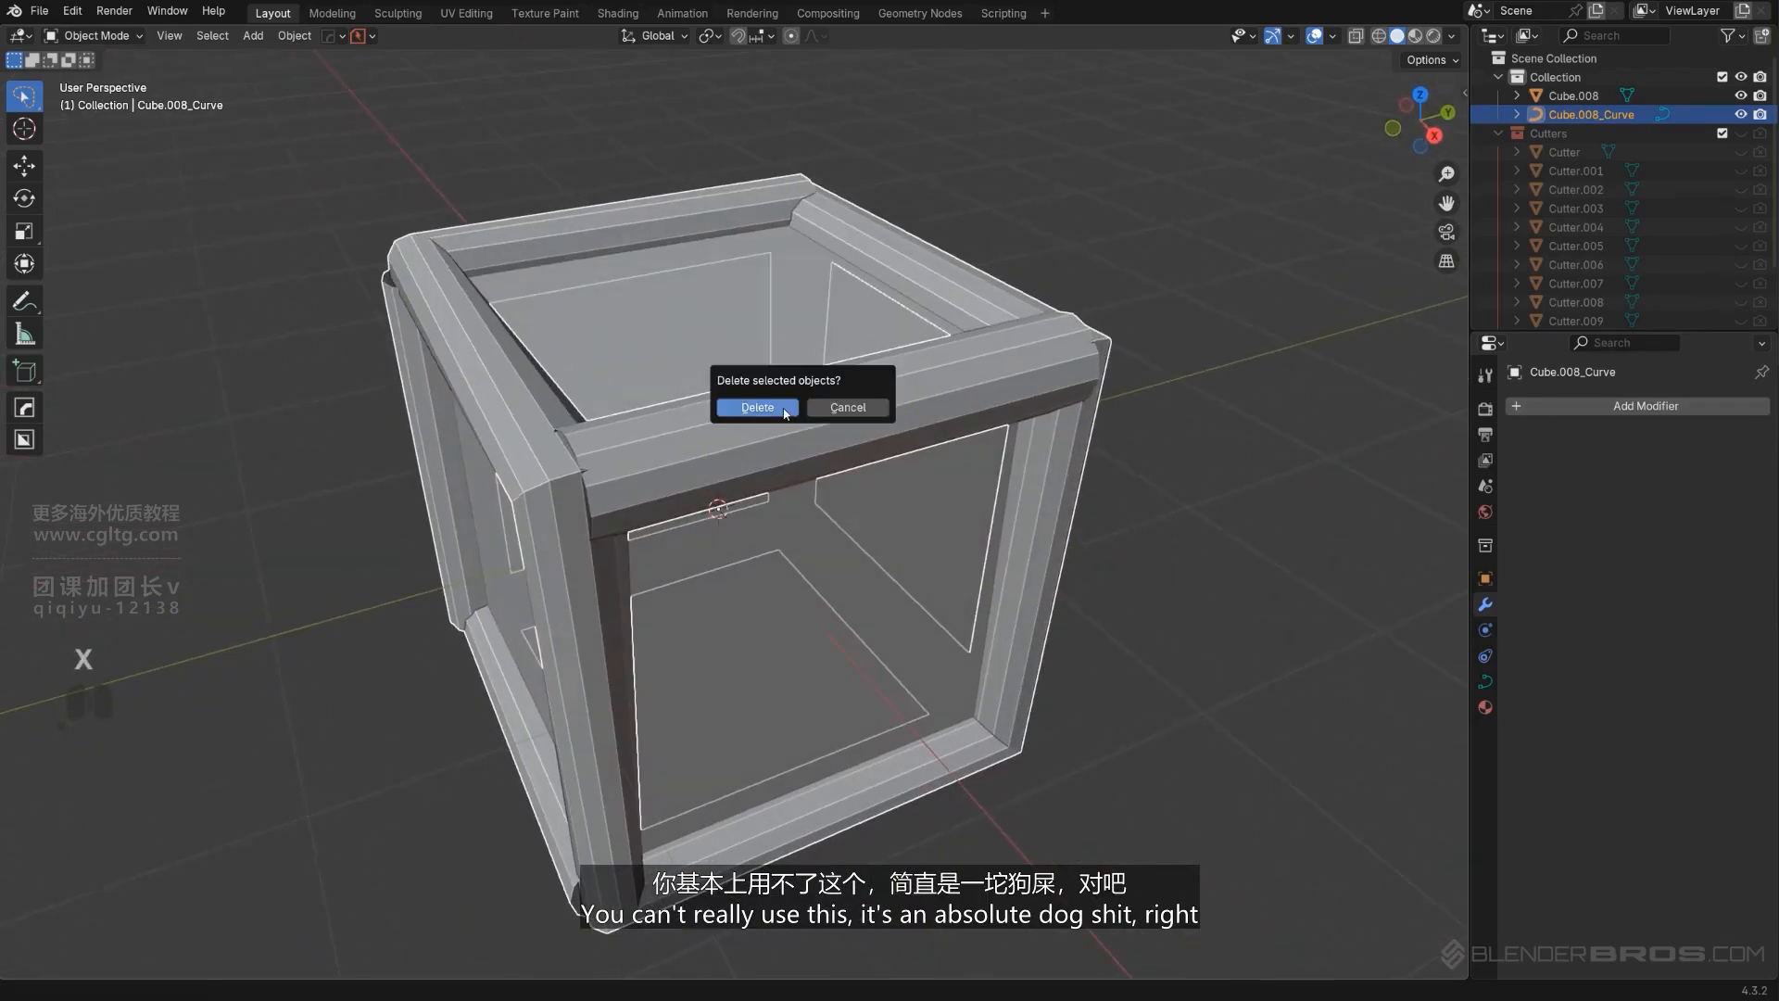
left_click(789, 402)
Add a plane and move it about -3.85 m along Y, clear of the cube.
key("shift+a")
mouse_move(786, 594)
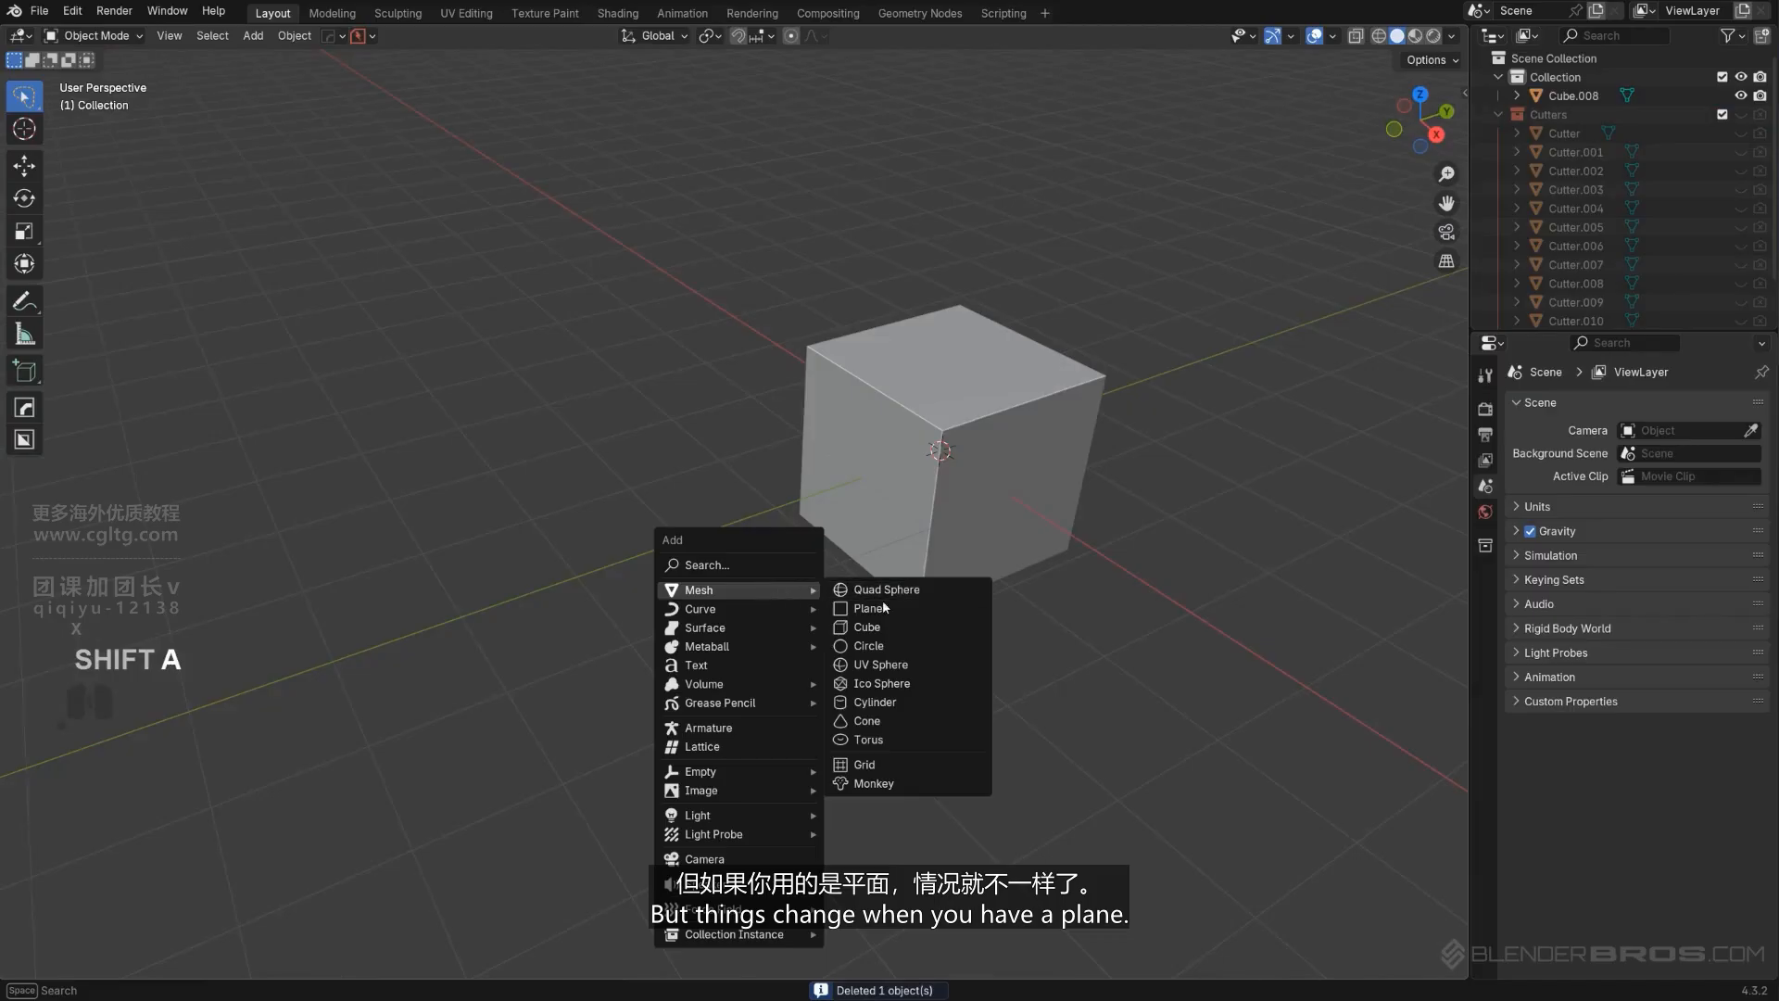
left_click(882, 608)
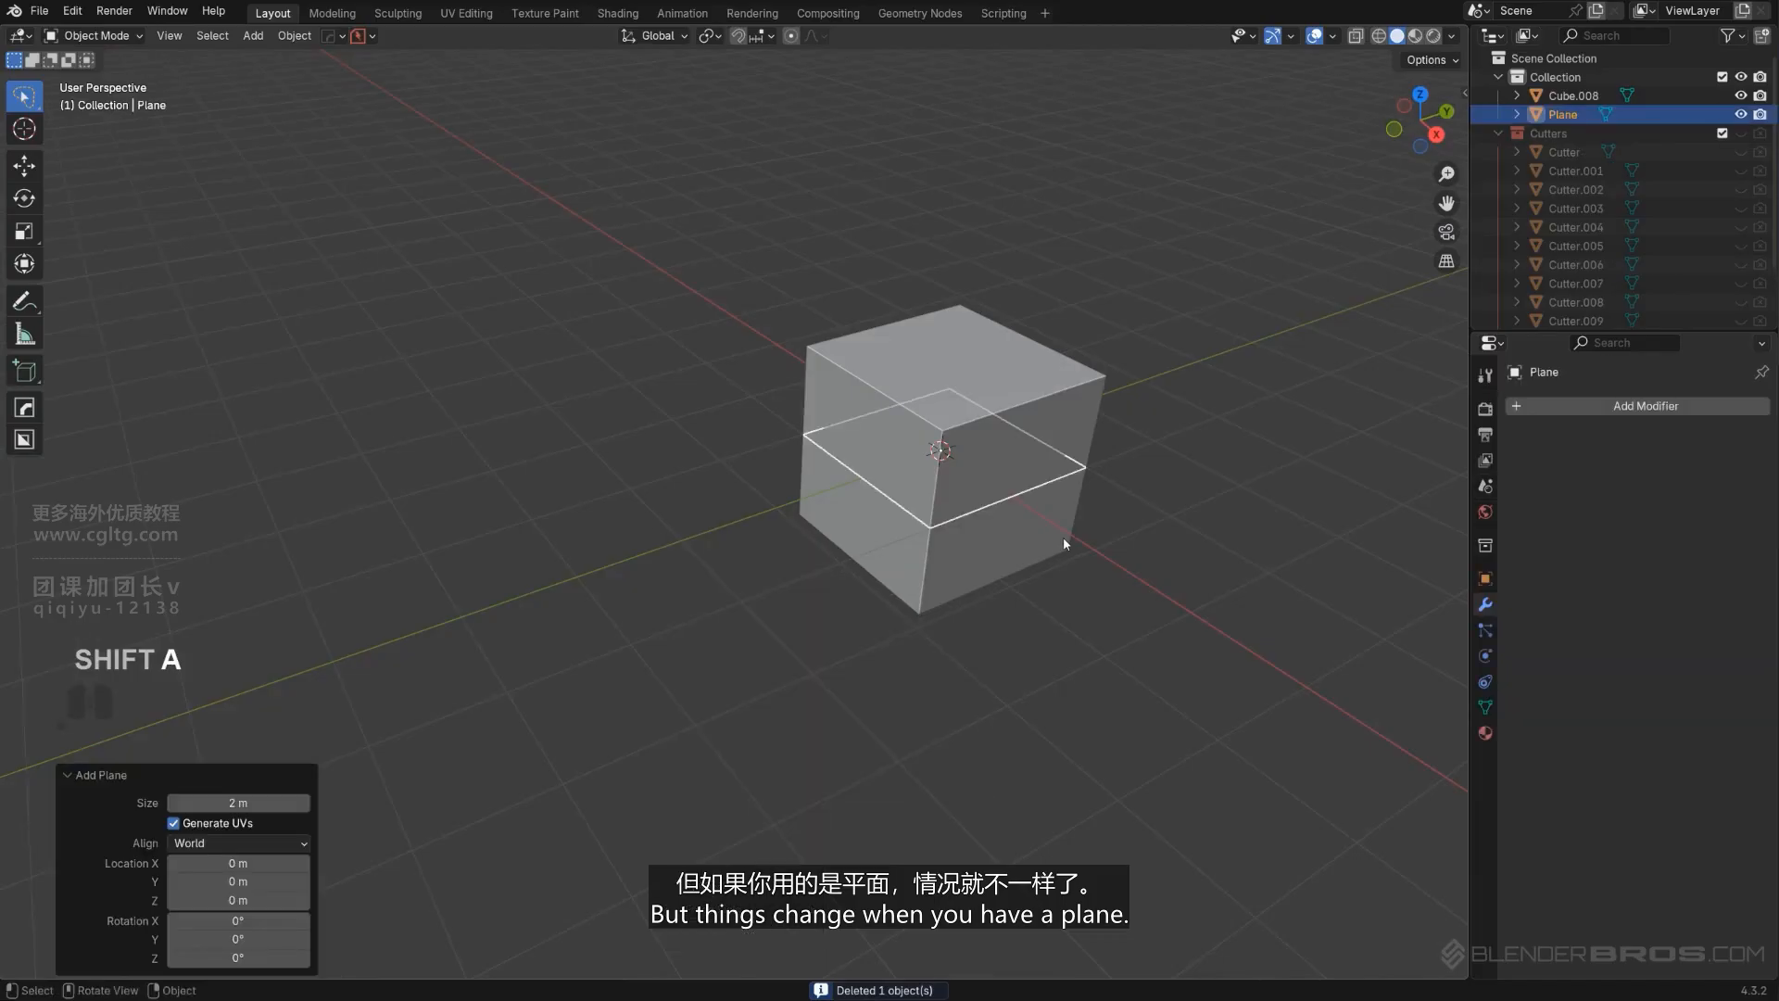
key("g")
left_click(761, 649)
Round the plane's four corners with Hard Ops Bevel and apply all its modifiers.
scroll(901, 605, "up", 3)
middle_click_drag(761, 649, 852, 545, "shift")
key("q")
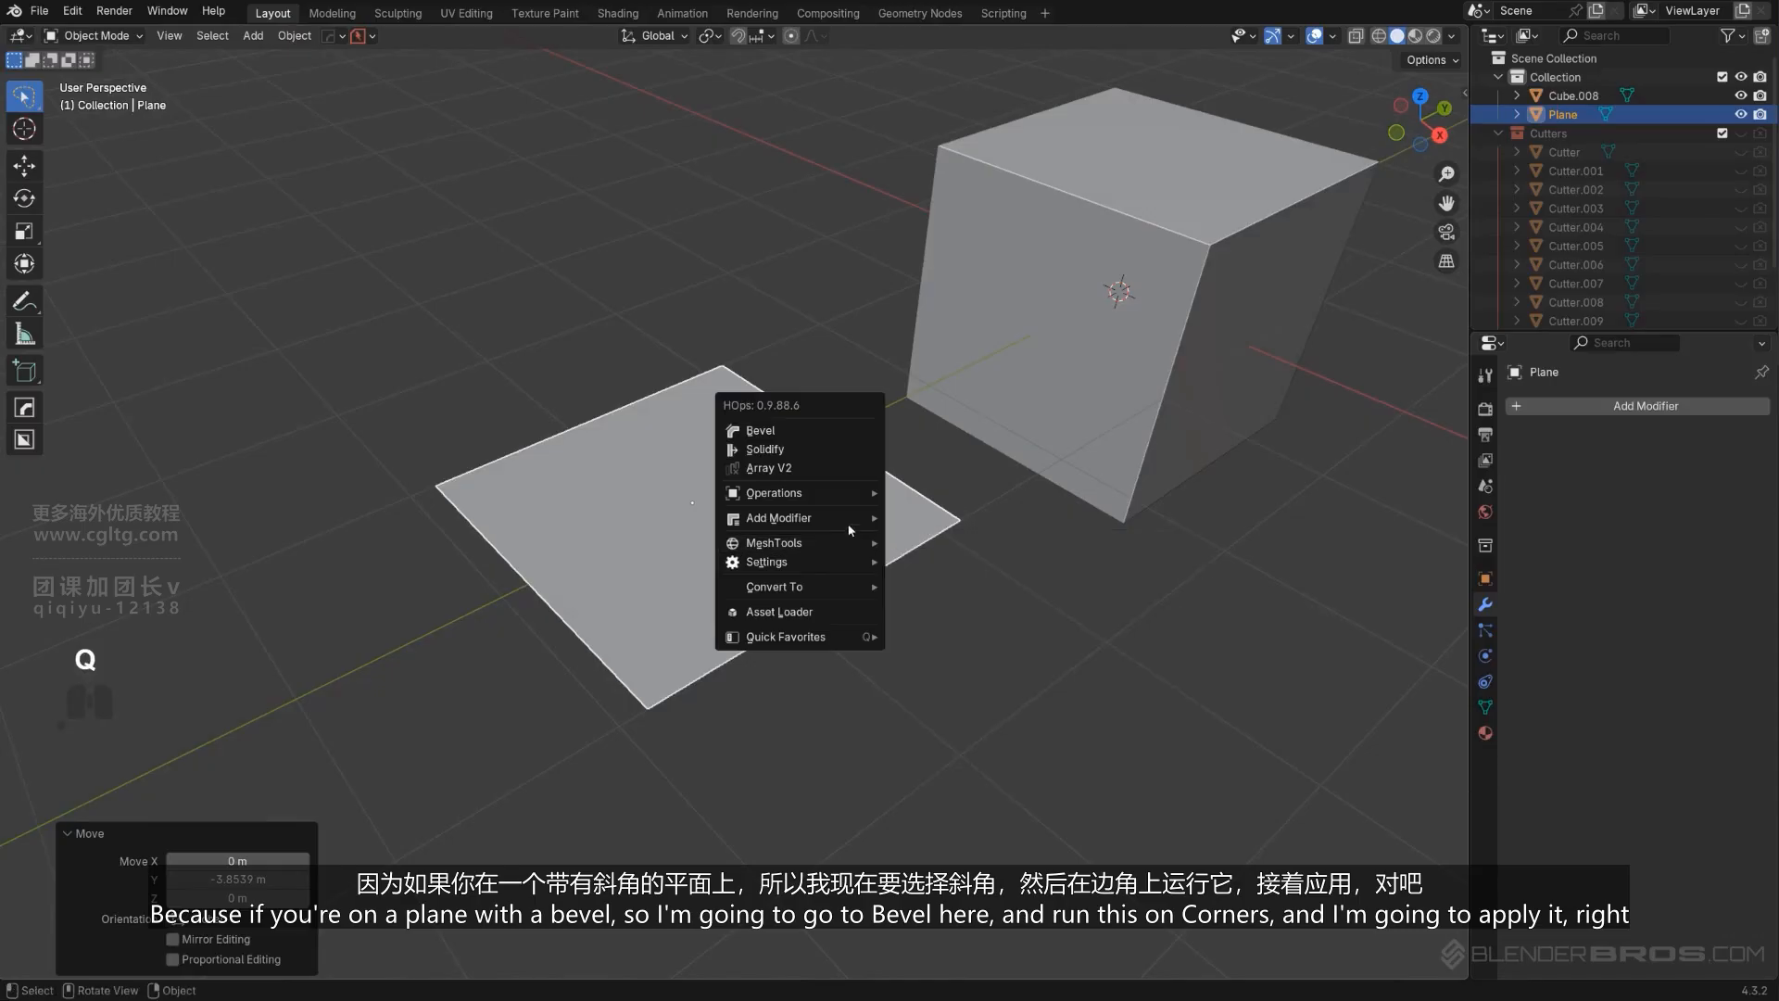
left_click(824, 431)
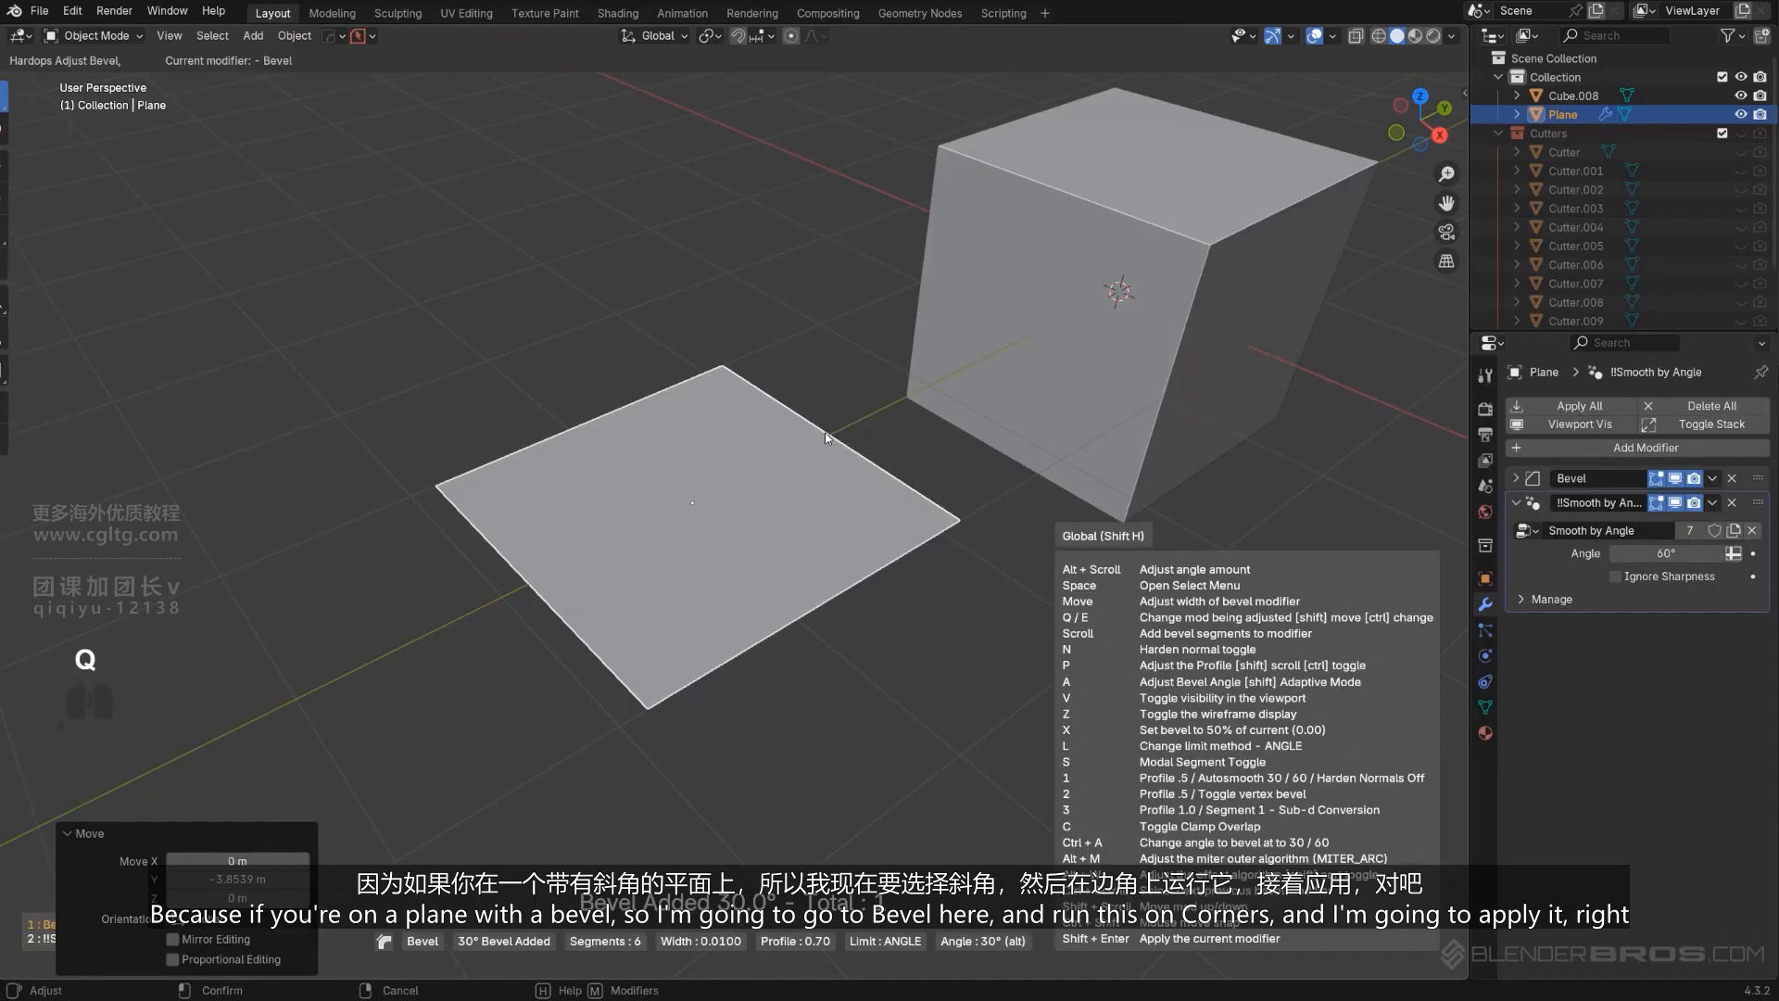
left_click(723, 438)
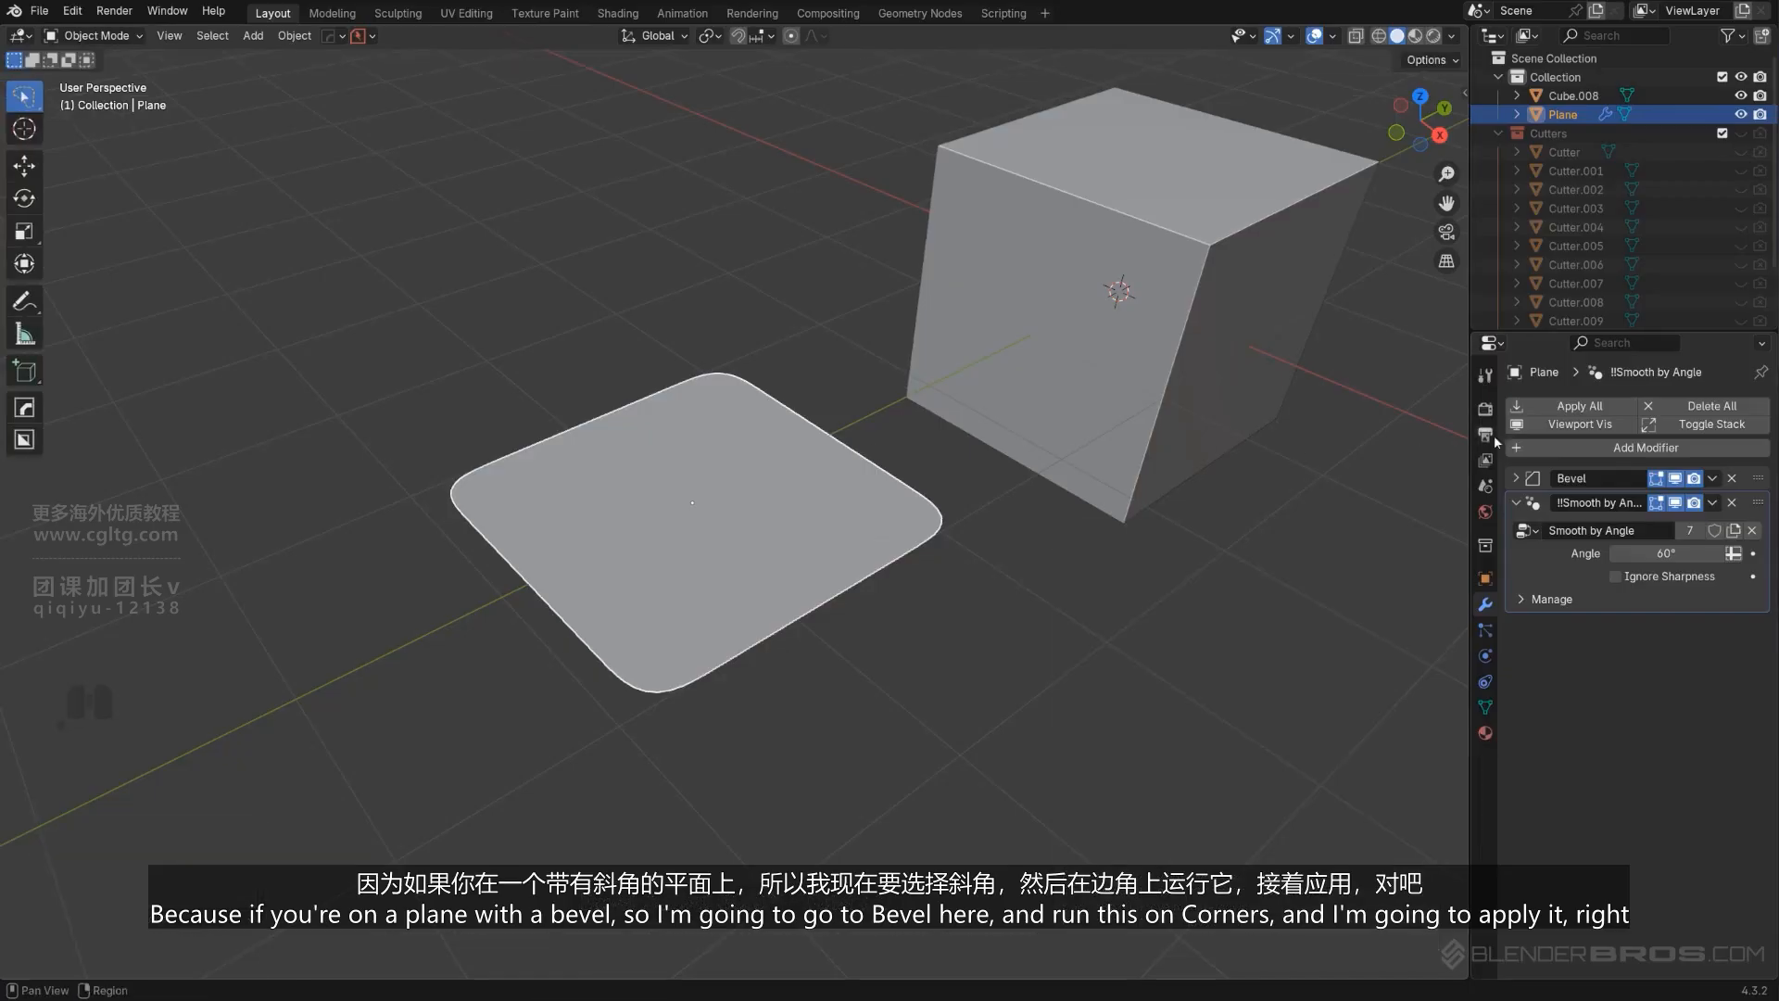
left_click(1596, 409)
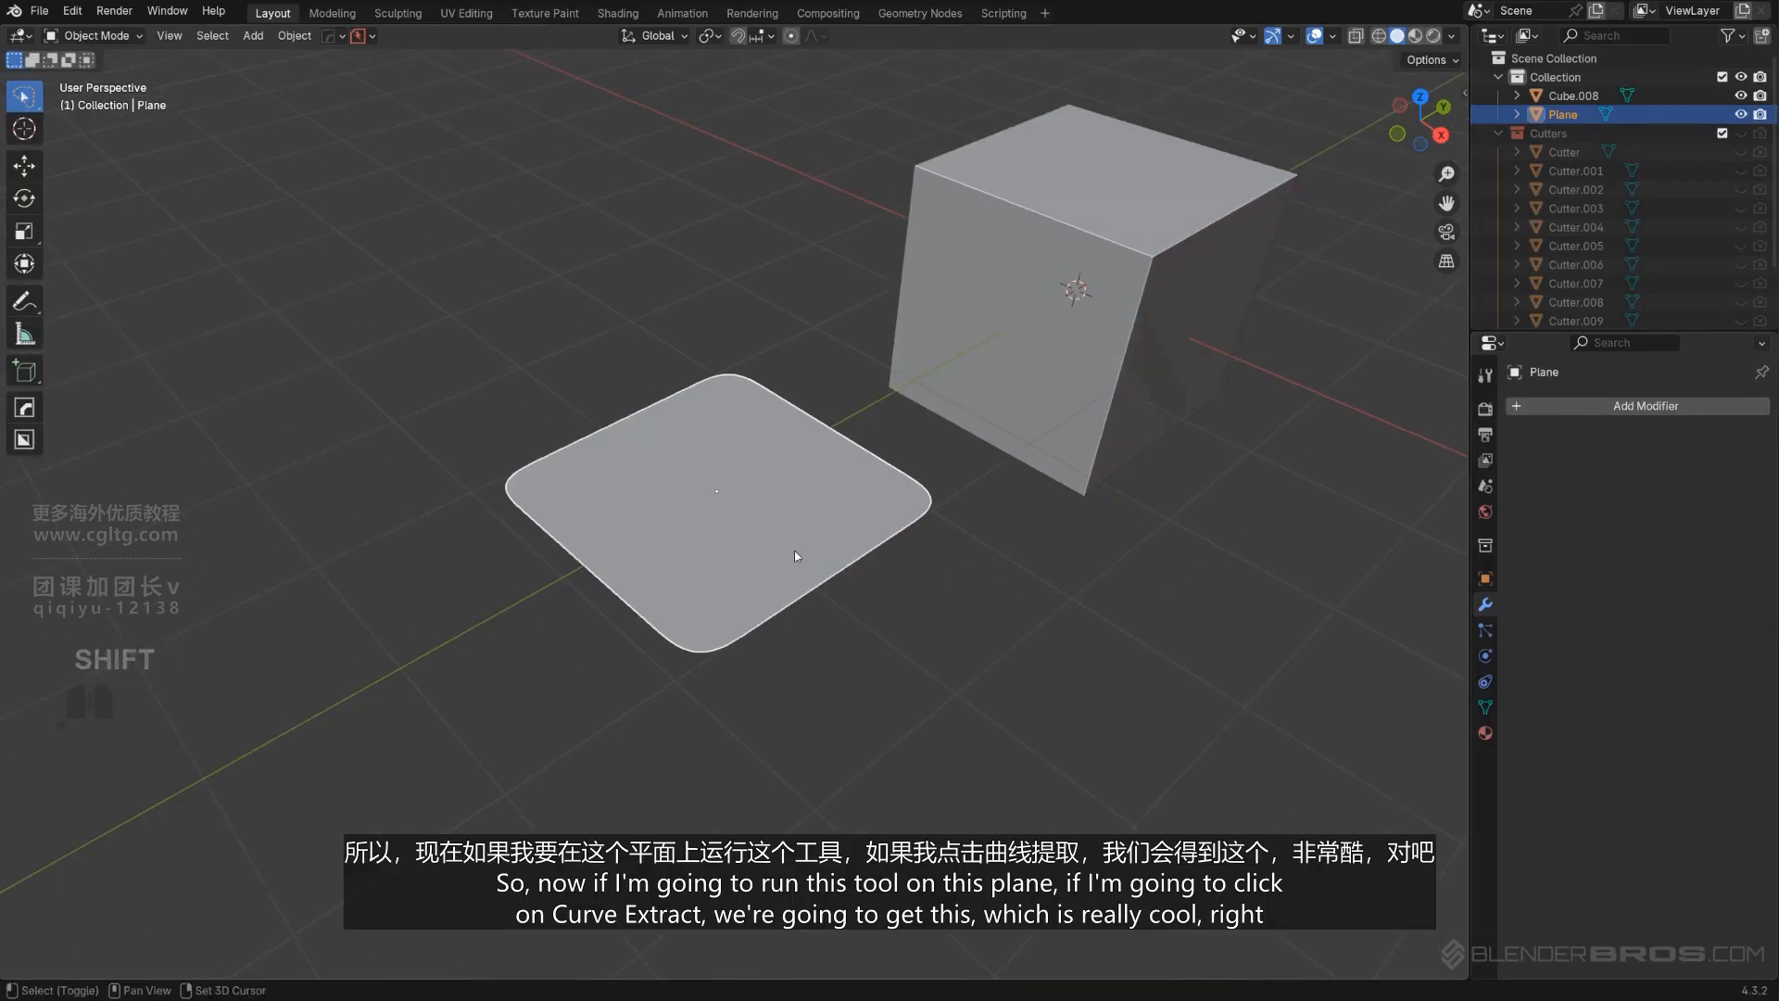
Run Hard Ops Curve/Extract on the rounded plane's border and turn on smooth shading for the pipe, width about -0.119.
scroll(767, 565, "up", 2)
key("q")
mouse_move(767, 561)
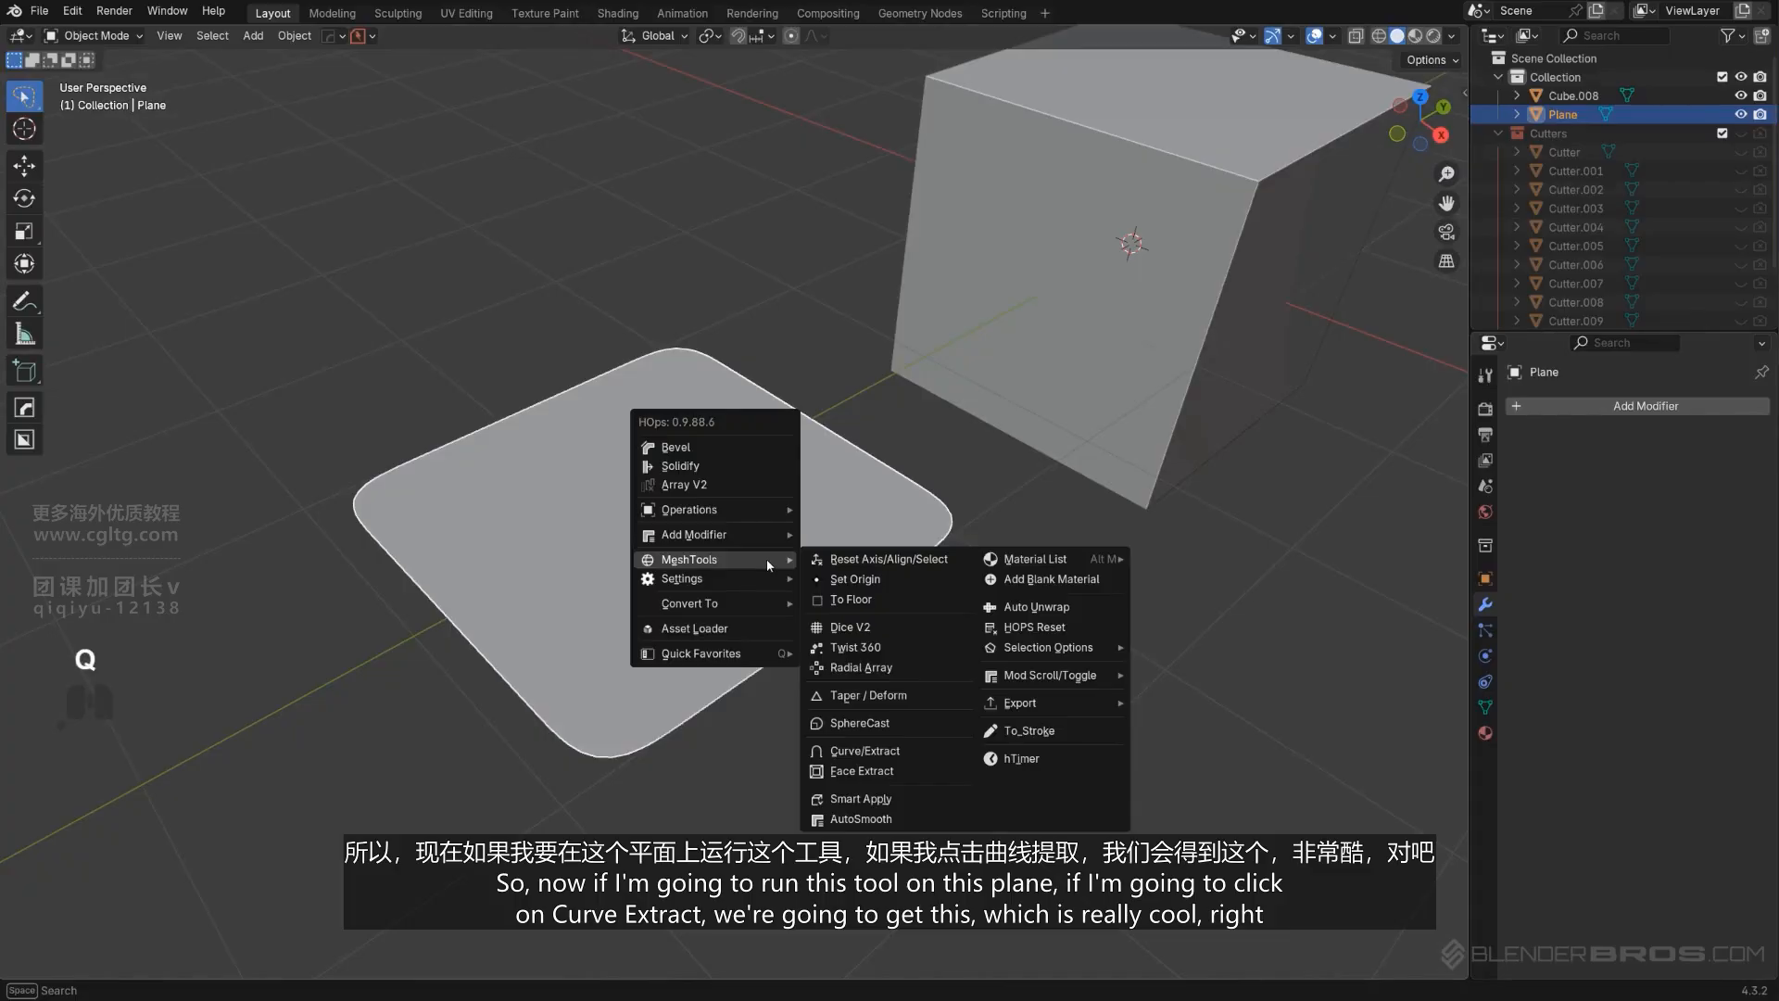
left_click(848, 751)
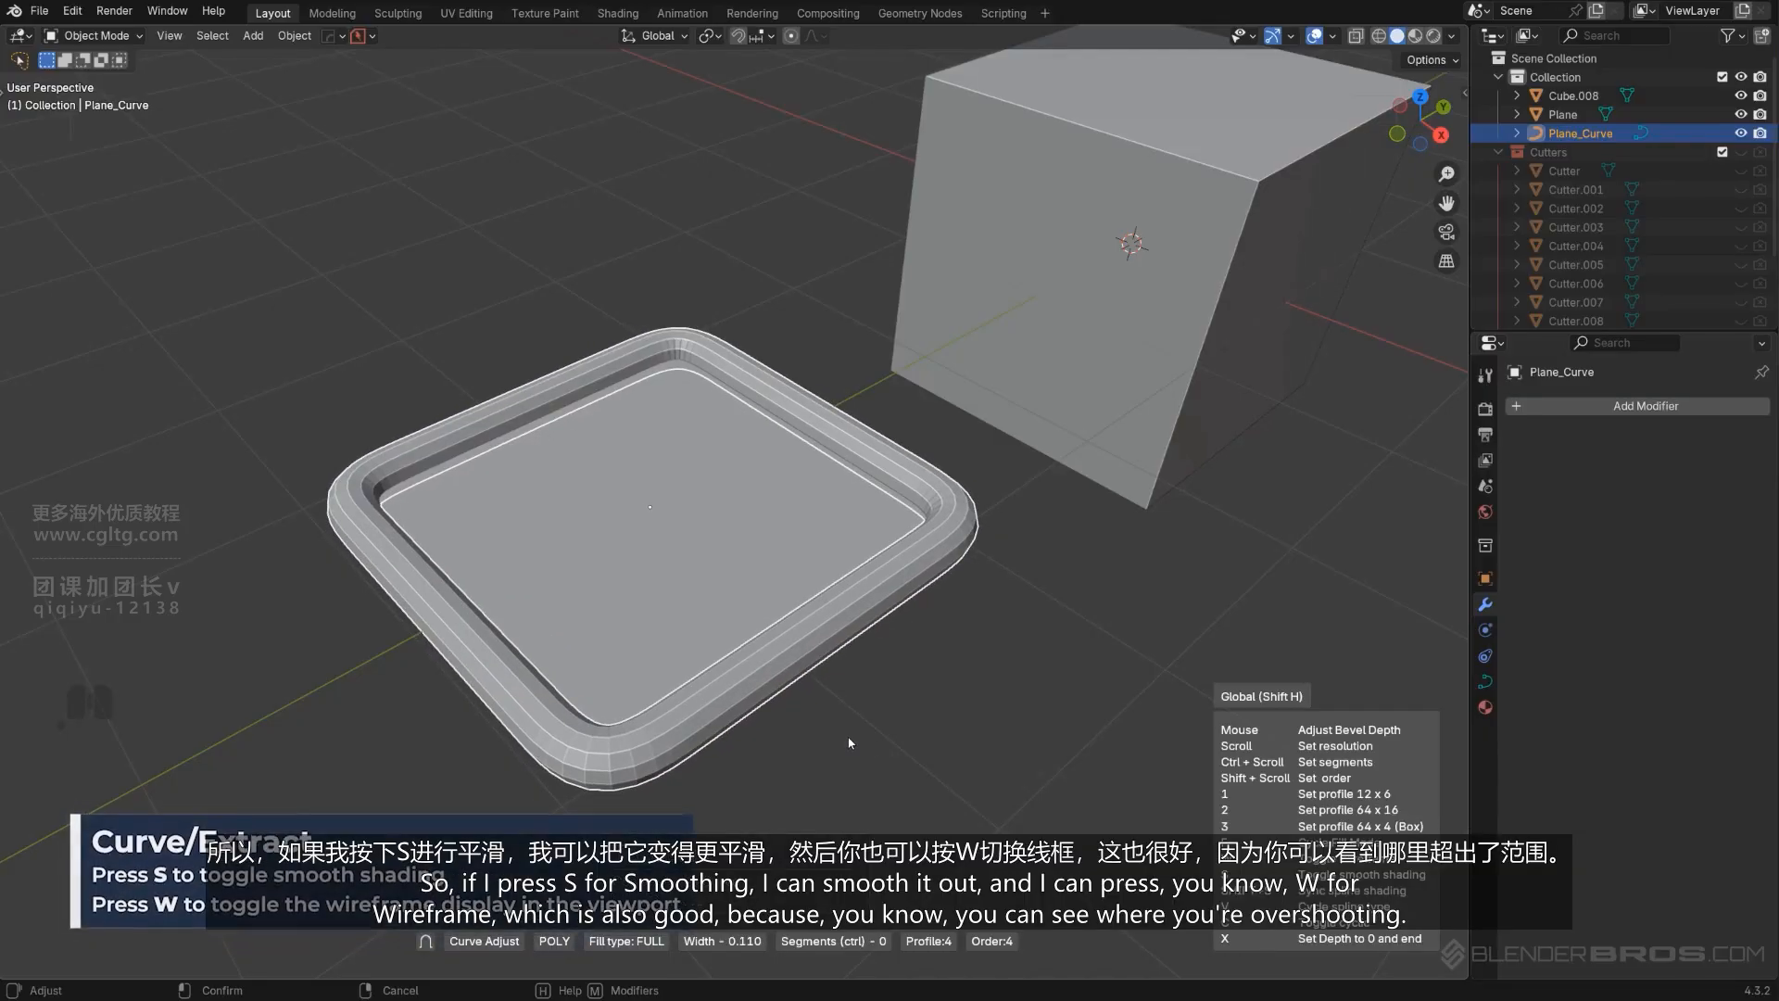
key("s")
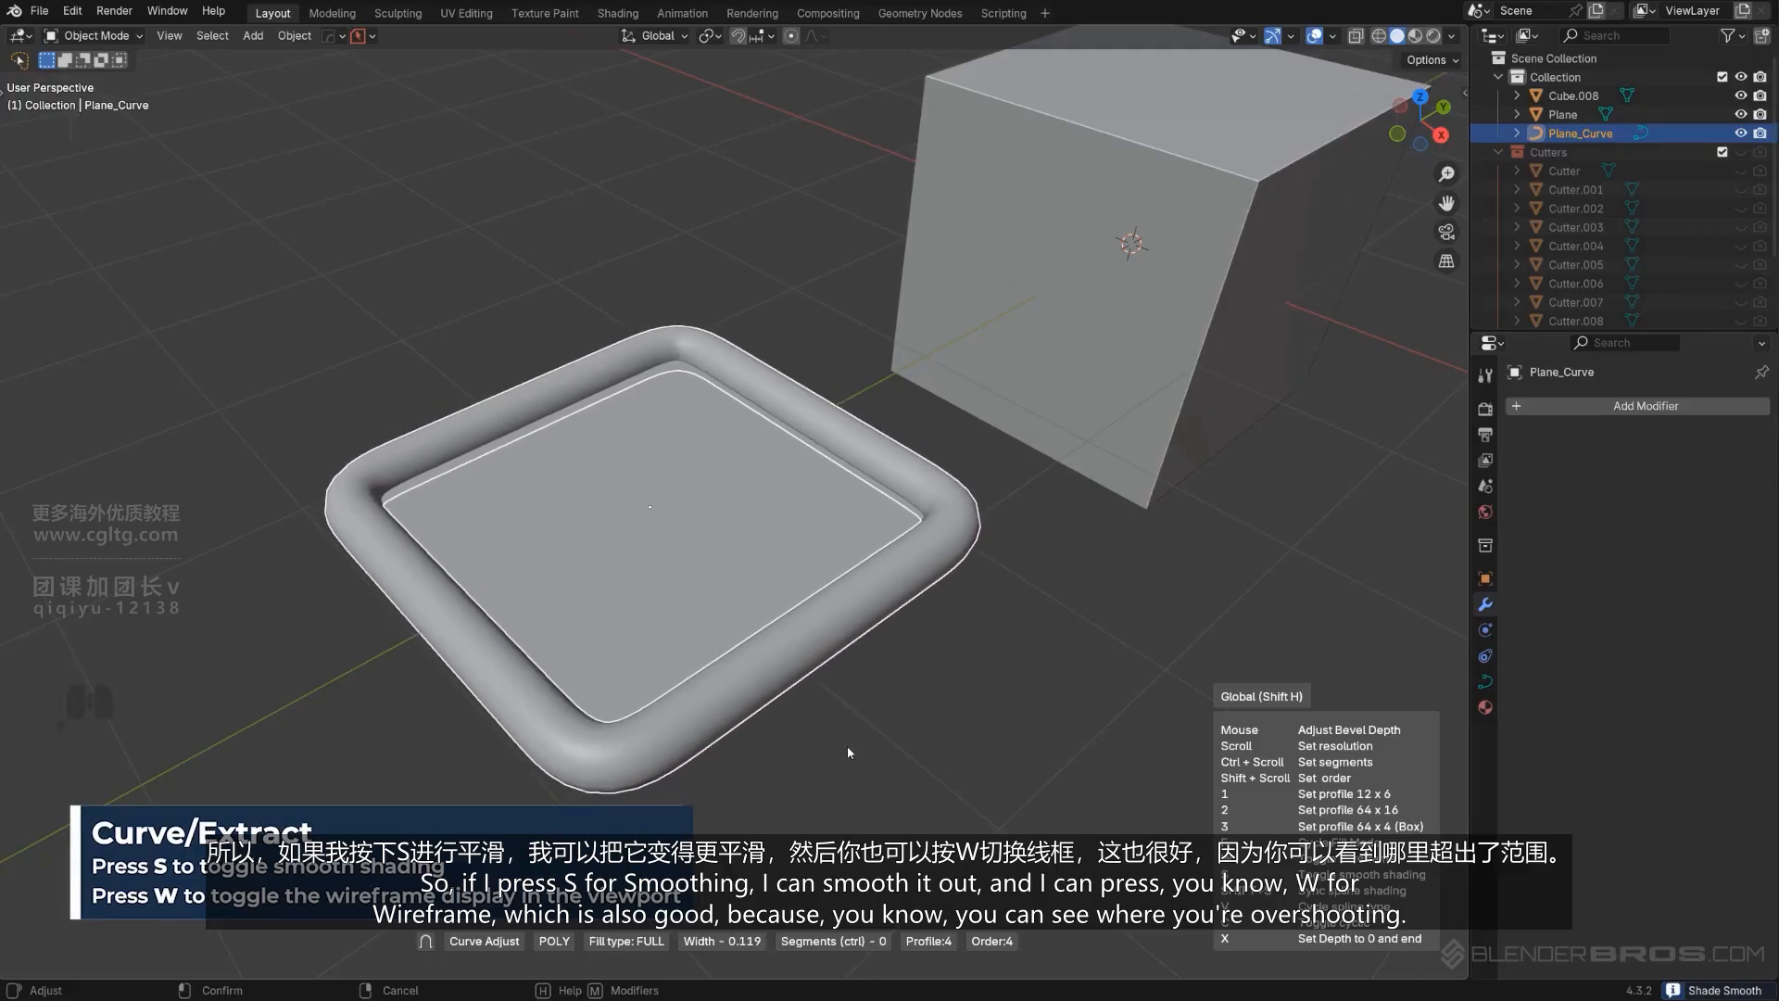
Toggle the extracted pipe's wireframe display on and off, and cycle its spline type through NURBS back to POLY.
key("w")
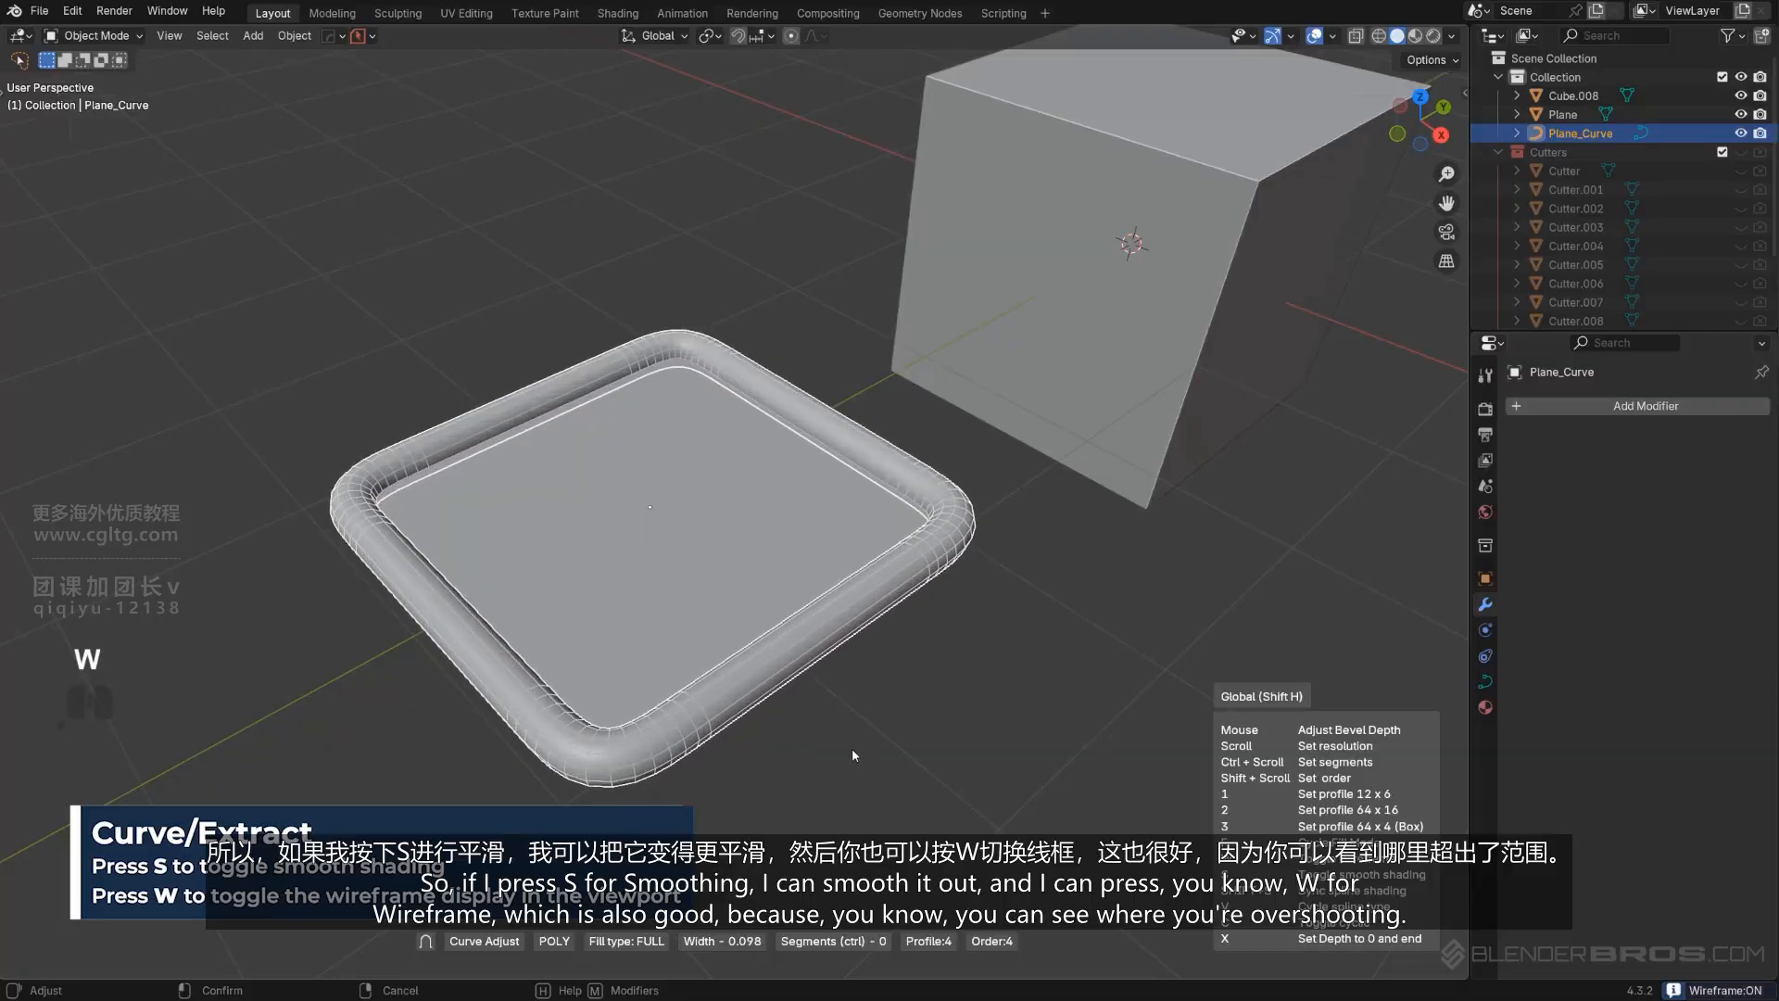
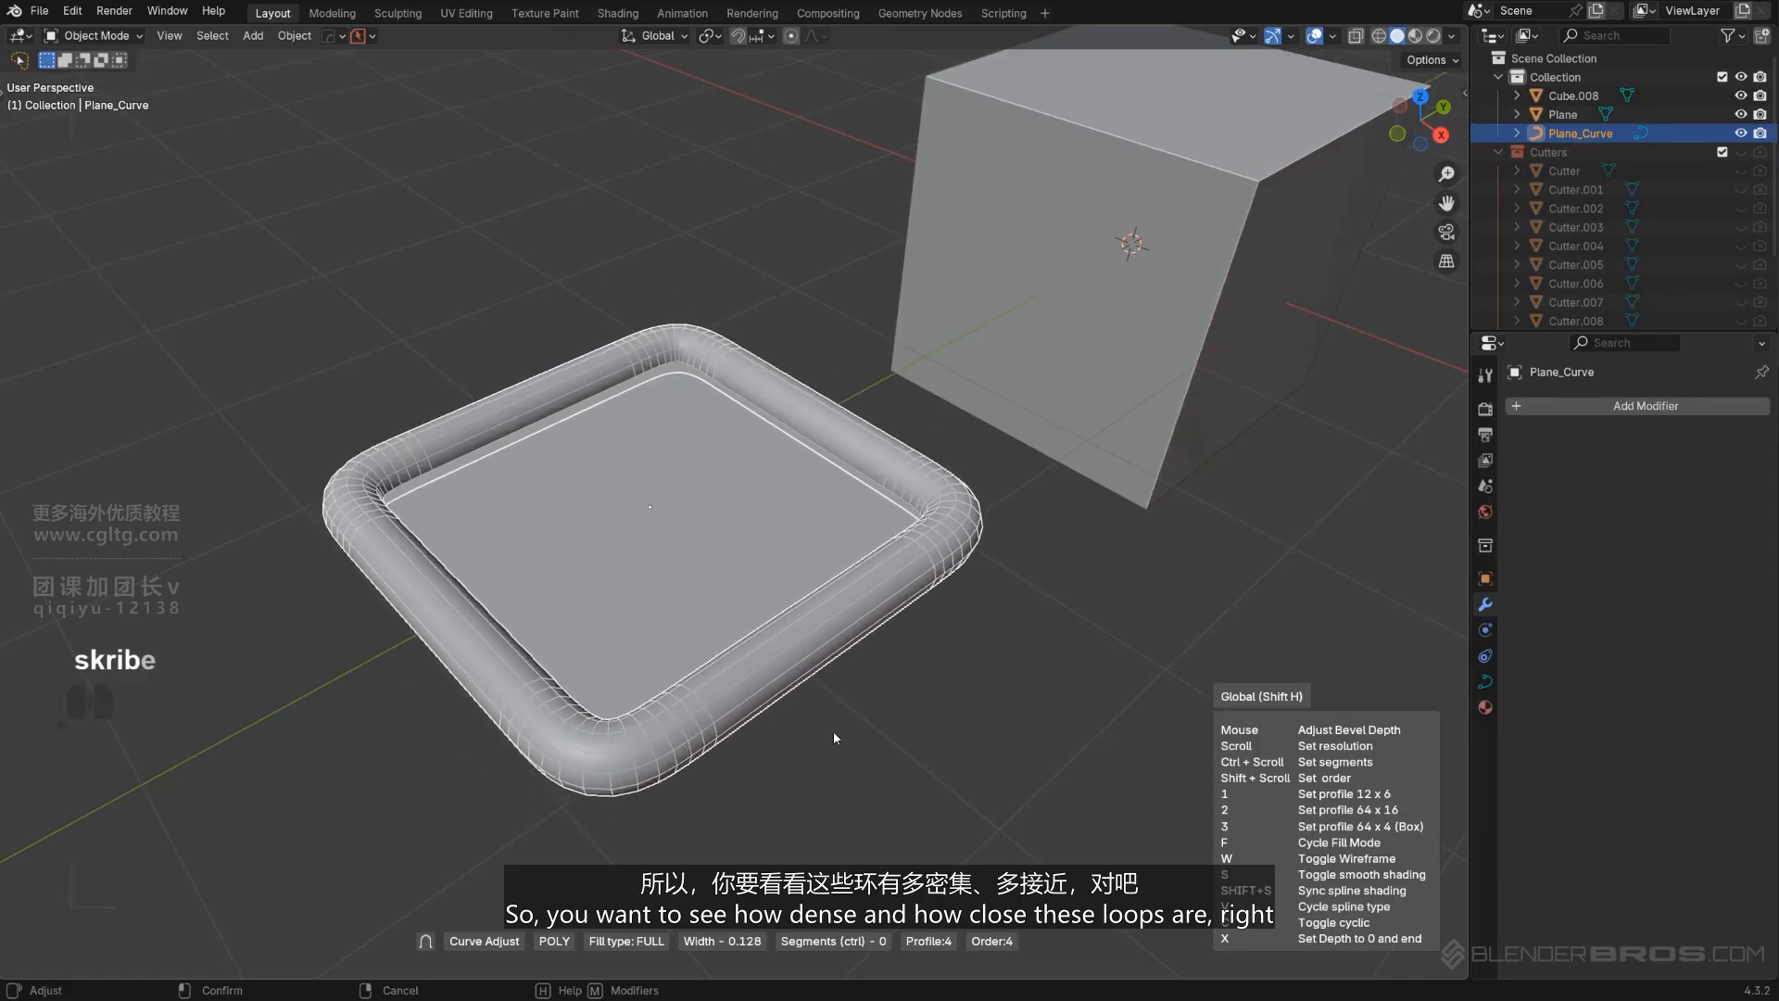
key("w")
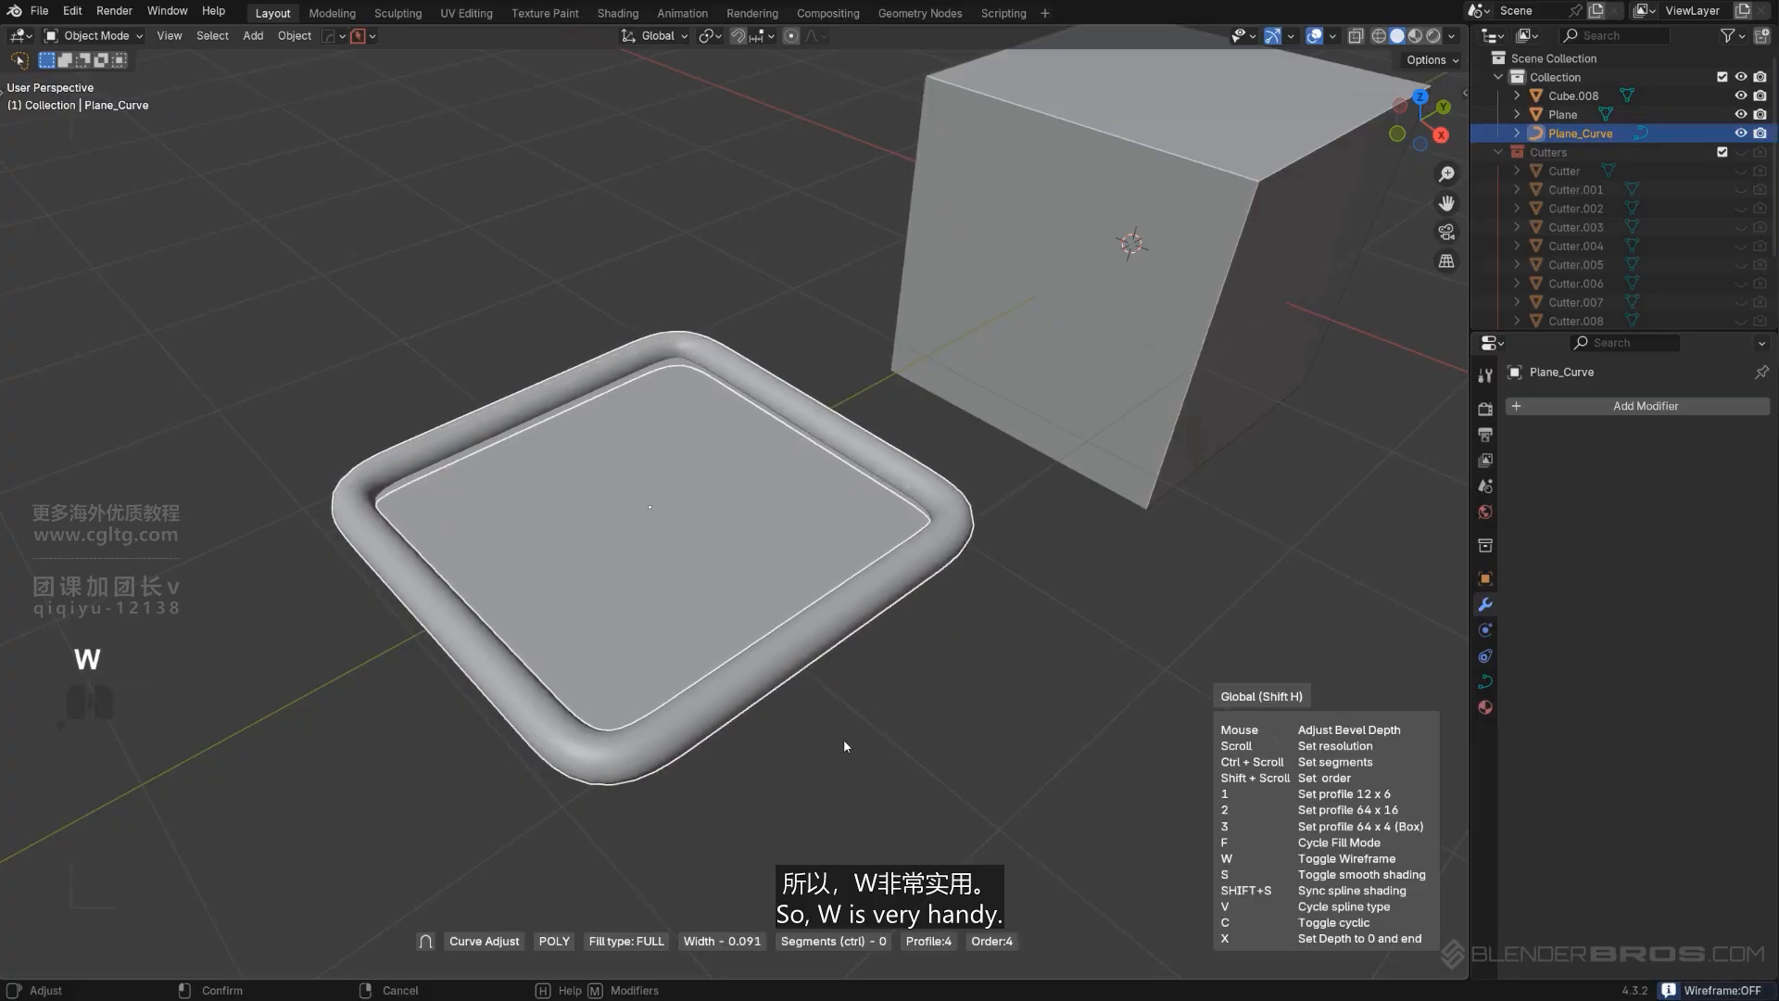
key("v")
key("v")
key("v")
key("v")
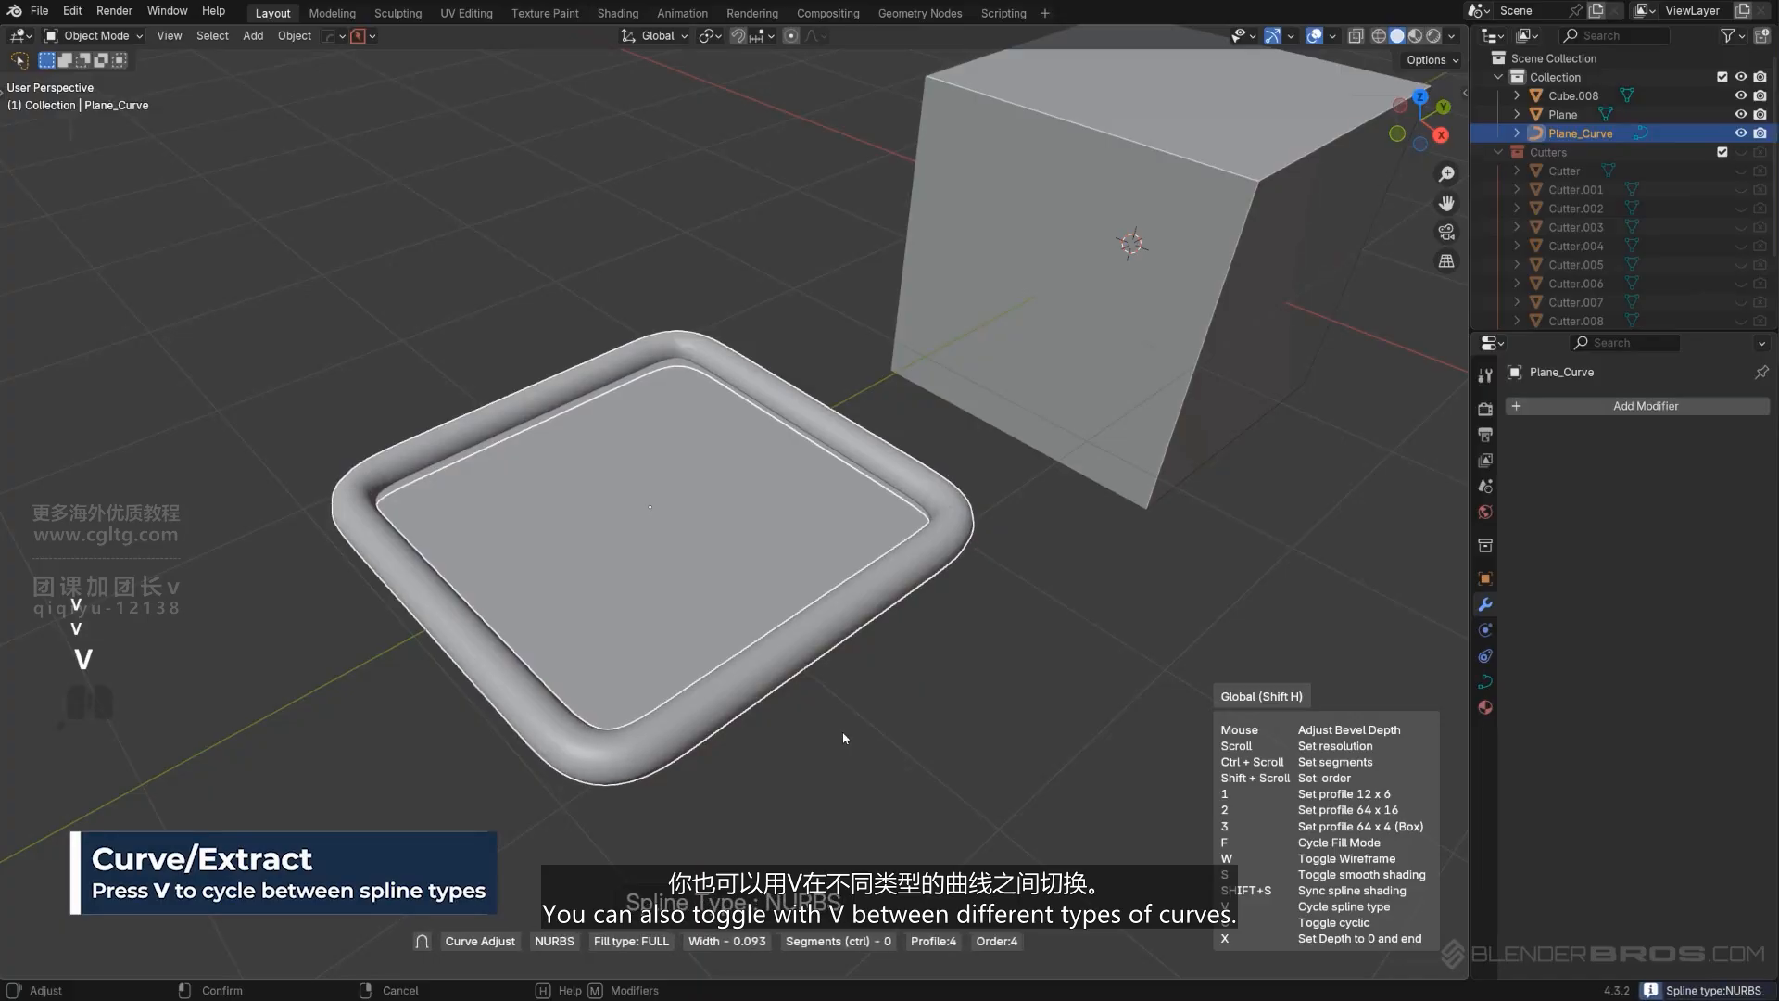
key("v")
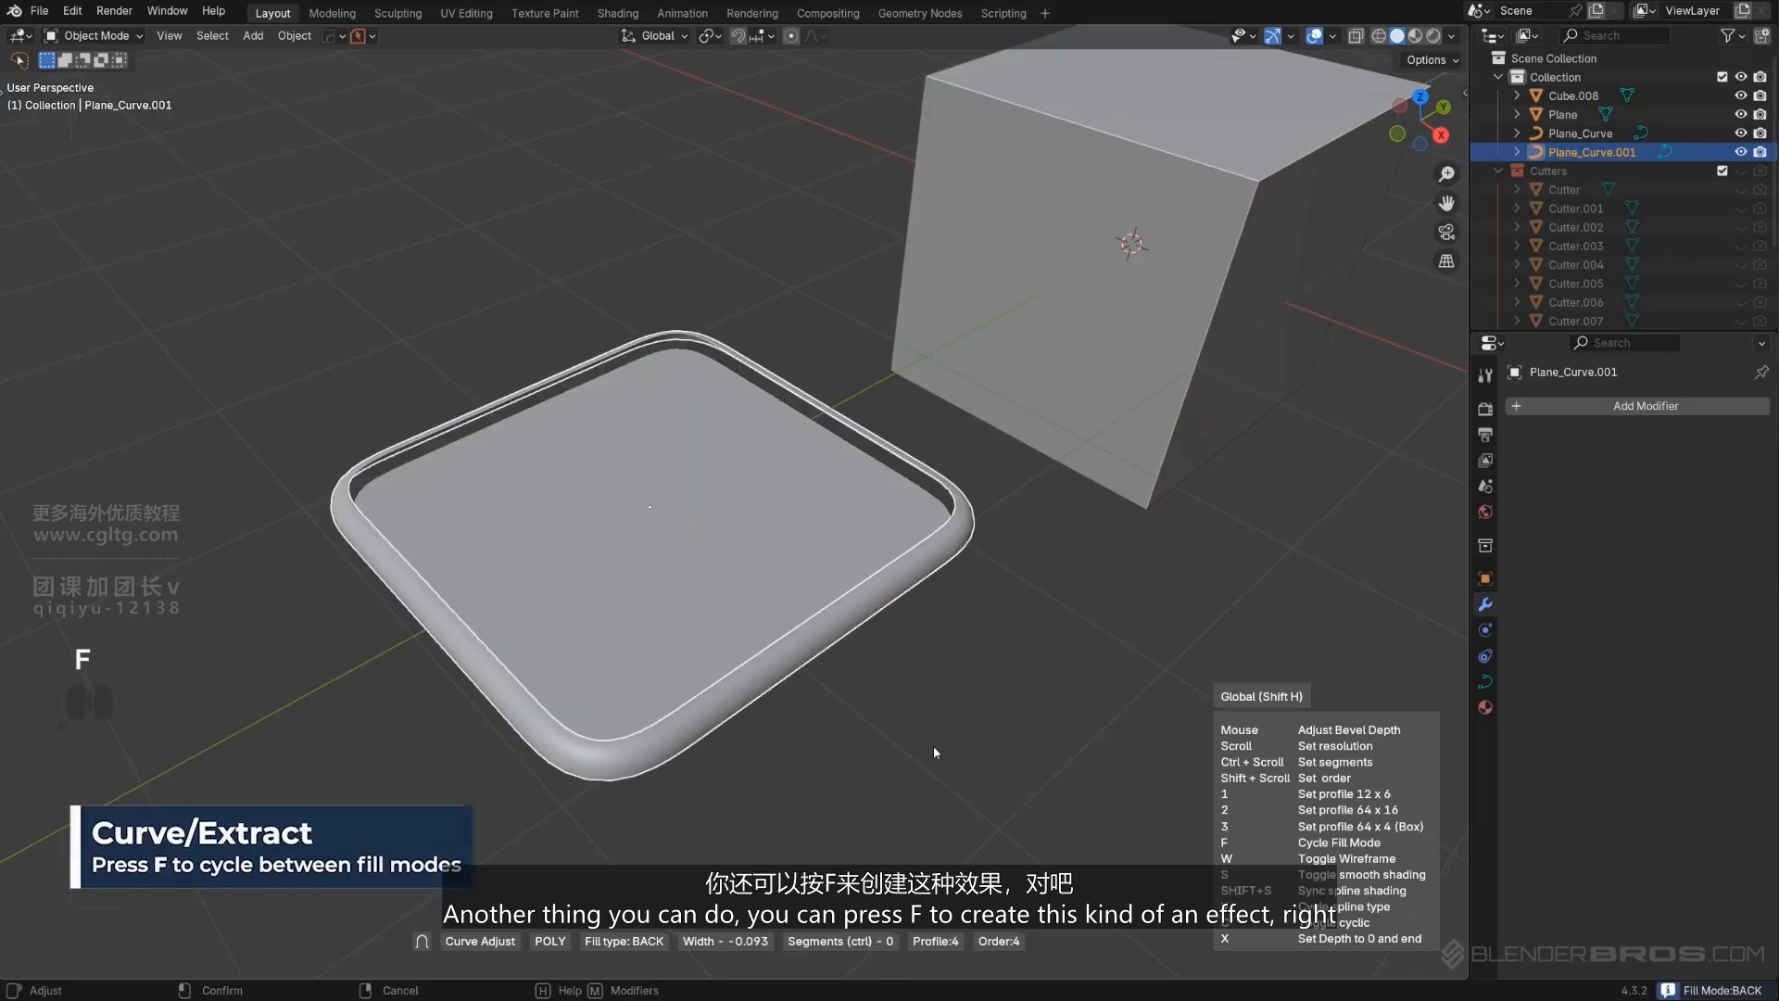
Cycle the extracted curve's fill mode, trying BACK and HALF.
key("f")
key("f")
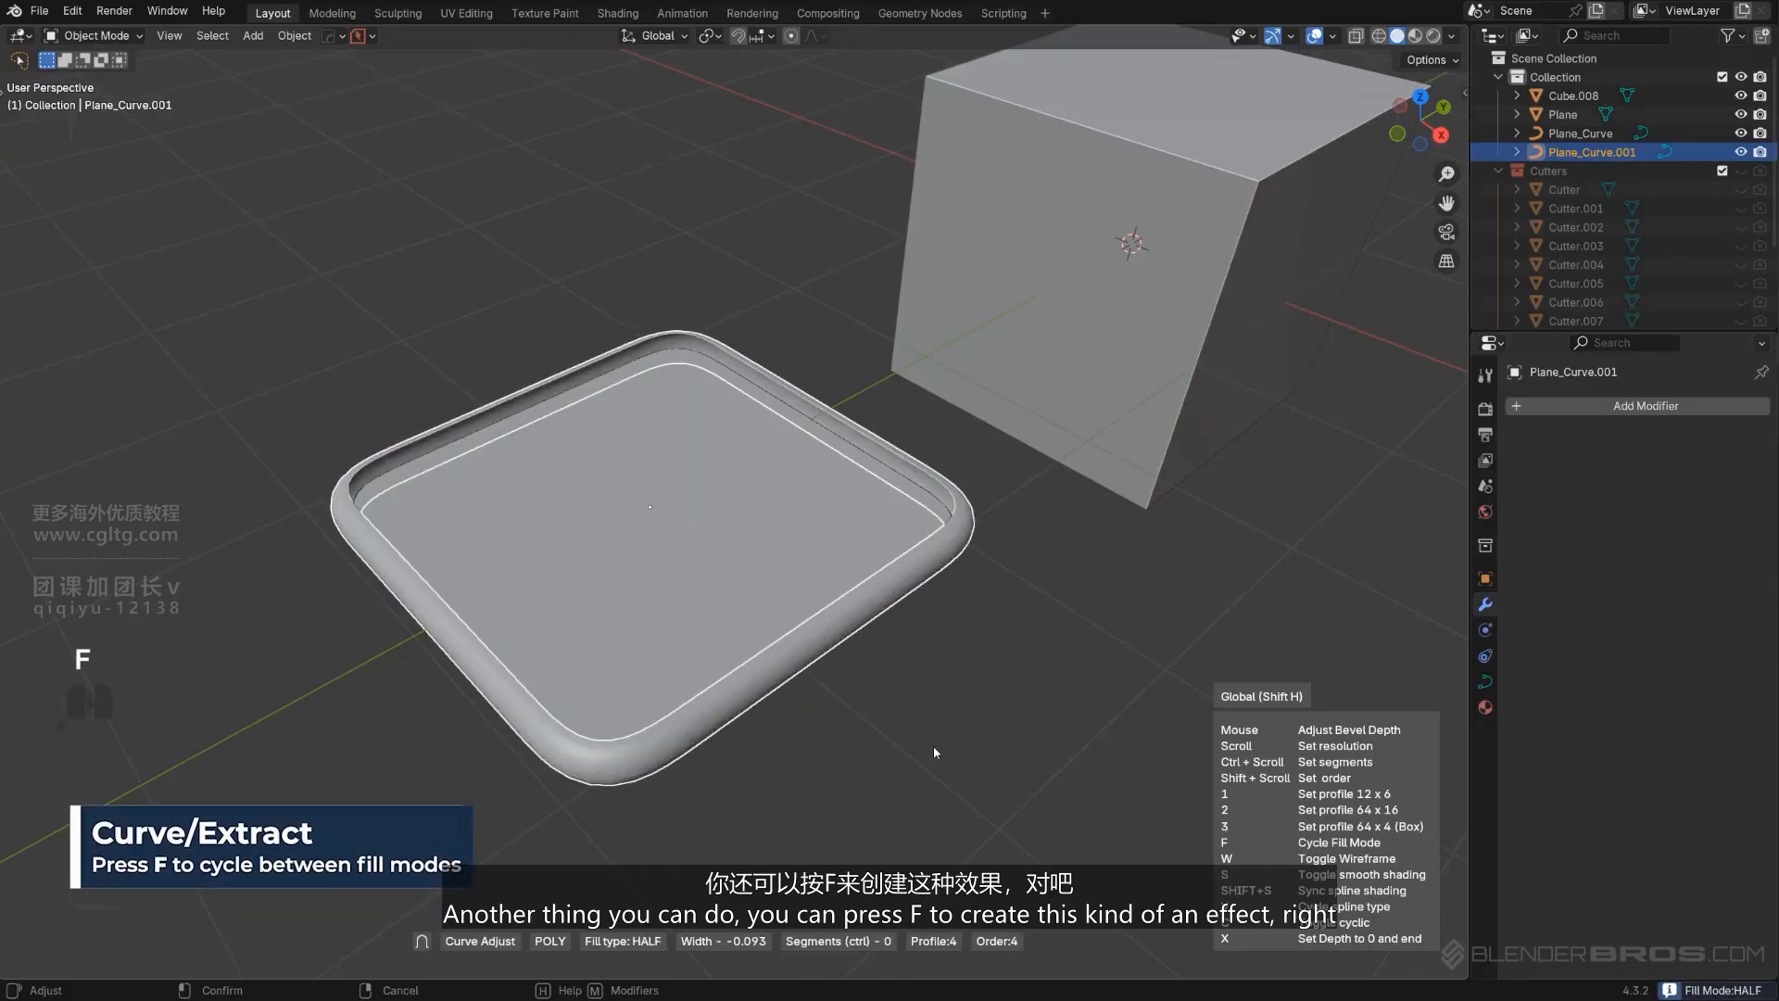
key("f")
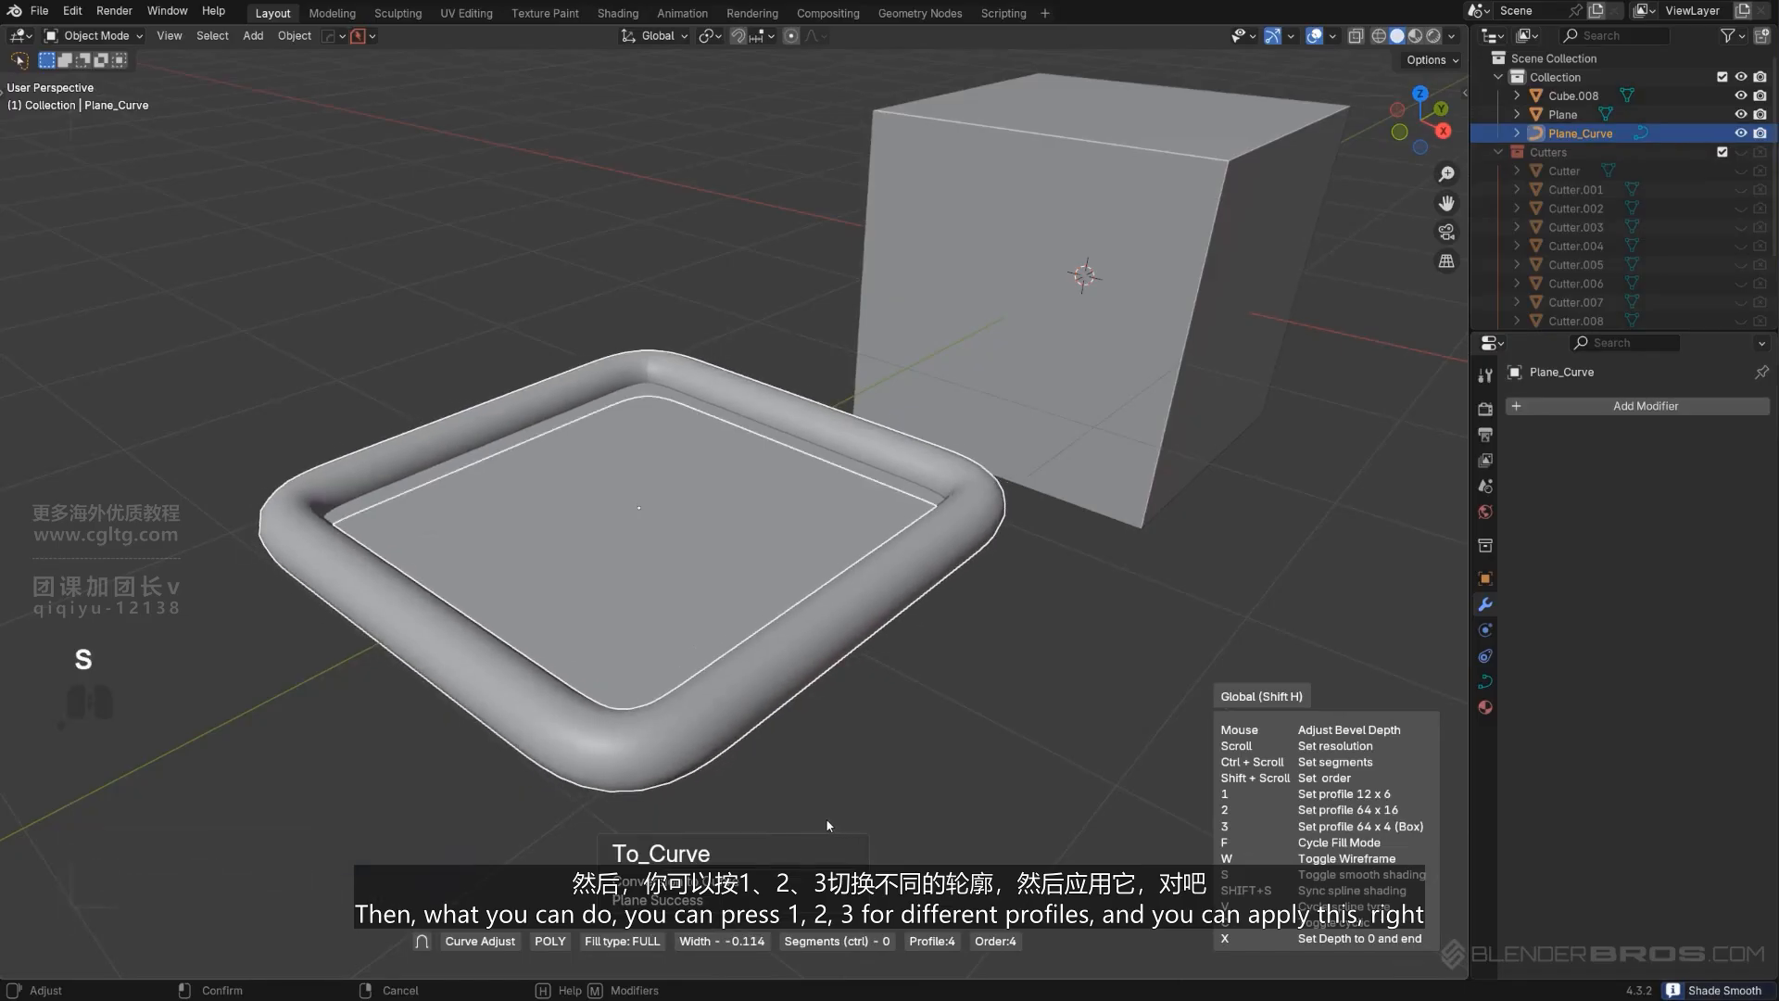
Try the three profile presets on the plane's border curve and settle on the 64 x 4 box profile.
key("1")
key("2")
key("3")
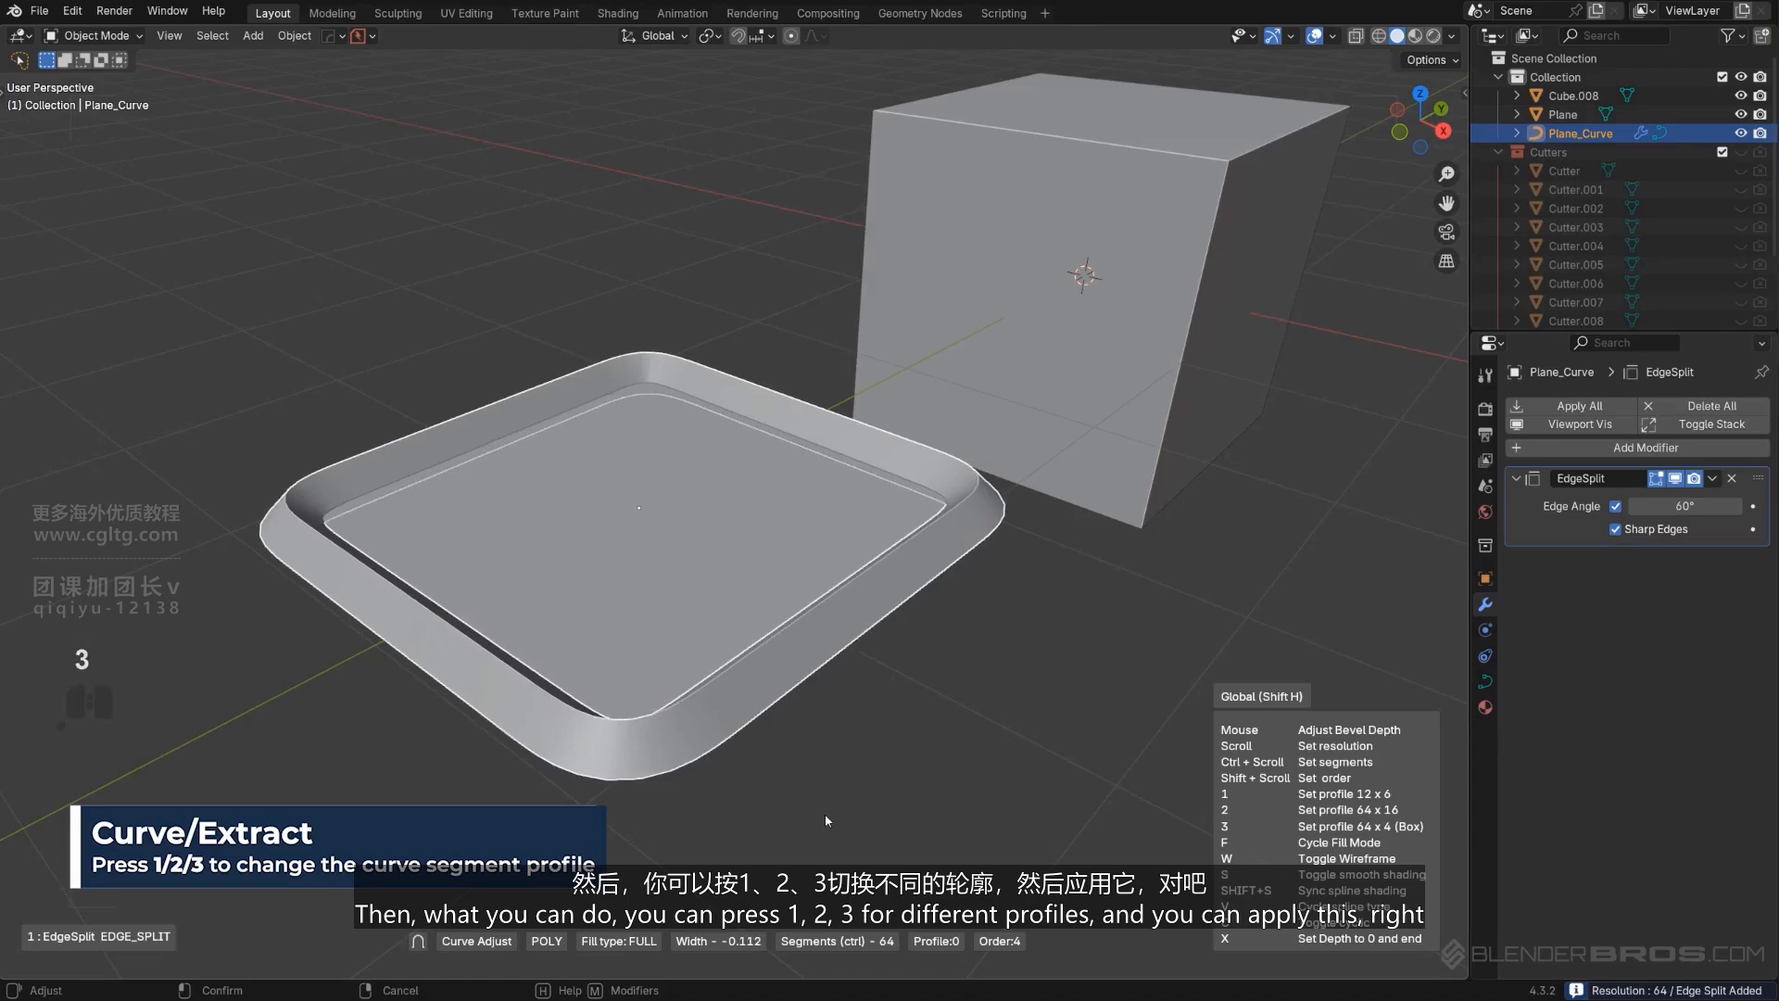
left_click(820, 816)
Isolate the border curve in Local View and inspect its control points in Edit Mode from several angles.
scroll(830, 750, "down", 2)
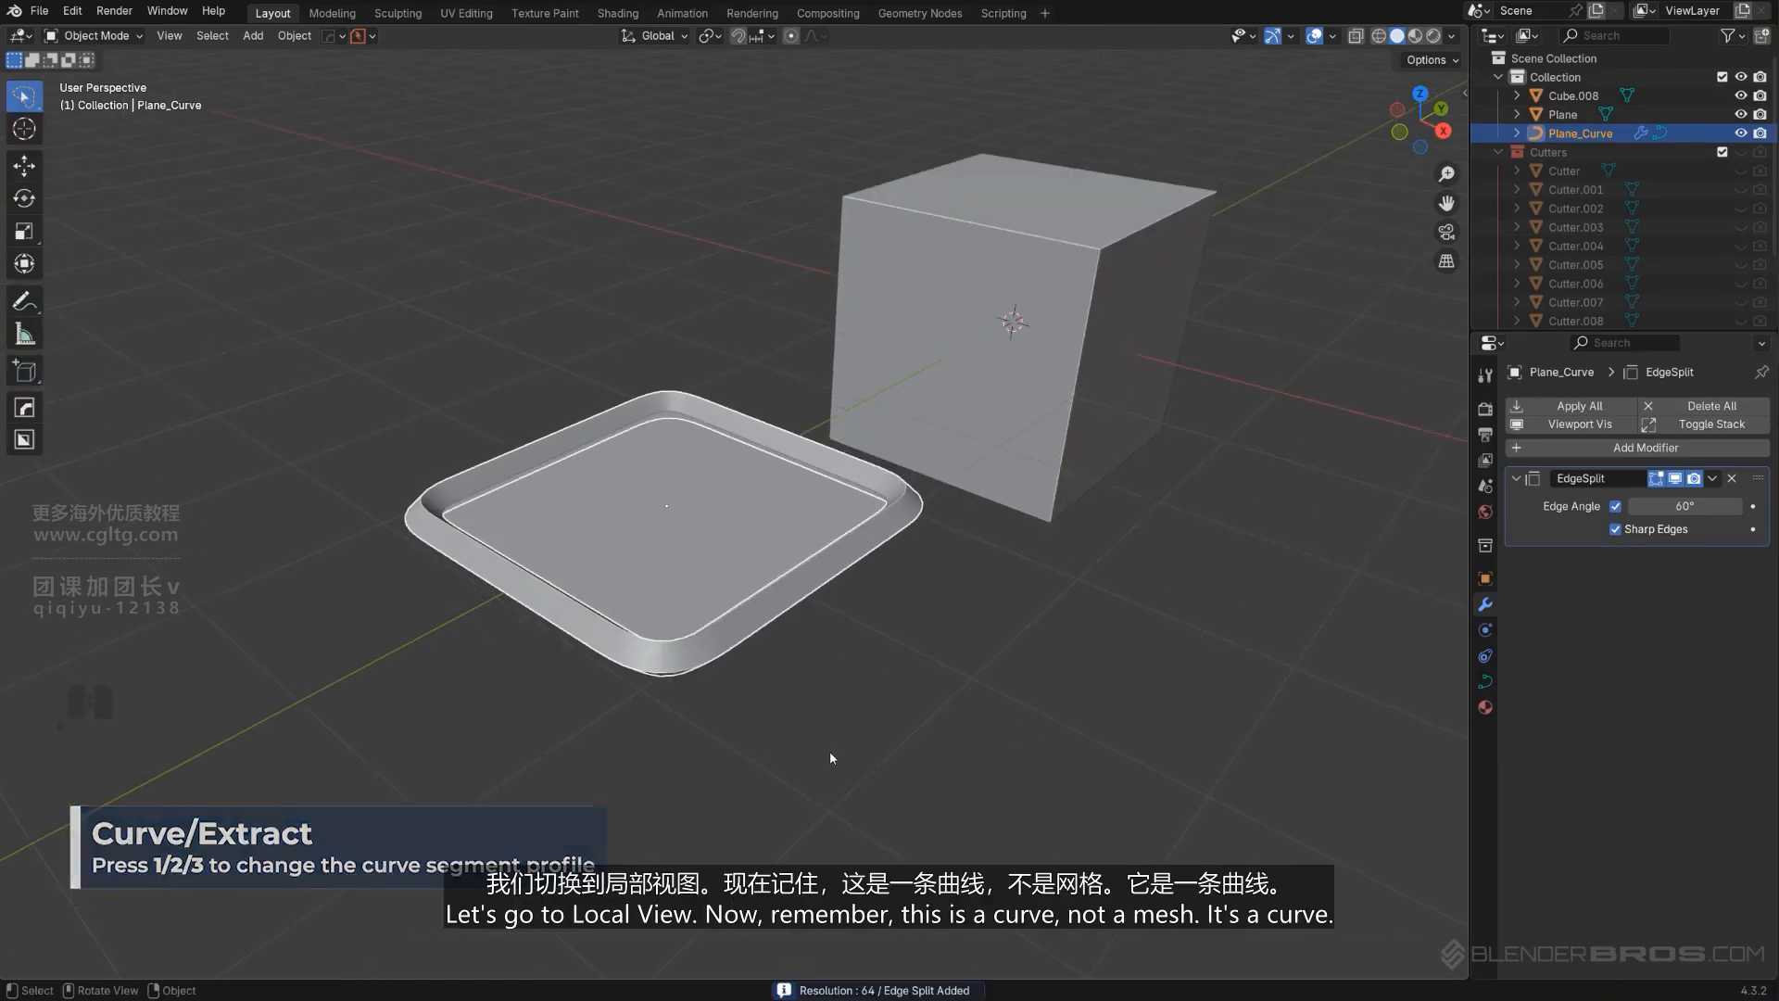
key("KP_Divide")
middle_click_drag(908, 678, 1114, 676)
key("Tab")
left_click(912, 677)
middle_click_drag(1005, 701, 912, 701)
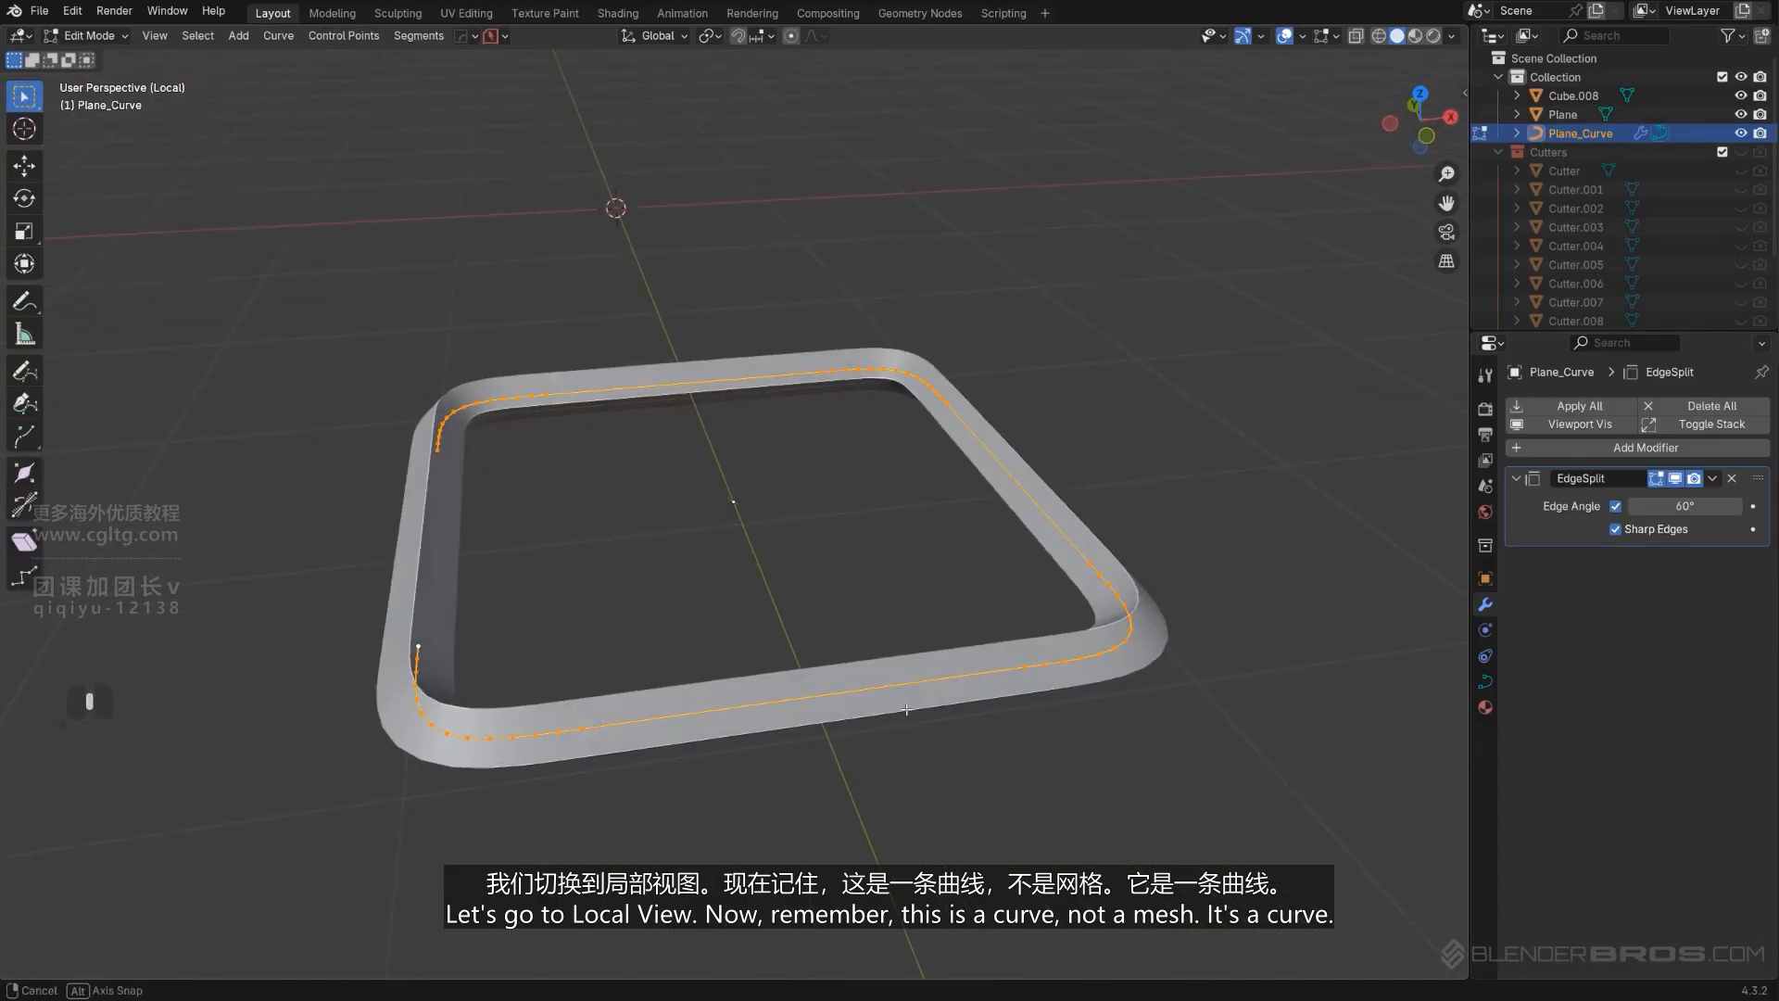
middle_click_drag(1049, 652, 919, 663)
key("Tab")
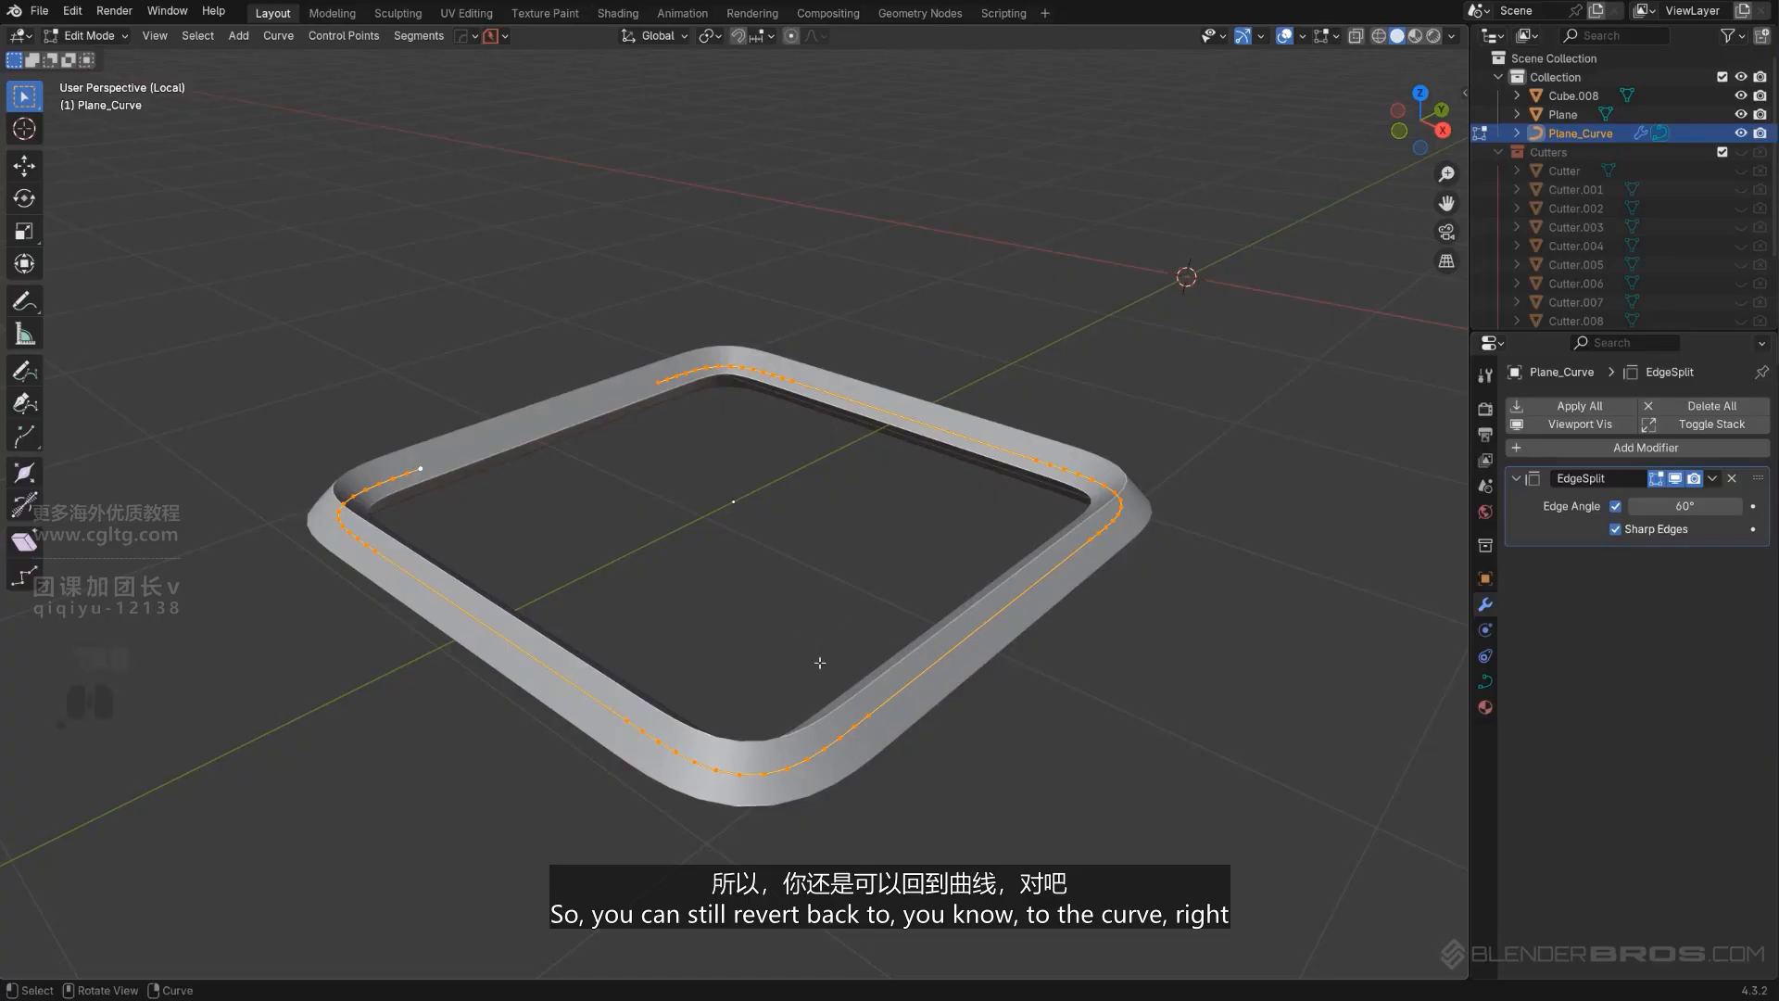
key("Tab")
Reopen the border curve with Hard Ops Adjust Curve and accept a width of about -0.093.
key("q")
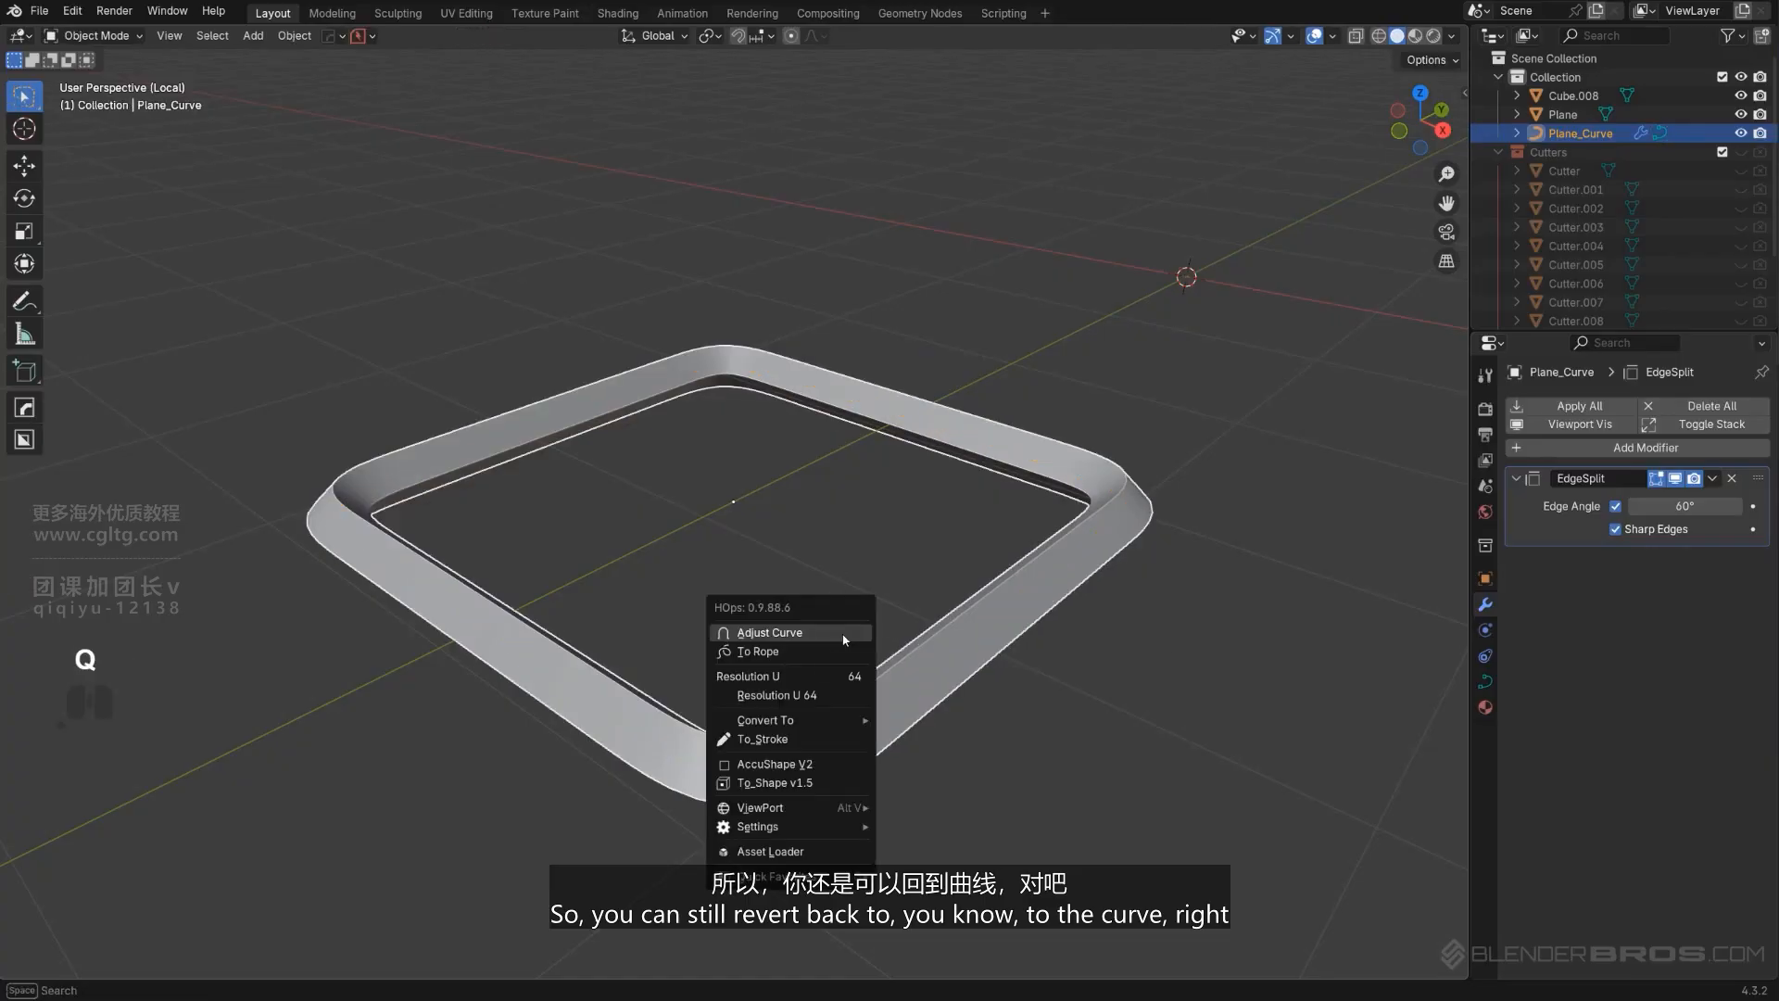
left_click(841, 638)
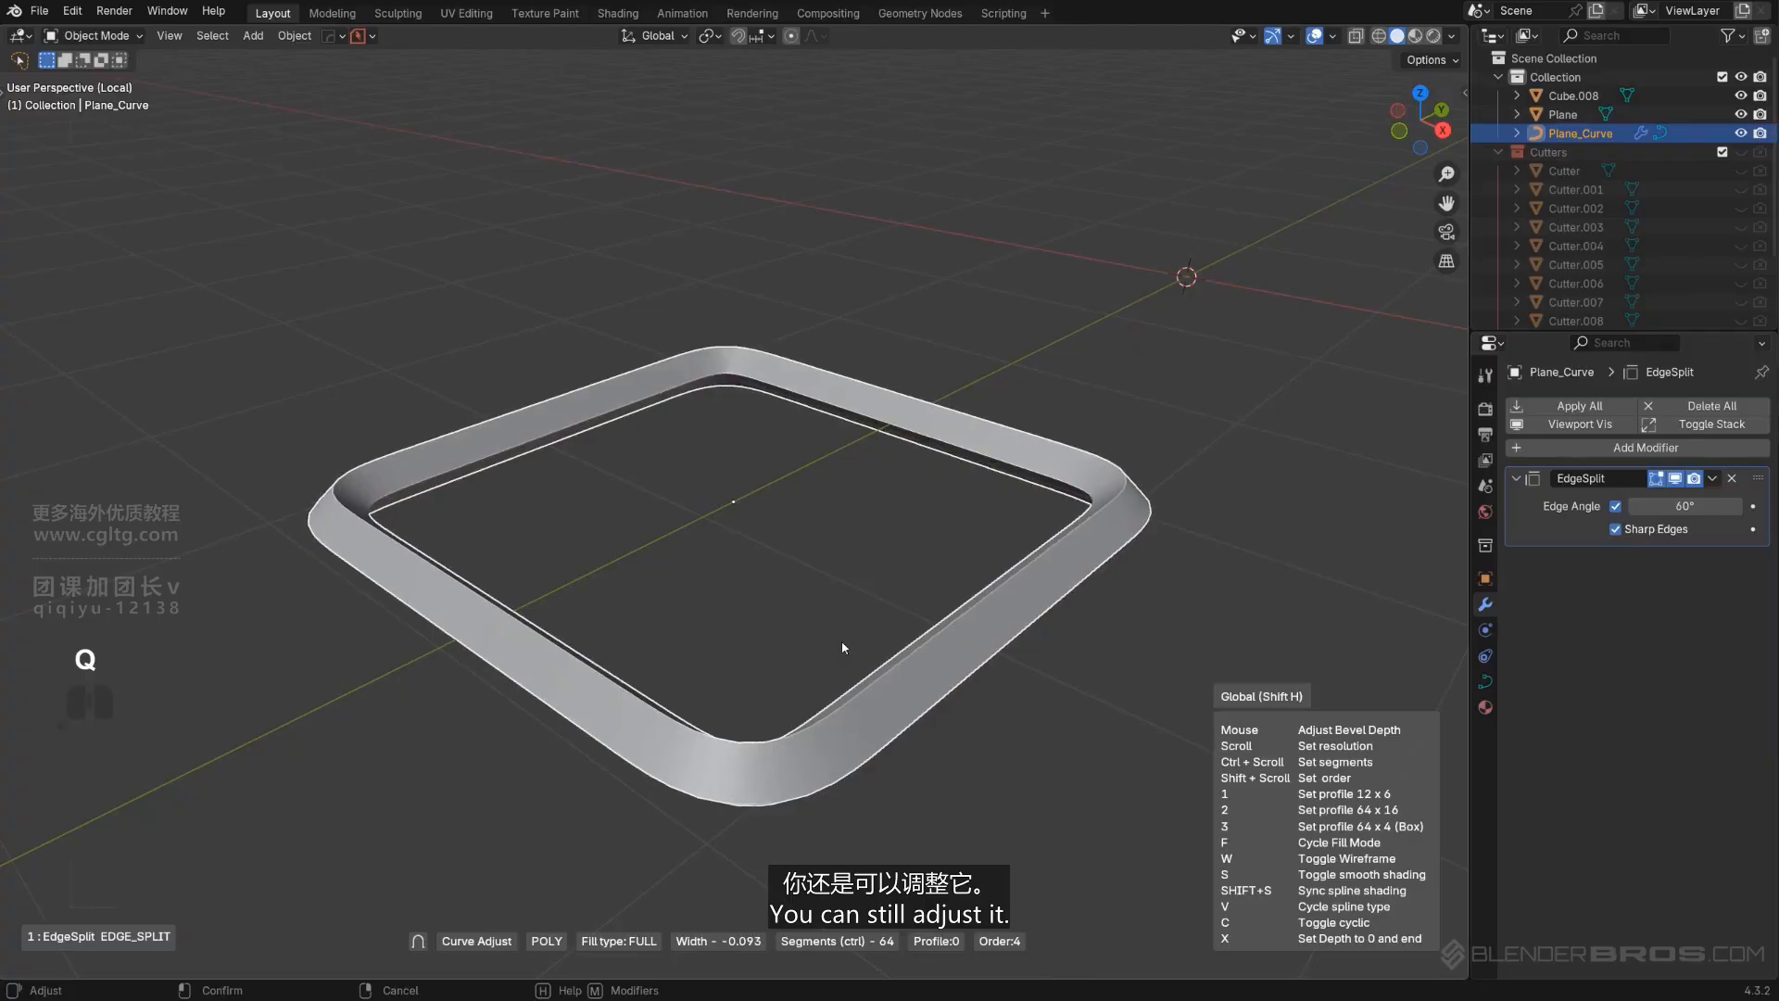
left_click(843, 647)
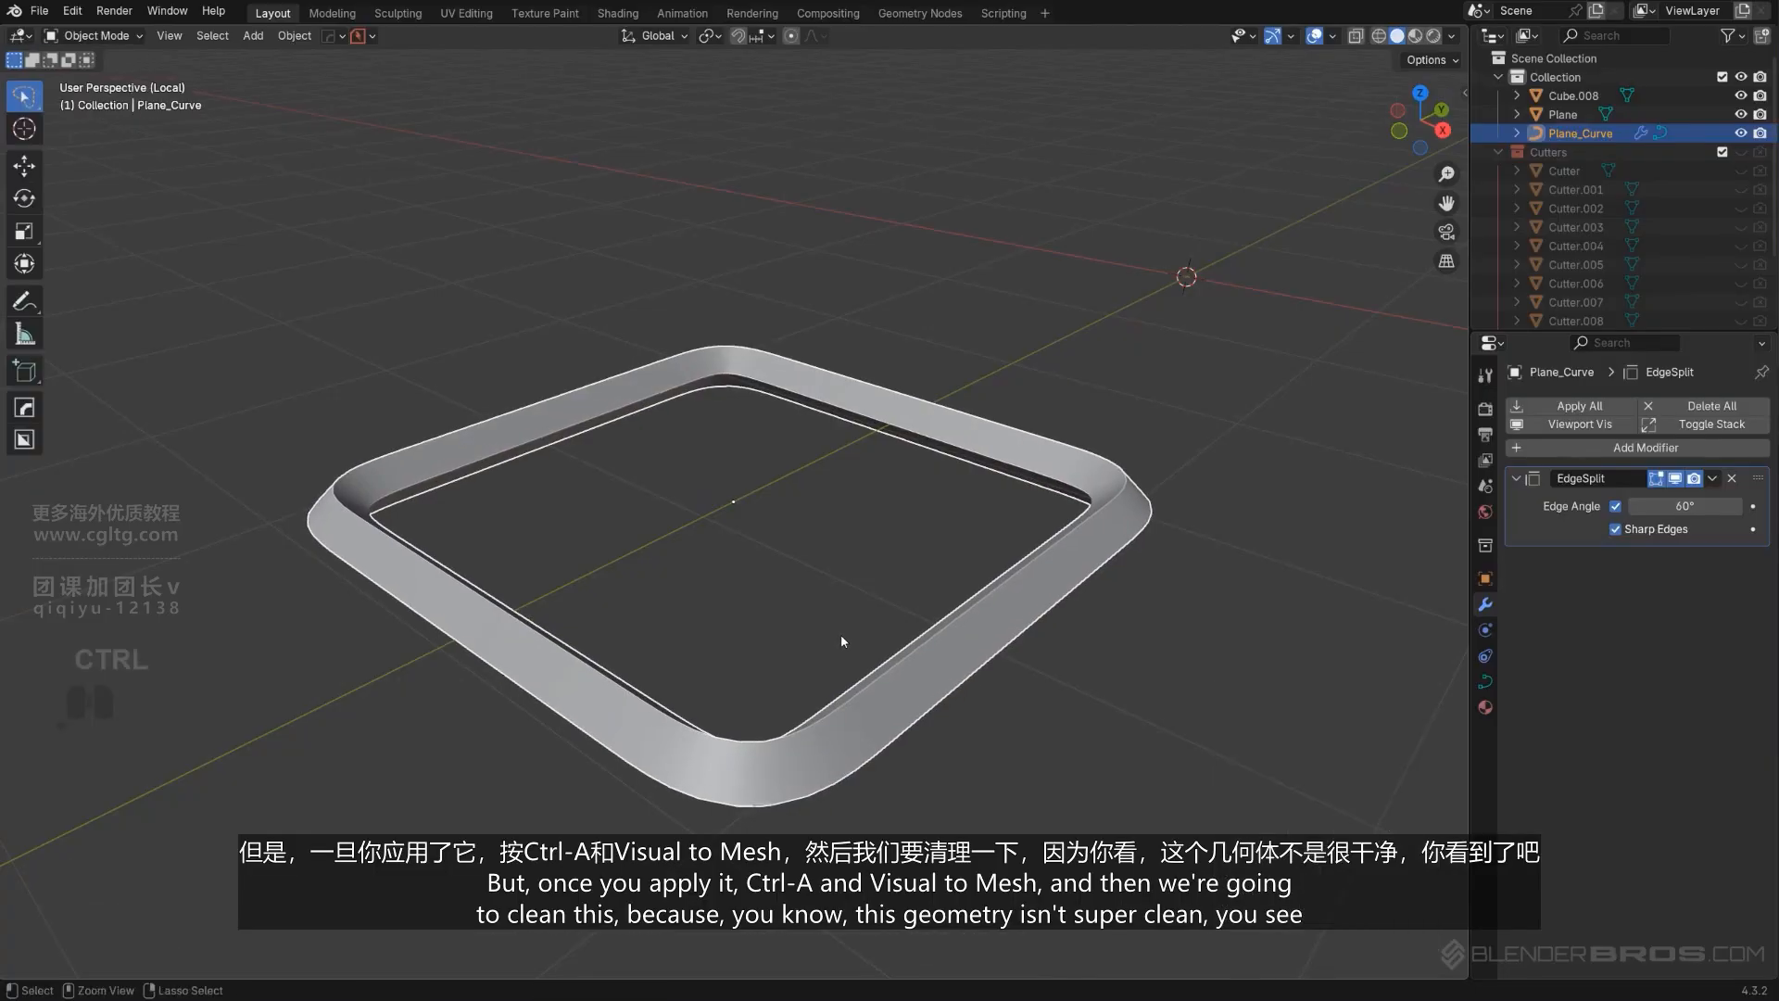
Convert the plane's border curve to a mesh with Visual to Mesh and enter Edit Mode on it.
key("ctrl+a")
left_click(841, 634)
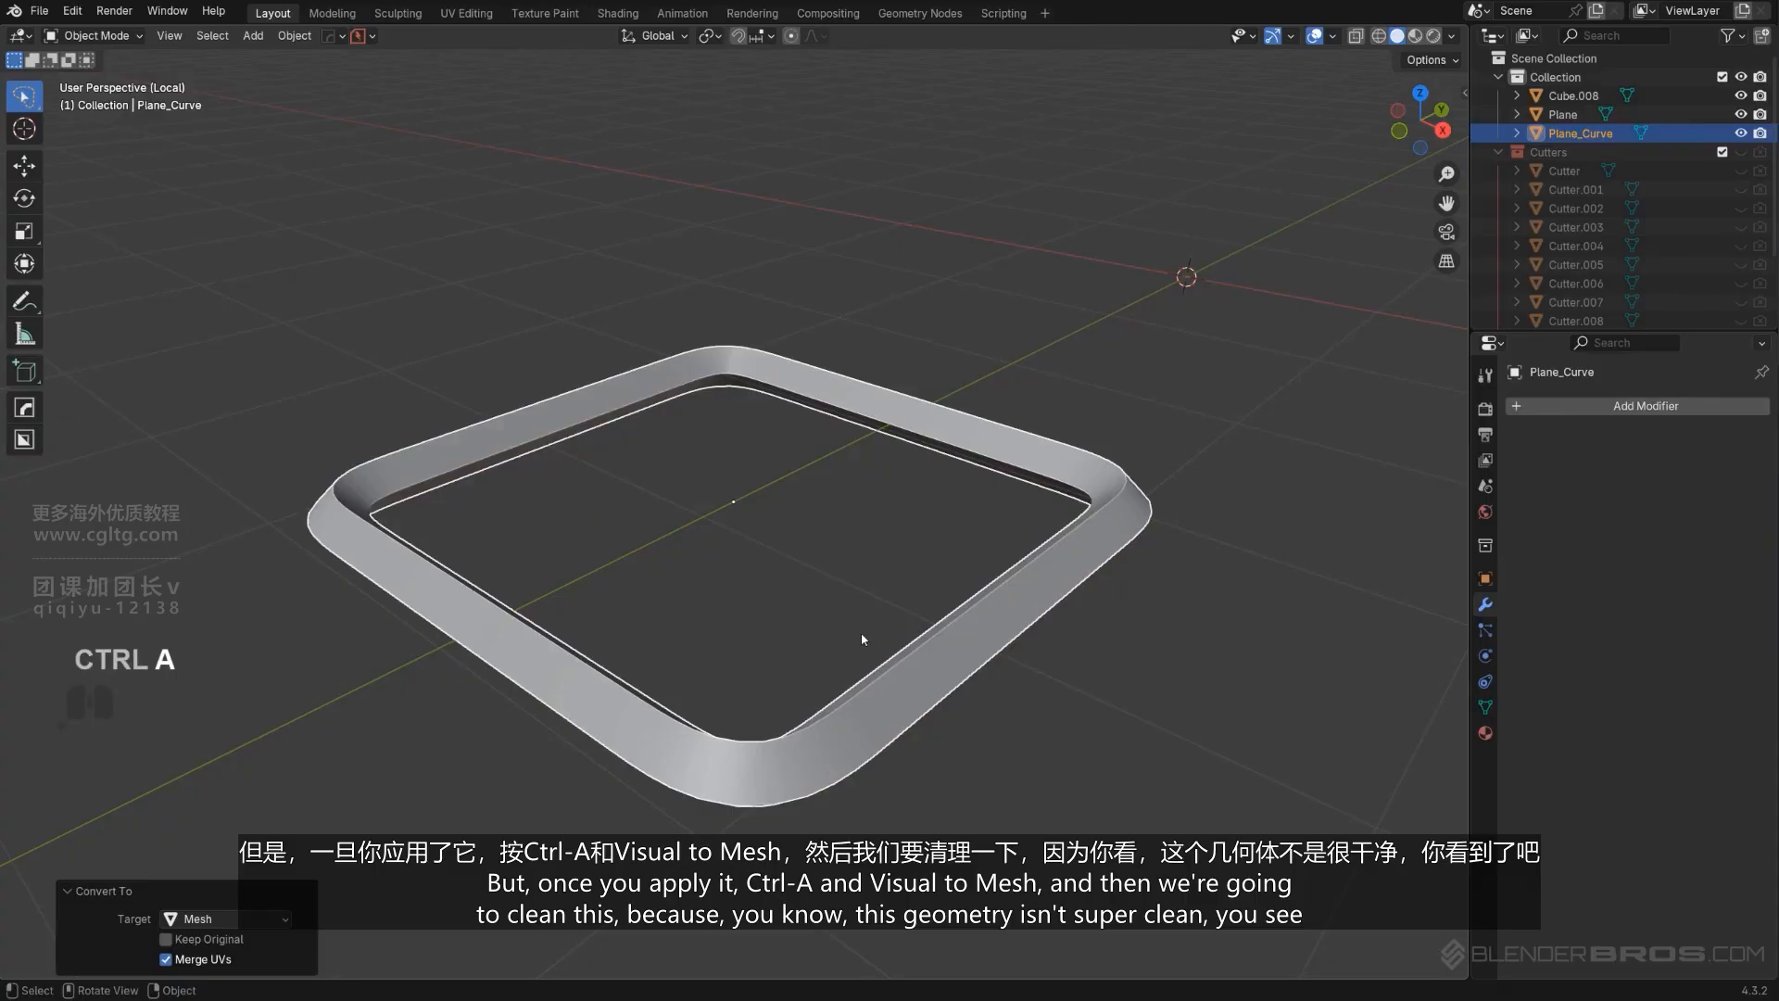
scroll(871, 641, "up", 1)
key("Tab")
middle_click_drag(905, 621, 883, 578, "shift")
scroll(890, 584, "up", 1)
Switch to edge selection and try moving a long inner edge of the frame mesh.
key("Tab")
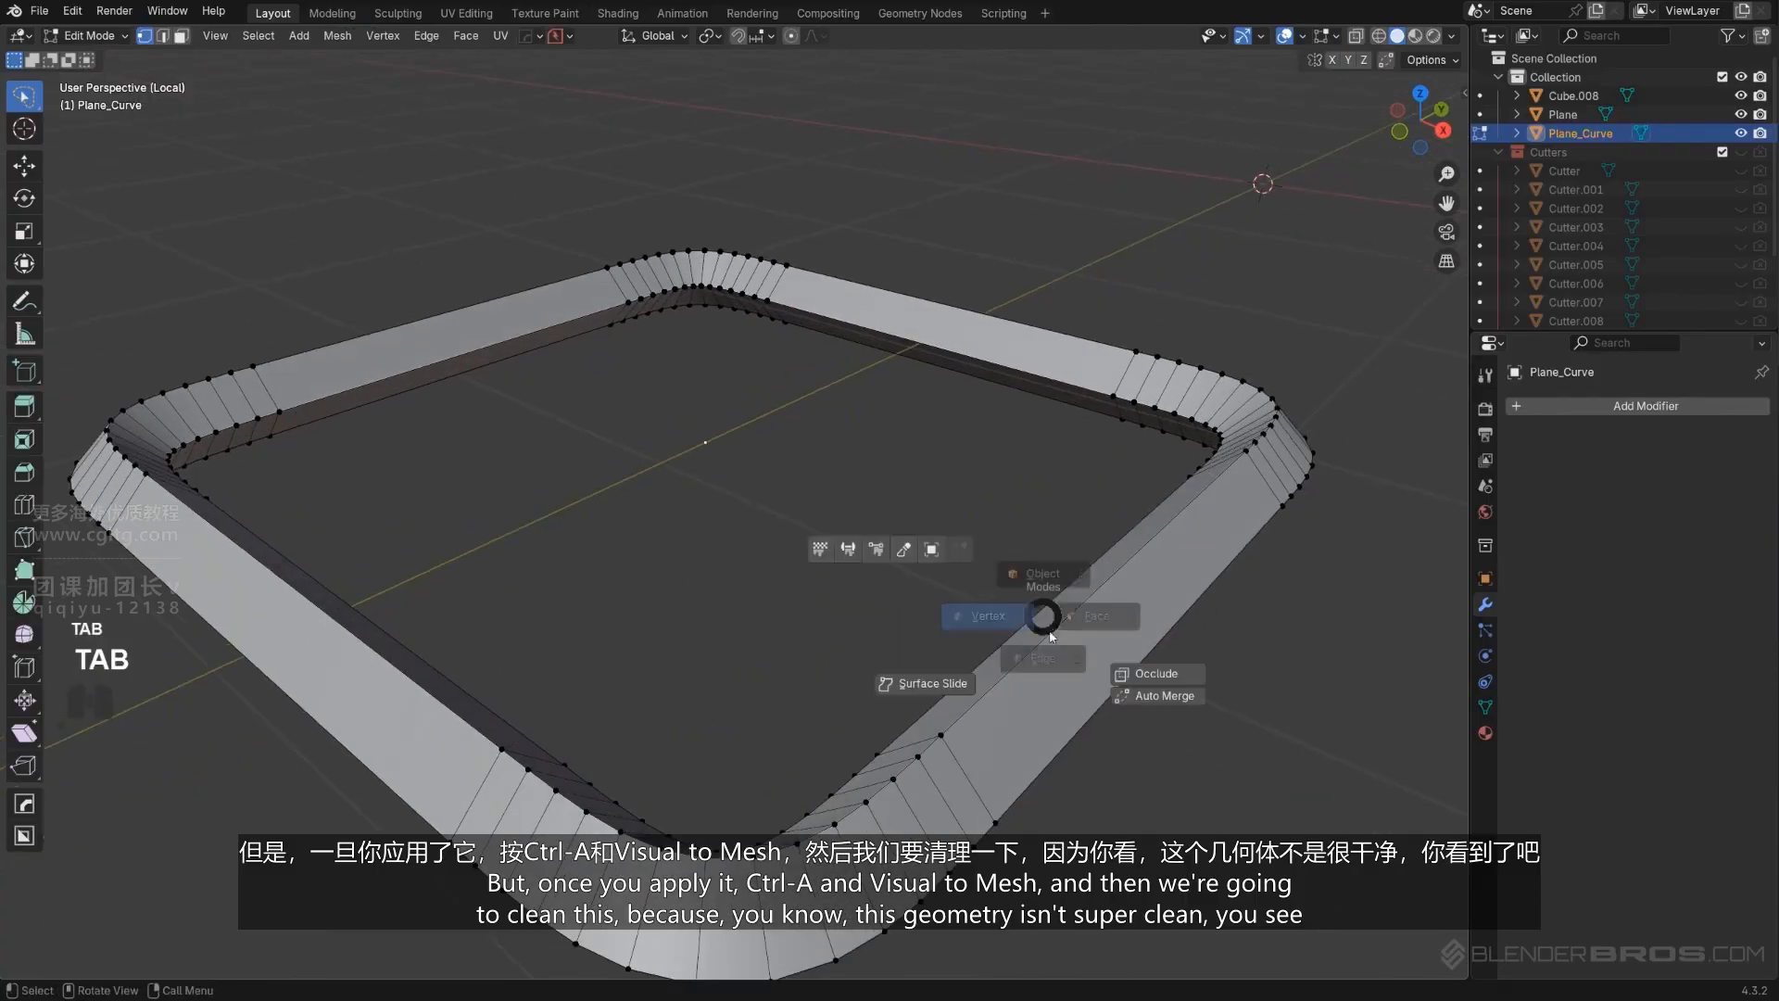
left_click(1044, 653)
key("g")
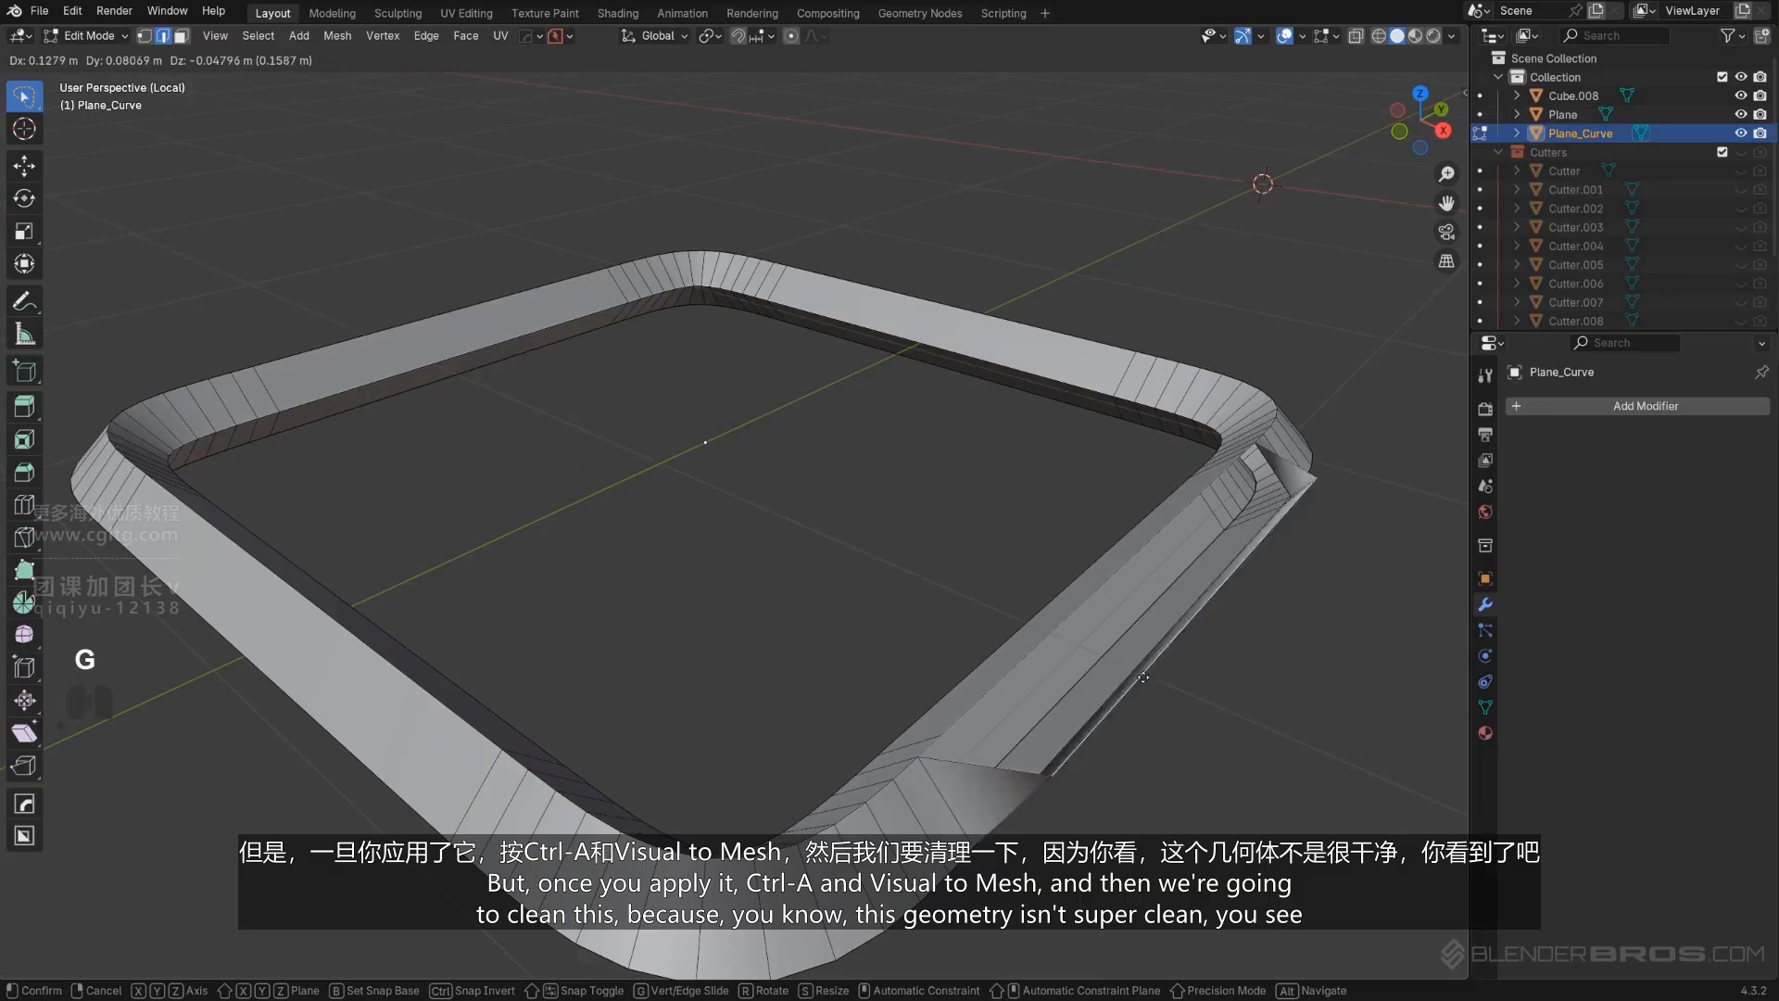
right_click(1149, 680)
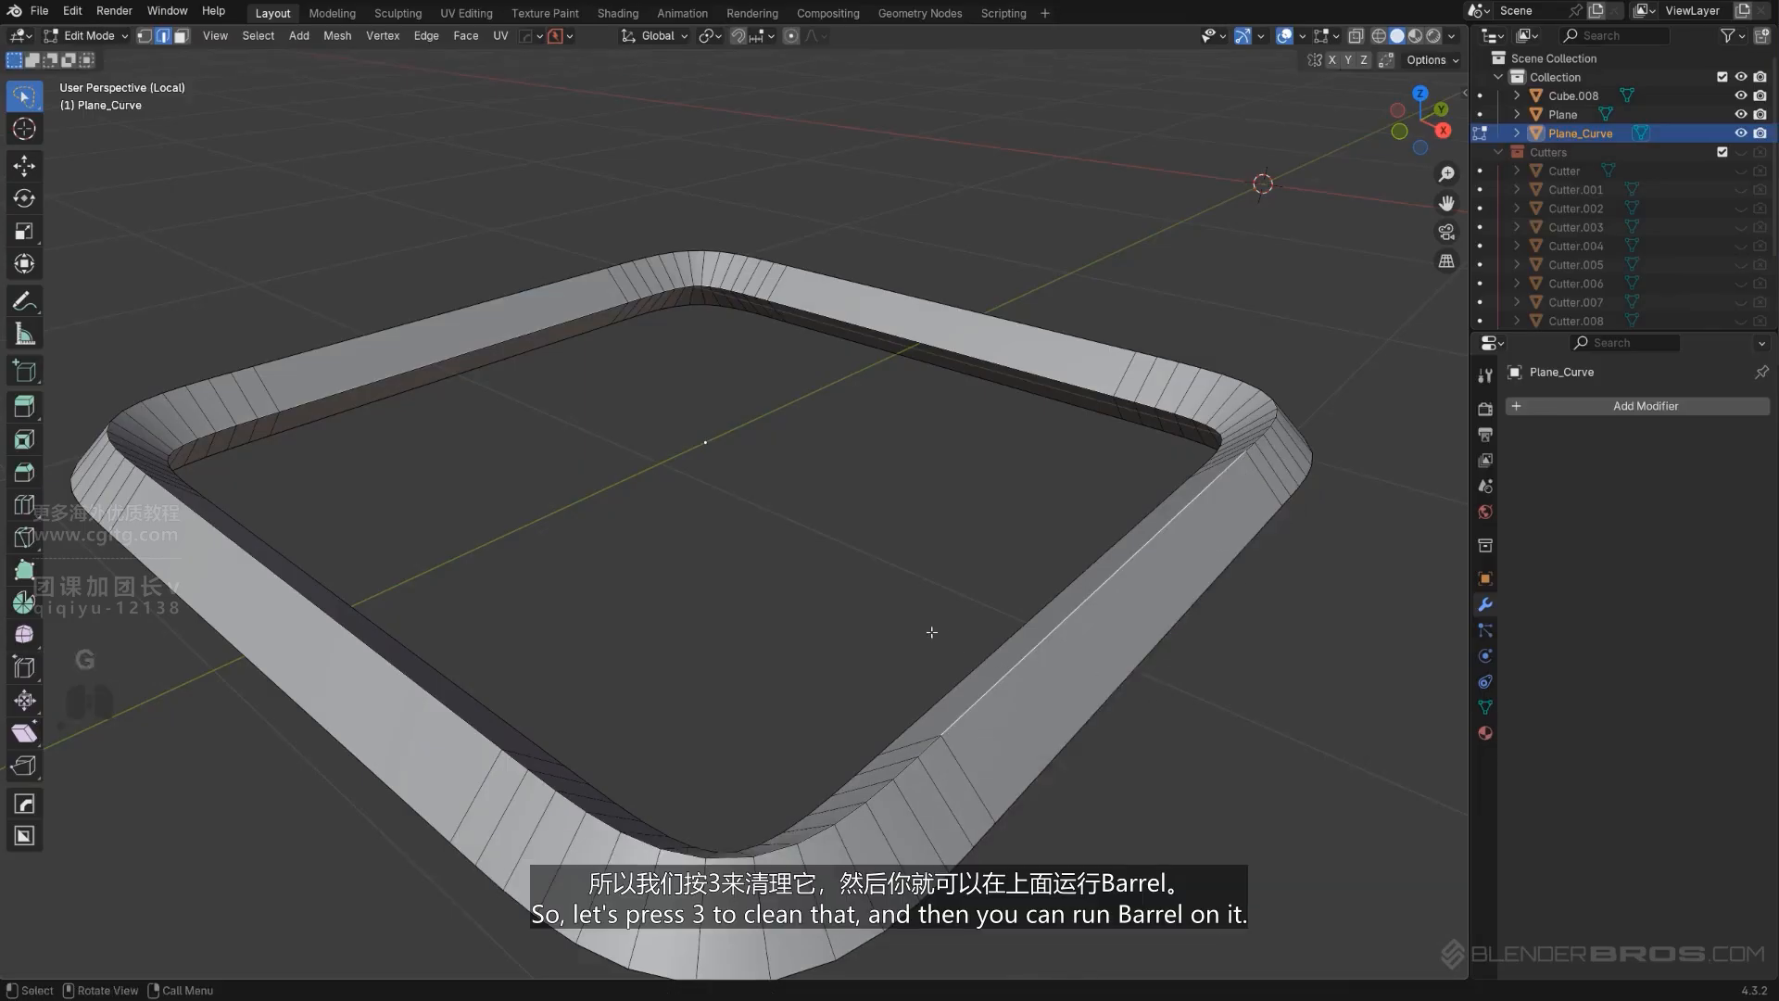
Clean up the frame mesh's unconnected topology with the Hard Ops Clean Up in Edit Mode, and return to Object Mode.
key("3")
scroll(931, 632, "down", 2)
key("Tab")
Add a Hard Ops Bevel and a level 2 subdivision to the frame mesh.
key("q")
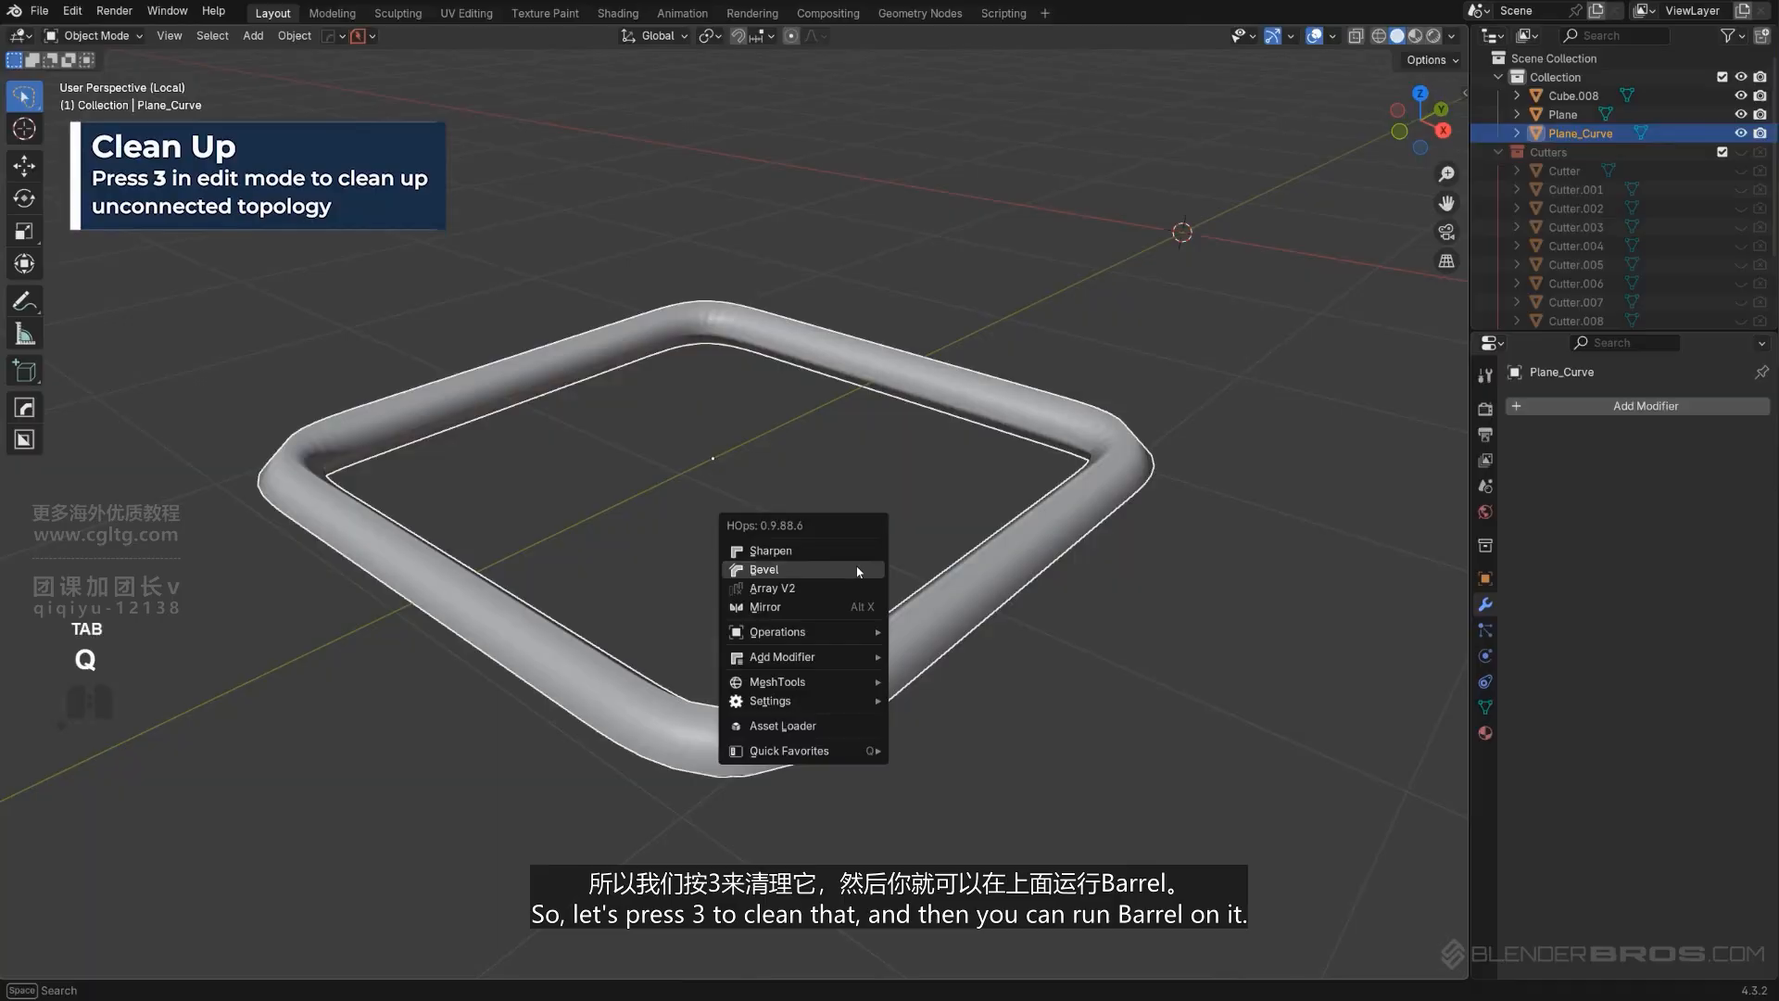
left_click(859, 572)
left_click(849, 558)
middle_click_drag(839, 550, 806, 587)
key("ctrl+2")
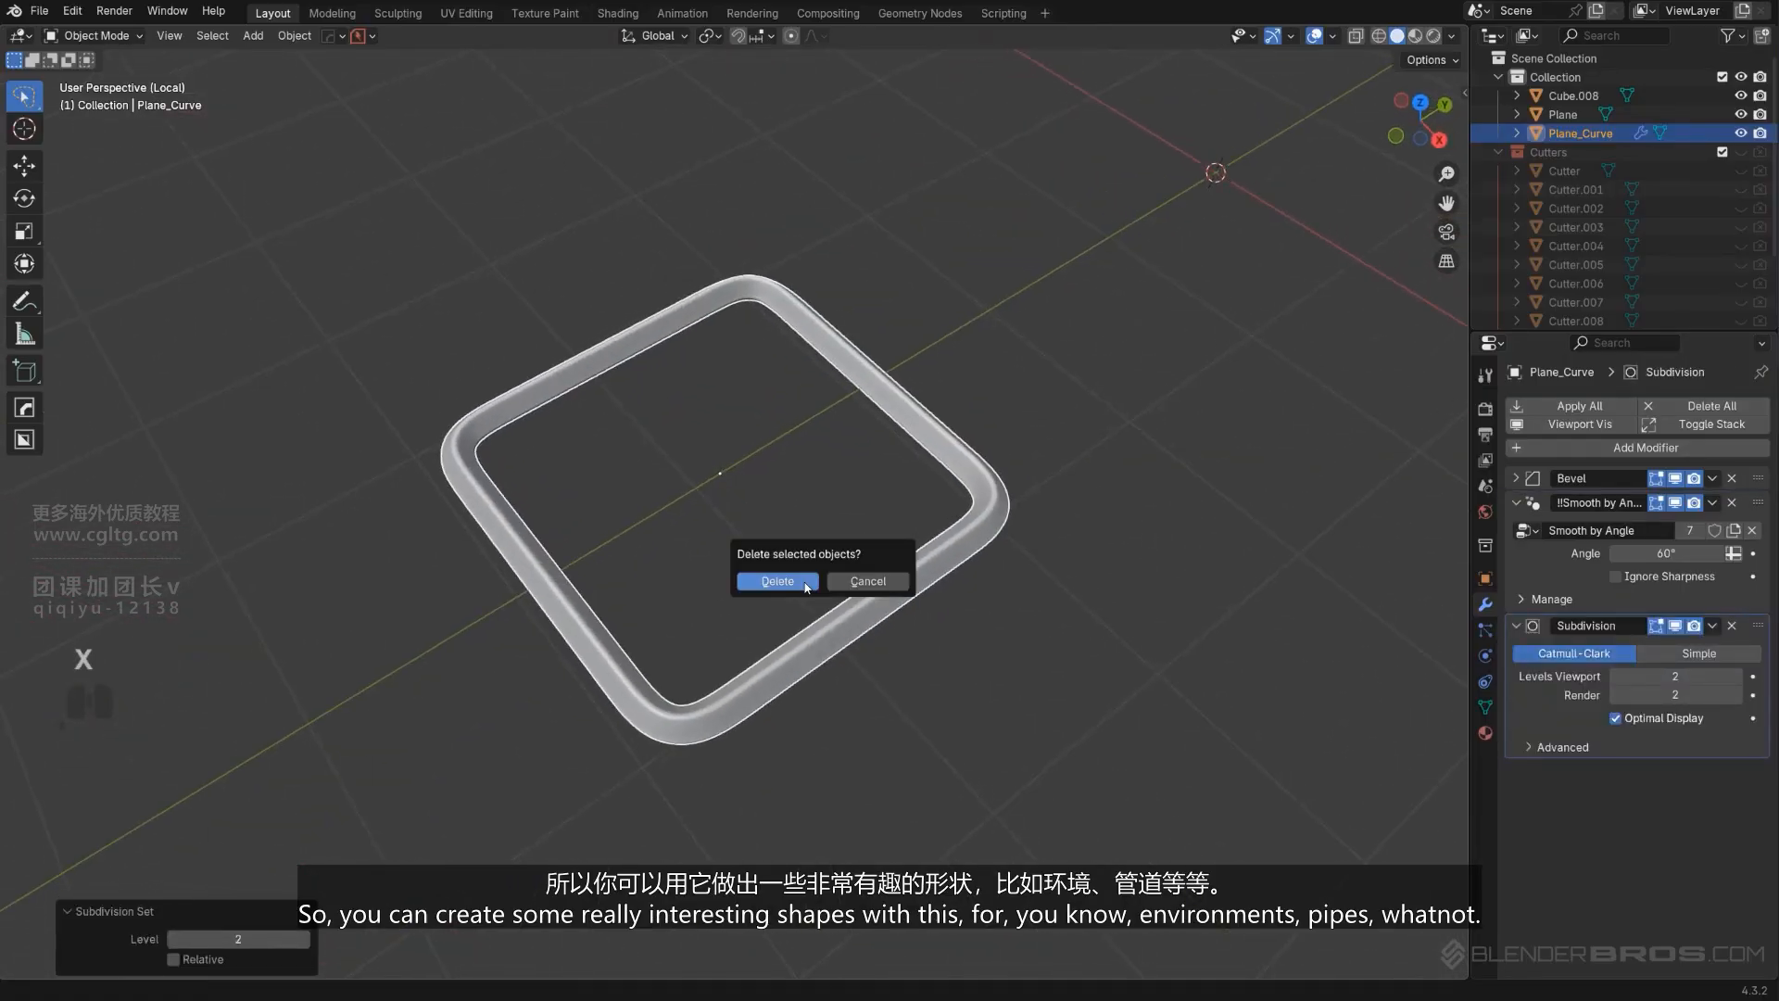
Delete the frame mesh, leave Local View and open the cube in Edit Mode.
left_click(805, 583)
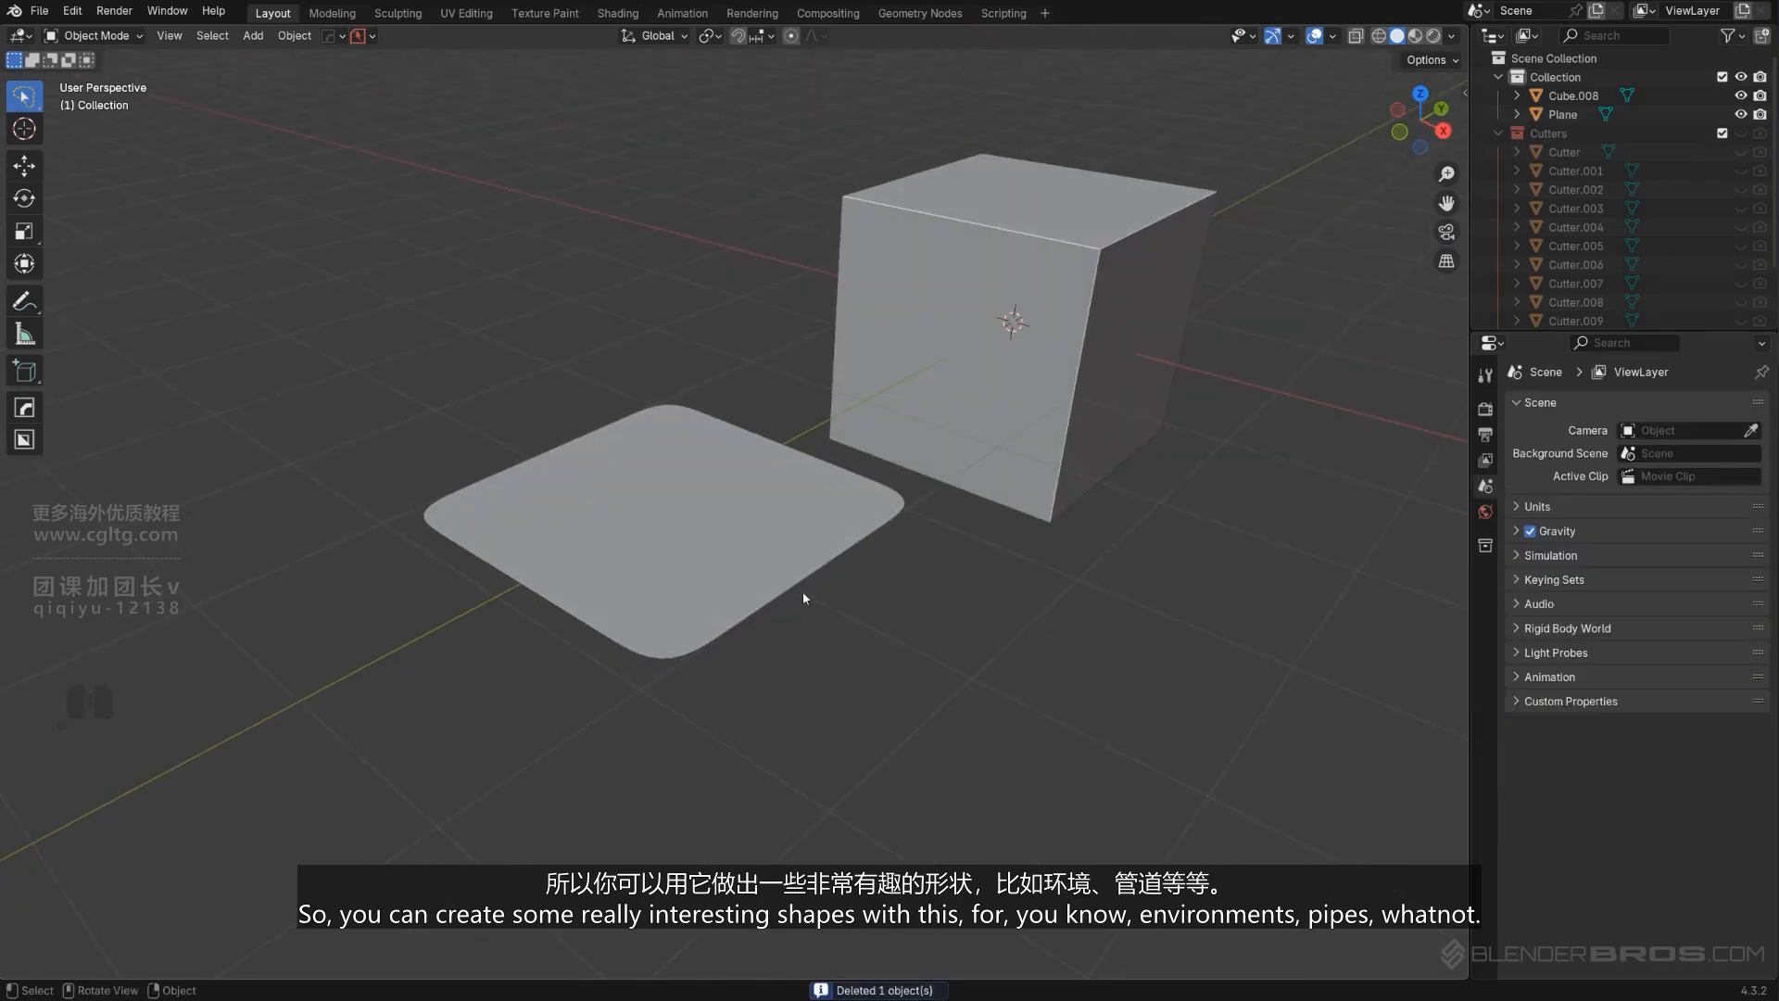
mouse_move(812, 580)
middle_mouse_down("shift")
mouse_move(827, 584)
mouse_move(818, 556)
mouse_move(704, 651)
middle_mouse_up("shift")
scroll(827, 570, "down", 2)
scroll(665, 638, "up", 2)
mouse_move(832, 499)
middle_mouse_down("shift")
mouse_move(664, 638)
mouse_move(775, 487)
middle_mouse_up("shift")
scroll(671, 632, "up", 2)
left_click(775, 488)
key("Tab")
Try a 0.438 m bevel with 7 segments on one top edge of the cube, and undo it.
left_click(641, 502)
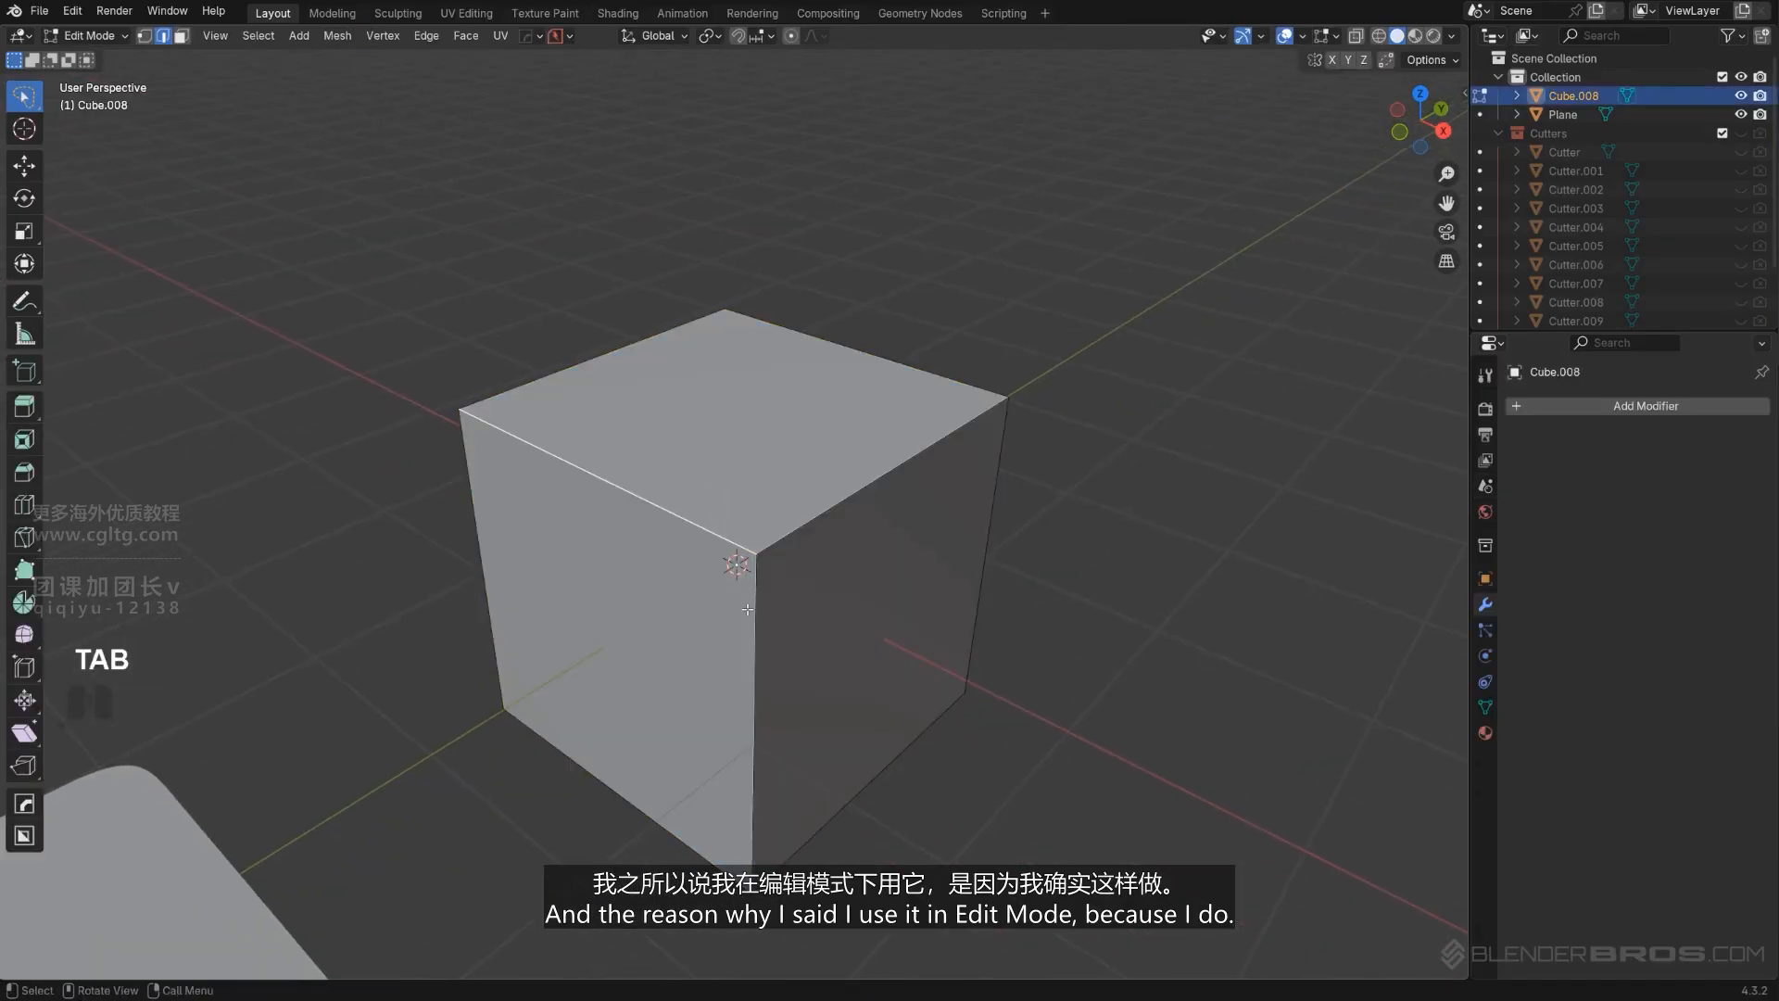
key("ctrl+b")
scroll(839, 621, "up", 6)
left_click(942, 593)
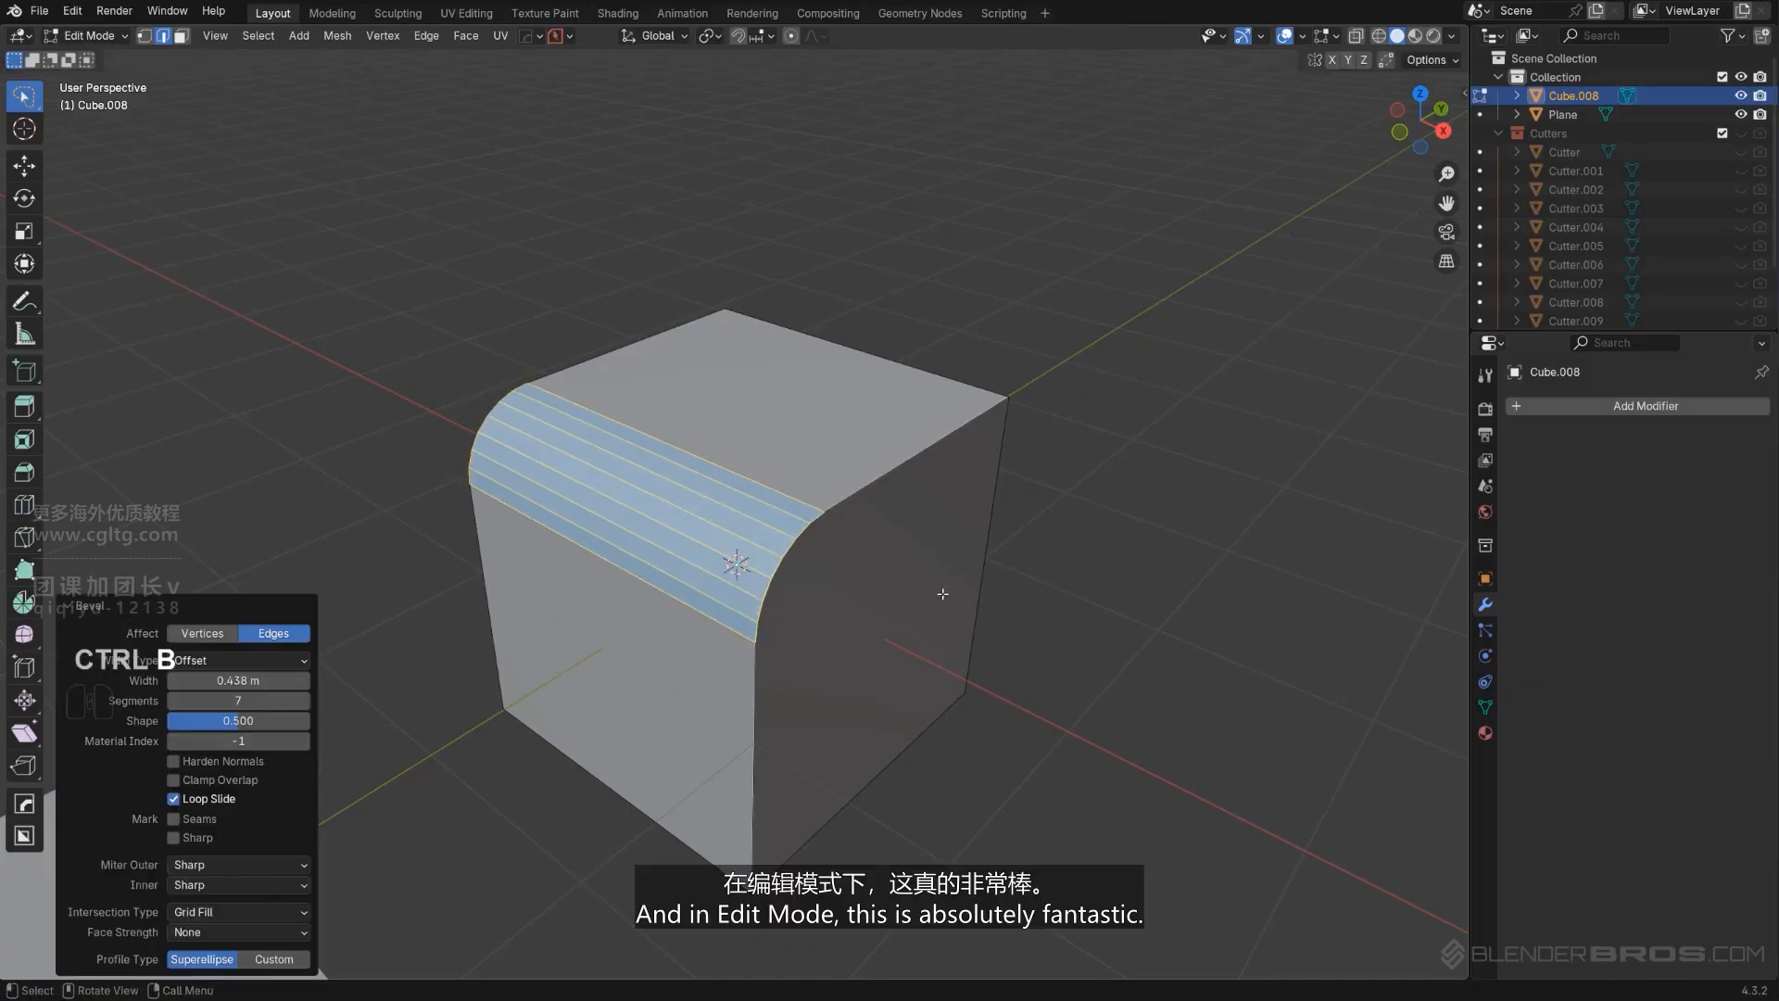
middle_click_drag(942, 593, 885, 567)
middle_click_drag(1079, 568, 932, 536)
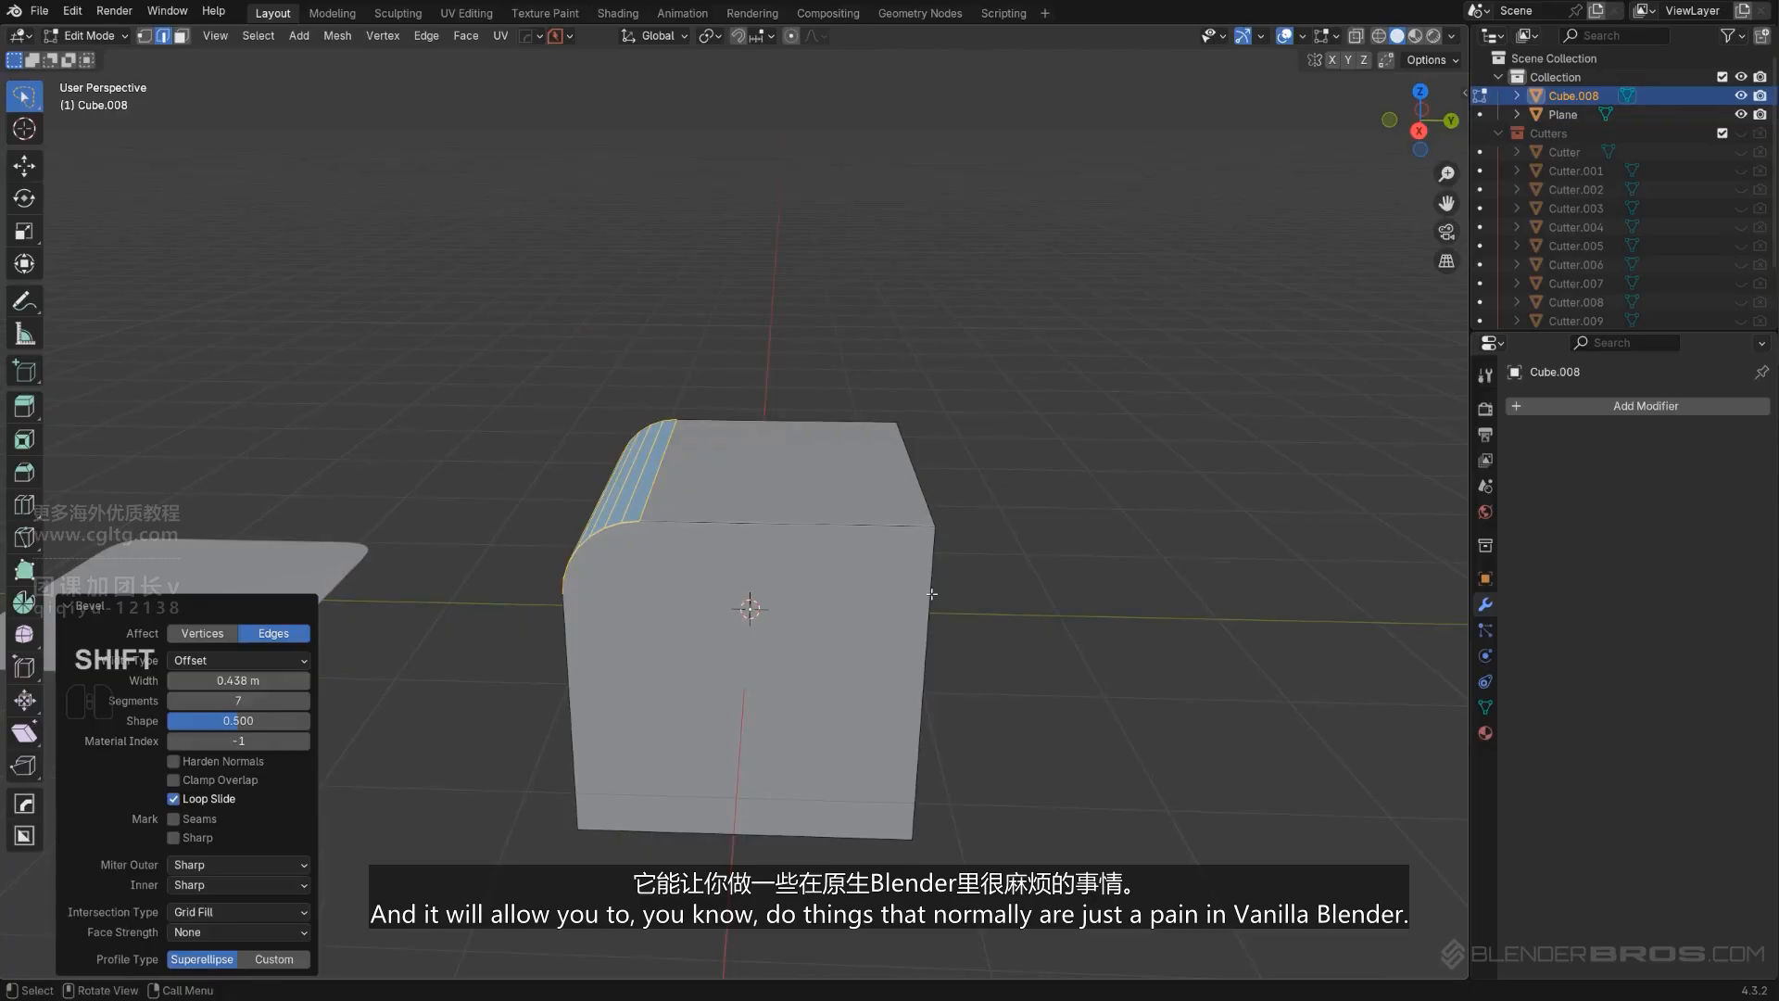
key("ctrl+z")
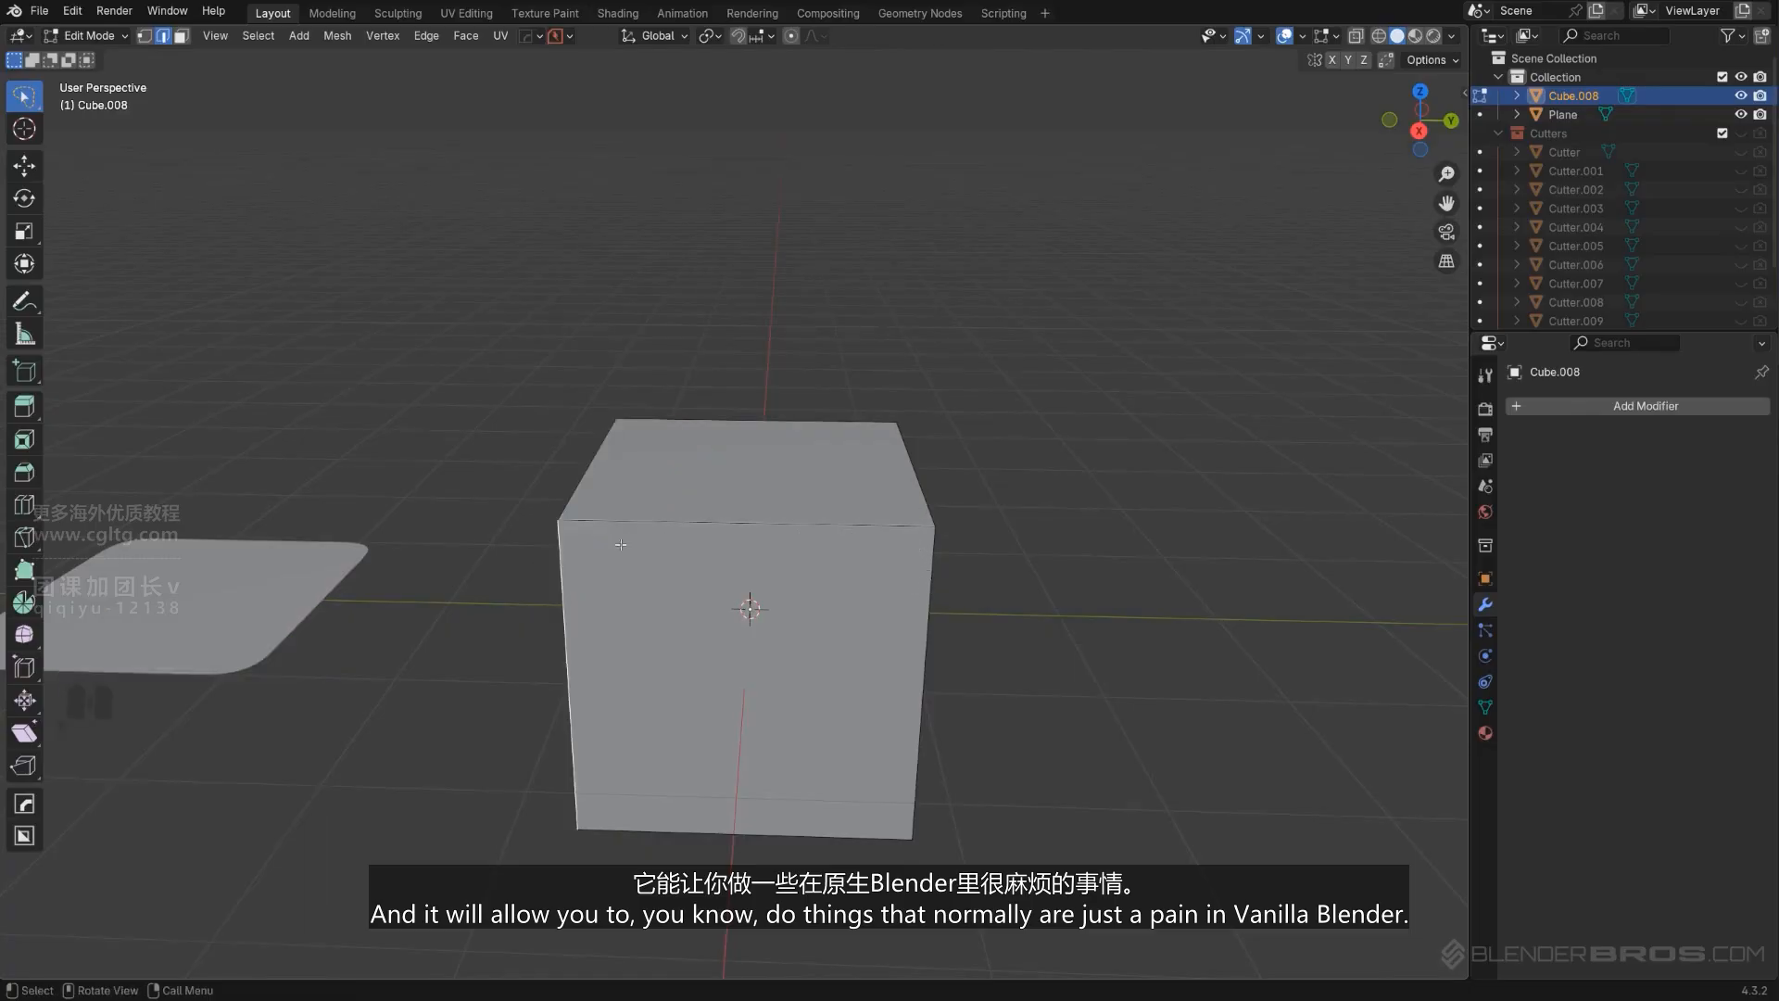
Bevel the cube's near vertical corner edge and the top edge on the opposite side with 7 segments each.
key("ctrl+b")
left_click(1020, 507)
key("ctrl+b")
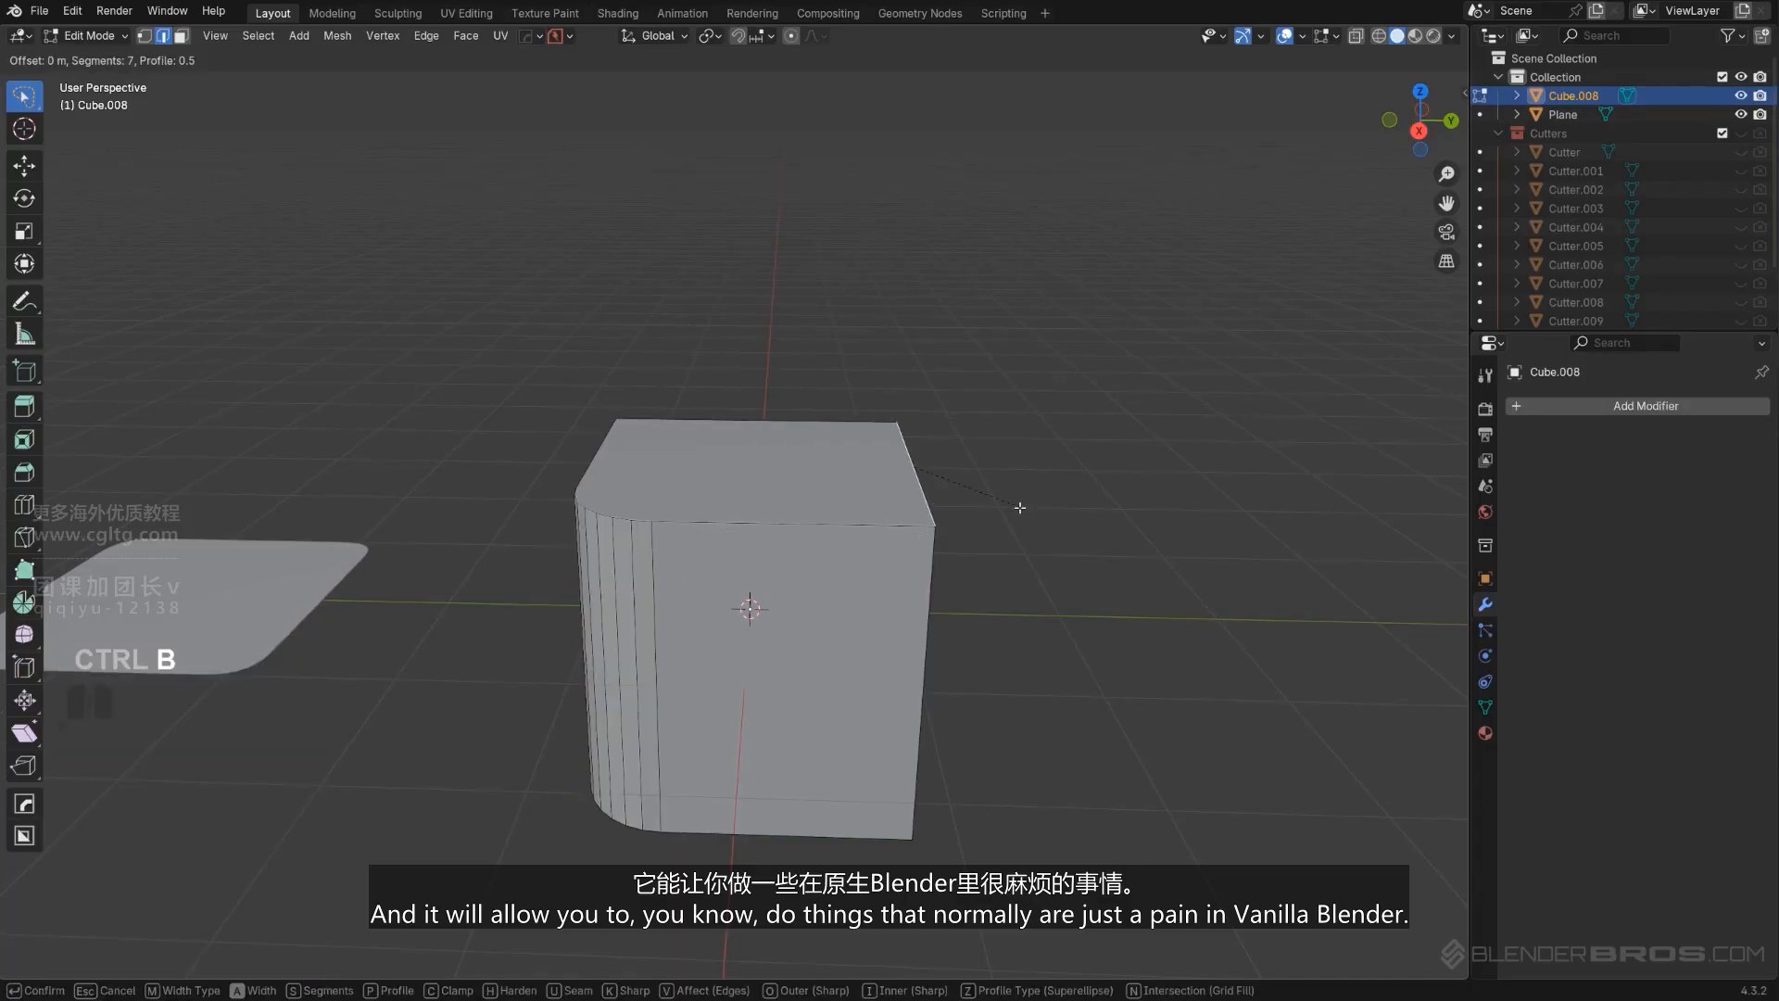
left_click(1073, 498)
middle_click_drag(451, 549, 604, 553)
key("Tab")
key("Tab")
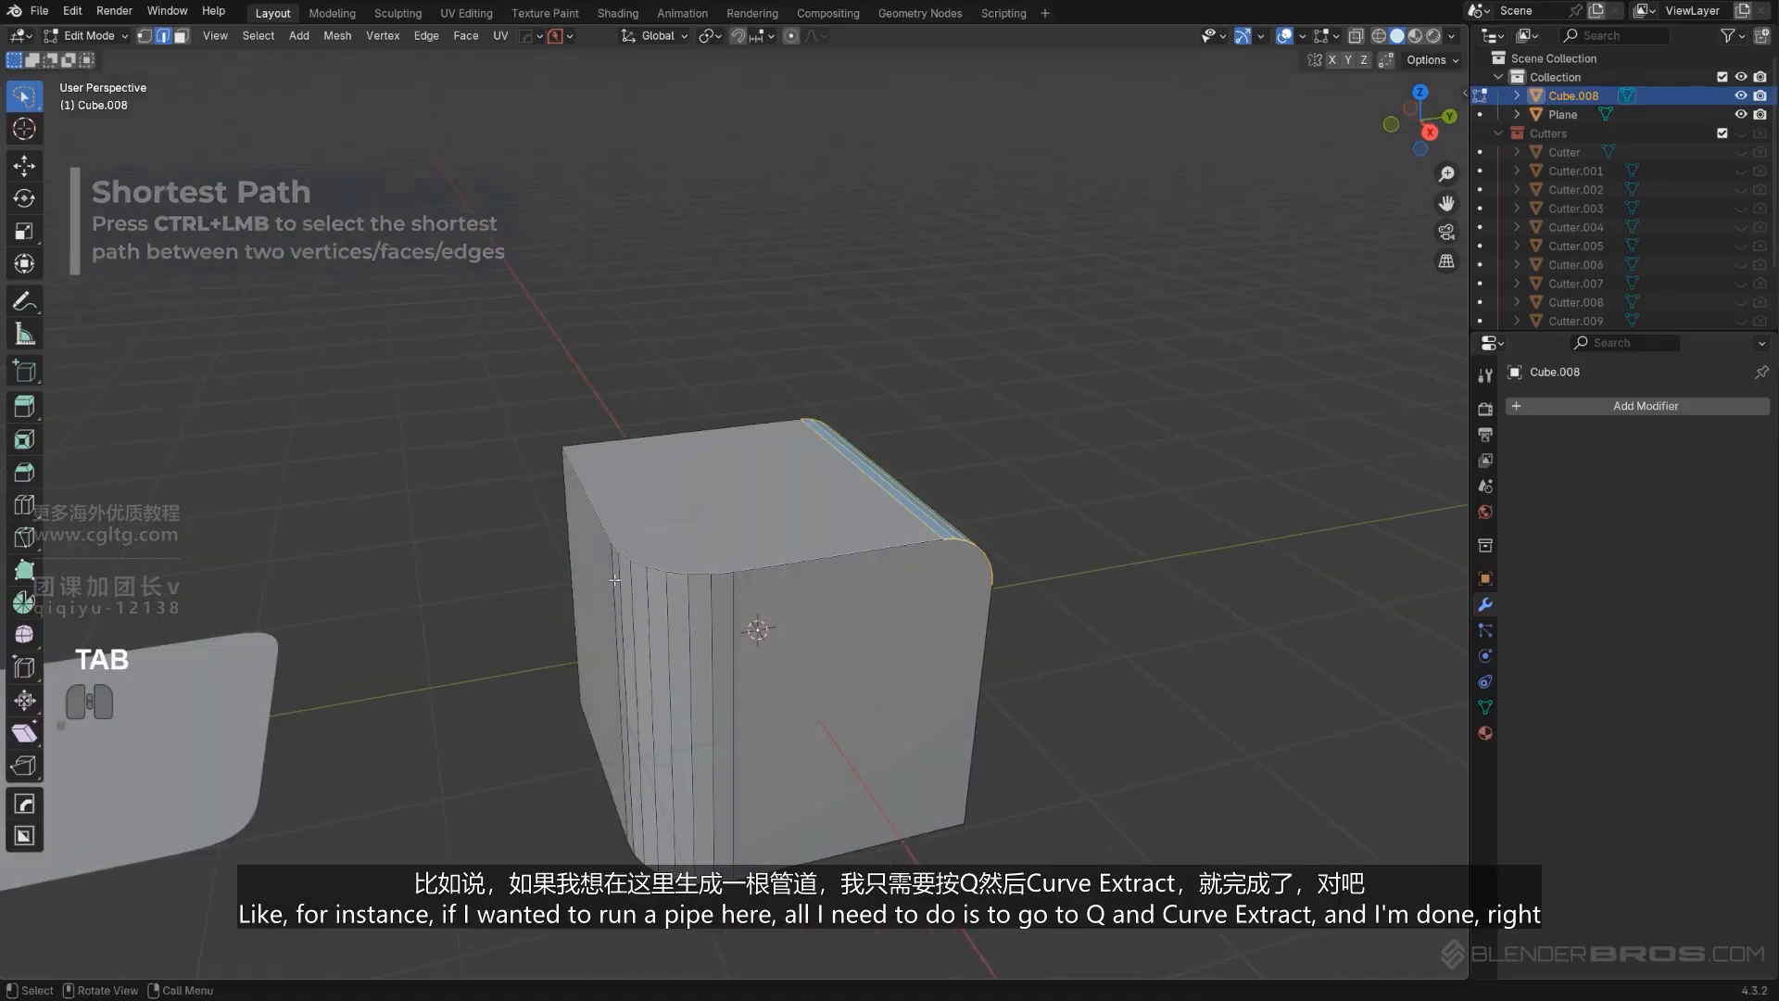
Select the shortest edge path around the cube's two rounded corners and extract it as a pipe with Curve/Extract, width about -0.103.
left_click(606, 525)
left_click(884, 585, "ctrl")
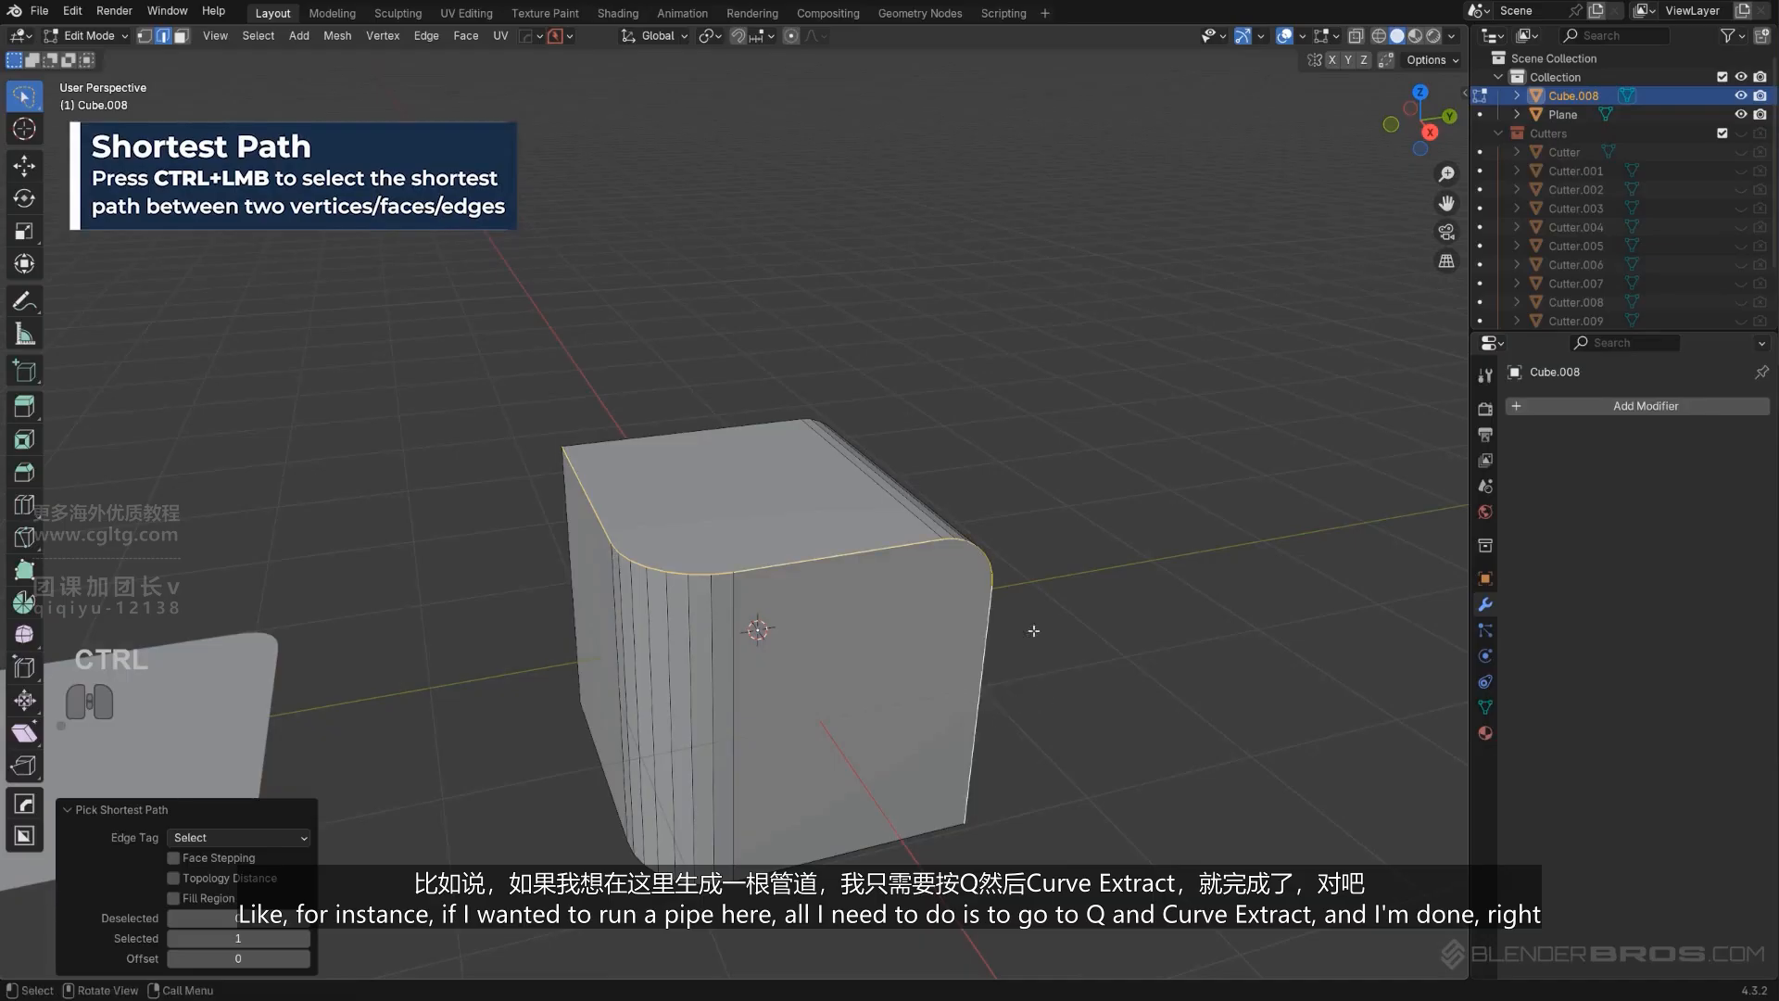
key("q")
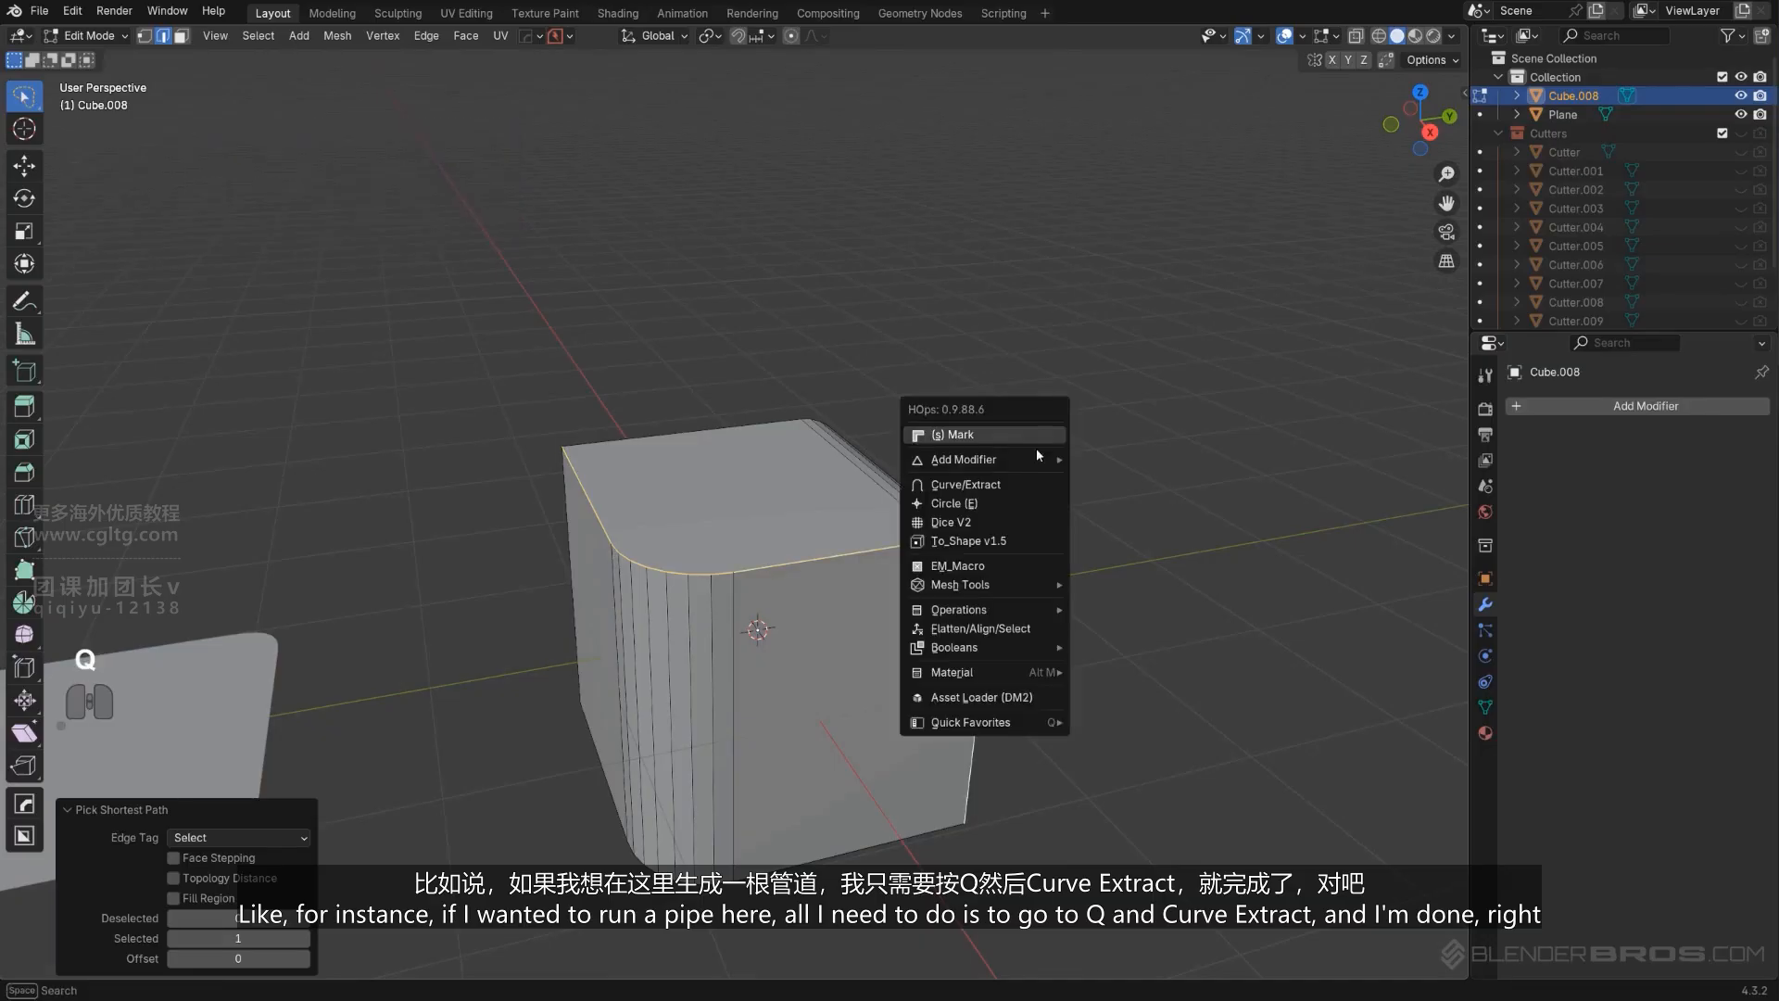
left_click(1026, 486)
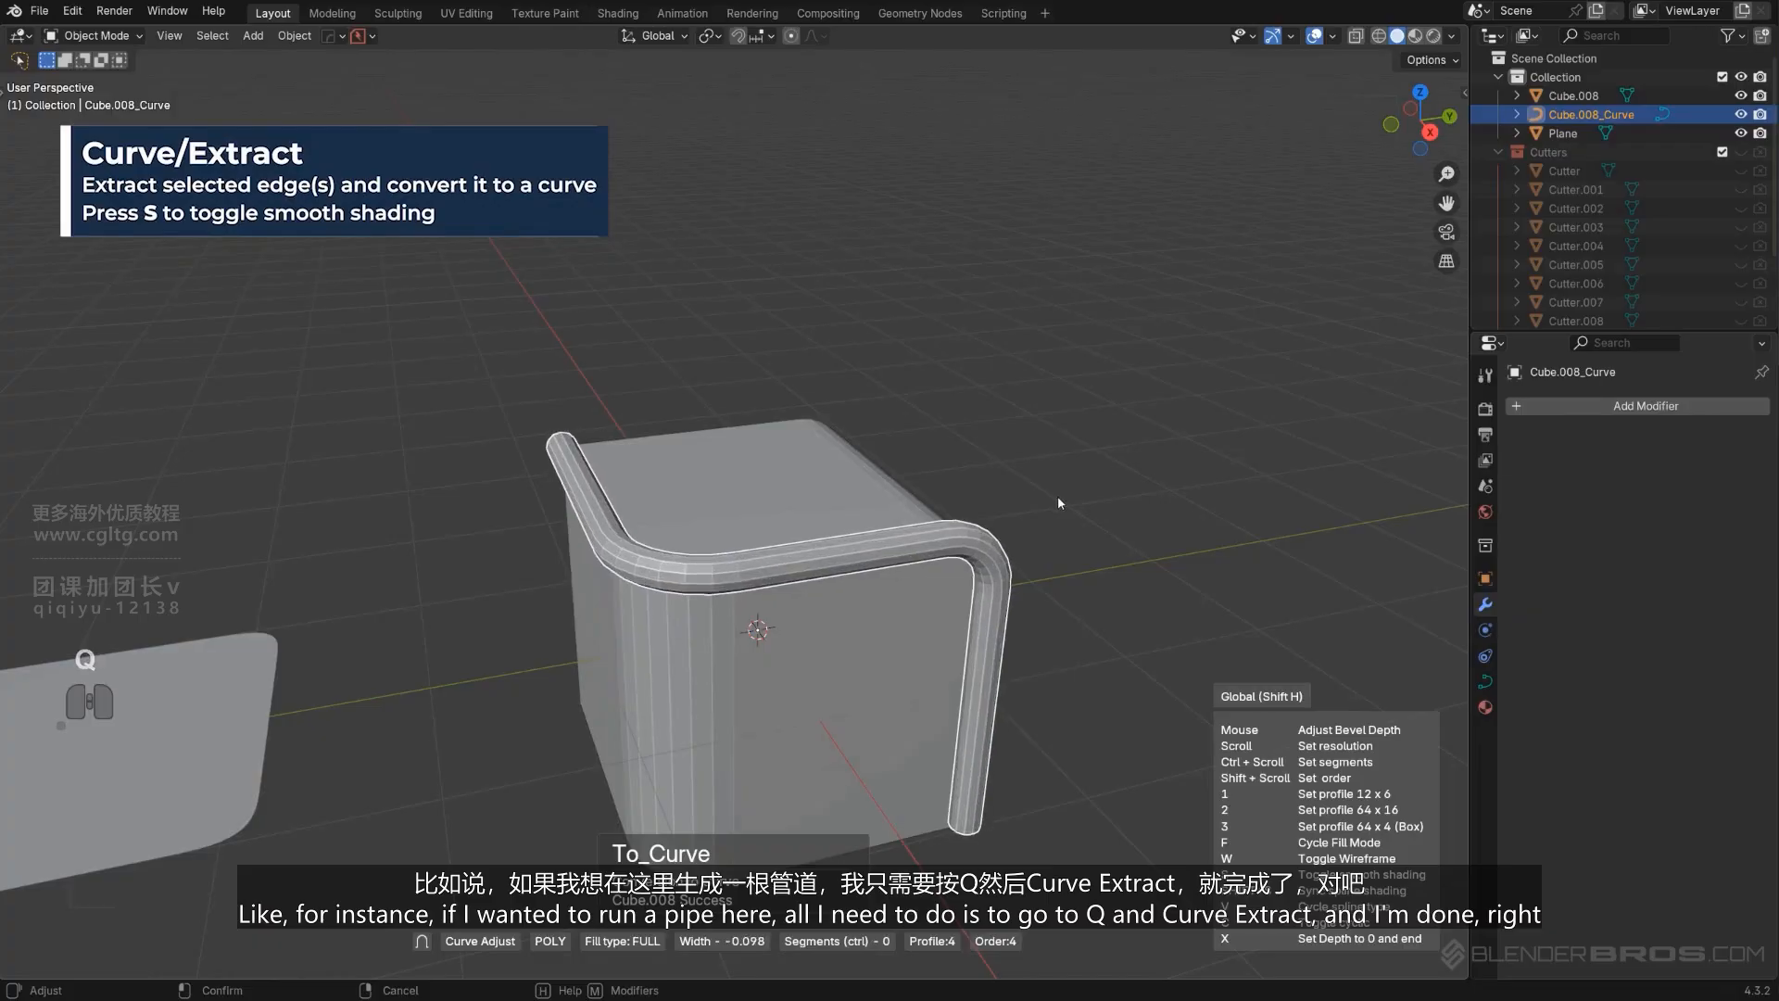
left_click(1058, 496)
Isolate the extracted pipe in Local View and inspect its control points in Edit Mode from several angles.
middle_click_drag(1058, 496, 713, 526)
key("KP_Divide")
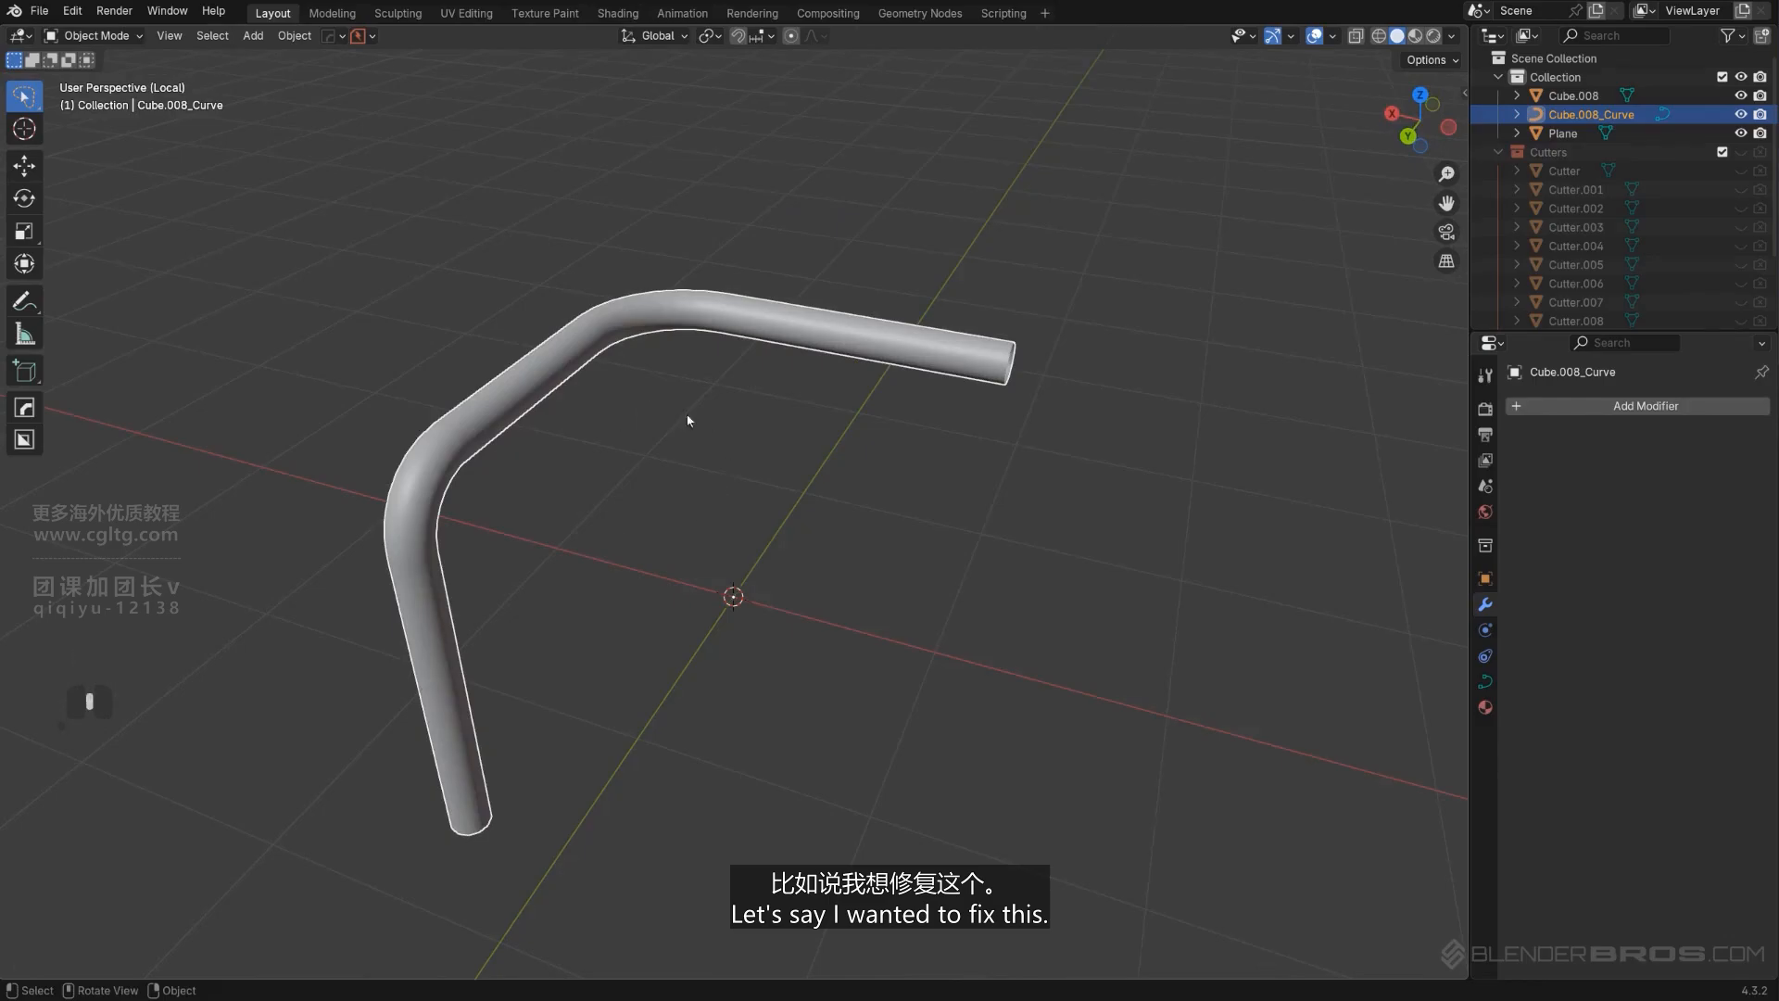
middle_click_drag(686, 417, 871, 401)
key("Tab")
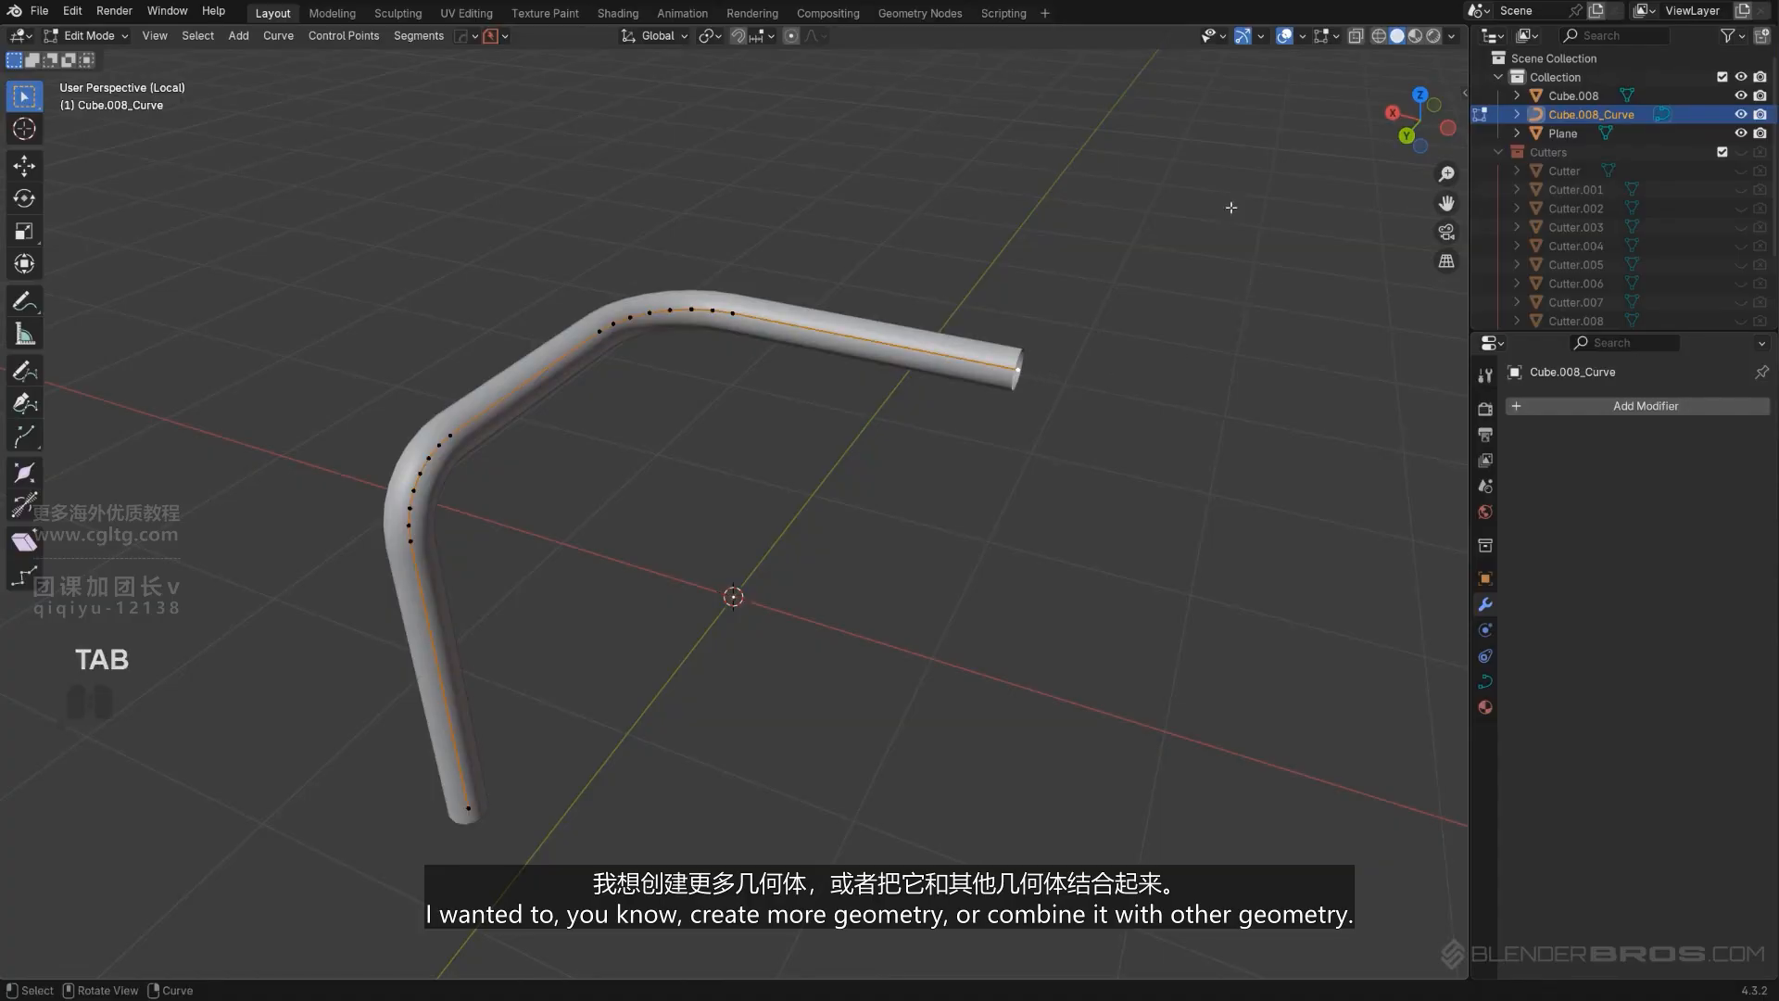
middle_click_drag(1231, 206, 688, 584)
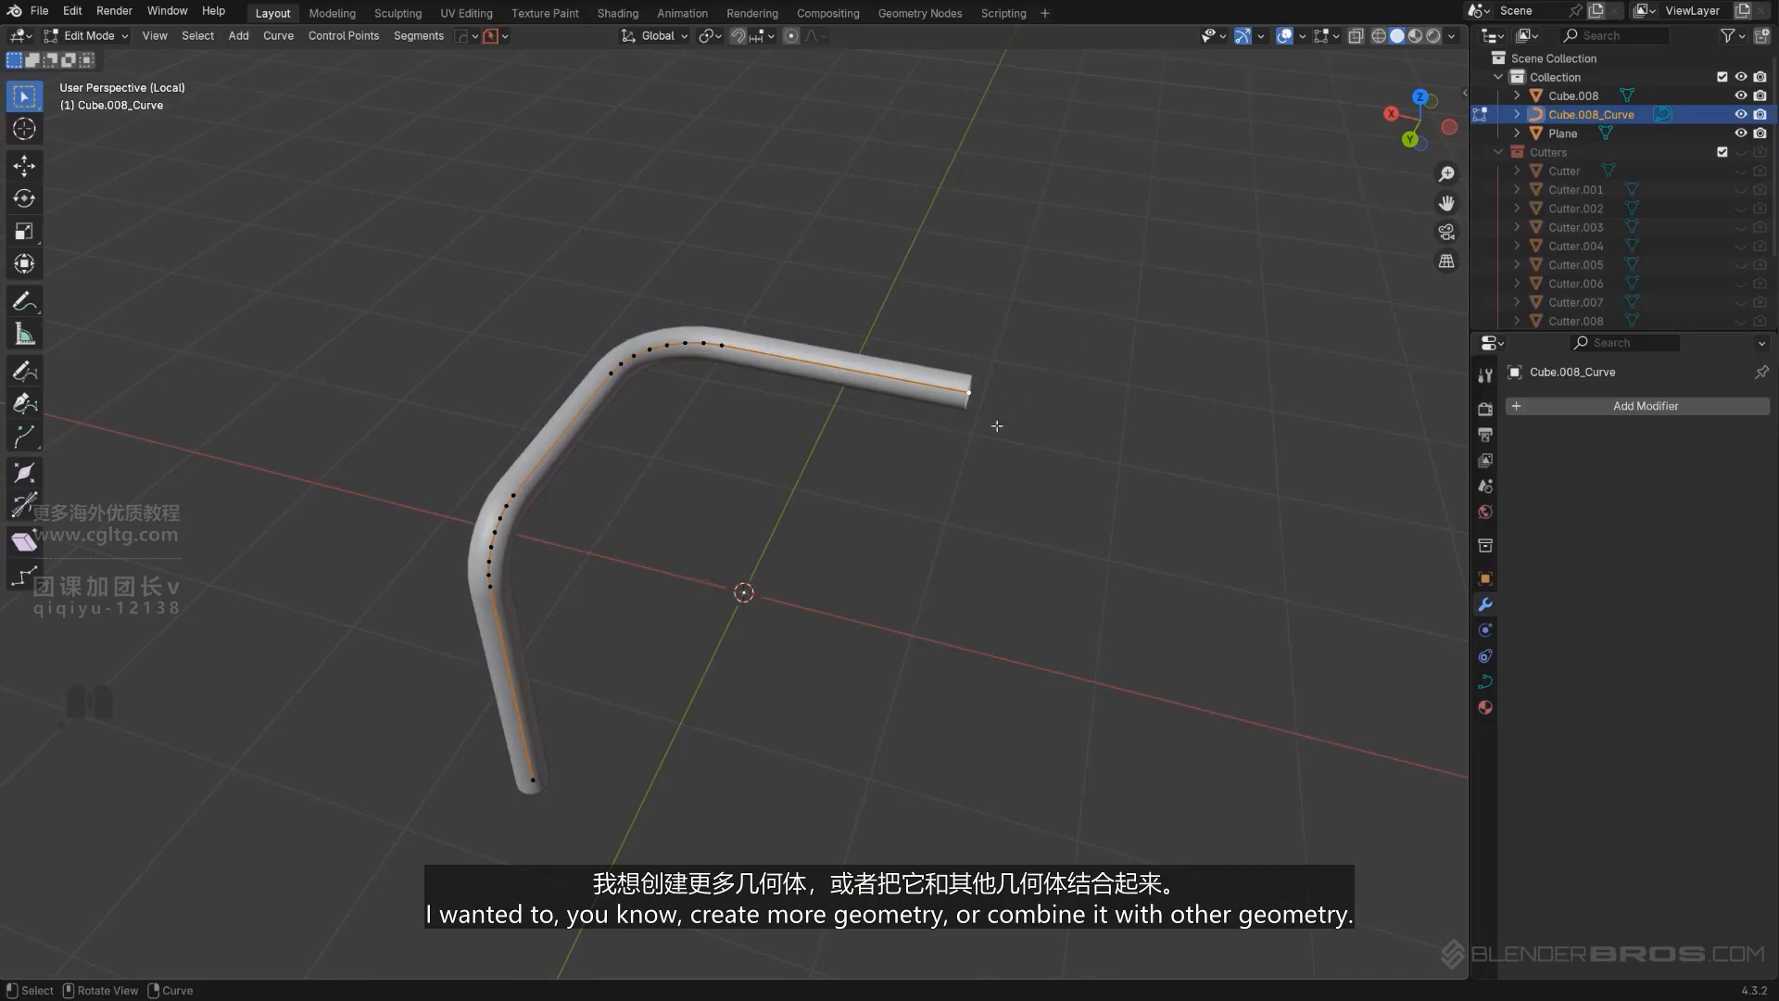
middle_click_drag(985, 436, 890, 405)
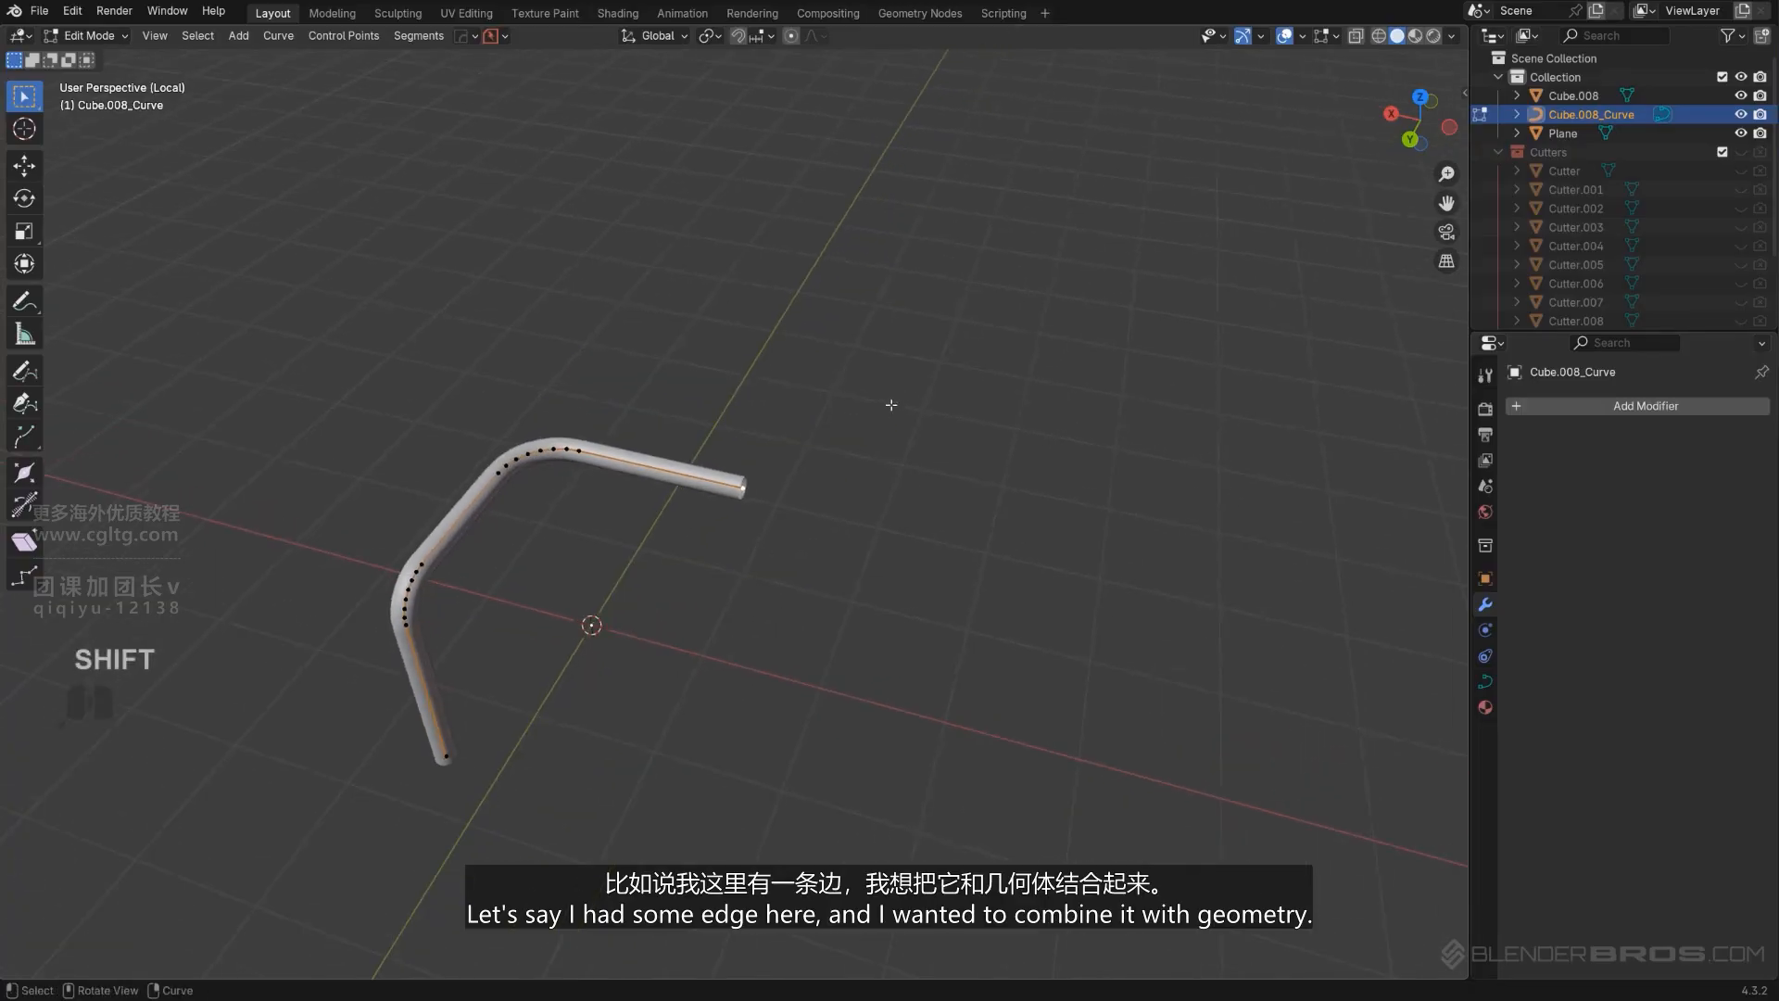
scroll(721, 516, "up", 3)
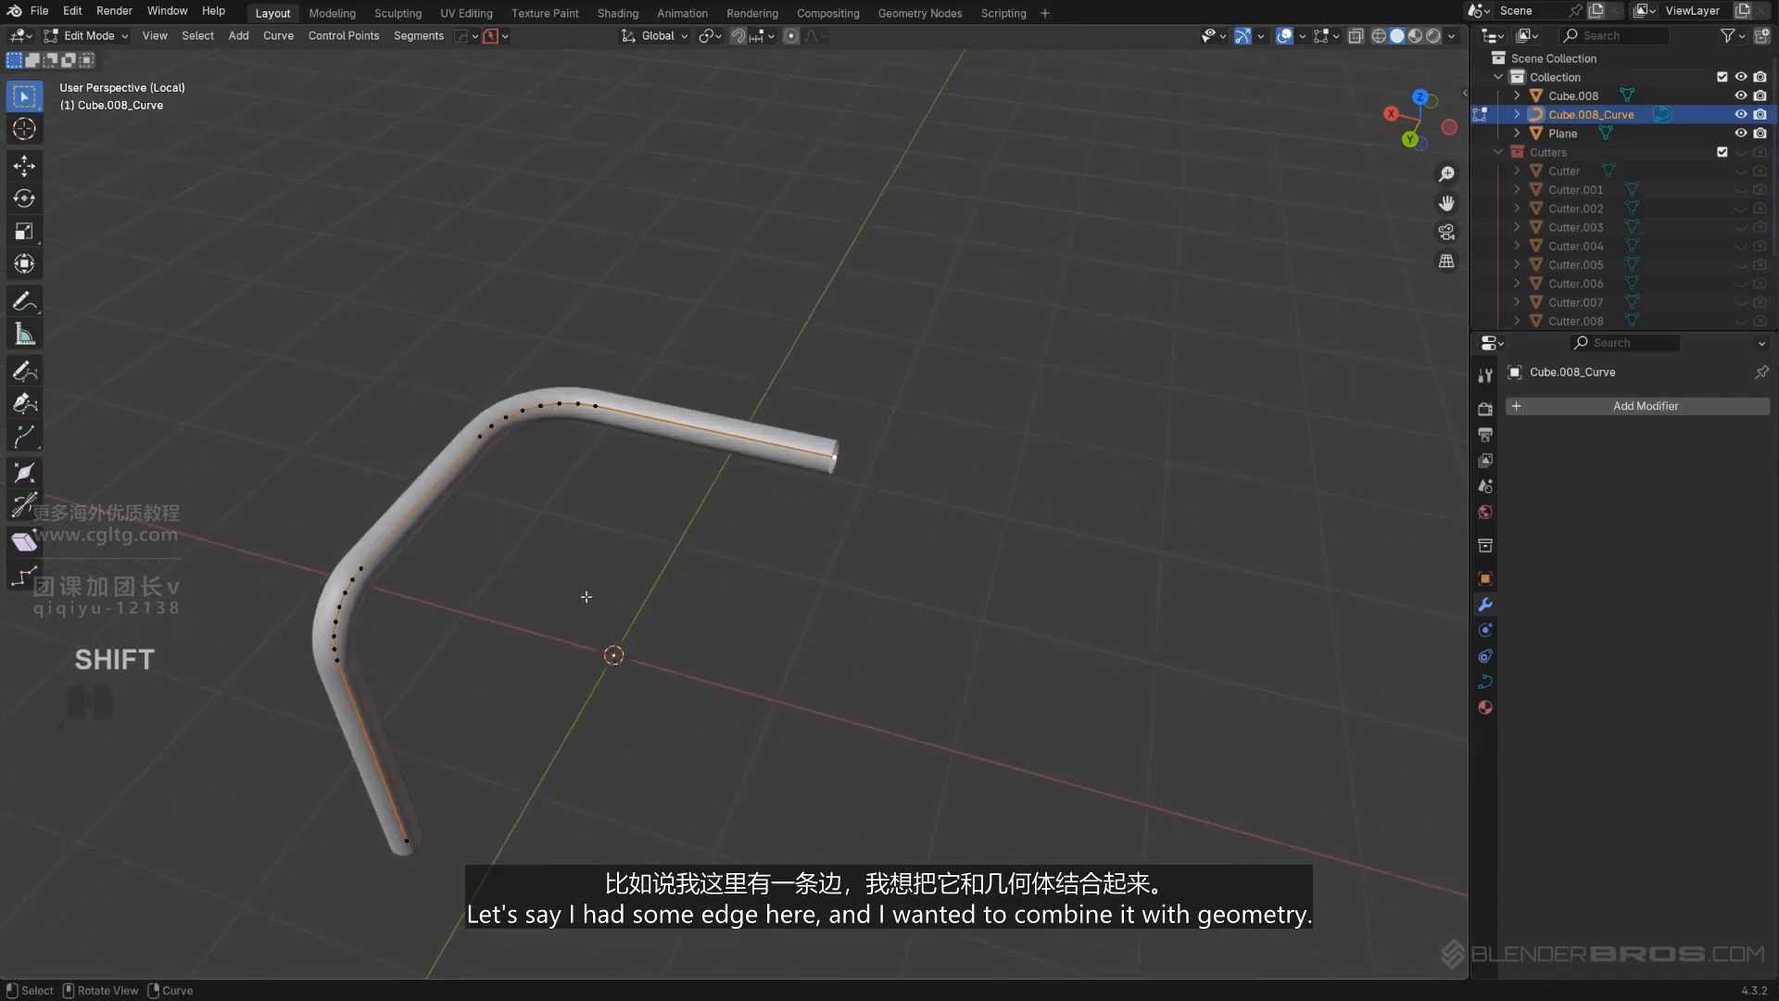
scroll(709, 548, "up", 2)
middle_click_drag(586, 597, 686, 464, "shift")
key("ctrl+z")
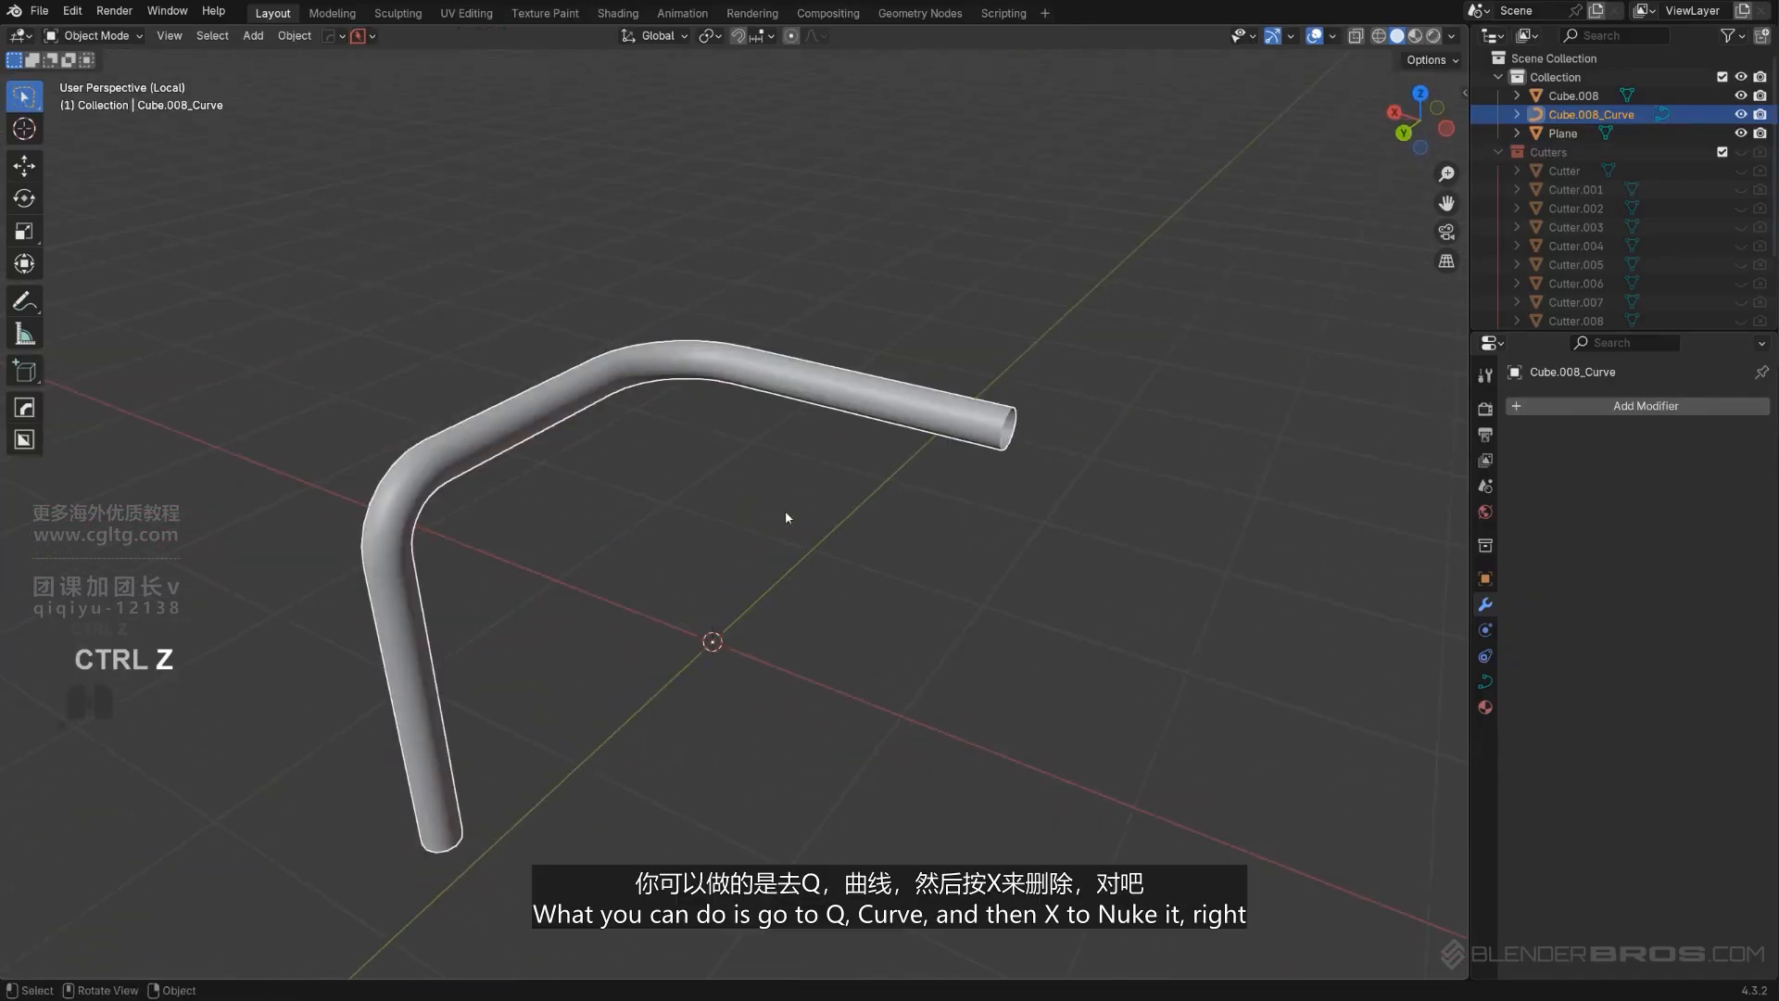
Set the pipe curve's bevel depth to 0 with Hard Ops Adjust Curve.
key("q")
left_click(786, 512)
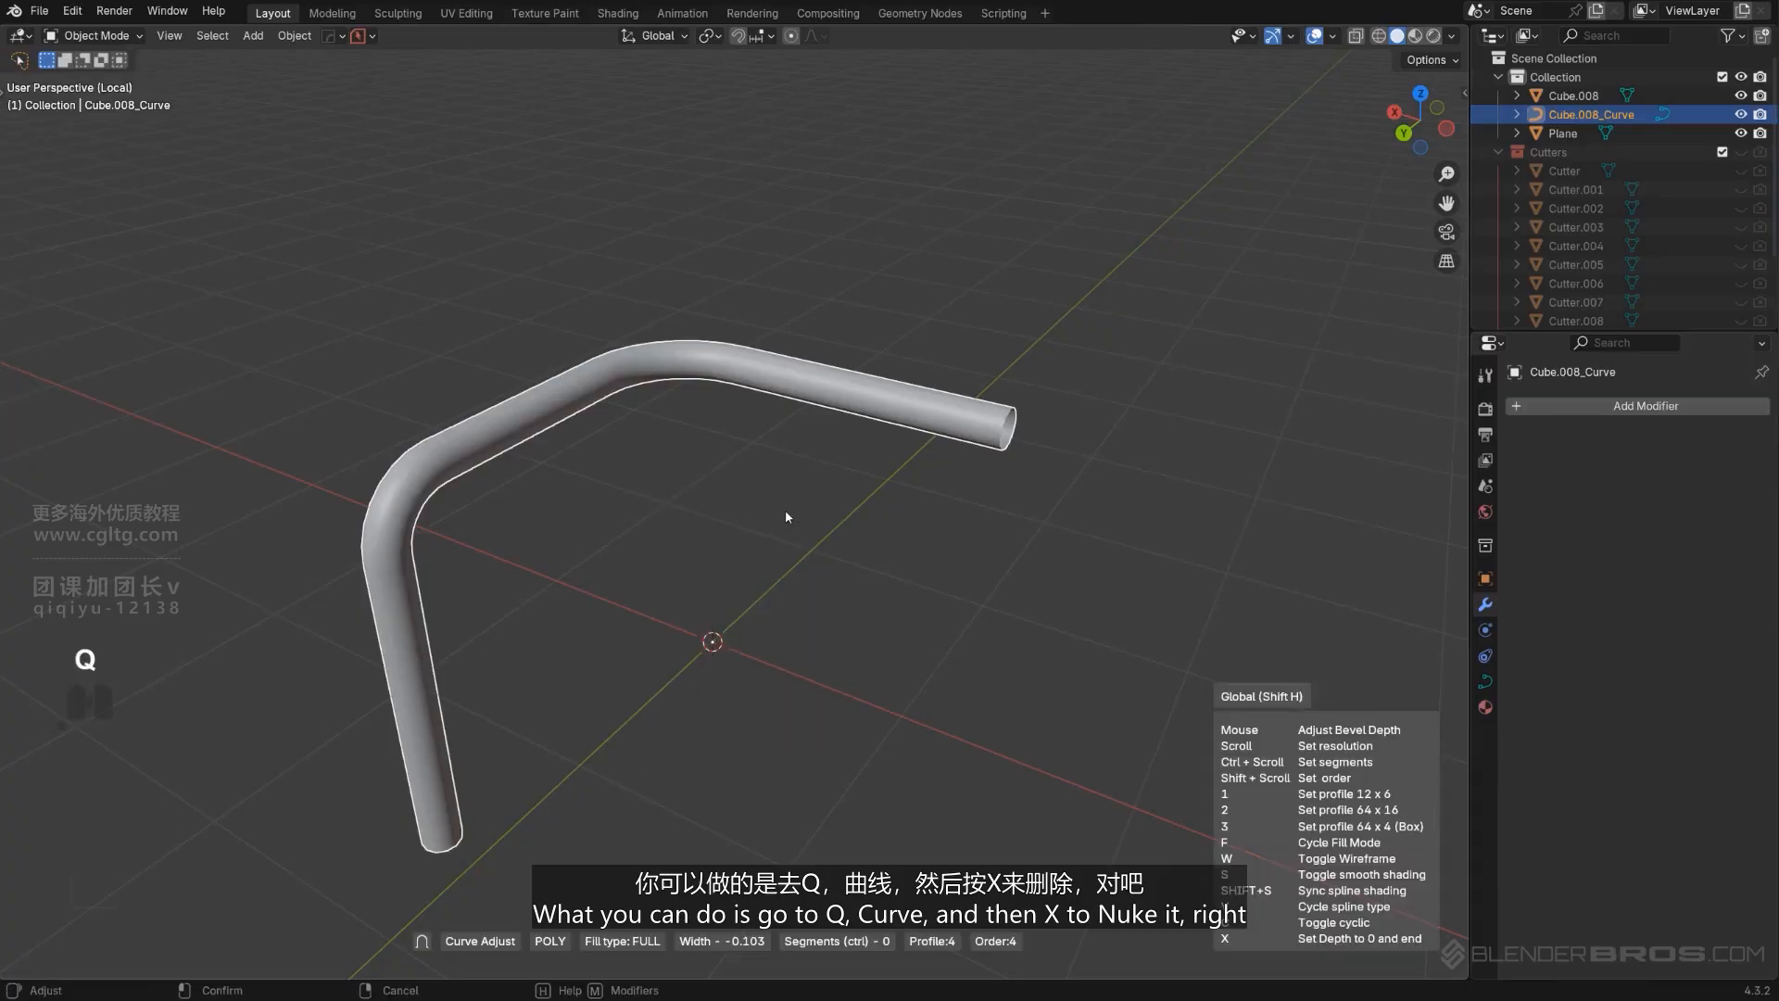
key("x")
left_click(786, 516)
Convert the depthless pipe curve to an editable mesh with Visual to Mesh.
key("Tab")
key("ctrl+a")
key("Tab")
key("ctrl+a")
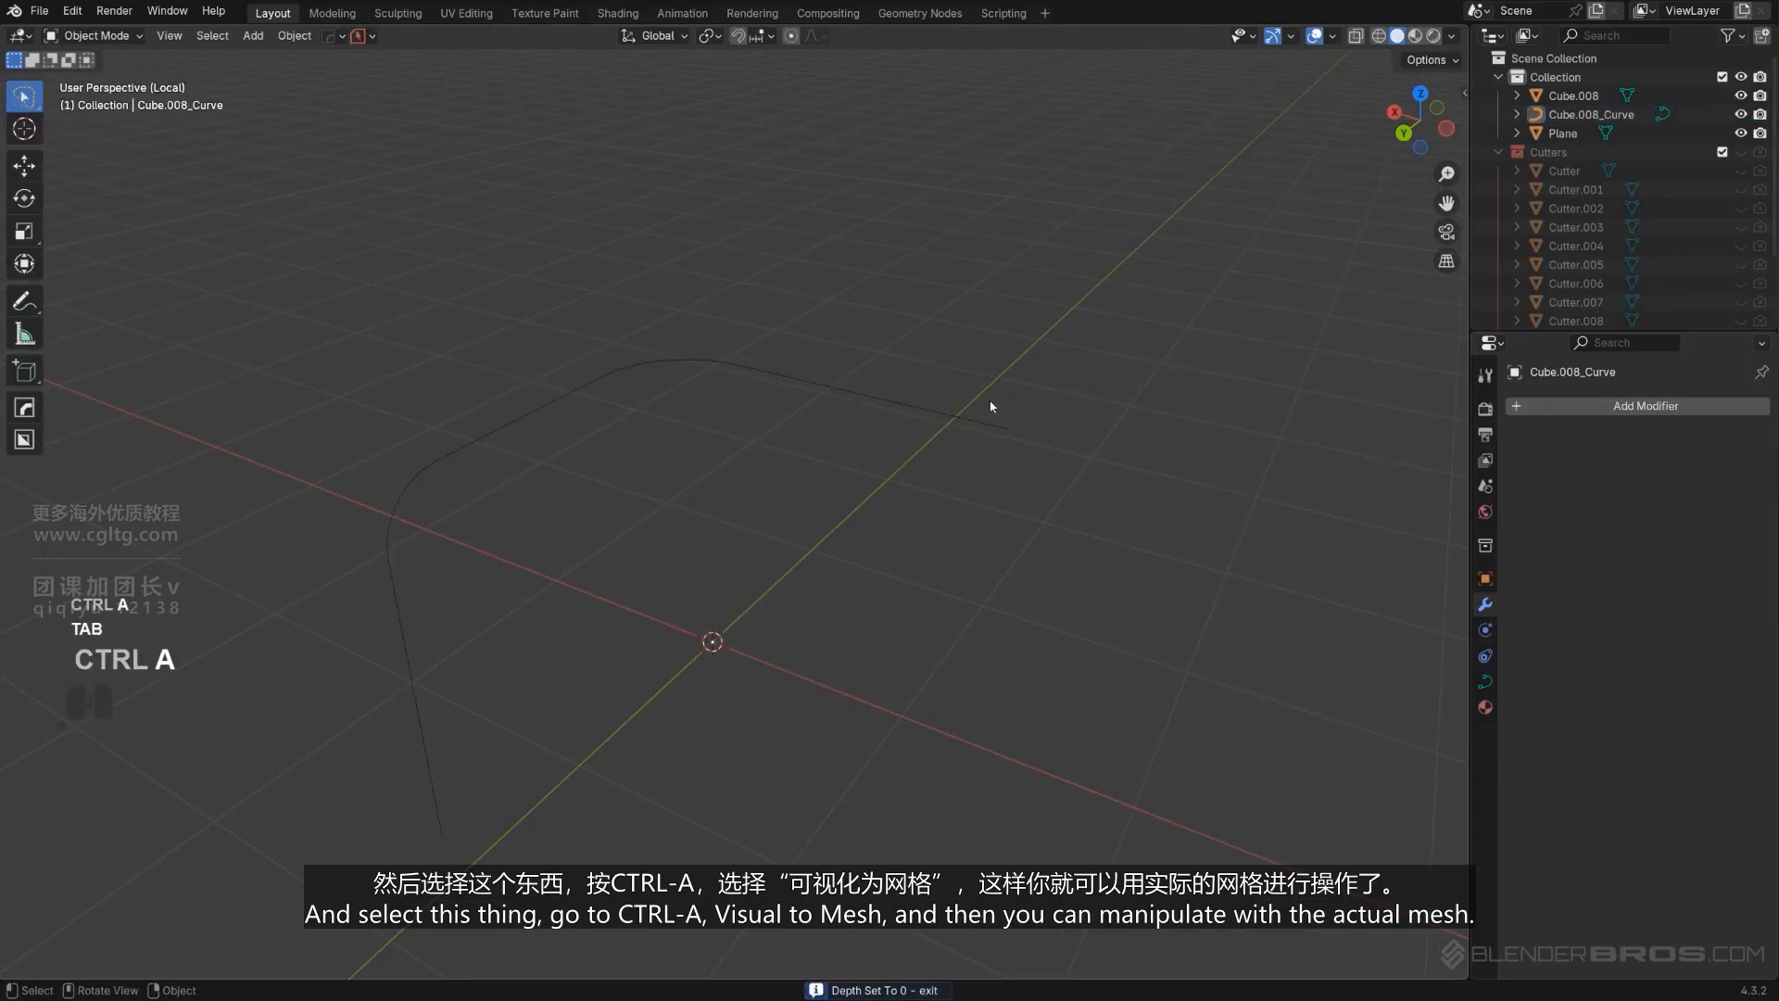
left_click(990, 407)
key("ctrl+a")
left_click(727, 543)
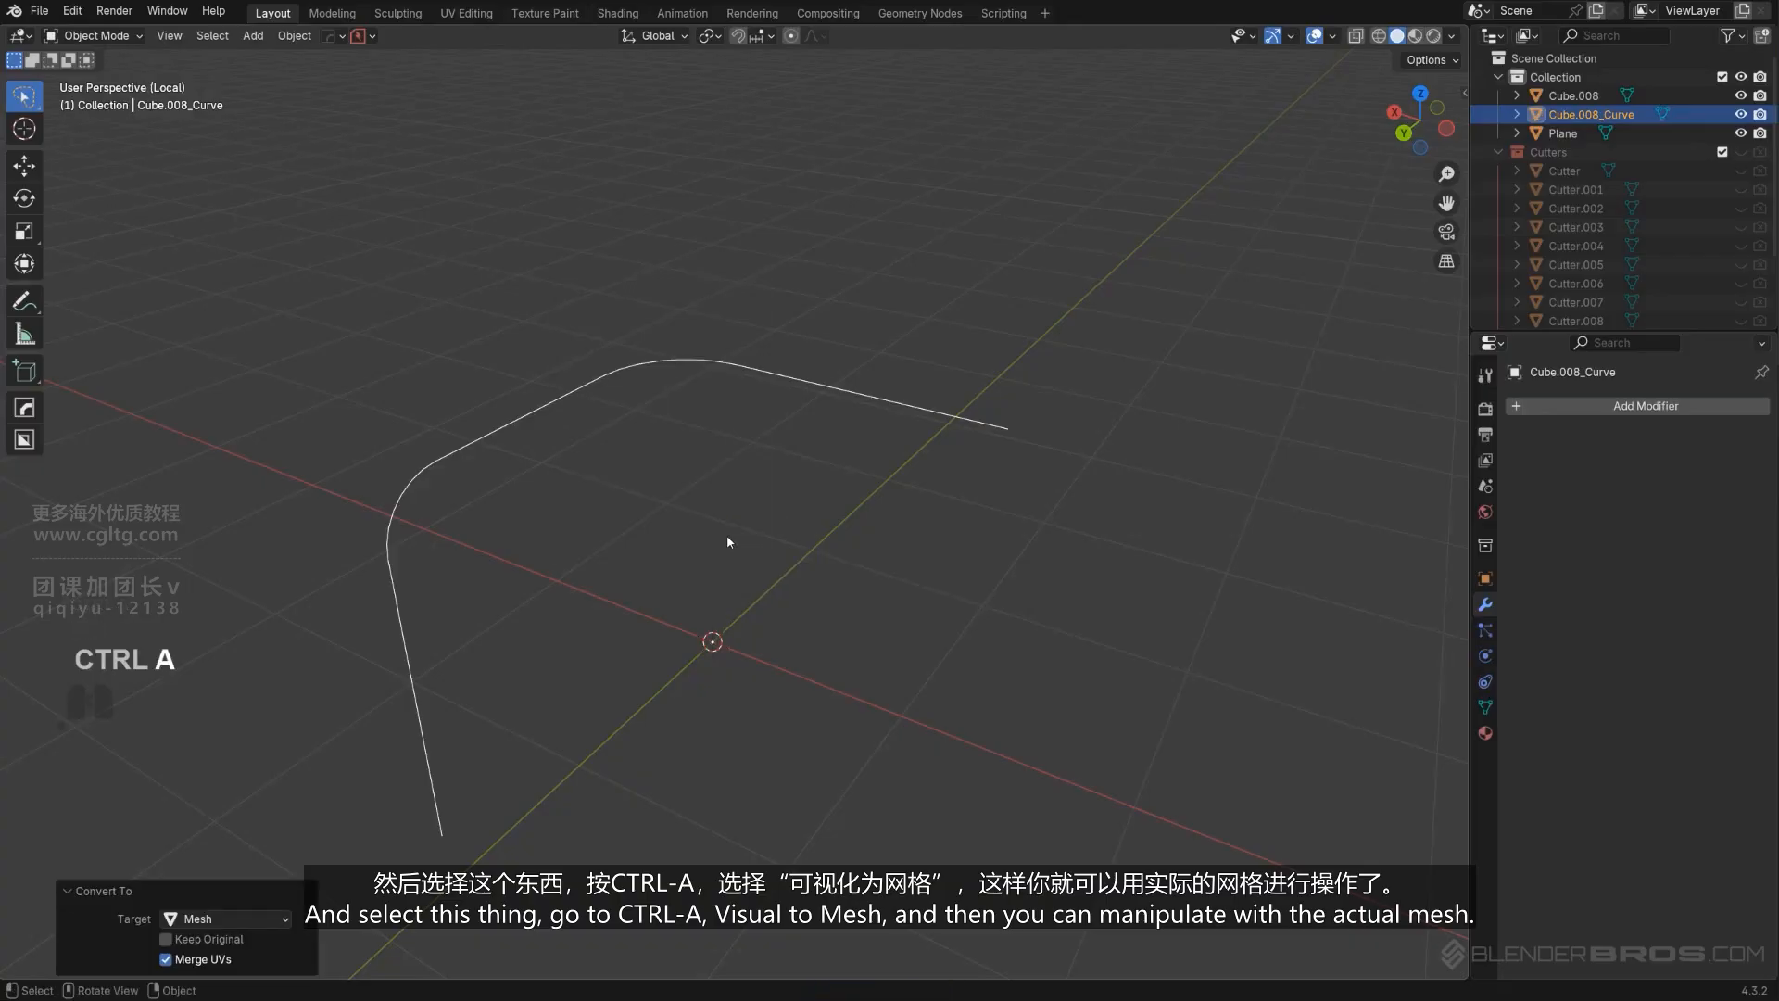
Open the path mesh in Edit Mode, view it in top orthographic, and select every other vertex of a rounded corner.
key("Tab")
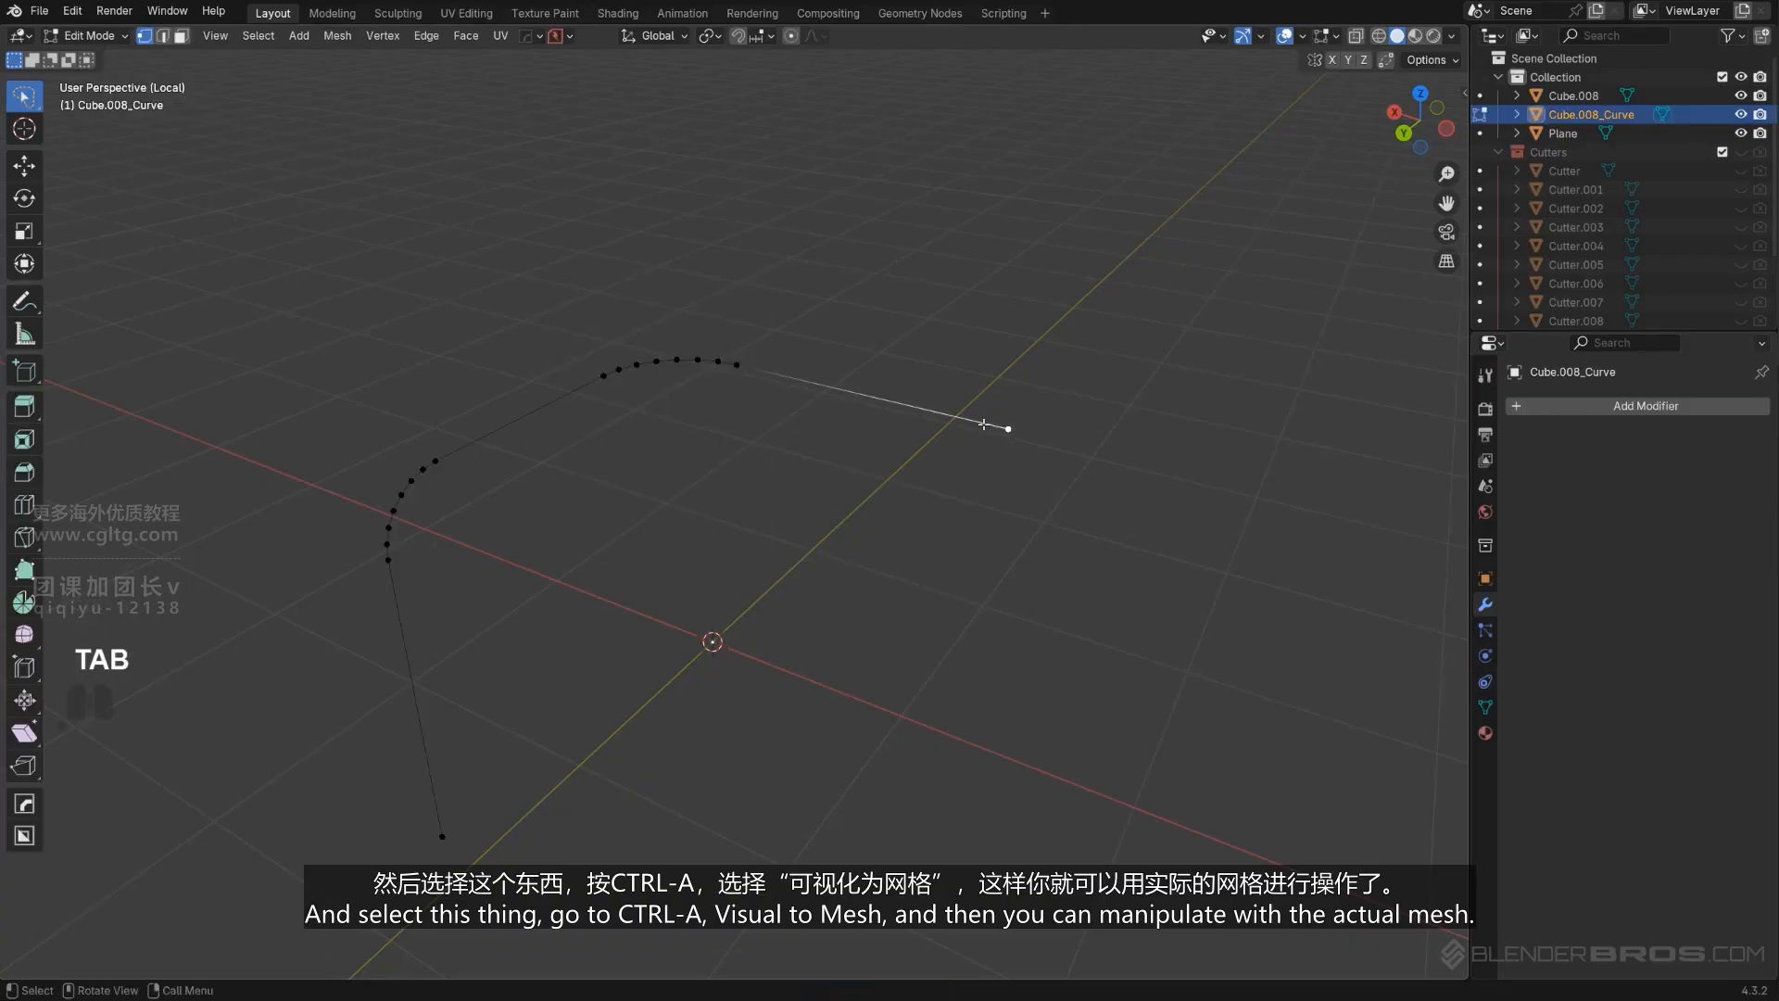
middle_click_drag(984, 424, 962, 466, "alt")
key("KP_5")
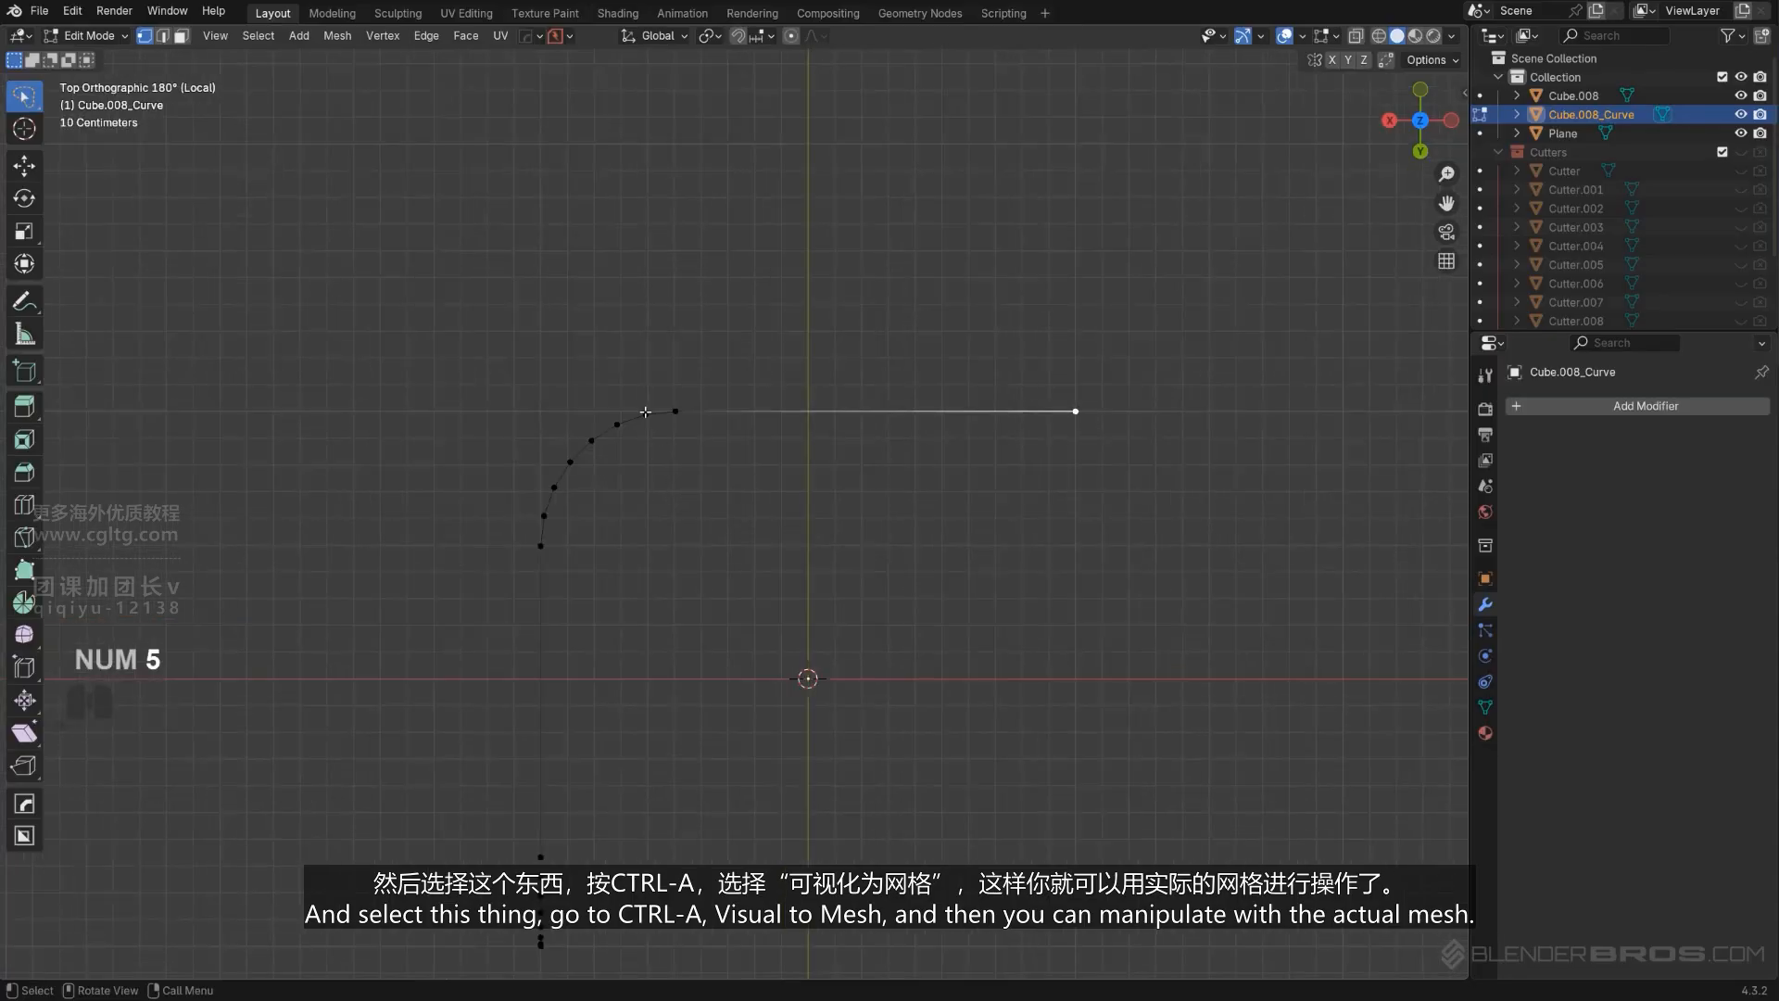
left_click(646, 413)
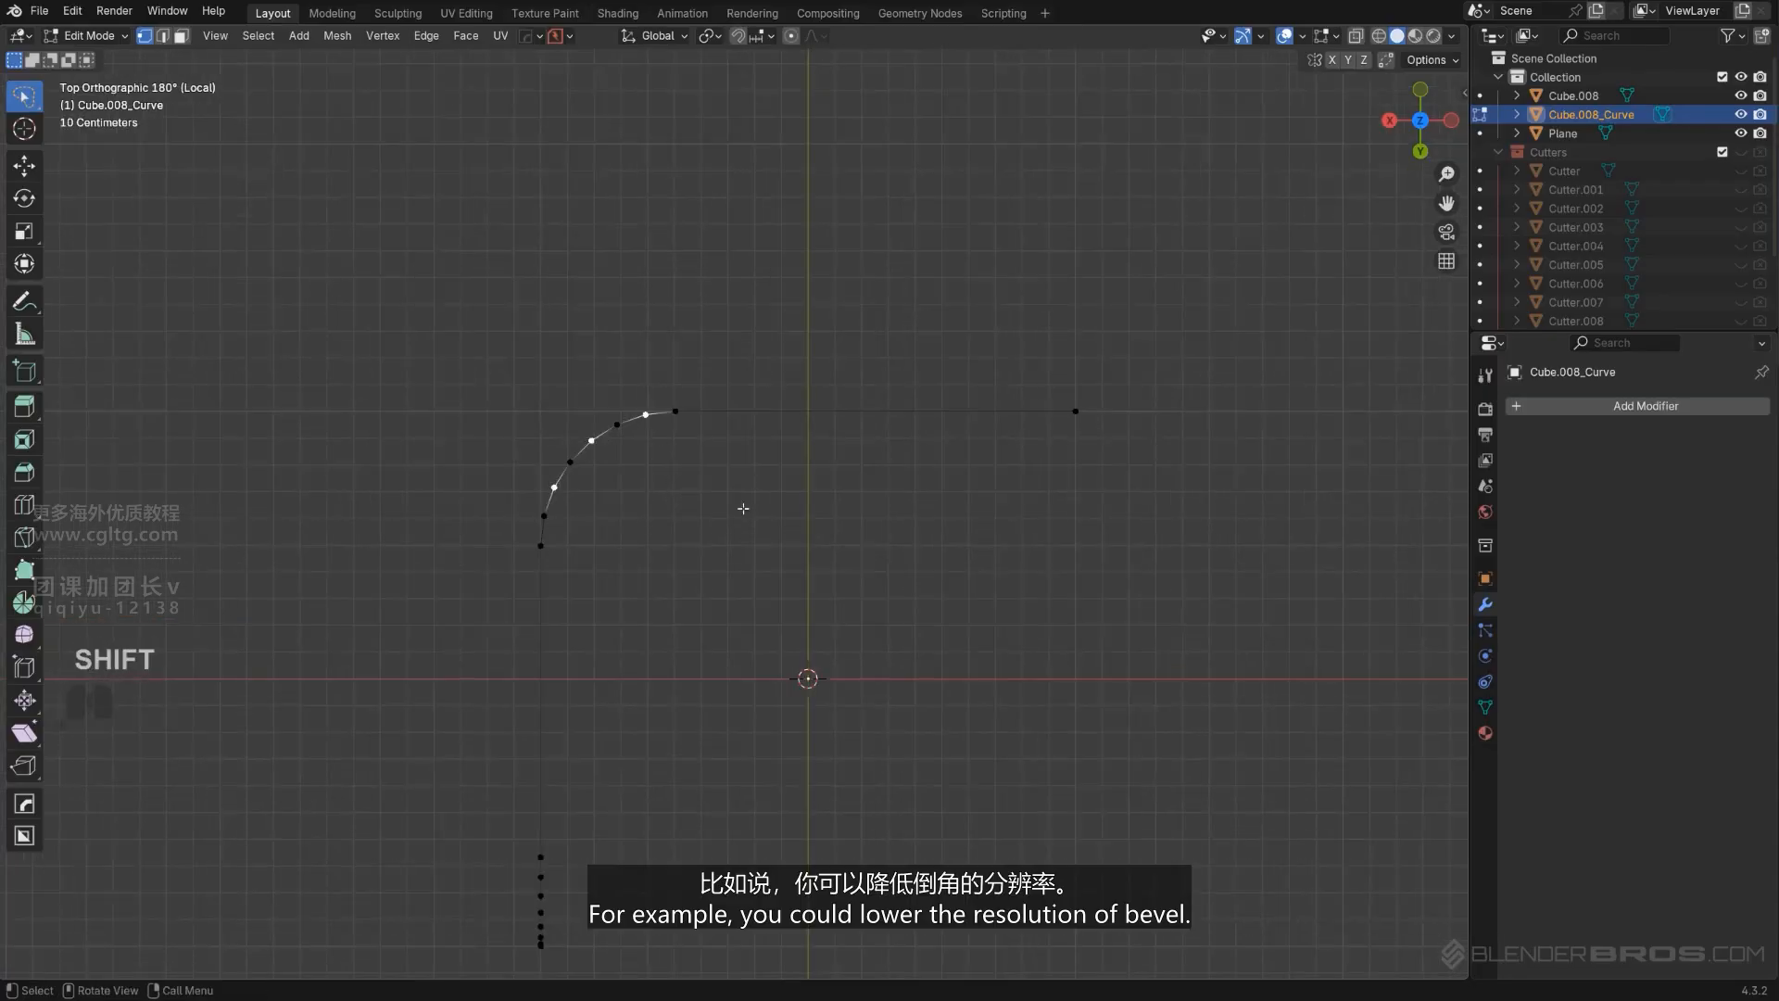
Extrude the free end vertex of the path along Y by about -1.44 m.
scroll(743, 509, "down", 2)
middle_click_drag(826, 504, 716, 488, "shift")
scroll(890, 436, "up", 1)
left_click(867, 428)
scroll(880, 447, "down", 1)
middle_click_drag(887, 464, 845, 541, "shift")
key("e")
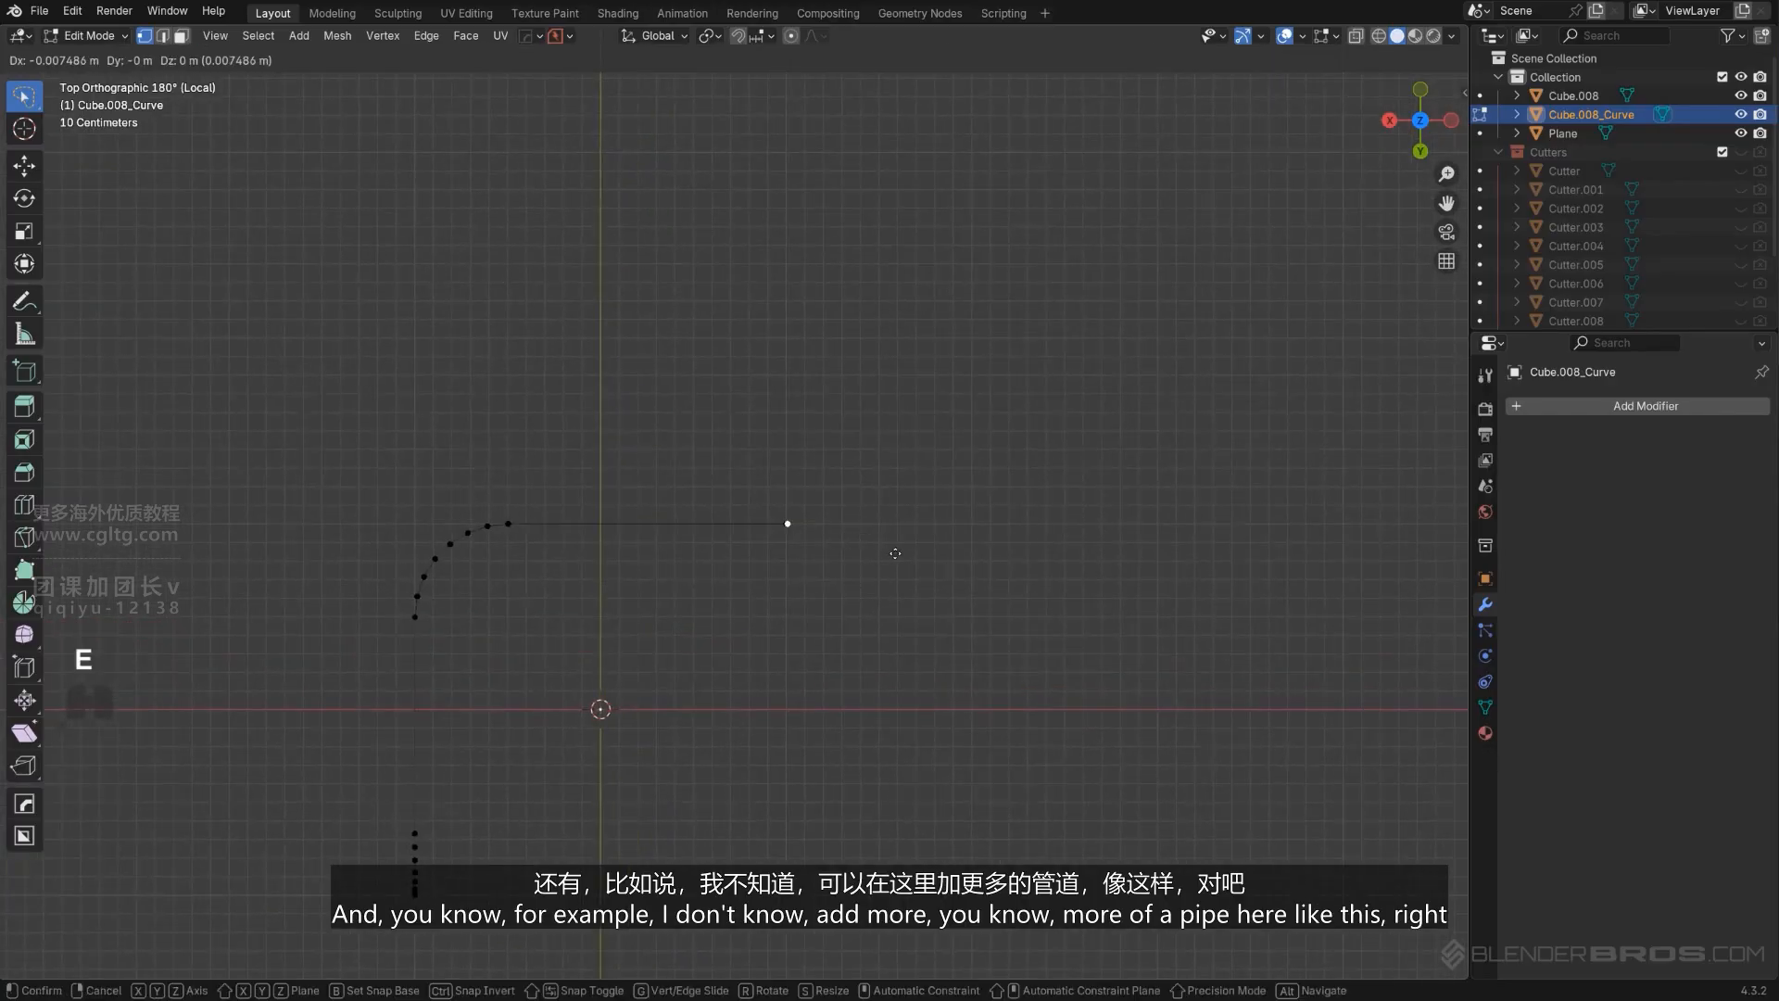
left_click(894, 278)
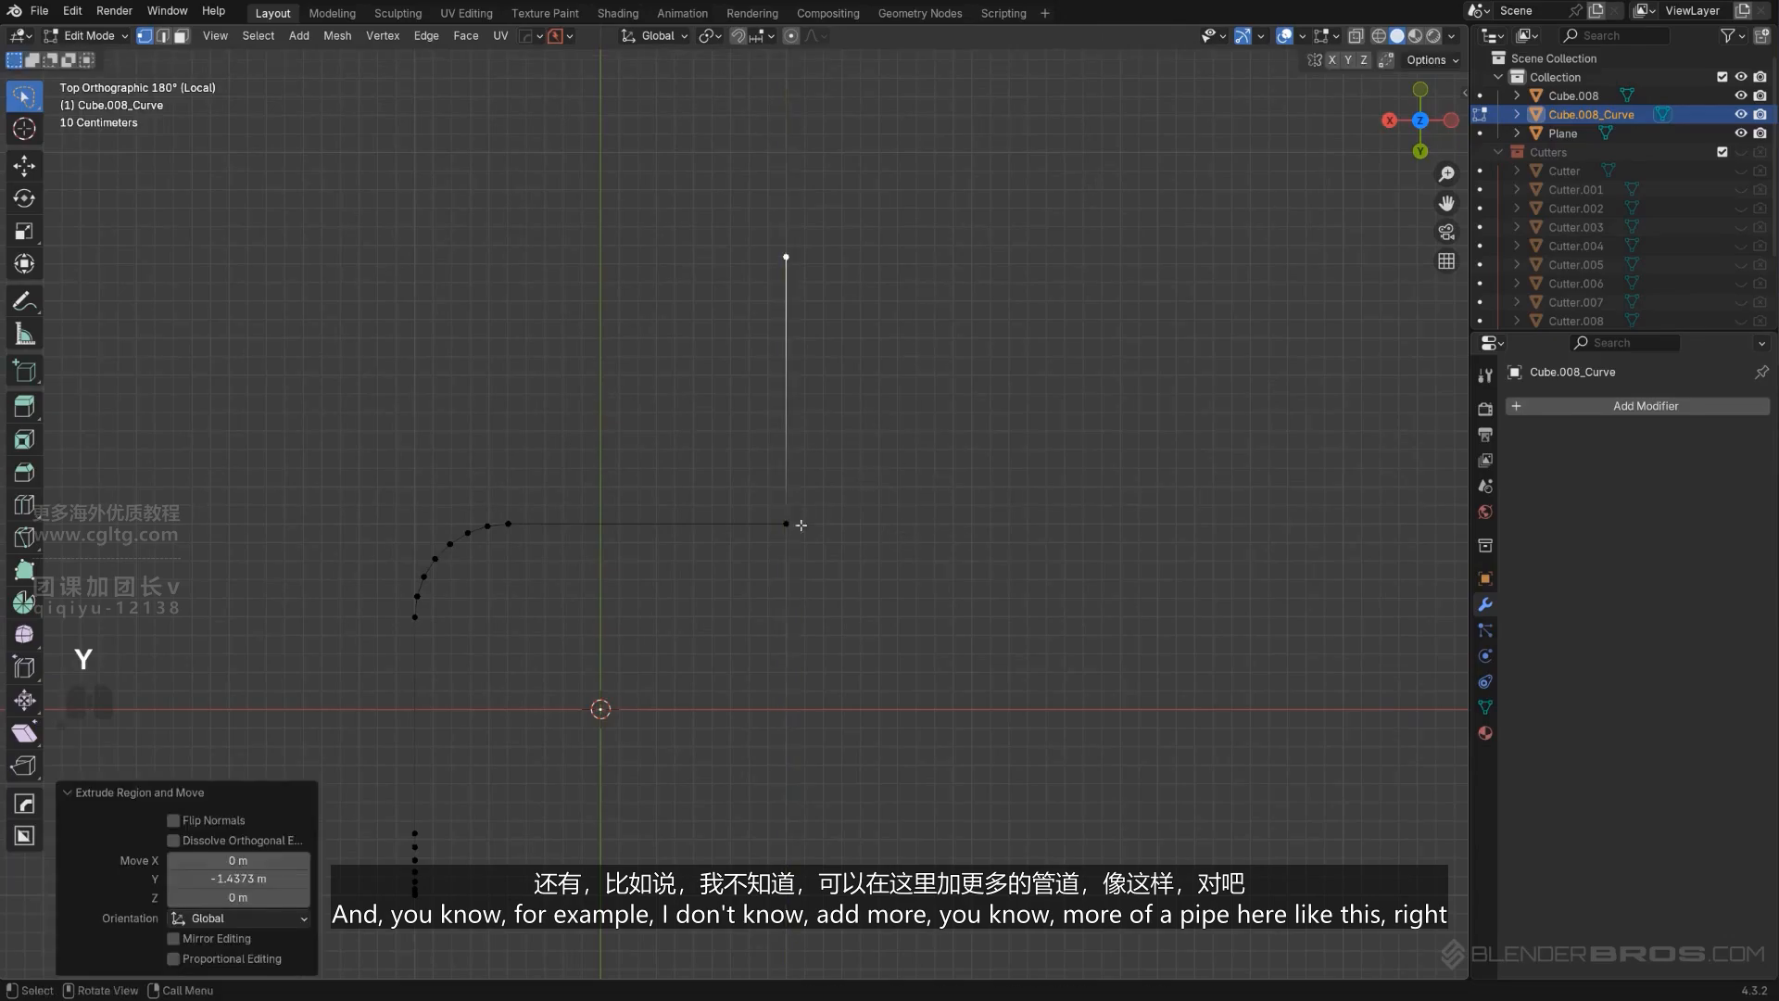
Bevel the new corner vertex of the path by about 0.488 m with 5 segments.
left_click(786, 523)
key("ctrl+shift+b")
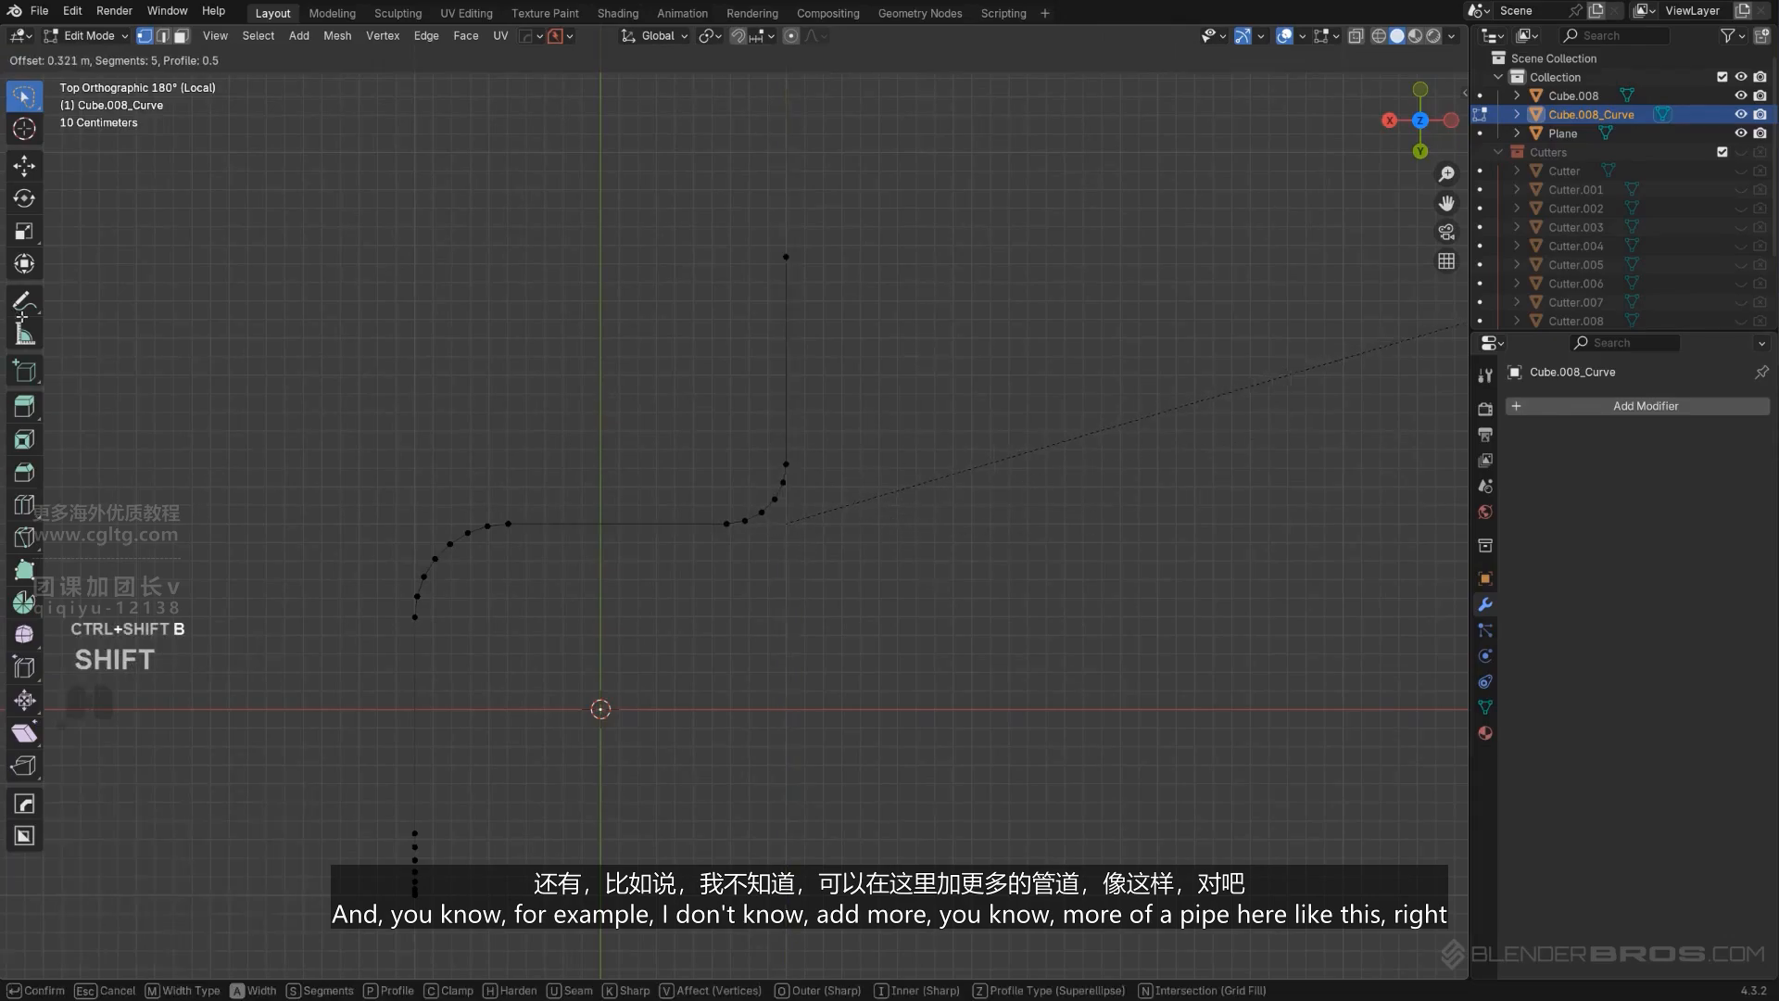
left_click(318, 245)
Extract the edited path mesh into a pipe curve with Curve/Extract and toggle the pipe's smooth shading.
middle_click_drag(628, 603, 505, 432)
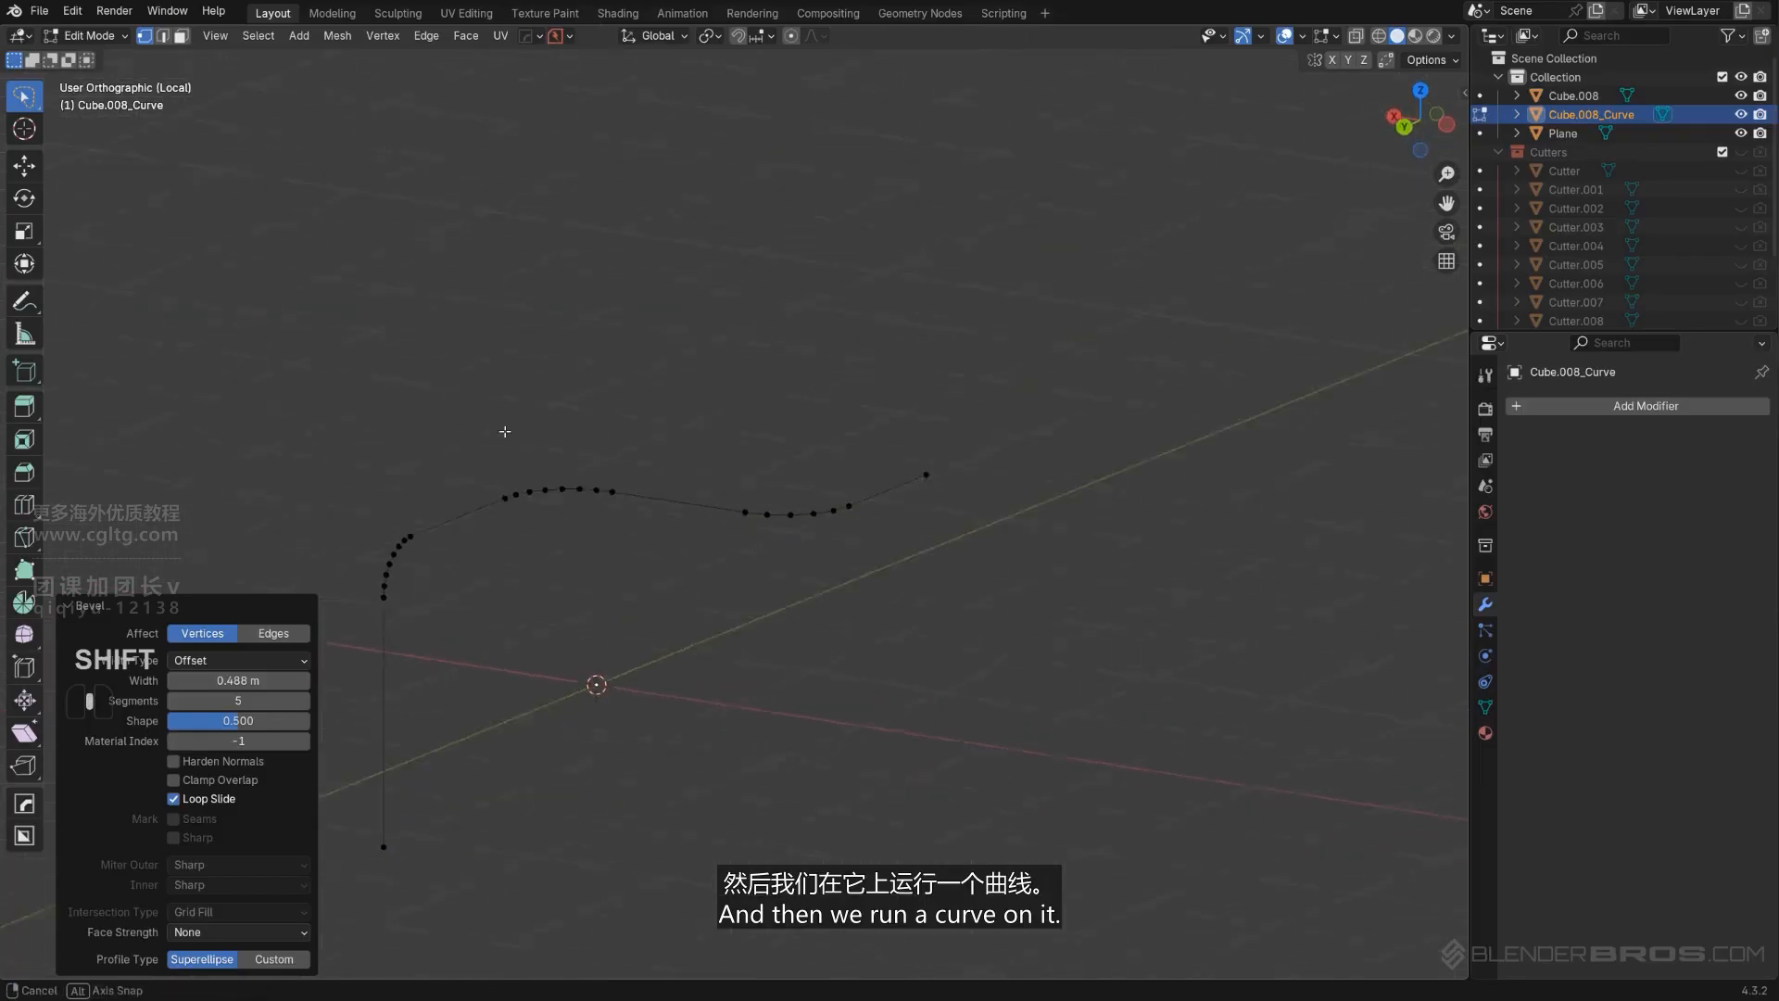
key("Tab")
key("q")
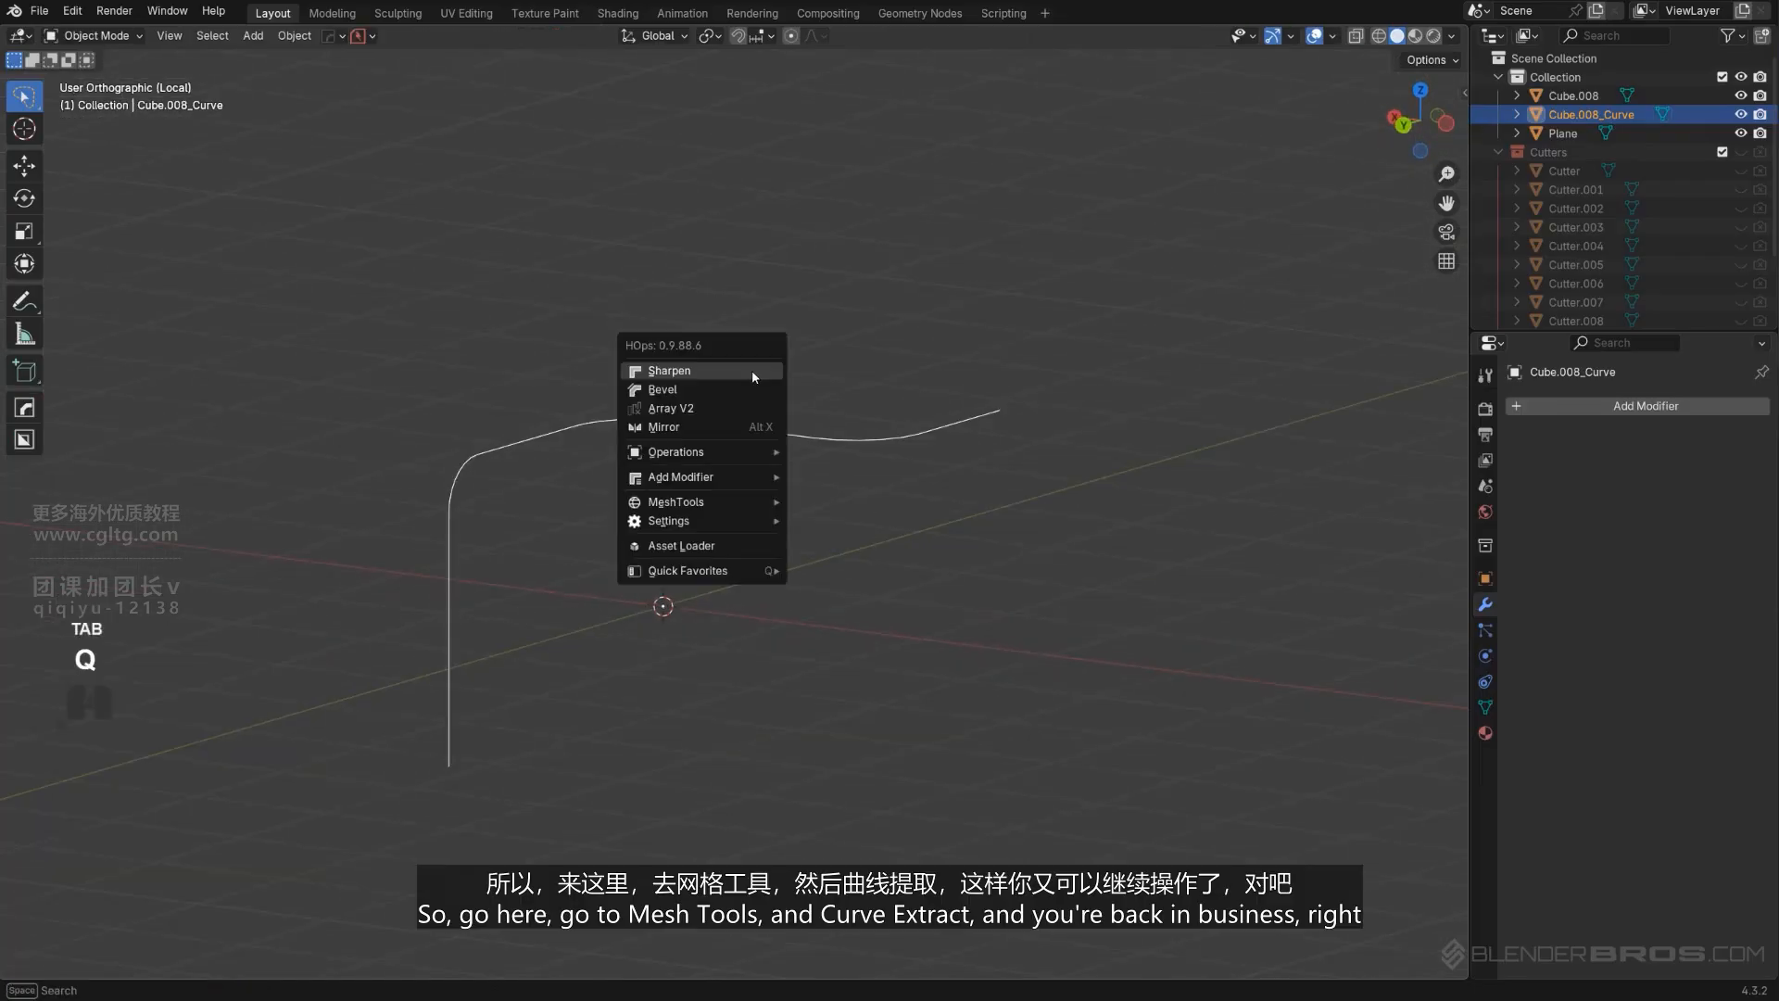
mouse_move(734, 505)
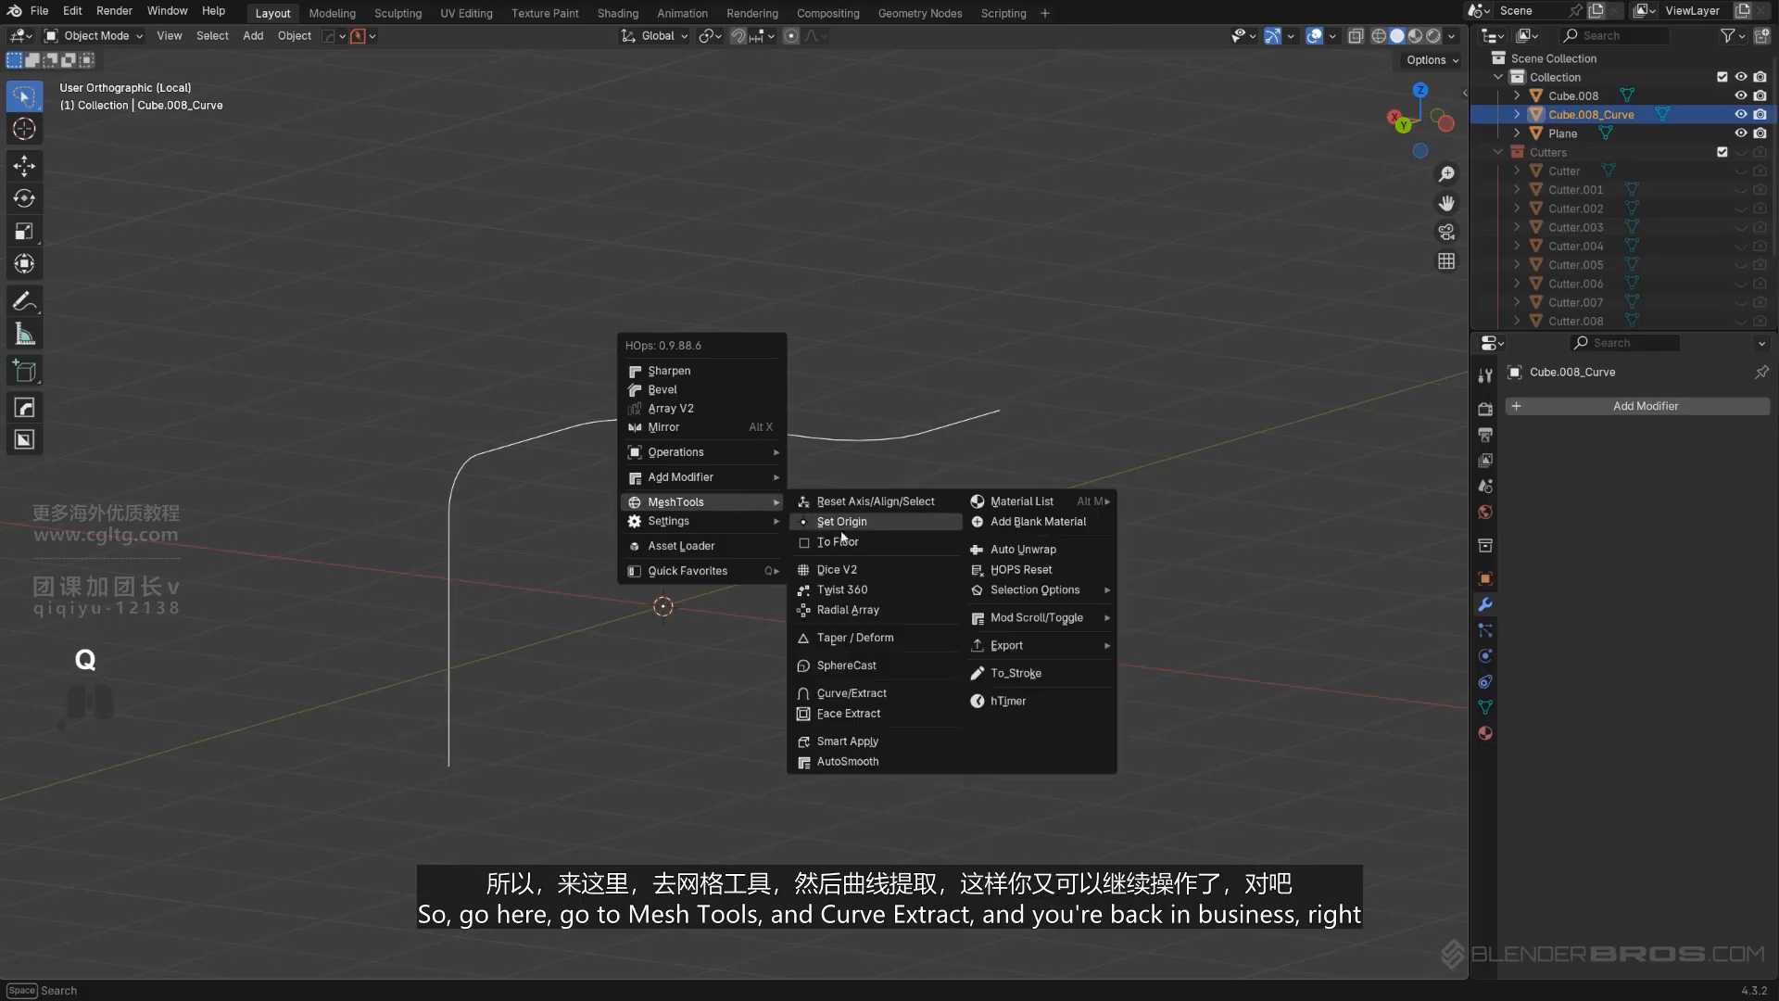
left_click(852, 693)
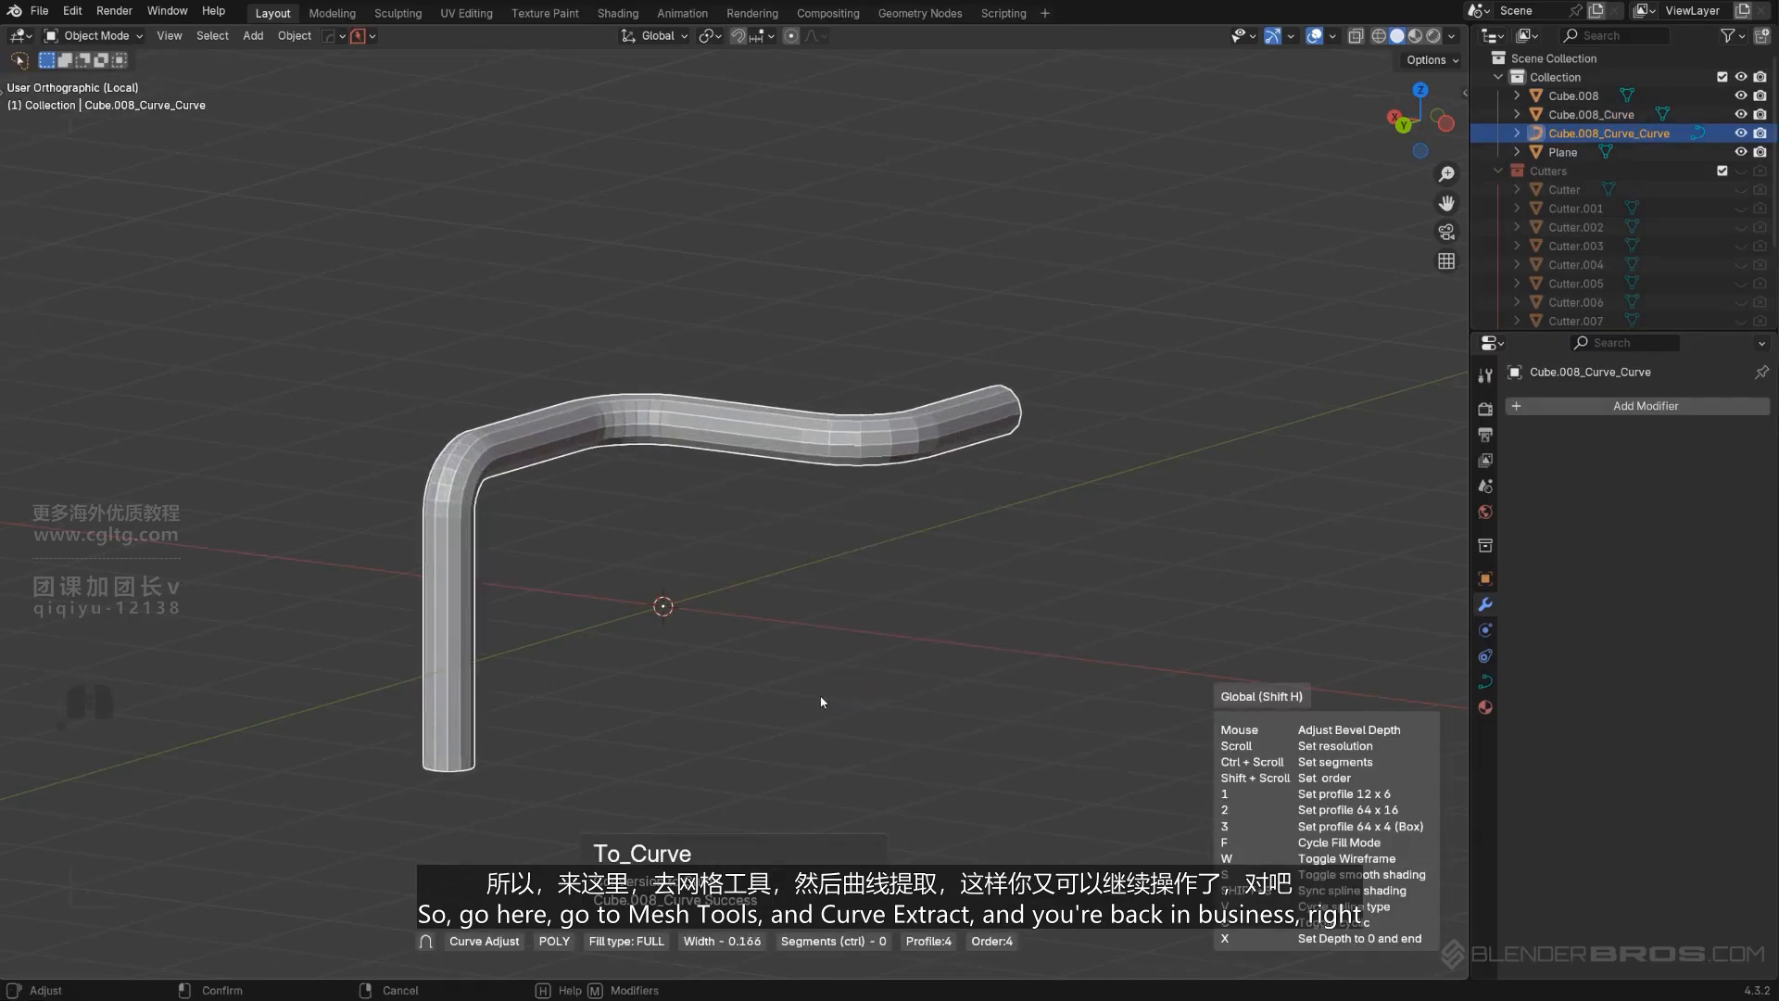
key("s")
Leave the isolated view and delete the extracted pipe, its path mesh and the plane, keeping only the rounded cube.
mouse_move(646, 427)
middle_mouse_down()
mouse_move(1010, 520)
mouse_move(890, 449)
mouse_move(854, 622)
mouse_move(842, 528)
mouse_move(810, 530)
mouse_move(905, 563)
middle_mouse_up()
key("KP_5")
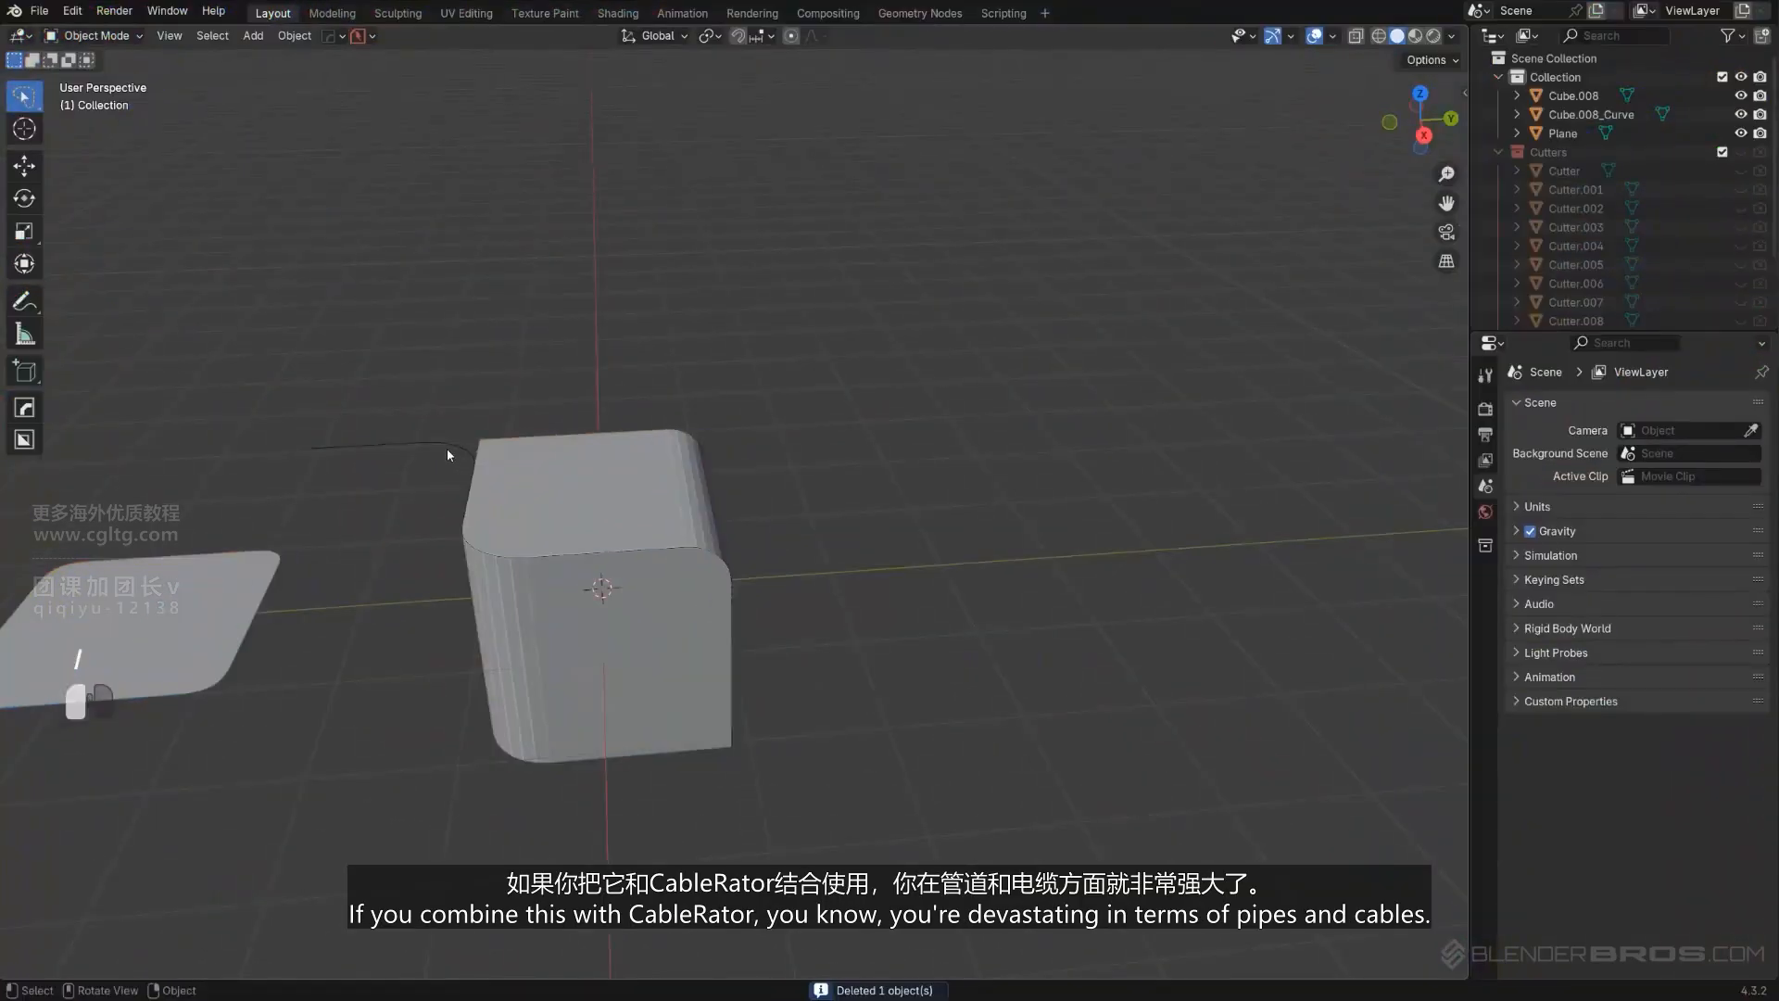
key("x")
left_click(413, 448)
middle_click_drag(610, 463, 765, 491)
middle_click_drag(764, 491, 947, 347, "shift")
middle_click_drag(913, 556, 802, 527)
scroll(648, 564, "up", 2)
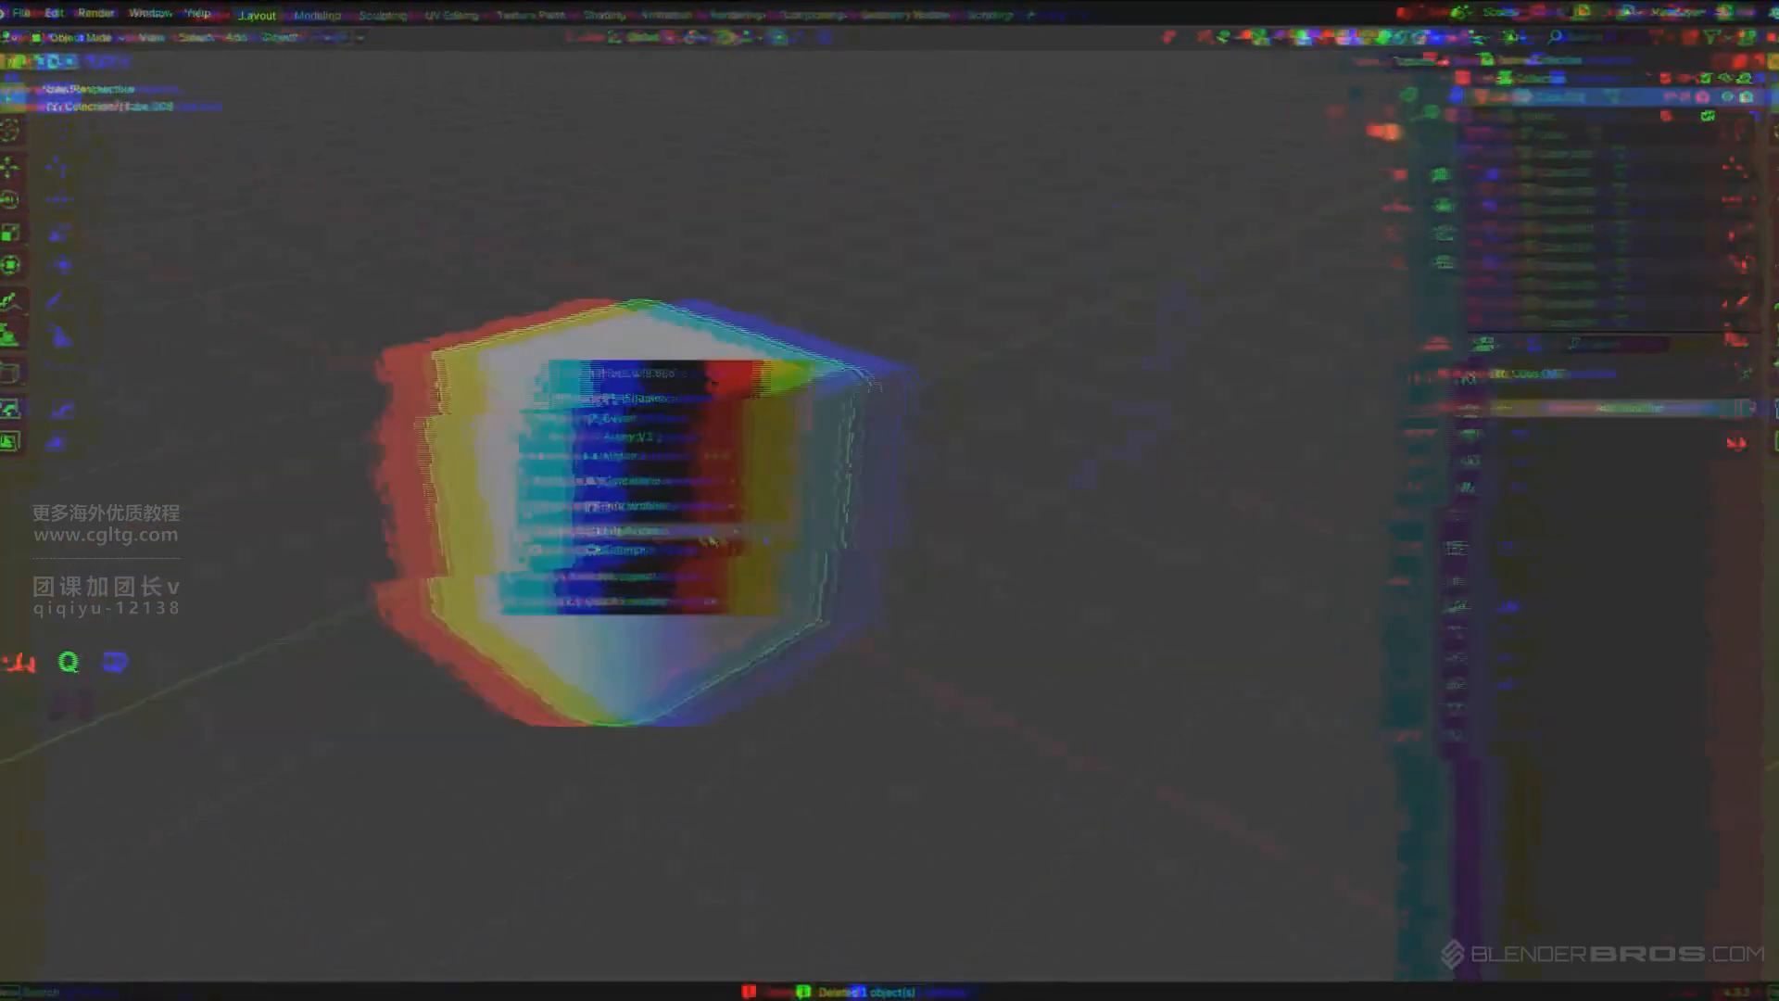
key("q")
mouse_move(720, 533)
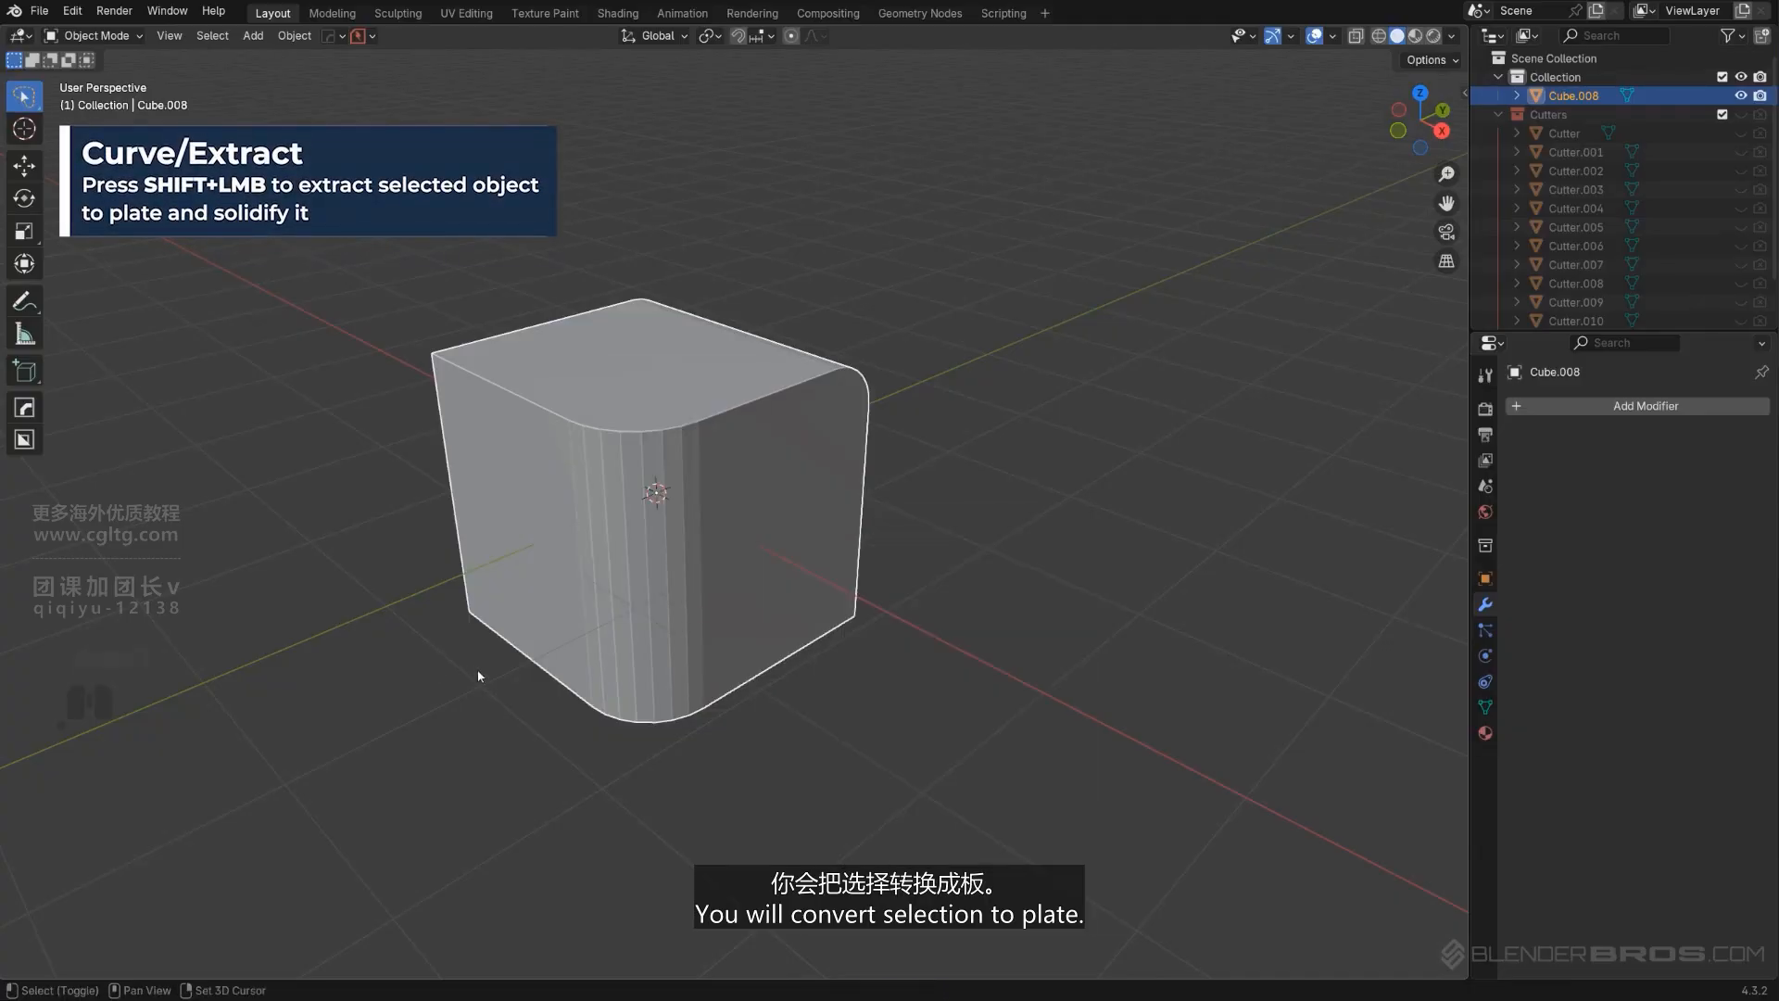
Add a 2 m plane and move it about -4.66 m along Y, away from the cube.
middle_click_drag(482, 674, 892, 456, "shift")
scroll(891, 457, "down", 3)
key("shift+a")
mouse_move(891, 457)
left_click(984, 470)
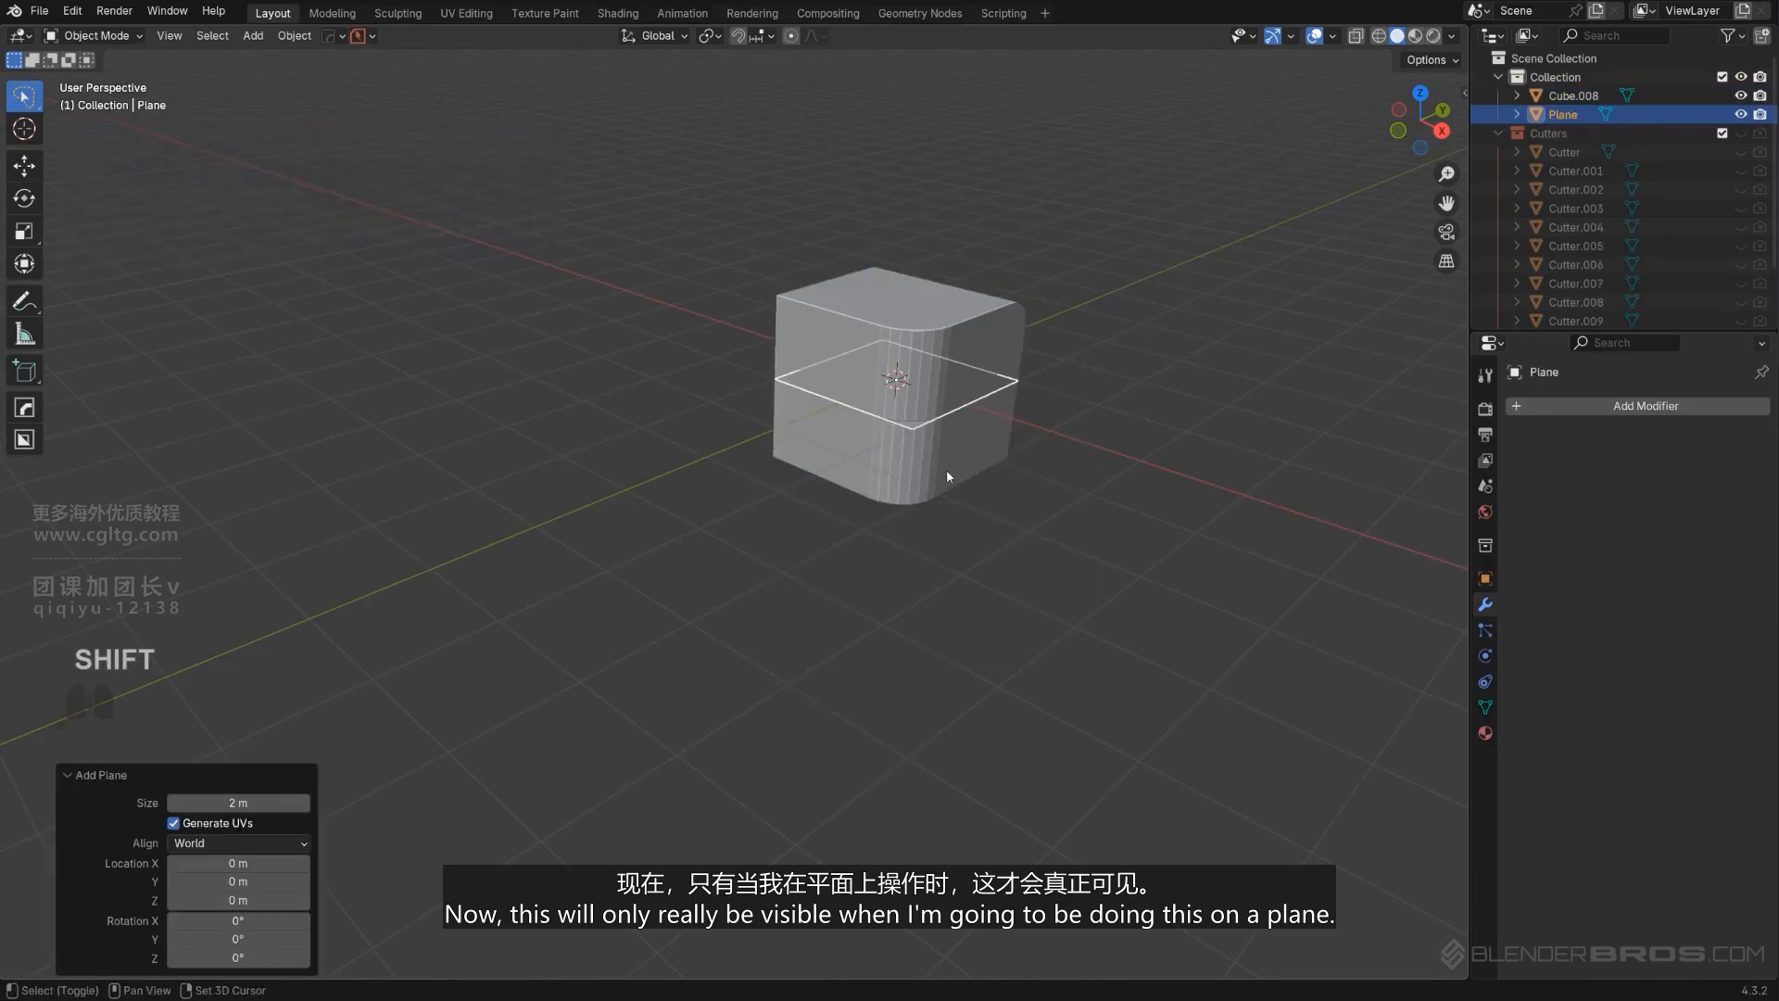
key("g")
key("y")
left_click(537, 674)
middle_click_drag(556, 653, 870, 480, "shift")
scroll(869, 480, "up", 2)
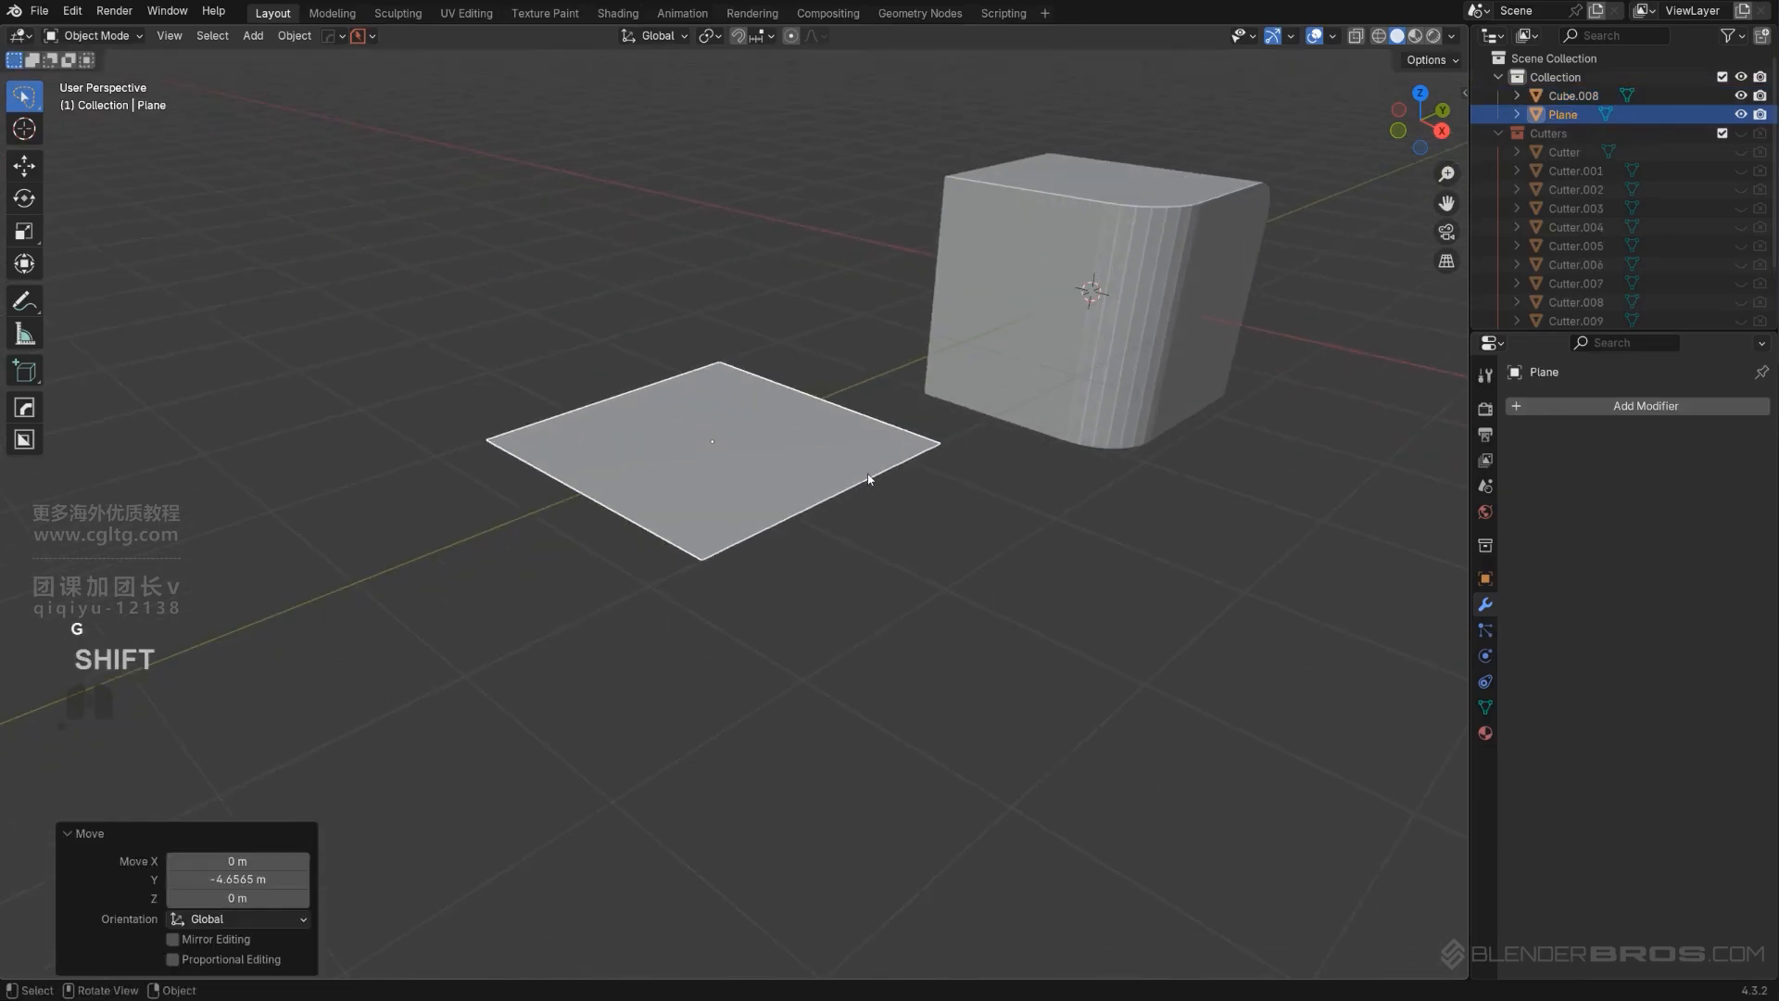
Extract a solidified duplicate plate from the plane with the plate variant of Curve/Extract.
key("q")
mouse_move(863, 472)
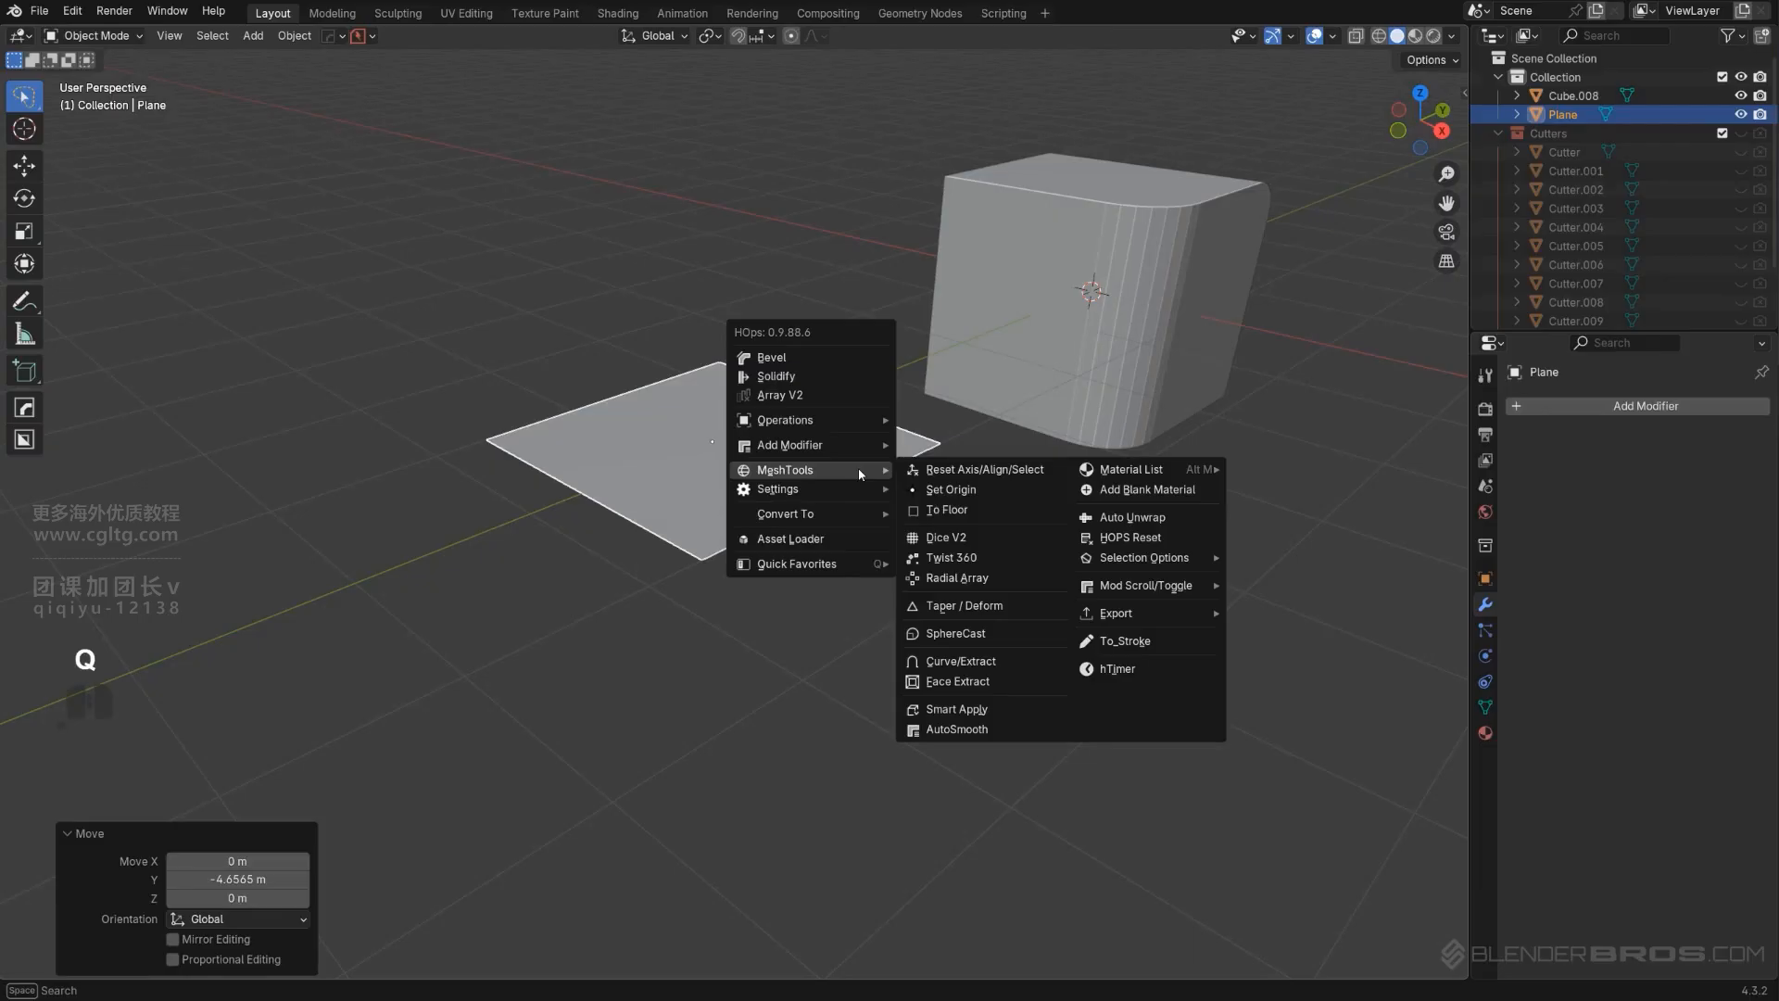
left_click(1005, 654, "shift")
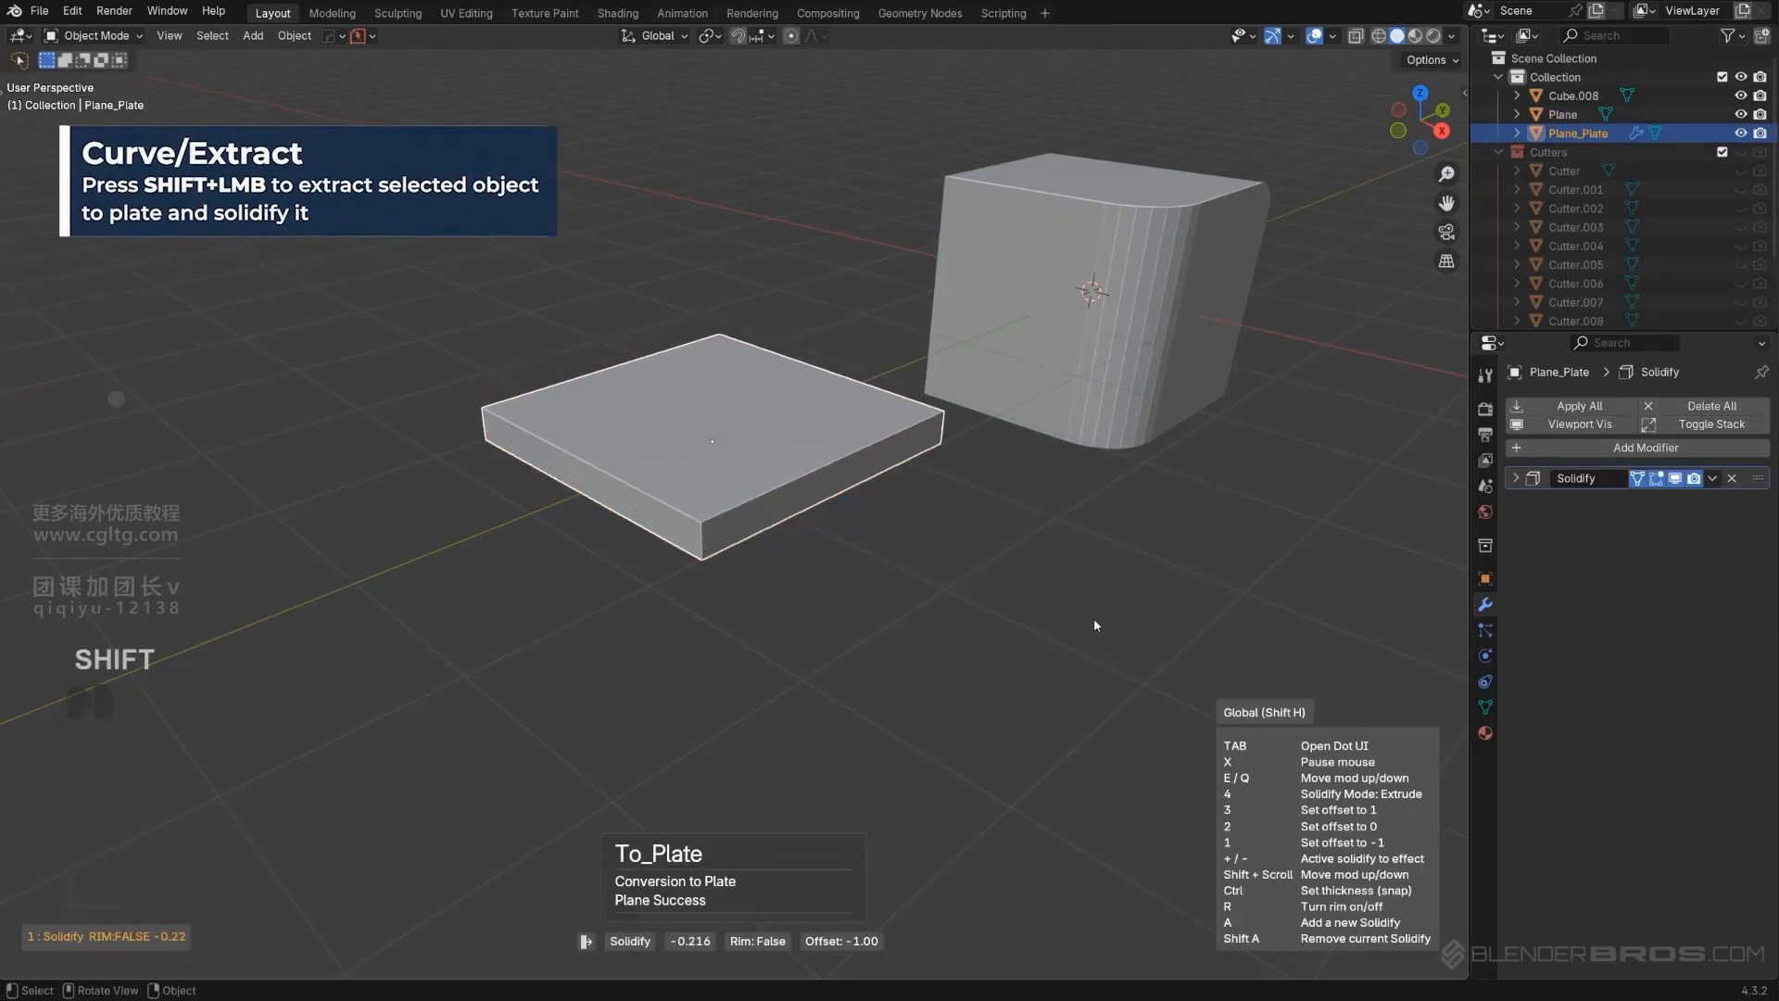
left_click(1136, 615)
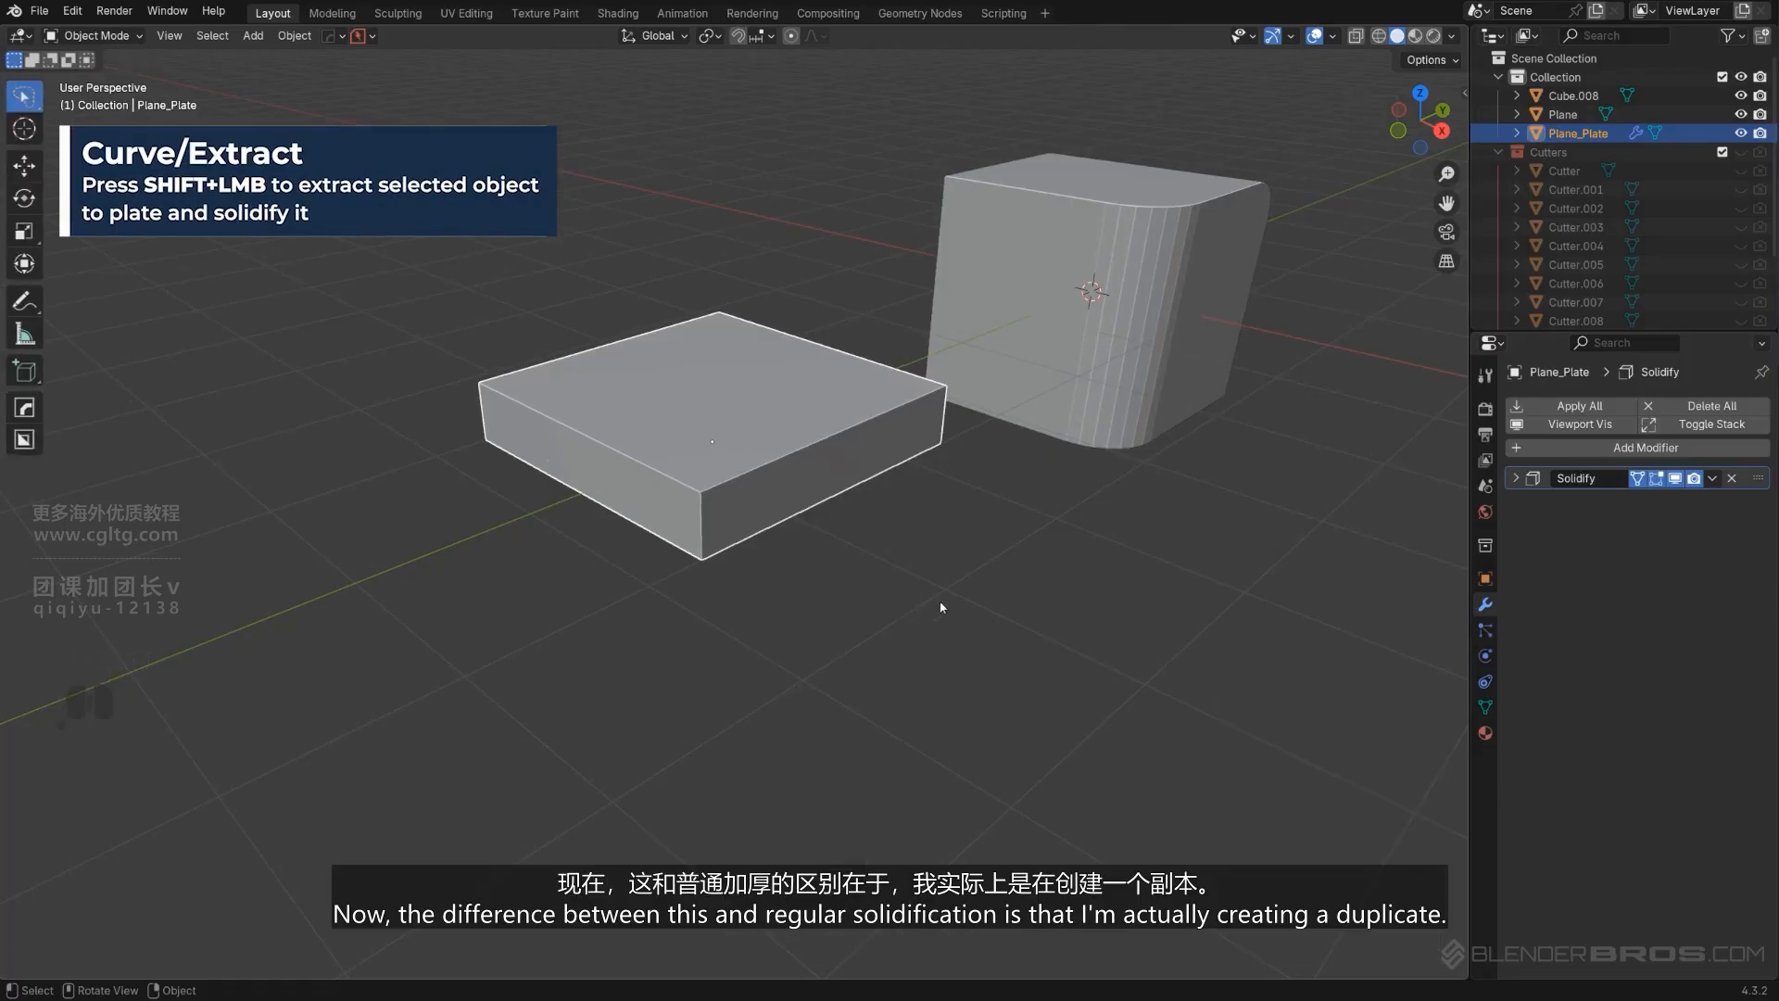
Raise the solidified plate along Z above the original plane.
middle_click_drag(860, 580, 809, 466)
key("g")
key("z")
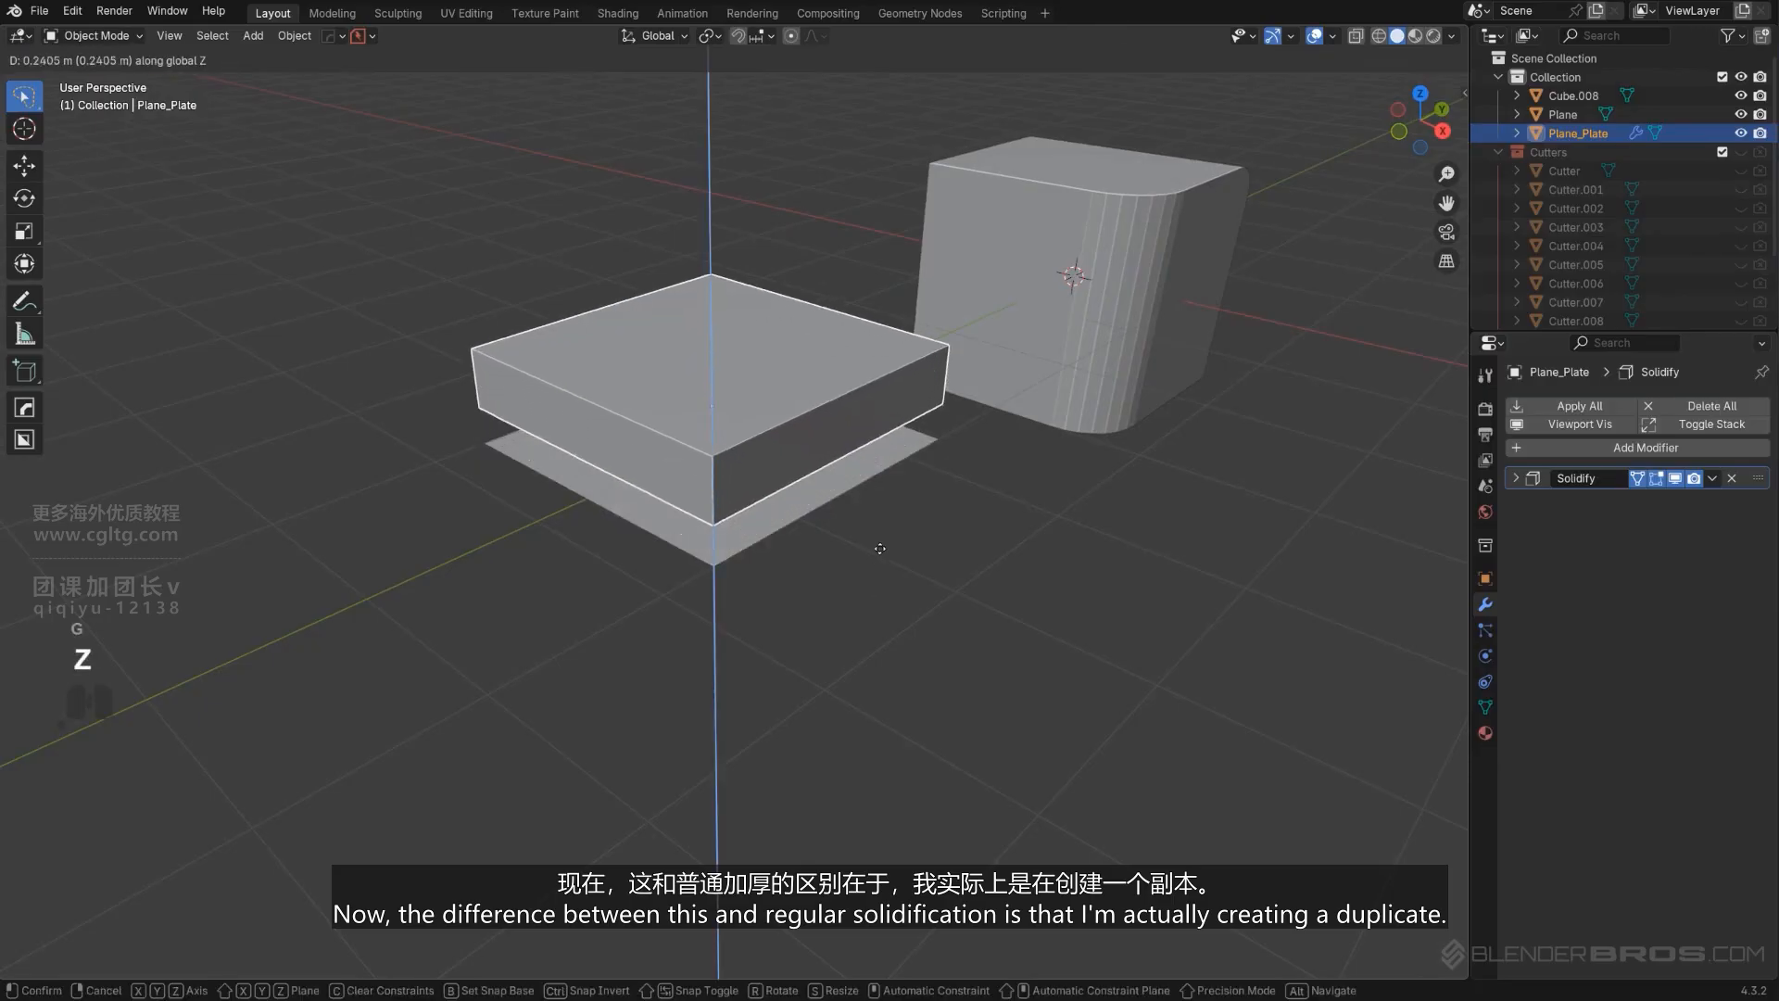
left_click(910, 469)
mouse_move(910, 470)
middle_mouse_down()
mouse_move(863, 395)
mouse_move(899, 467)
middle_mouse_up()
Open the rounded cube in Edit Mode and add two horizontal loop cuts, one centred on its height and one centred above it.
middle_click_drag(1175, 338, 766, 567, "shift")
scroll(862, 428, "up", 2)
left_click(864, 410)
key("Tab")
scroll(869, 431, "up", 3)
middle_click_drag(766, 567, 814, 590)
key("ctrl+r")
left_click(829, 604)
right_click(829, 604)
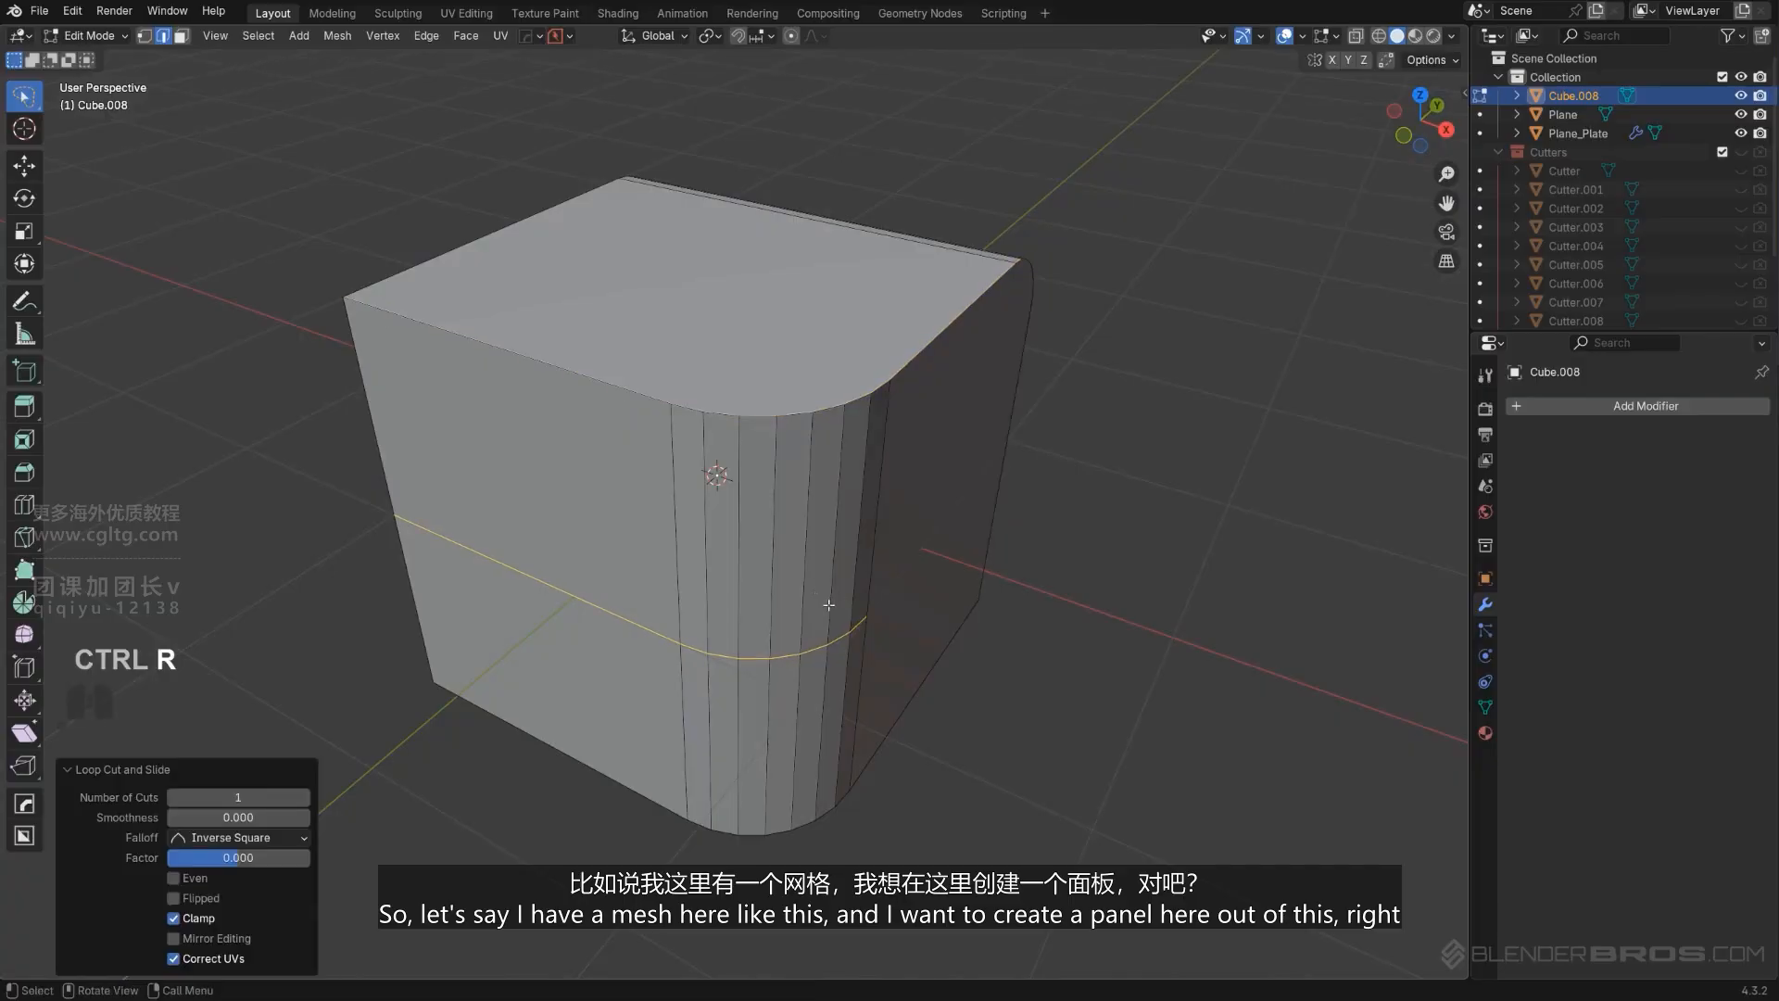
key("ctrl+r")
left_click(784, 572)
right_click(783, 577)
Select the band of faces between the two horizontal loop cuts, from the rounded corner across the flat side.
key("Tab")
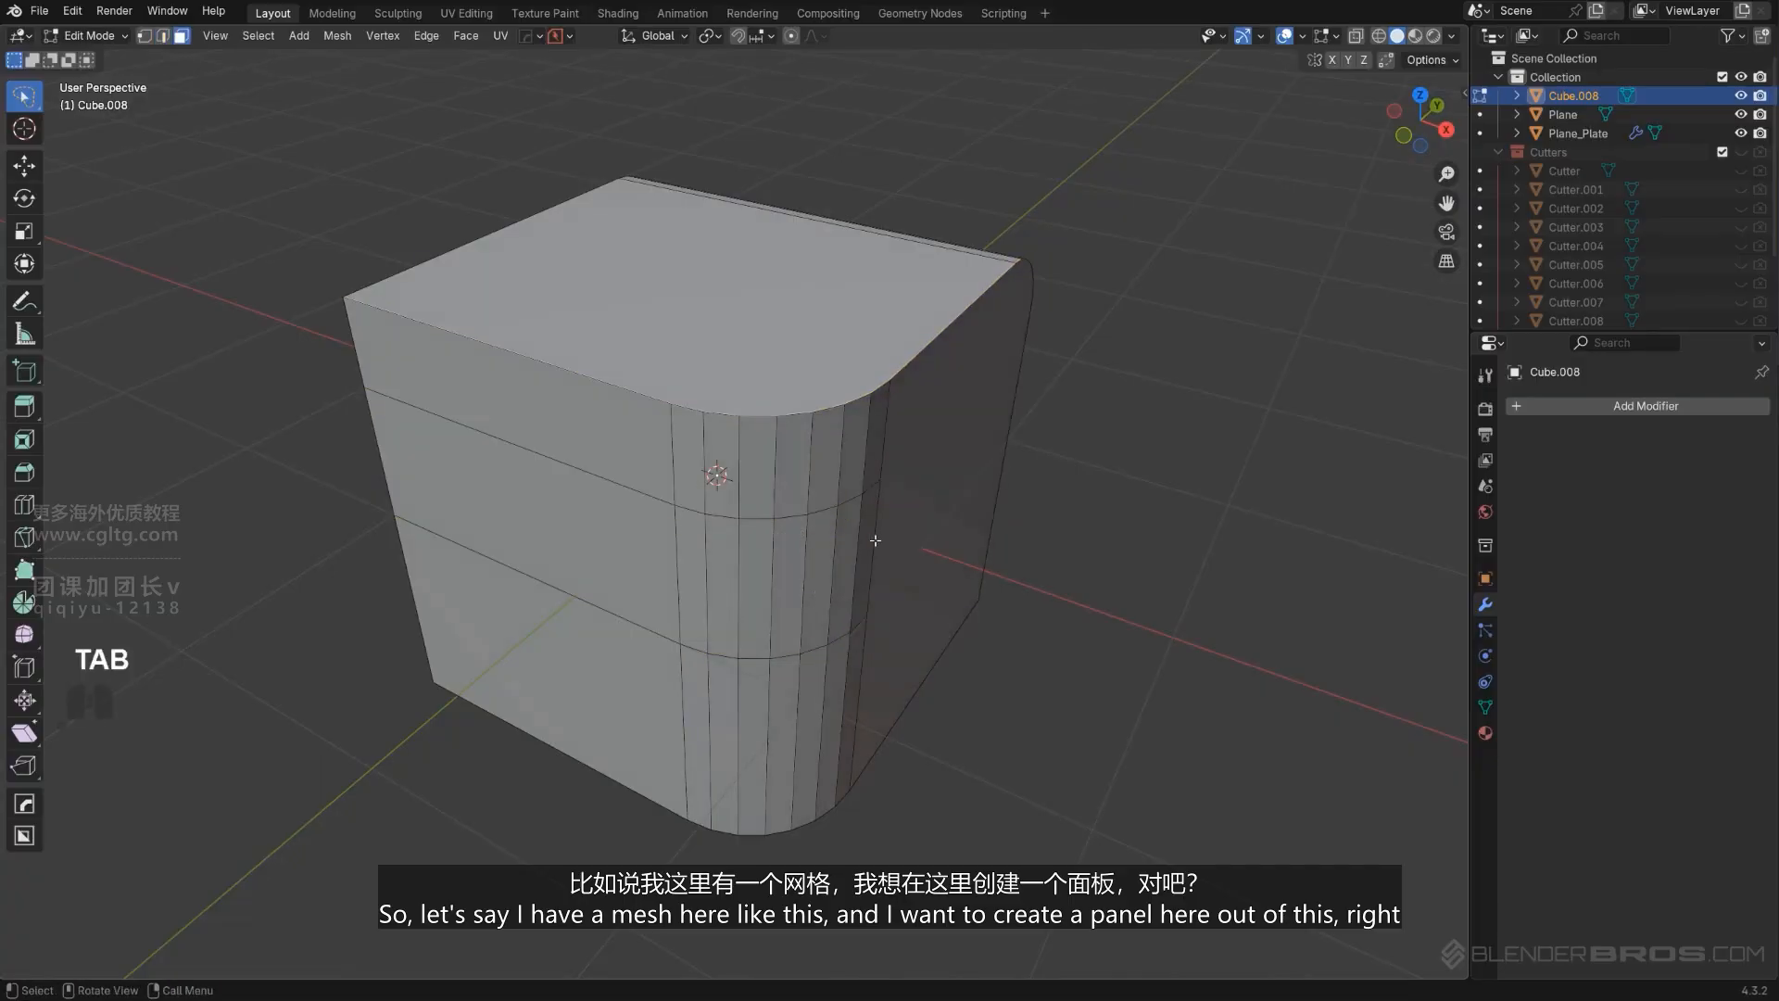
left_click(880, 541)
left_click(869, 547)
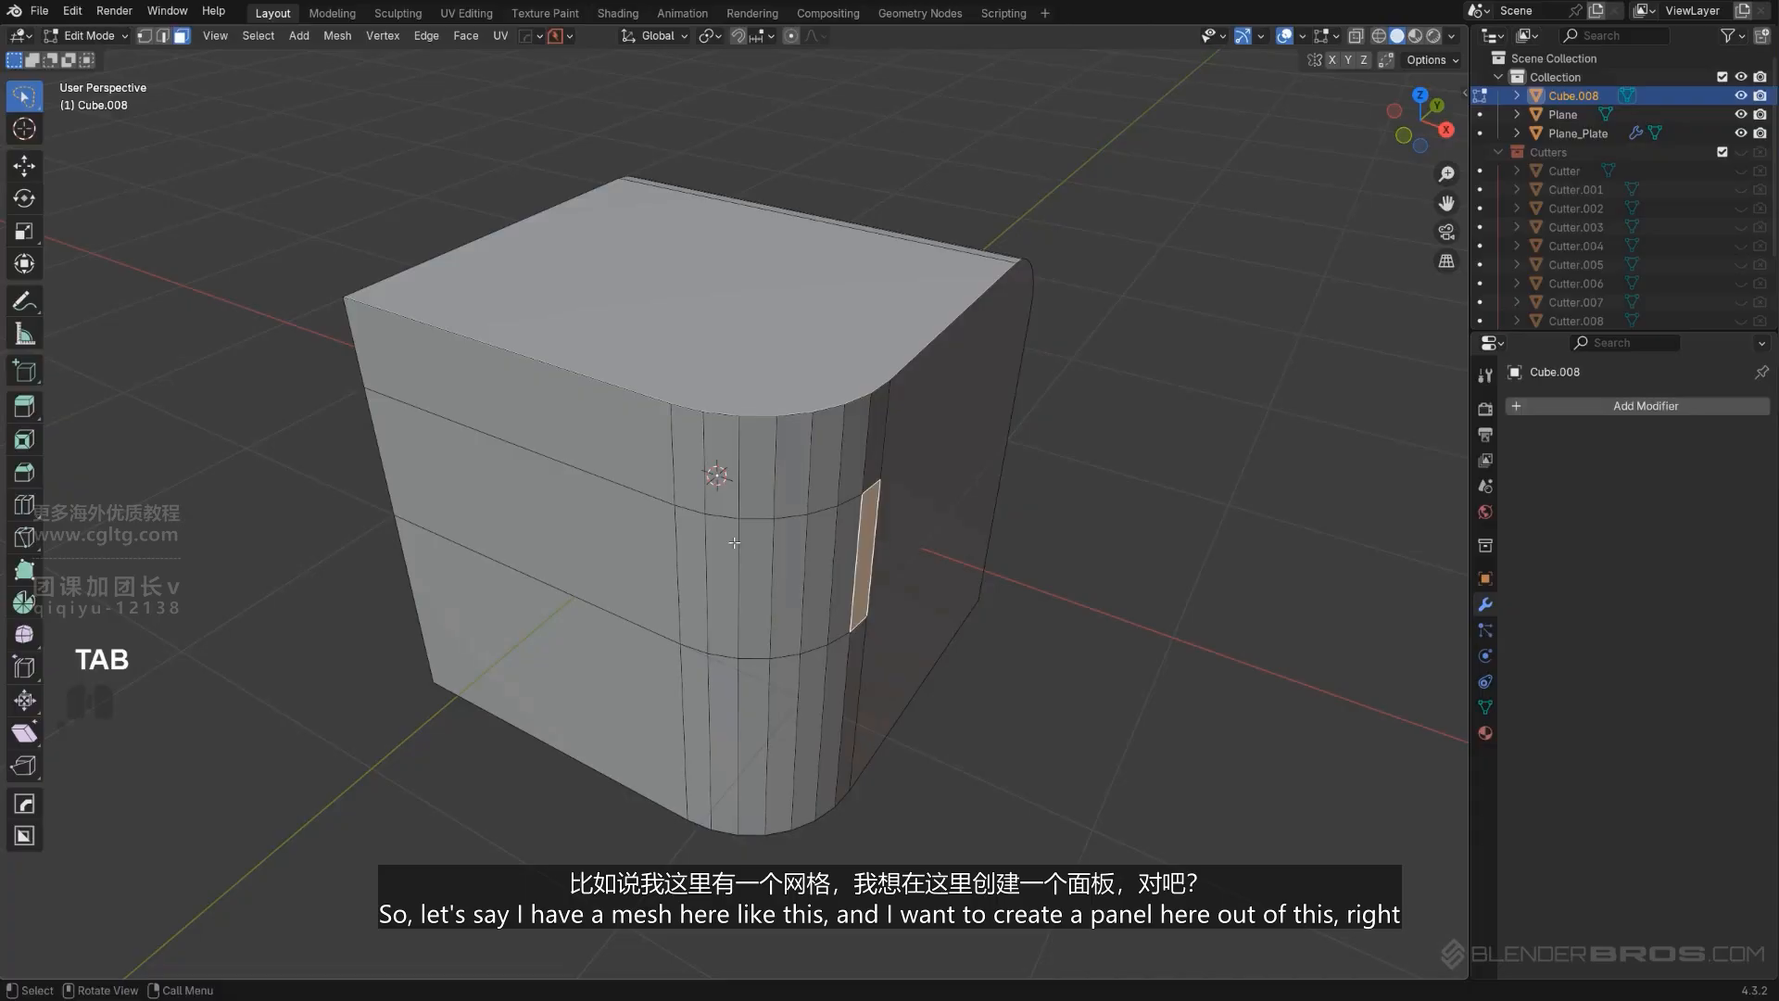
left_click(622, 531, "ctrl")
middle_click_drag(622, 531, 434, 549)
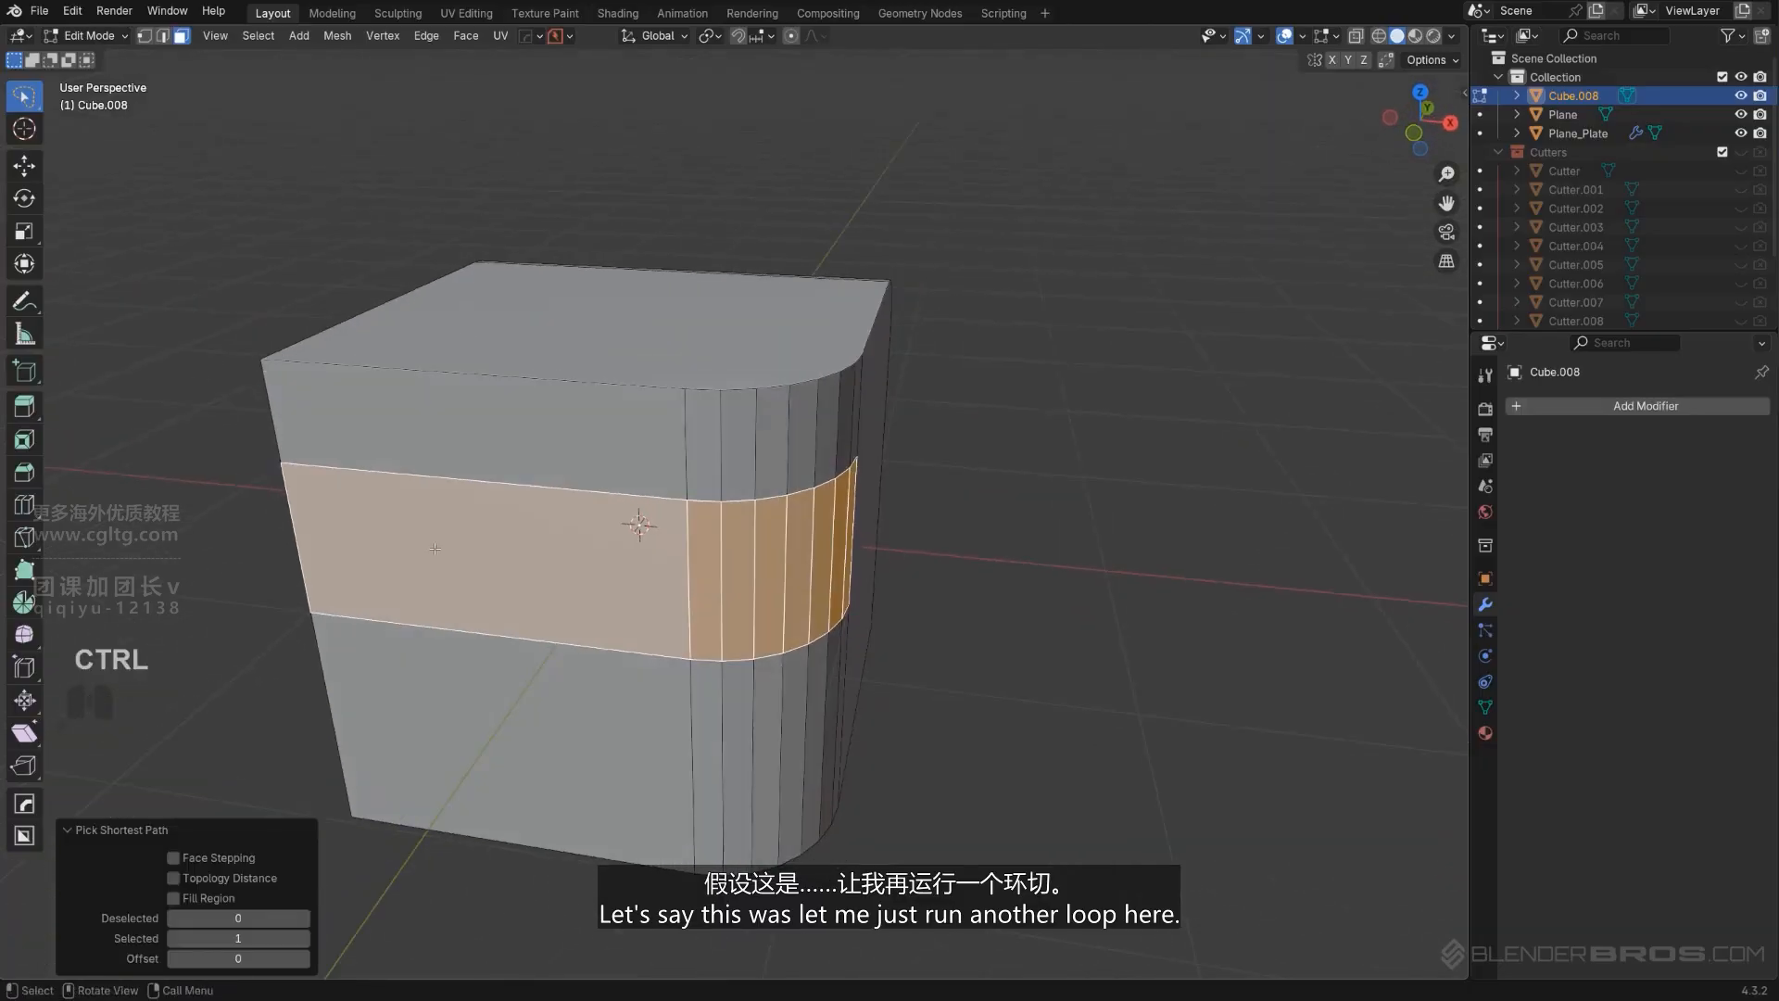
Add a vertical loop cut on the cube's flat side, close to the sharp edge away from the rounded corner.
key("ctrl+r")
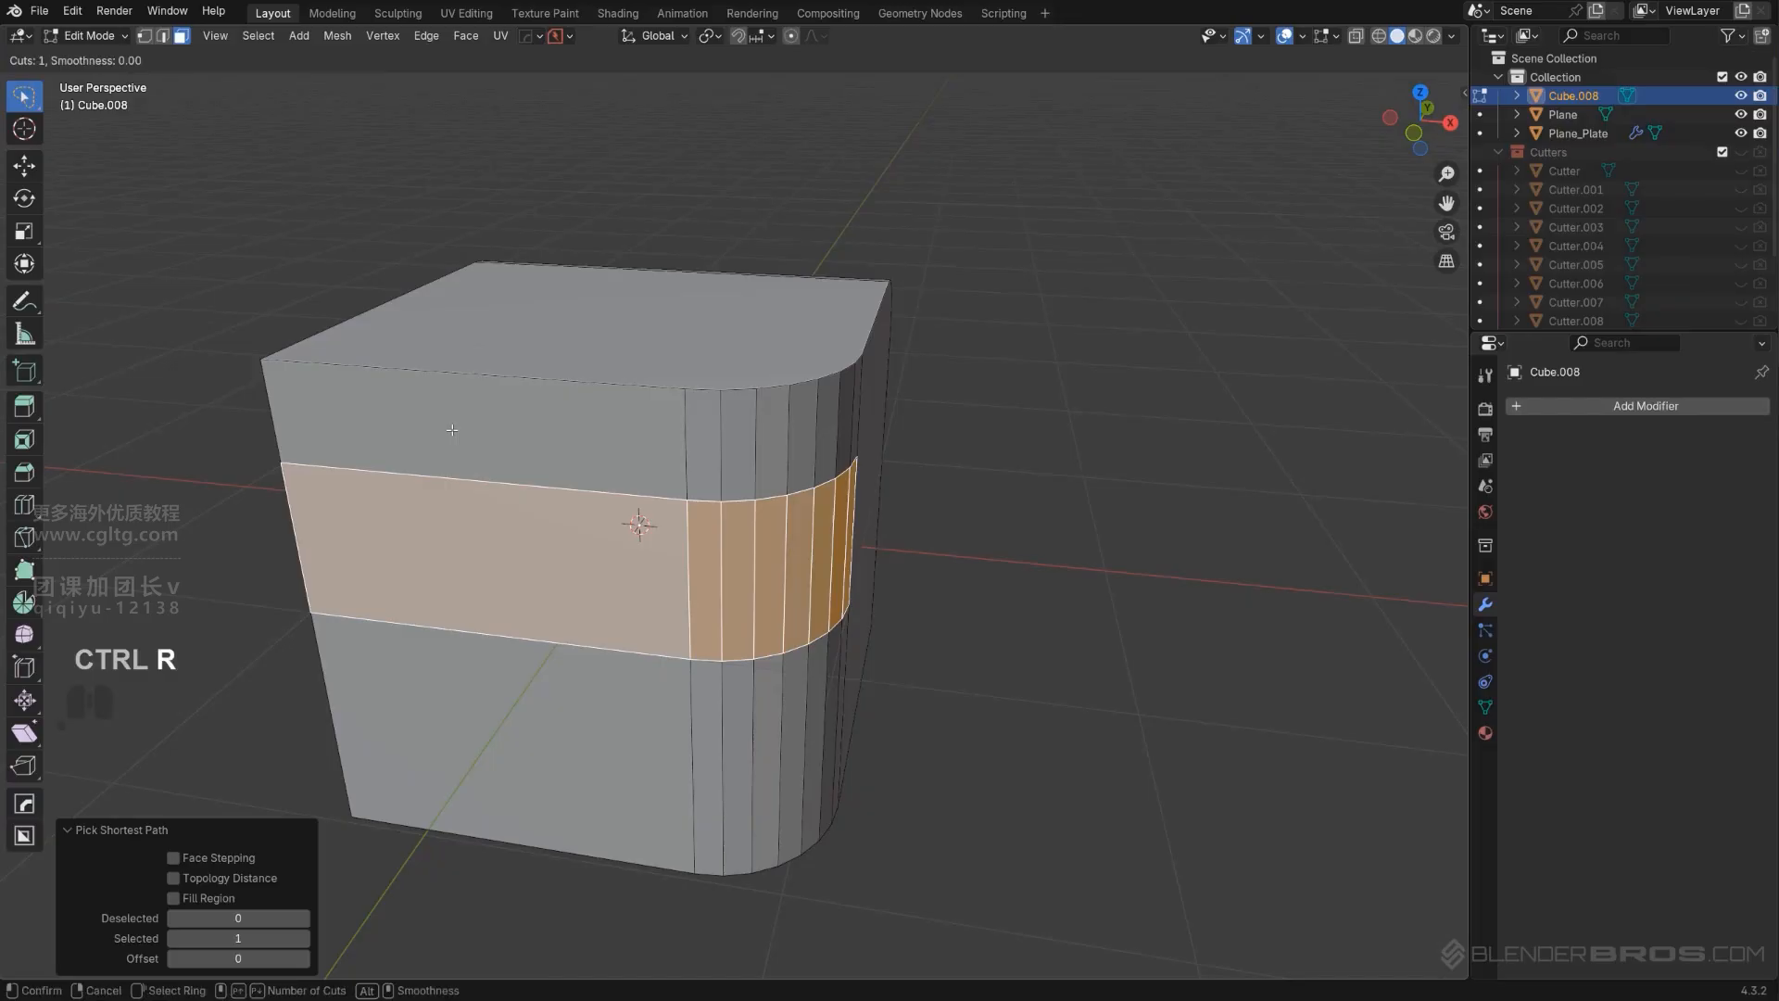
left_click_drag(431, 390, 426, 382)
left_click(276, 381)
Recess the middle band of faces, from the vertical cut around the rounded corner, inward along its normals with EM_Macro.
key("Tab")
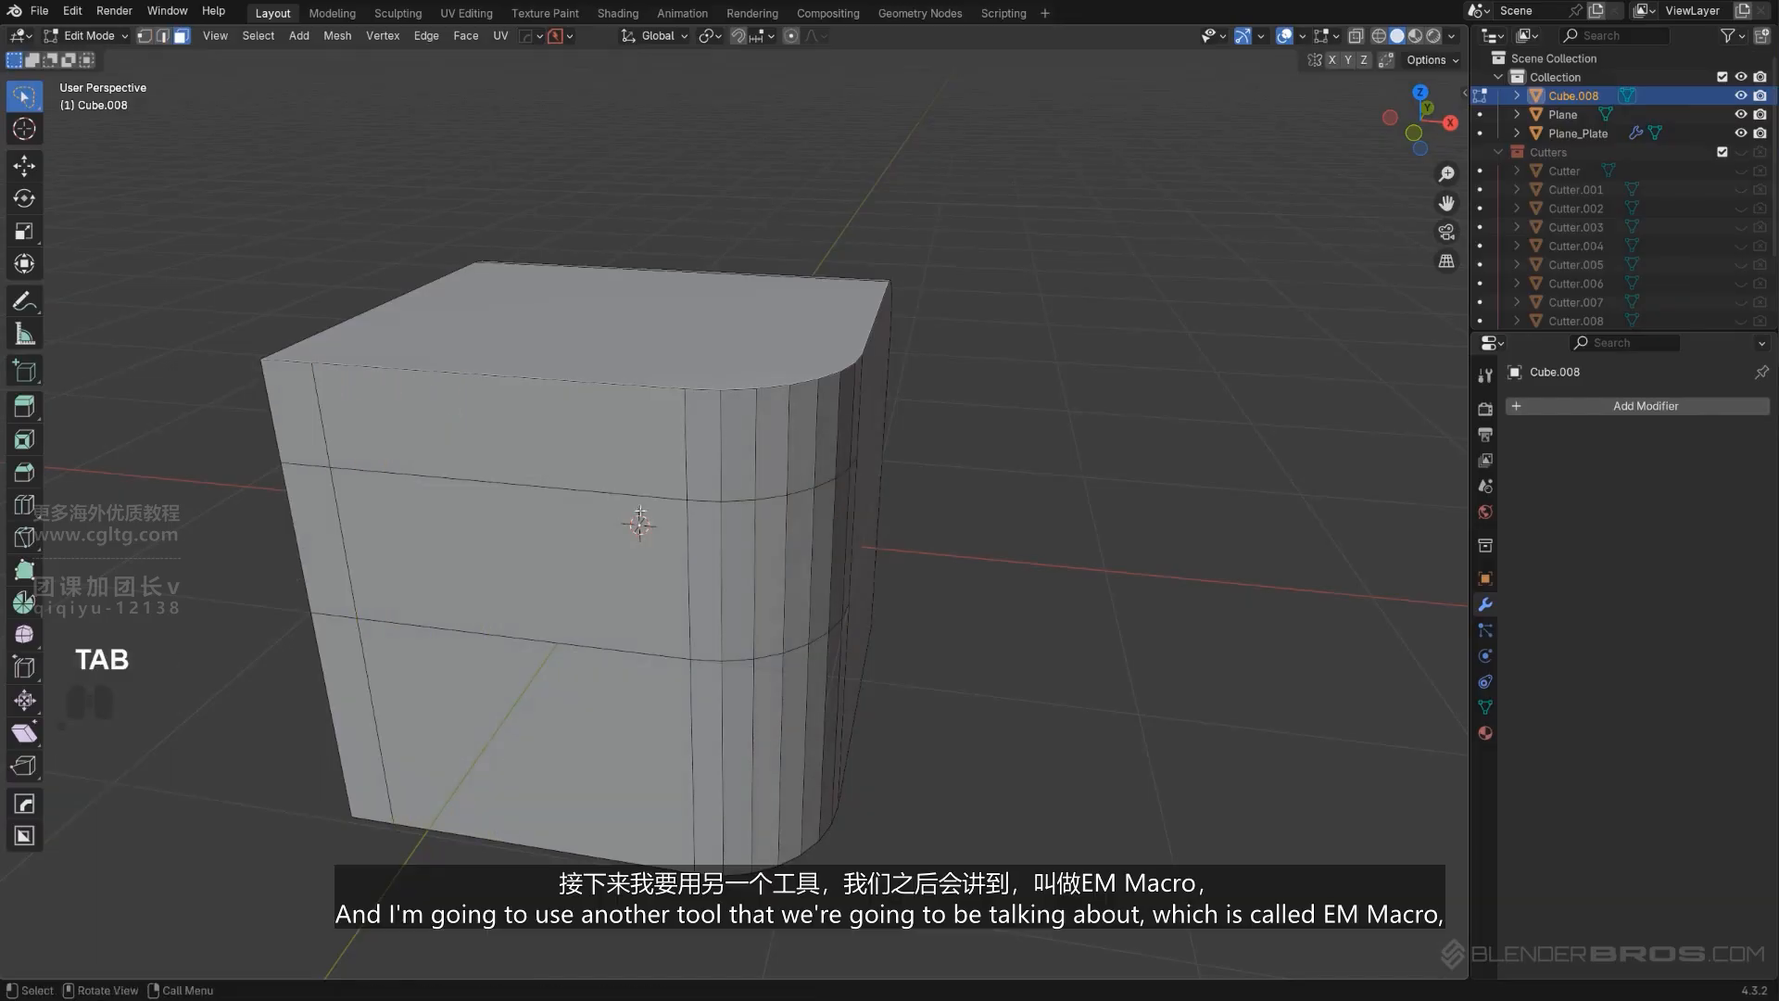
left_click(607, 556)
middle_click_drag(857, 598, 857, 695)
left_click(683, 751, "ctrl")
middle_click_drag(857, 695, 907, 569, "shift")
scroll(923, 554, "up", 1)
key("q")
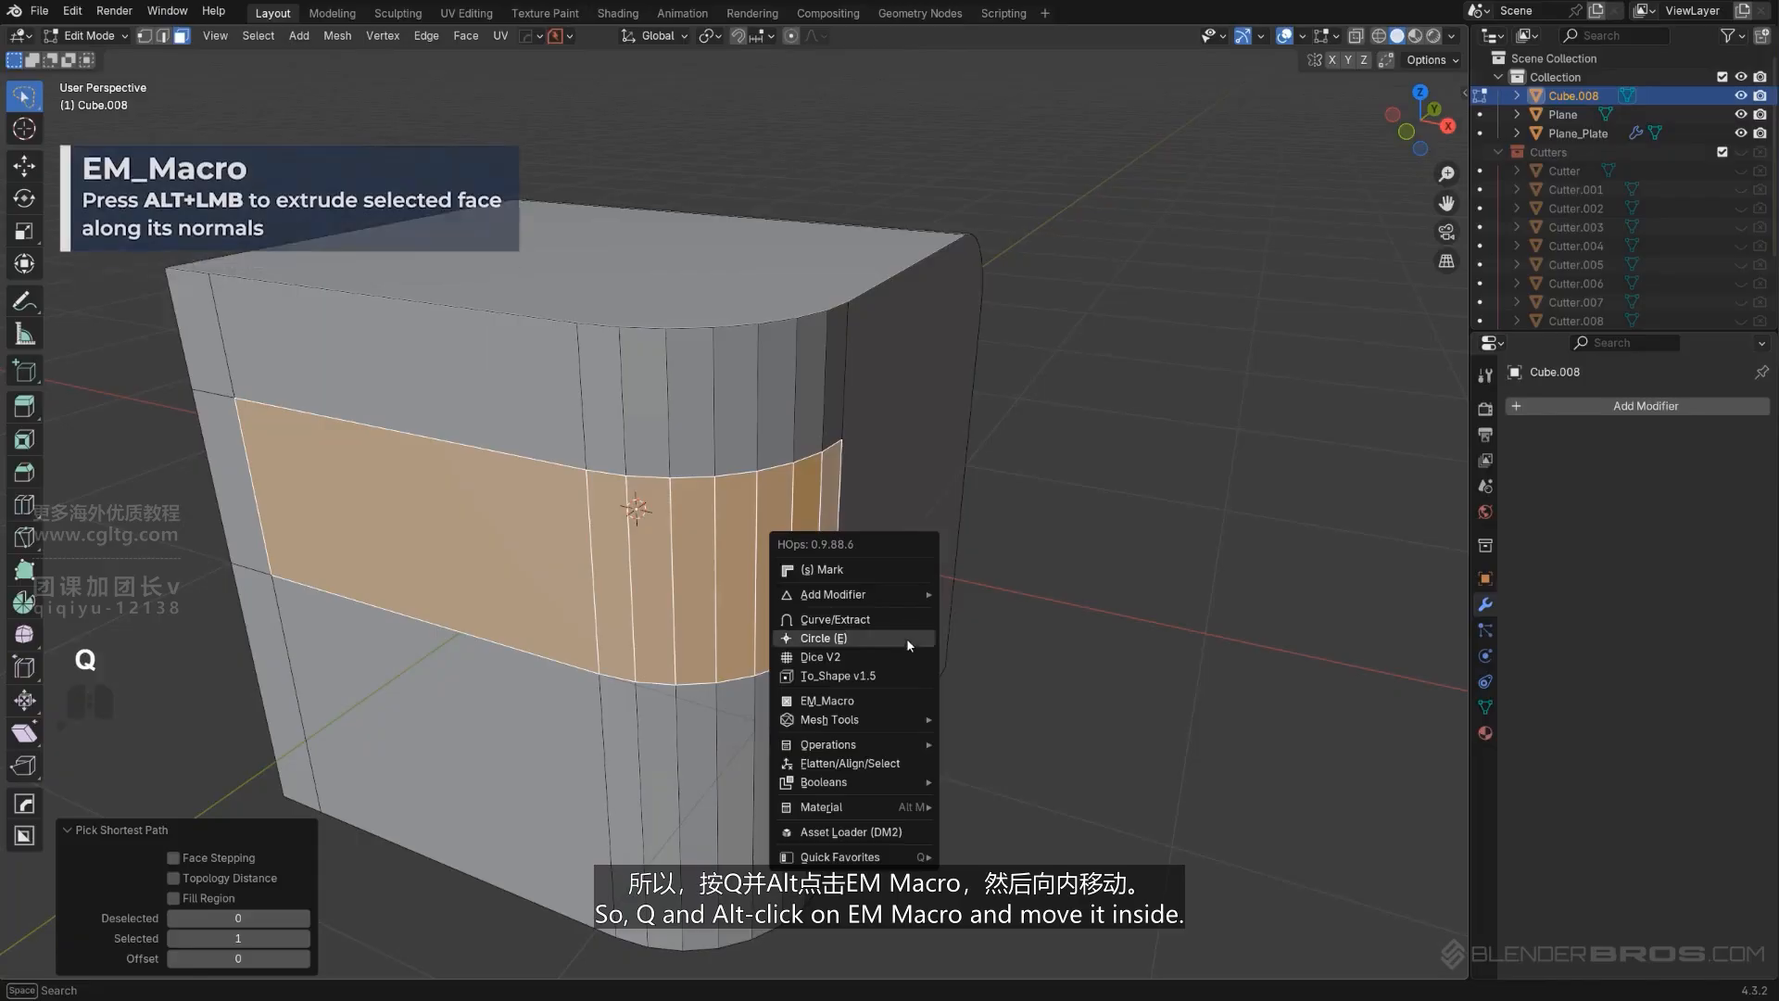
left_click(876, 701, "alt")
left_click(857, 699)
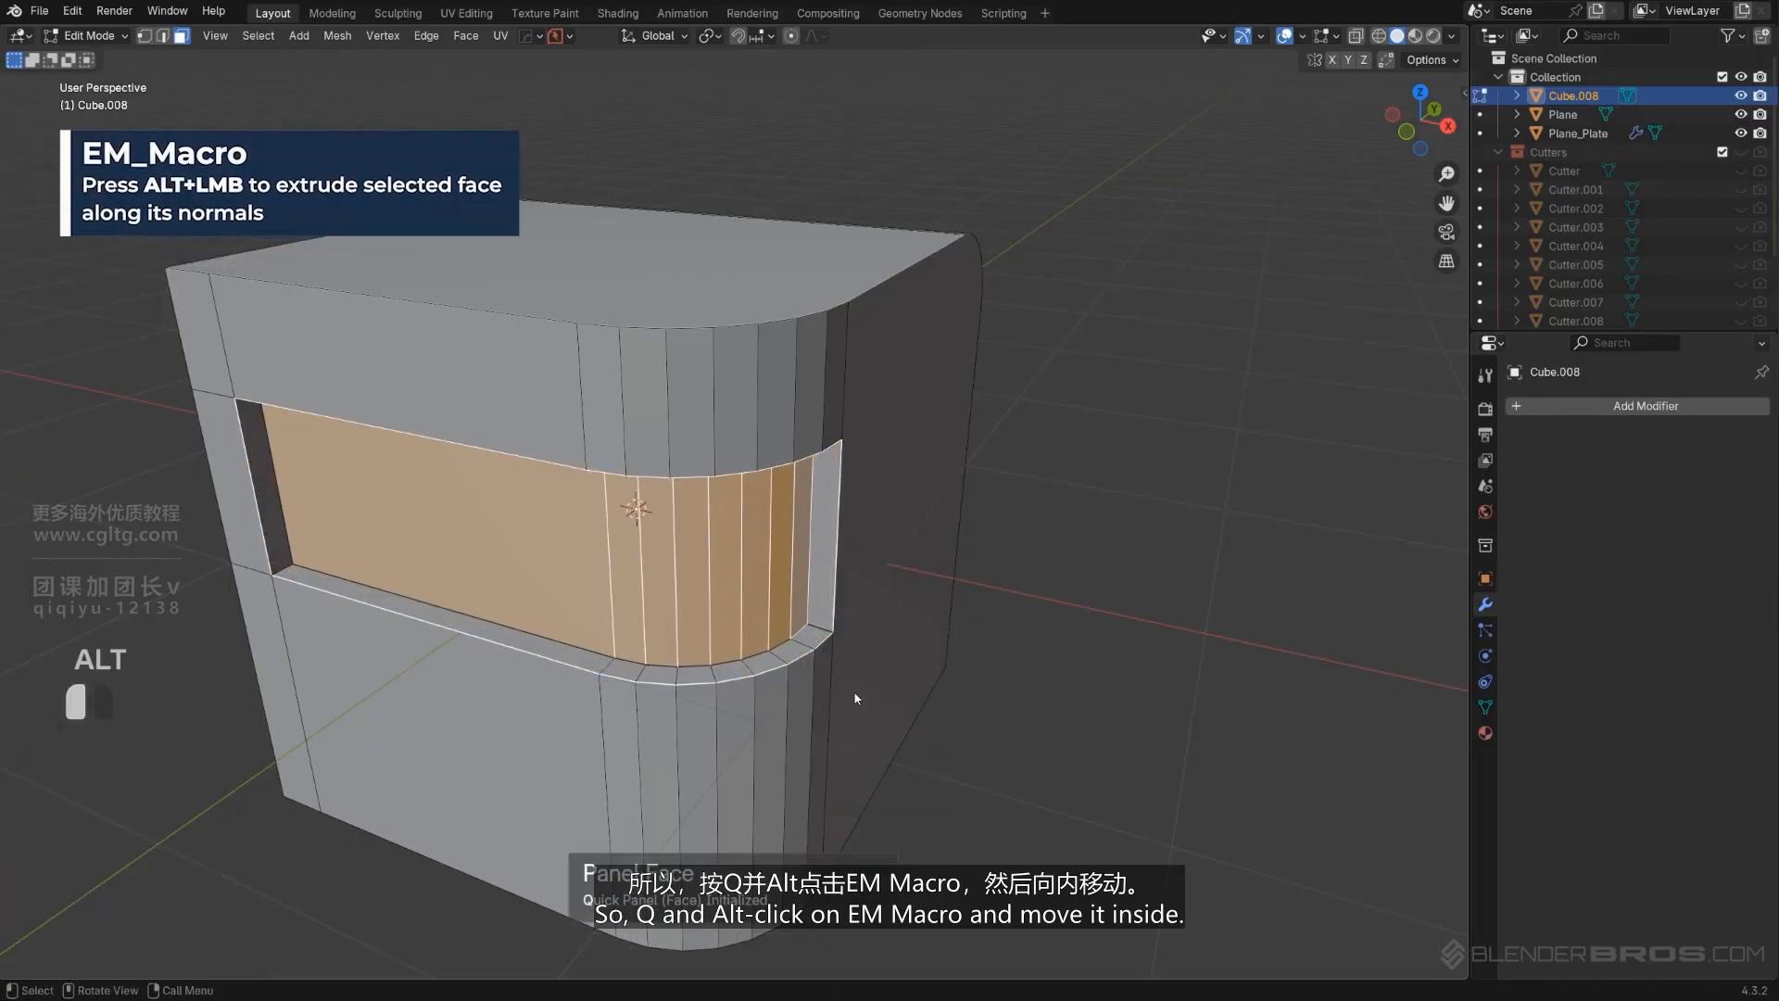
Extract the recessed faces as a separate solidified plate with the plate variant of Curve/Extract.
key("Tab")
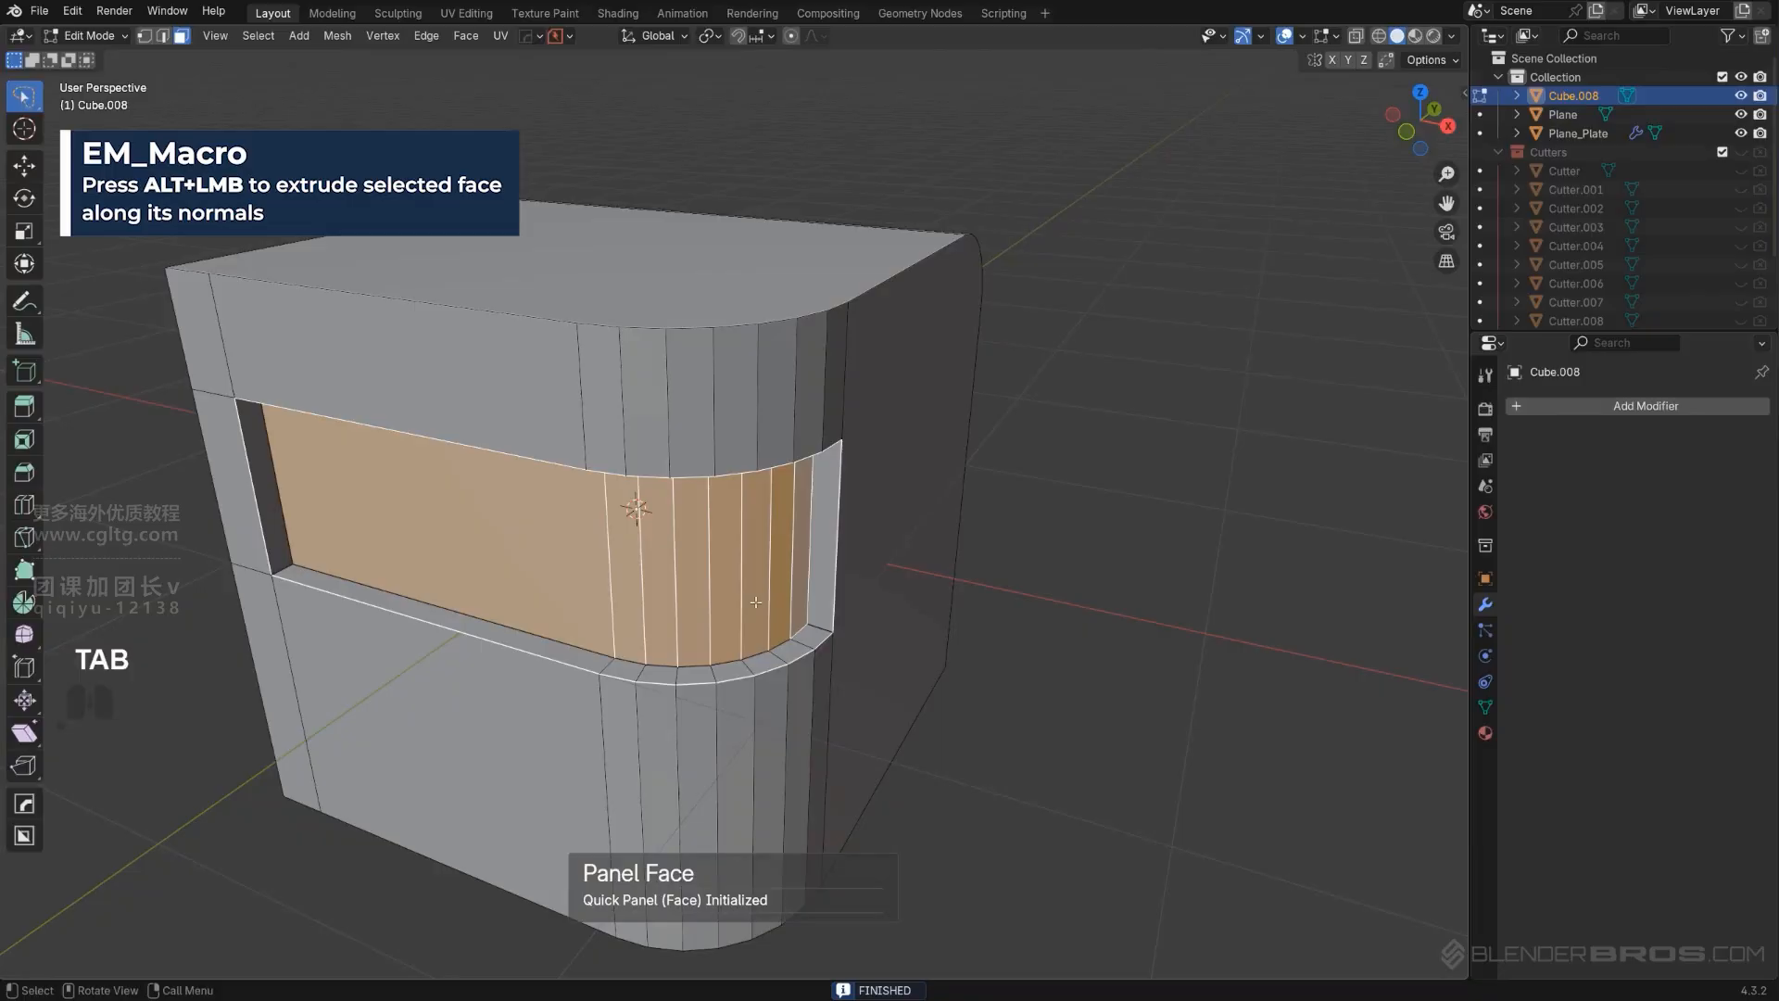
key("Tab")
key("Tab")
key("q")
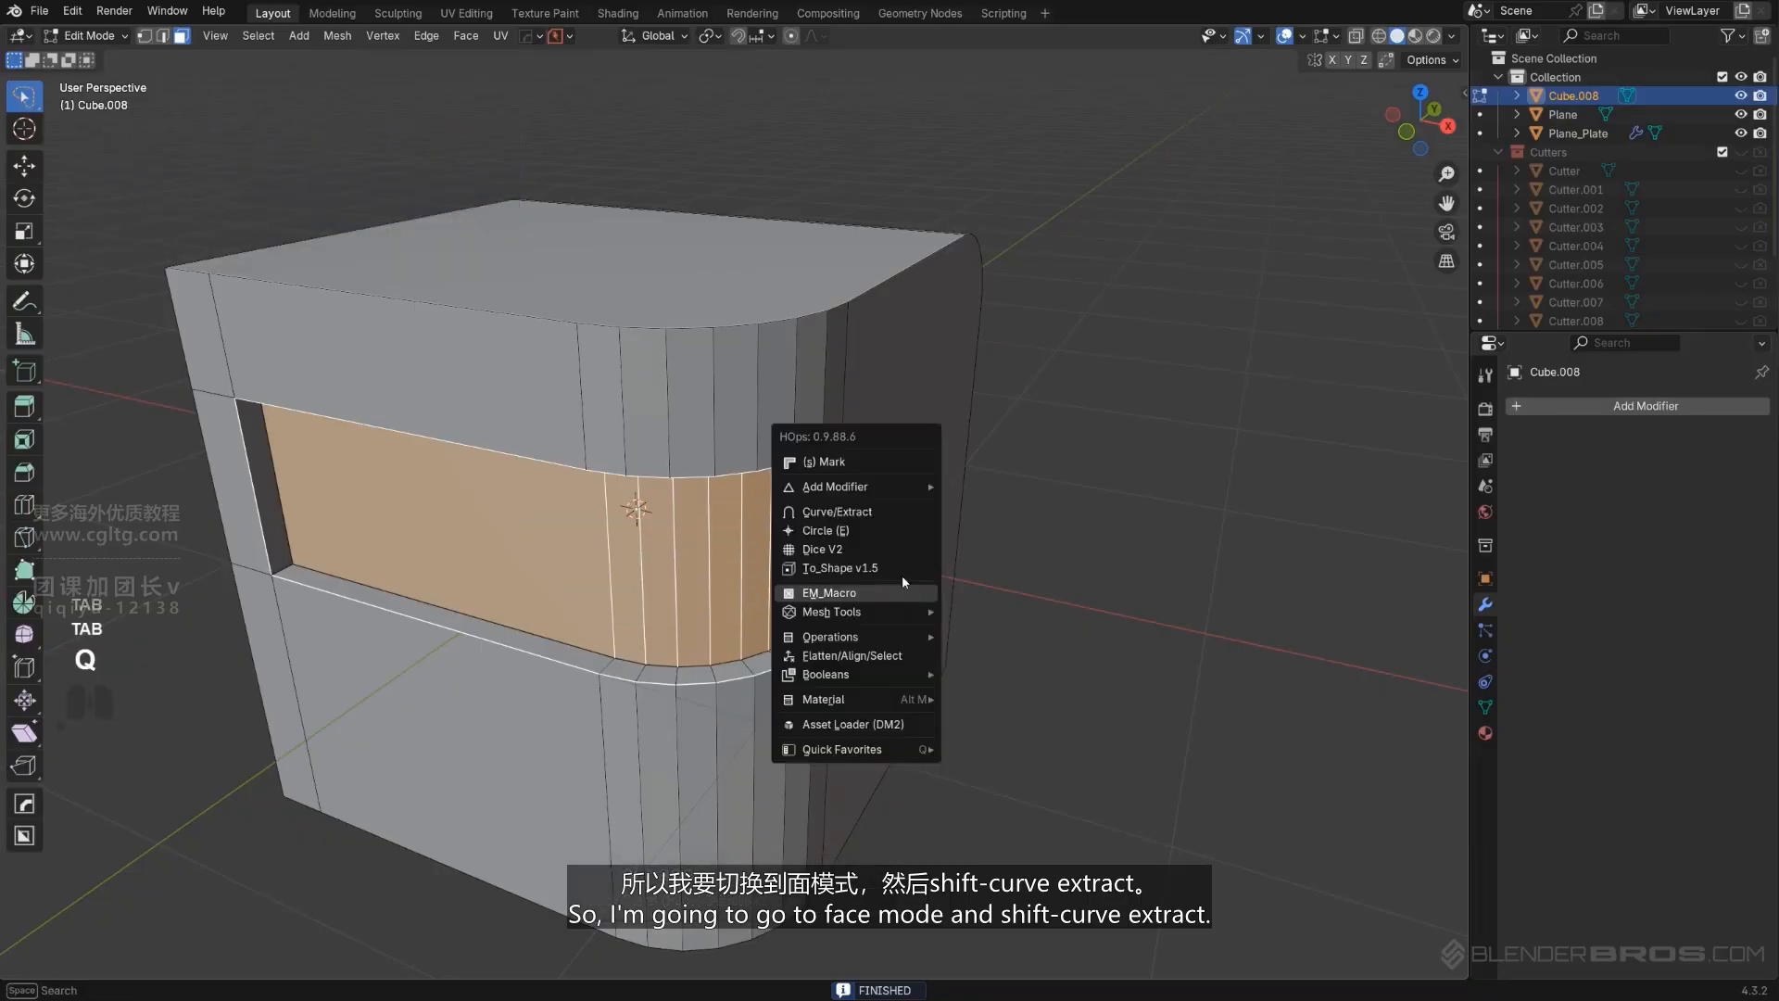
left_click(890, 512, "shift")
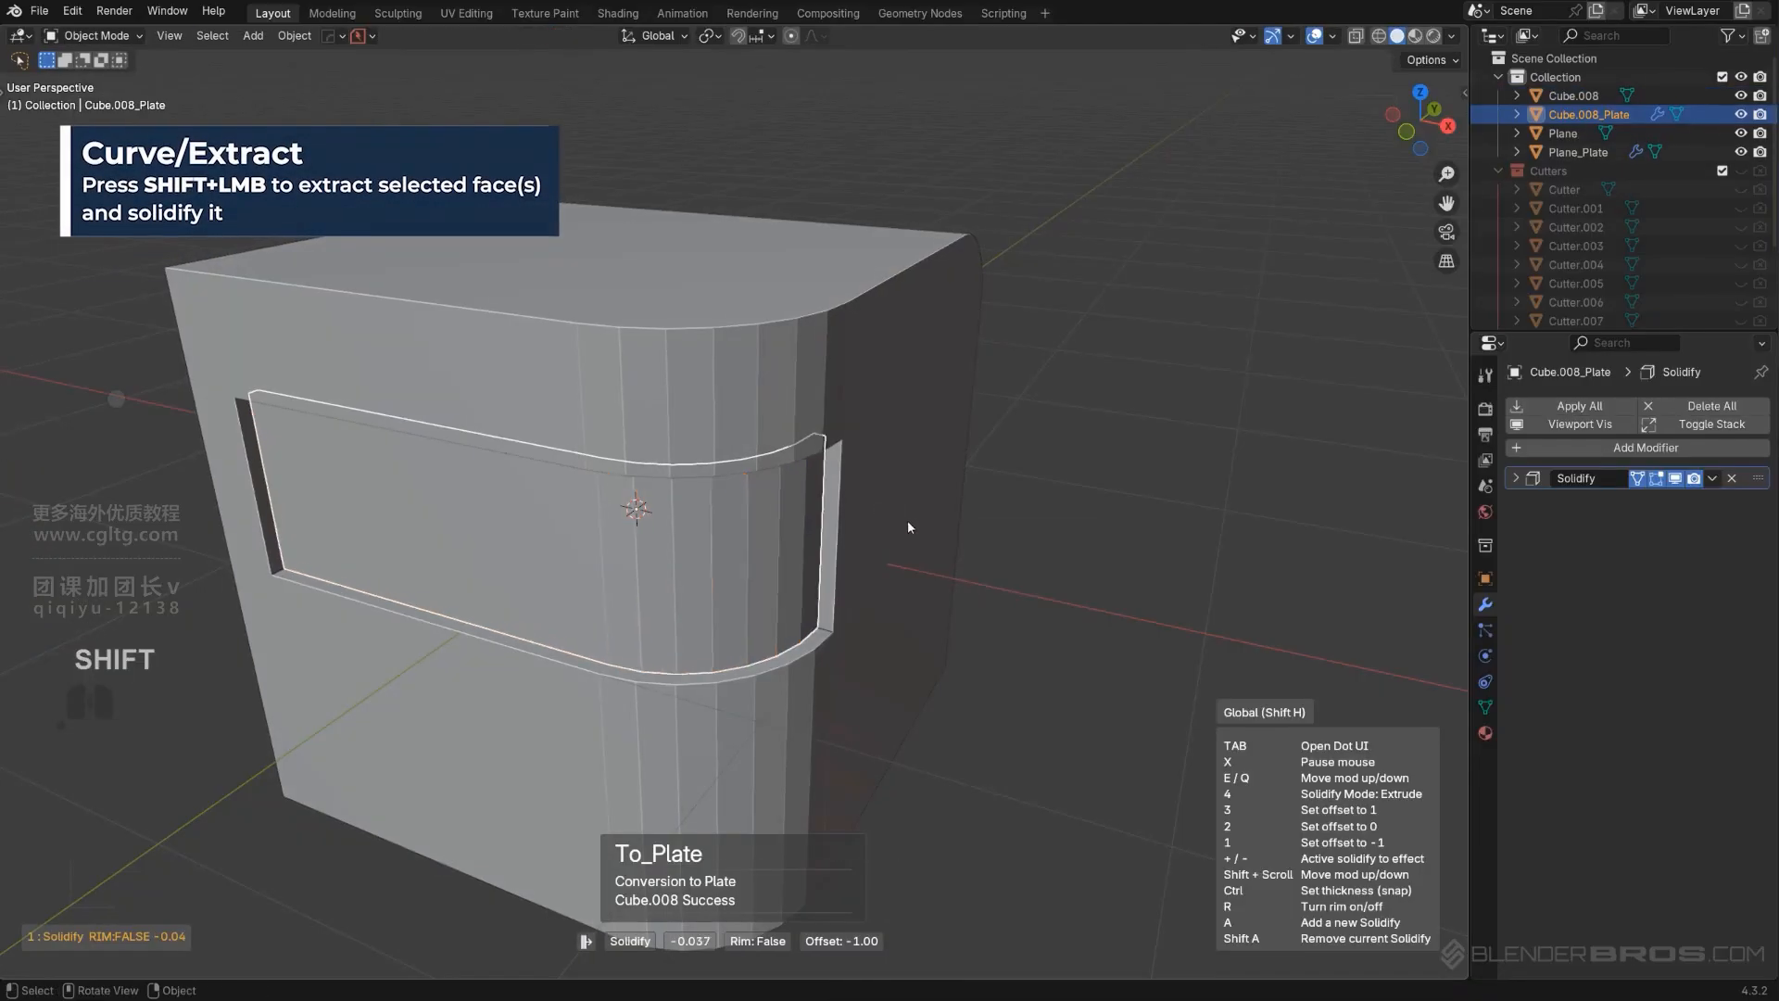
Isolate the curved plate to examine its thickness, restore the full scene and select the original plane for comparison.
key("slash")
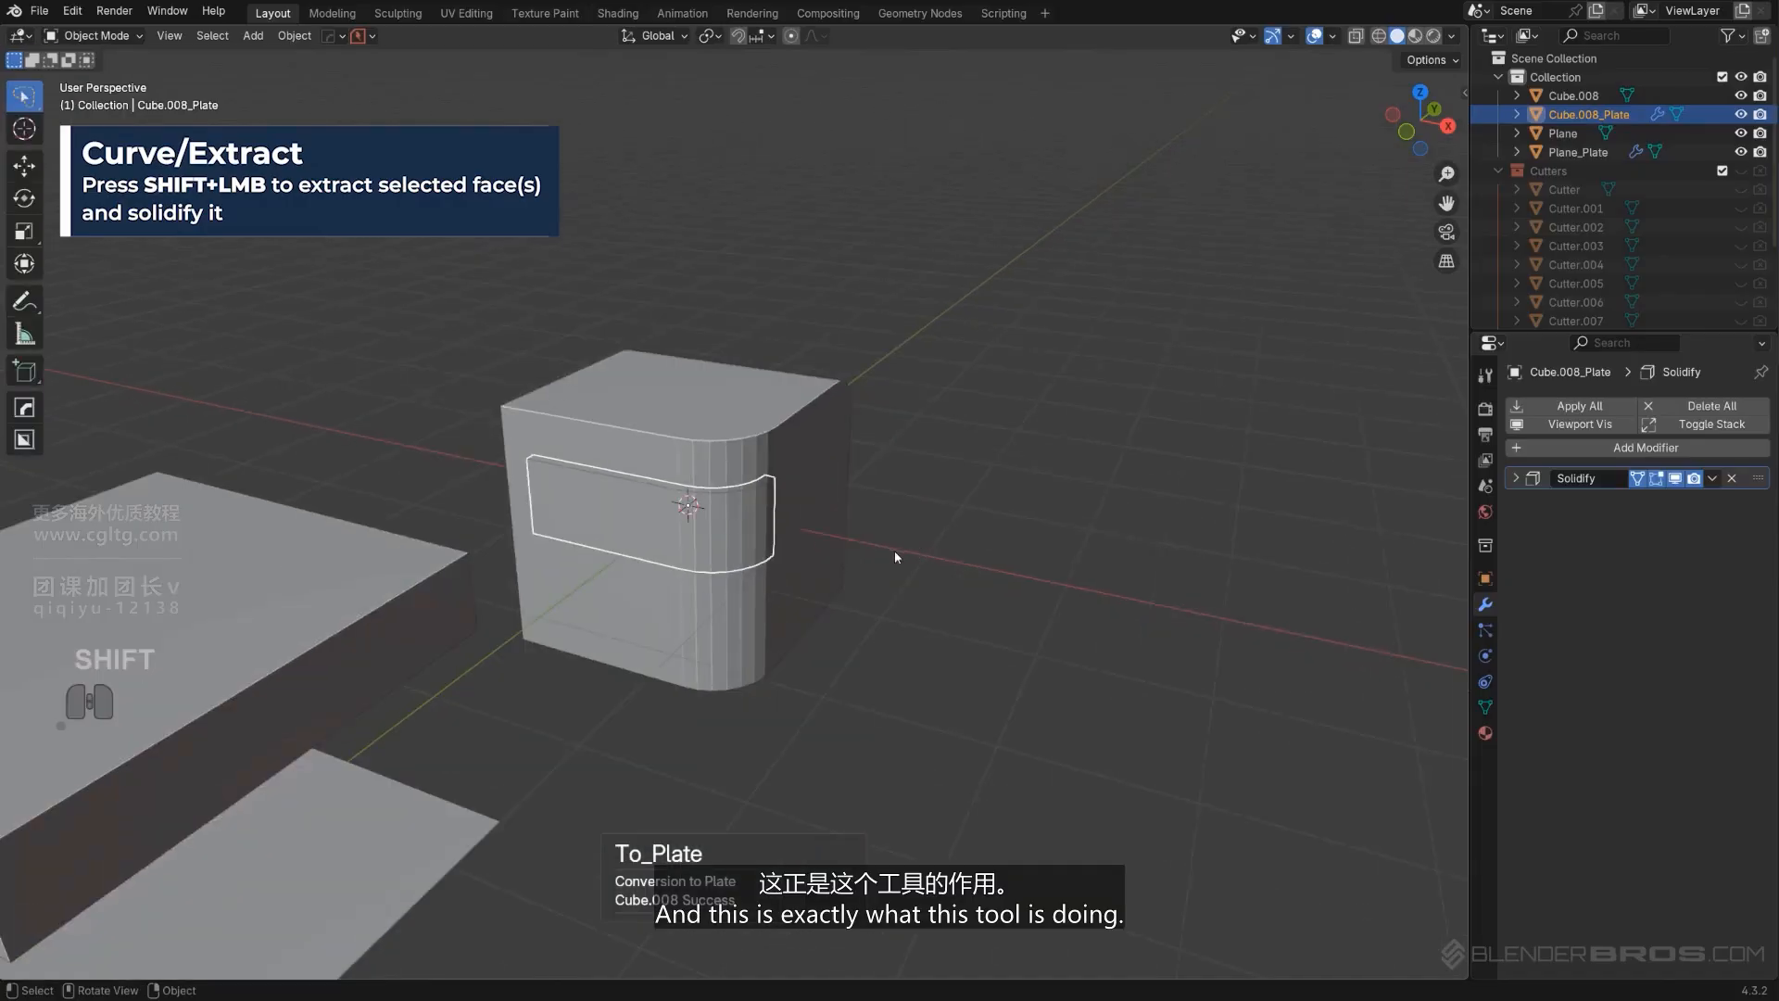
middle_click_drag(891, 554, 940, 475)
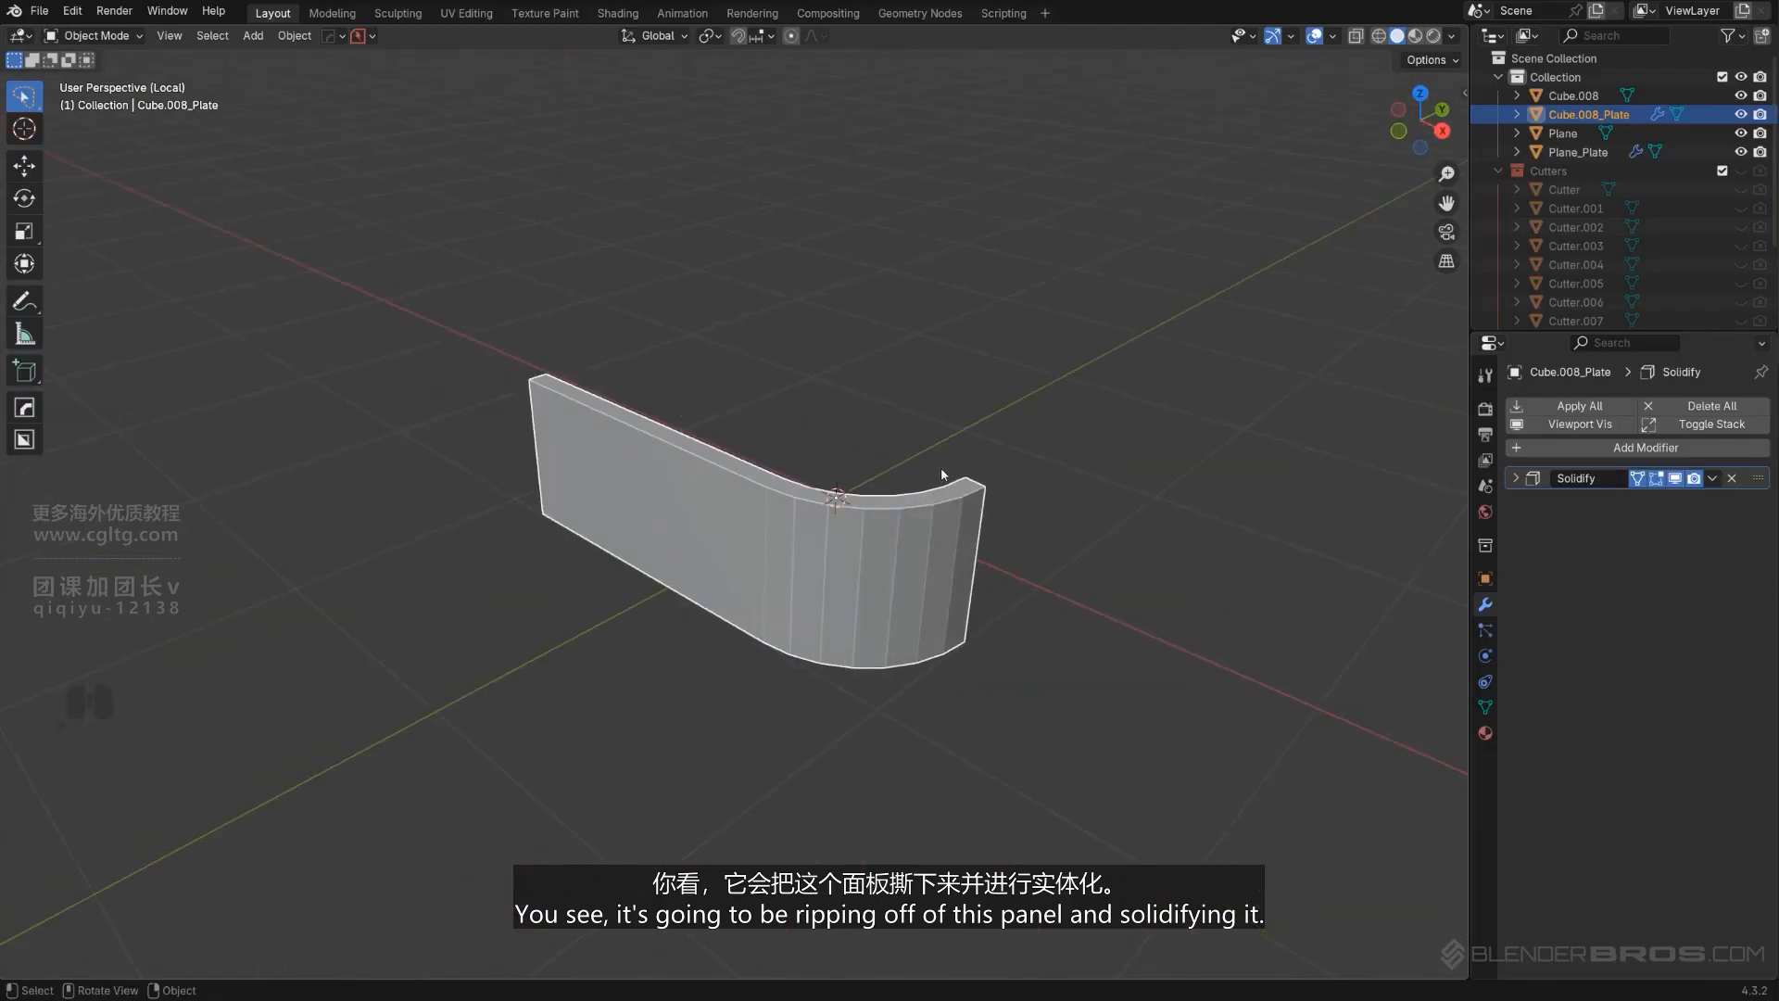
key("slash")
scroll(836, 521, "down", 3)
middle_click_drag(663, 596, 772, 538, "shift")
scroll(687, 618, "up", 1)
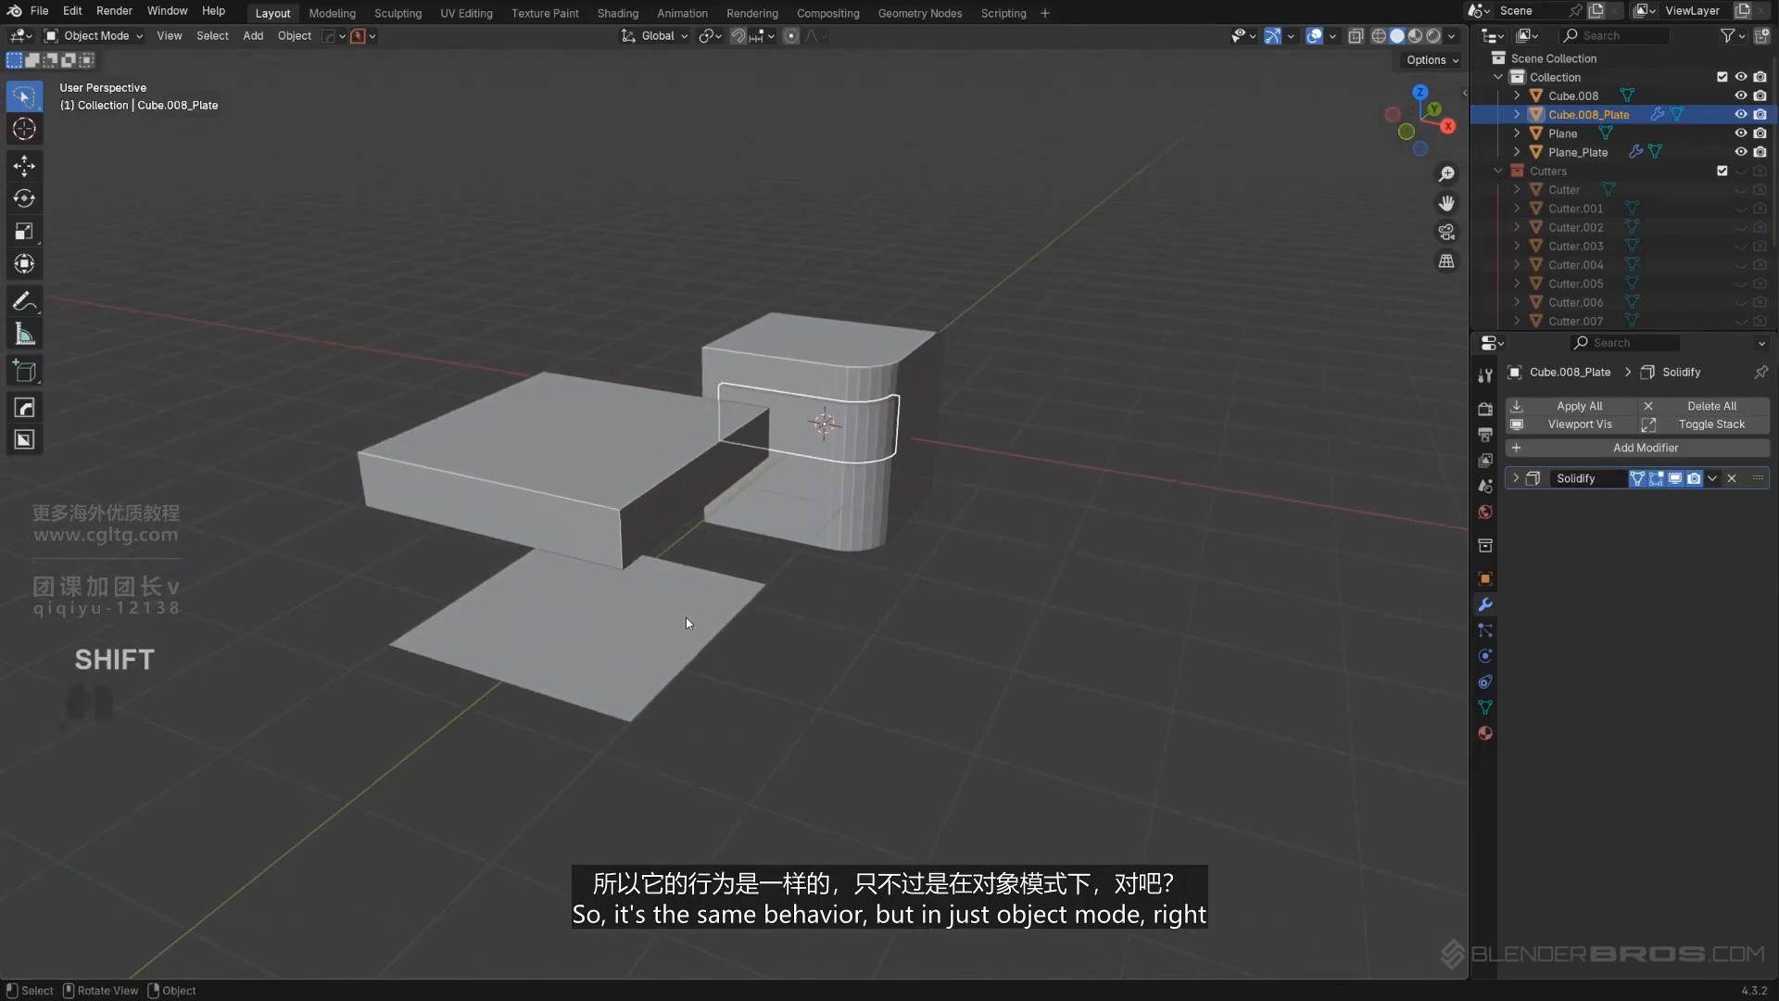
left_click(677, 619)
scroll(669, 625, "up", 2)
middle_click_drag(666, 626, 624, 627)
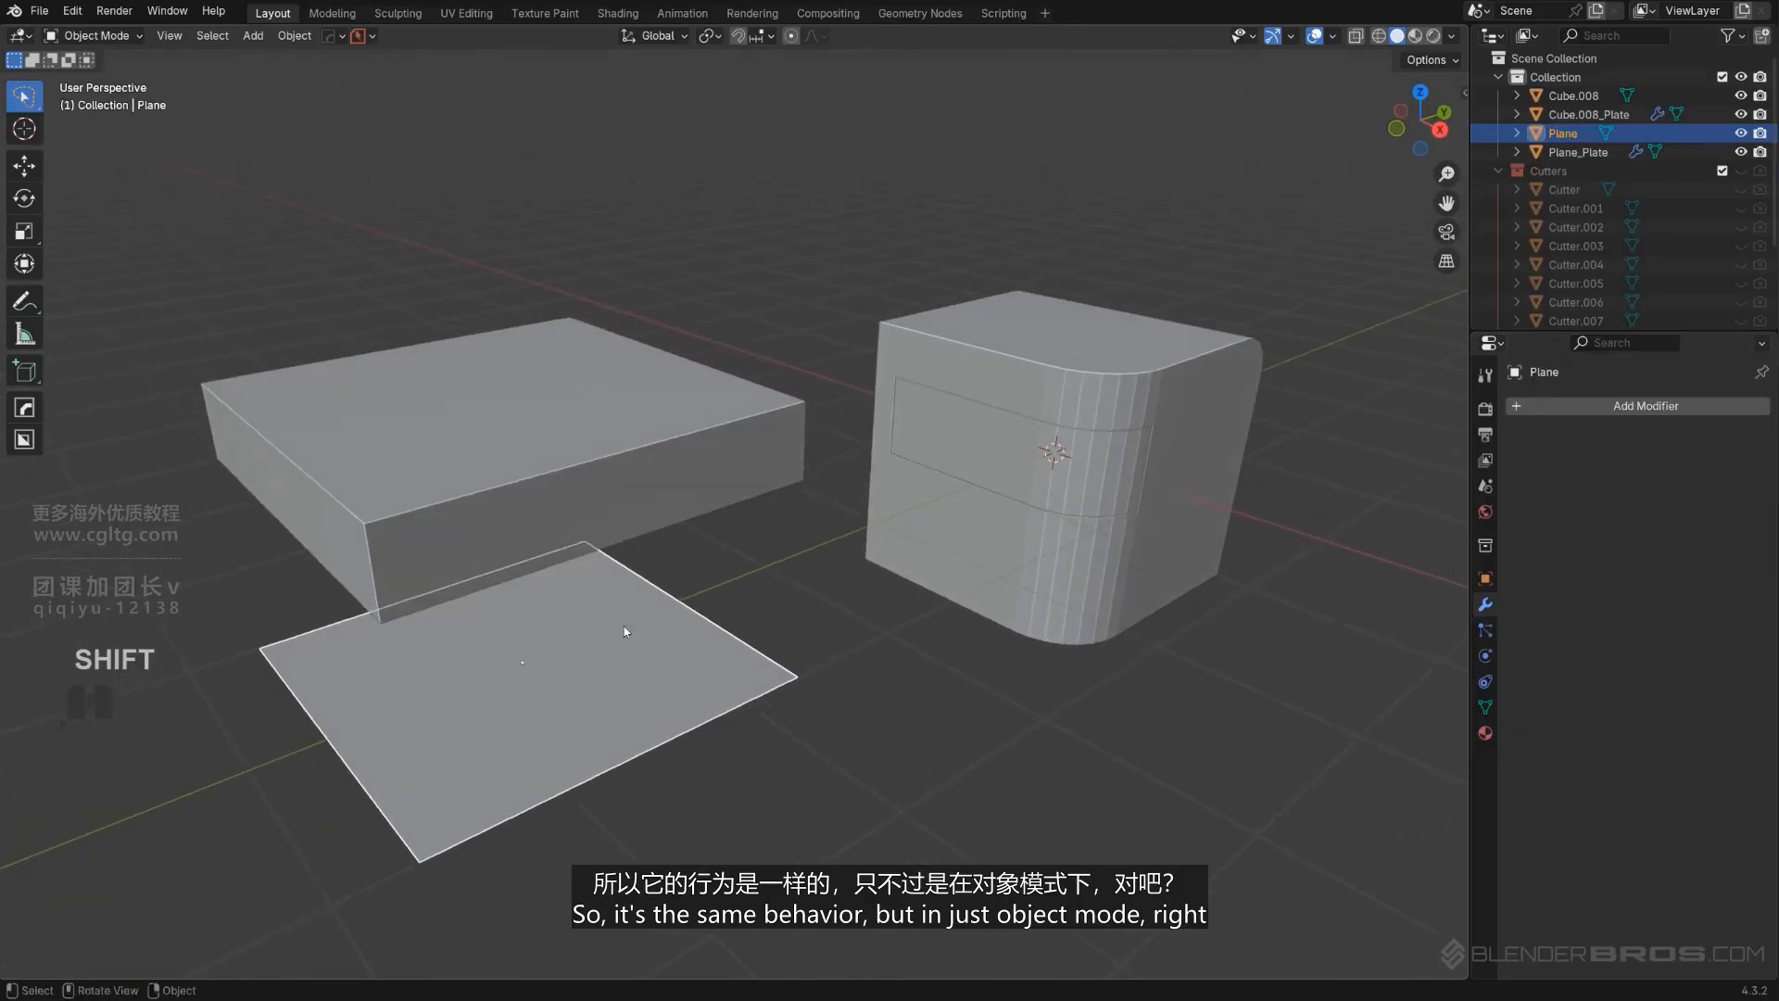
Move the curved plate off the cube by about -0.53 m X, -0.75 m Y and -0.17 m Z and expand its Solidify modifier.
middle_click_drag(1047, 527, 714, 514, "shift")
left_click(725, 496)
scroll(733, 496, "up", 3)
key("g")
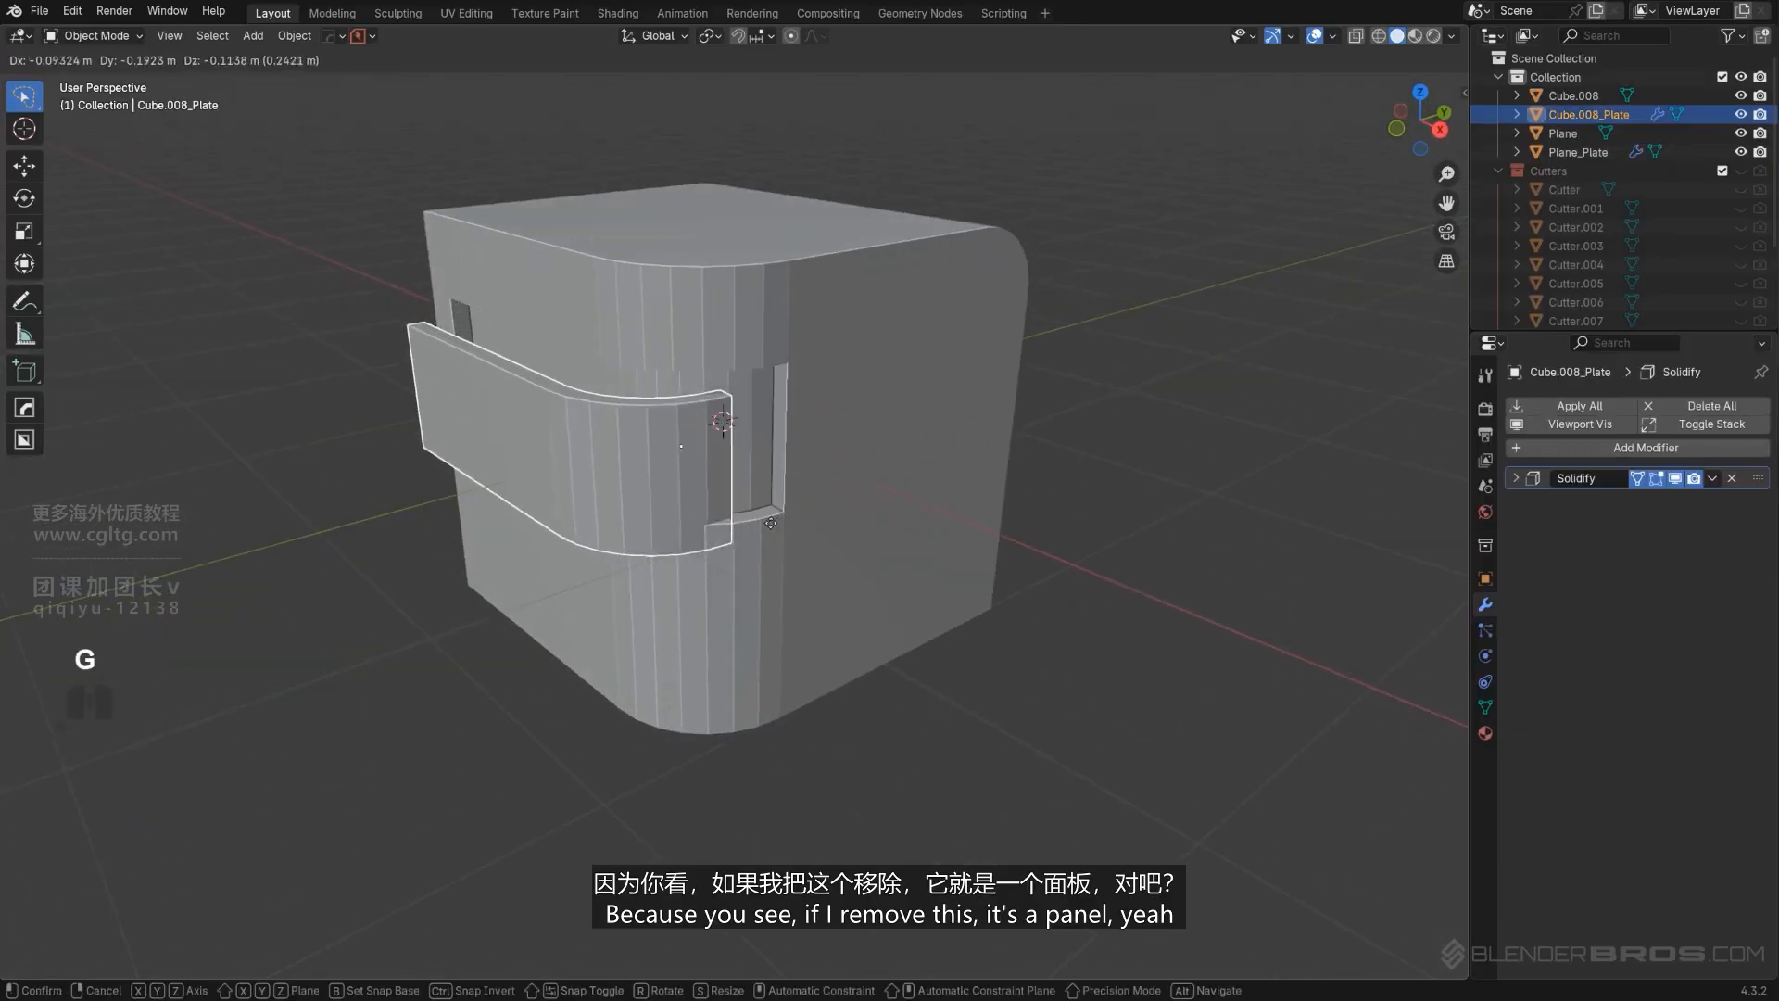
left_click(632, 570)
mouse_move(634, 568)
middle_mouse_down()
mouse_move(520, 534)
mouse_move(636, 556)
middle_mouse_up()
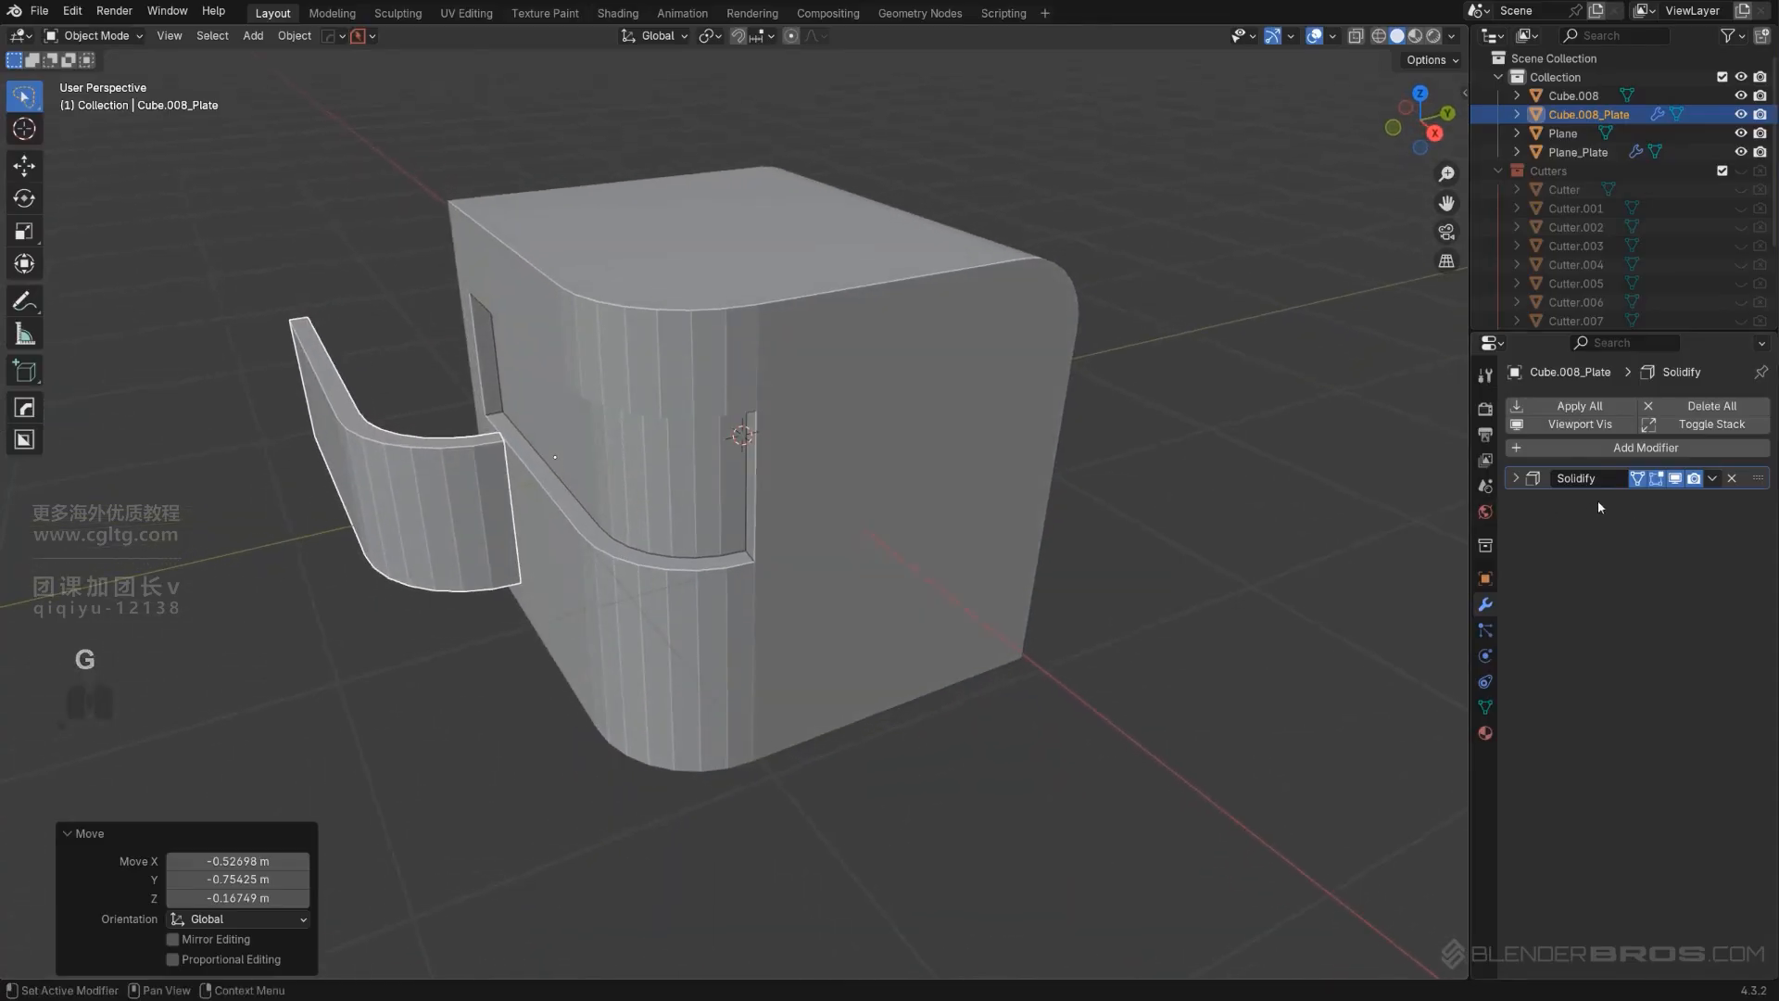
left_click(1524, 480)
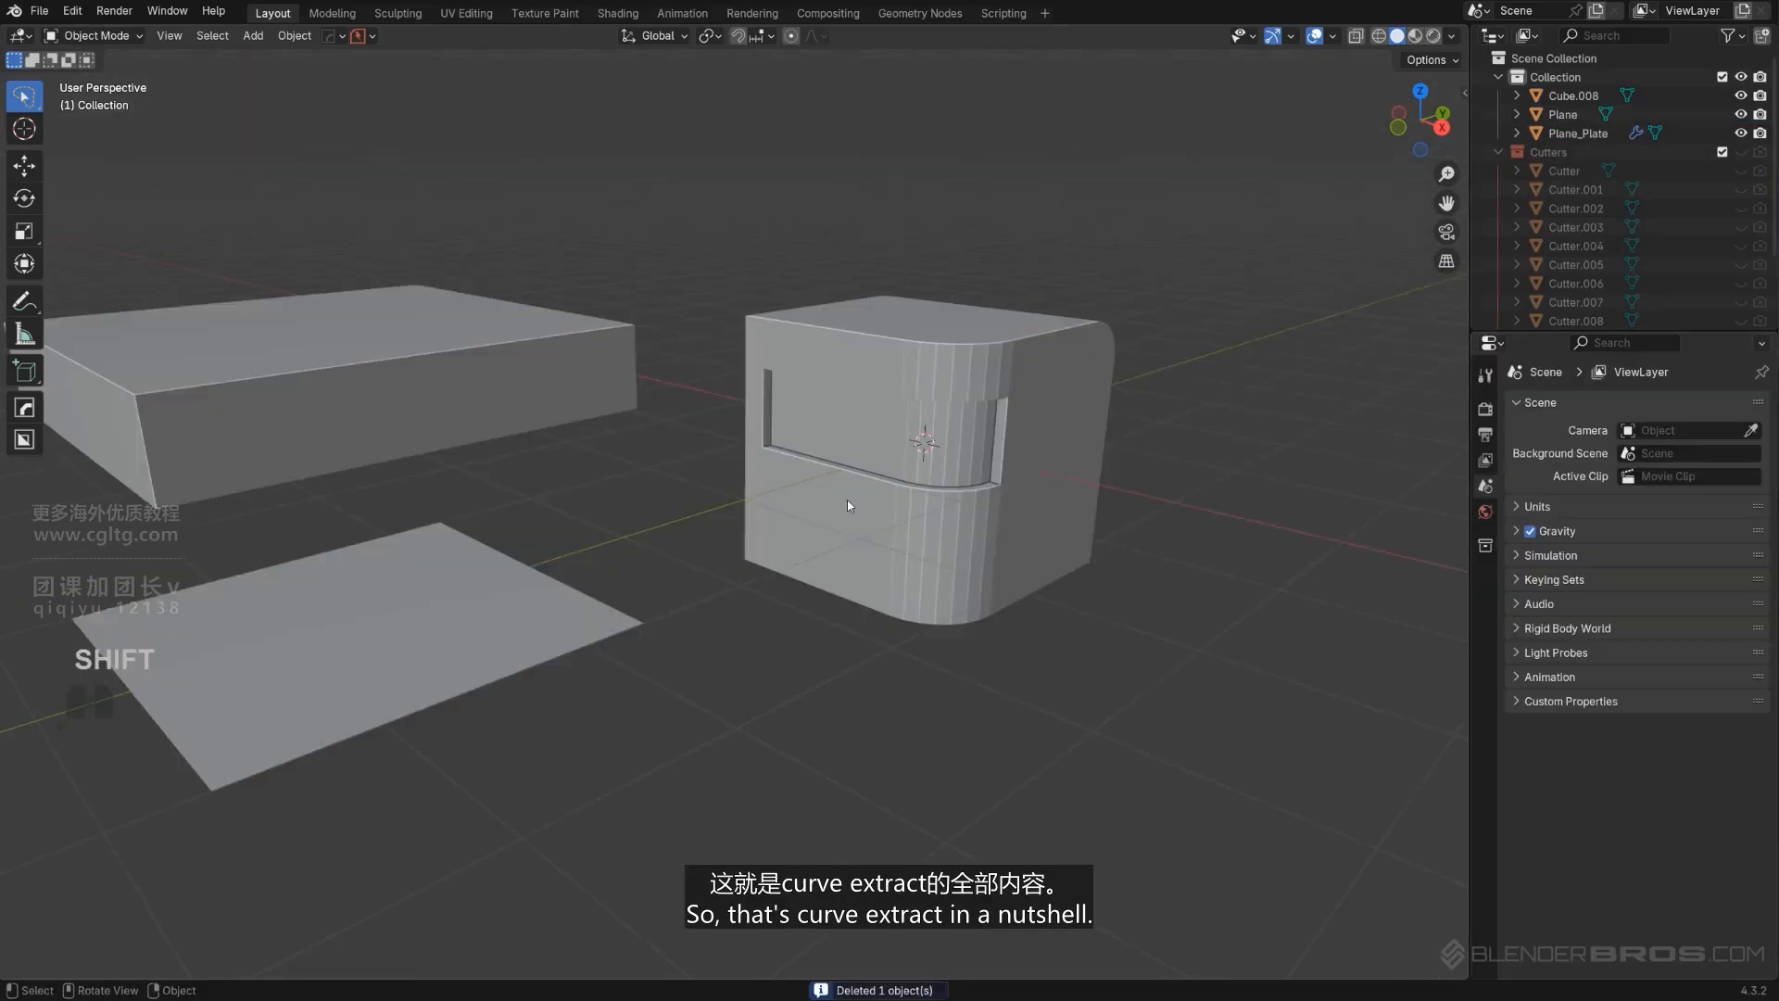
Delete the raised plate, the plane and the recessed cube from the scene.
scroll(847, 502, "down", 2)
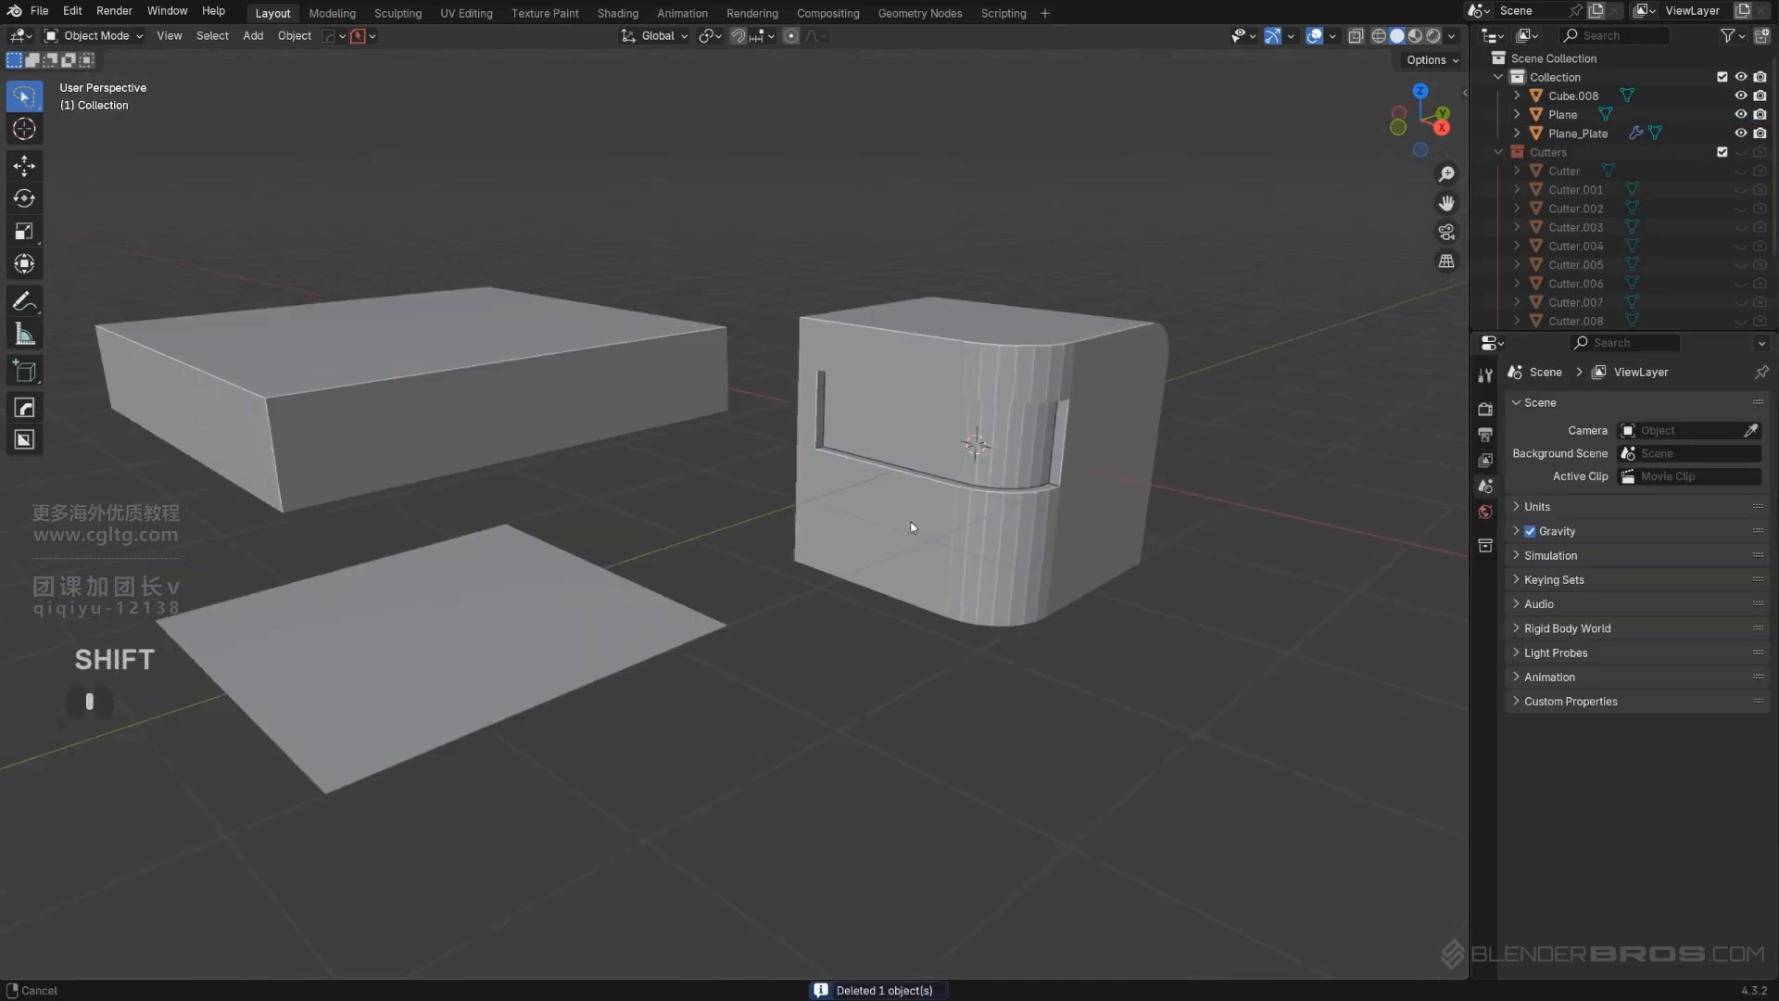
left_click(660, 593)
key("x")
left_click(623, 447)
key("Delete")
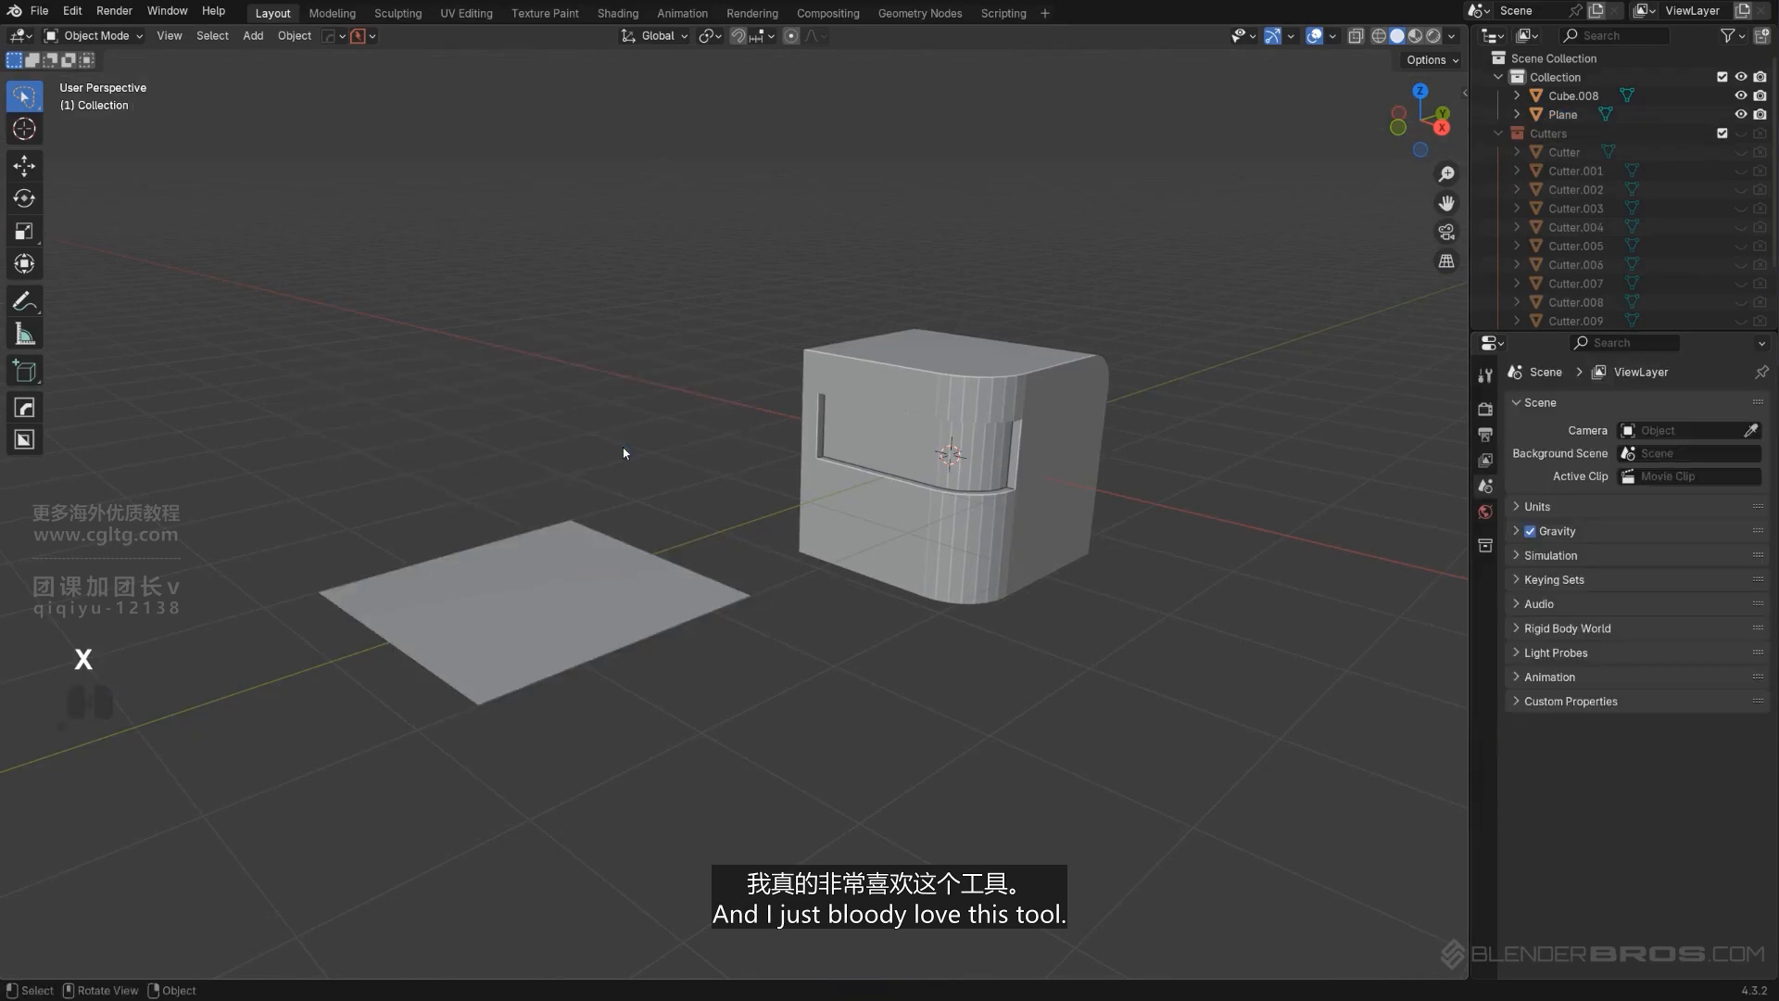
left_click(639, 554)
key("Delete")
left_click(1077, 478)
key("x")
left_click(1056, 470)
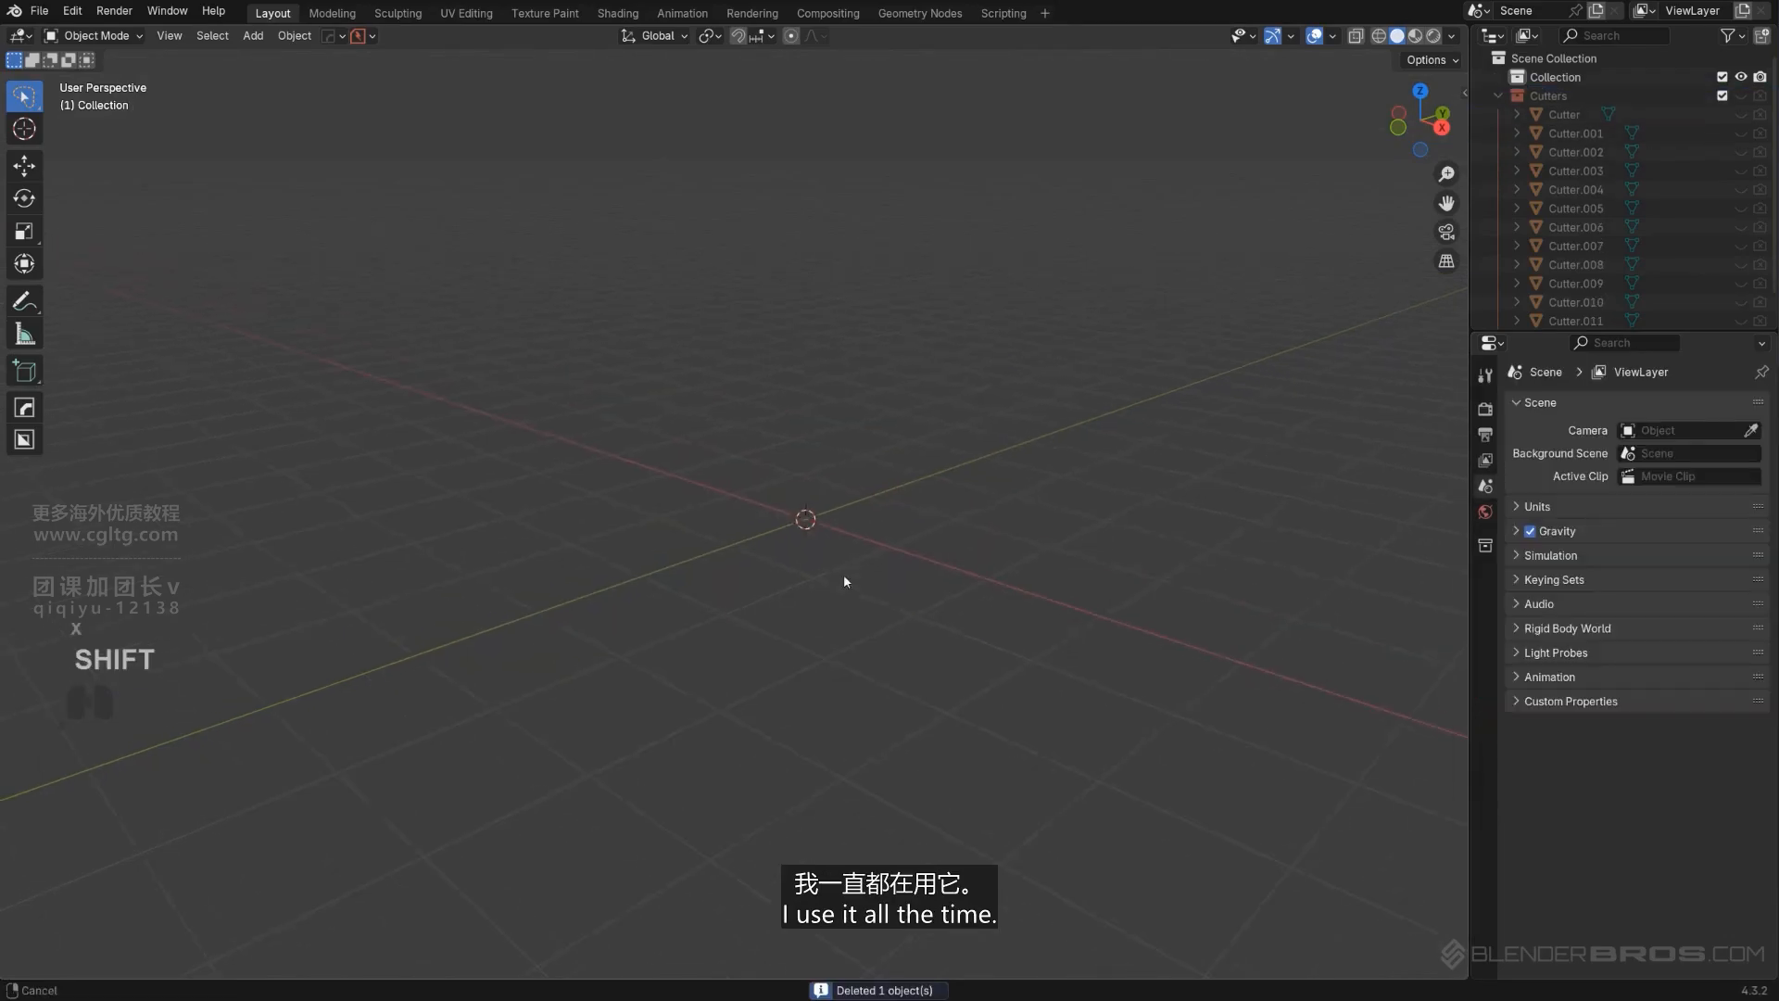
Add a new 2 m cube at the world origin.
key("shift+a")
mouse_move(834, 550)
left_click(955, 589)
scroll(955, 591, "up", 2)
middle_click_drag(936, 574, 779, 592, "shift")
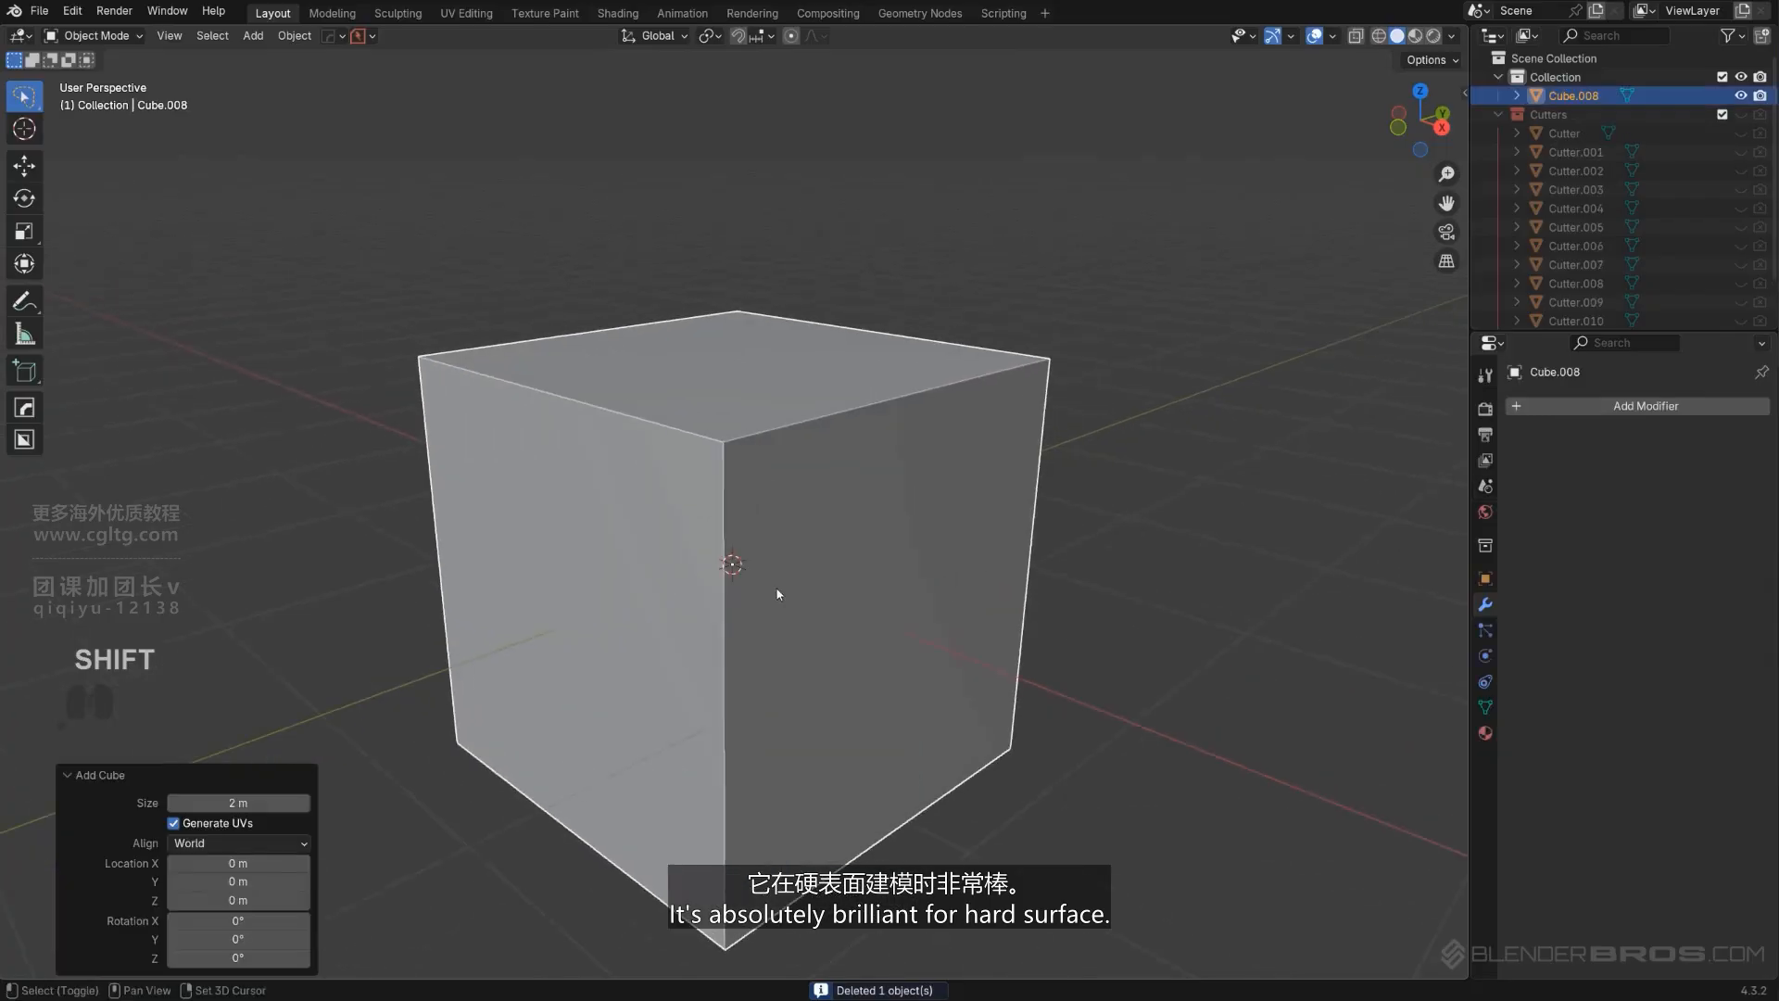
Extract a new object from the cube with Curve/Extract and move it by about 1.40 m X, 1.98 m Y and 0.67 m Z.
scroll(796, 583, "down", 2)
key("q")
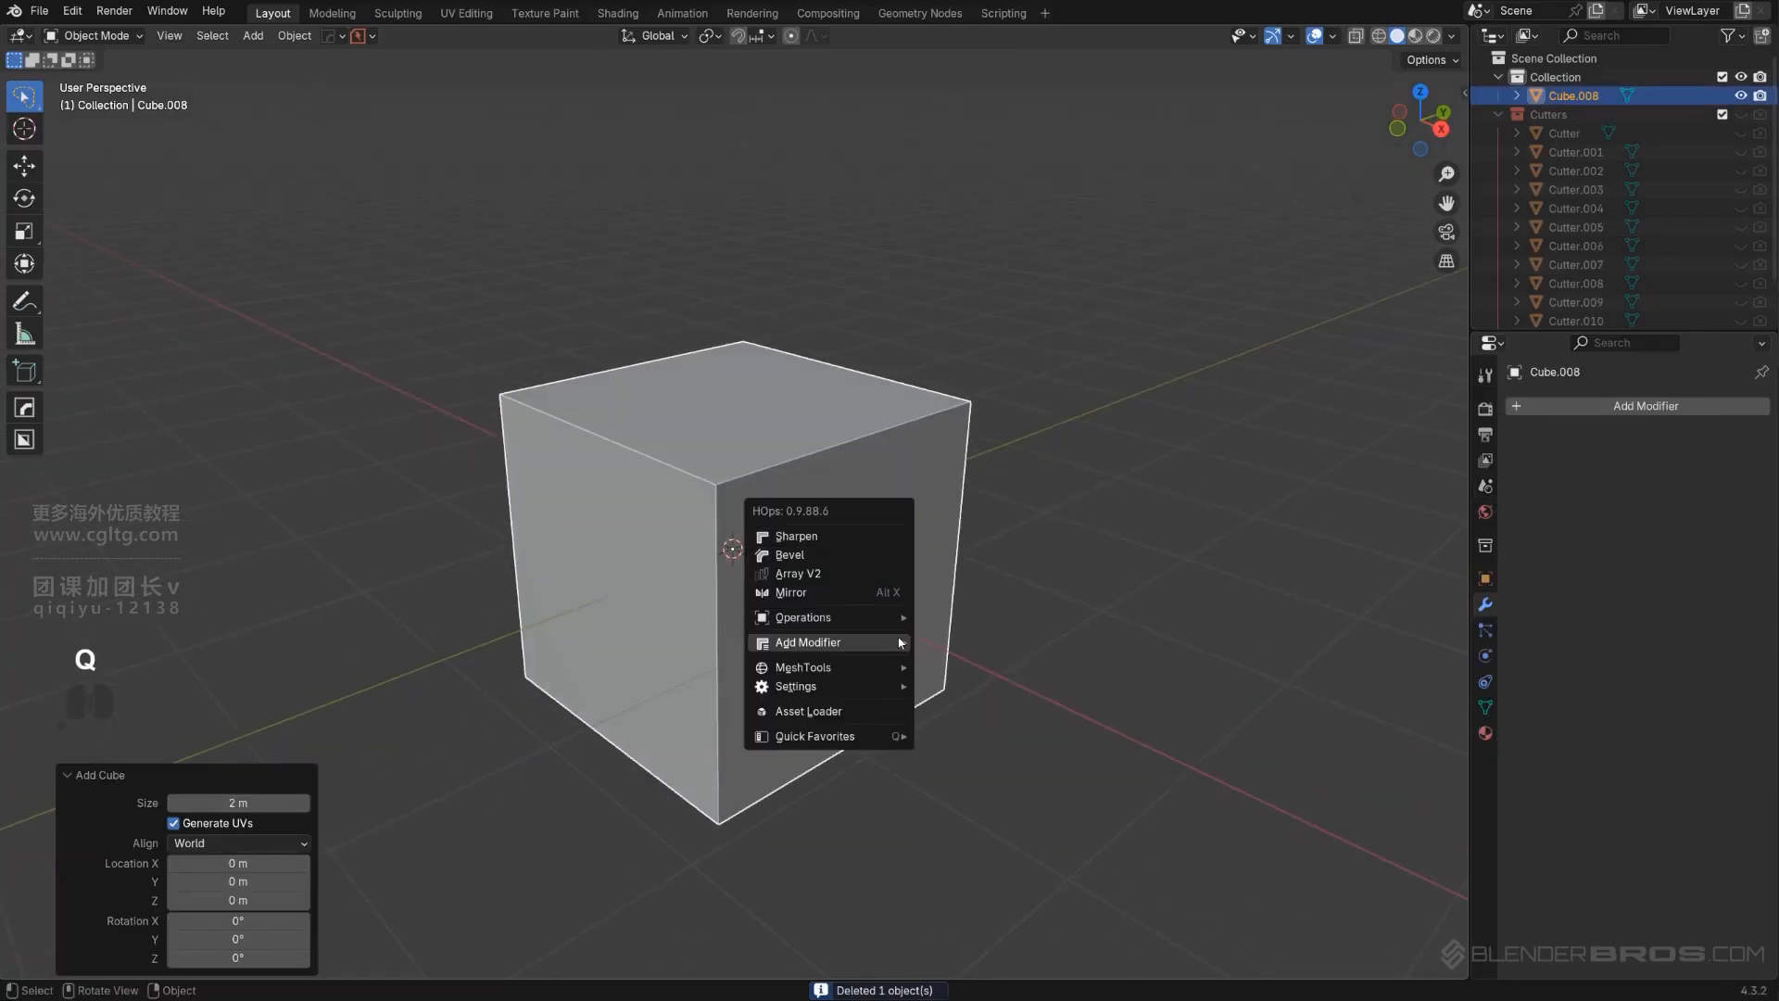
mouse_move(903, 667)
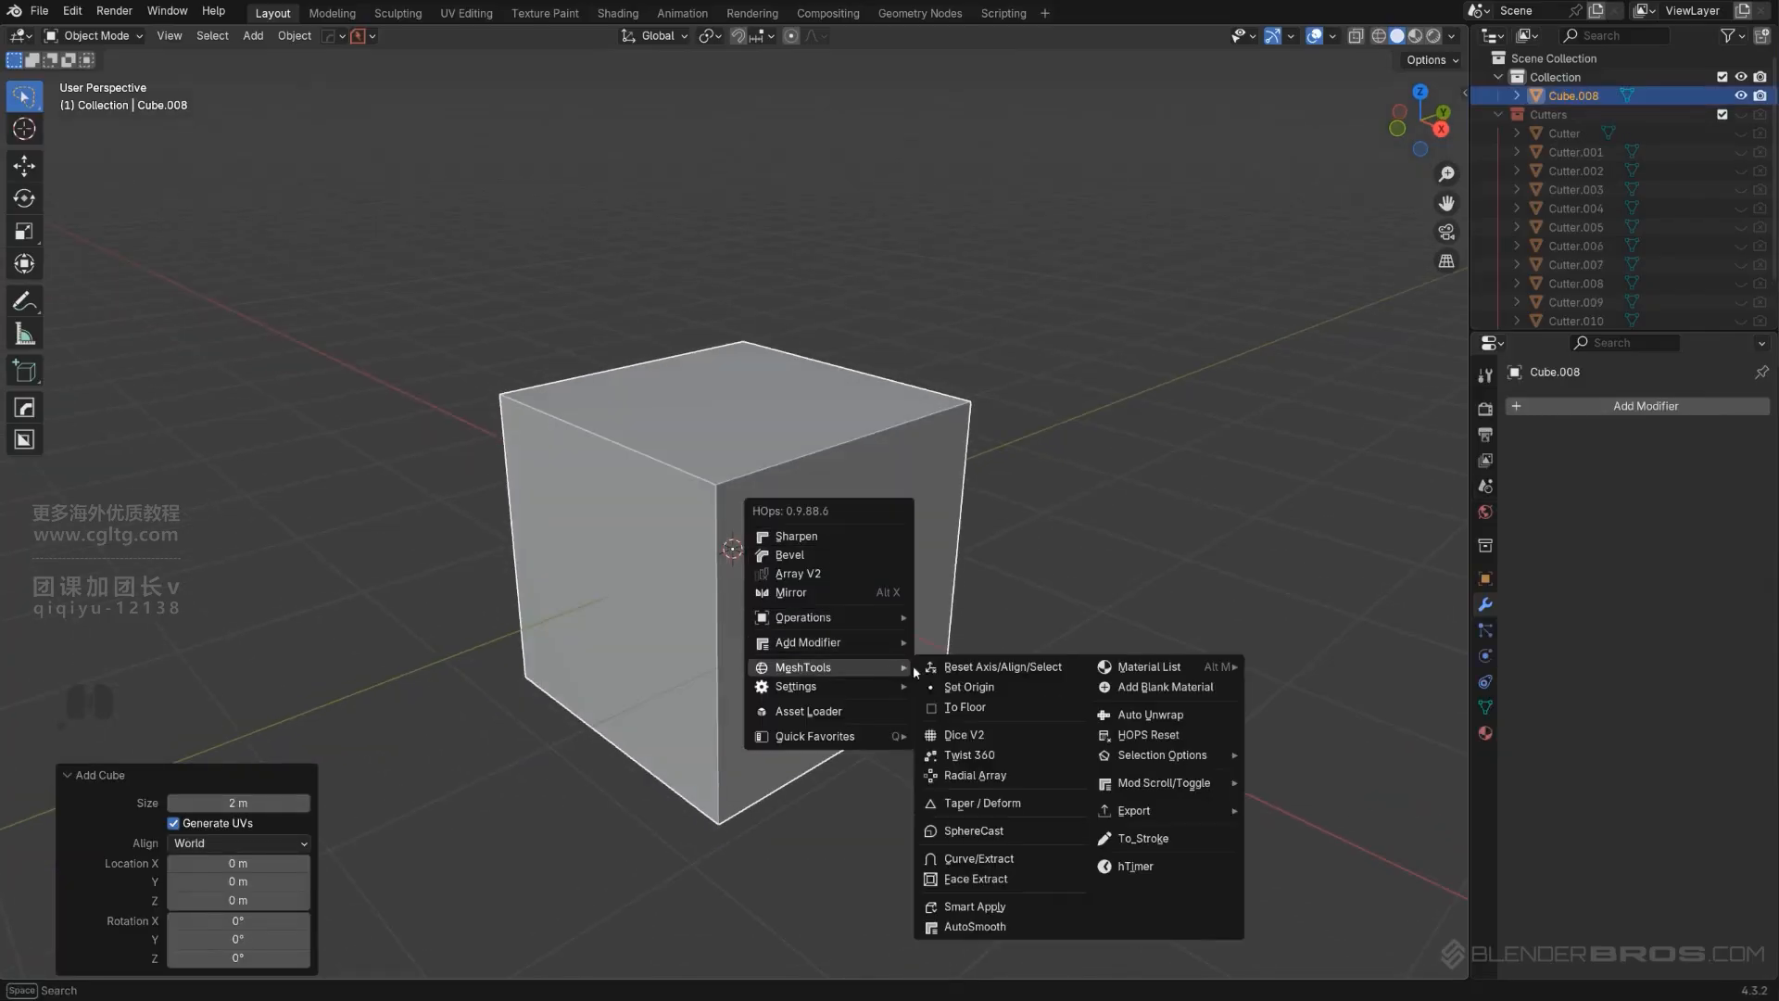
left_click(1027, 861, "ctrl")
key("g")
left_click(1220, 690)
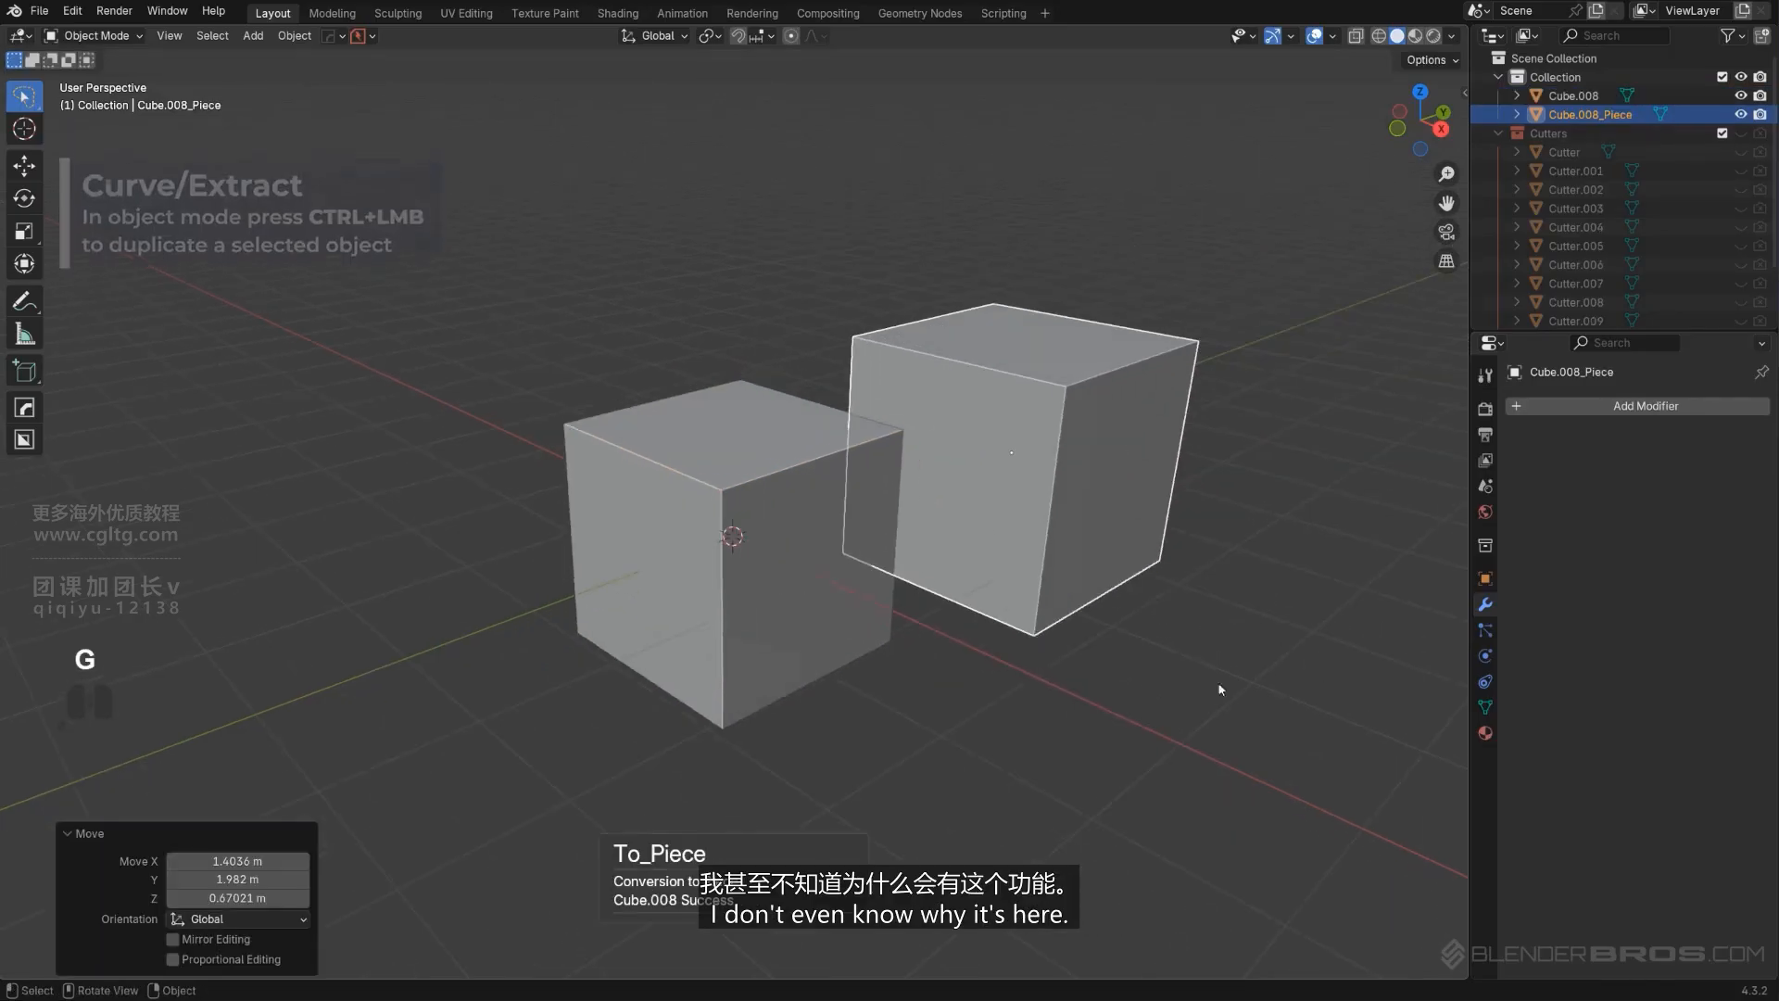
Duplicate the original cube in place with the standard duplicate command and delete the duplicate.
key("shift+d")
right_click(795, 470)
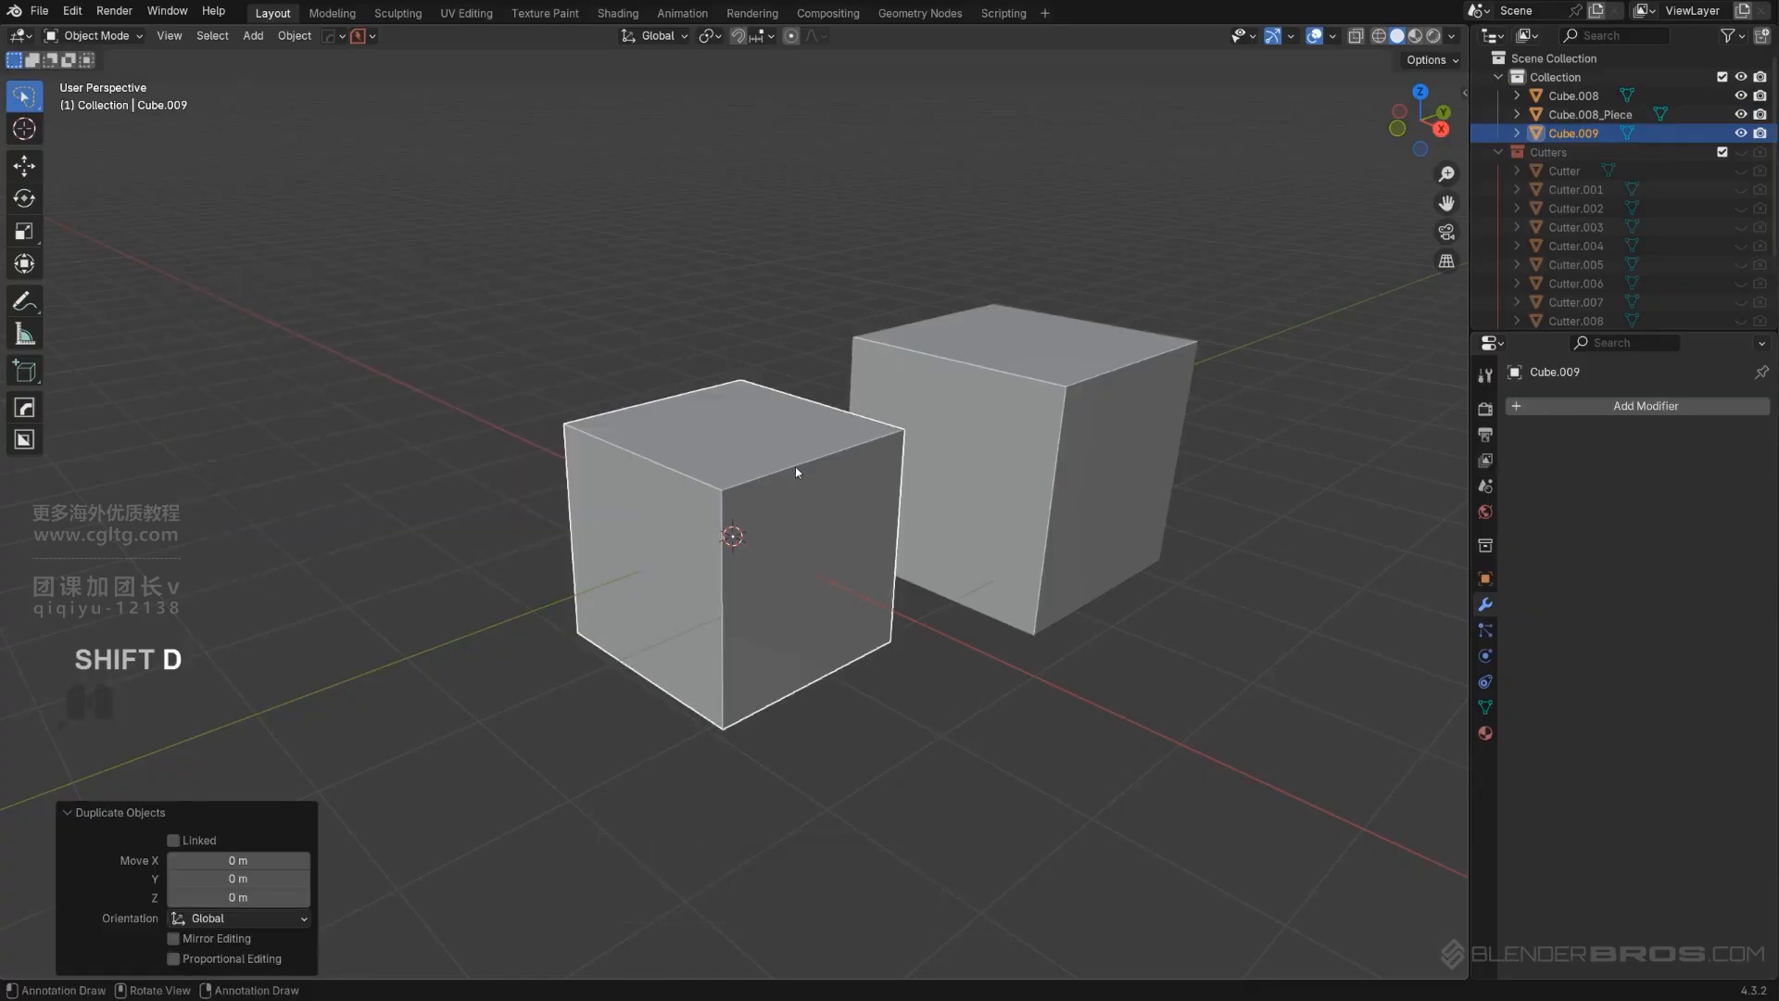
key("x")
Delete the extracted cube copy, reselect the original cube and bring up the Curve/Extract description in the MeshTools.
scroll(853, 499, "up", 2)
middle_click_drag(859, 497, 790, 498, "shift")
left_click(1108, 397)
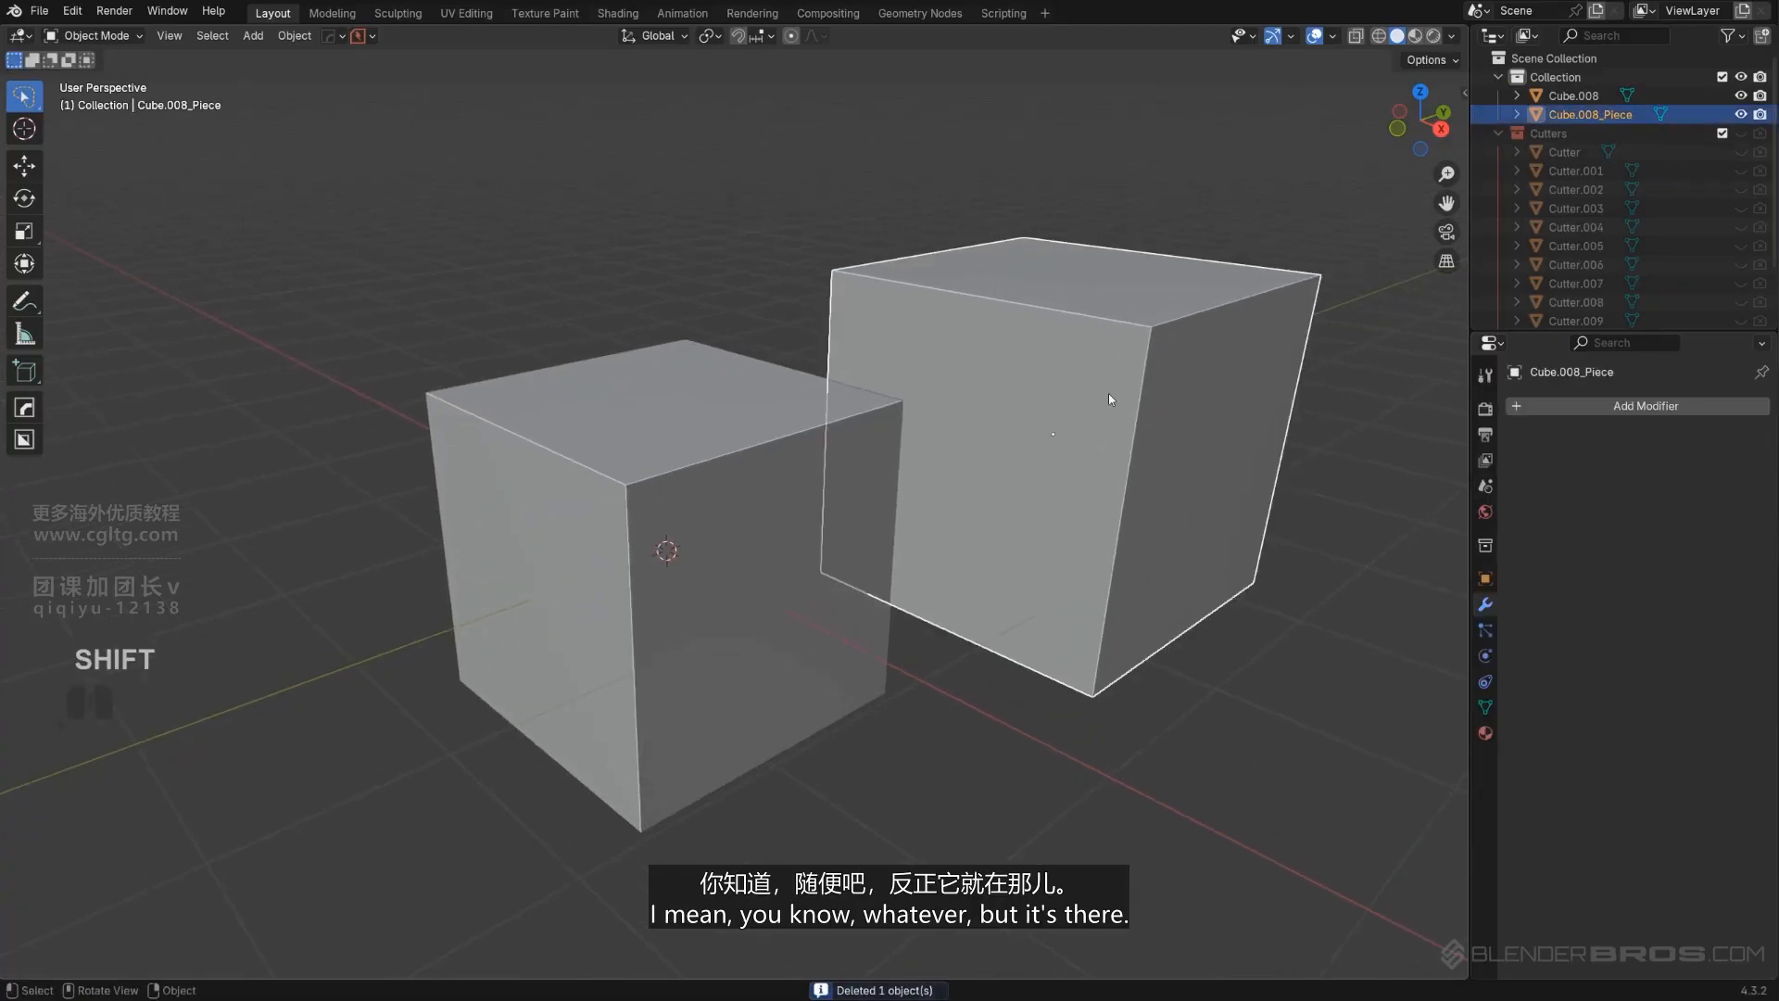
key("x")
left_click(808, 480)
key("q")
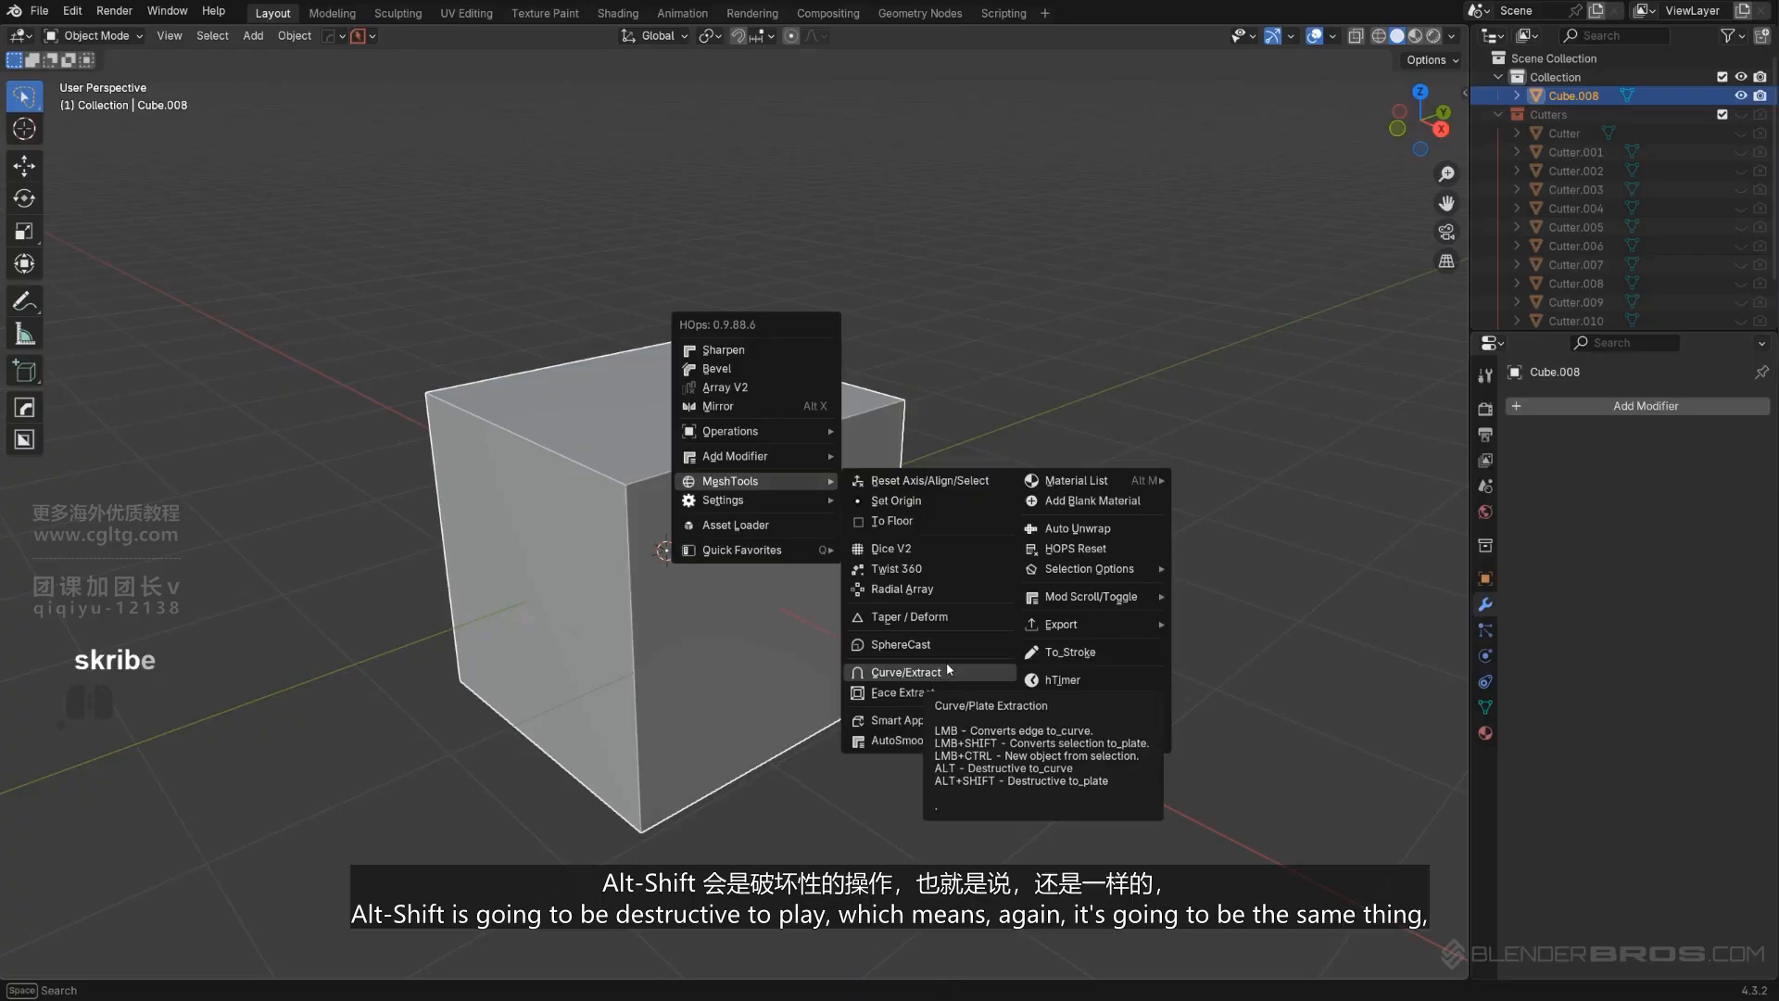
Add a 2 m plane at the world origin and move it about -4.56 m along Y.
scroll(465, 725, "down", 1)
middle_click_drag(465, 729, 738, 596, "shift")
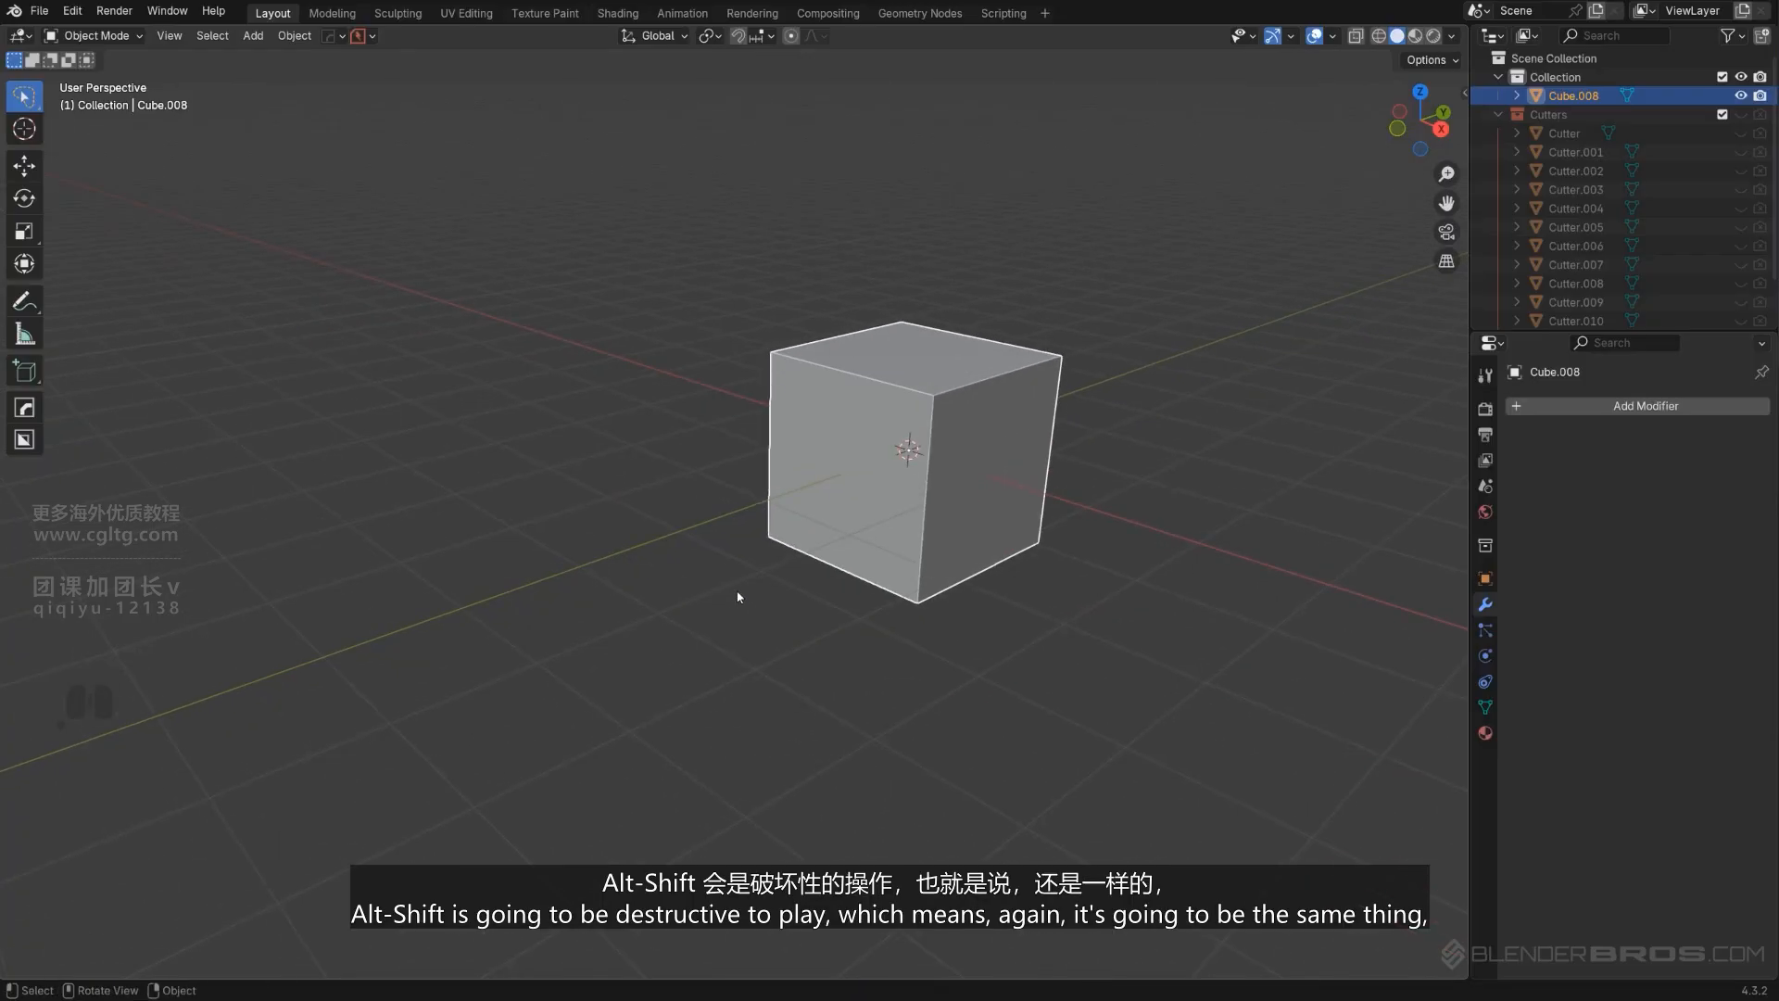
key("shift+a")
mouse_move(754, 587)
left_click(876, 608)
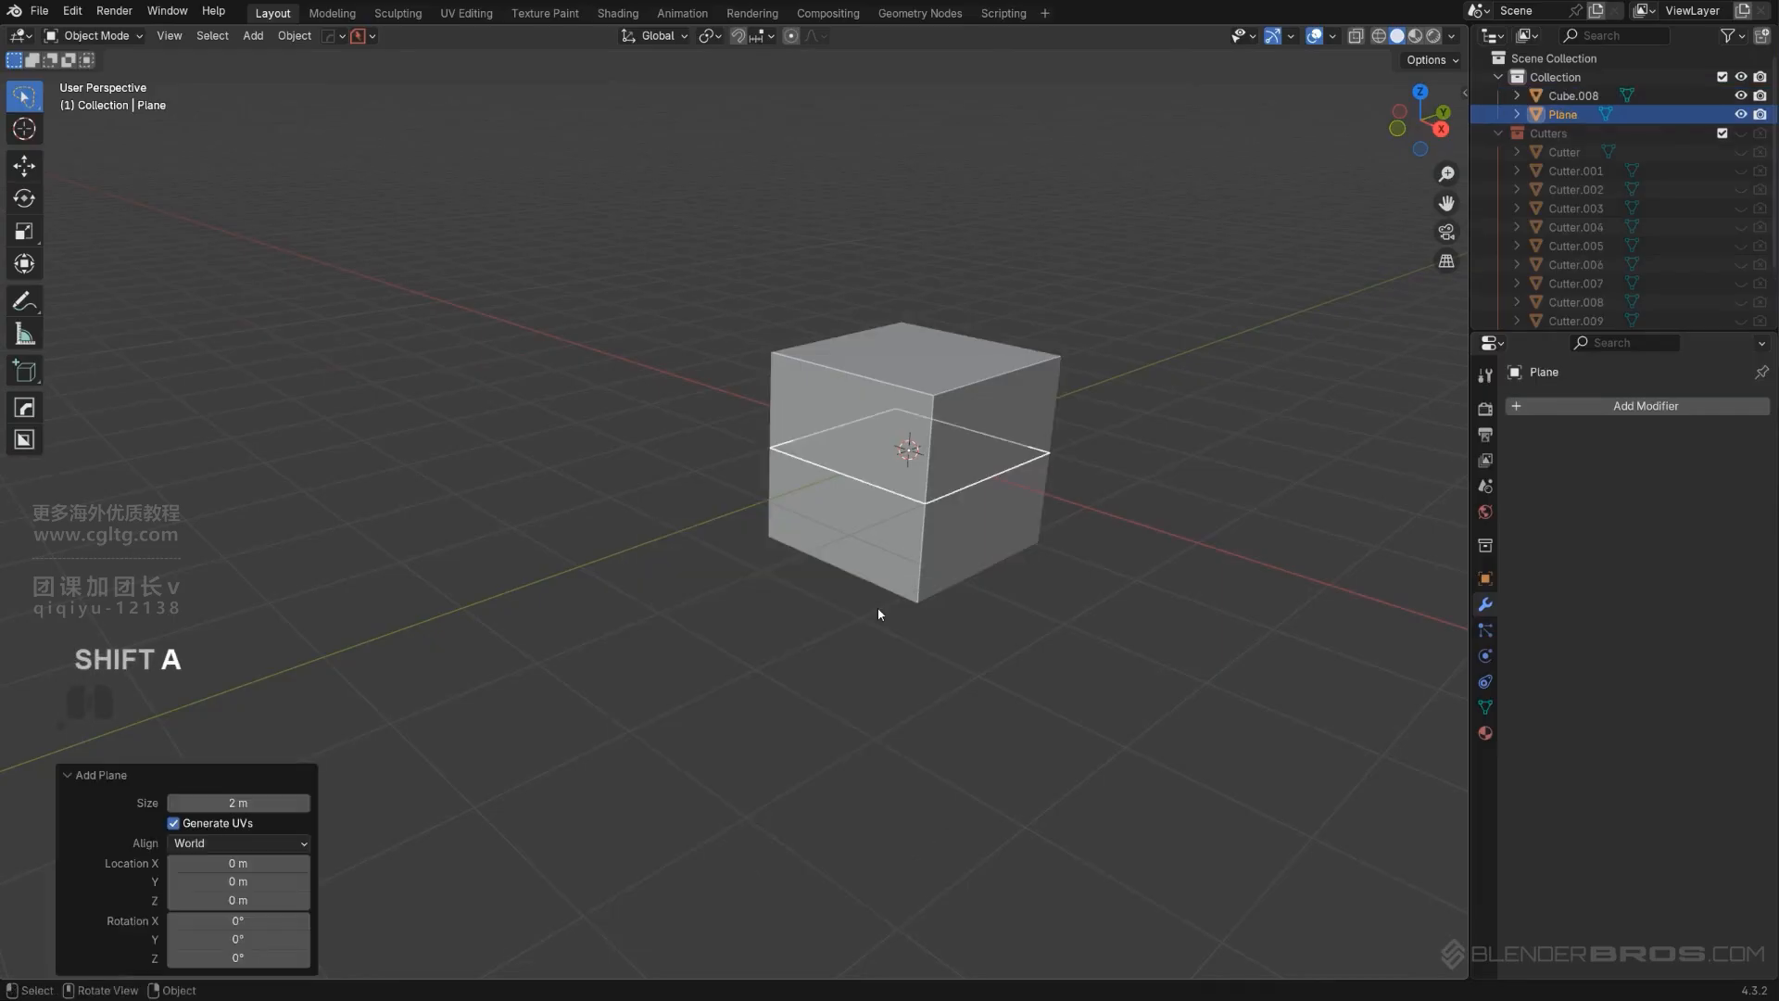
key("g")
left_click(608, 640)
Convert the plane into a separate solidified plate with Curve/Extract's destructive to-plate option.
scroll(608, 646, "up", 2)
key("q")
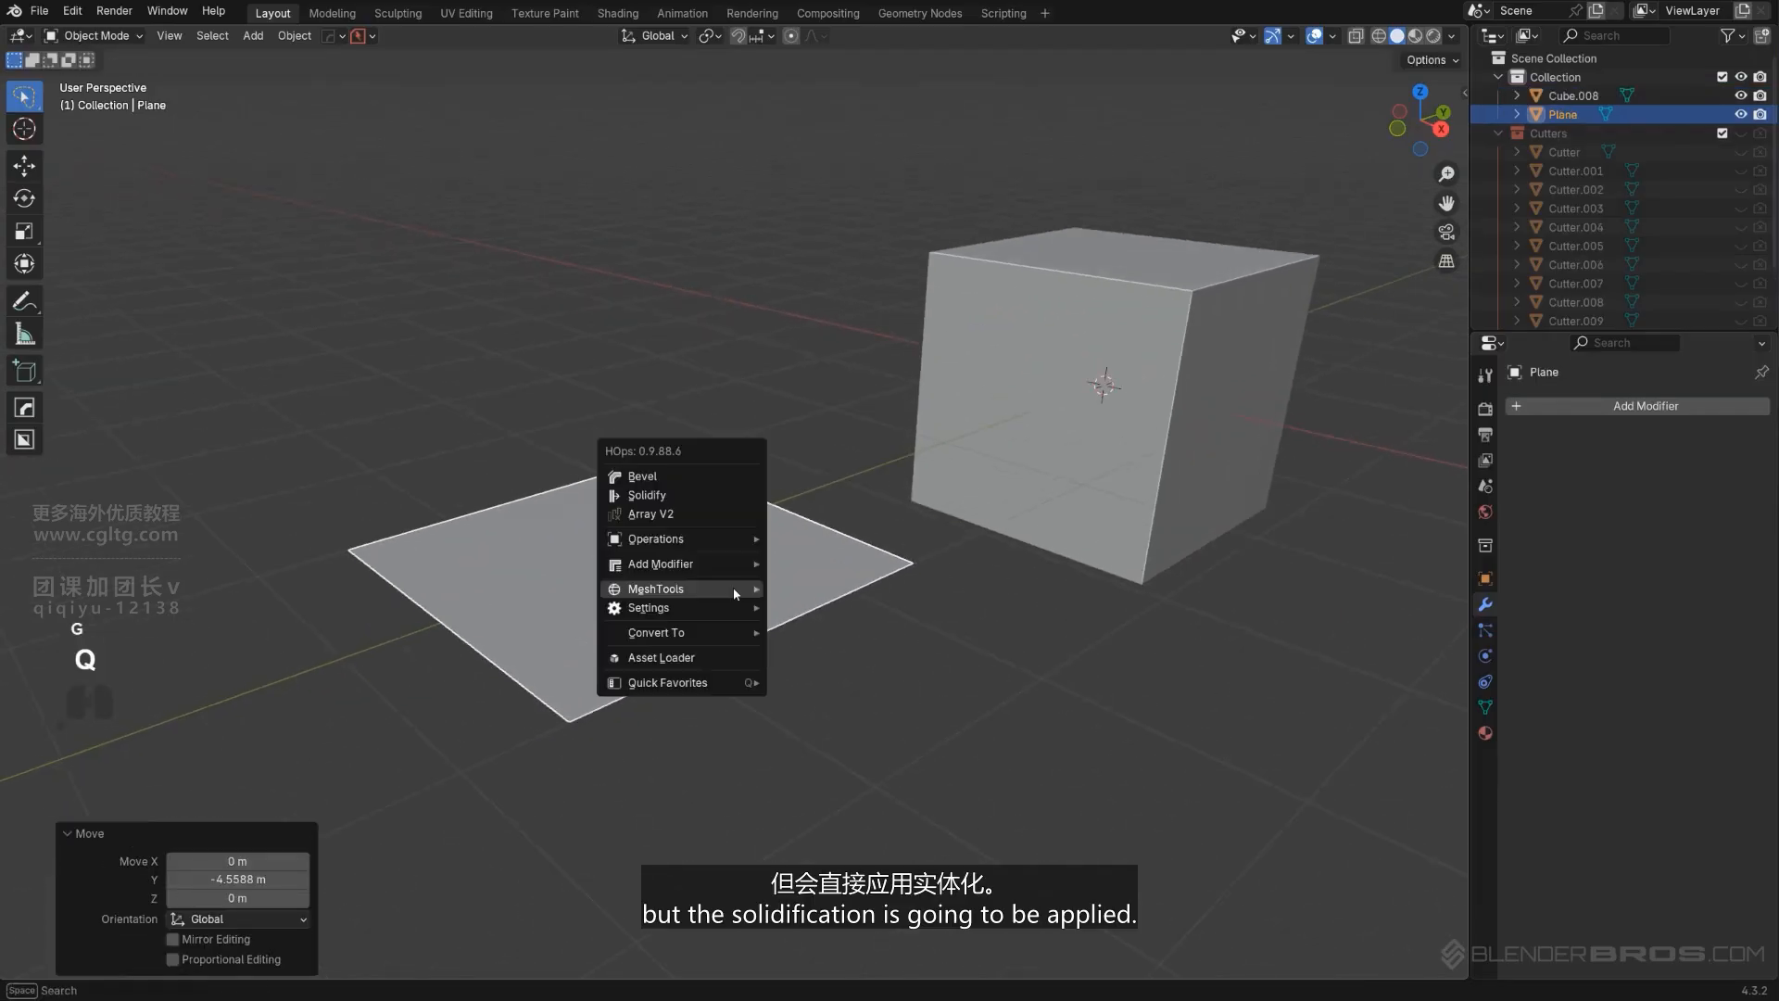
mouse_move(734, 594)
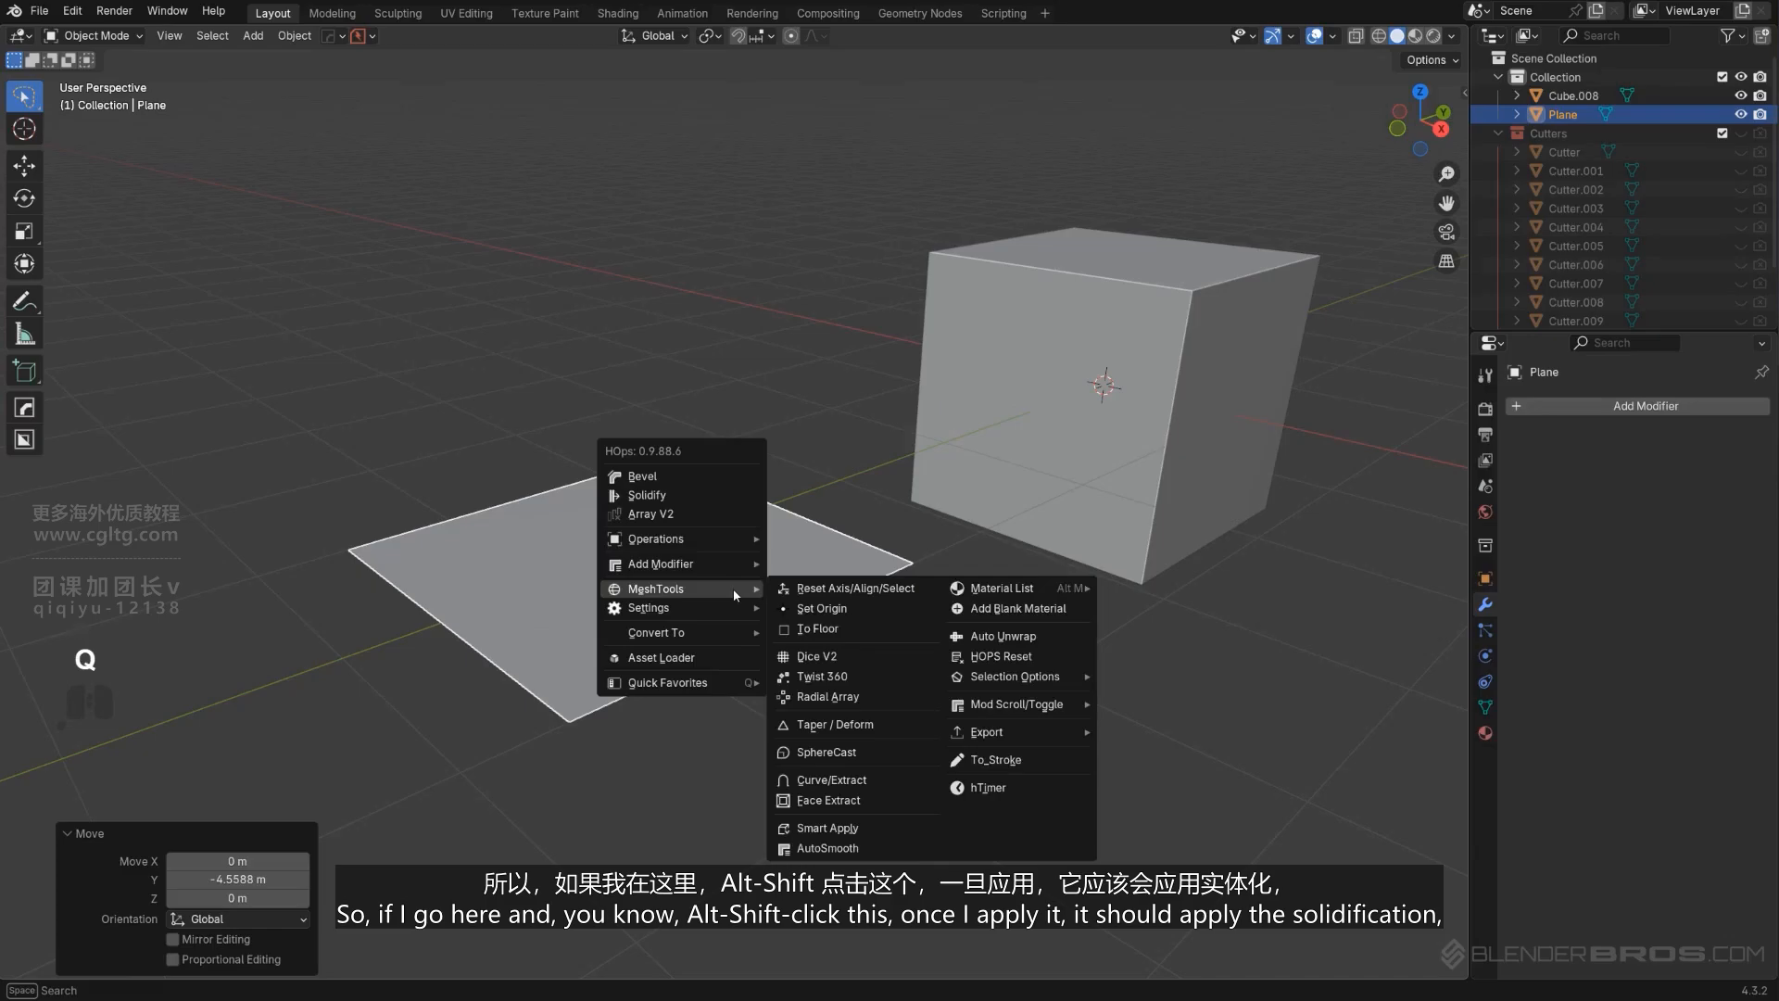
left_click(852, 781, "alt+shift")
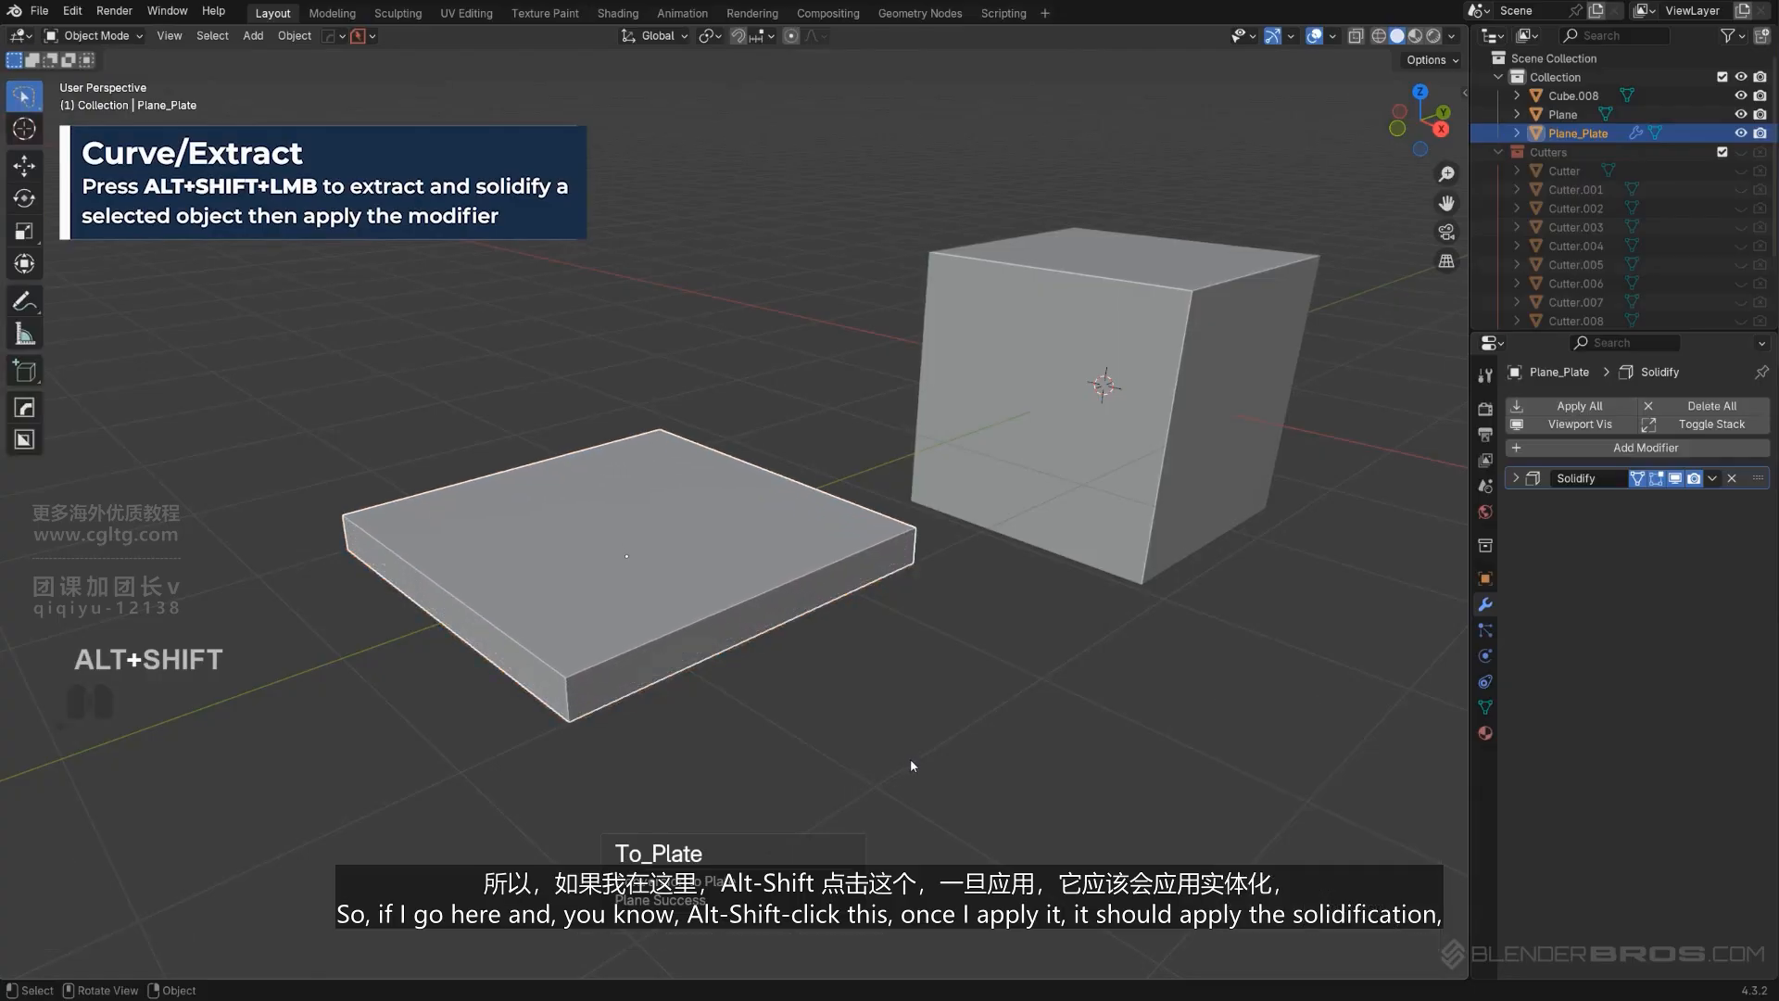
Move the plate by about -0.19 m X, 0.21 m Y and 0.67 m Z and apply its Solidify modifier.
scroll(819, 691, "up", 2)
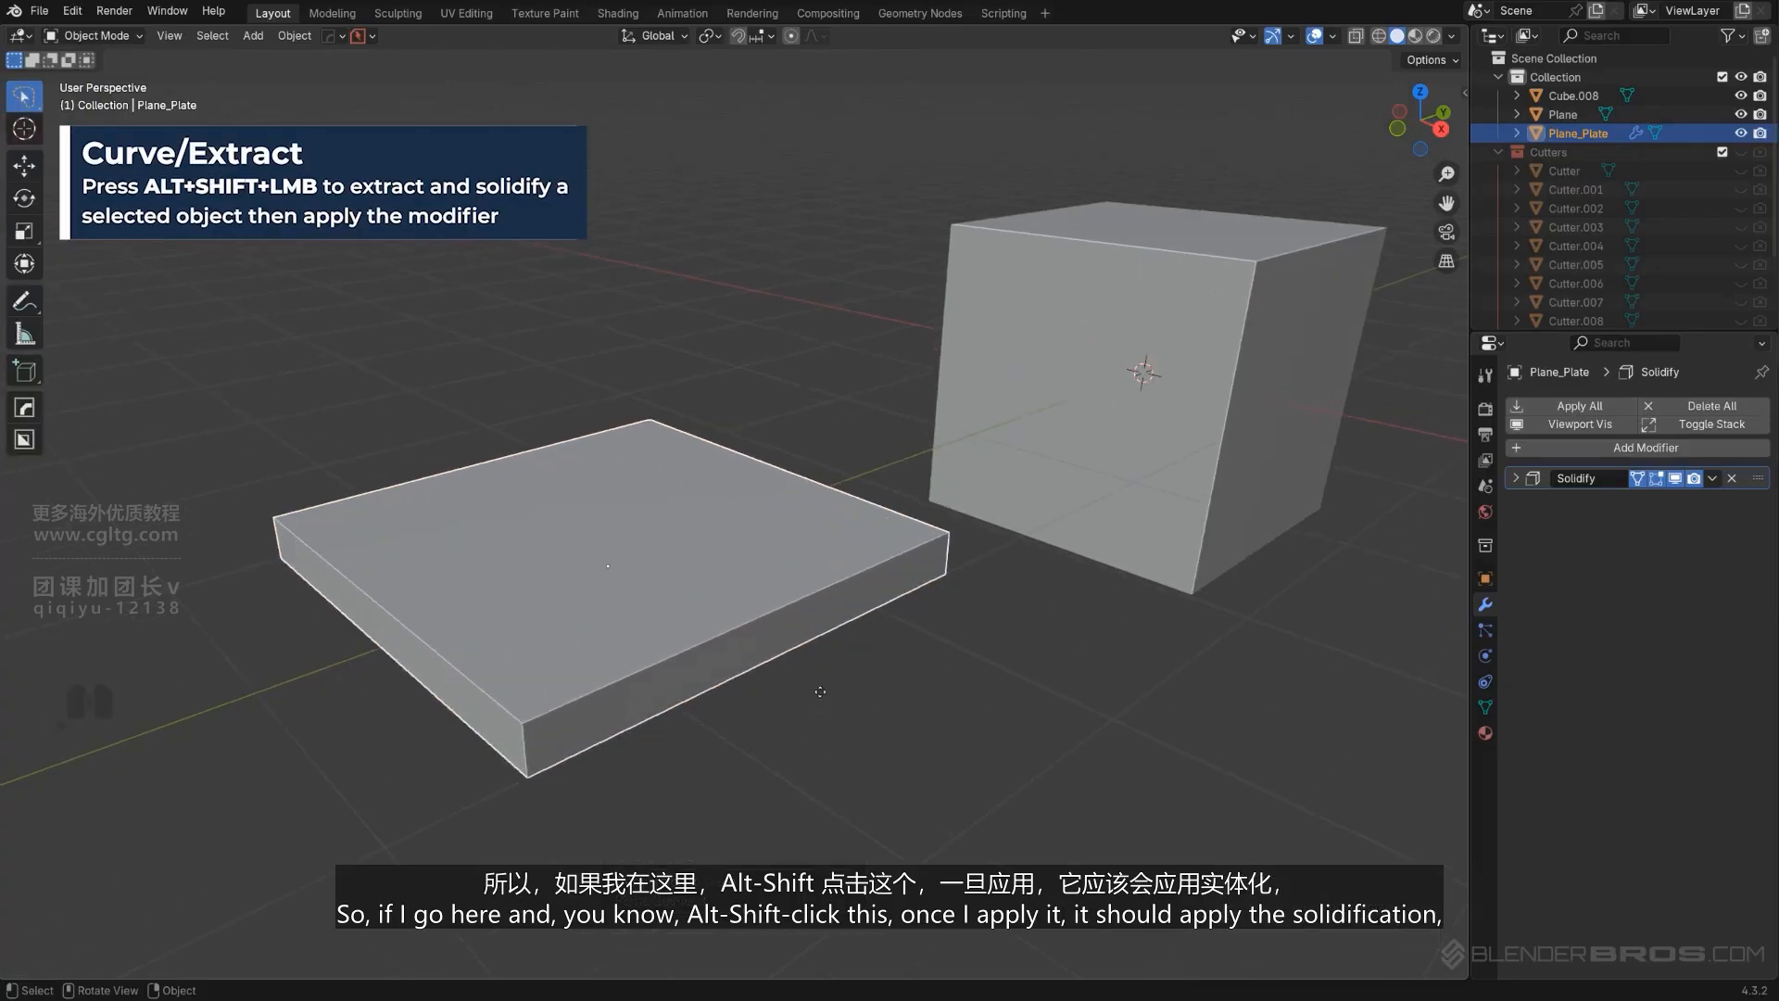
key("g")
left_click(827, 523)
middle_click_drag(825, 519, 870, 524)
scroll(869, 524, "up", 3)
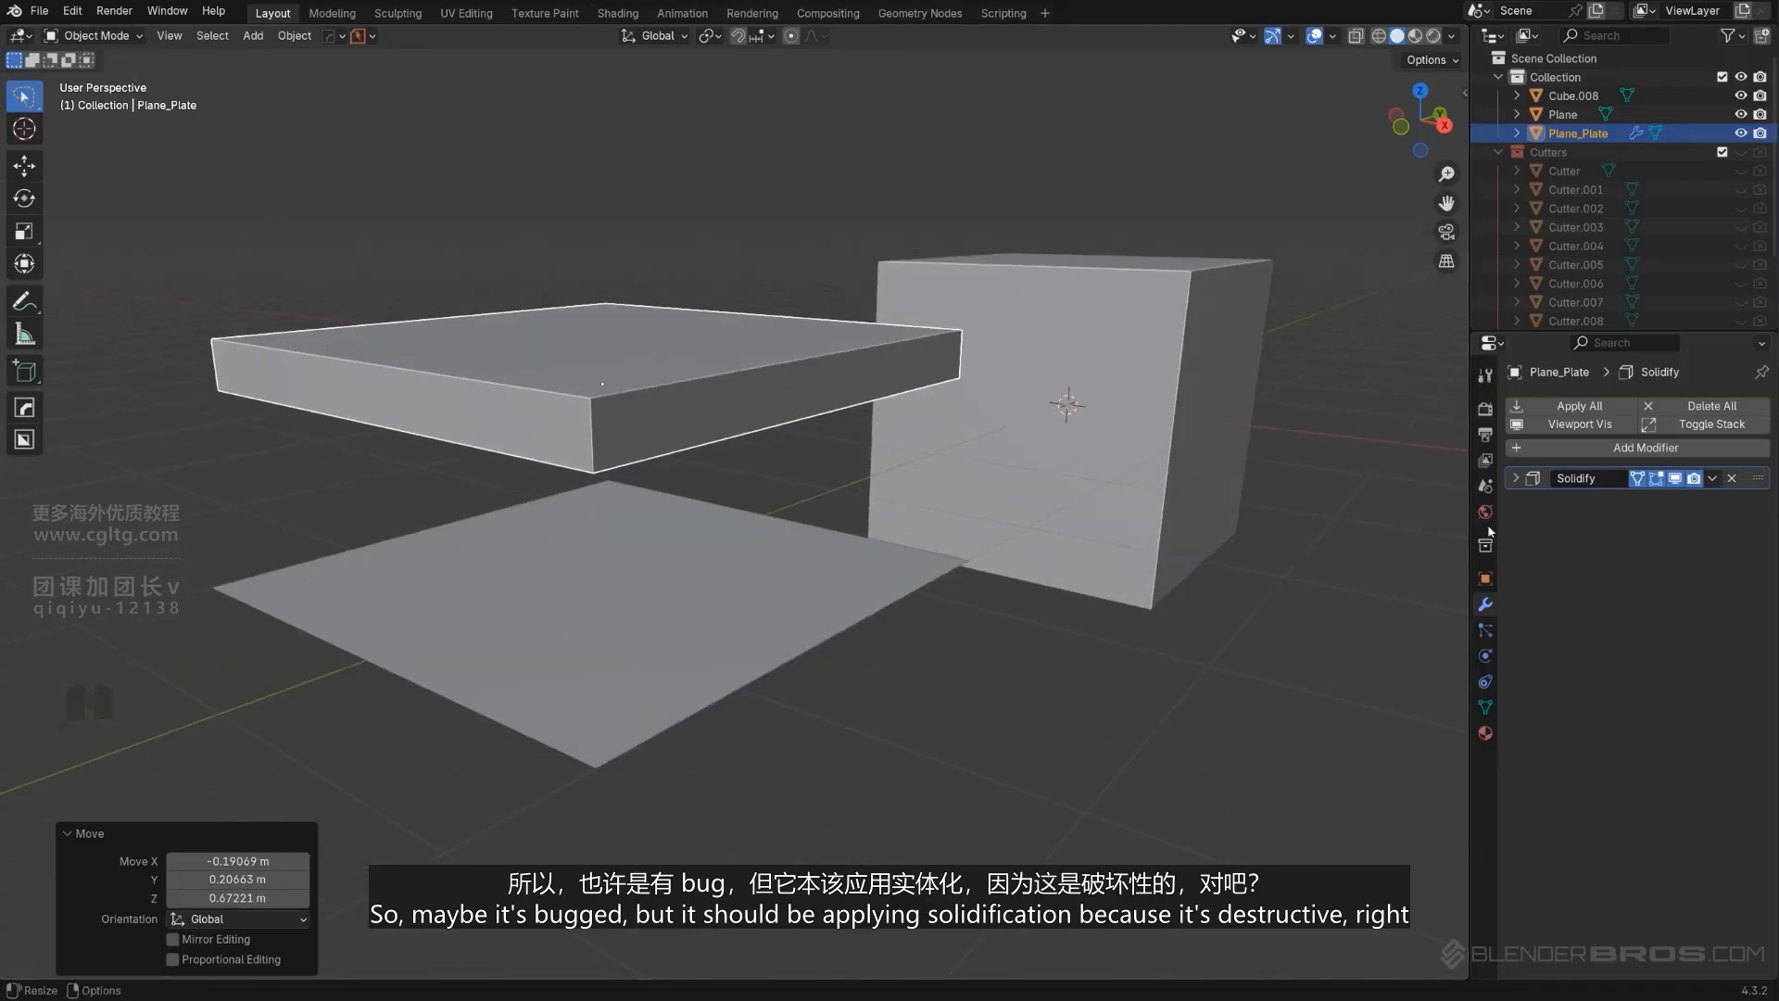
left_click(1711, 479)
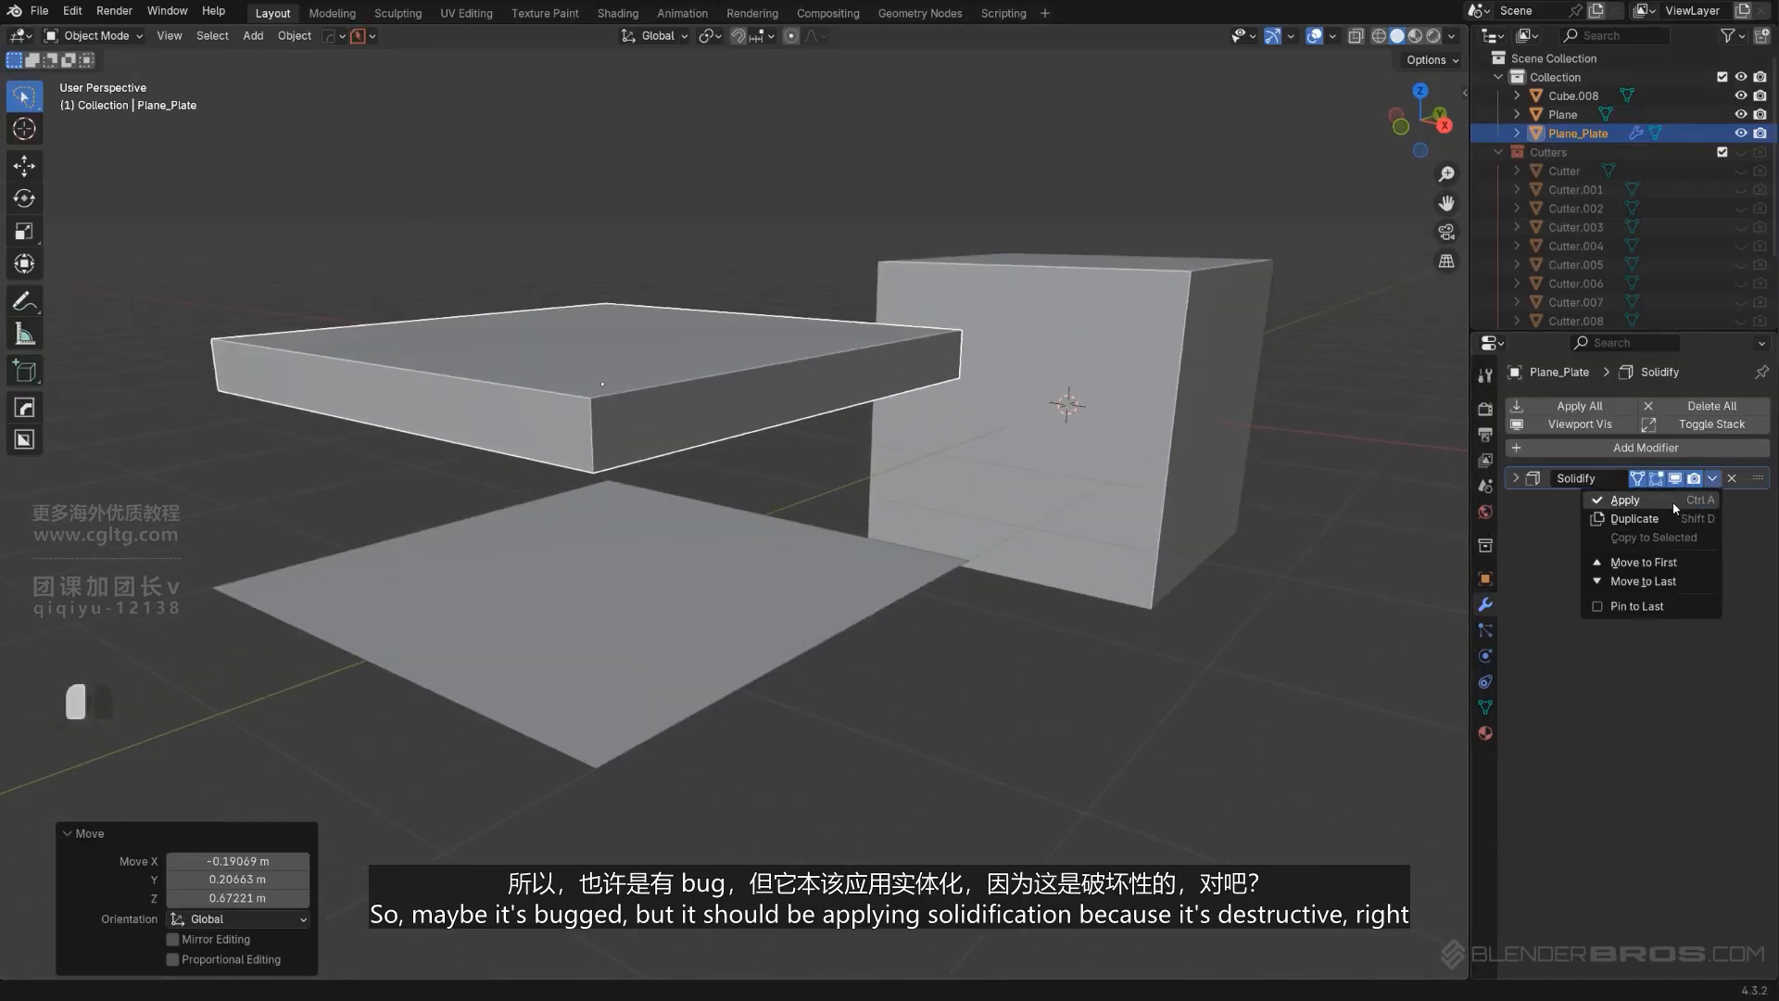
left_click(1675, 507)
Delete the plane, the raised plate and the cube from the scene.
middle_click_drag(760, 445, 814, 497)
left_click(748, 576)
key("x")
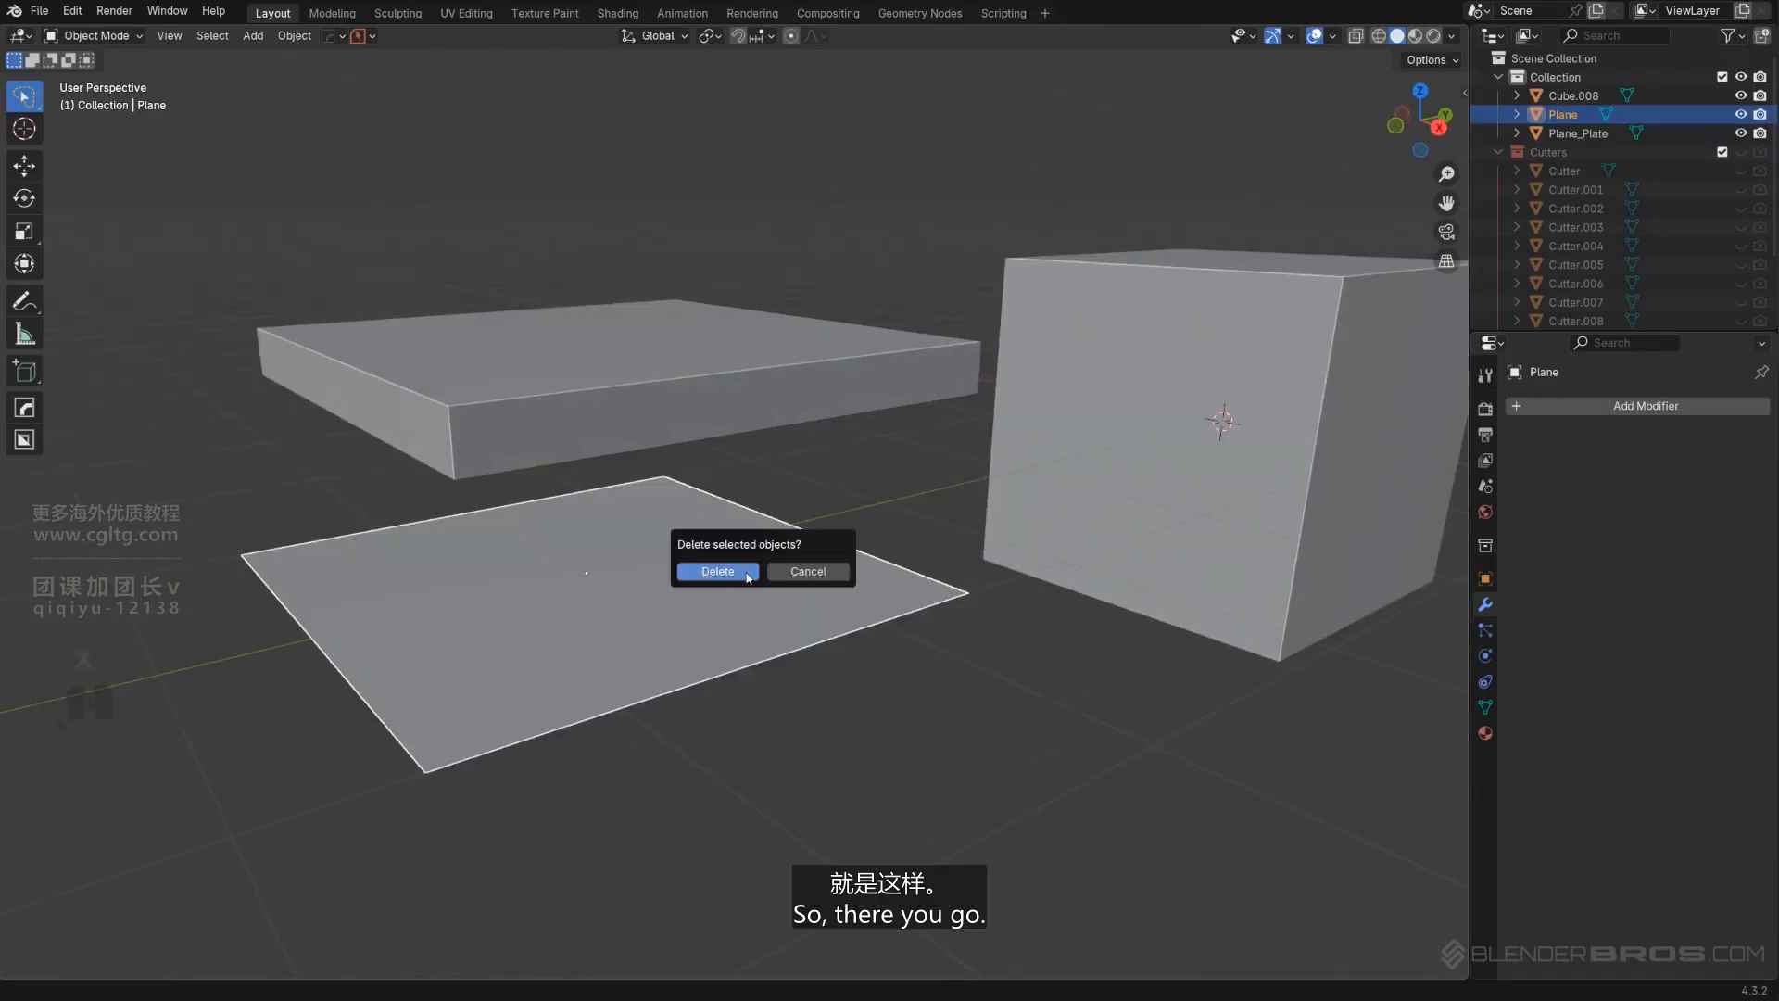
left_click(747, 576)
left_click(730, 399)
key("x")
left_click(730, 398)
left_click(1165, 398)
key("x")
left_click(1160, 403)
Add a new 2 m cube at the world origin.
middle_click_drag(1195, 428, 945, 468, "shift")
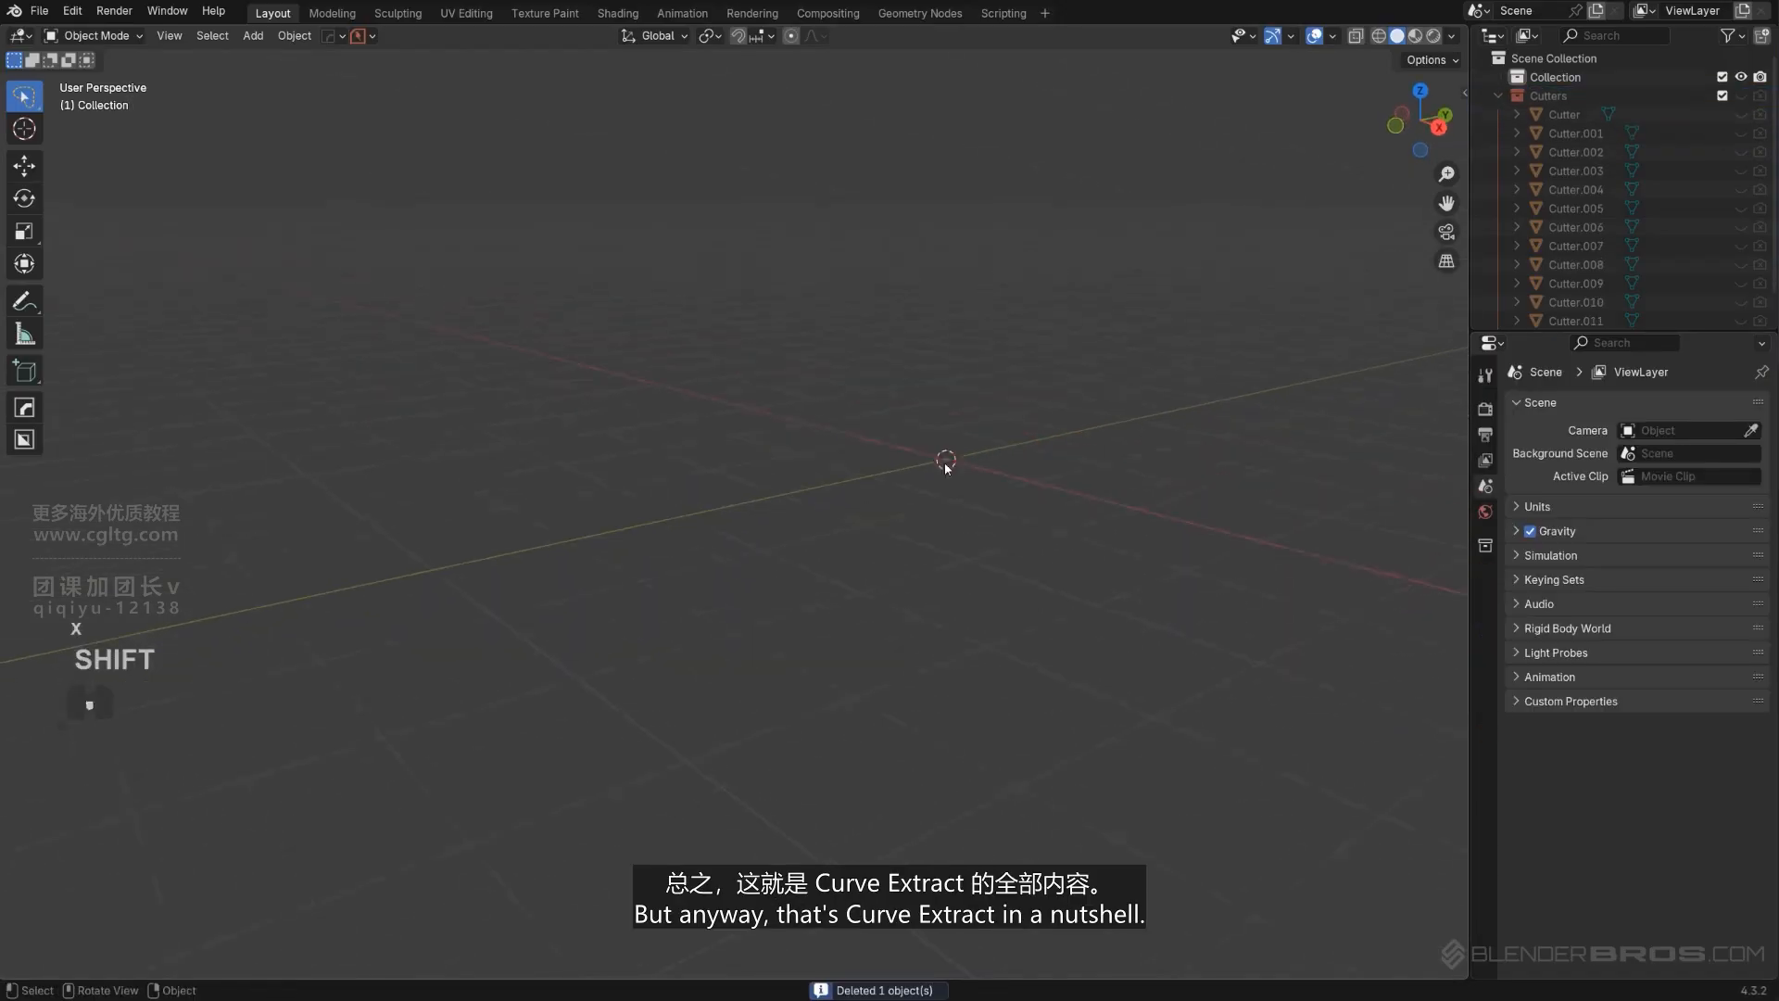
middle_click_drag(1091, 499, 904, 486, "shift")
key("shift+a")
mouse_move(904, 487)
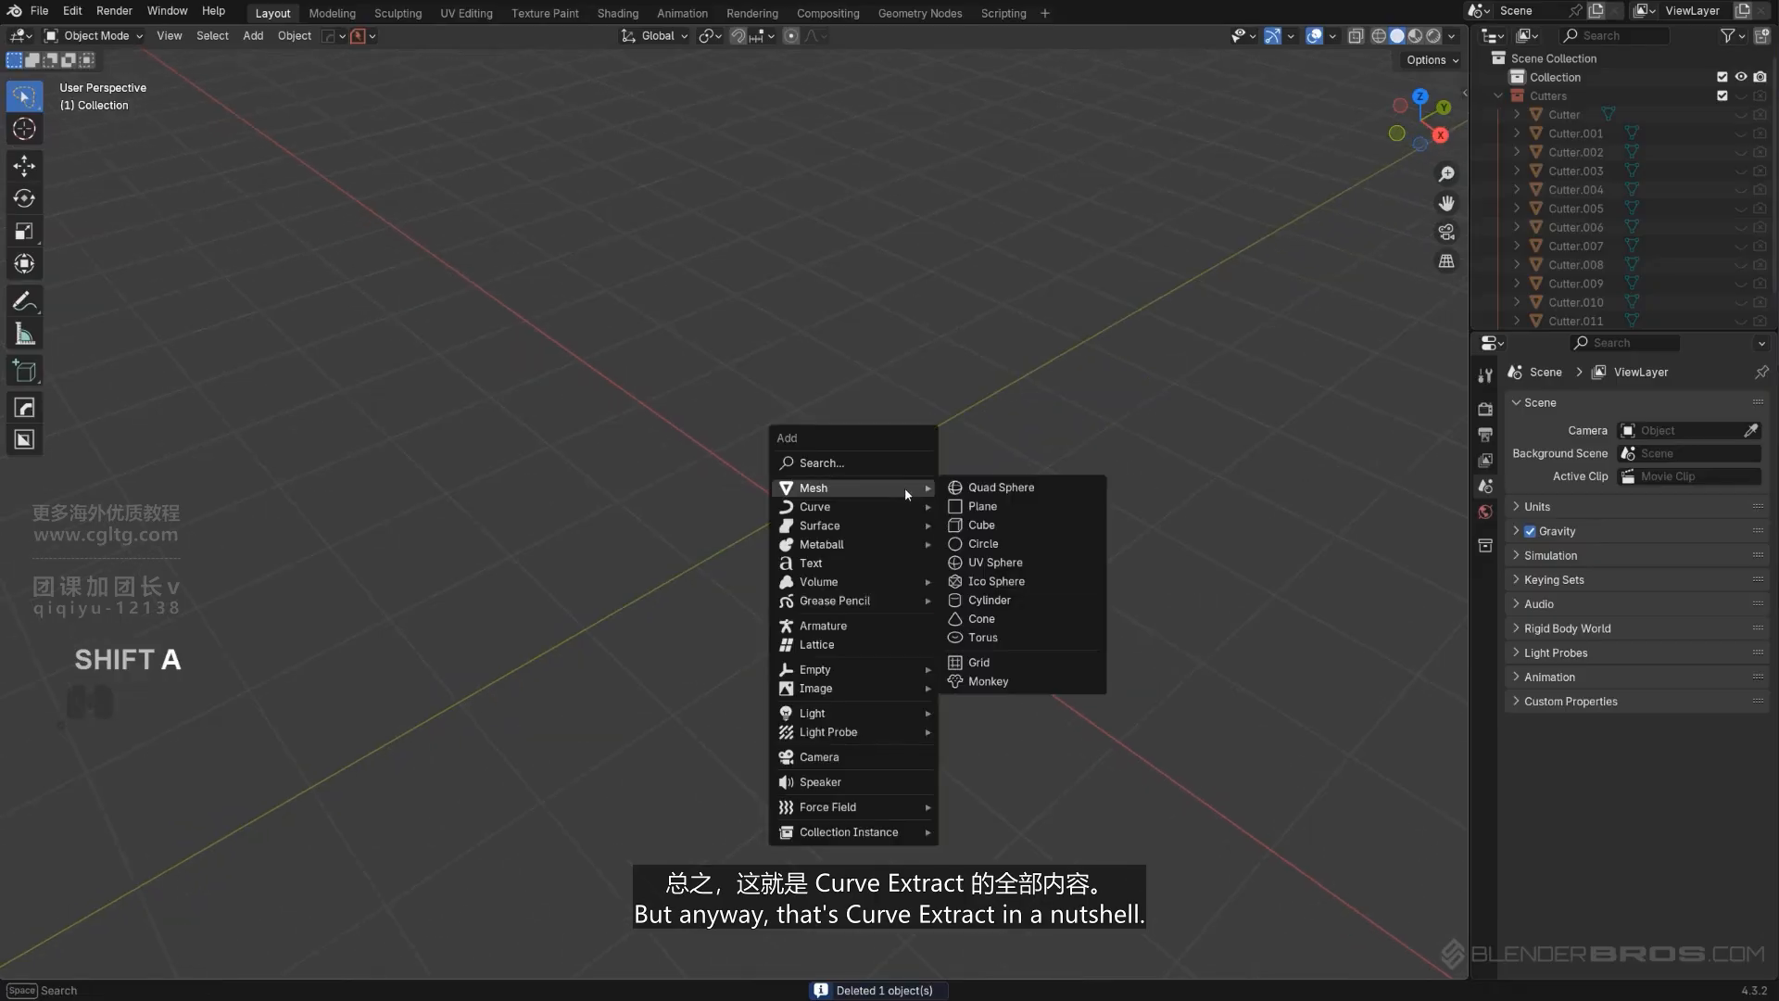
left_click(982, 525)
scroll(804, 528, "up", 4)
key("q")
mouse_move(827, 492)
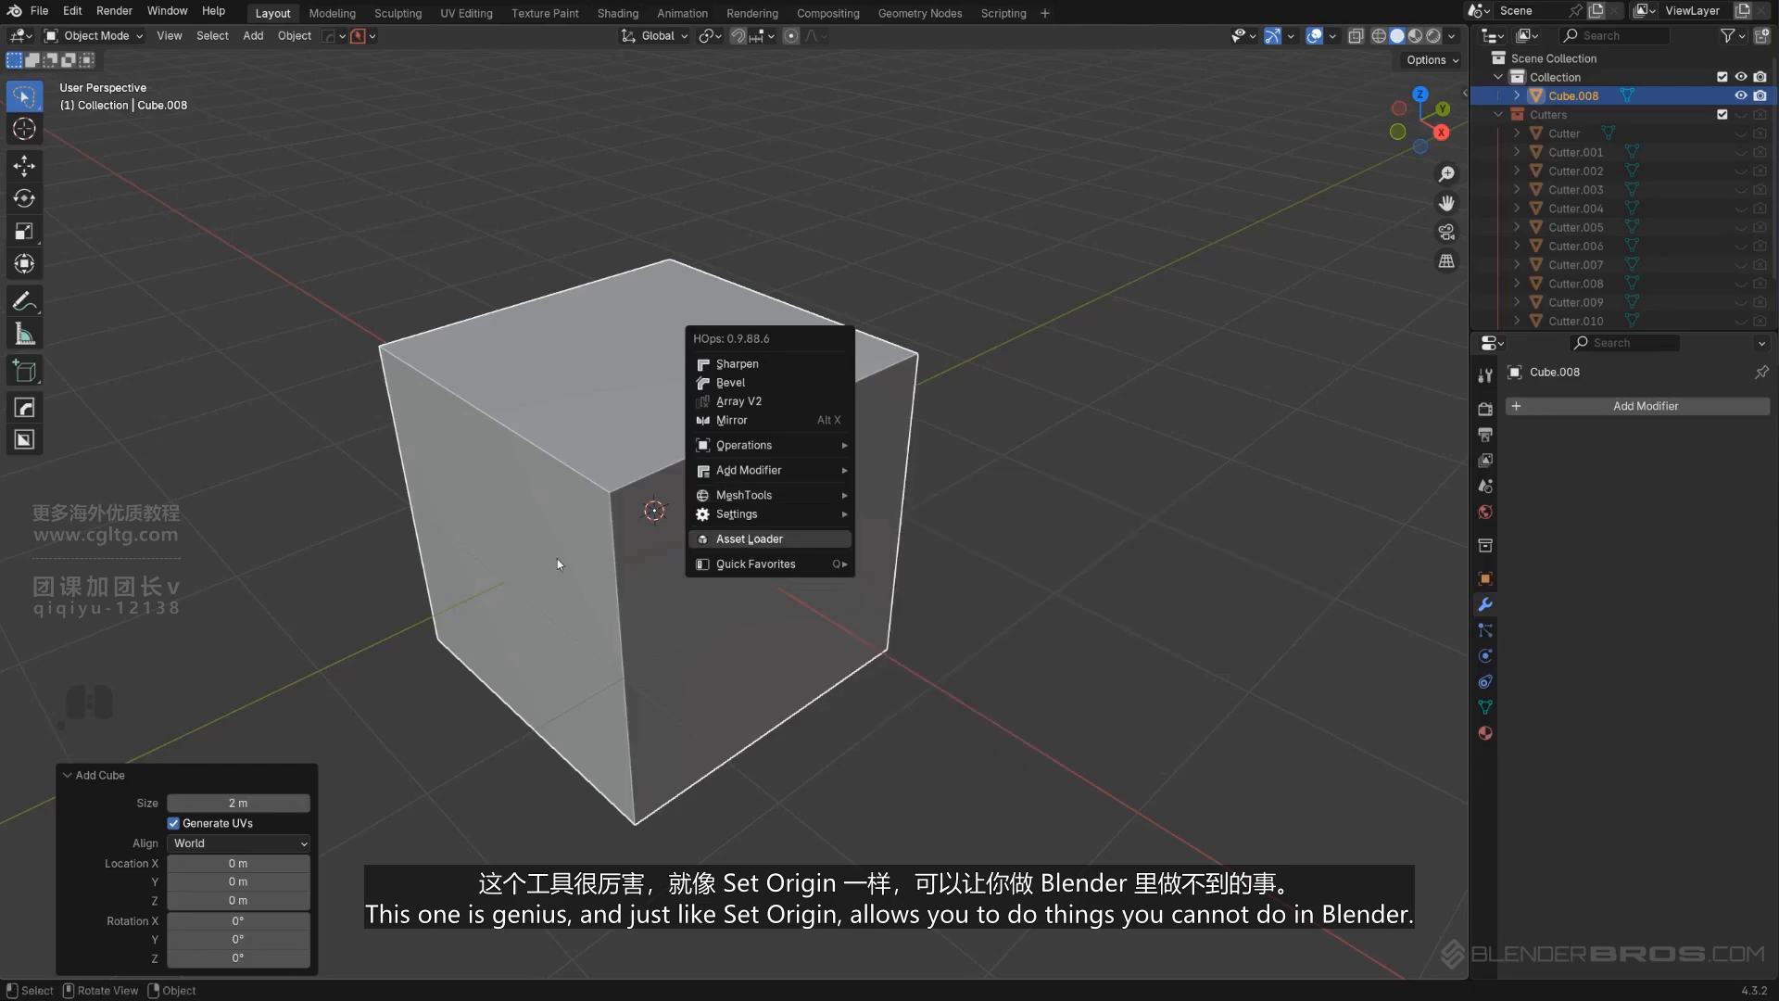
middle_click_drag(658, 615, 783, 496)
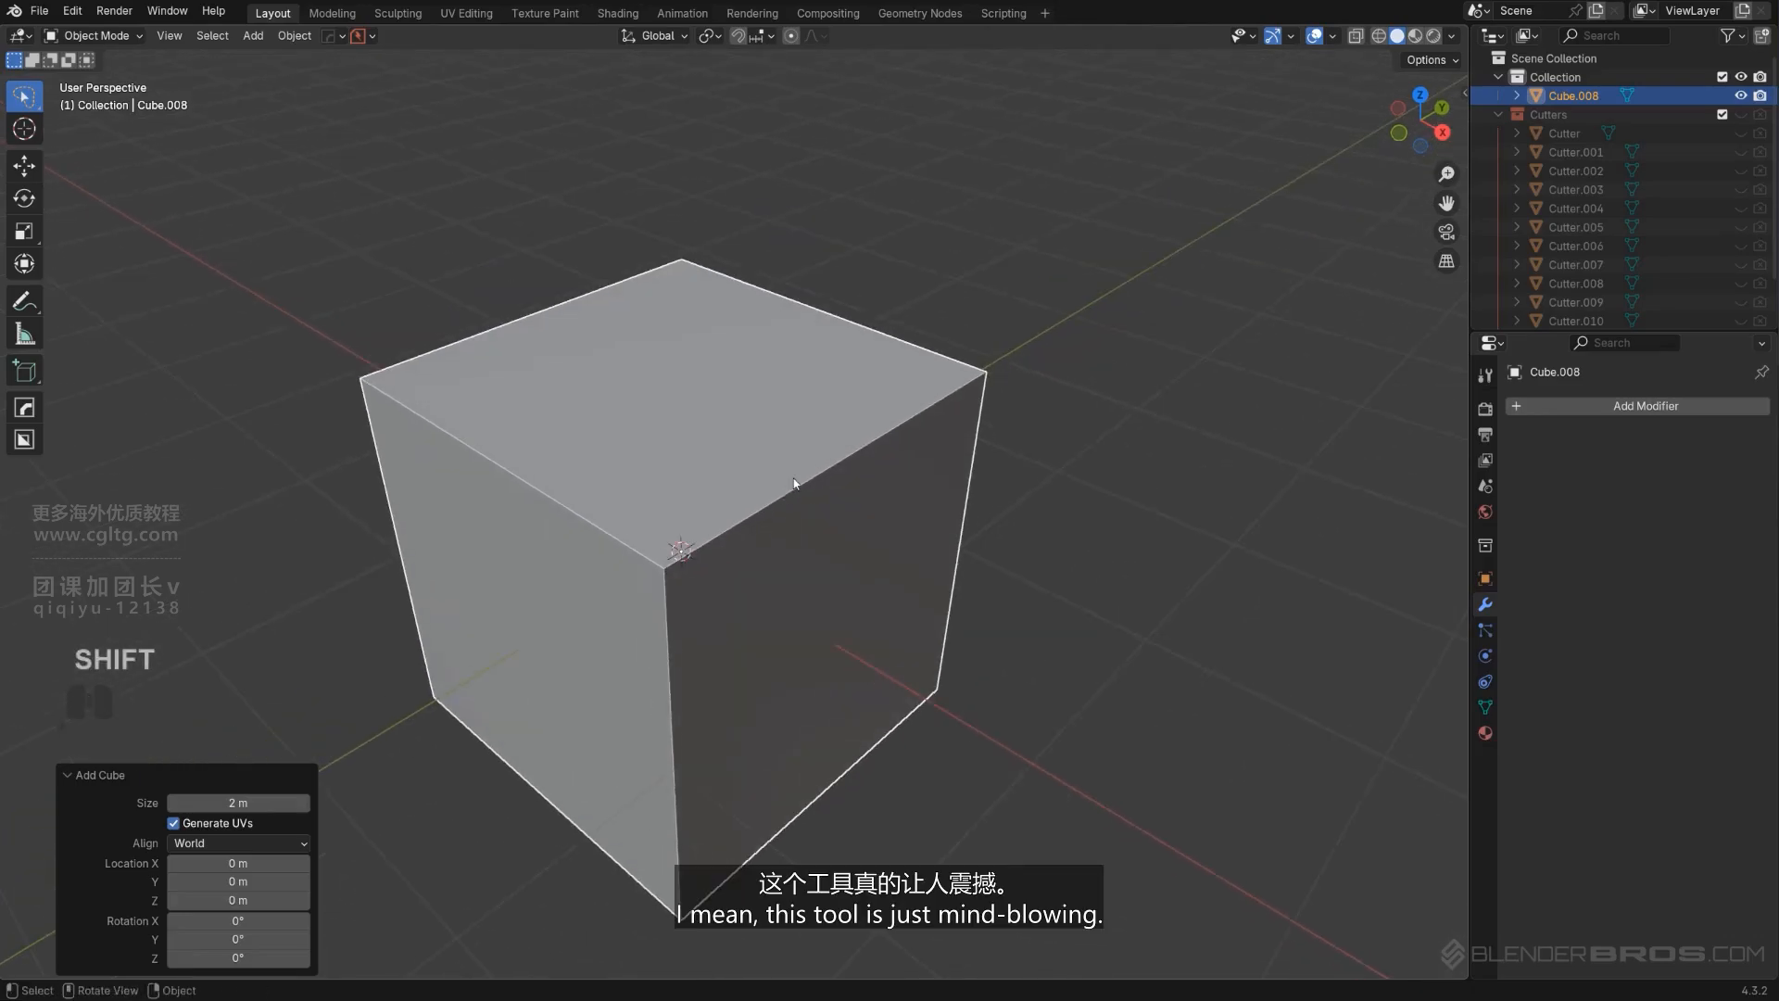
left_click_drag(797, 424, 834, 487)
right_click(850, 515)
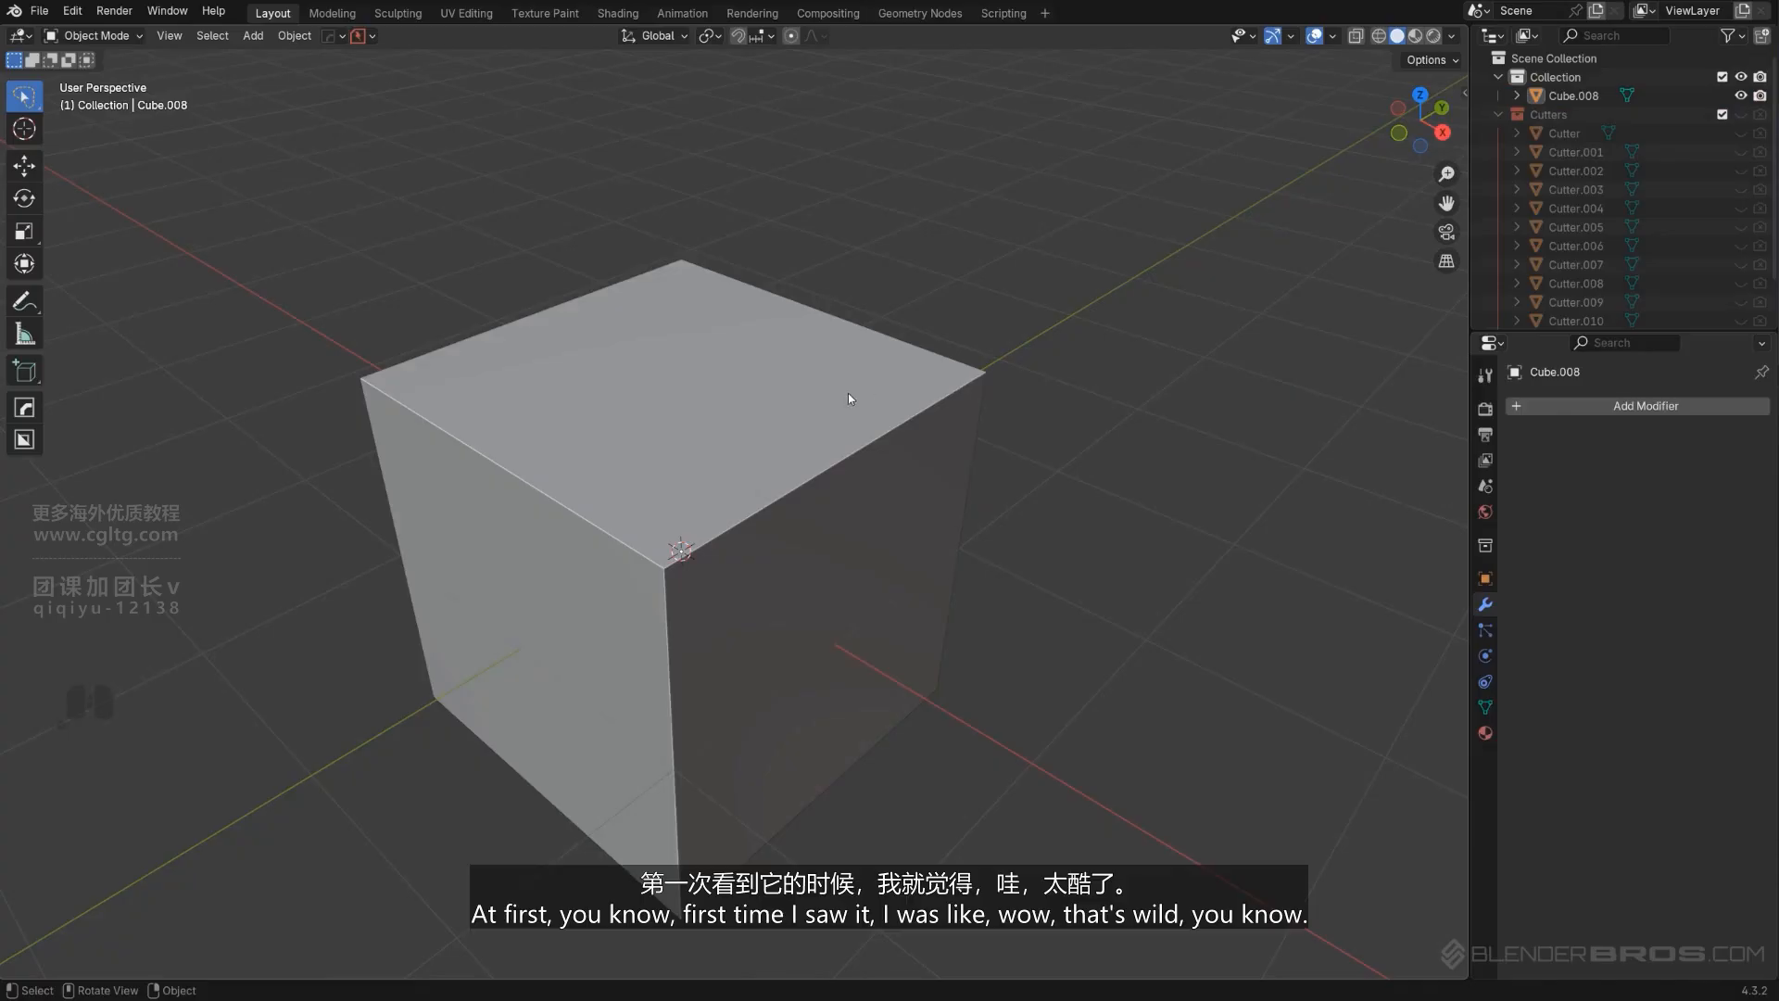
Activate the BoxCutter tool, try a circular cut on the cube's top face, cancel it and set the cutter shape to Box.
key("alt+w")
left_click_drag(755, 361, 871, 519)
right_click(867, 496)
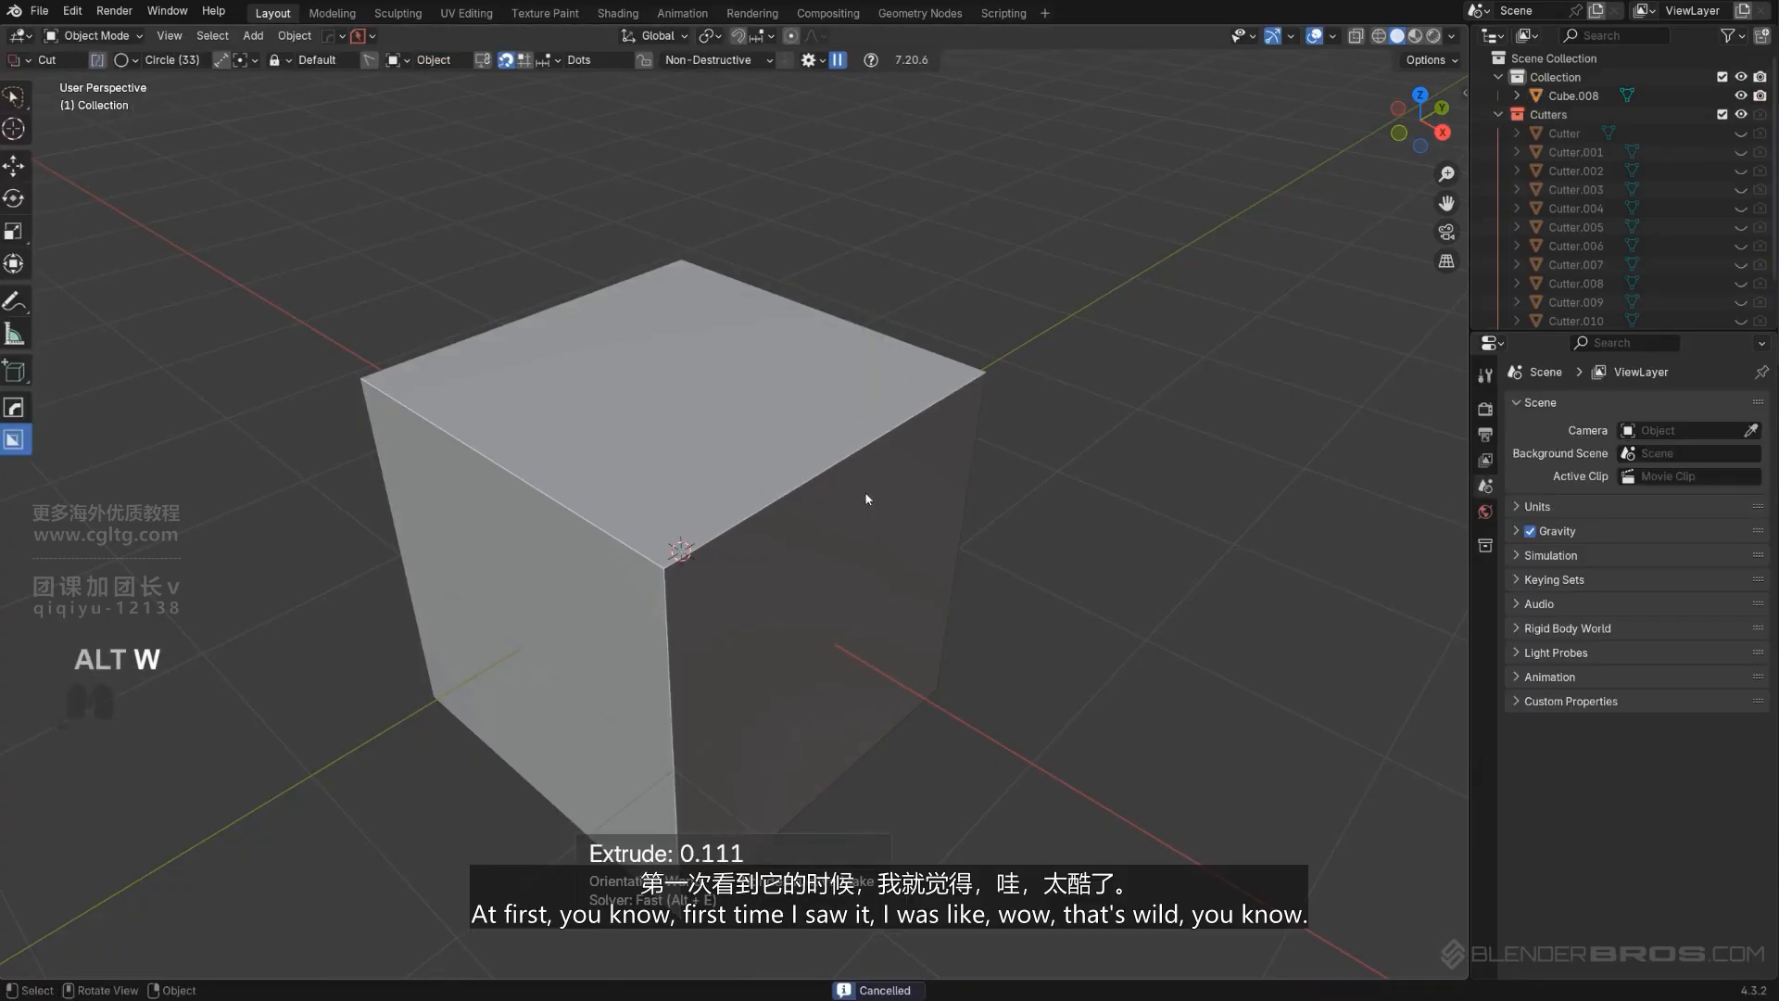
key("d")
left_click(815, 447)
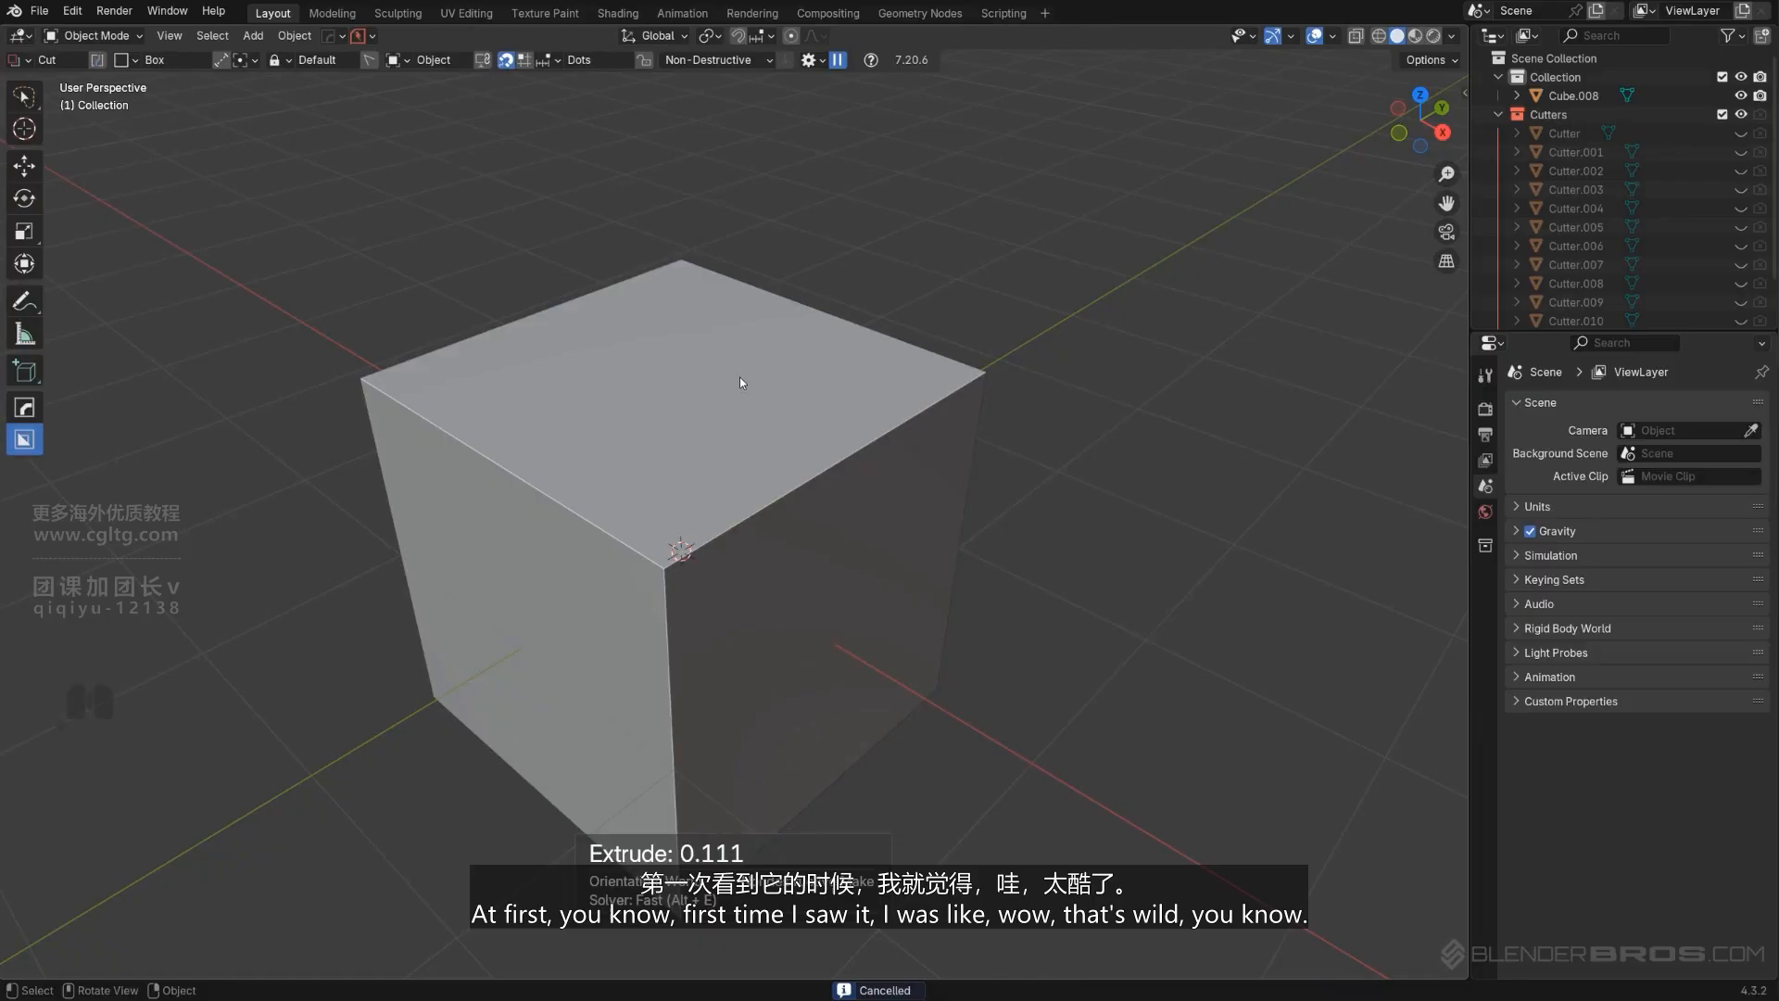
Cancel a trial box cut, then select the cube and cut a deep box-shaped notch from its top face through one side.
left_click_drag(753, 372, 854, 509)
right_click(858, 505)
left_click(833, 425)
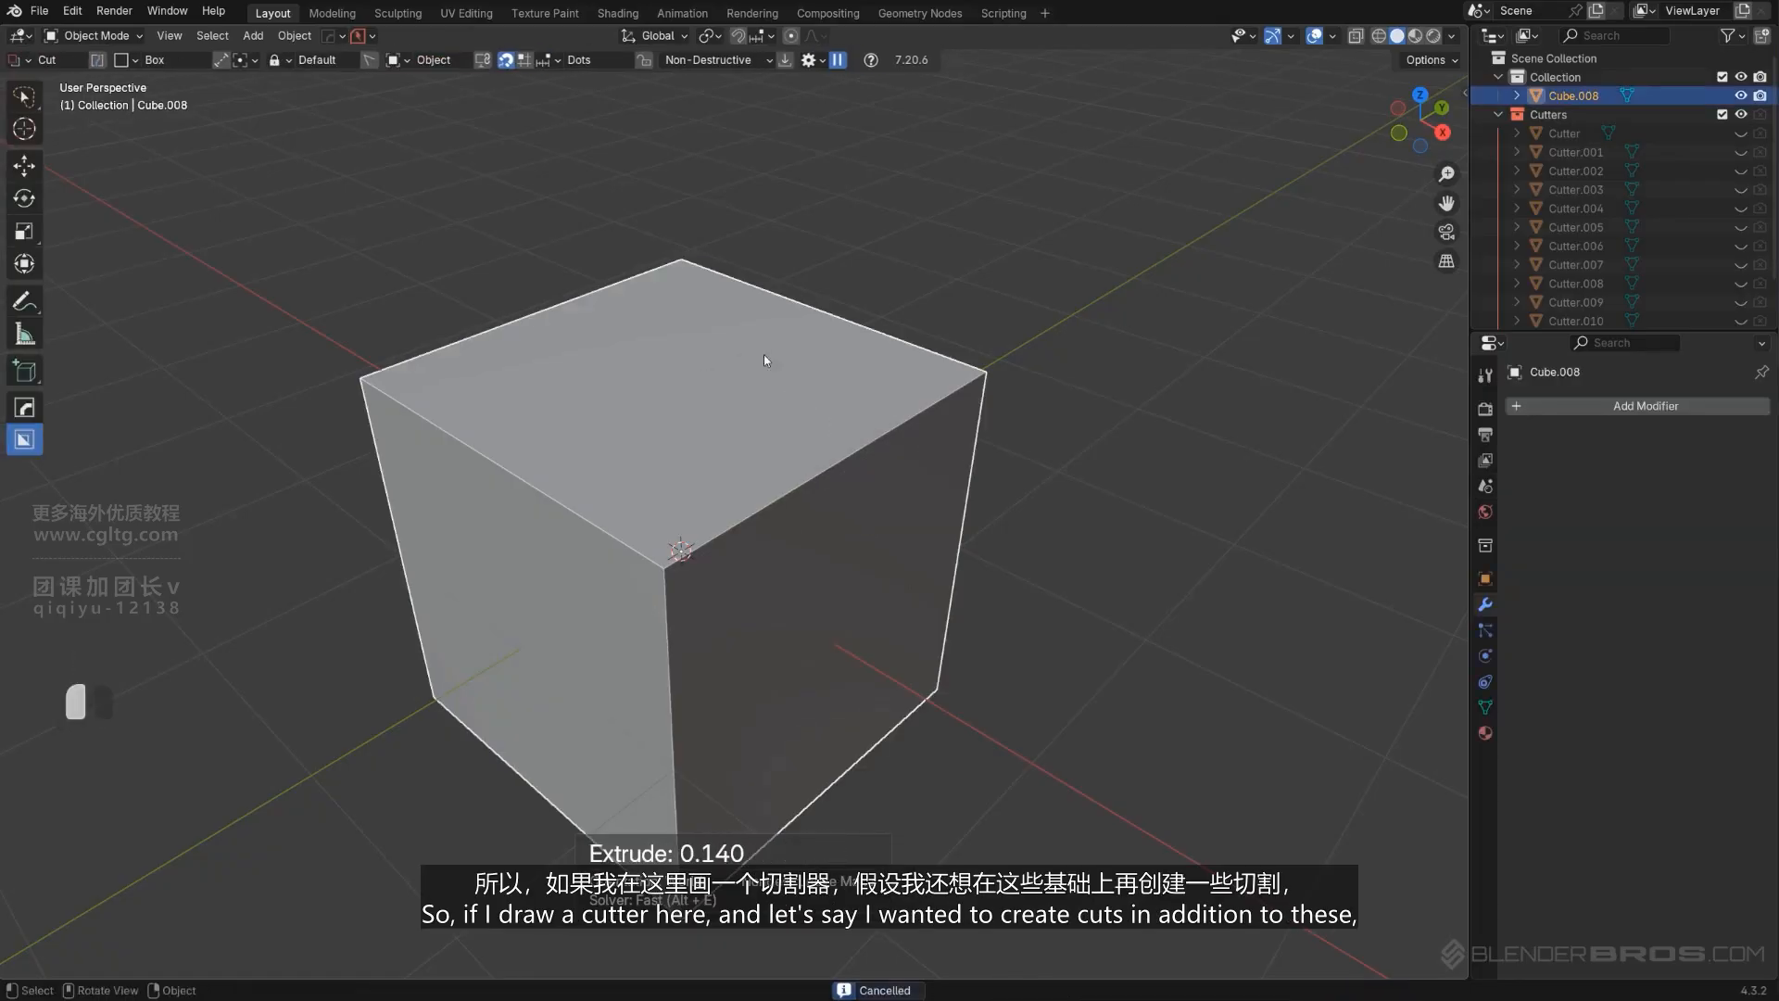
left_click_drag(763, 352, 897, 553)
left_click(869, 820)
middle_click_drag(869, 820, 851, 606)
middle_click_drag(899, 516, 798, 441)
scroll(799, 454, "up", 2)
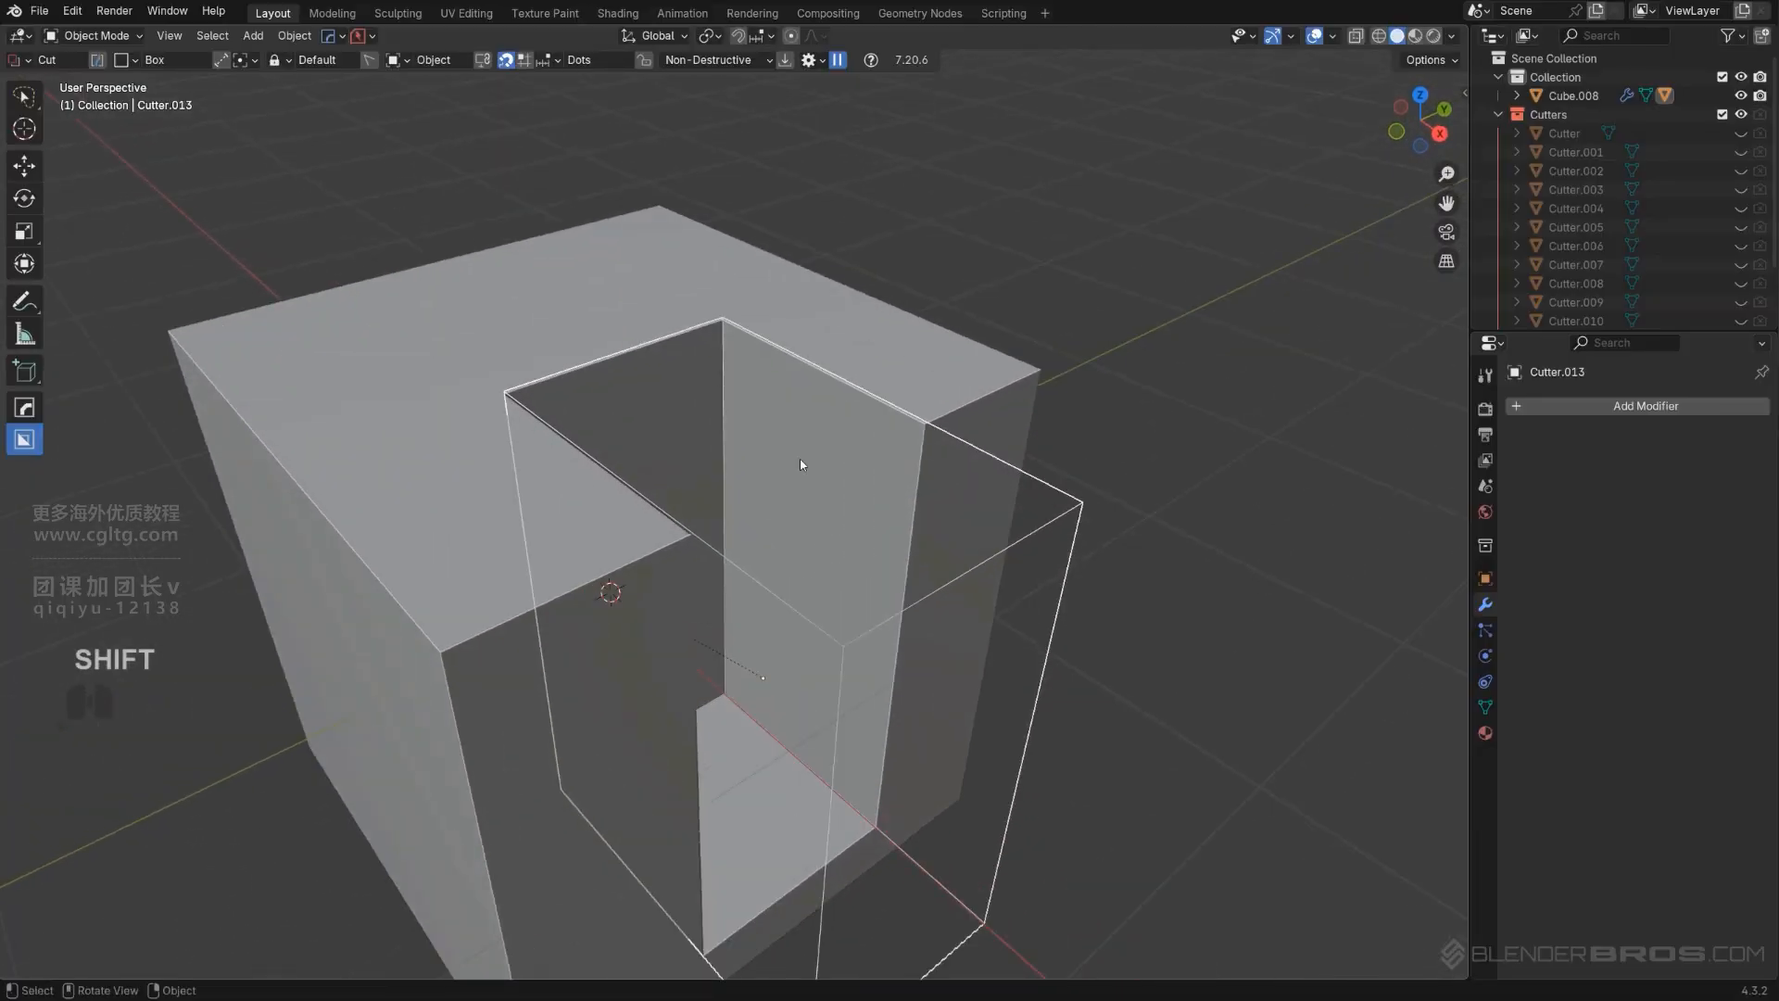
Examine the cube's mesh in Edit Mode around the inner faces produced by the live boolean cut.
left_click(803, 444)
scroll(676, 424, "up", 1)
middle_click_drag(676, 423, 369, 450)
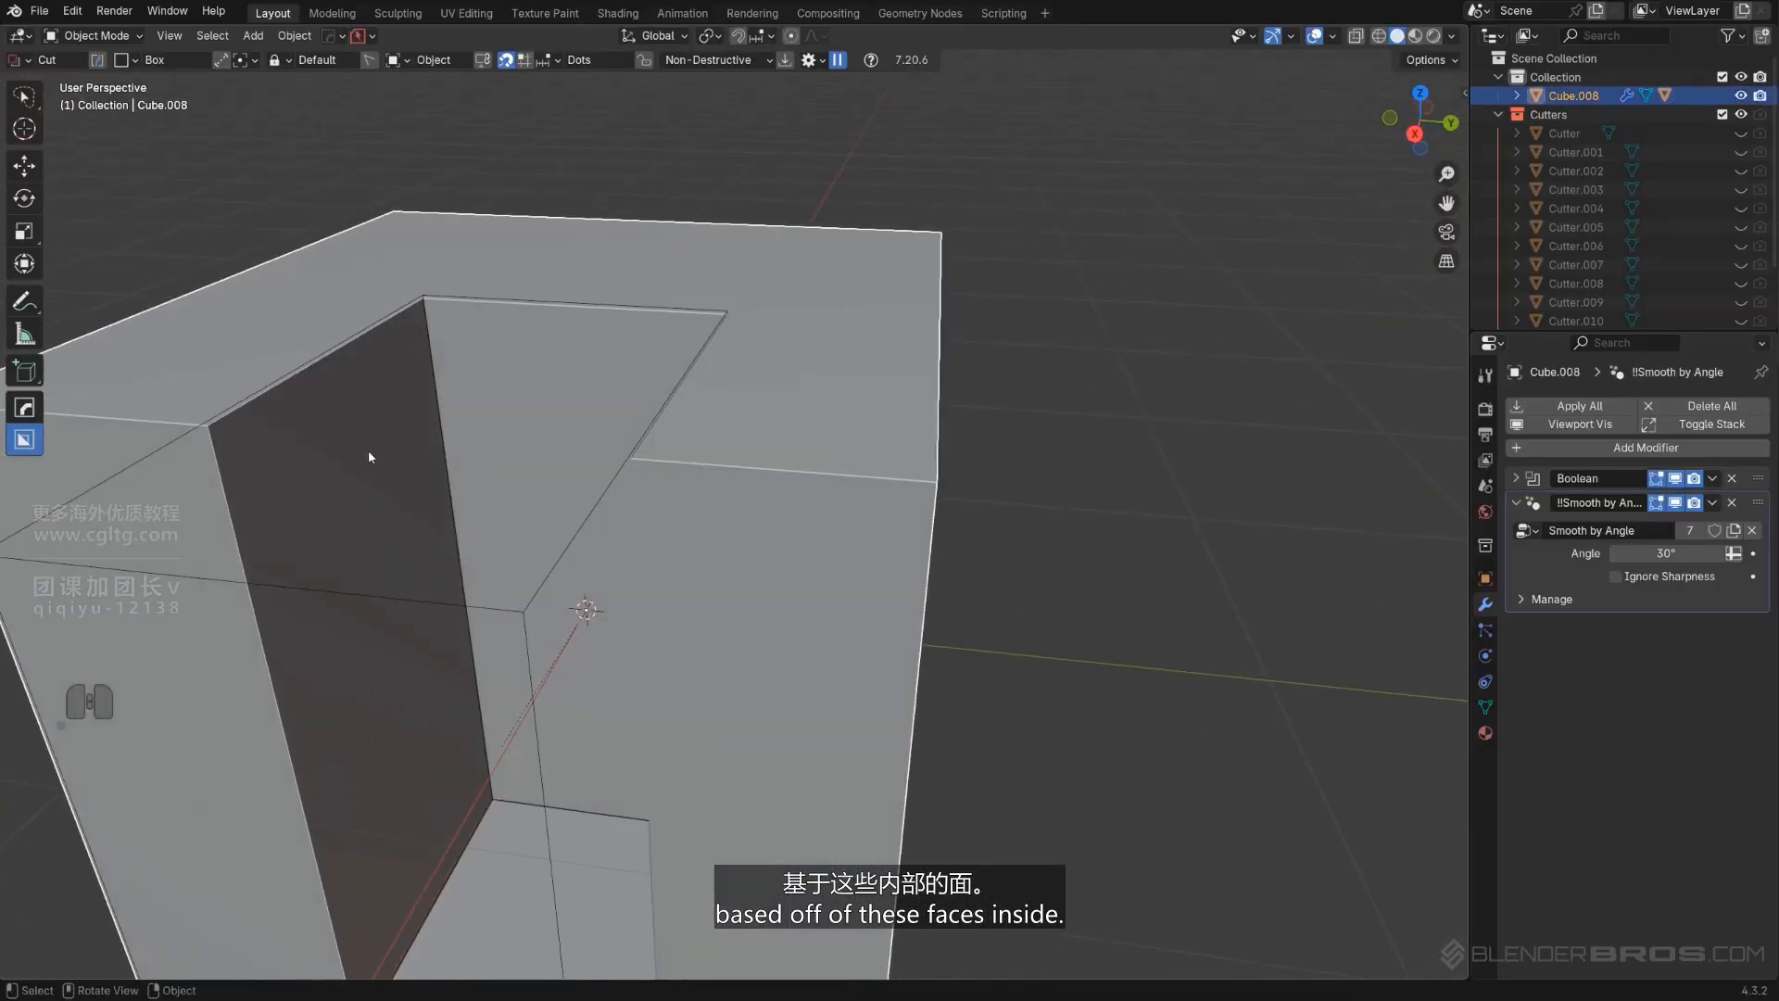
scroll(408, 447, "down", 3)
middle_click_drag(524, 440, 832, 418, "shift")
key("Tab")
scroll(862, 435, "up", 2)
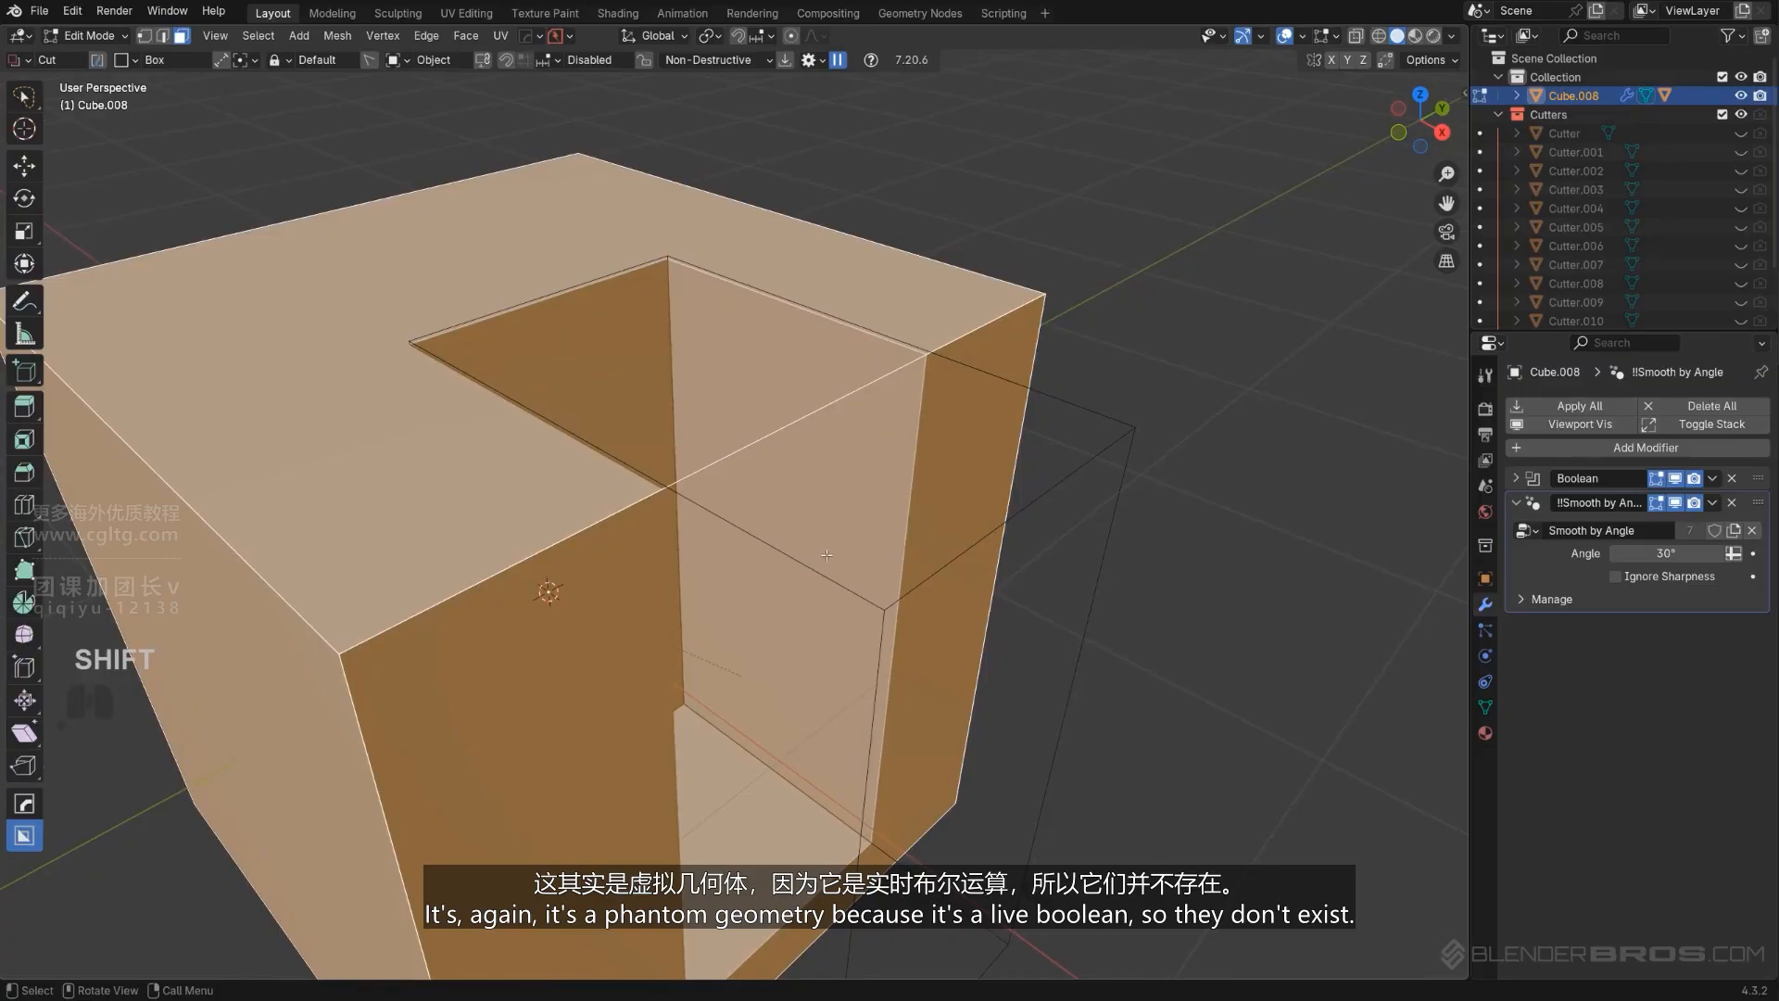
scroll(827, 555, "down", 3)
middle_click_drag(827, 555, 843, 528)
key("Tab")
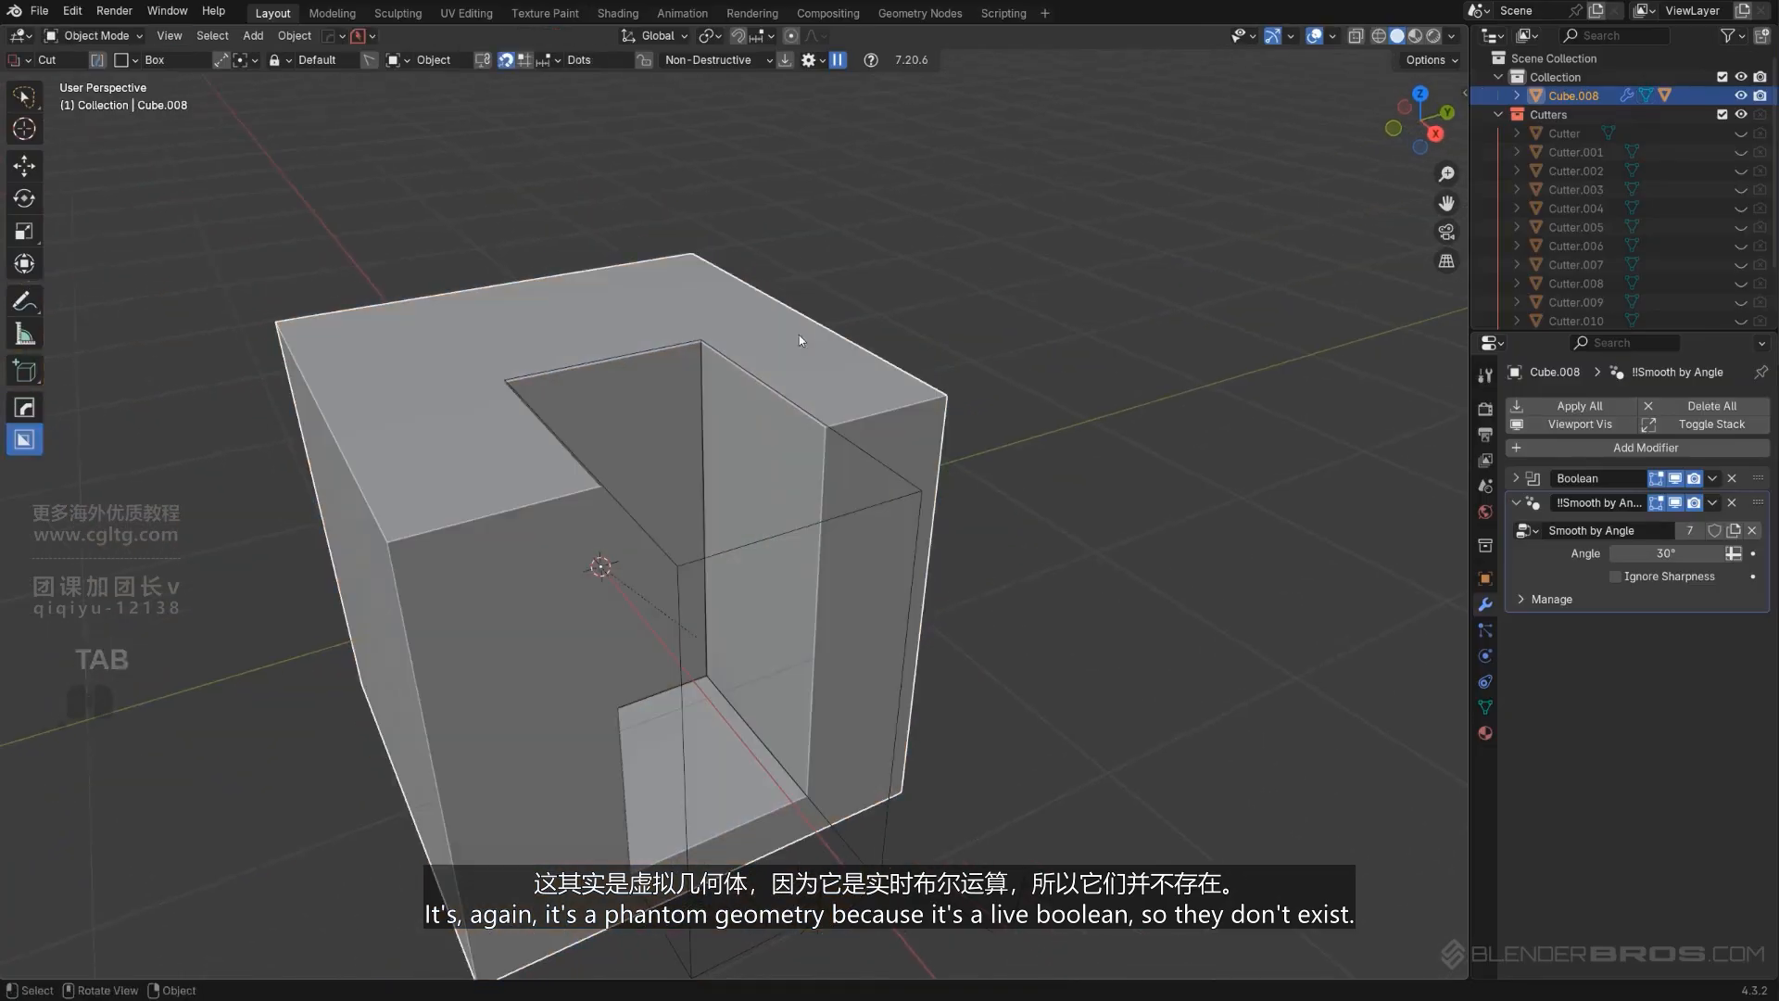
Isolate the cutter in local view and select its three adjoining side faces in Edit Mode.
left_click(858, 515)
middle_click_drag(953, 511, 596, 499)
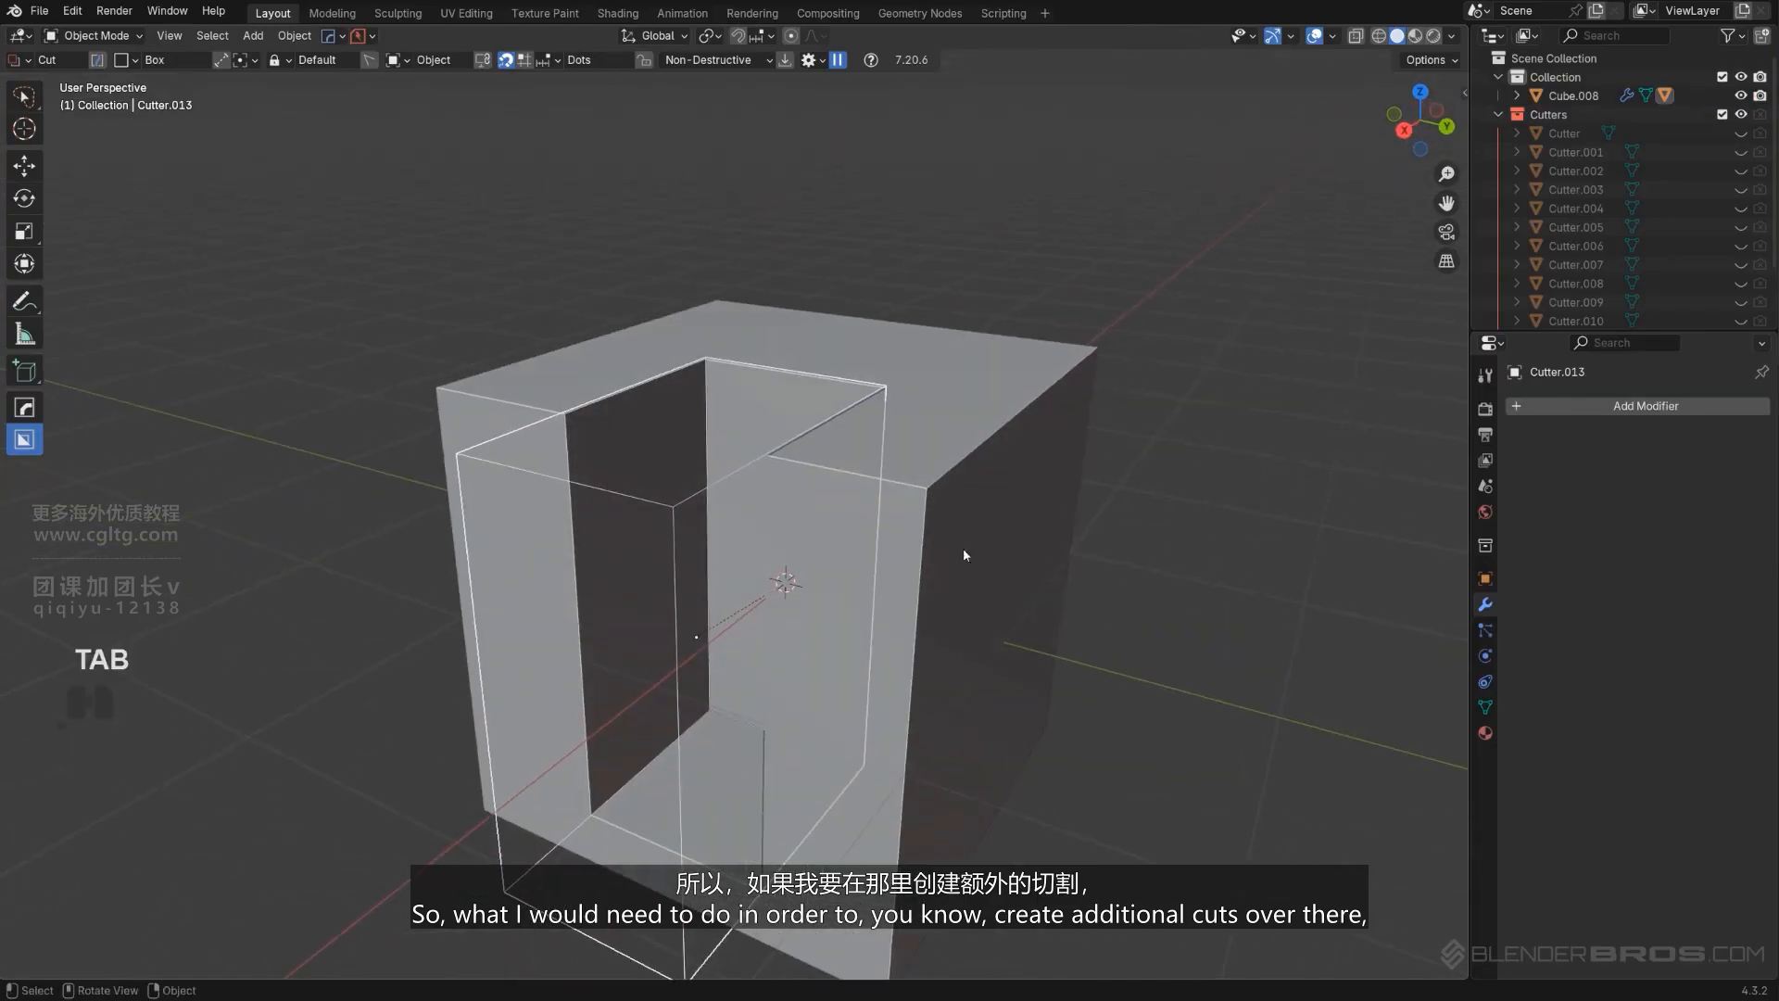
key("slash")
middle_click_drag(825, 541, 948, 352)
key("Tab")
left_click(938, 430)
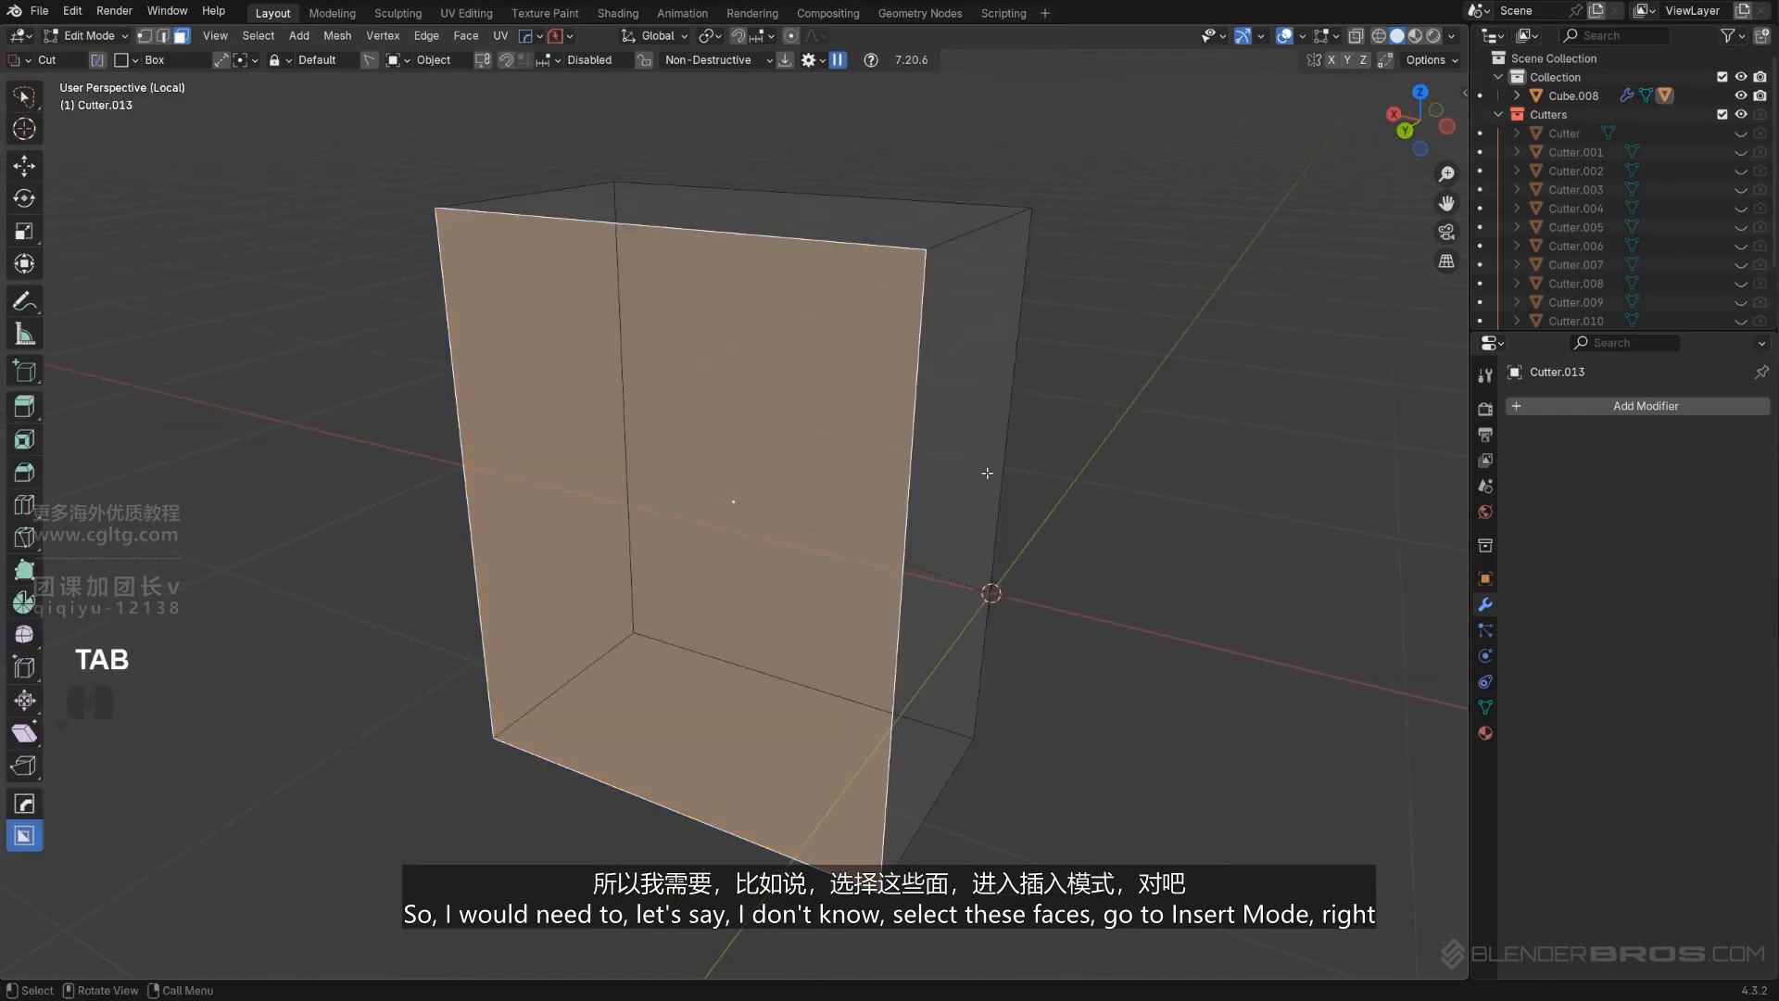
left_click(987, 471, "ctrl")
middle_click_drag(990, 469, 814, 465)
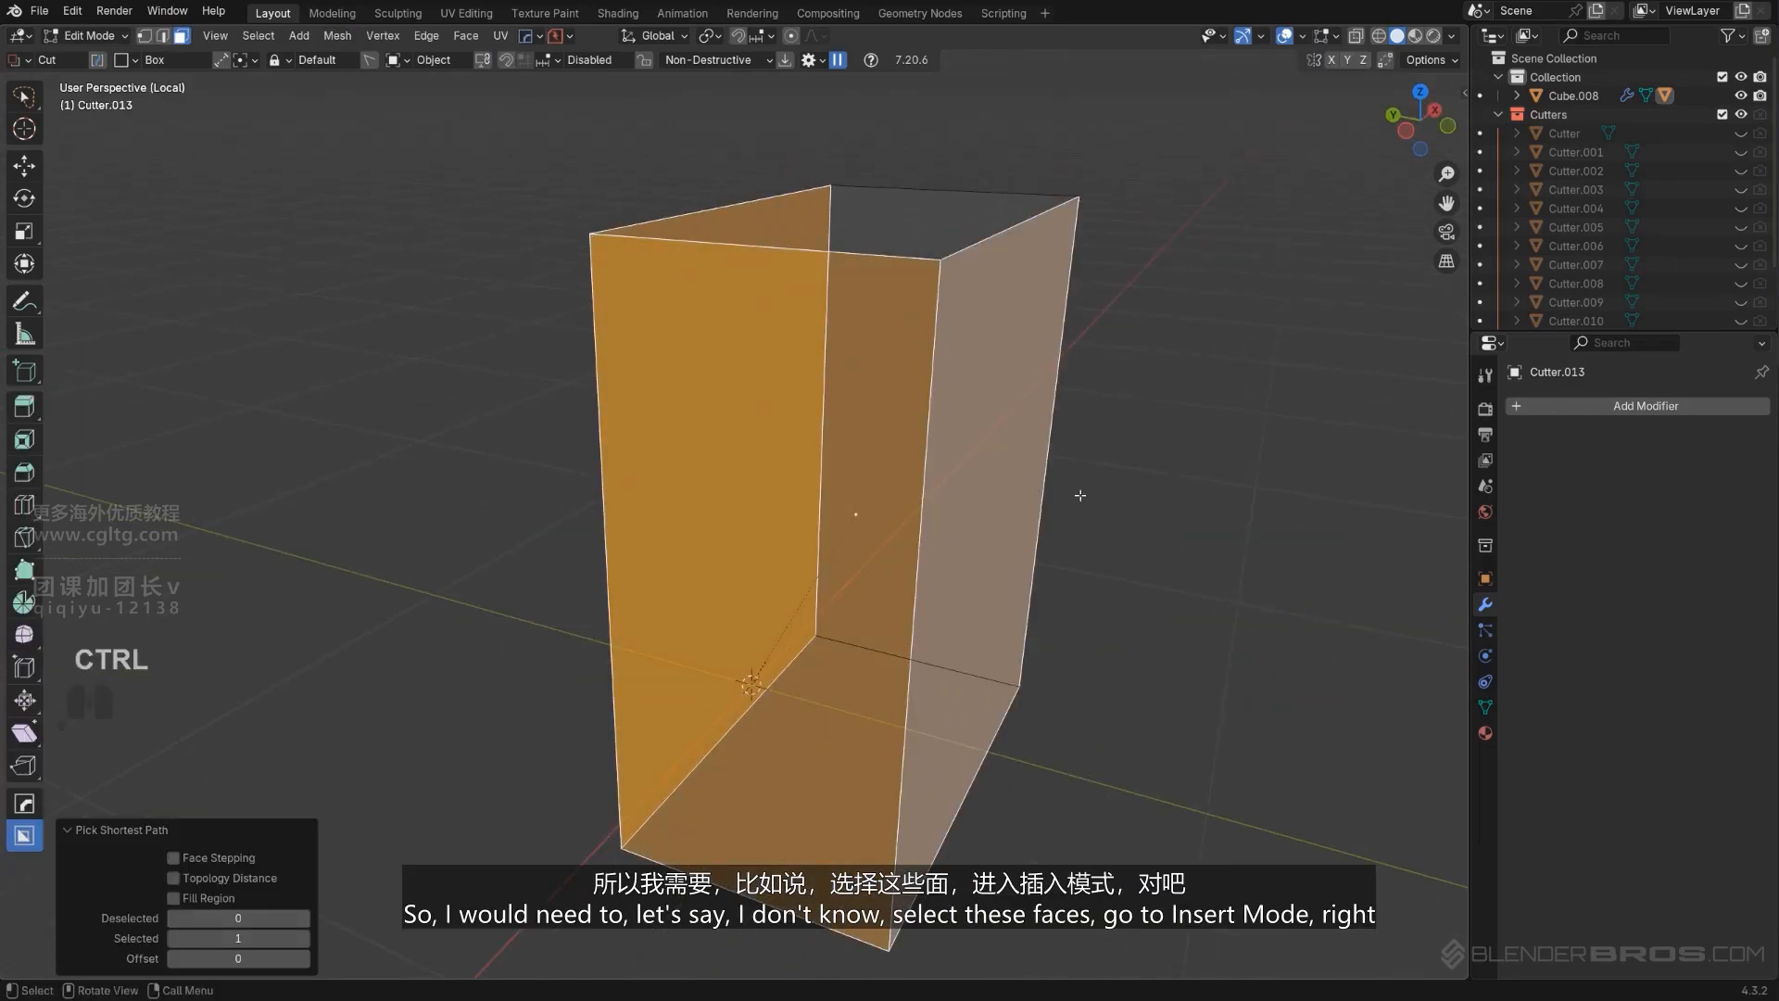
Try to inset the cutter's three side faces by about 0.207 m and extrude them along their normals.
key("i")
left_click(1098, 513)
middle_click_drag(1098, 514, 958, 507)
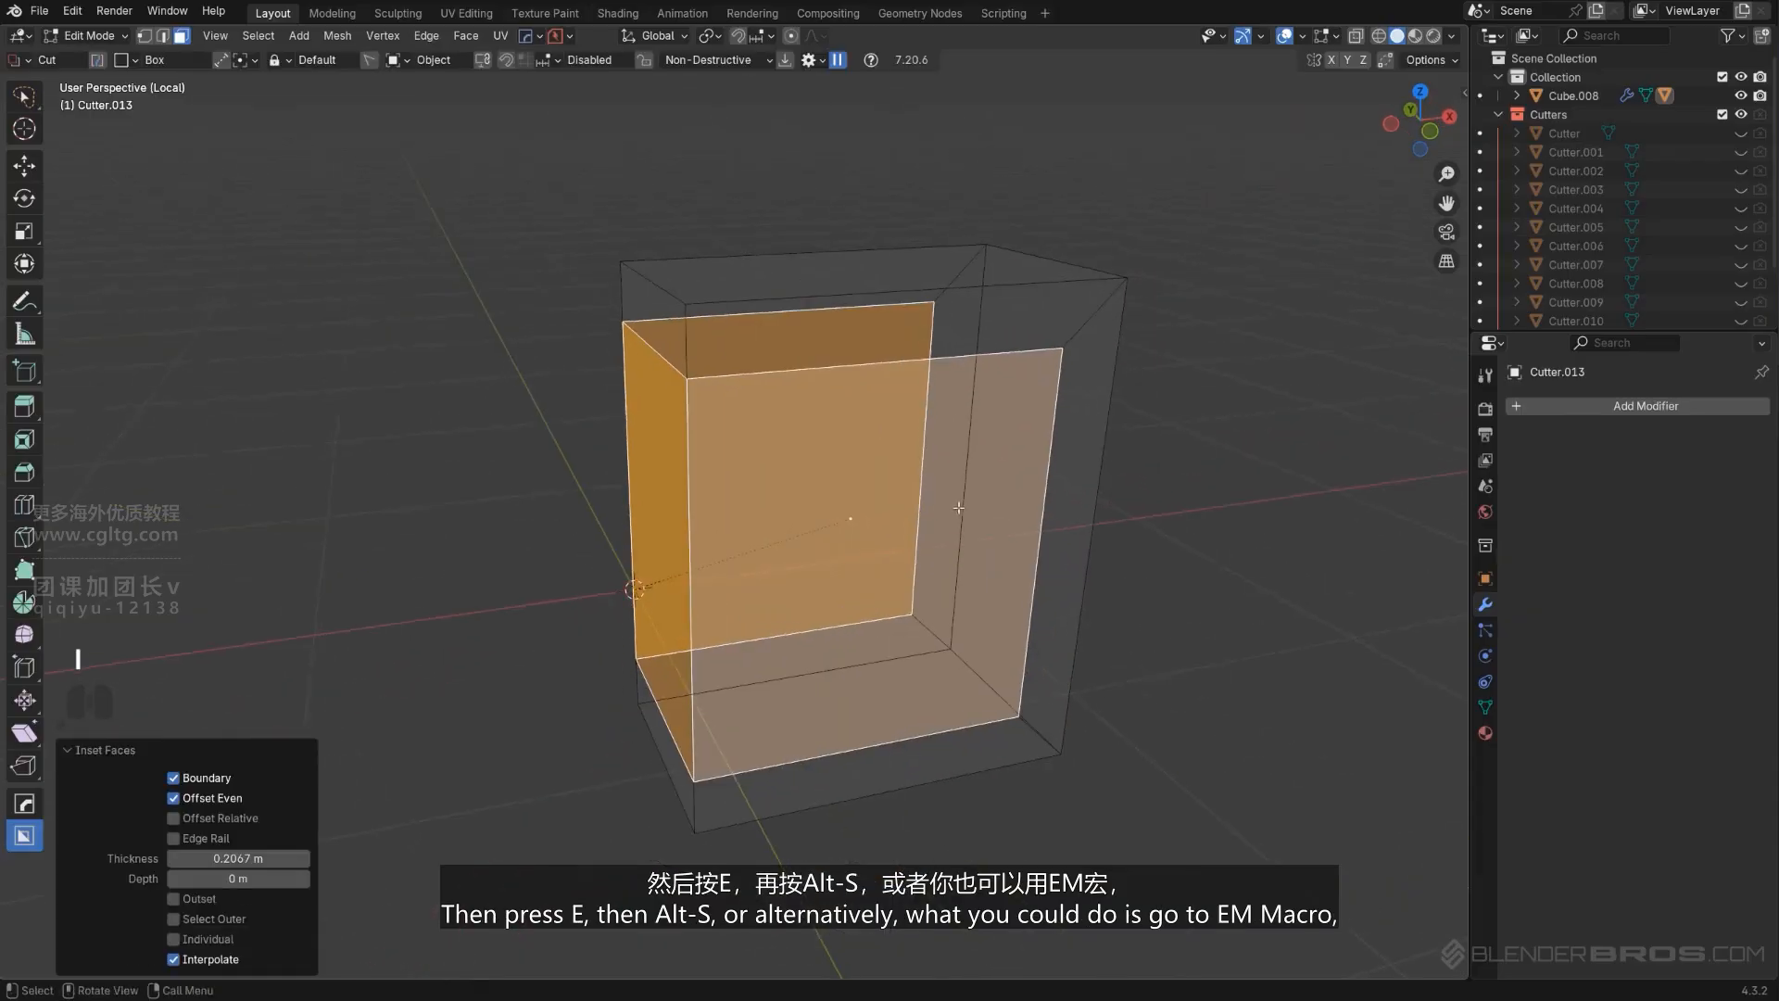
key("e")
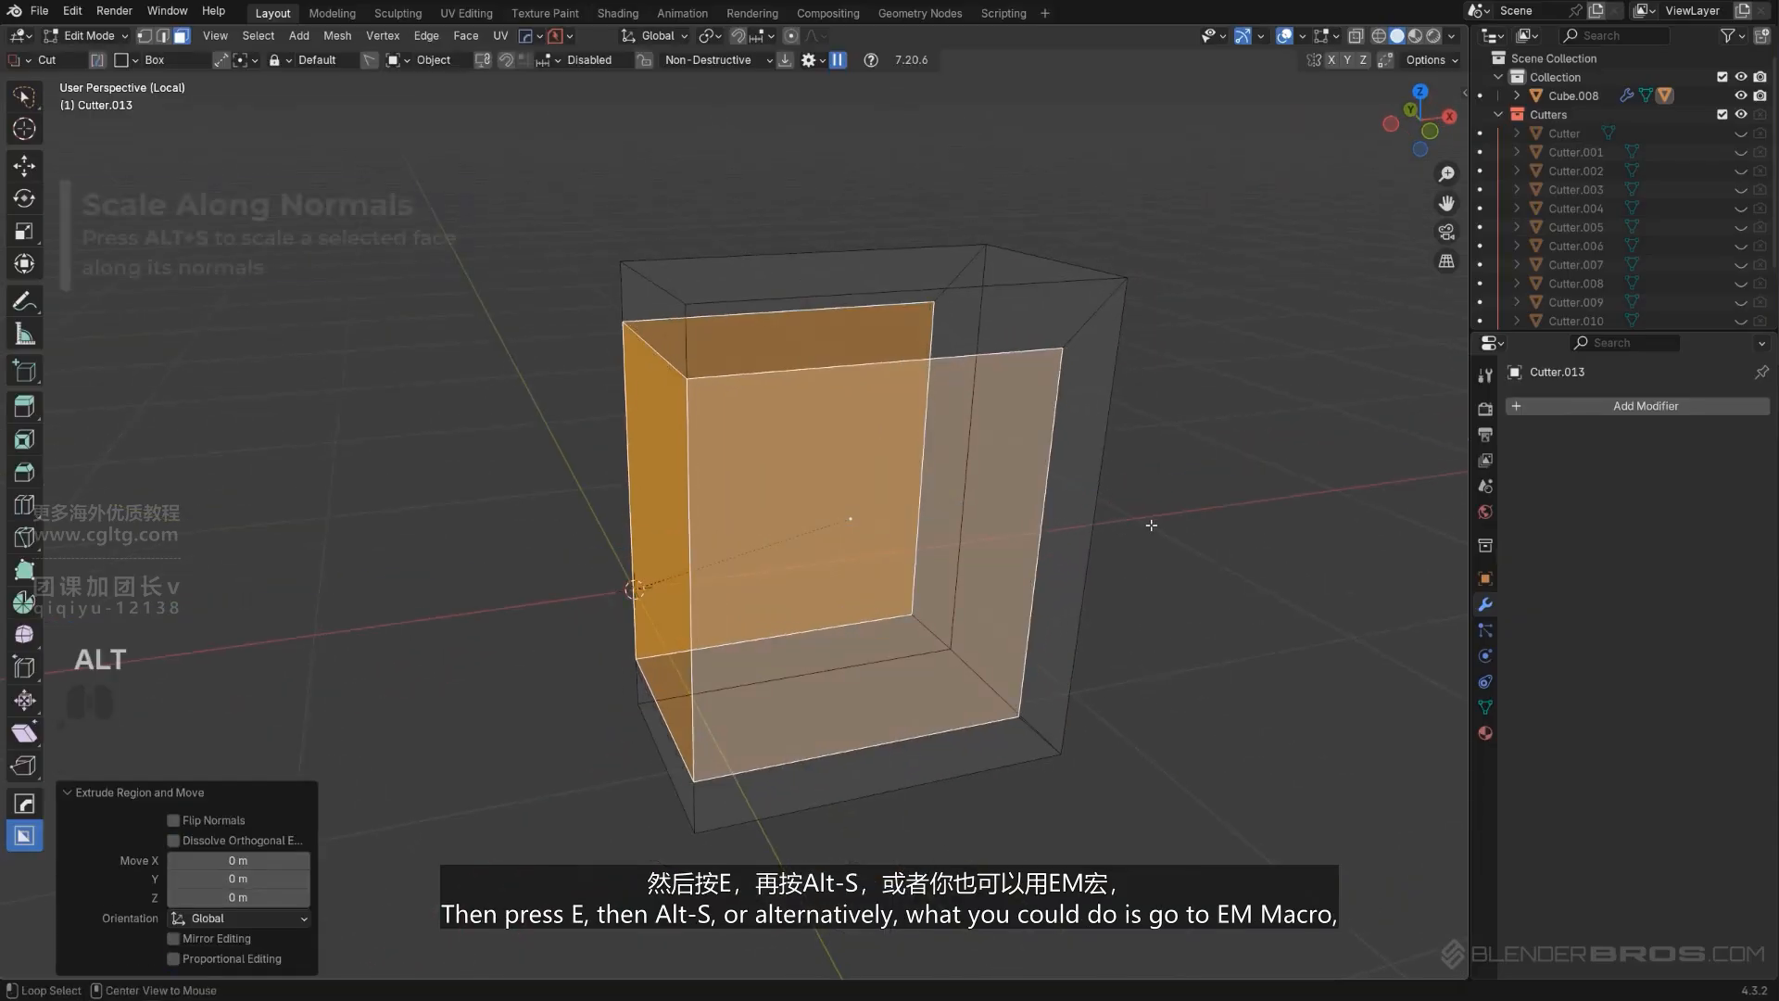
key("alt+s")
right_click(1177, 491)
key("ctrl+z")
key("ctrl+z")
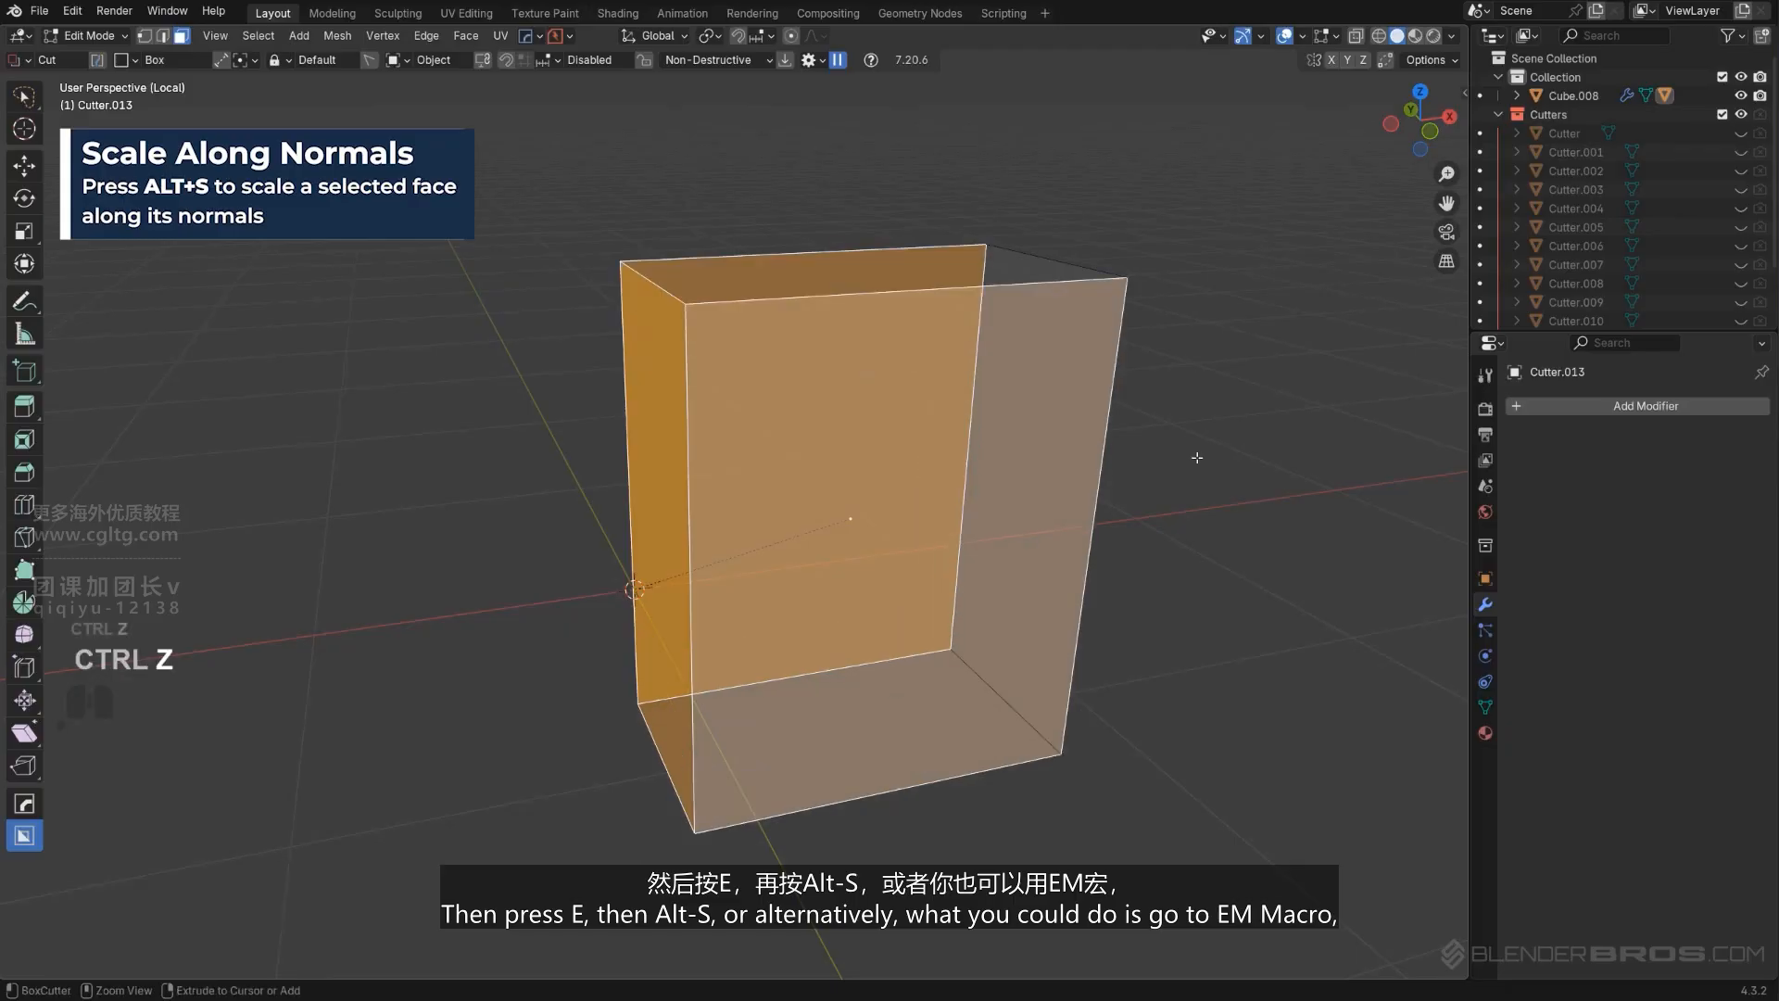
Inset the cutter's side faces by about 0.216 m, extrude them along their normals with EM_Macro, and return to the full scene in Object Mode.
key("i")
left_click(1173, 495)
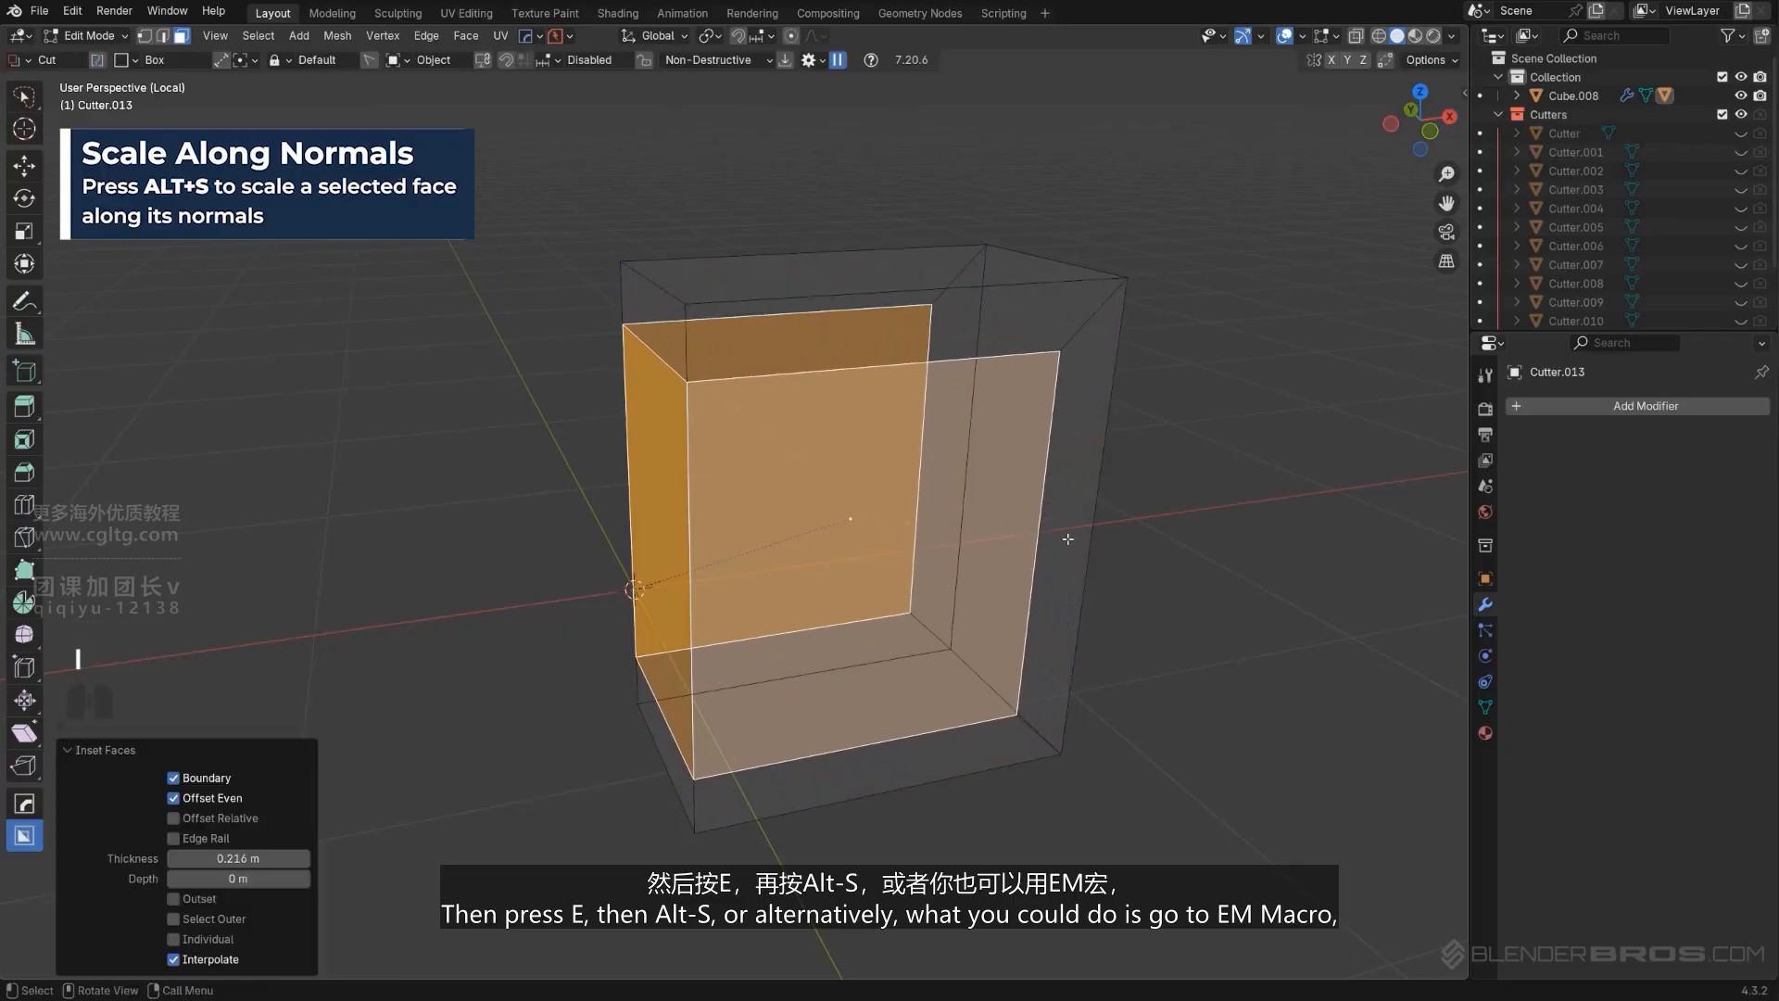
key("q")
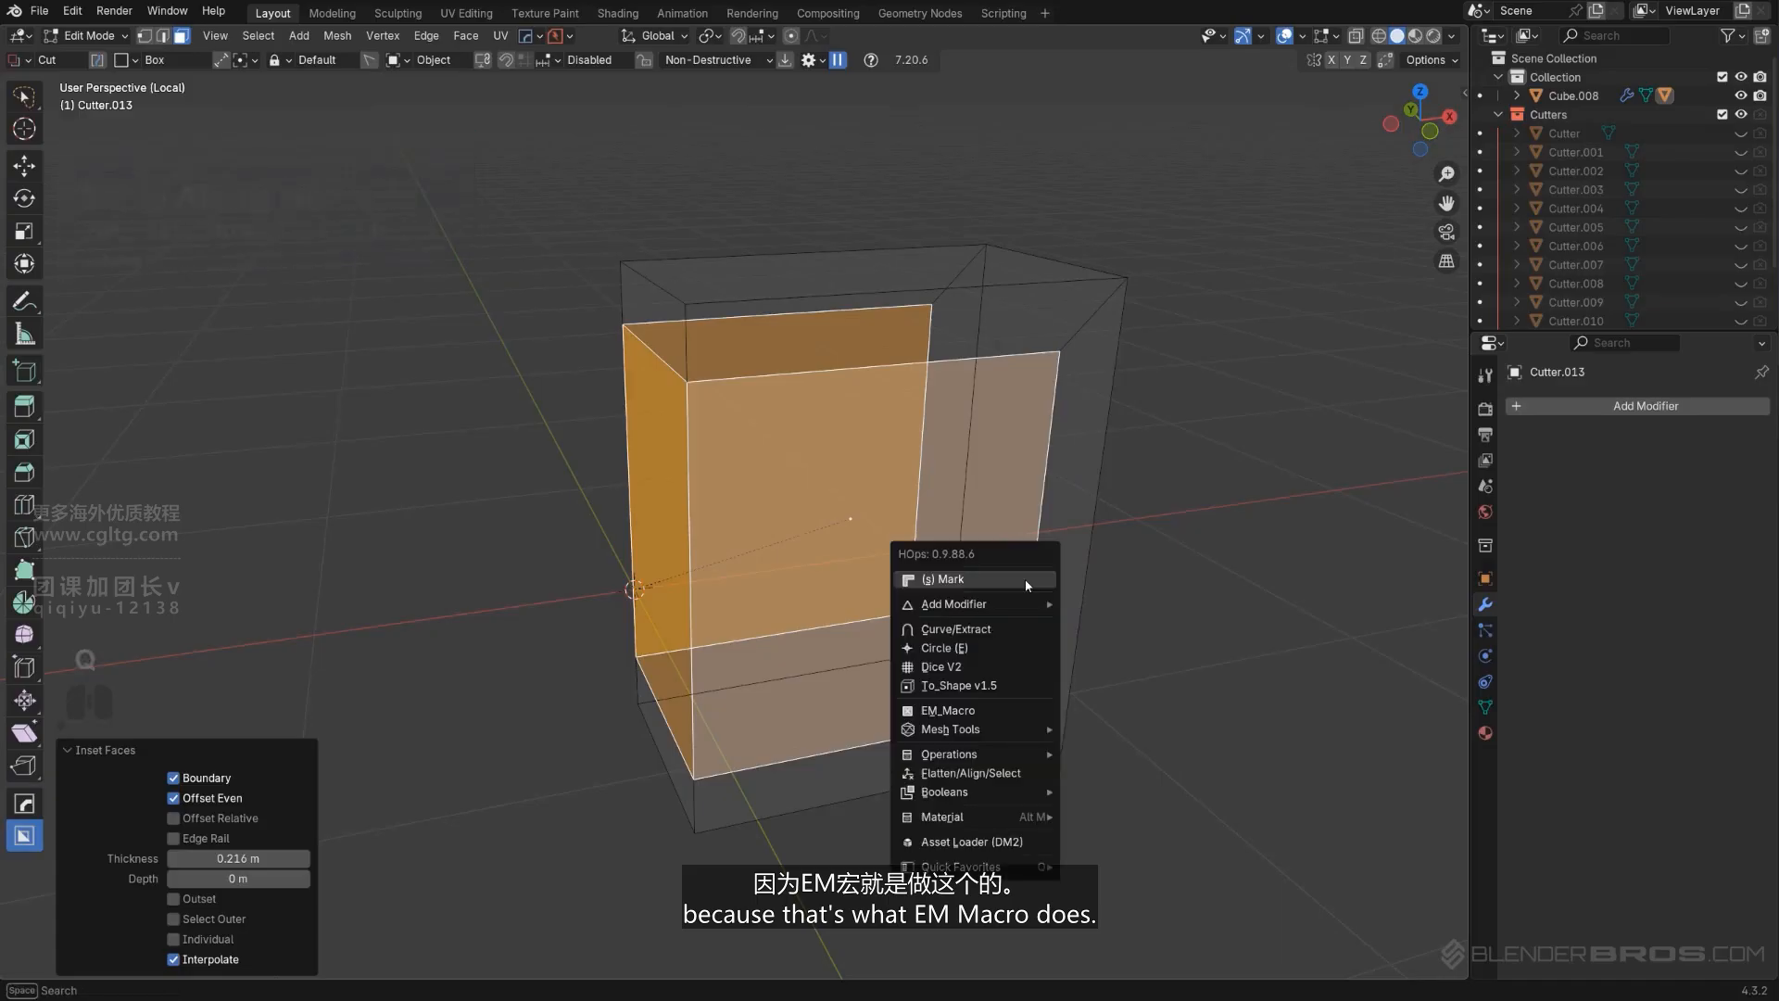
left_click(948, 709, "alt")
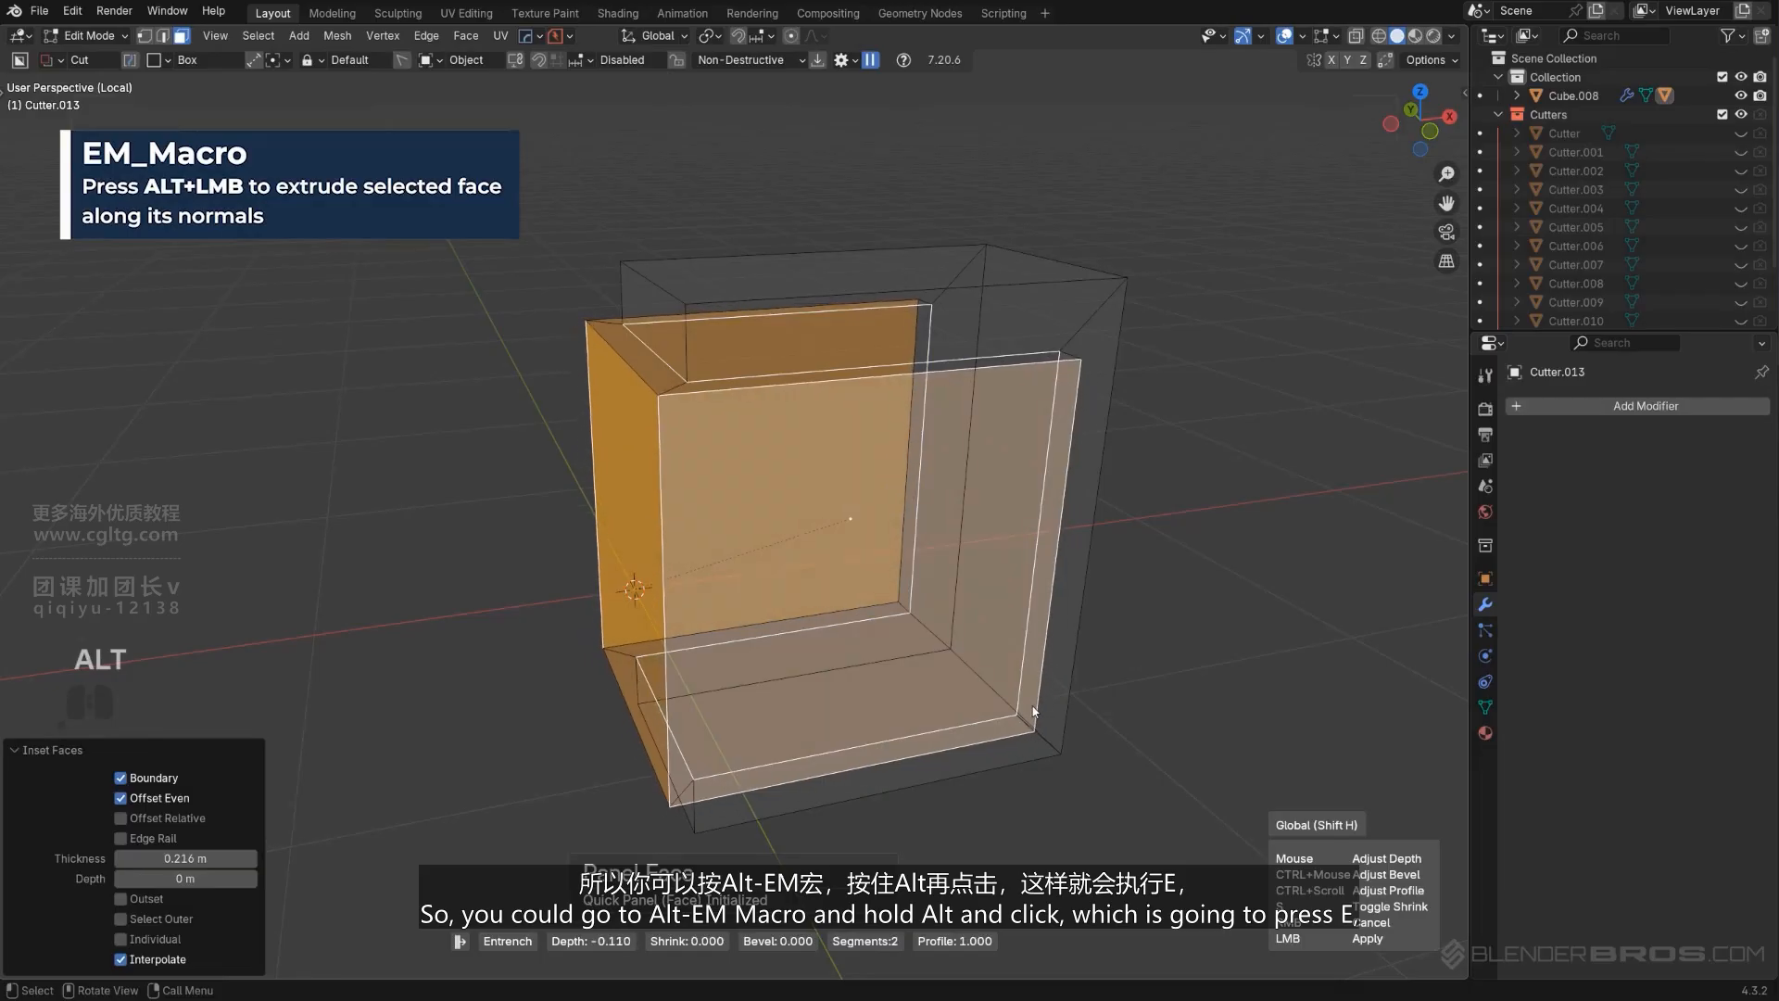
left_click(1033, 704)
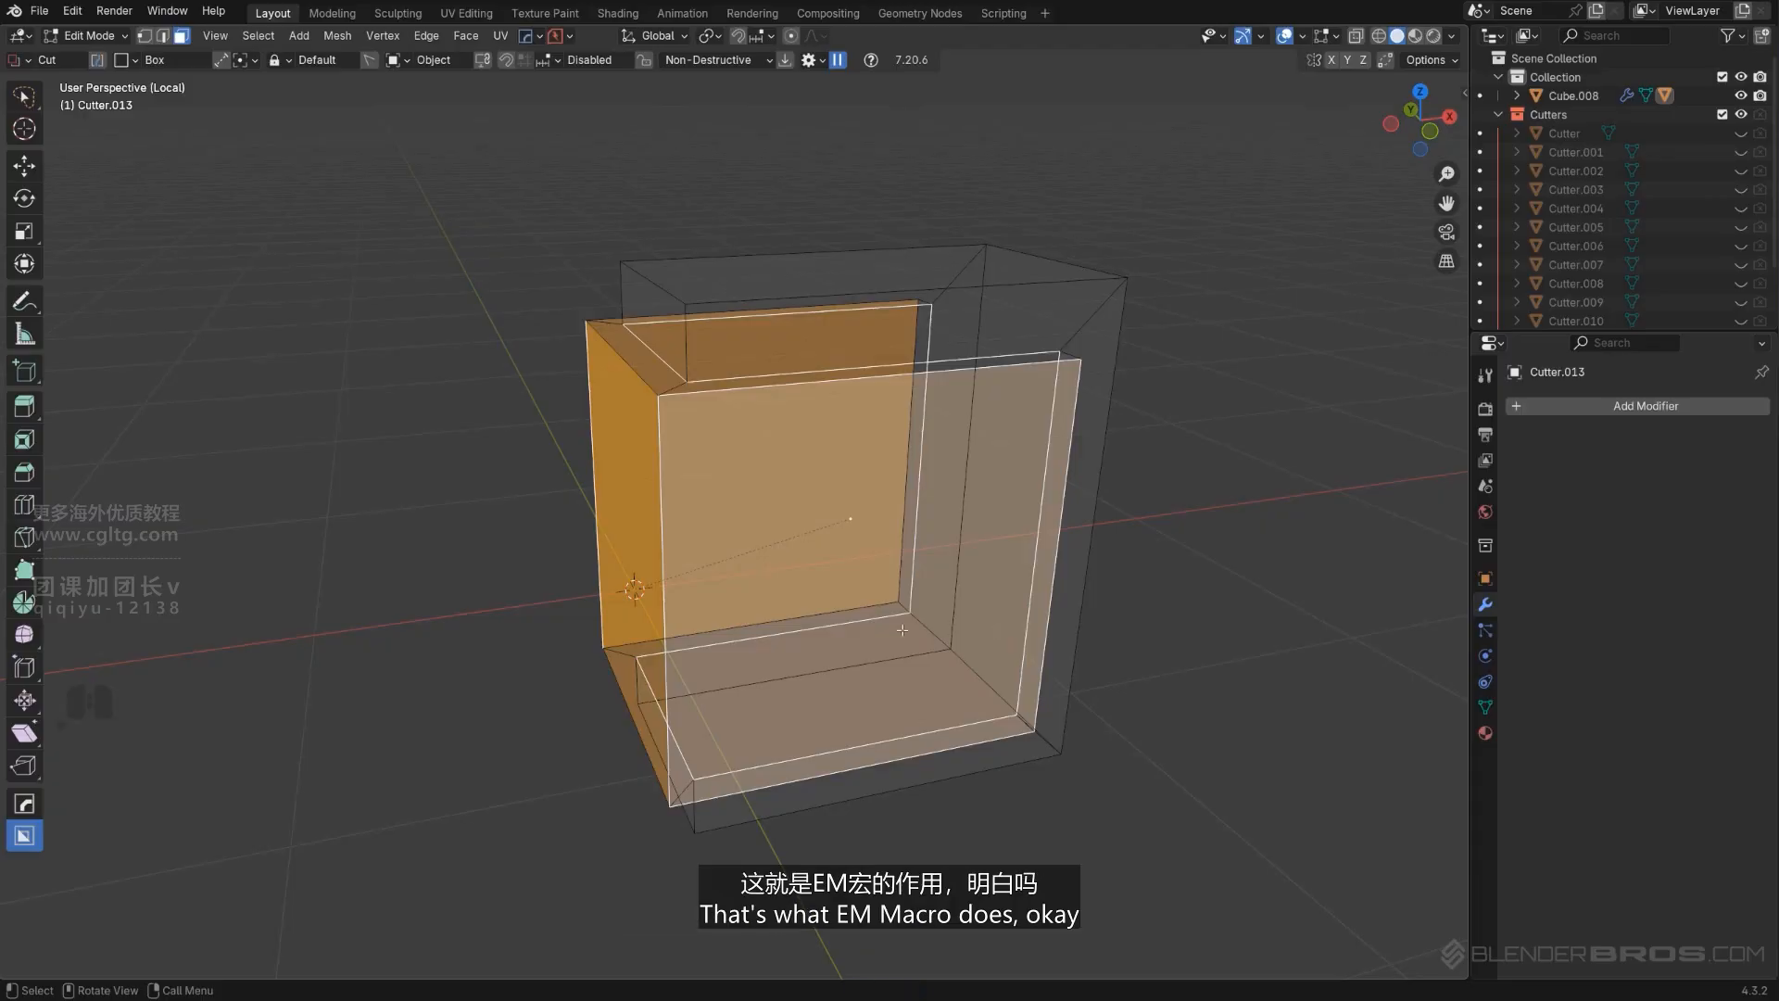
middle_click_drag(995, 636, 1191, 593)
key("Tab")
key("slash")
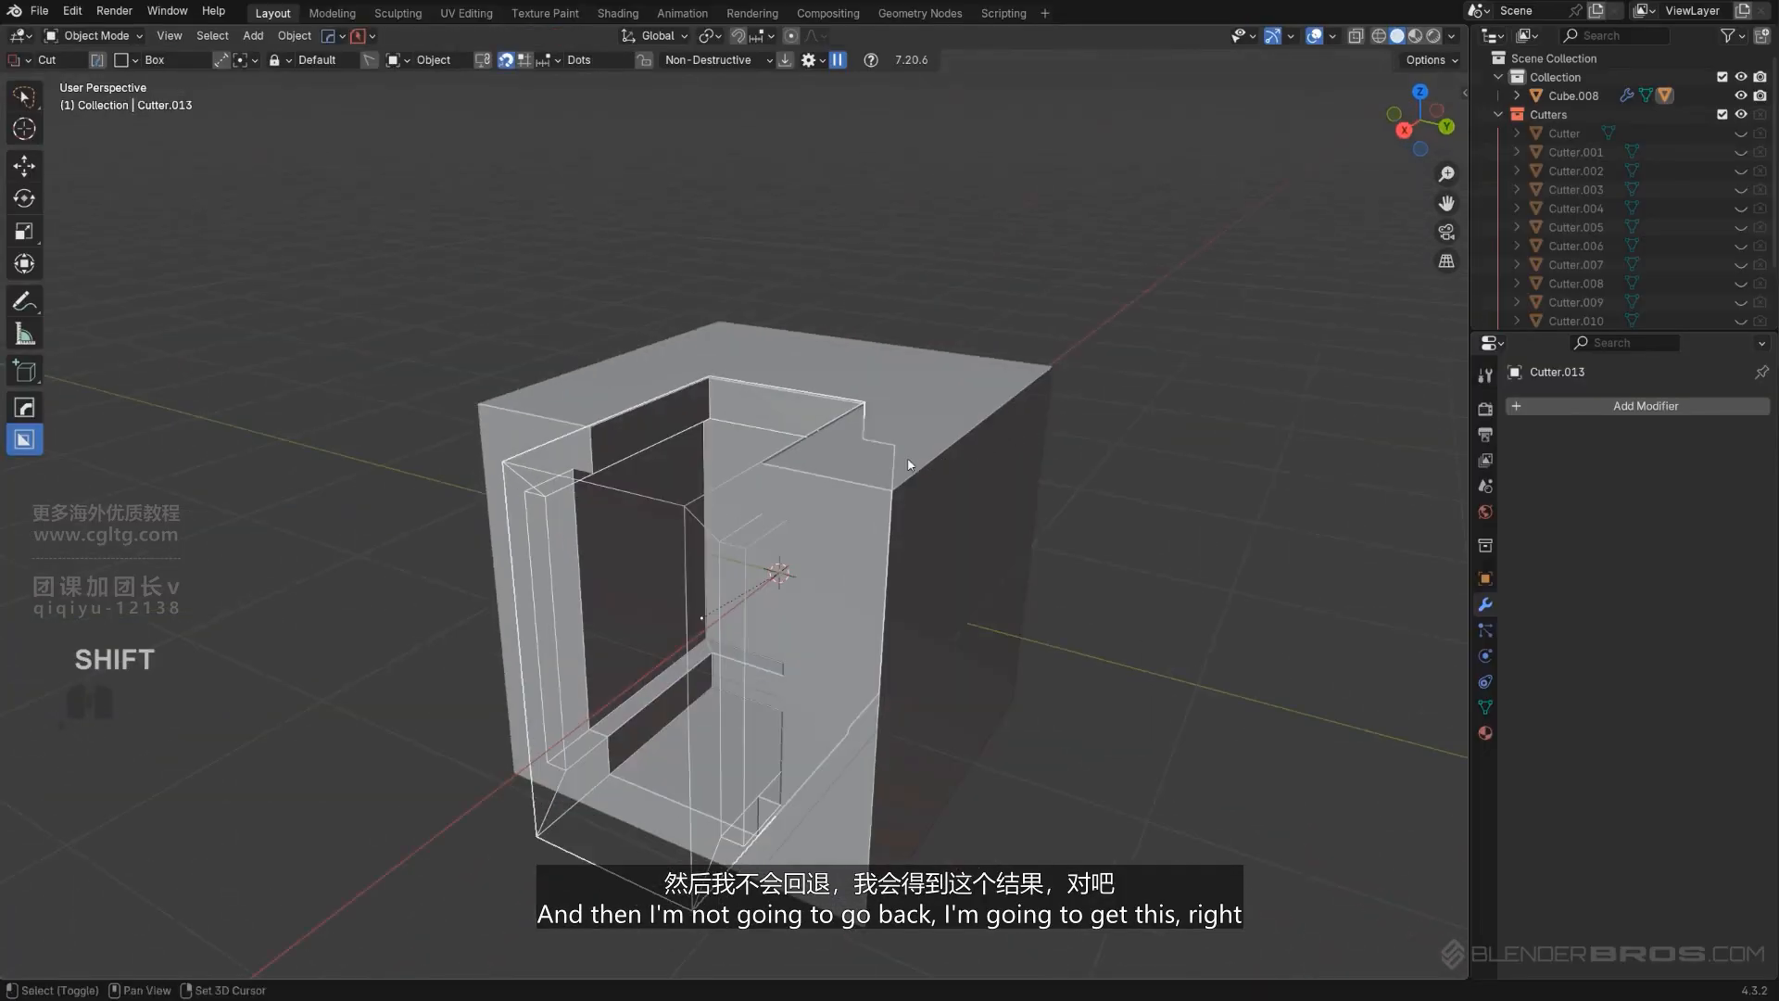
Delete the modified cutter object from the cube.
middle_click_drag(908, 463, 1025, 408)
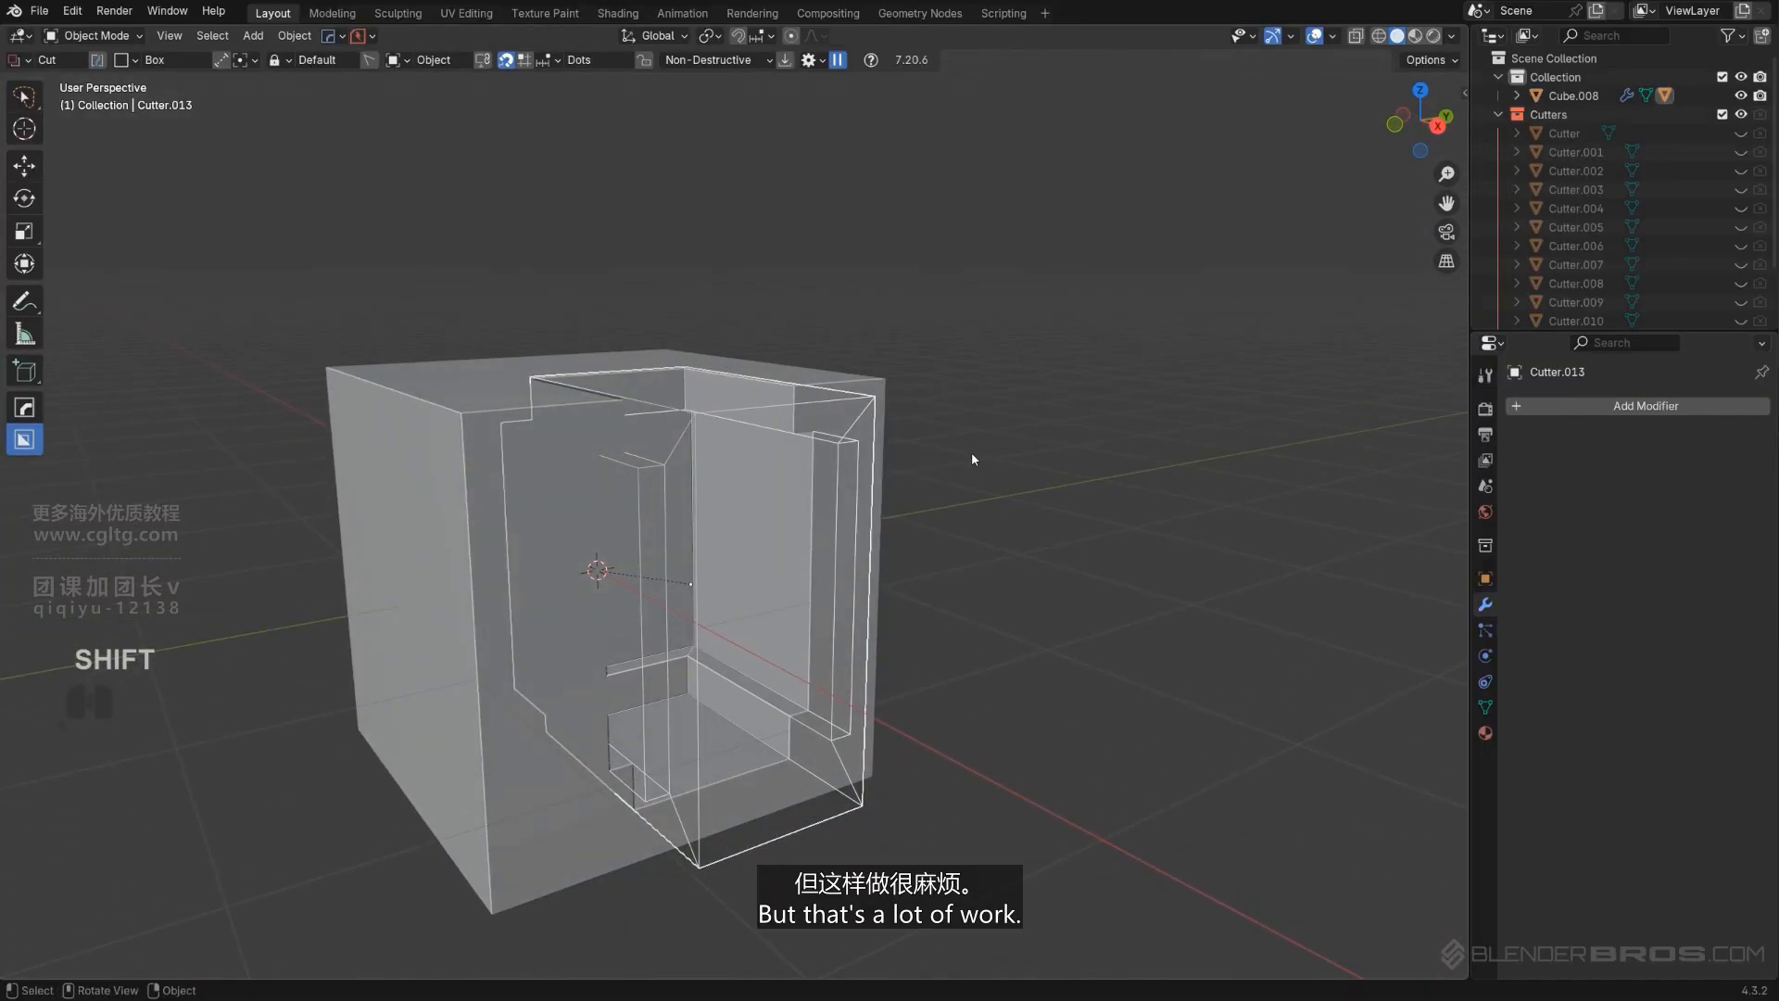
key("x")
left_click(891, 453)
Cut a rectangular notch about 1.57 deep down from the cube's top face, keeping the cutter live, and hide the Cutters collection.
mouse_move(908, 493)
middle_mouse_down()
mouse_move(713, 470)
mouse_move(703, 491)
middle_mouse_up()
left_click(682, 394)
left_click_drag(682, 387, 710, 427)
left_click_drag(757, 540, 759, 544)
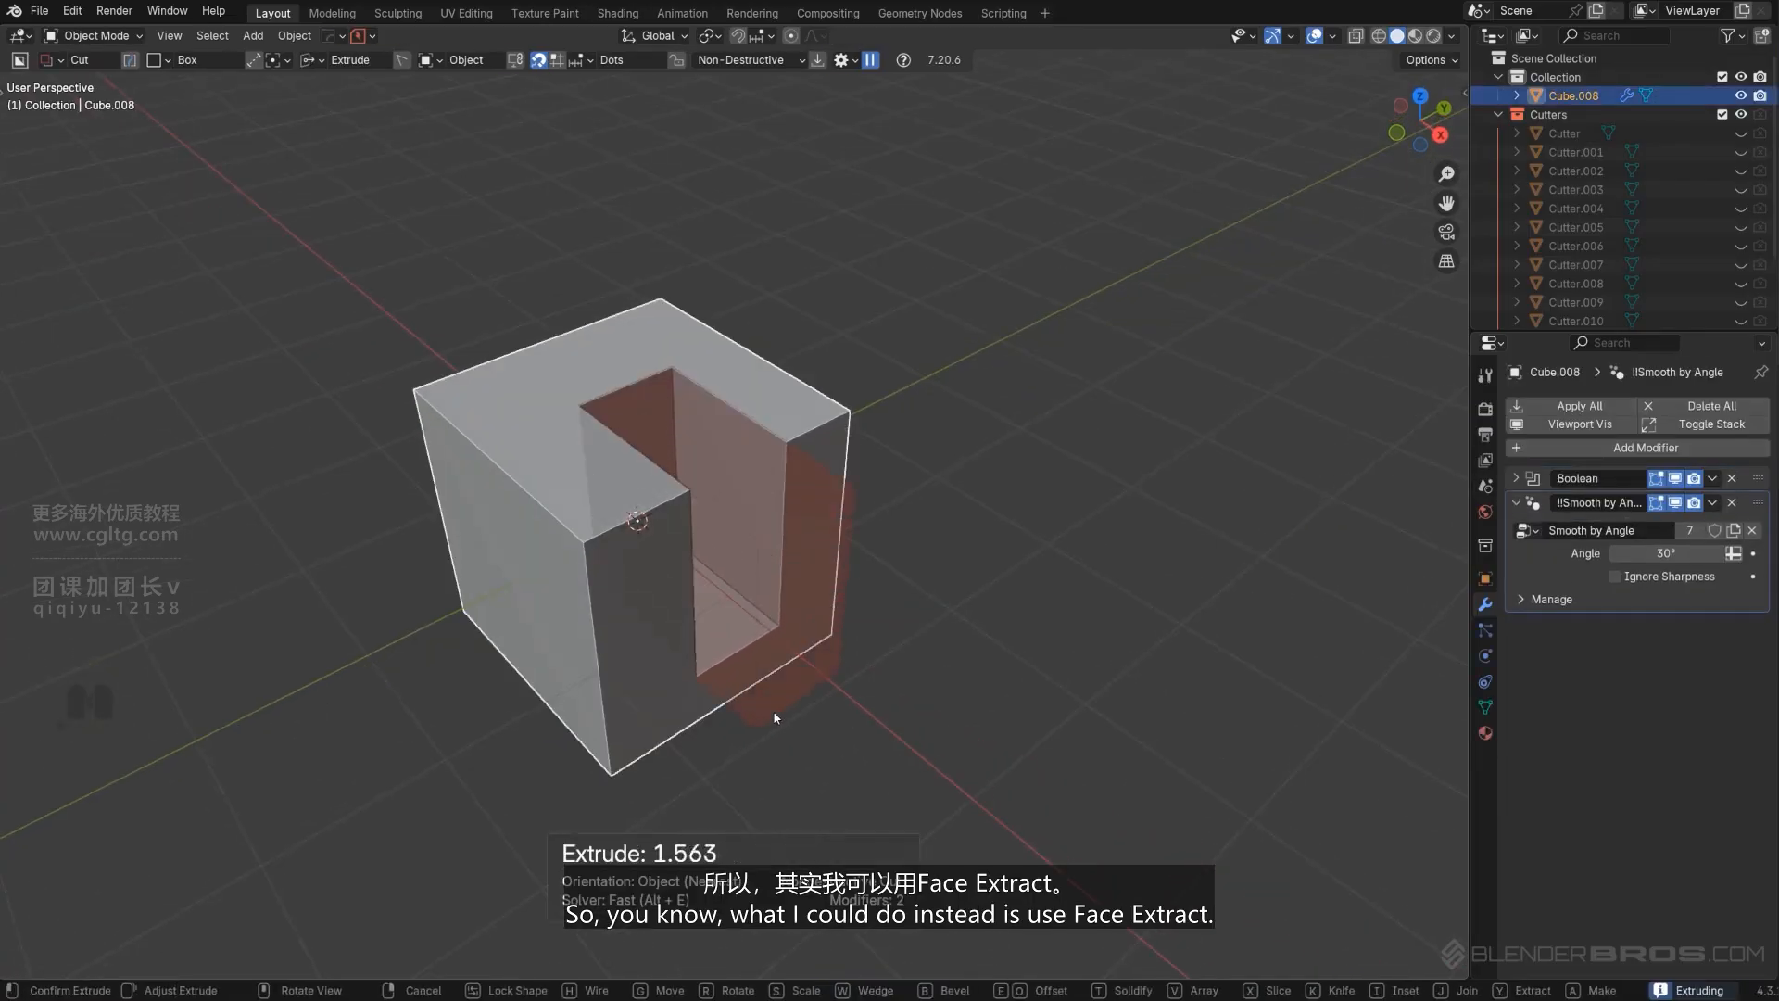
left_click(780, 708, "shift")
scroll(879, 536, "up", 3)
key("shift+2")
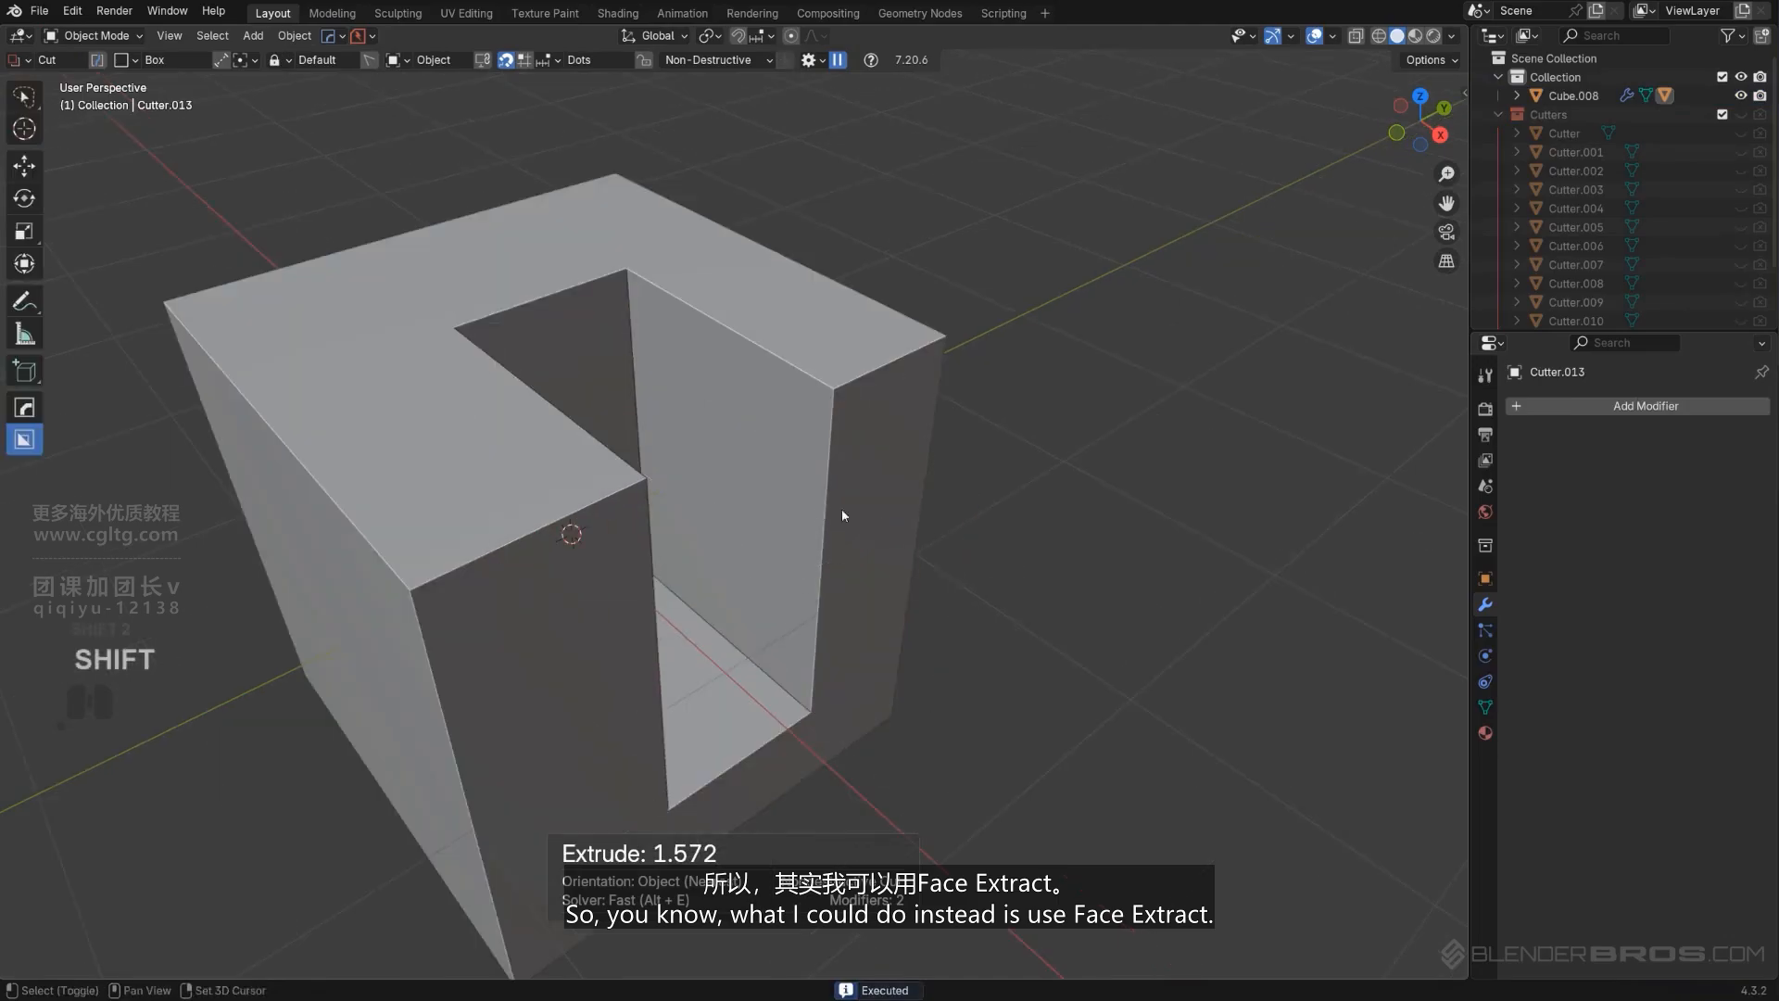
Select the notched cube and start the HardOps Face Extract operation on it.
middle_click_drag(834, 512, 817, 388)
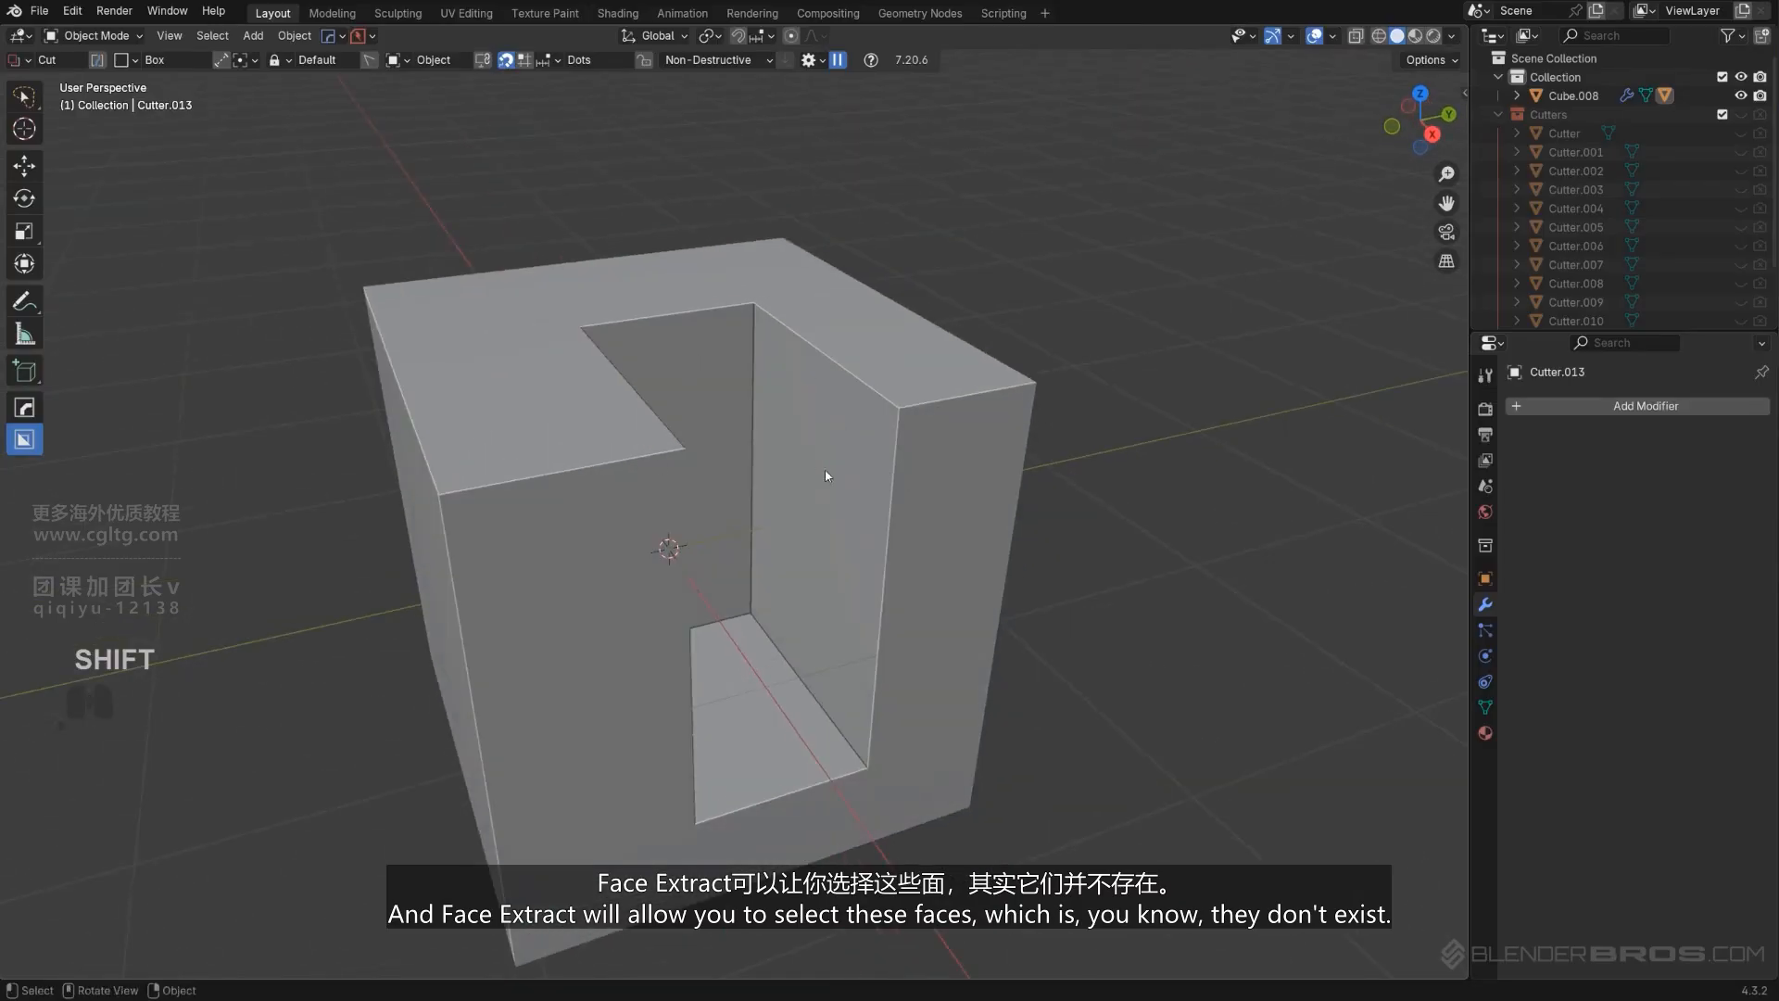
middle_click_drag(828, 475, 778, 449)
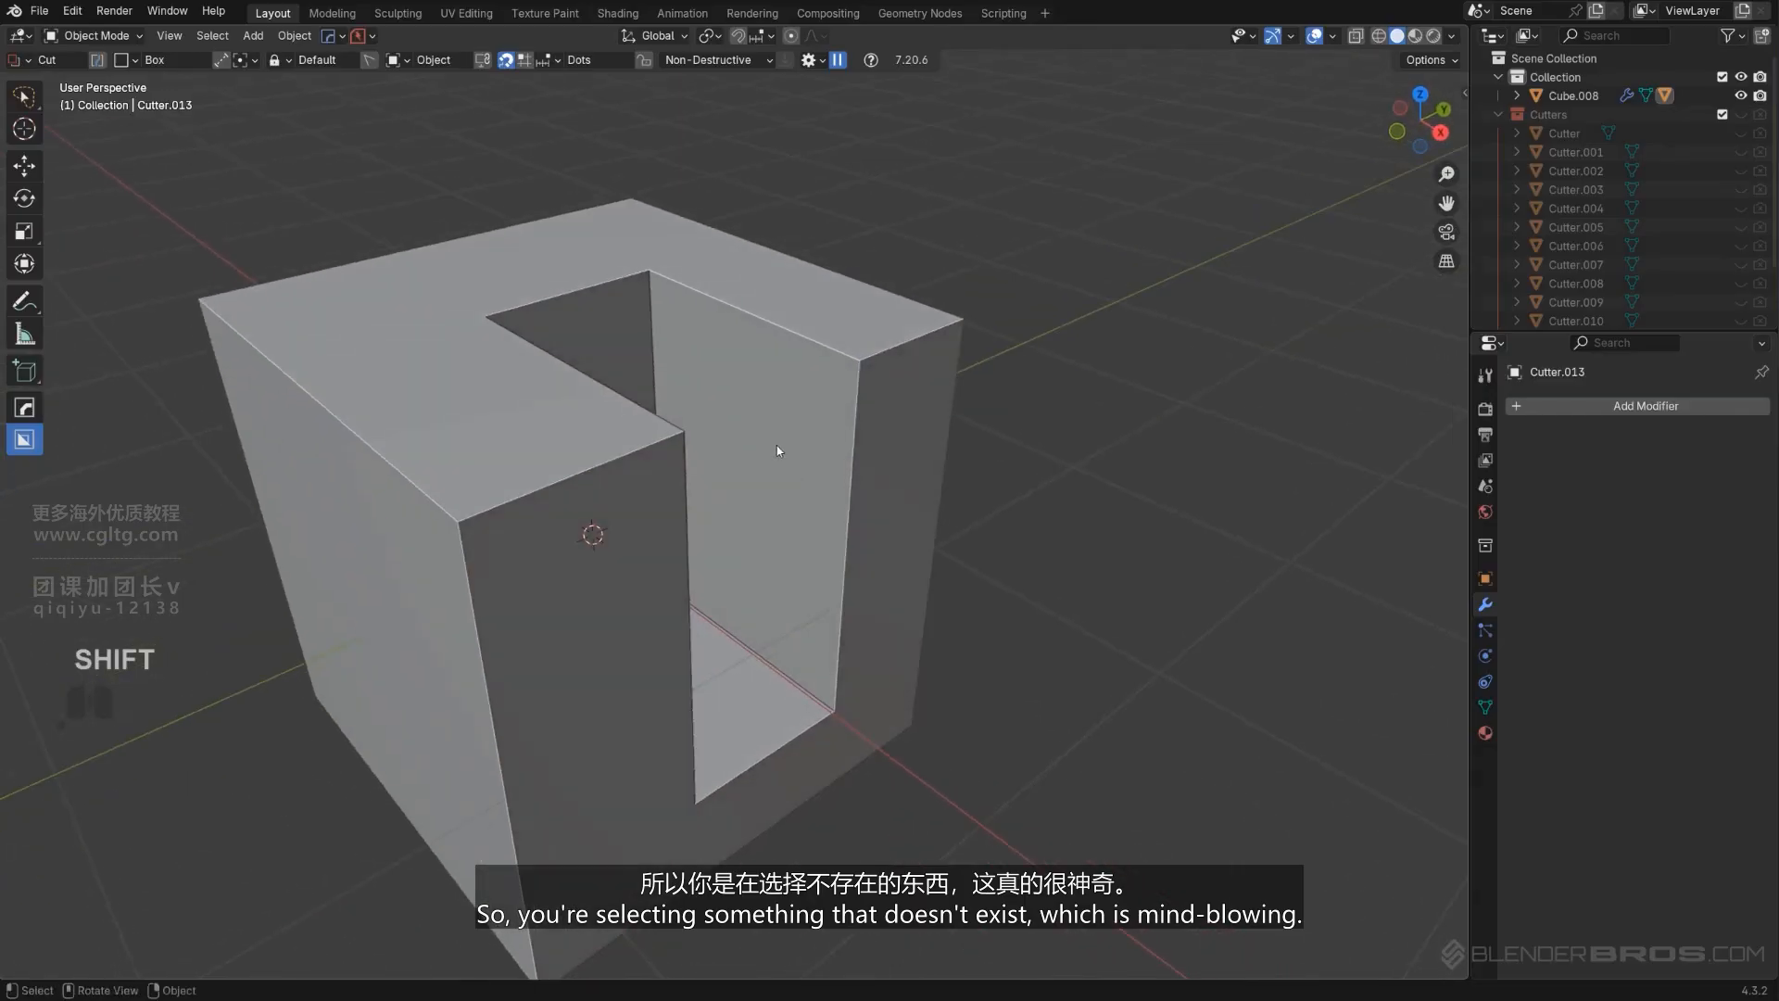
middle_click_drag(912, 441, 880, 432)
scroll(885, 425, "up", 2)
left_click(891, 419)
key("q")
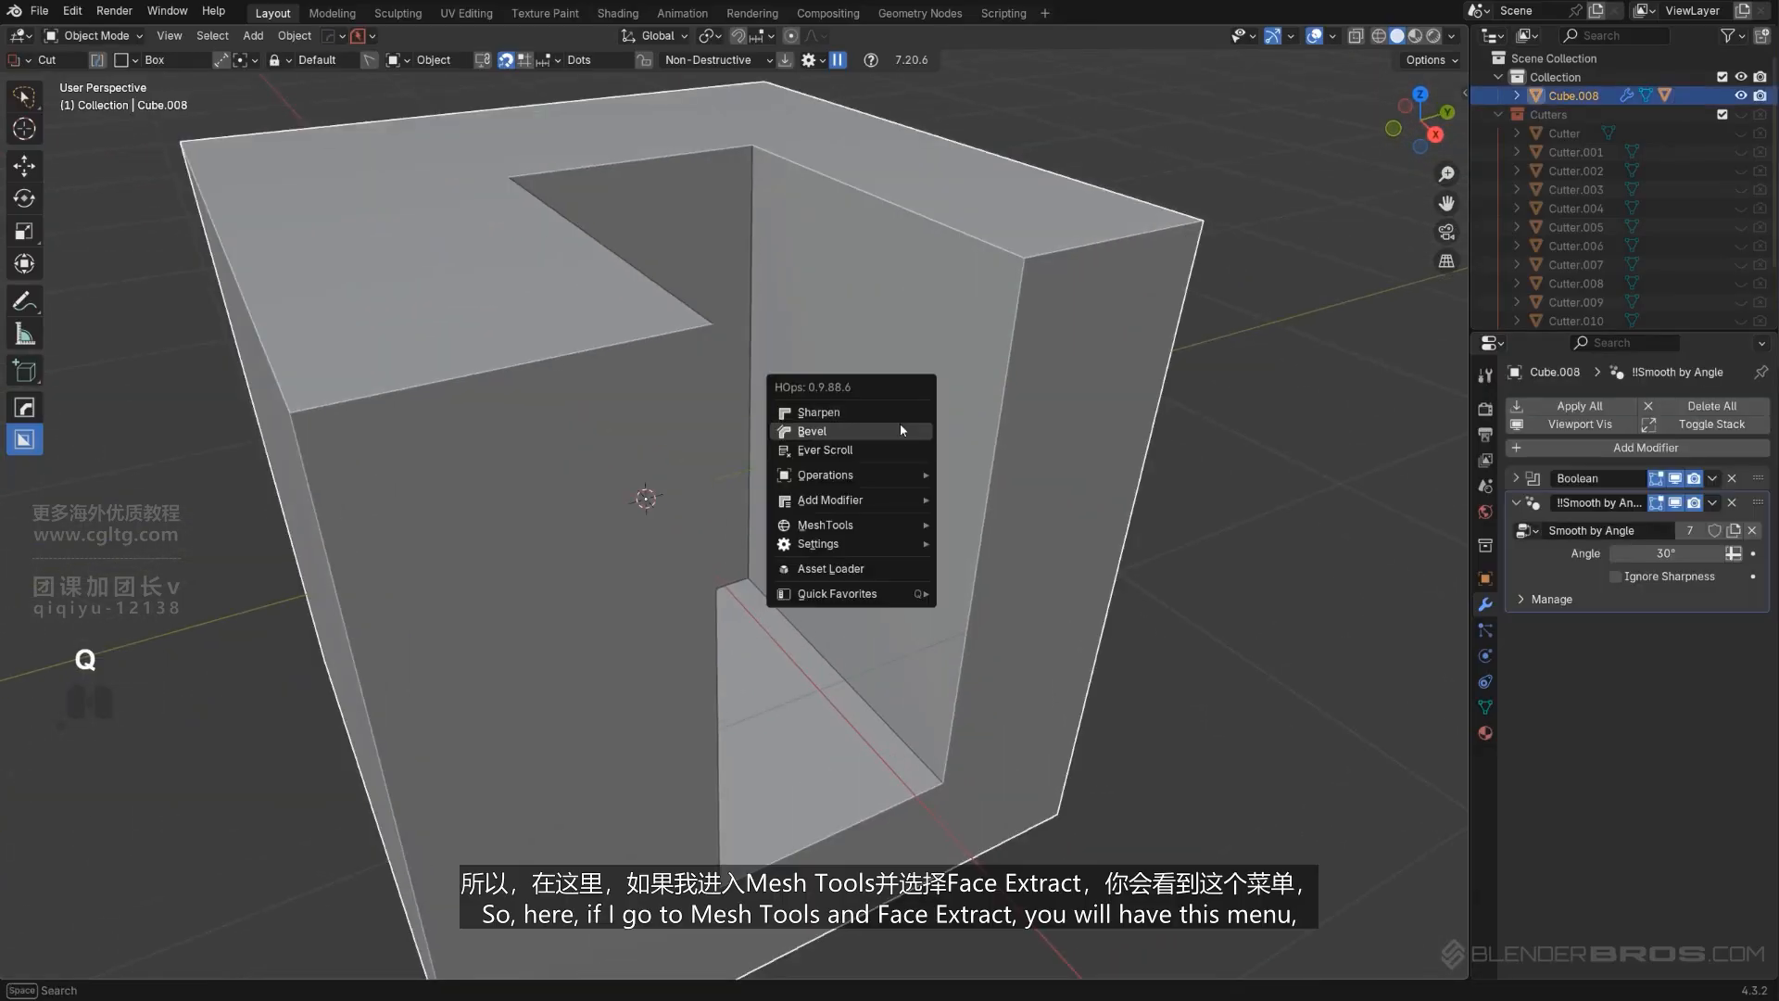
mouse_move(891, 535)
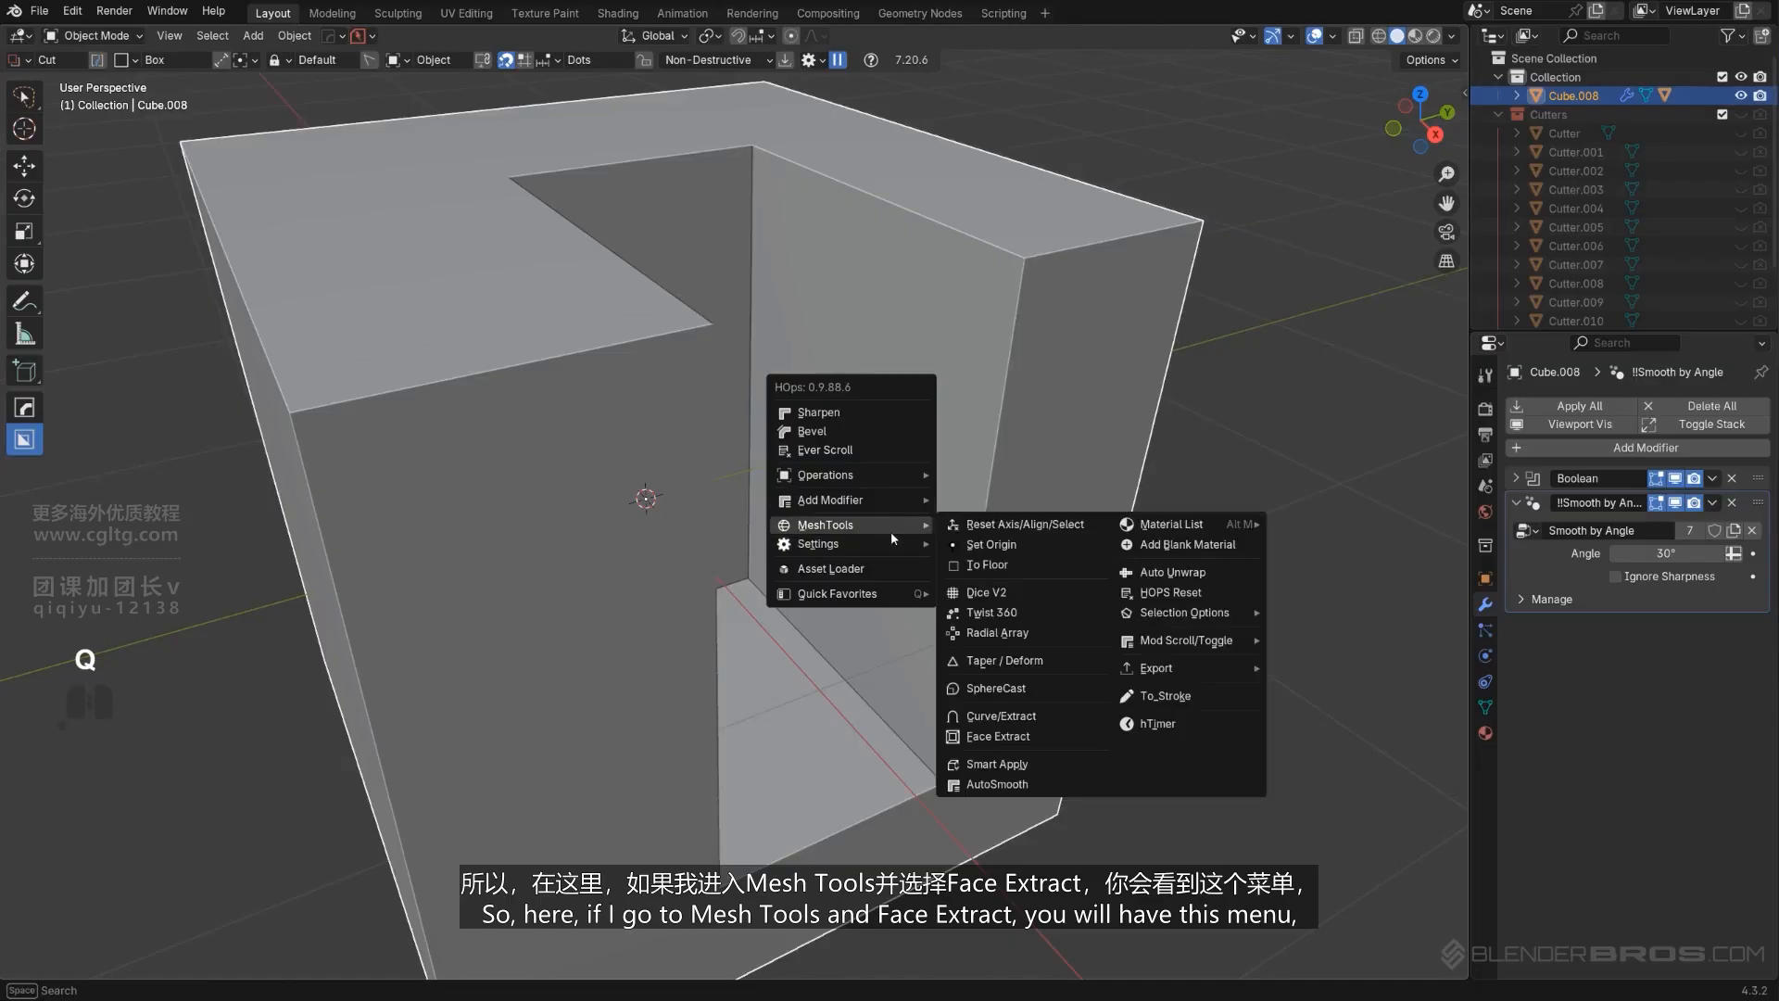
left_click(1053, 734)
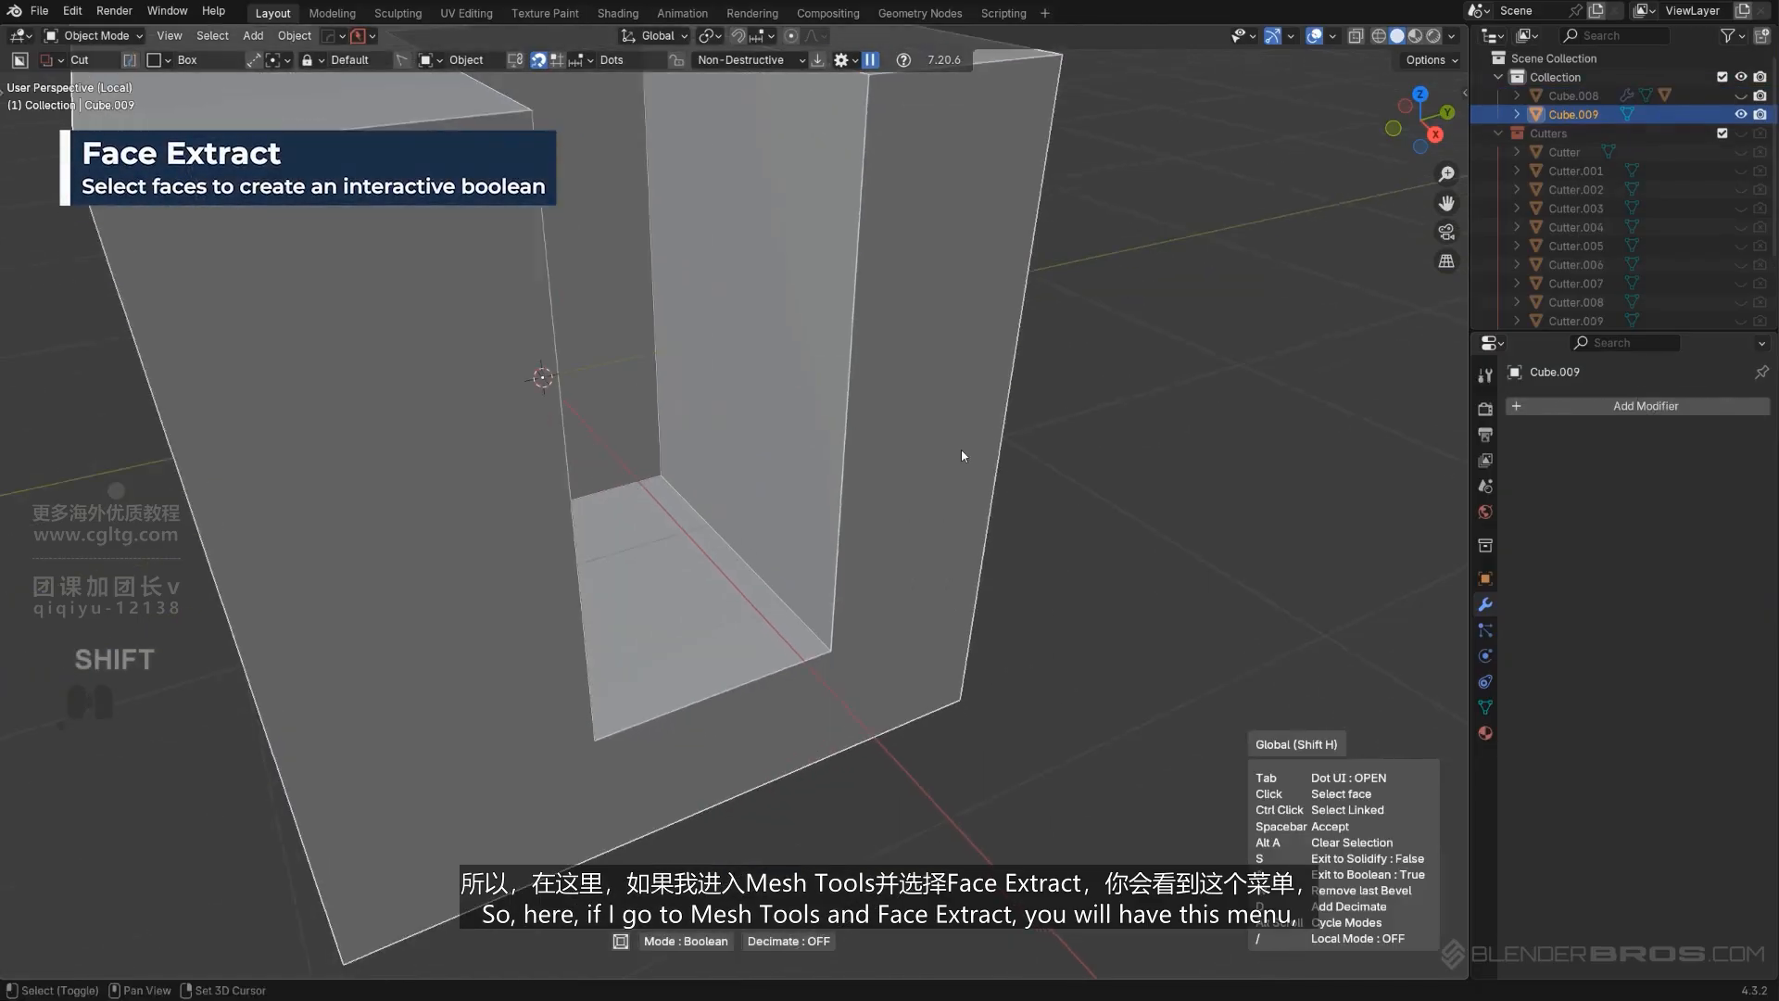
Extract the notch's three inner wall faces and inset them evenly.
middle_click_drag(1193, 823, 895, 556)
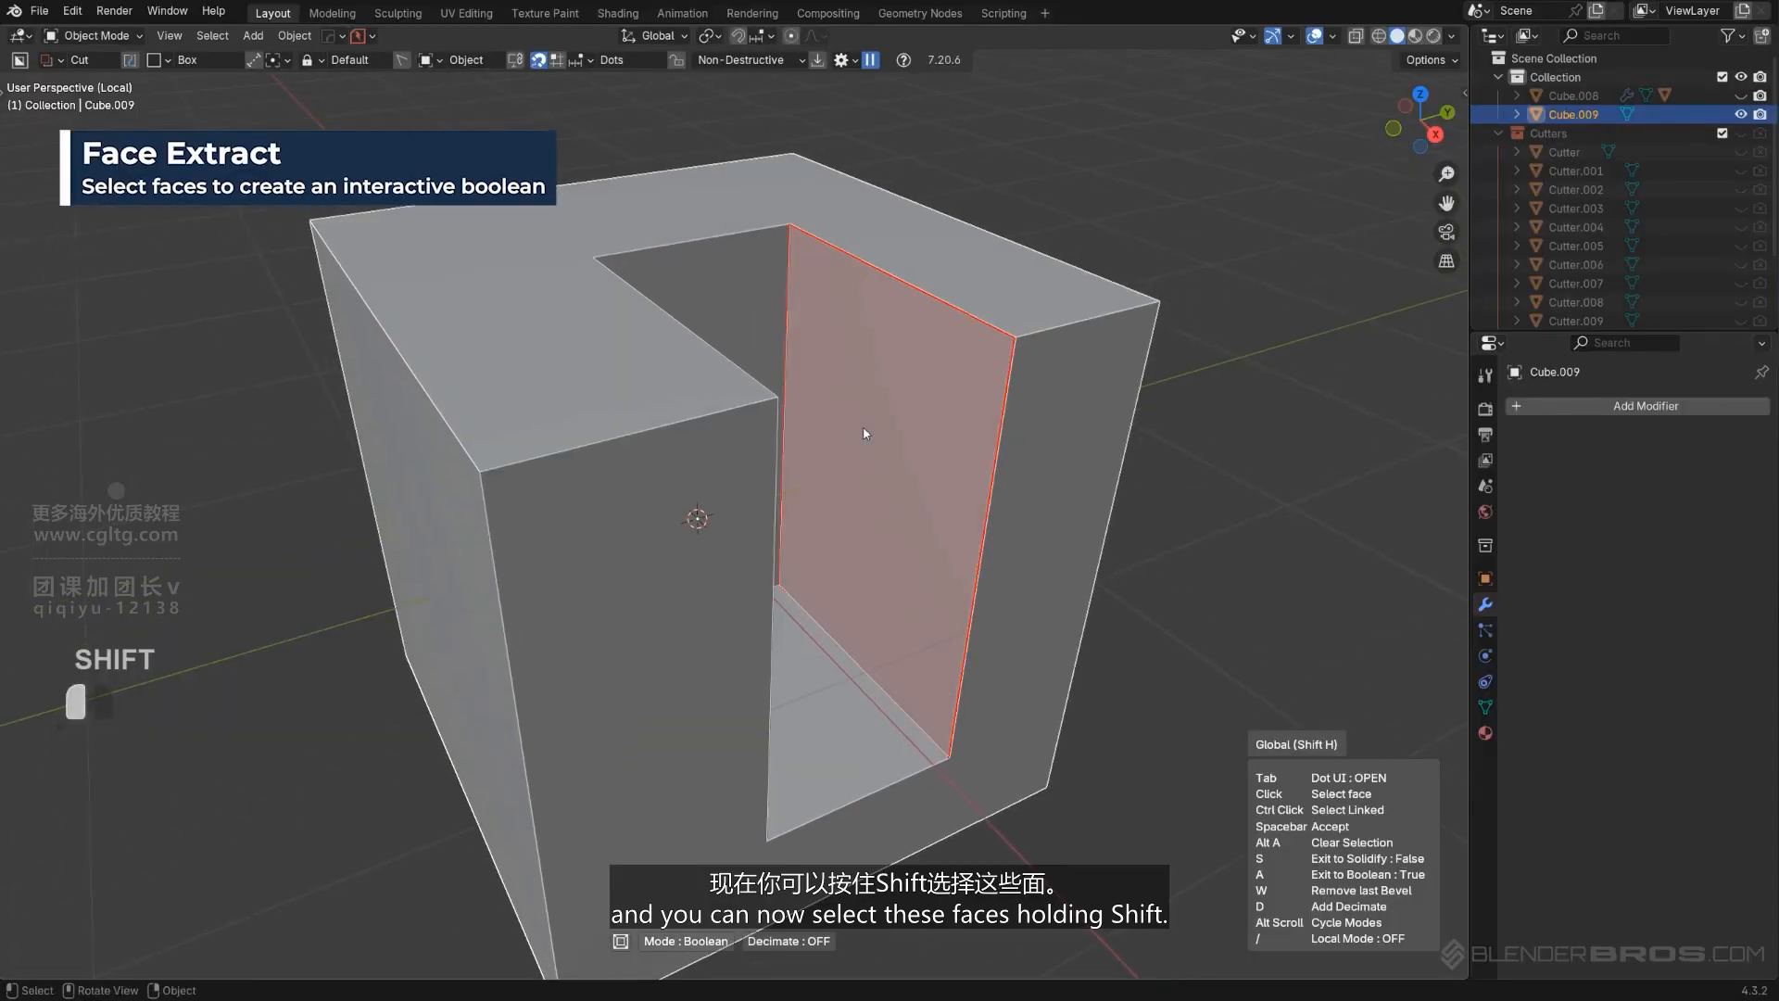
left_click(731, 311, "shift")
middle_click_drag(753, 326, 559, 404)
middle_click_drag(659, 459, 1058, 515)
key("space")
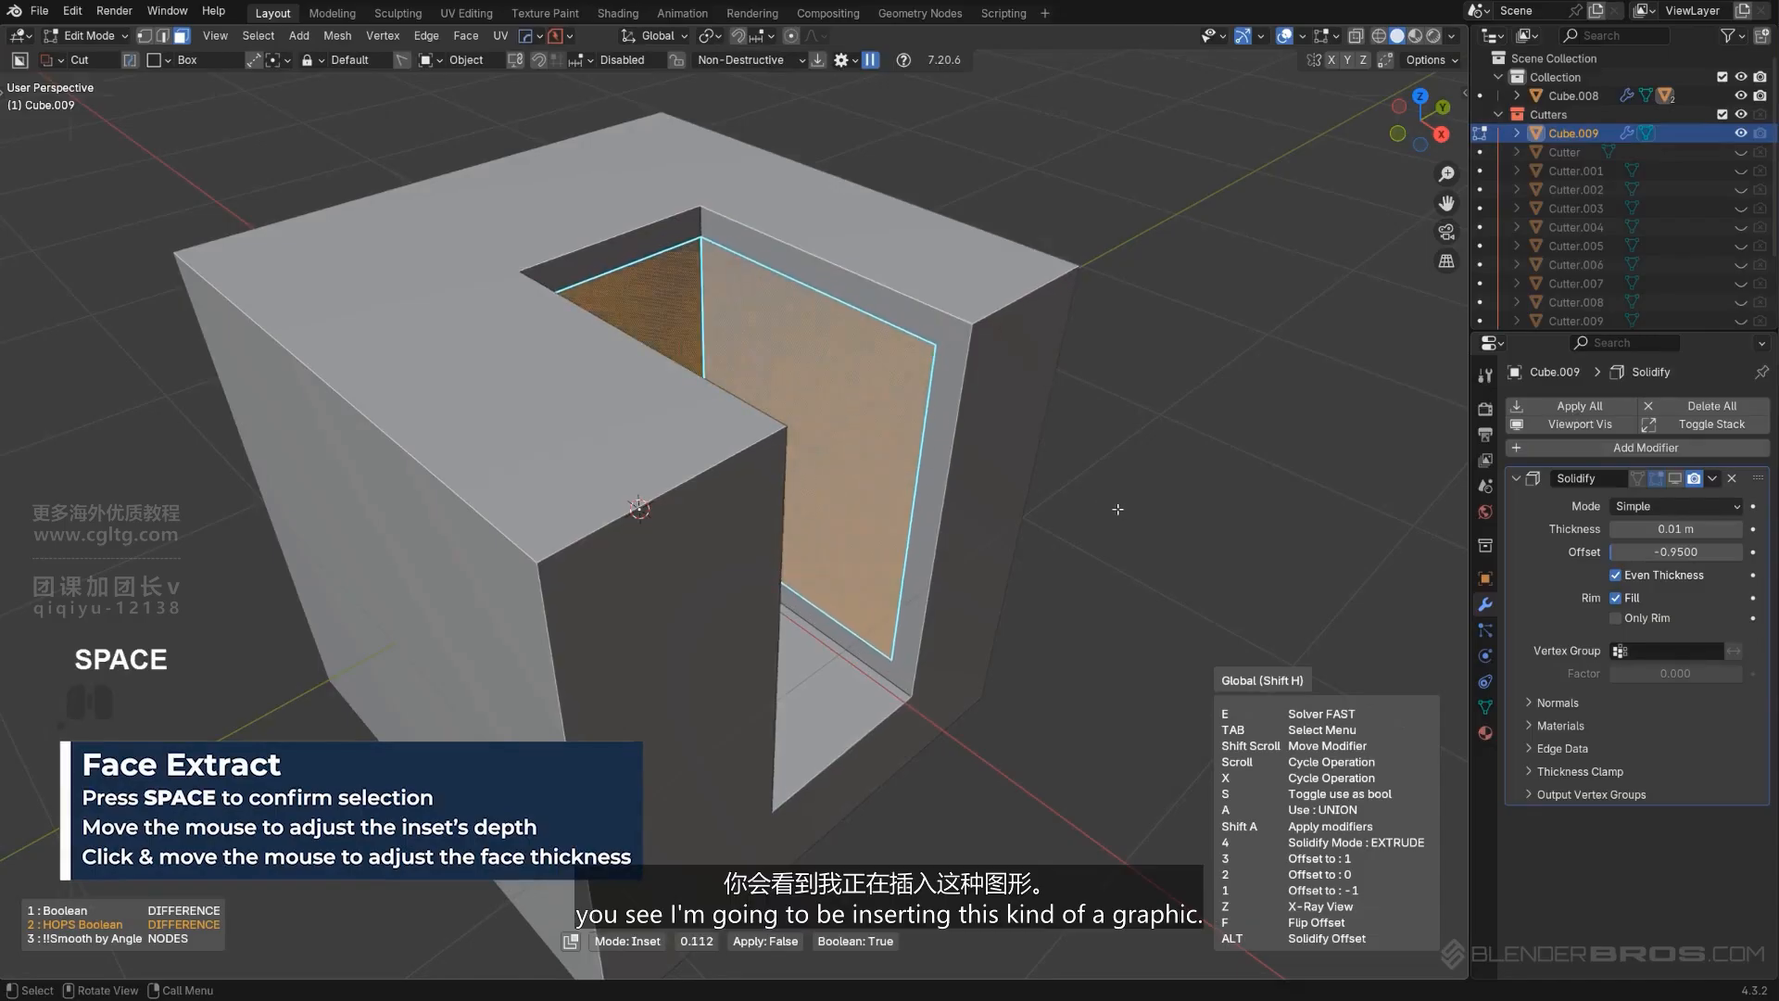
left_click(1110, 505)
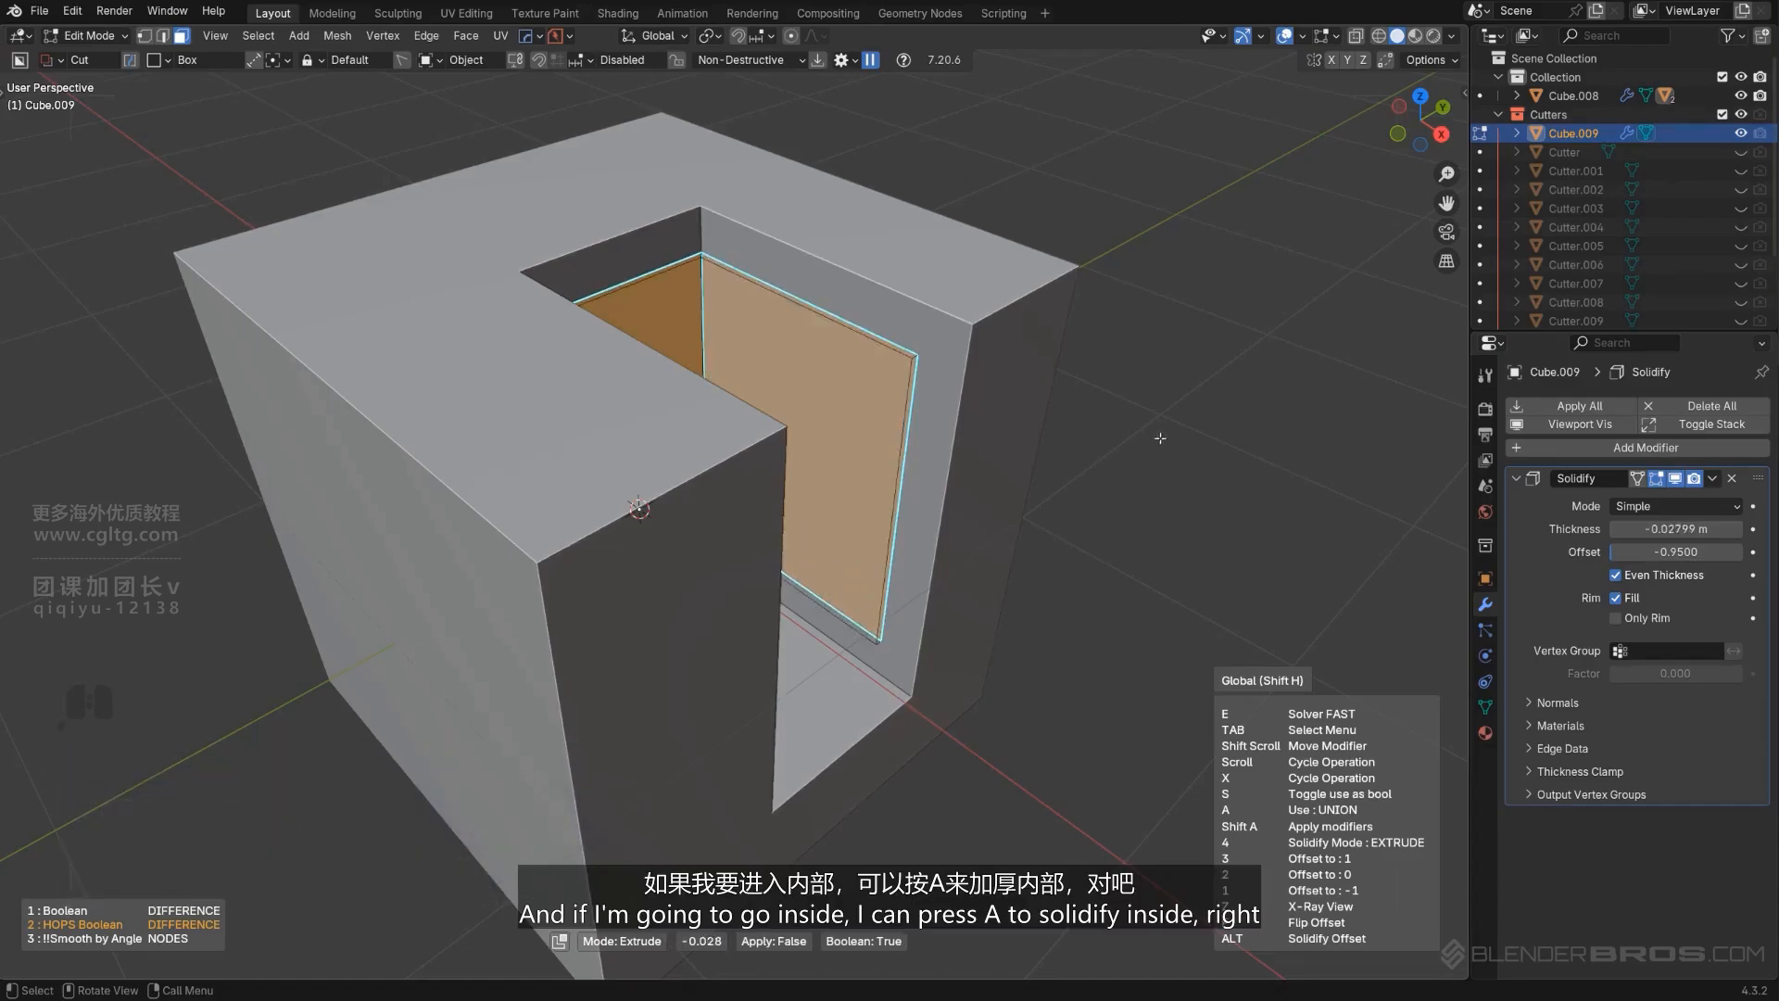
Try the Union operation and the Exact boolean solver on the extracted faces, restoring Difference and Fast.
key("a")
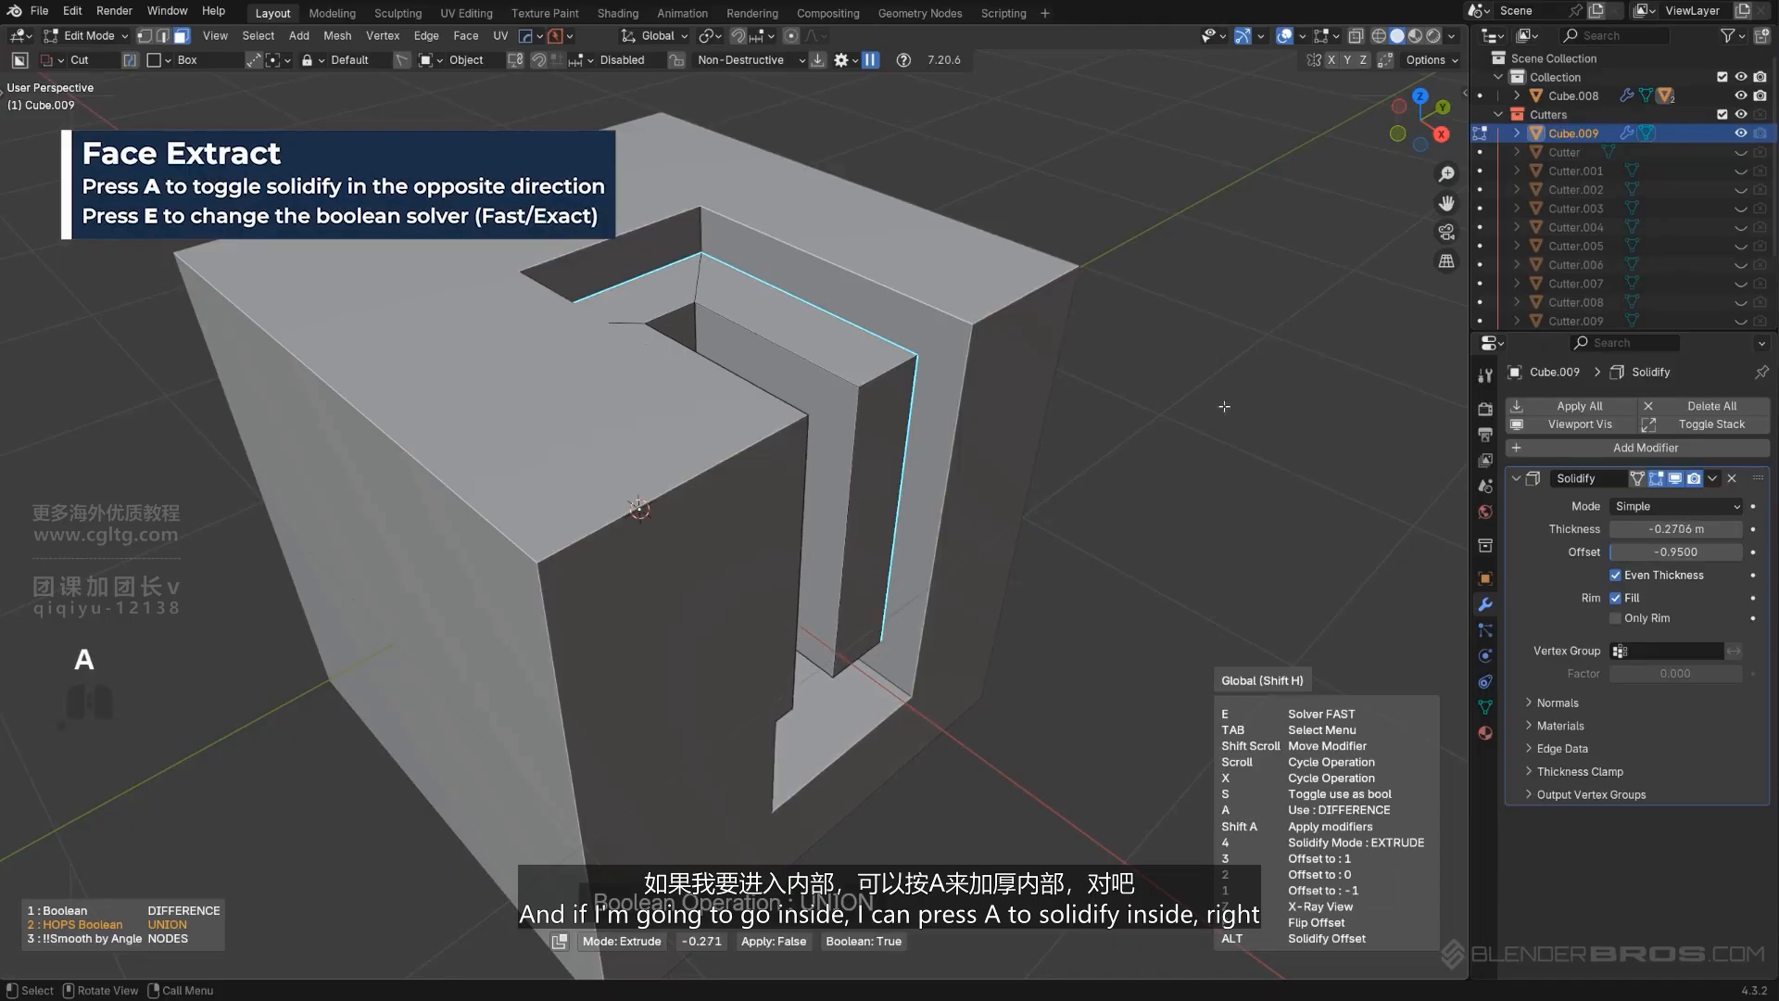
key("a")
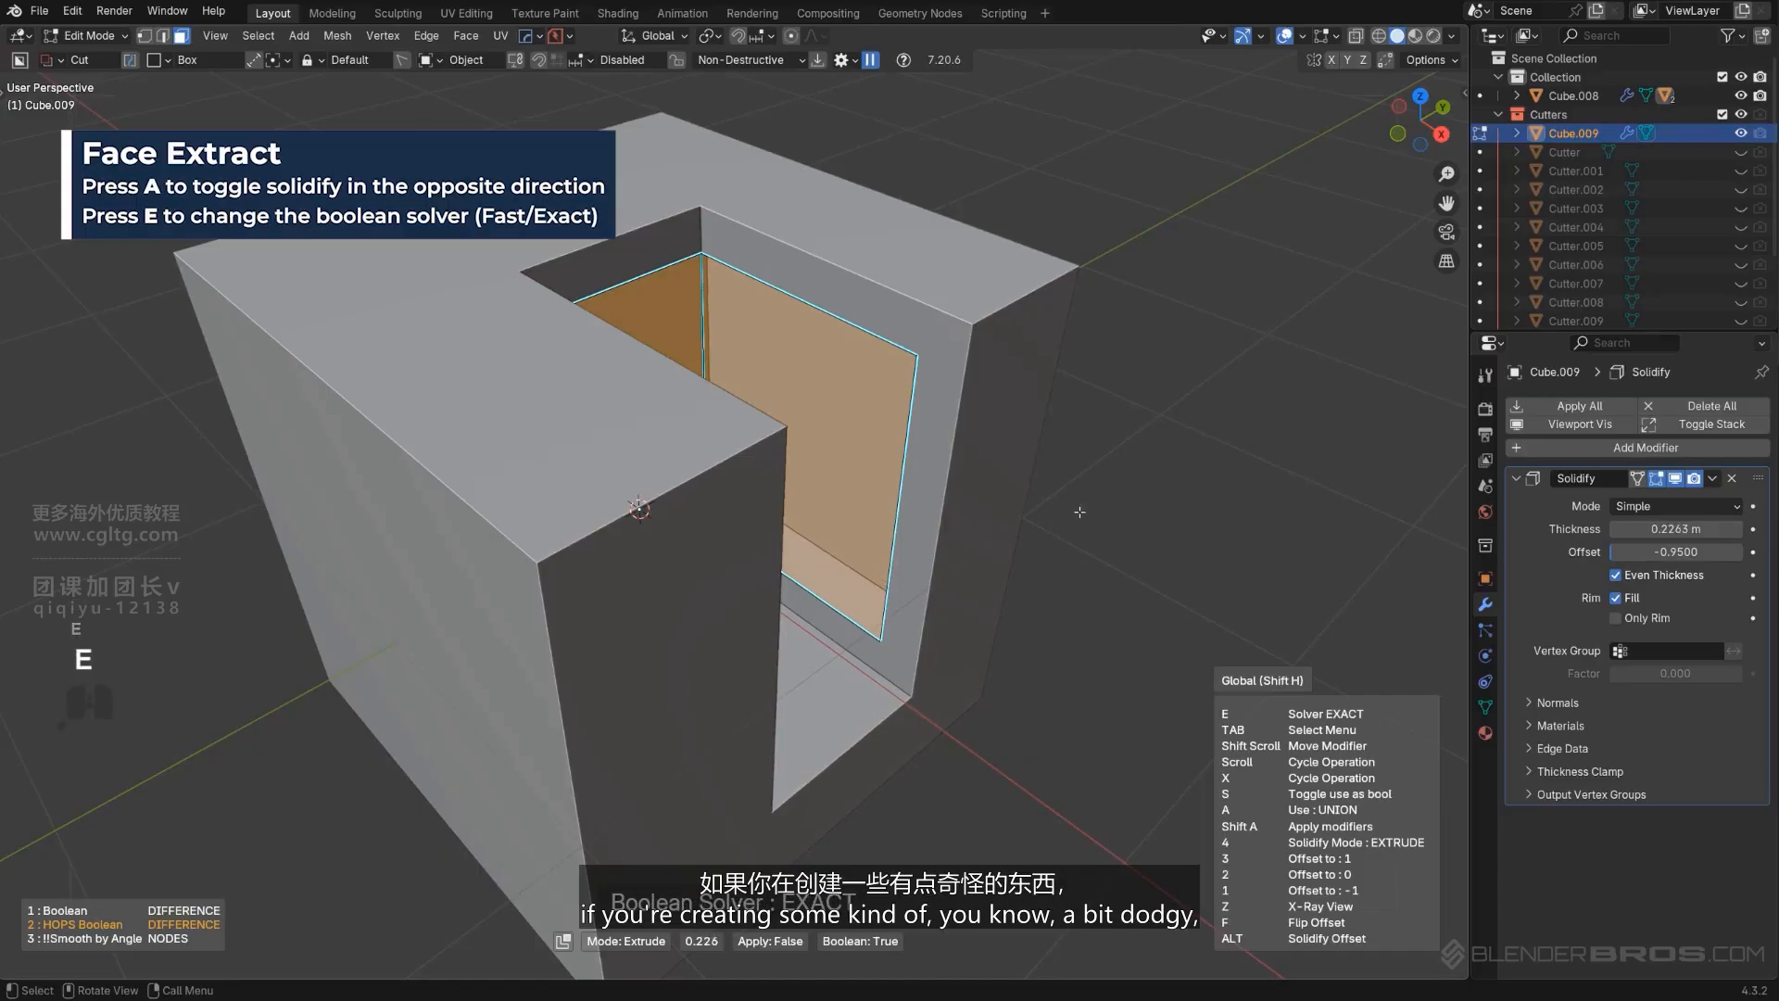
key("e")
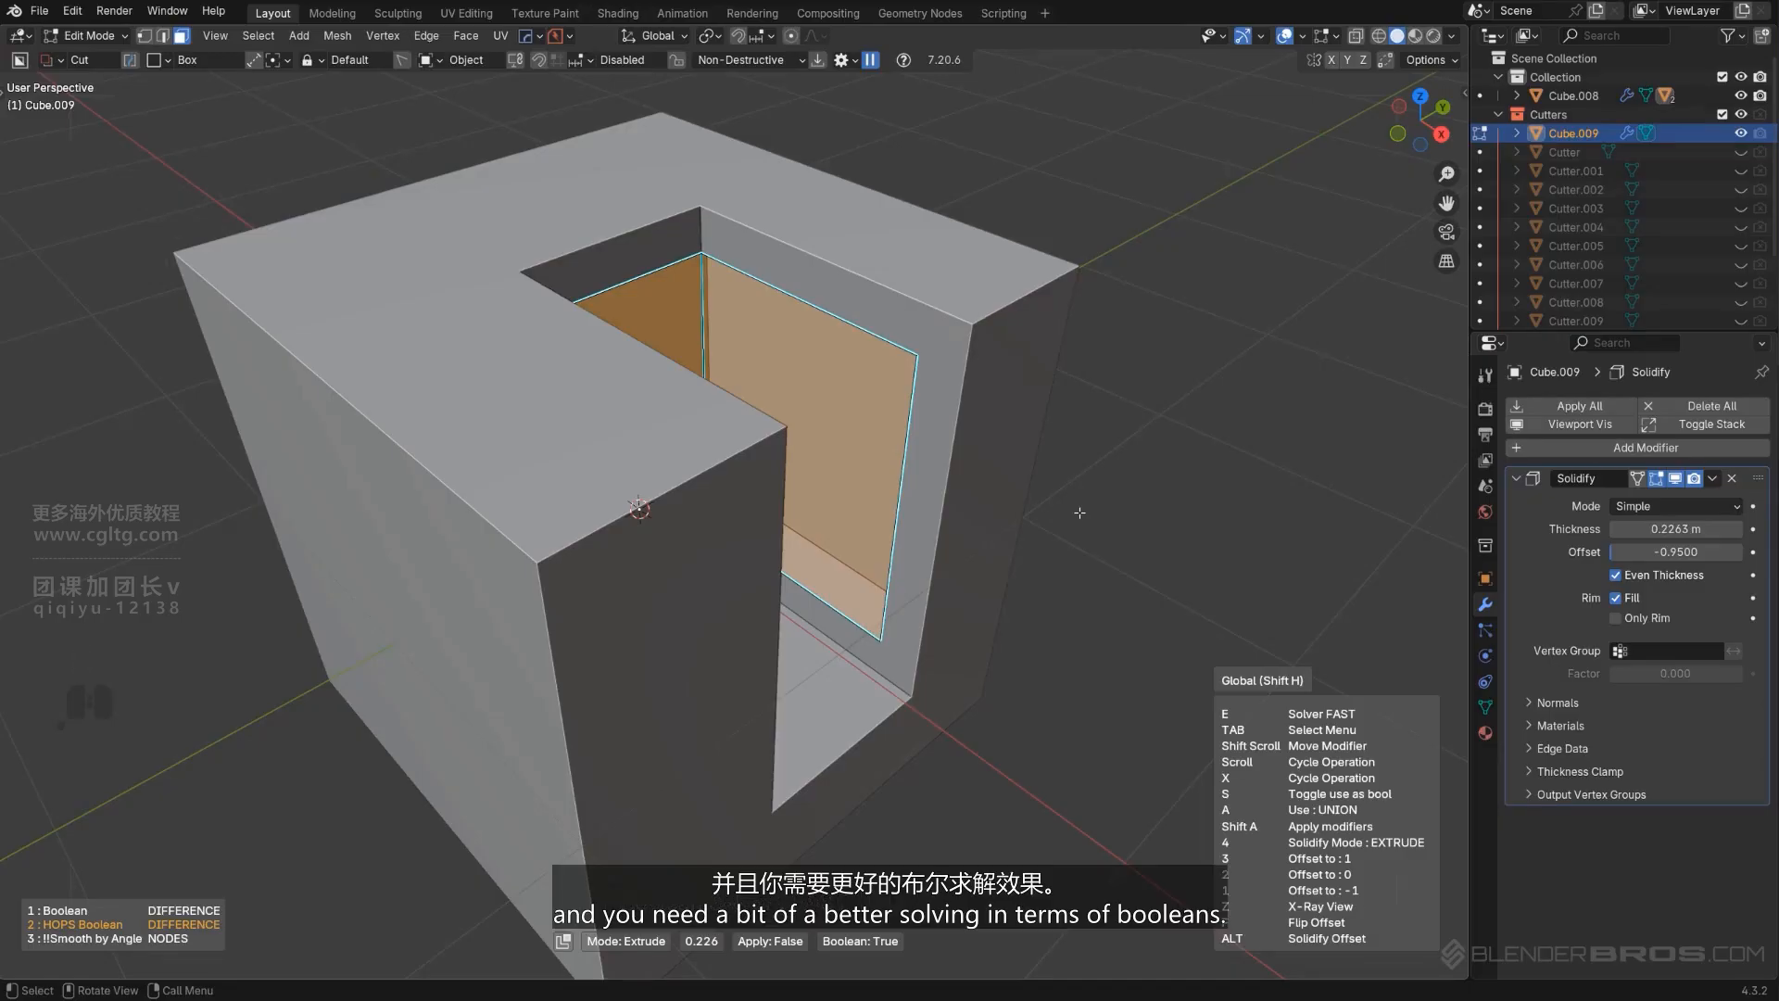
Under X-ray display, test the flipped offset and extrude the extracted faces about 0.758 m through the cube's walls.
middle_click_drag(1079, 513, 1056, 479, "shift")
key("z")
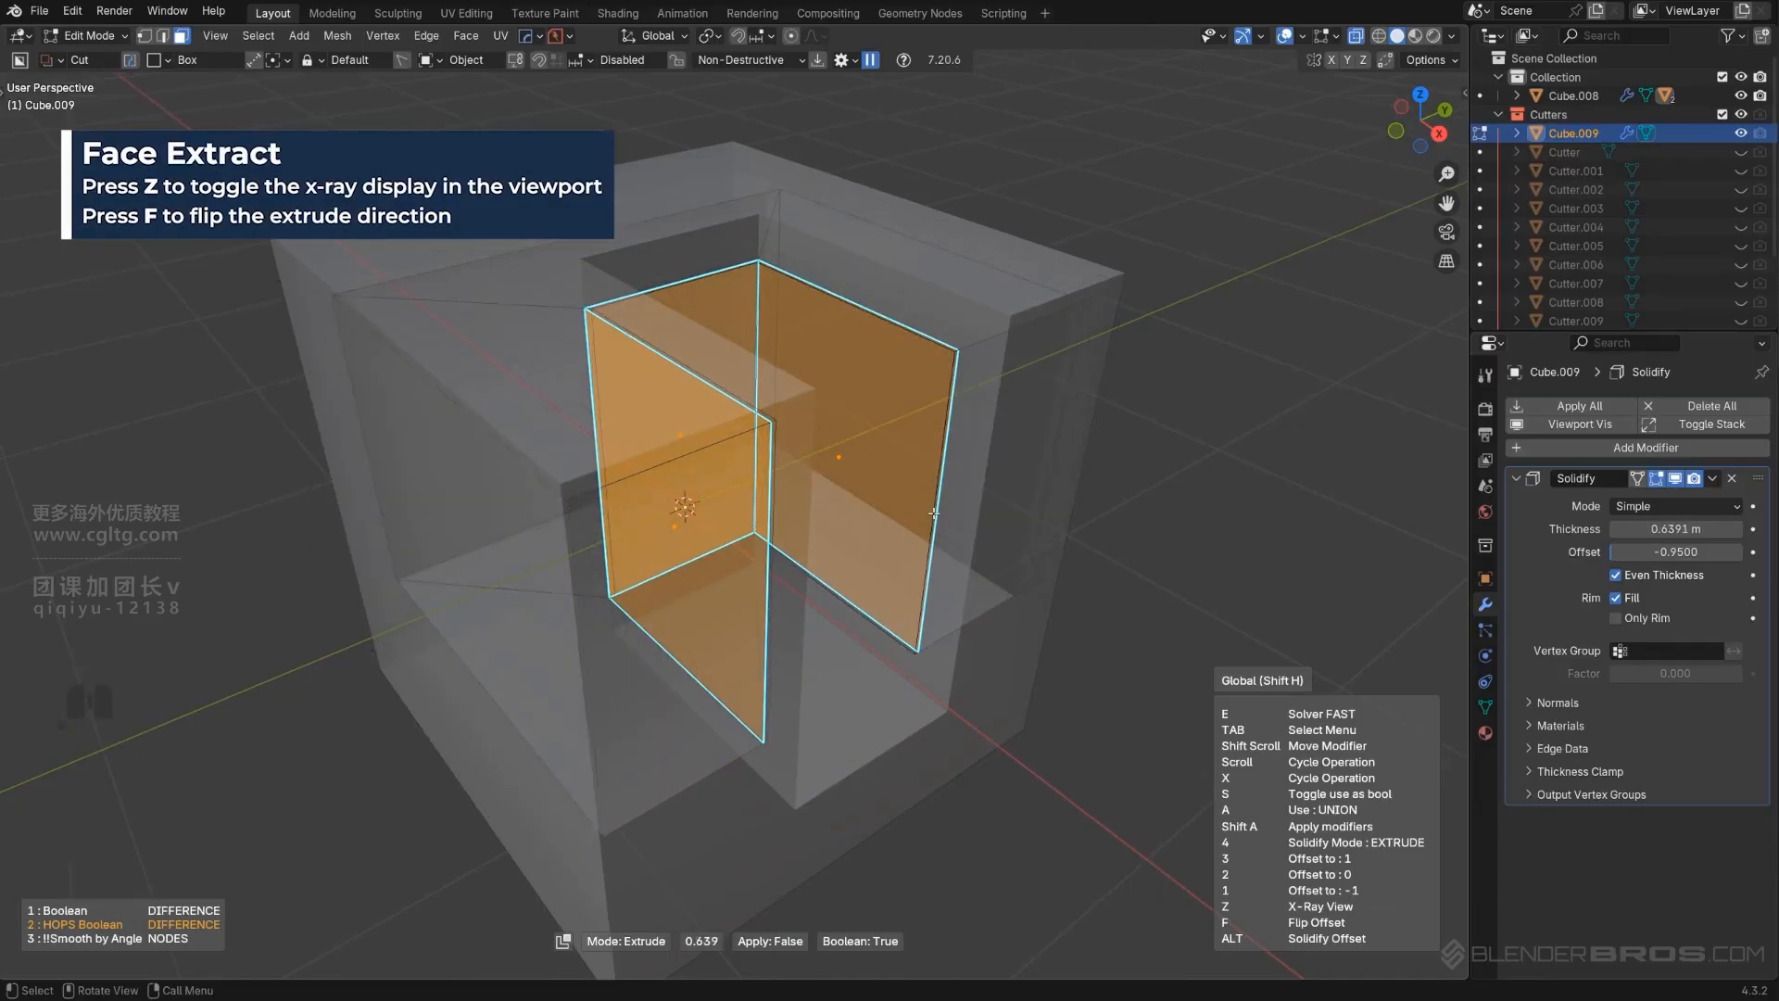
key("f")
key("f")
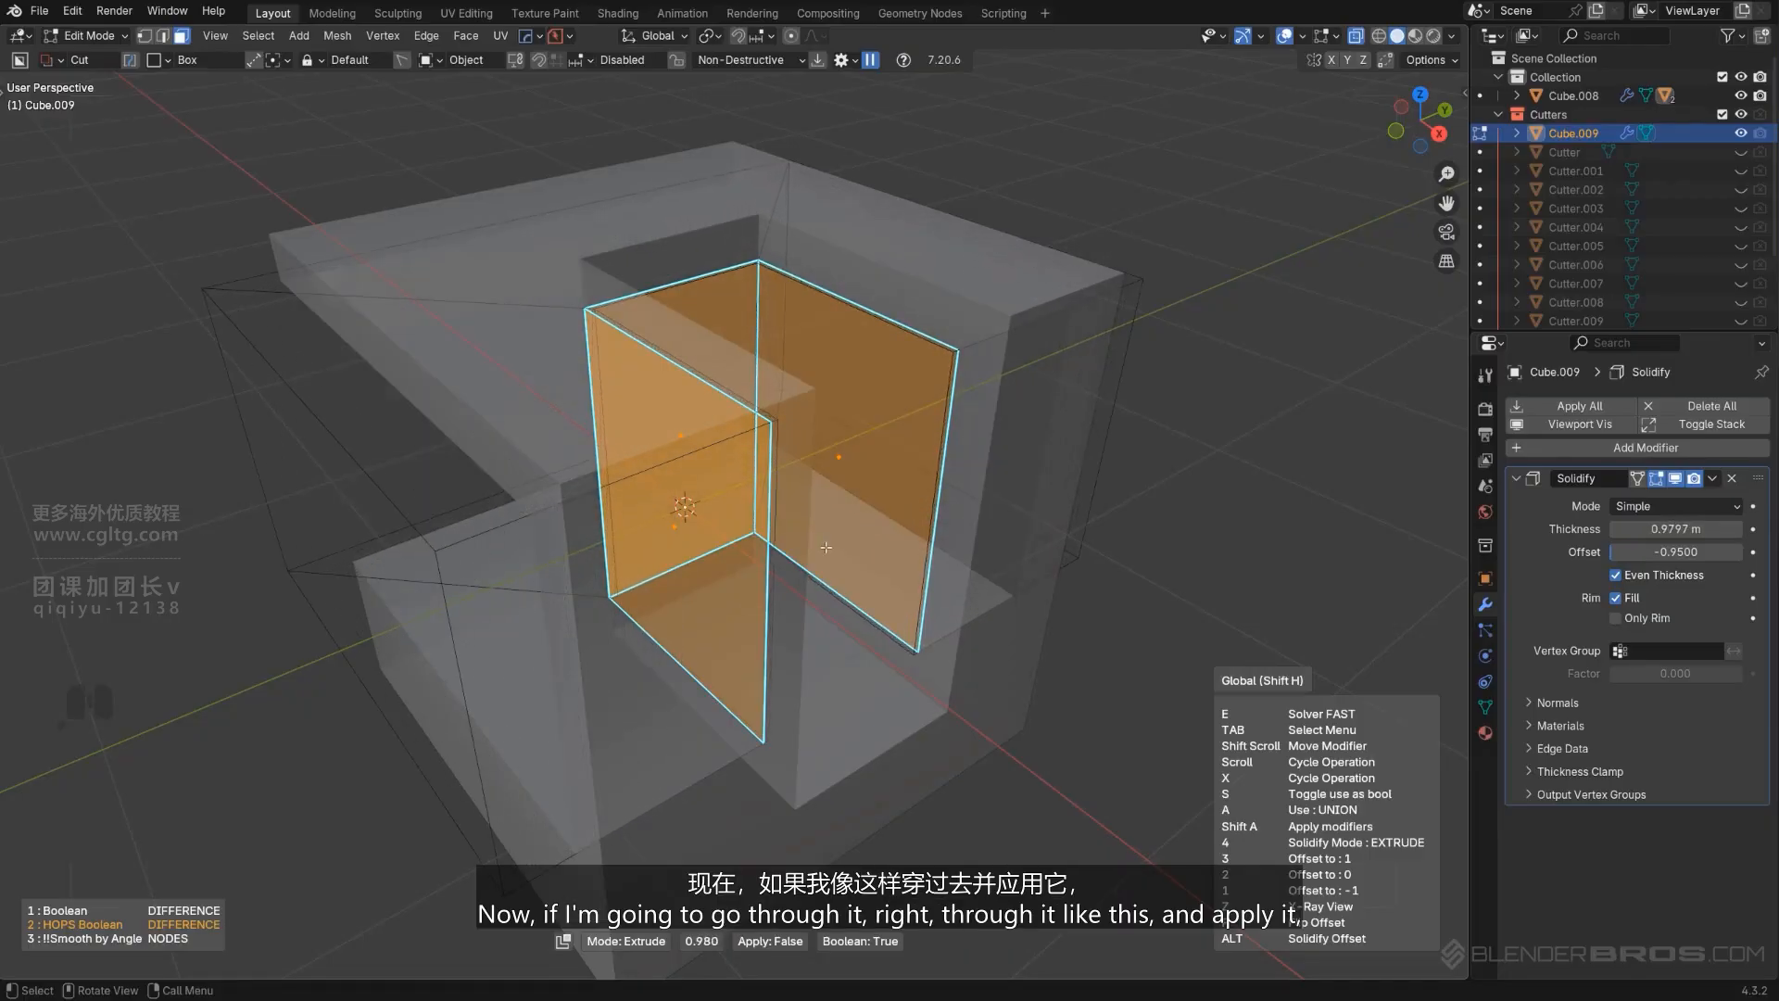
left_click(893, 521)
Cut a horizontal band across the extracted cutter from the right orthographic view and hide the Cutters collection.
middle_click_drag(895, 573, 758, 538)
key("KP_5")
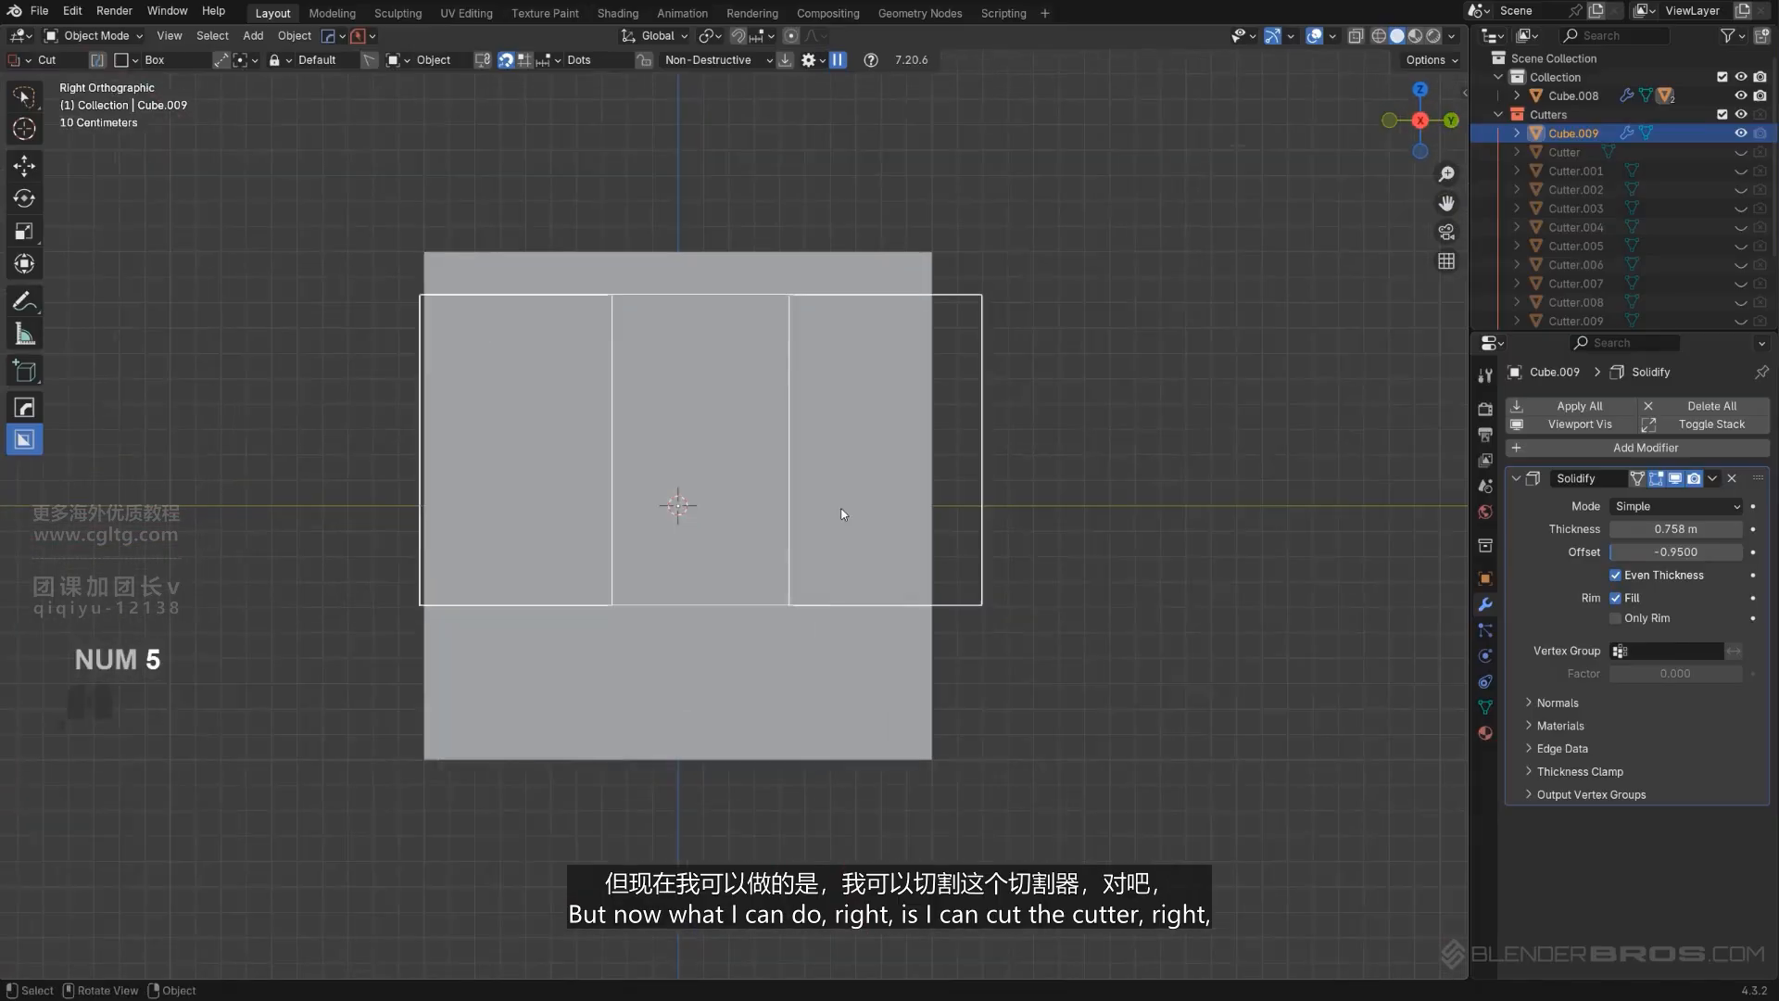
left_click_drag(348, 346, 1131, 409)
key("space")
key("KP_5")
middle_click_drag(469, 420, 648, 474)
key("shift+2")
Select the cut cube and review the Face Extract and Curve/Extract options.
left_click(963, 295)
middle_click_drag(987, 280, 1014, 306, "shift")
key("q")
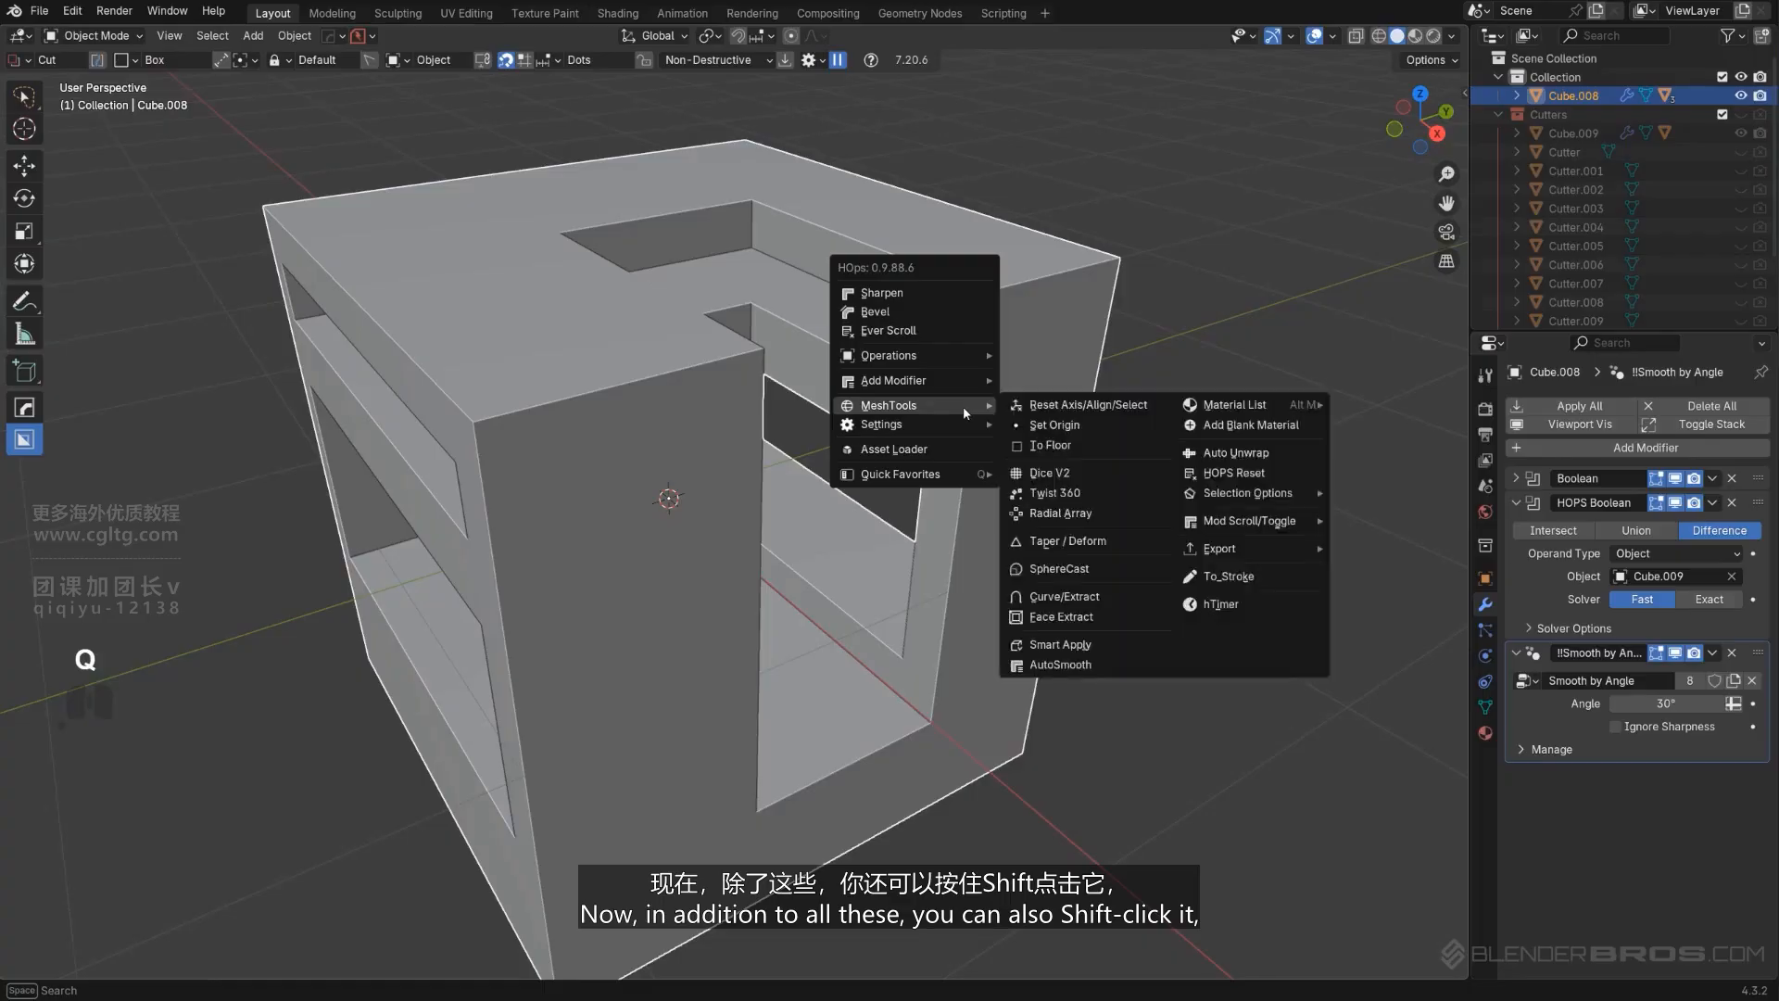
mouse_move(946, 405)
left_click(1062, 615)
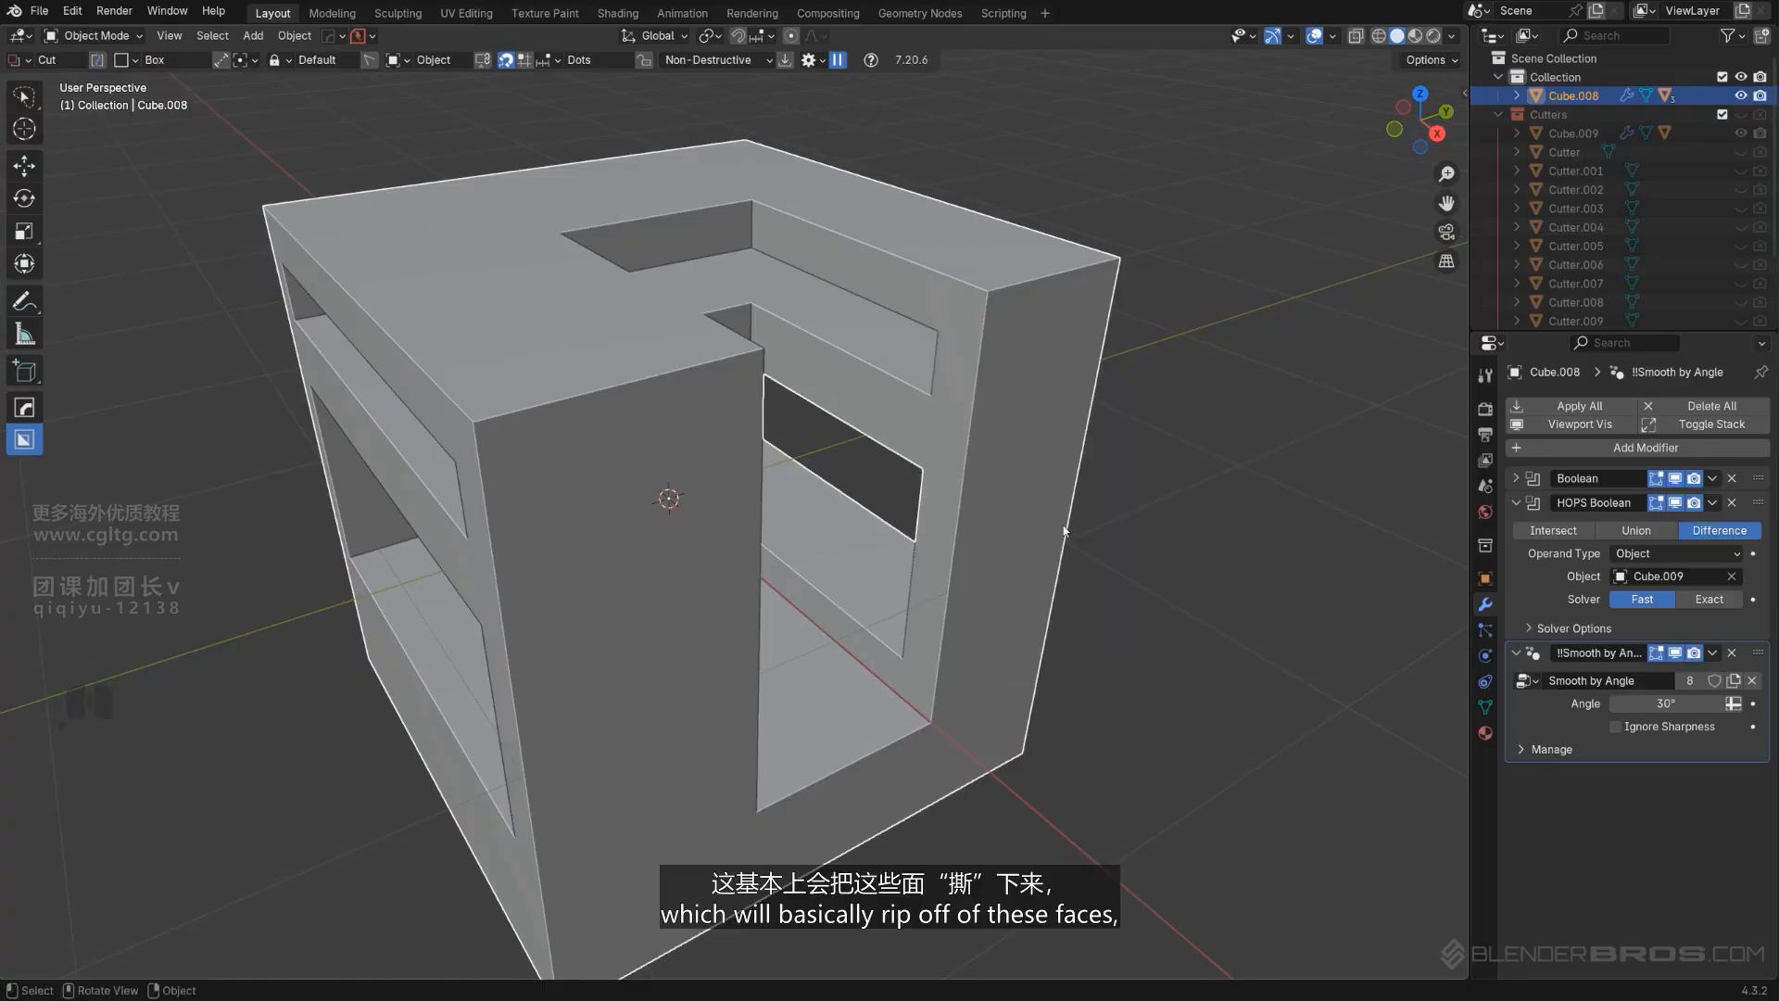
key("q")
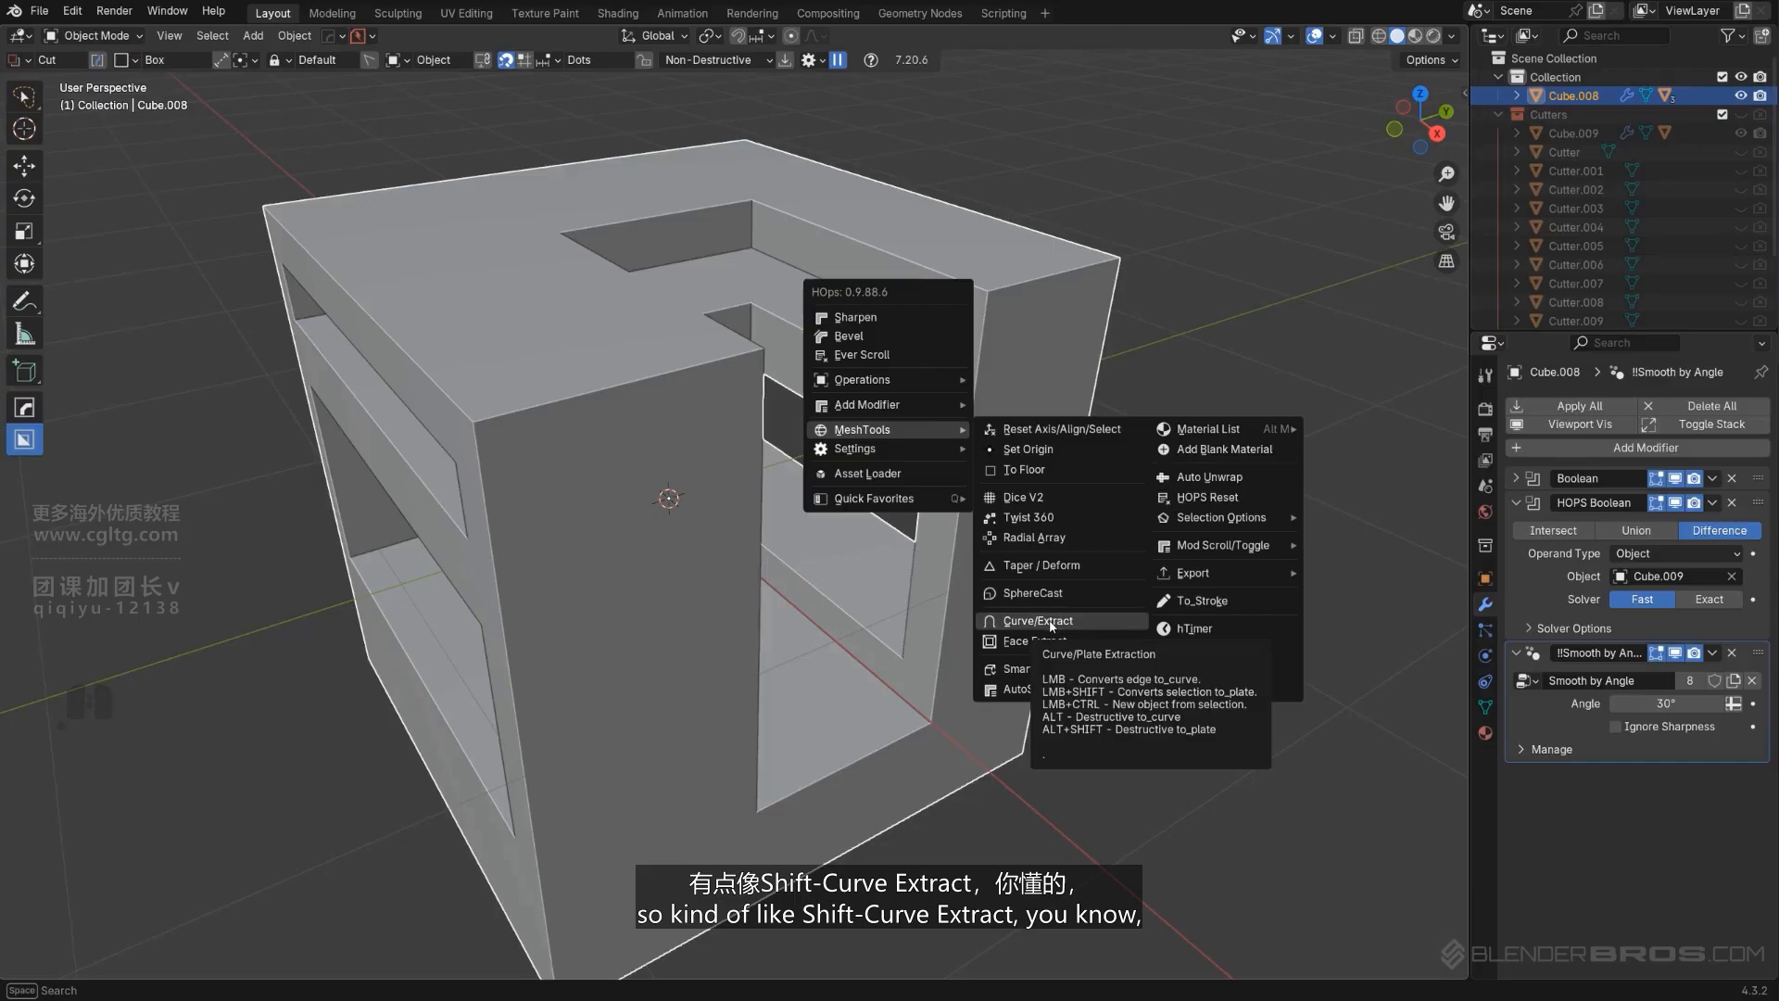
Add a 2 m cube and move it along the global Y axis beside the notched cube.
scroll(881, 584, "down", 2)
middle_click_drag(881, 584, 531, 558, "shift")
left_click(981, 410)
key("shift+a")
mouse_move(981, 410)
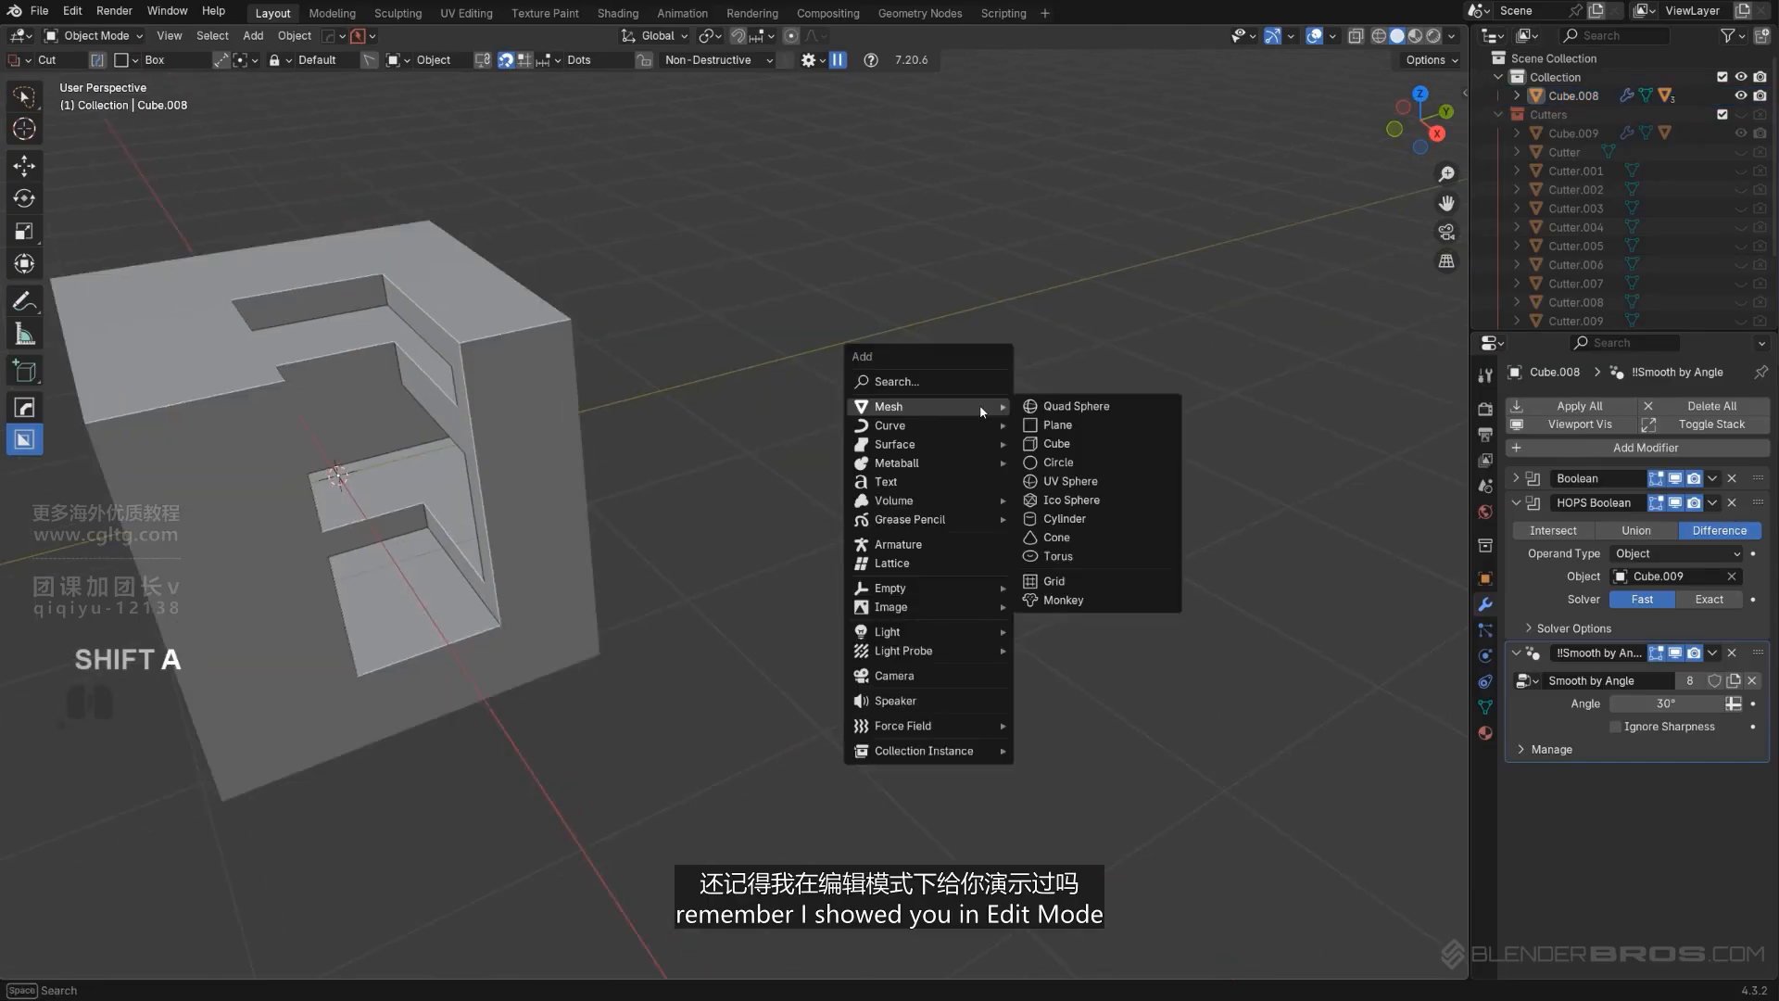
left_click(1056, 444)
key("g")
key("y")
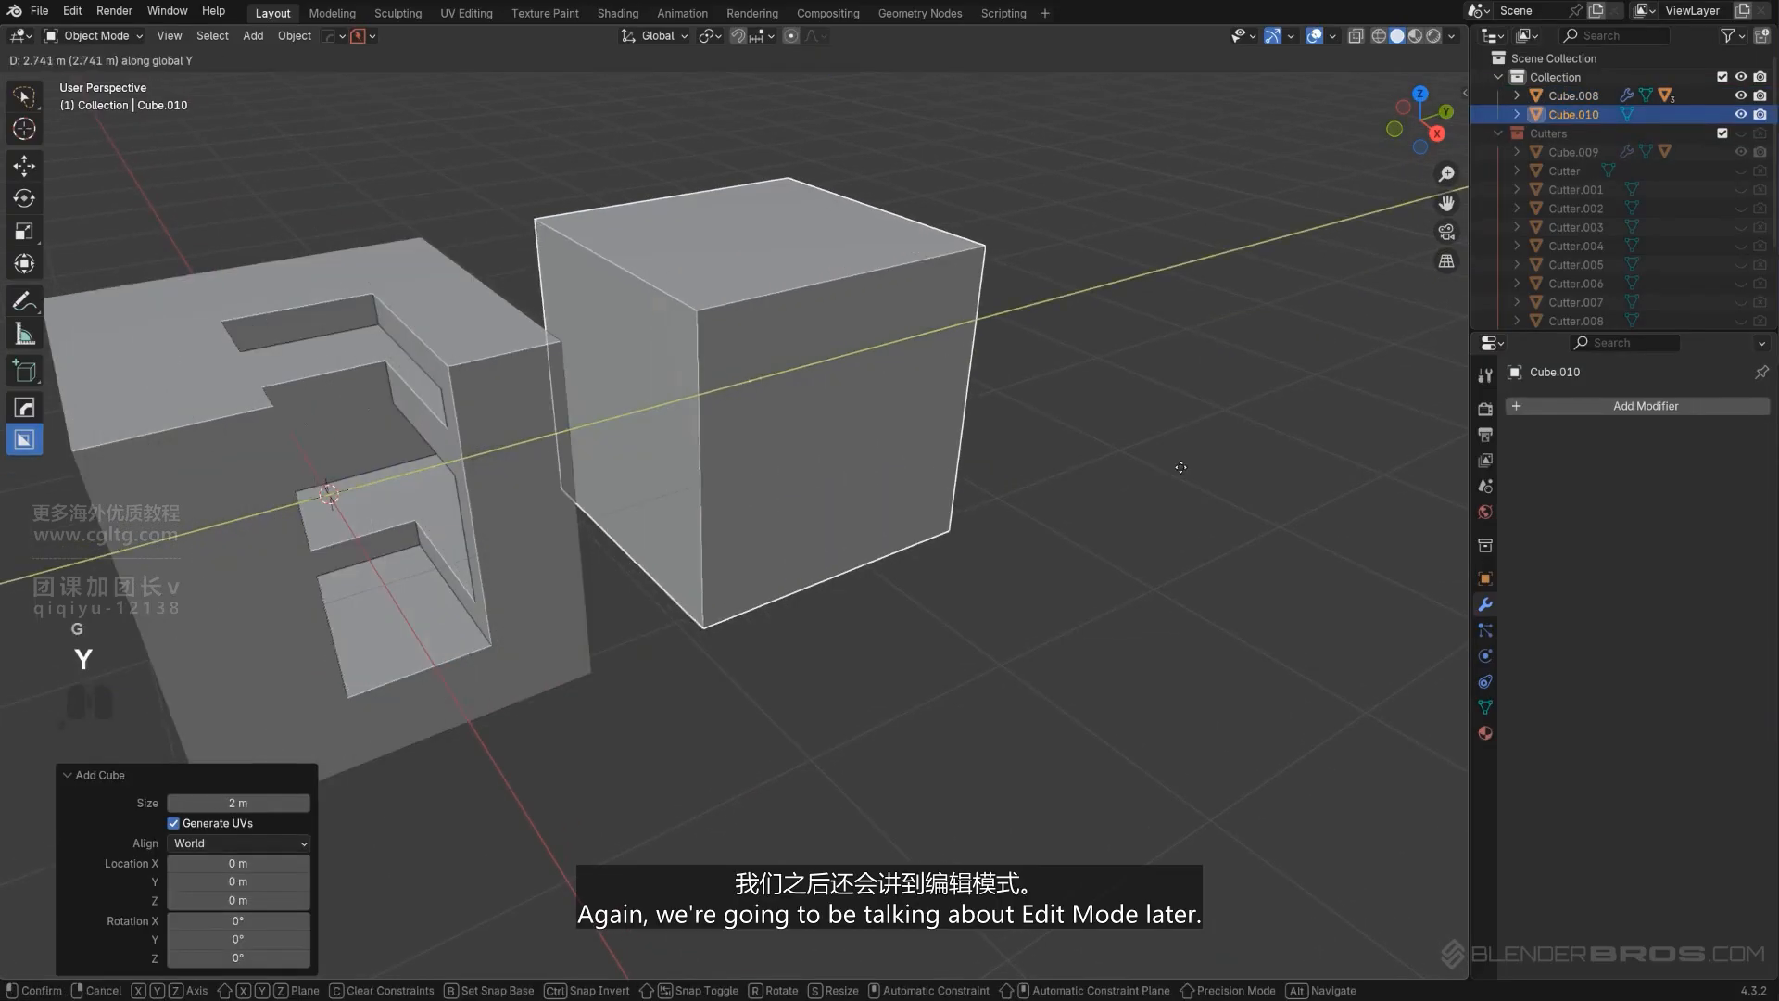
left_click(1180, 467)
Extract the new cube's front face as a solidified plate with Curve/Extract and move the plate away from the cube.
key("Tab")
left_click(879, 426)
key("q")
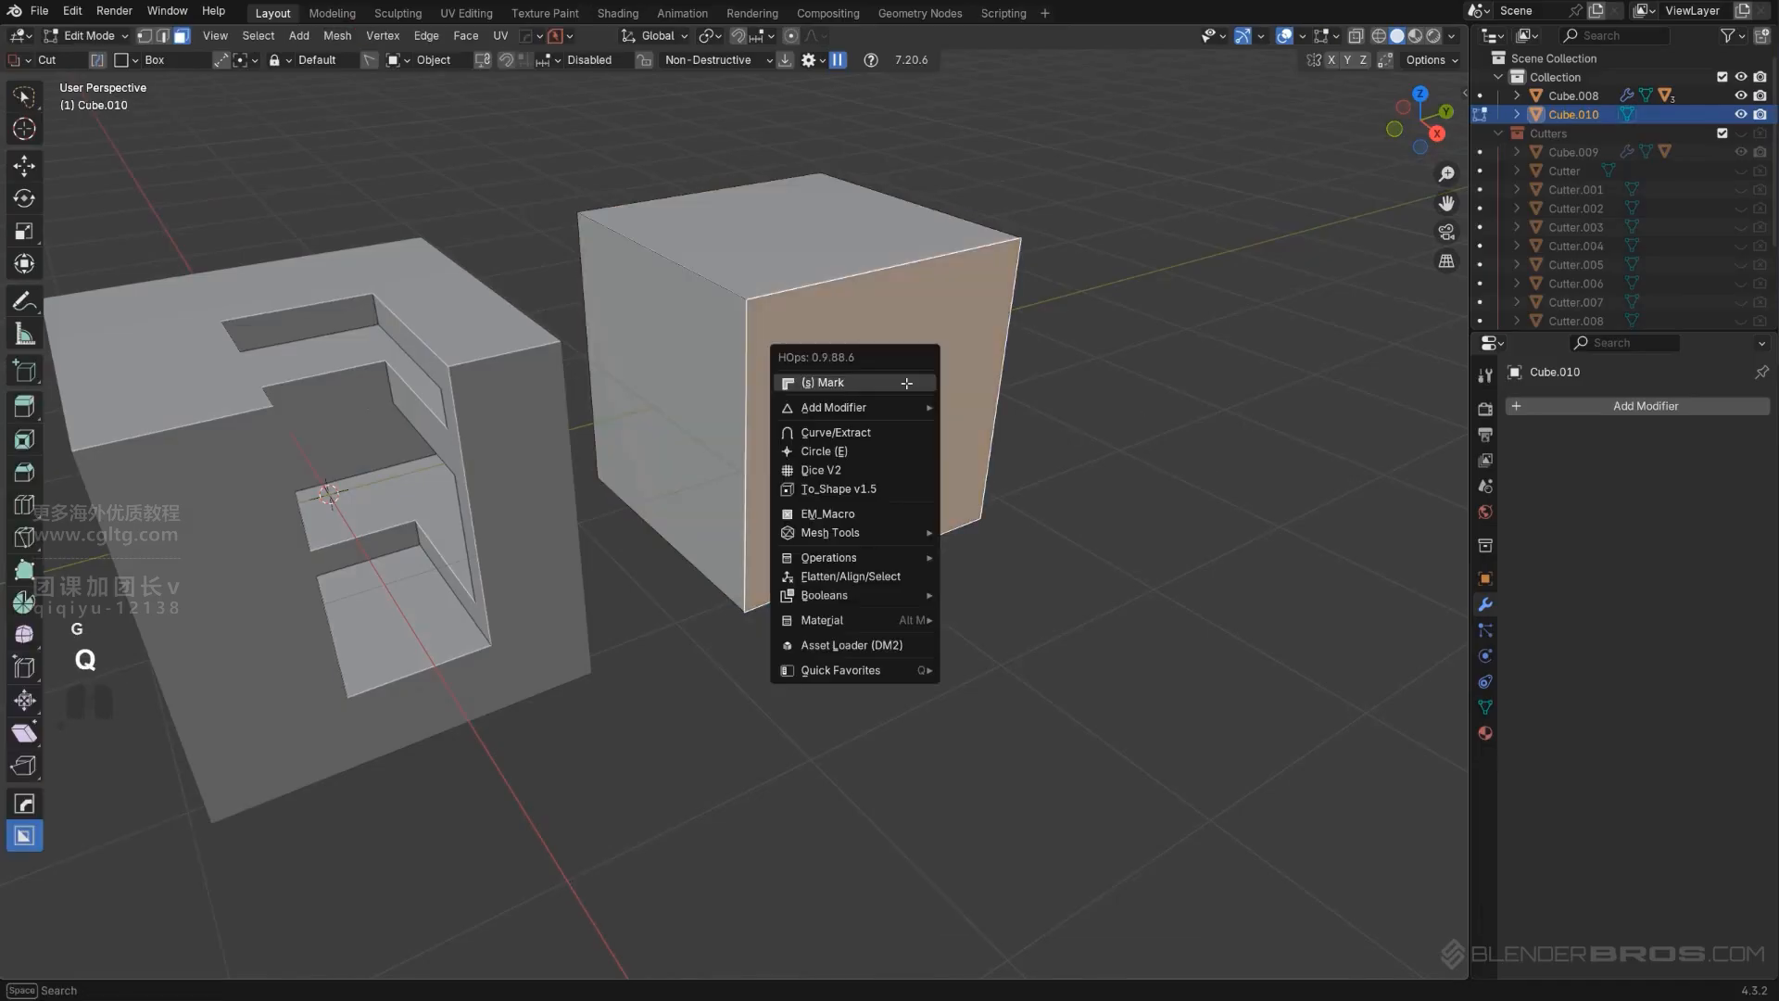
left_click(876, 434, "shift")
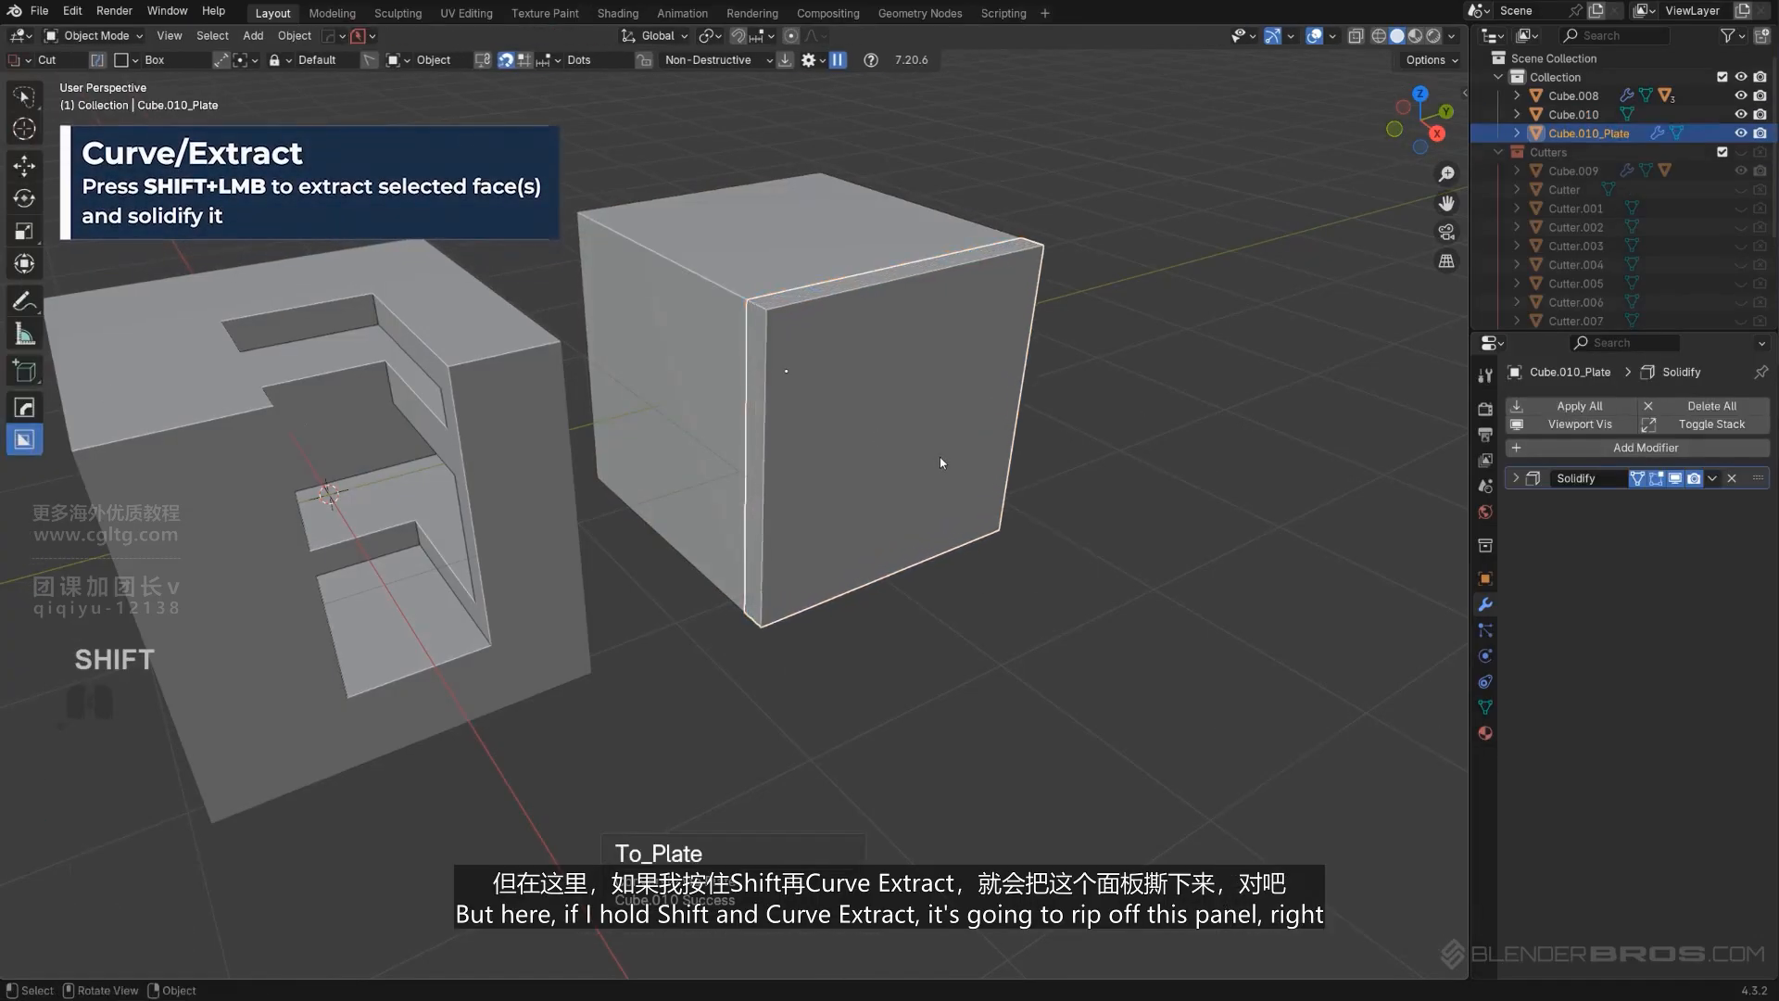
key("g")
left_click(1112, 454)
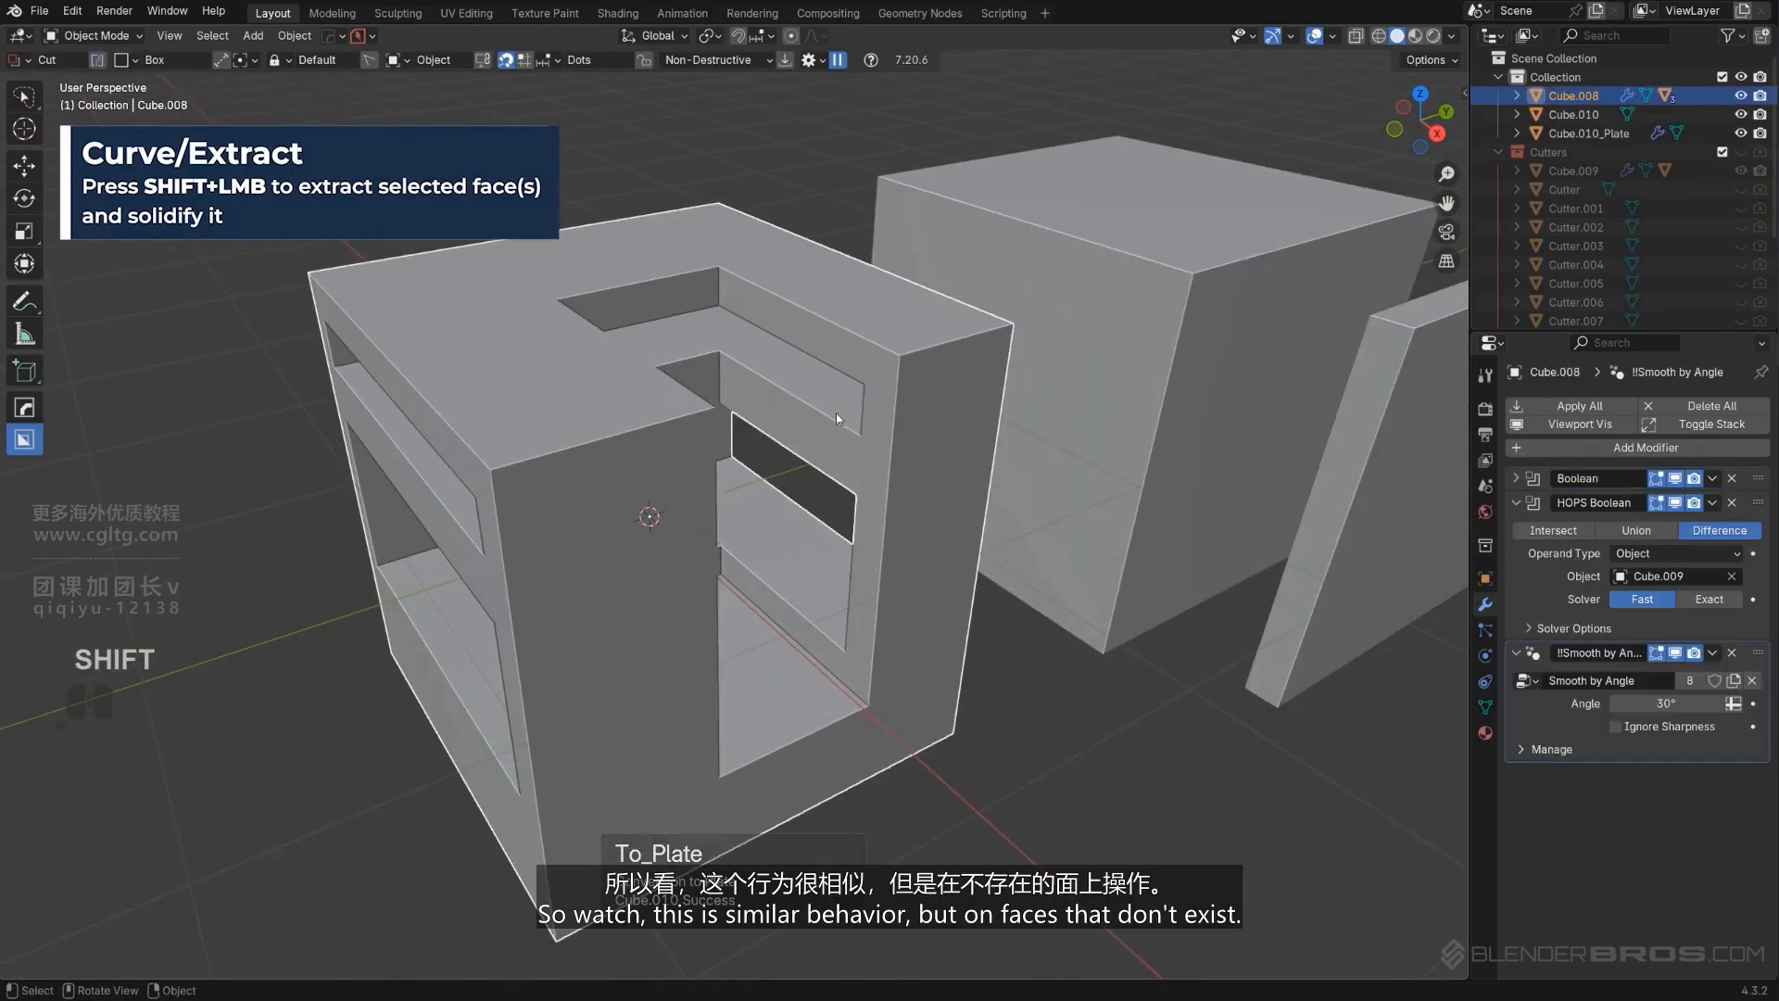
Extract a duplicate of the notched cube's inner cut walls with Face Extract in its face-duplicate-only mode.
scroll(835, 414, "up", 4)
key("q")
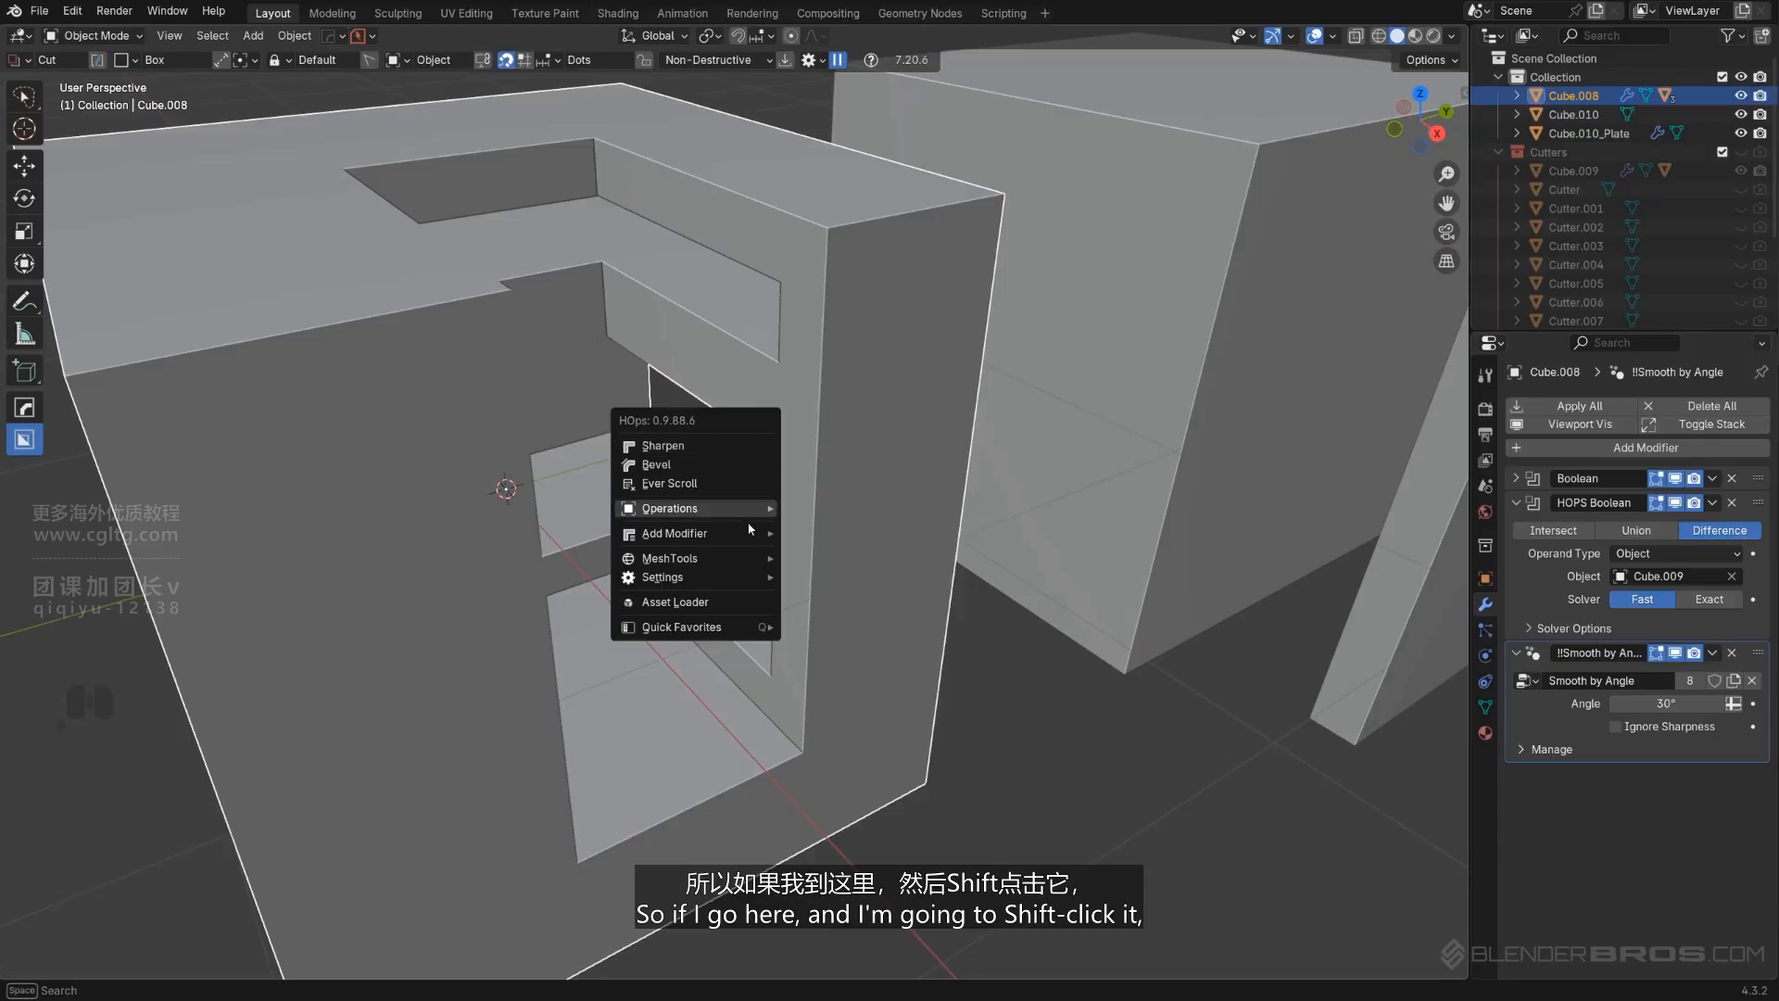
mouse_move(746, 558)
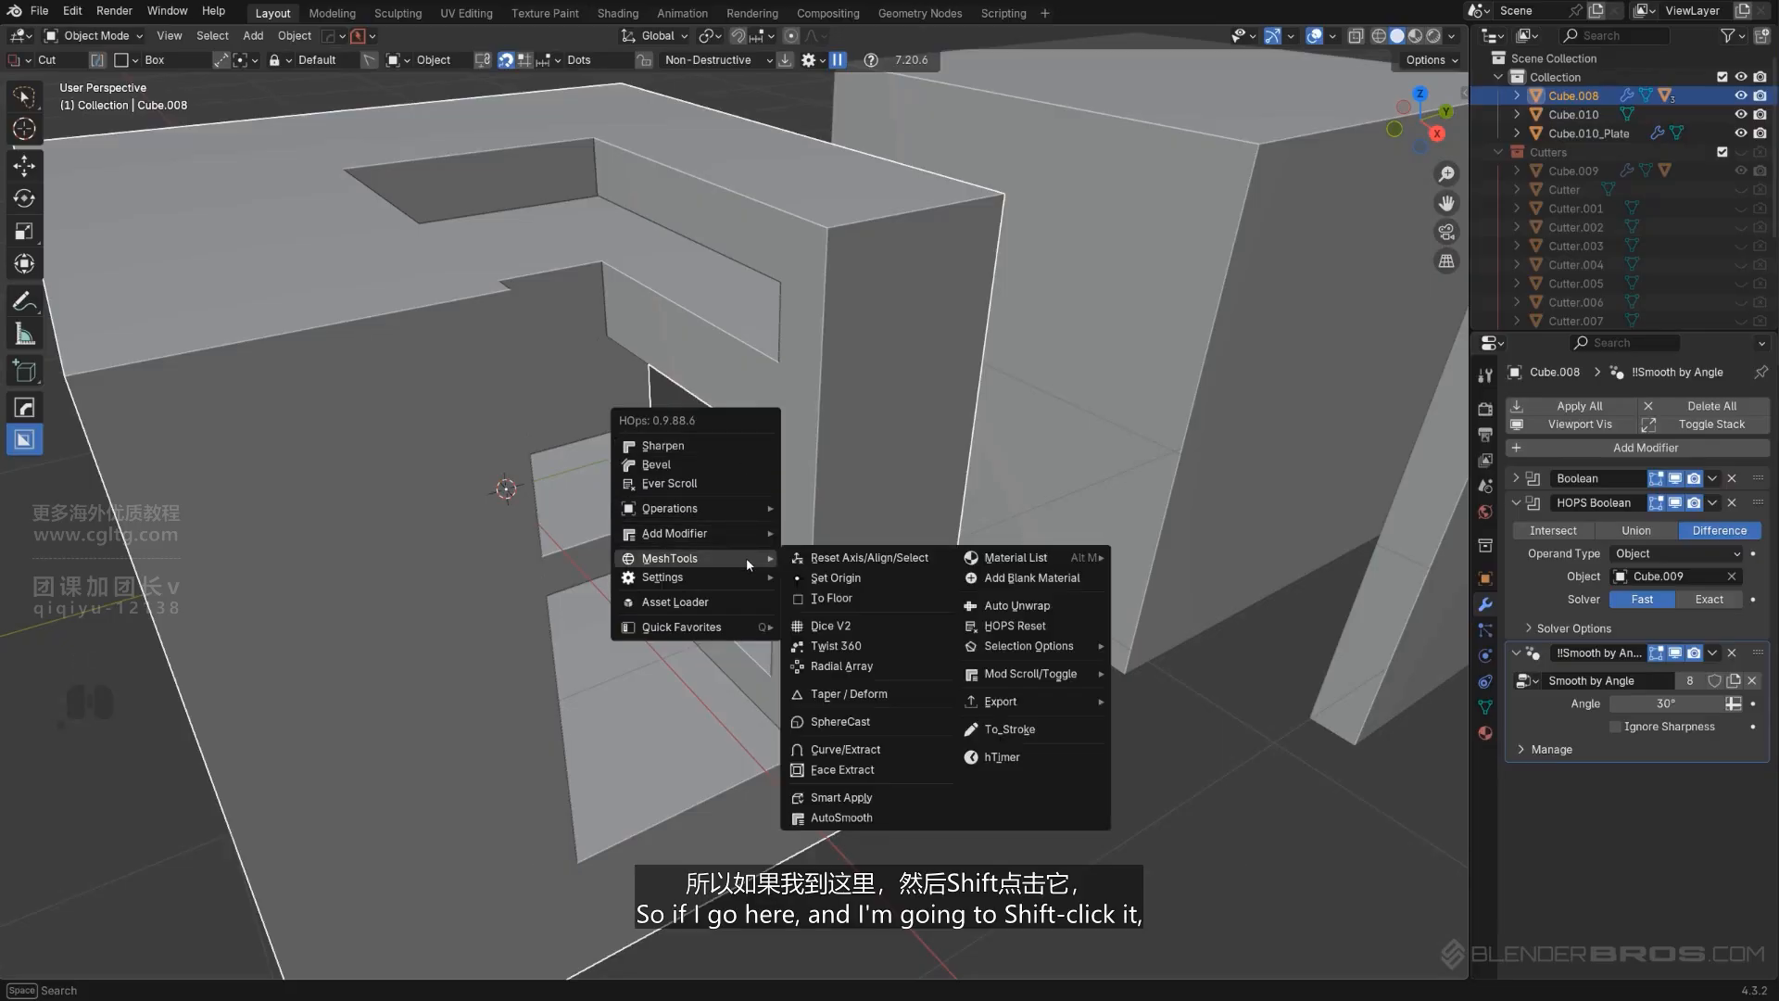
left_click(845, 772, "shift")
left_click(802, 380)
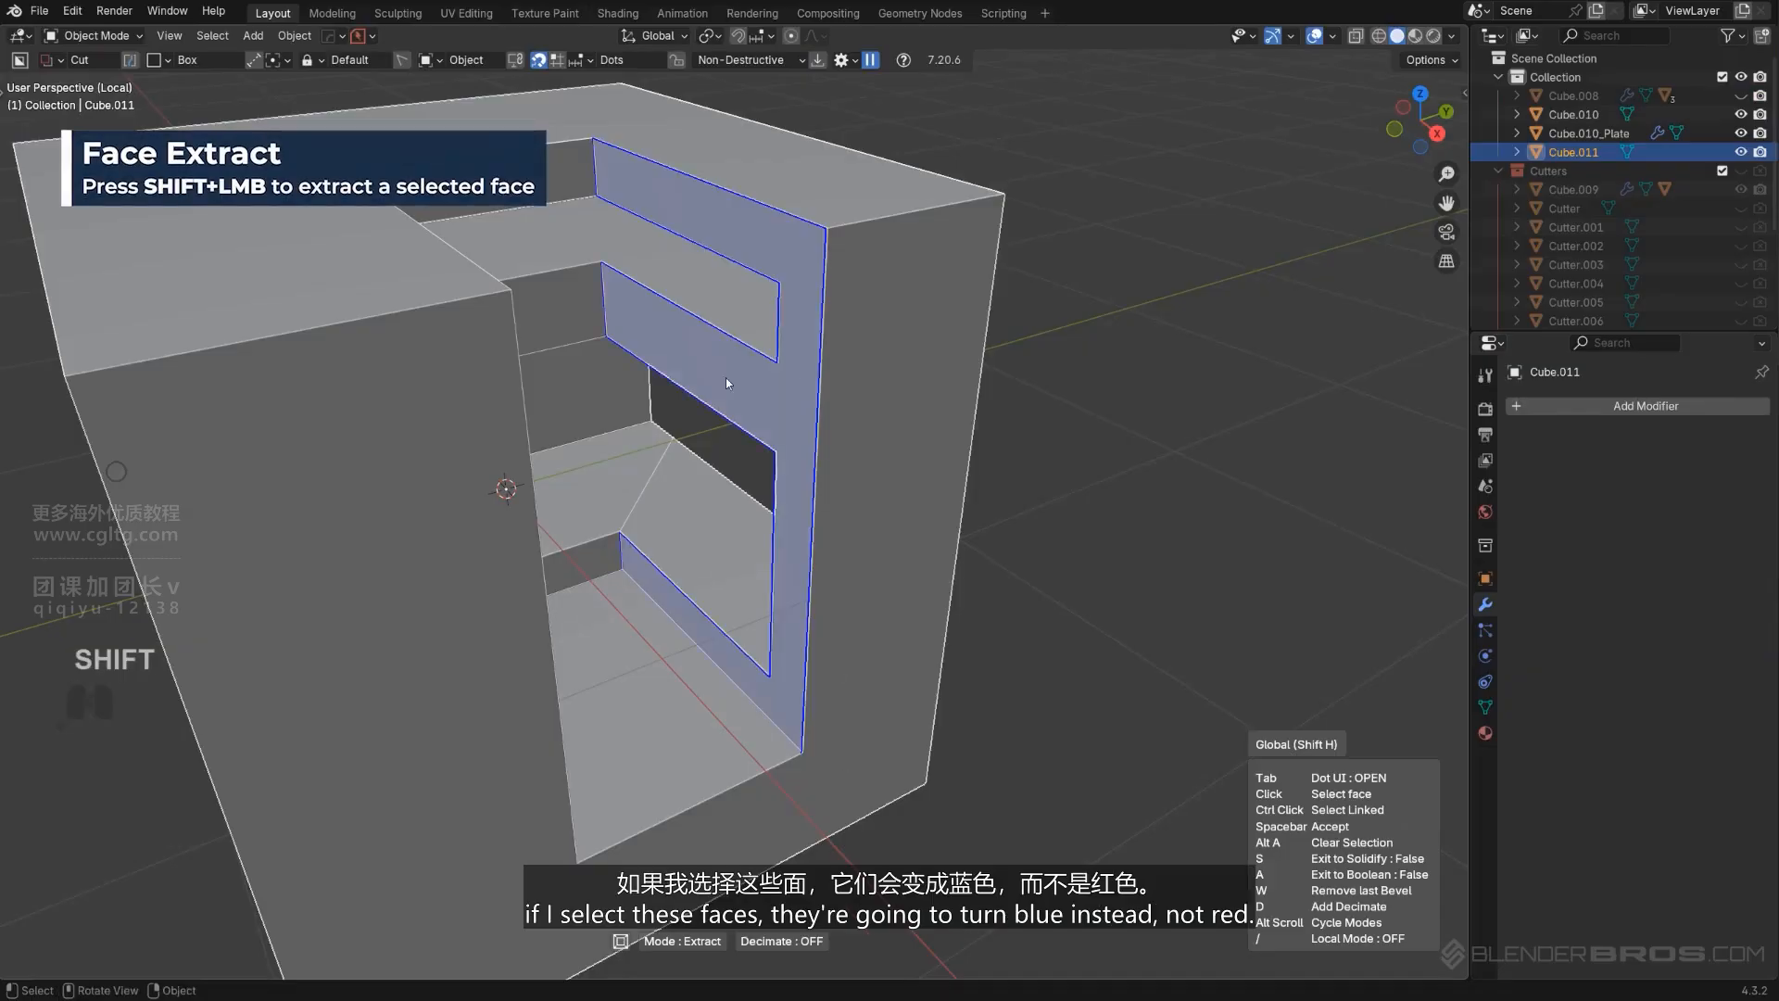
middle_click_drag(639, 352, 814, 473)
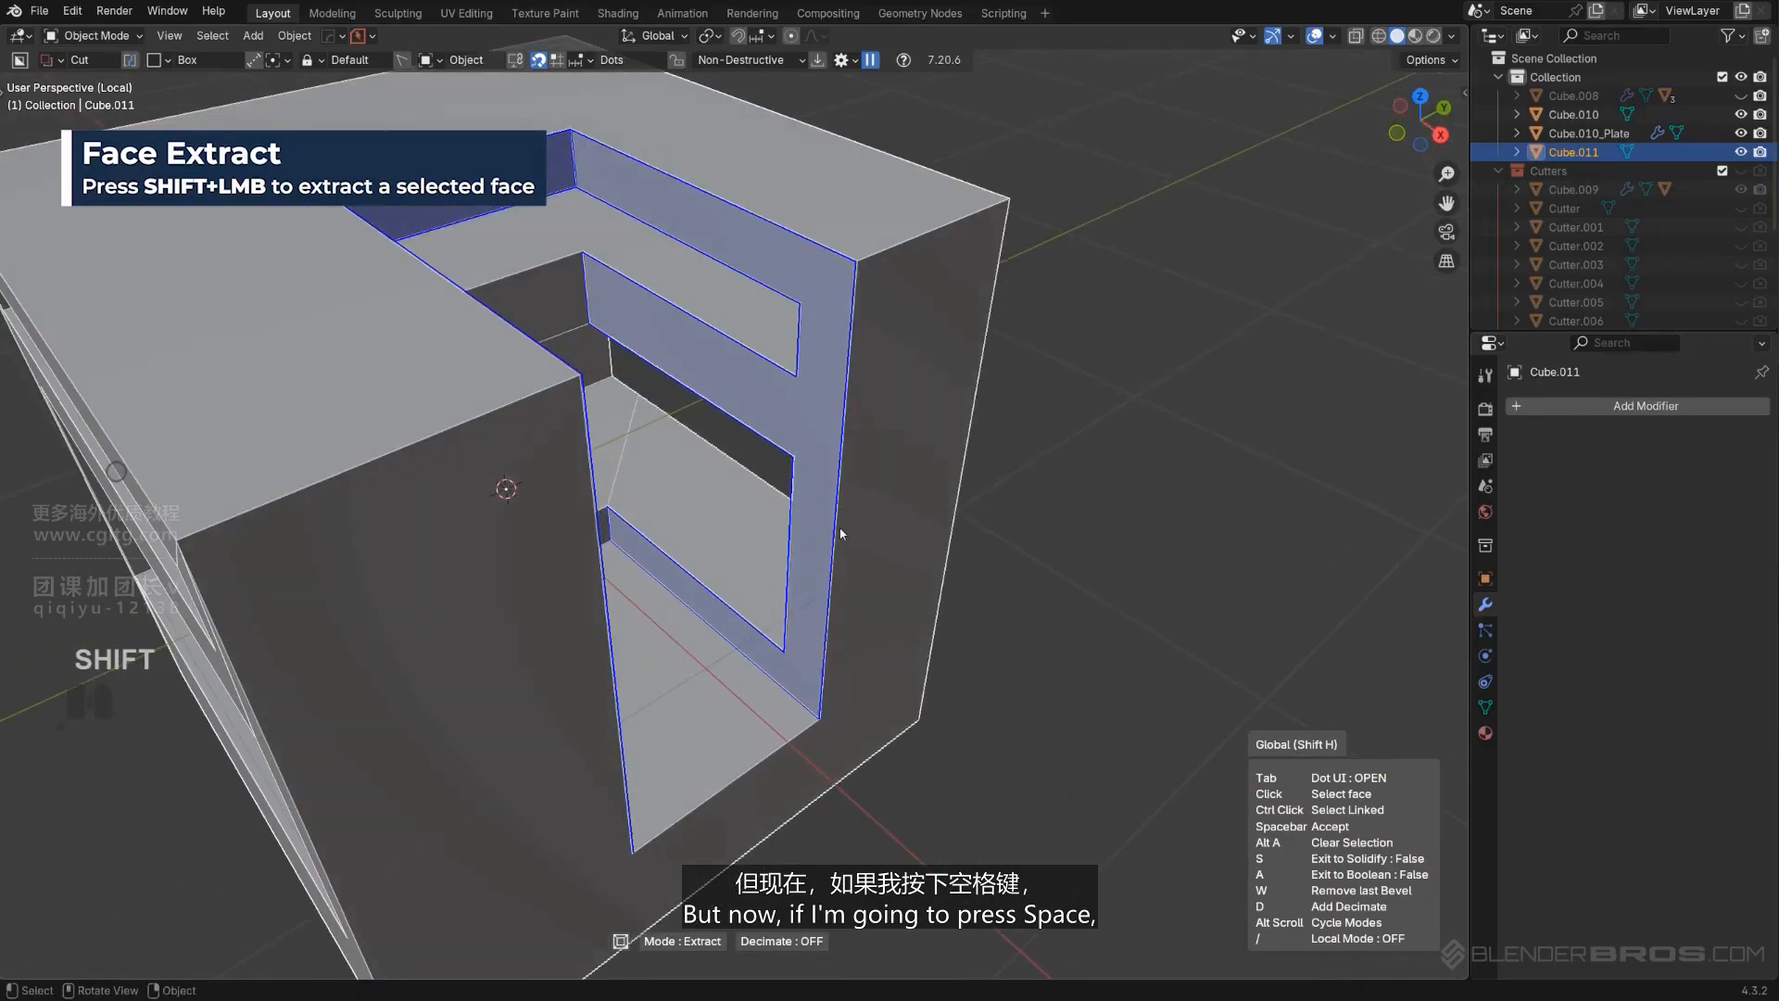
key("space")
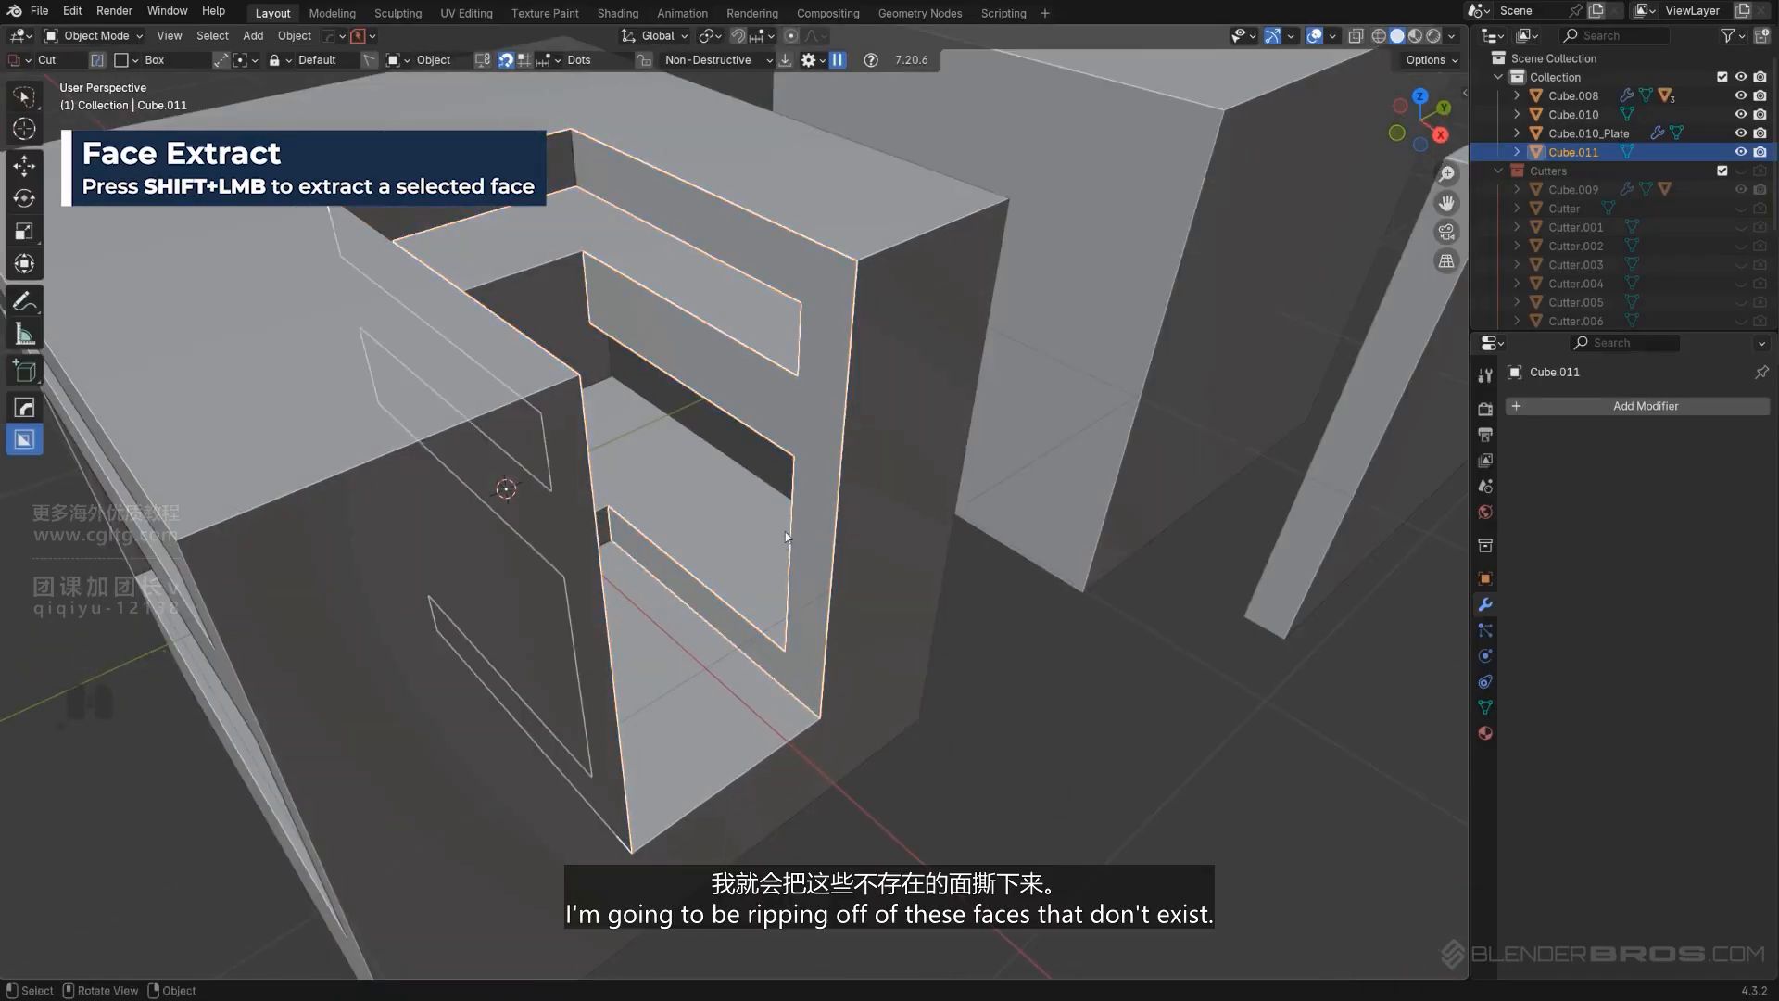
scroll(786, 535, "down", 5)
key("g")
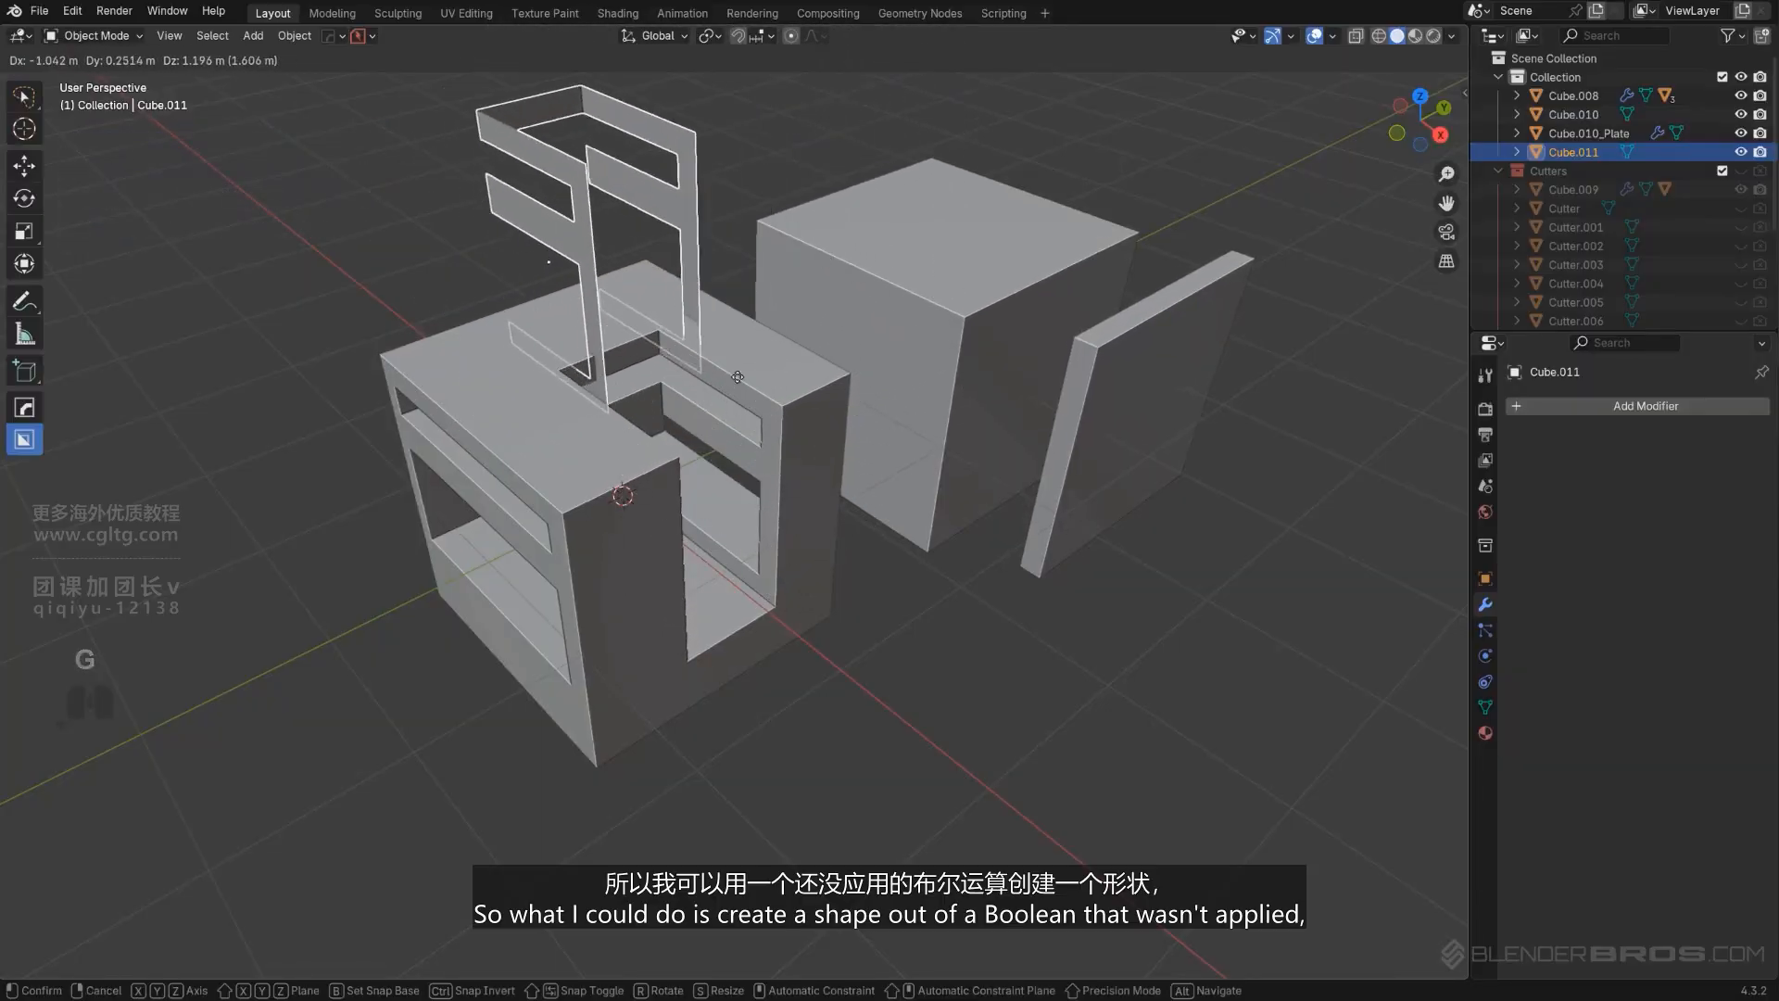
right_click(782, 412)
Solidify the extracted notch faces with a thickness of about -0.07 and offset -1.
scroll(781, 412, "up", 3)
middle_click_drag(781, 412, 722, 468)
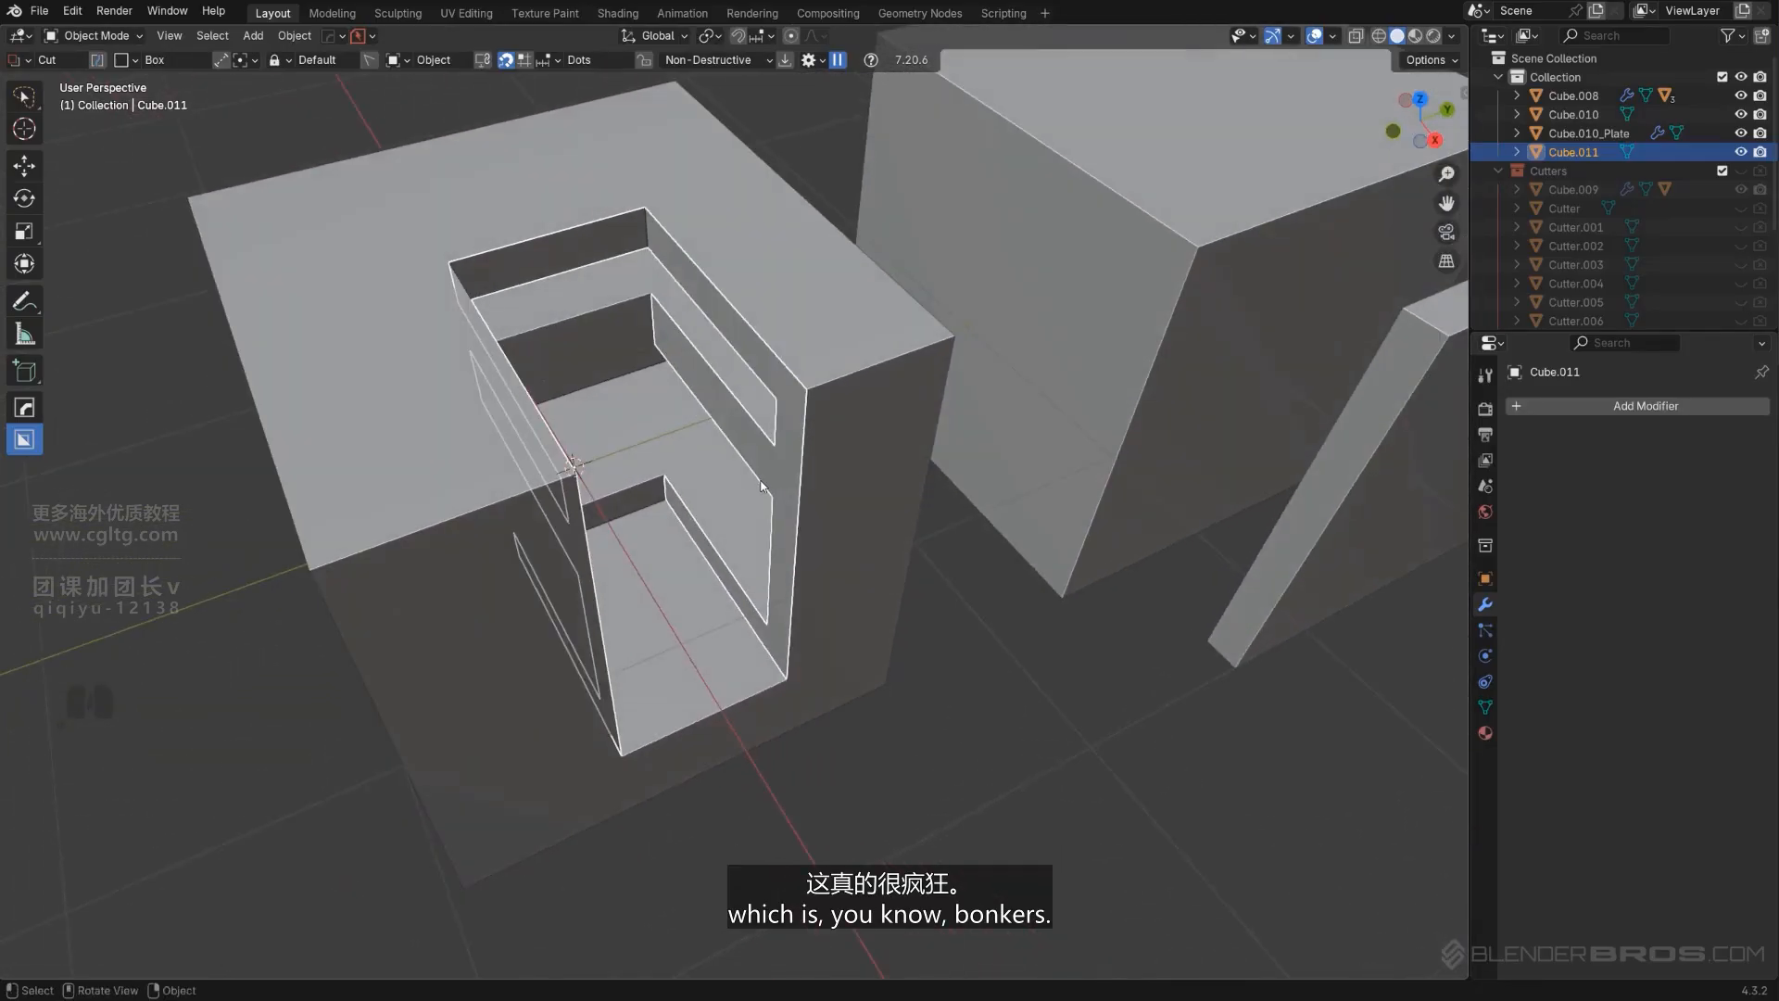
key("q")
mouse_move(762, 484)
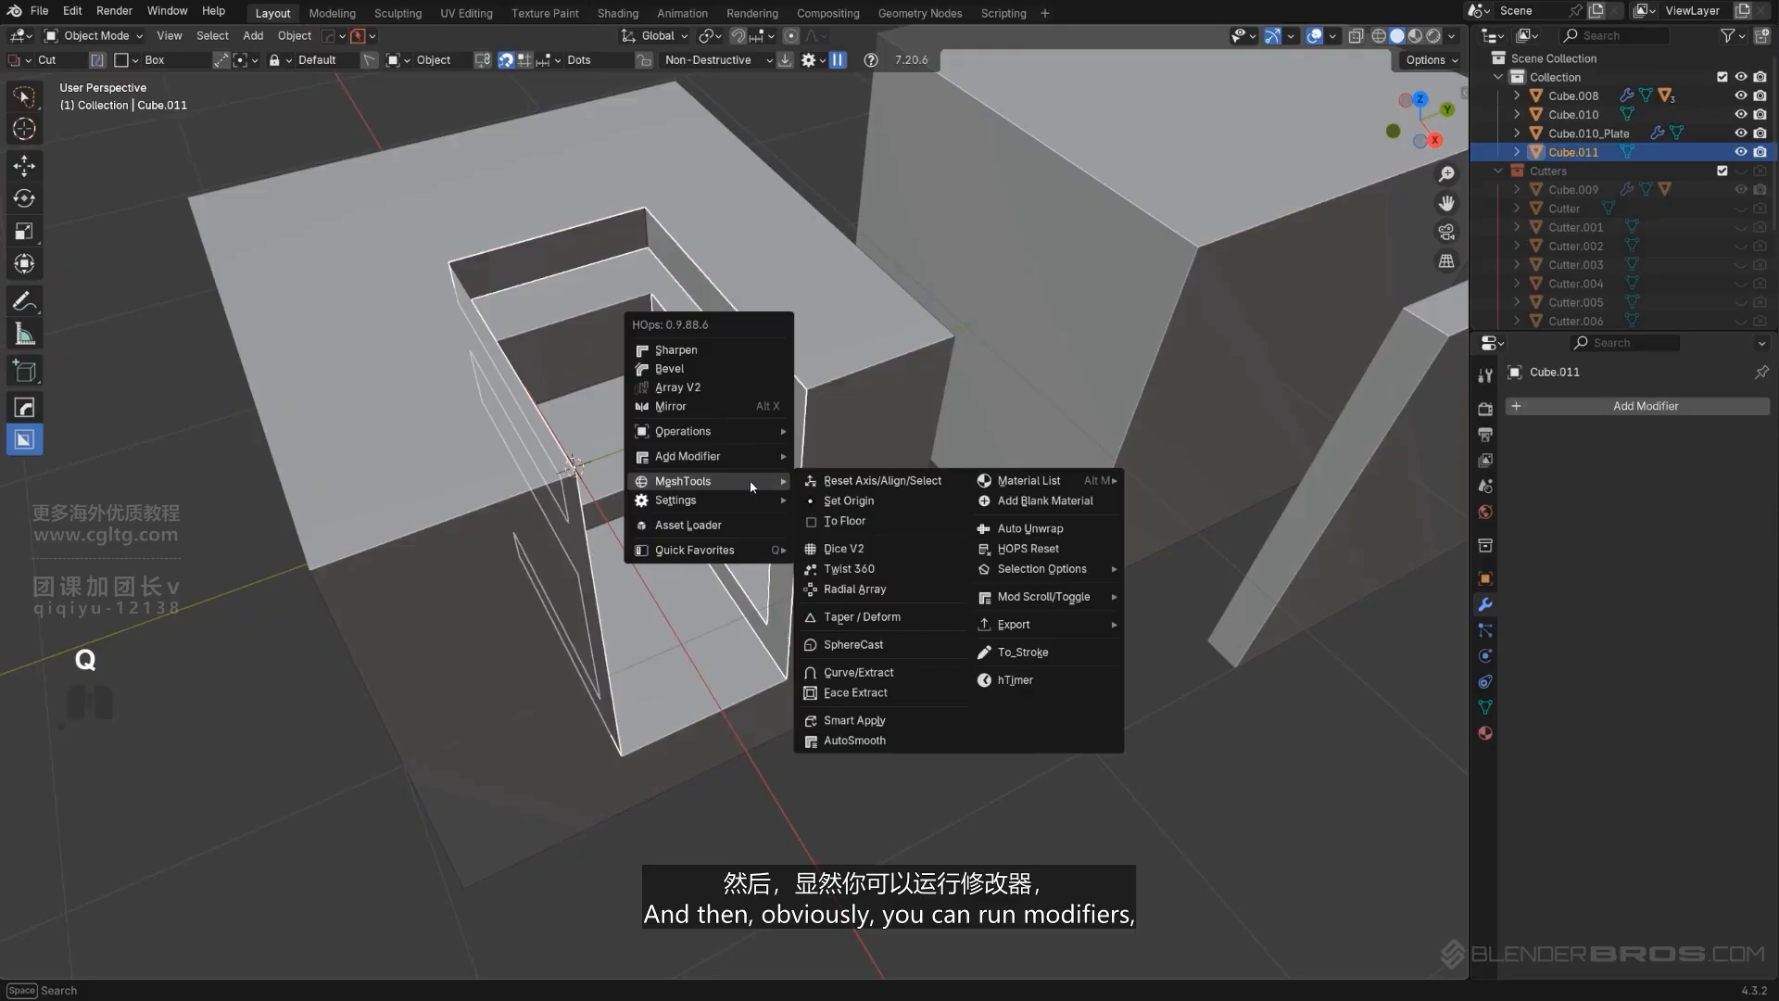
left_click(869, 476)
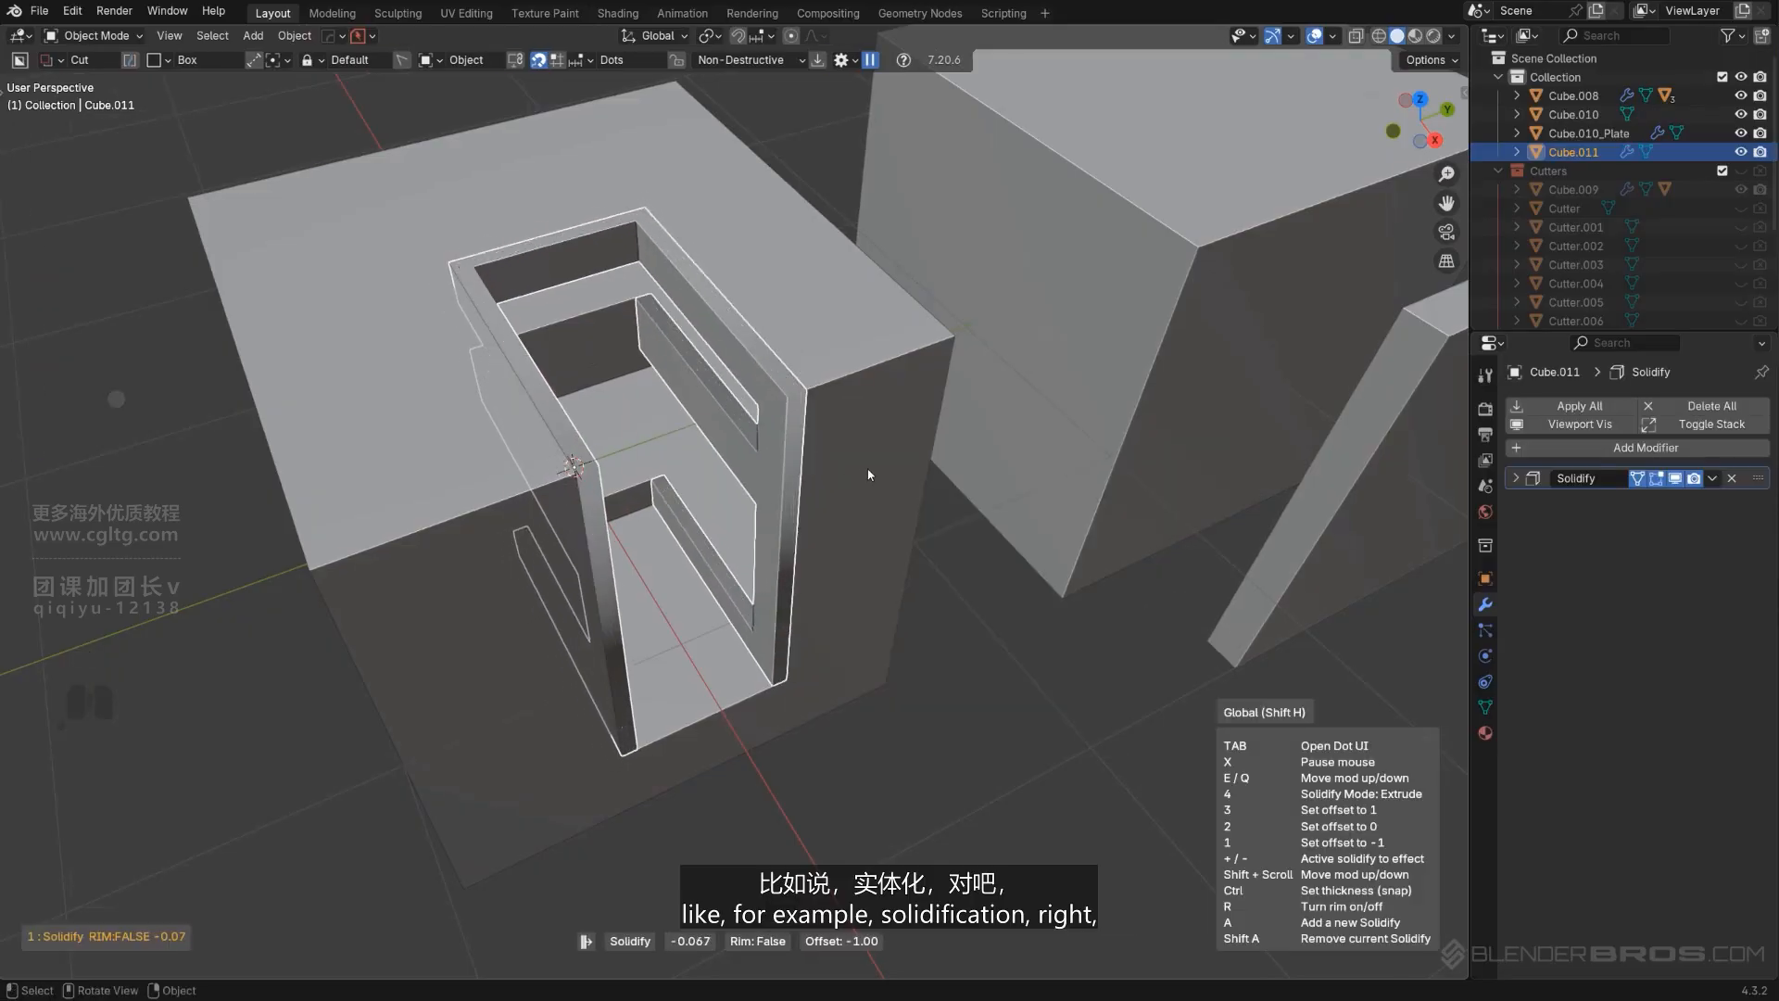
left_click(865, 471)
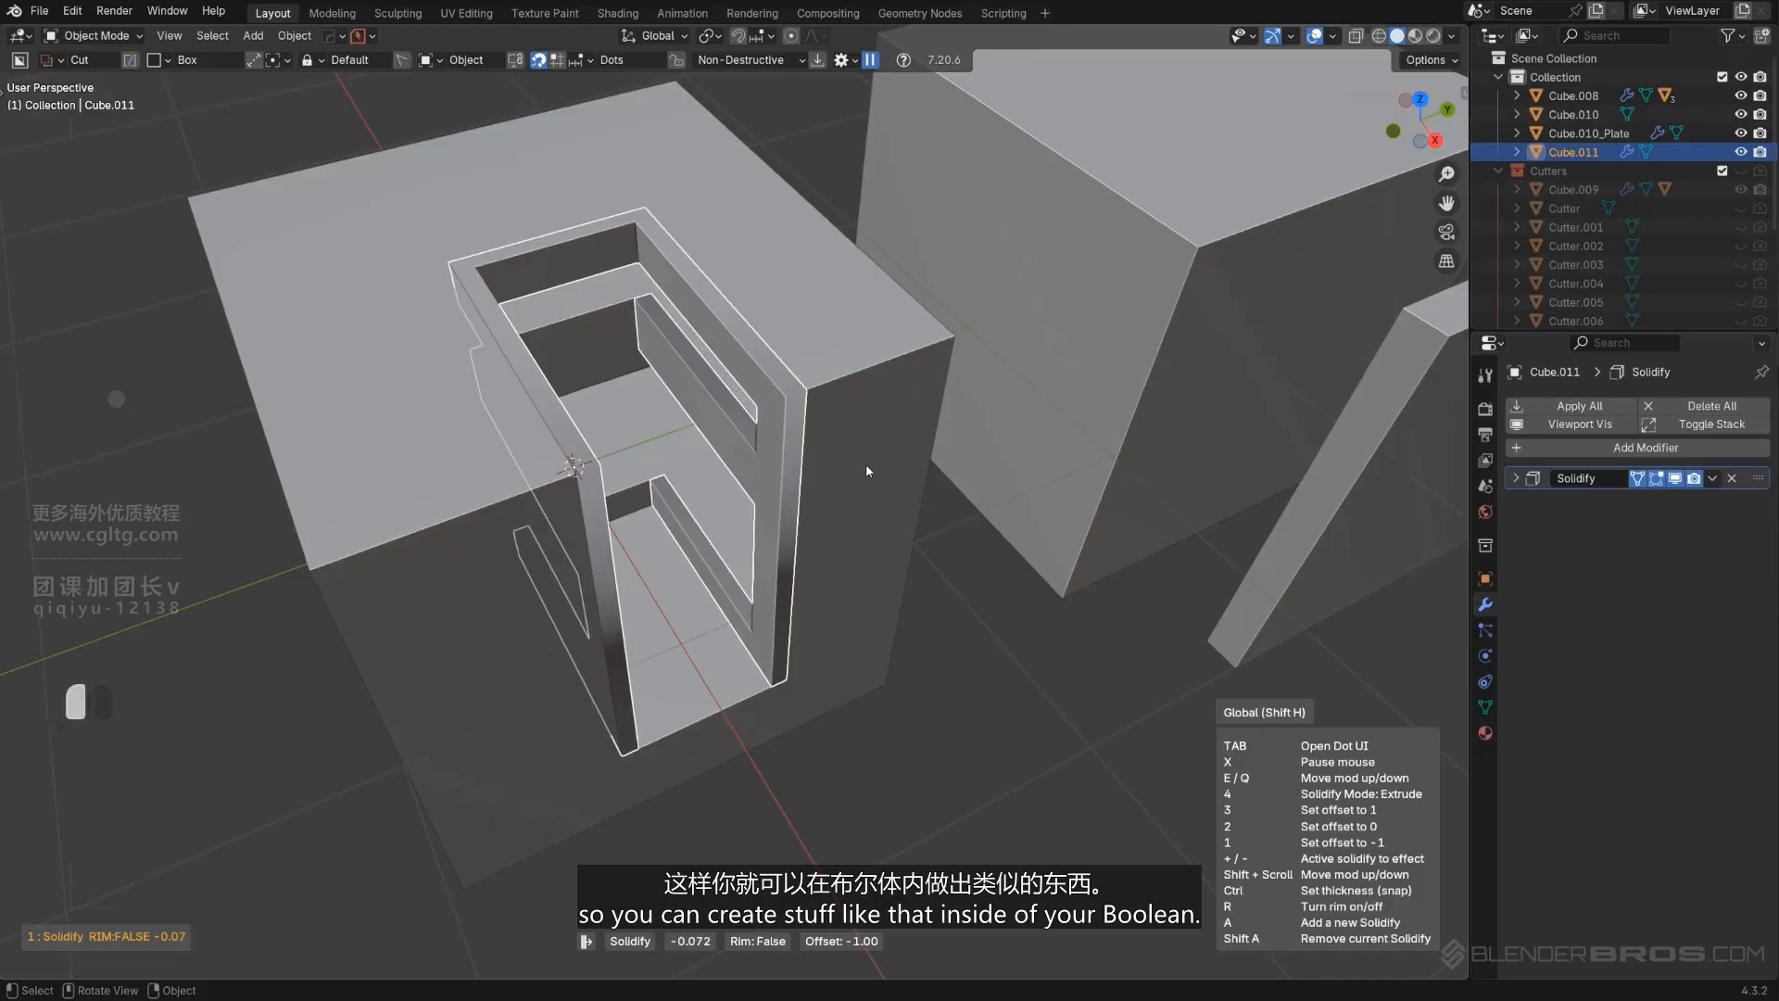
Bevel the solidified inset with 3 segments at about 0.01 width and add a Weighted Normal modifier through Sharpen.
key("q")
left_click(704, 352)
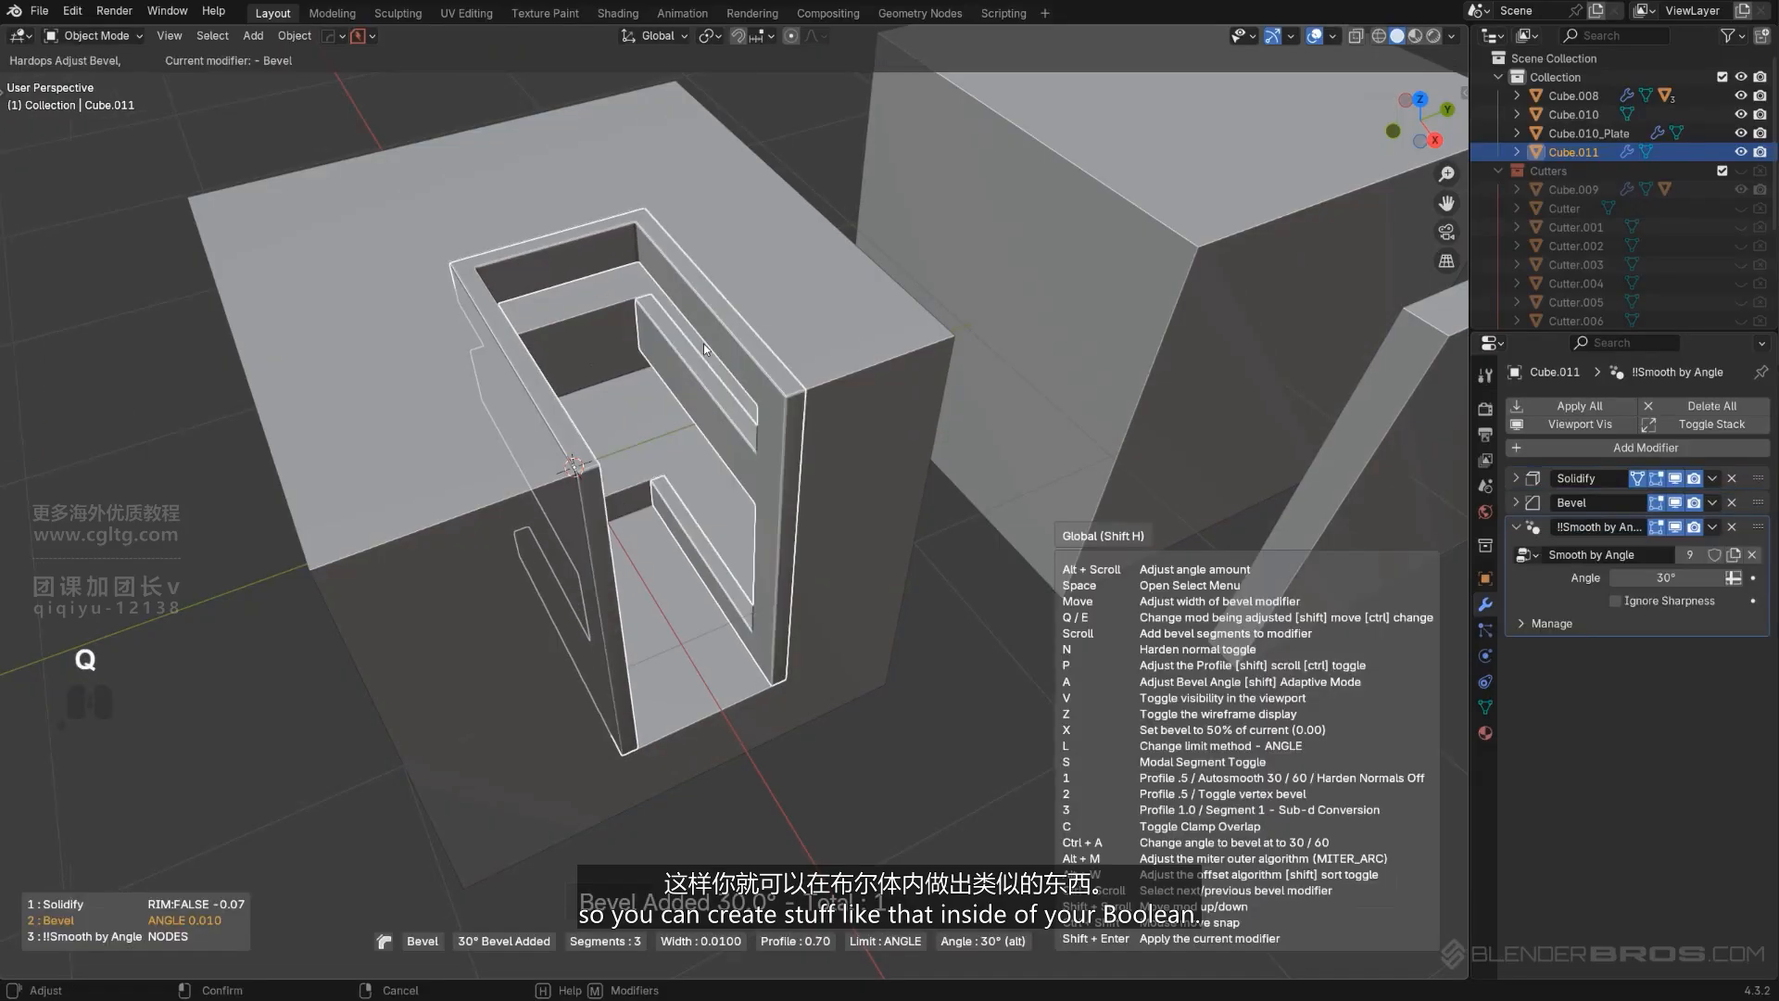
left_click(703, 345)
key("q")
left_click(699, 336, "alt")
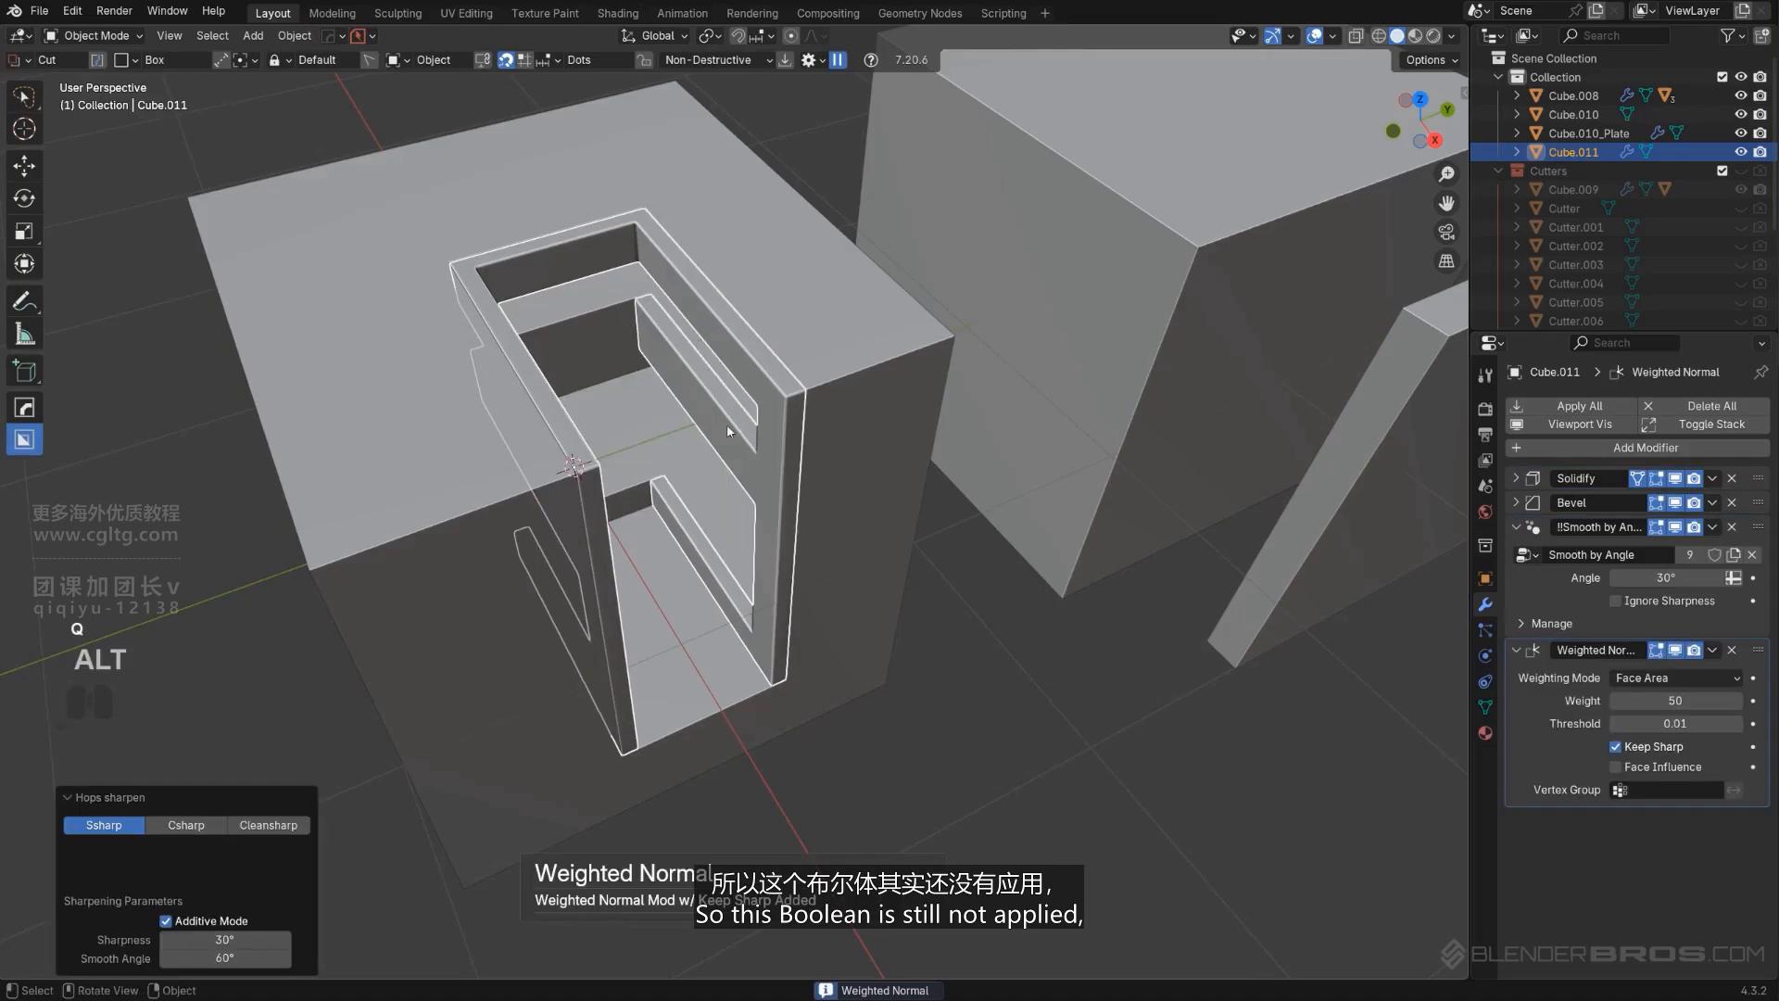
Adjust the inset's bevel to about 0.0077 width with profile 0.50 and 60° auto smooth.
middle_click_drag(726, 424, 647, 415)
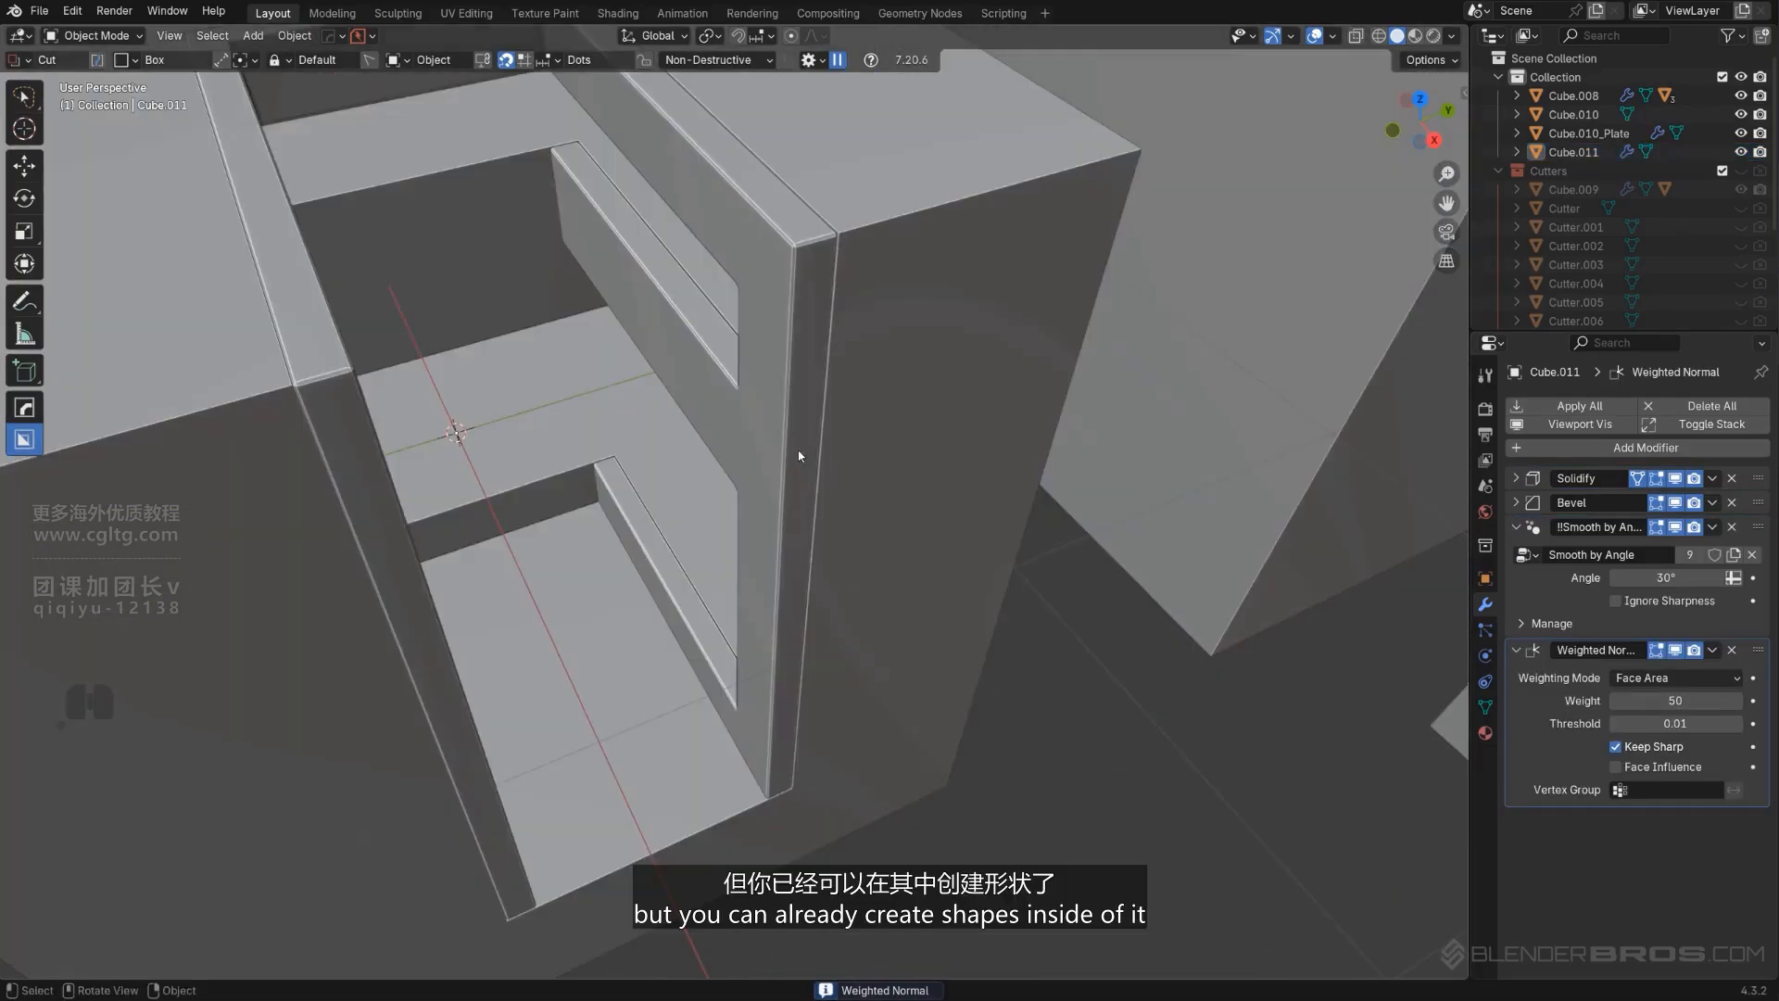
left_click(794, 393)
key("q")
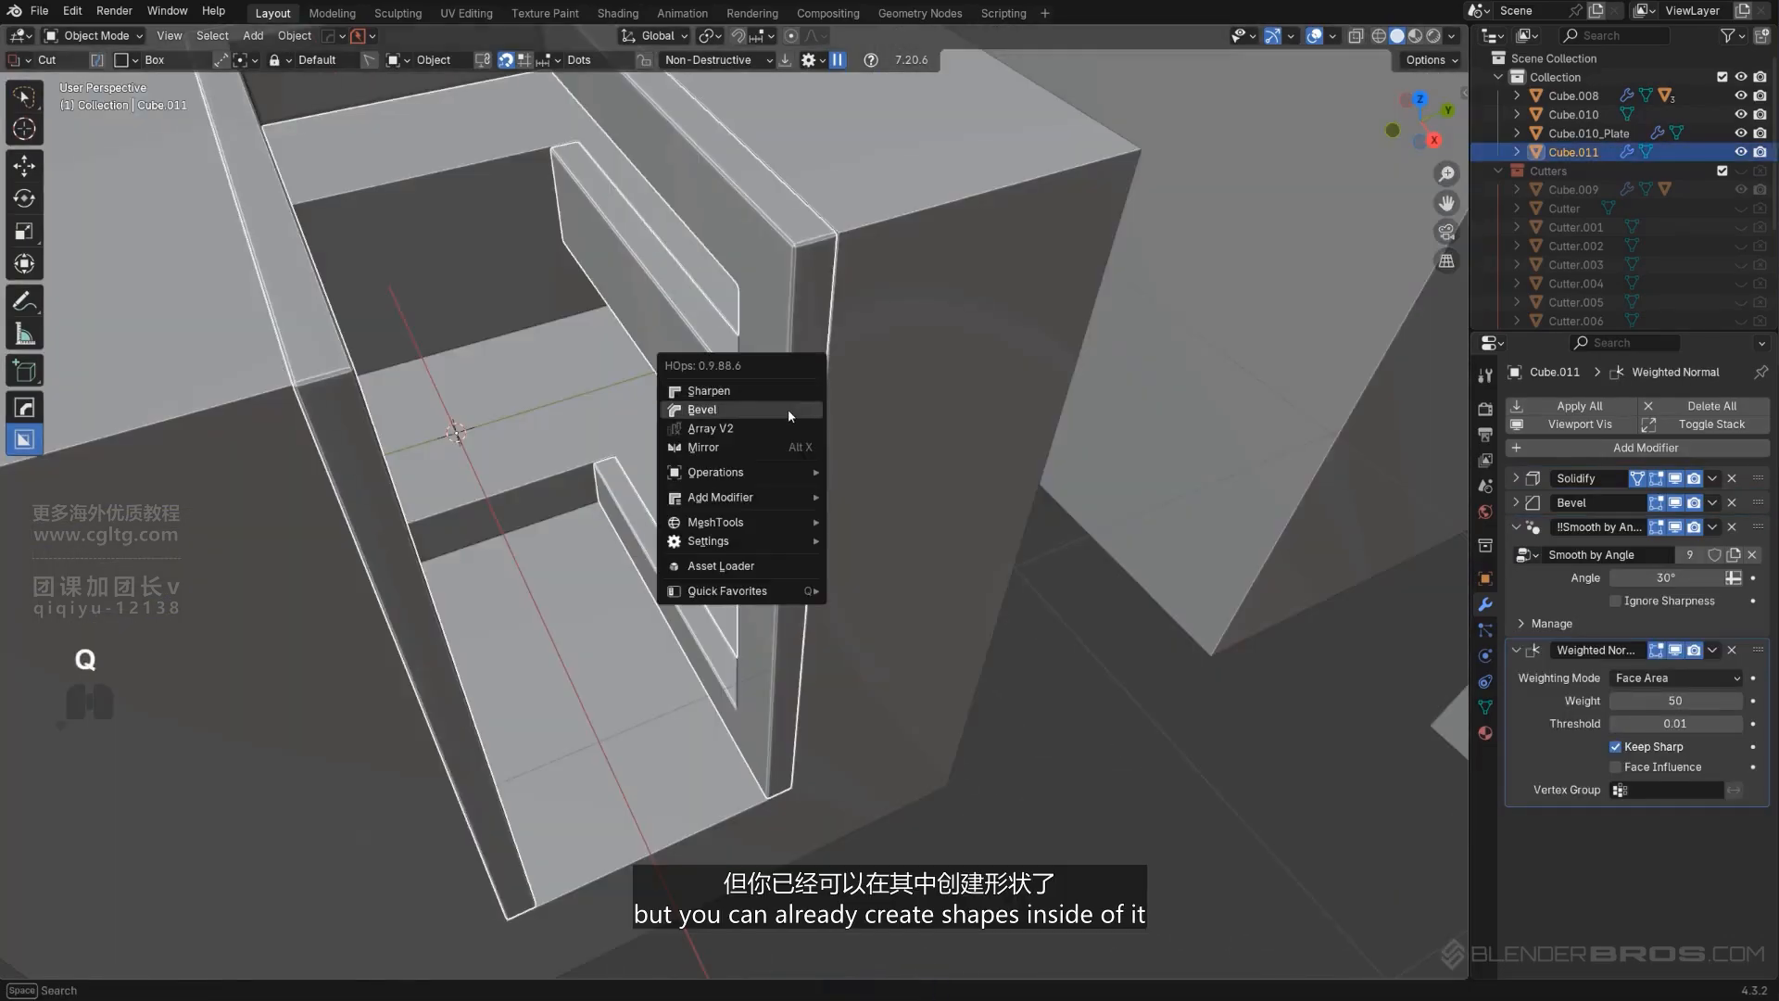
left_click(787, 409)
key("1")
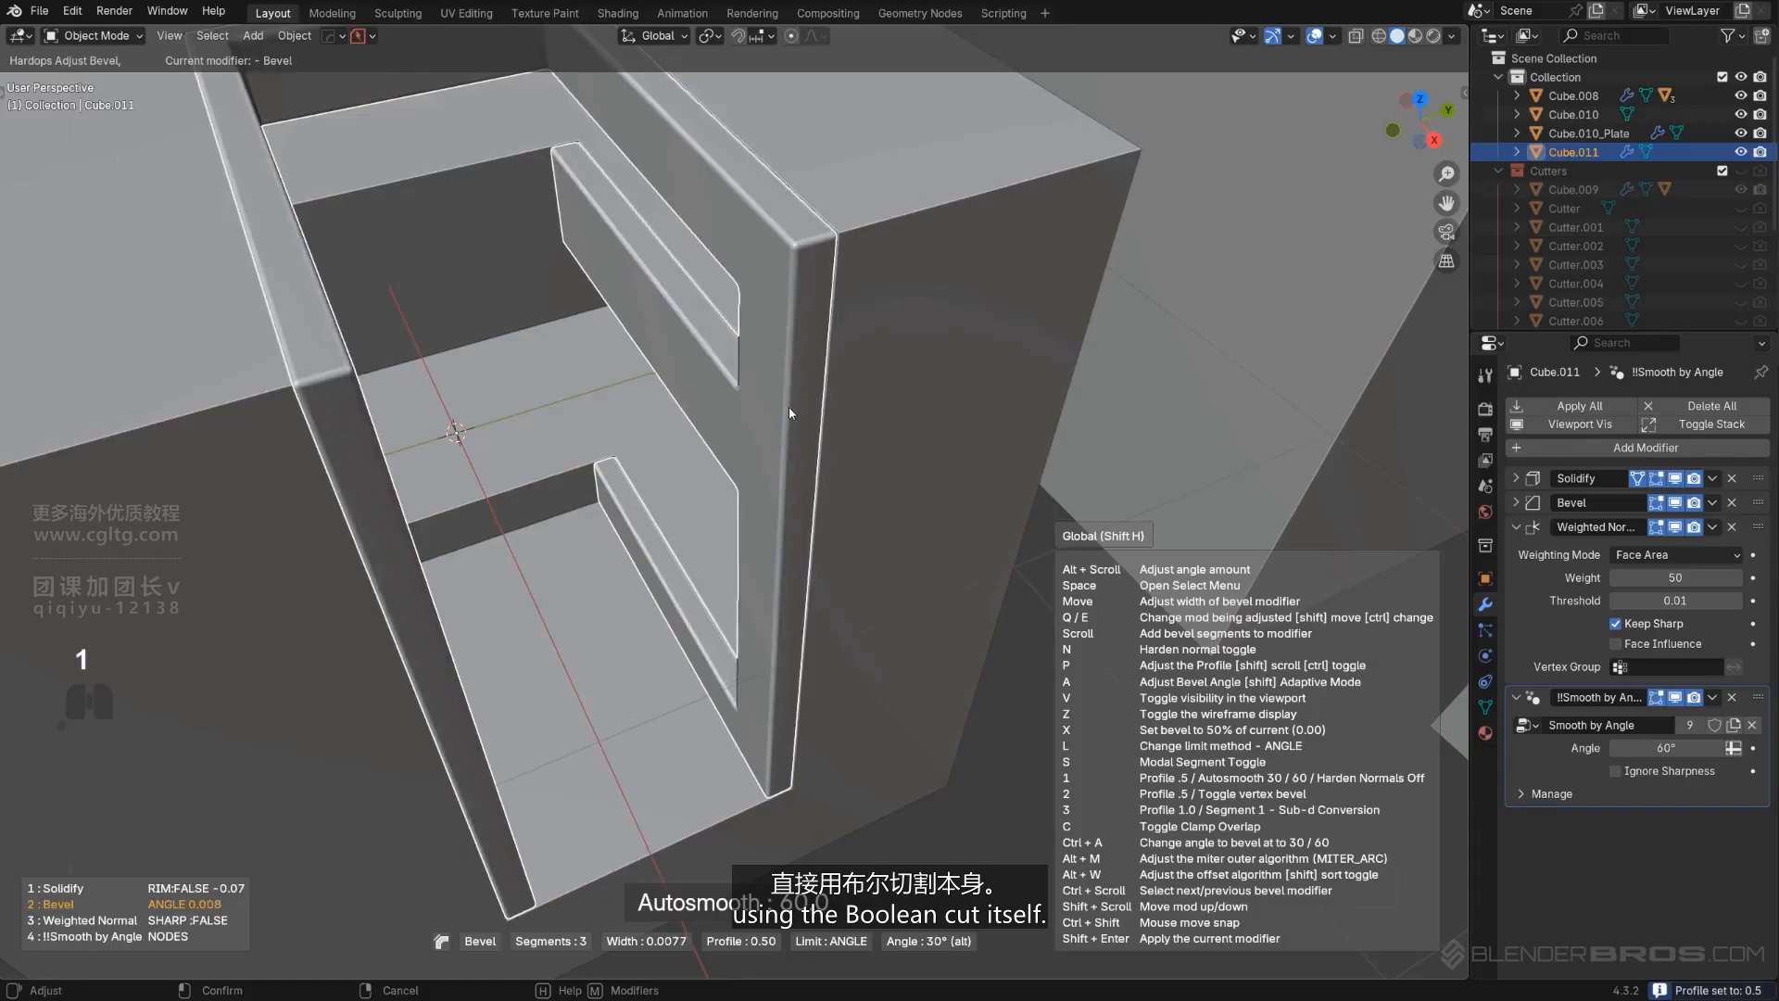
left_click(788, 407)
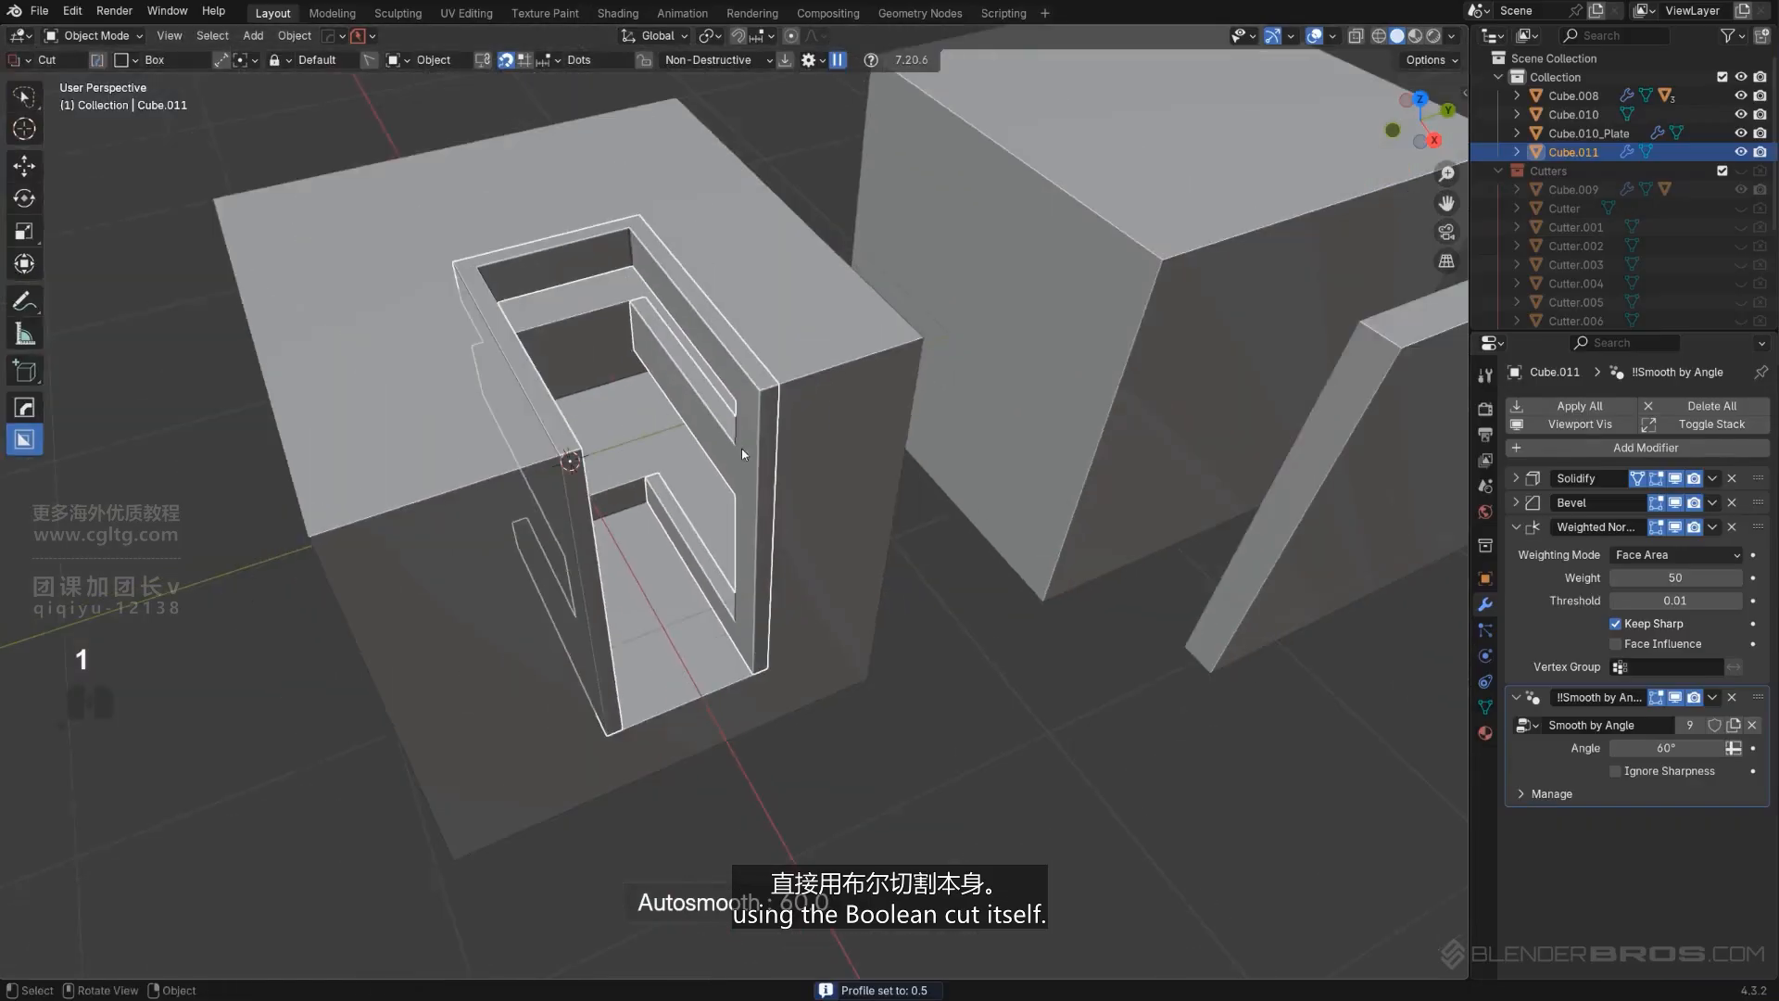
Remove the bevelled inset and review the Face Extract options, including decimate on initialize, with the notched cube selected.
scroll(783, 422, "up", 4)
key("q")
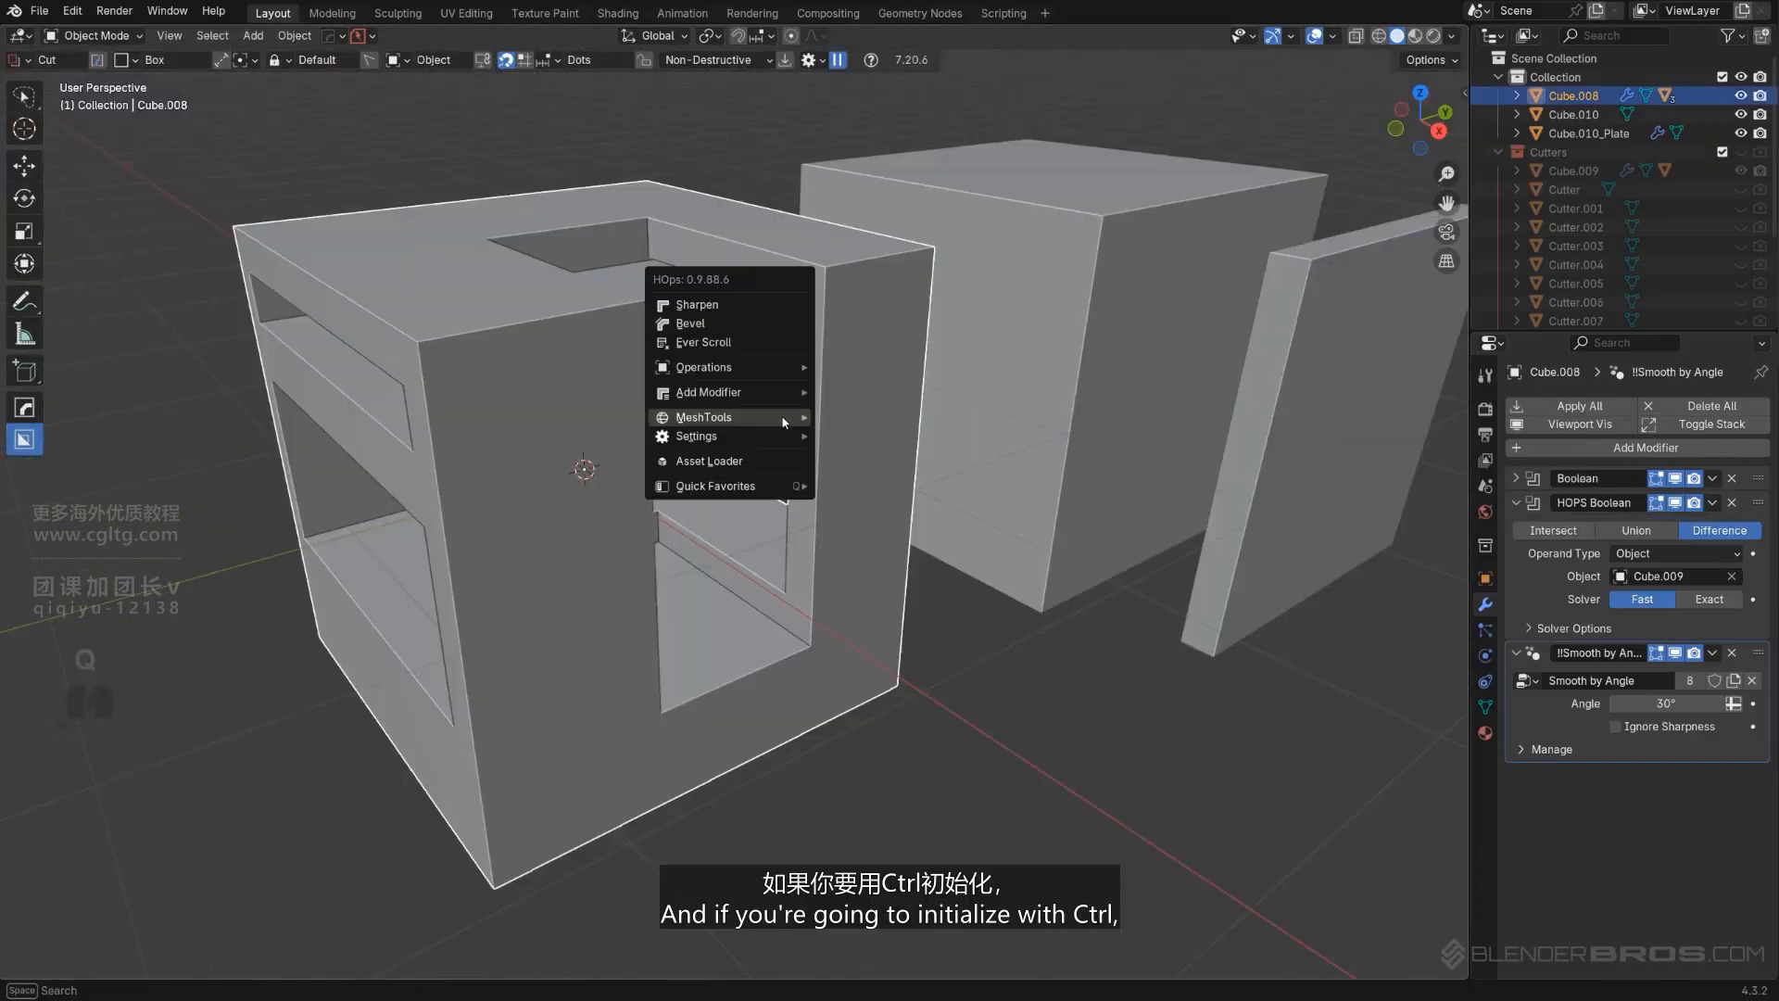
mouse_move(783, 422)
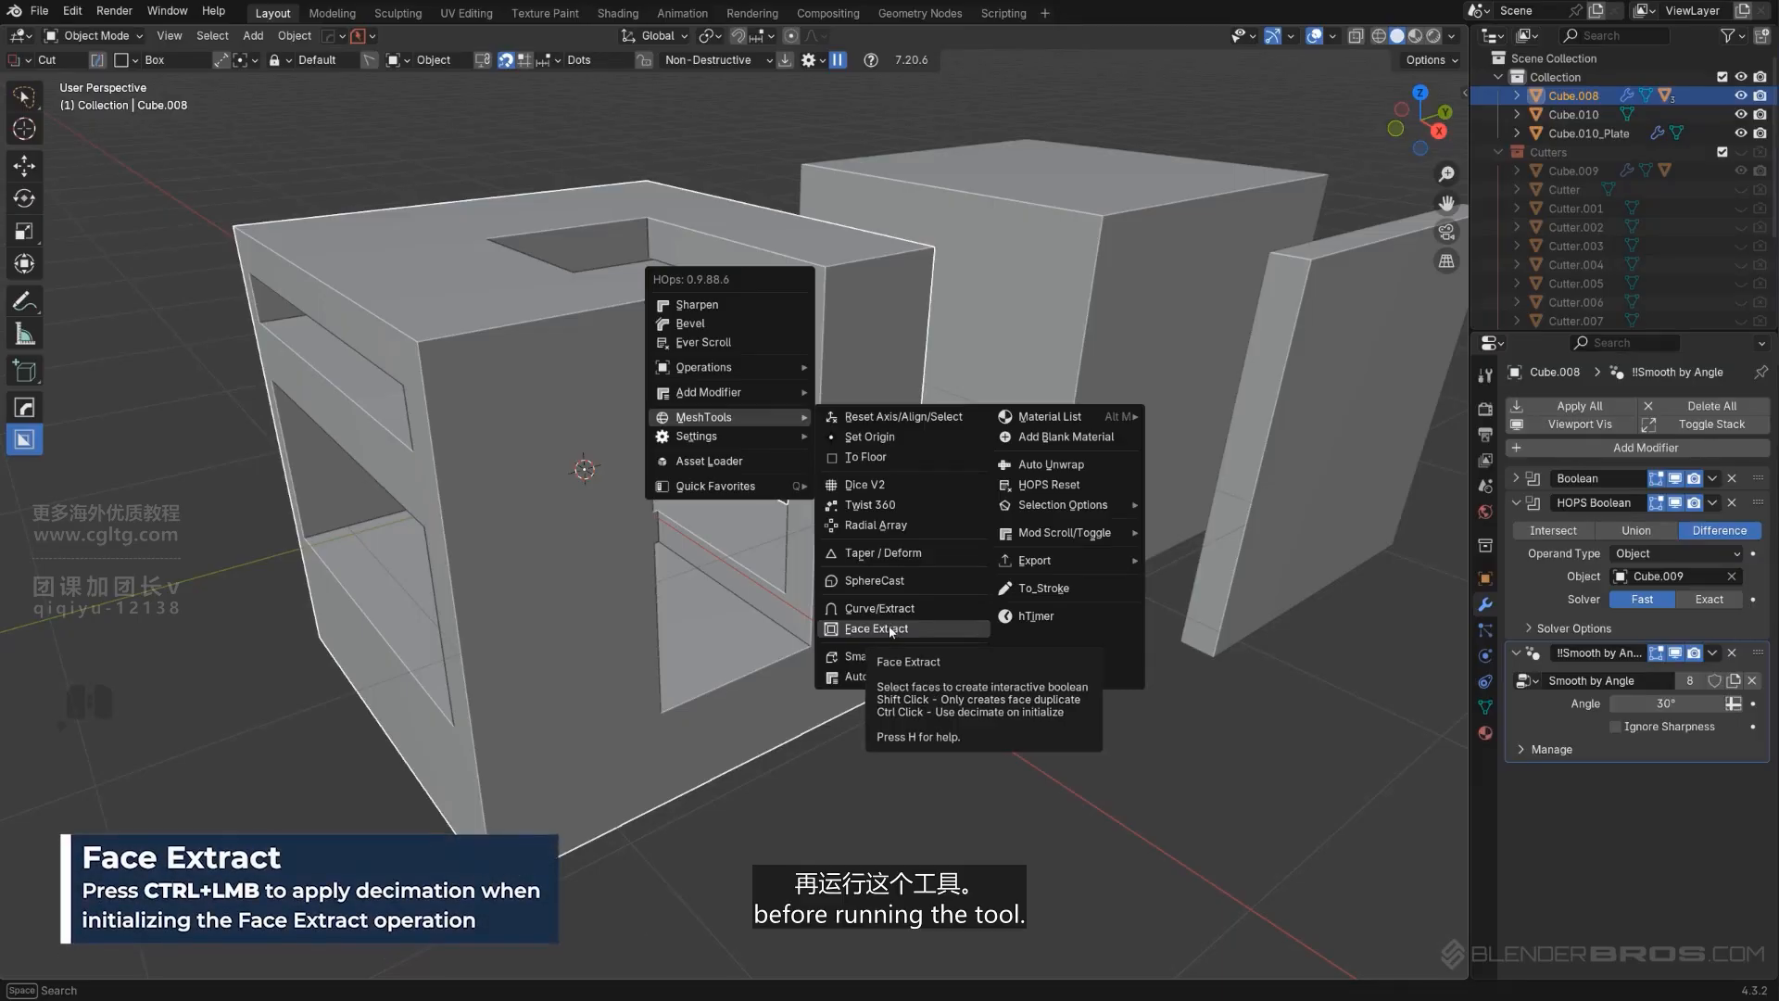
scroll(1028, 314, "down", 2)
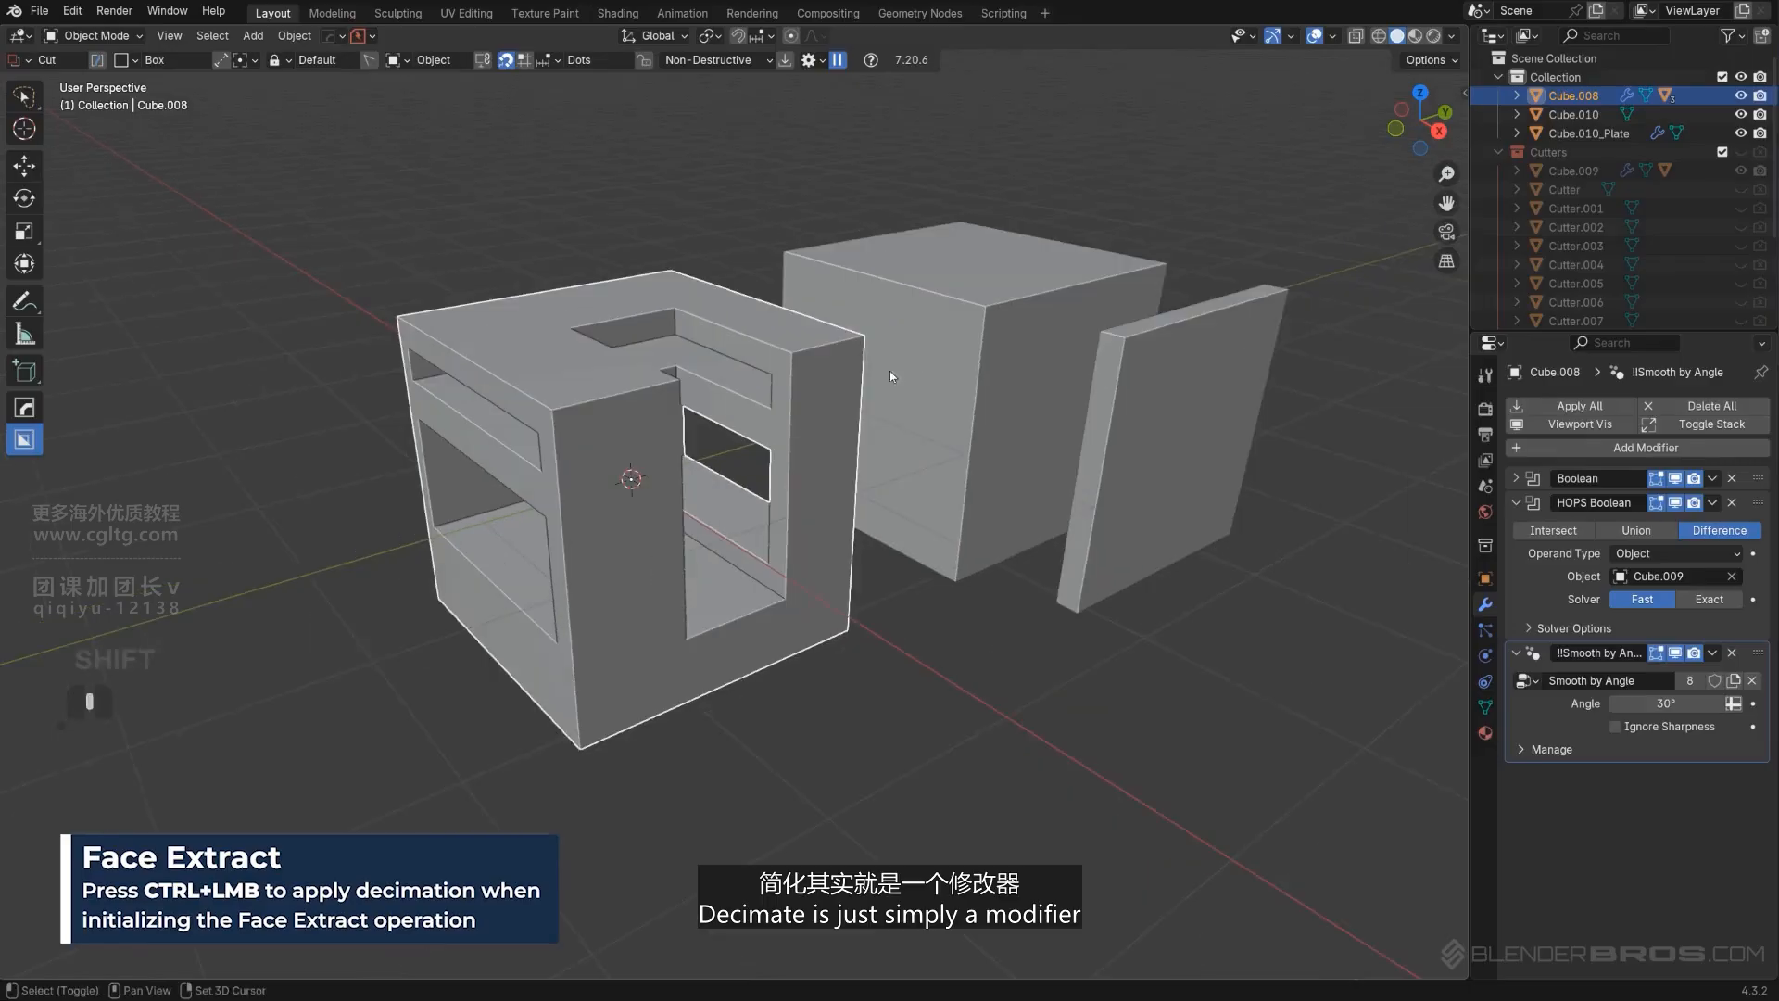
Delete the extracted plate and the plain cube beside the notched cube.
middle_click_drag(889, 371, 858, 393, "shift")
middle_click_drag(858, 393, 885, 415)
left_click(1005, 448)
key("x")
left_click(902, 382)
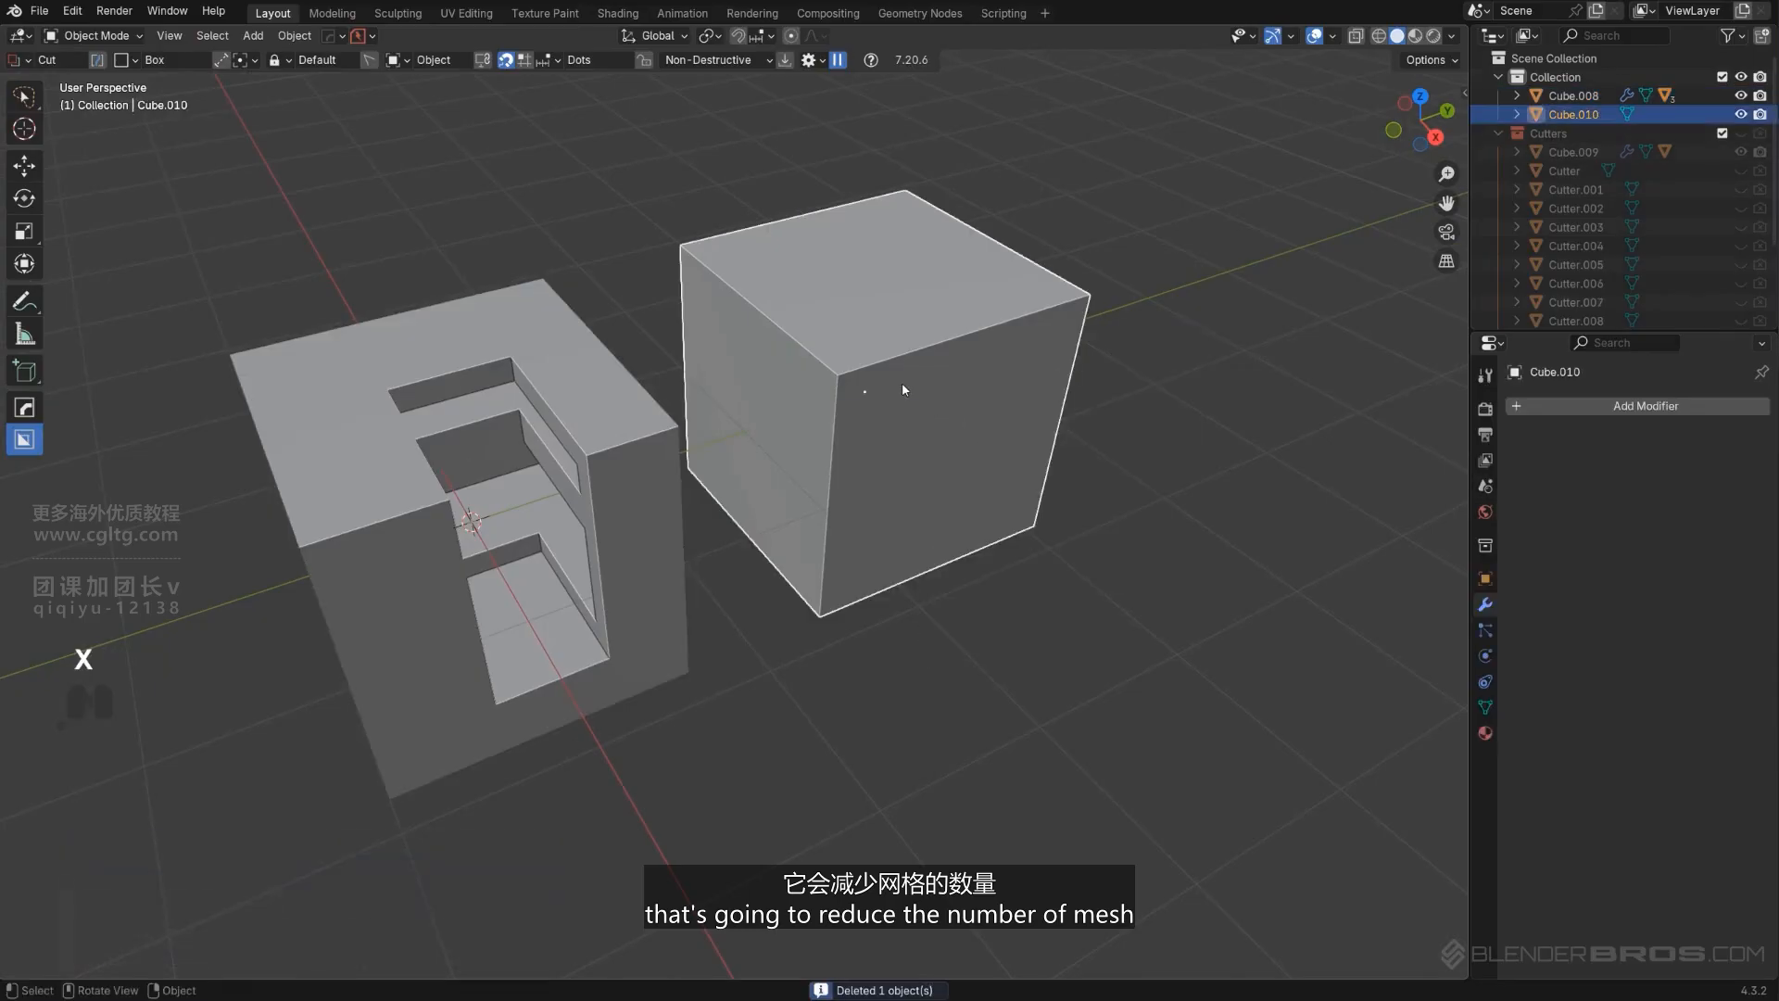
key("x")
Delete the notched cube and add a fresh 2 m cube at the world origin.
middle_click_drag(686, 430, 758, 473, "shift")
scroll(841, 346, "up", 3)
scroll(804, 424, "down", 3)
left_click(692, 457)
key("x")
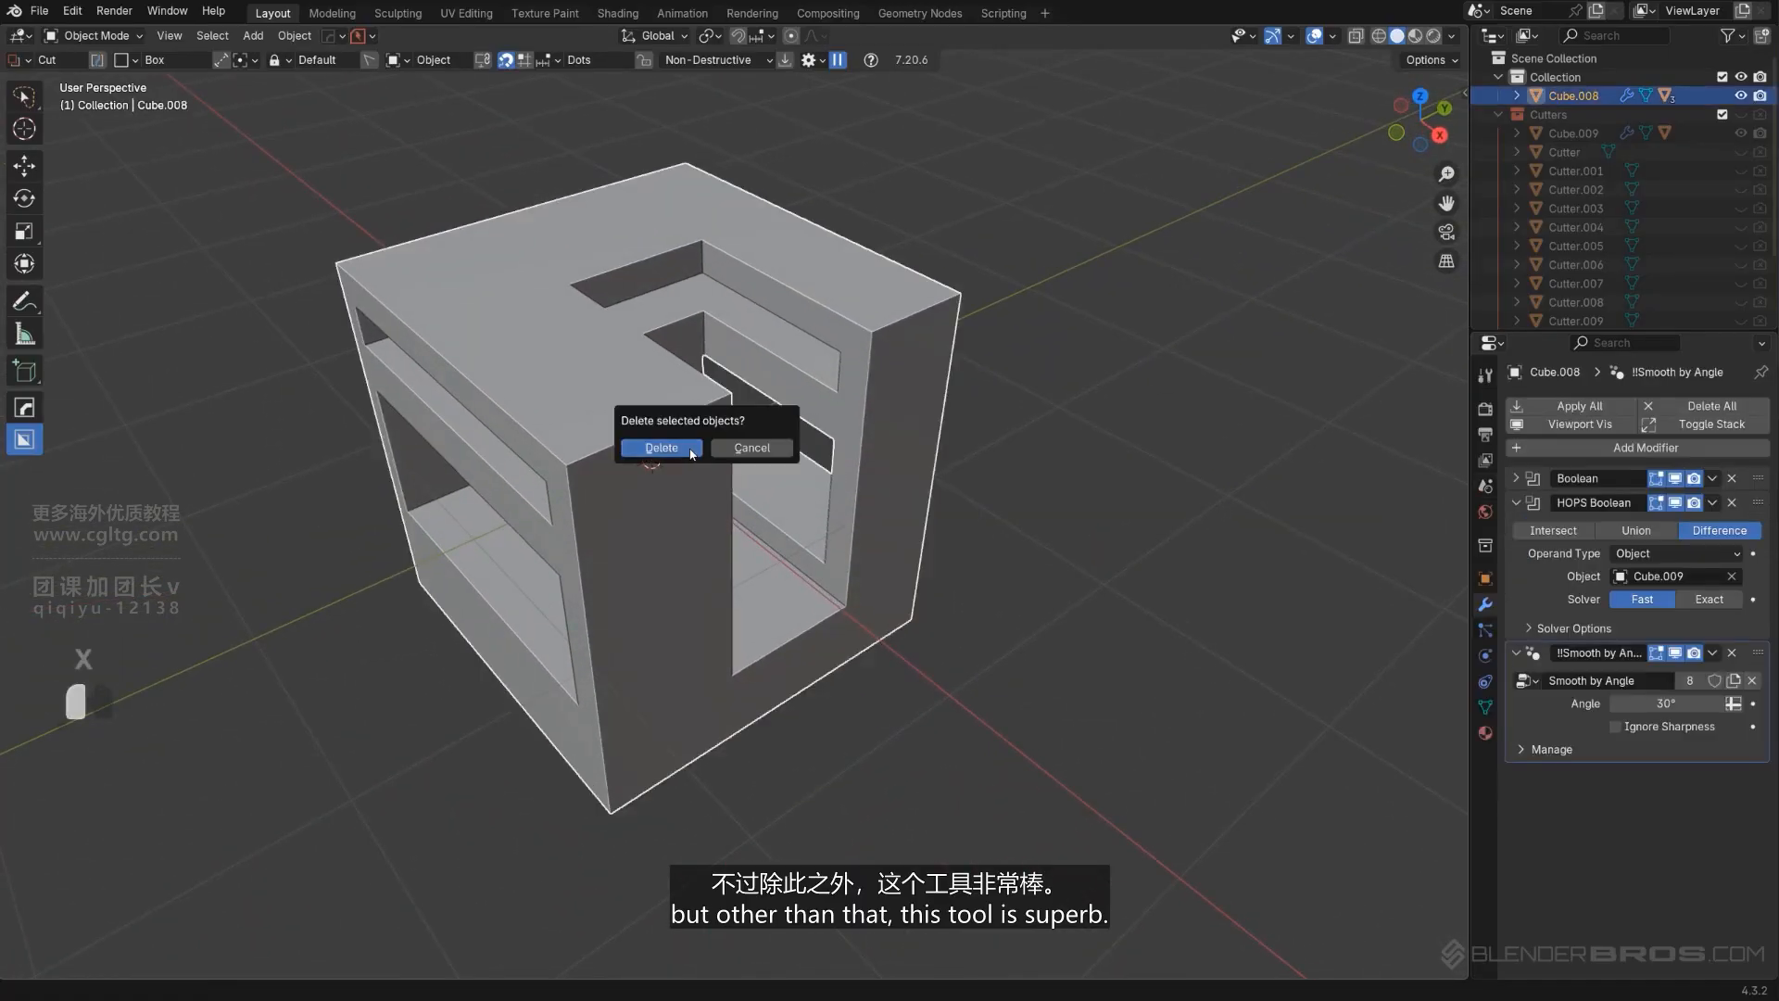
left_click(691, 451)
key("shift+a")
mouse_move(692, 454)
left_click(767, 491)
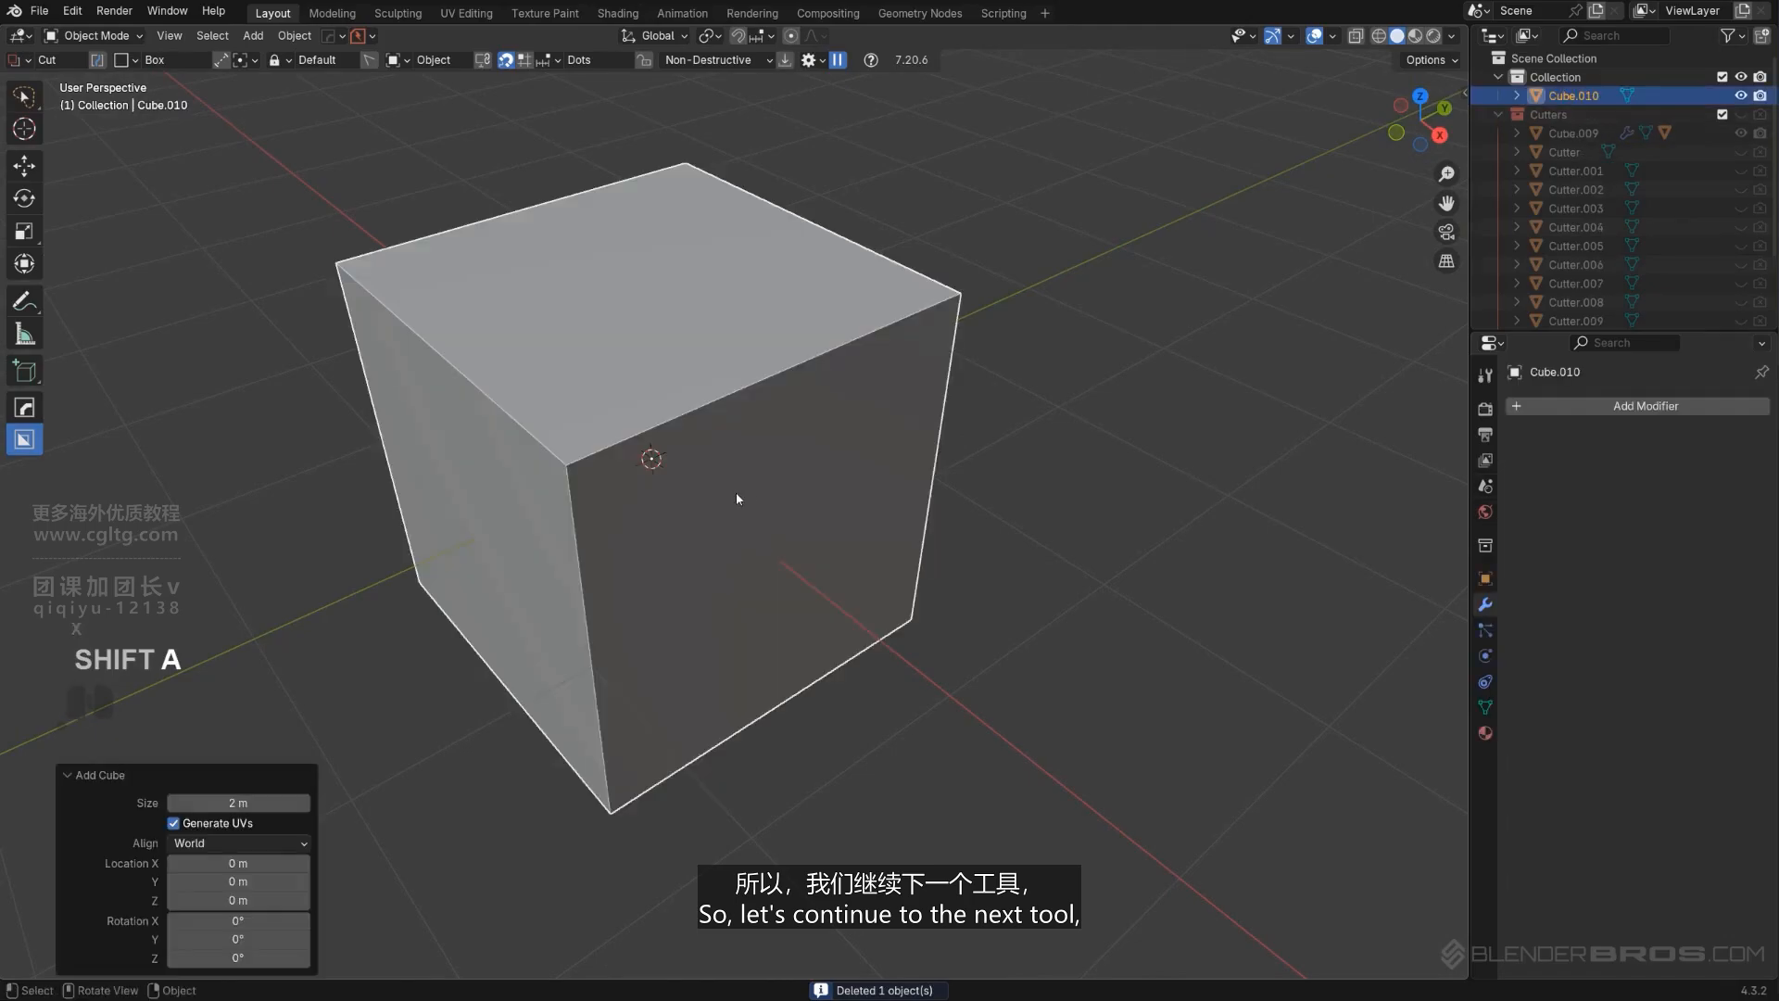
Review the Smart Apply options for the new cube in the HardOps mesh tools.
scroll(791, 455, "down", 1)
middle_click_drag(737, 495, 763, 451)
key("q")
mouse_move(764, 450)
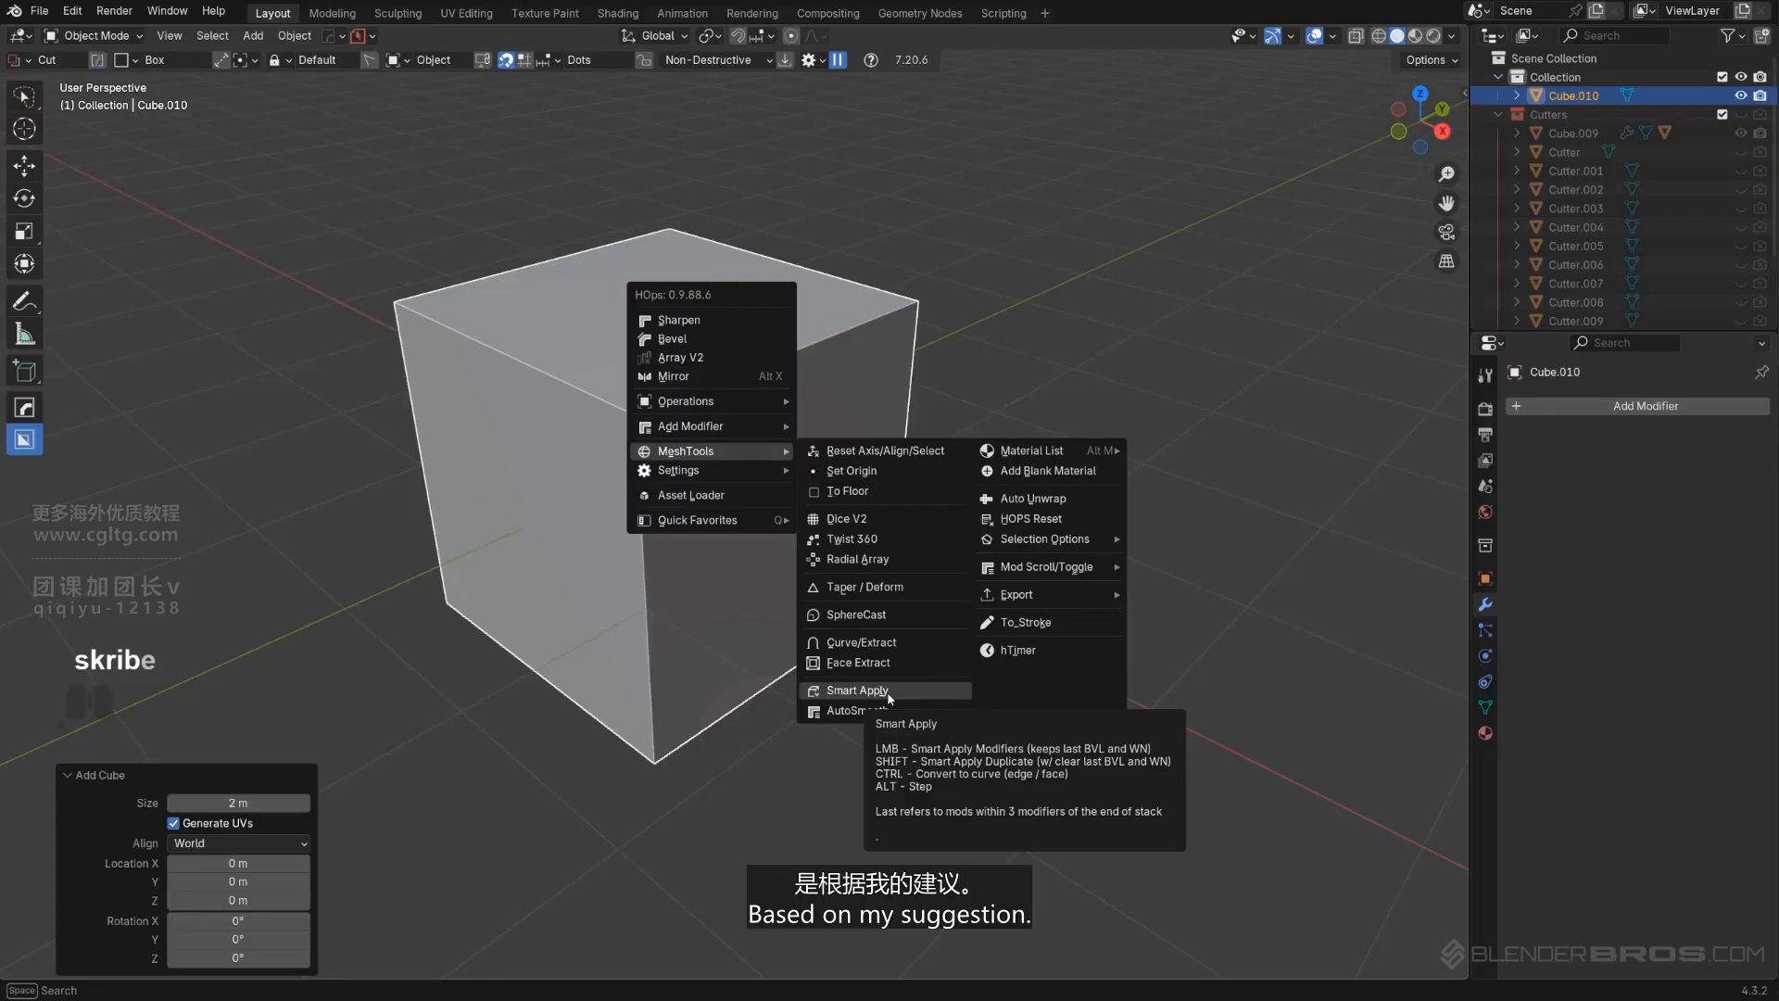
scroll(941, 372, "down", 2)
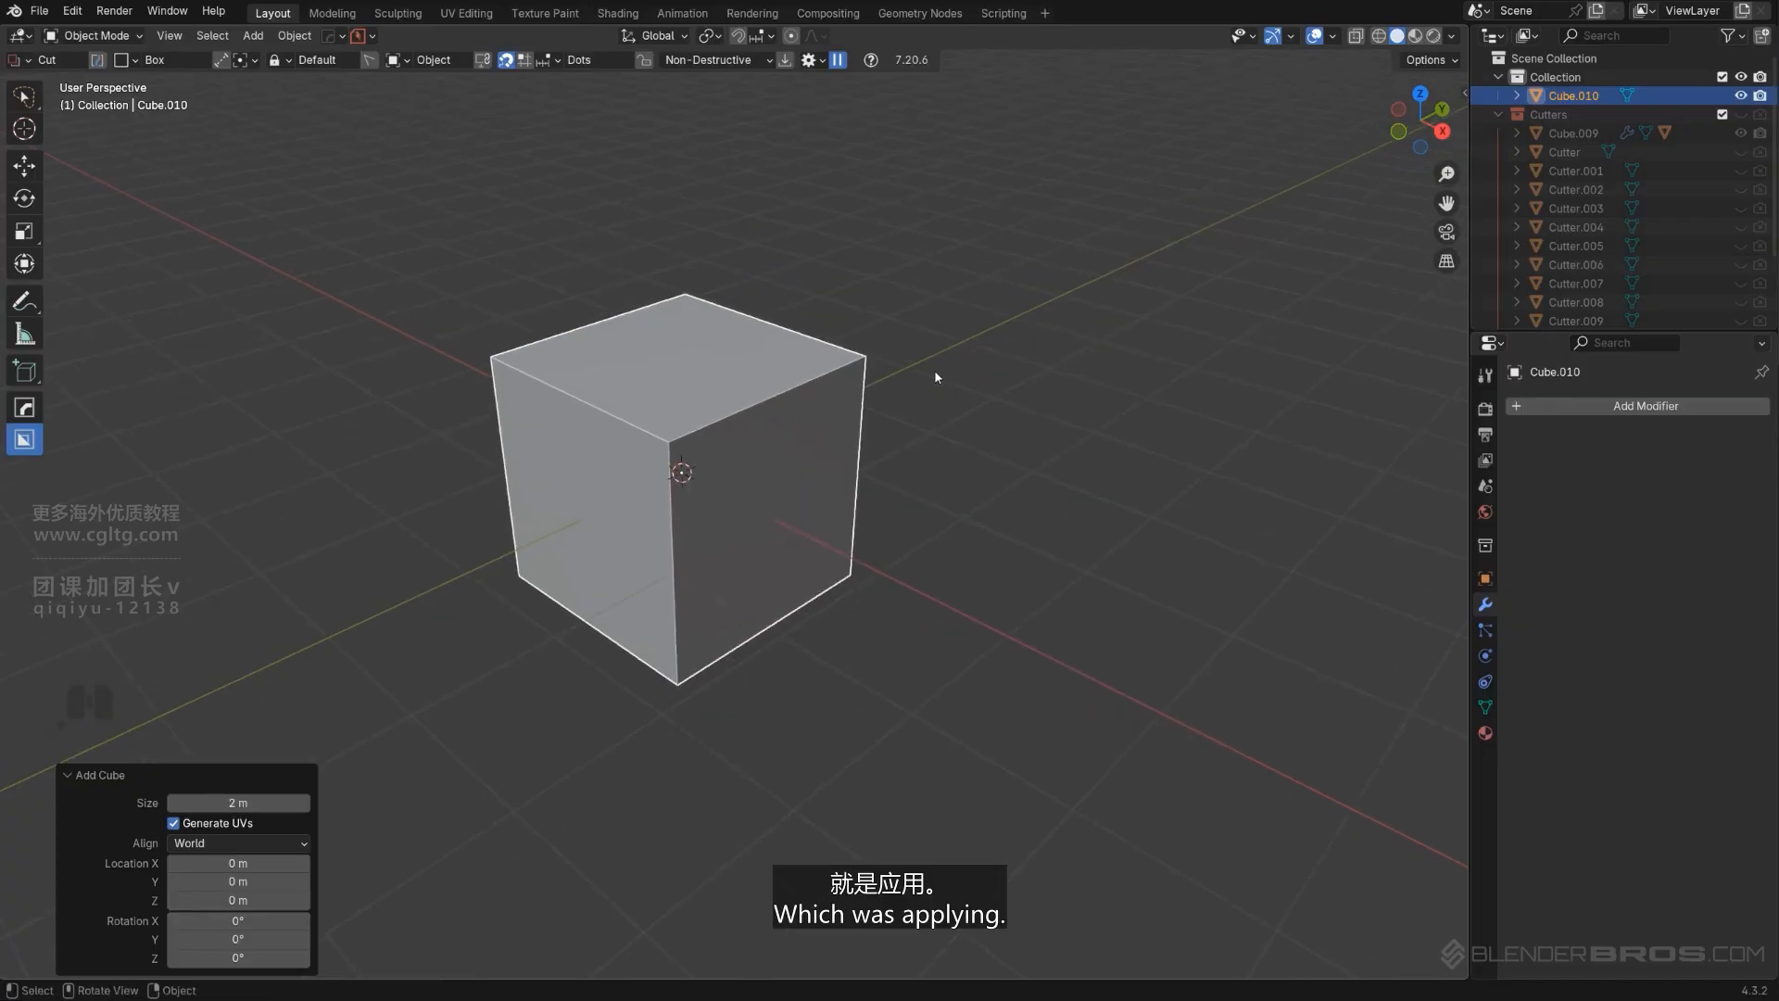
scroll(807, 407, "up", 2)
scroll(797, 414, "down", 1)
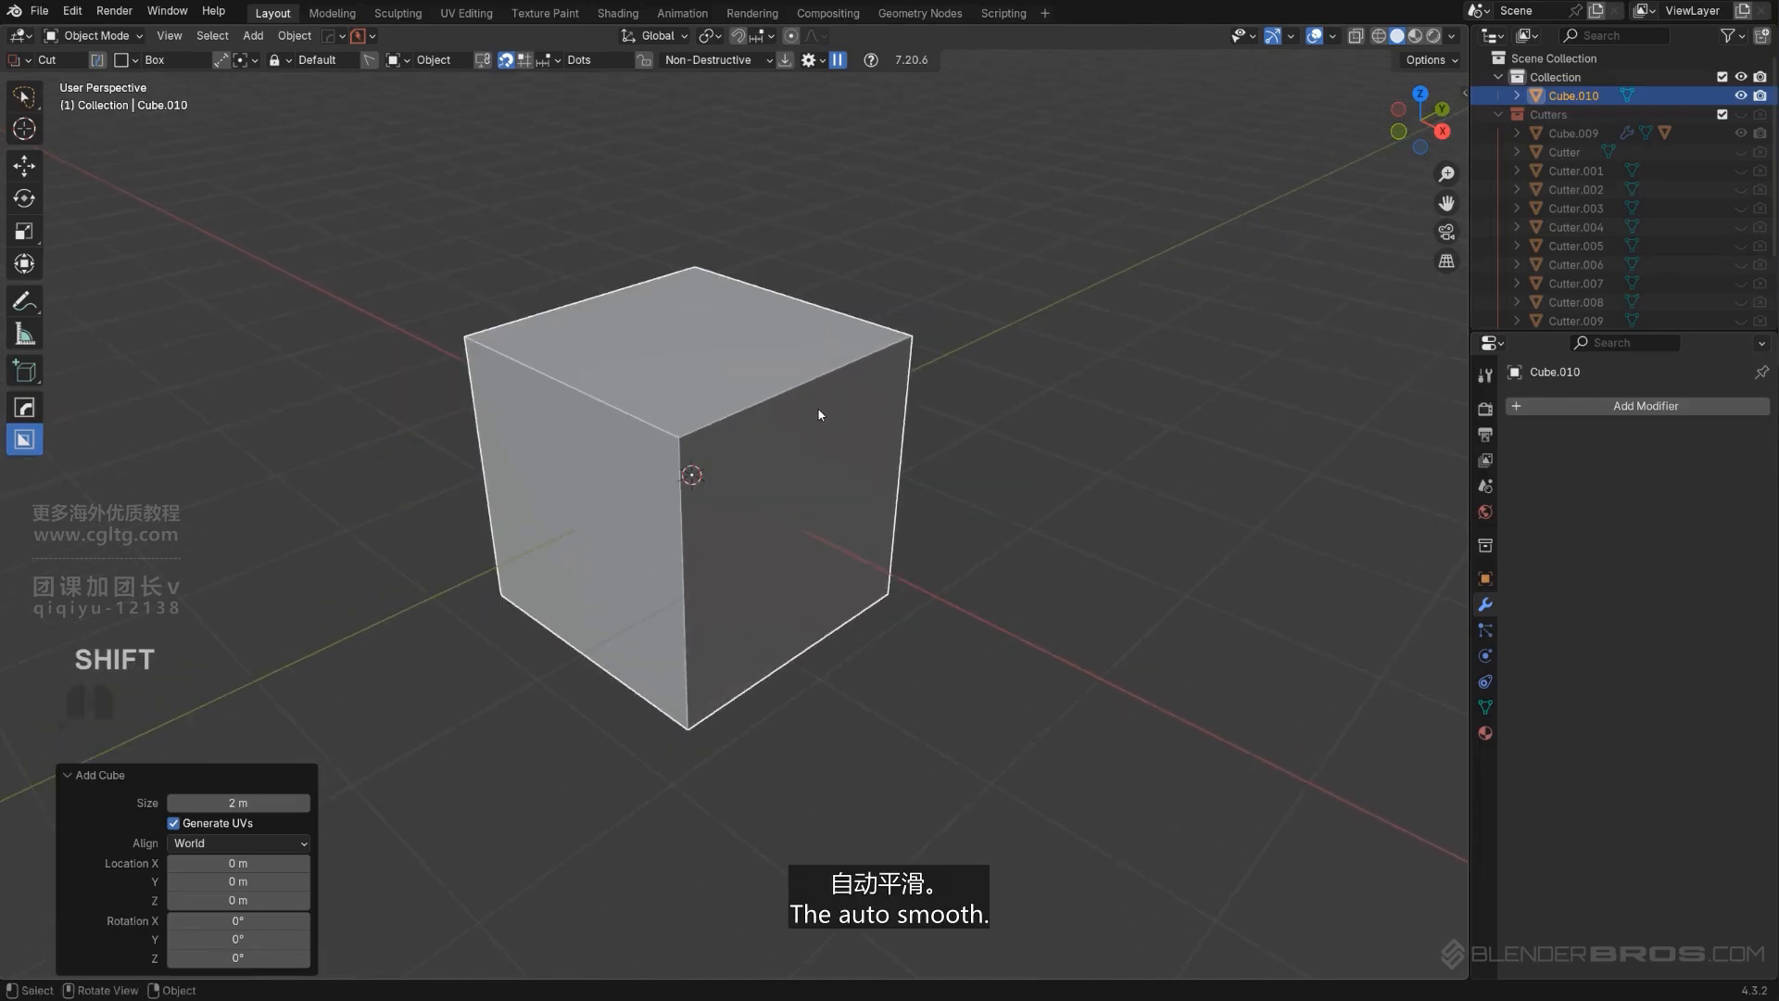
Bevel the new cube's edges with HardOps at about 0.085 width, 3 segments and profile 0.70.
key("shift+q")
mouse_move(821, 409)
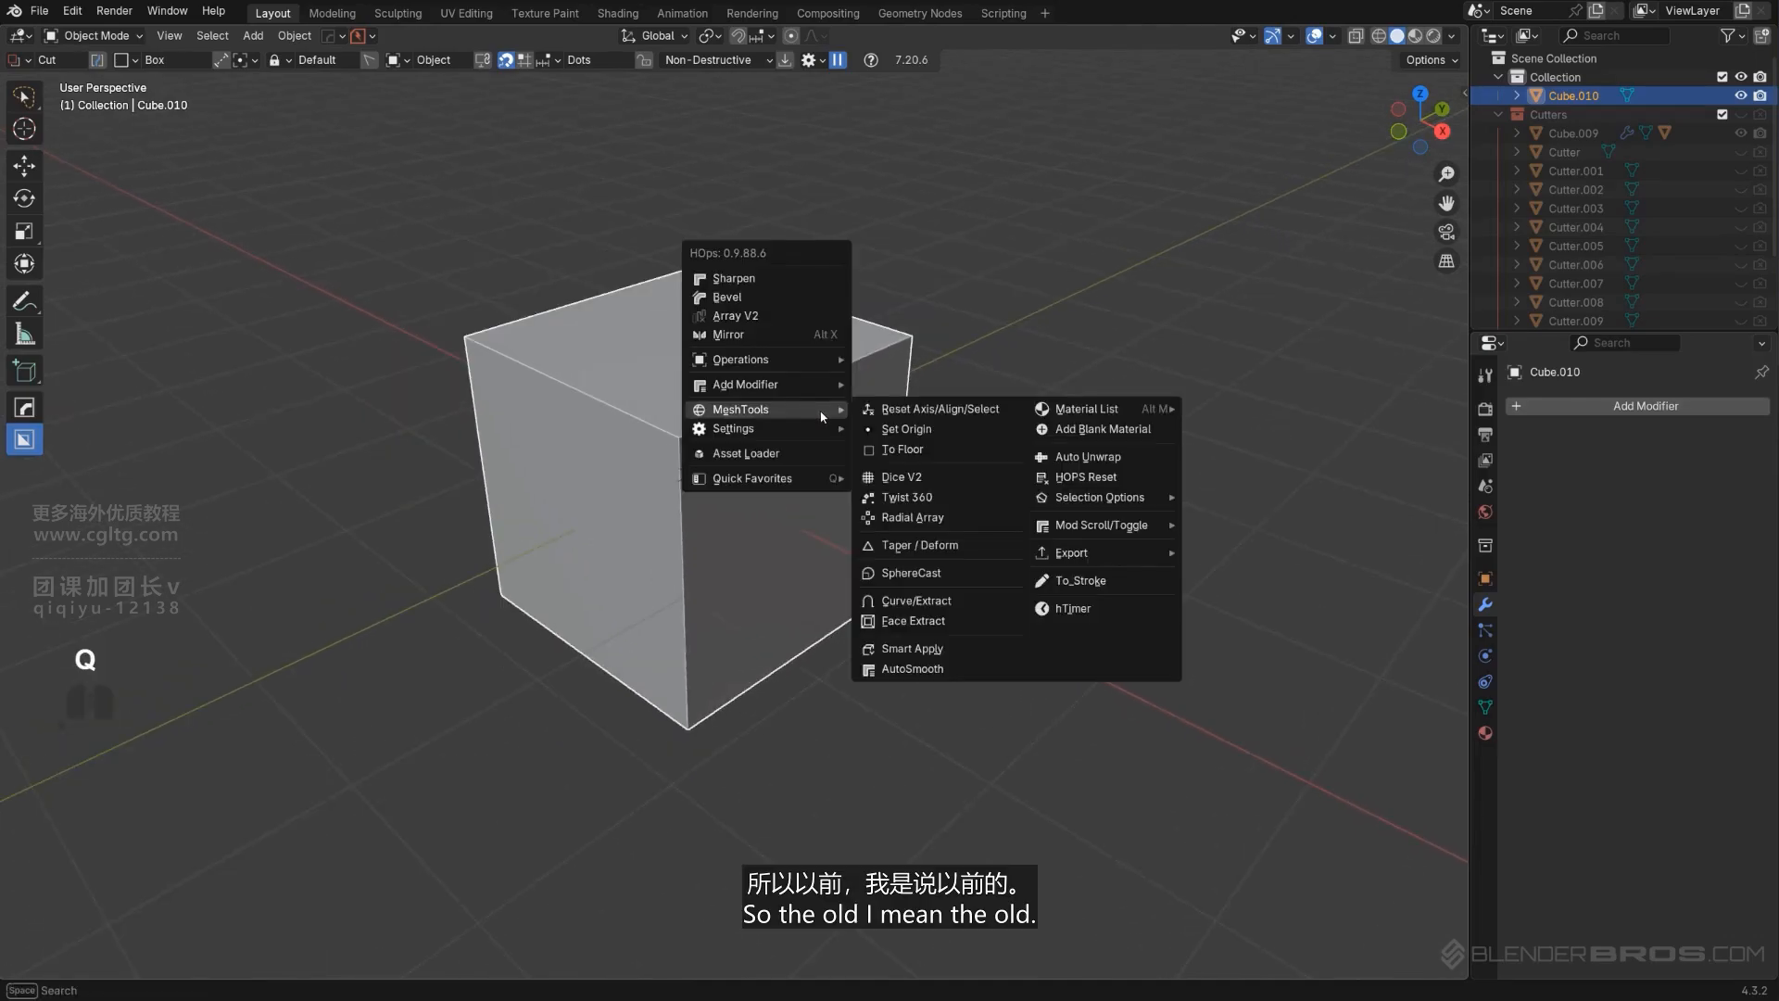
left_click(758, 297)
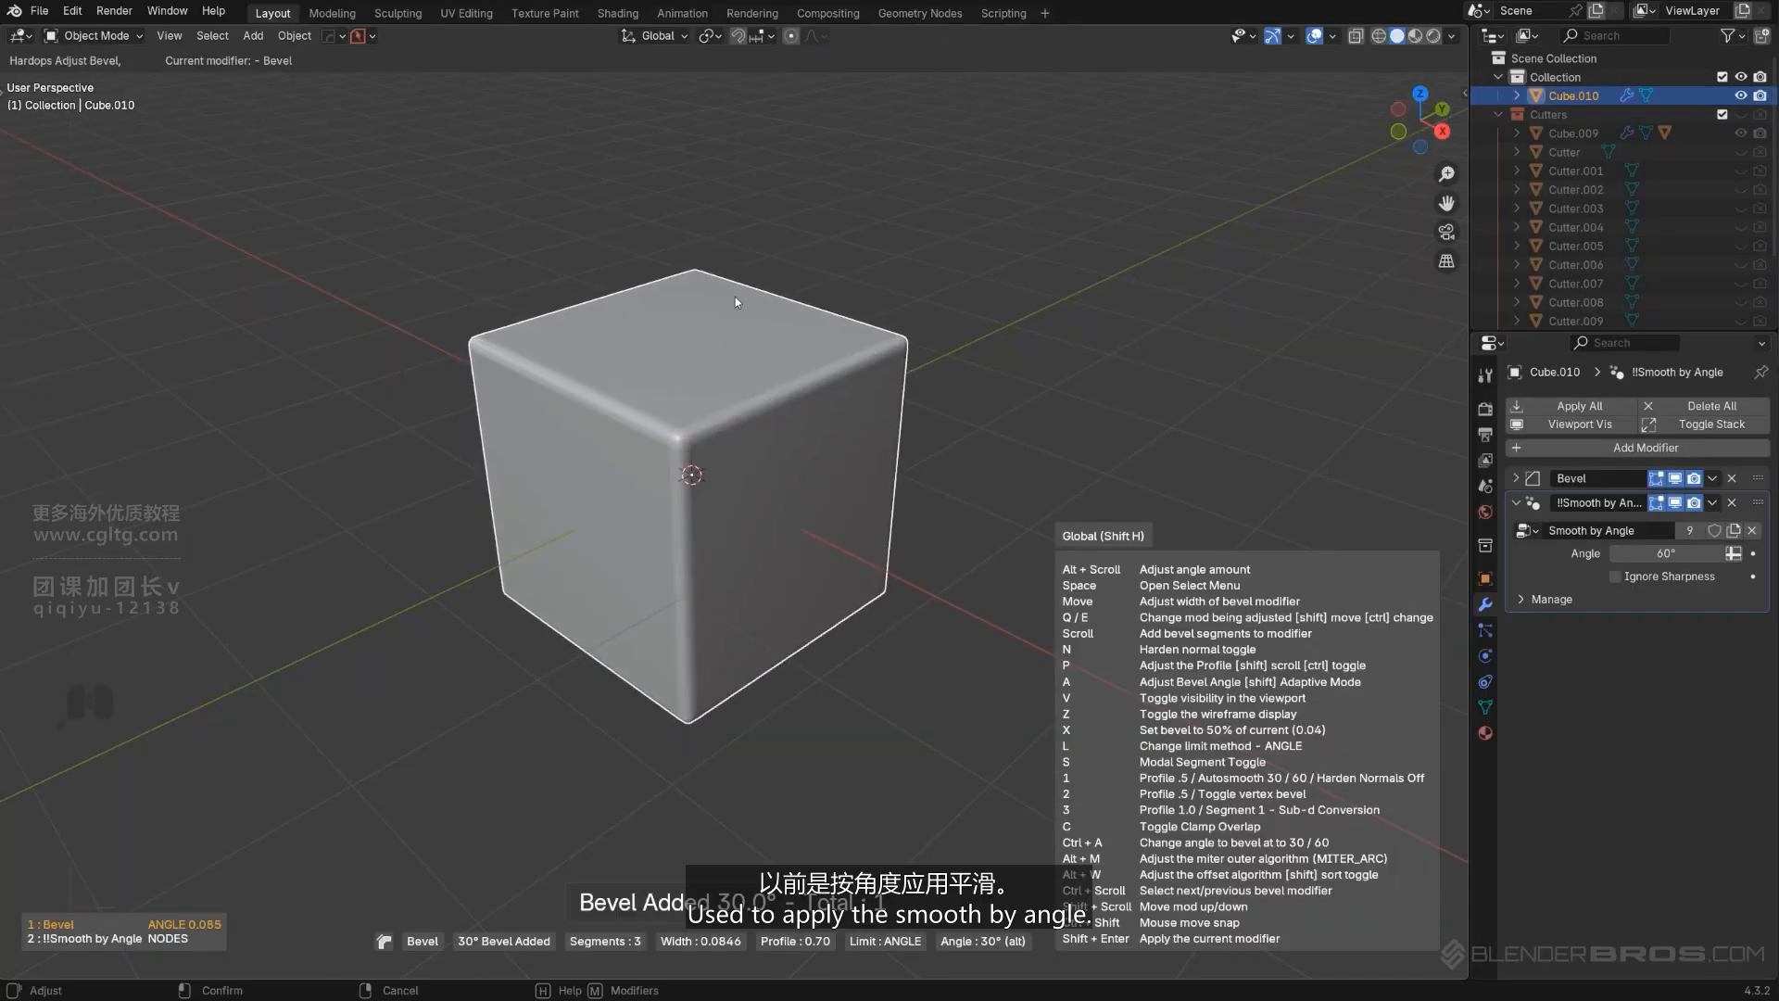
left_click(924, 412)
Reduce the cube's bevel width to about 0.045.
scroll(881, 399, "up", 2)
key("q")
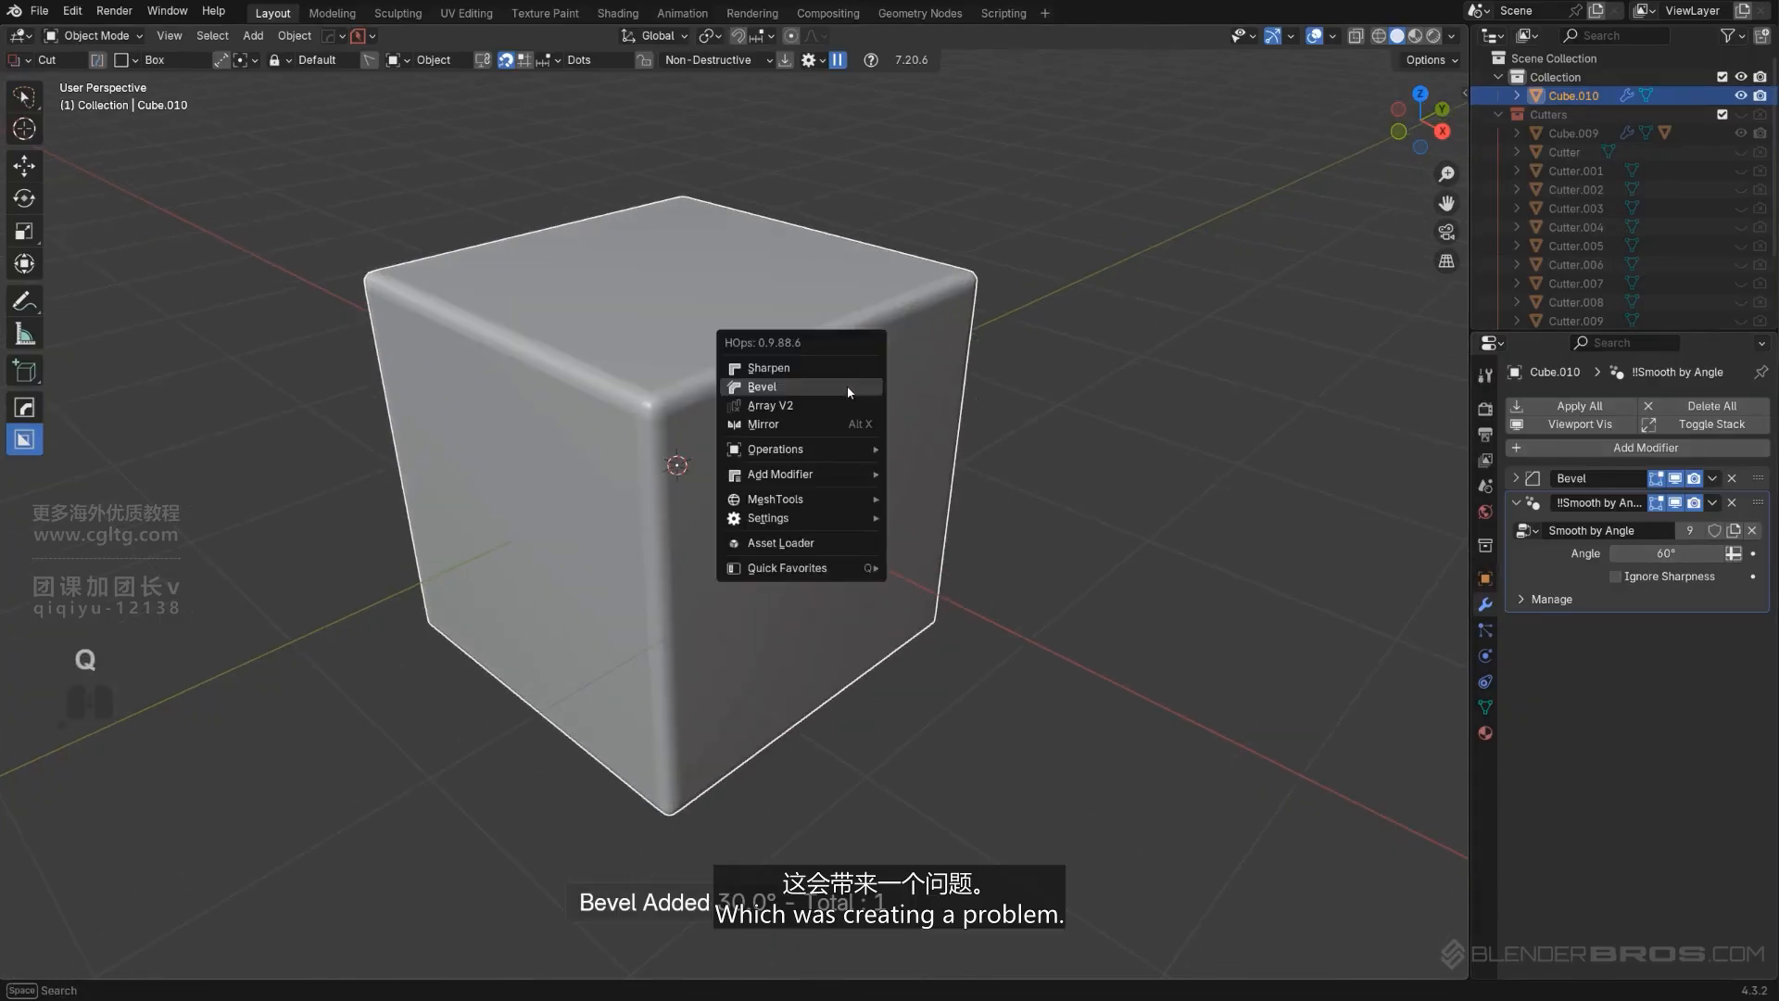
left_click(838, 389)
key("q")
left_click(754, 409)
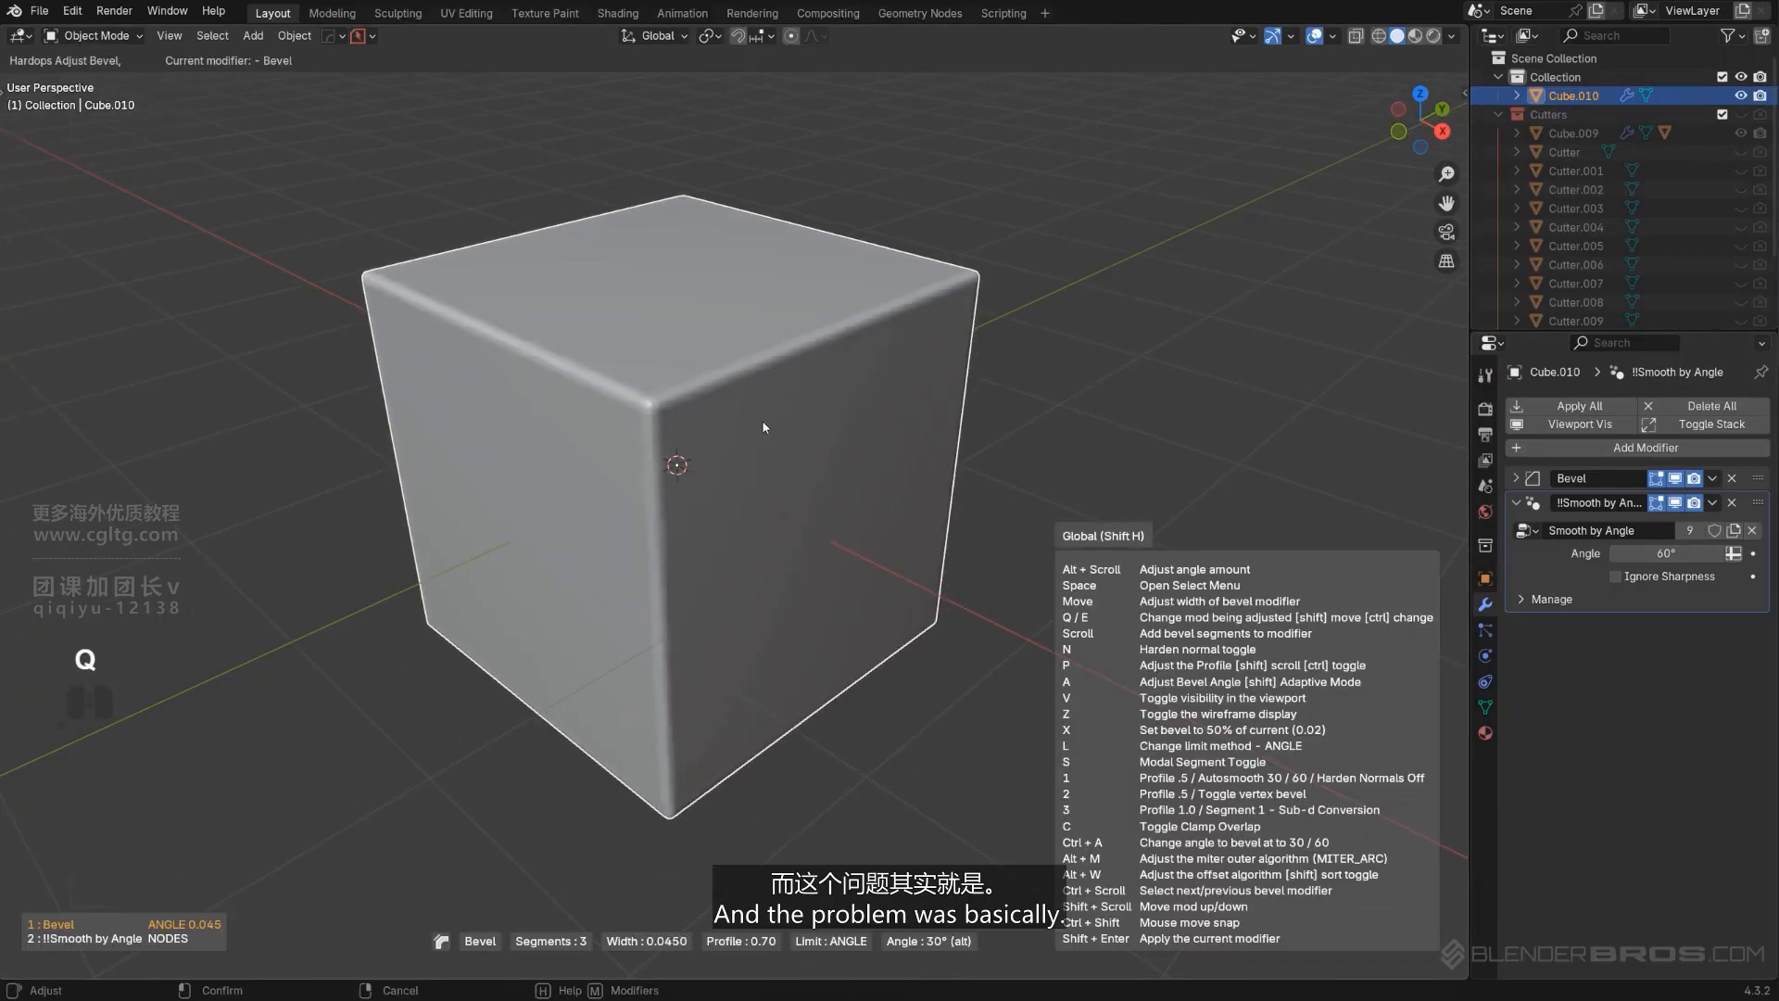
left_click(779, 408)
Cut a box-shaped notch into the cube's top edge and add a Weighted Normal modifier with Keep Sharp through HardOps Sharpen.
left_click_drag(798, 303, 847, 394)
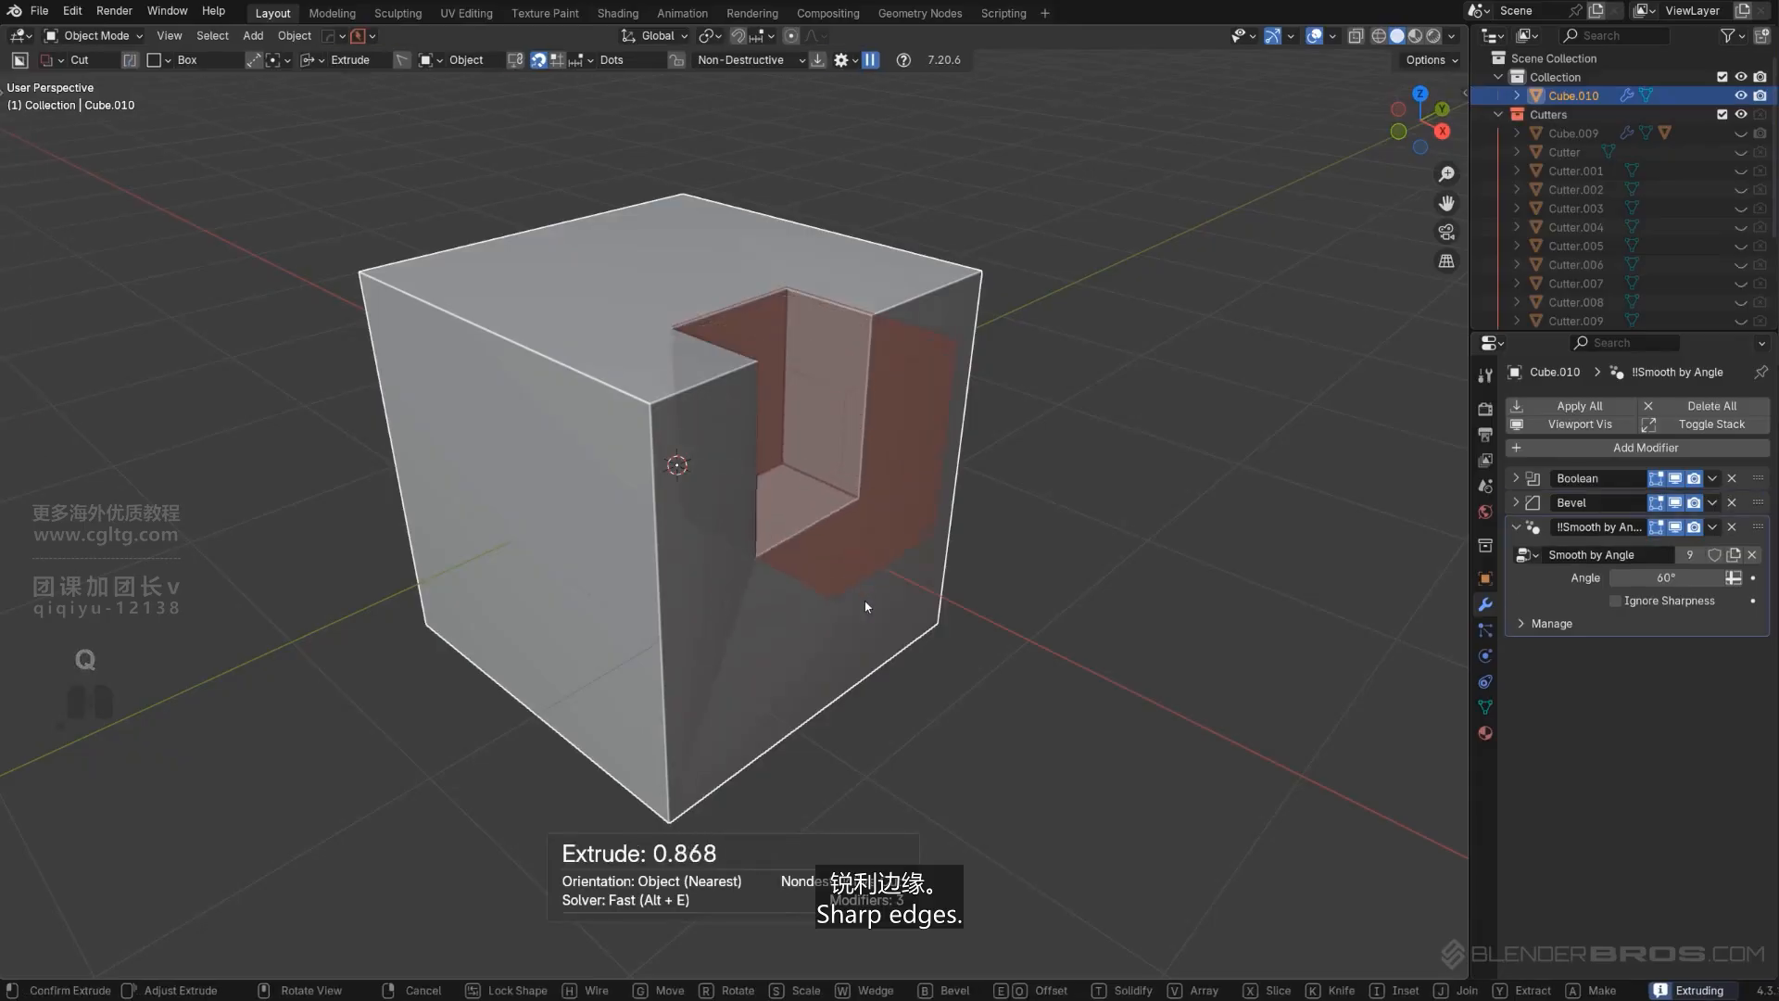
left_click(869, 641)
scroll(869, 453, "down", 1)
key("q")
left_click(864, 398, "alt")
Run HardOps Smart Apply on the notched cube and check the applied mesh in Edit Mode.
key("q")
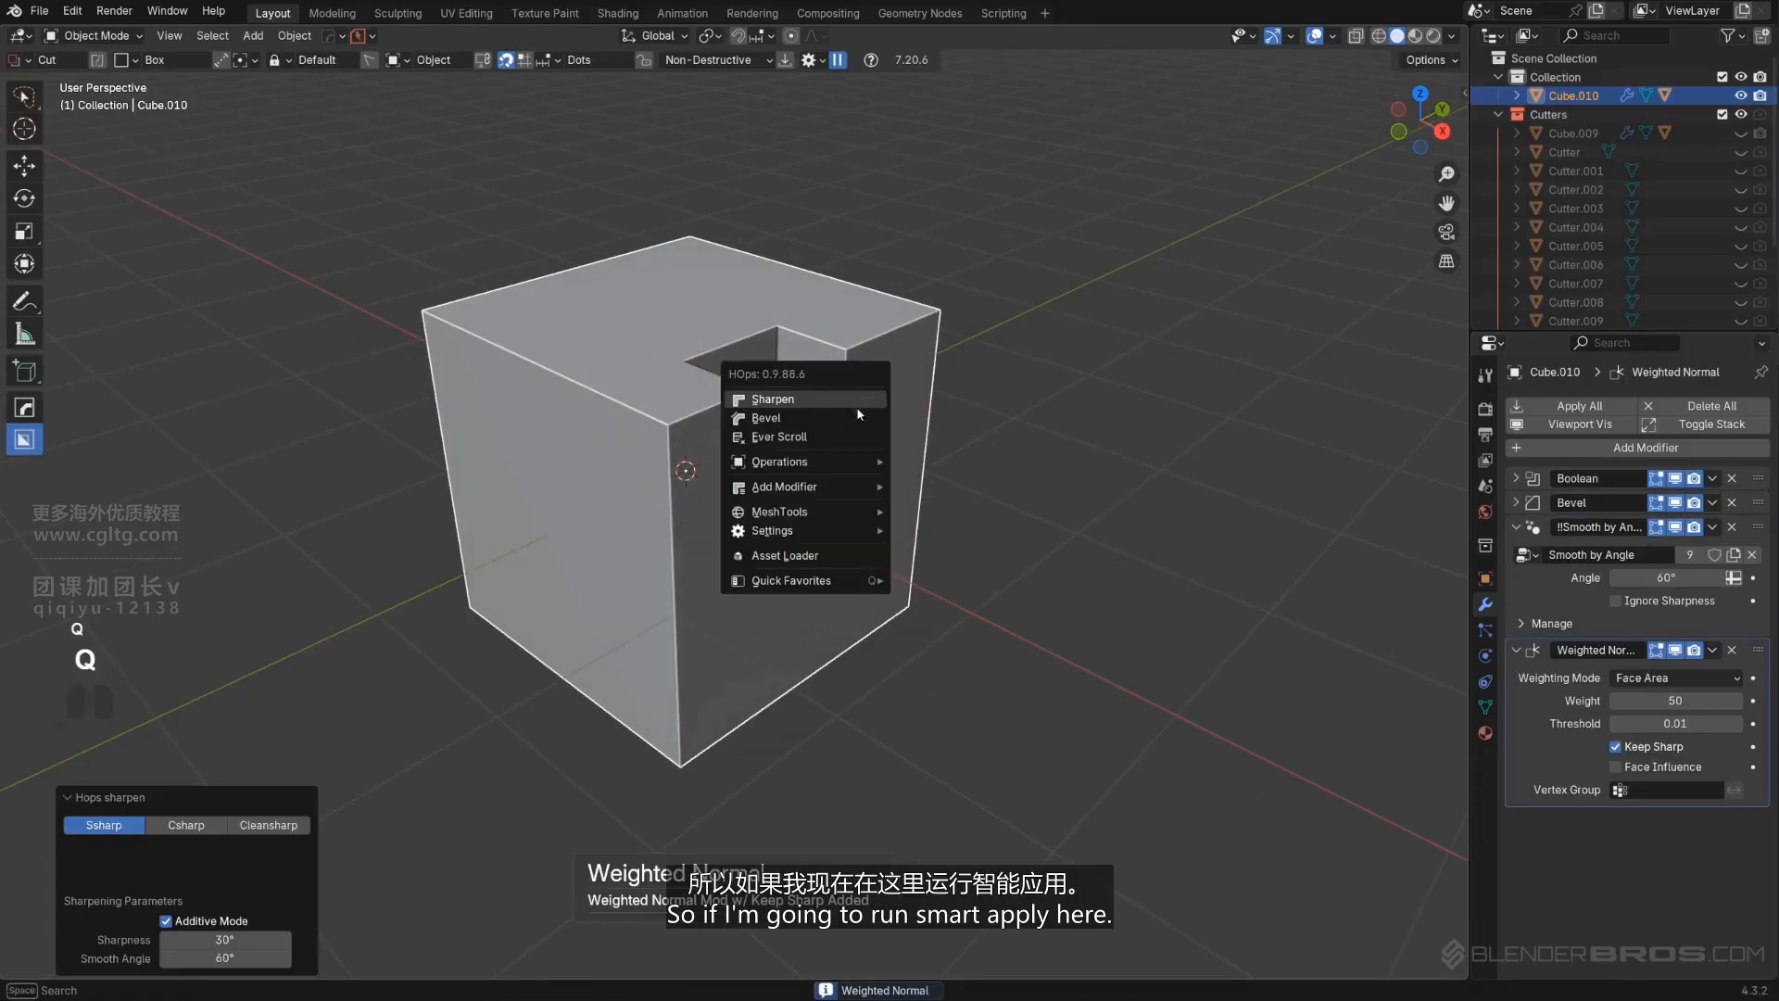
mouse_move(845, 461)
left_click(975, 629)
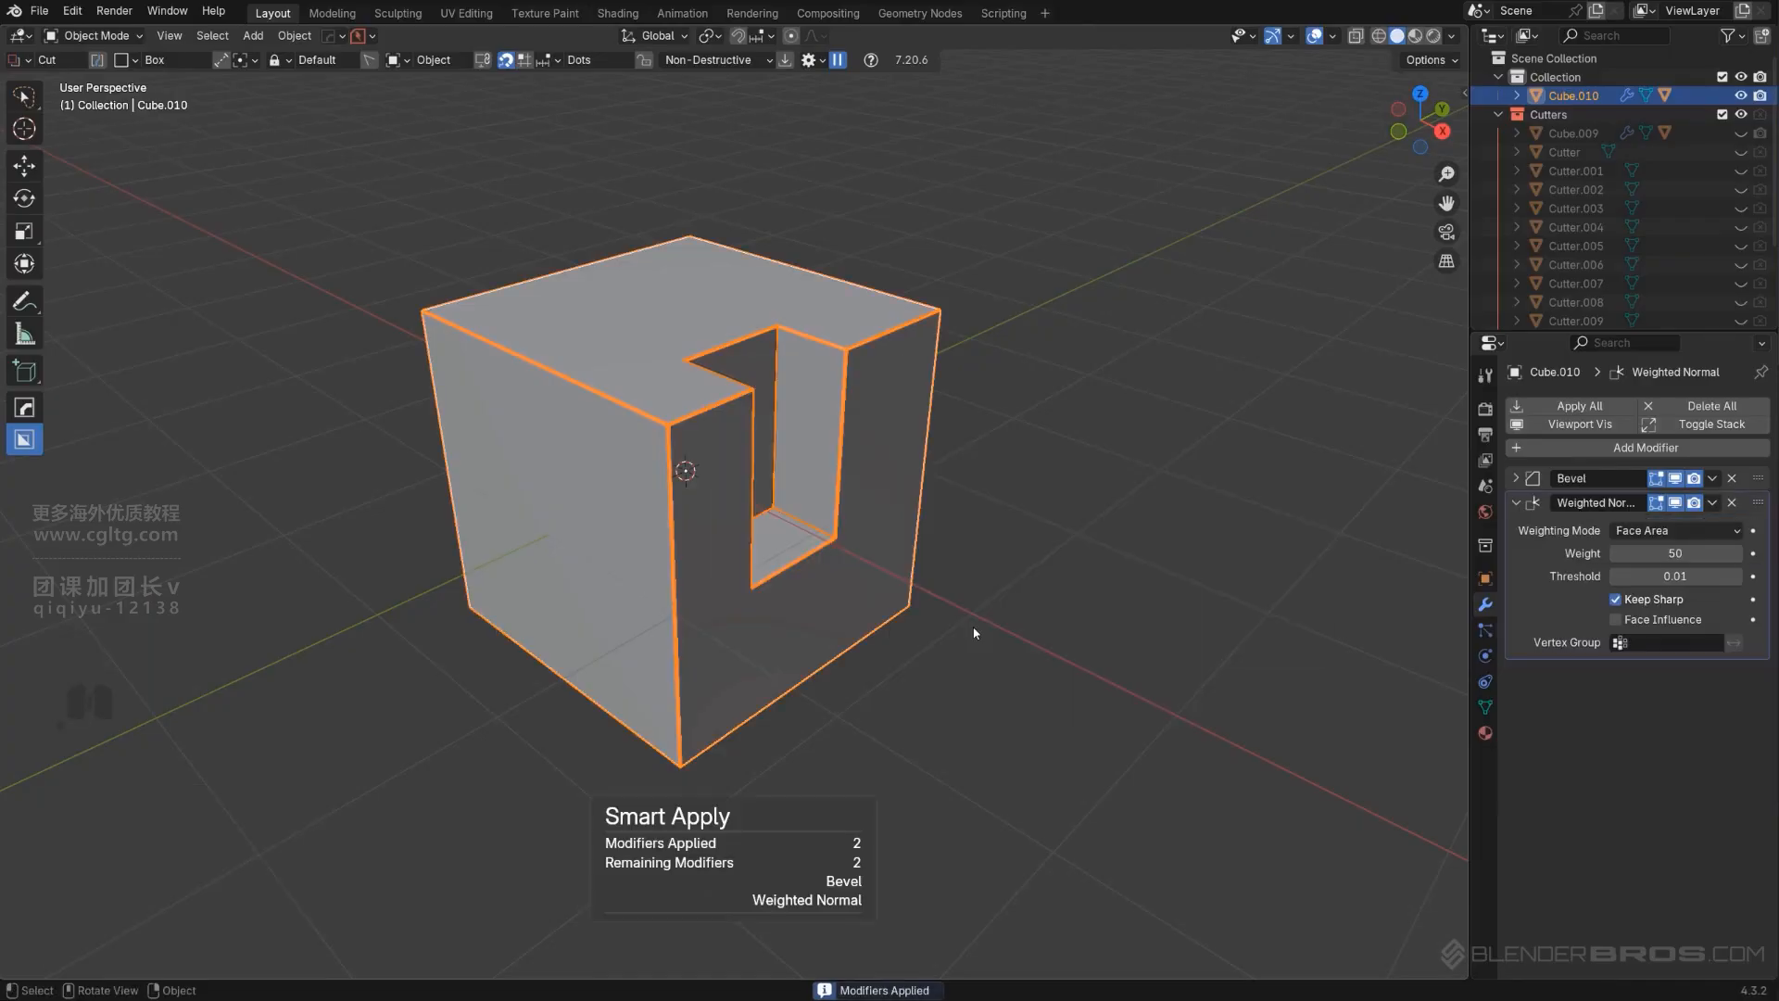
scroll(905, 532, "up", 2)
key("Tab")
middle_click_drag(695, 419, 707, 540, "shift")
left_click(708, 540)
scroll(729, 639, "down", 1)
key("Tab")
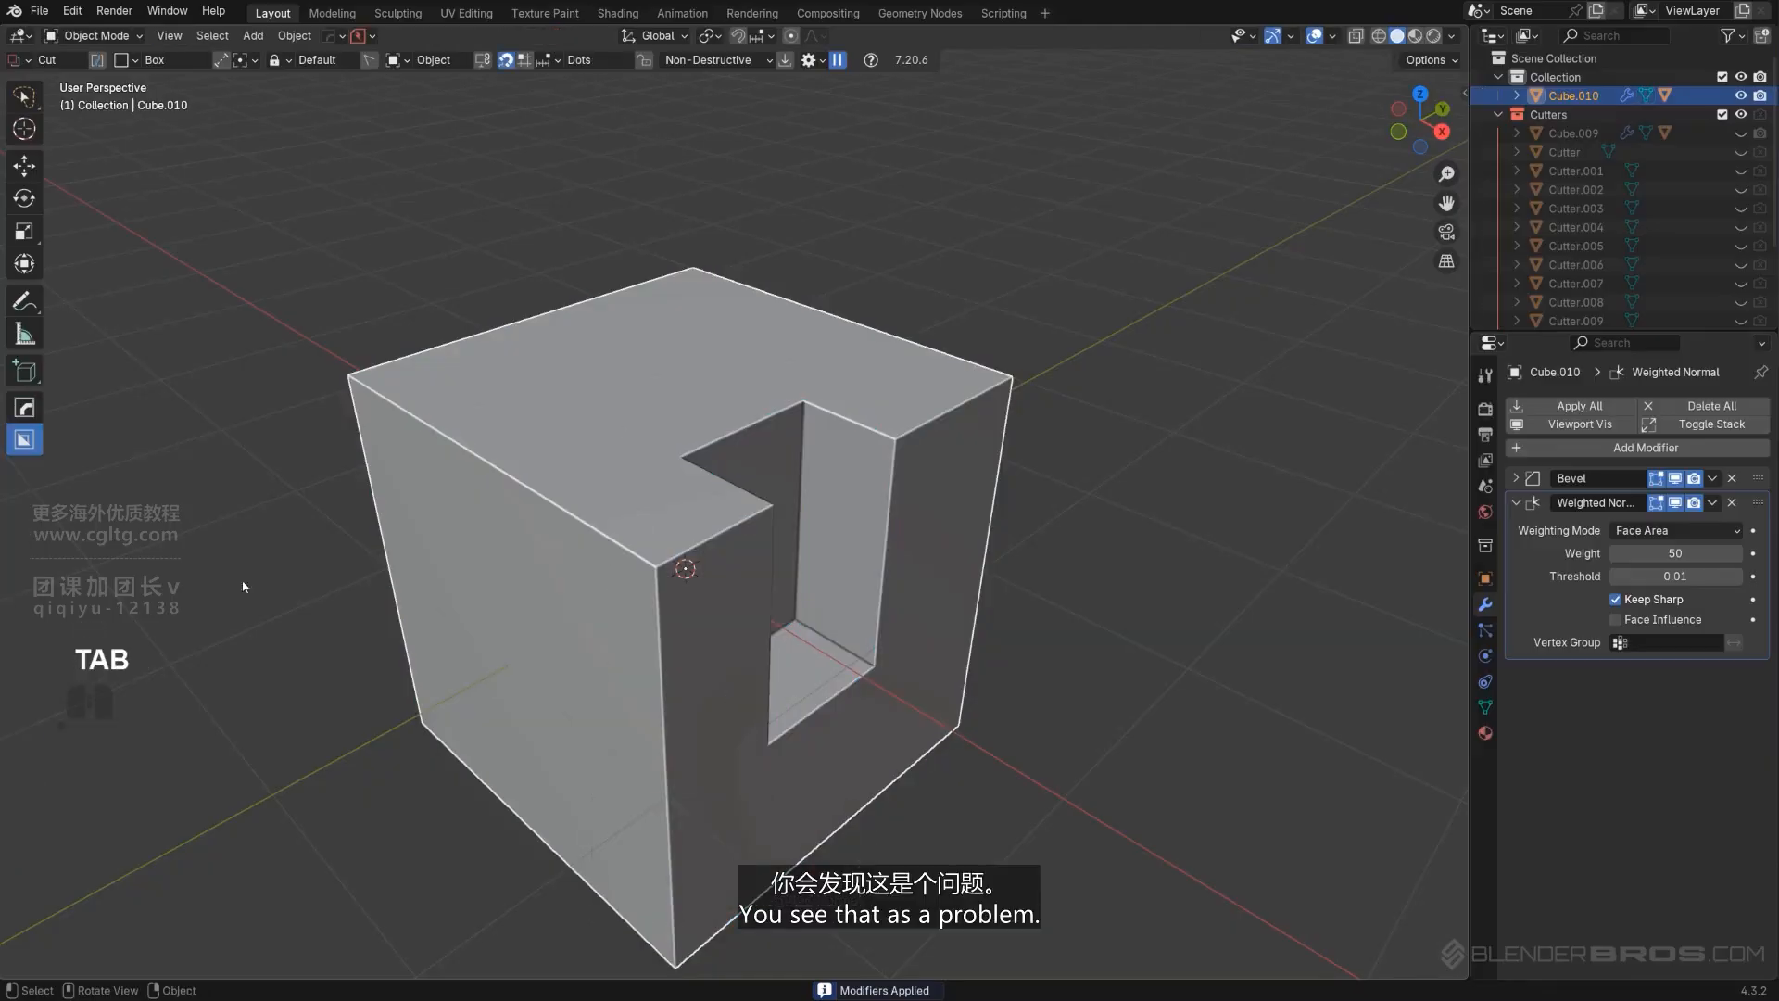
Switch to the Blender 4.4 window and add a cube at the world origin.
left_click(890, 999)
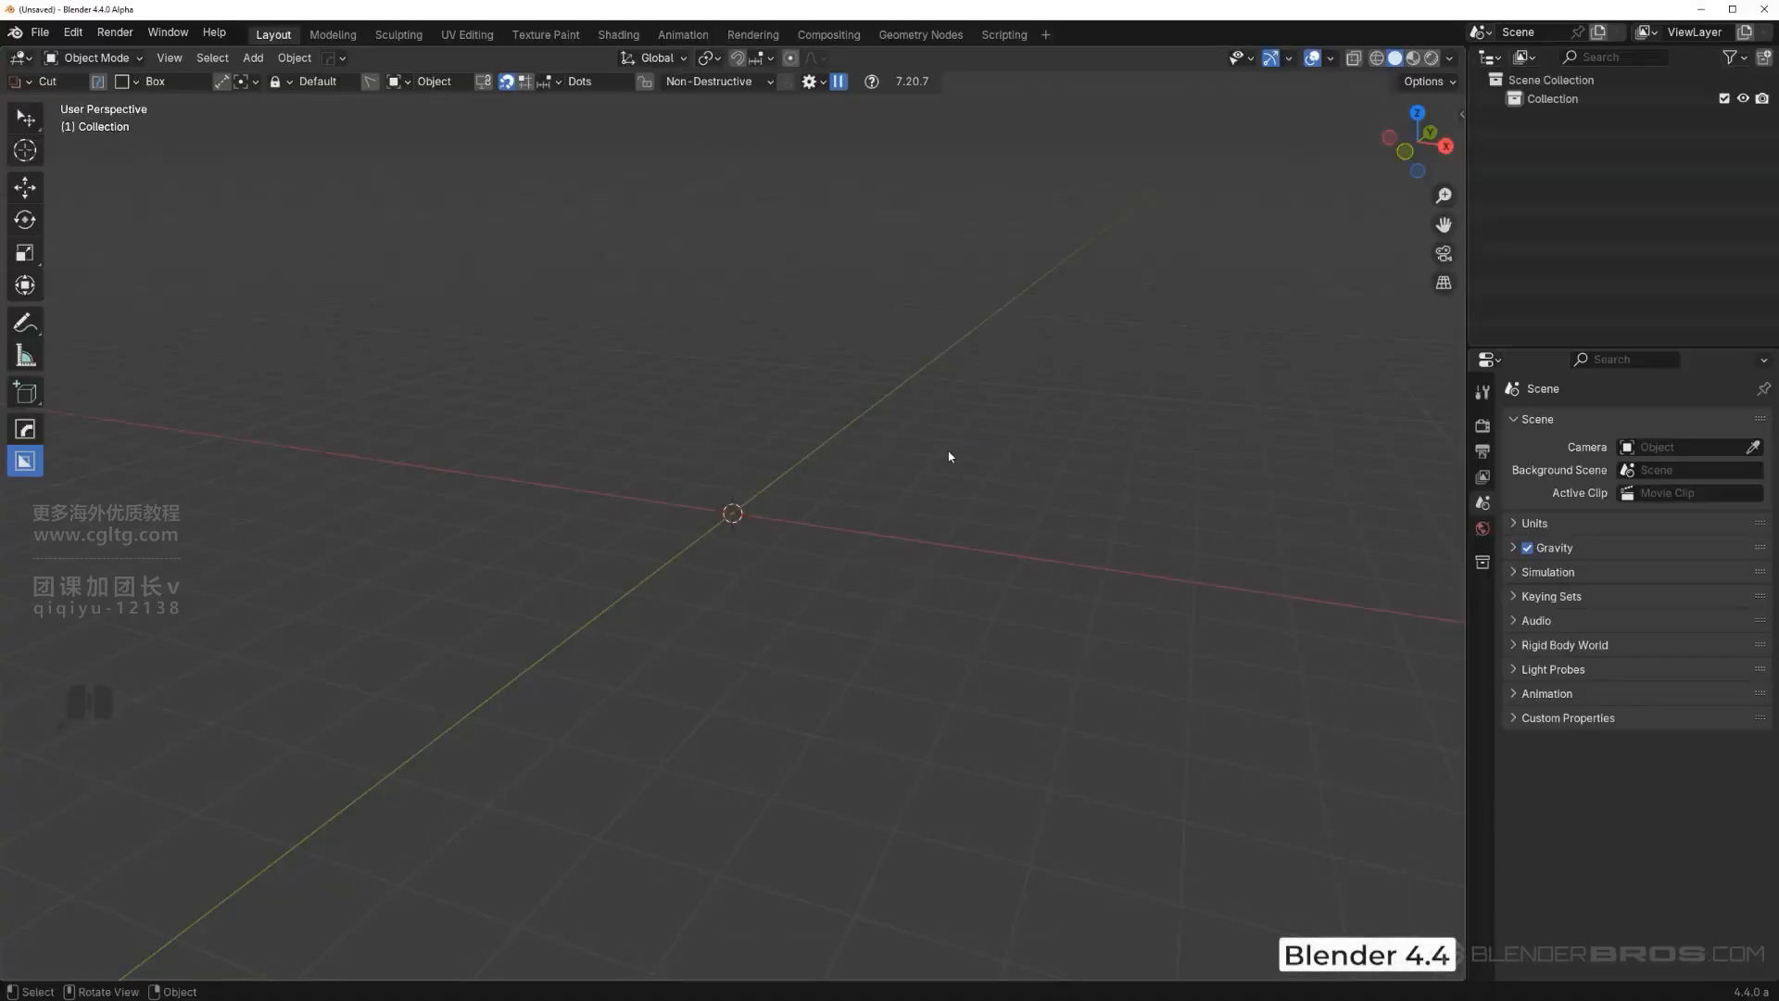
key("shift+a")
mouse_move(847, 521)
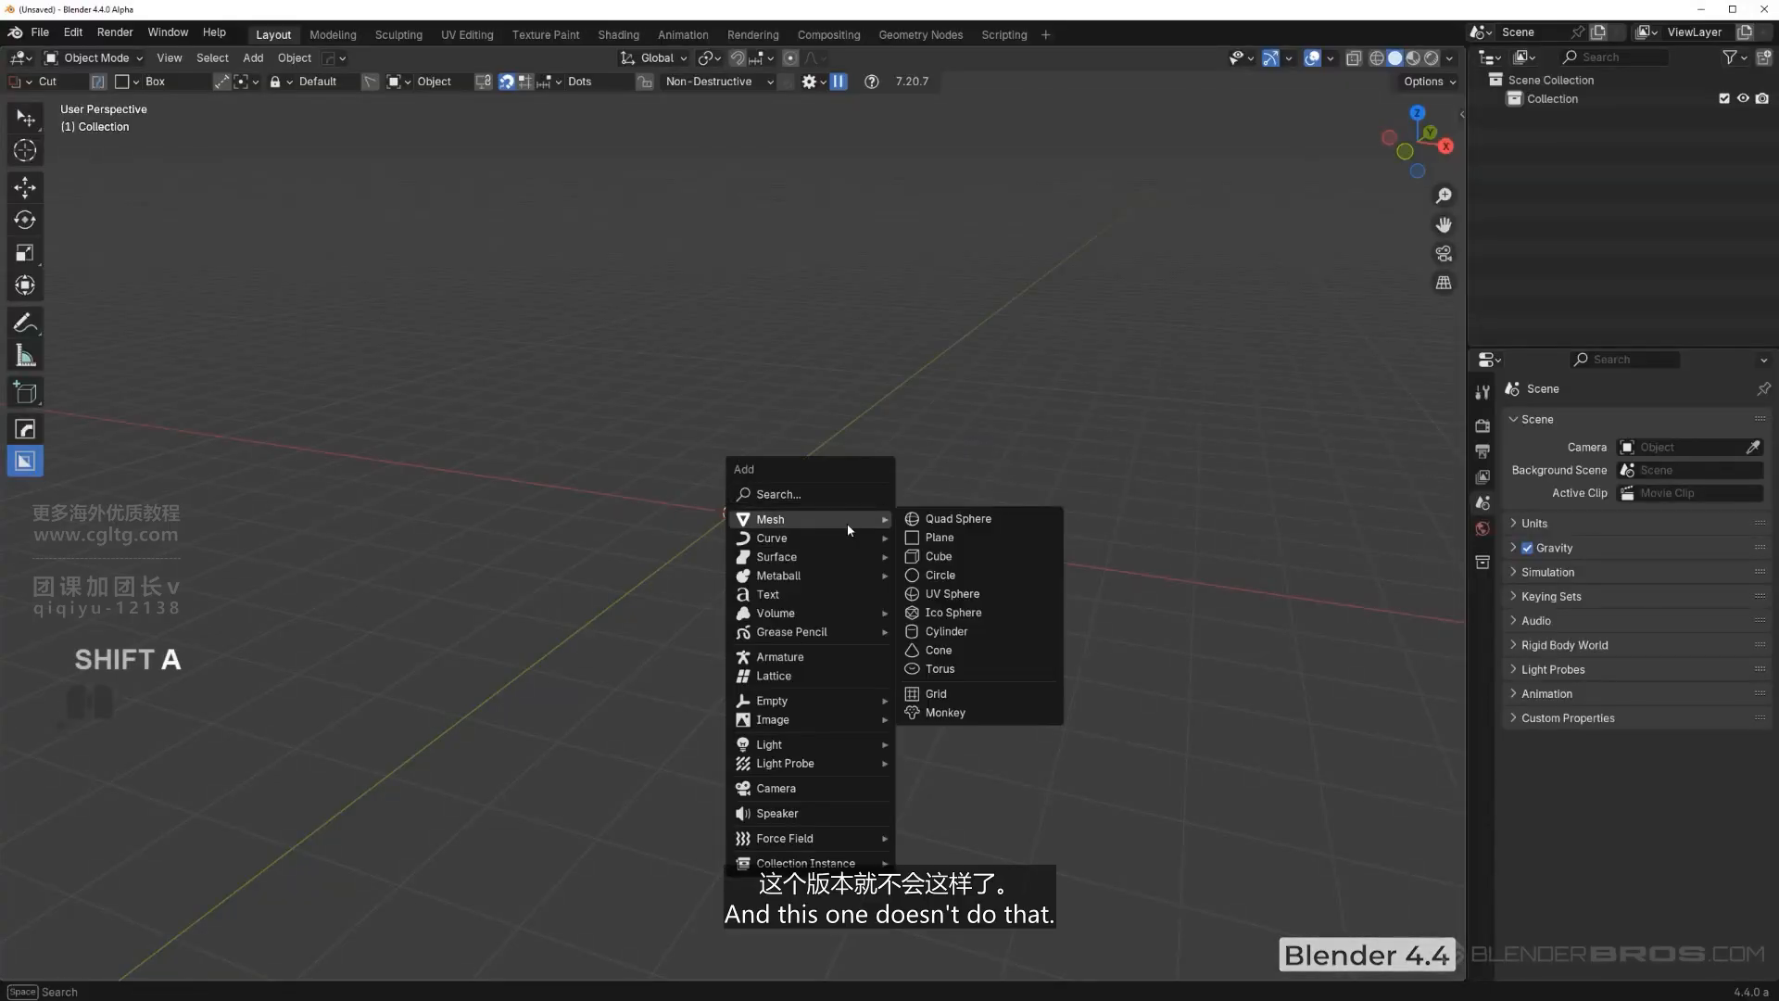
left_click(948, 559)
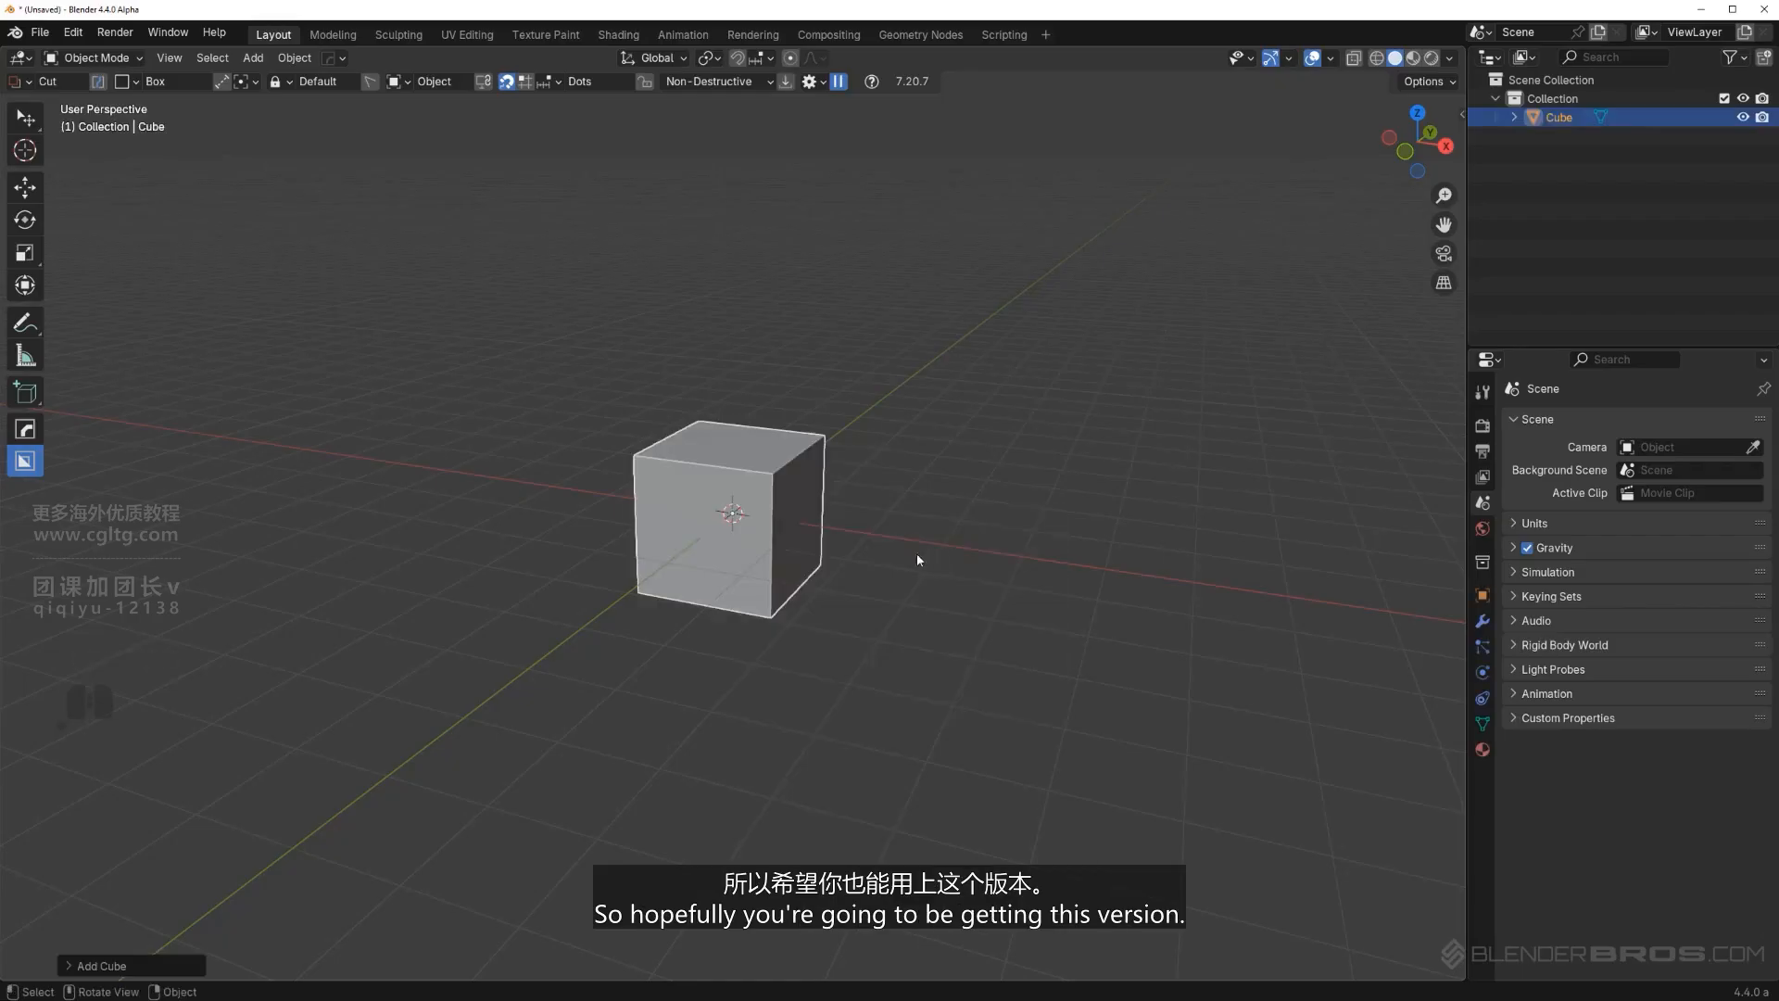
Bevel the new cube's edges with HardOps at about 0.012 width.
scroll(823, 565, "up", 4)
middle_click_drag(915, 553, 858, 542)
key("q")
left_click(852, 507)
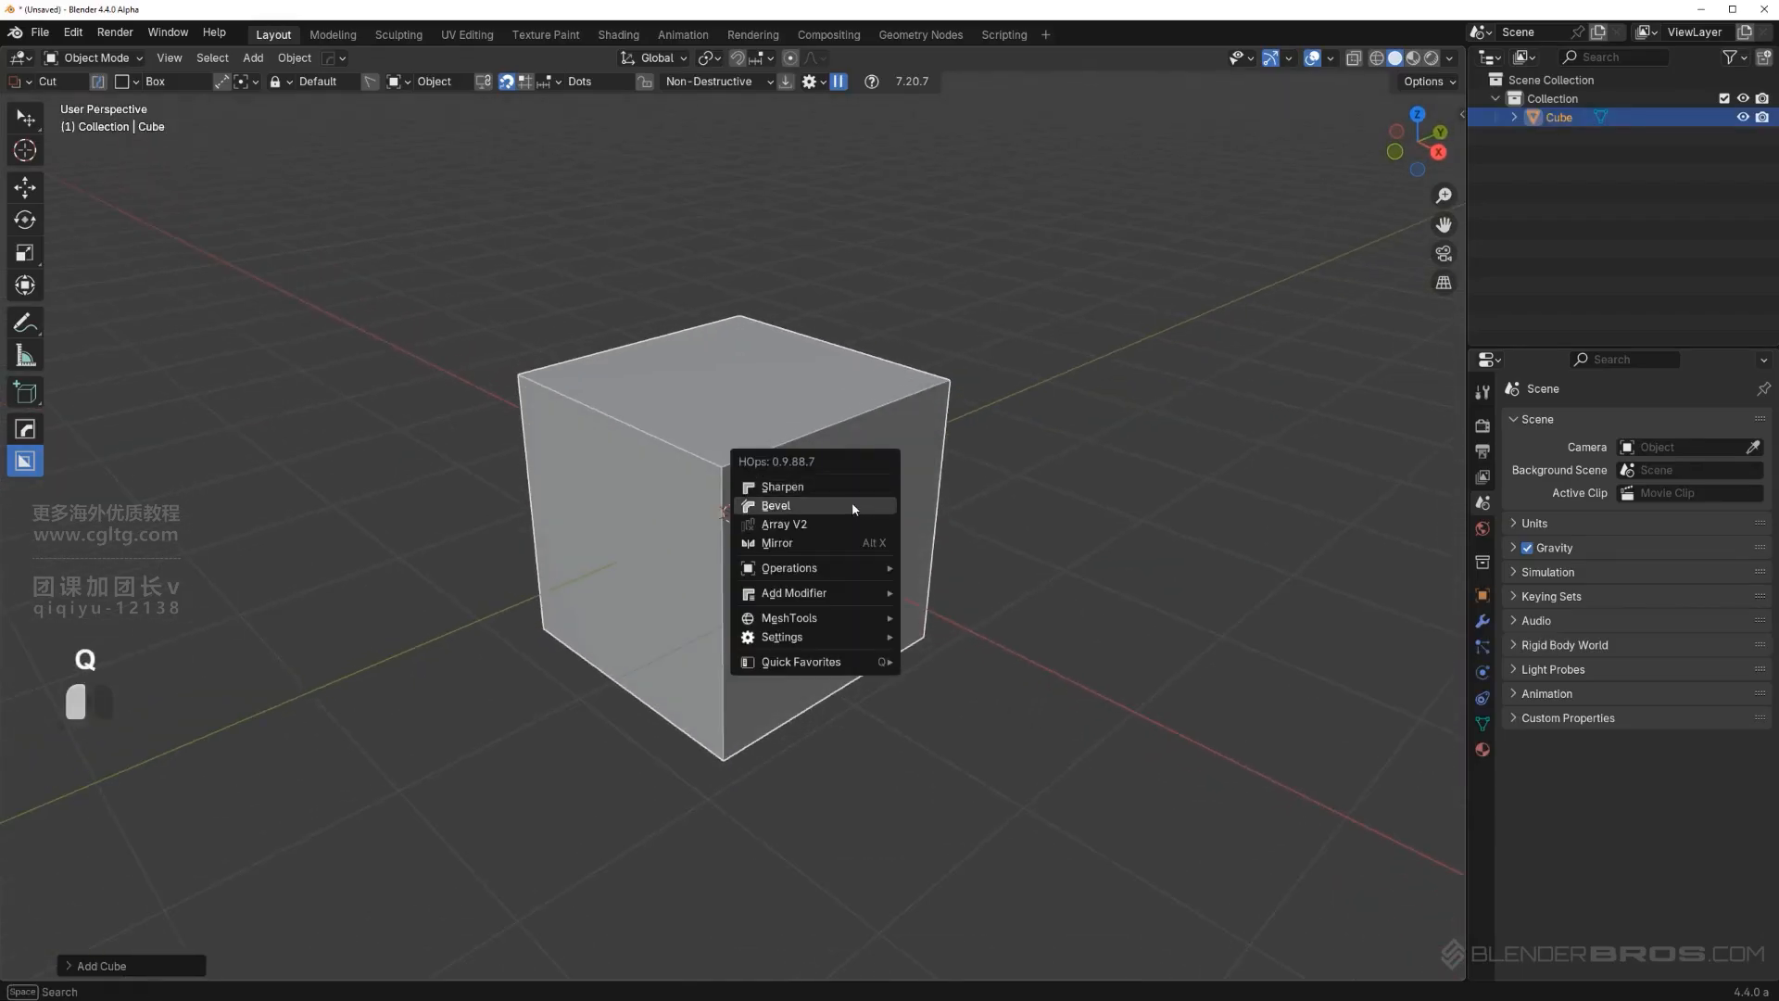
left_click(850, 503)
scroll(861, 482, "up", 2)
key("q")
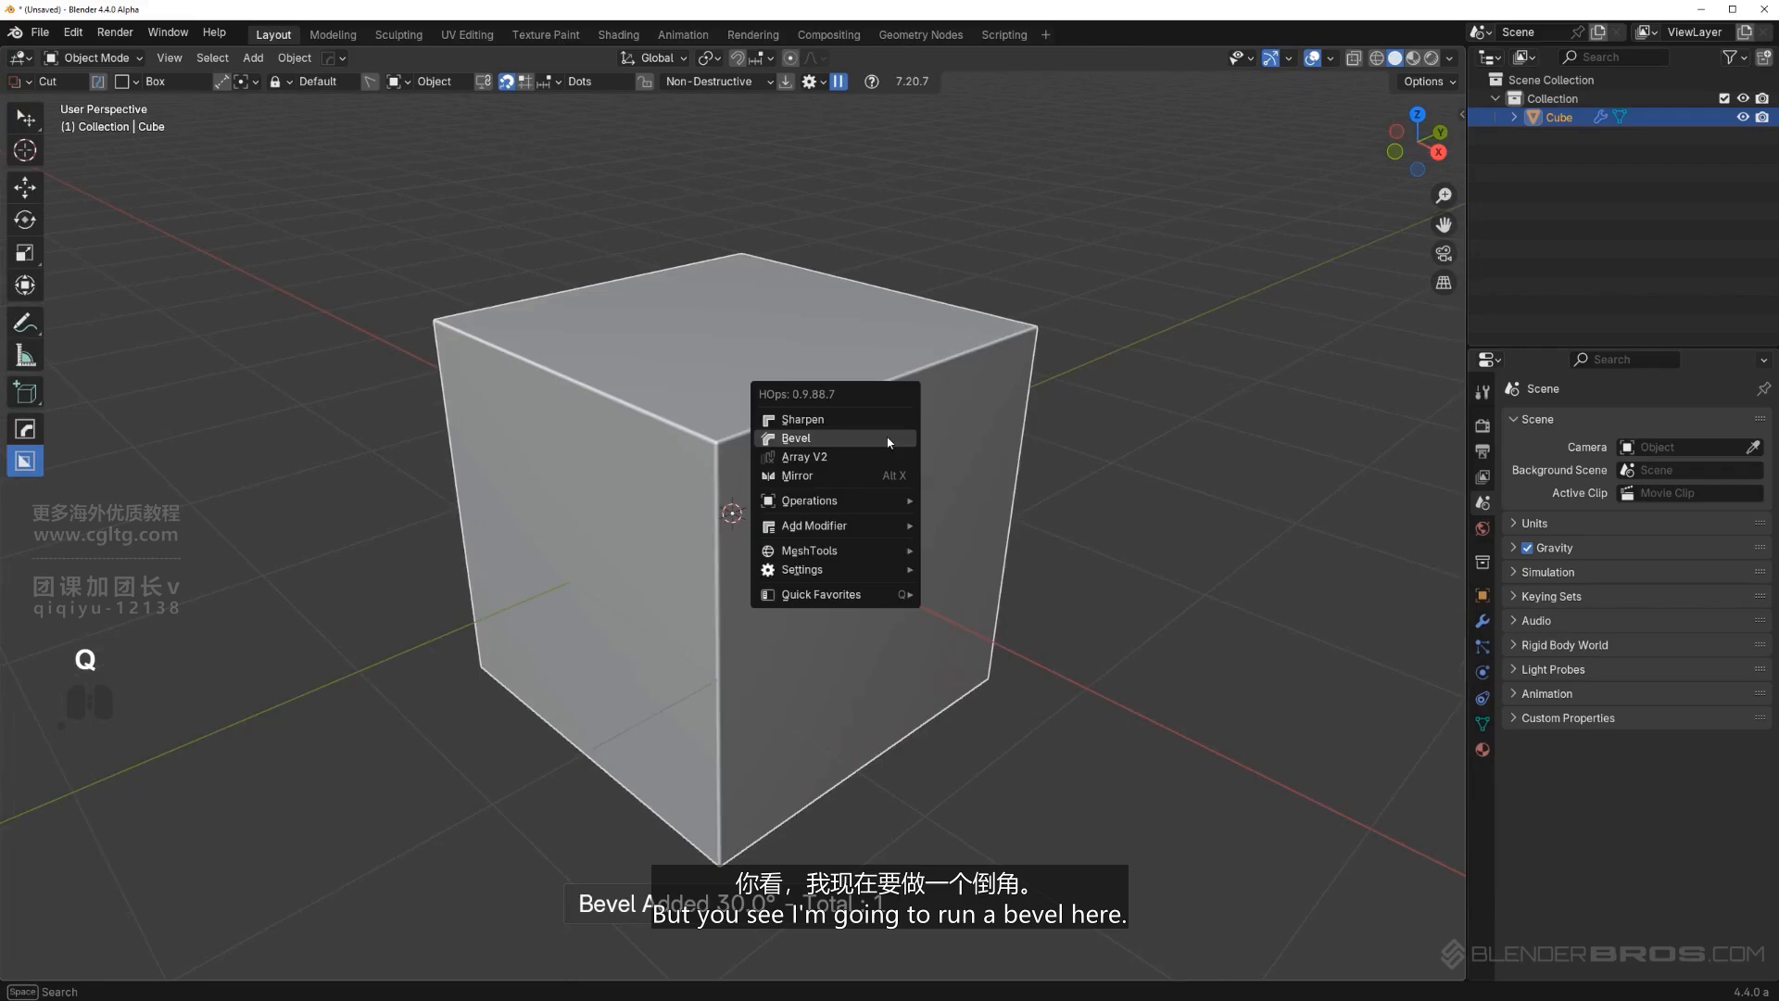
Cut a box notch about 1.075 deep into the cube's top edge and add a Weighted Normal modifier with HardOps Sharpen.
left_click_drag(670, 363, 938, 465)
left_click(1482, 622)
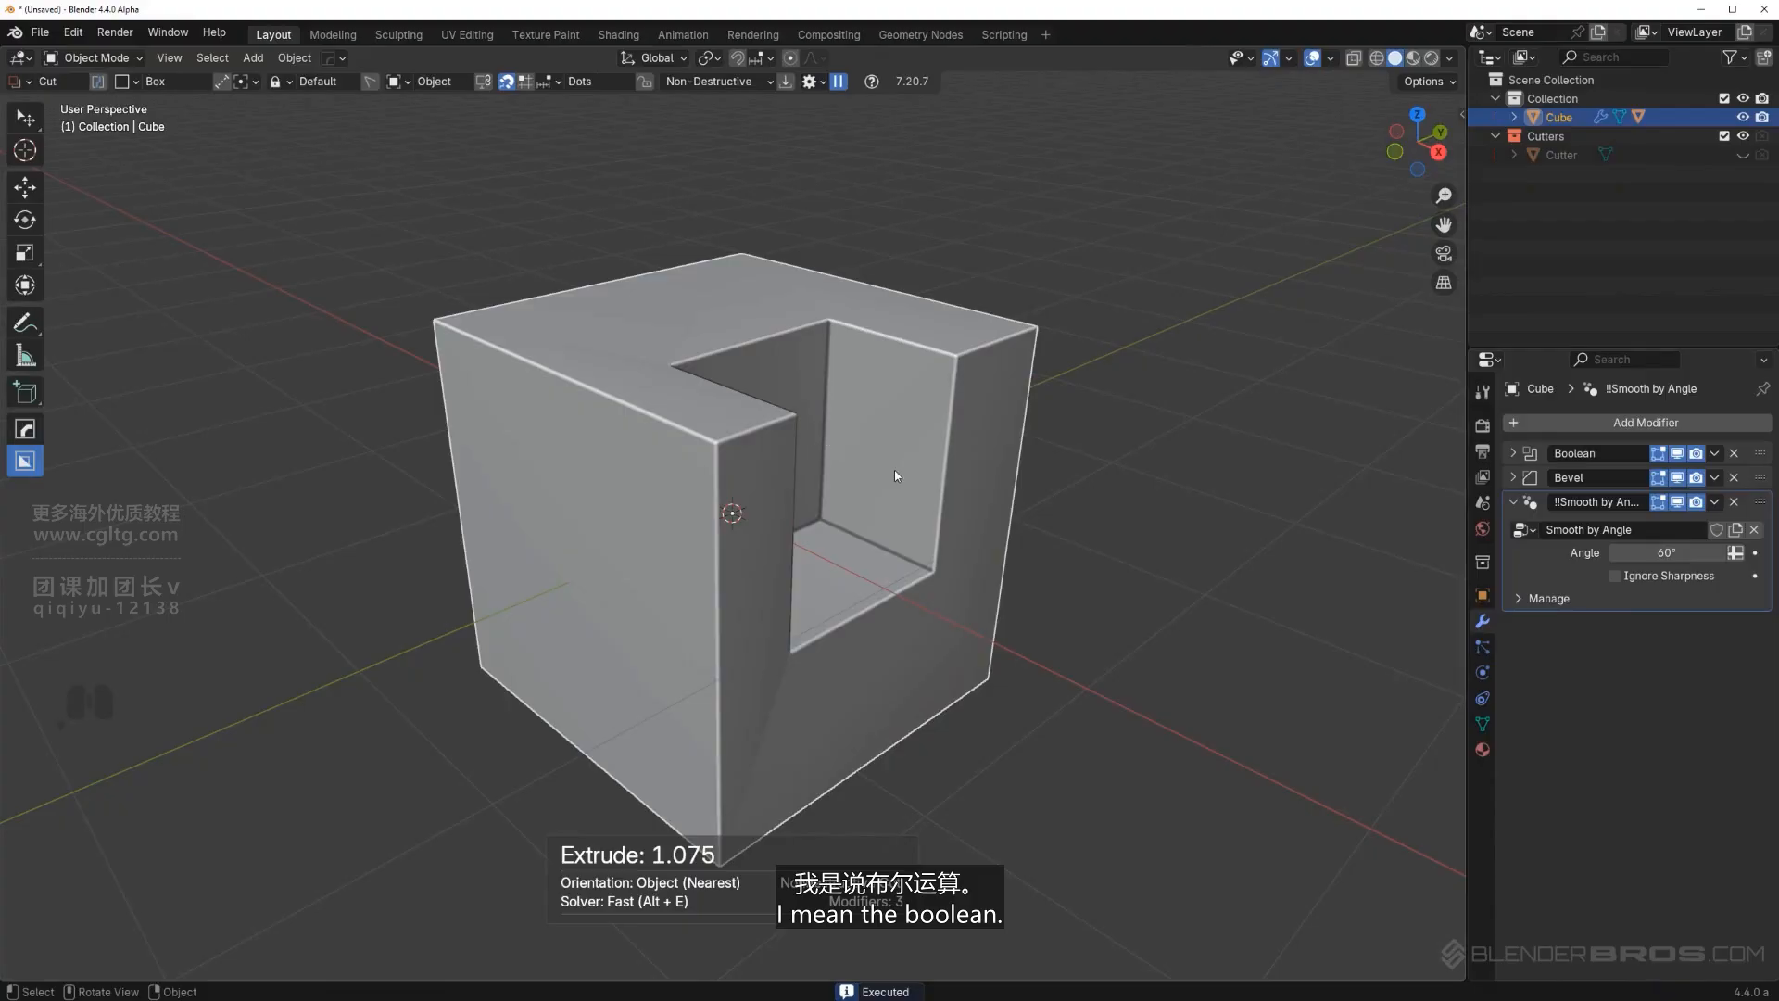
key("q")
left_click(899, 422)
Mirror the notched cube across its X axis with HardOps Mirror and run Smart Apply on it.
key("alt+x")
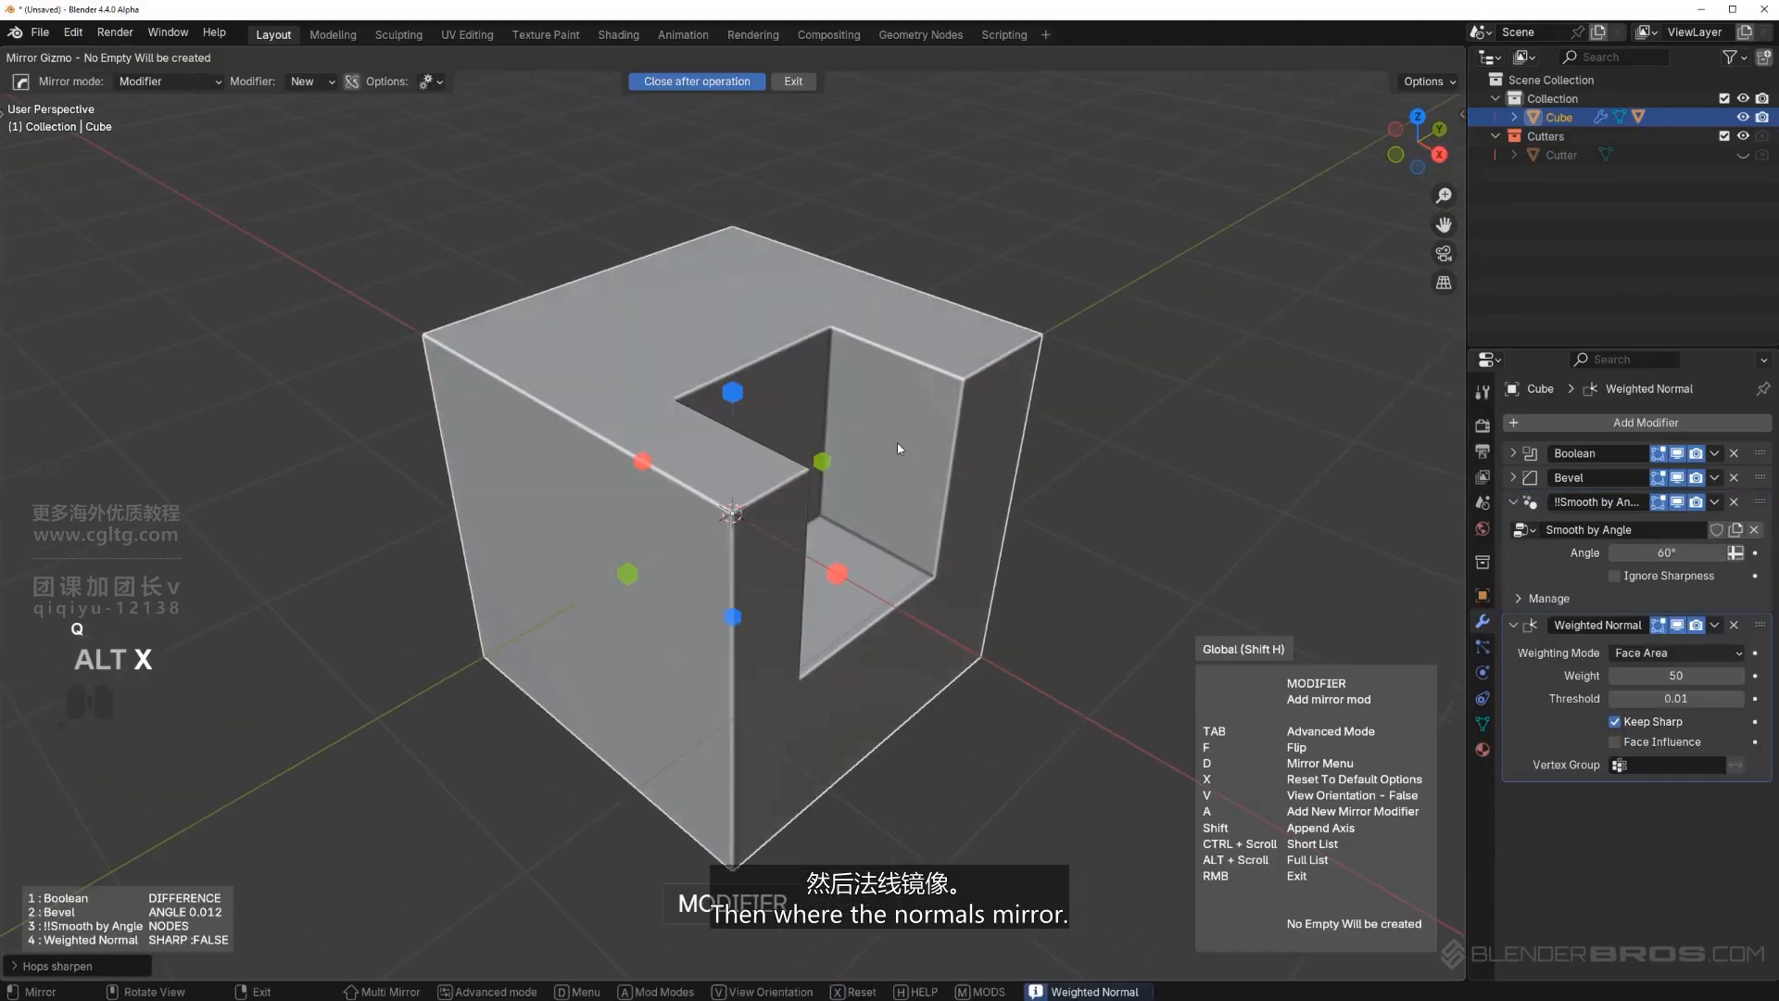
left_click(838, 573)
key("q")
mouse_move(891, 497)
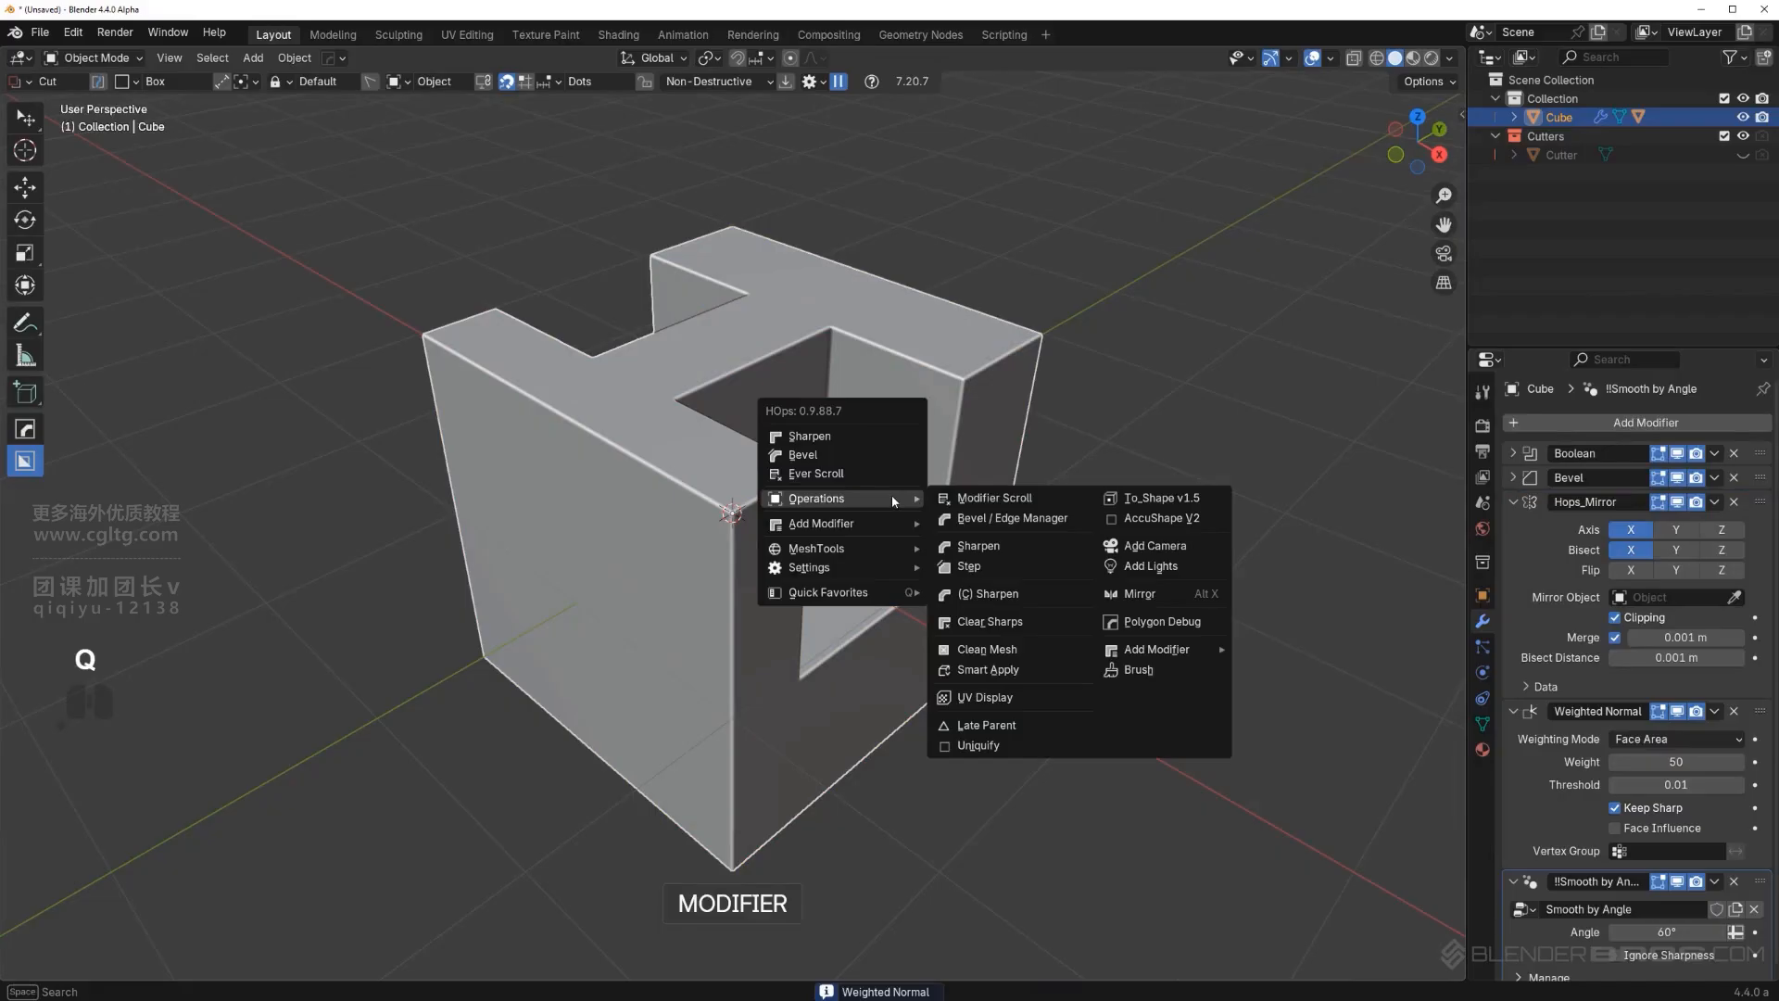
left_click(1027, 661)
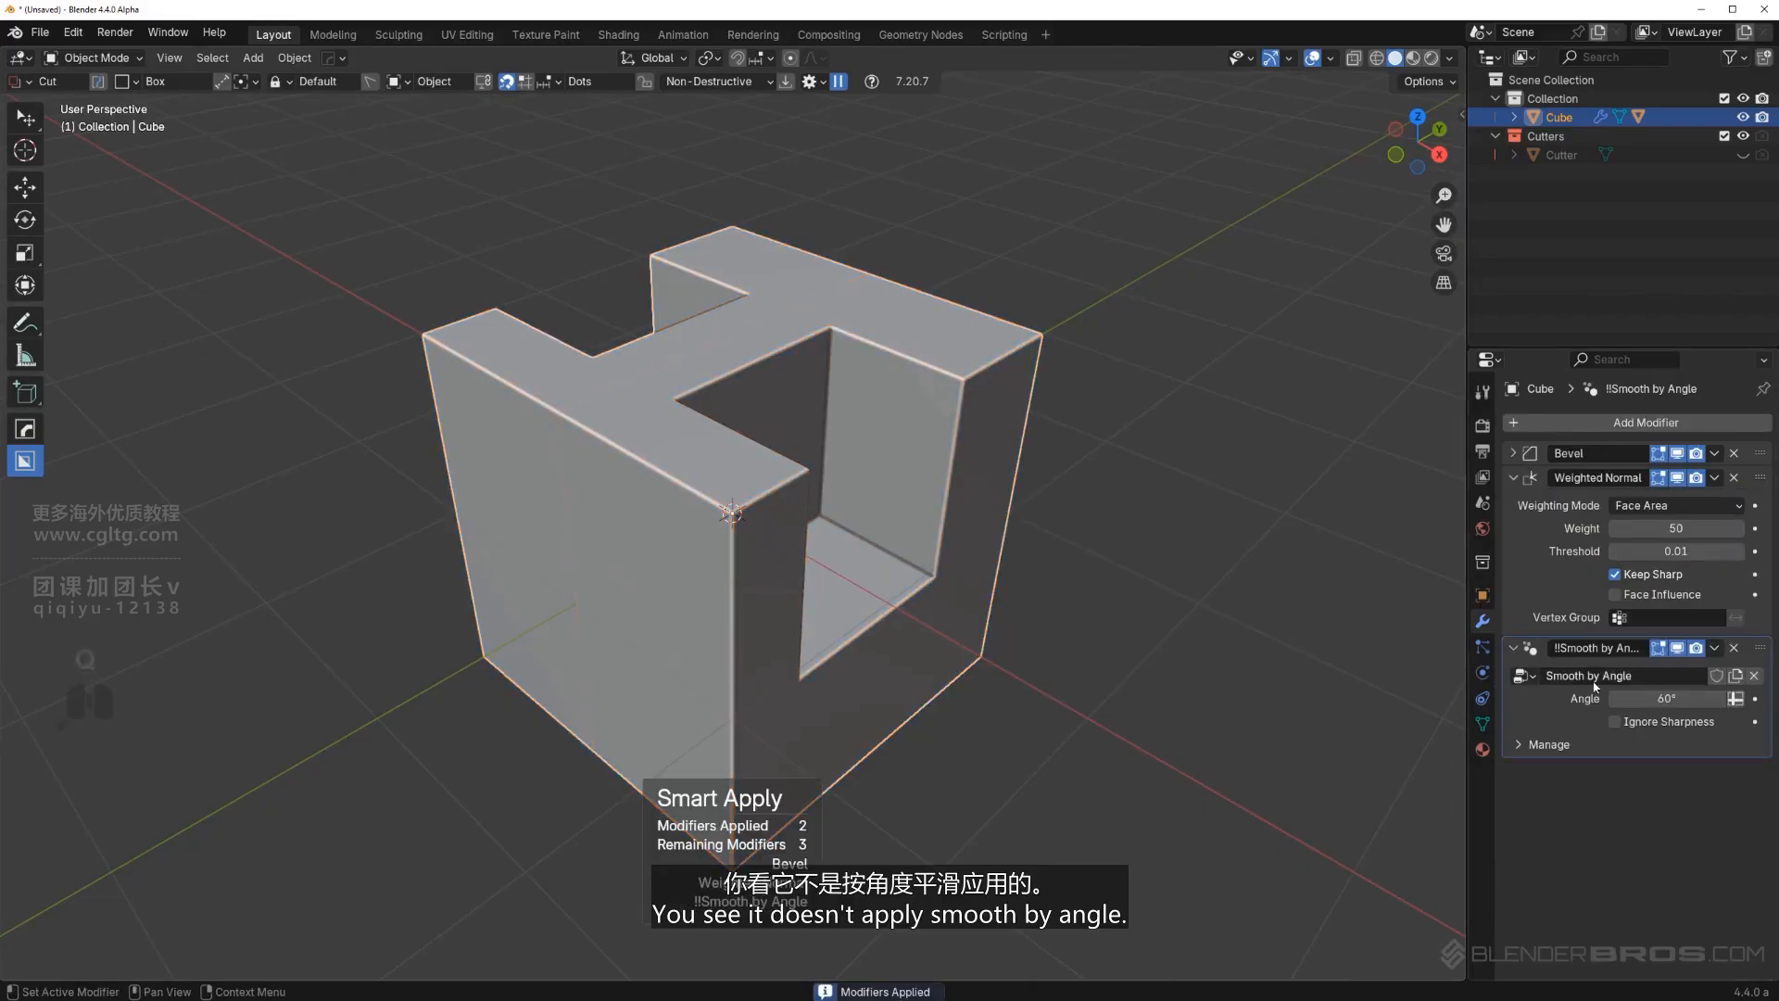
Examine the mirrored cube's applied mesh and notch edges in Edit Mode.
key("Tab")
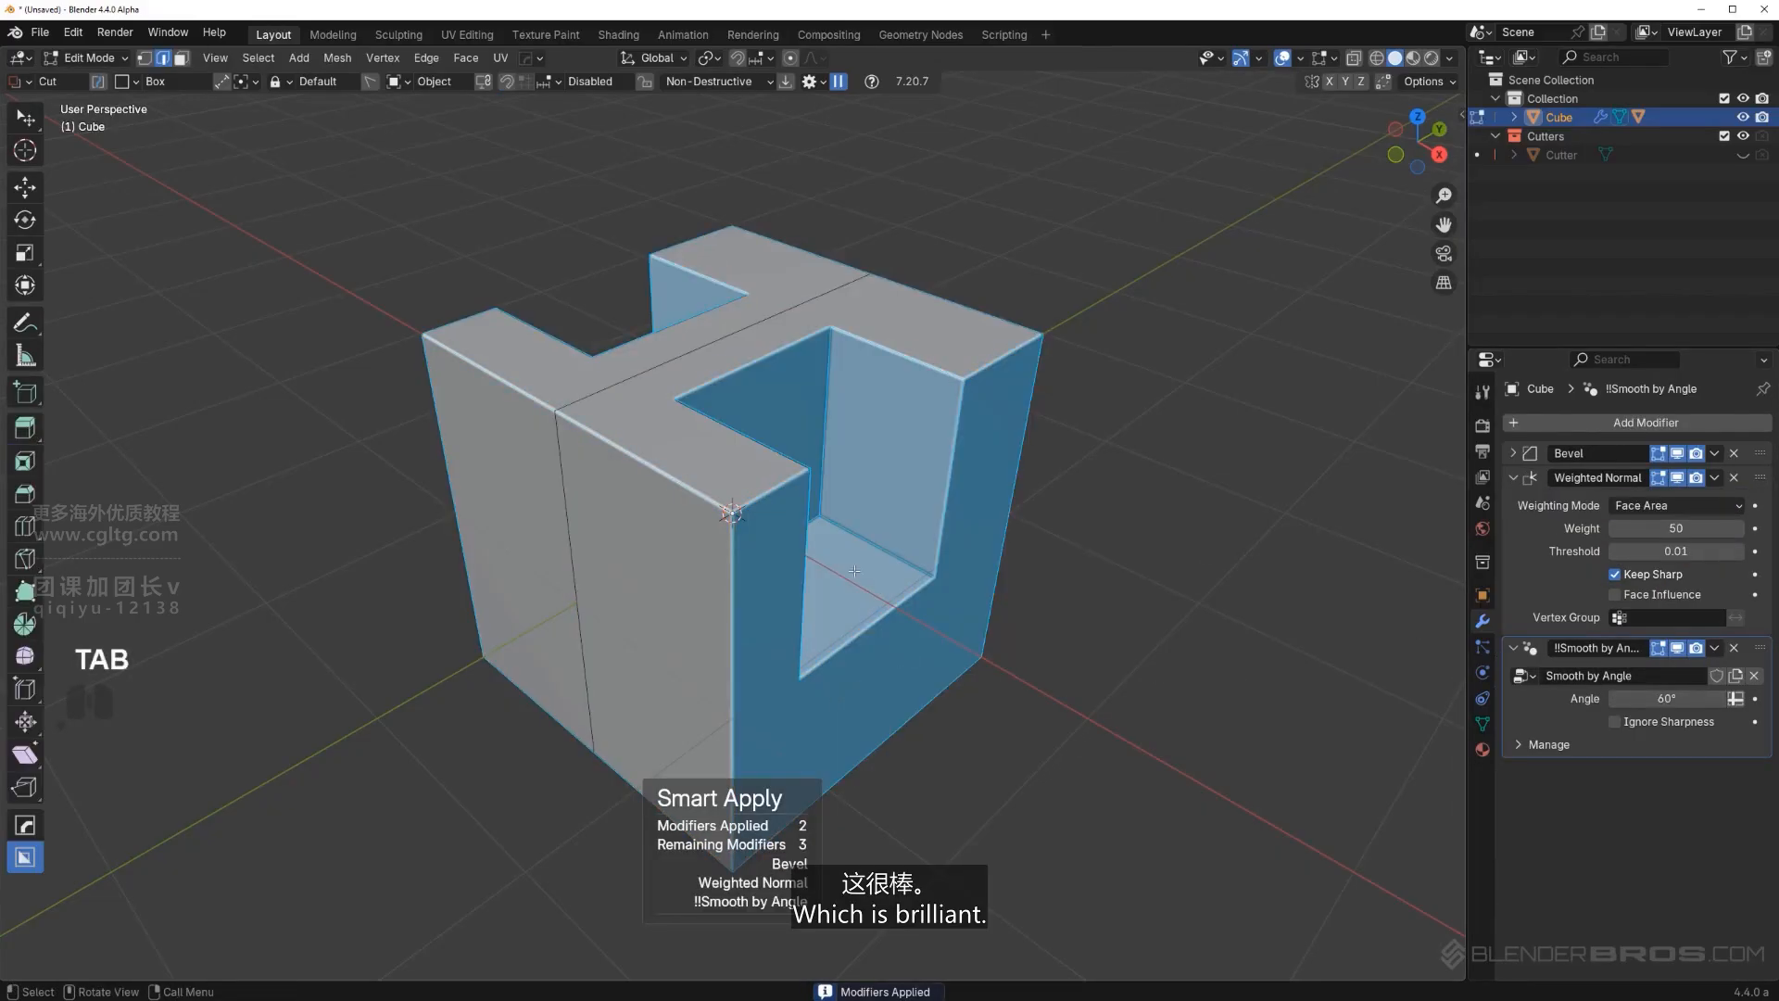
key("alt+a")
scroll(731, 511, "up", 2)
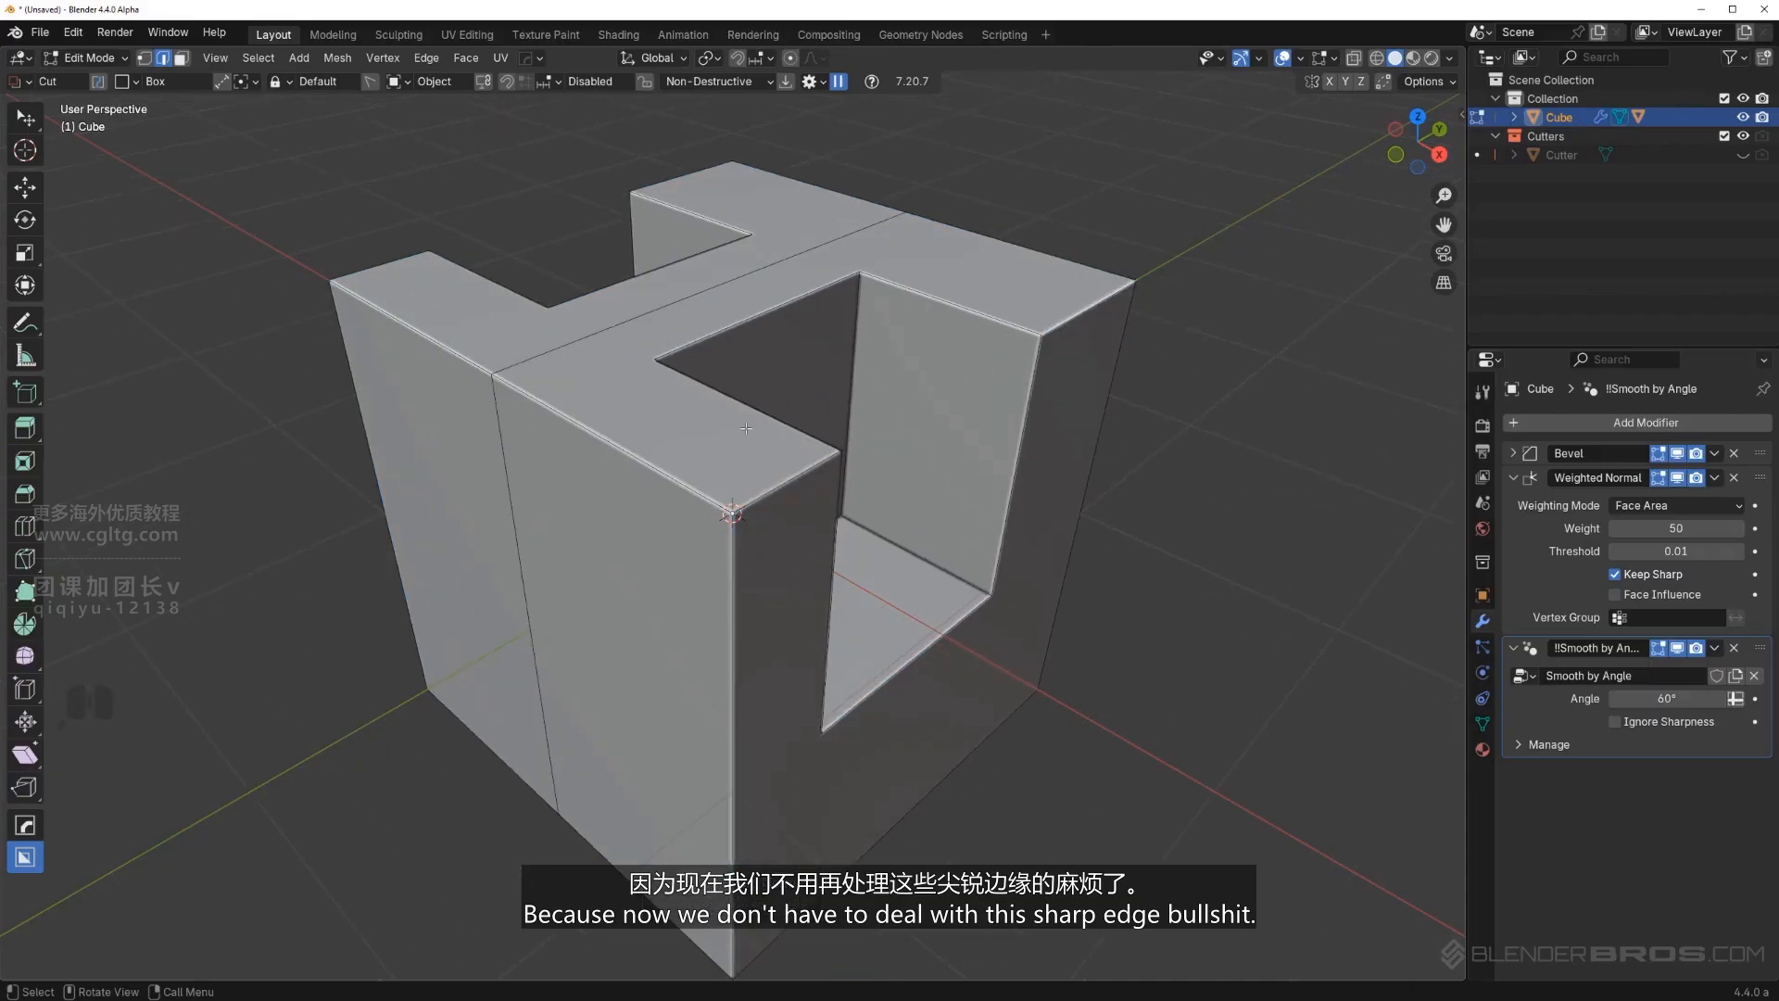
left_click(818, 298)
left_click(962, 315)
scroll(913, 445, "down", 2)
middle_click_drag(857, 559, 814, 564, "shift")
scroll(776, 487, "up", 2)
key("Tab")
scroll(838, 681, "down", 3)
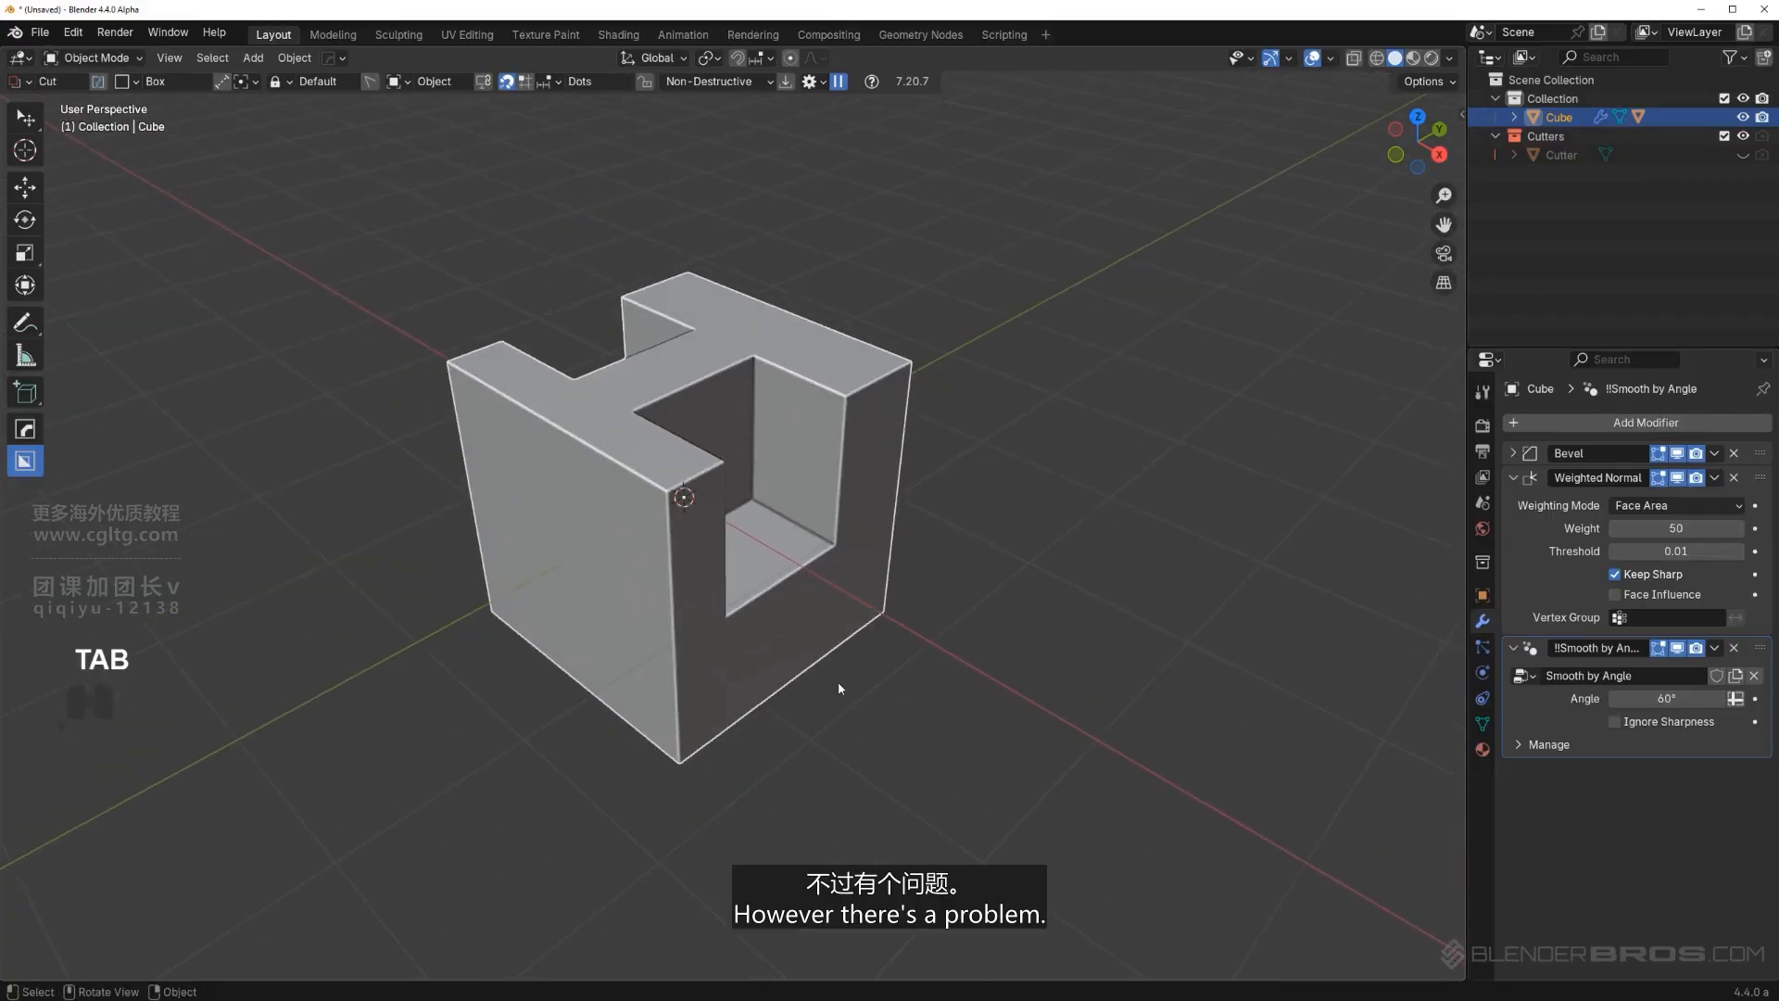
Add a second cube and move it clear of the mirrored cube.
middle_click_drag(979, 493, 717, 633, "shift")
key("shift+a")
mouse_move(820, 556)
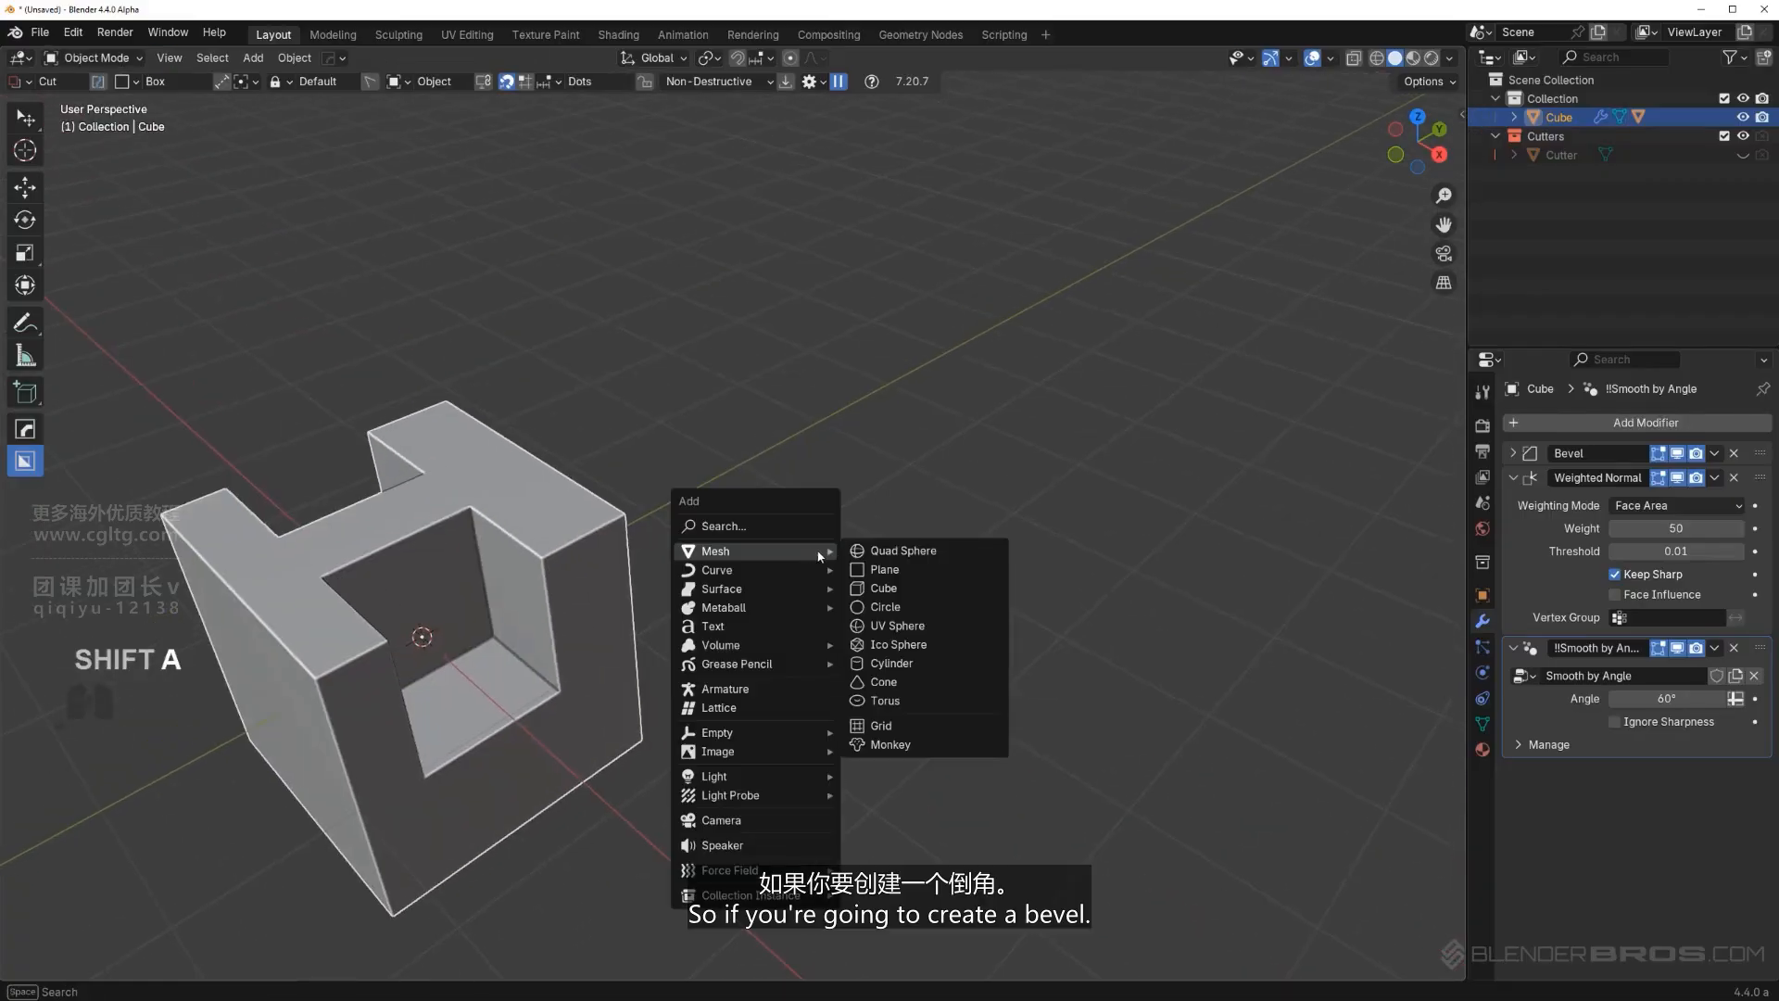
left_click(886, 589)
key("g")
left_click(922, 613)
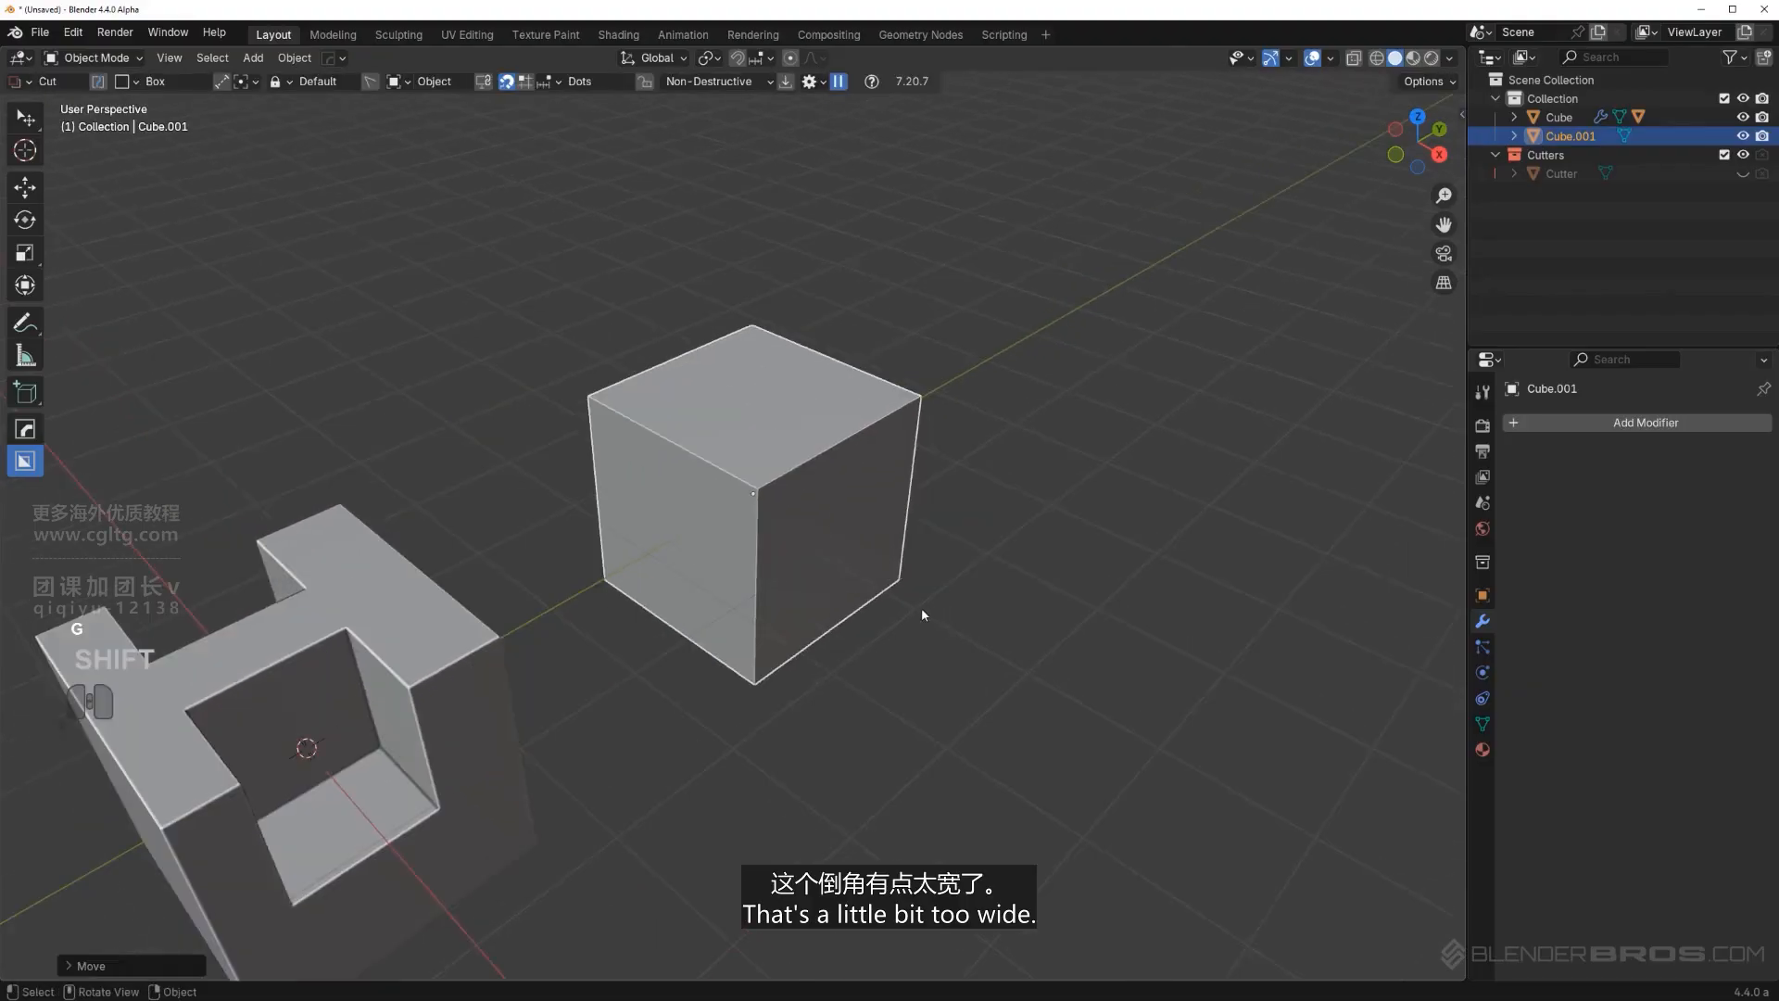
Give the second cube a wide, rounded HardOps bevel on all edges.
scroll(782, 603, "up", 4)
key("q")
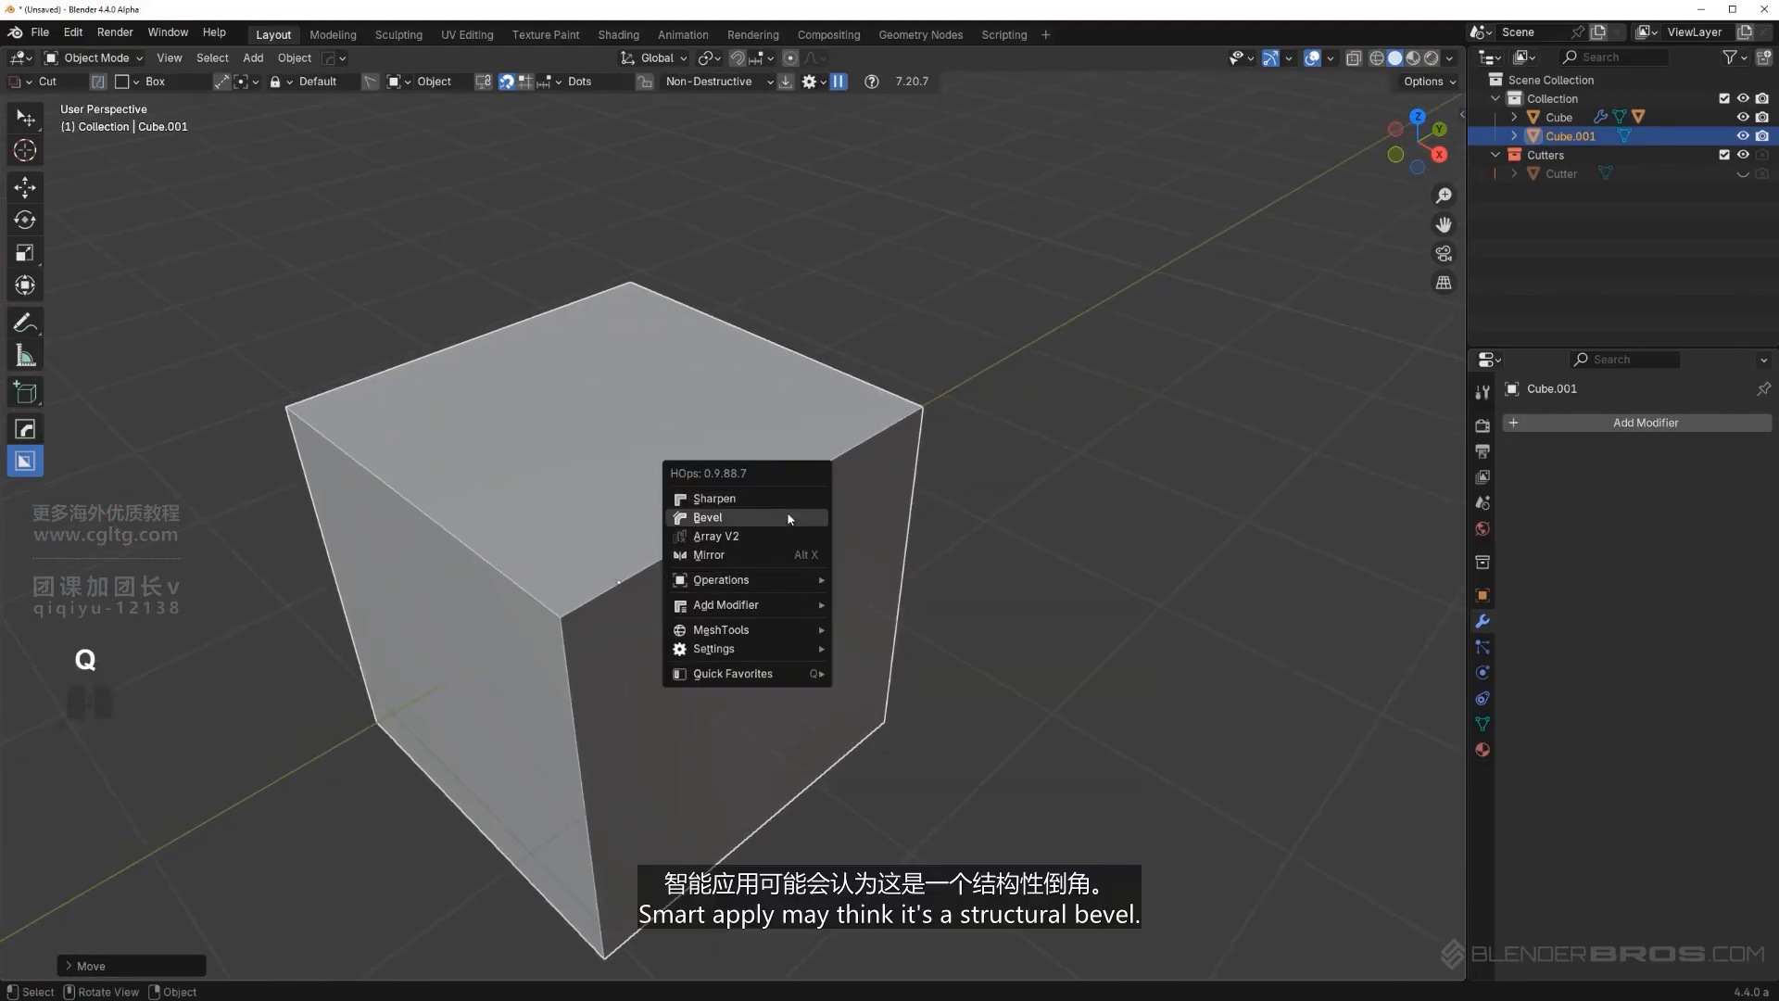
left_click(751, 516)
left_click(749, 503)
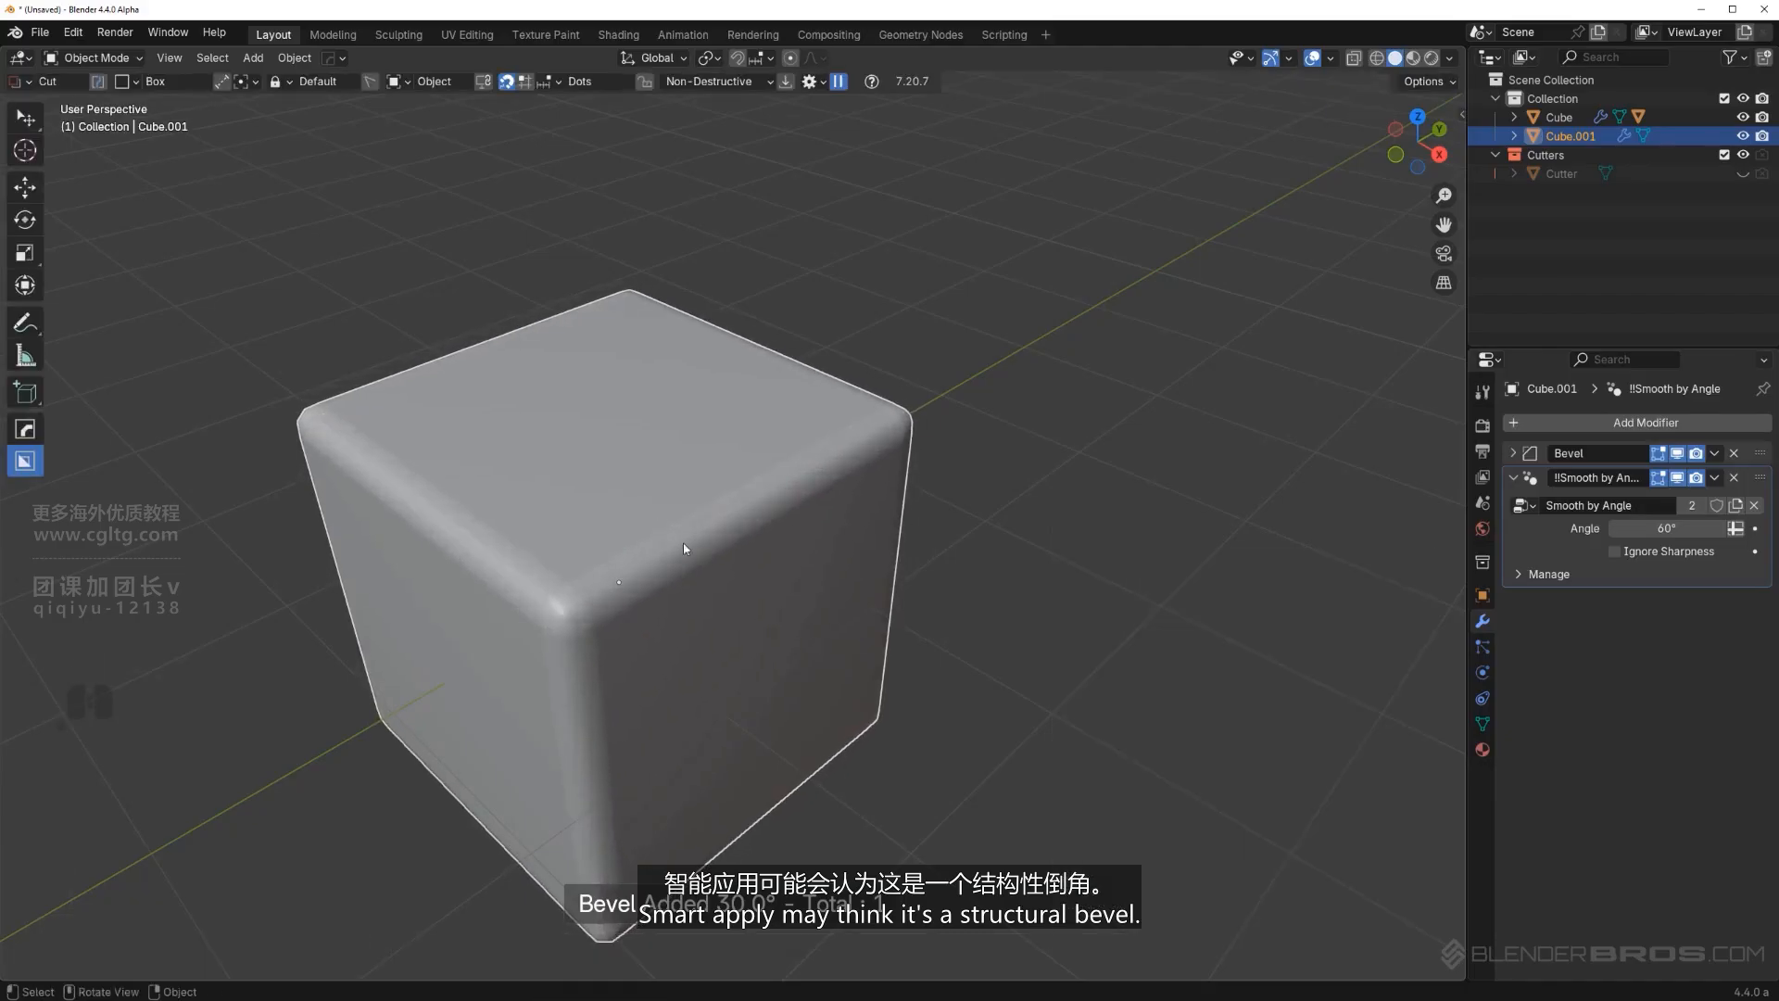
middle_click_drag(740, 528, 749, 515)
Run Smart Apply on the wide-bevelled cube and check in Edit Mode whether its bevel is applied.
key("q")
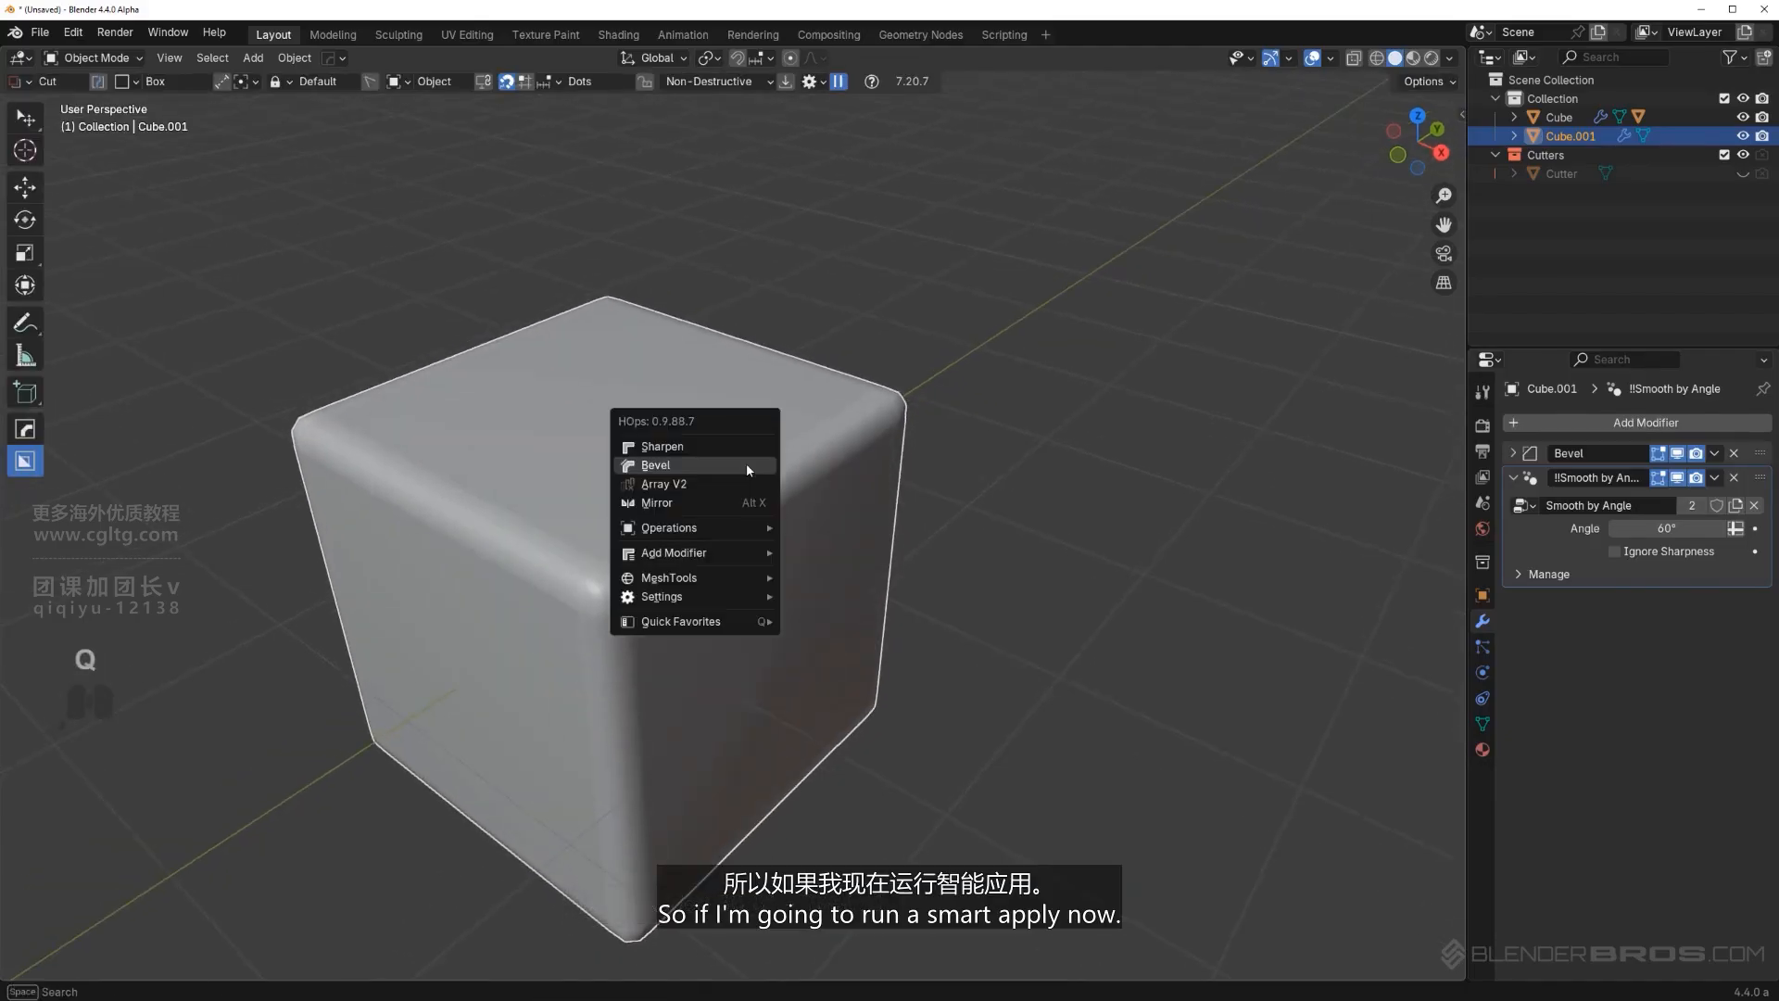
mouse_move(764, 525)
left_click(843, 698)
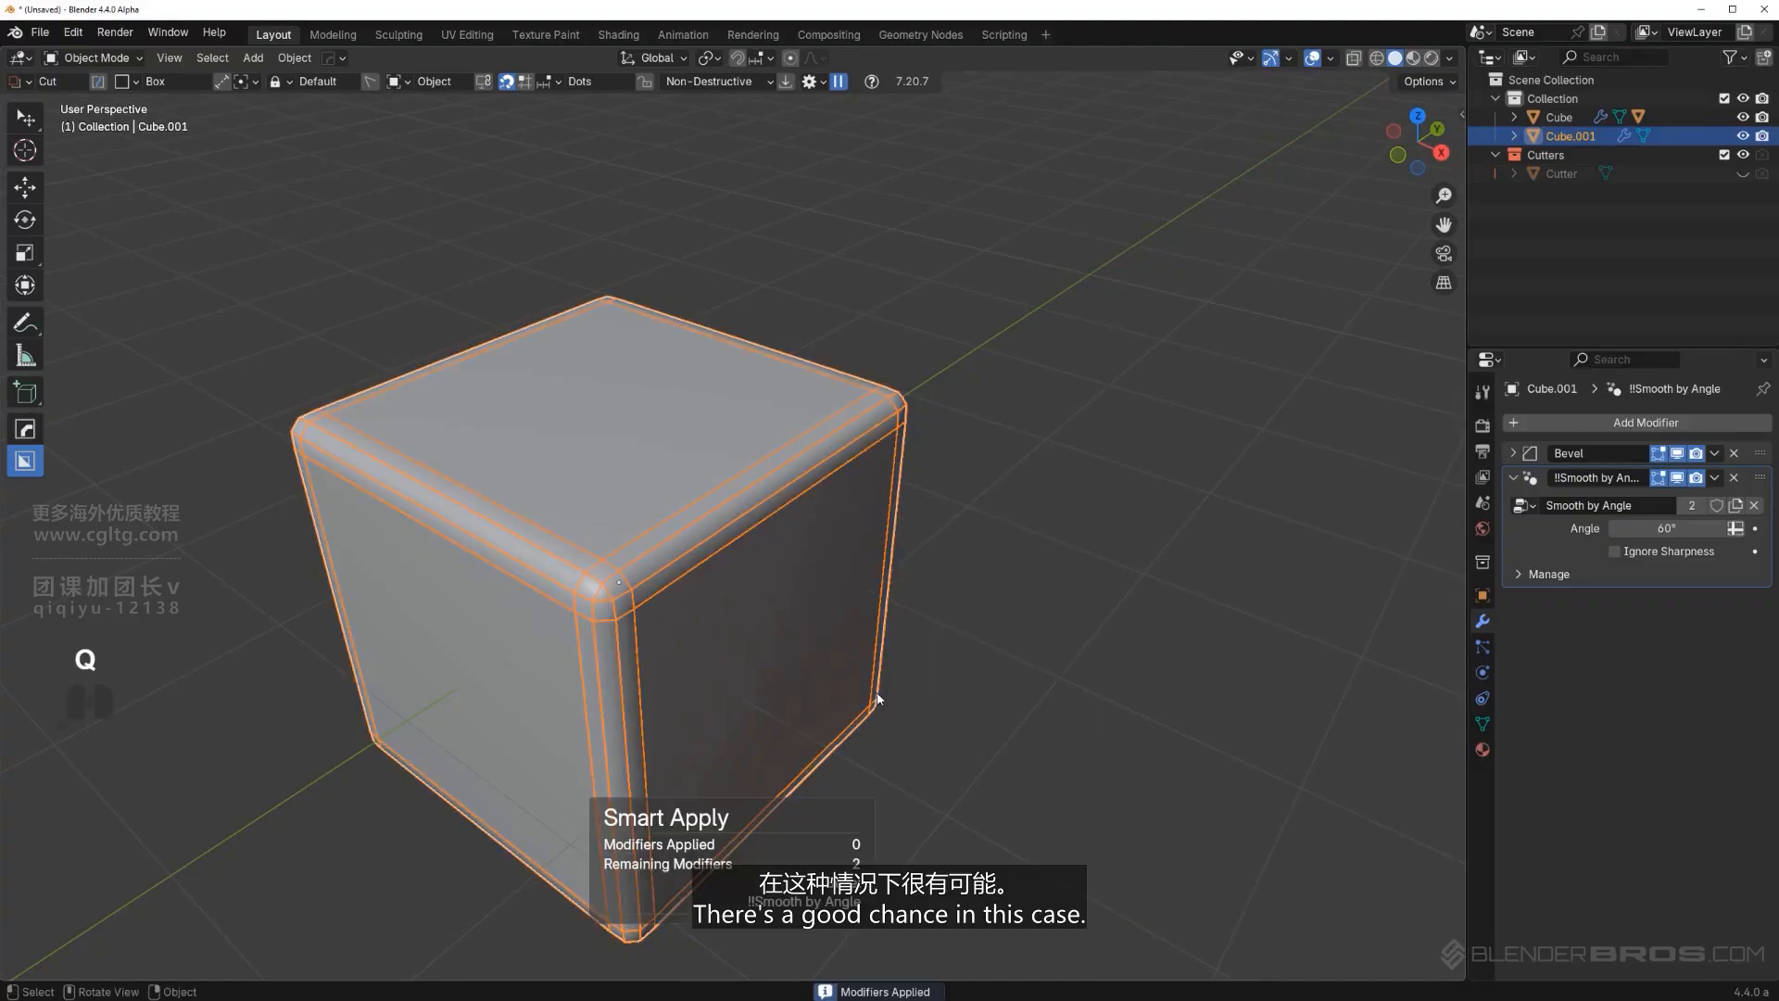
key("Tab")
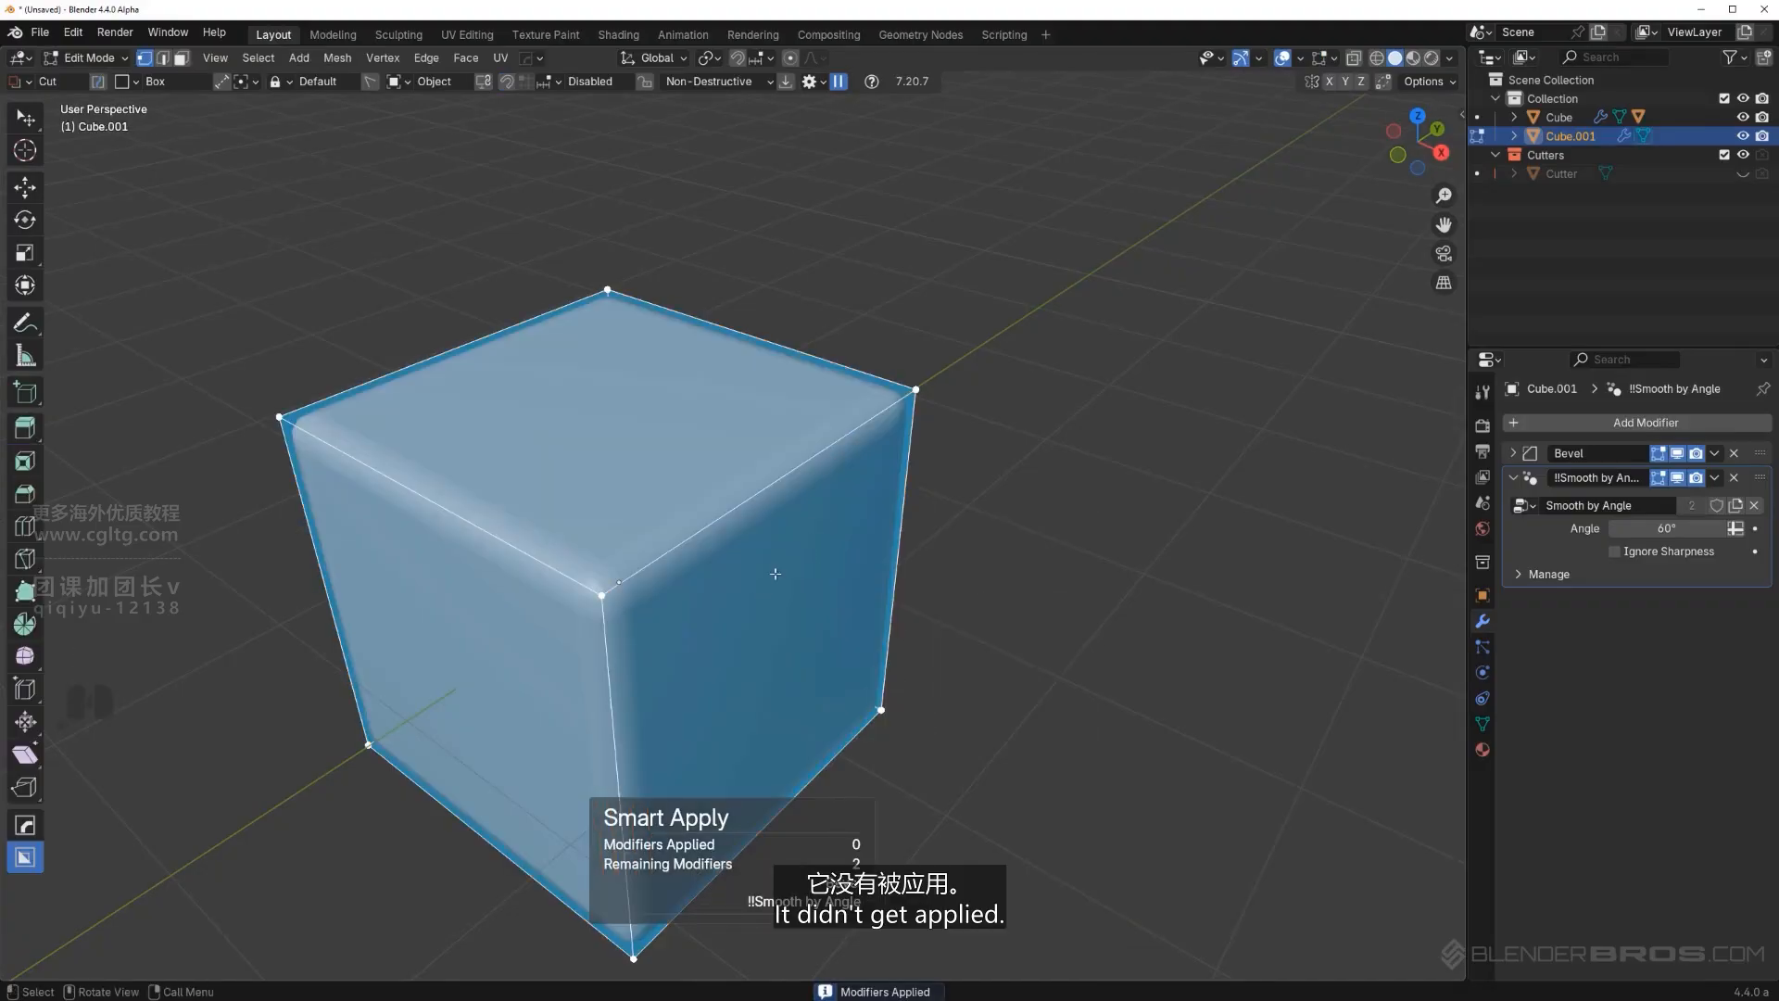
scroll(788, 514, "down", 3)
key("Tab")
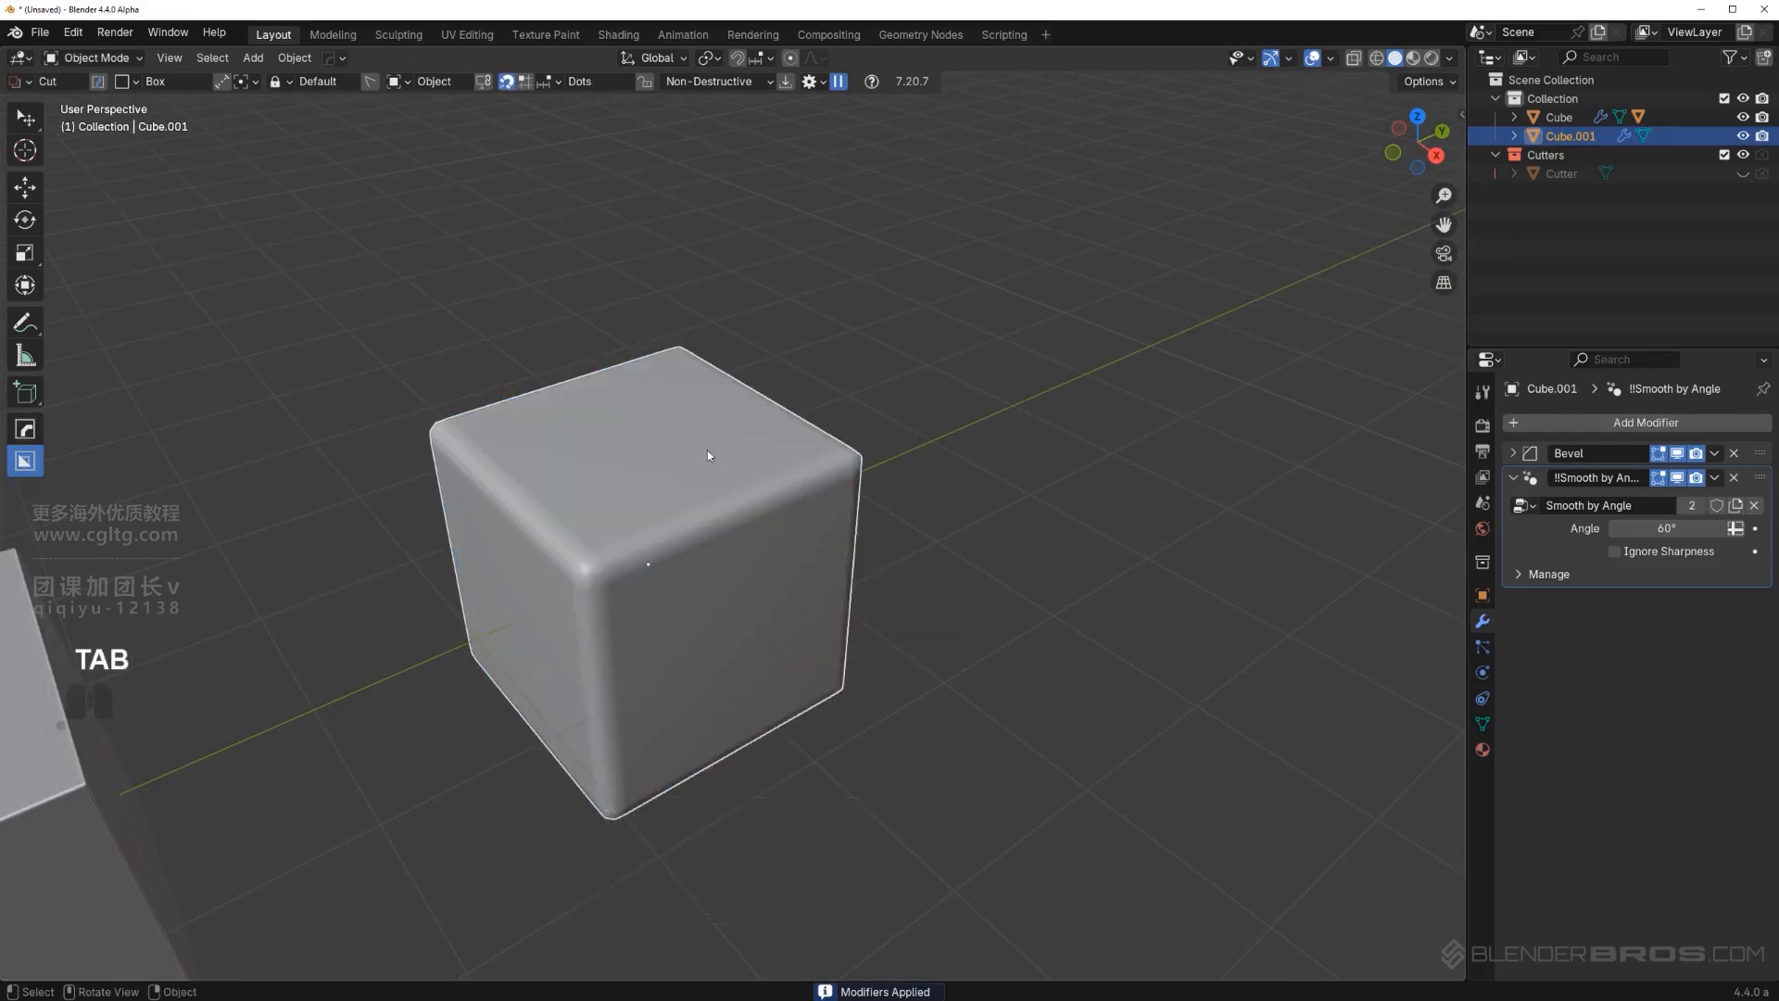
Cut a box notch about 0.985 deep into the rounded cube's top edge and add a Weighted Normal modifier with HardOps Sharpen.
left_click_drag(708, 450, 757, 576)
left_click(756, 699)
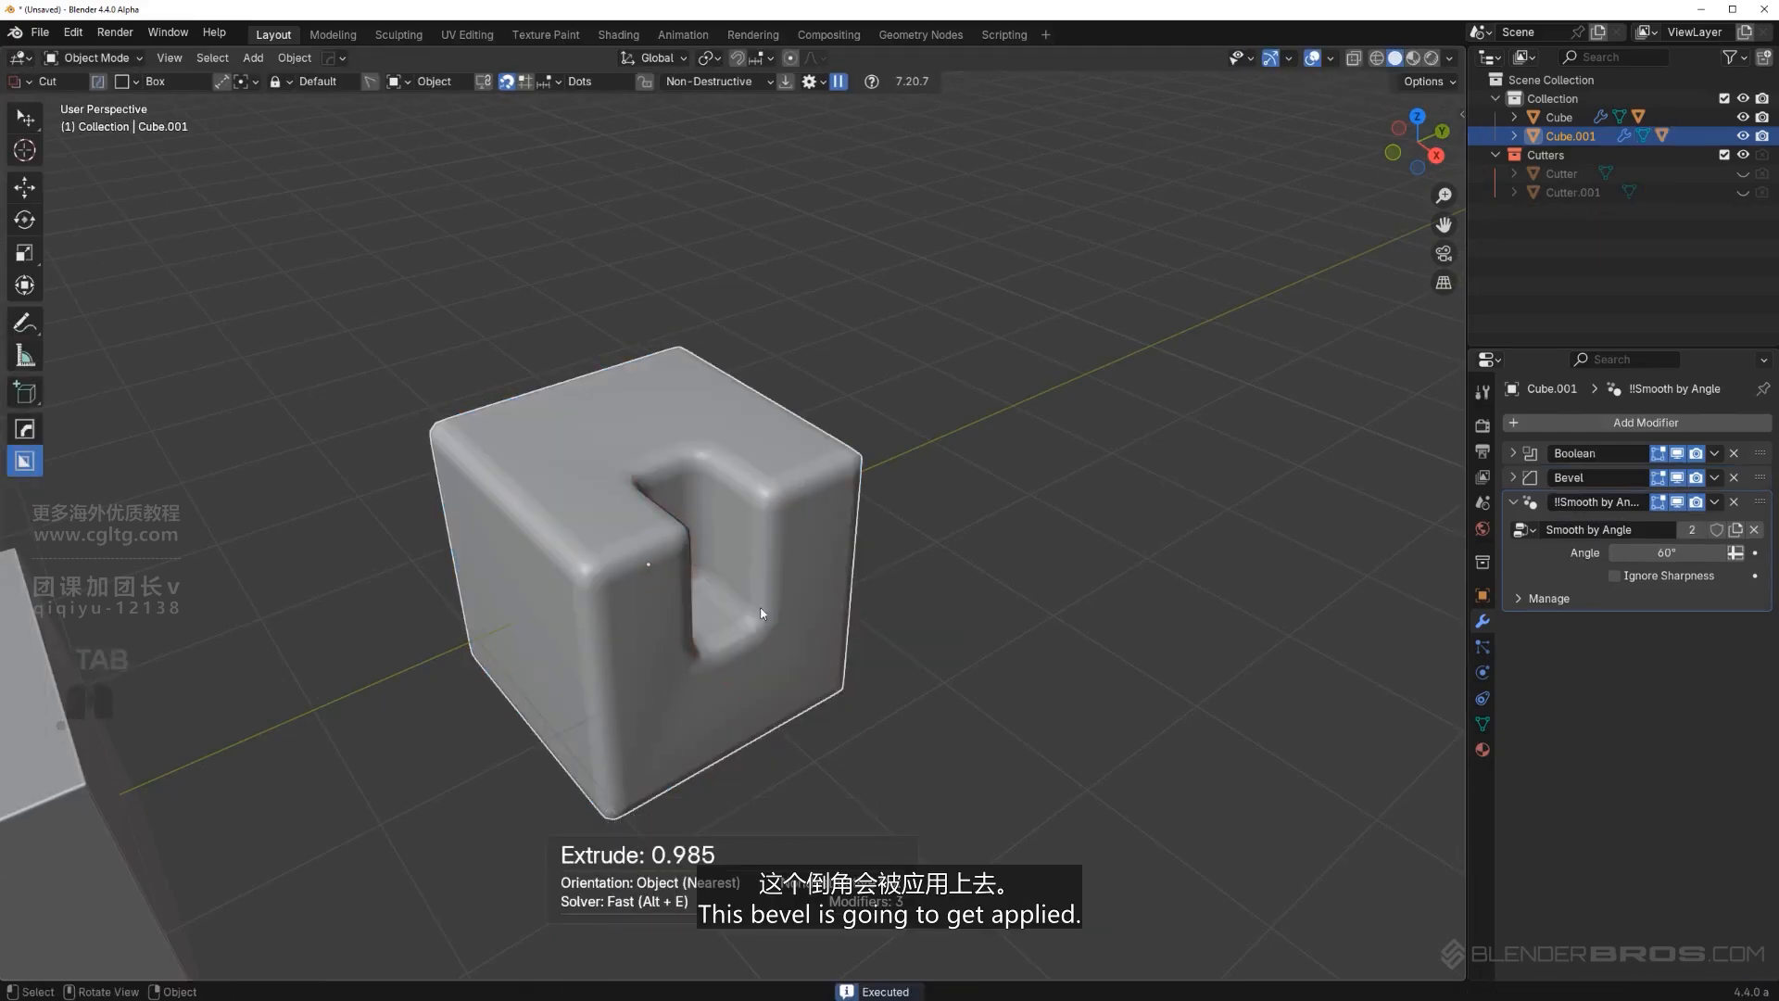
key("q")
left_click(771, 440, "alt")
middle_click_drag(743, 548, 758, 550)
Mirror the rounded, notched cube across its X axis with HardOps Mirror.
key("alt+x")
left_click(751, 634)
scroll(749, 626, "up", 2)
scroll(758, 556, "down", 3)
Array the rounded block into a row of five spaced copies along the X axis with HardOps Array V2.
key("q")
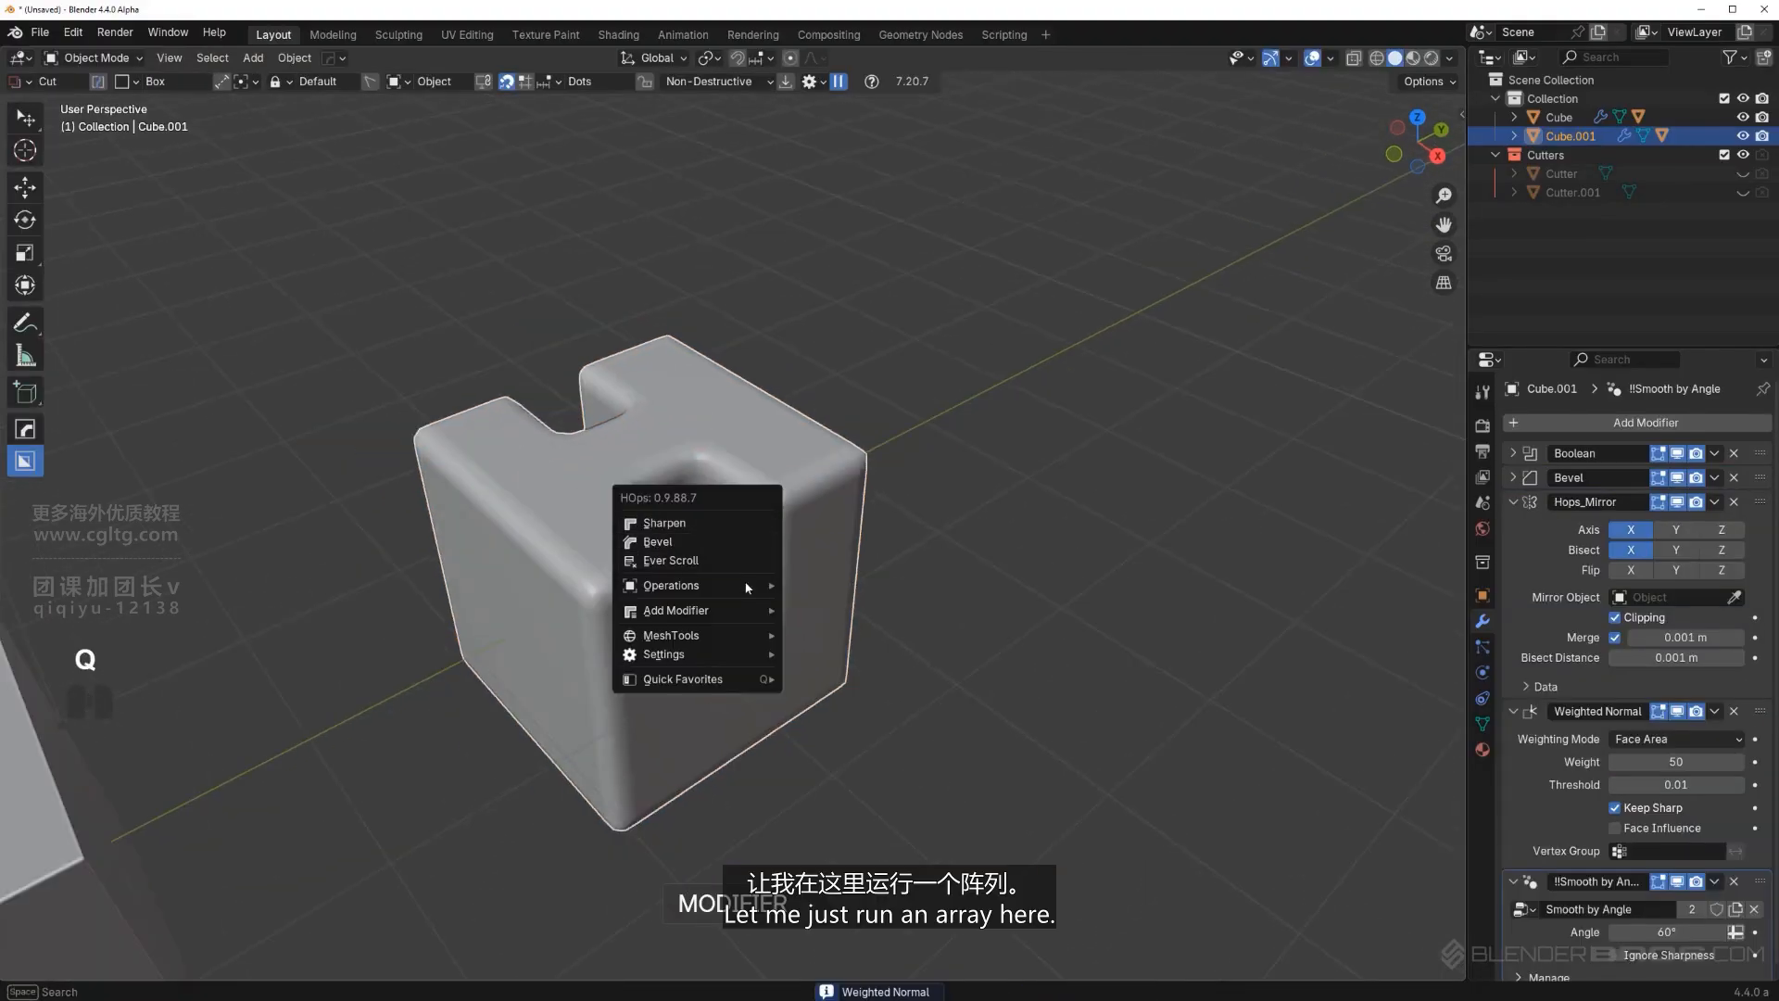
left_click(676, 609)
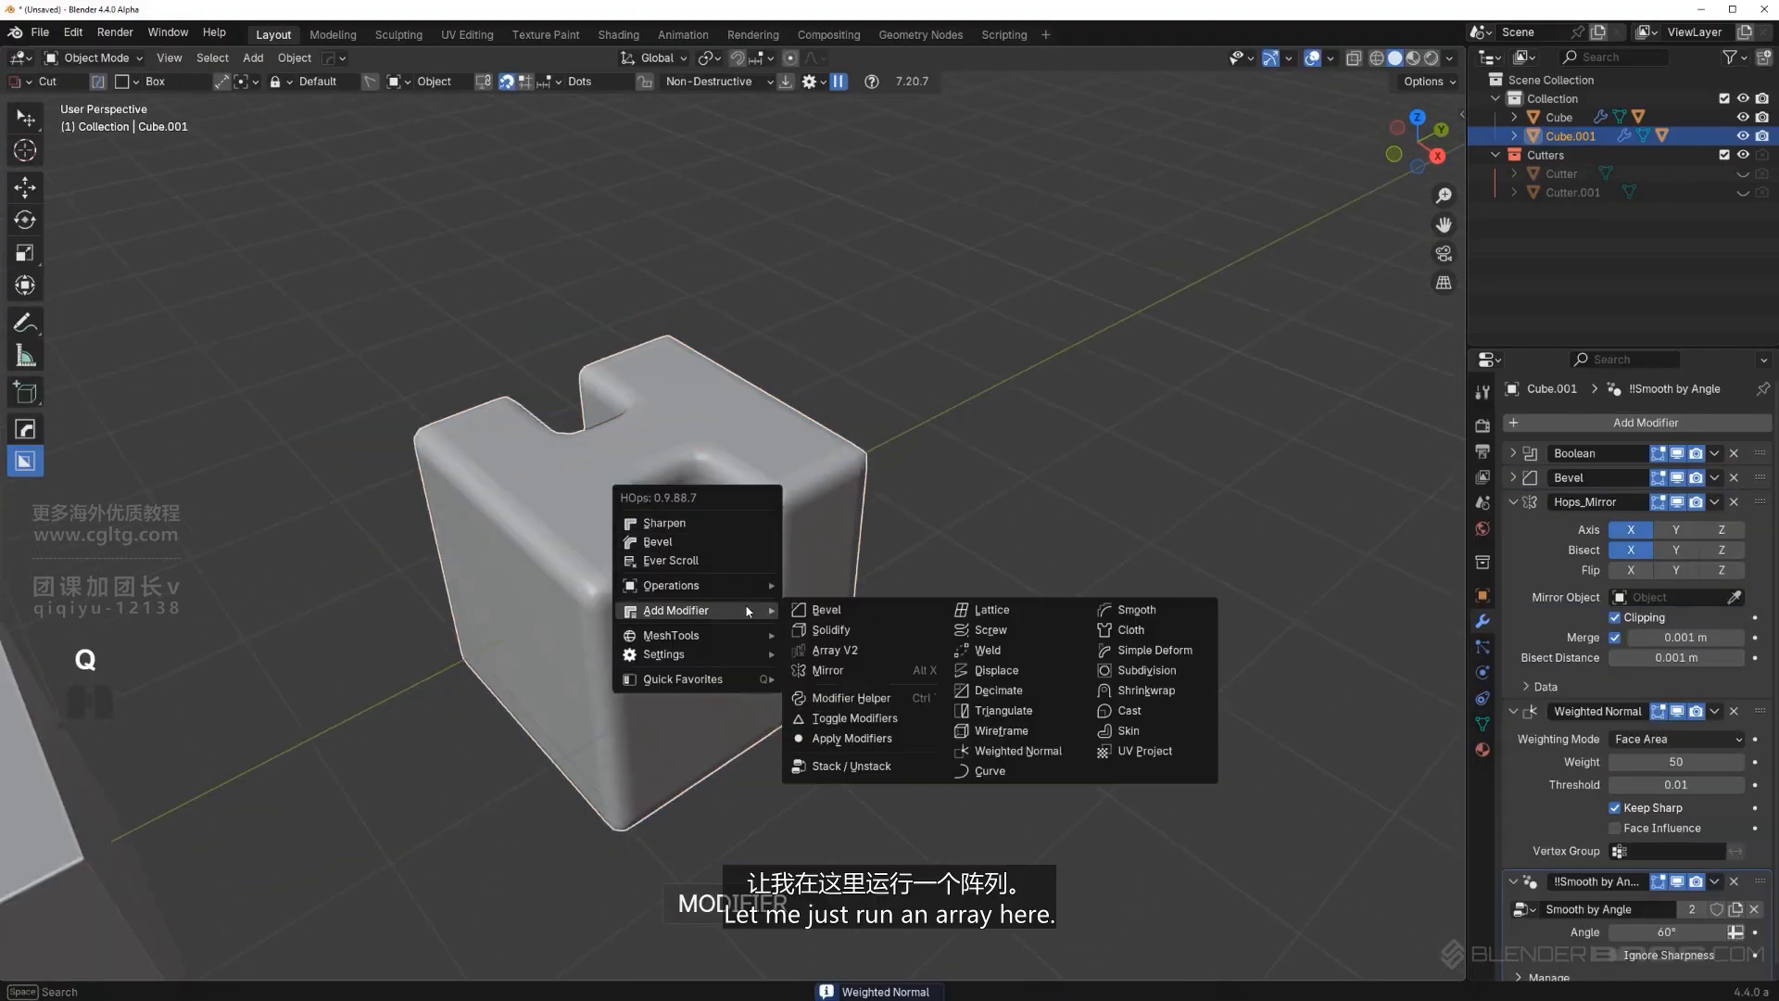
left_click(850, 658)
left_click(1003, 637)
scroll(782, 580, "down", 2)
middle_click_drag(782, 580, 1128, 579)
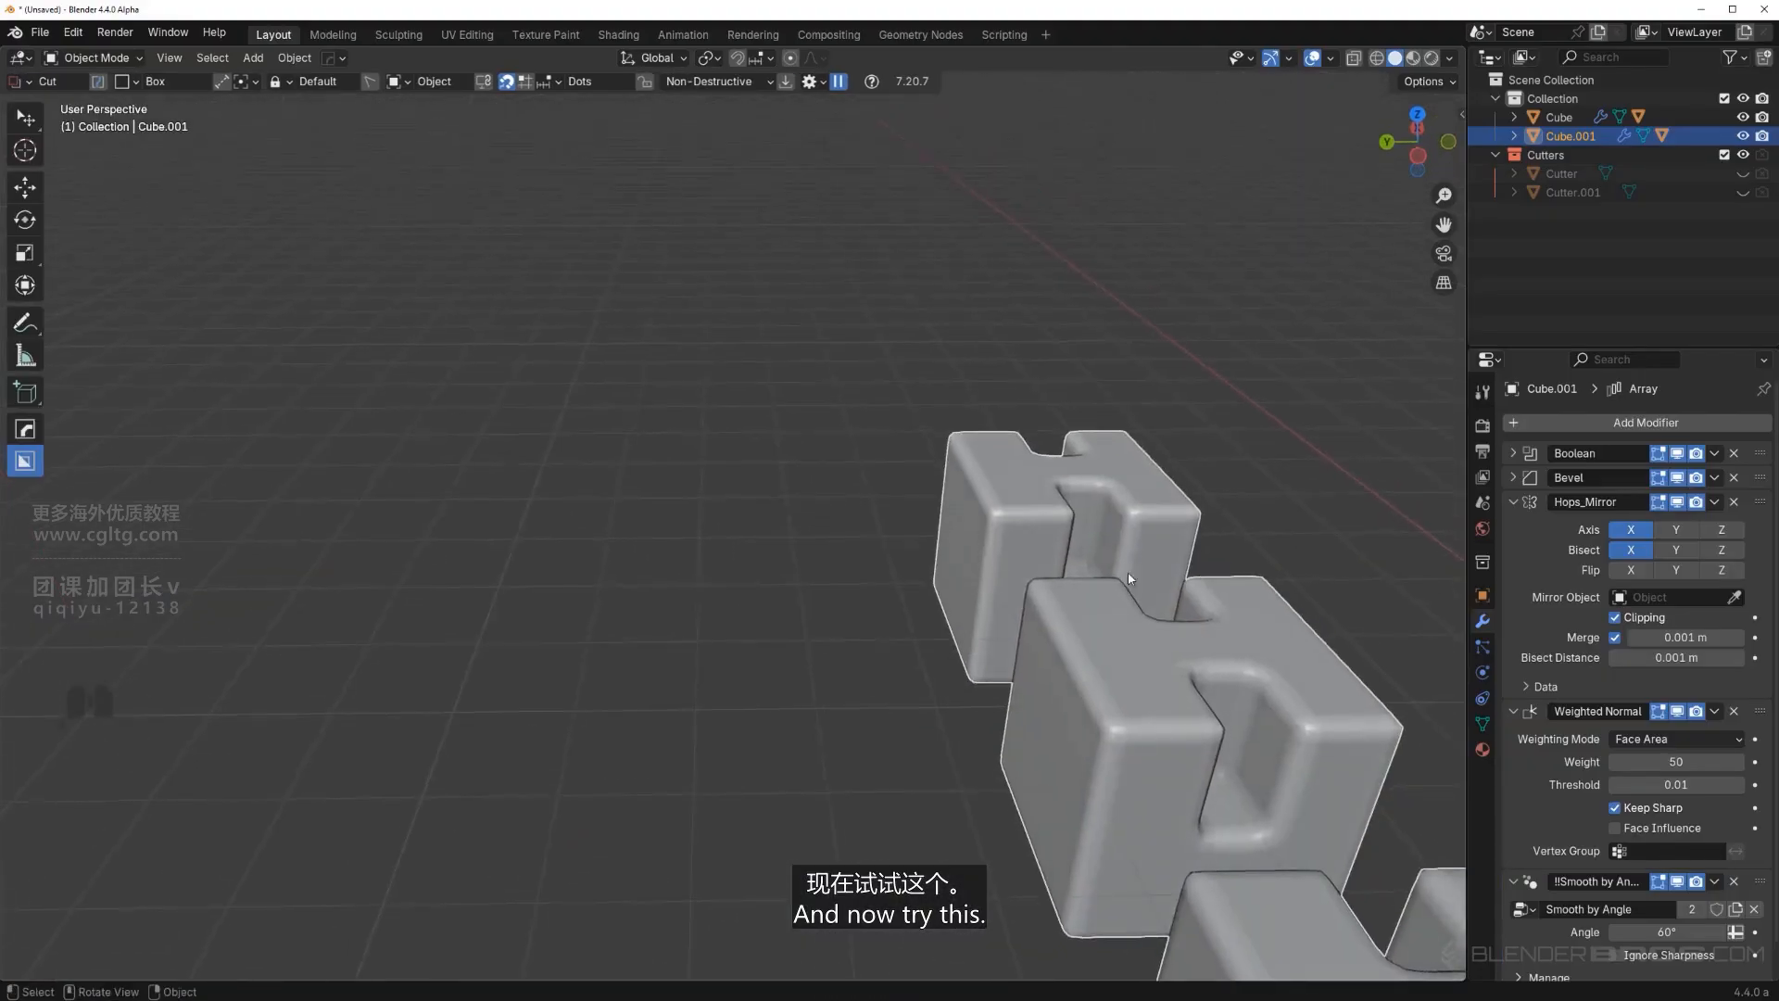
Run HardOps Smart Apply on the arrayed row of rounded blocks.
scroll(1127, 578, "down", 4)
middle_click_drag(1034, 693, 982, 688)
middle_click_drag(983, 687, 730, 480, "shift")
scroll(723, 483, "up", 2)
key("q")
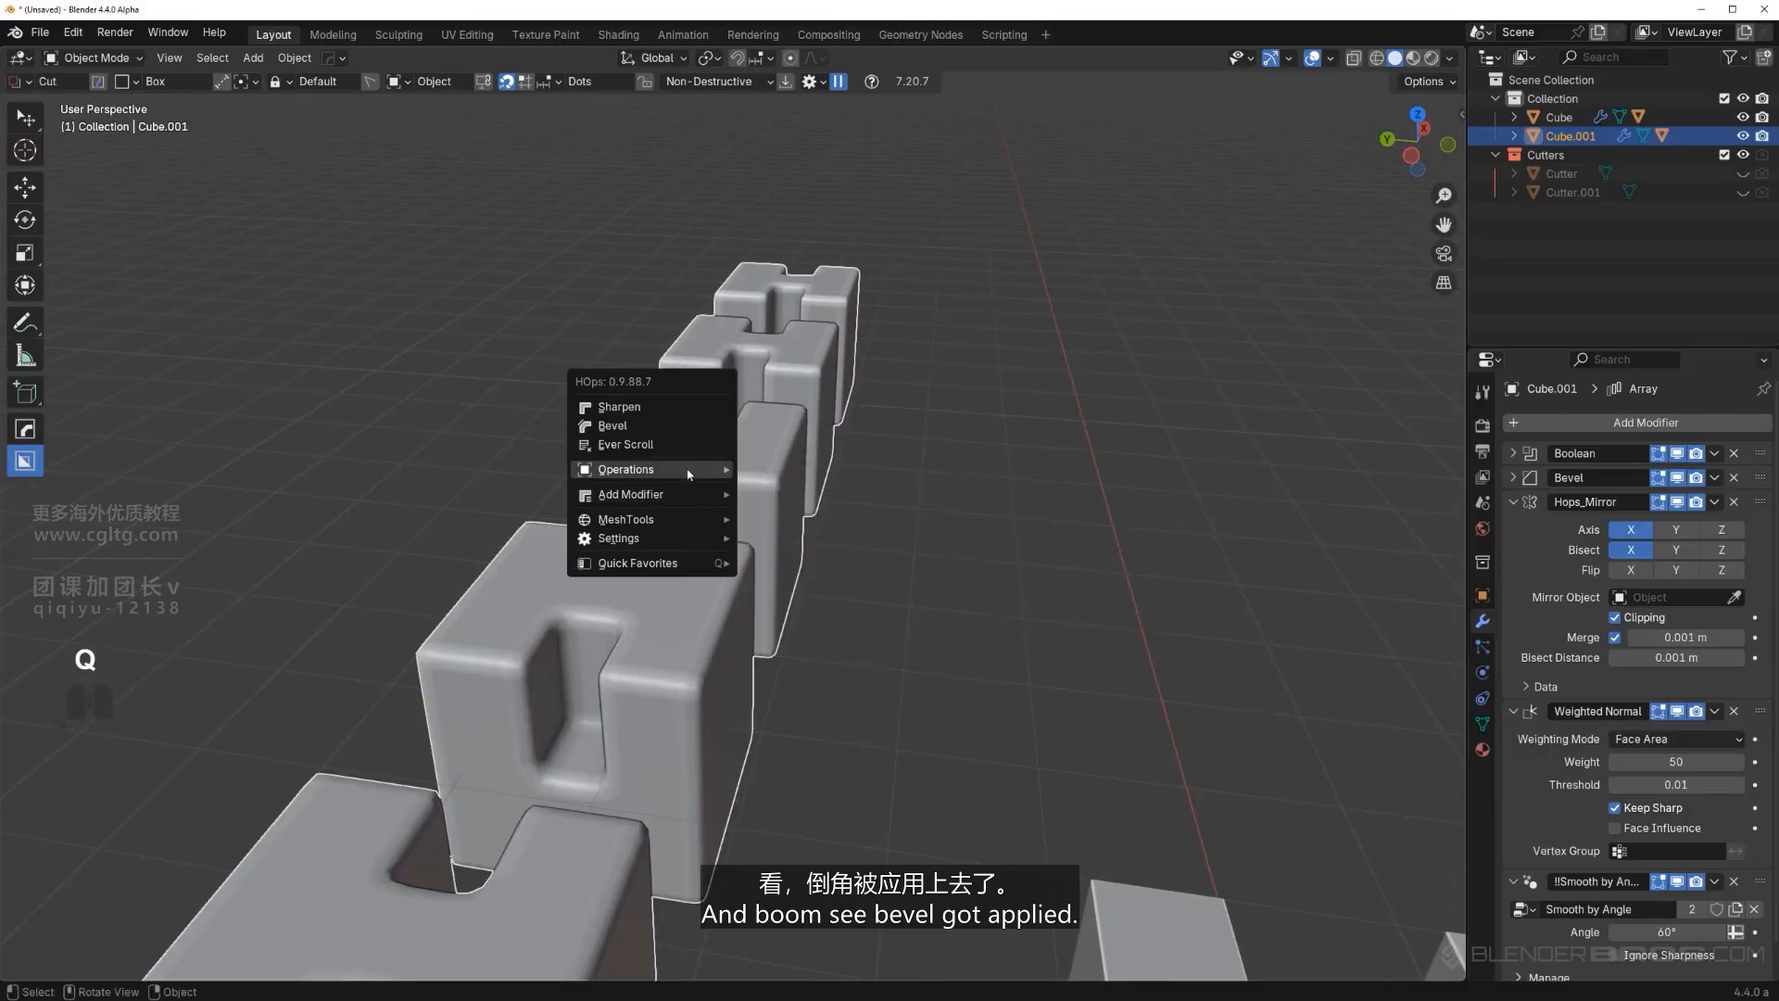
mouse_move(707, 478)
left_click(841, 637)
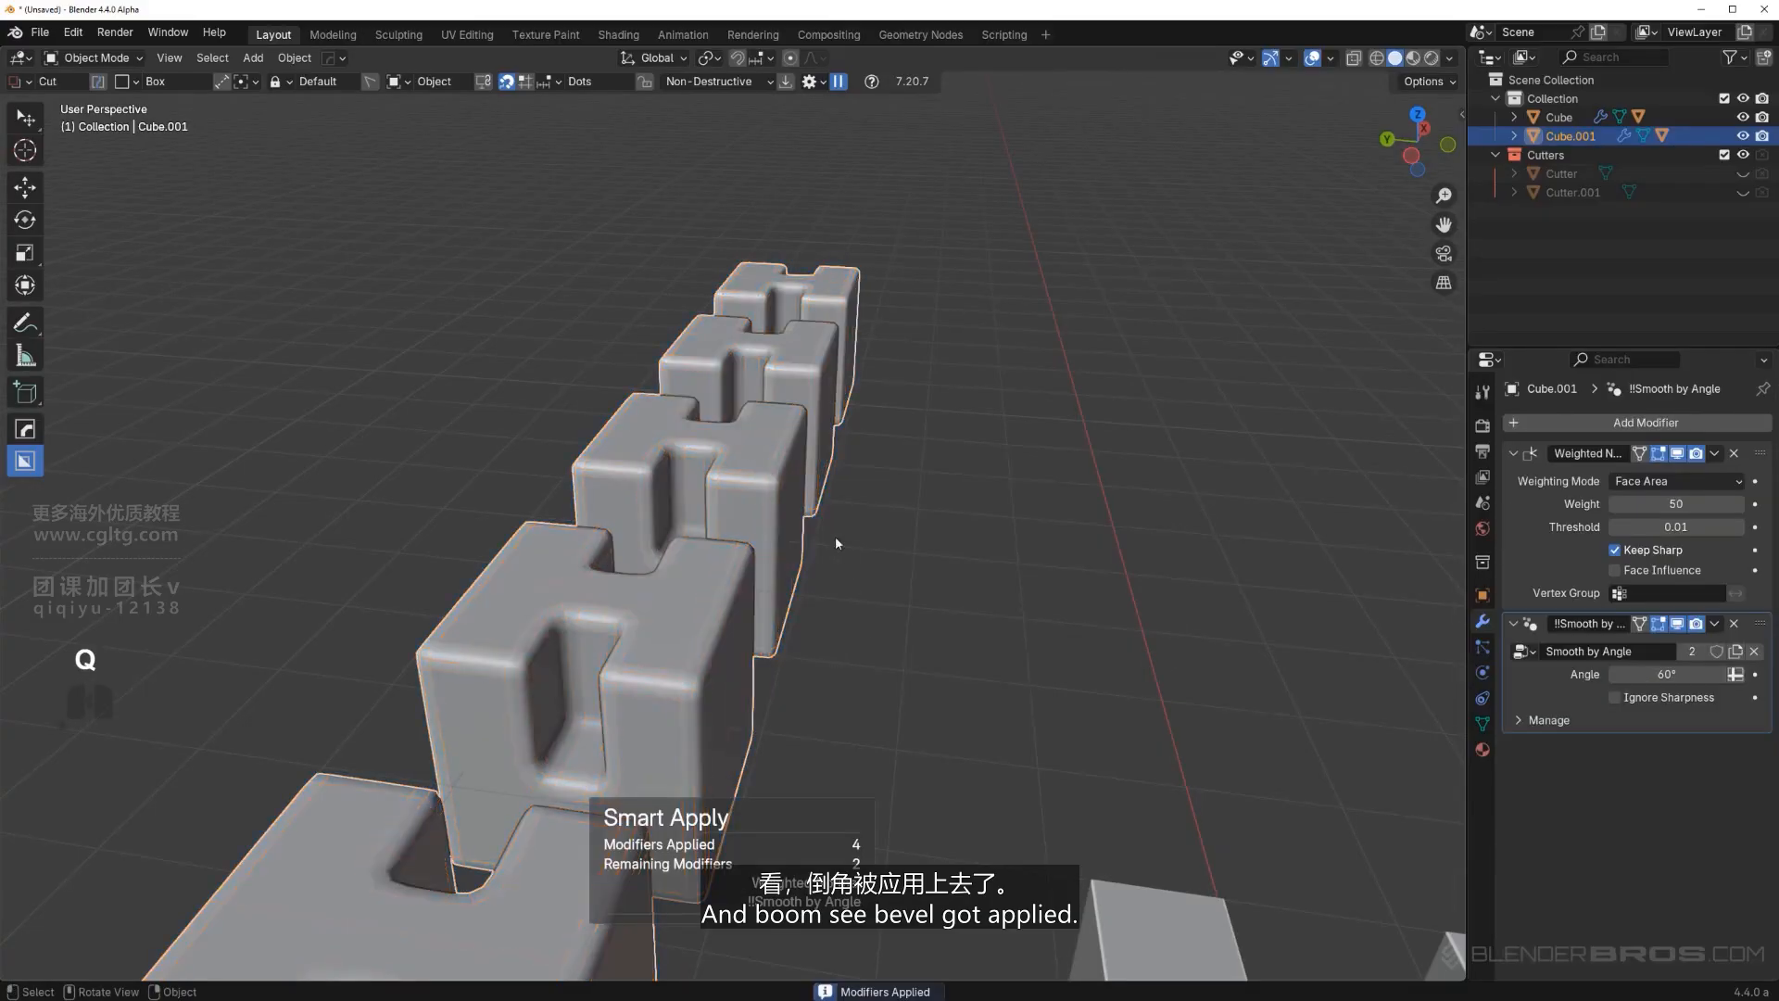
Examine the arrayed blocks' mesh in Edit Mode for applied bevel geometry.
middle_click_drag(836, 536, 889, 343)
key("Tab")
scroll(871, 371, "up", 3)
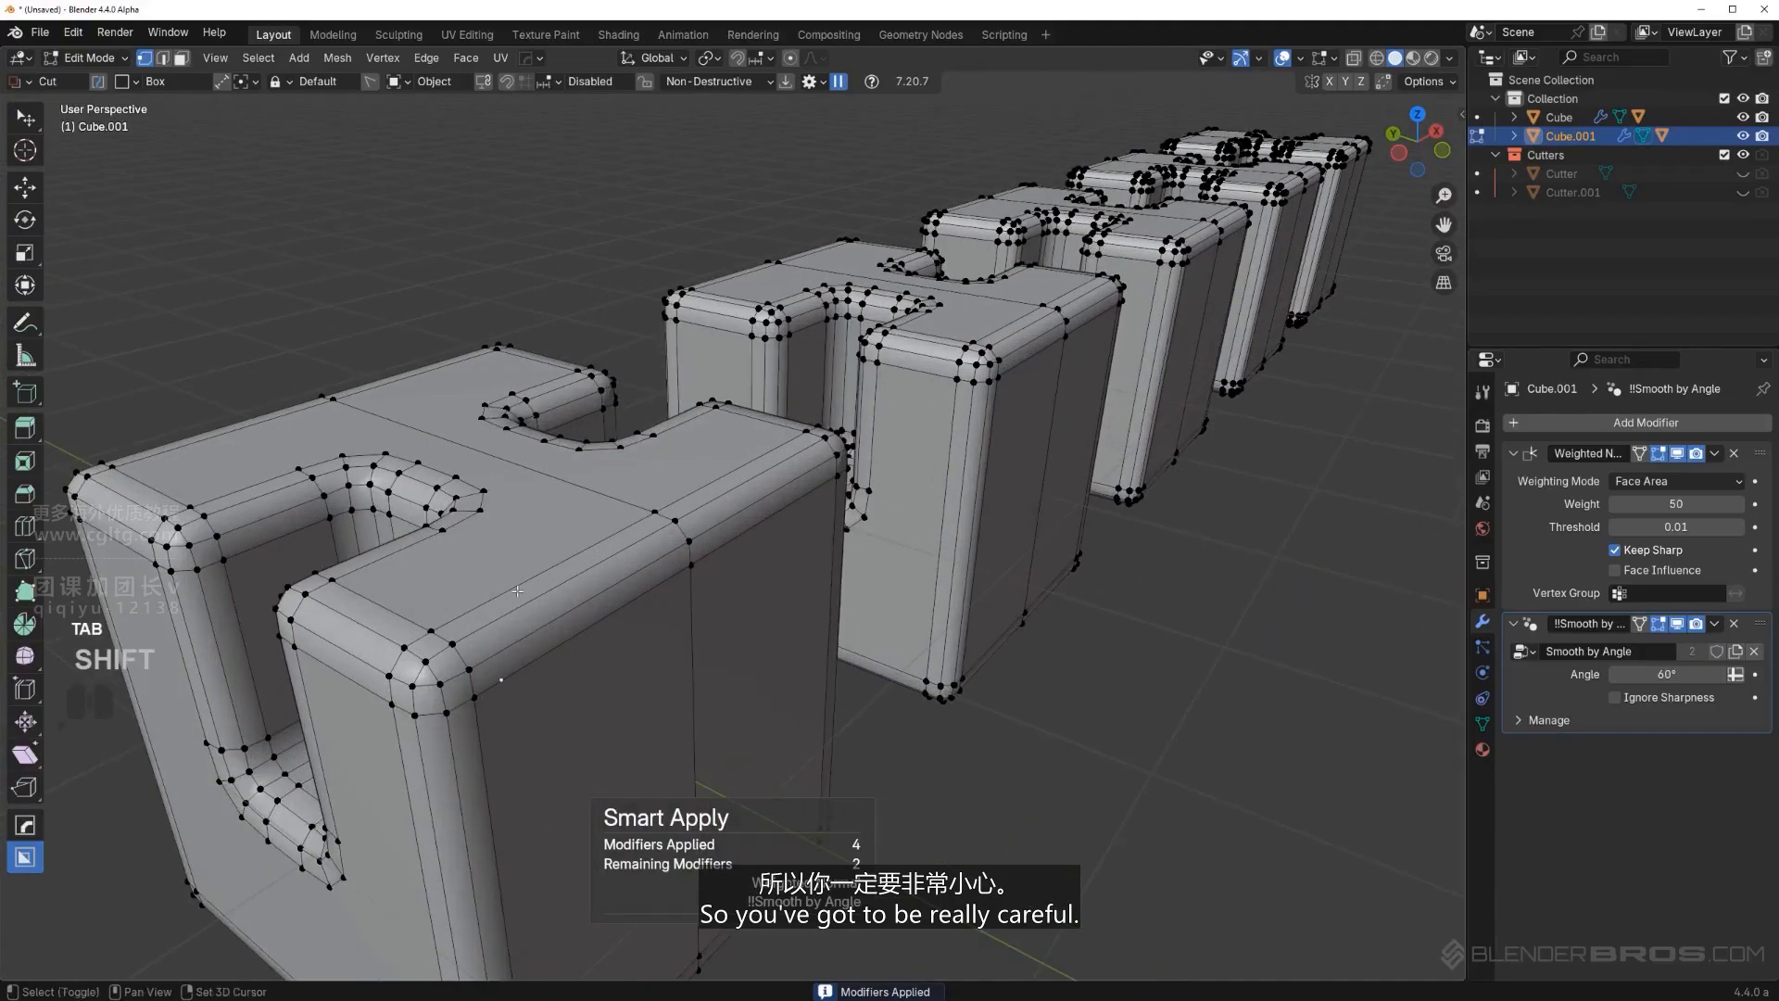
middle_click_drag(426, 565, 702, 507, "shift")
scroll(793, 626, "down", 3)
scroll(702, 507, "up", 4)
key("Tab")
scroll(723, 505, "down", 5)
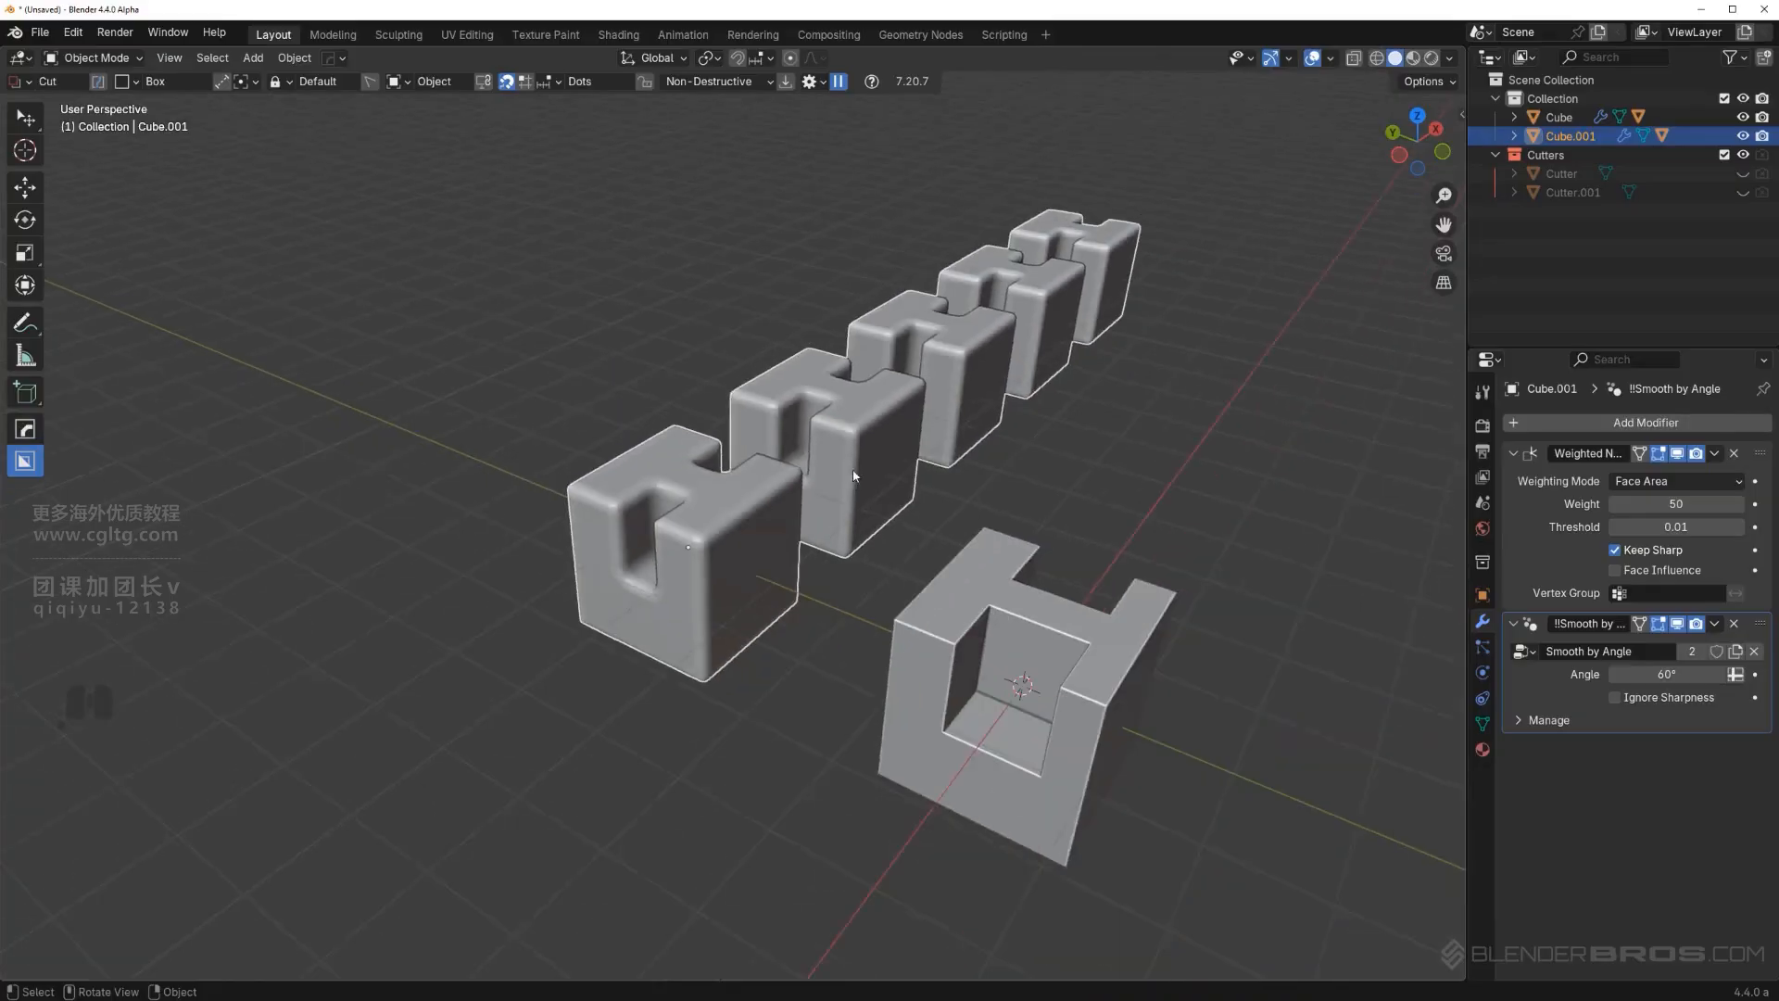
Delete the arrayed row of rounded blocks.
middle_click_drag(853, 476, 641, 475)
middle_click_drag(641, 474, 762, 439, "shift")
key("x")
left_click(750, 379)
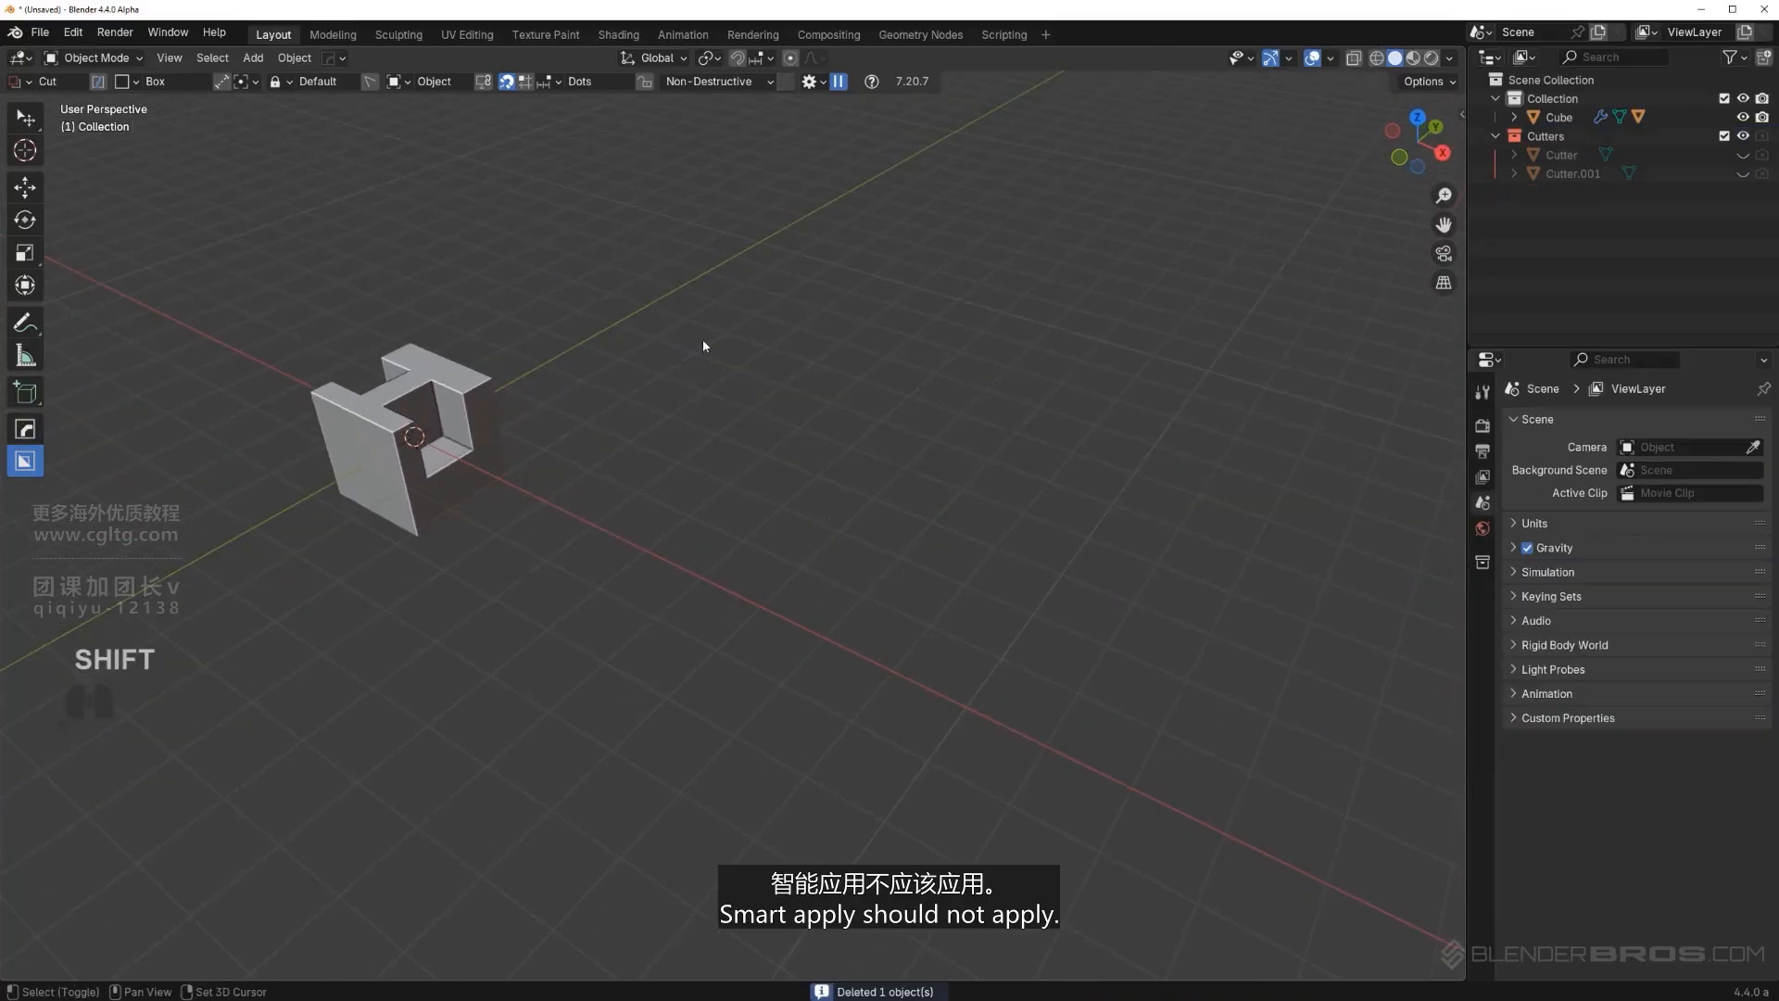
Delete the remaining mirrored, notched cube at the world origin.
middle_click_drag(702, 339, 860, 475, "shift")
scroll(860, 475, "up", 4)
middle_click_drag(677, 446, 777, 515, "shift")
scroll(723, 477, "up", 4)
middle_click_drag(671, 436, 864, 497, "shift")
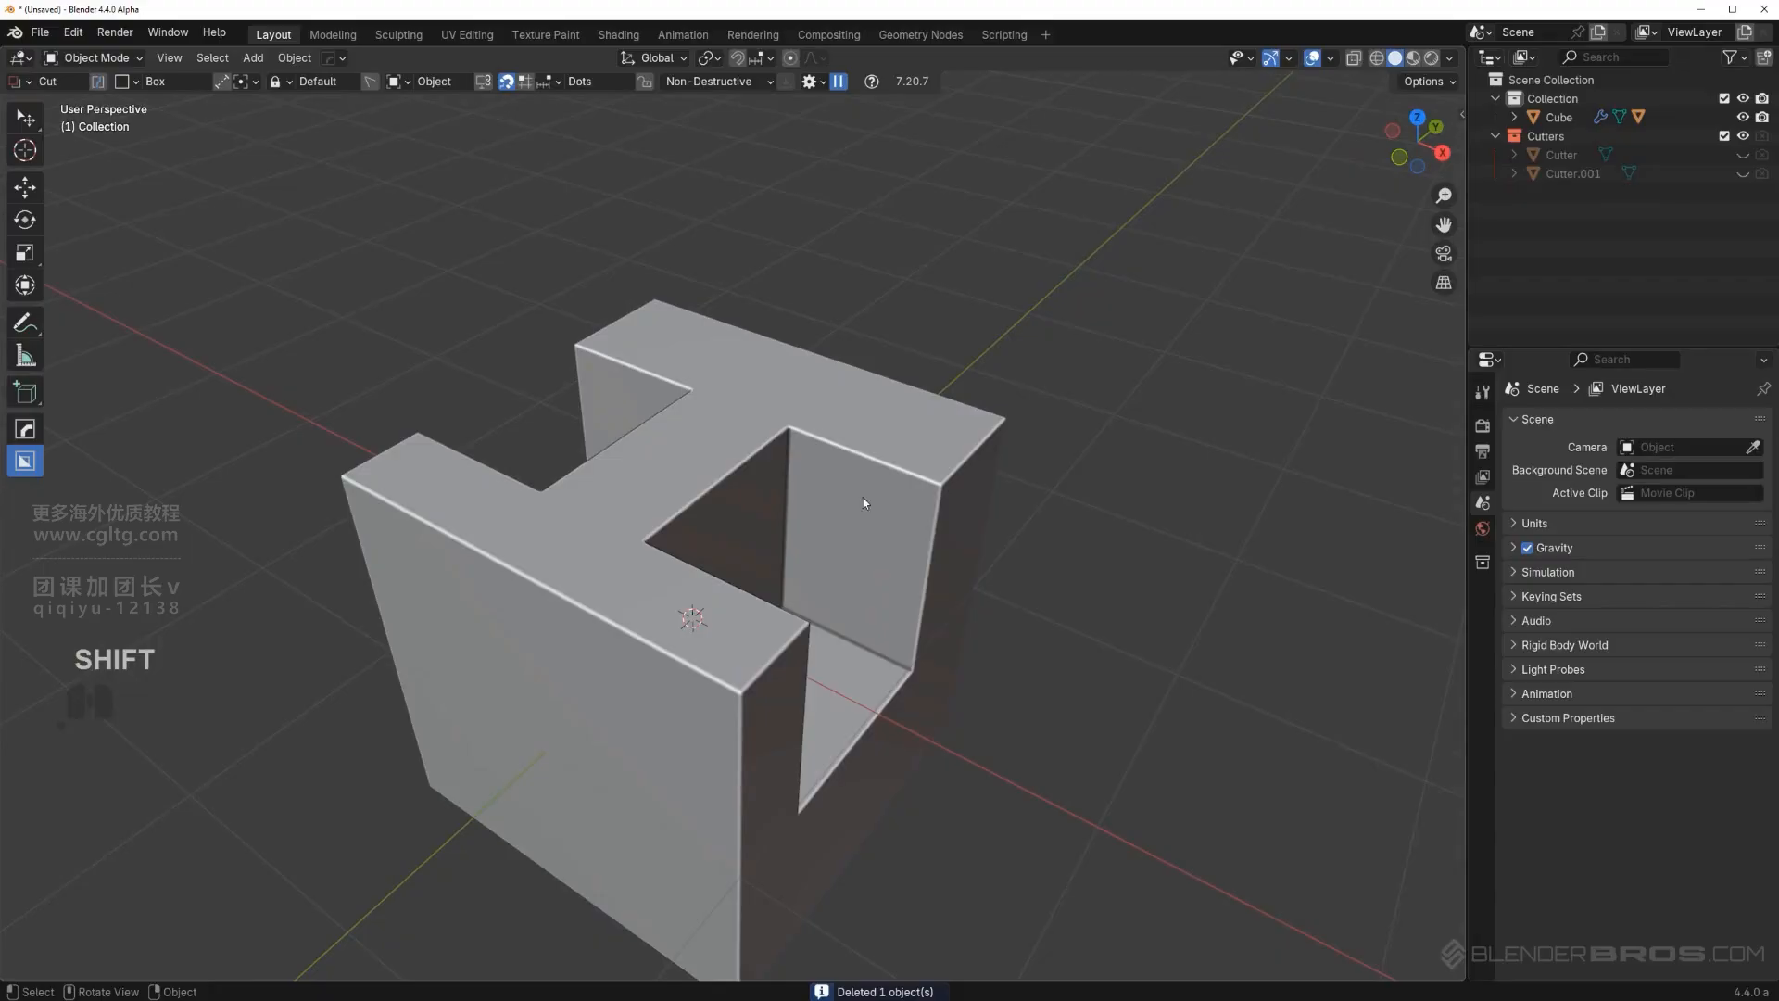
left_click(862, 476)
key("x")
left_click(806, 488)
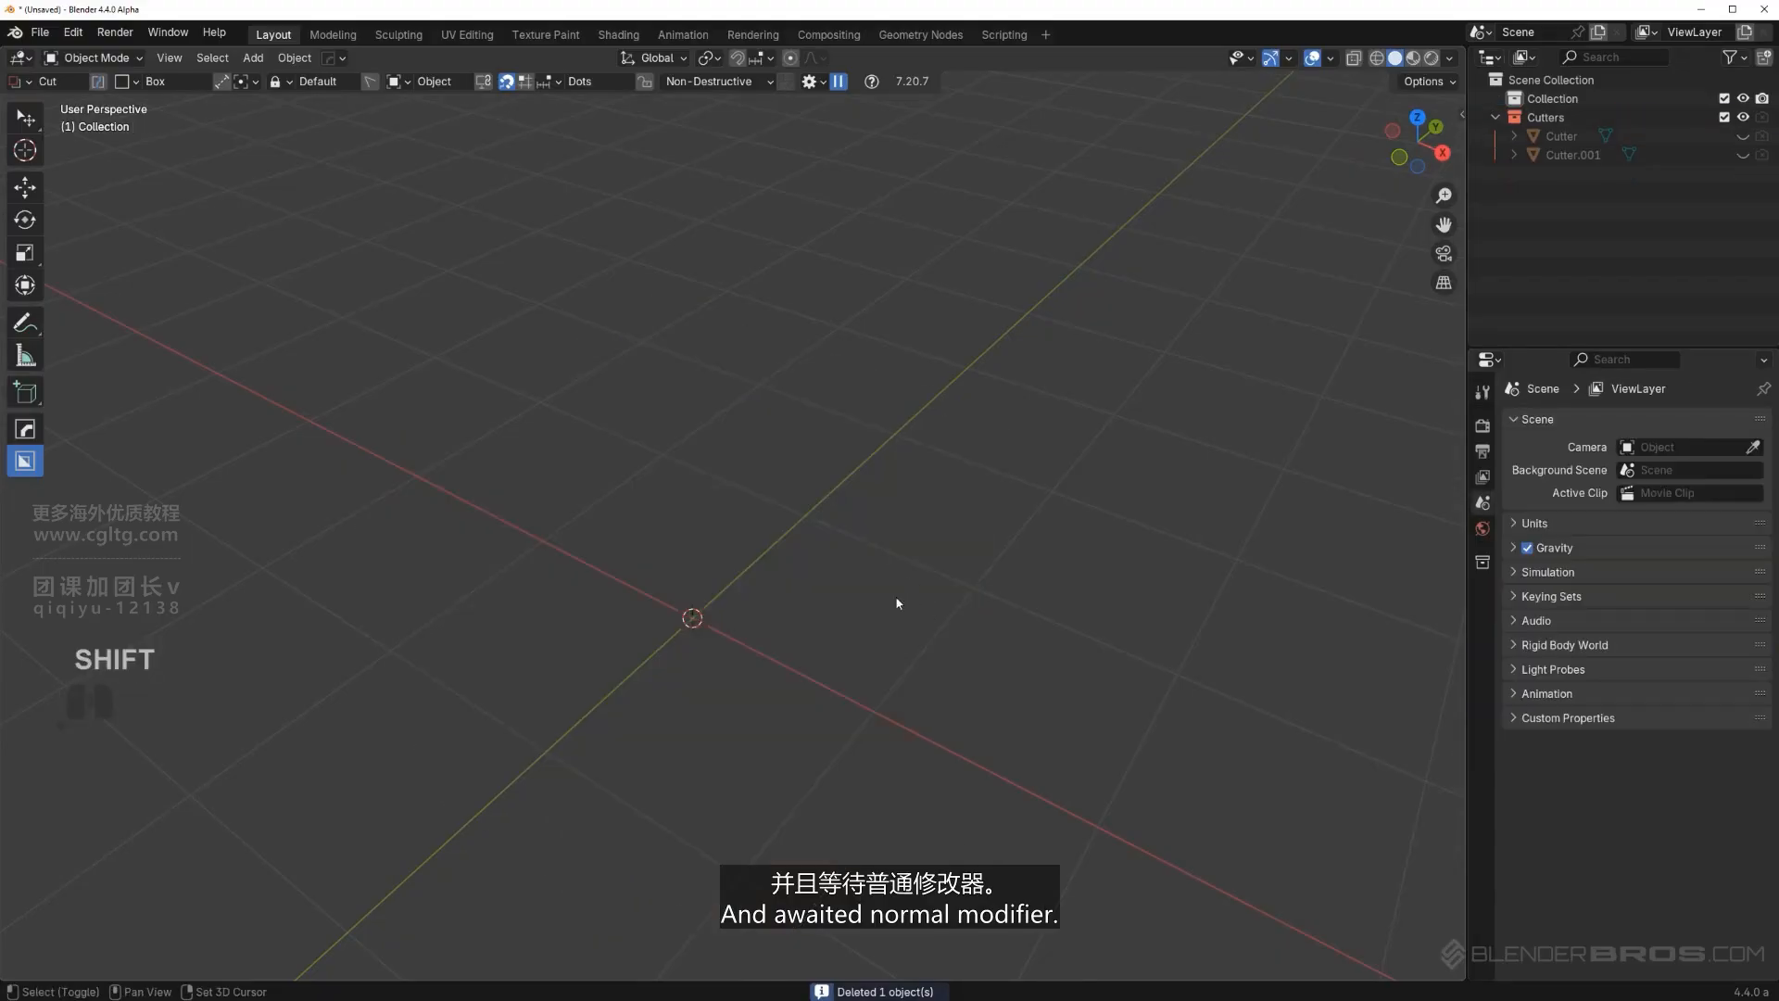
Add a new cube mesh to the empty scene.
key("shift+a")
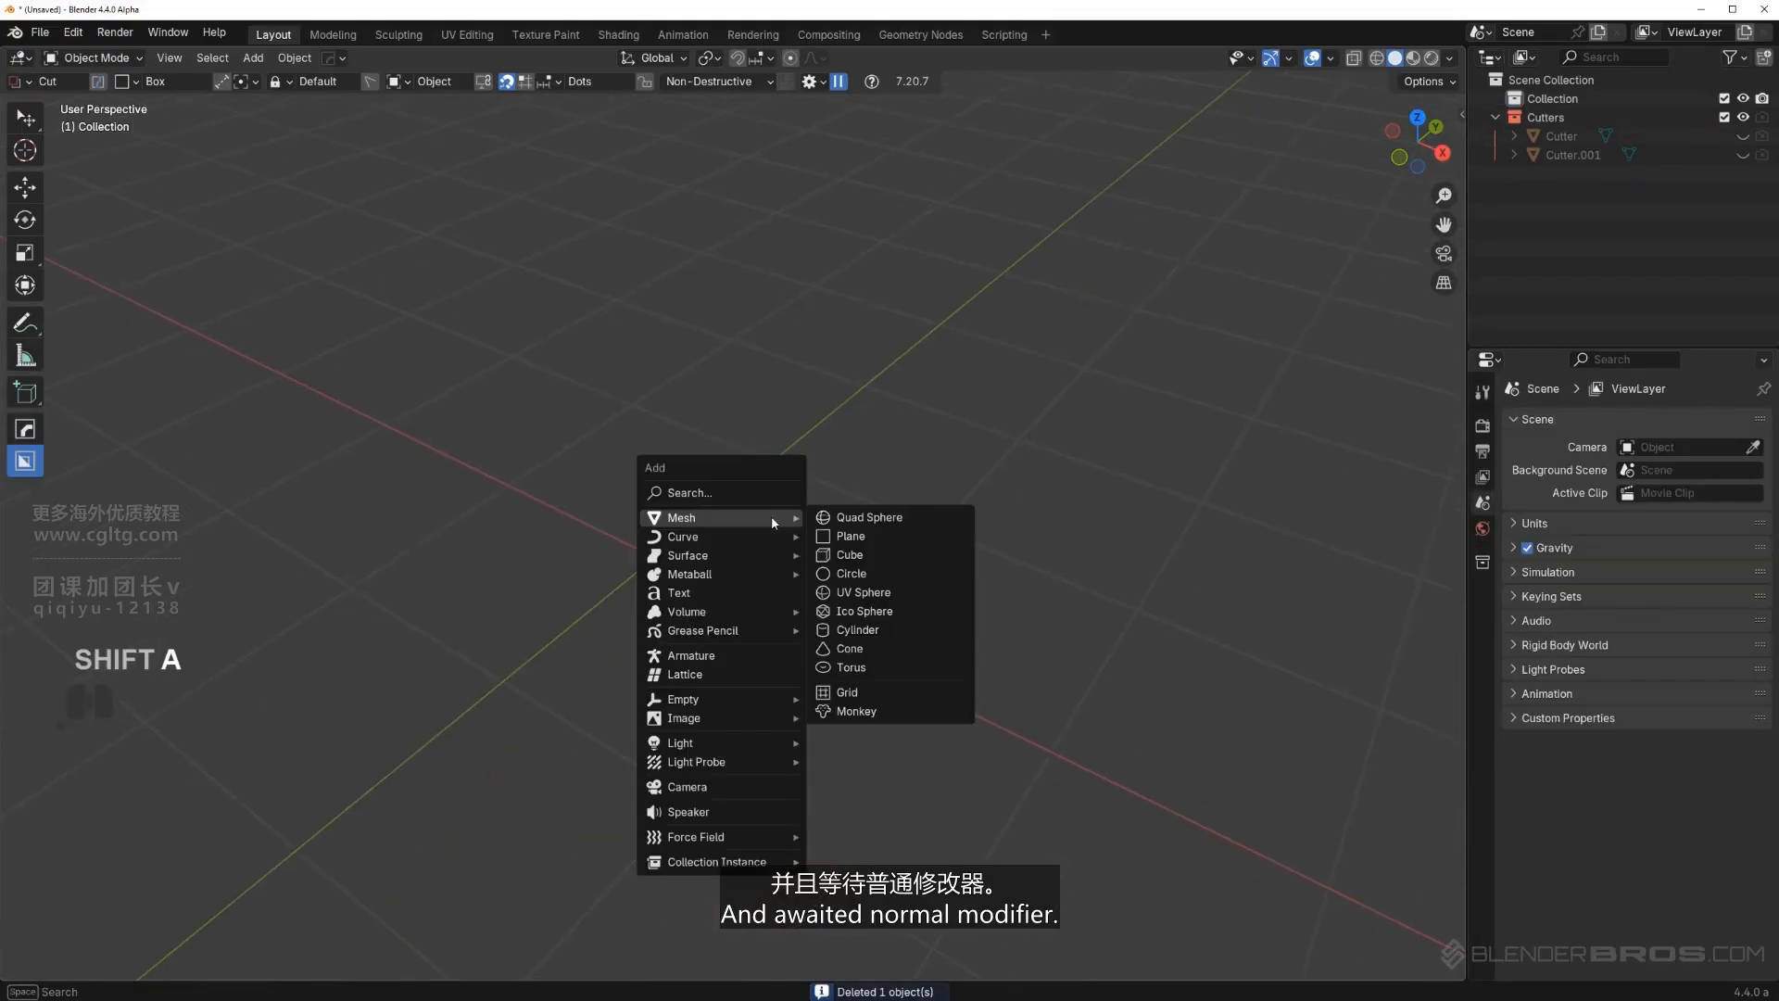
left_click(849, 554)
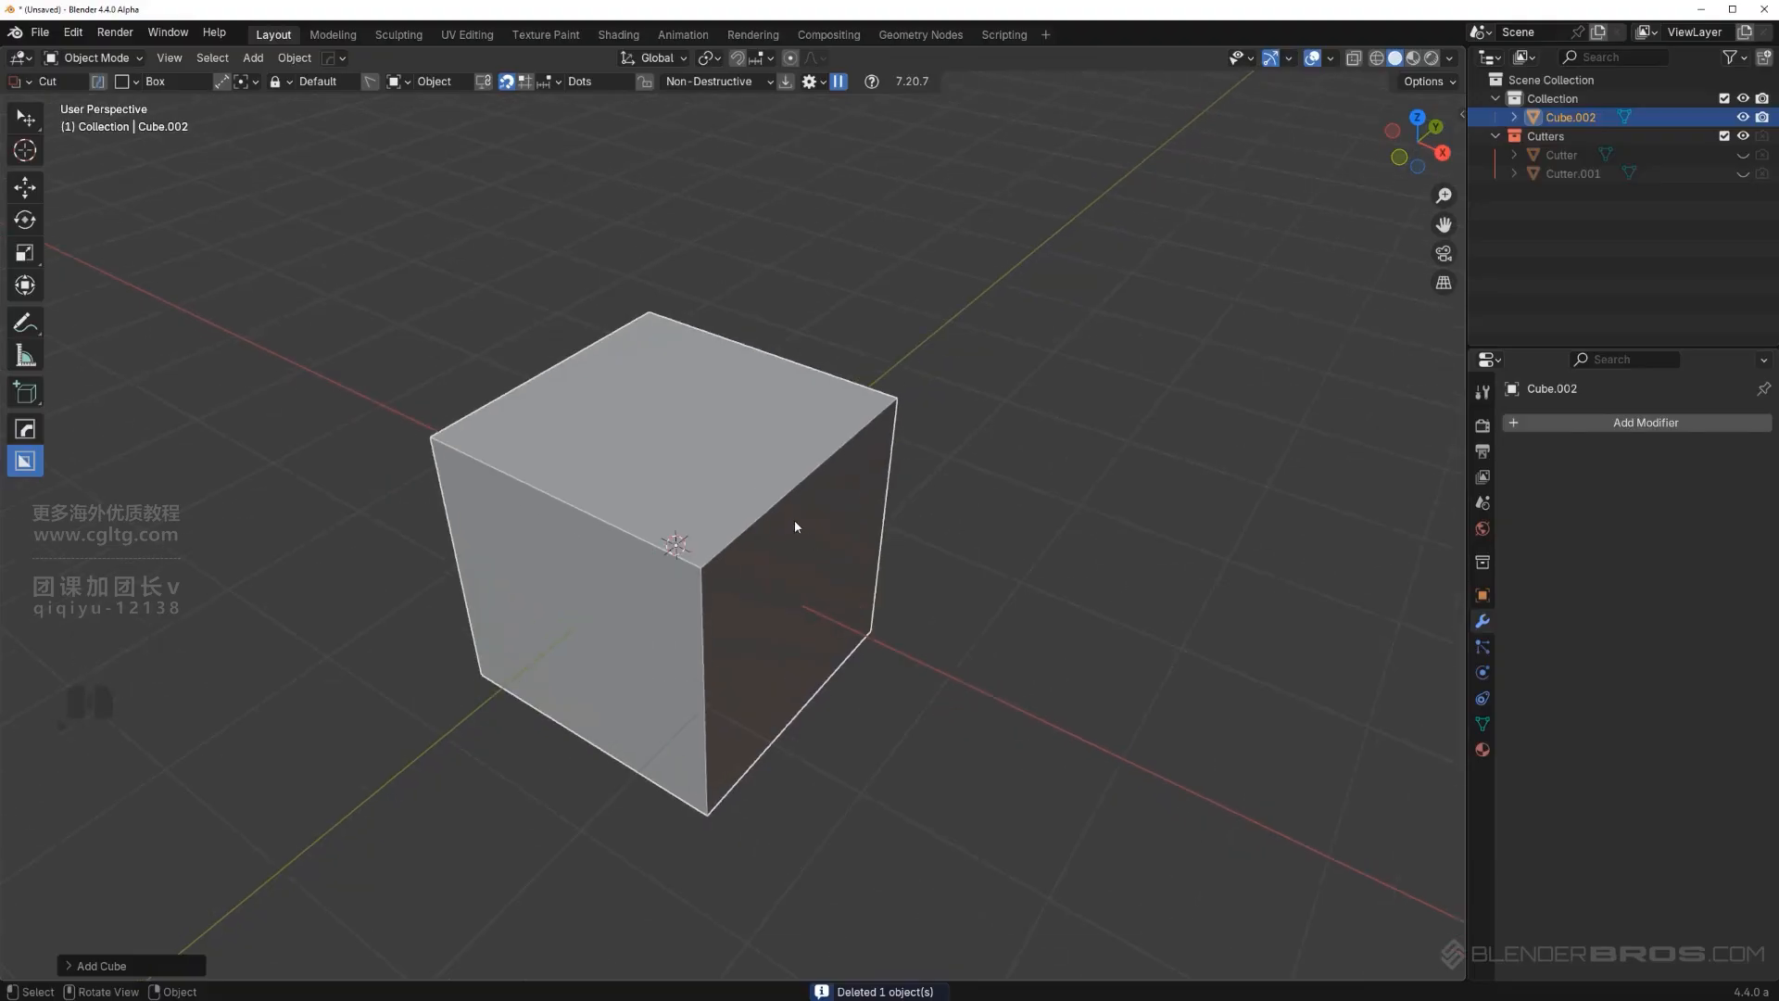
middle_click_drag(795, 521, 738, 446)
scroll(737, 443, "up", 1)
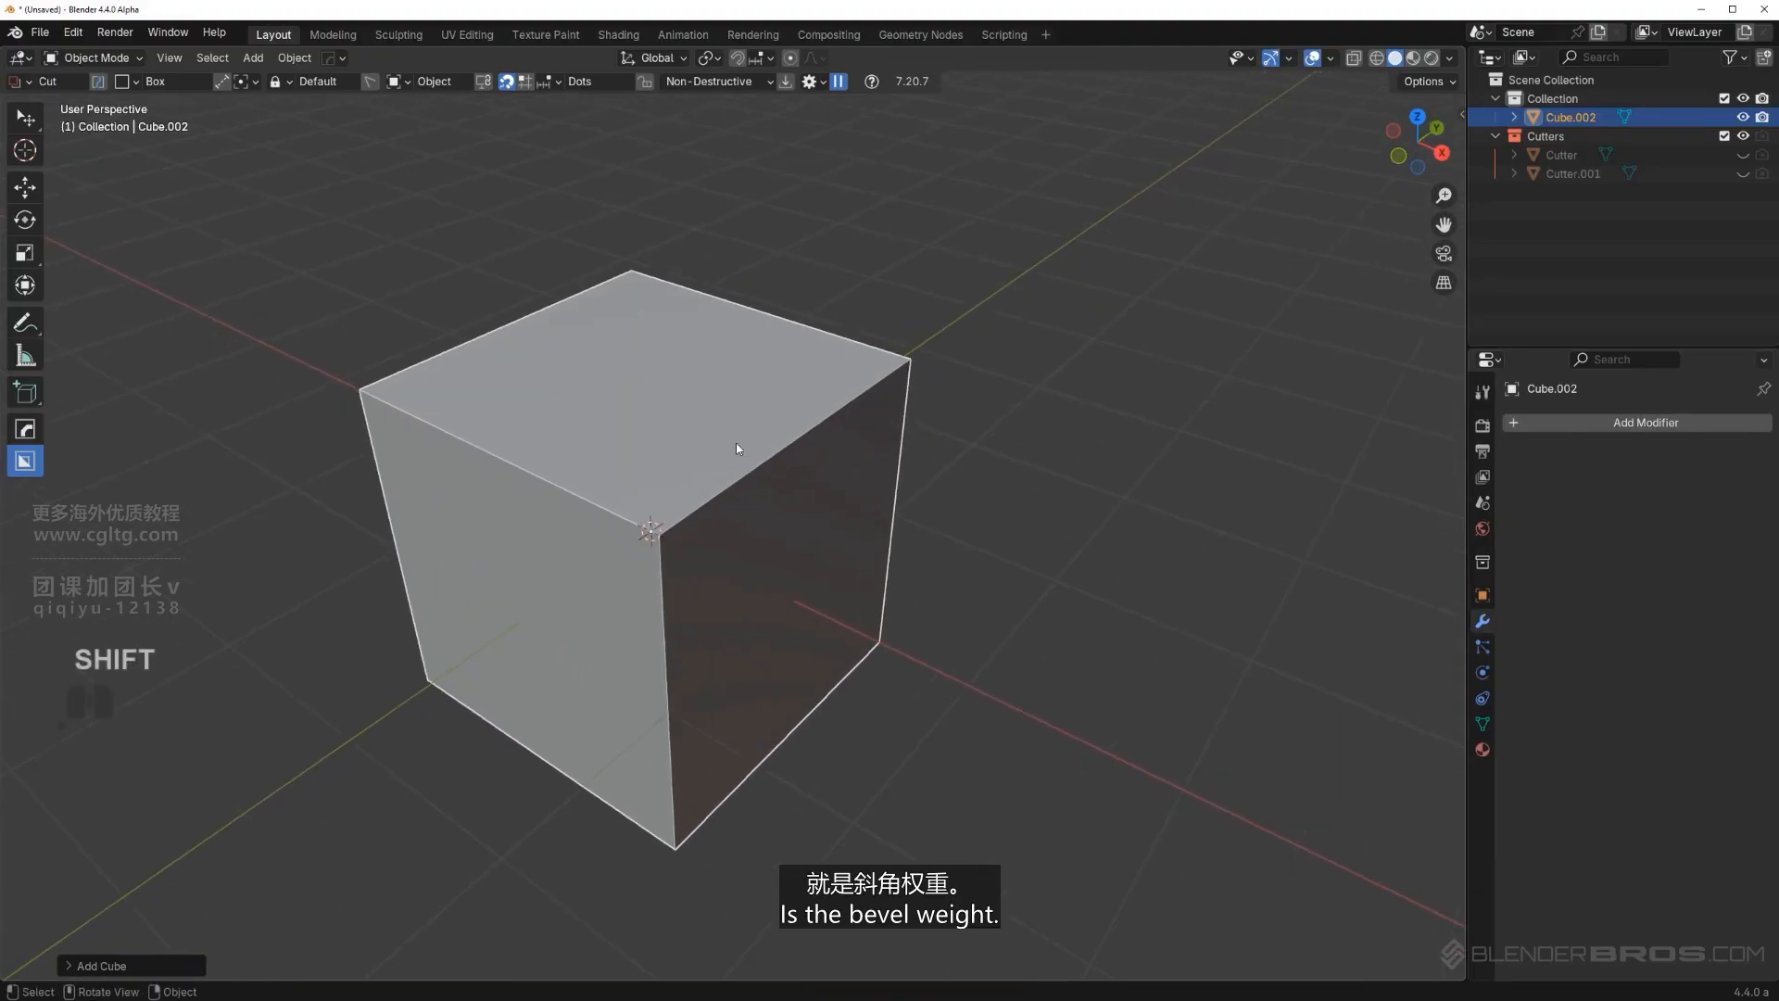
Select the three edges meeting at the cube's nearest top corner in Edit Mode.
key("Tab")
left_click(736, 445)
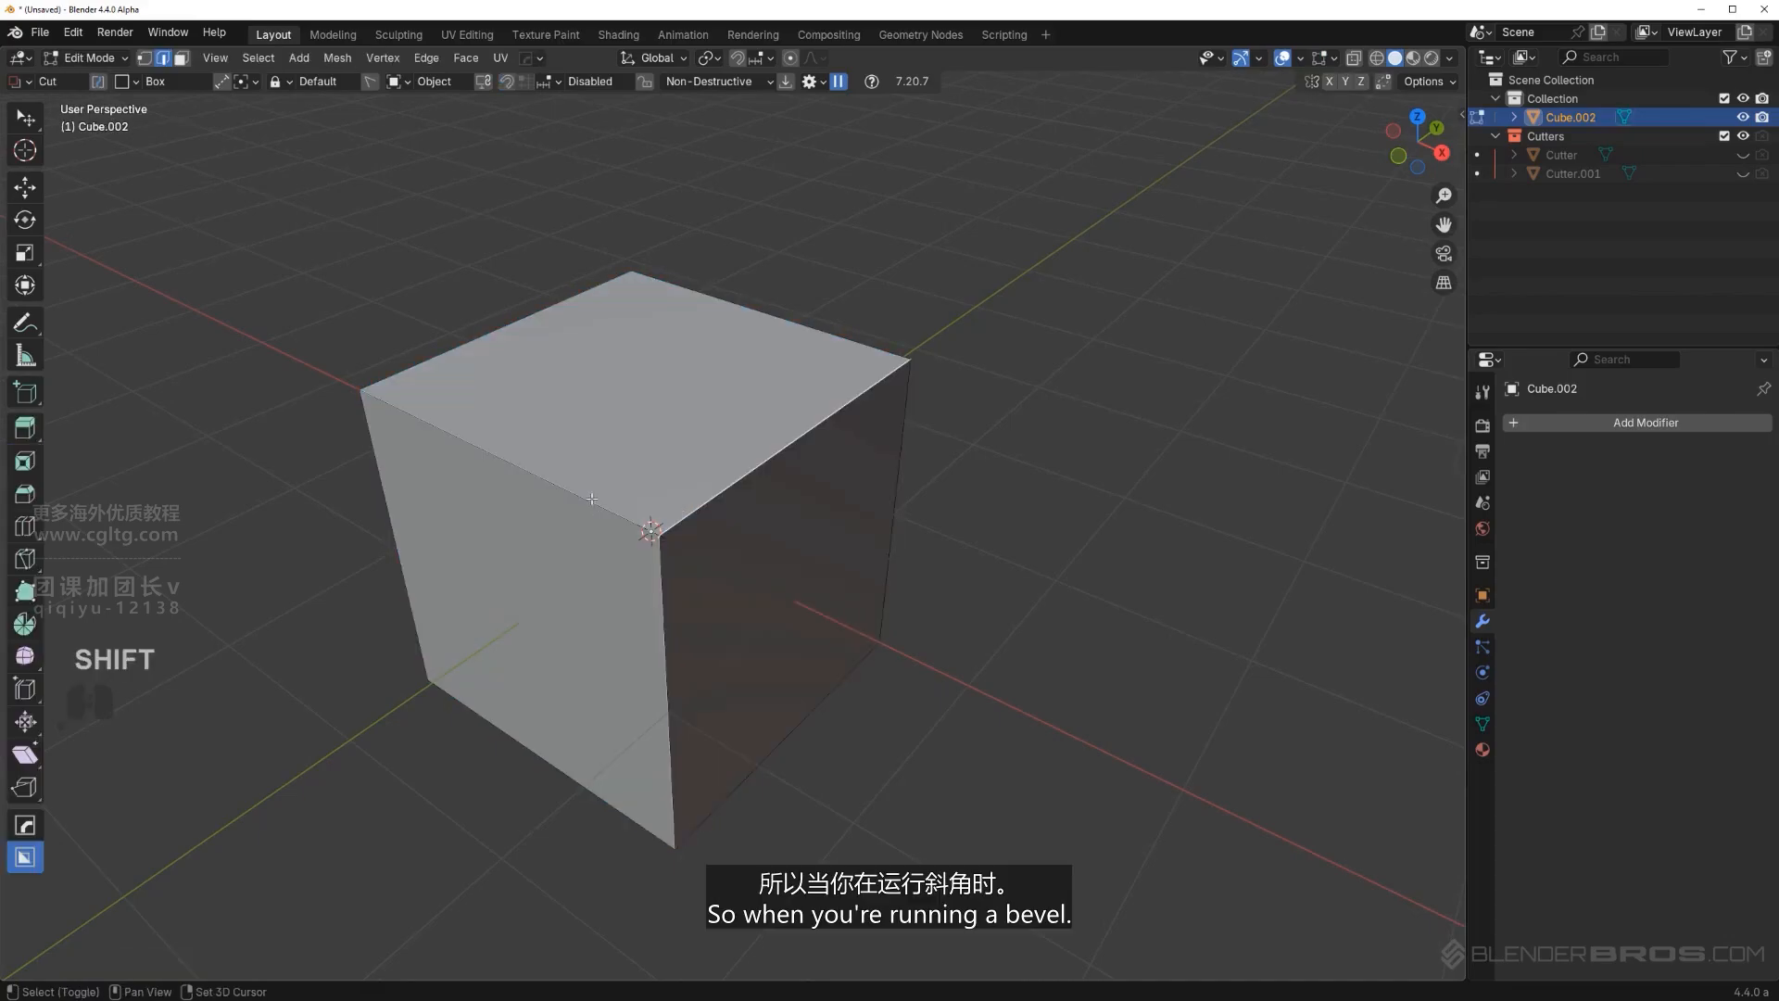
left_click(681, 620, "shift")
scroll(794, 516, "up", 1)
scroll(794, 516, "down", 1)
middle_click_drag(794, 516, 806, 513)
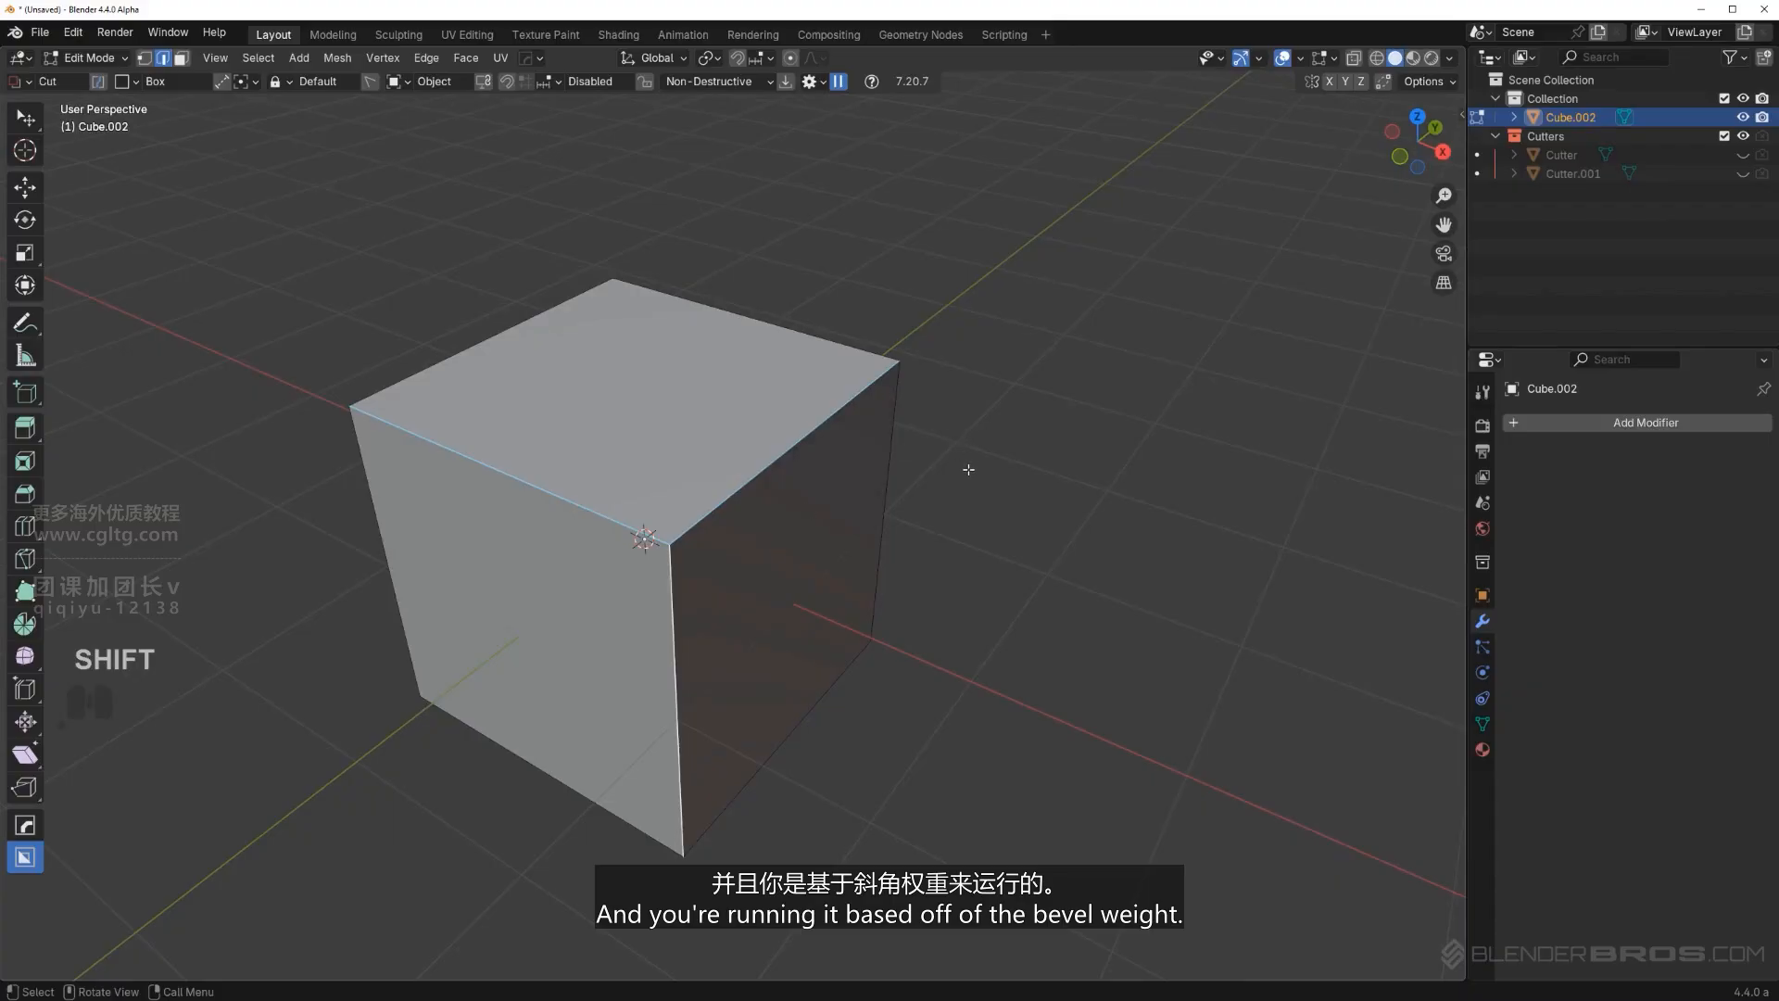
Set the HOps Helper sharpening mark defaults to Bweight only, with Crease, Seam and Sharp disabled.
key("ctrl+grave")
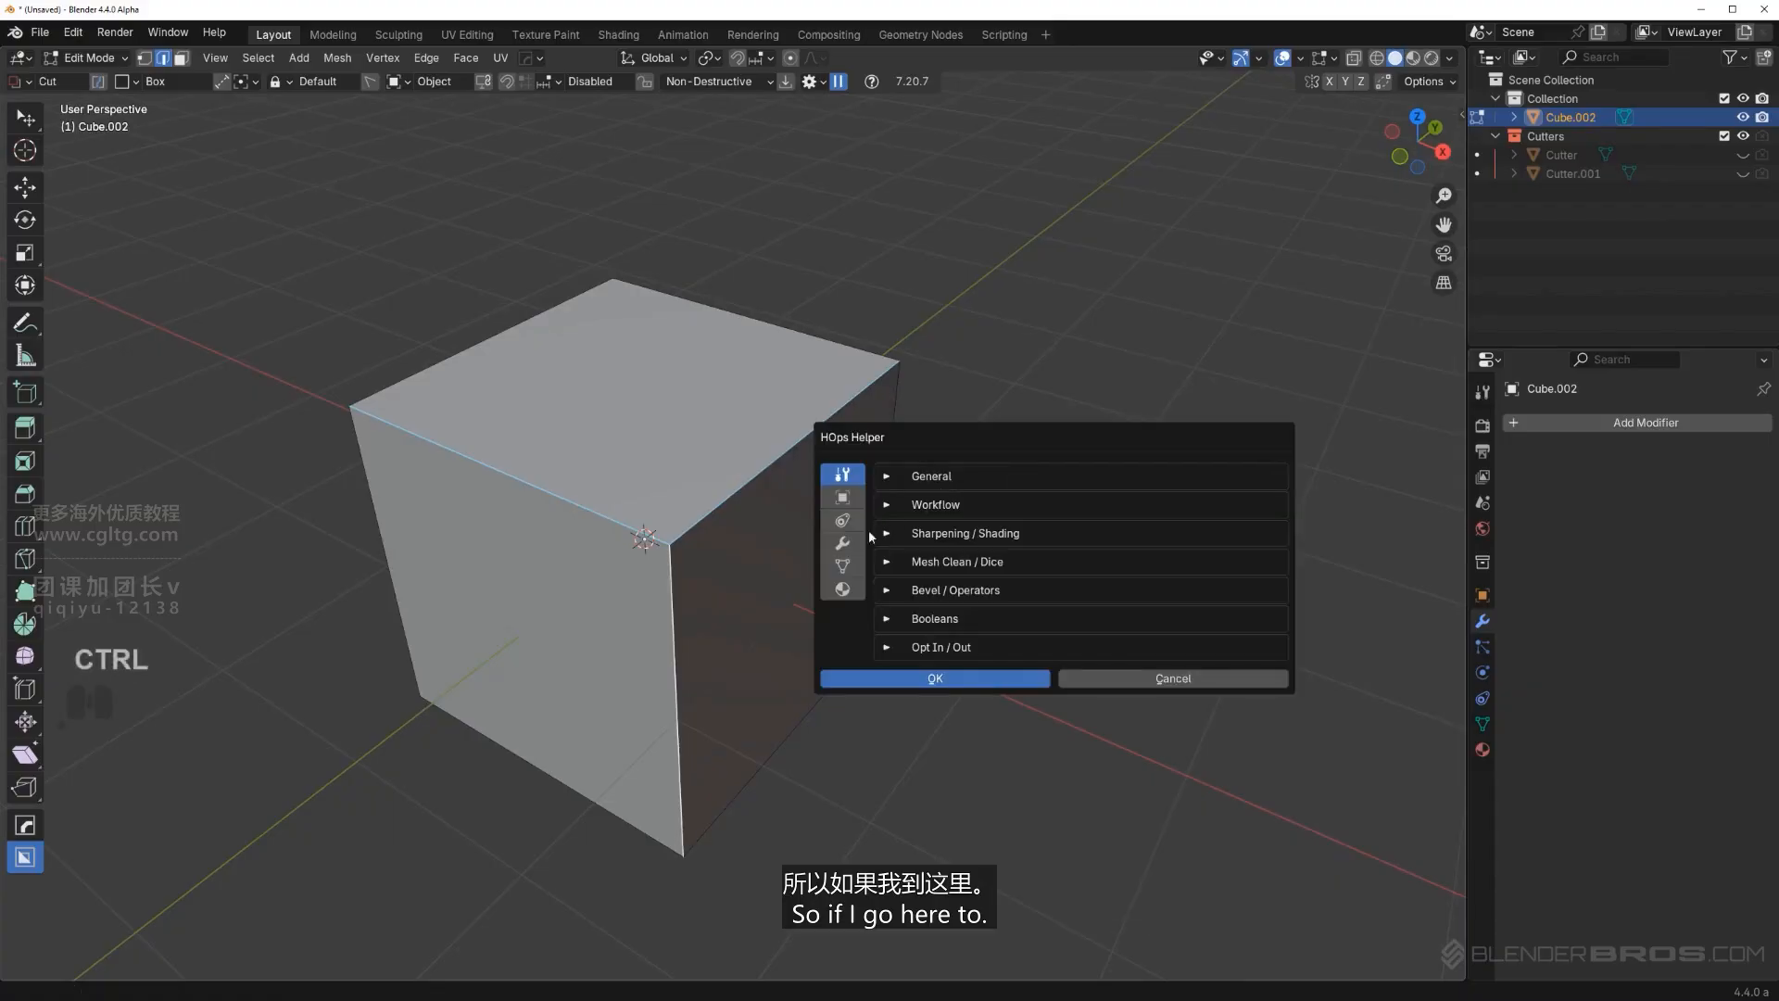
left_click(903, 532)
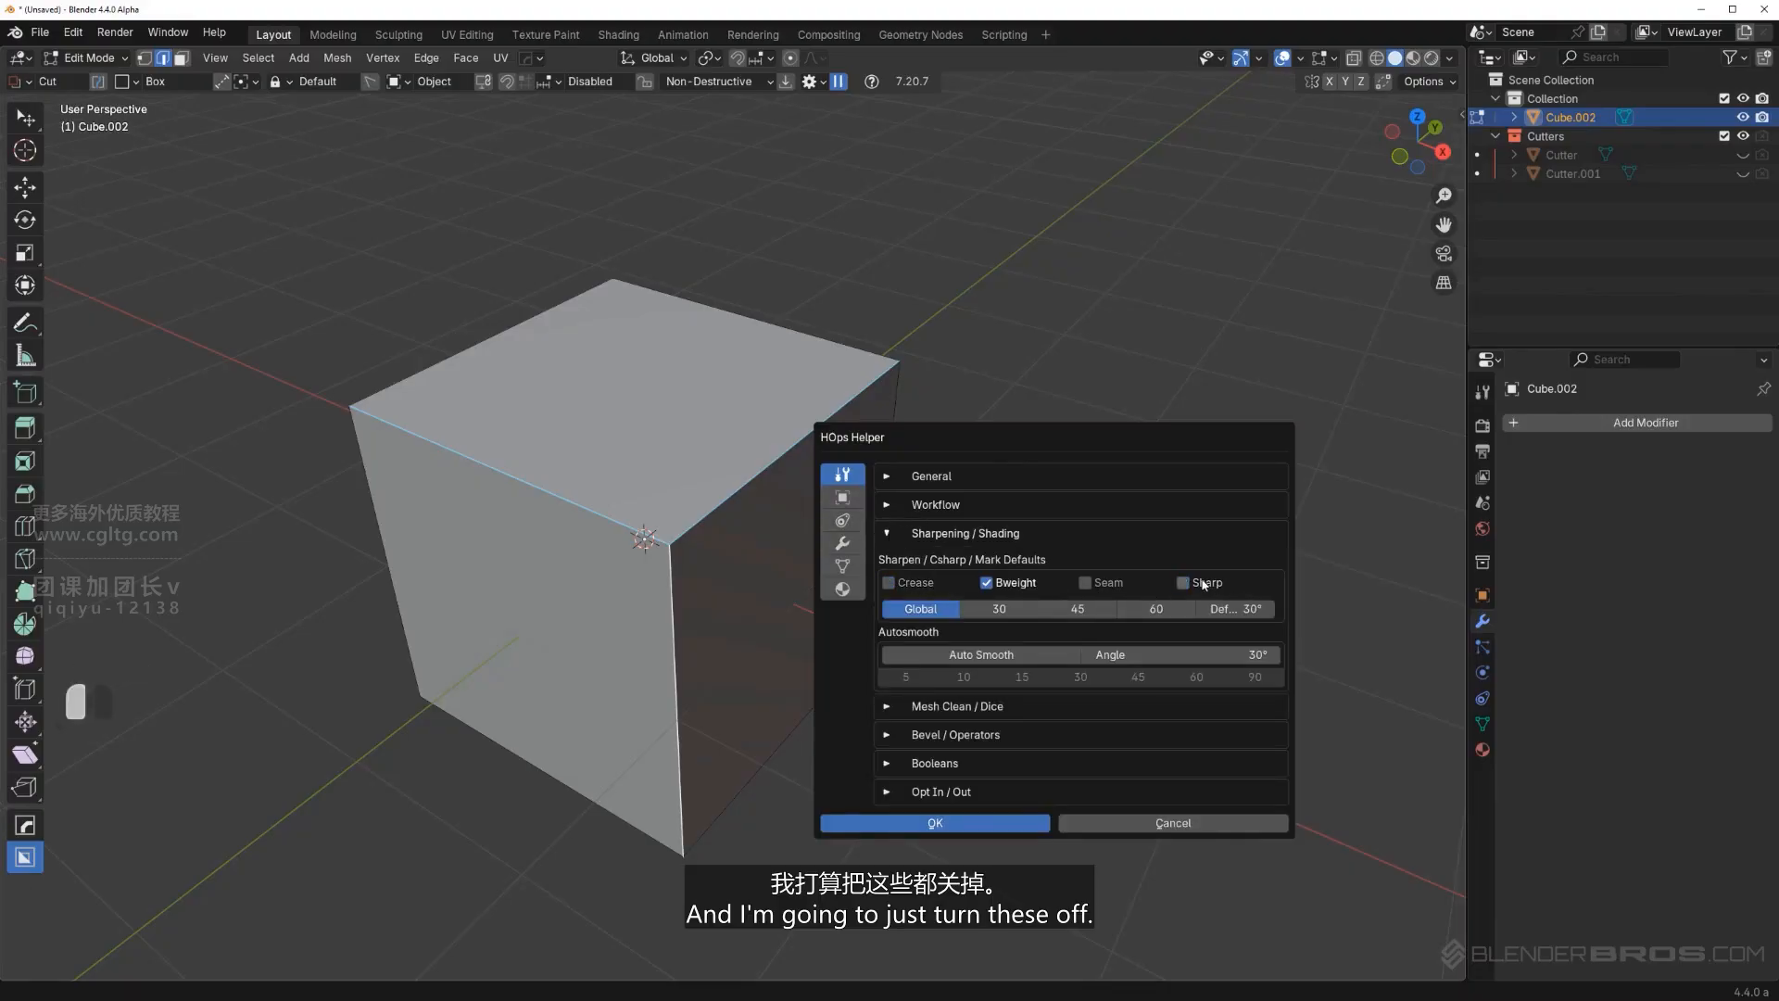
left_click(978, 826)
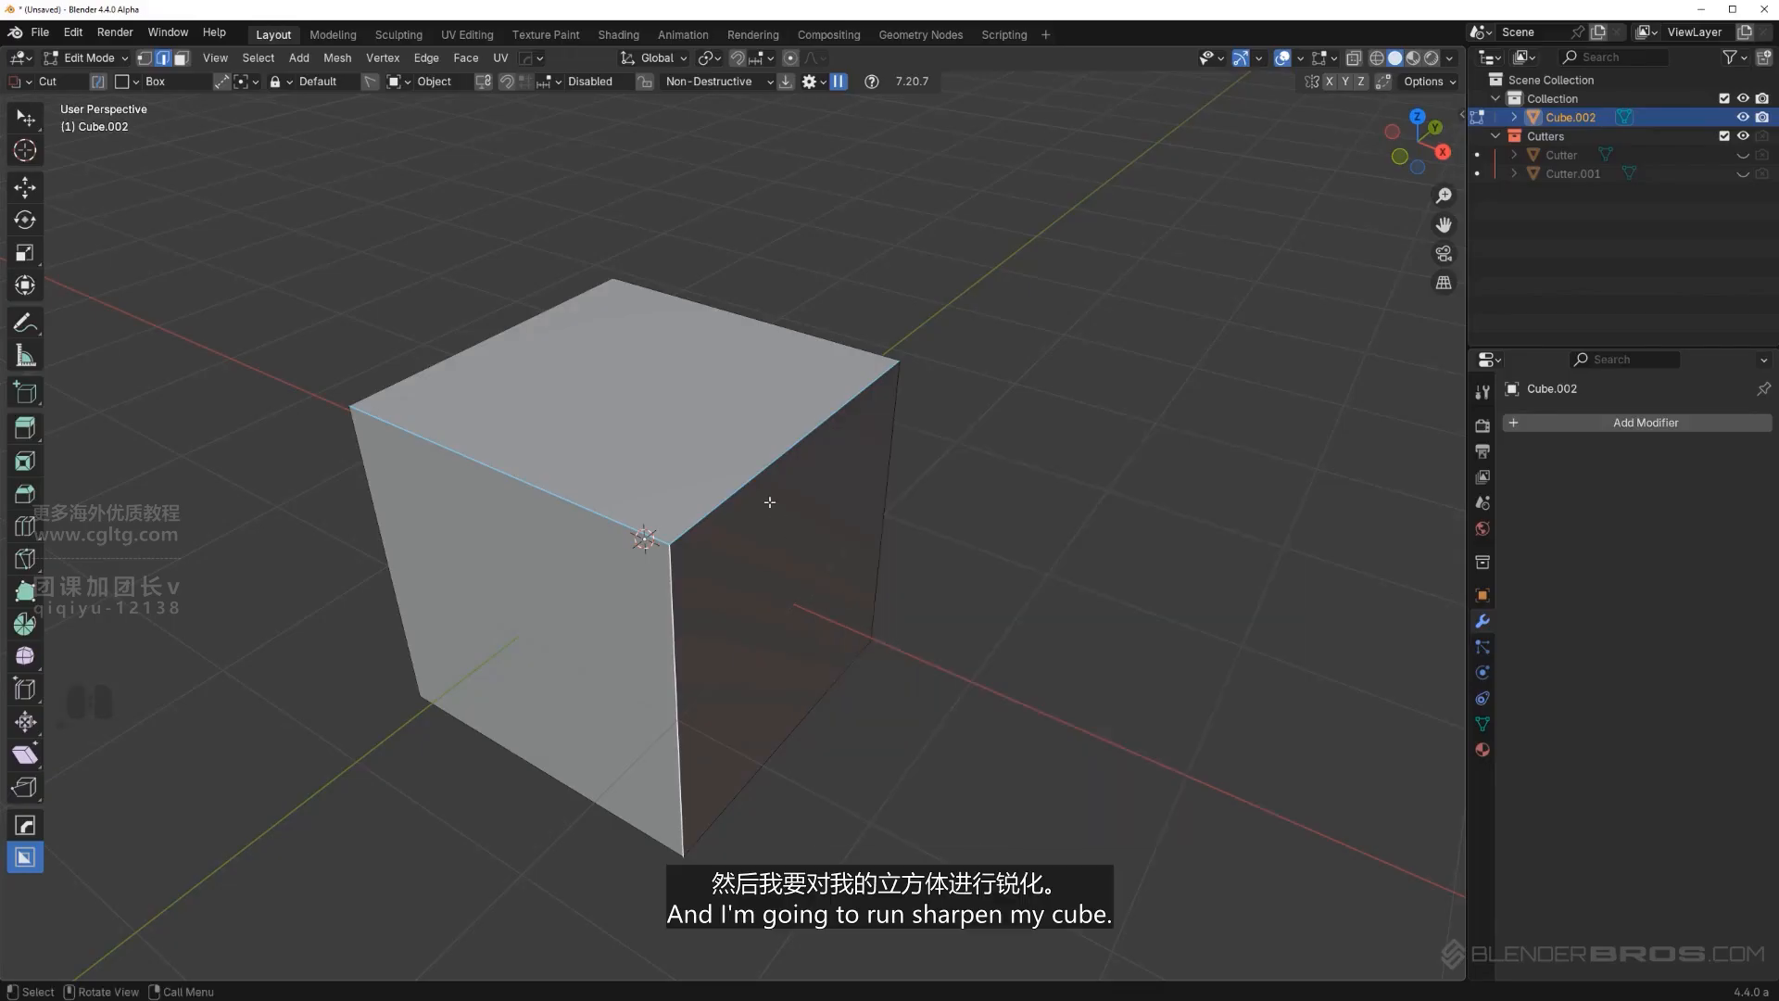
Run HardOps Sharpen on the whole cube and inspect its edge marks in Edit Mode.
key("Tab")
key("q")
left_click(731, 378)
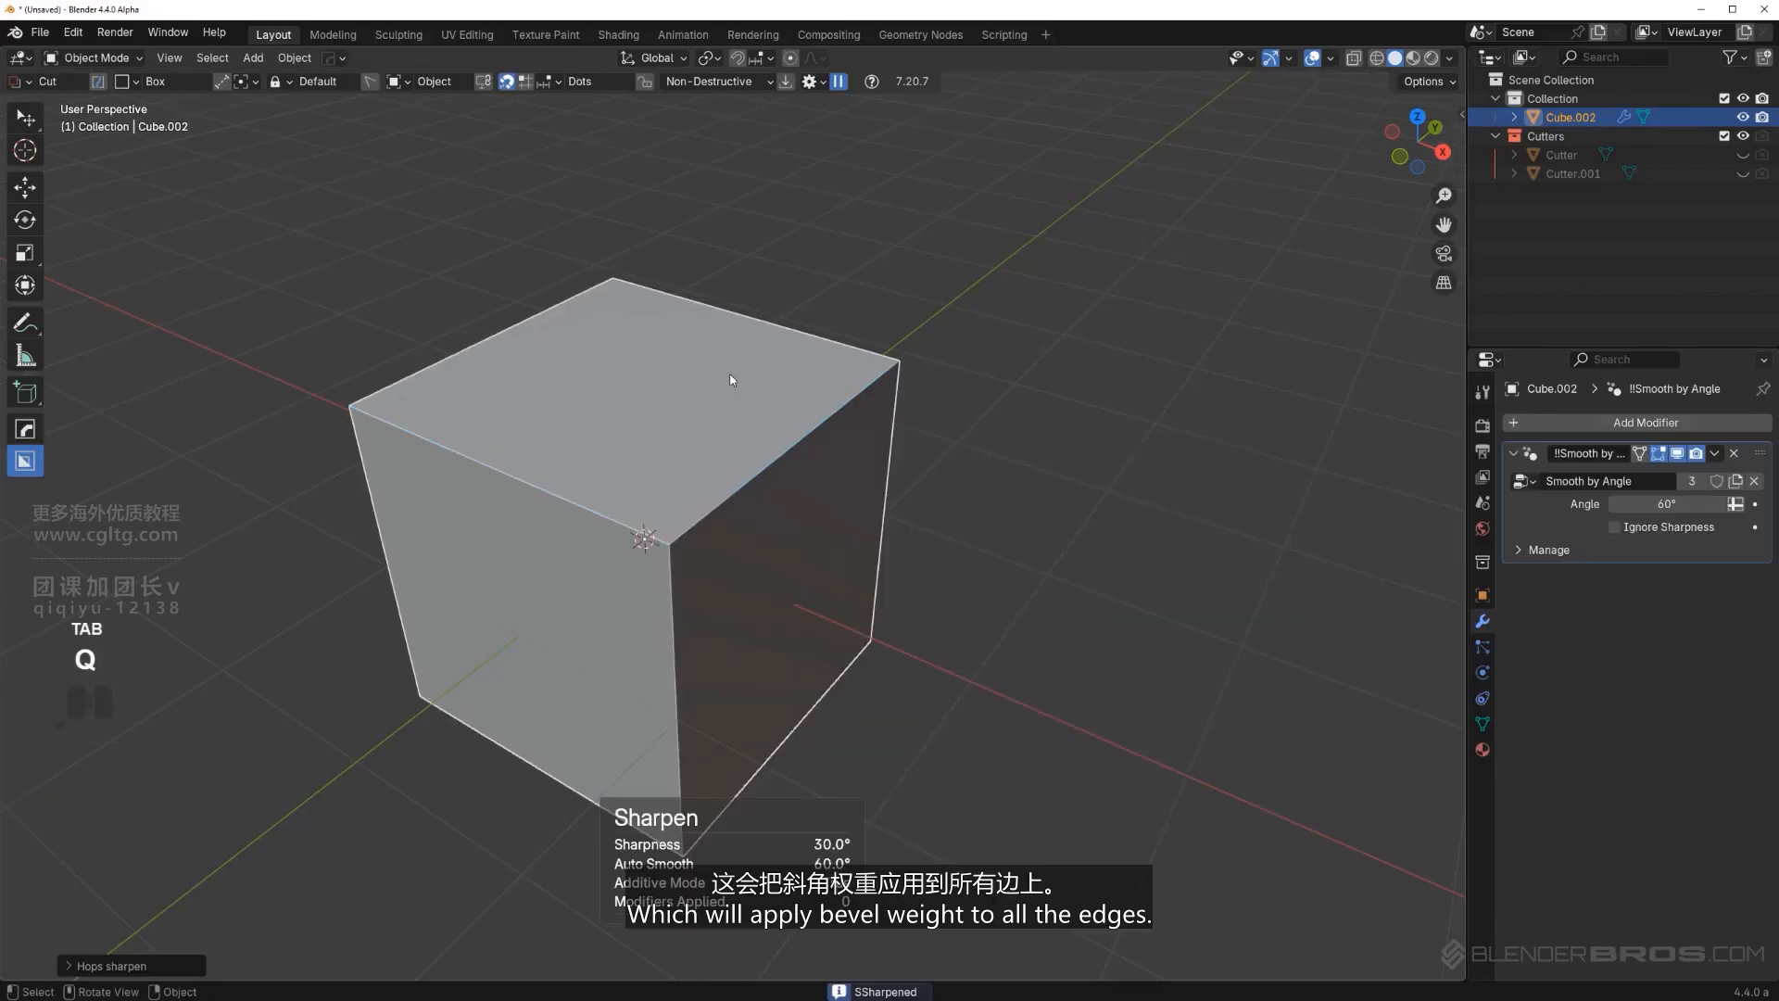
key("Tab")
scroll(743, 495, "up", 2)
middle_click_drag(743, 493, 426, 454)
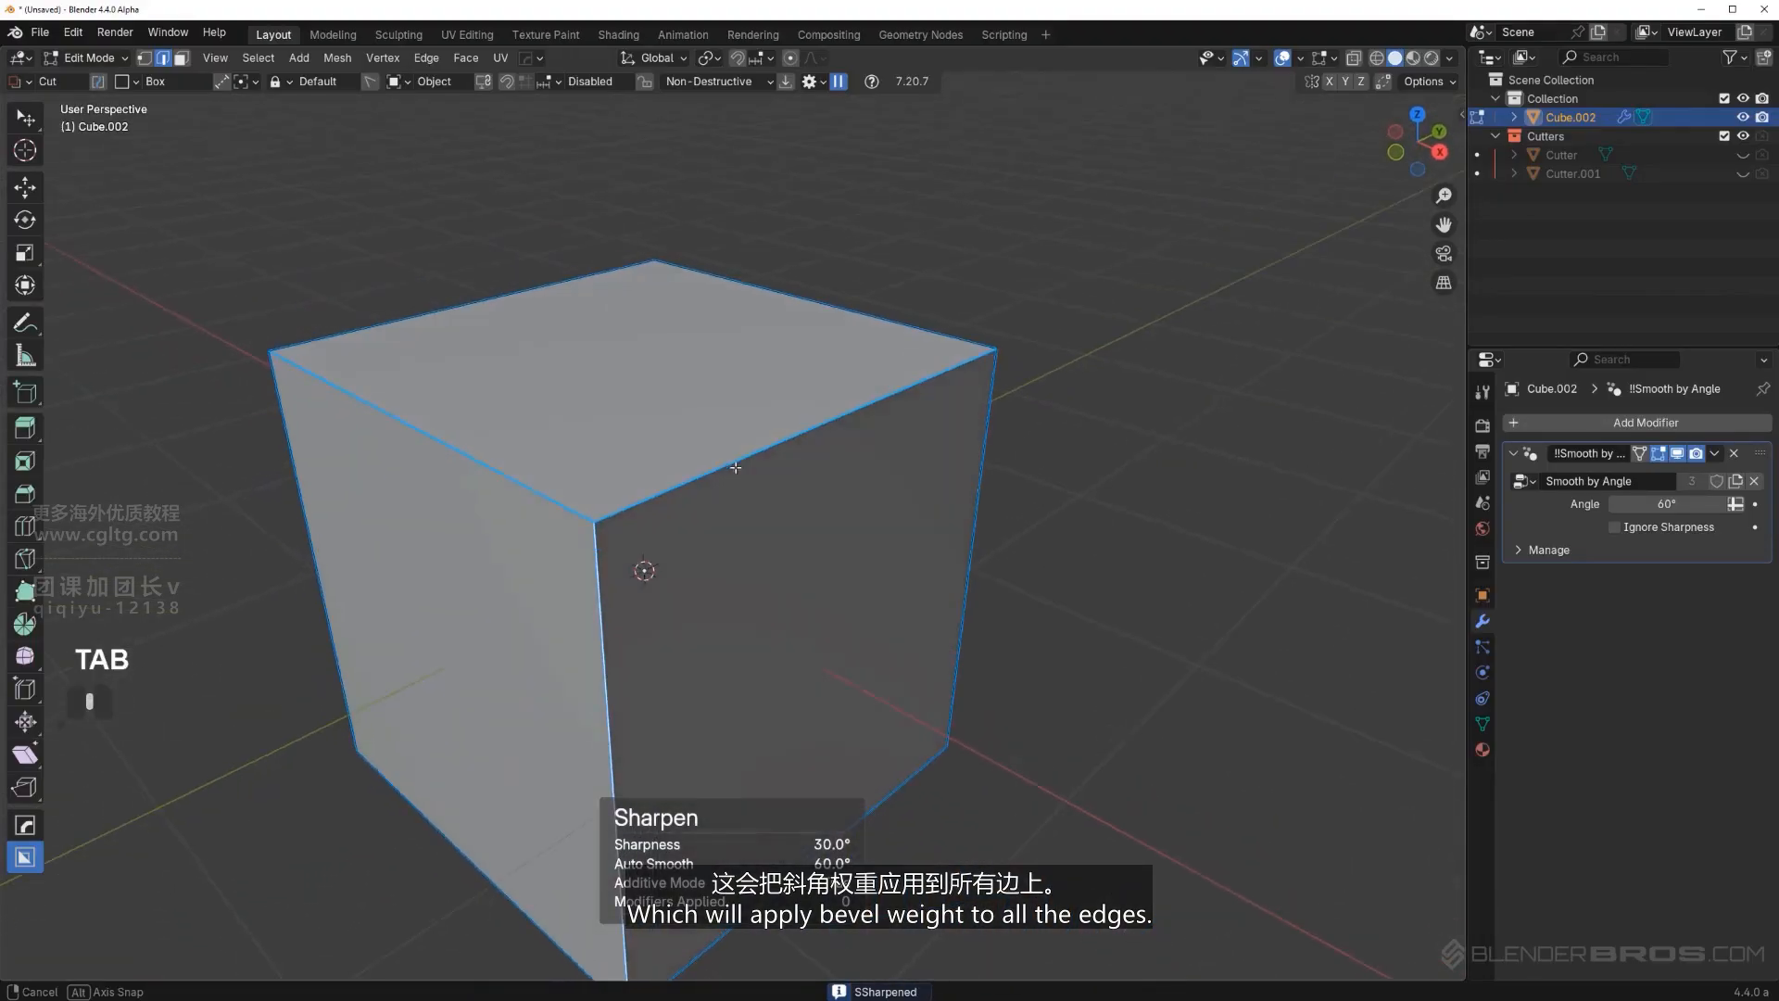
Add a HardOps Bevel to the cube and set the bevel modifier's Limit Method to Weight.
key("Tab")
key("q")
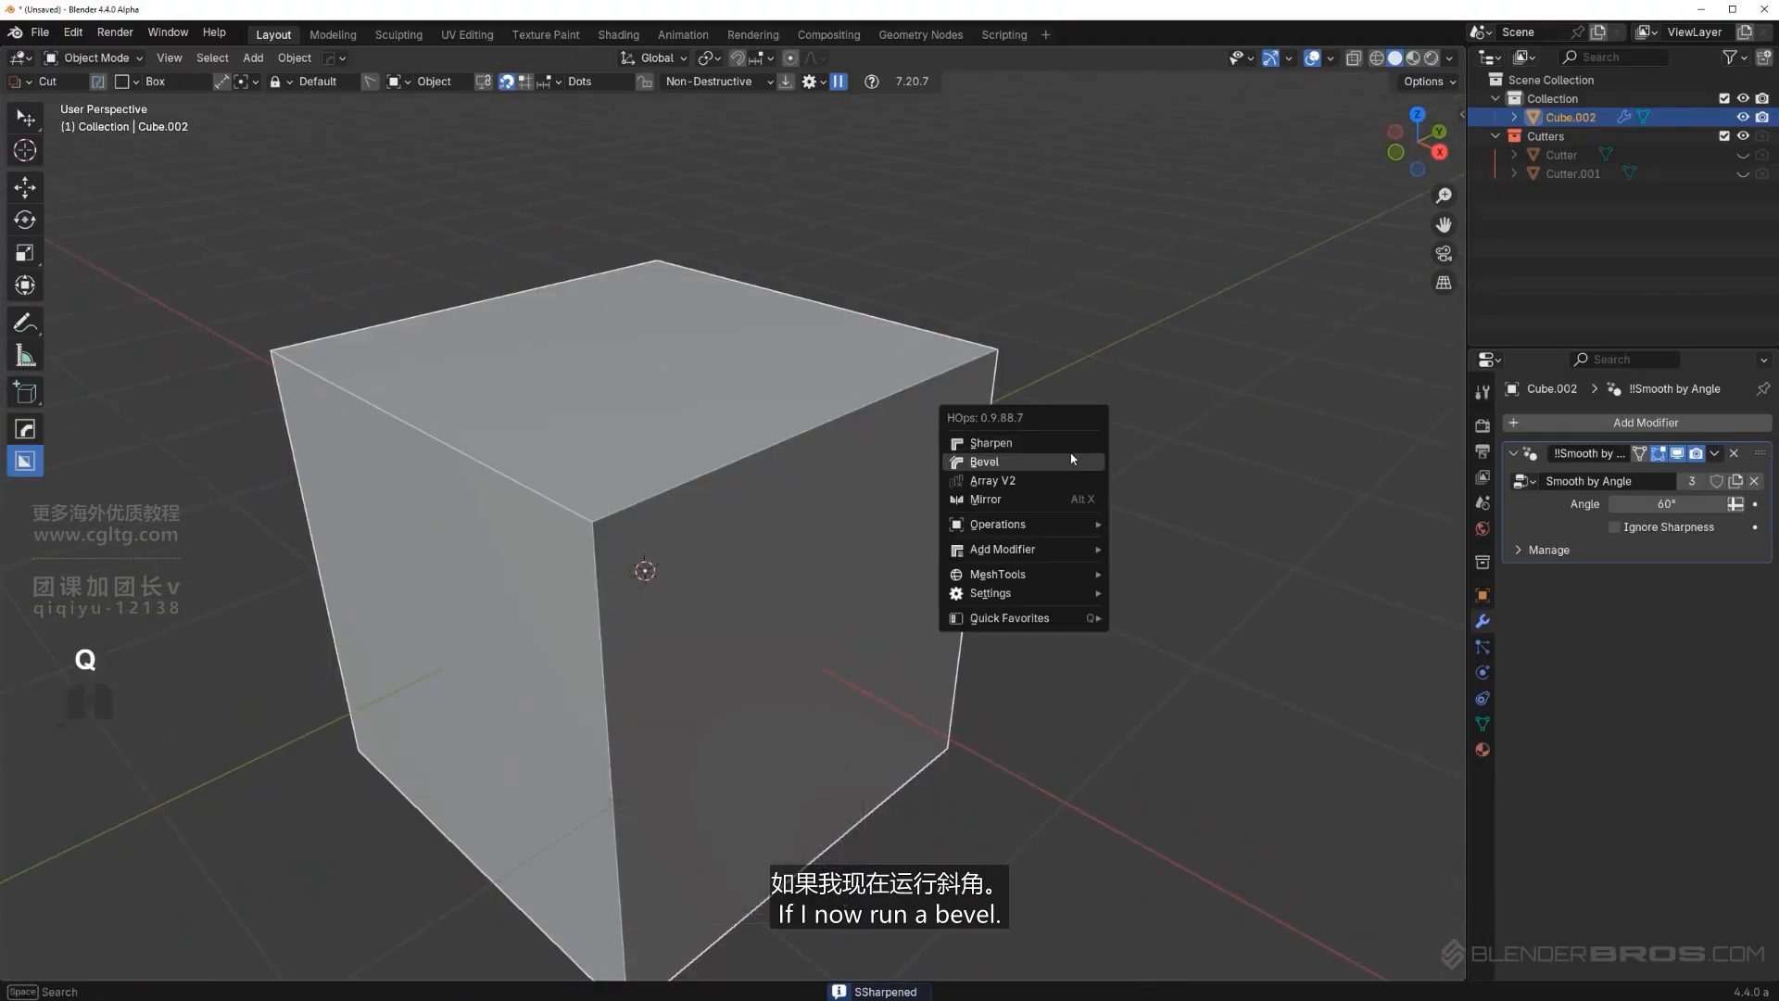
left_click(1067, 460)
left_click(1063, 459)
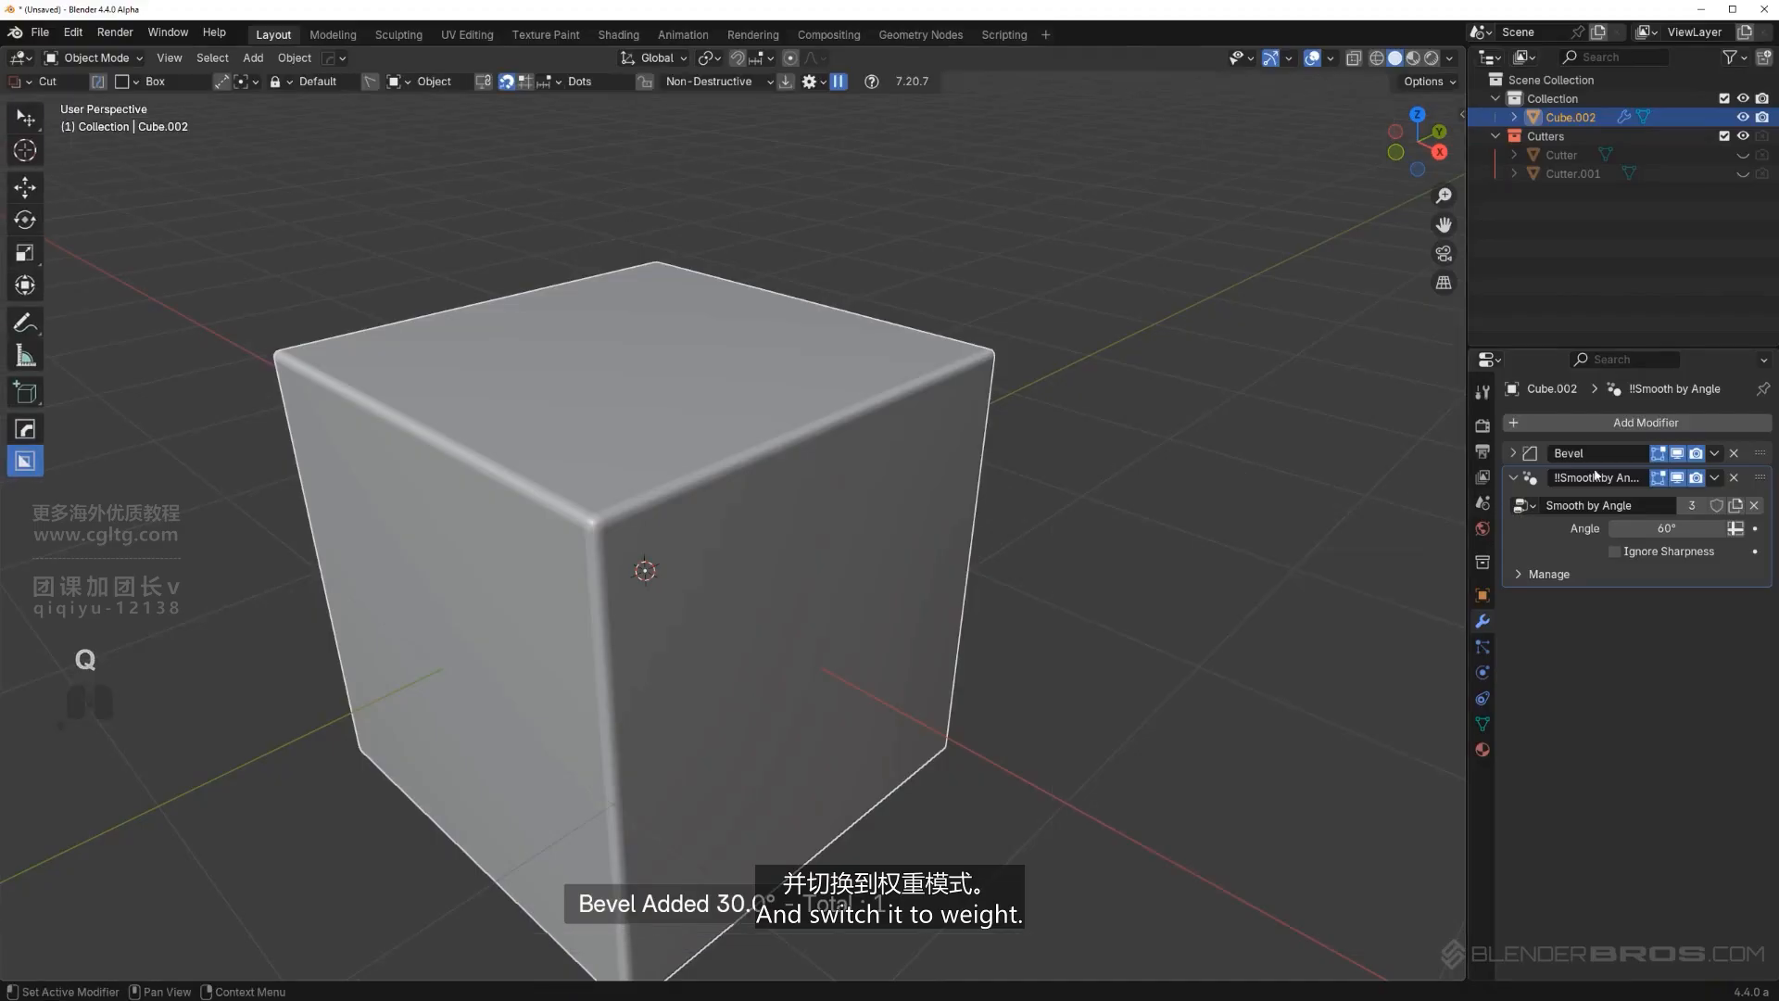
left_click(1518, 454)
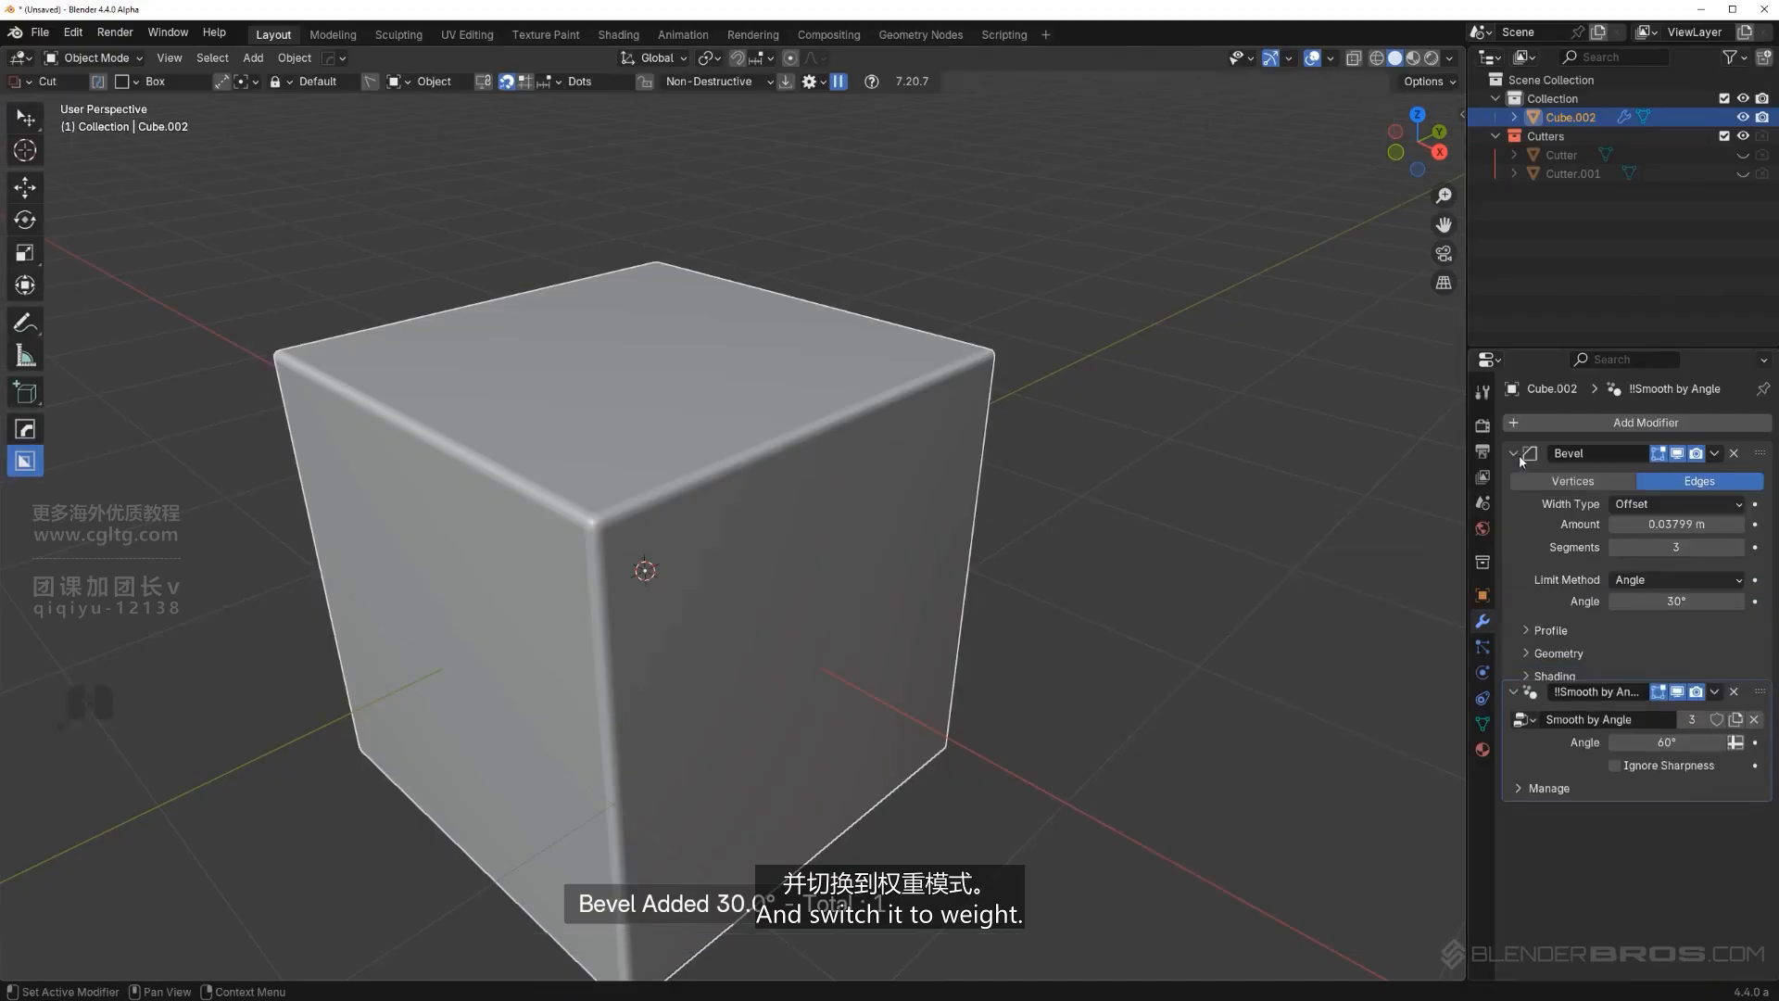
left_click(1705, 580)
left_click(1659, 641)
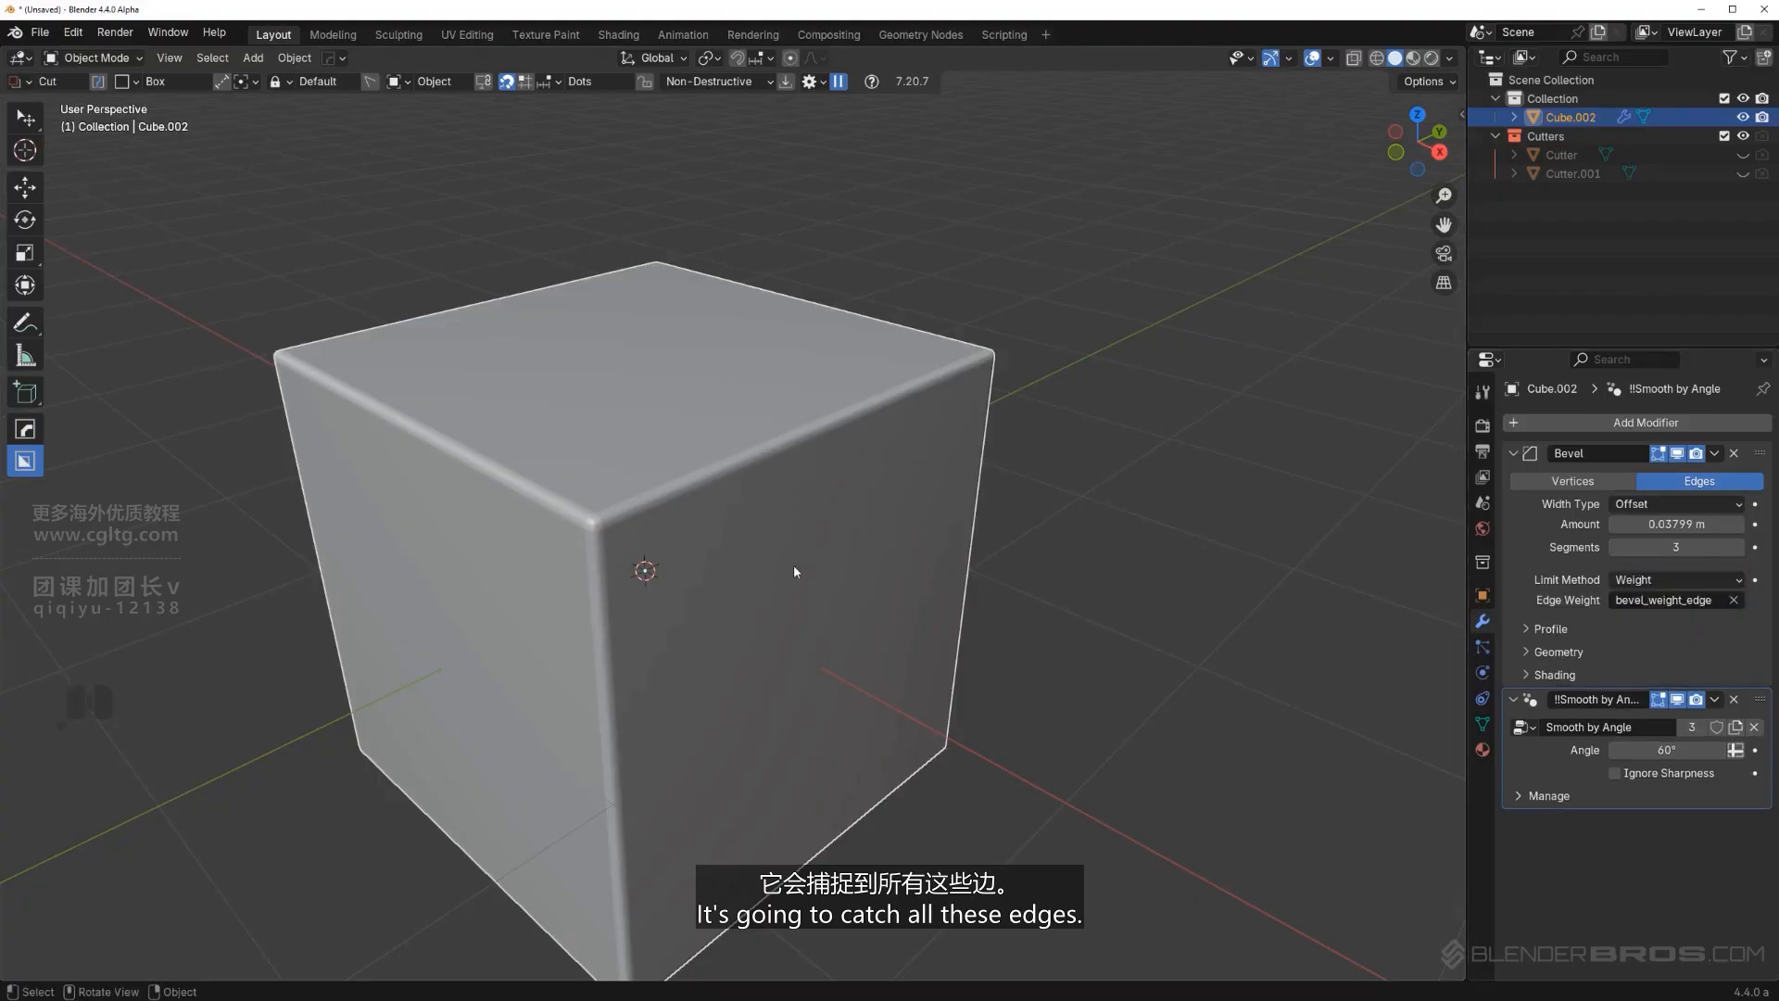
Add a Weighted Normal modifier to the cube through HardOps Sharpen.
key("q")
left_click(825, 397, "alt")
middle_click_drag(824, 397, 820, 436)
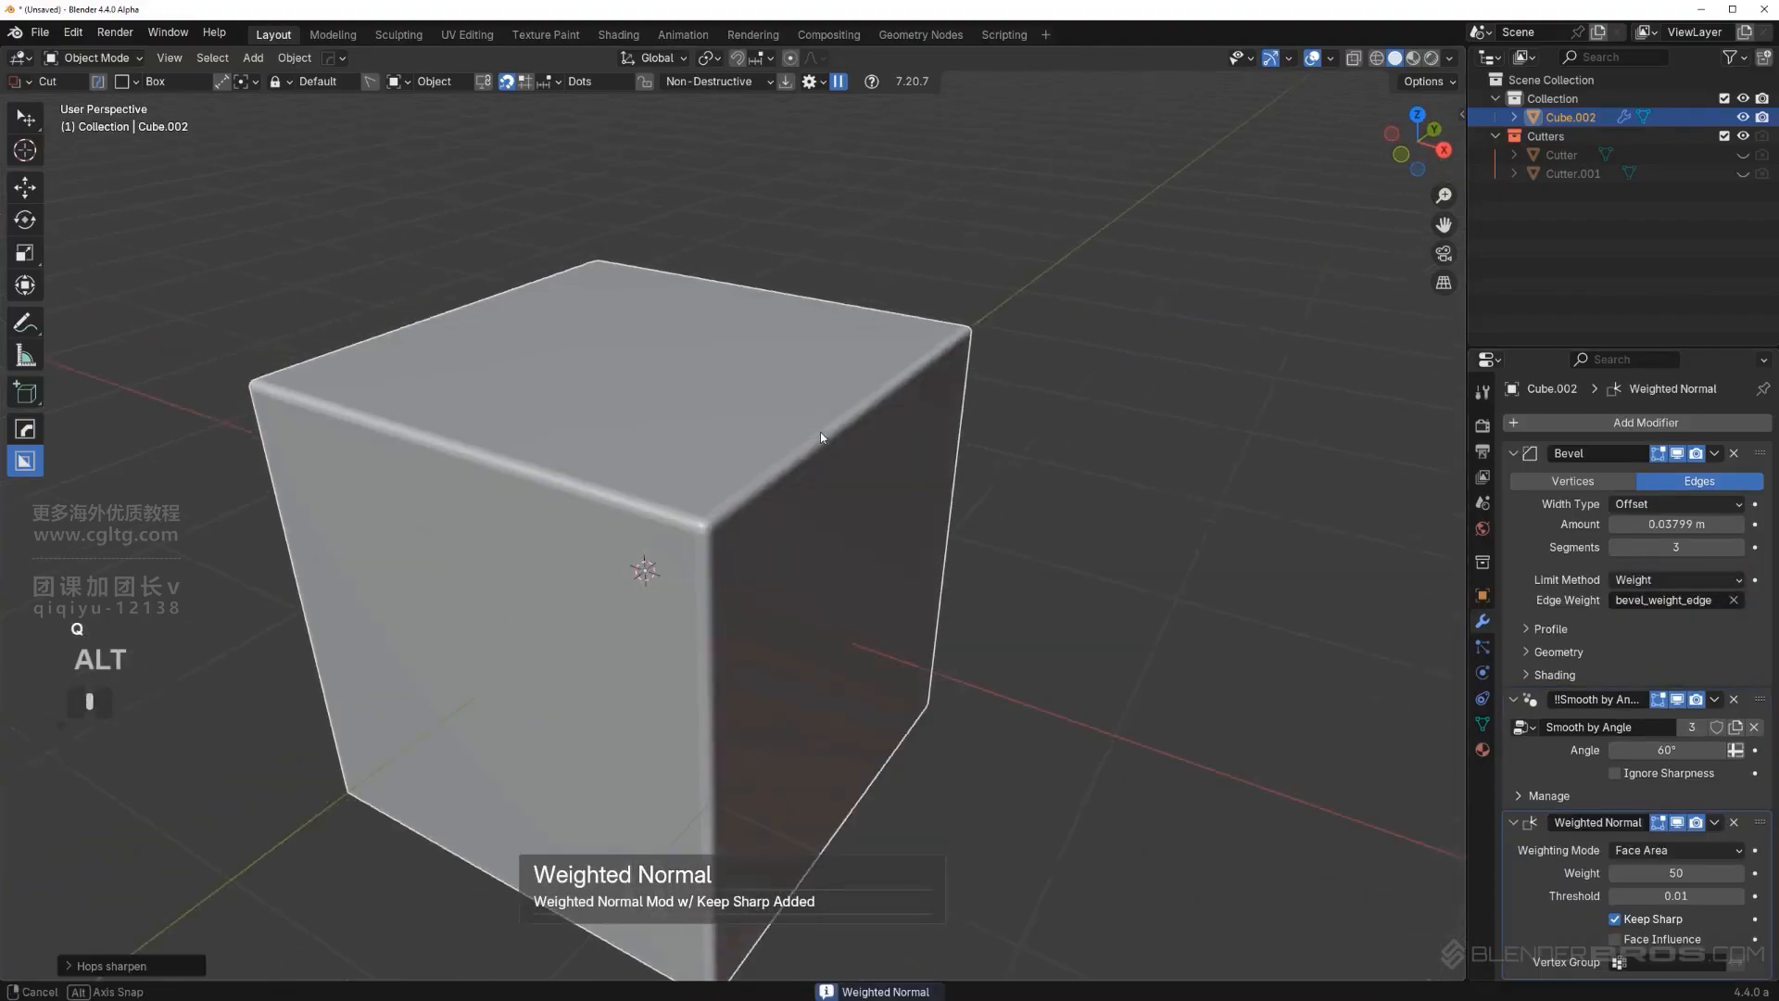
Cut an edge loop around the cube's middle in Edit Mode, leaving its top edge selected.
key("Tab")
key("ctrl+r")
left_click(549, 483)
key("ctrl+z")
key("ctrl+z")
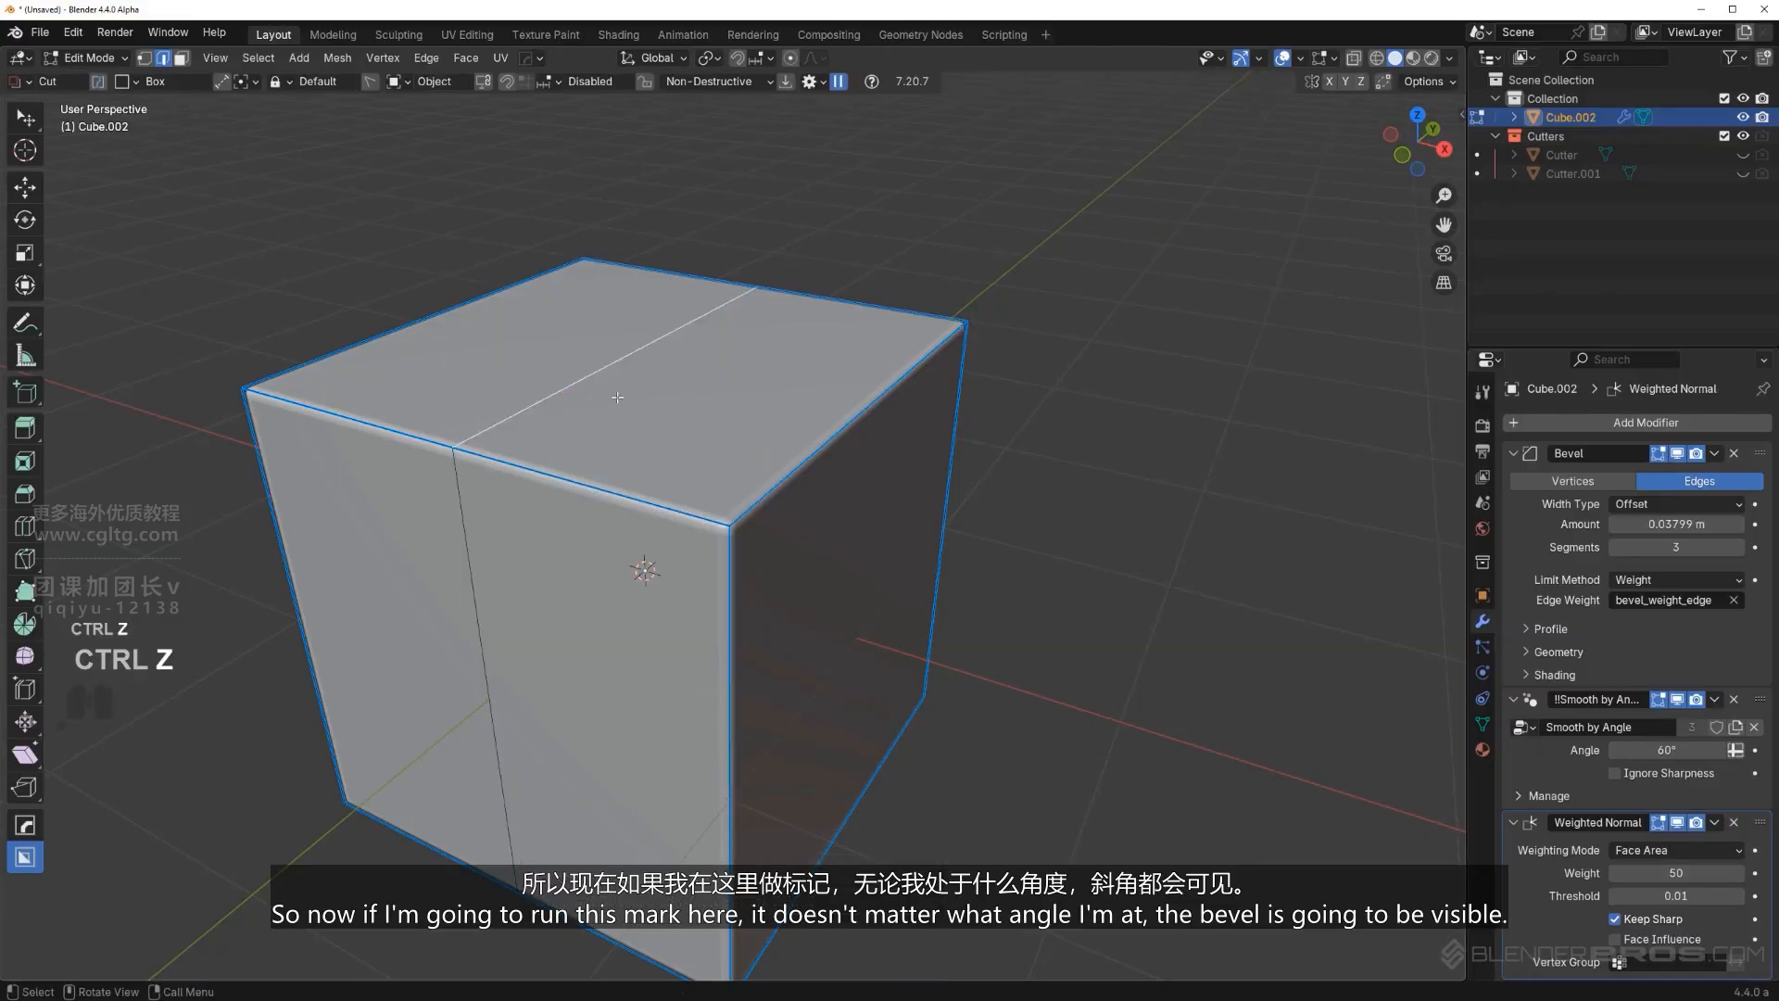
Mark the loop's top edge with HardOps Mark and raise it about 0.09 m along global Z.
scroll(700, 398, "up", 2)
middle_click_drag(699, 399, 771, 426, "shift")
key("q")
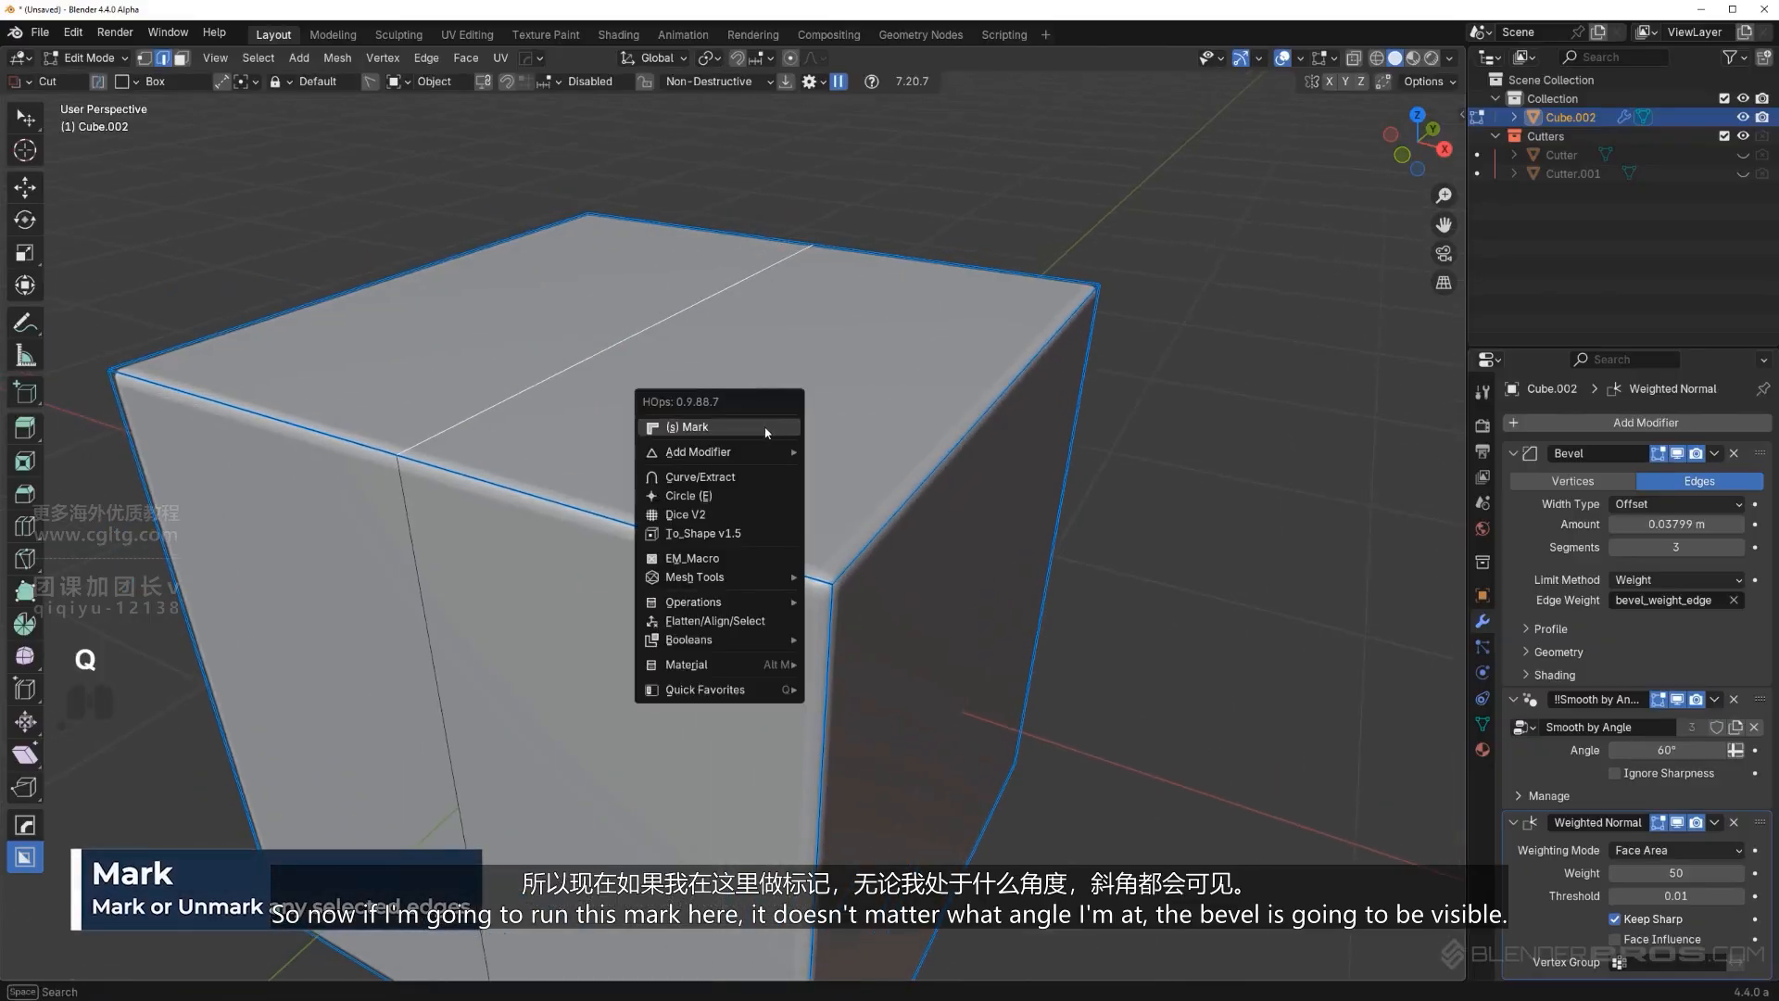
left_click(766, 430)
key("z")
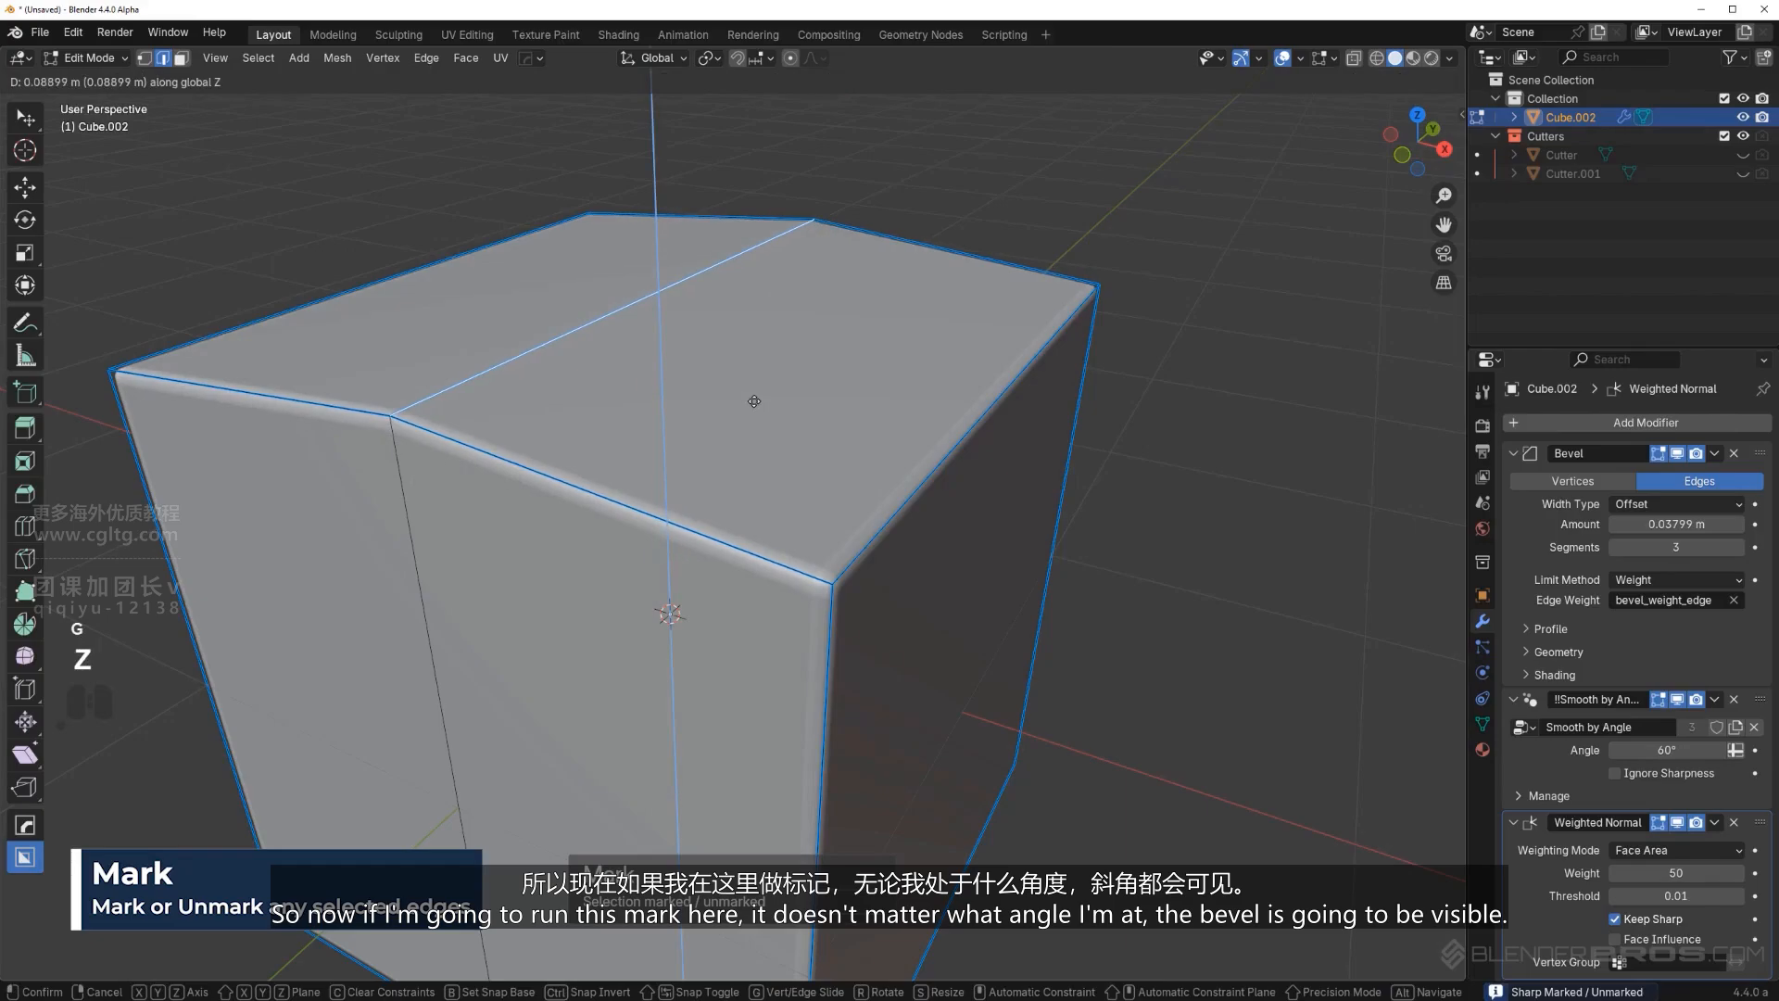
left_click(753, 397)
key("Tab")
middle_click_drag(745, 249, 771, 273)
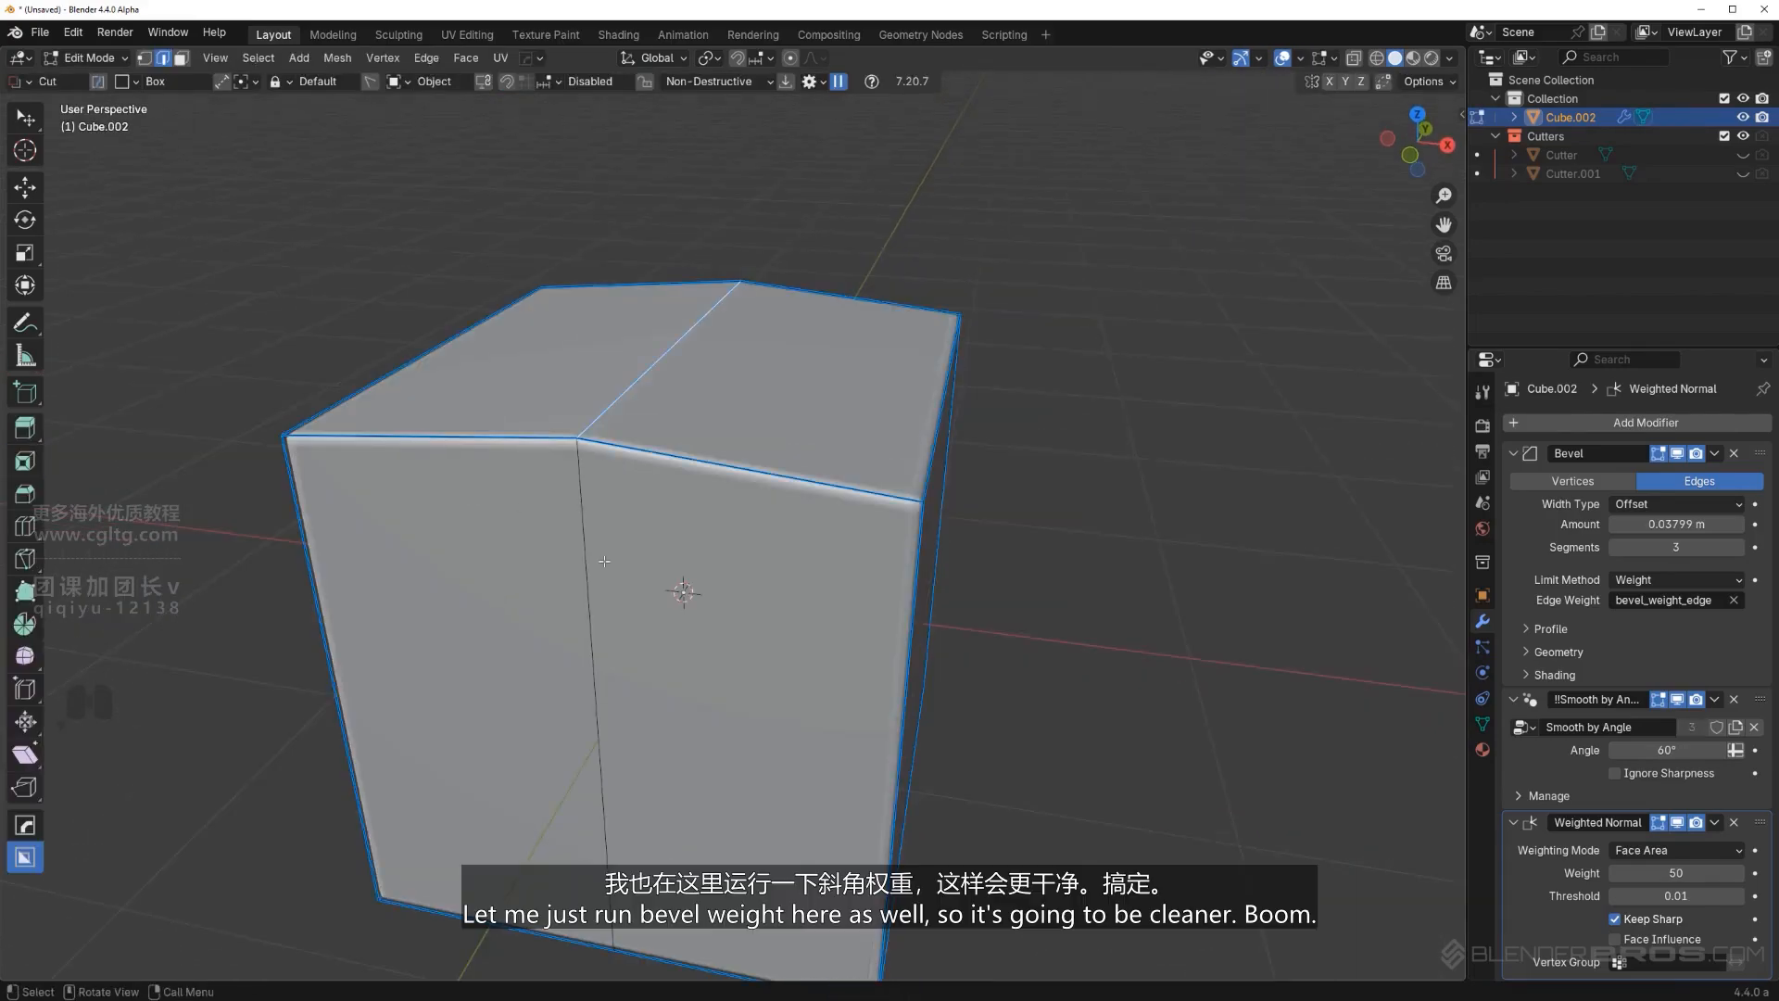
Mark the loop's vertical side edges with HardOps Mark so the bevel weight continues across the mesh.
middle_click_drag(712, 491, 991, 556)
middle_click_drag(996, 940, 934, 792, "shift")
key("q")
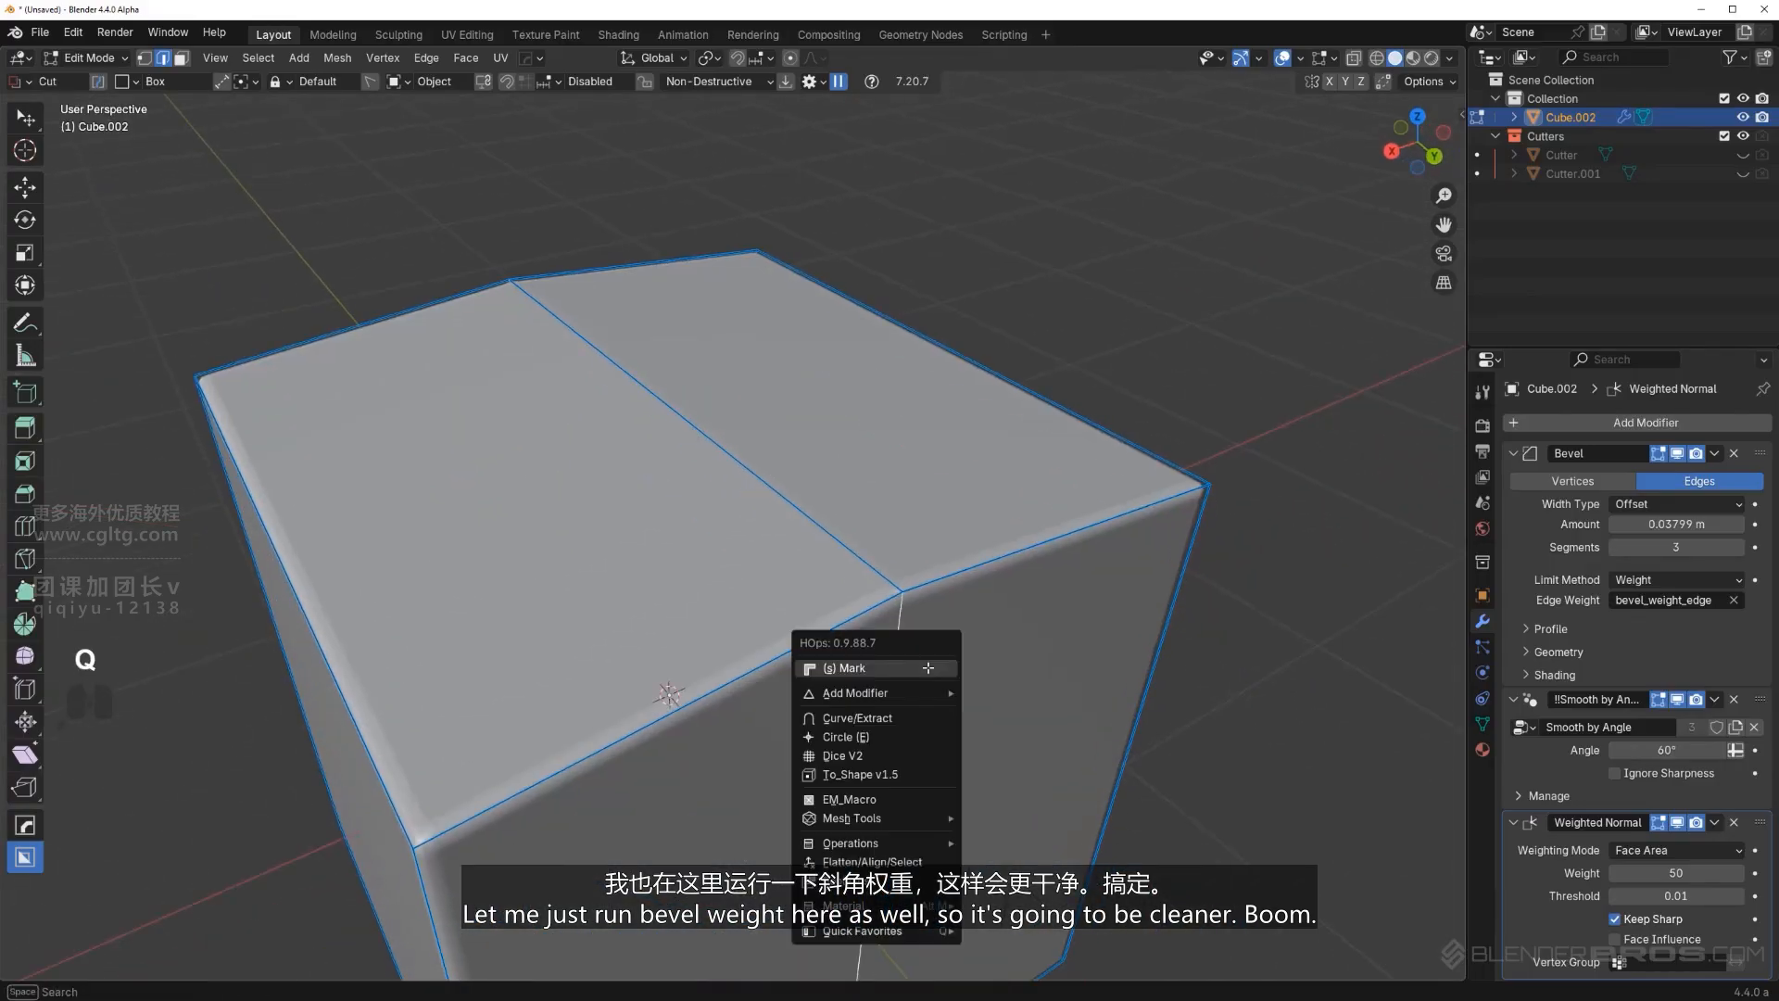
left_click(931, 673)
middle_click_drag(931, 673, 1012, 612)
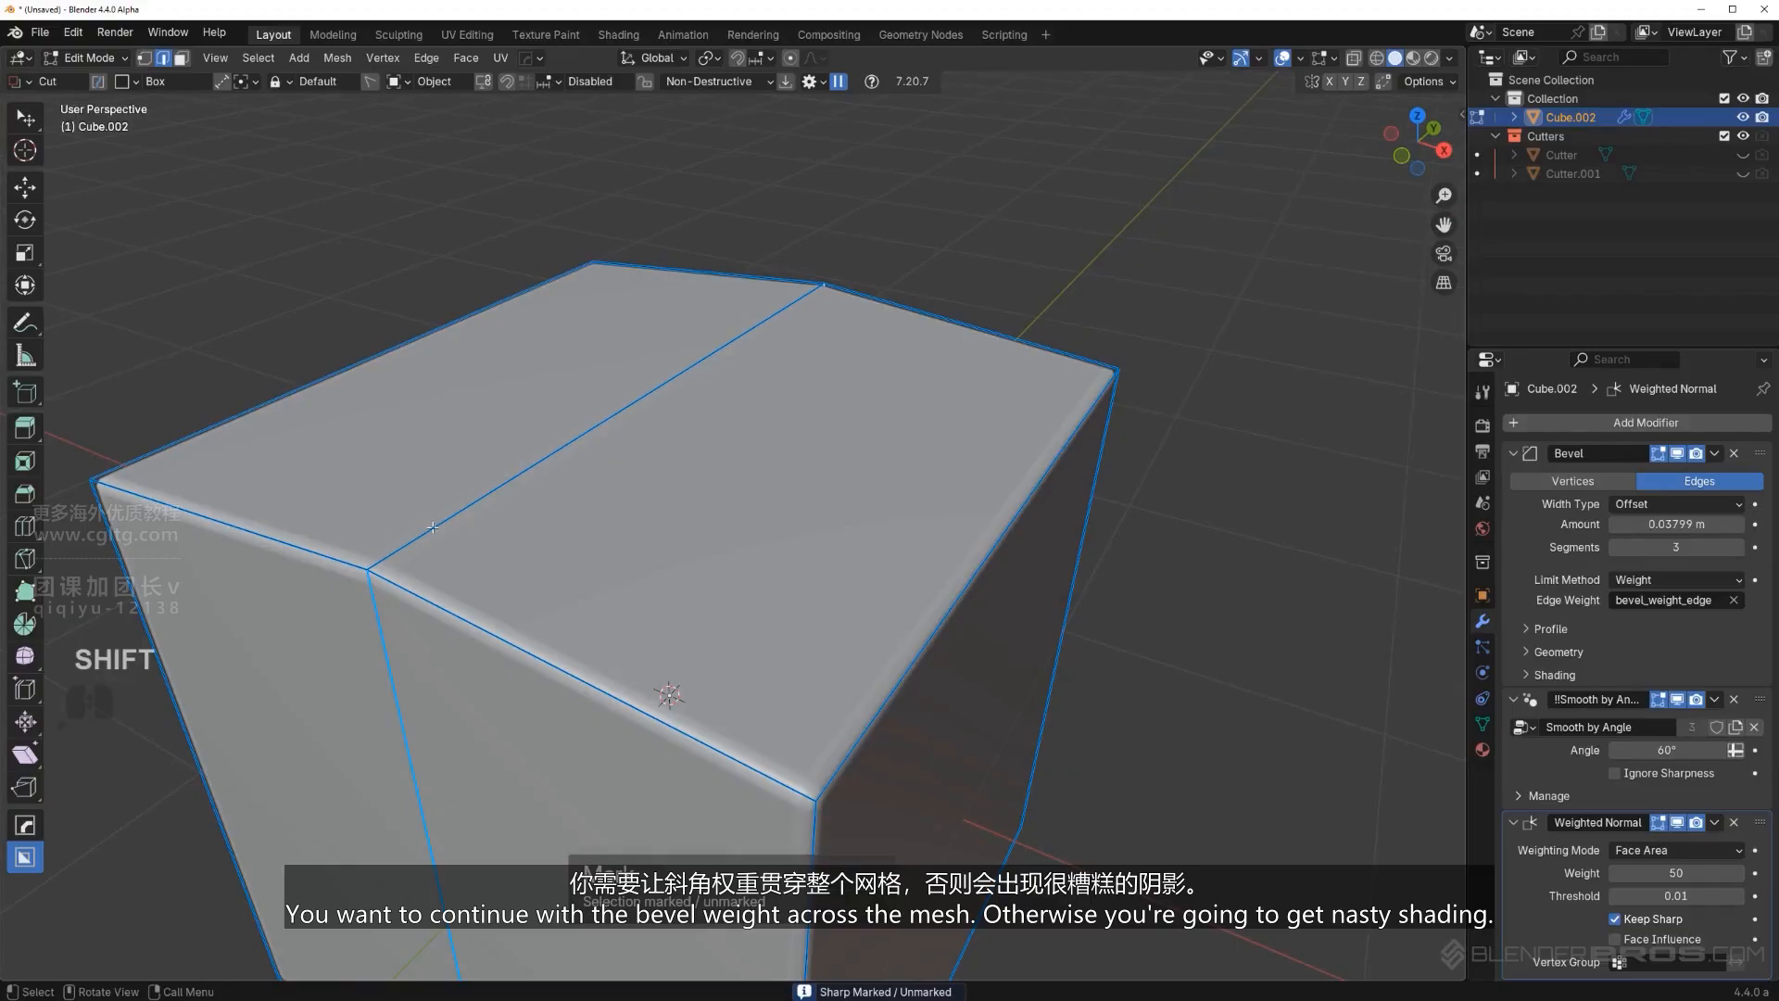
Examine the shading around the cube's raised, marked edge in Object Mode.
middle_click_drag(648, 488, 723, 436, "shift")
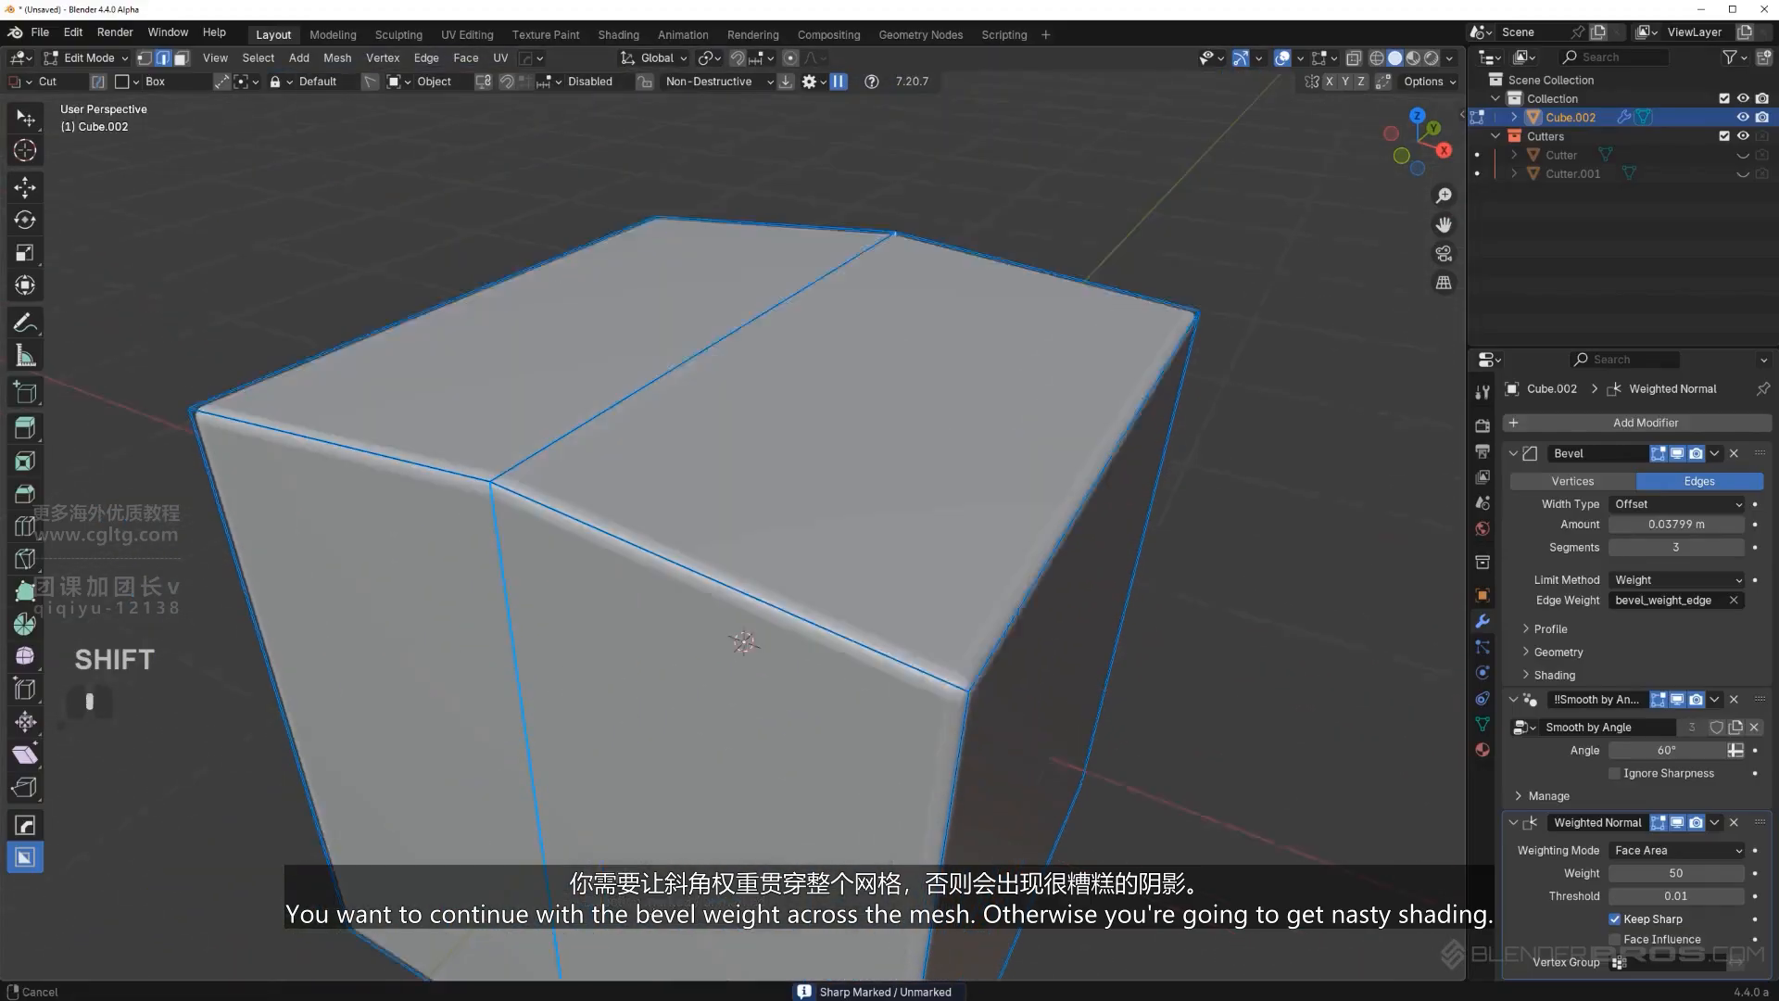
scroll(579, 426, "up", 2)
key("Tab")
middle_click_drag(579, 567, 643, 531, "shift")
scroll(389, 589, "up", 2)
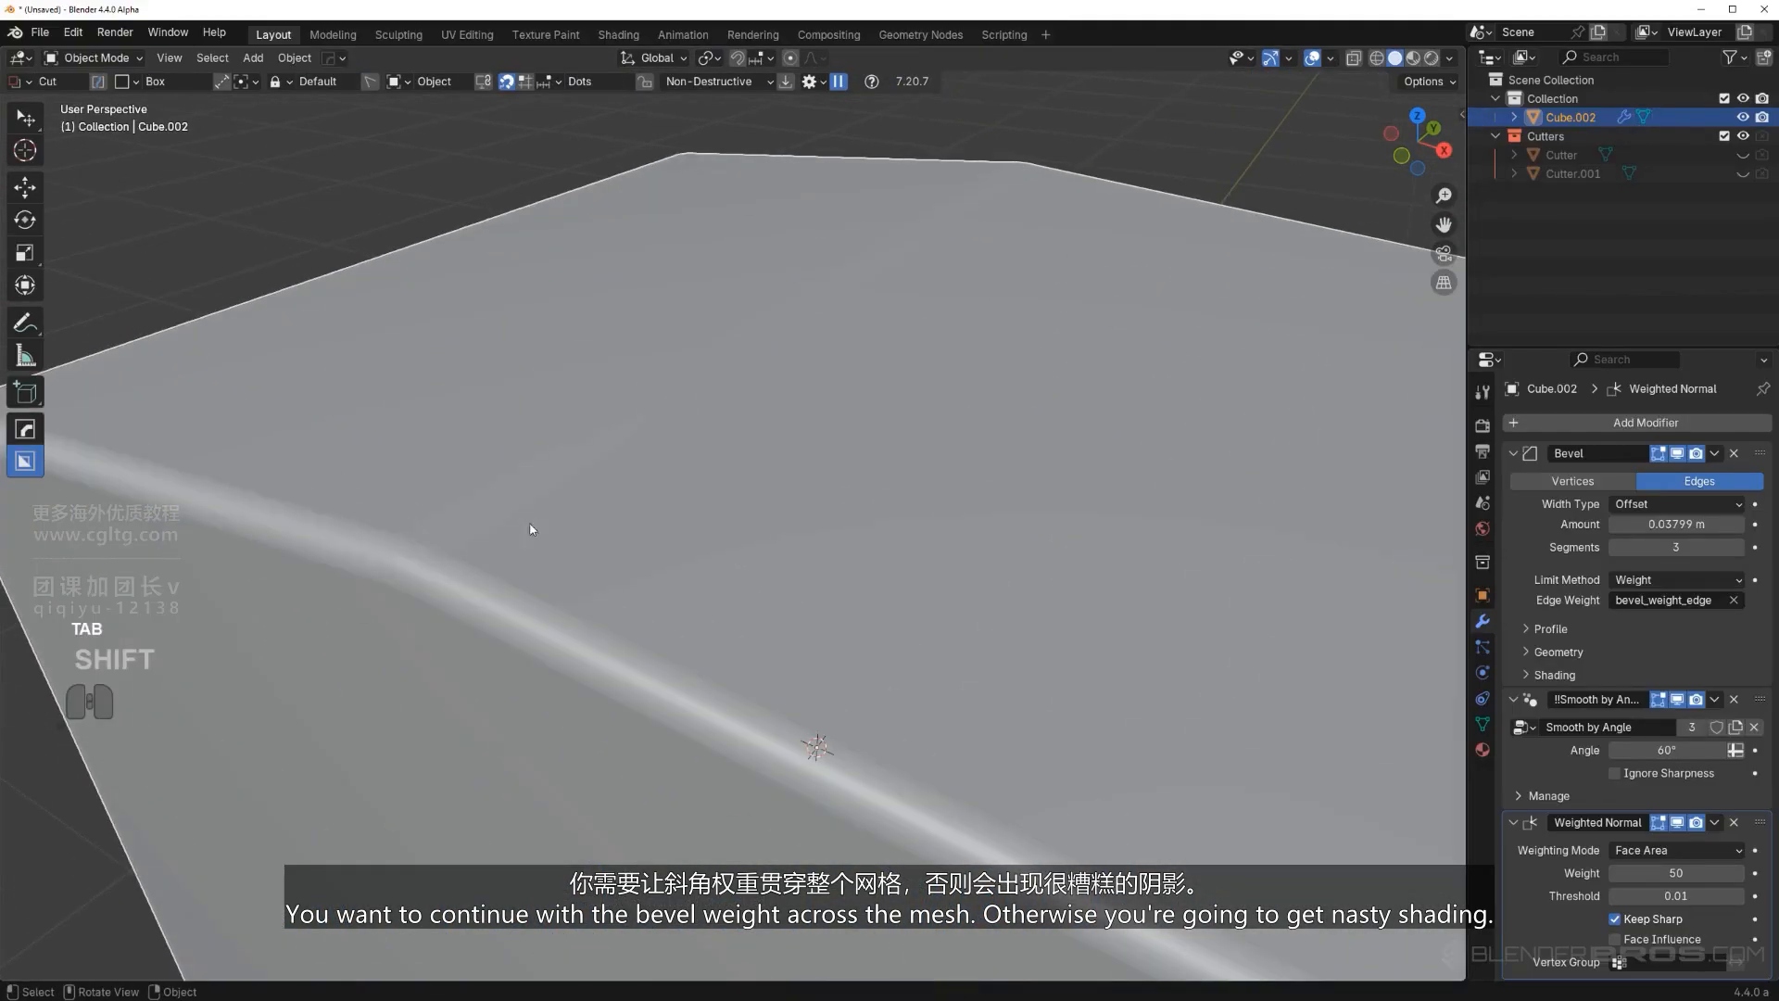
scroll(723, 481, "down", 6)
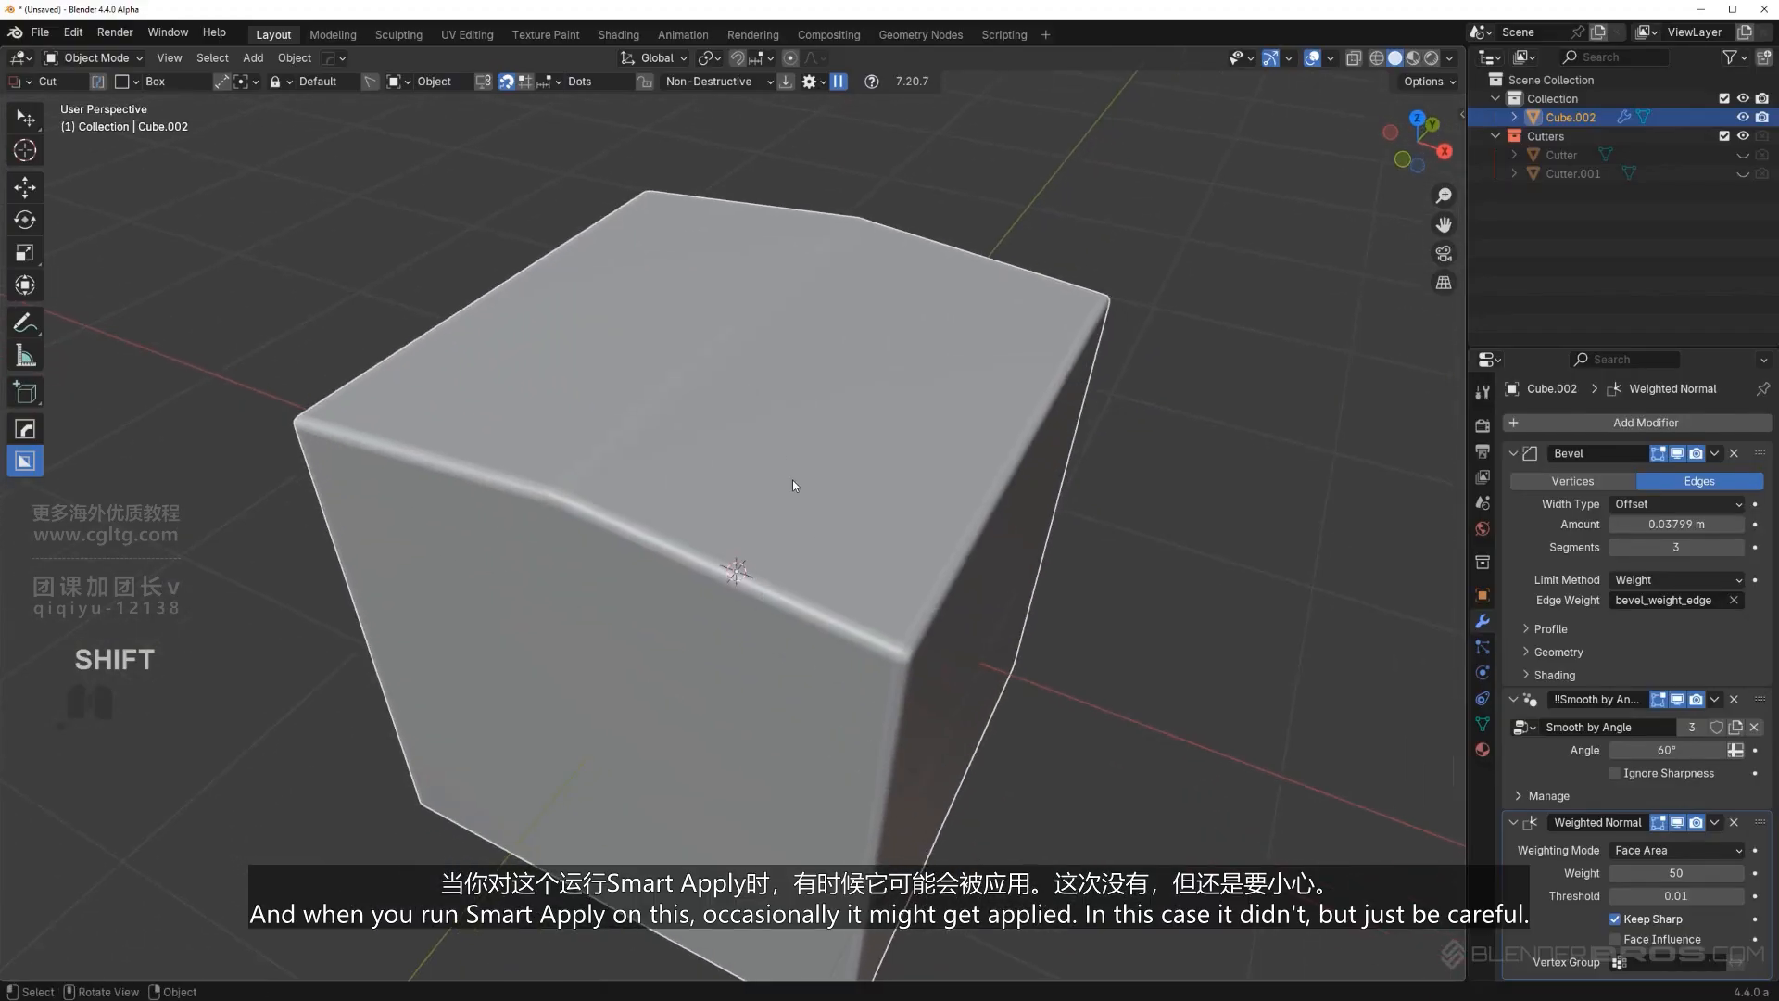
Run HardOps Smart Apply on the weight-beveled cube and inspect its mesh in Edit Mode.
key("q")
mouse_move(800, 561)
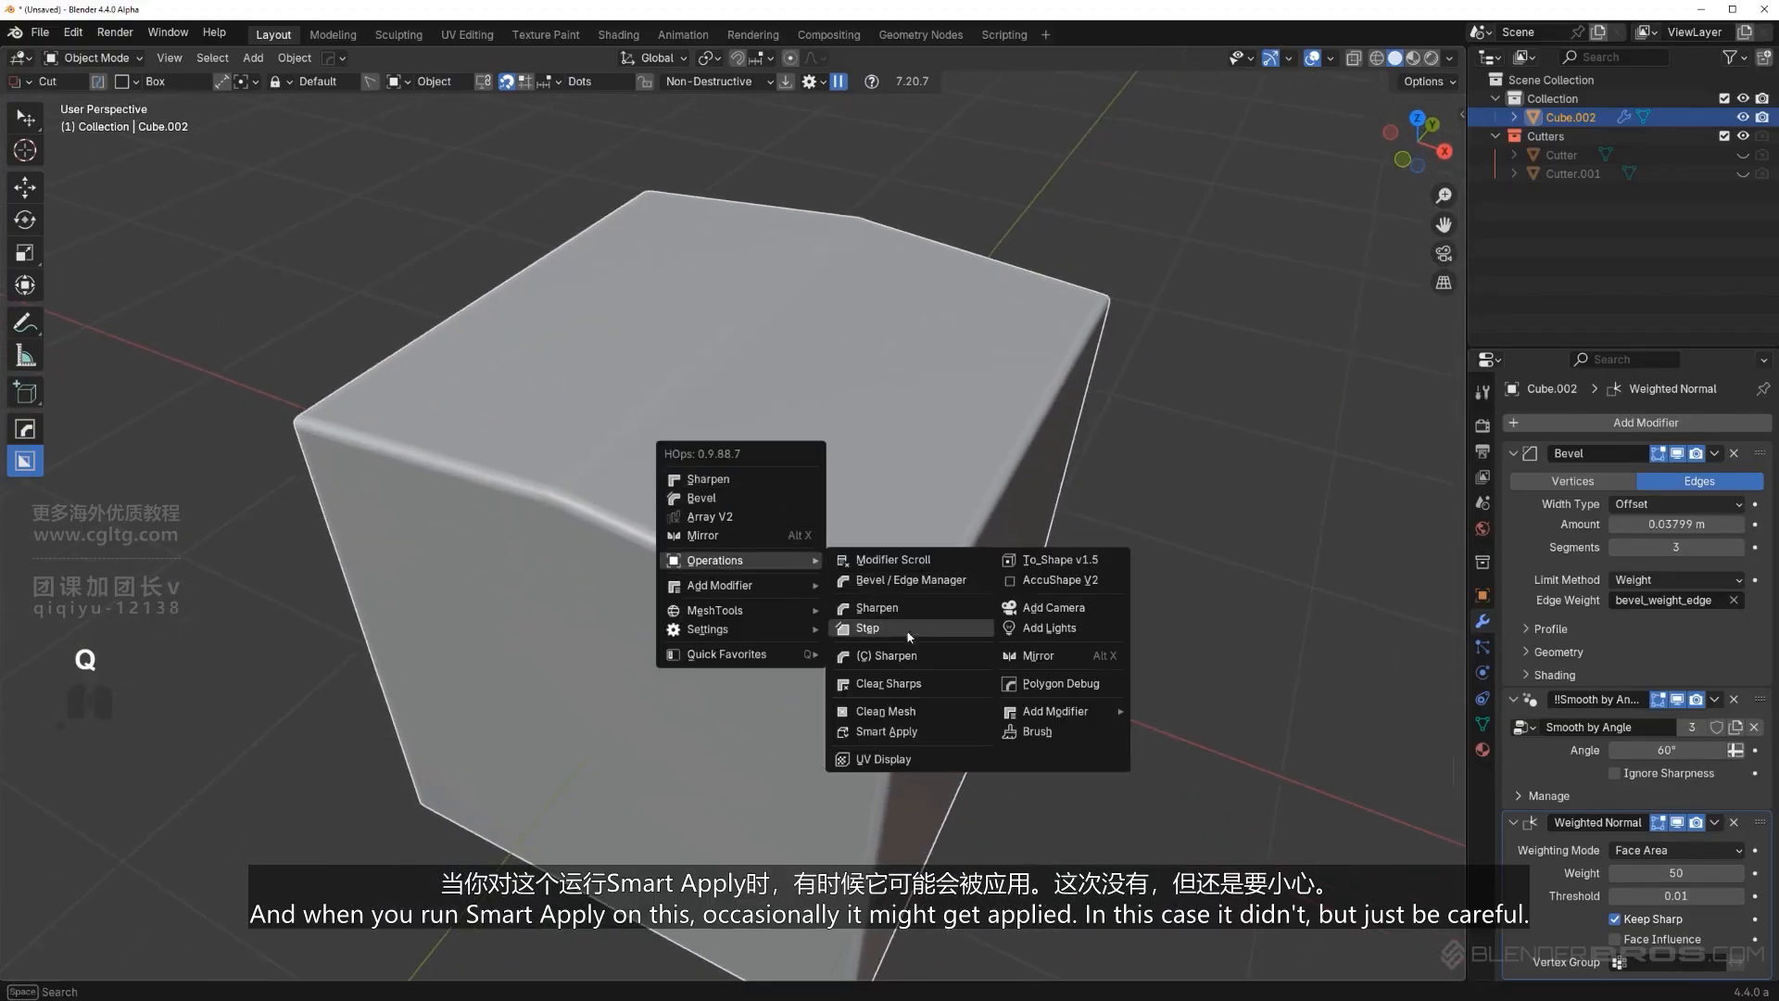
left_click(941, 732)
key("Tab")
middle_click_drag(1084, 635, 815, 538)
key("Tab")
Delete the weight-beveled cube and add a fresh cube in its place.
key("x")
key("shift+a")
mouse_move(811, 445)
left_click(885, 477)
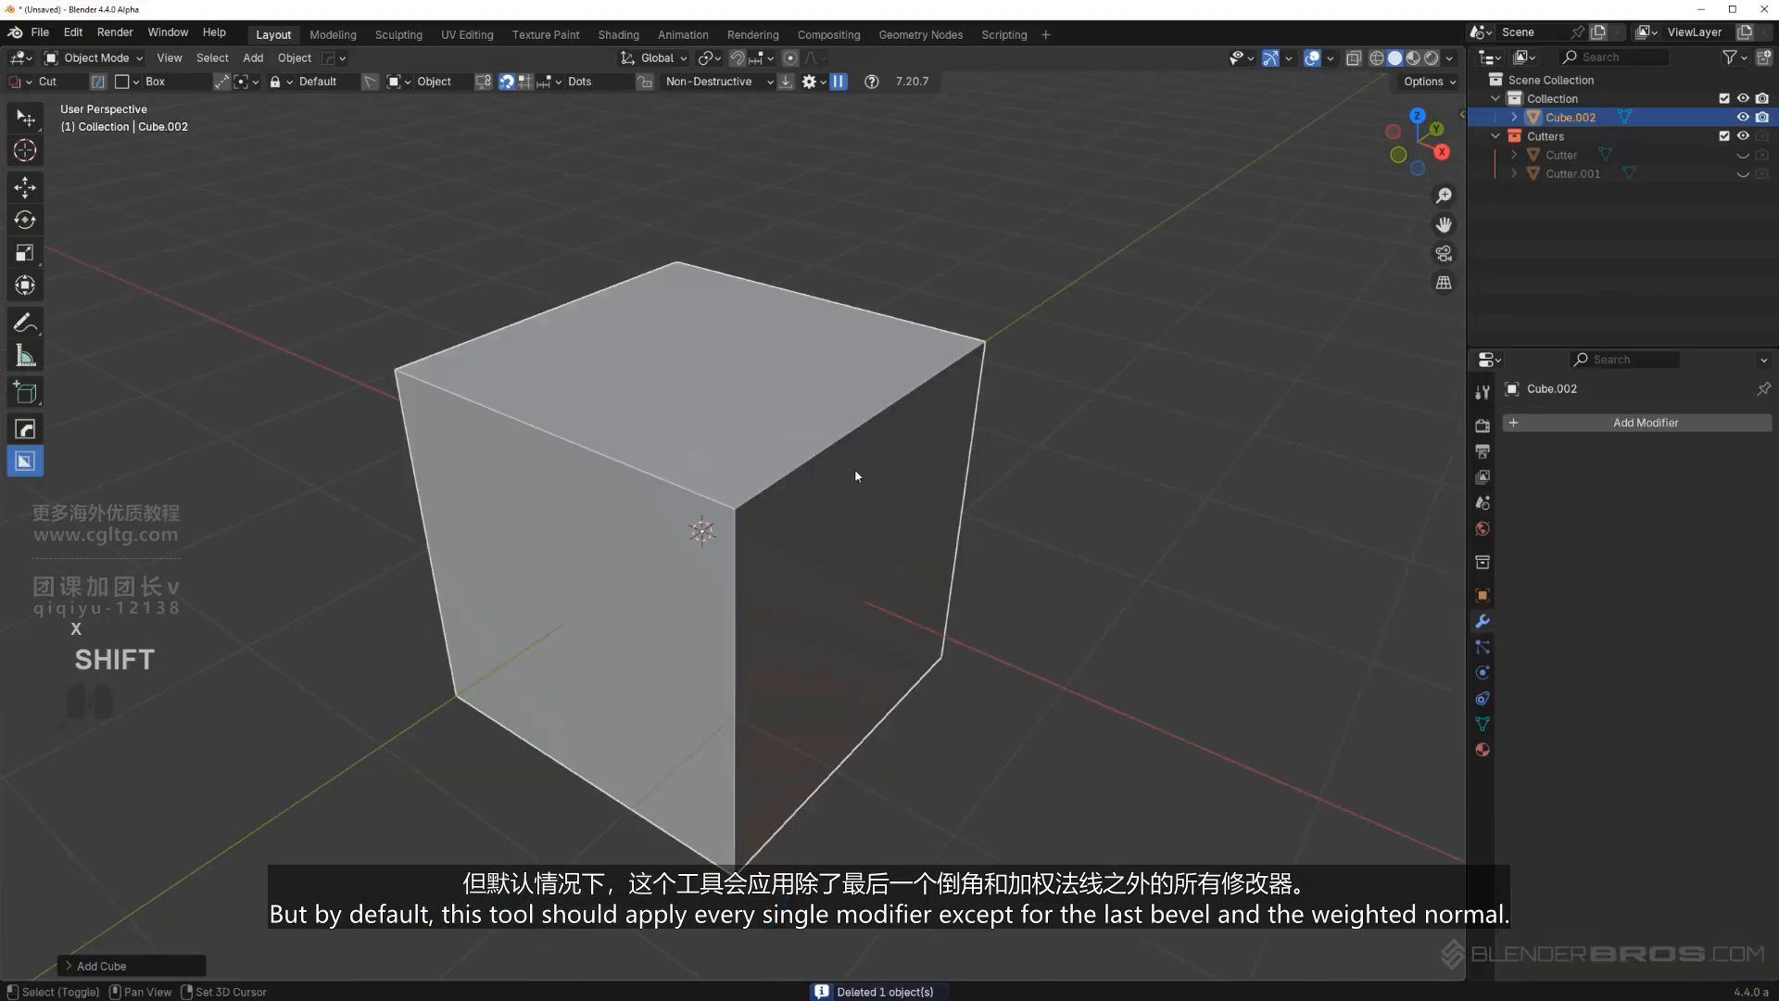
scroll(759, 471, "up", 3)
Add a HardOps Bevel and a Weighted Normal modifier to the new cube.
key("q")
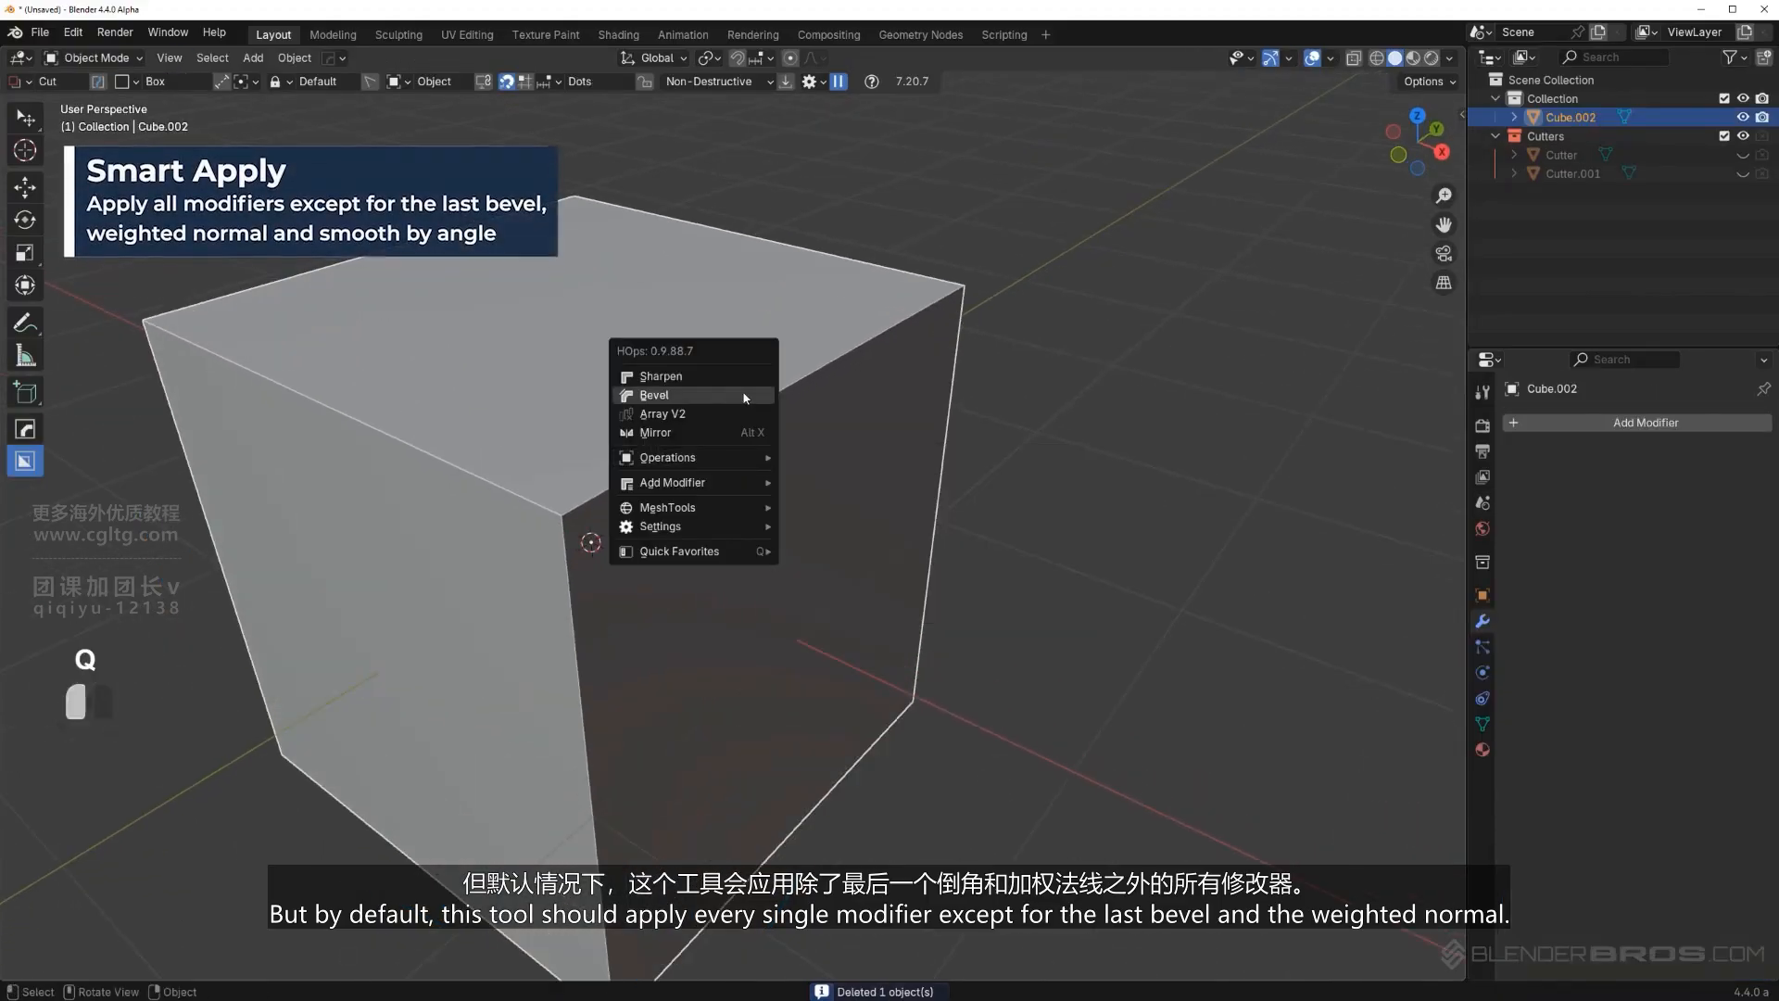
left_click(741, 395)
left_click(741, 391)
key("q")
left_click(742, 373, "alt")
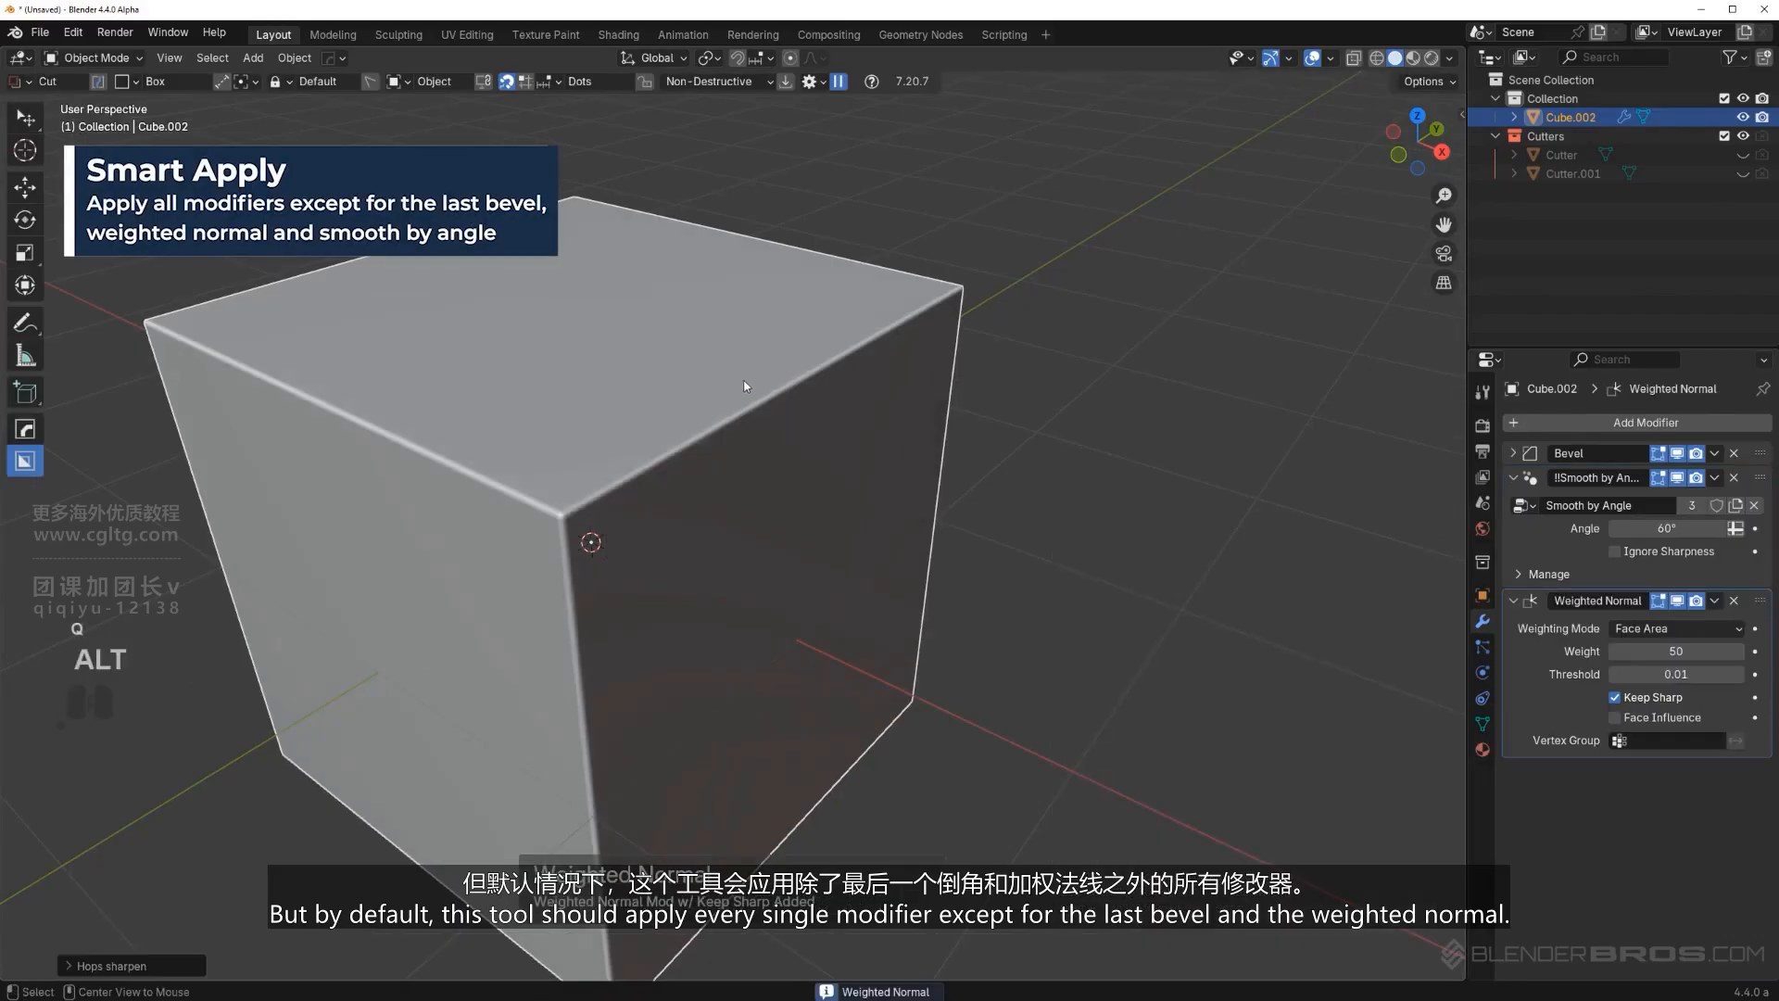
Widen the cube's existing bevel with HardOps Bevel.
scroll(769, 389, "down", 3)
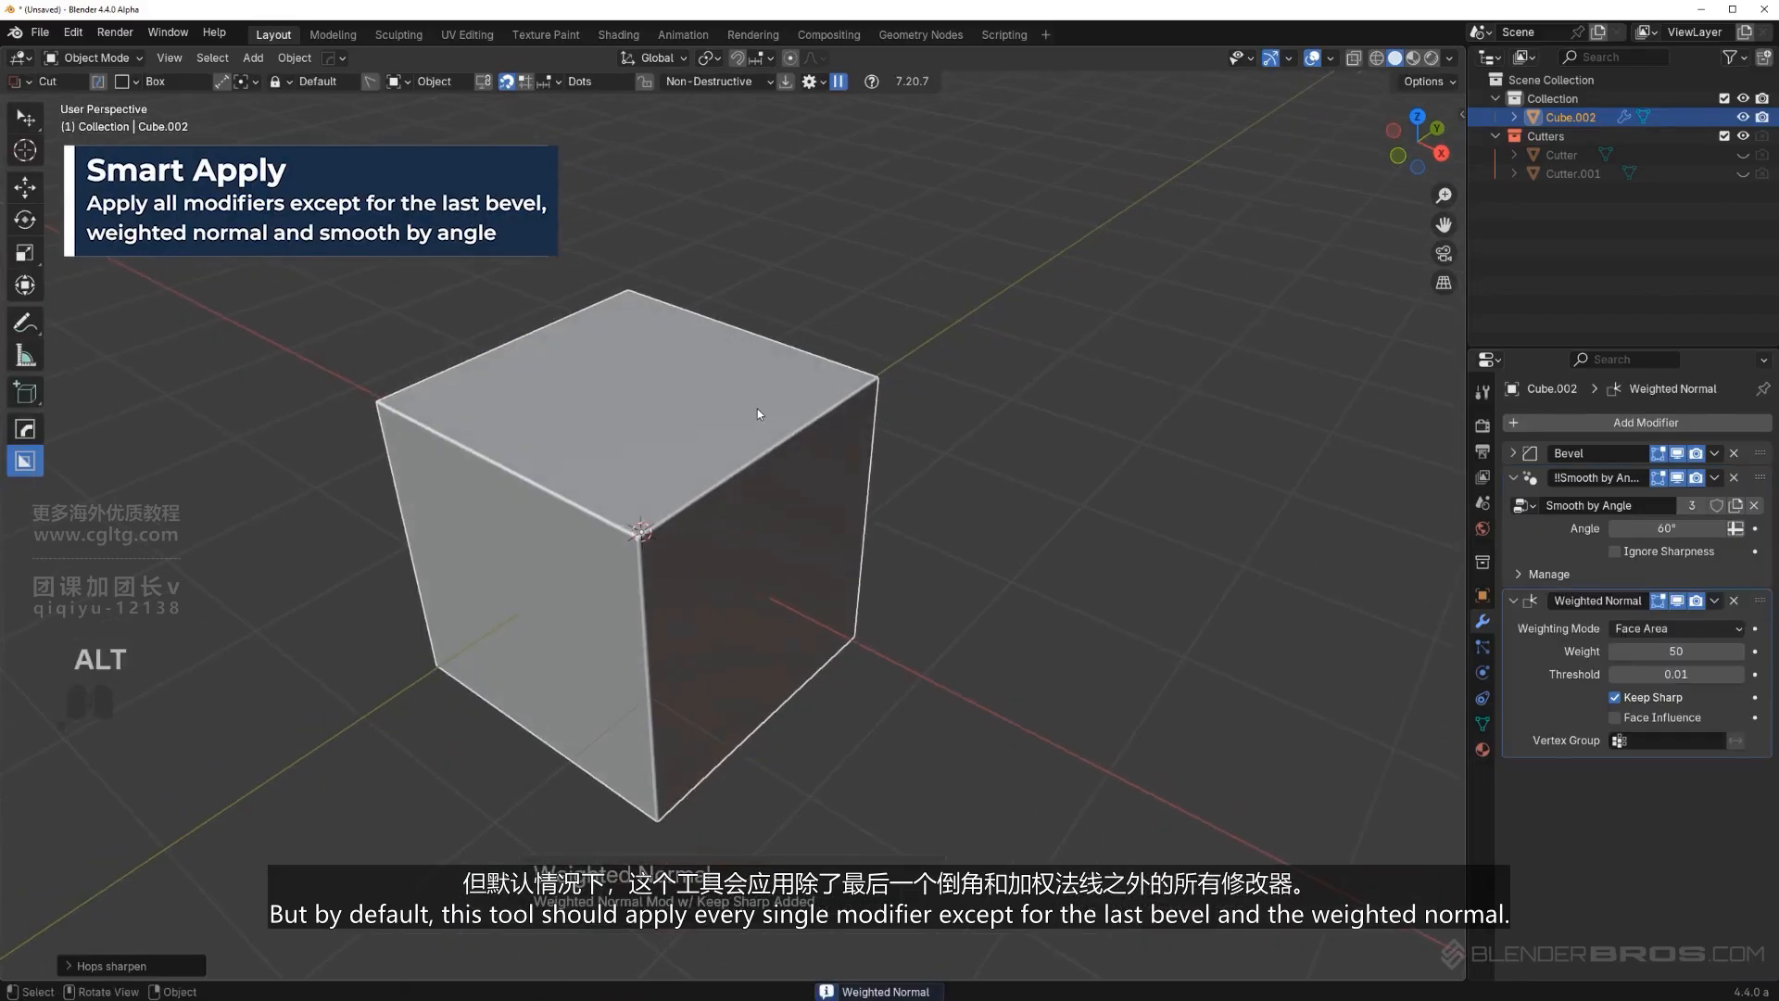
scroll(769, 411, "up", 3)
key("q")
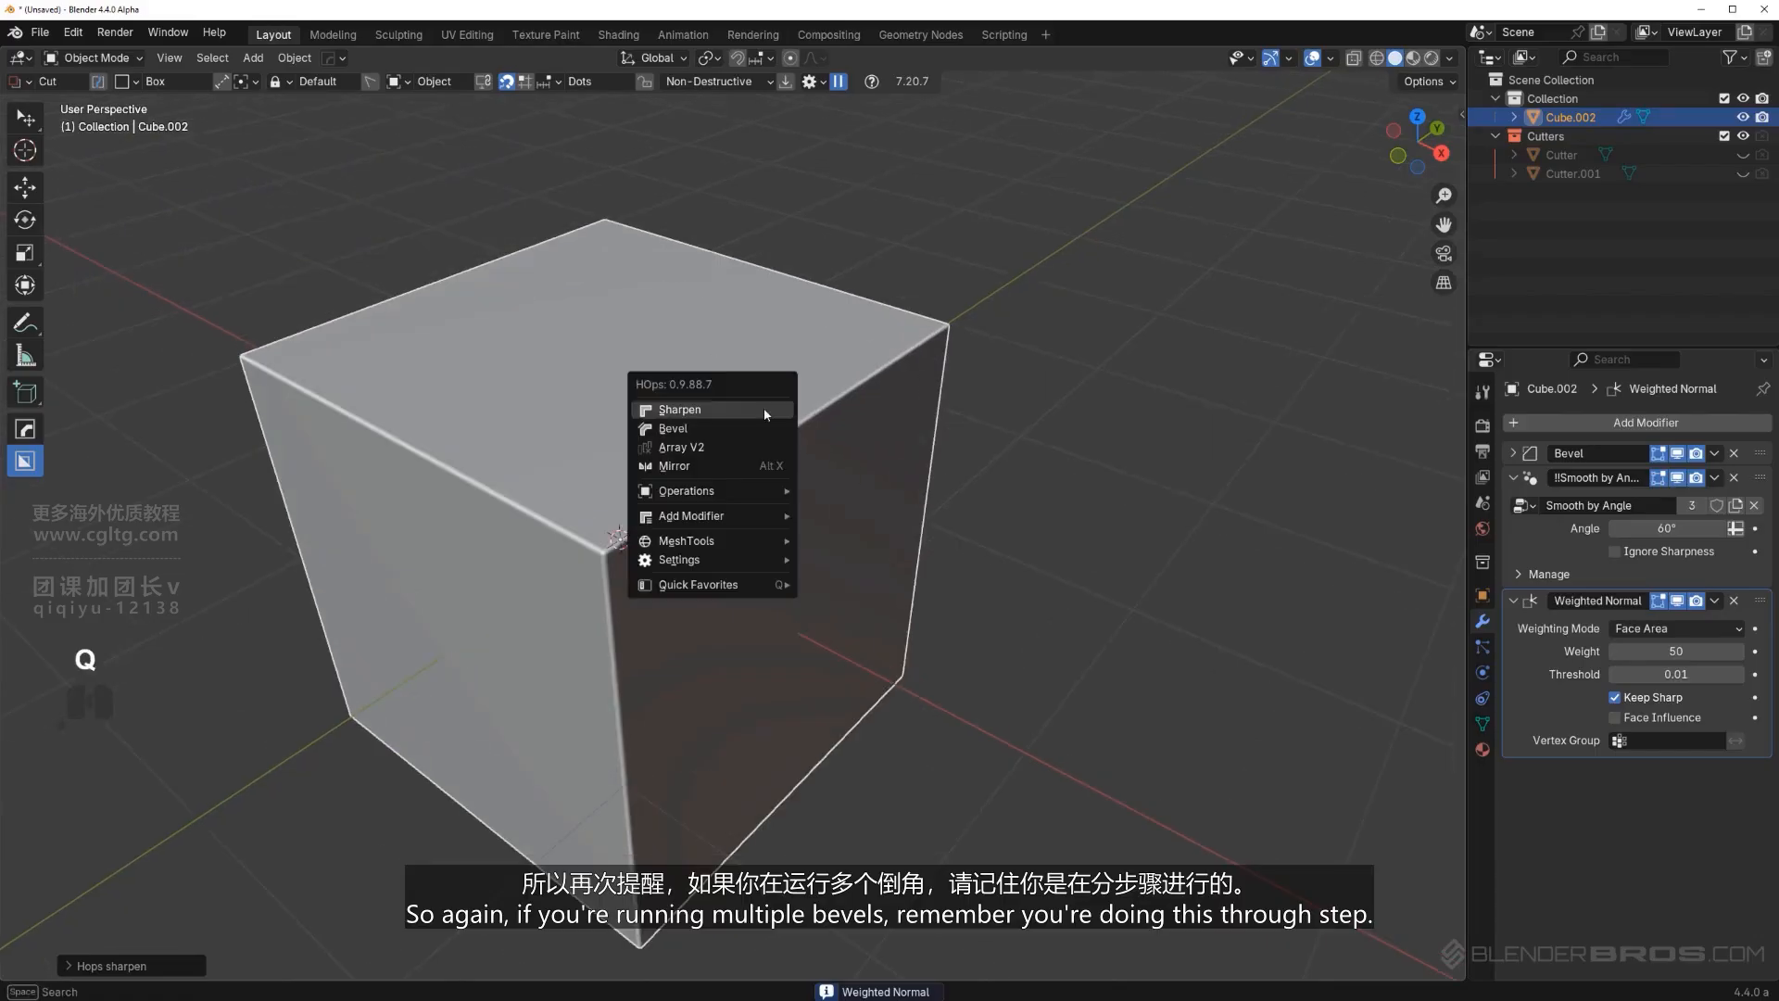
left_click(741, 428)
left_click(723, 399)
left_click_drag(702, 348, 801, 489)
right_click(800, 489)
Run HardOps Step on the beveled cube and cut a box notch about 0.85 m deep through its top edge.
key("q")
mouse_move(756, 453)
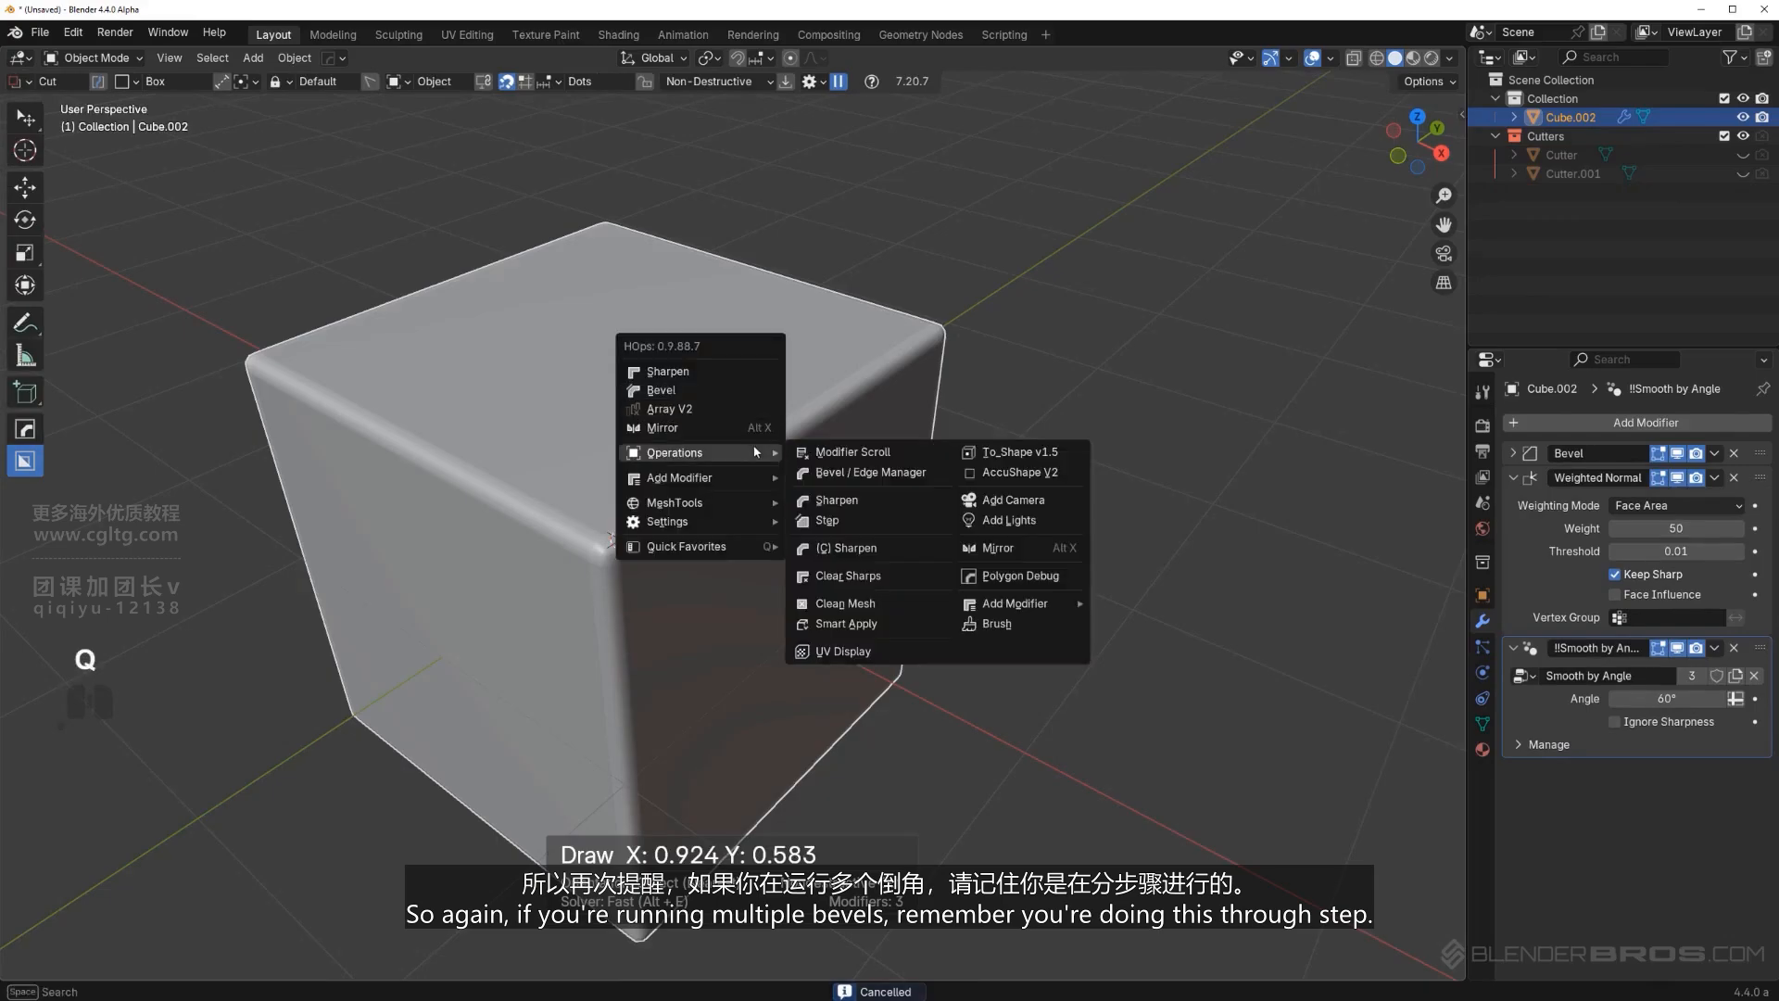
left_click(850, 519)
left_click_drag(747, 340, 843, 557)
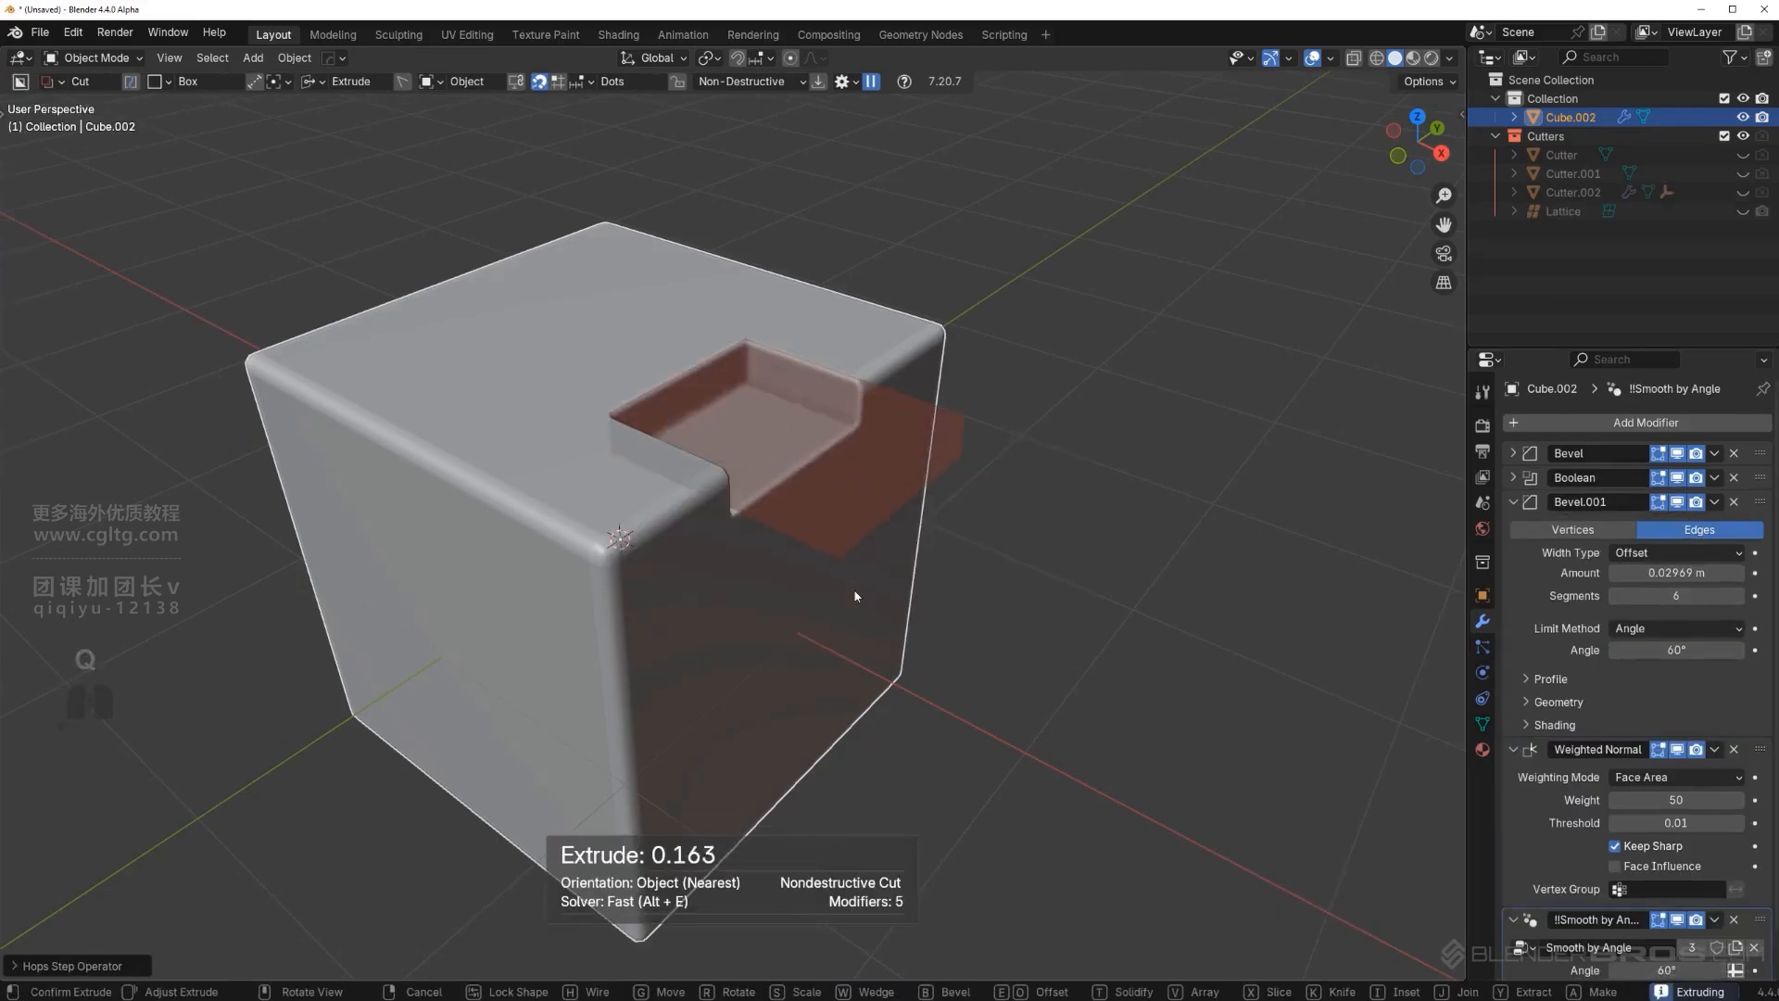
left_click(870, 691)
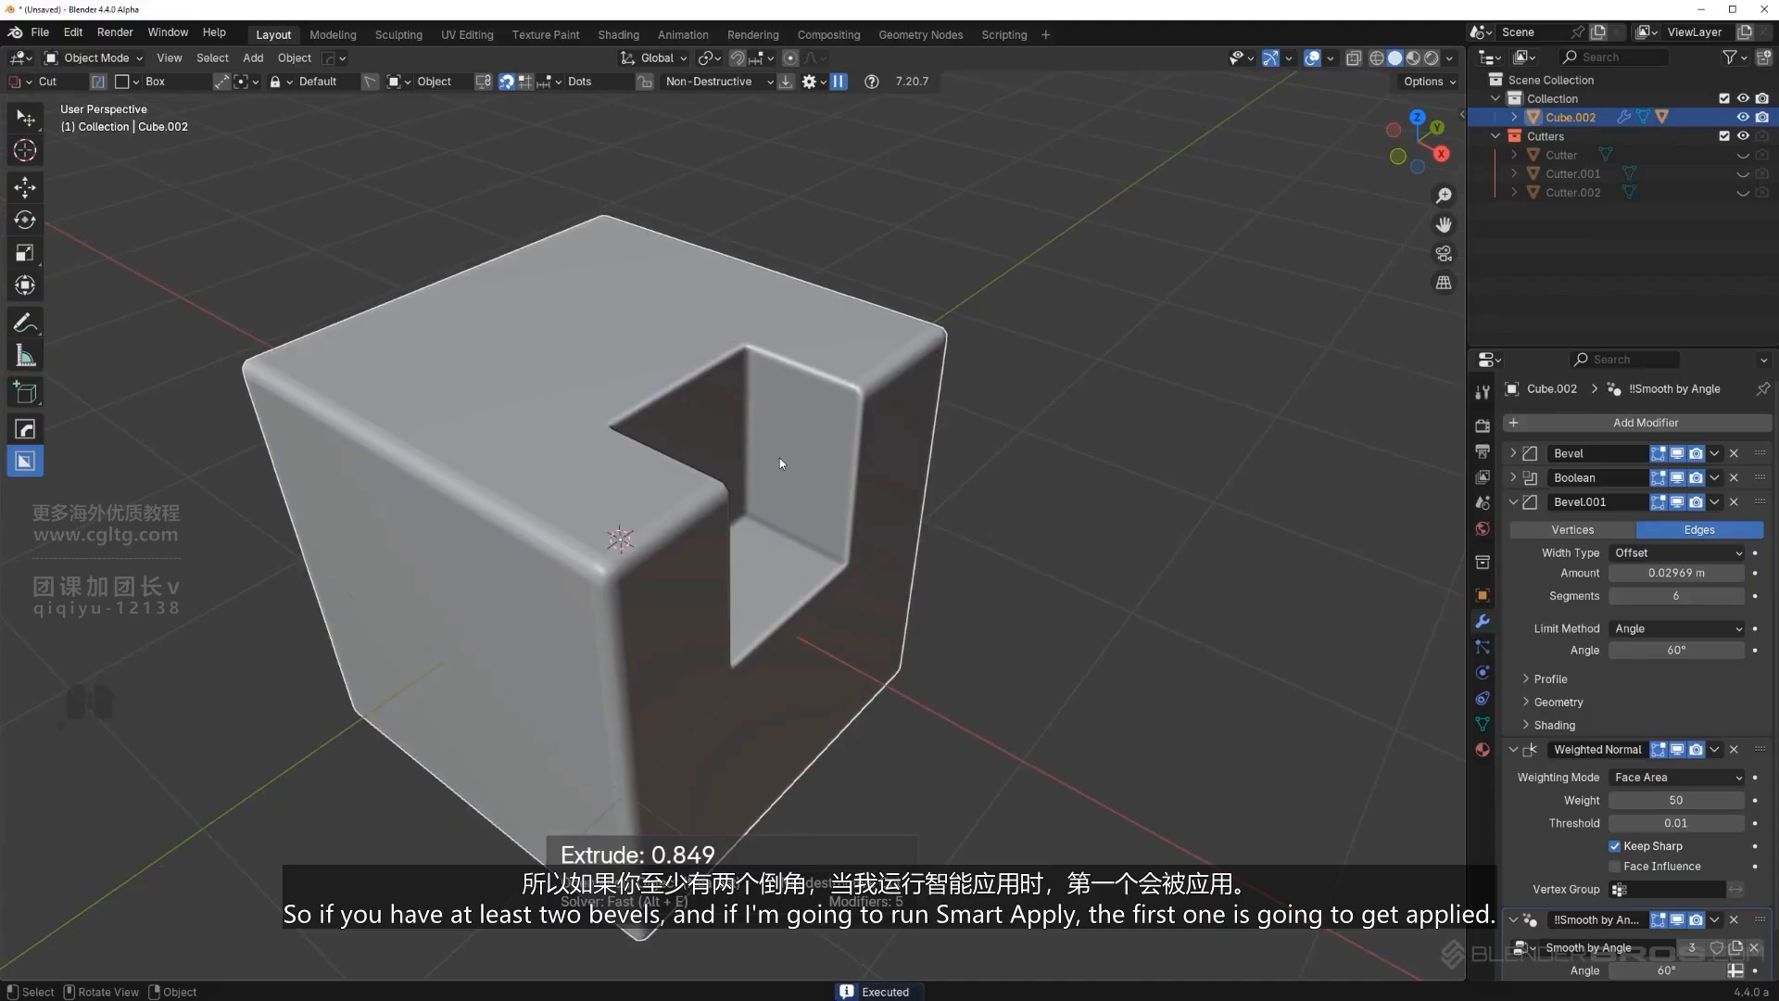
Run HardOps Smart Apply on the notched, double-beveled cube and inspect the applied bevel geometry in Edit Mode.
key("q")
mouse_move(749, 467)
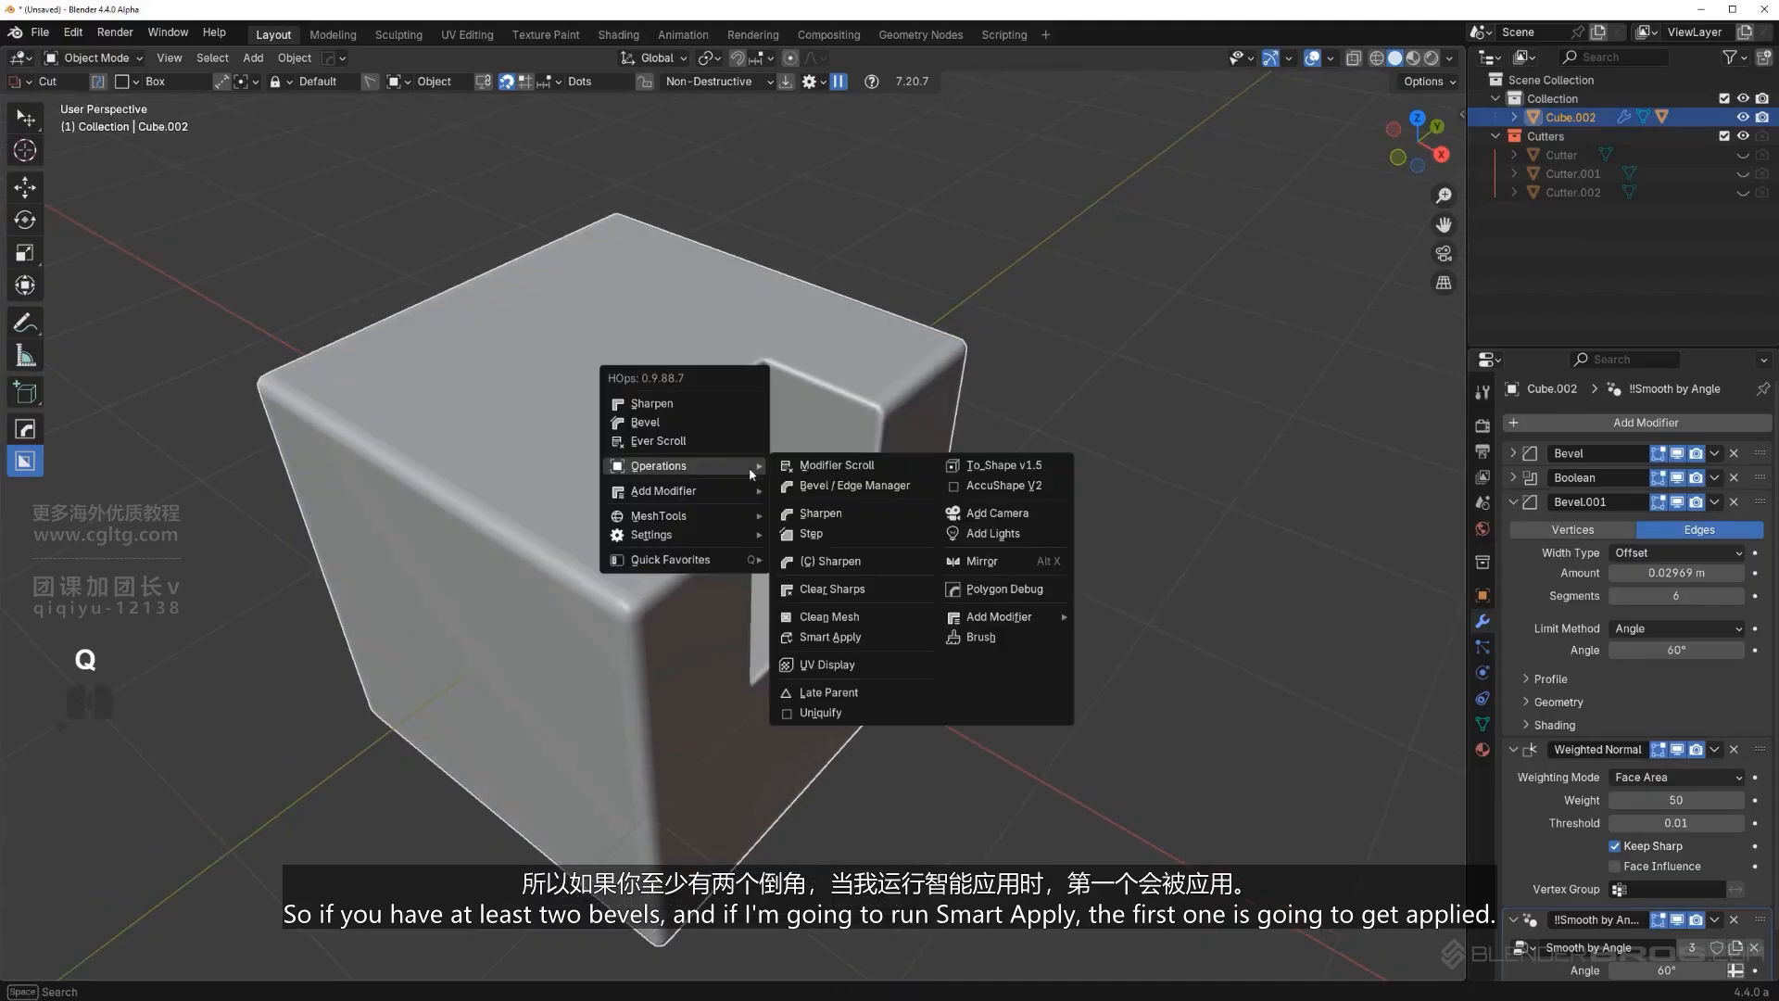
left_click(879, 636)
key("Tab")
middle_click_drag(875, 621, 742, 589)
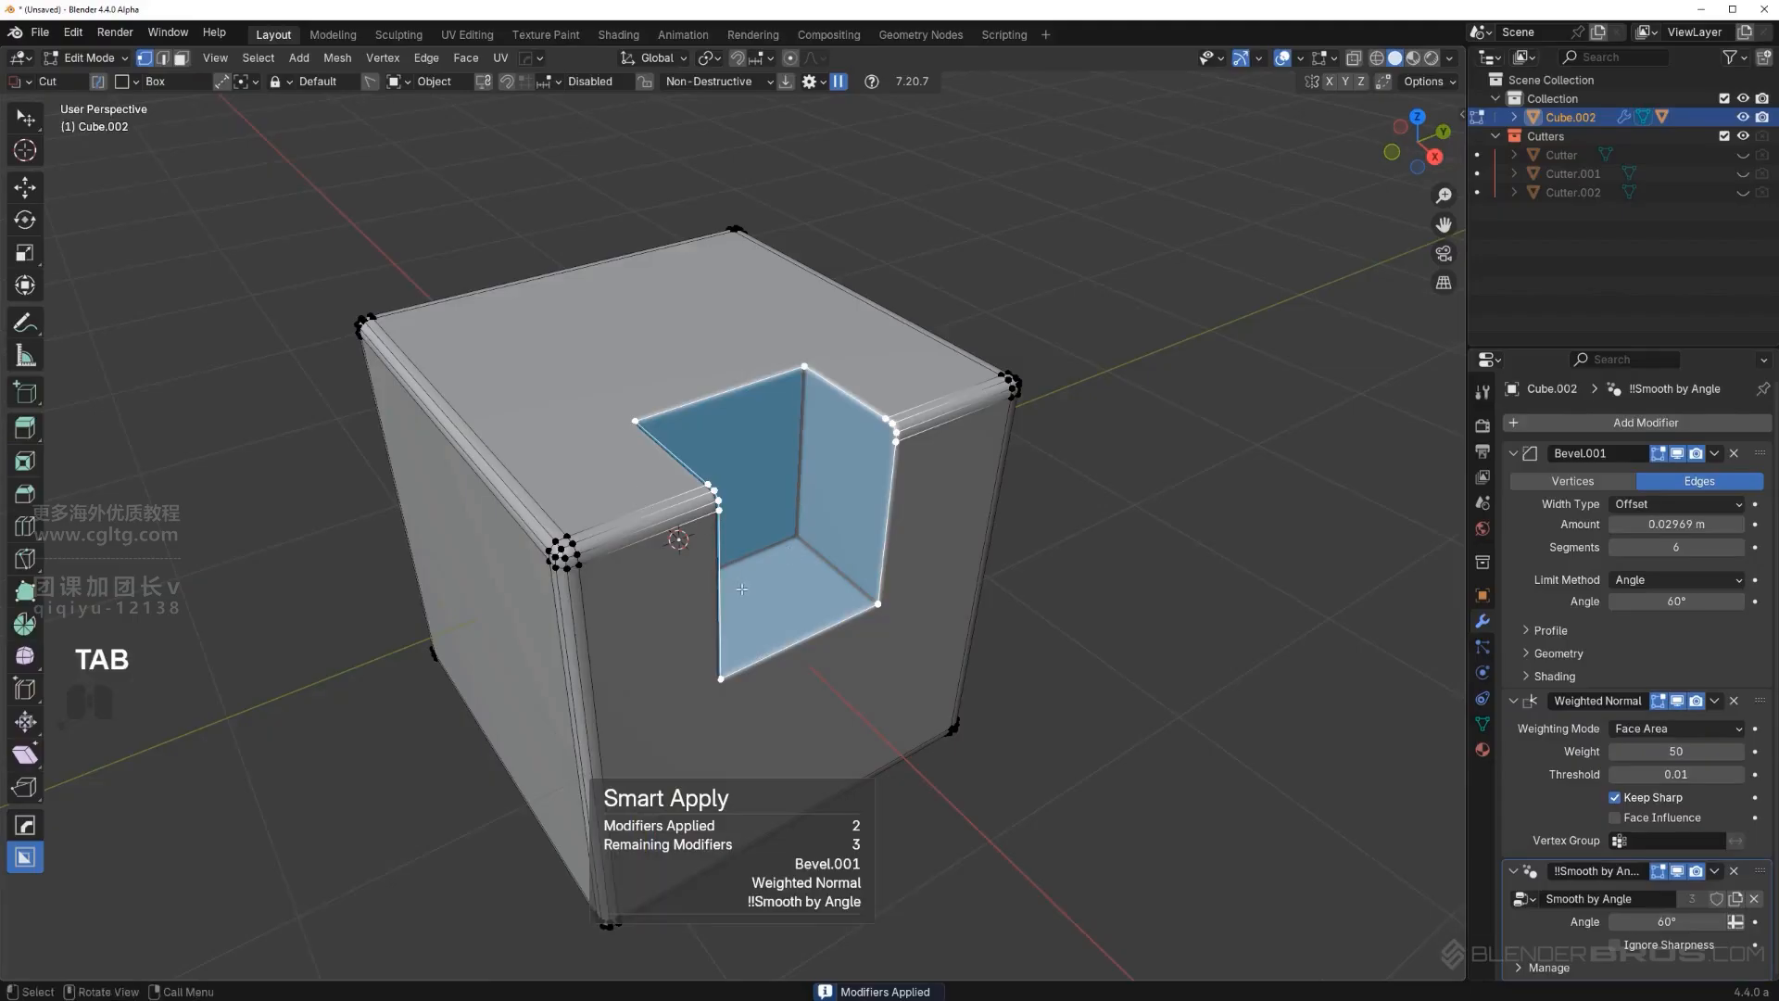
Delete the notched cube and add a new default cube mesh in its place.
key("Tab")
key("x")
left_click(754, 408)
key("shift+a")
mouse_move(778, 442)
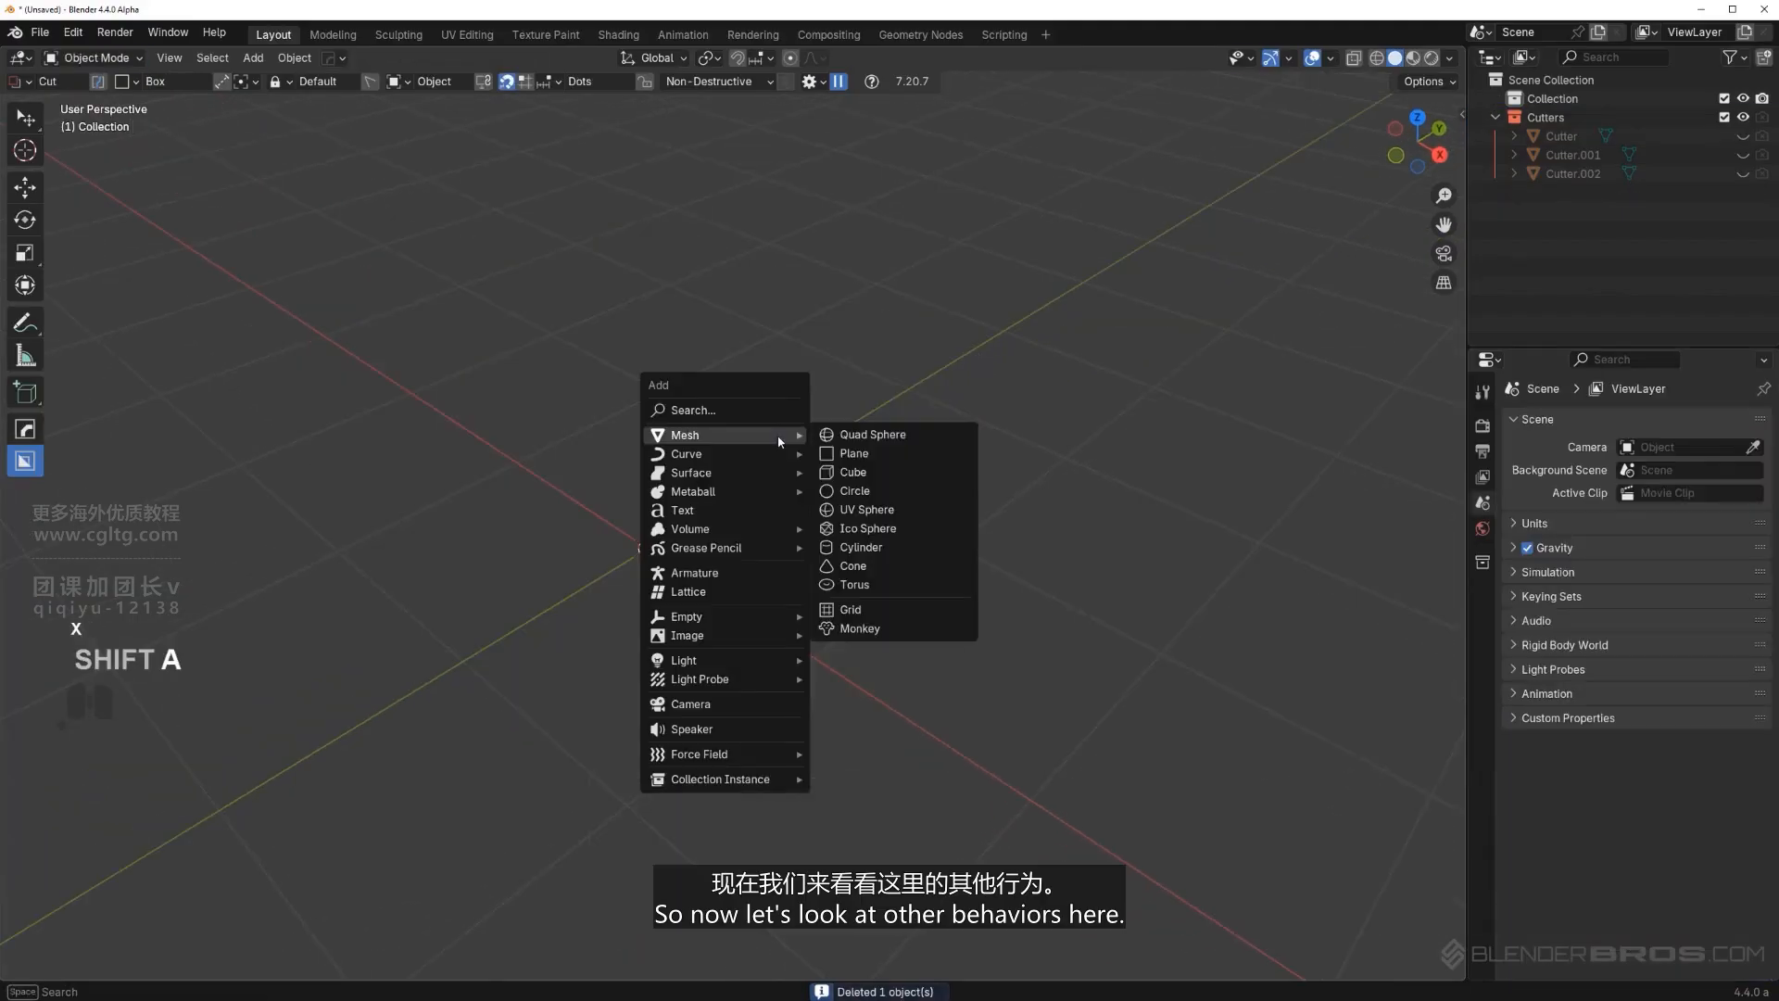
left_click(853, 472)
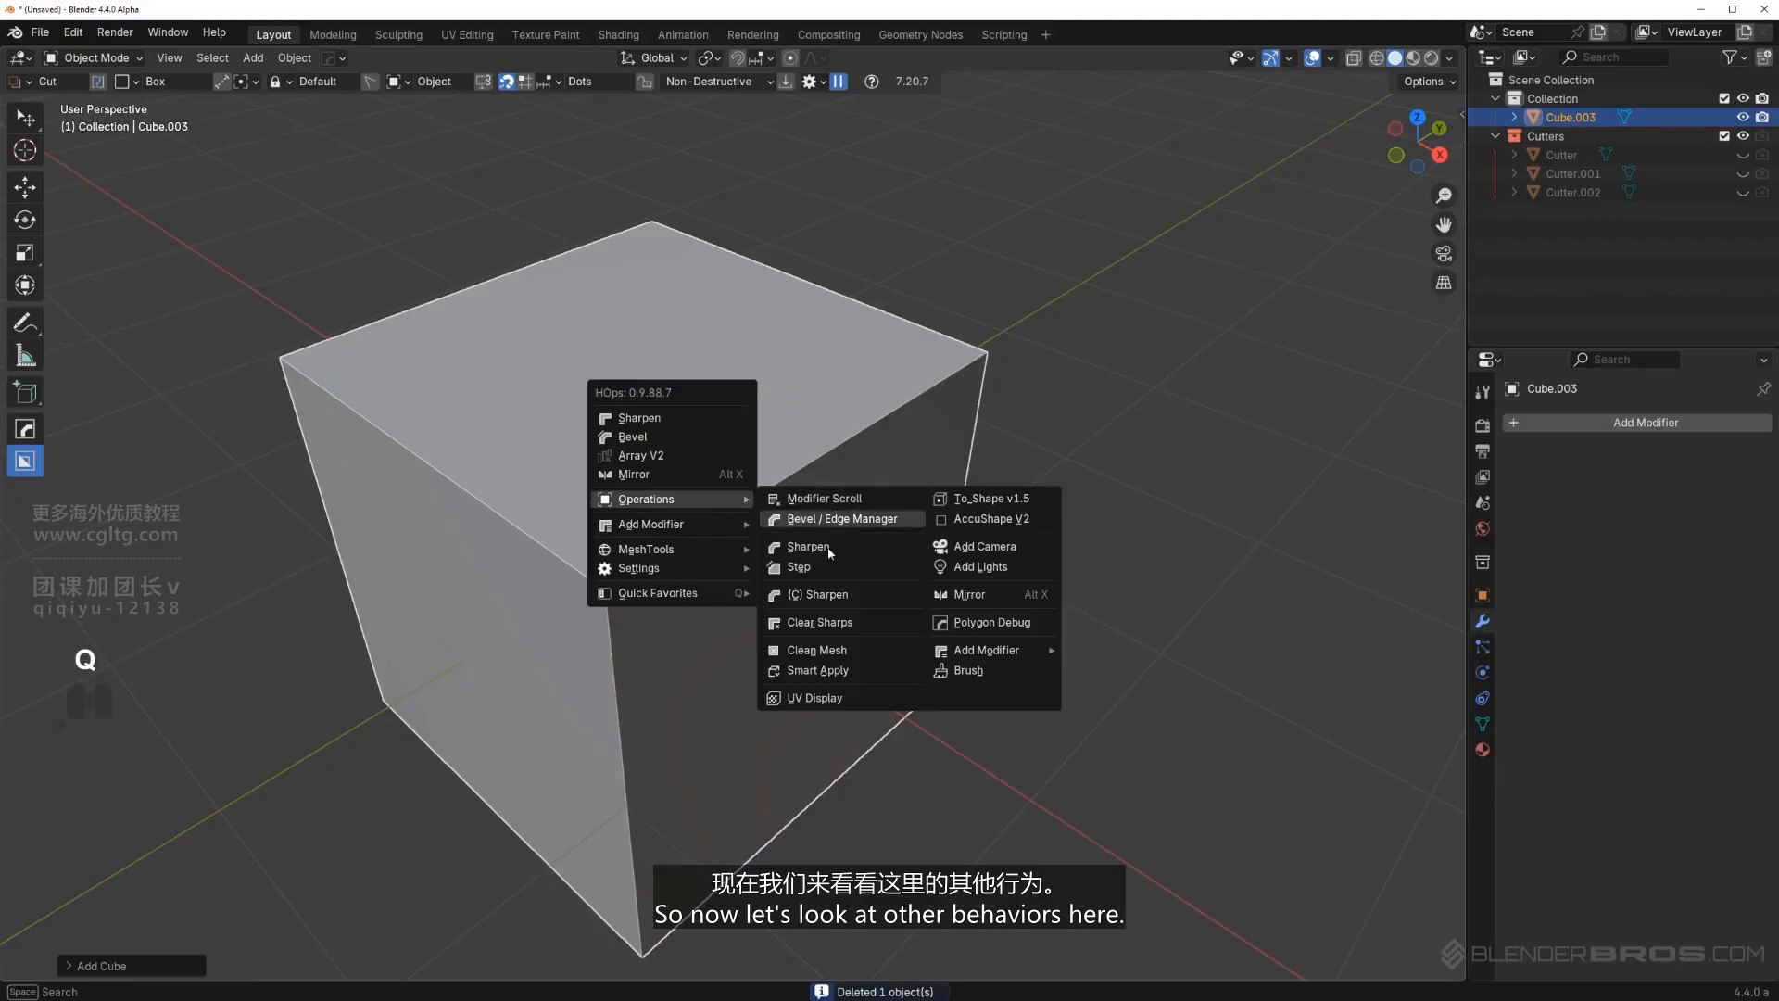
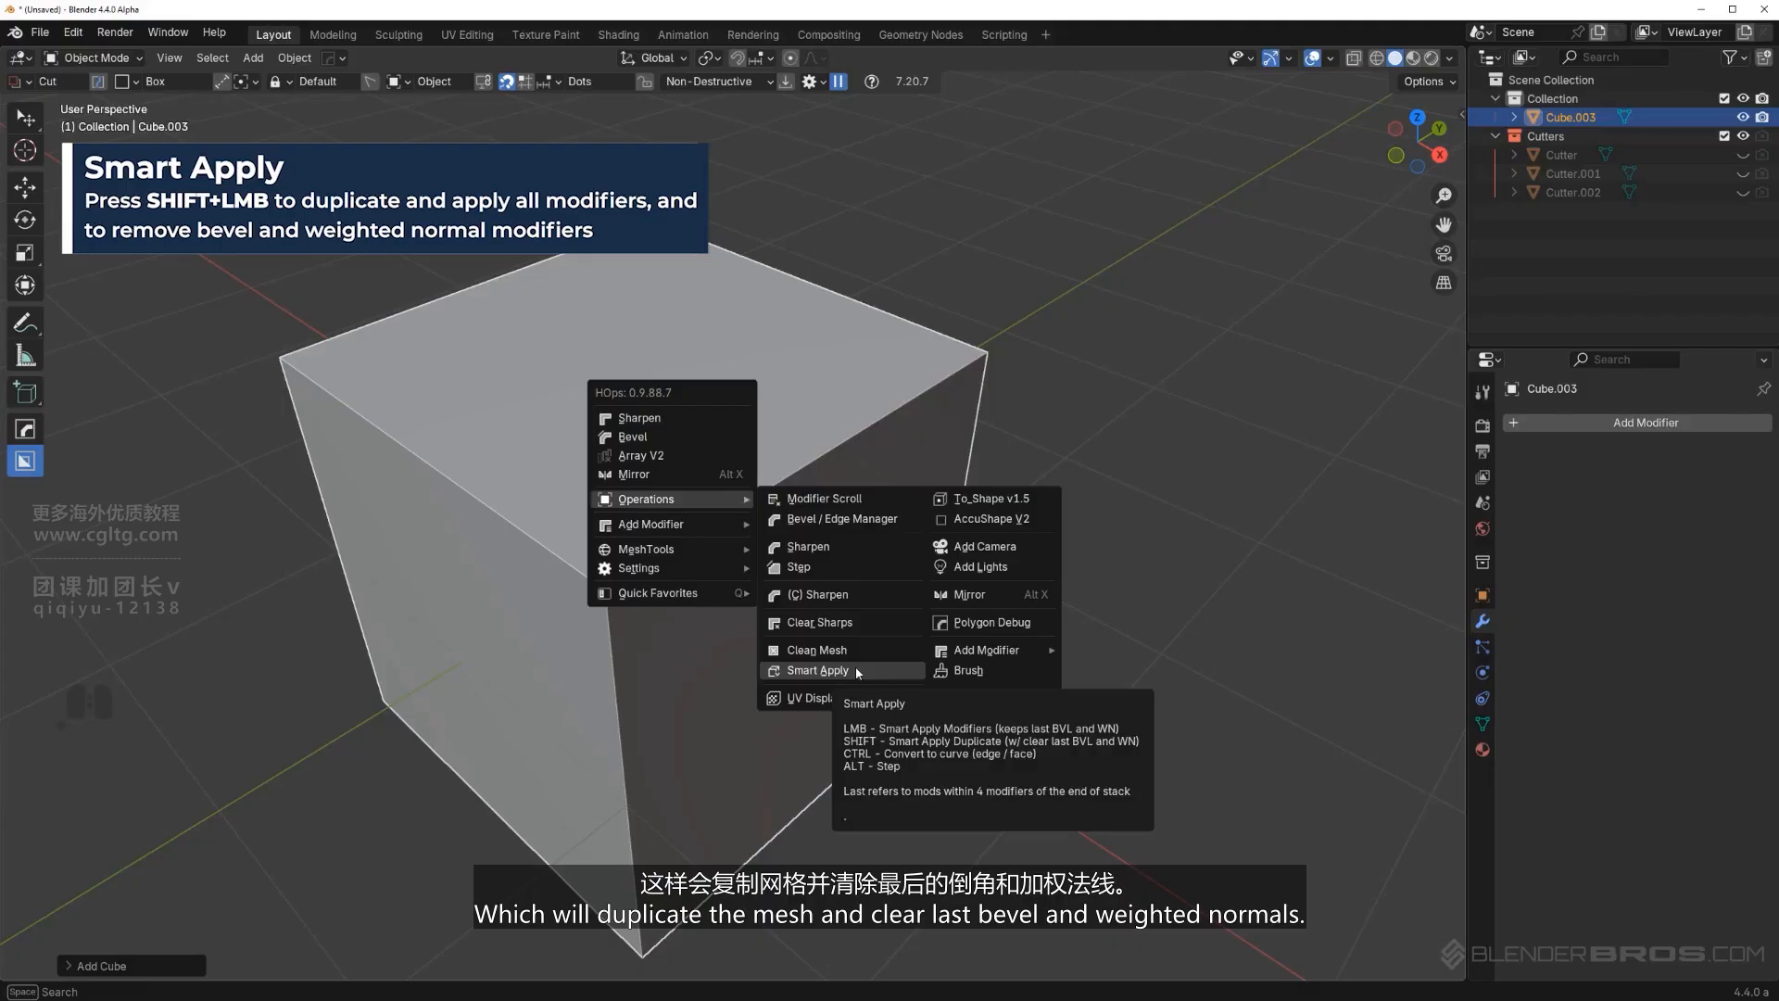
left_click(854, 665, "shift")
scroll(786, 426, "down", 4)
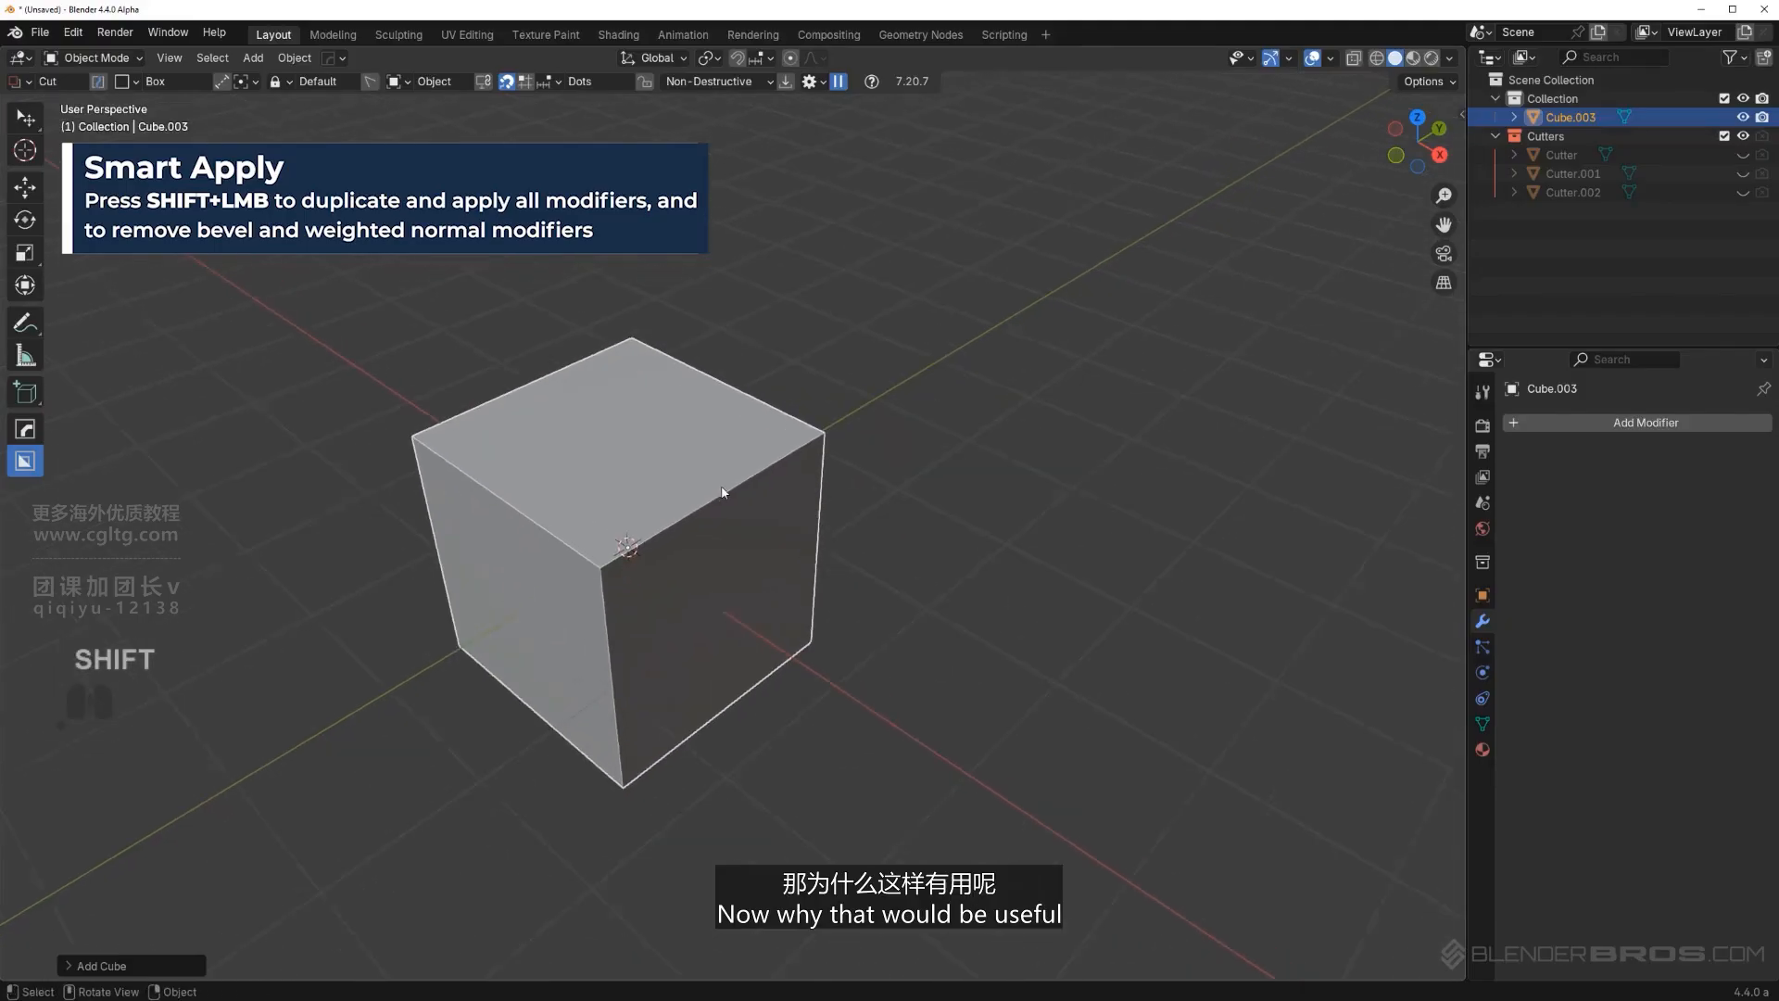
Add a HardOps Bevel about 0.029 m wide to the new cube.
key("q")
left_click(698, 422)
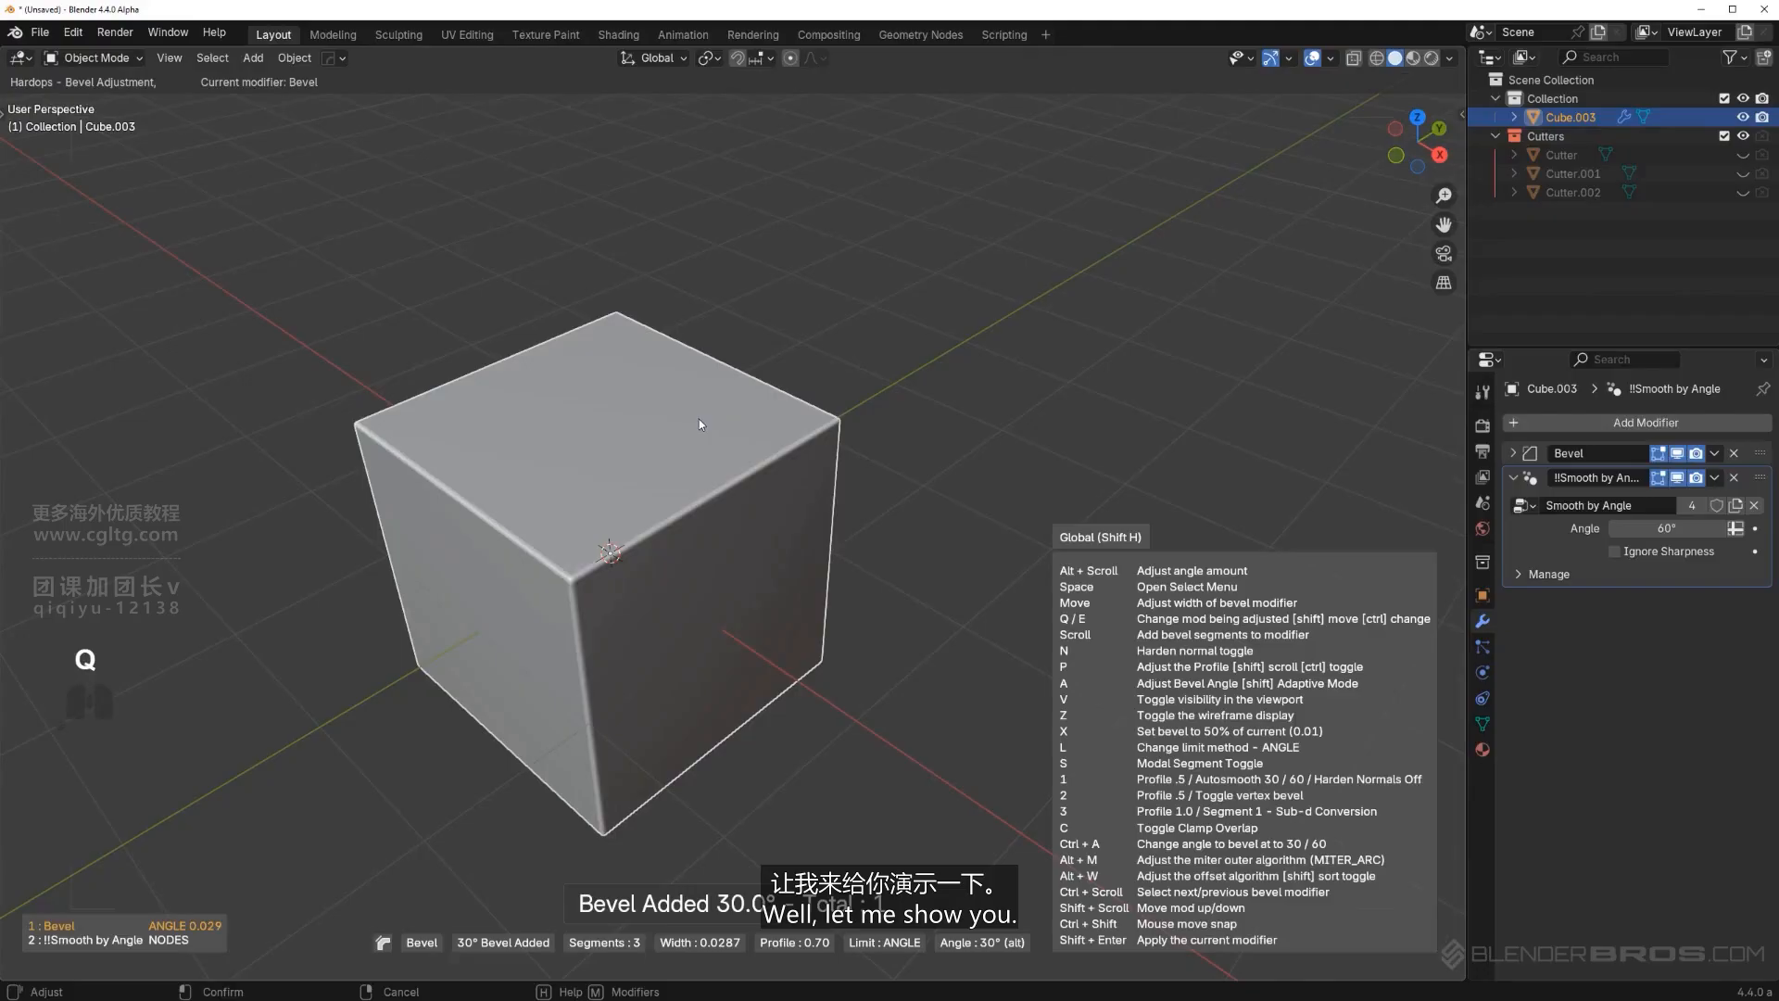
left_click(699, 420)
Cut a box notch about 1.09 m deep through the cube's top edge and a thin horizontal slot about 2.02 m deep below it.
left_click_drag(650, 436, 763, 560)
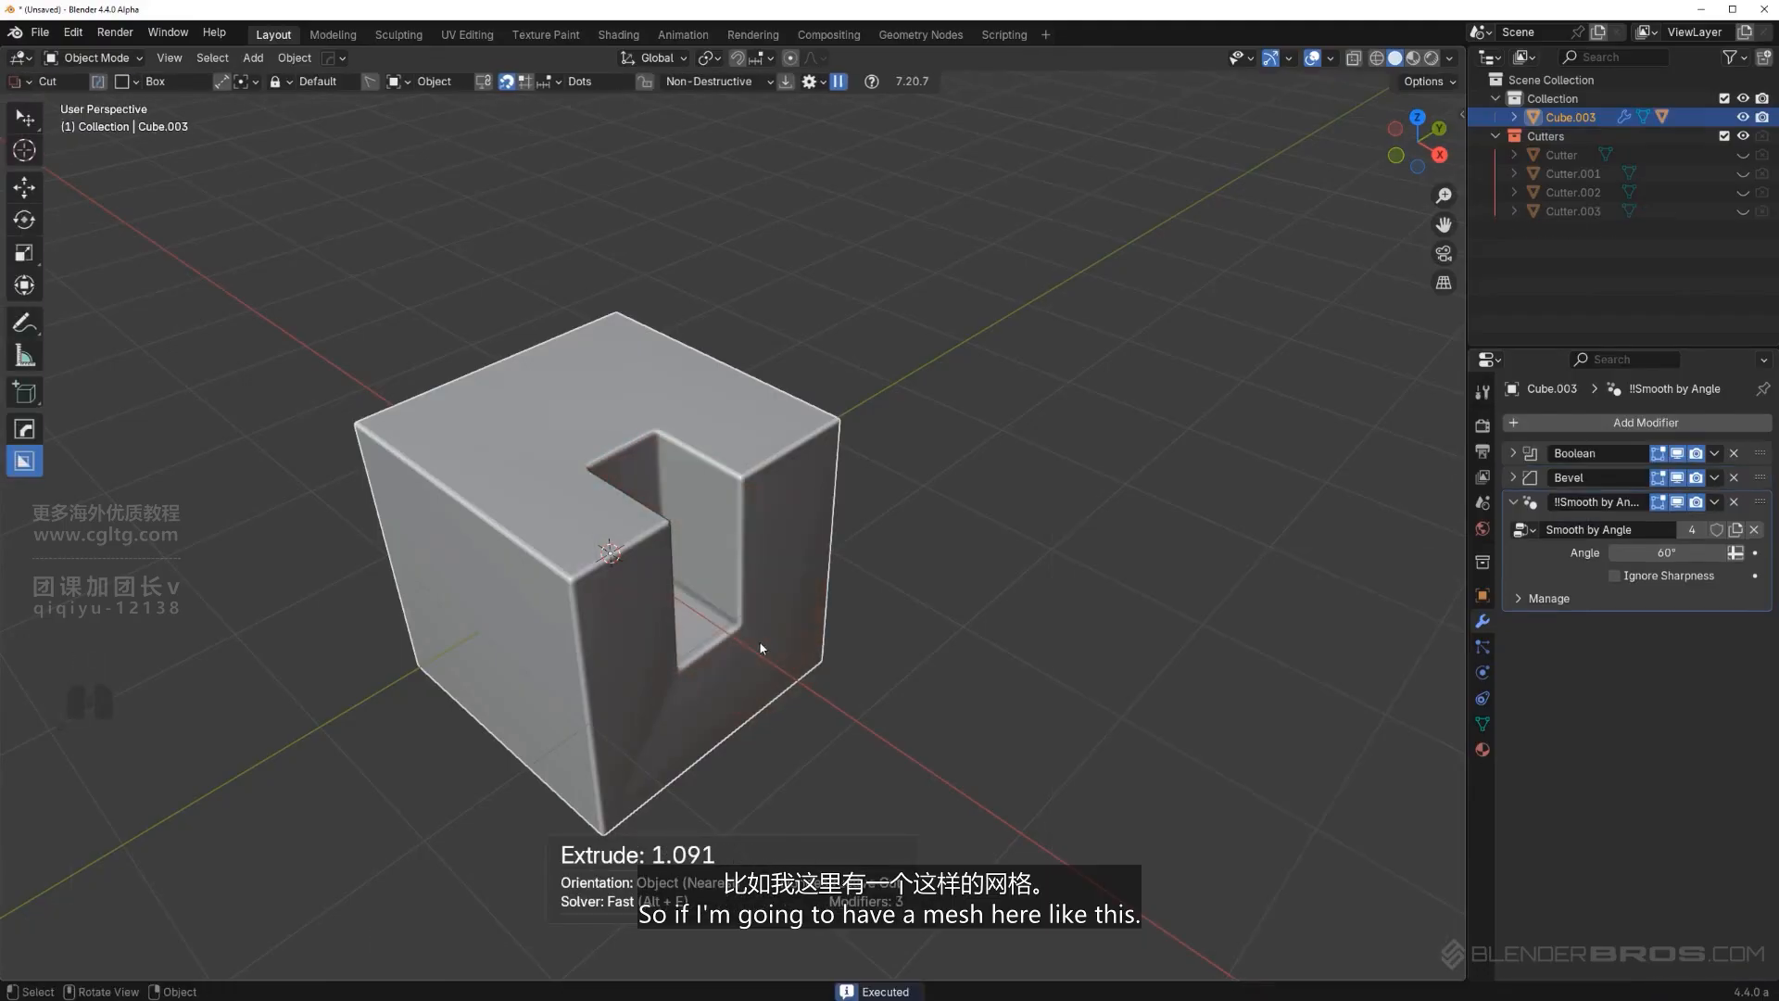
middle_click_drag(756, 569, 715, 559)
left_click_drag(471, 565, 529, 654)
left_click(985, 578)
middle_click_drag(839, 537, 806, 529)
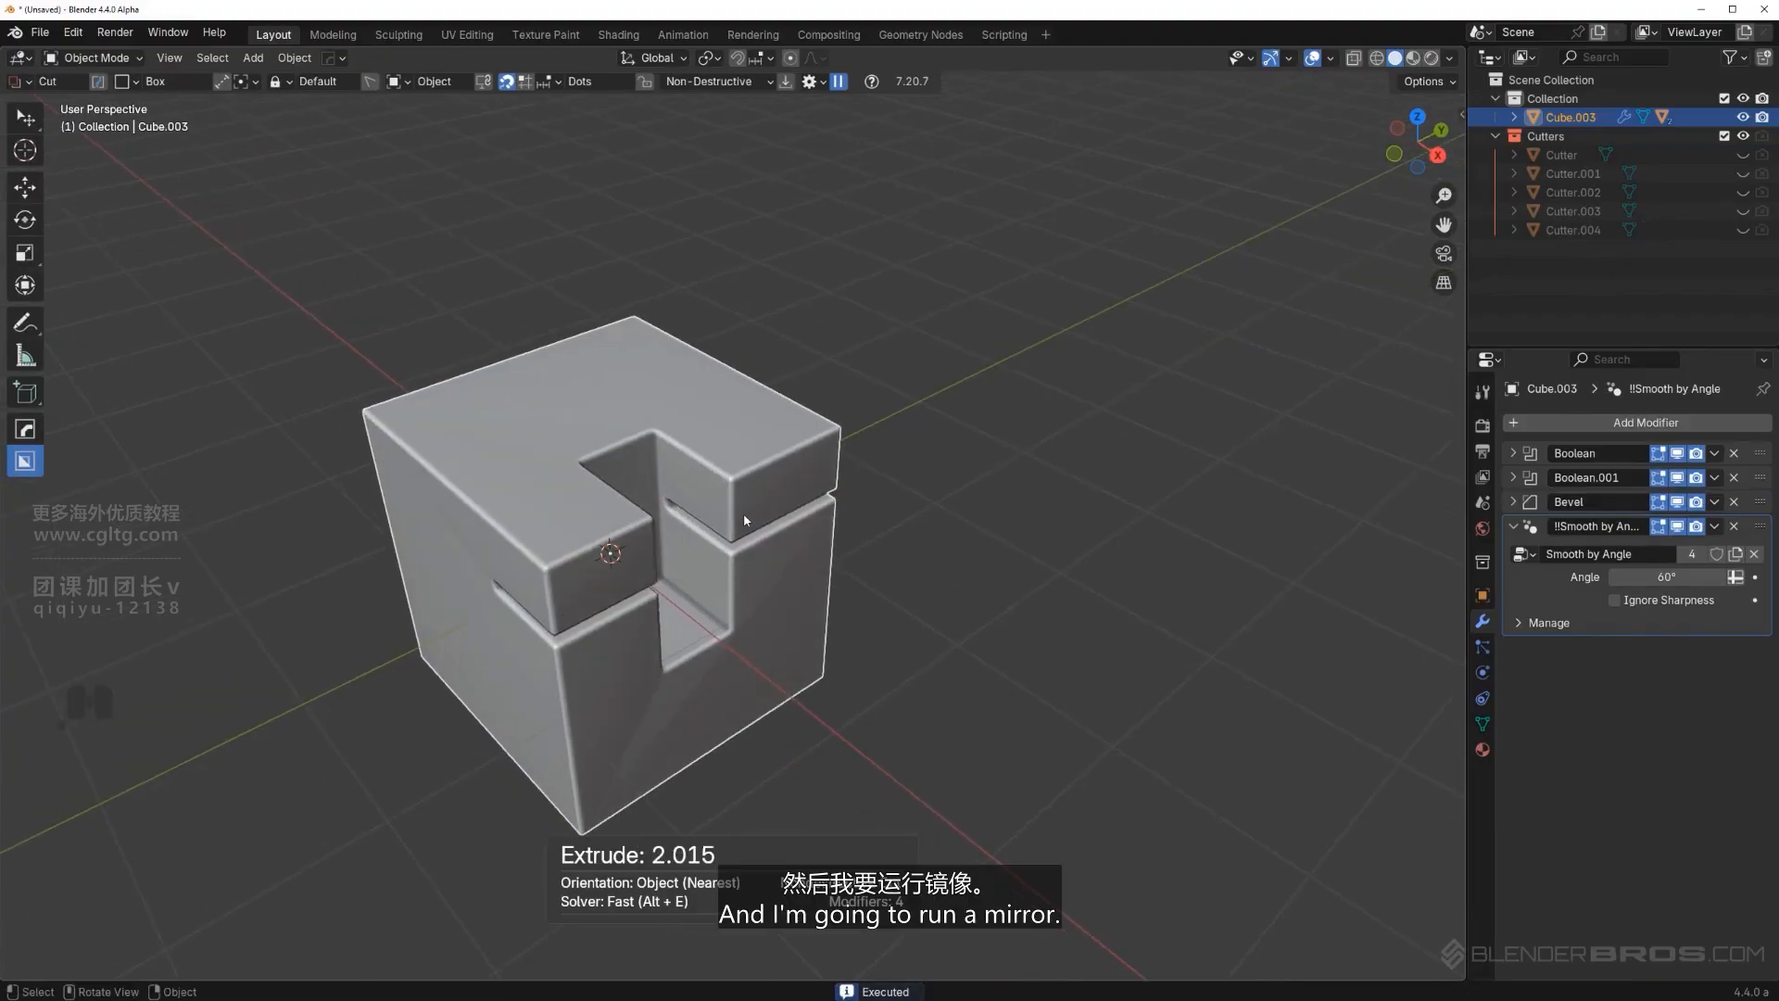
Mirror the notched cube across the X axis with HardOps Mirror and add a Weighted Normal modifier.
key("alt+x")
left_click(703, 627)
key("q")
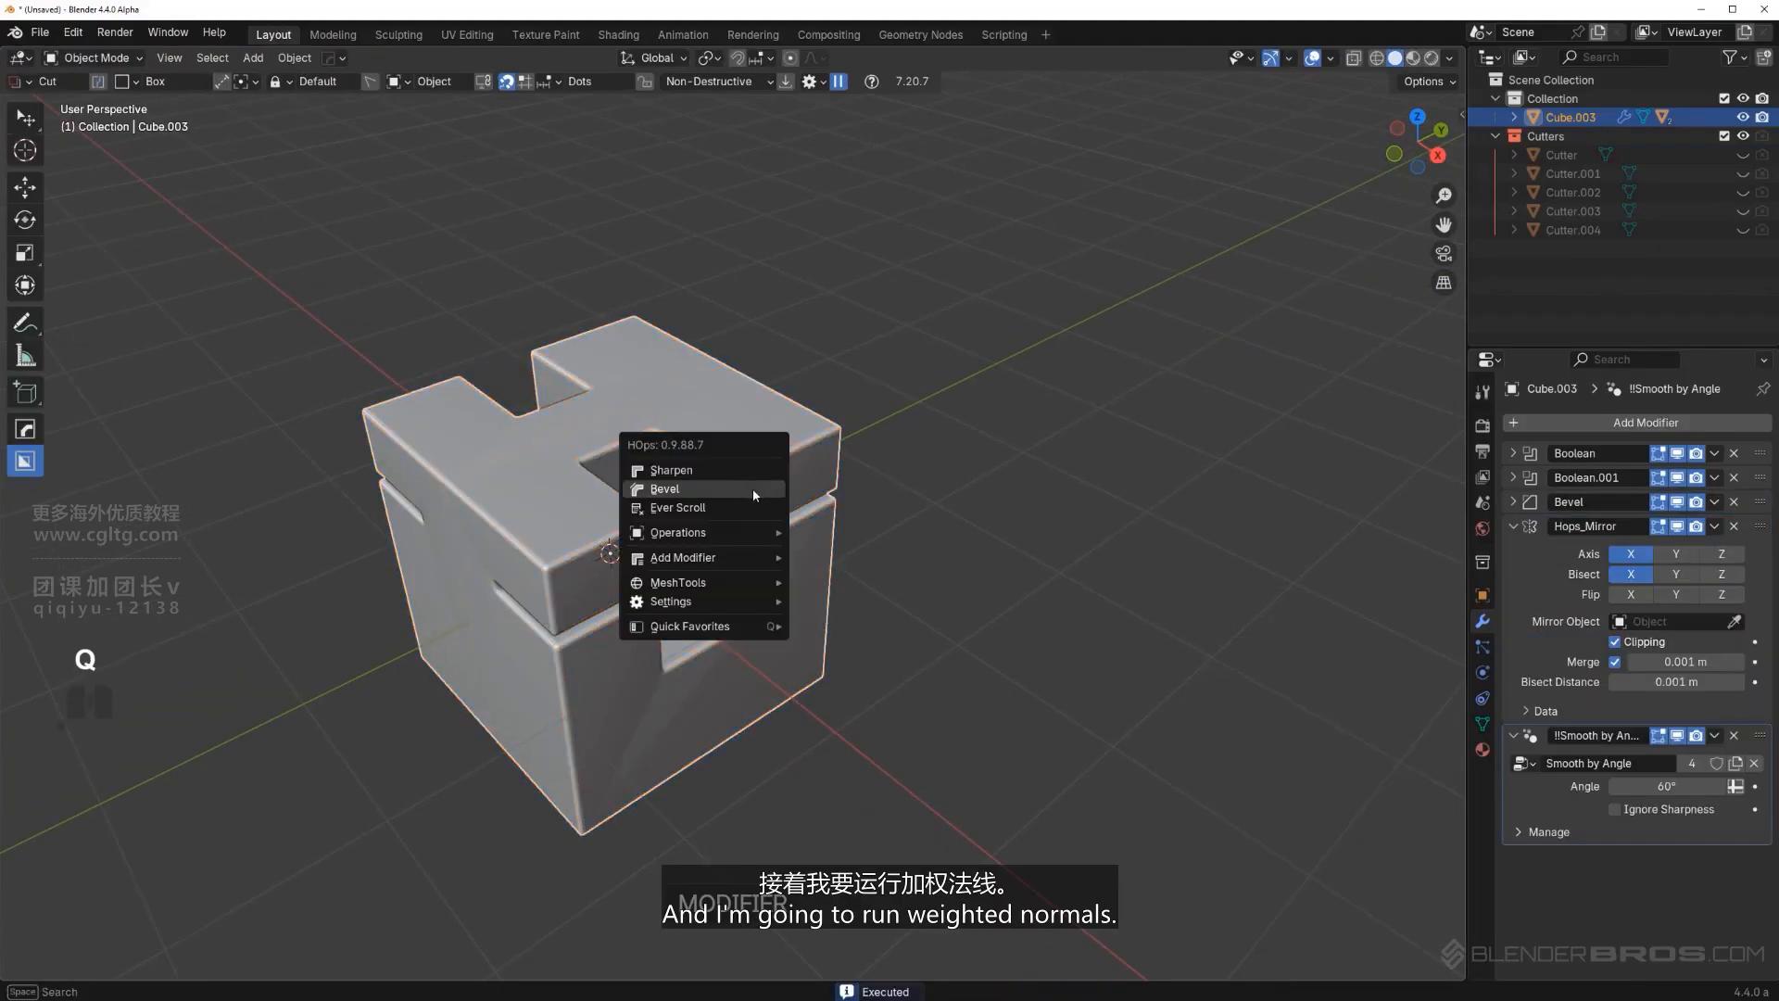
left_click(754, 469, "alt")
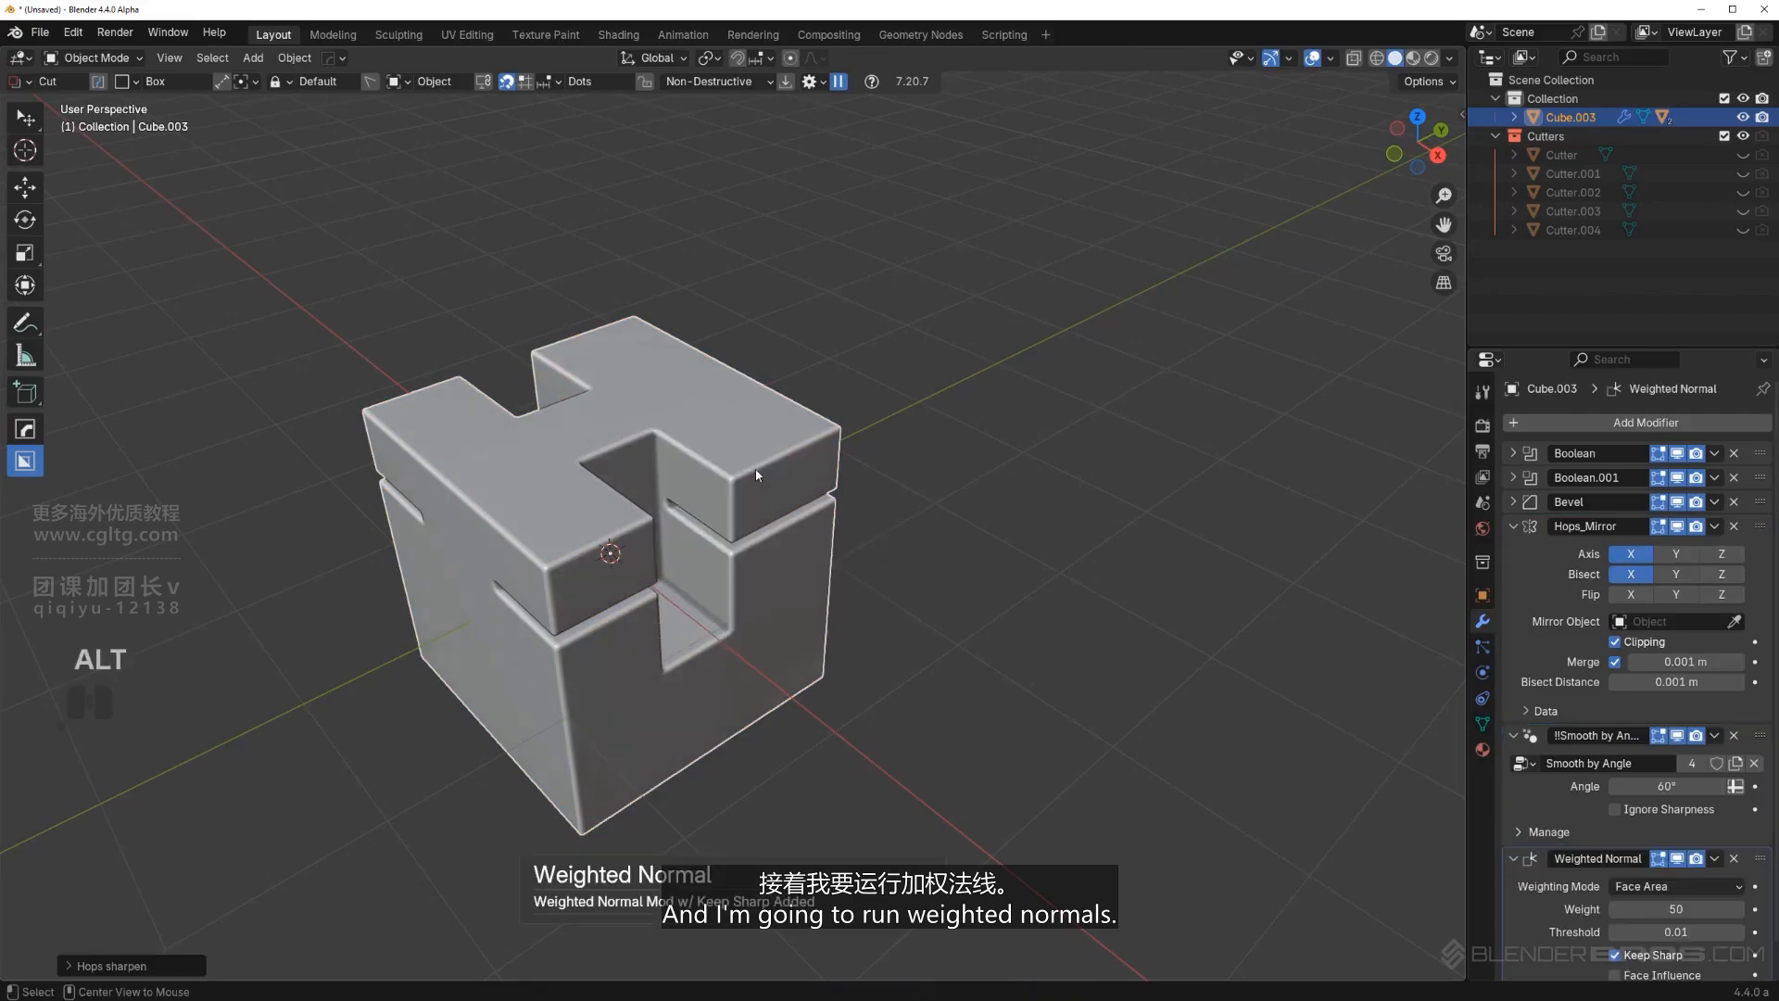
middle_click_drag(713, 498, 797, 461, "shift")
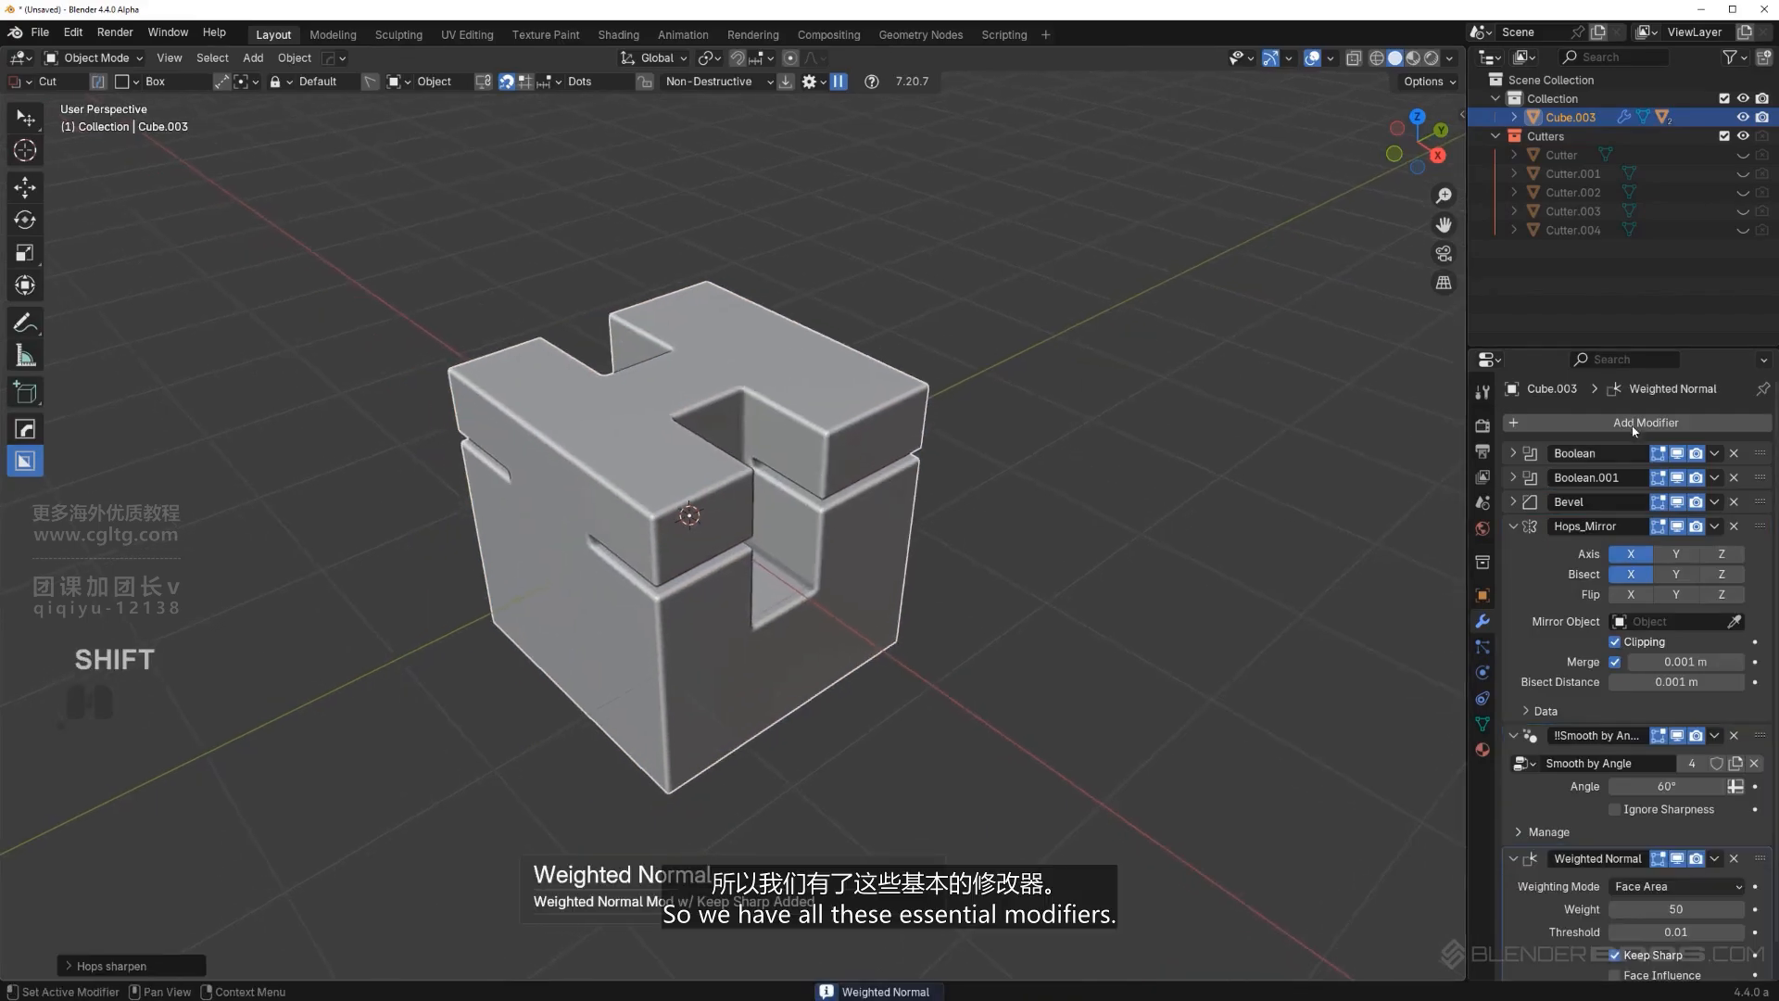
Collapse the Hops_Mirror, Smooth by Angle and Weighted Normal modifiers in the cube's stack.
left_click(1514, 525)
left_click(1514, 551)
left_click(1514, 574)
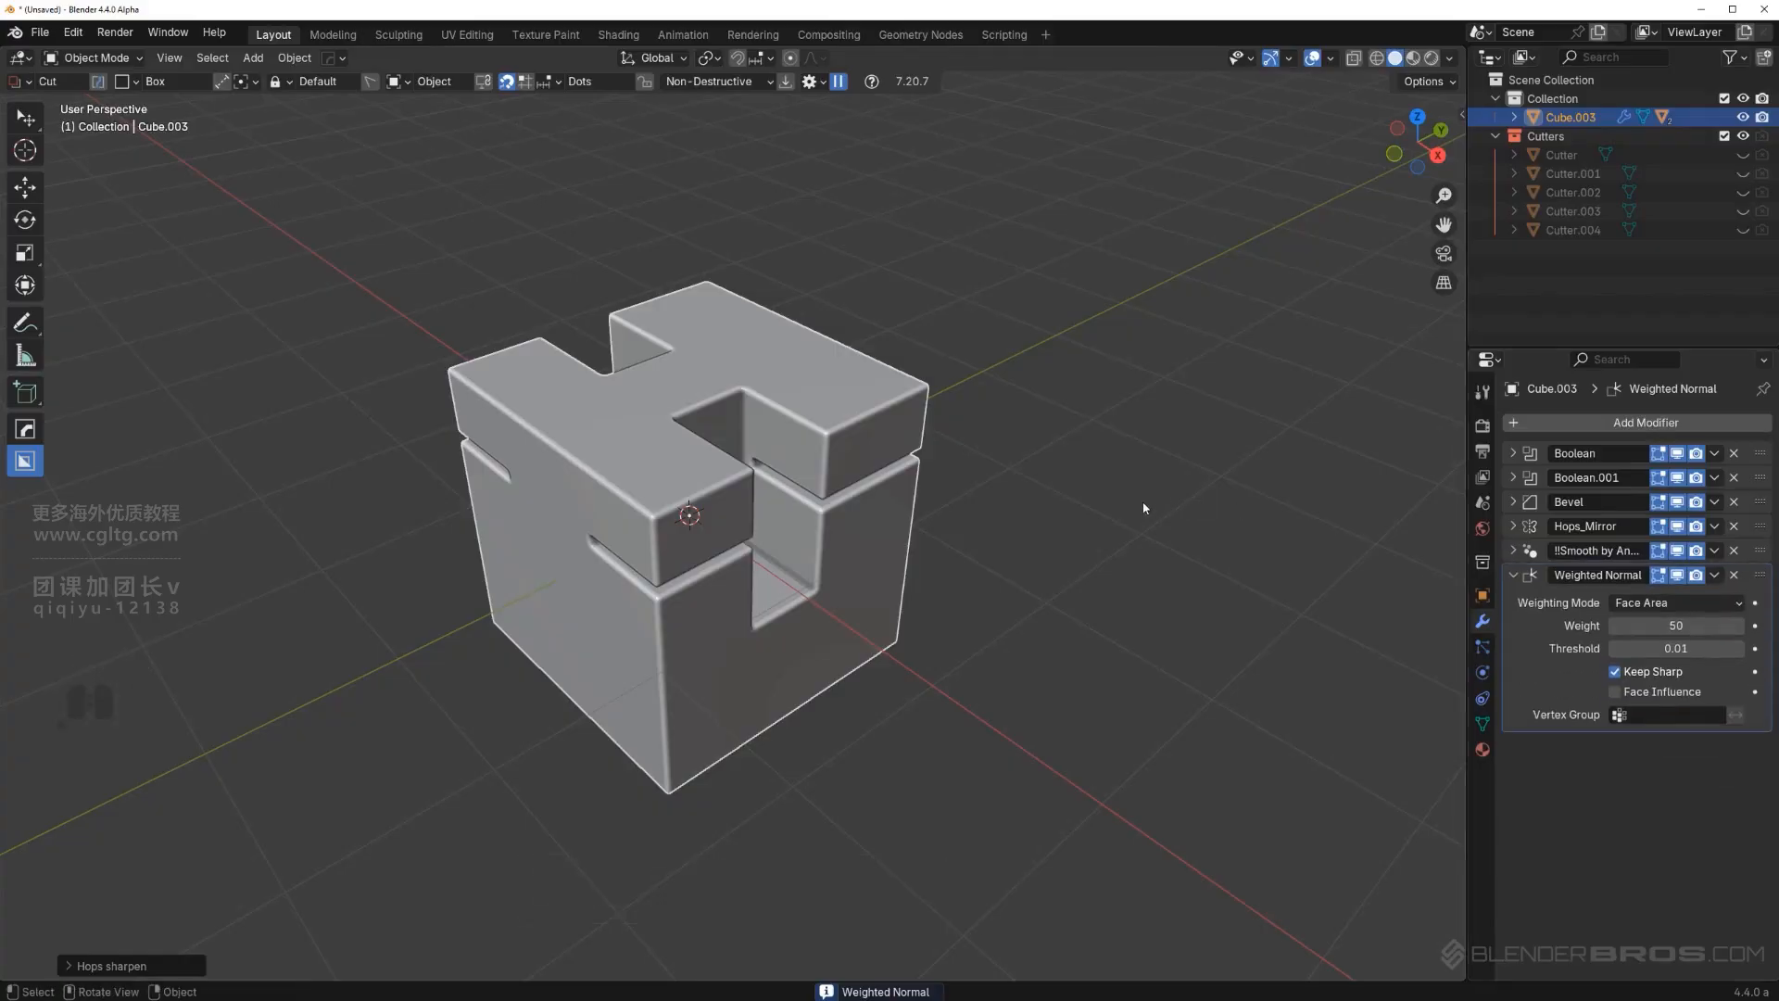
Run the duplicating variant of HardOps Smart Apply on the cube to create an applied copy without the bevel and Weighted Normal.
scroll(1010, 436, "up", 2)
middle_click_drag(797, 482, 832, 478, "shift")
key("q")
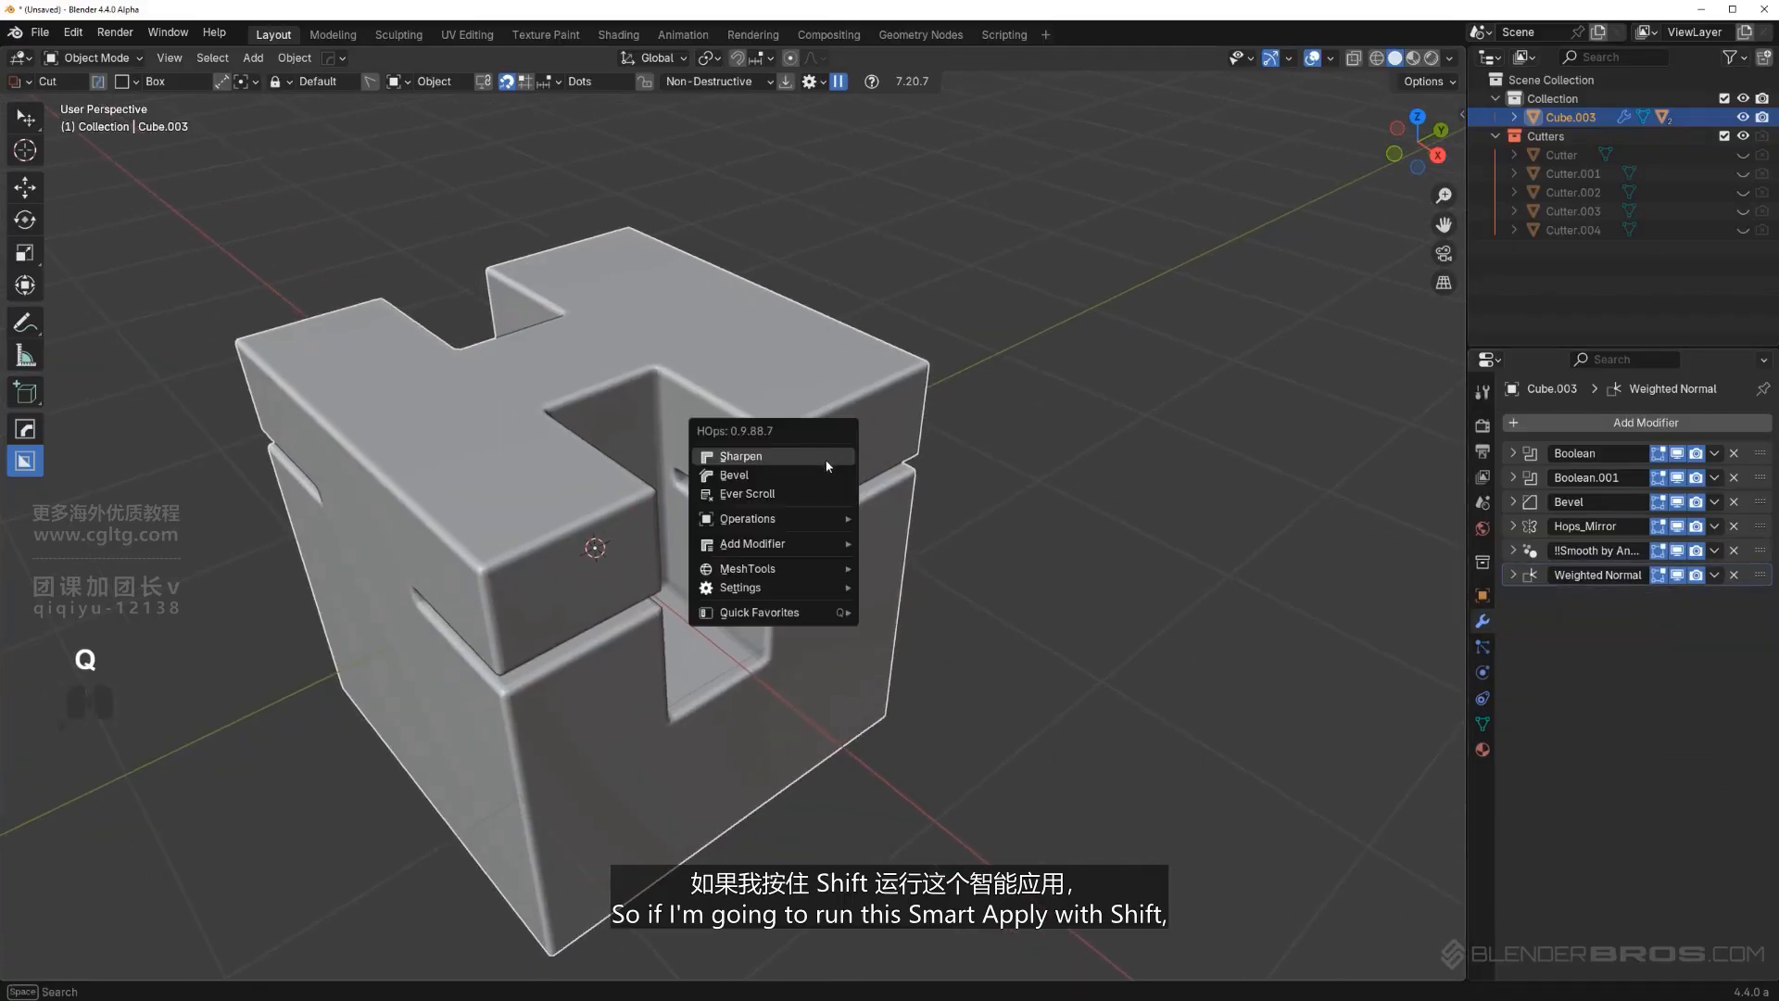
mouse_move(840, 568)
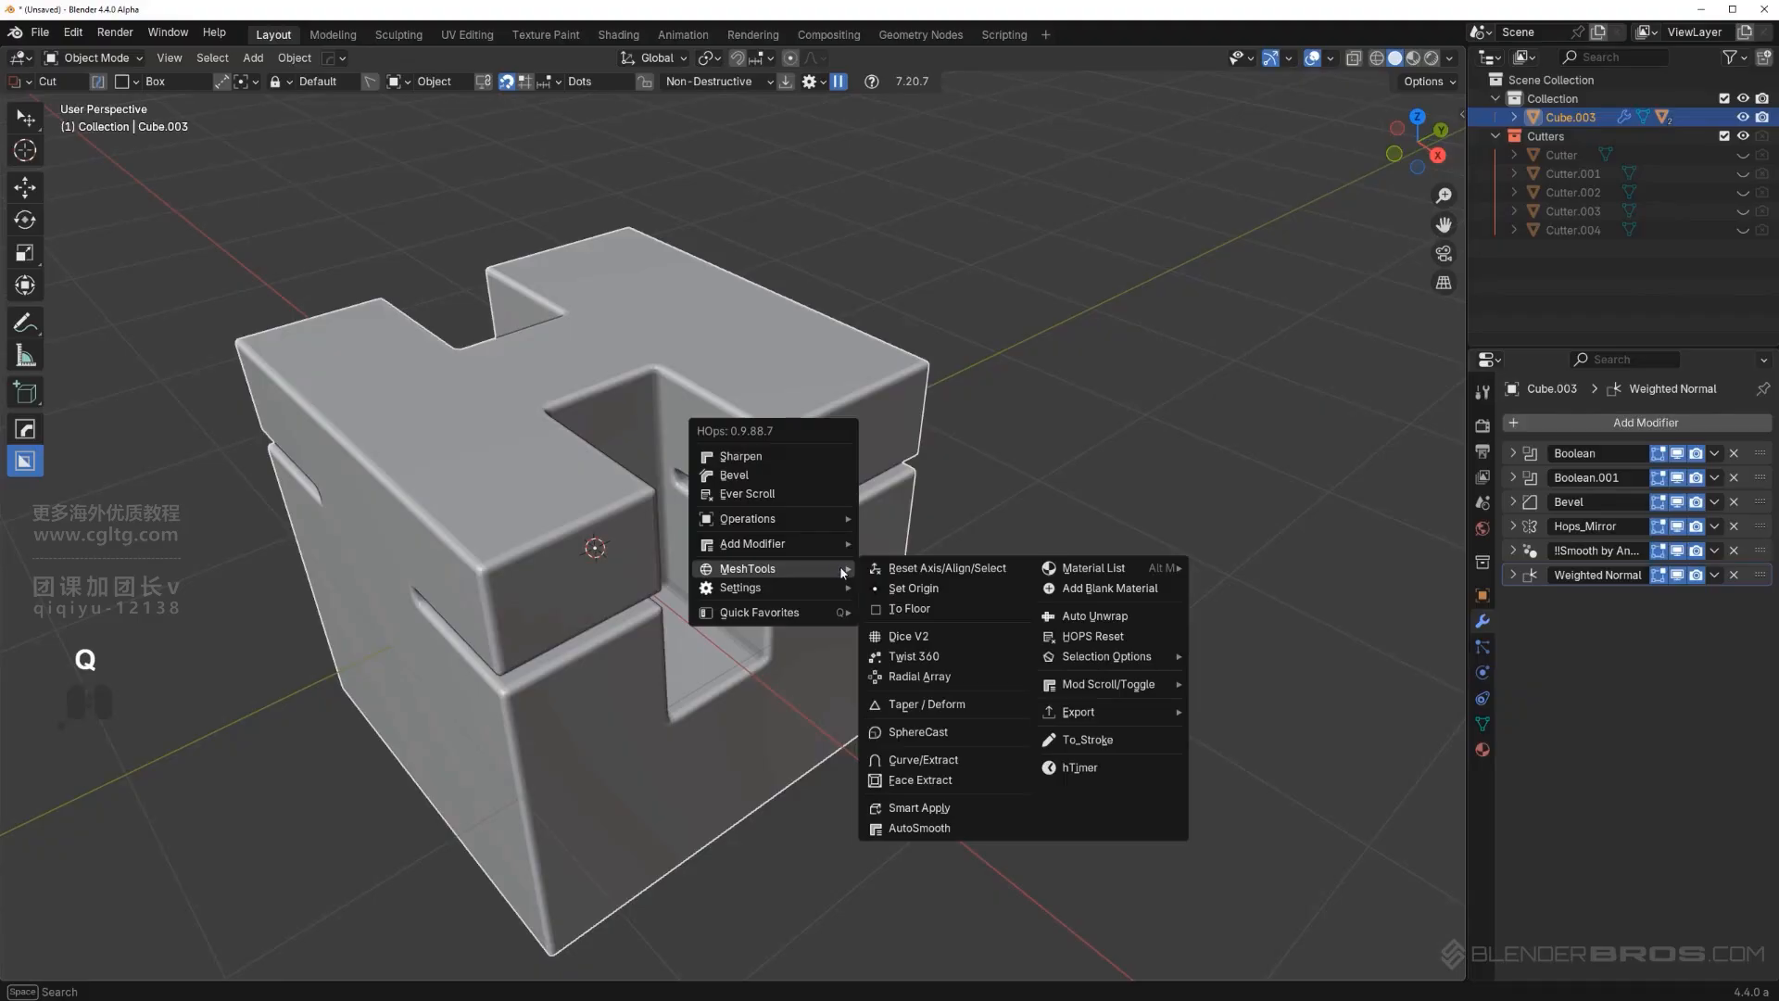
left_click(952, 804, "shift")
Move the smart-applied duplicate along Y away from the original cube and scale it down.
key("g")
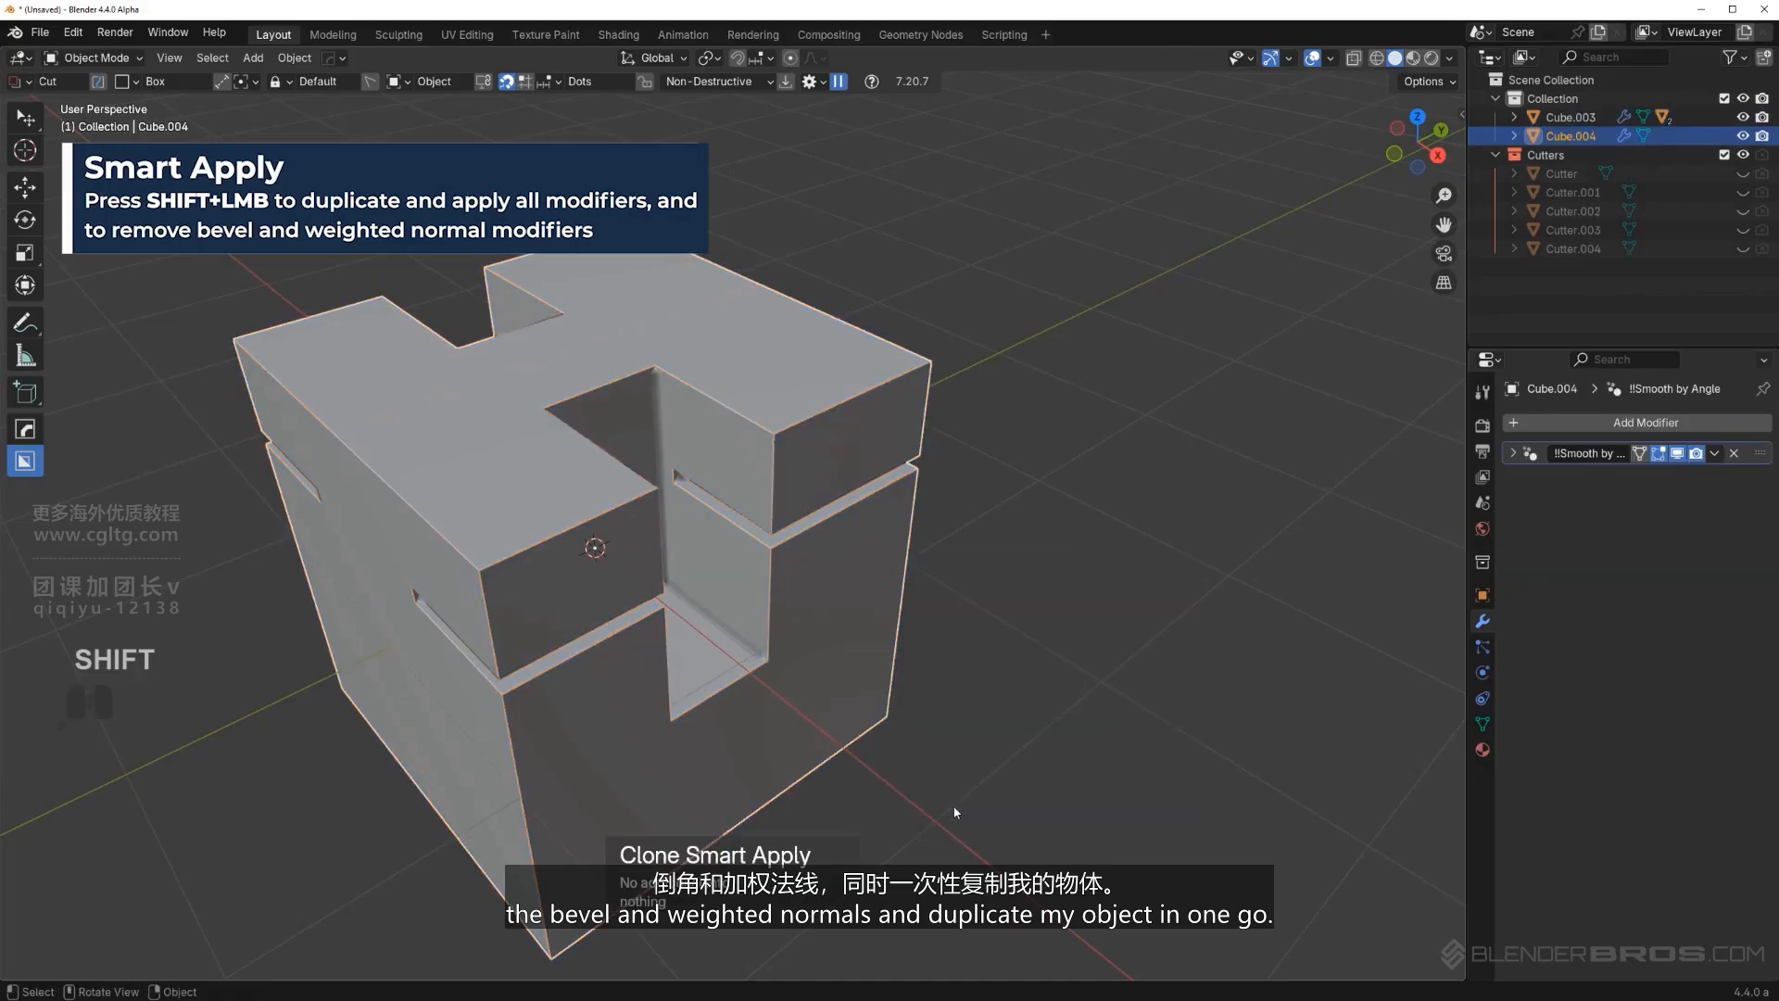
key("y")
left_click(1209, 498)
mouse_move(1208, 497)
middle_mouse_down("shift")
mouse_move(960, 527)
mouse_move(948, 354)
middle_mouse_up("shift")
key("s")
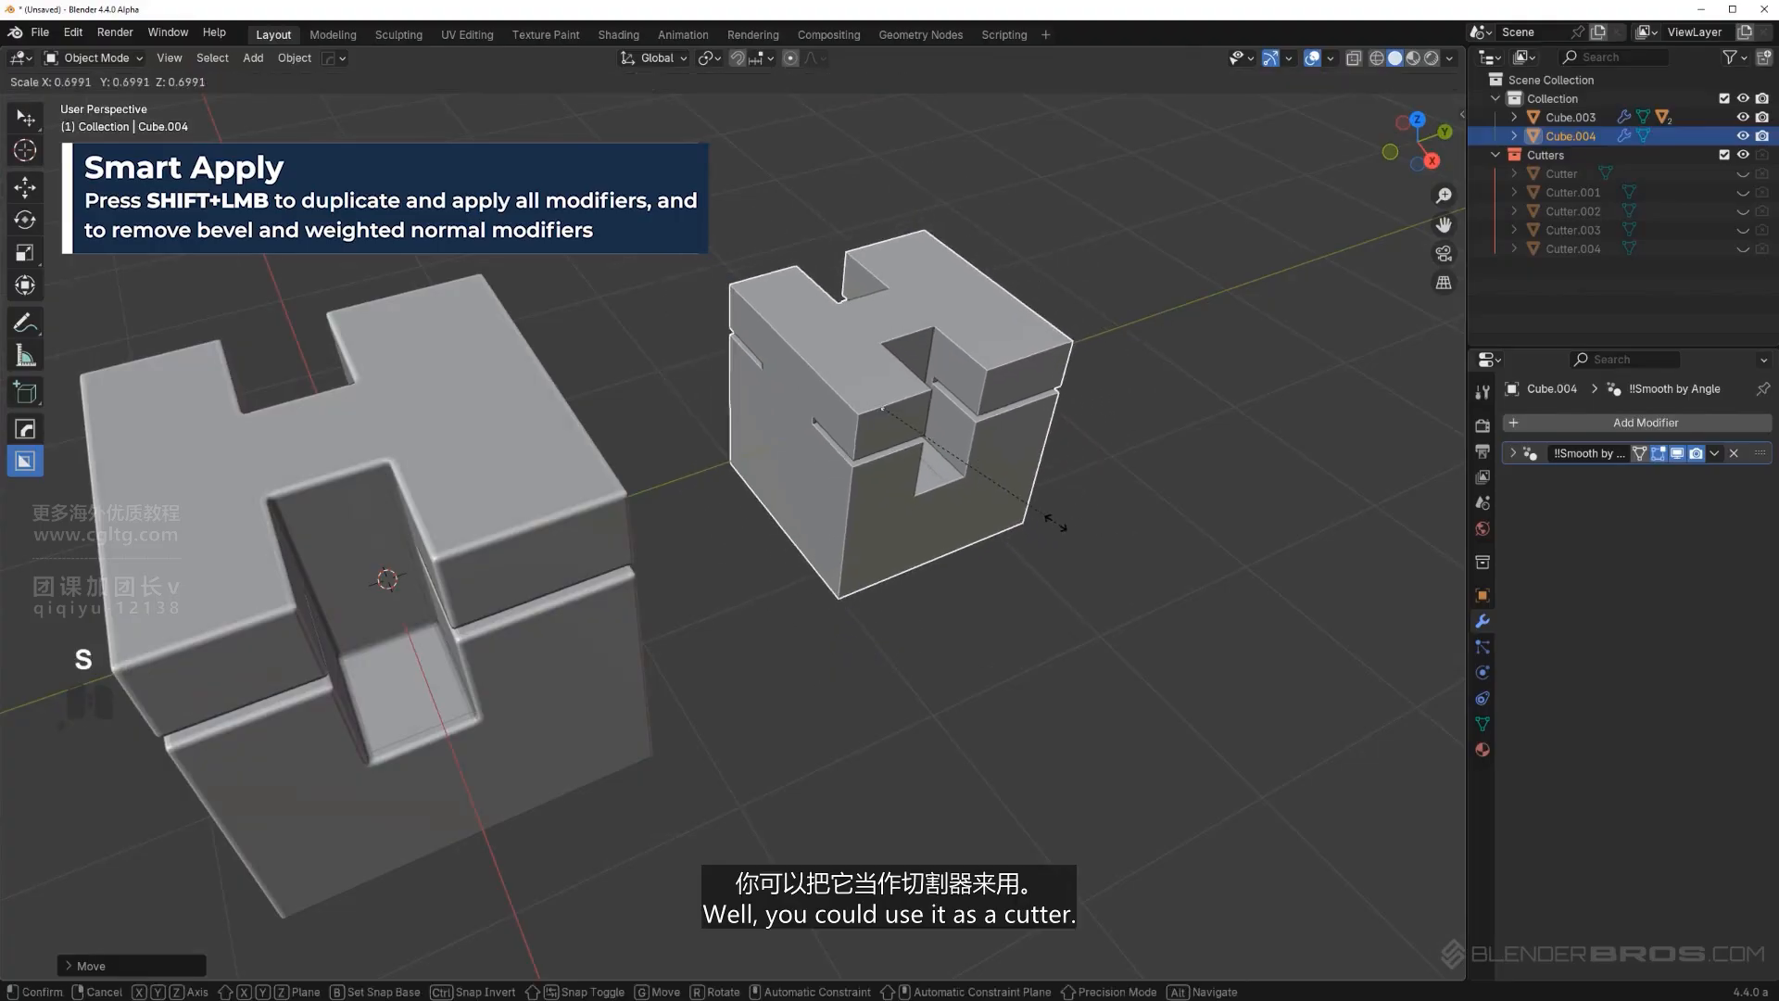
left_click(945, 627)
Add another cube and move it freely, along Z and along Y until it overlaps the original notched cube's upper part.
mouse_move(945, 627)
middle_mouse_down()
mouse_move(937, 548)
mouse_move(869, 506)
mouse_move(731, 485)
mouse_move(913, 505)
mouse_move(816, 509)
mouse_move(886, 520)
mouse_move(954, 500)
mouse_move(853, 482)
mouse_move(909, 549)
middle_mouse_up()
key("shift+a")
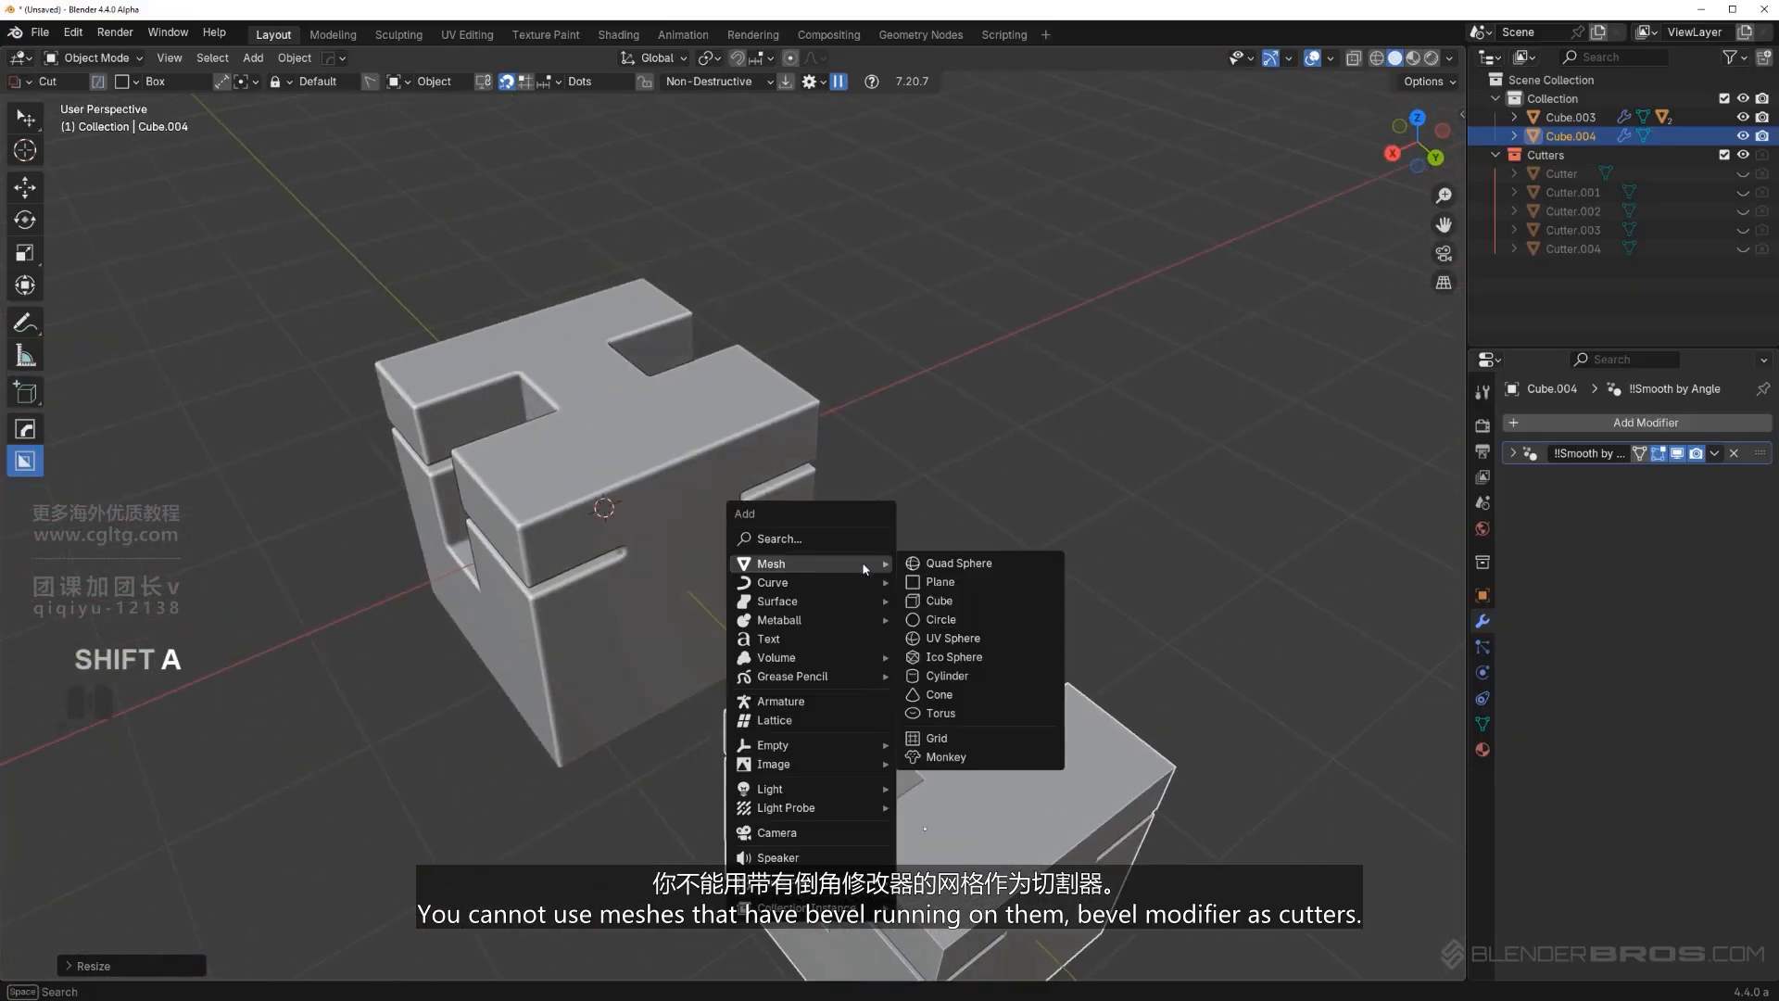
left_click(967, 602)
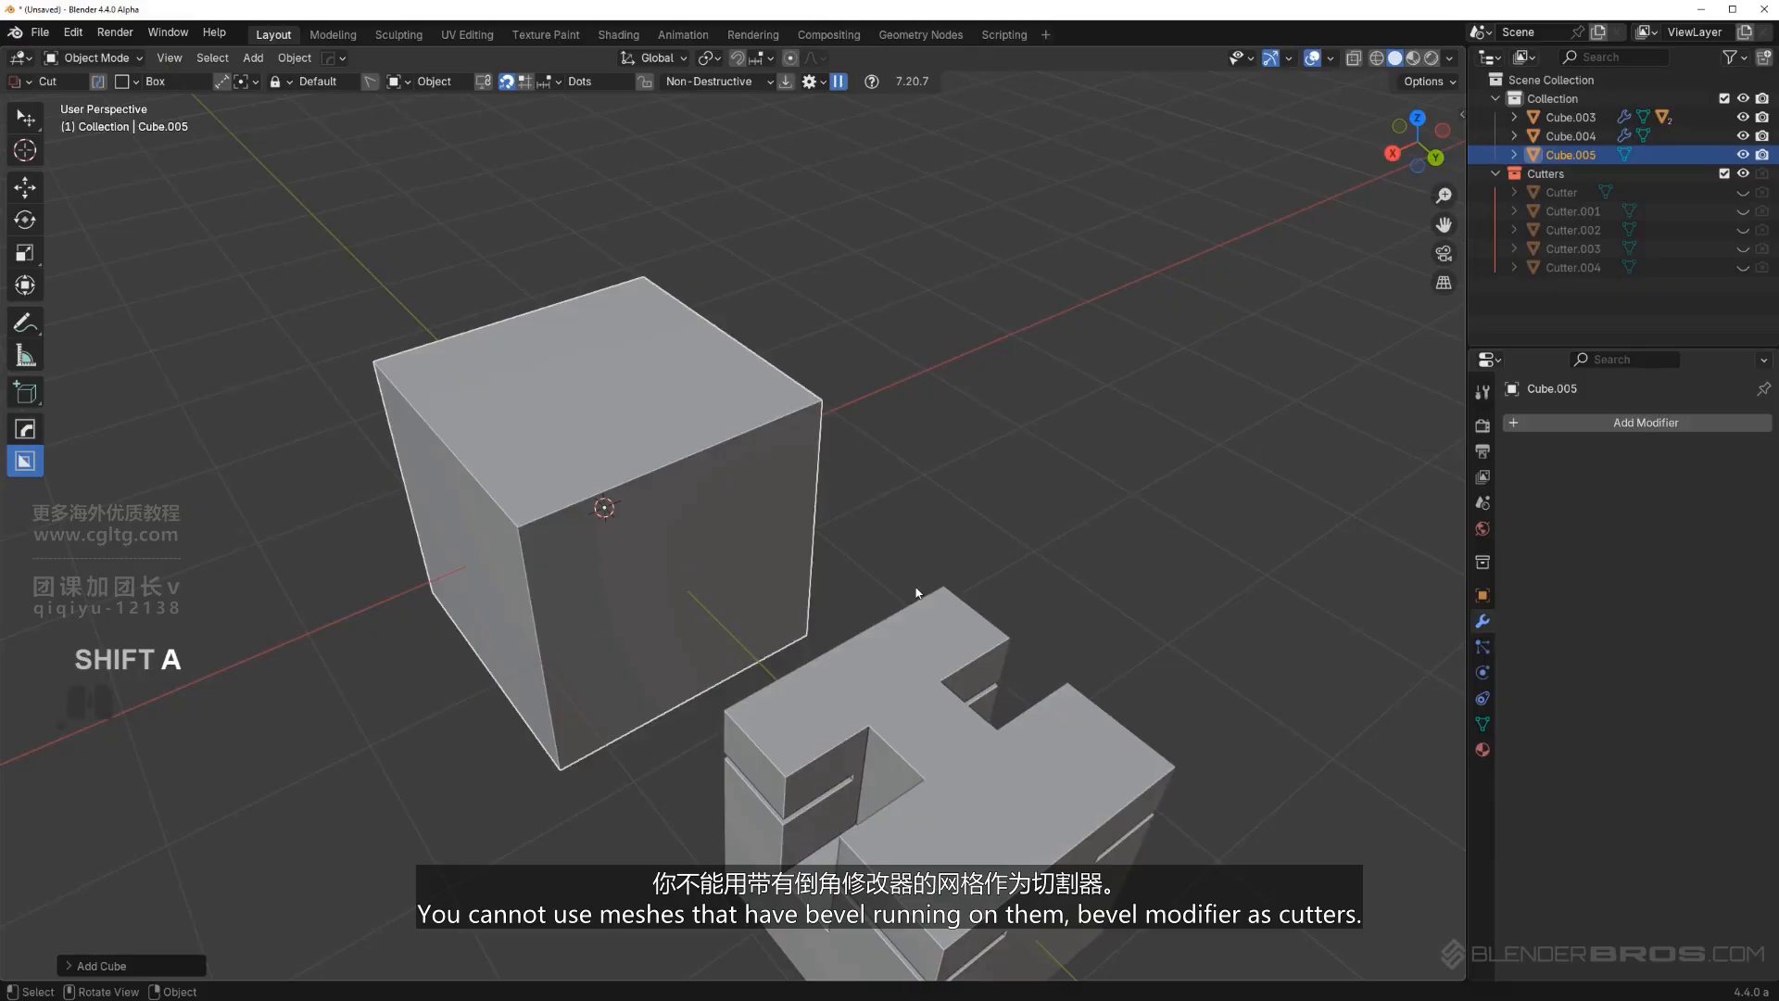
key("g")
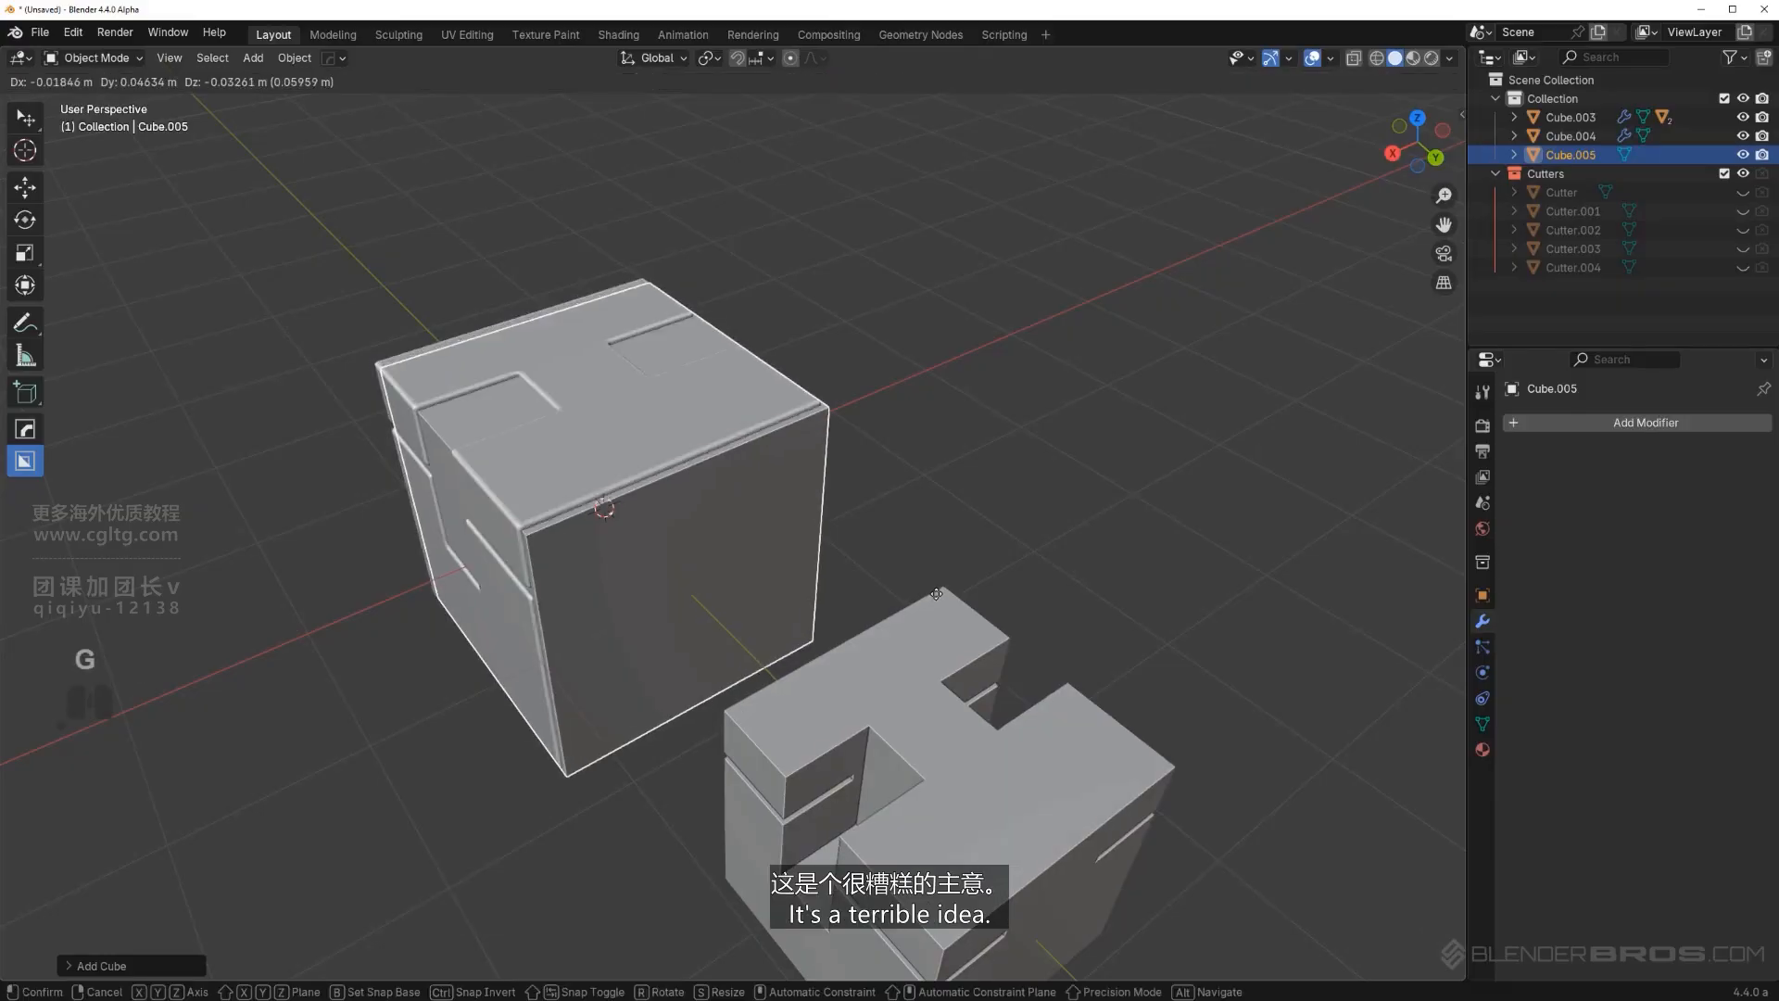
left_click(1134, 676)
key("g")
key("z")
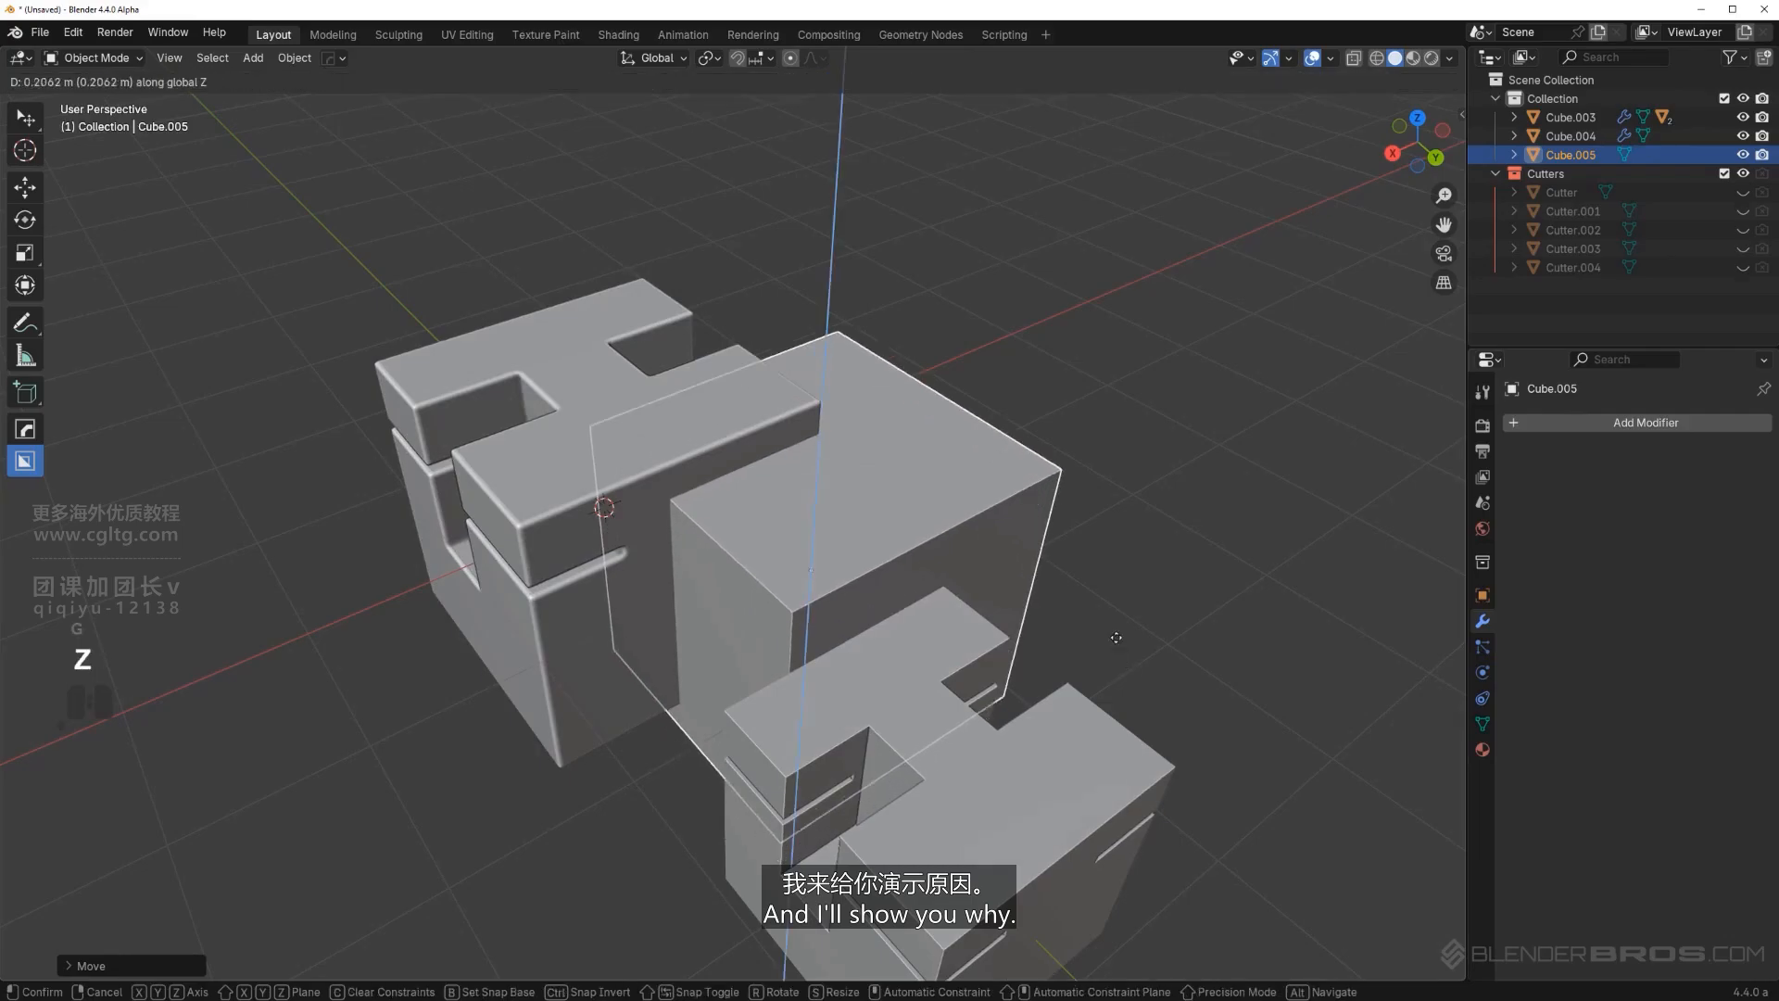
left_click(1071, 493)
key("g")
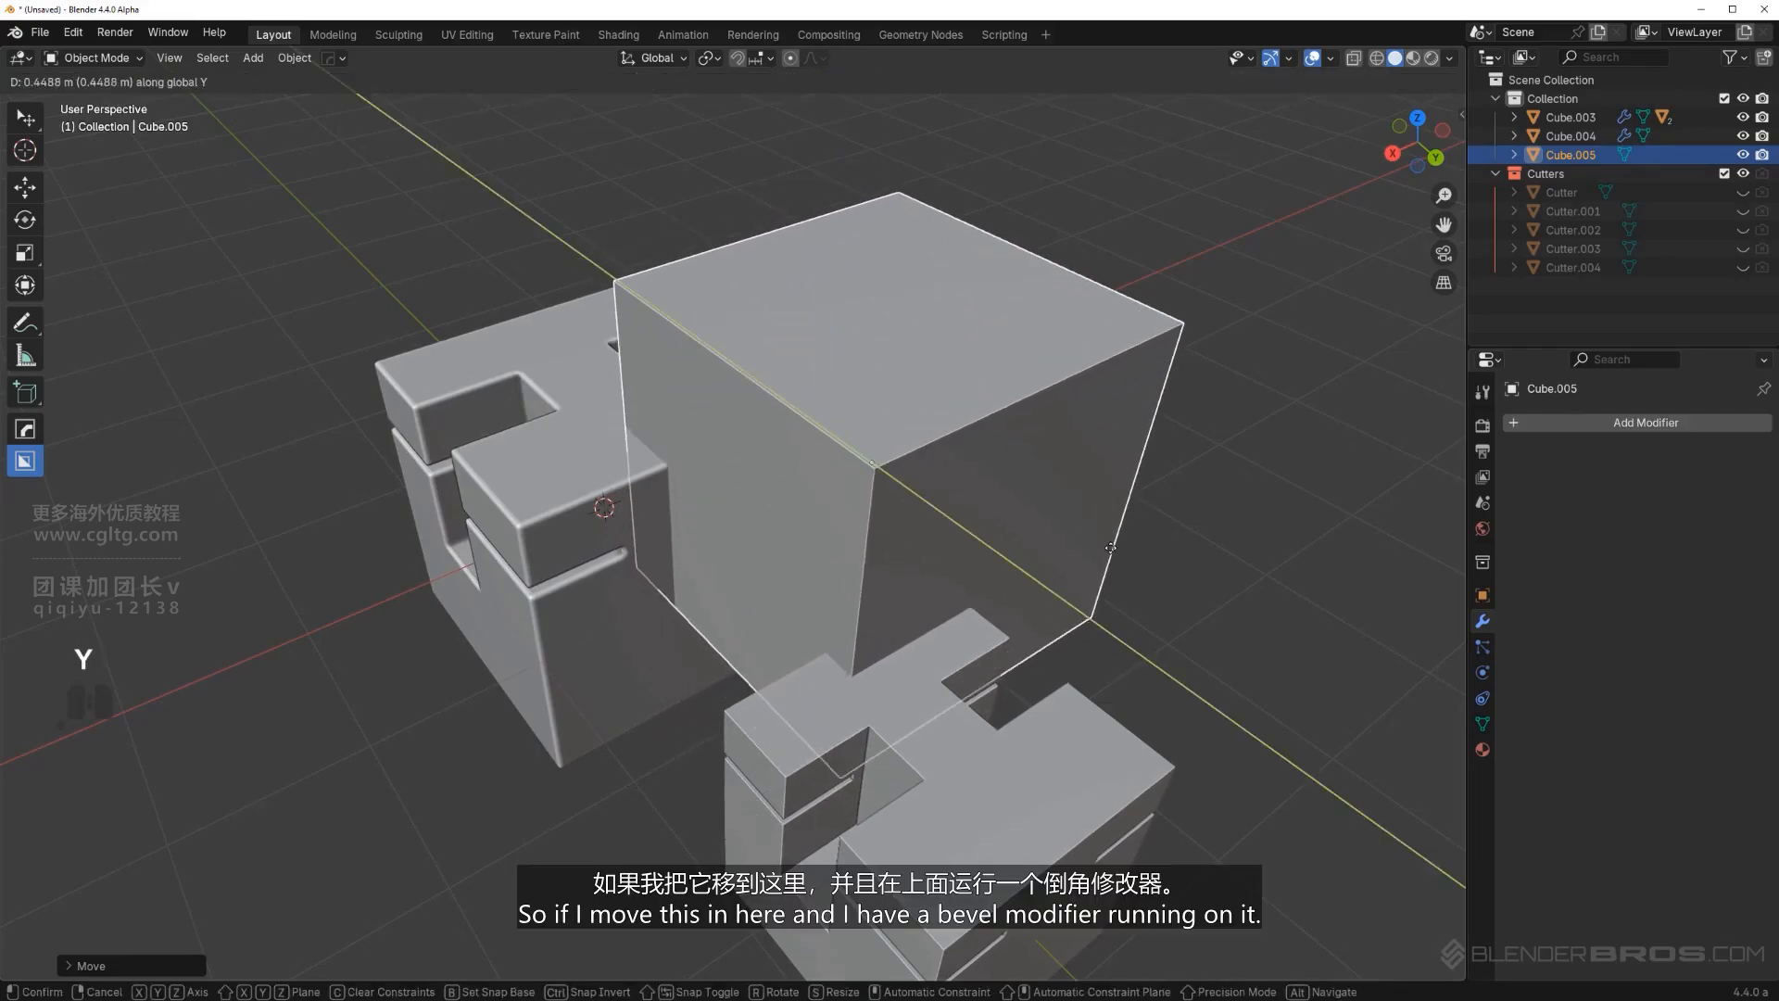
left_click(1121, 523)
Add a HardOps Bevel about 0.054 m wide to the overlapping cube and subtract it from the notched cube with a Difference boolean.
key("q")
left_click(835, 274)
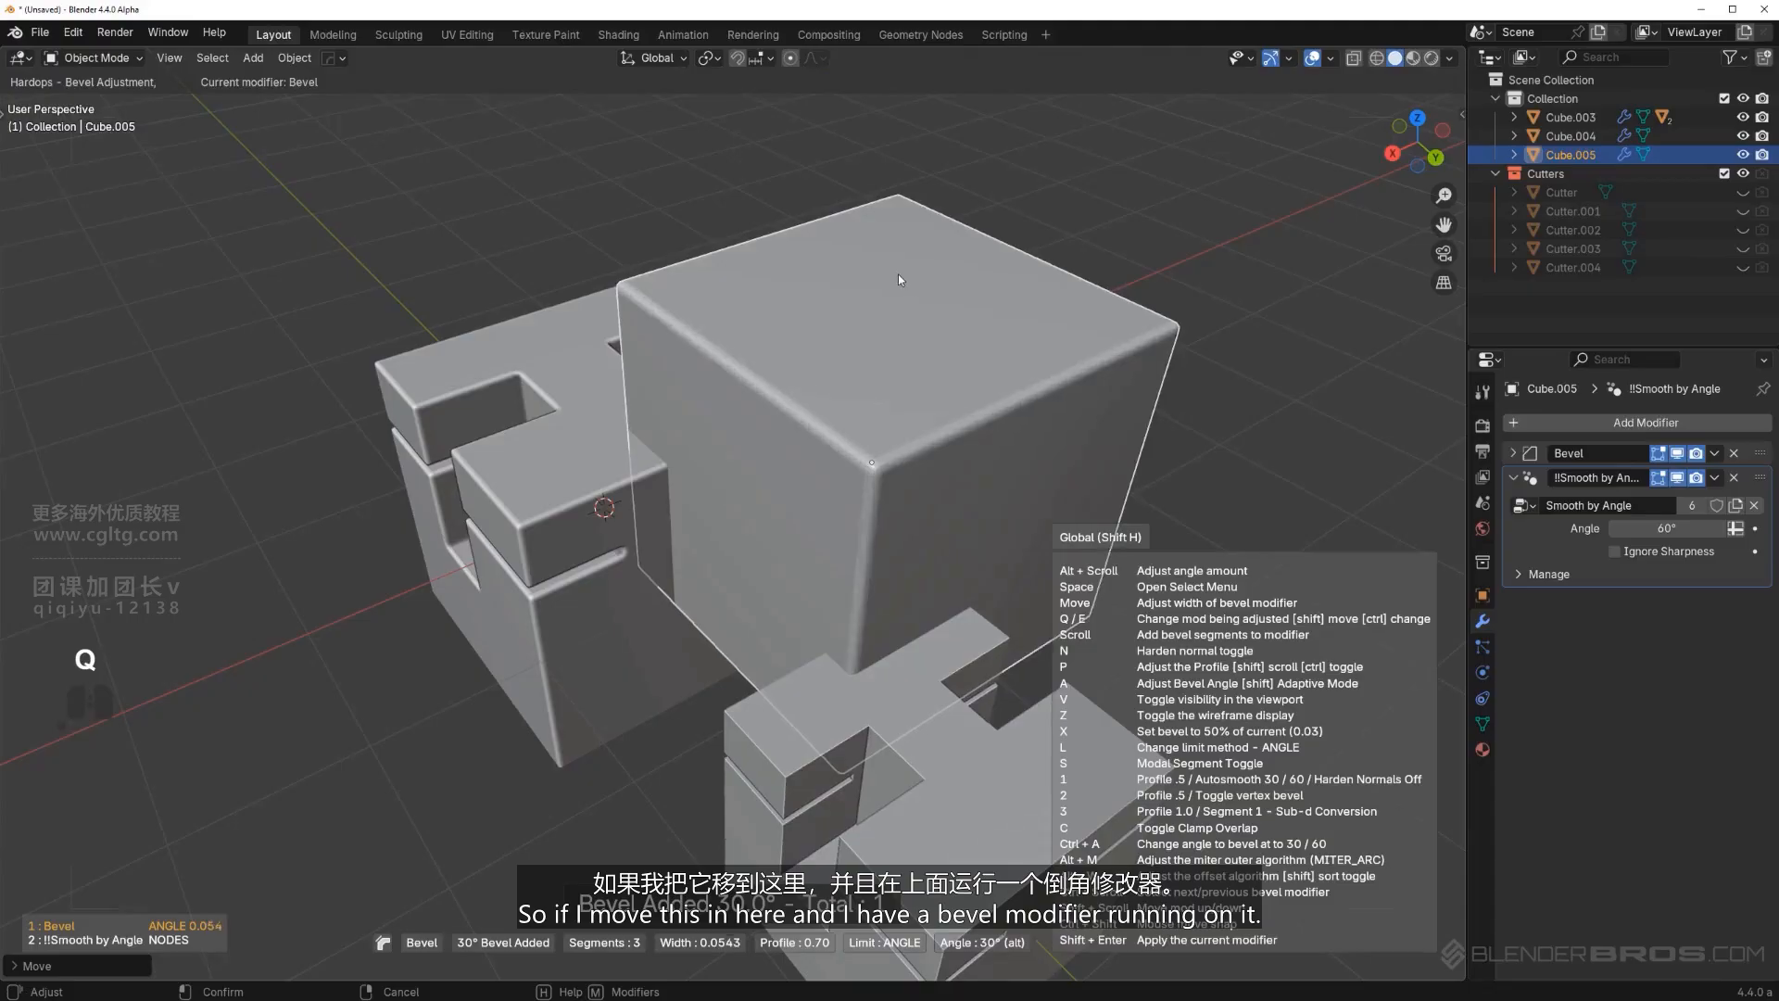
left_click(898, 274)
left_click(625, 470, "shift")
key("q")
left_click(619, 455)
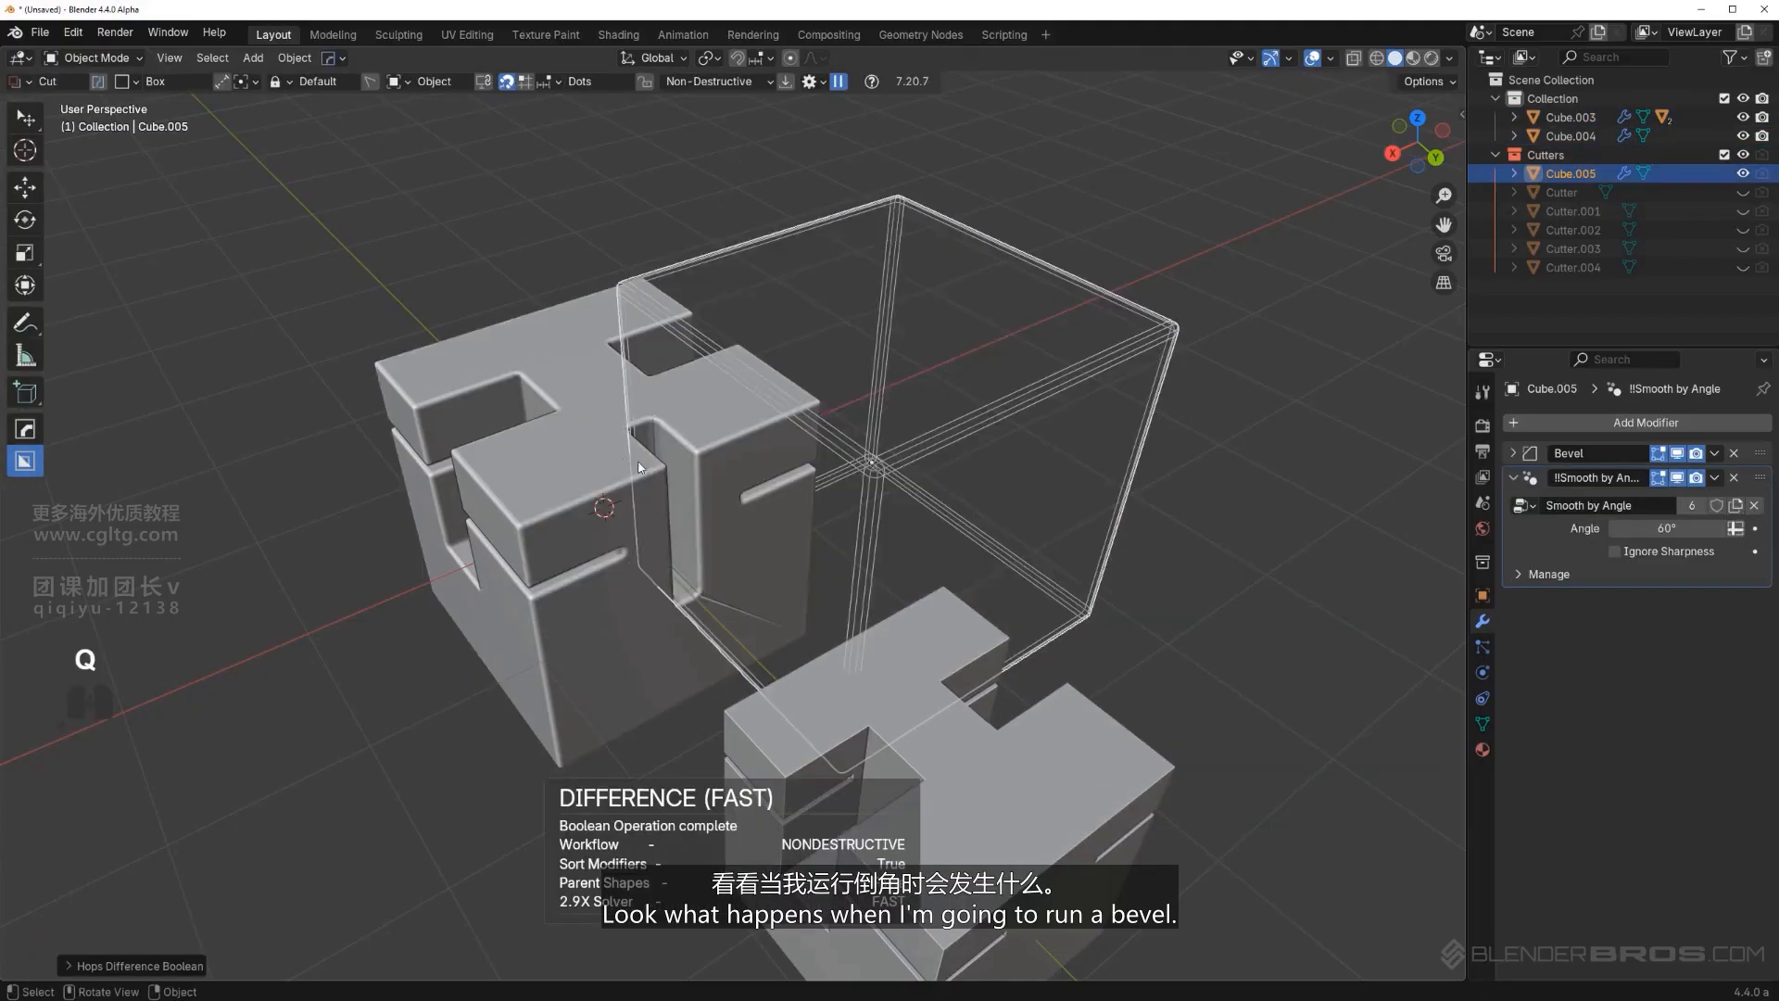
Reposition the beveled cutter along X so that it cuts into the corner of the mirrored cube.
middle_click_drag(619, 459, 676, 489)
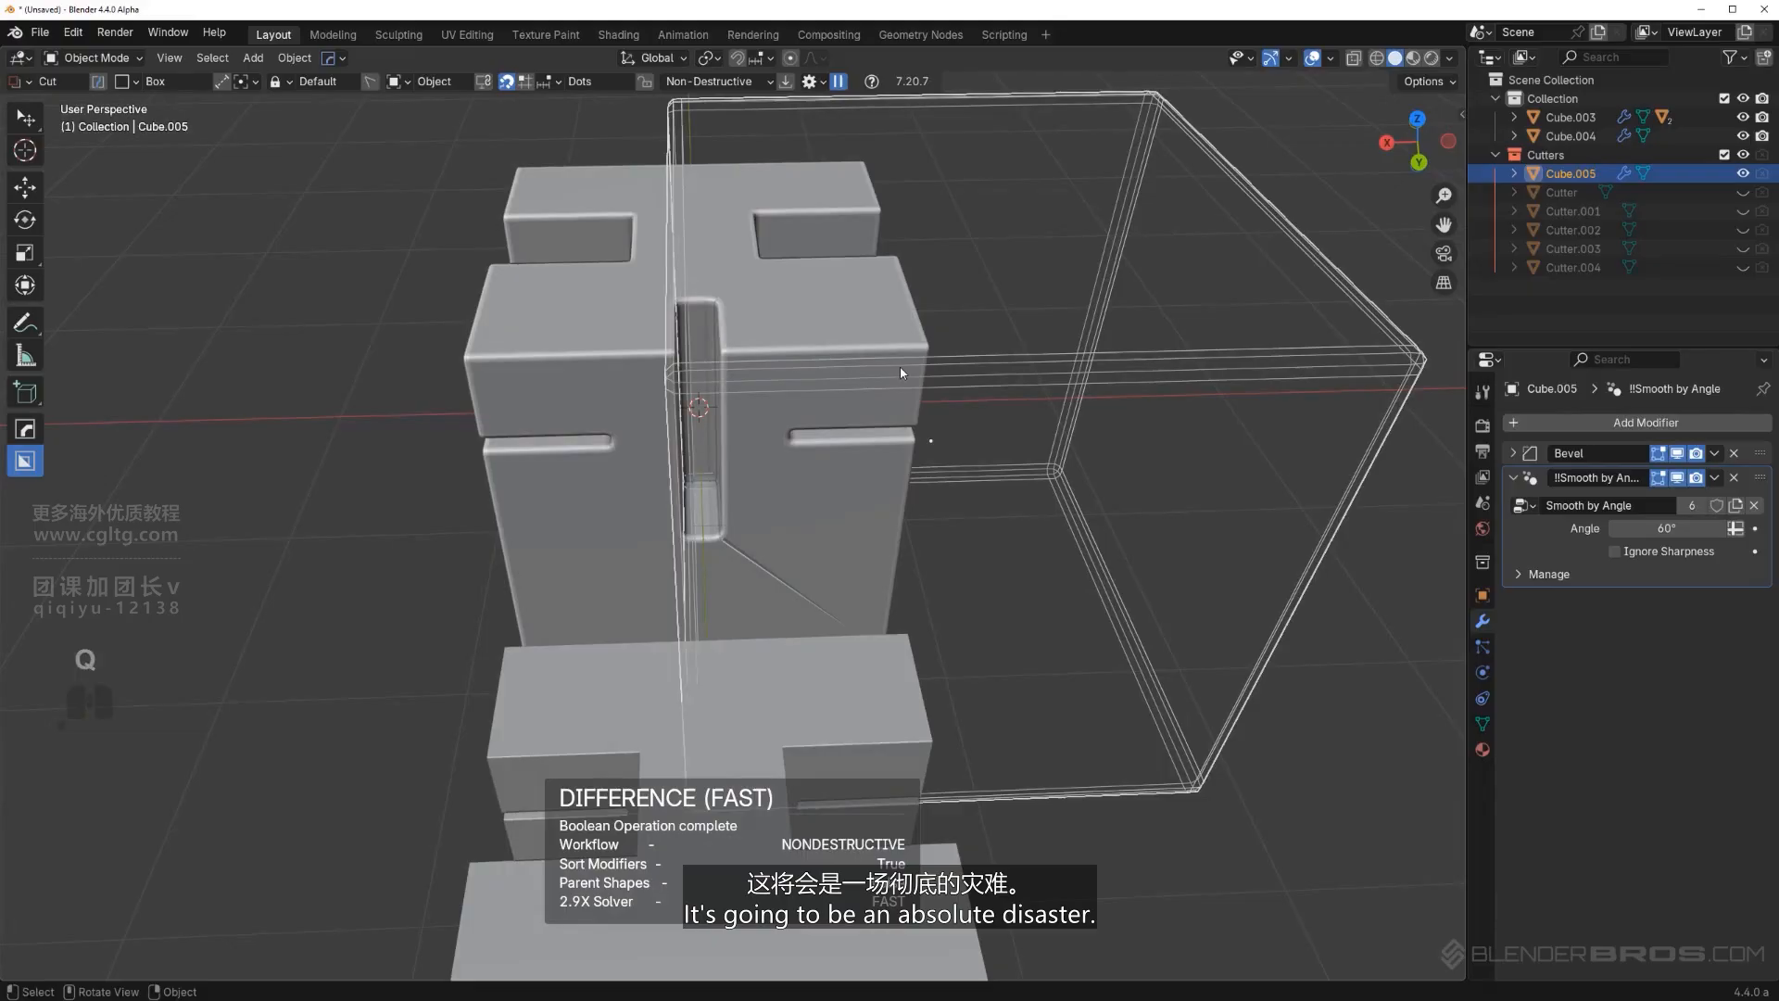
key("g")
key("y")
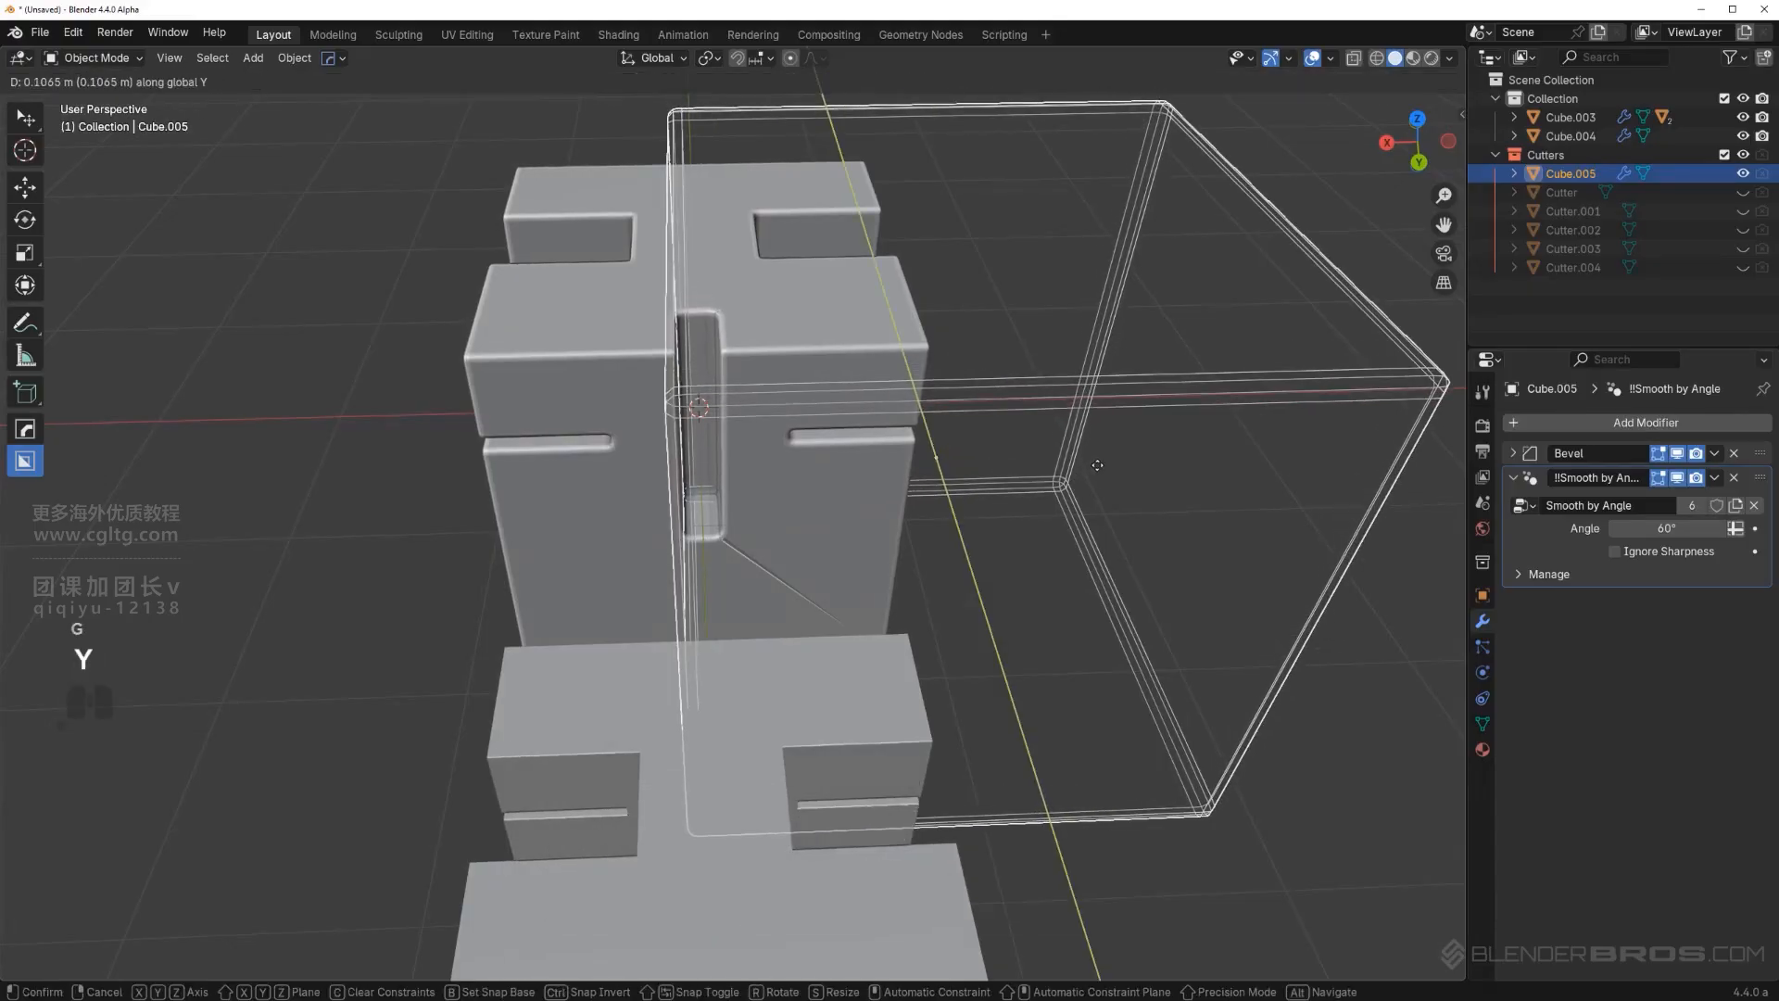
key("x")
left_click(912, 488)
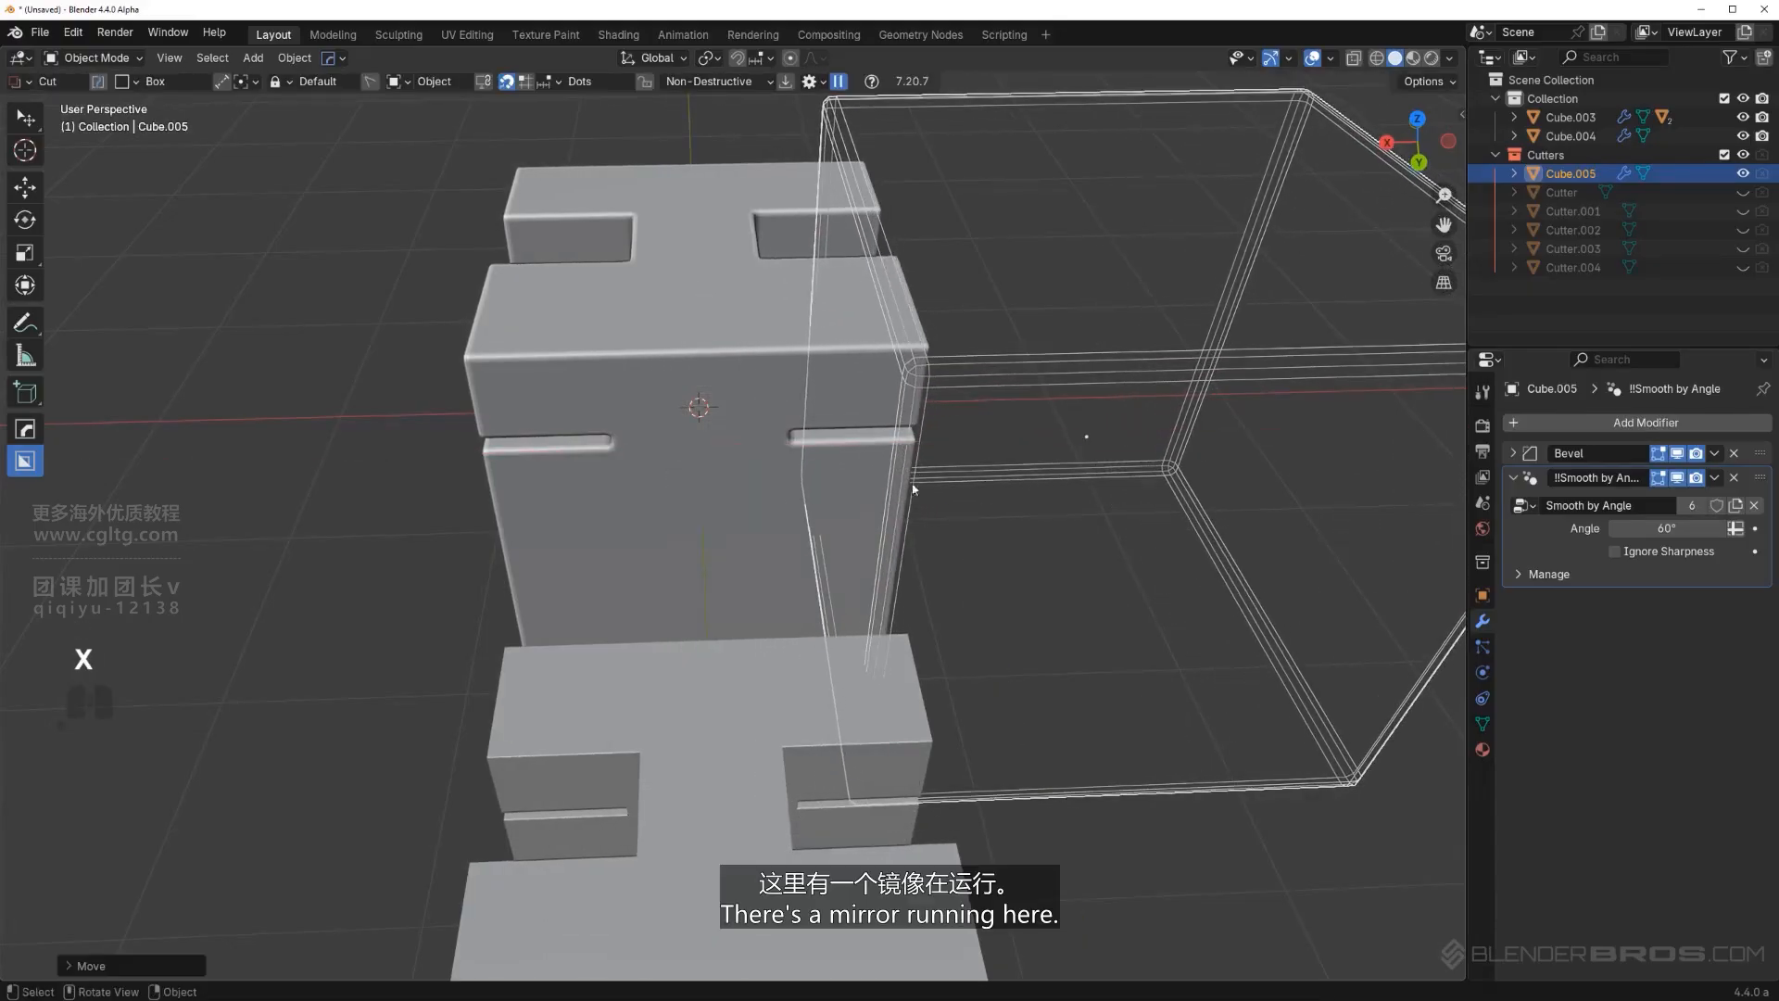
key("g")
key("x")
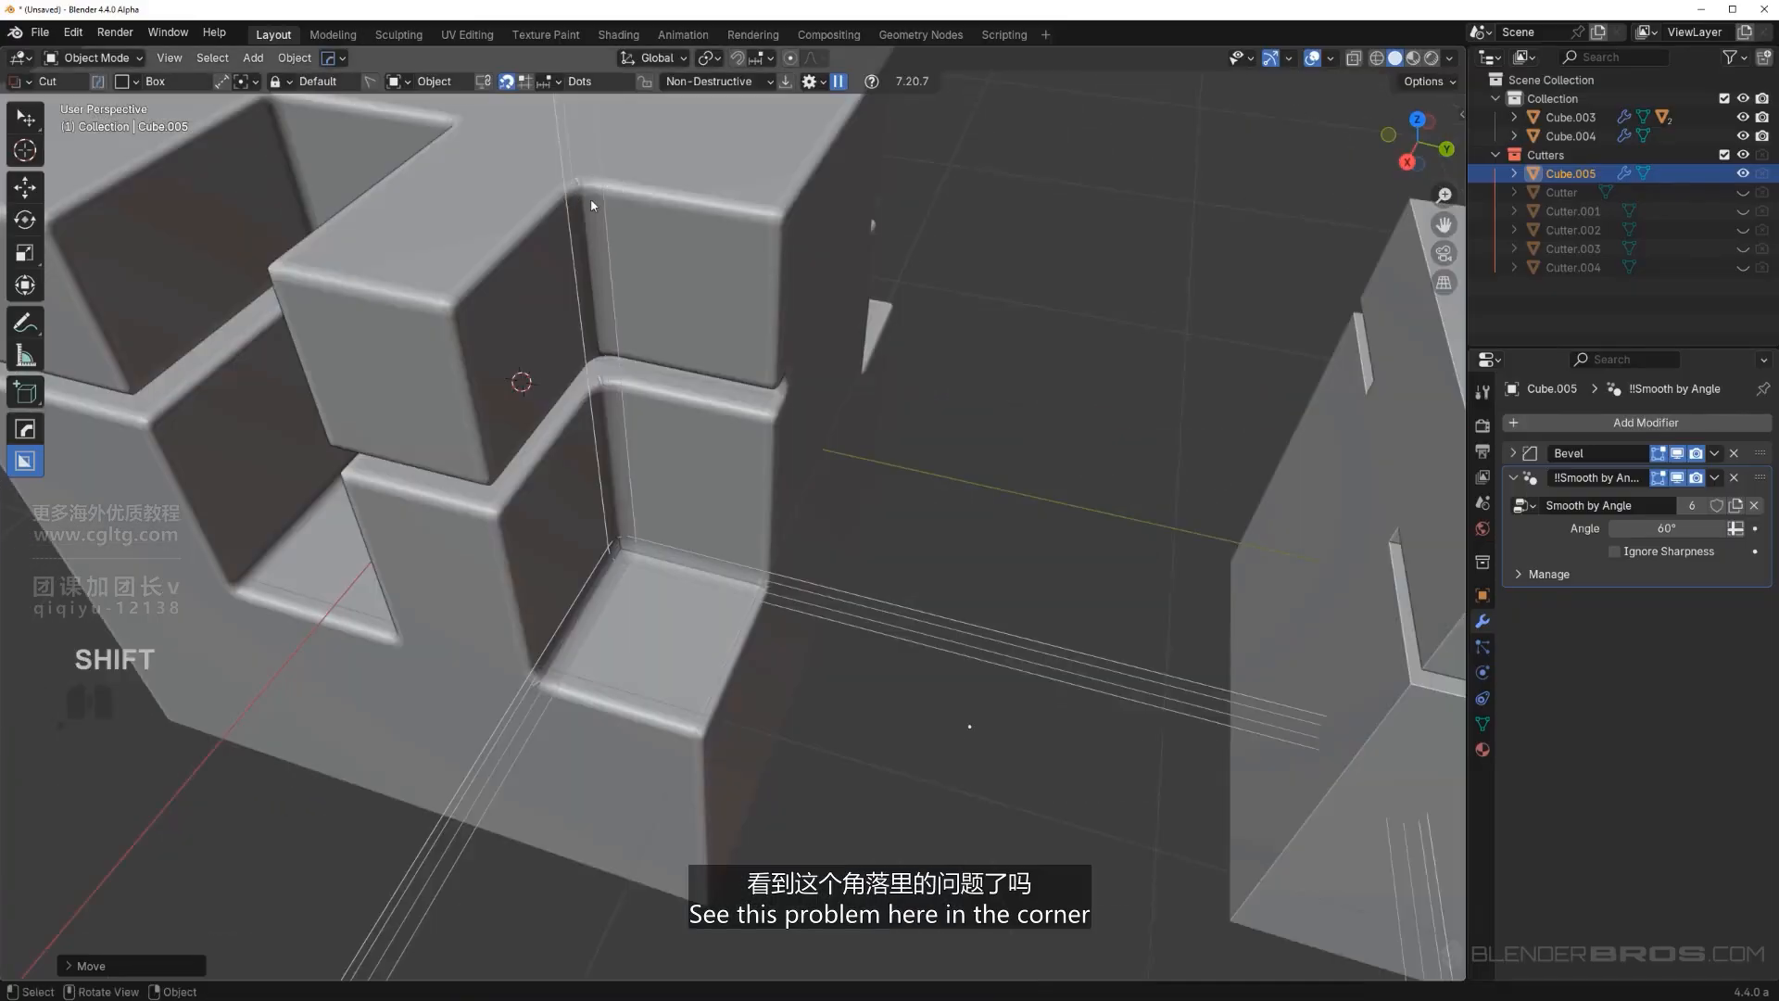
Examine the boolean cut's corners and edges where the beveled cutter meets the notched cube's own bevel.
scroll(554, 258, "down", 1)
scroll(553, 257, "up", 1)
scroll(560, 278, "down", 1)
middle_click_drag(560, 288, 650, 403, "ctrl")
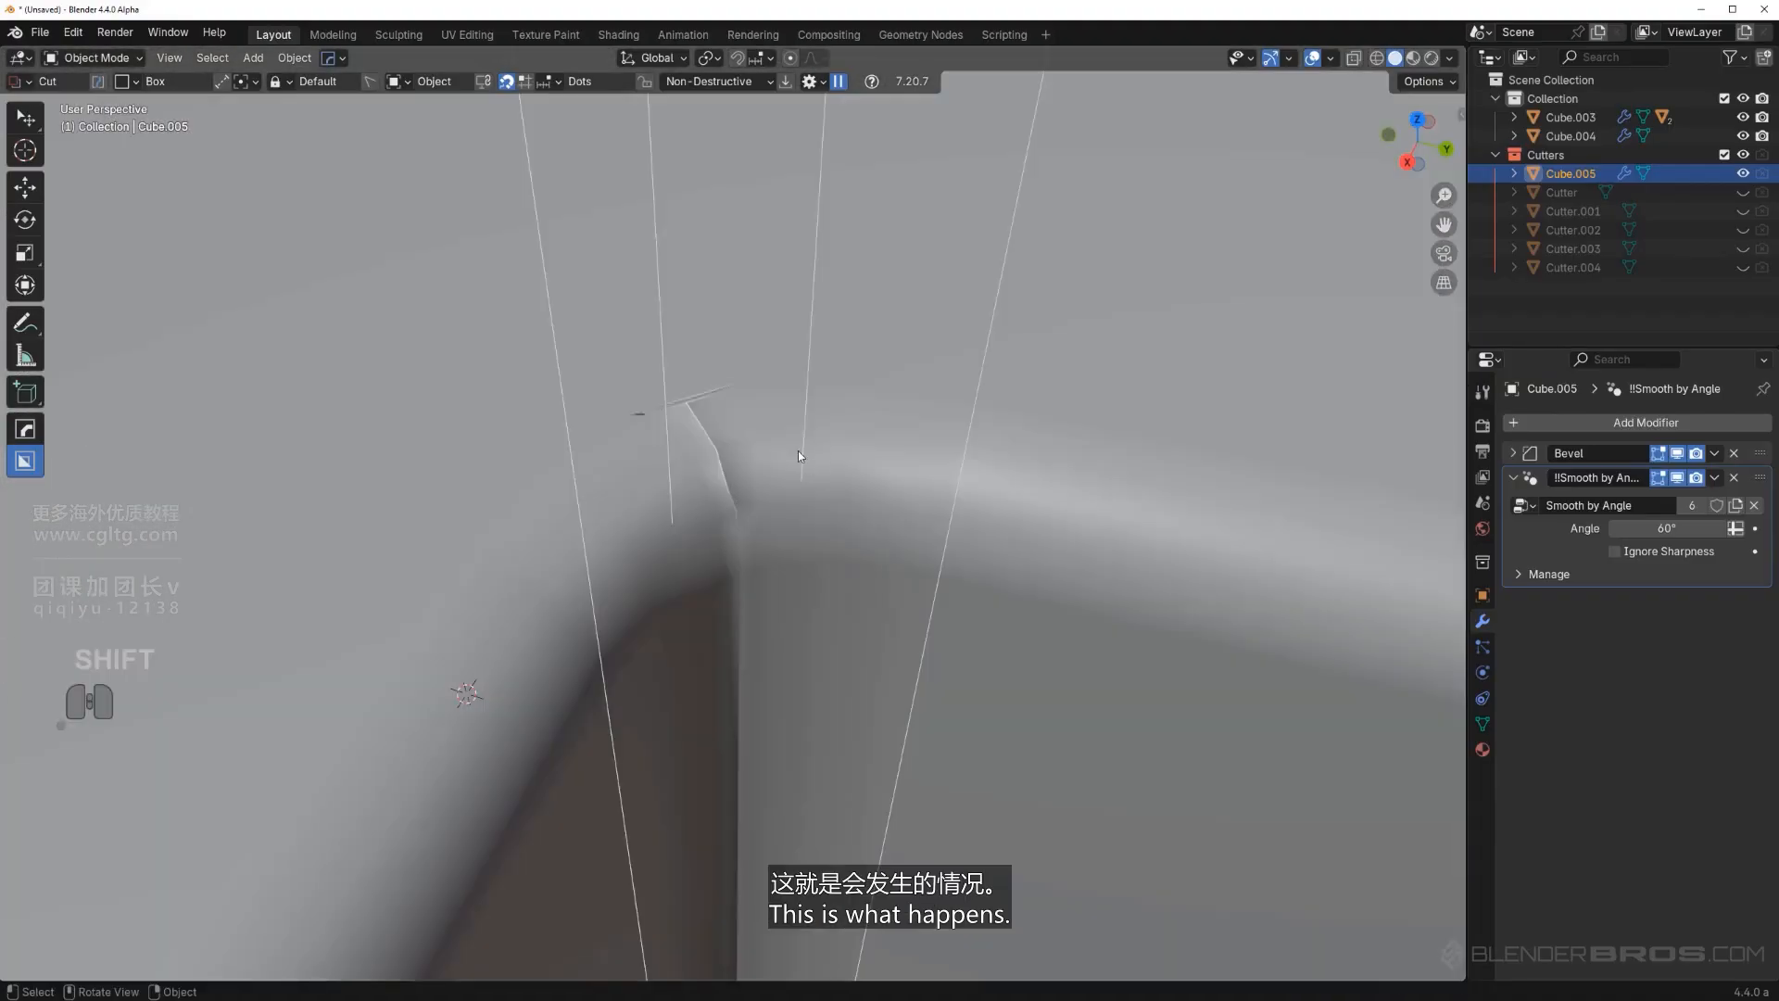
scroll(802, 471, "down", 3)
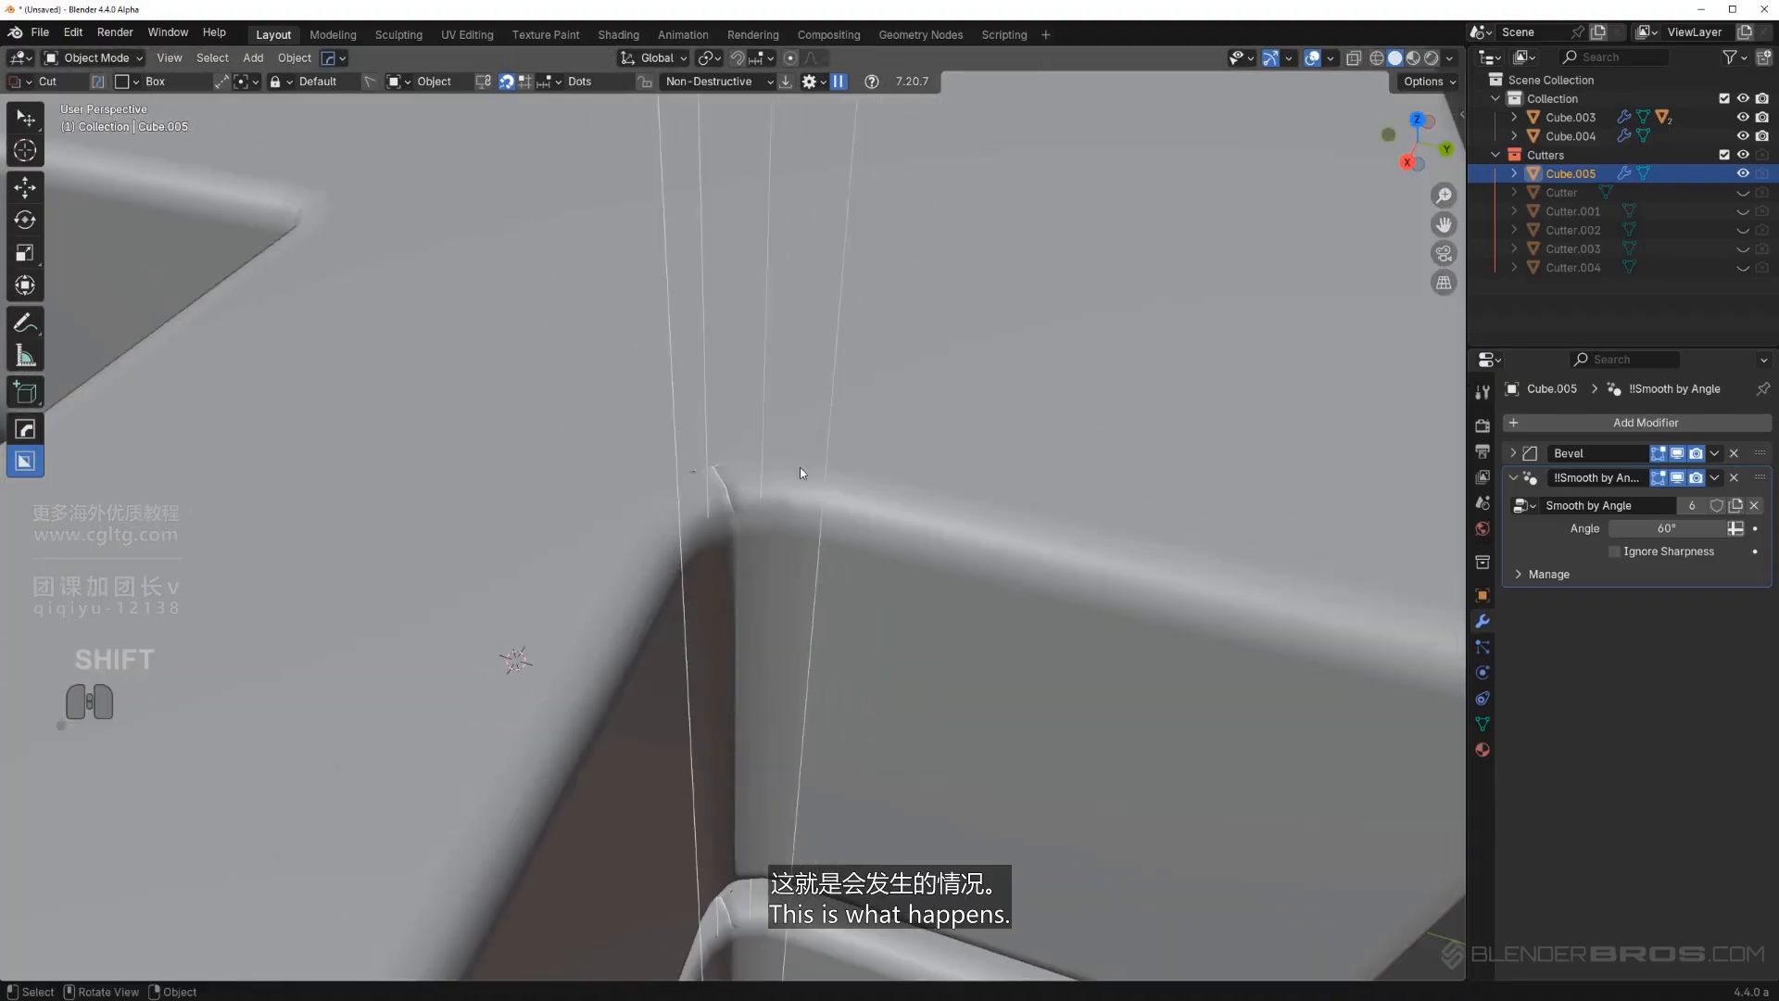
scroll(800, 473, "down", 4)
scroll(783, 468, "up", 2)
scroll(786, 473, "down", 8)
middle_click_drag(802, 486, 639, 443, "shift")
scroll(306, 422, "up", 3)
scroll(580, 482, "up", 3)
scroll(596, 398, "down", 2)
scroll(640, 443, "down", 3)
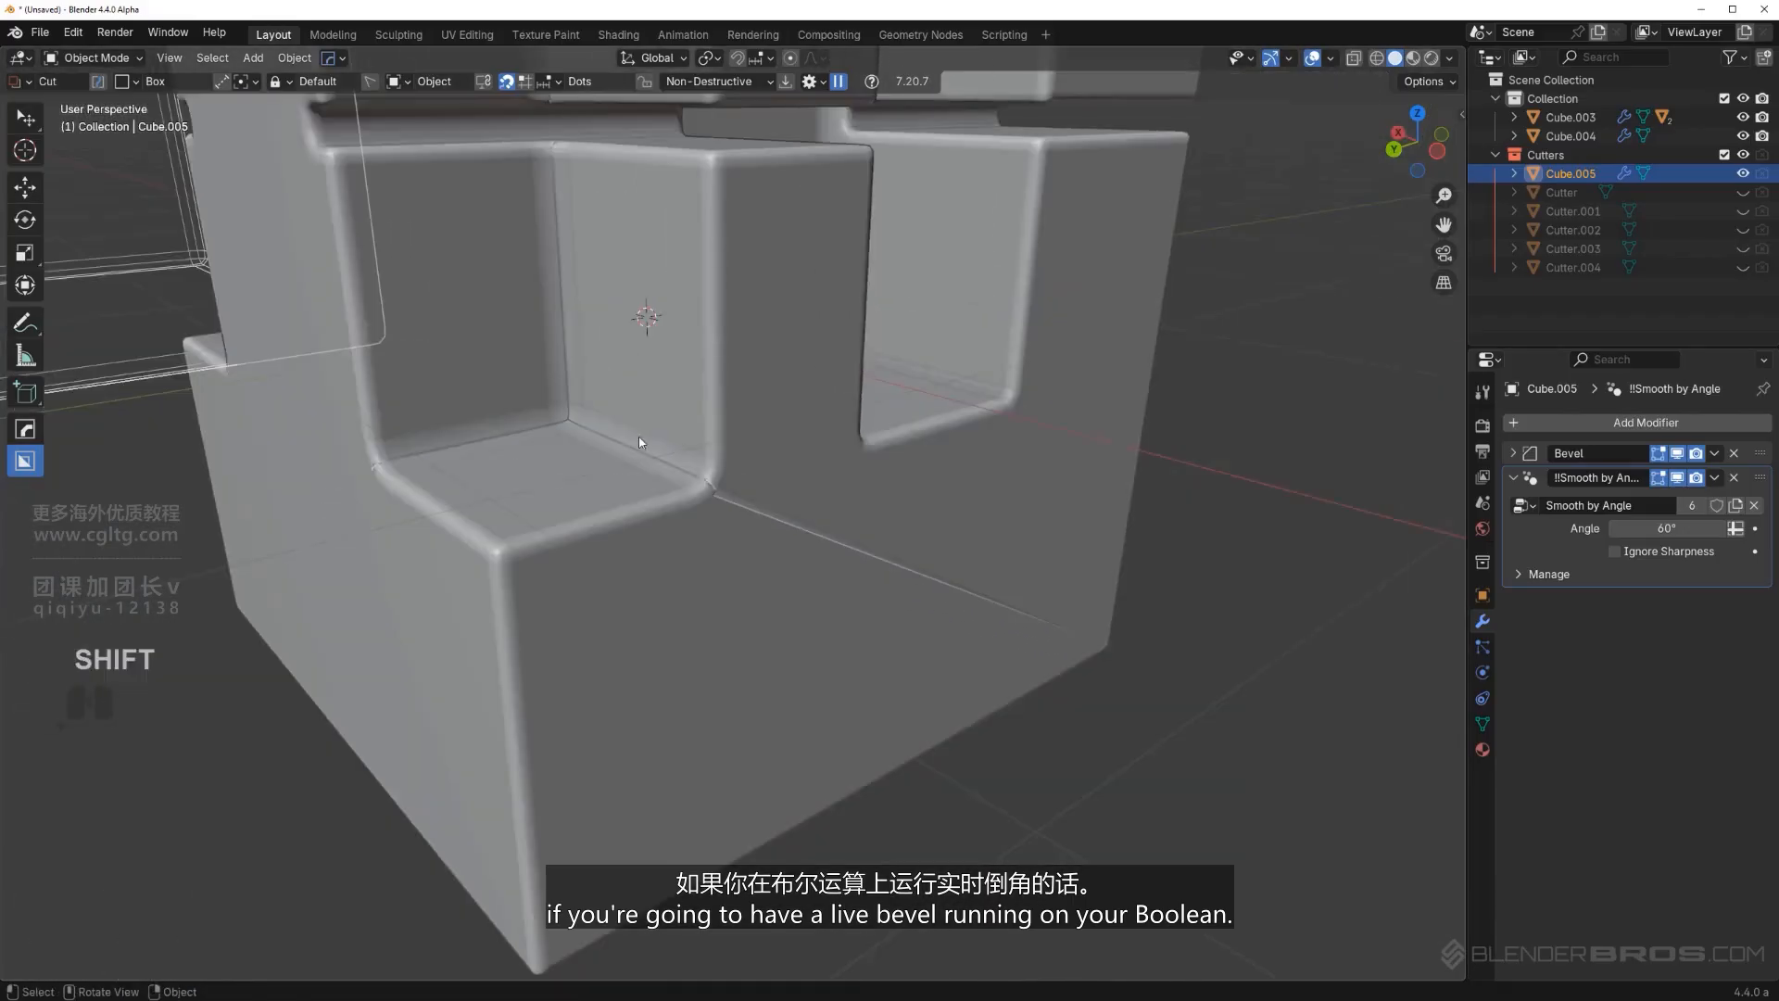
Discard the beveled cutter cube and its cut, and return to the smart-applied duplicate.
scroll(639, 443, "down", 5)
middle_click_drag(563, 389, 649, 404)
left_click(1734, 456)
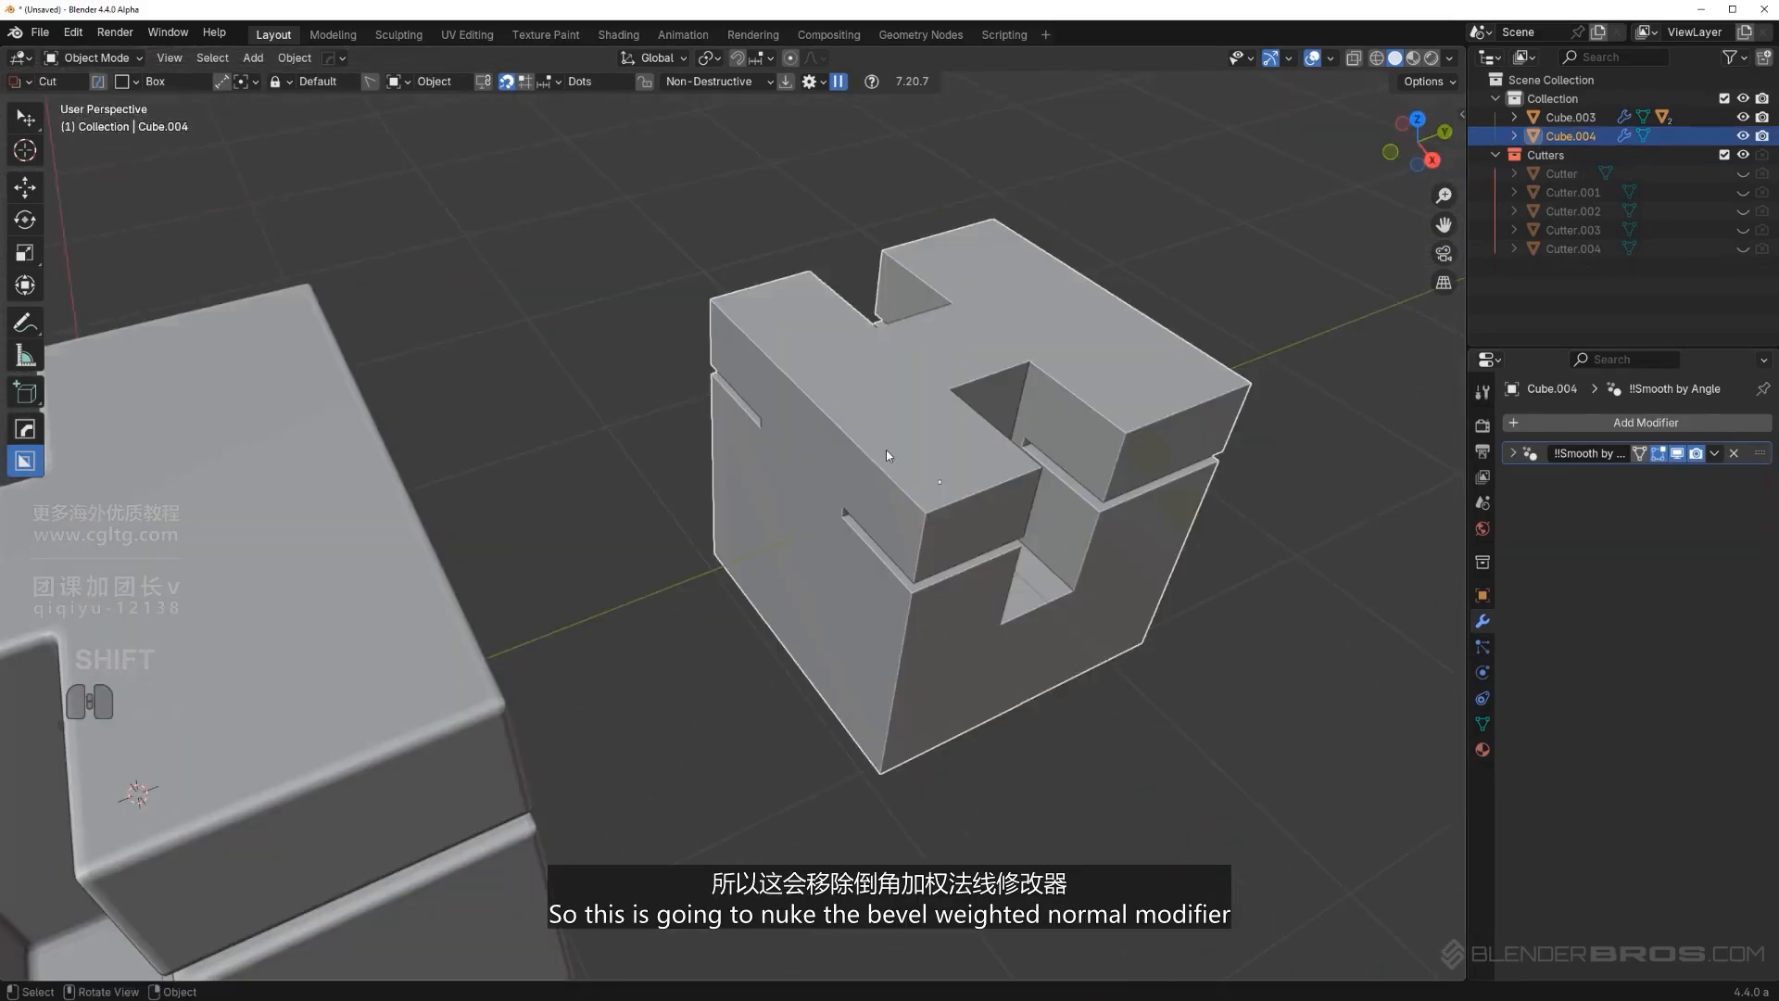
Switch BoxCutter to the Custom shape and assign the smart-applied duplicate Cube.004 as its cutter shape.
middle_click_drag(886, 448, 771, 387)
middle_click_drag(782, 454, 741, 477)
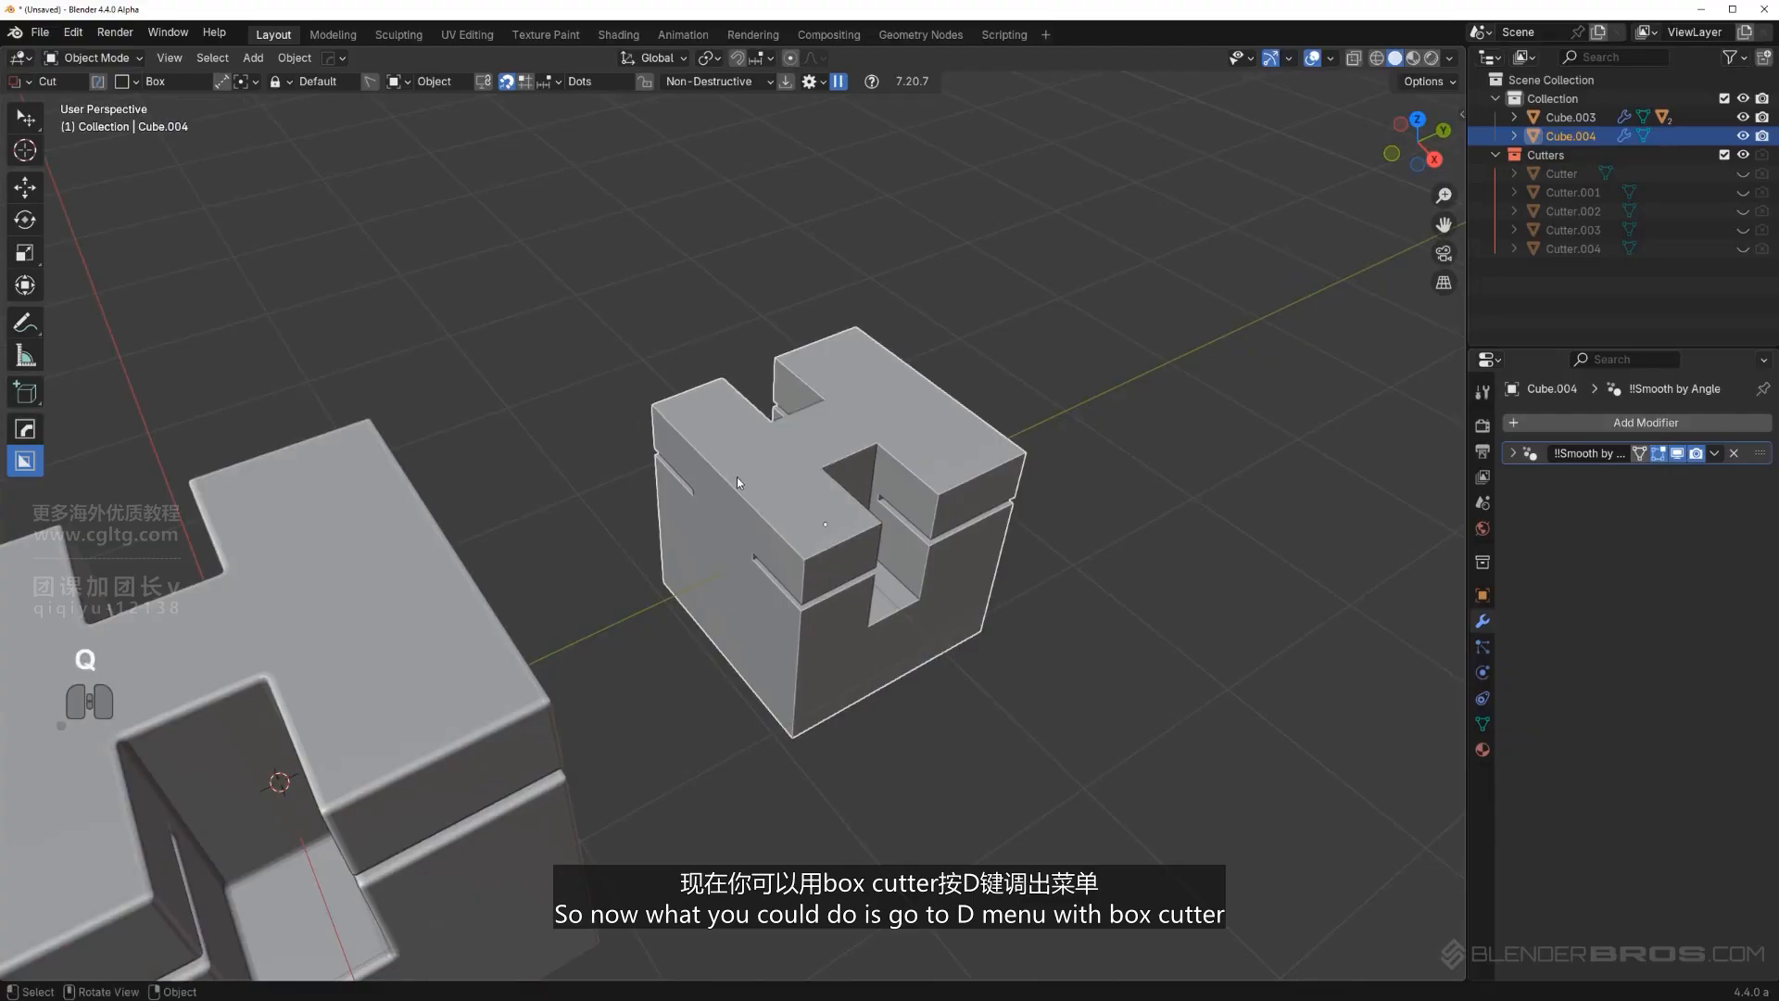
key("d")
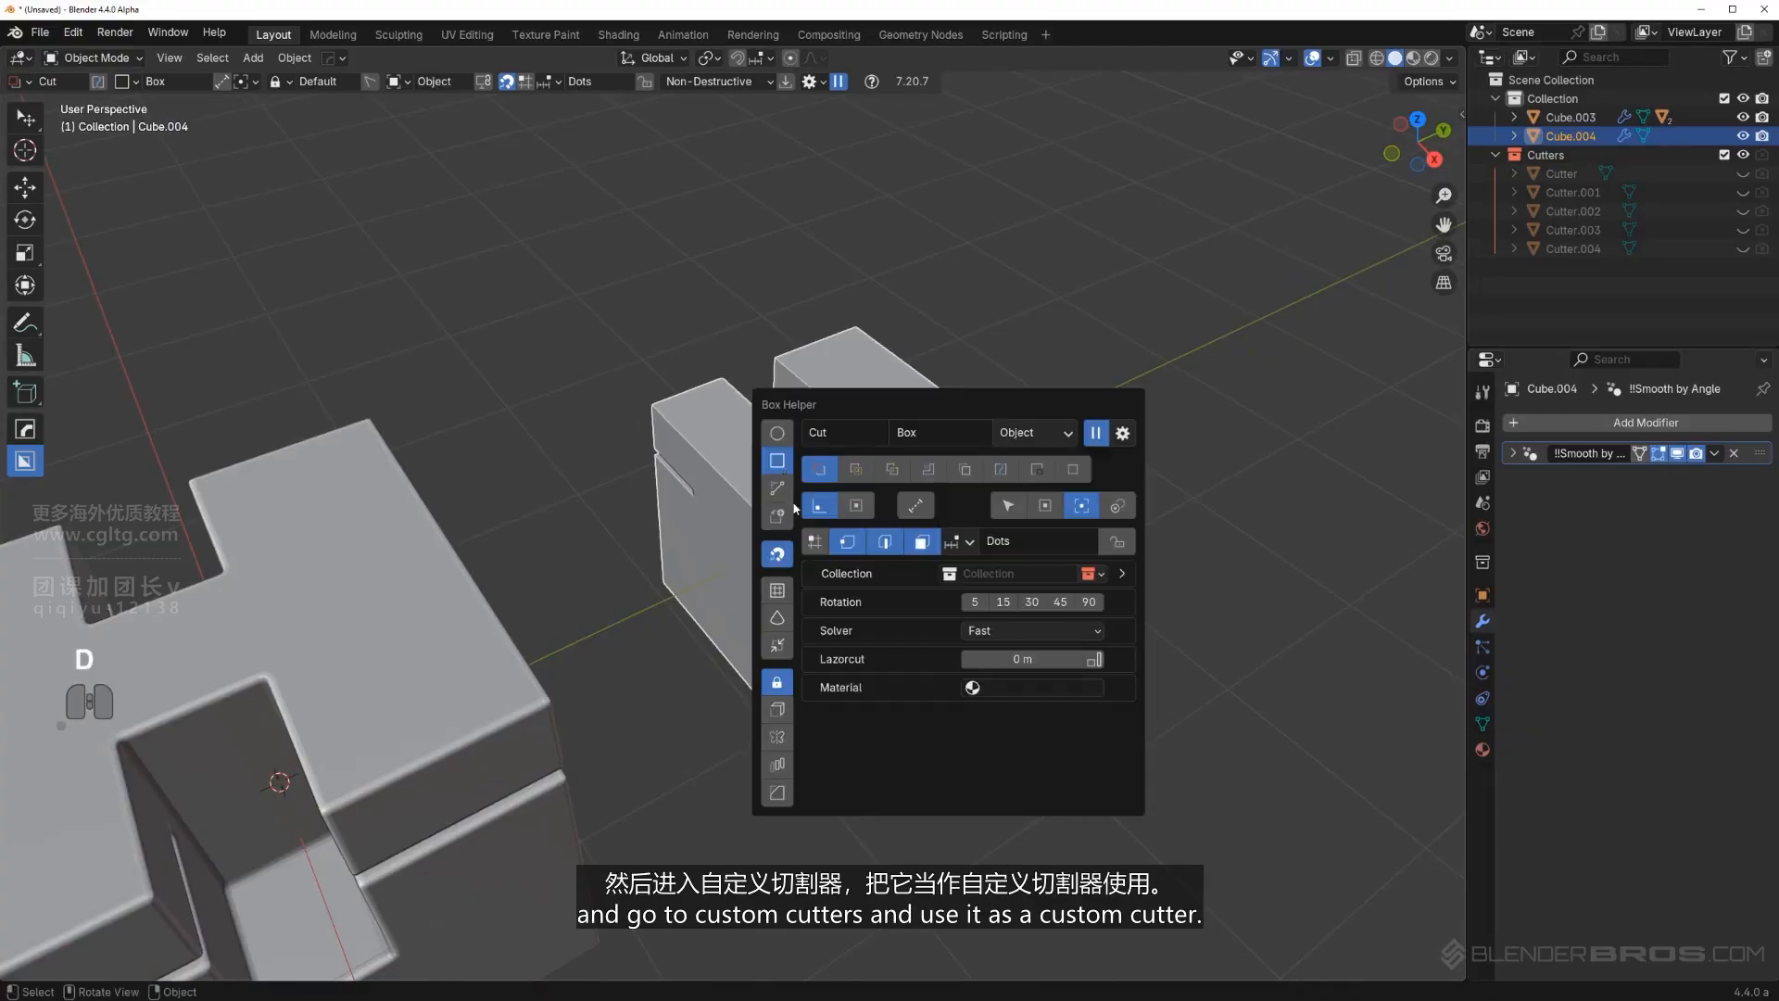
left_click(777, 516)
left_click_drag(955, 394, 1226, 323)
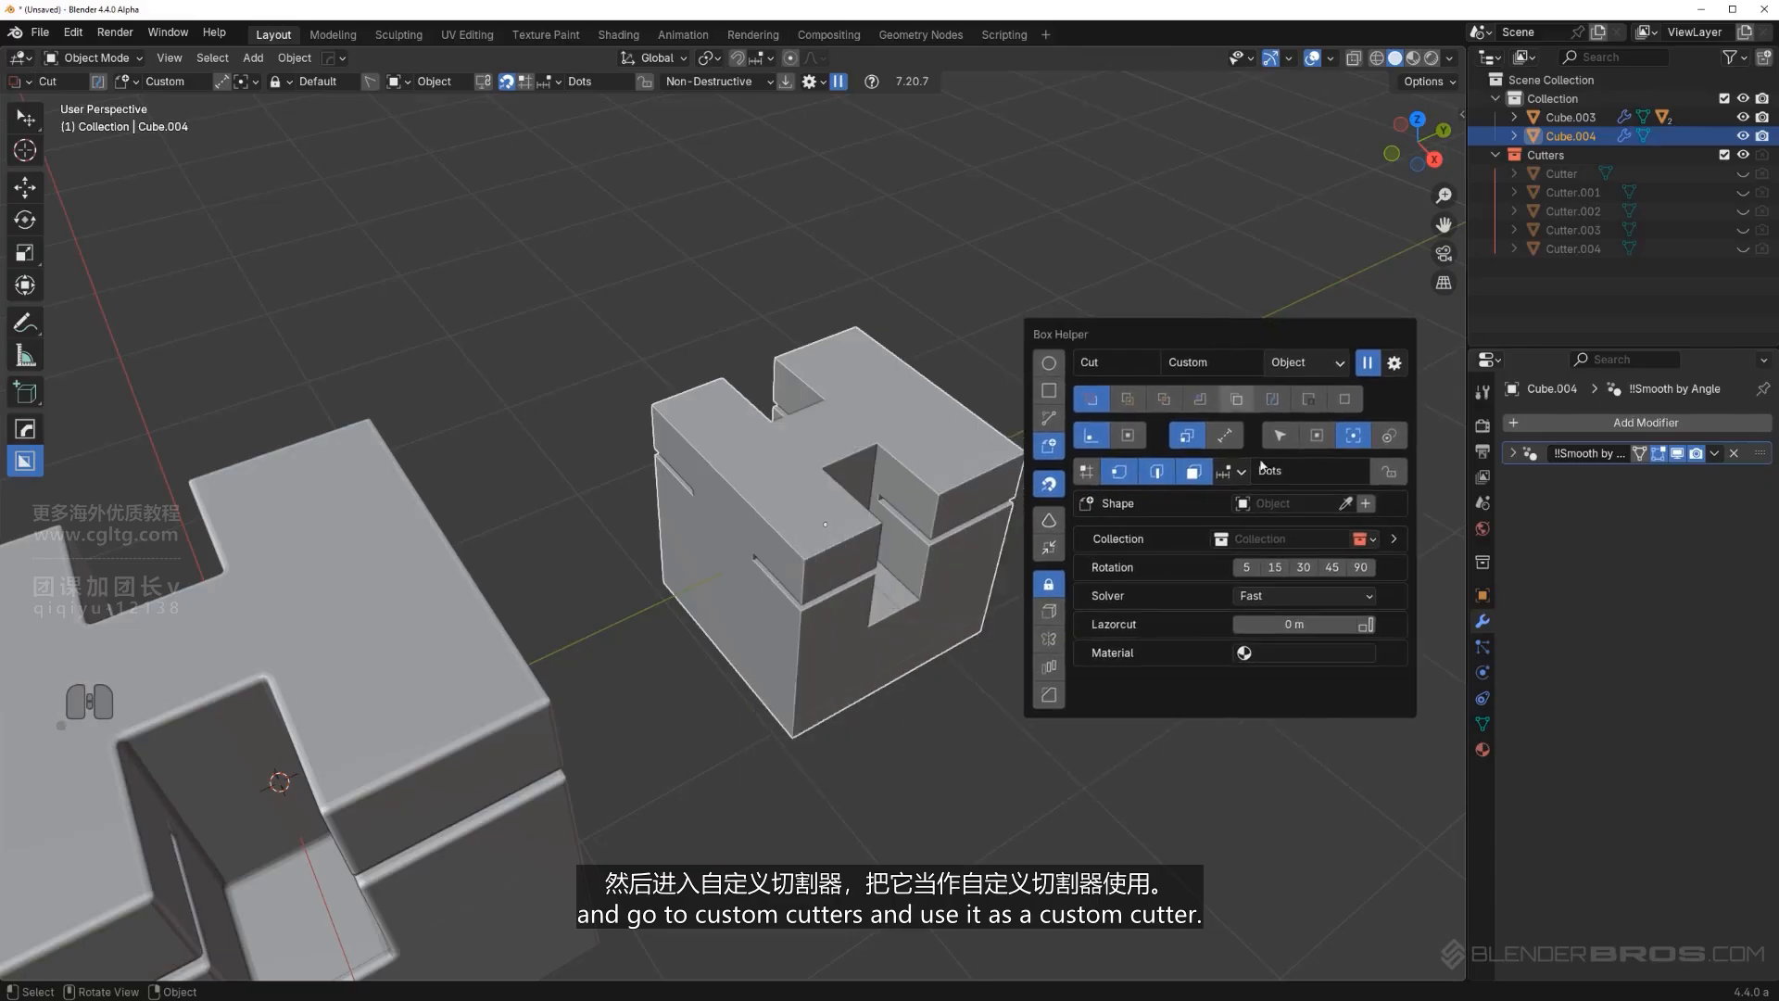
left_click(730, 465)
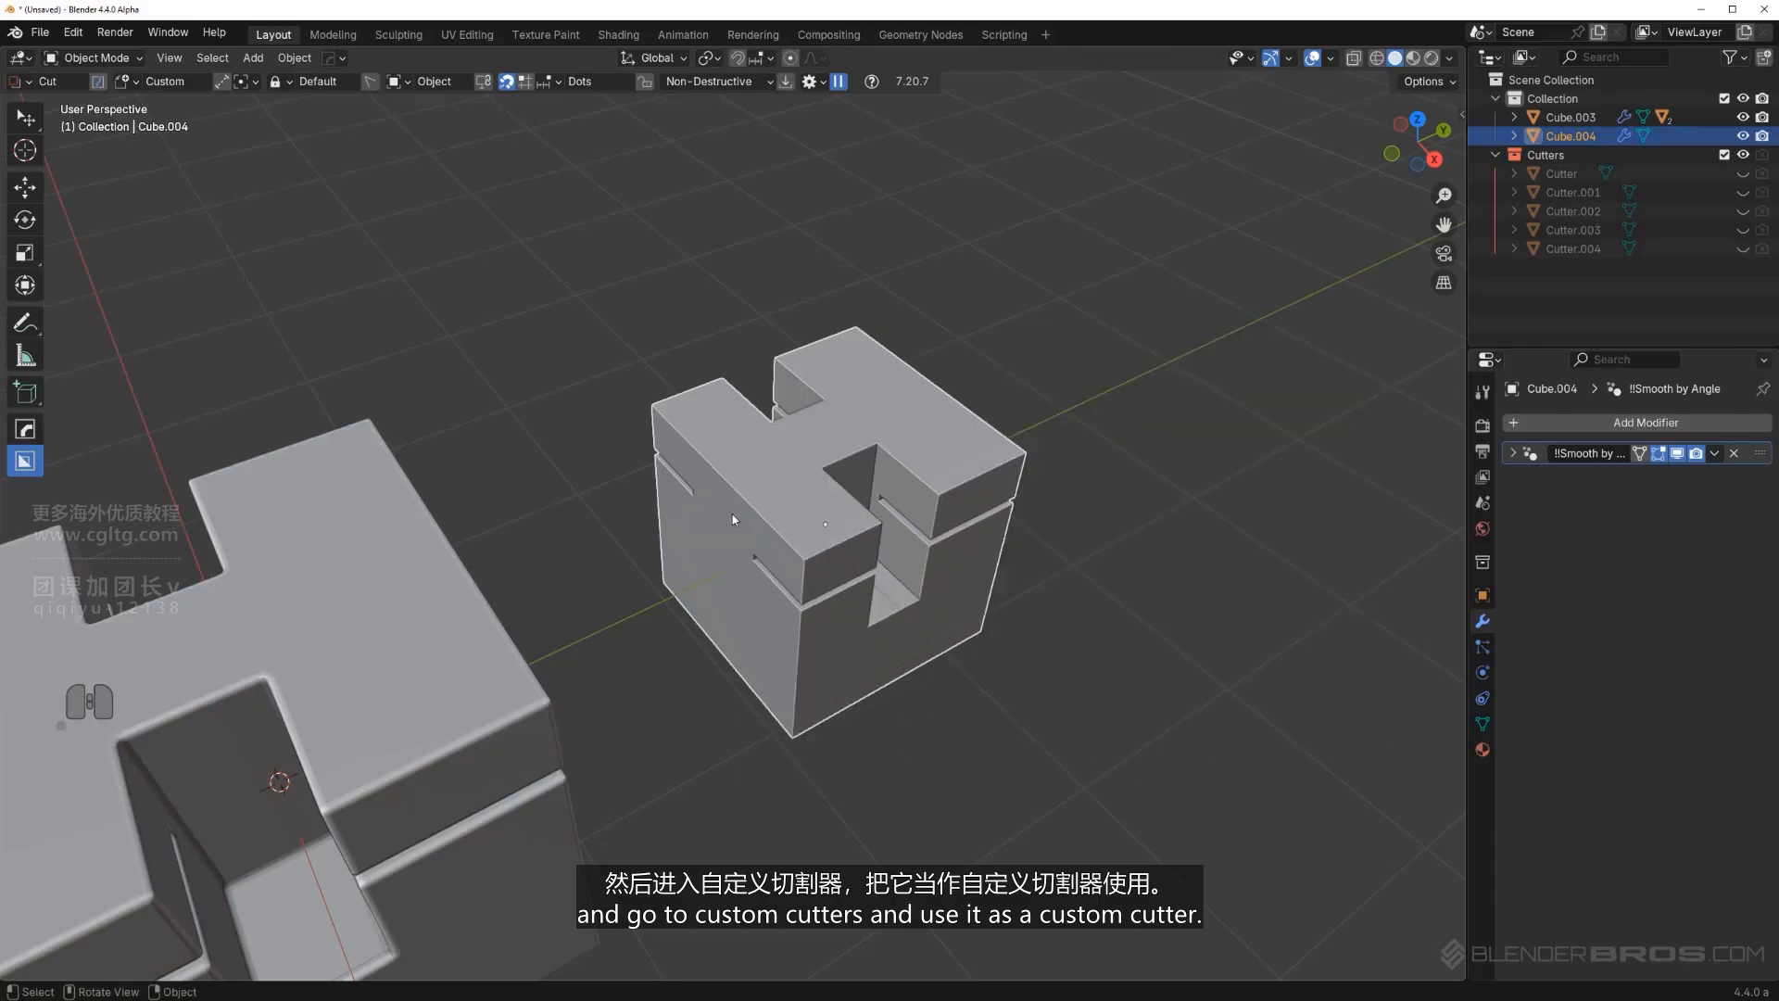
scroll(723, 510, "down", 2)
middle_click_drag(519, 523, 709, 551)
middle_click_drag(709, 552, 857, 610, "shift")
key("d")
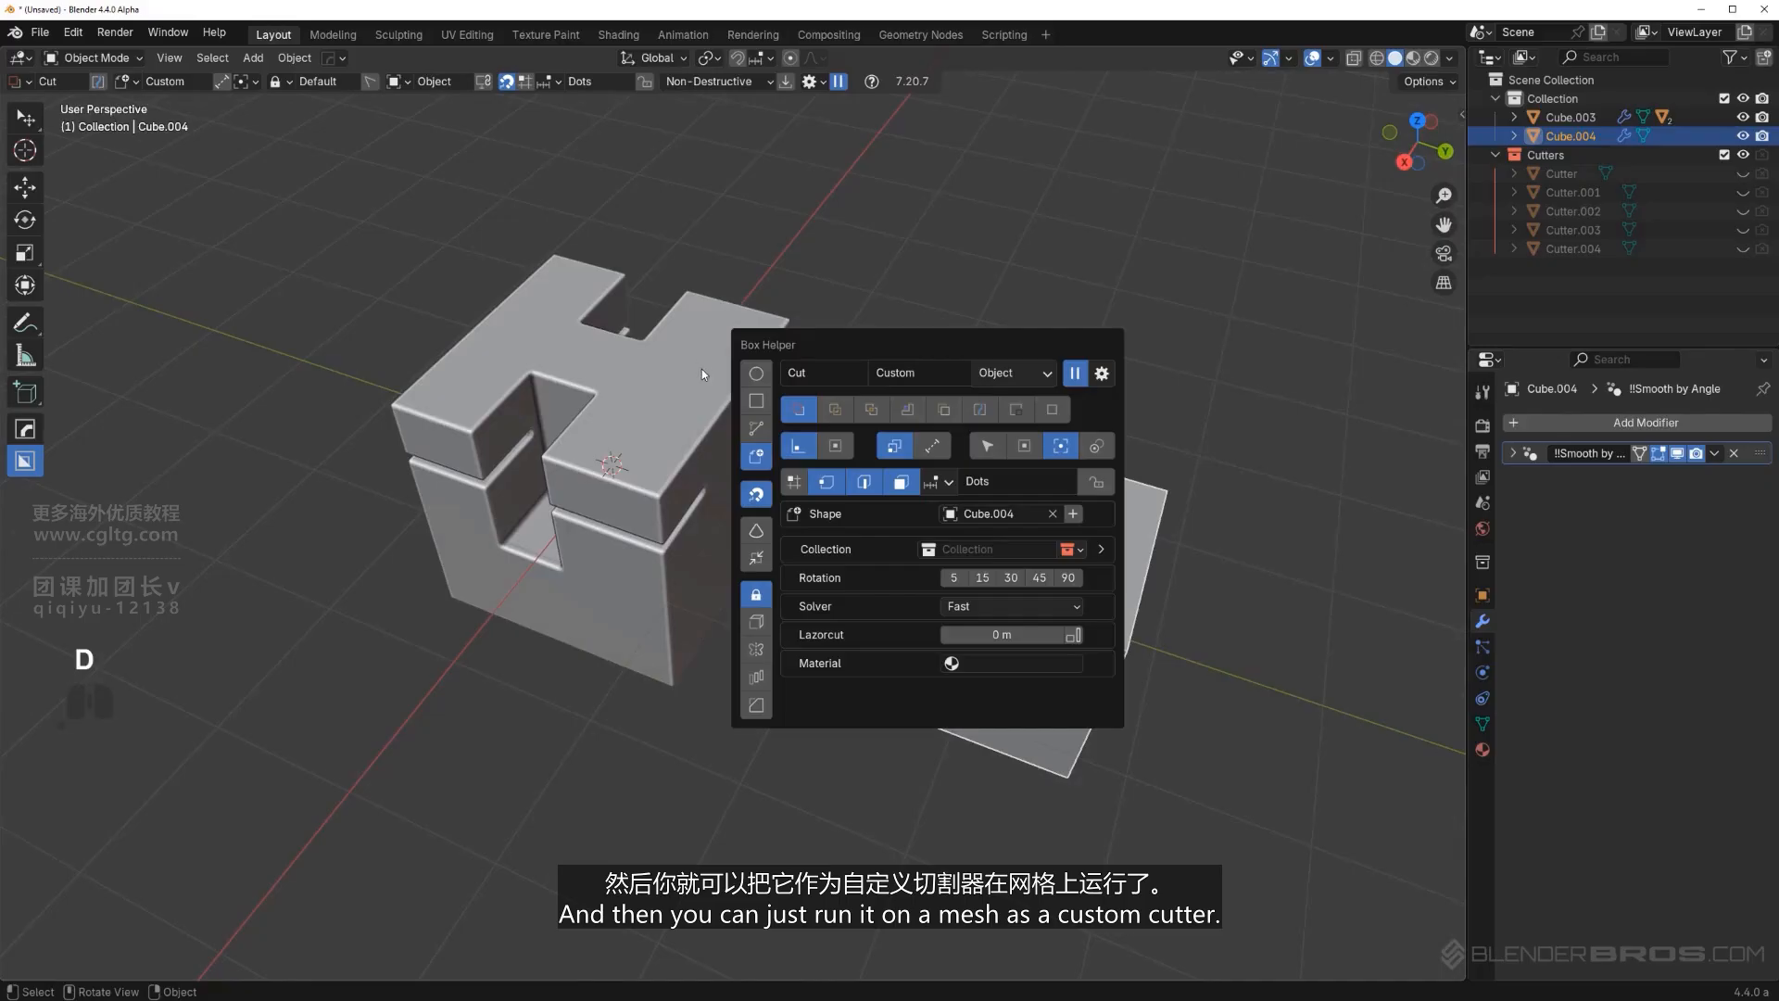
Cut the custom shape into the top corner of the beveled notched cube, extruded about 0.36 deep.
left_click_drag(746, 414, 764, 452)
right_click(761, 448)
left_click(680, 378)
left_click_drag(714, 371, 750, 498)
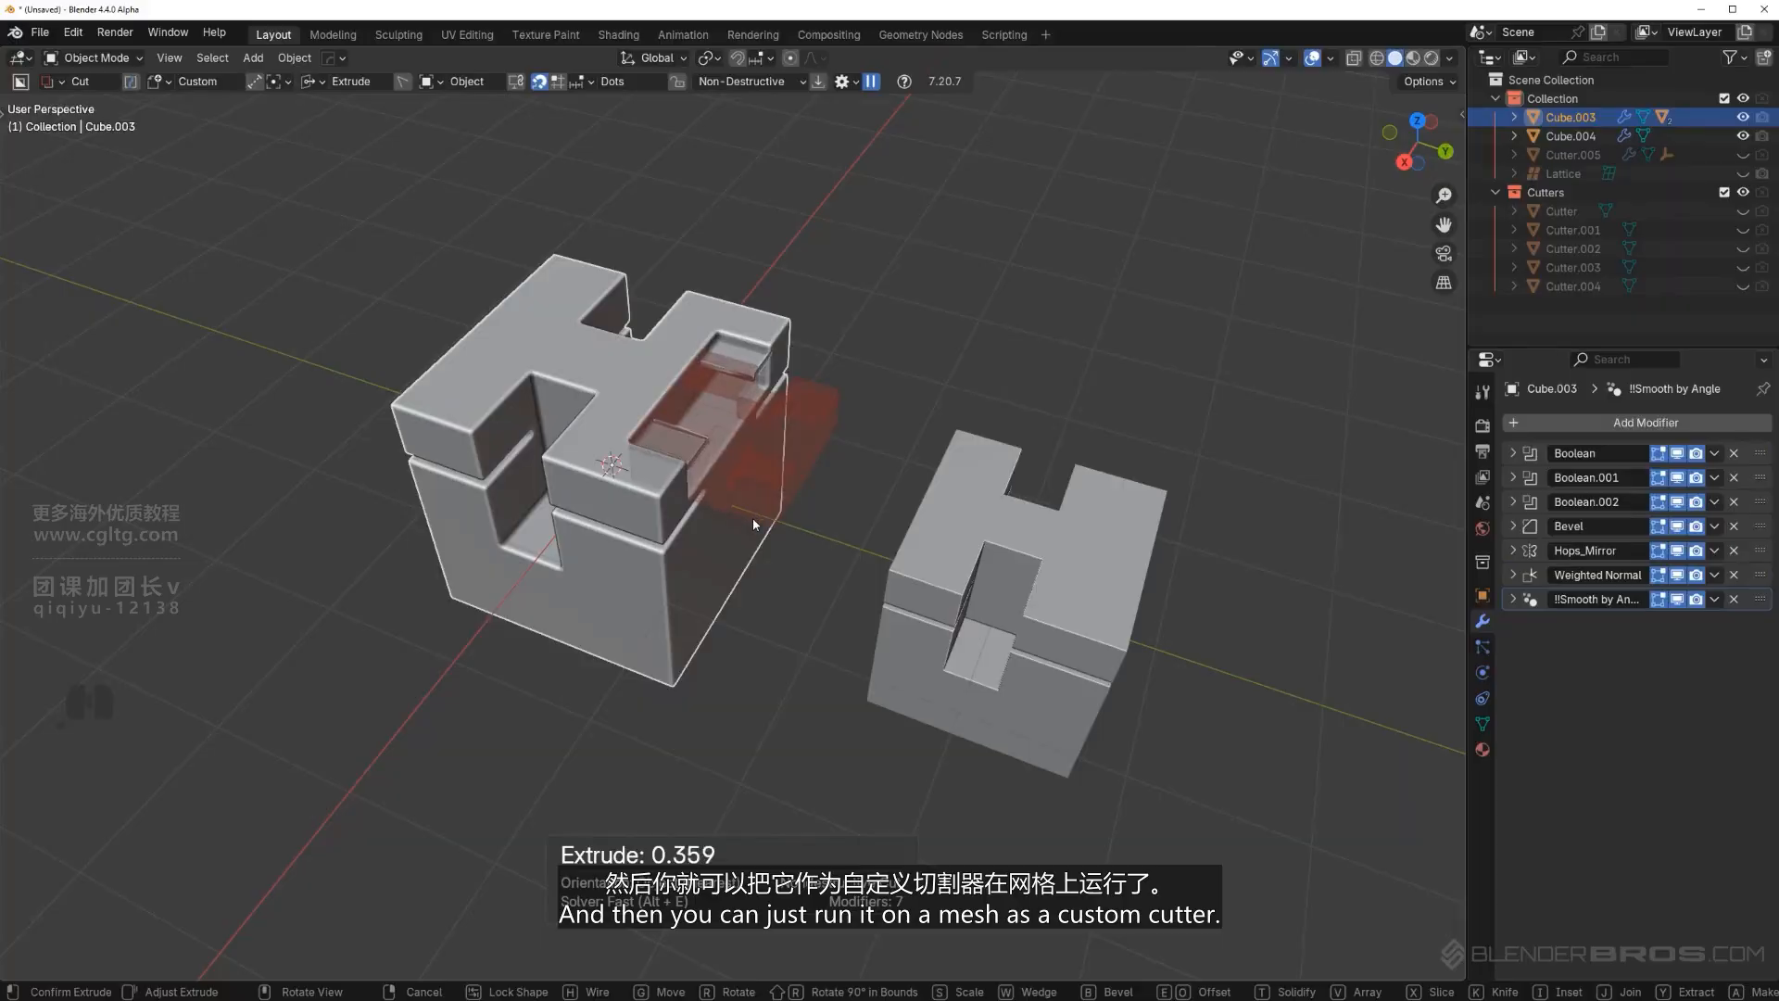
left_click(754, 523)
middle_click_drag(749, 521, 685, 462)
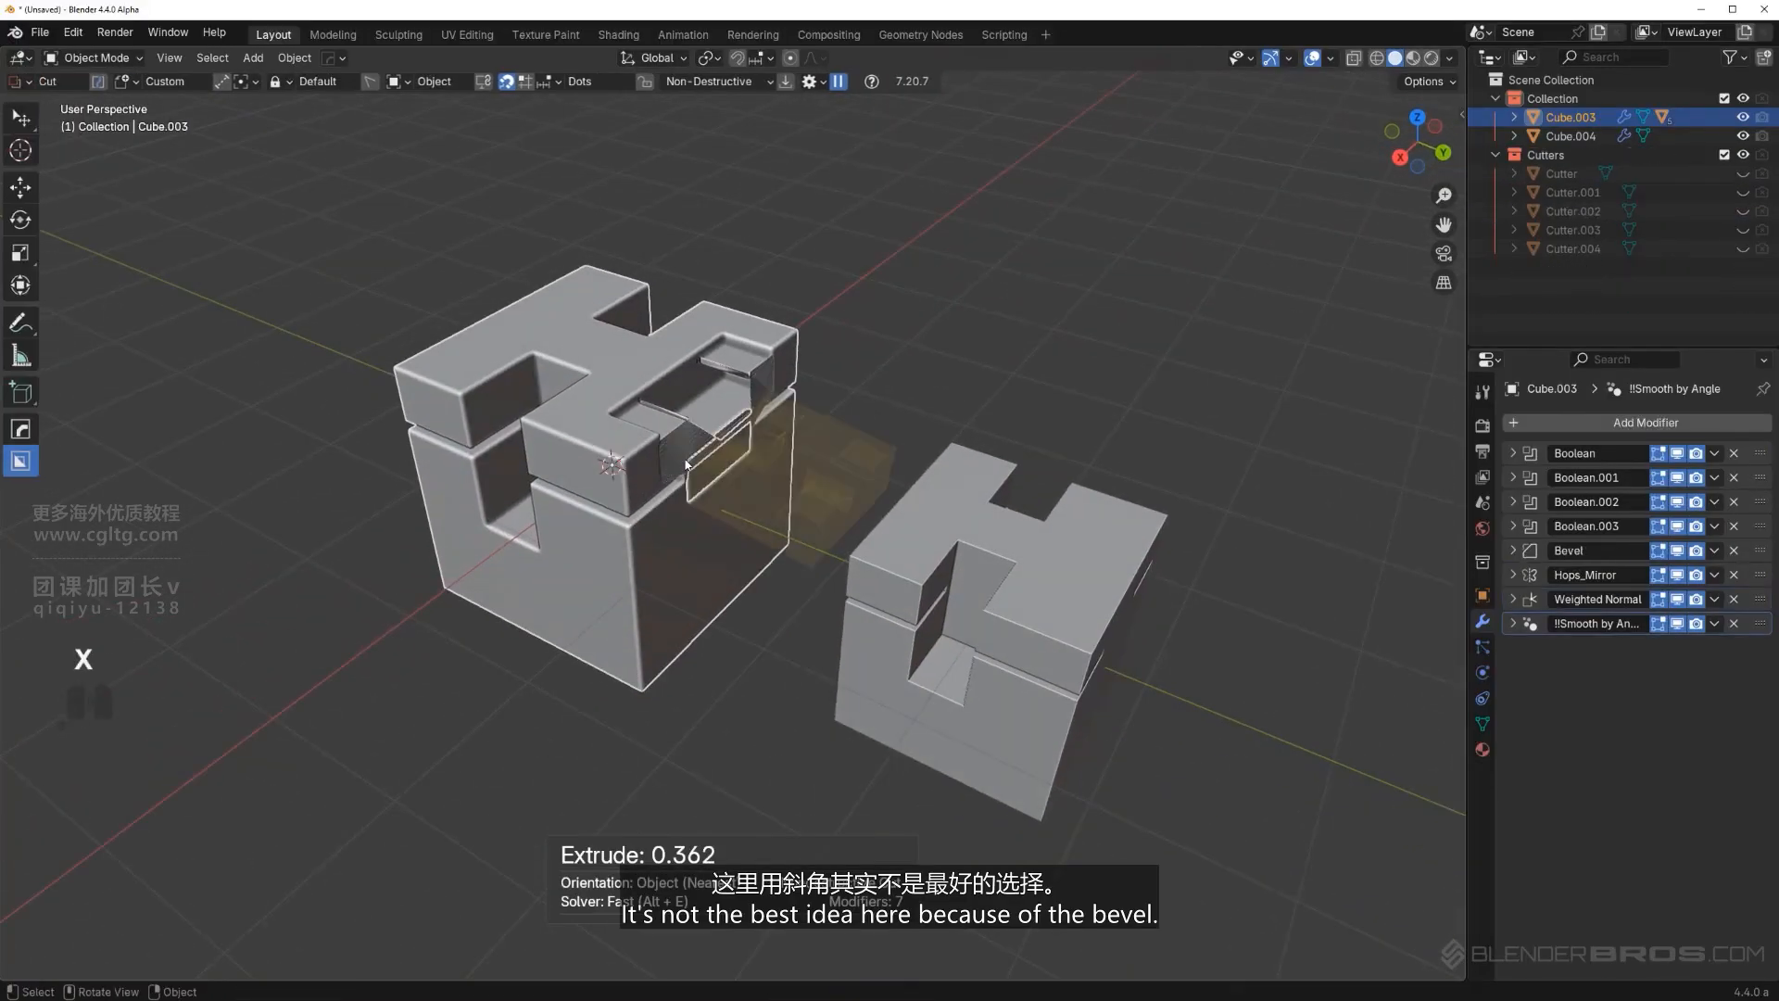
Delete the beveled notched cube with its cutter and add a plain cube in its place.
left_click(679, 453)
key("shift+a")
mouse_move(693, 449)
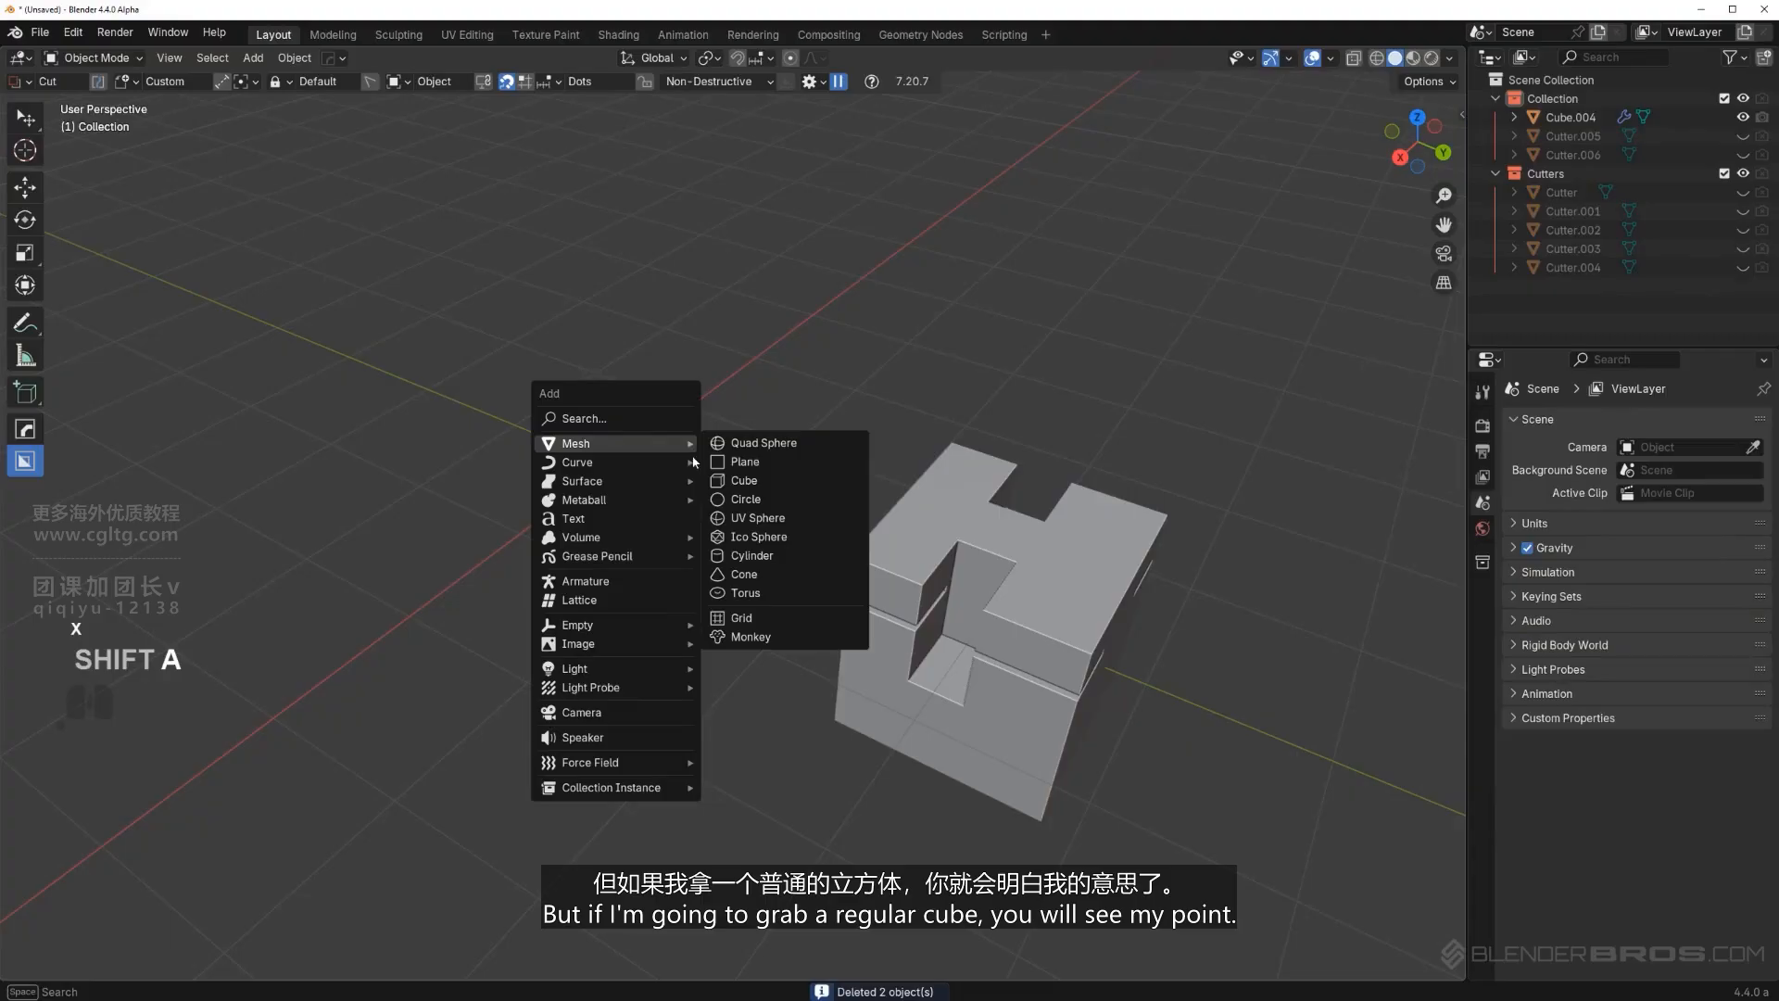
left_click(748, 485)
Cut the custom shape into the plain cube's corner about 1.08 deep, and retry it wider at about 0.66, undoing each previous attempt.
scroll(695, 399, "up", 2)
mouse_move(706, 285)
left_mouse_down("shift")
mouse_move(749, 373)
mouse_move(766, 479)
left_mouse_up("shift")
left_click(780, 632, "shift")
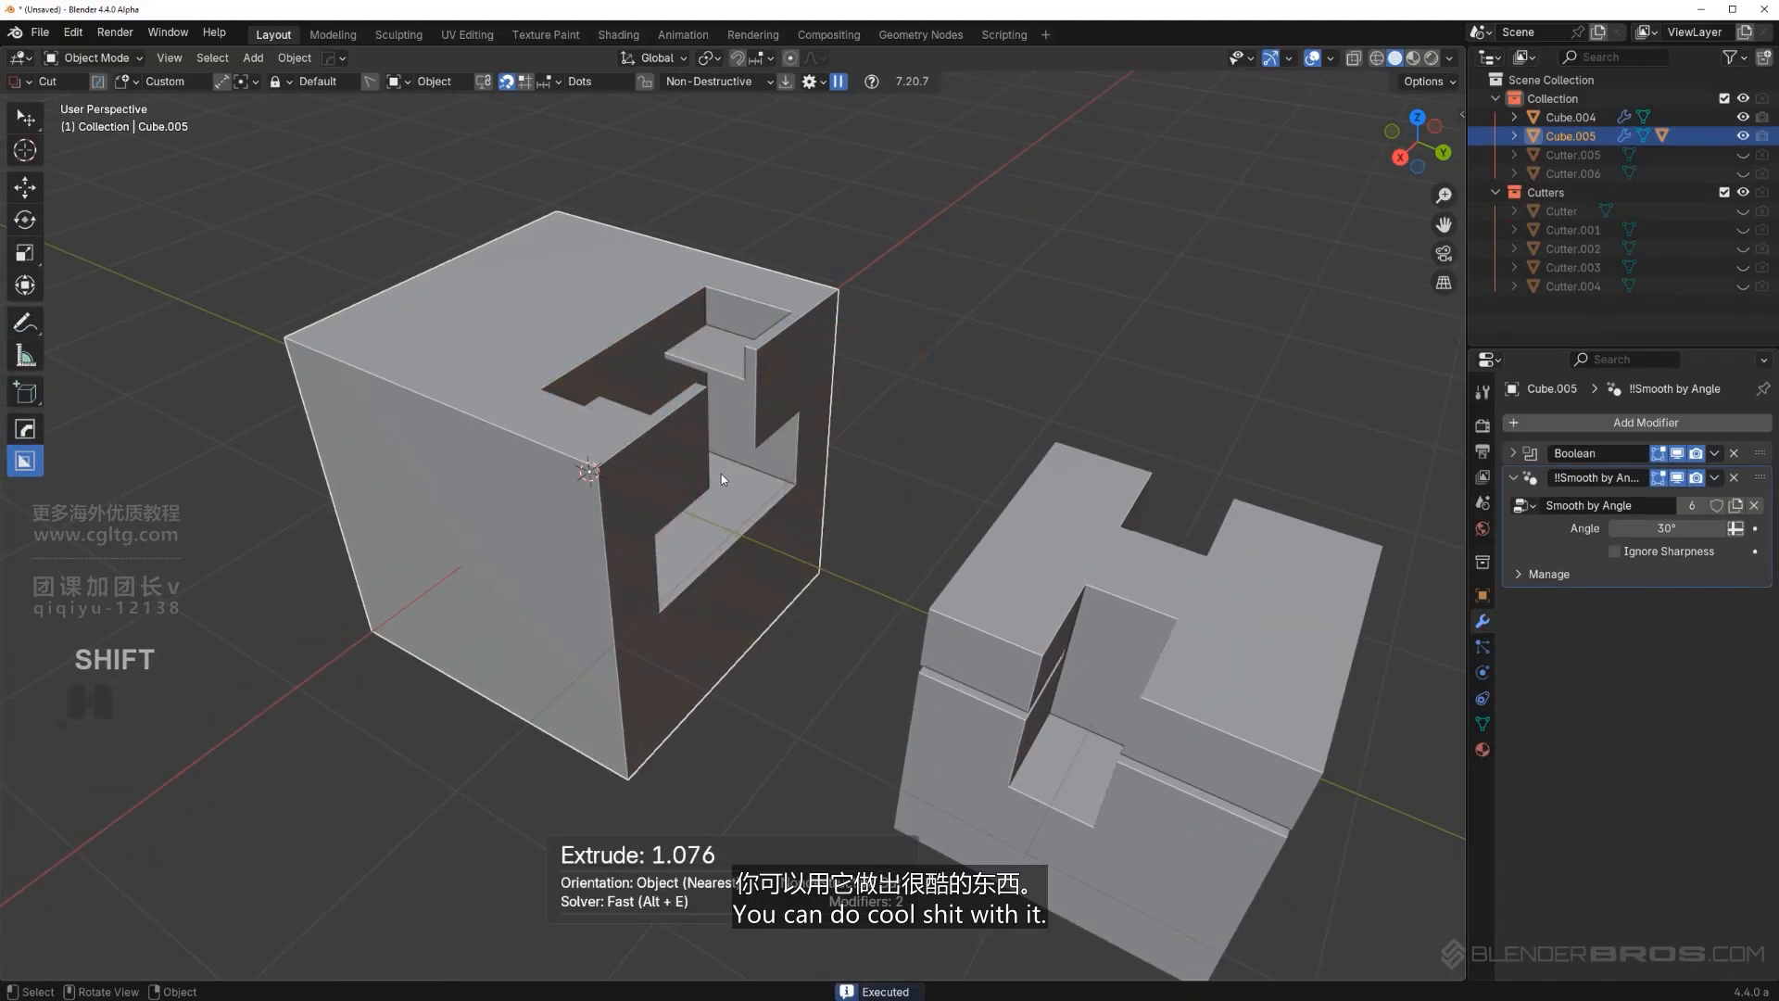
key("ctrl+z")
left_click_drag(593, 278, 717, 513)
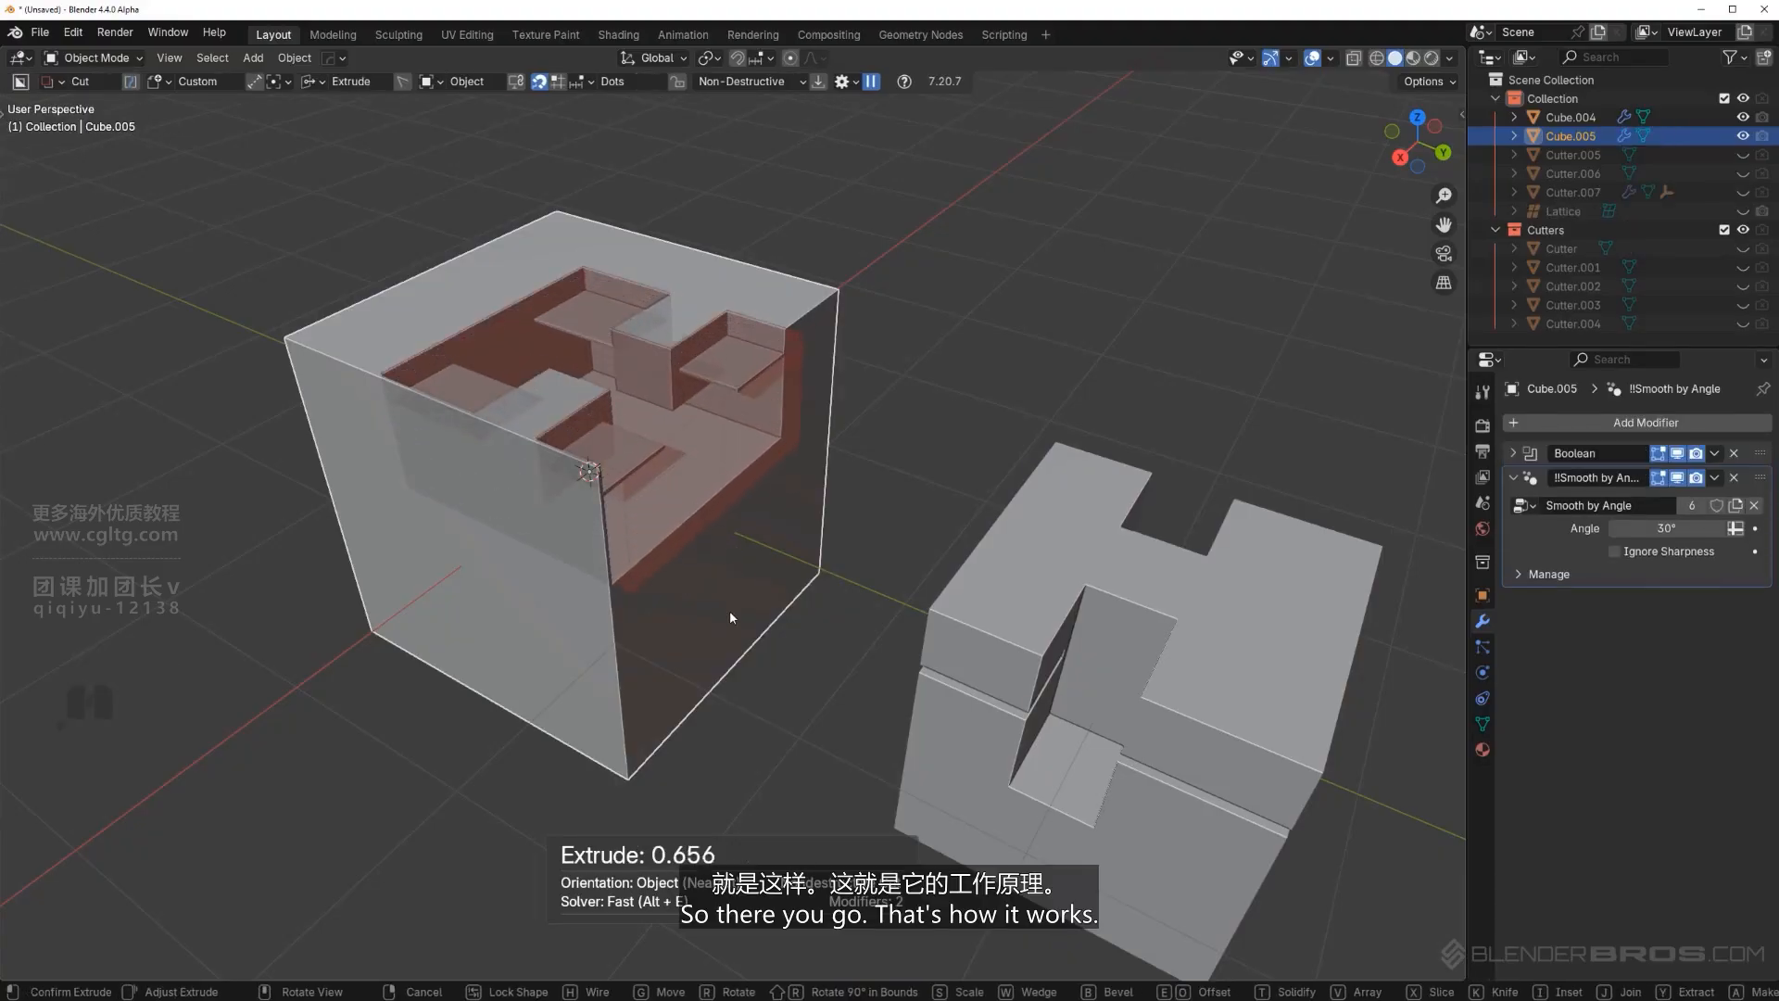
left_click(730, 613)
key("ctrl+z")
mouse_move(799, 480)
middle_mouse_down()
mouse_move(702, 482)
mouse_move(784, 468)
middle_mouse_up()
left_click_drag(767, 459, 732, 625)
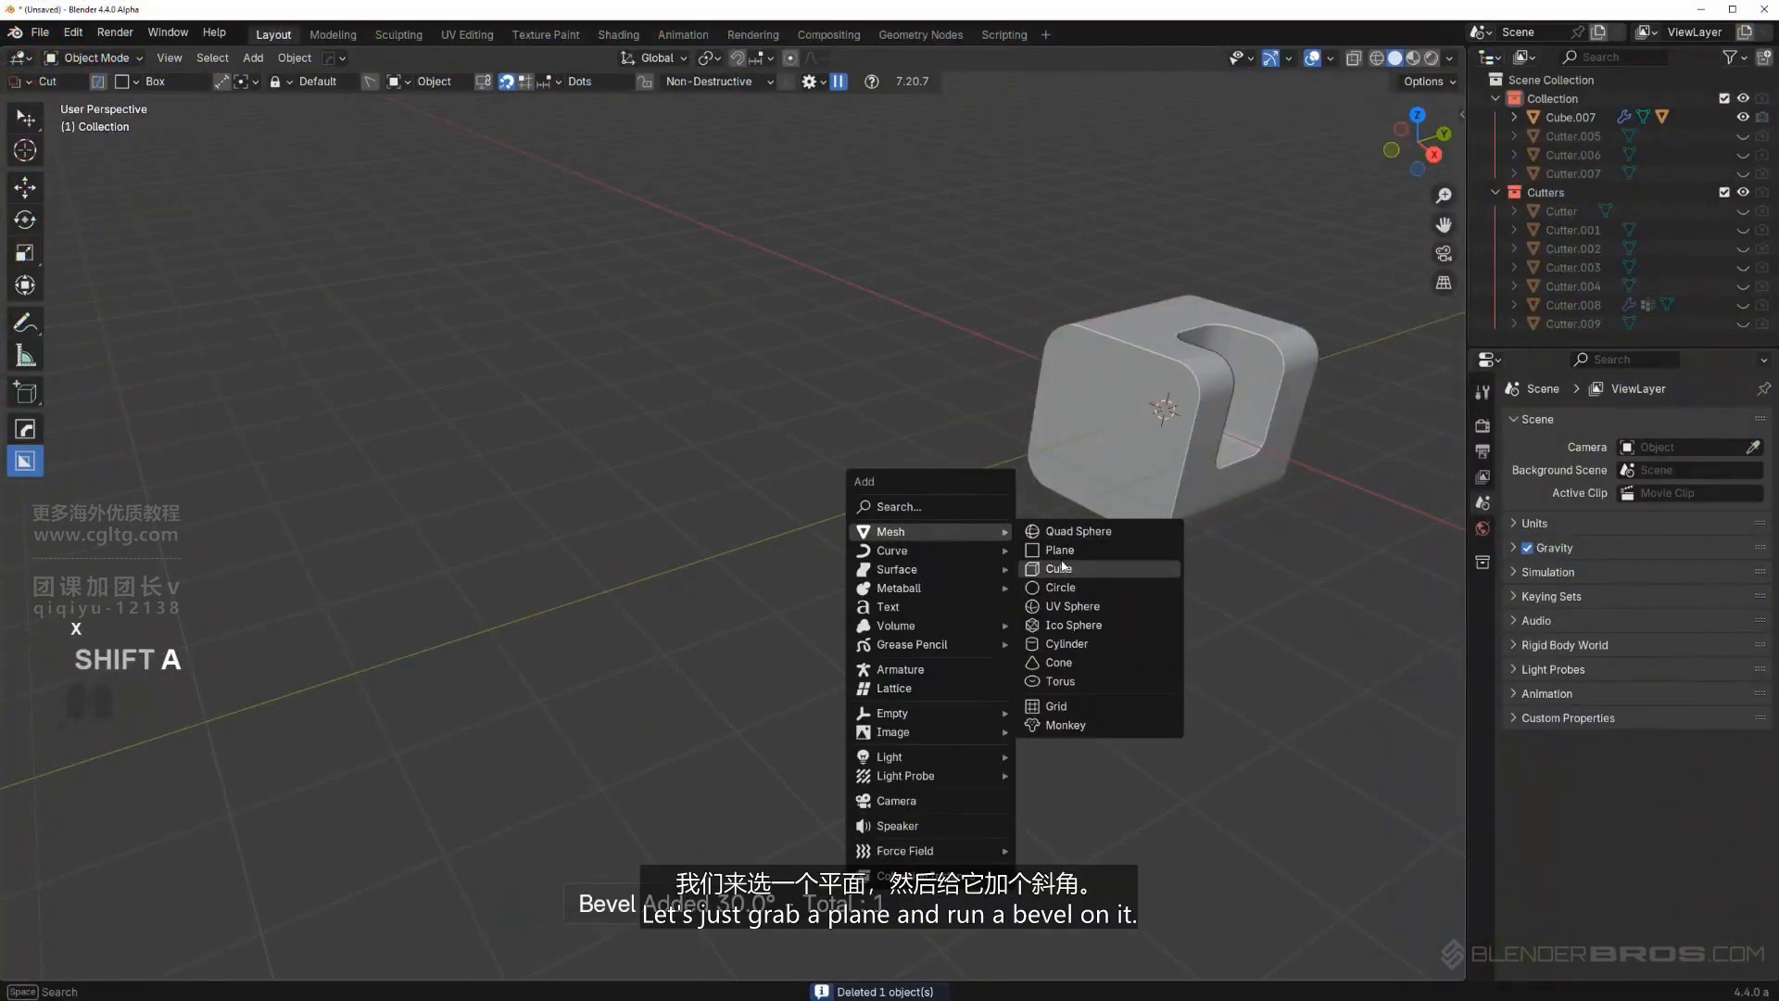
Add a plane and move it away from the rounded cube, onto the empty floor in front of it.
left_click(1059, 549)
key("g")
left_click(660, 697)
Bevel the plane's corners with 13 segments at about 0.52 width, and box-cut a rectangular notch into its front edge.
scroll(660, 696, "up", 3)
key("q")
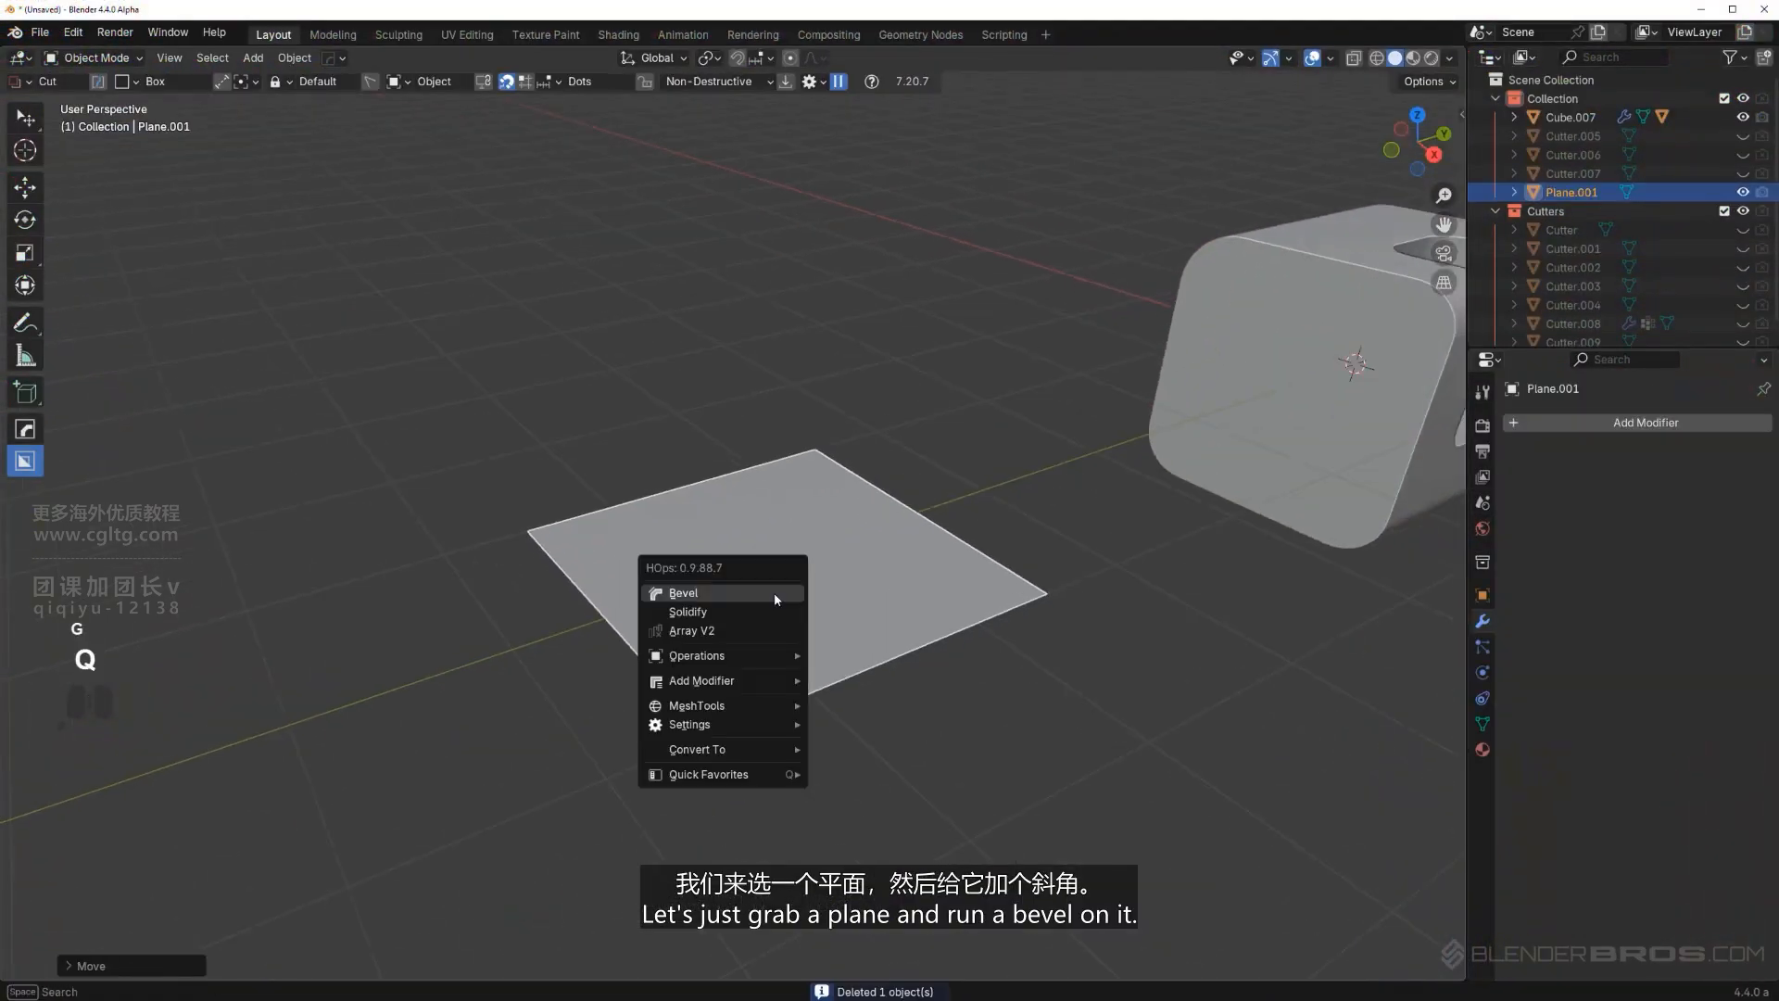
left_click(774, 592)
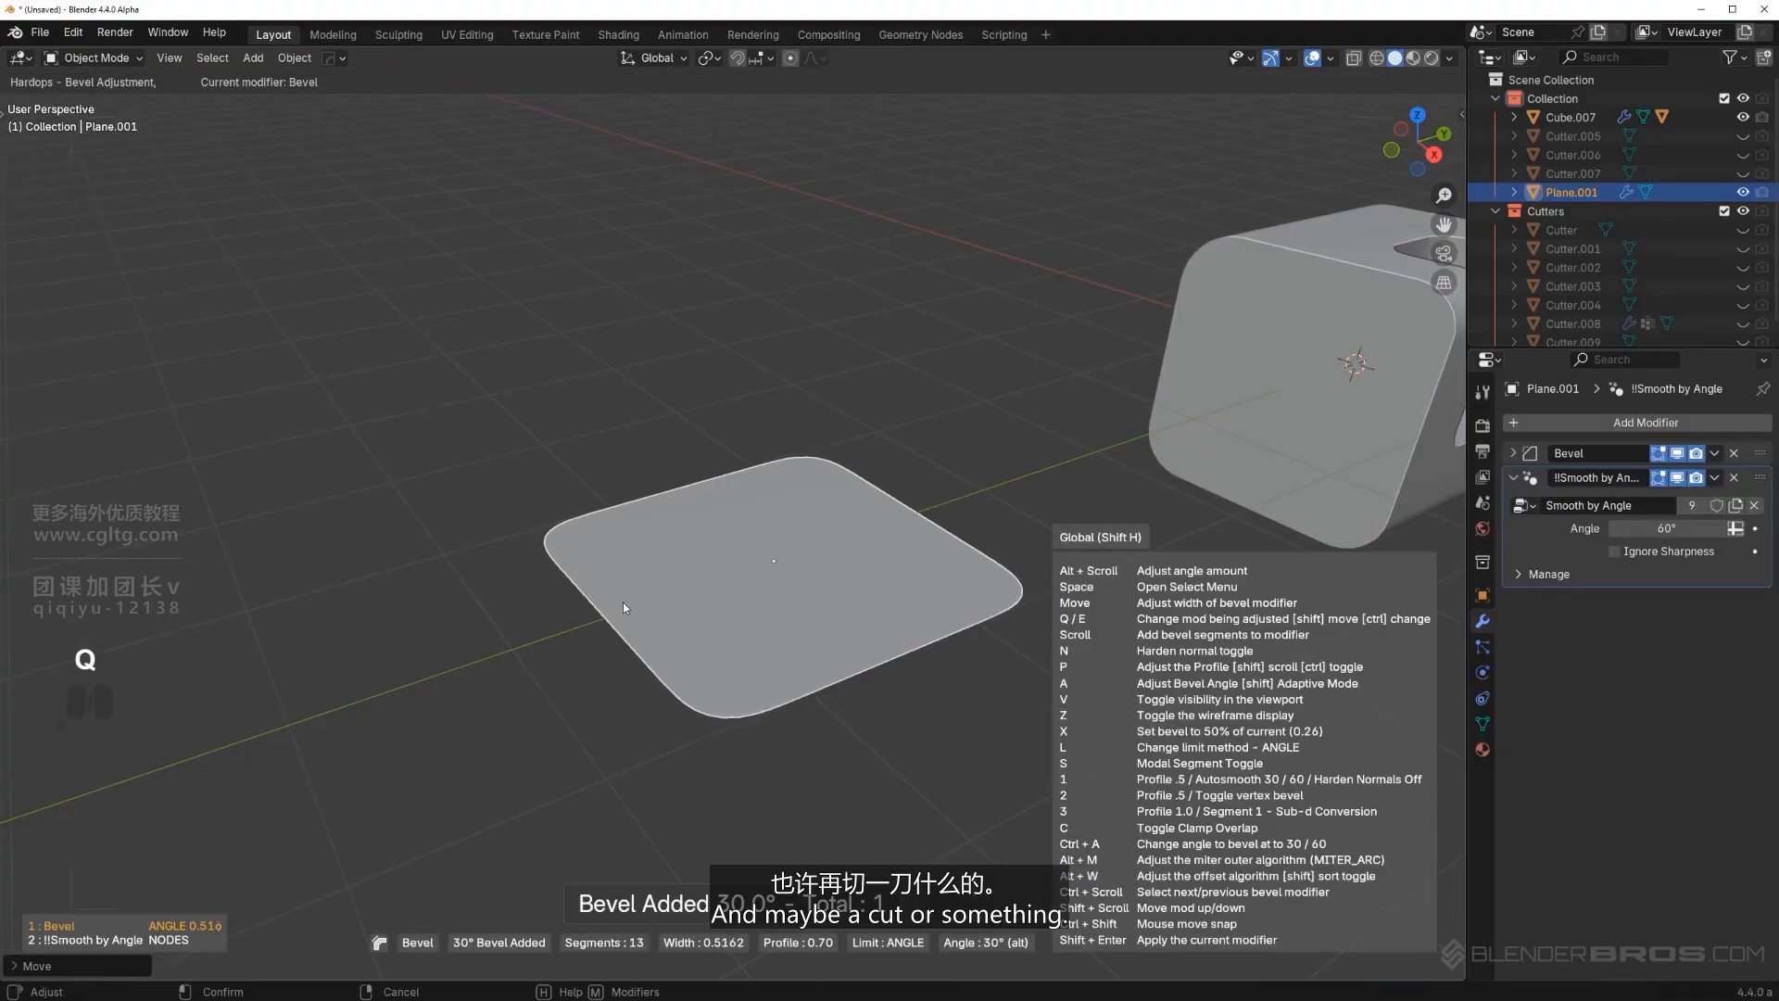
left_click(623, 603)
left_click_drag(821, 564, 920, 750)
left_click(920, 809)
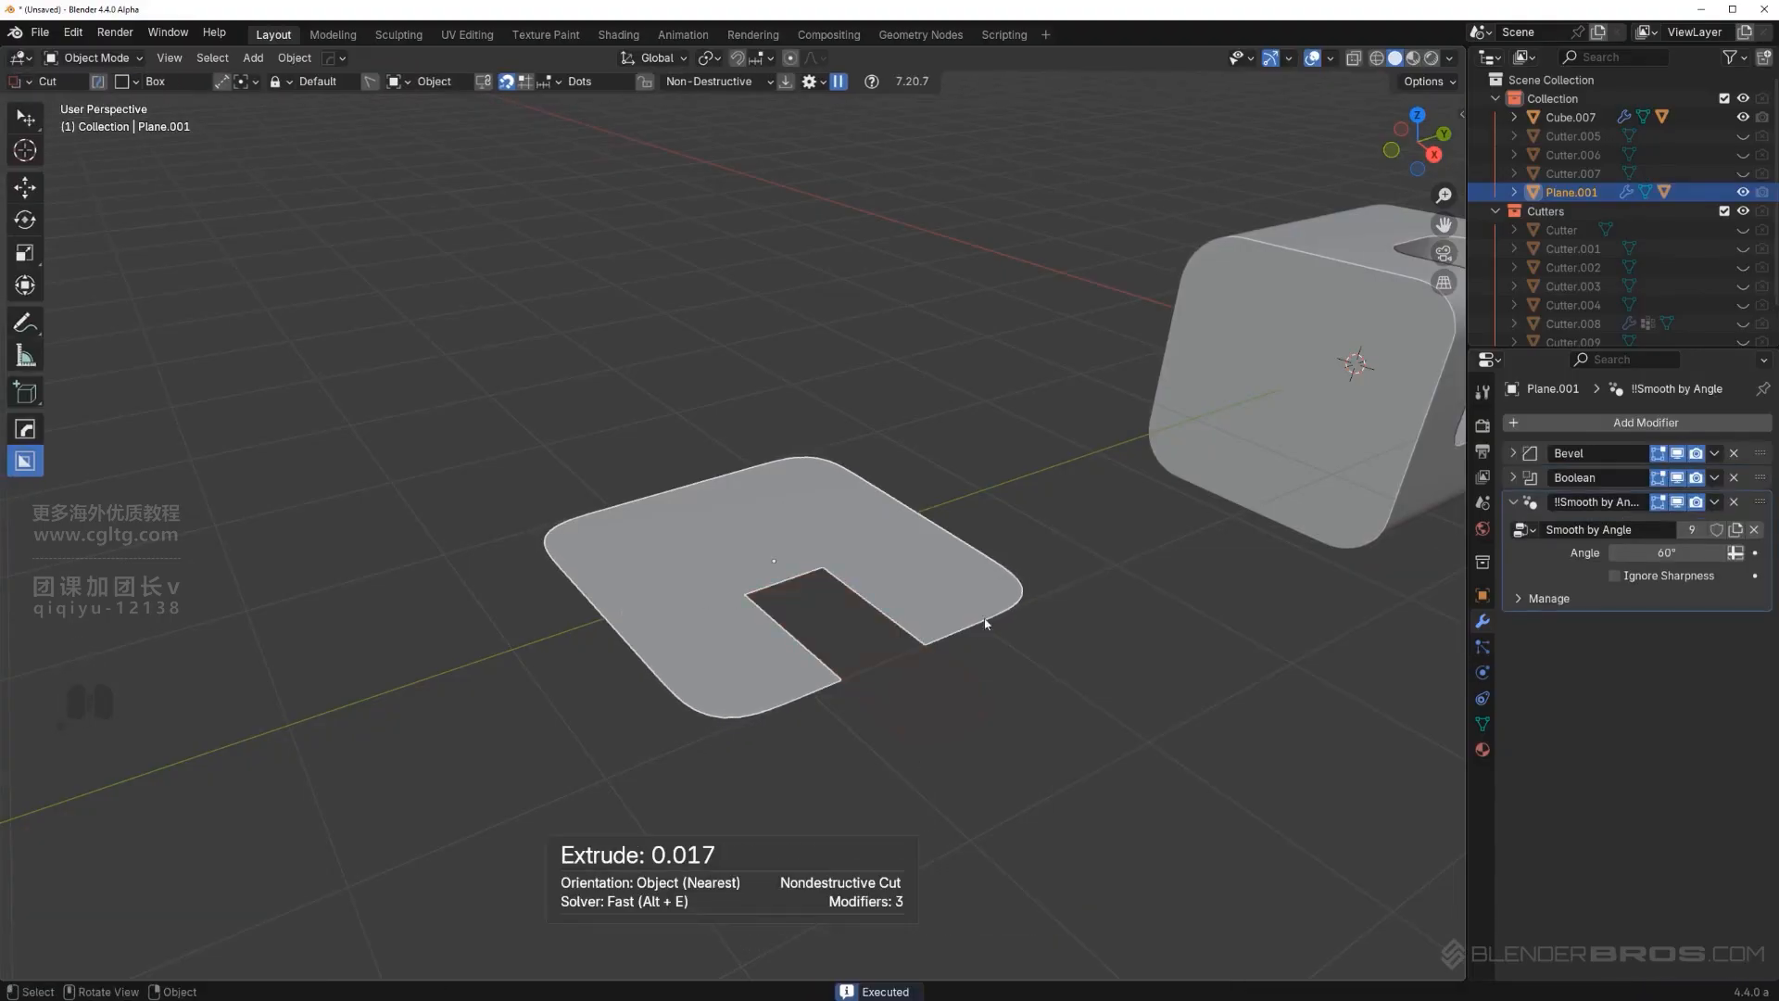
Convert the notched plane to an outline curve with Smart Apply's convert-to-curve option.
key("q")
mouse_move(975, 710)
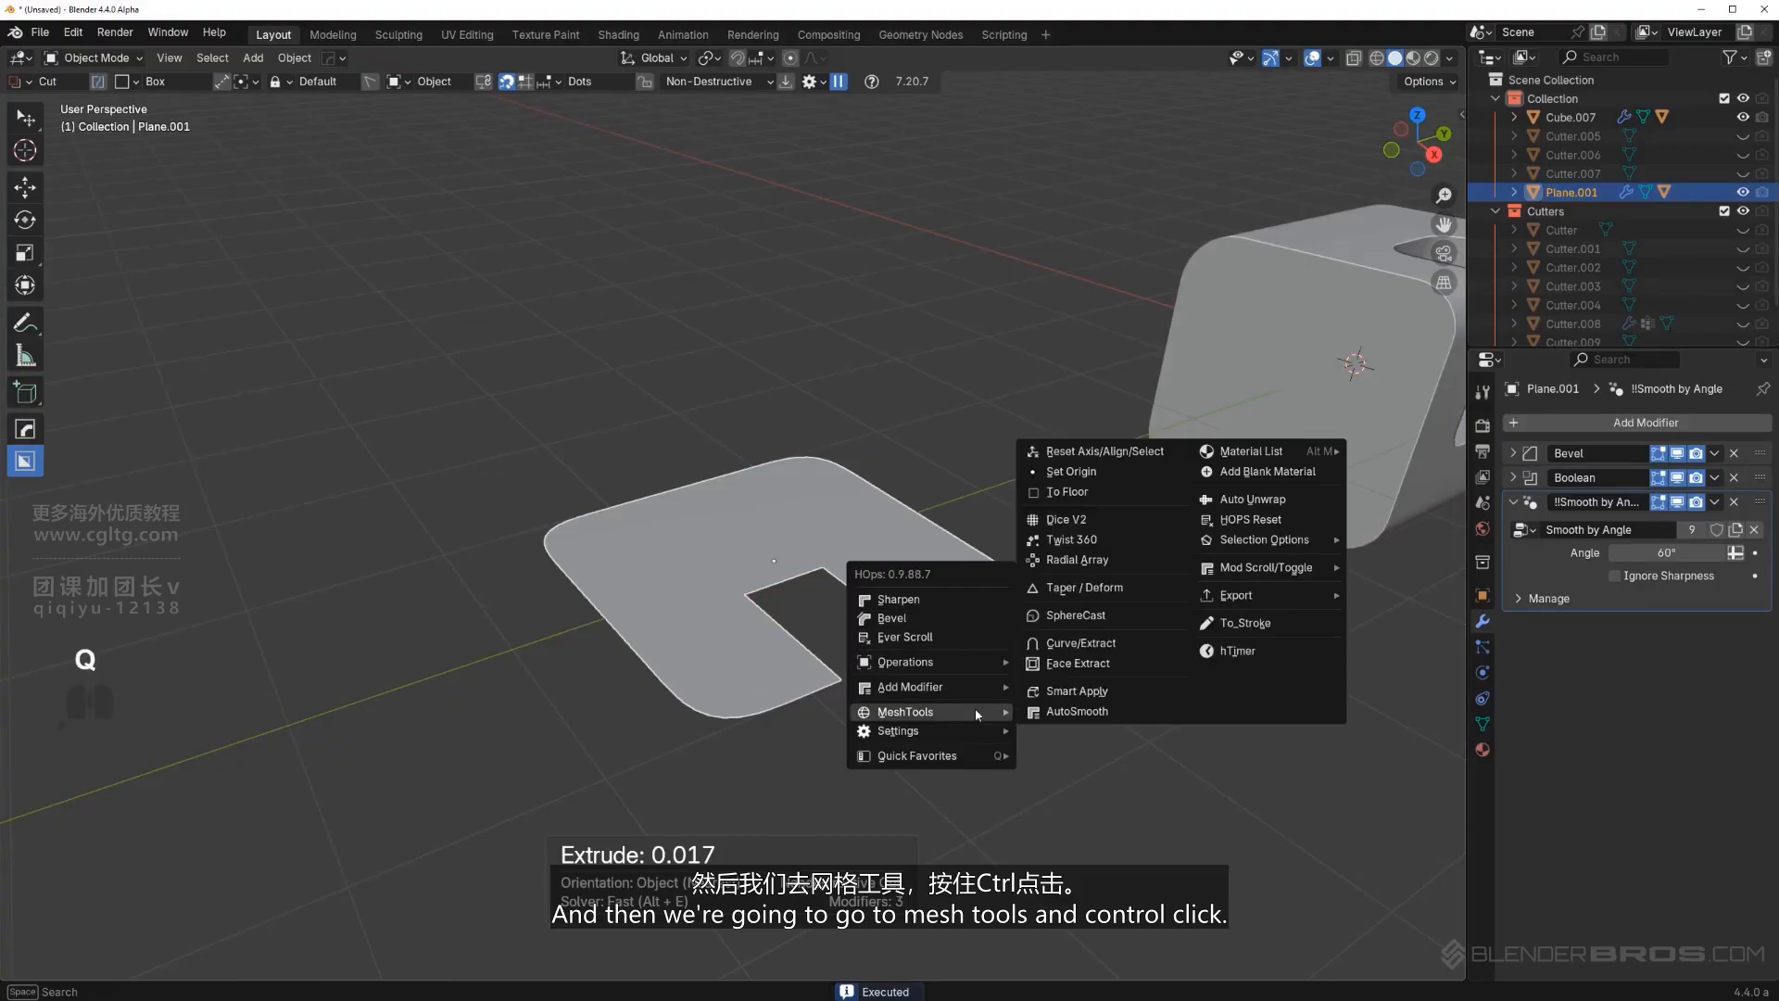
left_click(1105, 691, "ctrl")
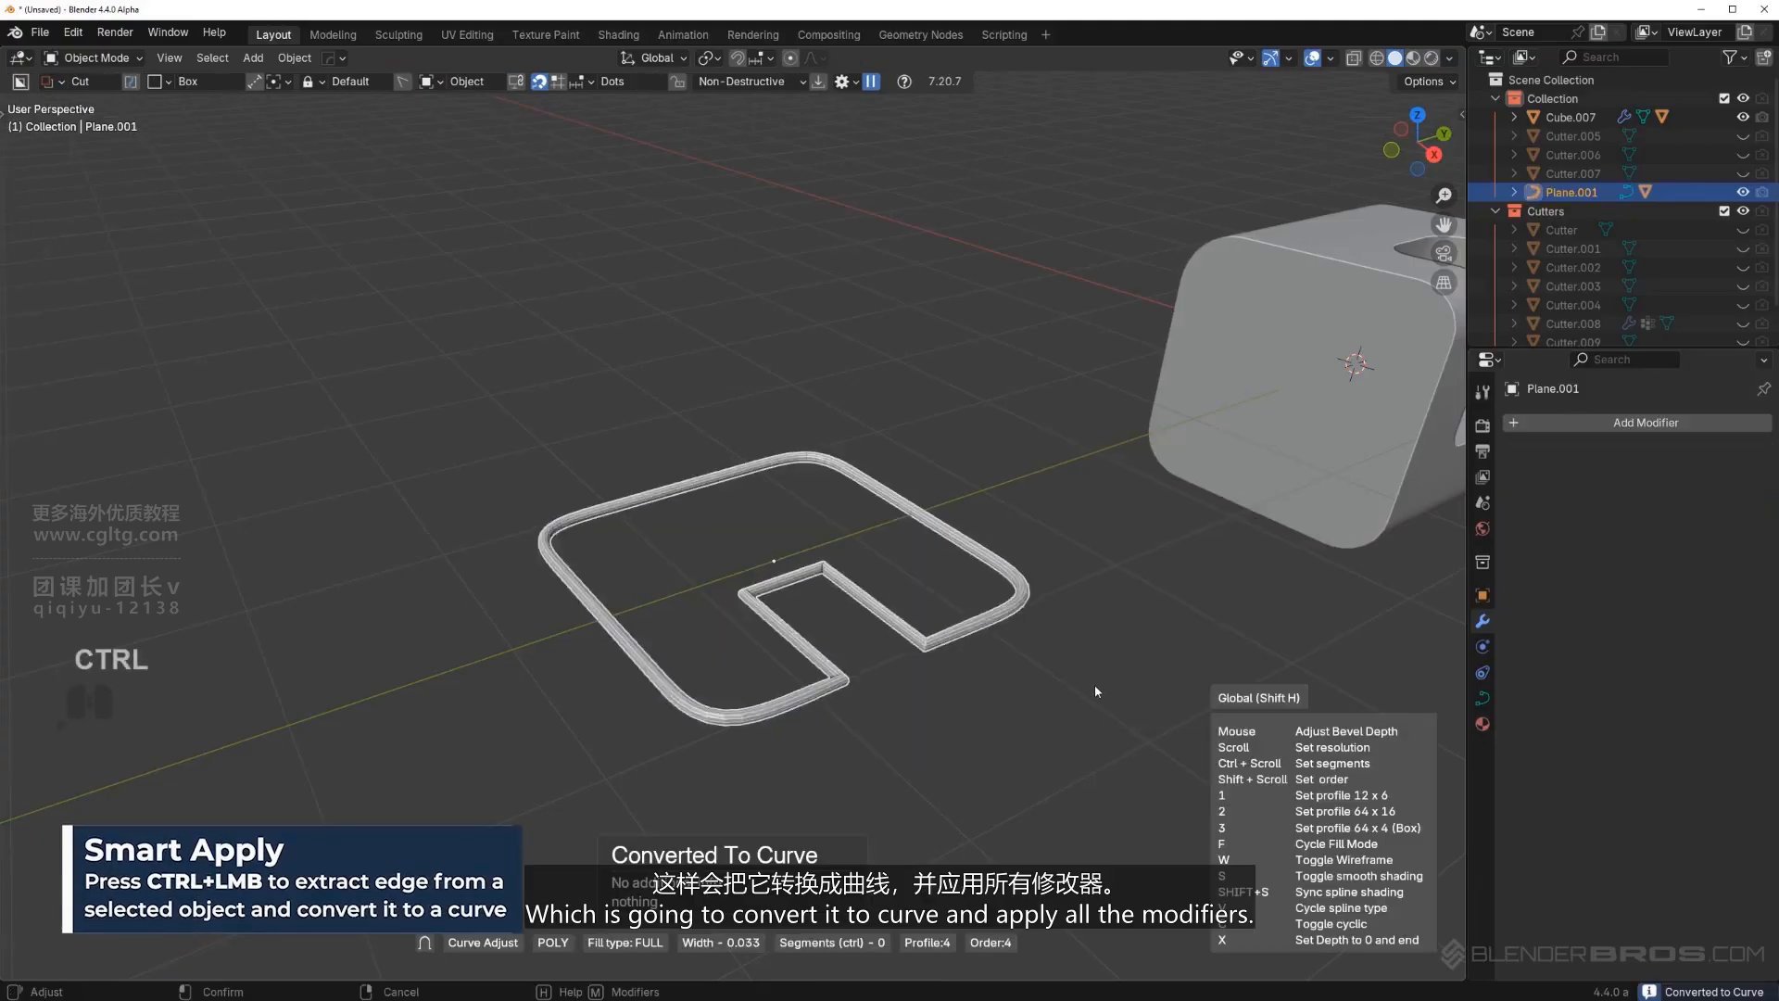
left_click(1082, 677)
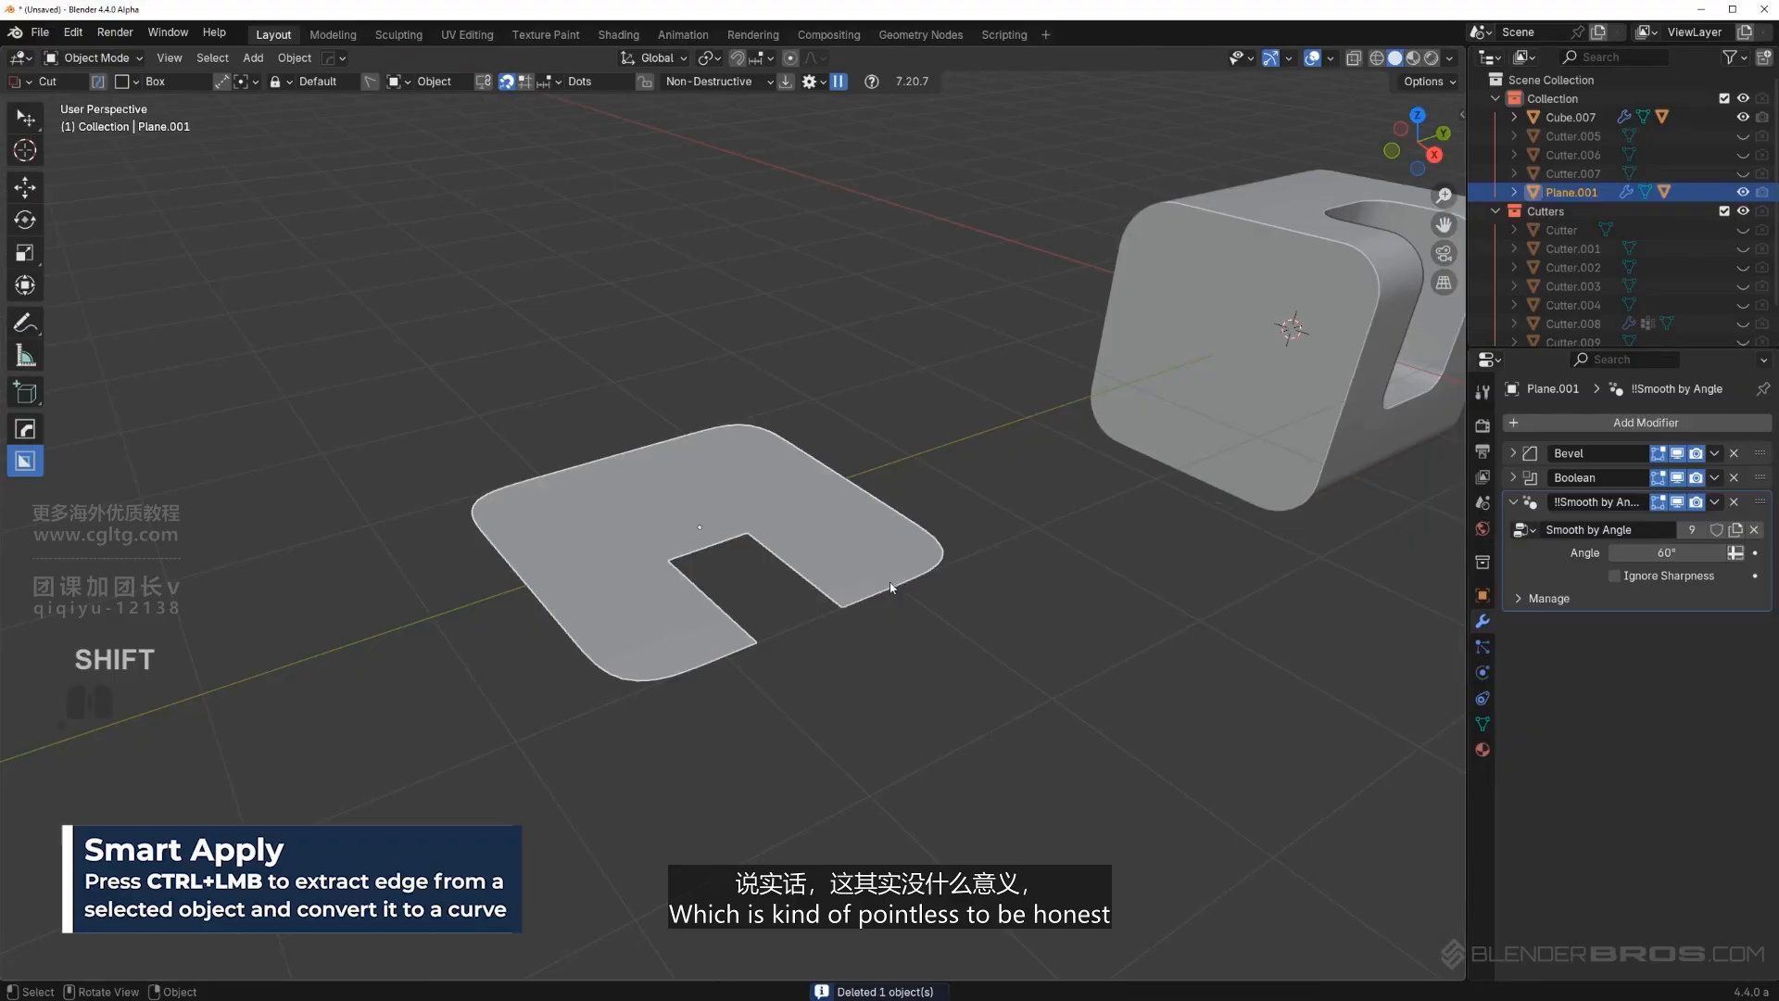
Extract the notched plane's outline as a separate curve with HardOps Curve/Extract.
middle_click_drag(892, 588, 897, 584)
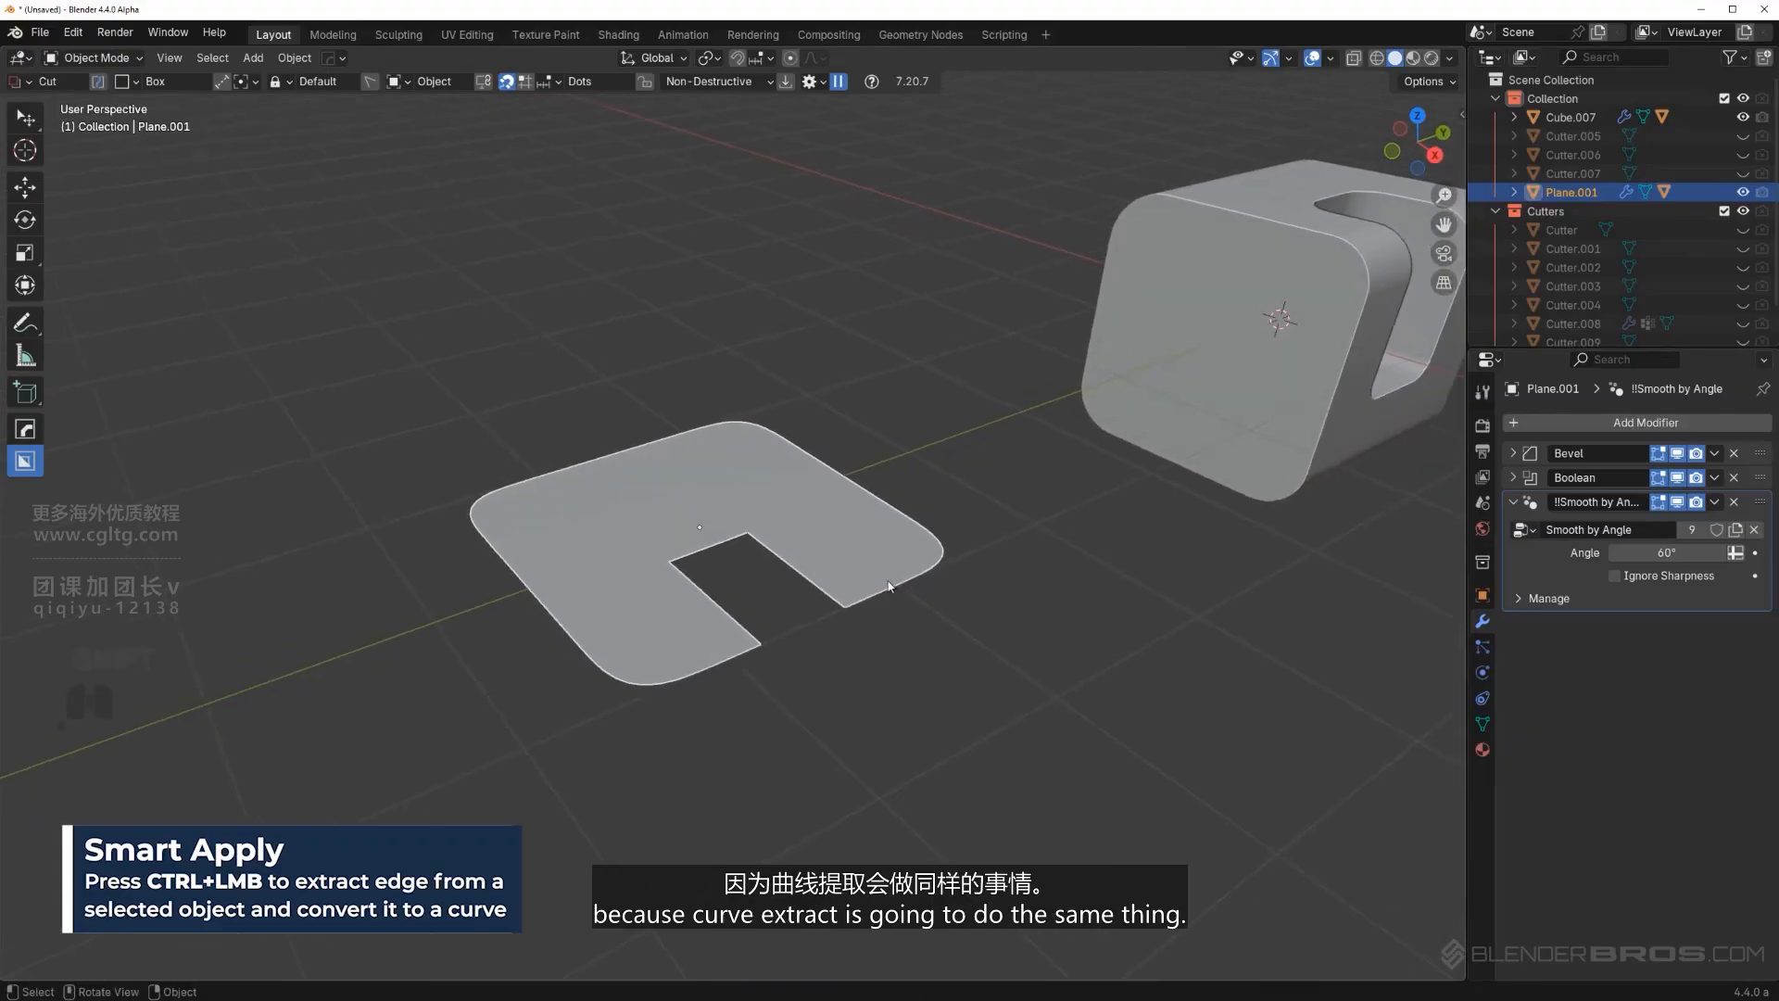
scroll(888, 567, "up", 1)
key("q")
mouse_move(881, 561)
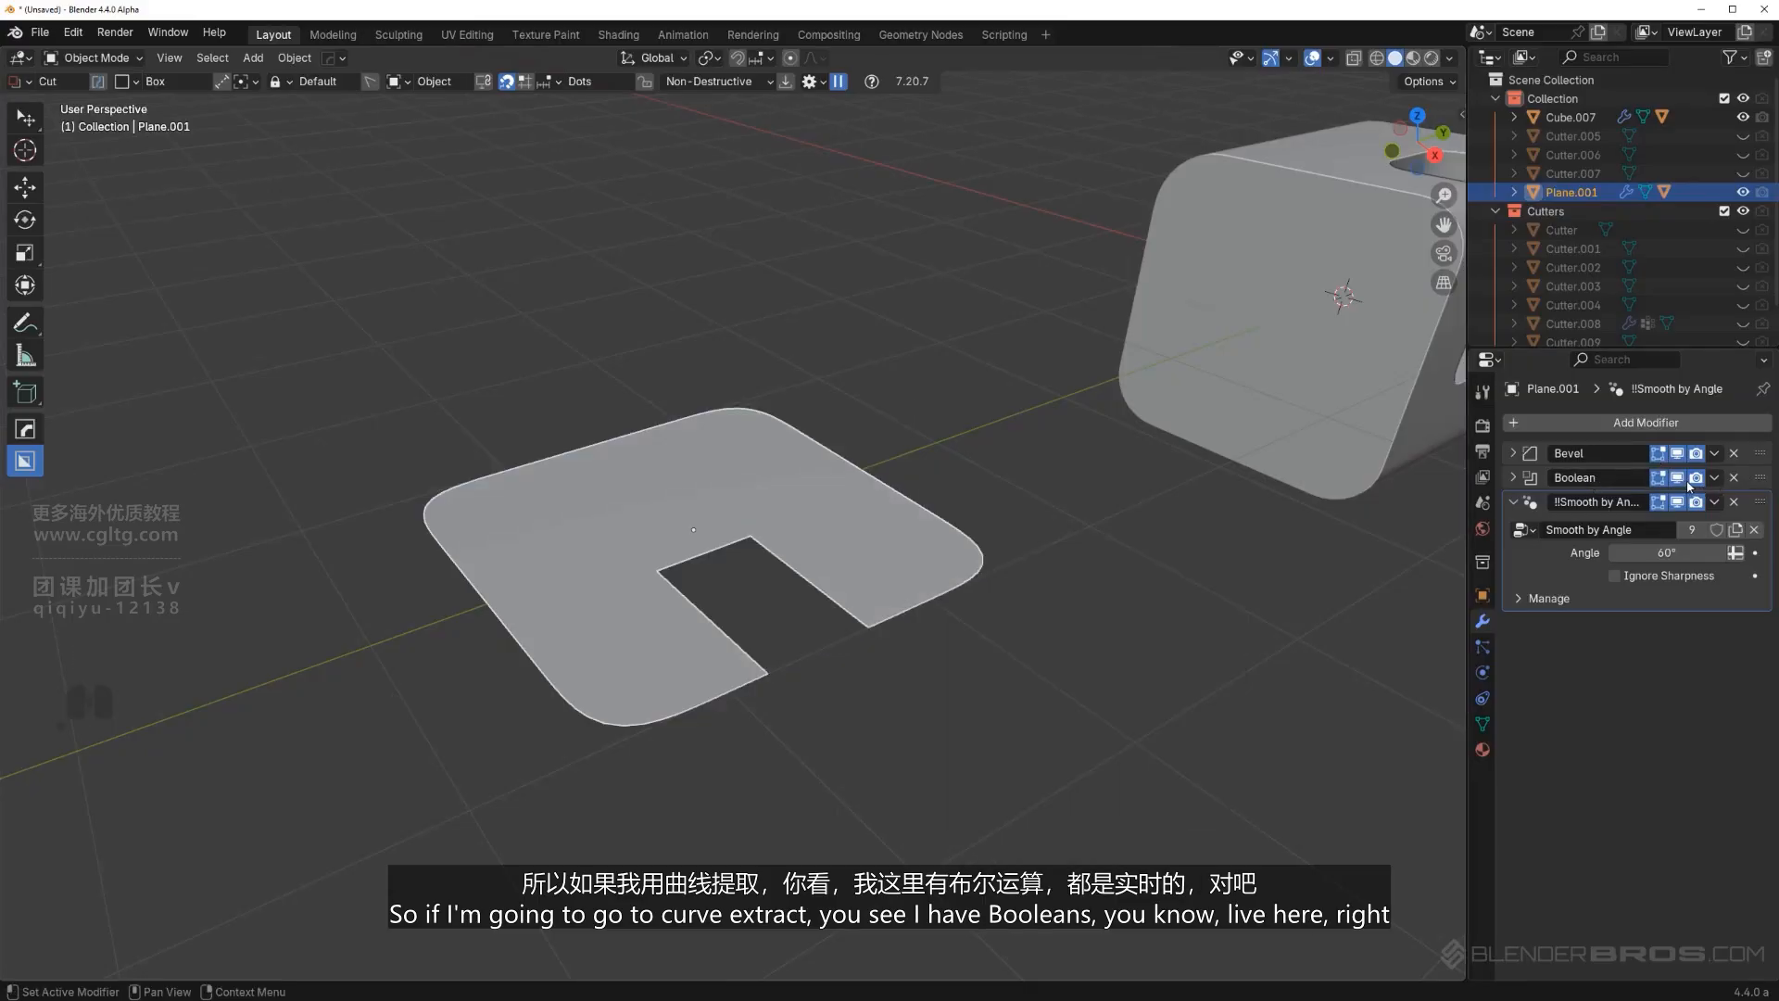
key("q")
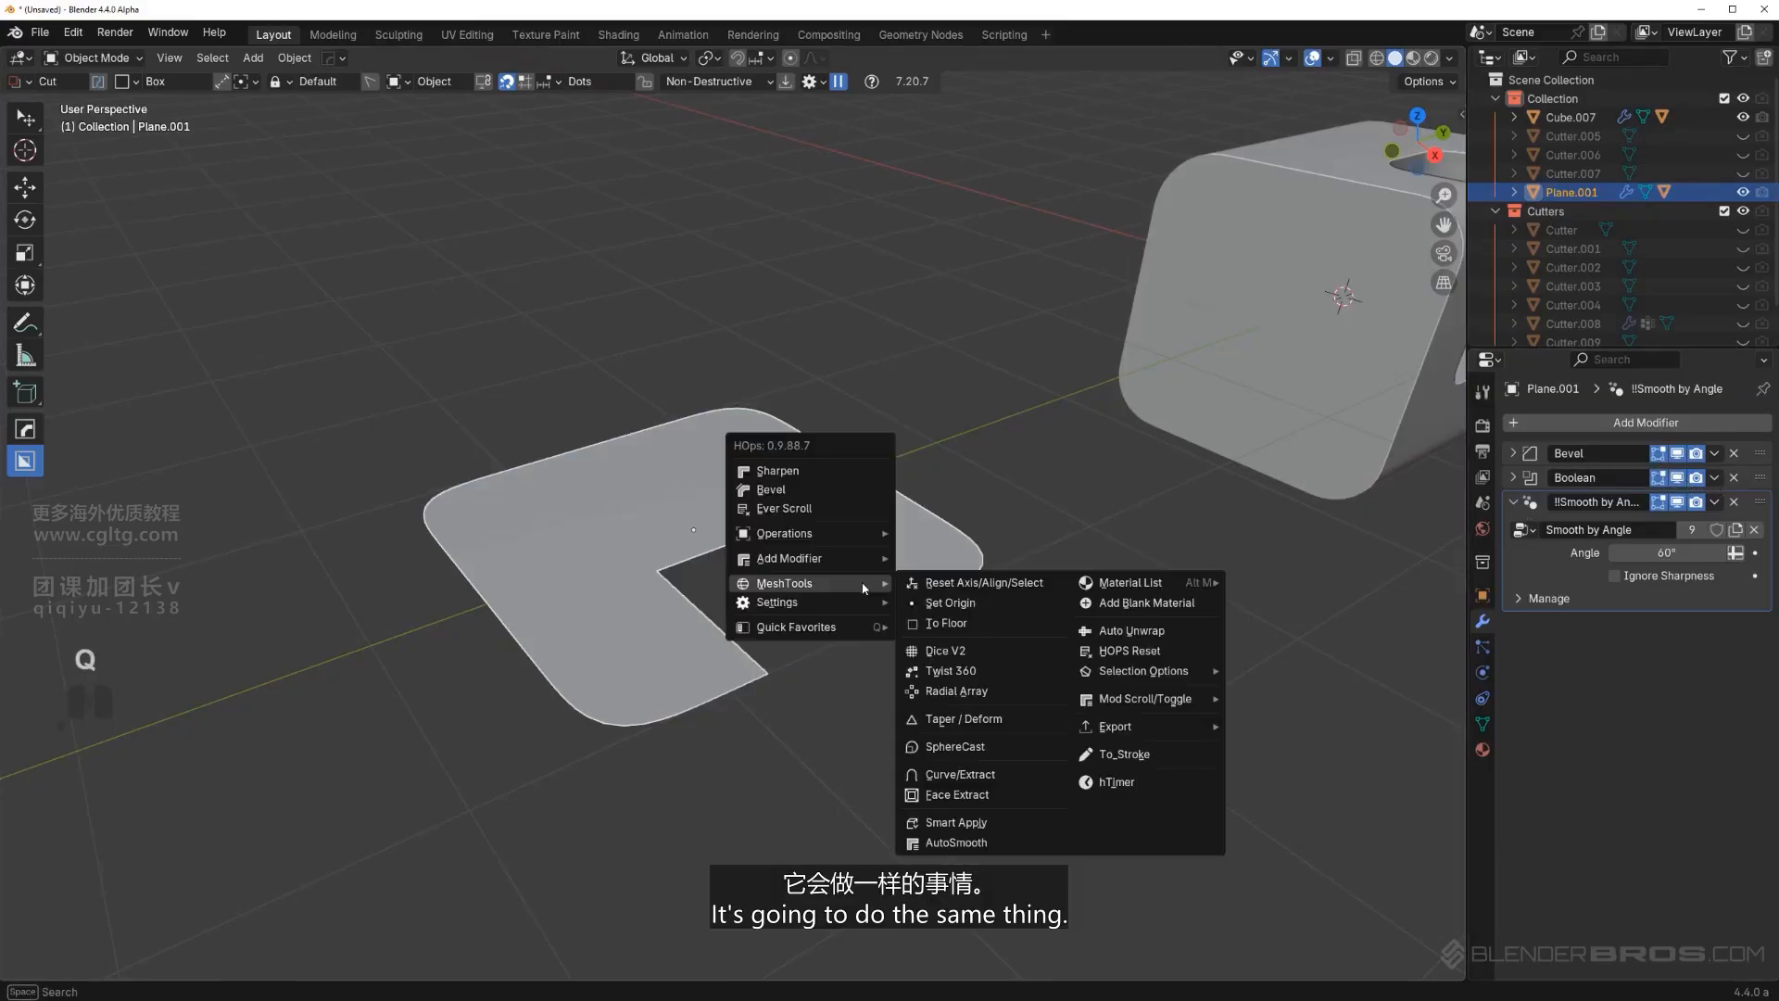
left_click(979, 772)
left_click(998, 767)
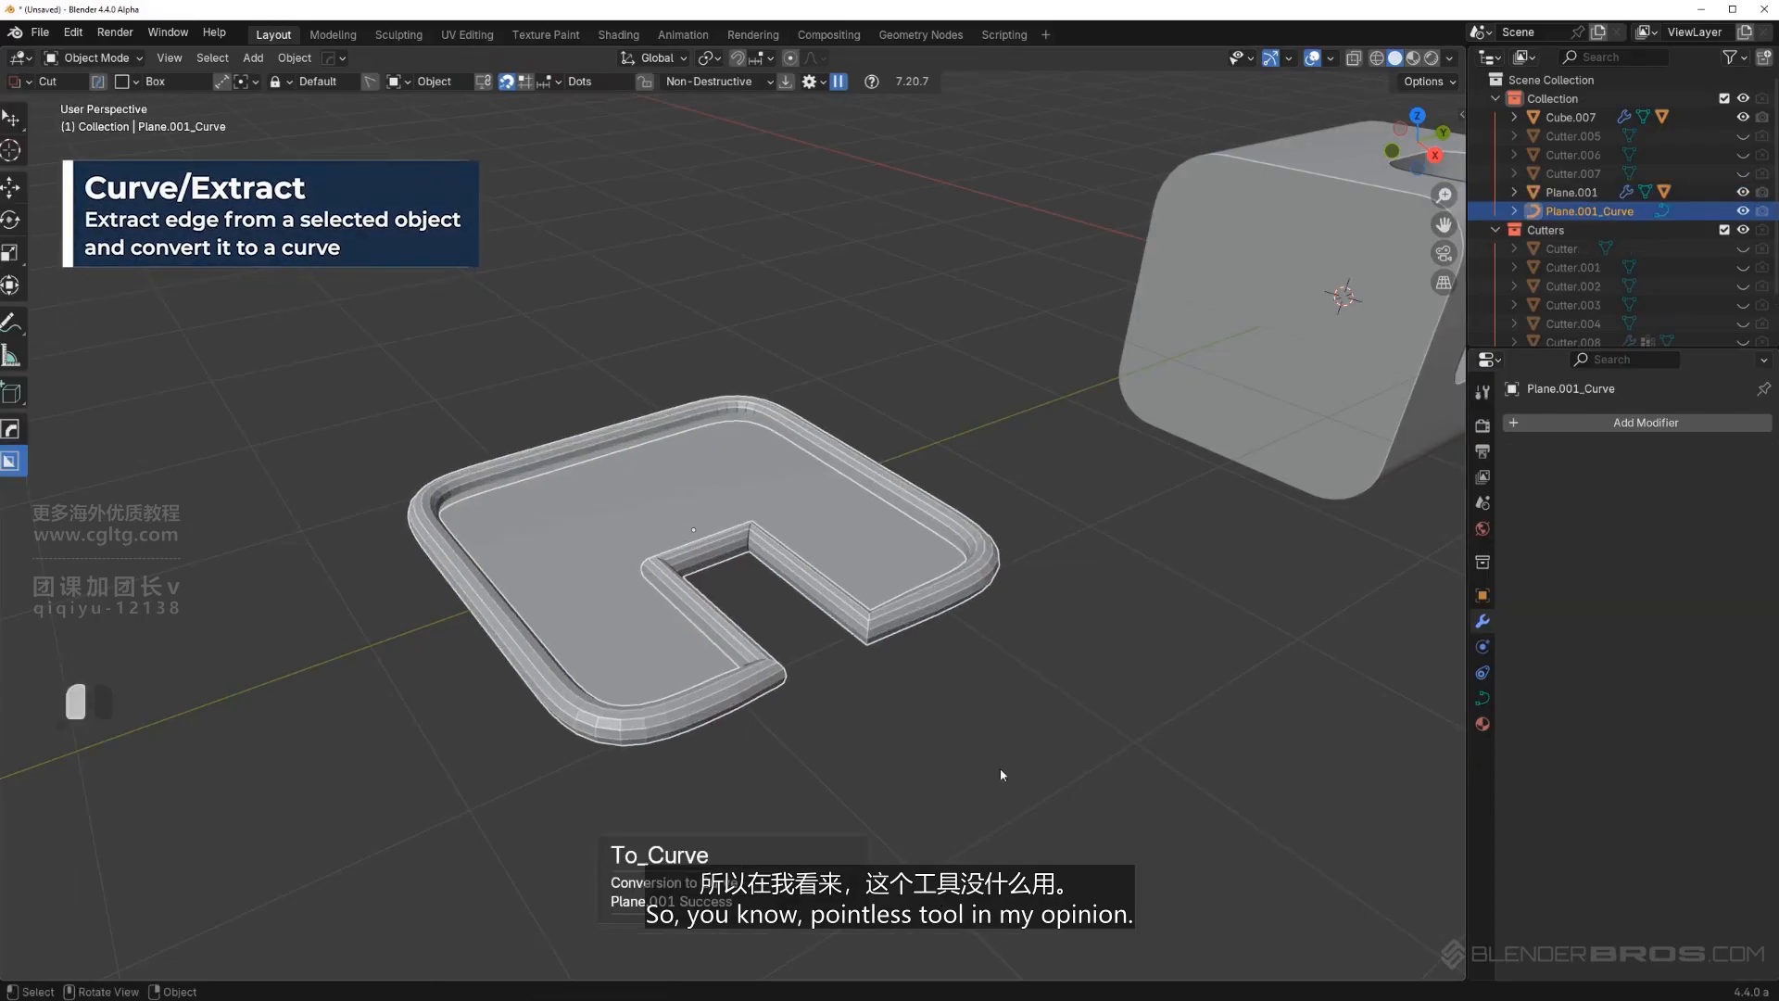
Delete the extracted outline curve, keeping the notched plane.
key("x")
left_click(937, 660)
scroll(1017, 607, "down", 2)
scroll(1018, 605, "up", 1)
middle_click_drag(1017, 605, 932, 577, "shift")
key("shift+a")
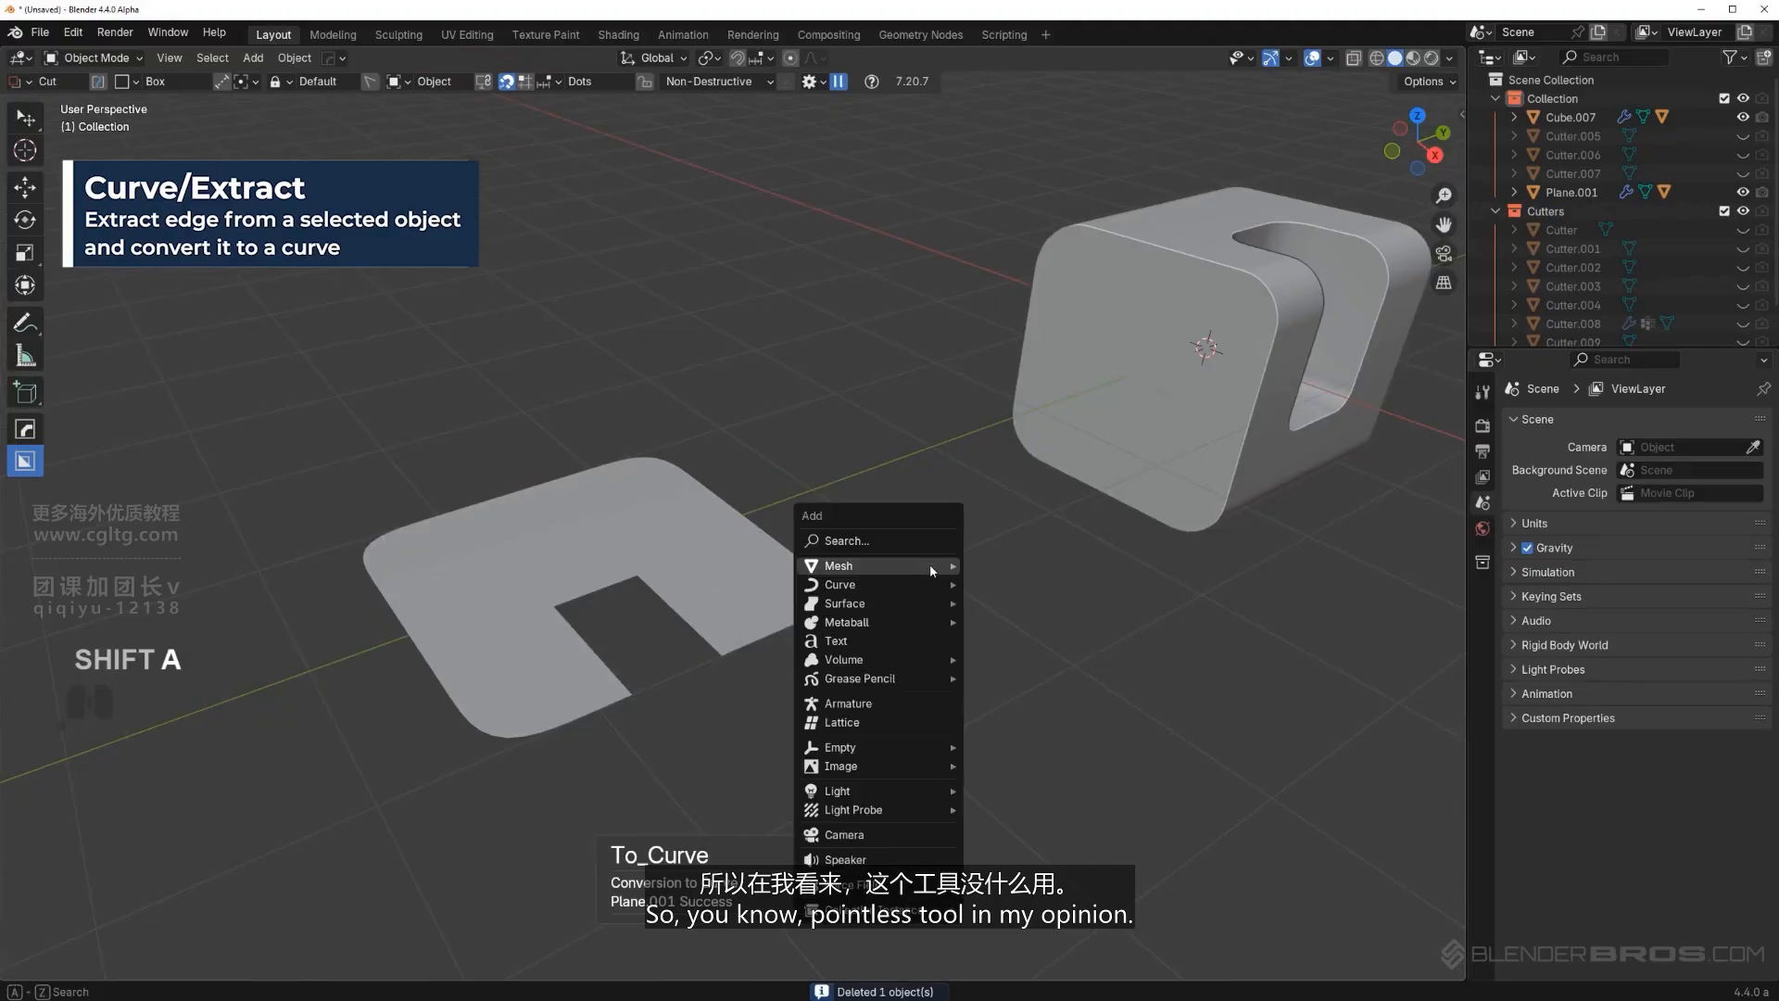
Select the rounded cube with the cutout and read the Smart Apply option descriptions, including the Step variant.
left_click(1251, 362)
key("shift+a")
middle_click_drag(912, 515, 584, 544, "shift")
key("q")
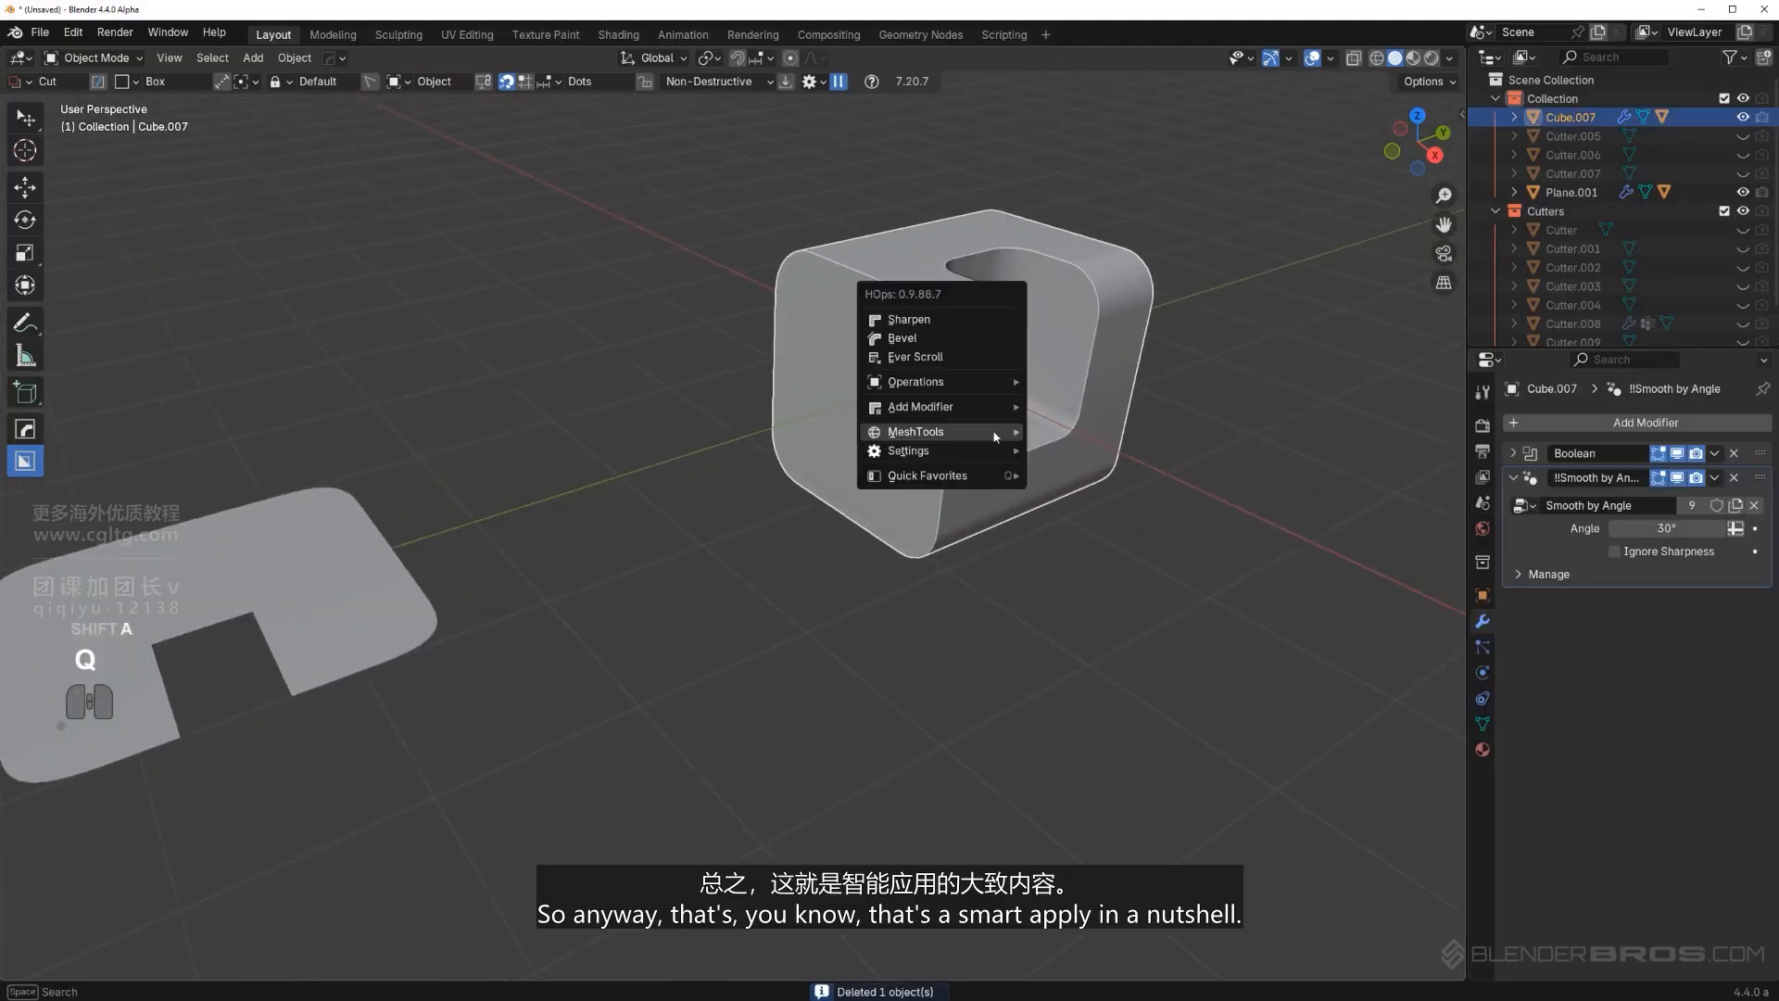
mouse_move(996, 437)
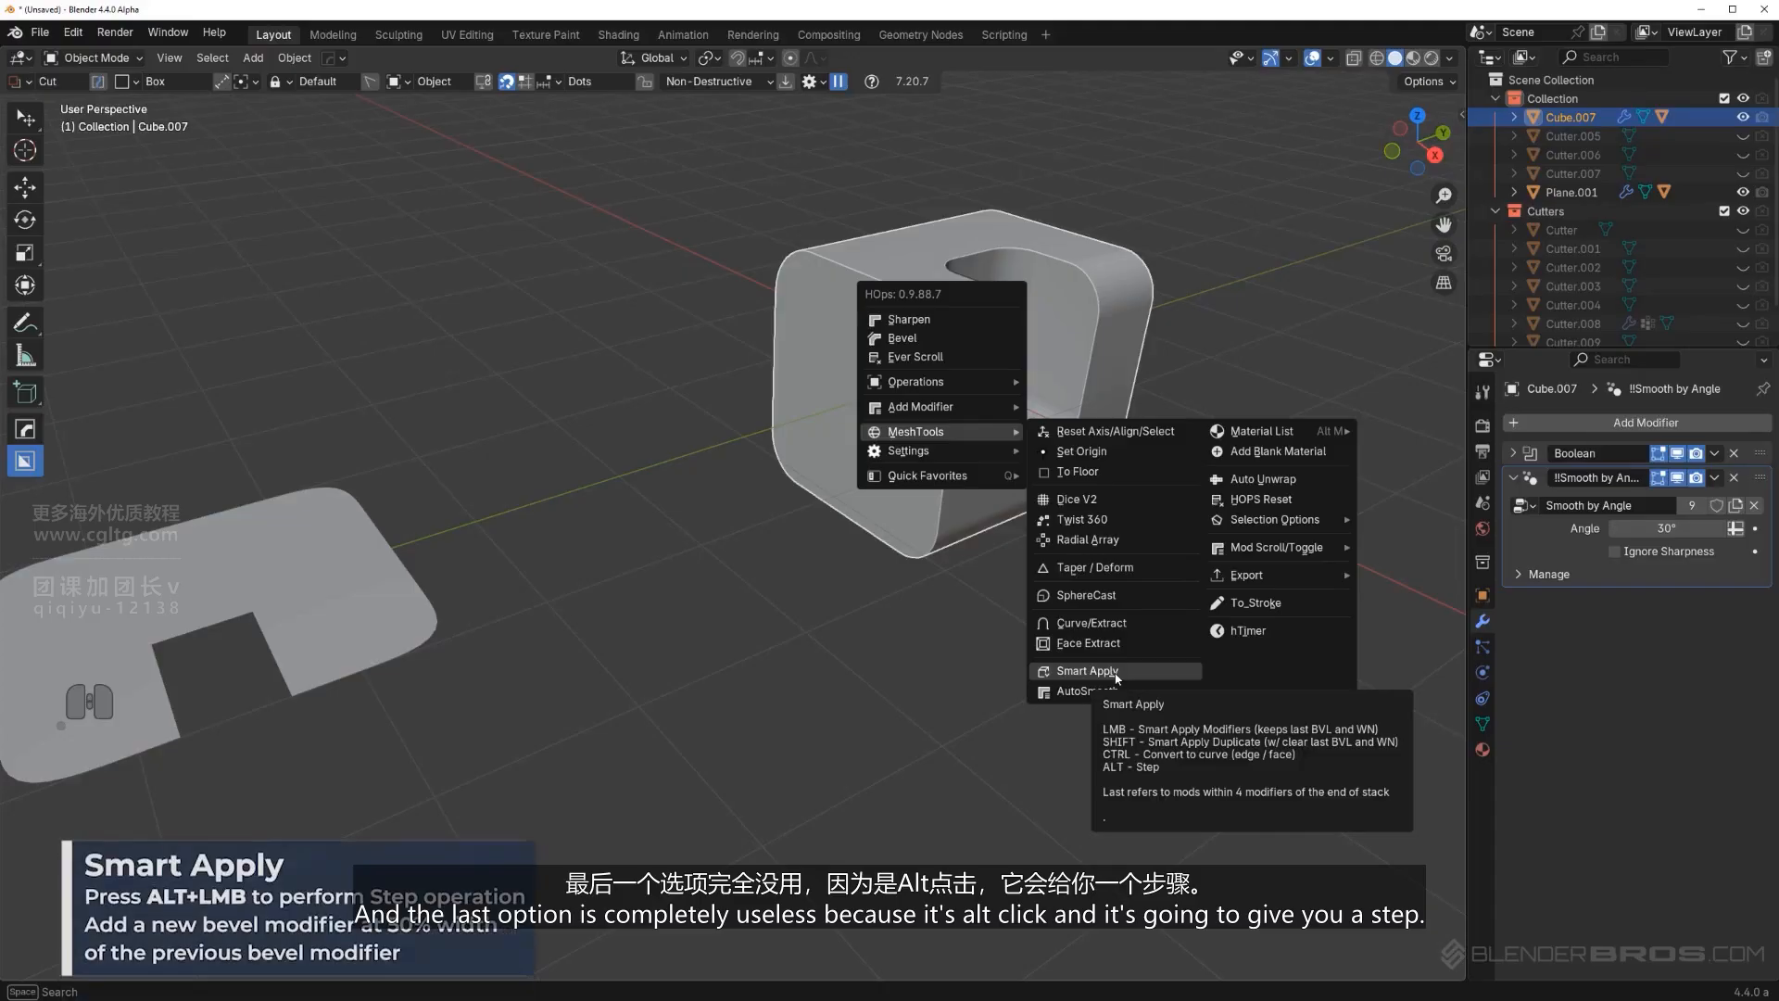
mouse_move(978, 381)
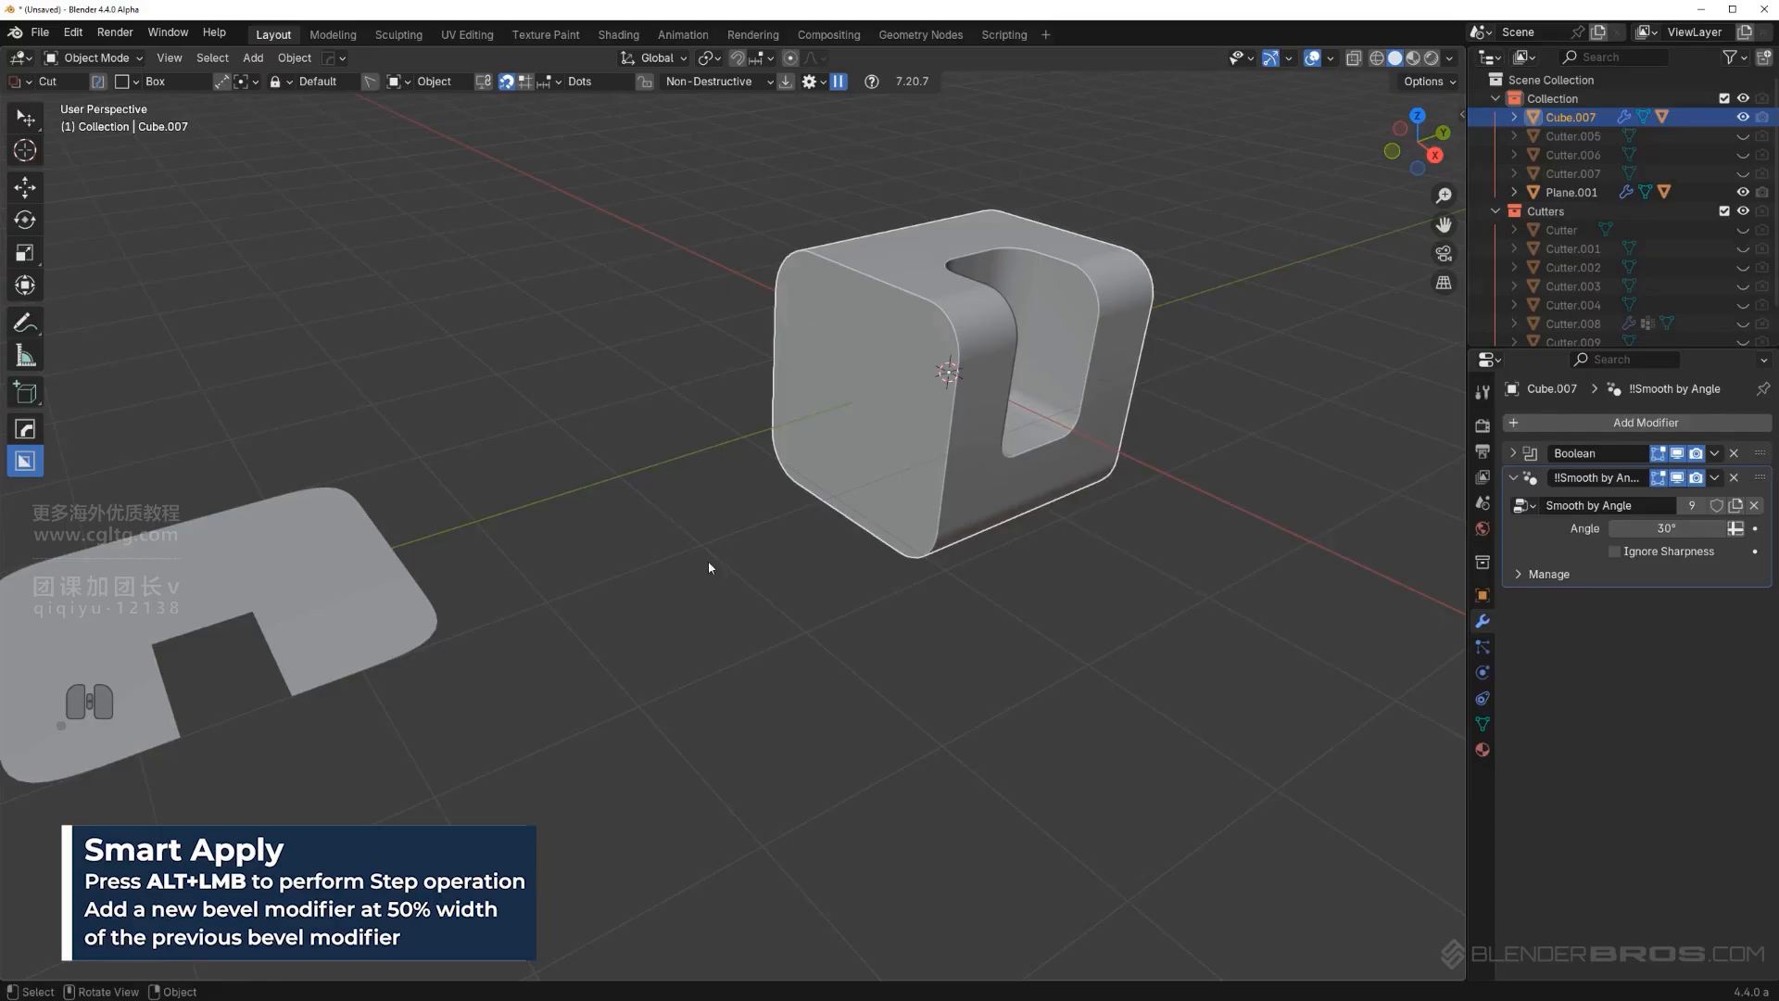
Delete the notched plane and the rounded cube with the cutout.
middle_click_drag(613, 581, 454, 718, "shift")
left_click(324, 621)
key("Delete")
scroll(726, 585, "up", 3)
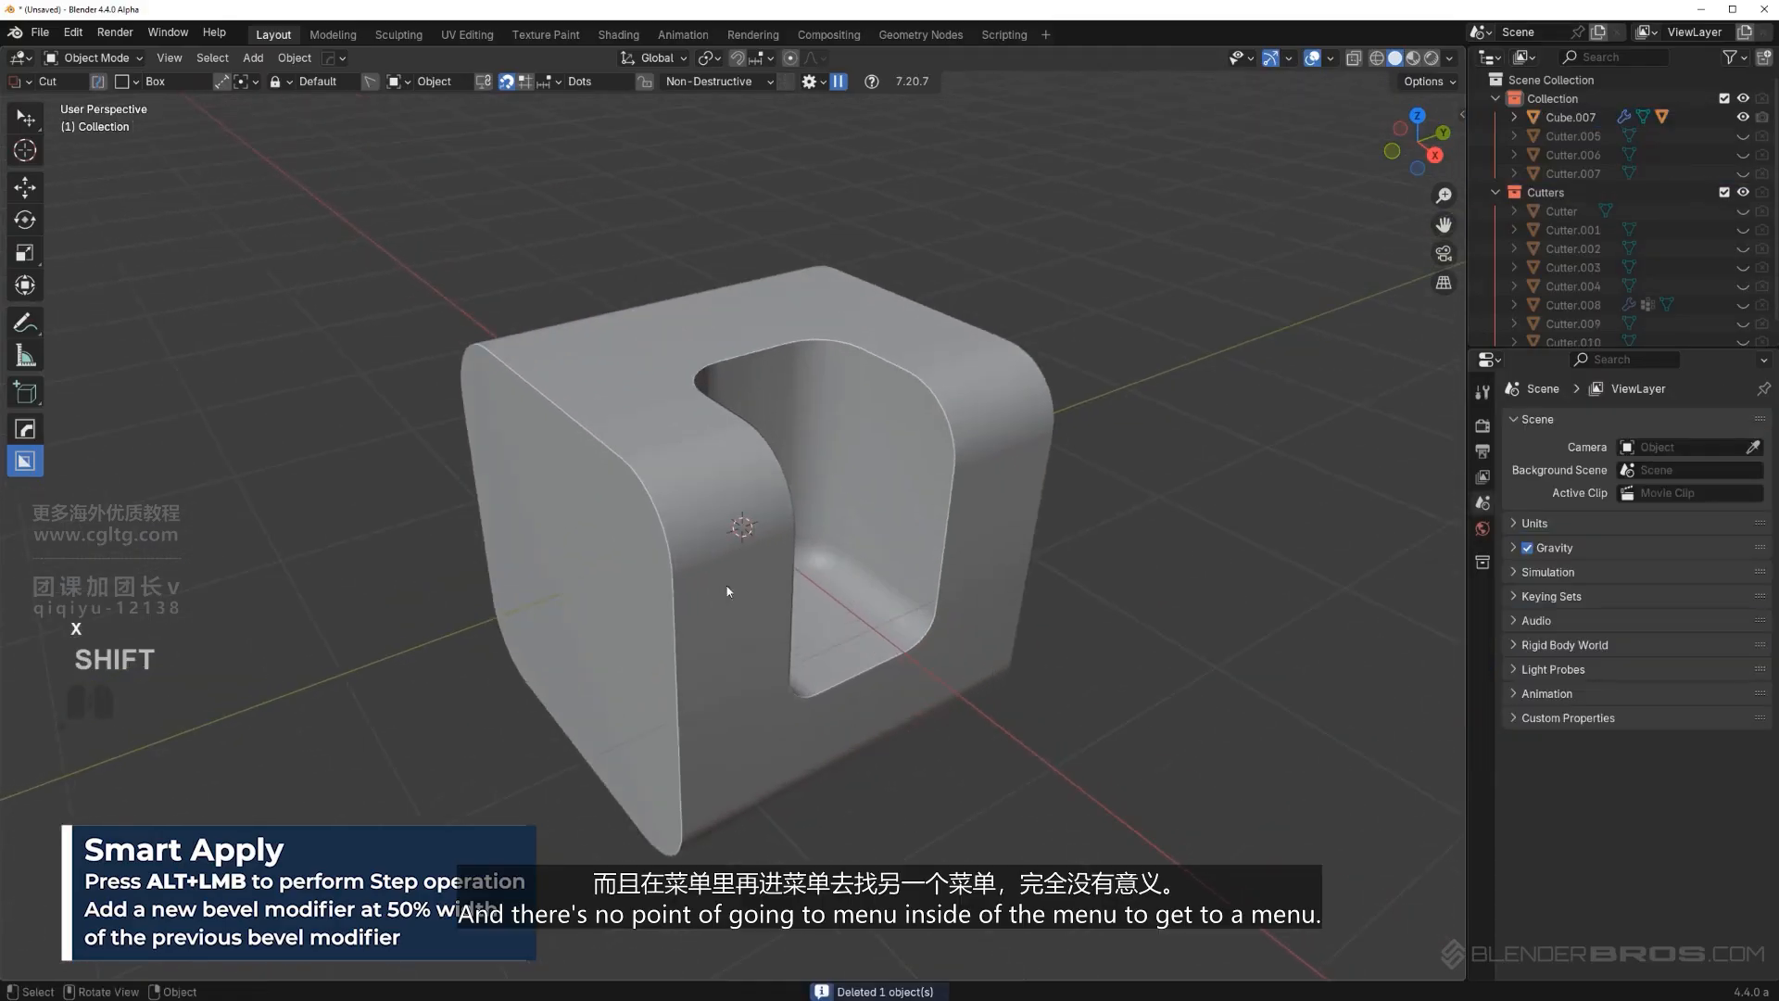
left_click(769, 561)
key("x")
left_click(771, 559)
Add a new cube at the world origin.
middle_click_drag(931, 448, 905, 457, "shift")
key("shift+a")
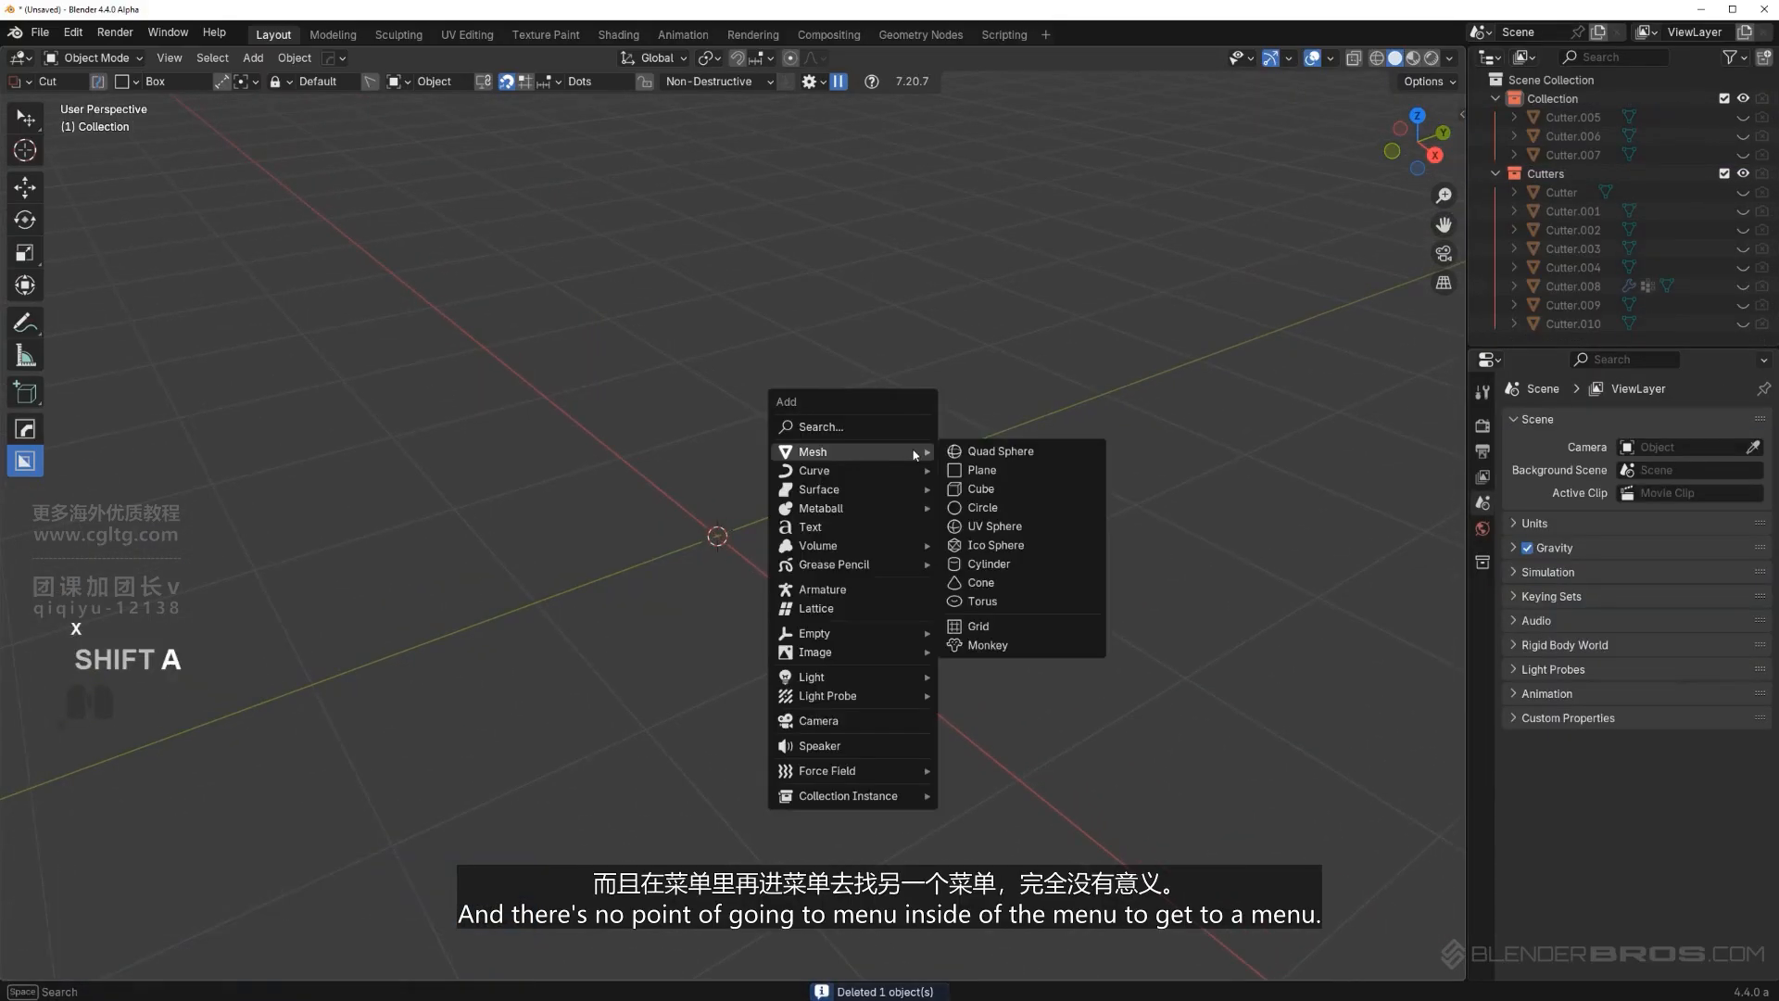
left_click(983, 491)
scroll(882, 551, "down", 3)
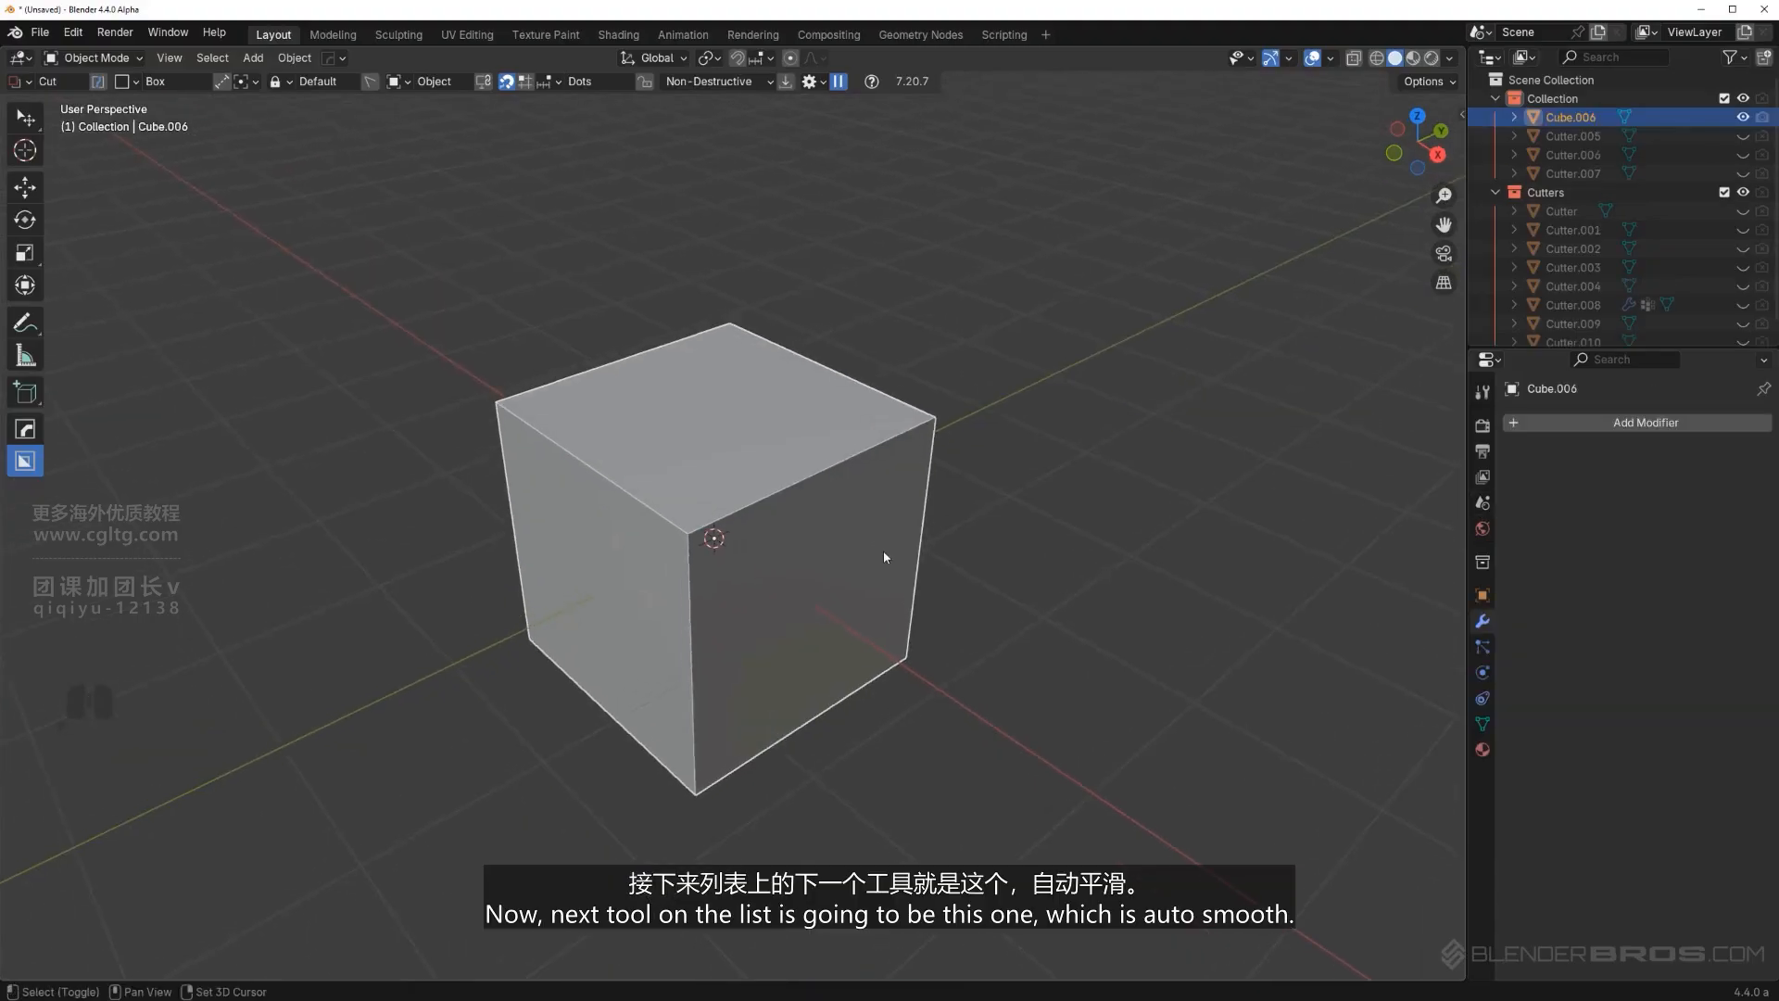
Run HardOps AutoSmooth on the new cube with the smoothing angle set to 30°.
scroll(903, 569, "up", 1)
key("q")
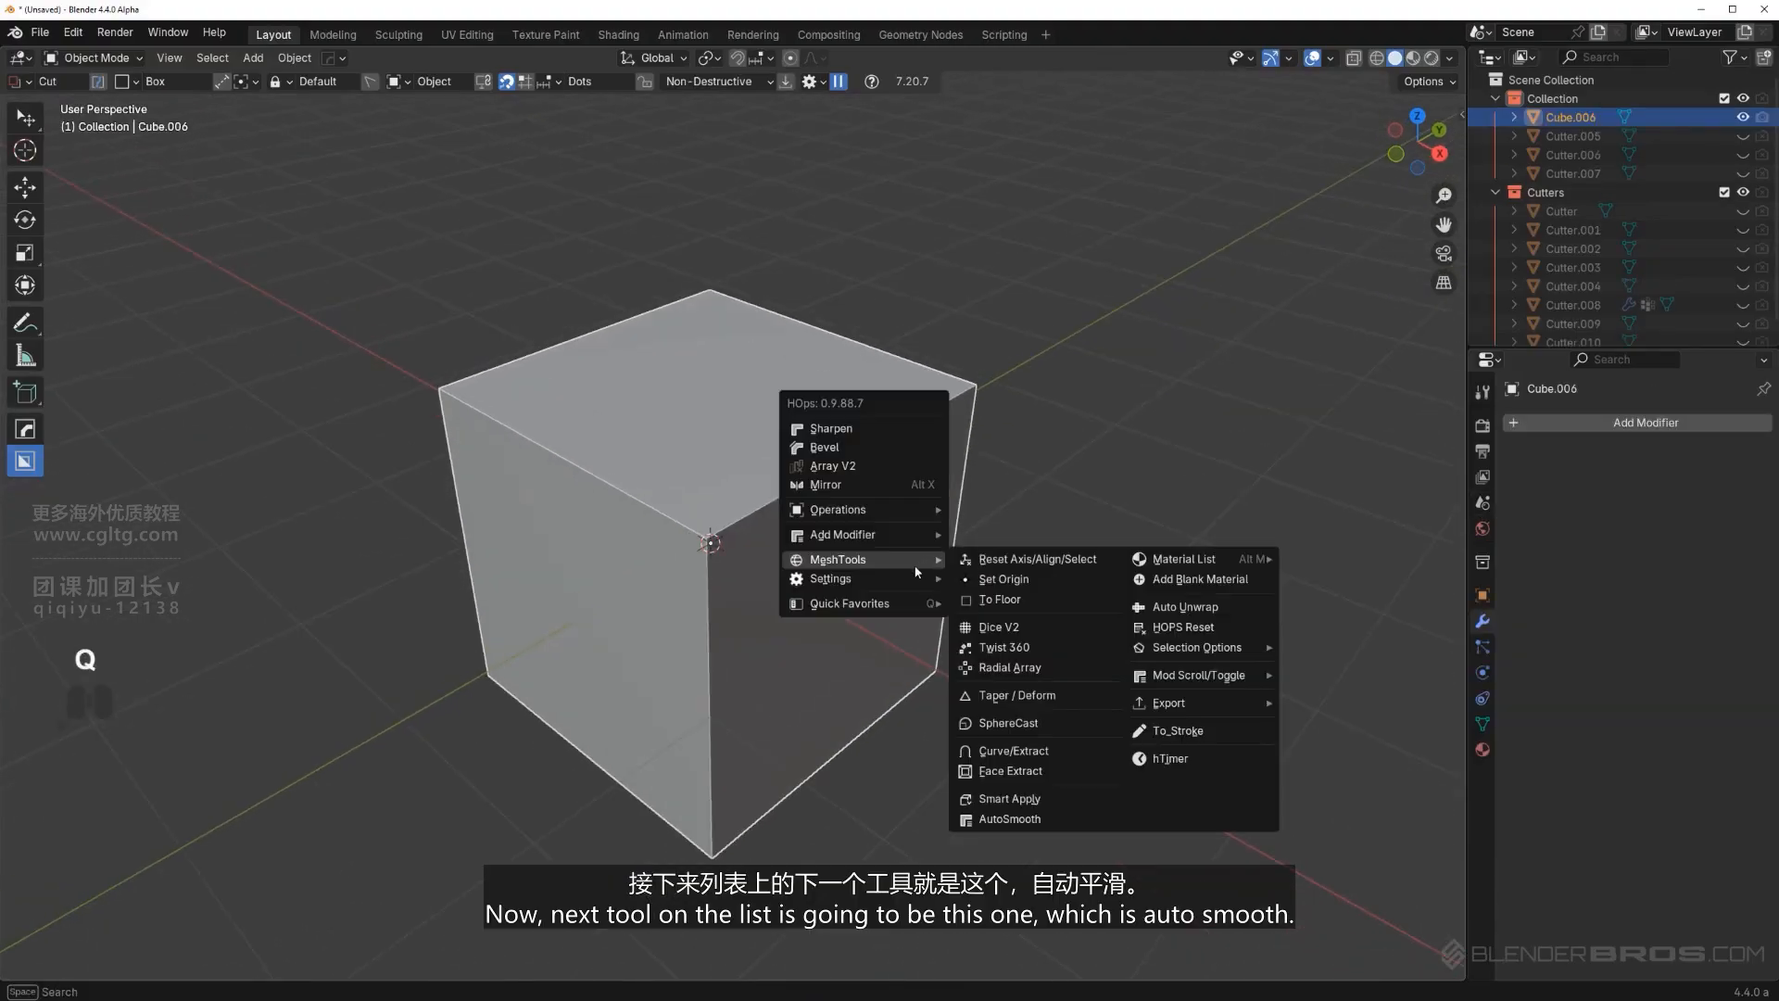
left_click(1043, 821)
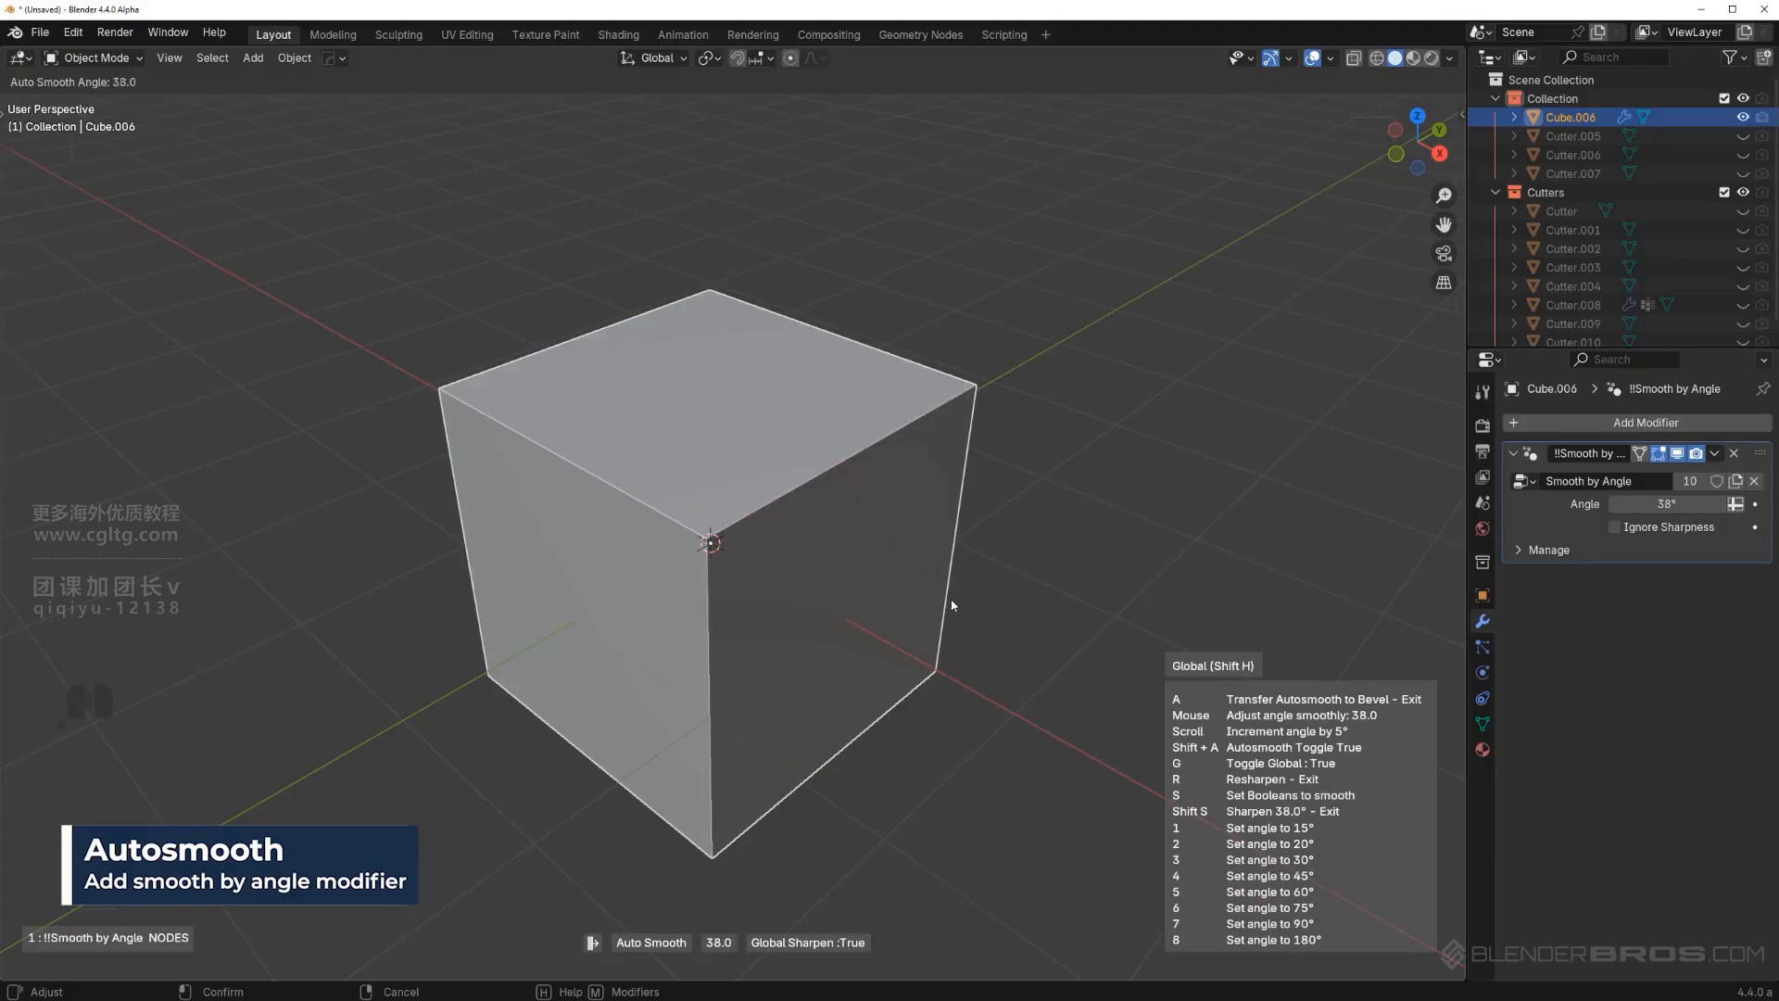
key("3")
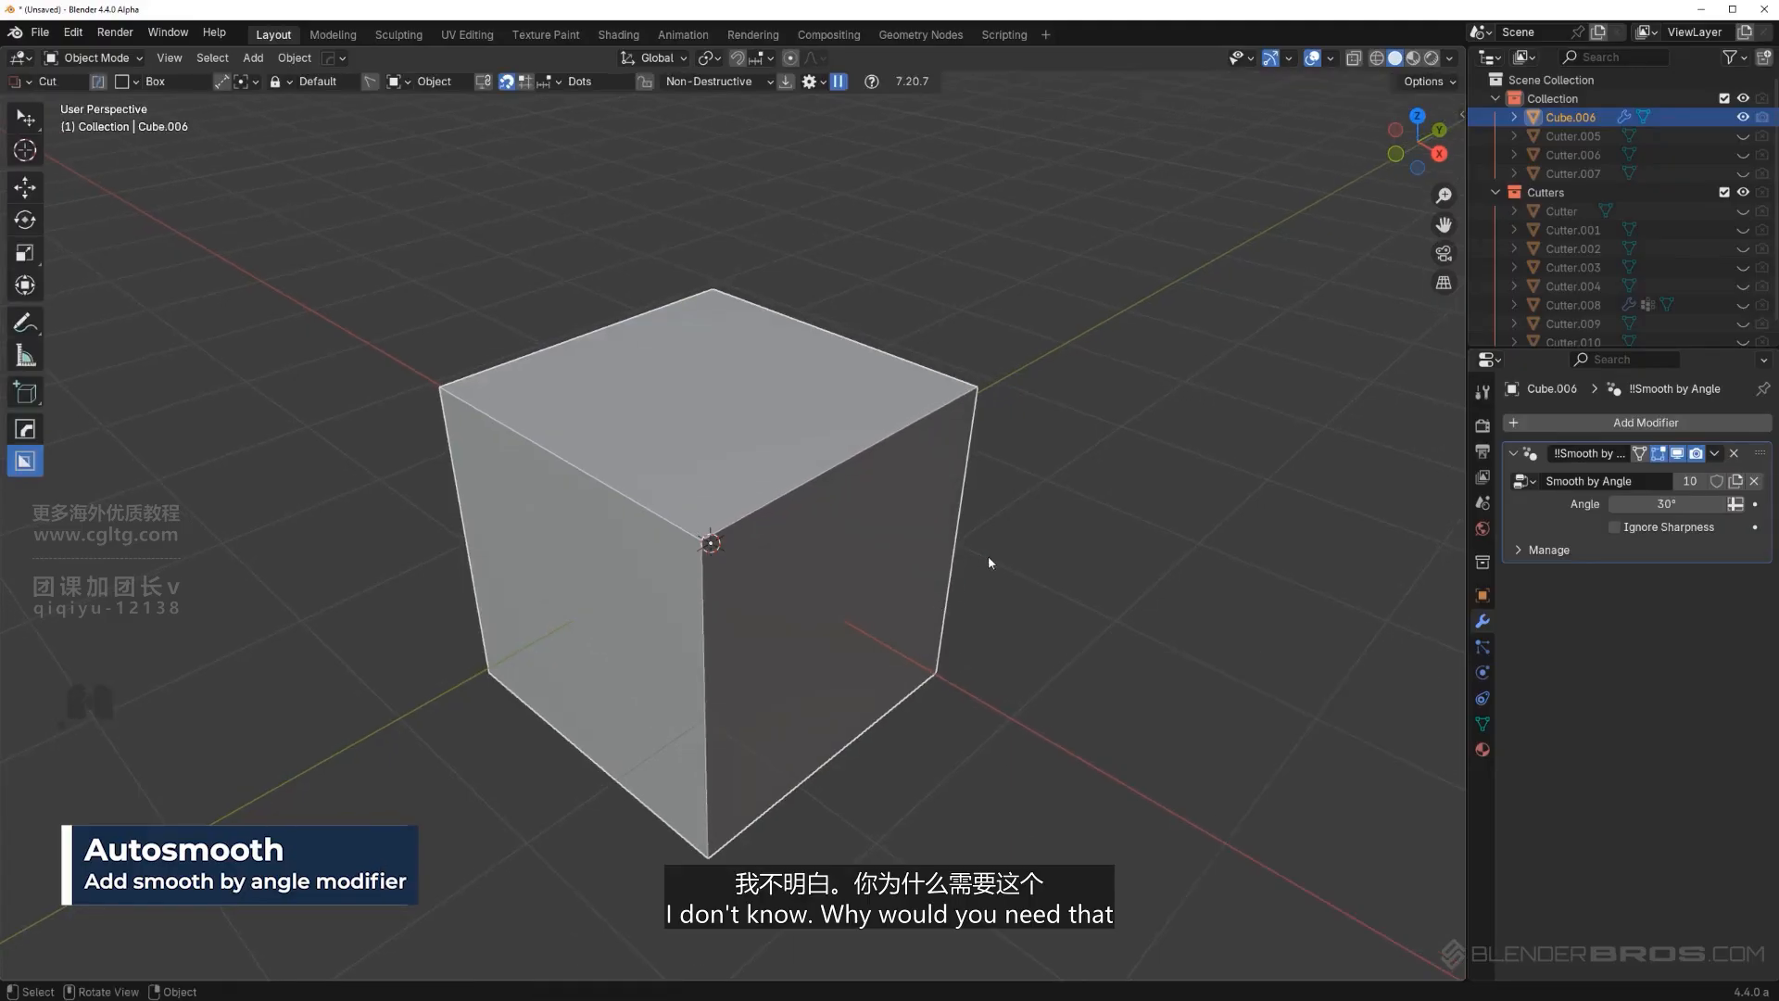
Remove the Smooth by Angle modifier, and replace the smooth-shaded cube with a fresh one.
left_click(1733, 455)
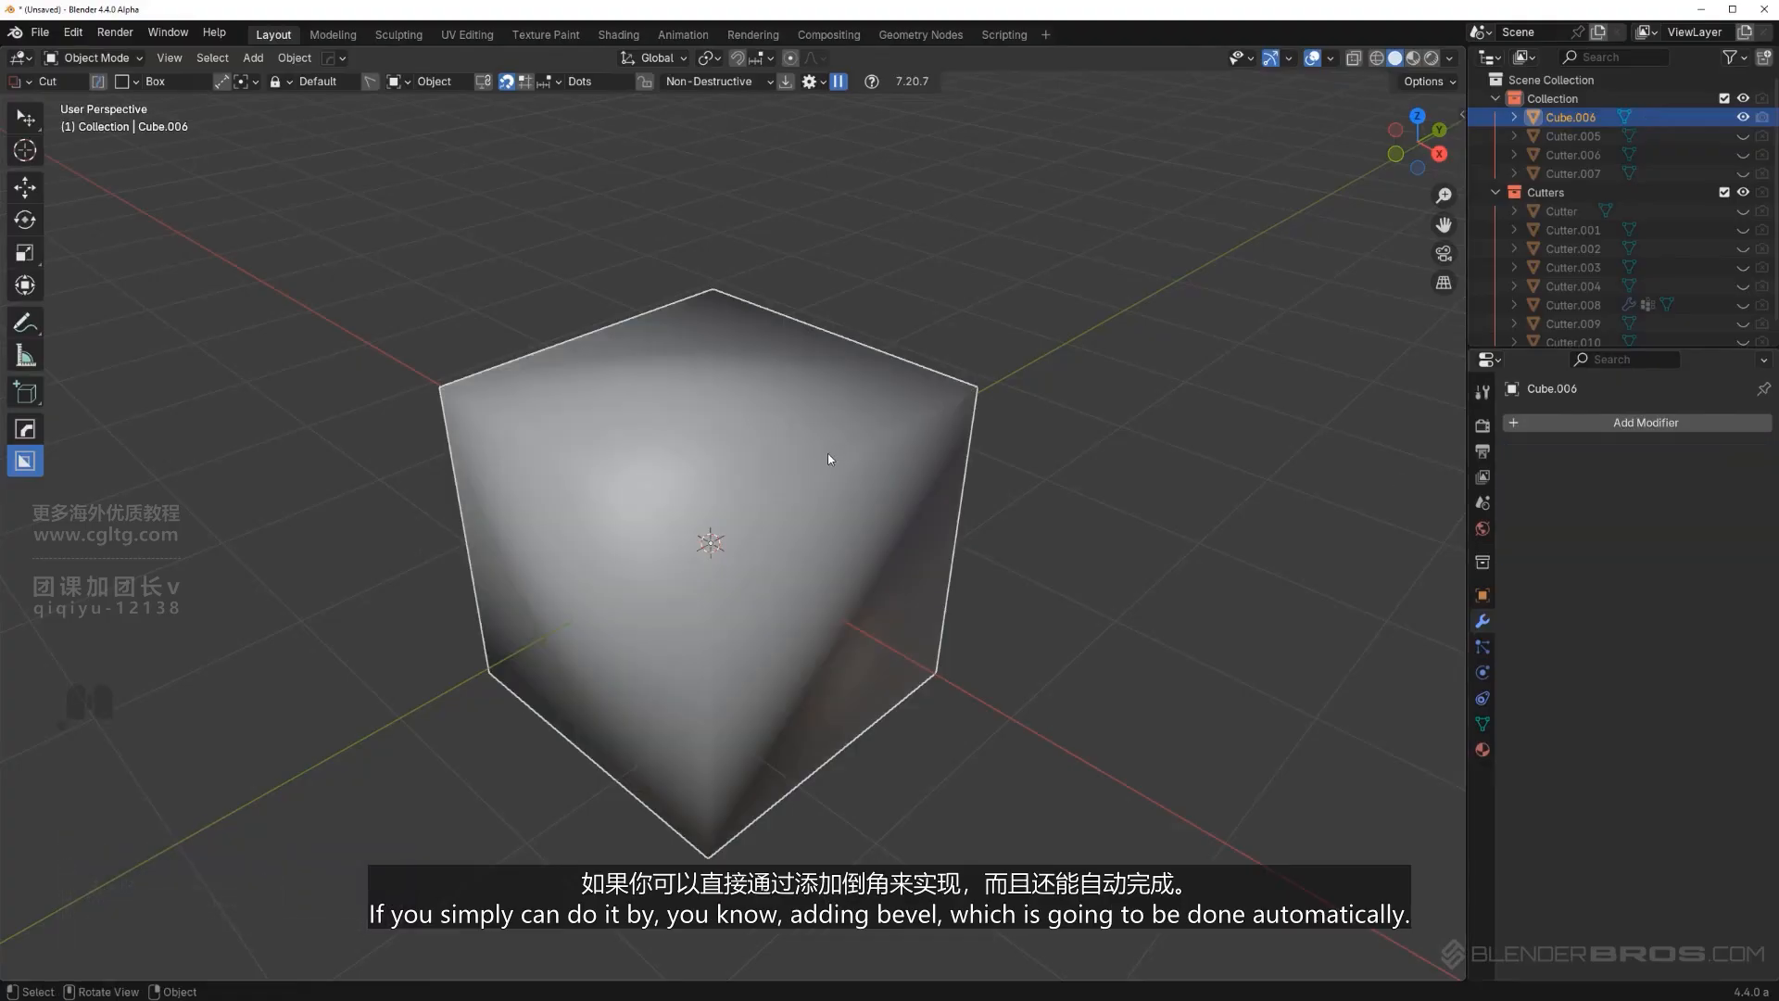
key("x")
left_click(828, 459)
key("shift+a")
left_click(878, 498)
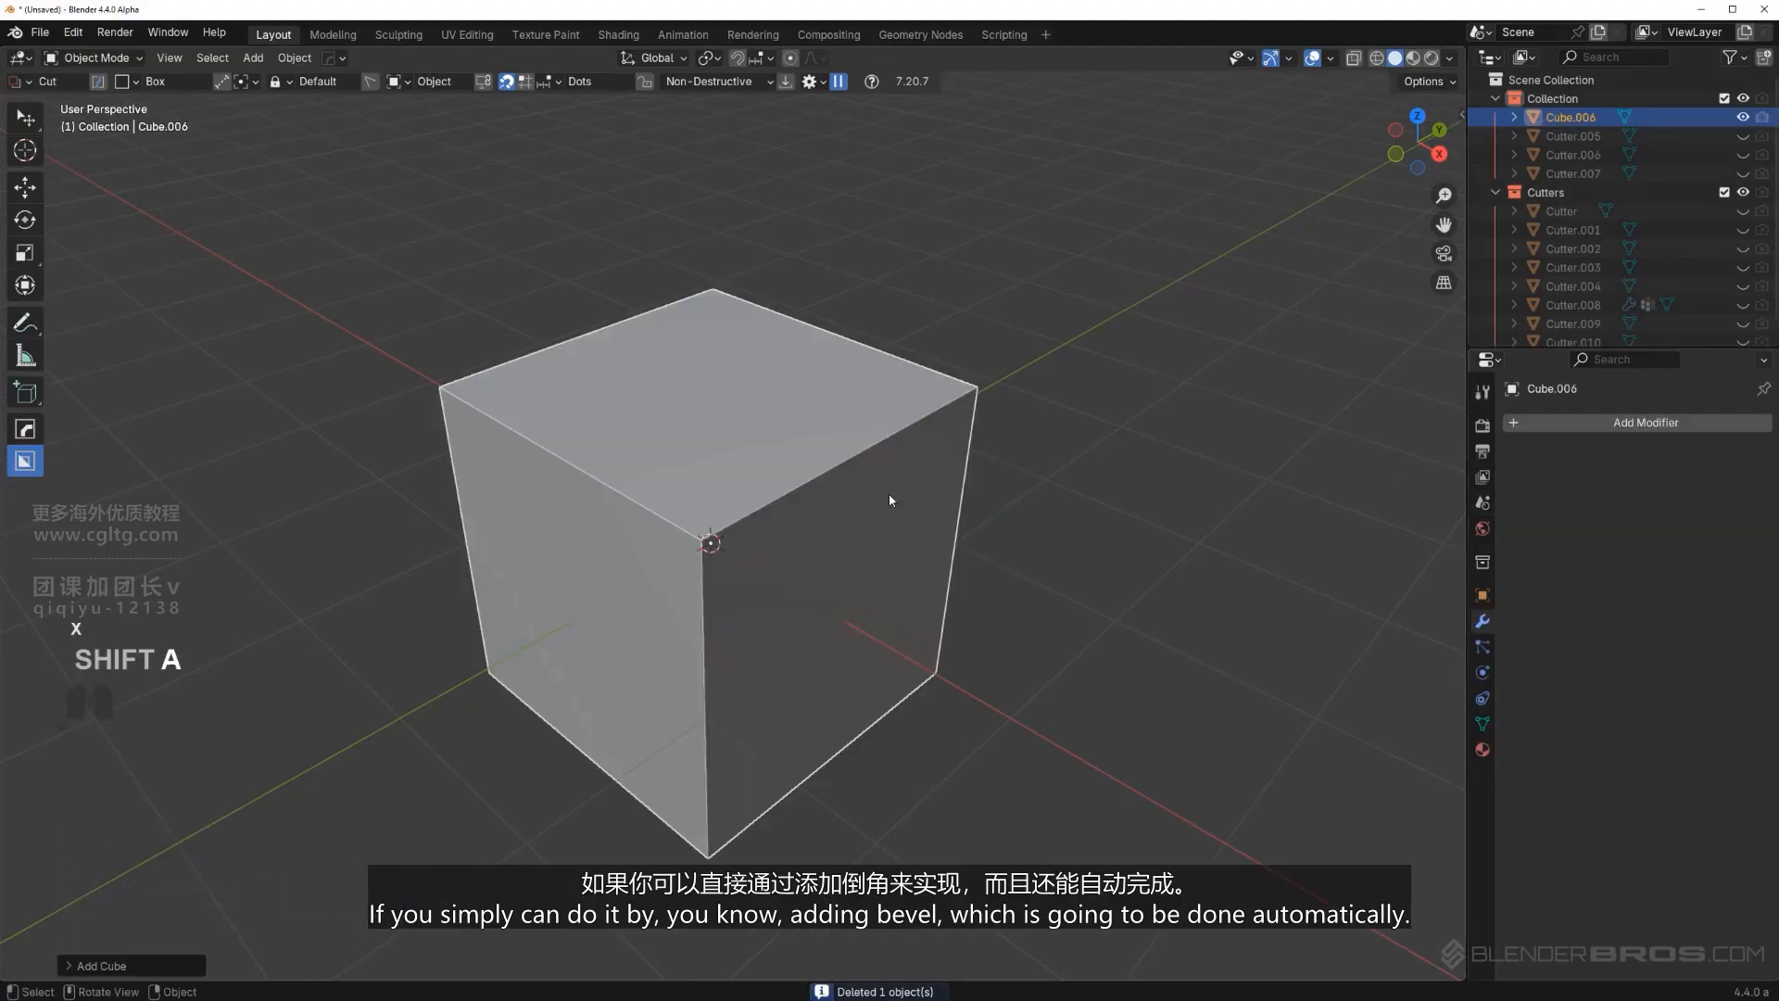
Bevel the fresh cube with HardOps using 3 segments and a width of about 0.012.
key("q")
left_click(802, 401)
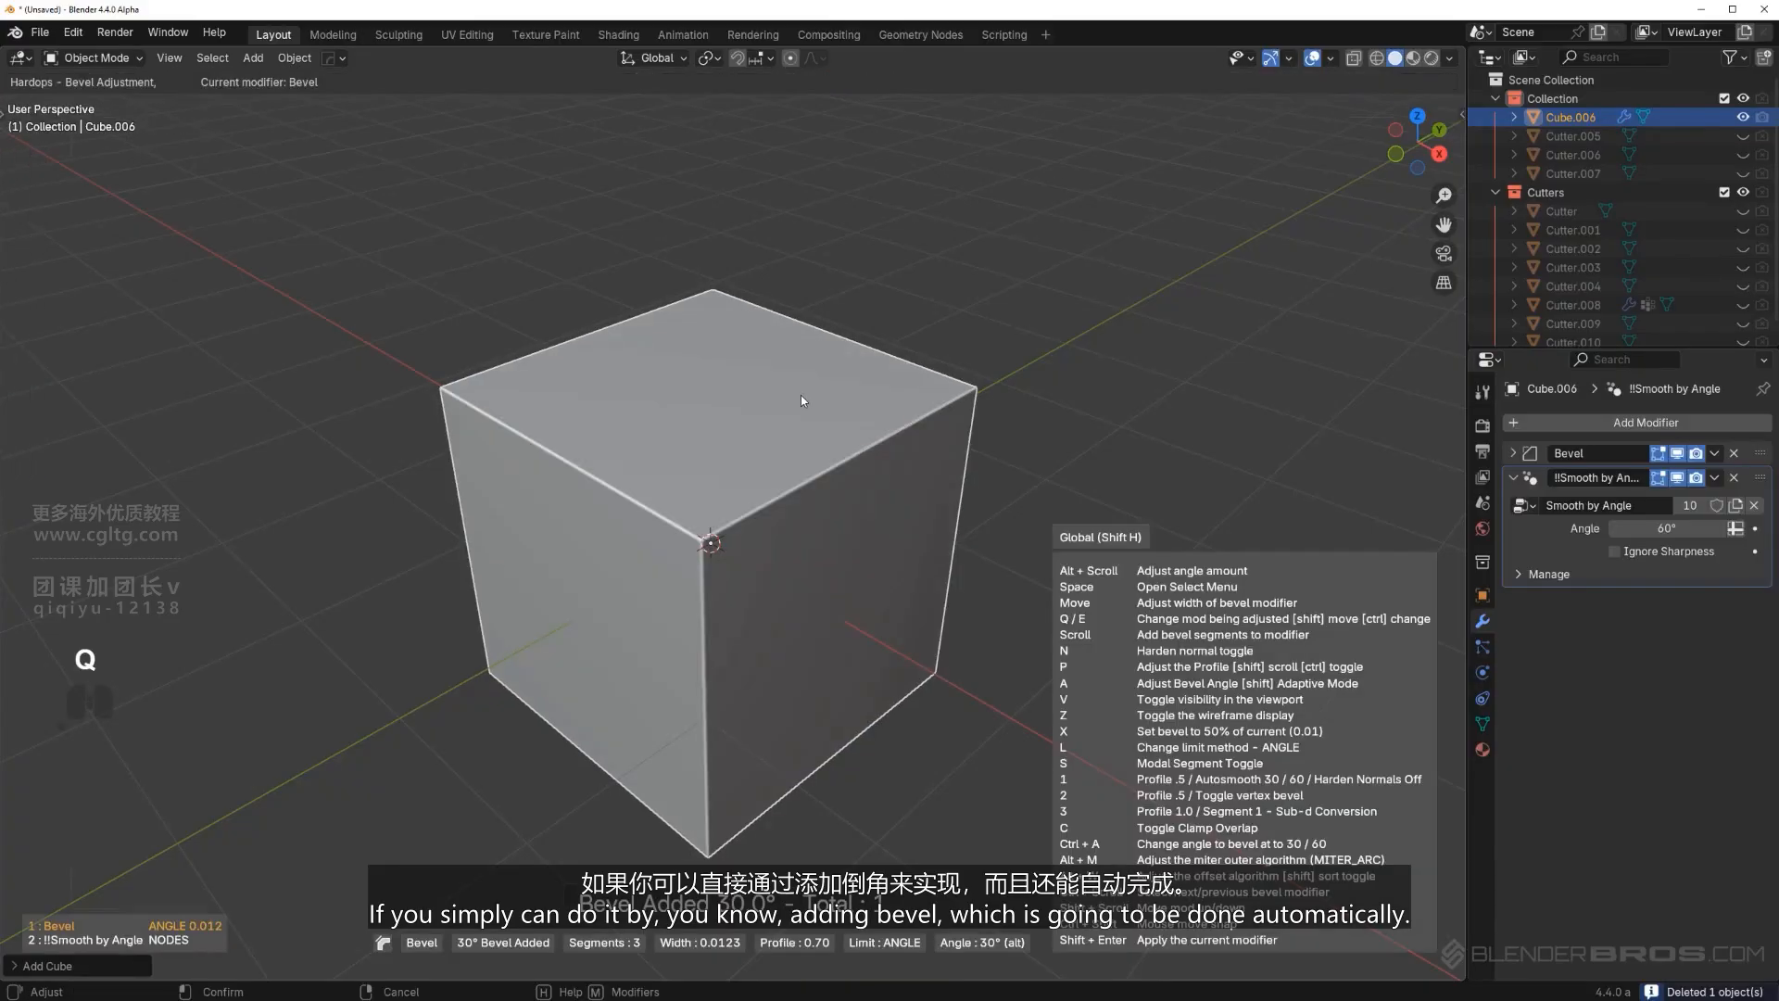
left_click(802, 402)
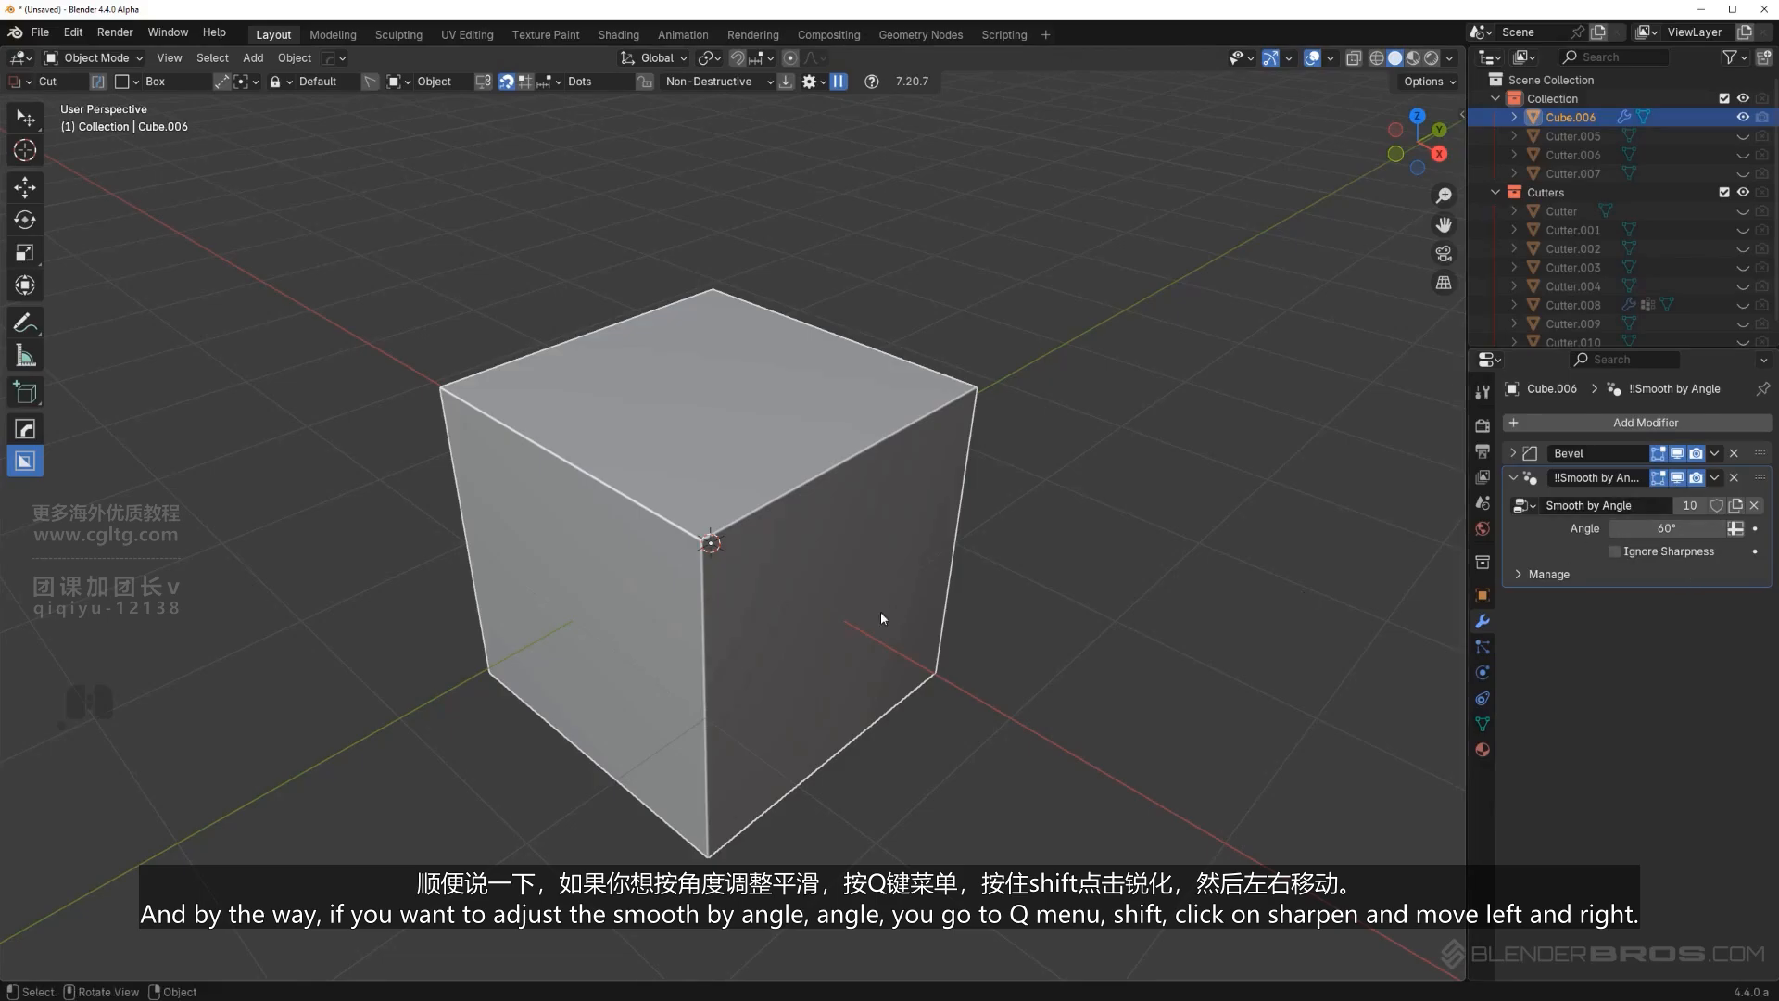
Try Sharpen's interactive autosmooth adjustment on the beveled cube, sweeping the angle through about 48°.
key("q")
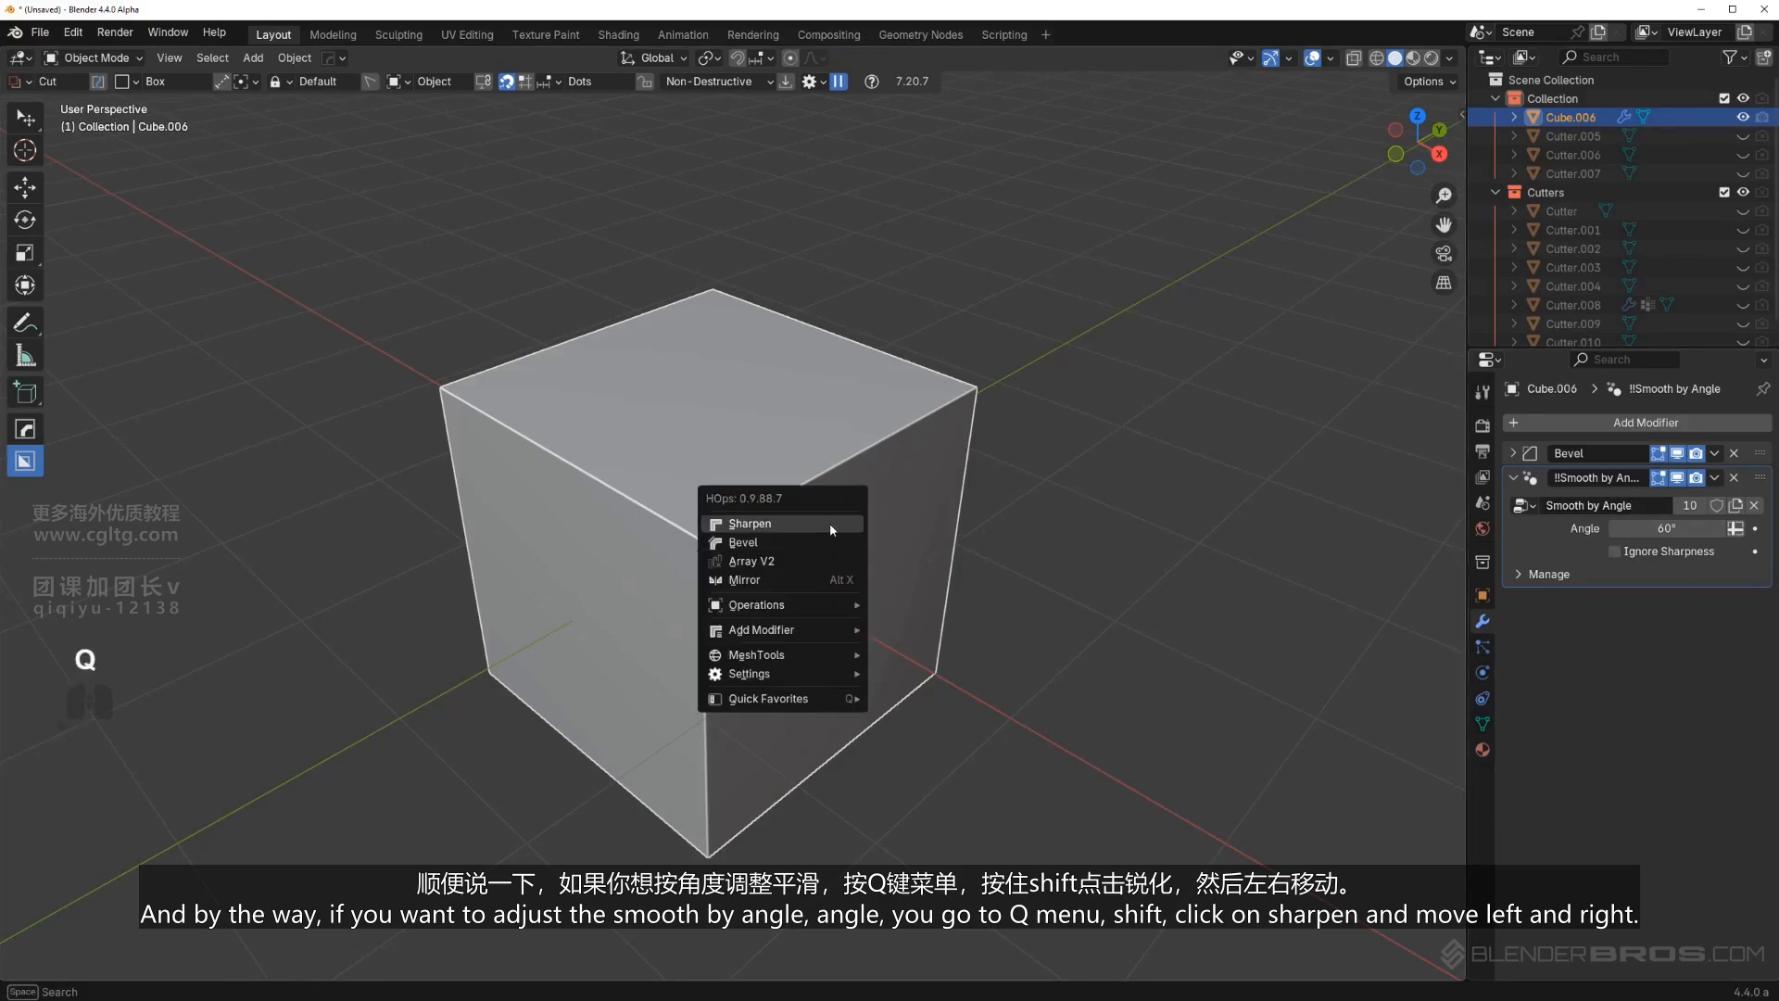
left_click(830, 522, "shift")
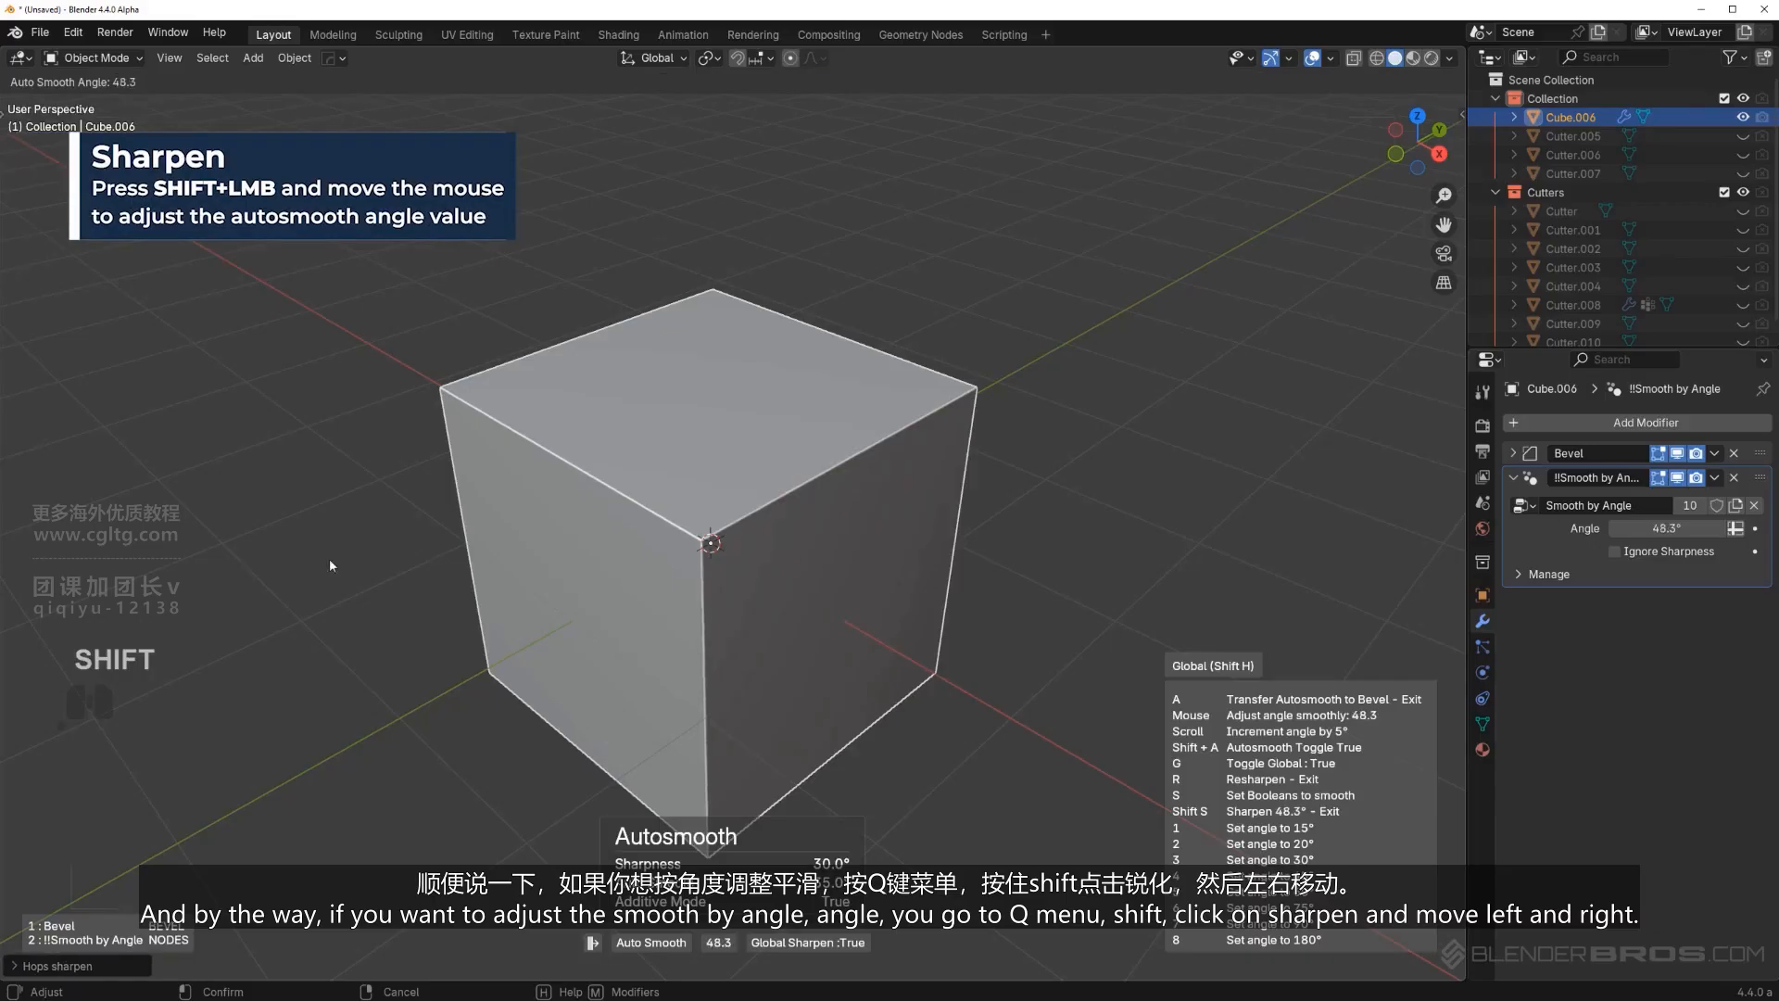
left_click(934, 541)
Delete the beveled cube and add an unbeveled cube in its place.
key("x")
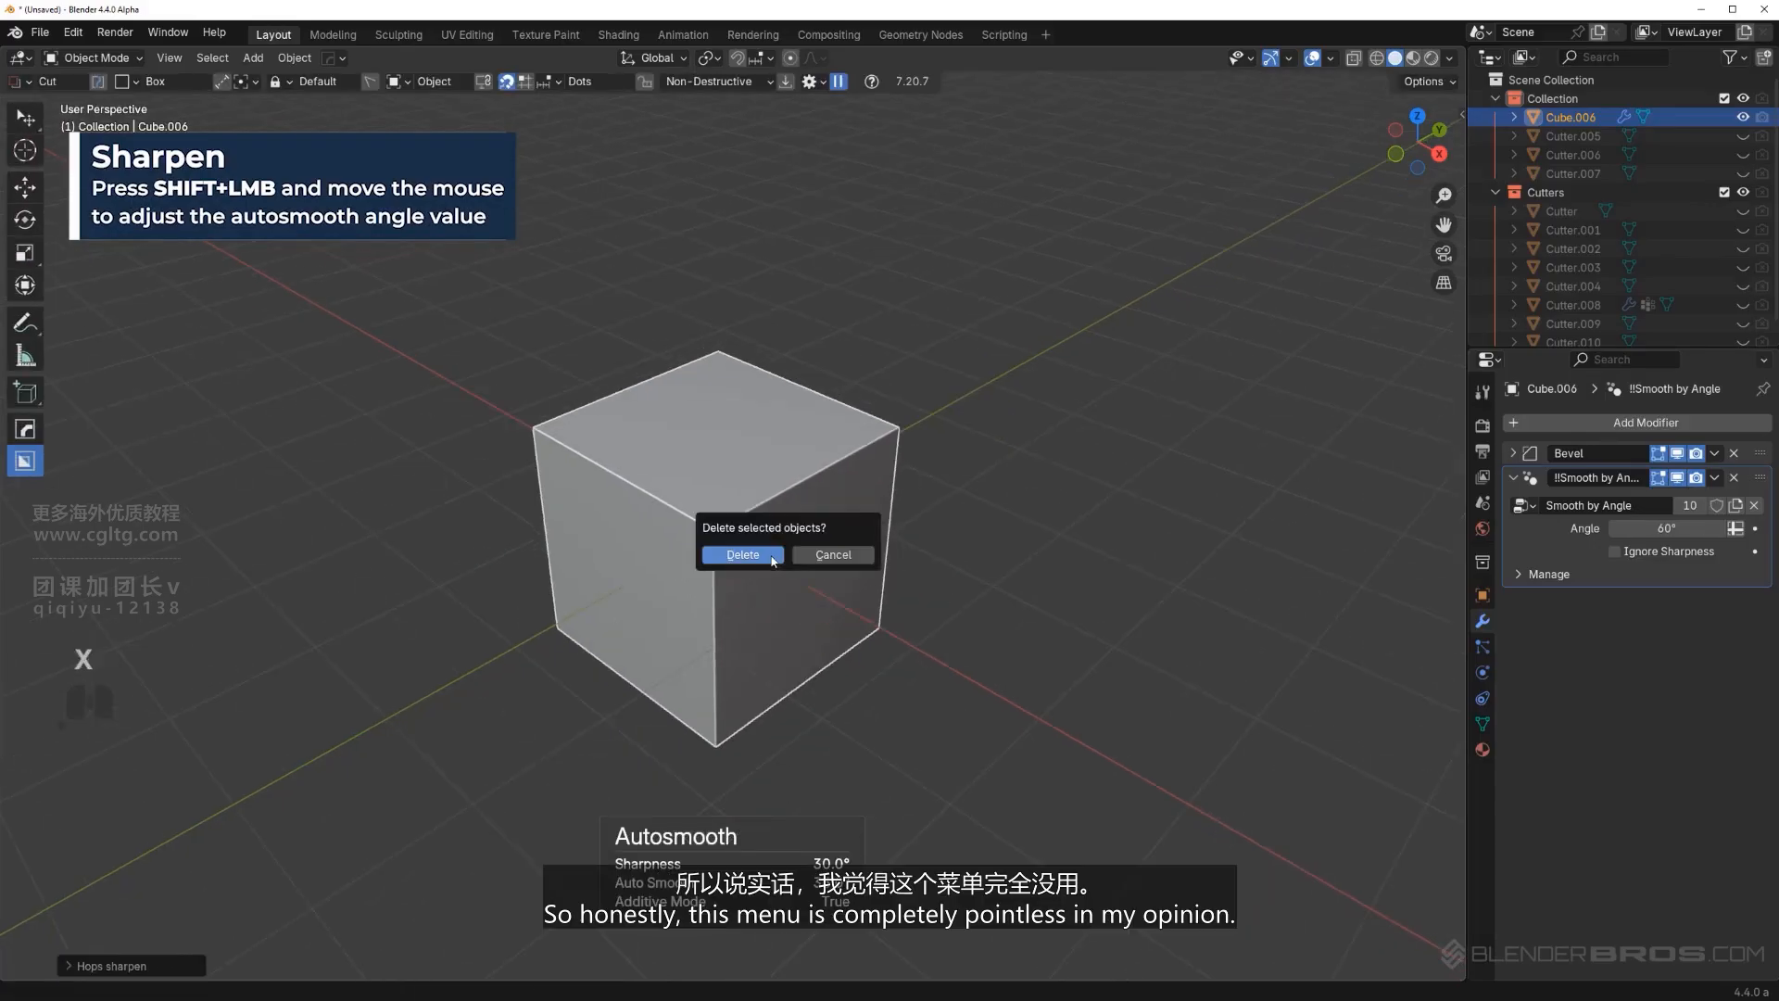
left_click(772, 561)
key("shift+a")
left_click(927, 598)
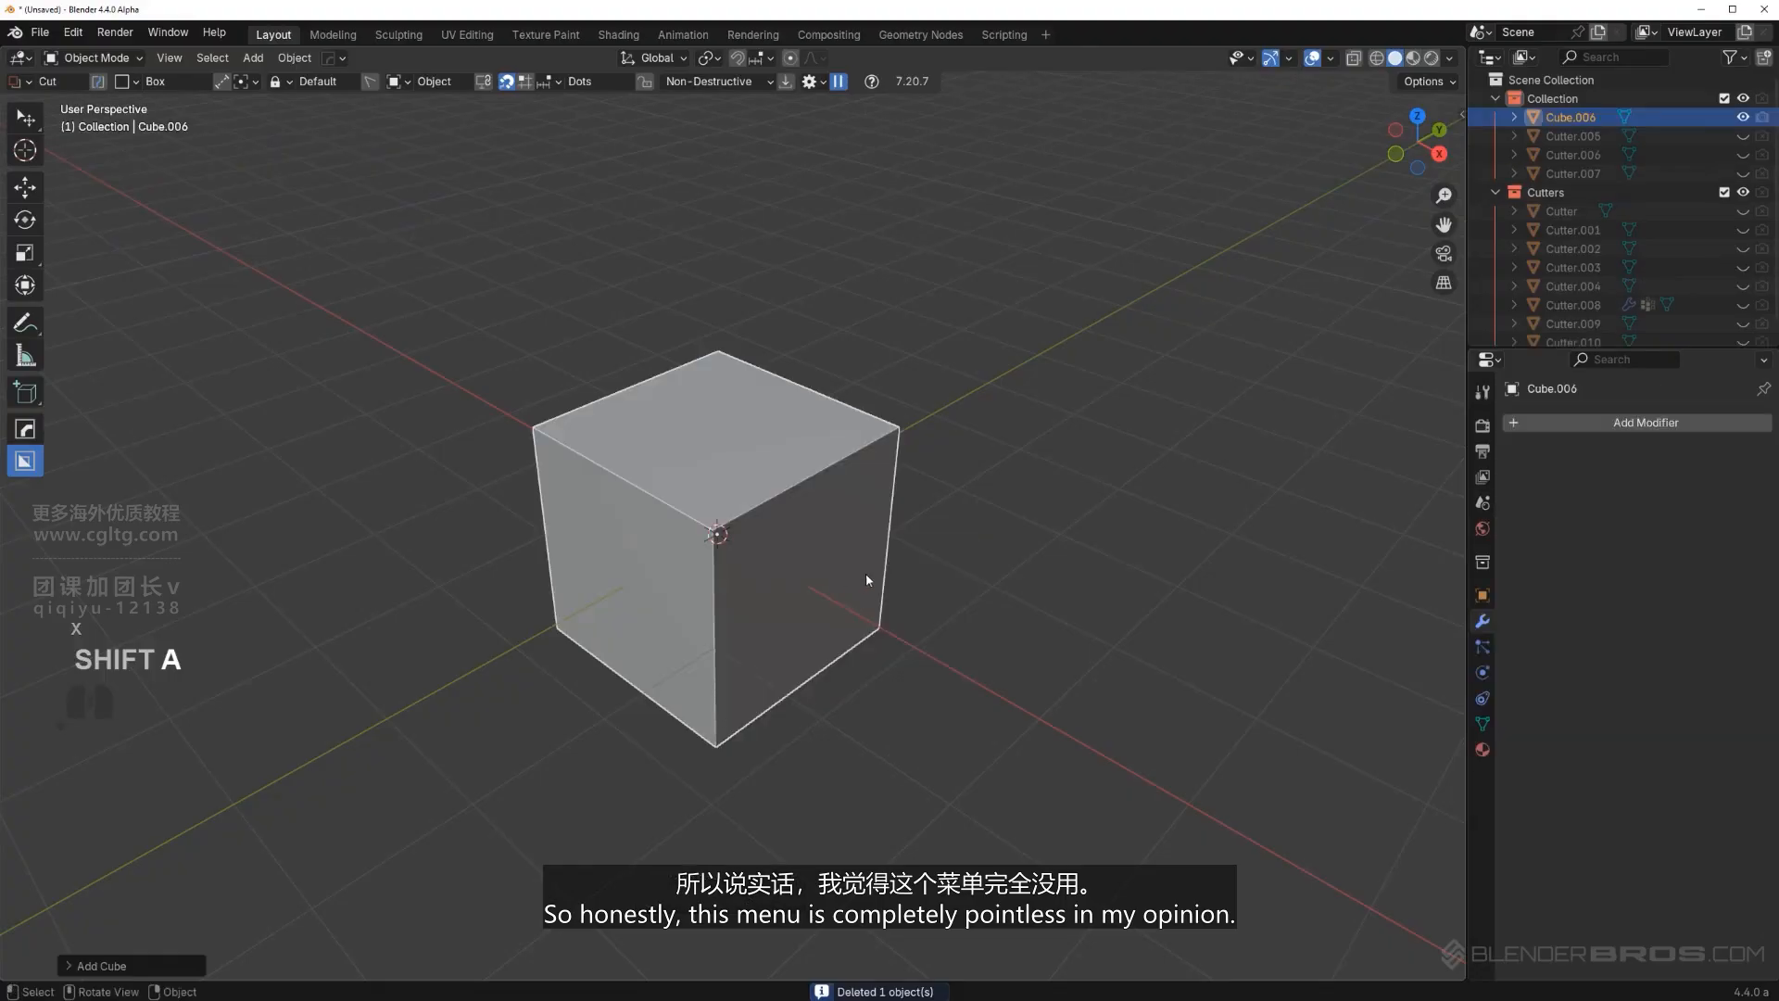
Look through the HardOps MeshTools options for the cube and its material list.
key("q")
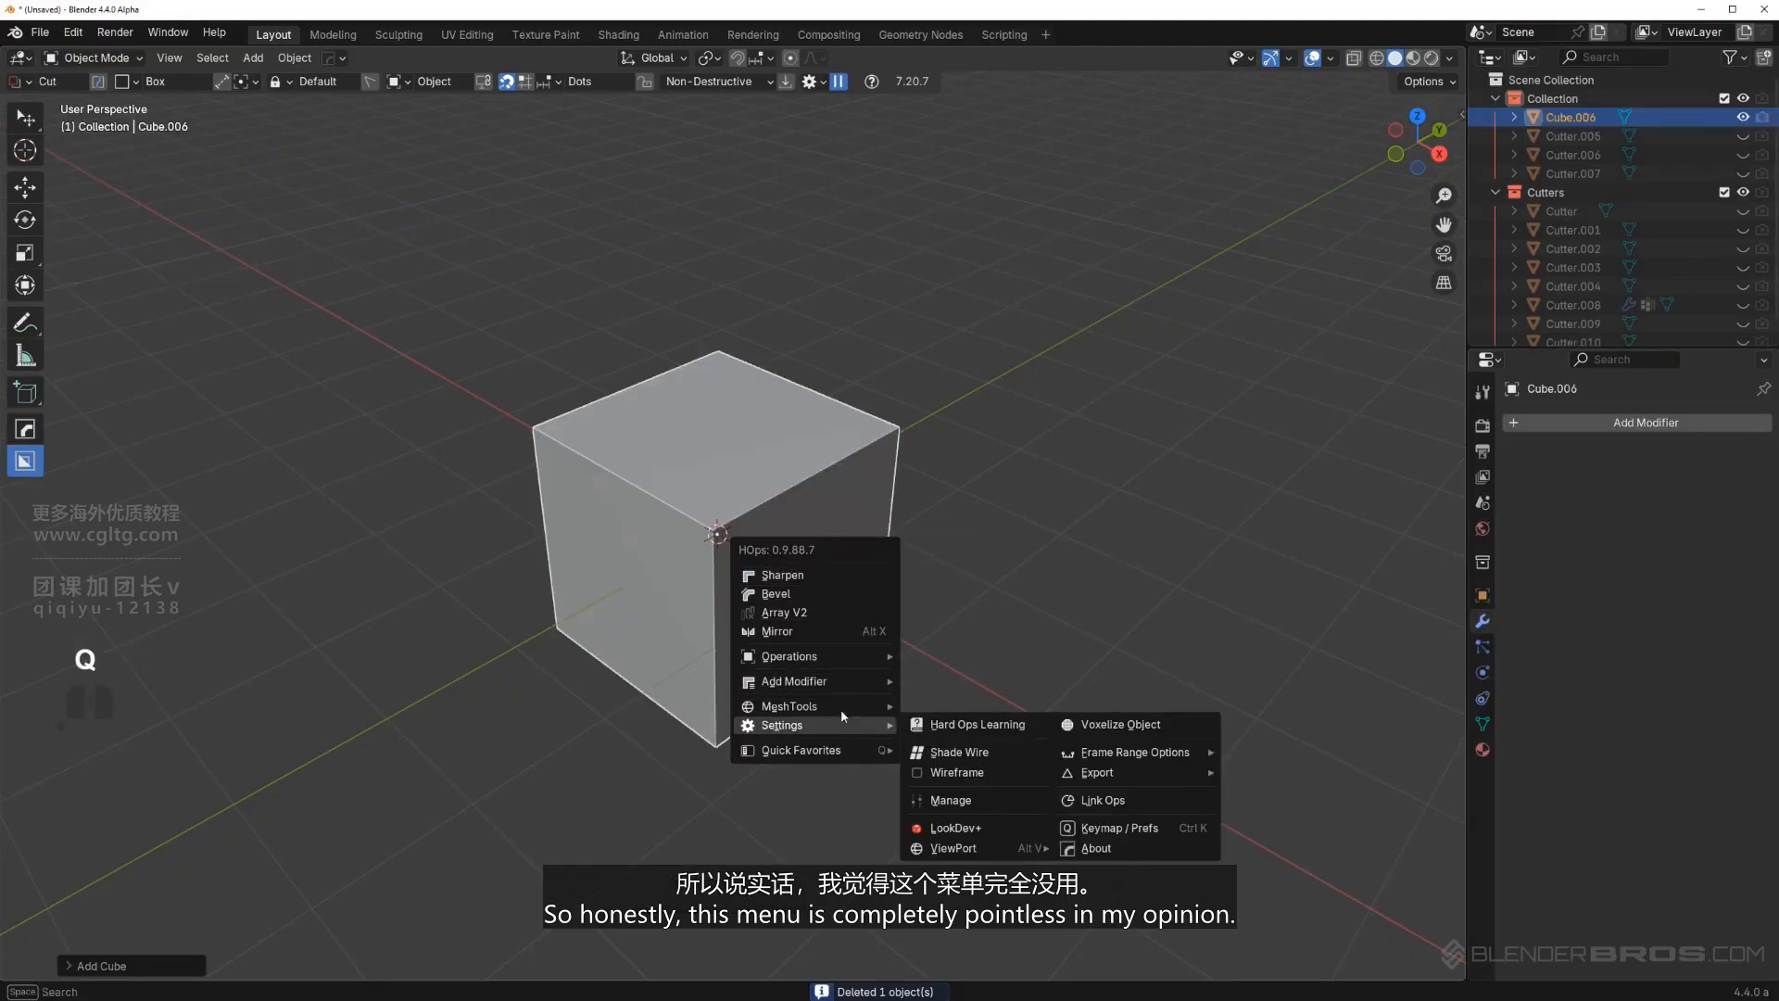
mouse_move(842, 707)
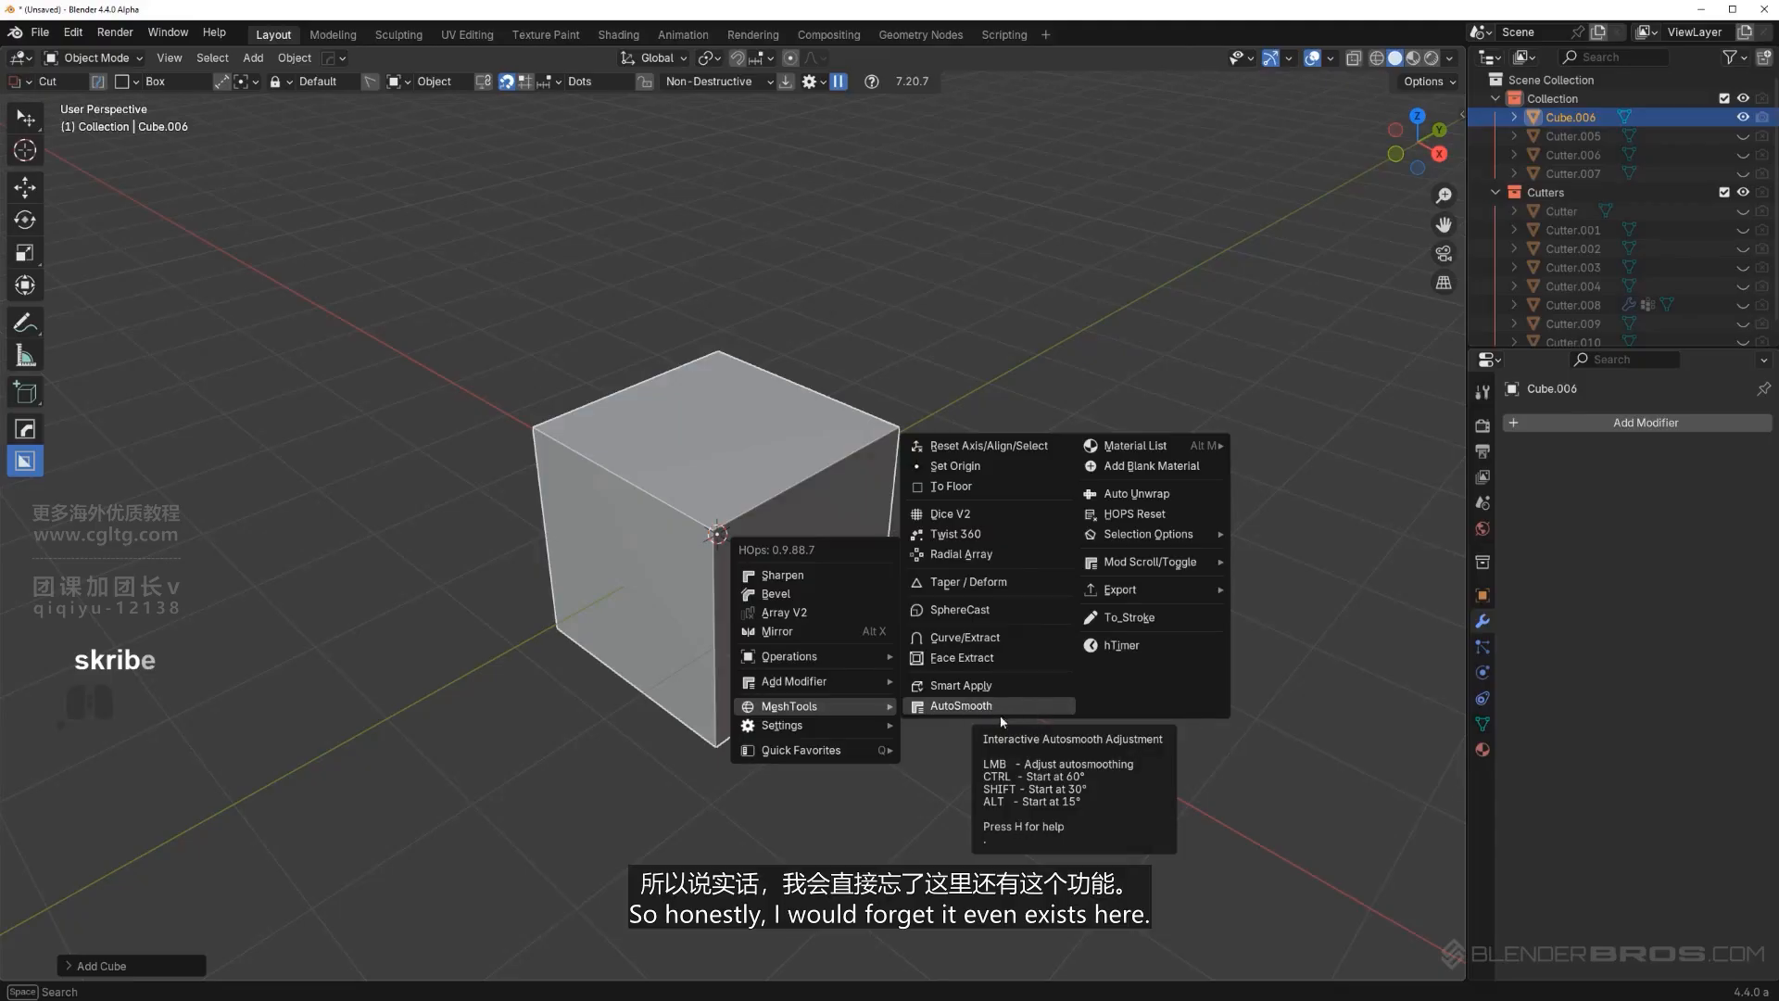
mouse_move(1165, 447)
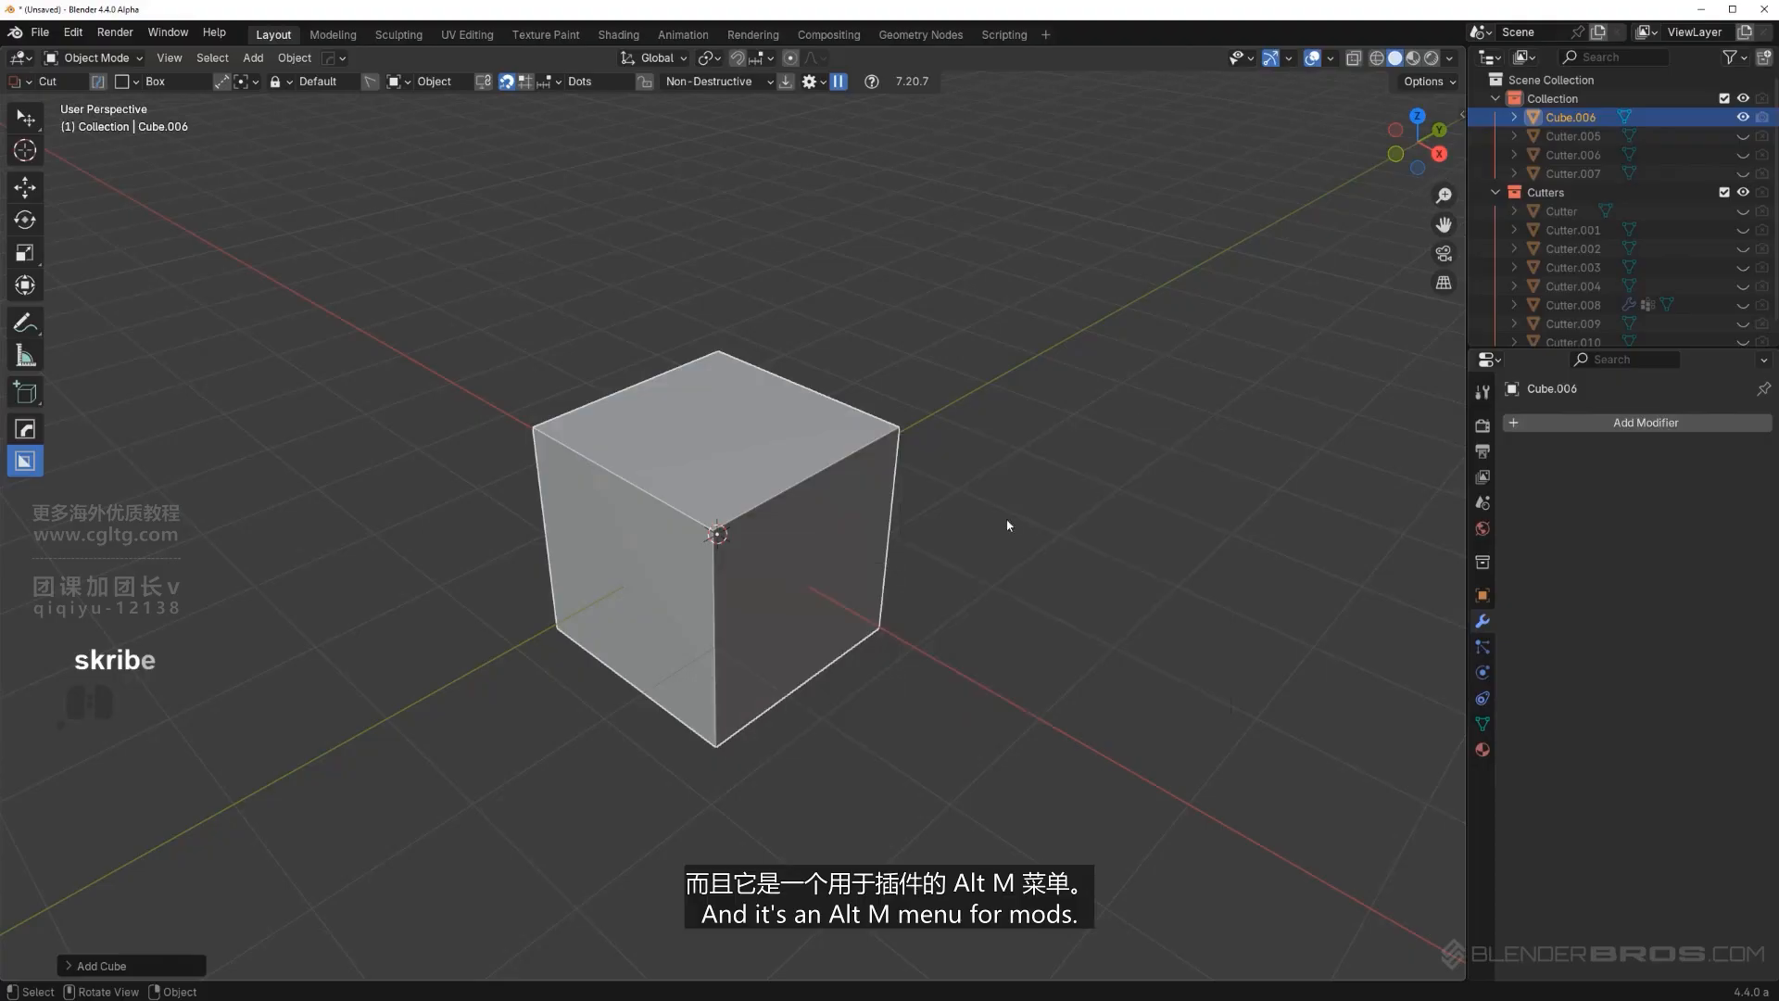
key("alt+m")
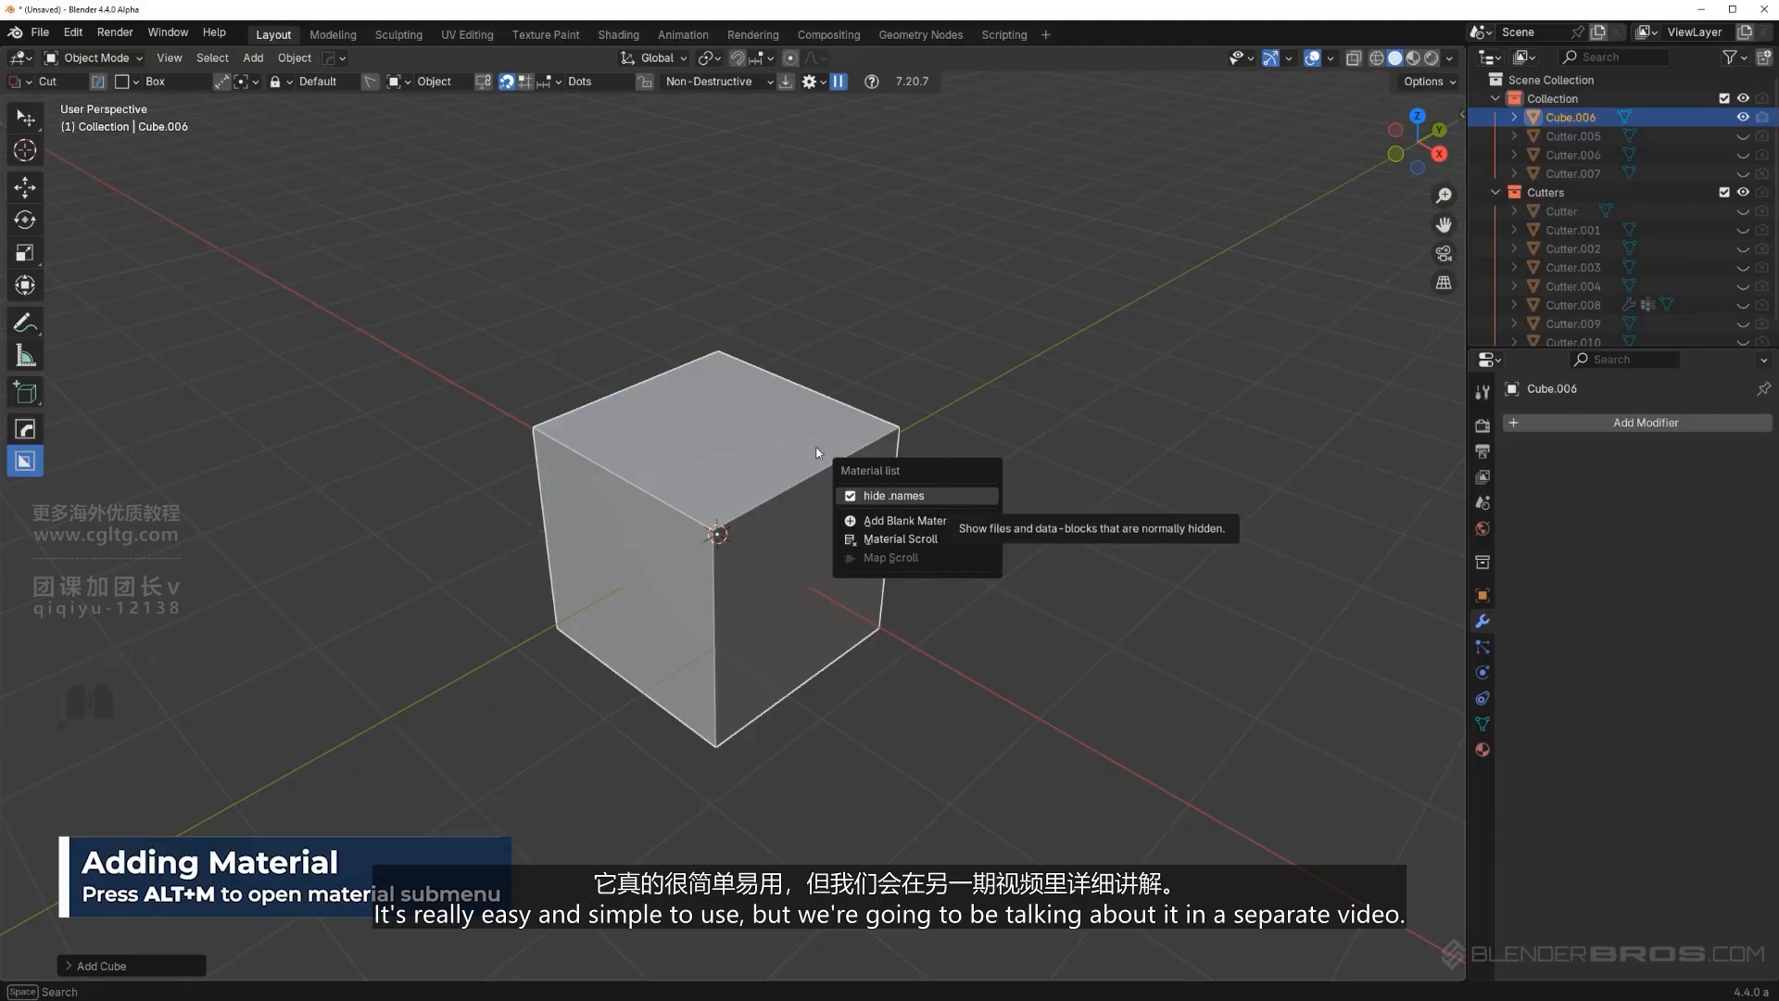
key("q")
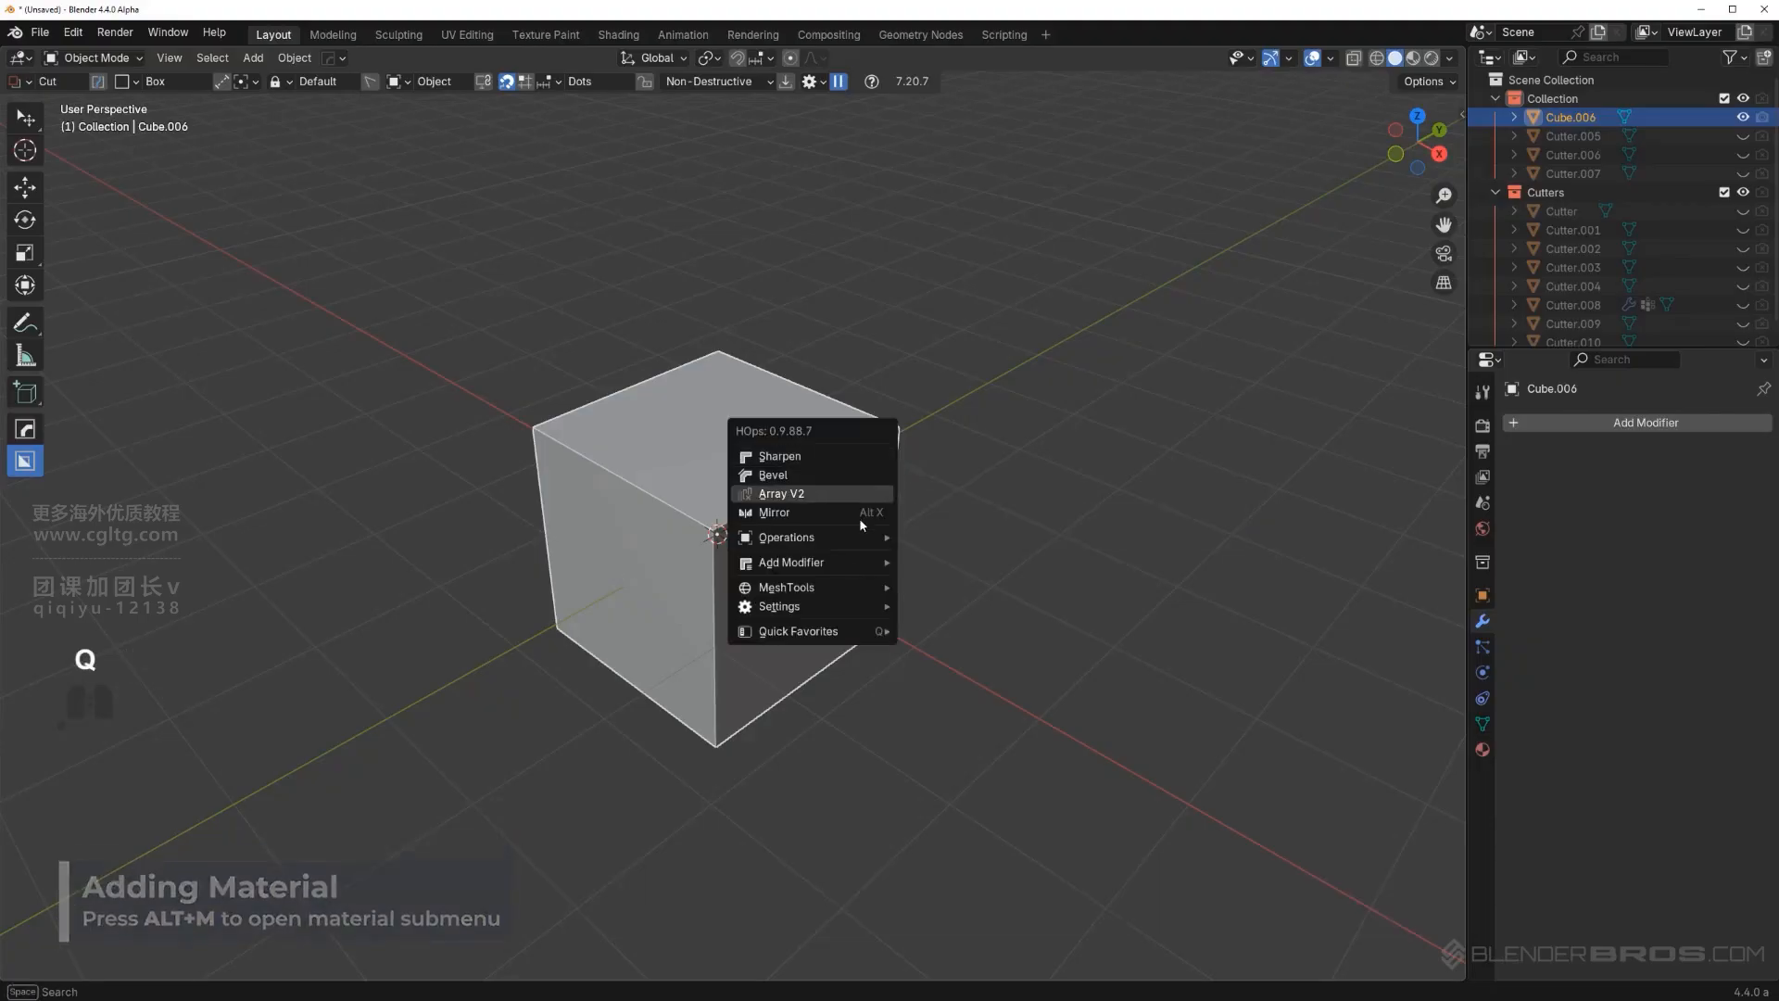
mouse_move(861, 589)
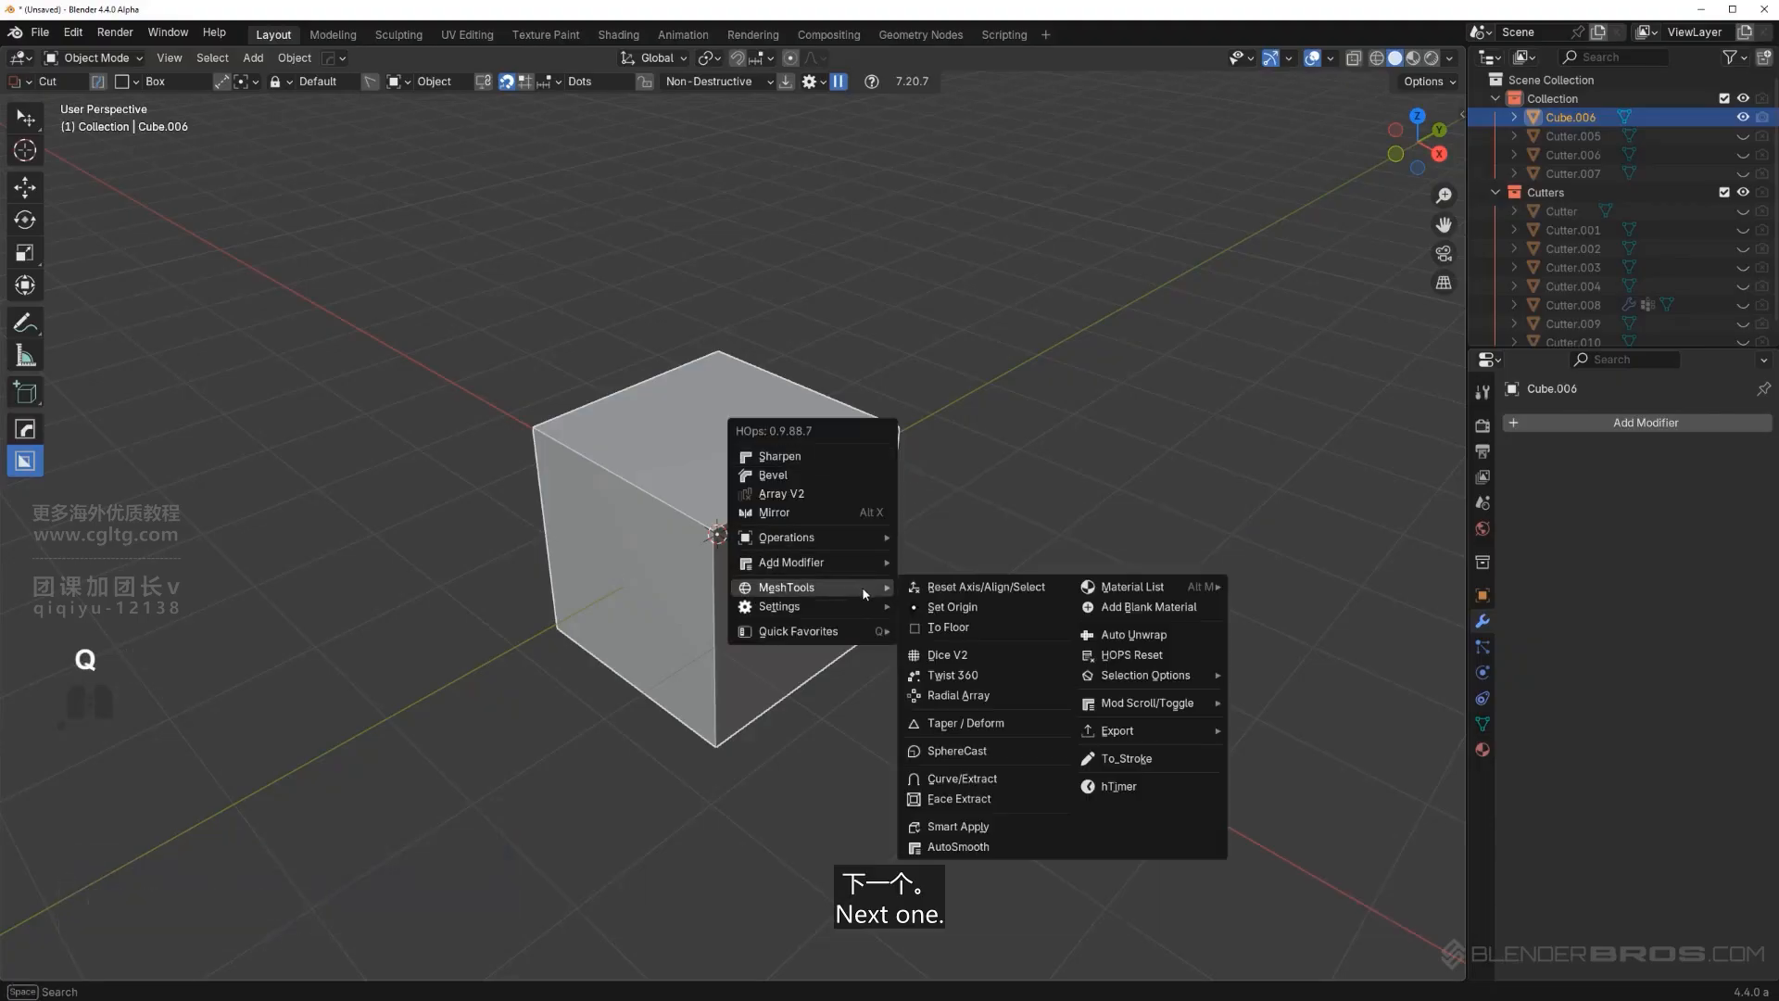
left_click(1182, 634)
Cut two box shapes into the cube's front corner, one down from the top face and one through the sides extruded about 2.016.
scroll(775, 539, "down", 2)
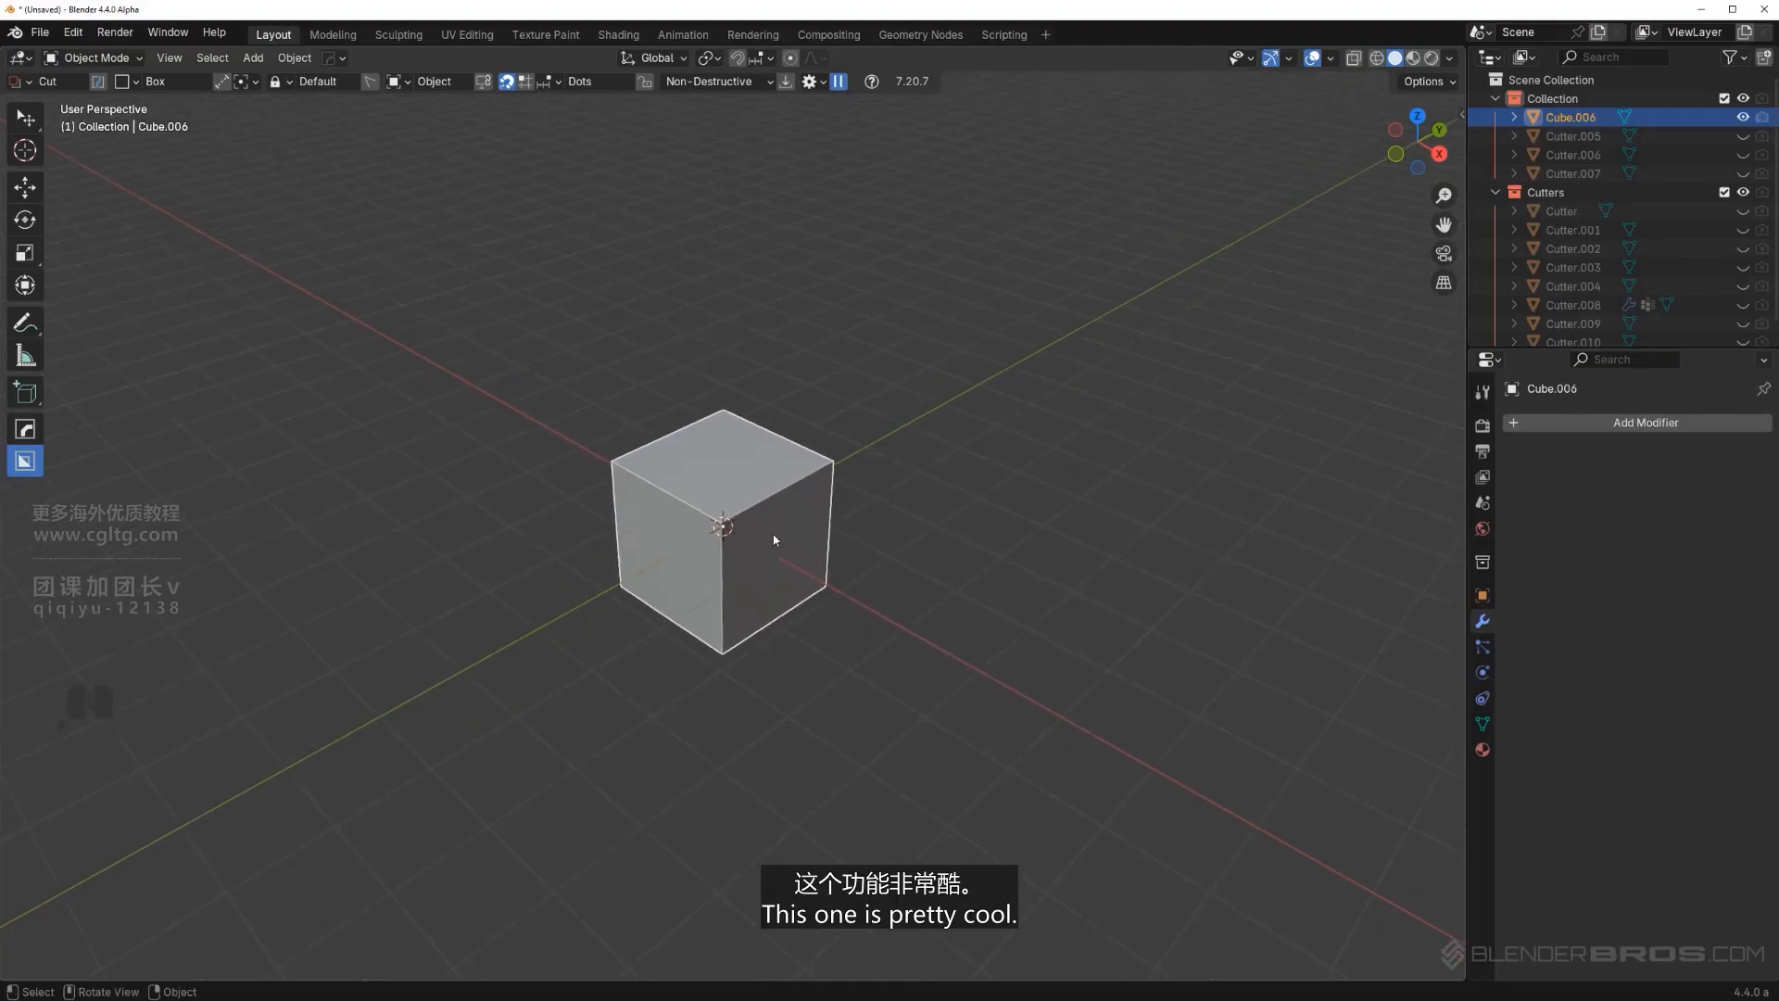
middle_click_drag(774, 536, 814, 550, "shift")
scroll(813, 549, "up", 3)
scroll(795, 562, "down", 2)
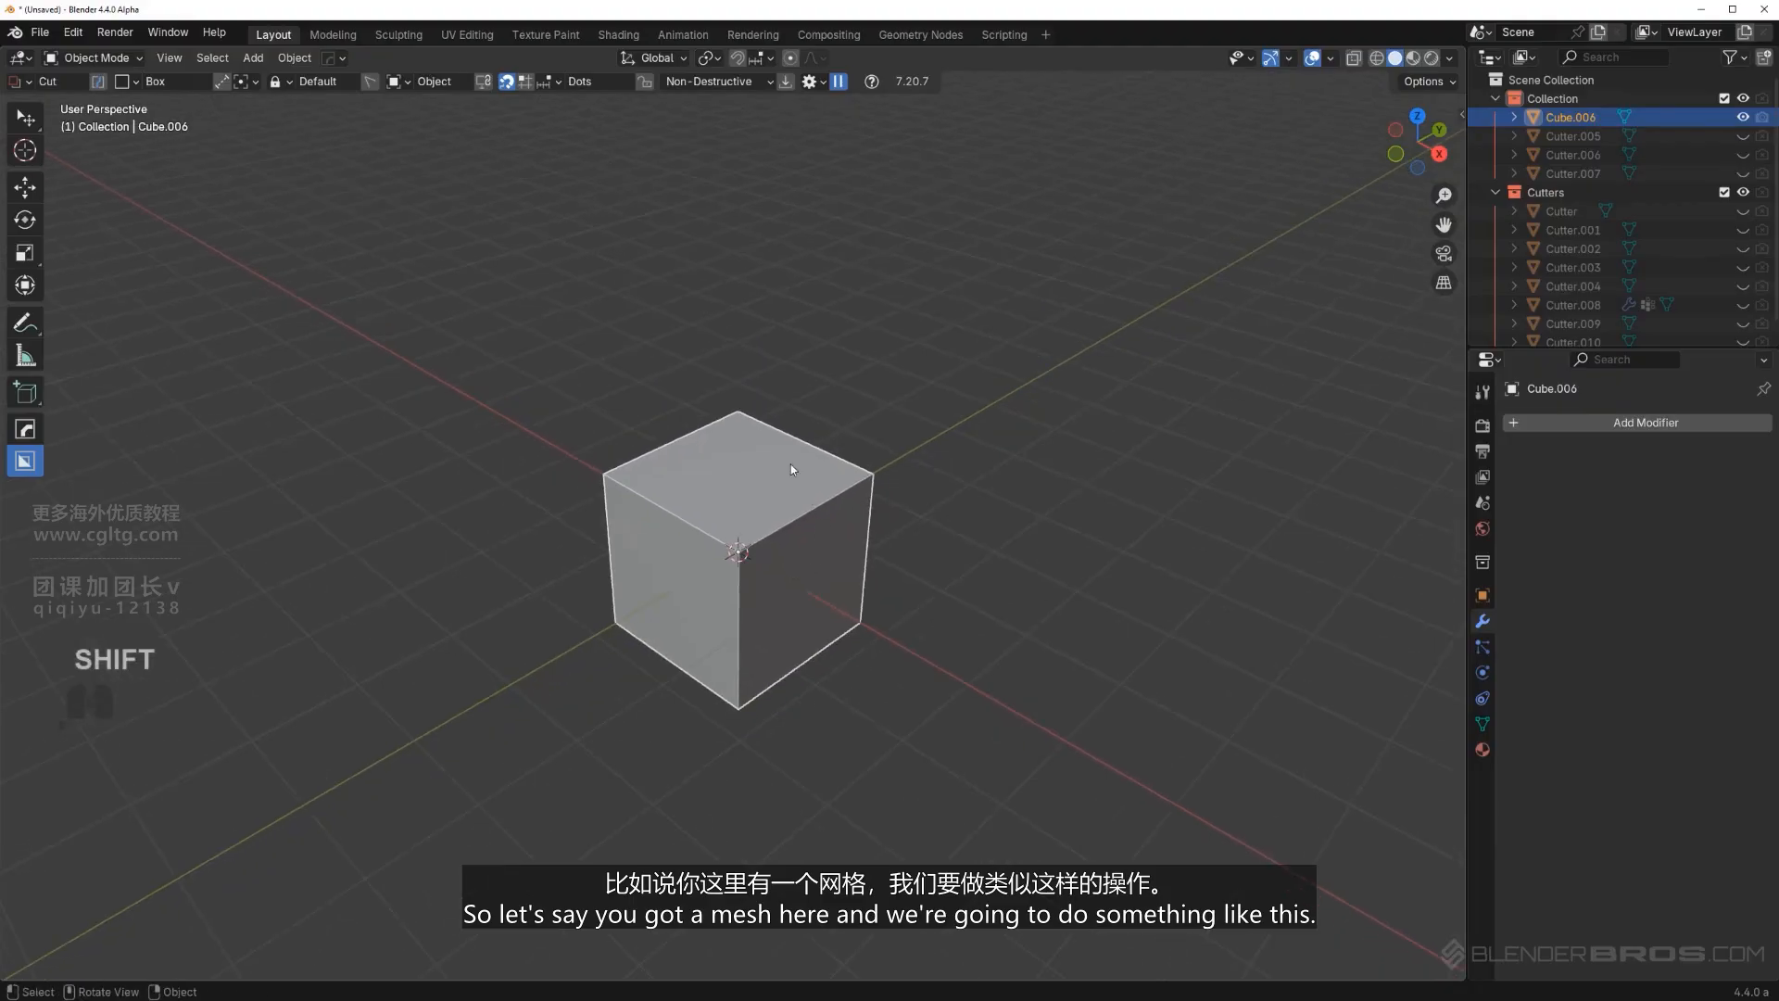
left_click_drag(781, 471, 828, 550)
left_click(842, 647)
mouse_move(698, 559)
left_mouse_down()
mouse_move(829, 638)
mouse_move(901, 624)
left_mouse_up()
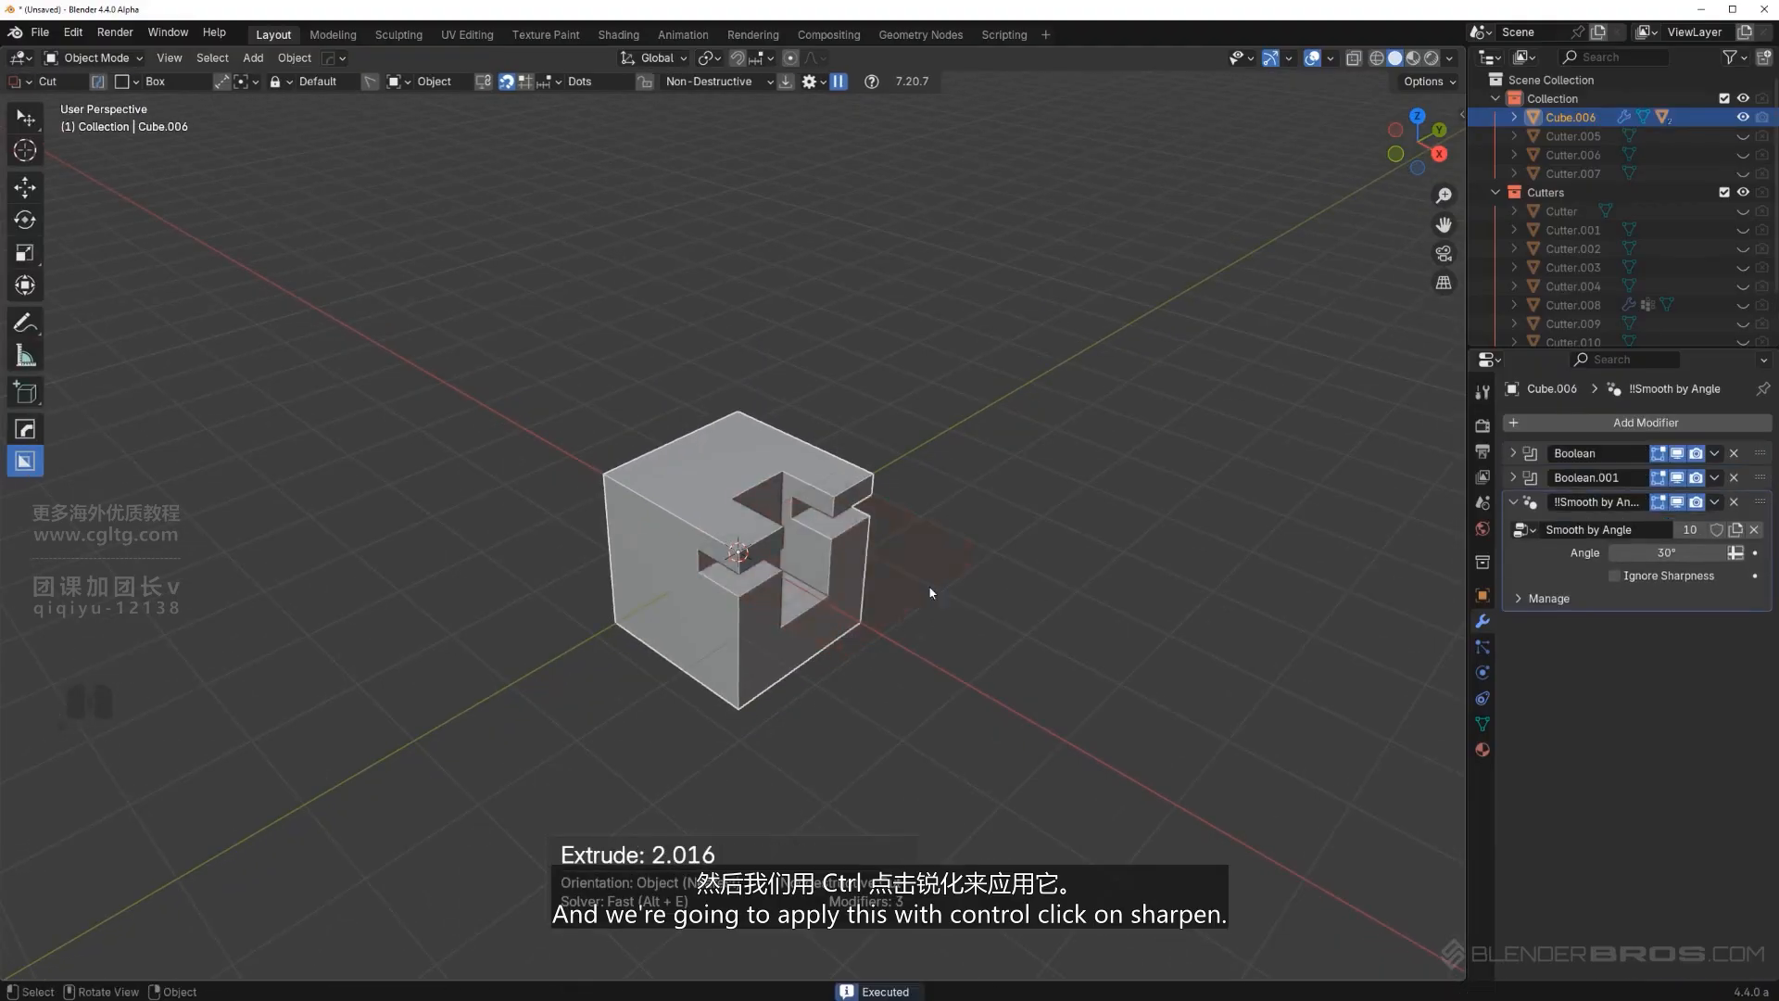
Apply the cube's two boolean modifiers and mark its sharp edges with HardOps Sharpen.
key("q")
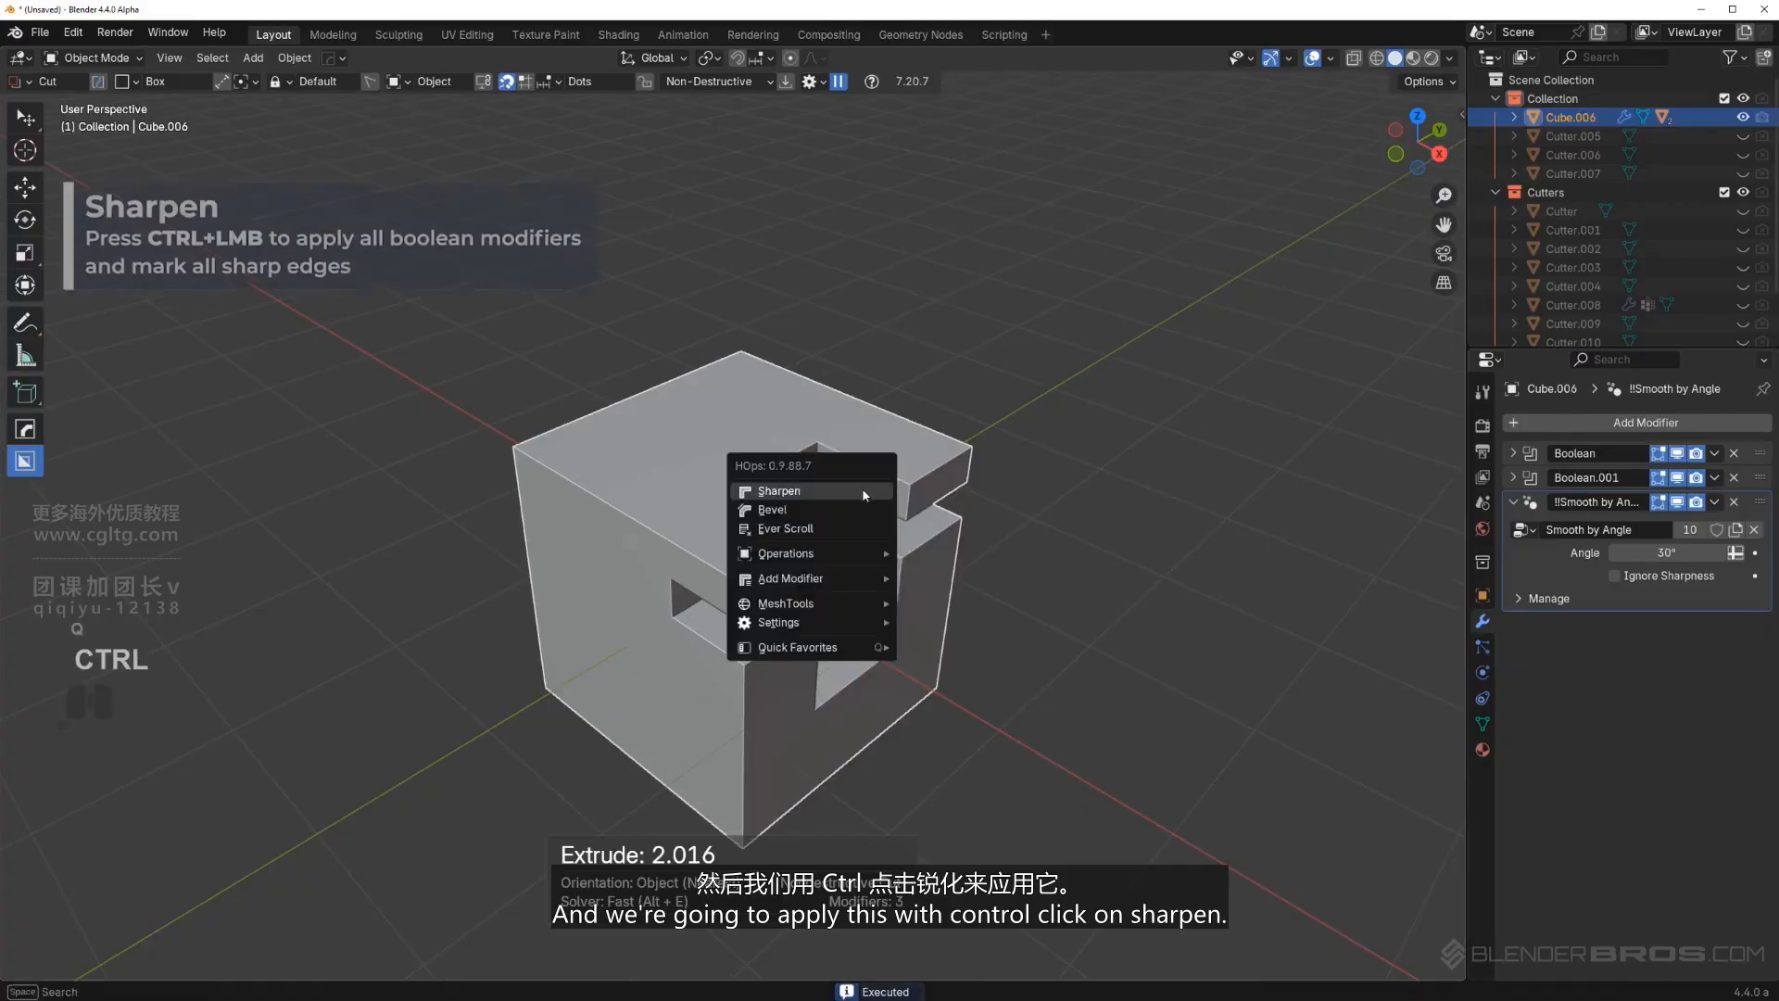
left_click(862, 487, "ctrl")
scroll(851, 537, "down", 3)
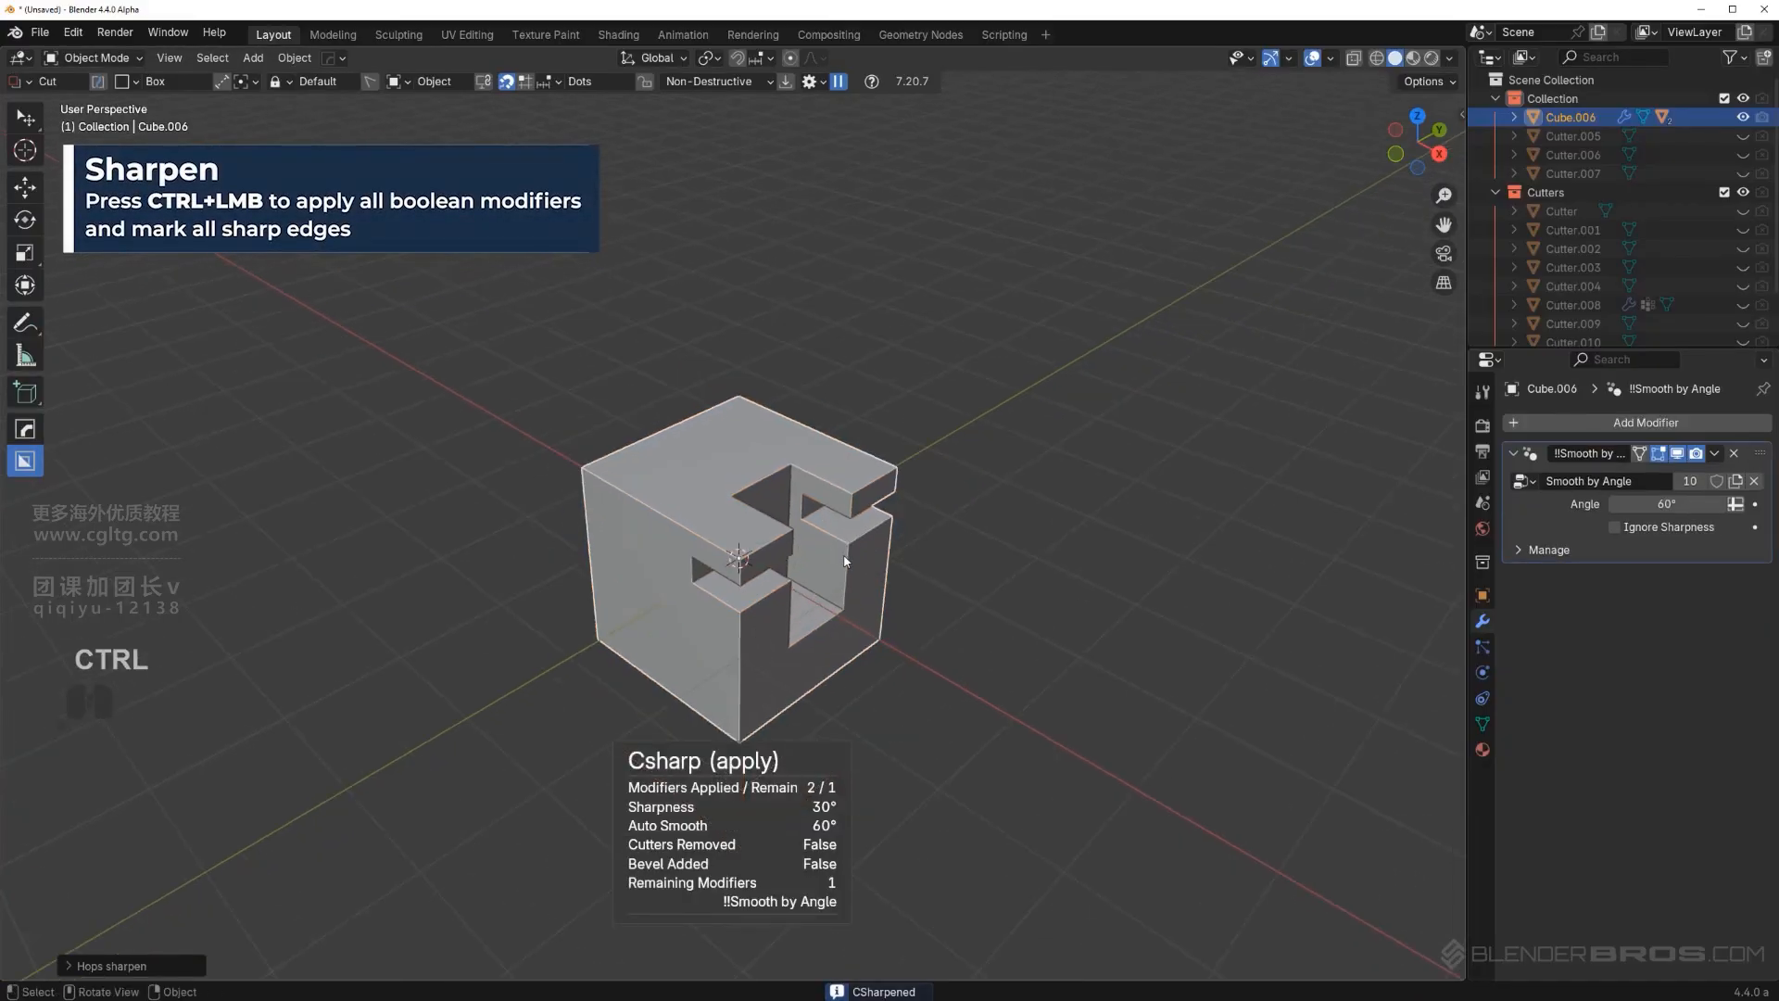
Auto Unwrap the cut cube and compare its UV preview with the layout in the UV Editing workspace.
middle_click_drag(844, 556, 888, 519, "shift")
key("q")
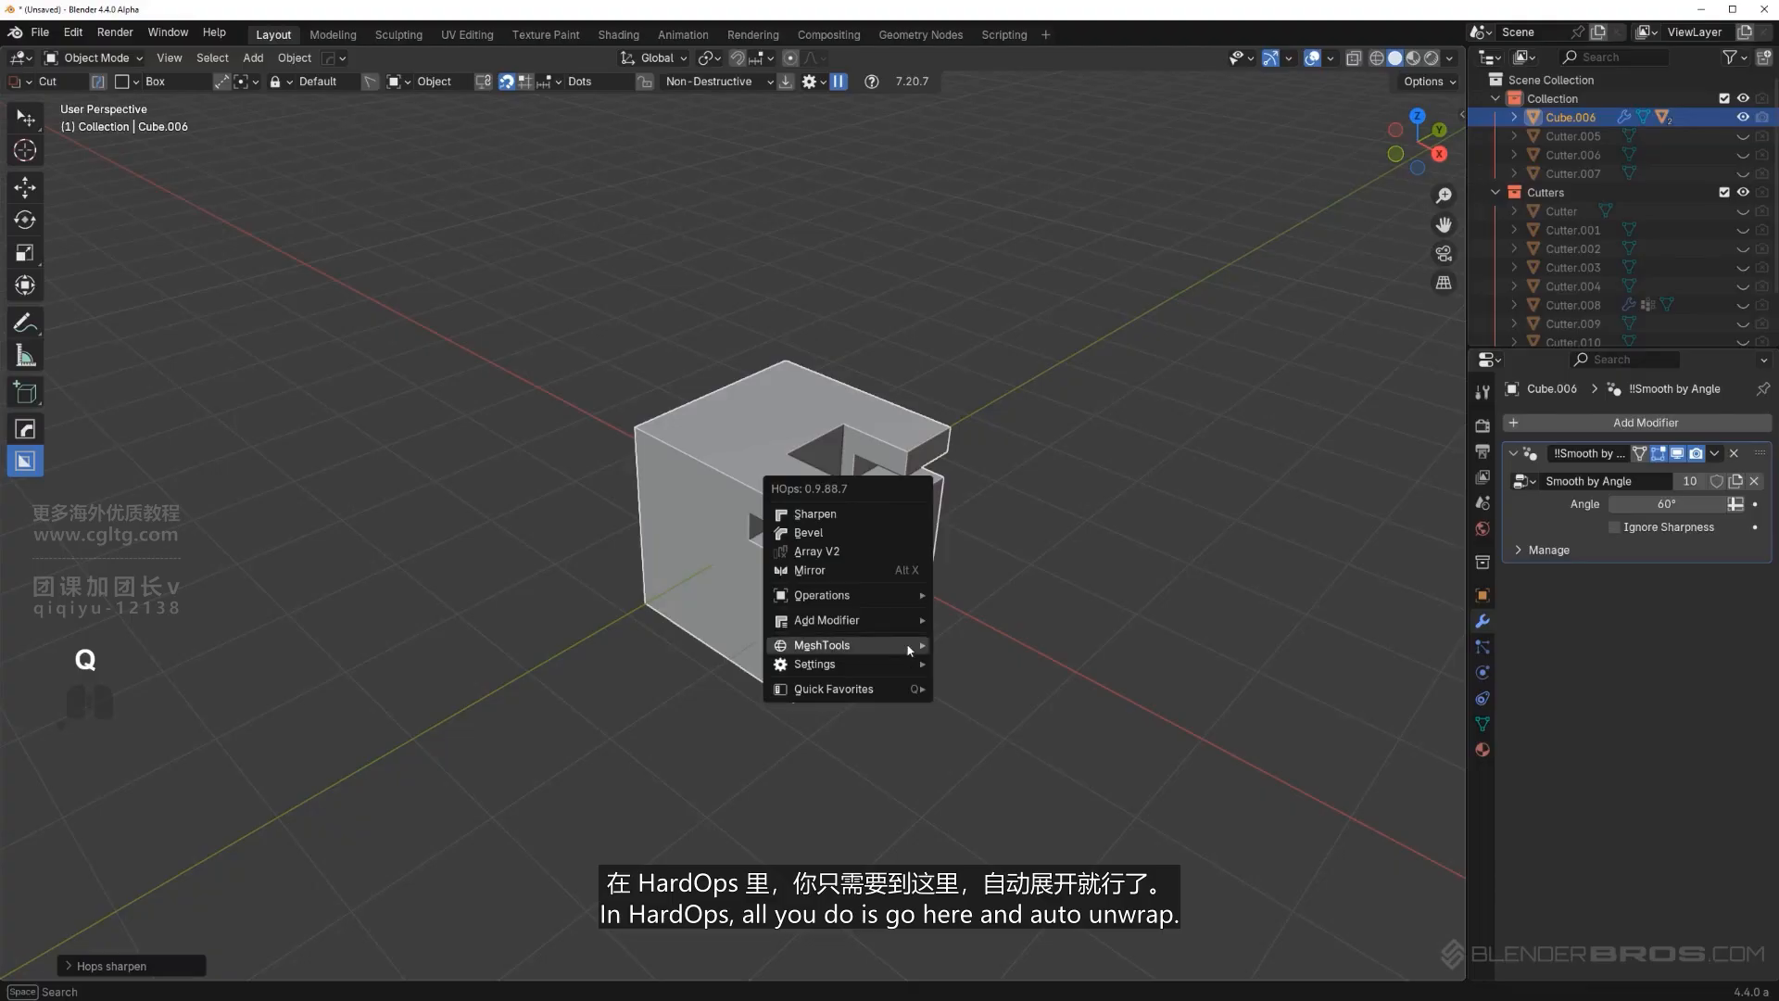
mouse_move(834, 645)
left_click(1236, 688)
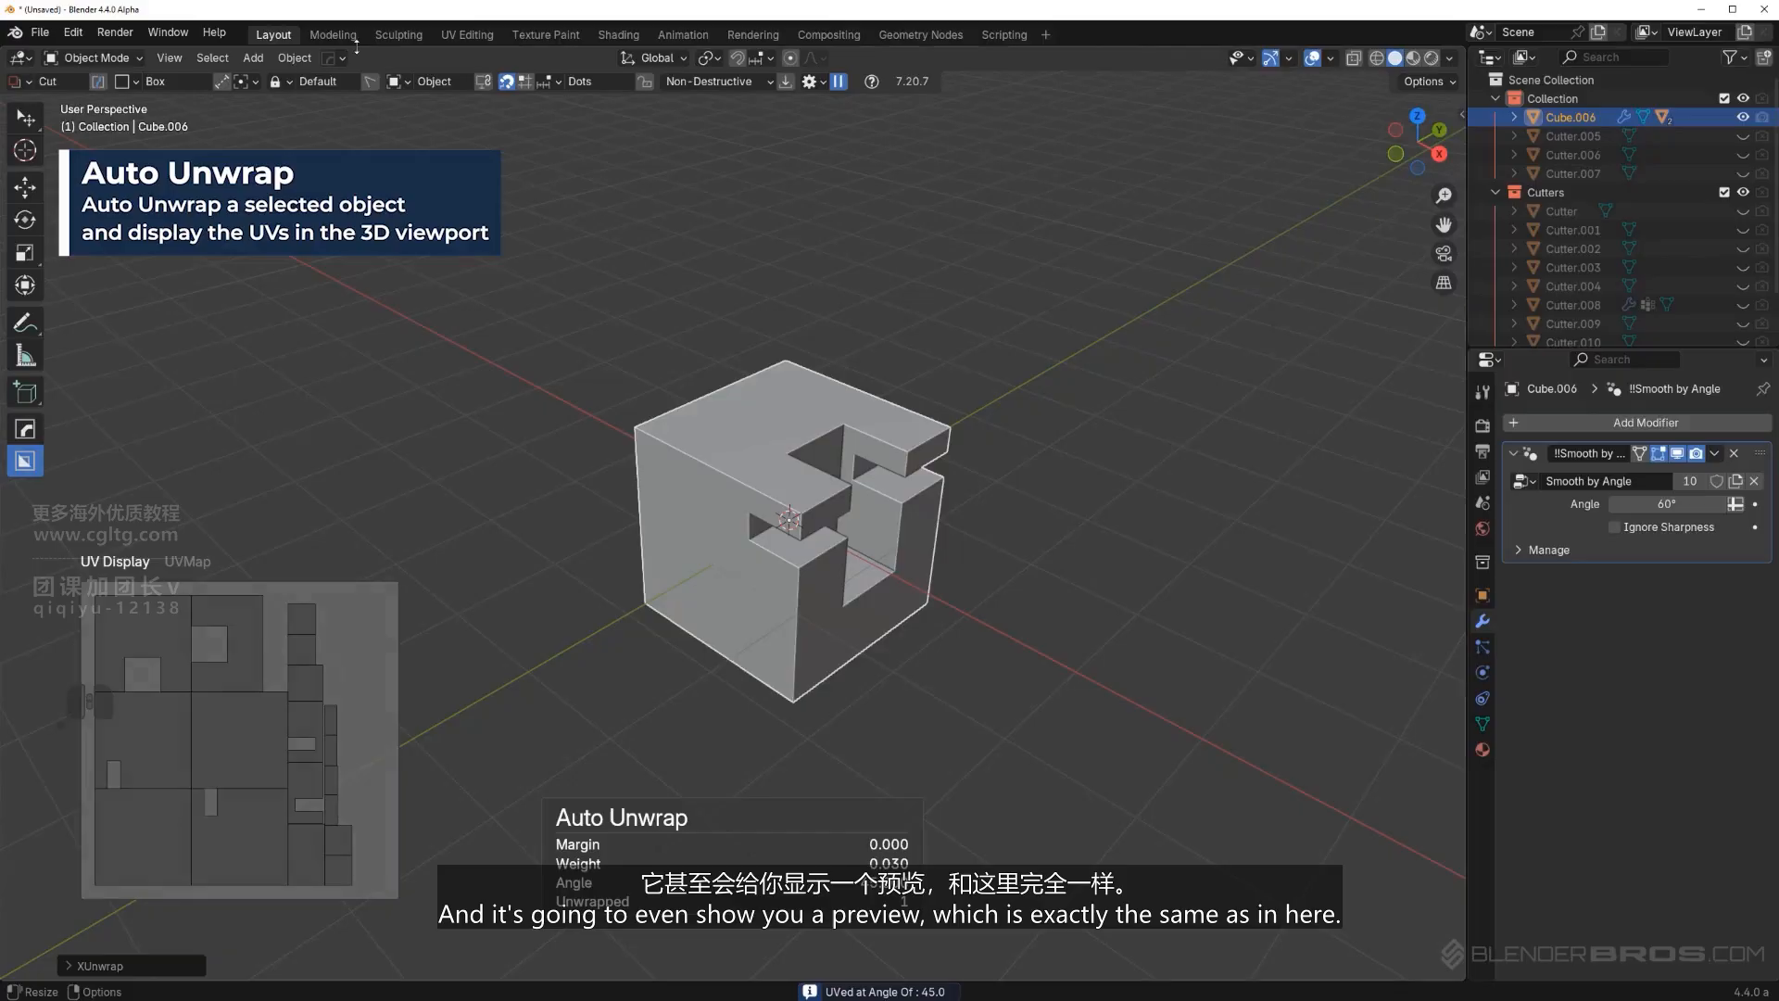
left_click(469, 37)
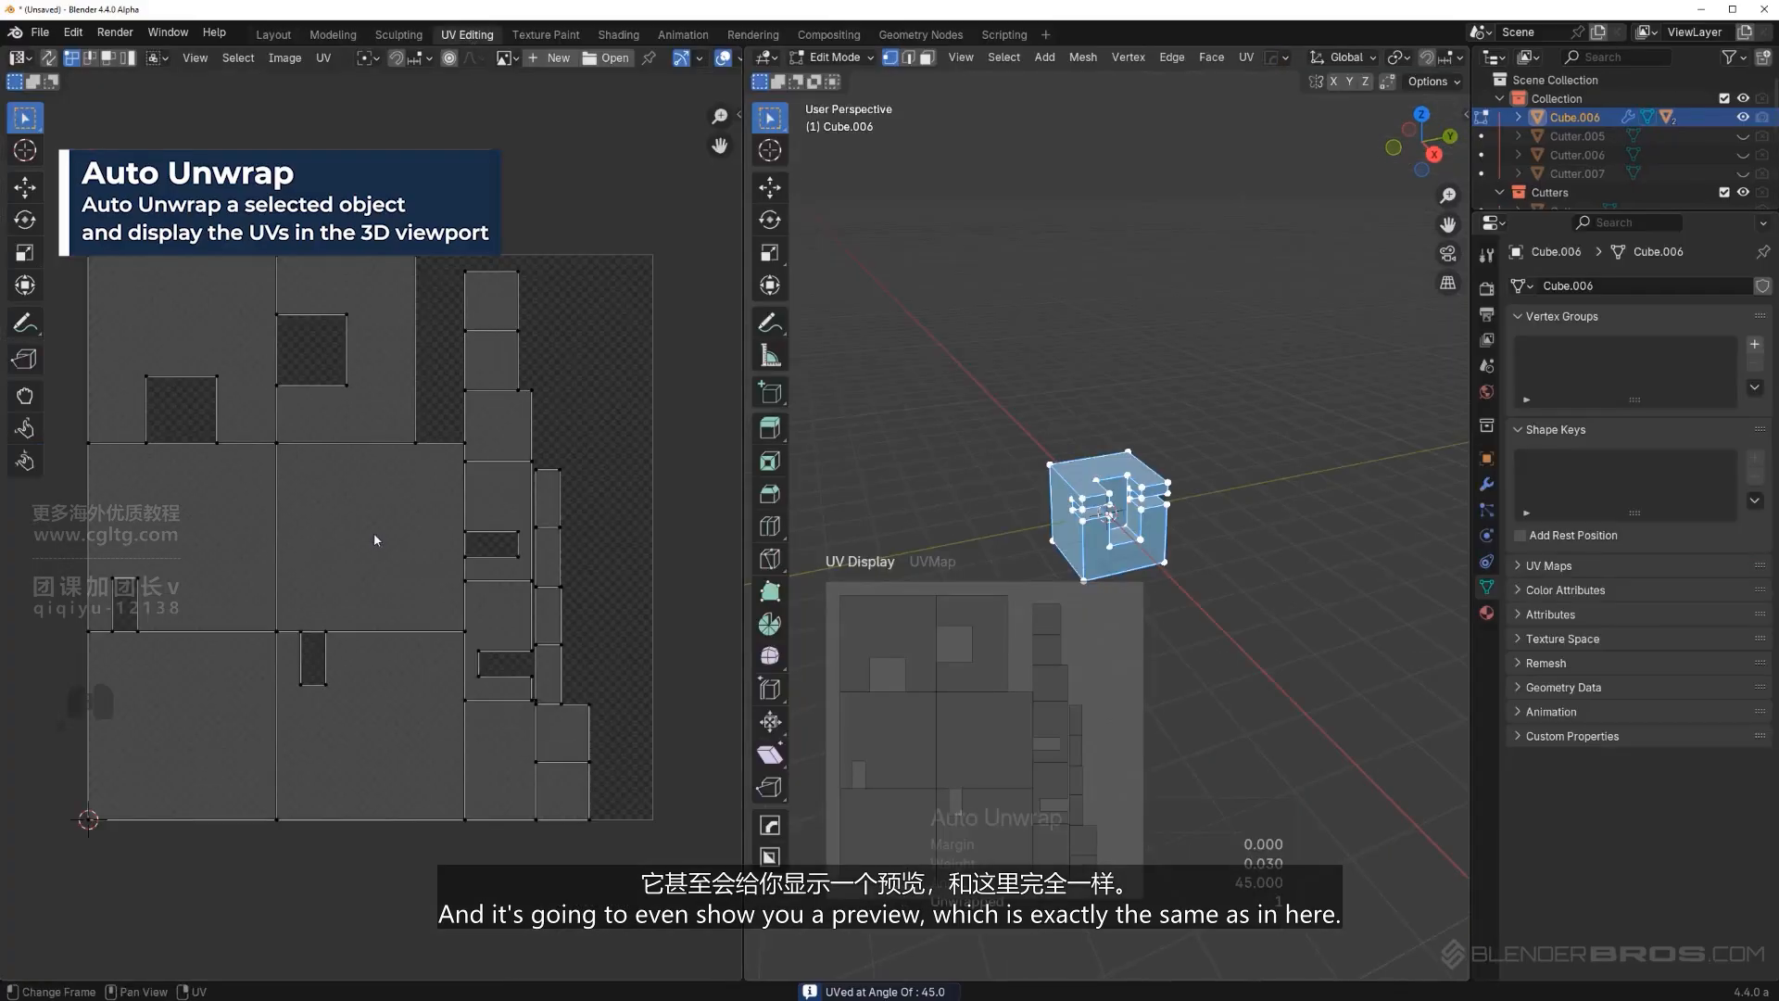
Add a new cube and cut a box out of its corner with a live cutter extruded about 1.248.
key("shift+a")
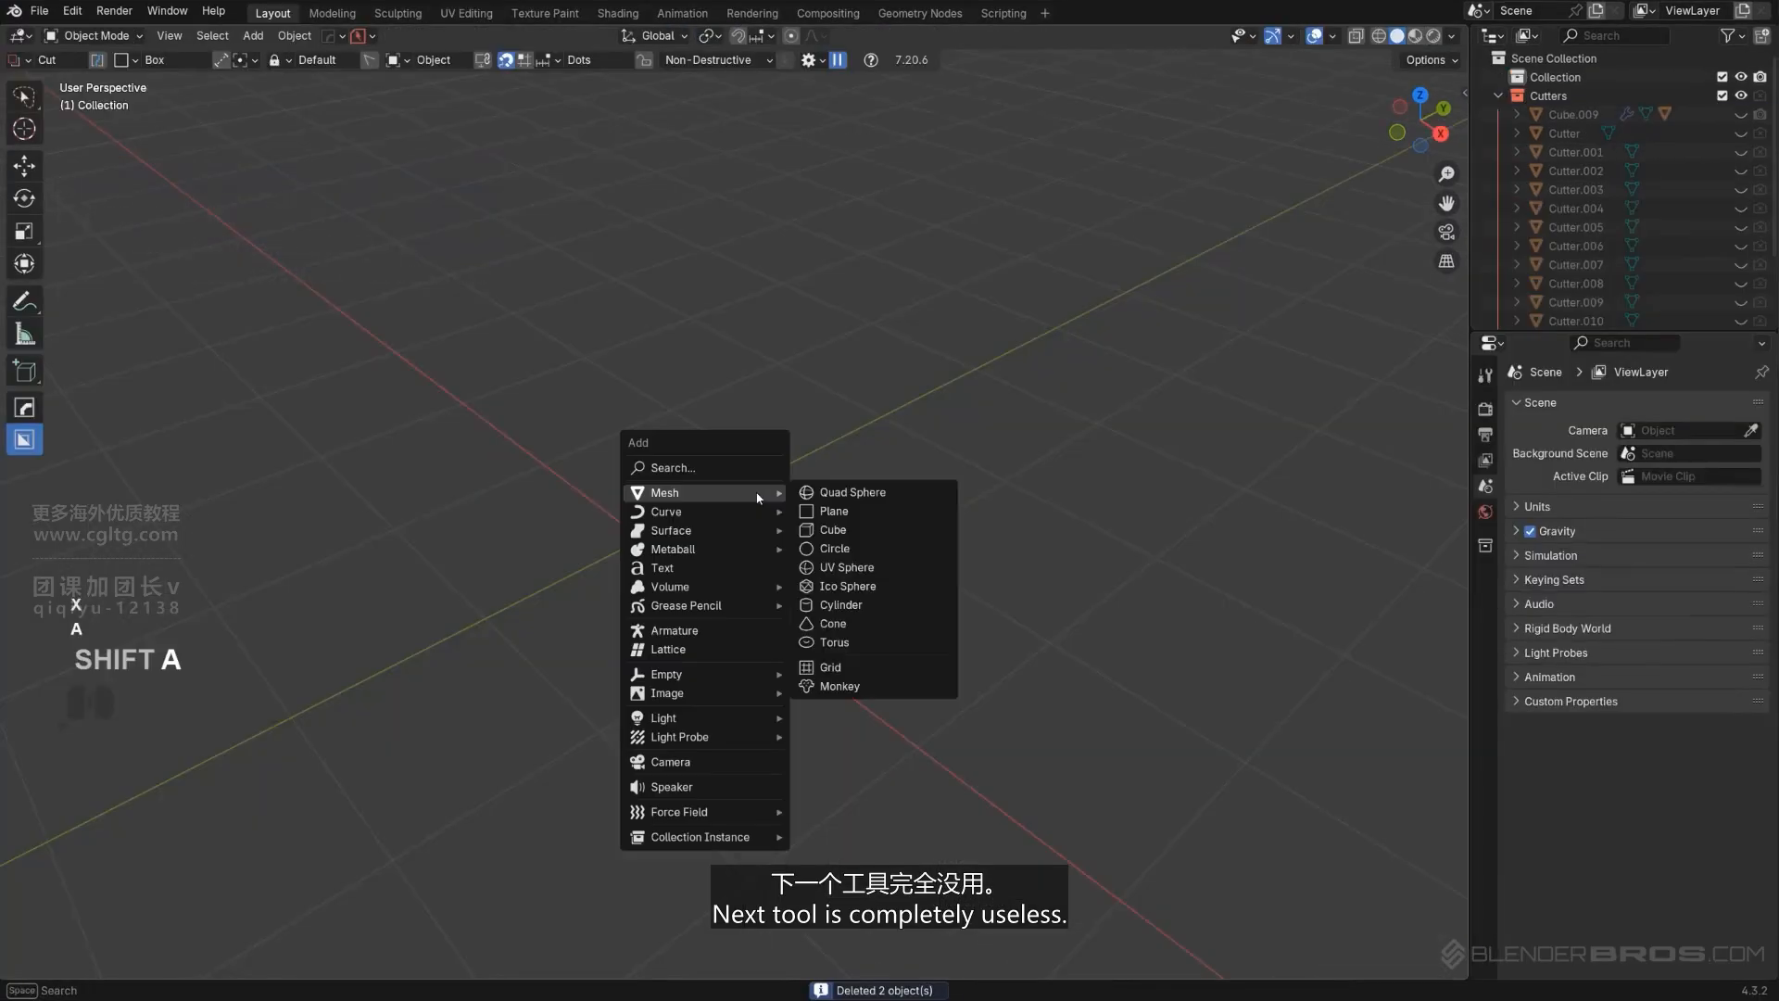
left_click(834, 529)
left_click_drag(802, 392, 851, 556)
left_click(880, 726)
middle_click_drag(982, 565, 864, 554, "shift")
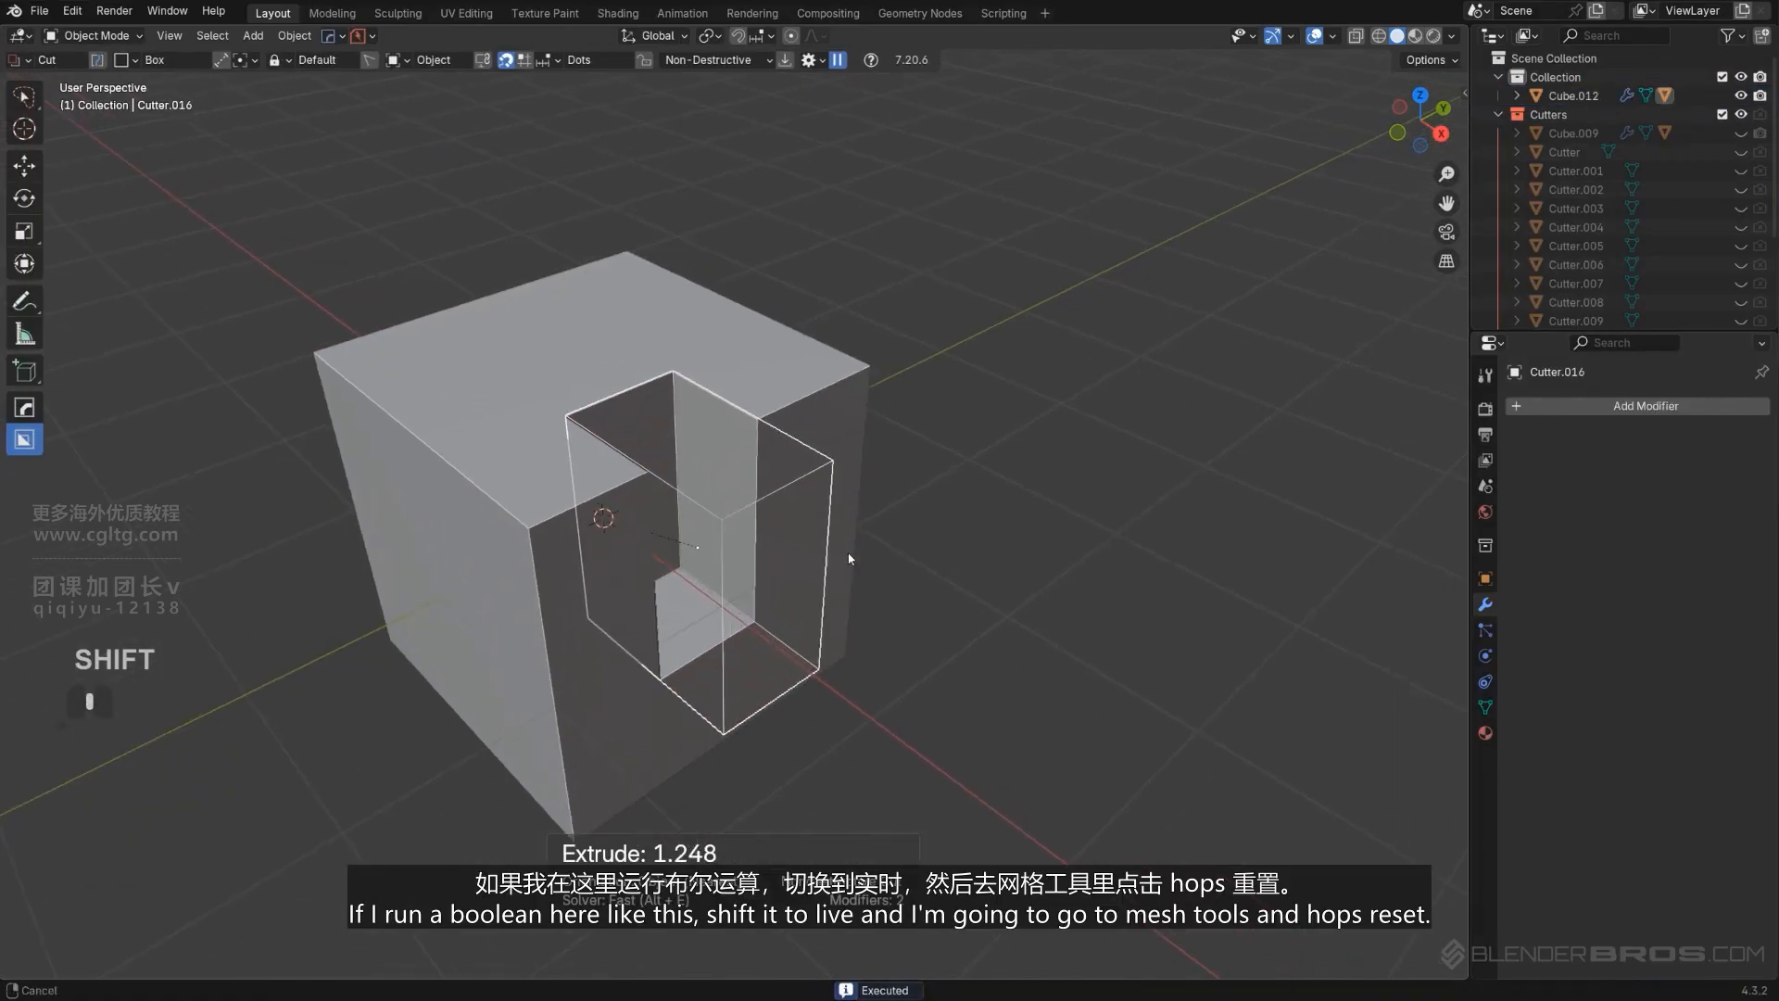
Try HOPS Reset on the live box cutter and test the resulting mesh by moving it.
key("q")
mouse_move(912, 582)
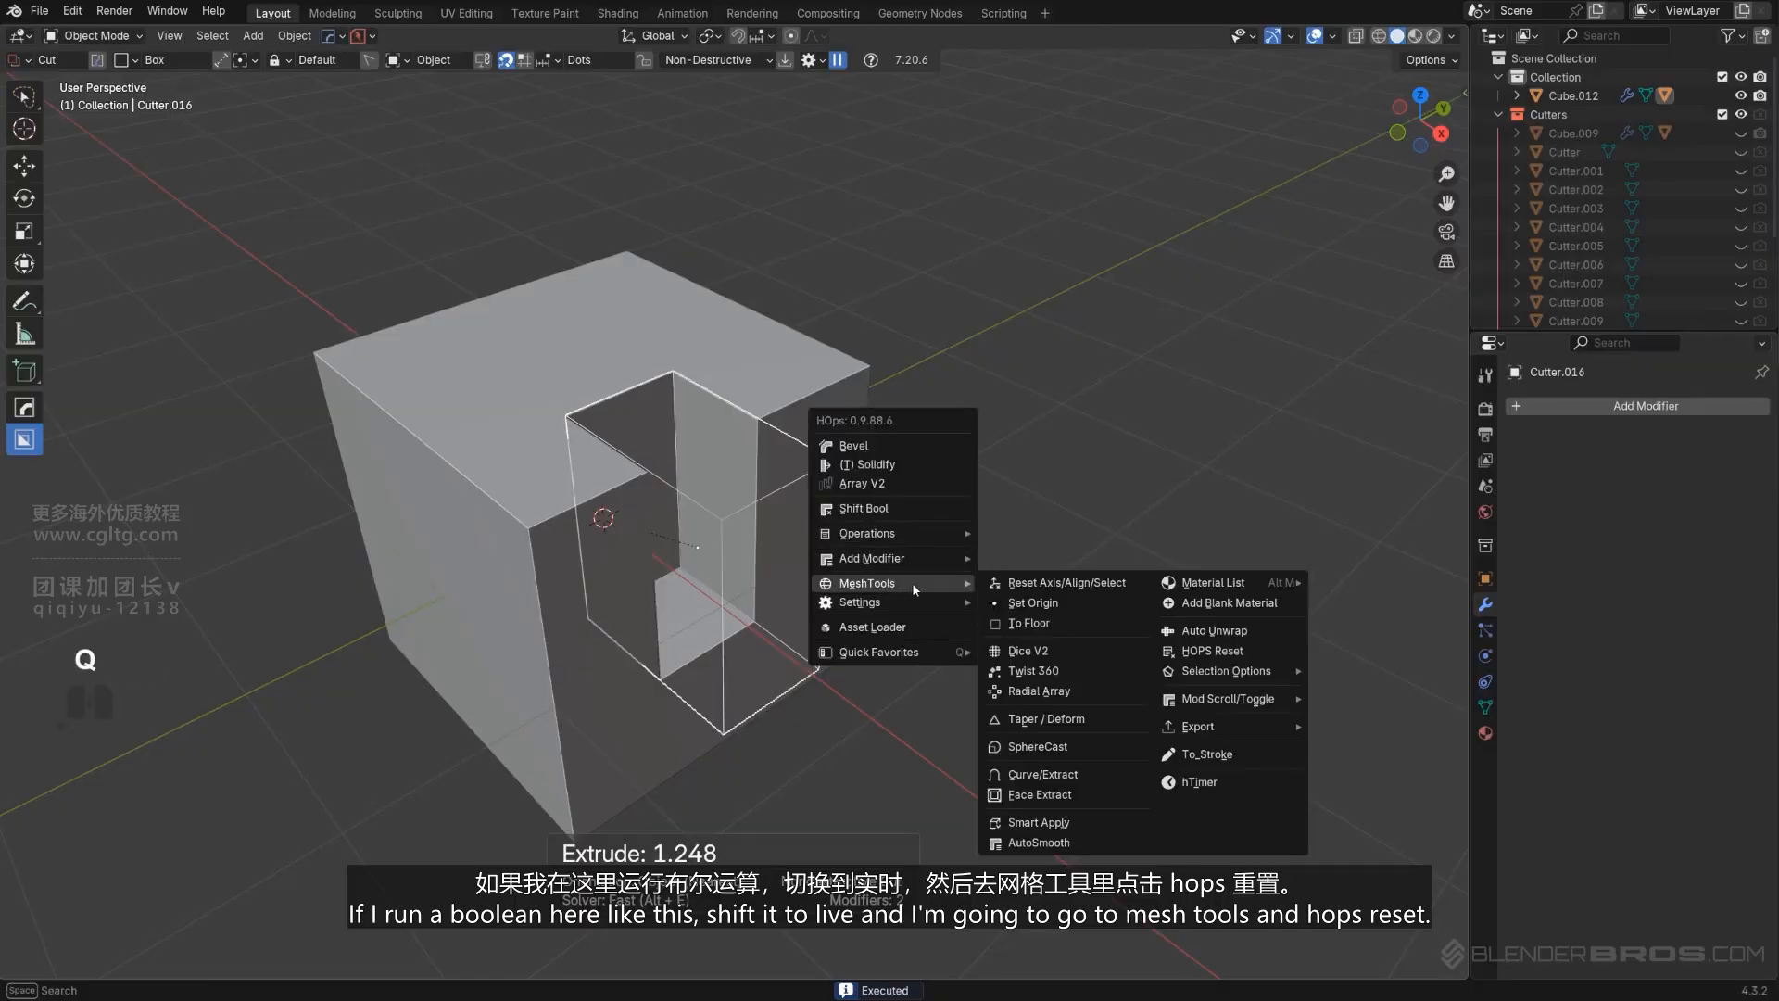
left_click(1253, 653)
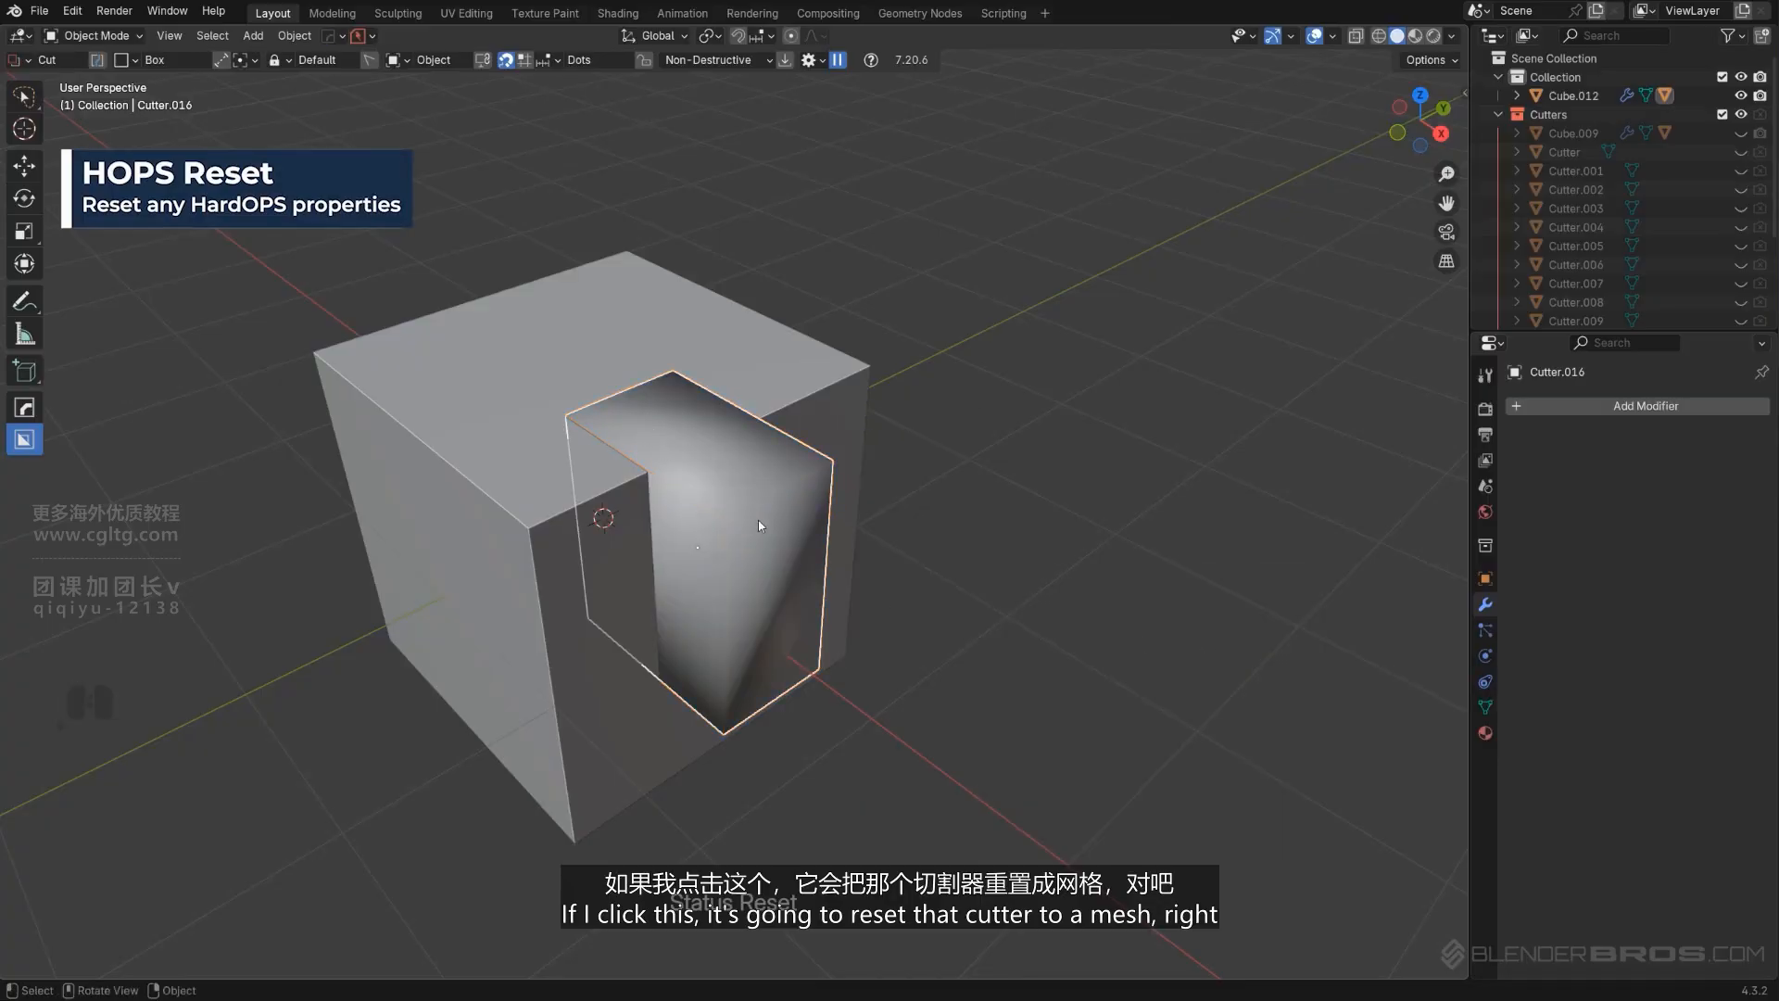
key("g")
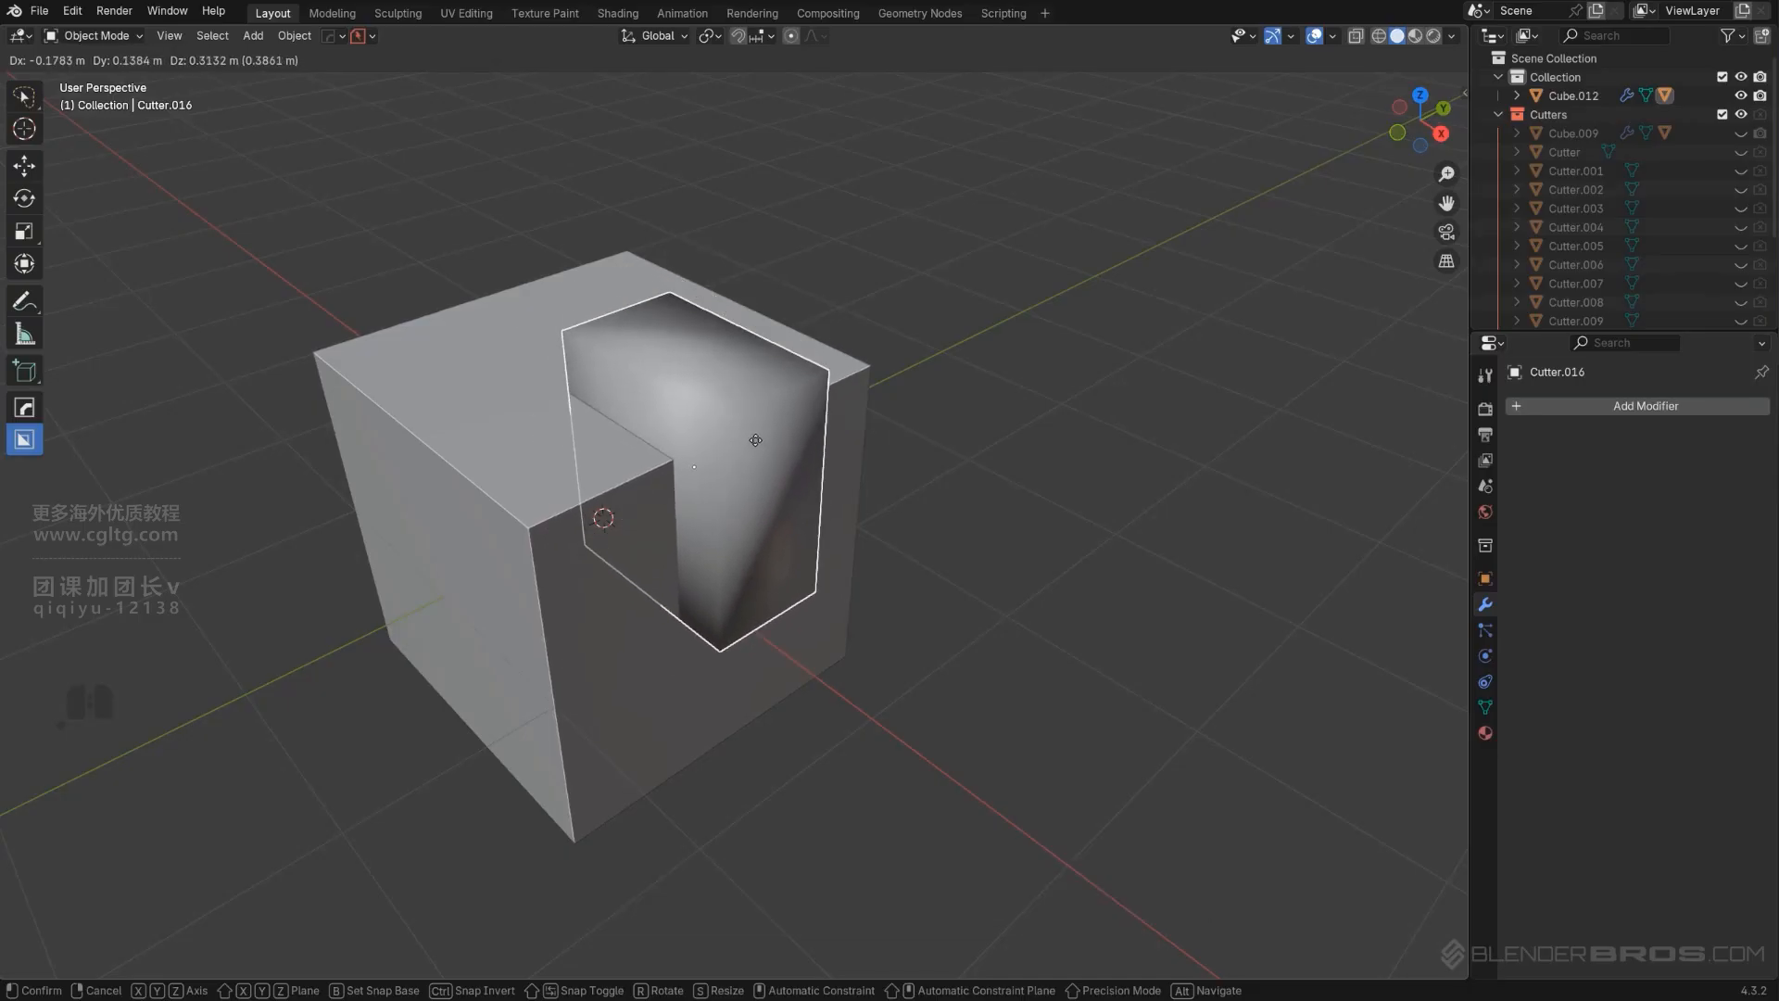
left_click(777, 487)
middle_click_drag(841, 554, 908, 528)
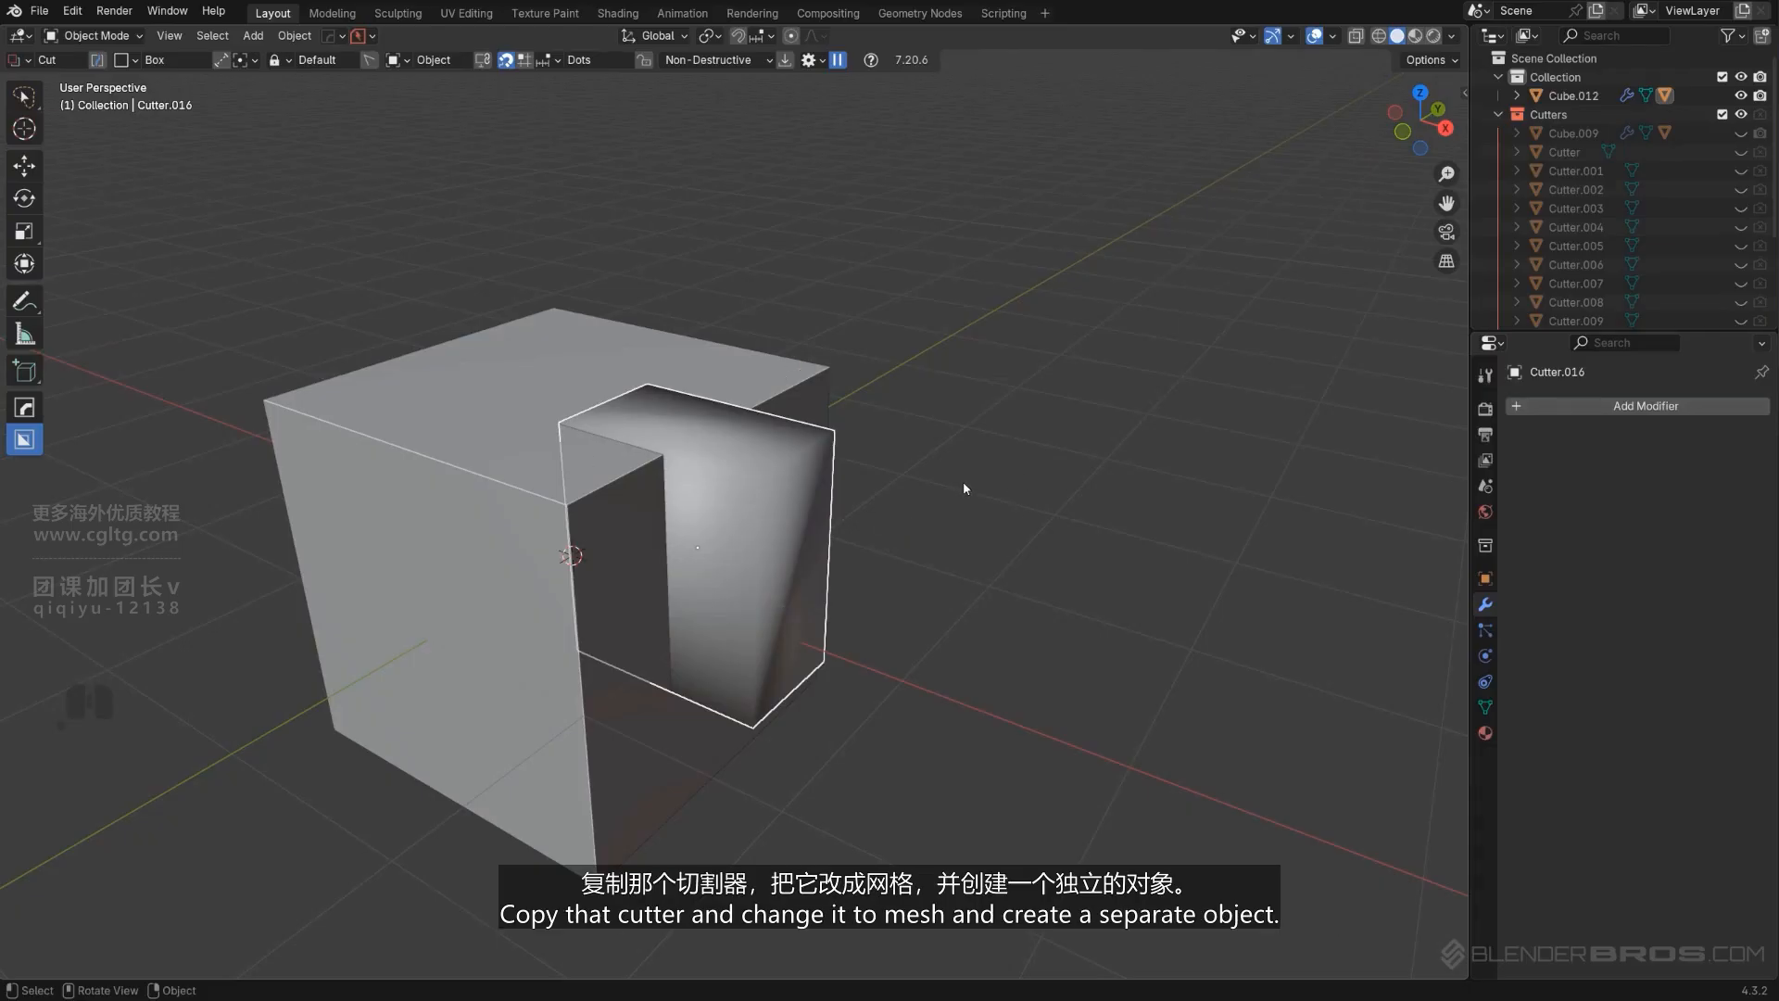
middle_click_drag(964, 482, 914, 528, "shift")
key("ctrl+z")
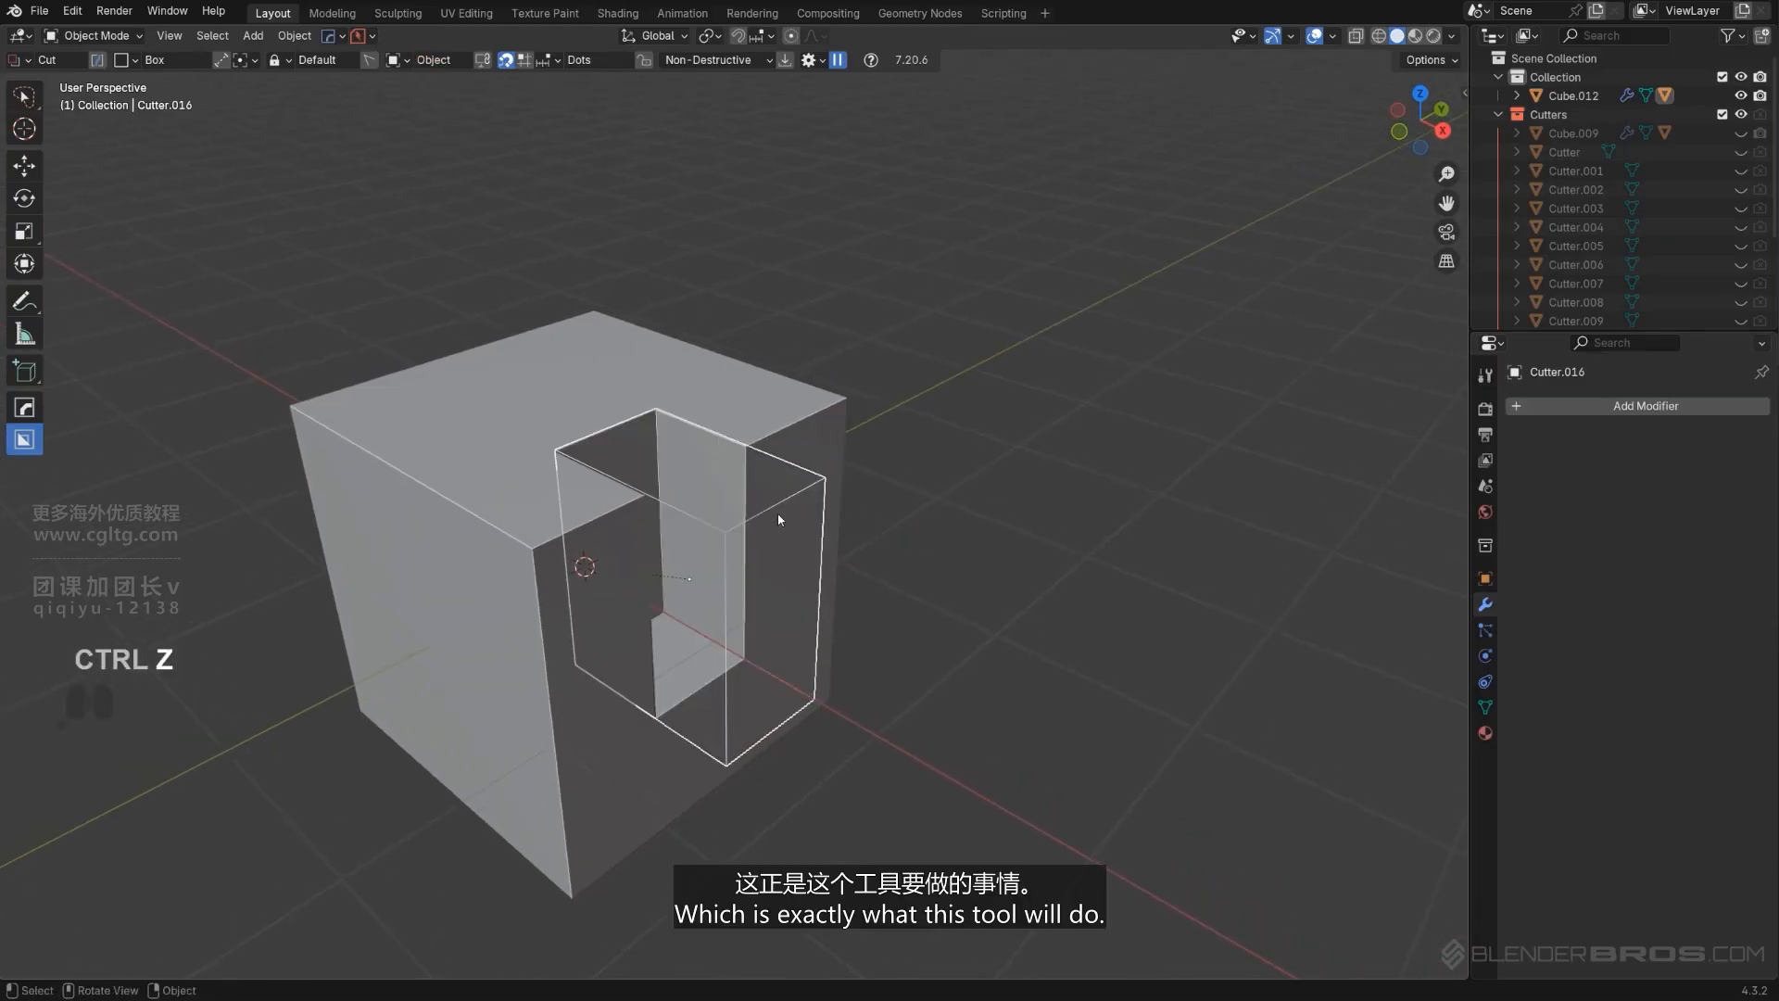
Duplicate the cutter as a solid mesh with HardOps Shade Solid, and delete the duplicate.
key("q")
mouse_move(741, 534)
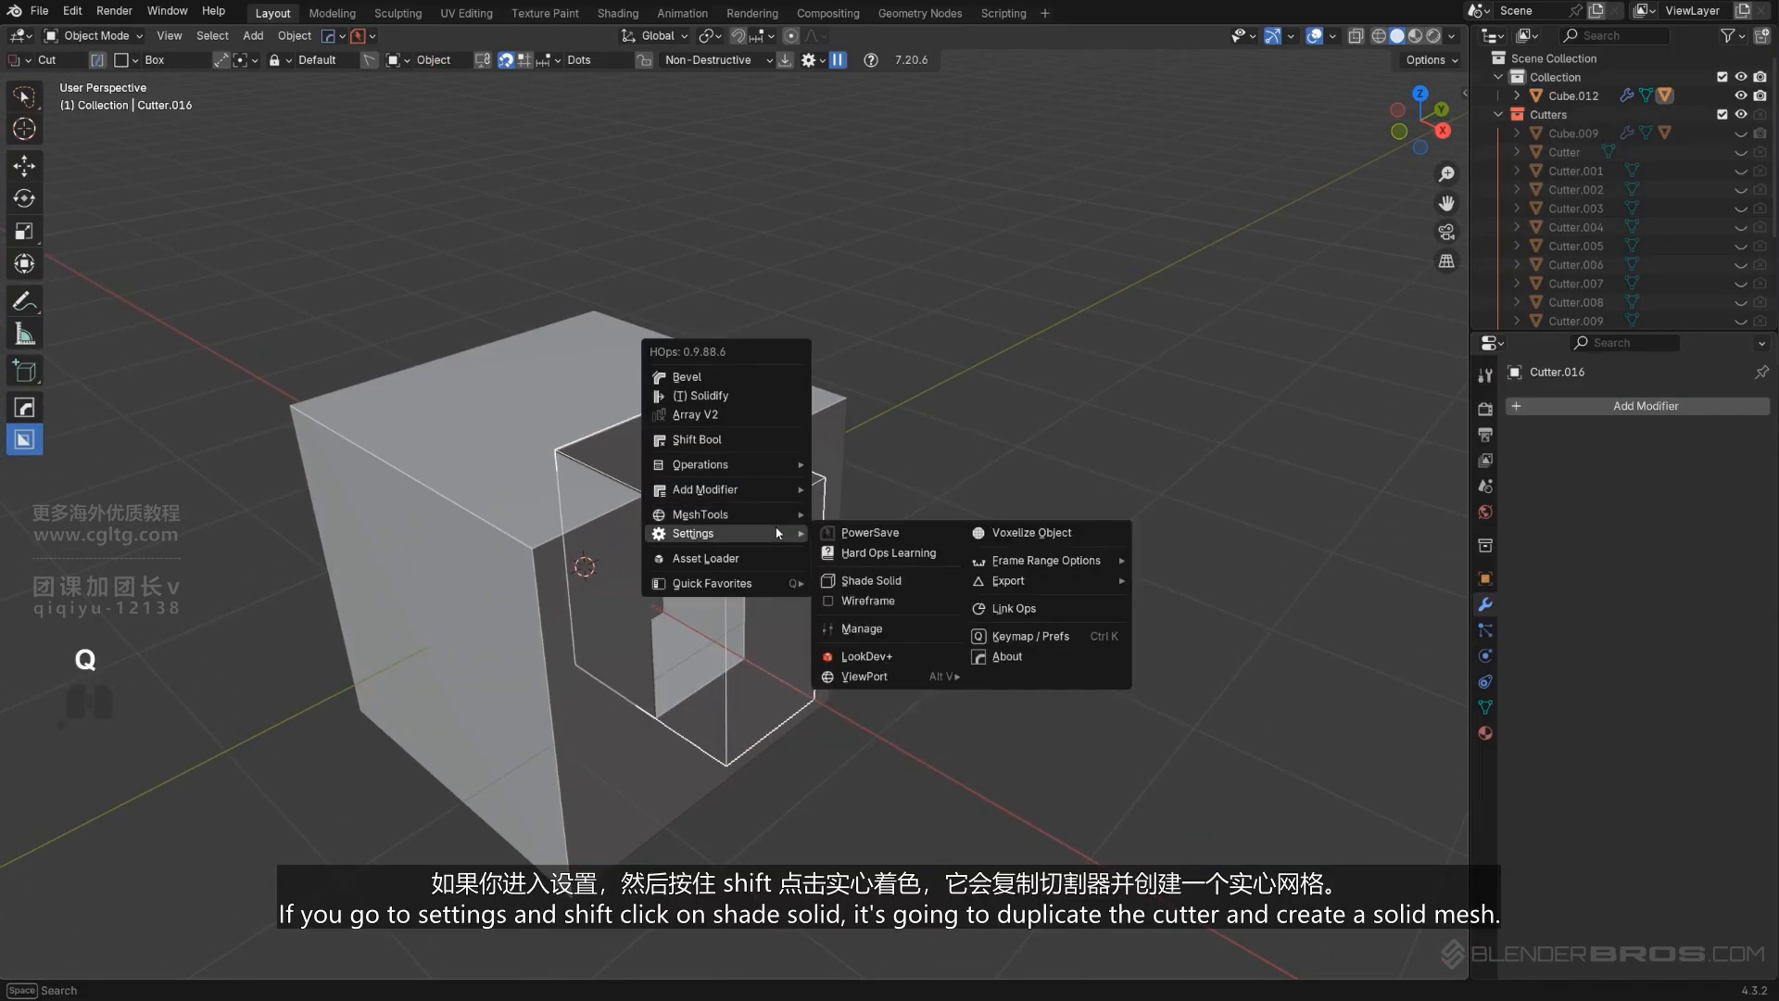
left_click(897, 580, "shift")
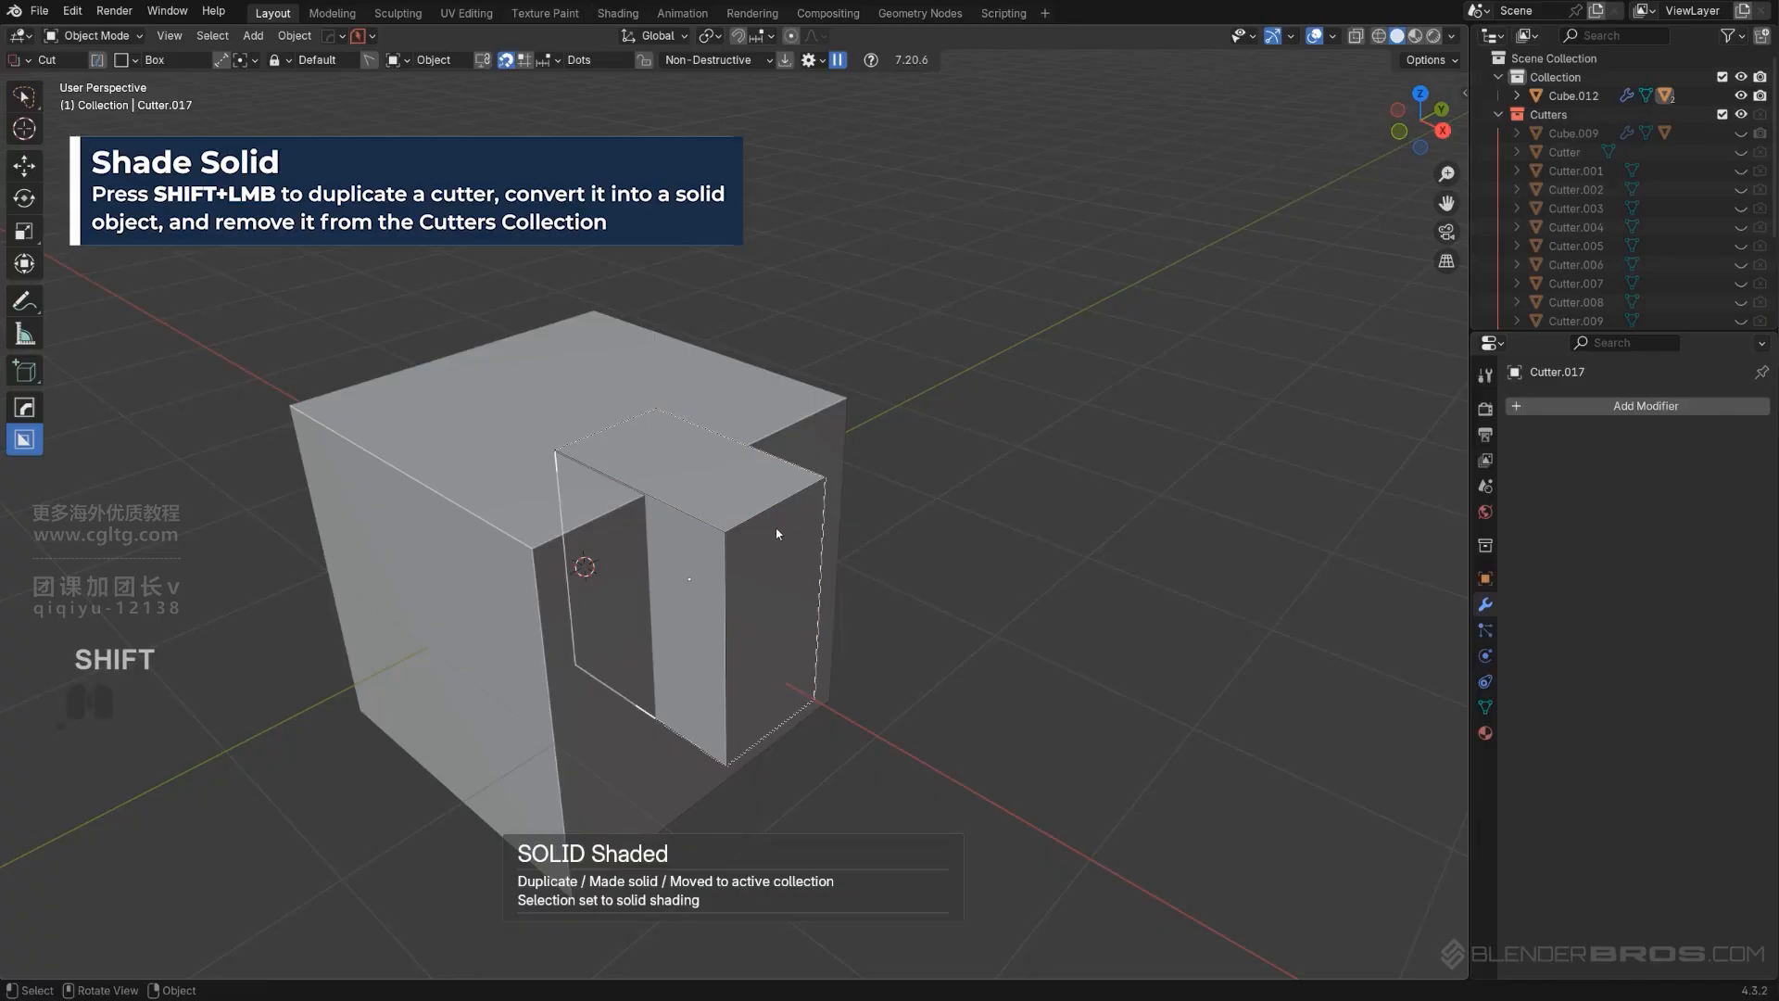
key("g")
right_click(923, 481)
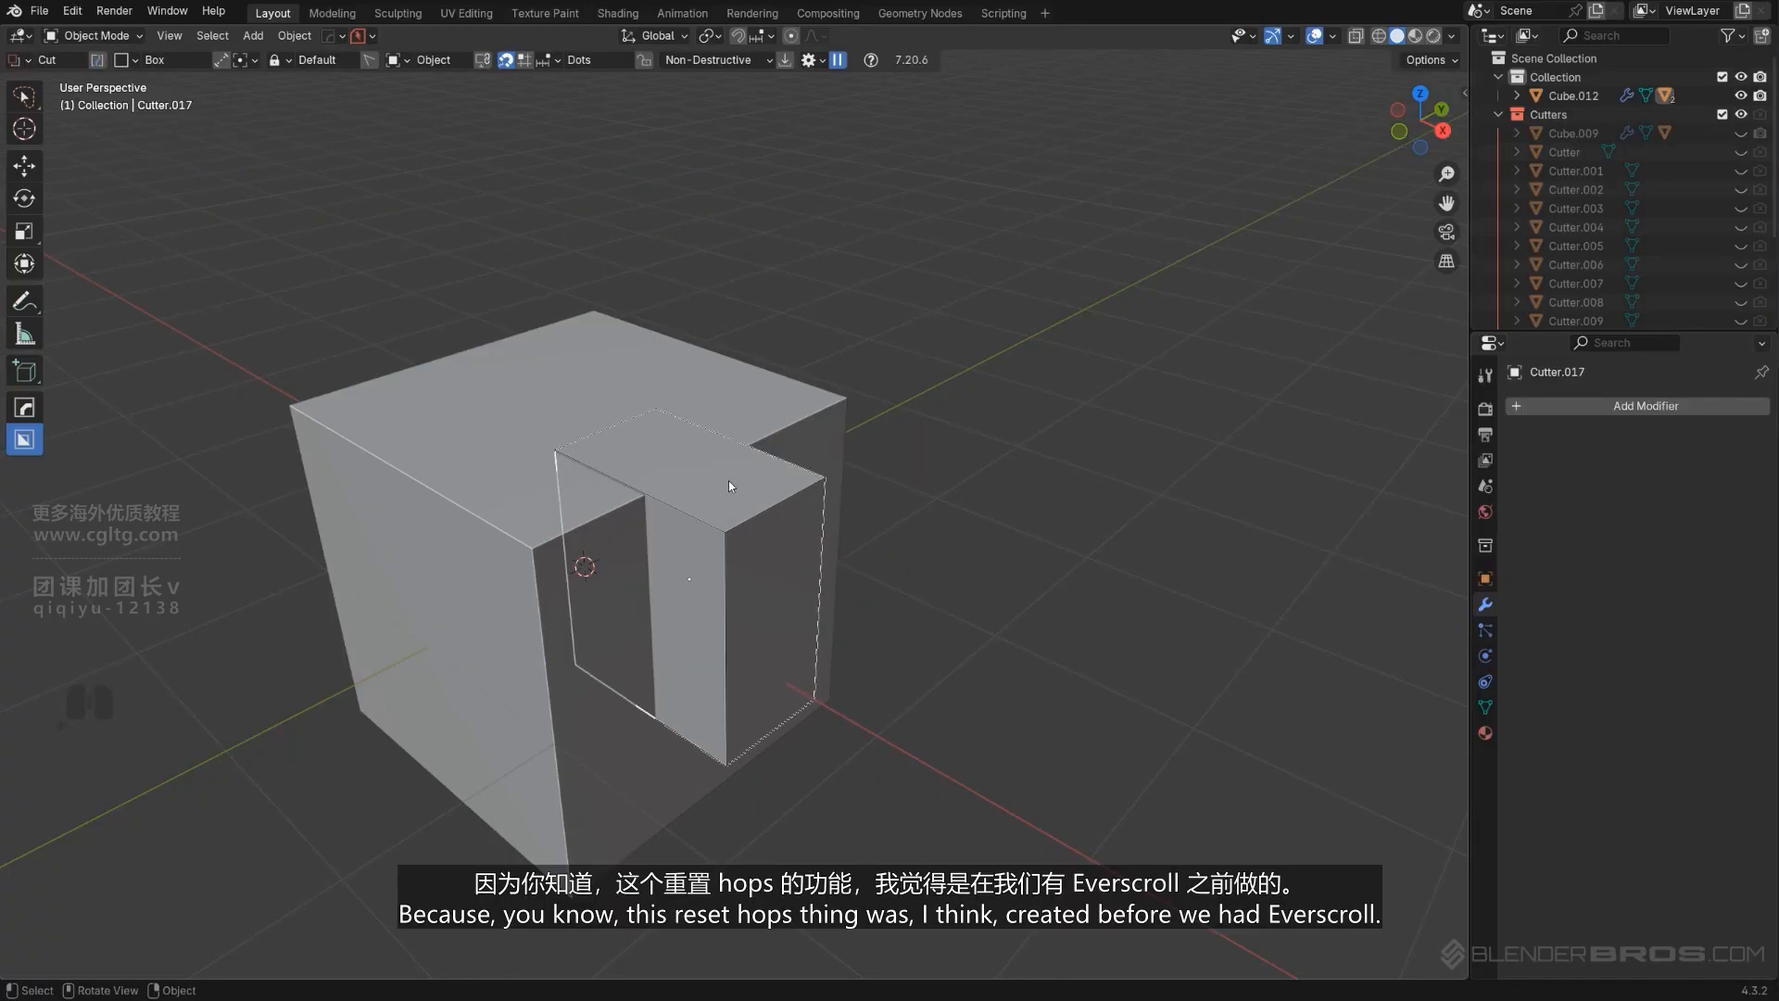
key("x")
left_click(783, 516)
Hide the Cutters collection, and recover the cube's boolean cutter with Ever Scroll.
key("q")
mouse_move(891, 516)
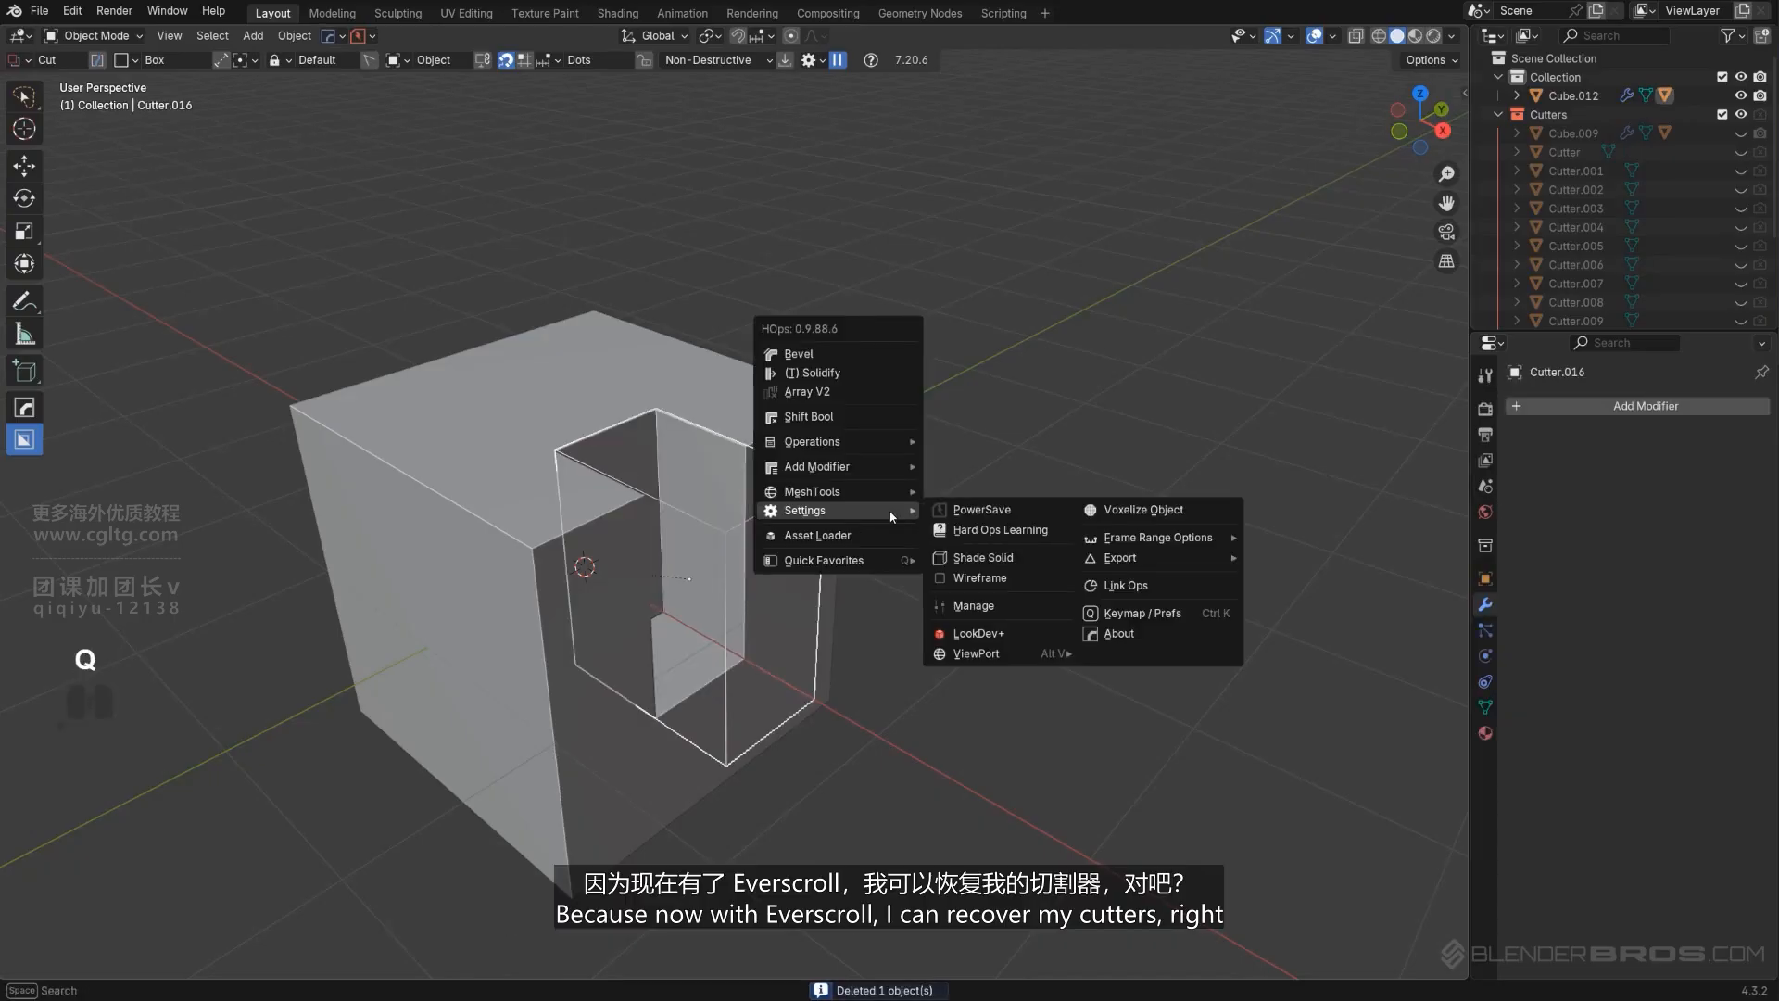
left_click(760, 415)
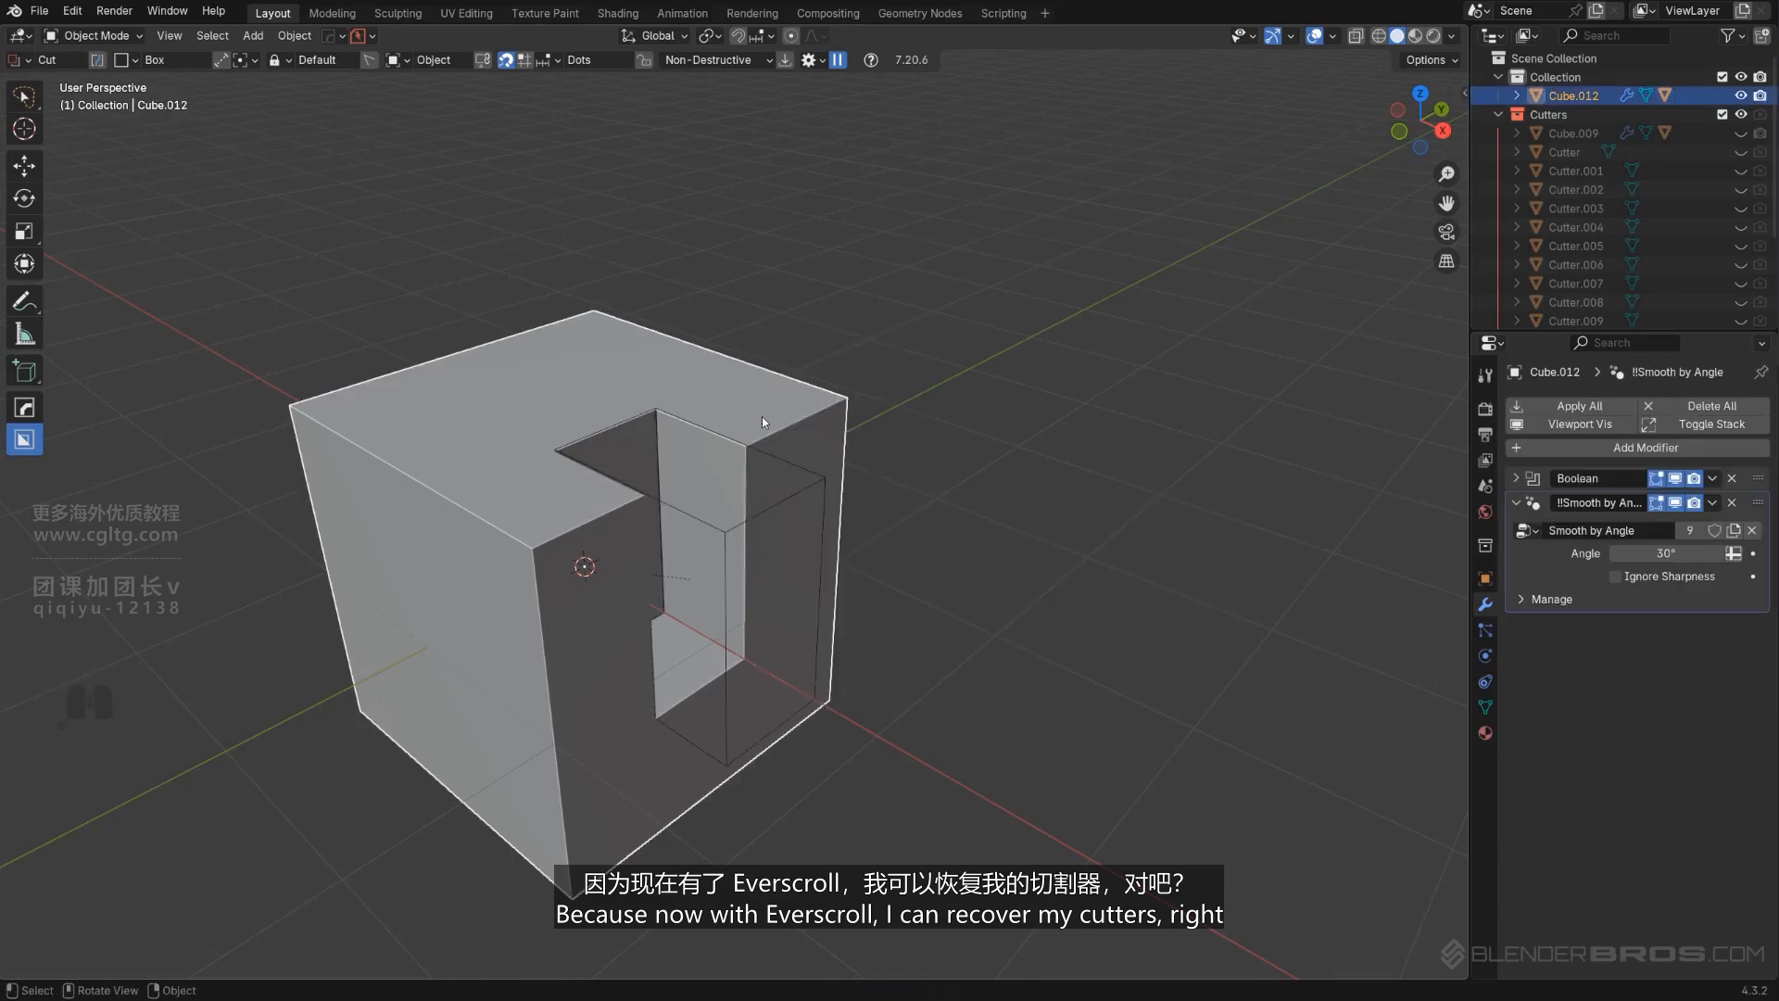
key("q")
key("shift+2")
key("q")
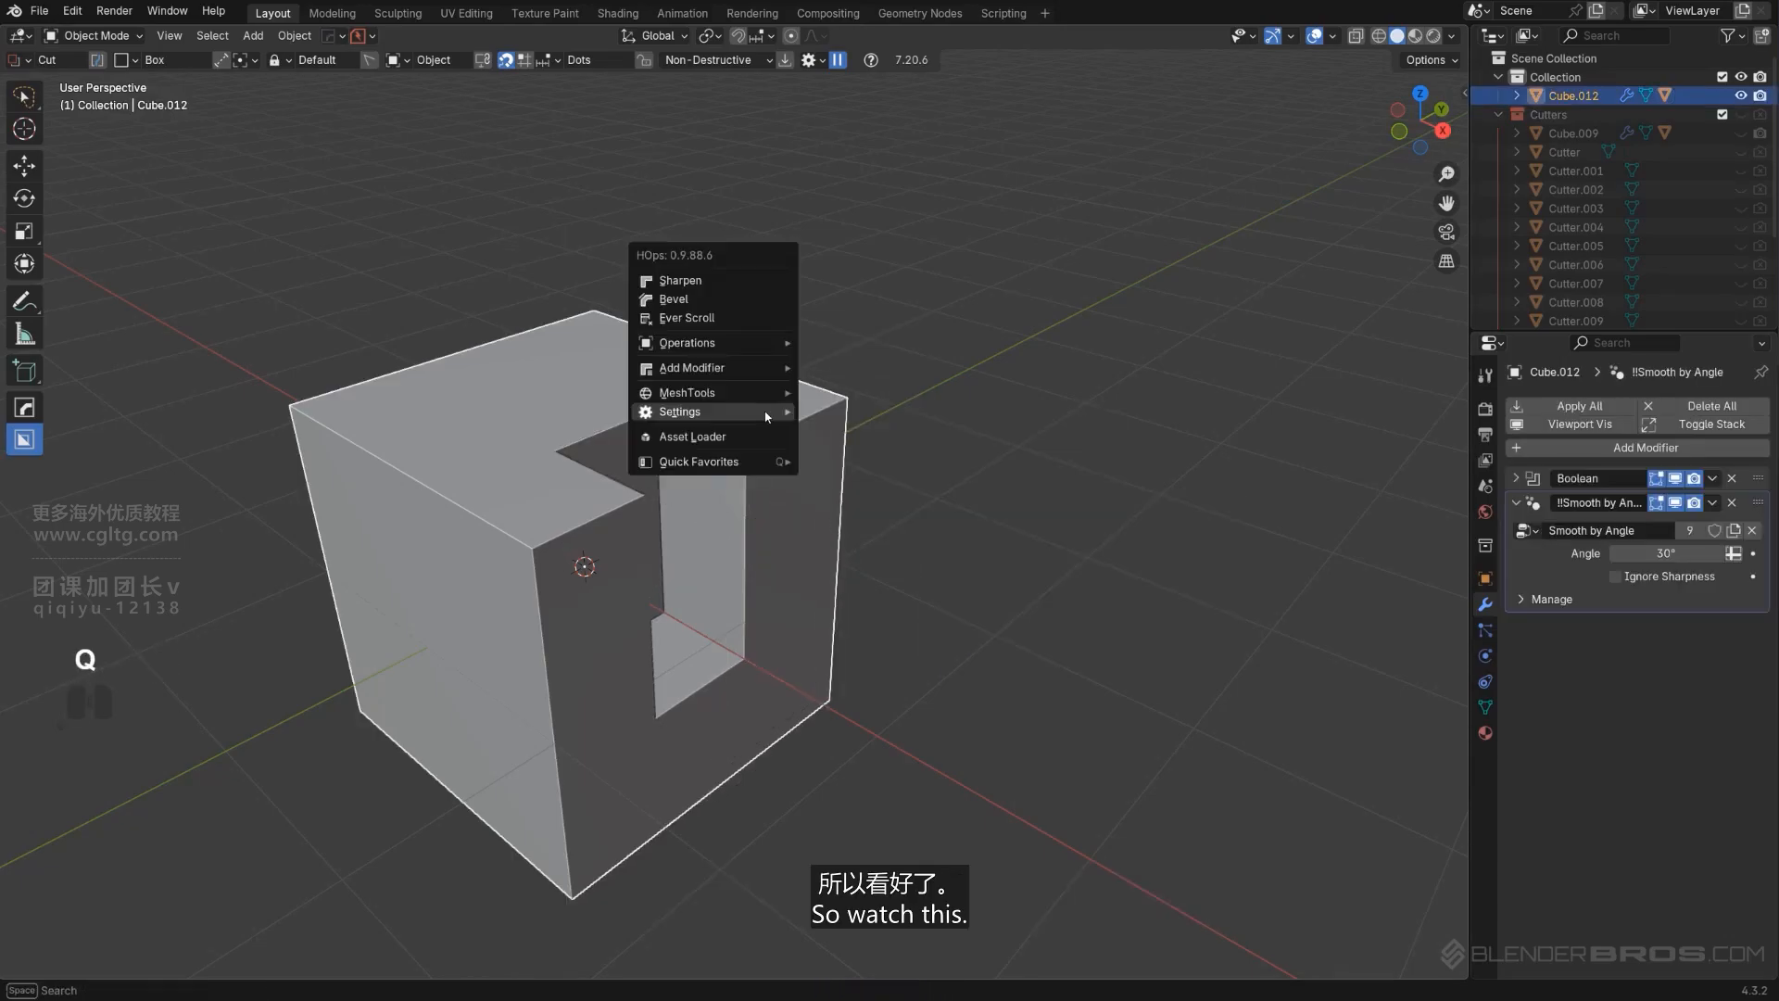
mouse_move(767, 417)
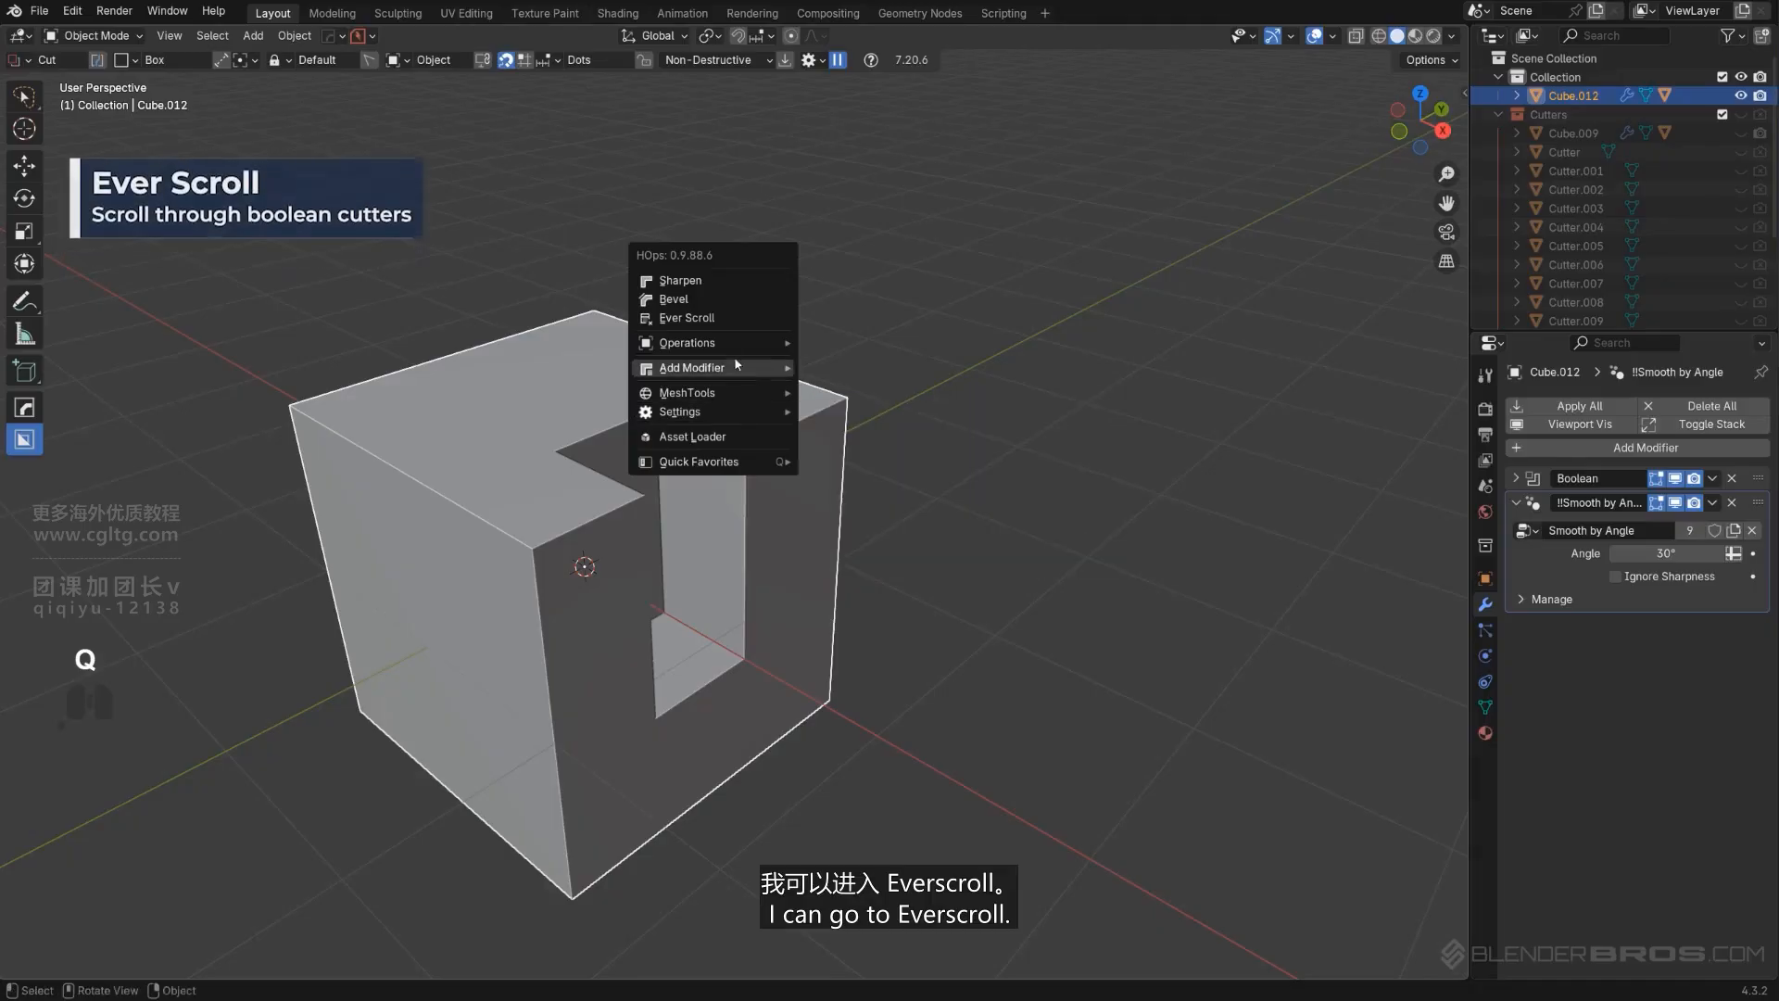
left_click(727, 317)
left_click(849, 431)
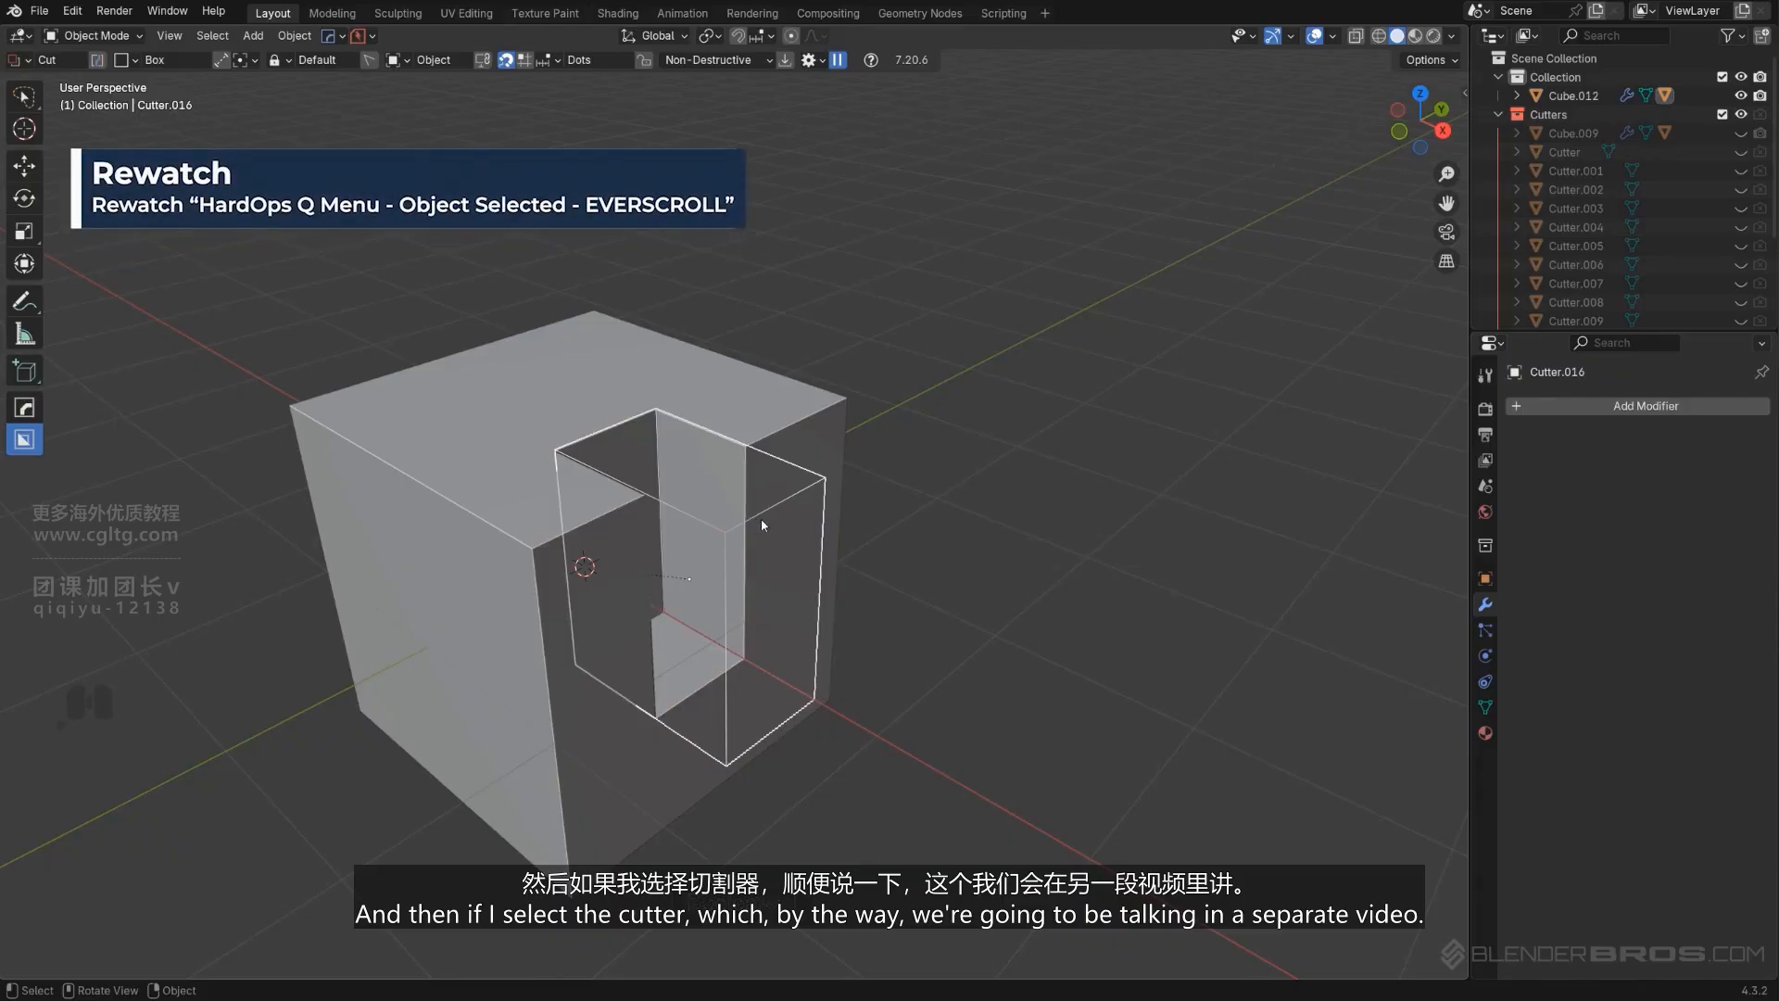
Try switching the cutter's boolean operation to Union with Shift Bool.
key("q")
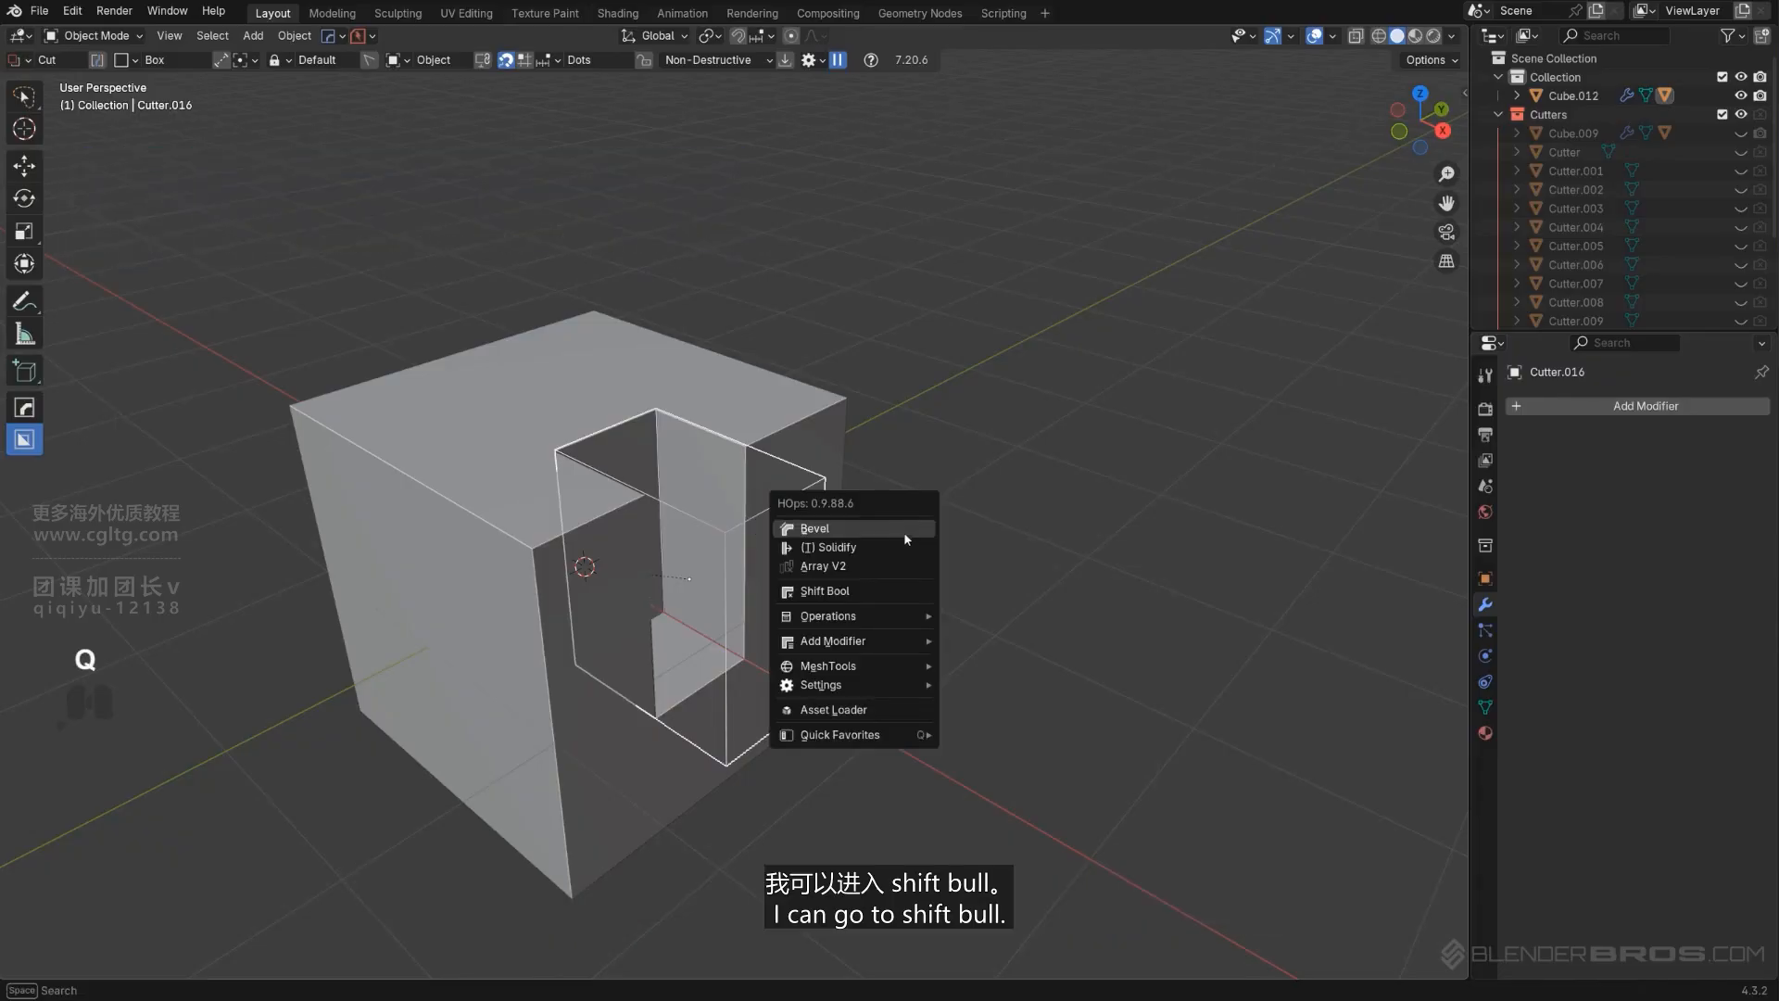
left_click(889, 600)
scroll(889, 601, "down", 2)
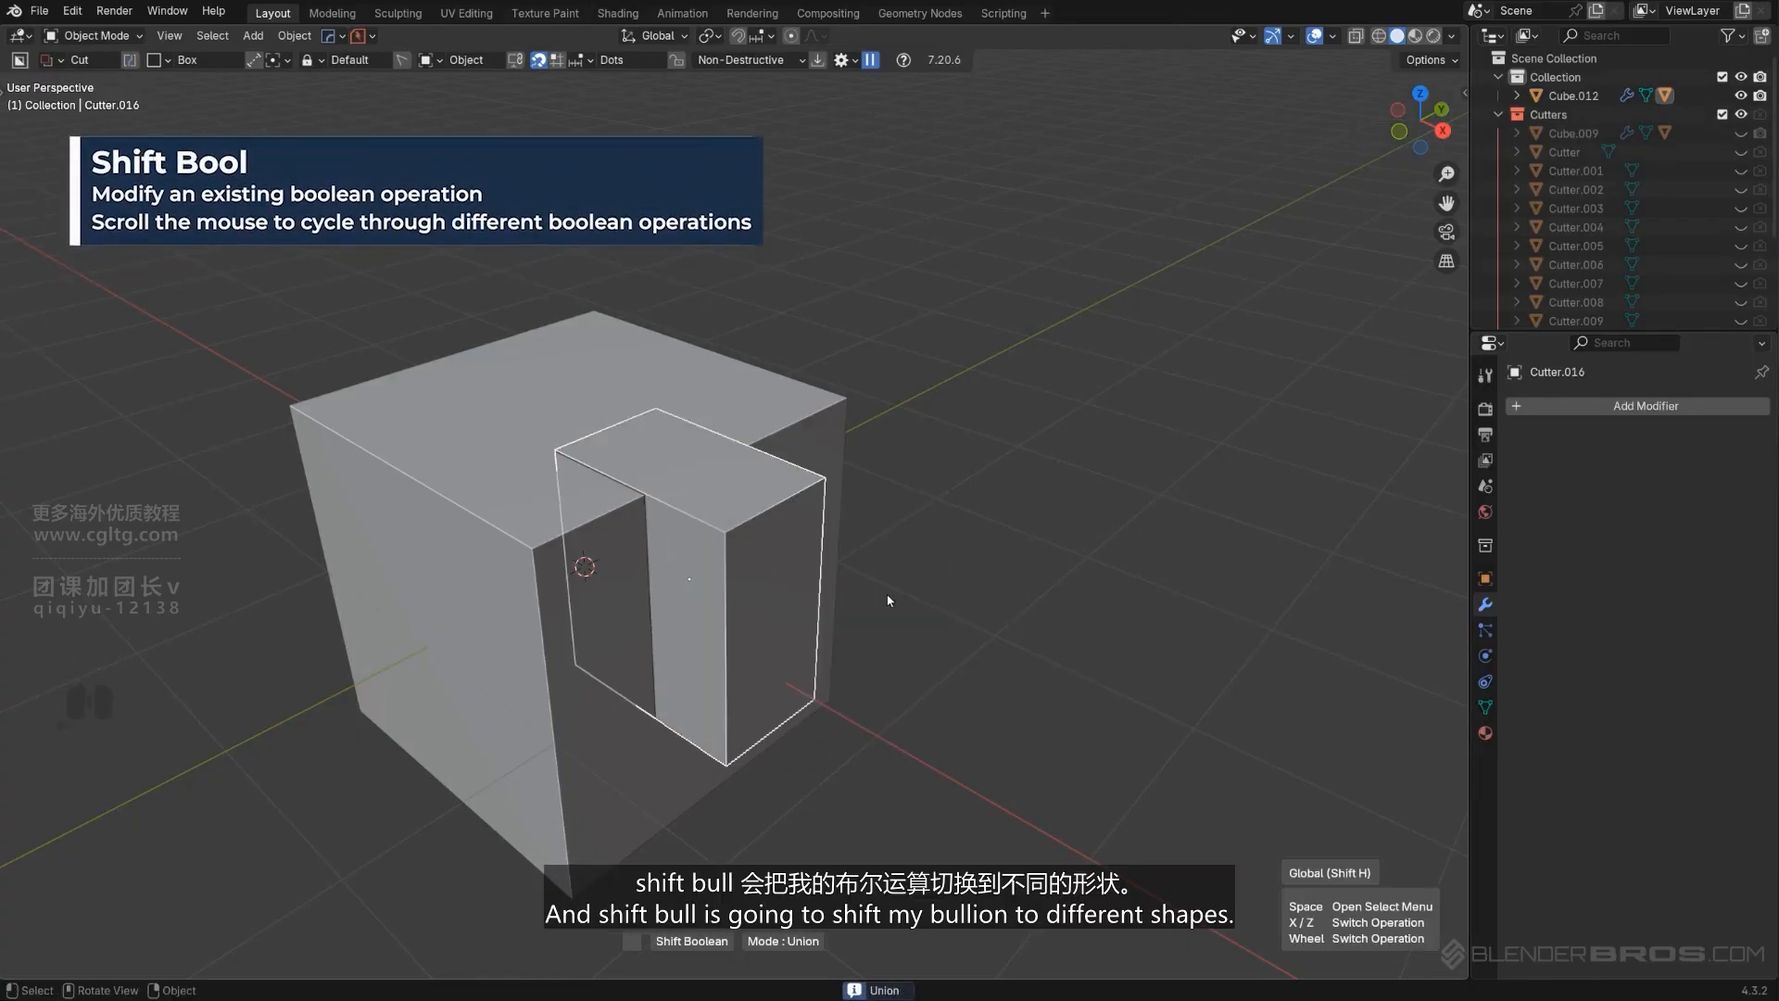
left_click(990, 560)
scroll(942, 540, "up", 3)
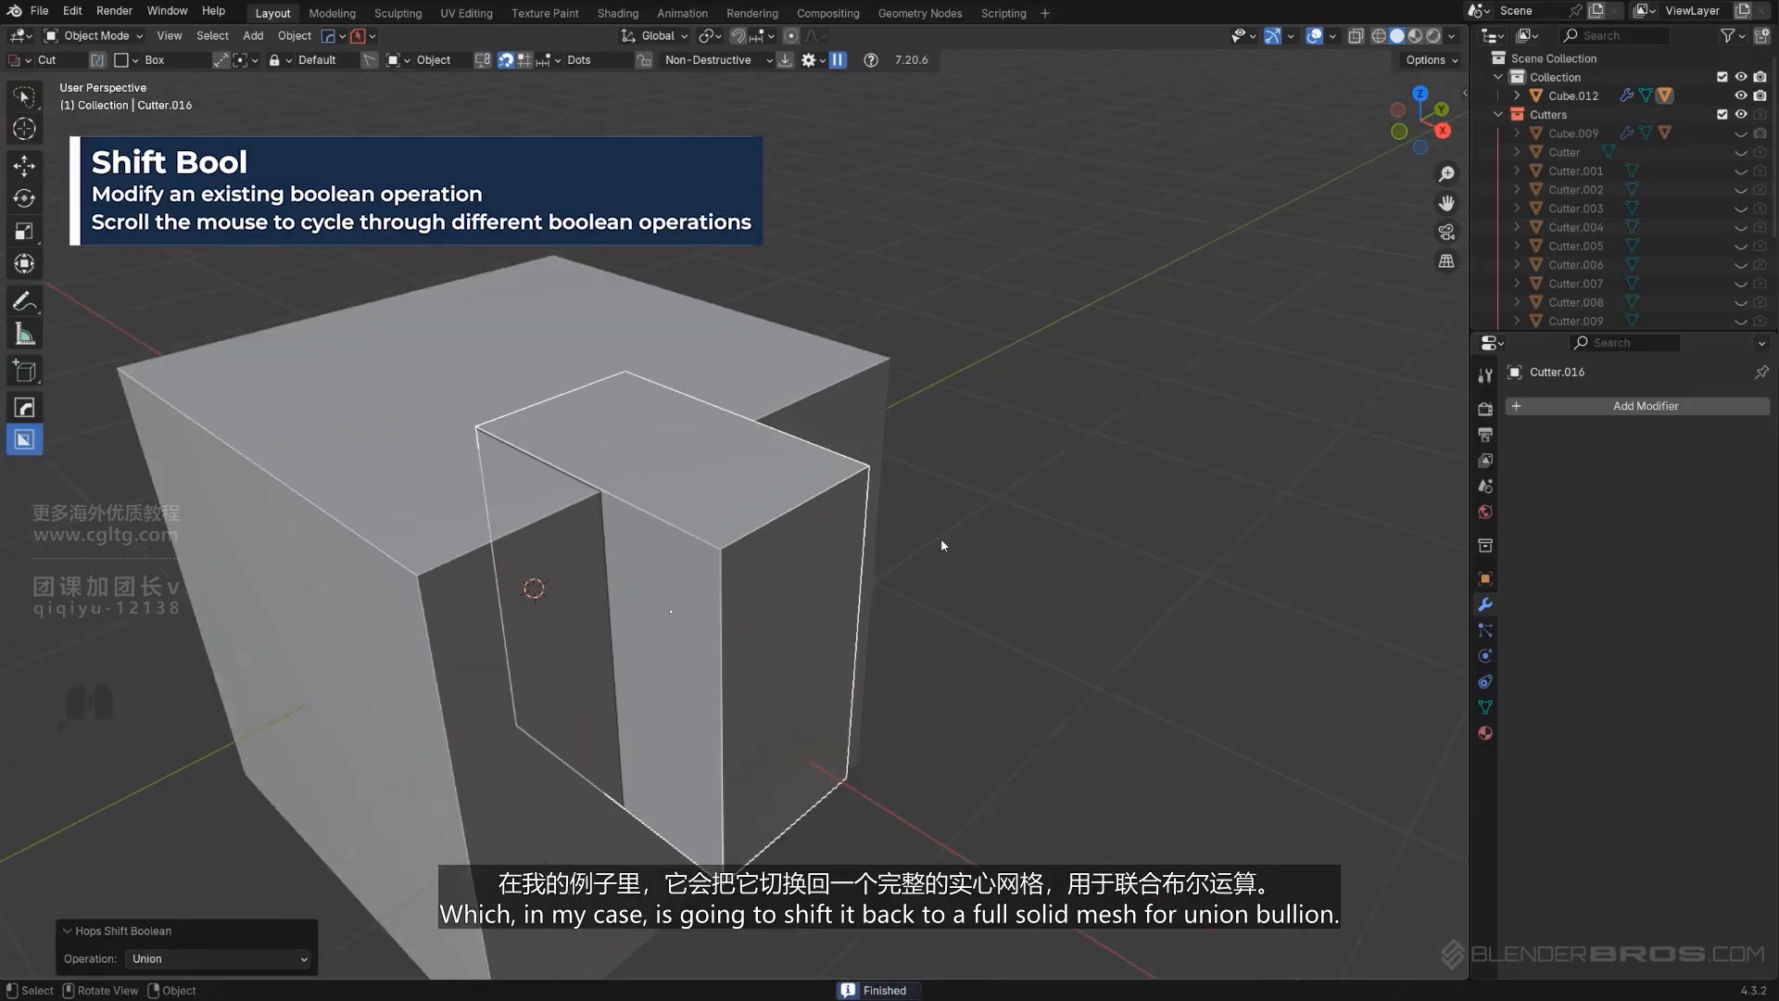
middle_click_drag(942, 540, 981, 580)
scroll(867, 572, "down", 4)
key("ctrl+z")
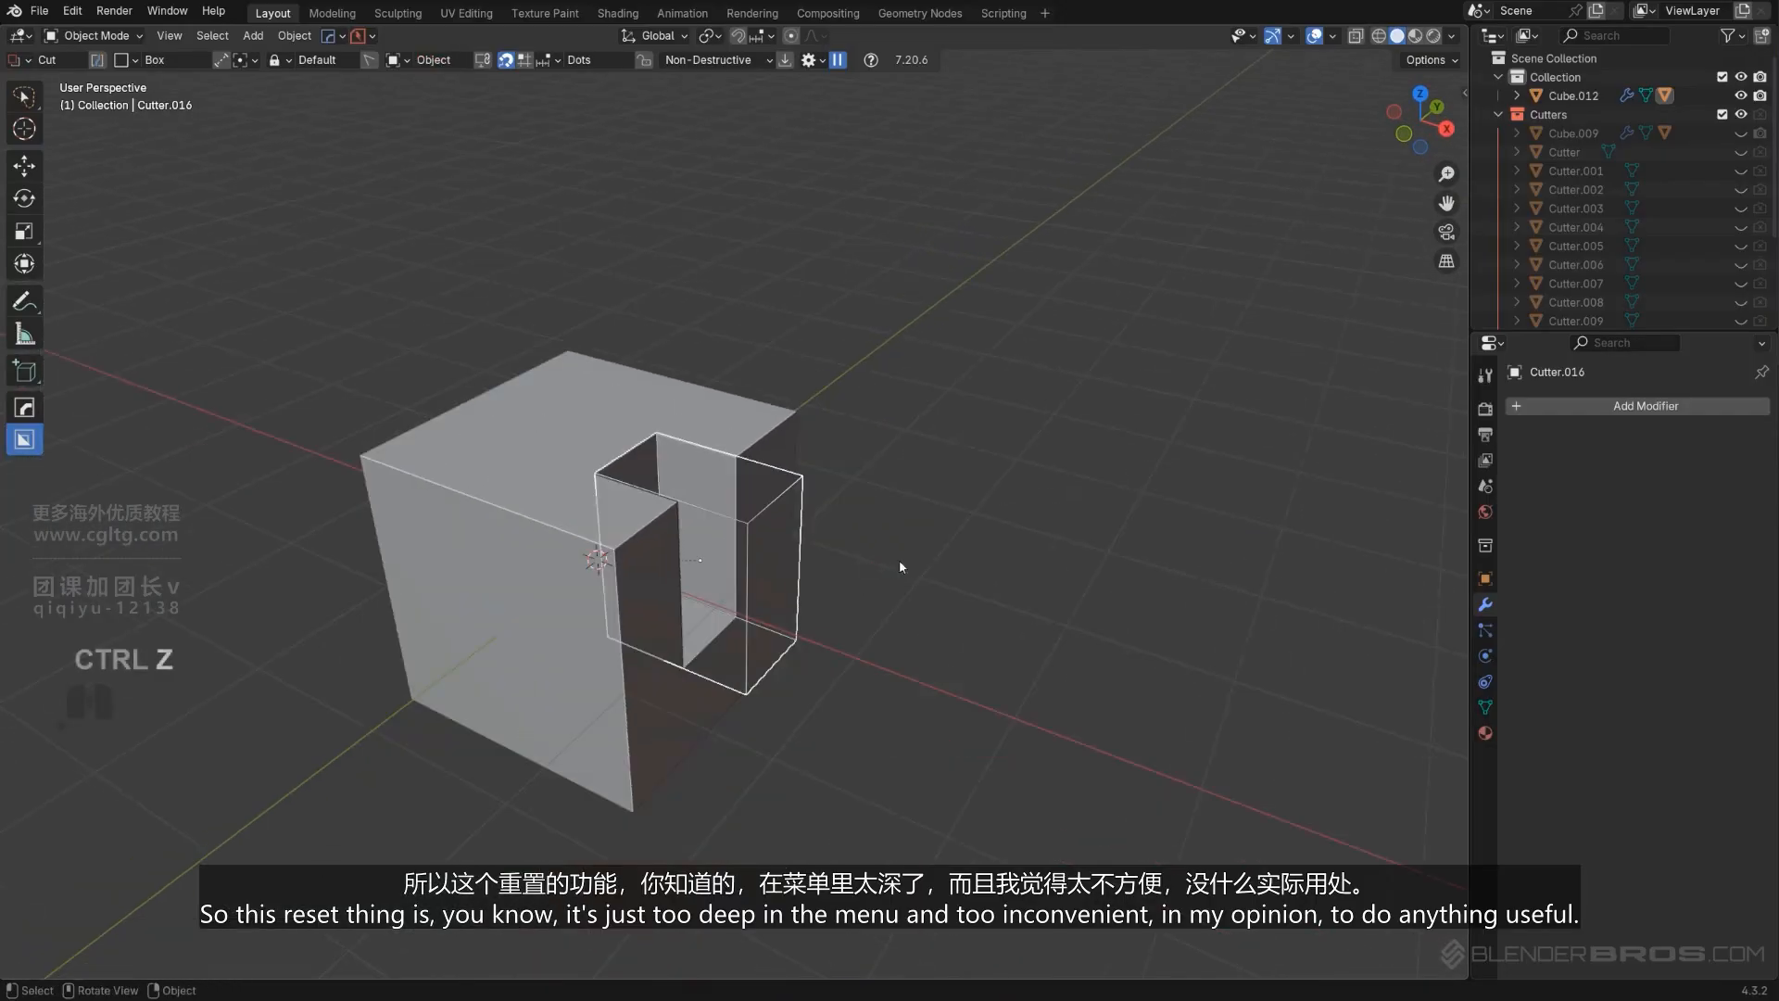
key("q")
mouse_move(978, 593)
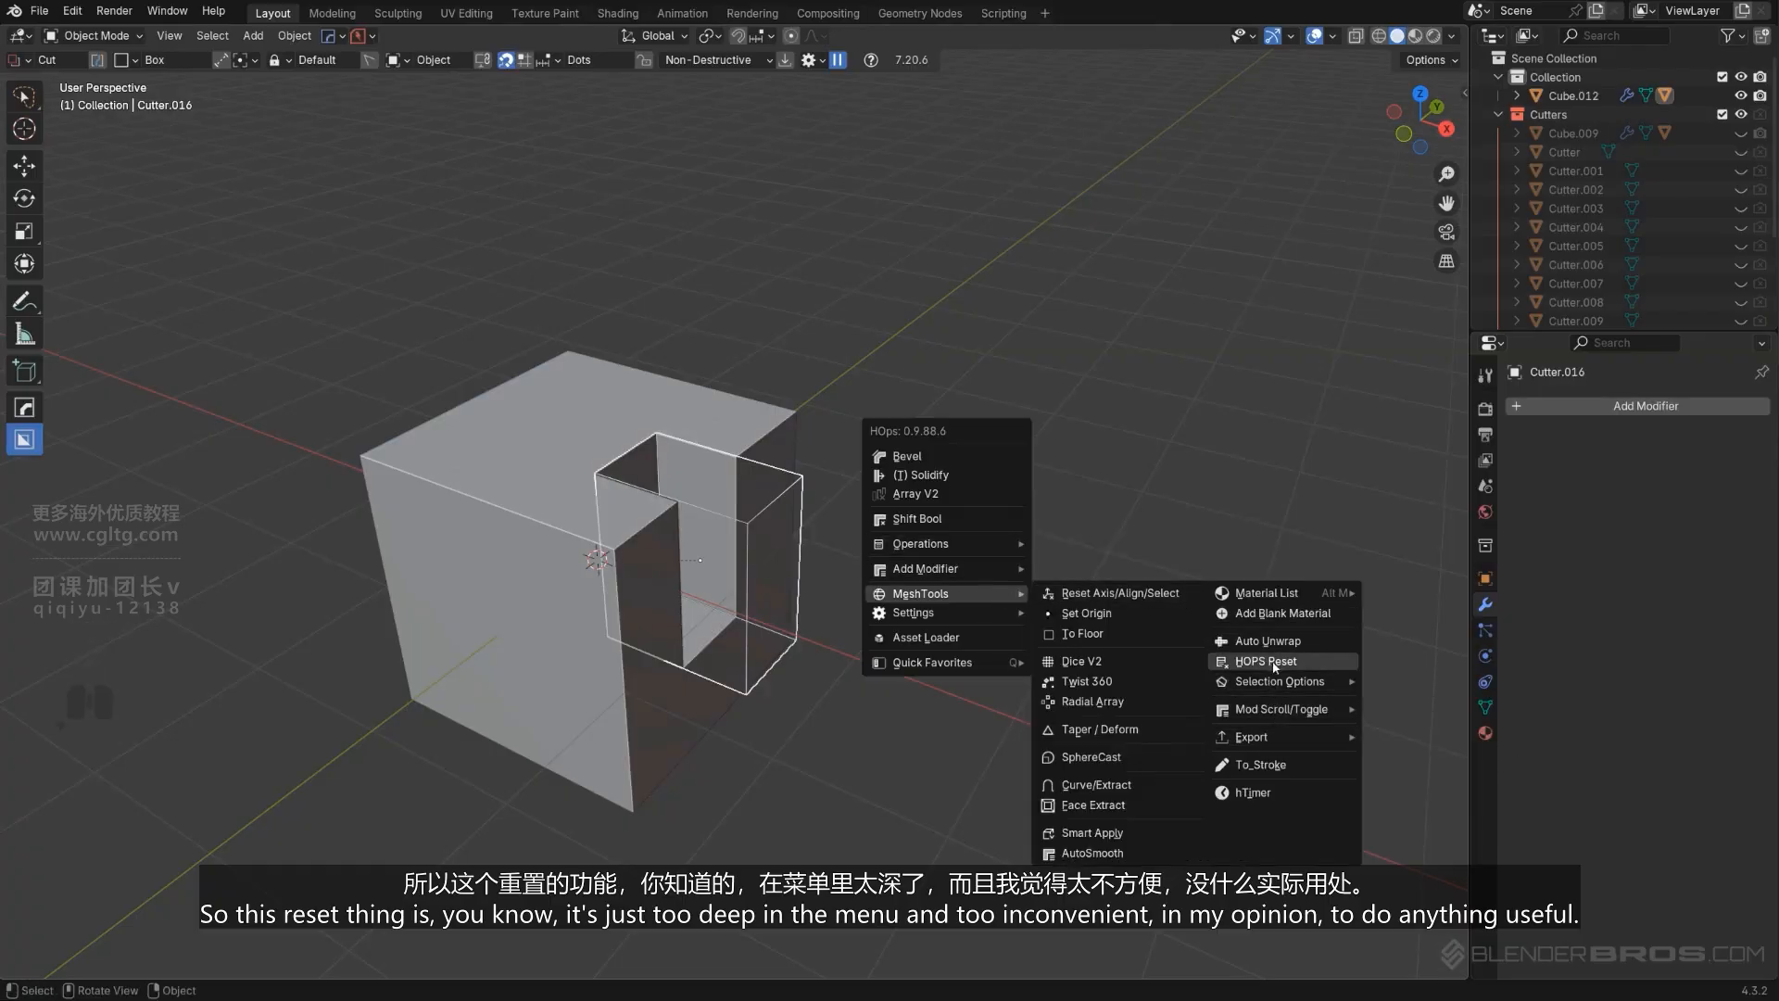
mouse_move(1286, 681)
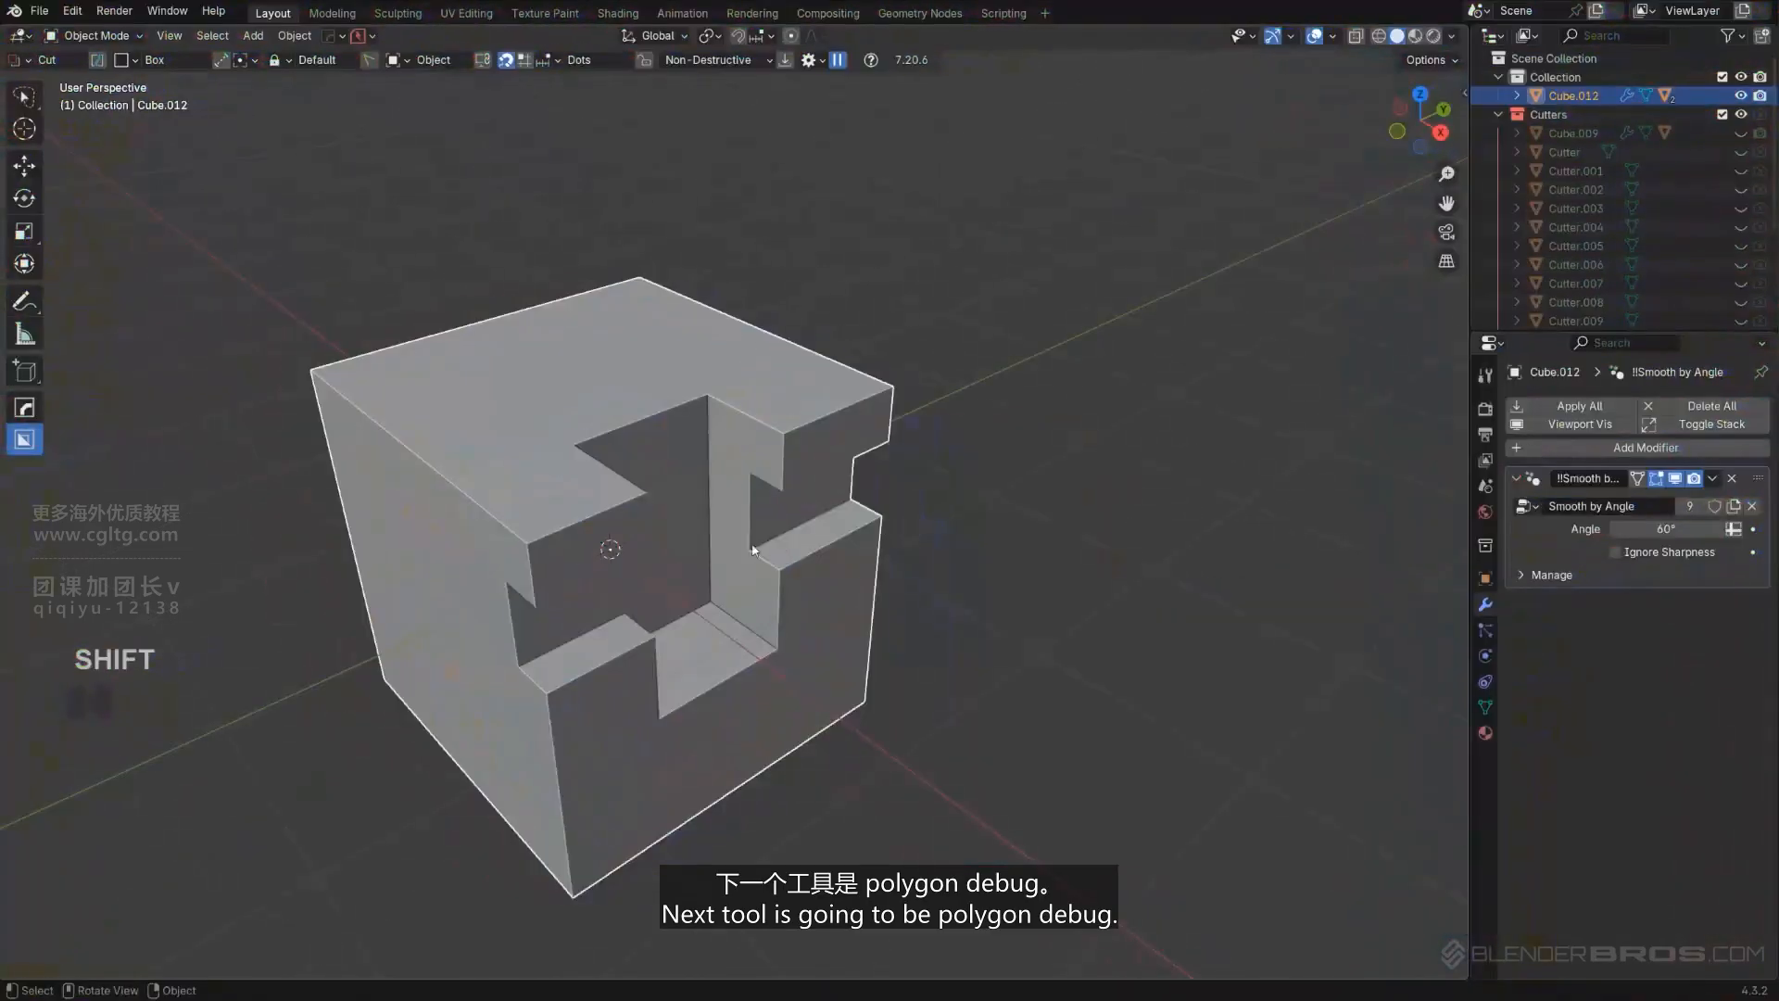
Turn on HardOps Polygon Debug for the cut cube to colour its faces by topology type.
middle_click_drag(752, 549, 653, 412)
key("Tab")
key("Tab")
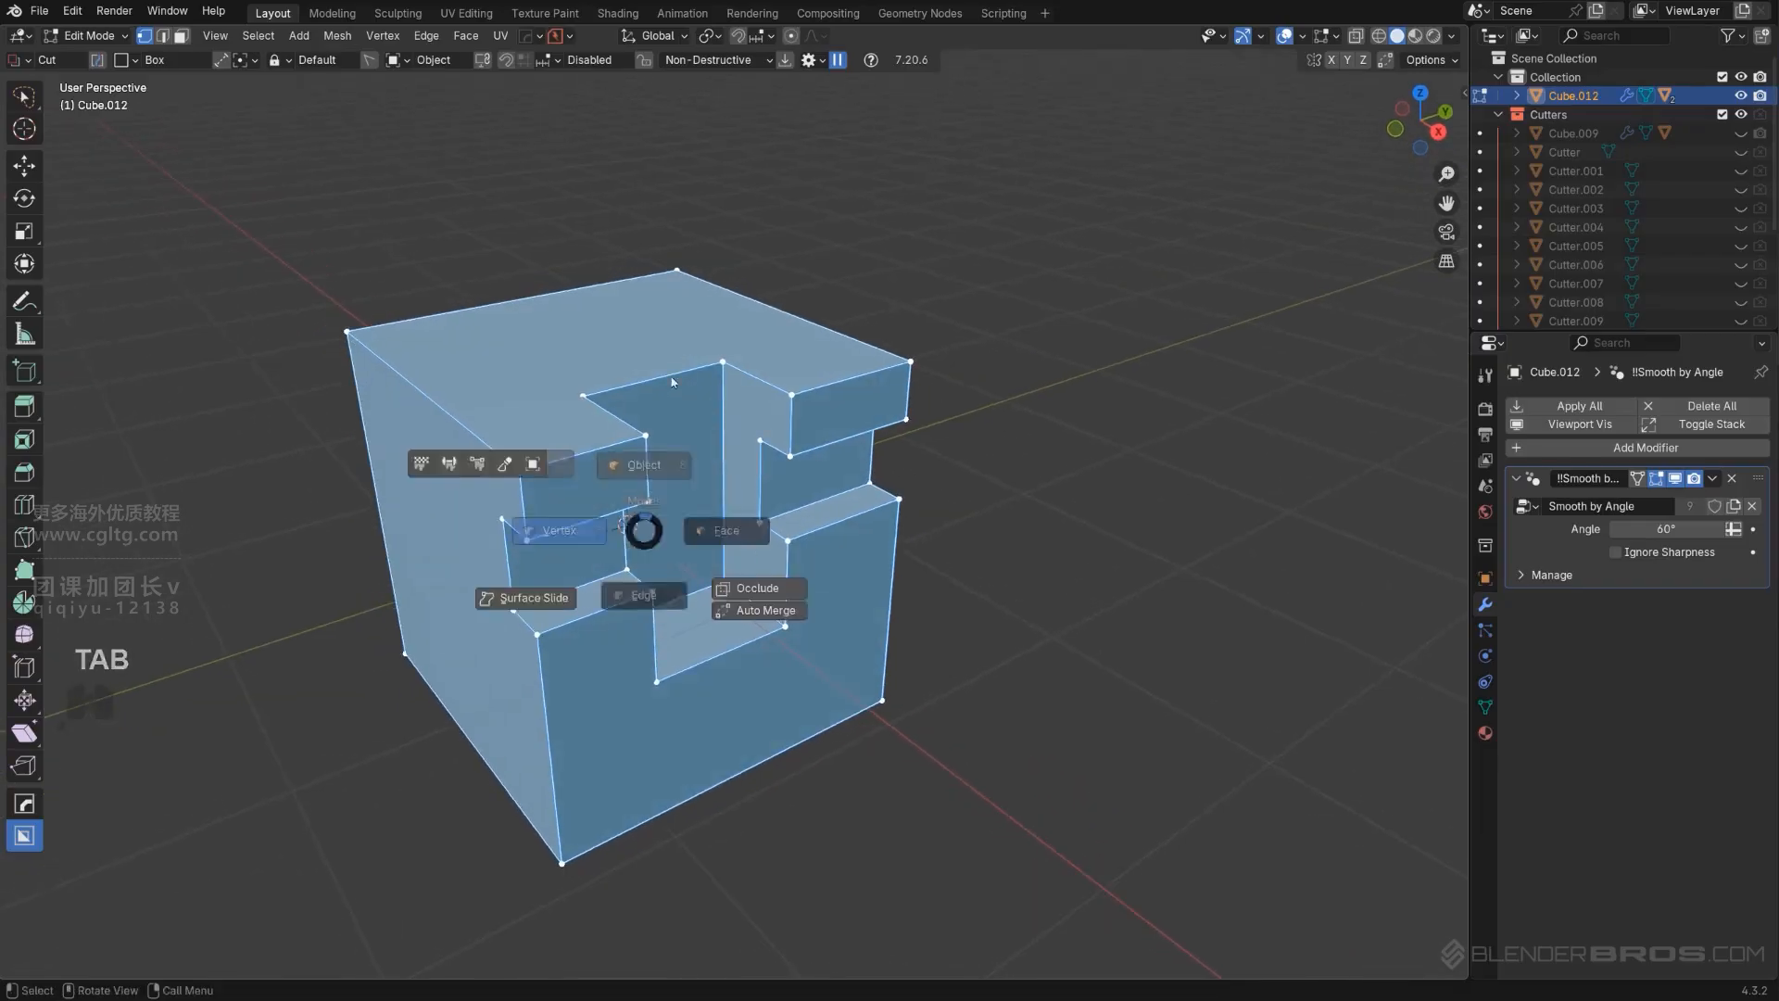
key("q")
mouse_move(725, 471)
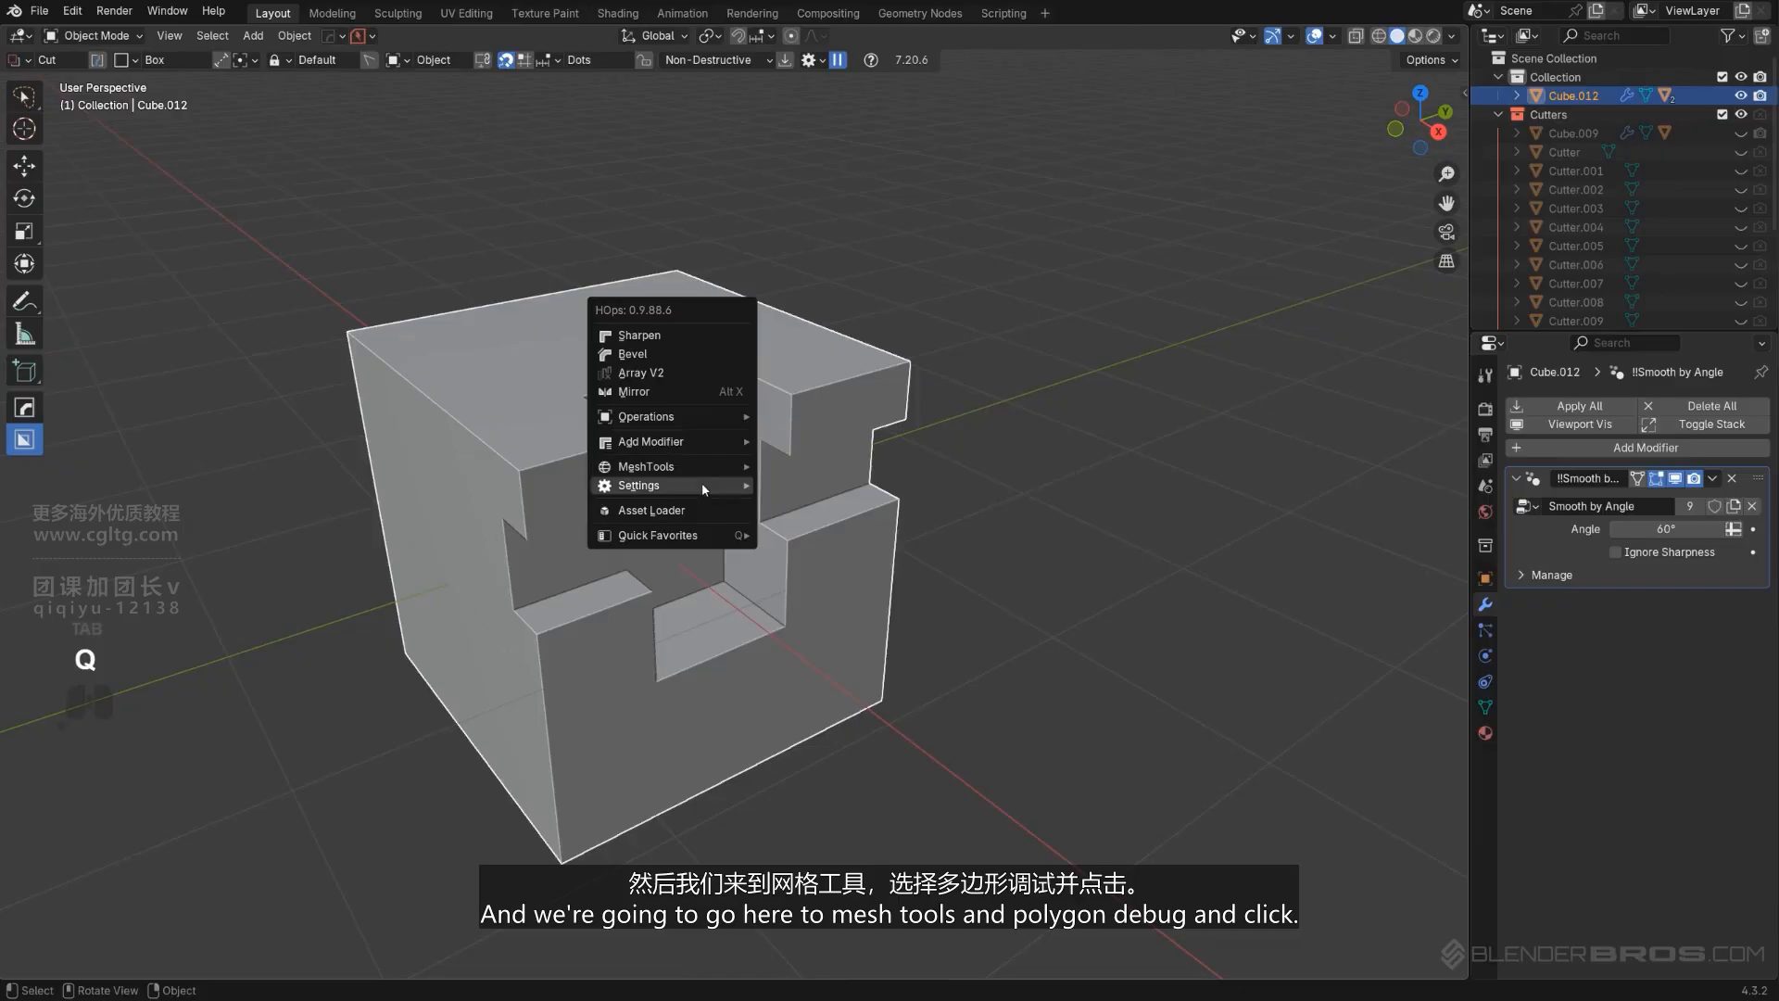
mouse_move(1019, 554)
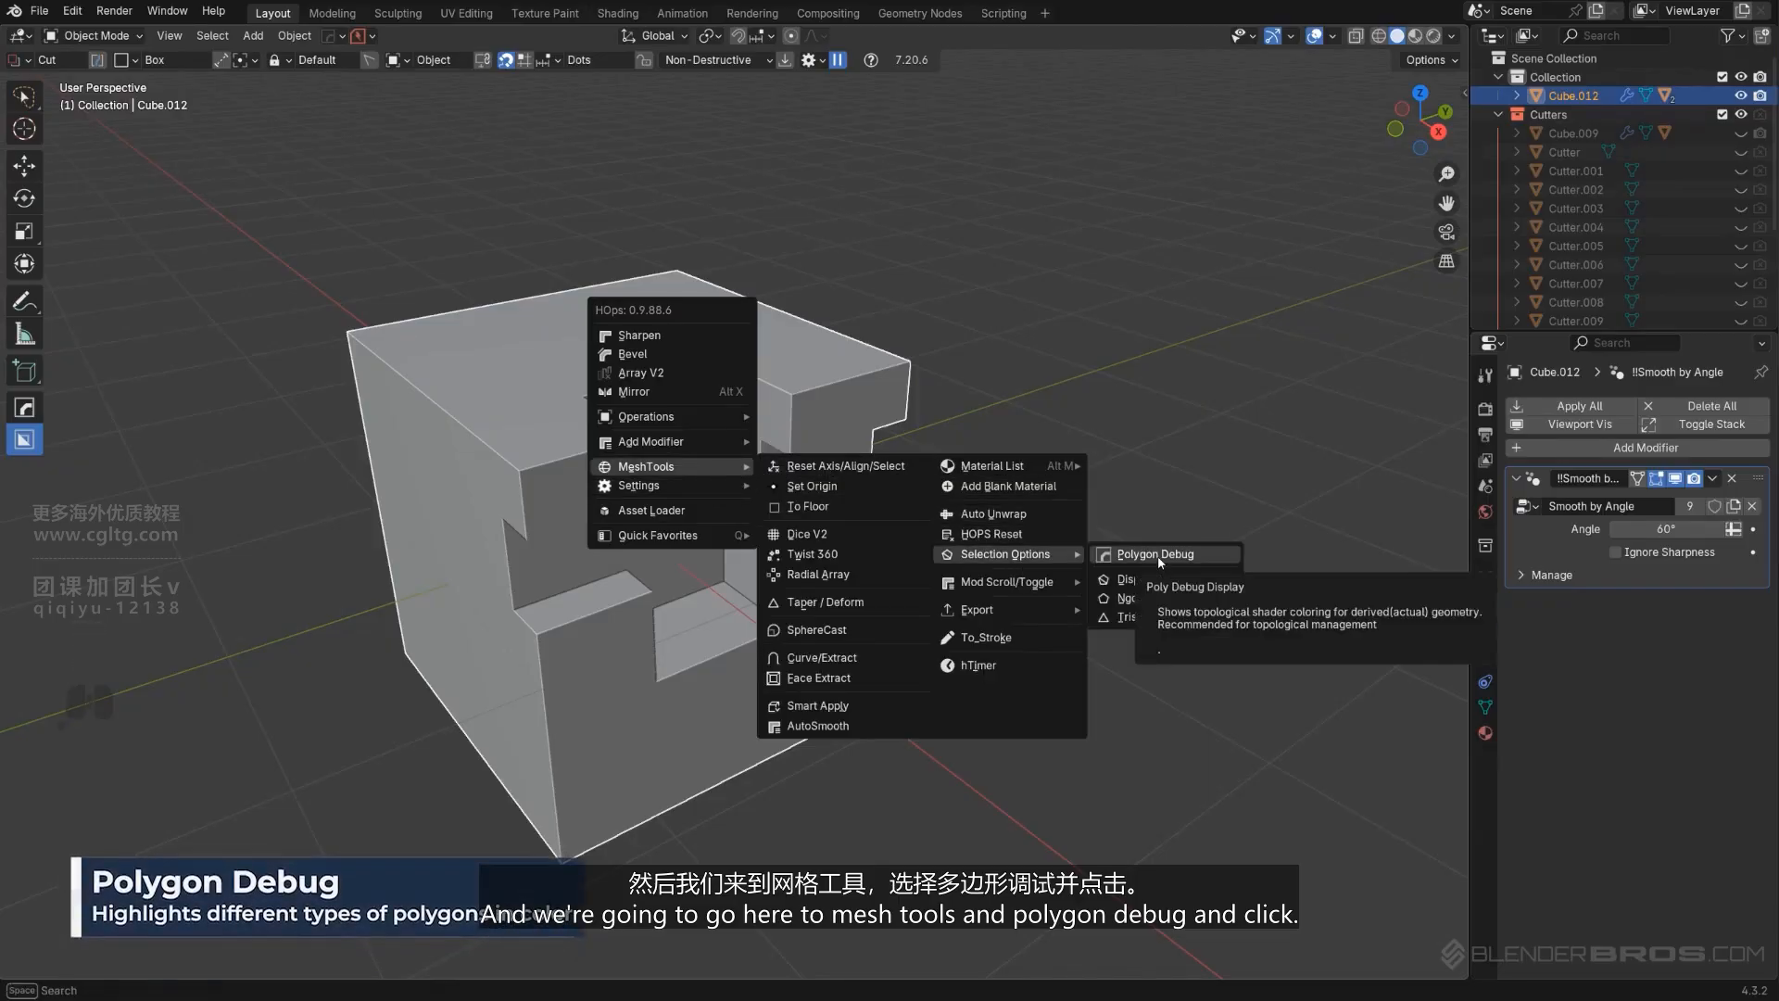
left_click(1157, 554)
Try splitting the cube's plain square side into two triangles by connecting its opposite corner vertices.
middle_click_drag(751, 576, 947, 609, "shift")
key("Tab")
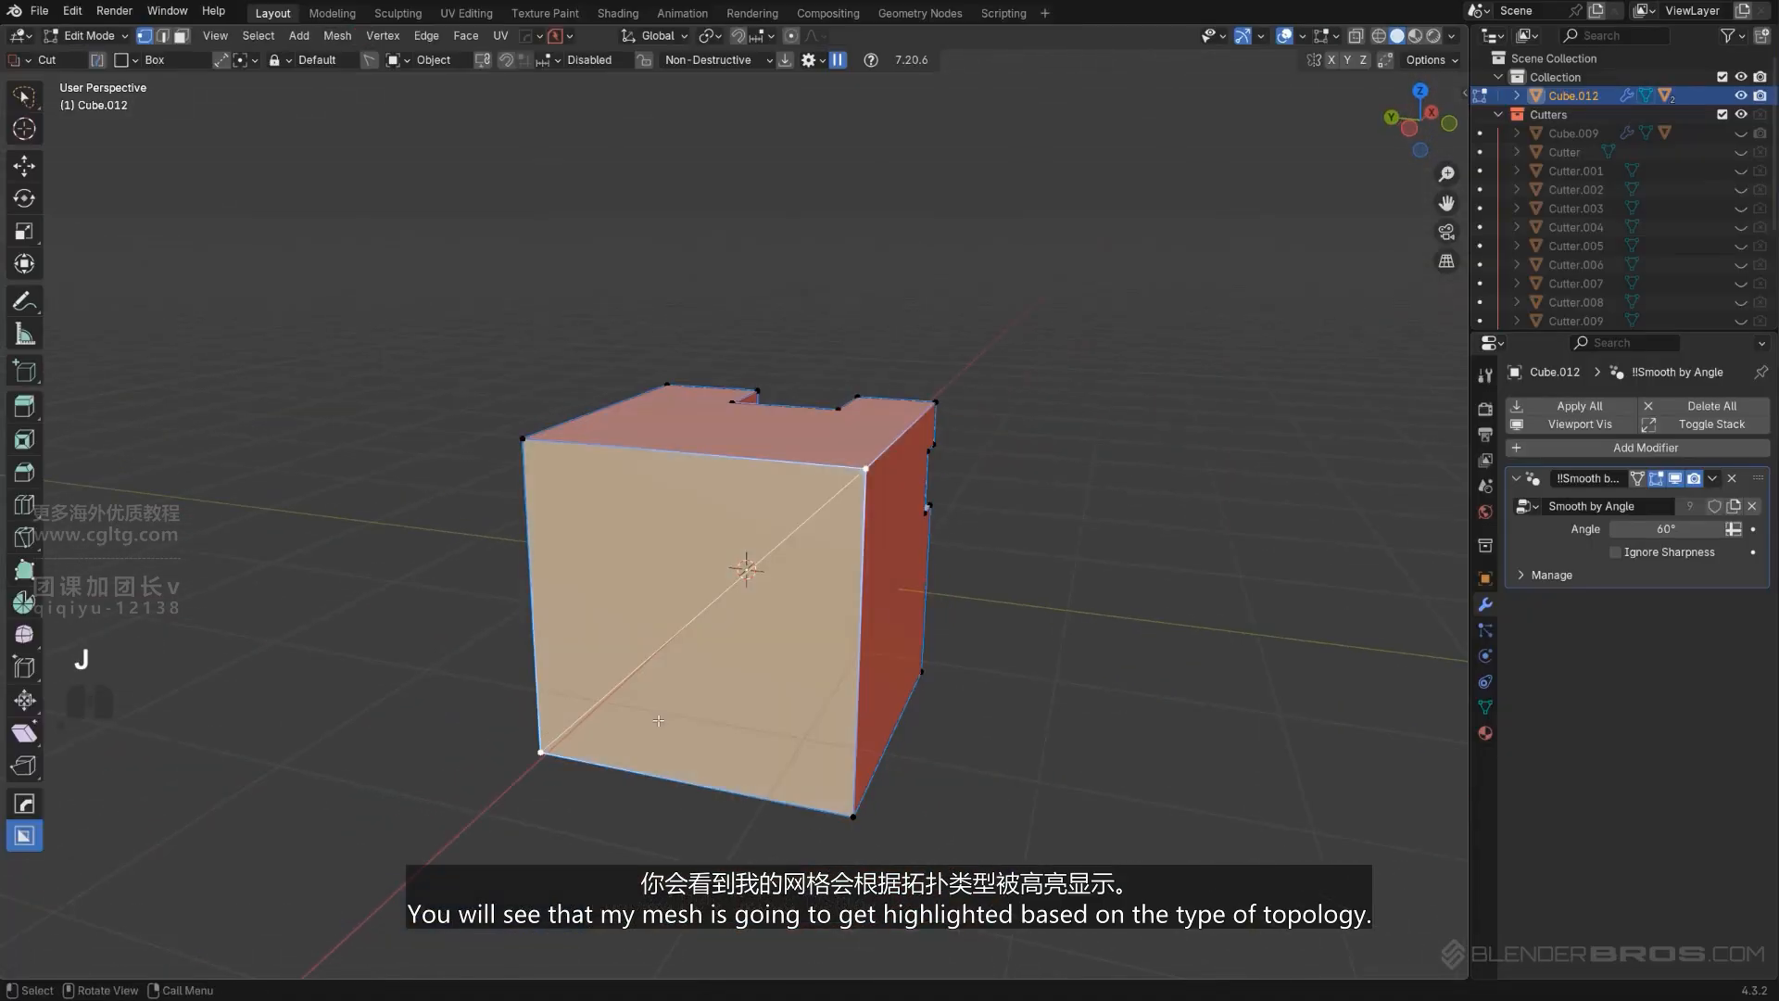
middle_click_drag(602, 724, 708, 643)
key("Tab")
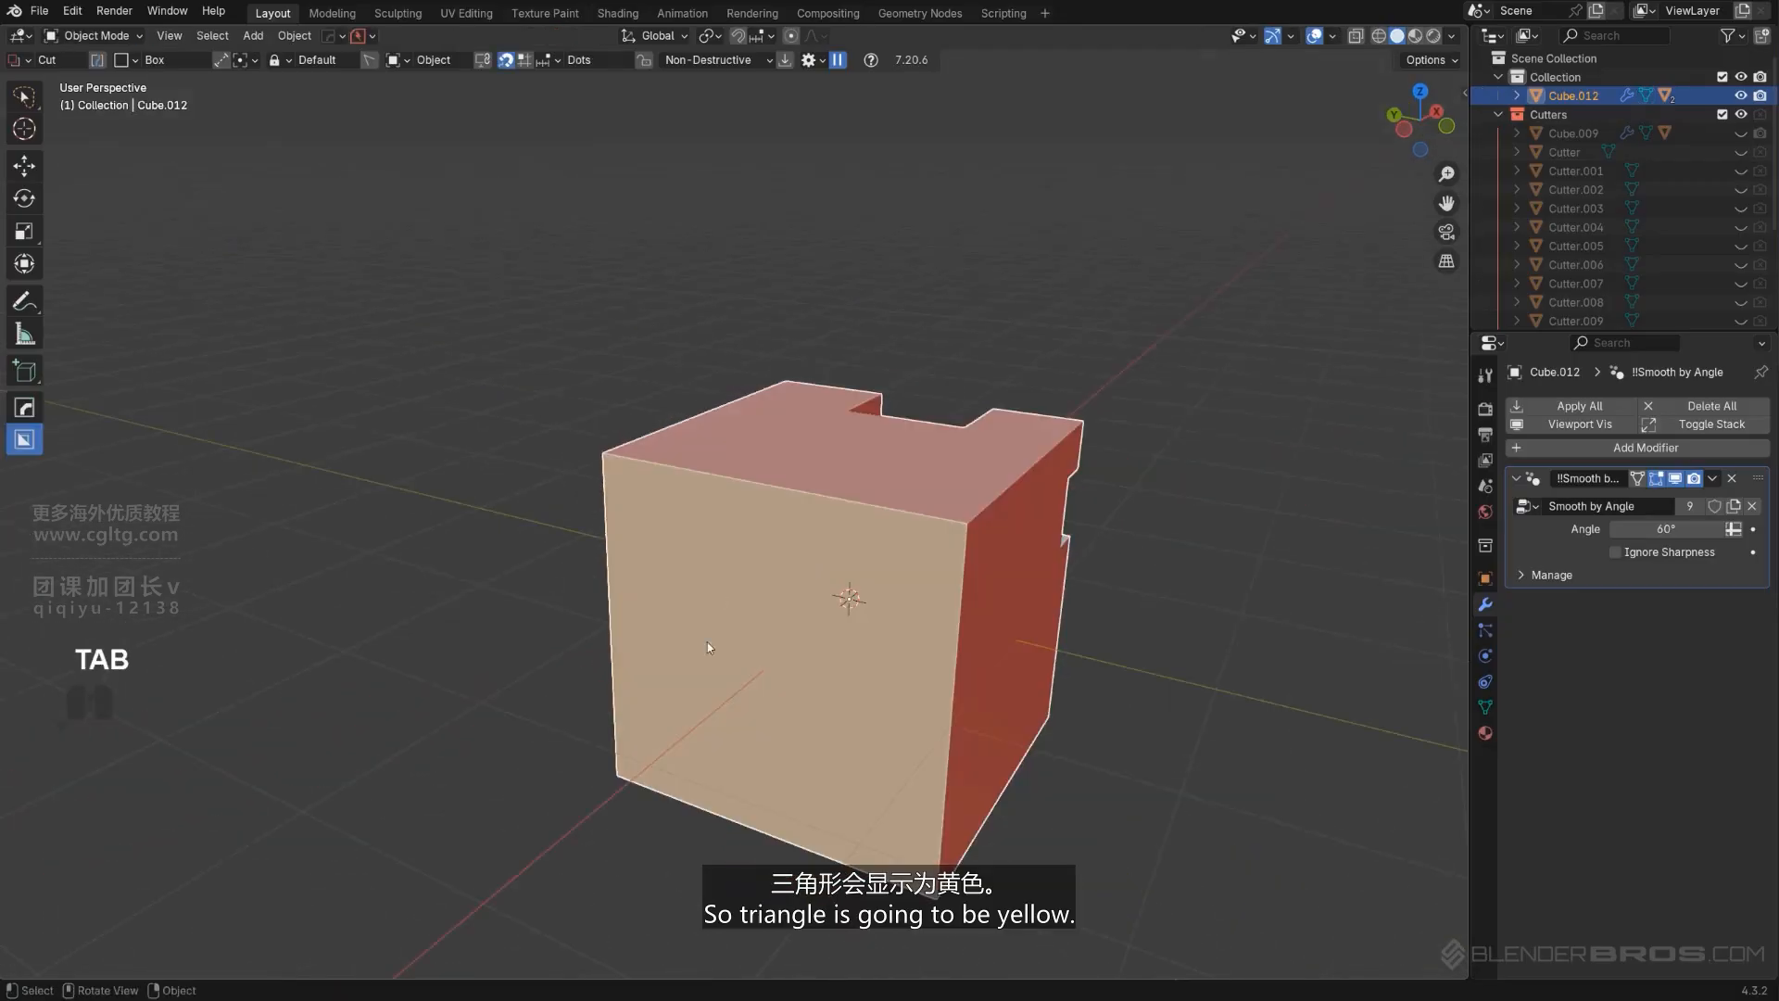
Split the notched front n-gon by connecting both lower notch vertices to the cube's nearest bottom corners.
middle_click_drag(893, 541, 651, 711)
key("d")
key("Tab")
key("1")
key("j")
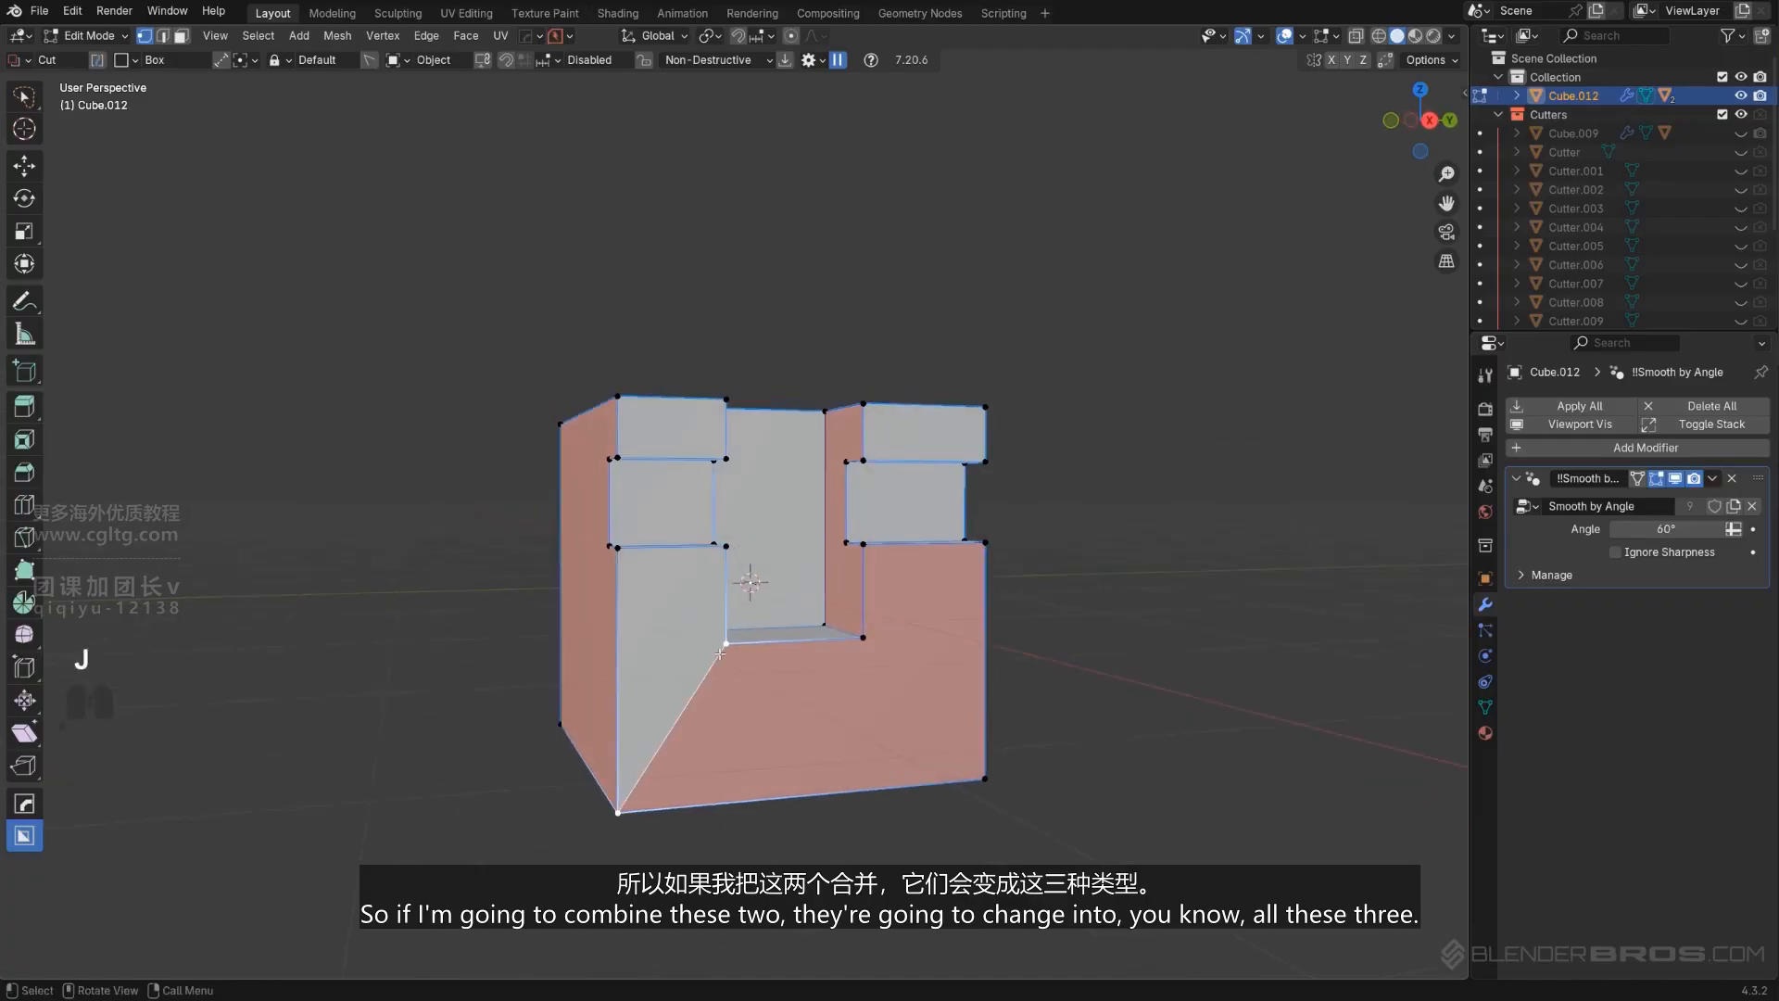
left_click(862, 639)
left_click(985, 779, "shift")
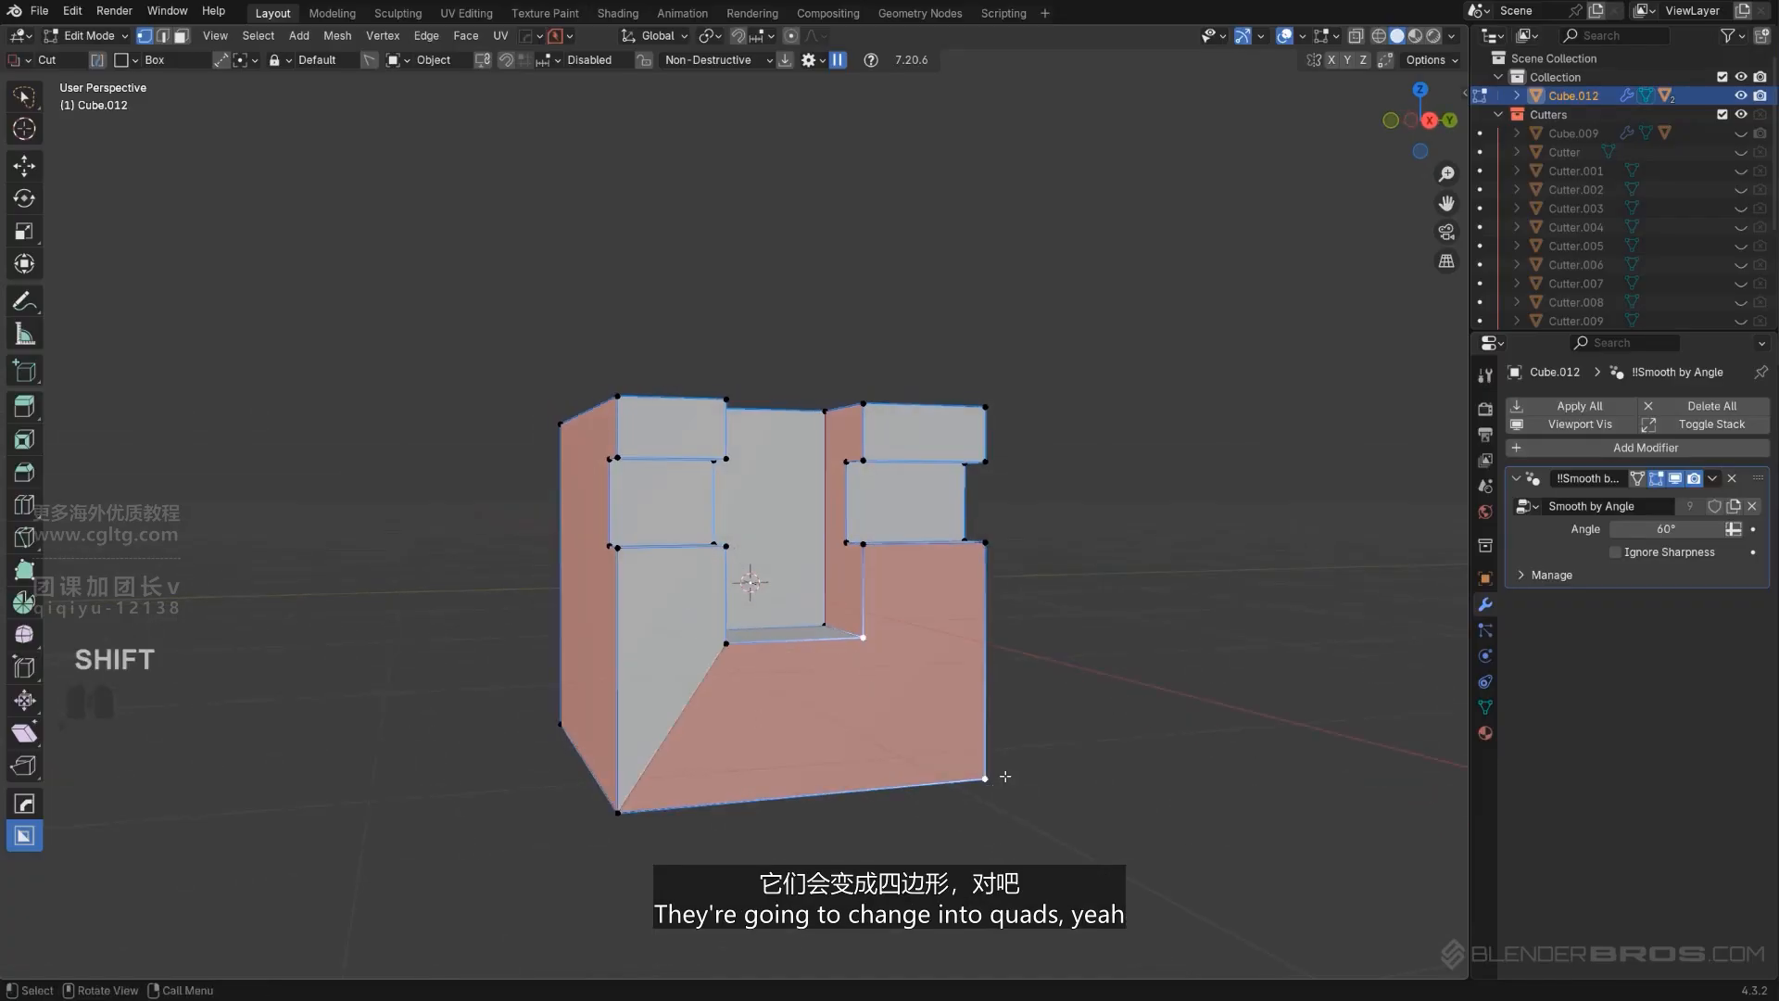
key("j")
middle_click_drag(875, 735, 947, 796)
key("ctrl+Tab")
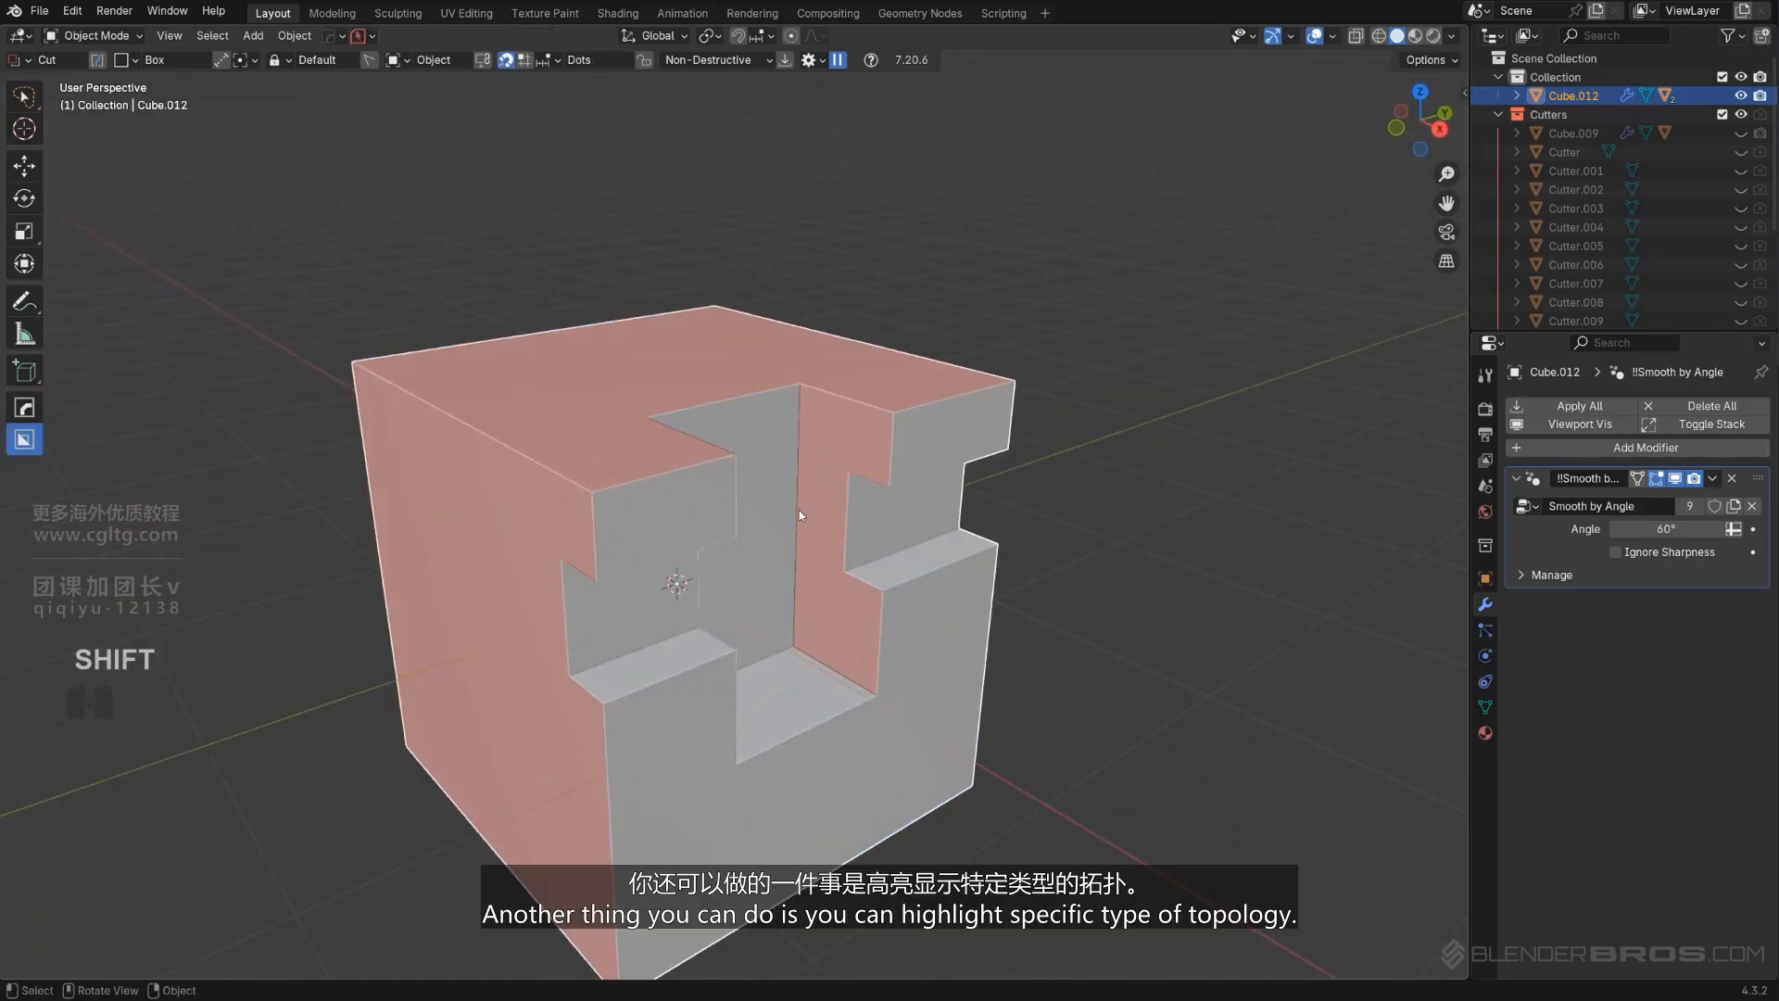
Colour the cube's n-gons, triangles and quads with Display Ngons/Tris and inspect the mesh in Edit Mode.
key("q")
mouse_move(801, 511)
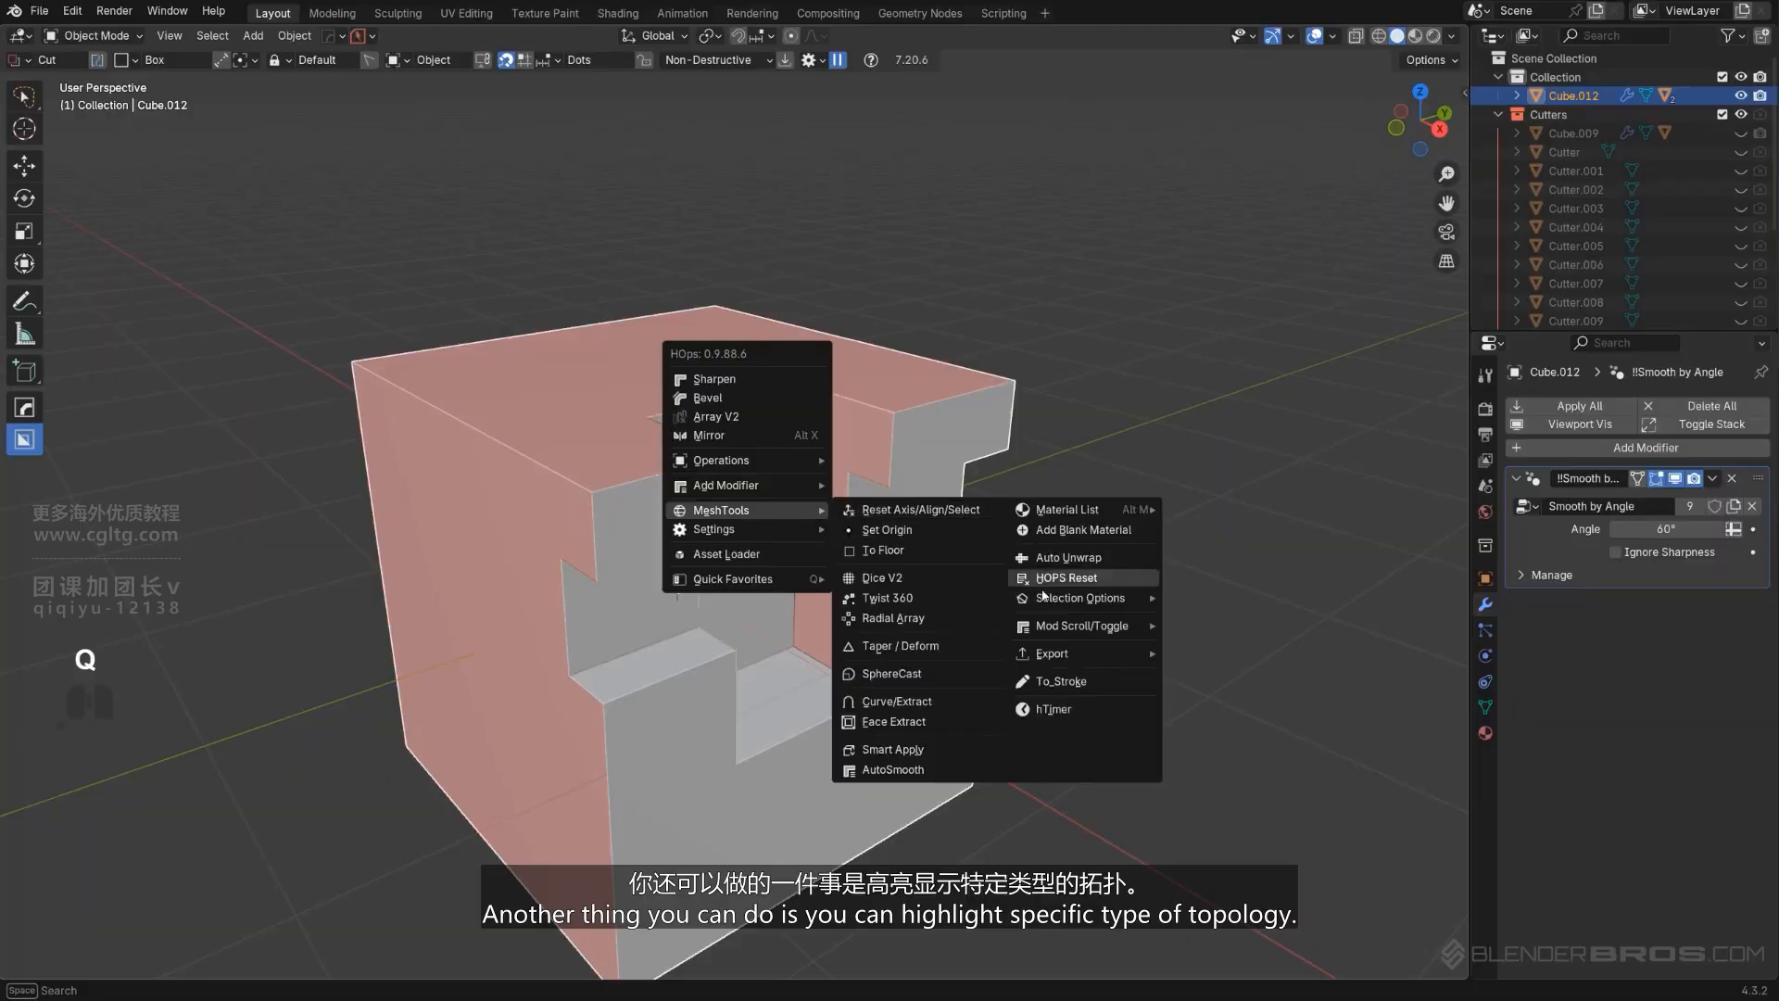
mouse_move(1084, 597)
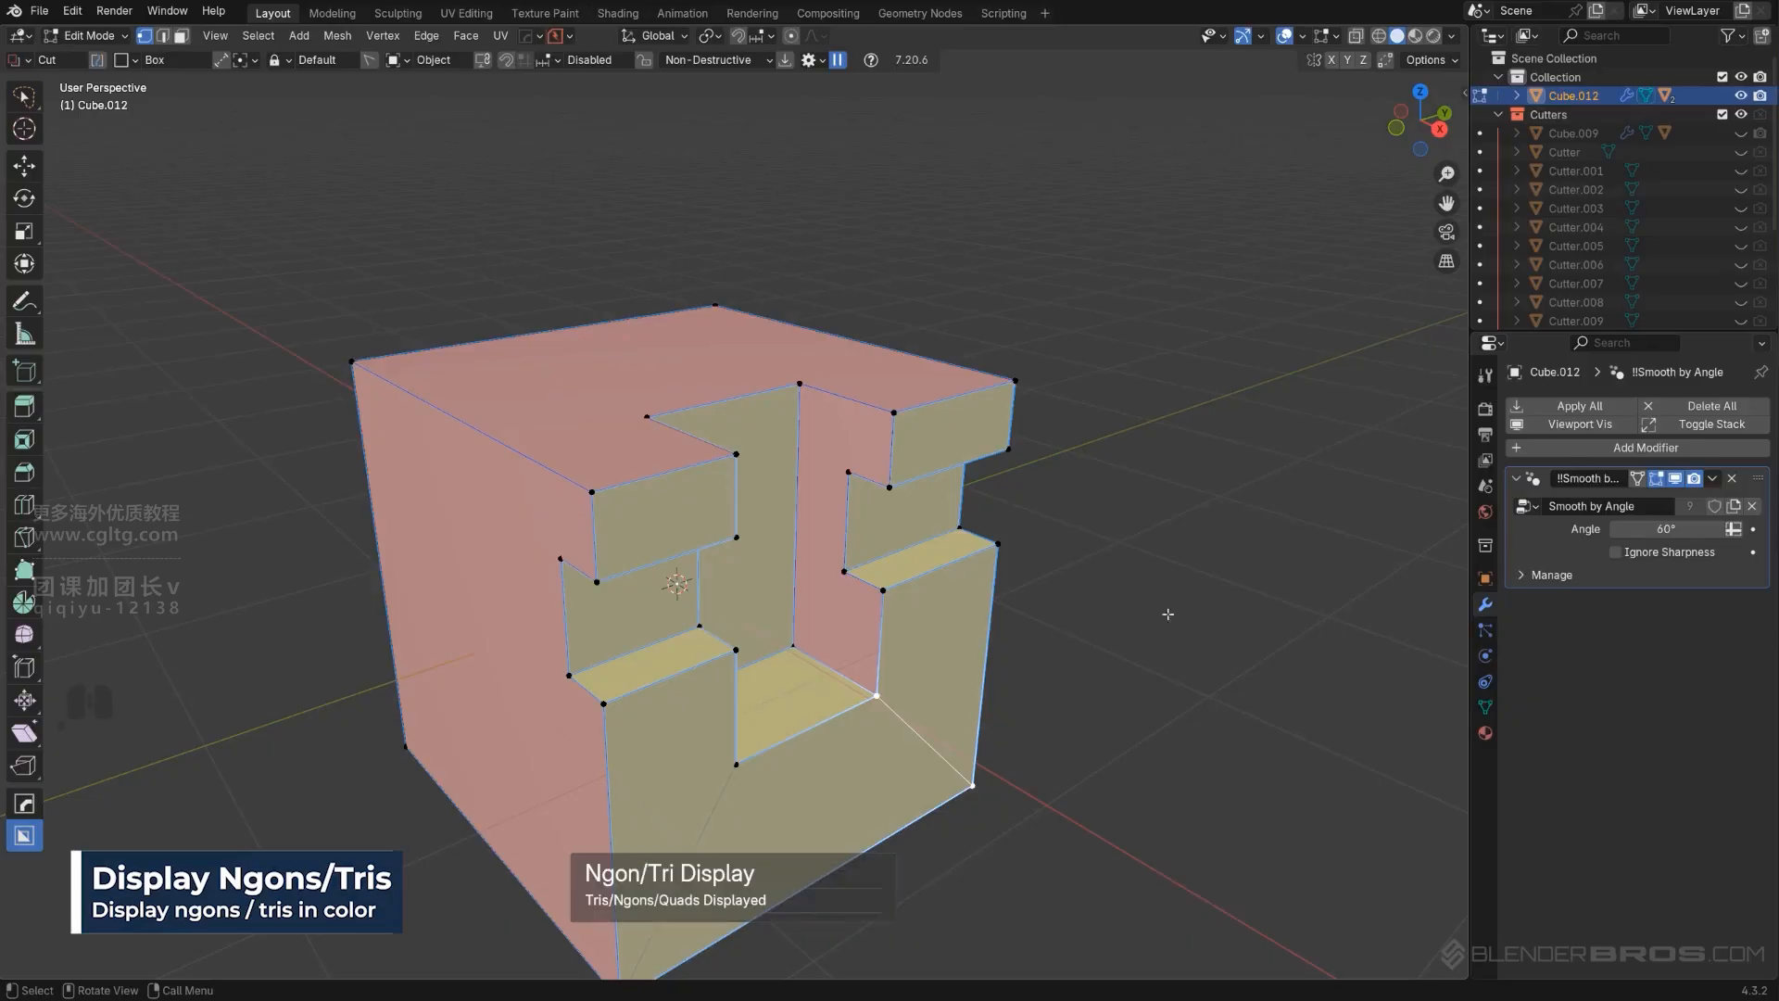
middle_click_drag(1164, 612, 819, 577)
Delete the cut cube and add a new 2 m cube in its place.
key("ctrl+z")
key("x")
left_click(720, 519)
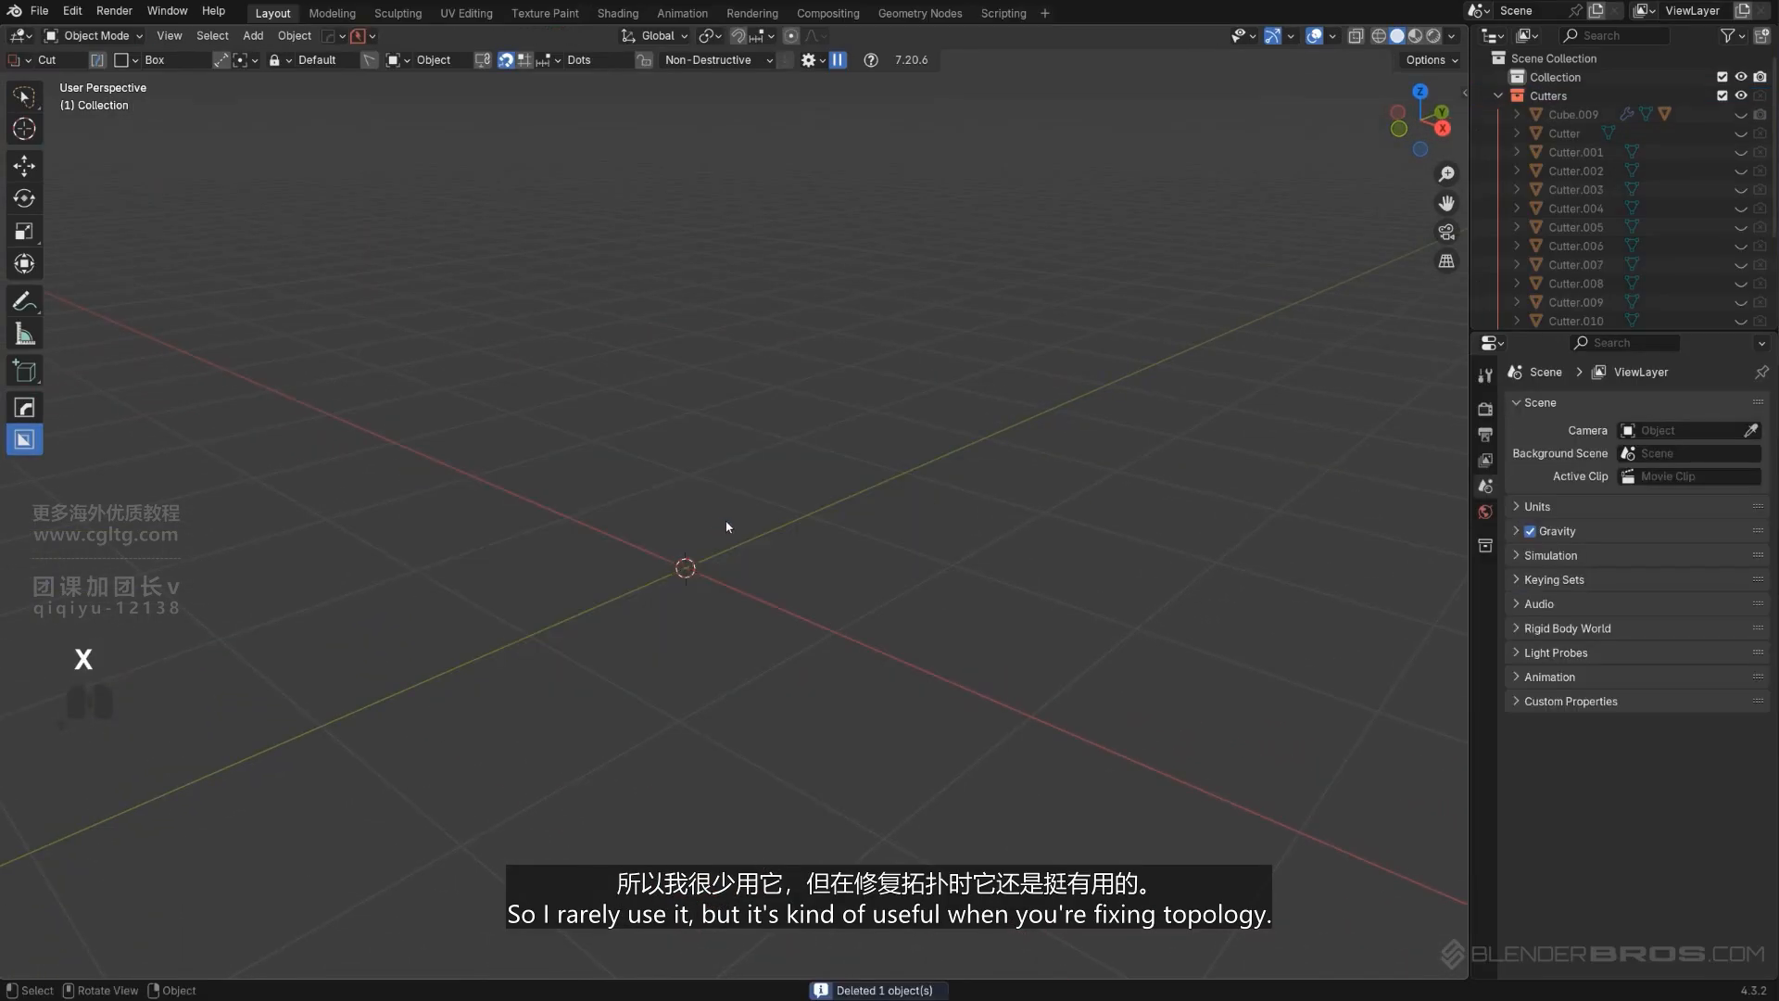
key("shift+a")
mouse_move(733, 527)
left_click(826, 564)
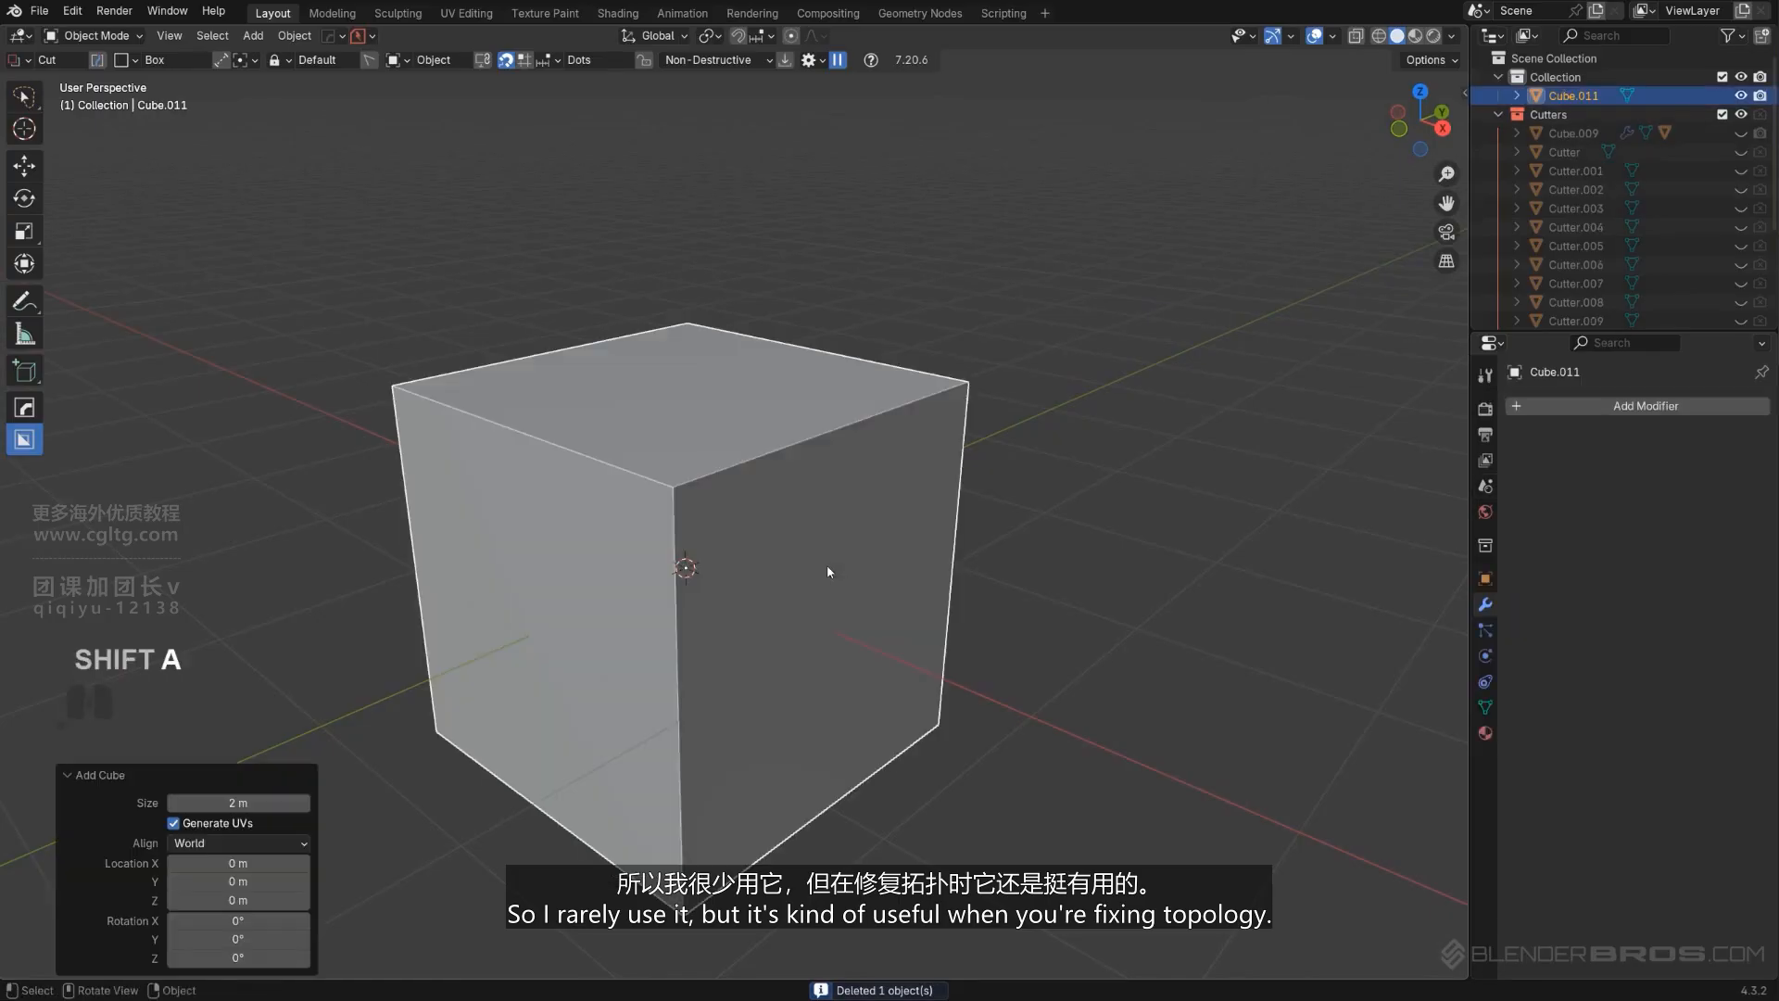
middle_click_drag(759, 517, 741, 527)
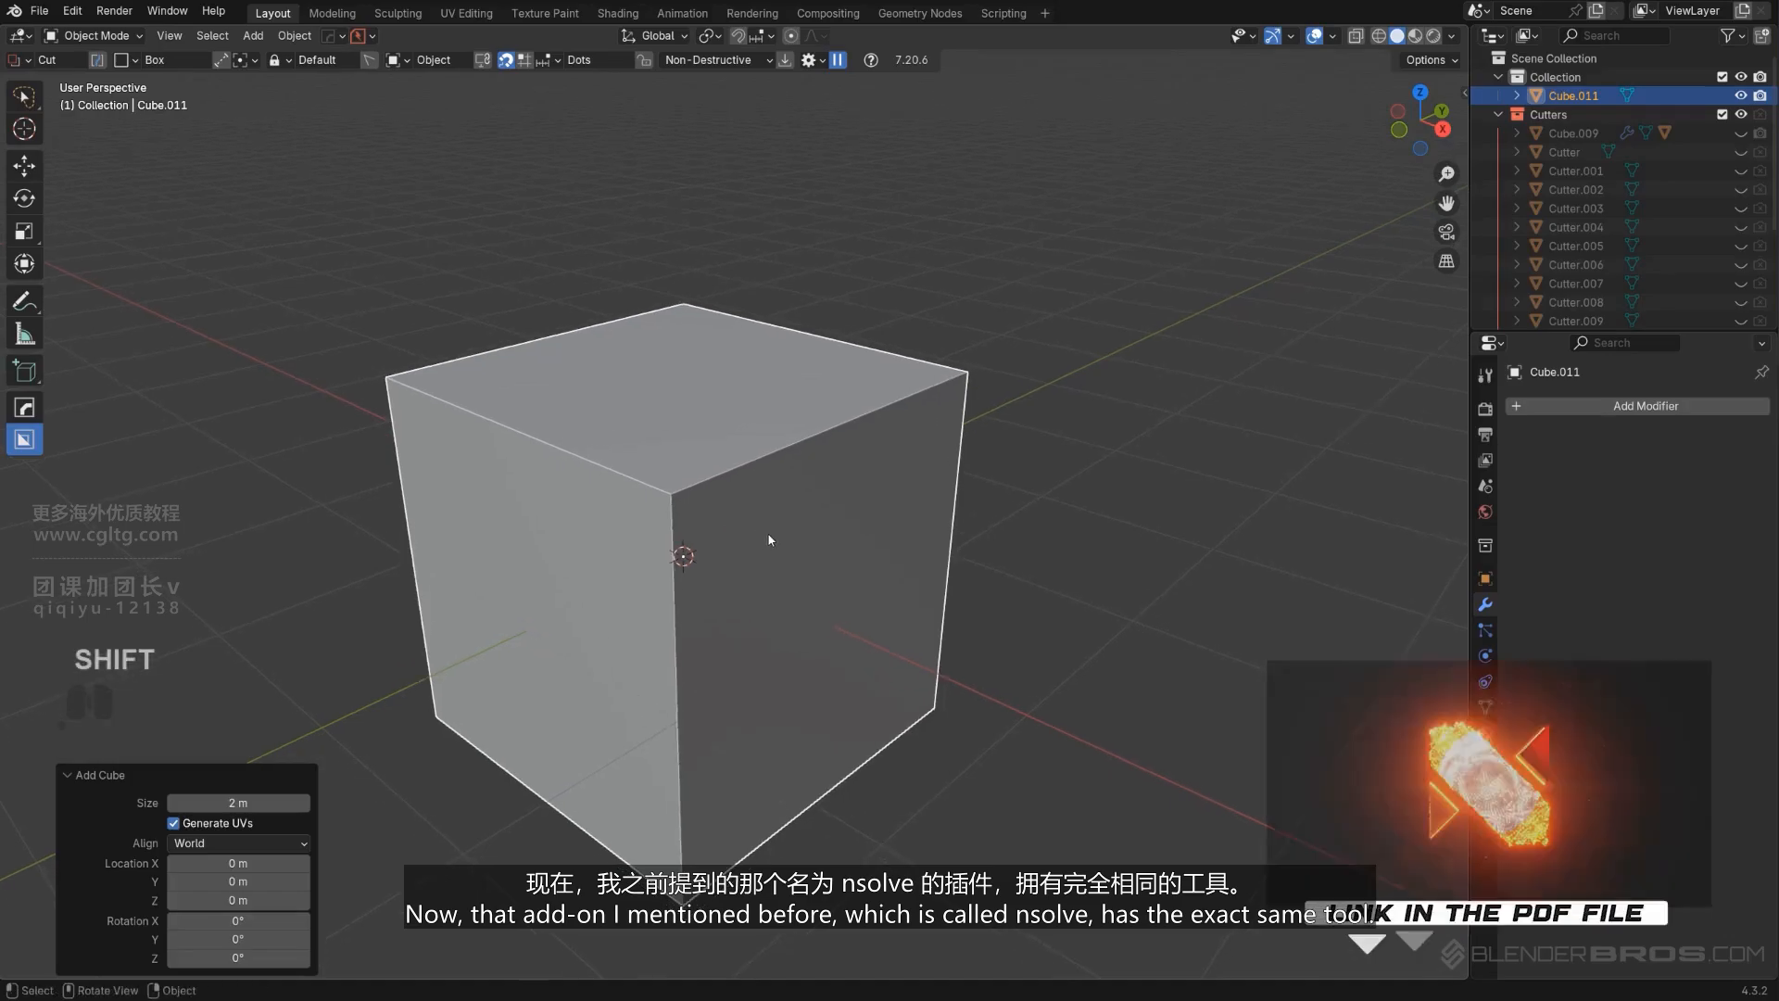
key("shift+q")
mouse_move(769, 536)
mouse_move(1058, 656)
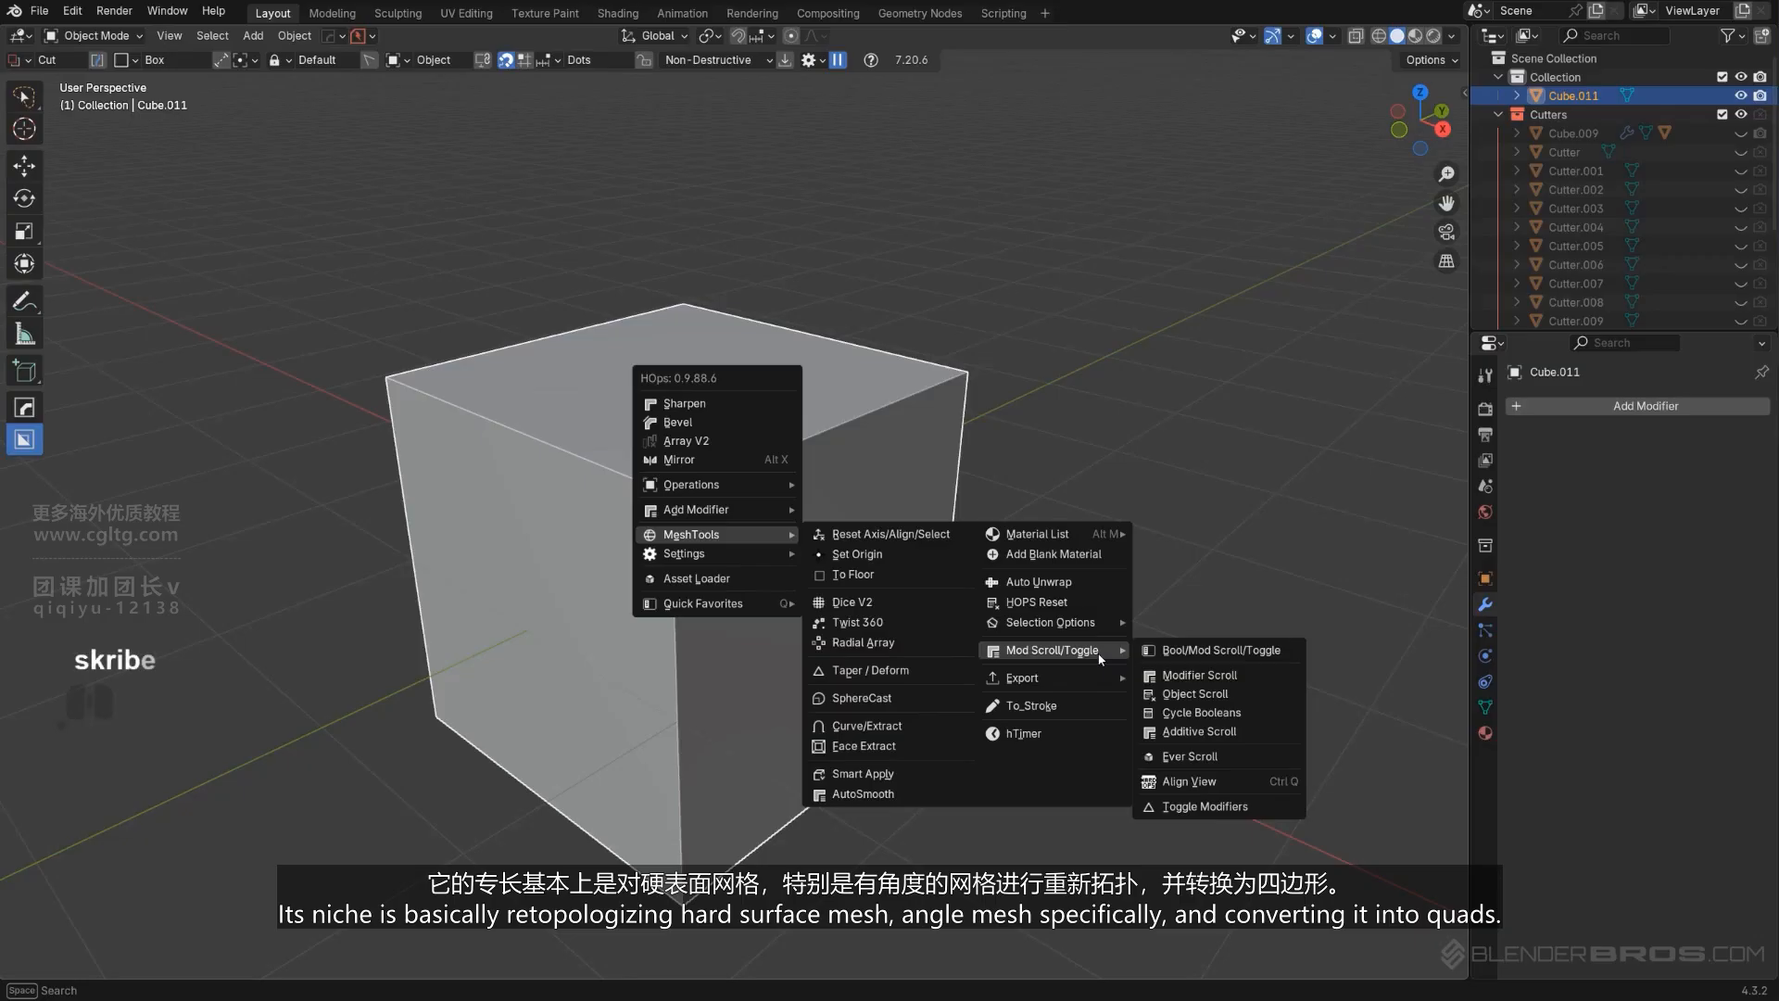
middle_click_drag(1101, 658, 731, 449)
key("q")
mouse_move(731, 449)
mouse_move(1032, 570)
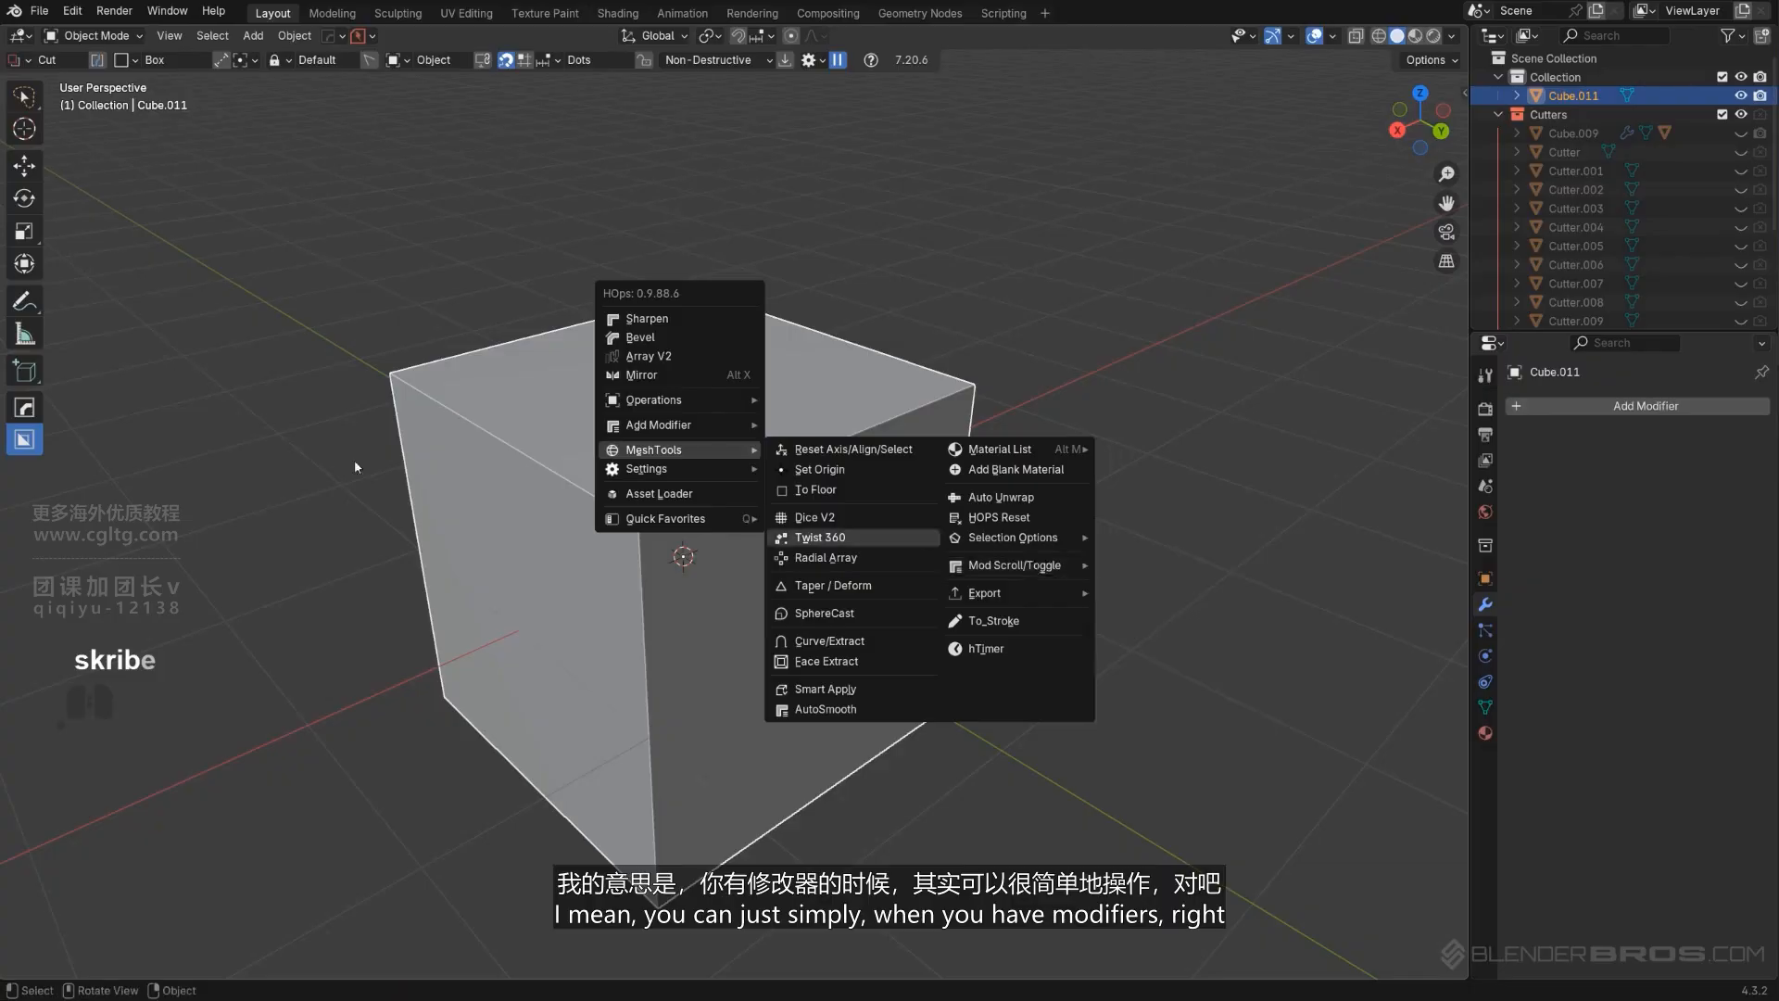
Cut a large box notch about 1.17 deep into the cube's front, and a narrow horizontal box slot about 2.02 deep across it.
mouse_move(767, 364)
left_mouse_down()
mouse_move(854, 557)
mouse_move(840, 566)
left_mouse_up()
left_click(822, 788)
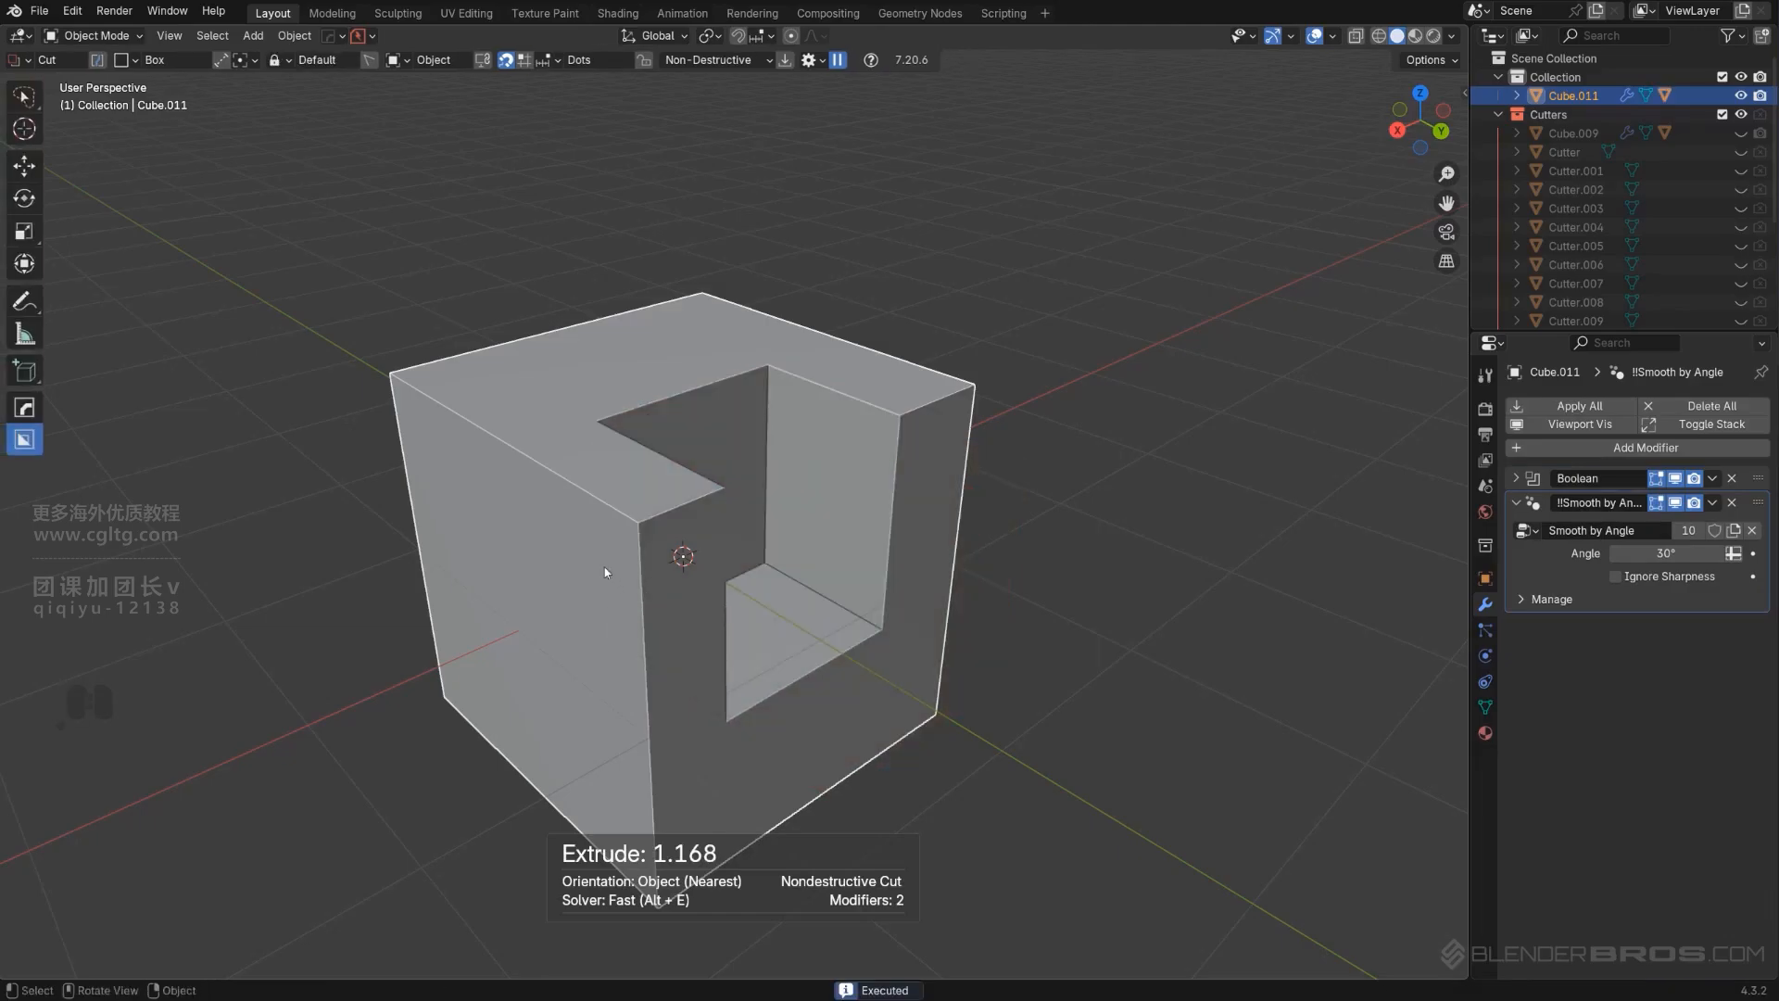
left_click_drag(596, 548, 686, 669)
left_click(1077, 584)
Bevel the notched cube's edges with a width of 0.040, and add a Weighted Normal modifier through Sharpen.
key("q")
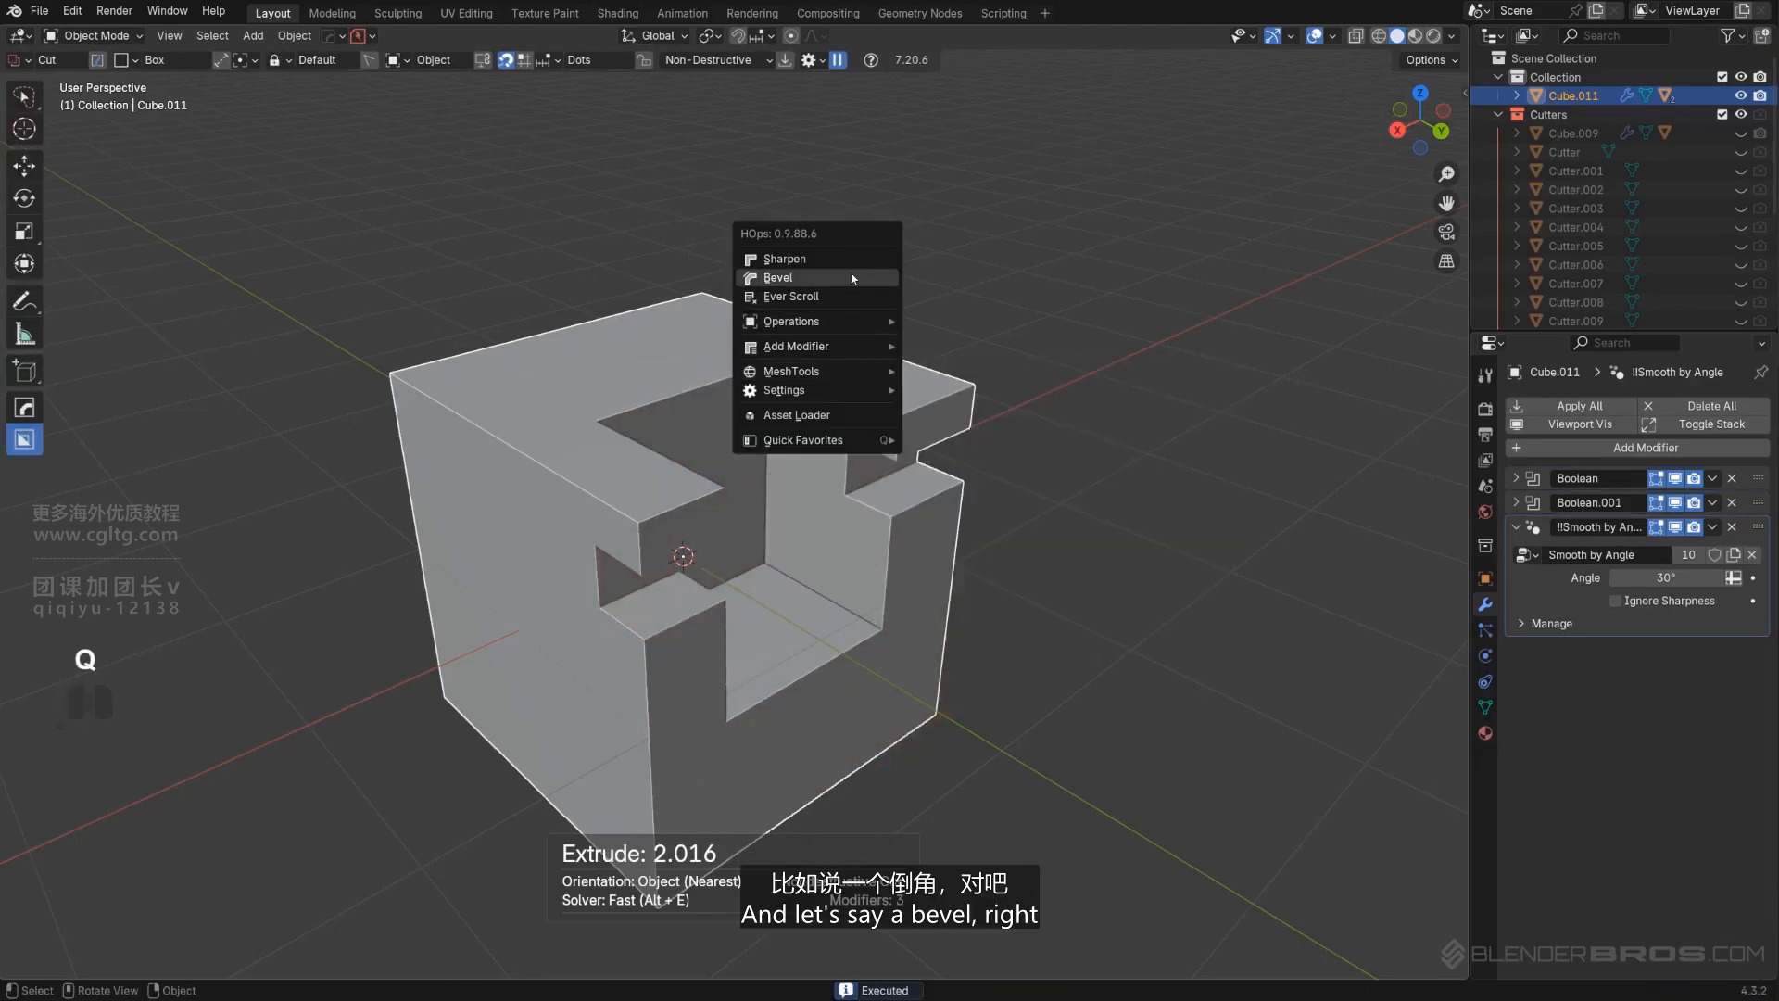
left_click(846, 276)
key("1")
left_click(842, 275)
scroll(842, 315, "down", 2)
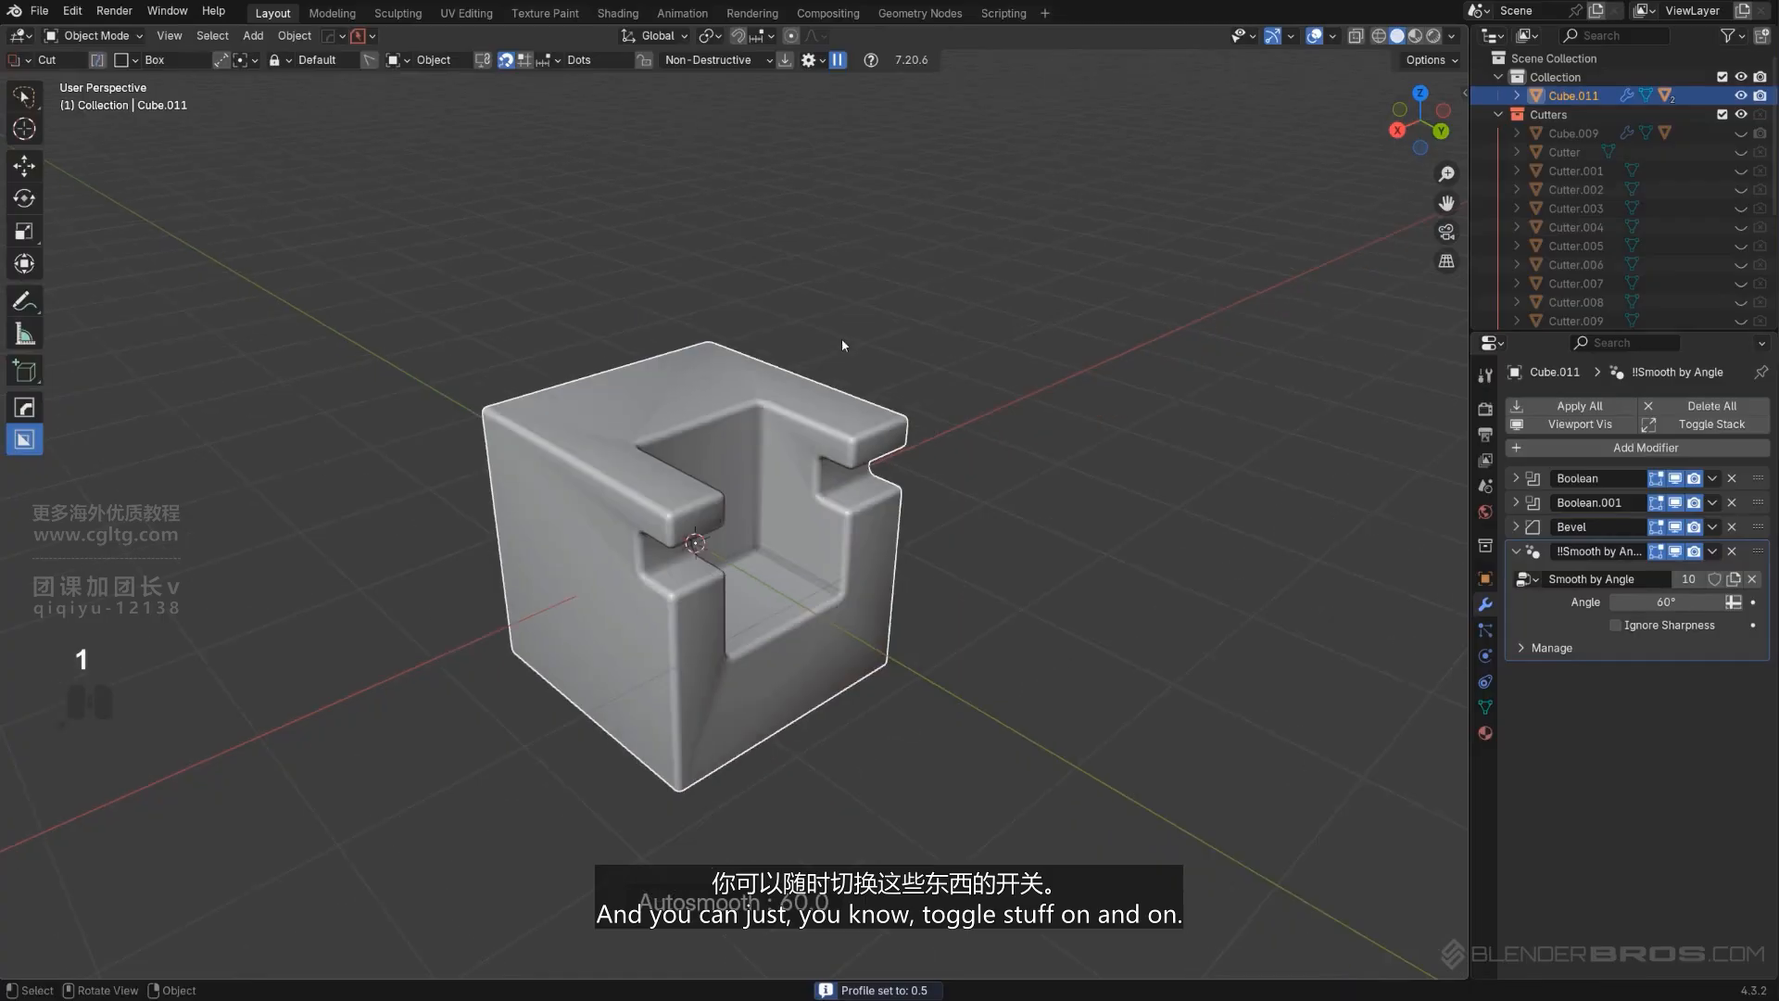
key("q")
left_click(808, 369, "alt")
Run Bool/Mod Scroll on the beveled cube to examine its boolean cutters and modifier list.
key("q")
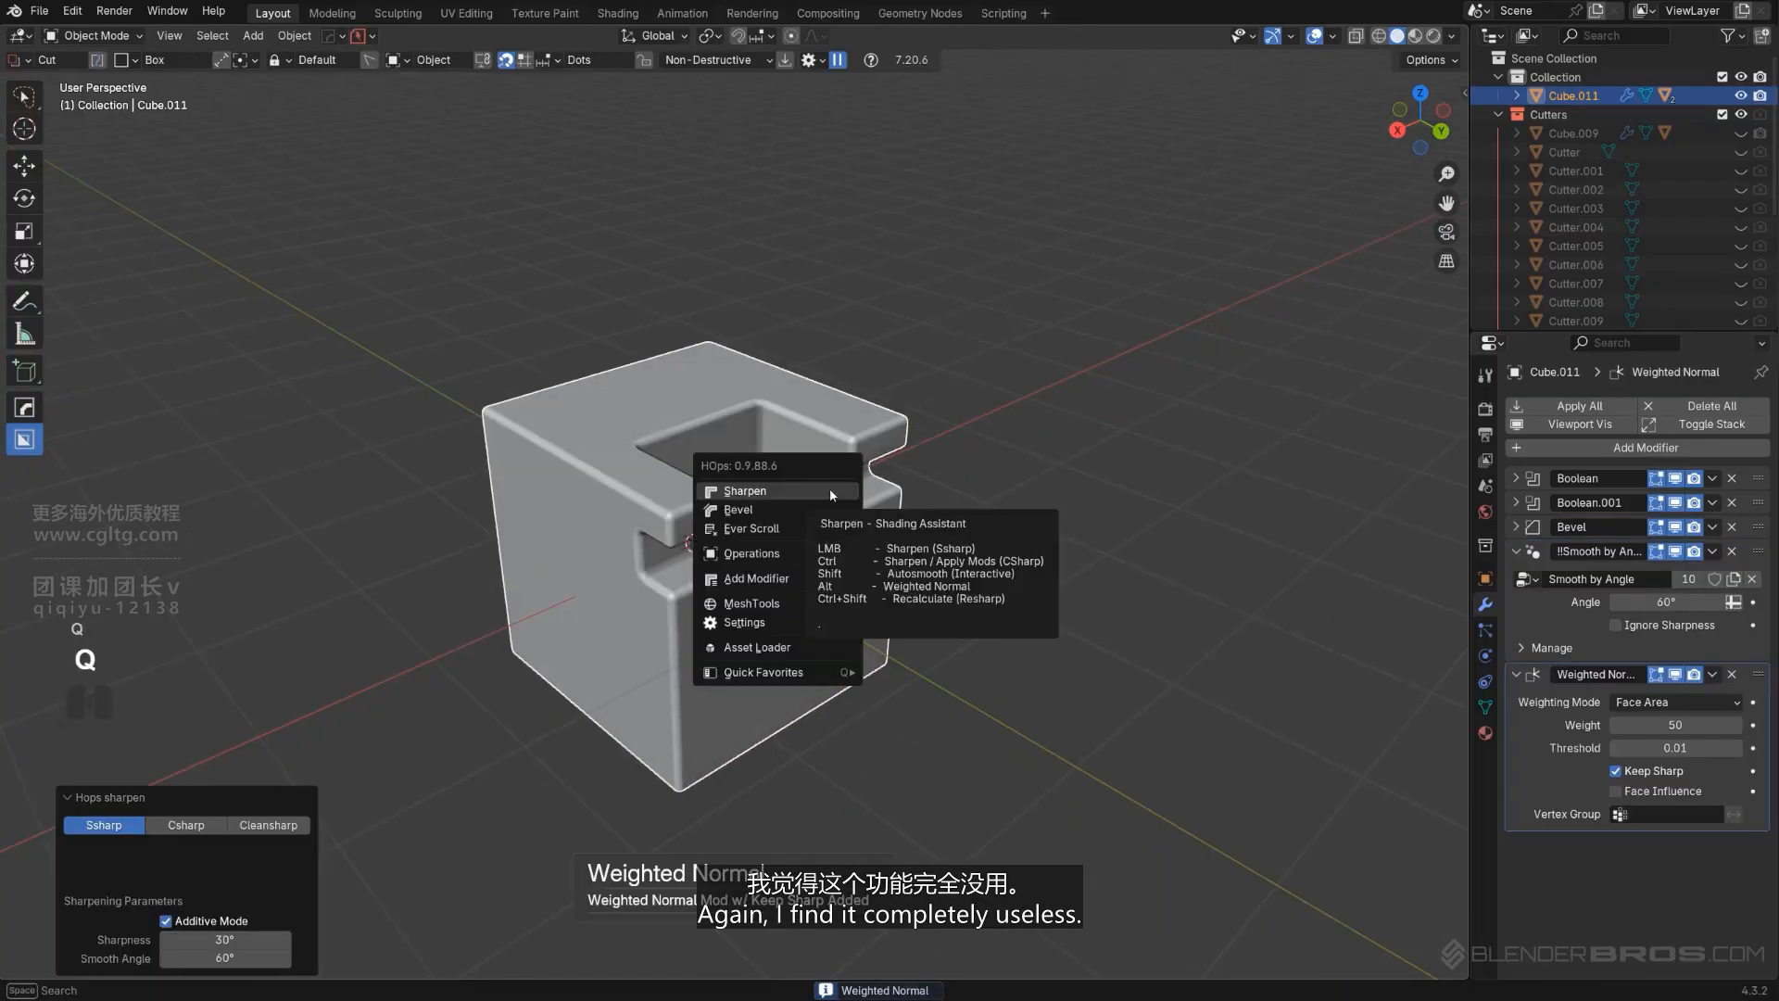
mouse_move(821, 608)
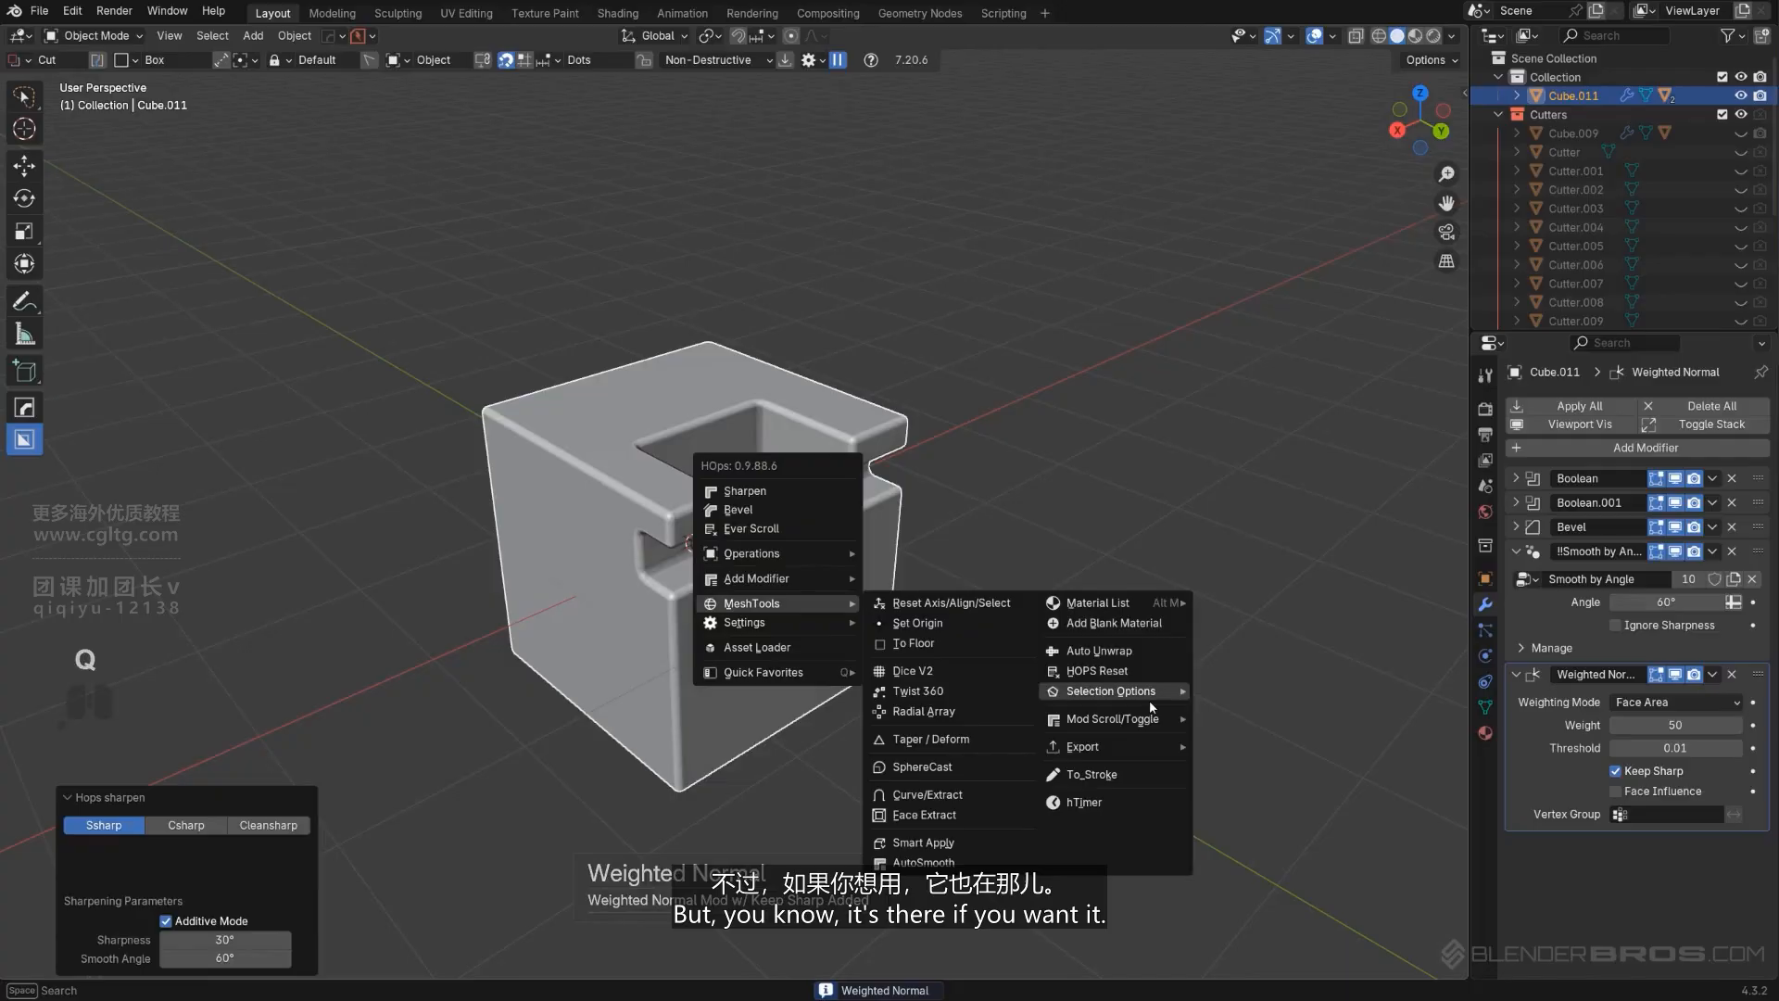
mouse_move(1151, 728)
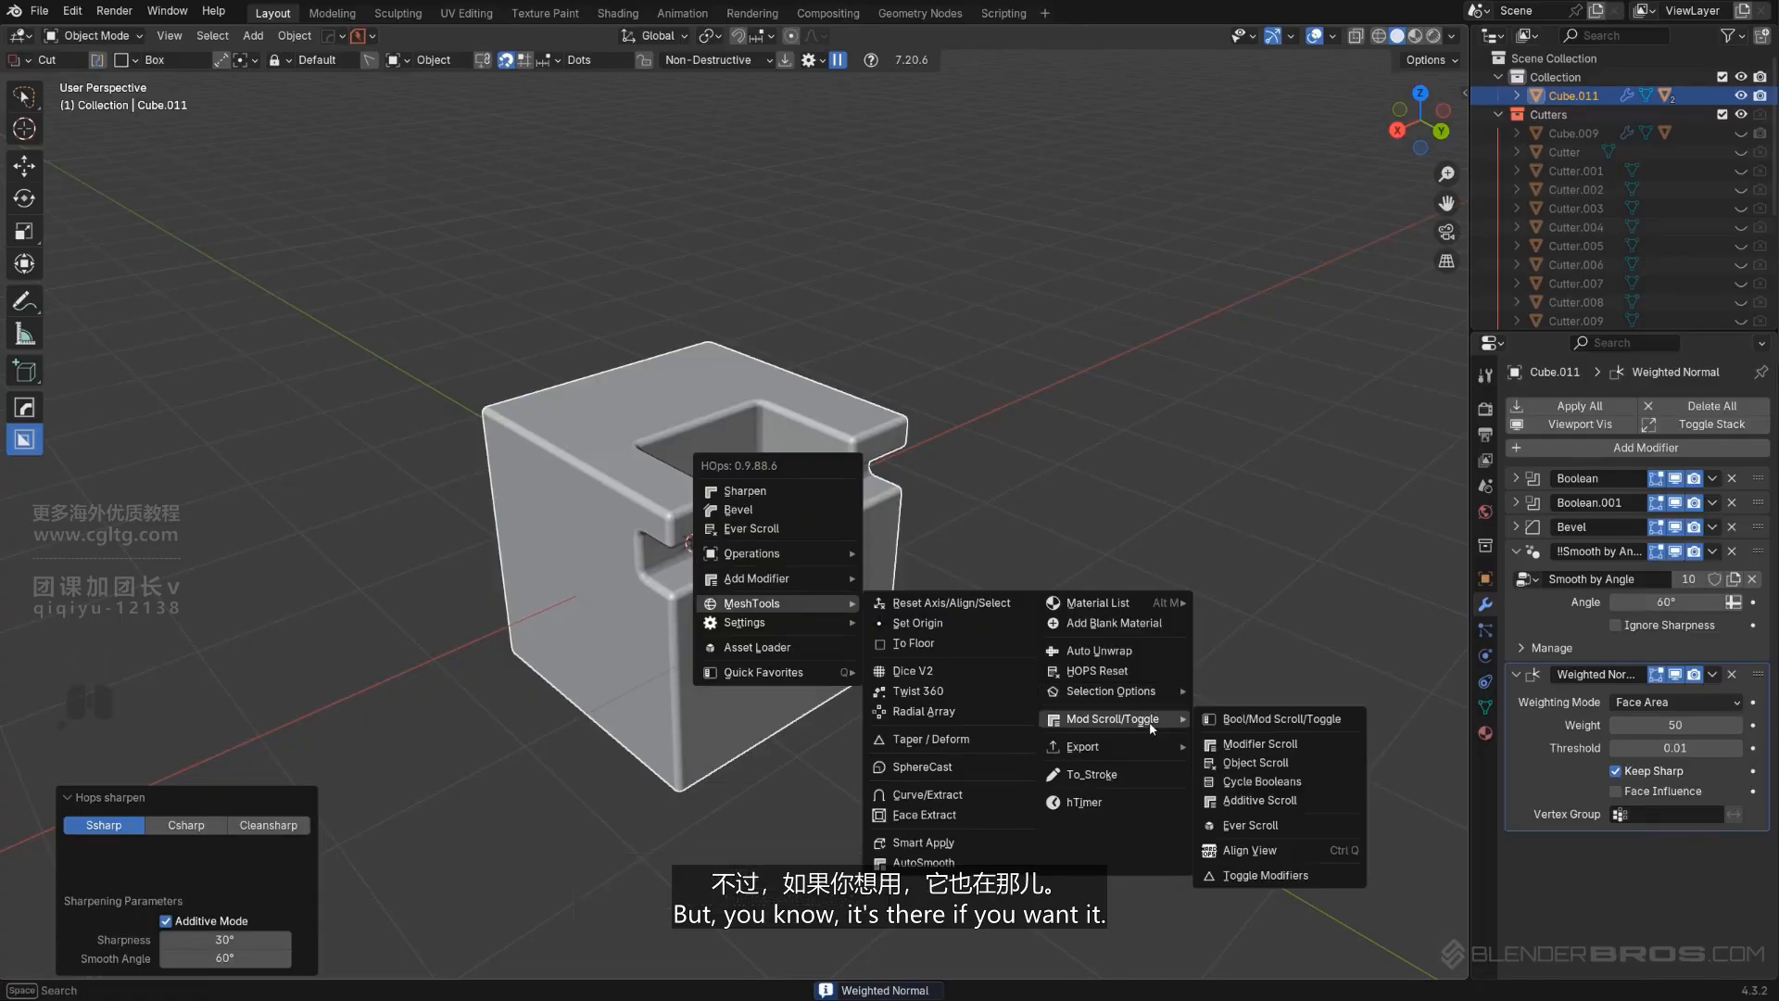
left_click(1317, 721)
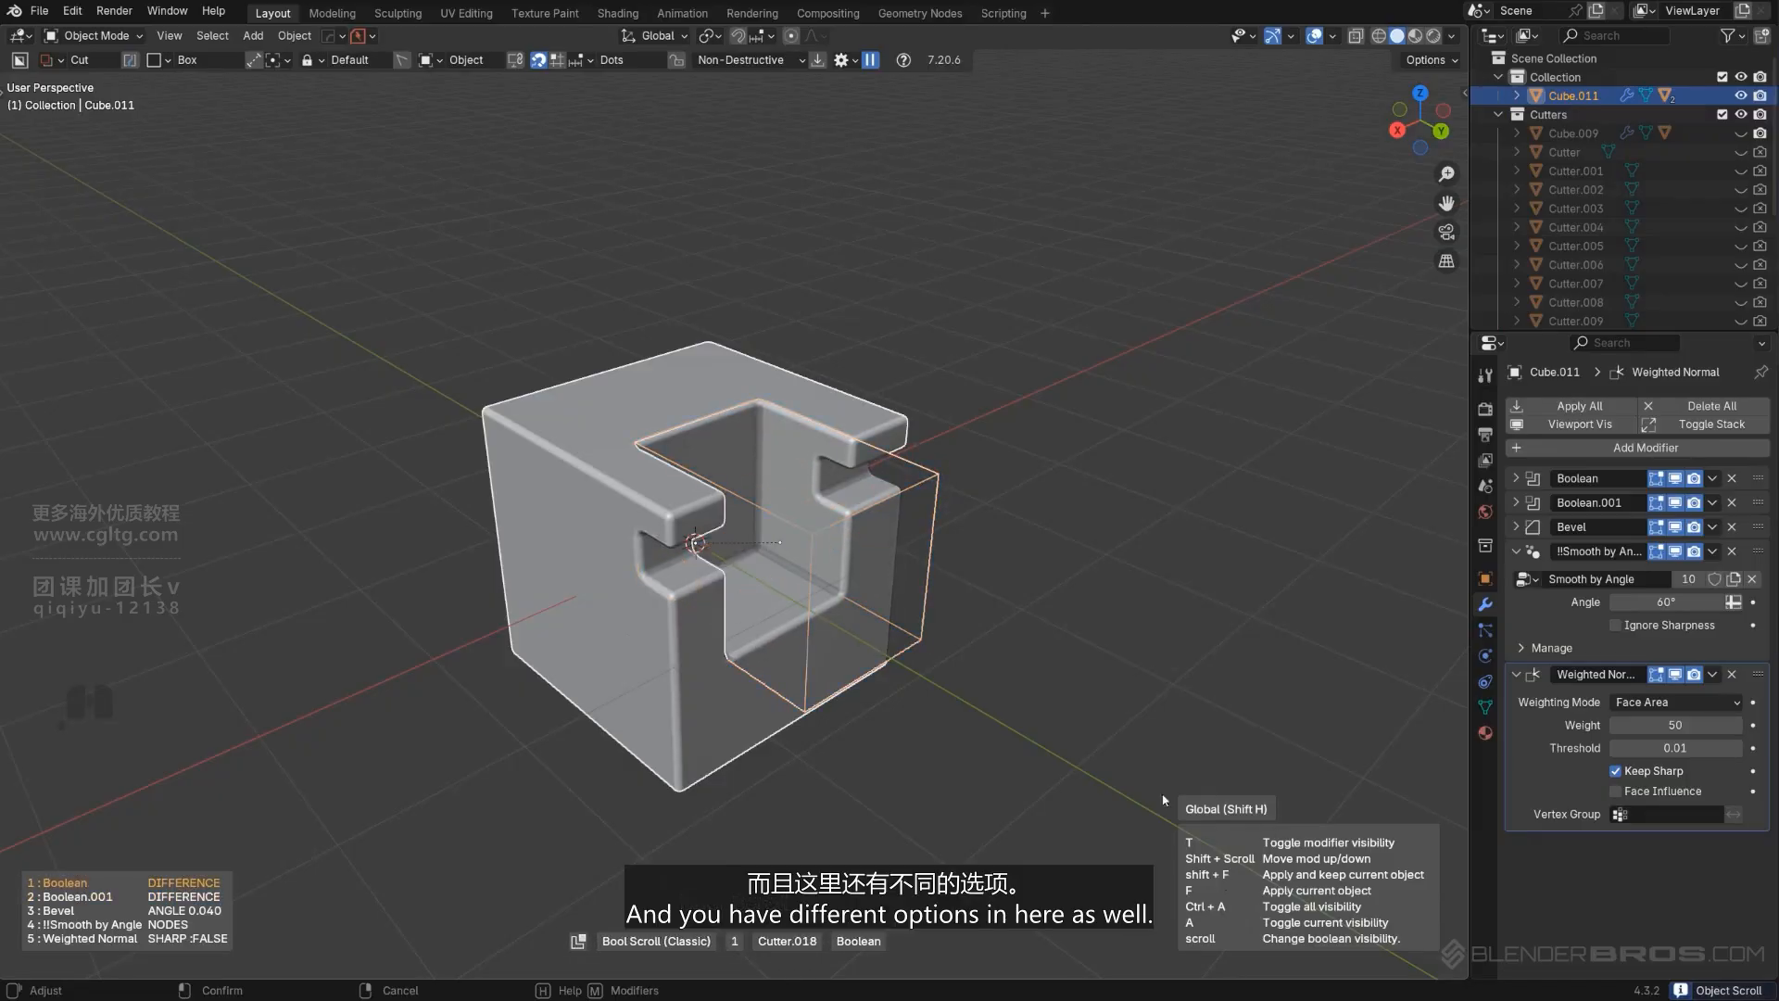
left_click(1027, 611)
Cycle through the cube's active modifiers with Modifier Scroll, ending with the whole stack enabled.
key("q")
mouse_move(931, 544)
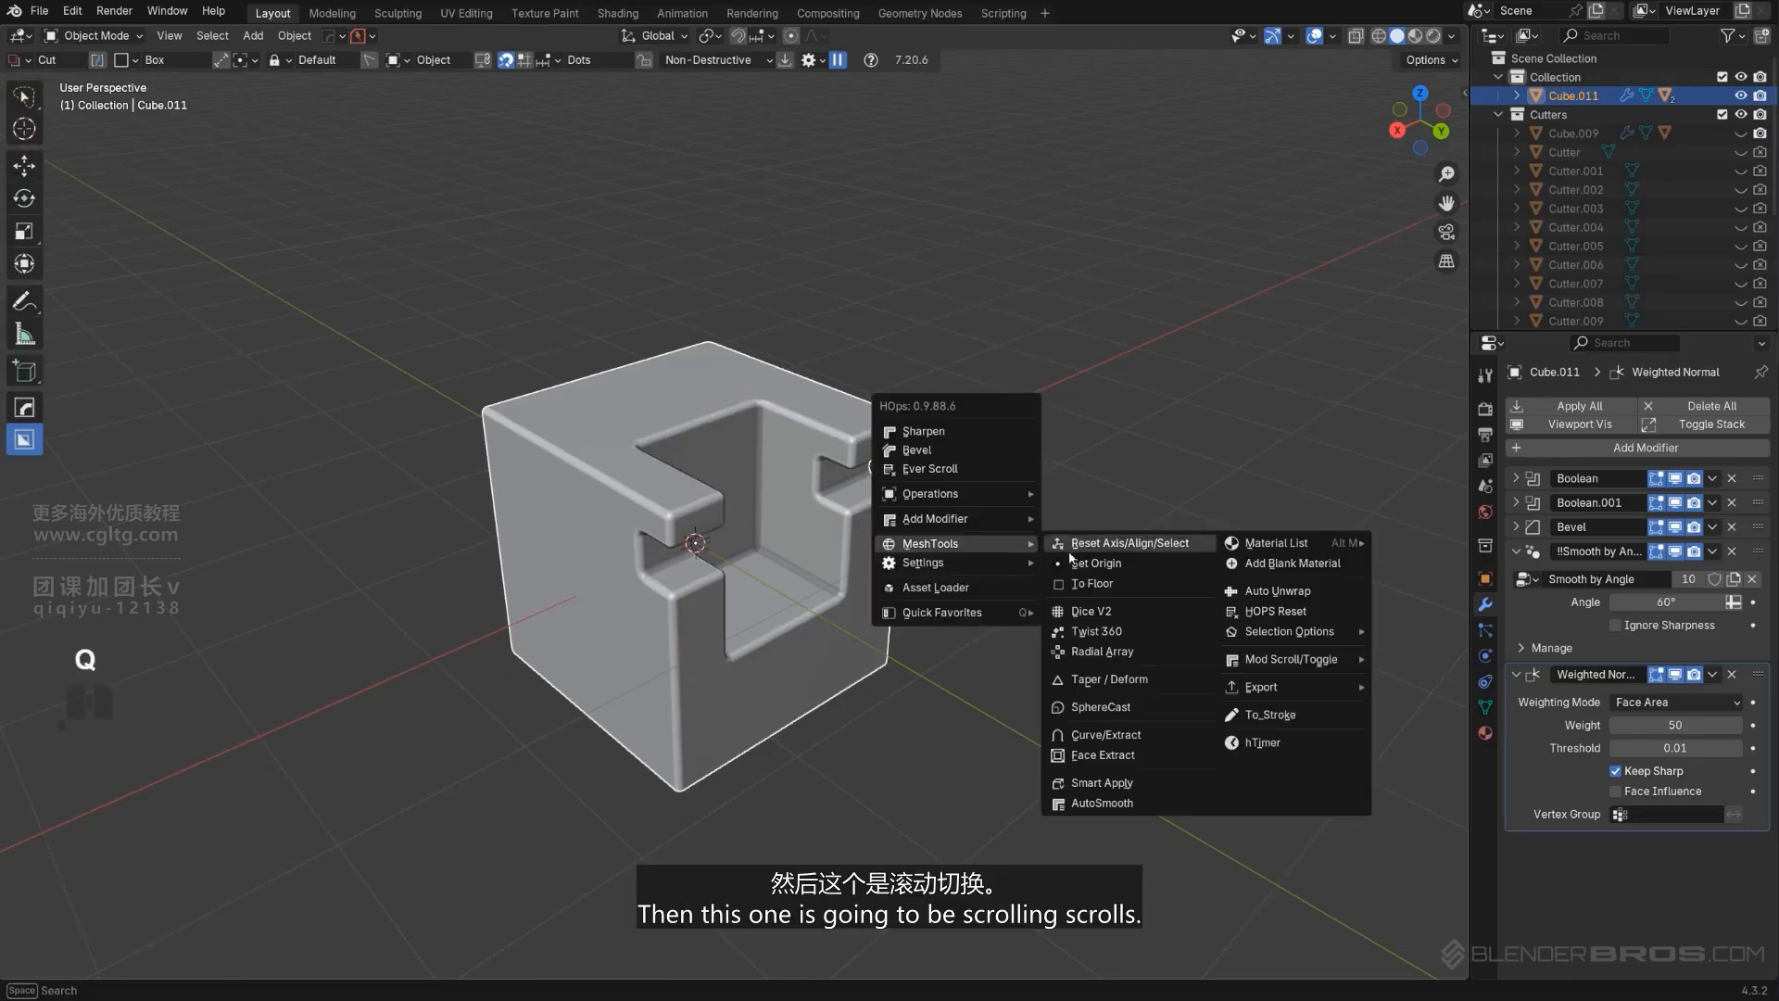
mouse_move(1276, 662)
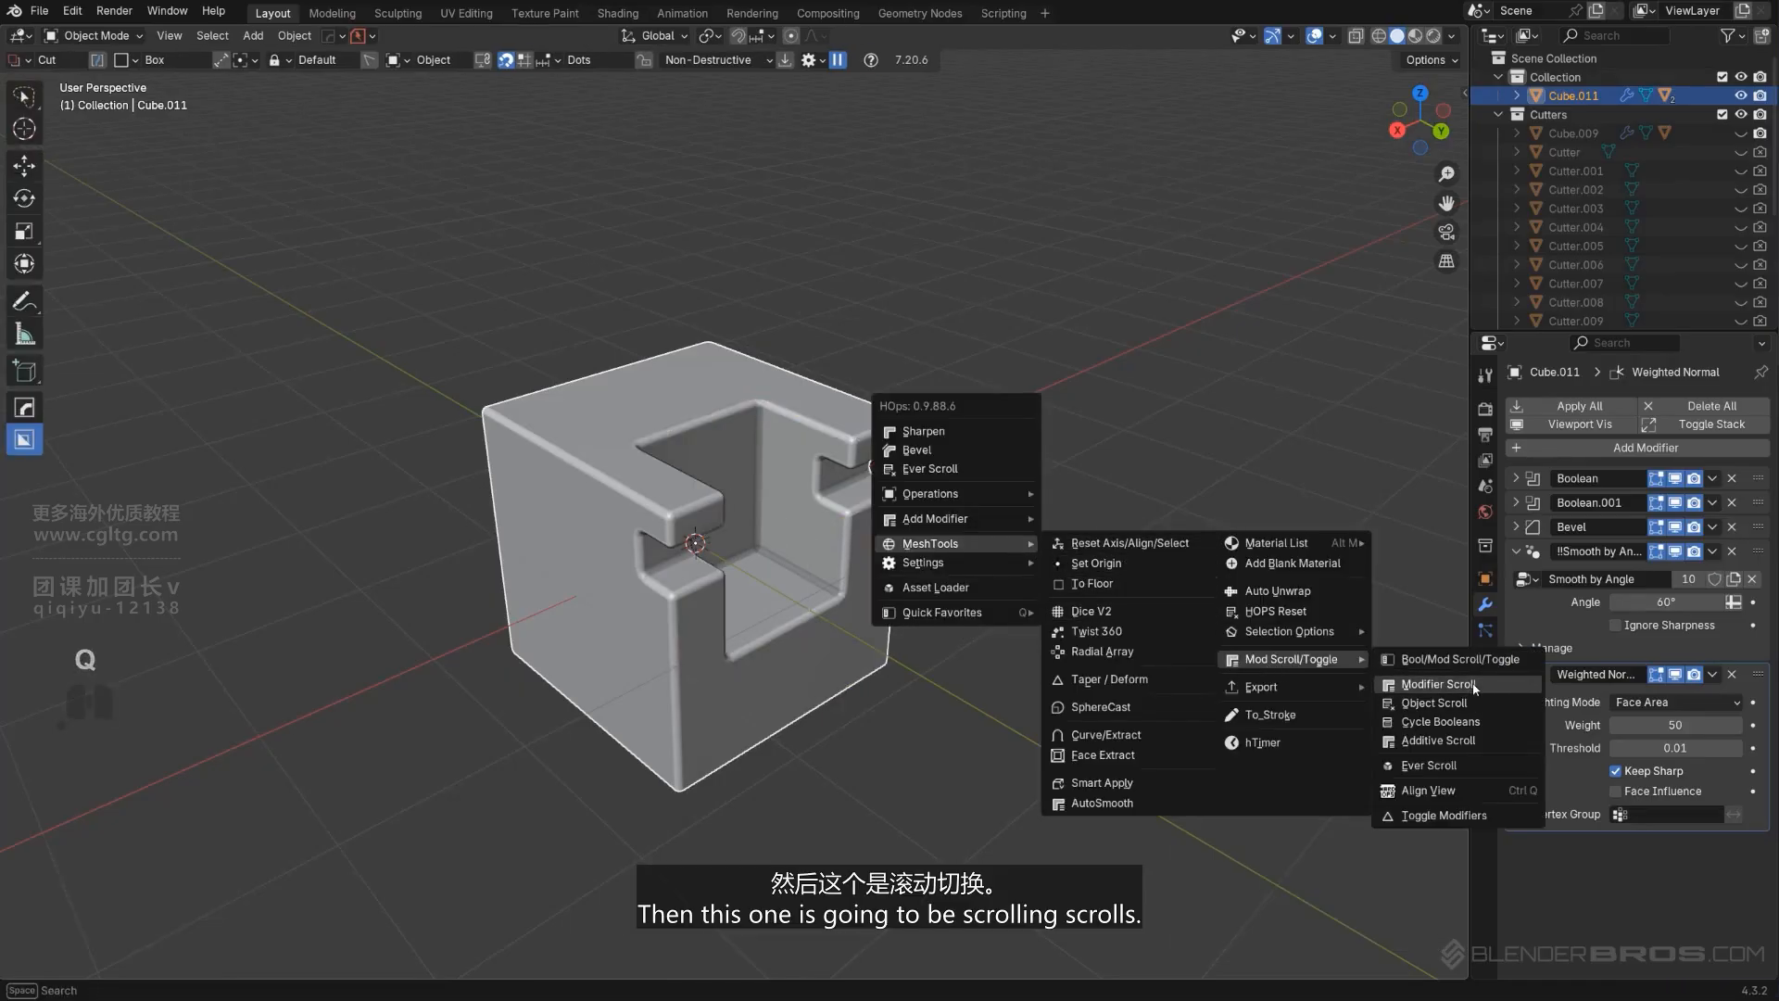
left_click(1441, 685)
scroll(1065, 604, "down", 5)
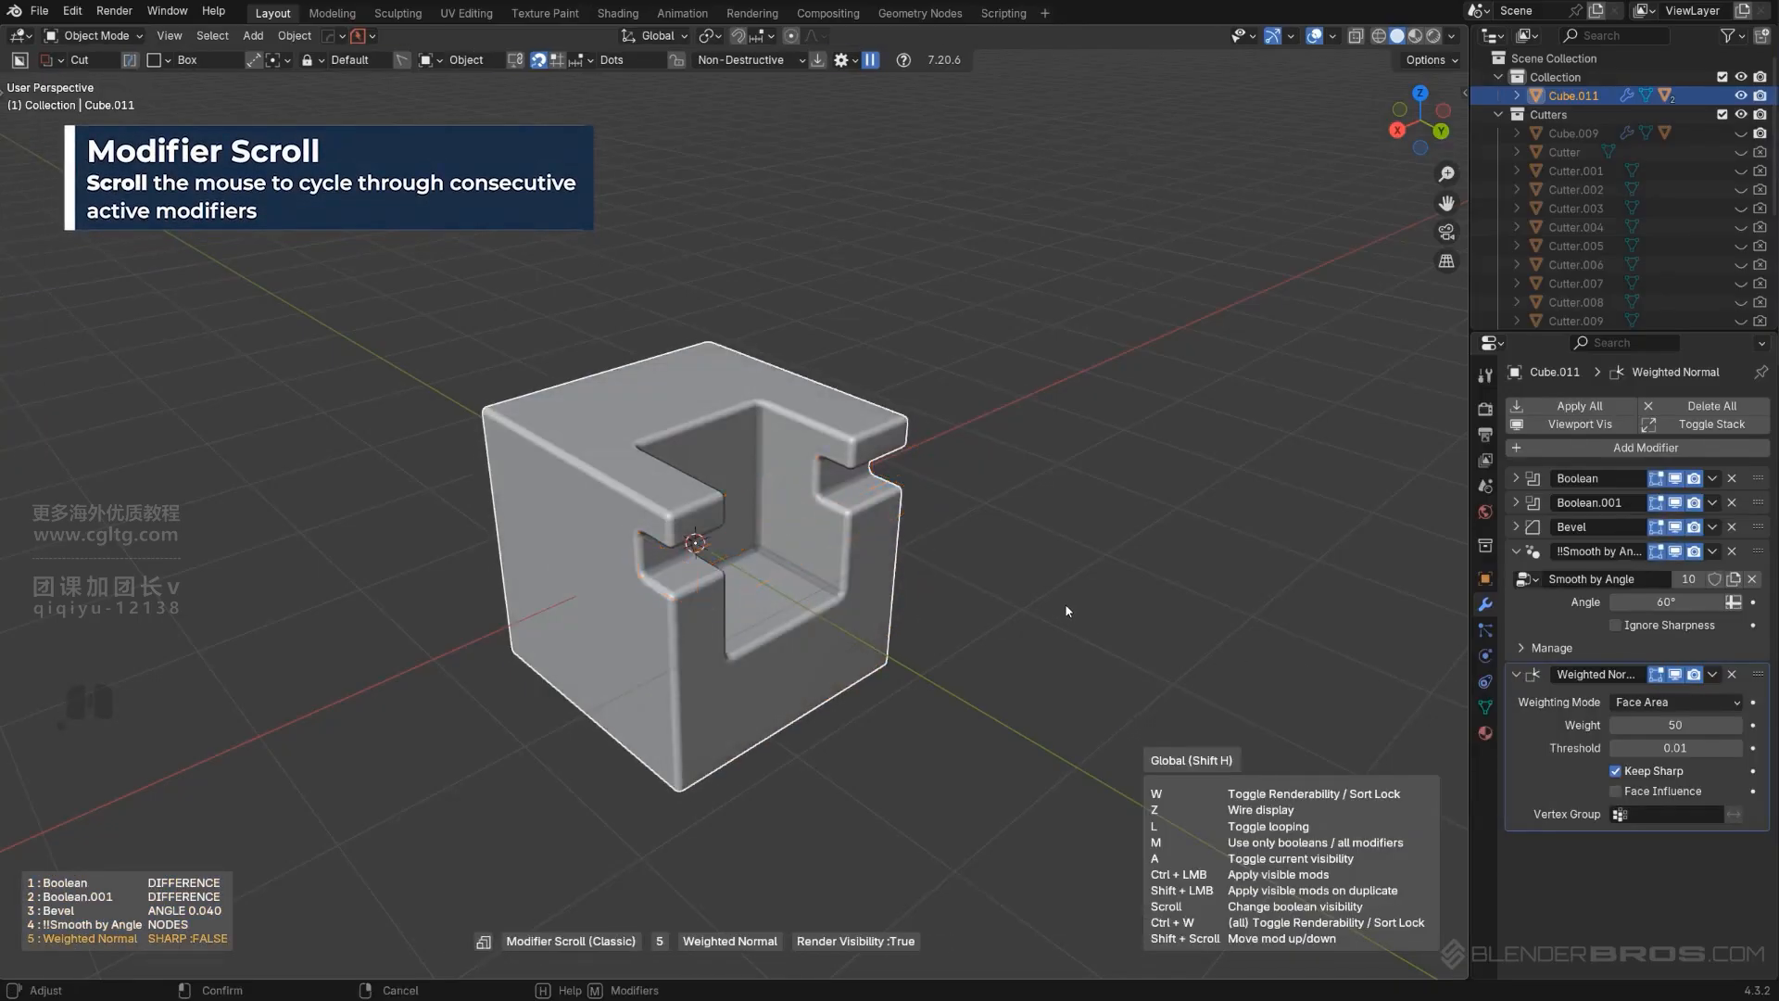
scroll(1065, 607, "up", 3)
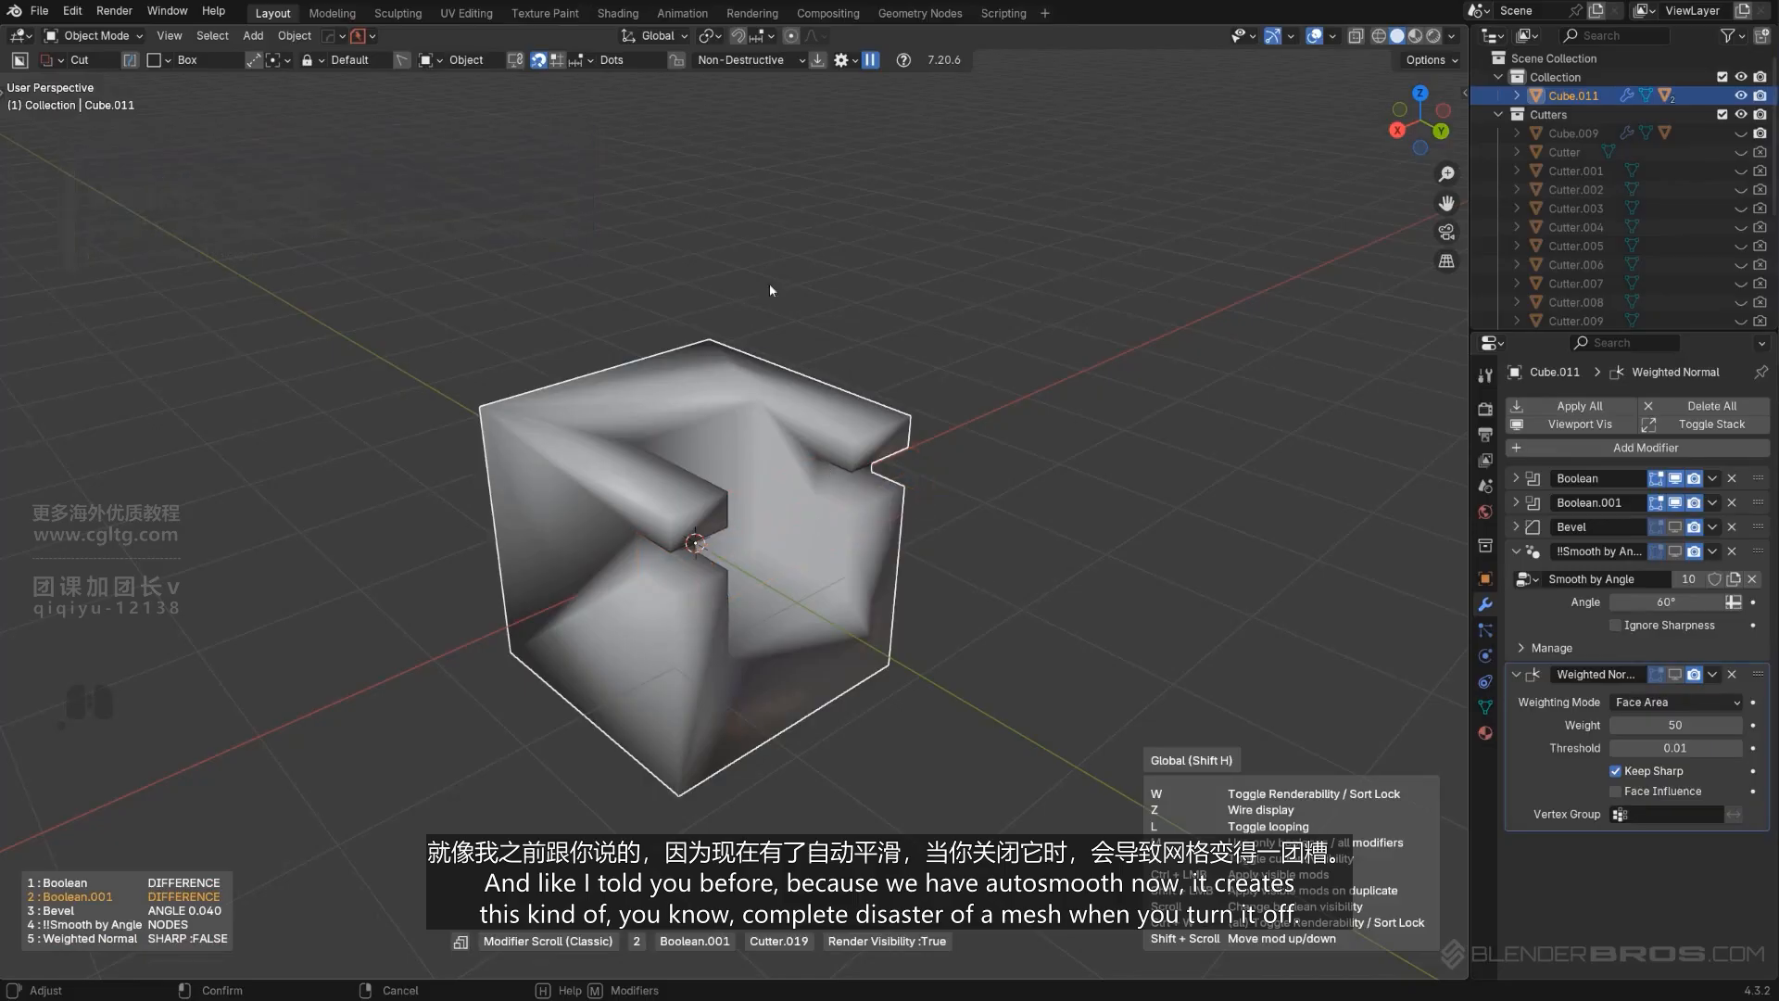
scroll(816, 491, "down", 1)
scroll(790, 467, "down", 2)
left_click(845, 452)
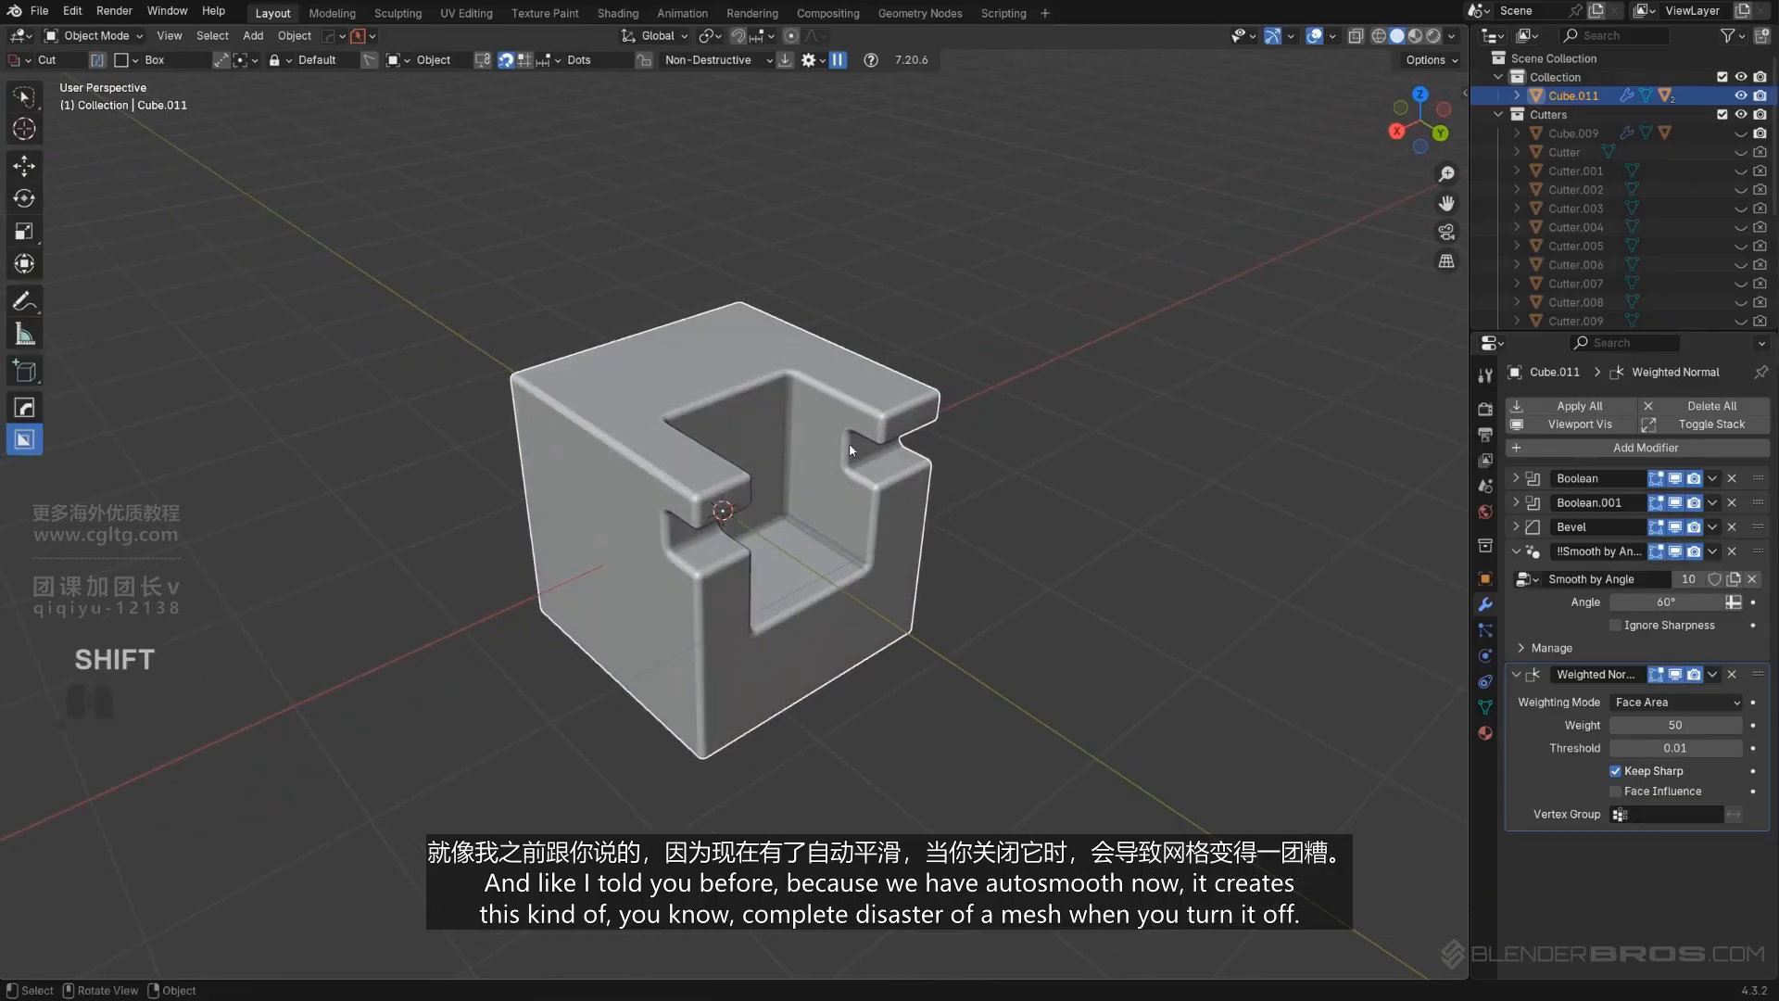
Scroll through the cube's boolean cutters with Cycle Booleans, ending with both cuts enabled.
key("q")
mouse_move(845, 522)
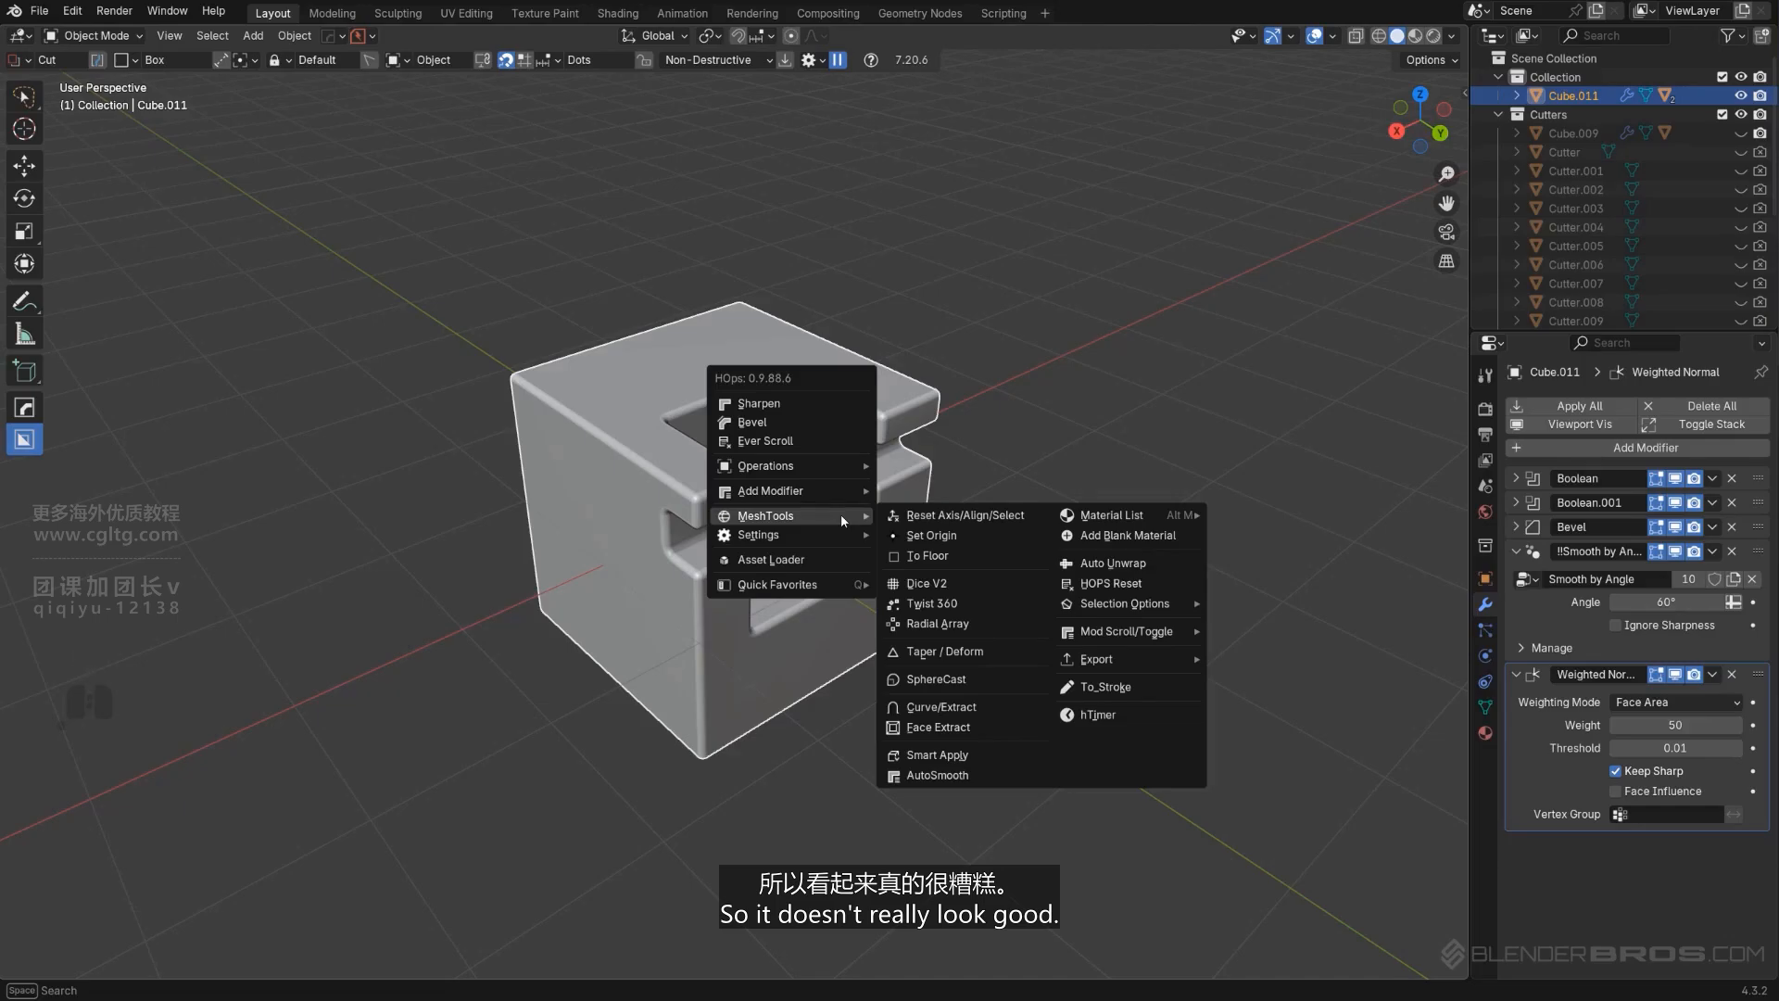
mouse_move(1121, 632)
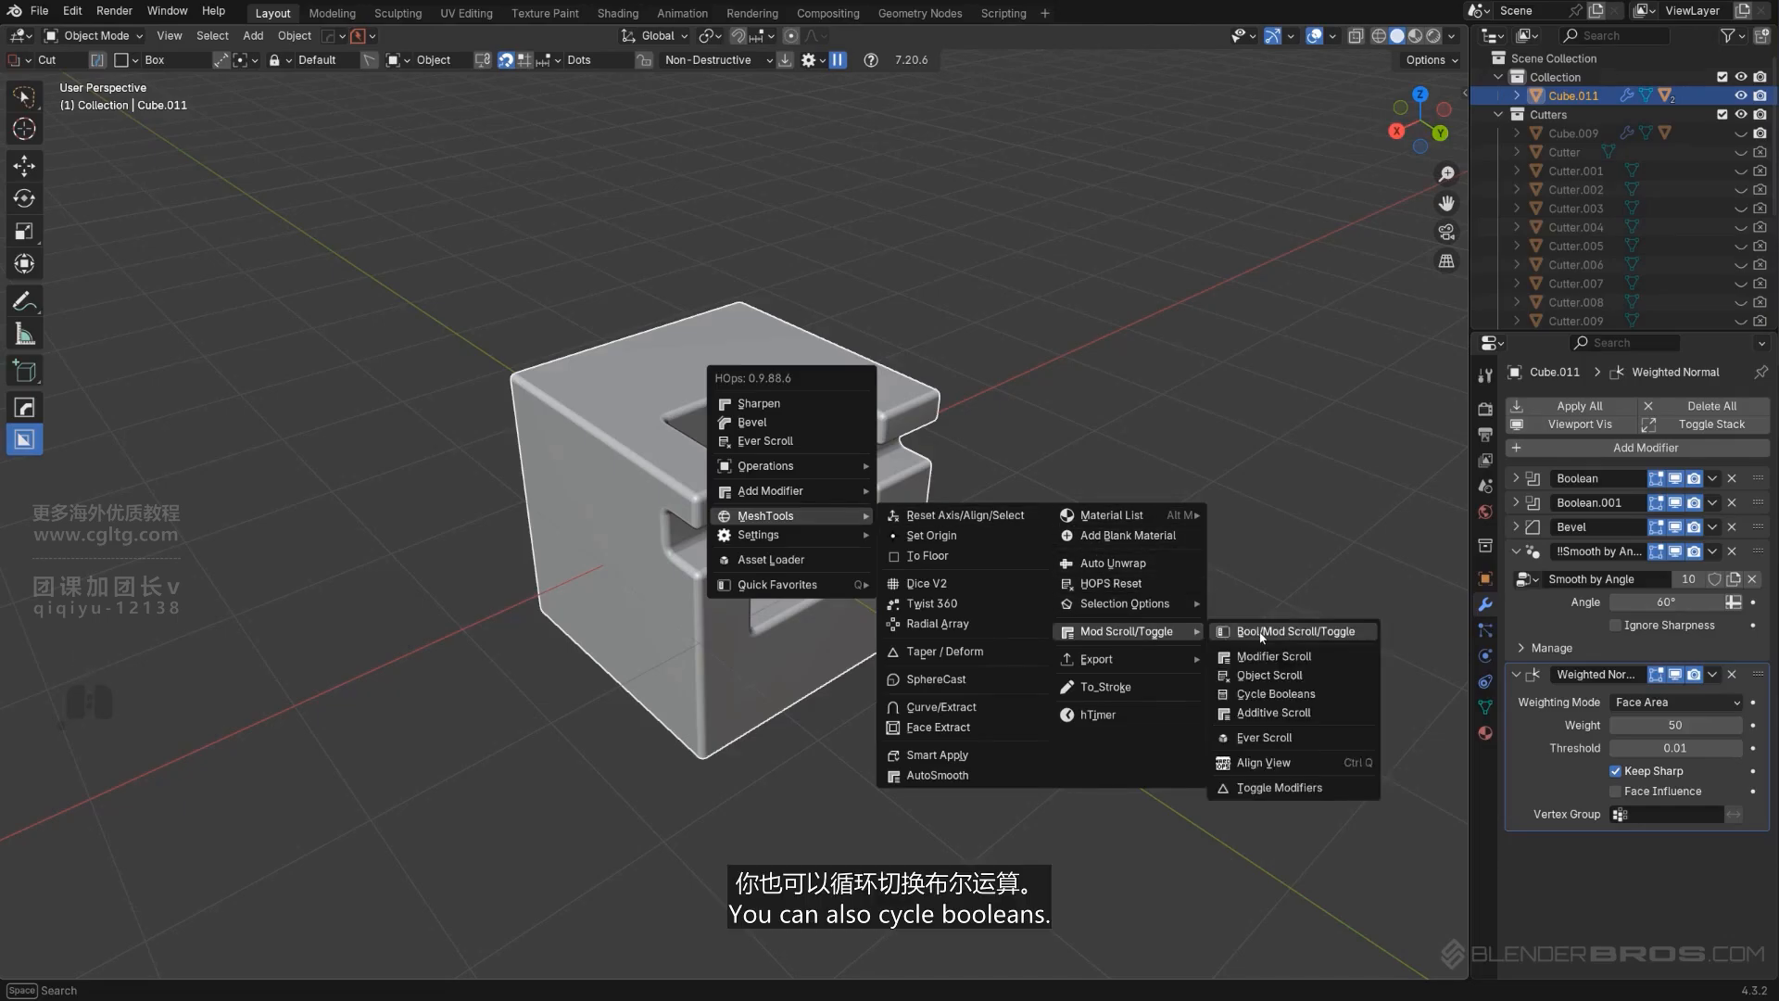
left_click(1261, 693)
scroll(1246, 681, "down", 1)
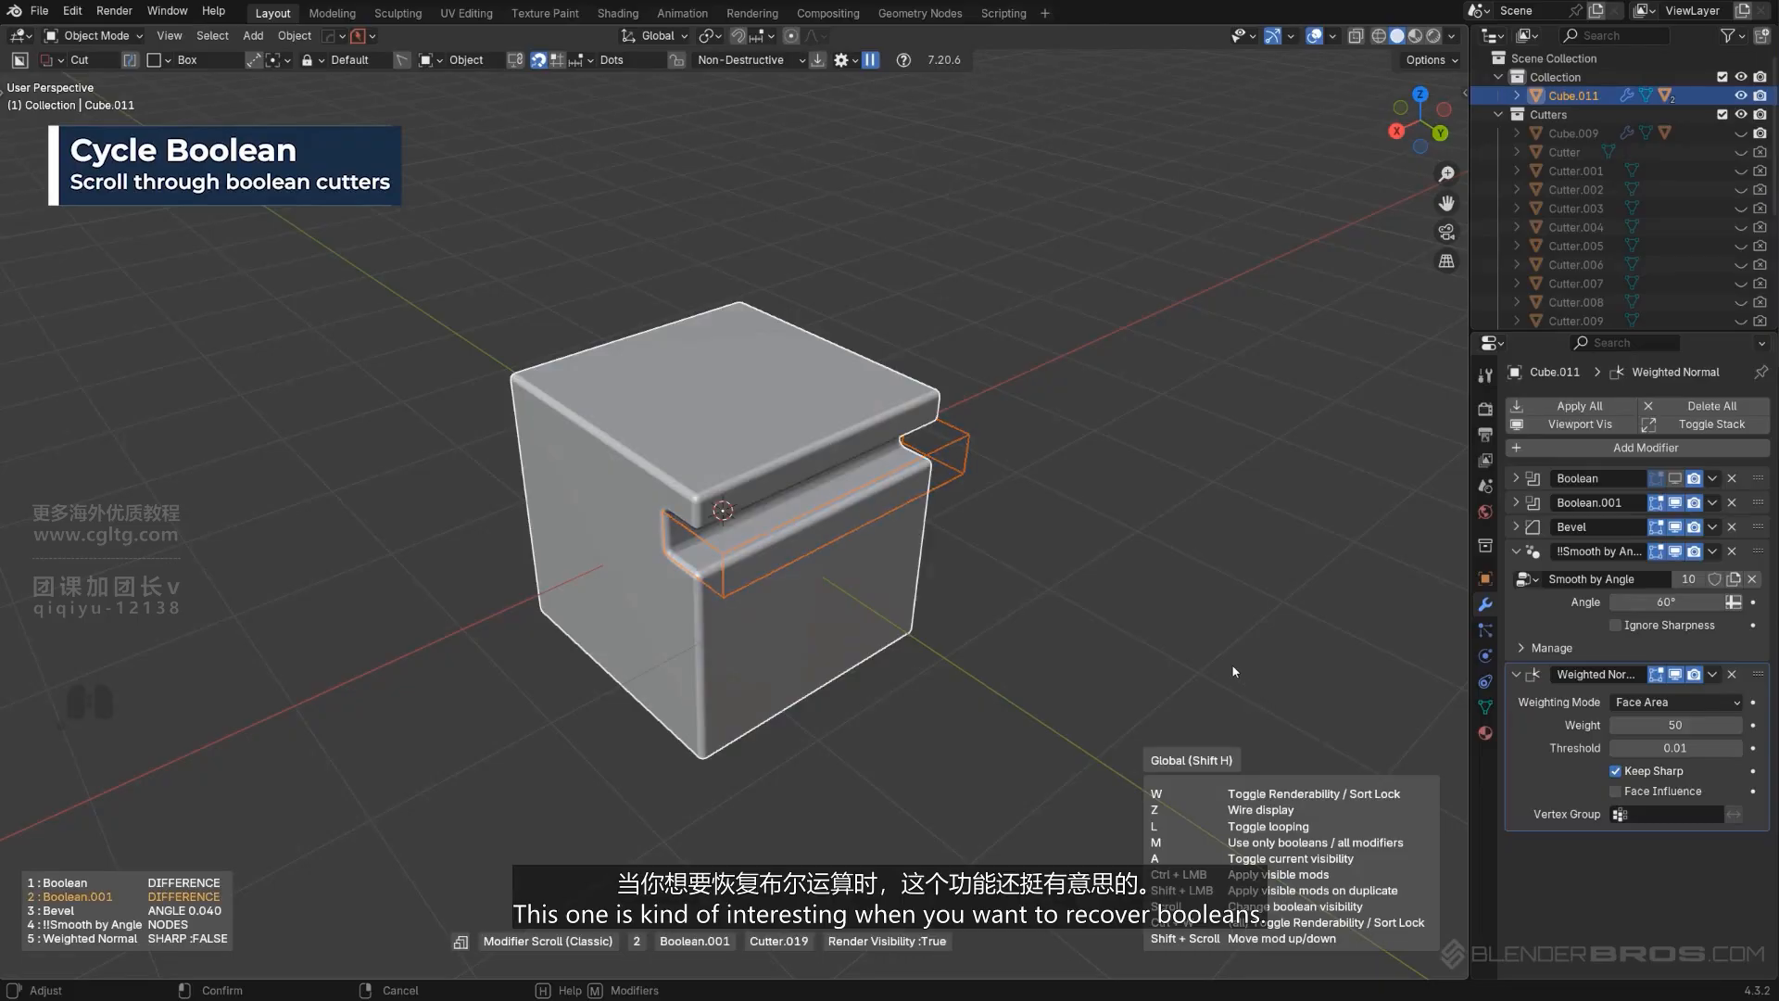
scroll(1231, 665, "down", 3)
left_click(1229, 663)
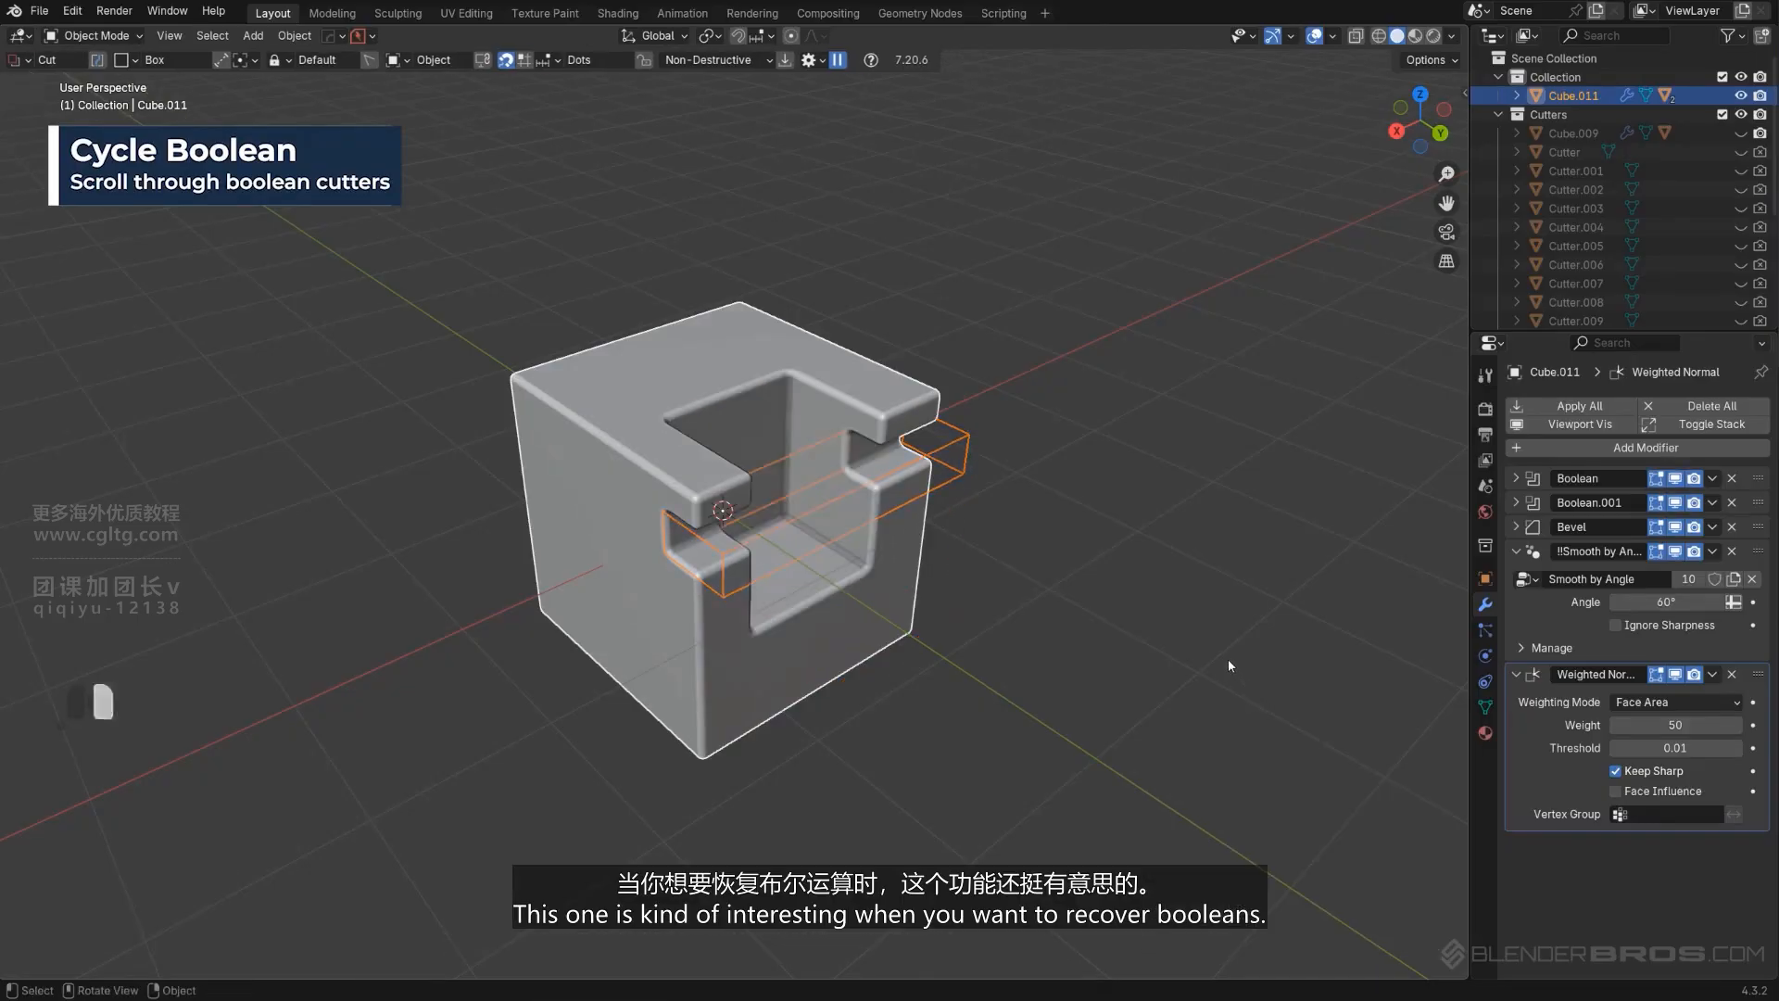
Recover both of the cube's boolean cutters as visible objects using the dots in Ever Scroll.
key("q")
mouse_move(806, 424)
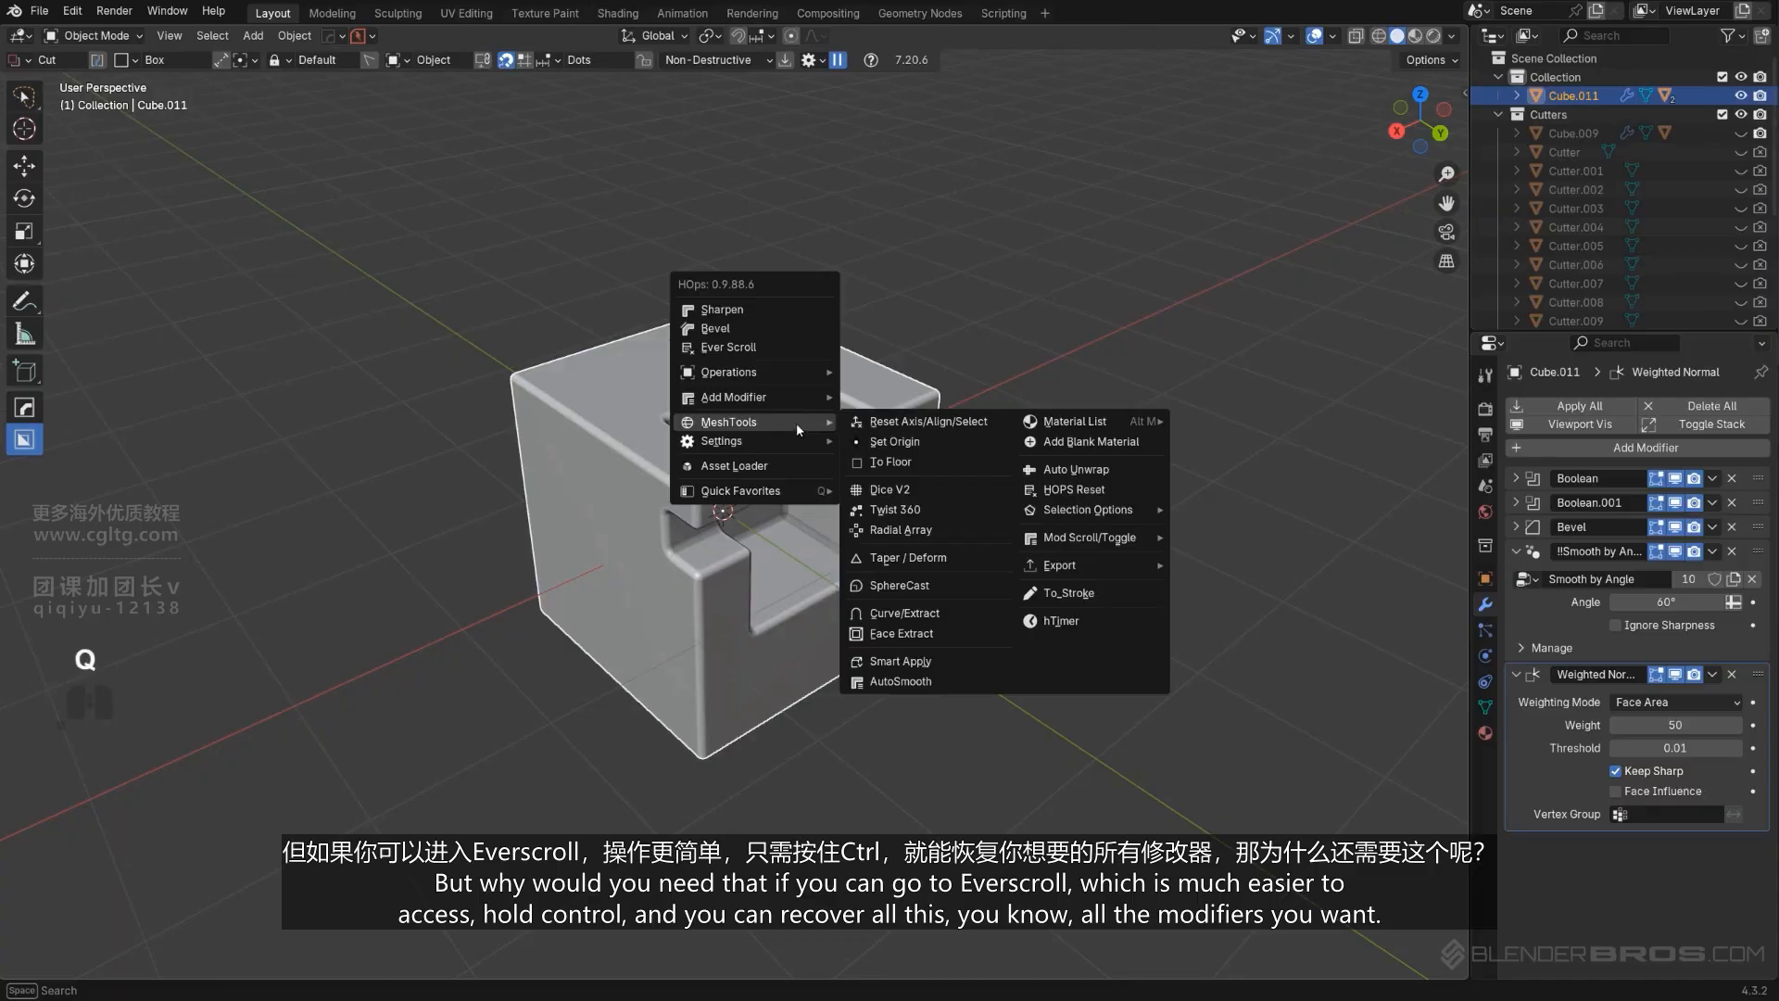
left_click(777, 351)
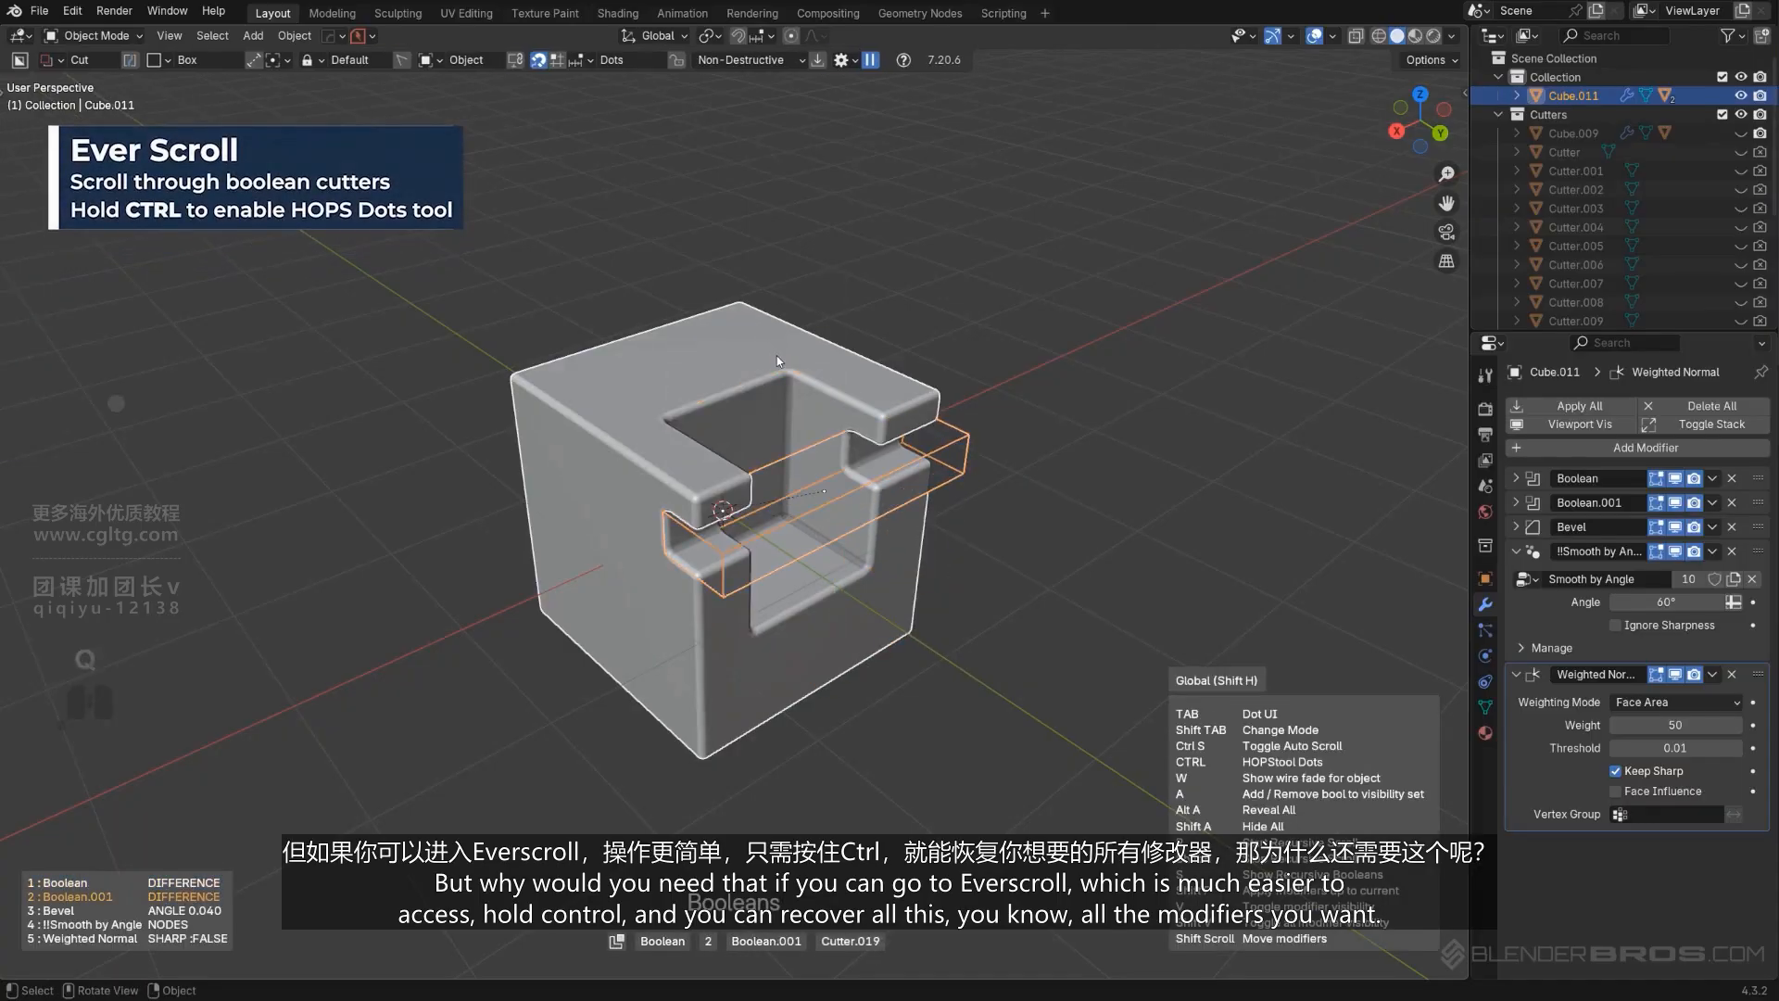
key("ctrl")
left_click(808, 521, "ctrl")
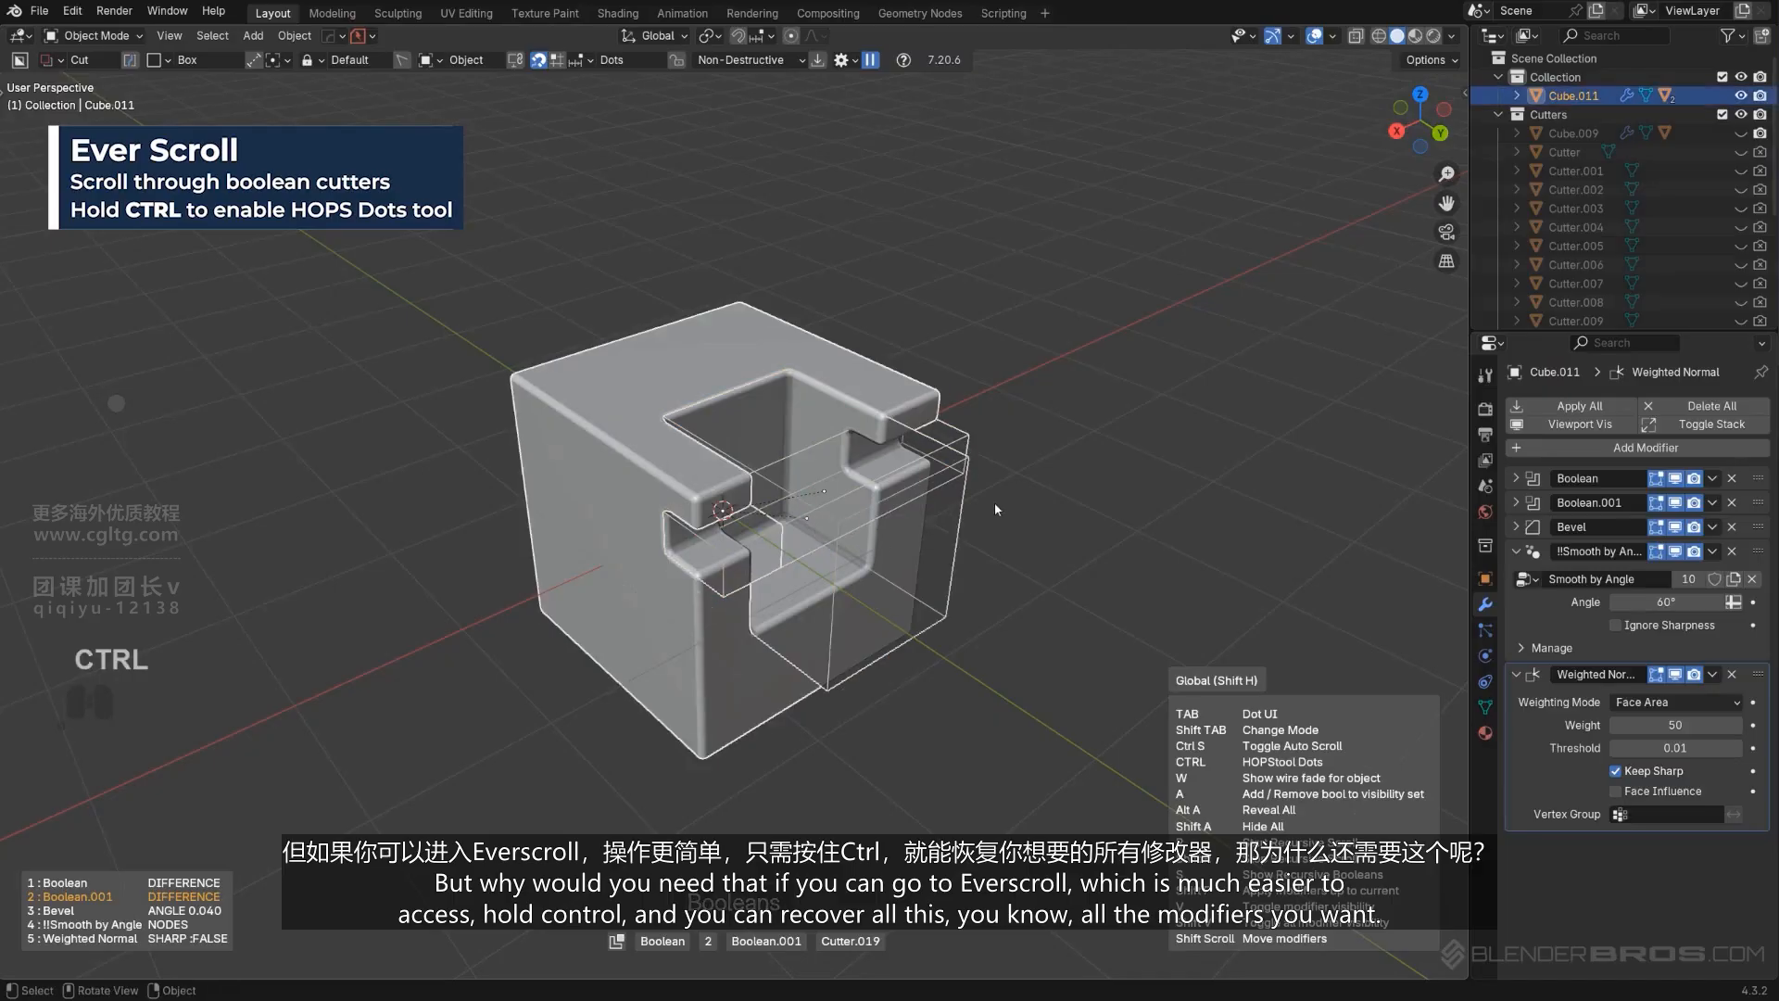
left_click(1078, 405)
middle_click_drag(953, 477, 927, 448)
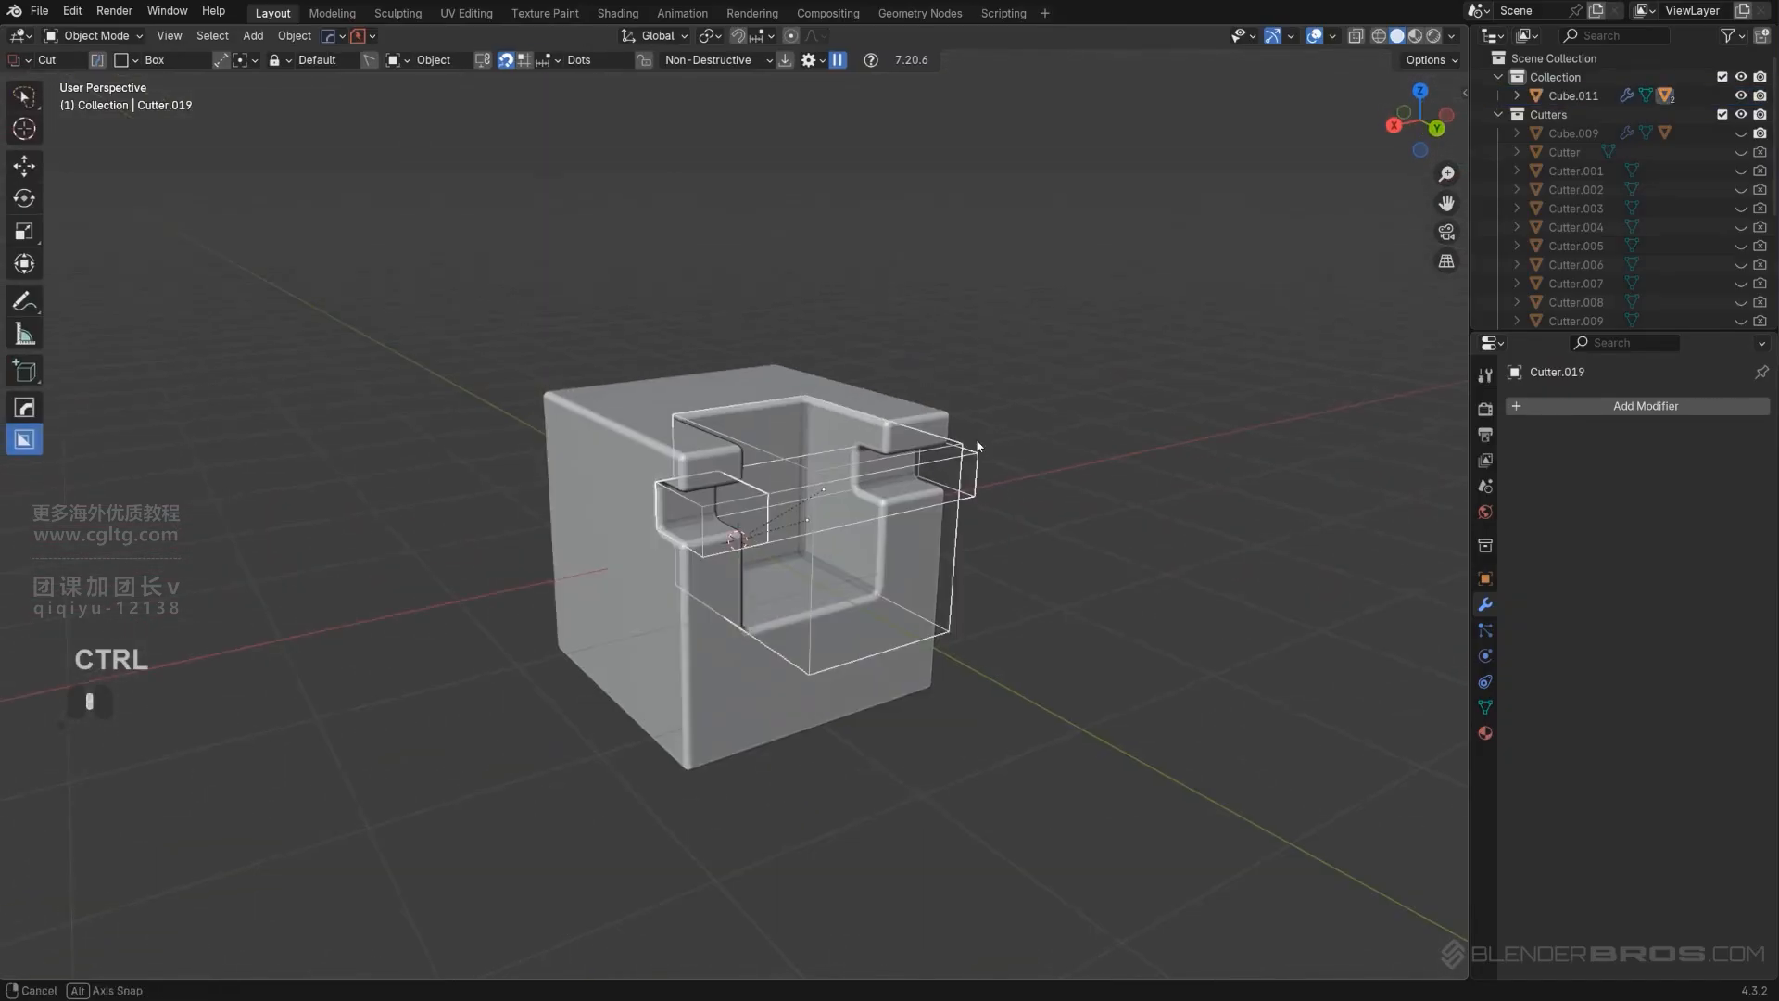
Select only the beveled cube, leaving its cutters unselected, and browse the HOps Mod Scroll/Toggle tools.
scroll(927, 448, "up", 2)
scroll(927, 446, "down", 2)
scroll(982, 465, "down", 2)
right_click(1020, 448)
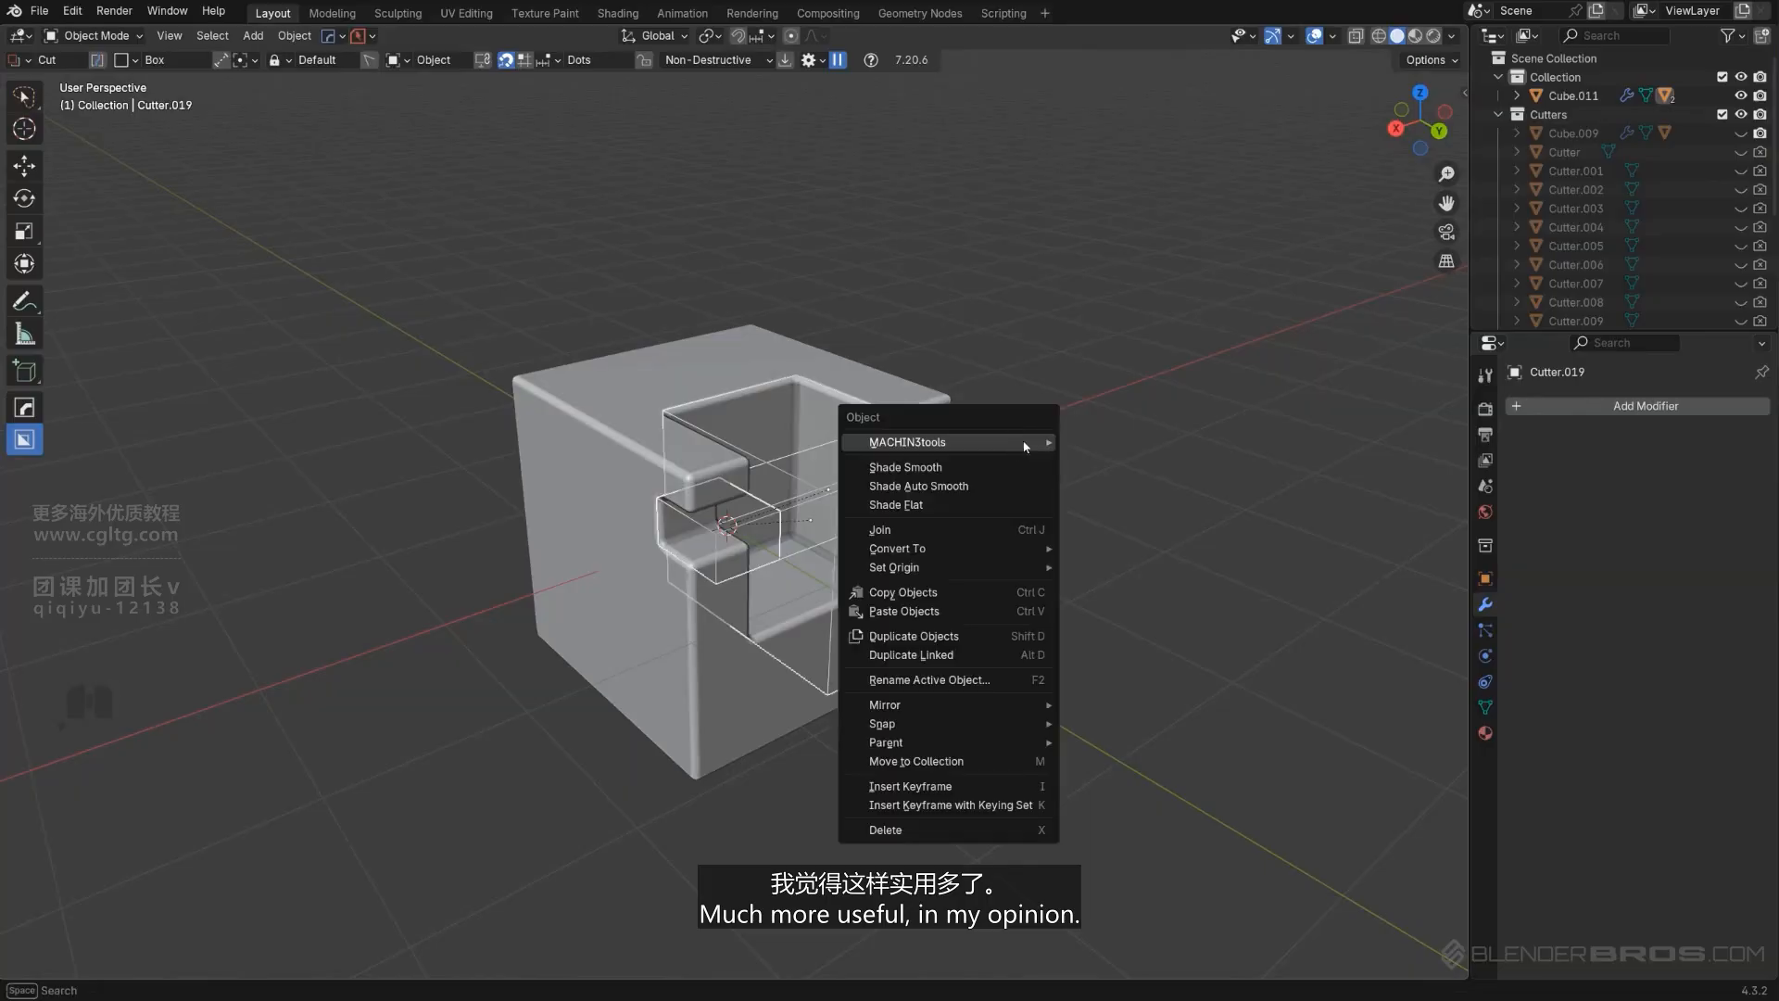
middle_click_drag(773, 470, 766, 512, "shift")
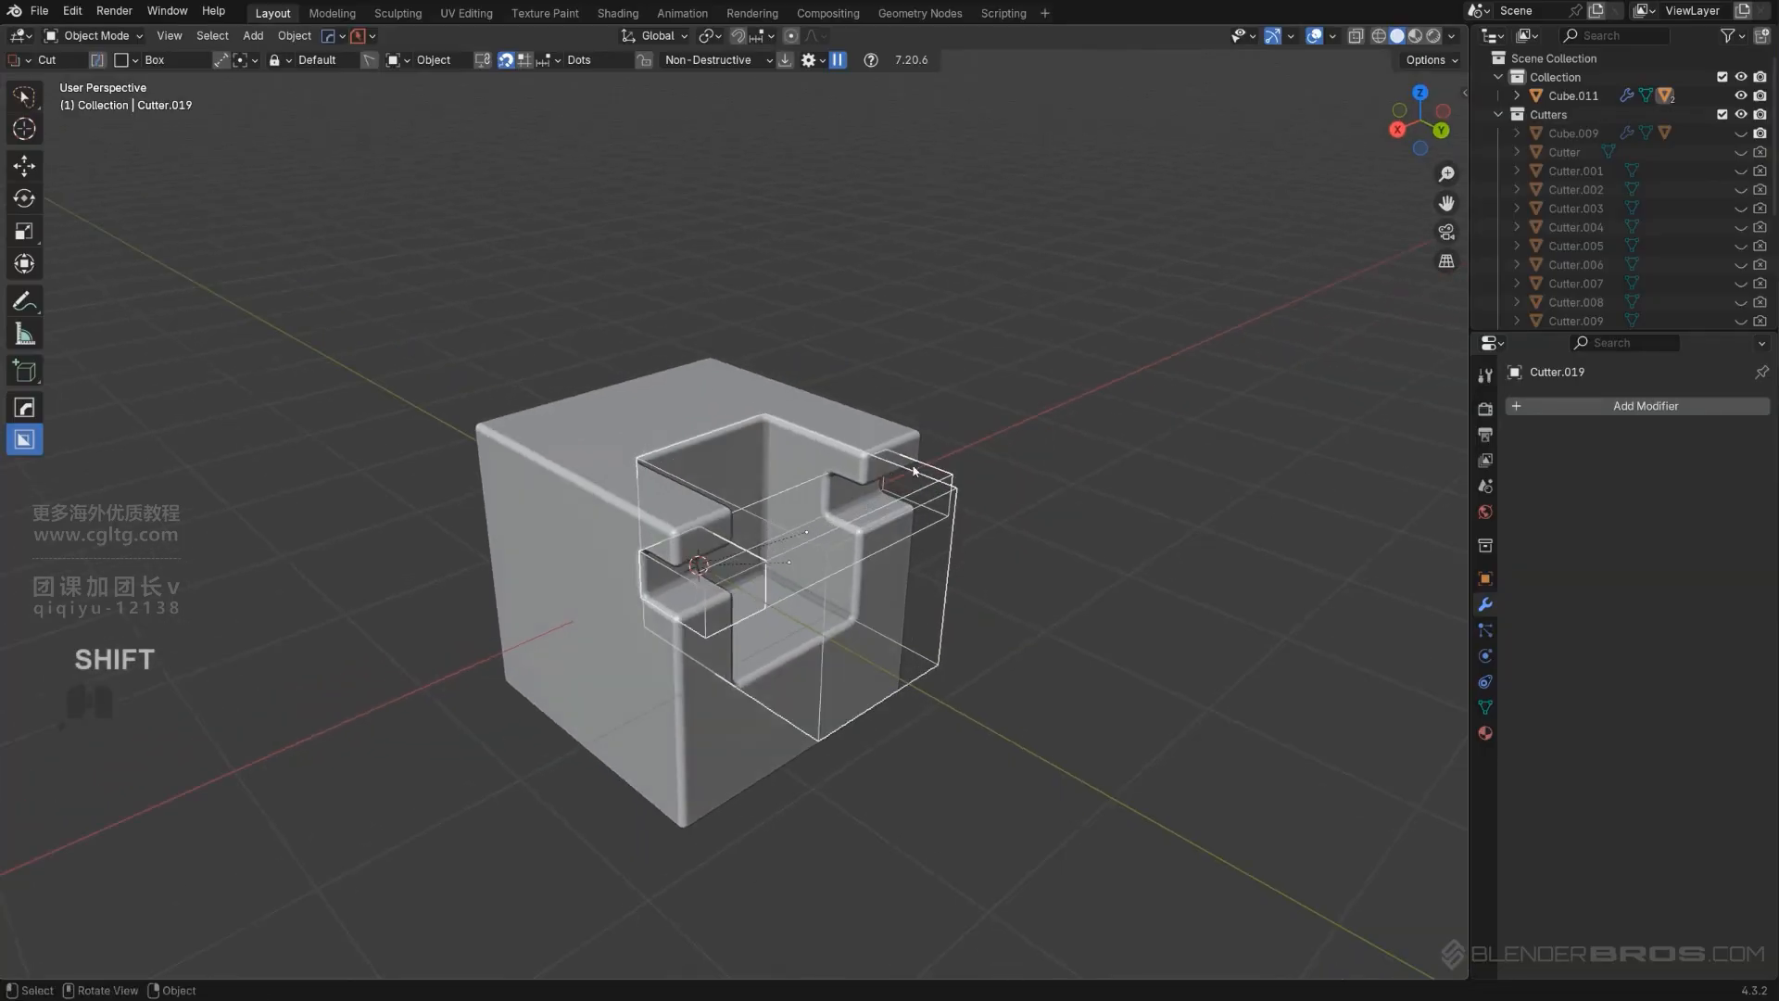
left_click(833, 423)
key("a")
key("q")
key("Escape")
left_click(842, 436)
key("q")
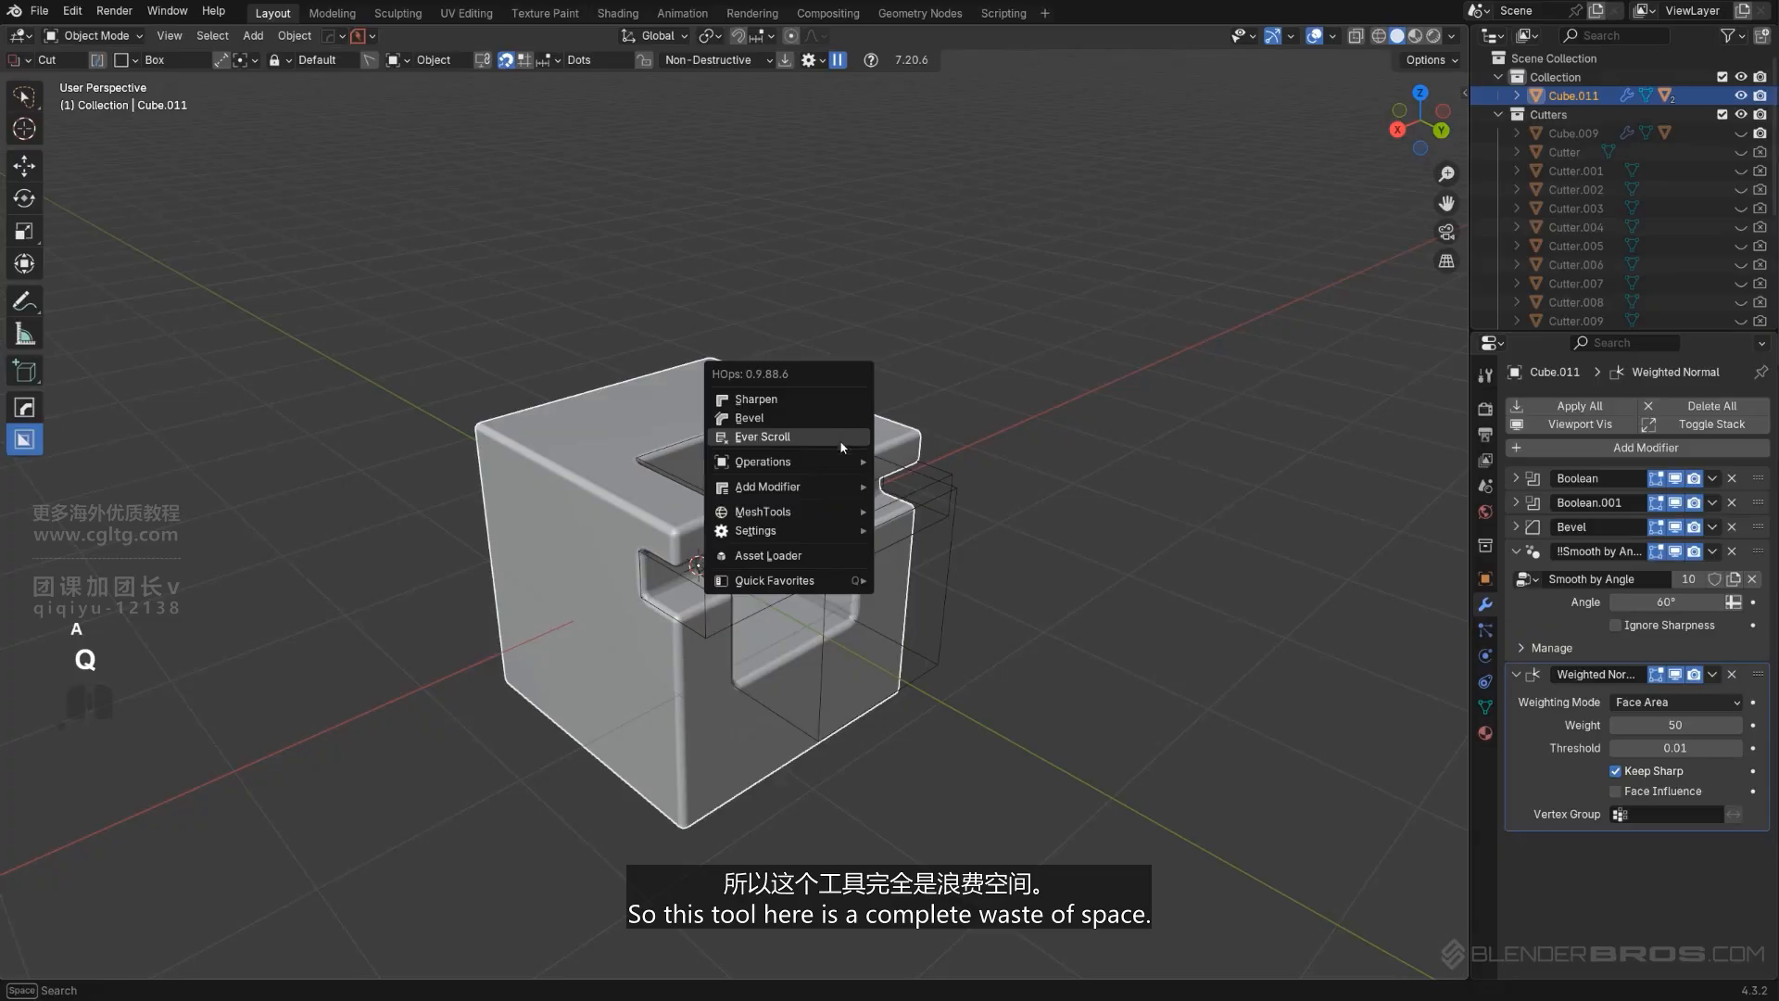
mouse_move(841, 511)
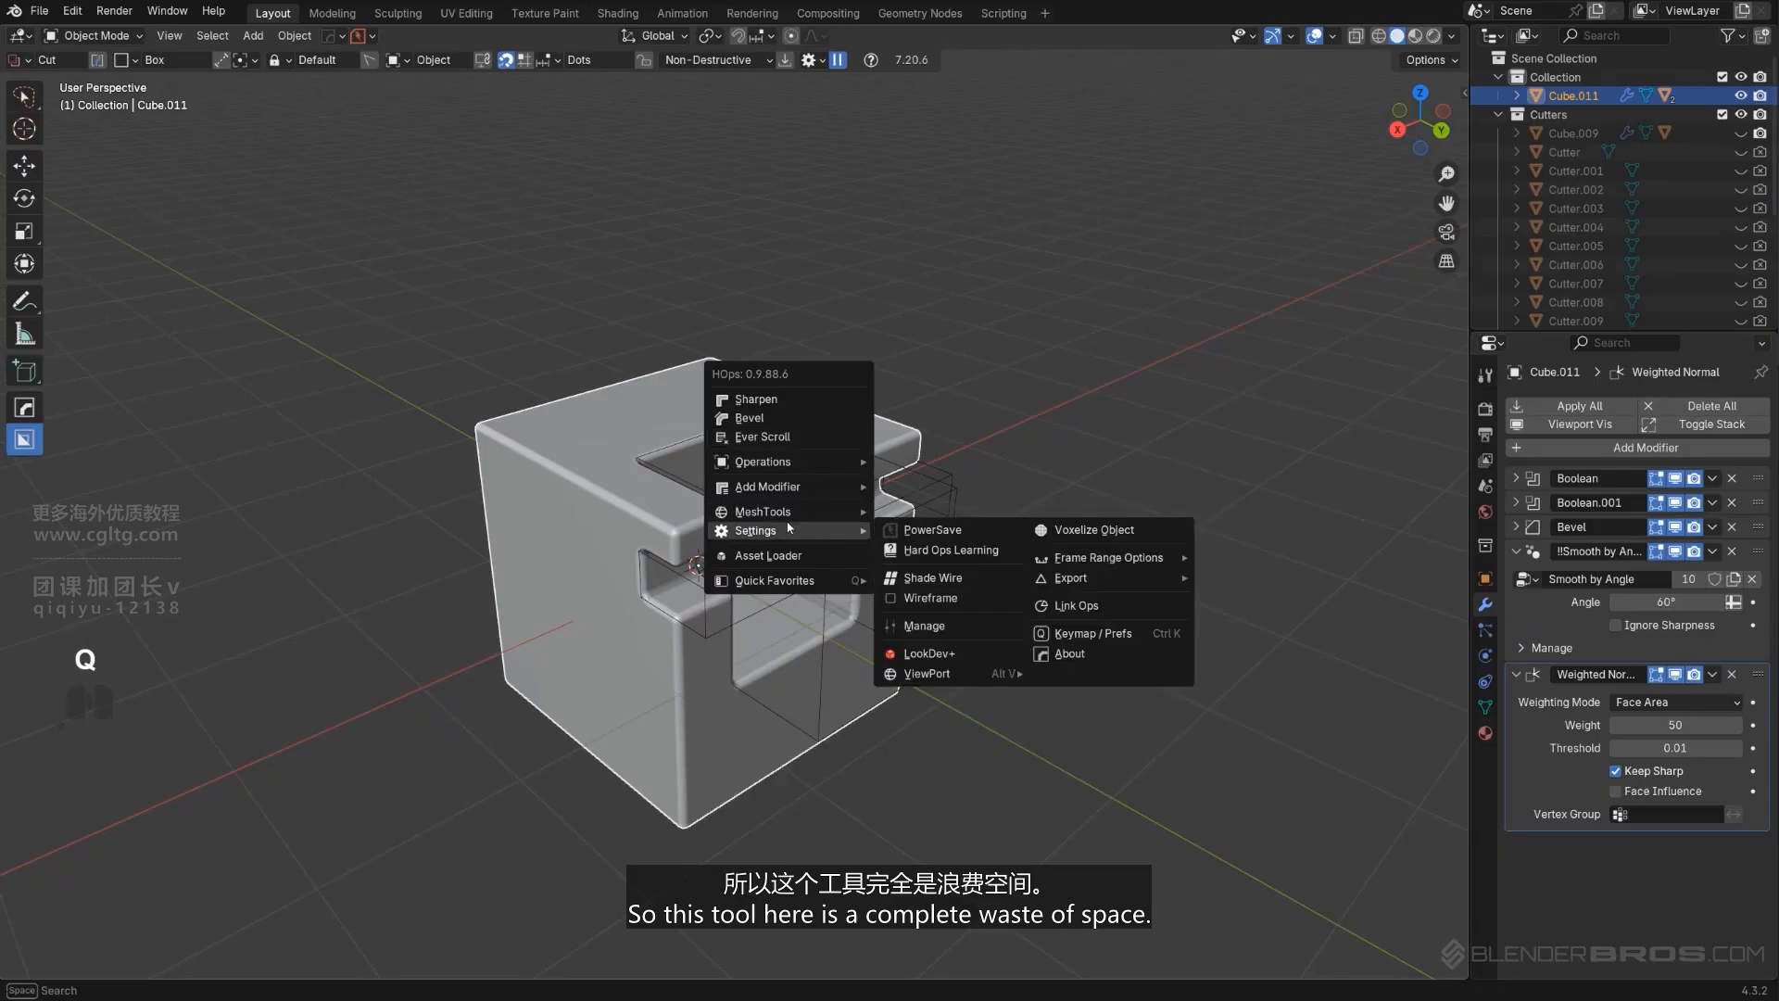
mouse_move(1131, 628)
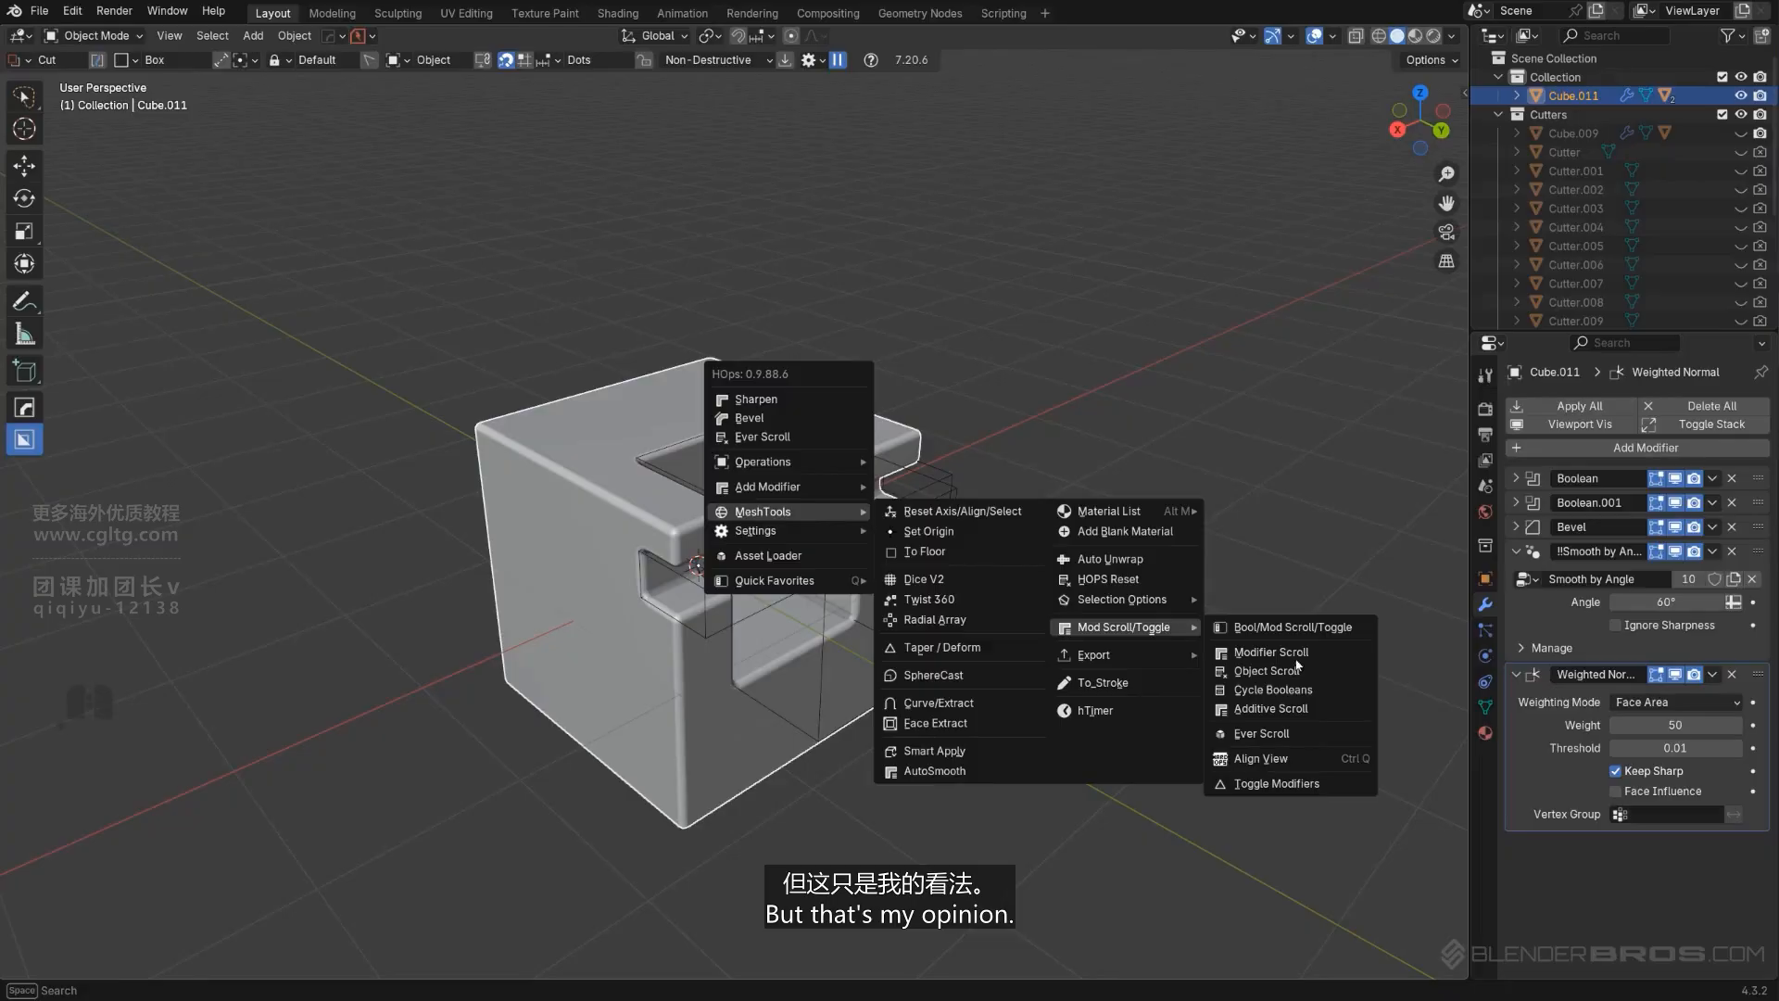
Run Ever Scroll on the selected cube to view its boolean cutter, and exit without changes.
key("q")
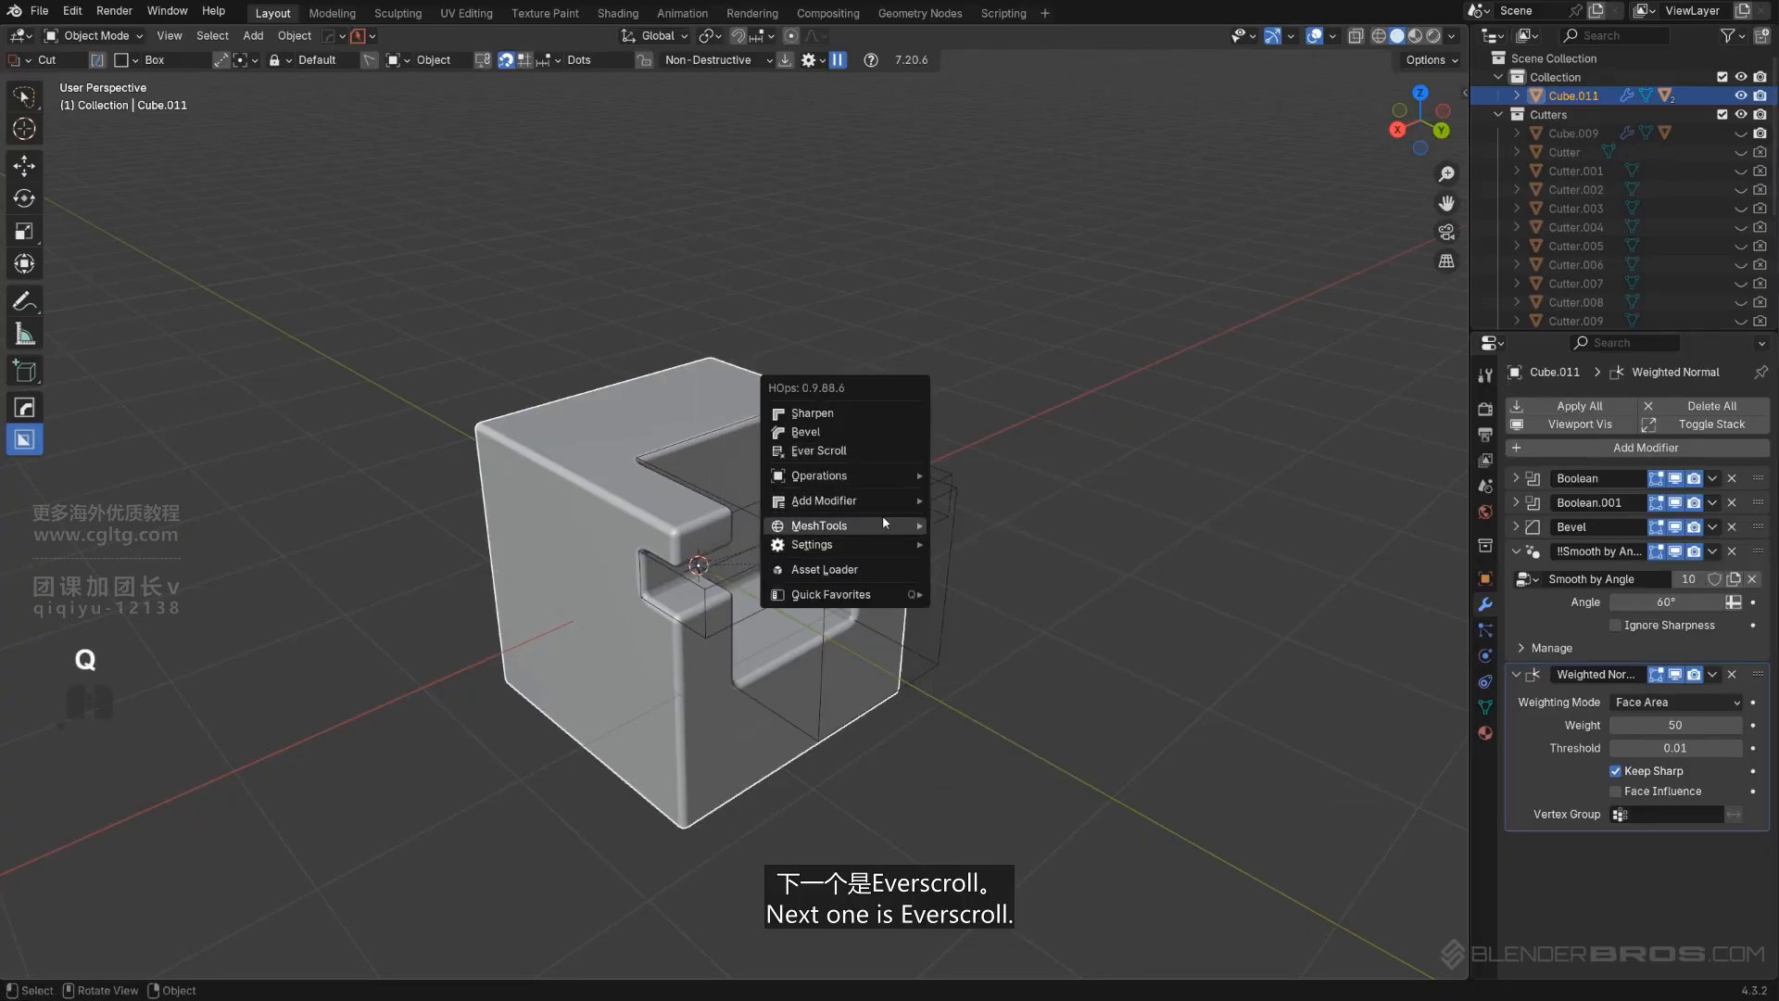
mouse_move(1211, 647)
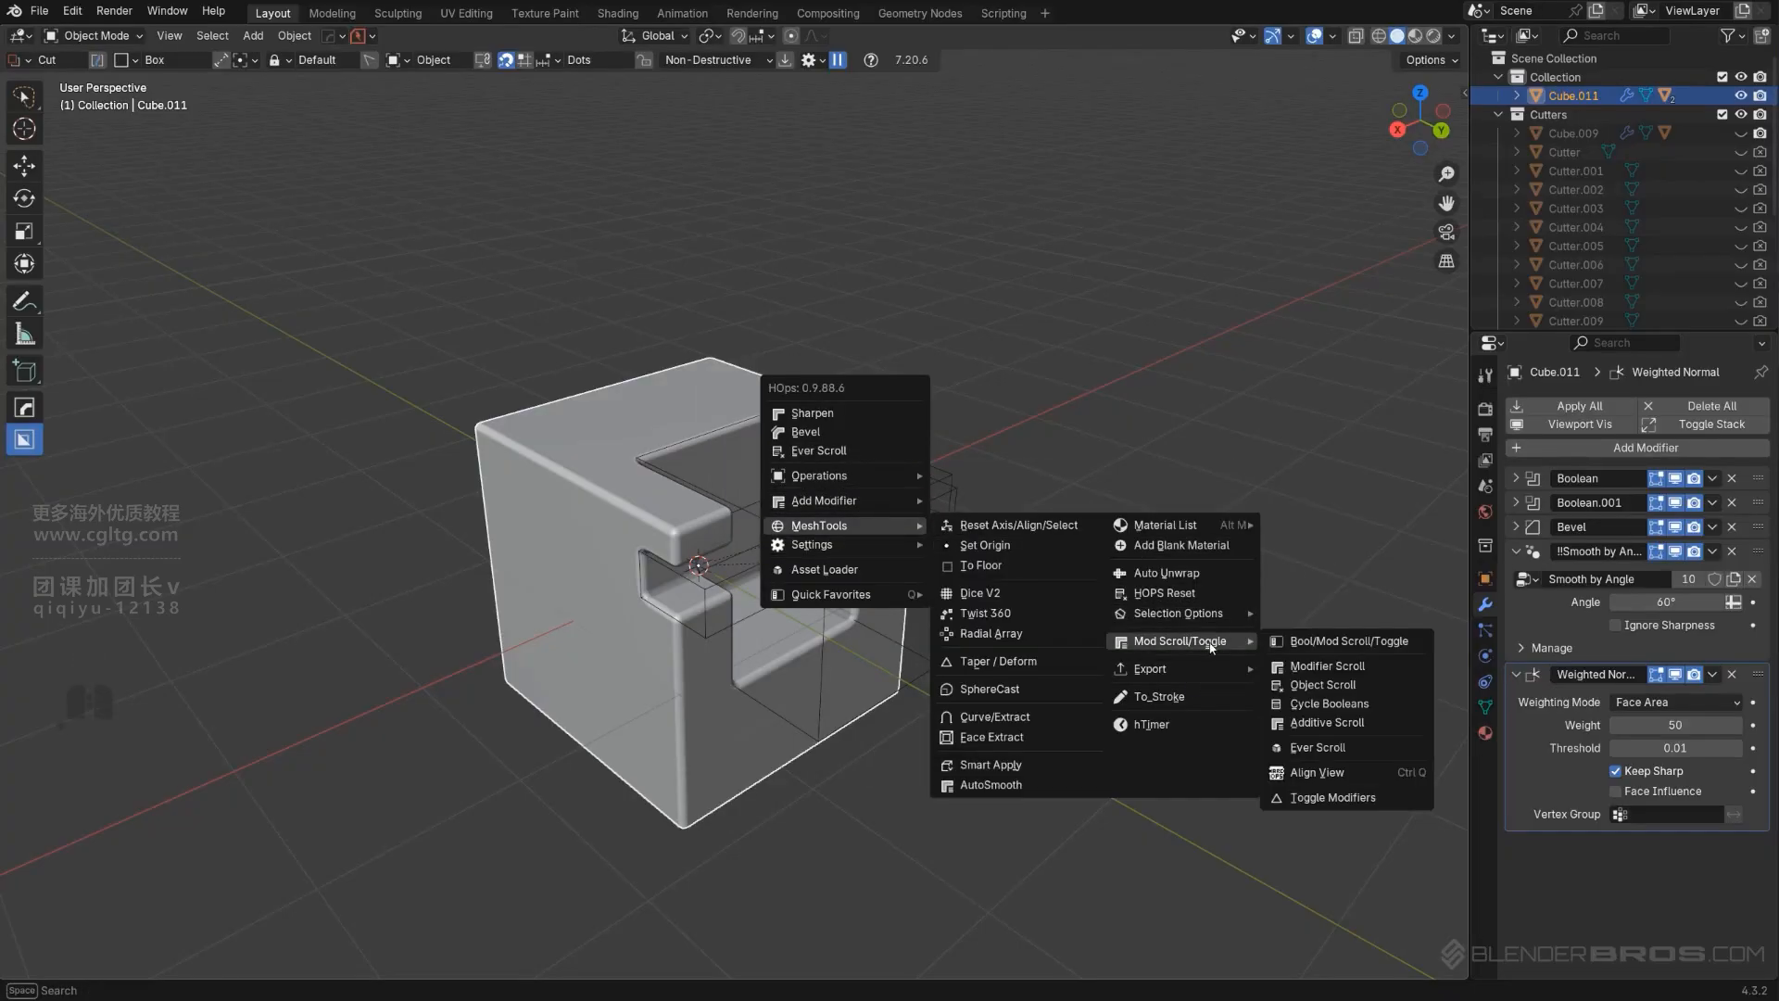
left_click(872, 451)
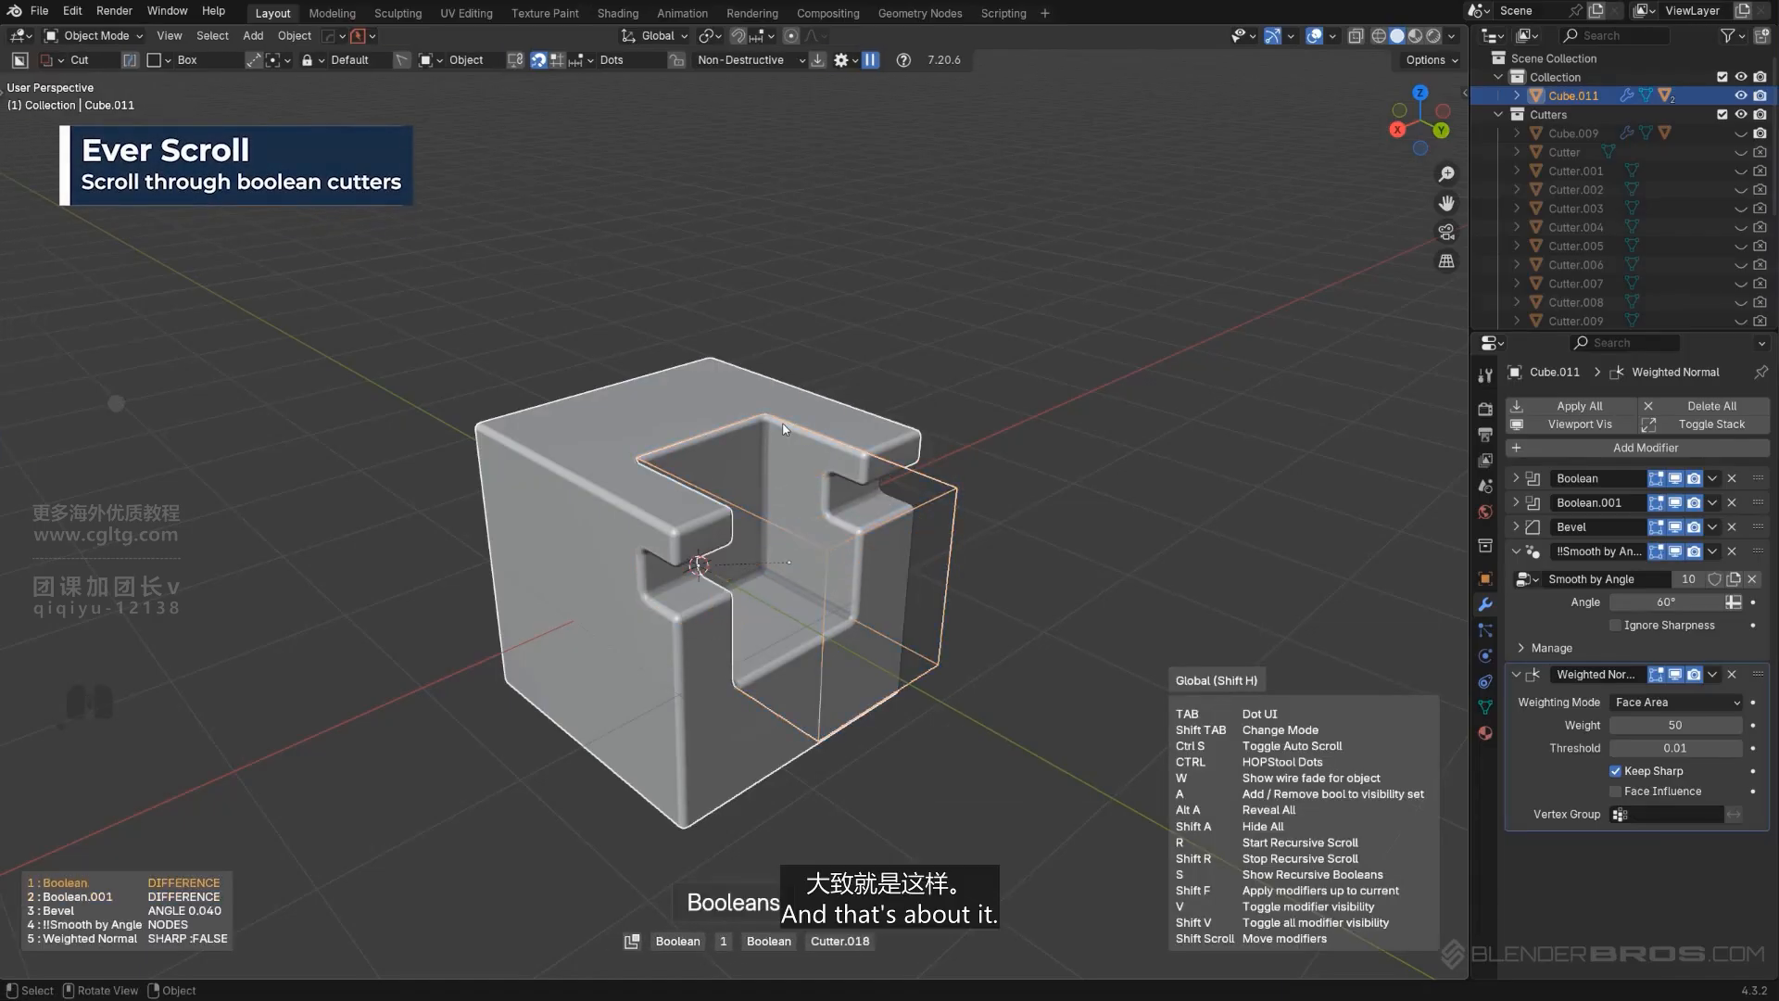
key("Escape")
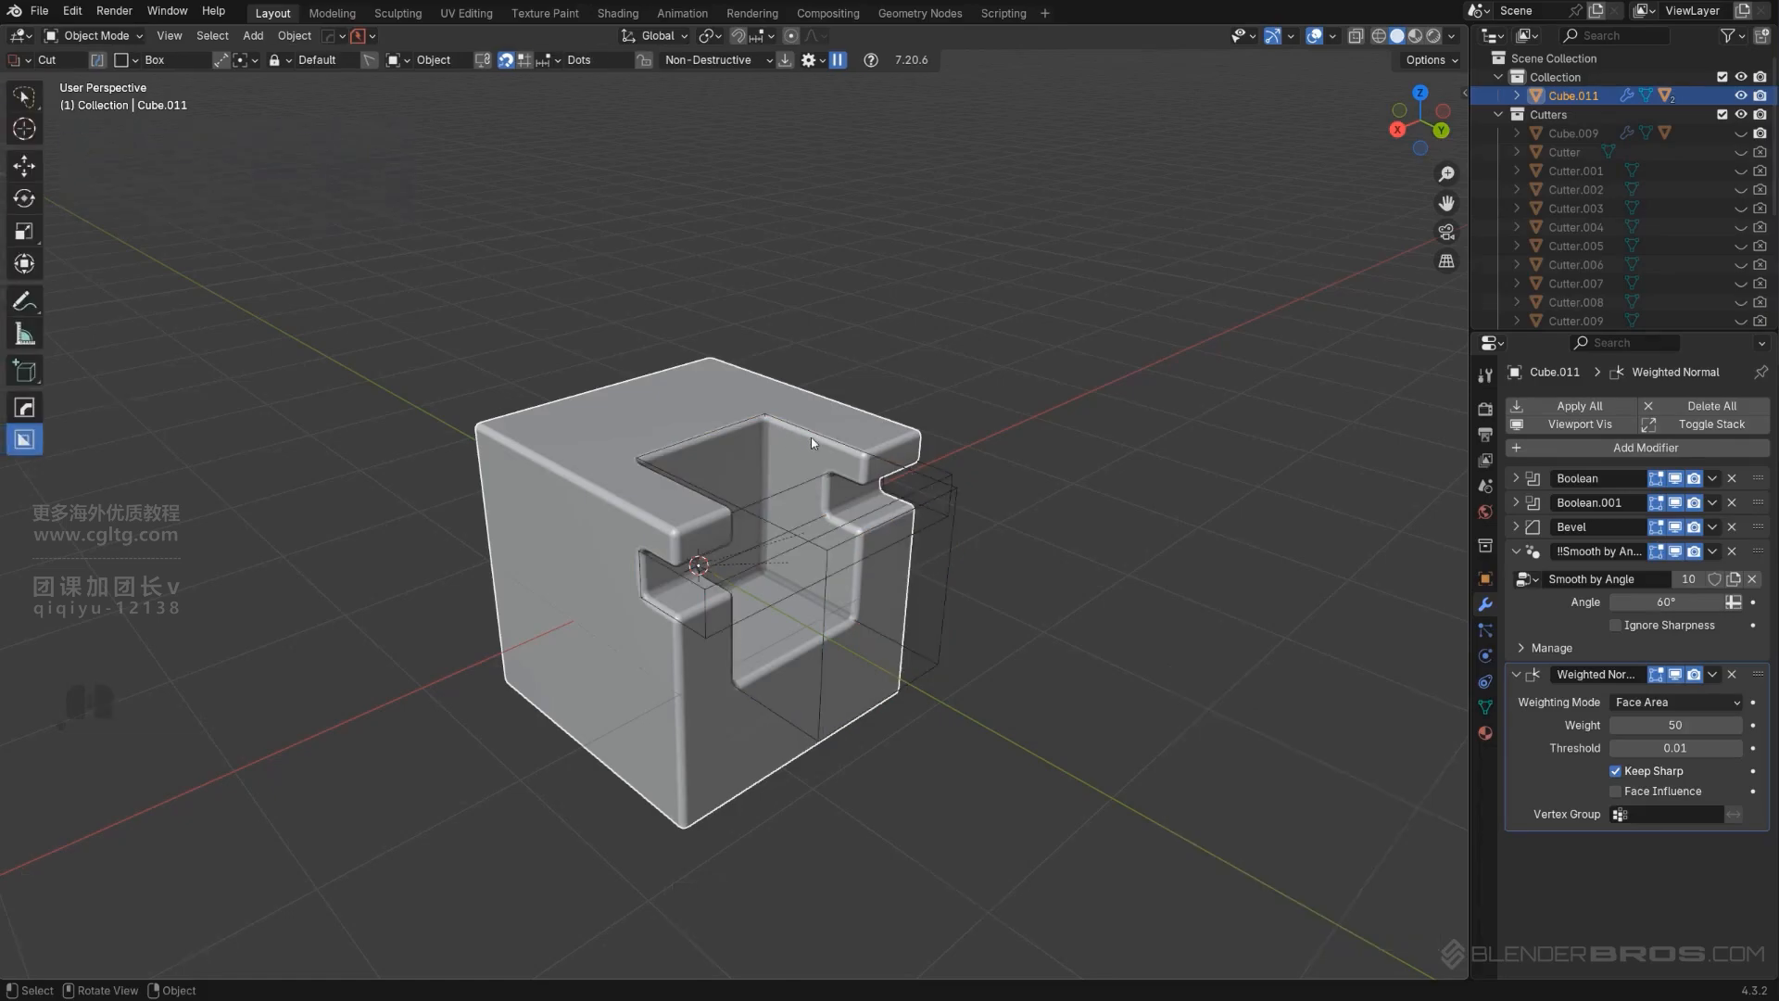
Run Align View on the cube in Object Mode and cycle and orbit through the aligned views.
key("q")
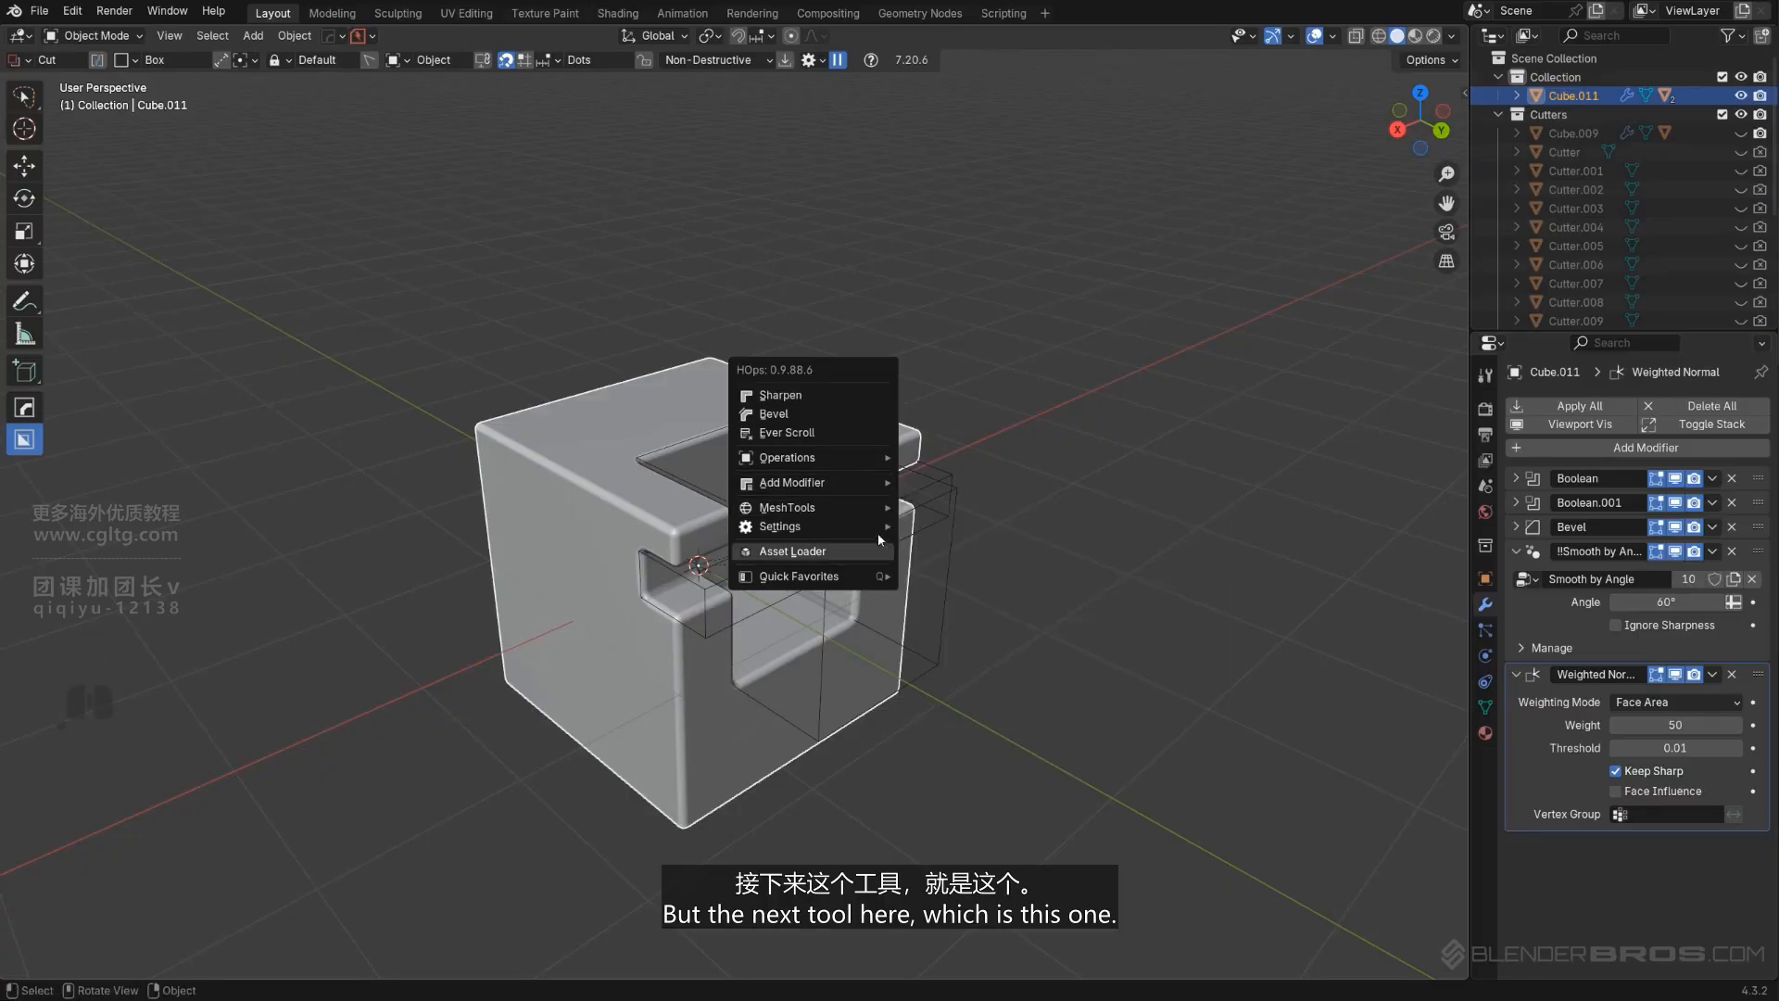
mouse_move(849, 508)
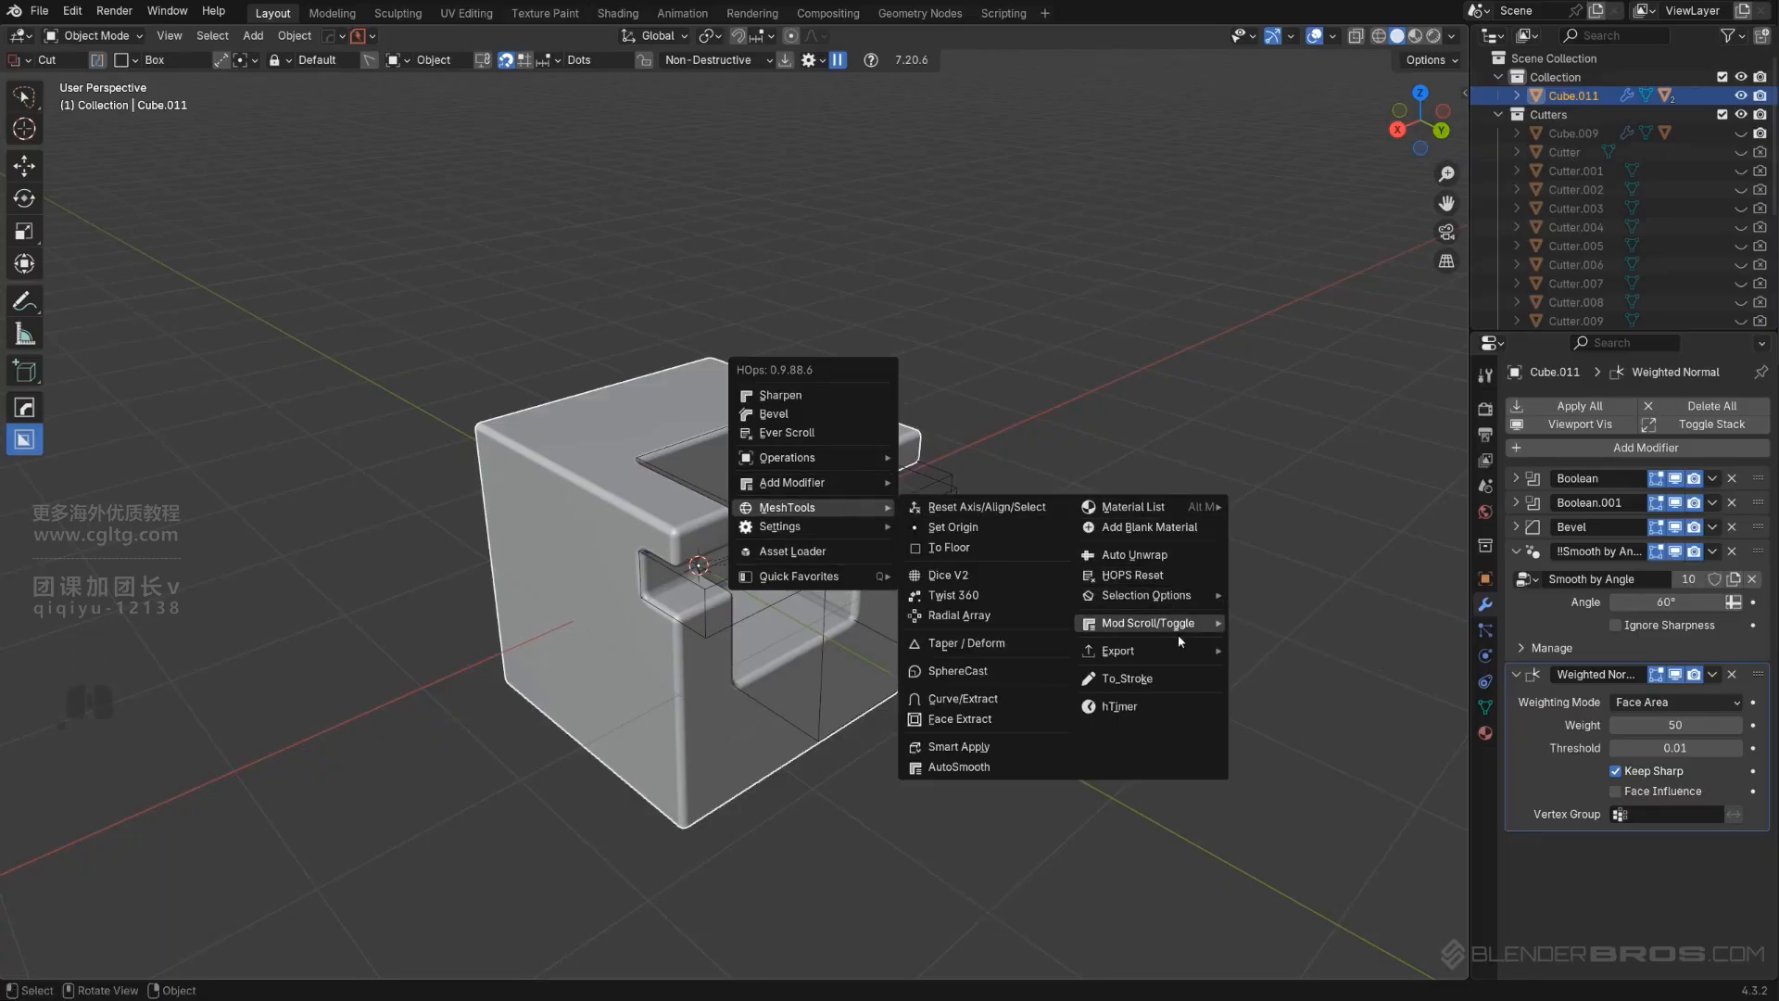
mouse_move(1179, 638)
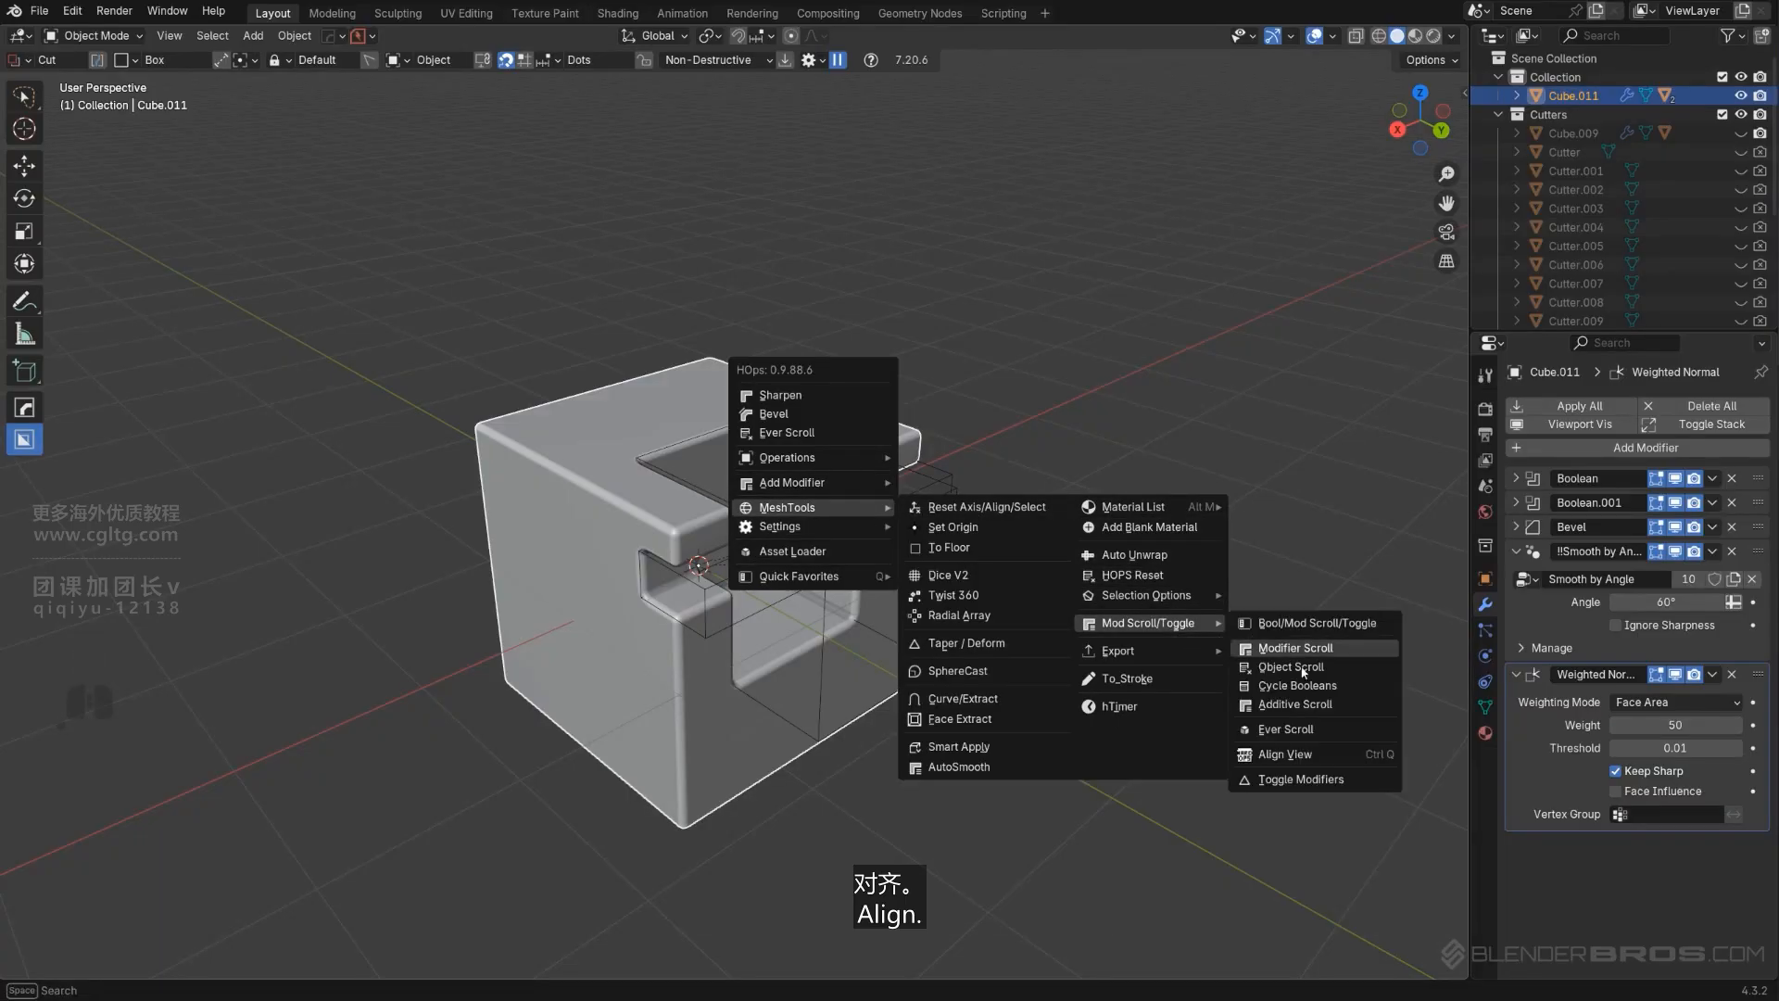
left_click(1325, 758)
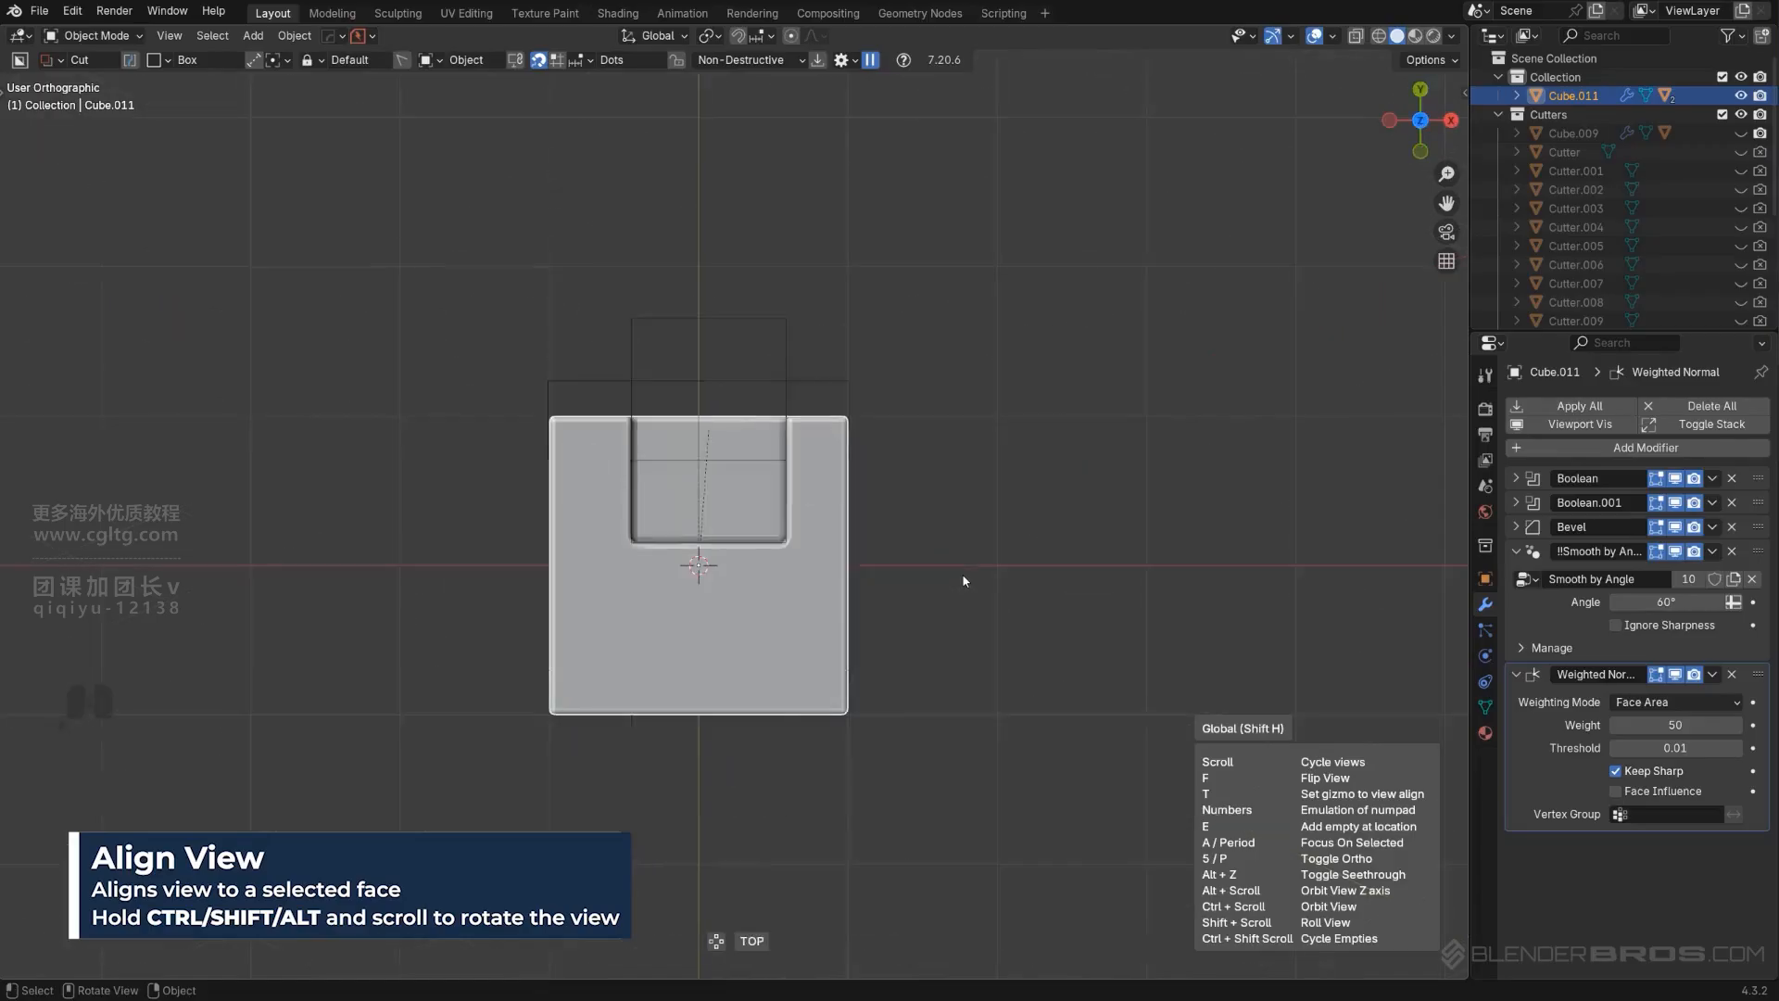
scroll(956, 565, "up", 3)
scroll(947, 550, "up", 3, "ctrl")
scroll(943, 545, "down", 3, "ctrl")
scroll(937, 535, "down", 2, "ctrl")
scroll(933, 522, "up", 1)
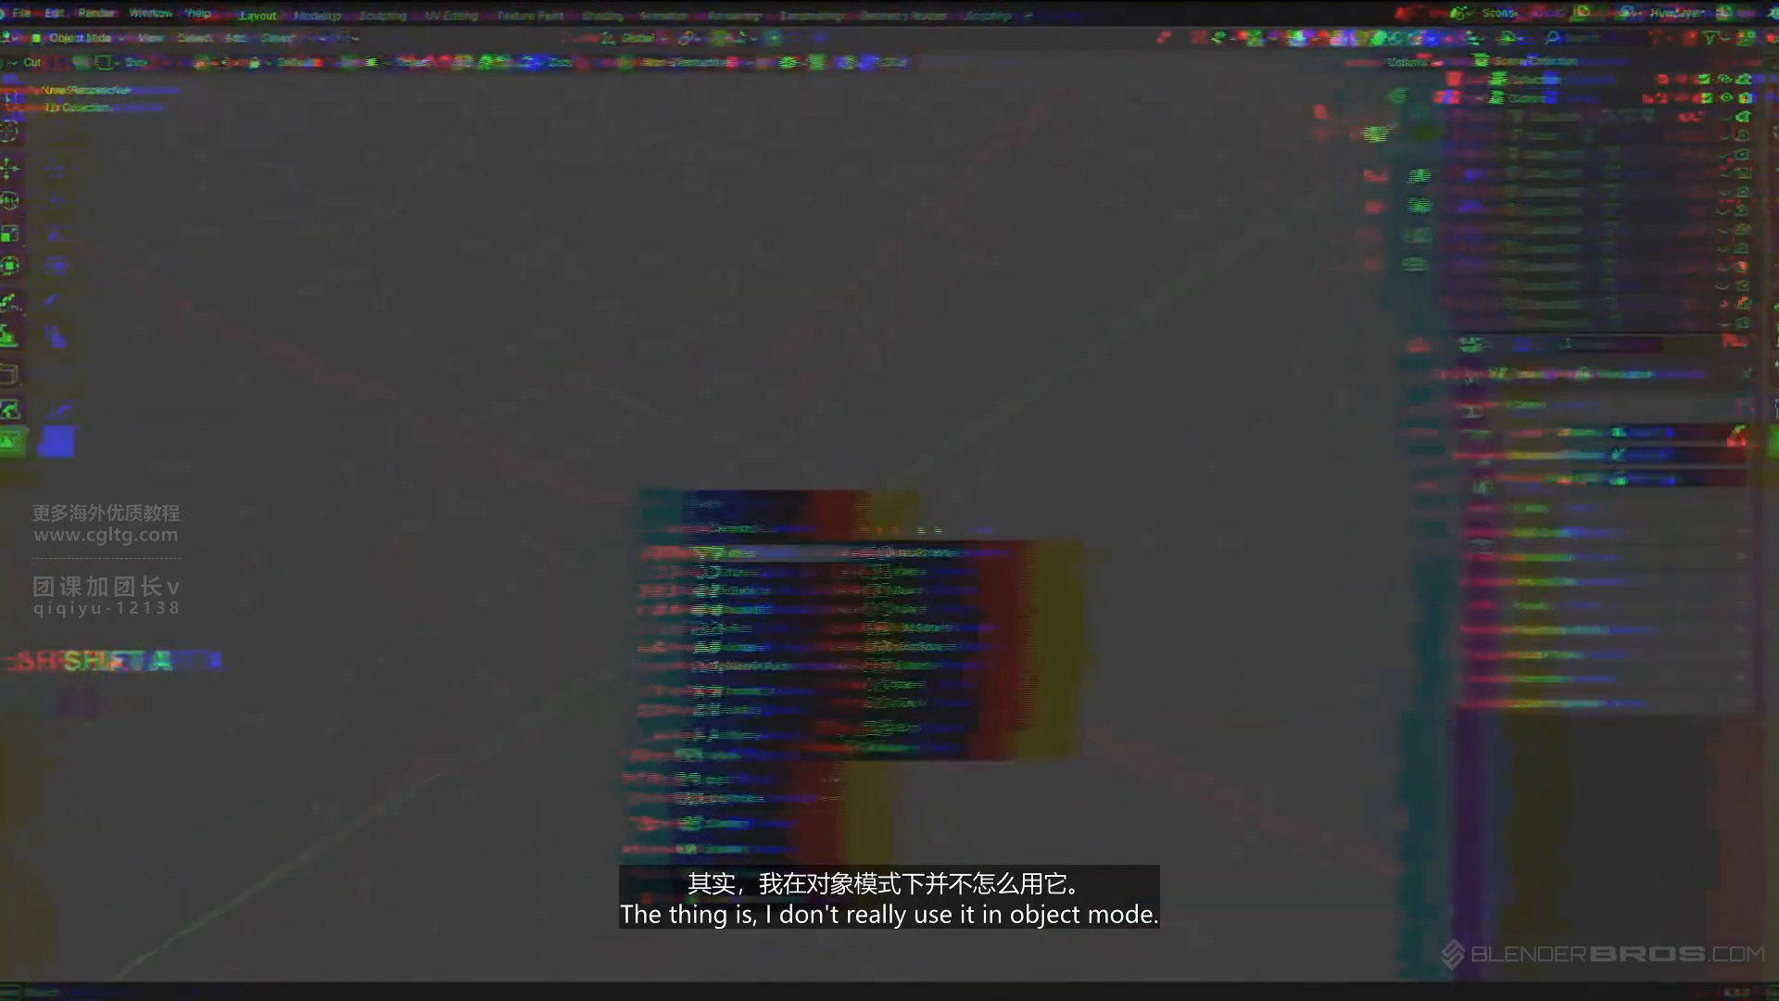
Add a 2 m cube at the world origin and enter Edit Mode on it.
key("shift+a")
key("shift+a")
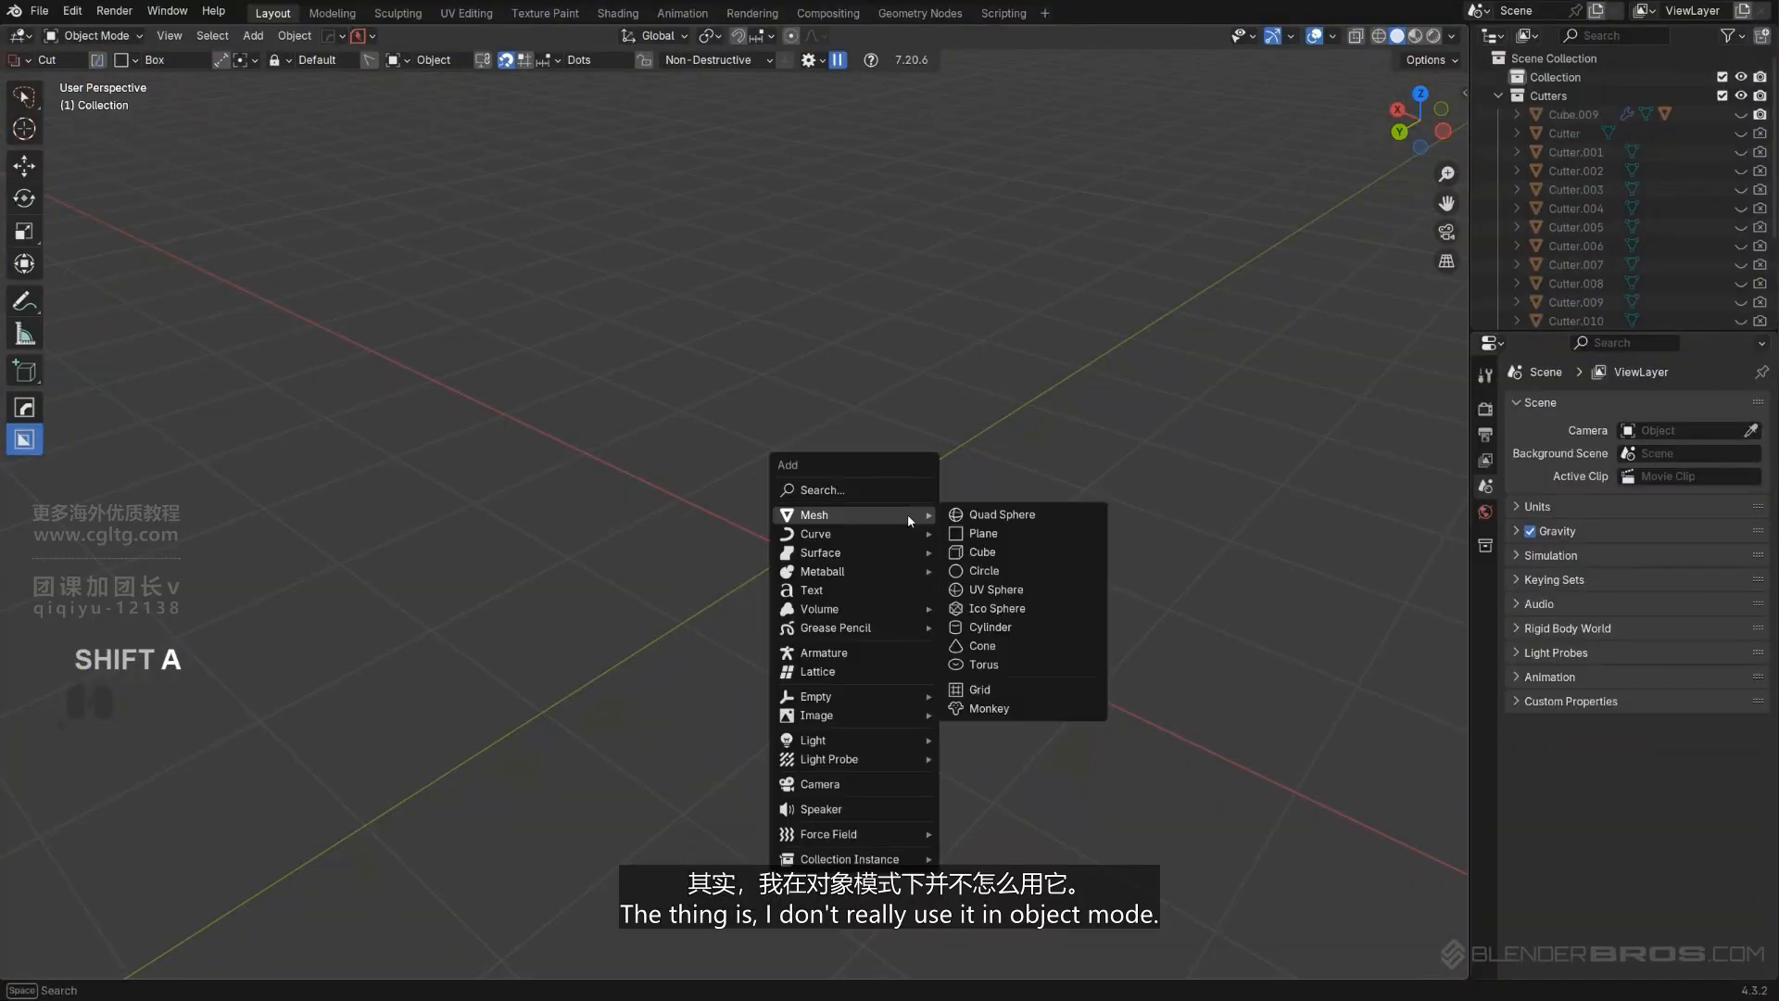
left_click(980, 553)
key("Tab")
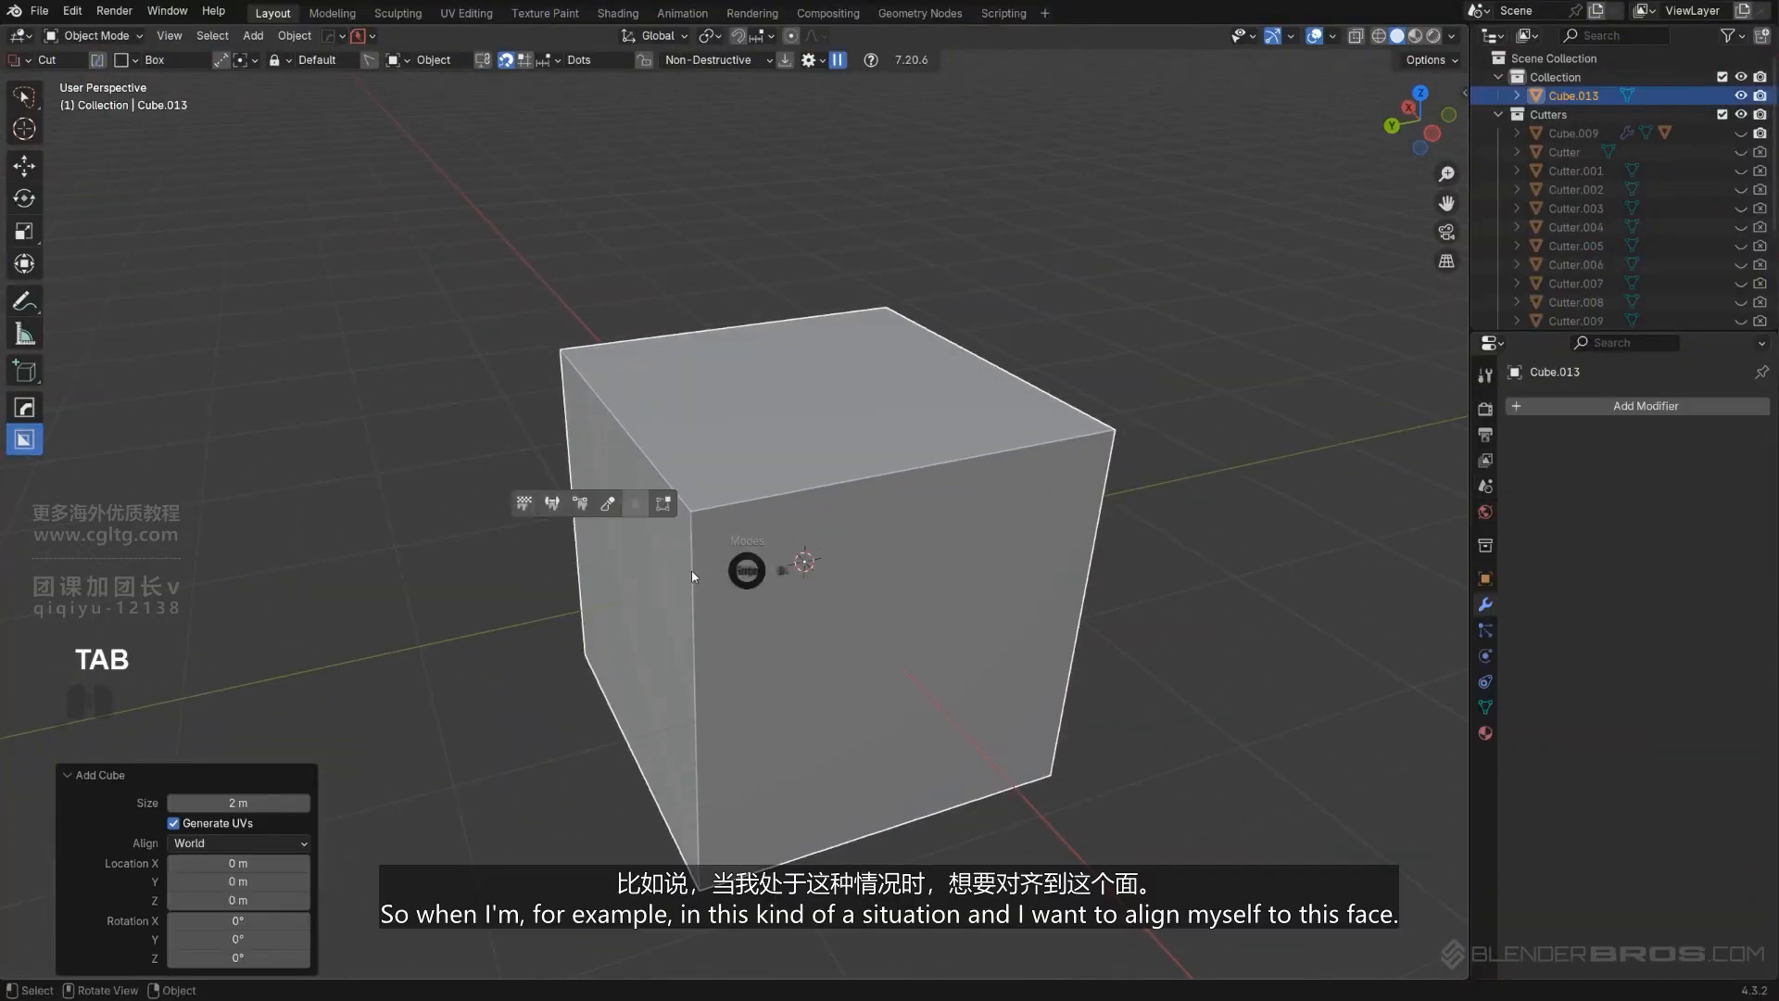
Bevel the cube's near top corner vertex with a width of about 0.9 m and one segment.
left_click(692, 509)
key("ctrl+shift+b")
scroll(368, 554, "up", 4)
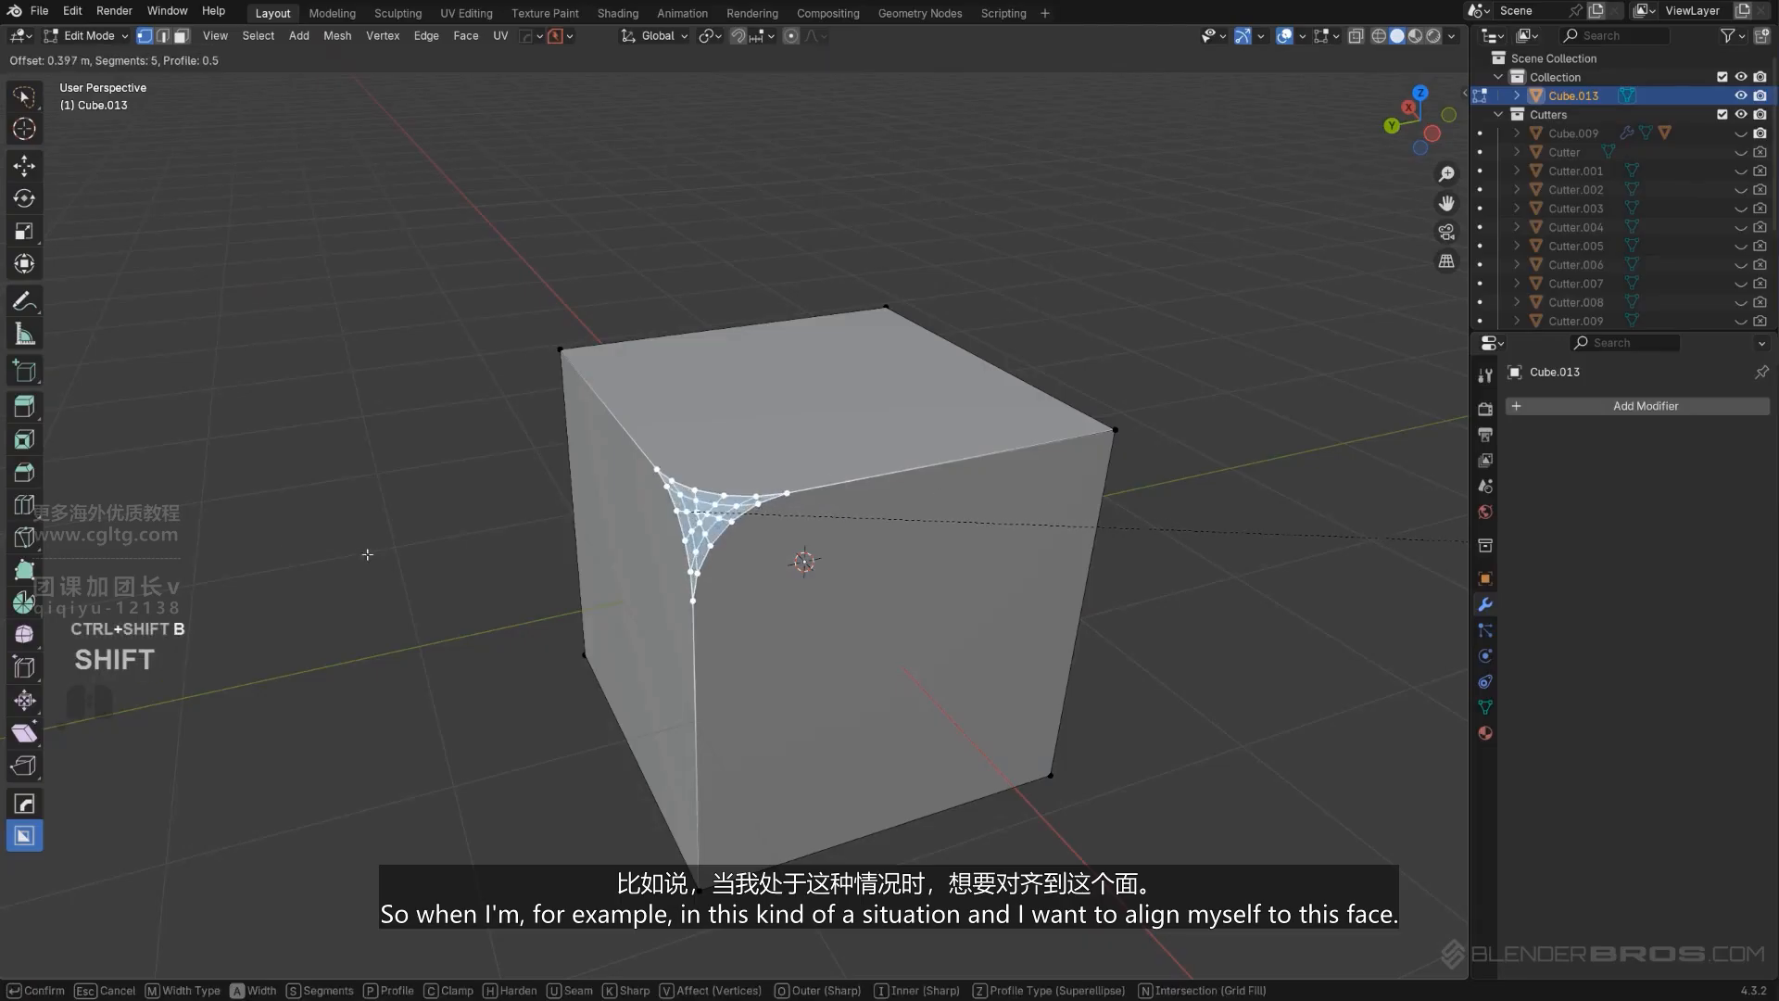
scroll(367, 554, "down", 4)
left_click(855, 514)
scroll(855, 514, "down", 1)
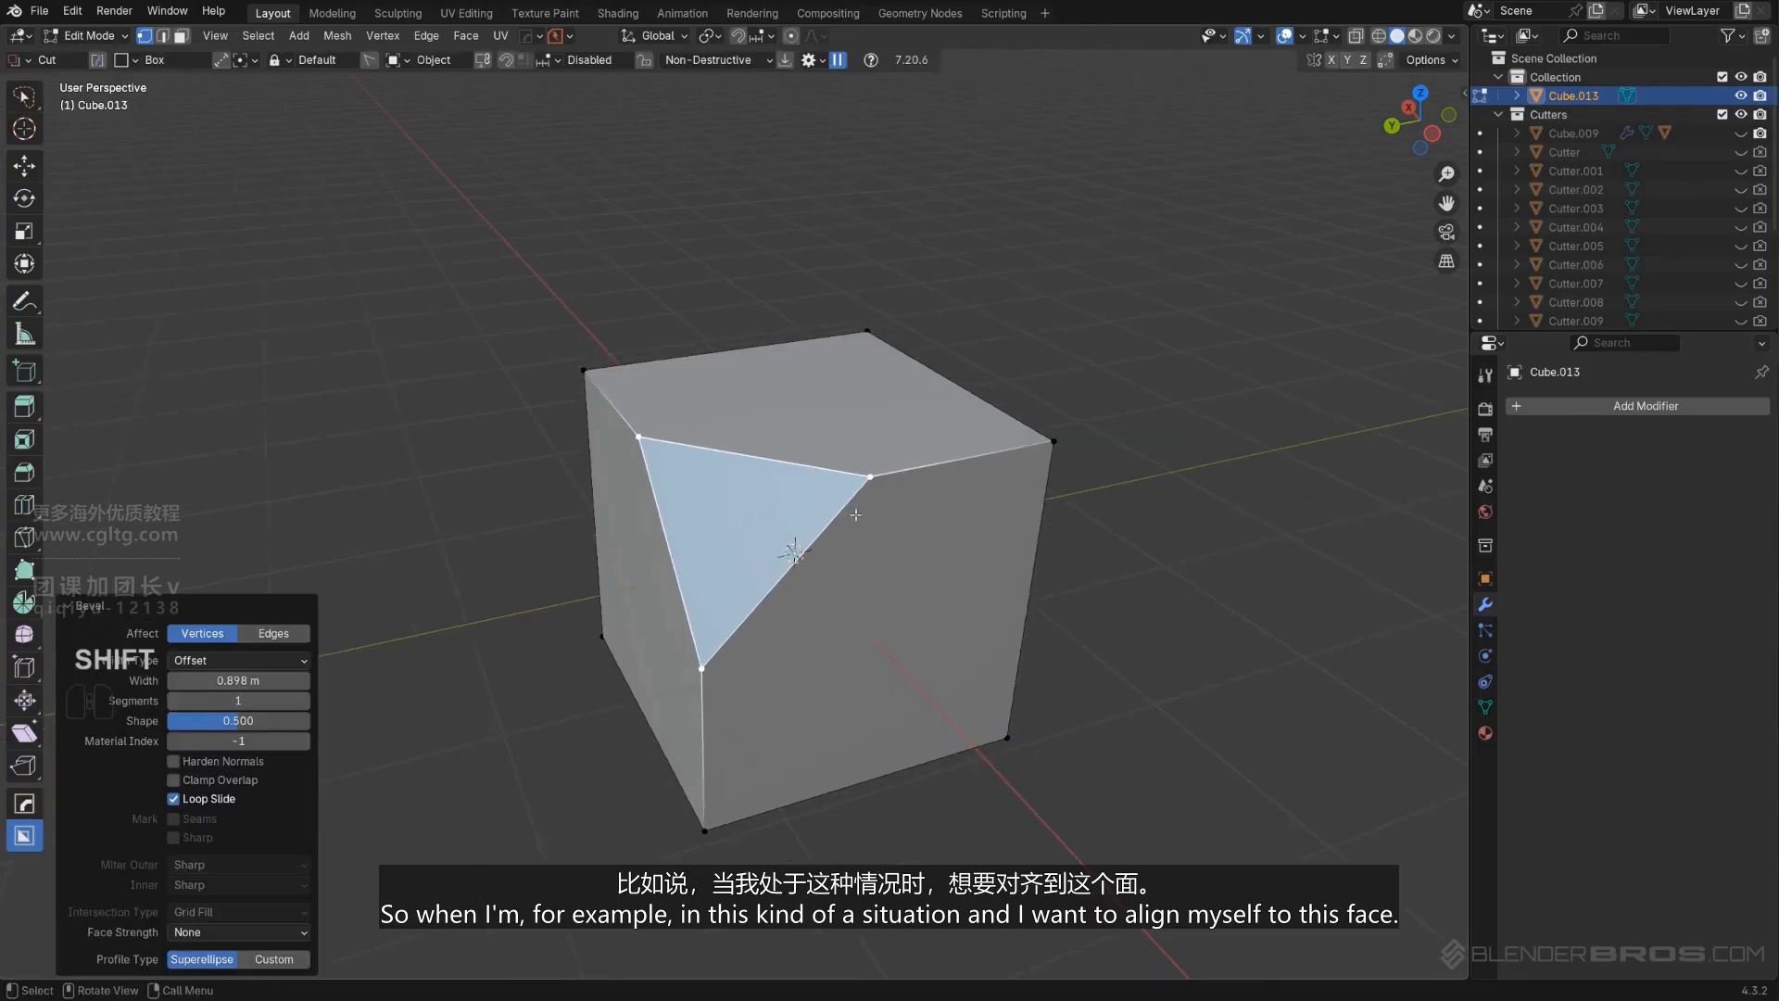
Select the triangular corner face in face select mode and align the viewport to it with Align View.
key("Tab")
middle_click_drag(681, 495, 894, 533)
left_click(959, 503)
left_click(727, 519)
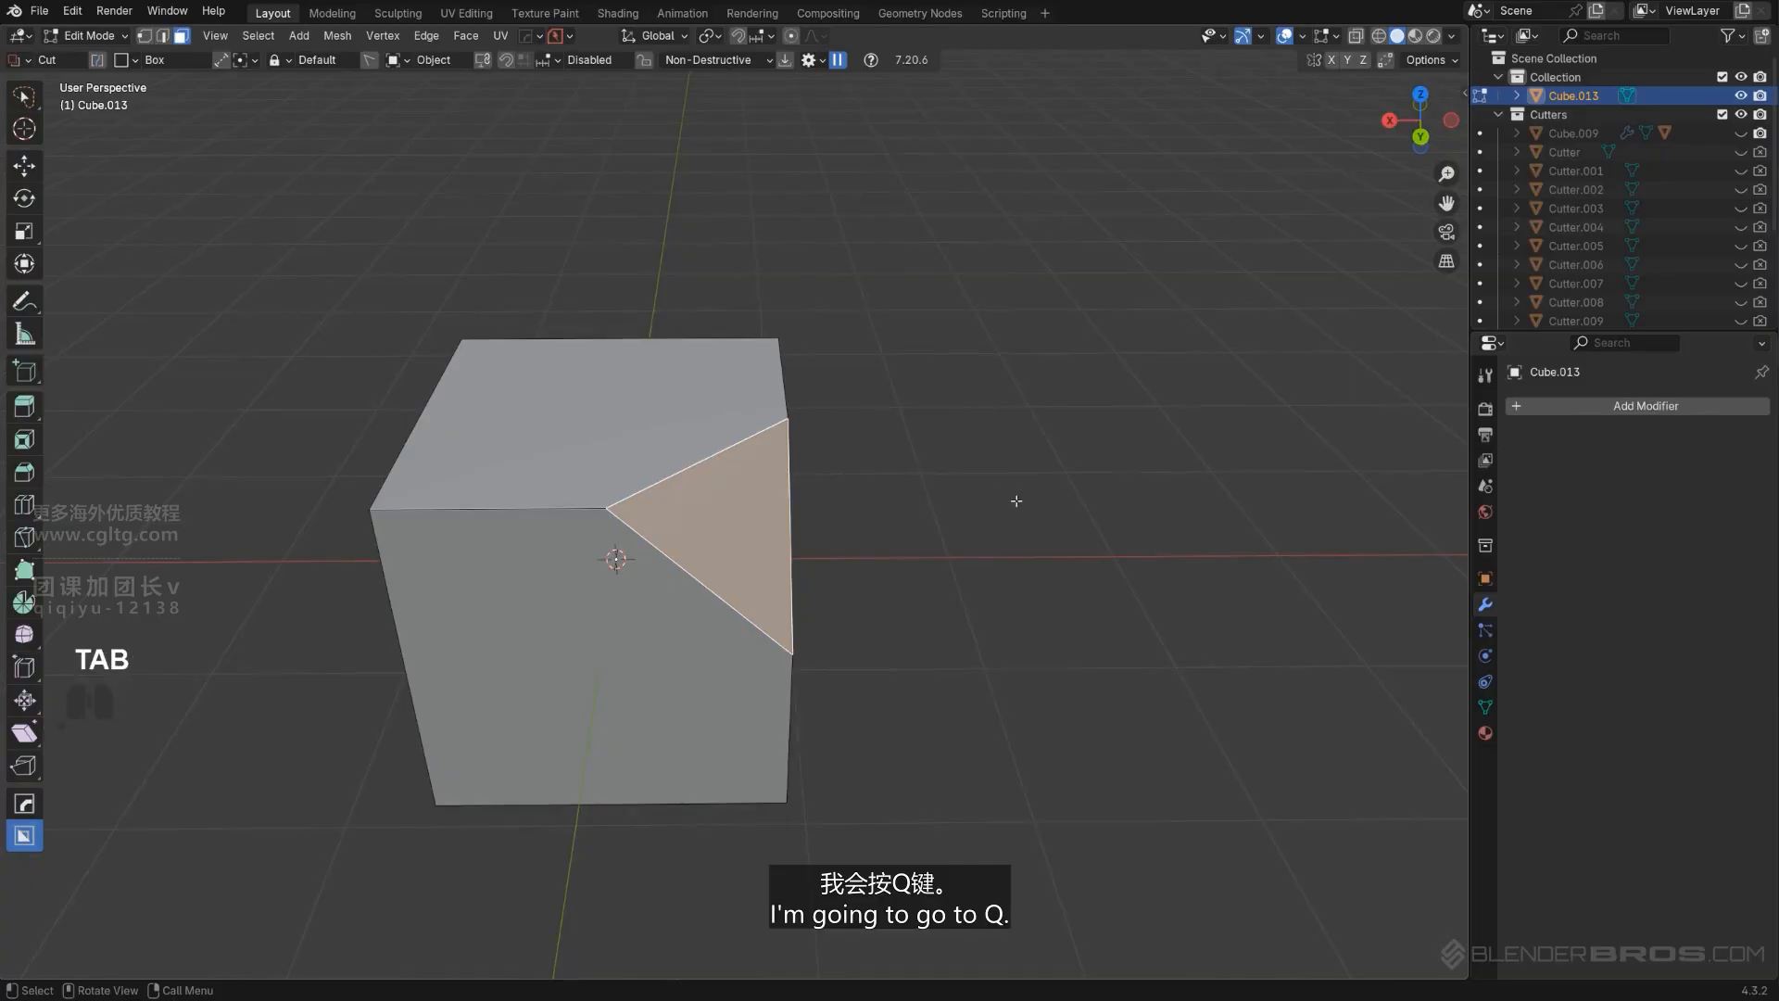
key("q")
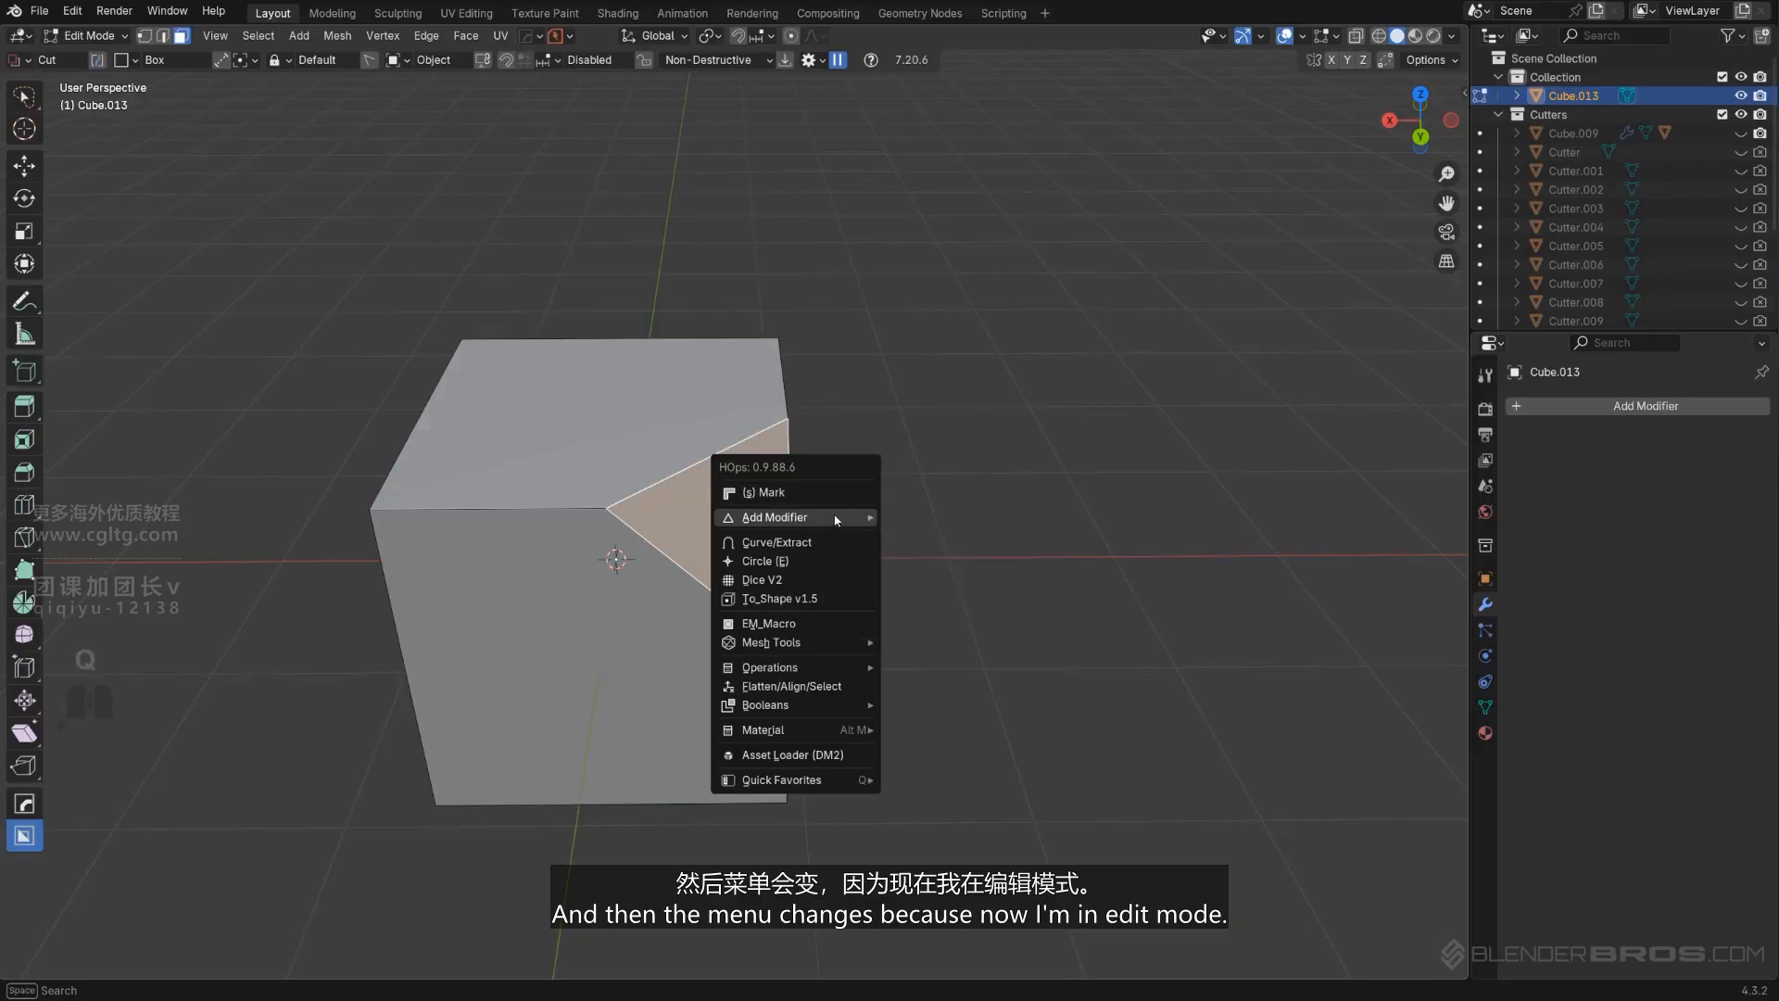
mouse_move(839, 643)
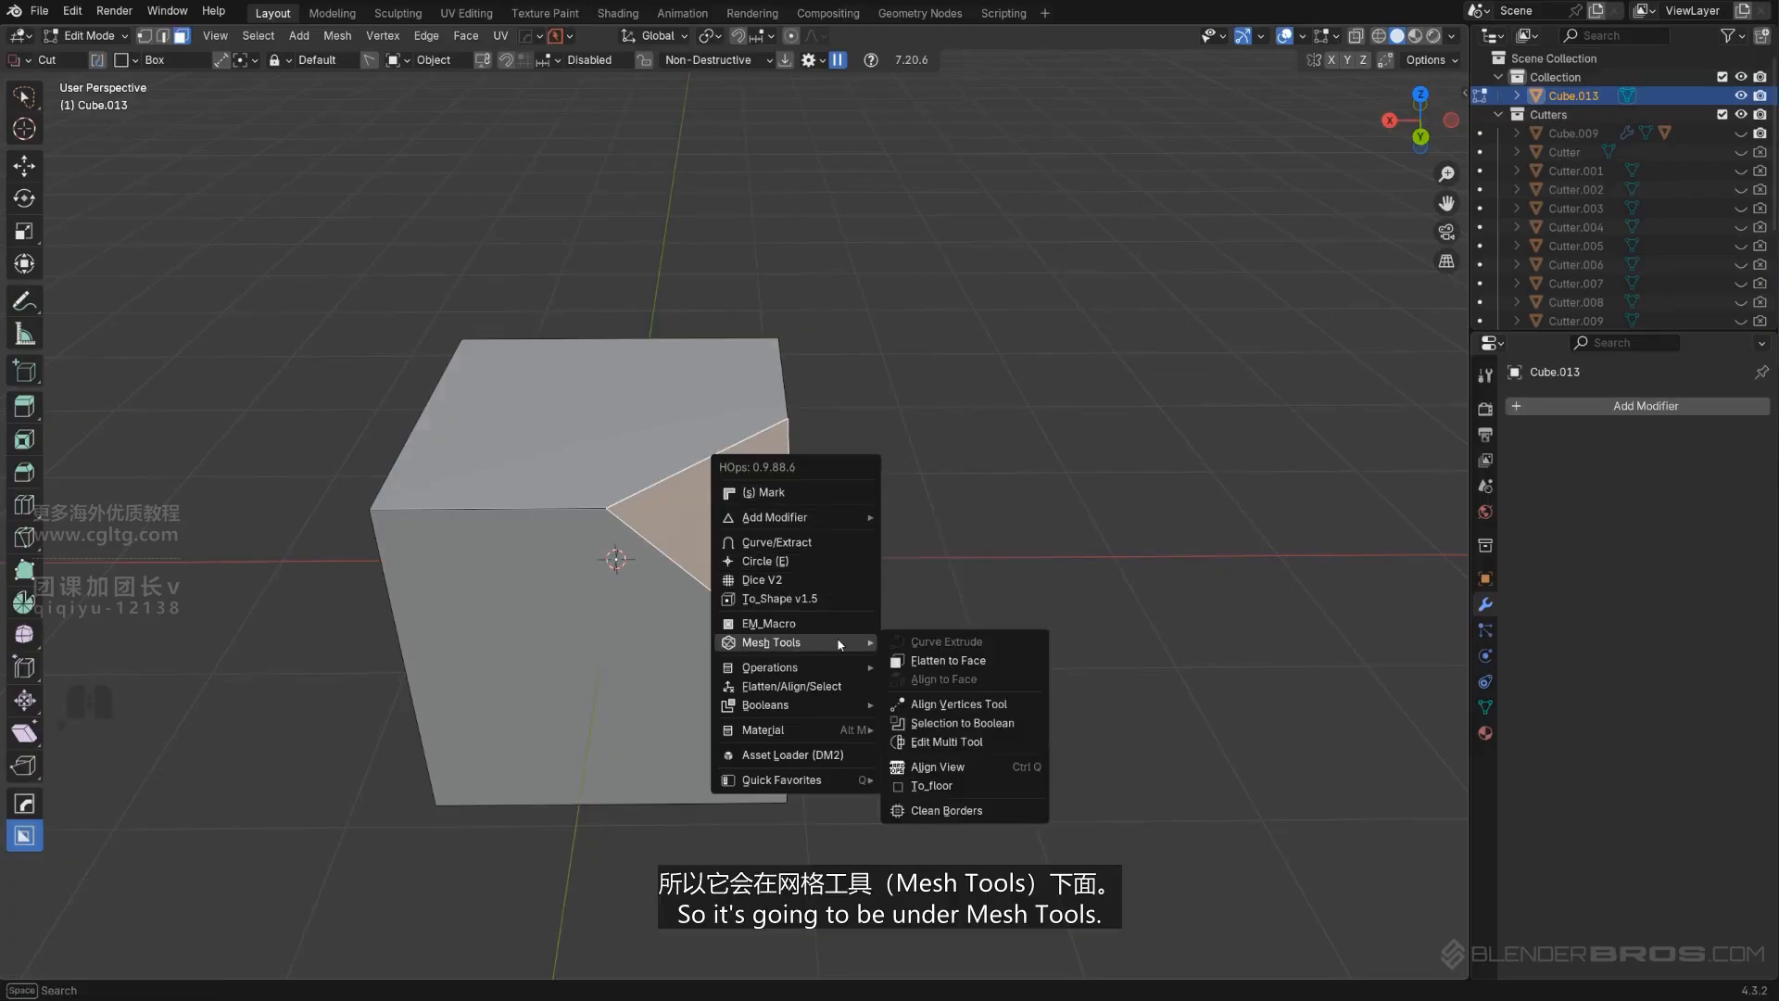
left_click(991, 765)
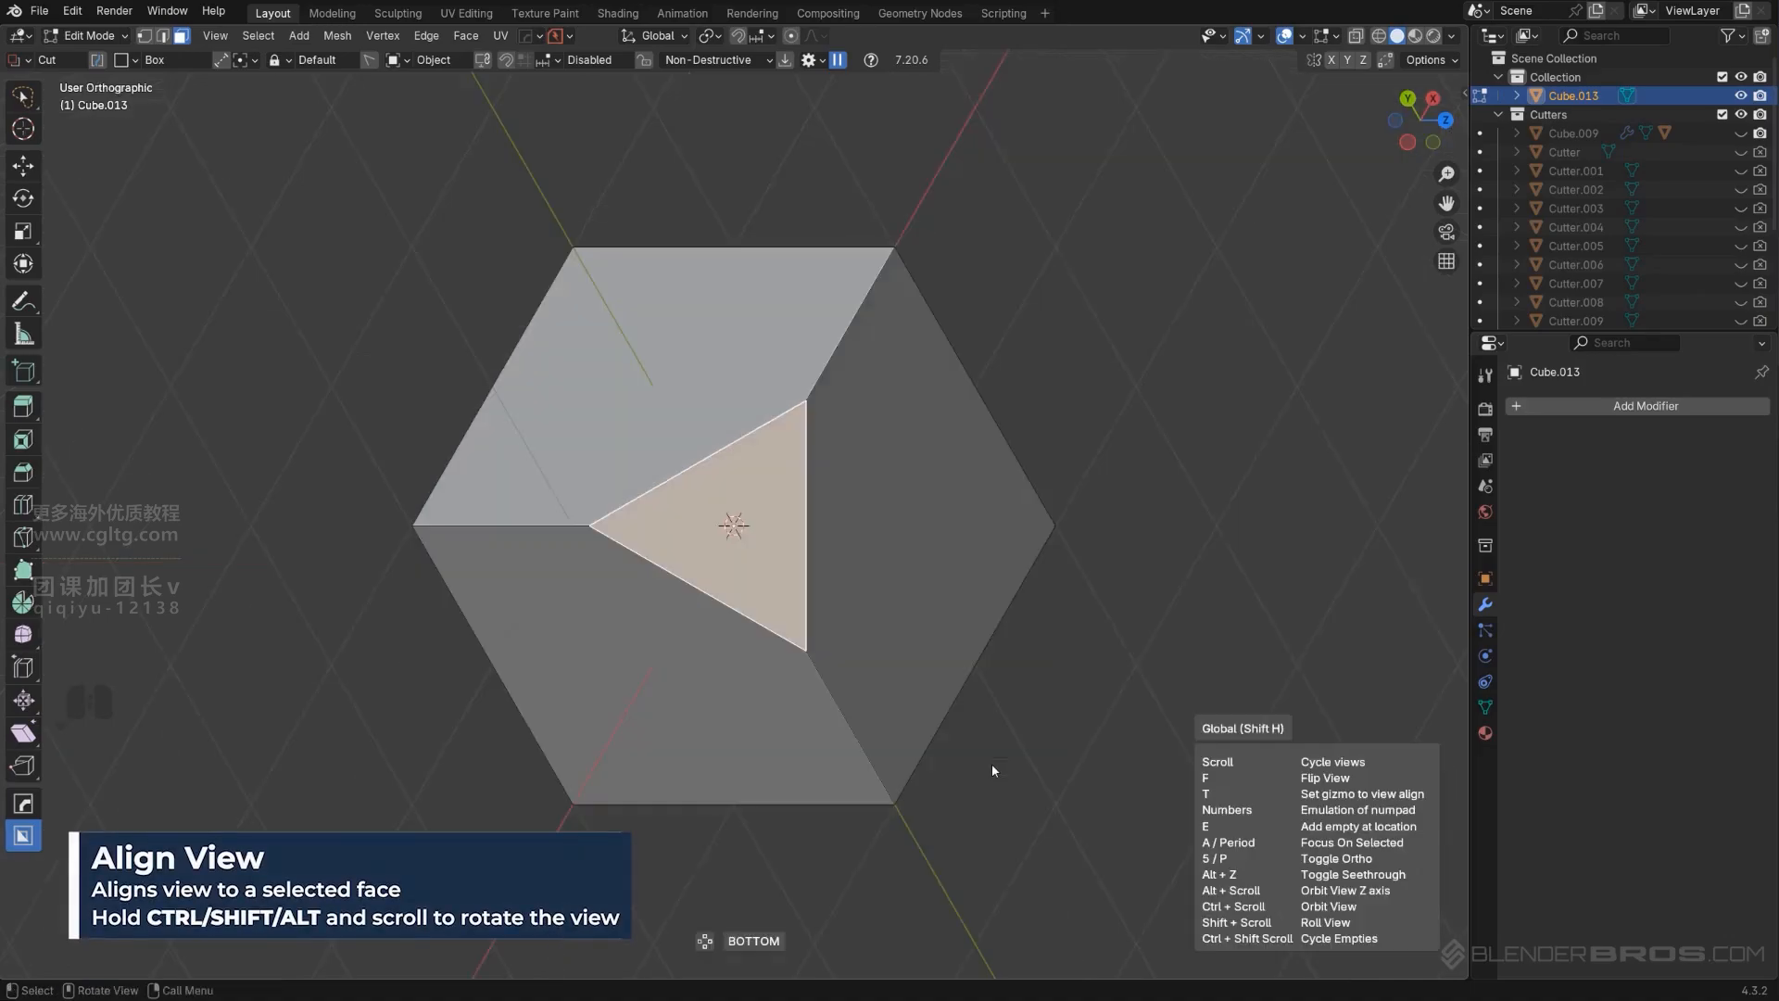
Orbit the aligned view, roll it, and rotate it around the Z axis within Align View.
key("t")
scroll(940, 636, "down", 5, "ctrl")
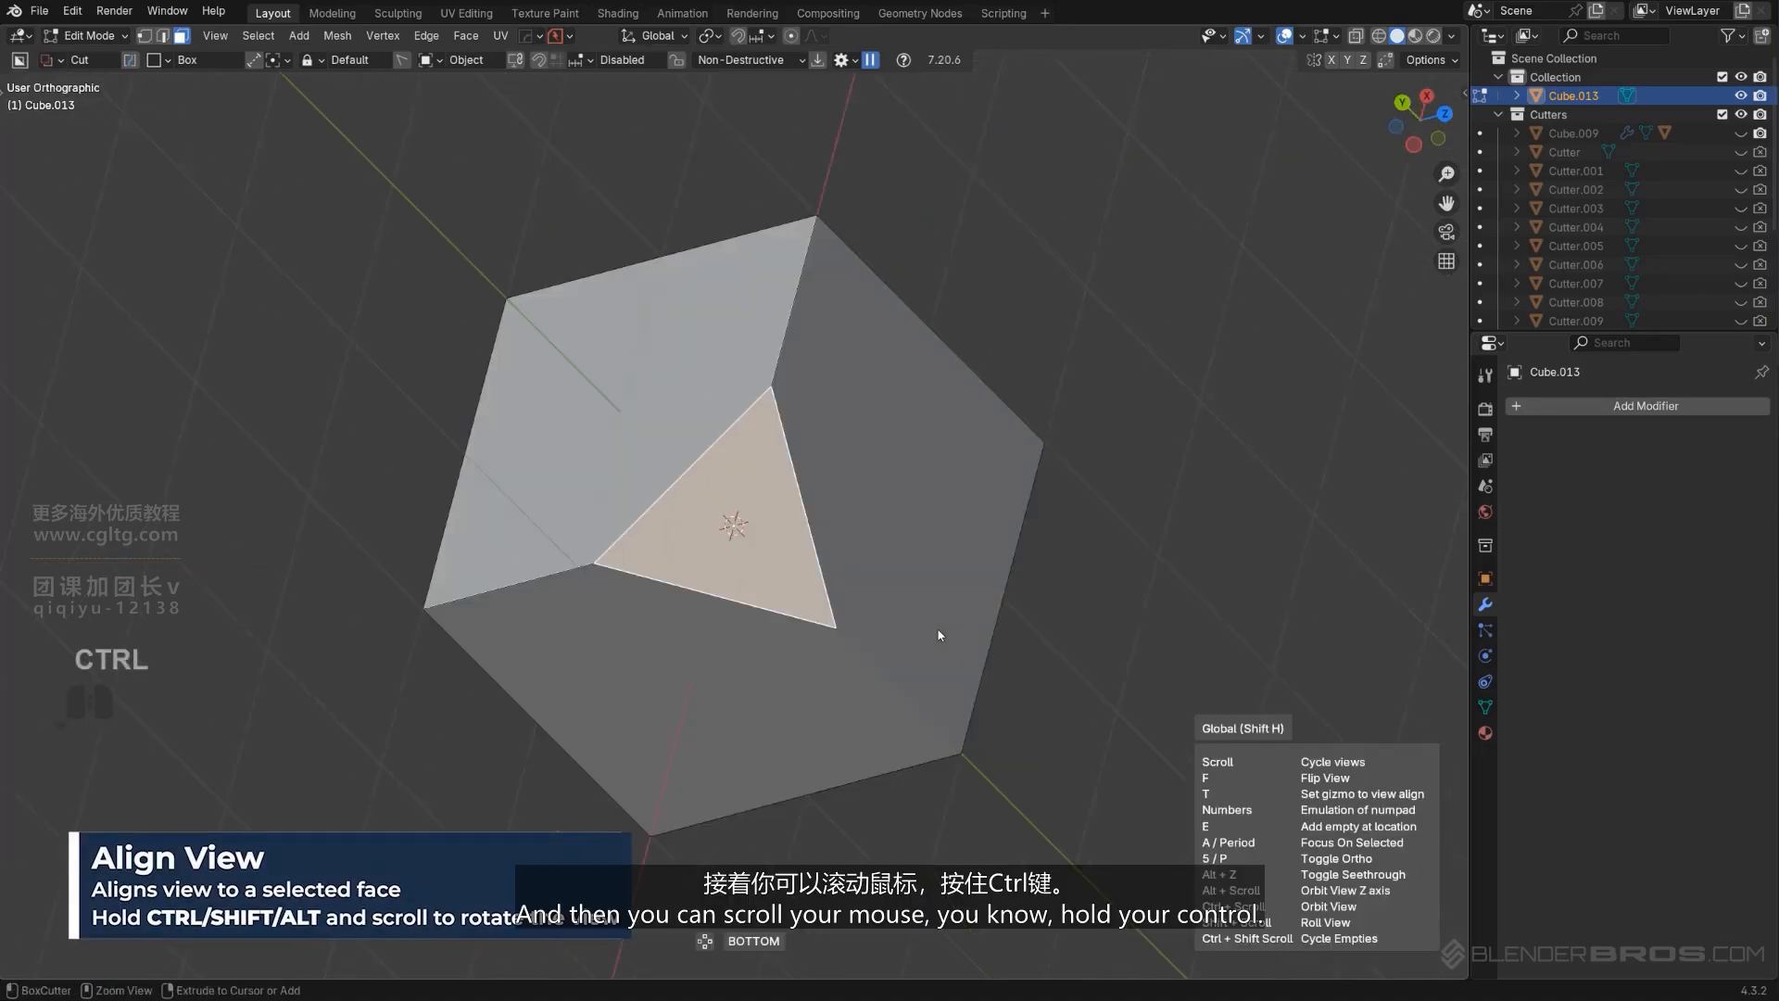
scroll(930, 599, "down", 2, "shift")
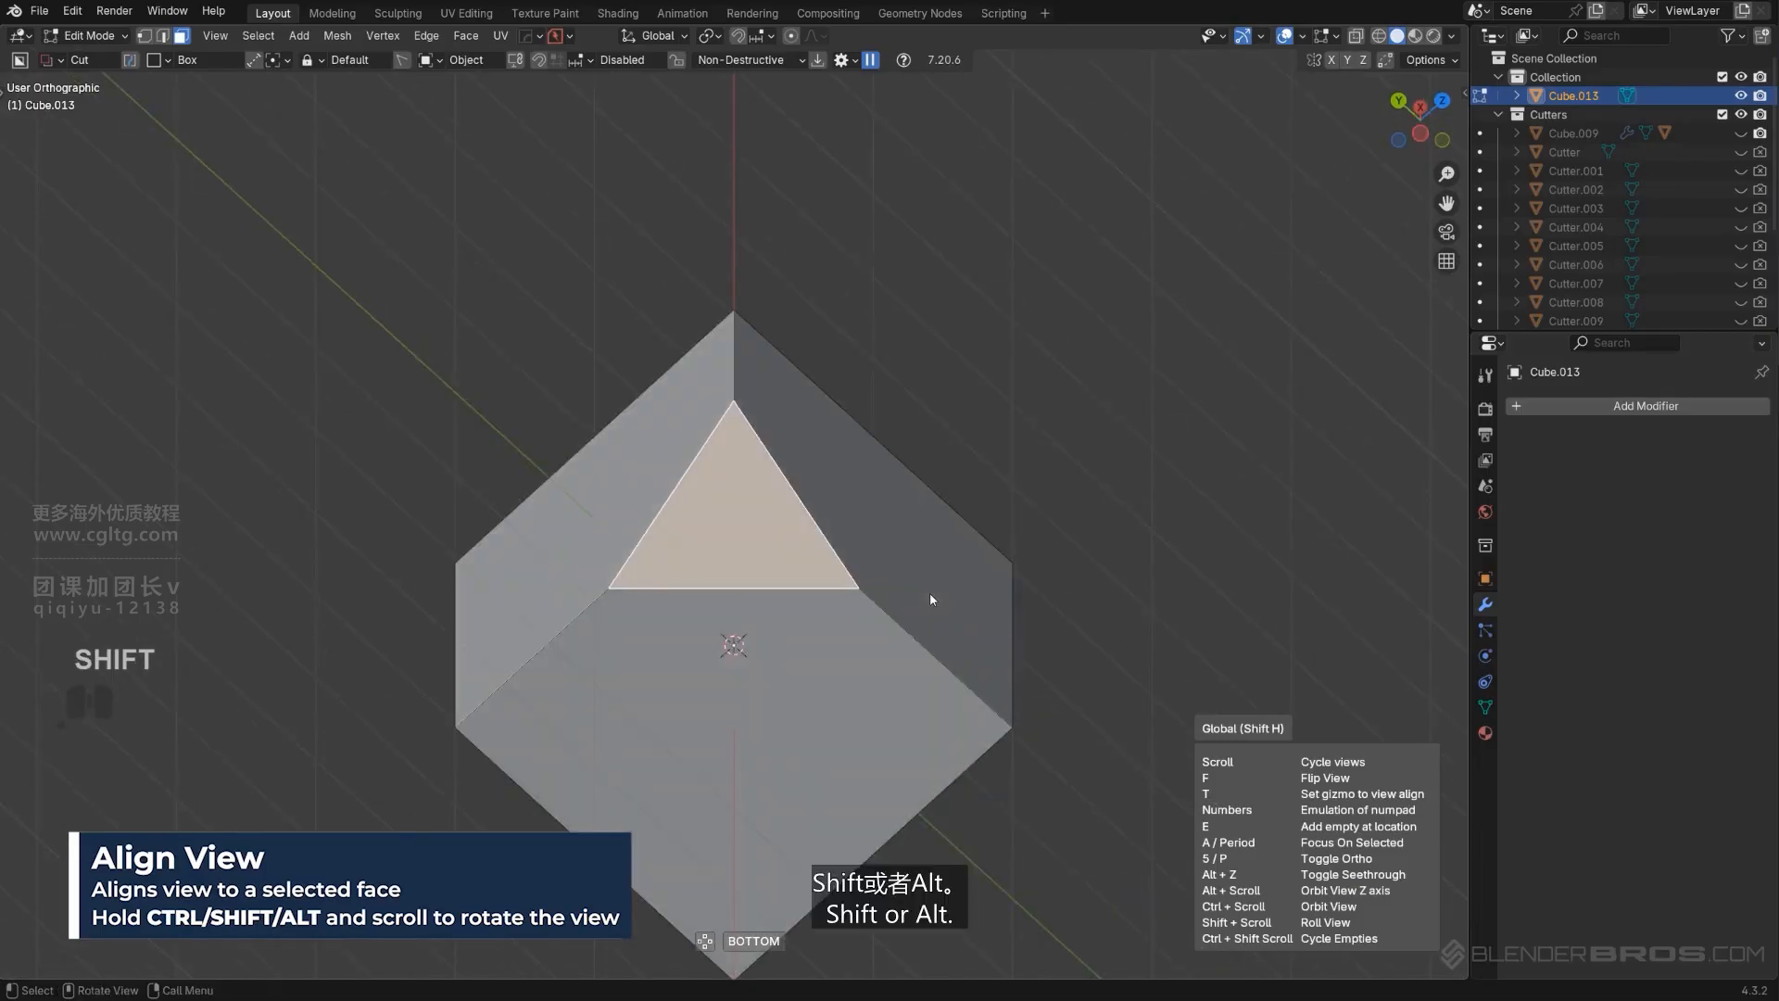
scroll(930, 589, "down", 4, "alt")
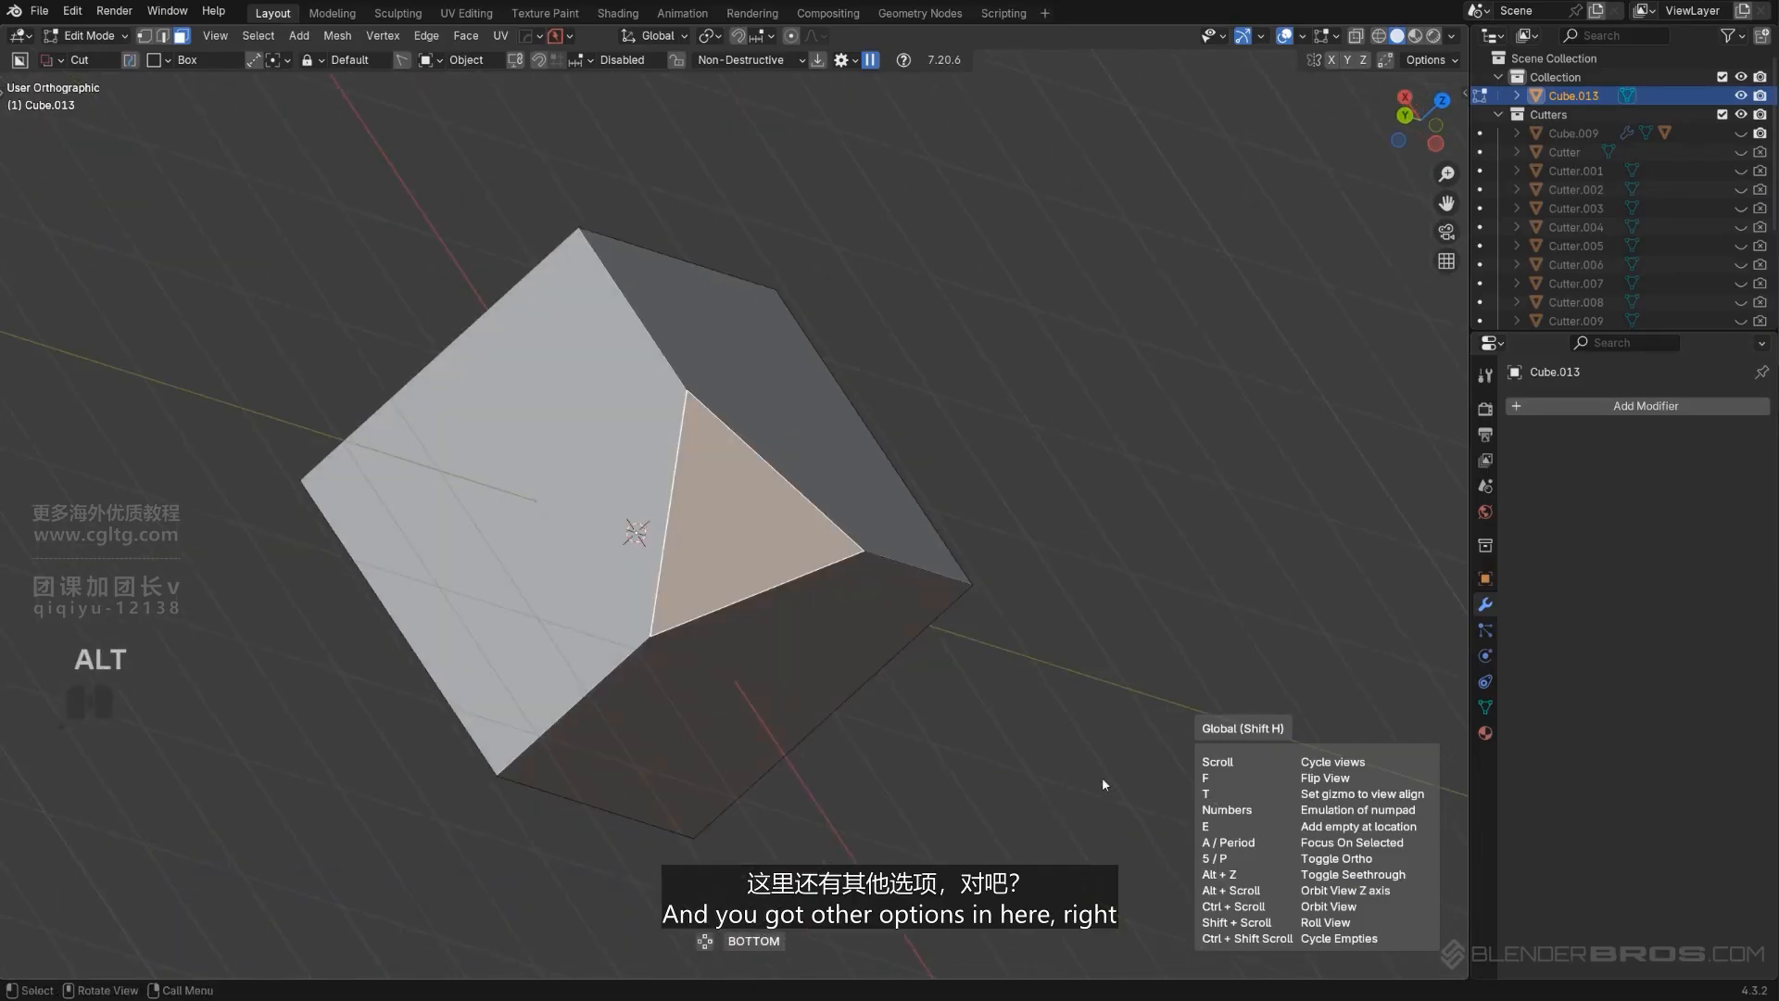
scroll(1037, 690, "down", 2, "alt")
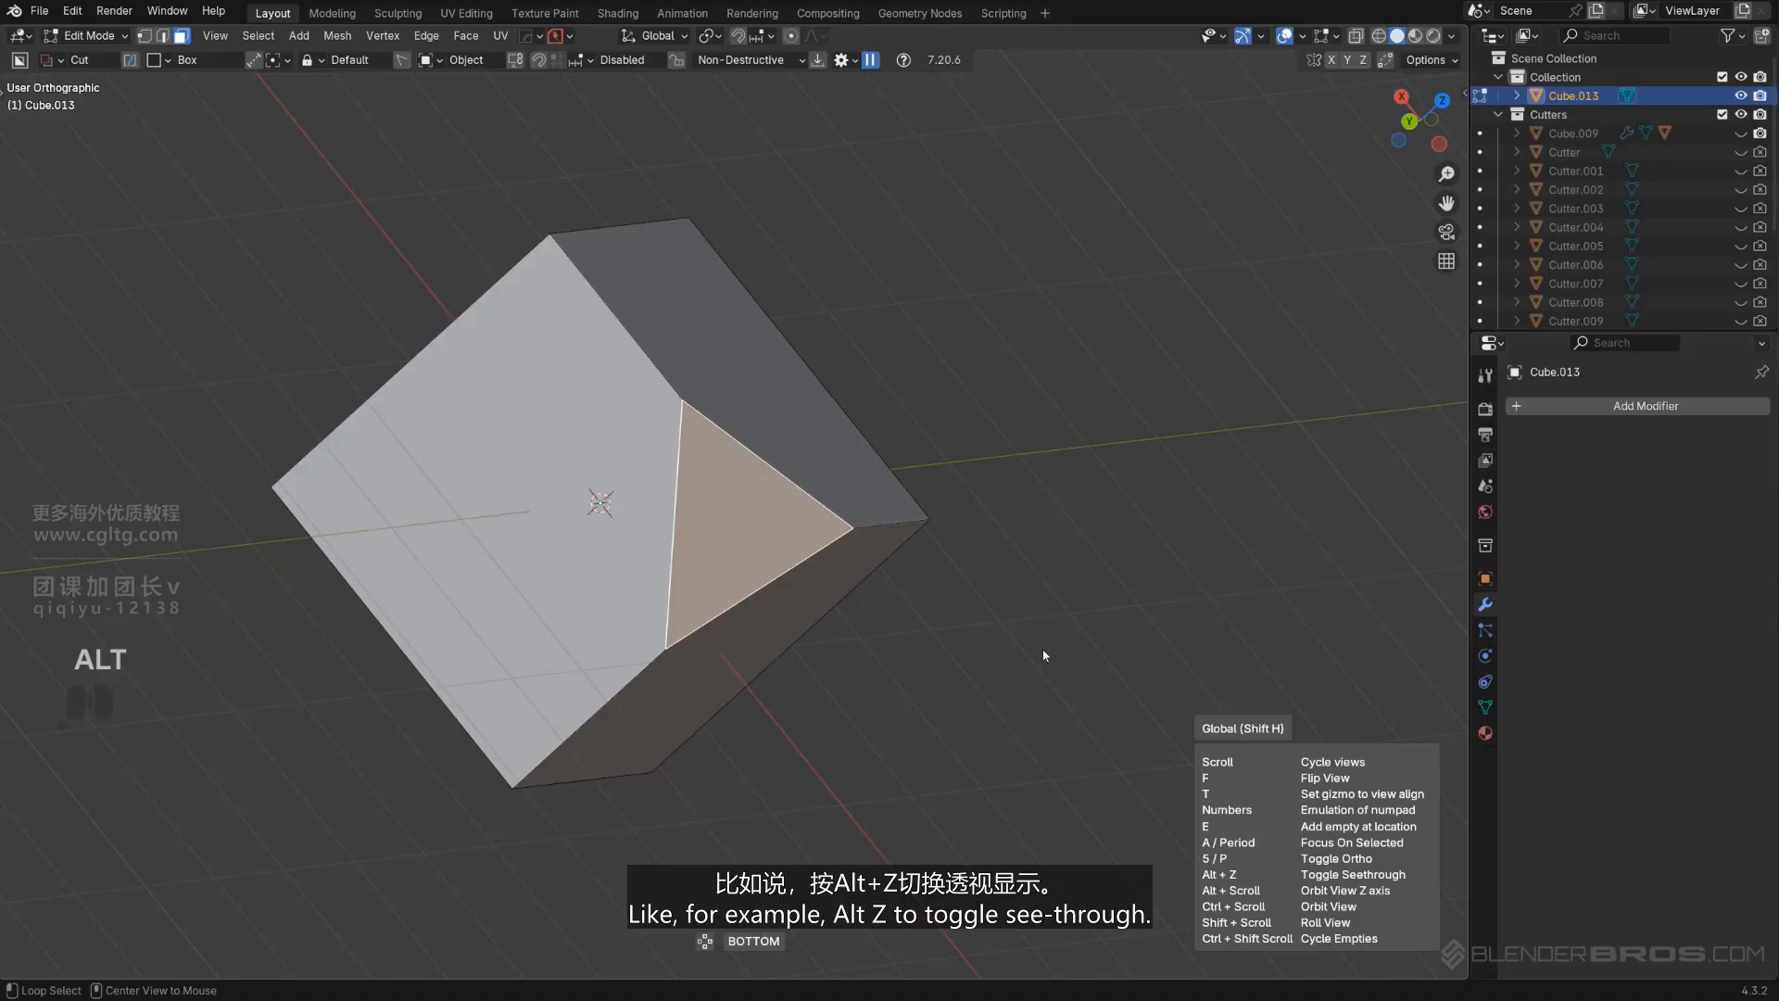
Toggle see-through display on and off in Align View and orbit further around the Z axis.
key("alt+z")
key("alt+z")
key("alt+z")
key("alt+z")
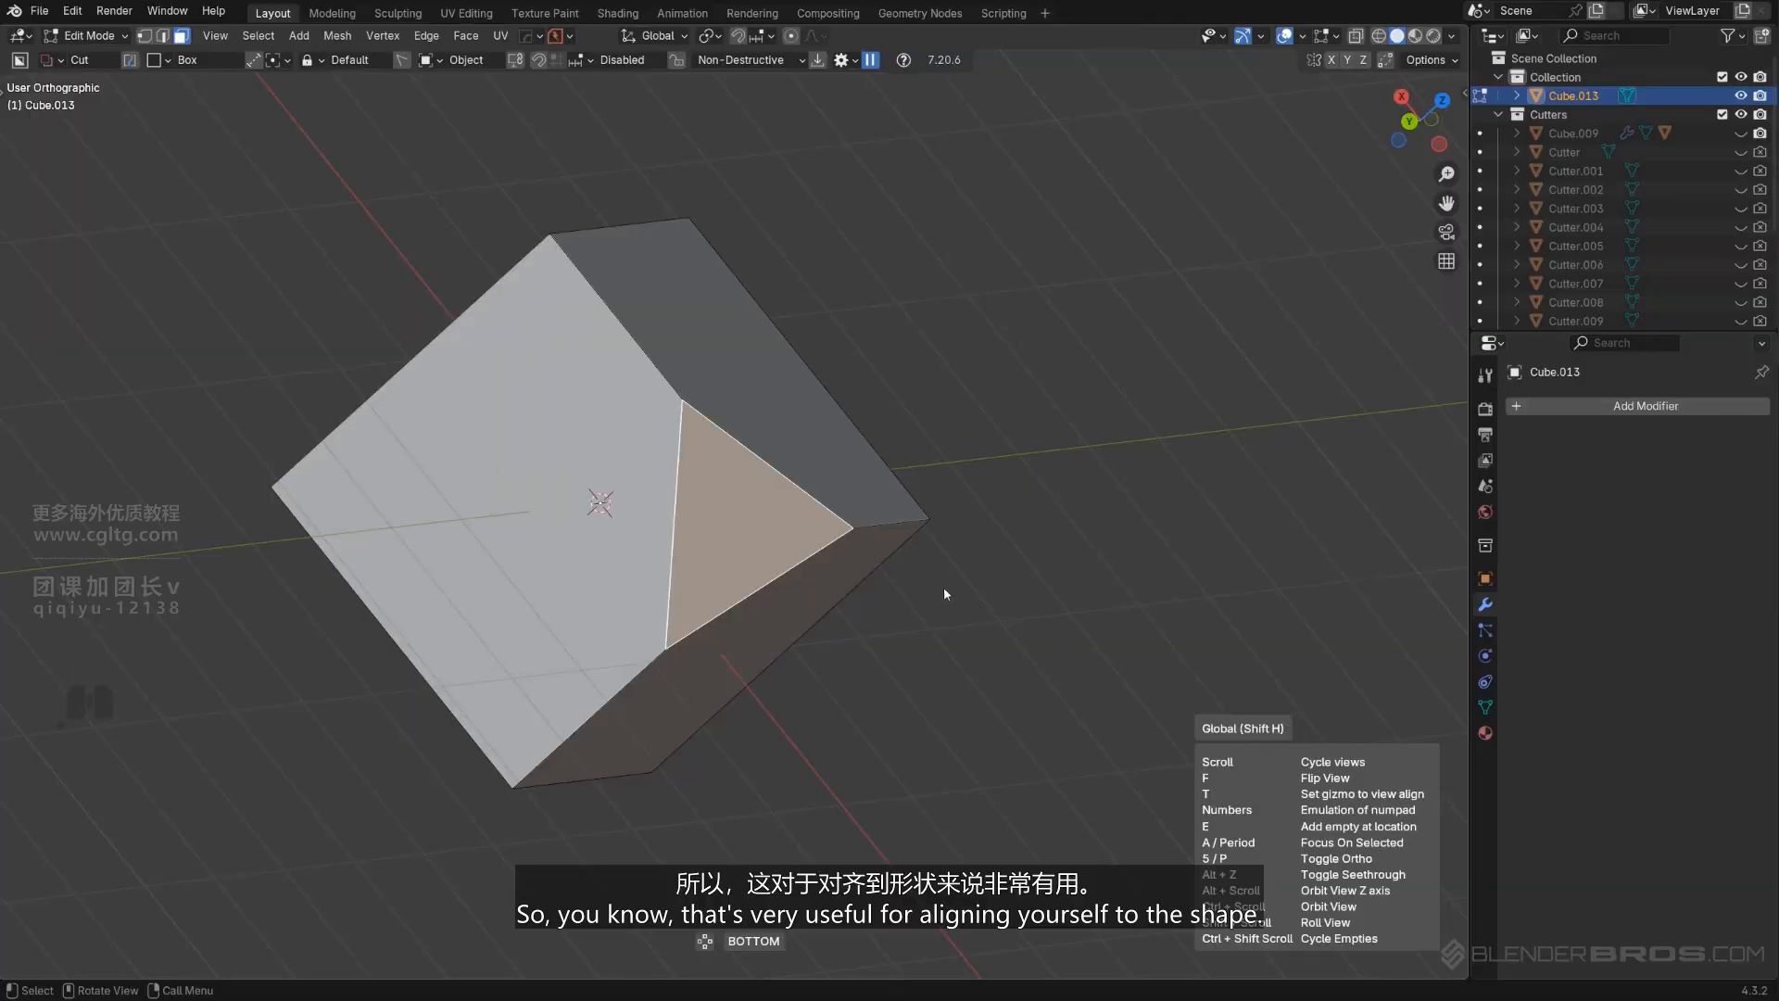
scroll(945, 594, "down", 2, "alt")
scroll(945, 594, "down", 4, "alt")
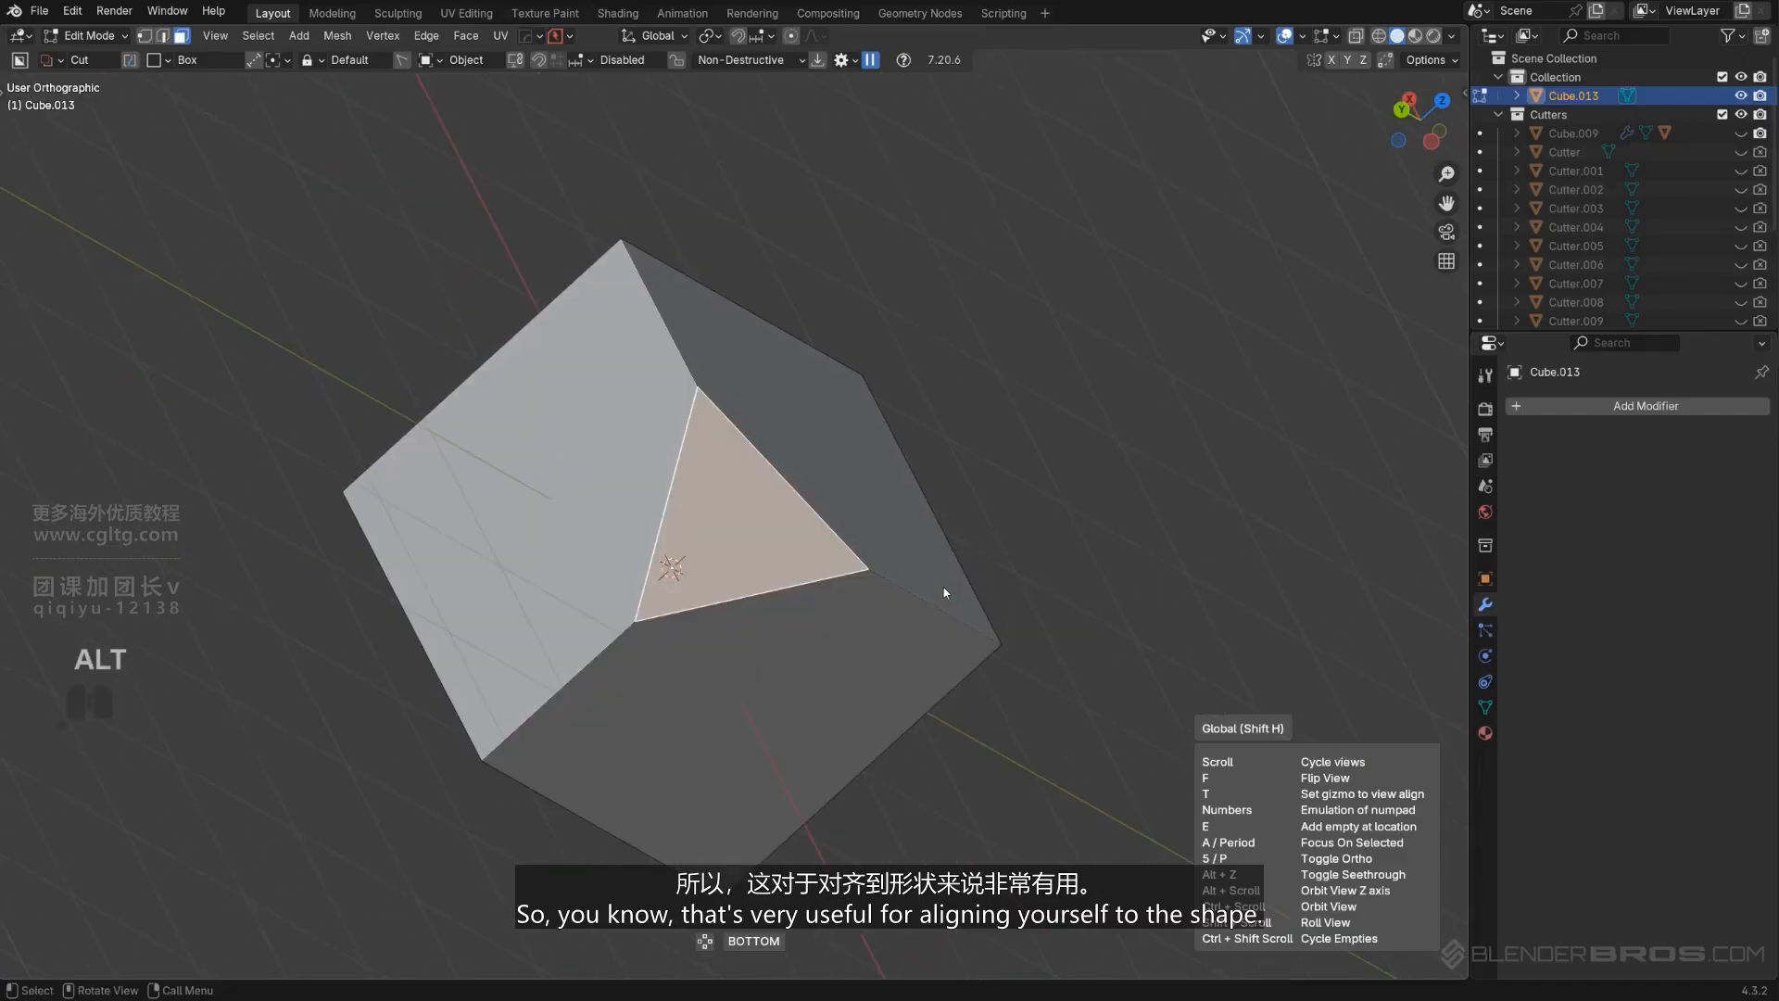
Return to Object Mode and delete the cube with the cut corner.
key("Tab")
middle_click_drag(1001, 501, 619, 453)
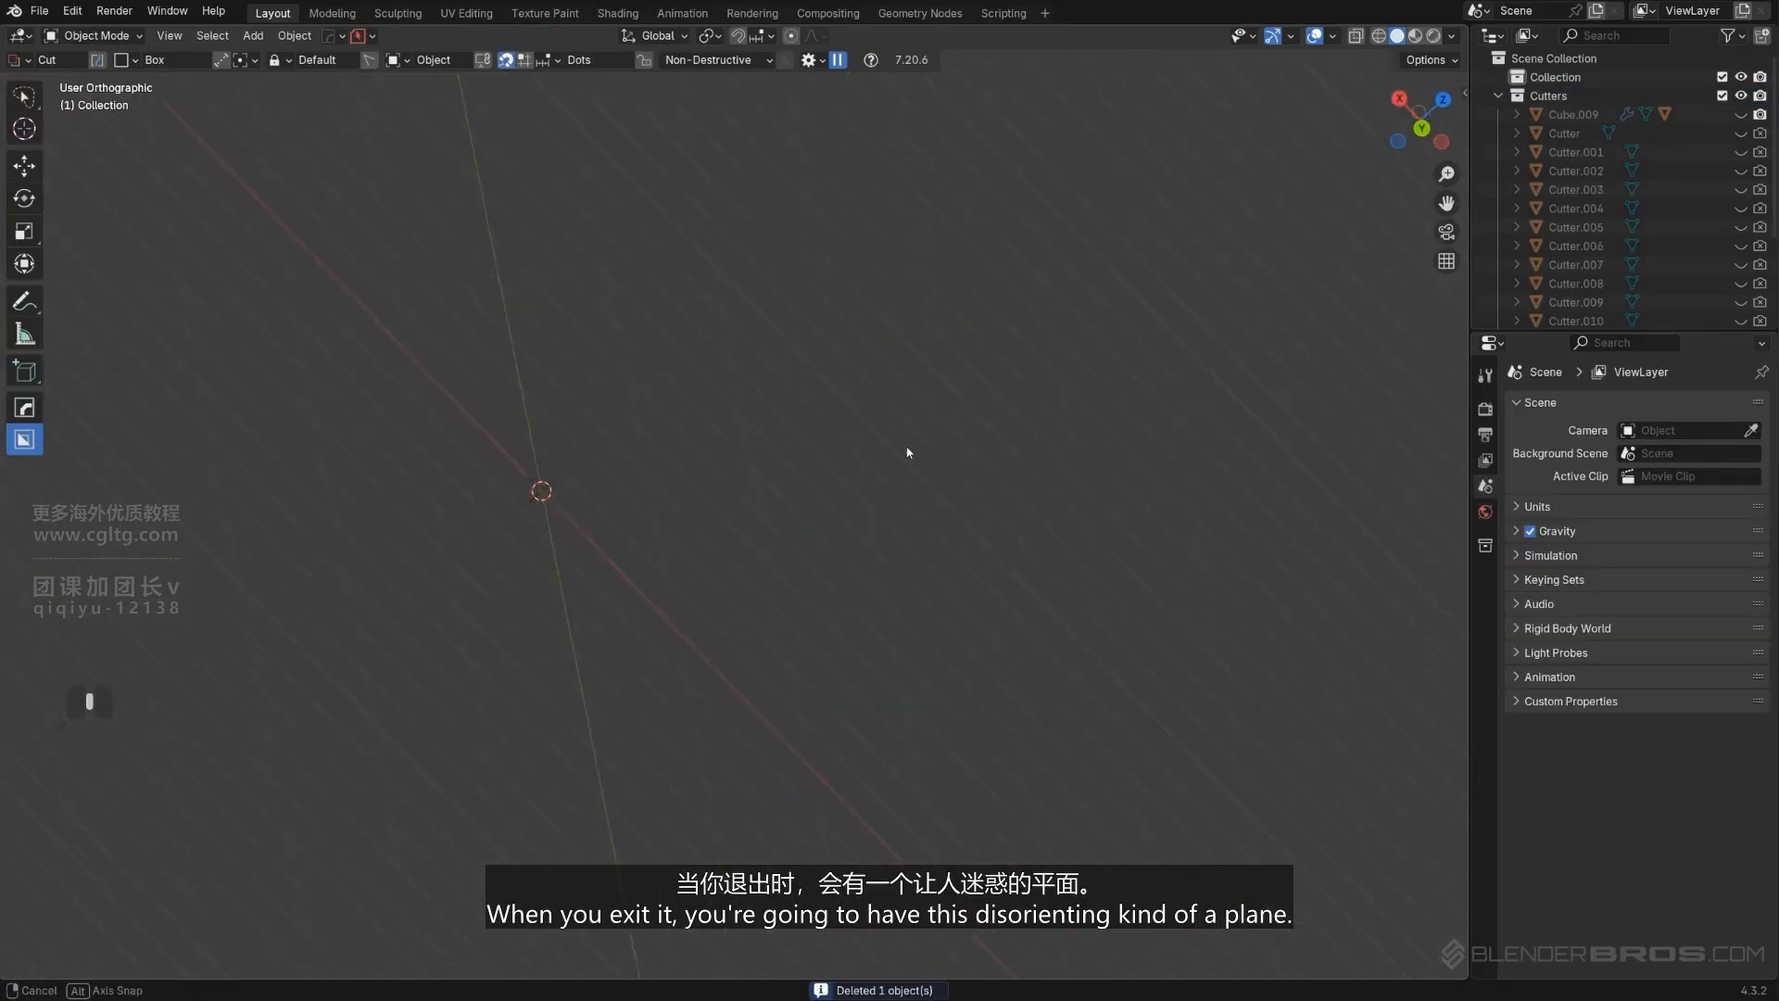
middle_click_drag(473, 434, 536, 473)
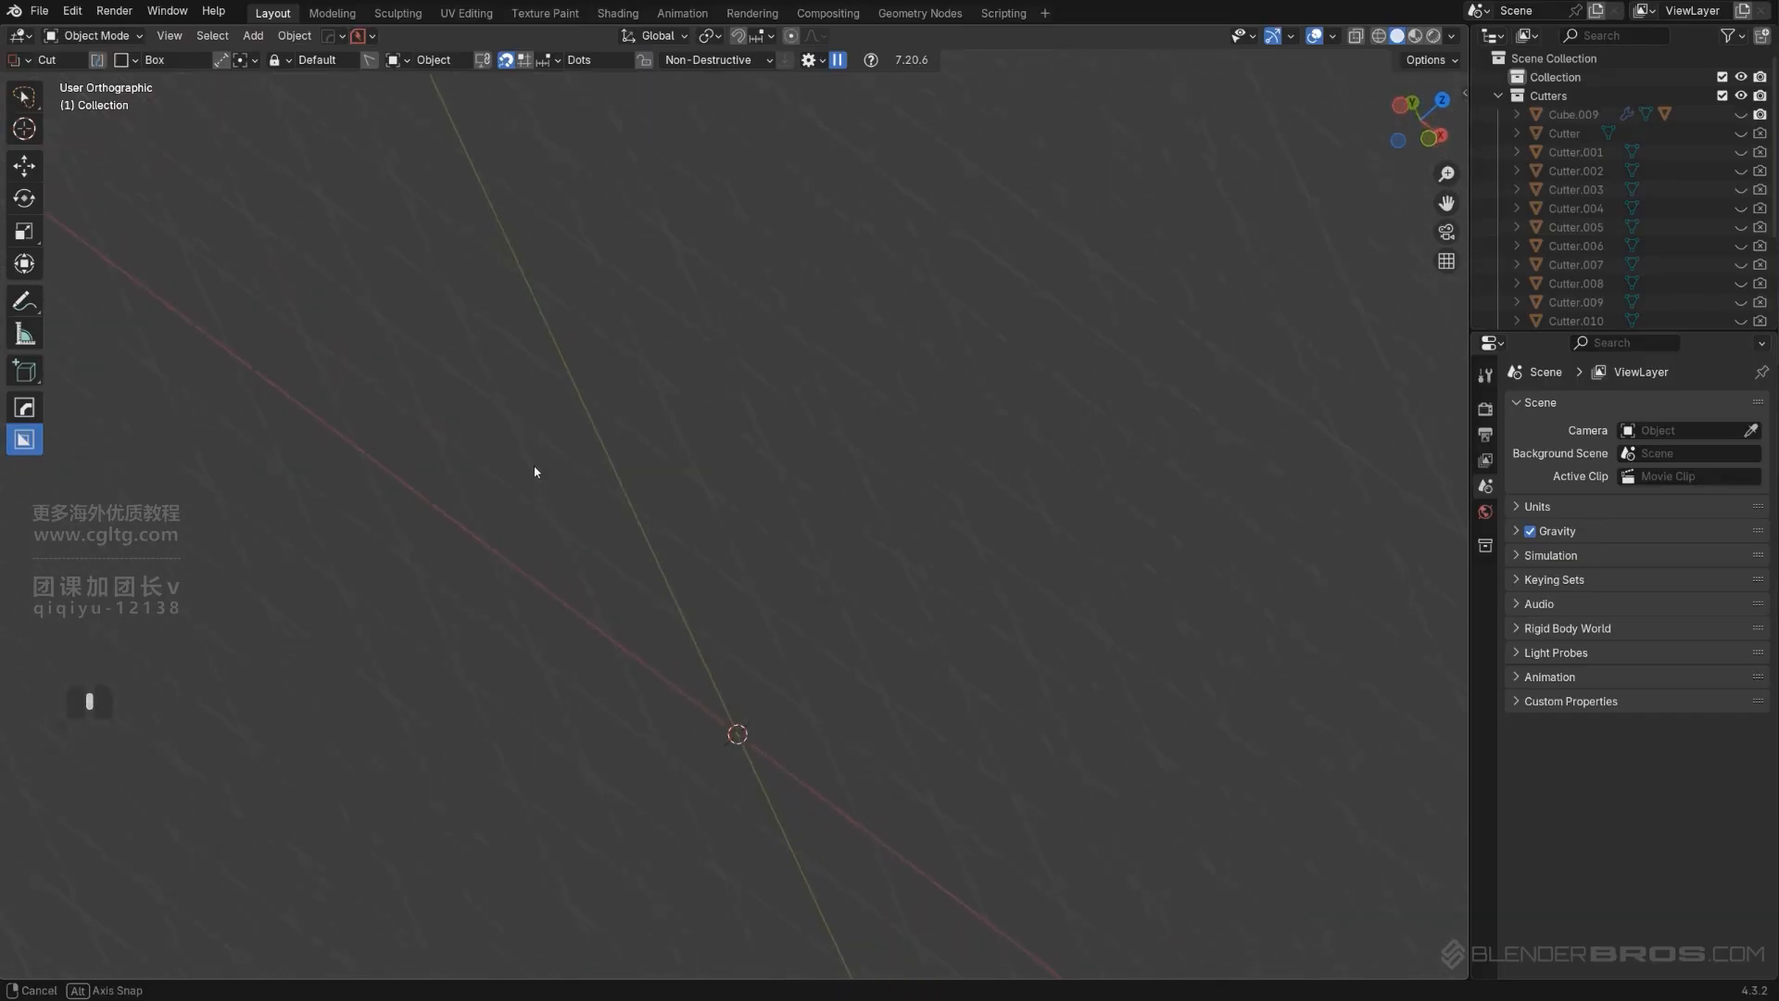
Snap the tilted viewport back to an upright perspective view and add a 2 m cube at the origin.
key("alt")
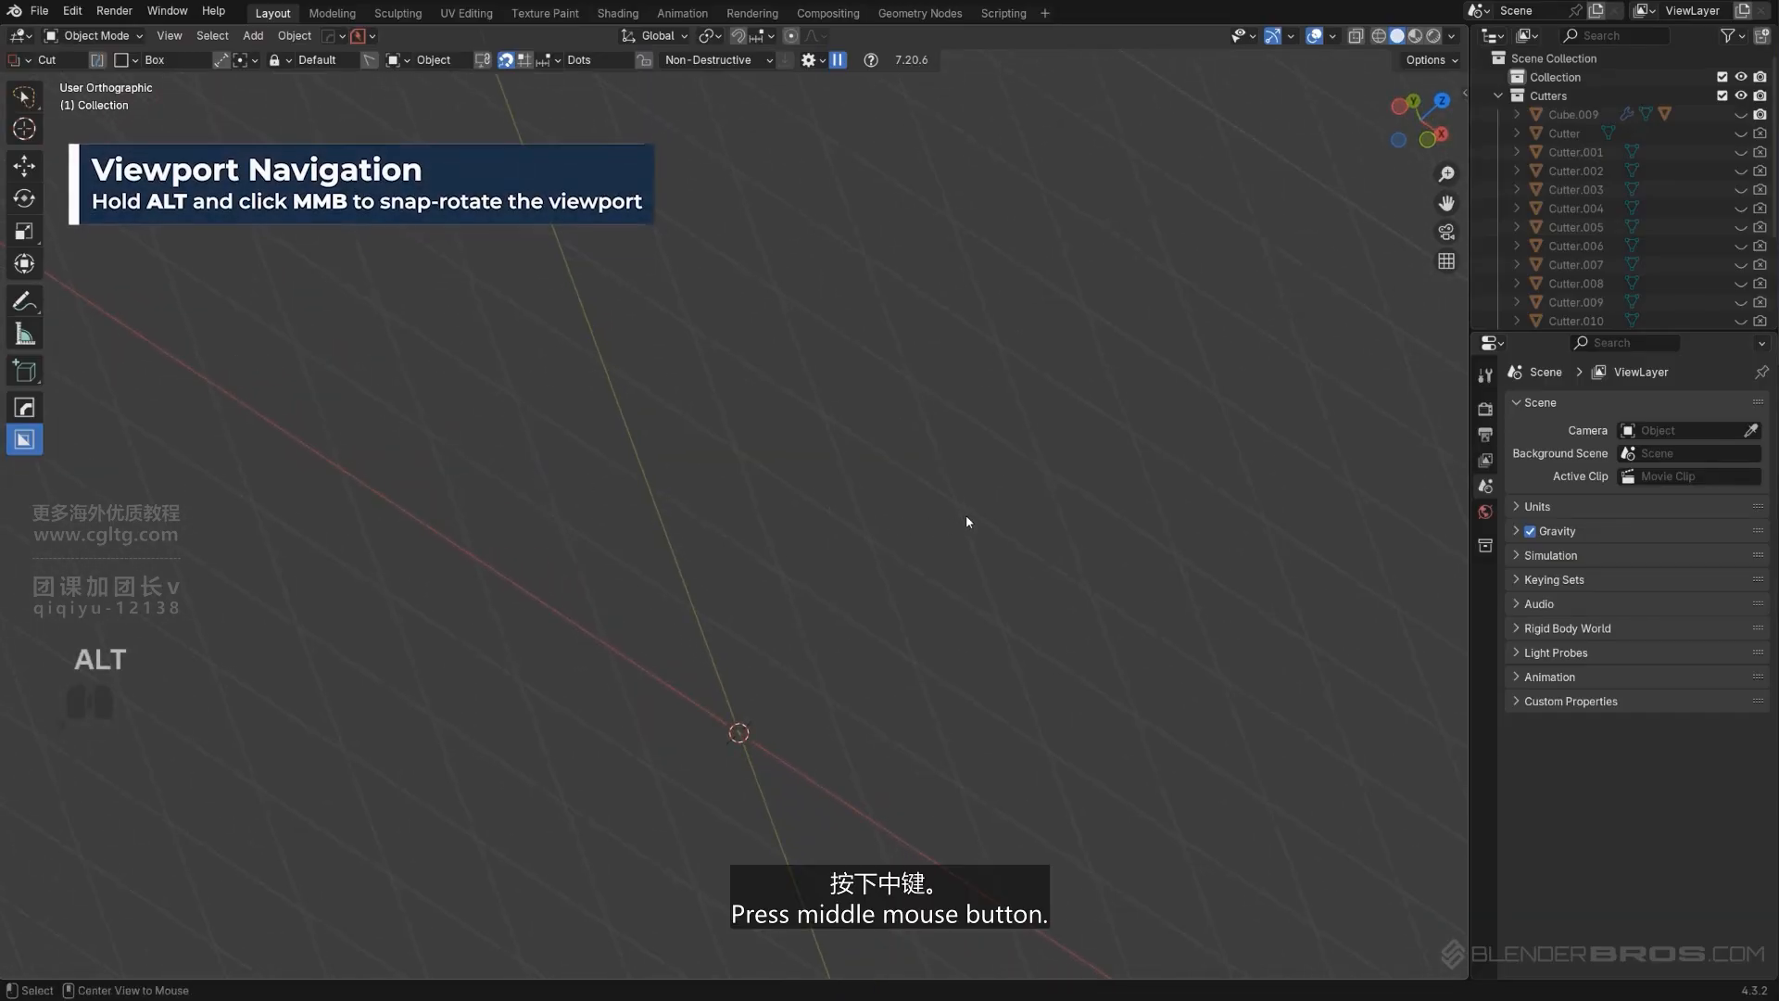
middle_click_drag(988, 525, 665, 457, "alt")
key("KP_5")
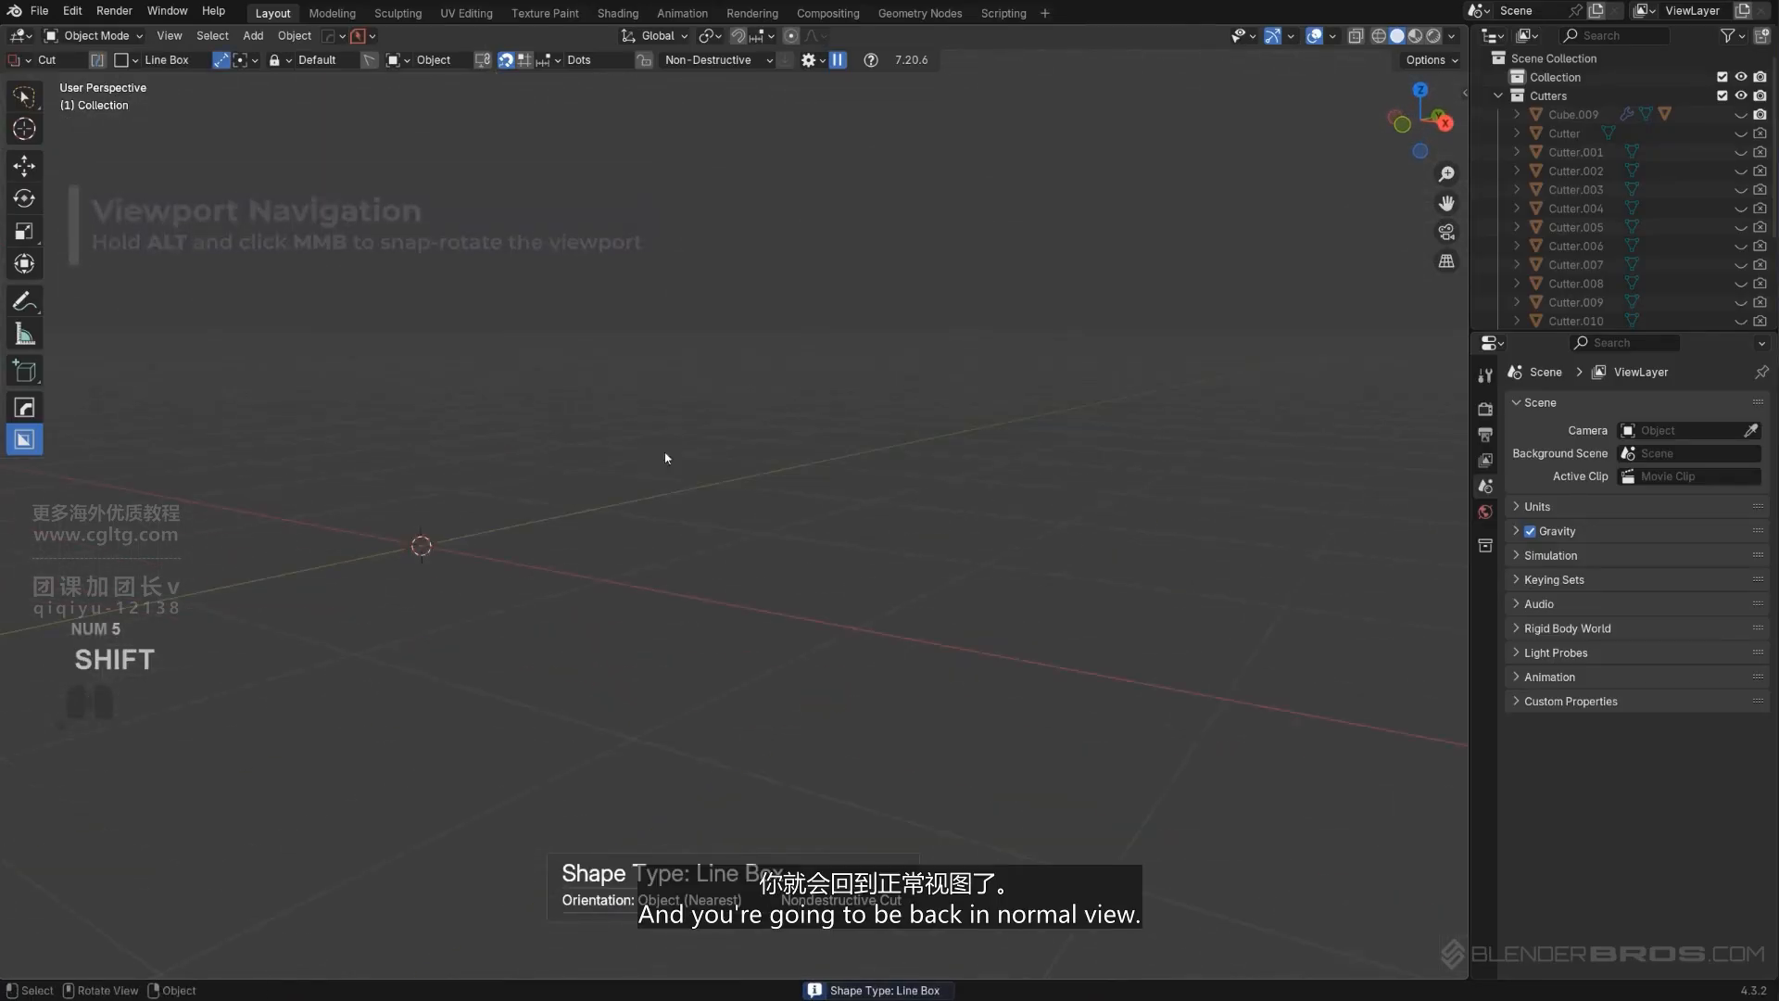
key("shift+a")
left_click(834, 542)
Locate Export under HOps MeshTools and bring up the Save, Open, Append pie to compare its import and export options.
key("q")
mouse_move(767, 694)
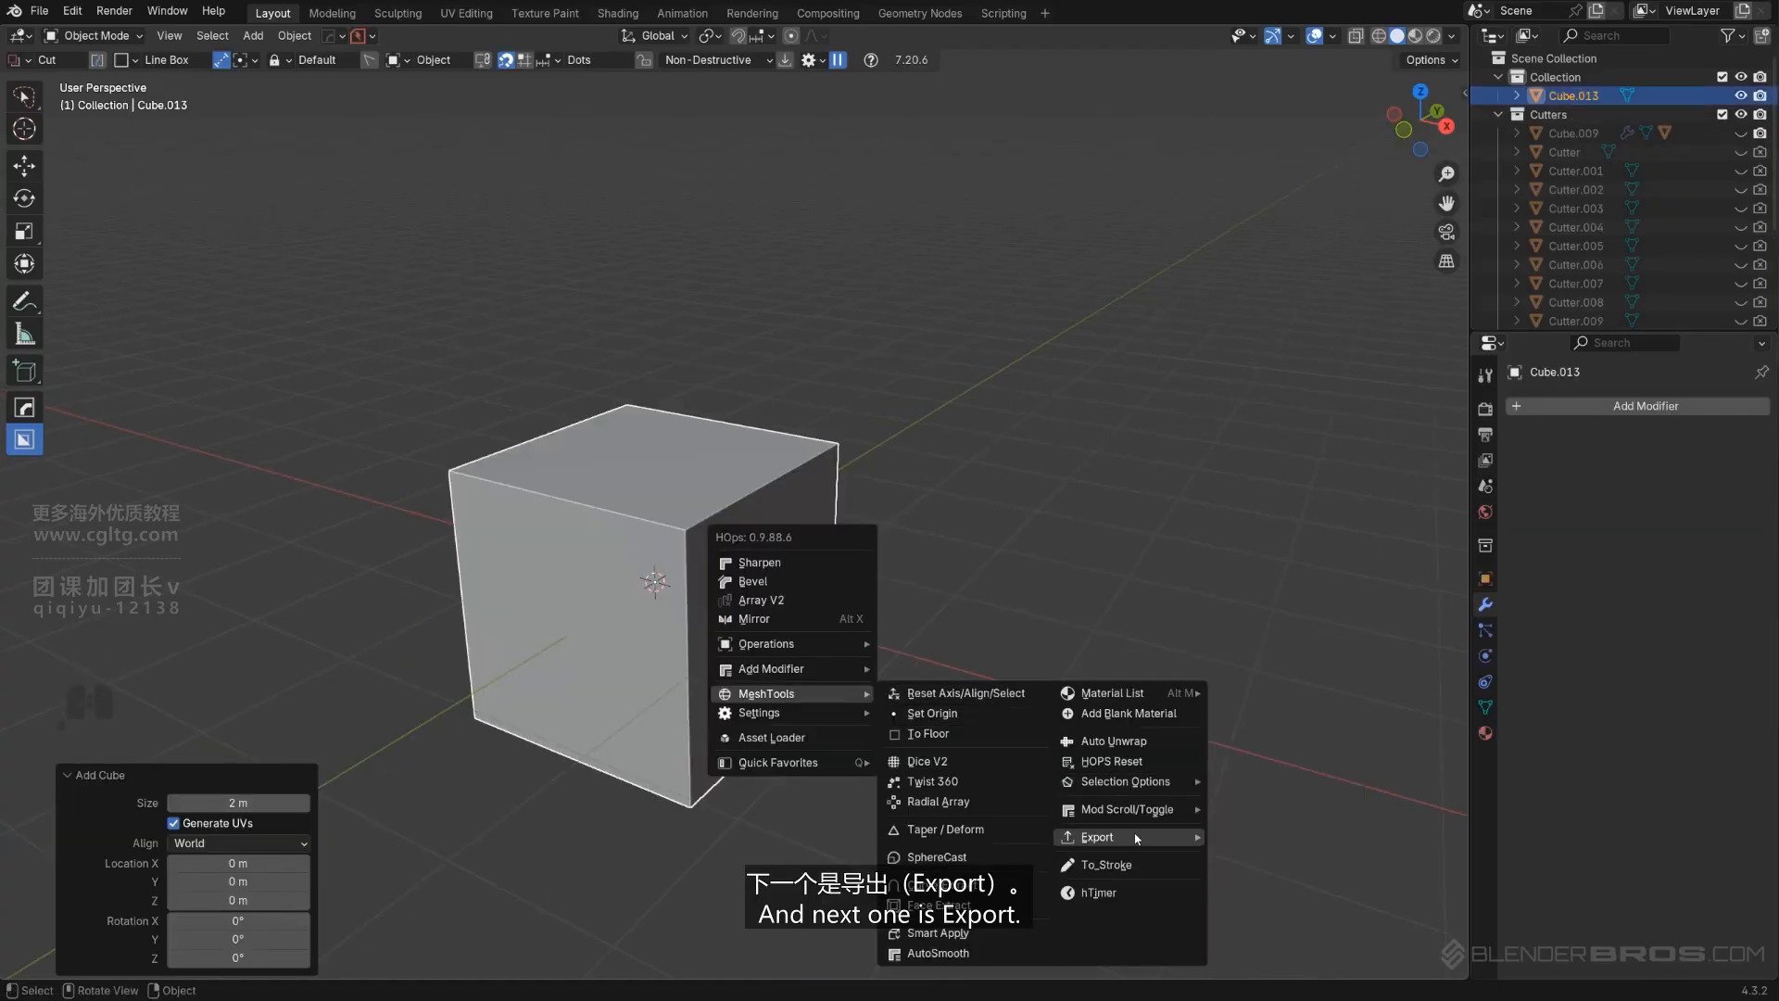
key("ctrl+s")
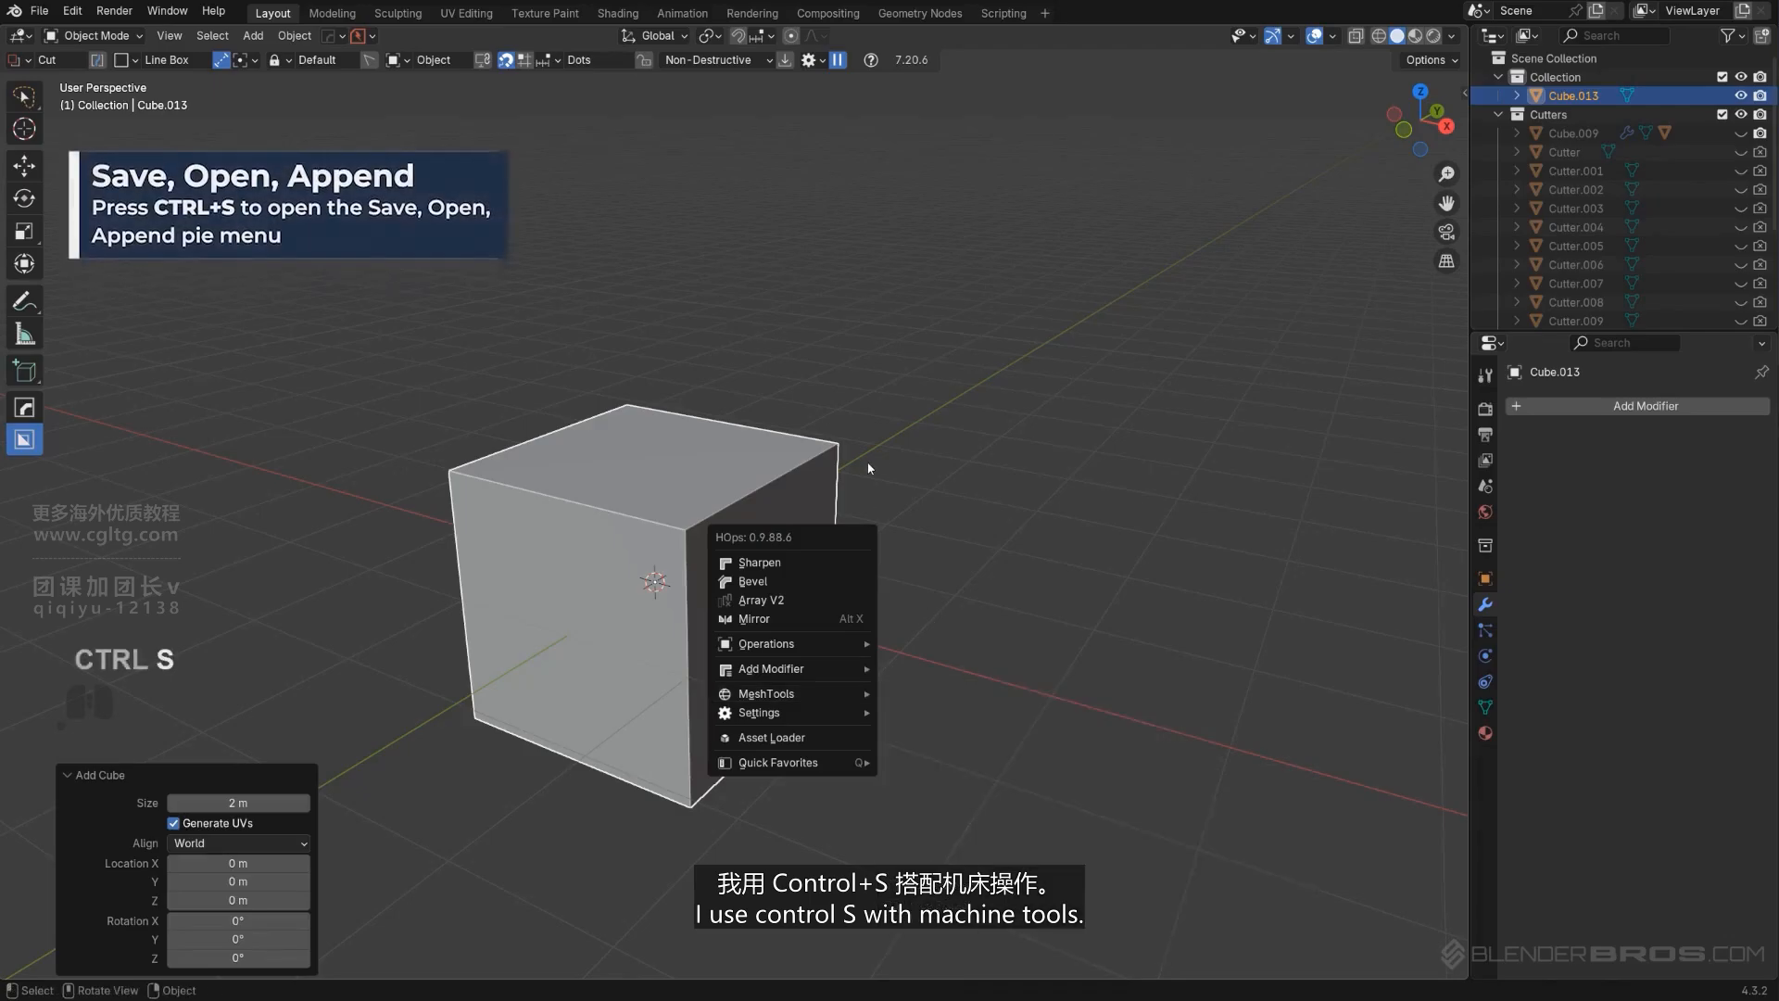
key("ctrl+s")
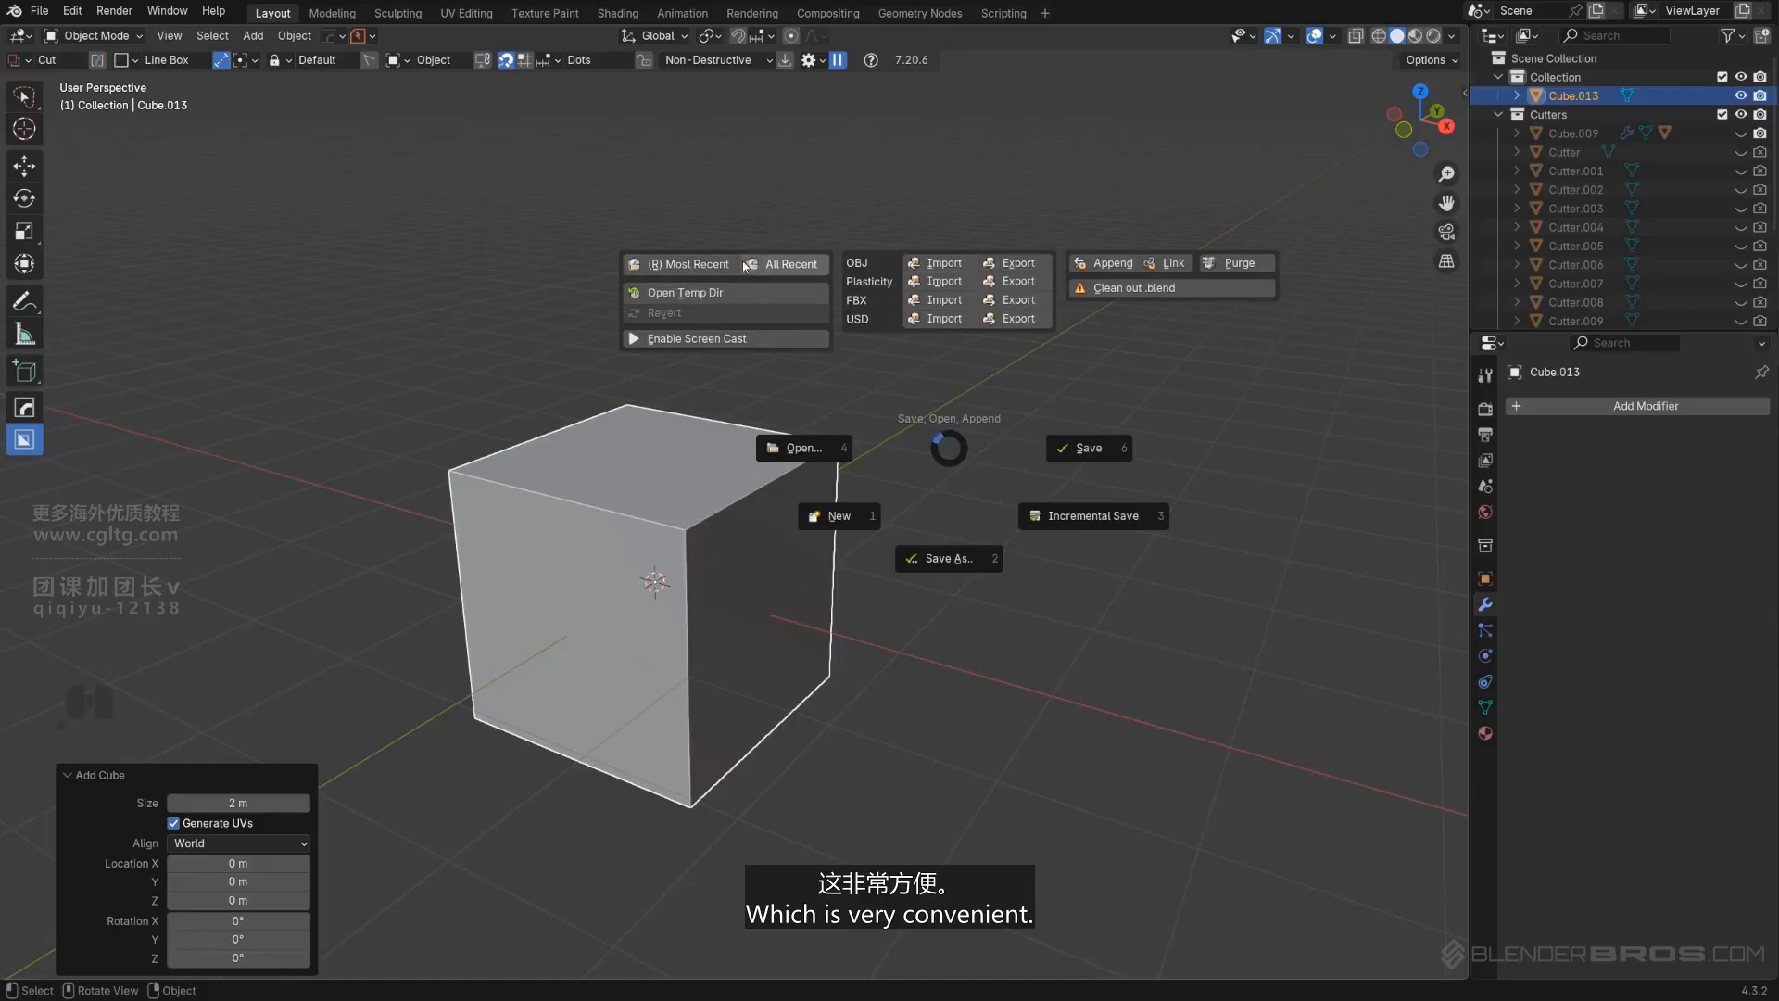
Dismiss the save and export pie, start the MeshTools hTimer in the viewport, and run hTimer again to stop it.
key("Escape")
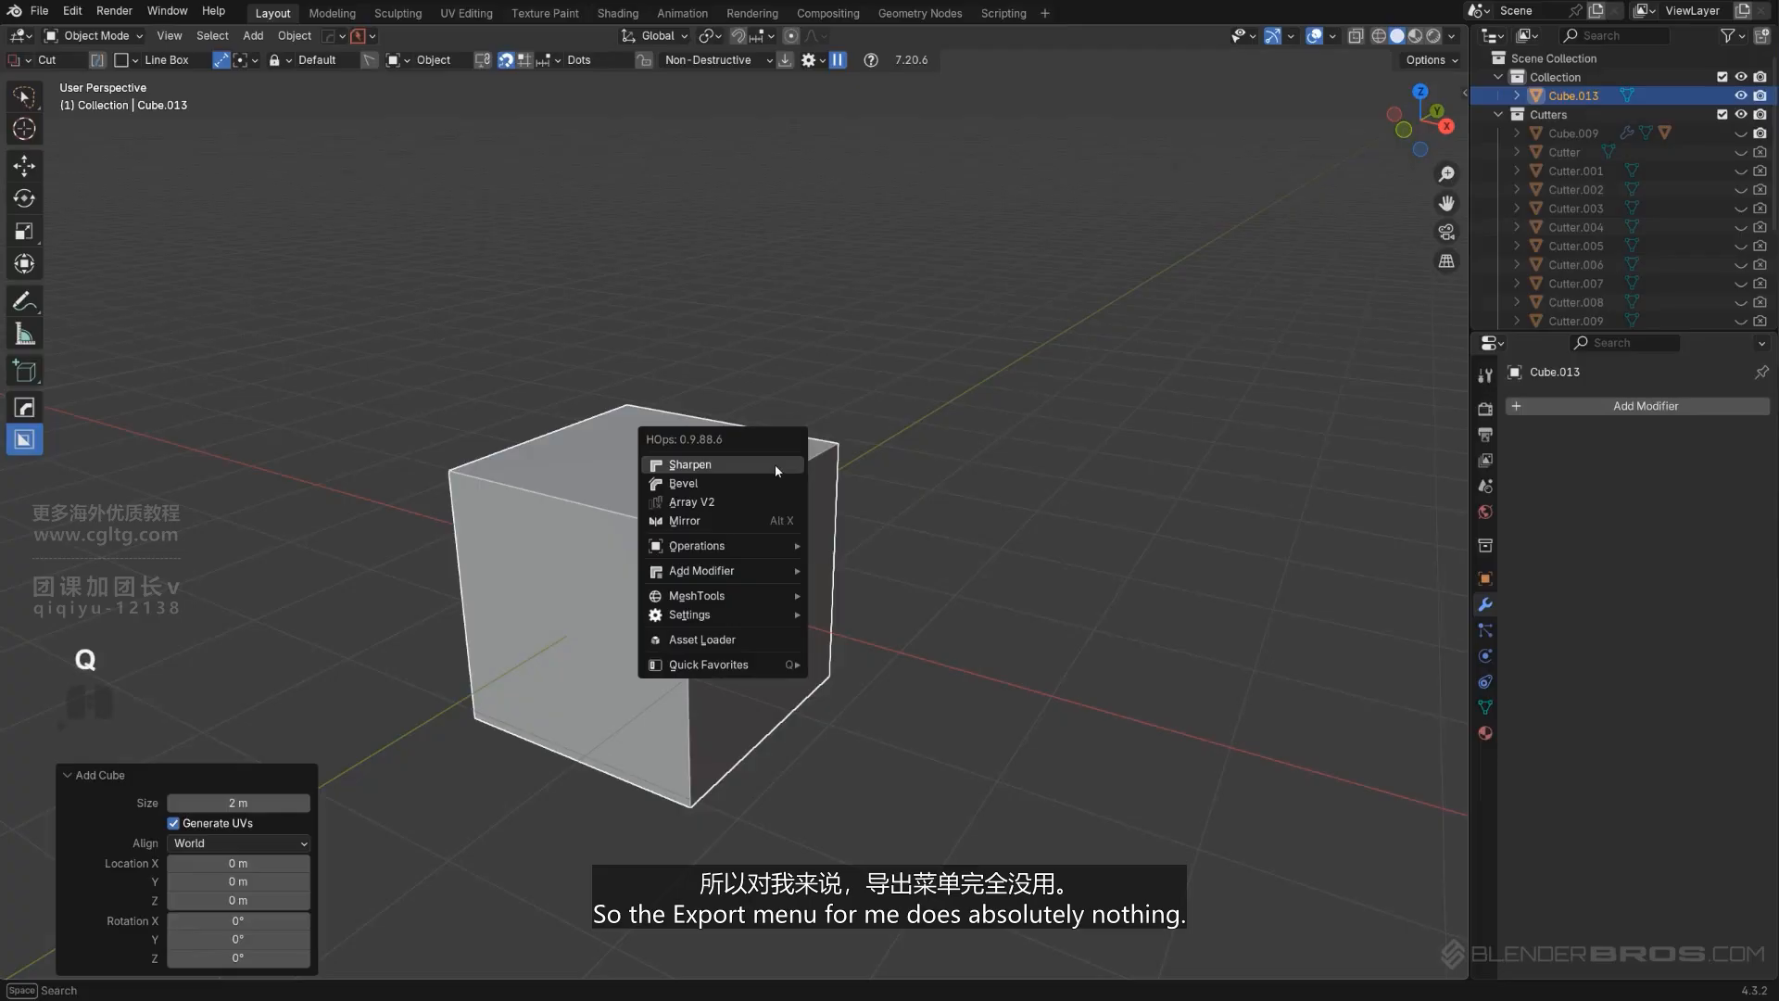
mouse_move(704, 595)
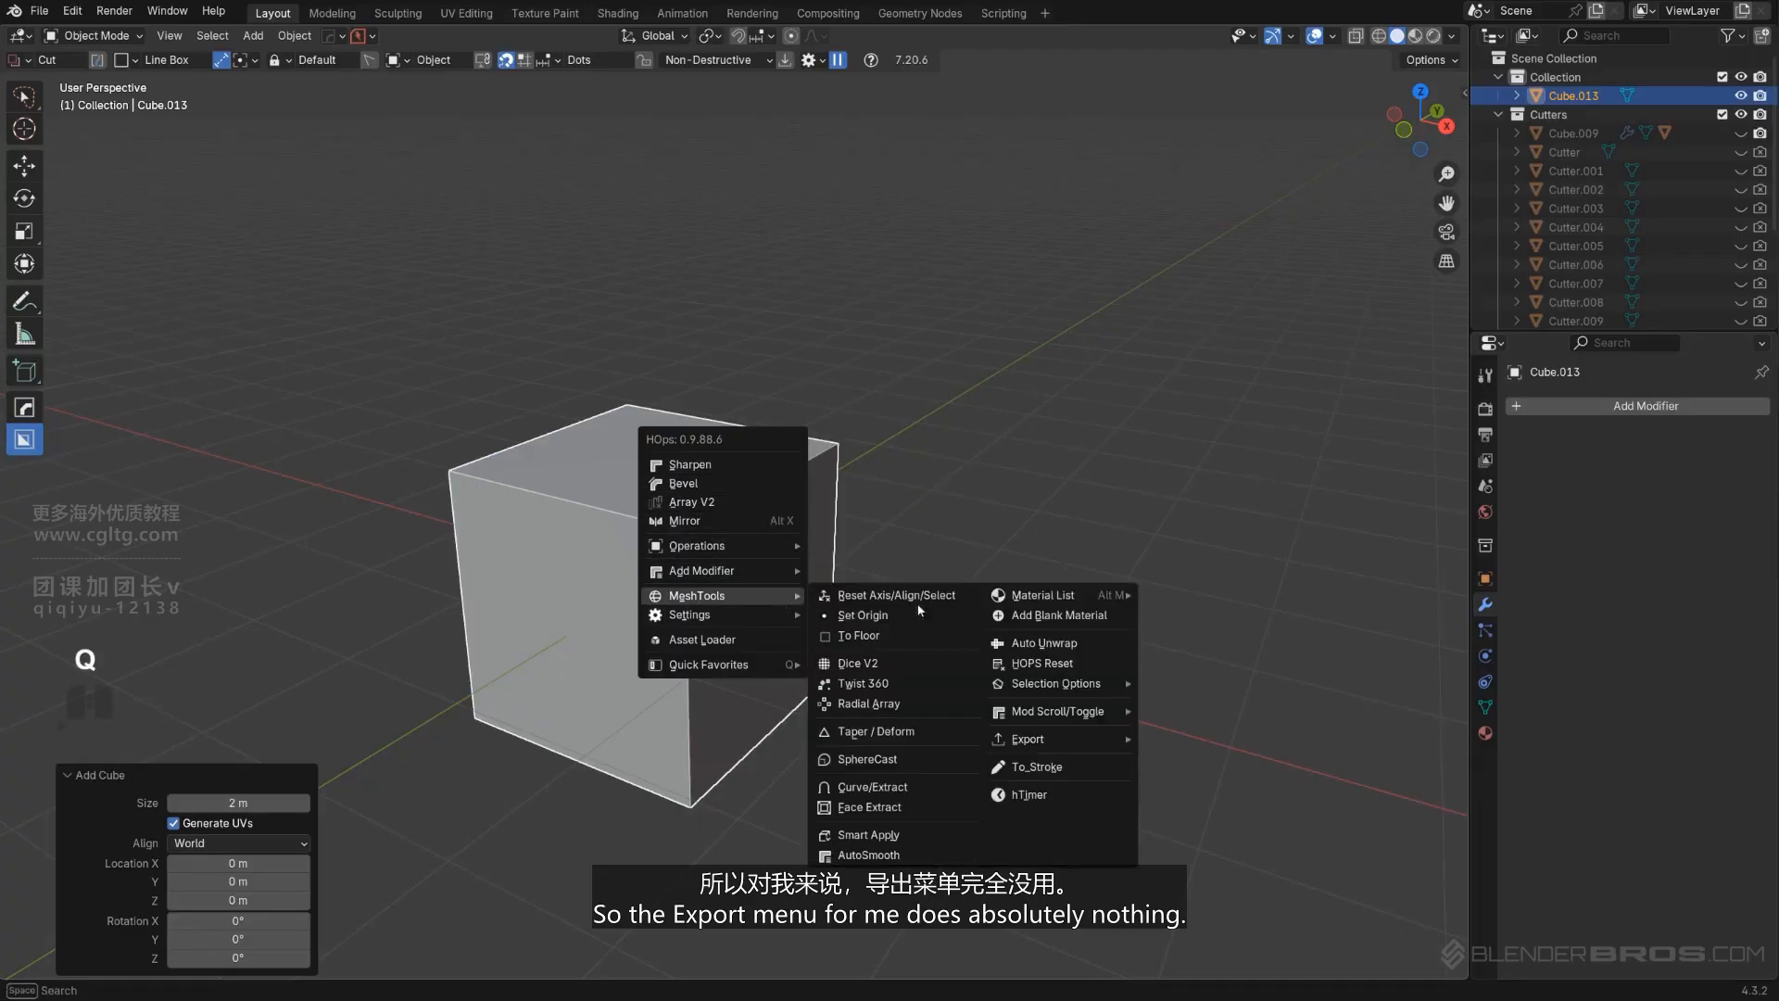
left_click(1068, 803)
key("q")
mouse_move(1036, 536)
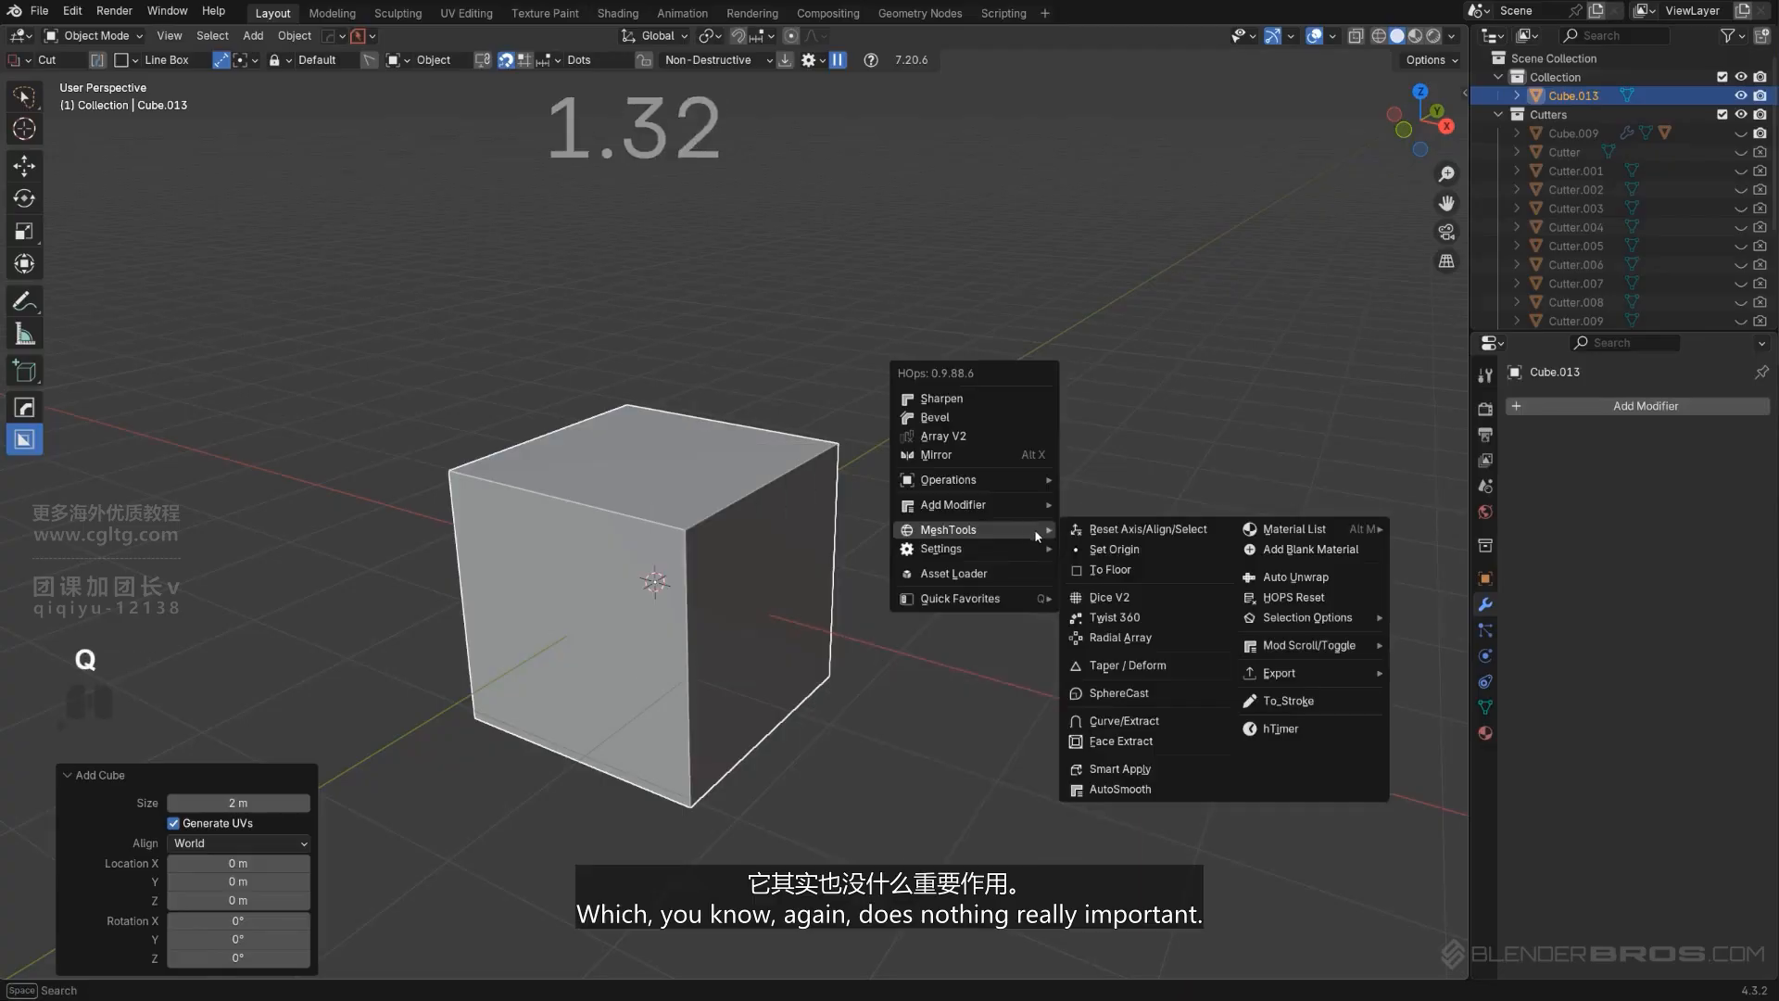
left_click(1278, 730)
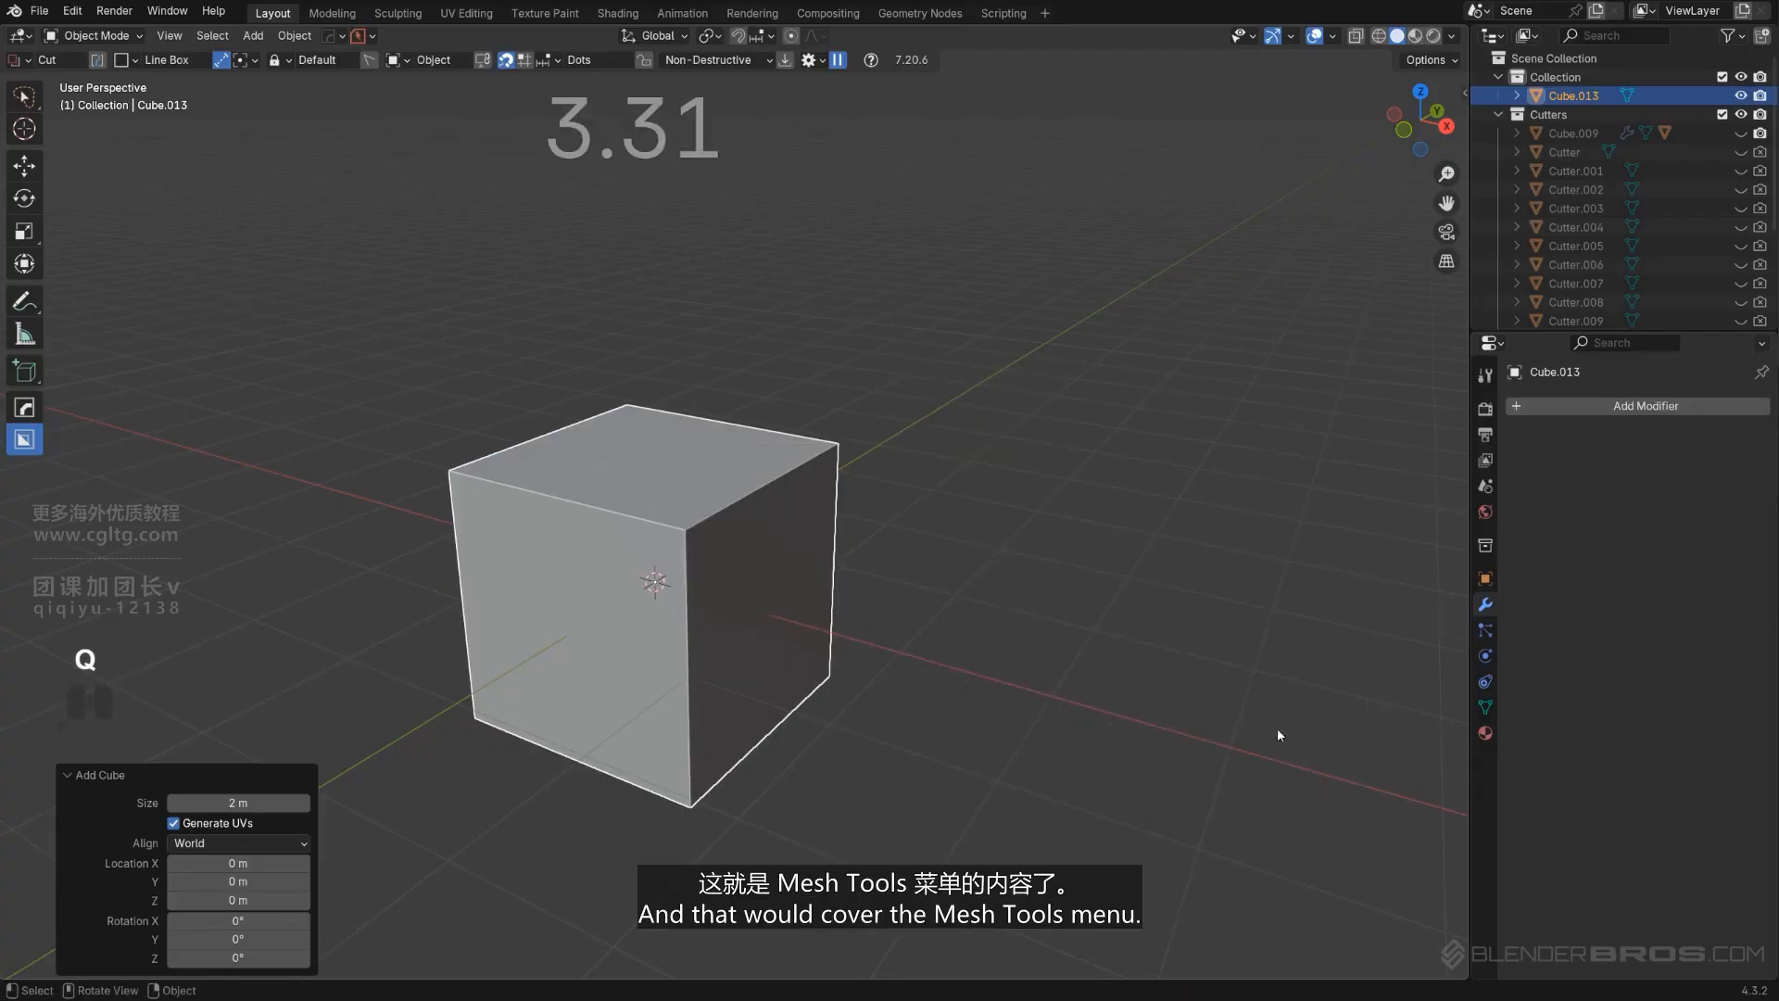
Review the HOps MeshTools entries once more, including the Mod Scroll/Toggle options such as Align View and the Export formats.
key("q")
mouse_move(941, 522)
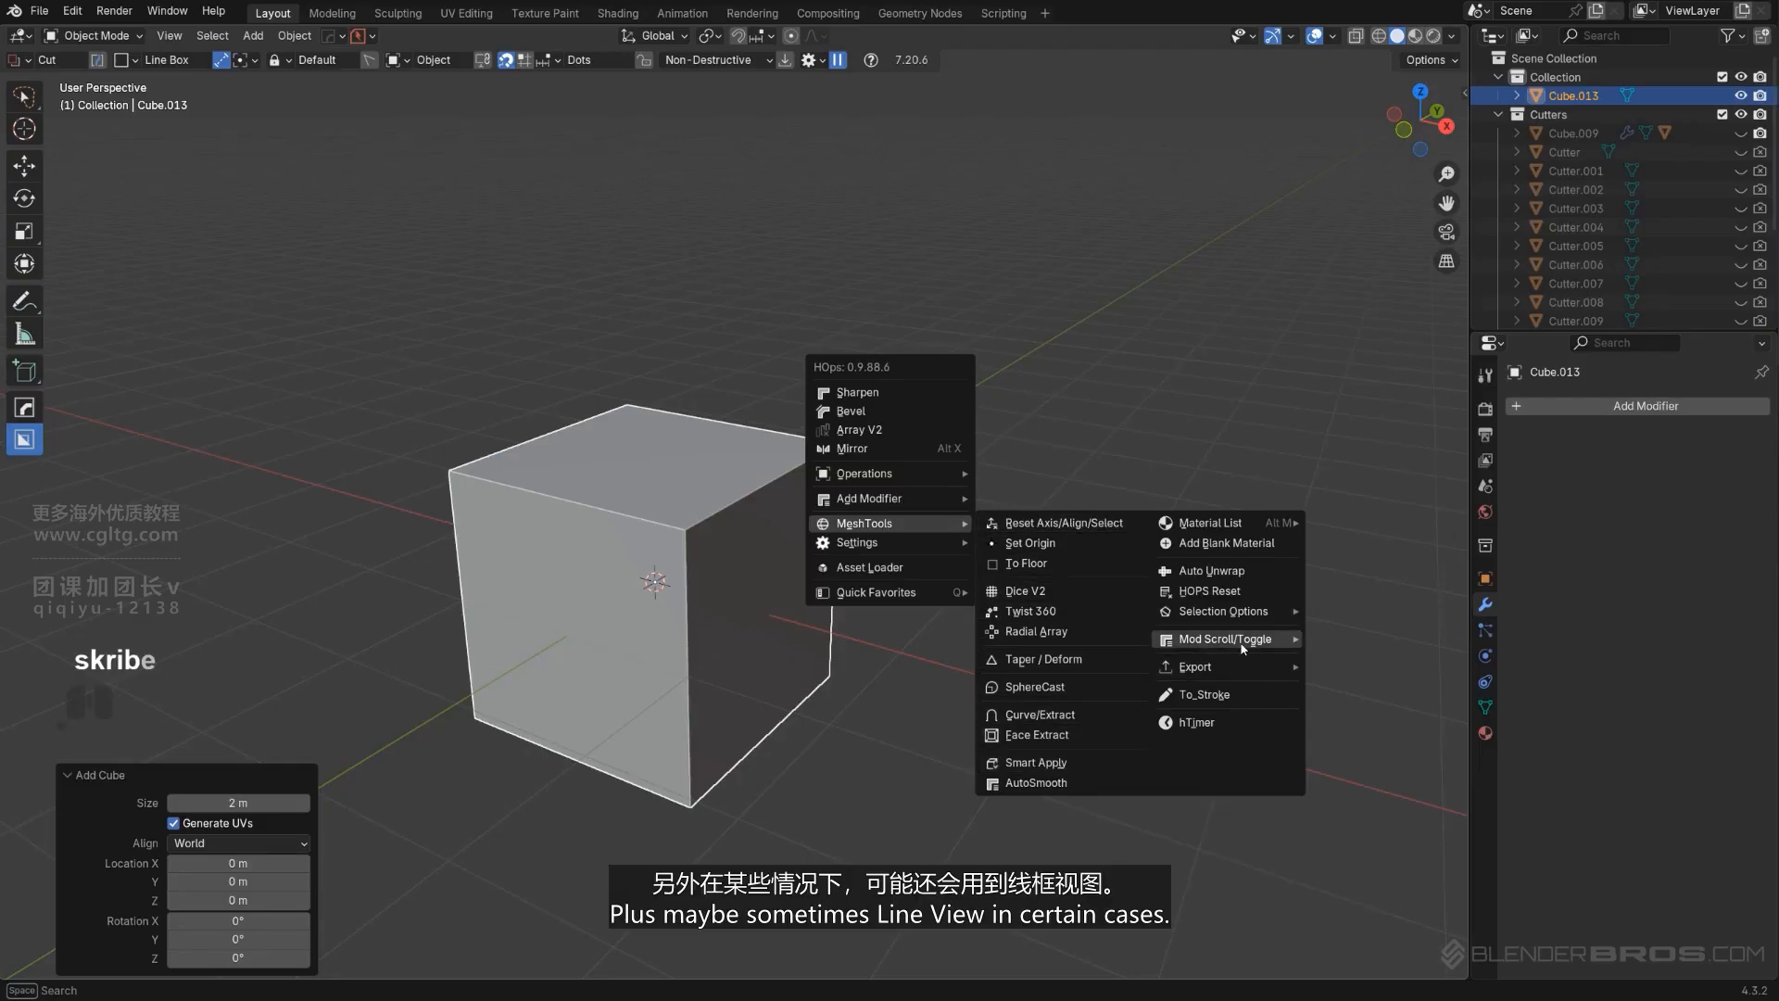
mouse_move(1242, 647)
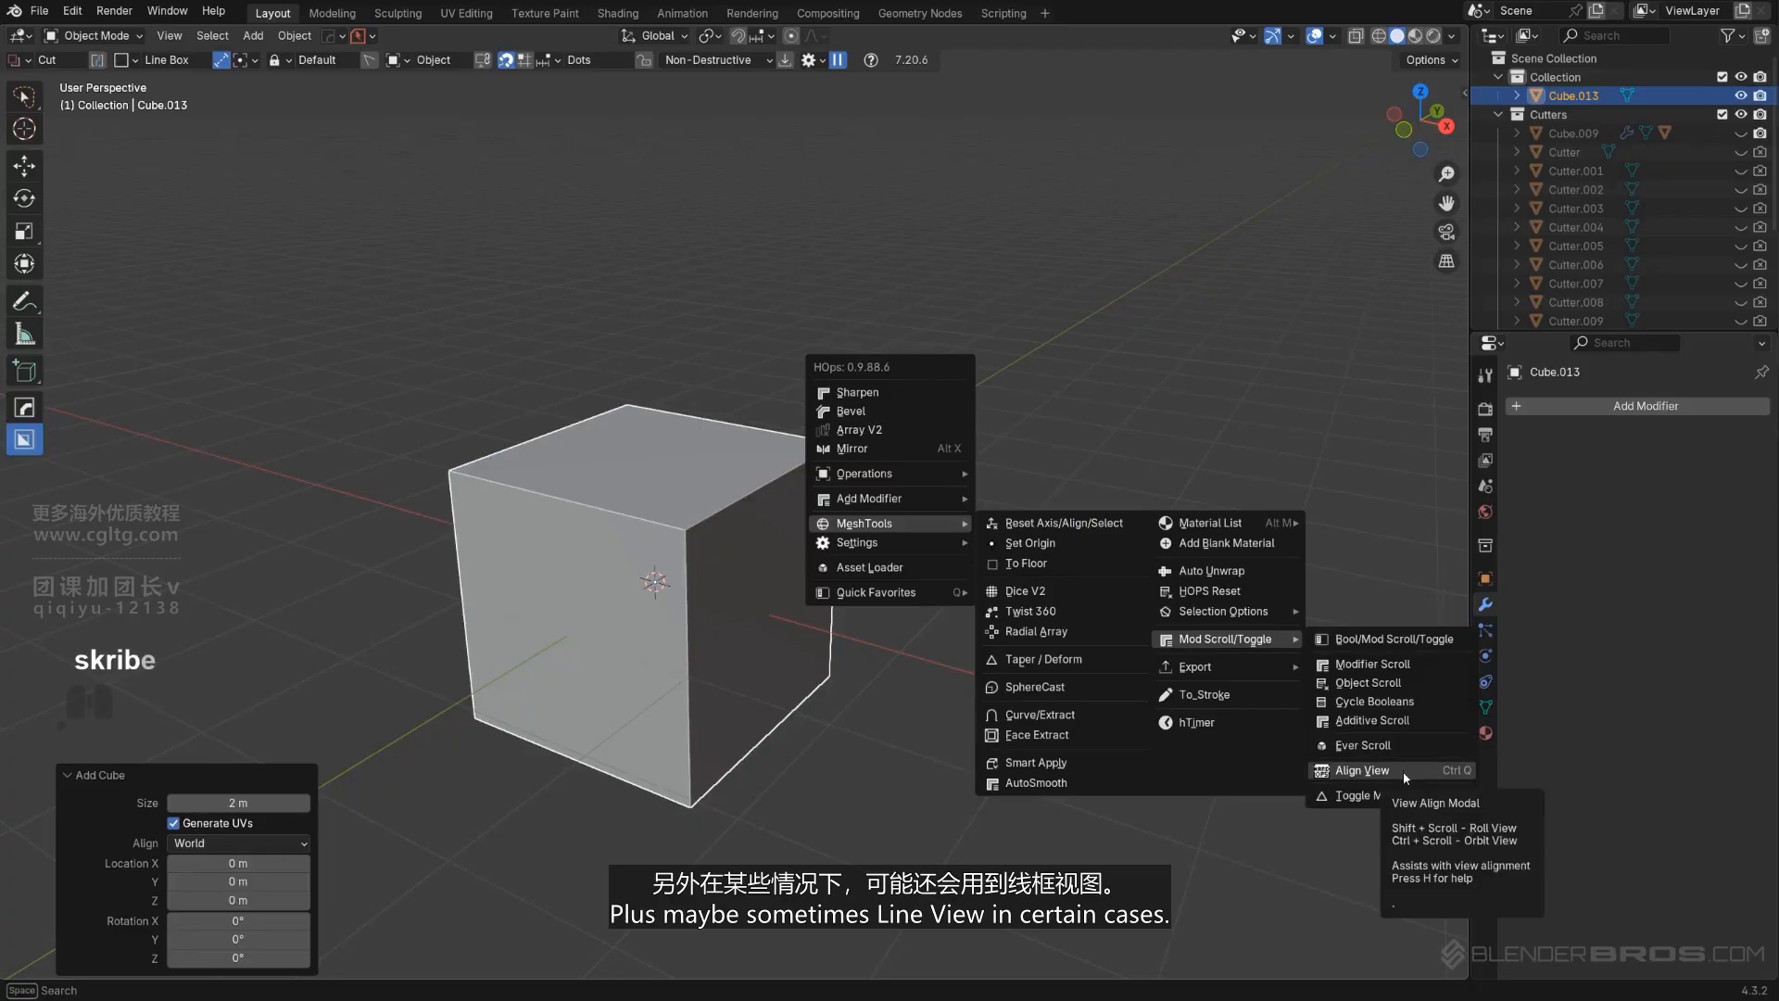
right_click(1458, 775)
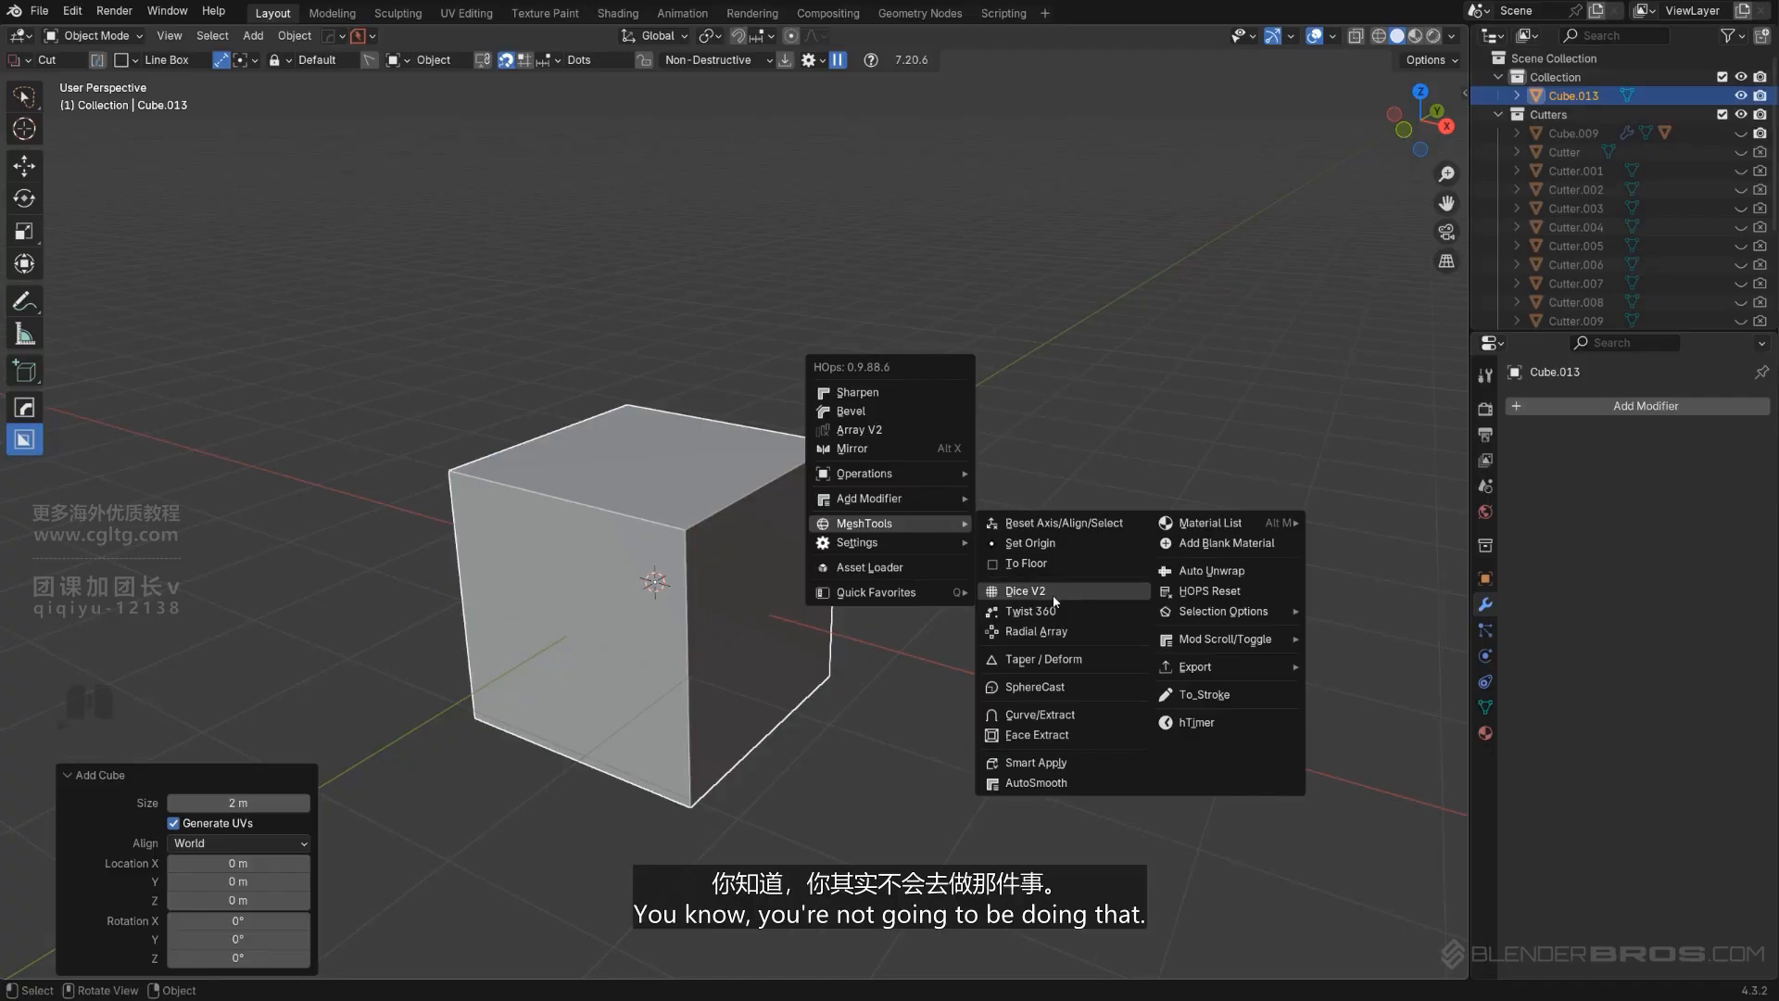
mouse_move(1227, 670)
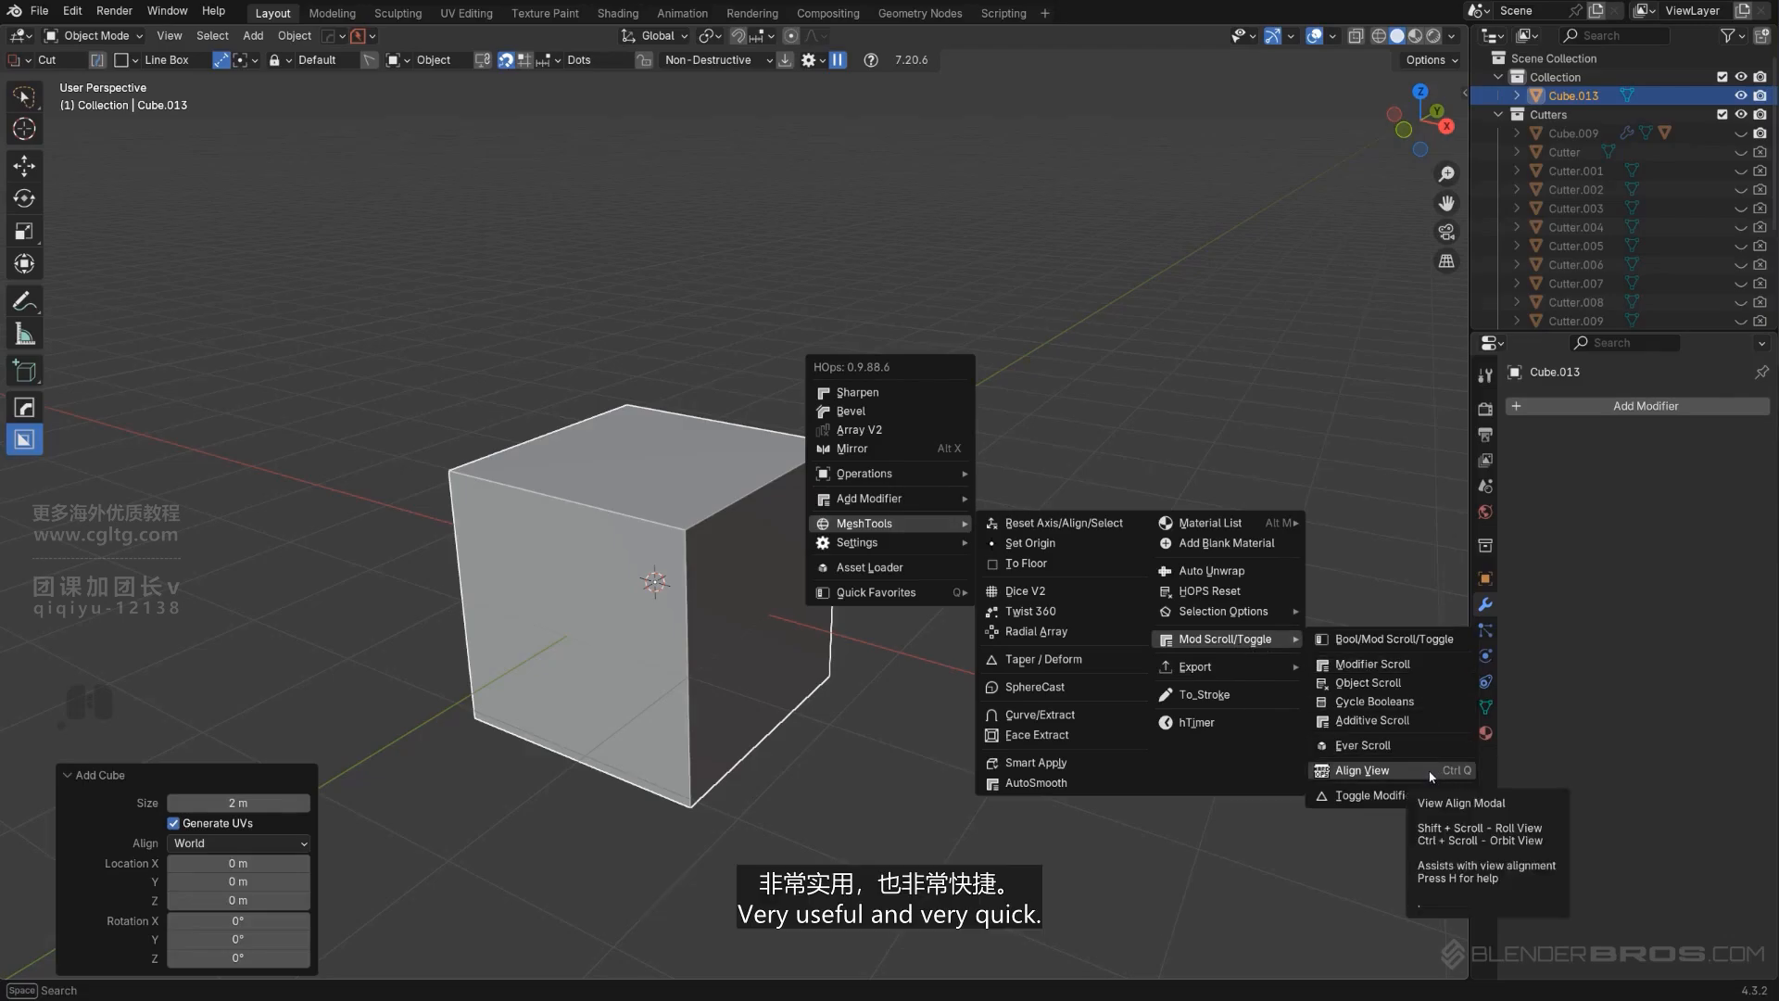
middle_click_drag(830, 590, 767, 599)
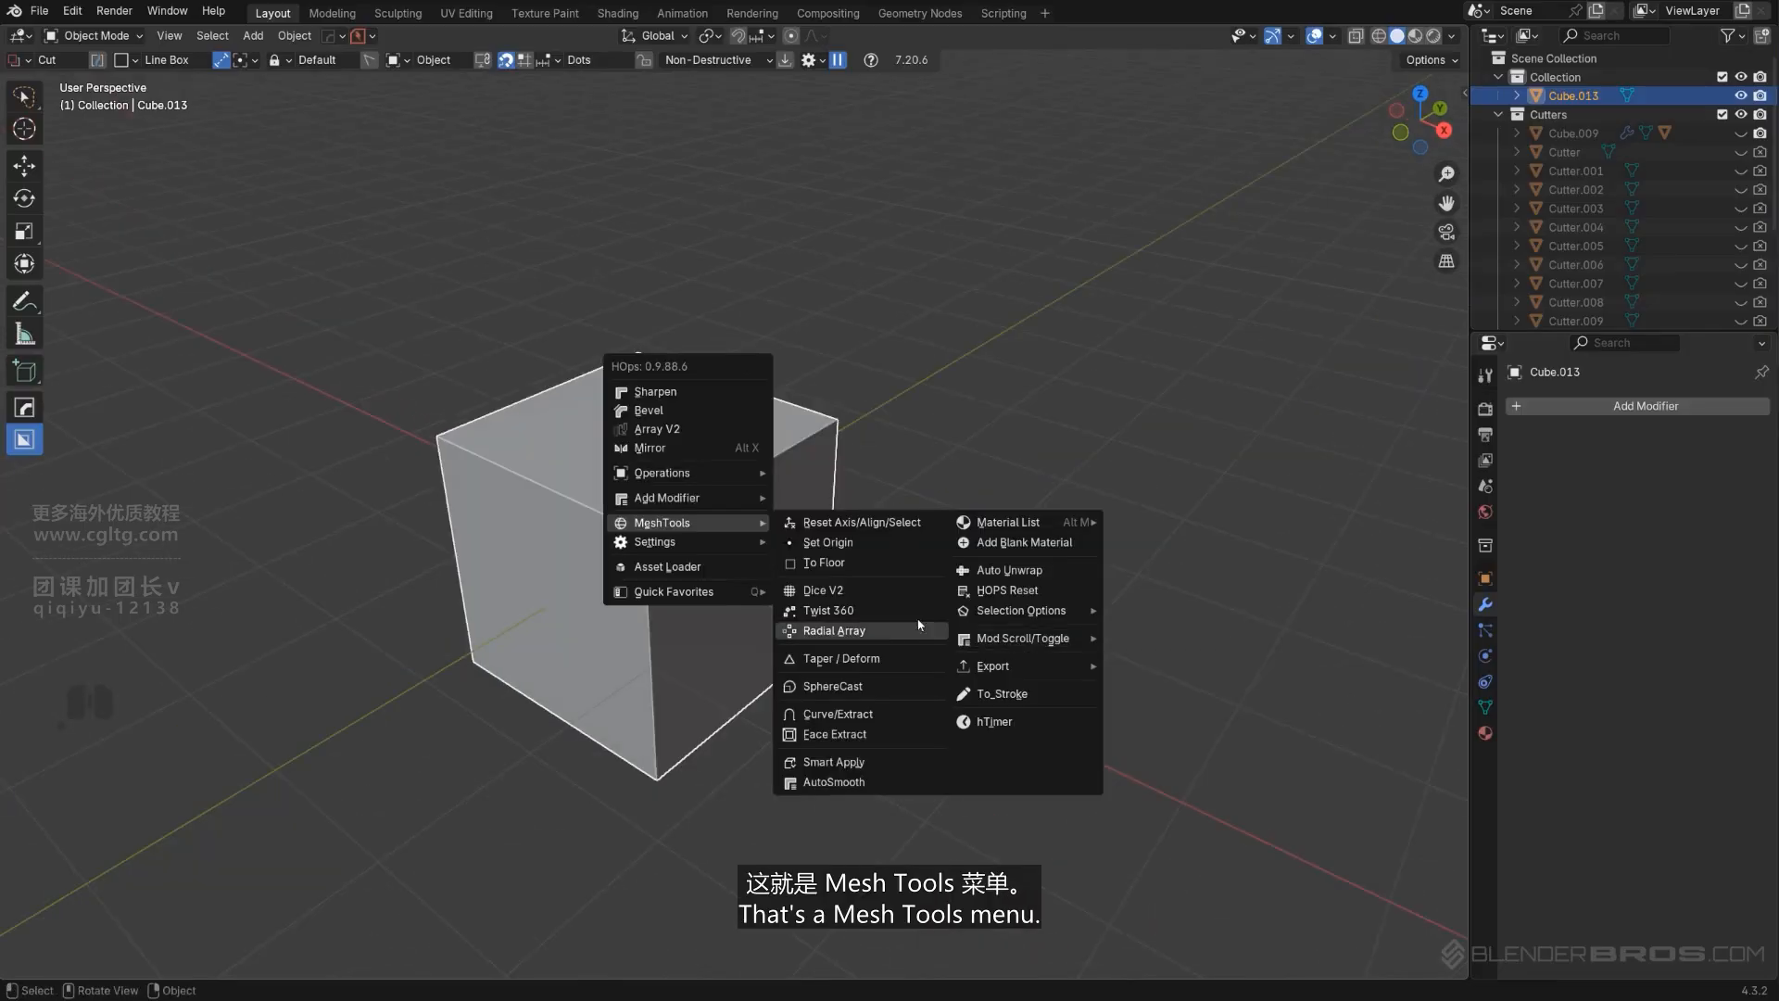
mouse_move(985, 623)
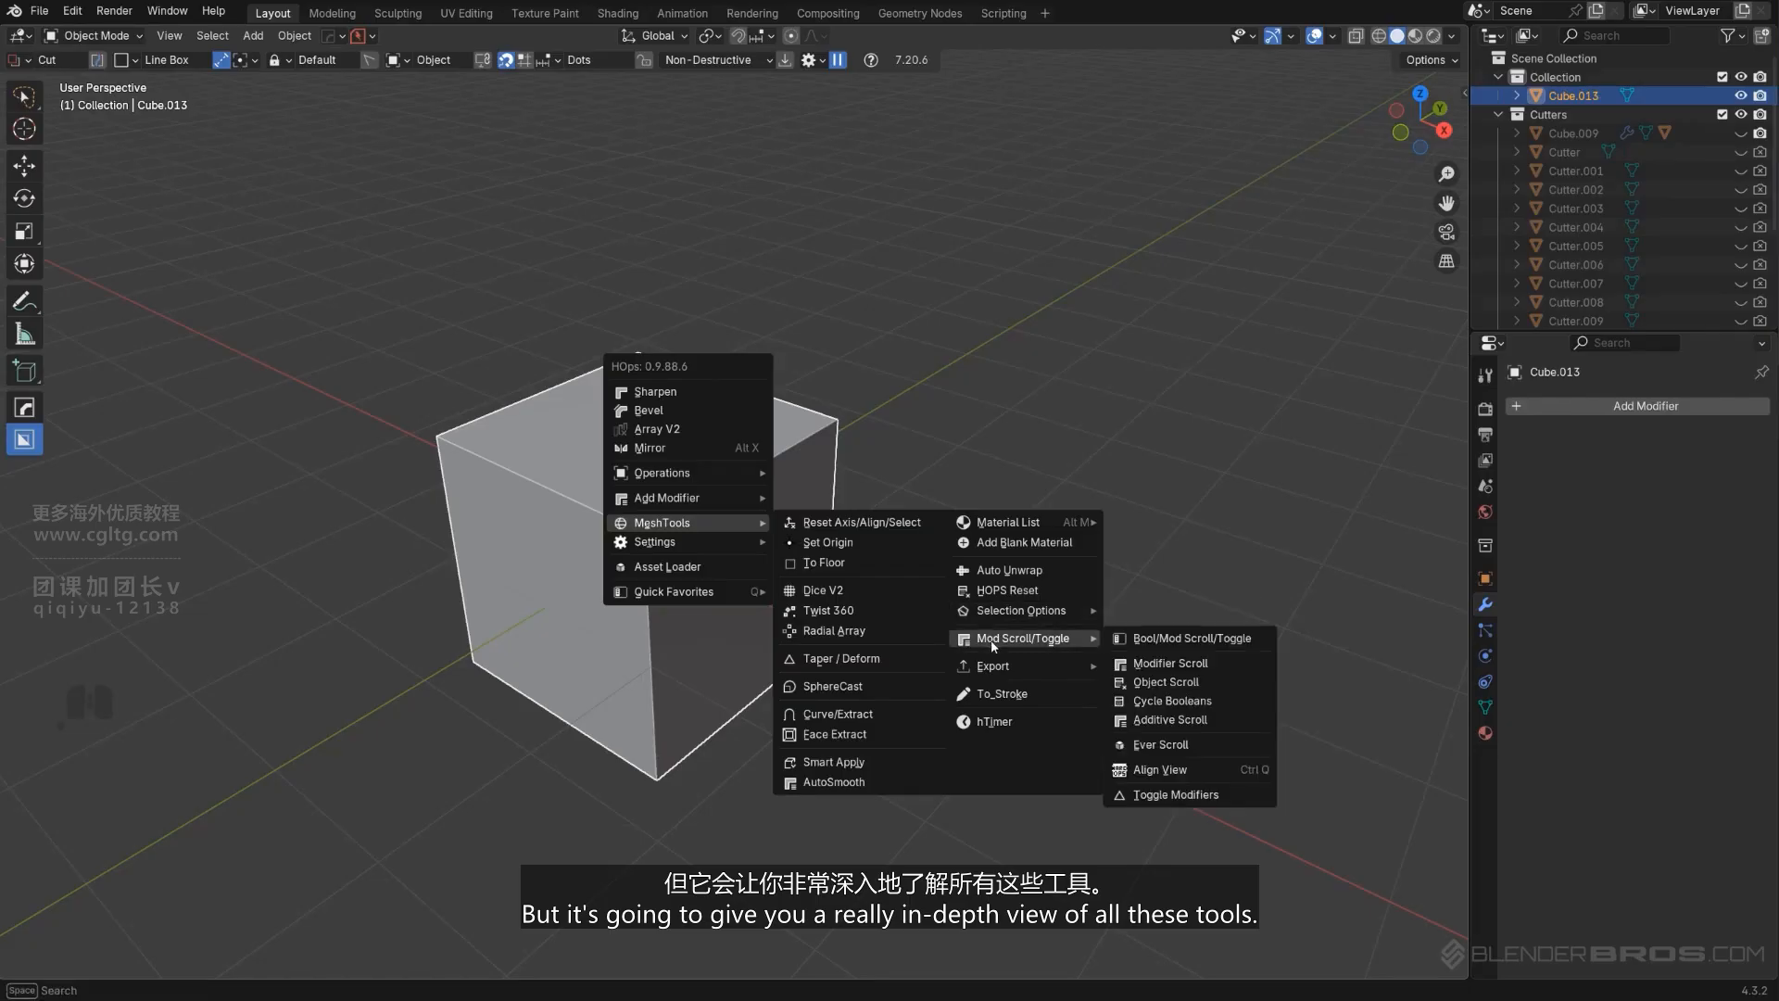
mouse_move(955, 679)
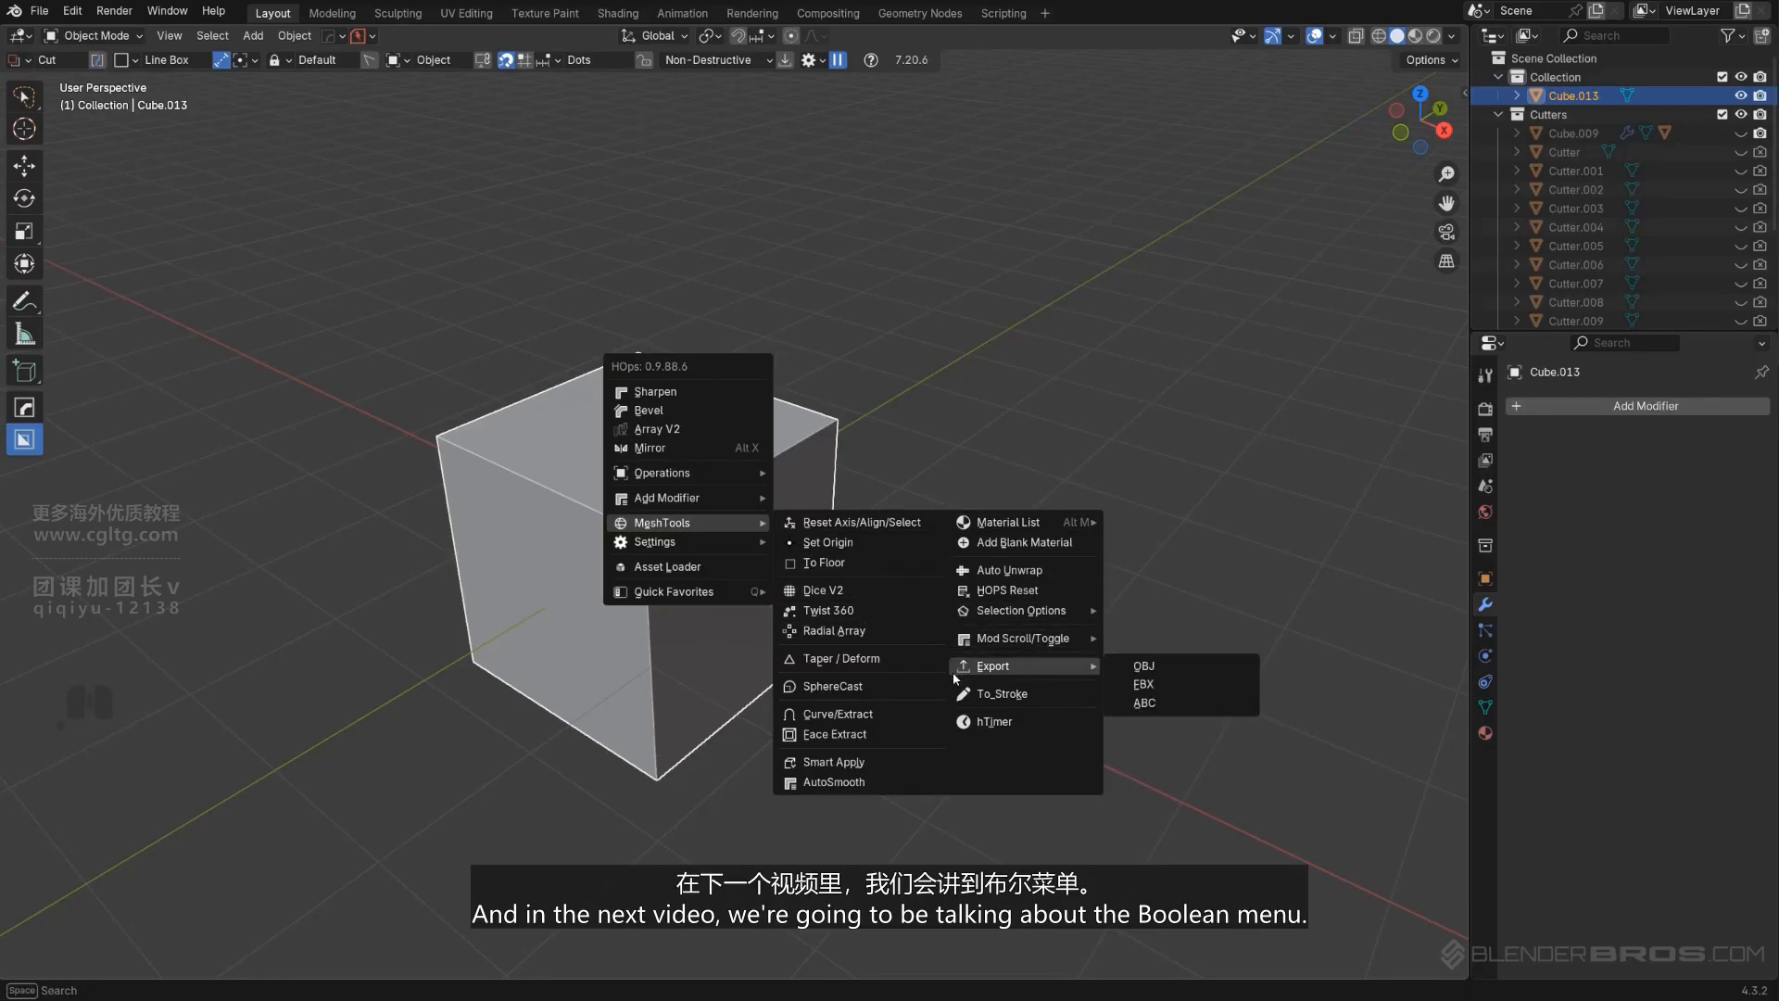
Replace the cube with a new 2 m cube at the origin and place a duplicate overlapping its far corner.
key("x")
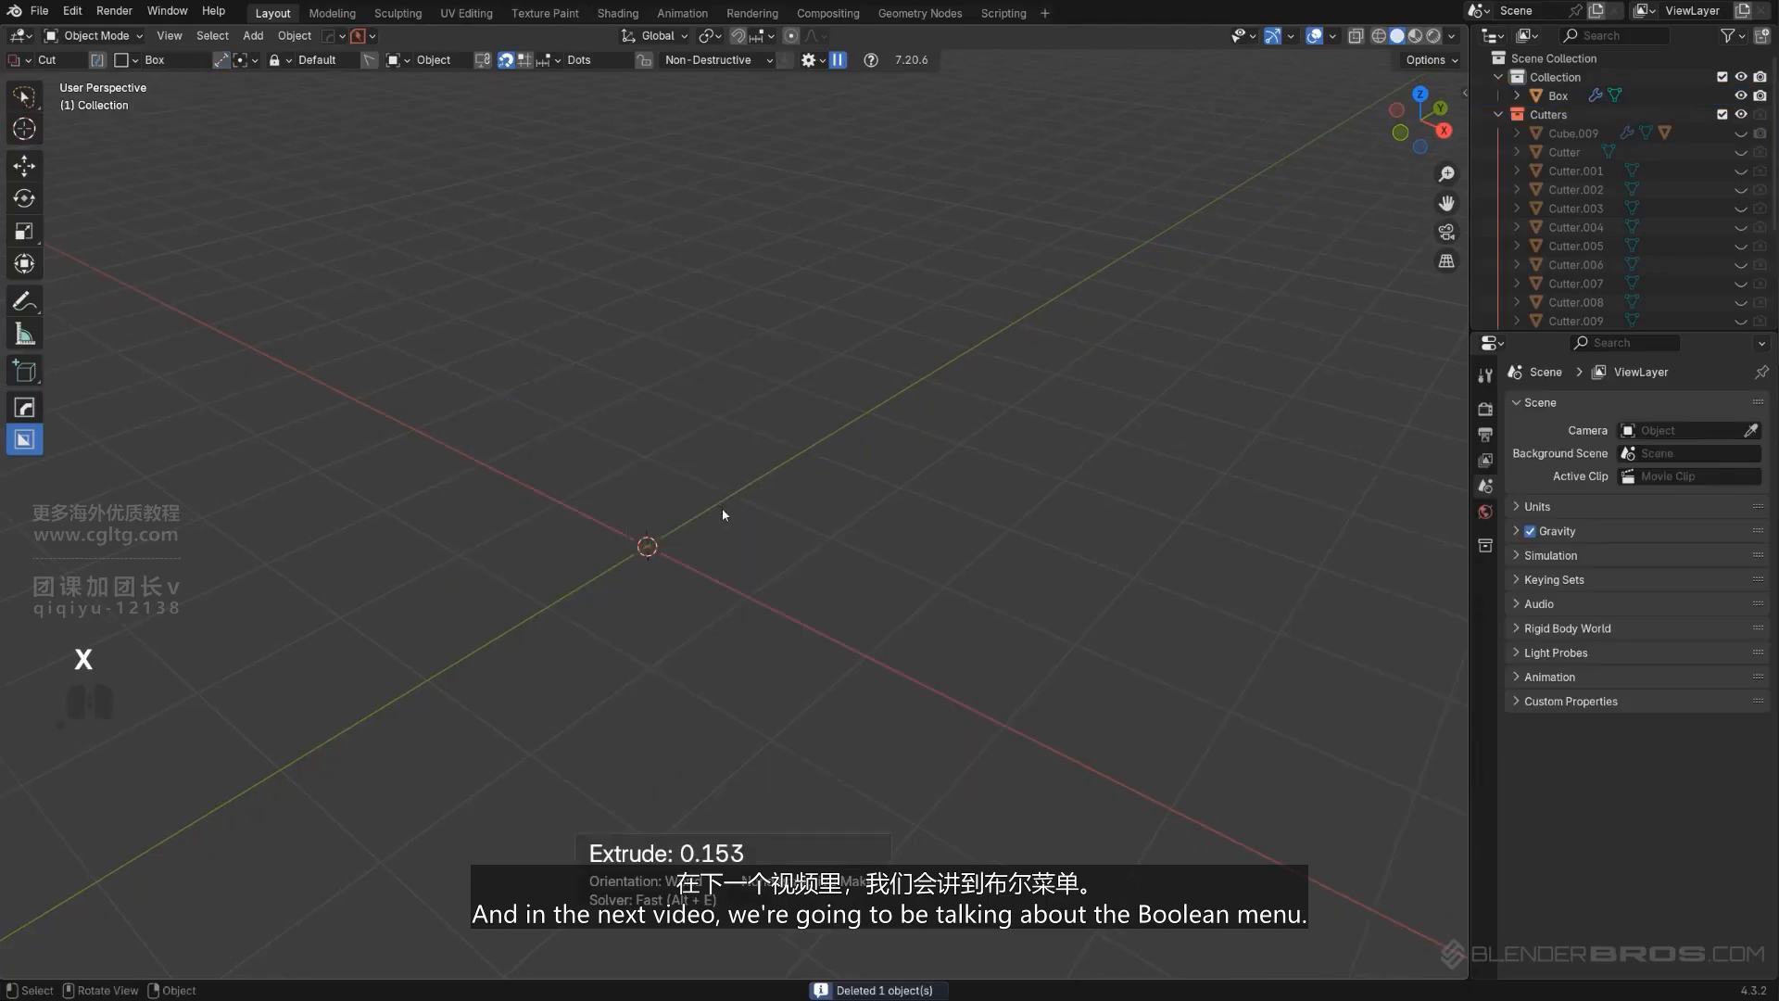
key("shift+a")
left_click(788, 548)
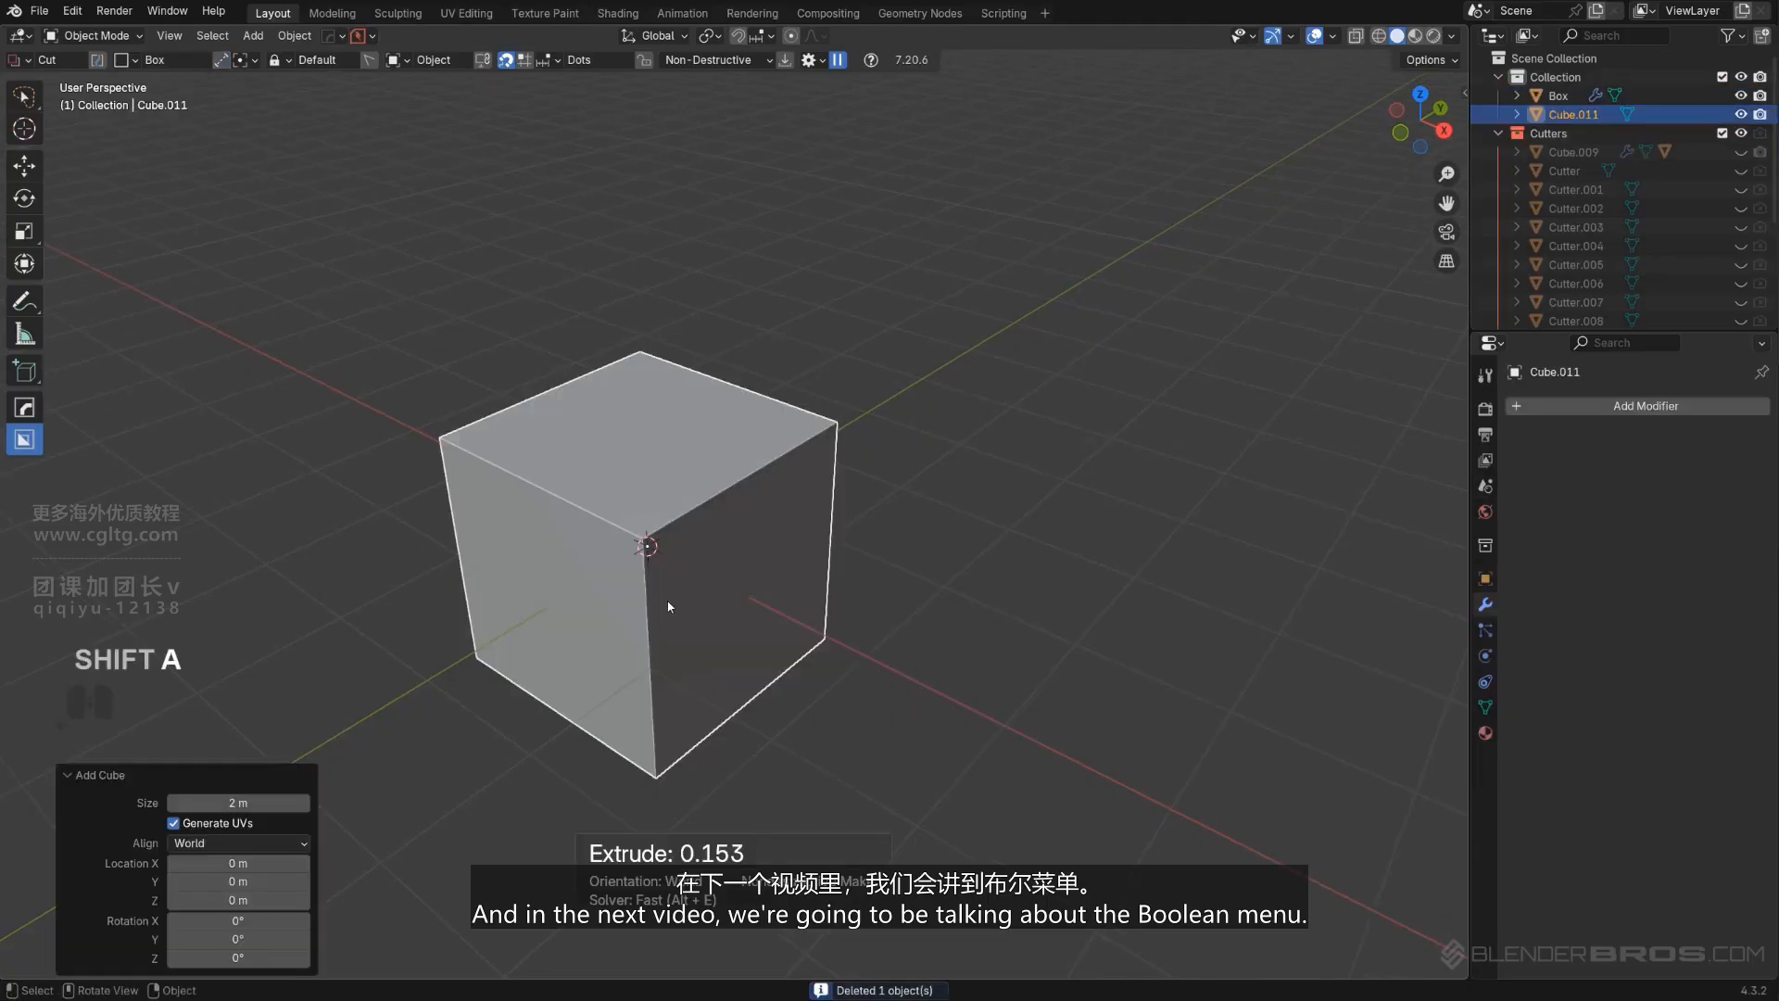
key("shift+d")
left_click(875, 514)
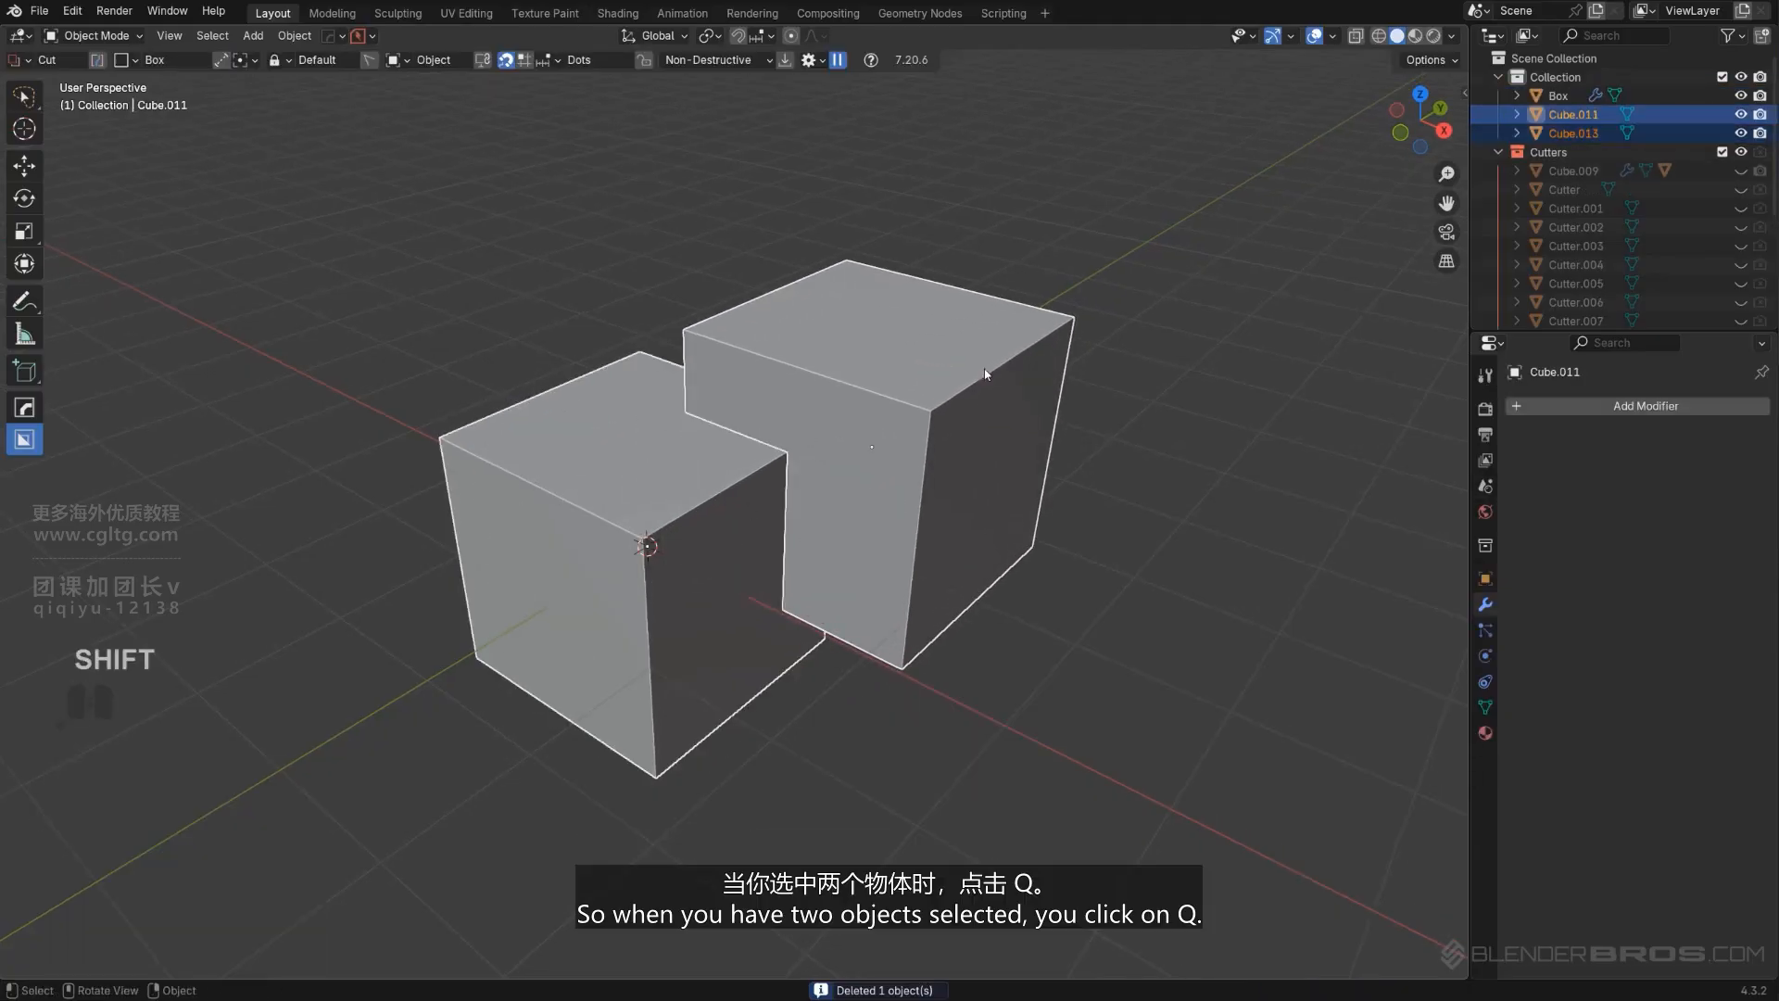
Look over the HOps Booleans options for the two selected cubes and cut the original with its duplicate using Difference.
key("q")
mouse_move(766, 439)
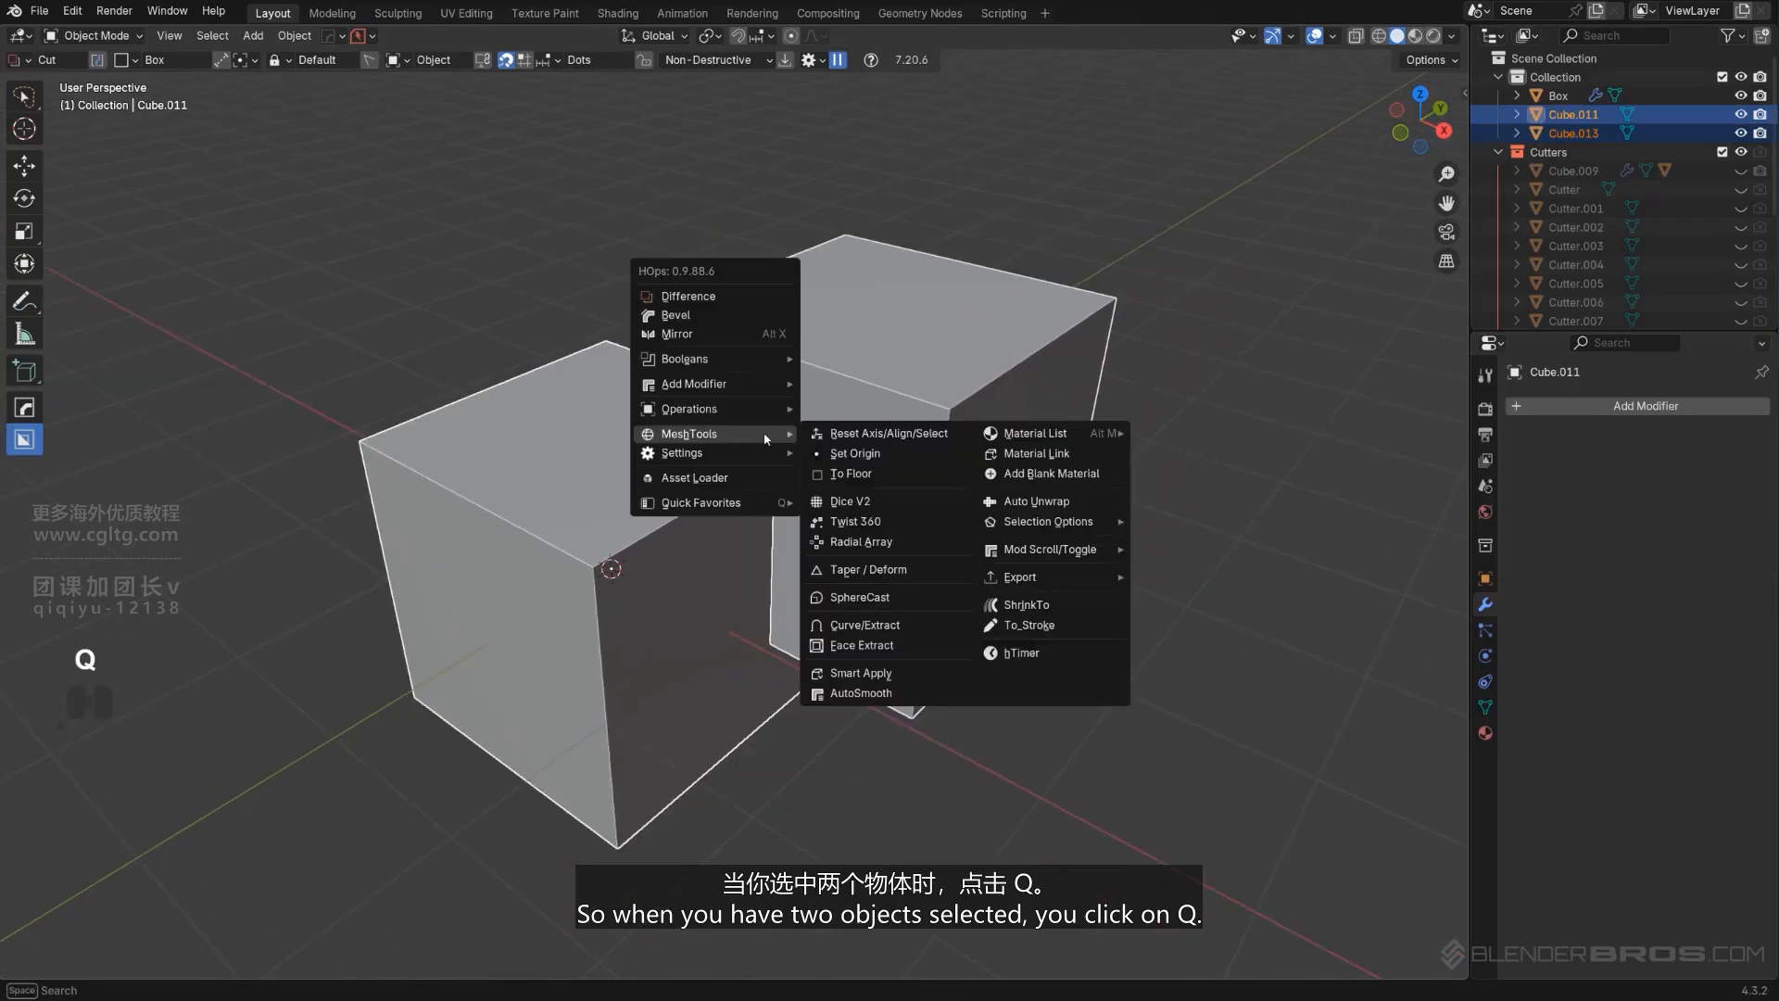
mouse_move(750, 356)
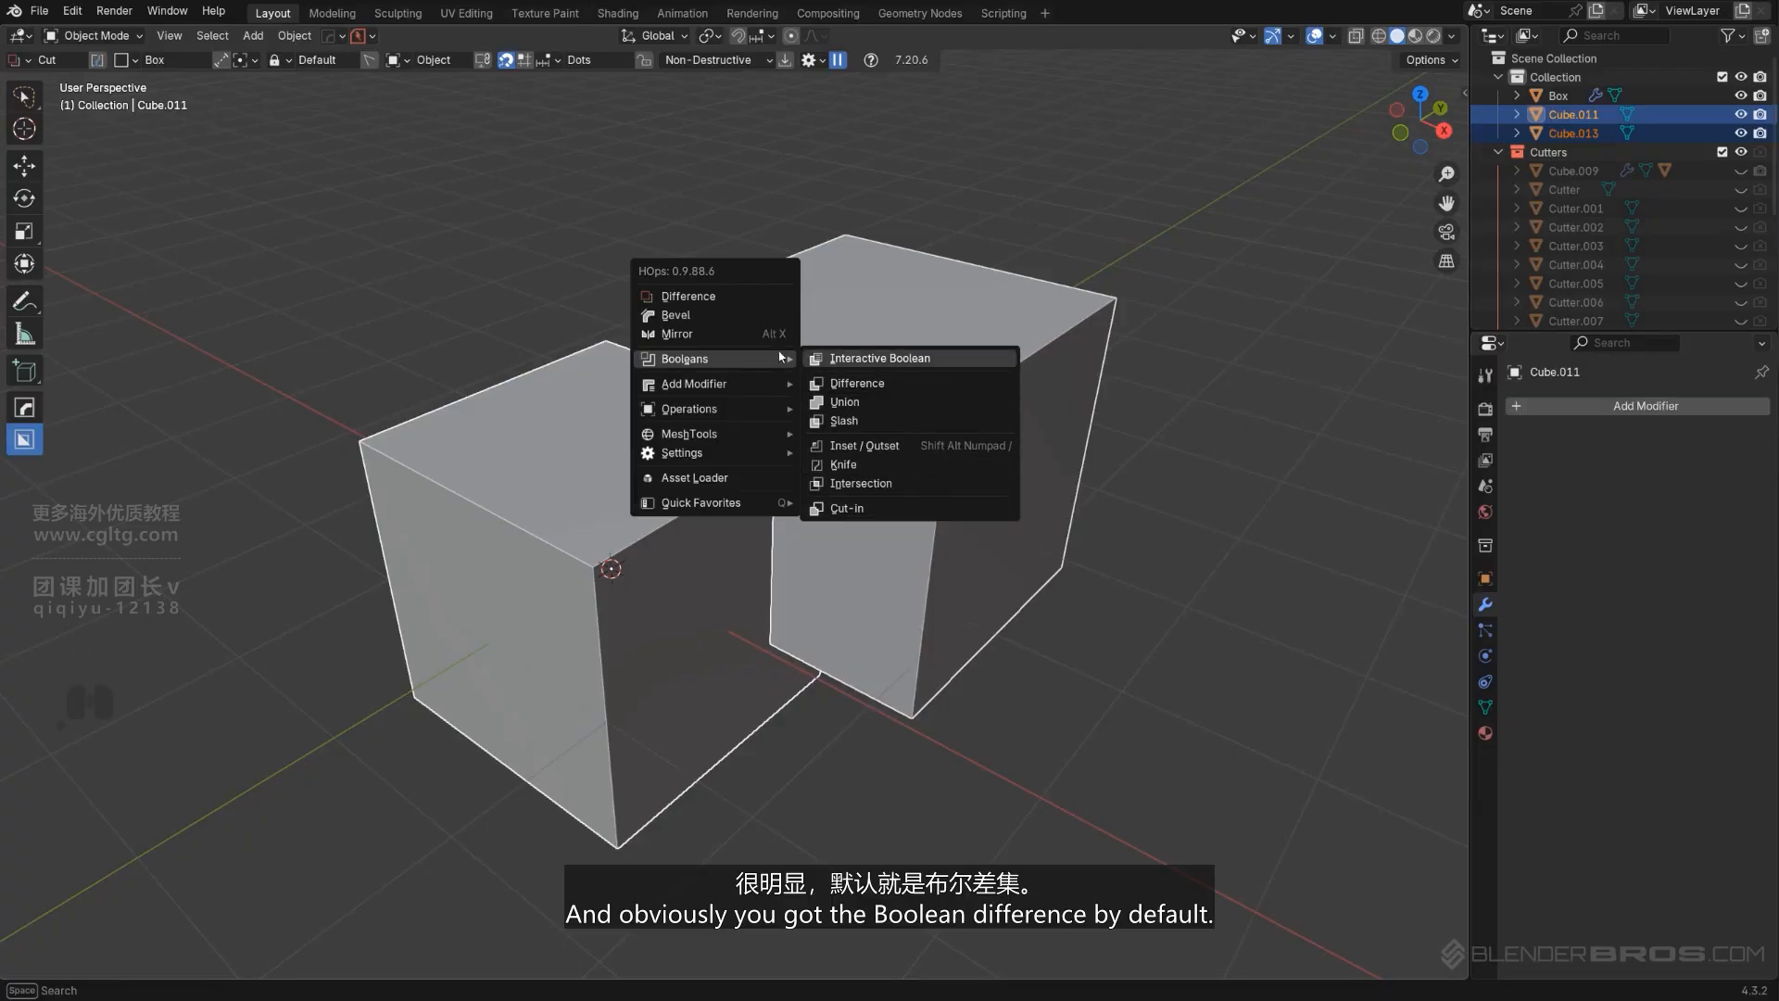
left_click(710, 297)
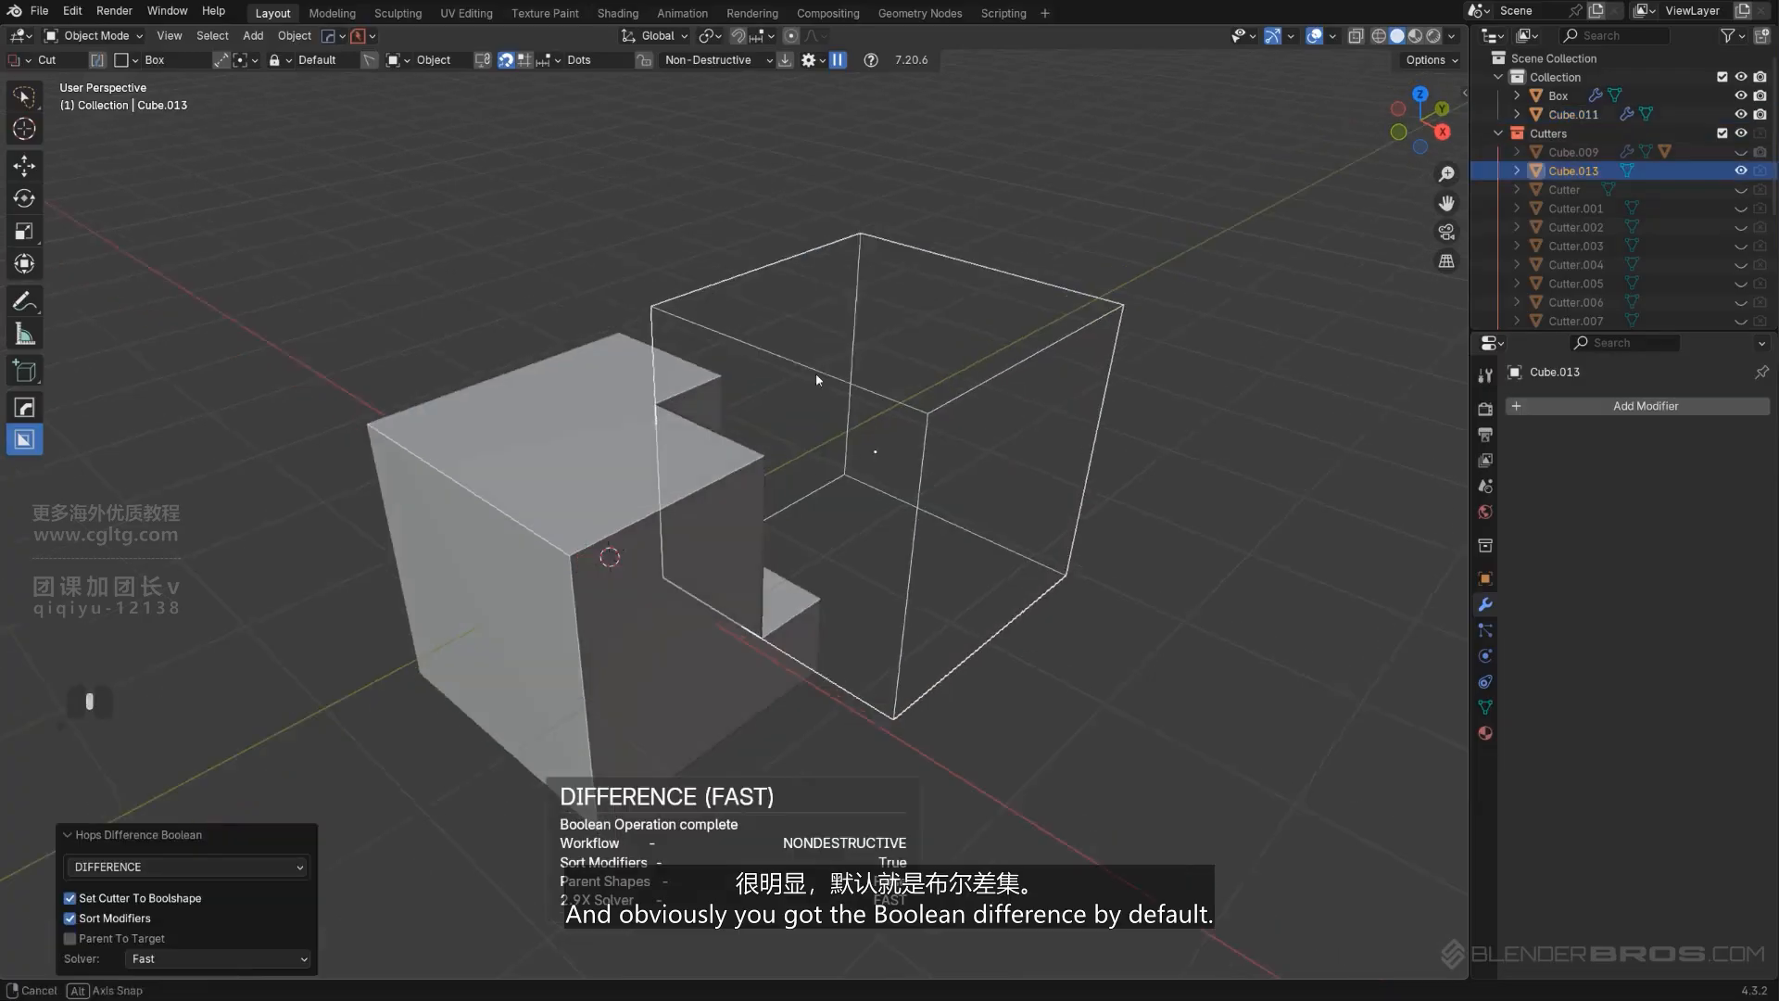
middle_click_drag(816, 372, 981, 305)
scroll(710, 426, "up", 2)
scroll(972, 430, "down", 3)
middle_click_drag(980, 306, 882, 400)
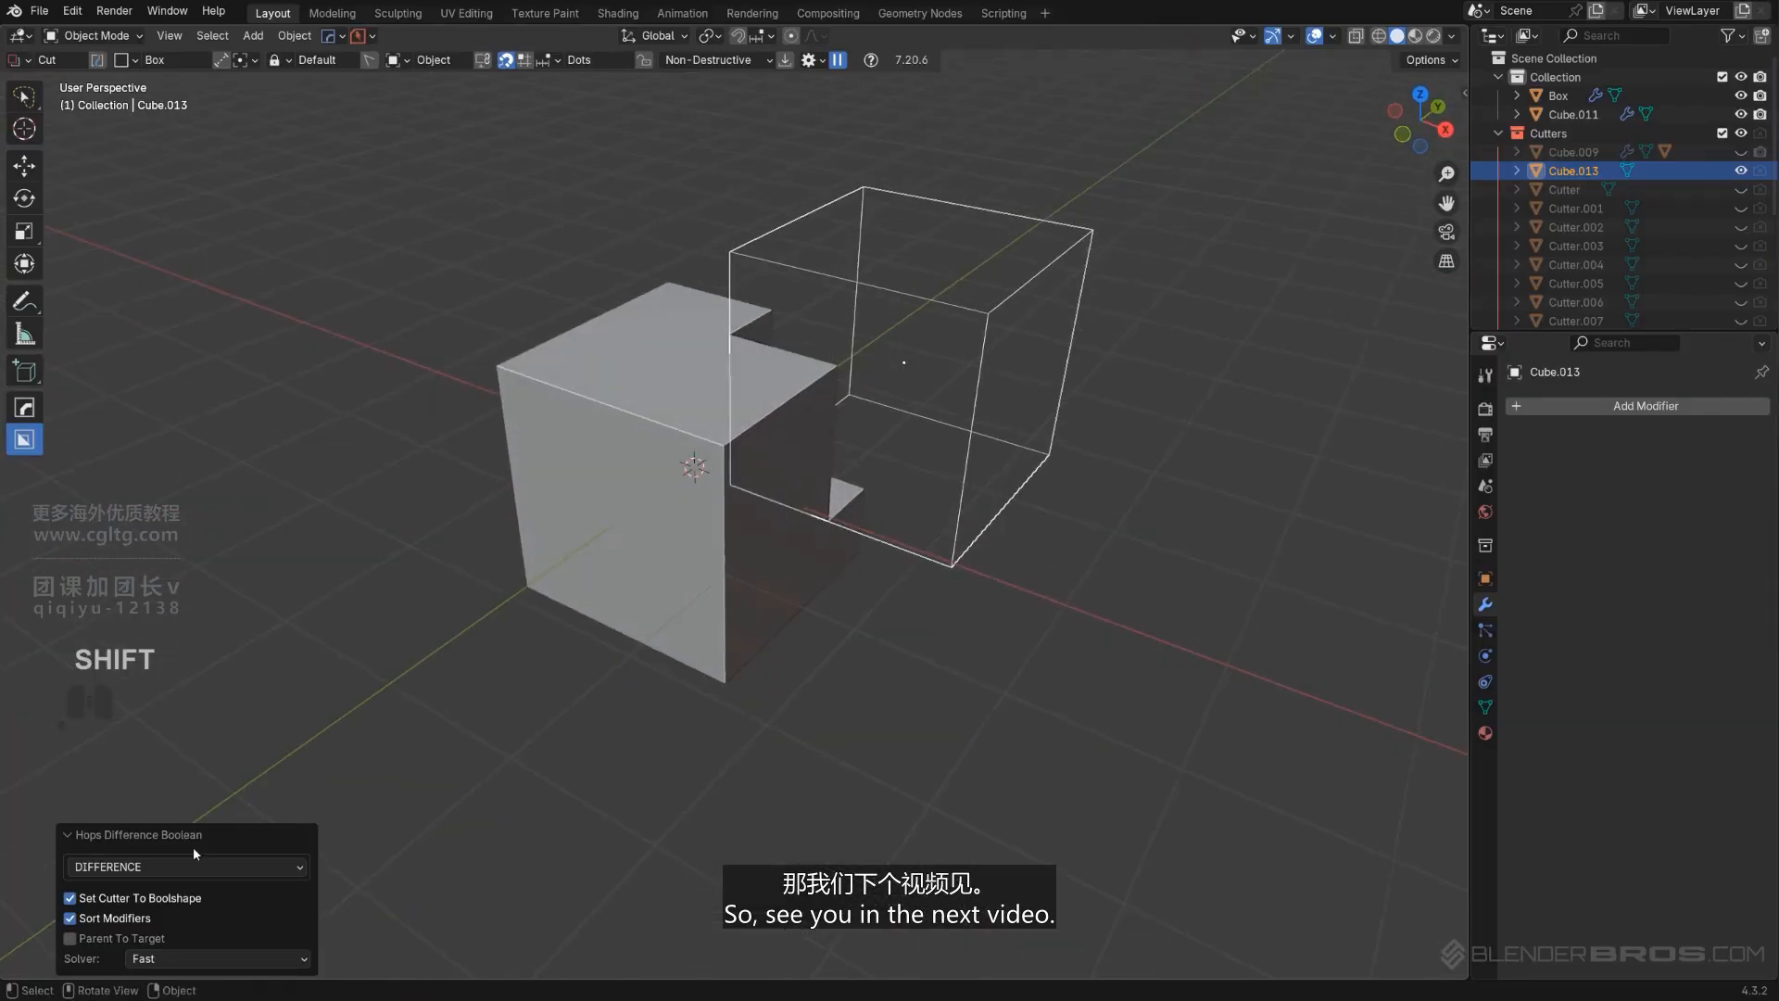